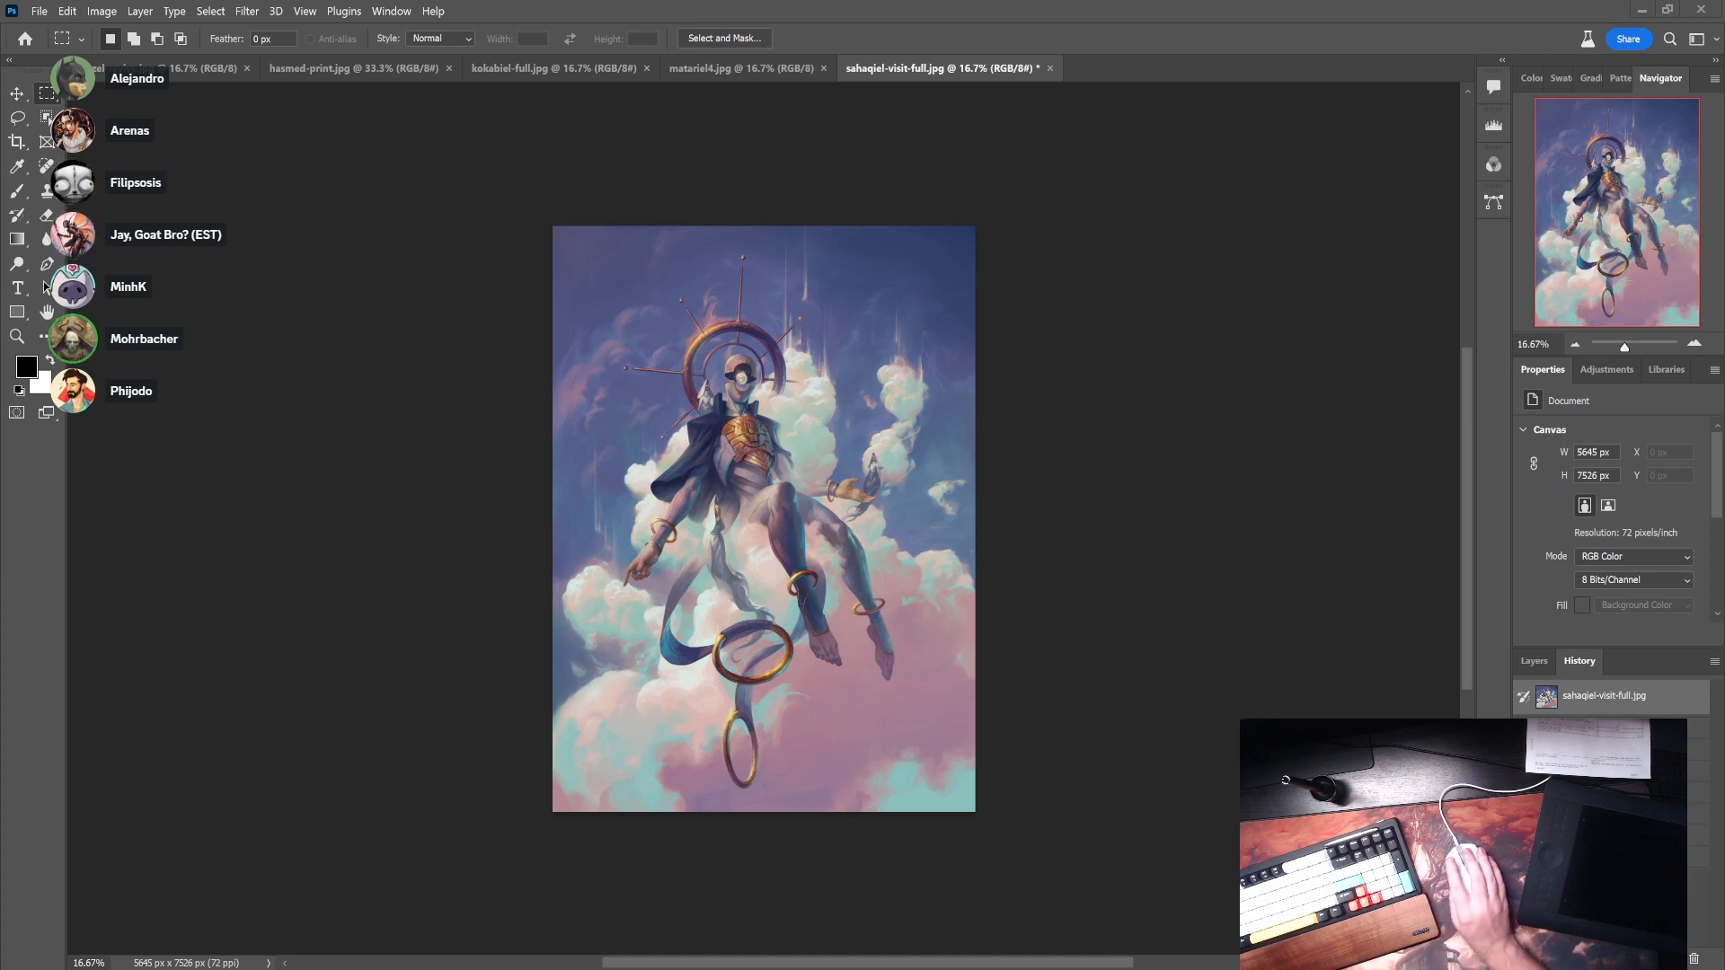
- Show the document's layers, open Neural Filters for the sahaqiel painting and skip the welcome tour
{"action": "left_click", "coordinate": [1529, 664]}
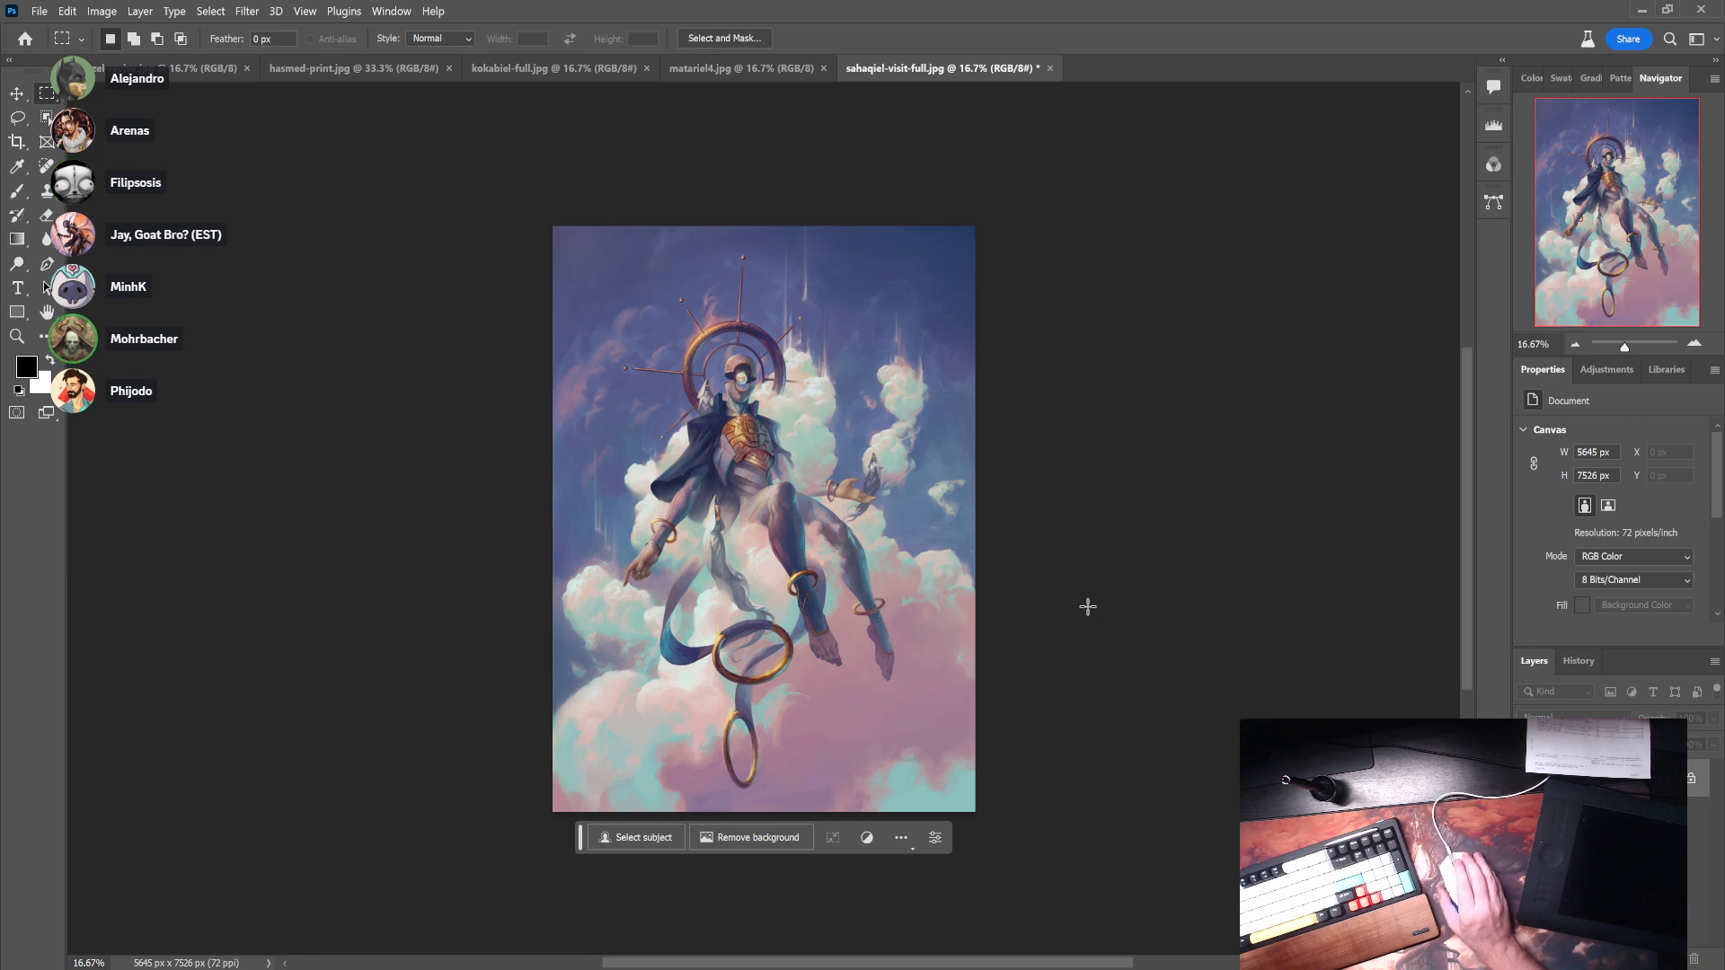
{"action": "left_click", "coordinate": [388, 12]}
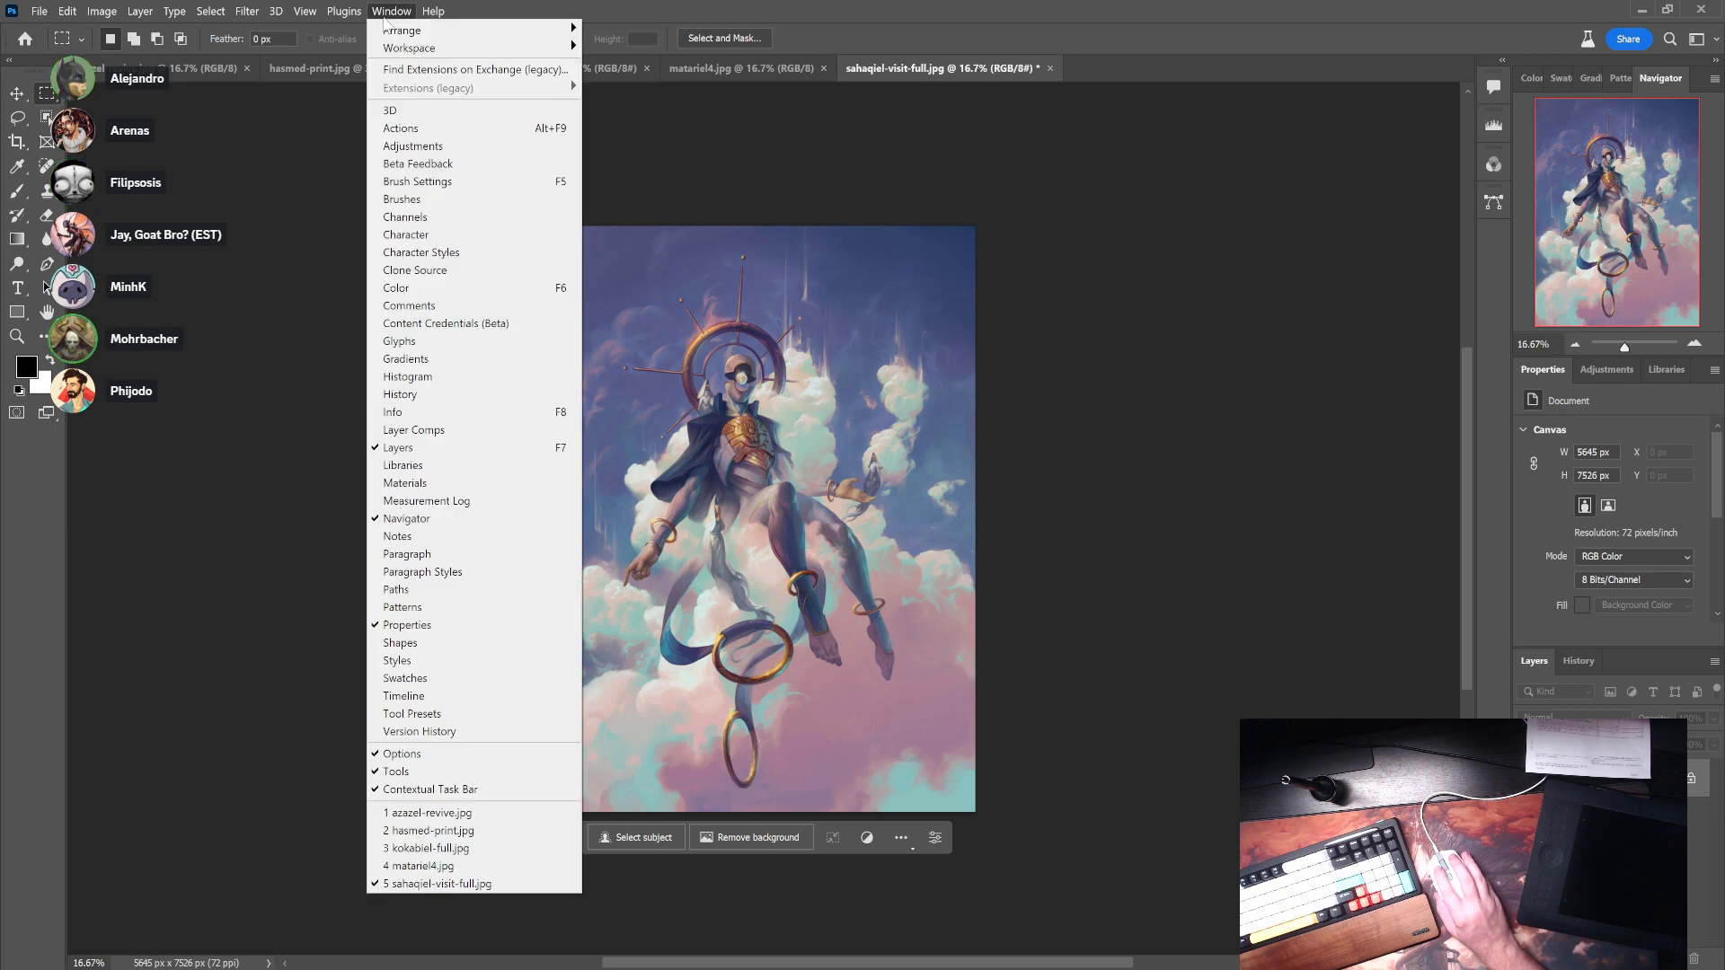
{"action": "left_click", "coordinate": [391, 11]}
{"action": "left_click", "coordinate": [276, 11]}
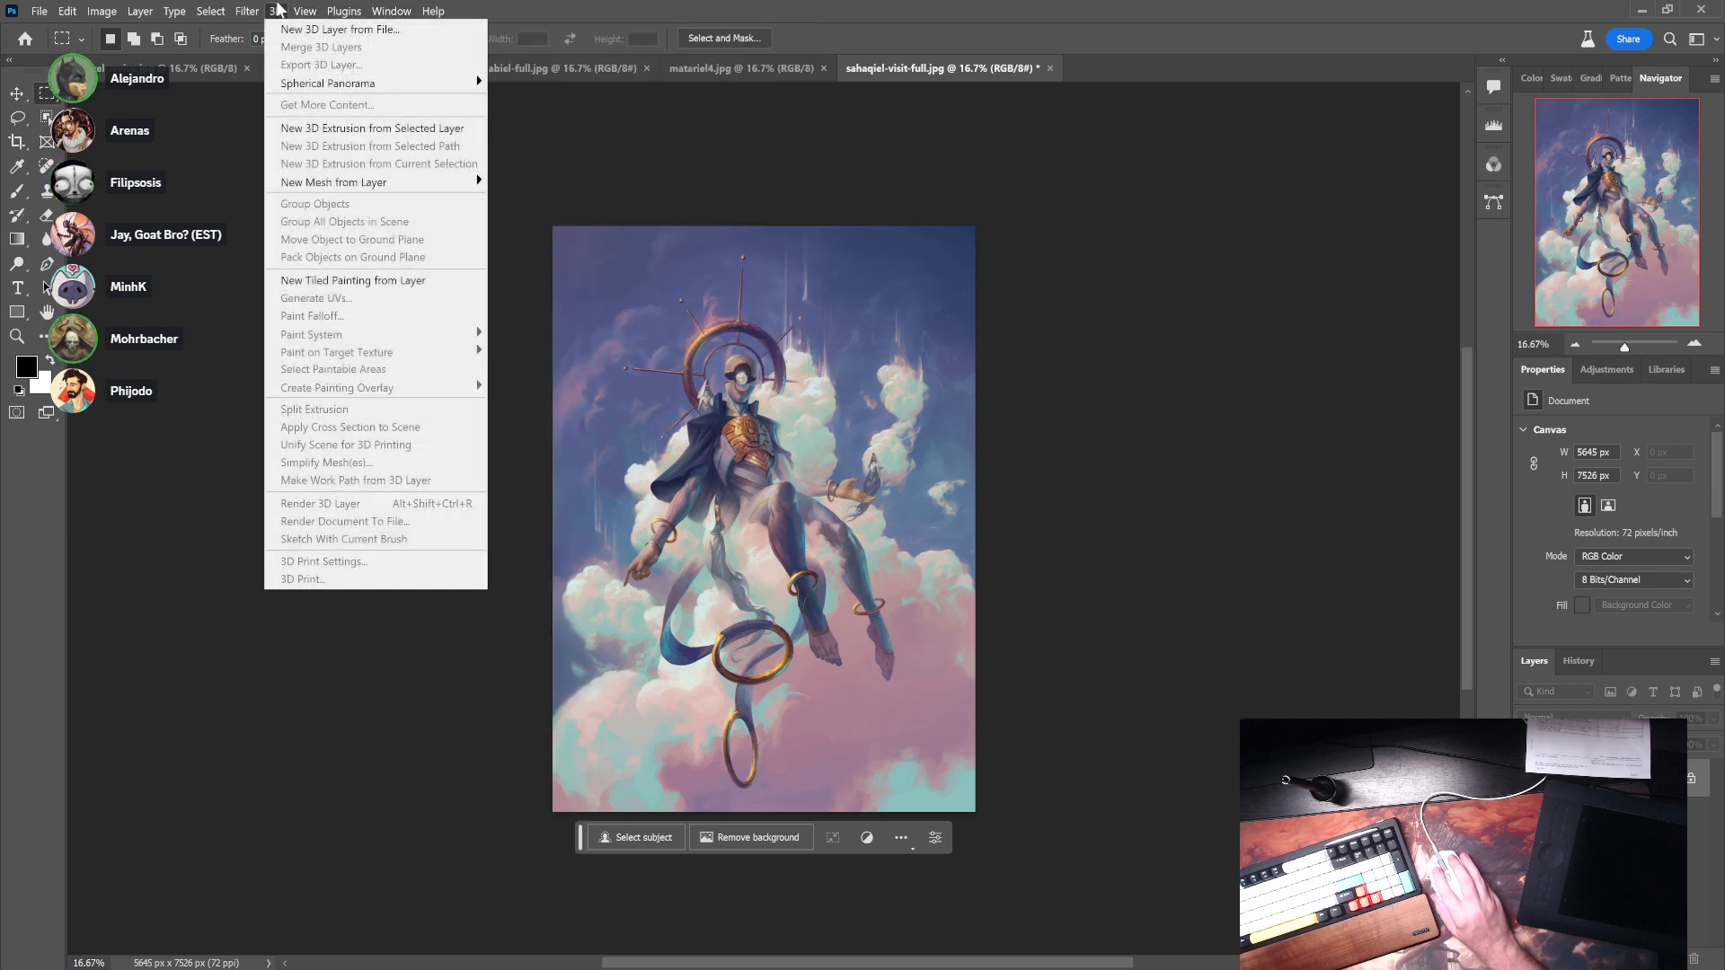
{"action": "mouse_move", "coordinate": [247, 10]}
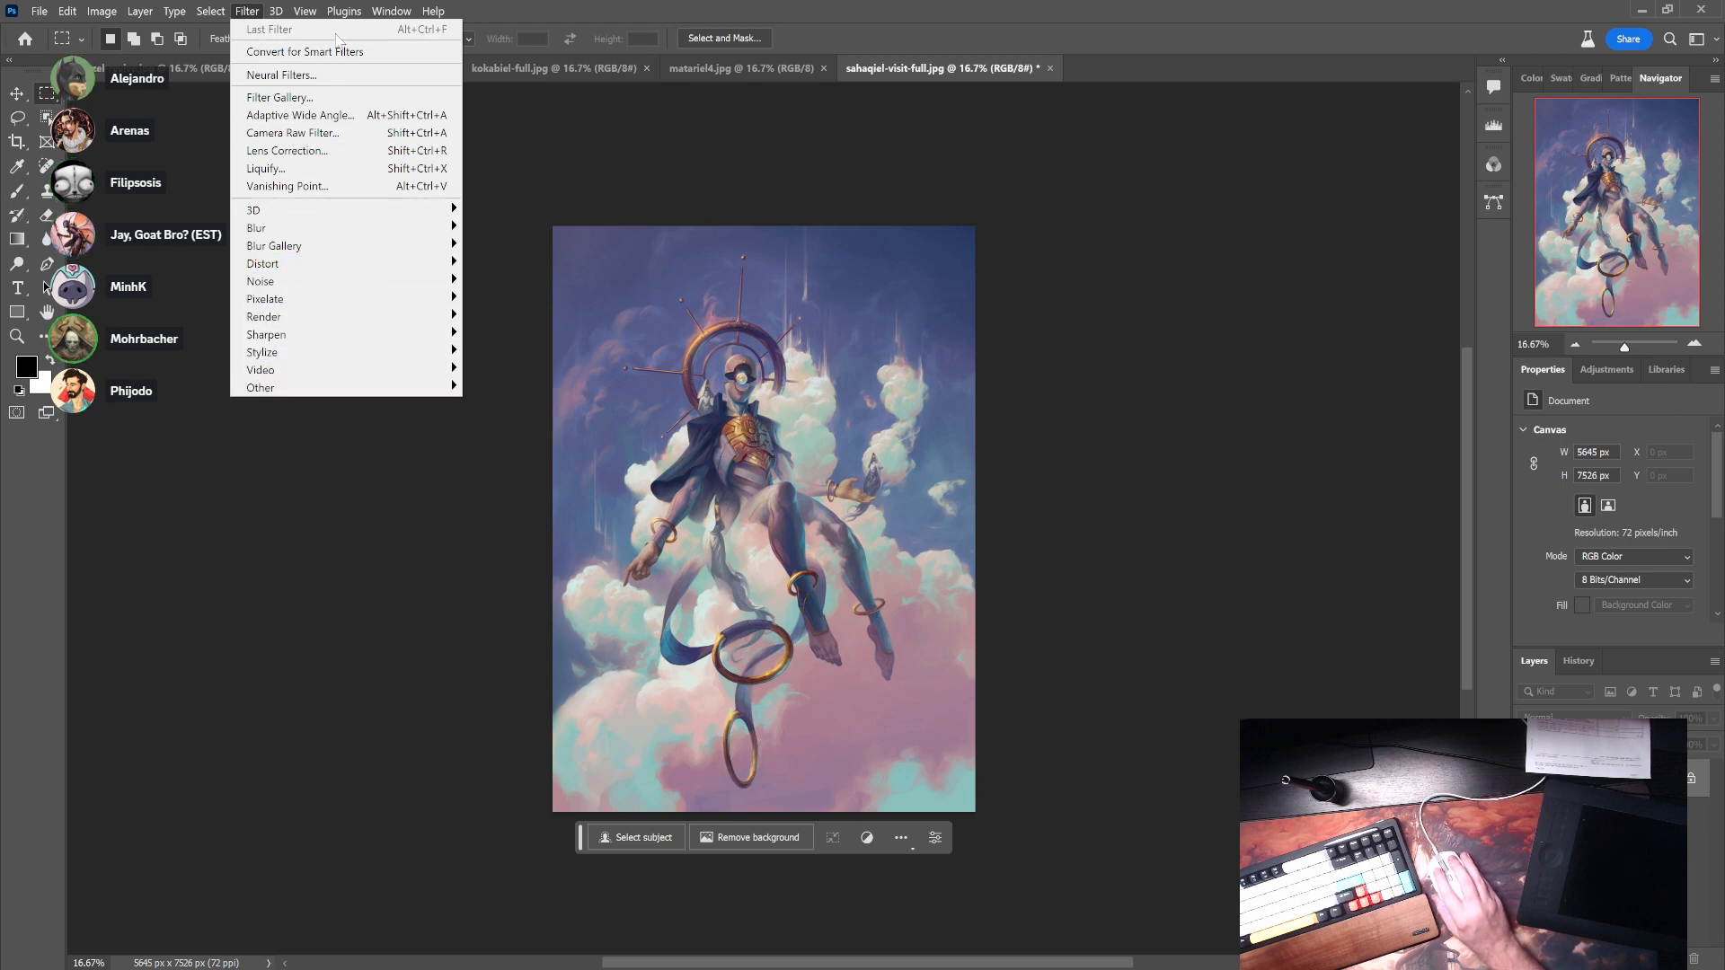
{"action": "left_click", "coordinate": [344, 76]}
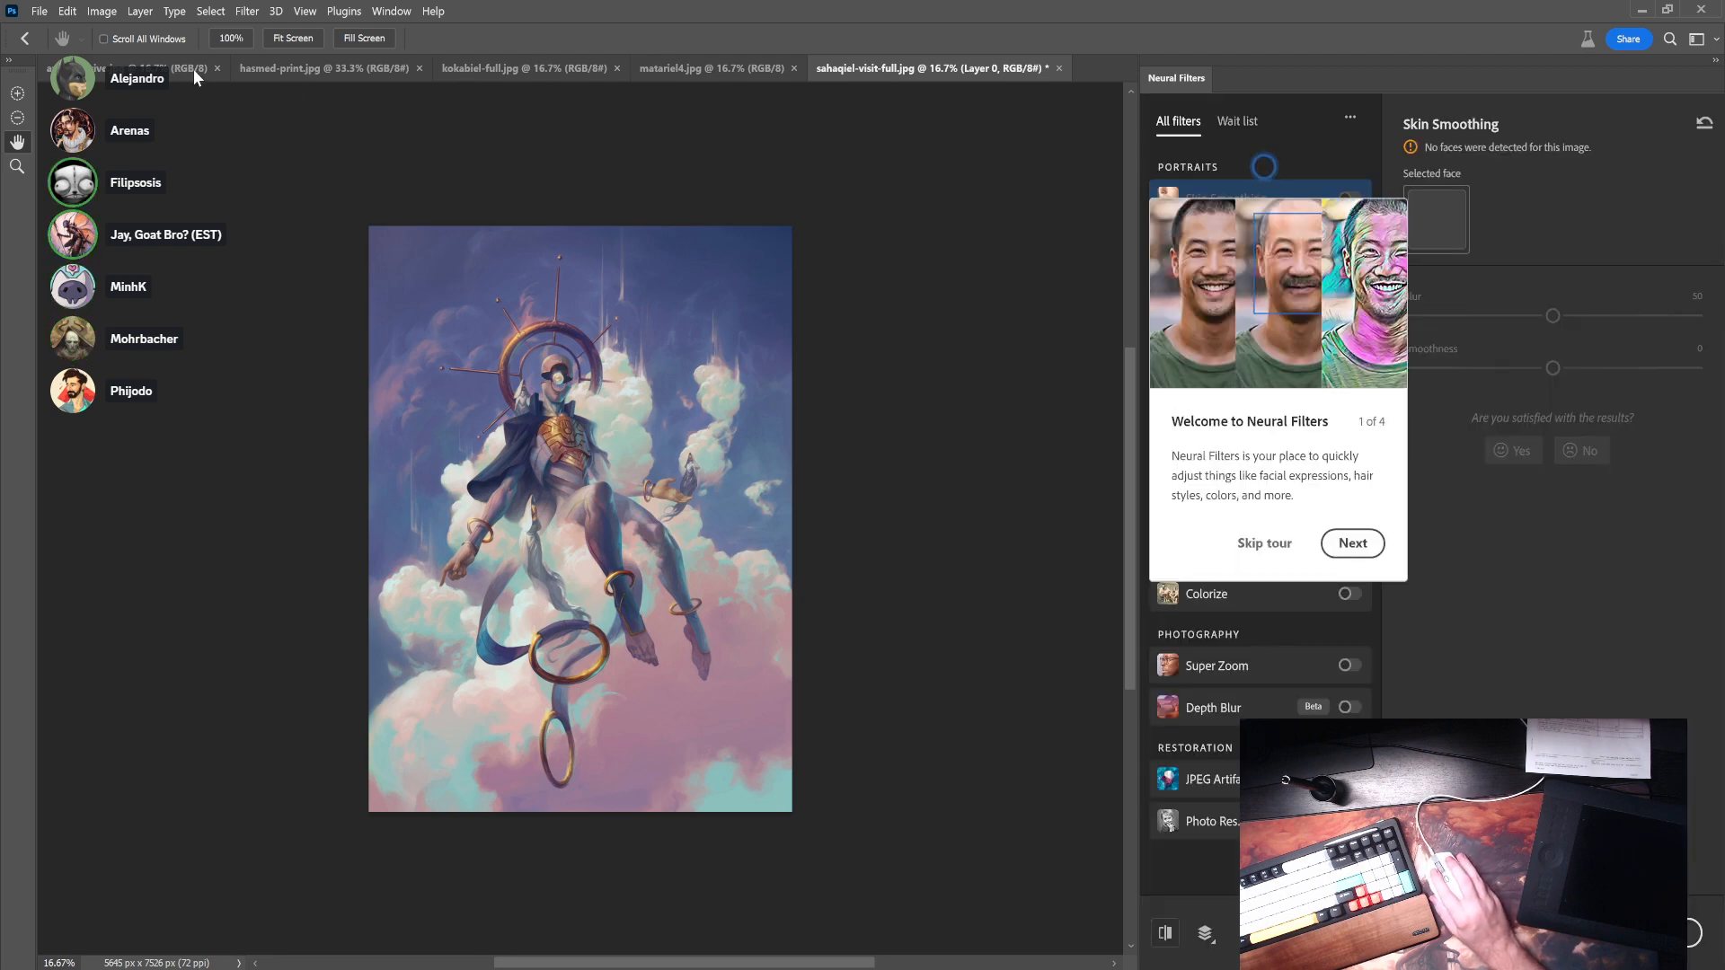
{"action": "left_click", "coordinate": [1258, 545]}
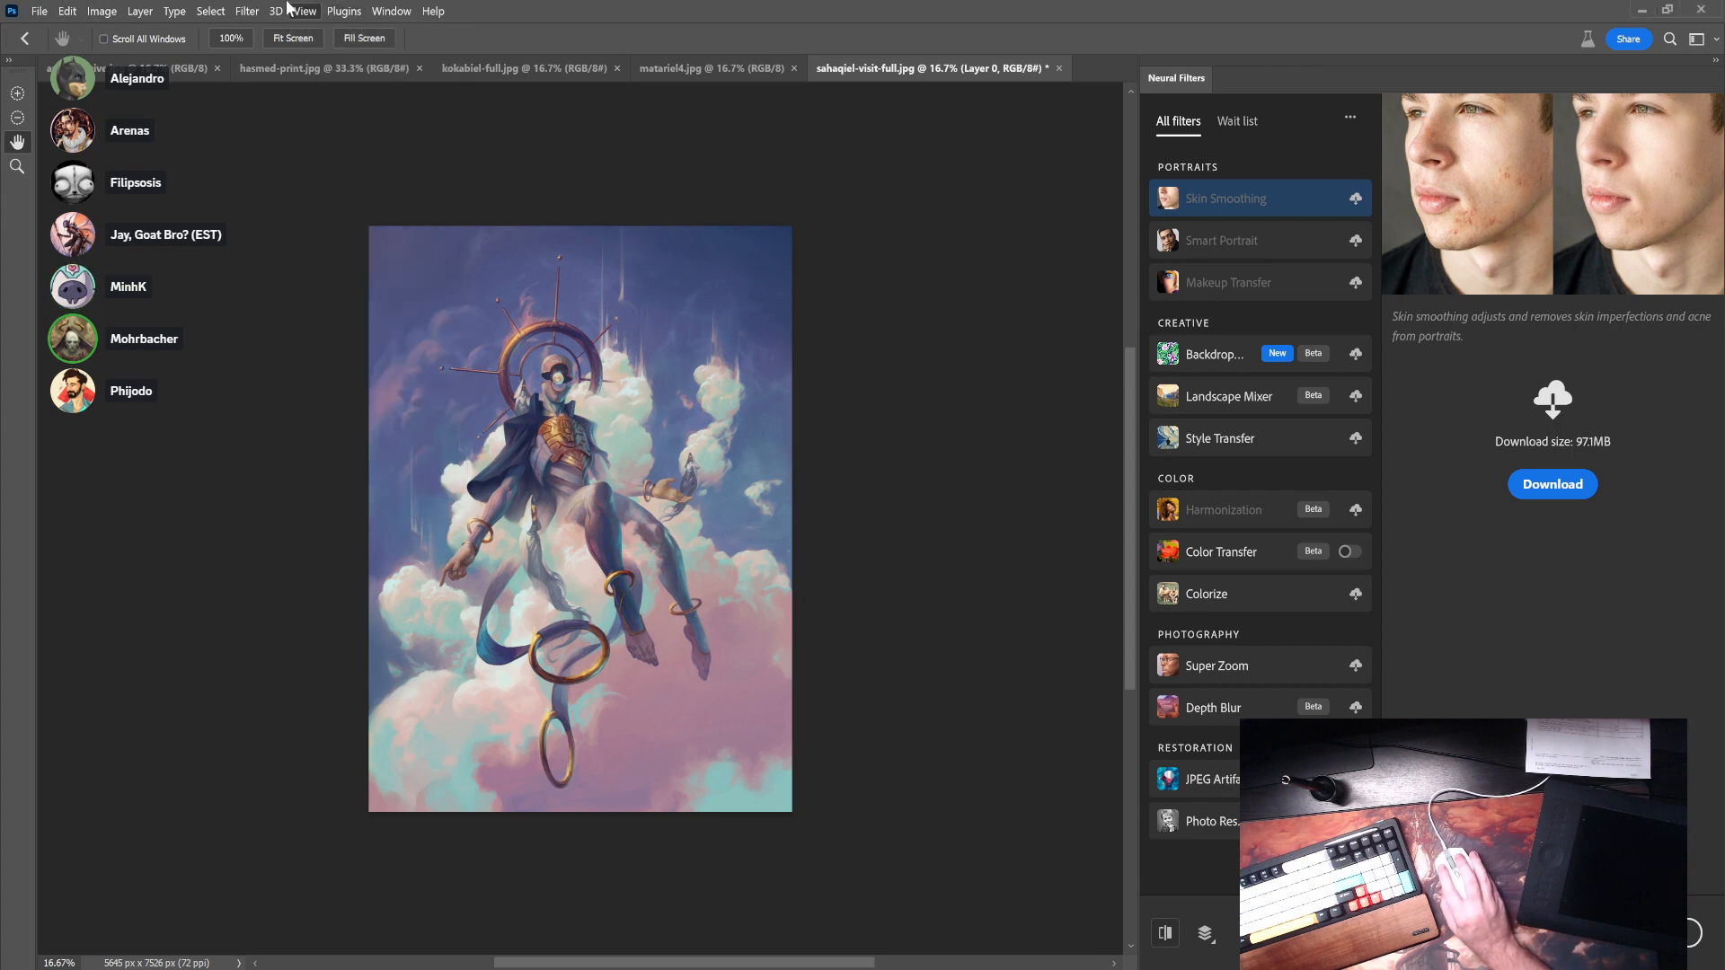
- Leave the Neural Filters workspace of the sahaqiel painting without applying any filter
{"action": "left_click", "coordinate": [248, 11]}
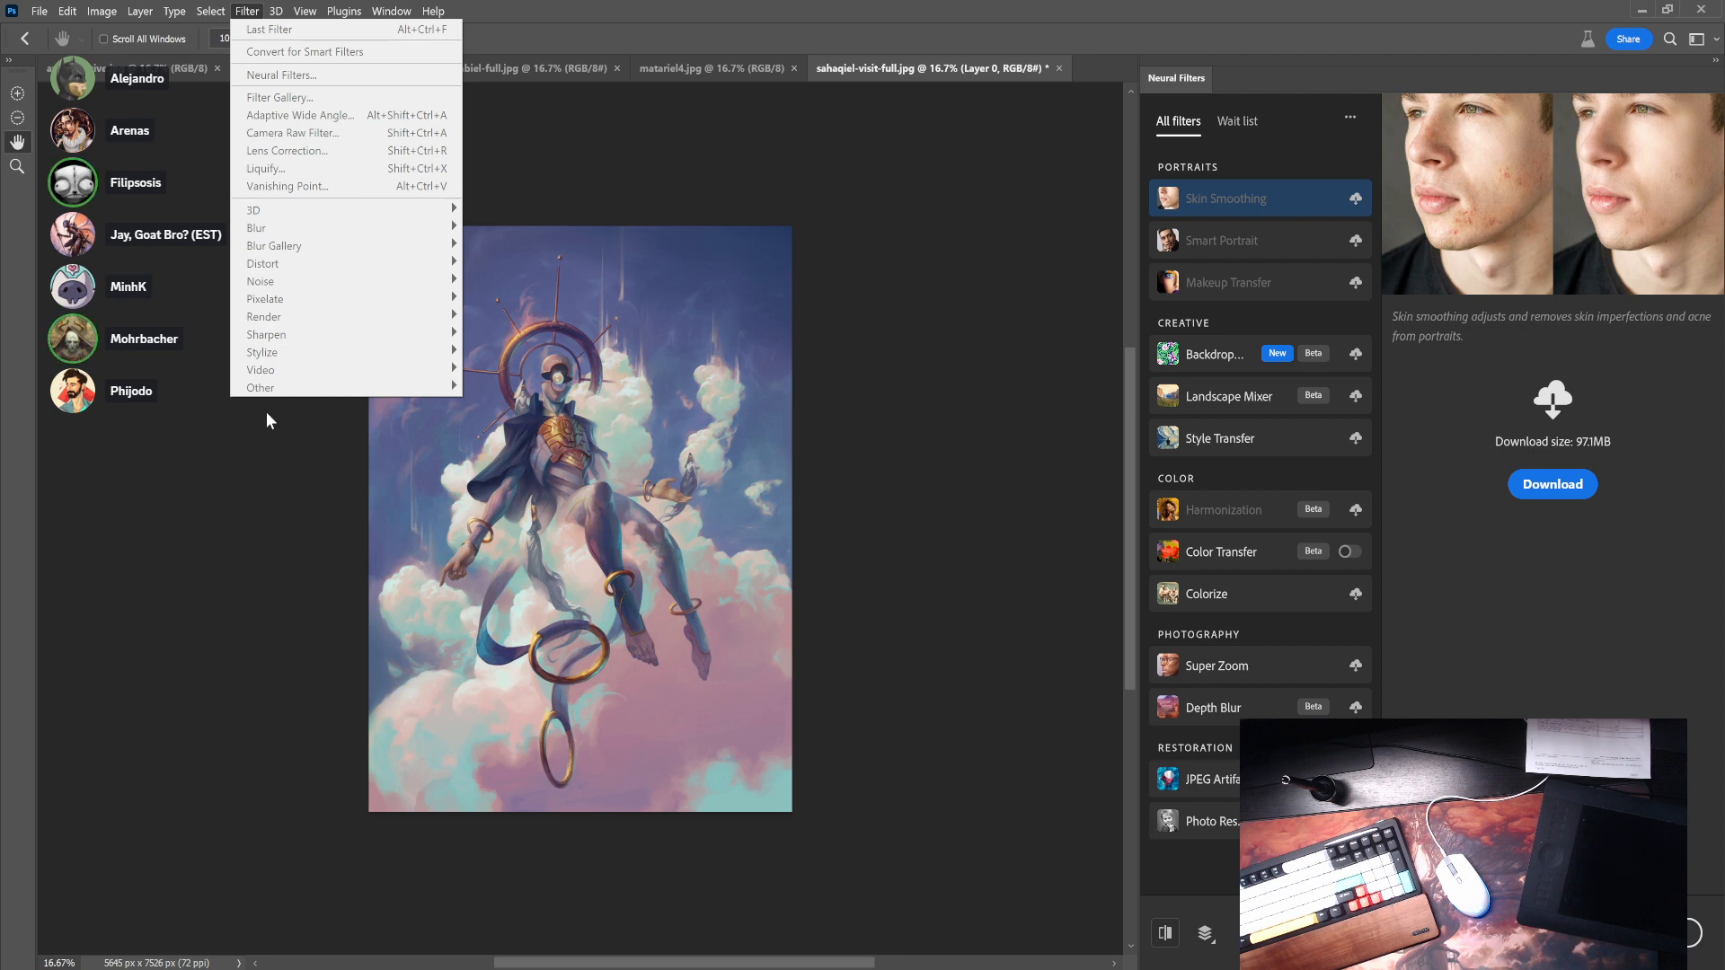
{"action": "left_click", "coordinate": [865, 419]}
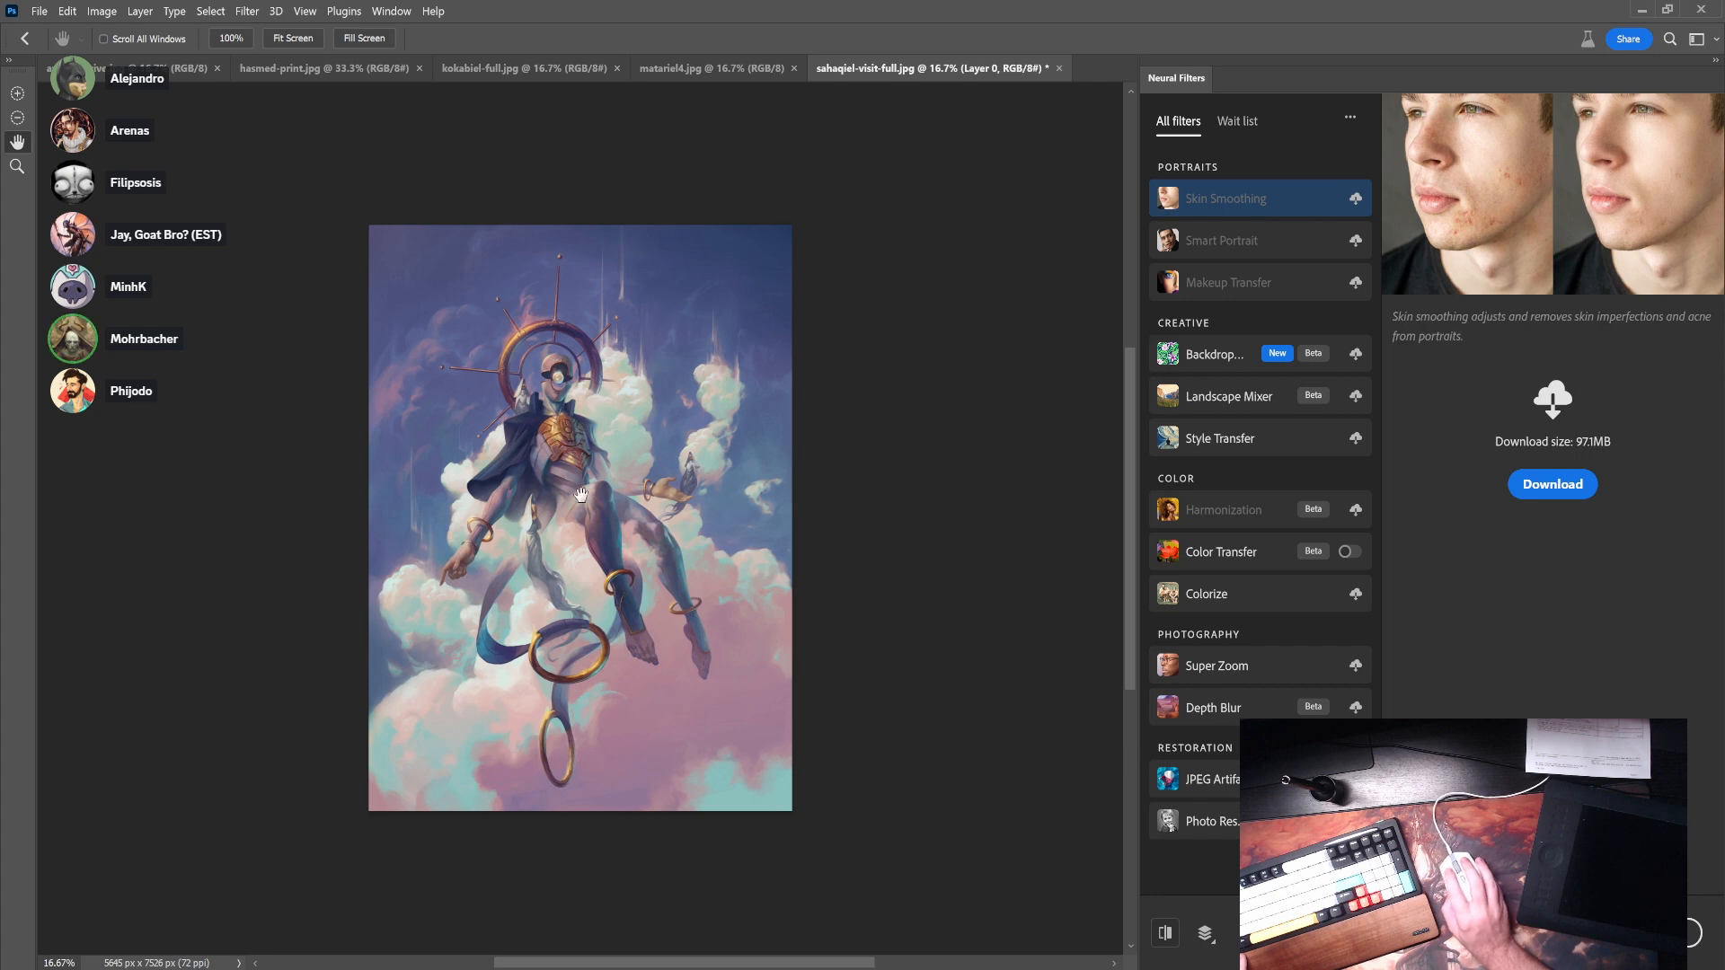
{"action": "left_click_drag", "start_coordinate": [558, 474], "coordinate": [602, 498]}
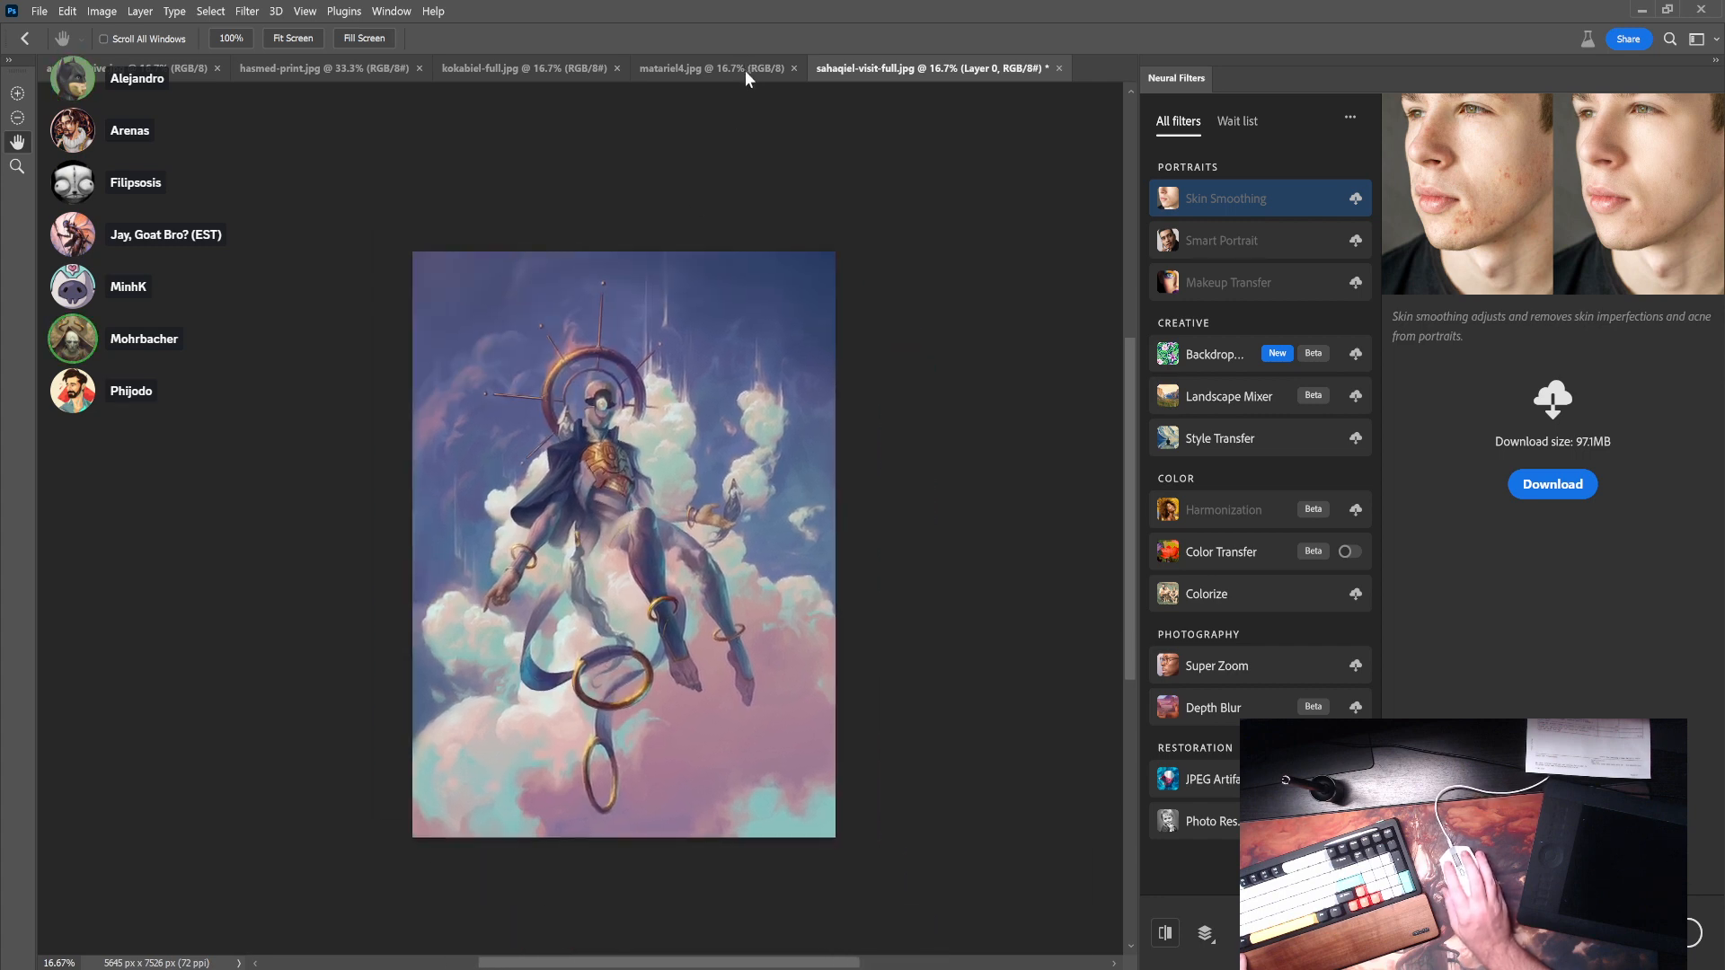
{"action": "left_click", "coordinate": [1670, 933]}
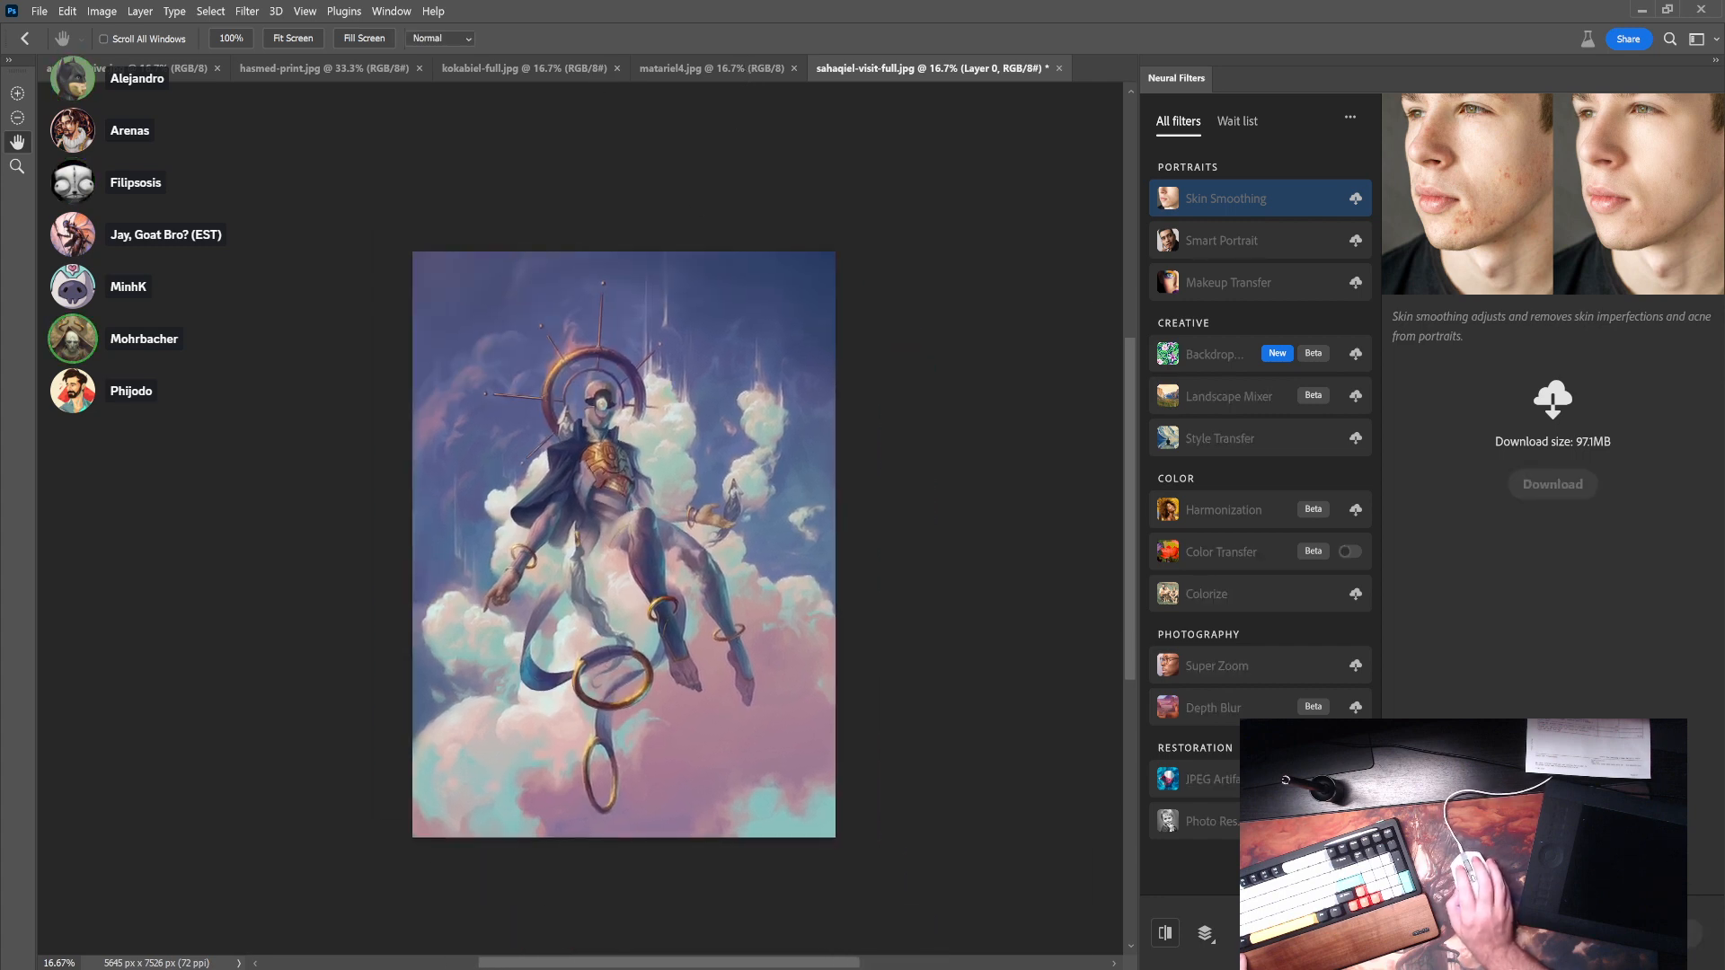
- Switch to the kokabiel-full.jpg document and open Neural Filters for it
{"action": "left_click", "coordinate": [724, 68]}
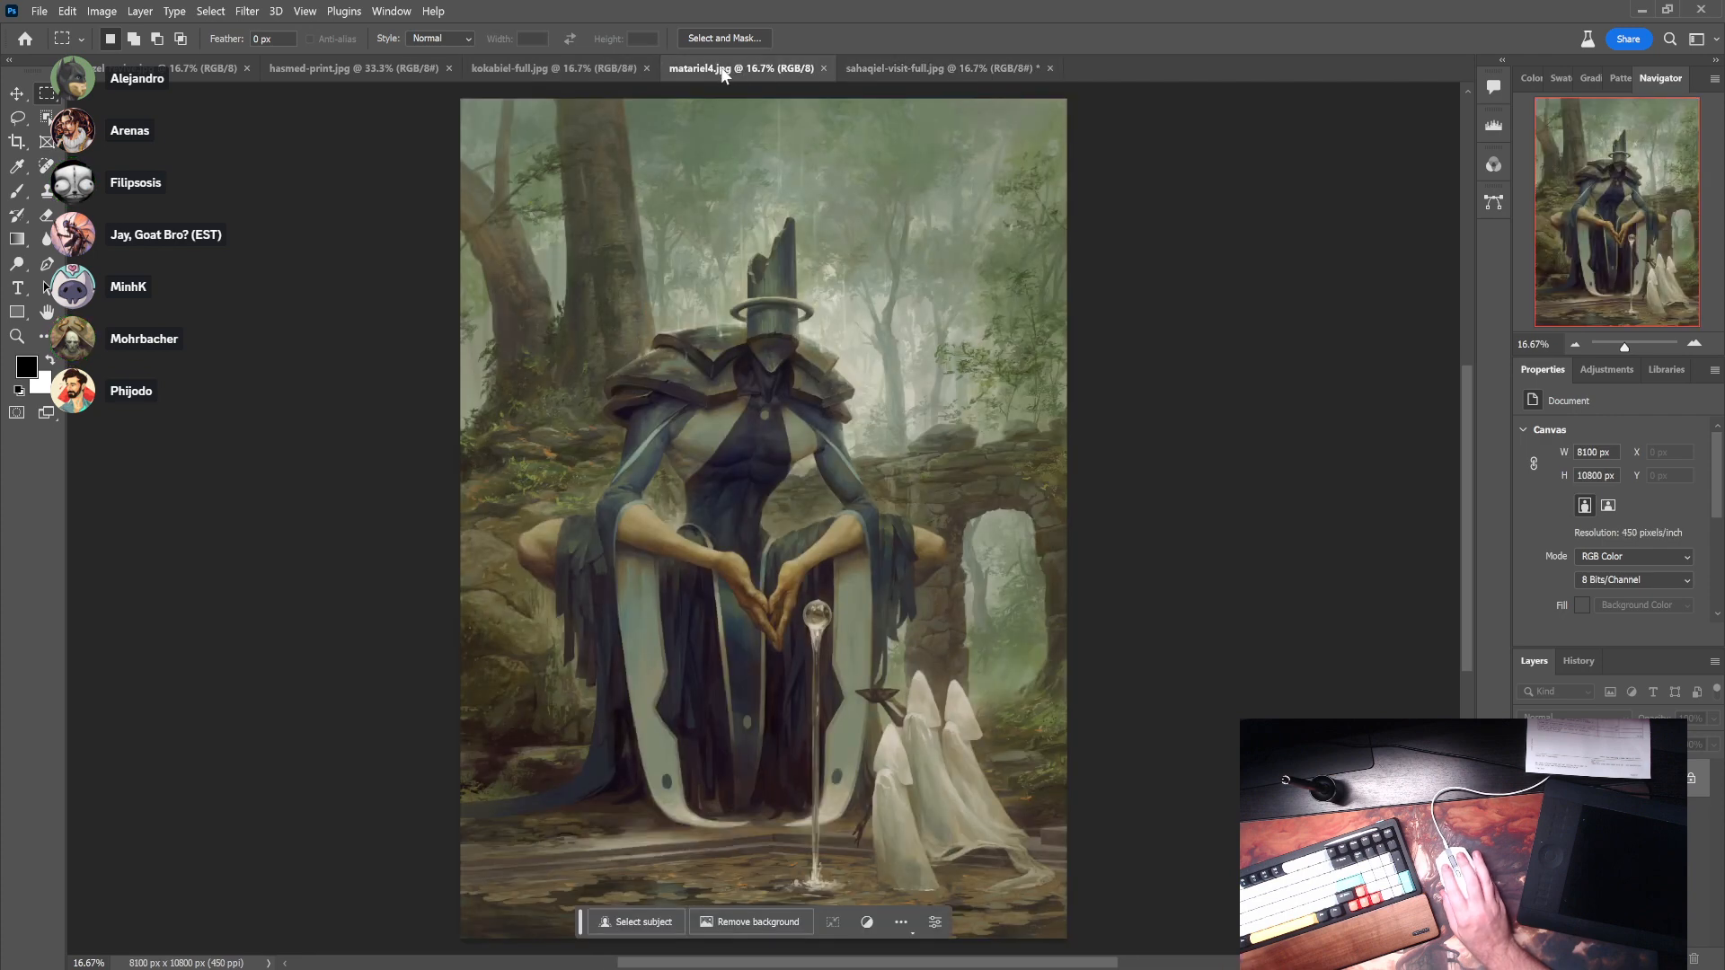
{"action": "left_click", "coordinate": [952, 70]}
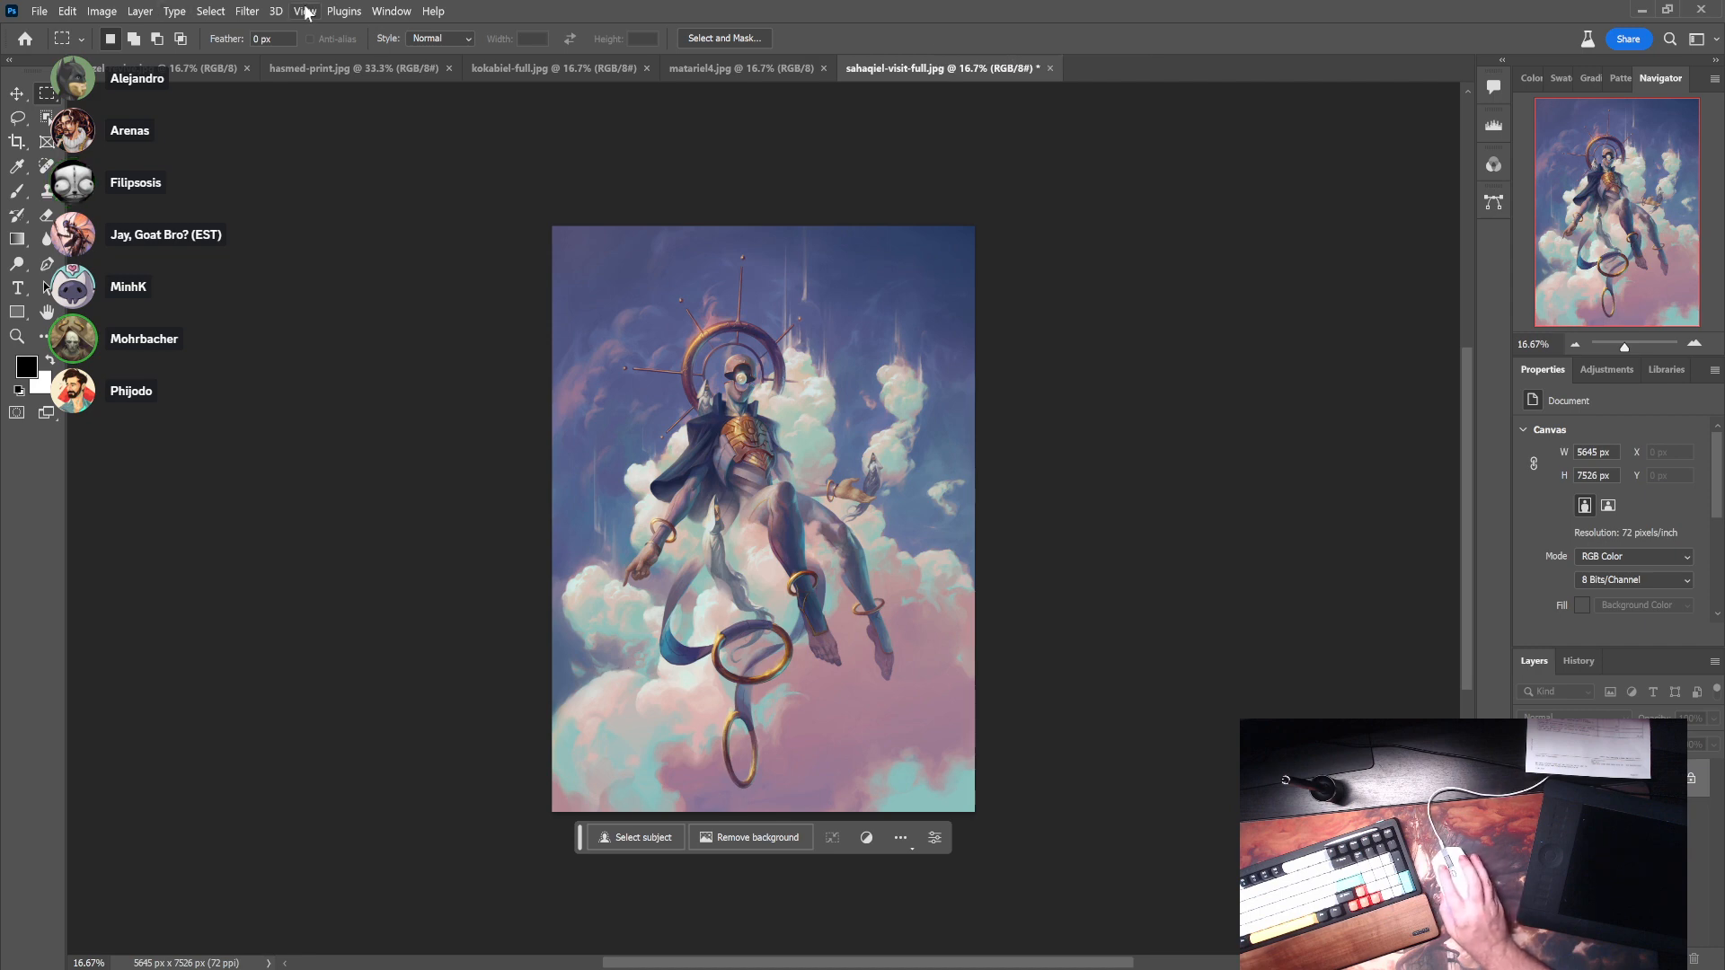
{"action": "left_click", "coordinate": [533, 68]}
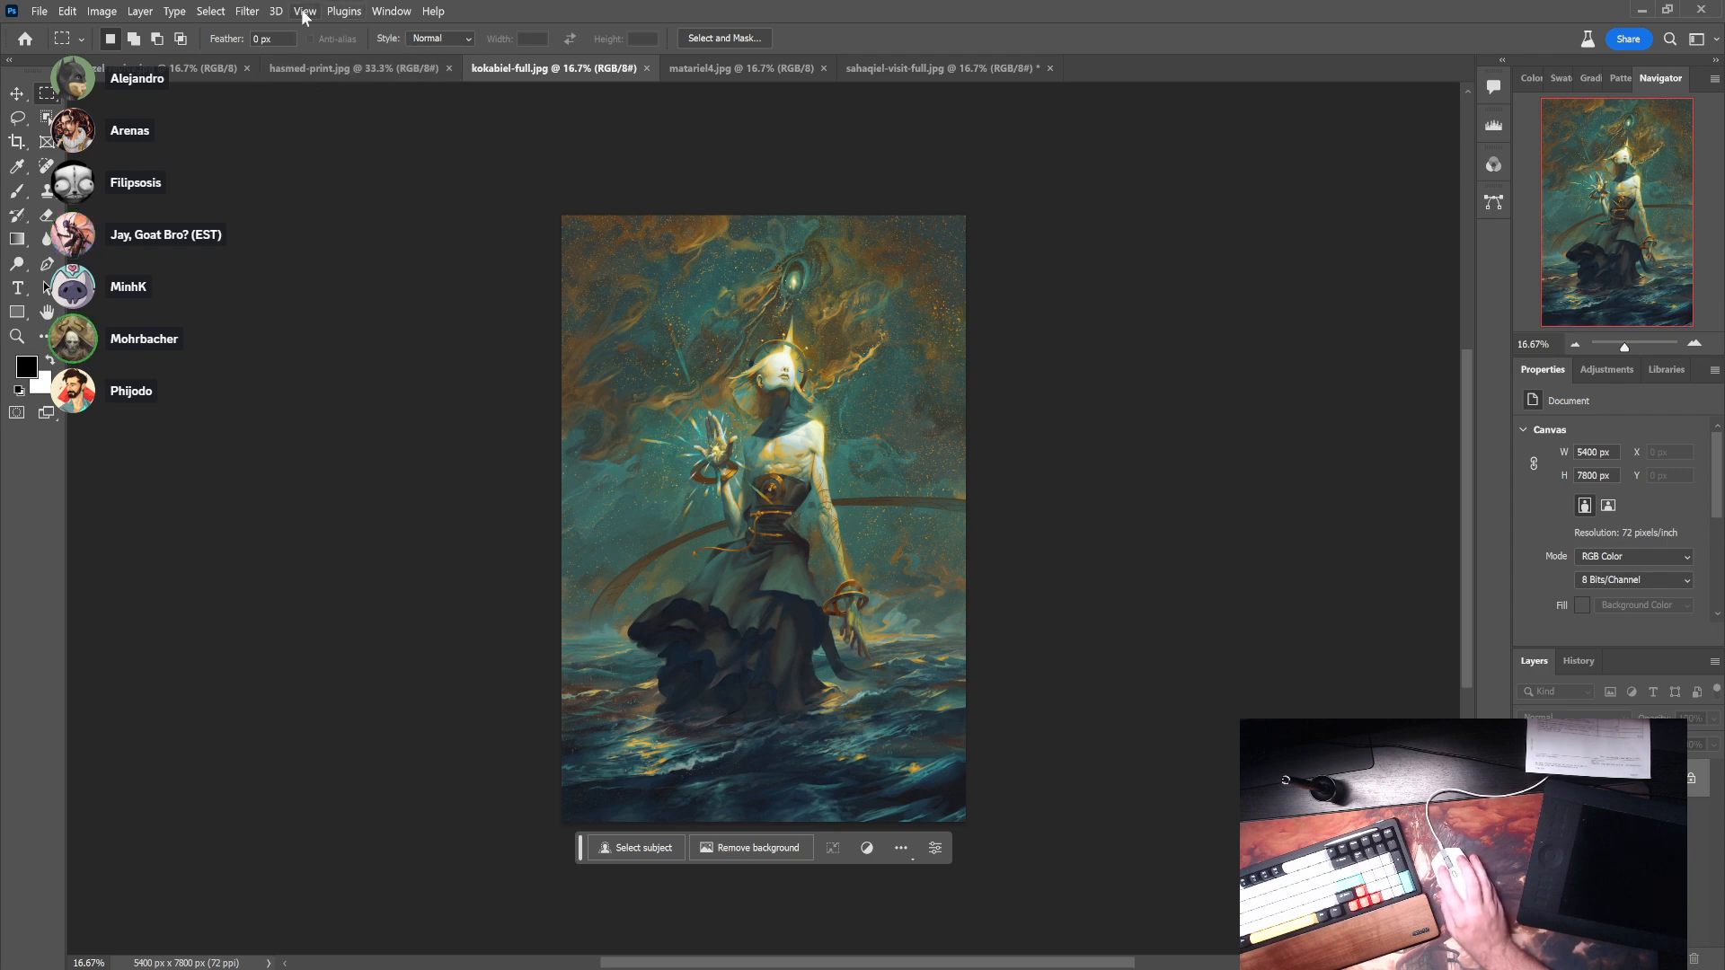
{"action": "left_click", "coordinate": [247, 11]}
{"action": "left_click", "coordinate": [286, 75]}
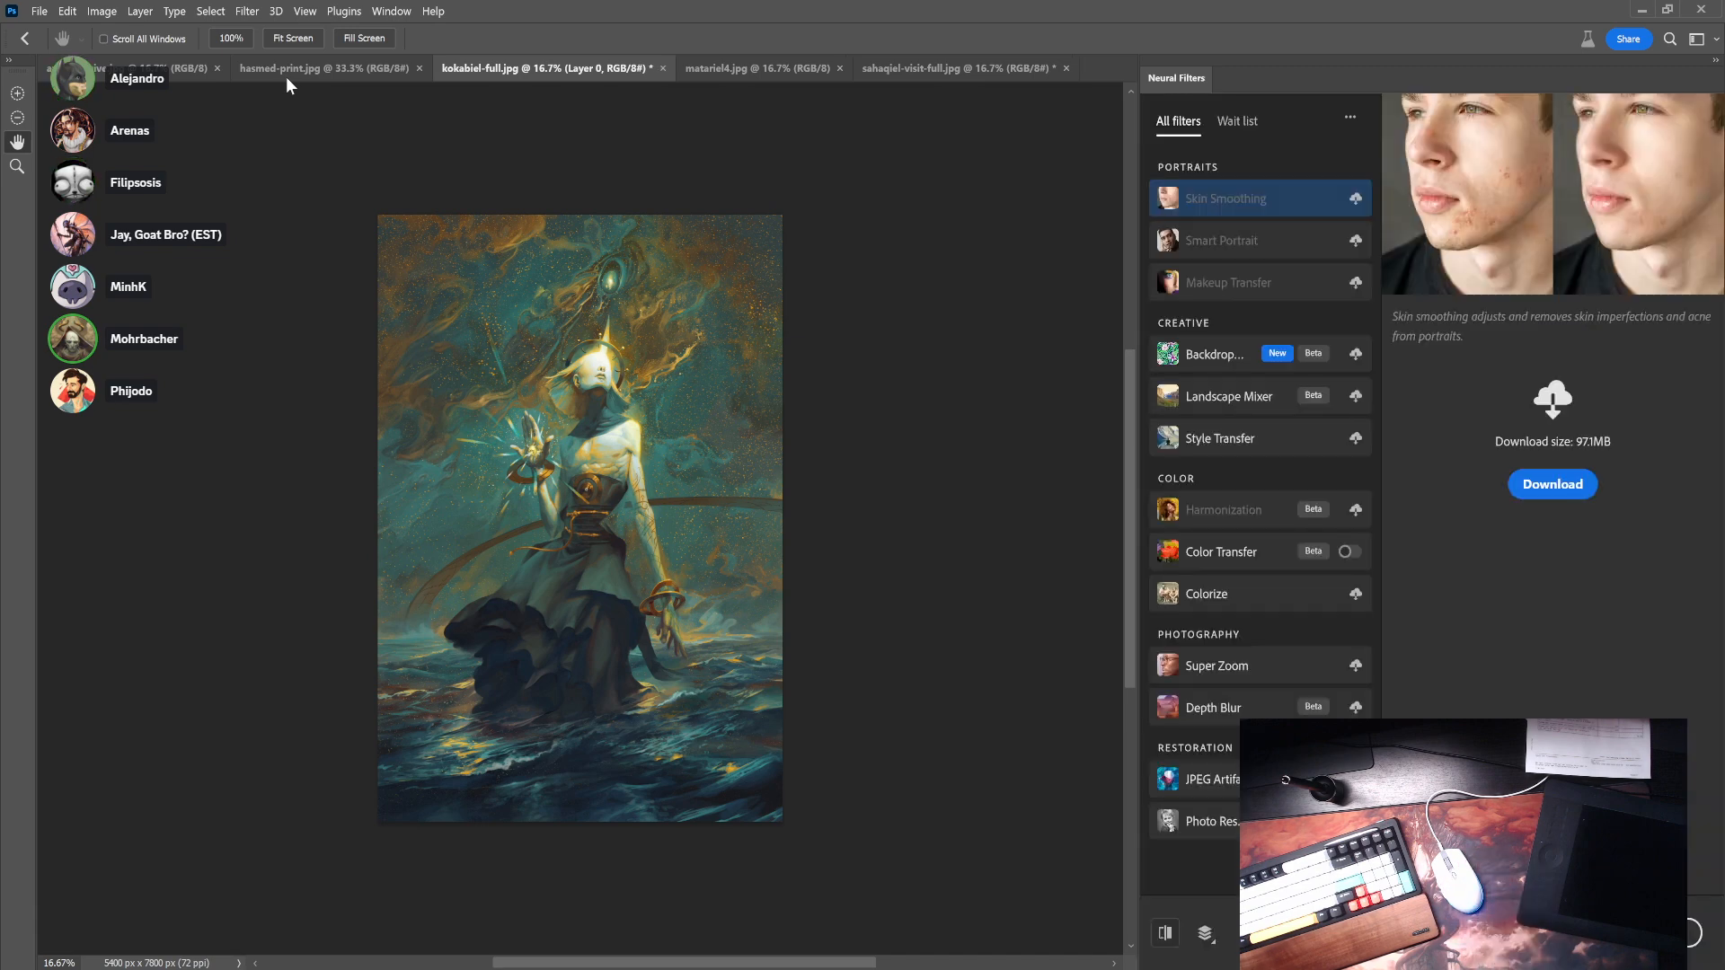
- Examine the Smart Portrait and Makeup Transfer filters and the descriptions of the filters on the wait list
{"action": "left_click", "coordinate": [1265, 255]}
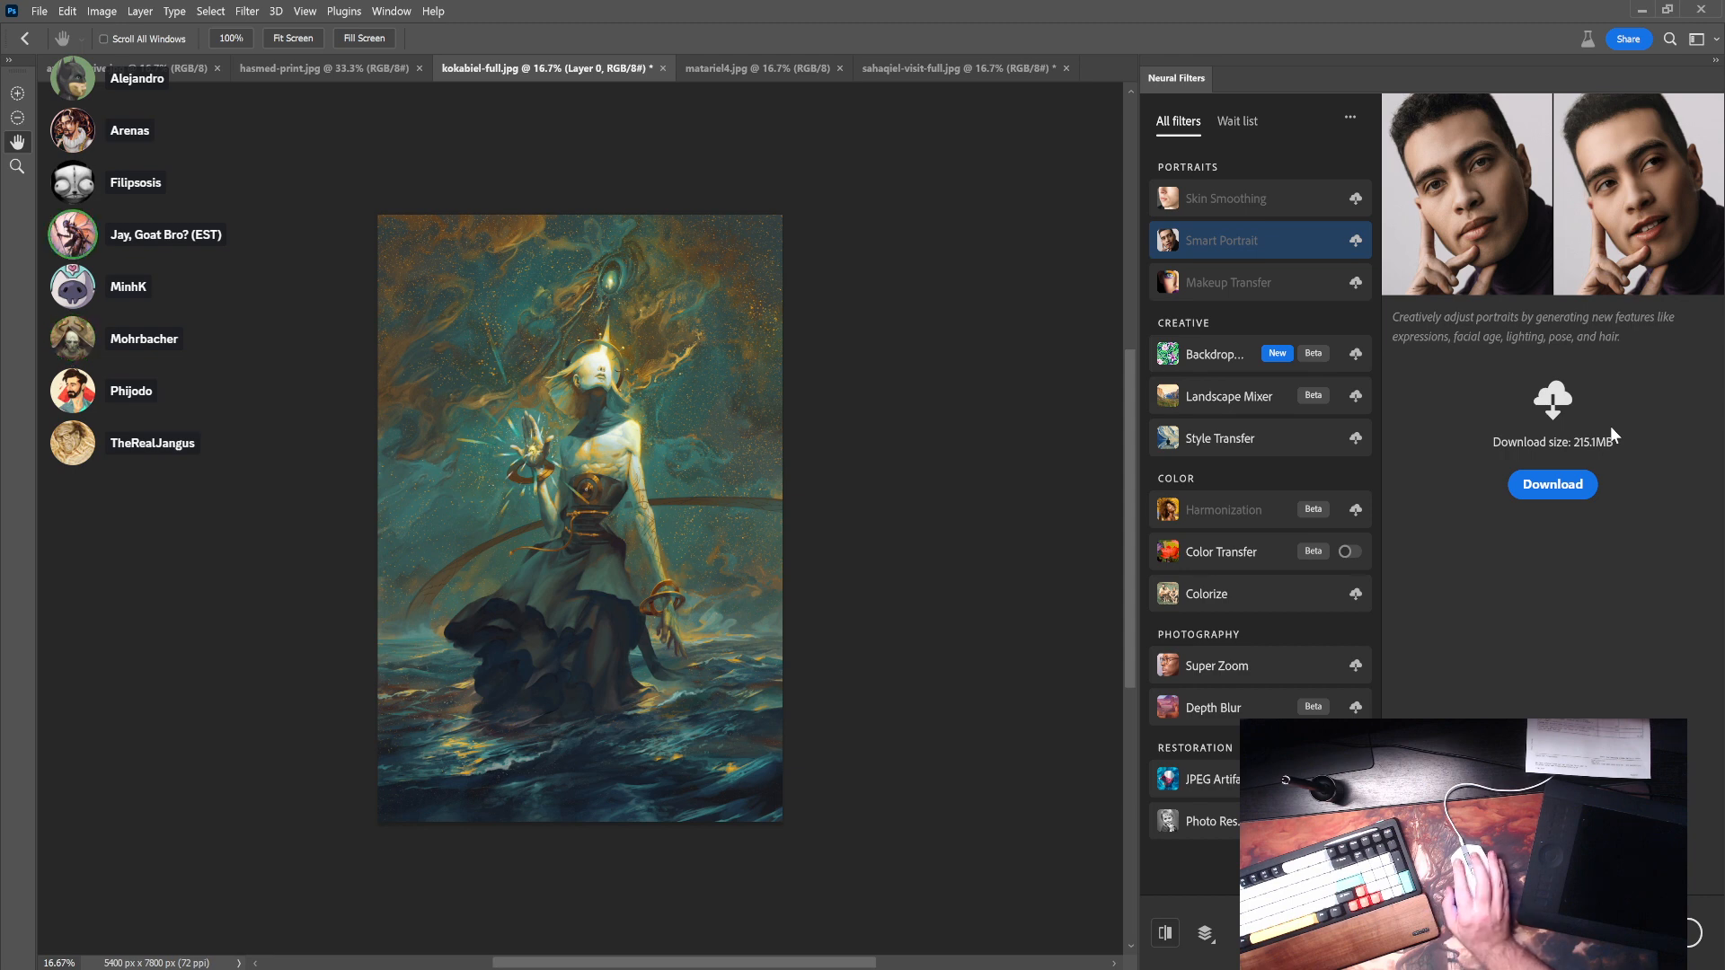
{"action": "left_click", "coordinate": [1205, 284]}
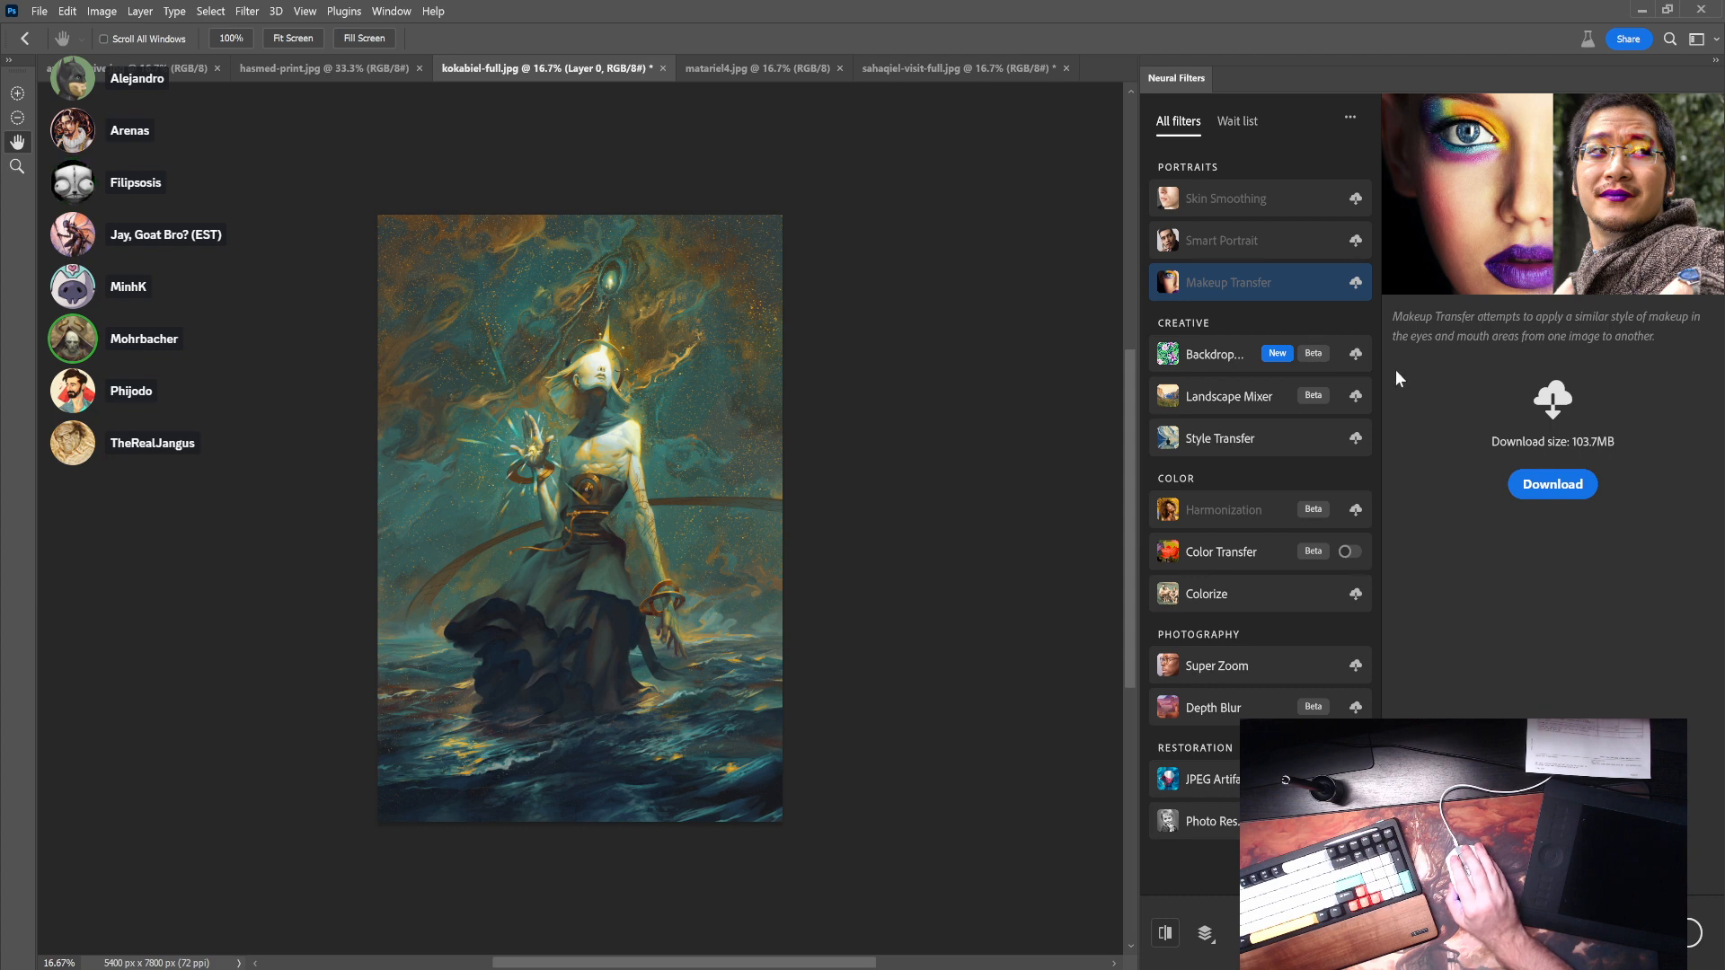
{"action": "left_click", "coordinate": [1232, 130]}
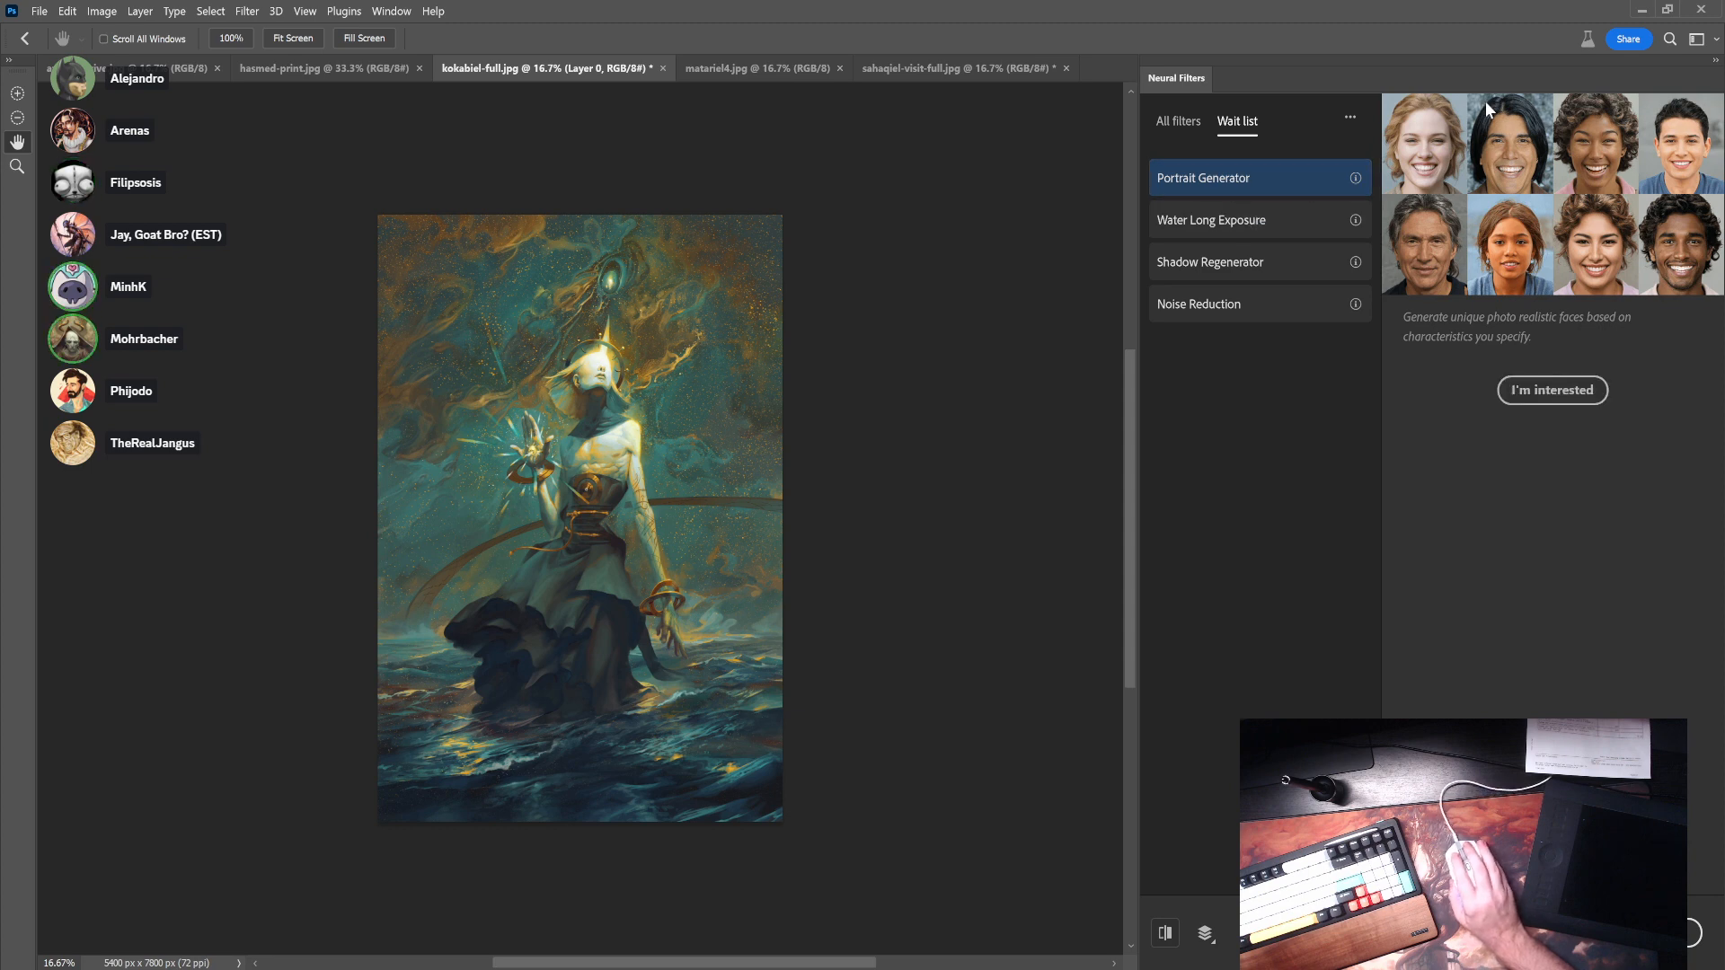
{"action": "left_click", "coordinate": [1273, 224]}
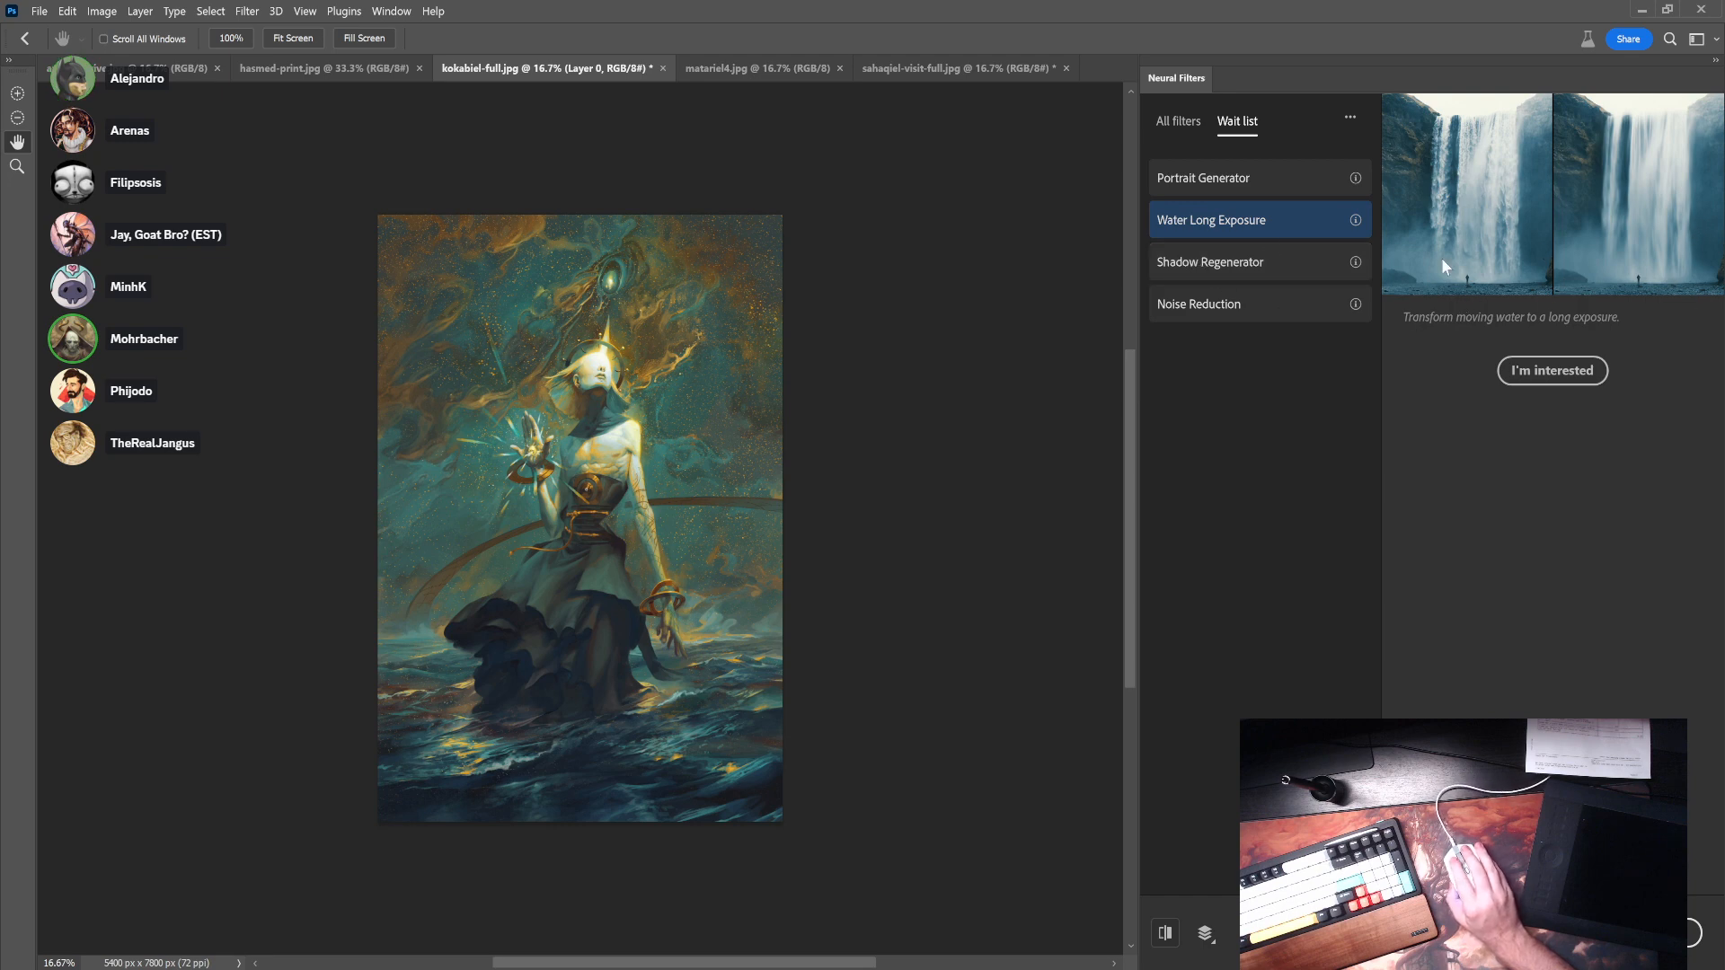
{"action": "left_click", "coordinate": [1249, 265]}
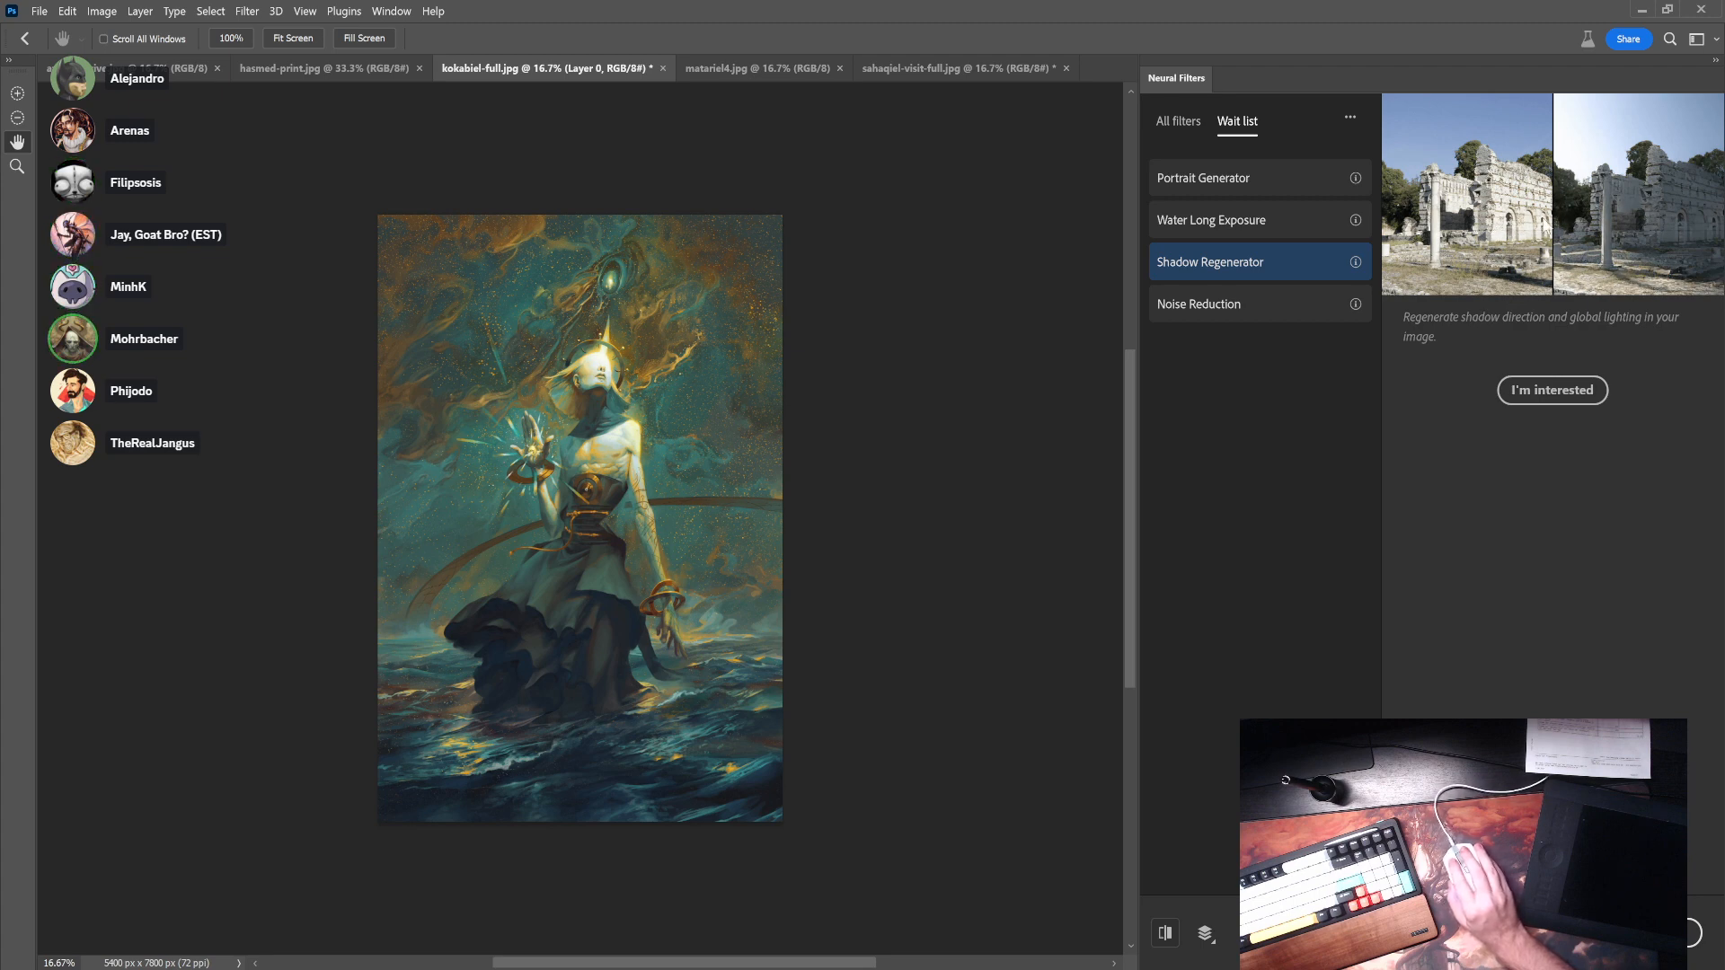
{"action": "left_click", "coordinate": [1225, 316]}
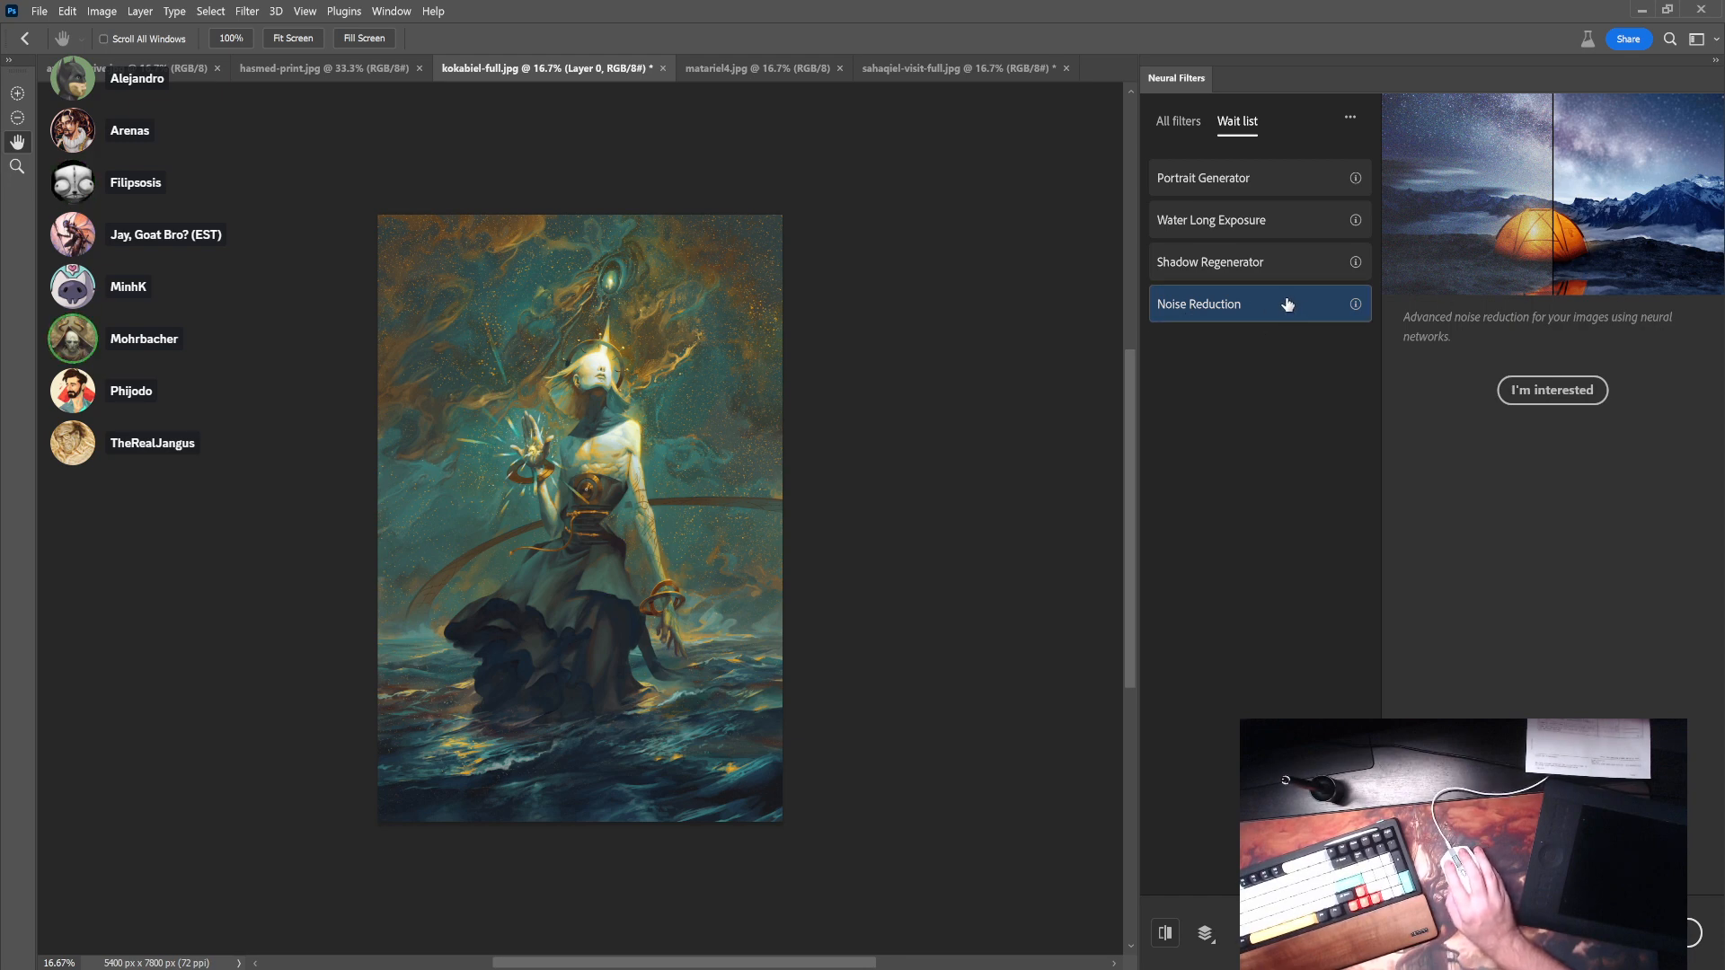
- Return to the full filter list and start downloading the Backdrop Creator and Landscape Mixer filters
{"action": "left_click", "coordinate": [1187, 127]}
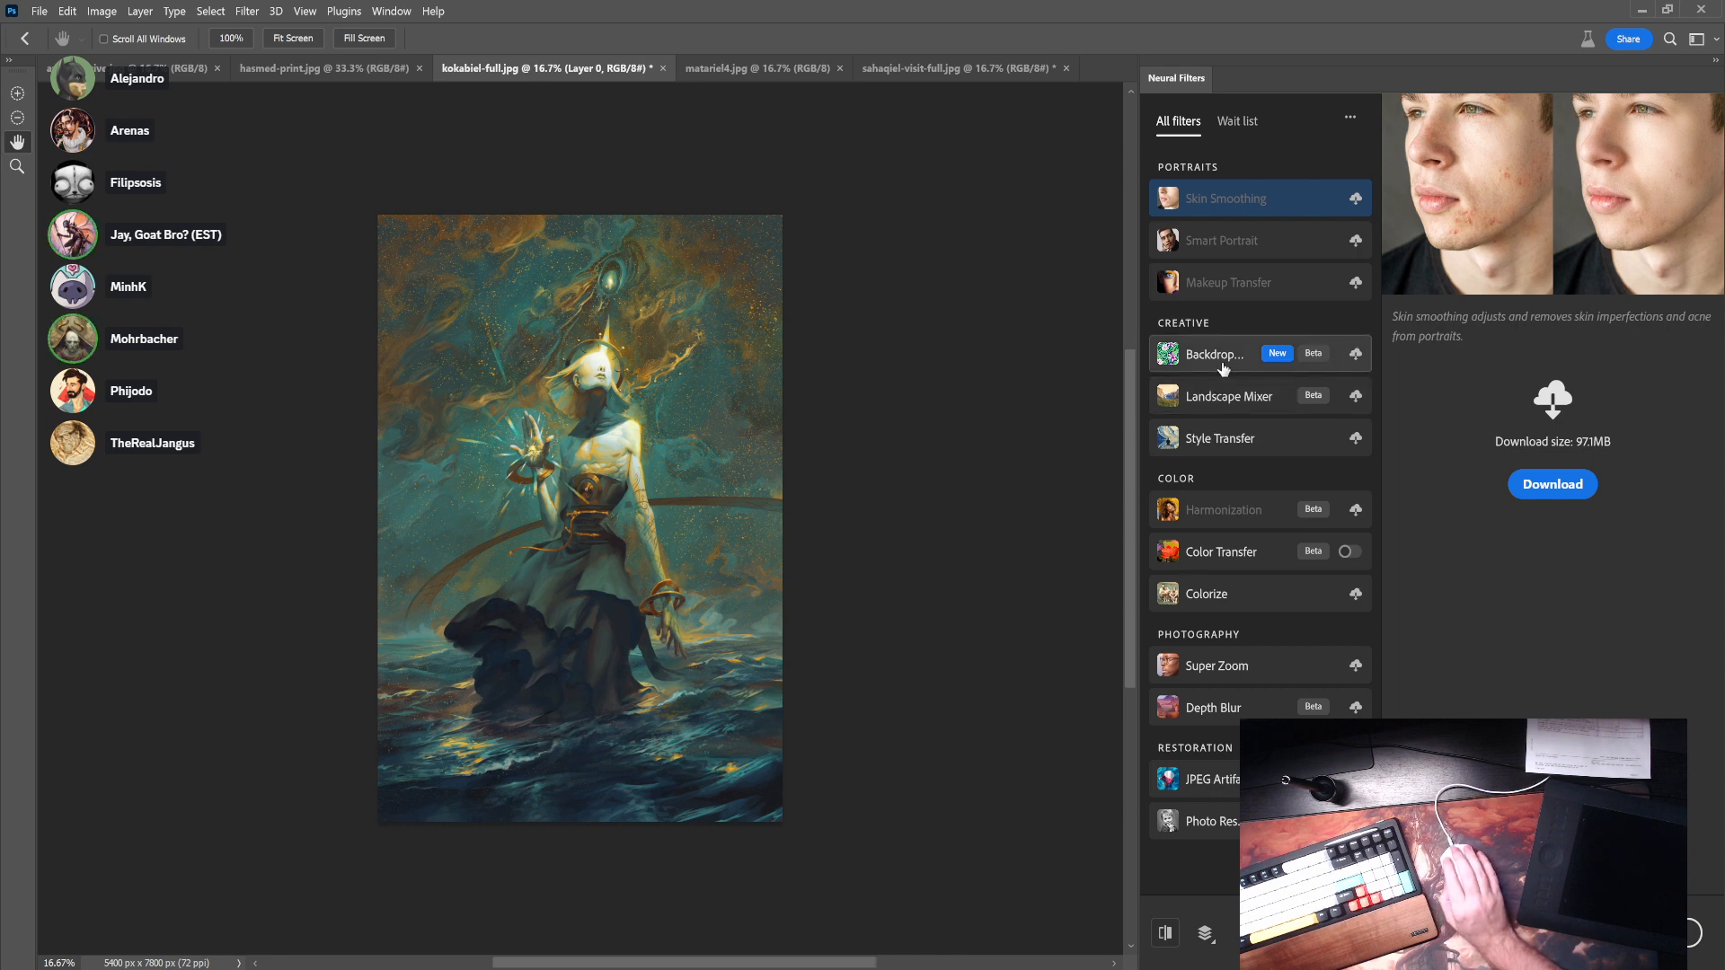
{"action": "mouse_move", "coordinate": [1224, 368]}
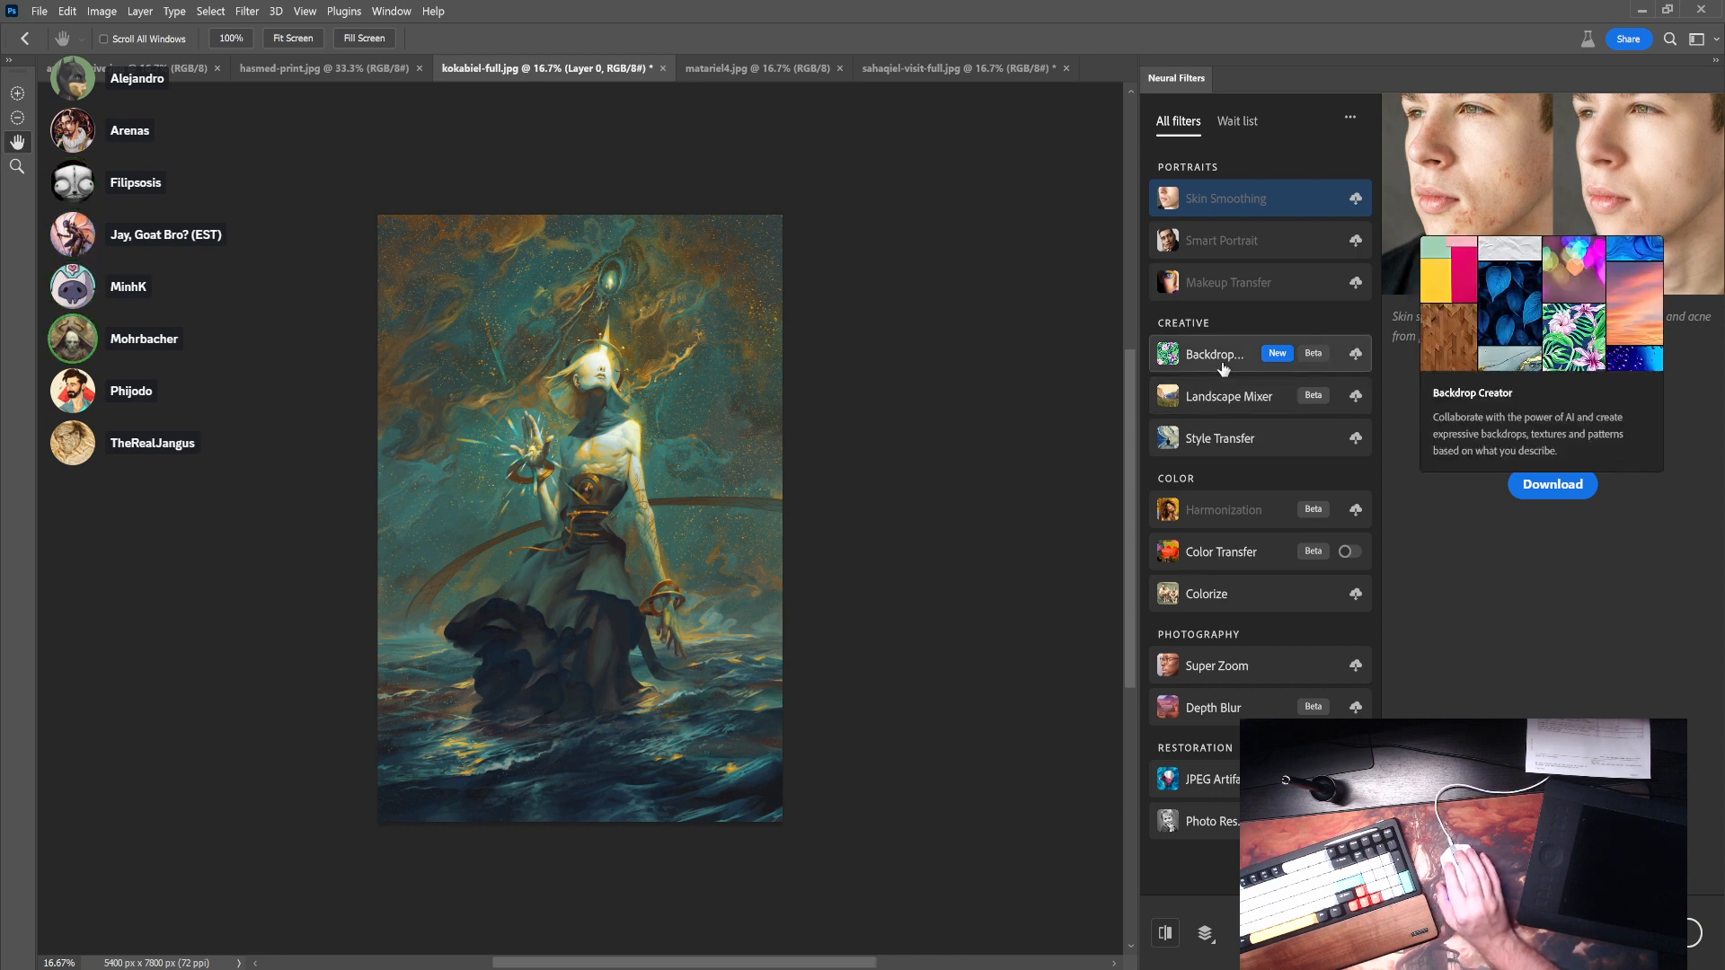
{"action": "left_click", "coordinate": [1224, 369]}
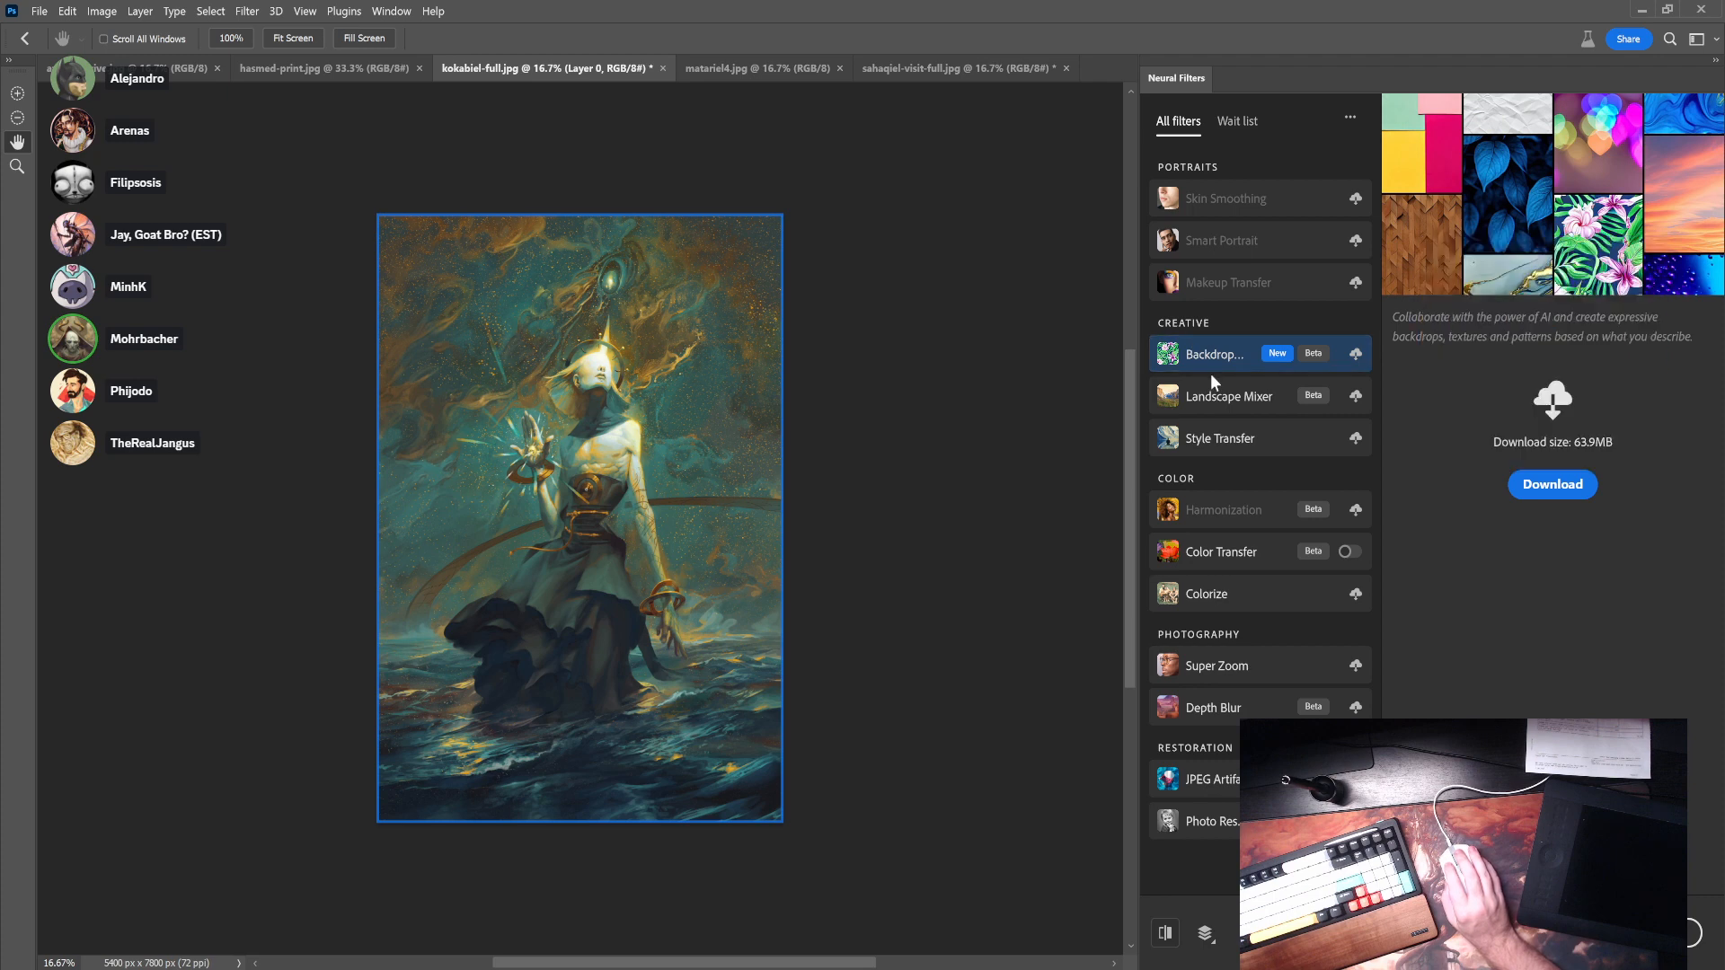
{"action": "mouse_move", "coordinate": [1209, 360]}
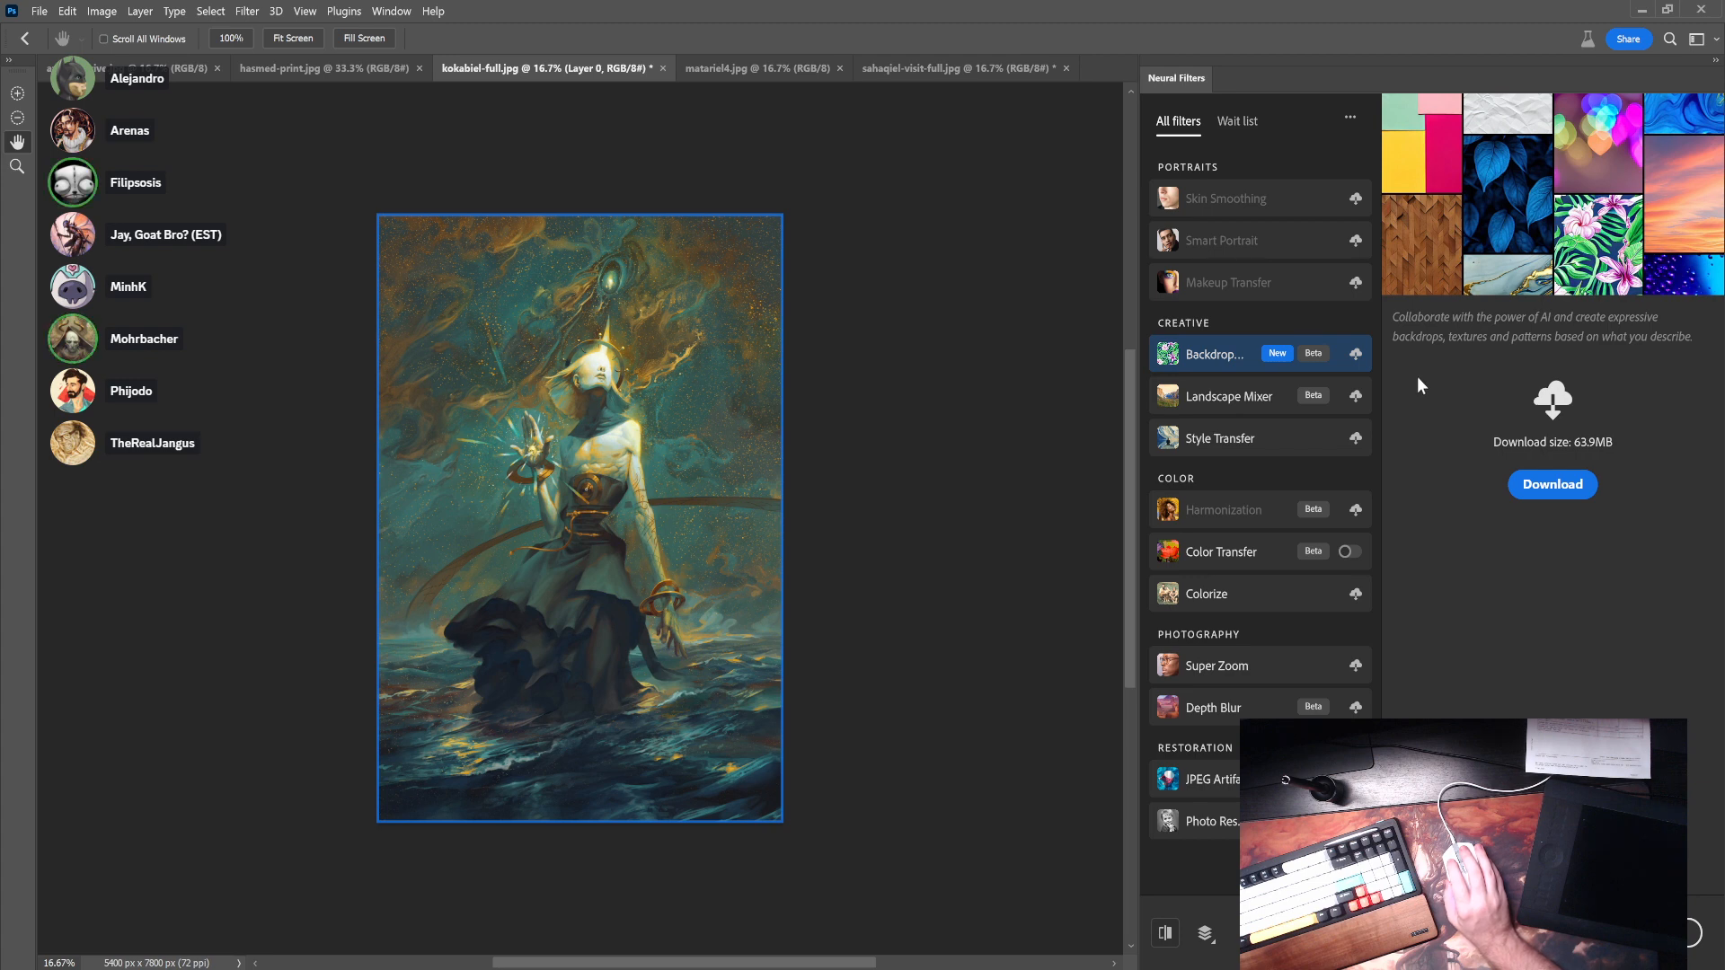
{"action": "left_click", "coordinate": [1553, 484]}
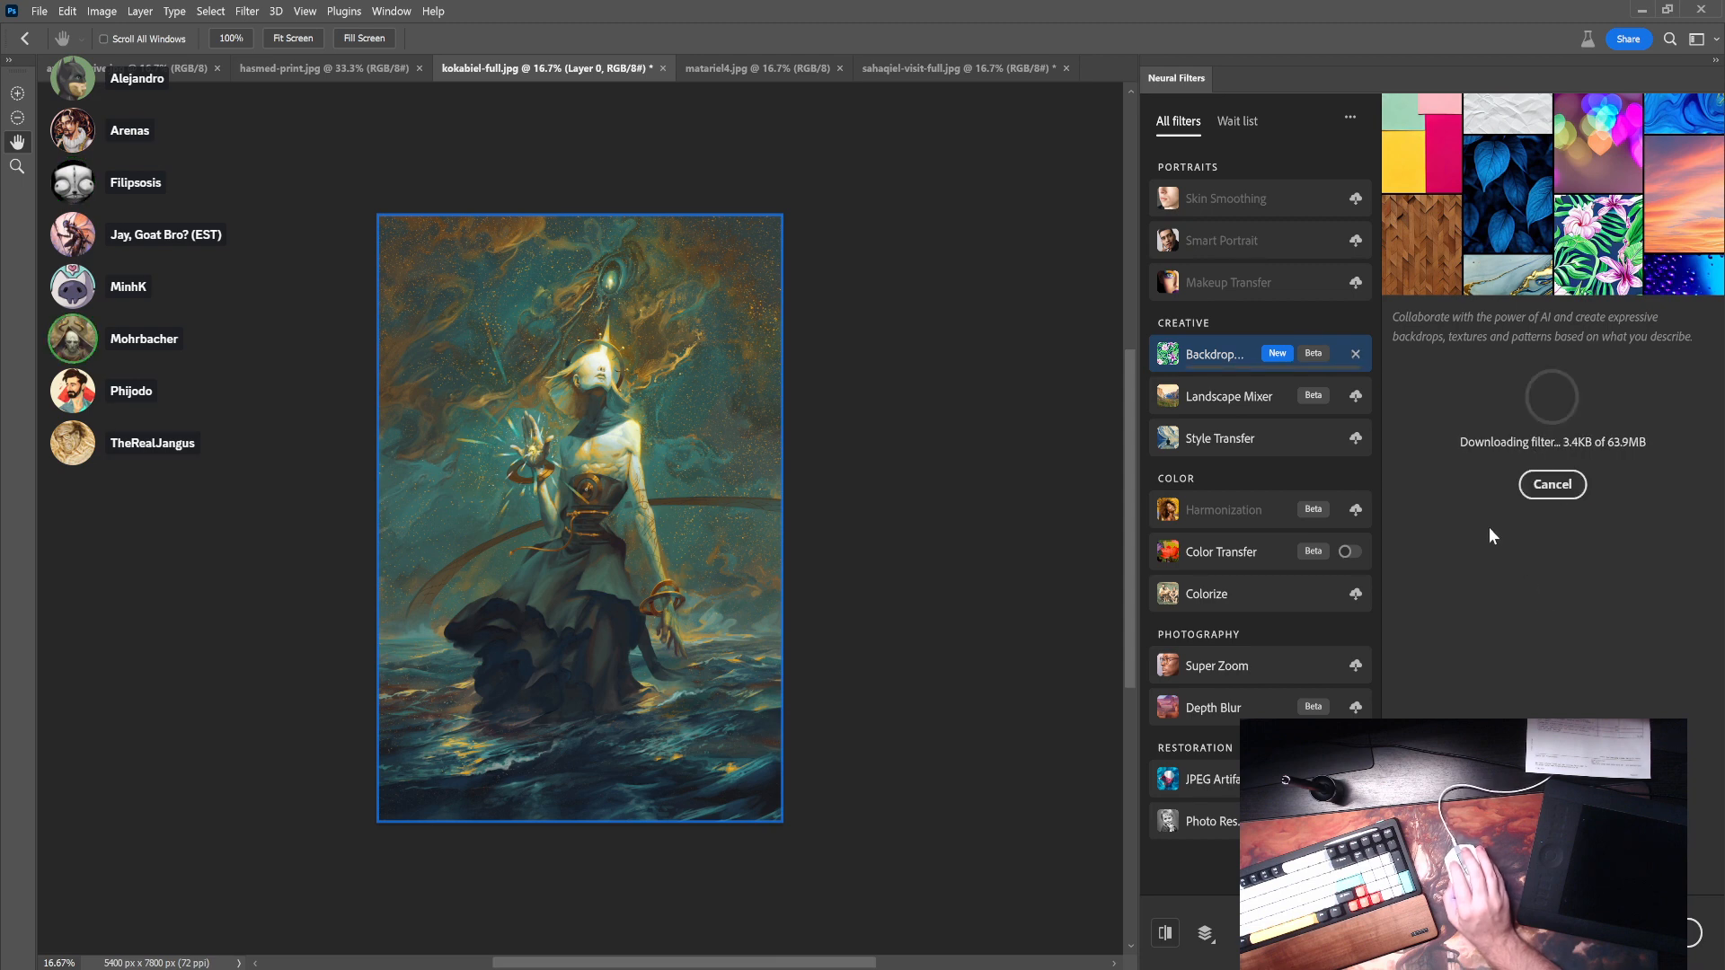
{"action": "left_click", "coordinate": [1222, 398]}
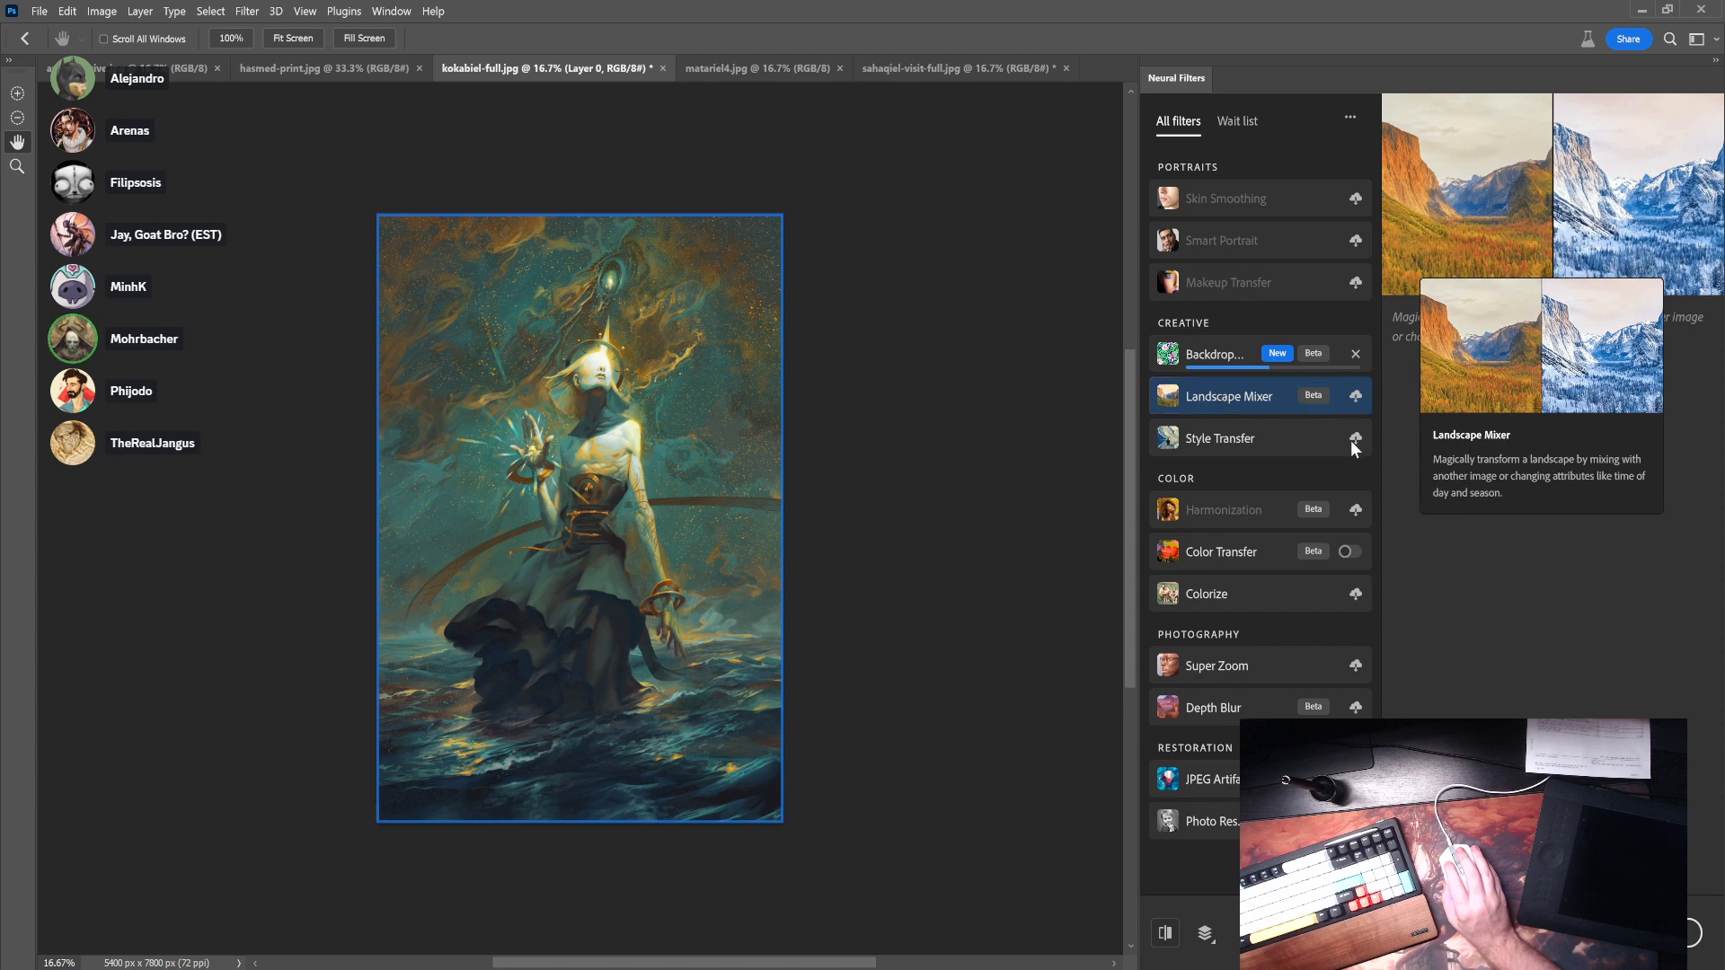
{"action": "left_click", "coordinate": [1552, 485]}
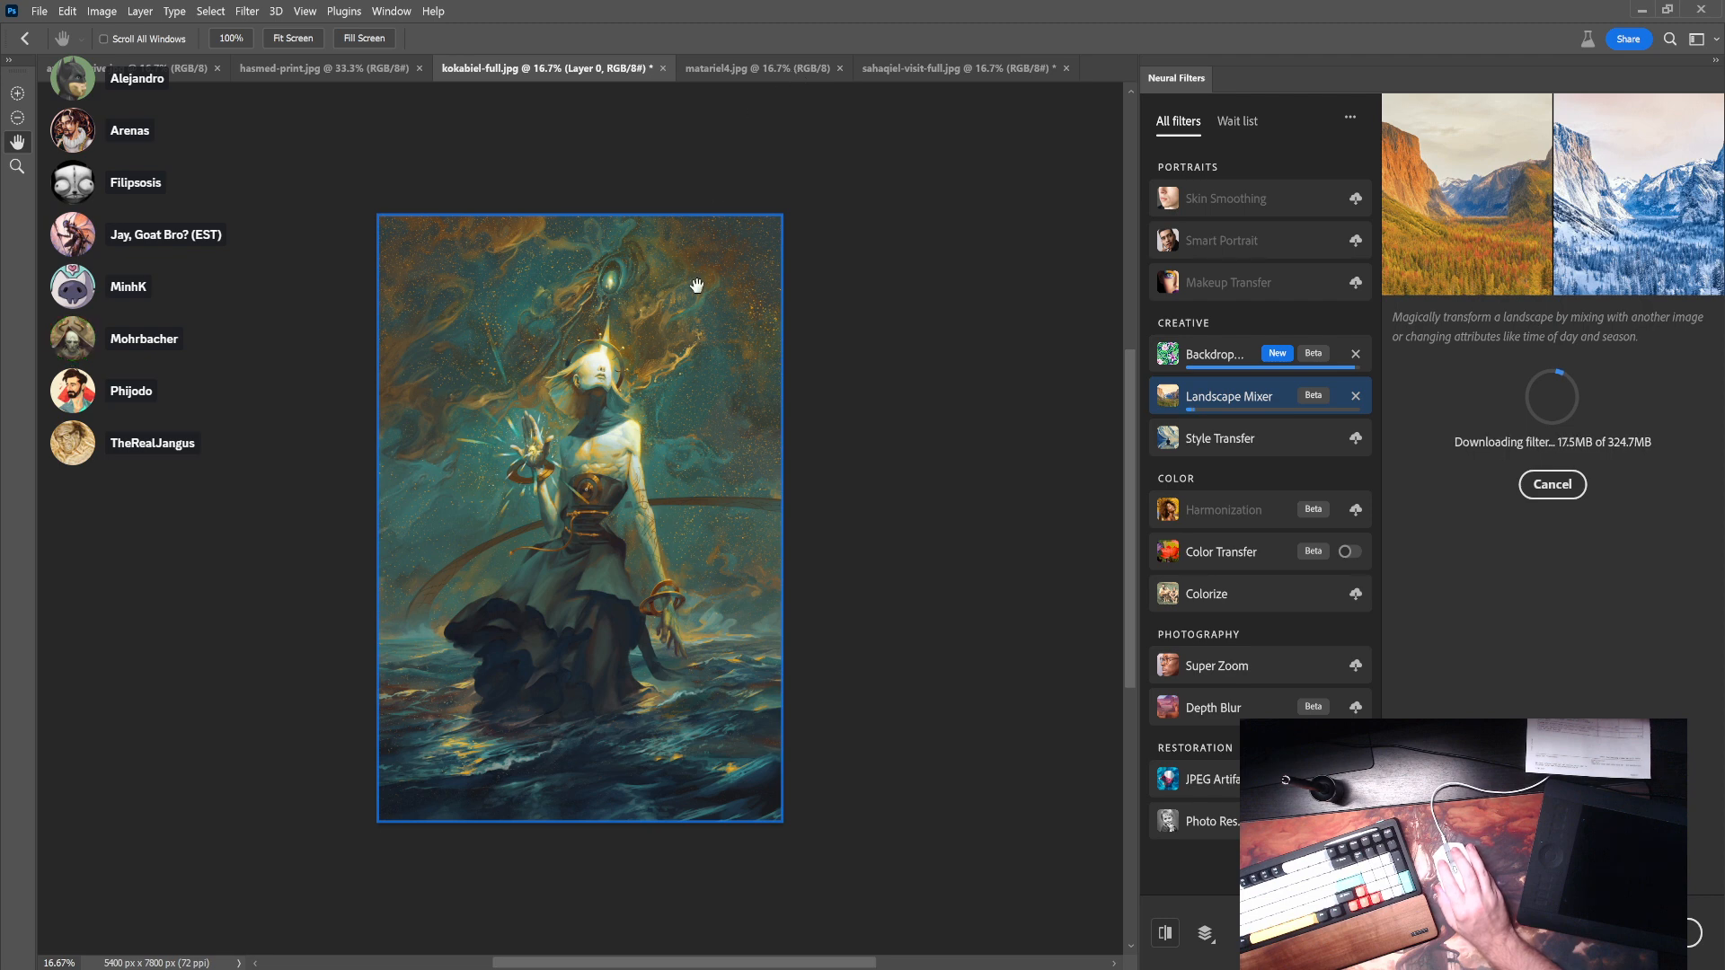
- Start downloading the Style Transfer filter after checking the Harmonization filter's description
{"action": "left_click", "coordinate": [1276, 454]}
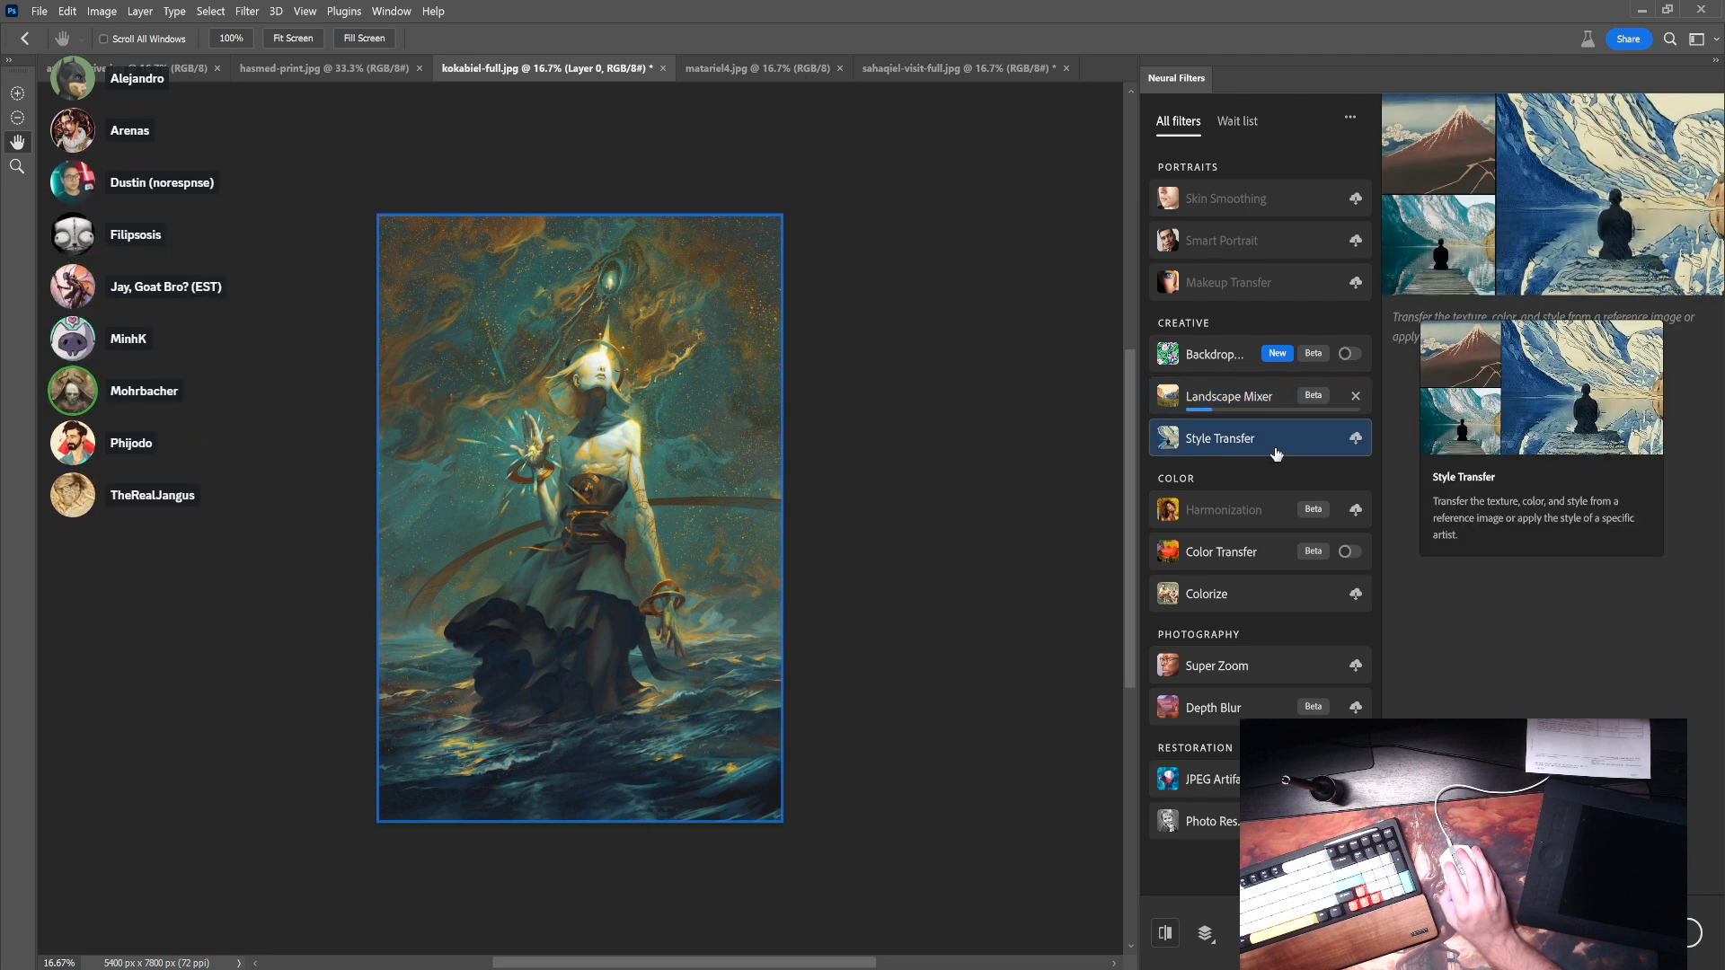
{"action": "left_click", "coordinate": [1249, 508]}
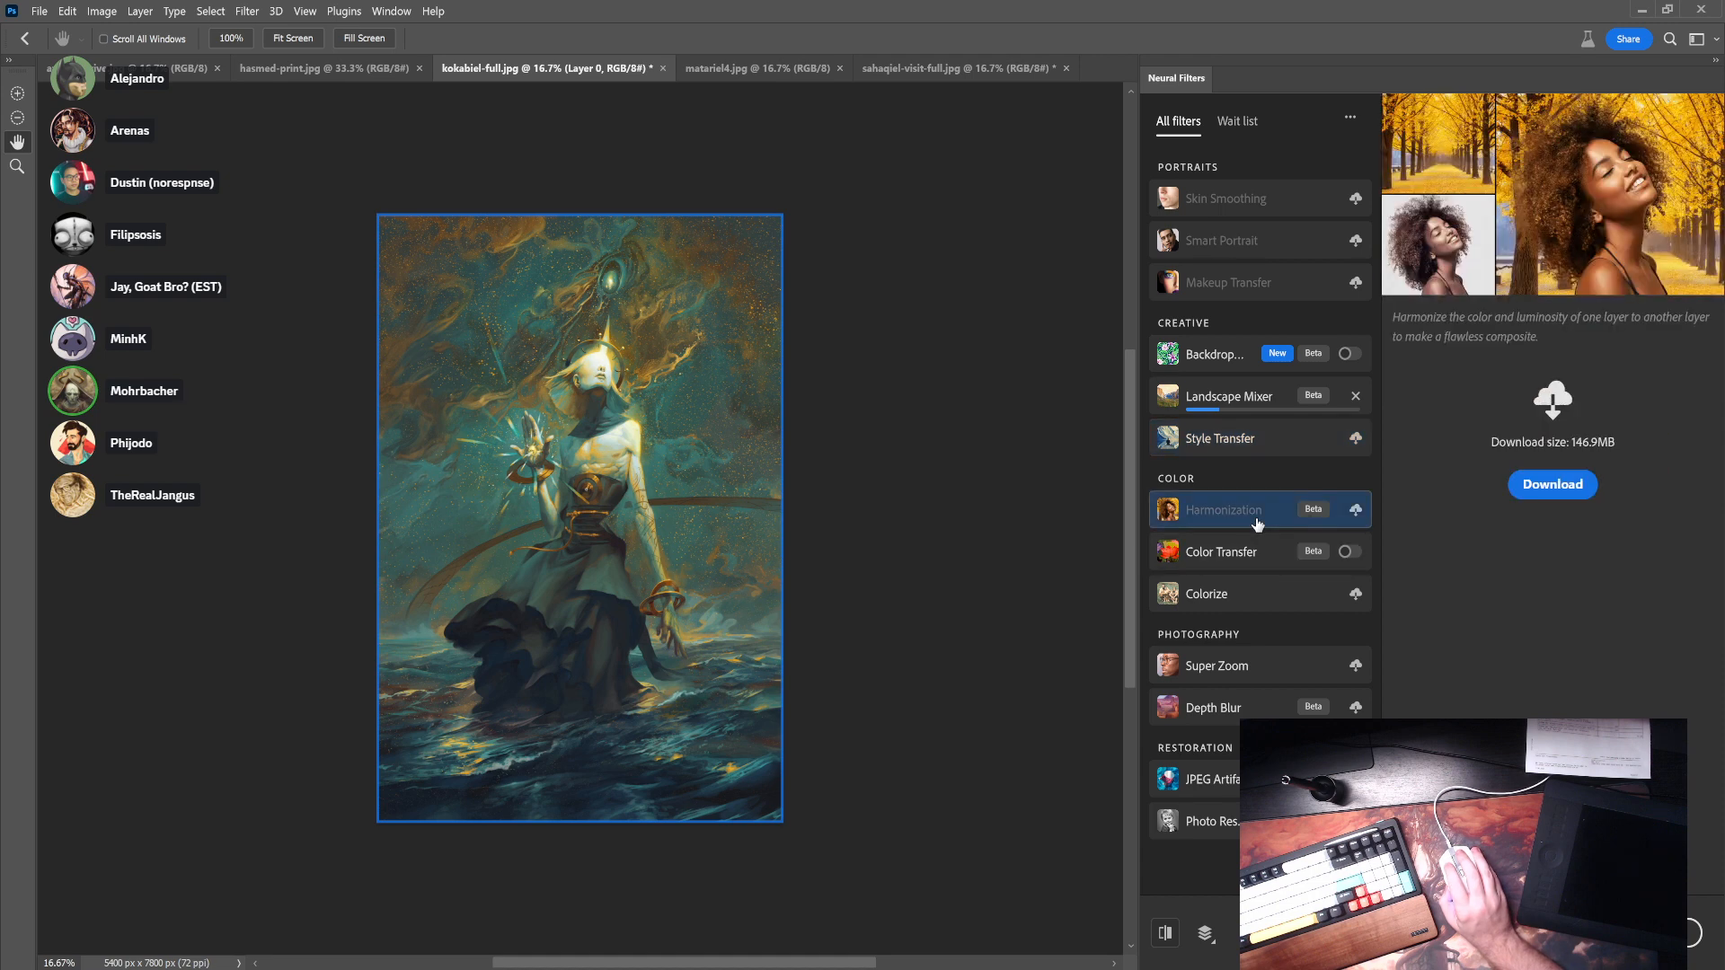
{"action": "left_click", "coordinate": [1234, 440]}
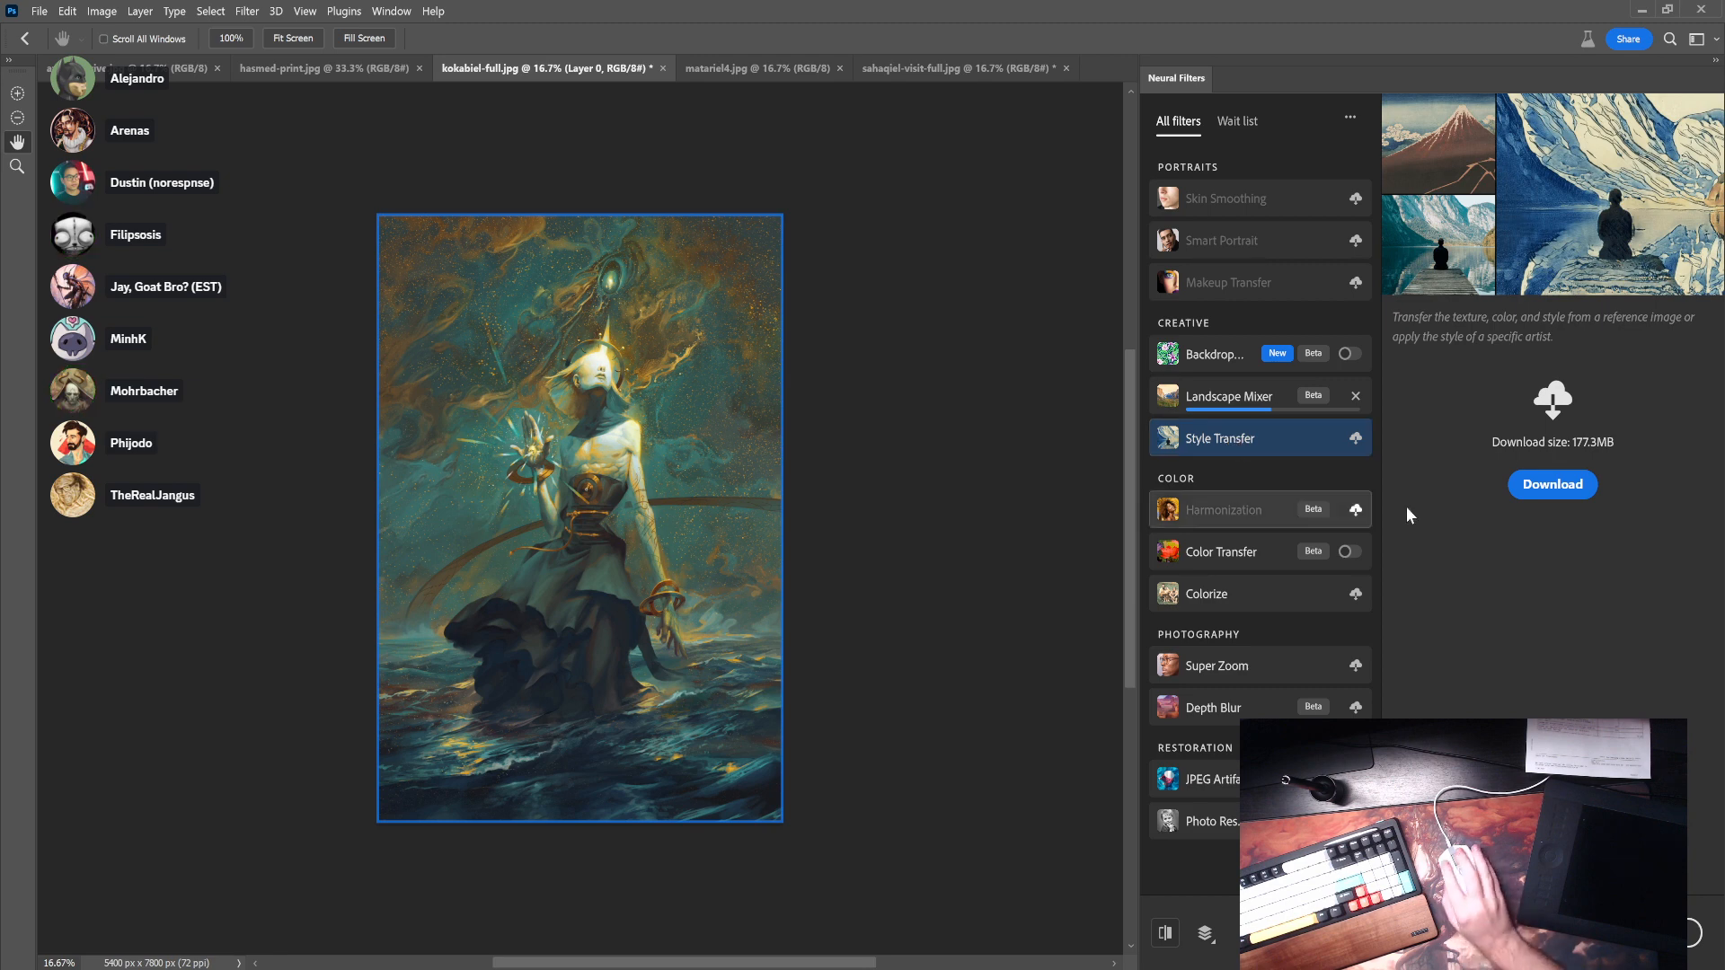
{"action": "left_click", "coordinate": [1549, 484]}
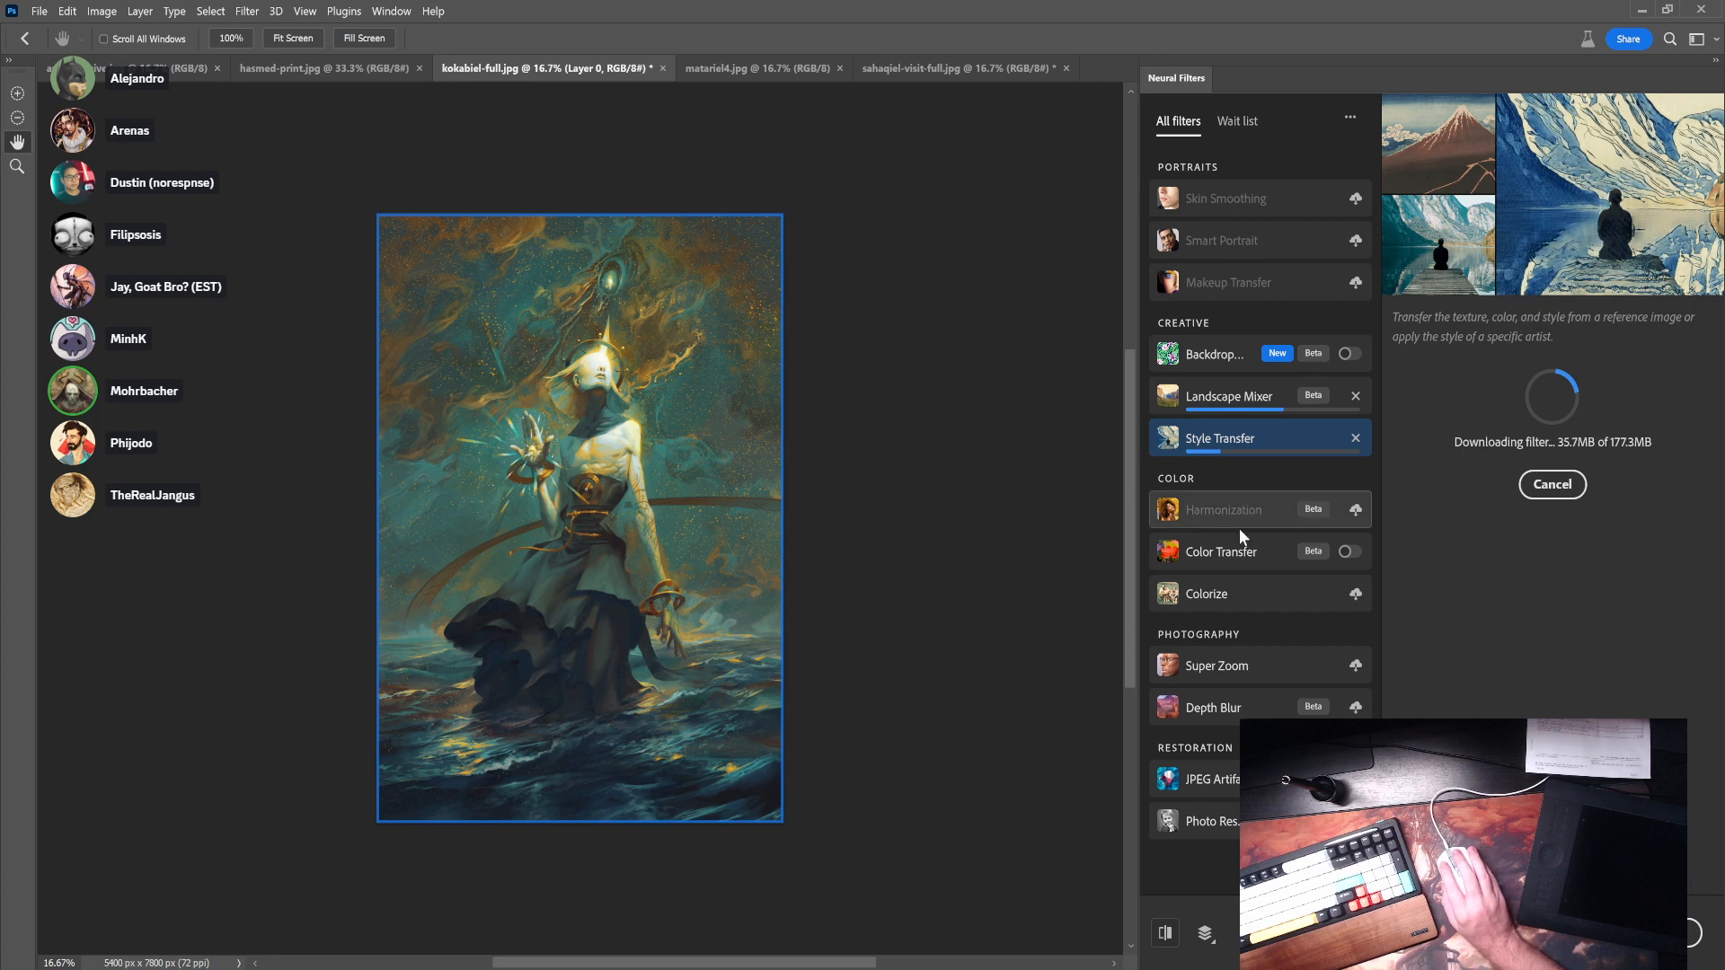
- Check the Harmonization filter again and enable the Color Transfer filter for the kokabiel painting
{"action": "left_click", "coordinate": [1224, 510]}
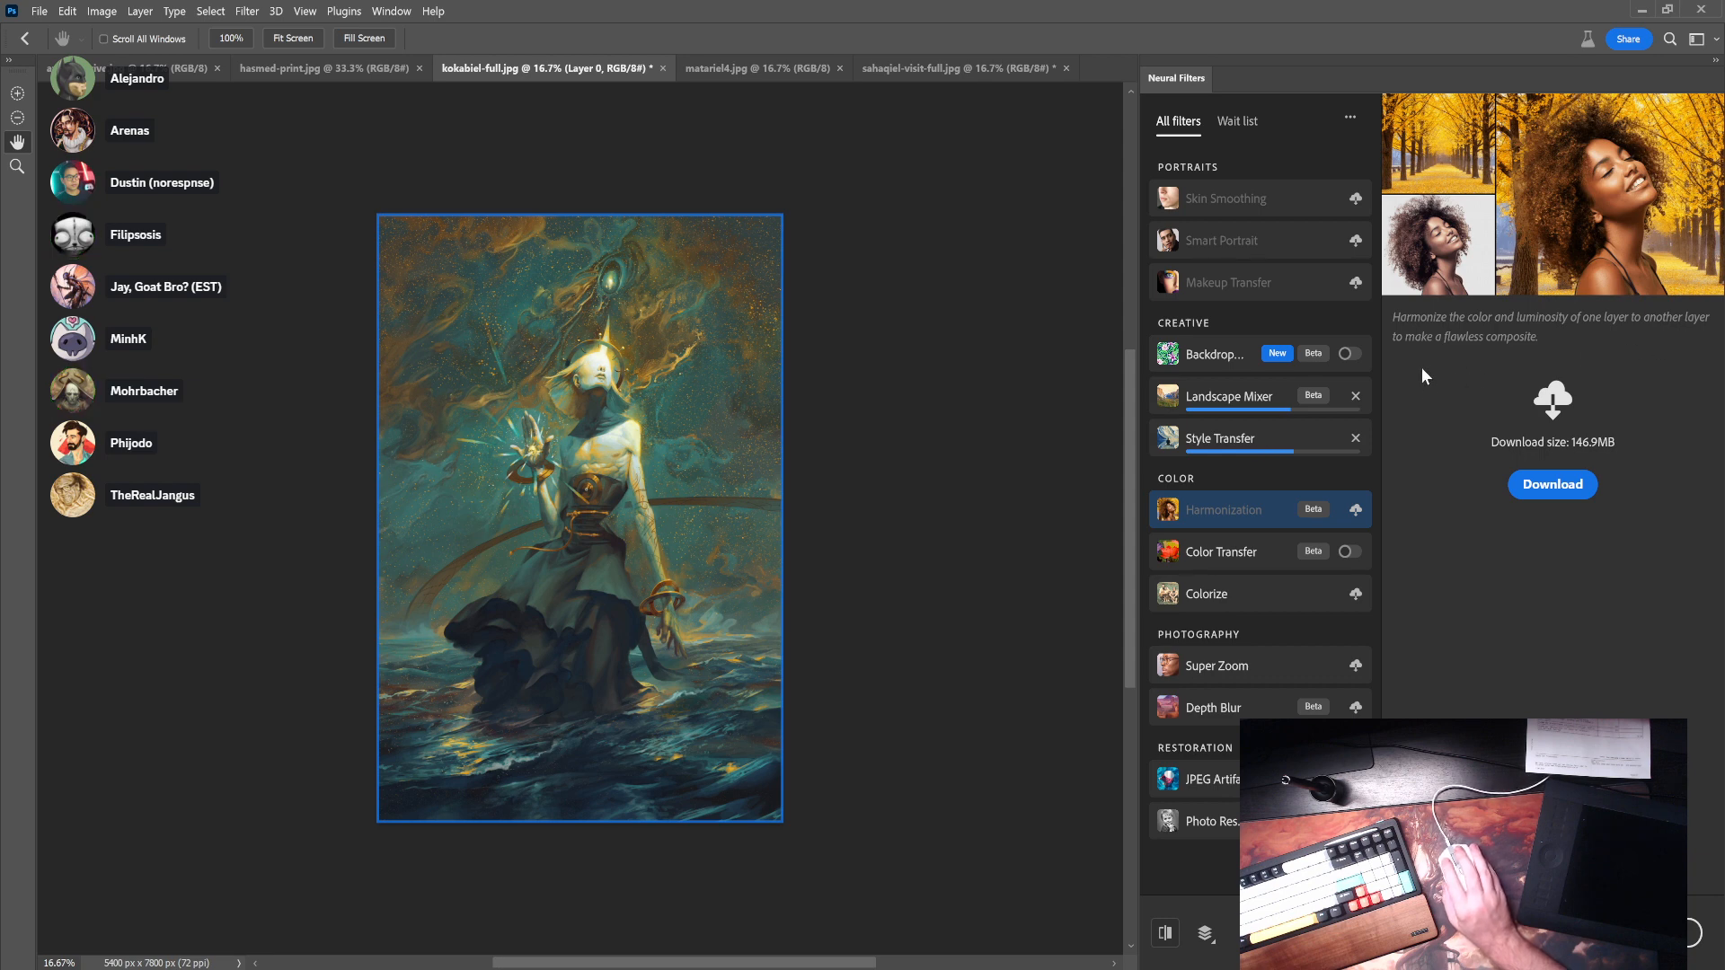
{"action": "left_click", "coordinate": [1202, 559]}
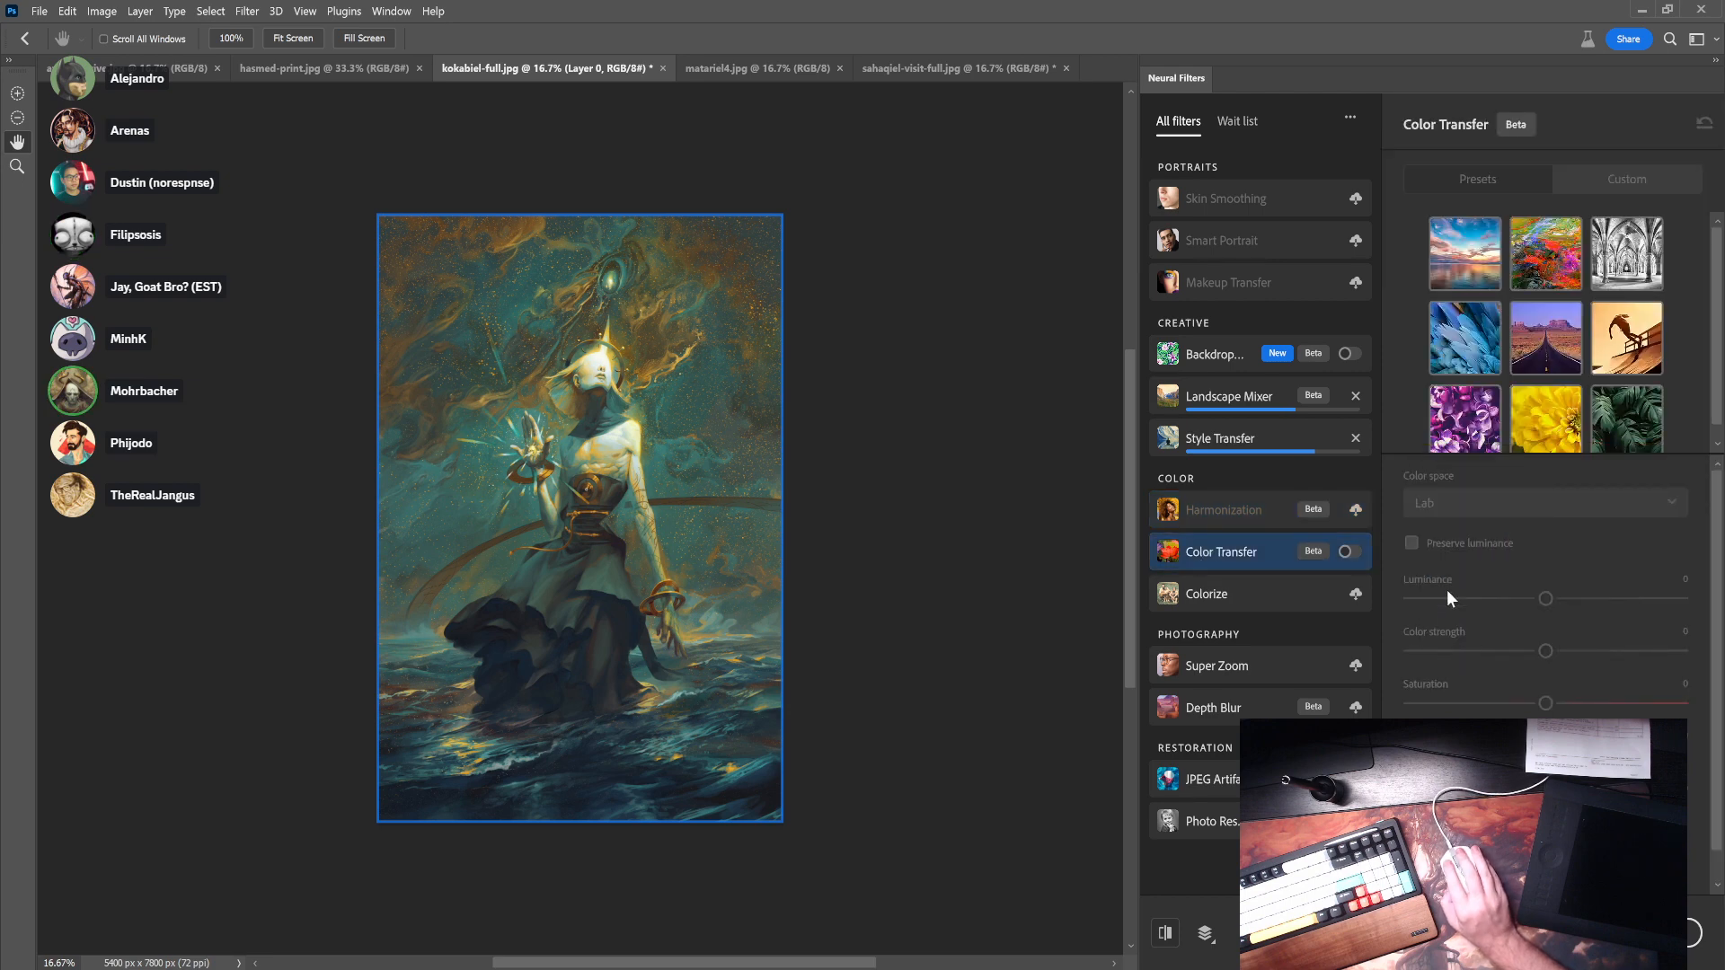
{"action": "left_click", "coordinate": [1349, 552]}
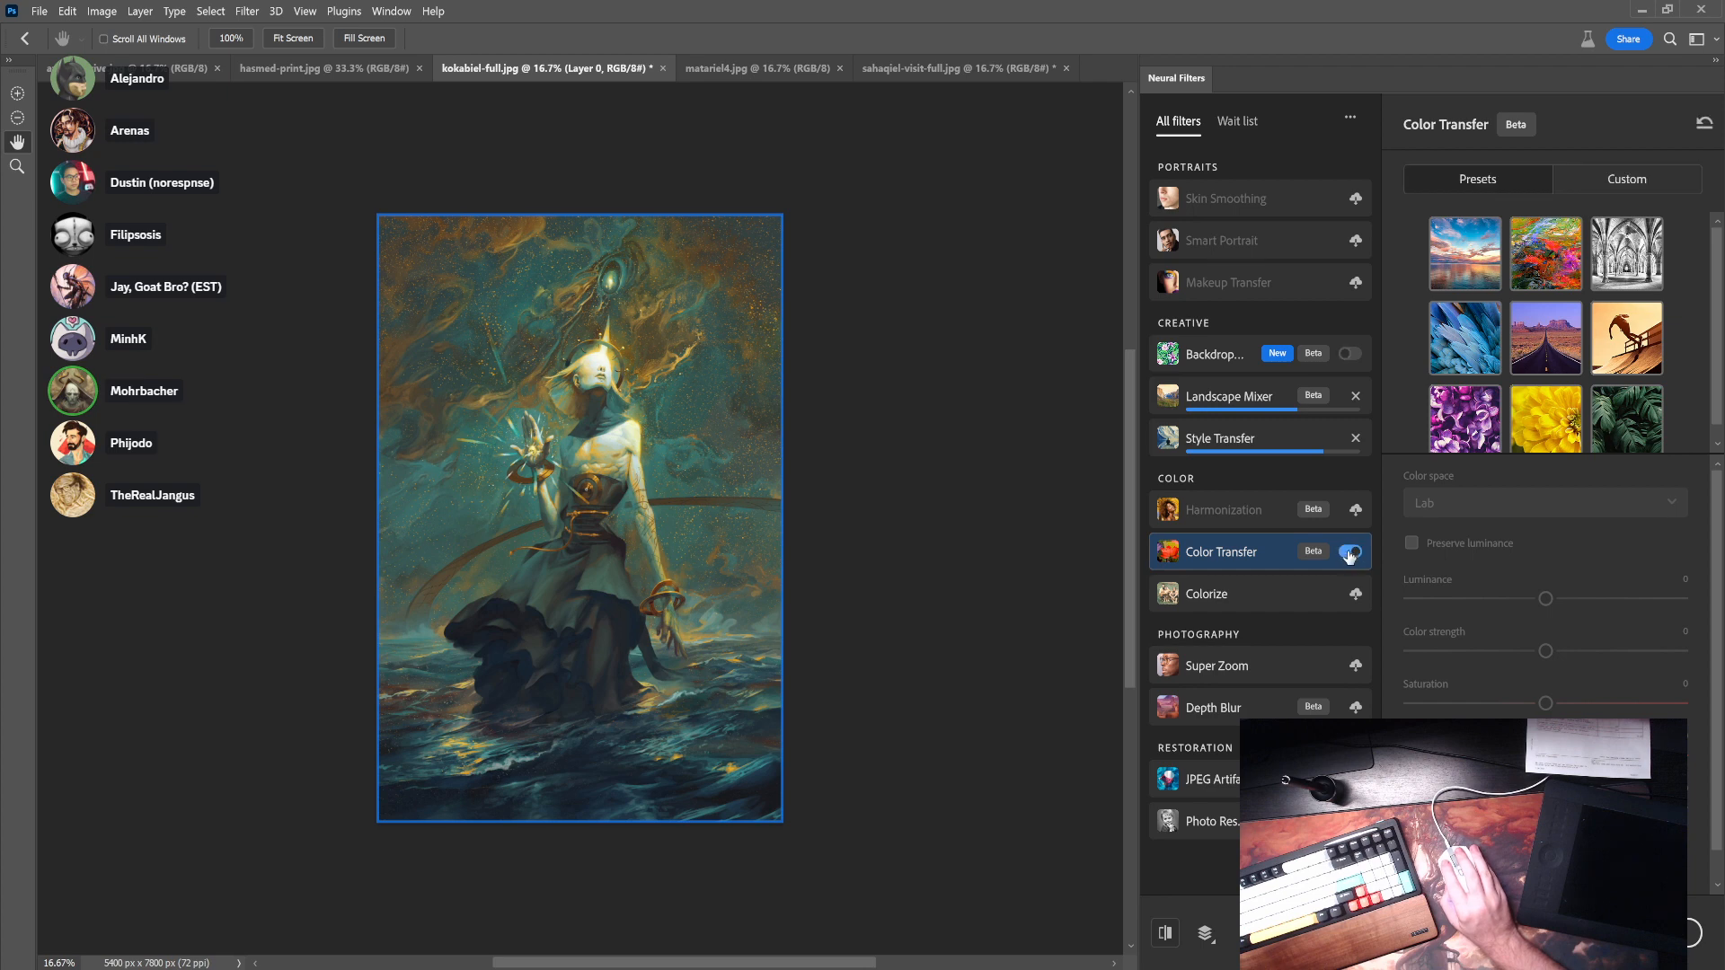
- Start downloading the Colorize filter and check the descriptions of Super Zoom, Depth Blur, JPEG Artifacts Removal and Photo Restoration
{"action": "left_click", "coordinate": [1290, 604]}
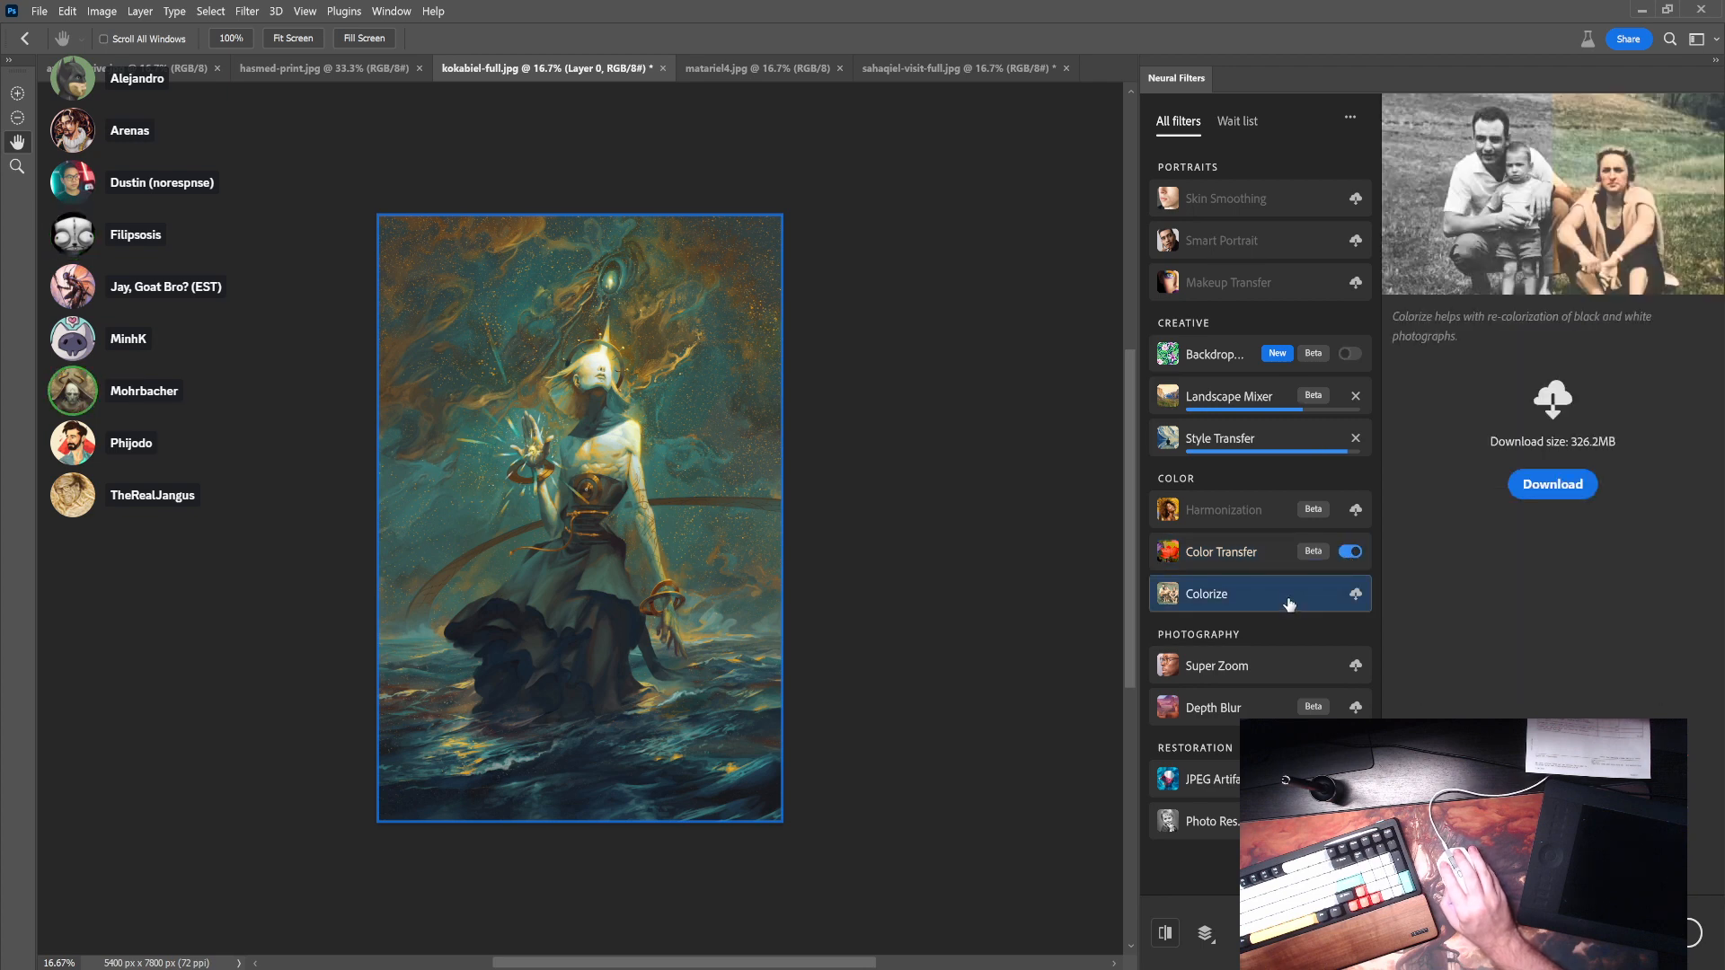
{"action": "left_click", "coordinate": [1553, 484]}
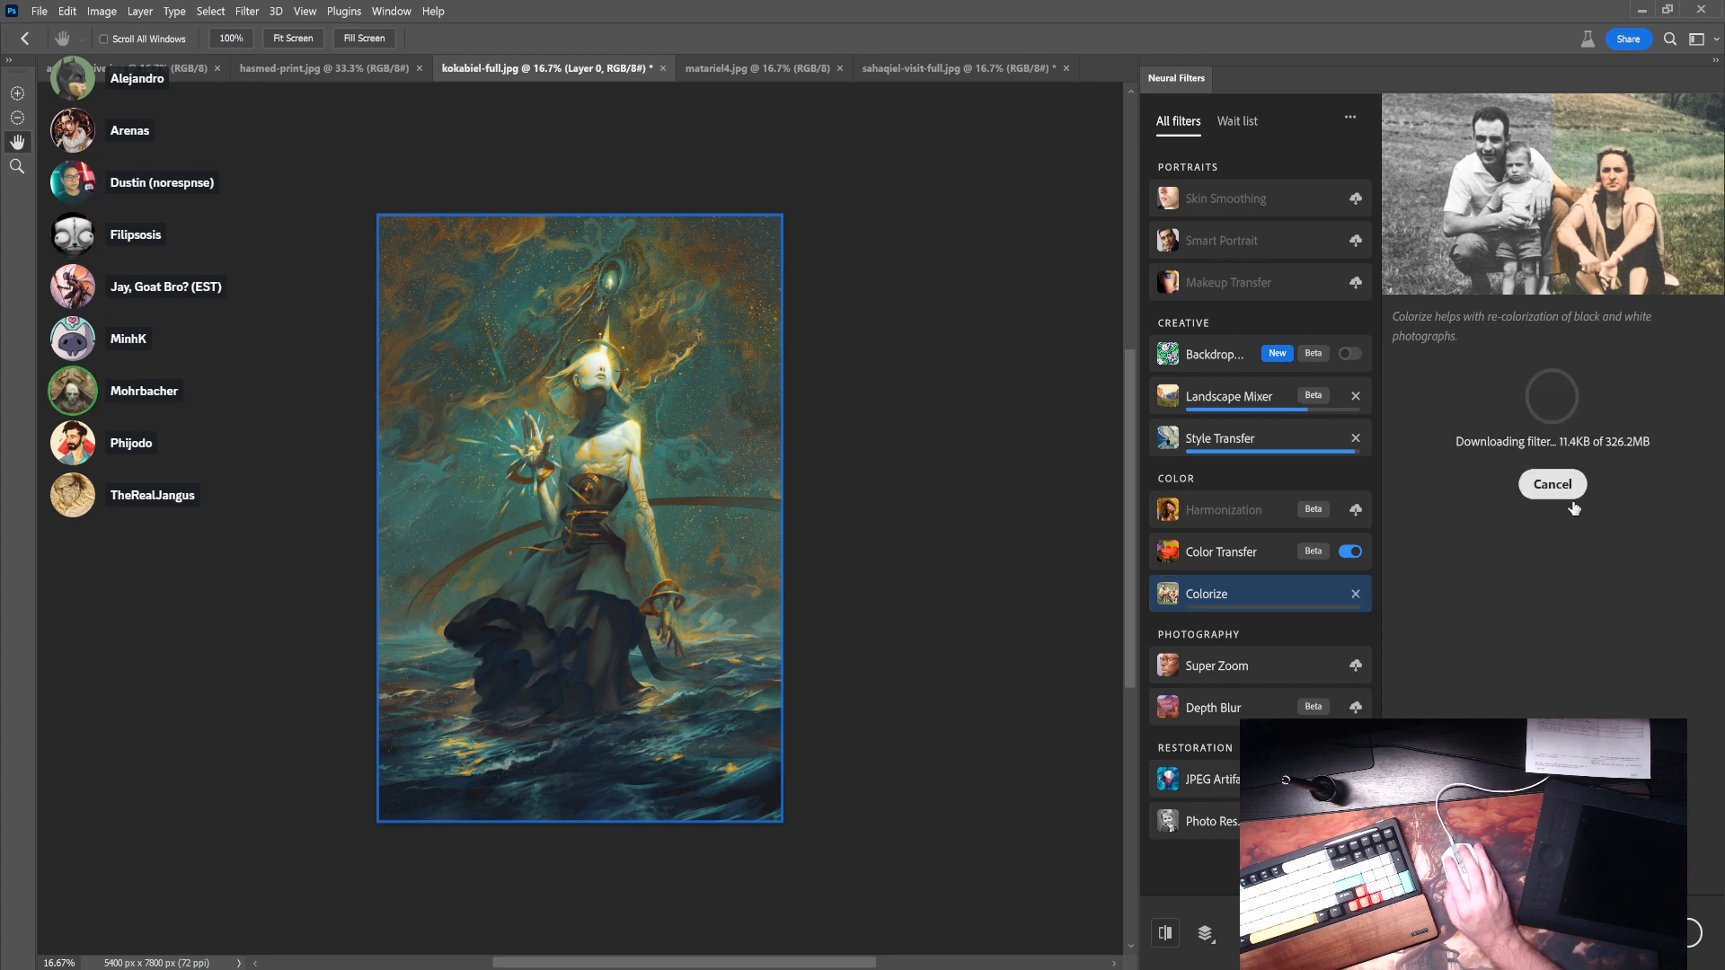
{"action": "left_click", "coordinate": [1235, 671]}
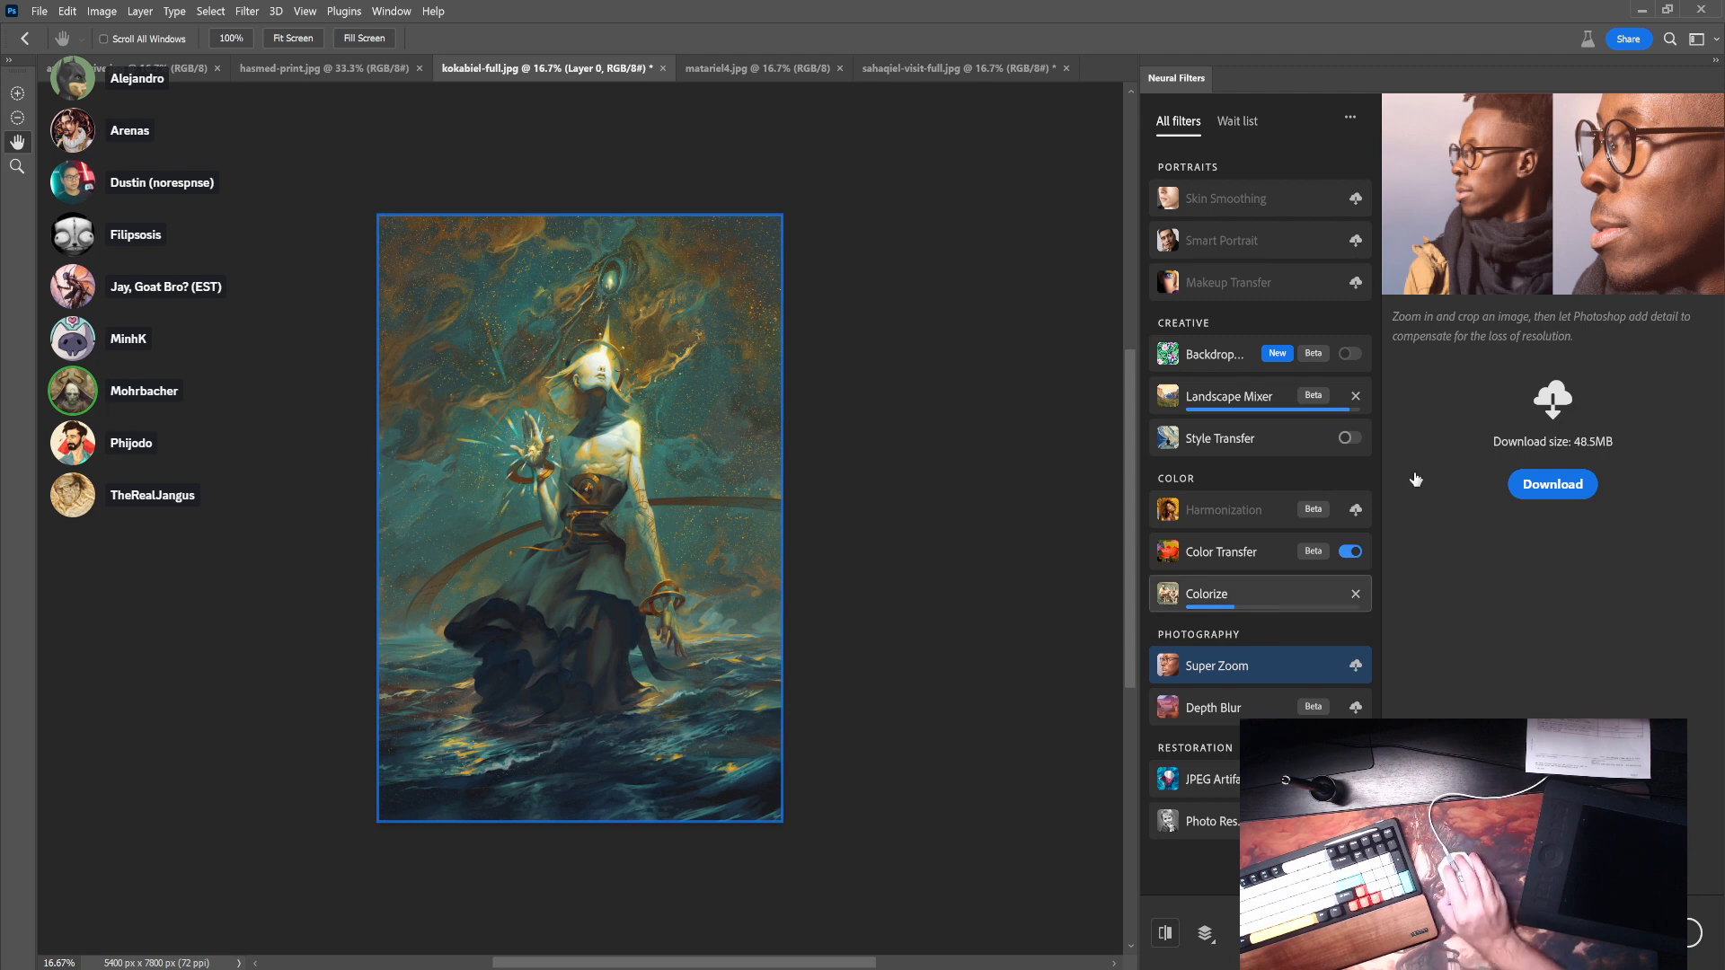
{"action": "left_click", "coordinate": [1220, 717]}
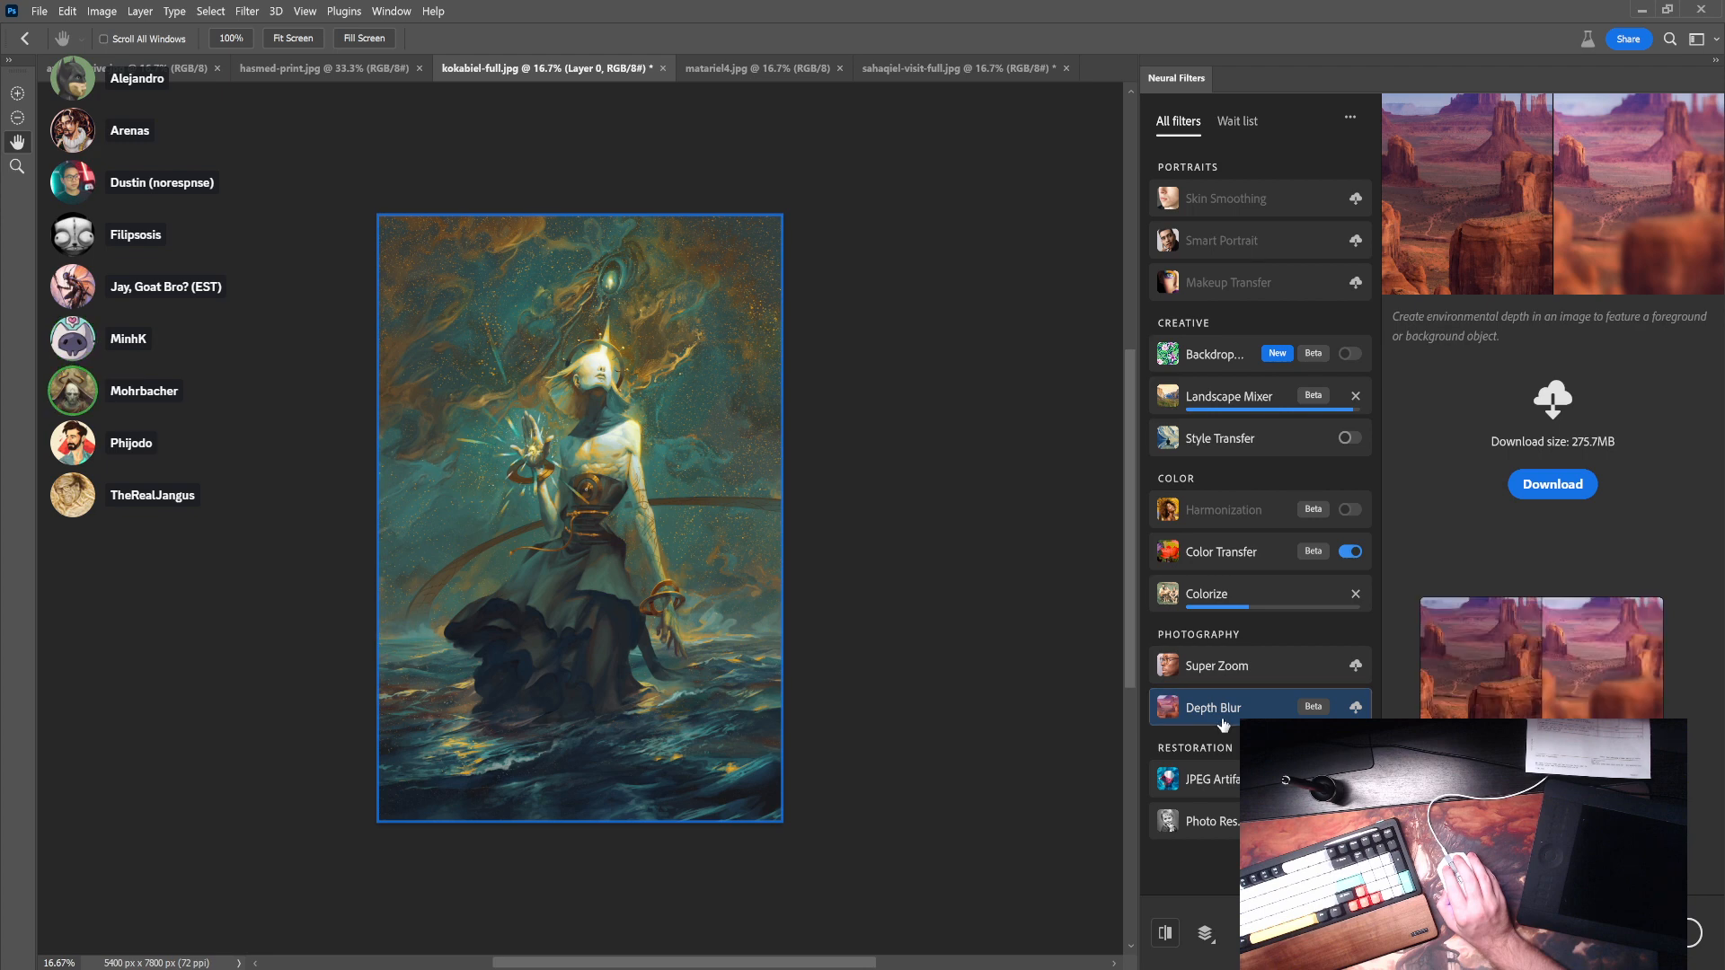
{"action": "left_click", "coordinate": [1209, 779]}
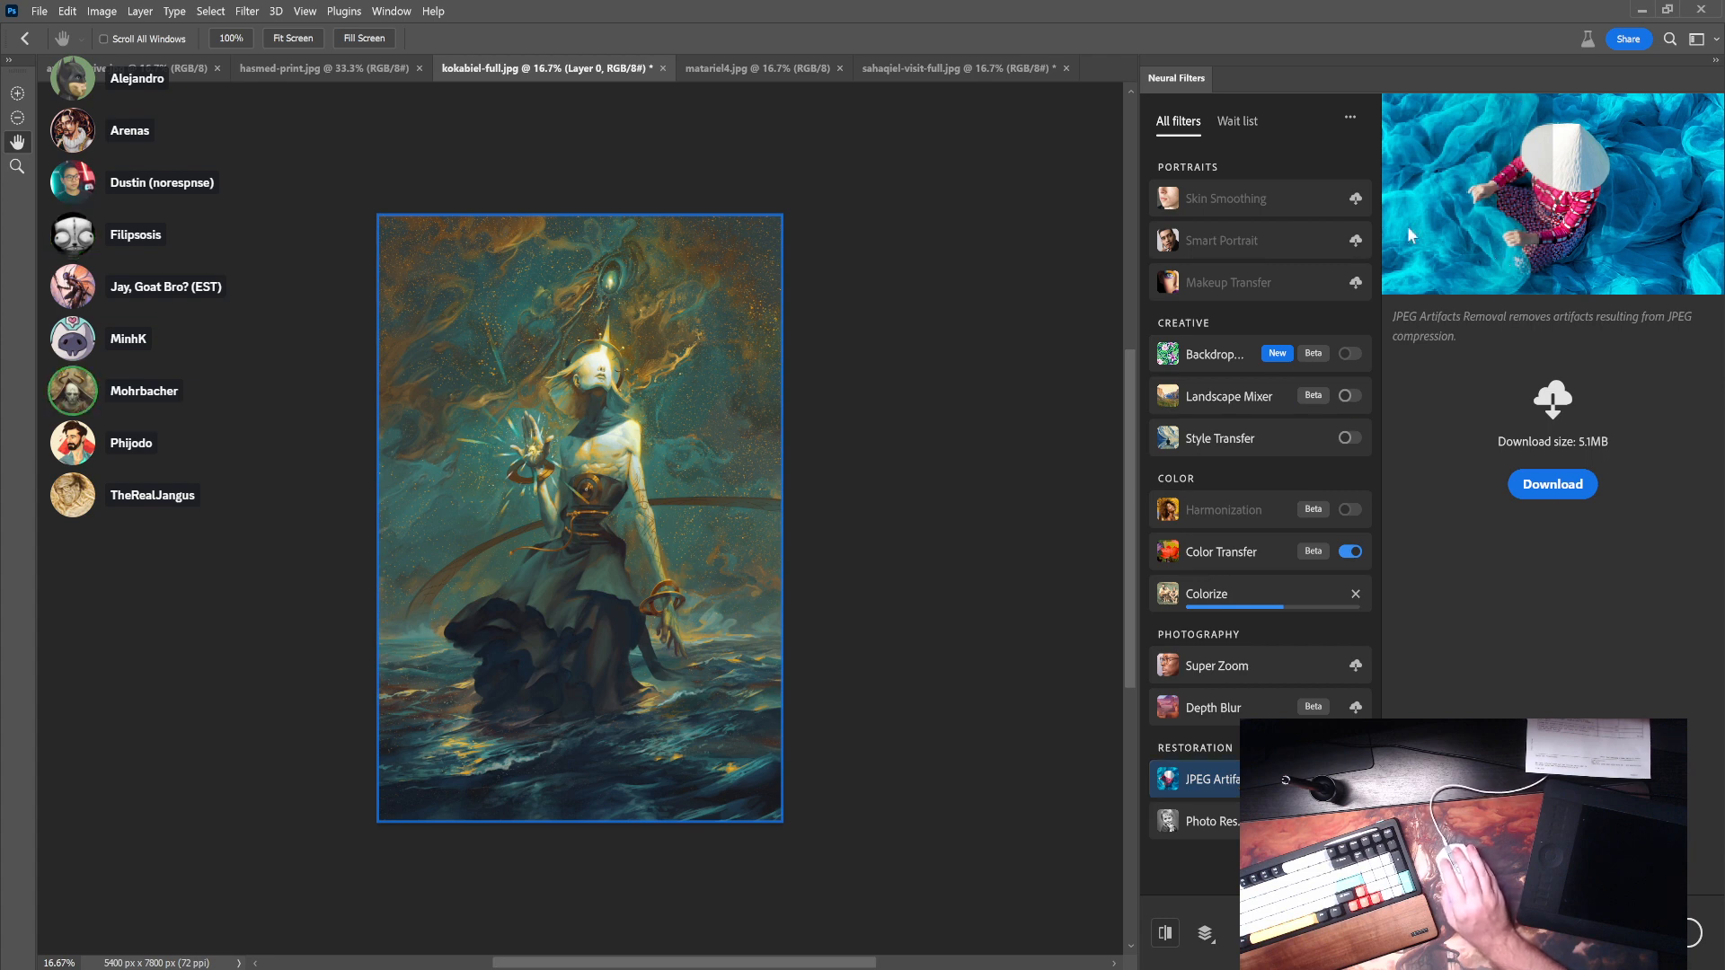
{"action": "left_click", "coordinate": [1201, 823]}
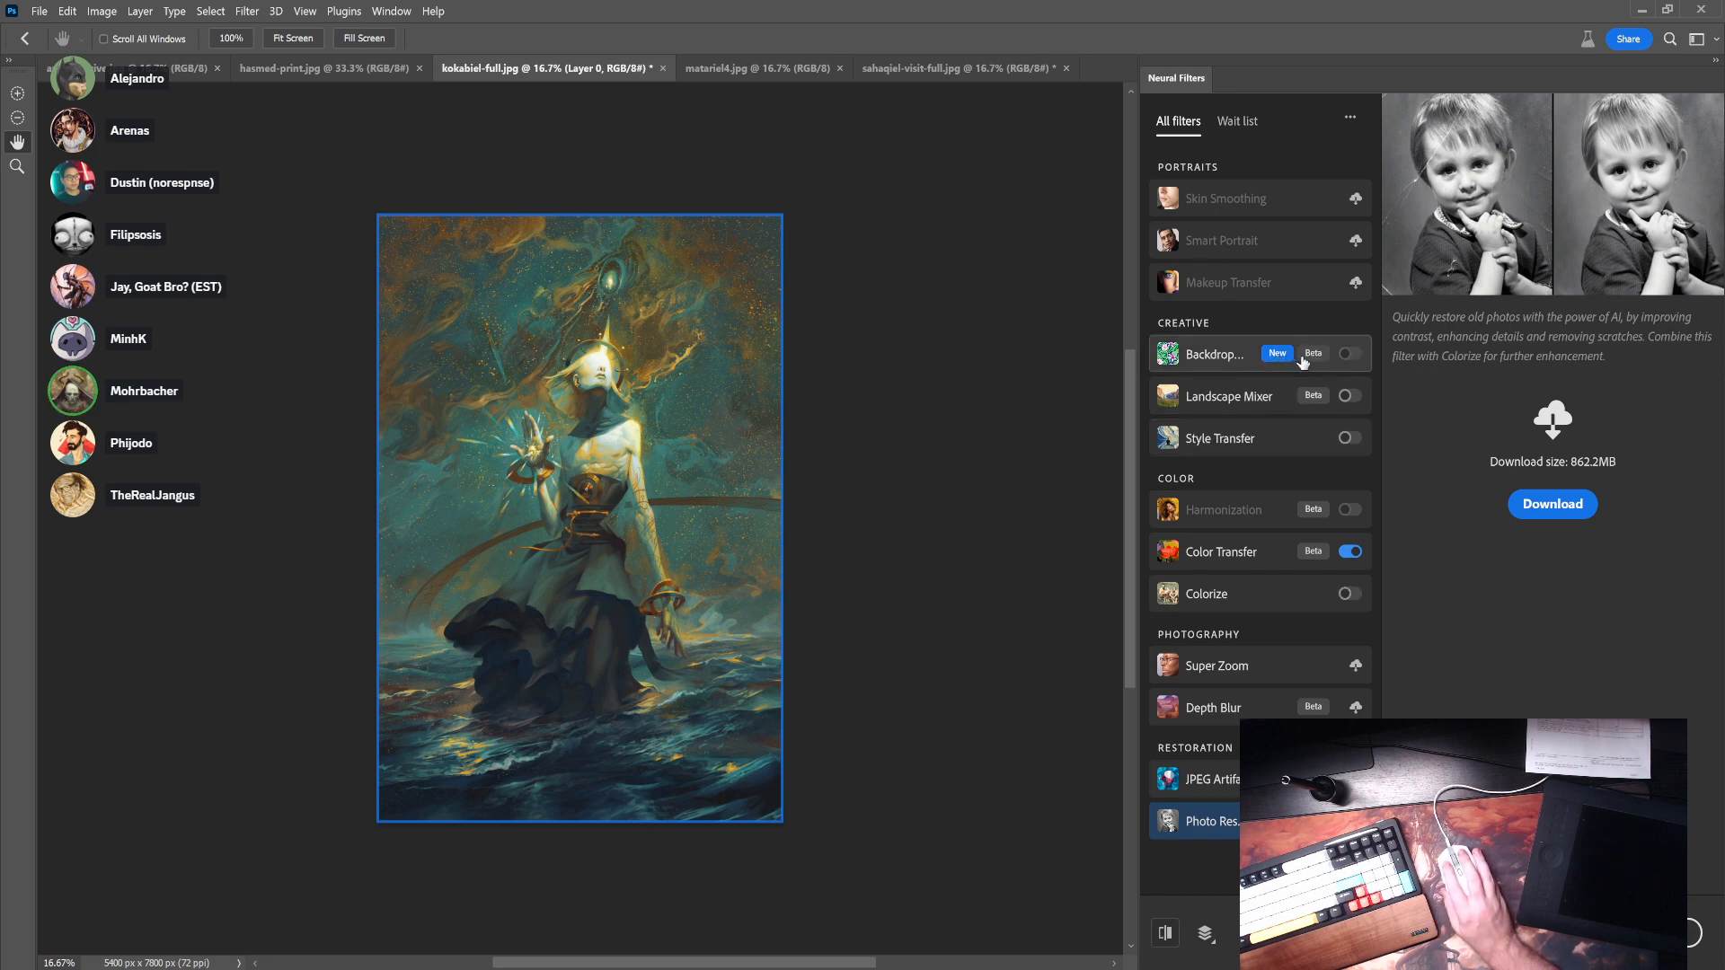
- Try the Backdrop Creator and Landscape Mixer filters, turn off Landscape Mixer and Color Transfer, and leave Neural Filters without applying anything
{"action": "left_click", "coordinate": [1352, 360]}
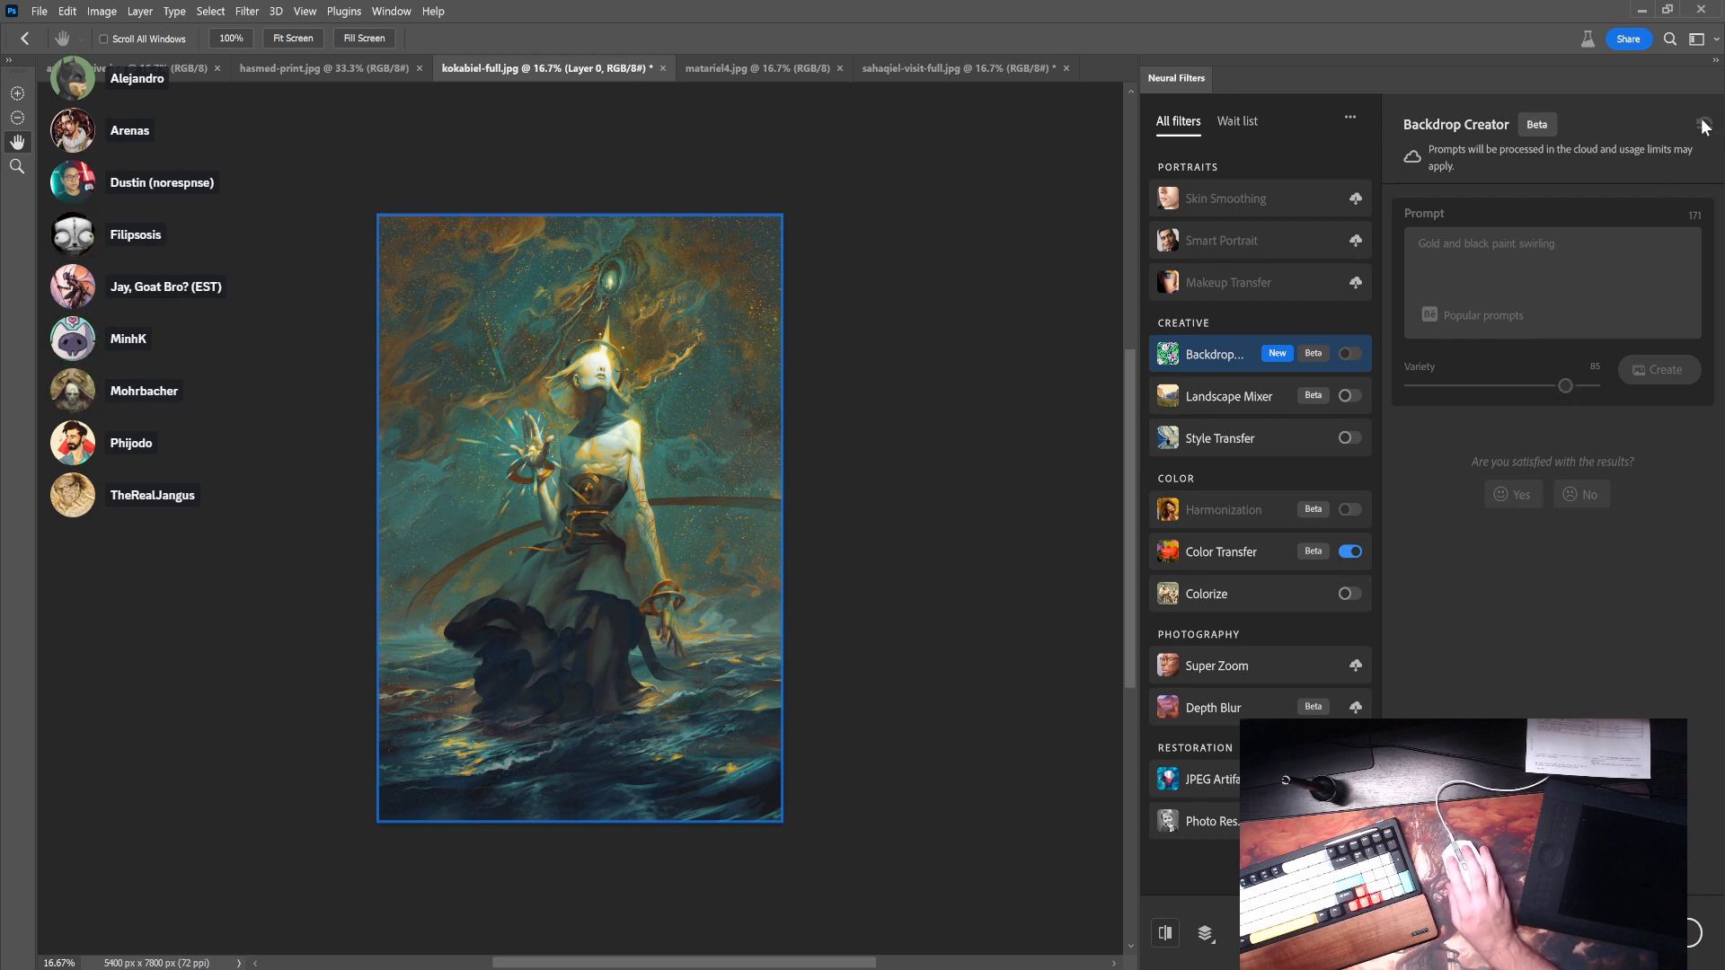
{"action": "left_click", "coordinate": [1351, 397]}
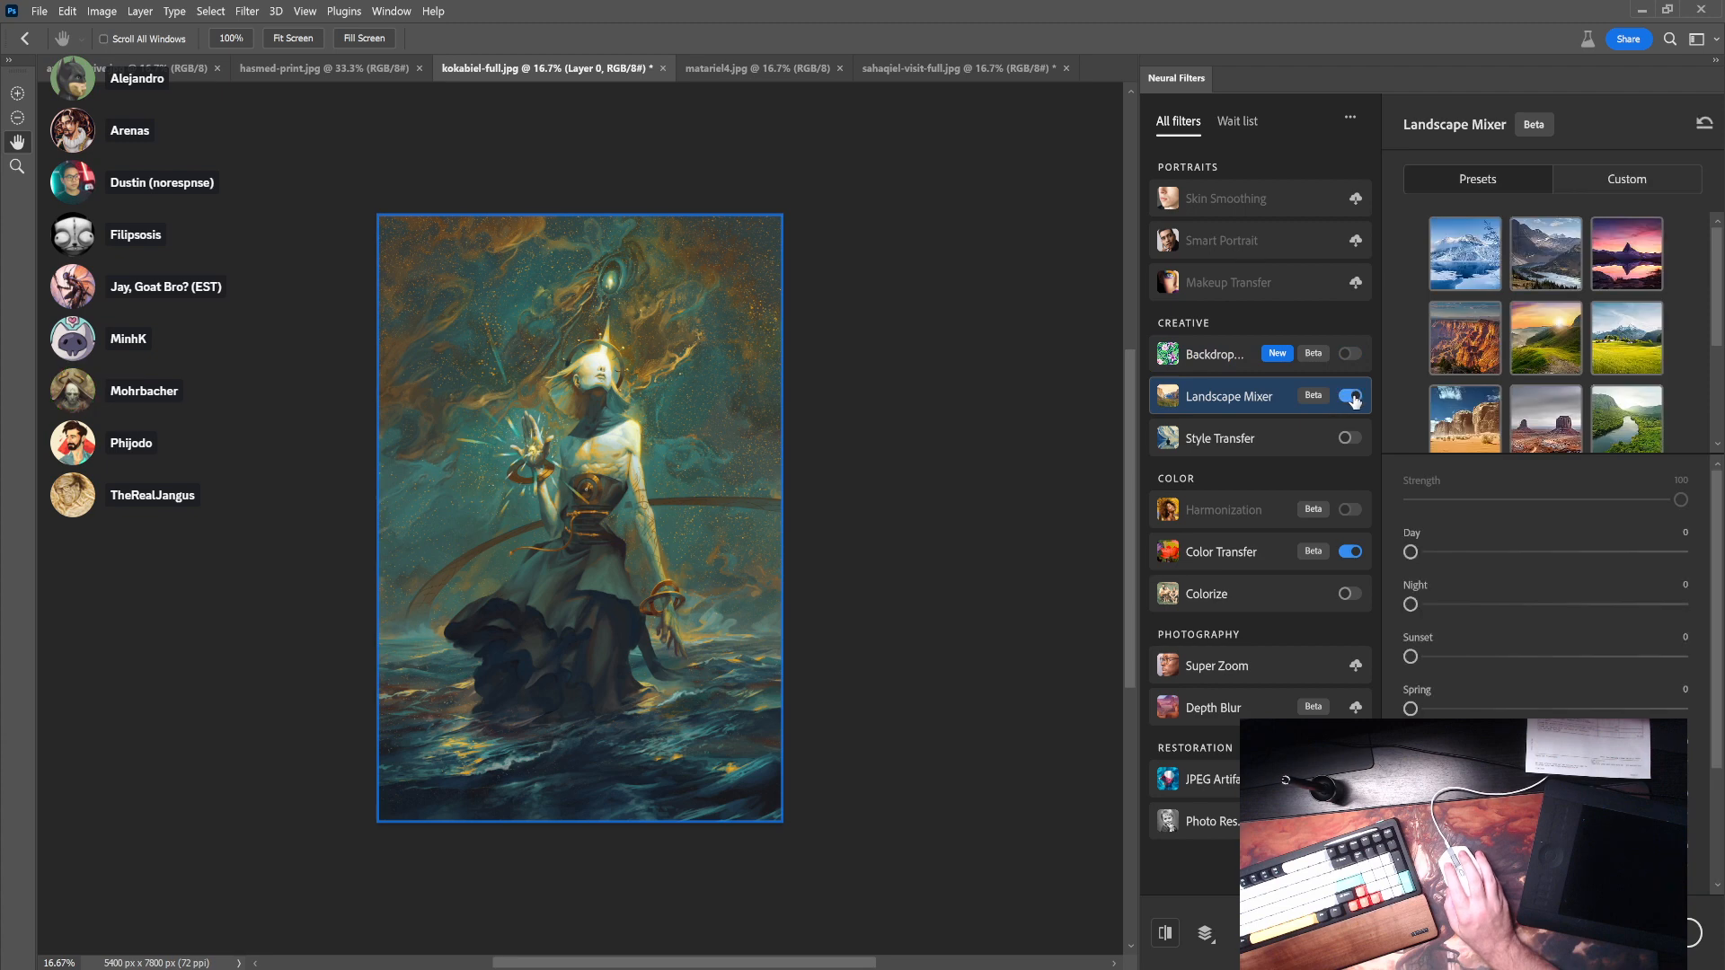
{"action": "left_click", "coordinate": [1279, 356]}
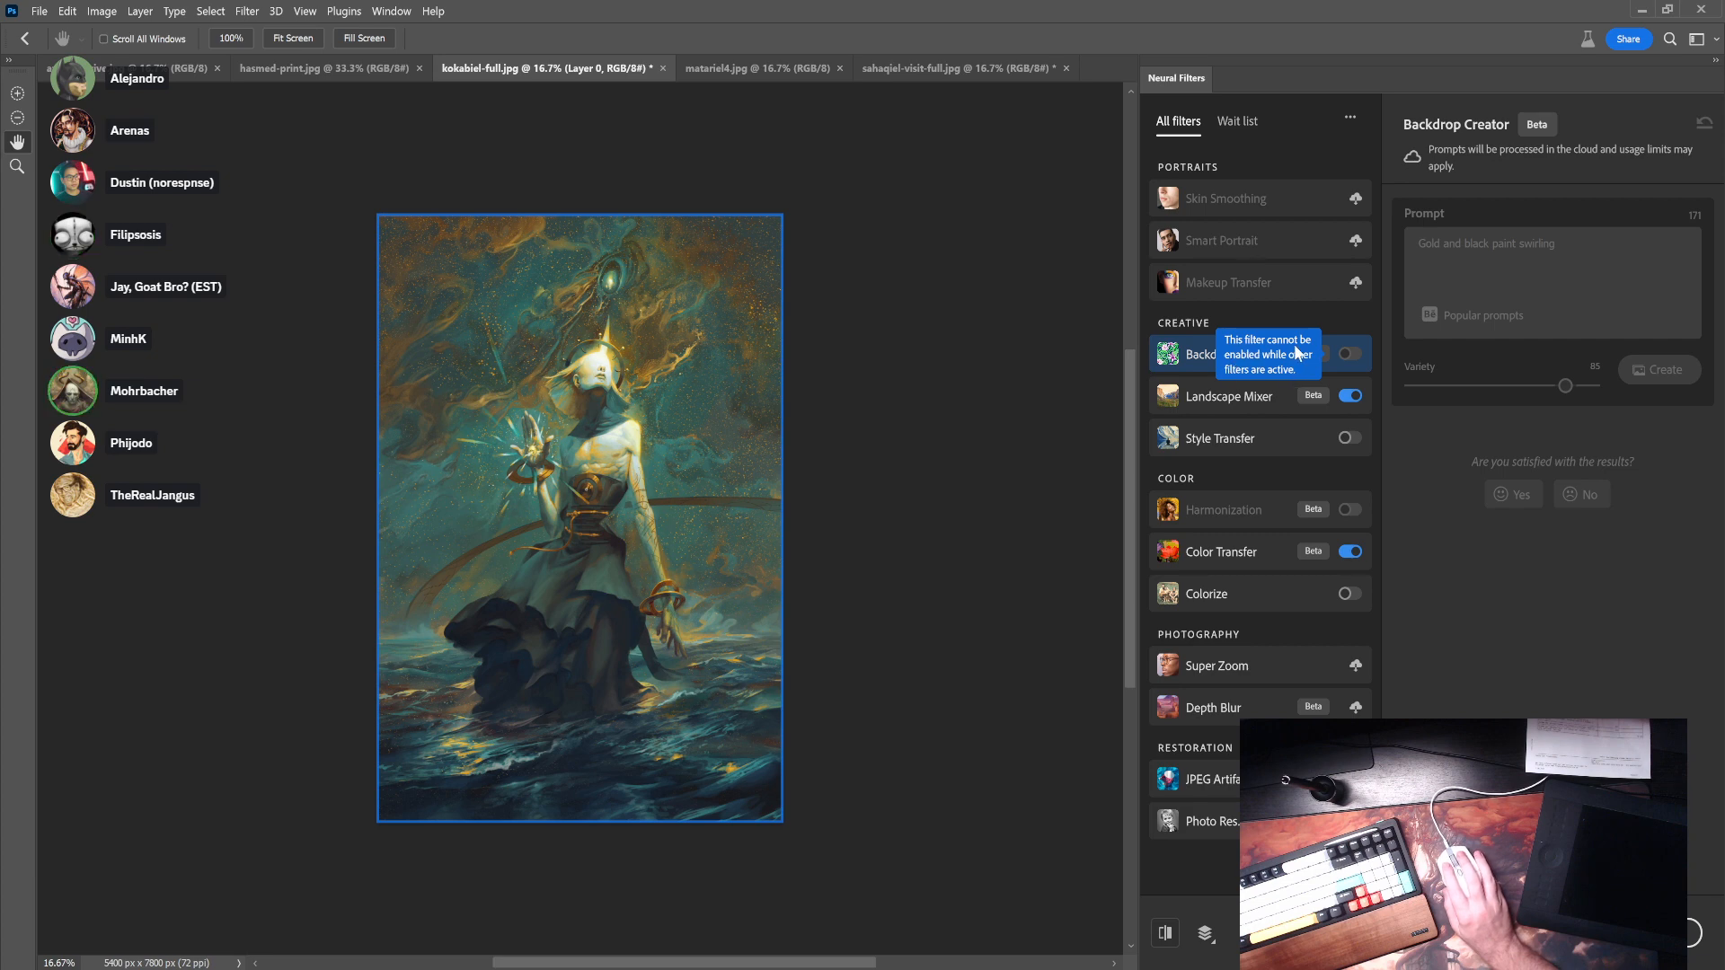
{"action": "left_click", "coordinate": [1344, 398]}
{"action": "left_click", "coordinate": [1349, 551]}
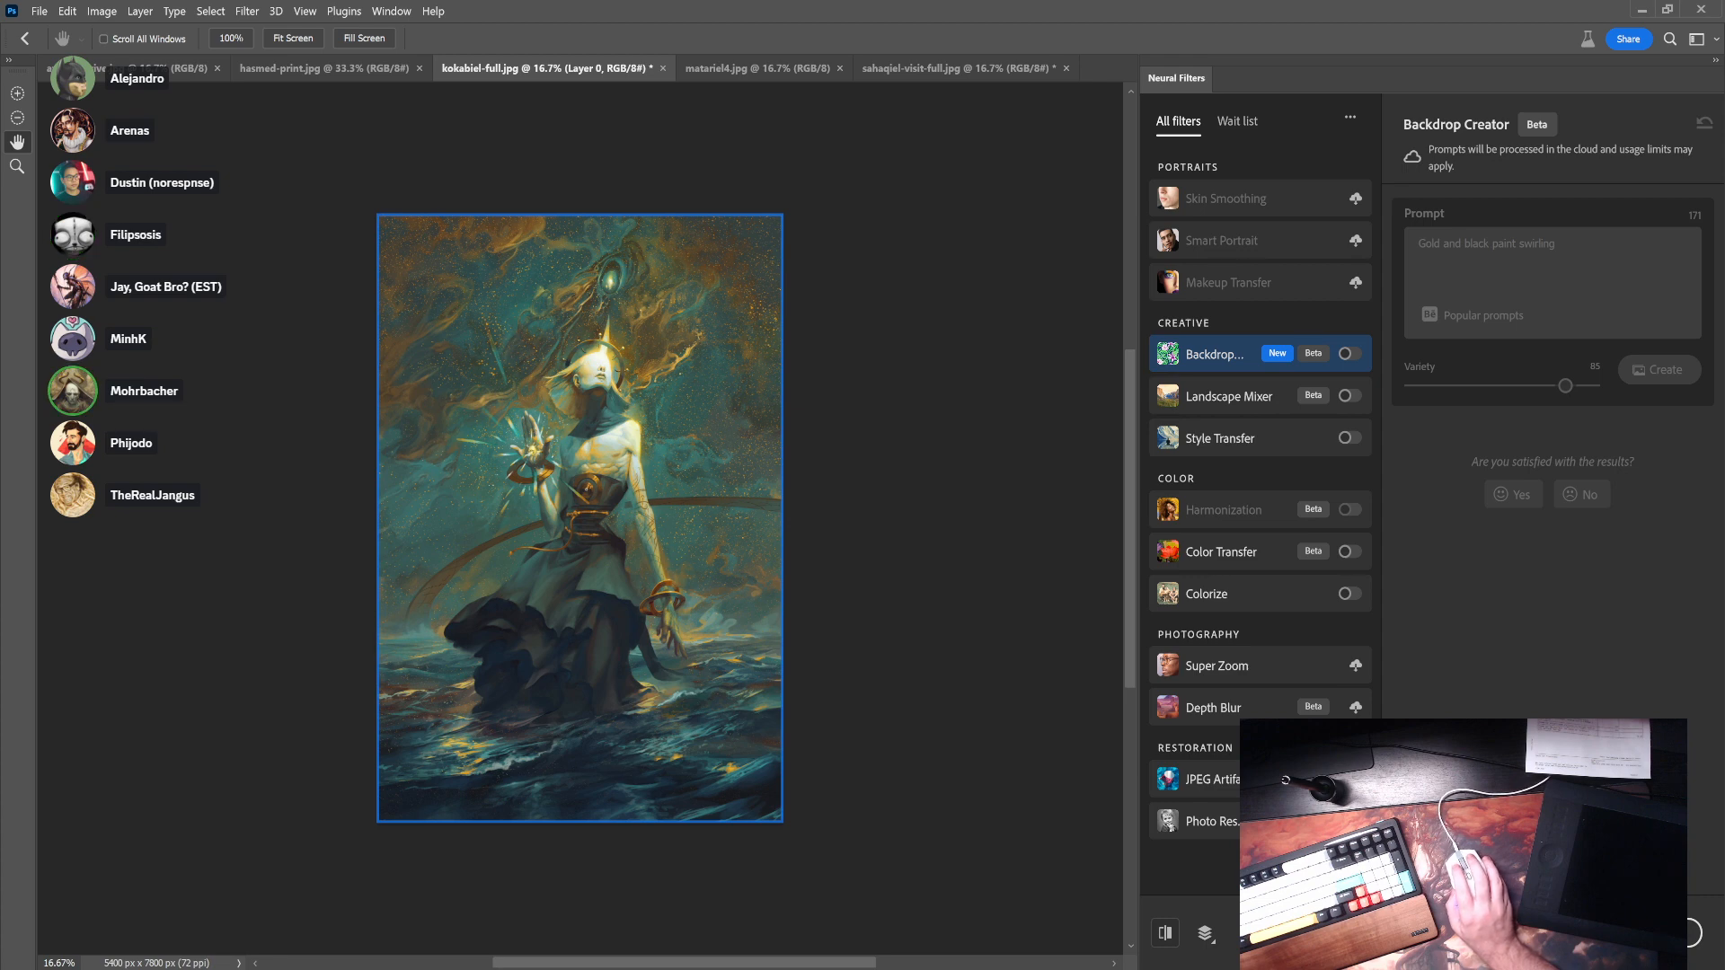
{"action": "left_click", "coordinate": [1618, 933]}
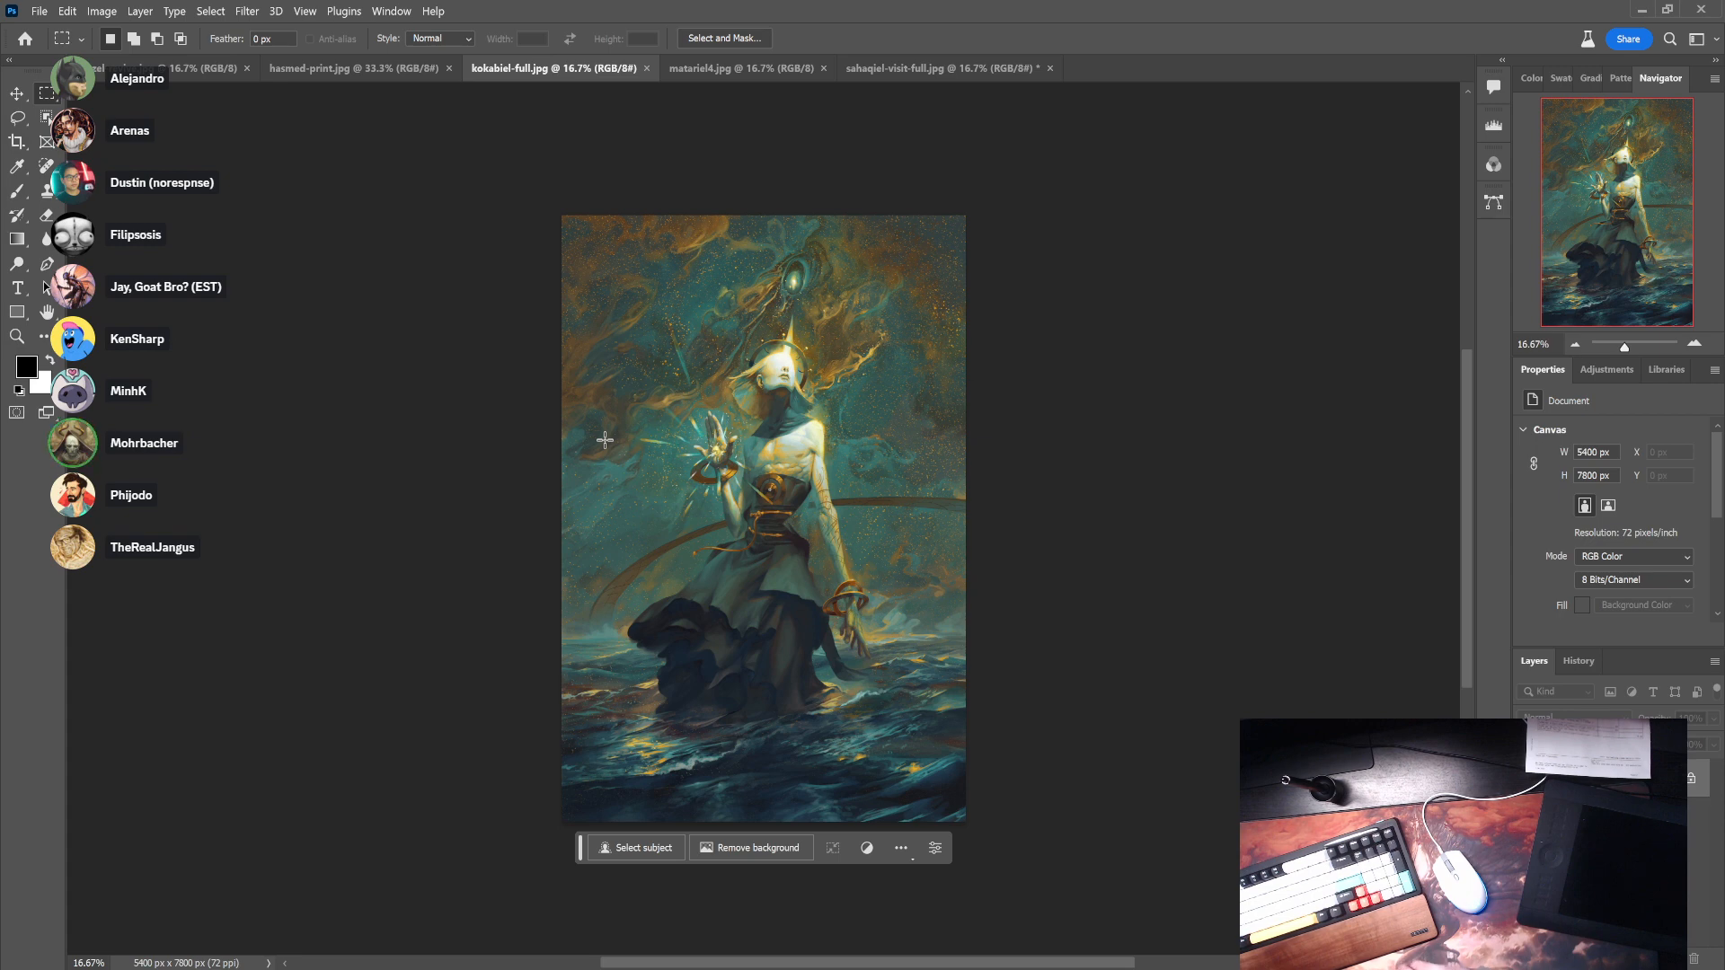
- Switch to the painting of the winged swordsman and widen its canvas equally on both sides to about 14042 px with Generative Expand, without a prompt
{"action": "left_click", "coordinate": [894, 70]}
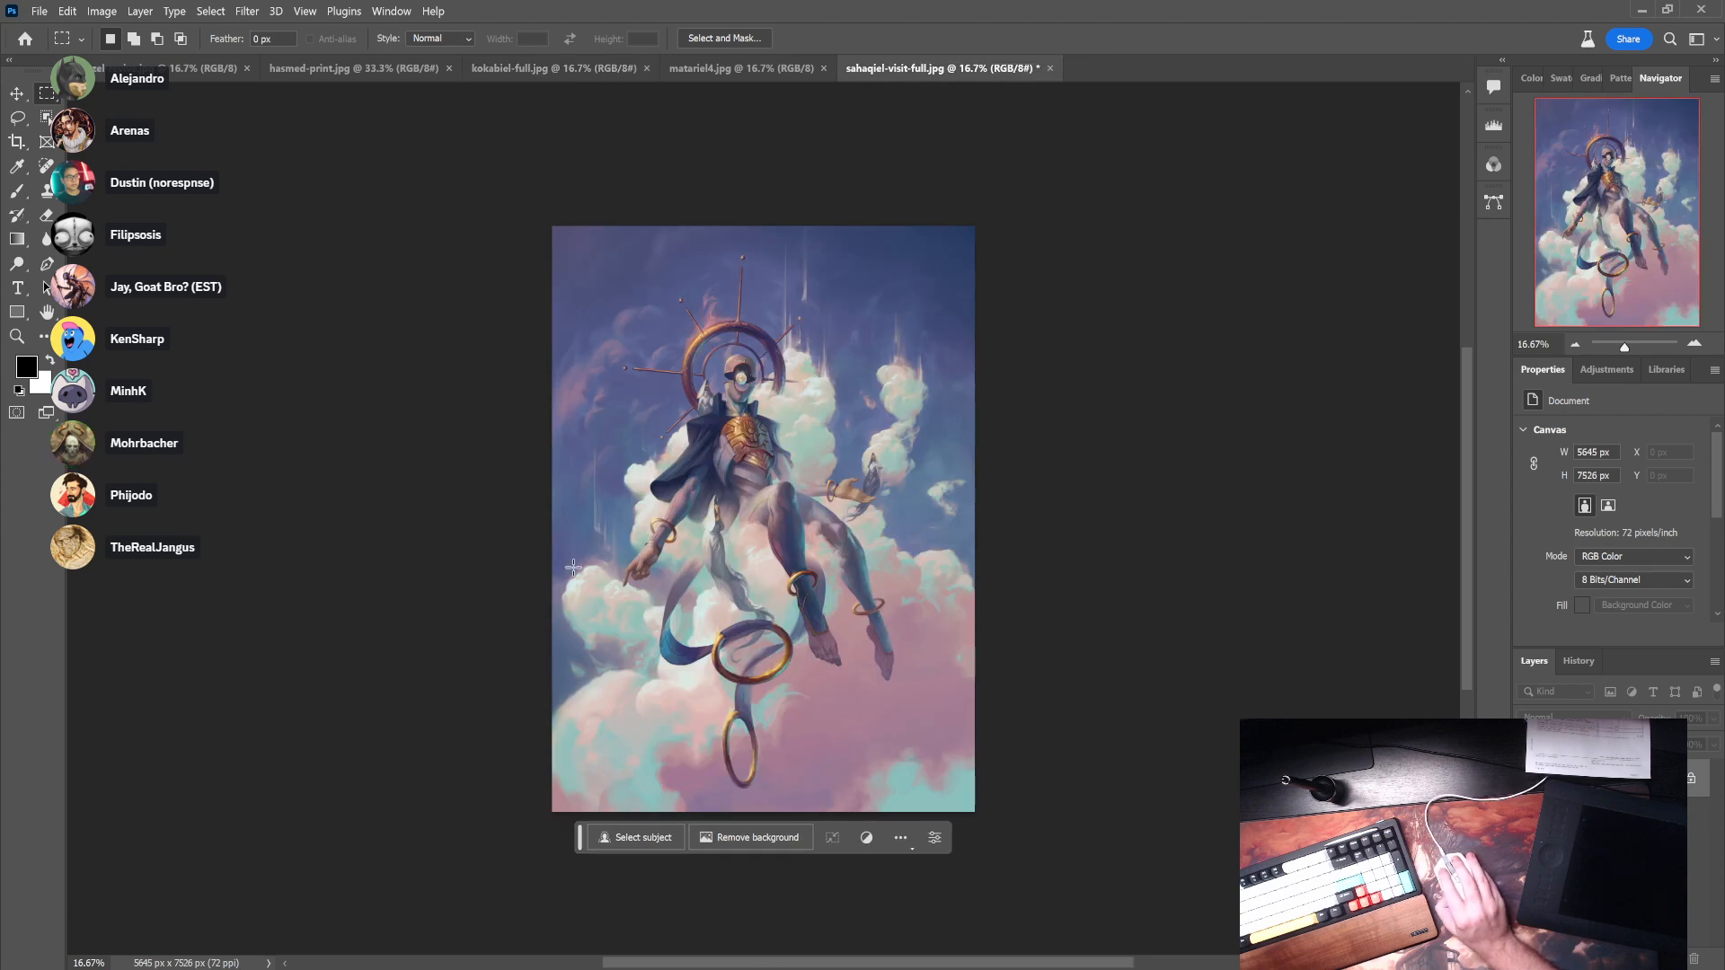
{"action": "left_click", "coordinate": [343, 70]}
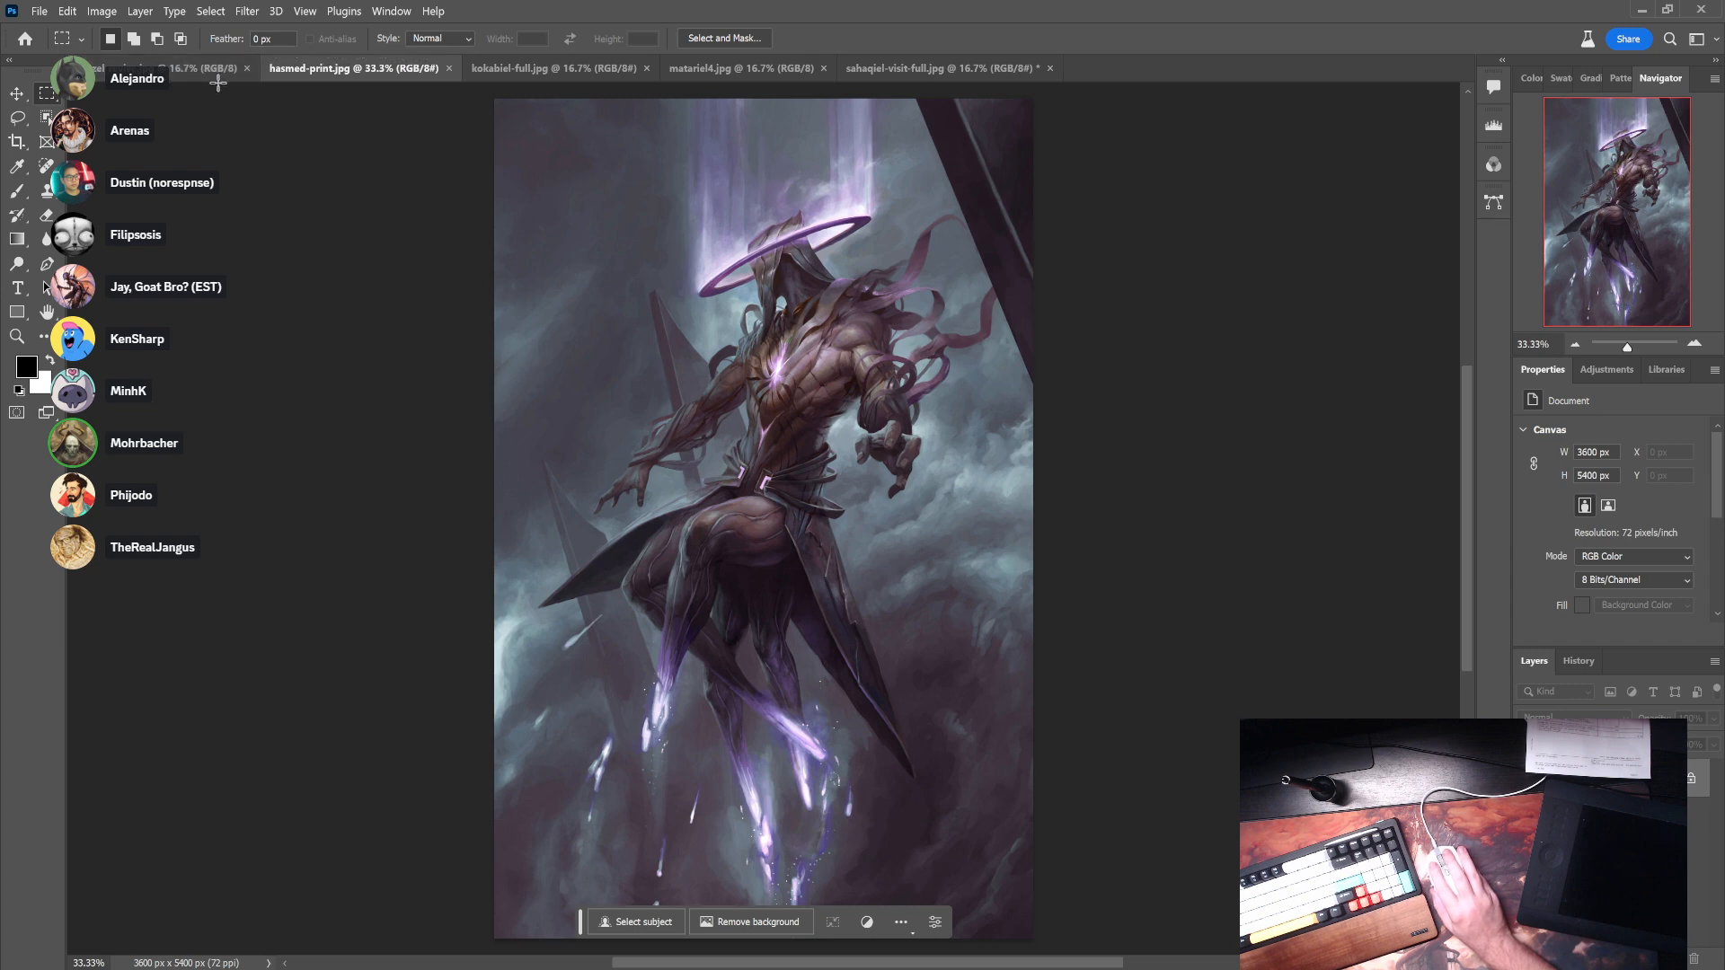
{"action": "left_click", "coordinate": [209, 70]}
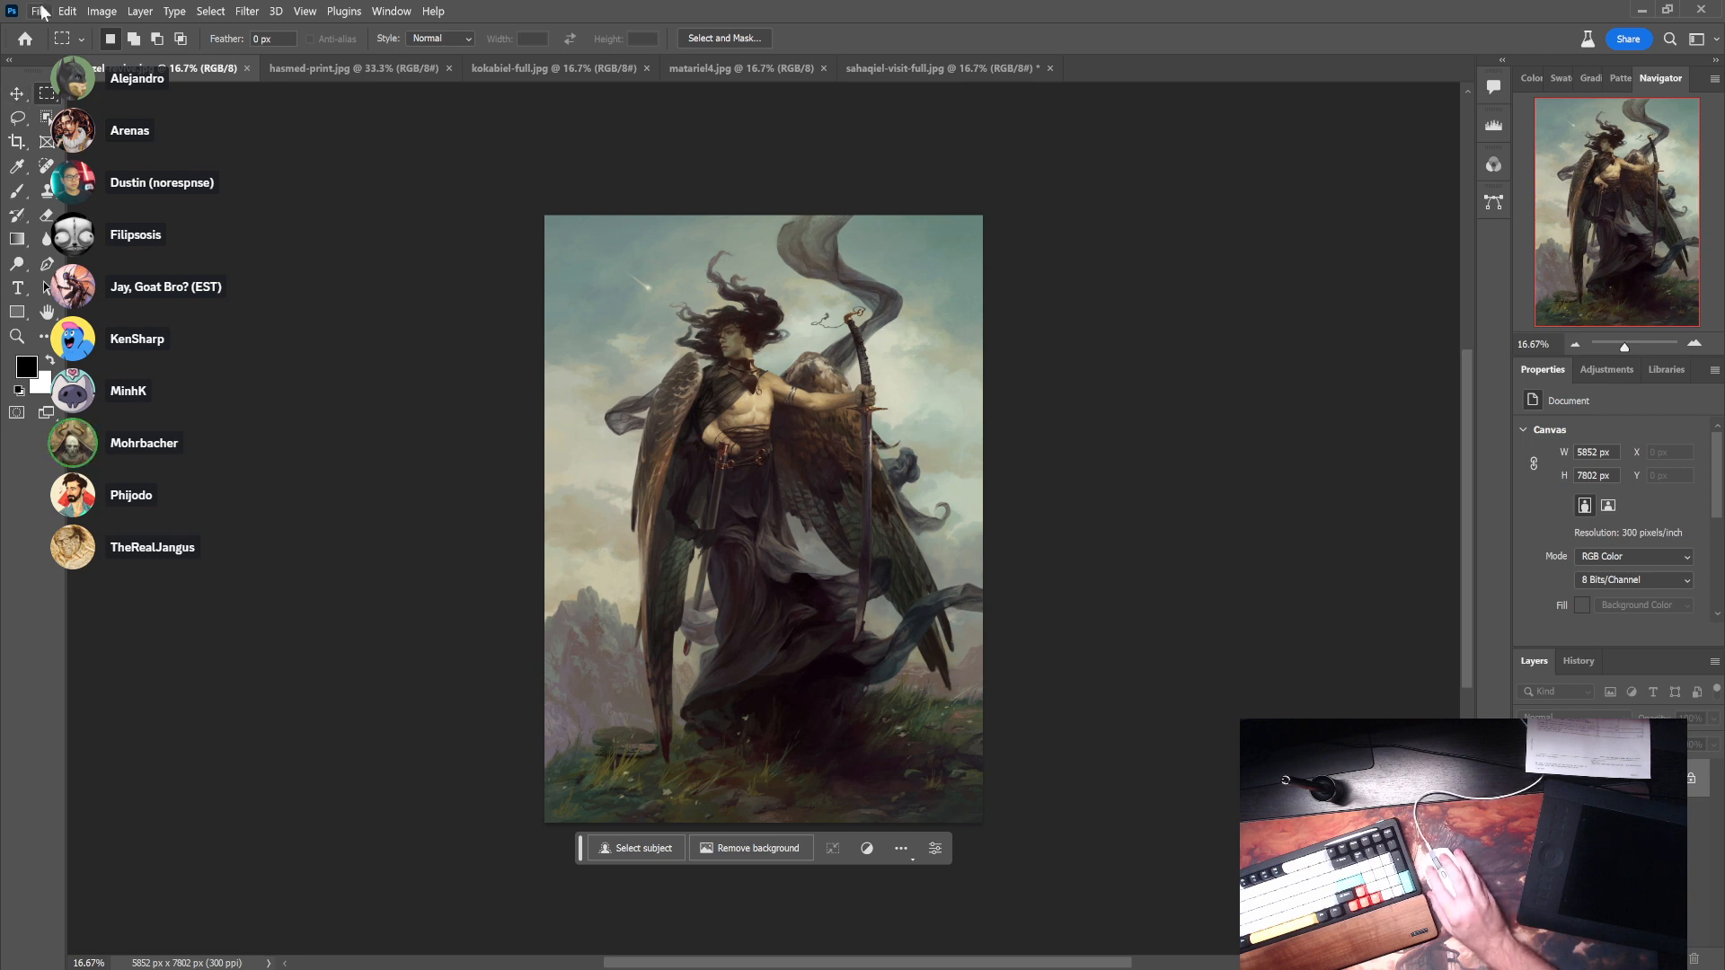
{"action": "key", "text": "c"}
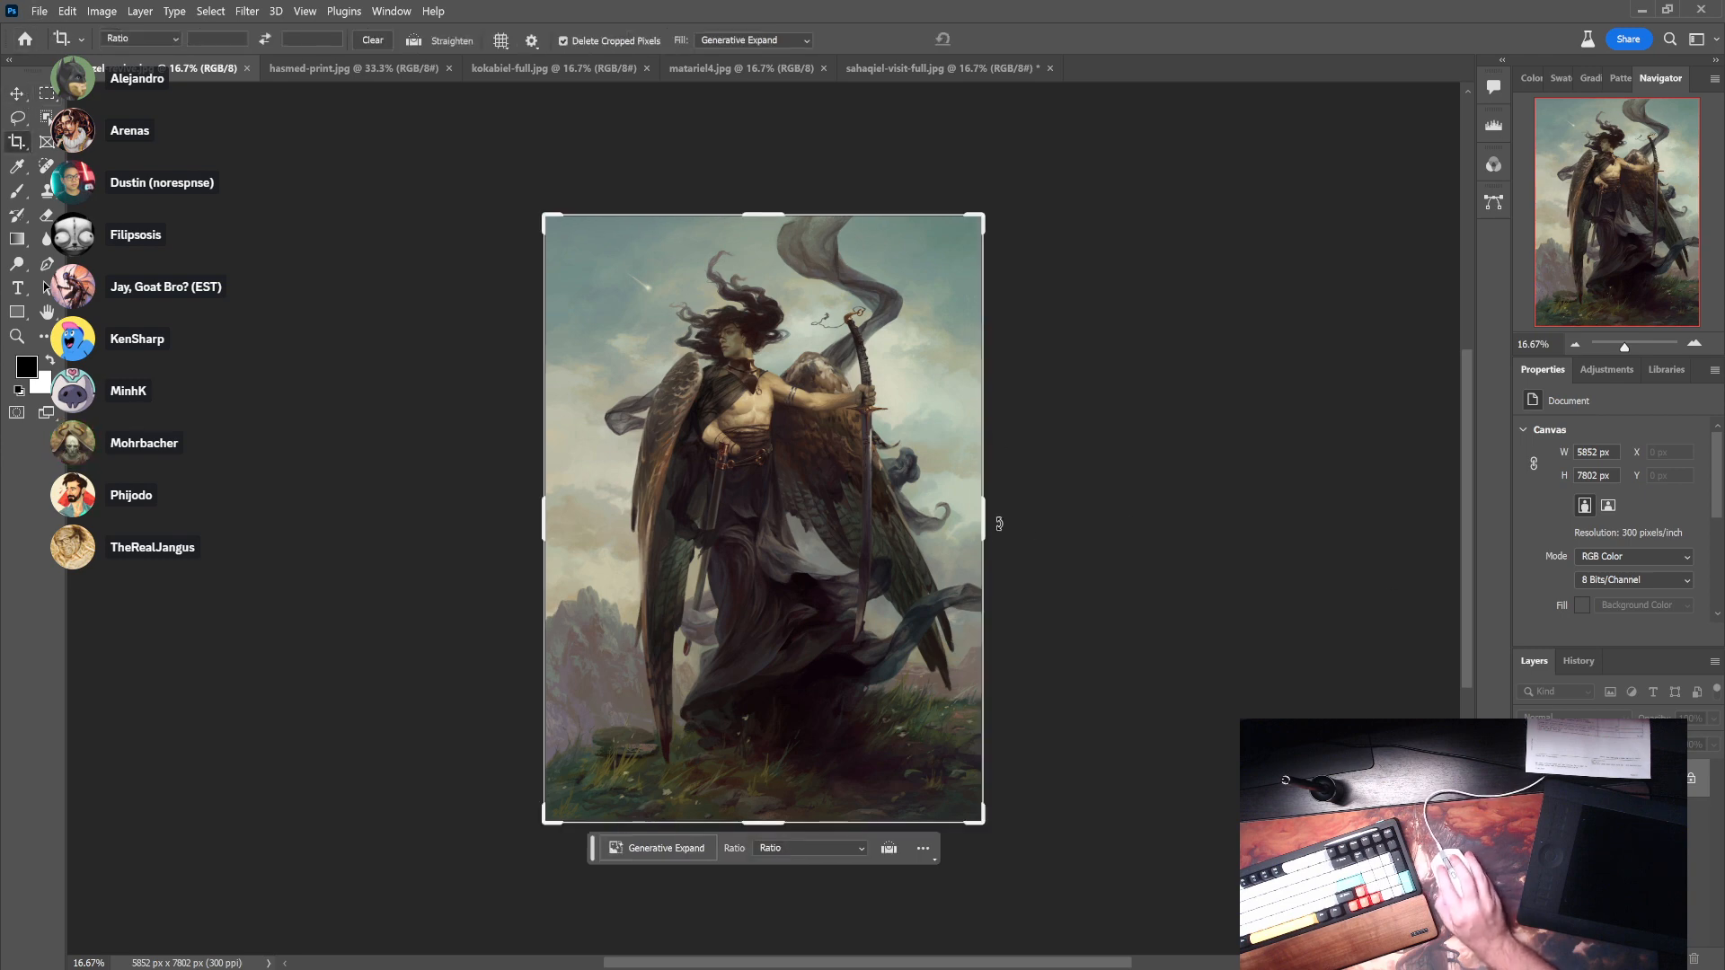
{"action": "left_click_drag", "start_coordinate": [984, 519], "coordinate": [1291, 539]}
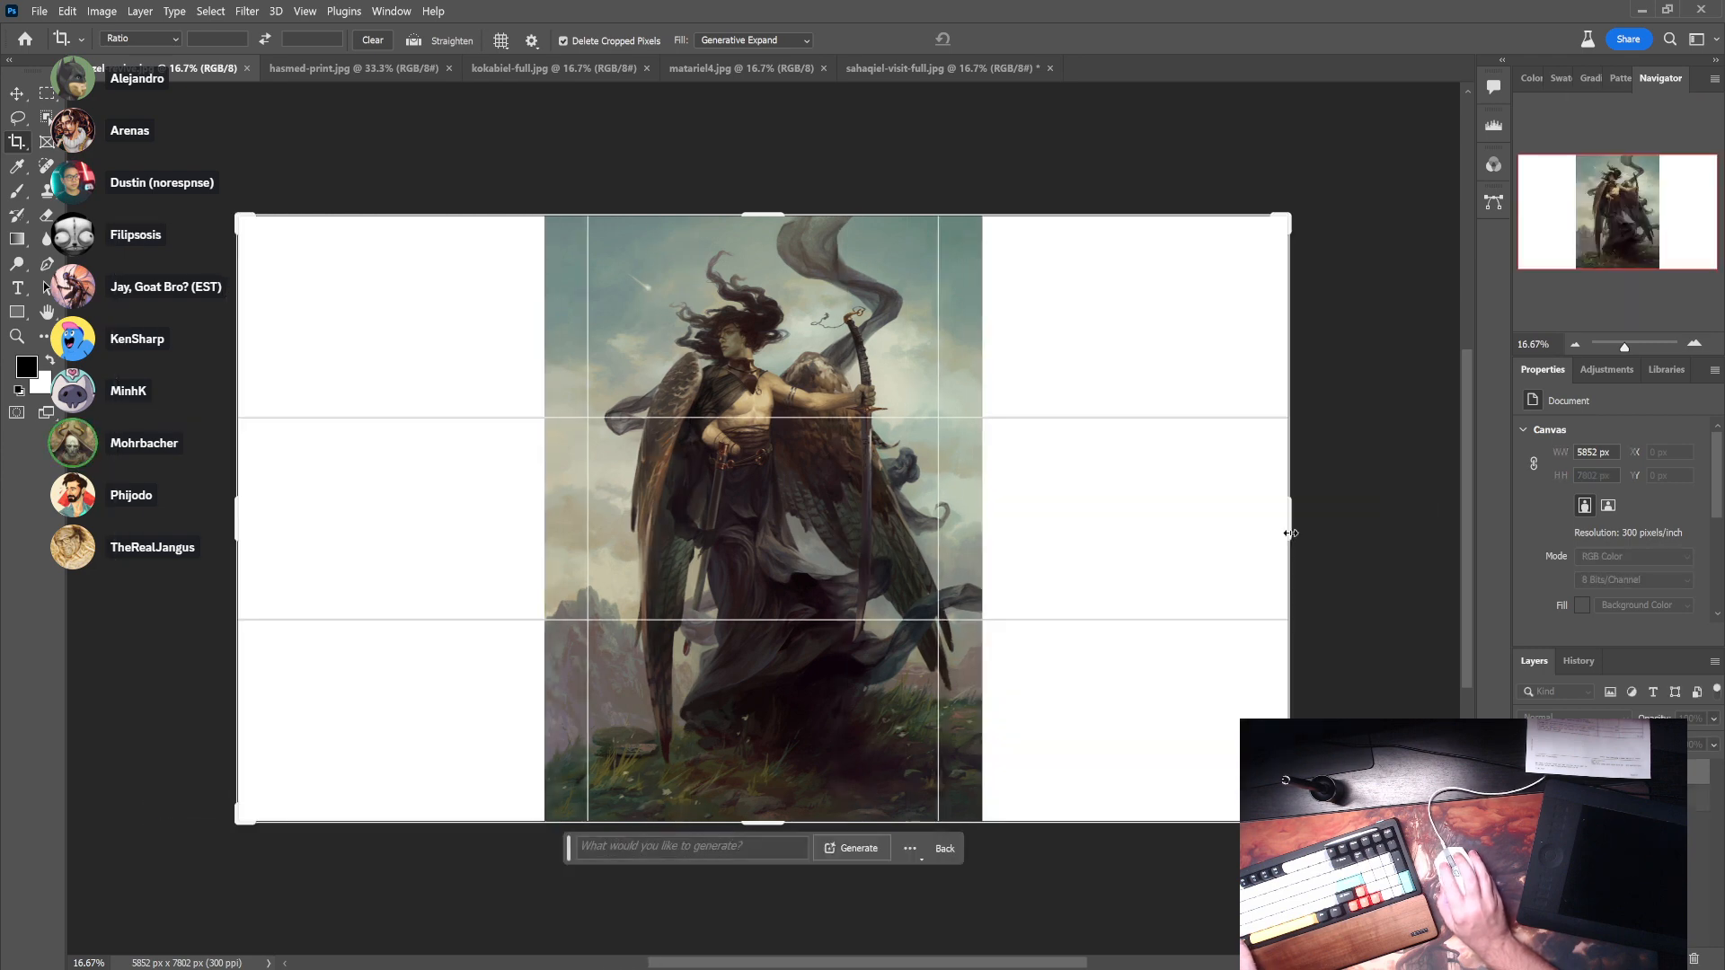
{"action": "left_click", "coordinate": [1006, 40]}
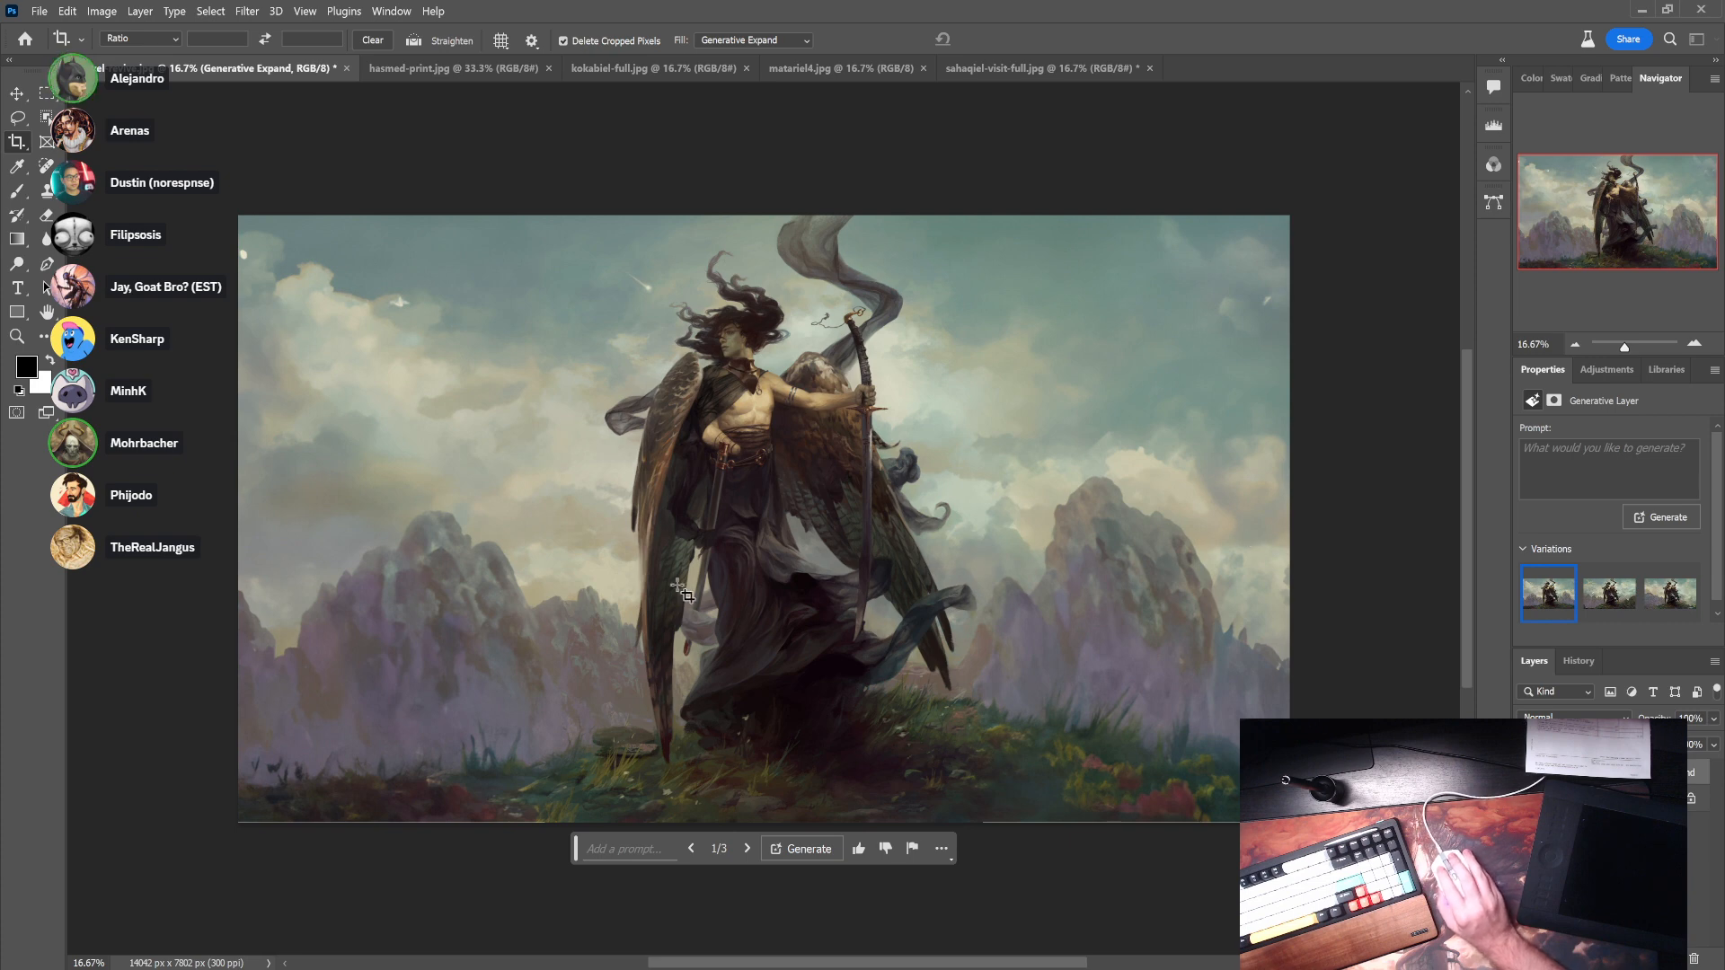
- Examine the generated grass, mountains and sky around the winged figure up close and check the whole expanded painting
{"action": "left_click", "coordinate": [562, 752], "text": "ctrl"}
{"action": "left_click", "coordinate": [535, 776], "text": "ctrl"}
{"action": "left_click", "coordinate": [495, 836], "text": "ctrl"}
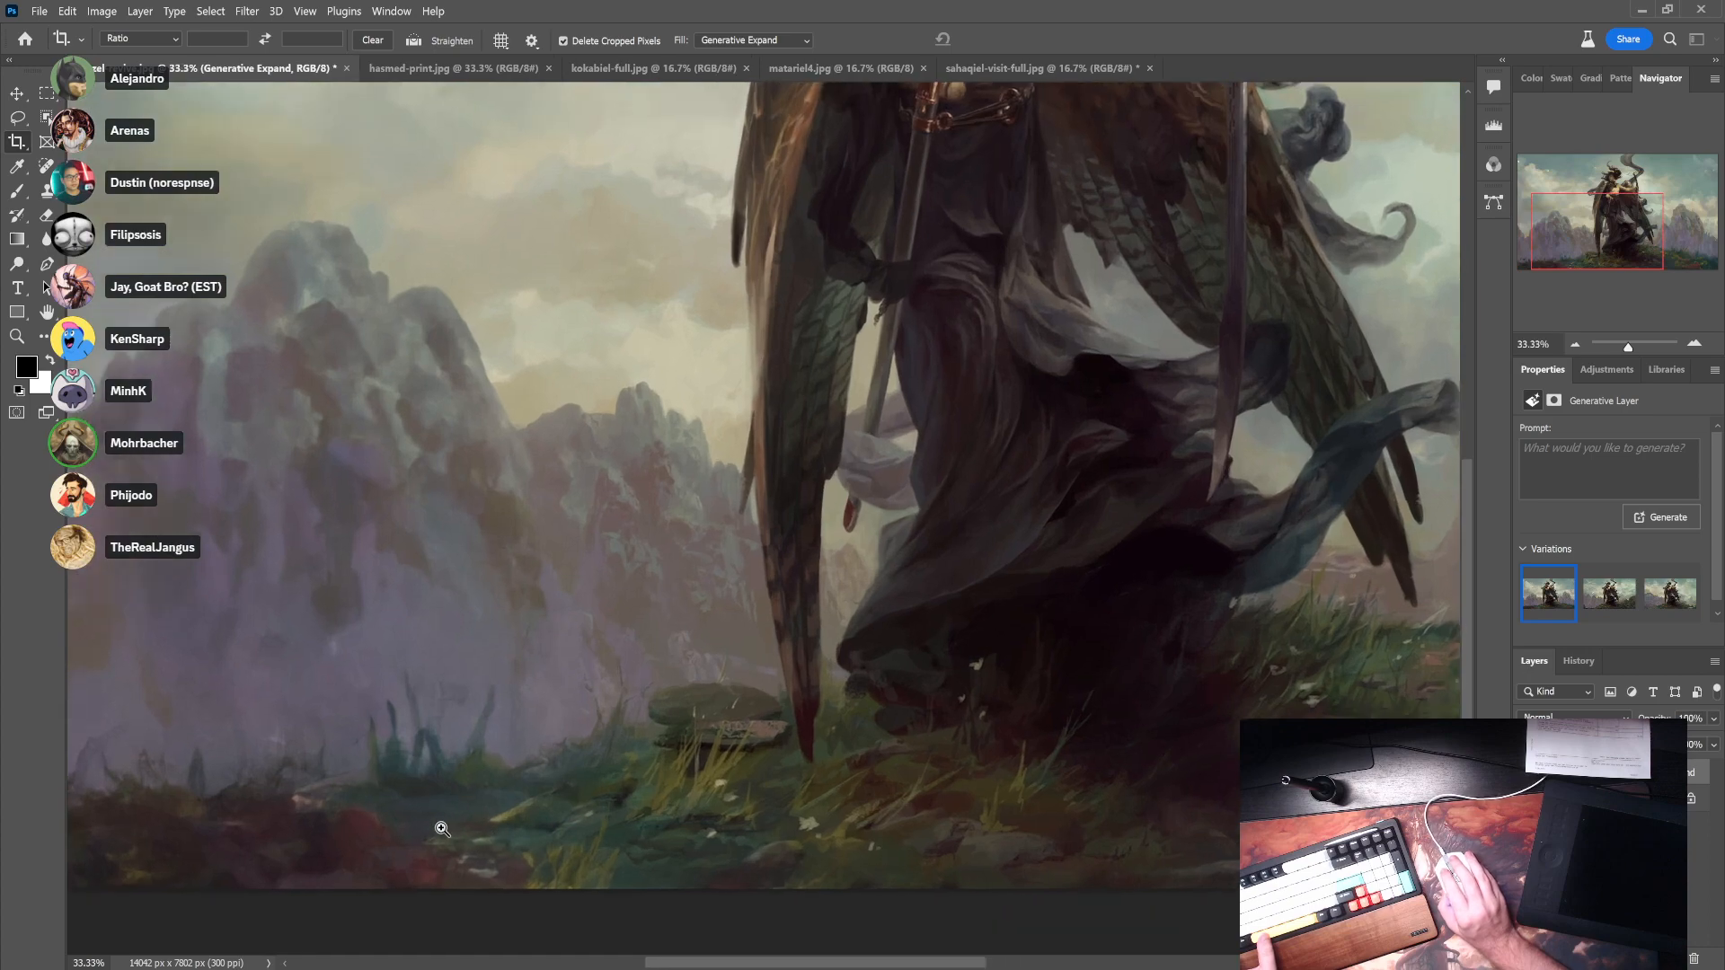
{"action": "left_click", "coordinate": [458, 829], "text": "ctrl"}
{"action": "left_click", "coordinate": [442, 827], "text": "ctrl"}
{"action": "left_click_drag", "start_coordinate": [506, 353], "coordinate": [659, 878]}
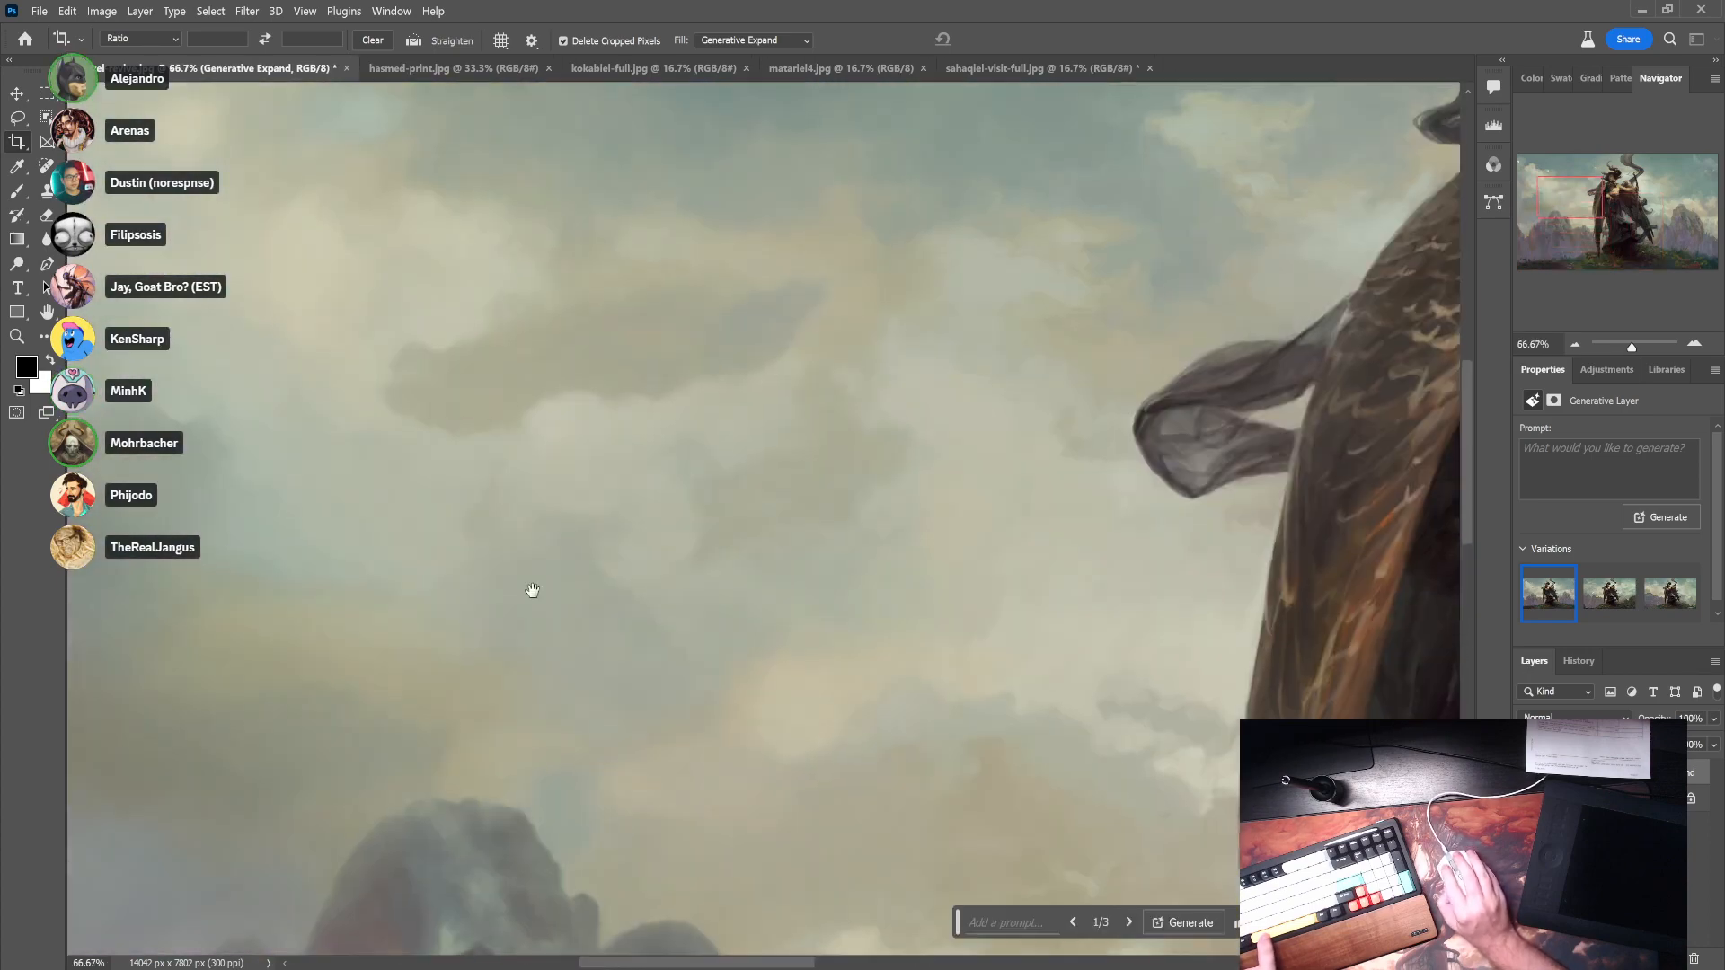
{"action": "left_click_drag", "start_coordinate": [490, 399], "coordinate": [231, 269]}
{"action": "left_click", "coordinate": [554, 772], "text": "alt"}
{"action": "left_click", "coordinate": [554, 772], "text": "alt"}
{"action": "left_click", "coordinate": [555, 772], "text": "alt"}
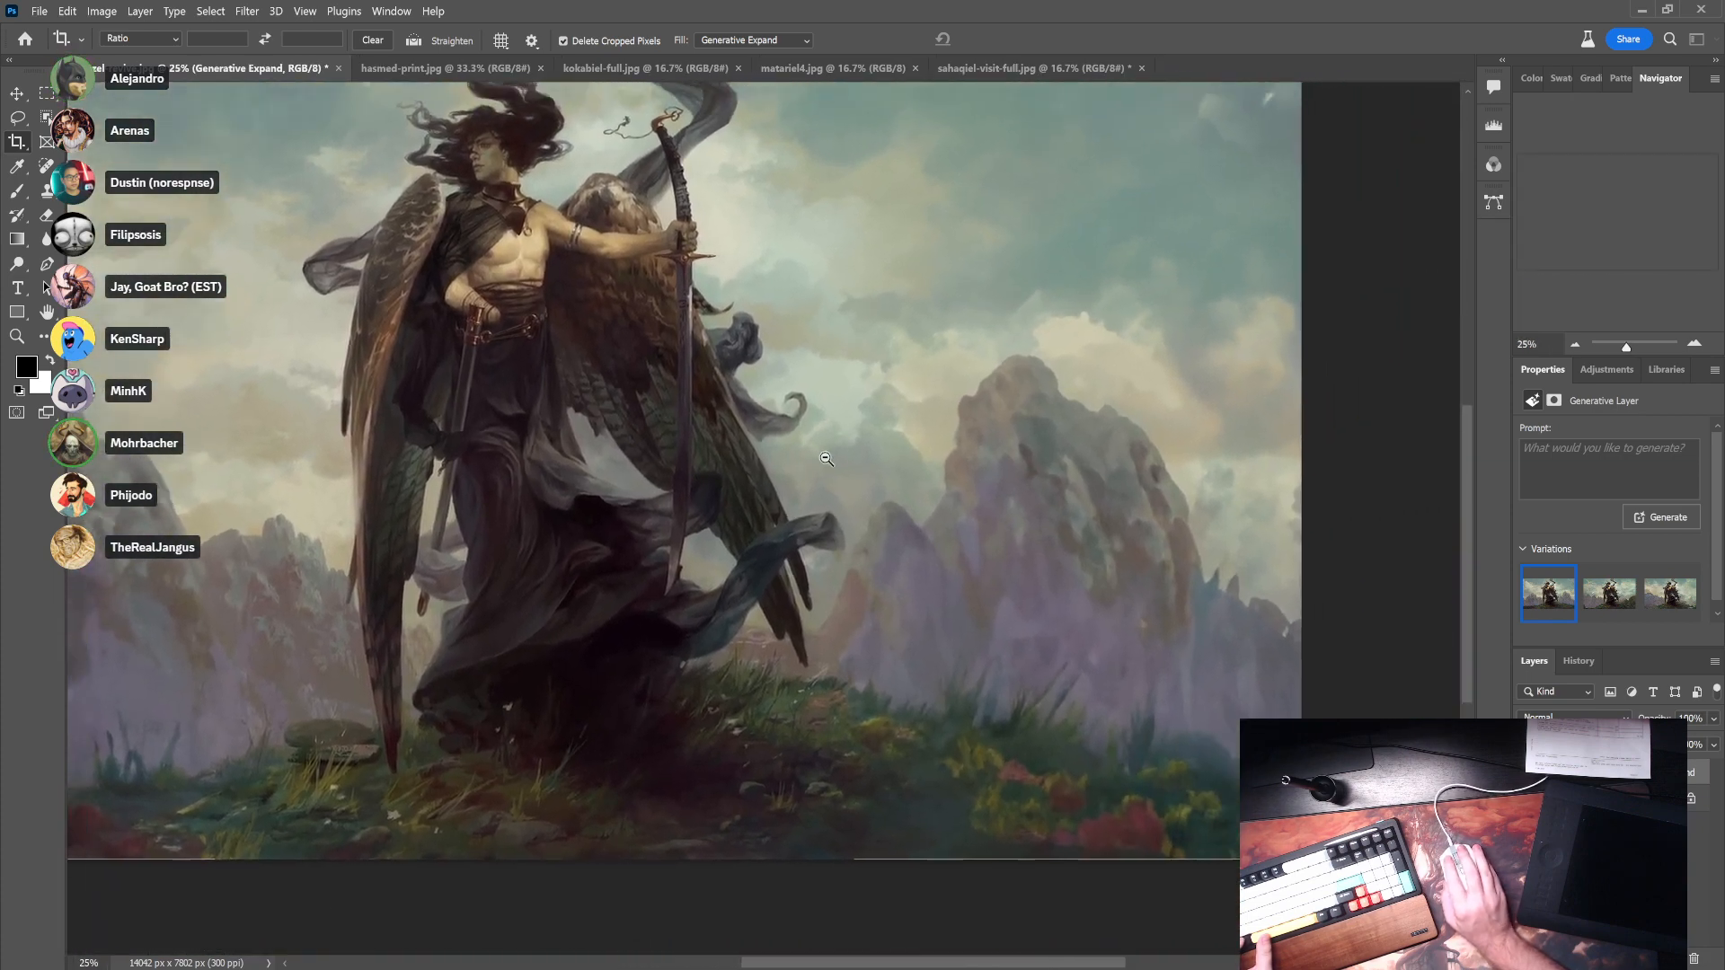
{"action": "left_click", "coordinate": [808, 460], "text": "alt"}
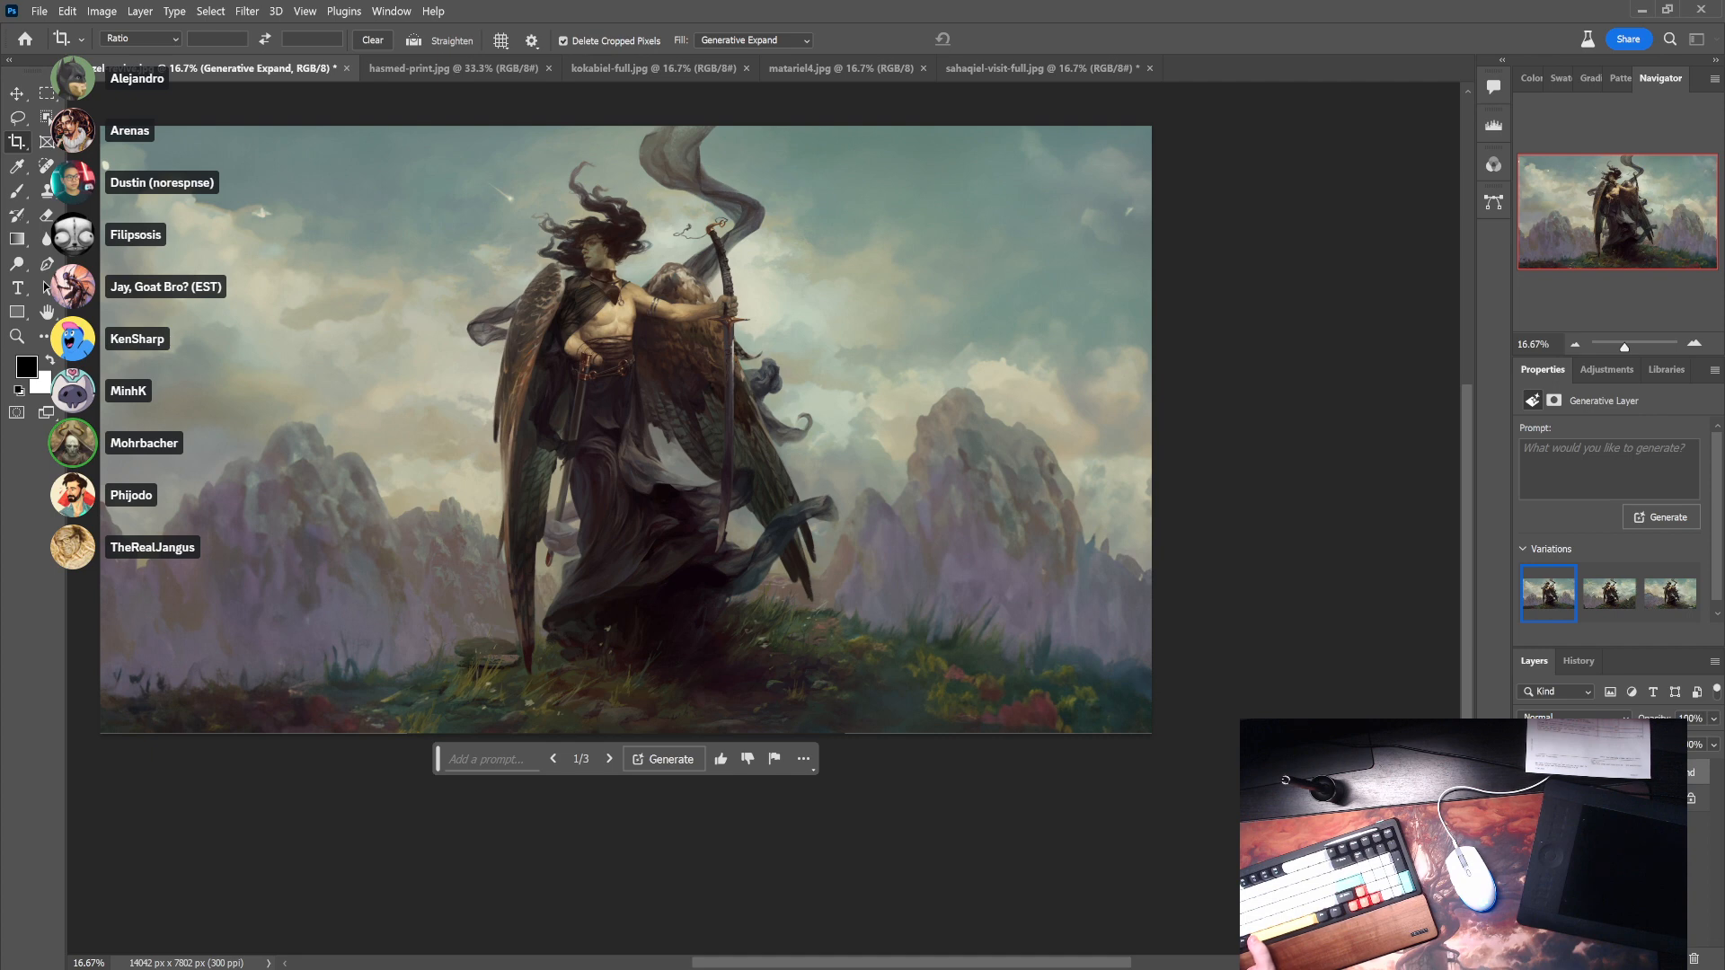
- Hide the Generative Expand layer and convert the background into the regular layer Layer 0
{"action": "left_click", "coordinate": [1527, 773]}
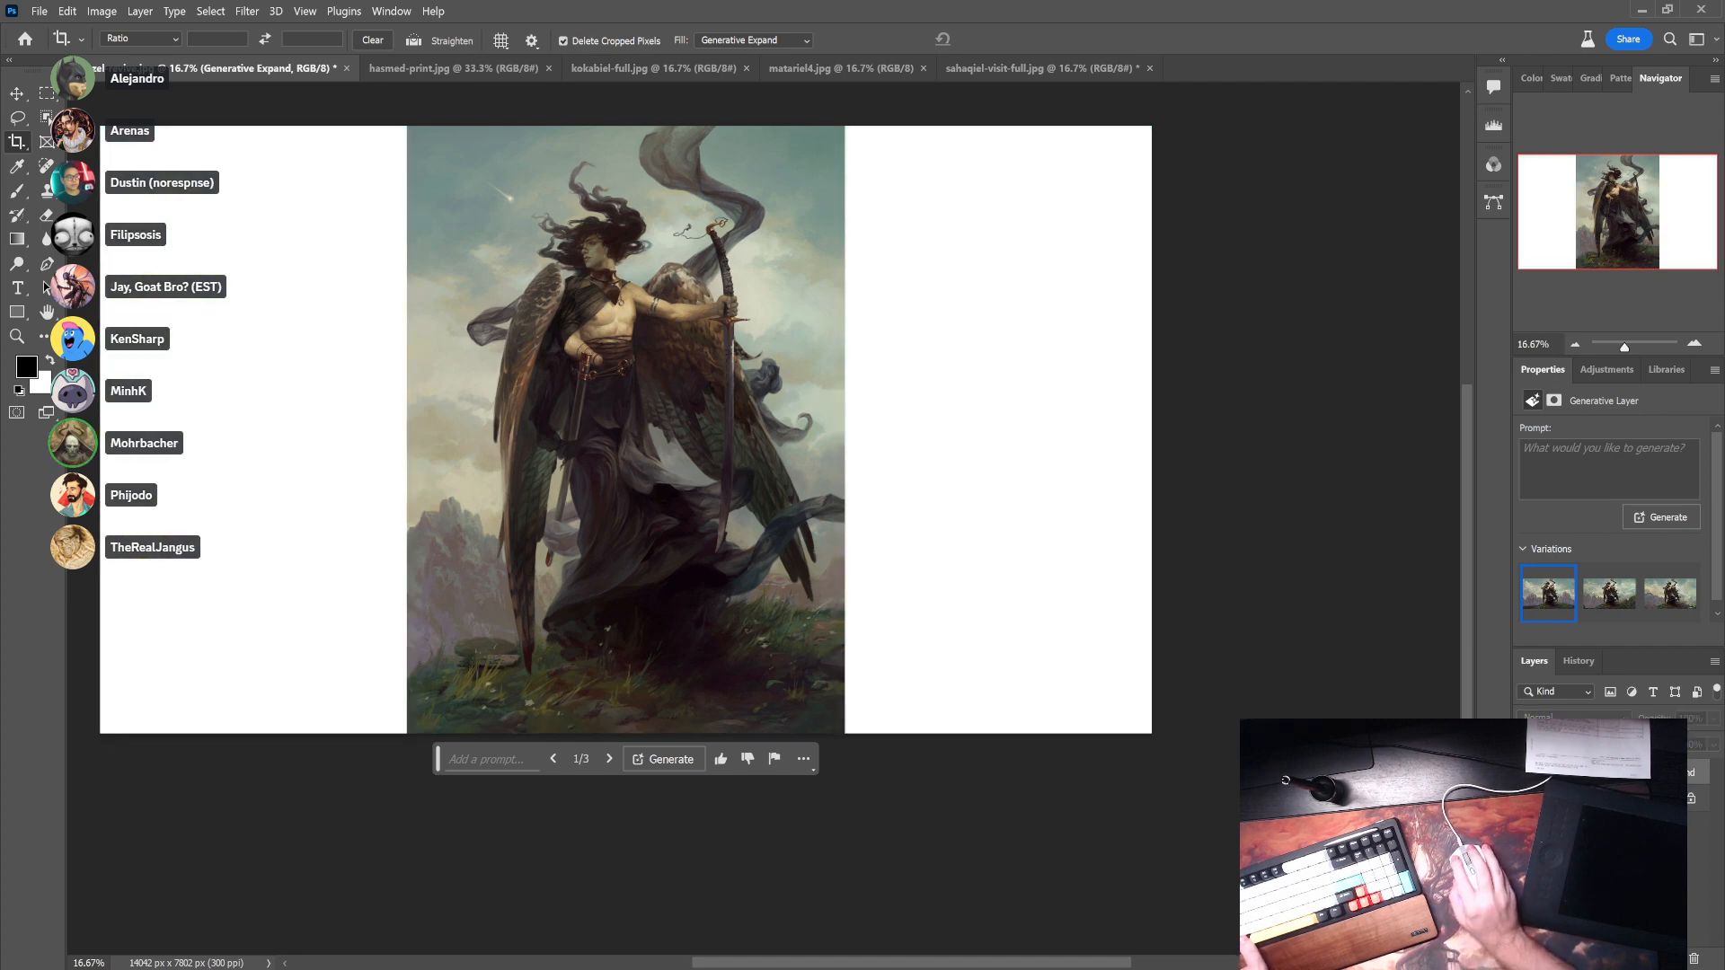
{"action": "double_click", "coordinate": [1595, 799]}
{"action": "left_click", "coordinate": [1009, 295]}
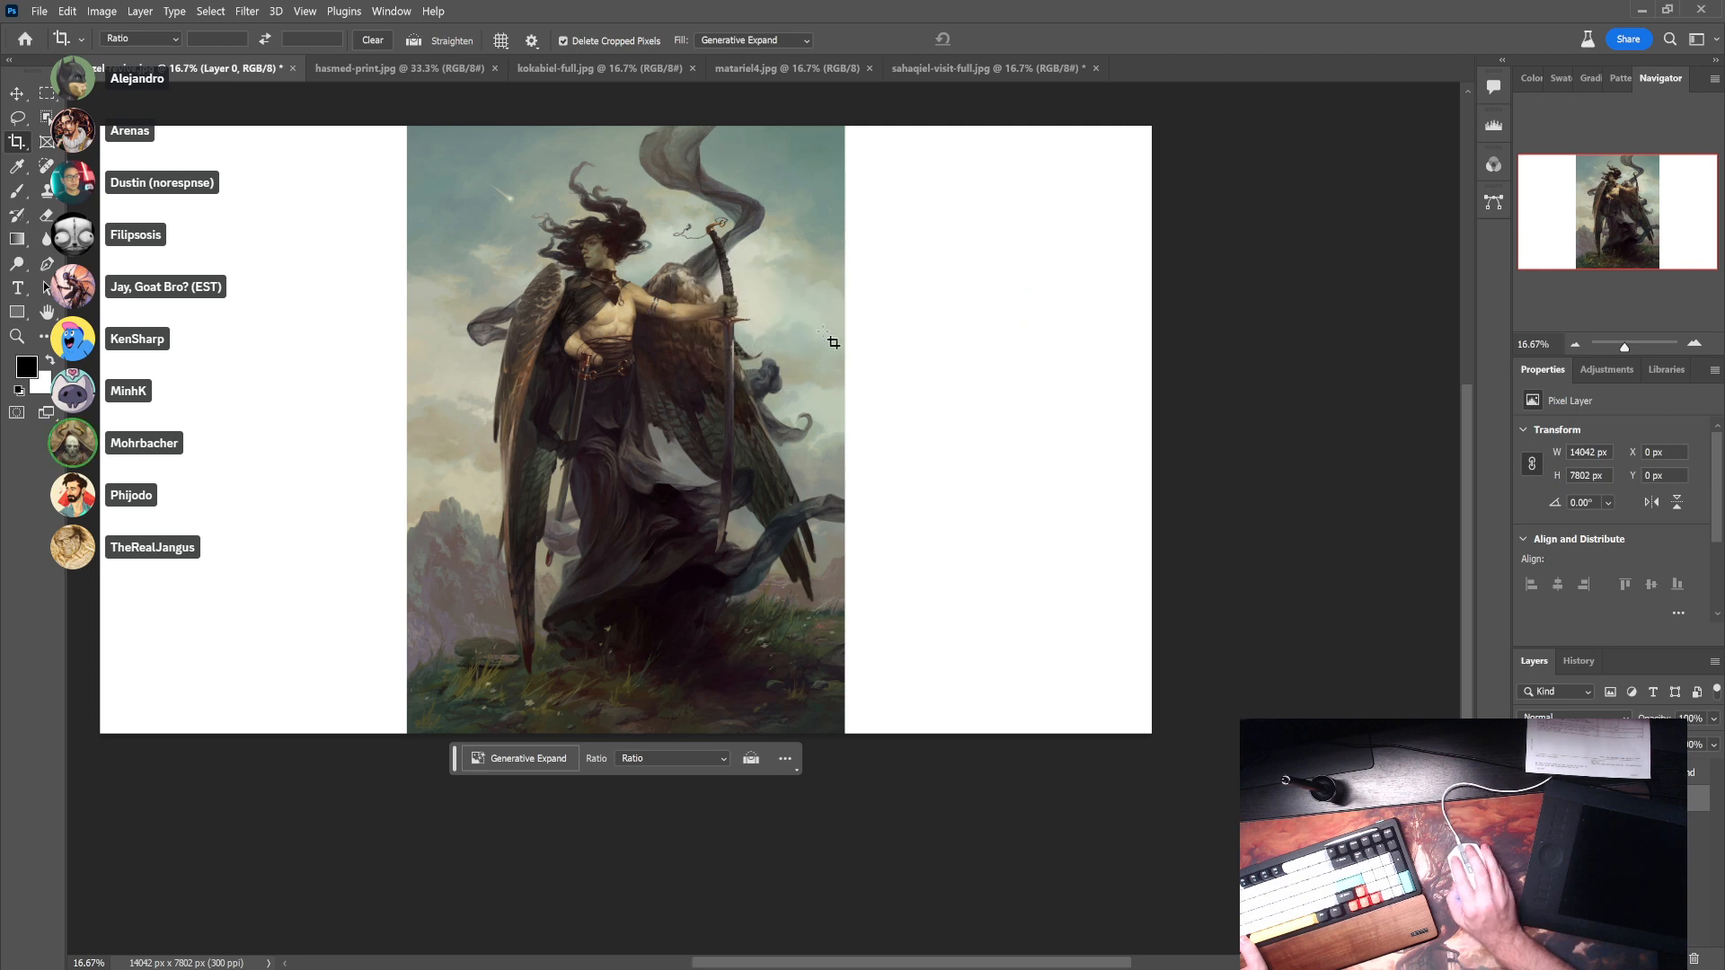
- Select the blank white areas on both sides of the painting, delete them and clear the selection
{"action": "left_click", "coordinate": [47, 93]}
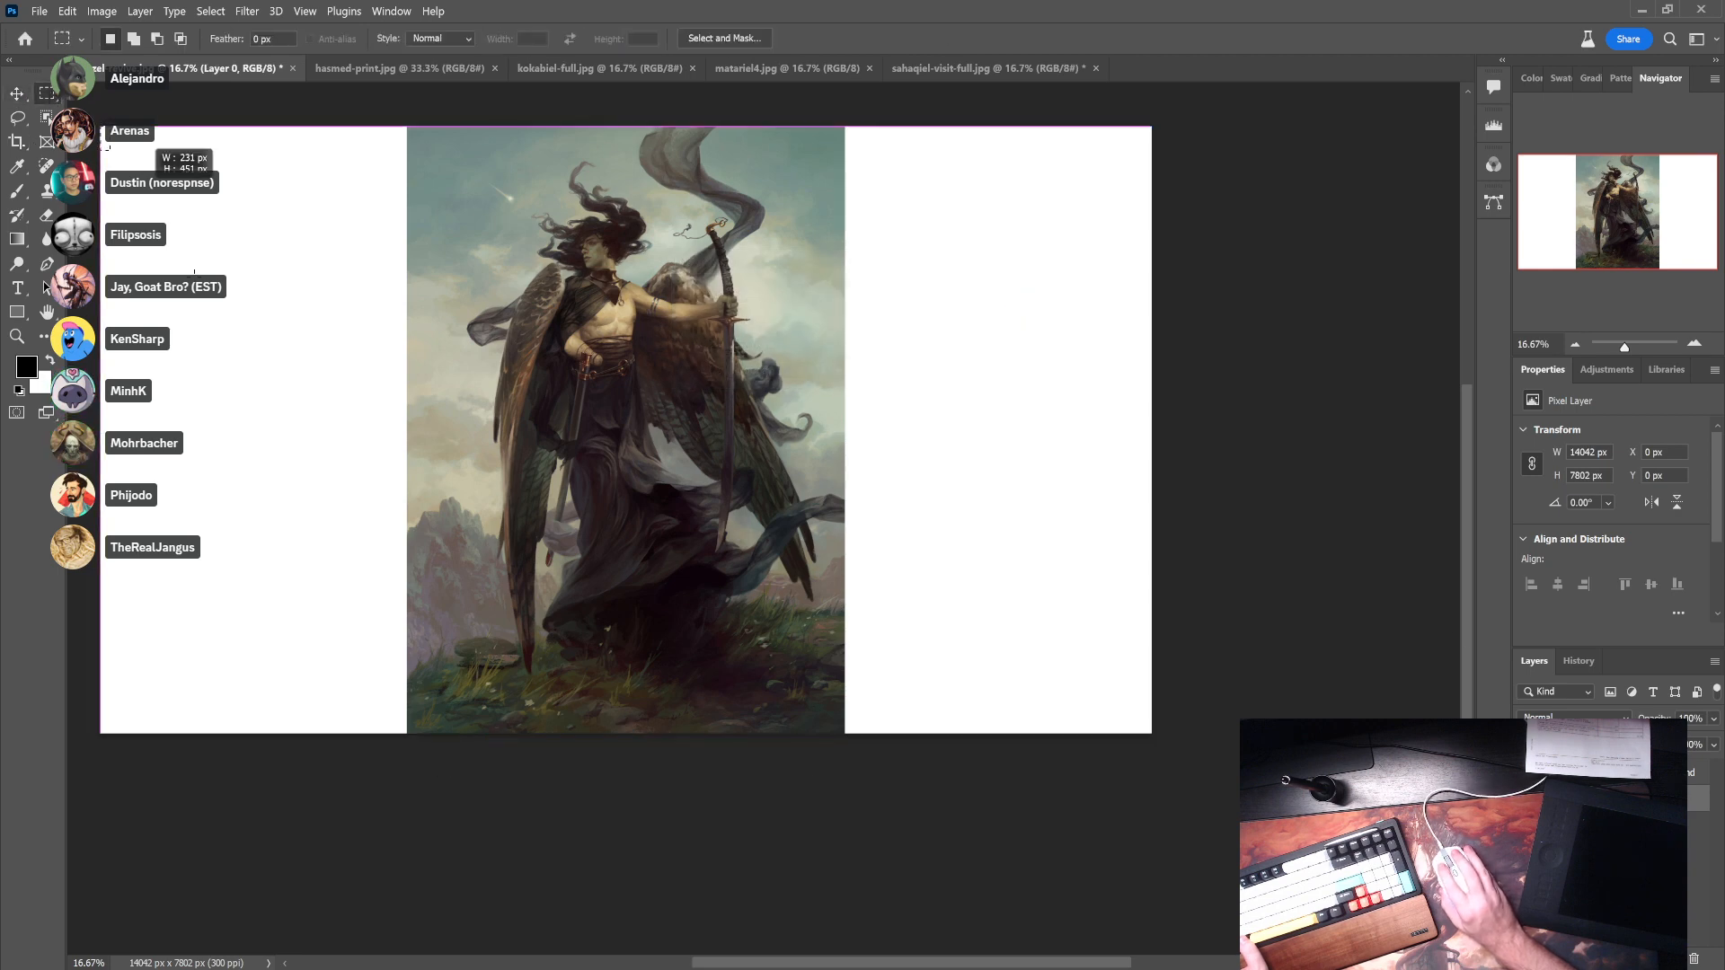
{"action": "left_click_drag", "start_coordinate": [97, 123], "coordinate": [408, 828]}
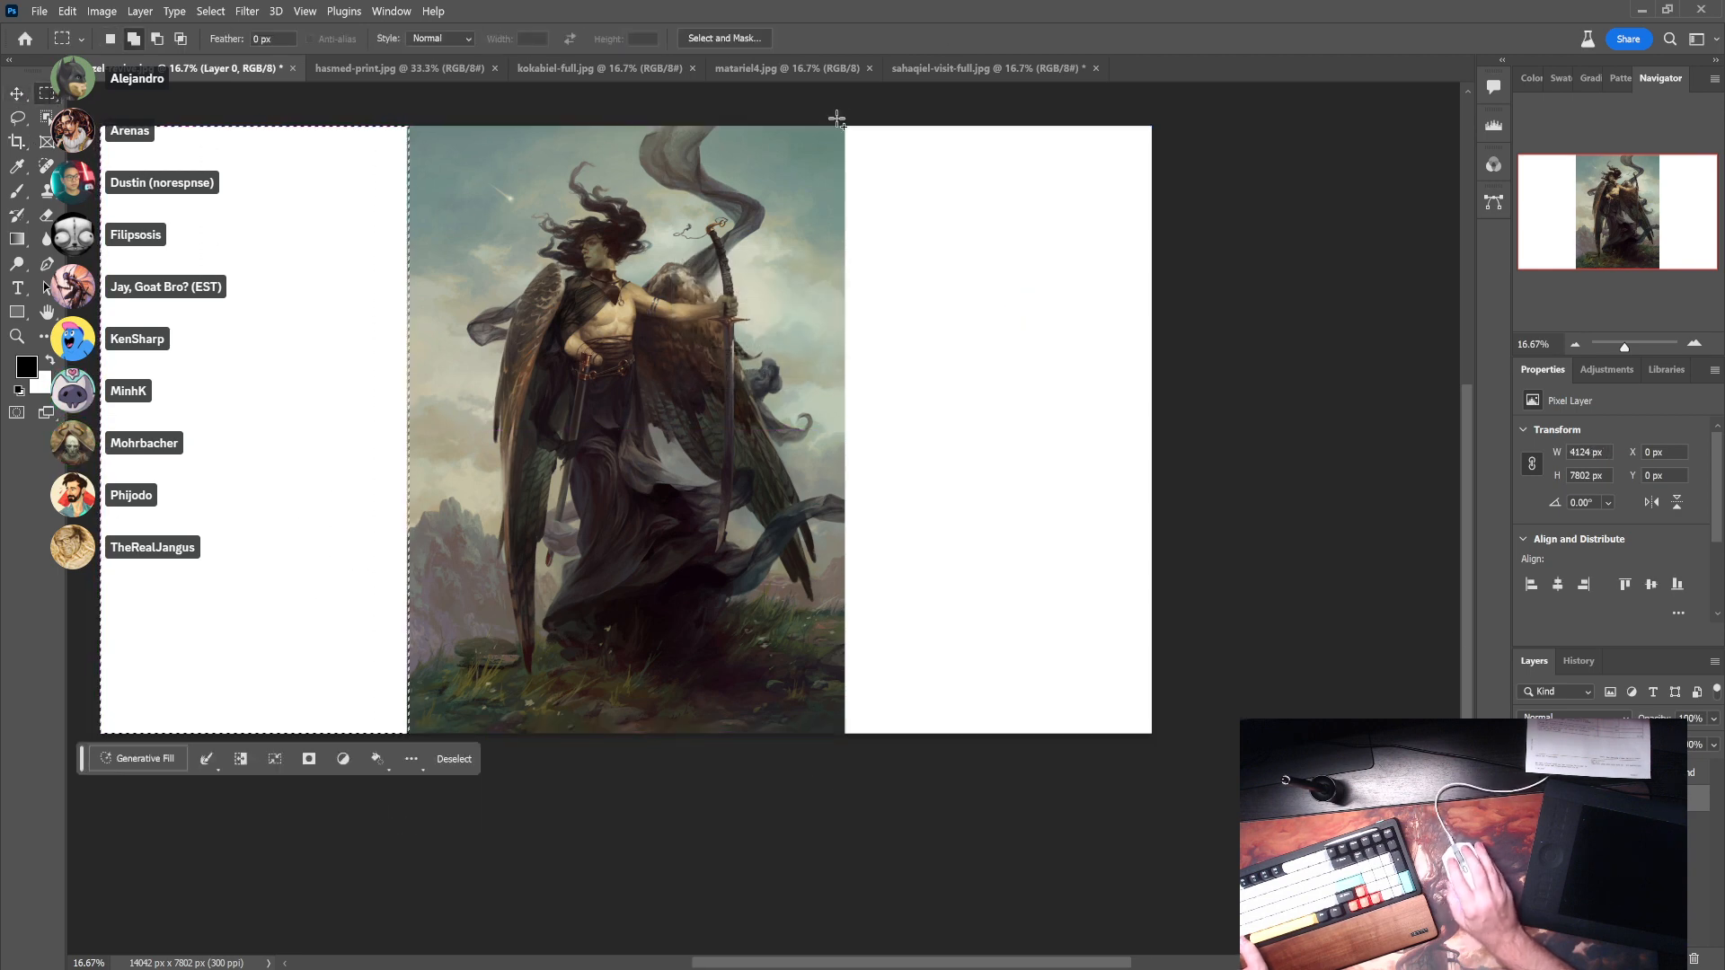
{"action": "left_click_drag", "start_coordinate": [842, 114], "coordinate": [1155, 733]}
{"action": "scroll", "coordinate": [1155, 733], "scroll_direction": "down", "scroll_amount": 5}
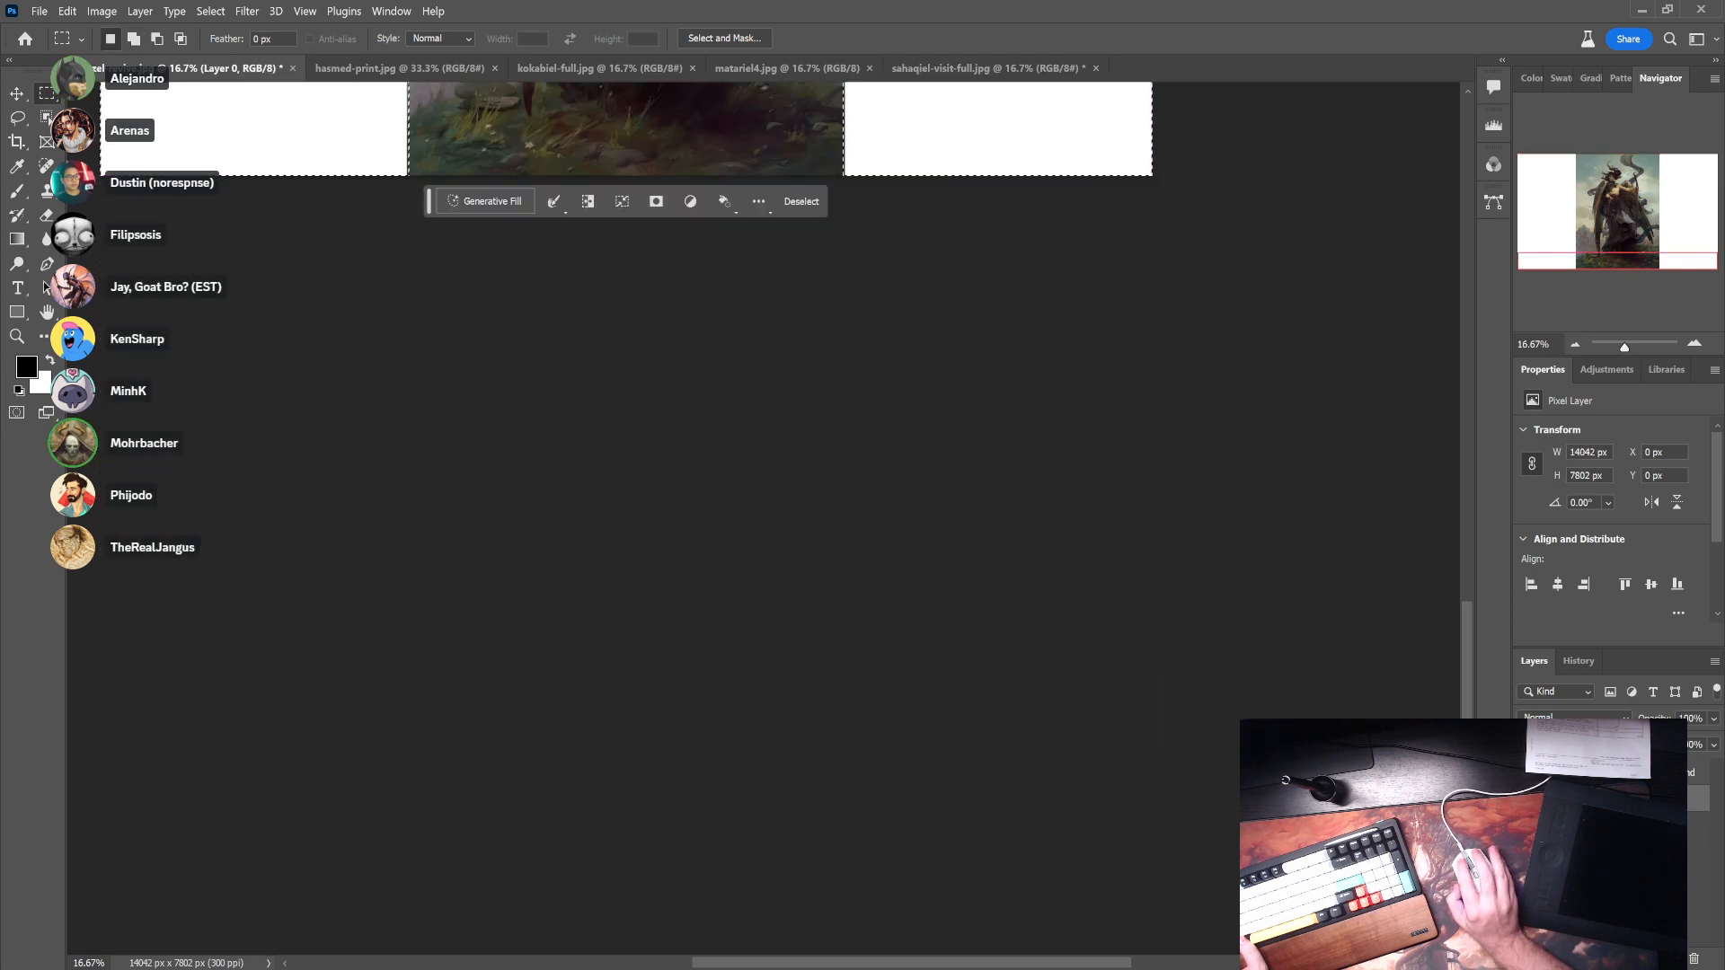
{"action": "key", "text": "Delete"}
{"action": "key", "text": "ctrl+d"}
{"action": "left_click_drag", "start_coordinate": [1001, 416], "coordinate": [1087, 941]}
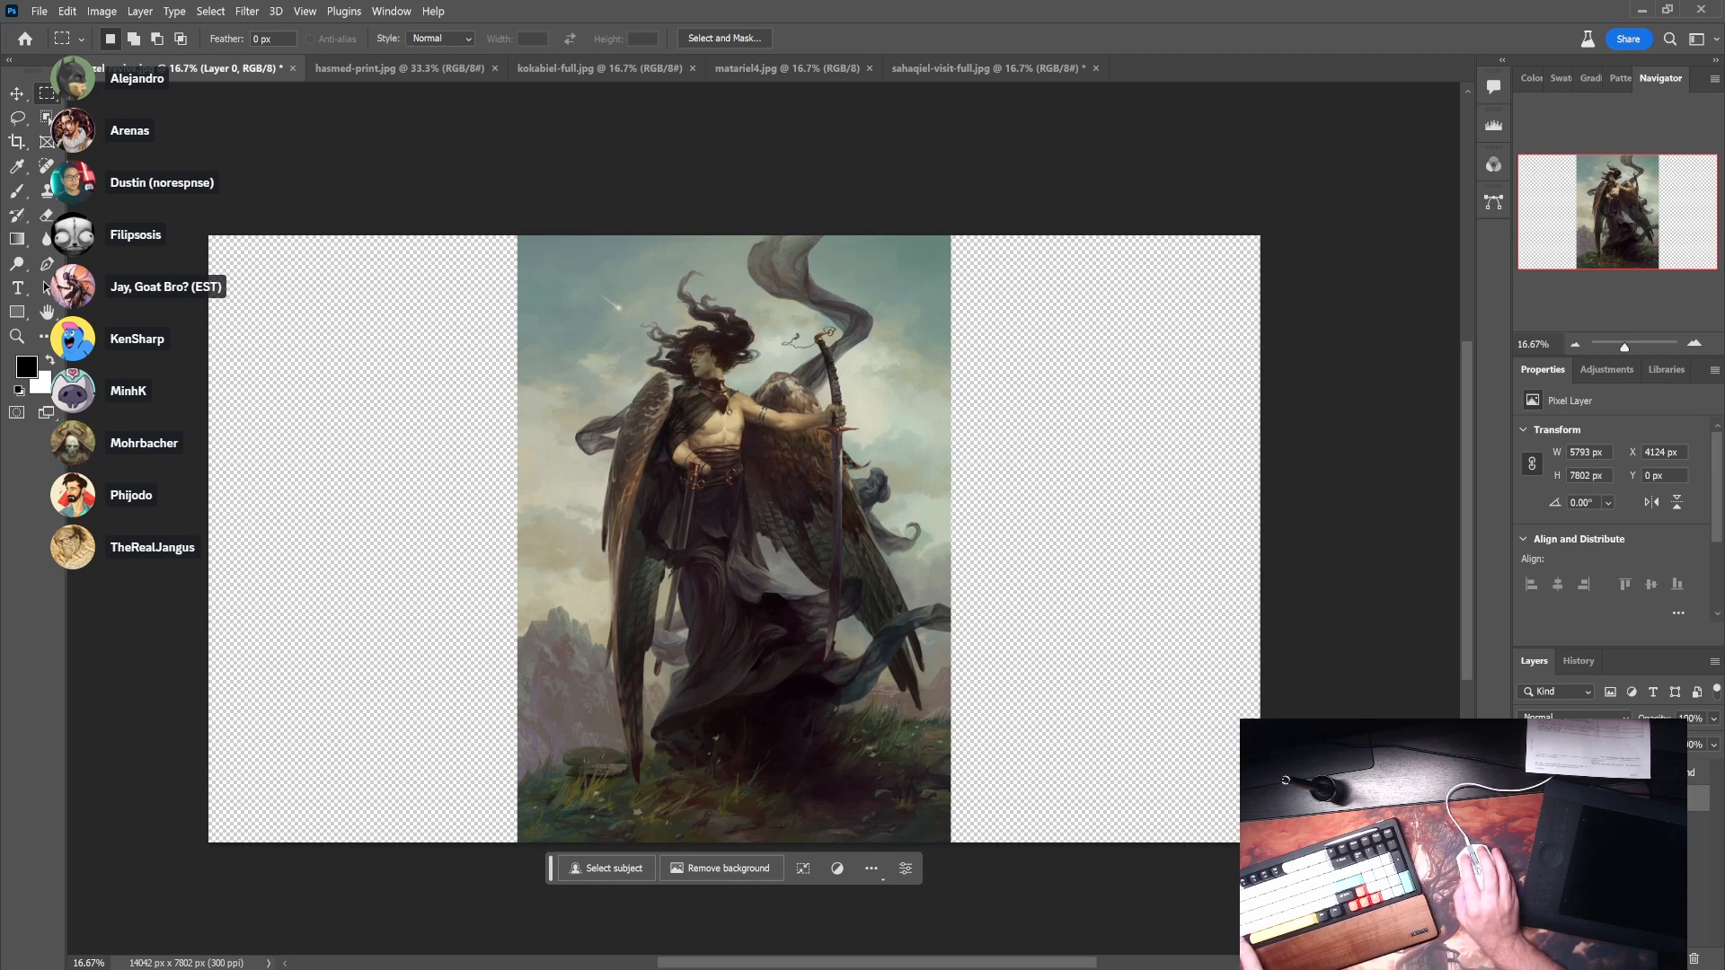
- Duplicate the painting's Layer 0 and select the lower original for moving and scaling
{"action": "left_click_drag", "start_coordinate": [1608, 798], "coordinate": [1670, 959]}
{"action": "key", "text": "ctrl+0"}
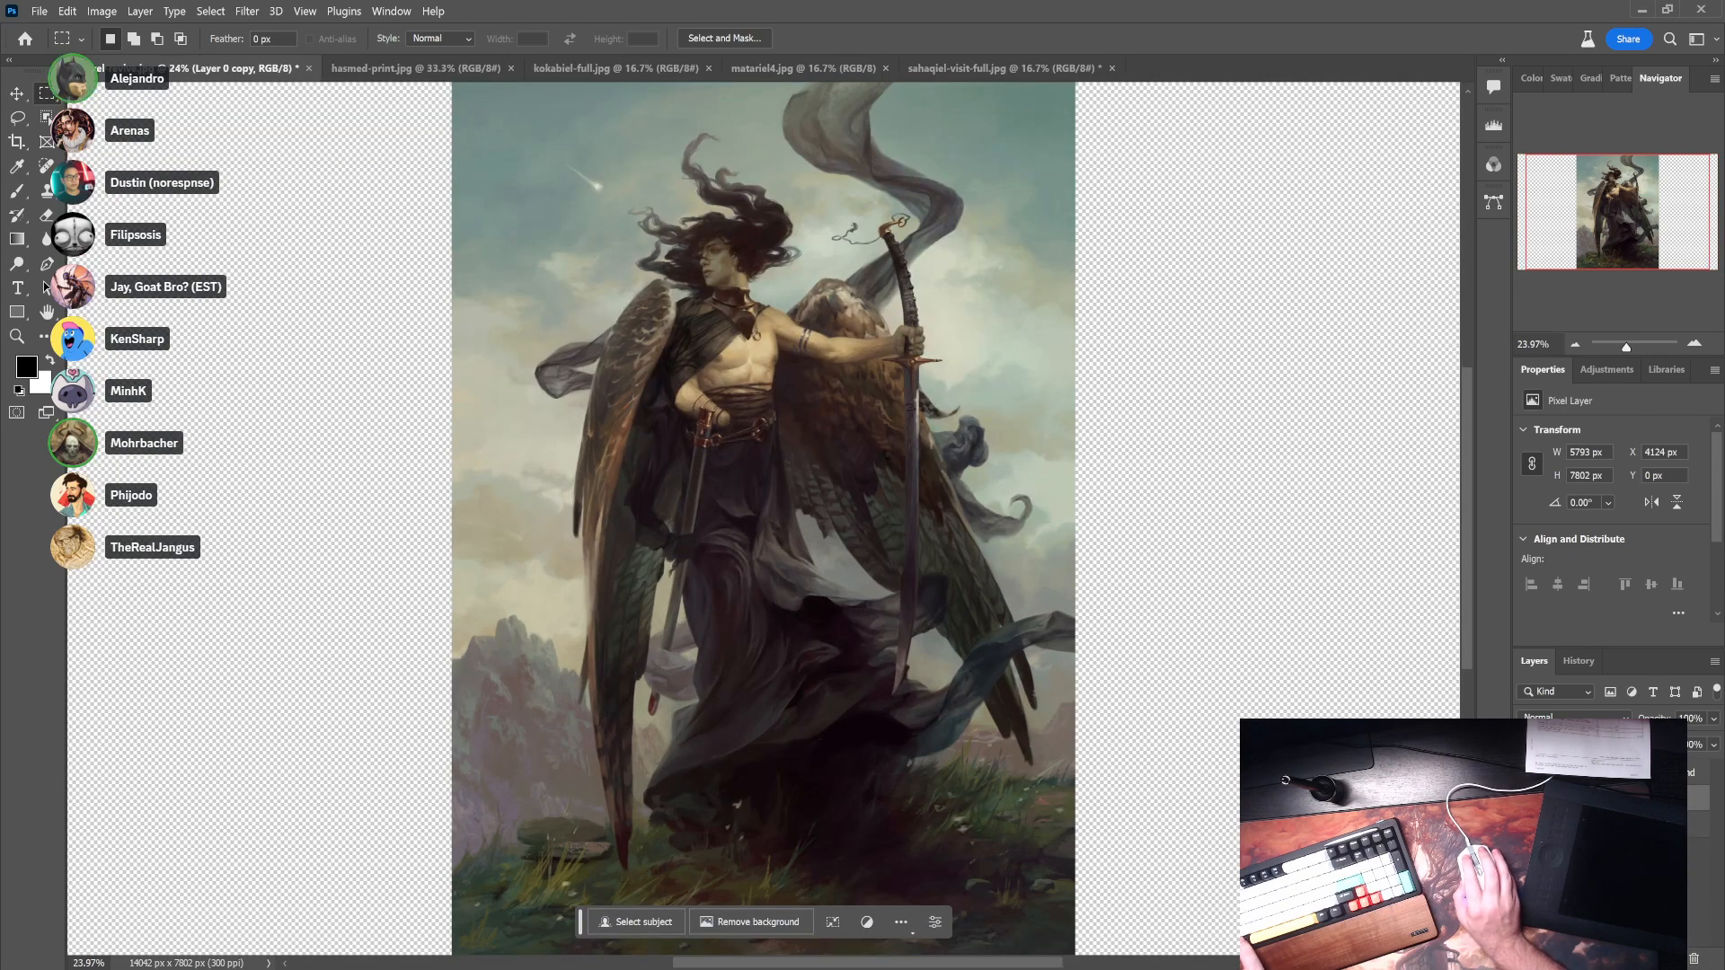
{"action": "key", "text": "ctrl+minus"}
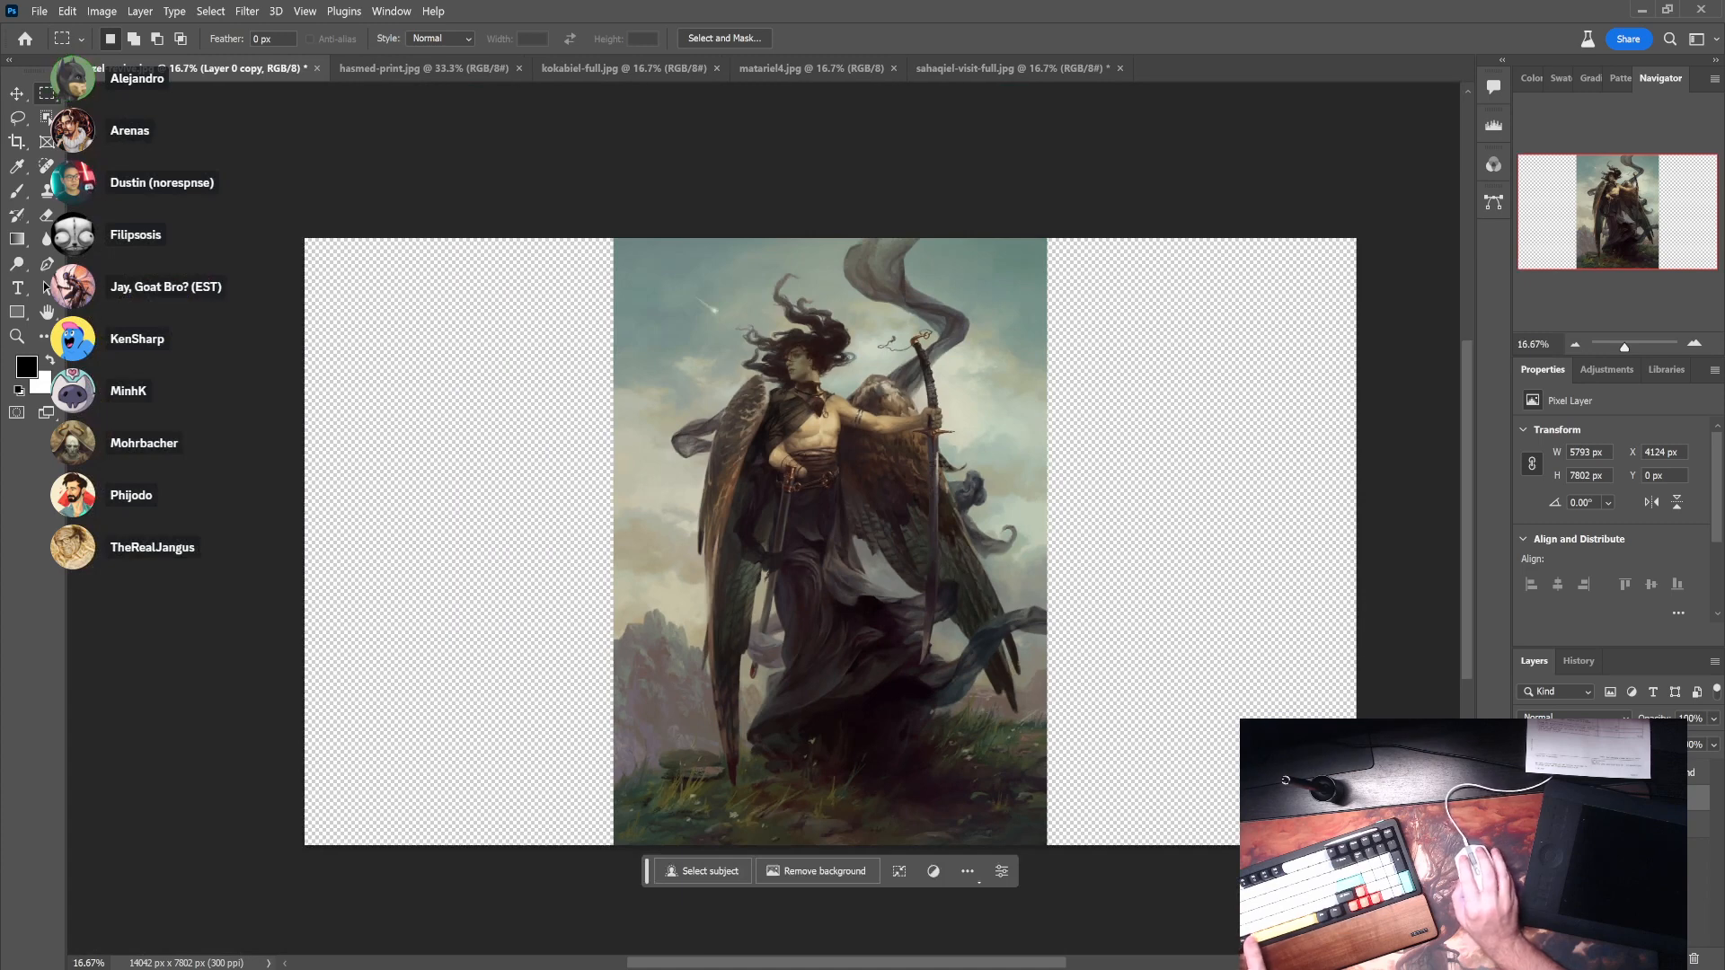
{"action": "key", "text": "alt+bracketleft"}
{"action": "left_click", "coordinate": [24, 94]}
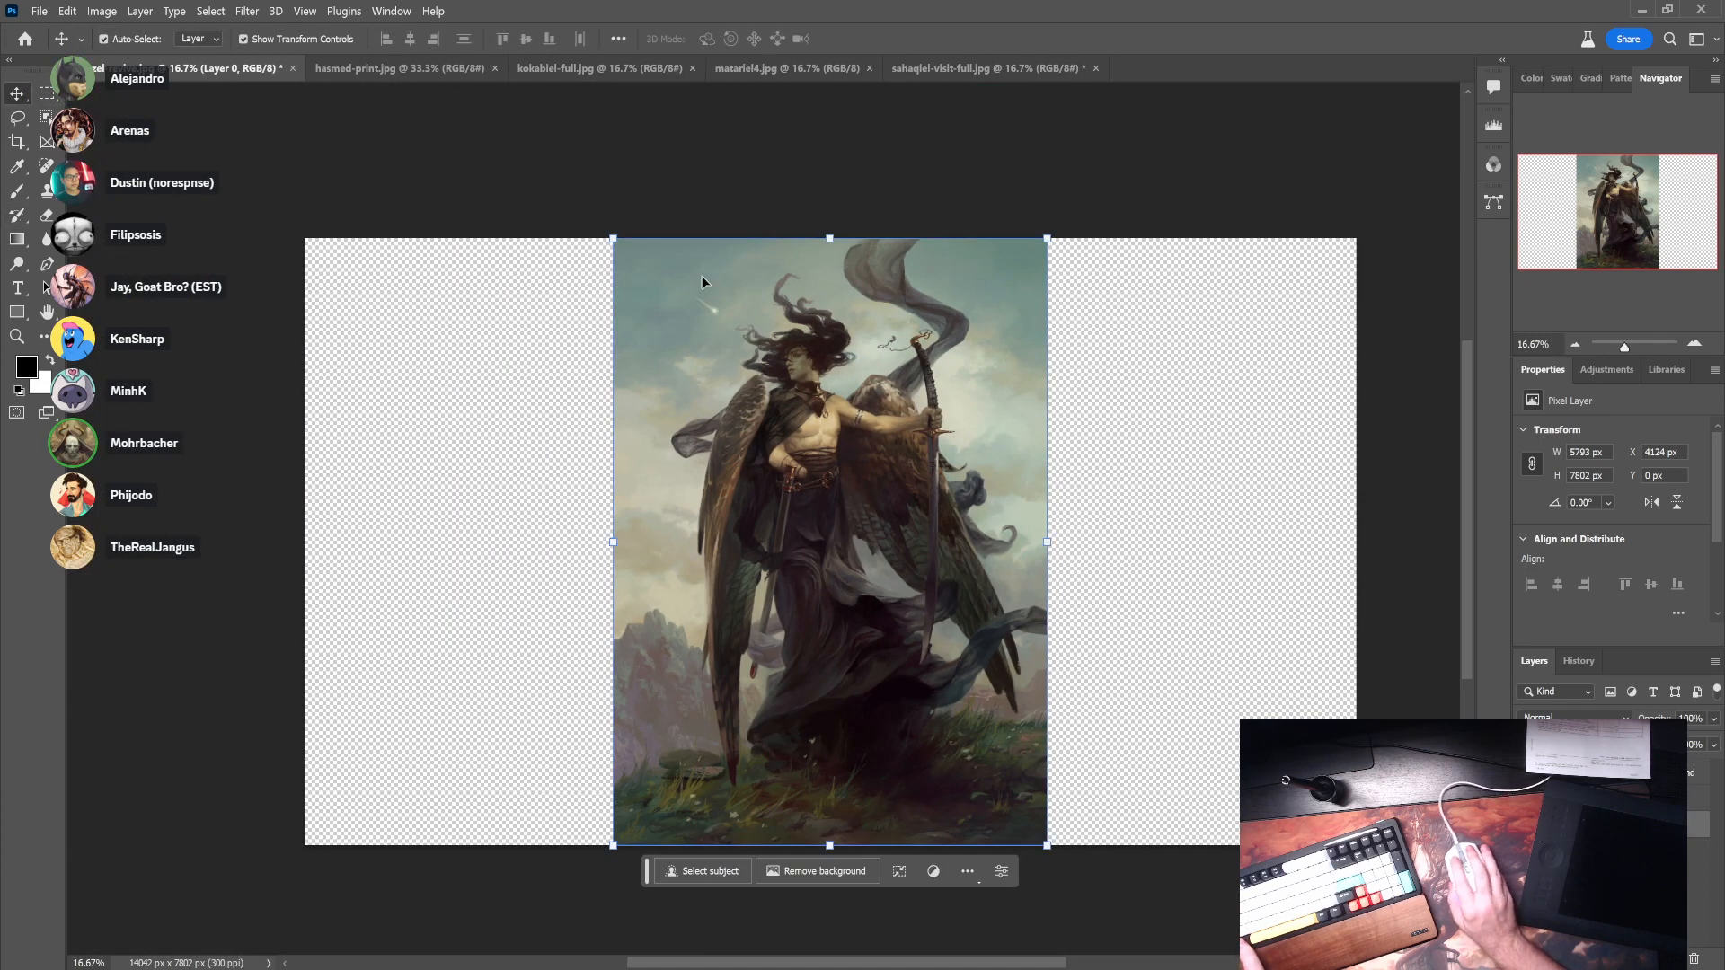
- Stretch the lower painting layer to about 139% width and 116% height and shift it over the canvas's empty left area
{"action": "left_click_drag", "start_coordinate": [612, 238], "coordinate": [443, 138]}
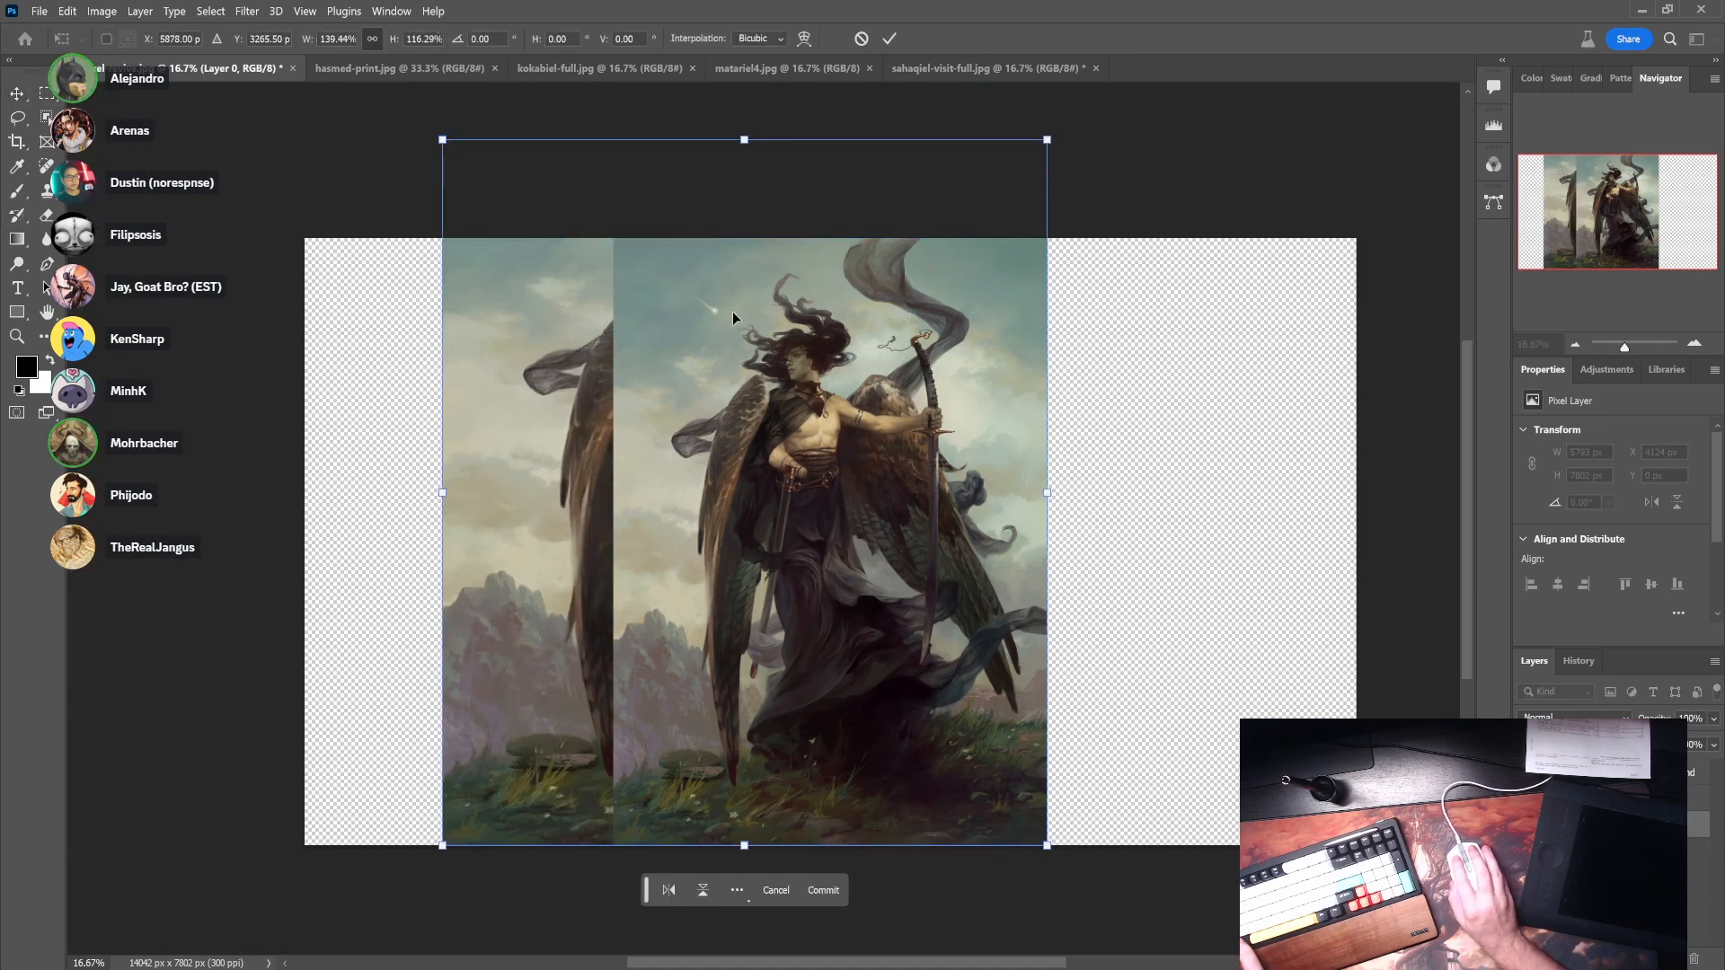
{"action": "left_click_drag", "start_coordinate": [731, 311], "coordinate": [581, 363]}
{"action": "left_click_drag", "start_coordinate": [496, 397], "coordinate": [914, 413]}
{"action": "left_click", "coordinate": [889, 39]}
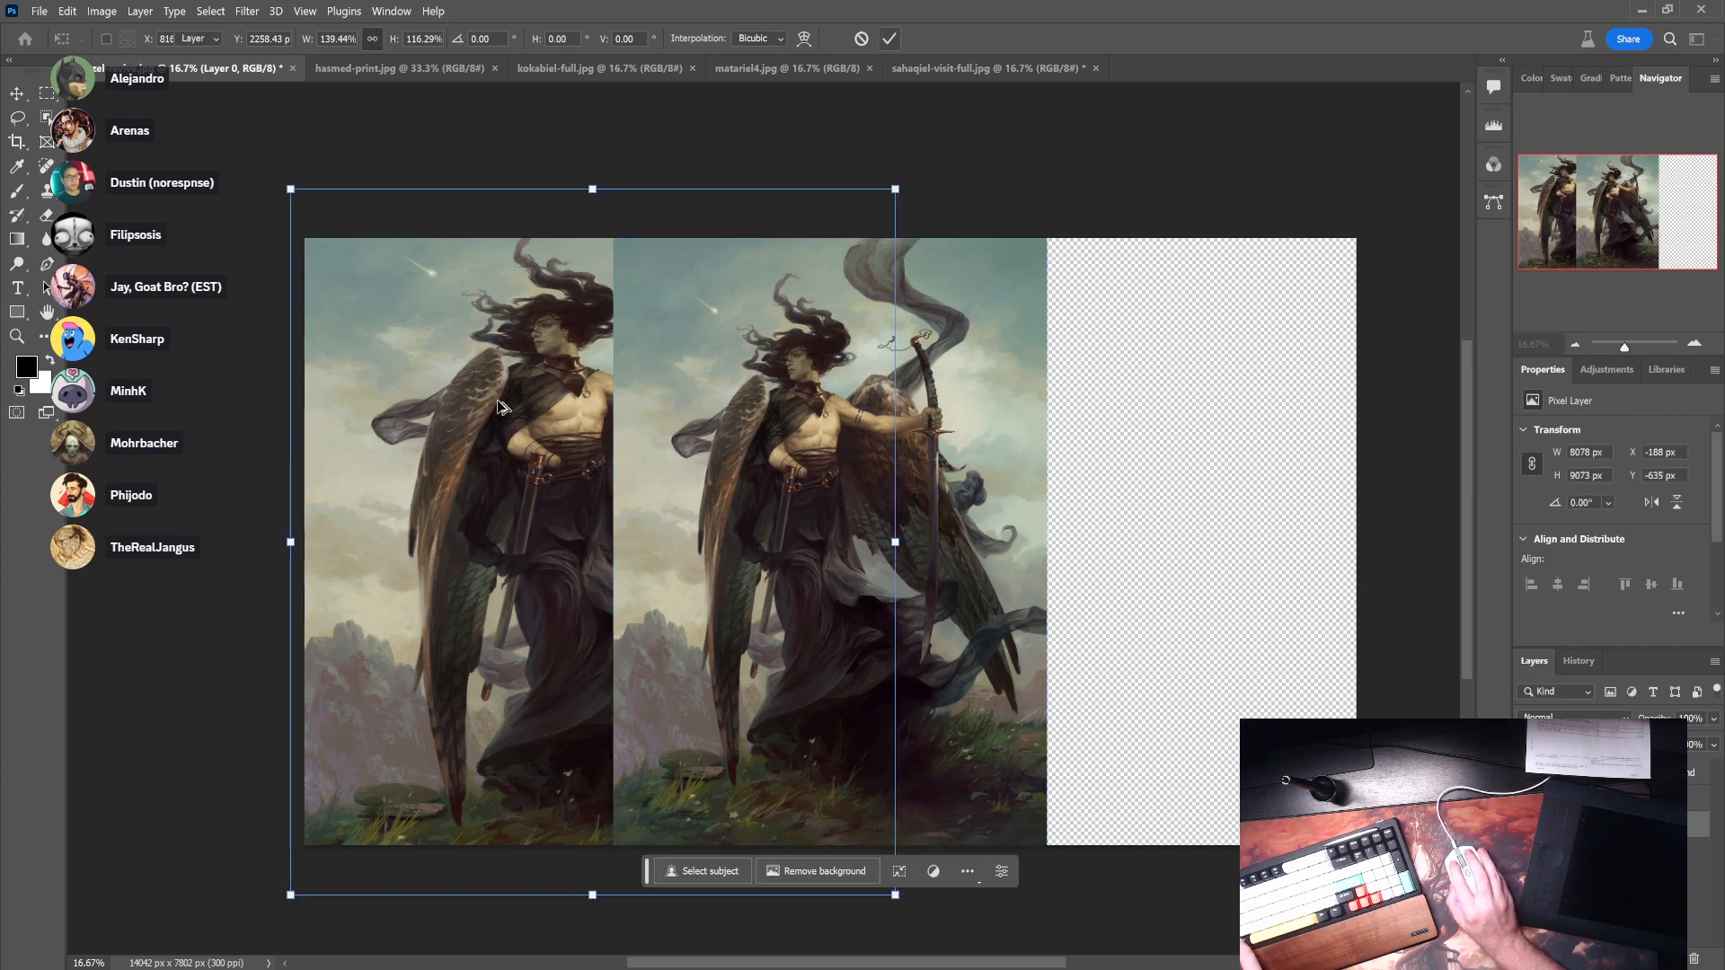
- Duplicate the stretched layer, enlarge the copy to about 178% width and 124% height to cover both empty sides, and select the Brush tool
{"action": "left_click_drag", "start_coordinate": [471, 397], "coordinate": [690, 397]}
{"action": "left_click_drag", "start_coordinate": [1113, 545], "coordinate": [1364, 543]}
{"action": "left_click_drag", "start_coordinate": [507, 541], "coordinate": [295, 423]}
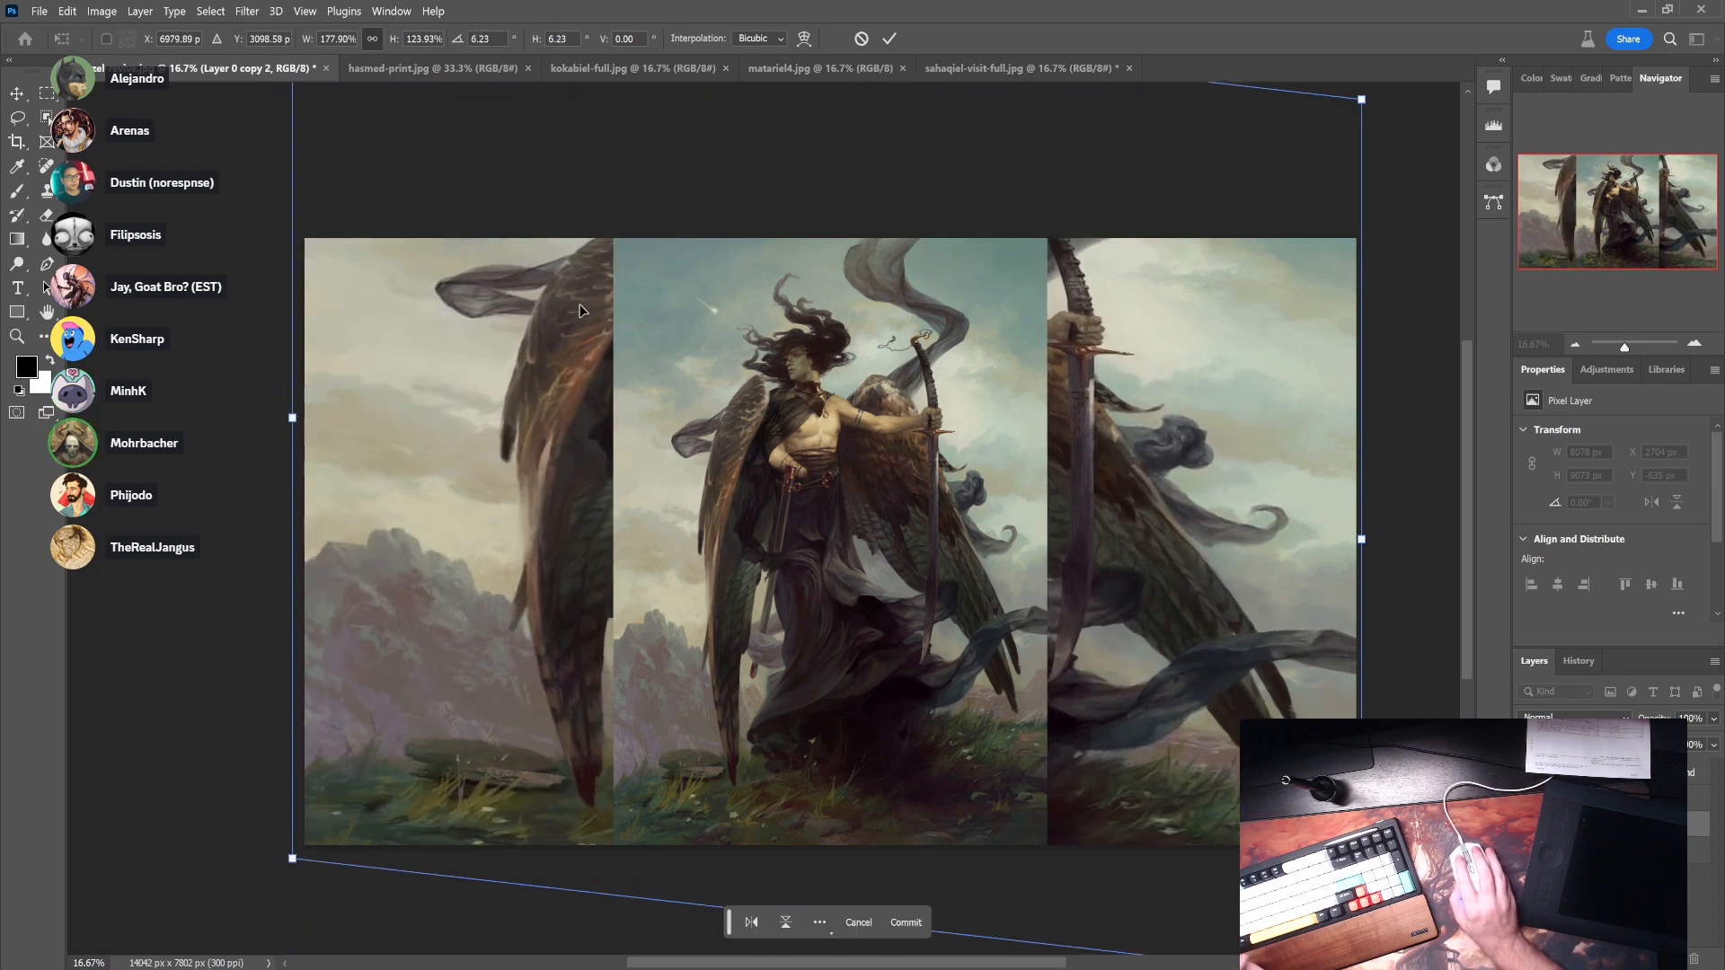
{"action": "left_click", "coordinate": [890, 39]}
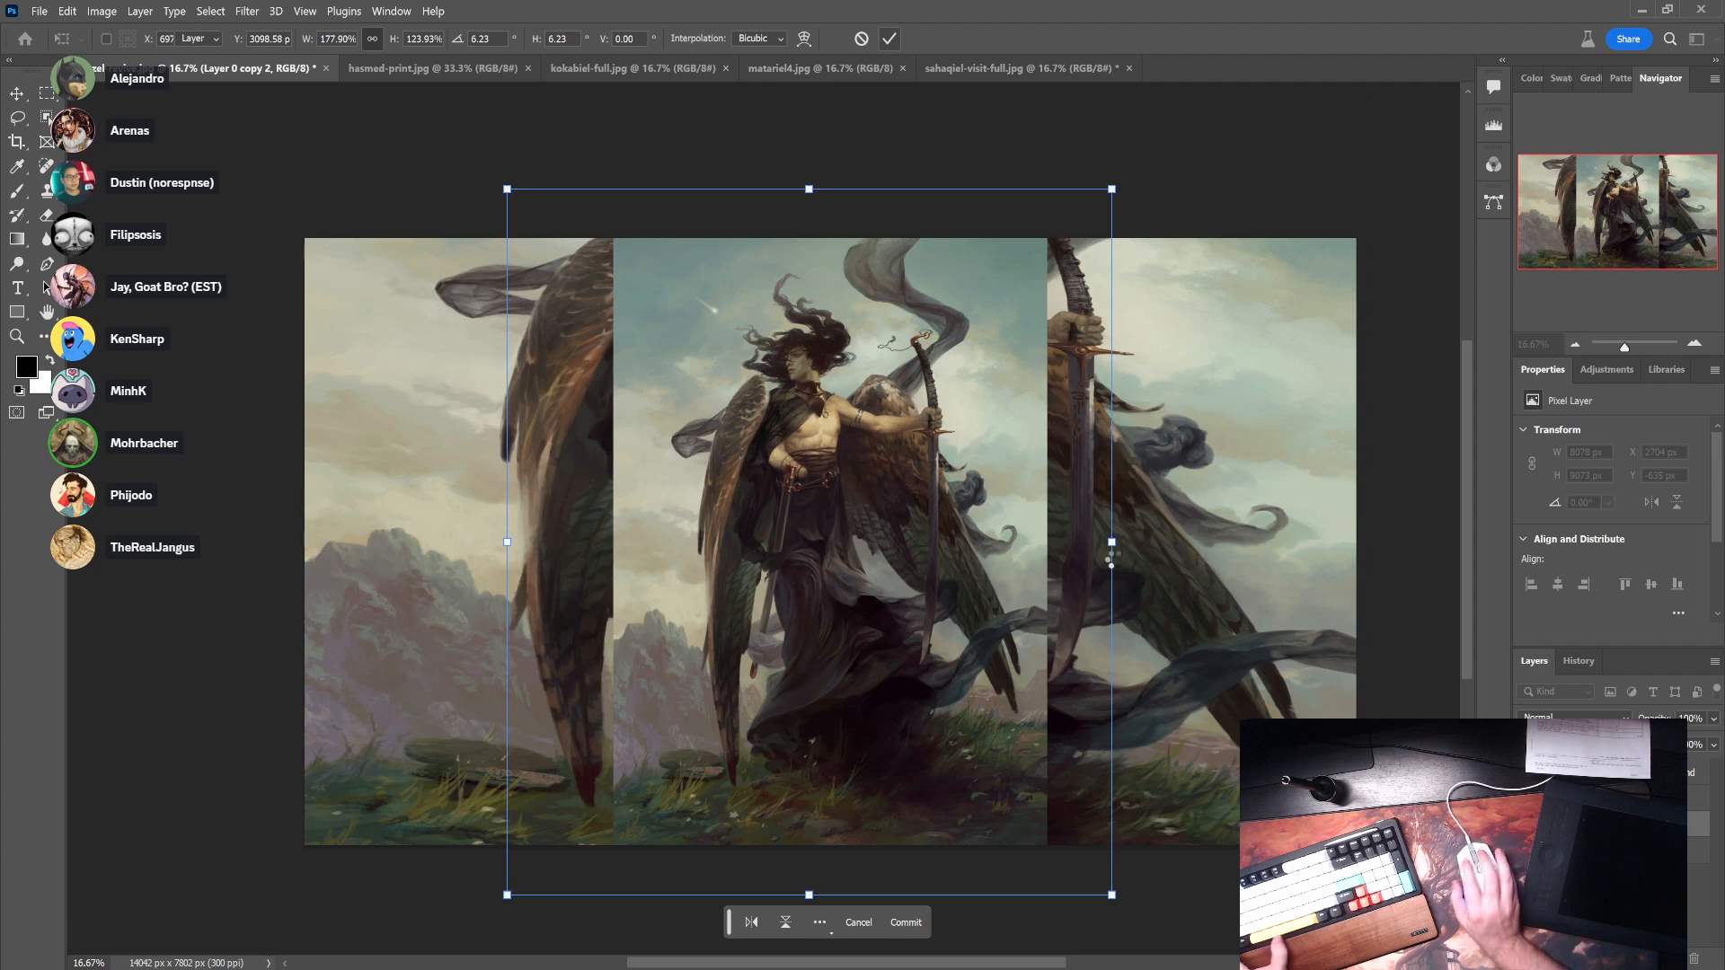
{"action": "key", "text": "b"}
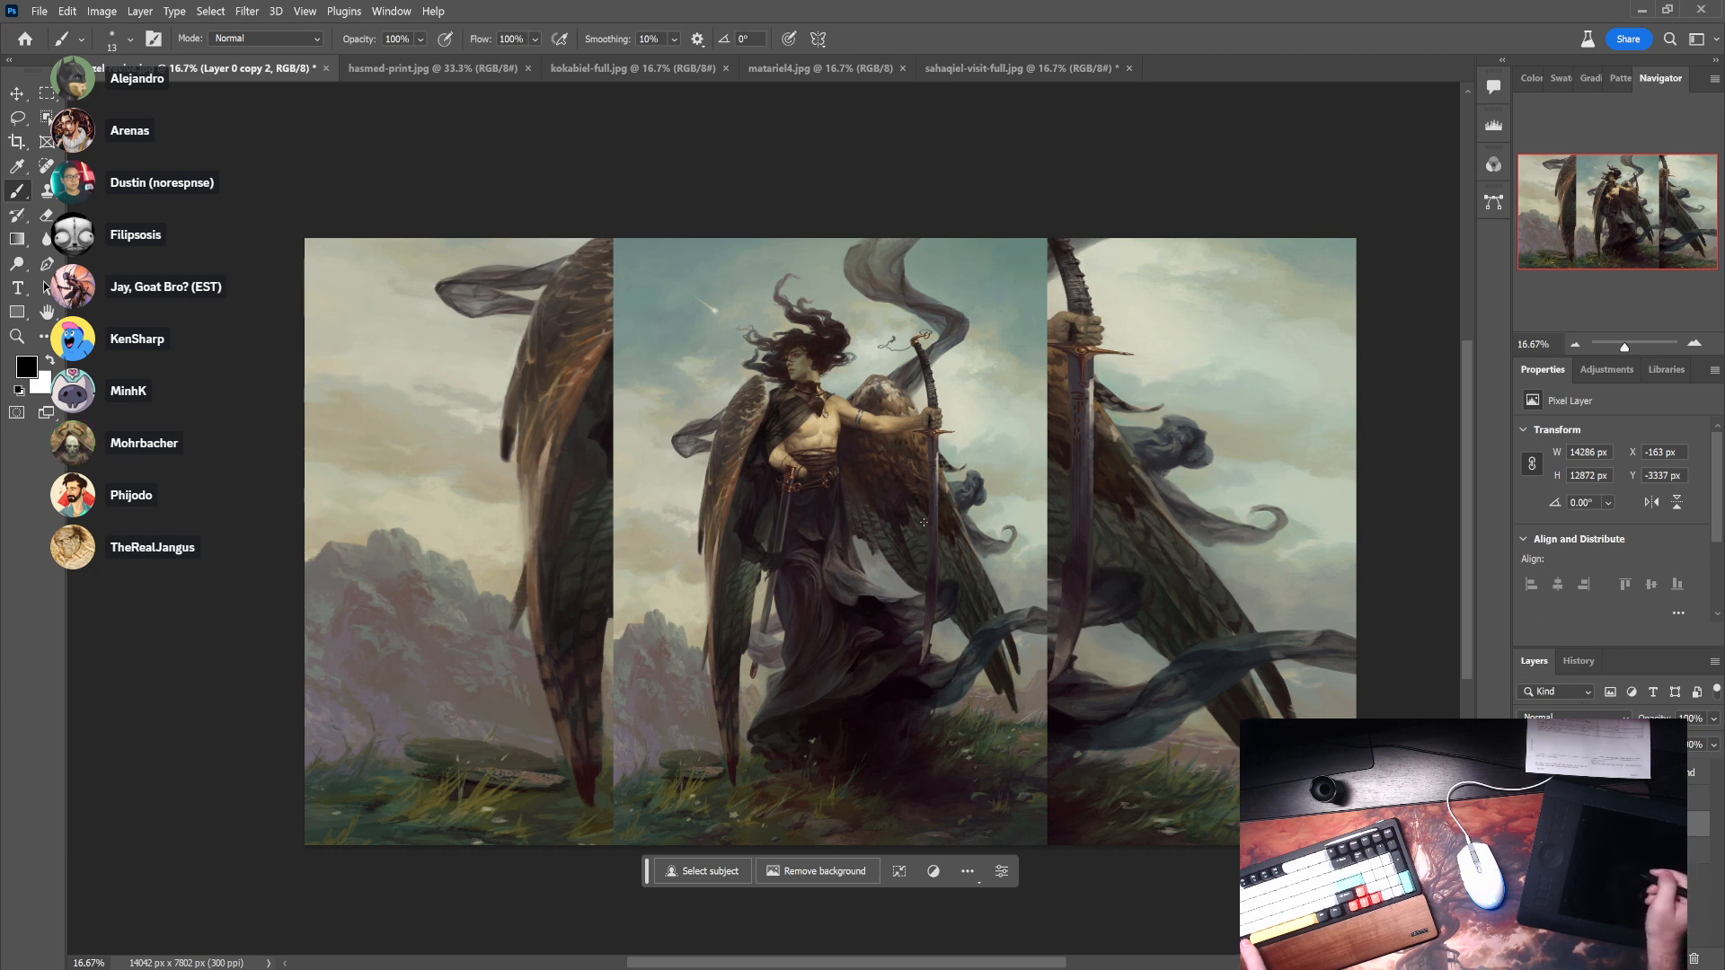
- Compress the enlarged painting copy from its upper edge to about 88% height, commit the transform and return to the Brush tool
{"action": "left_click", "coordinate": [16, 95]}
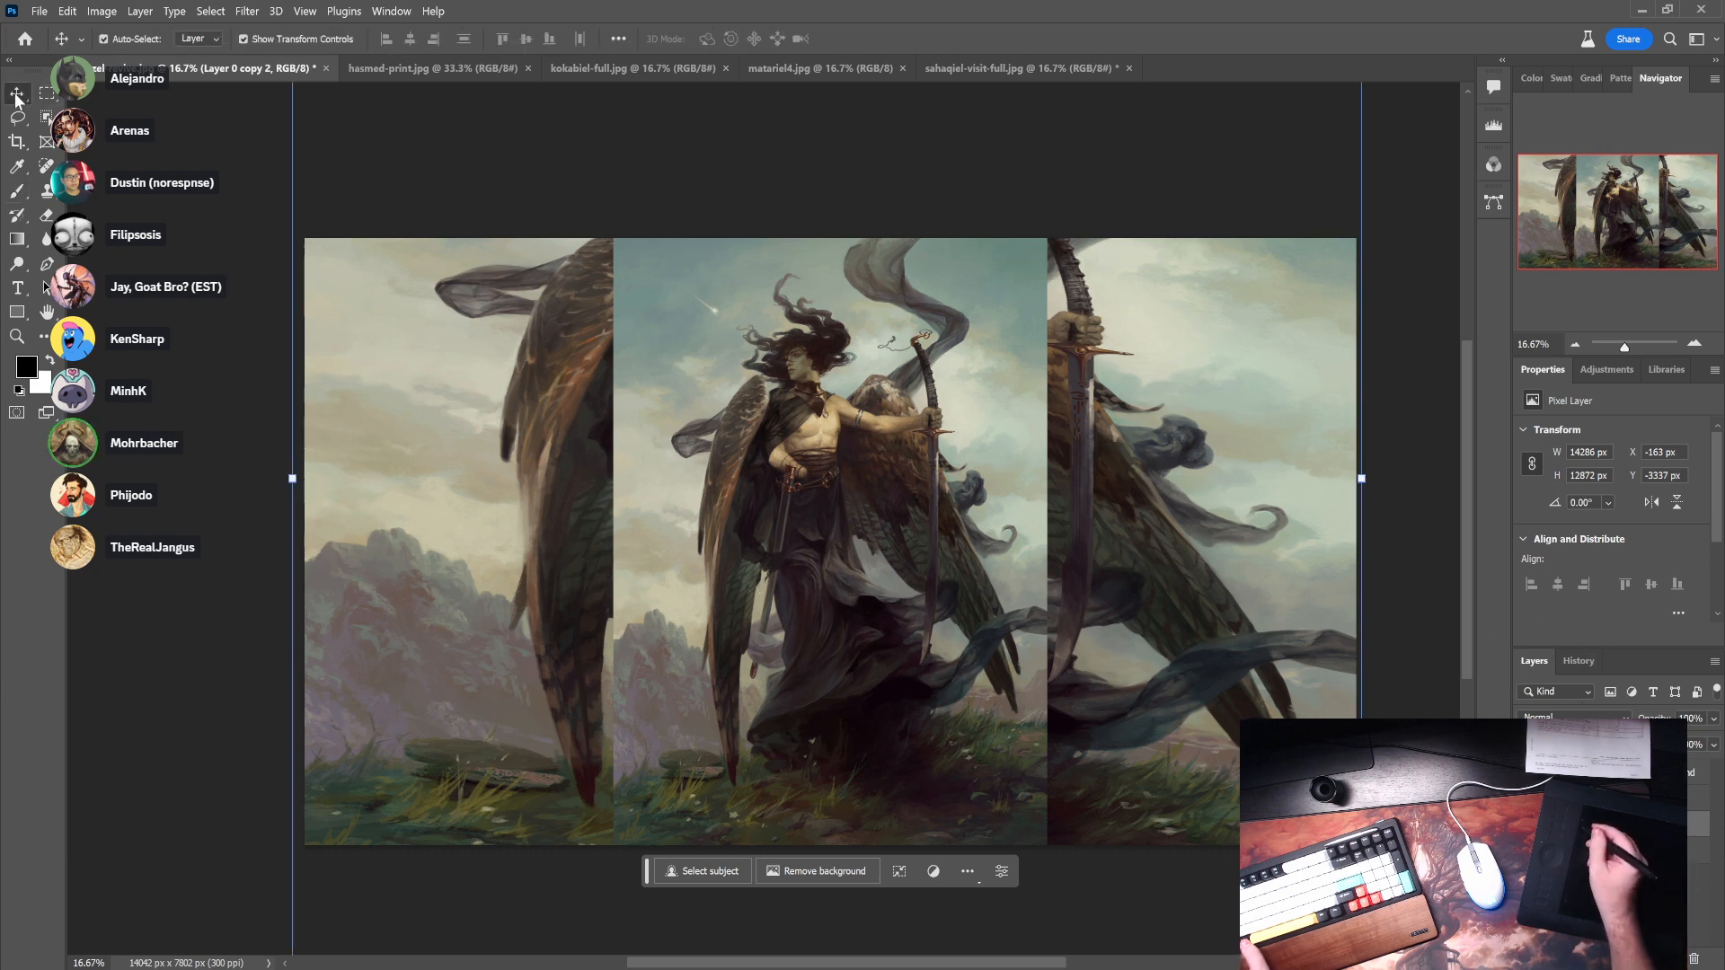
{"action": "scroll", "coordinate": [754, 378], "scroll_direction": "down", "scroll_amount": 2}
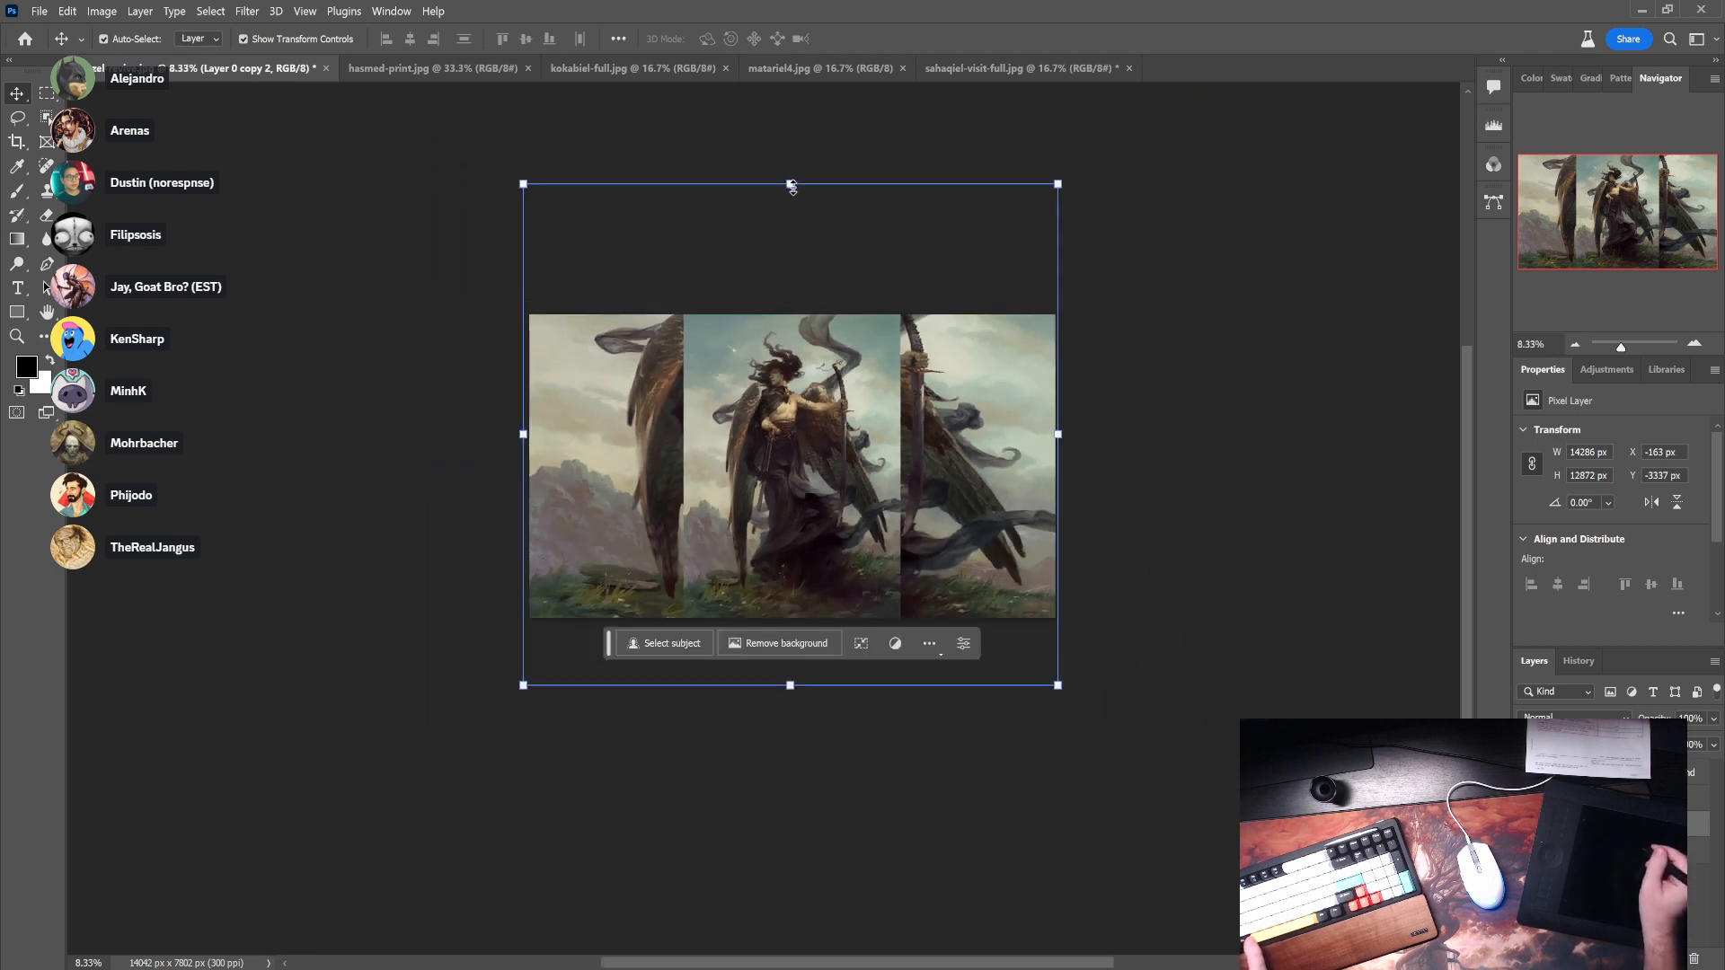
{"action": "left_click_drag", "start_coordinate": [790, 185], "coordinate": [788, 246]}
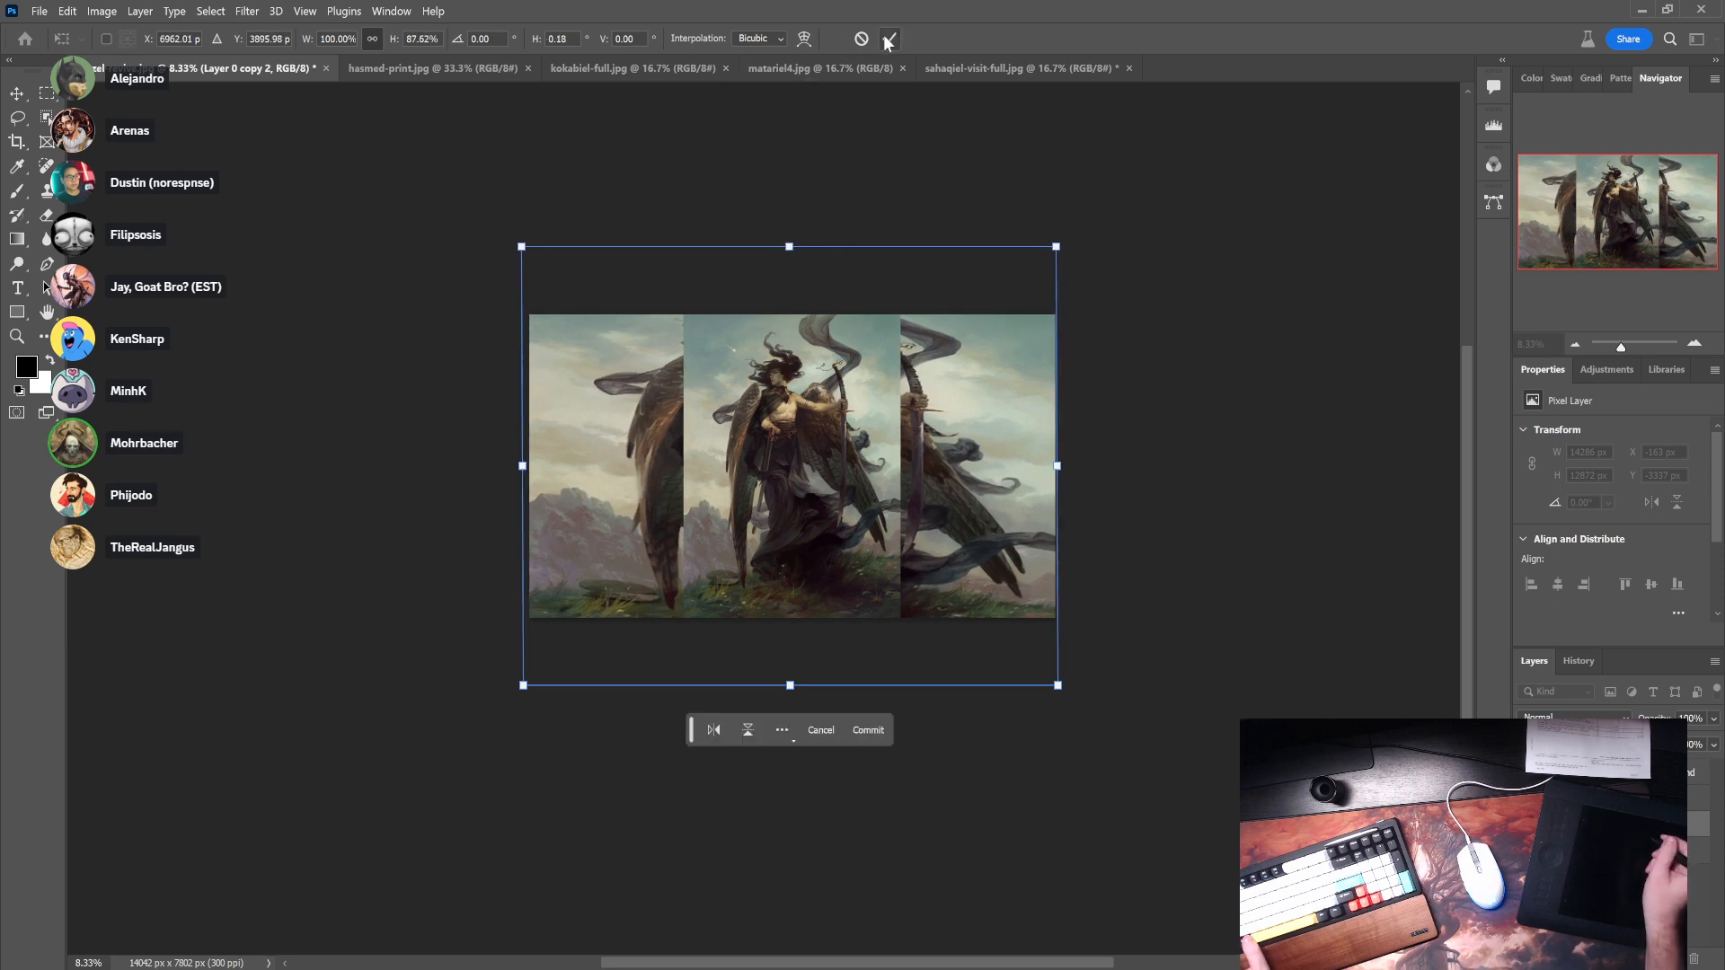
{"action": "key", "text": "ctrl+z"}
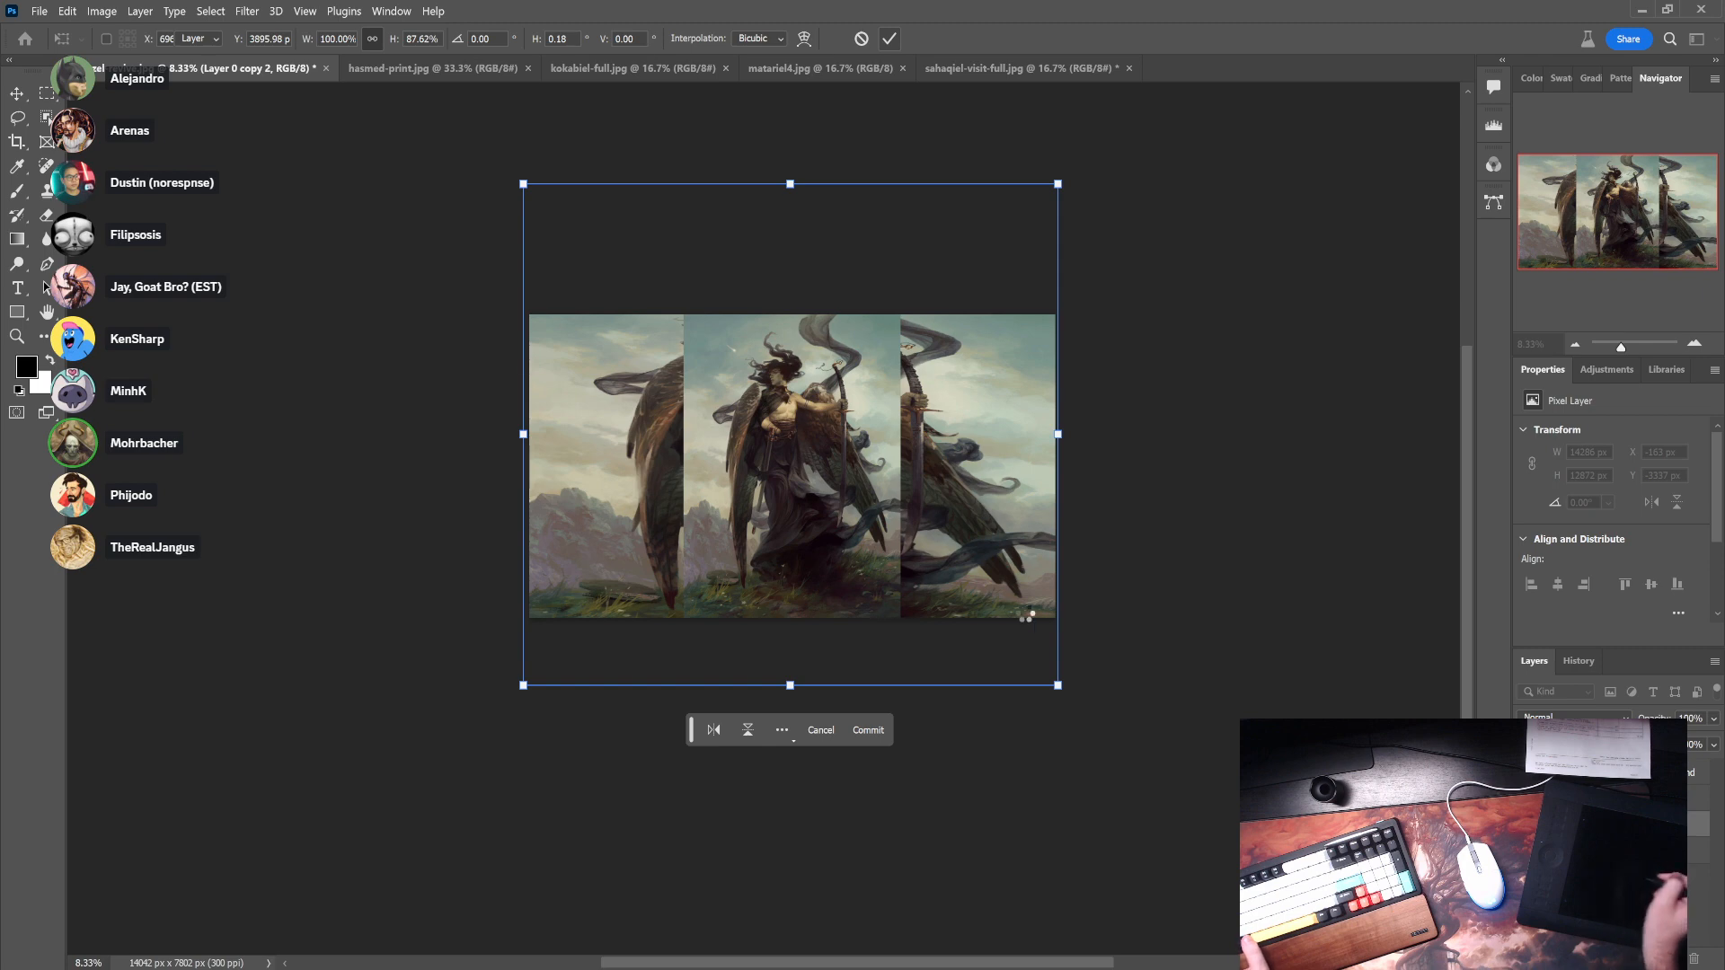
{"action": "key", "text": "Return"}
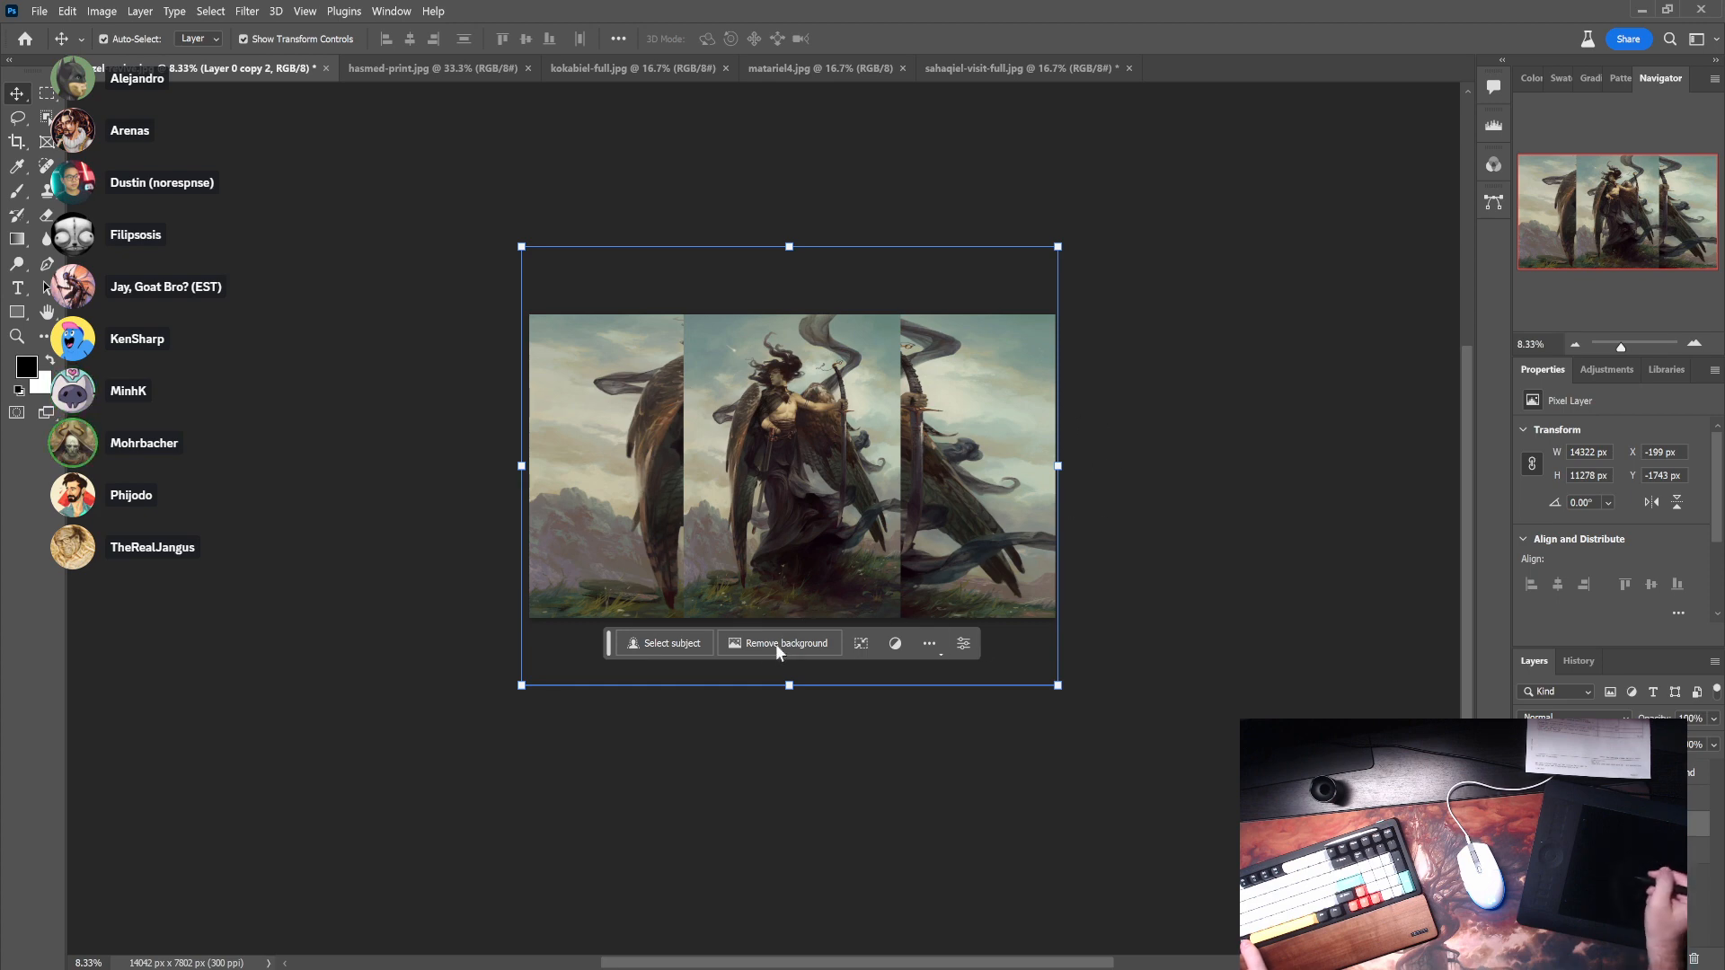
{"action": "key", "text": "b"}
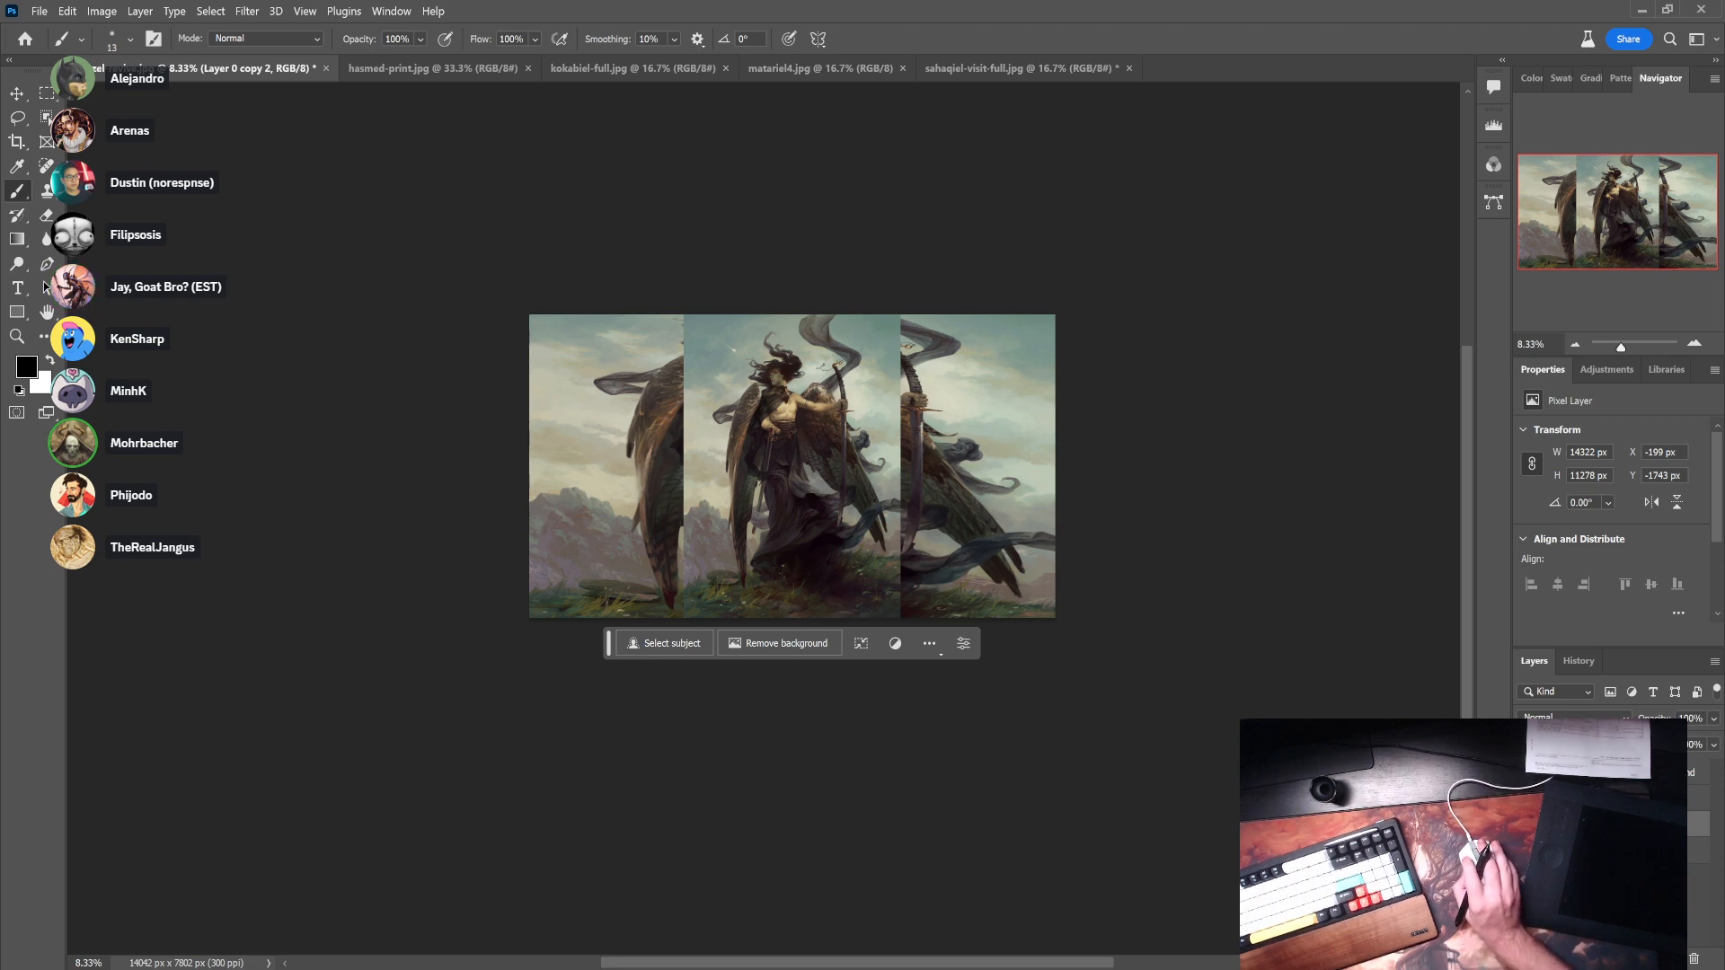
- Toggle the visibility of the manually stretched painting layers repeatedly to compare them with the Generative Expand result
{"action": "left_click", "coordinate": [1526, 824]}
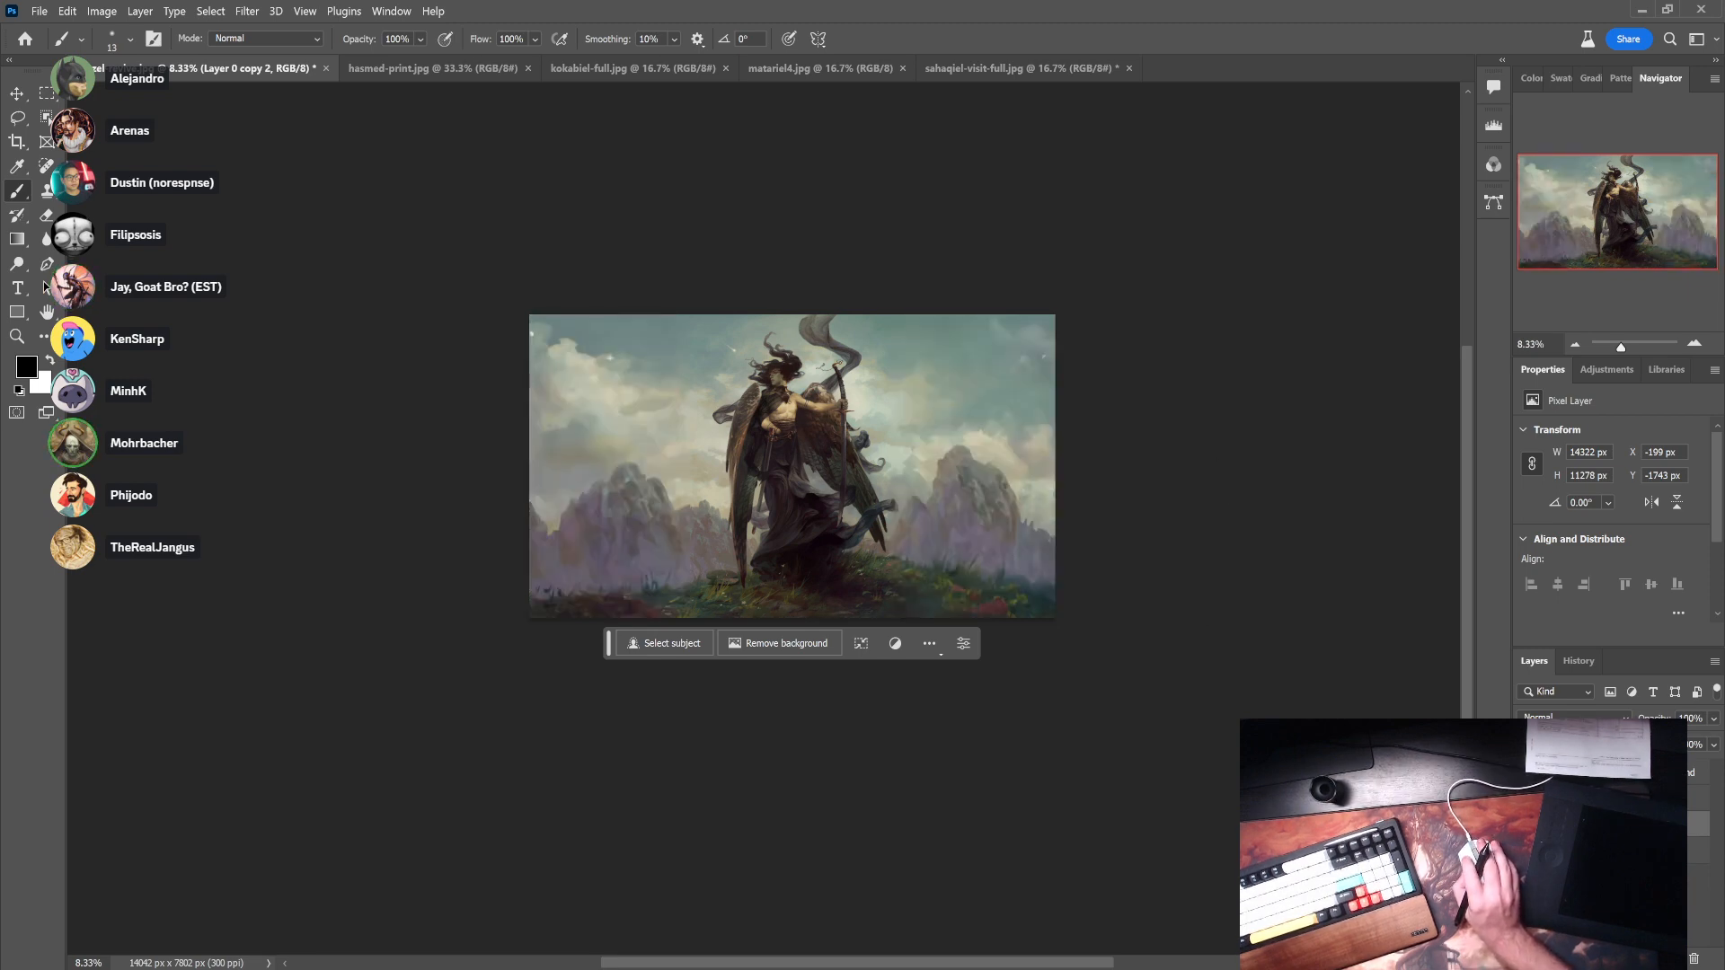
{"action": "left_click", "coordinate": [1525, 824]}
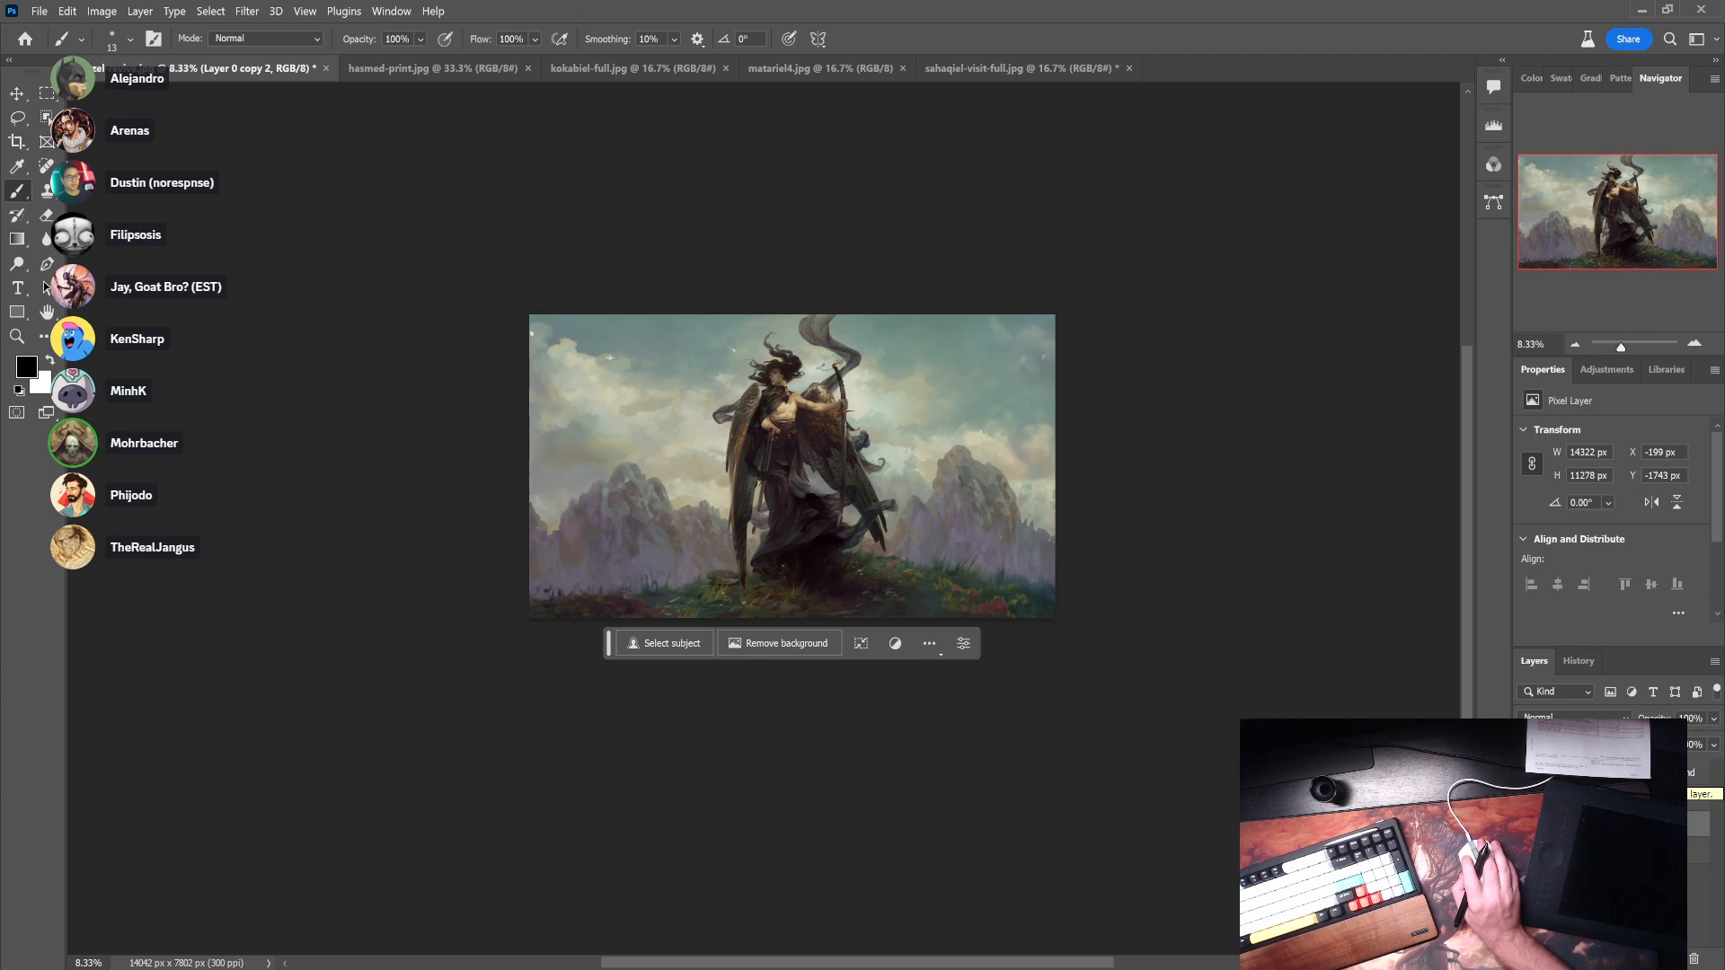
{"action": "left_click", "coordinate": [1526, 774]}
{"action": "left_click", "coordinate": [1526, 774]}
{"action": "left_click", "coordinate": [1525, 774]}
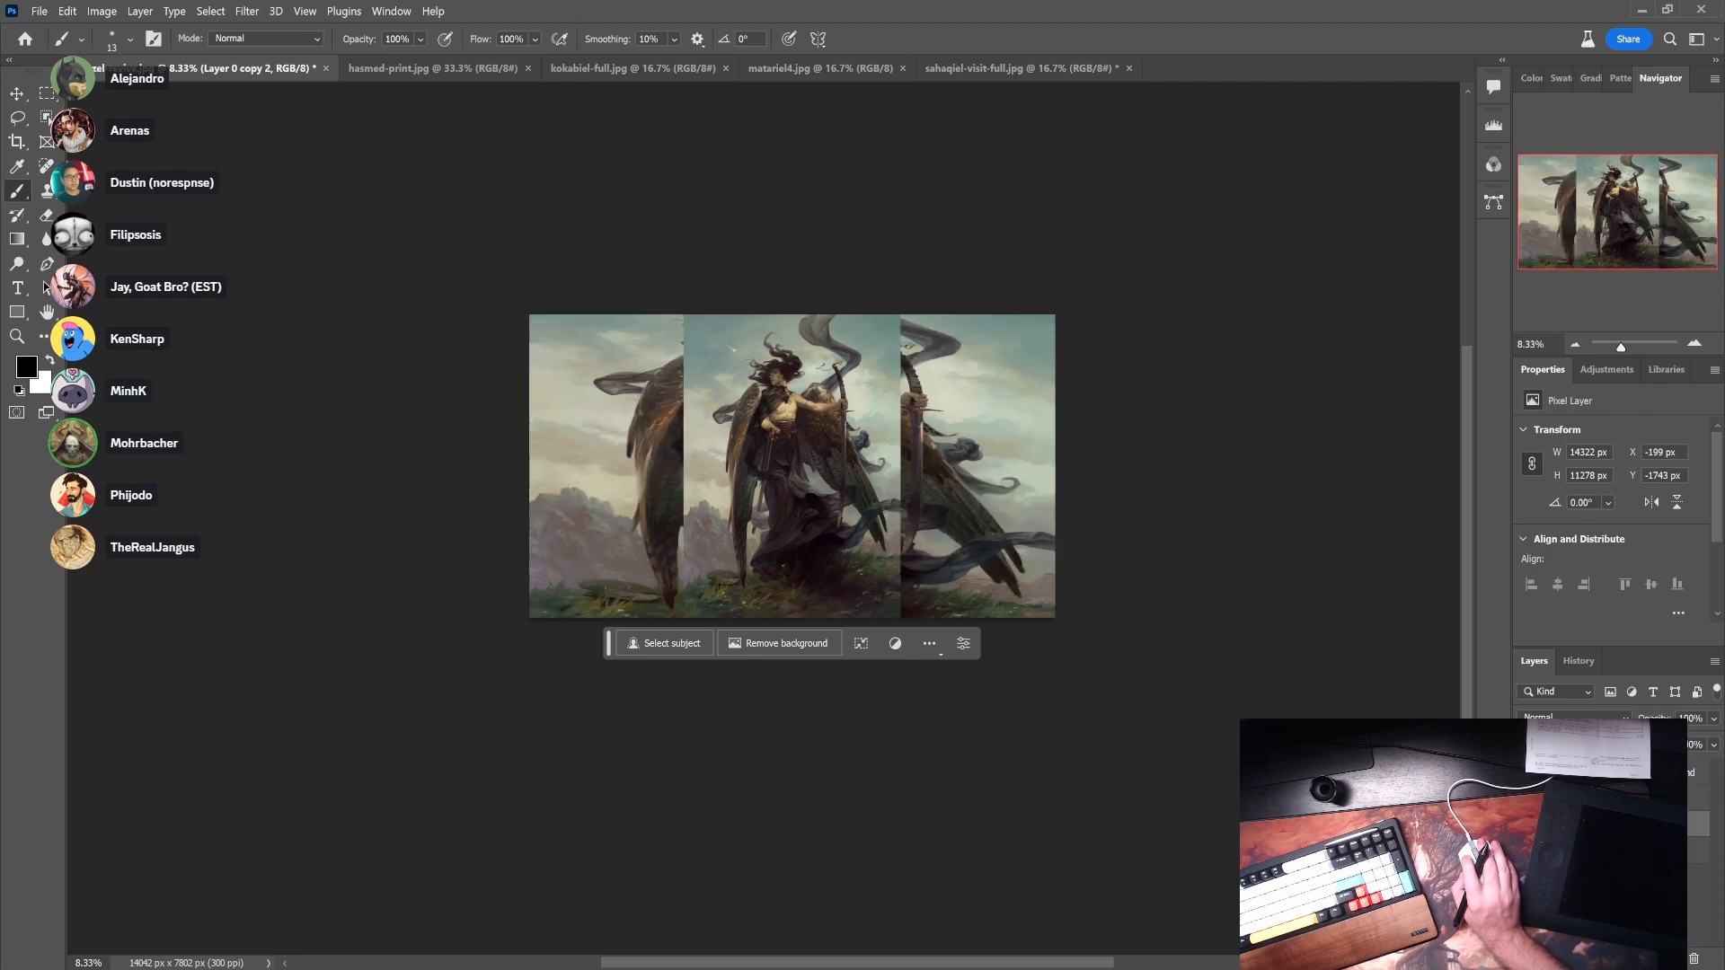
{"action": "left_click", "coordinate": [1526, 774]}
{"action": "left_click", "coordinate": [1526, 774]}
{"action": "left_click", "coordinate": [1526, 774]}
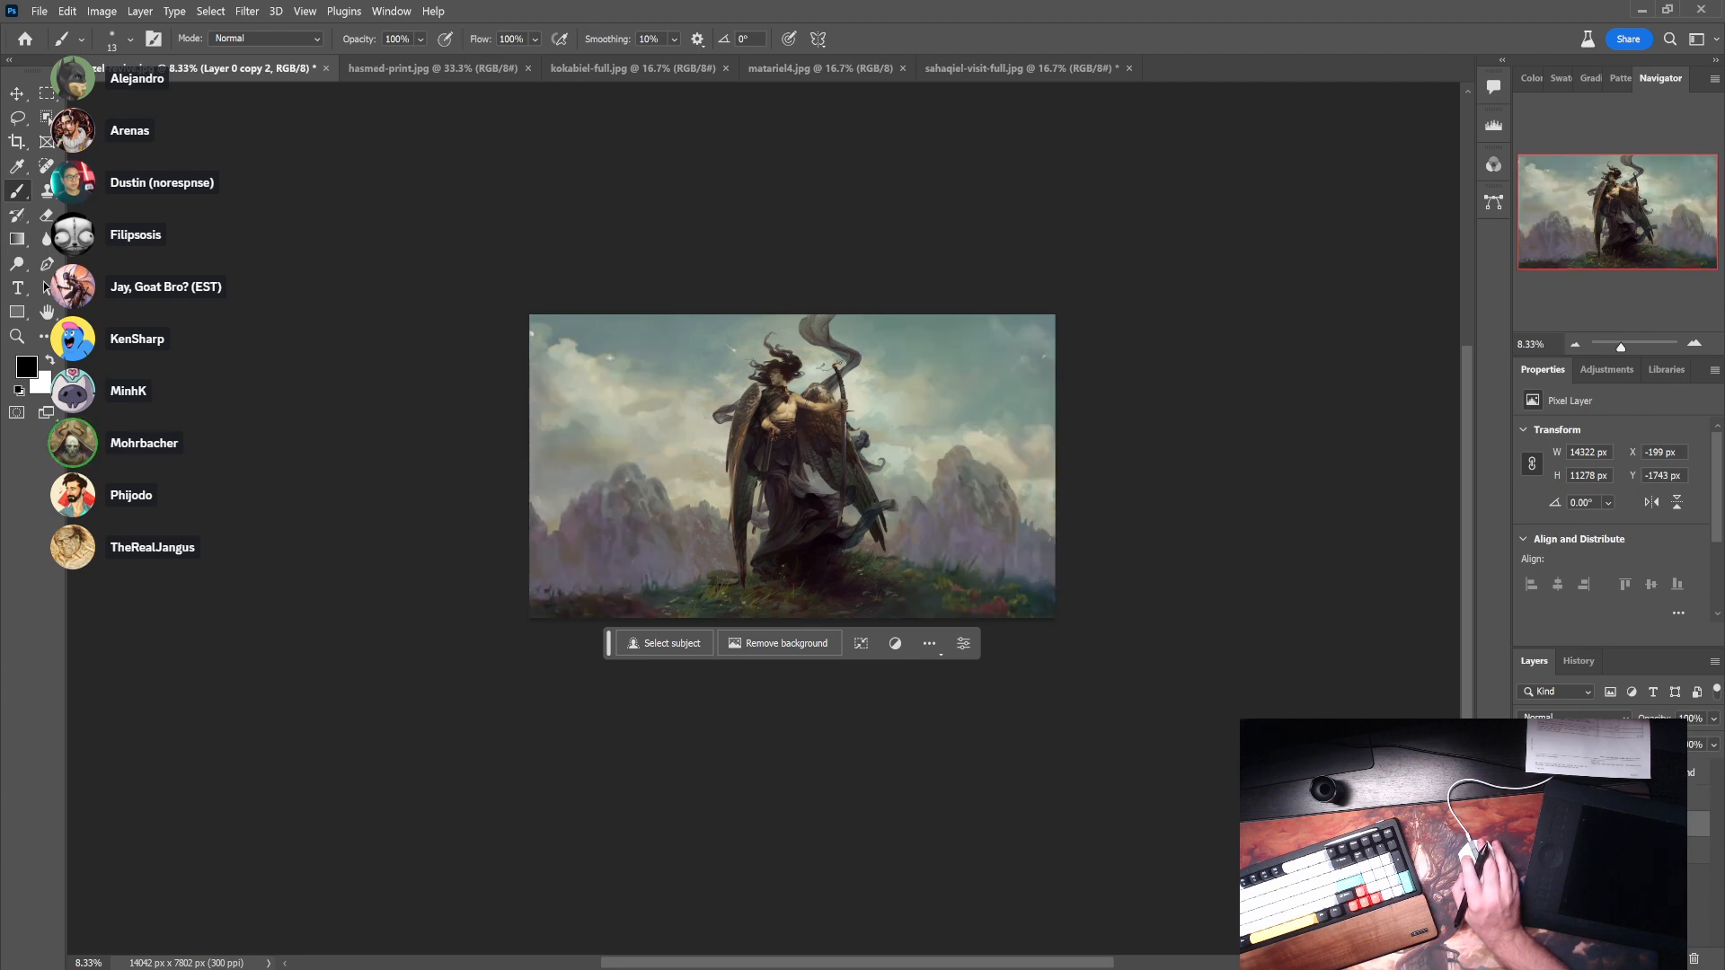
{"action": "left_click", "coordinate": [1526, 773]}
{"action": "left_click", "coordinate": [1526, 774]}
{"action": "left_click", "coordinate": [1526, 773]}
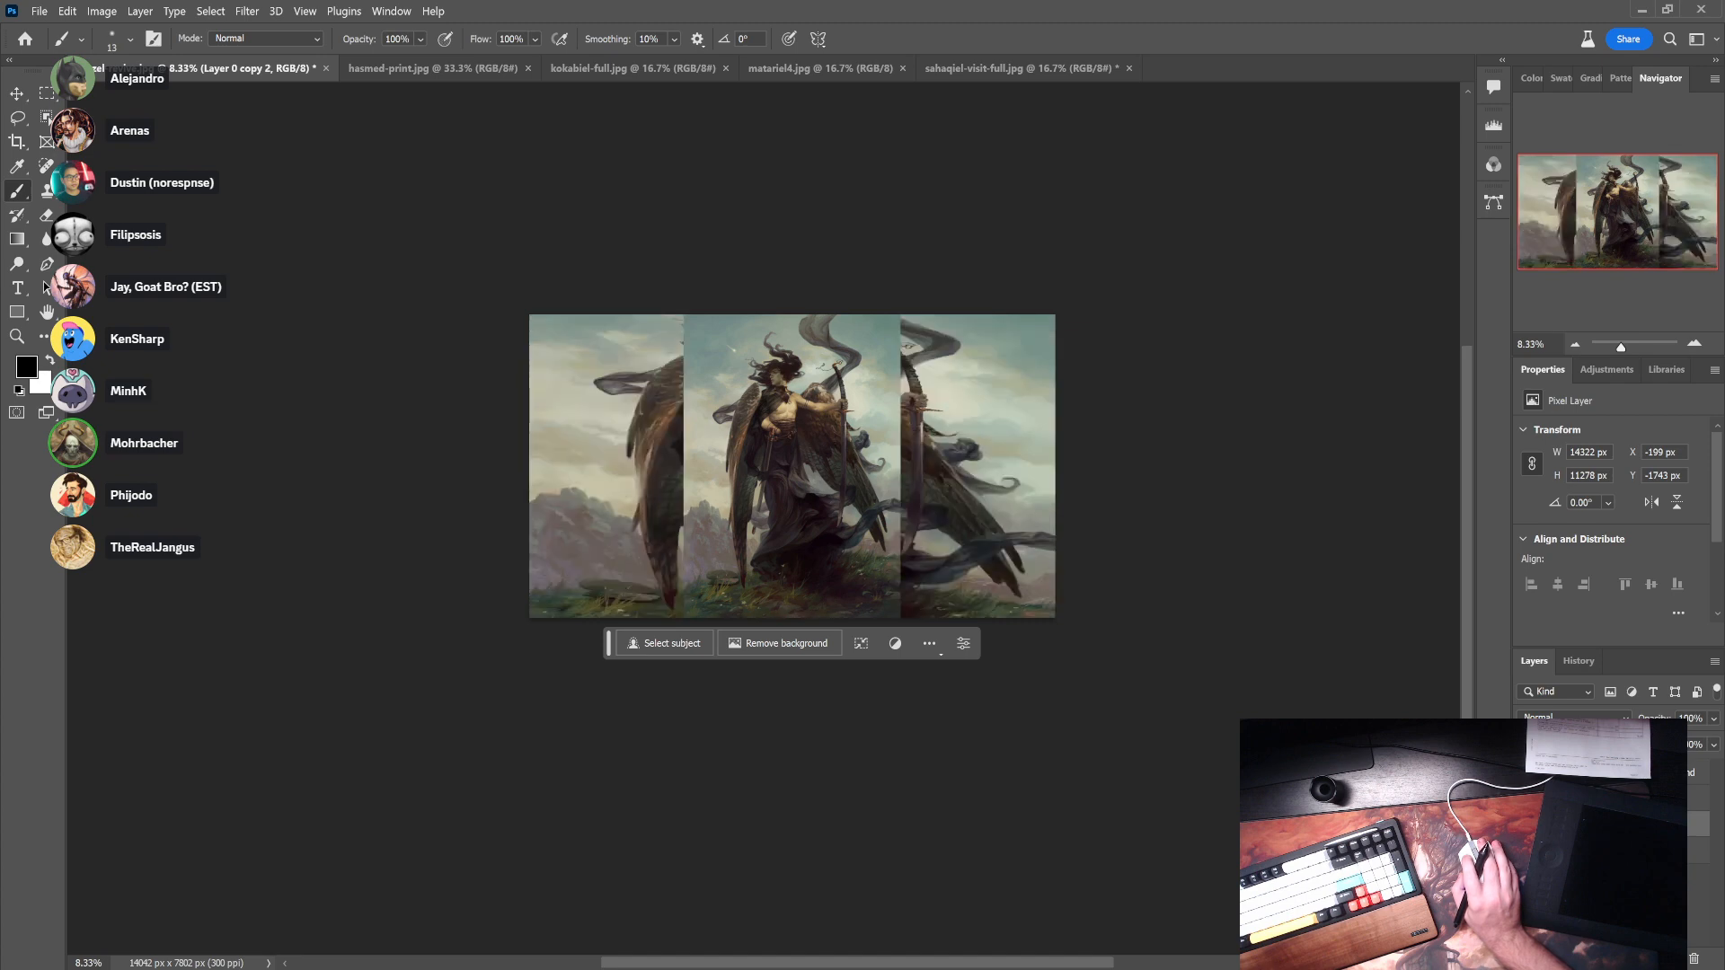
{"action": "left_click", "coordinate": [1526, 774]}
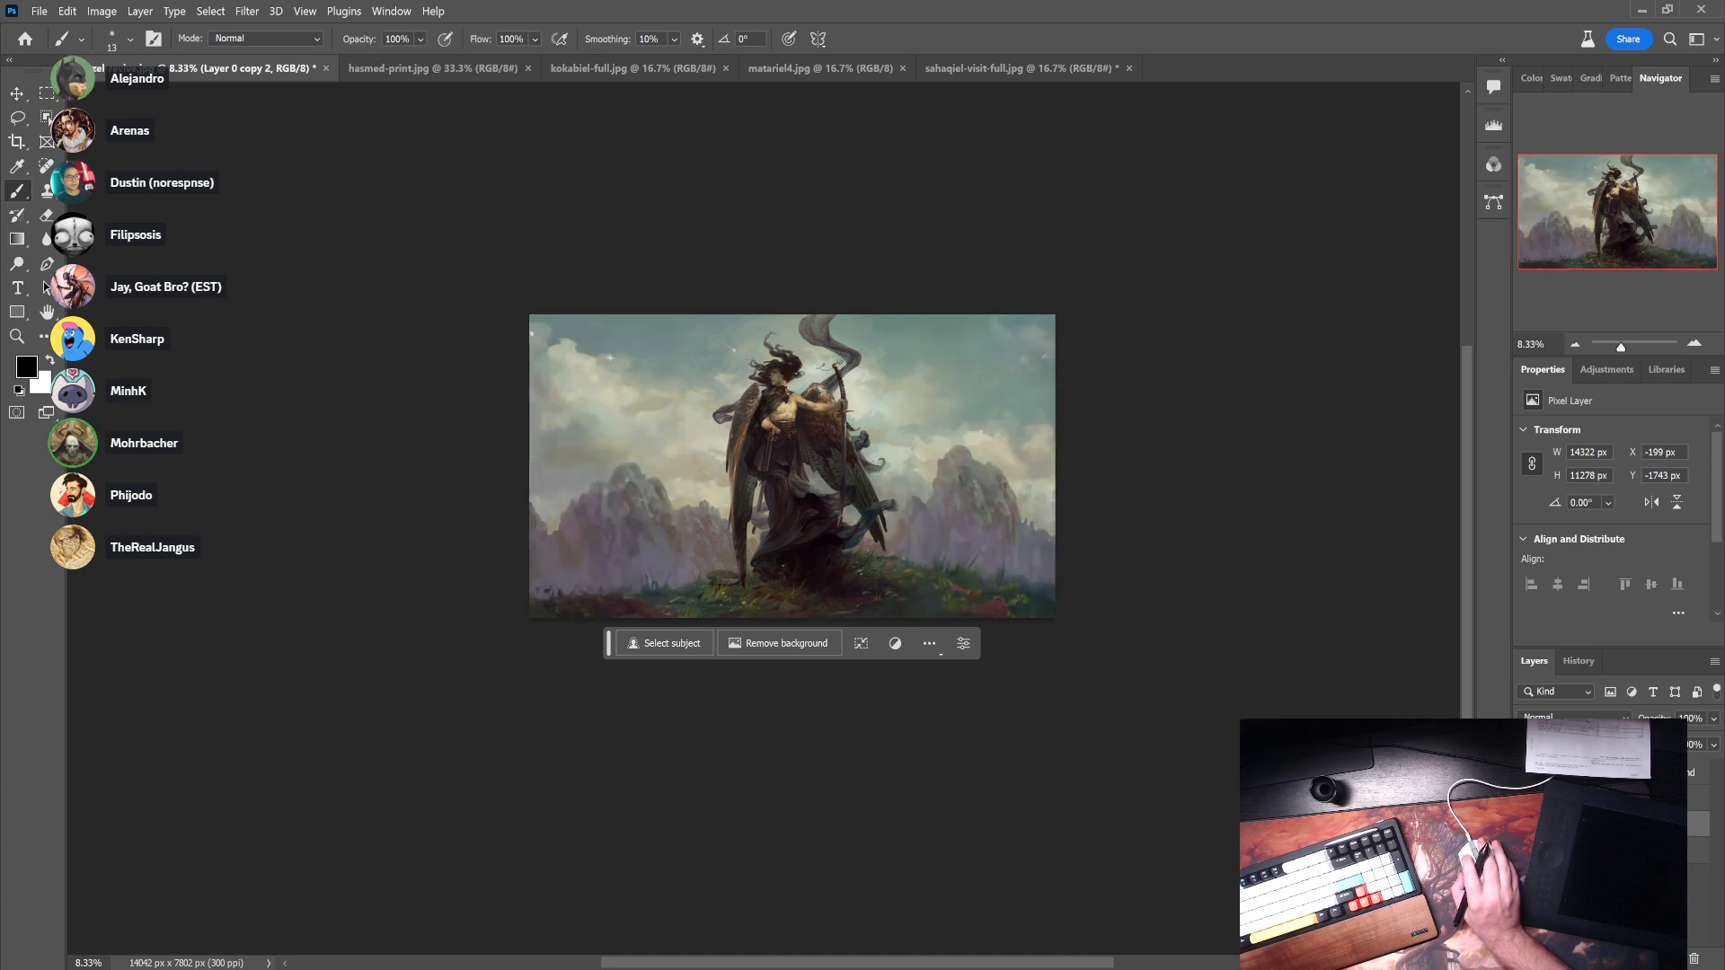
{"action": "left_click", "coordinate": [1526, 774]}
{"action": "left_click", "coordinate": [1526, 773]}
{"action": "left_click", "coordinate": [1526, 774]}
{"action": "left_click", "coordinate": [1525, 774]}
{"action": "left_click", "coordinate": [1526, 774]}
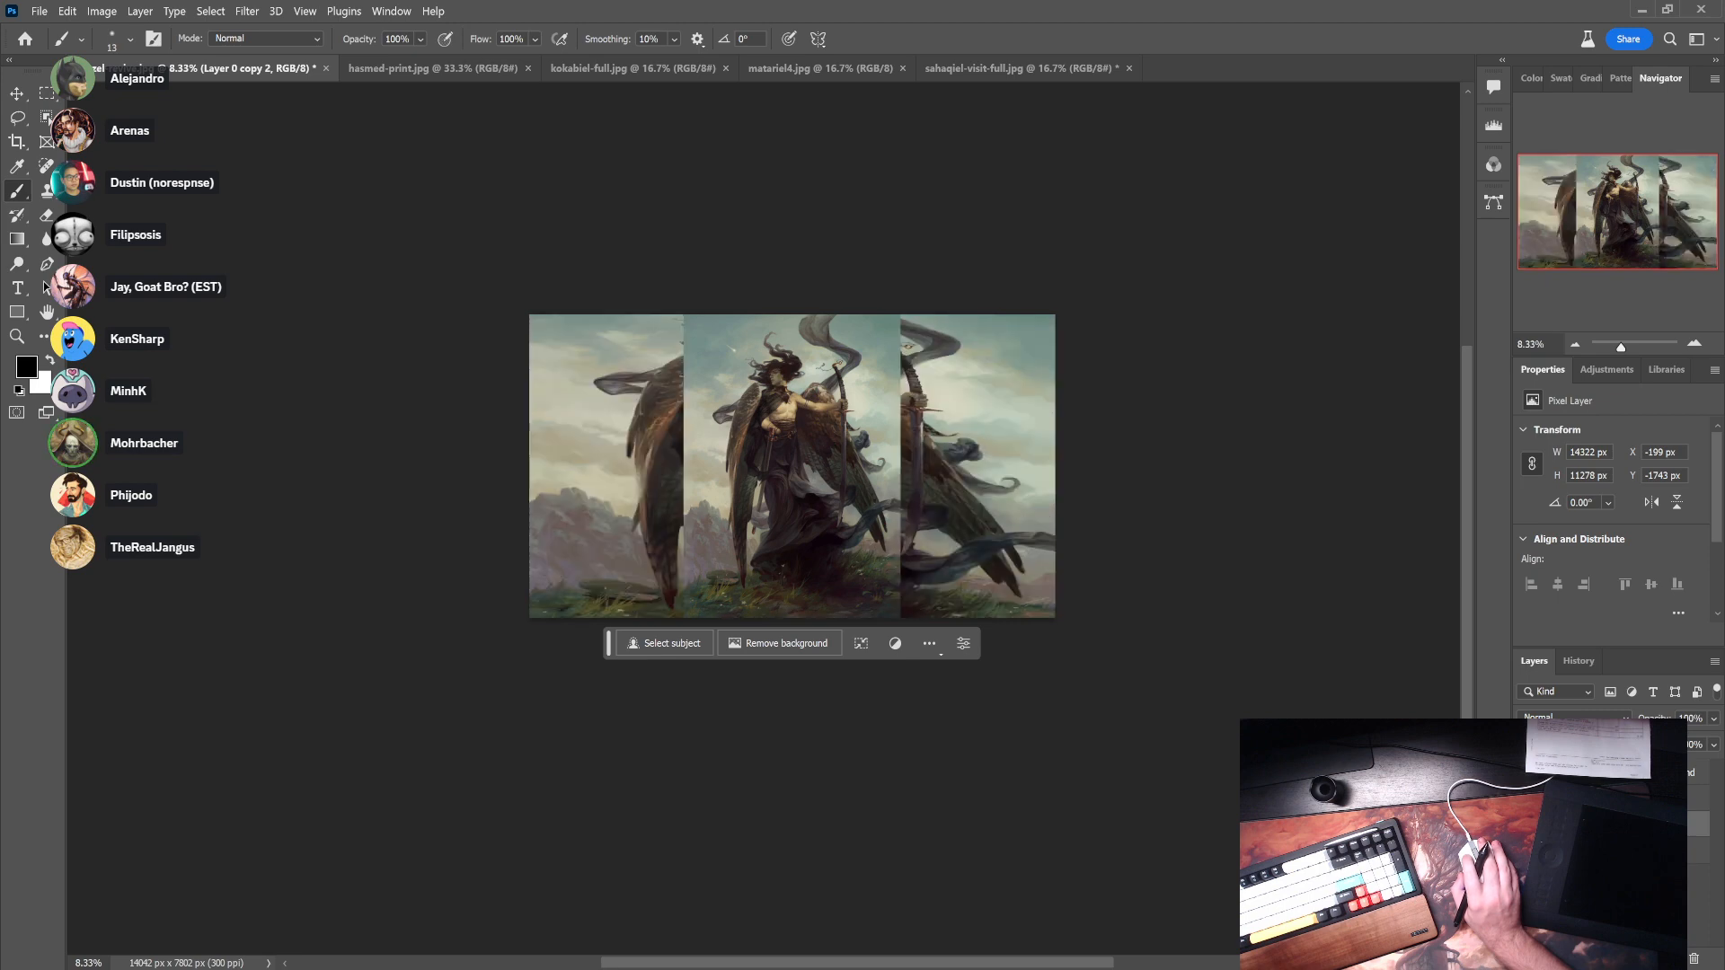
{"action": "left_click", "coordinate": [1526, 773]}
{"action": "left_click", "coordinate": [1526, 773]}
{"action": "left_click", "coordinate": [1525, 774]}
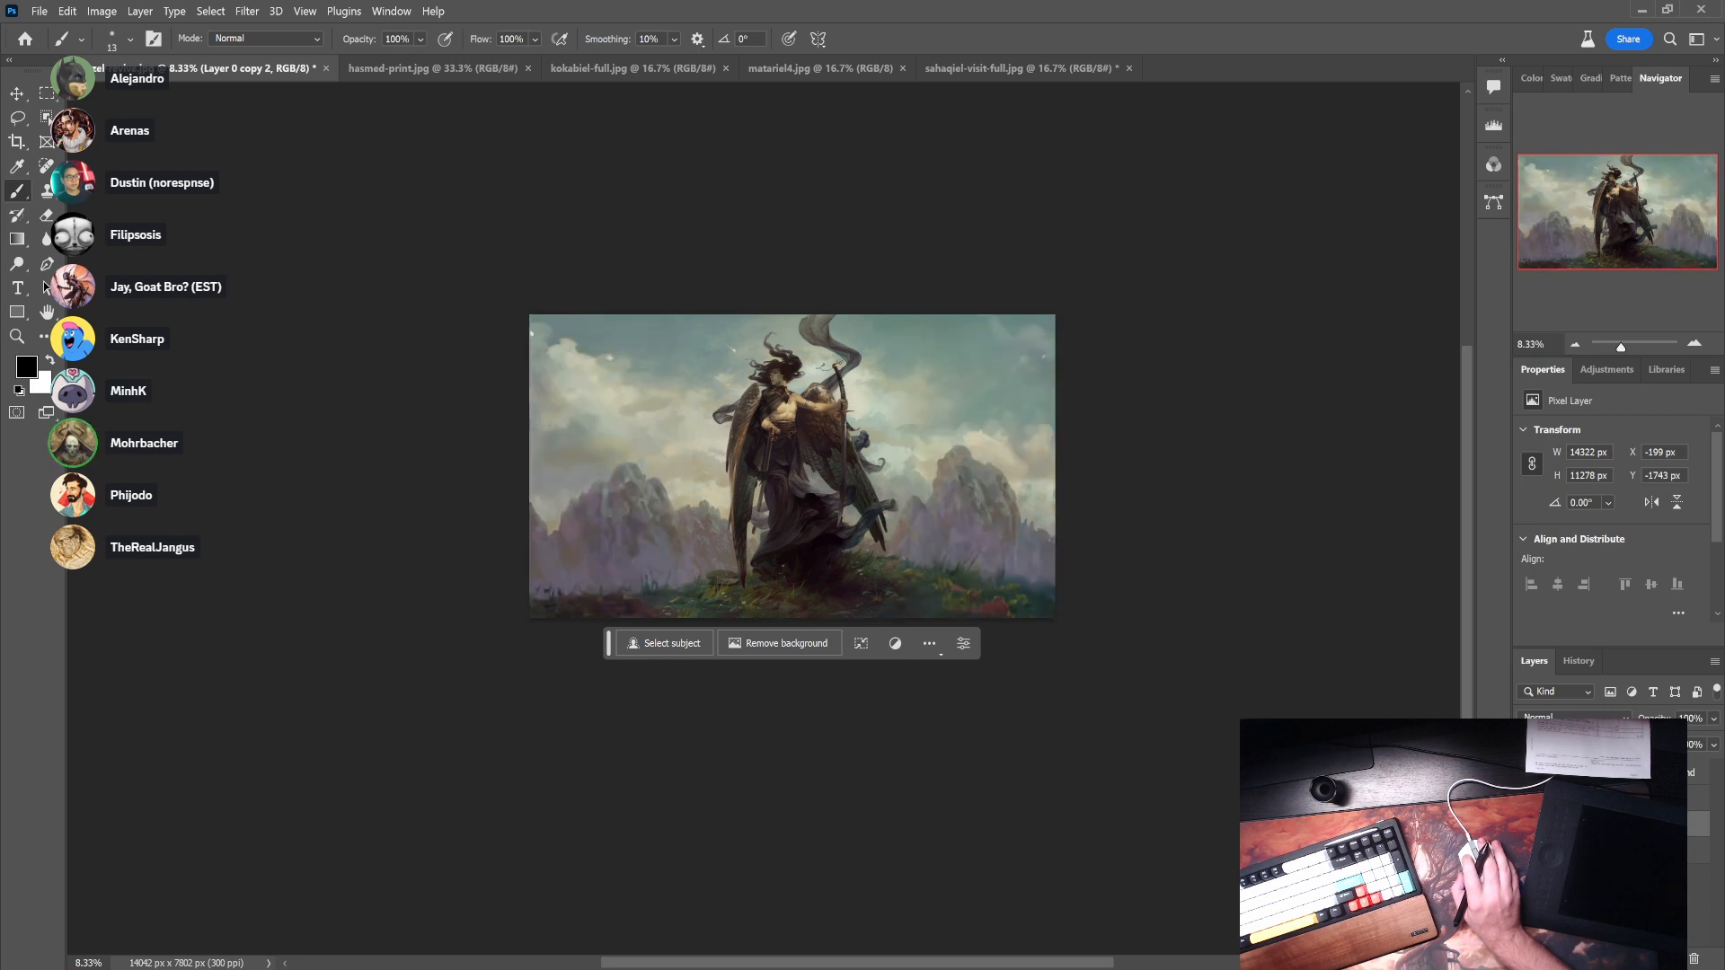
- Examine the generated mountain on the painting's left side and its transition to the original peaks at 66.67% zoom
{"action": "left_click", "coordinate": [585, 546], "text": "ctrl"}
{"action": "left_click", "coordinate": [585, 546], "text": "ctrl"}
{"action": "left_click", "coordinate": [585, 541], "text": "ctrl"}
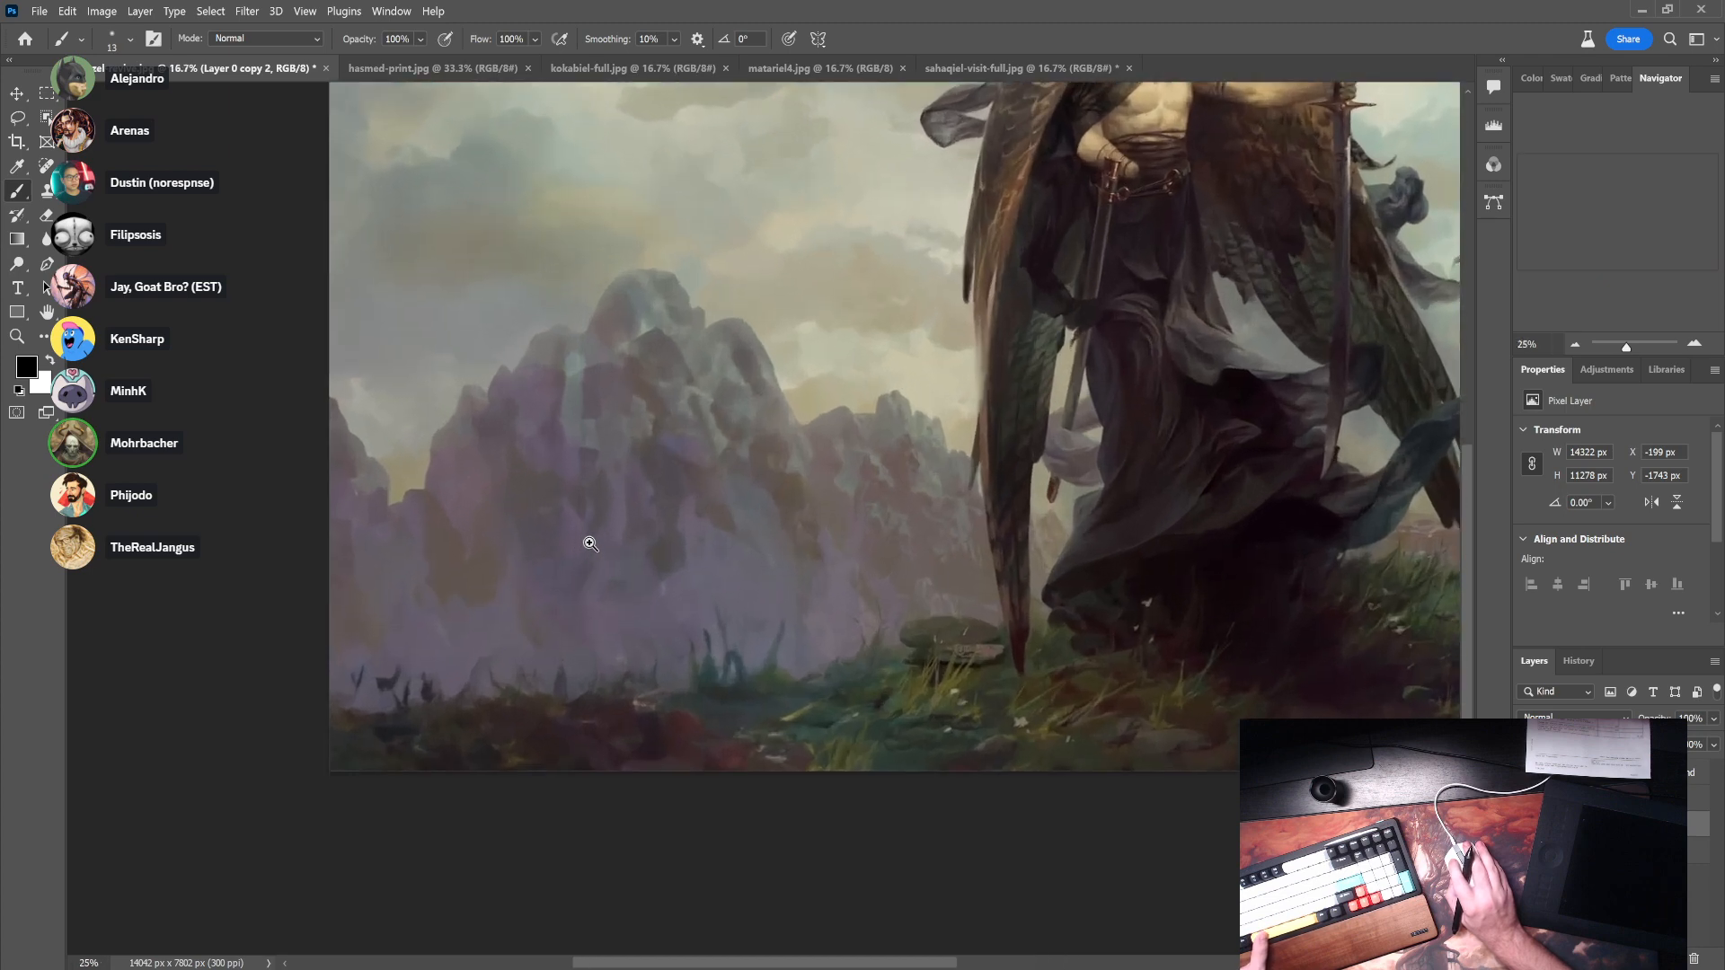
{"action": "left_click", "coordinate": [634, 501], "text": "ctrl"}
{"action": "left_click", "coordinate": [633, 461], "text": "ctrl"}
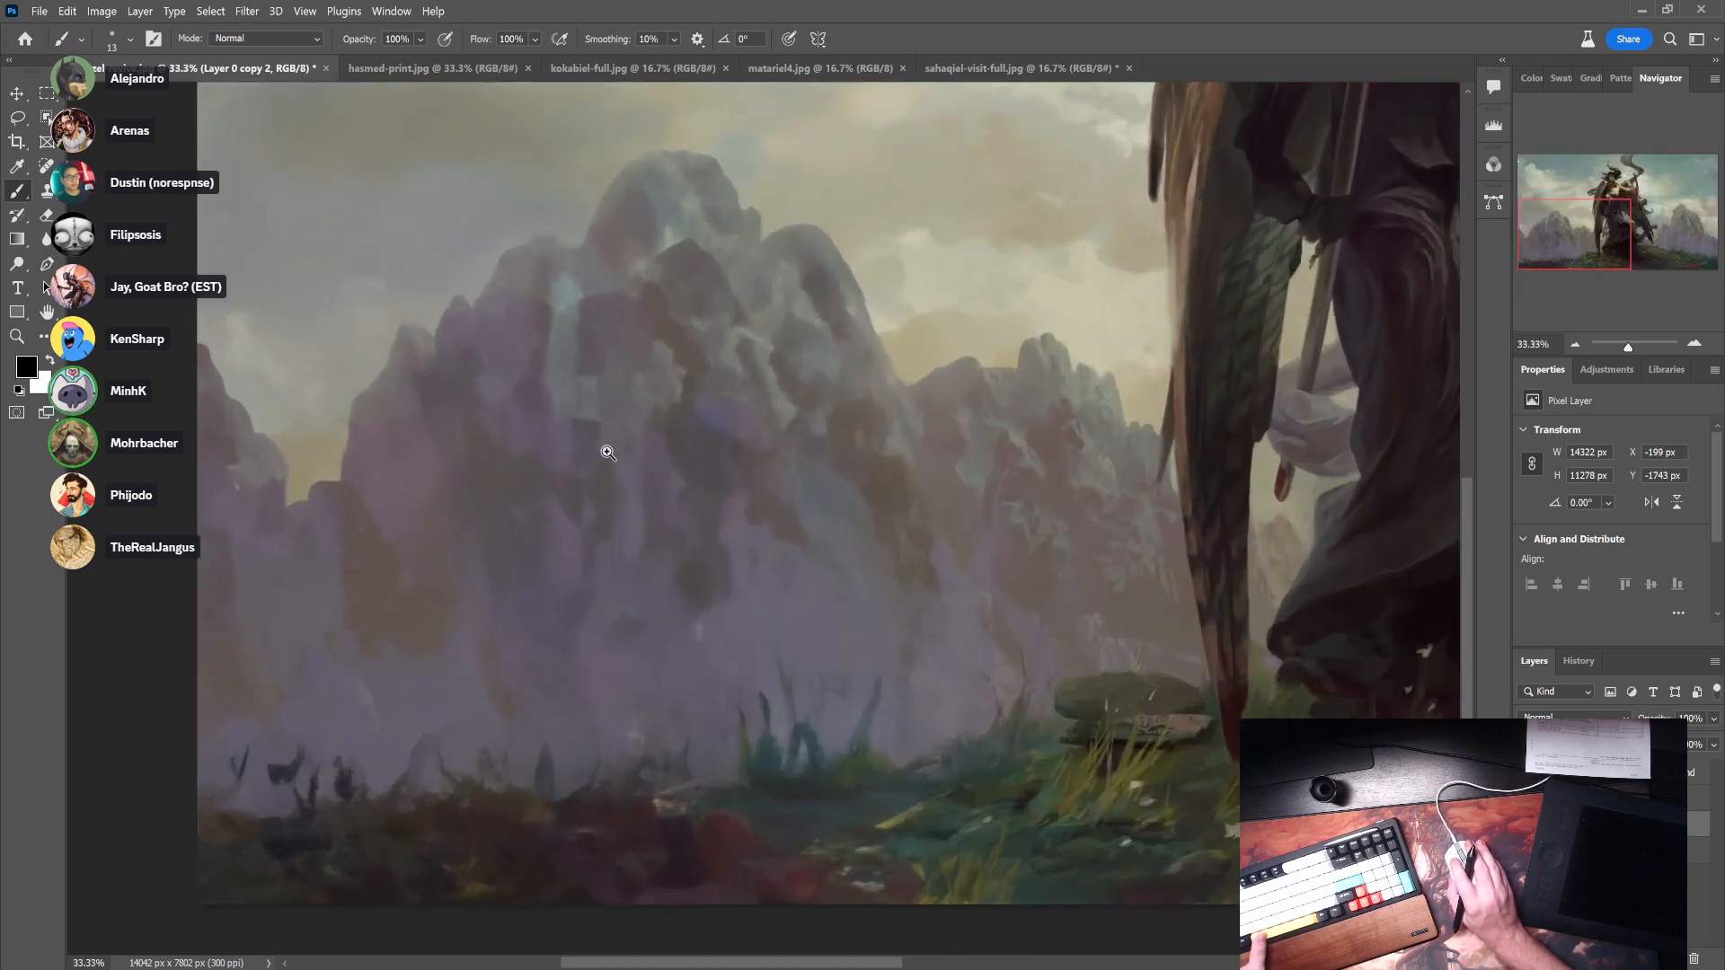
{"action": "left_click", "coordinate": [604, 450], "text": "ctrl"}
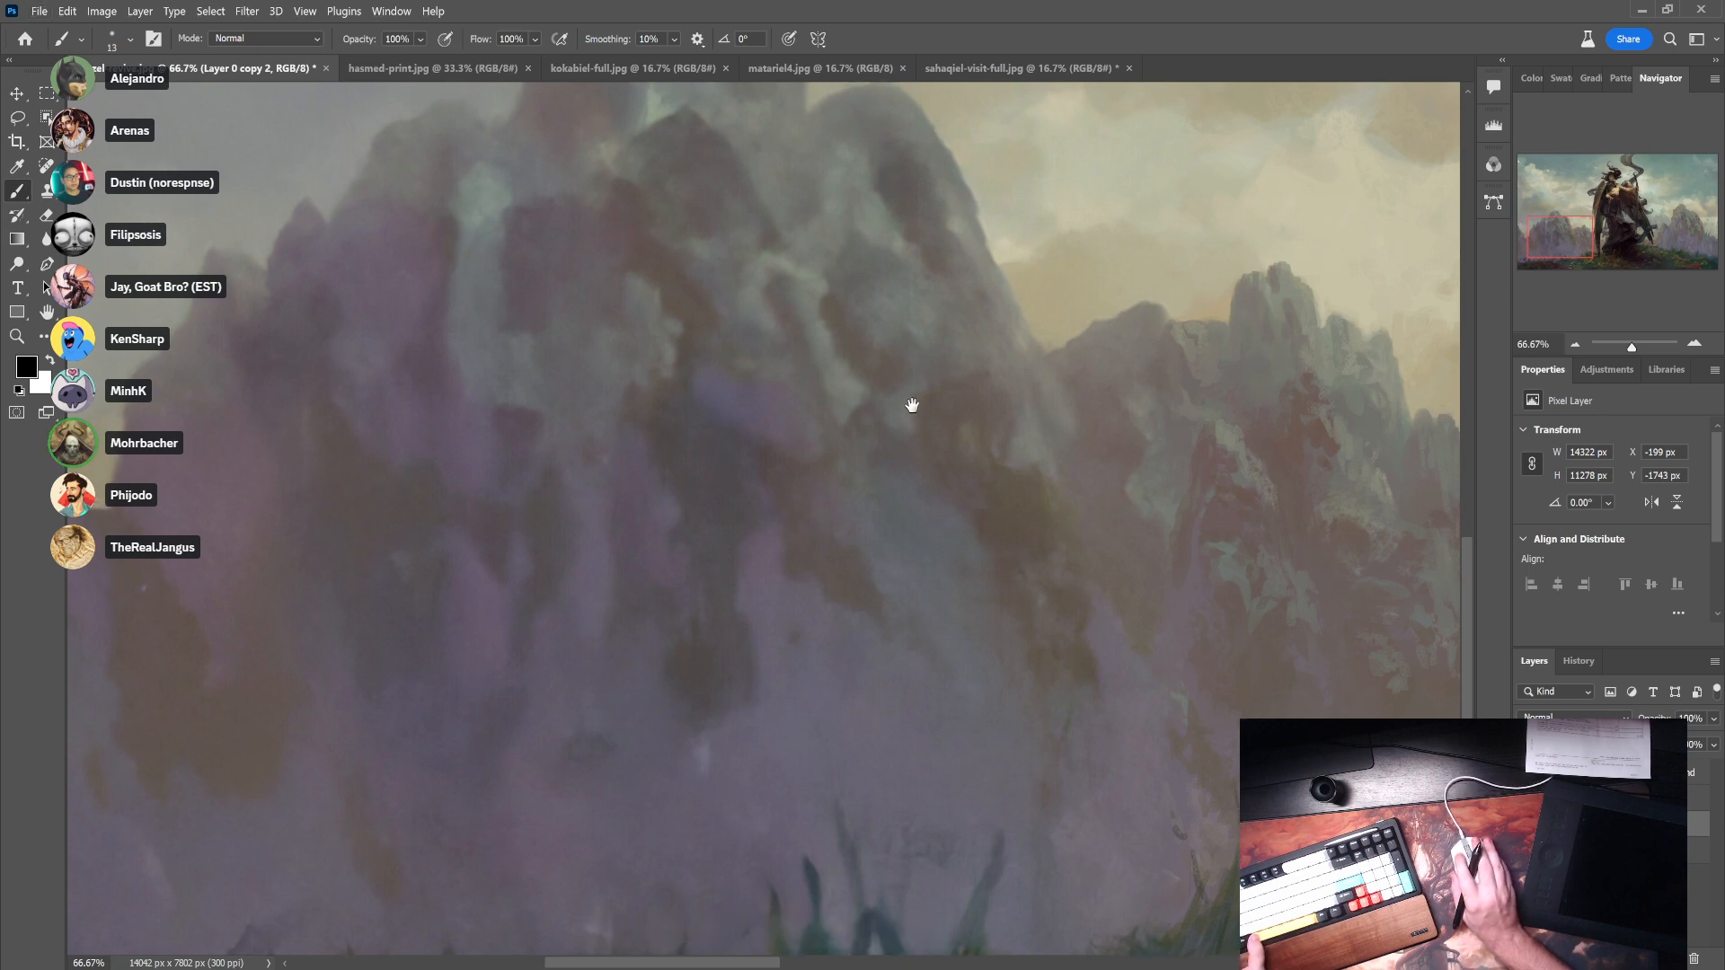
{"action": "left_click_drag", "start_coordinate": [913, 401], "coordinate": [709, 489]}
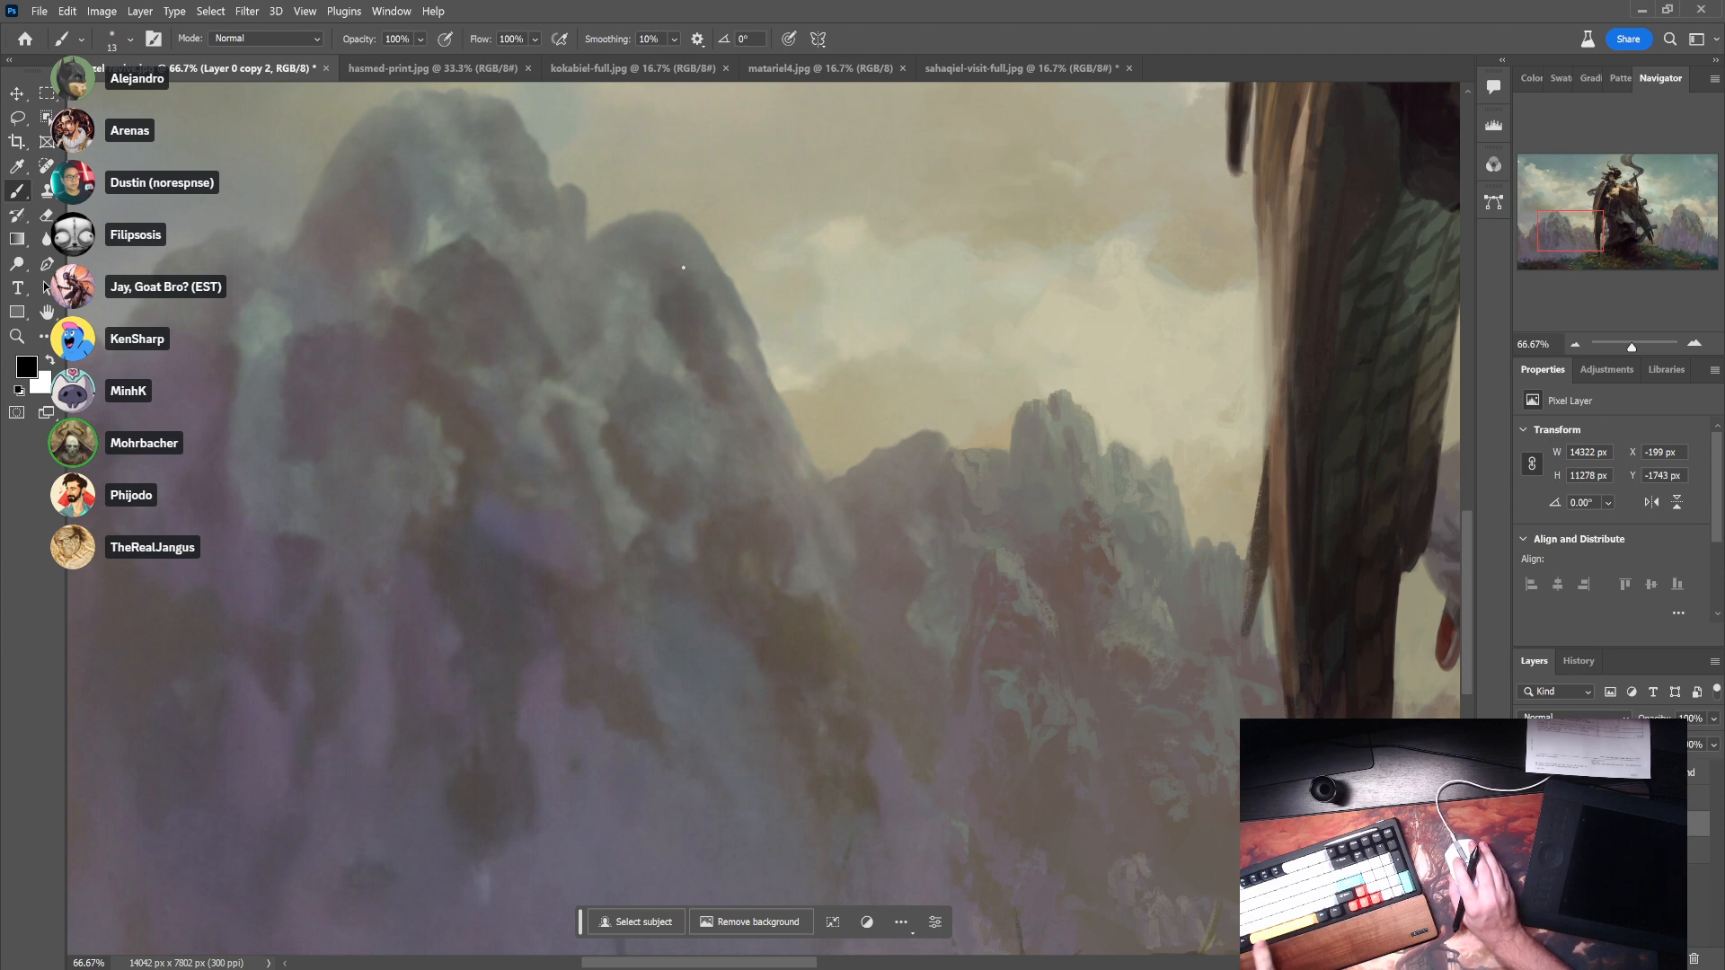
{"action": "left_click_drag", "start_coordinate": [1090, 432], "coordinate": [1088, 602]}
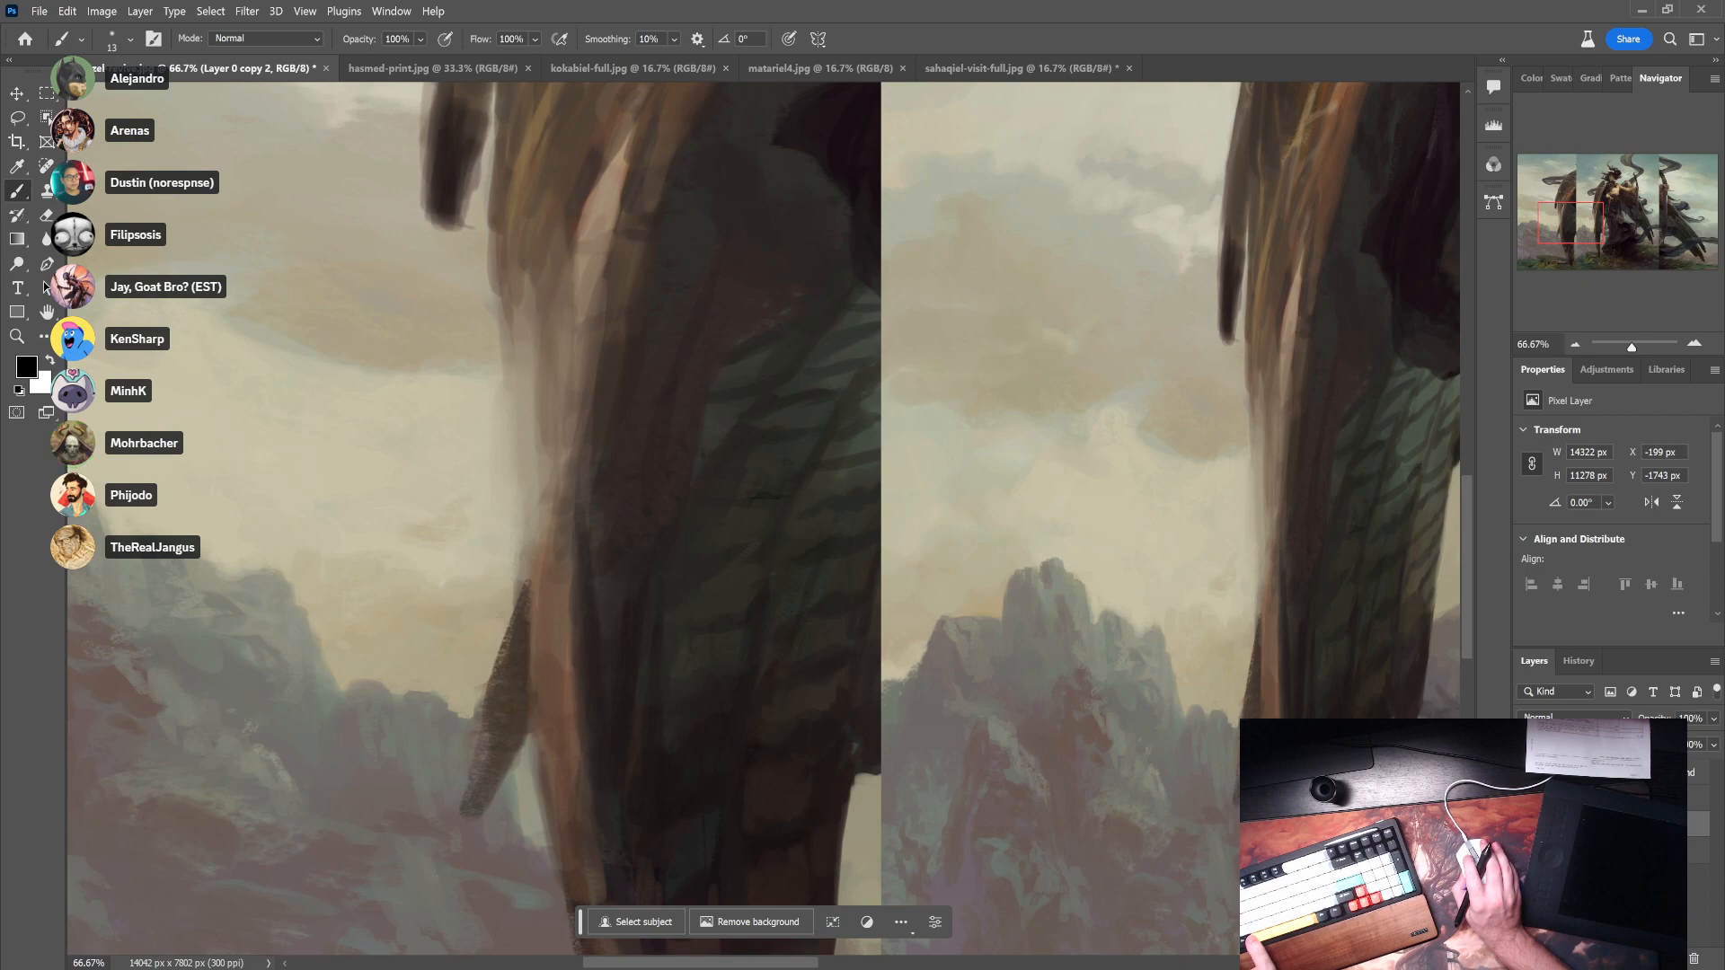
- Show the stretched painting copies one by one and hide them again to compare their sharpness with the generated mountain
{"action": "left_click", "coordinate": [1526, 850], "text": "alt"}
{"action": "left_click", "coordinate": [1525, 824], "text": "alt"}
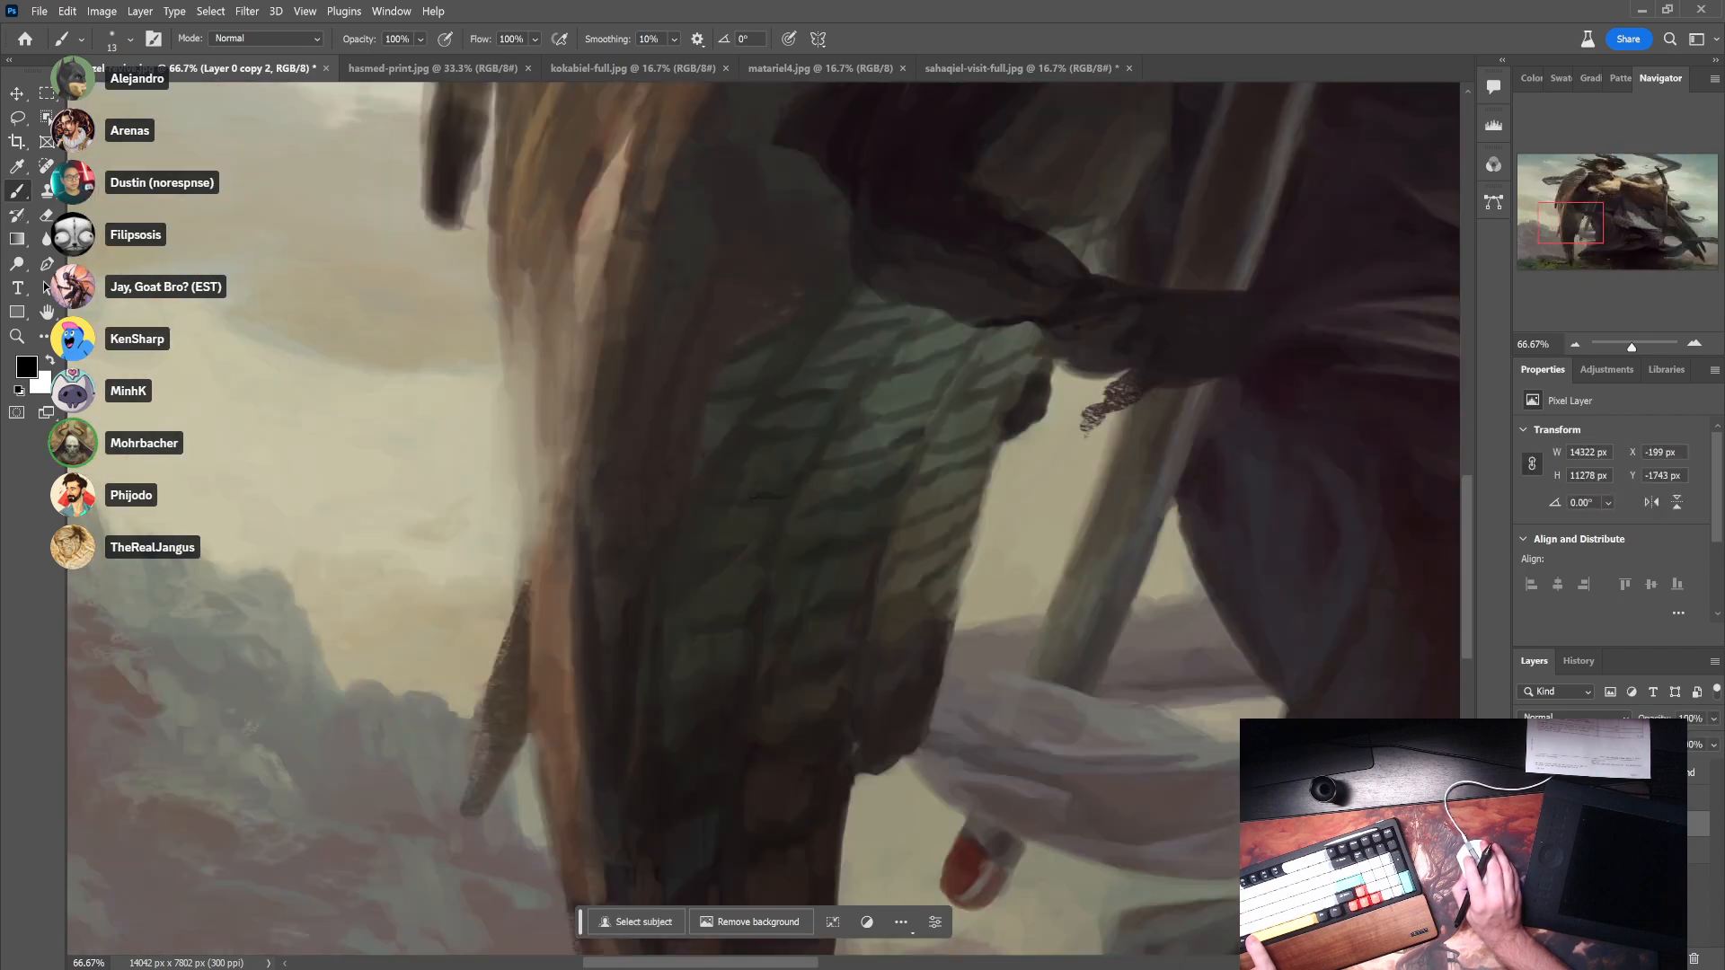
{"action": "left_click", "coordinate": [1526, 798], "text": "alt"}
{"action": "left_click", "coordinate": [1526, 773], "text": "alt"}
{"action": "left_click", "coordinate": [1526, 824]}
{"action": "left_click", "coordinate": [1525, 824]}
{"action": "left_click", "coordinate": [1525, 824]}
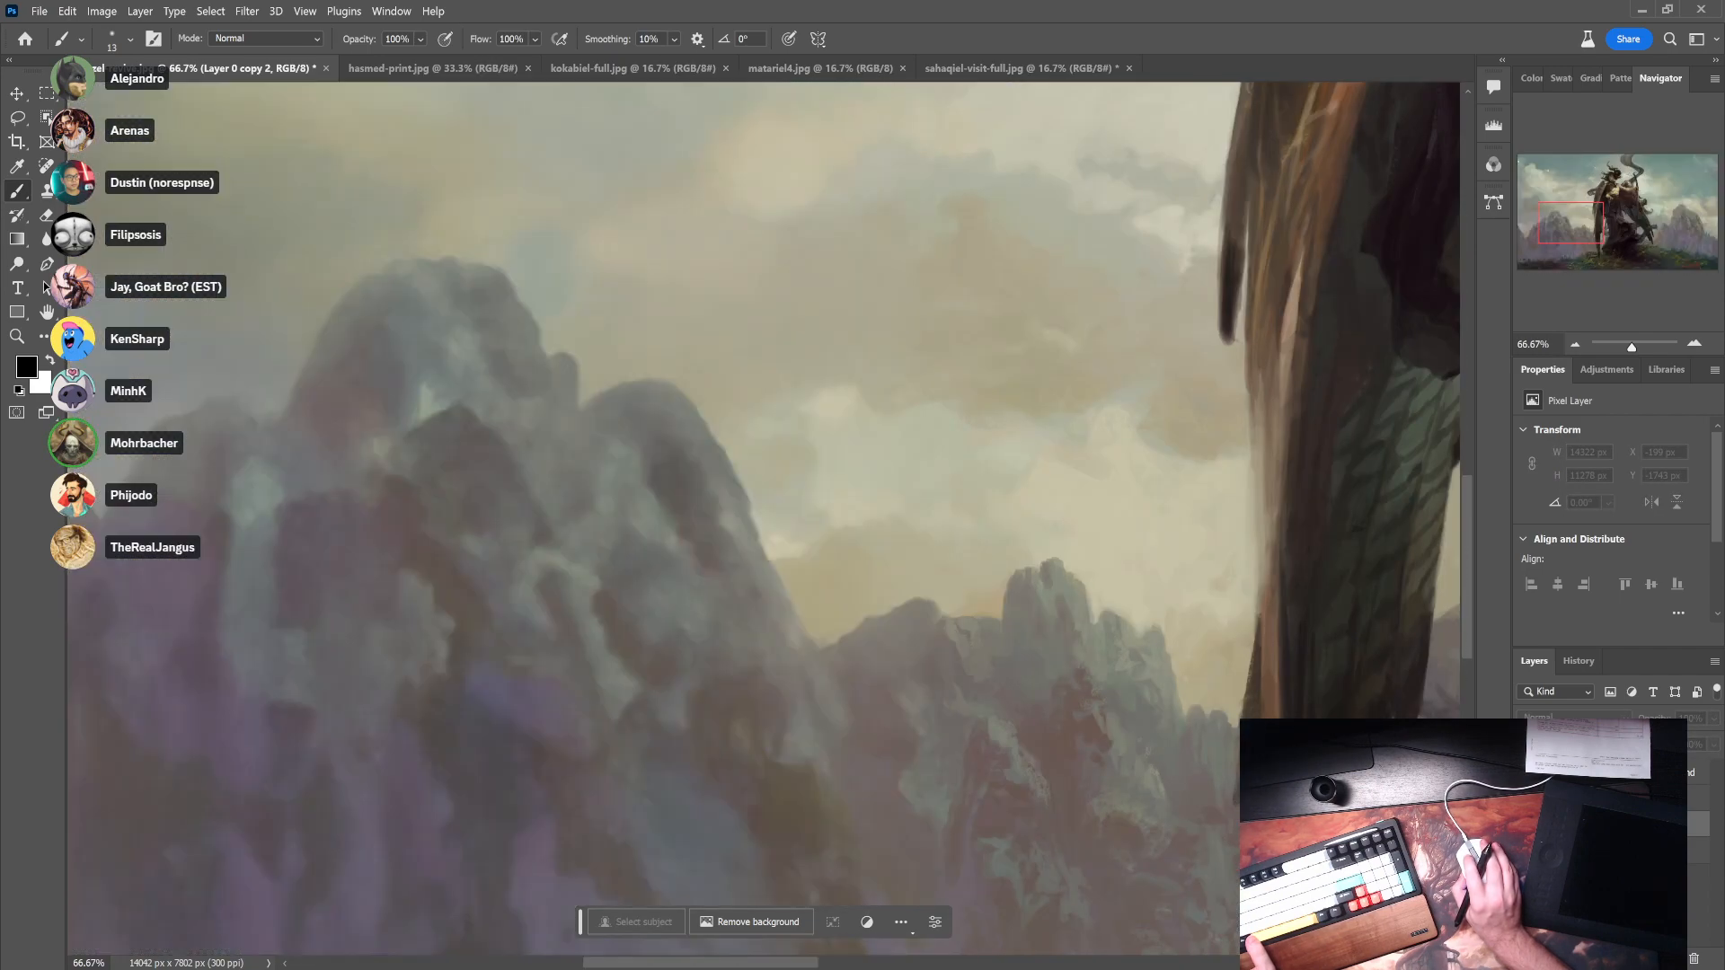
{"action": "left_click", "coordinate": [1526, 824]}
{"action": "left_click", "coordinate": [1526, 824]}
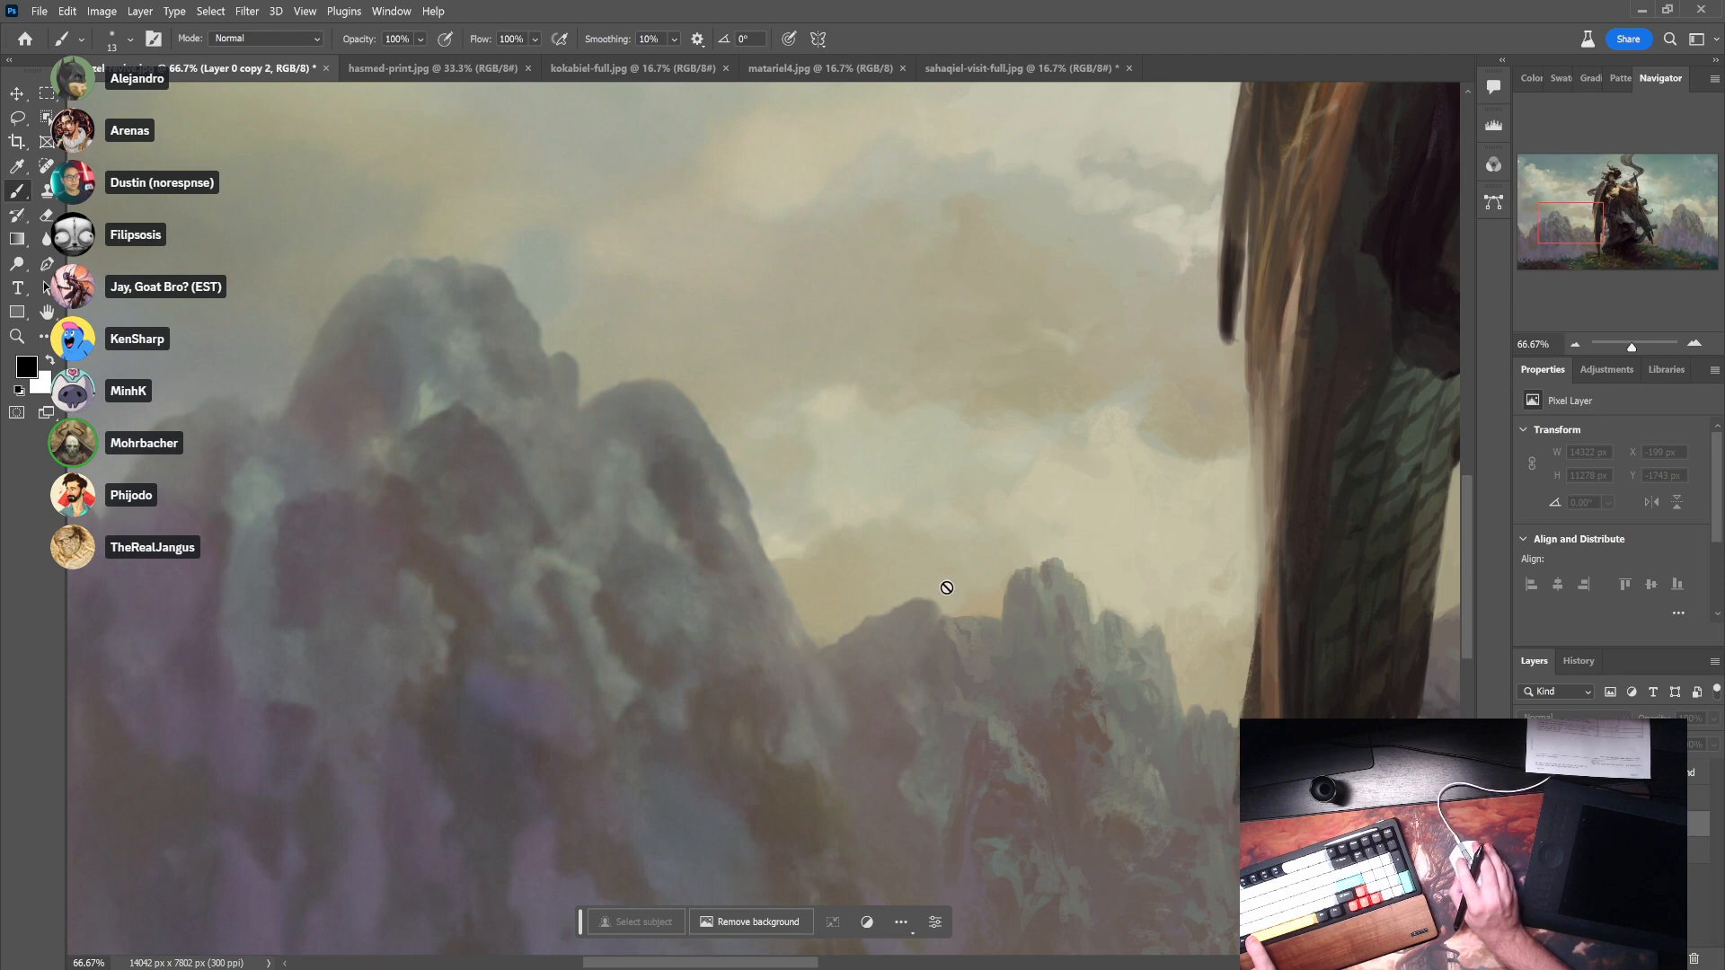
- Examine the brushwork and texture of the generated left mountain at up to 200% zoom
{"action": "left_click_drag", "start_coordinate": [555, 331], "coordinate": [724, 278]}
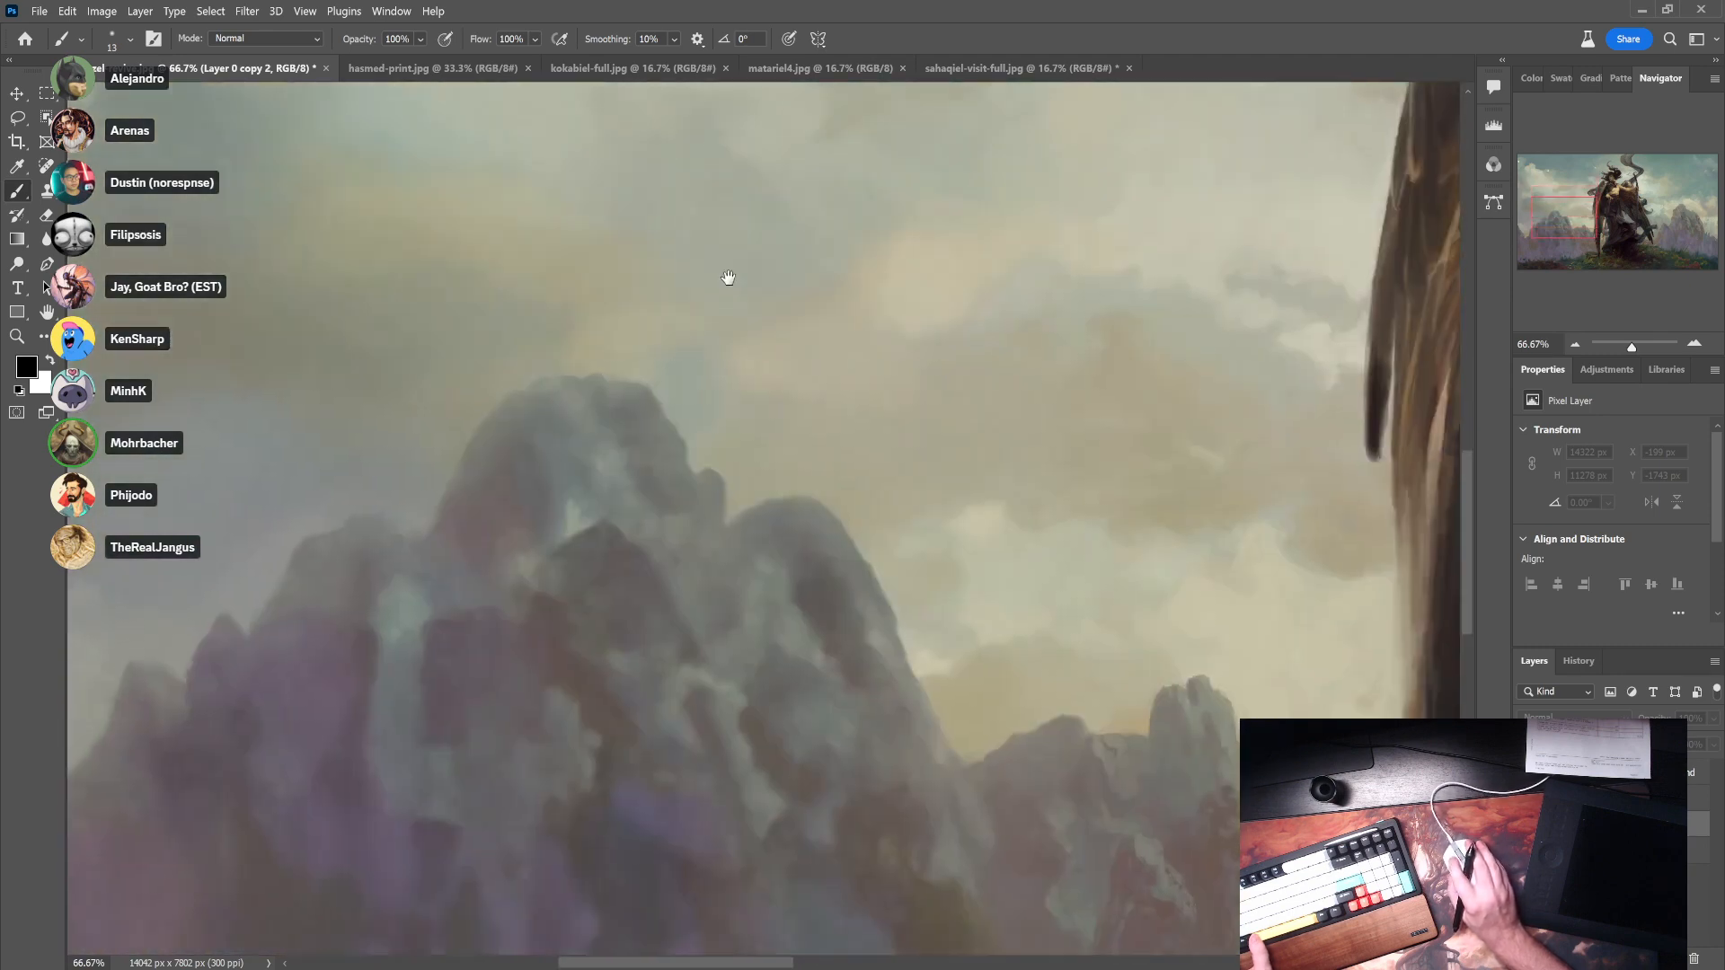
{"action": "left_click_drag", "start_coordinate": [705, 693], "coordinate": [772, 411]}
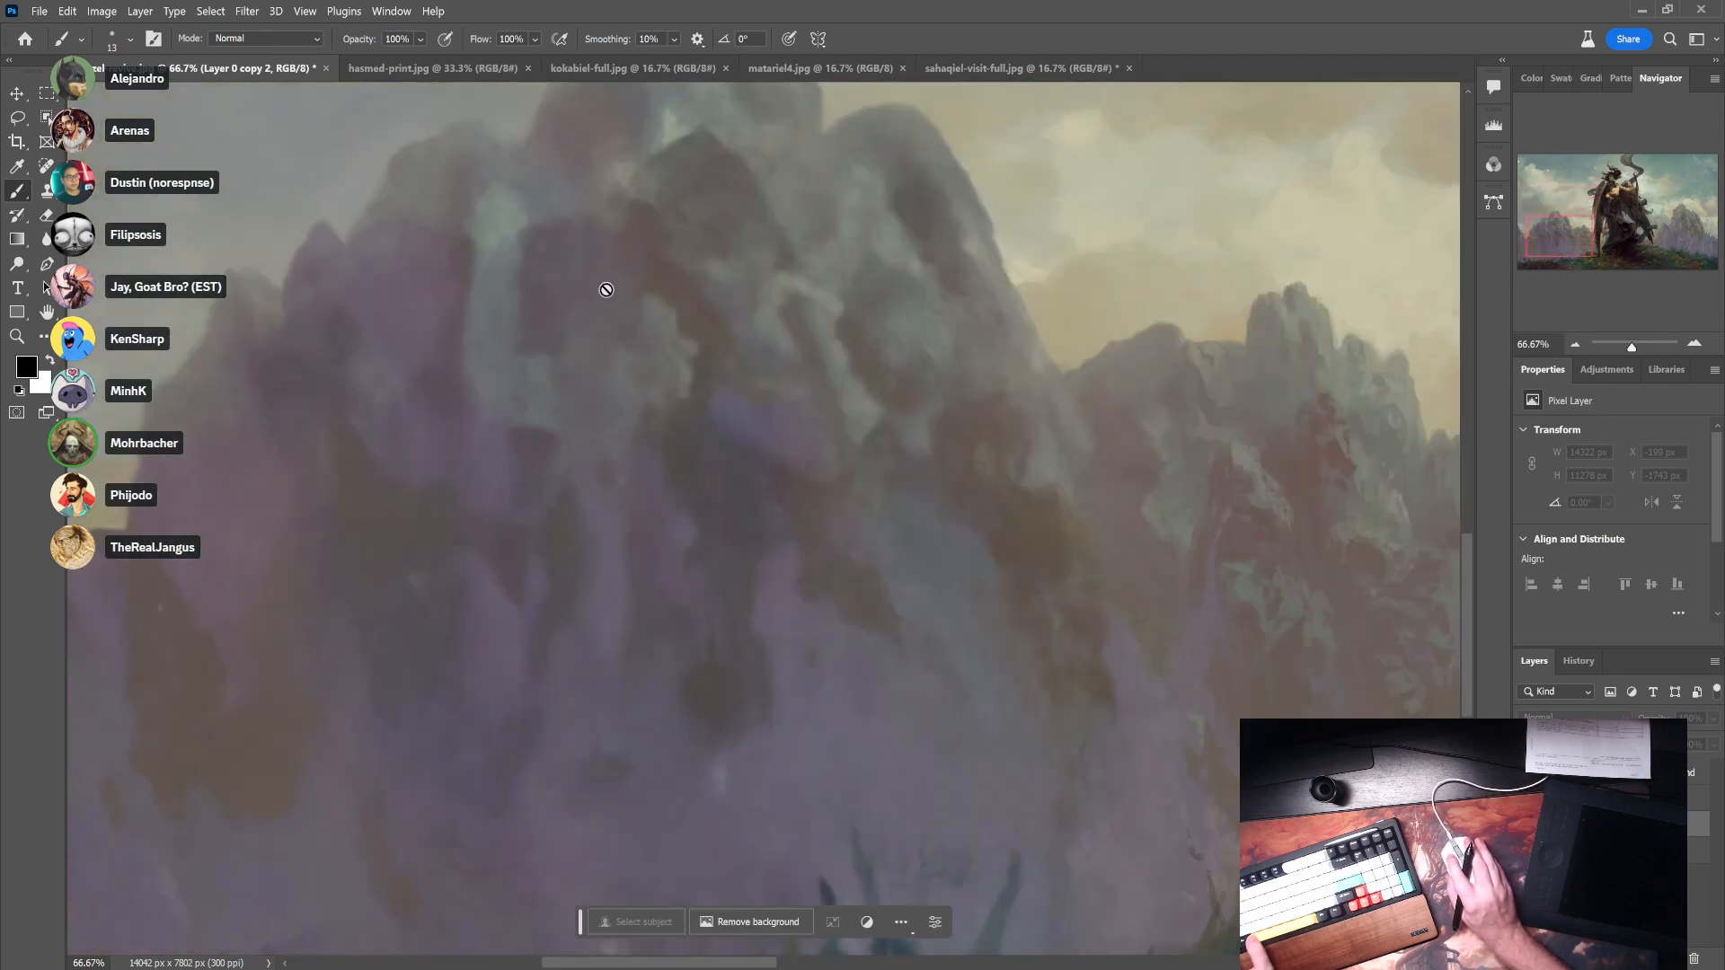
{"action": "left_click", "coordinate": [904, 252], "text": "ctrl"}
{"action": "left_click", "coordinate": [907, 252], "text": "ctrl"}
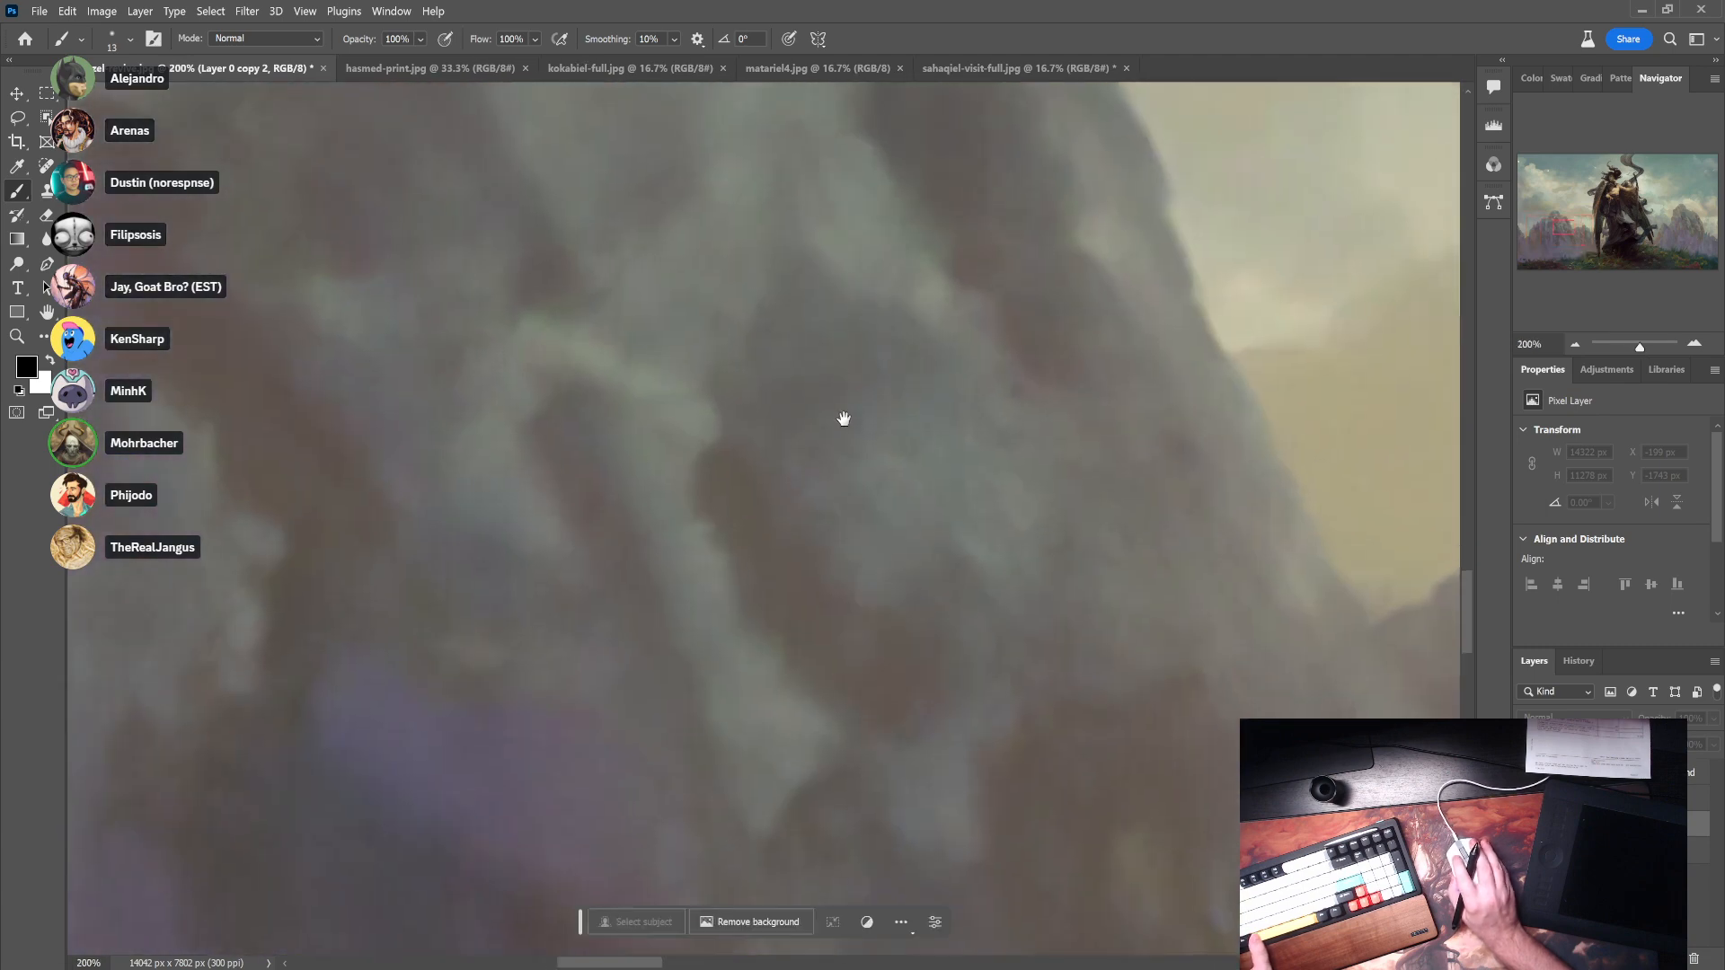
{"action": "left_click", "coordinate": [849, 426], "text": "alt"}
{"action": "left_click", "coordinate": [631, 583], "text": "ctrl"}
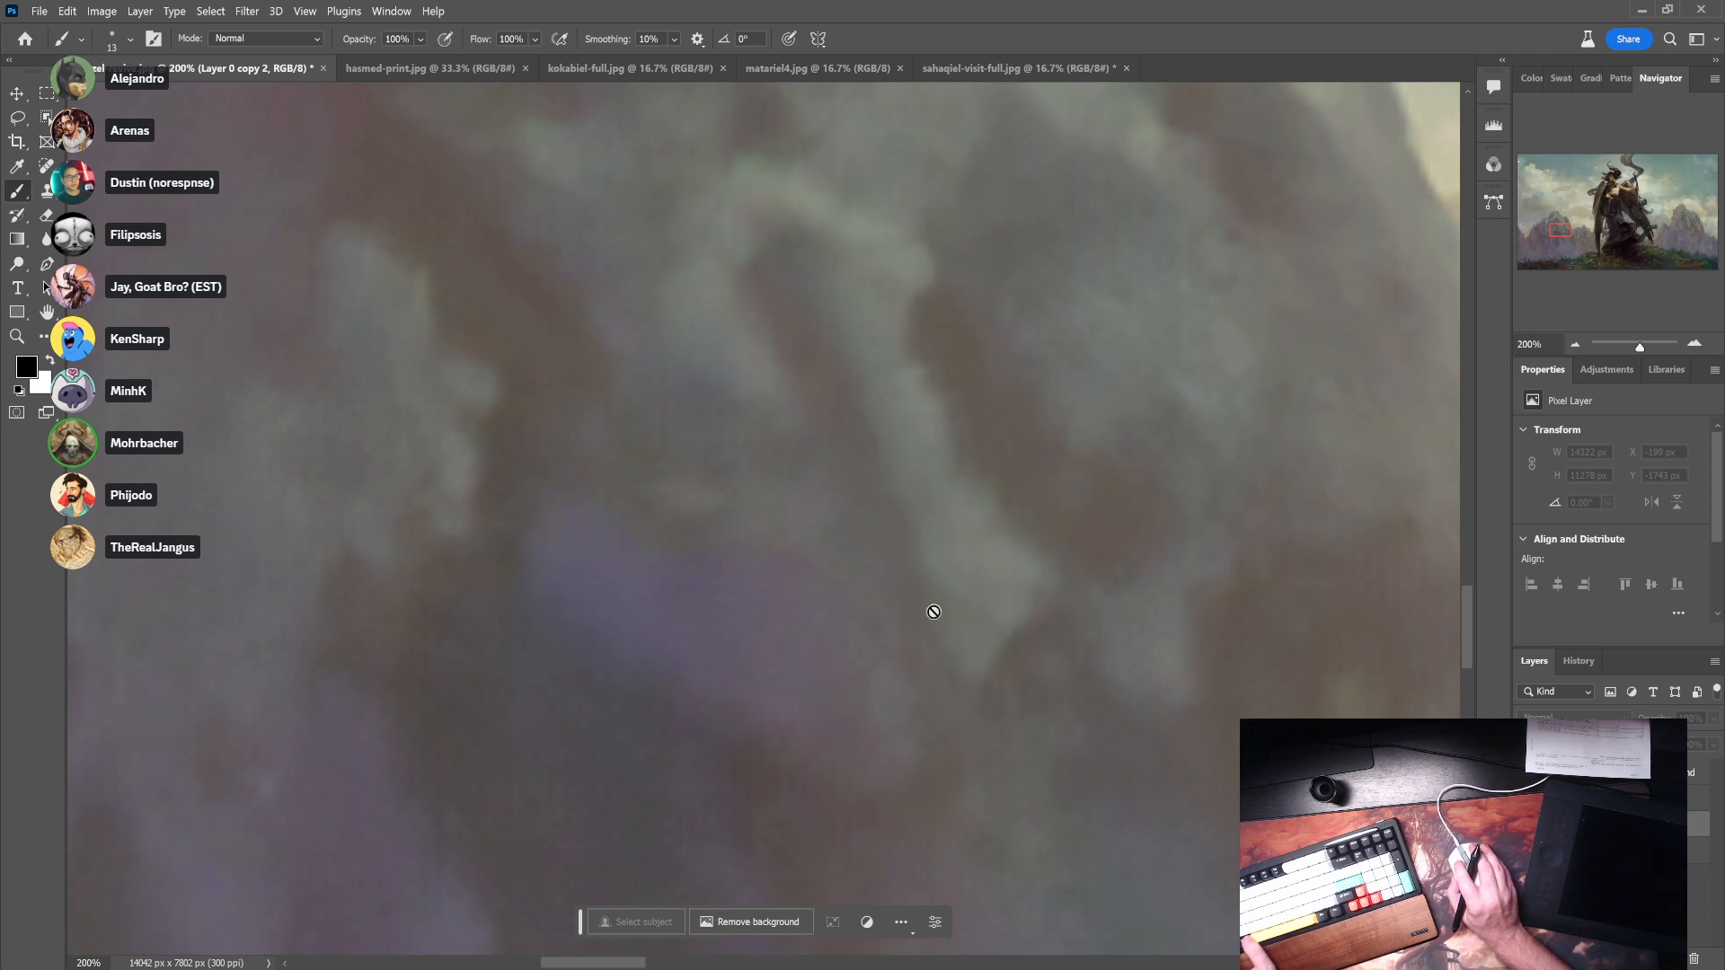
{"action": "left_click", "coordinate": [950, 676], "text": "alt"}
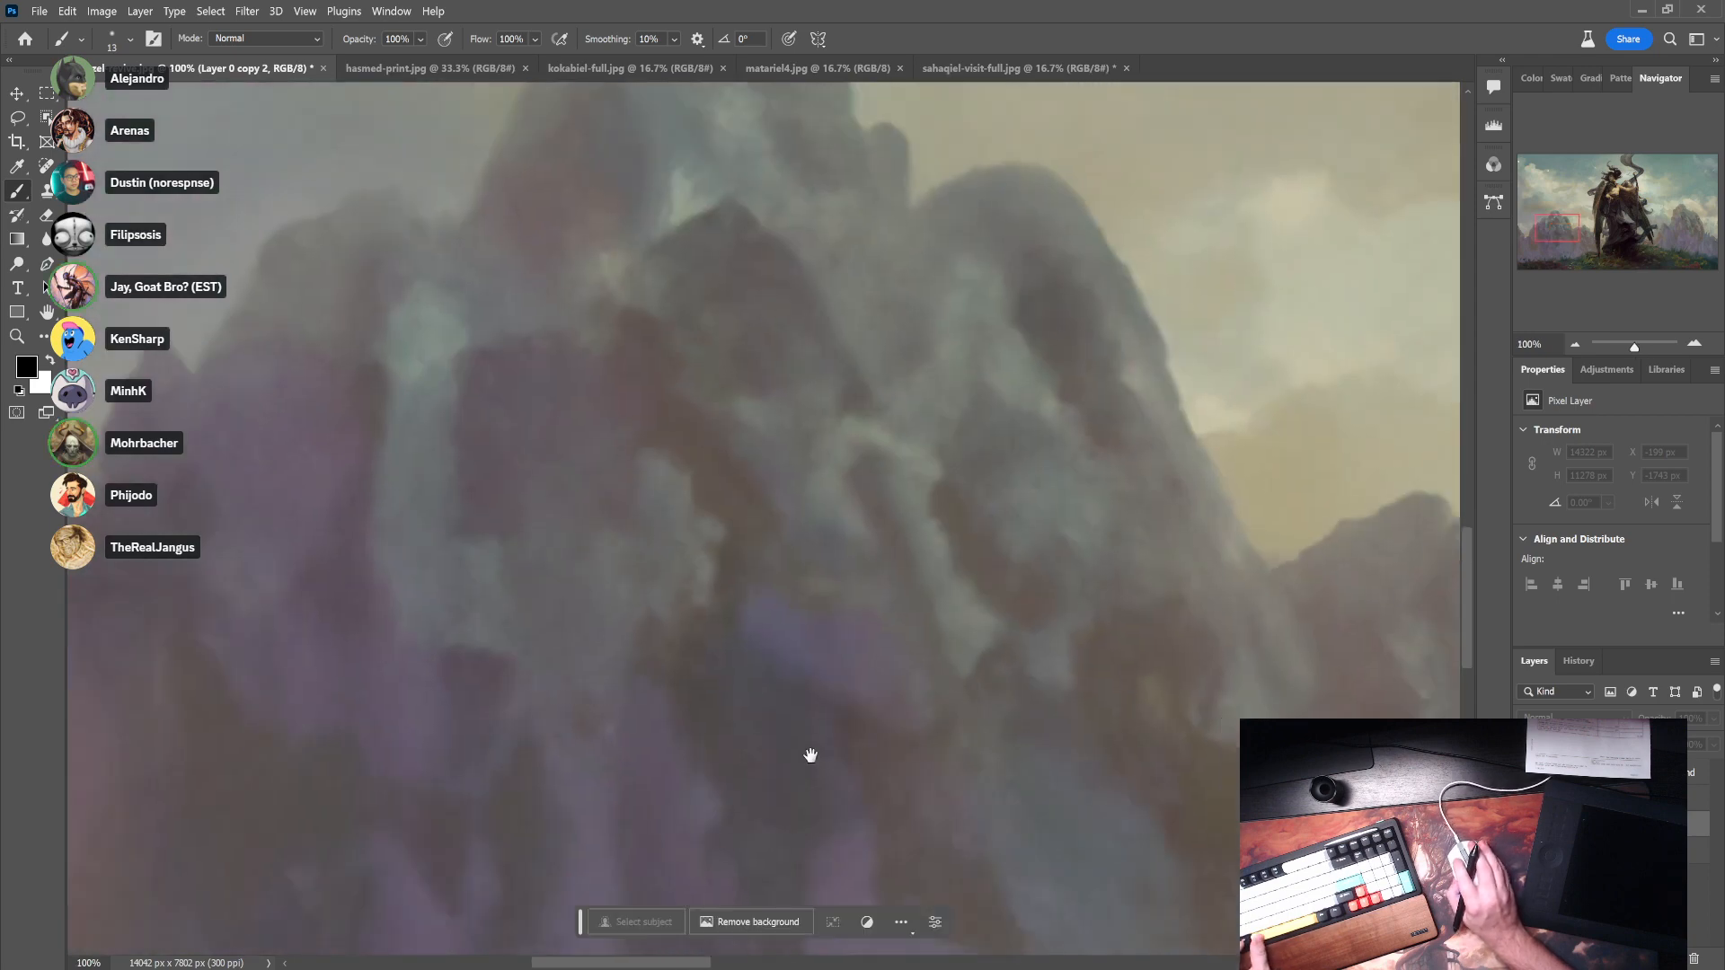
- Inspect the generated cliffs at the painting's left edge and the foreground grass, and view the whole expanded painting
{"action": "left_click_drag", "start_coordinate": [622, 809], "coordinate": [1109, 707]}
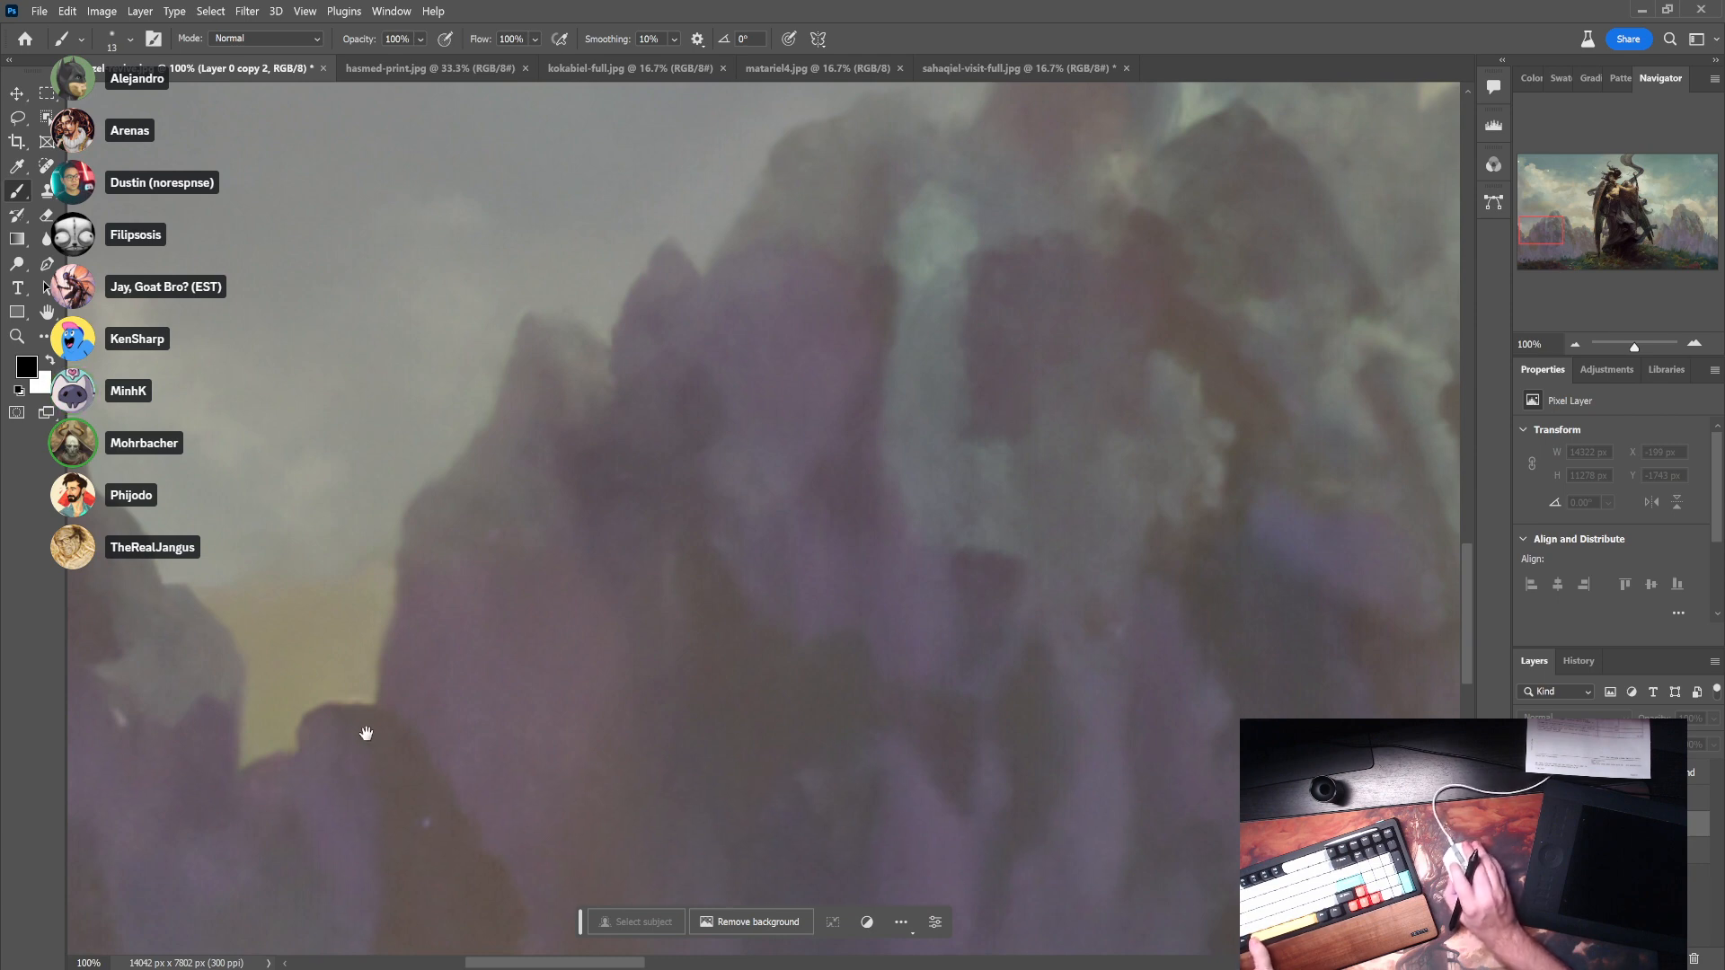
{"action": "left_click_drag", "start_coordinate": [367, 733], "coordinate": [1055, 351]}
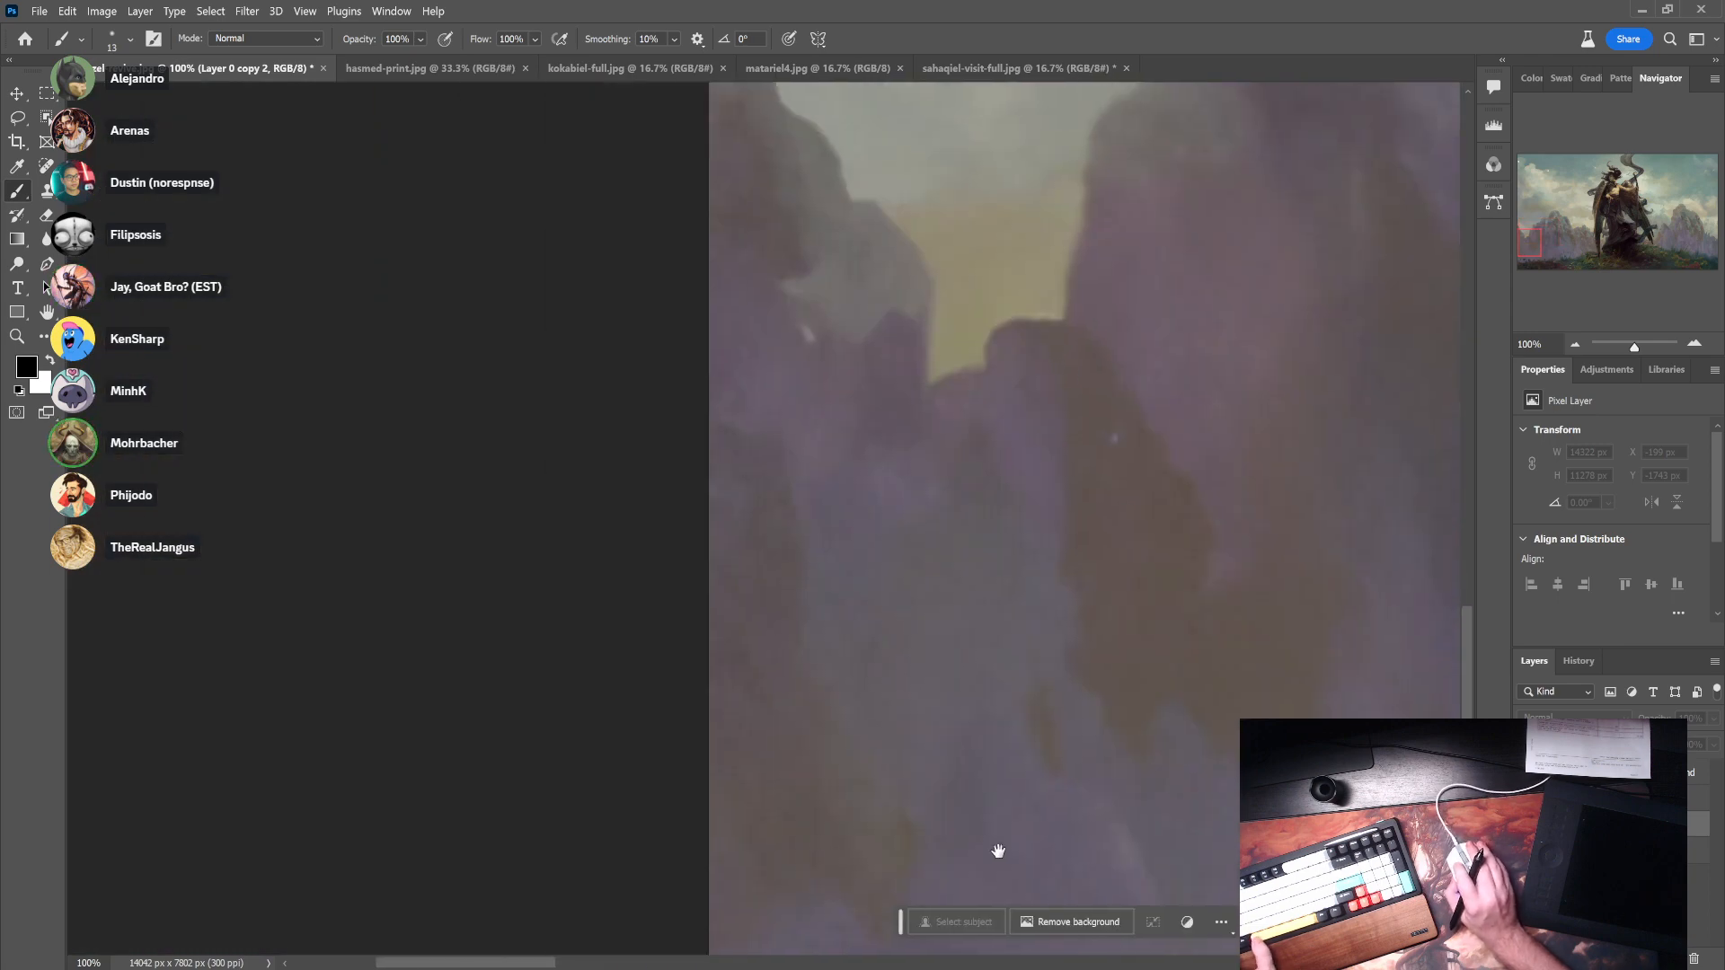
{"action": "left_click_drag", "start_coordinate": [999, 851], "coordinate": [800, 287]}
{"action": "left_click_drag", "start_coordinate": [839, 389], "coordinate": [983, 803]}
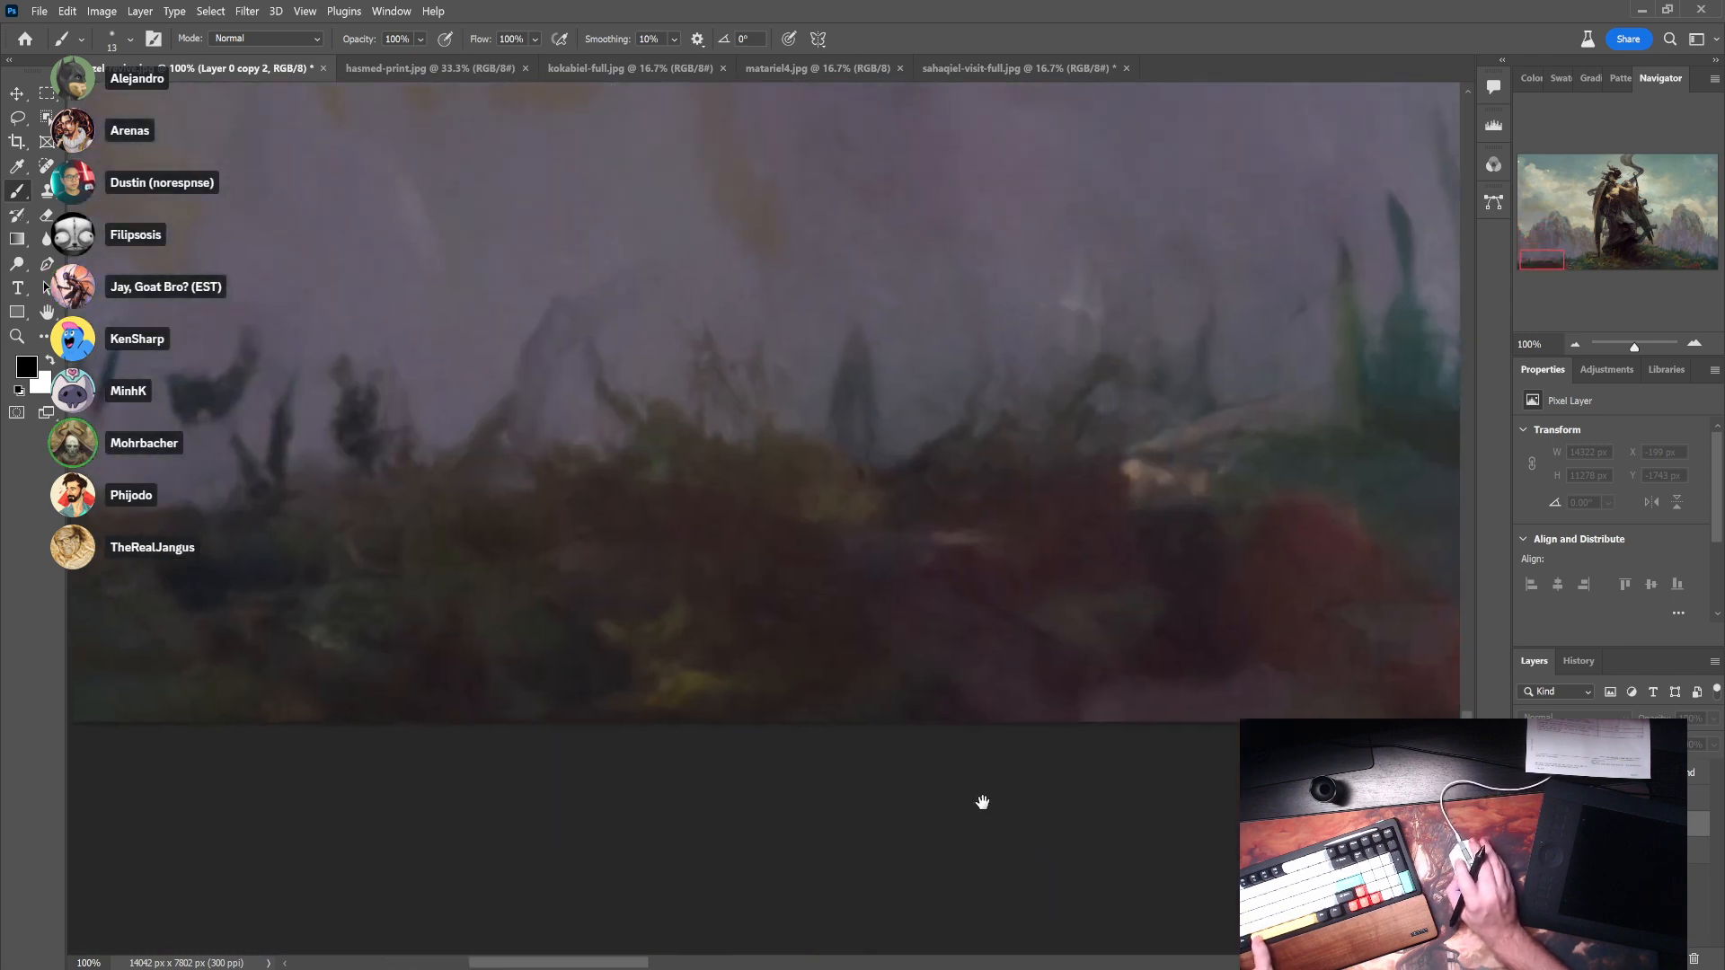
{"action": "scroll", "coordinate": [1113, 561], "scroll_direction": "down", "scroll_amount": 3}
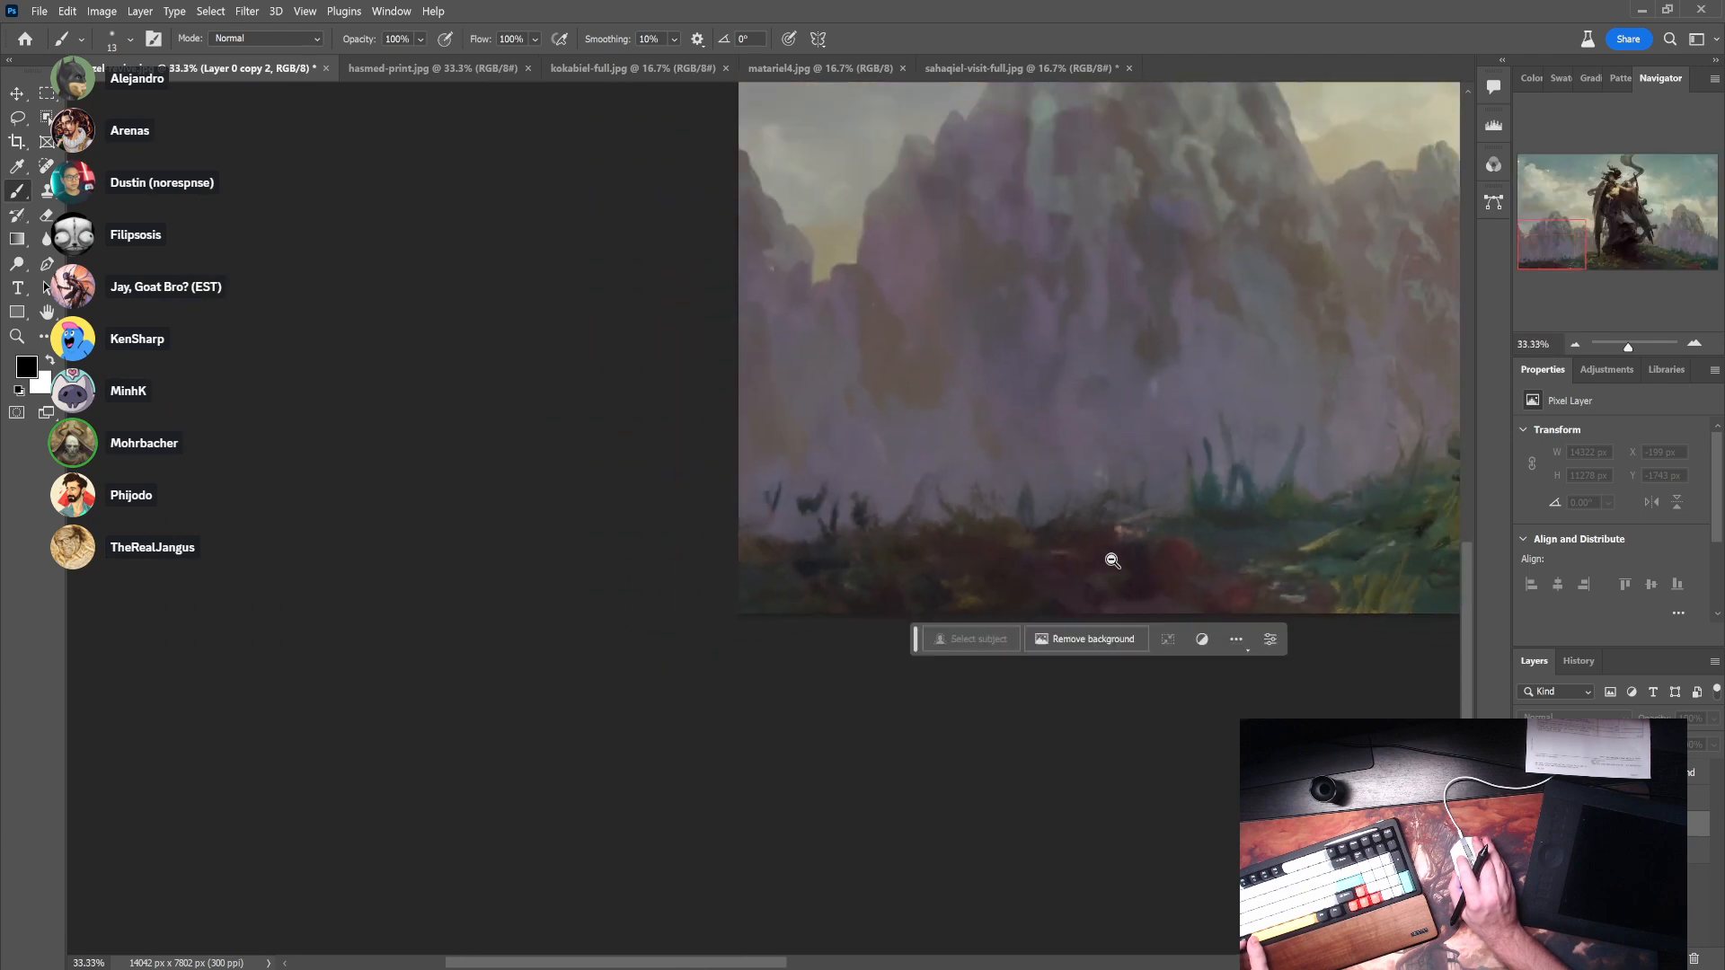
{"action": "left_click", "coordinate": [1113, 560], "text": "alt"}
{"action": "left_click", "coordinate": [1113, 561], "text": "alt"}
{"action": "left_click_drag", "start_coordinate": [1136, 514], "coordinate": [855, 769]}
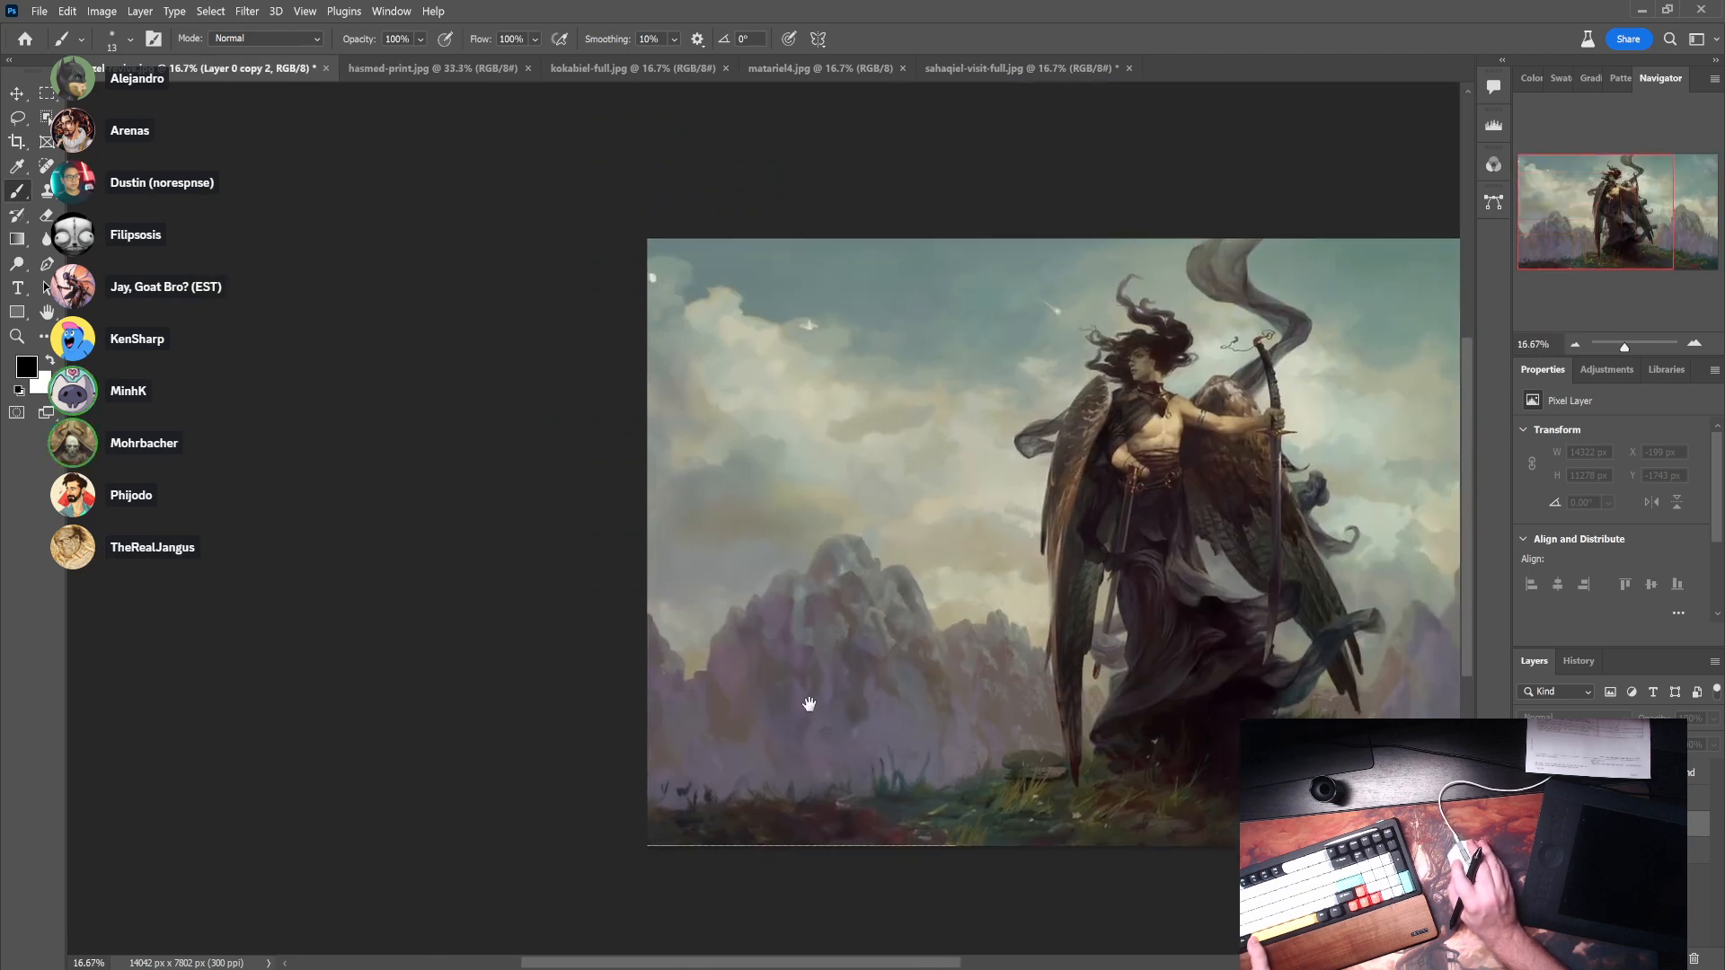
{"action": "left_click_drag", "start_coordinate": [809, 703], "coordinate": [614, 676]}
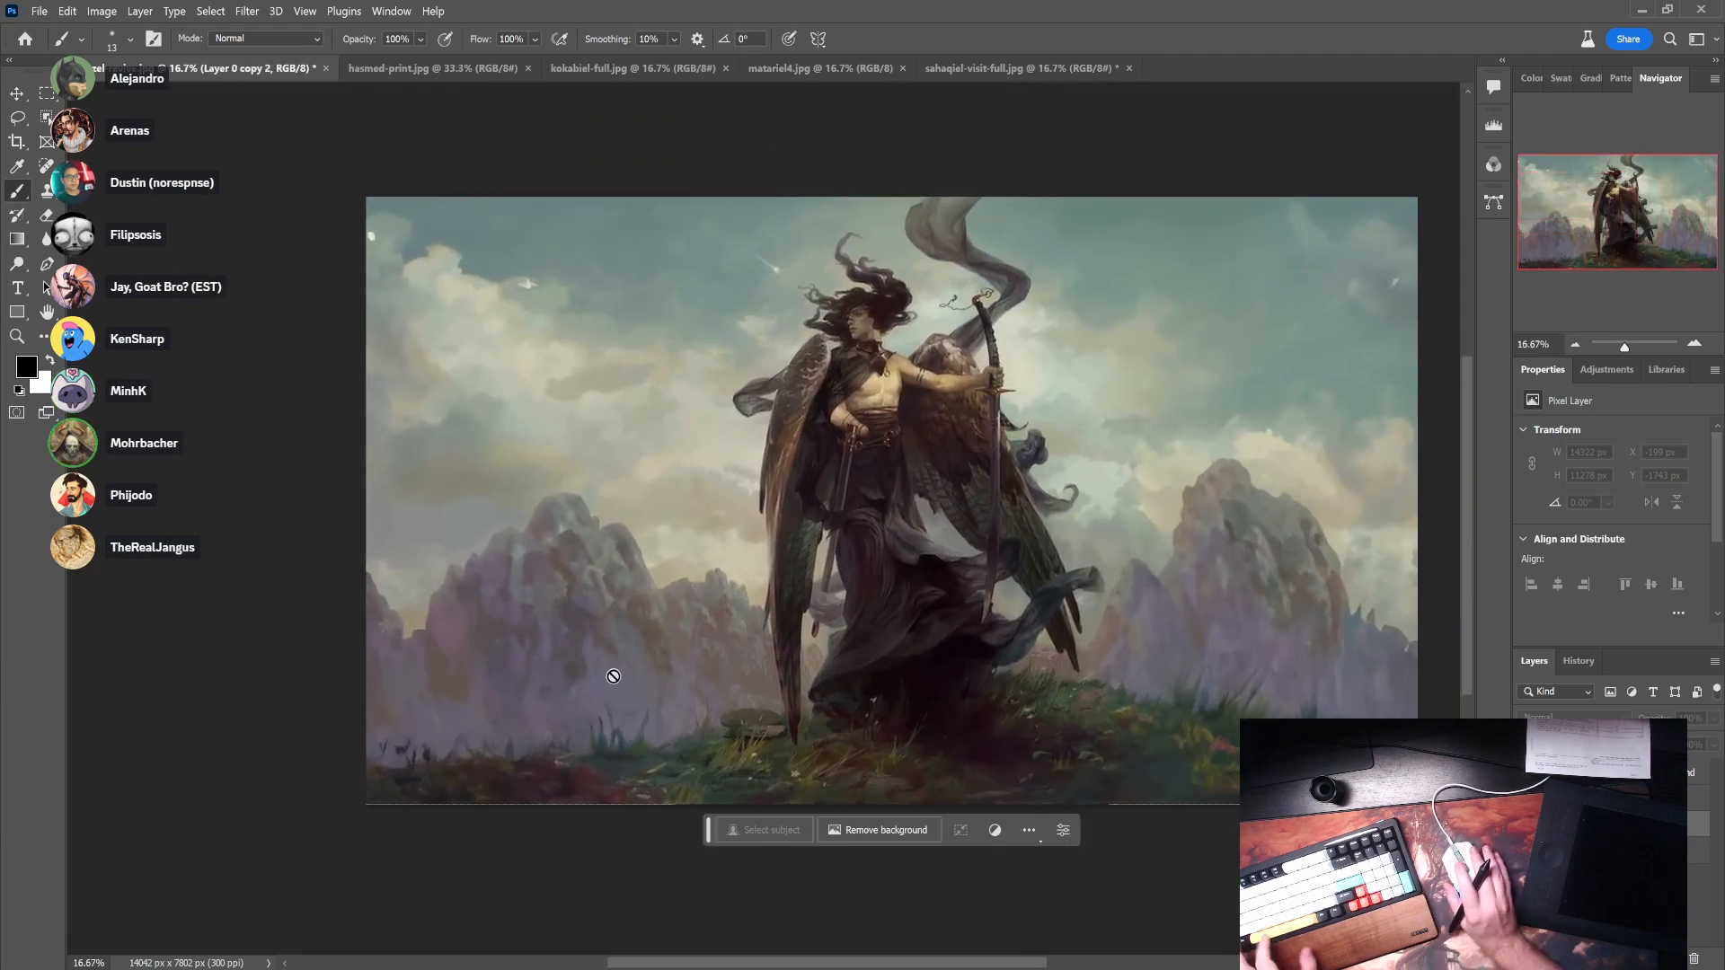
- Inspect the generated mountains and sky on the painting's right side beside the winged figure
{"action": "left_click", "coordinate": [1213, 575]}
{"action": "left_click", "coordinate": [1213, 575]}
{"action": "left_click", "coordinate": [1213, 575]}
{"action": "left_click", "coordinate": [1213, 575]}
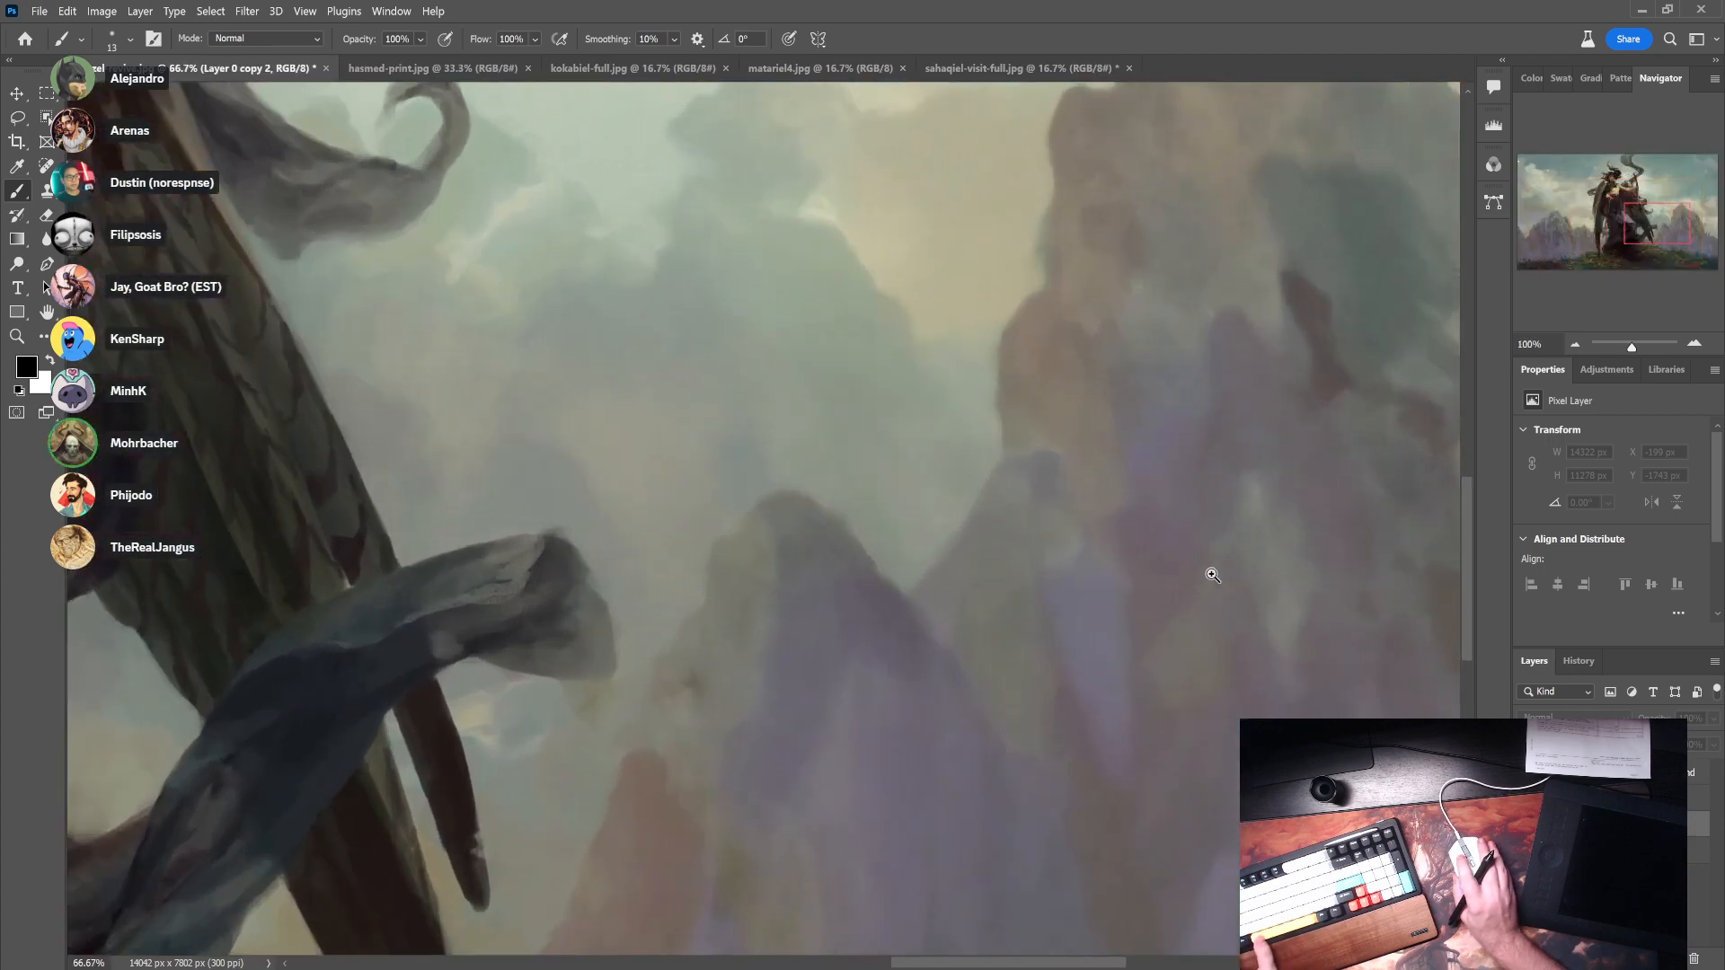
{"action": "left_click_drag", "start_coordinate": [1213, 575], "coordinate": [814, 713]}
{"action": "left_click", "coordinate": [813, 714], "text": "alt"}
{"action": "left_click", "coordinate": [814, 714], "text": "alt"}
{"action": "left_click", "coordinate": [817, 705], "text": "alt"}
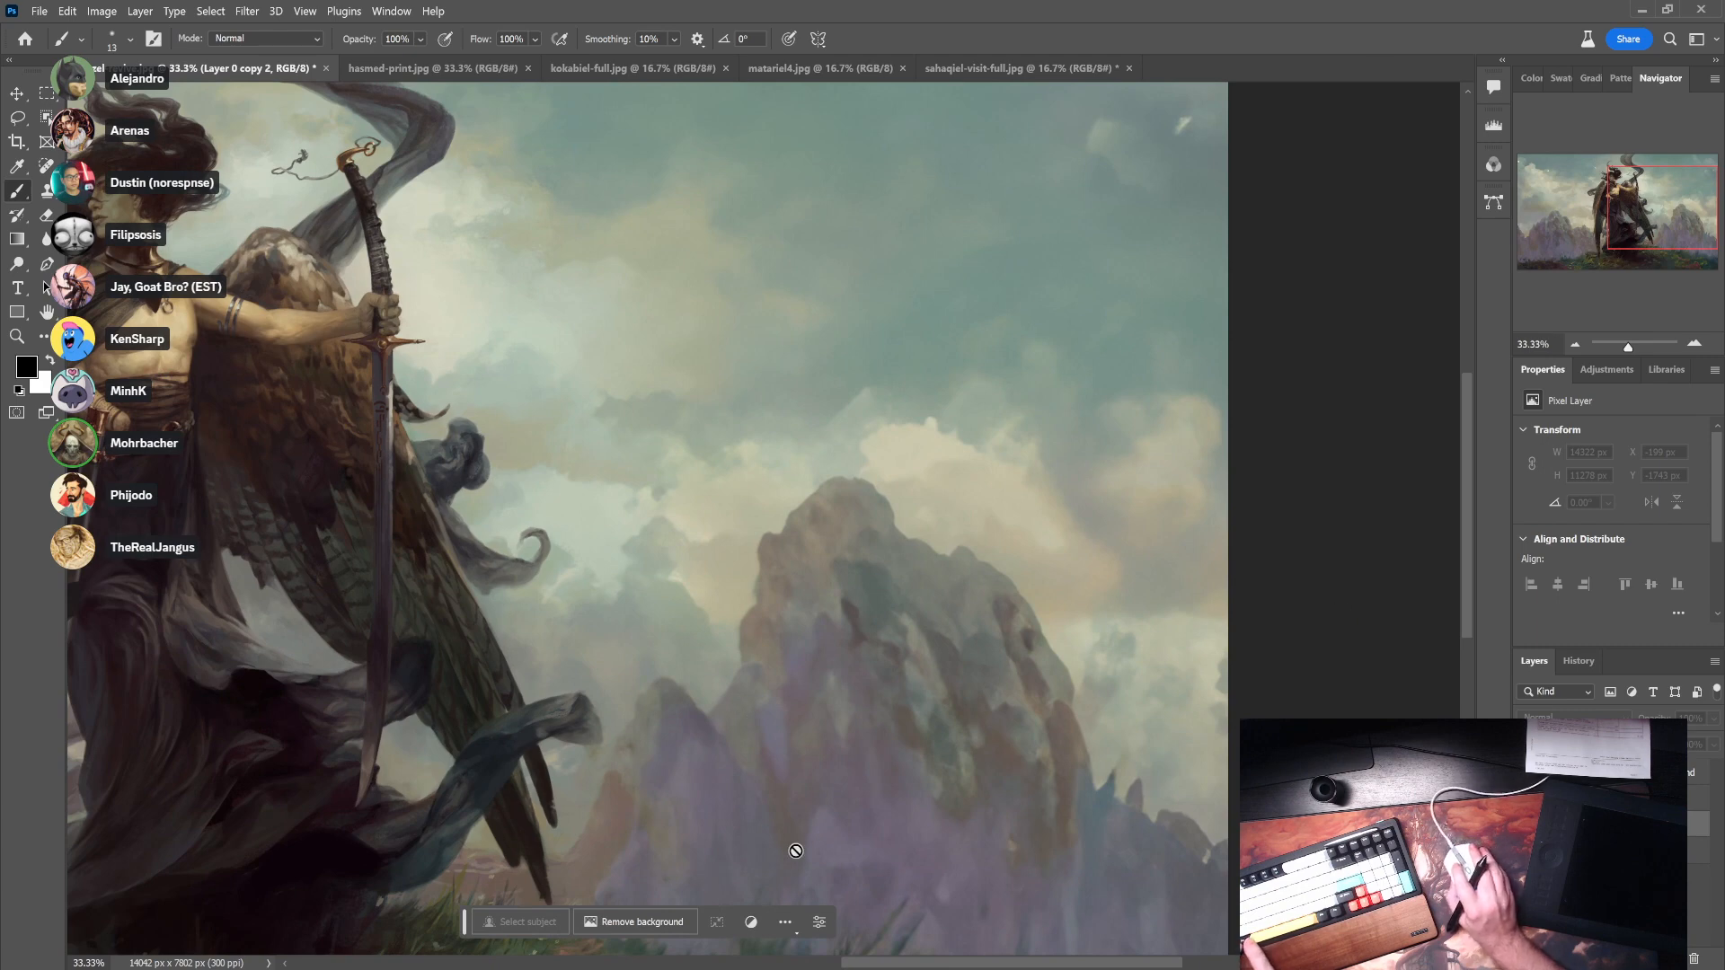
- Return to the whole expanded painting and select its Generative Expand layer
{"action": "left_click", "coordinate": [738, 603], "text": "alt"}
{"action": "left_click", "coordinate": [629, 608], "text": "alt"}
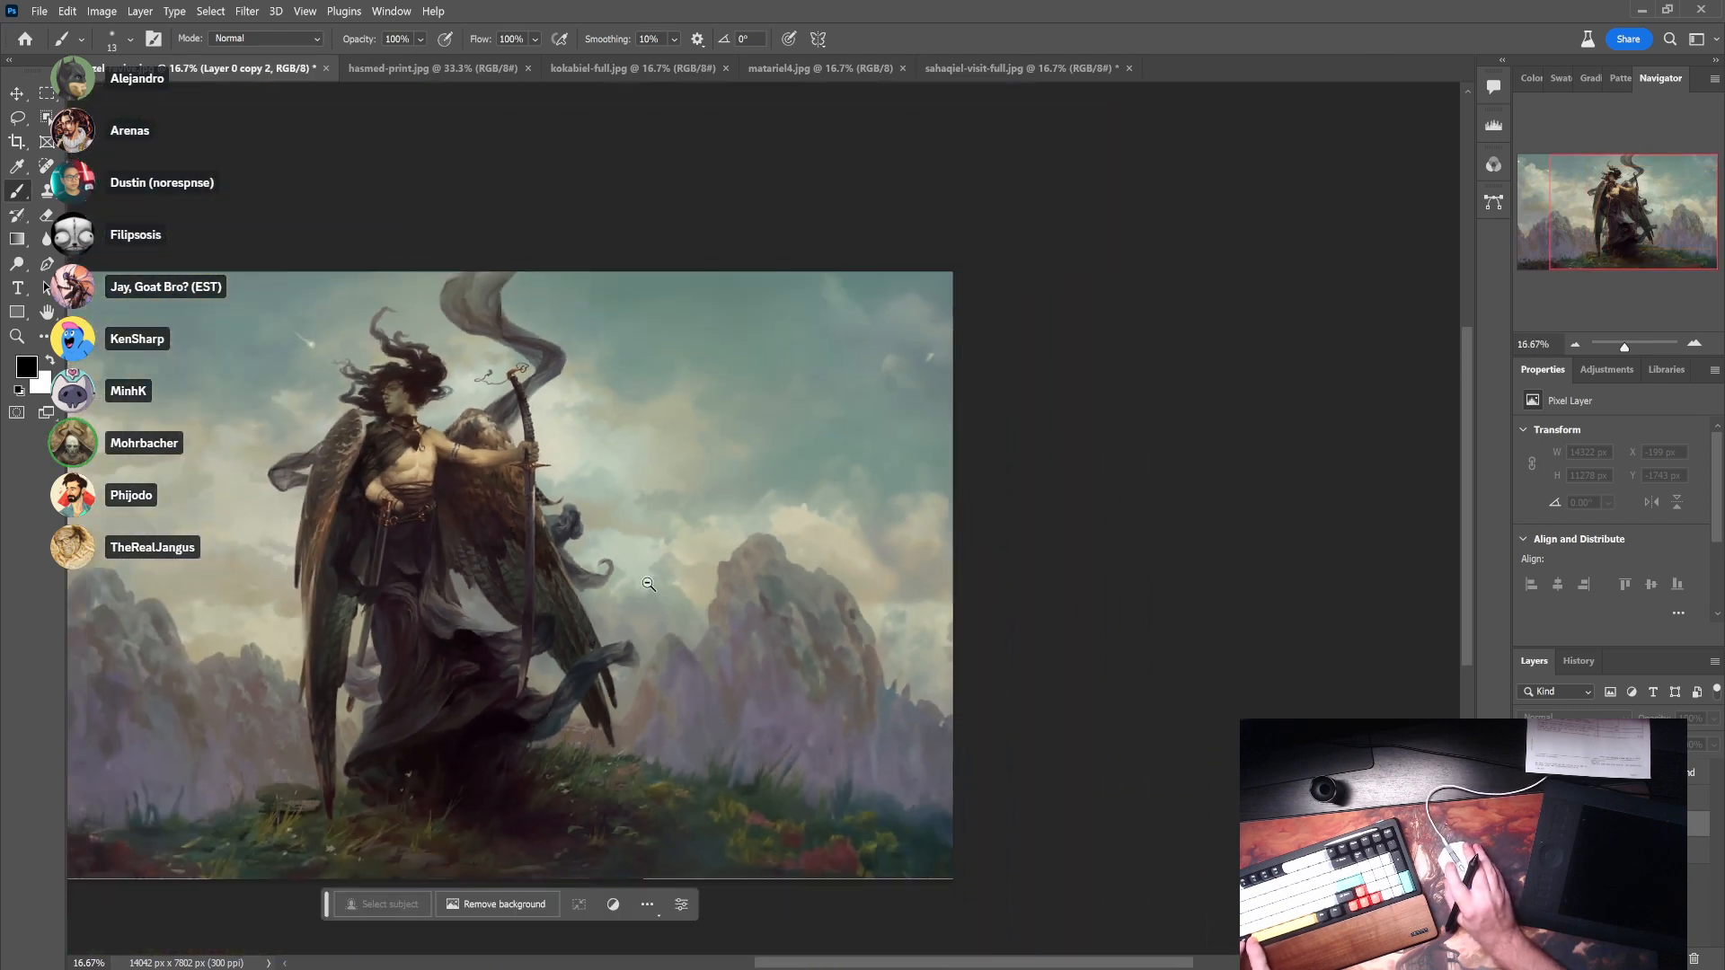
{"action": "left_click_drag", "start_coordinate": [747, 617], "coordinate": [981, 610]}
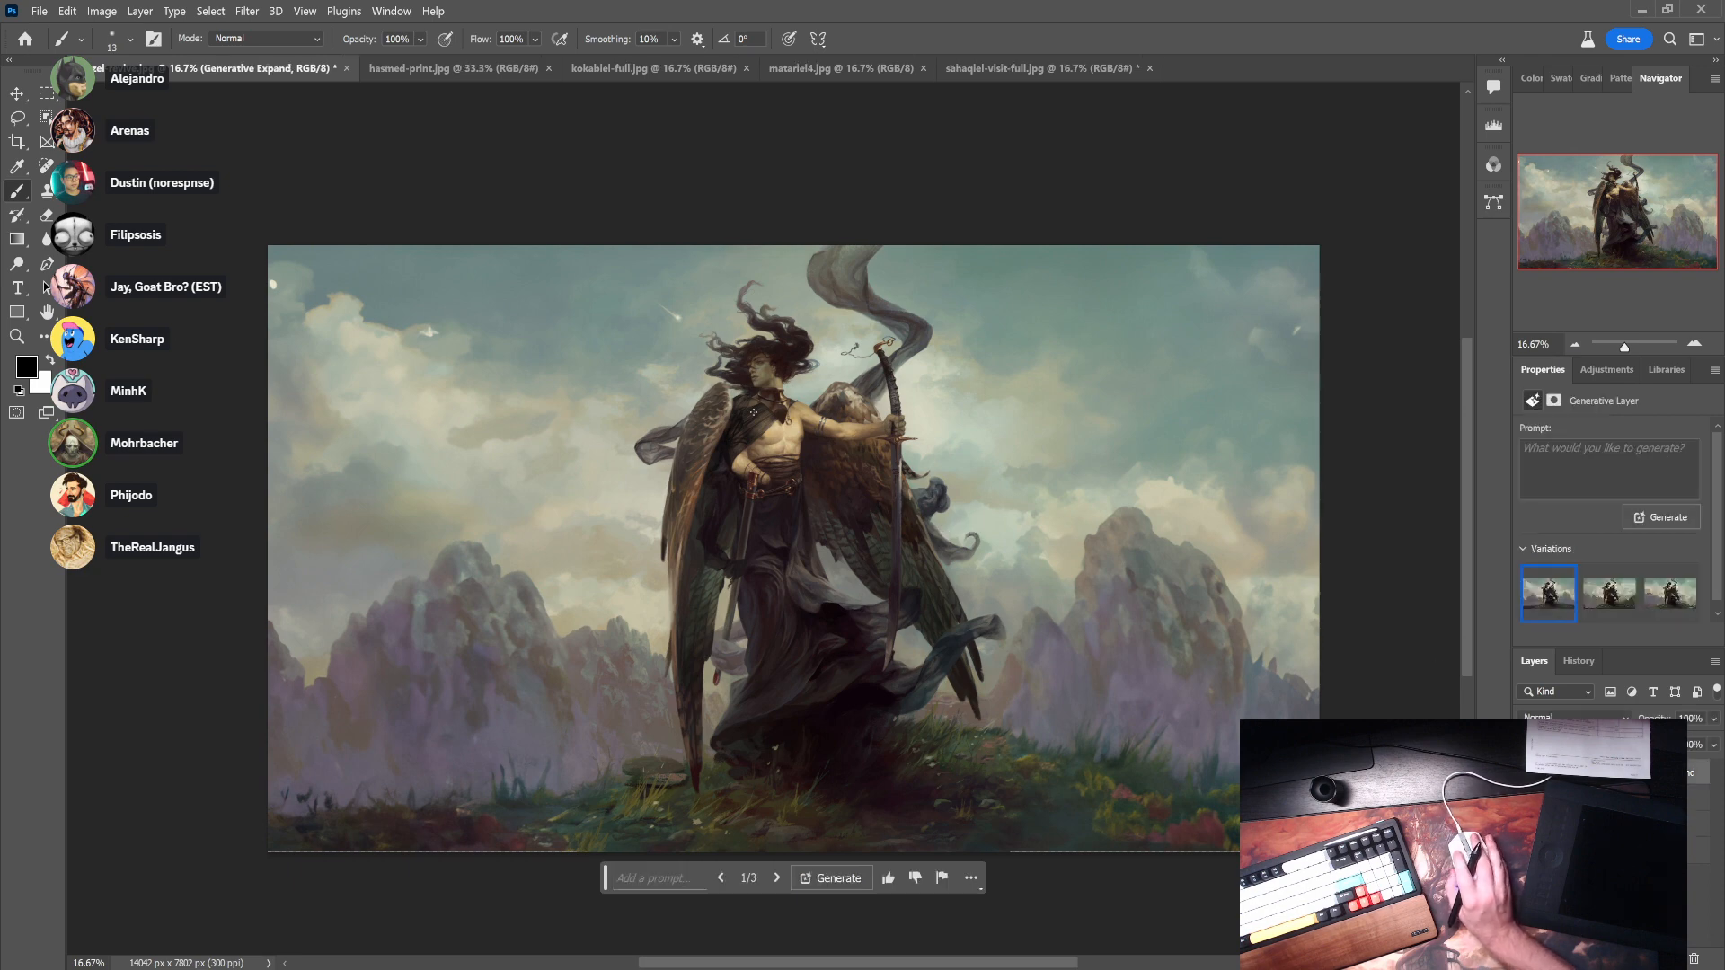
{"action": "key", "text": "m"}
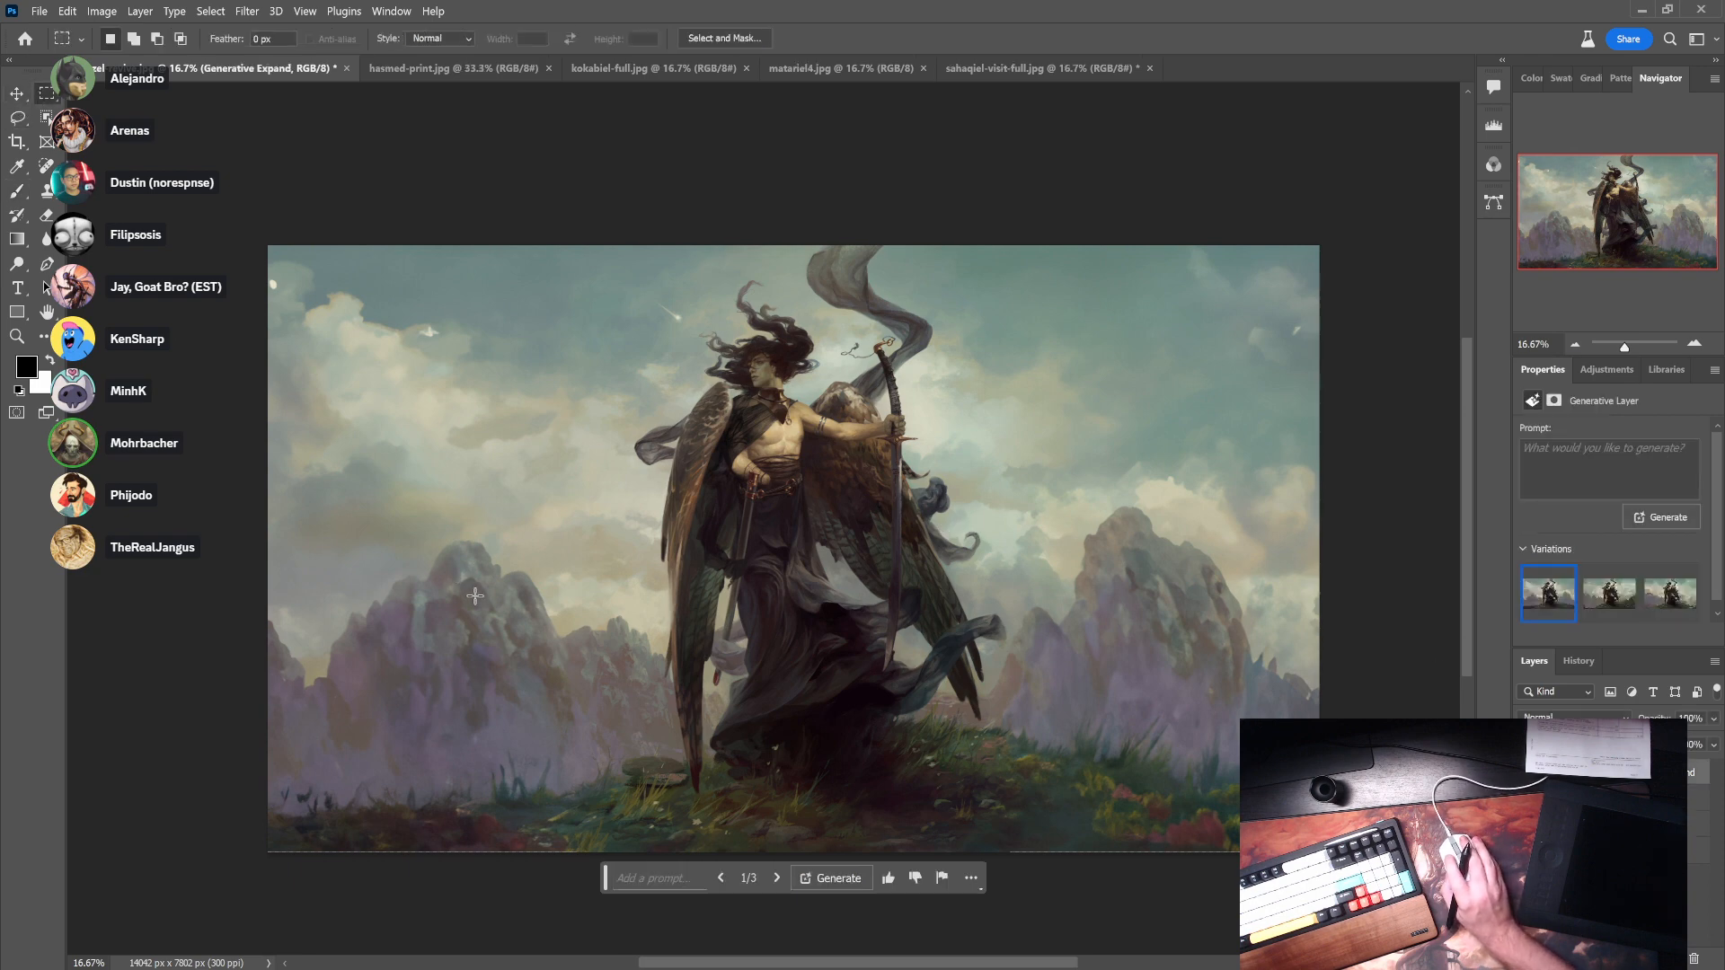
{"action": "left_click_drag", "start_coordinate": [326, 388], "coordinate": [631, 799]}
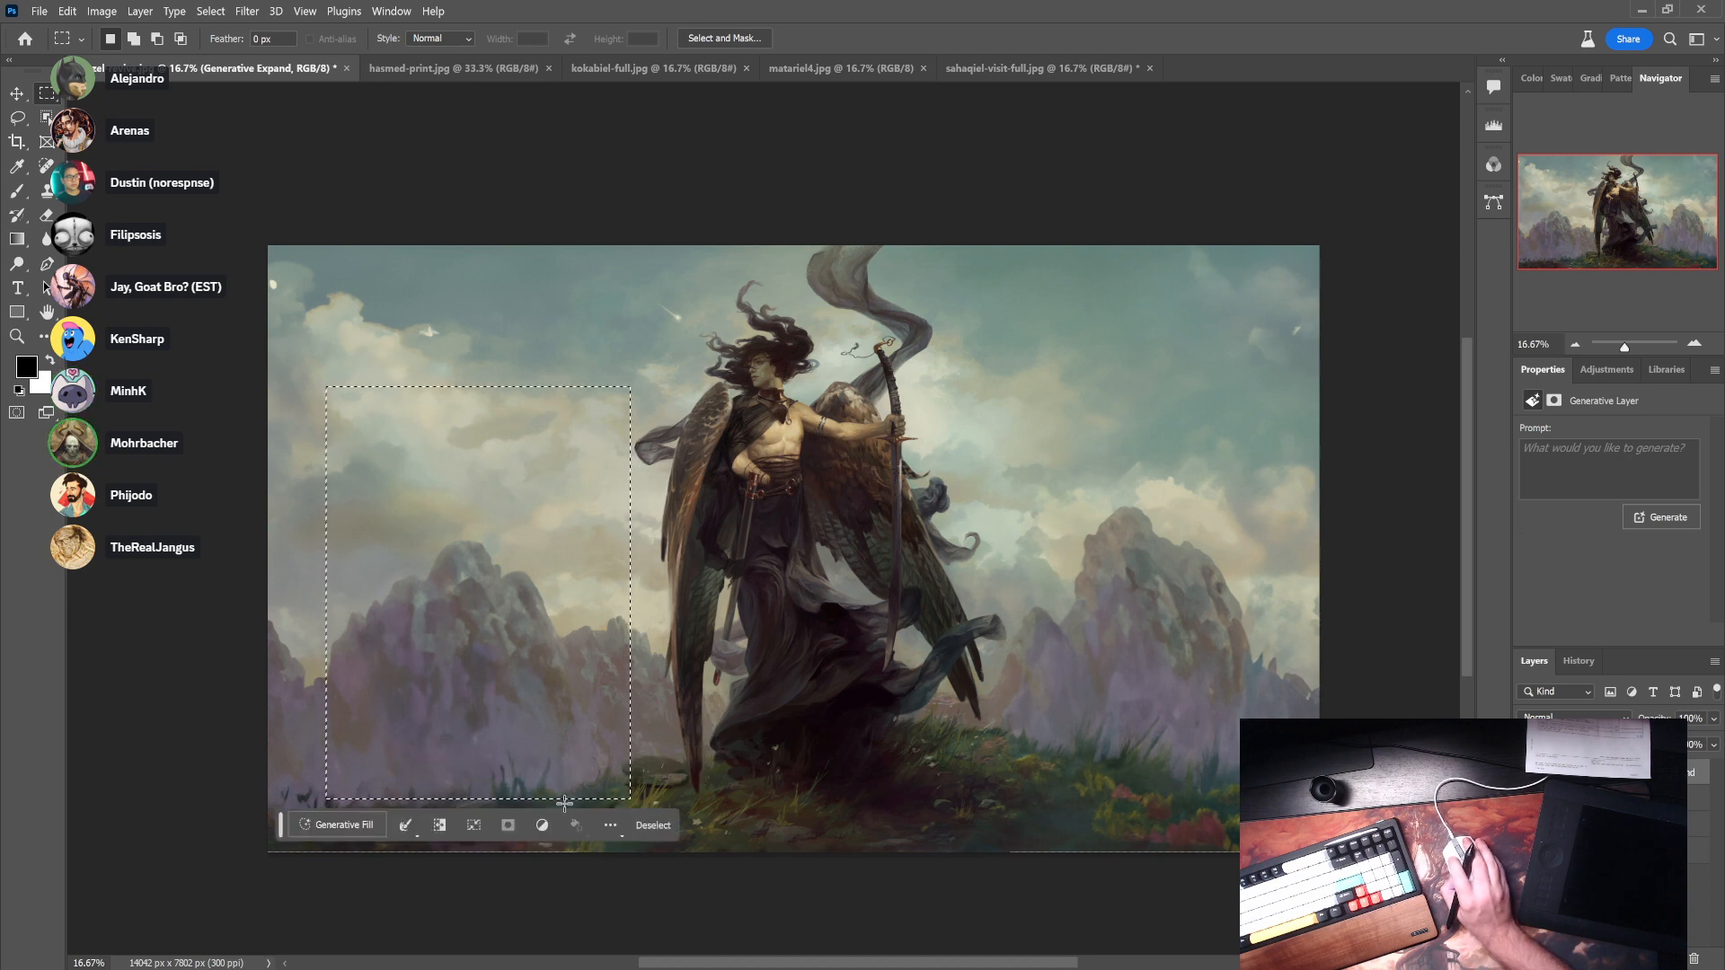
{"action": "left_click", "coordinate": [341, 828]}
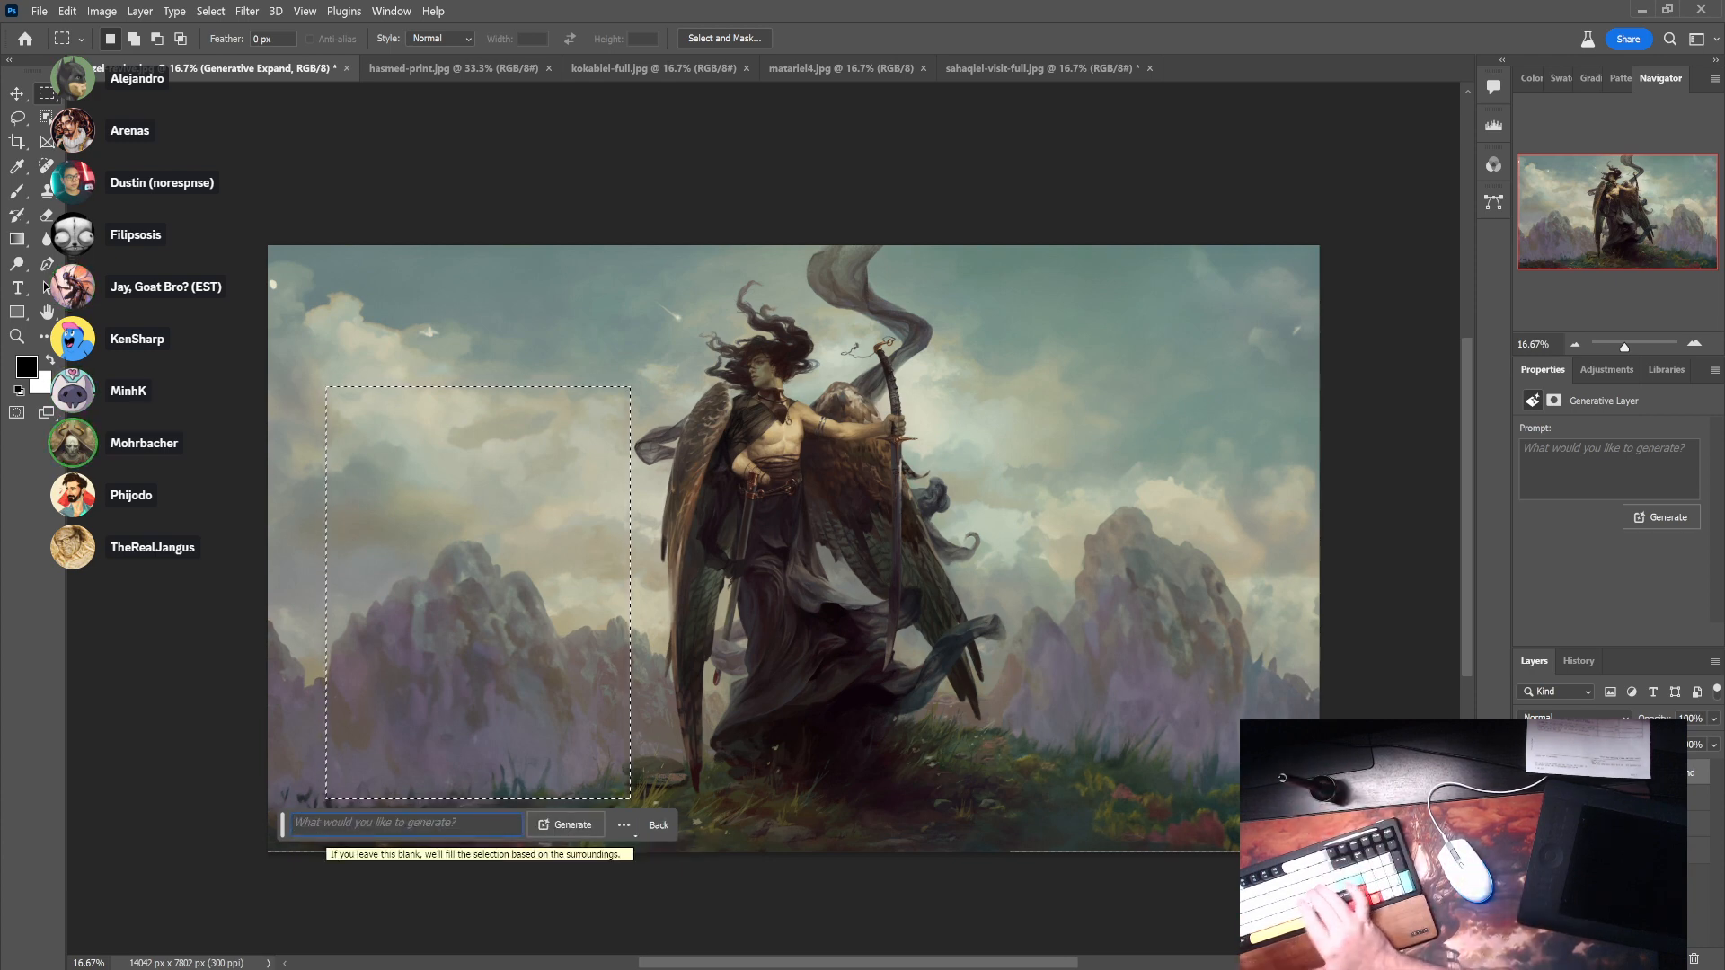
{"action": "type", "text": "d"}
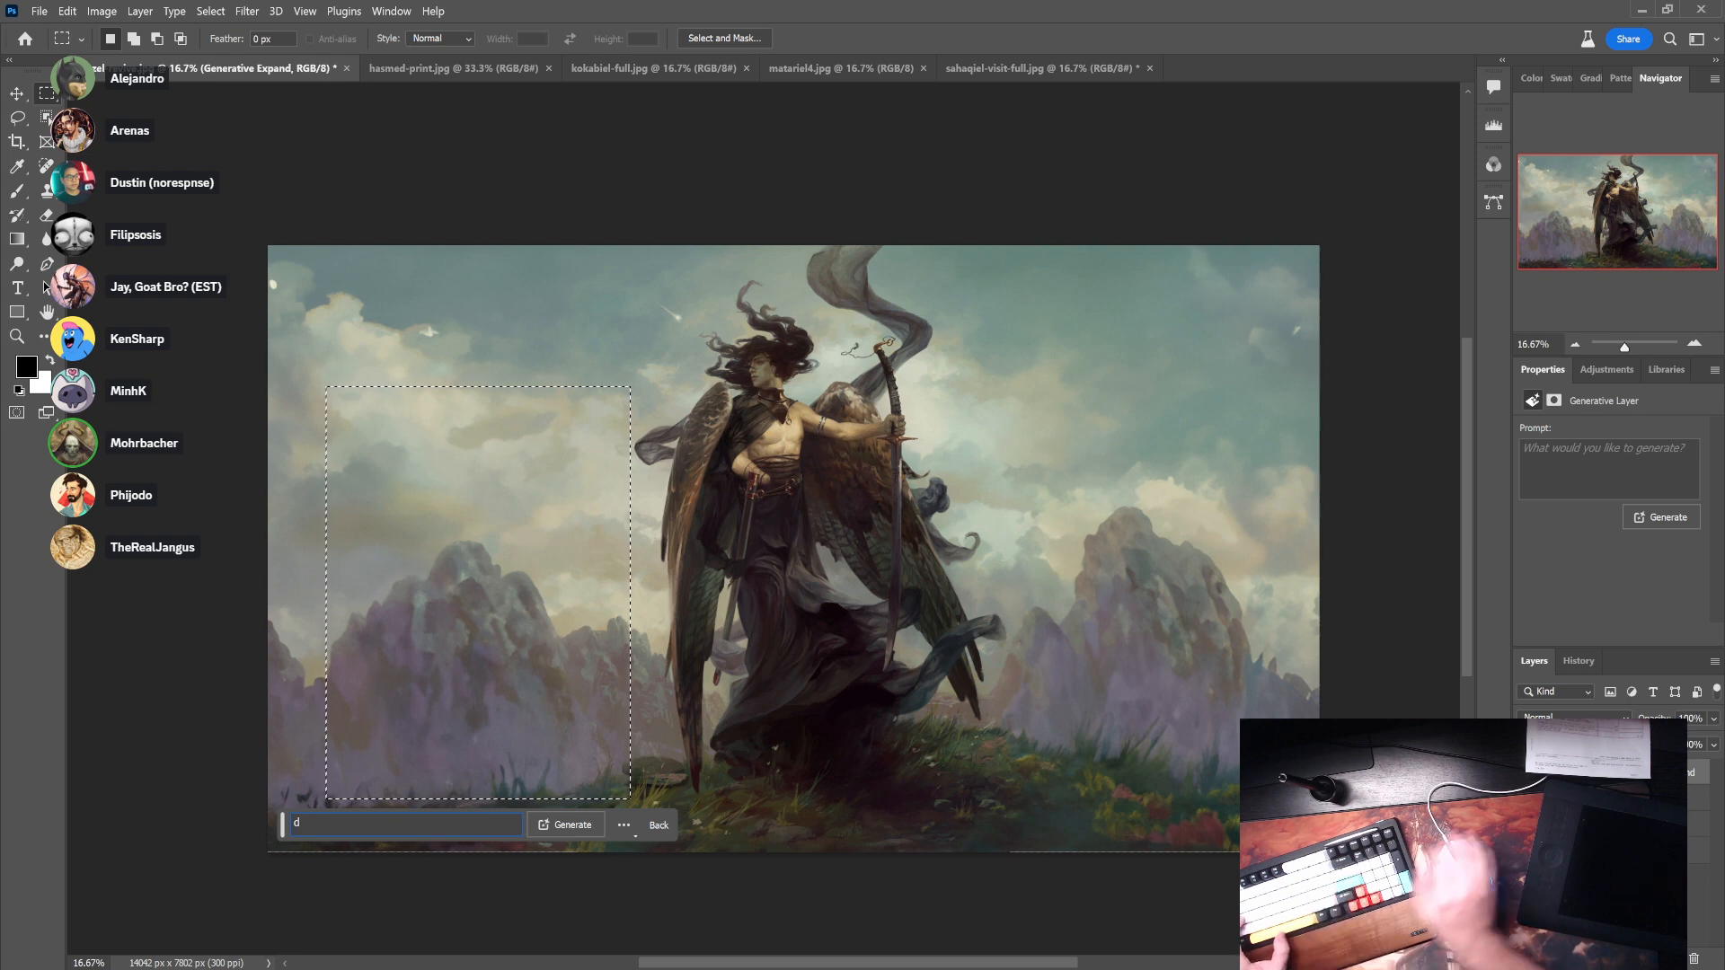
{"action": "key", "text": "ctrl+d"}
- Try Generative Fill on the sky and mountain area between the left edge and the figure, using the prompt "dragon flying over mountain, big, fantasy, red"
{"action": "left_click_drag", "start_coordinate": [239, 351], "coordinate": [665, 666]}
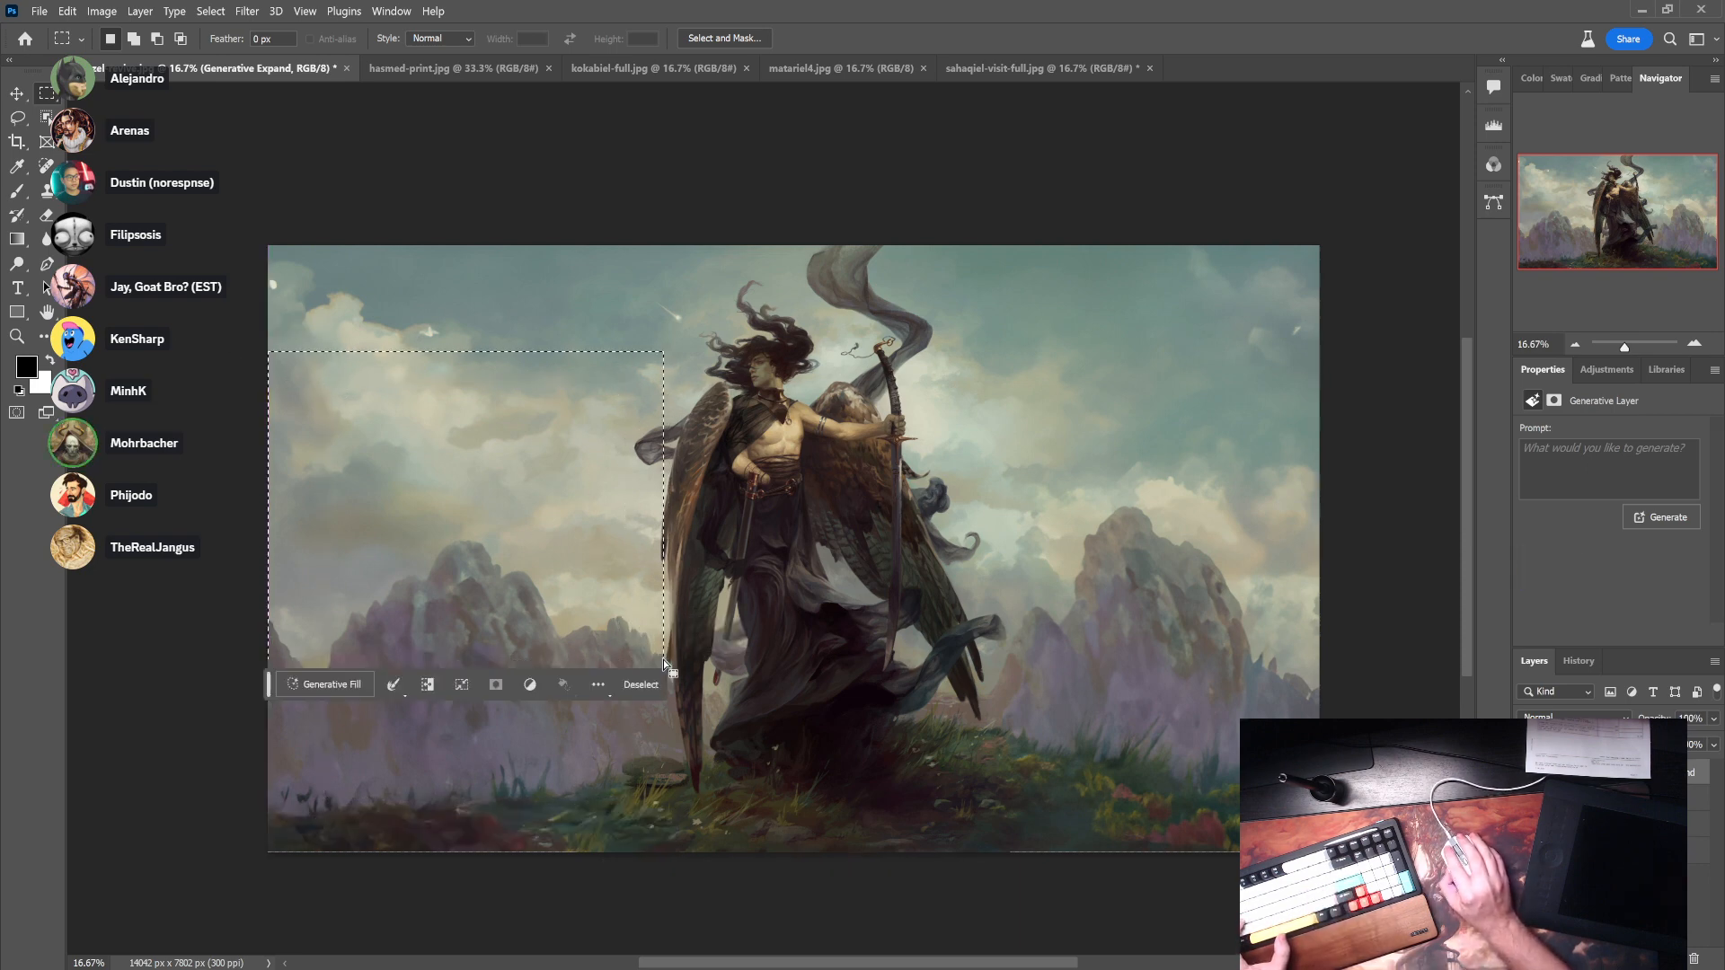
{"action": "left_click", "coordinate": [321, 684]}
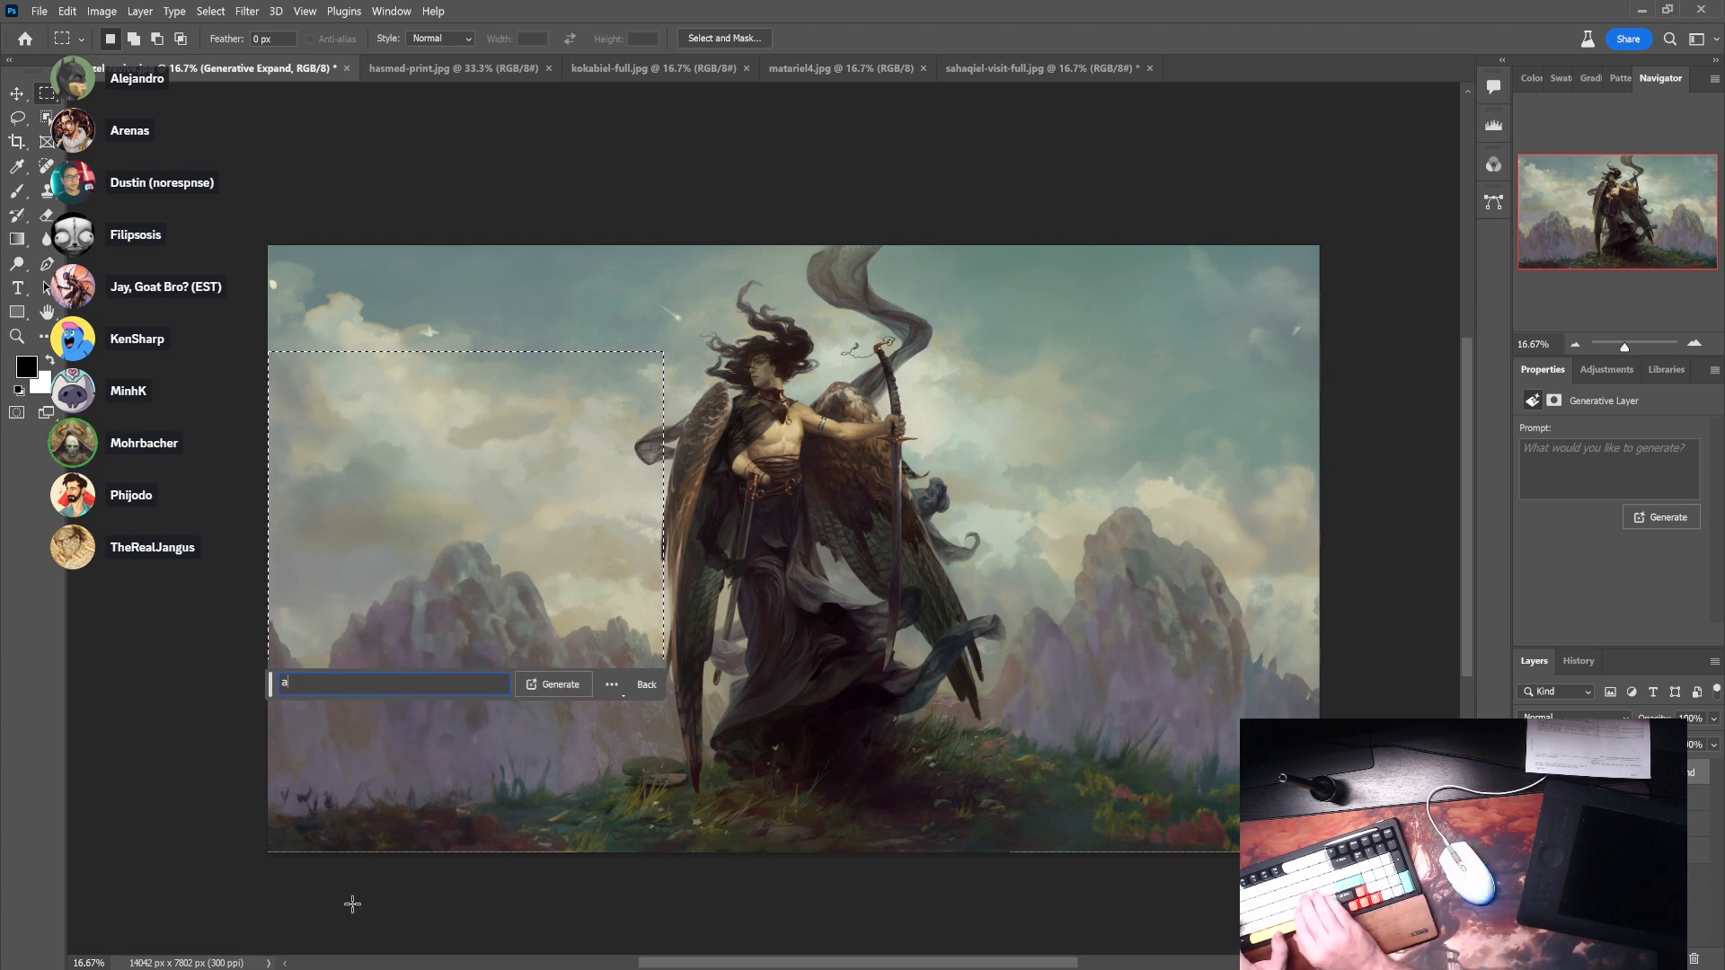
{"action": "type", "text": "an illus"}
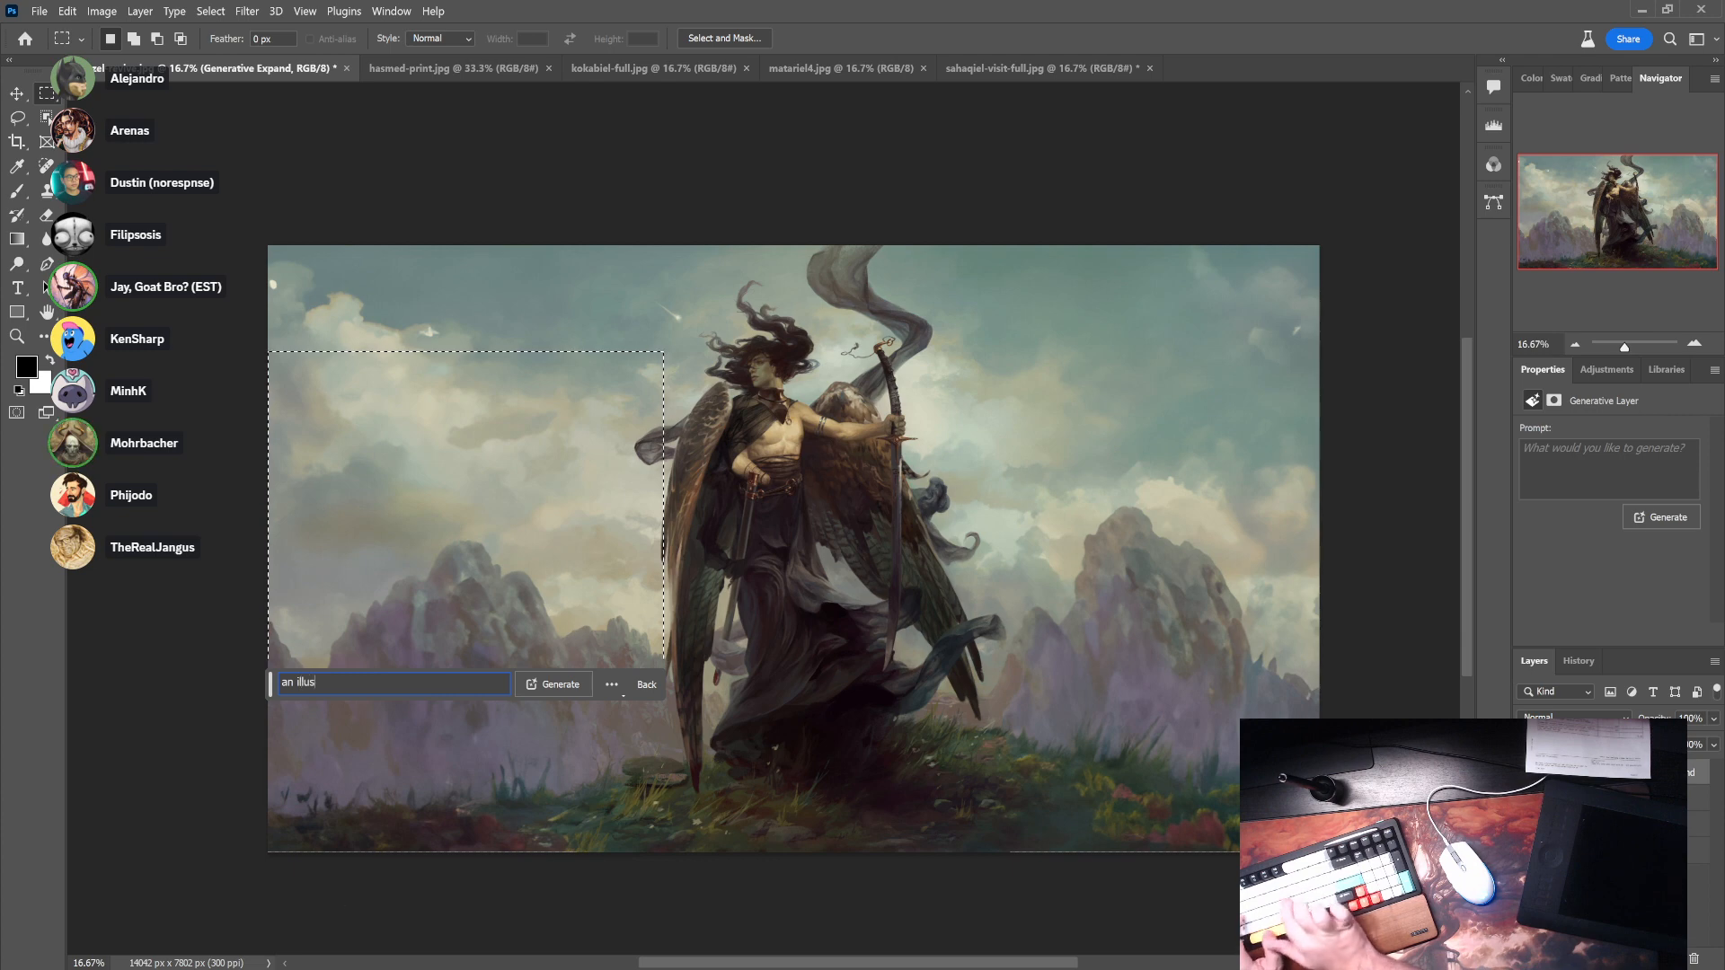
{"action": "type", "text": "tration of an"}
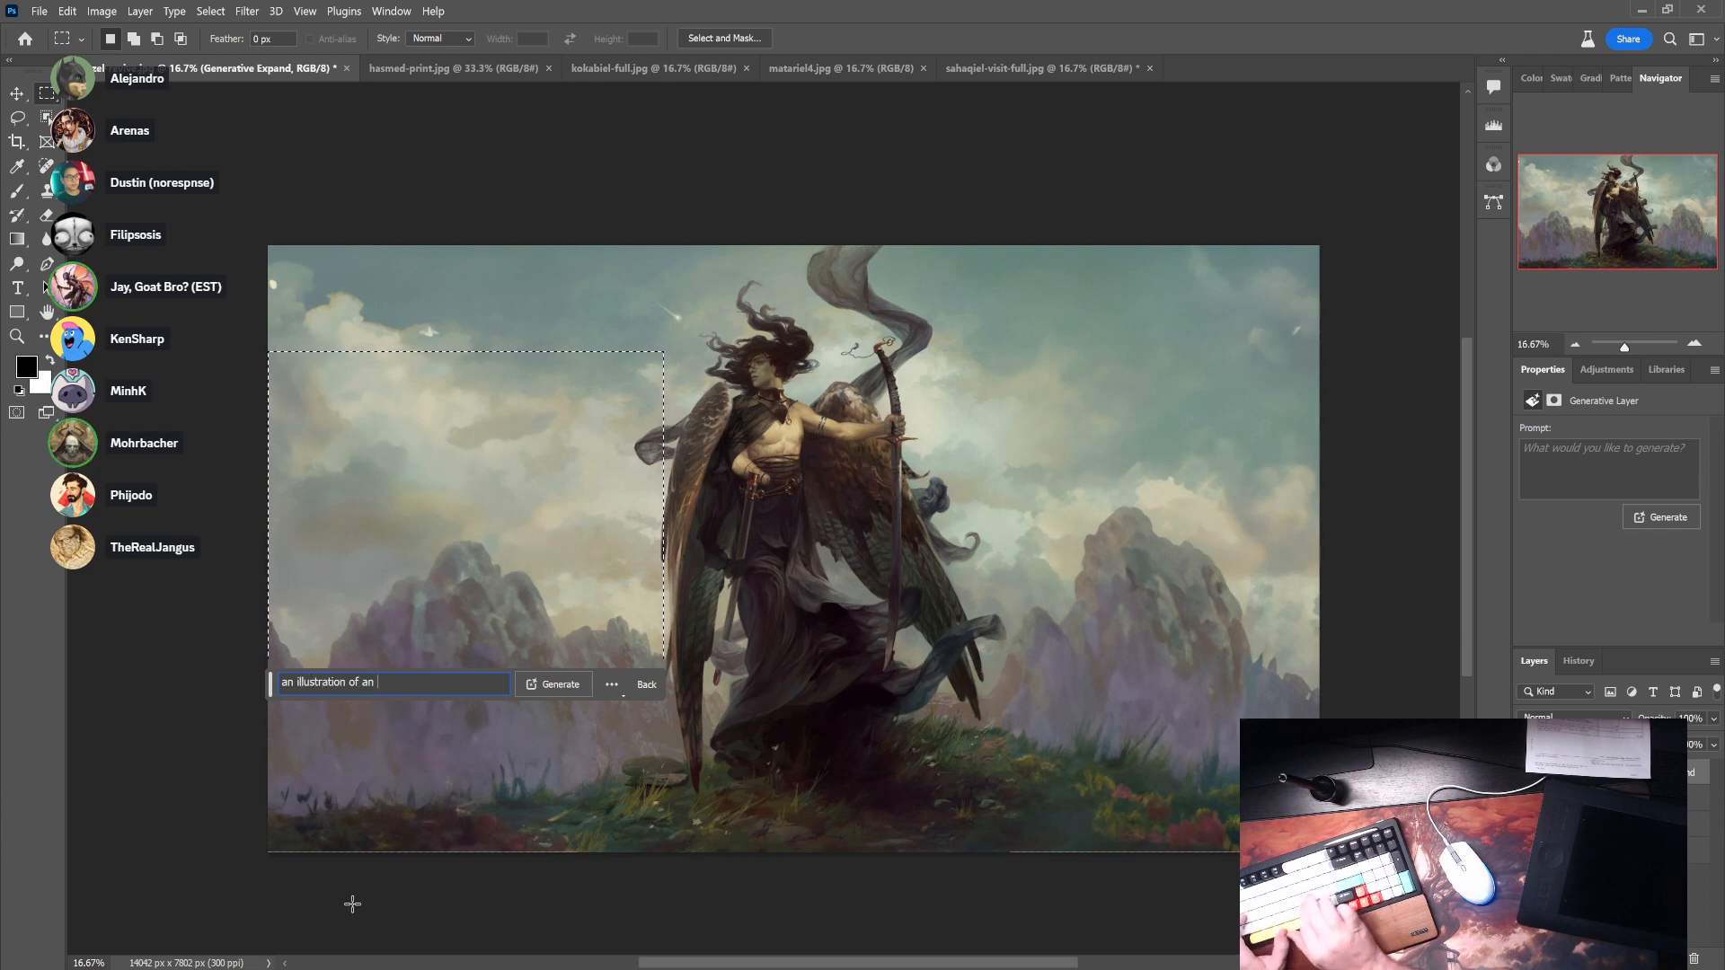
{"action": "key", "text": "ctrl+BackSpace"}
{"action": "key", "text": "ctrl+BackSpace"}
{"action": "key", "text": "ctrl+BackSpace"}
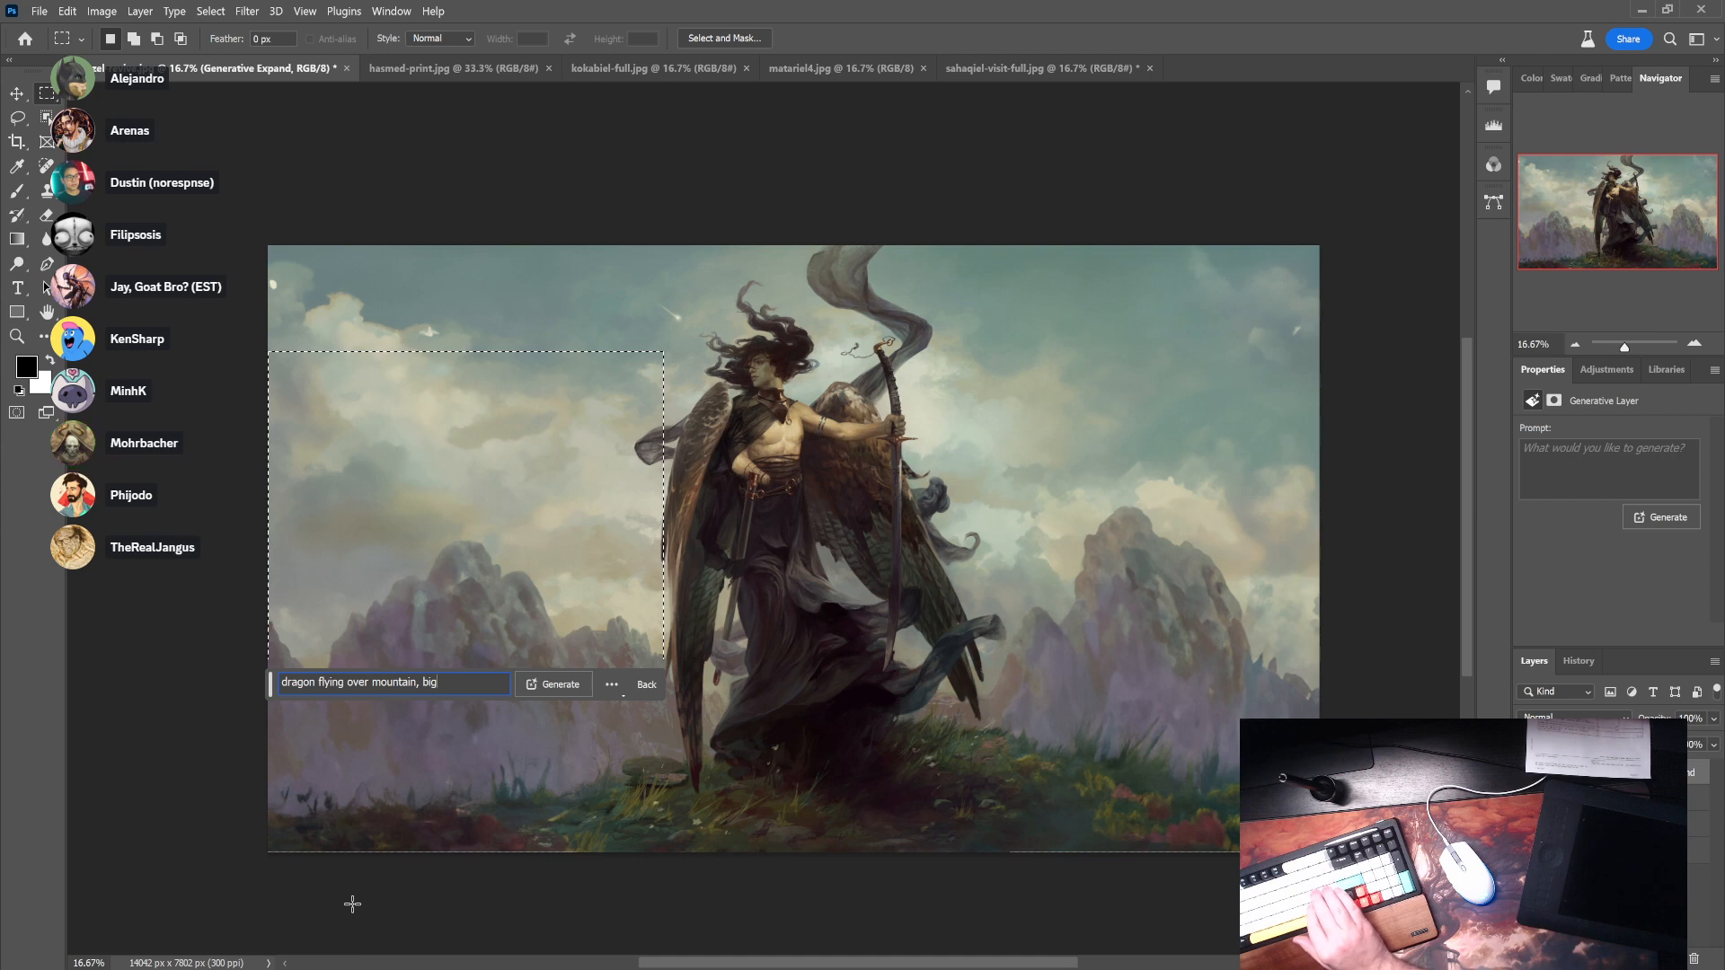
{"action": "key", "text": "Return"}
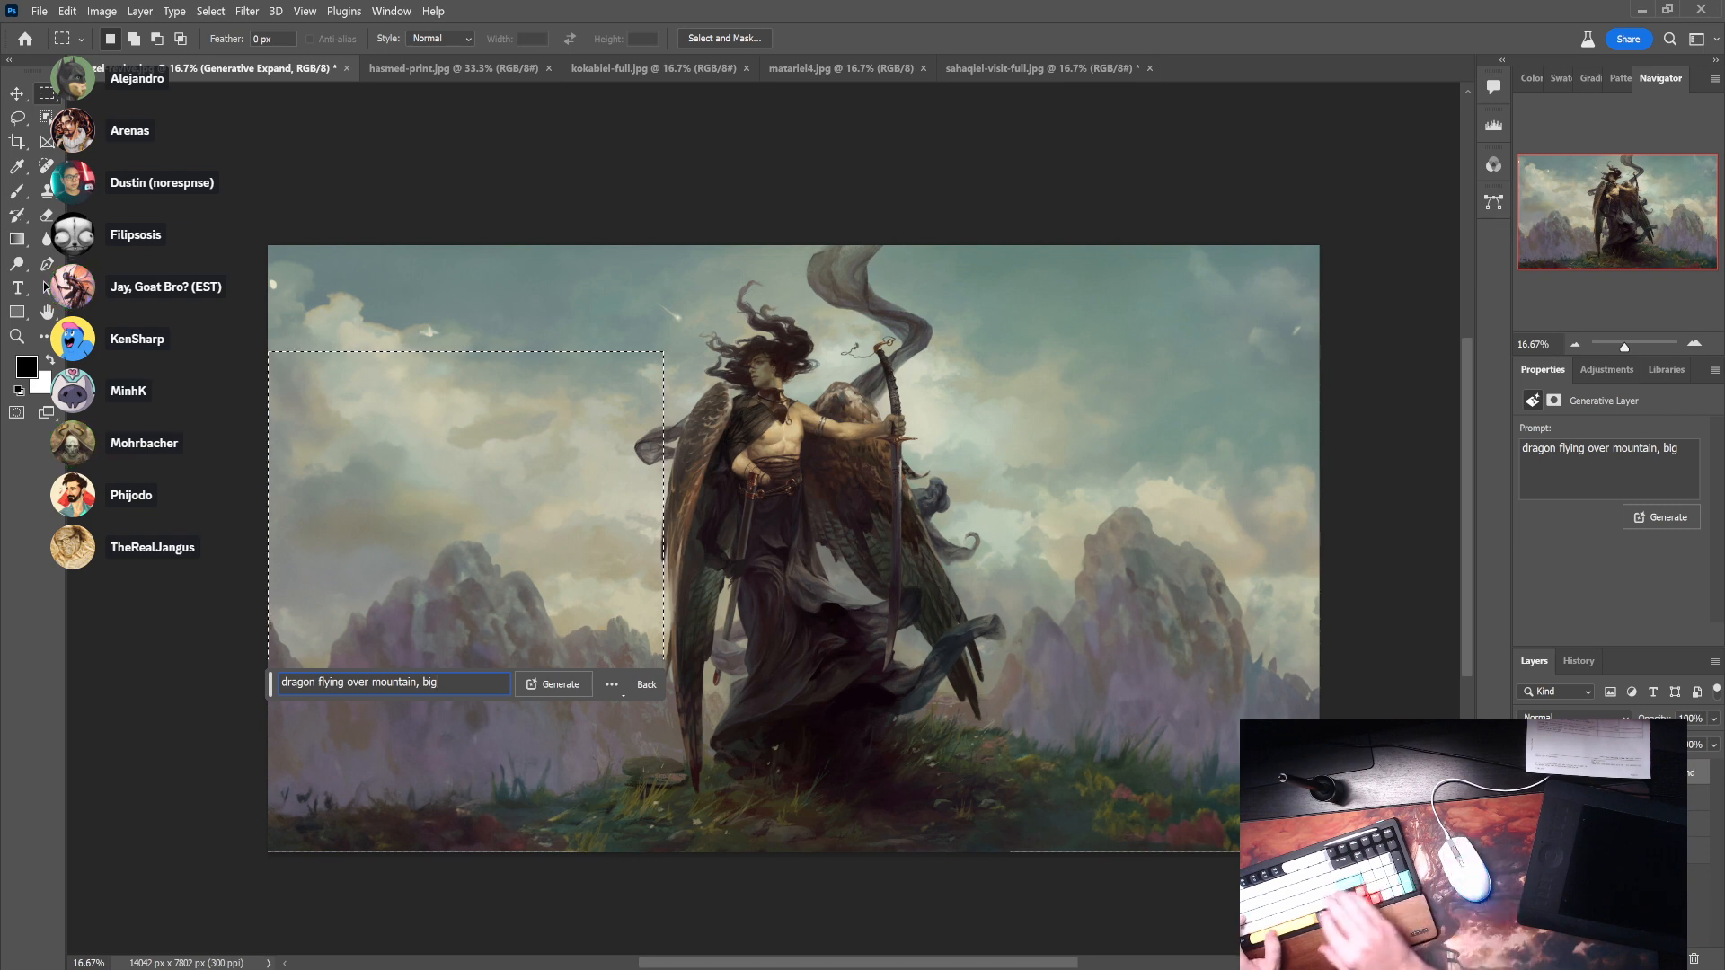
{"action": "type", "text": ", fantasy"}
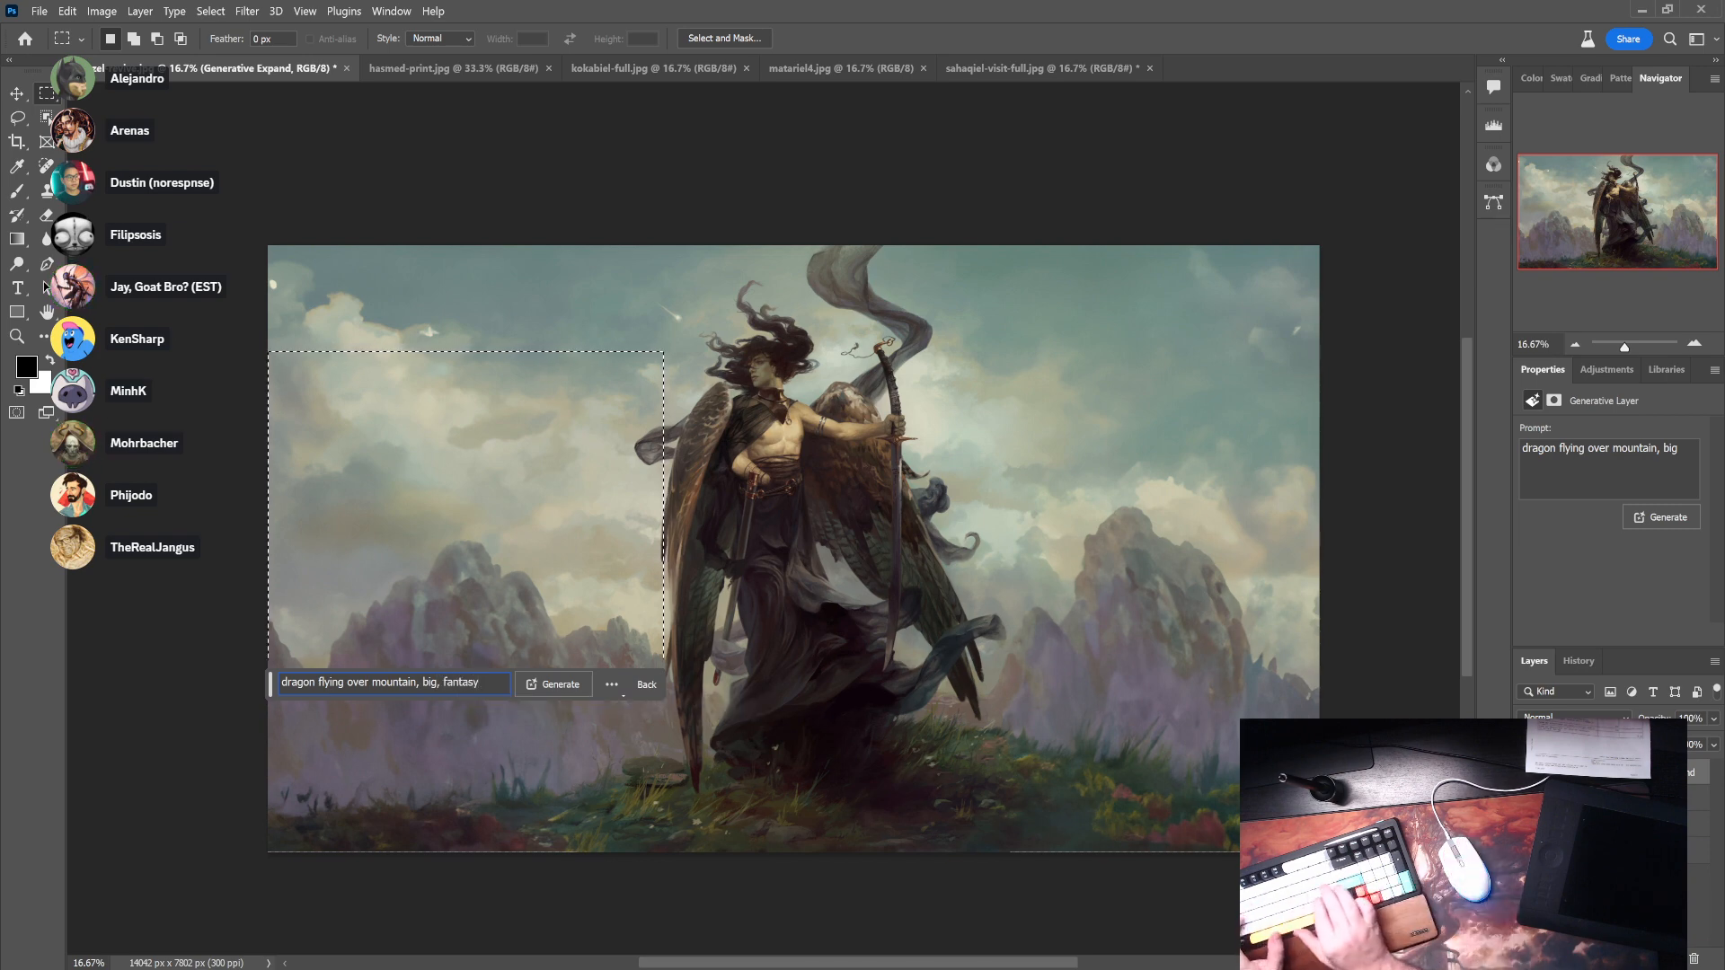
{"action": "type", "text": ", red"}
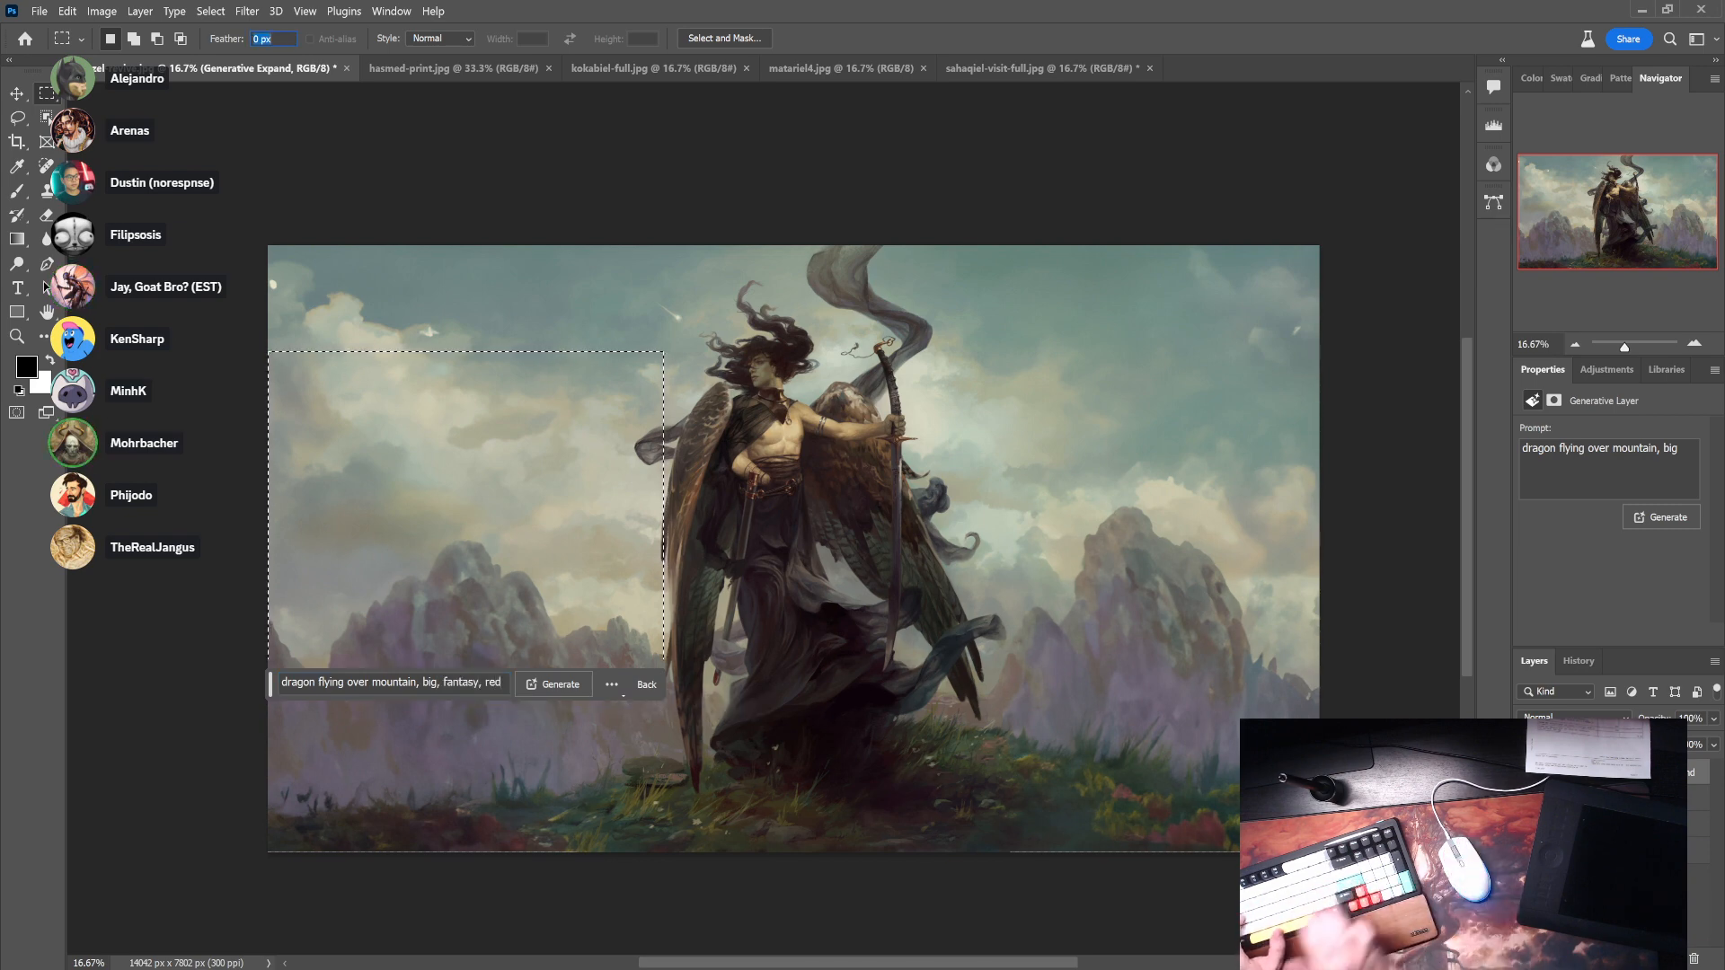
{"action": "left_click", "coordinate": [543, 692]}
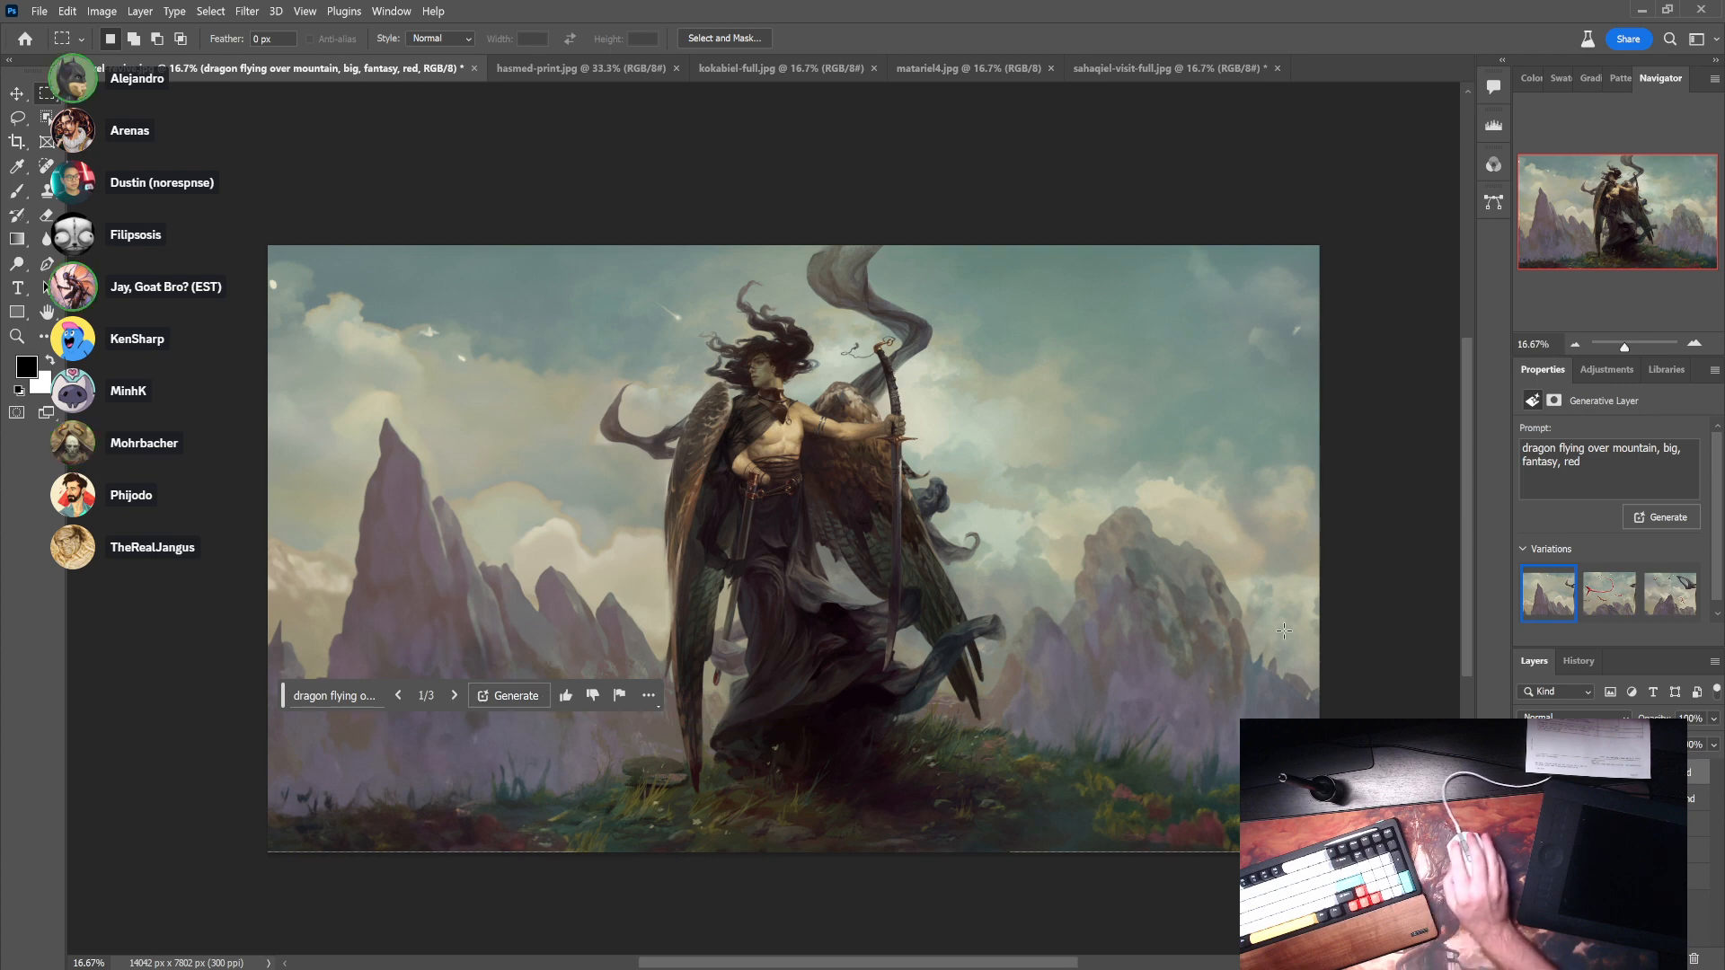
- Inspect the second and third dragon variations up close, and delete the generated dragon layer
{"action": "left_click", "coordinate": [1596, 601]}
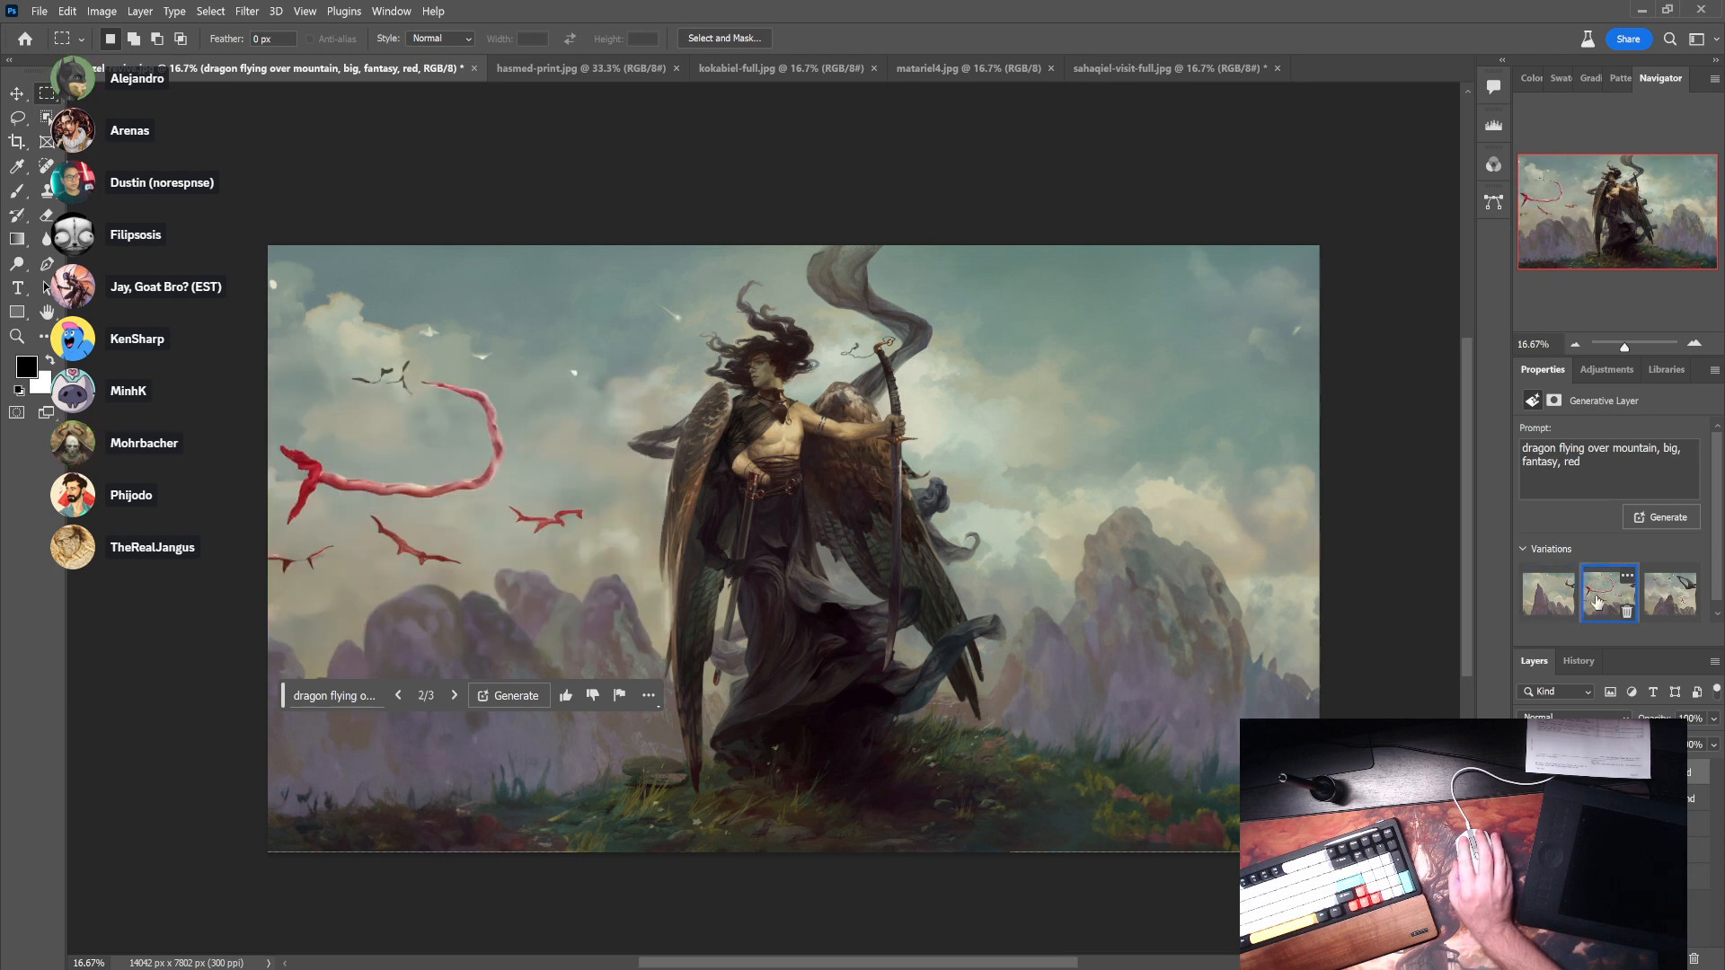
{"action": "left_click", "coordinate": [398, 457], "text": "ctrl"}
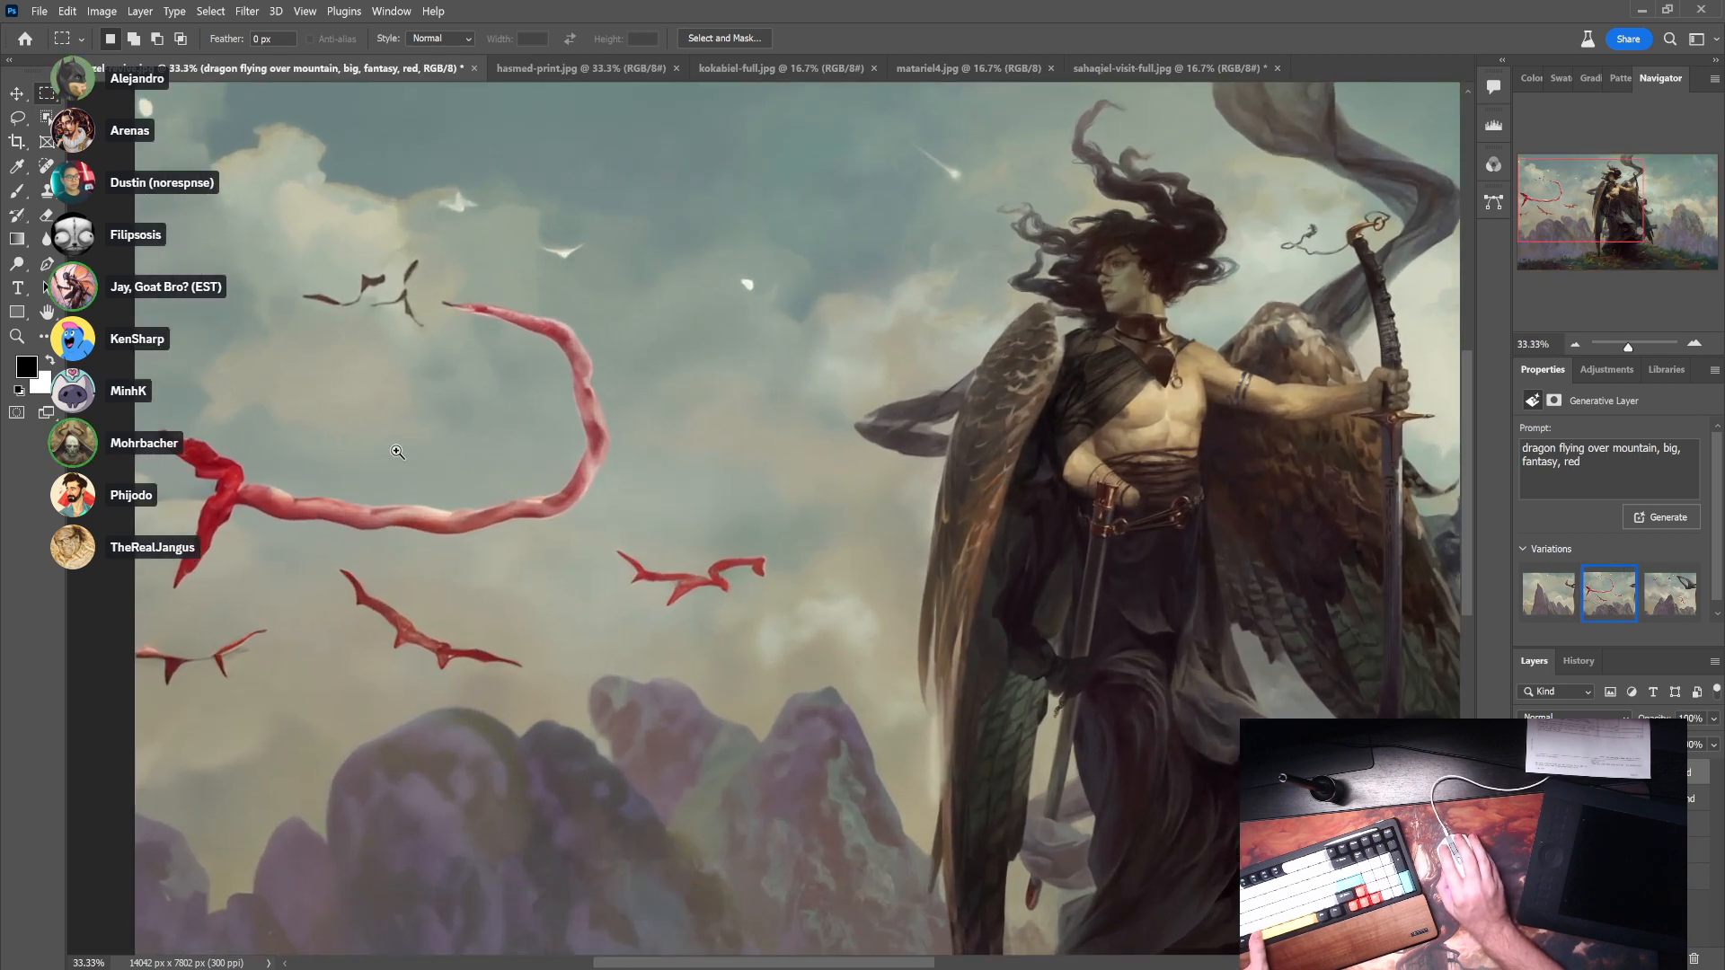
{"action": "left_click", "coordinate": [398, 458], "text": "ctrl"}
{"action": "left_click_drag", "start_coordinate": [393, 425], "coordinate": [606, 427]}
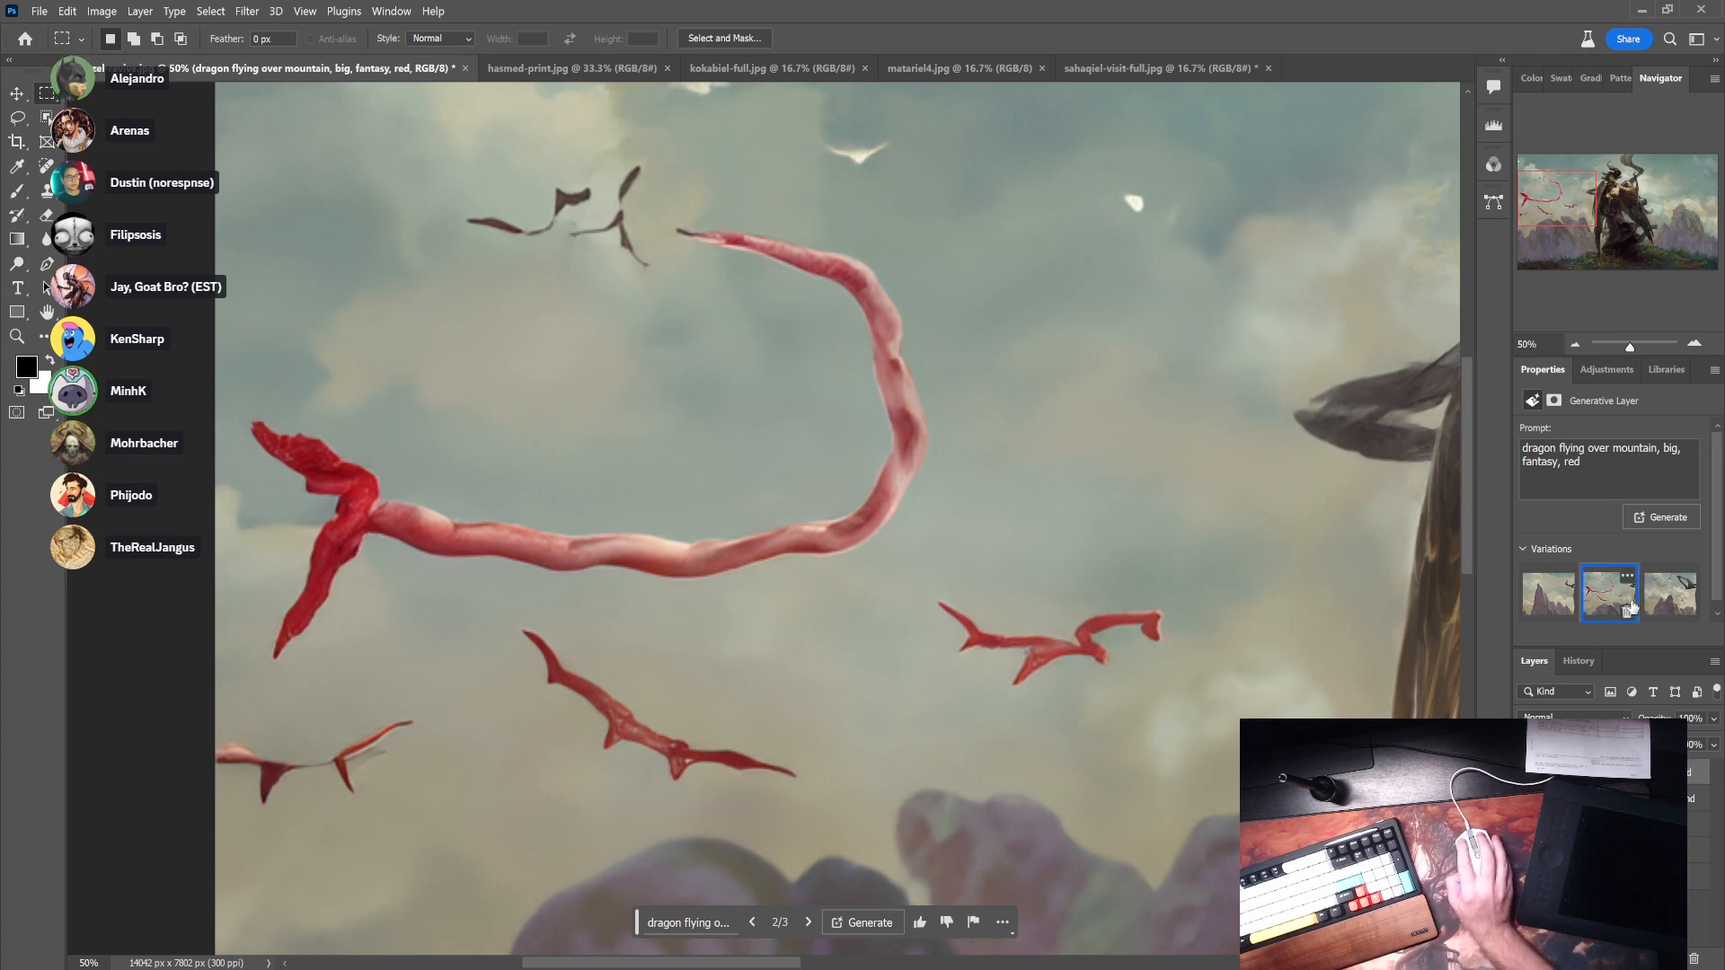
{"action": "left_click", "coordinate": [1670, 594]}
{"action": "scroll", "coordinate": [883, 526], "scroll_direction": "right", "scroll_amount": 3}
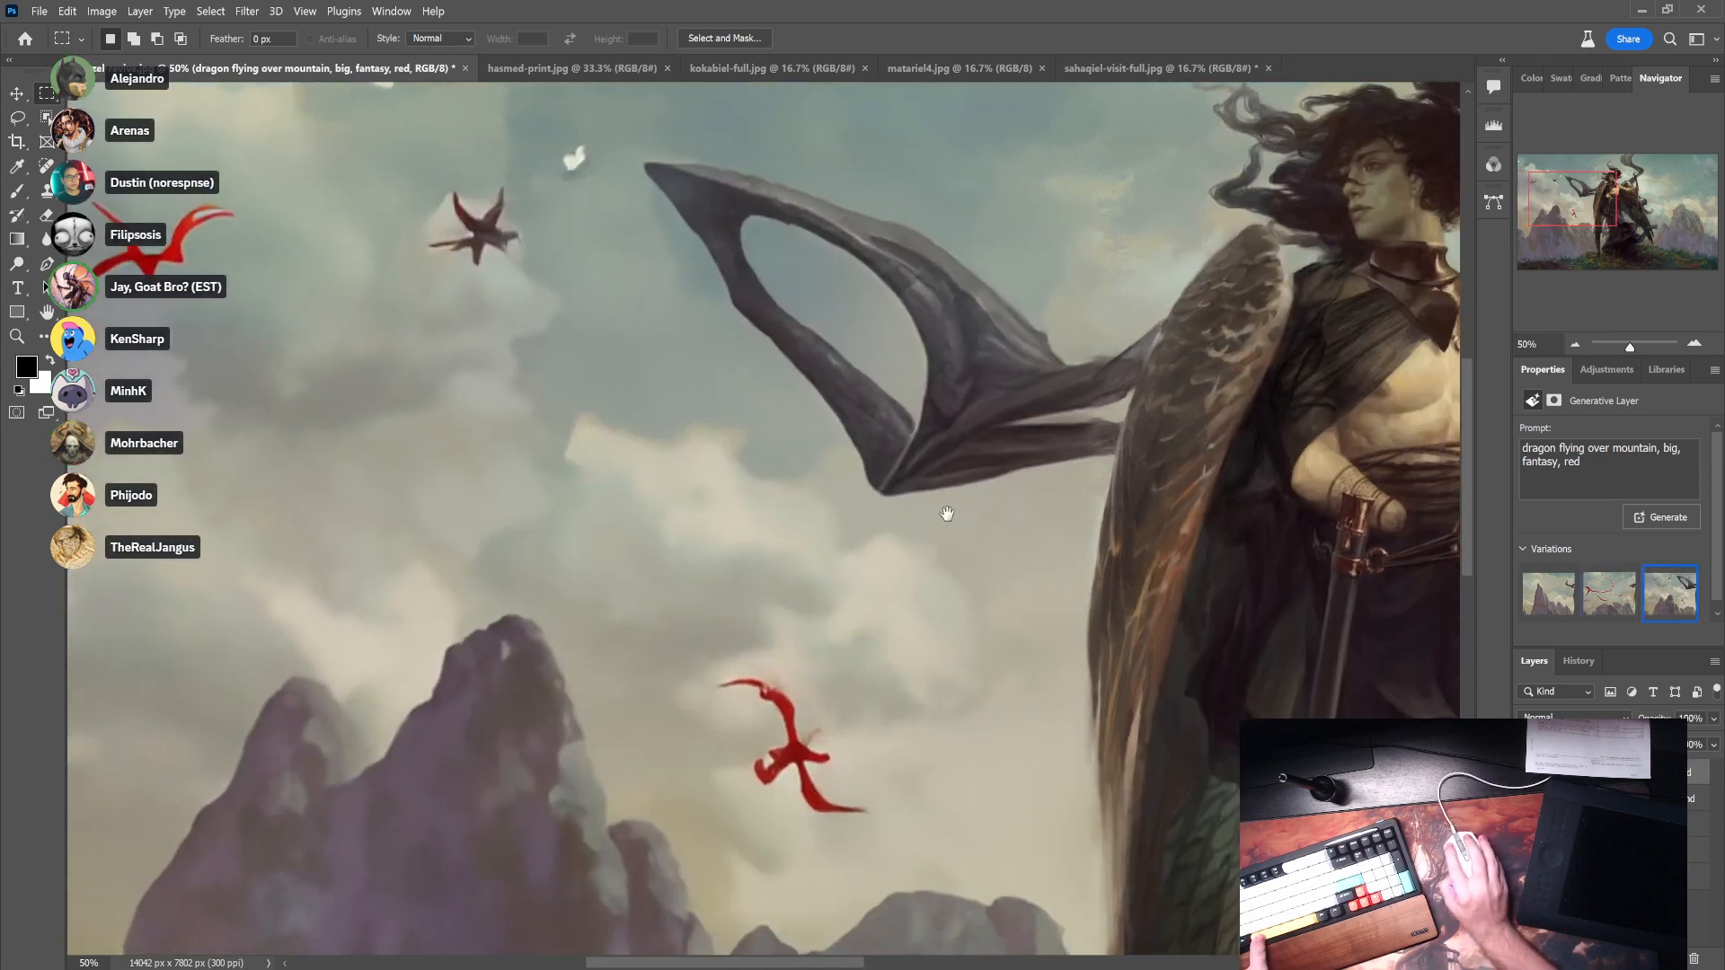
{"action": "left_click", "coordinate": [883, 526], "text": "alt"}
{"action": "left_click", "coordinate": [667, 494], "text": "alt"}
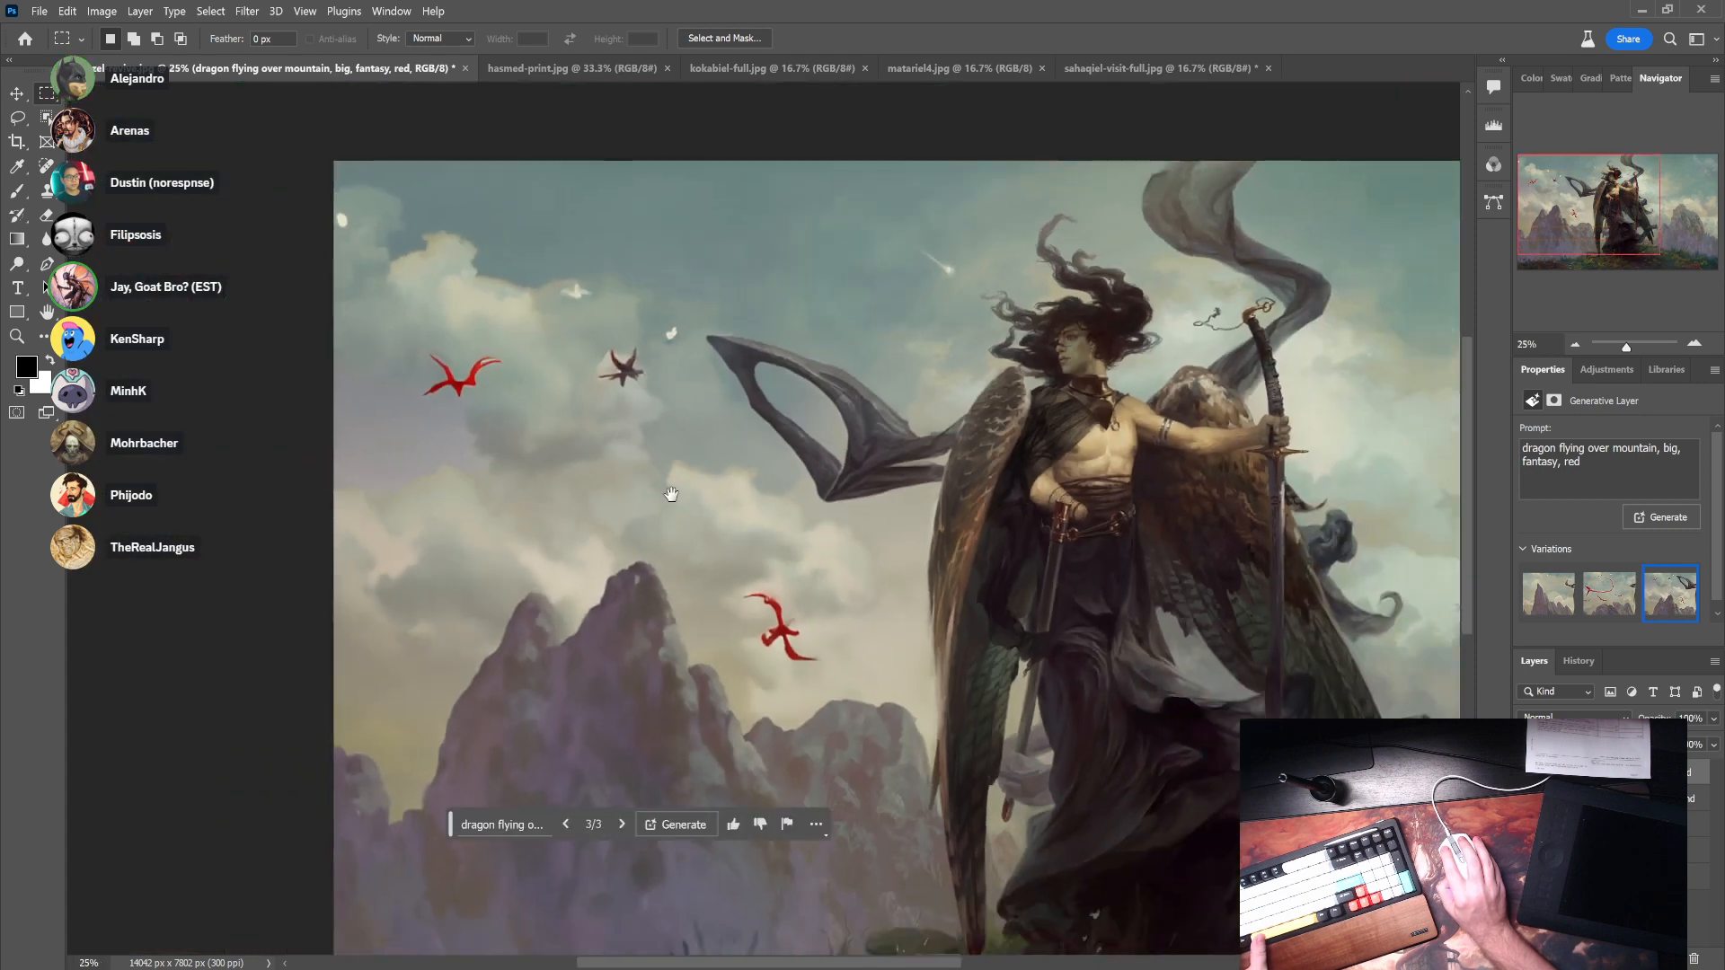
{"action": "left_click", "coordinate": [1610, 597]}
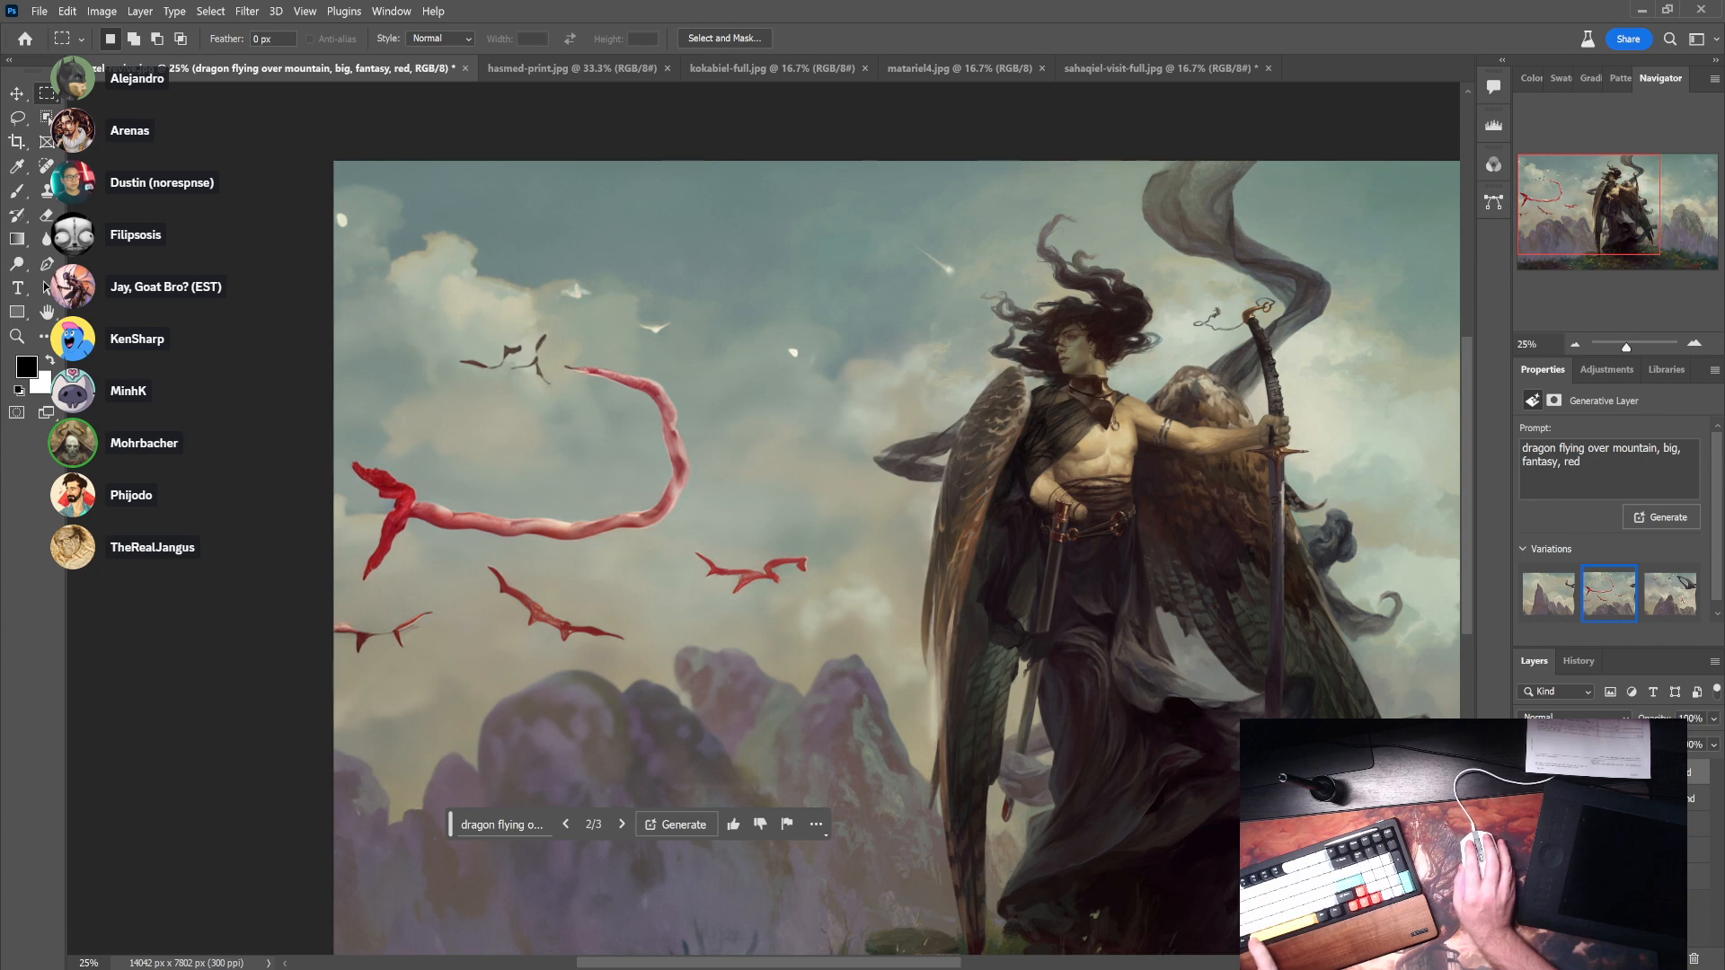
{"action": "left_click_drag", "start_coordinate": [1618, 773], "coordinate": [1694, 959]}
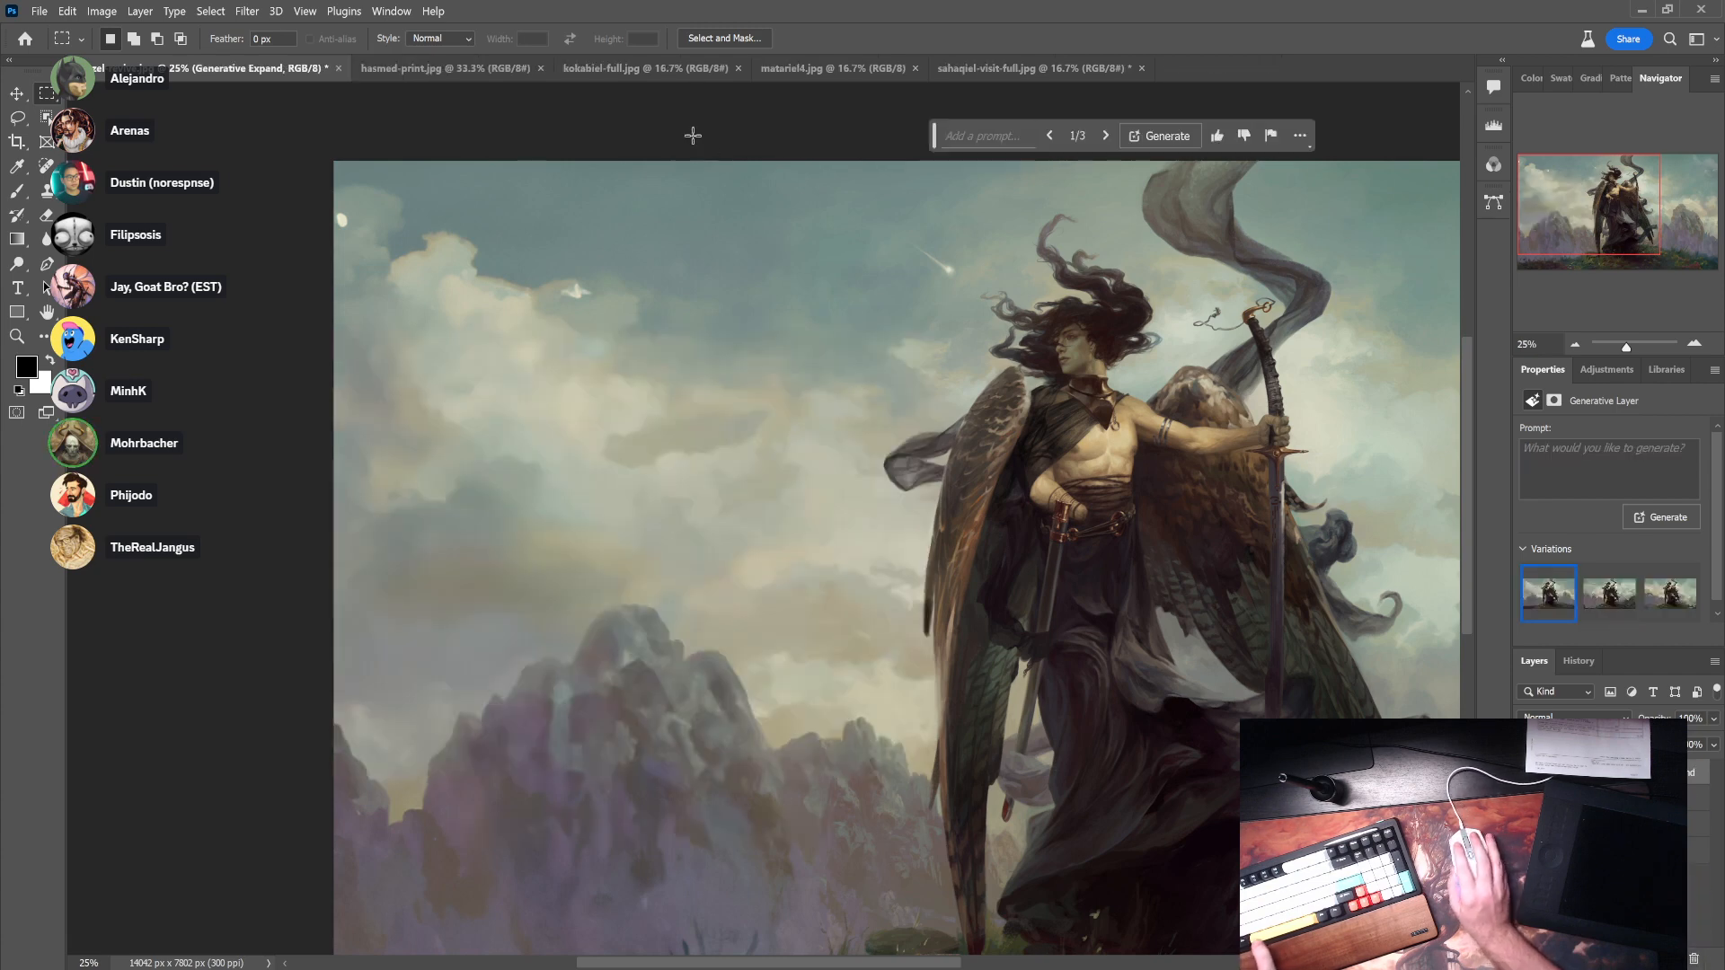
- Look at the kokabiel-full.jpg painting, and switch to hasmed-print.jpg to view it whole
{"action": "left_click", "coordinate": [611, 69]}
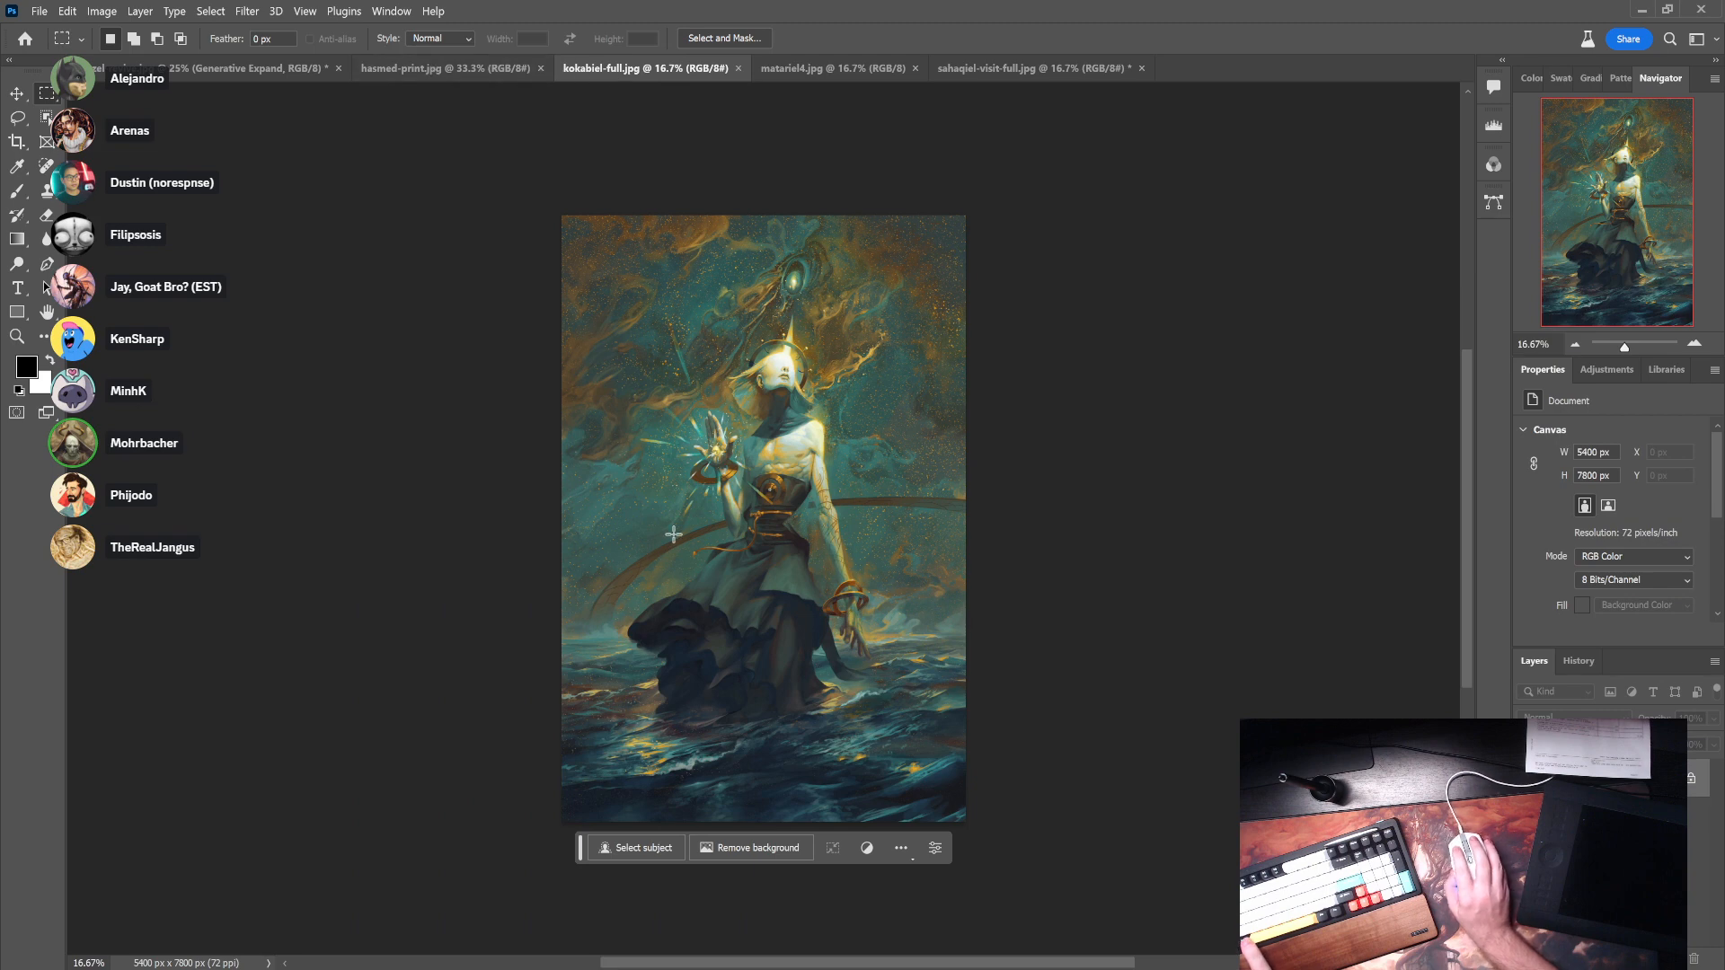
{"action": "left_click", "coordinate": [435, 68]}
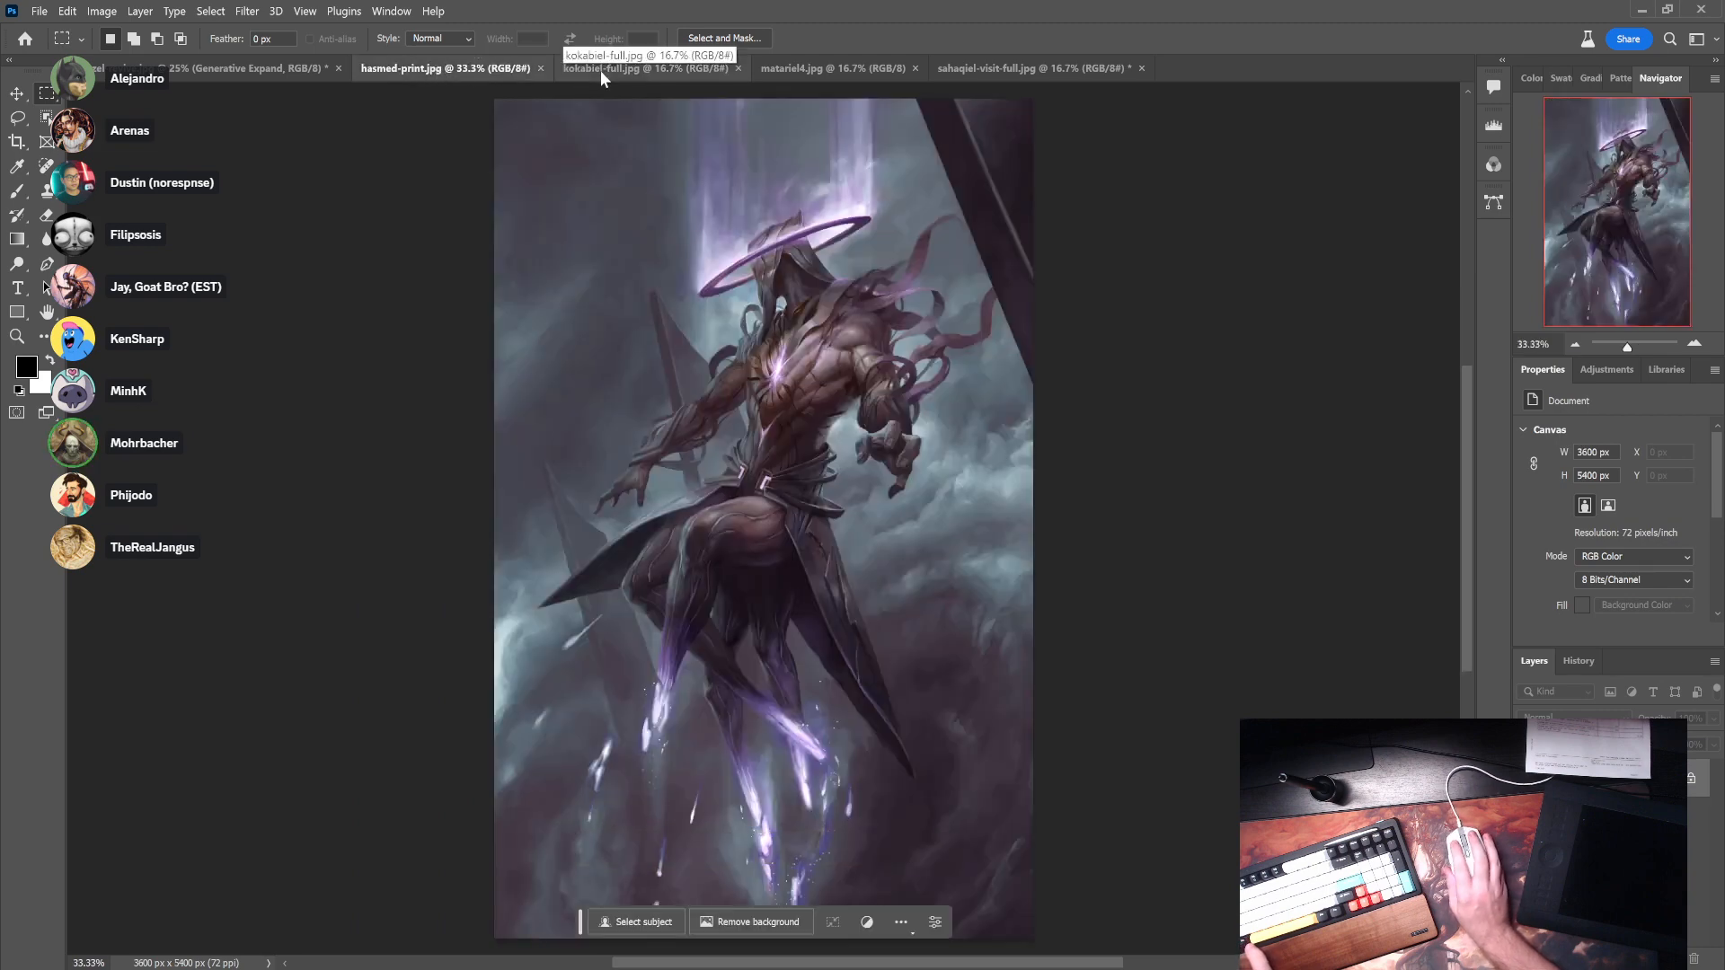
{"action": "left_click", "coordinate": [868, 620], "text": "alt"}
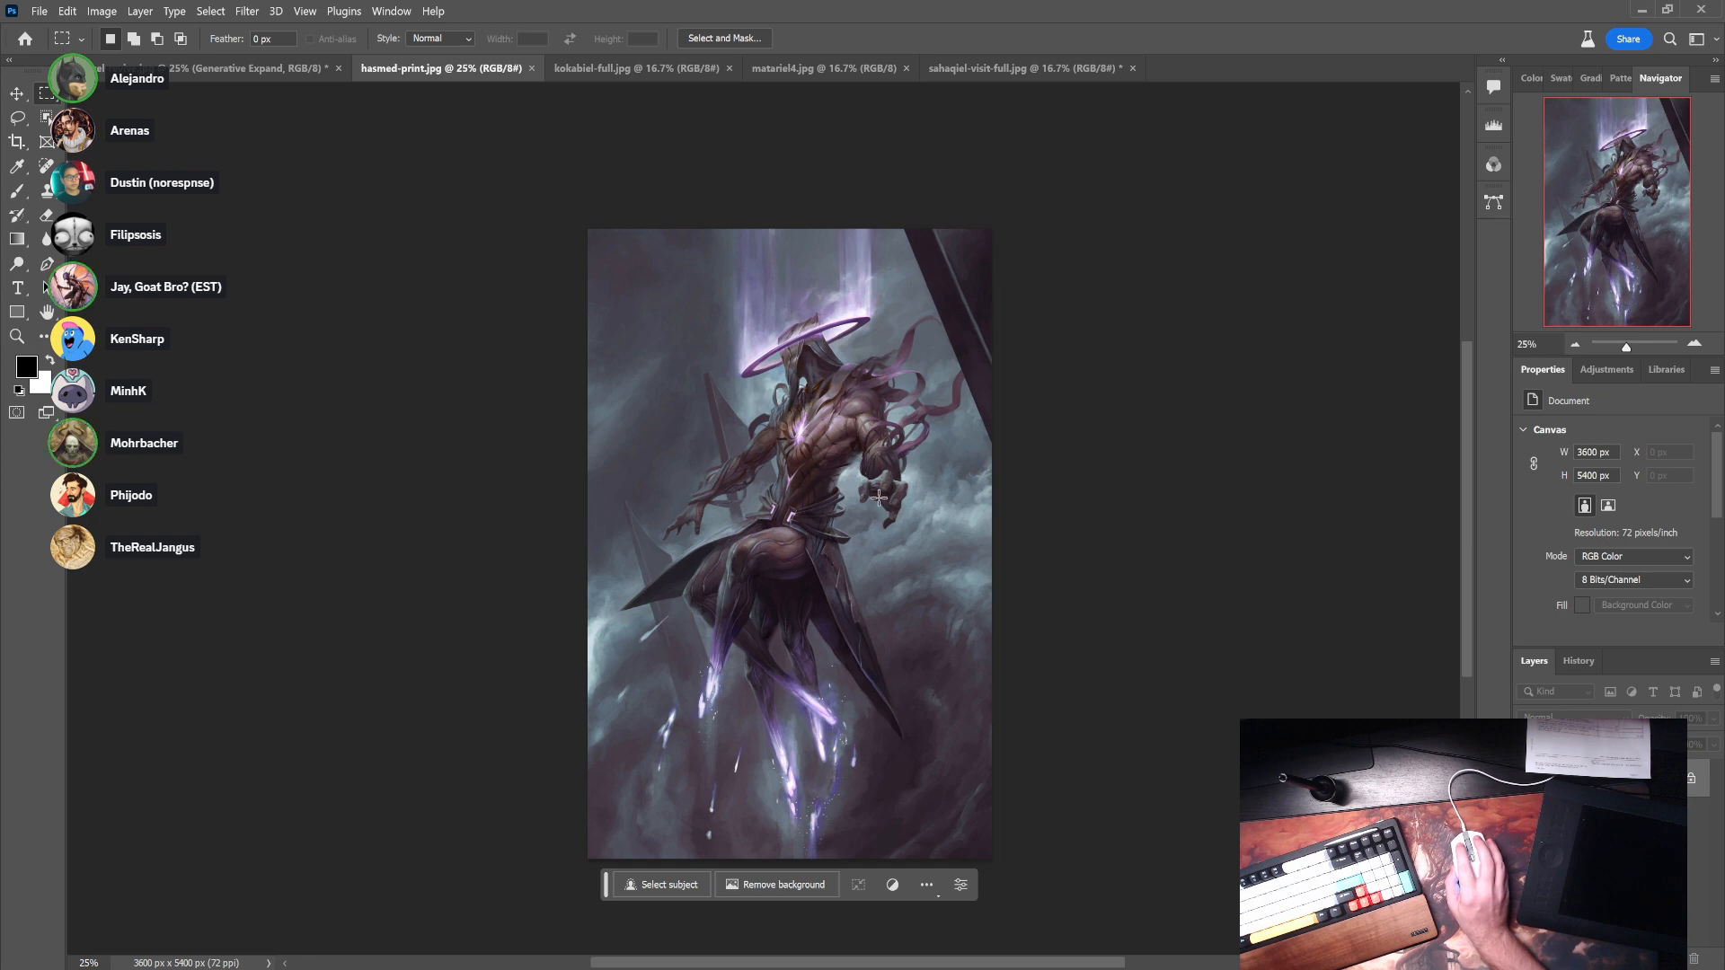
{"action": "left_click_drag", "start_coordinate": [769, 230], "coordinate": [952, 878]}
{"action": "left_click", "coordinate": [822, 224]}
{"action": "left_click_drag", "start_coordinate": [823, 224], "coordinate": [984, 813]}
{"action": "left_click", "coordinate": [742, 472]}
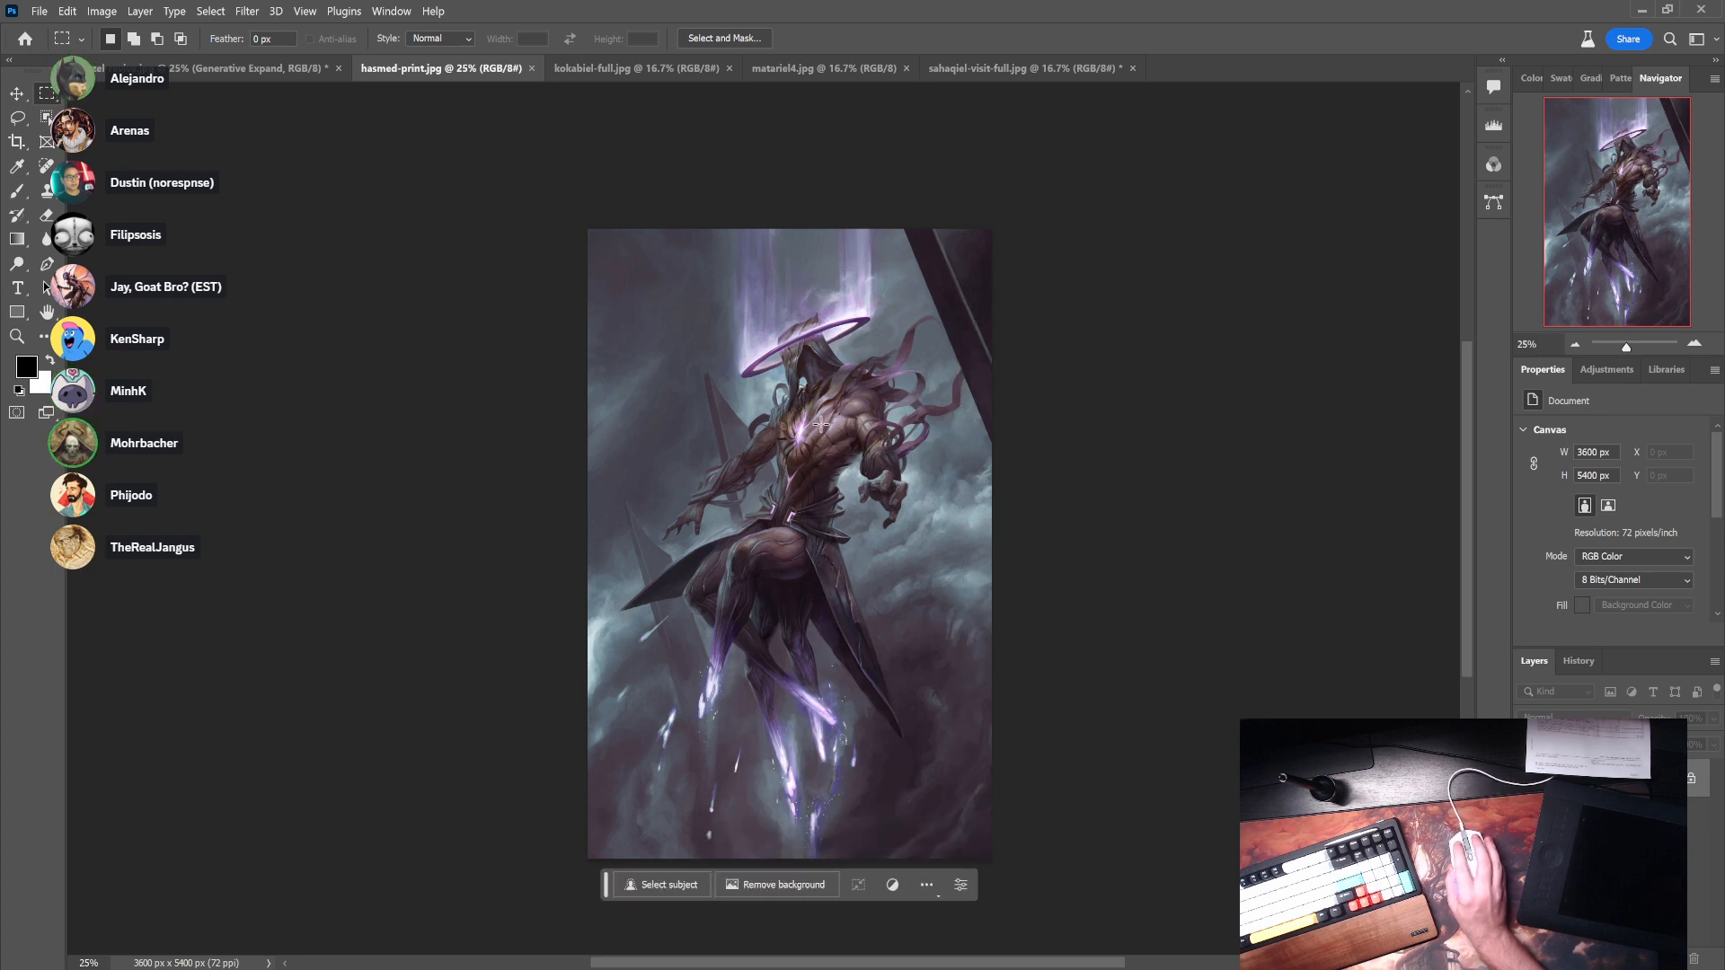
- Select a square area around the figure's right-side forearm and hand, and run Generative Fill with the prompt "hand gripping book"
{"action": "left_click_drag", "start_coordinate": [805, 419], "coordinate": [948, 564]}
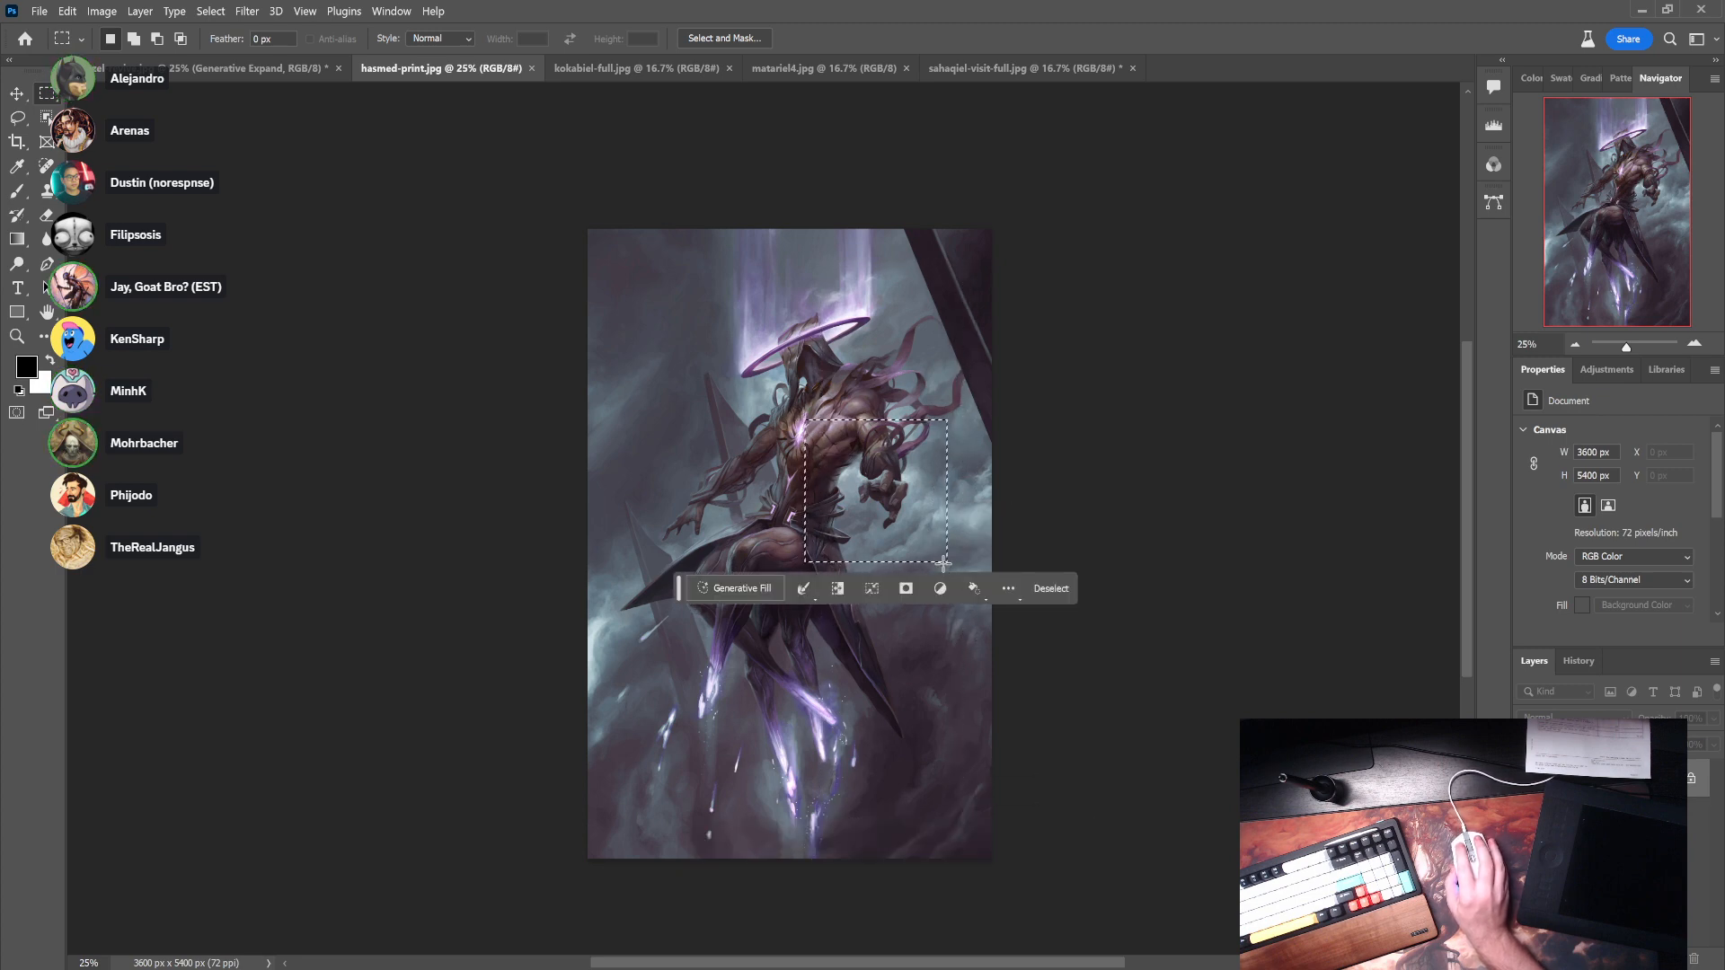
{"action": "left_click", "coordinate": [736, 588]}
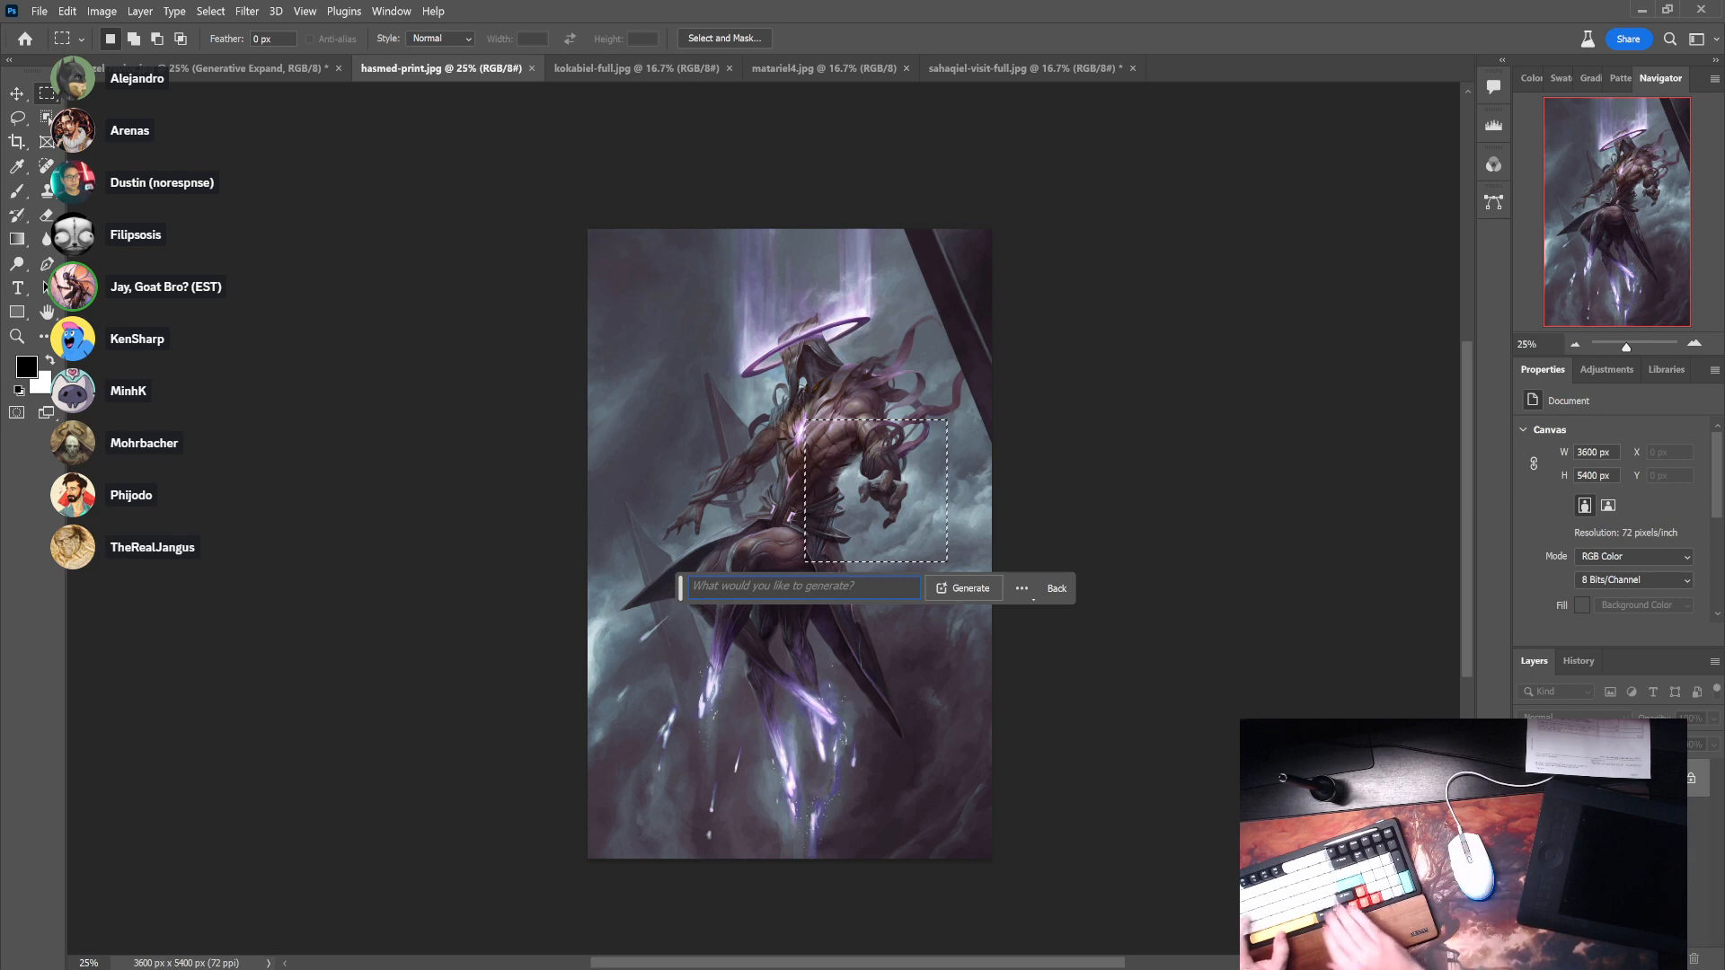
{"action": "type", "text": "r"}
{"action": "key", "text": "BackSpace"}
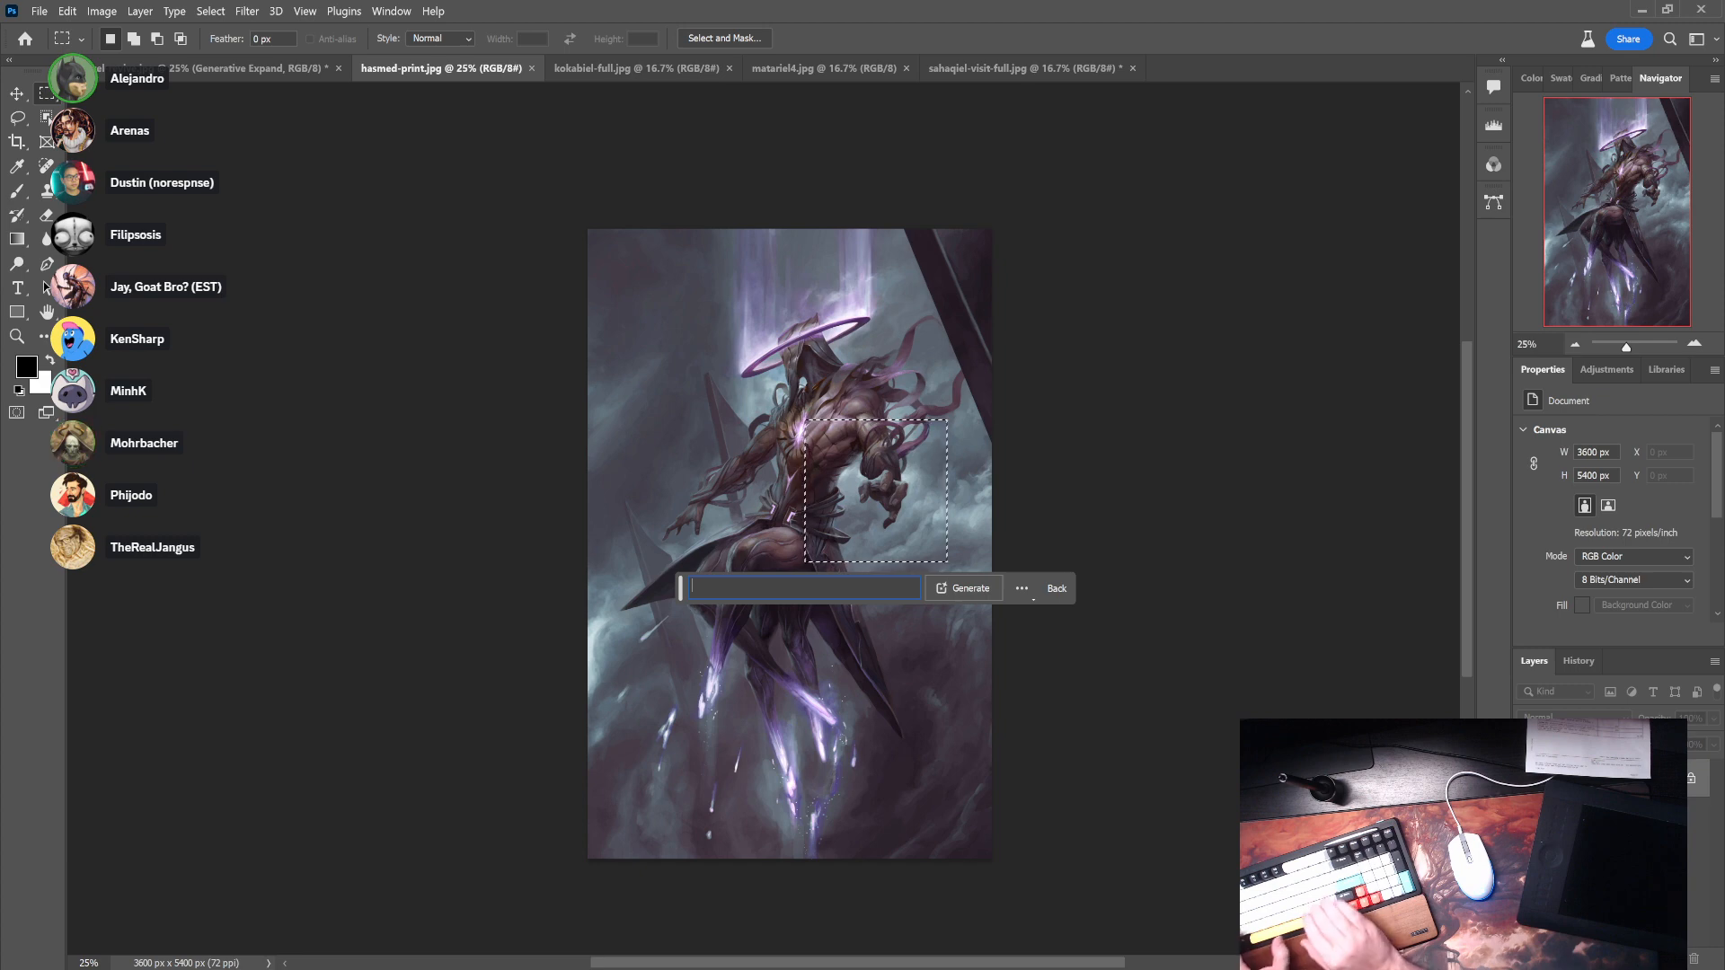
{"action": "type", "text": "hand grip"}
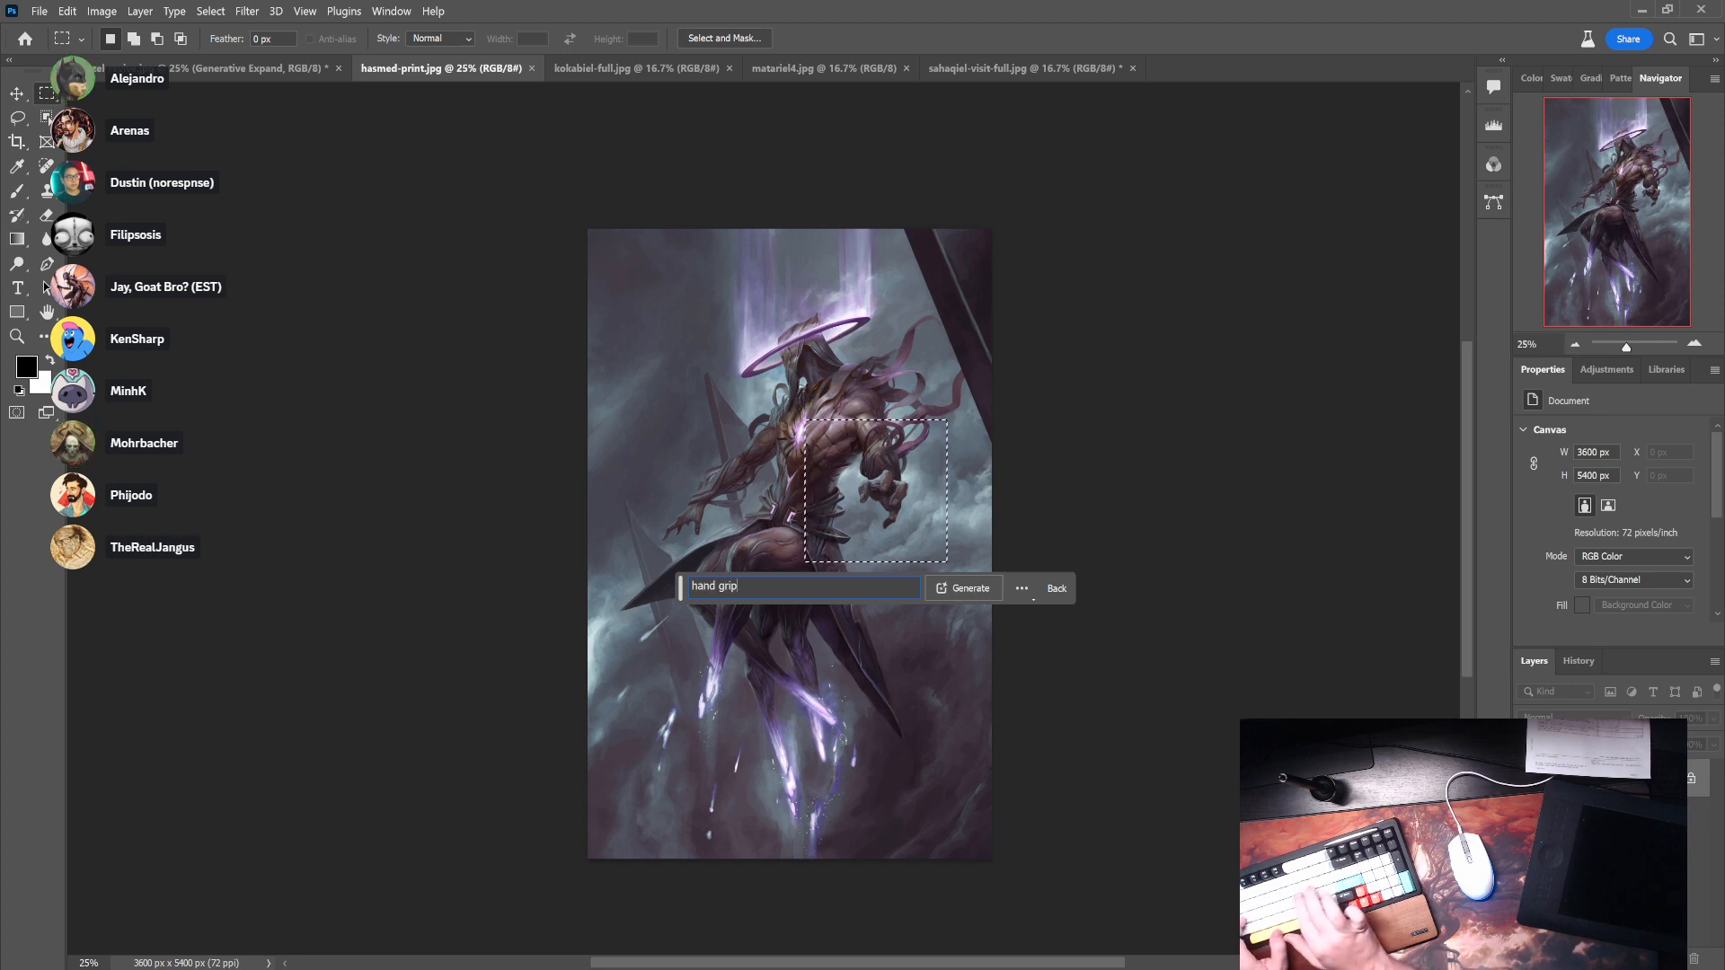
{"action": "type", "text": "ping book"}
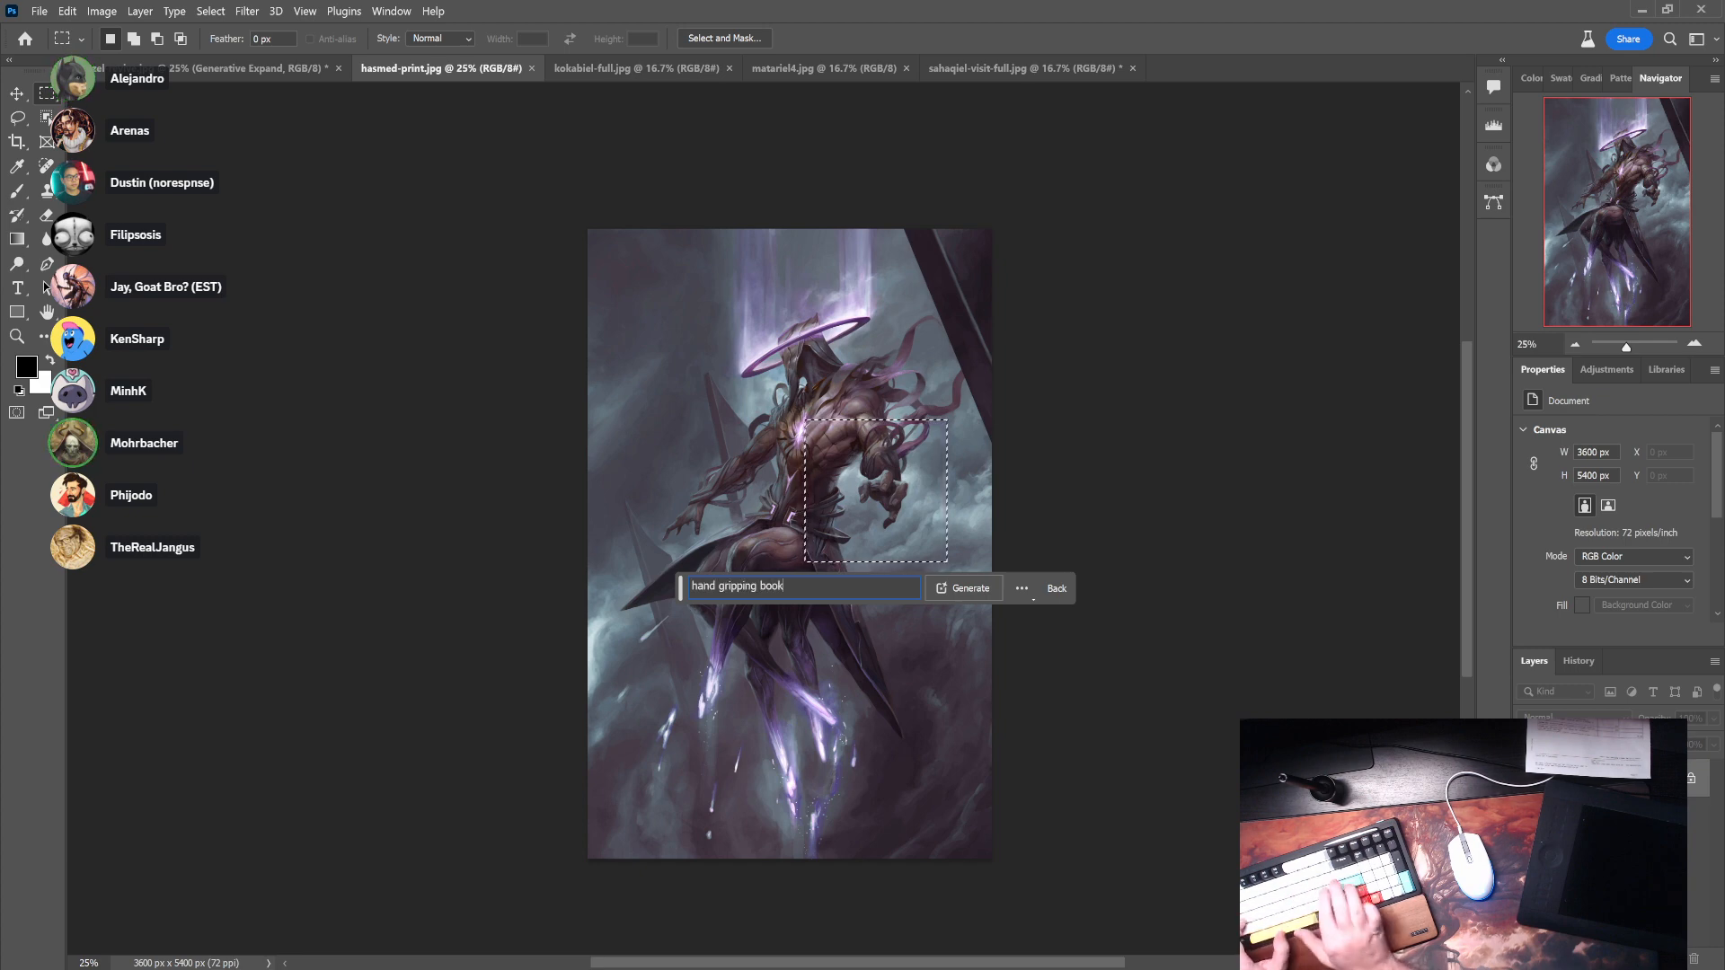
{"action": "key", "text": "Return"}
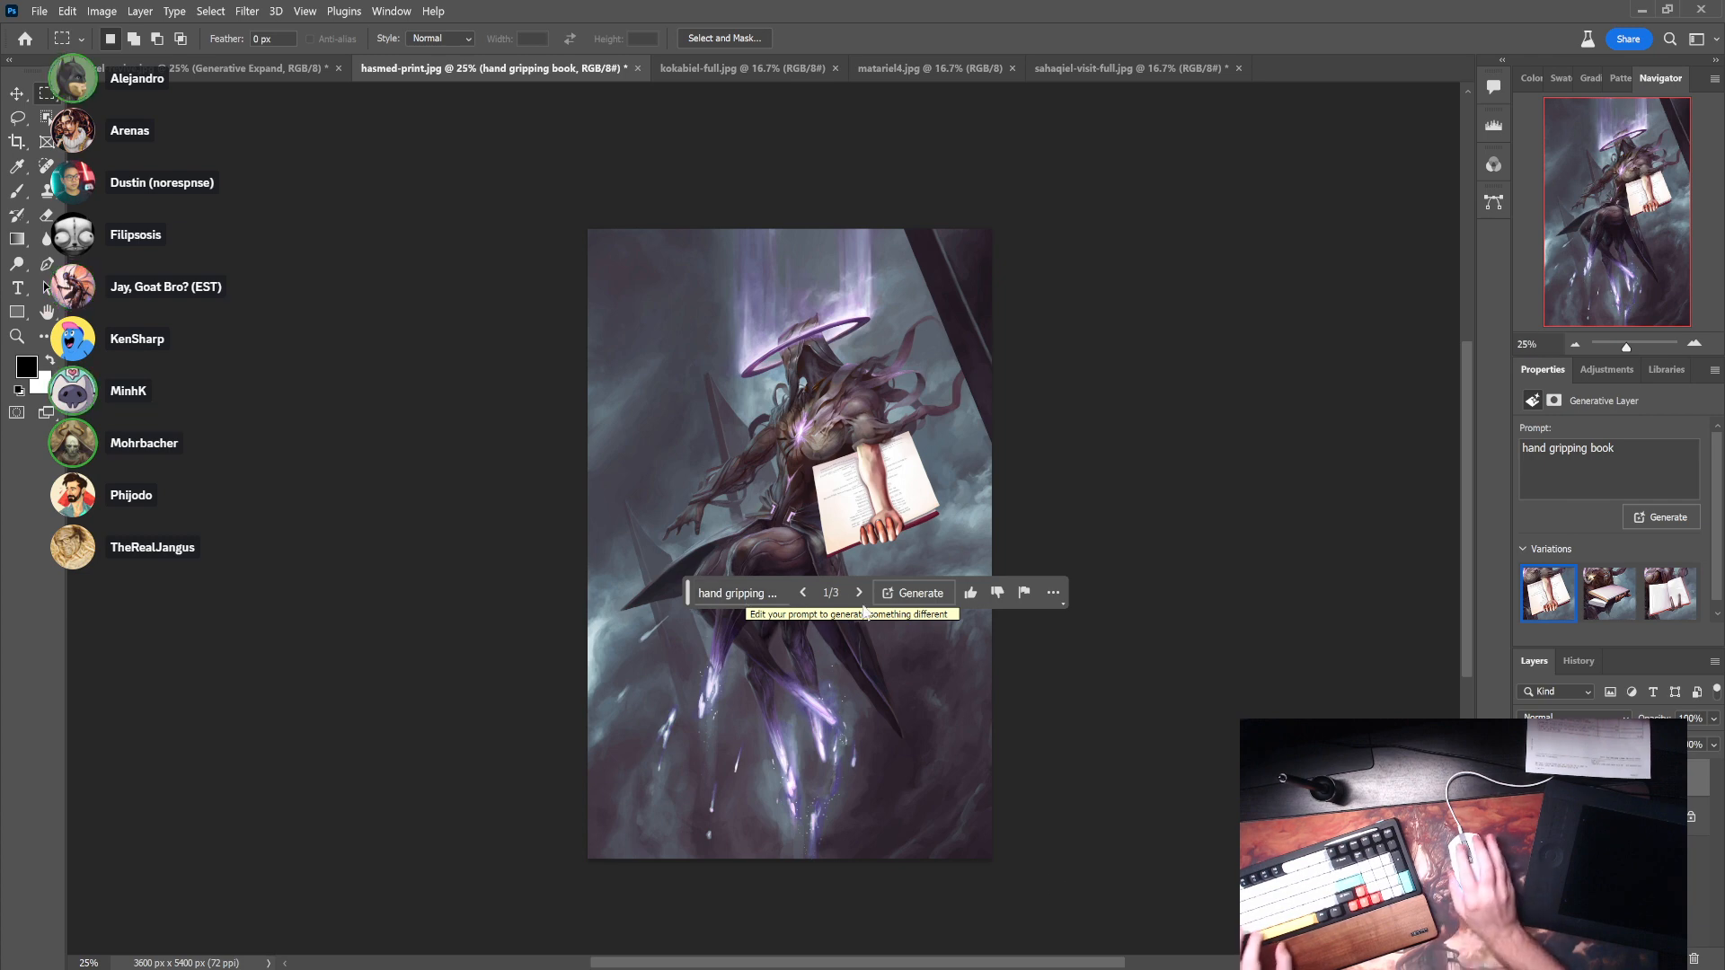
- Move the floating generation controls away from the figure to look at the generated hand and book at 33.33% zoom
{"action": "key", "text": "b"}
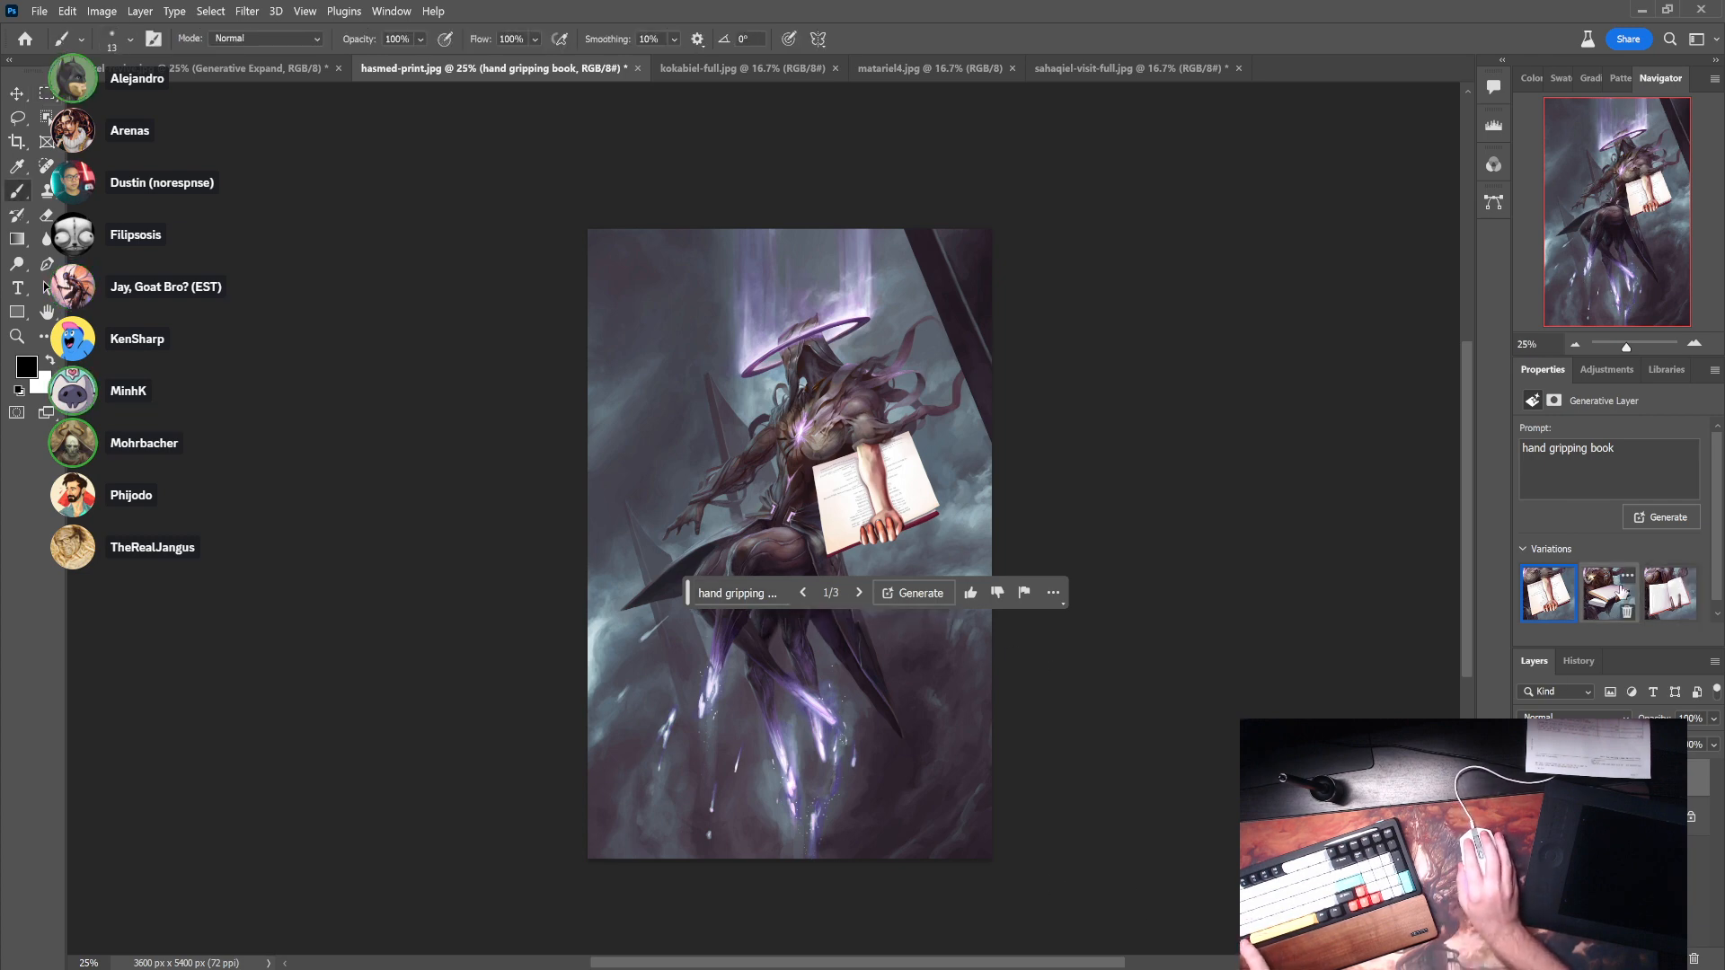
{"action": "scroll", "coordinate": [873, 453], "scroll_direction": "up", "scroll_amount": 1}
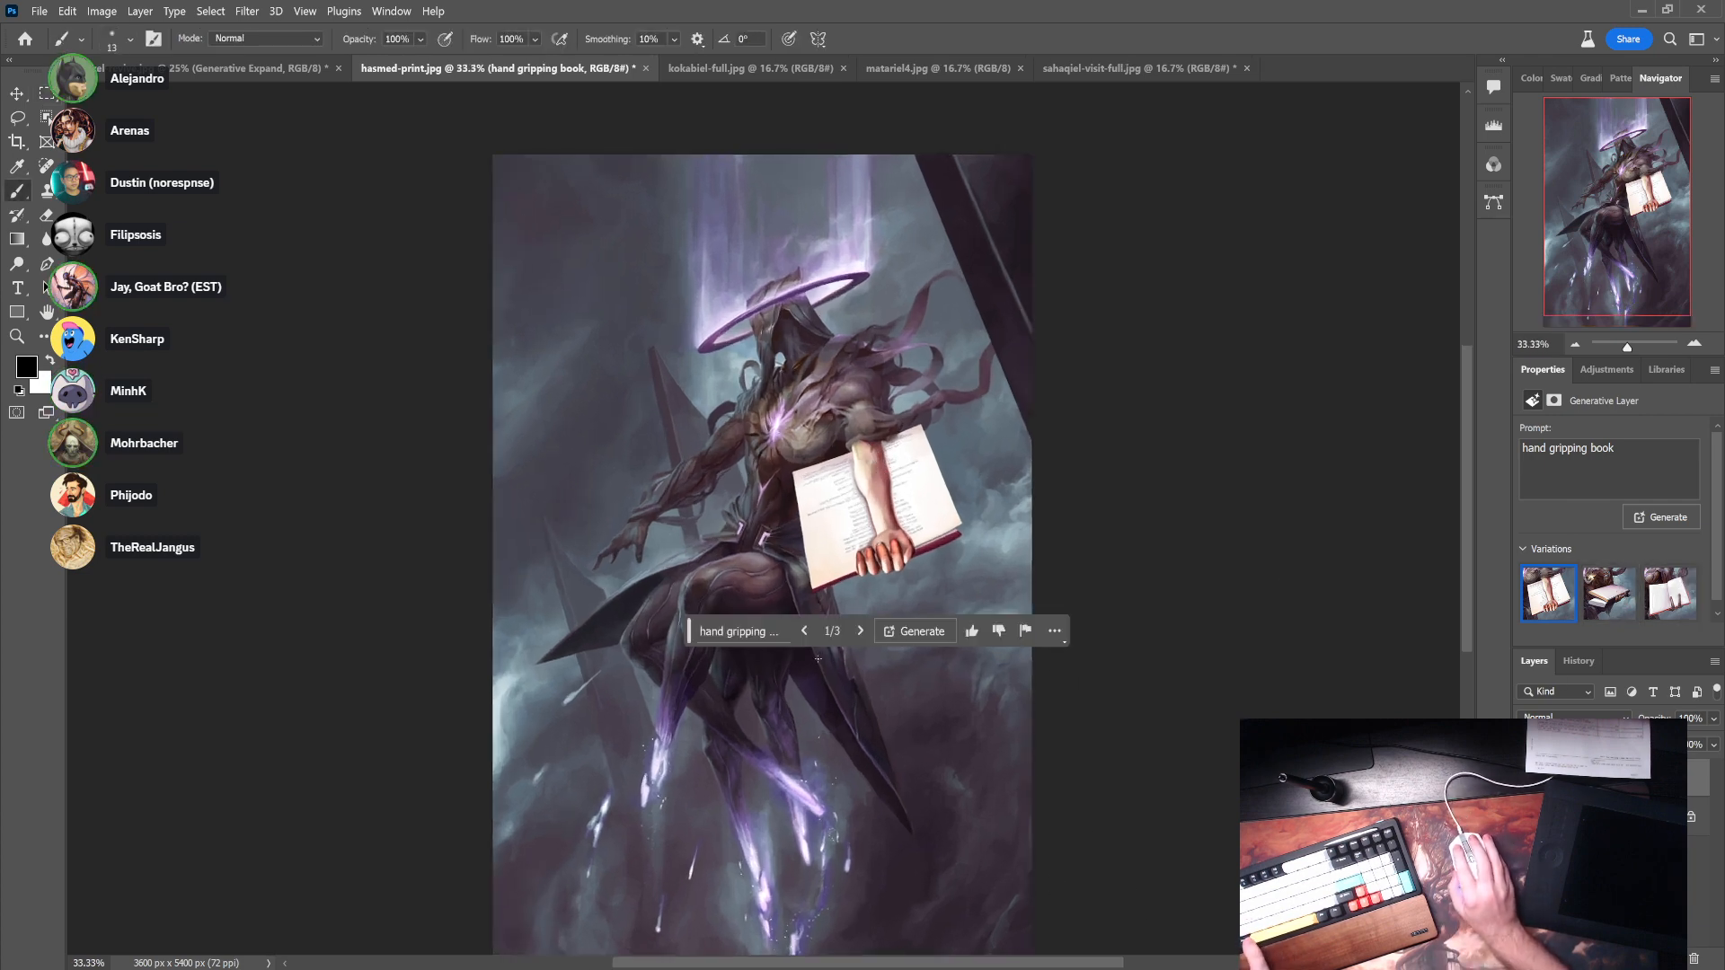
{"action": "left_click_drag", "start_coordinate": [687, 624], "coordinate": [78, 928]}
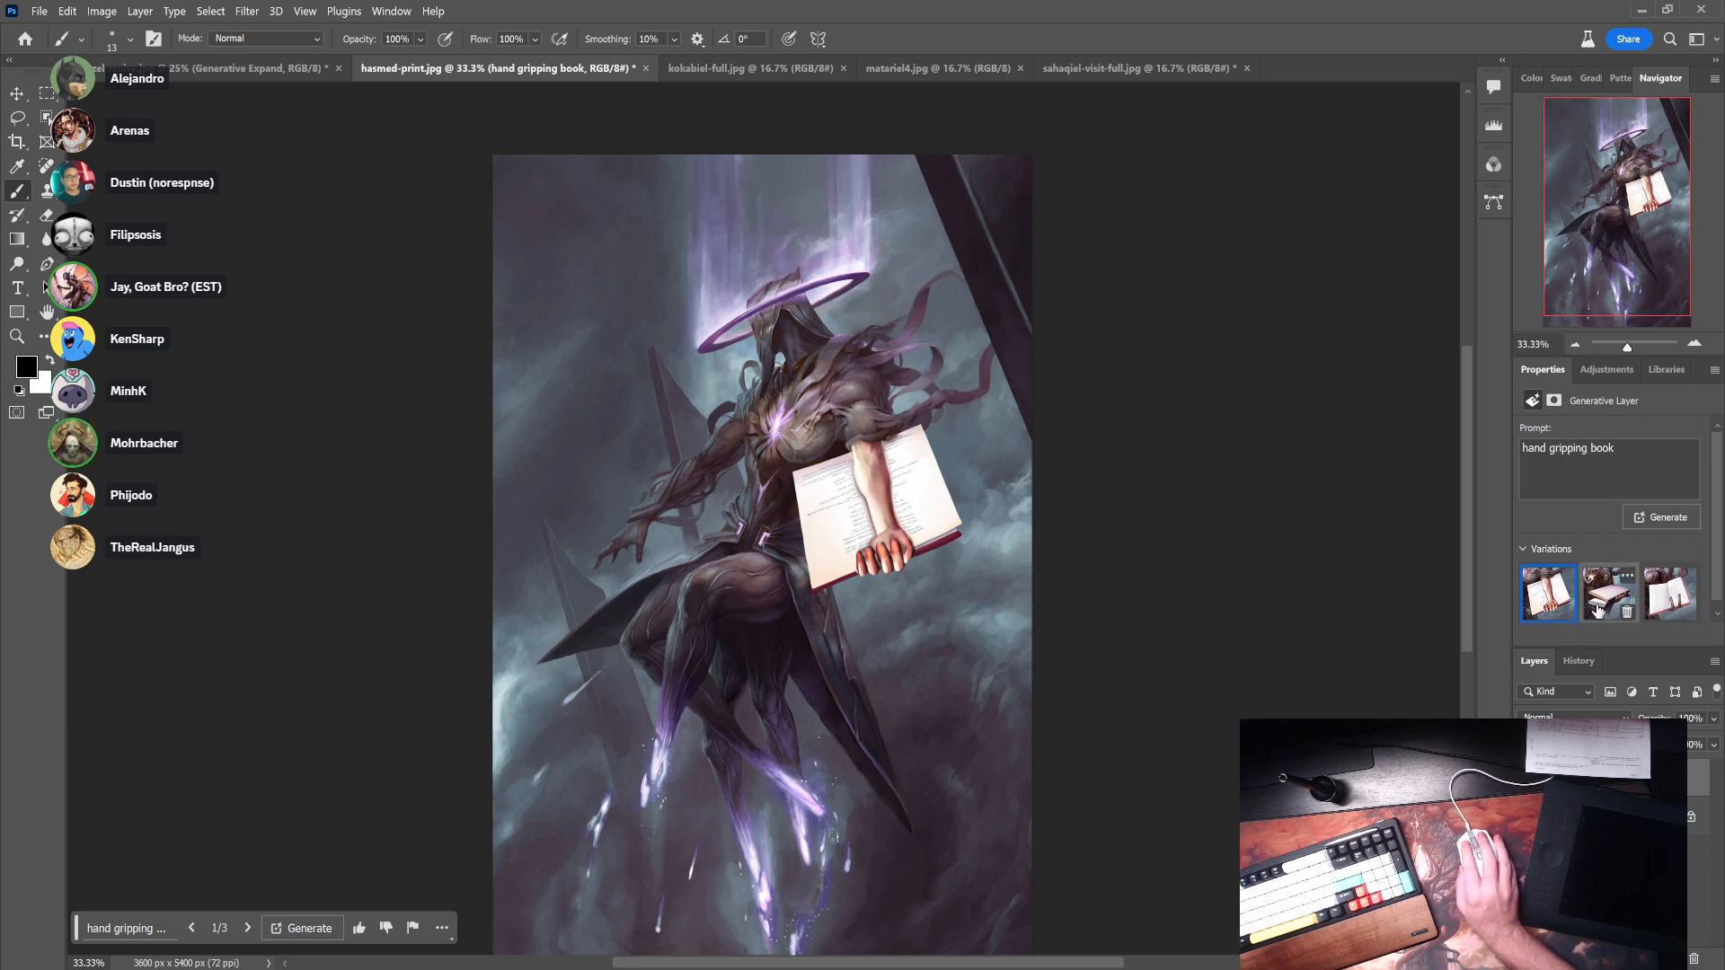
- Compare the second and third "hand gripping book" variations on the painting, and return to the second one
{"action": "left_click", "coordinate": [1598, 608]}
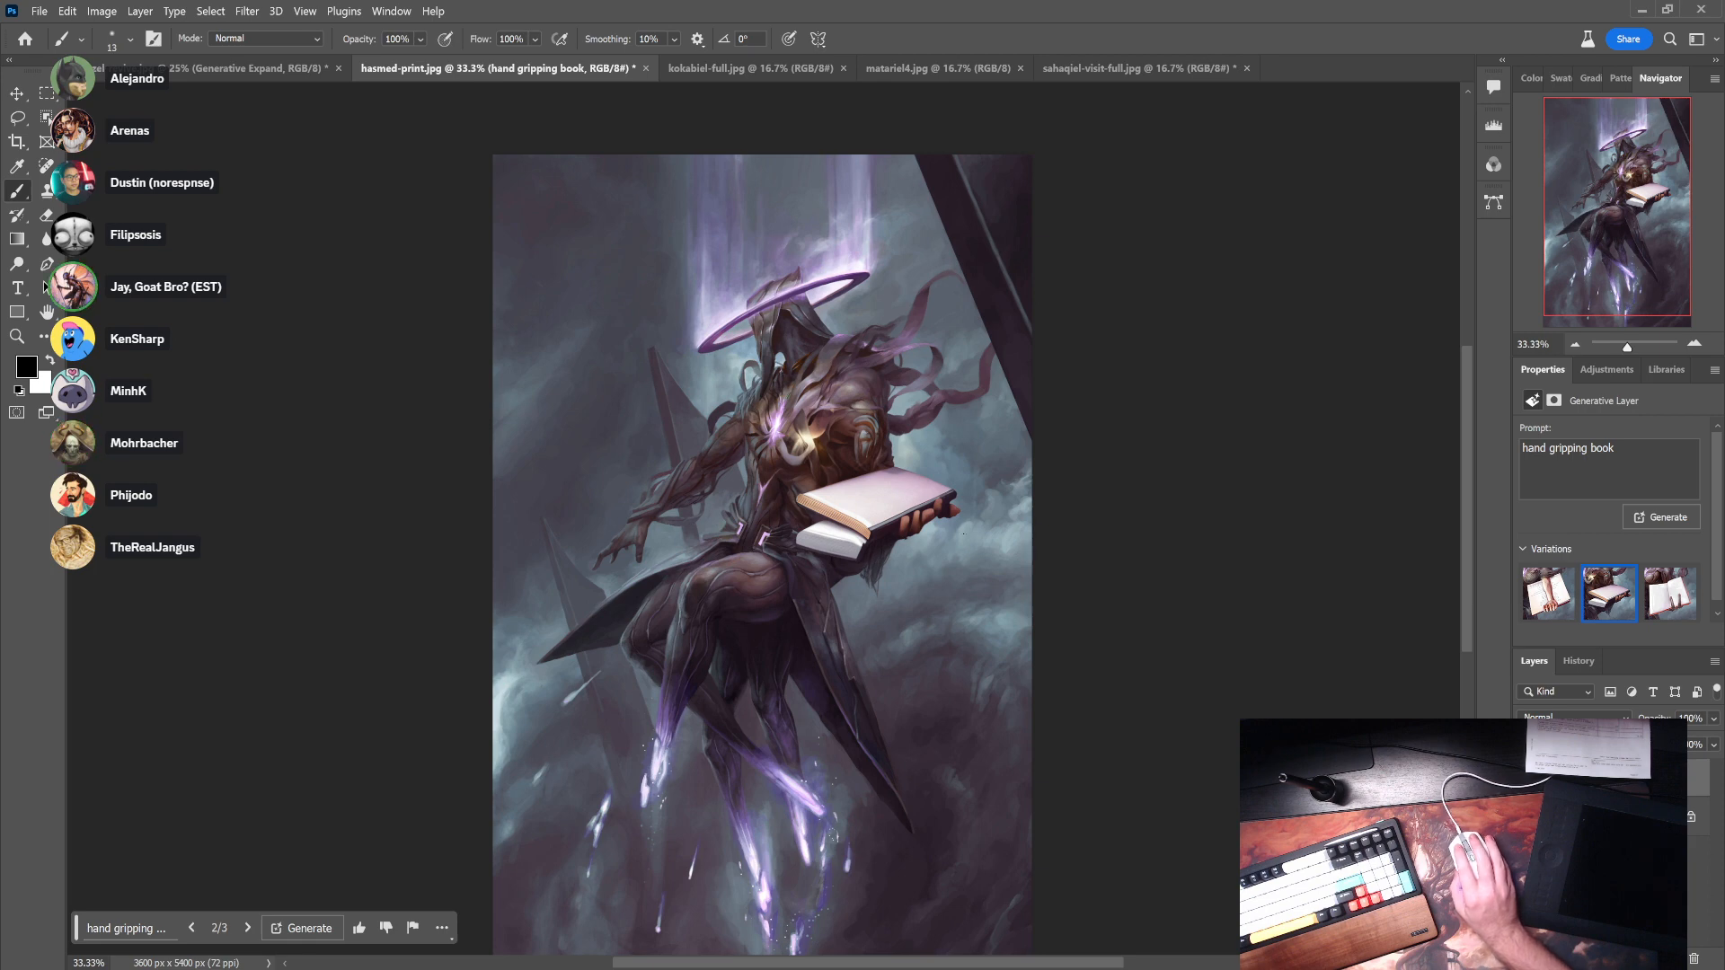
{"action": "left_click", "coordinate": [1668, 607]}
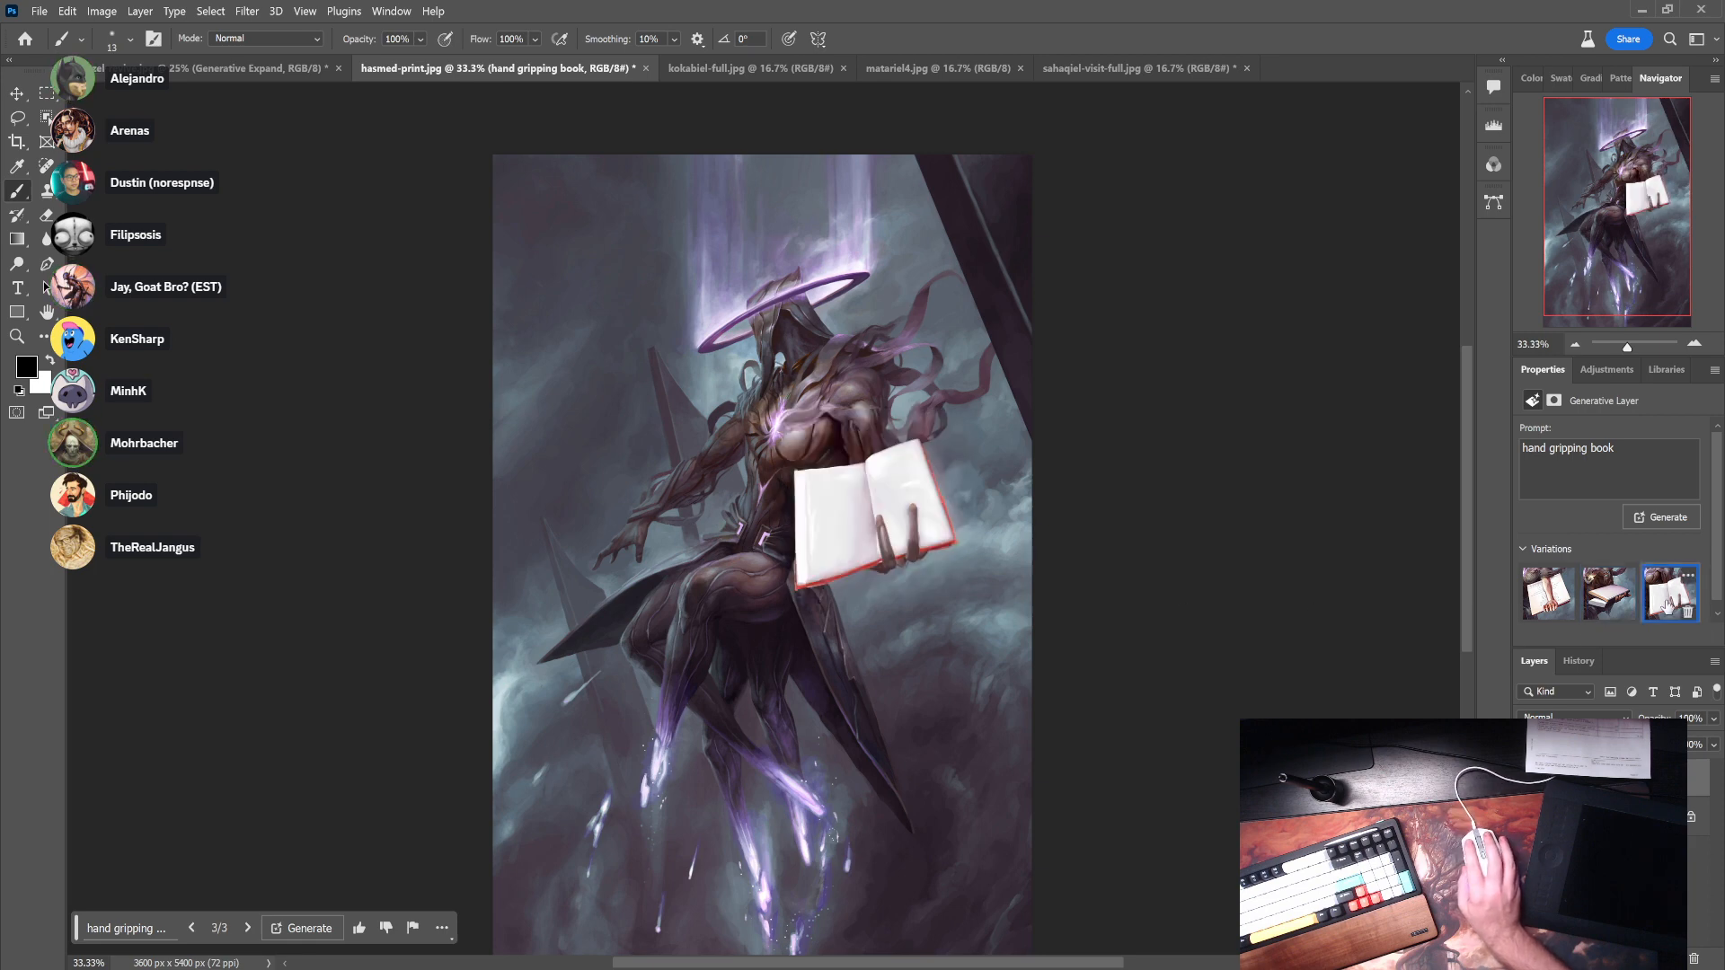
{"action": "left_click", "coordinate": [1604, 600]}
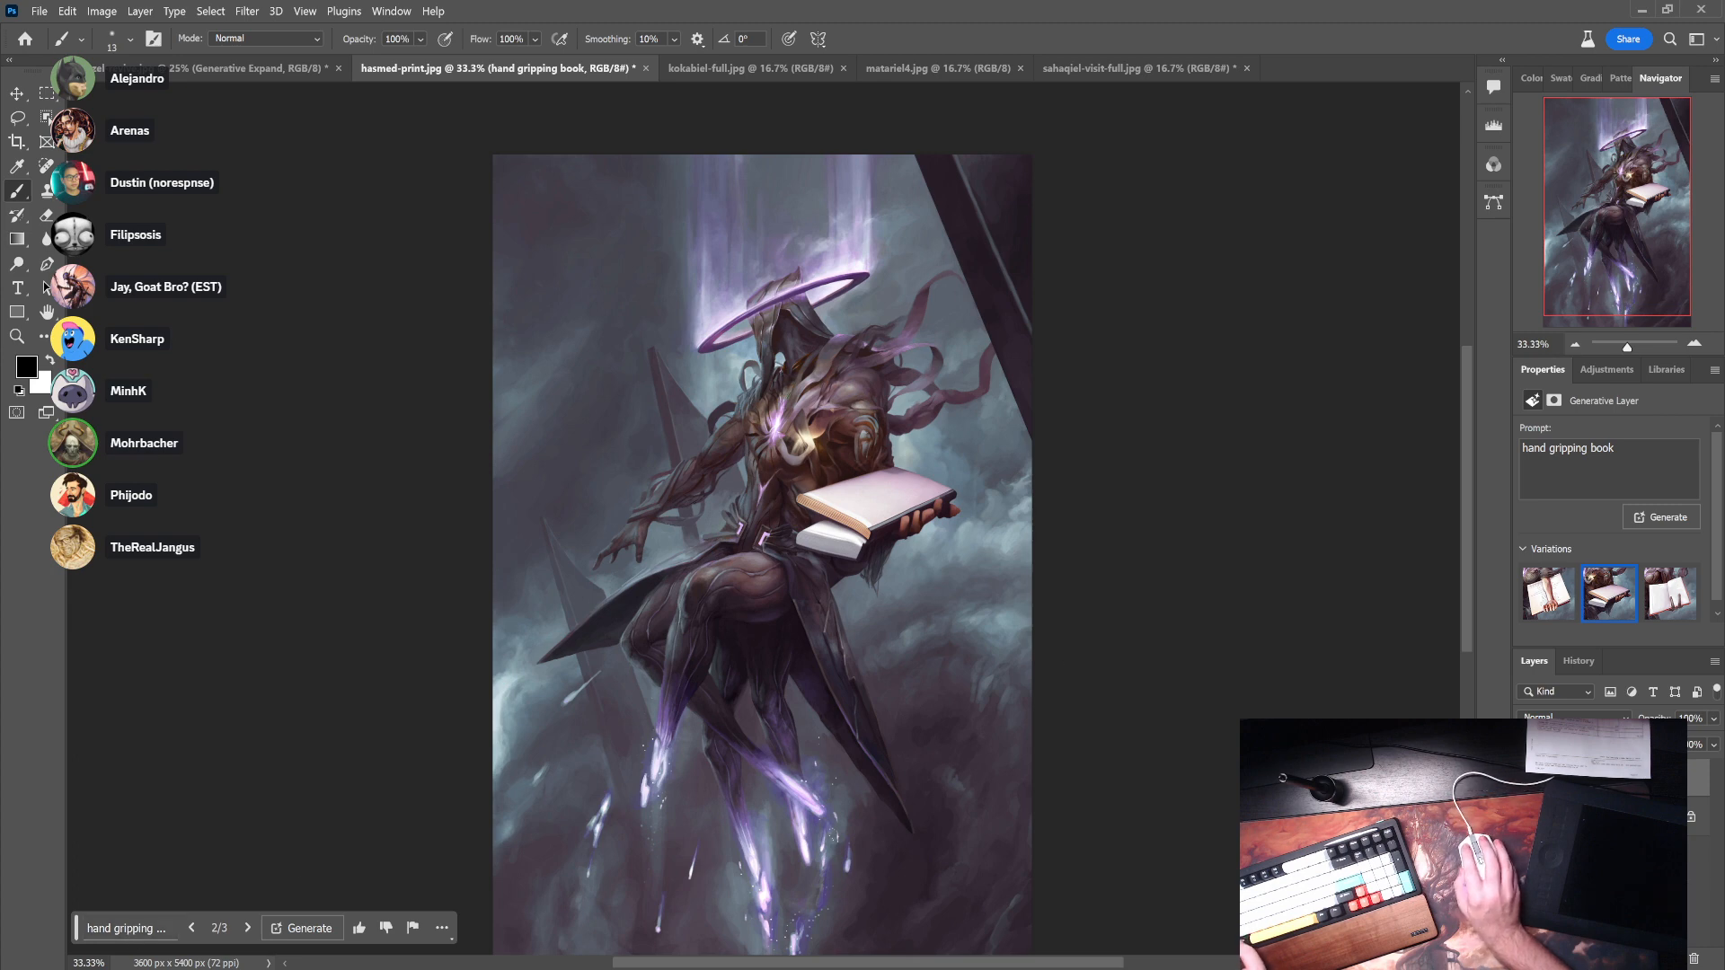
- Flip back and forth between the first and second variations, and undo the generated hand and book layer
{"action": "key", "text": "ctrl+z"}
{"action": "key", "text": "ctrl+shift+z"}
{"action": "key", "text": "ctrl+z"}
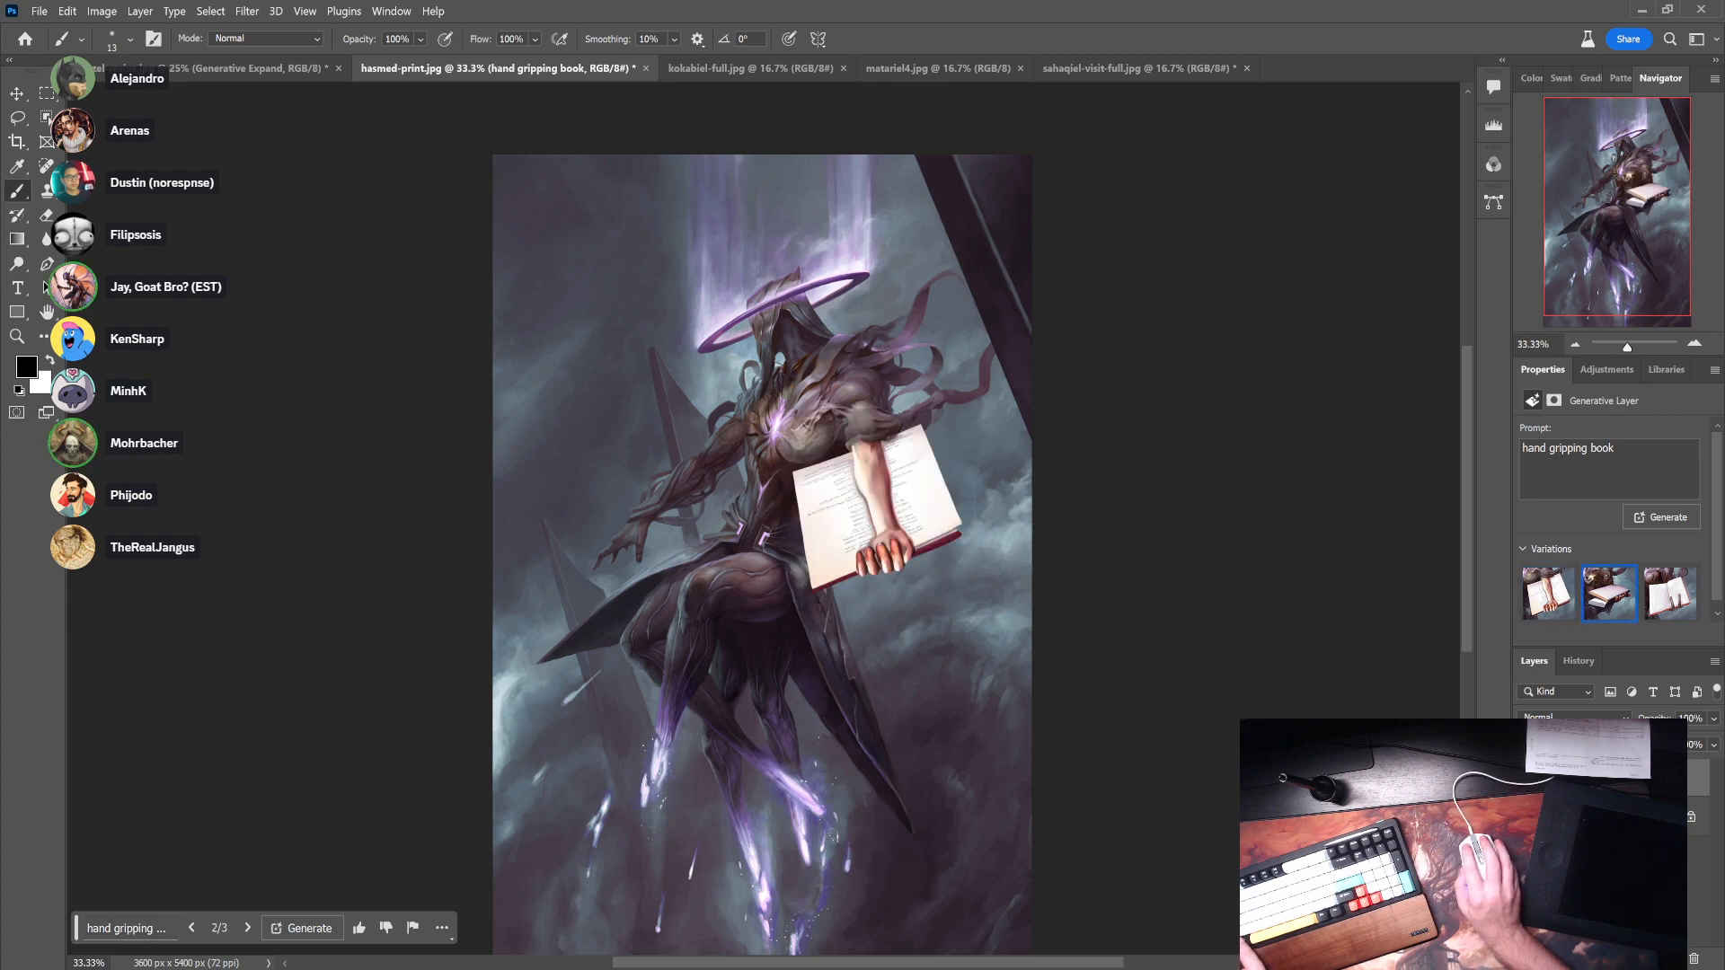
{"action": "key", "text": "ctrl+shift+z"}
{"action": "key", "text": "ctrl+z"}
{"action": "key", "text": "ctrl+shift+z"}
{"action": "key", "text": "ctrl+z"}
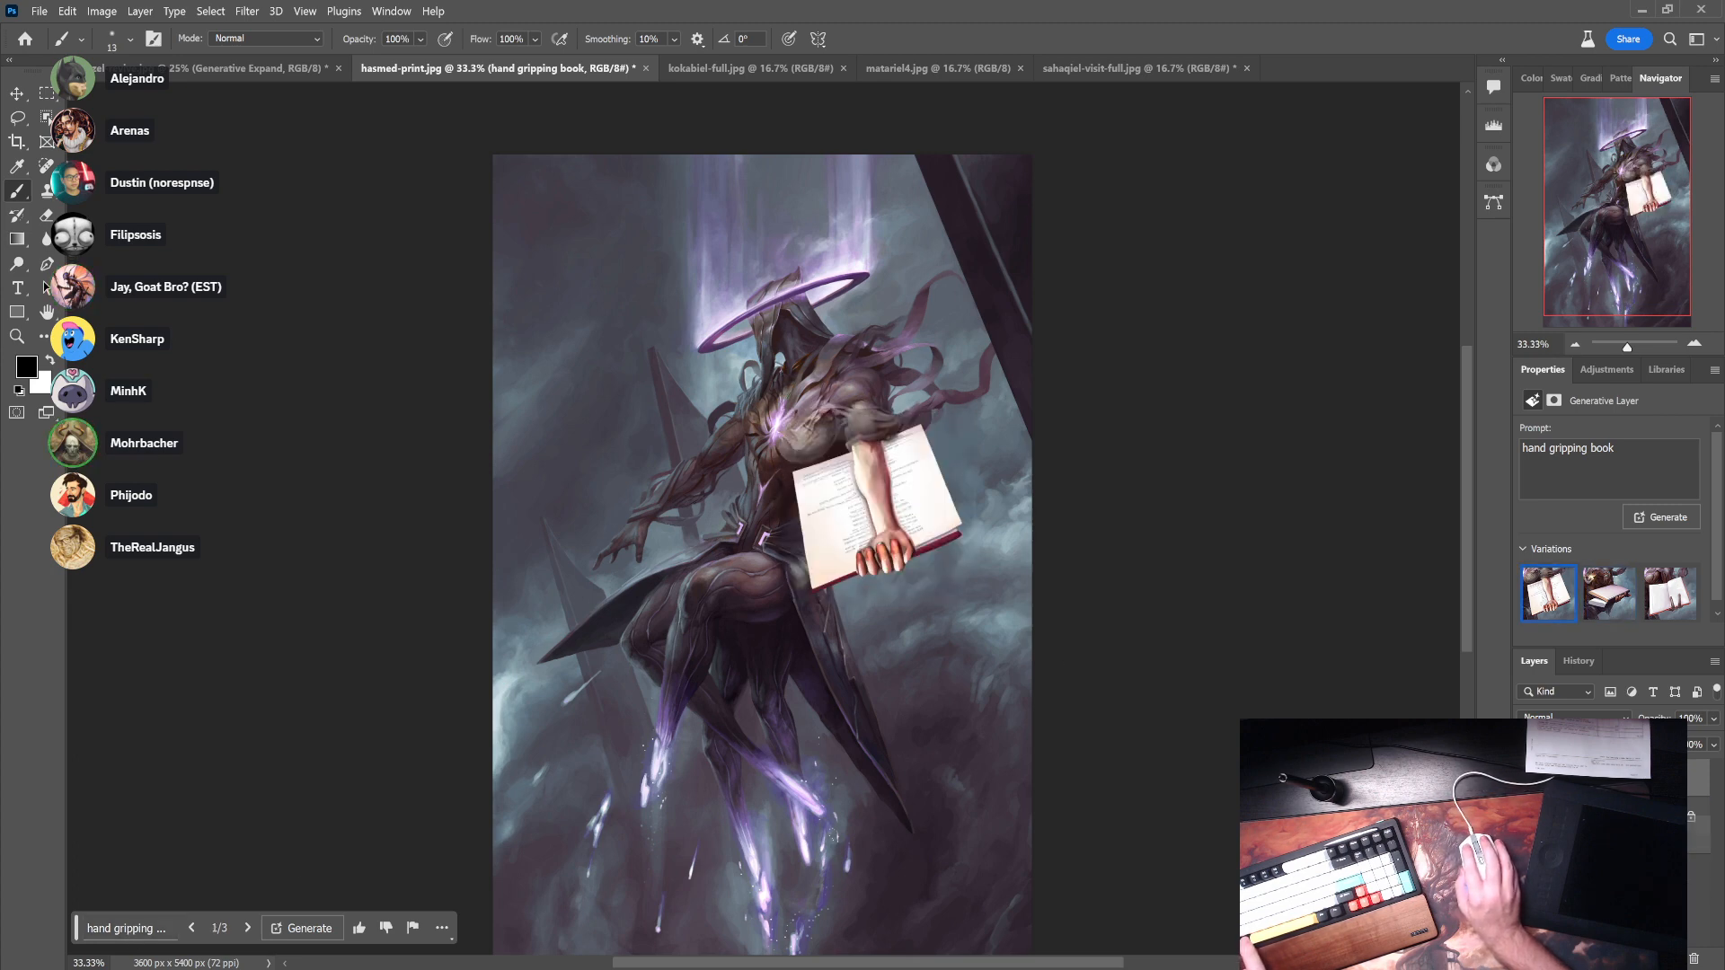
{"action": "key", "text": "ctrl+z"}
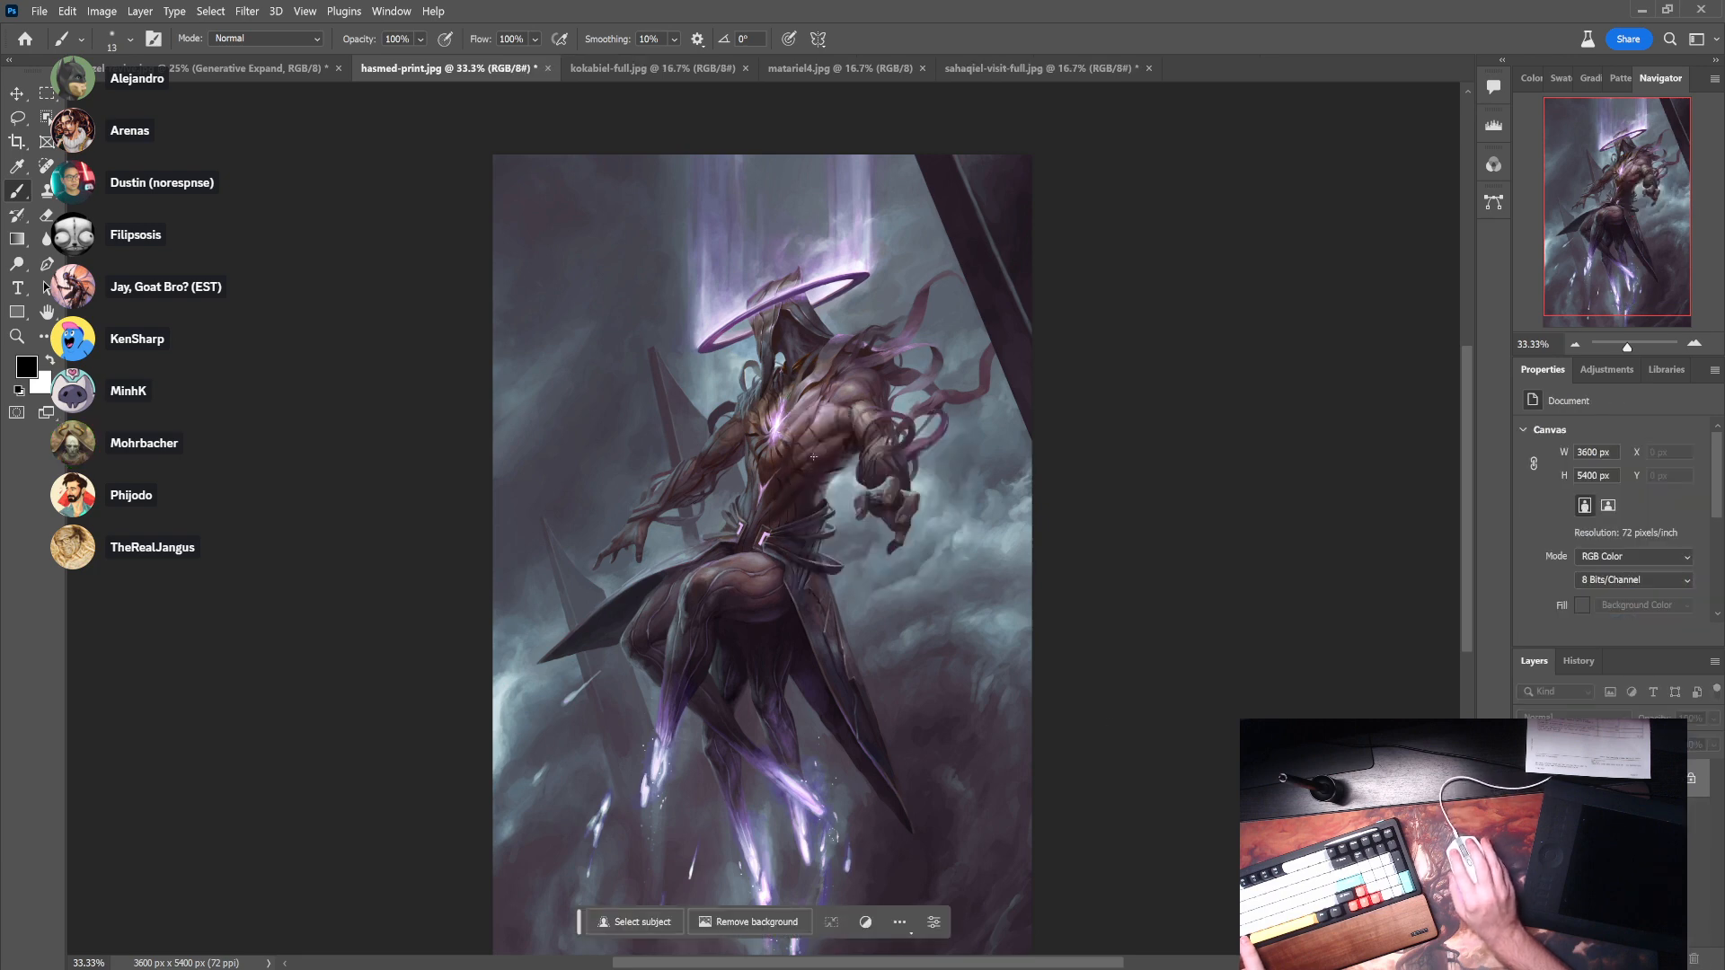
- Select a square area around the figure's right-side forearm and hand, and try Generative Fill with the prompt "hand gripping a severed head"
{"action": "left_click_drag", "start_coordinate": [796, 432], "coordinate": [918, 559]}
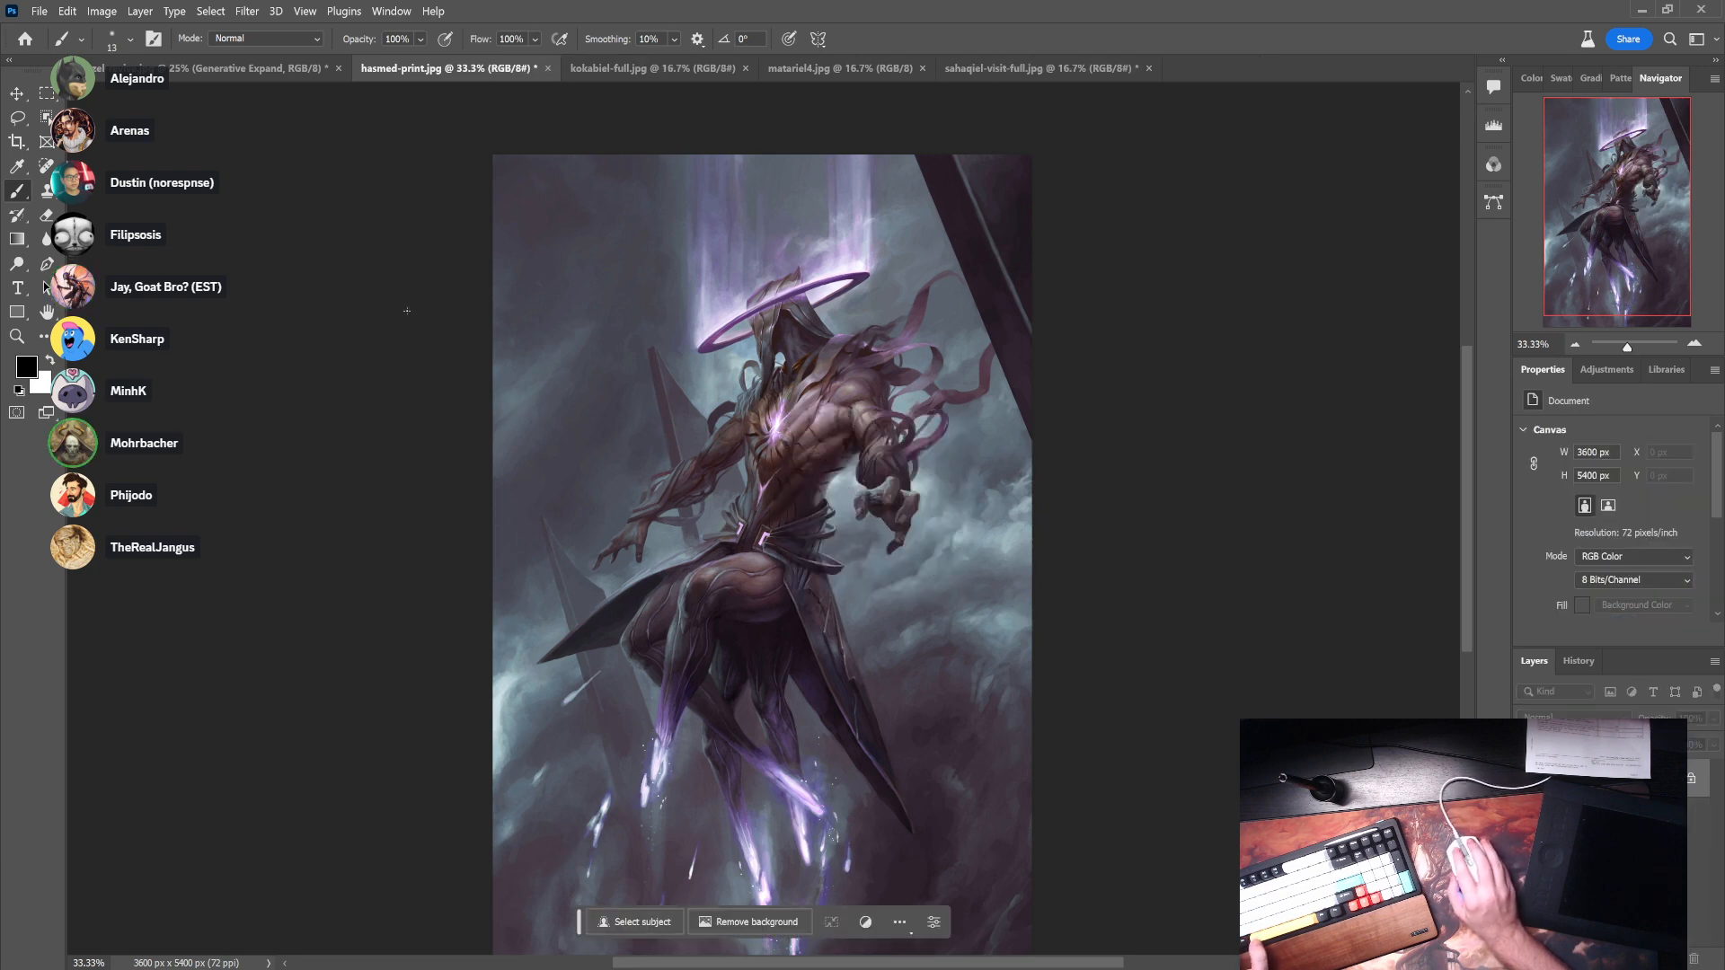
{"action": "key", "text": "m"}
{"action": "left_click_drag", "start_coordinate": [806, 406], "coordinate": [964, 593]}
{"action": "left_click", "coordinate": [817, 408]}
{"action": "left_click_drag", "start_coordinate": [807, 402], "coordinate": [969, 575]}
{"action": "left_click", "coordinate": [782, 601]}
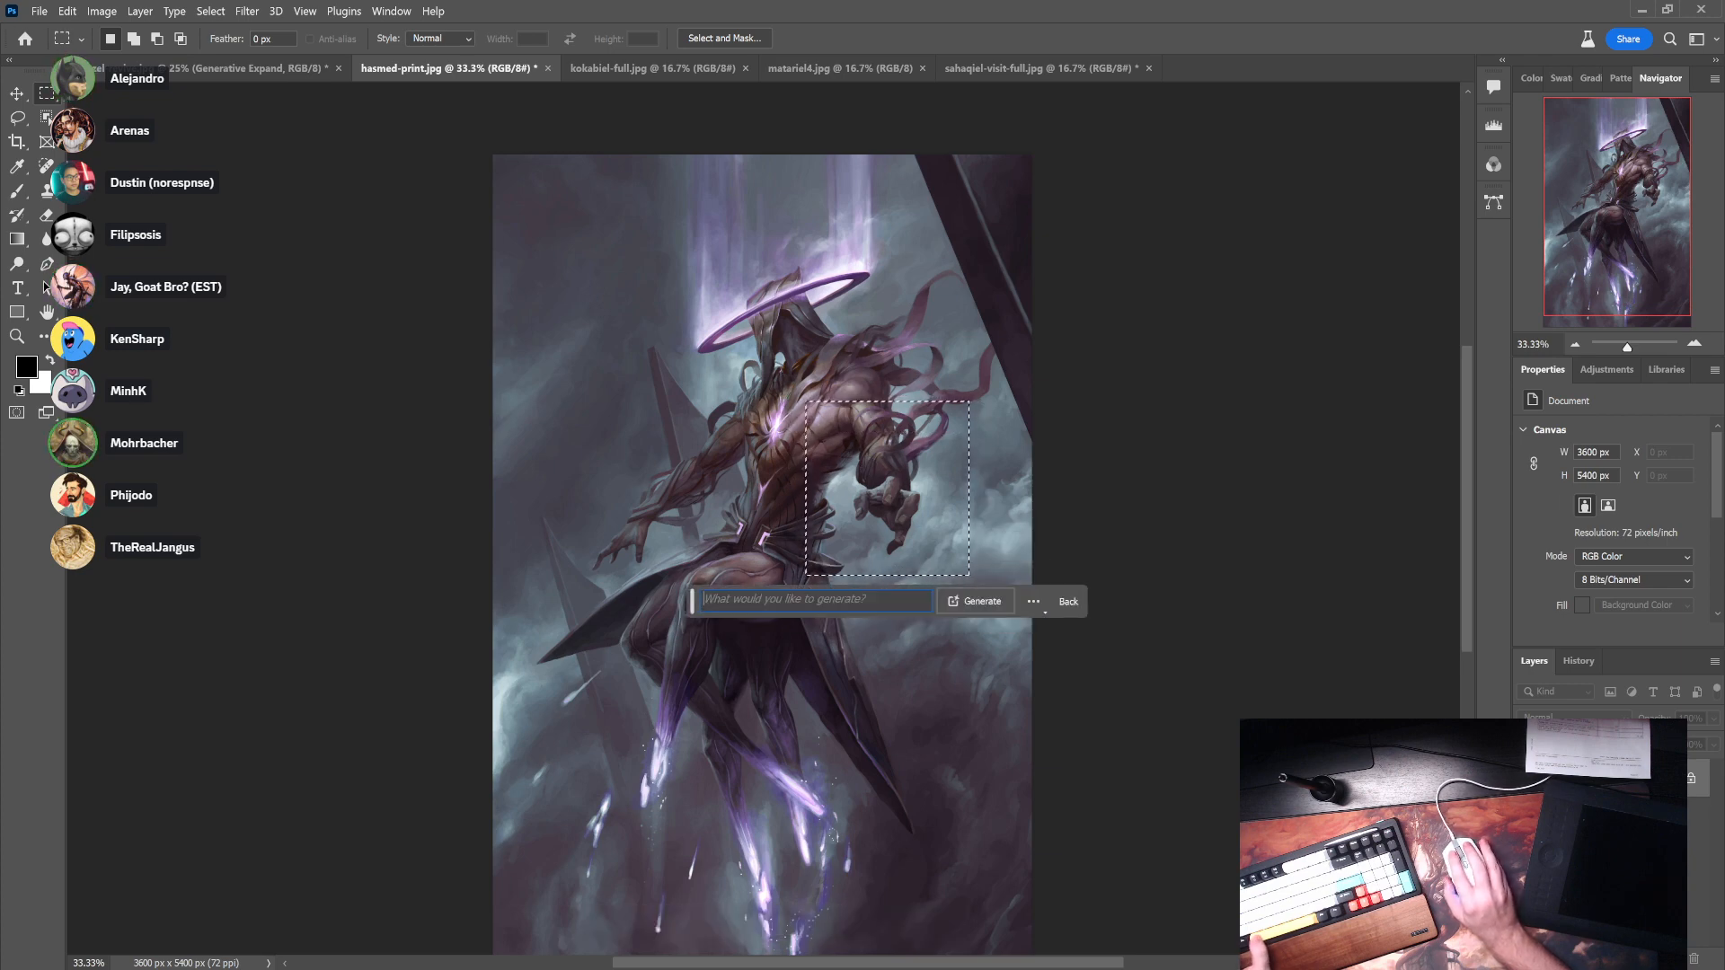
{"action": "type", "text": "ha"}
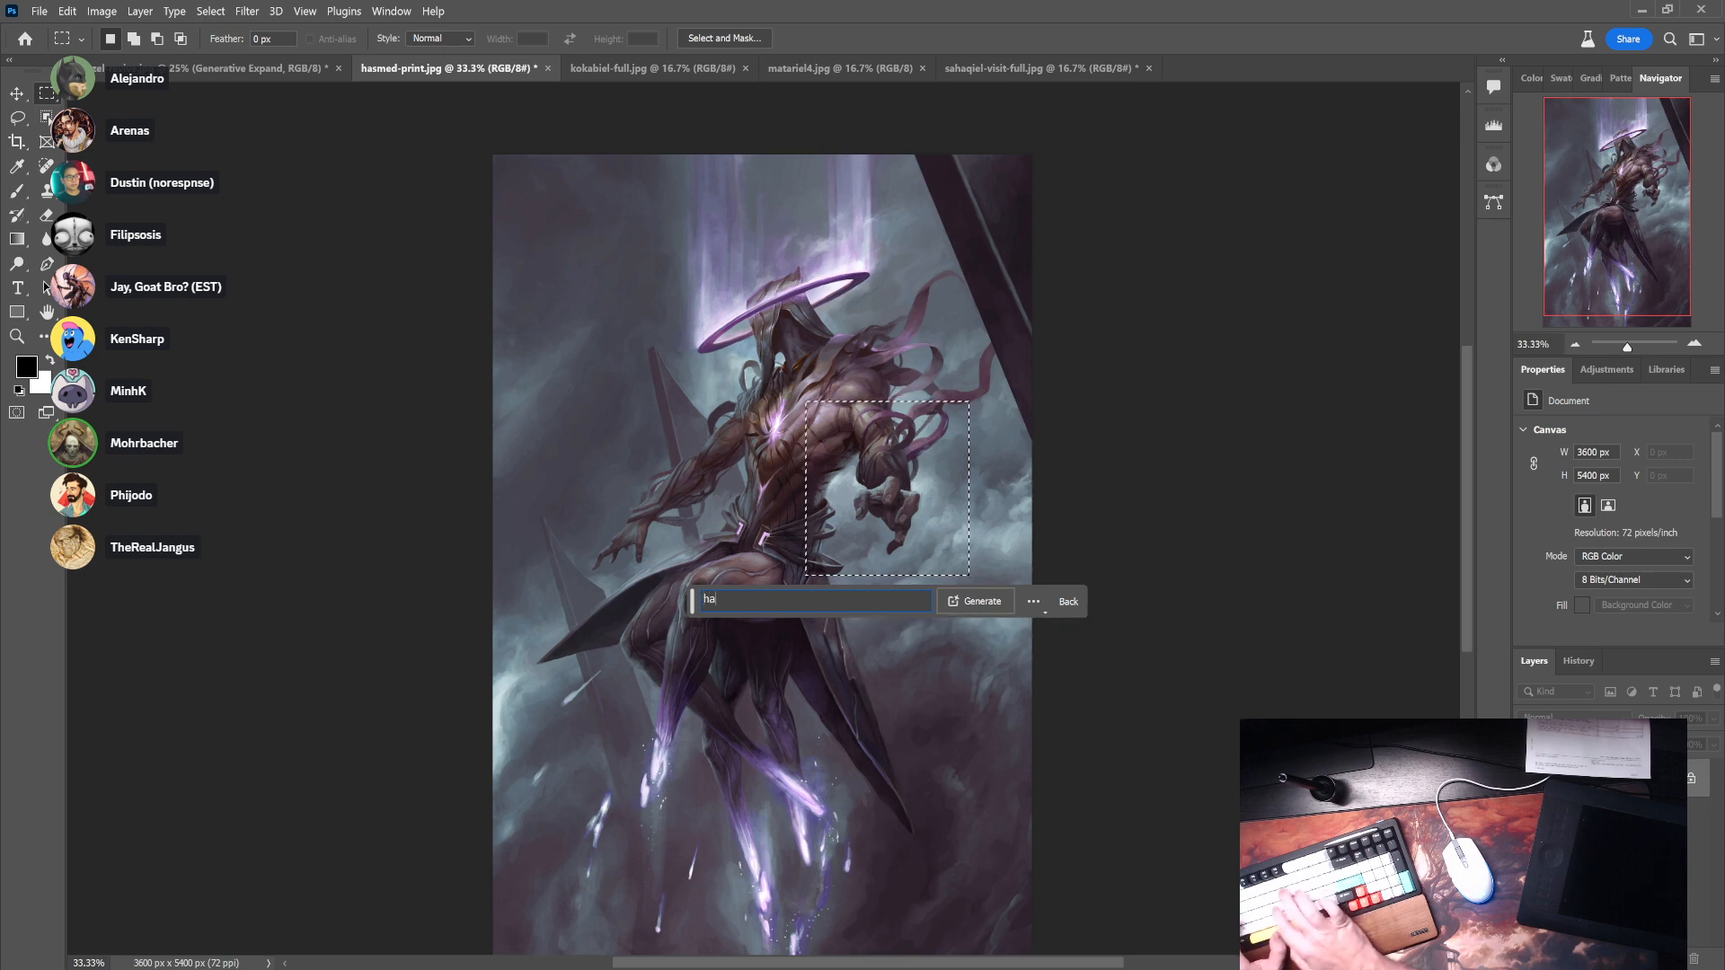
{"action": "type", "text": "nd gripping "}
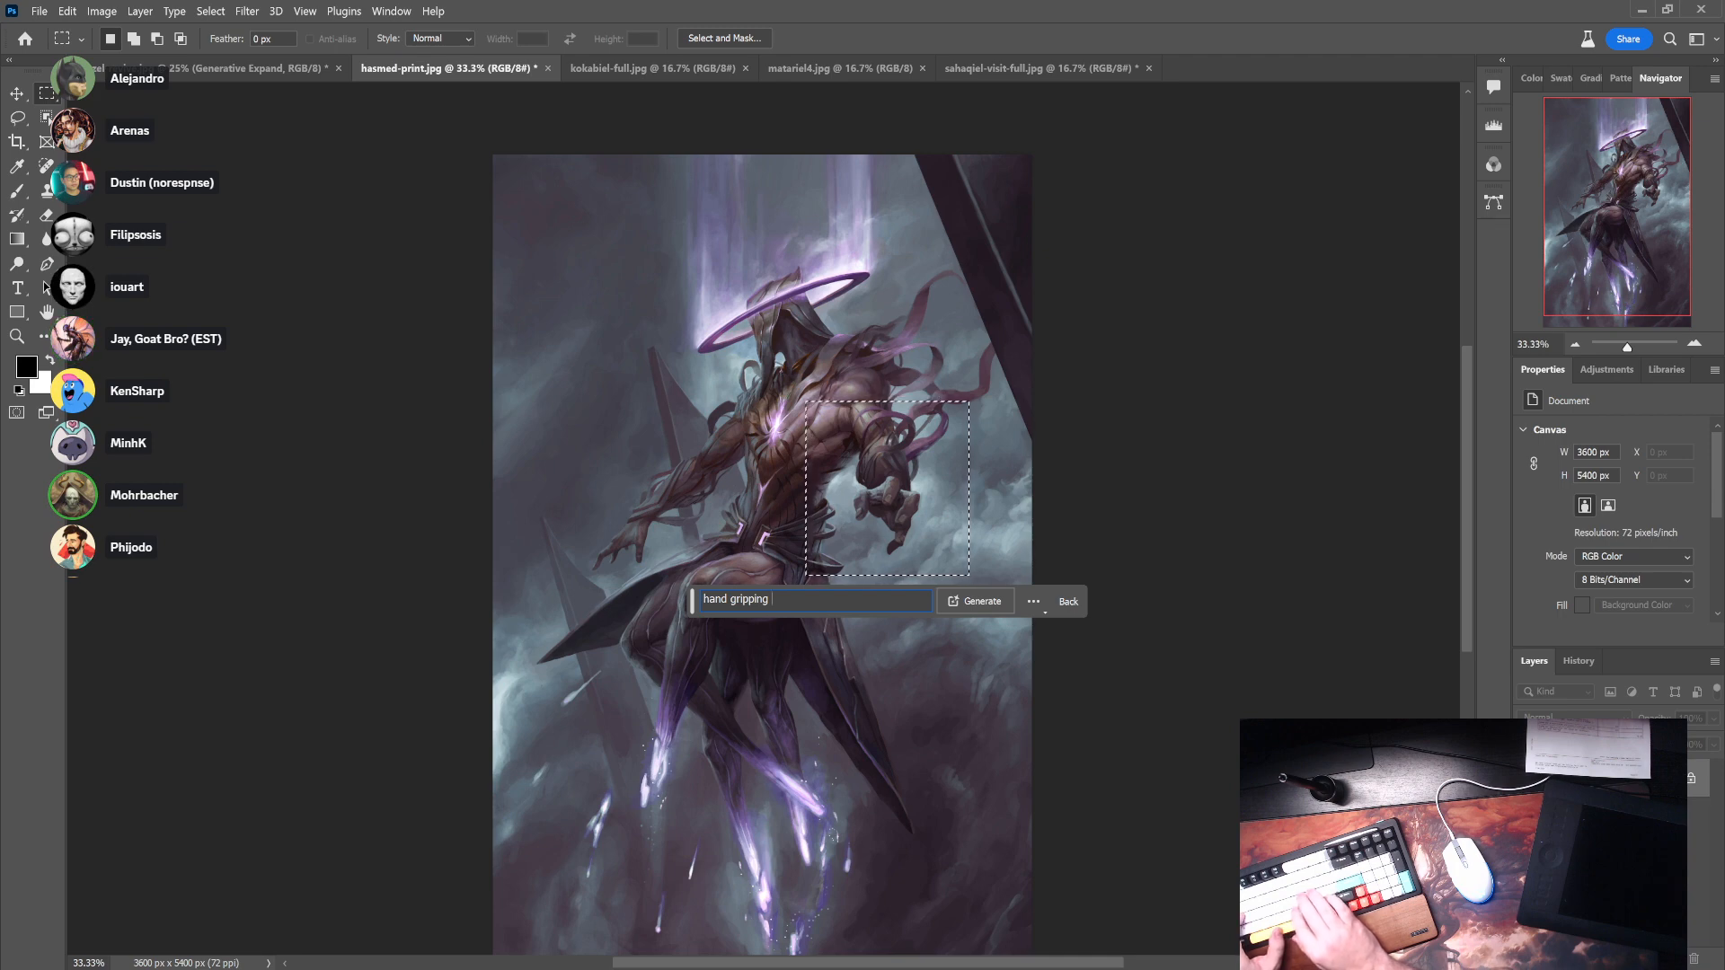
{"action": "type", "text": "a se"}
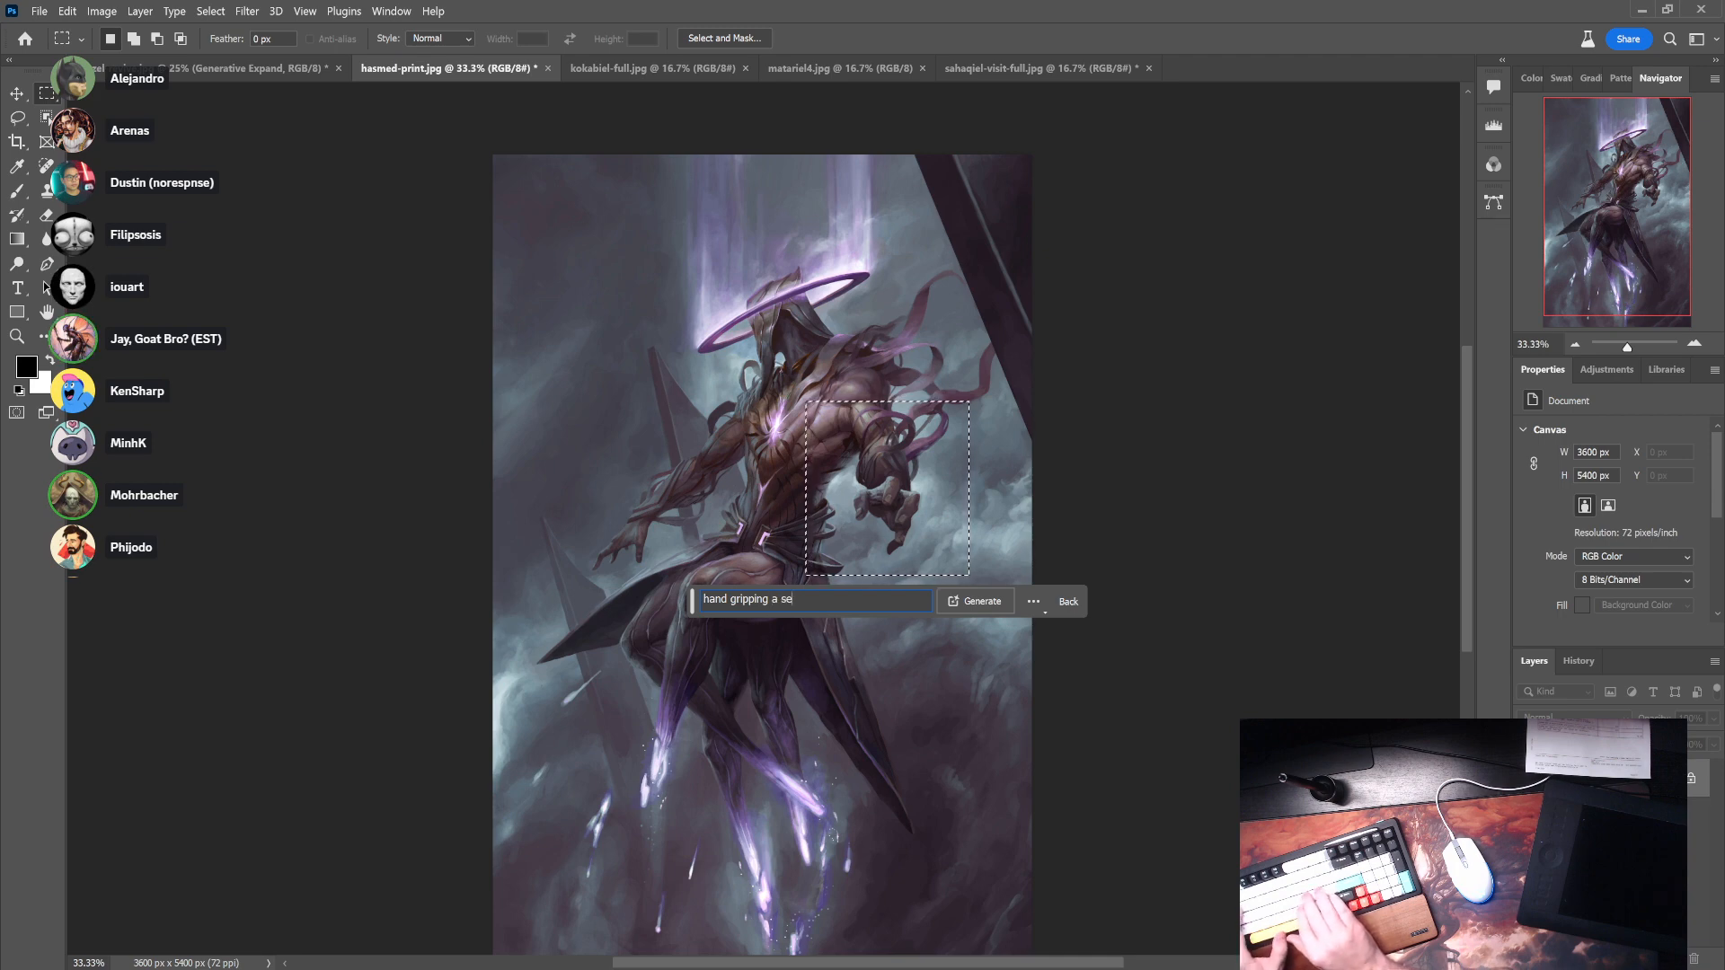
{"action": "type", "text": "vered hea"}
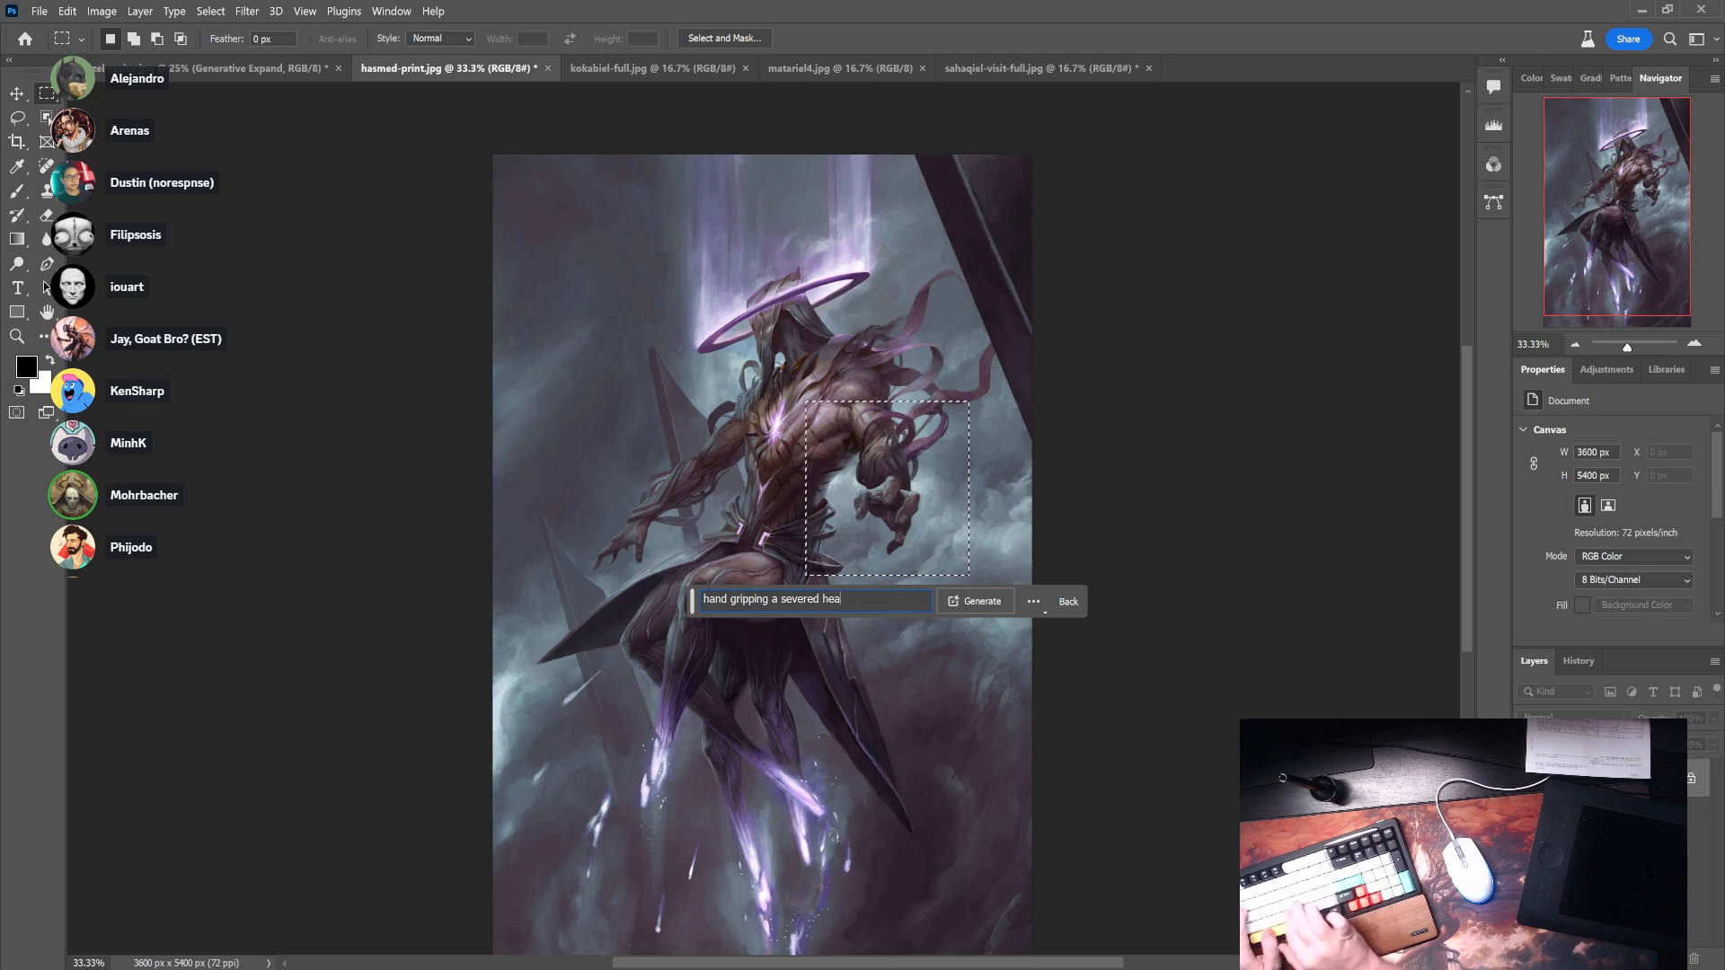
{"action": "type", "text": "d"}
{"action": "key", "text": "Return"}
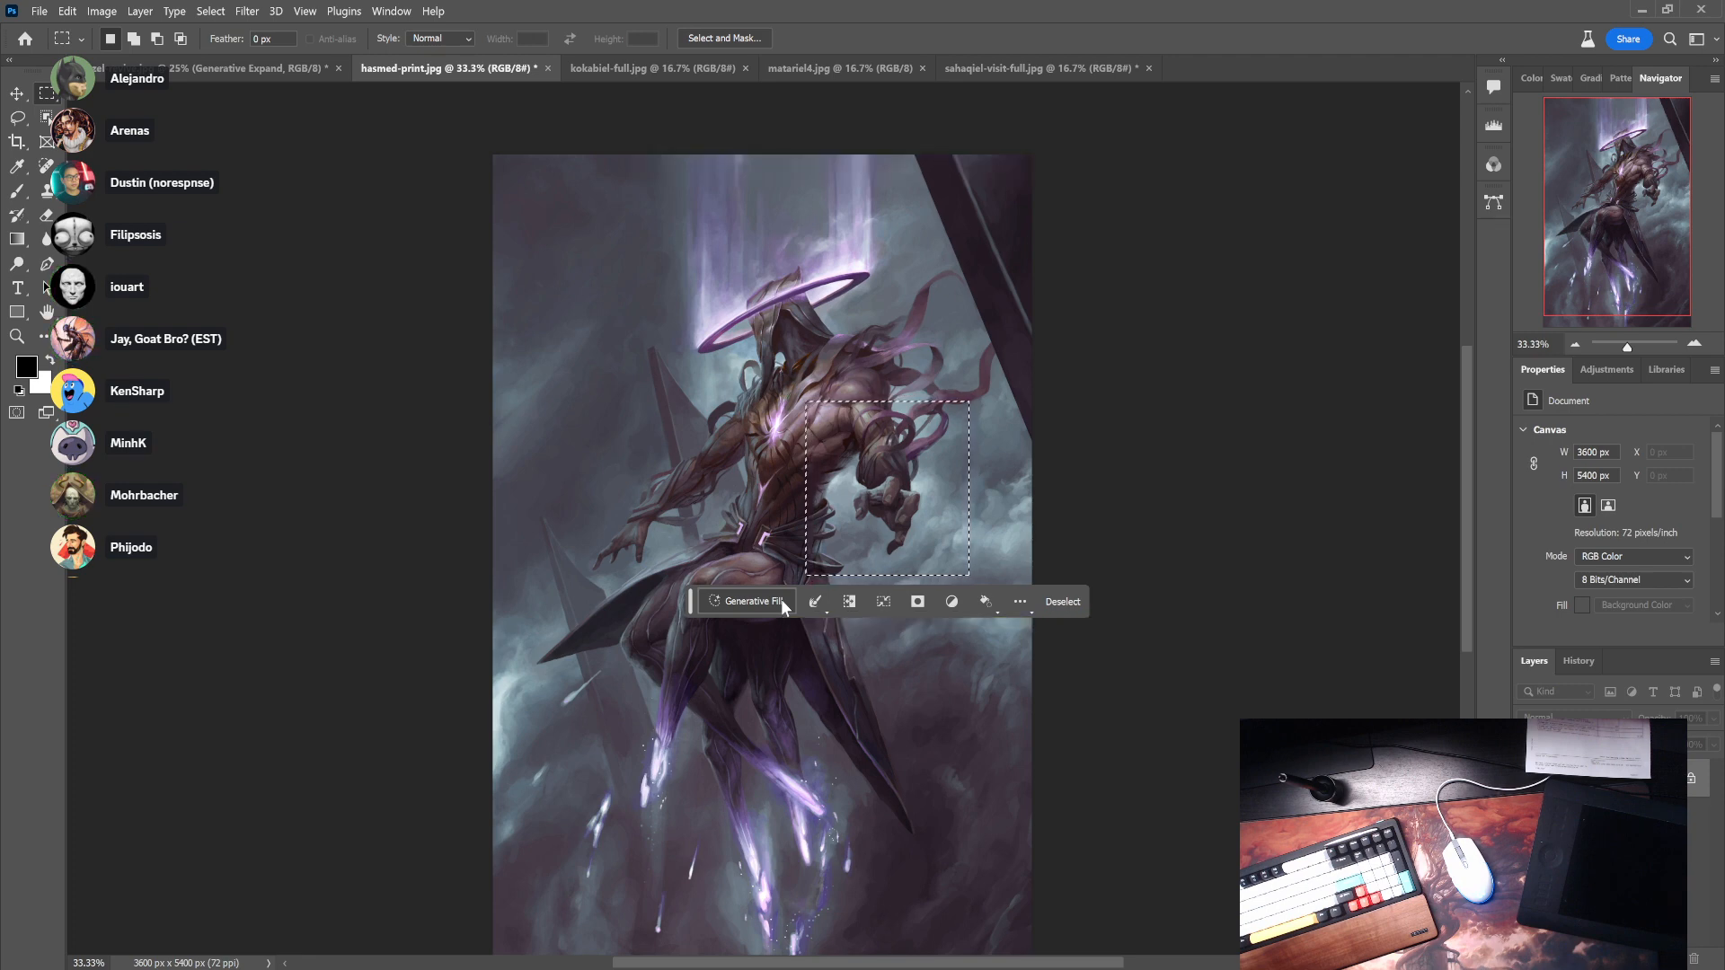
- Replace the selection with a tall rectangular area over the figure's right-side arm, from above the halo to below the coat
{"action": "left_click", "coordinate": [771, 342]}
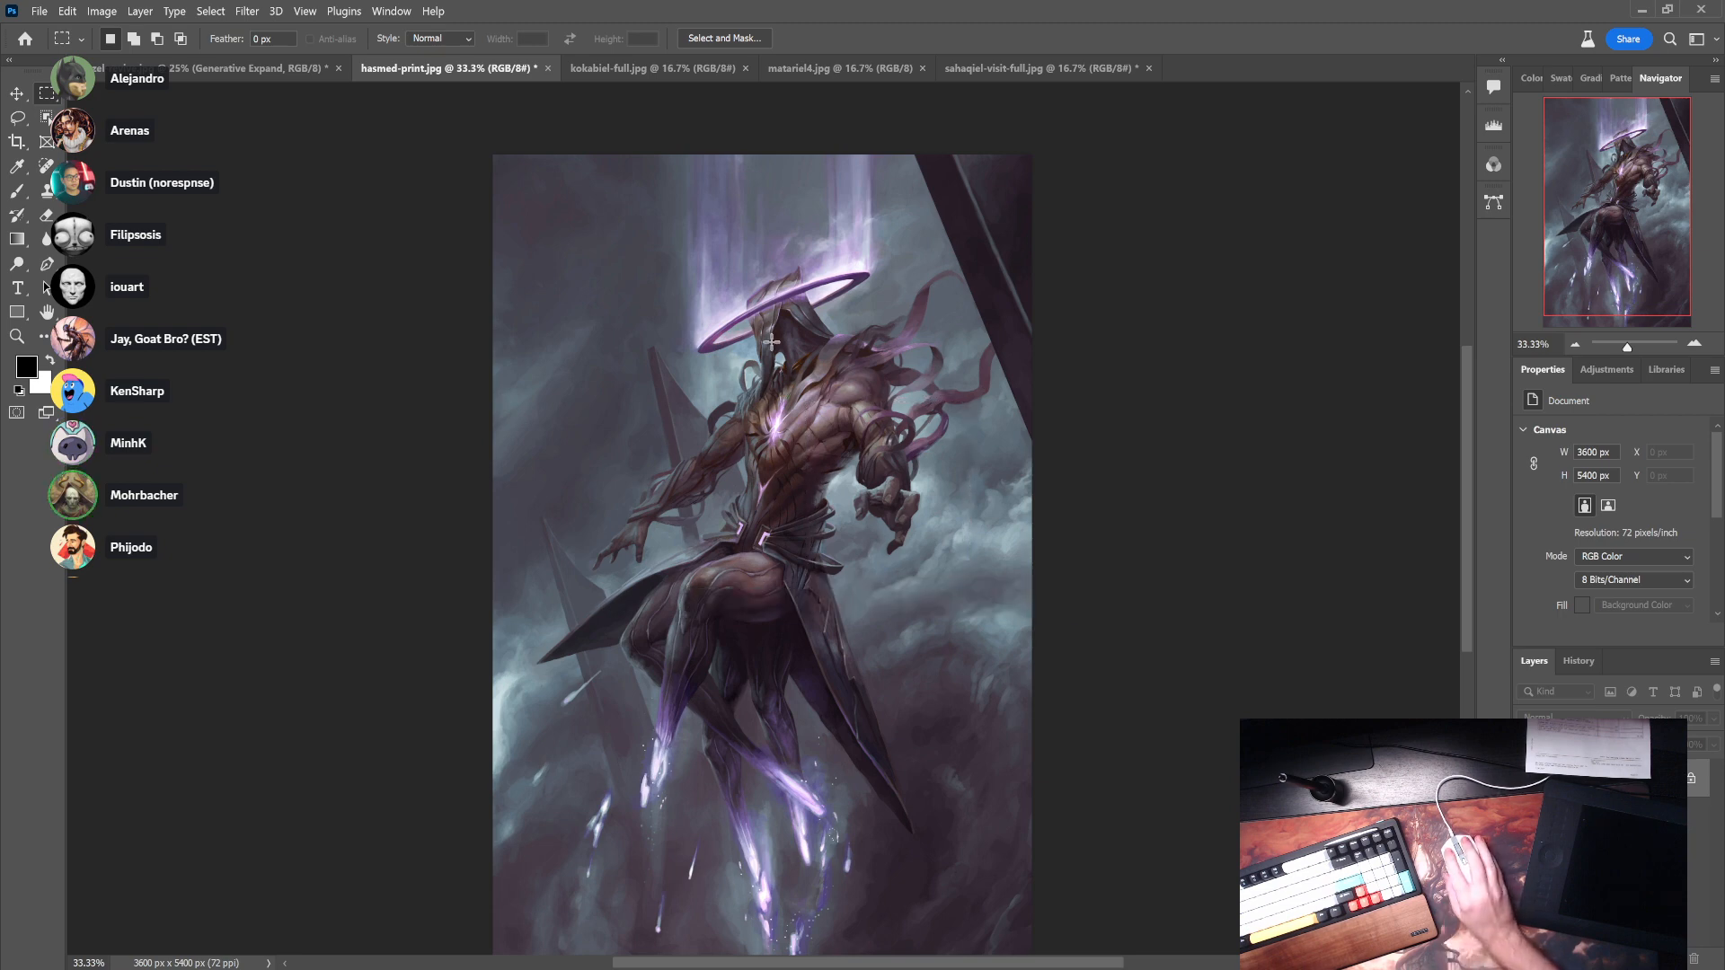
{"action": "left_click_drag", "start_coordinate": [772, 349], "coordinate": [950, 729]}
{"action": "left_click", "coordinate": [848, 535]}
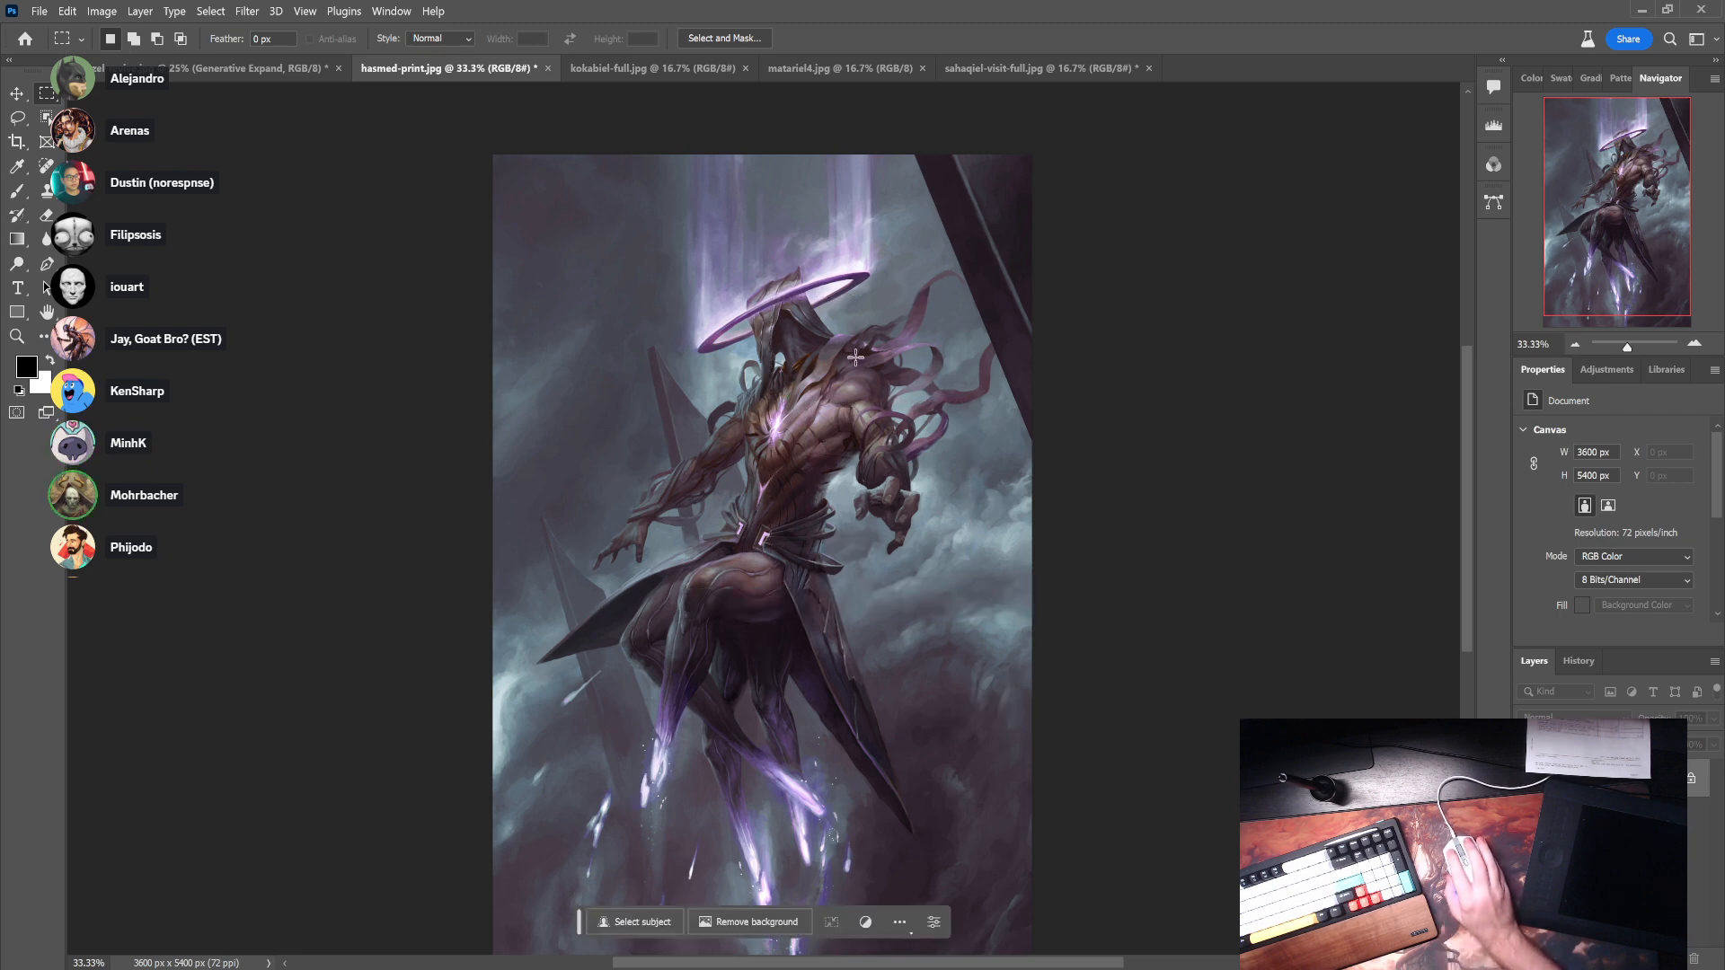
{"action": "left_click_drag", "start_coordinate": [819, 362], "coordinate": [1020, 917]}
{"action": "left_click", "coordinate": [769, 210]}
{"action": "left_click_drag", "start_coordinate": [777, 182], "coordinate": [948, 893]}
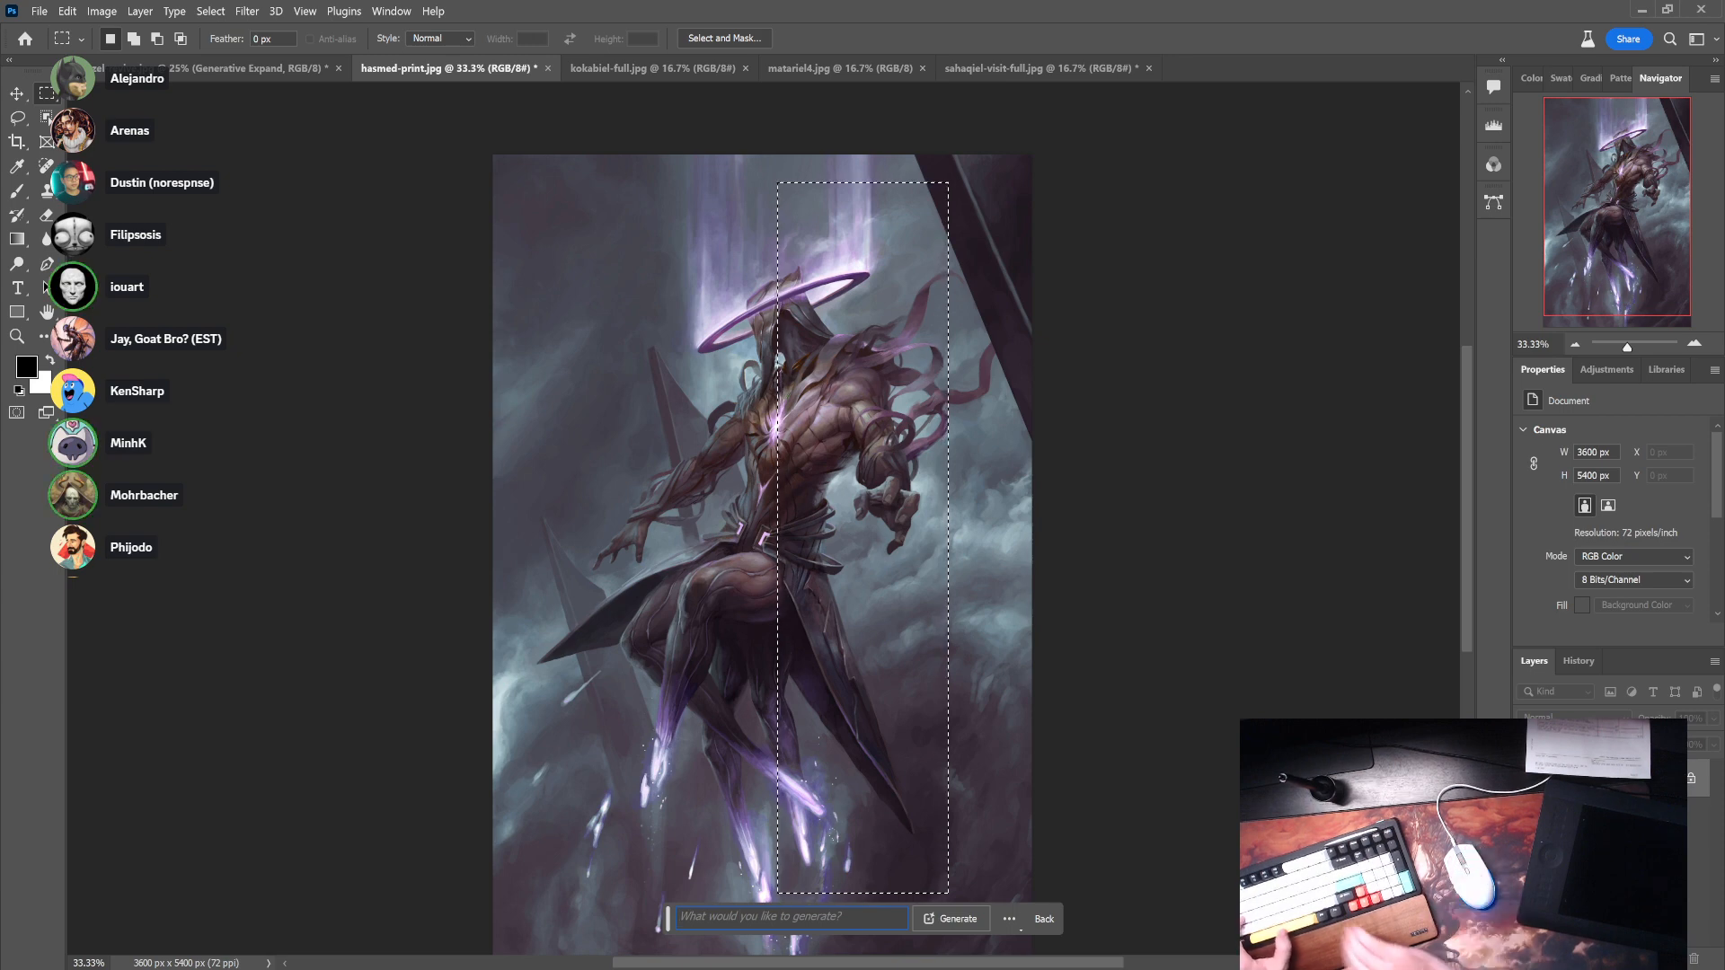
- Run Generative Fill on the tall selection with the prompt "digital illustration of a hand holding a wizard staff"
{"action": "type", "text": "hand"}
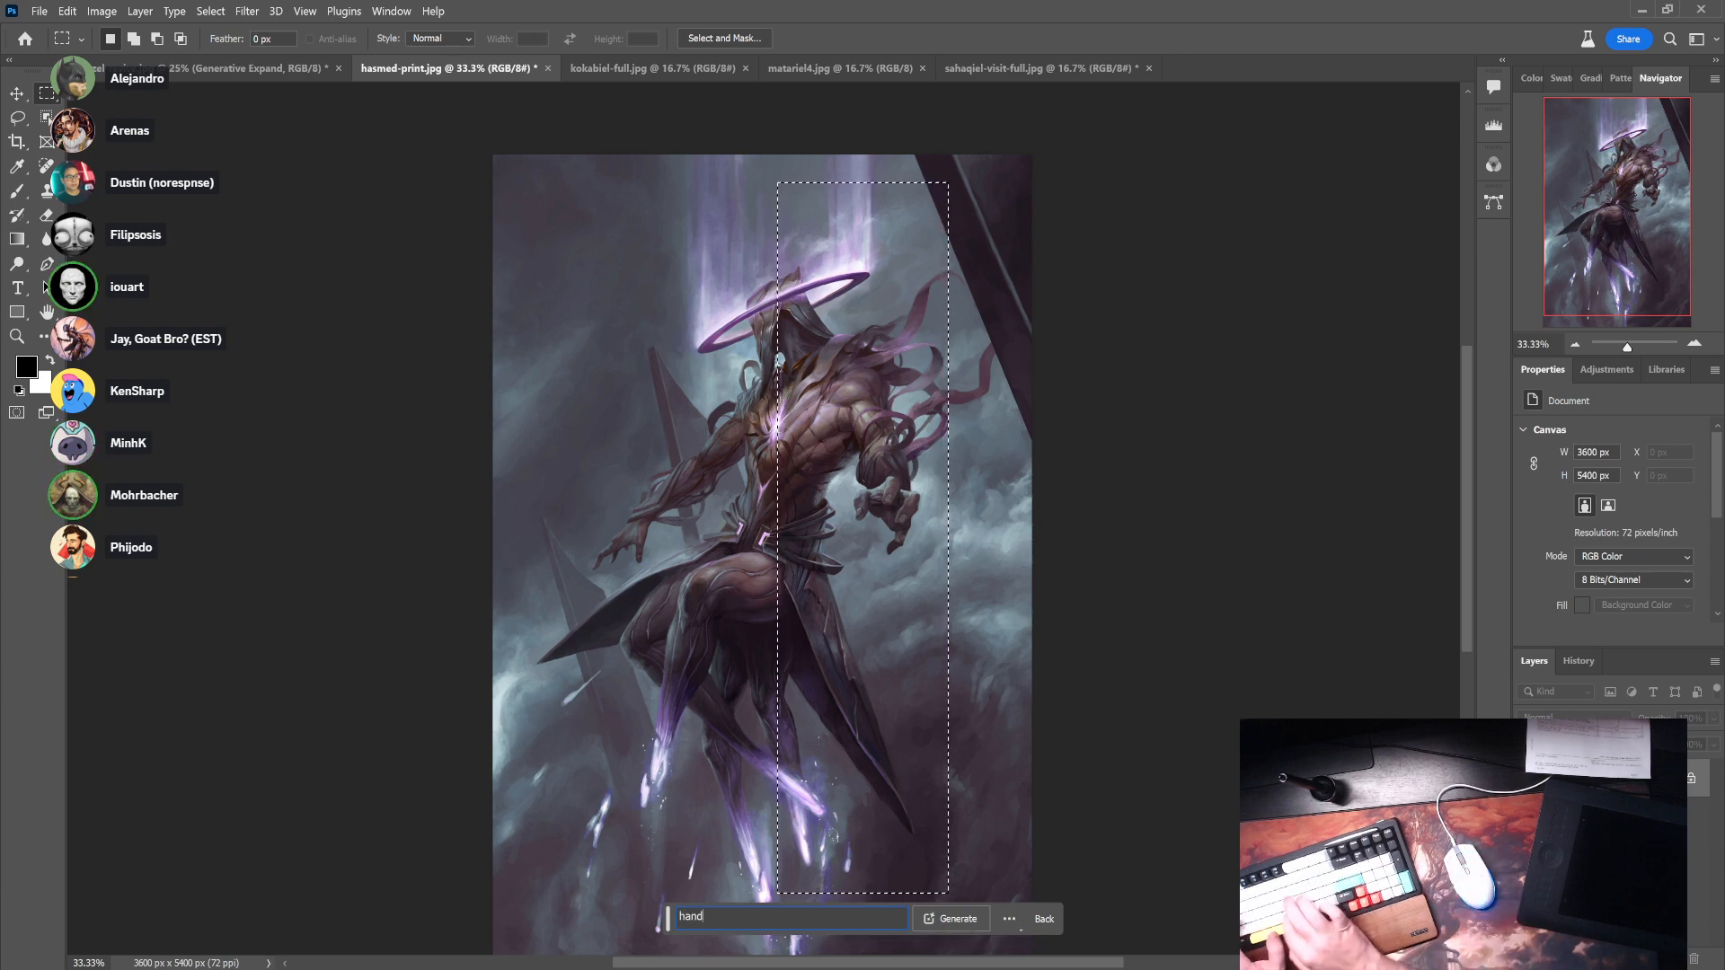
{"action": "type", "text": " holding a "}
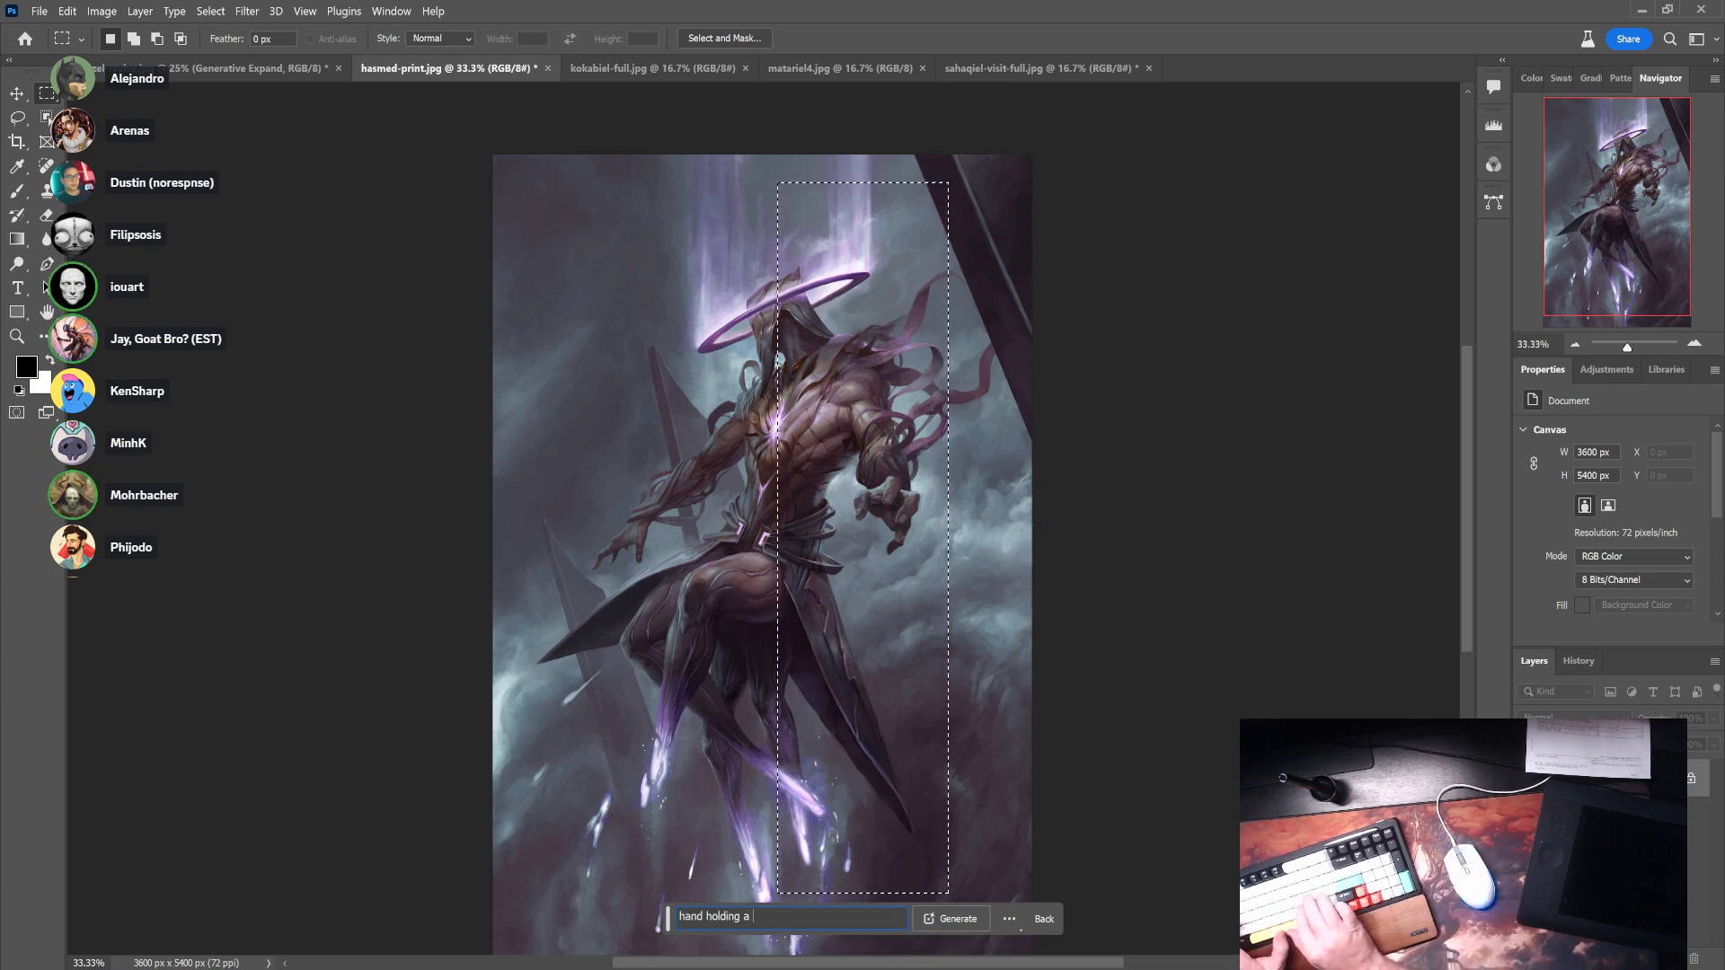
{"action": "type", "text": "wizard staff"}
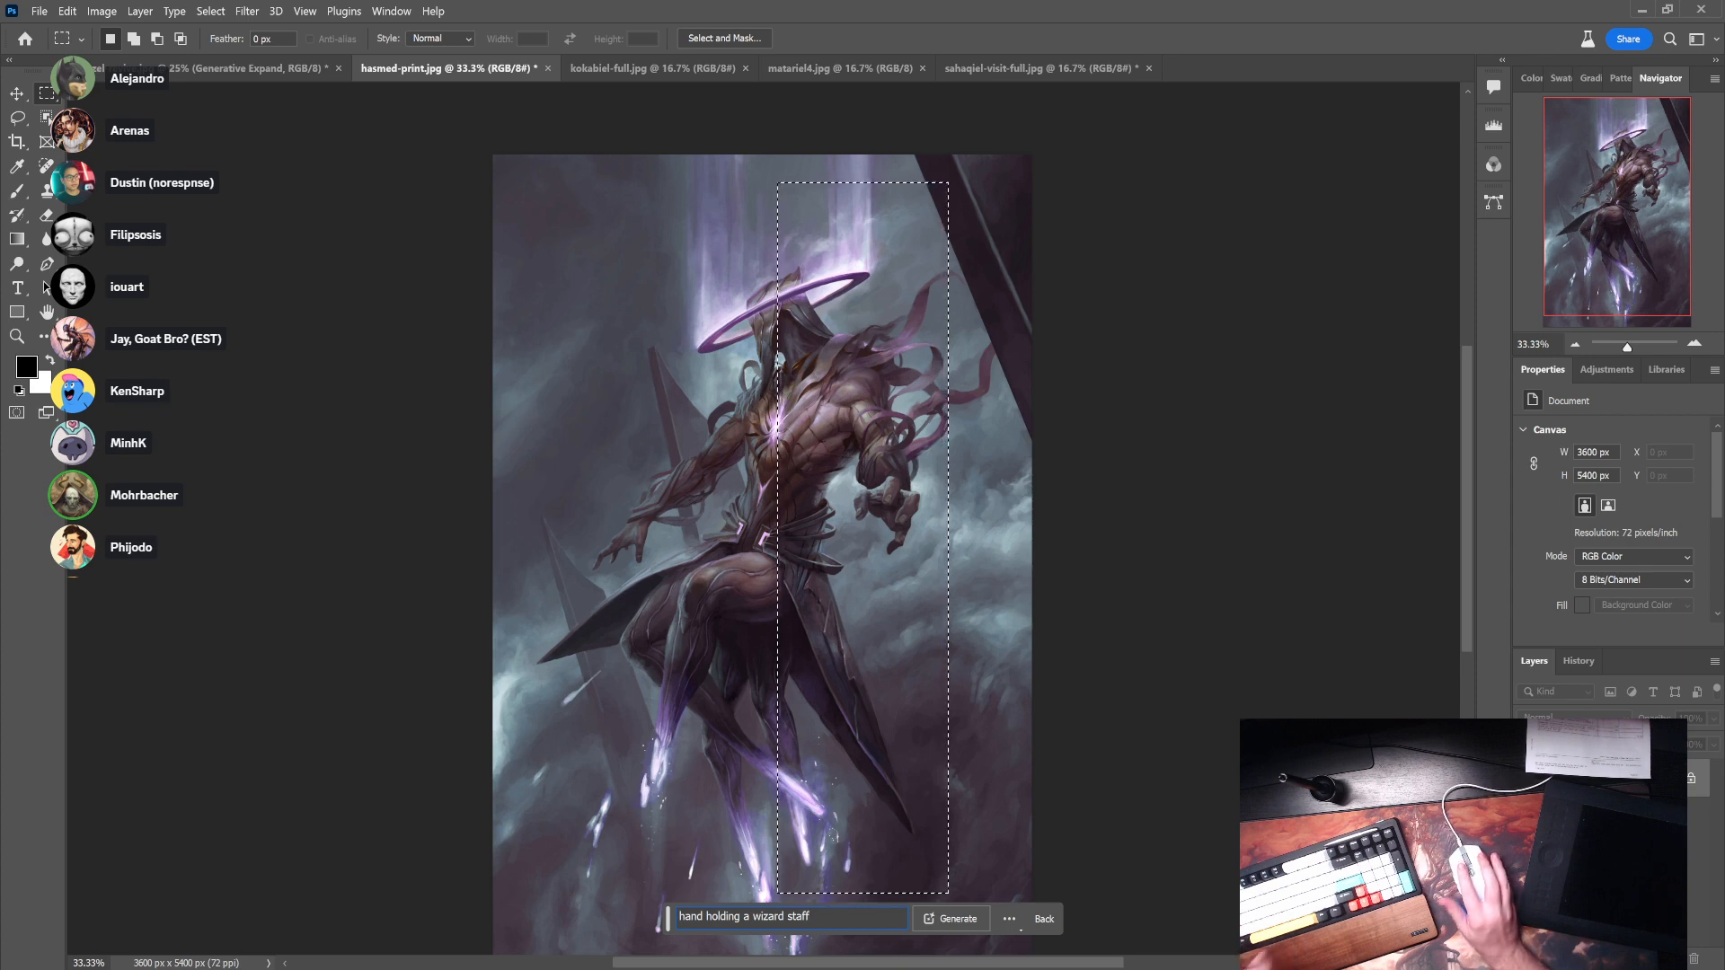
{"action": "type", "text": "digital illus"}
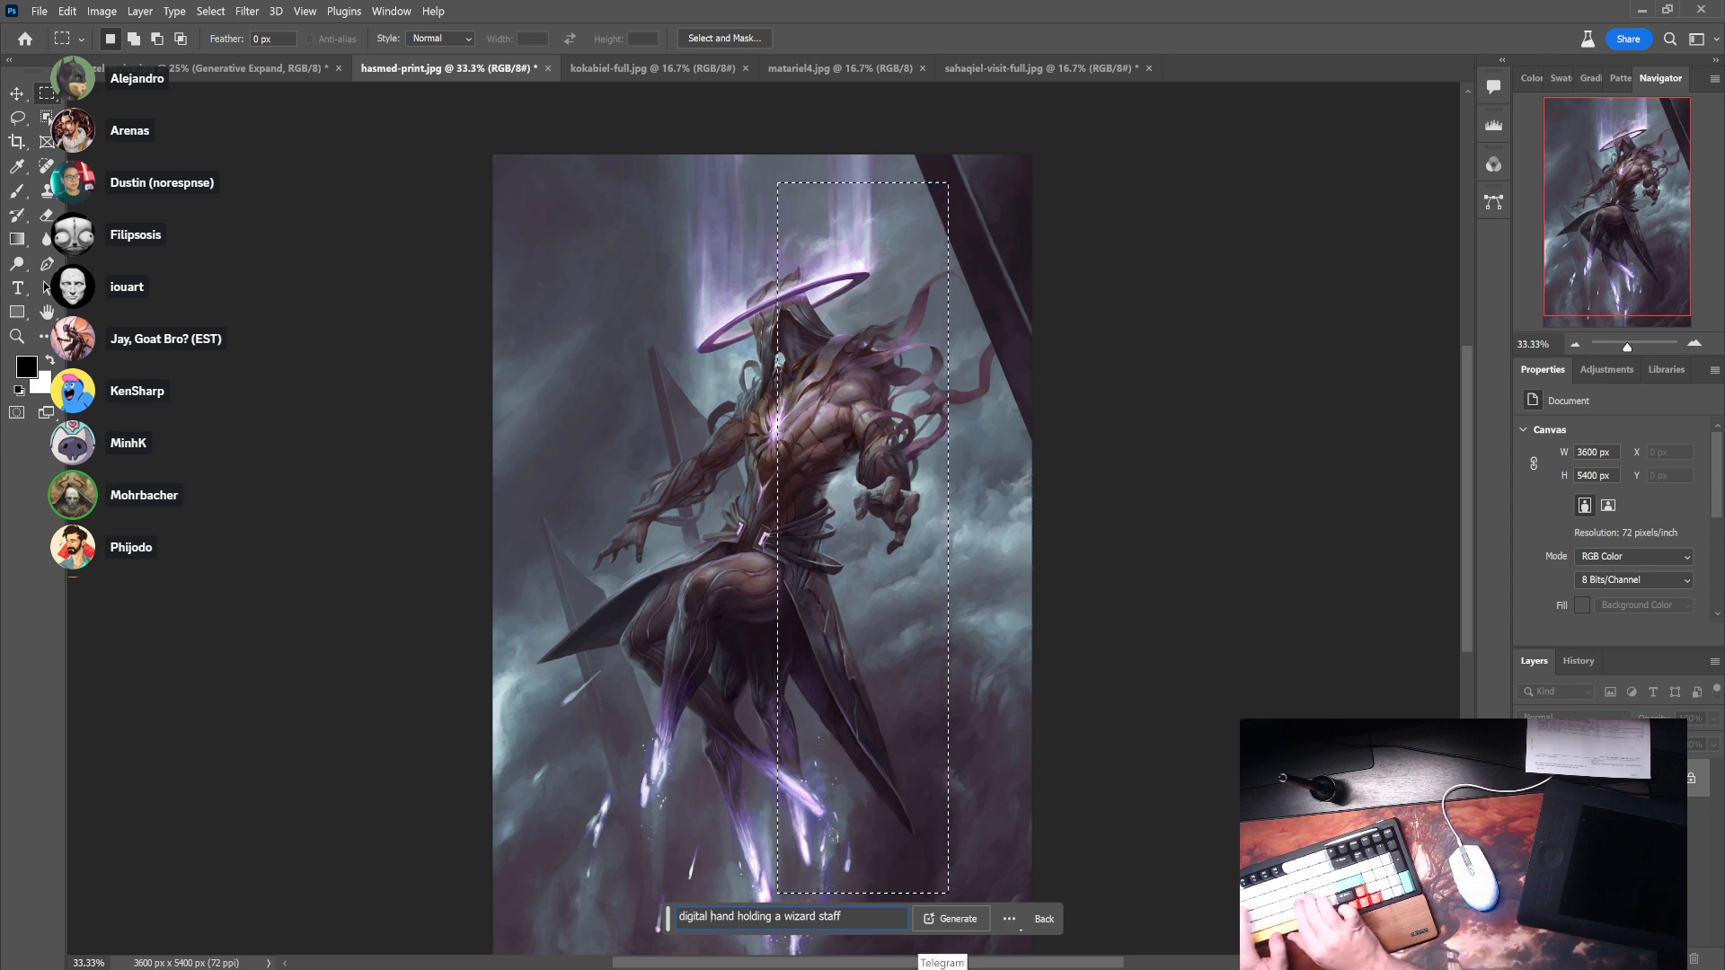
{"action": "type", "text": "tration of a"}
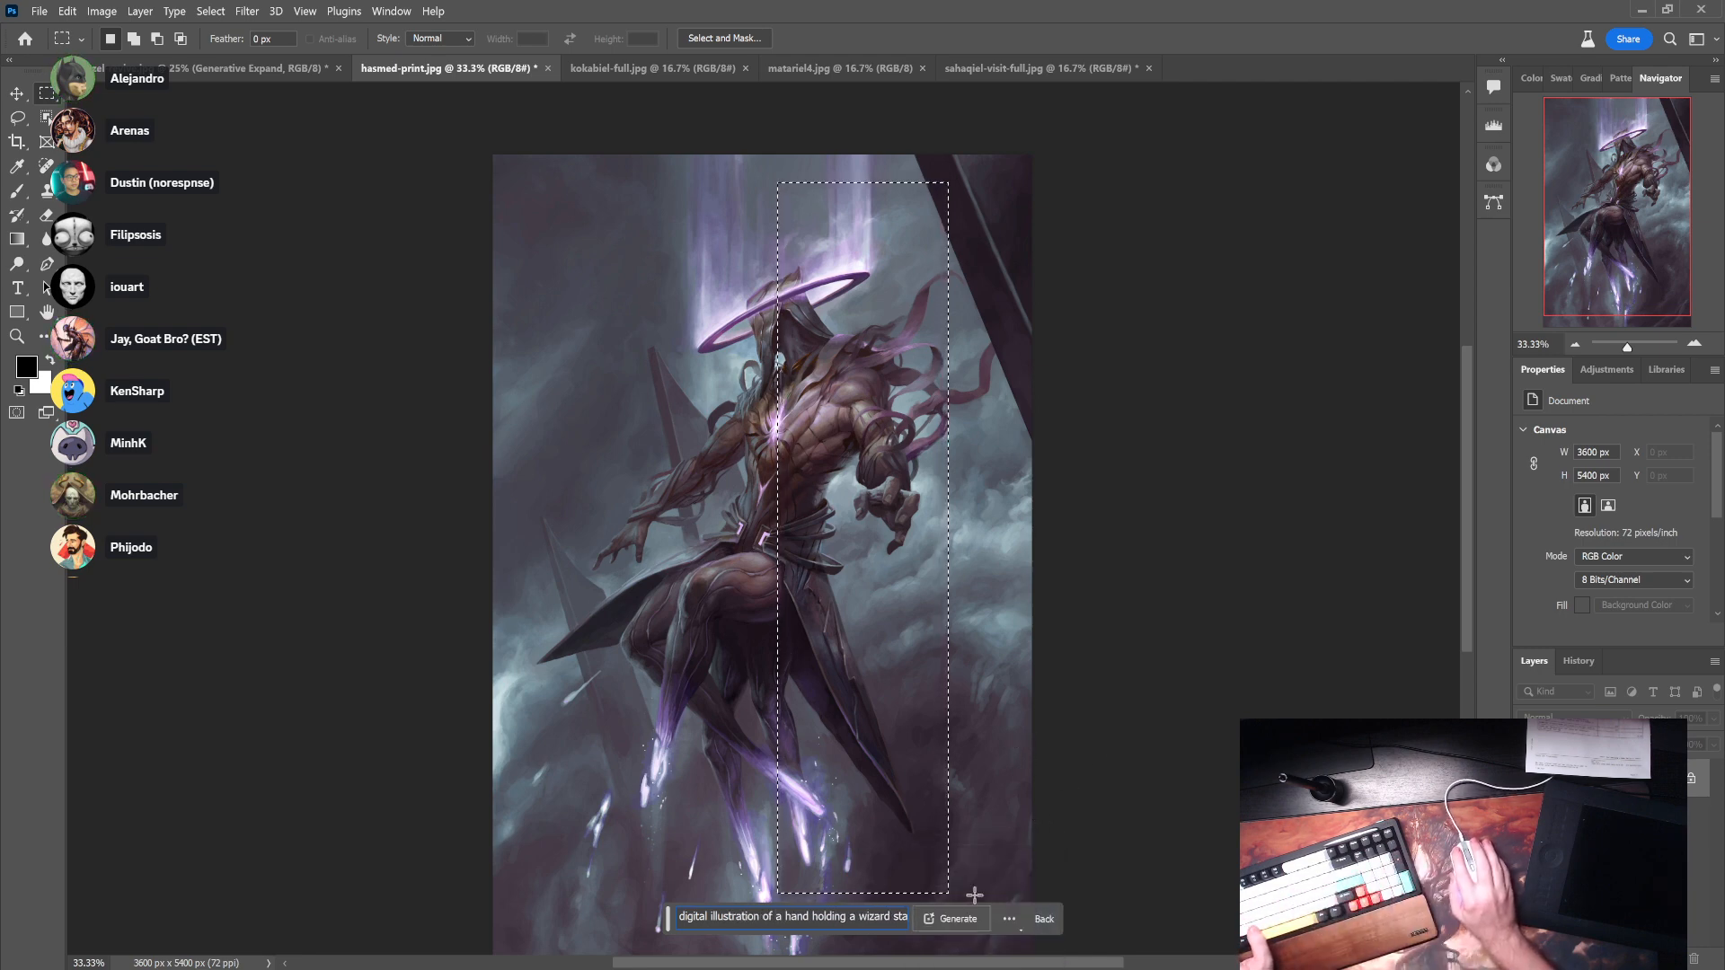
{"action": "left_click", "coordinate": [956, 919]}
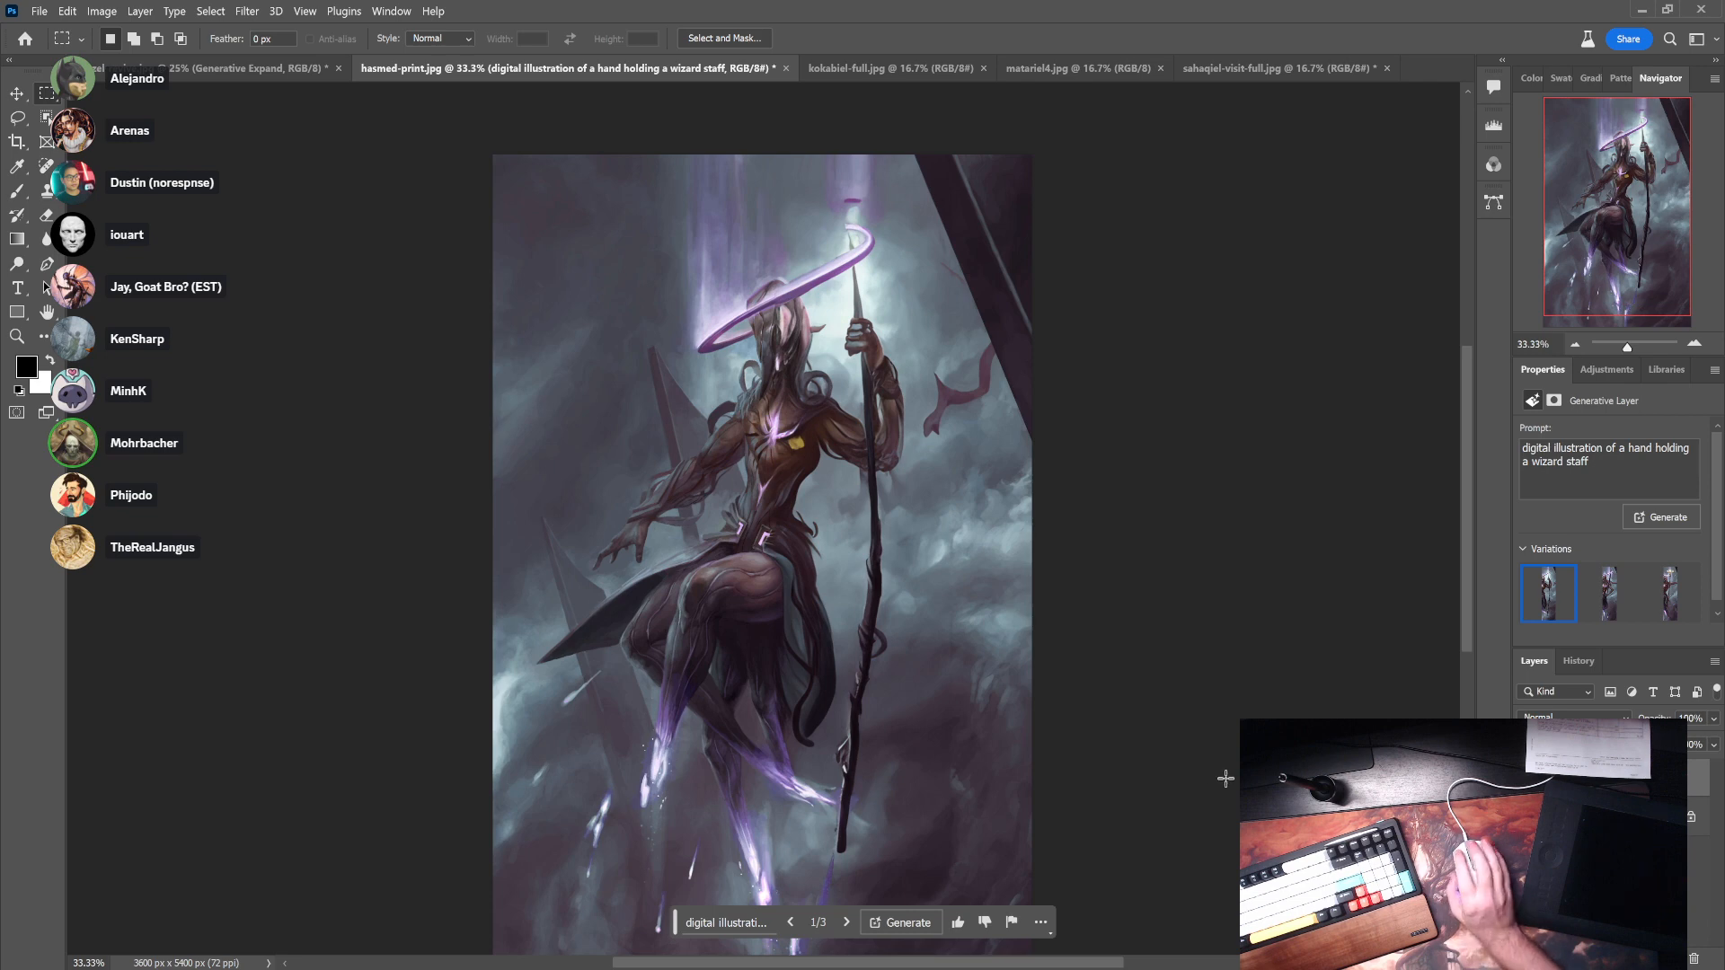
- Look at the second and third wizard staff variations, and return to the first one
{"action": "left_click", "coordinate": [1602, 608]}
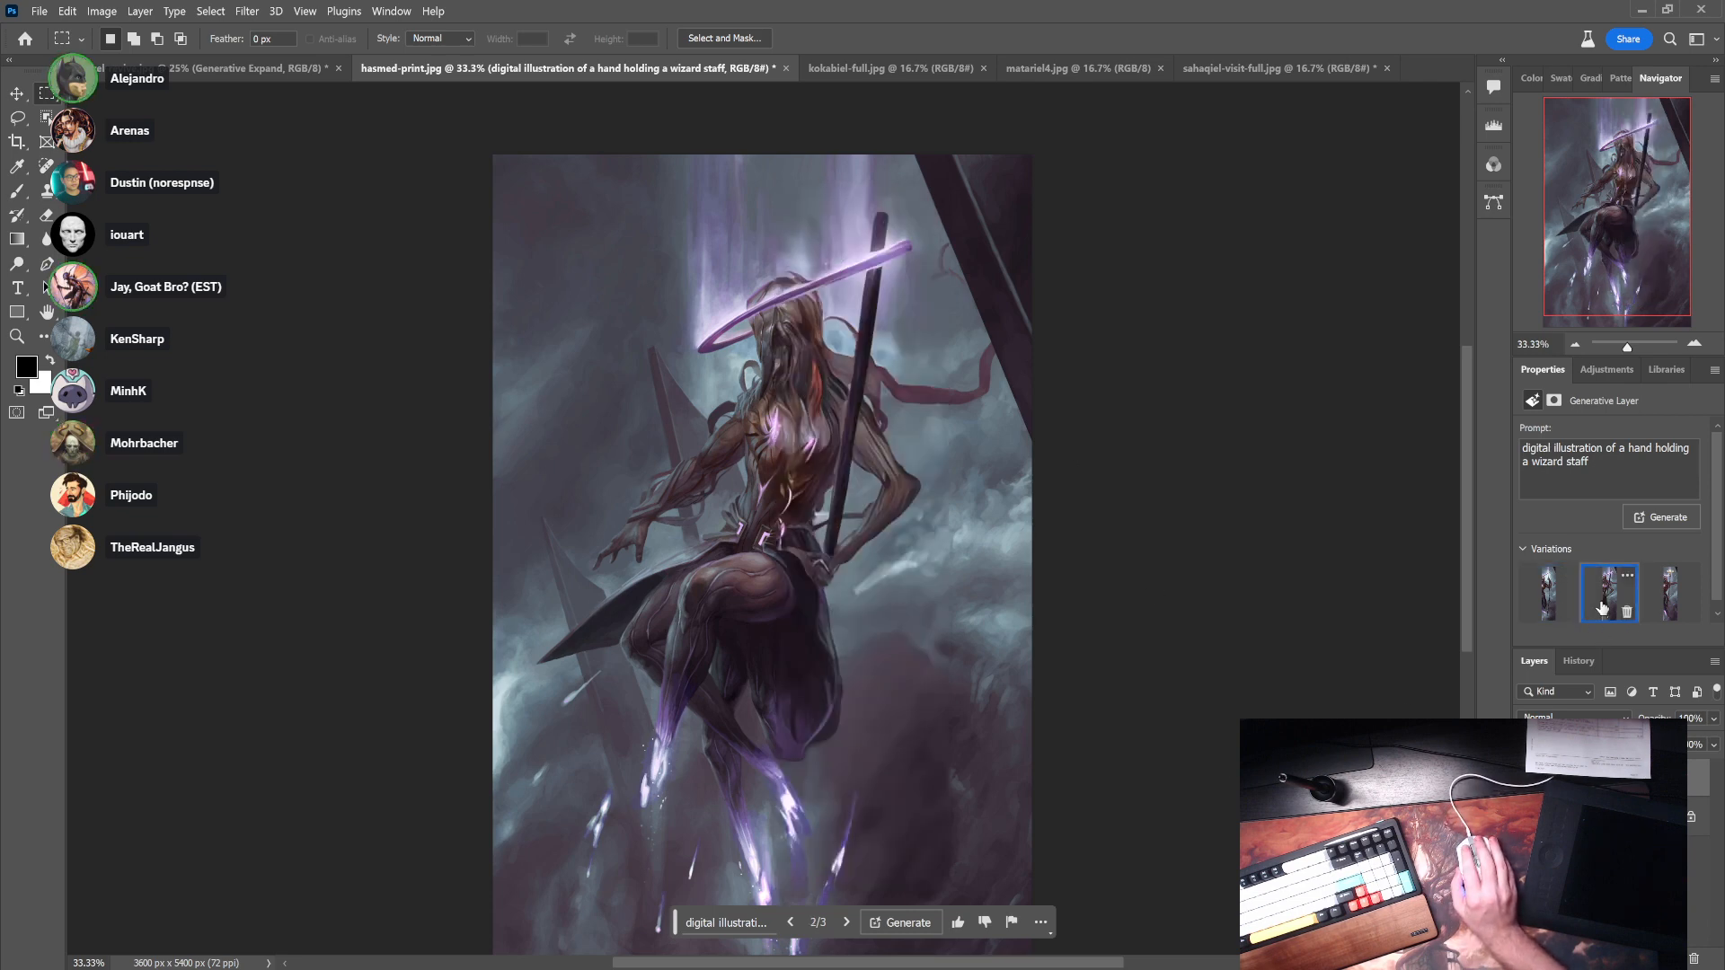
{"action": "left_click", "coordinate": [1664, 589]}
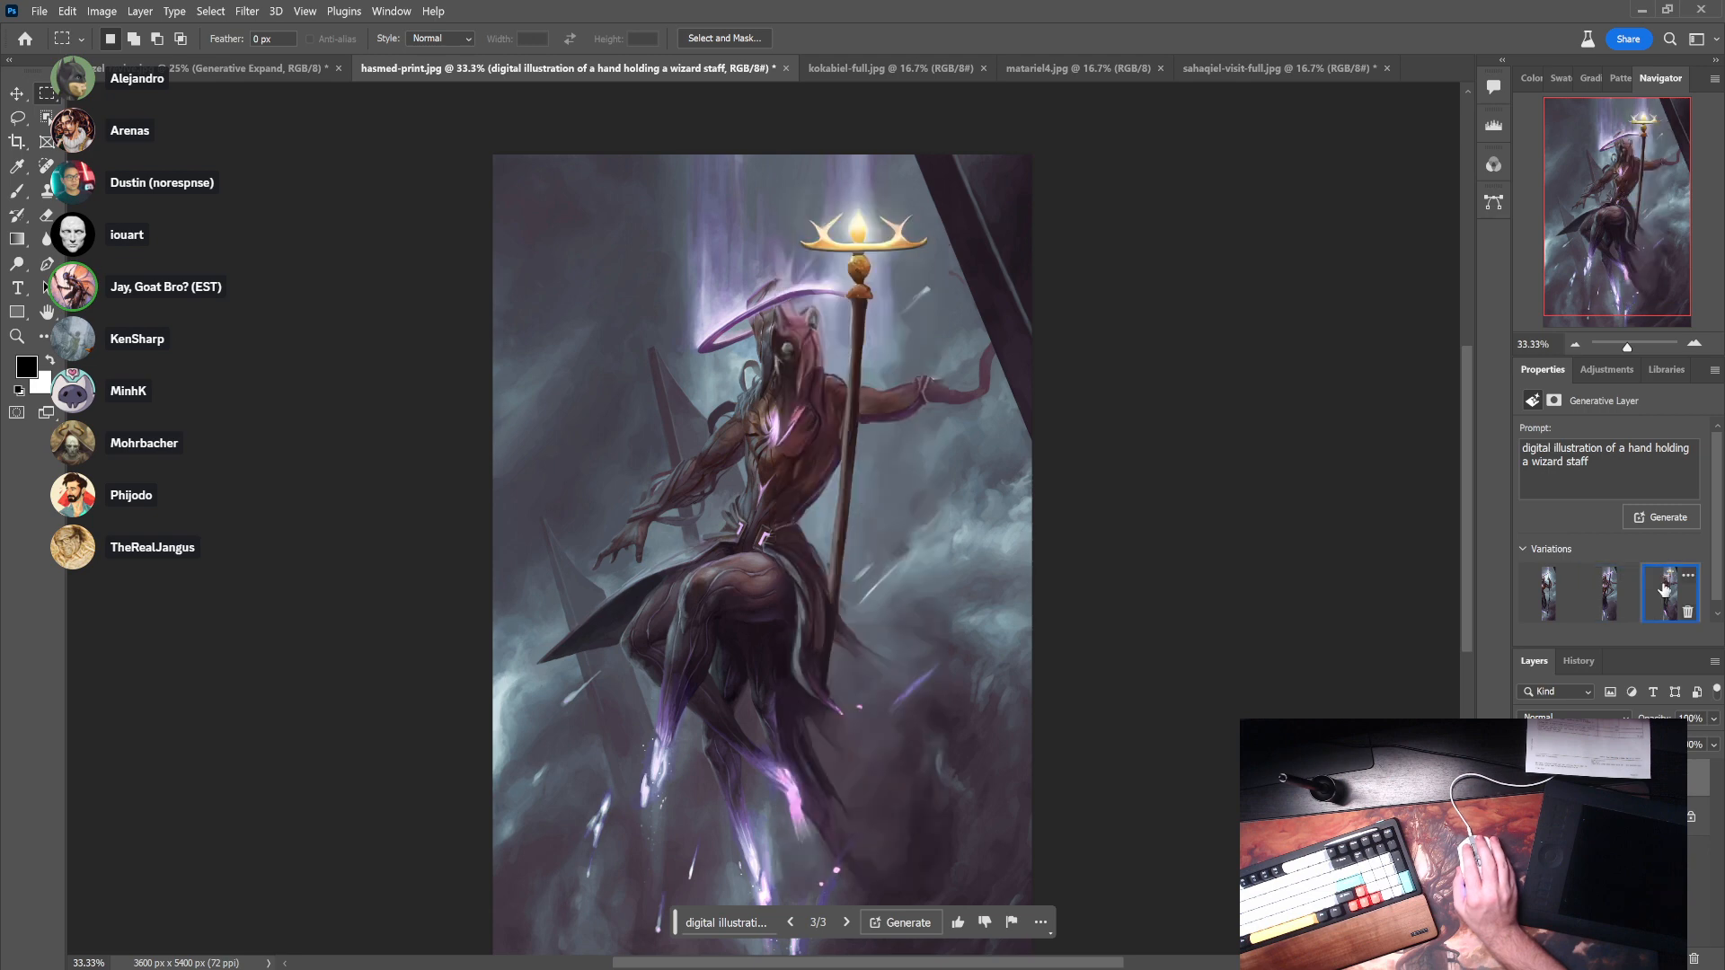
{"action": "left_click", "coordinate": [1543, 599]}
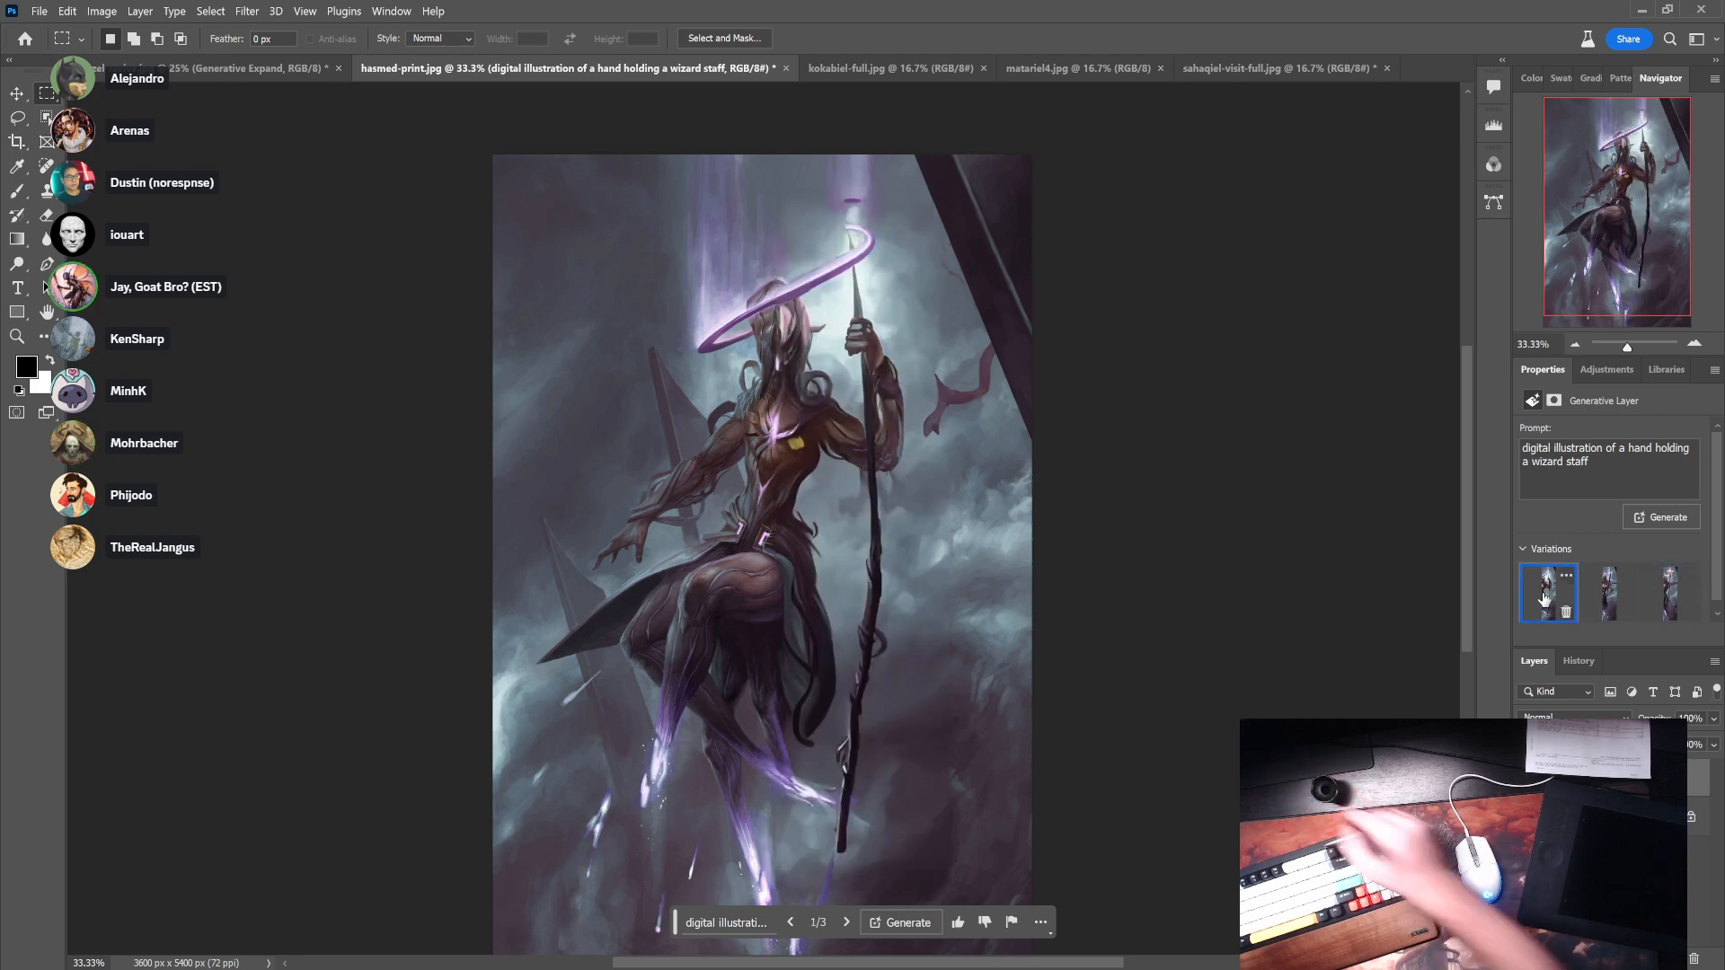
- On the generated layer's mask, lasso the figure's head, torso and upper legs up to the staff, clear that area, and deselect
{"action": "left_click", "coordinate": [1589, 778]}
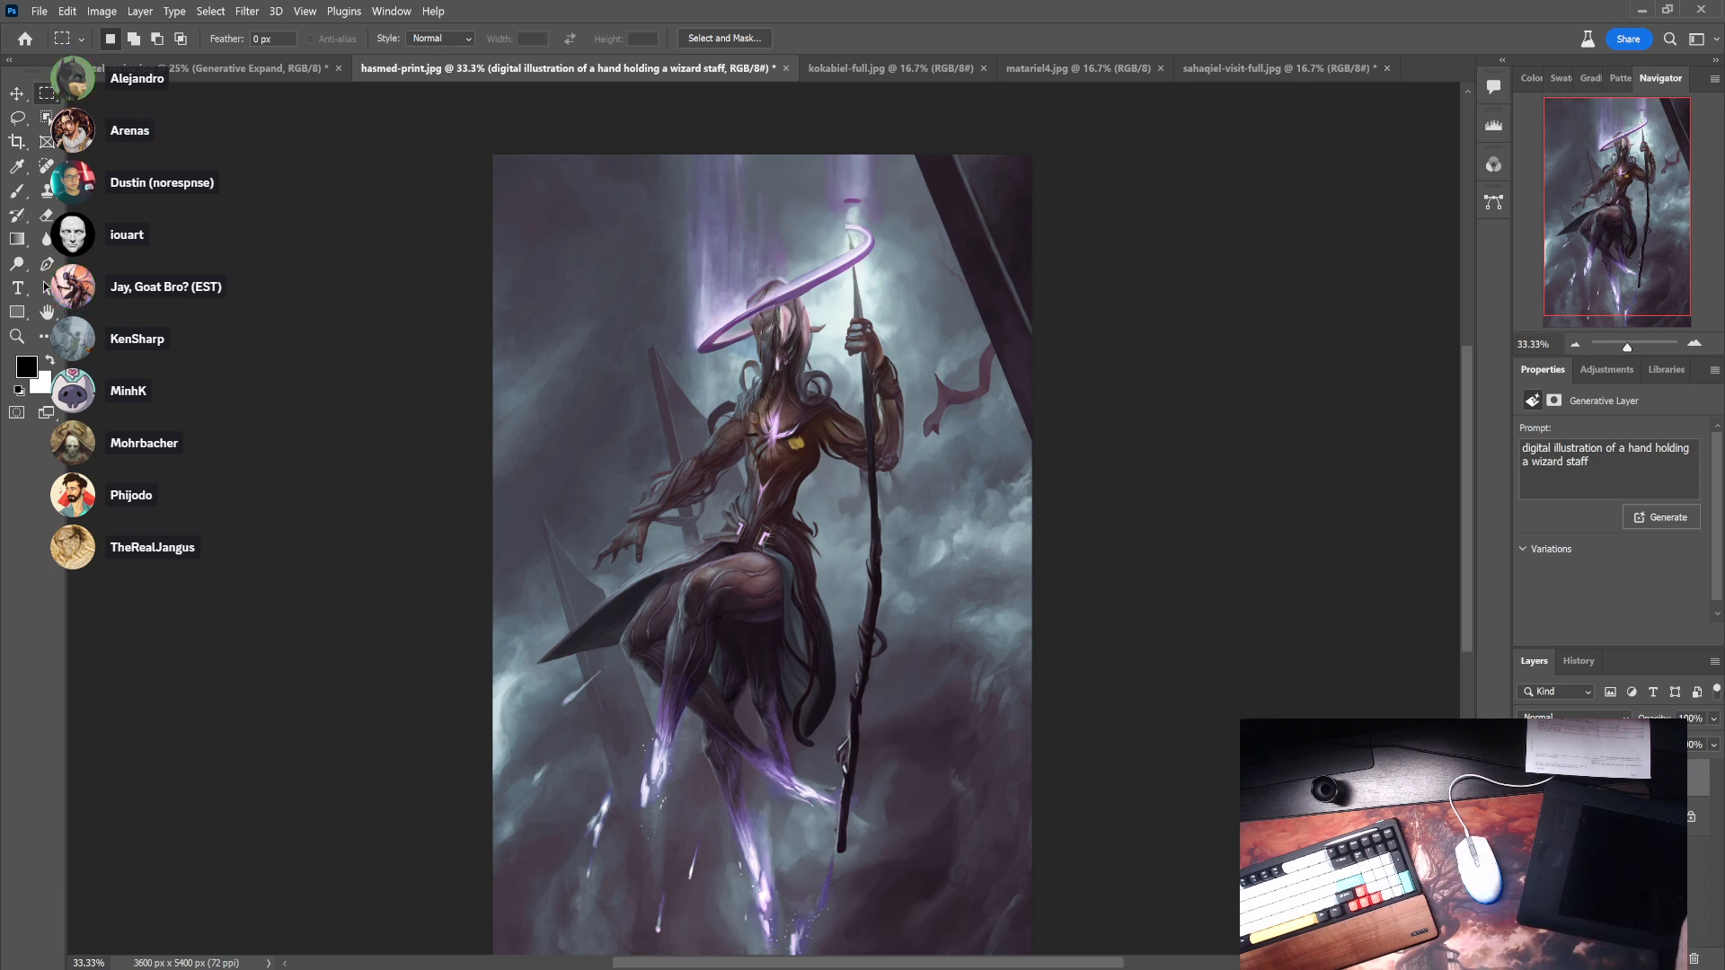
{"action": "key", "text": "b"}
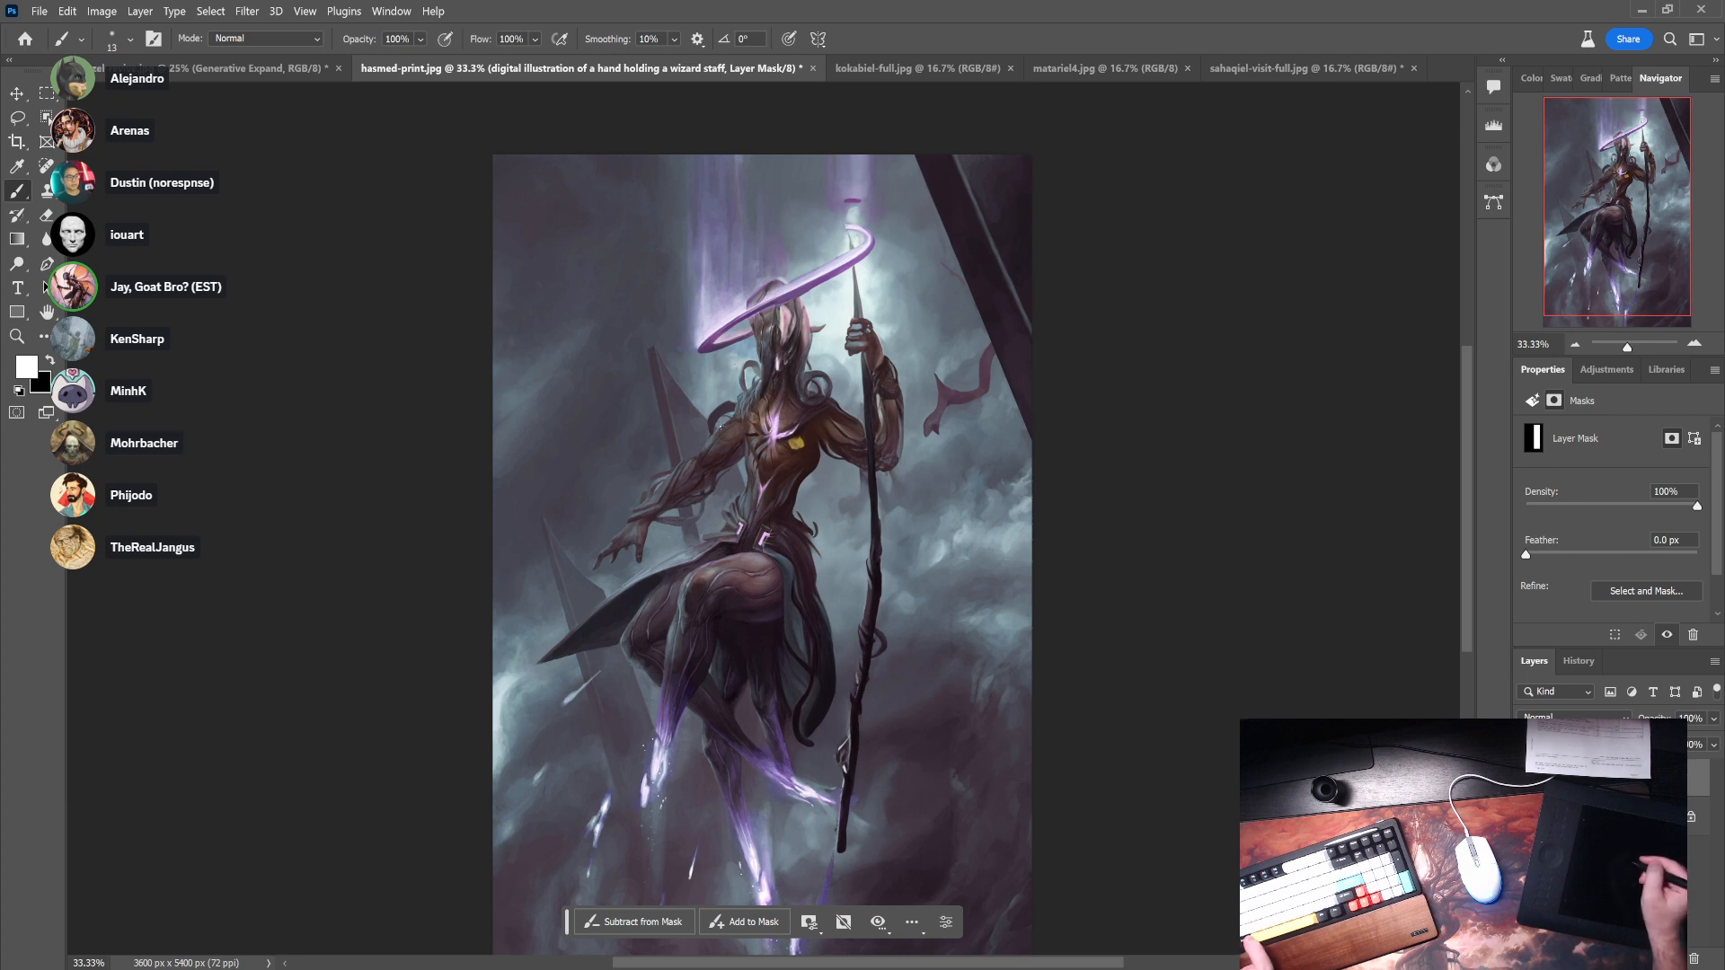
{"action": "key", "text": "l"}
{"action": "right_click", "coordinate": [919, 418]}
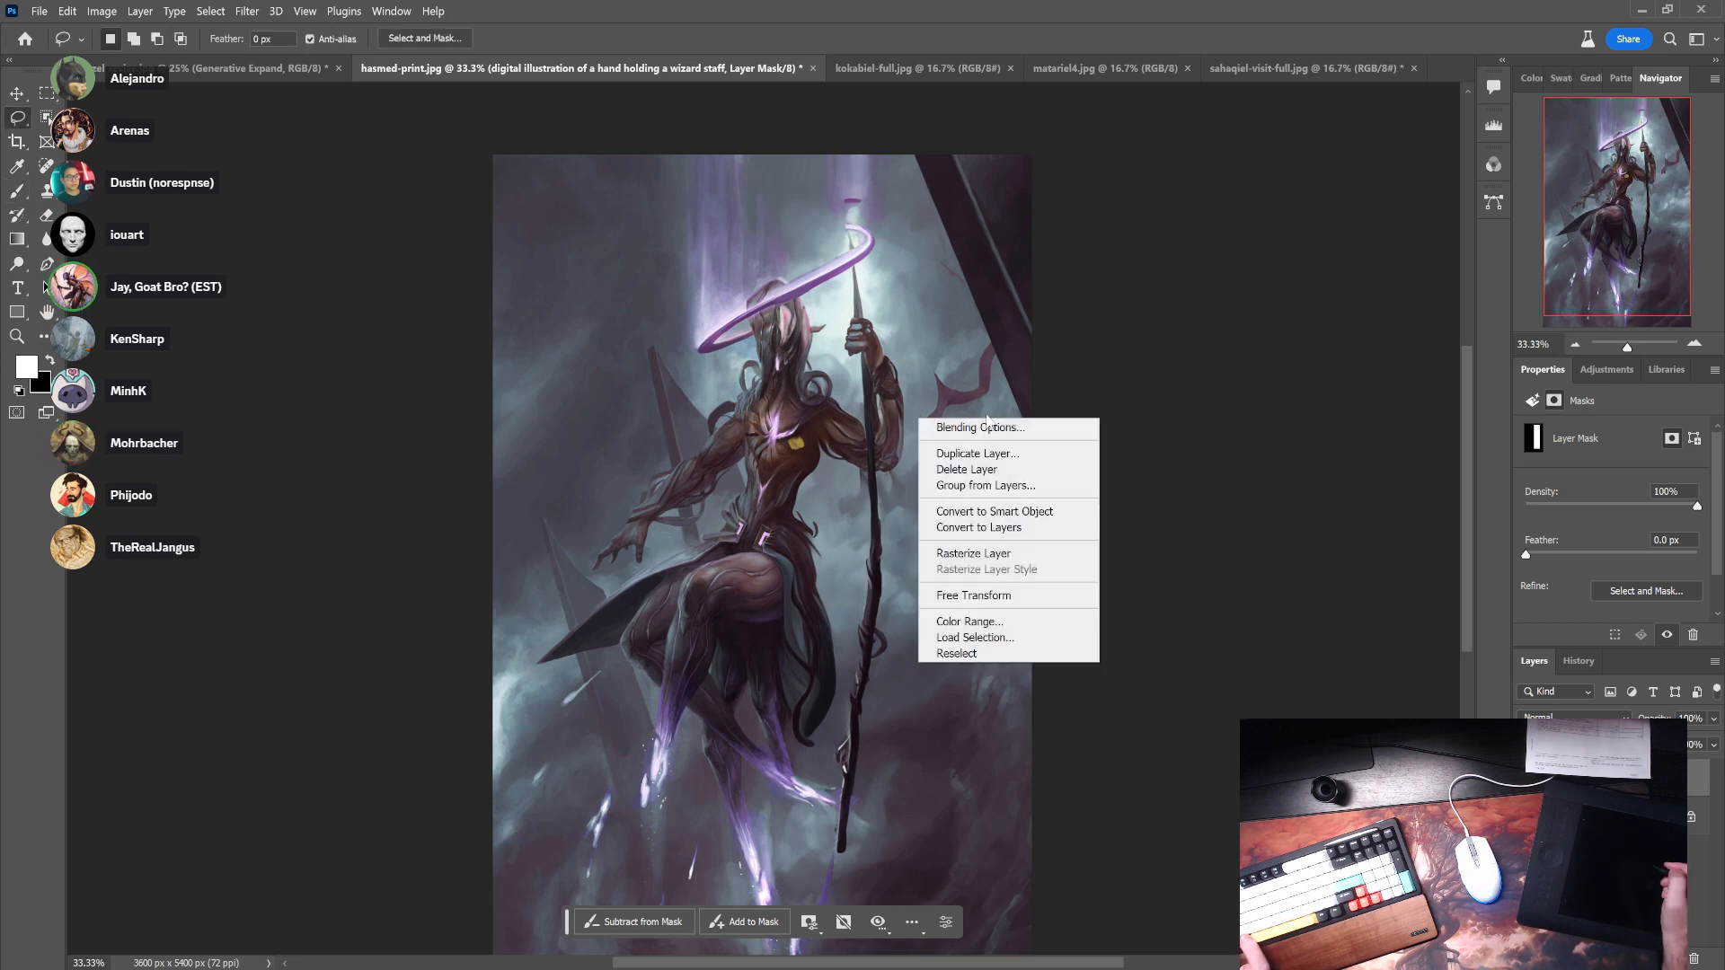
{"action": "left_click", "coordinate": [804, 284]}
{"action": "mouse_move", "coordinate": [850, 199]}
{"action": "left_mouse_down"}
{"action": "mouse_move", "coordinate": [833, 239]}
{"action": "mouse_move", "coordinate": [843, 304]}
{"action": "left_mouse_up"}
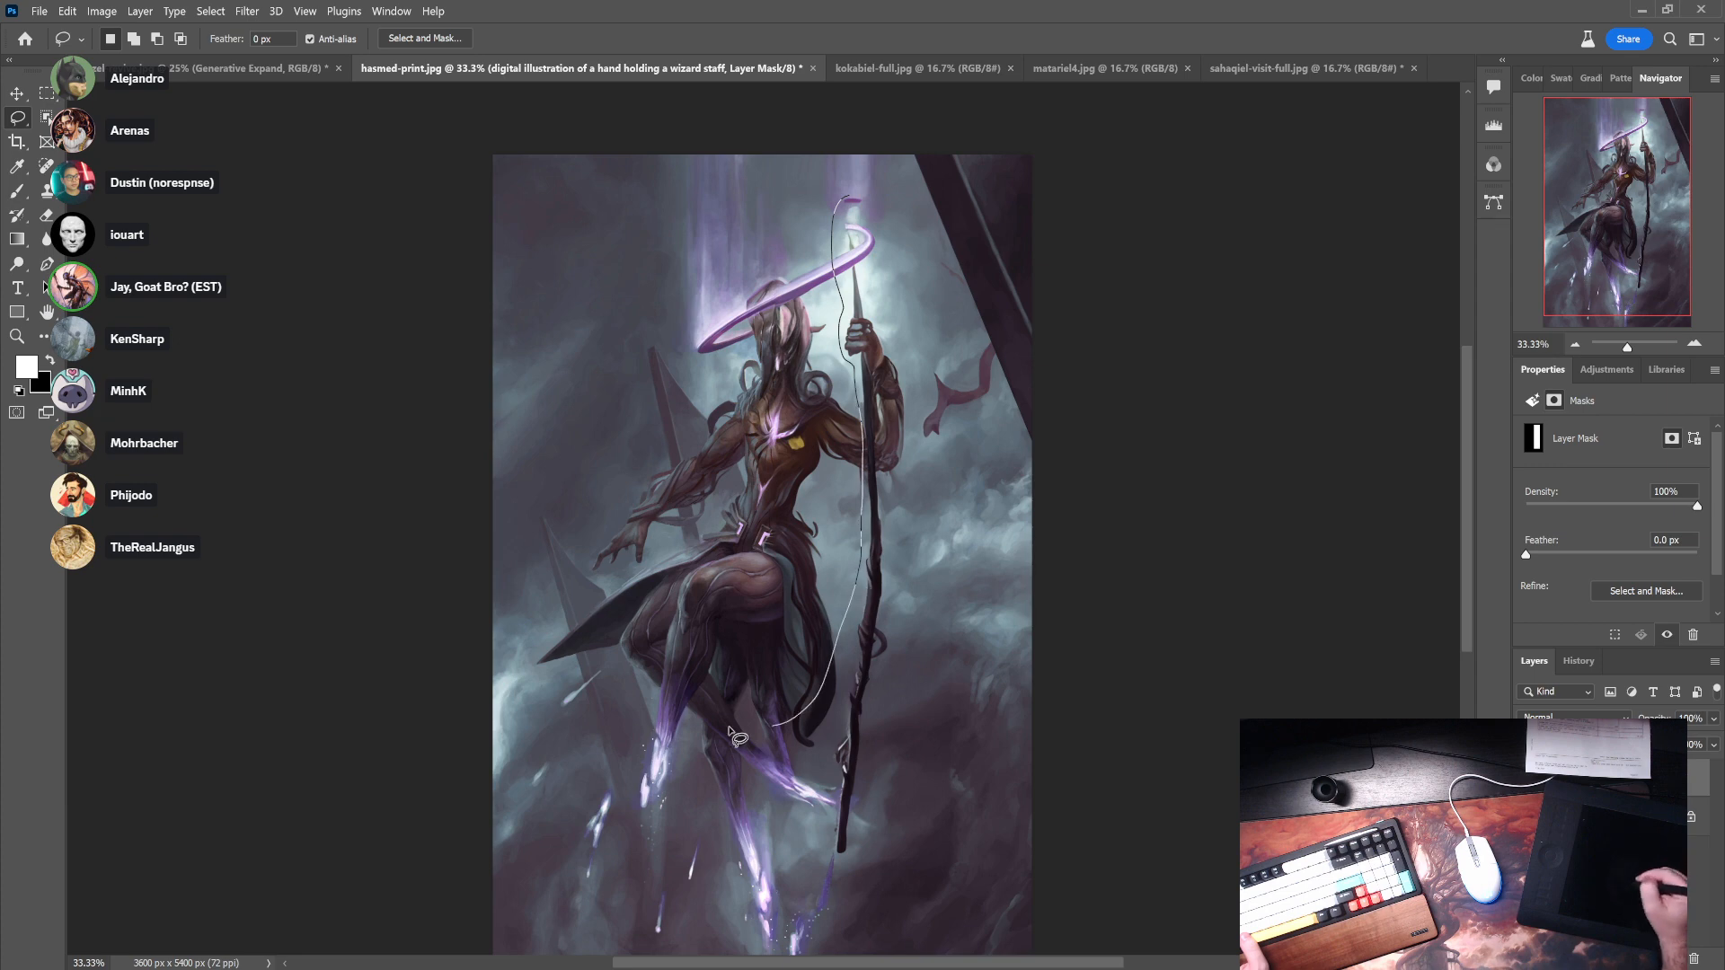
{"action": "mouse_move", "coordinate": [731, 729]}
{"action": "left_mouse_down"}
{"action": "mouse_move", "coordinate": [612, 387]}
{"action": "mouse_move", "coordinate": [675, 210]}
{"action": "mouse_move", "coordinate": [758, 170]}
{"action": "mouse_move", "coordinate": [850, 198]}
{"action": "left_mouse_up"}
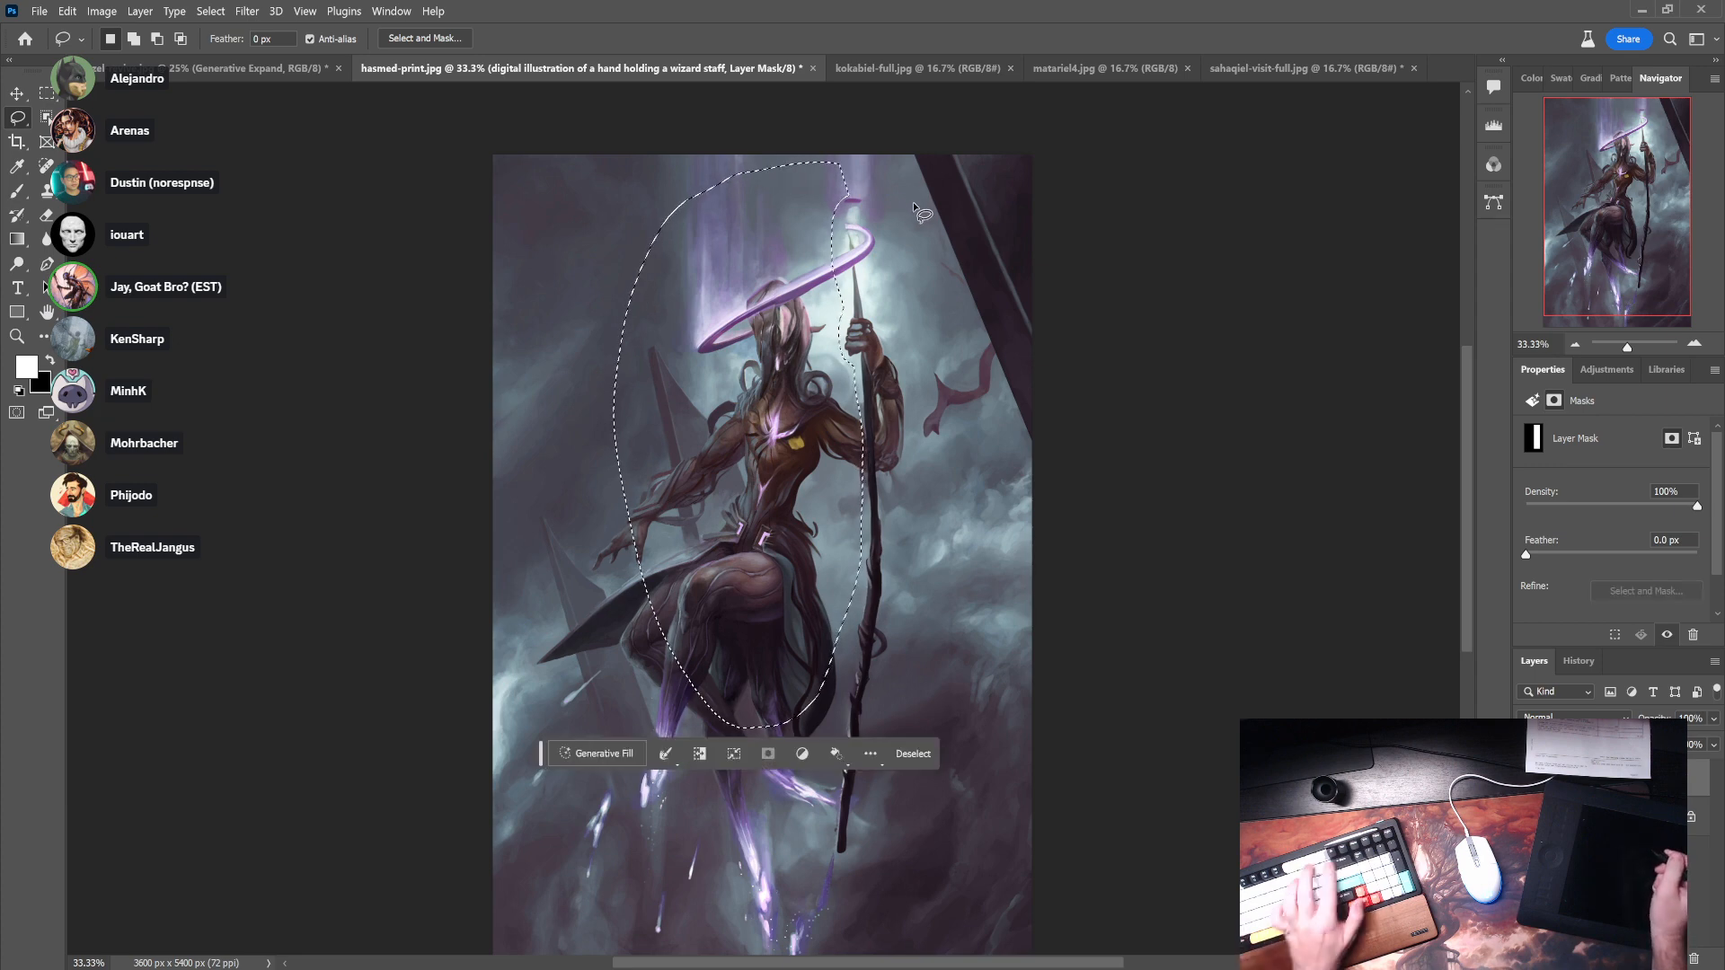
{"action": "key", "text": "Delete"}
{"action": "key", "text": "ctrl+d"}
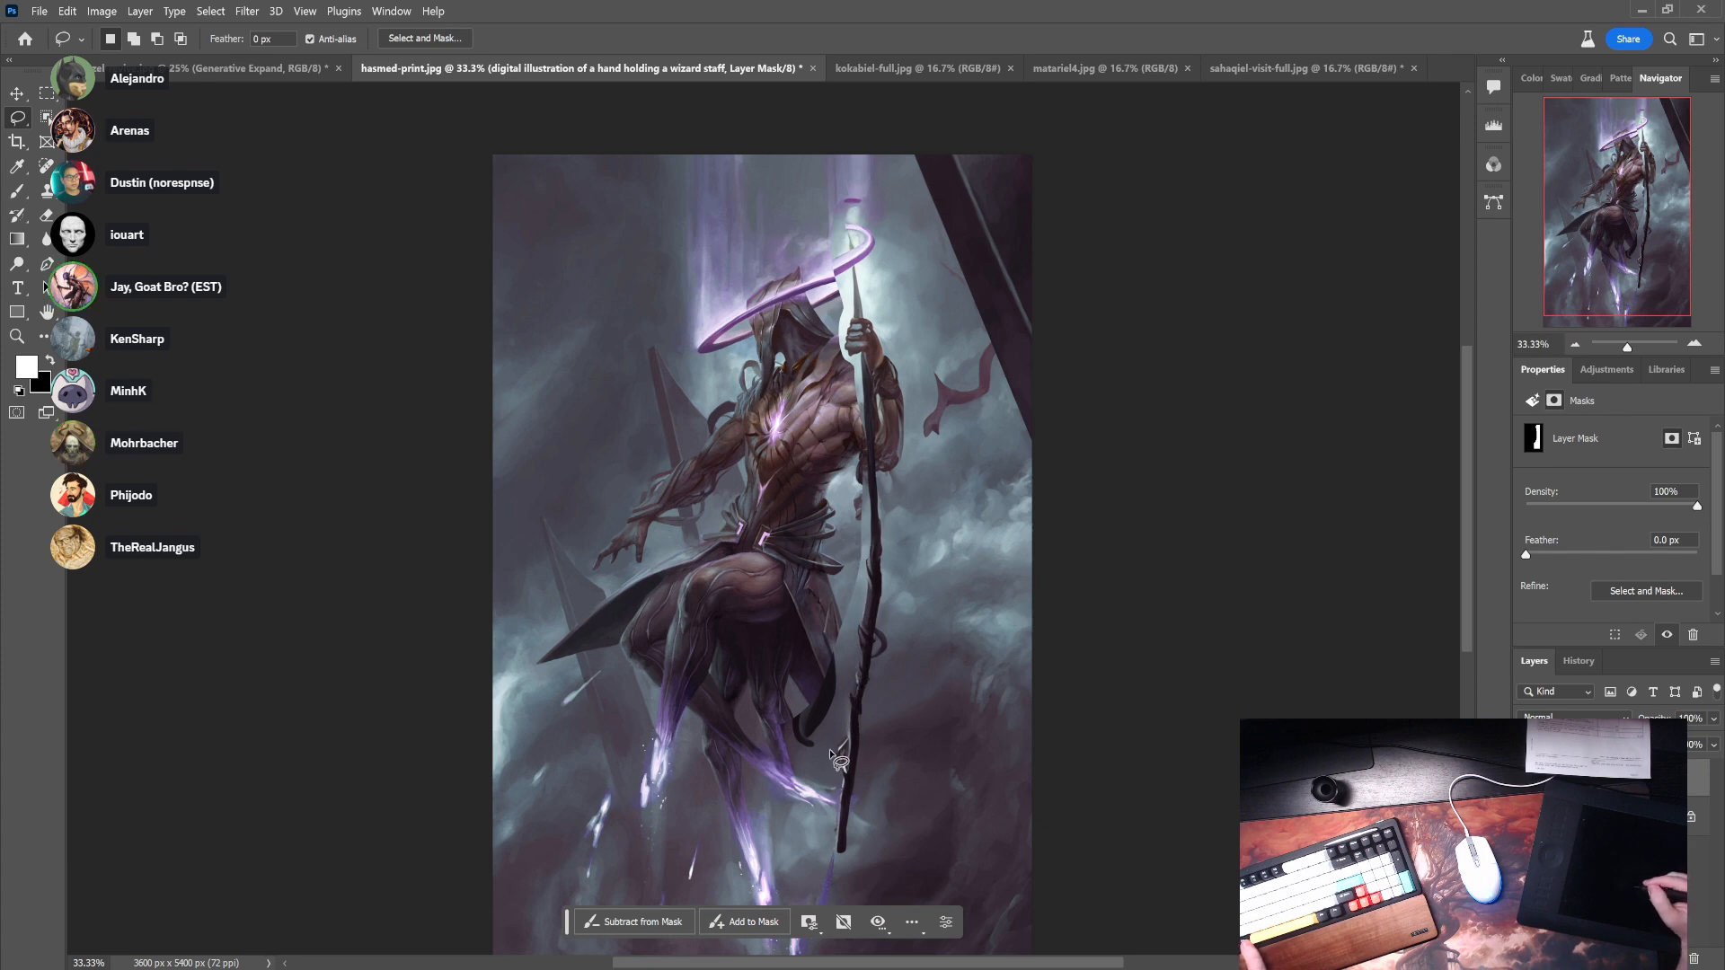
- On the generated layer's mask, lasso and clear the coat areas on both sides of the lower staff and the area above the halo
{"action": "mouse_move", "coordinate": [830, 751]}
{"action": "left_mouse_down"}
{"action": "mouse_move", "coordinate": [855, 610]}
{"action": "mouse_move", "coordinate": [818, 589]}
{"action": "left_mouse_up"}
{"action": "left_click_drag", "start_coordinate": [837, 762], "coordinate": [833, 754]}
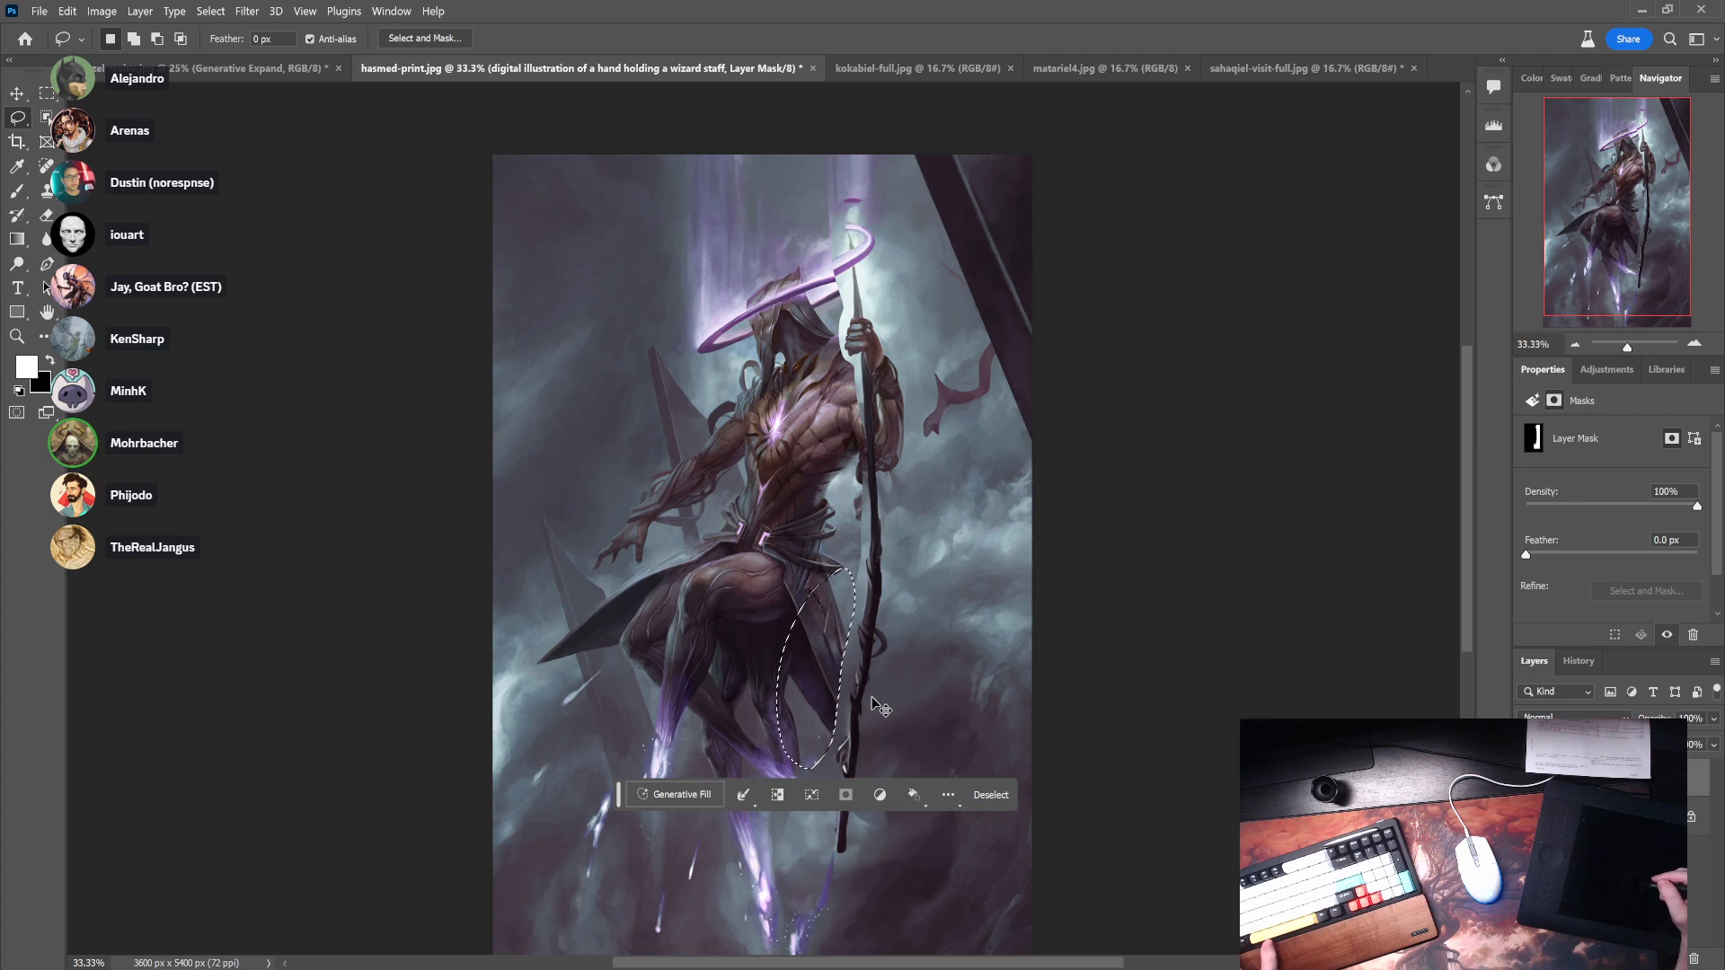
{"action": "left_click", "coordinate": [860, 710]}
{"action": "mouse_move", "coordinate": [861, 802]}
{"action": "left_mouse_down"}
{"action": "mouse_move", "coordinate": [870, 675]}
{"action": "mouse_move", "coordinate": [915, 760]}
{"action": "mouse_move", "coordinate": [894, 849]}
{"action": "left_mouse_up"}
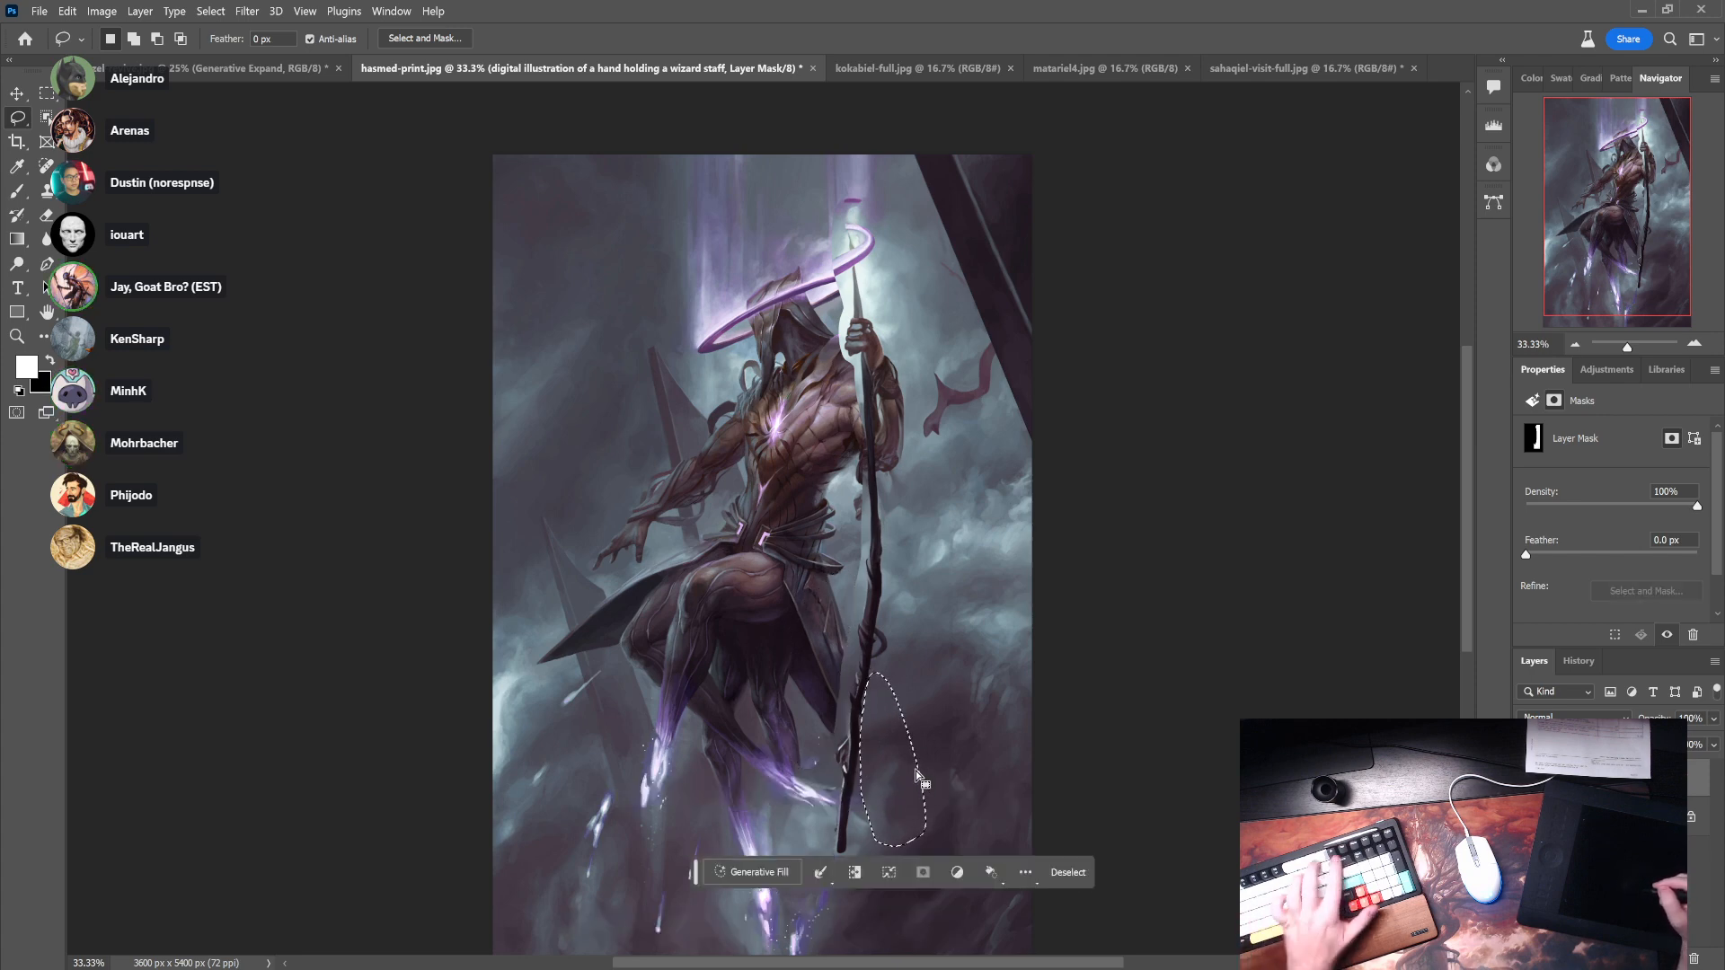
{"action": "left_click", "coordinate": [854, 747]}
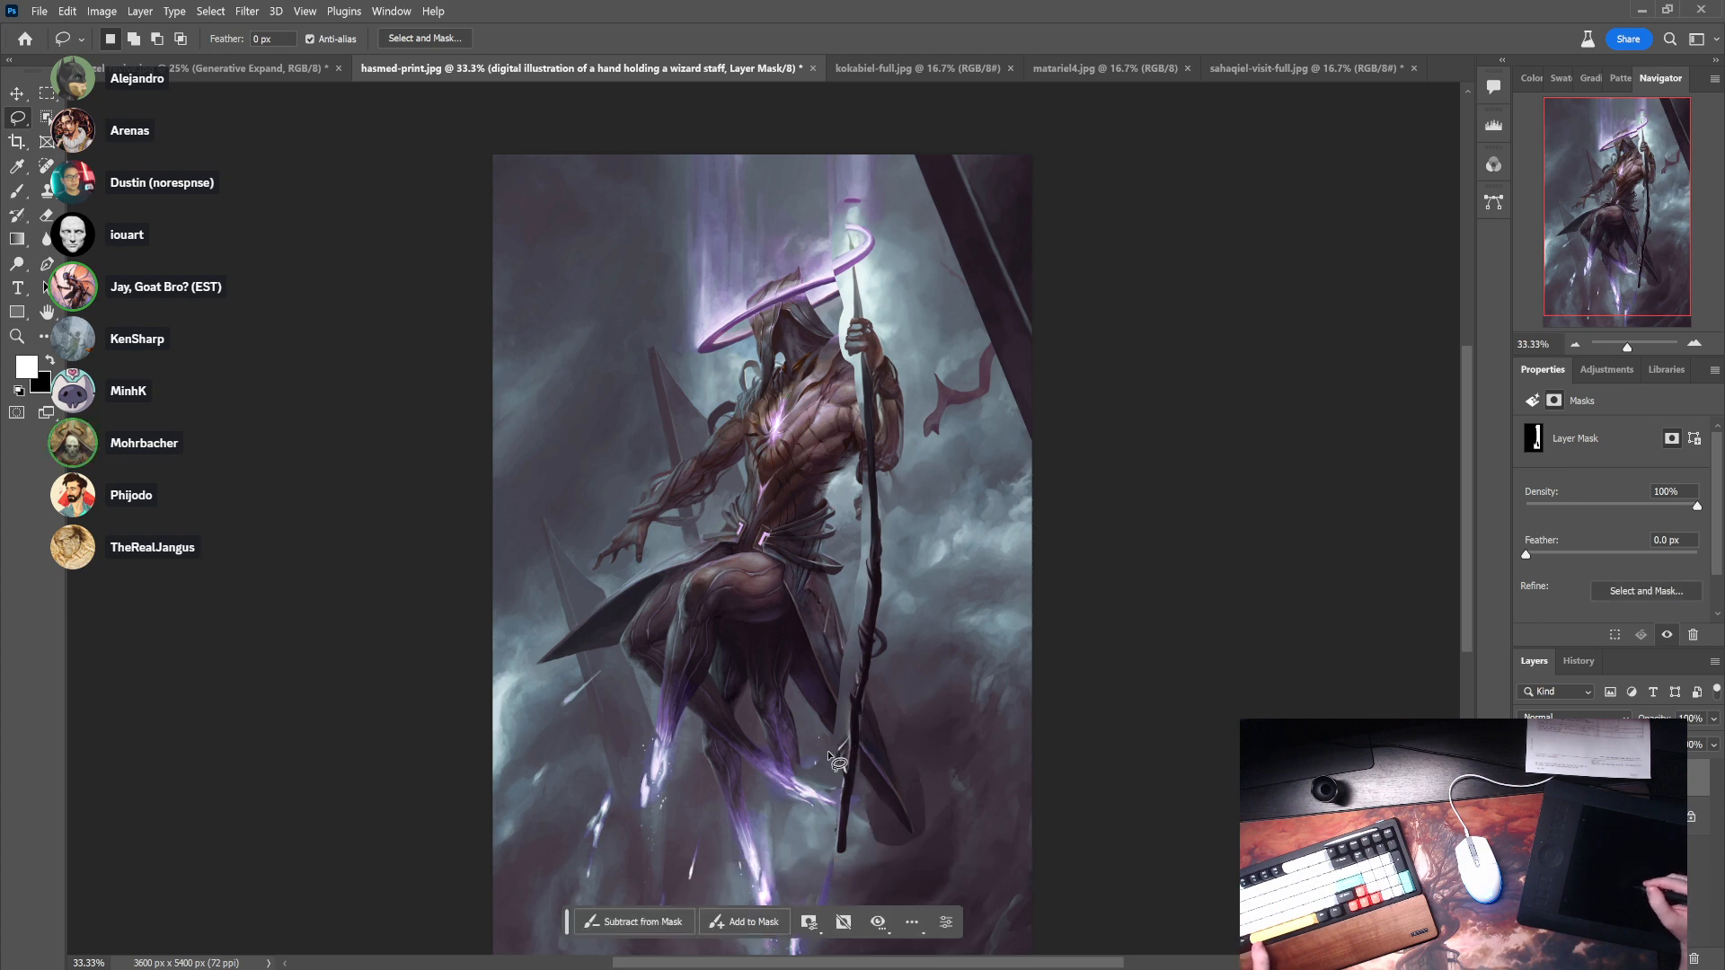
{"action": "left_click_drag", "start_coordinate": [828, 755], "coordinate": [846, 732]}
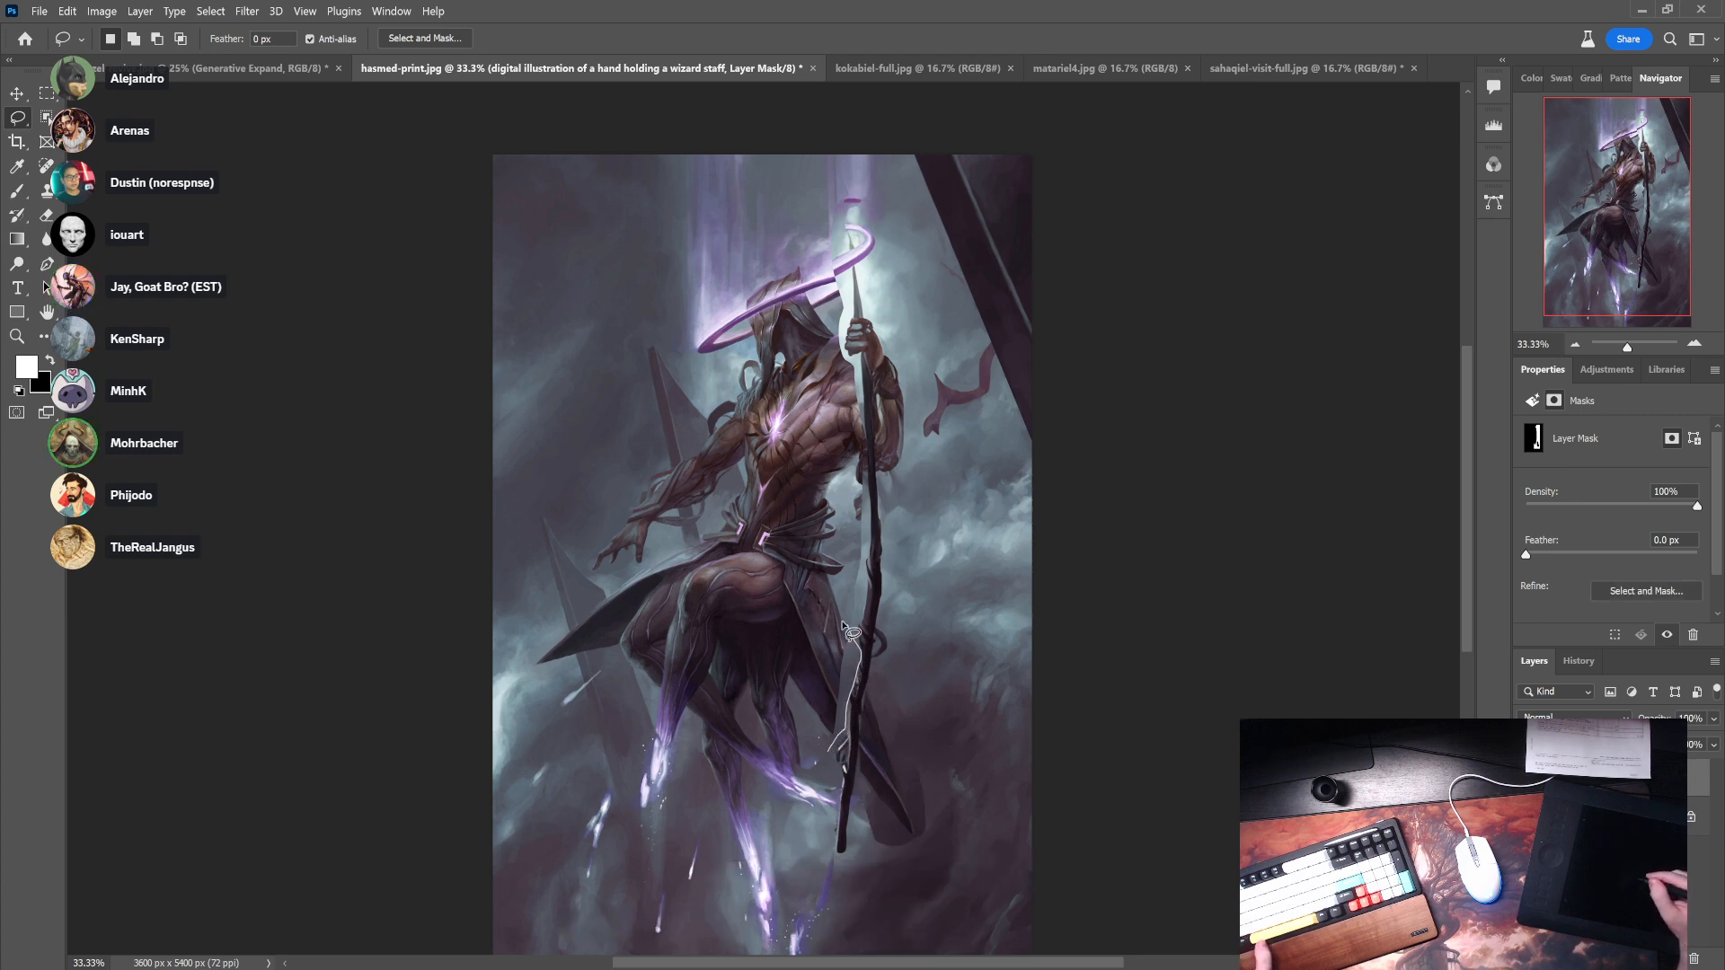
{"action": "left_click_drag", "start_coordinate": [850, 632], "coordinate": [830, 748]}
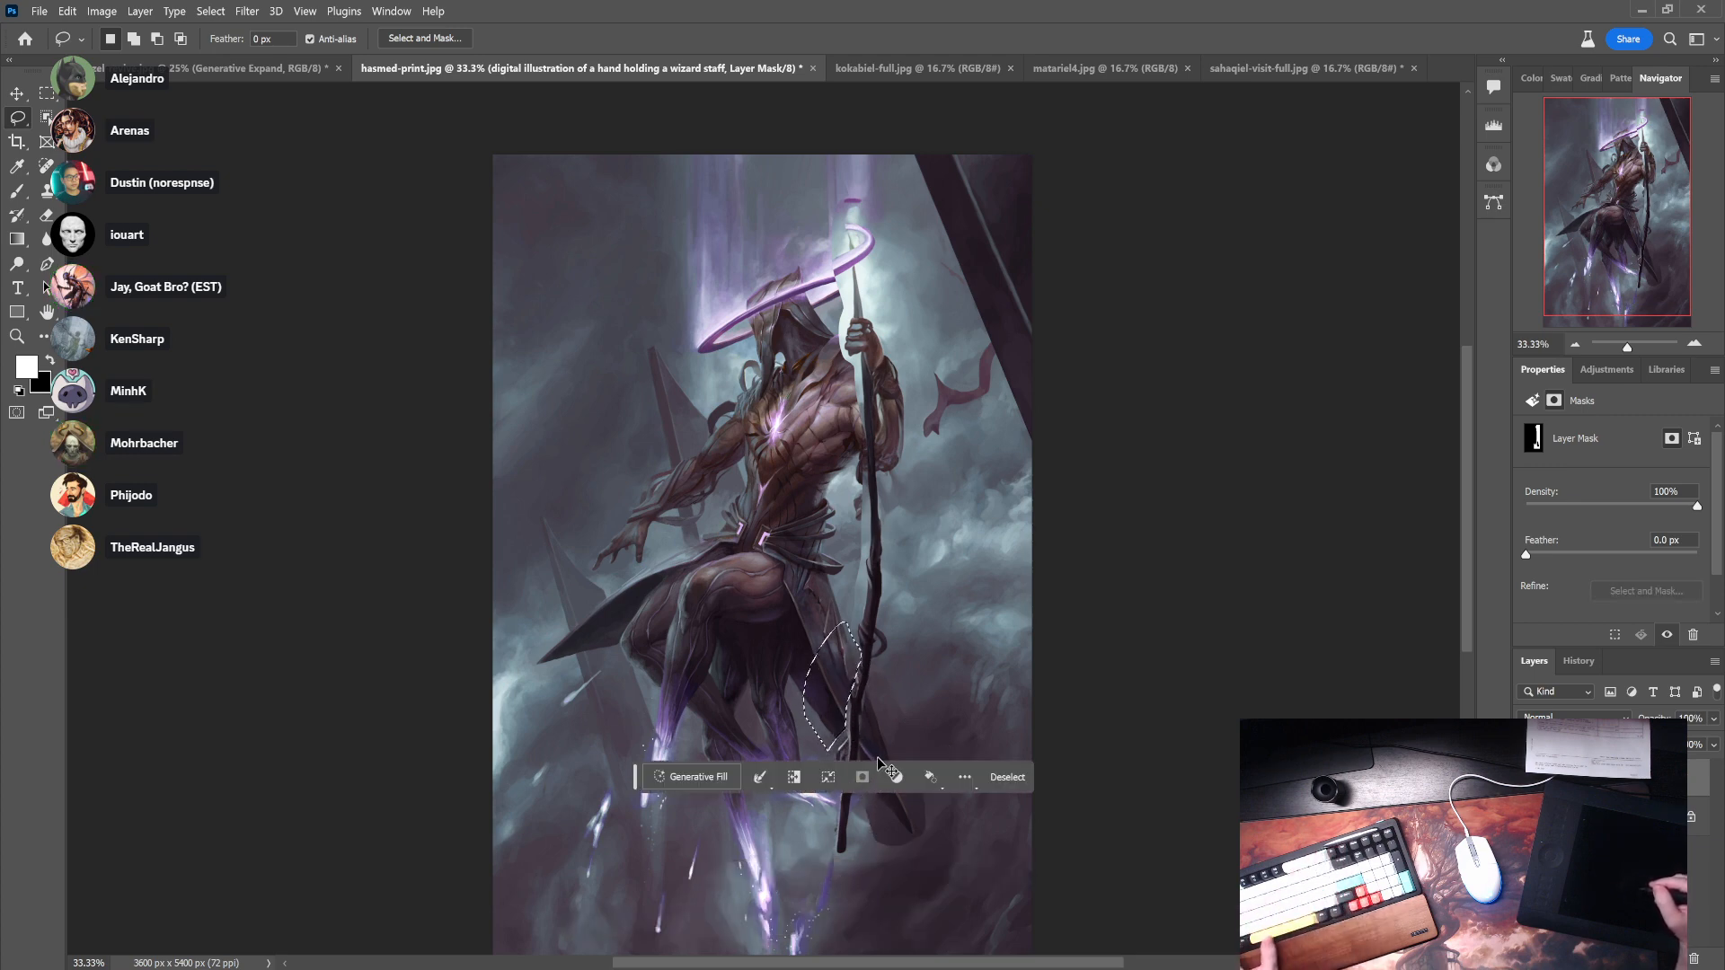
{"action": "left_click", "coordinate": [877, 756]}
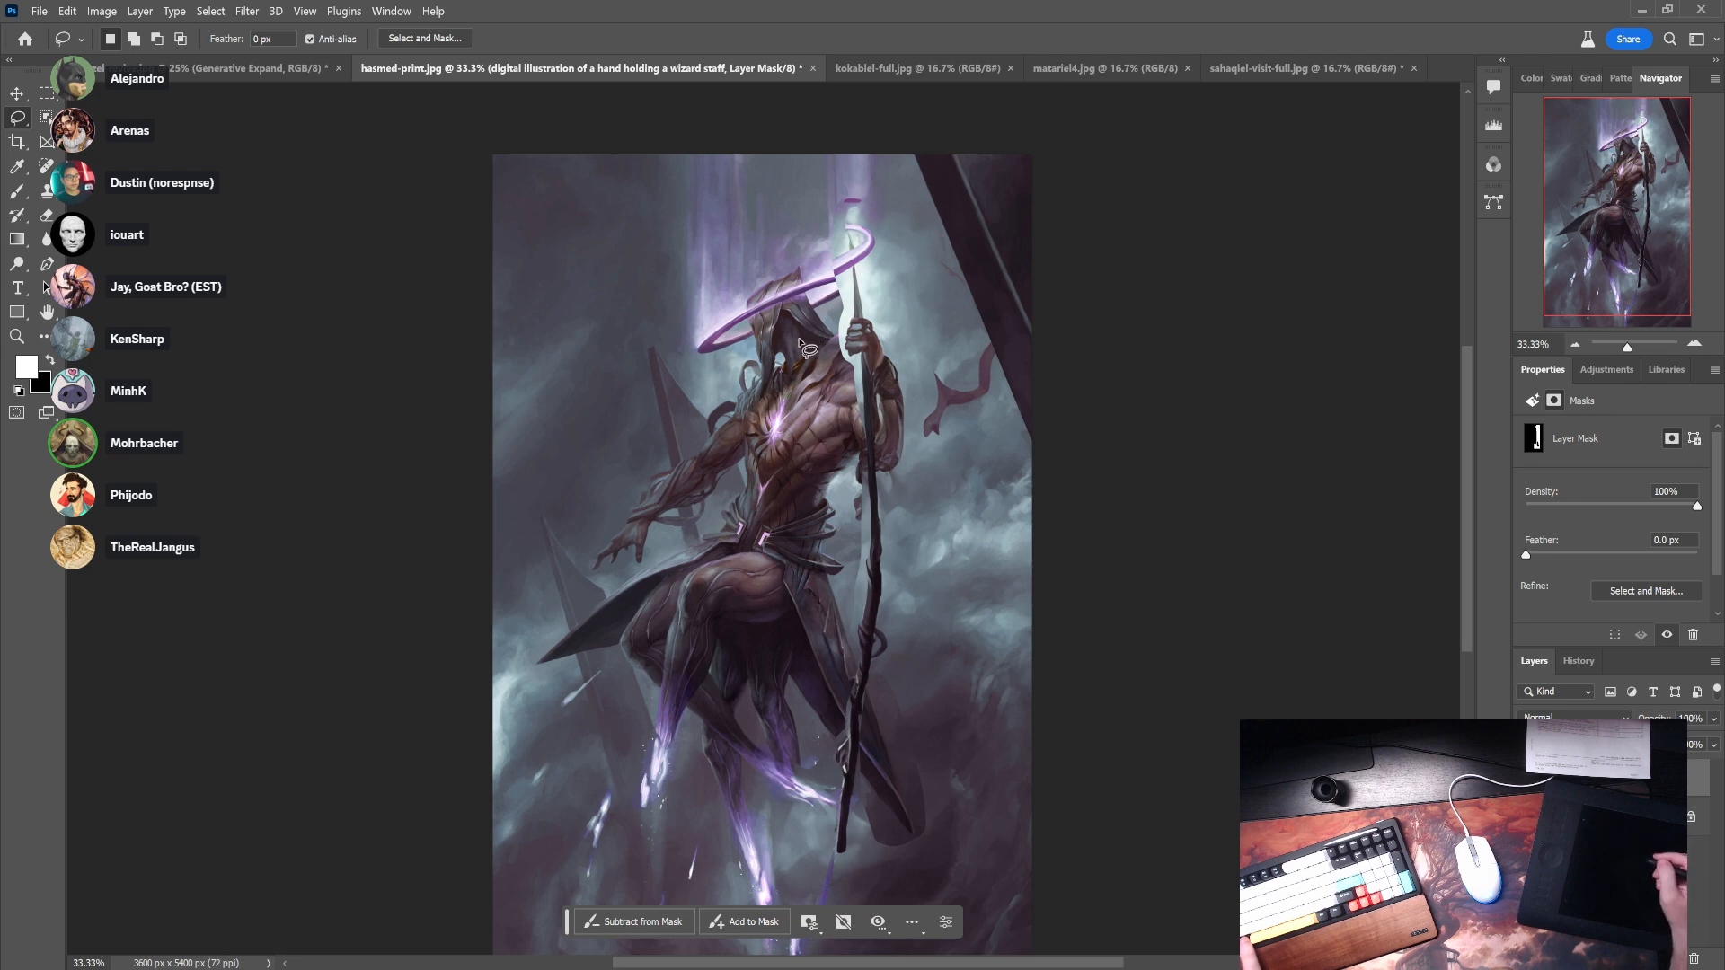
{"action": "mouse_move", "coordinate": [843, 368]}
{"action": "left_mouse_down"}
{"action": "mouse_move", "coordinate": [854, 290]}
{"action": "mouse_move", "coordinate": [785, 256]}
{"action": "mouse_move", "coordinate": [829, 358]}
{"action": "left_mouse_up"}
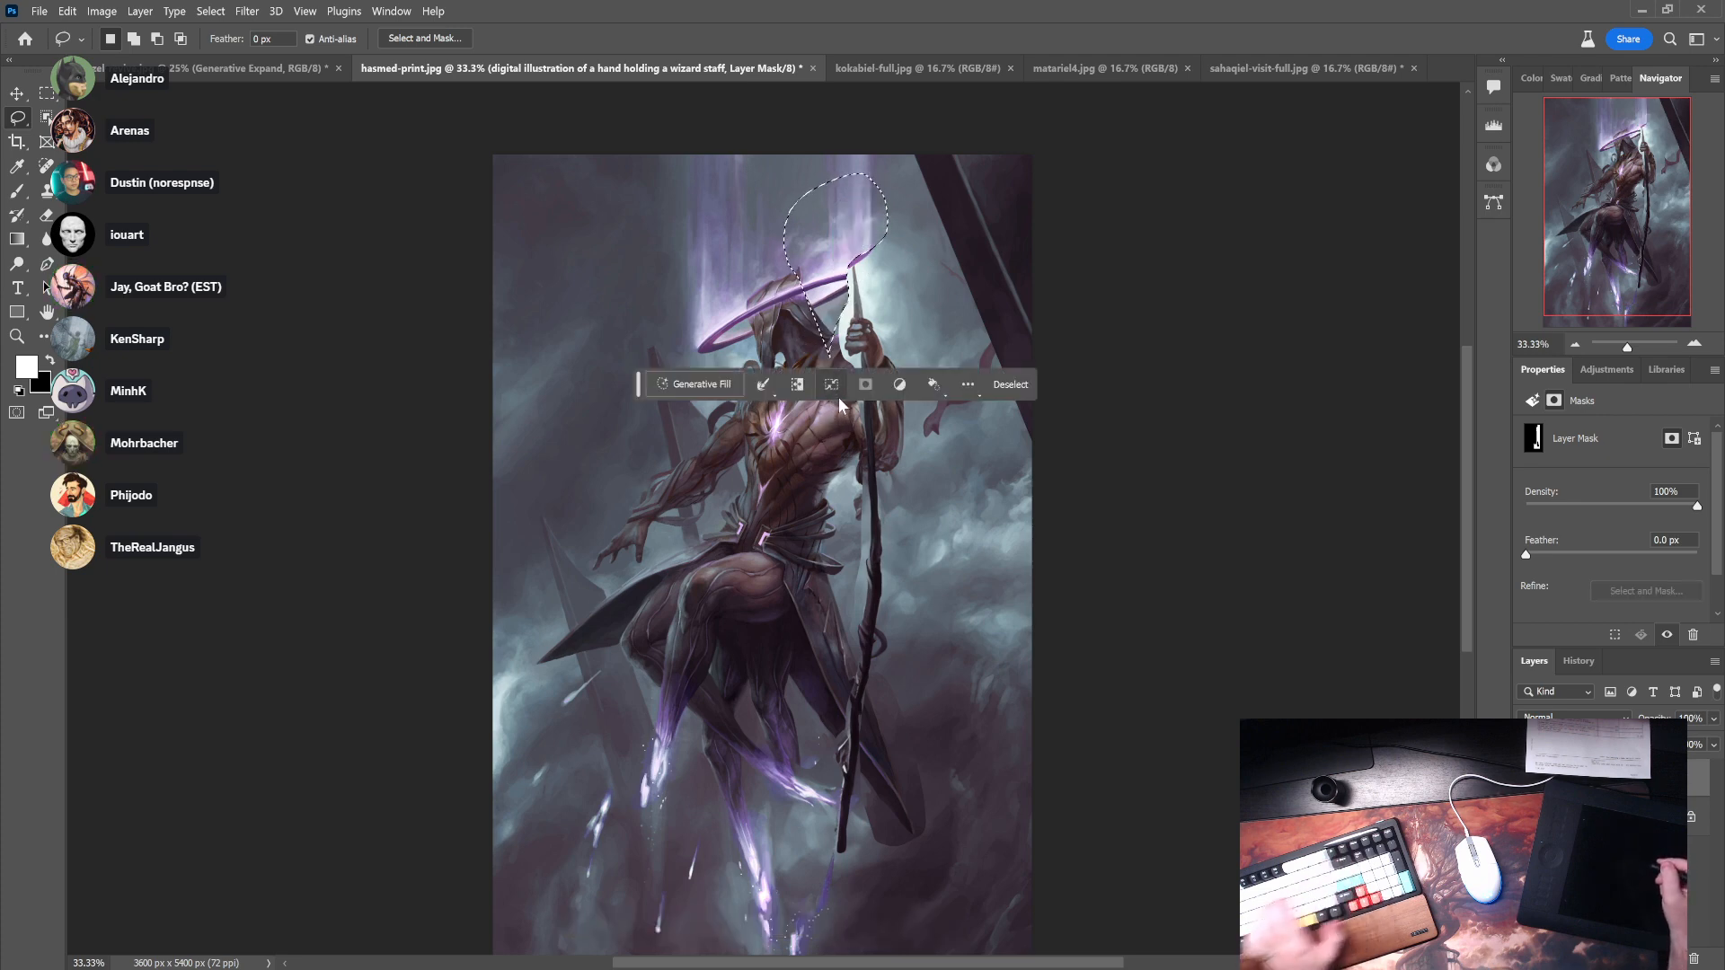
{"action": "key", "text": "ctrl+d"}
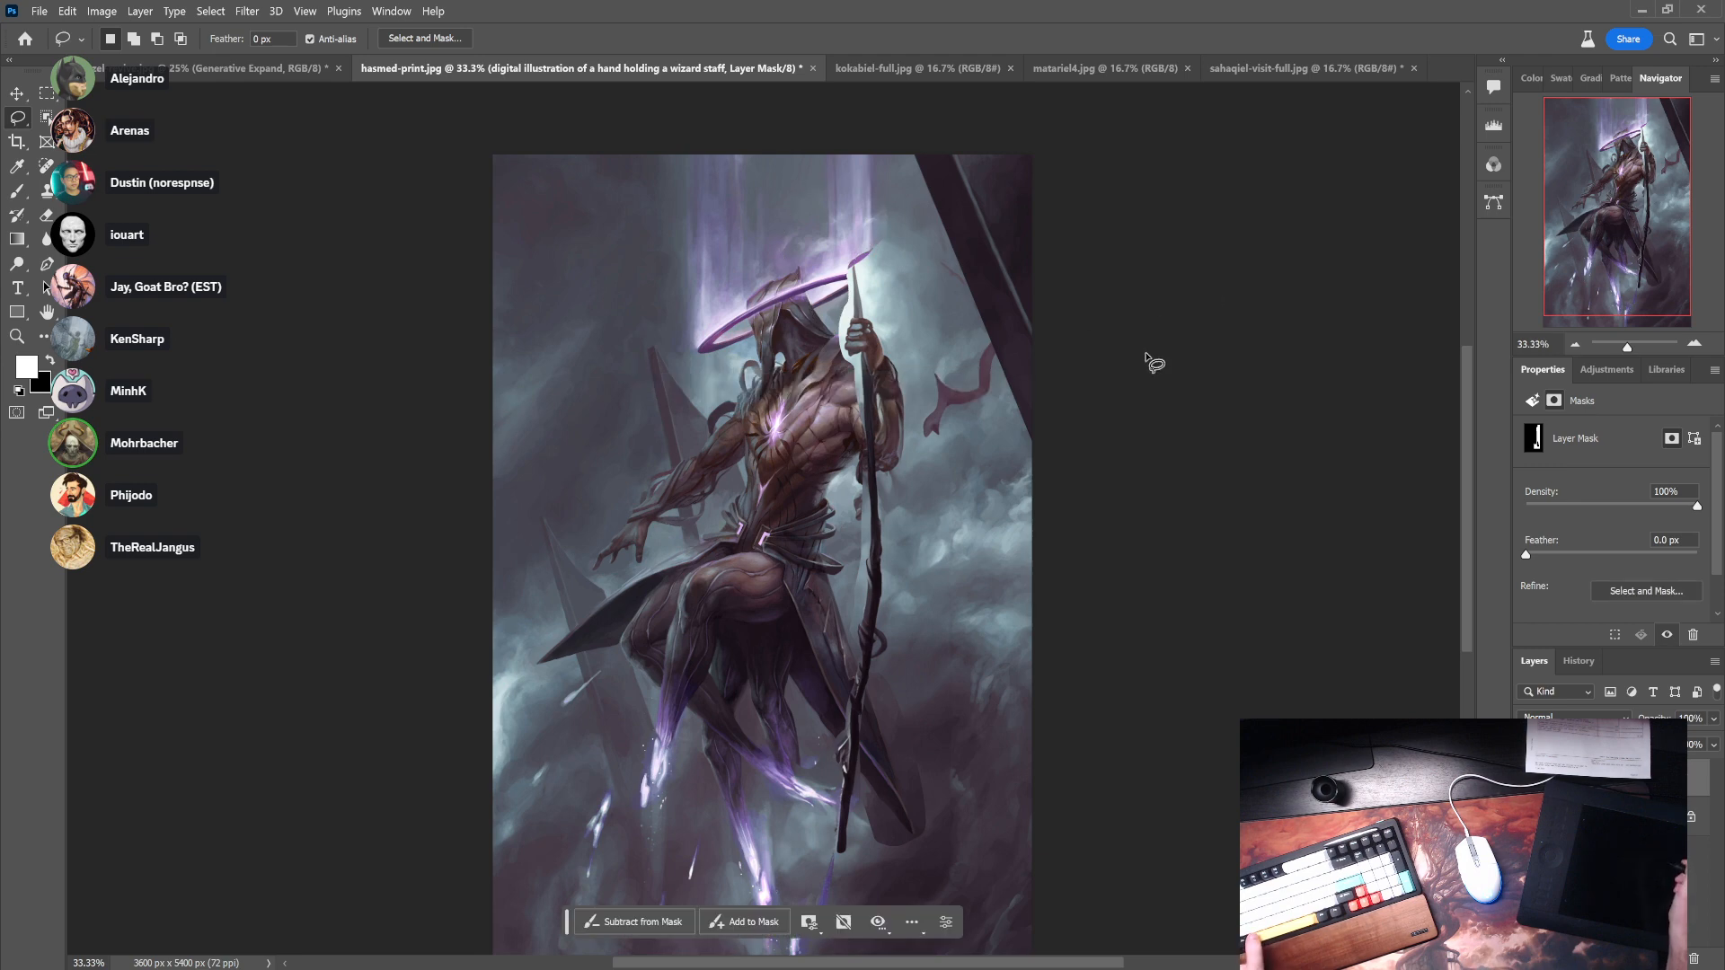
- Examine the staff-holding hand up close, view the second variation, and return to the first one
{"action": "left_click", "coordinate": [874, 342]}
{"action": "left_click", "coordinate": [877, 348]}
{"action": "left_click", "coordinate": [887, 417]}
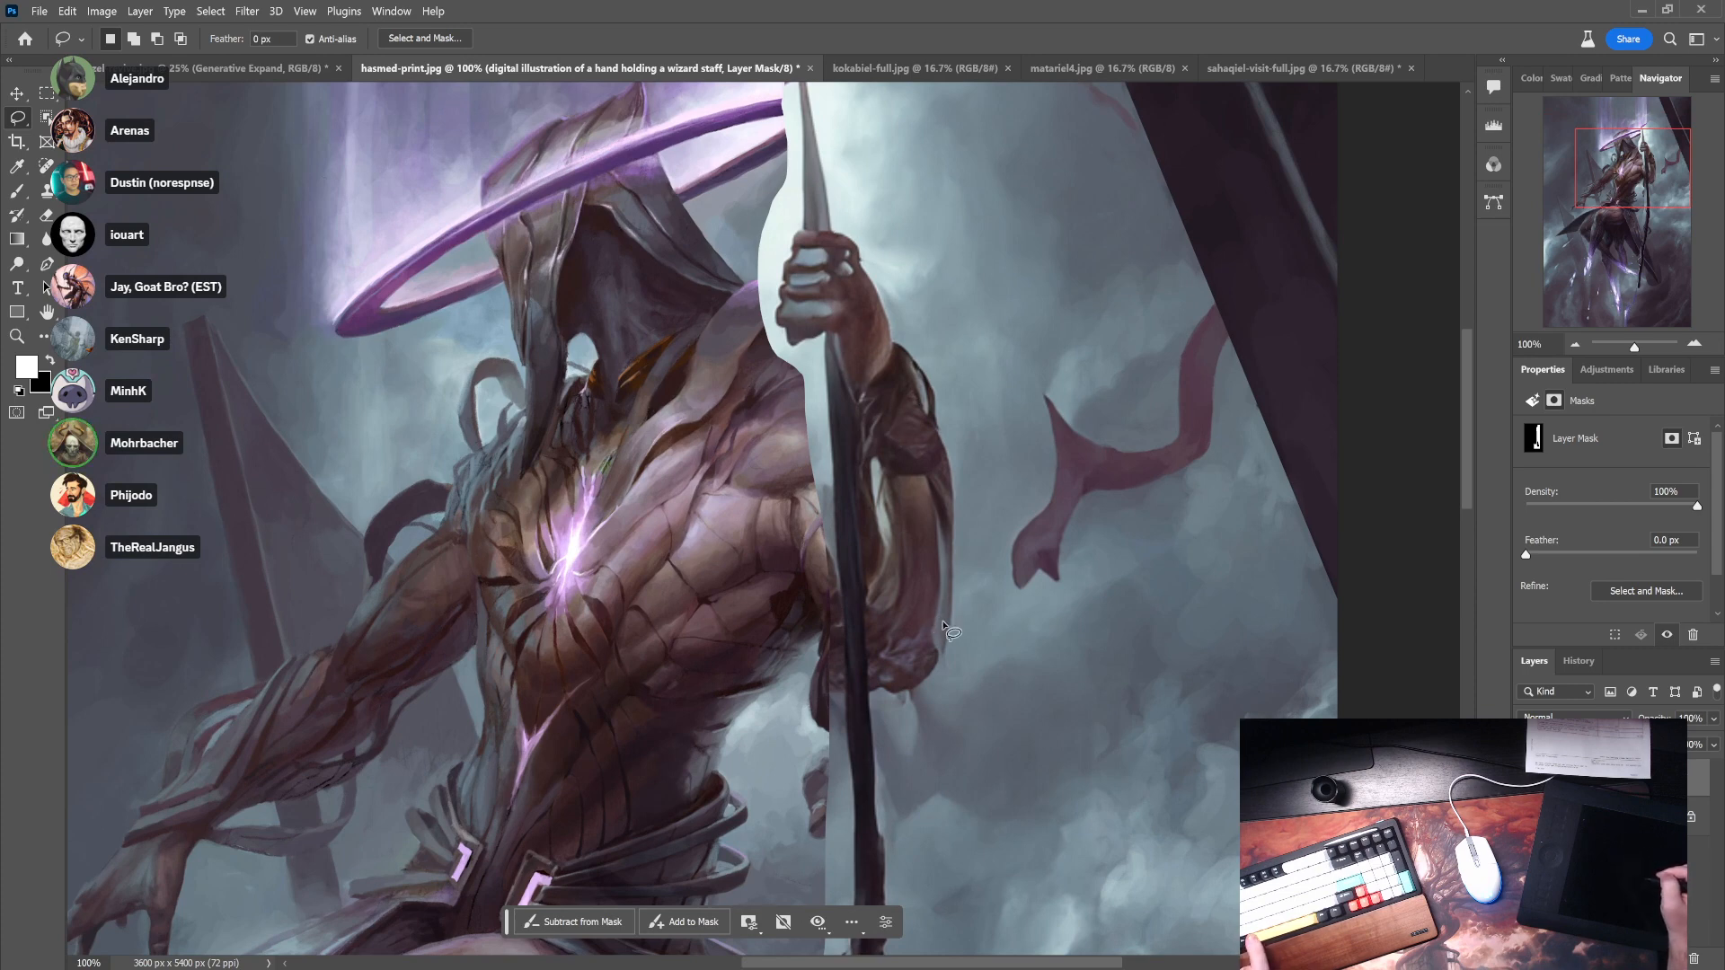
{"action": "left_click", "coordinate": [1555, 778]}
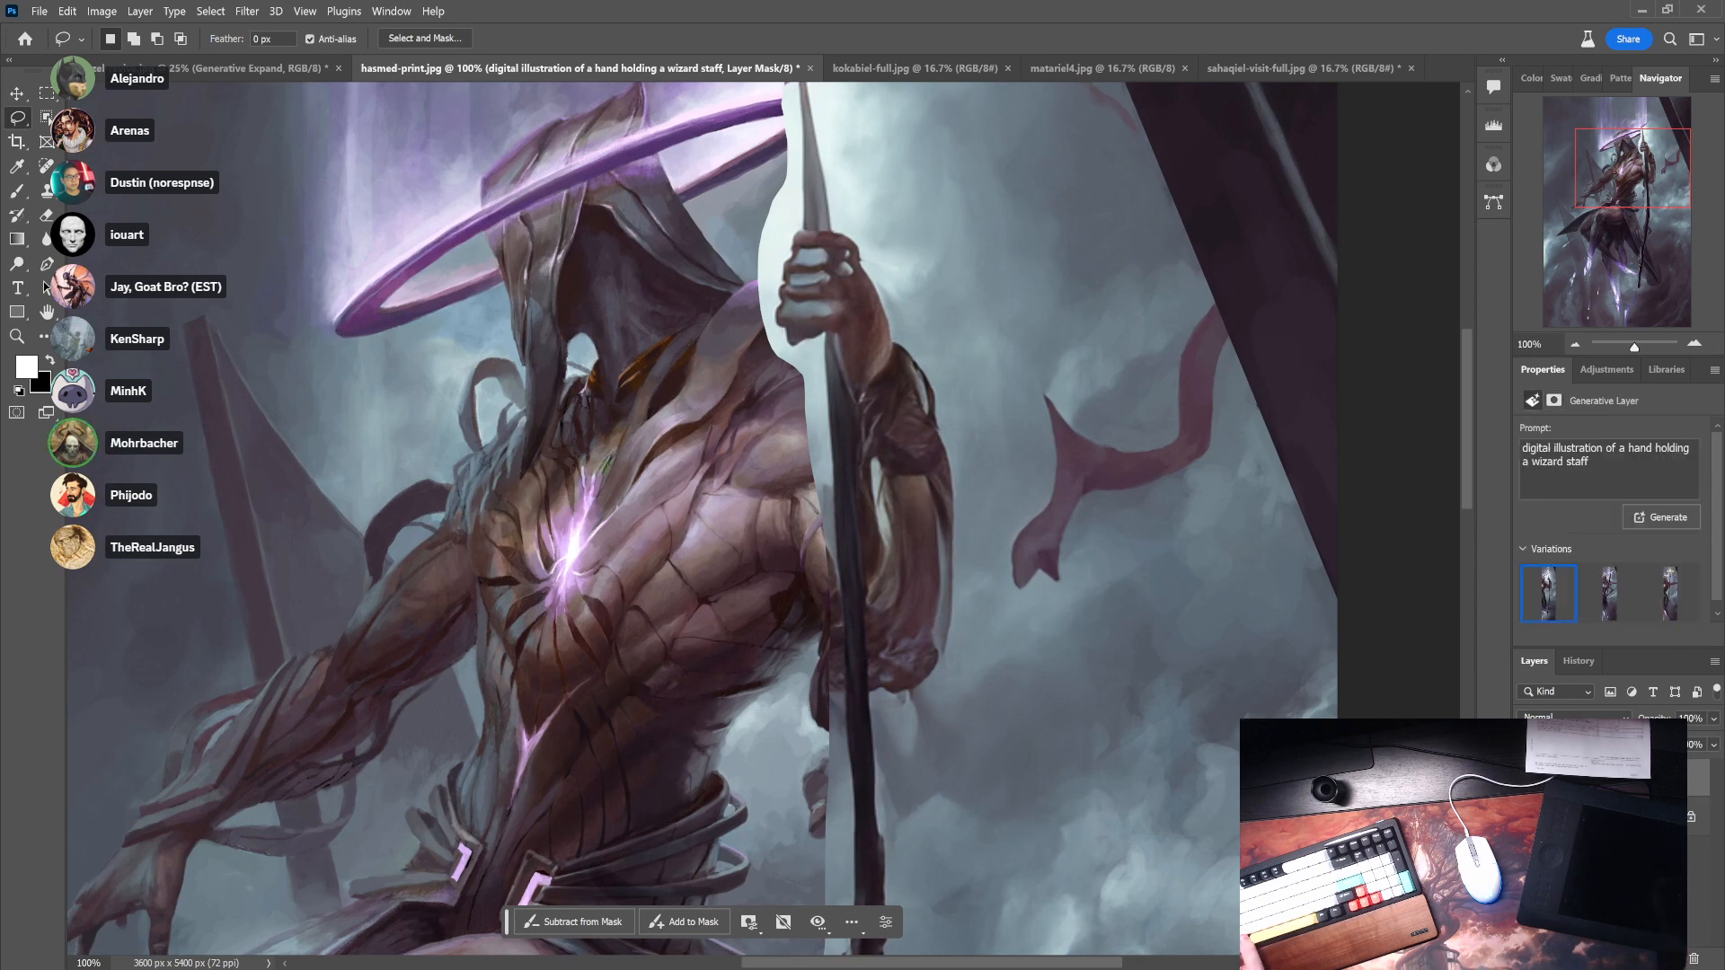
{"action": "left_click", "coordinate": [1603, 610]}
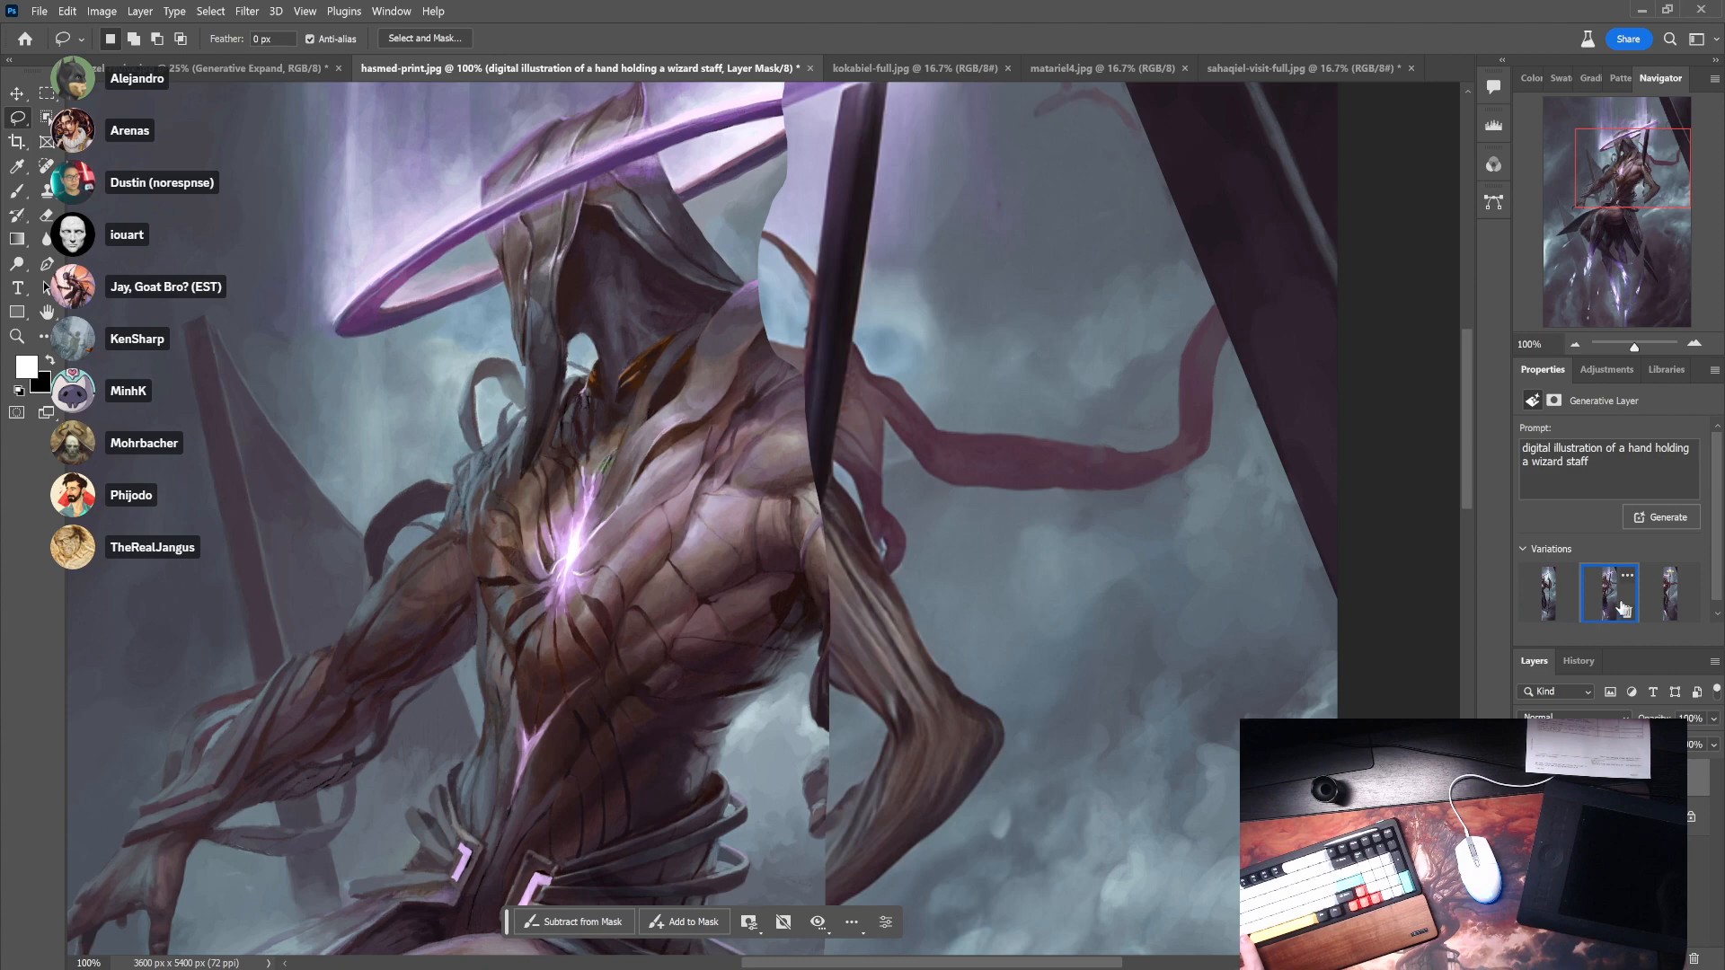
{"action": "left_click", "coordinate": [1554, 606]}
{"action": "left_click", "coordinate": [1027, 657], "text": "alt"}
{"action": "left_click", "coordinate": [1027, 657], "text": "alt"}
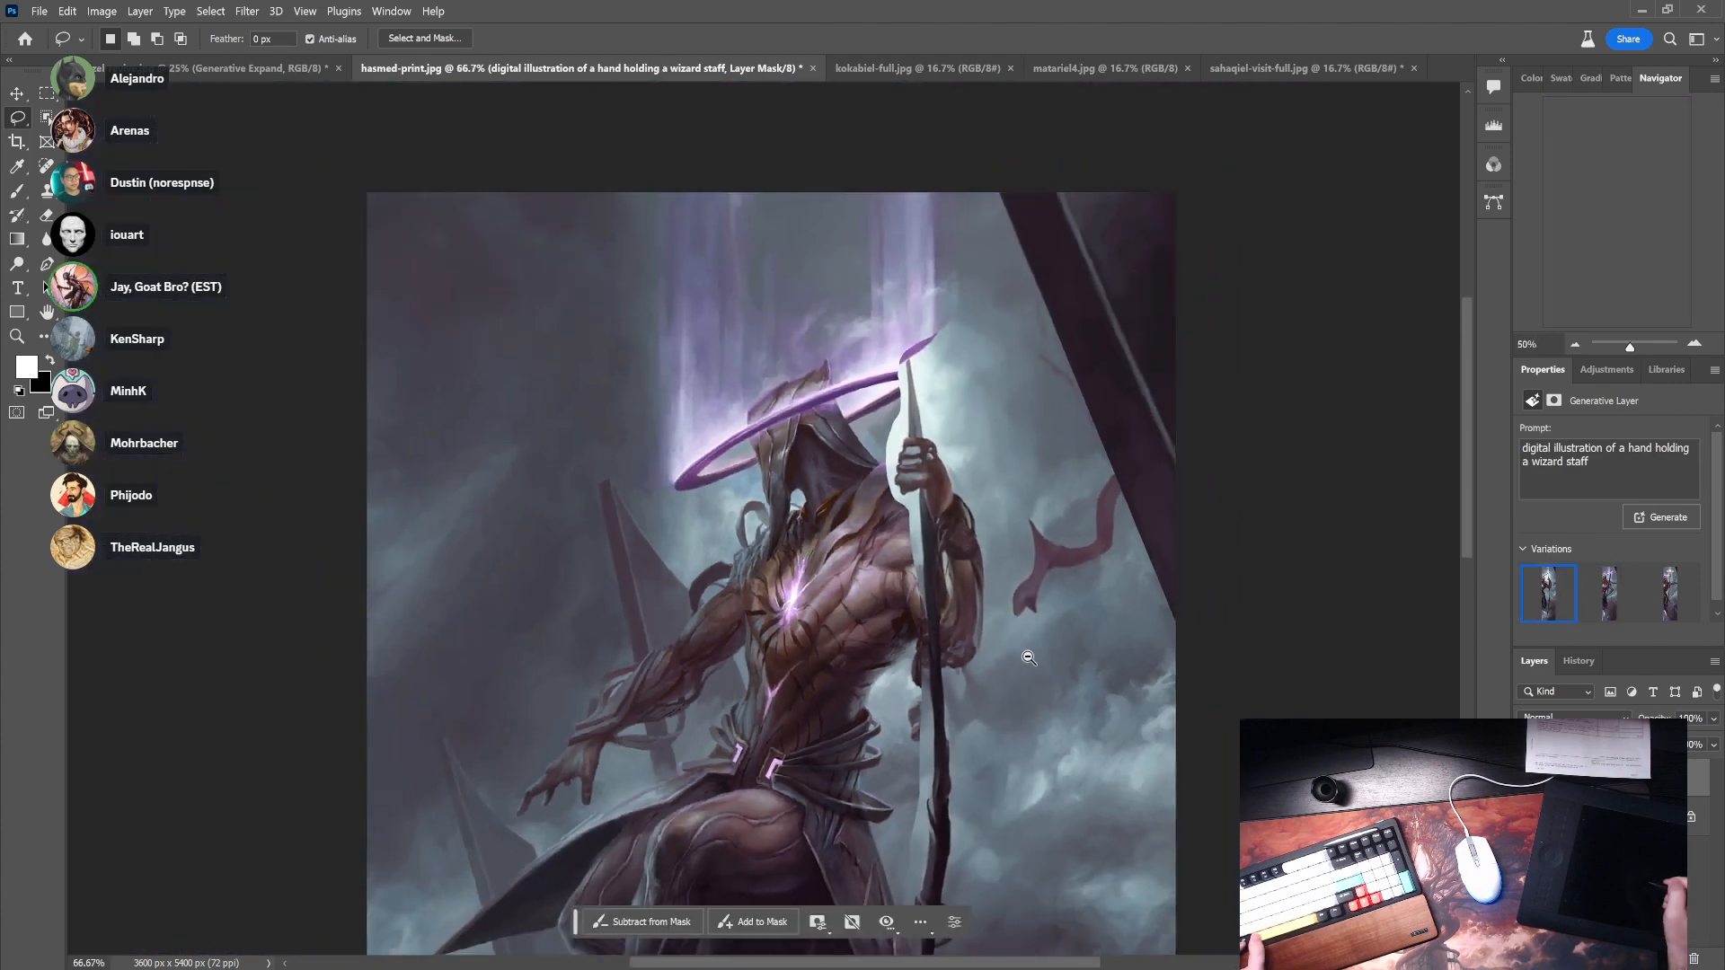
{"action": "left_click", "coordinate": [1029, 658], "text": "alt"}
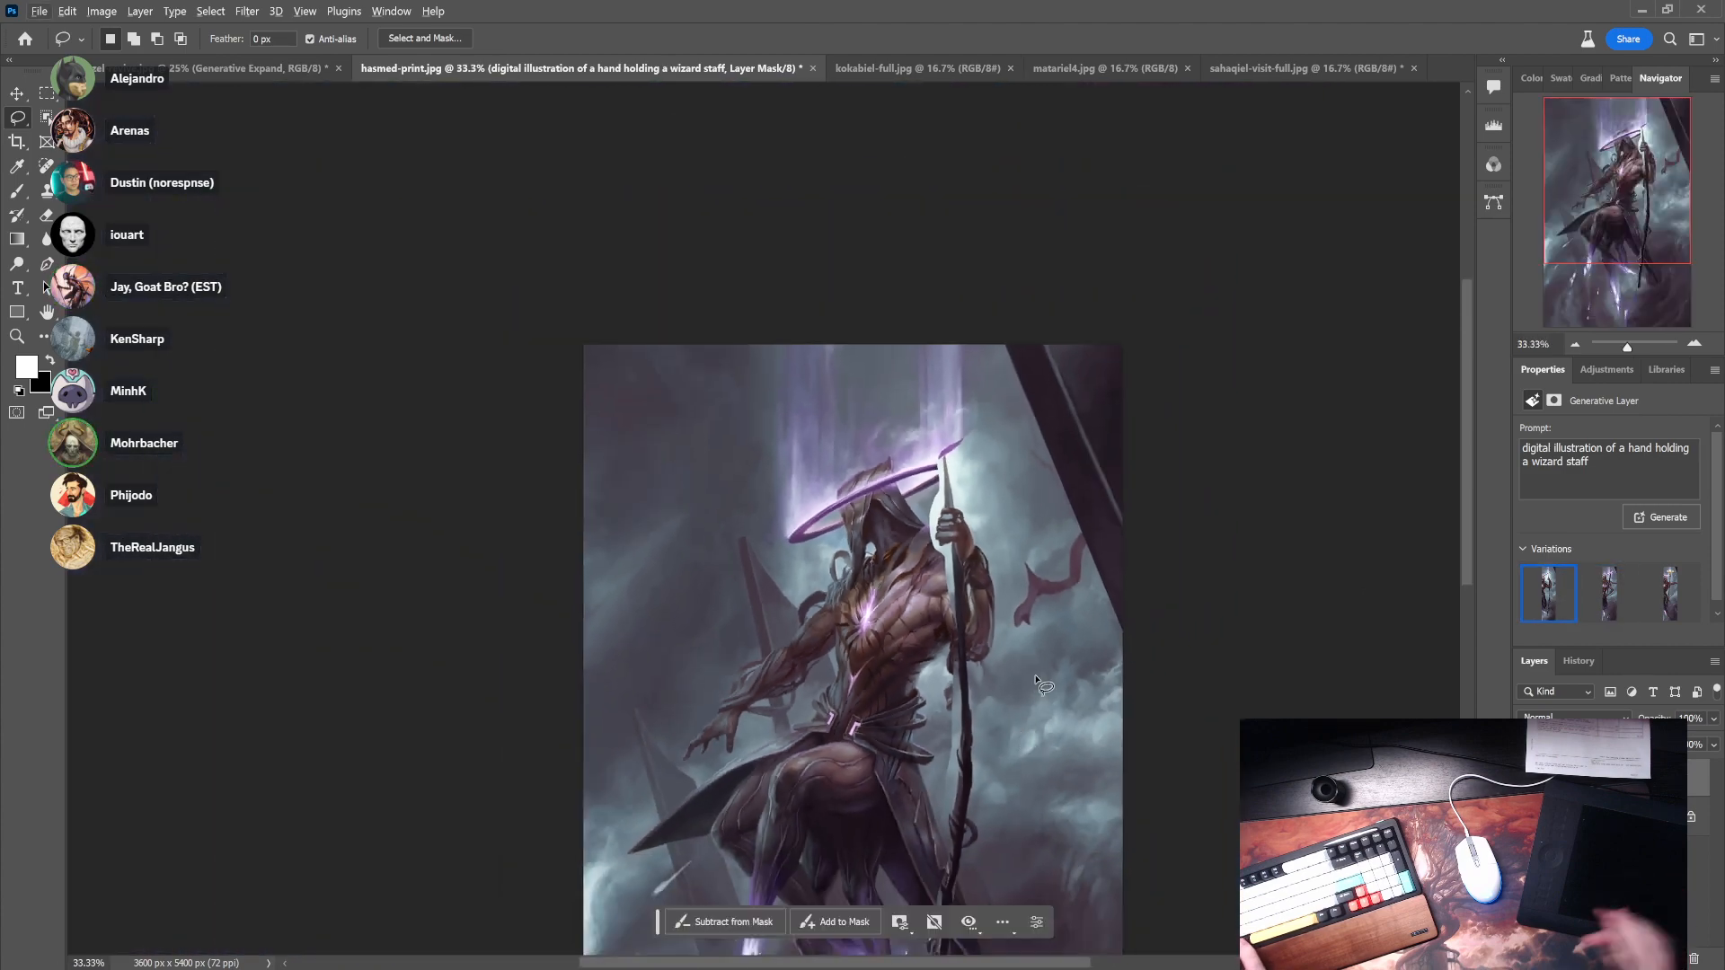
{"action": "left_click_drag", "start_coordinate": [963, 637], "coordinate": [919, 490]}
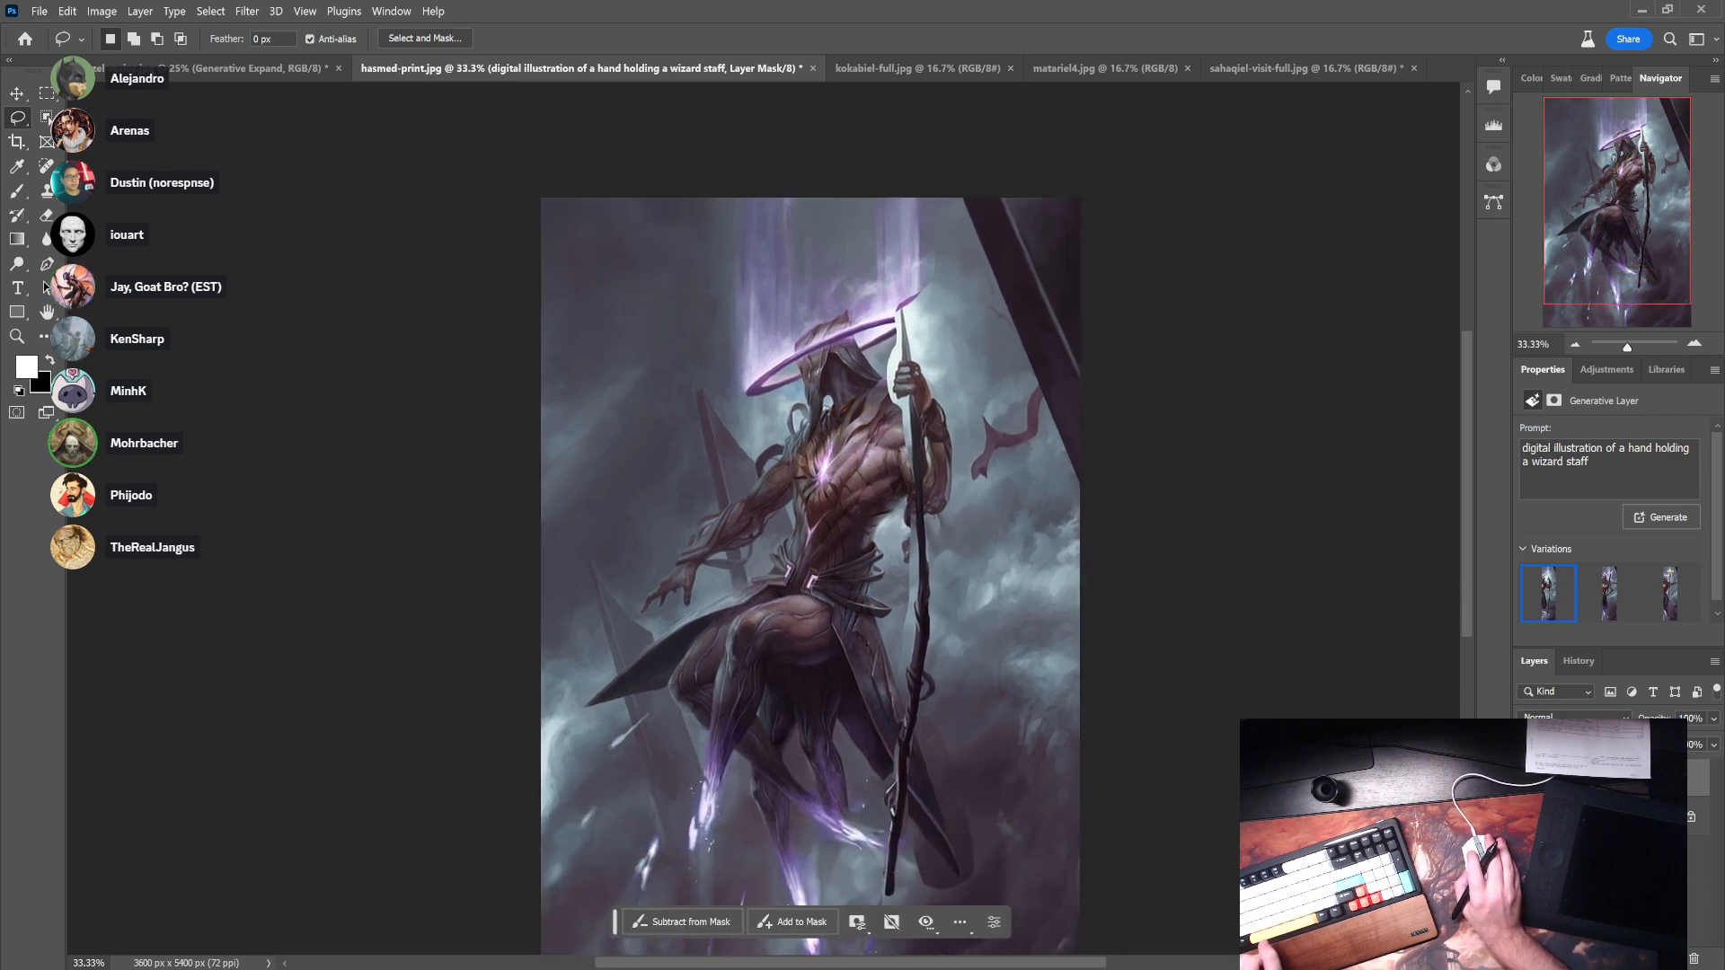
- Hide the wizard staff layer and select a rectangular area around the figure's head and halo on the Background layer
{"action": "left_click", "coordinate": [1527, 777]}
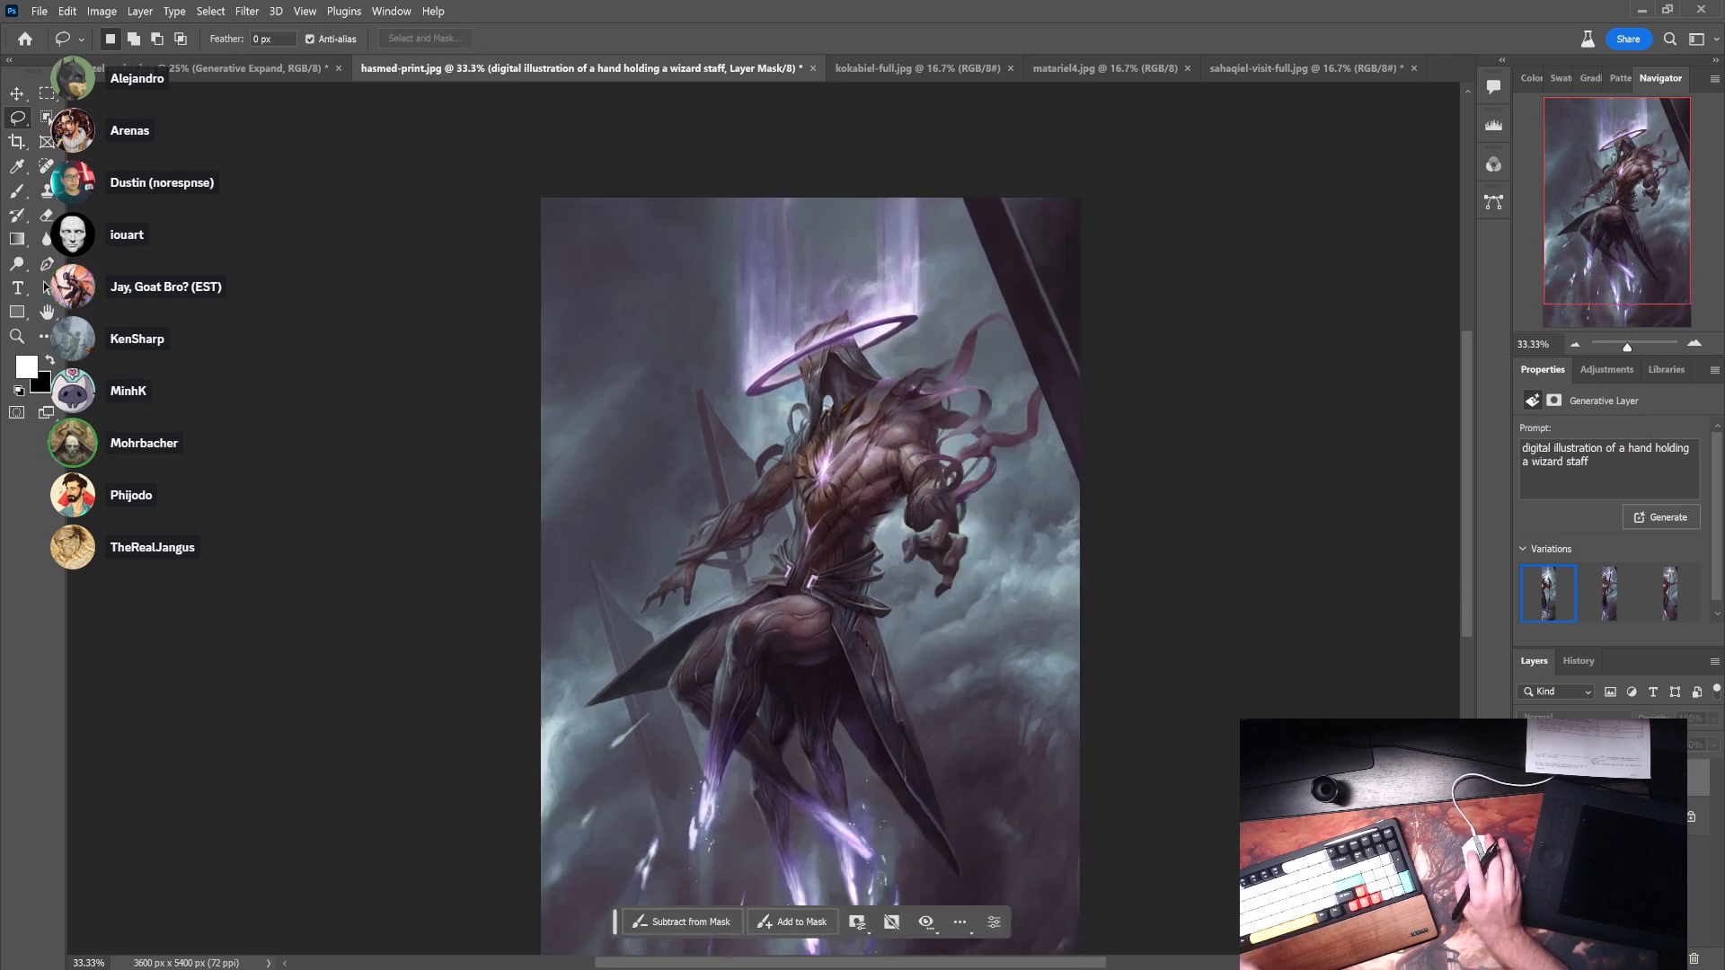
{"action": "left_click", "coordinate": [1609, 817]}
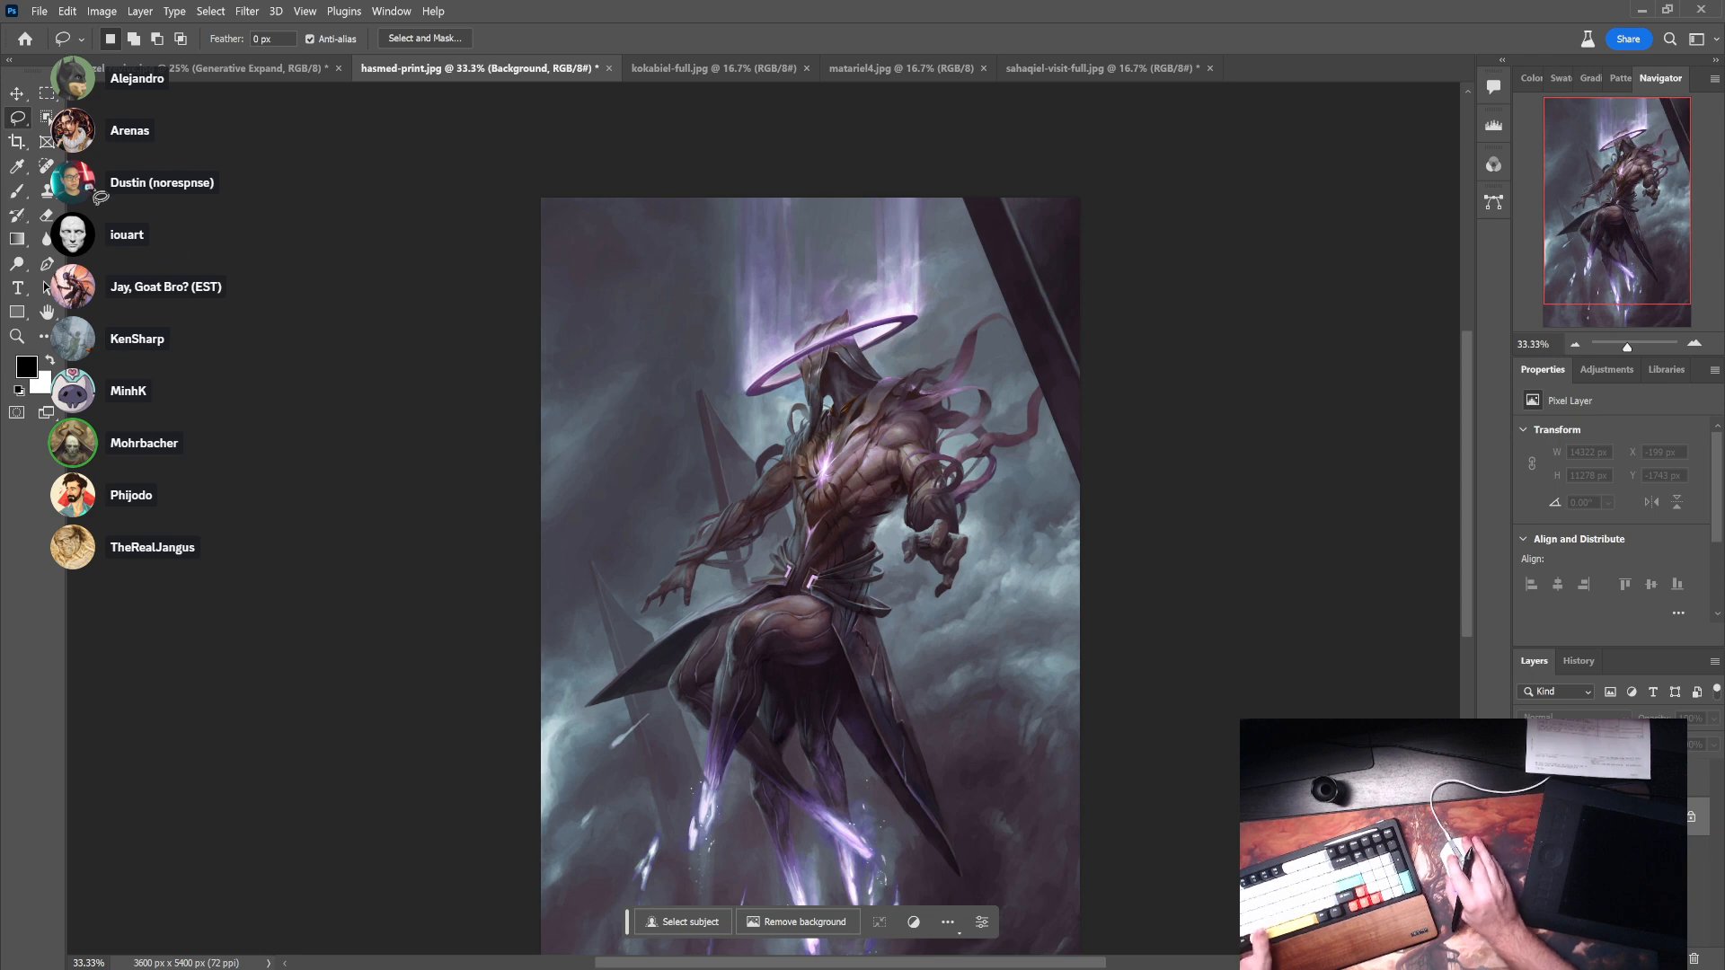
{"action": "key", "text": "m"}
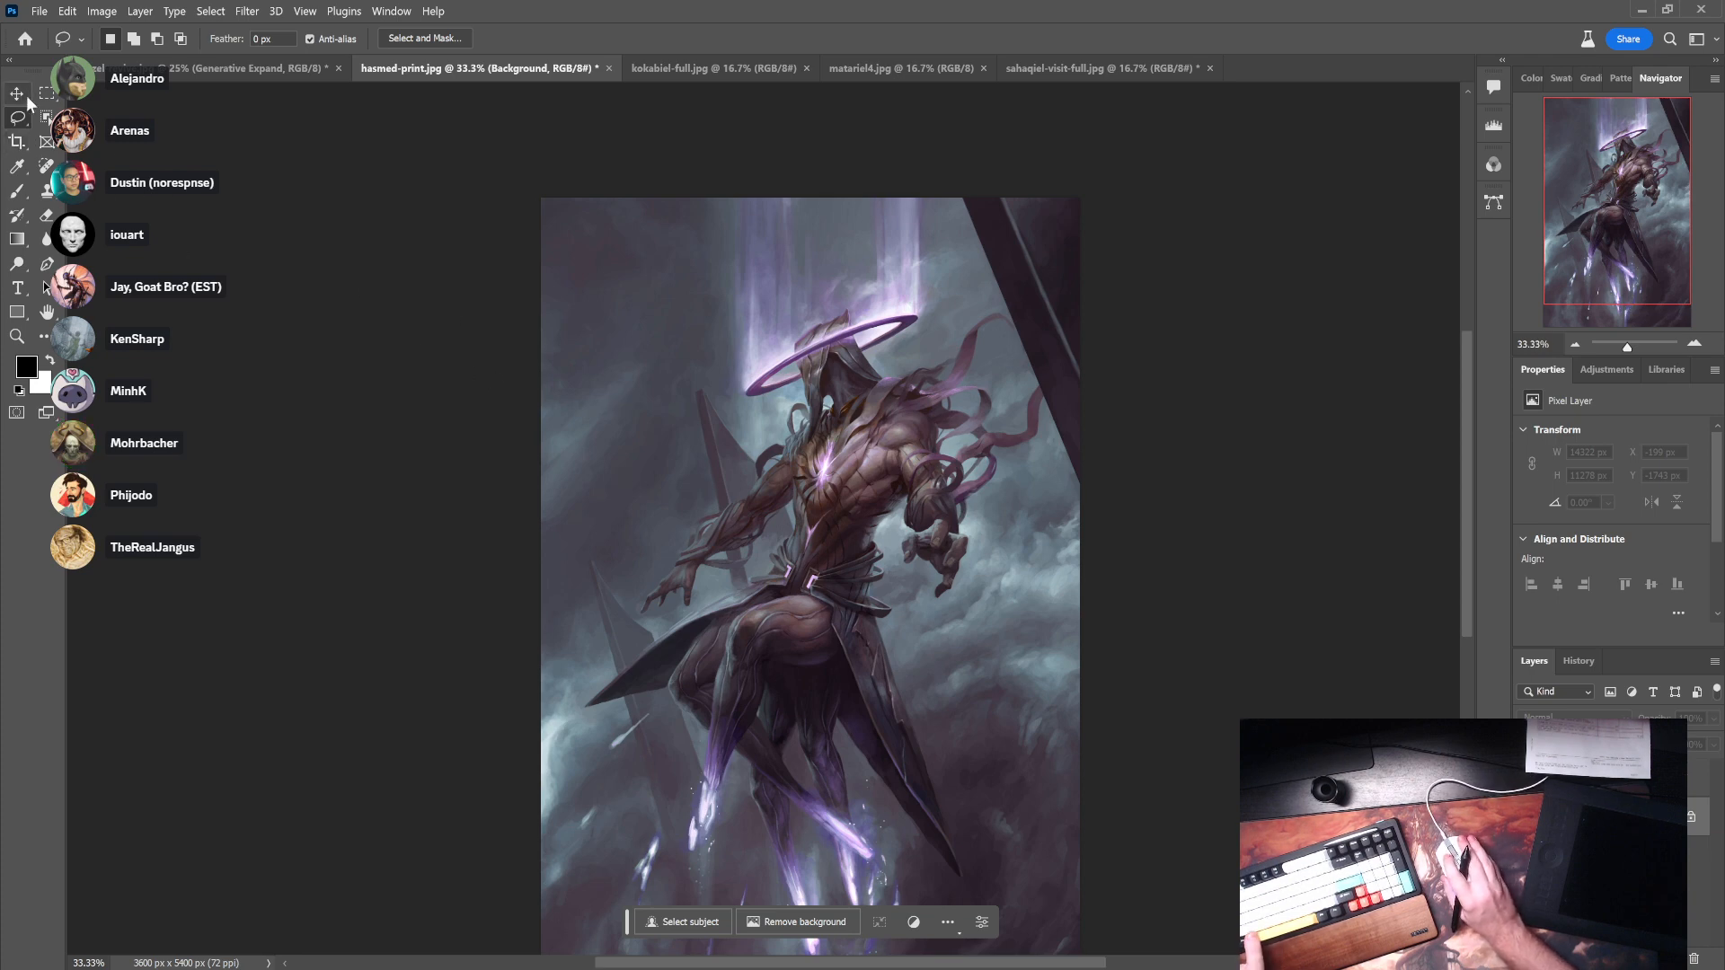
{"action": "mouse_move", "coordinate": [724, 286]}
{"action": "left_mouse_down"}
{"action": "mouse_move", "coordinate": [910, 421]}
{"action": "mouse_move", "coordinate": [966, 435]}
{"action": "mouse_move", "coordinate": [957, 401]}
{"action": "mouse_move", "coordinate": [929, 446]}
{"action": "left_mouse_up"}
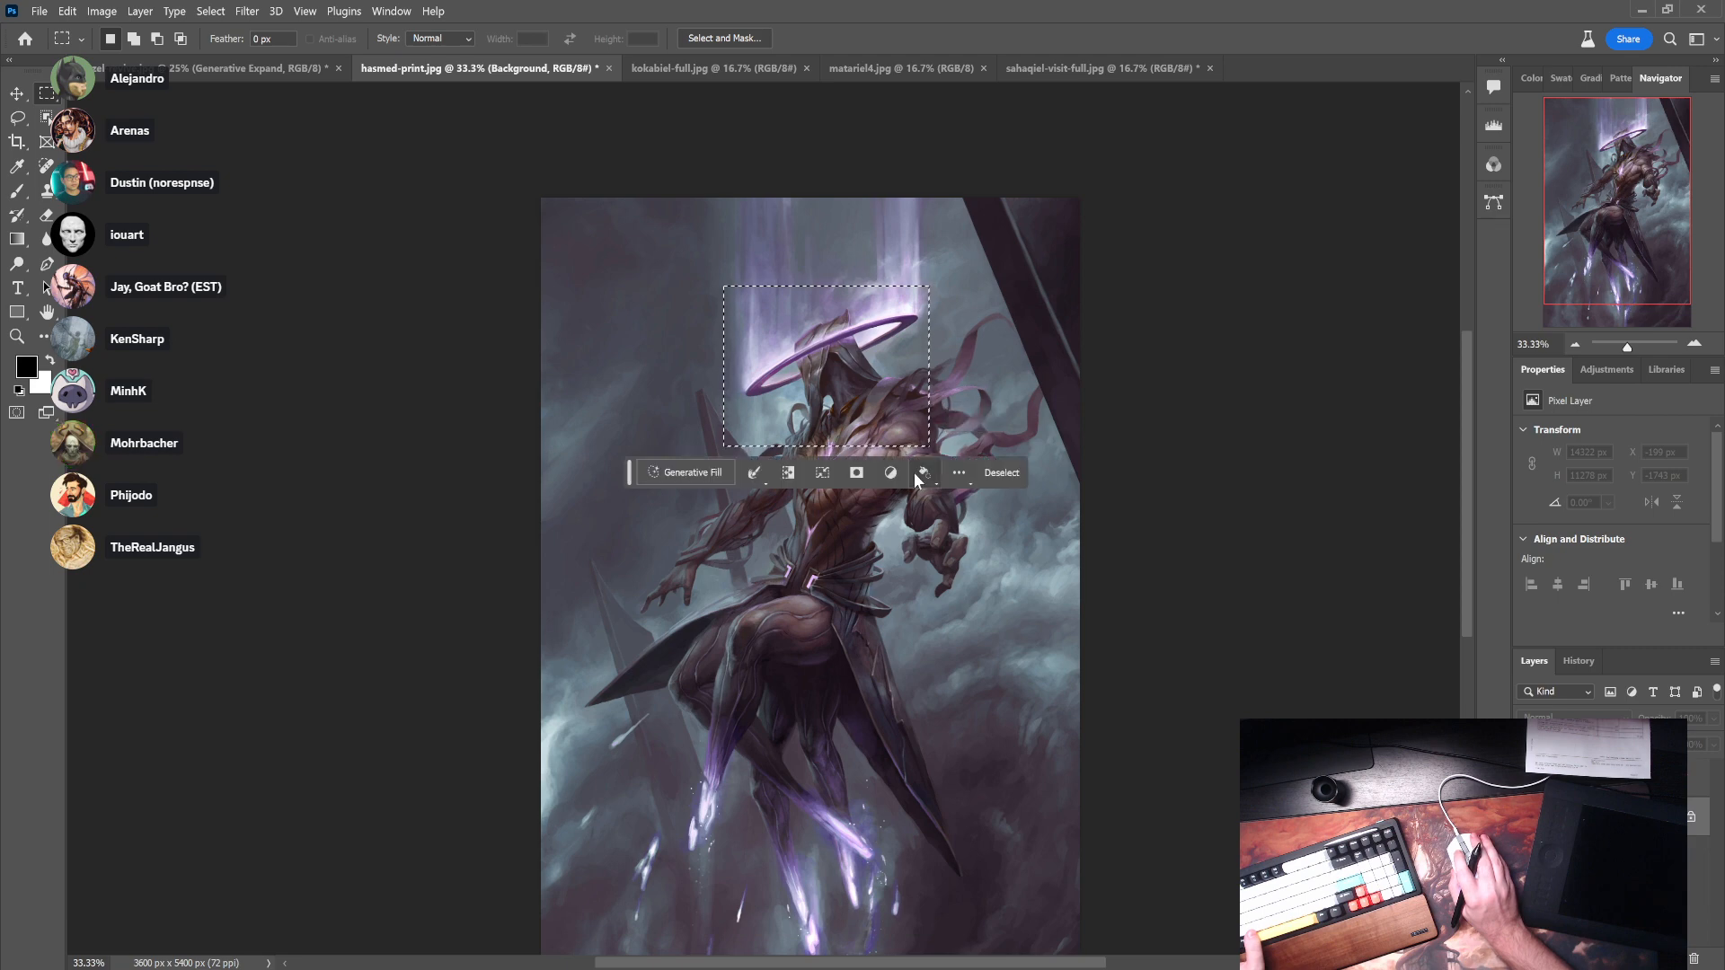
- Try Generative Fill on the head selection with the prompt "a cool angel head in the style of" followed by the artist's name
{"action": "left_click", "coordinate": [698, 471]}
{"action": "type", "text": "a cool hange"}
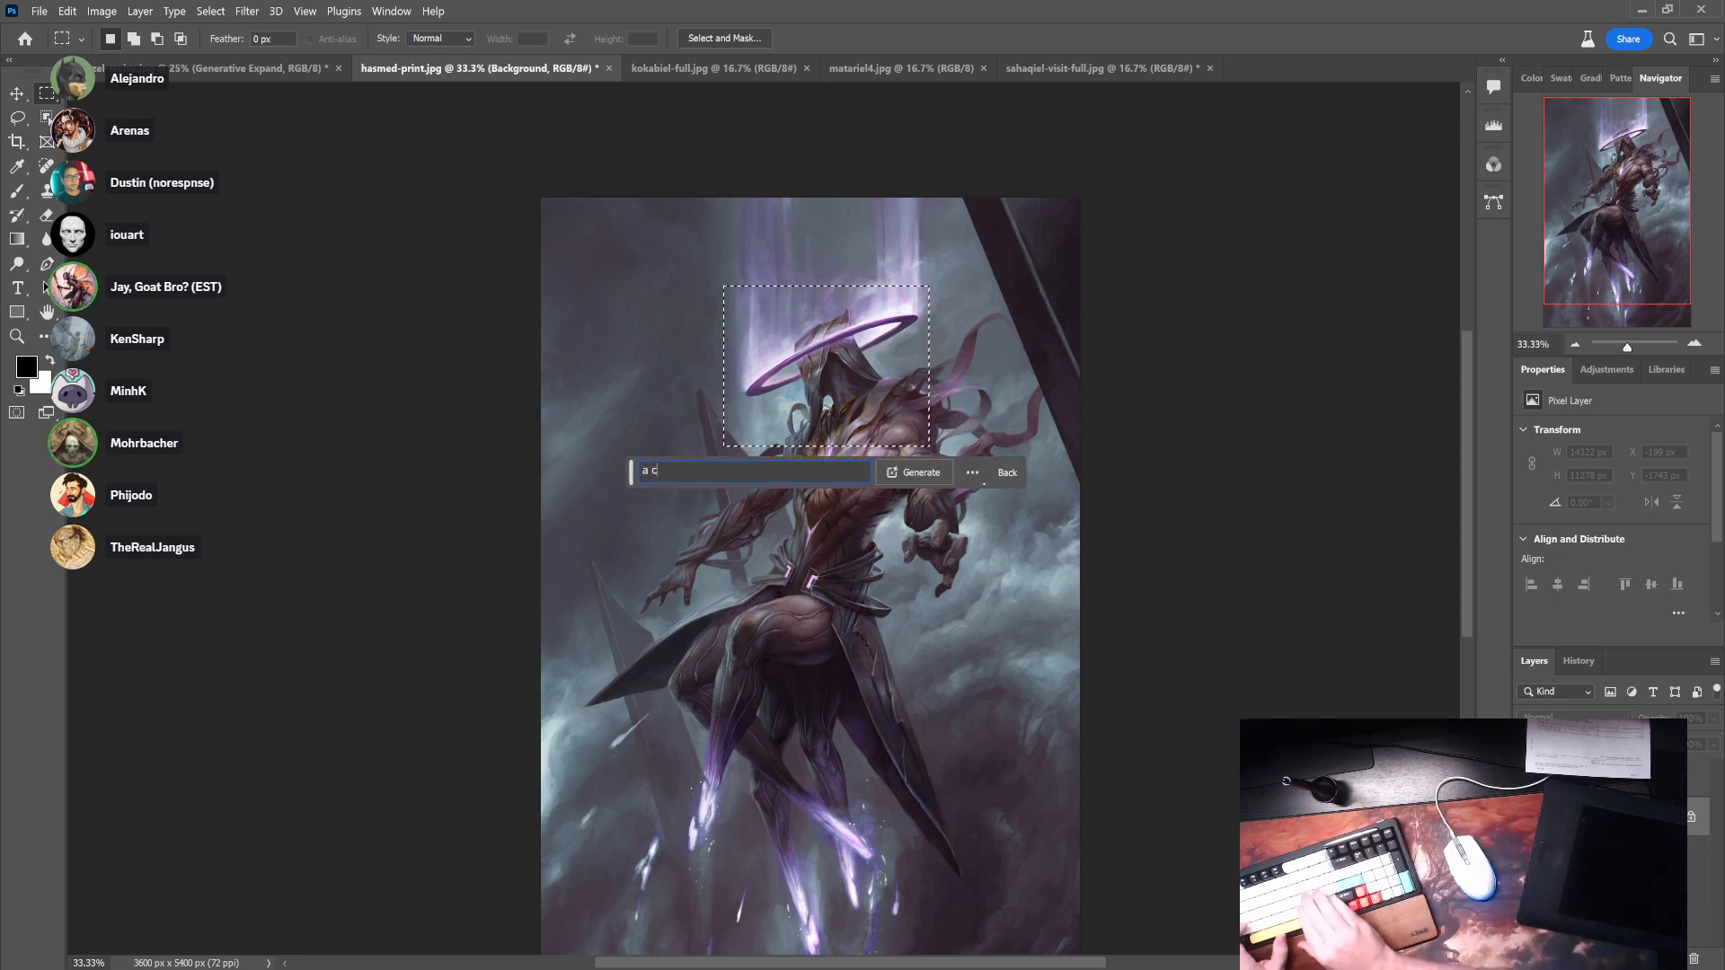
{"action": "key", "text": "BackSpace"}
{"action": "key", "text": "BackSpace"}
{"action": "key", "text": "BackSpace"}
{"action": "key", "text": "BackSpace"}
{"action": "key", "text": "BackSpace"}
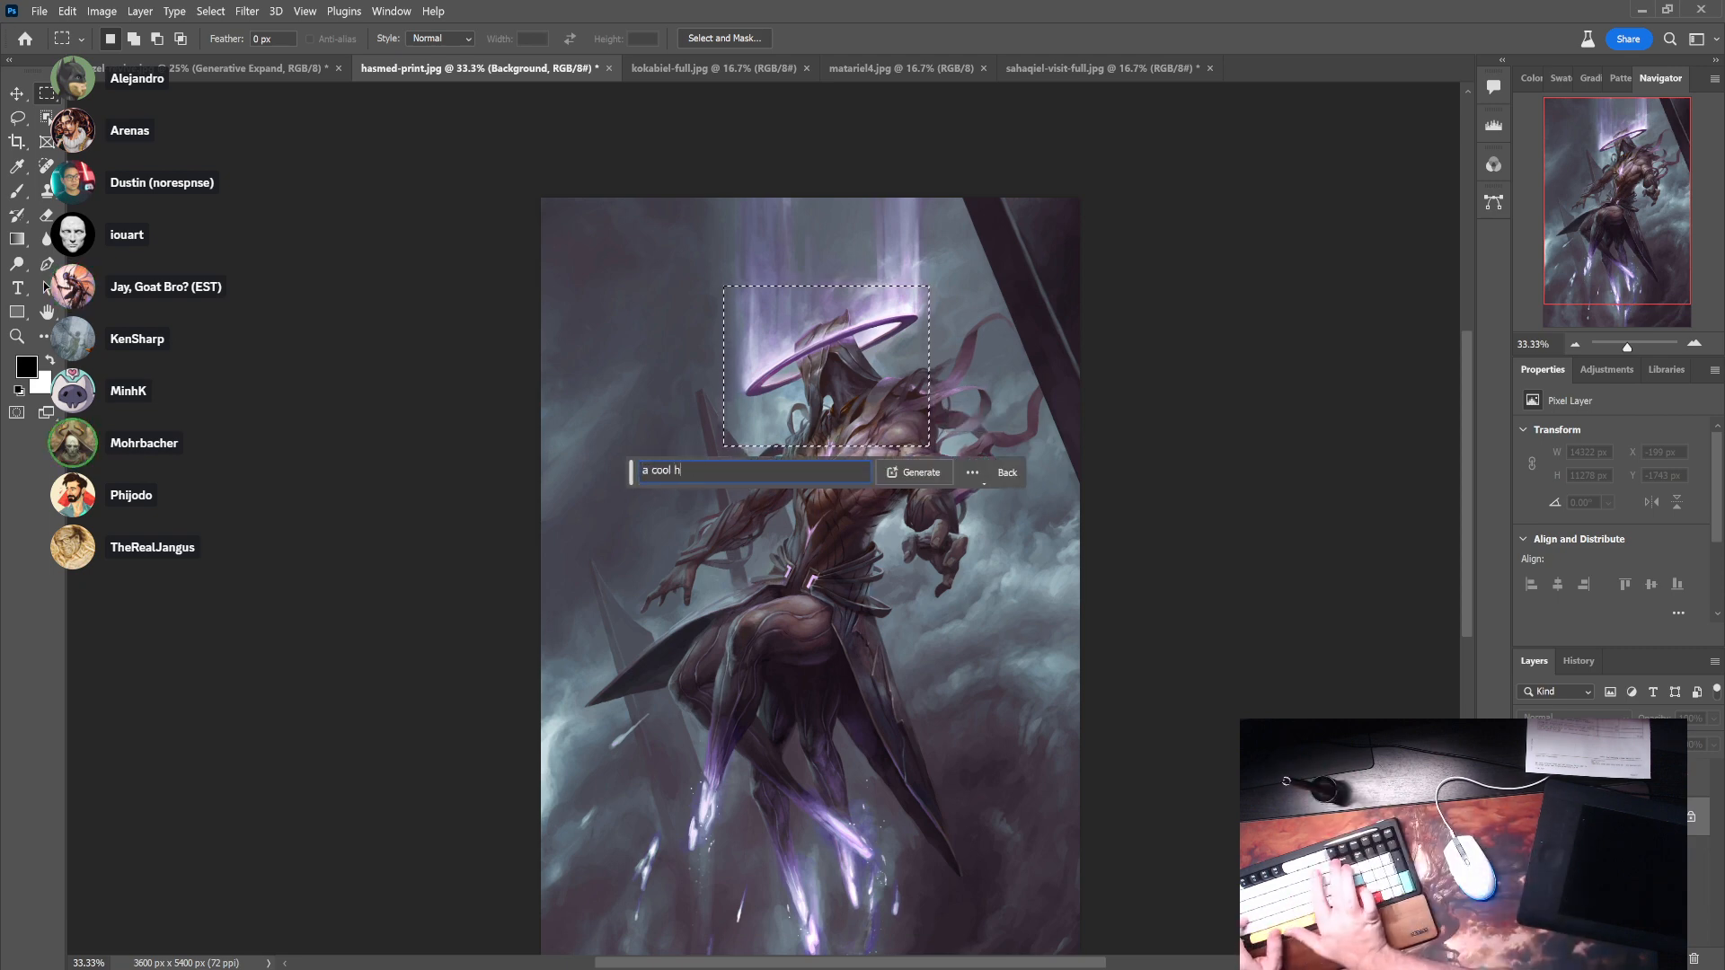
{"action": "type", "text": "angel head in t"}
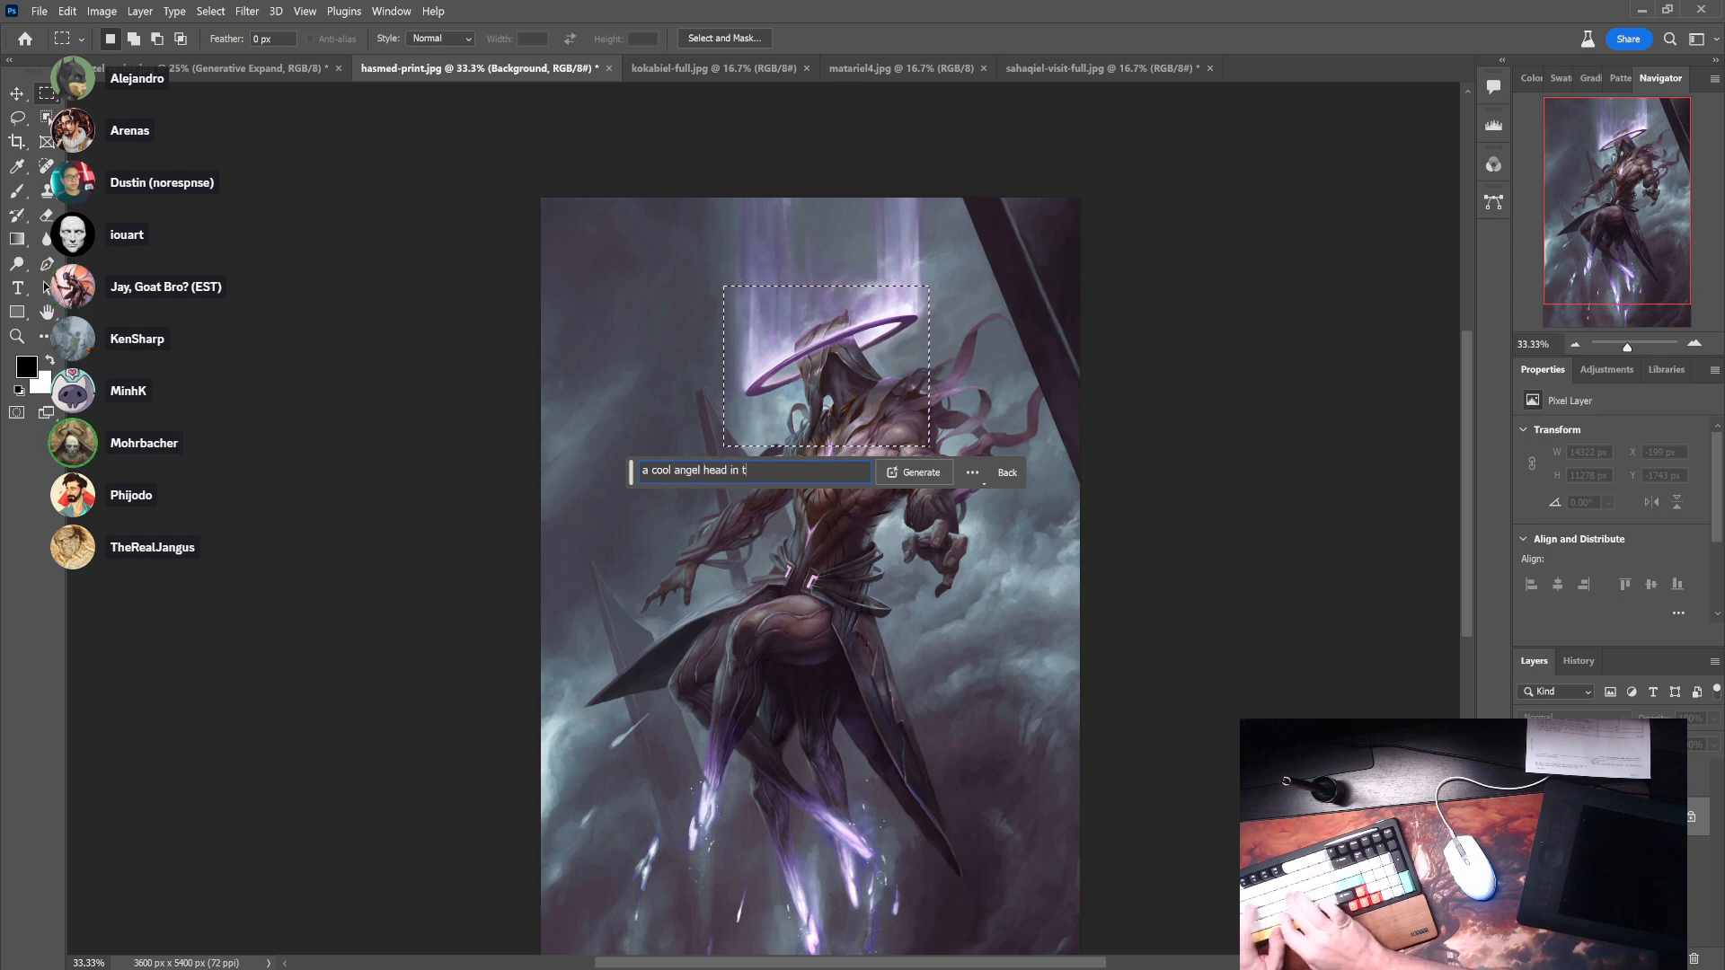
{"action": "type", "text": "he style of peter mohrbacher"}
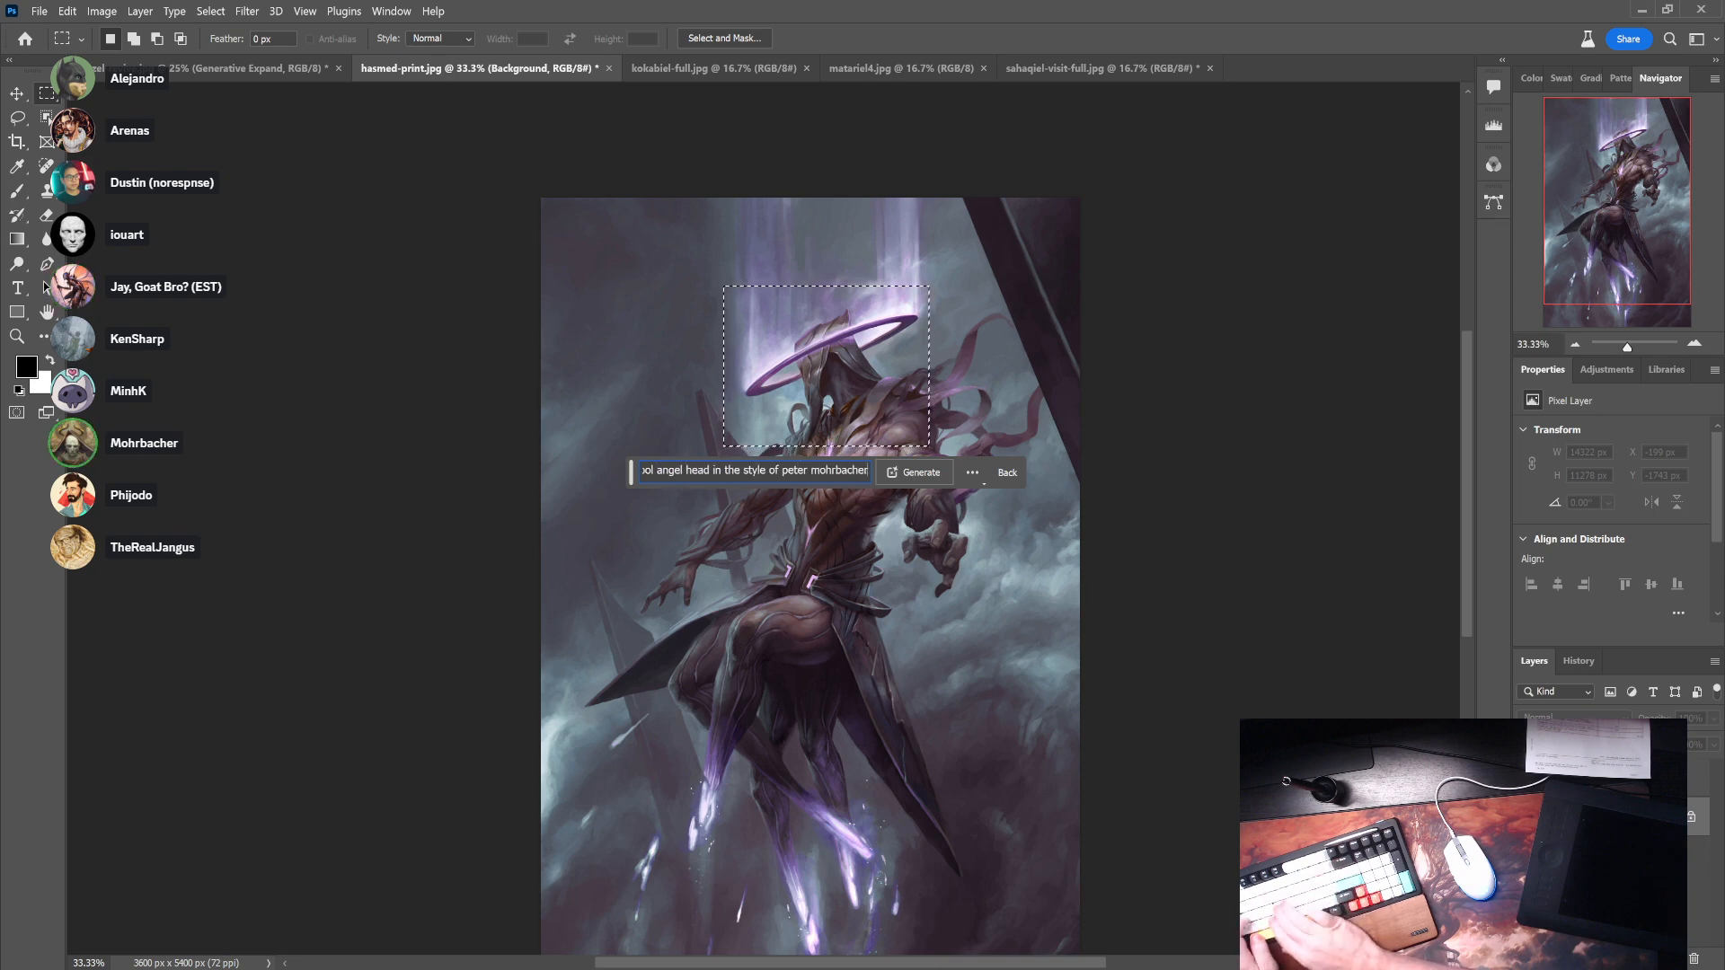
{"action": "key", "text": "Return"}
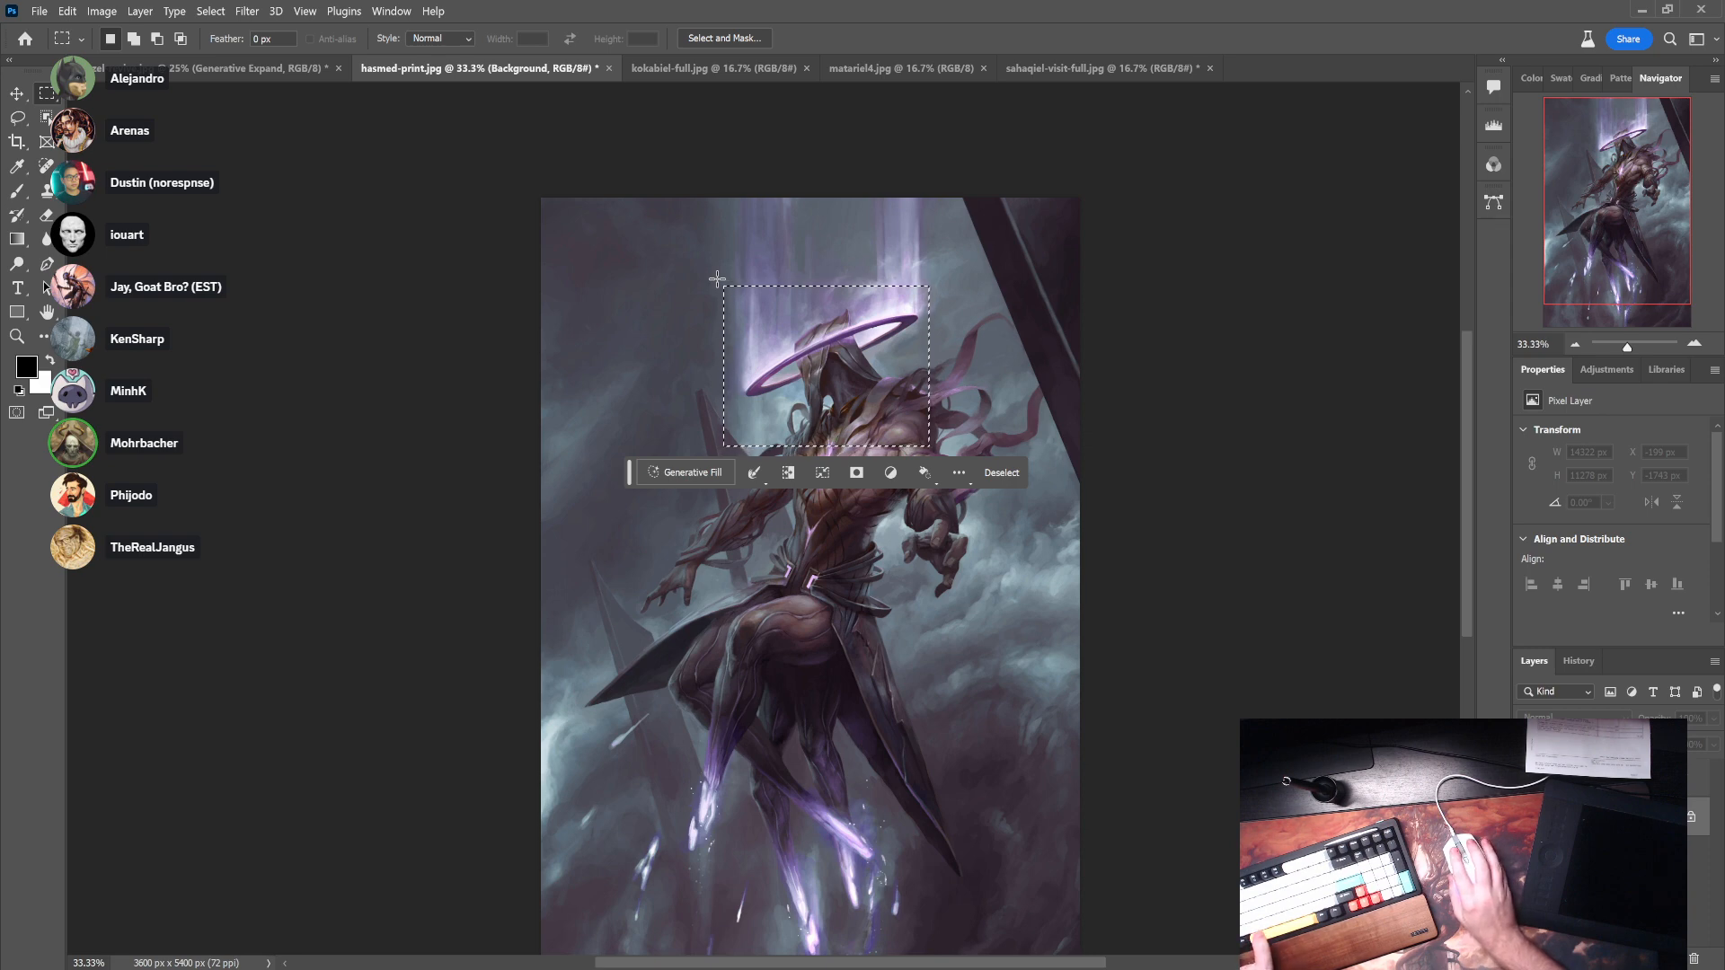
- Run Generative Fill on the head selection with the prompt "a cool angelarium head"
{"action": "left_click", "coordinate": [681, 472]}
{"action": "type", "text": "a"}
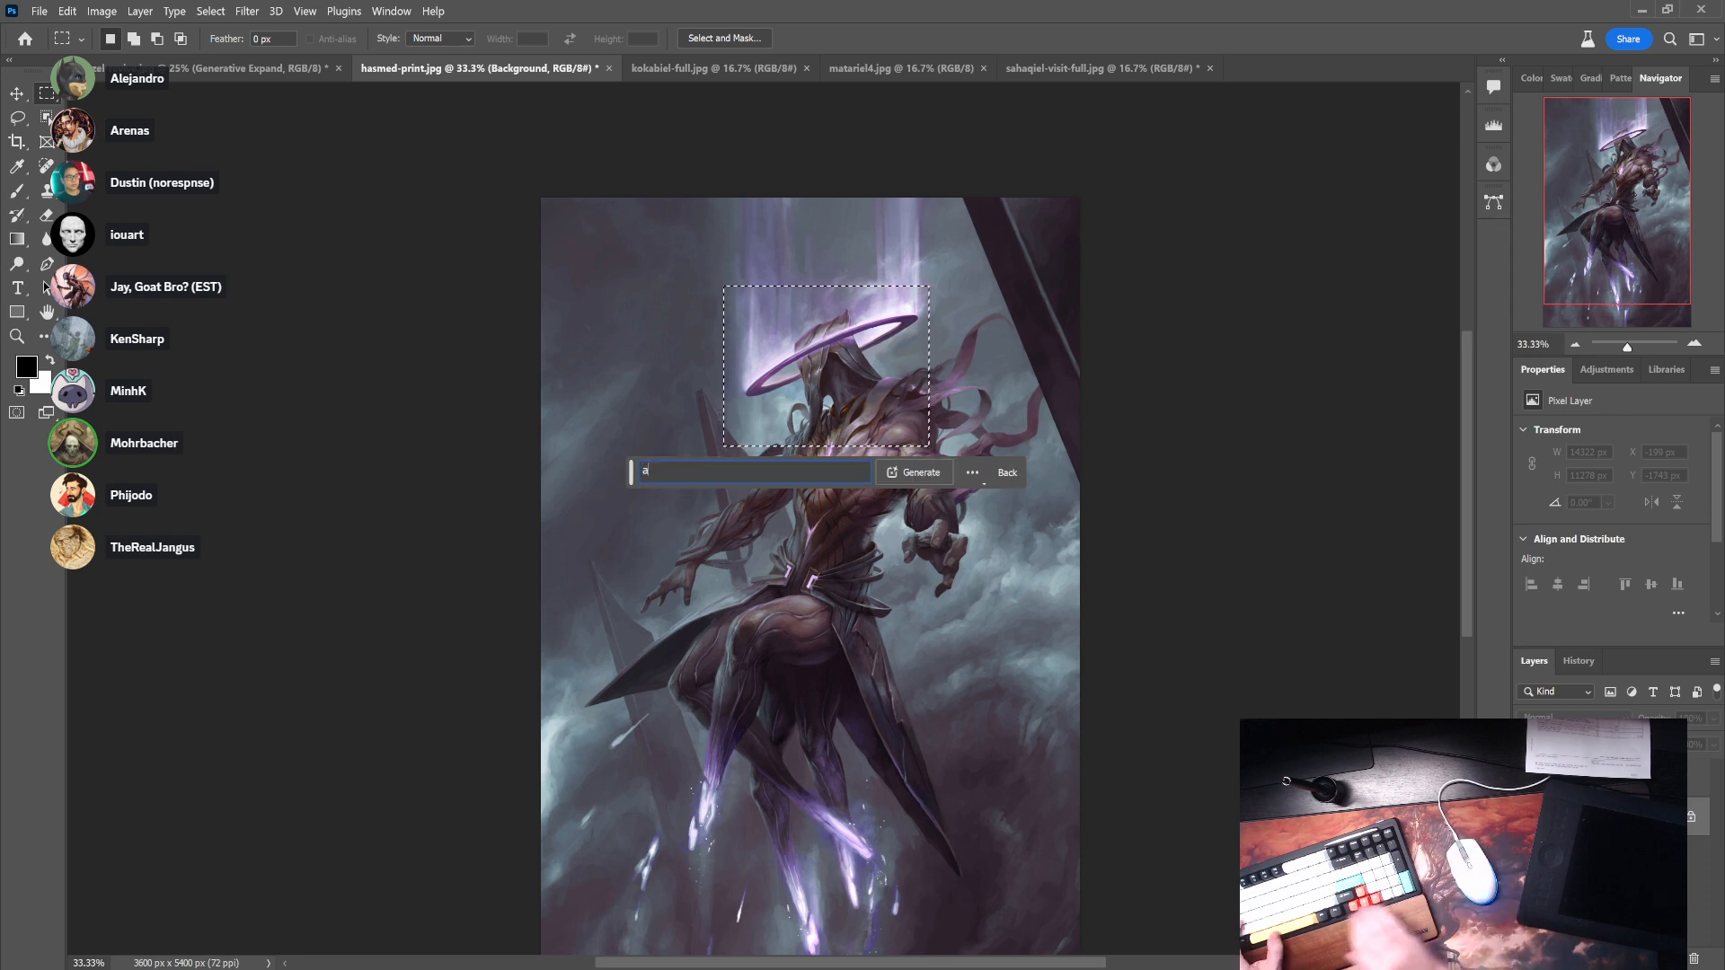
{"action": "type", "text": " cool angelarium head"}
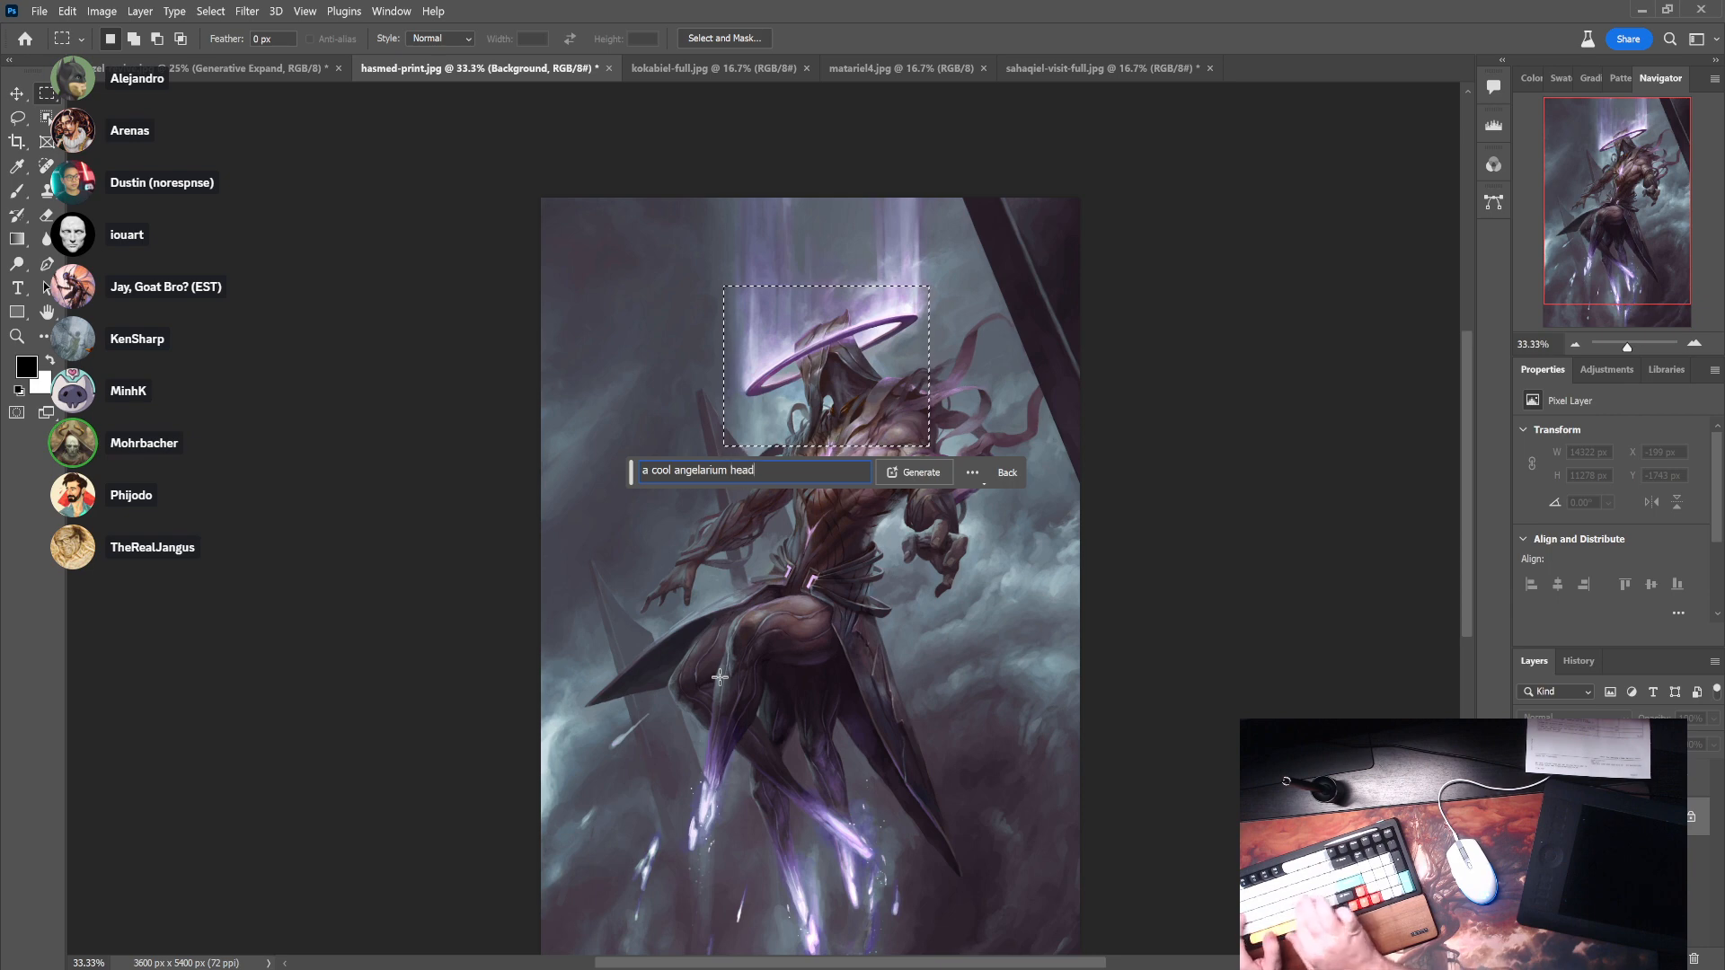
{"action": "key", "text": "Return"}
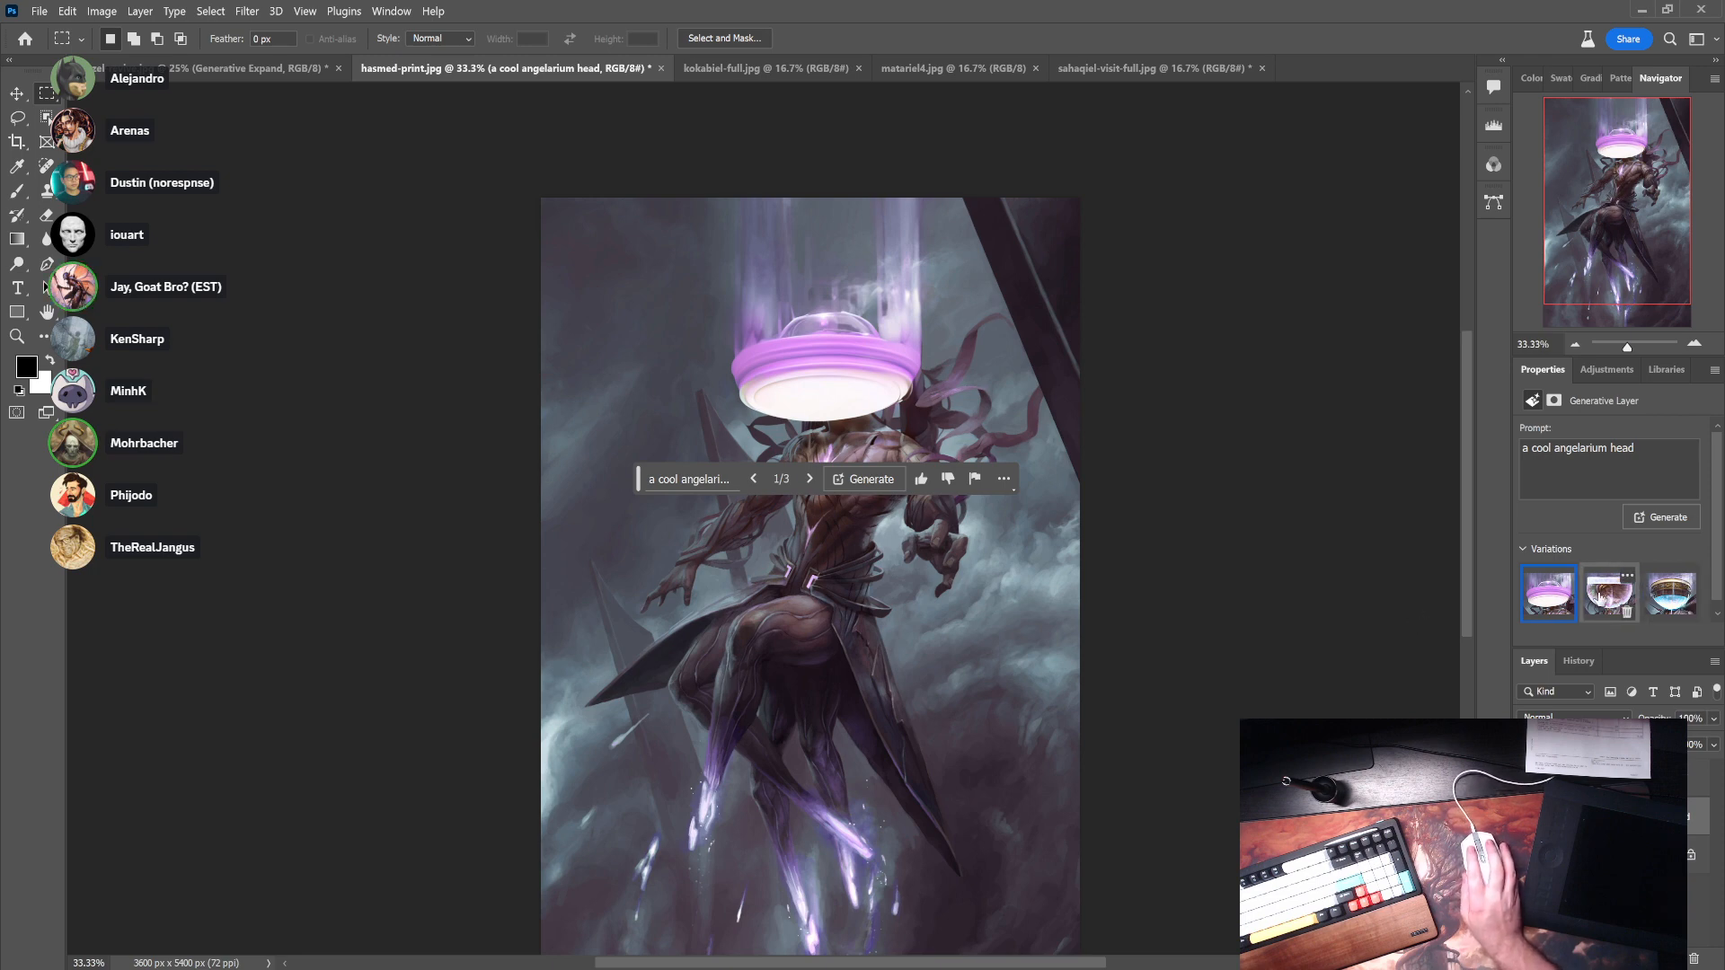
- Compare the three generated angelarium head variations and return to the second one
{"action": "left_click", "coordinate": [1601, 595]}
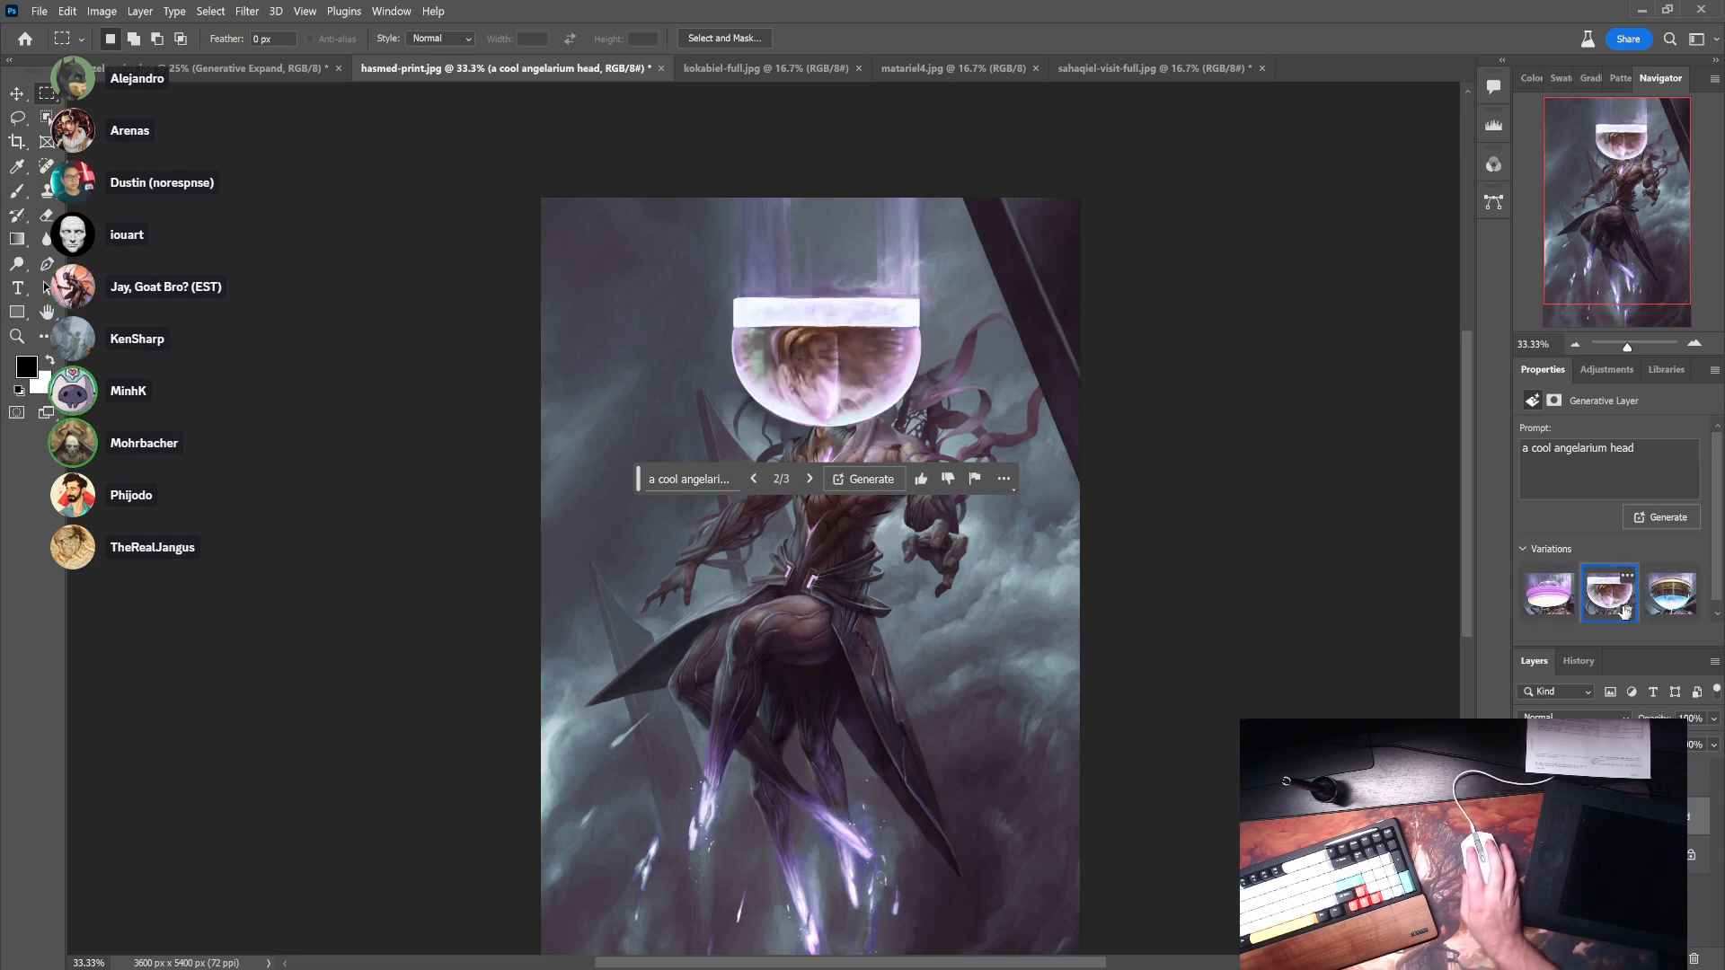
{"action": "left_click", "coordinate": [1665, 596]}
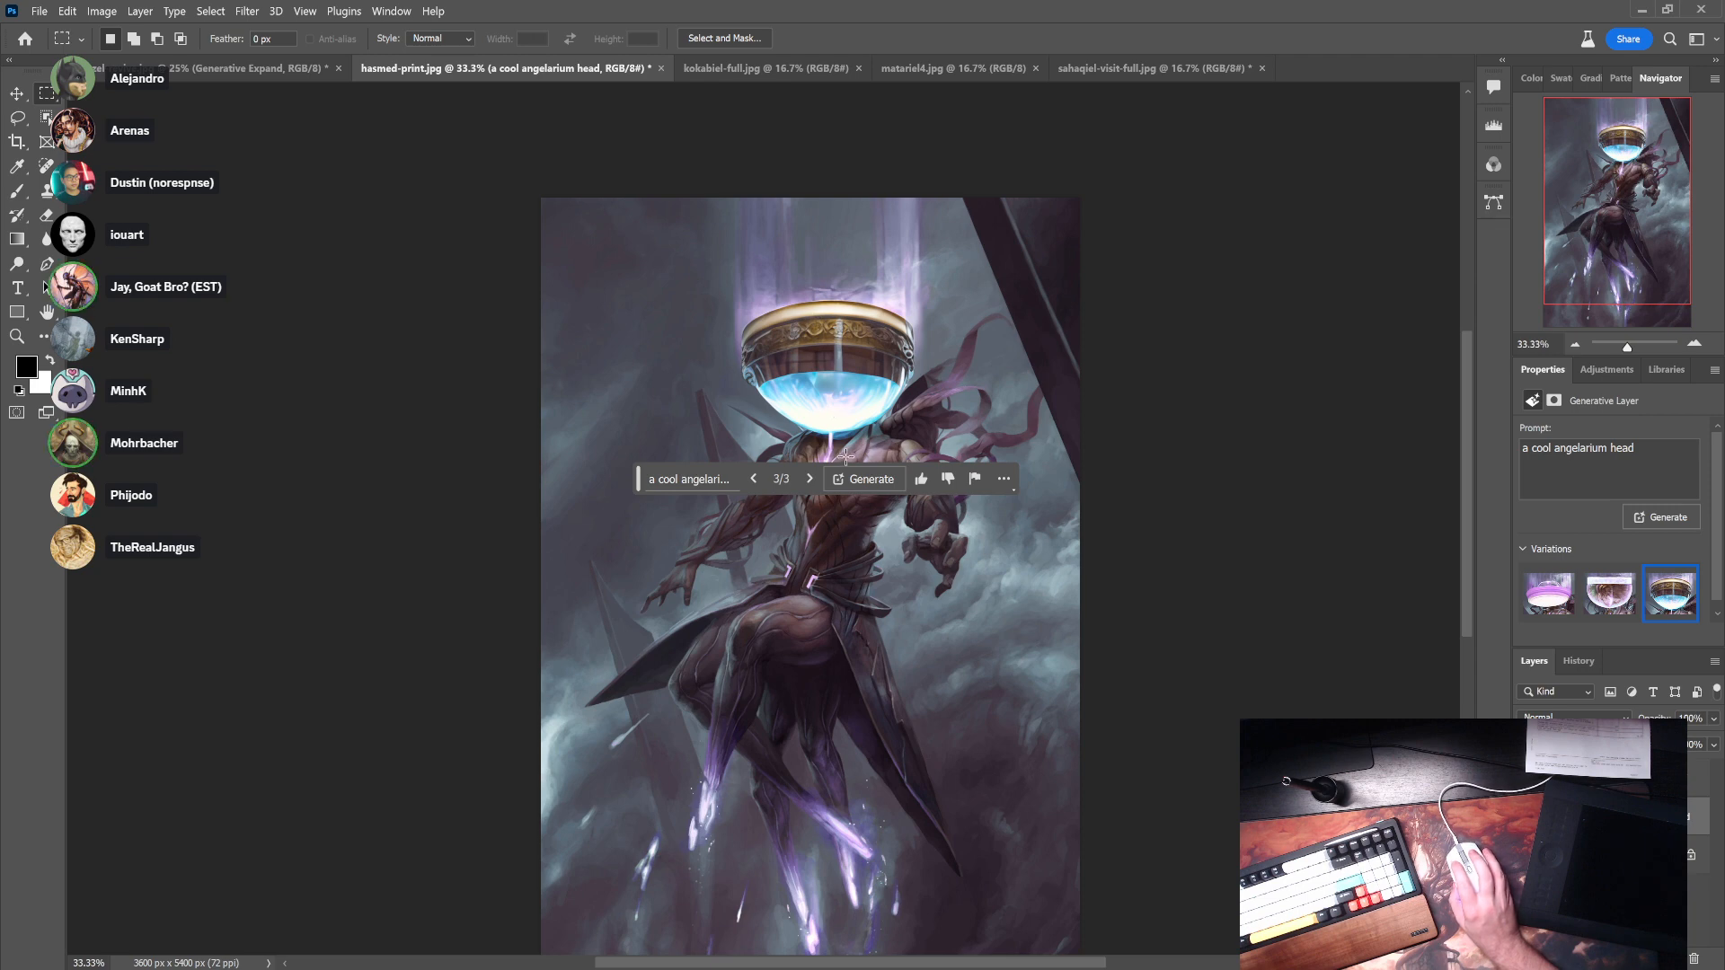
{"action": "left_click", "coordinate": [1609, 593]}
{"action": "left_click", "coordinate": [1549, 592]}
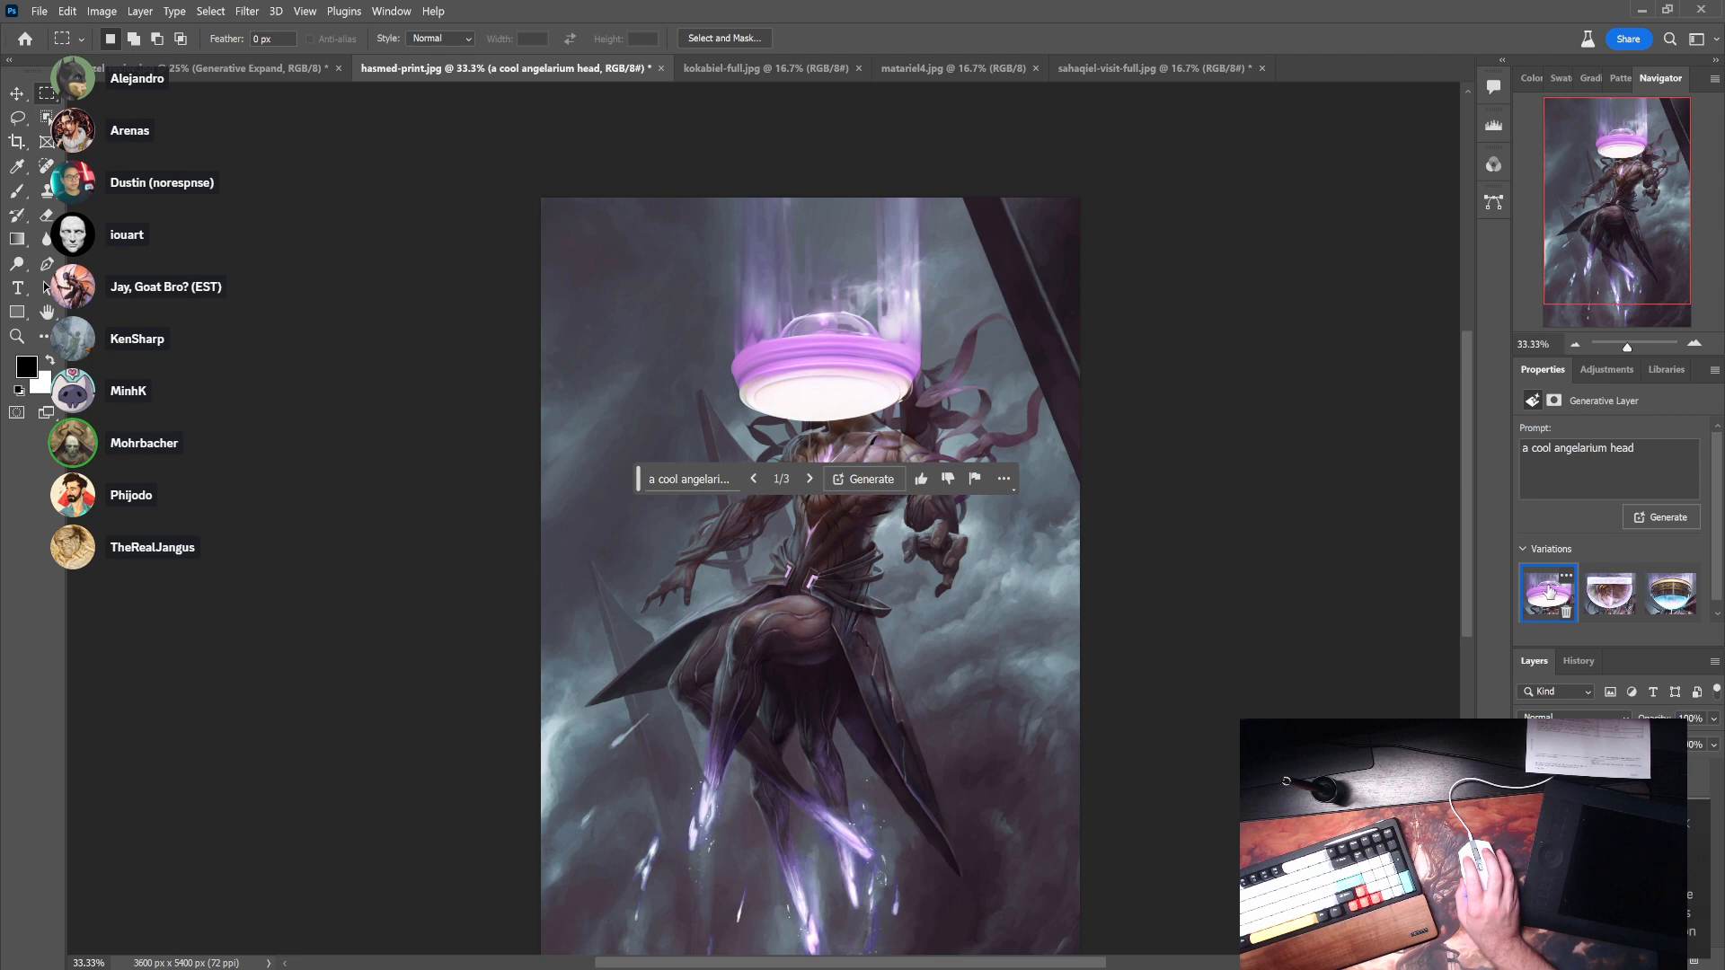
{"action": "left_click", "coordinate": [1660, 590]}
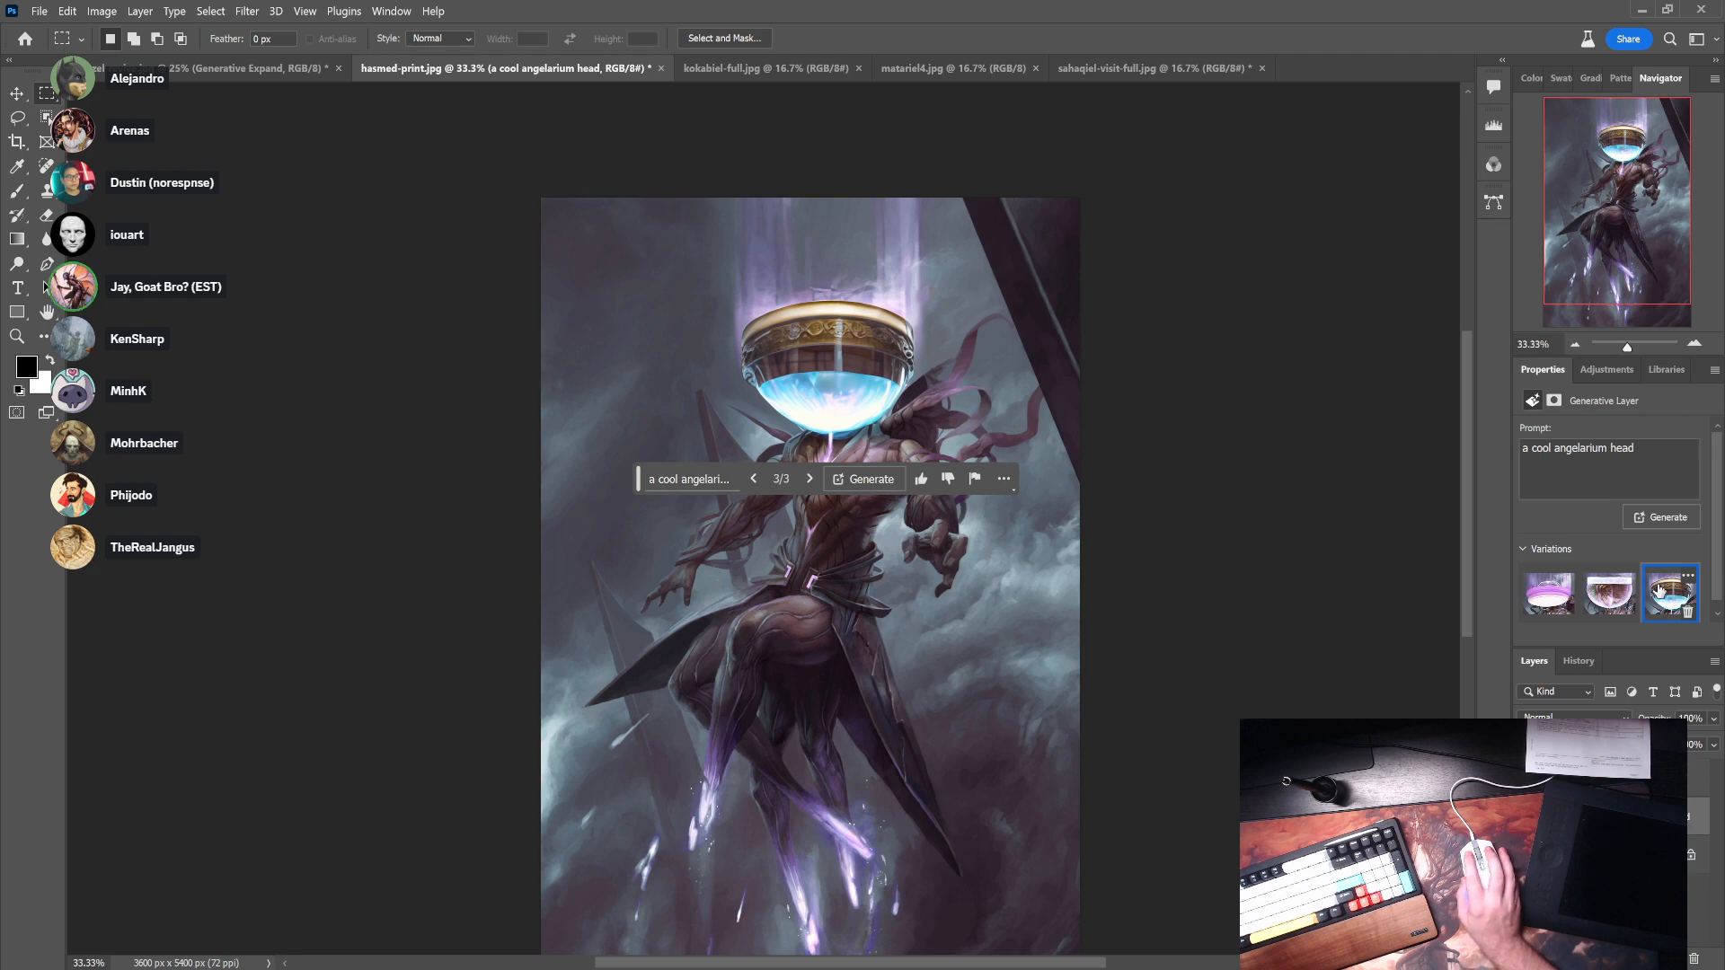
{"action": "left_click", "coordinate": [1608, 593]}
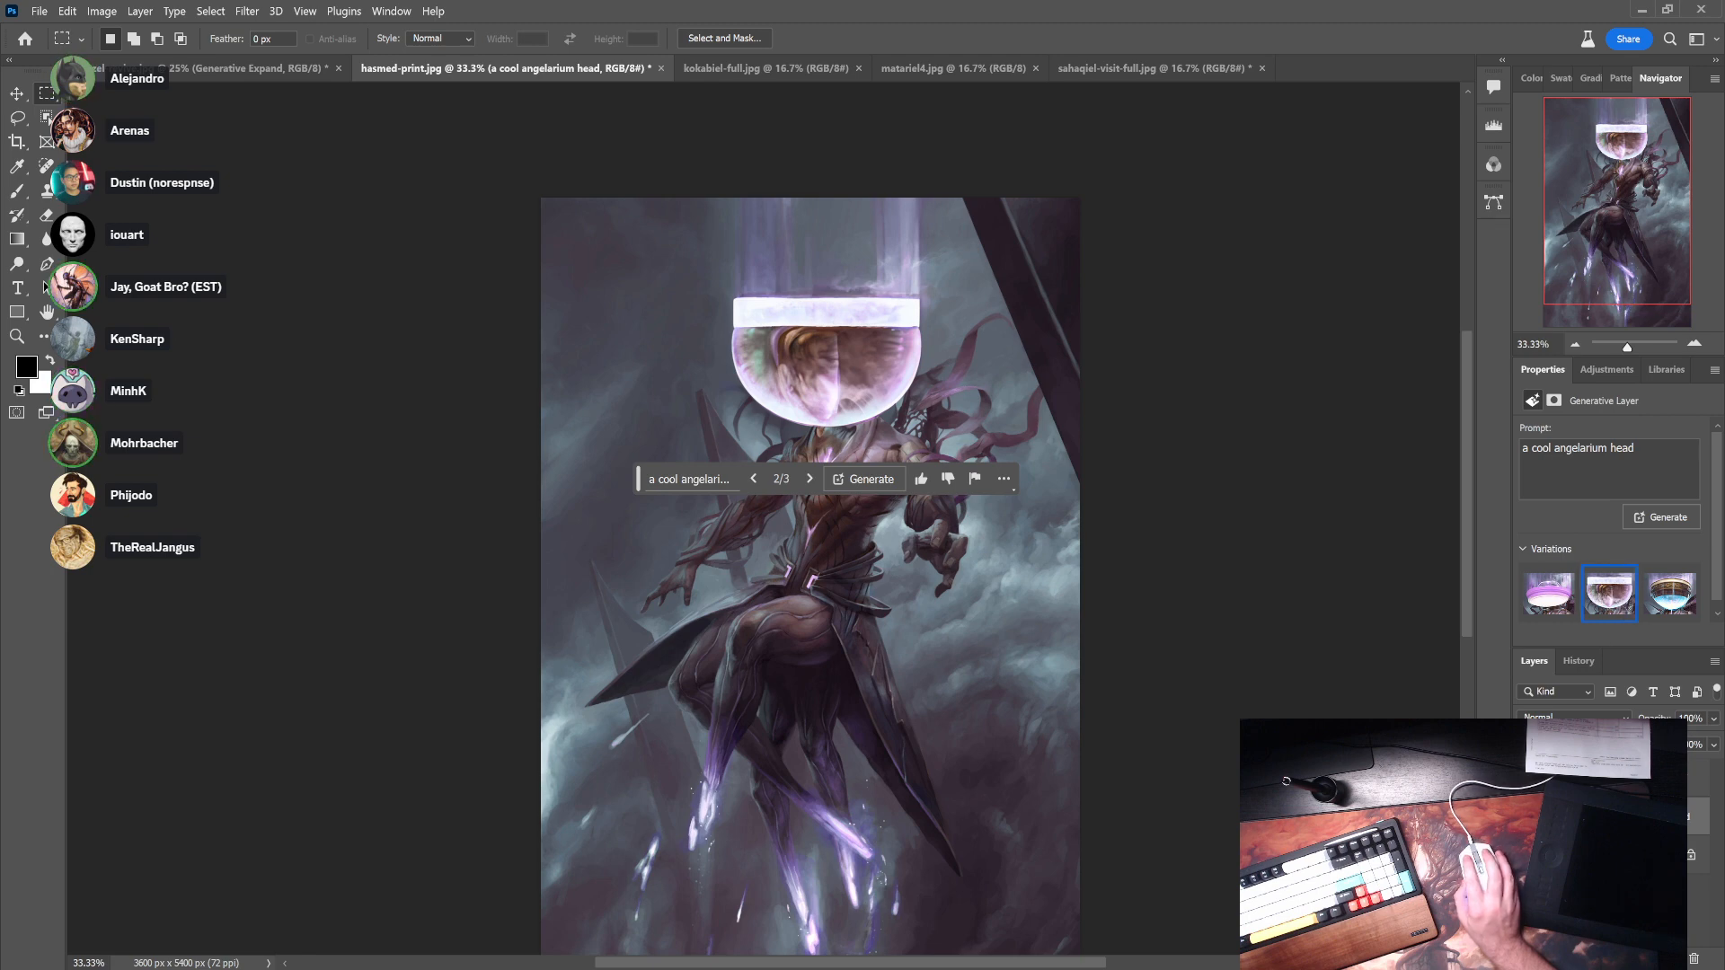
- Run Generative Fill on a rectangular selection around the figure's head and halo with the prompt "a fantasy illustration of a epic fantasy helmet"
{"action": "left_click_drag", "start_coordinate": [729, 295], "coordinate": [940, 471]}
{"action": "left_click", "coordinate": [702, 505]}
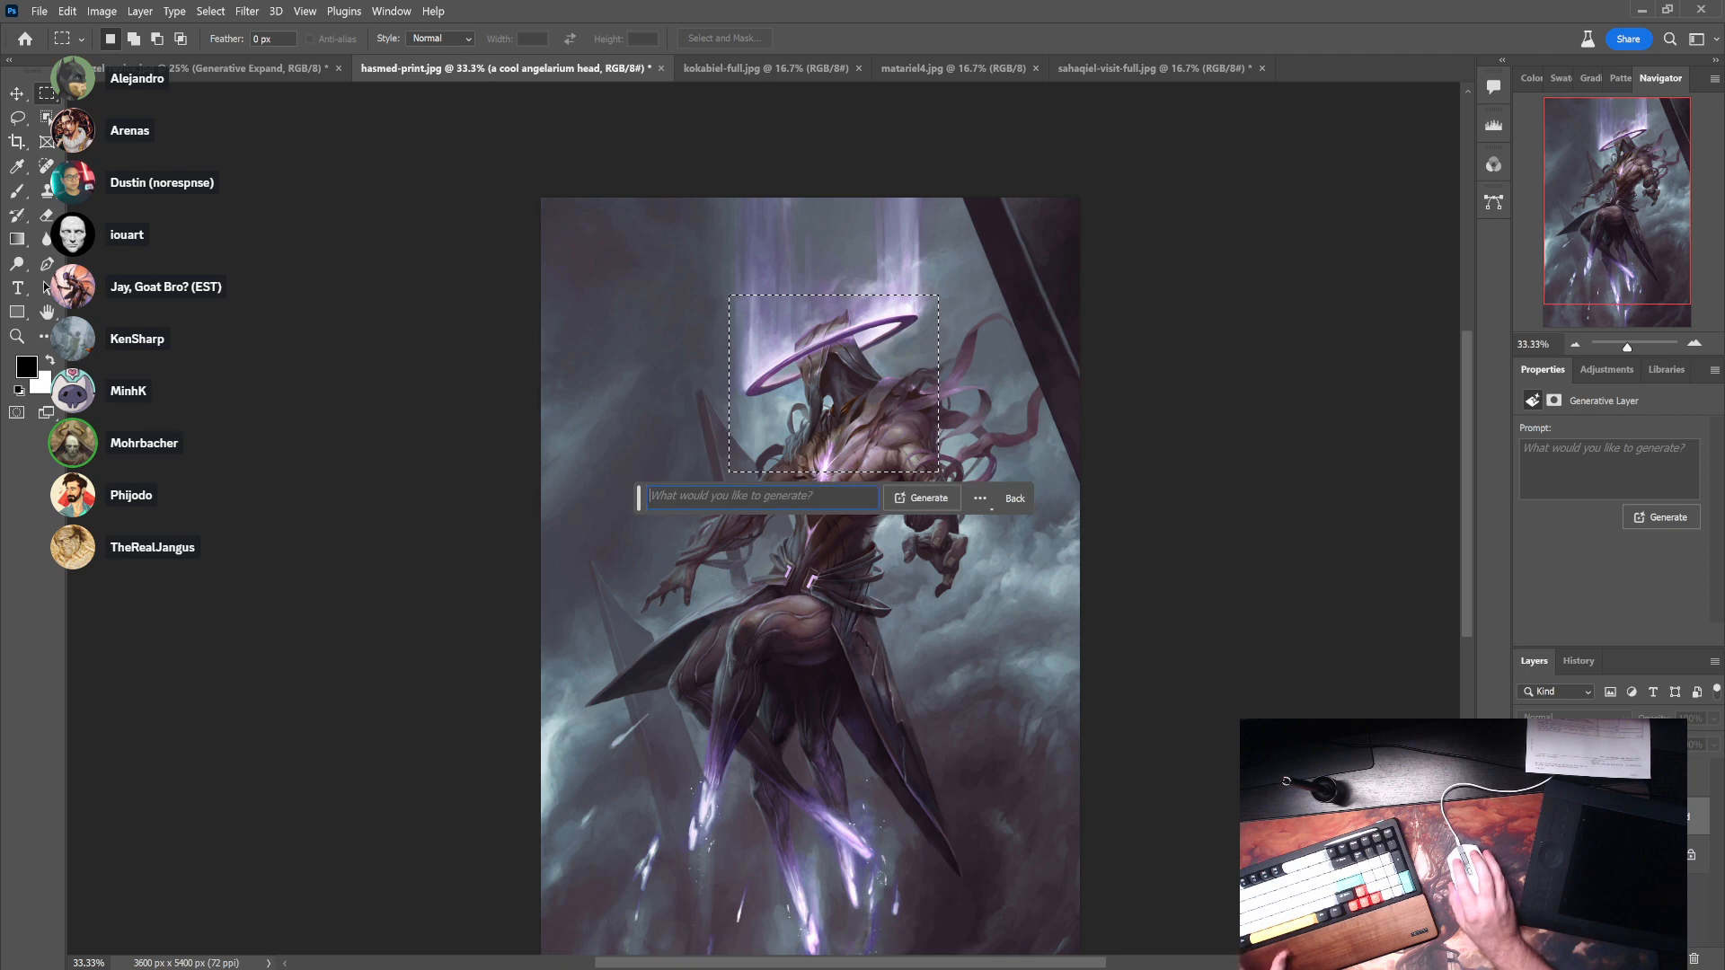
{"action": "type", "text": "a fantasy il"}
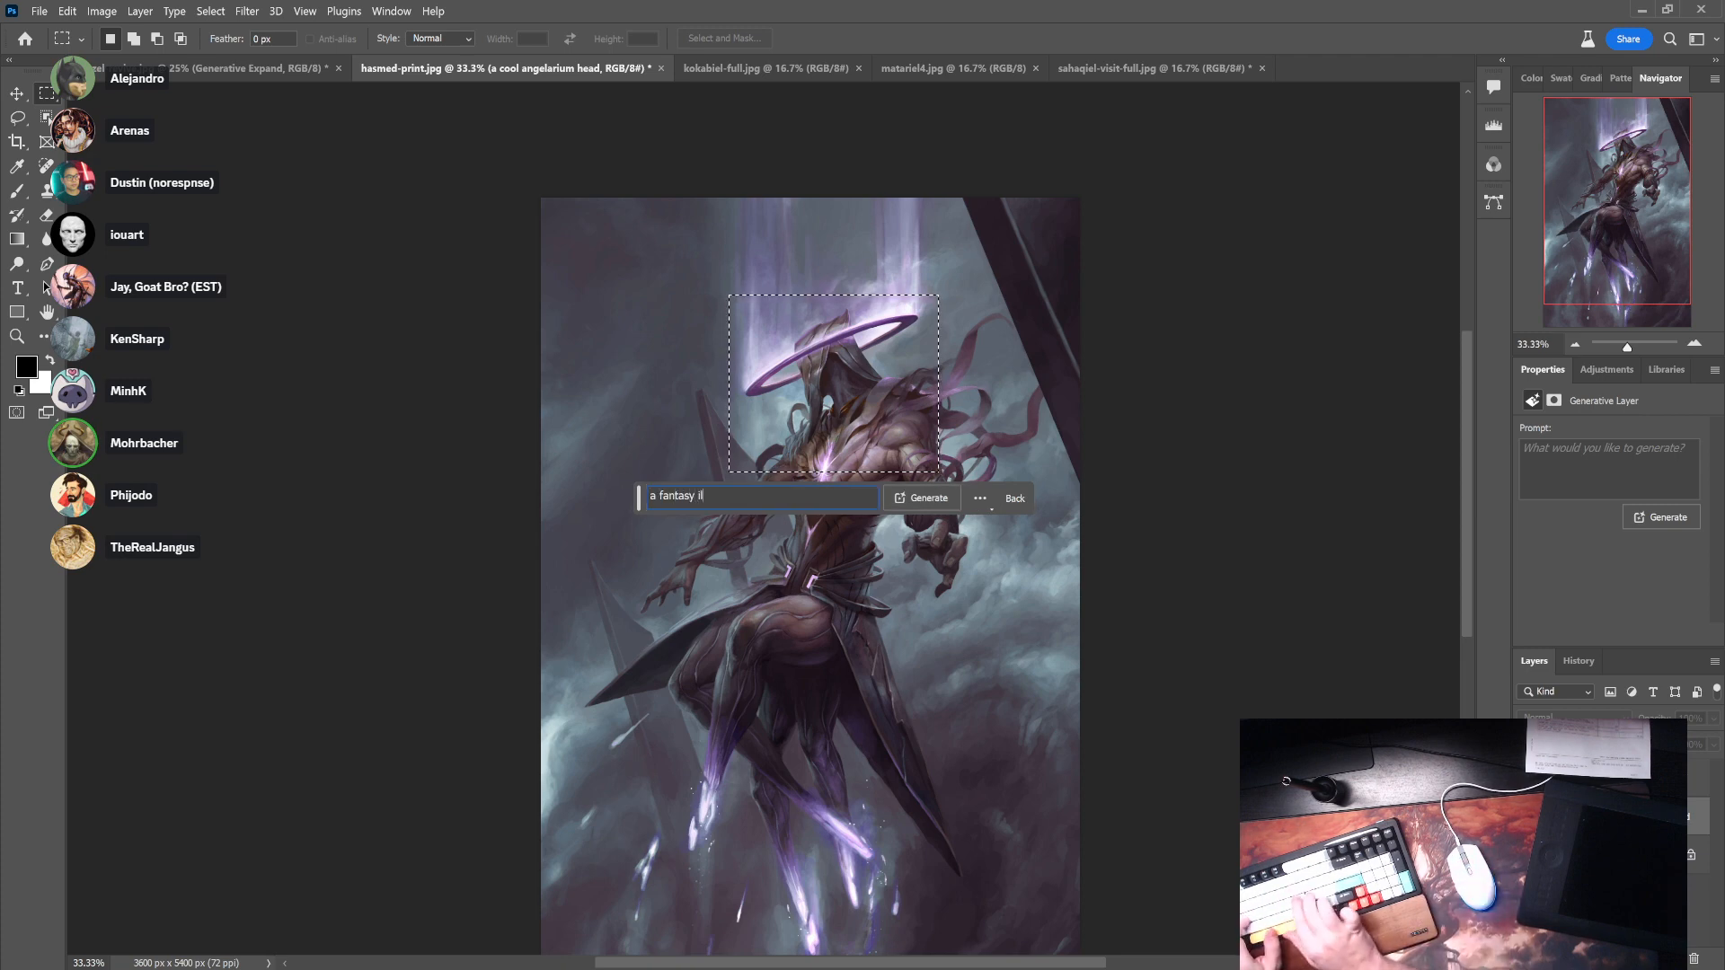
{"action": "type", "text": "lustration of a d"}
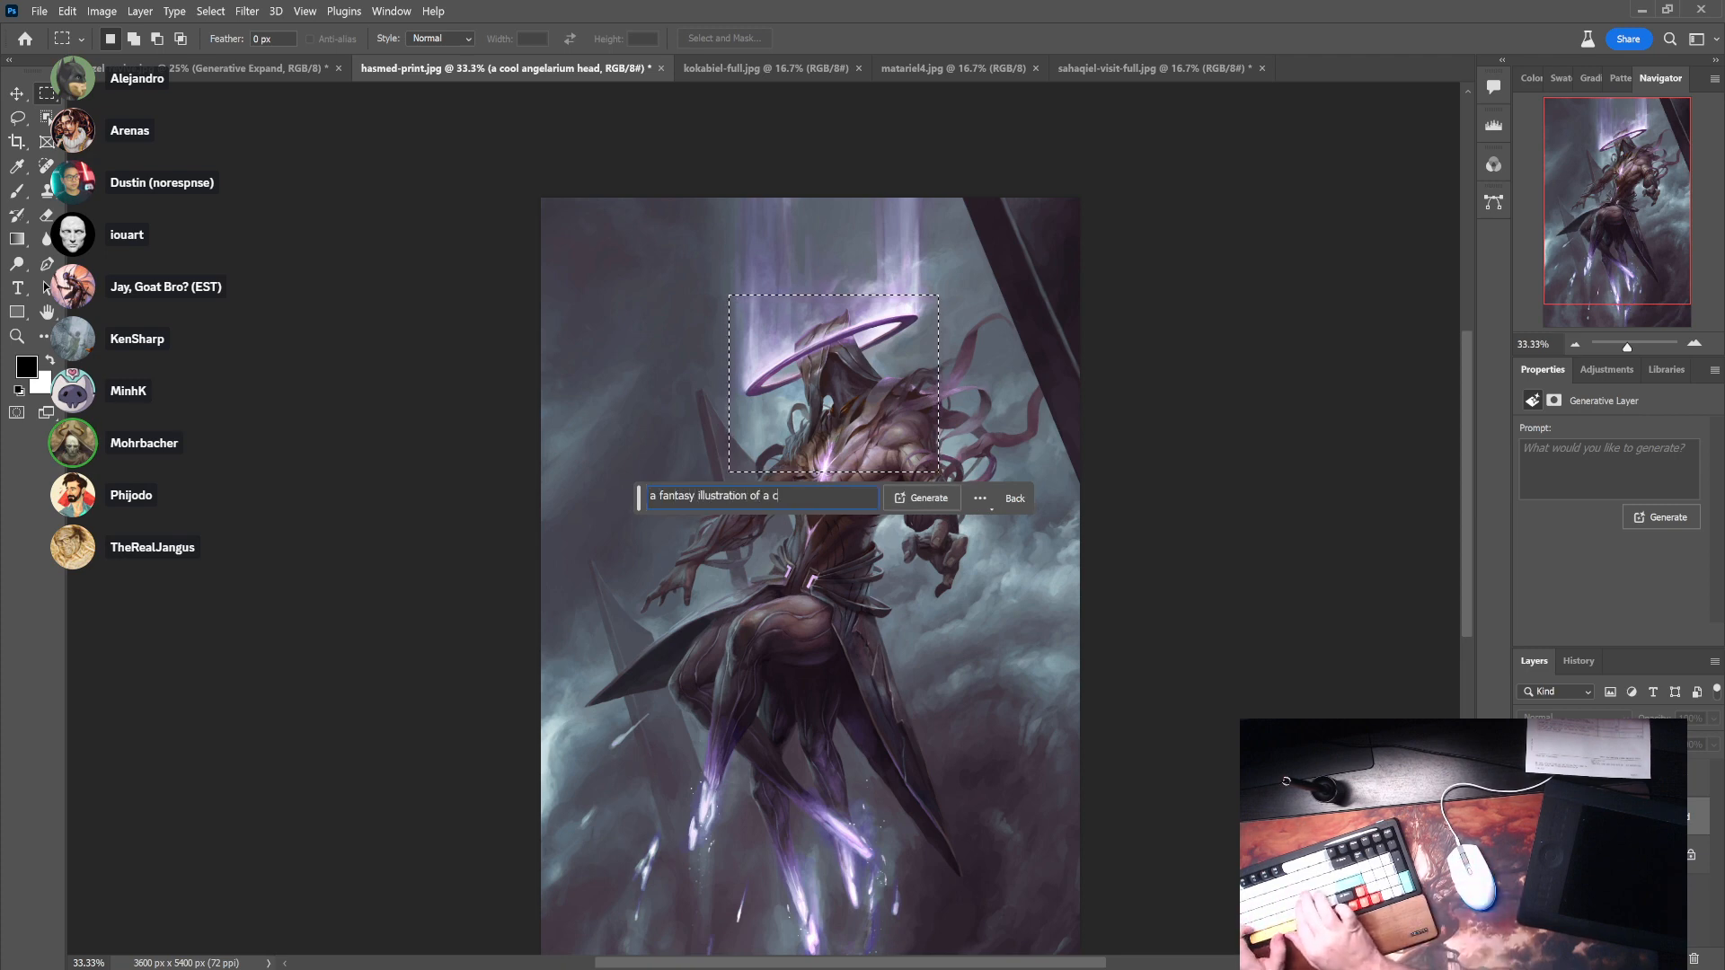
{"action": "key", "text": "BackSpace"}
{"action": "type", "text": "epic hel"}
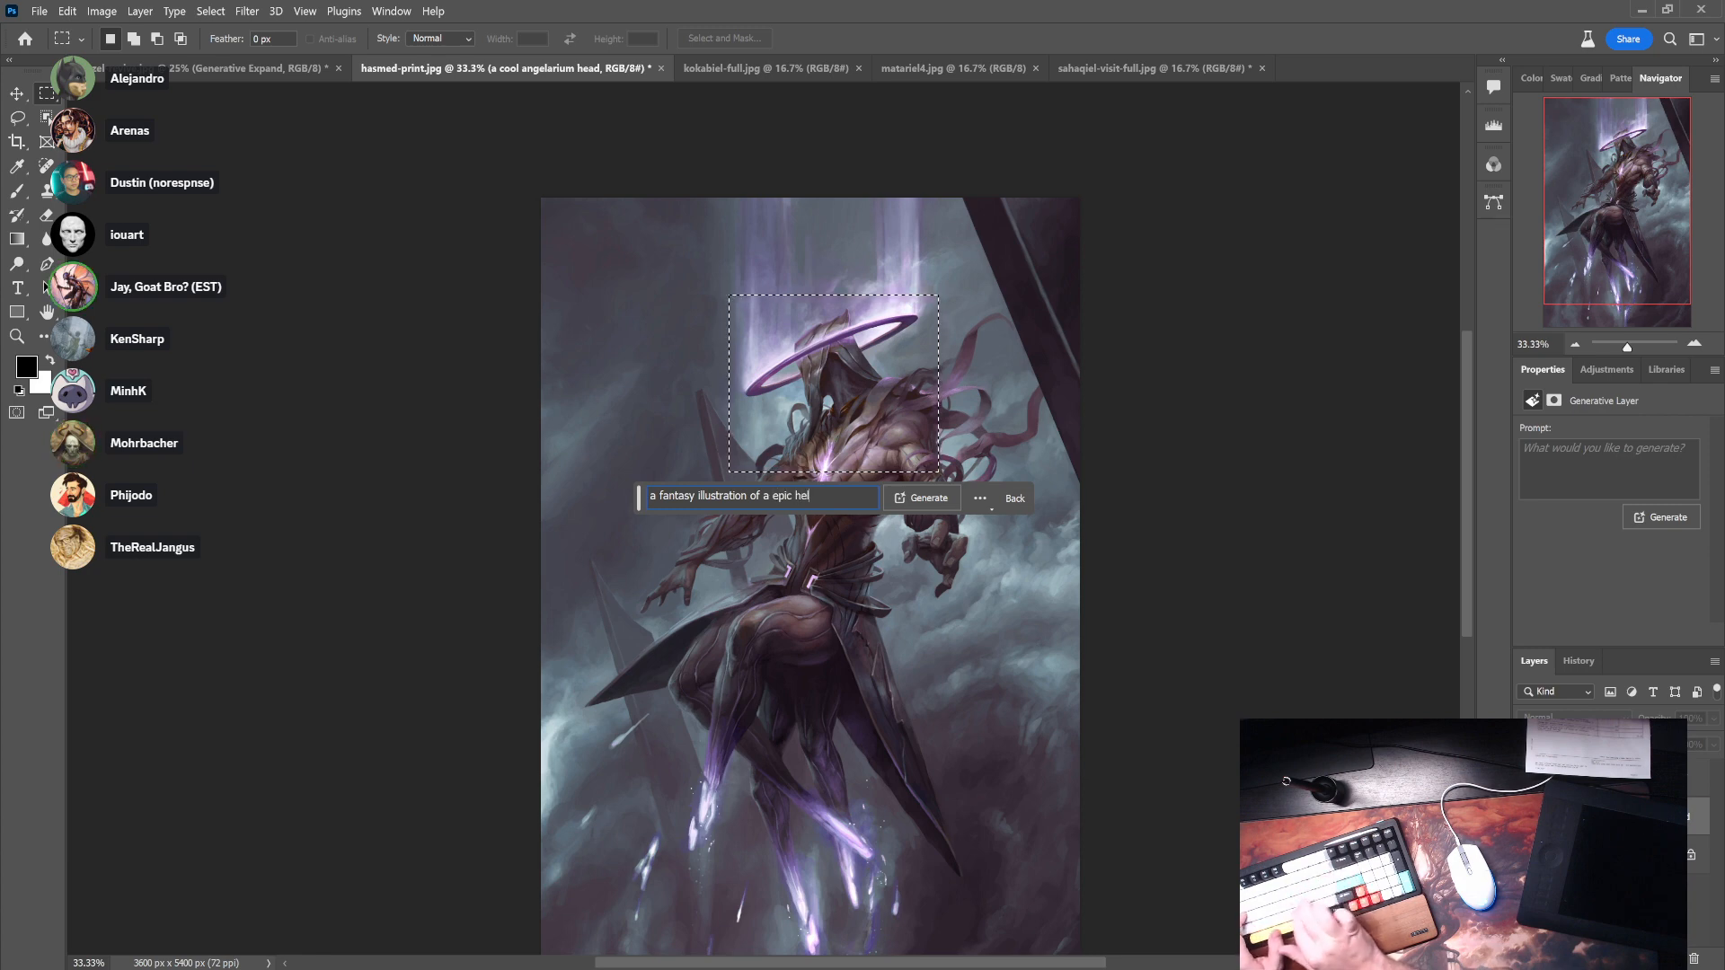
{"action": "key", "text": "BackSpace"}
{"action": "key", "text": "BackSpace"}
{"action": "key", "text": "BackSpace"}
{"action": "type", "text": "fantas"}
{"action": "type", "text": "y helmet"}
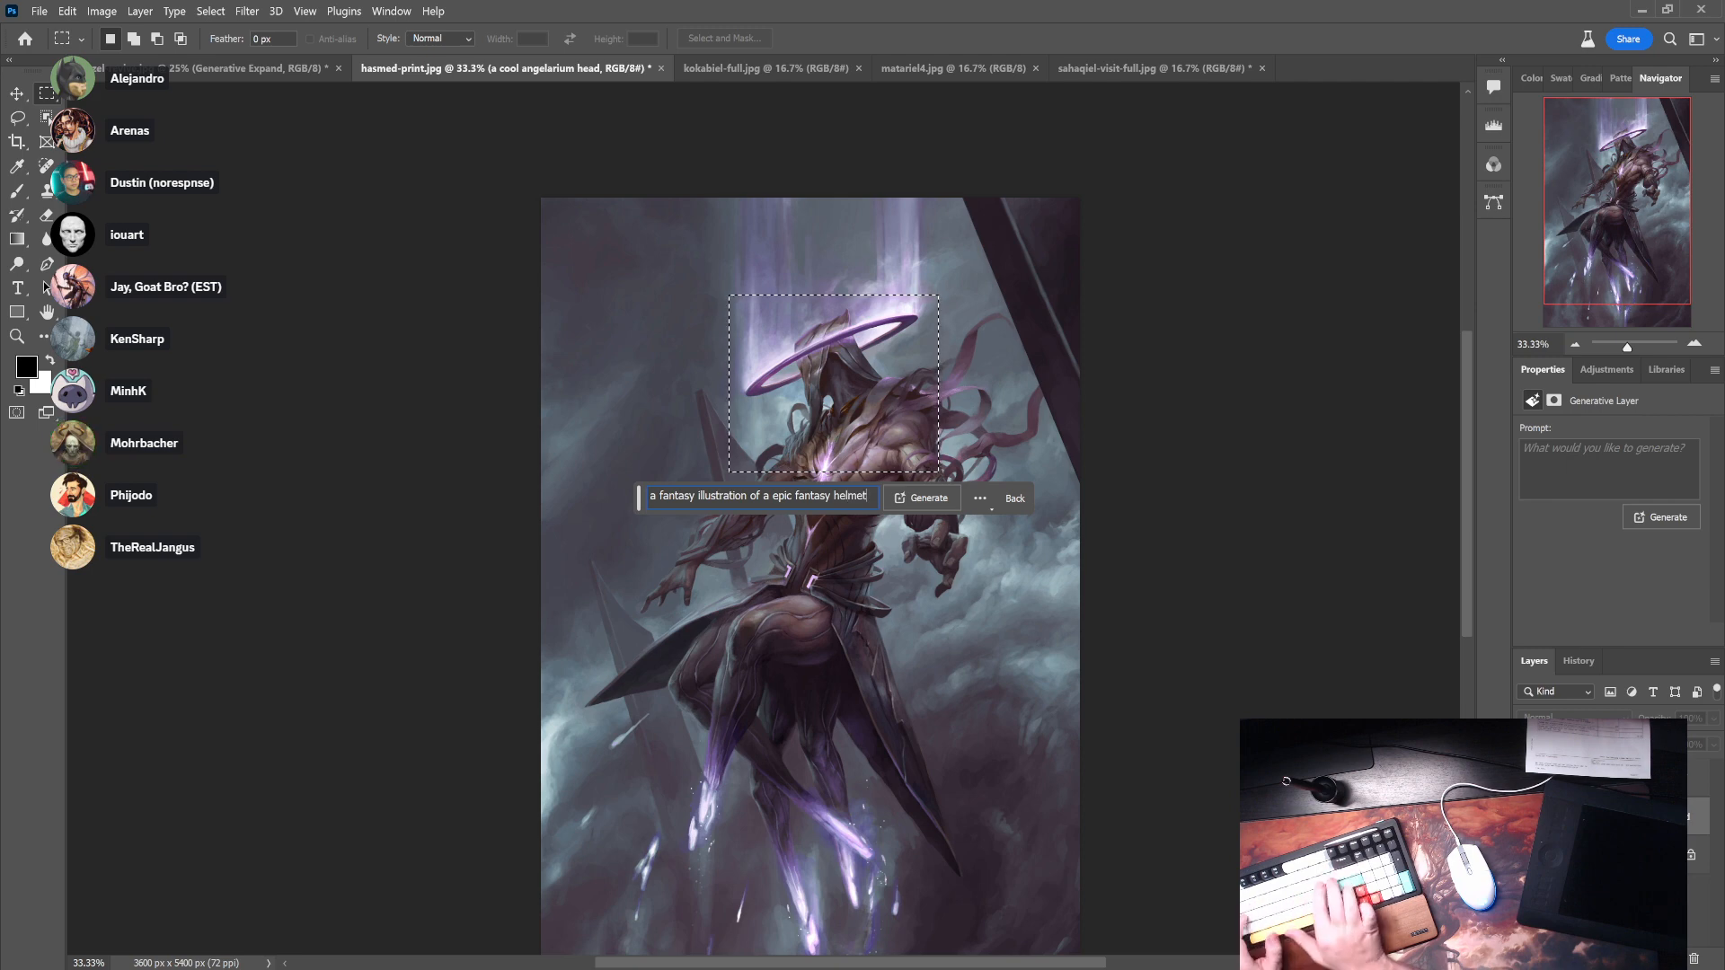
{"action": "key", "text": "Return"}
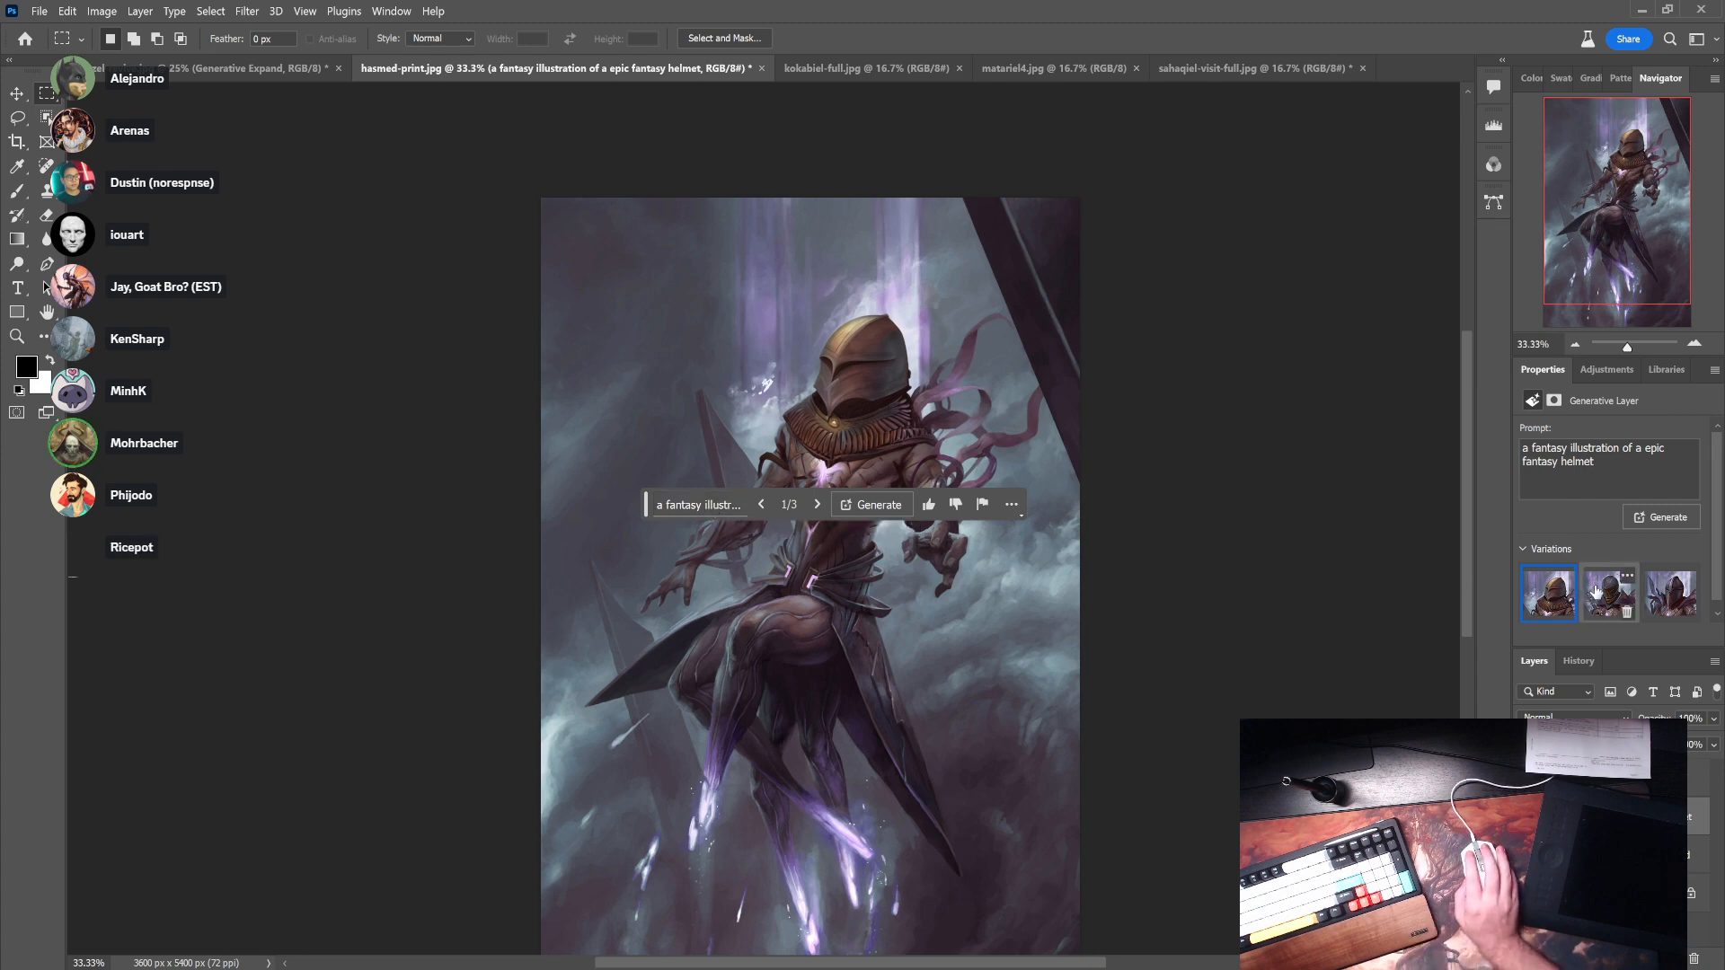
- Move the contextual task bar clear of the figure and compare the three generated helmet variations
{"action": "left_click_drag", "start_coordinate": [651, 507], "coordinate": [85, 883]}
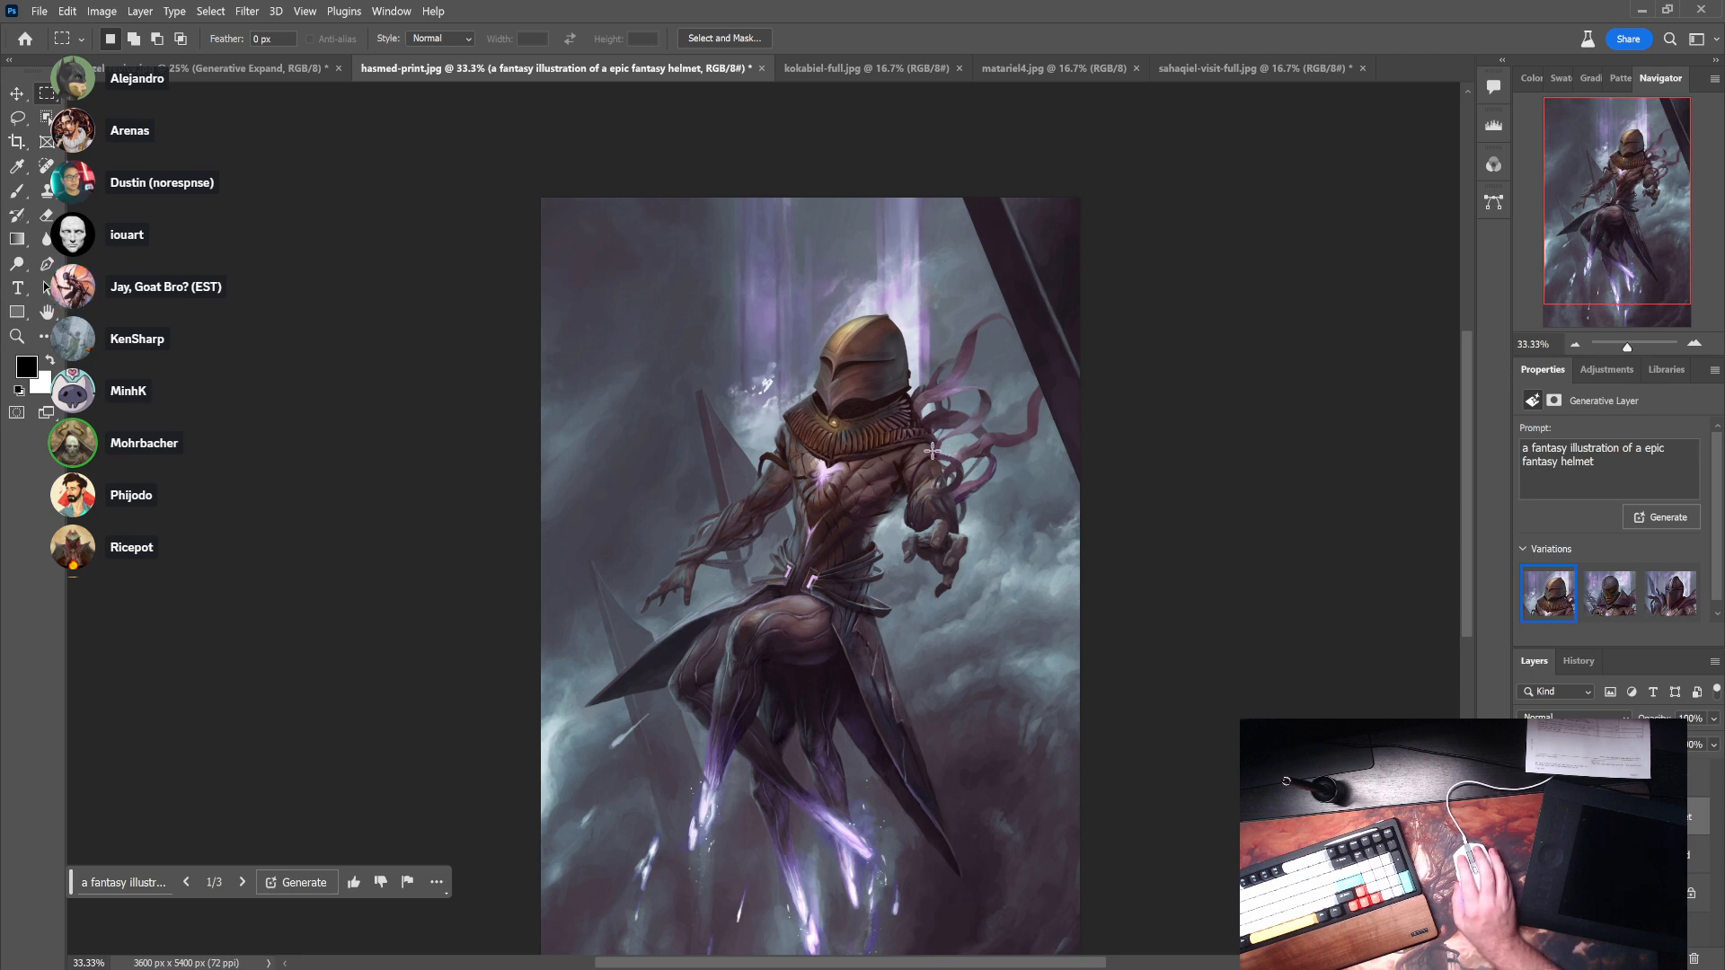
{"action": "left_click", "coordinate": [1599, 592]}
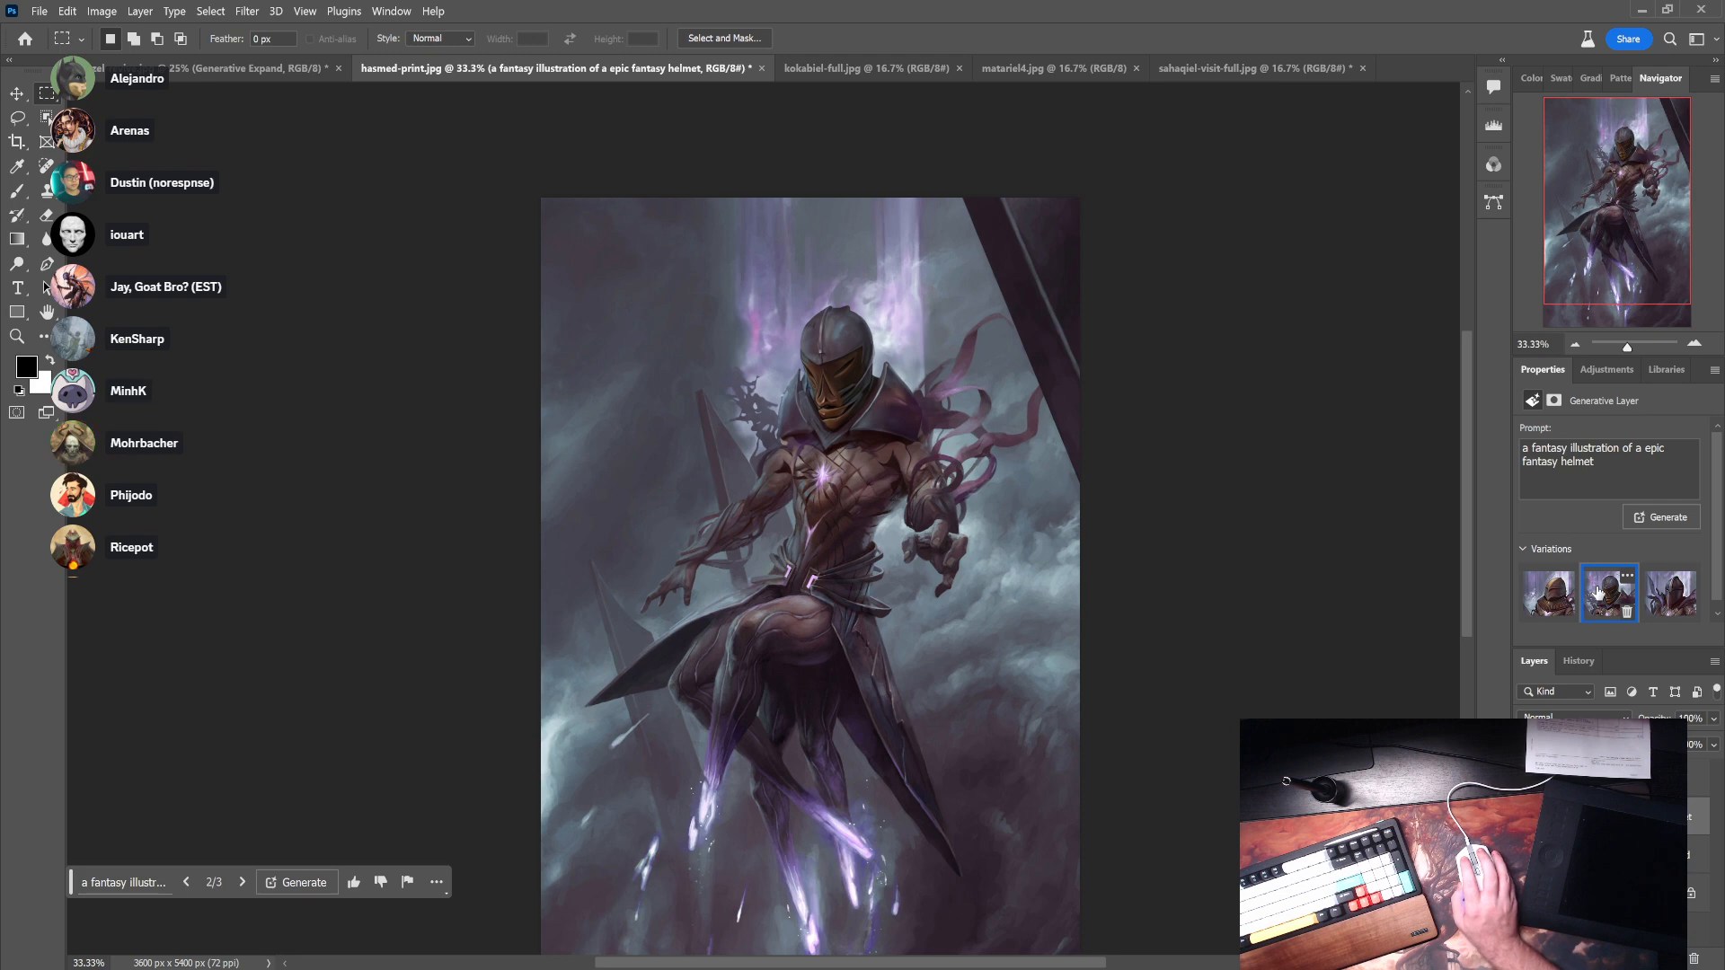
{"action": "left_click", "coordinate": [1653, 590]}
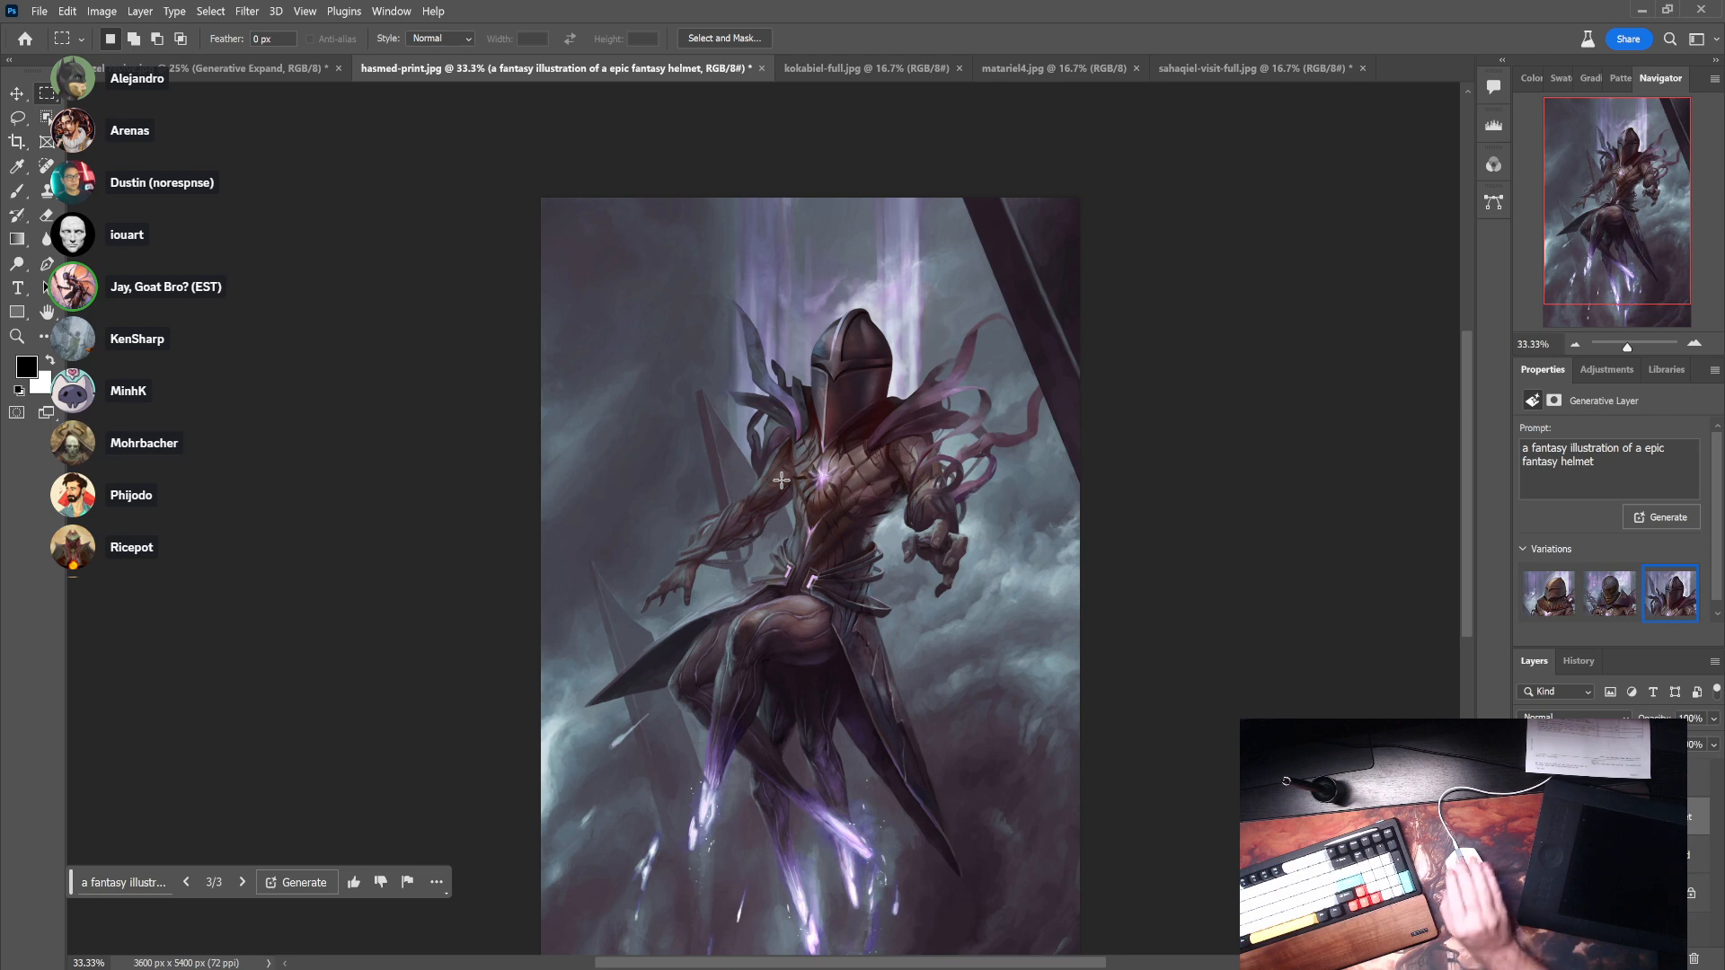
{"action": "left_click", "coordinate": [1597, 590]}
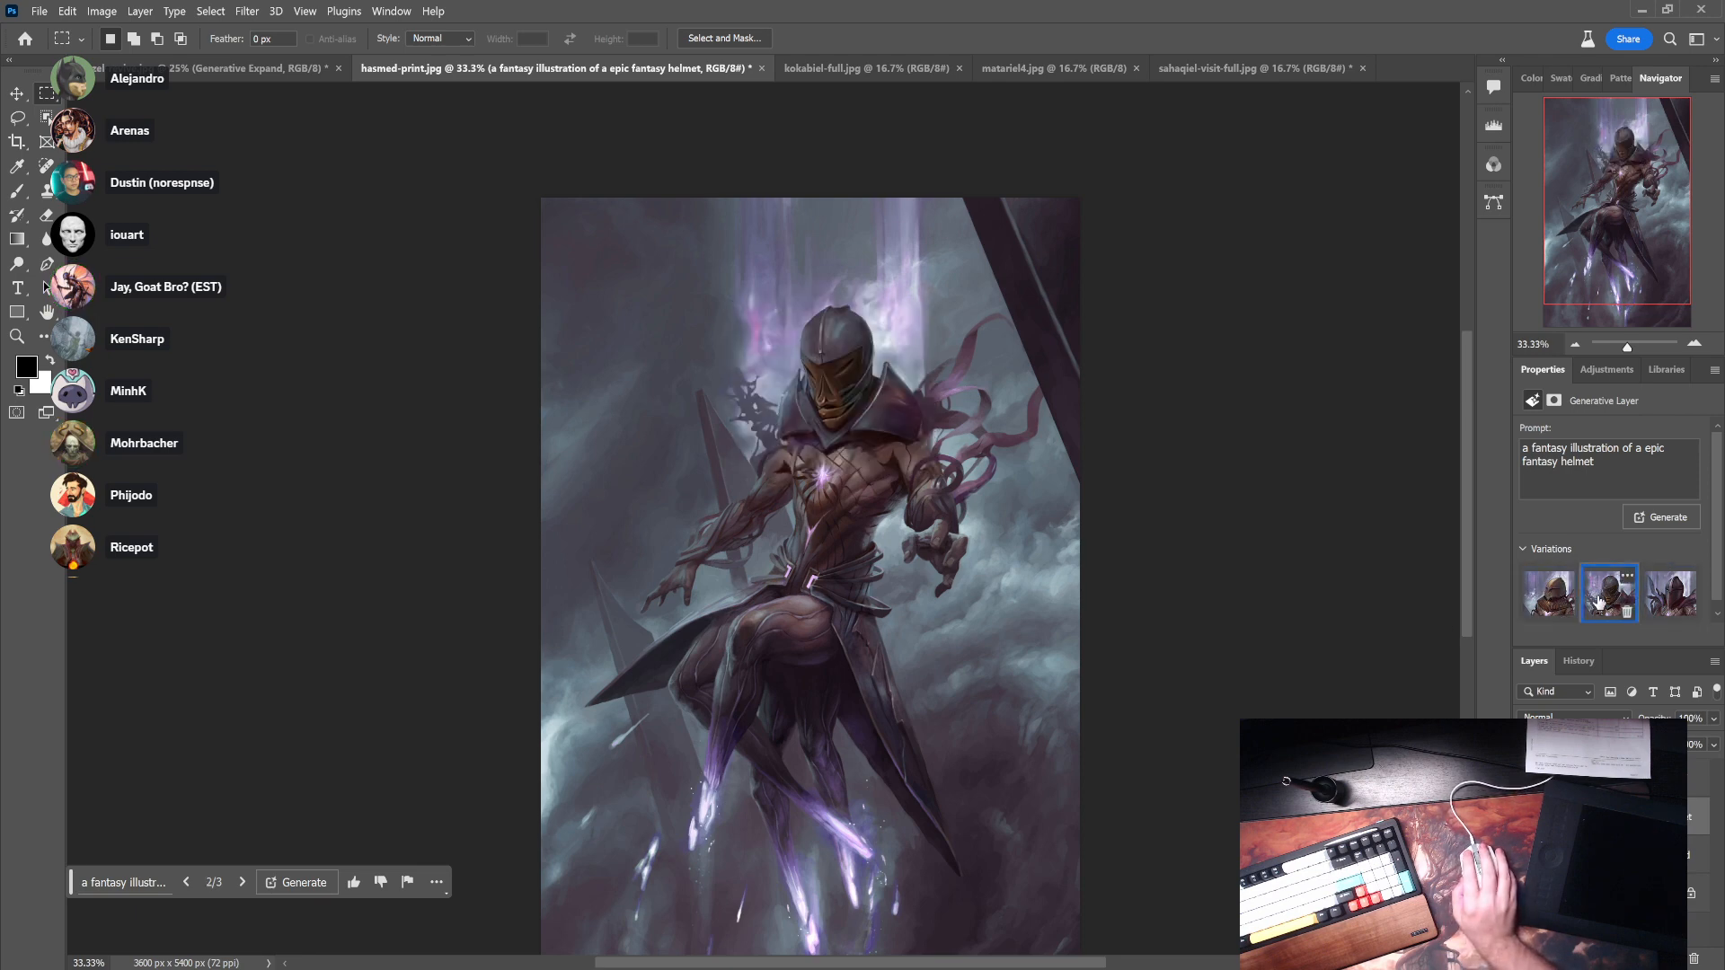
{"action": "left_click", "coordinate": [1556, 597]}
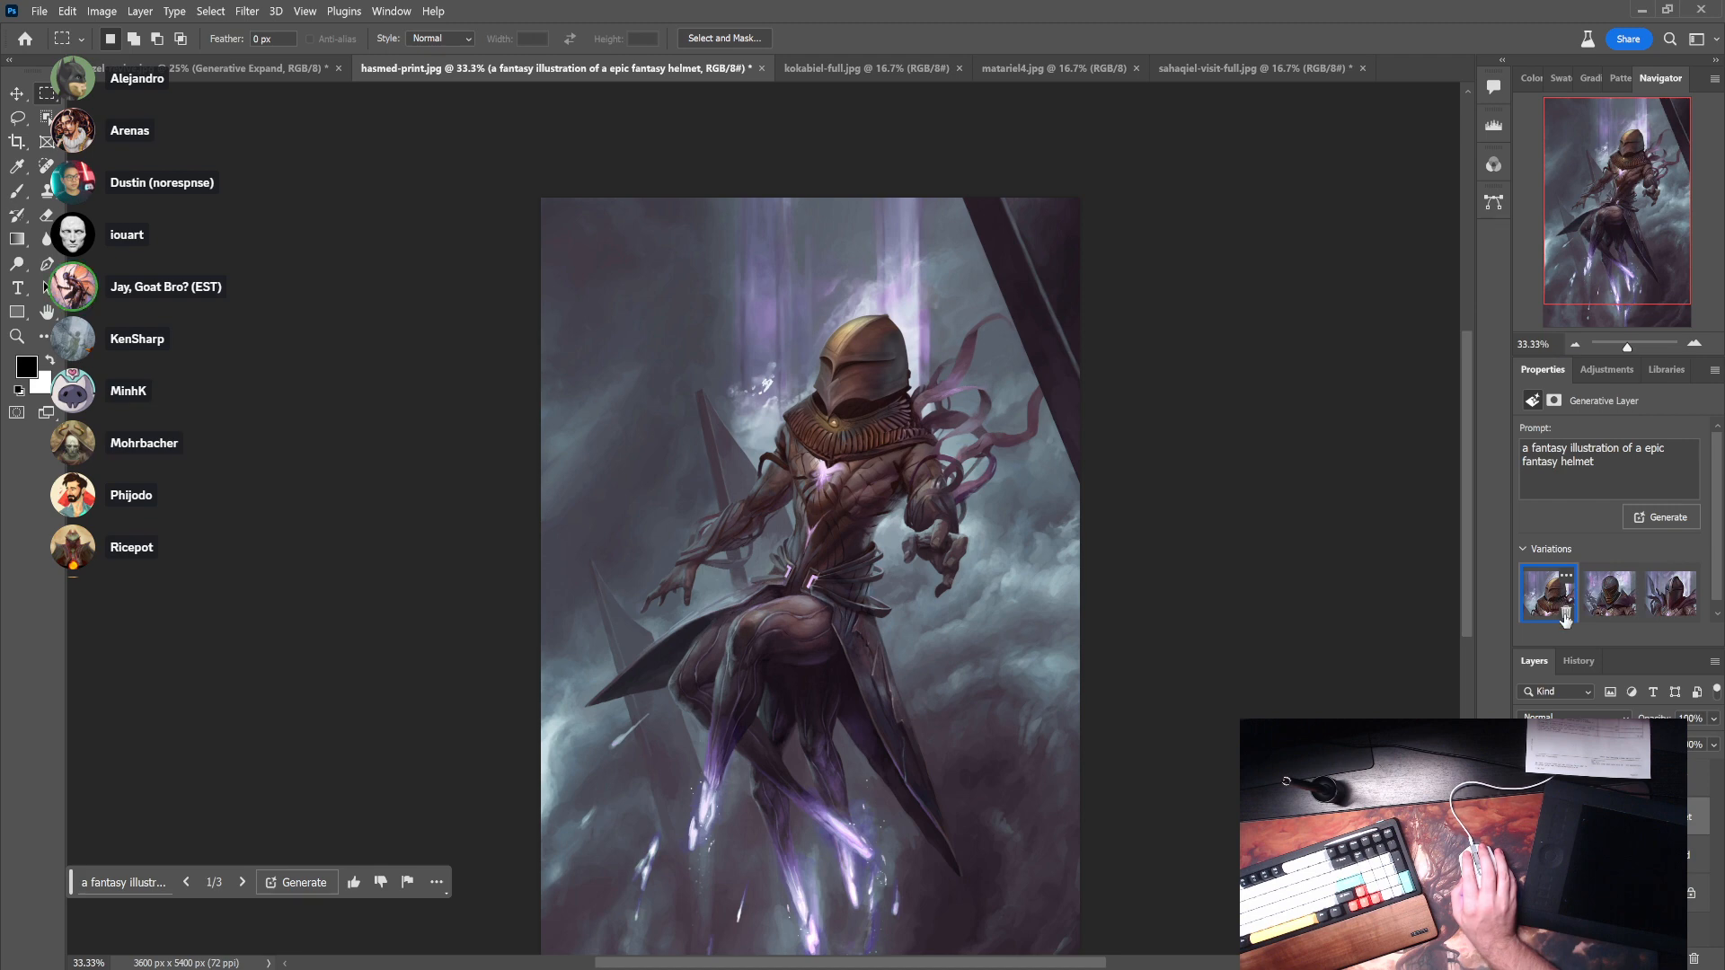
- Delete the first and third helmet variations, keeping only the dark helmet with the golden face mask
{"action": "left_click", "coordinate": [1565, 614]}
{"action": "left_click", "coordinate": [1607, 595]}
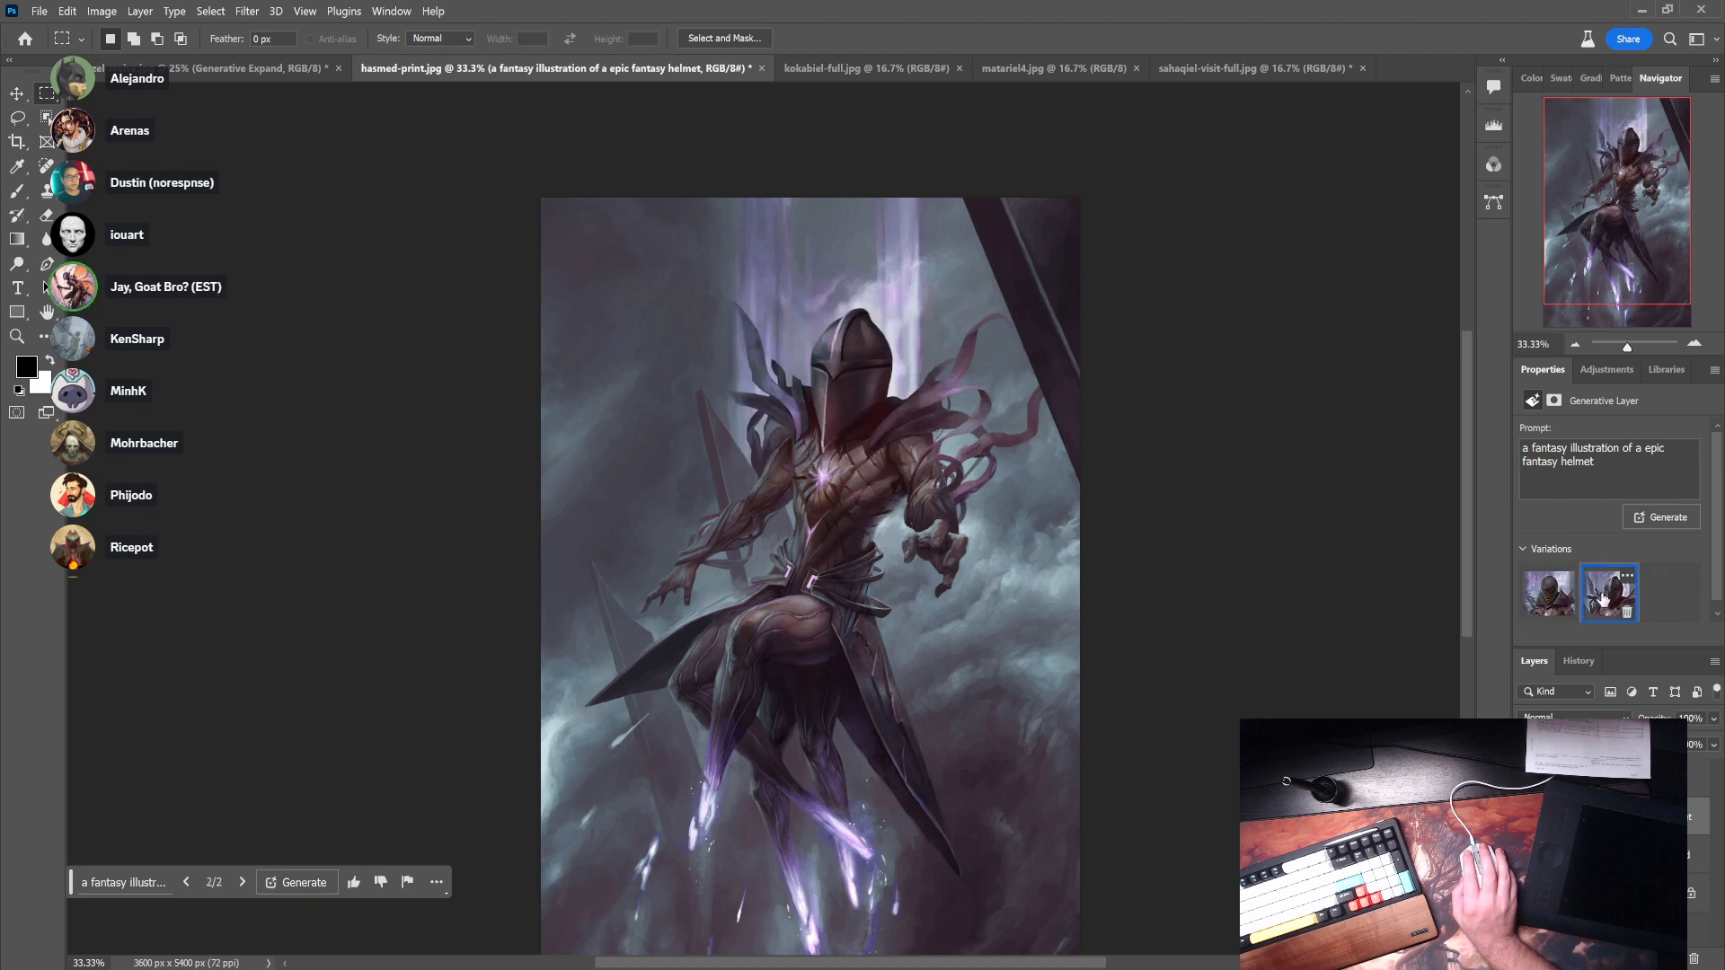
{"action": "left_click", "coordinate": [1626, 614]}
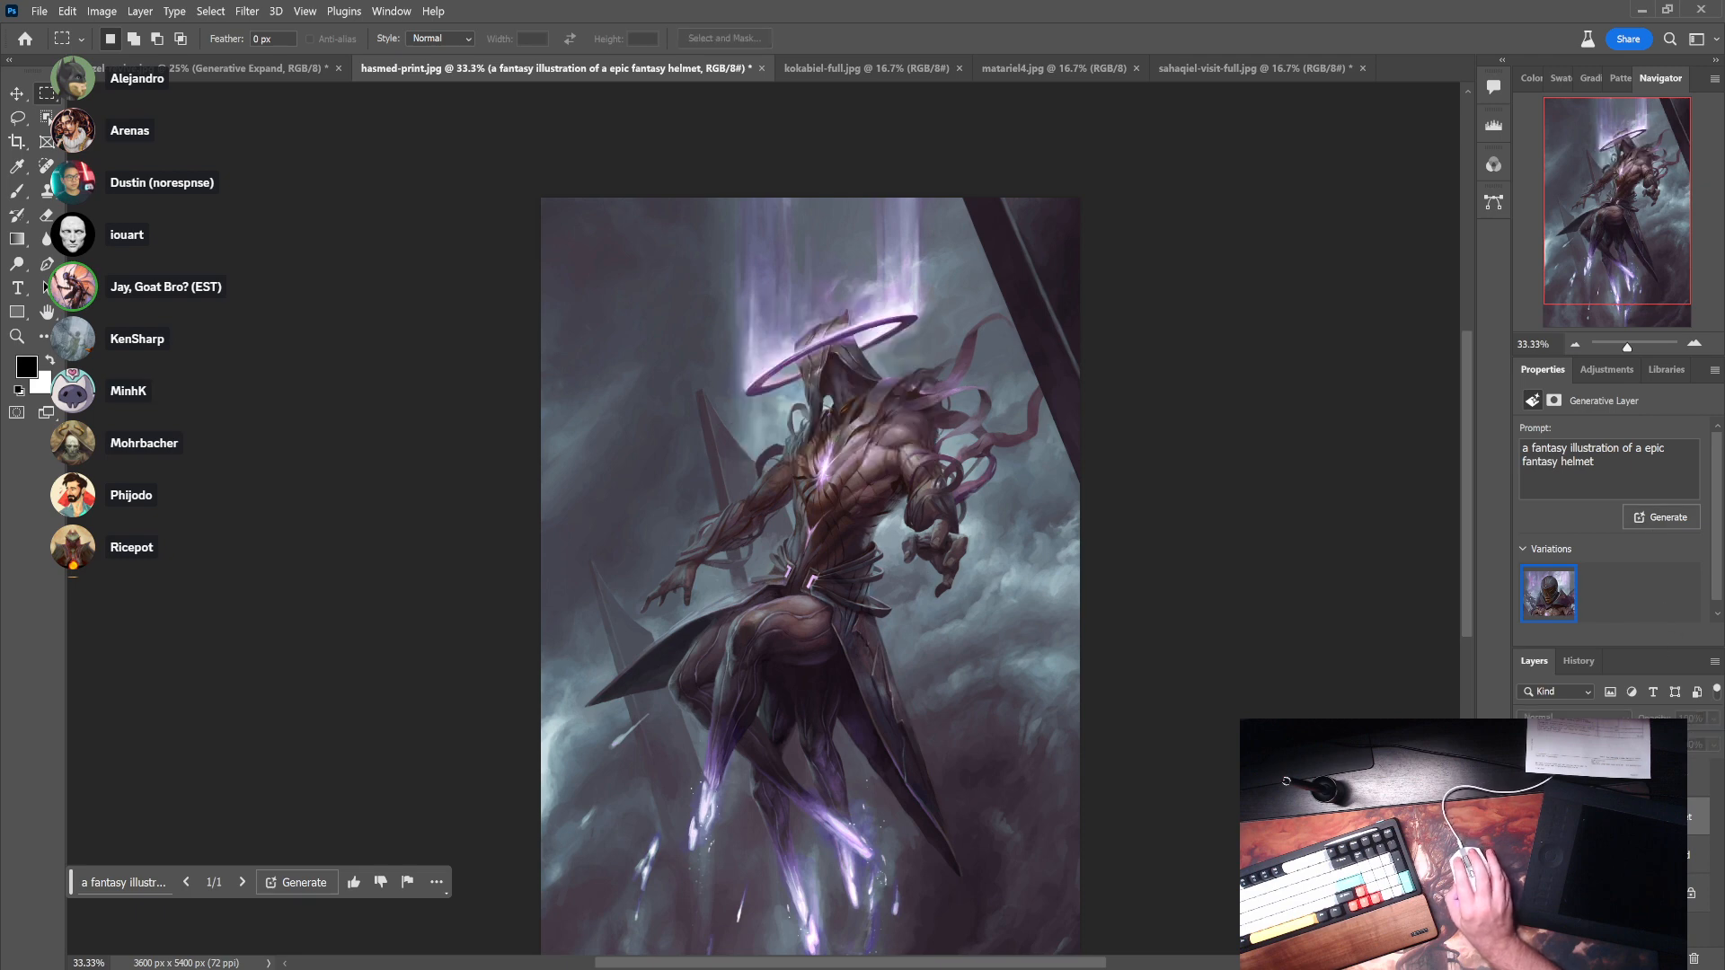
- Select the Background layer and toggle the generated head layers' visibility to compare the masked helmet with the original head
{"action": "left_click", "coordinate": [1609, 893]}
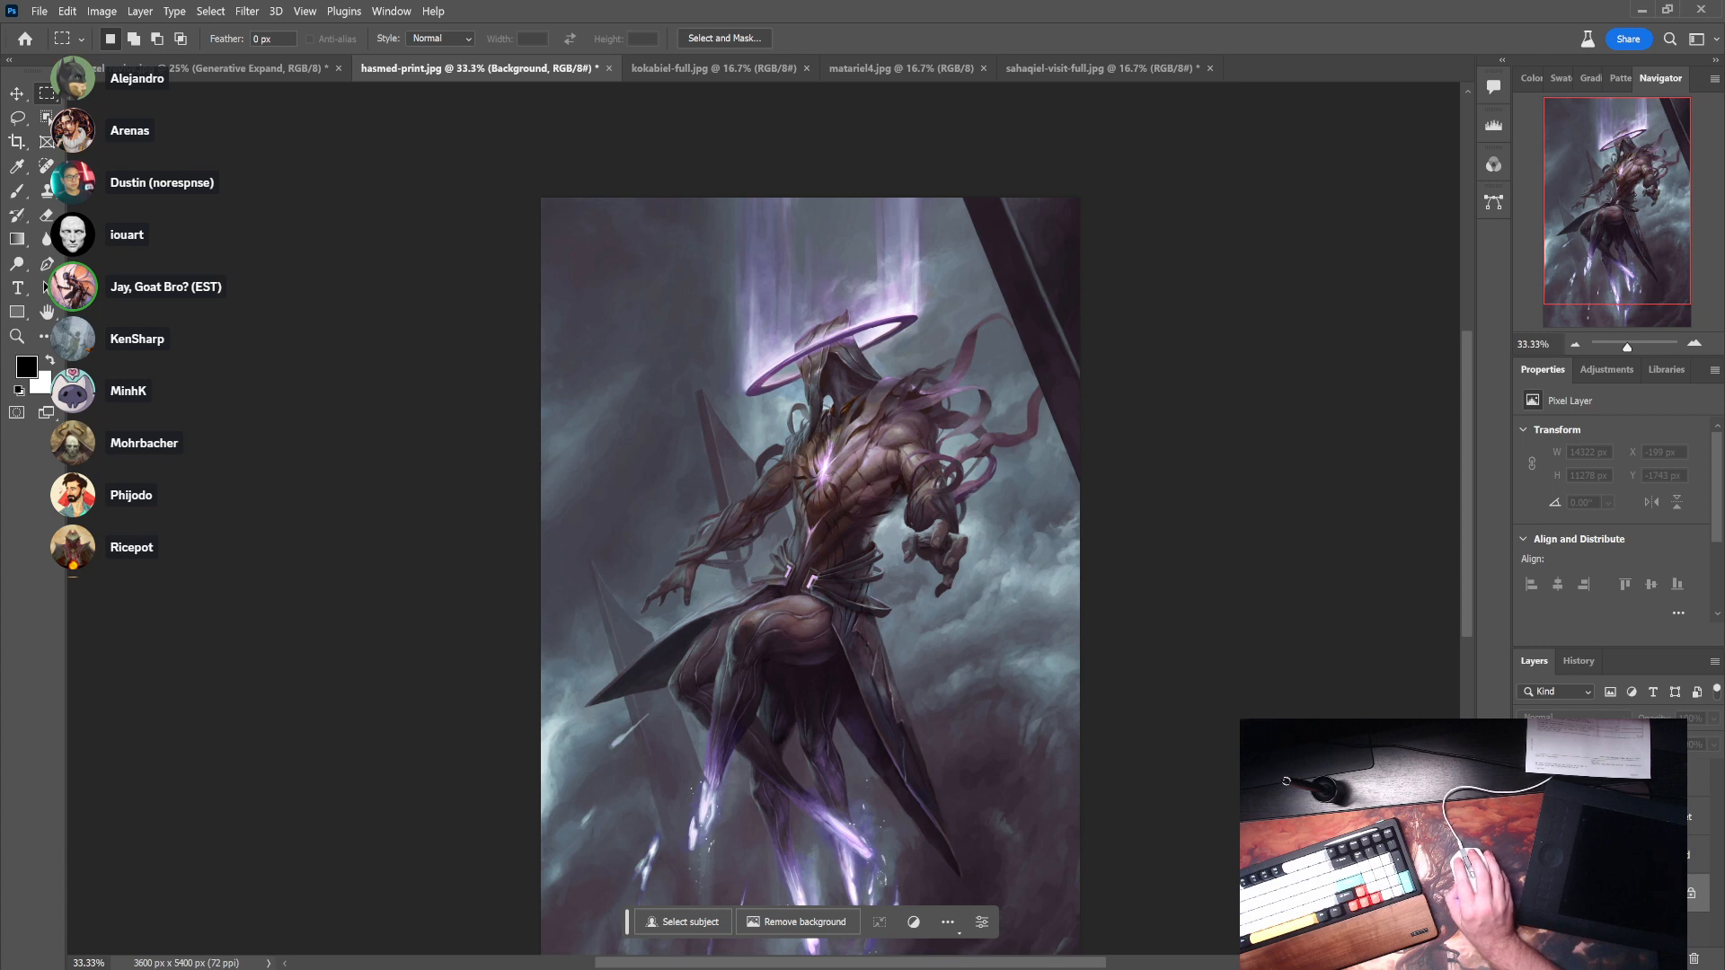
{"action": "left_click", "coordinate": [1527, 855]}
{"action": "left_click", "coordinate": [1527, 856]}
{"action": "left_click", "coordinate": [1527, 818]}
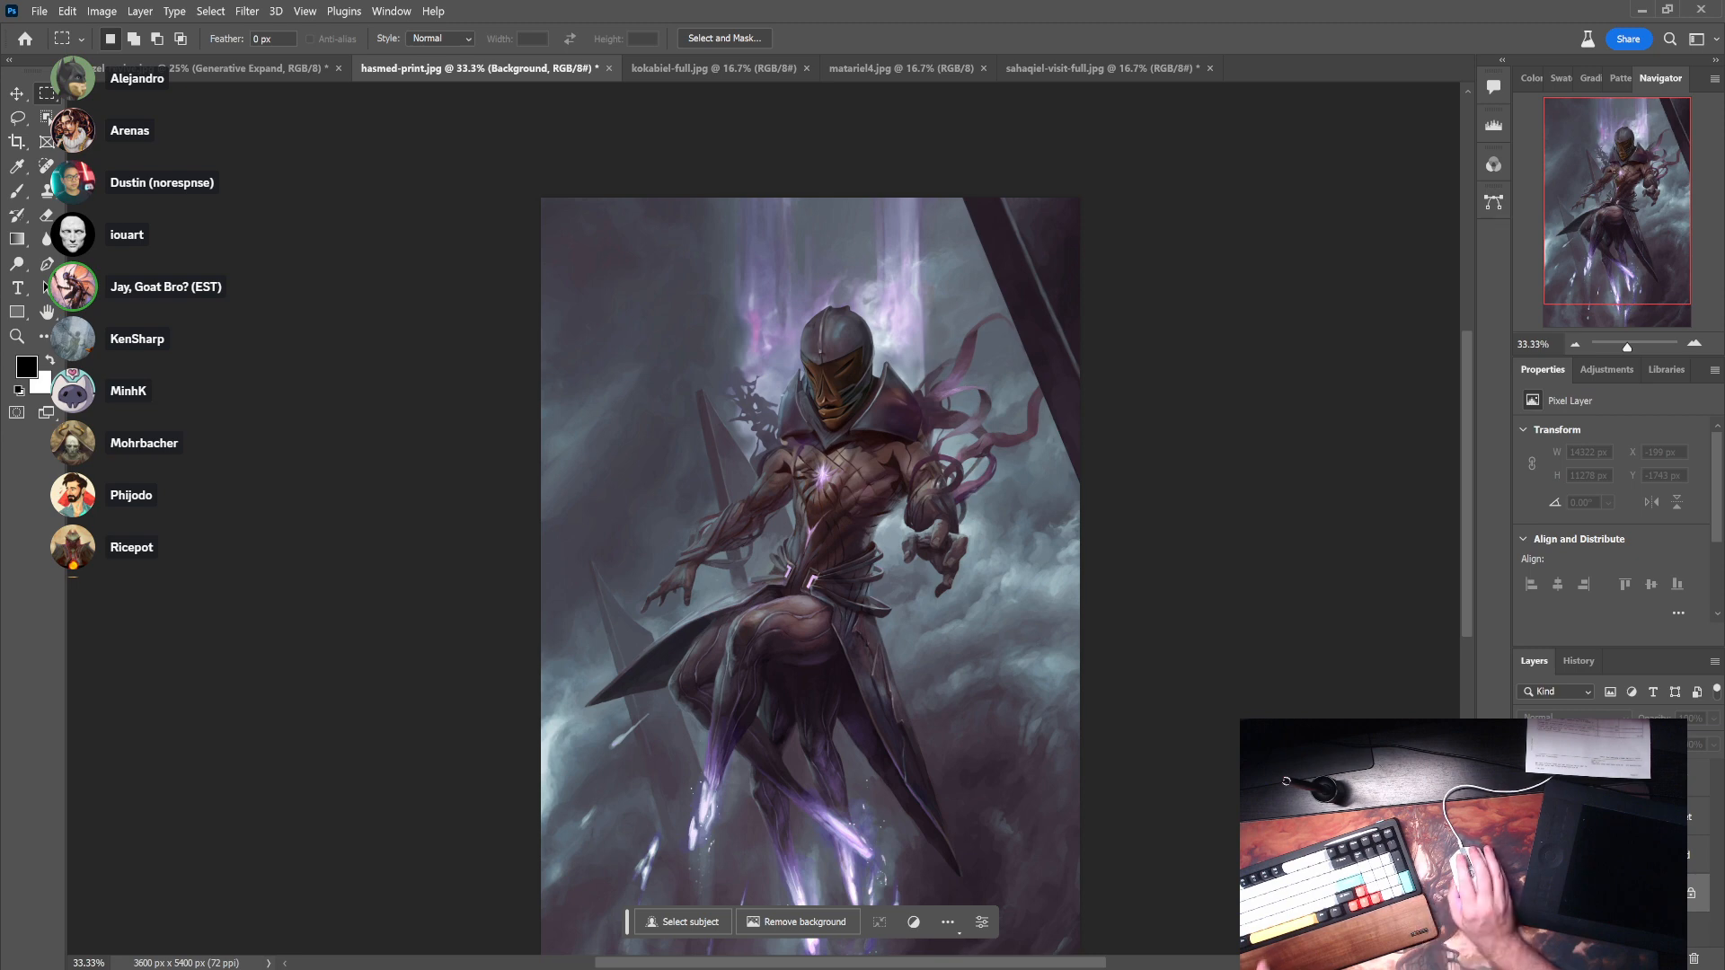
{"action": "left_click", "coordinate": [1527, 817]}
{"action": "left_click", "coordinate": [1527, 856]}
{"action": "key", "text": "ctrl+shift+z"}
{"action": "key", "text": "ctrl+shift+z"}
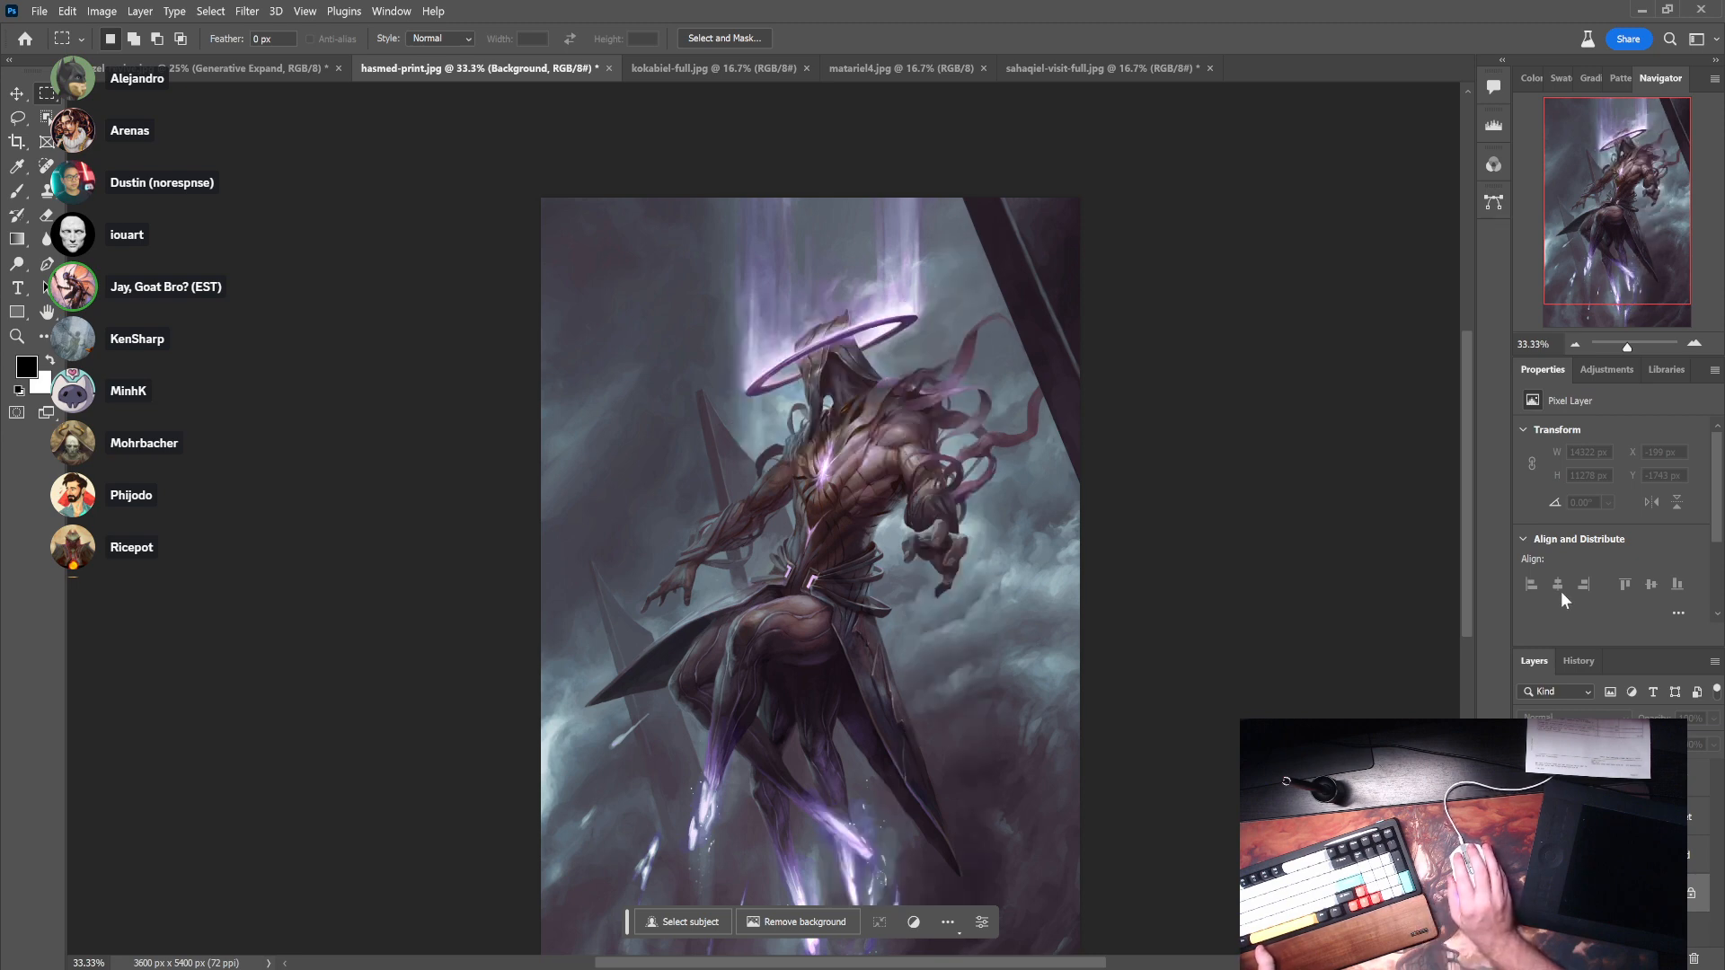
{"action": "key", "text": "ctrl+z"}
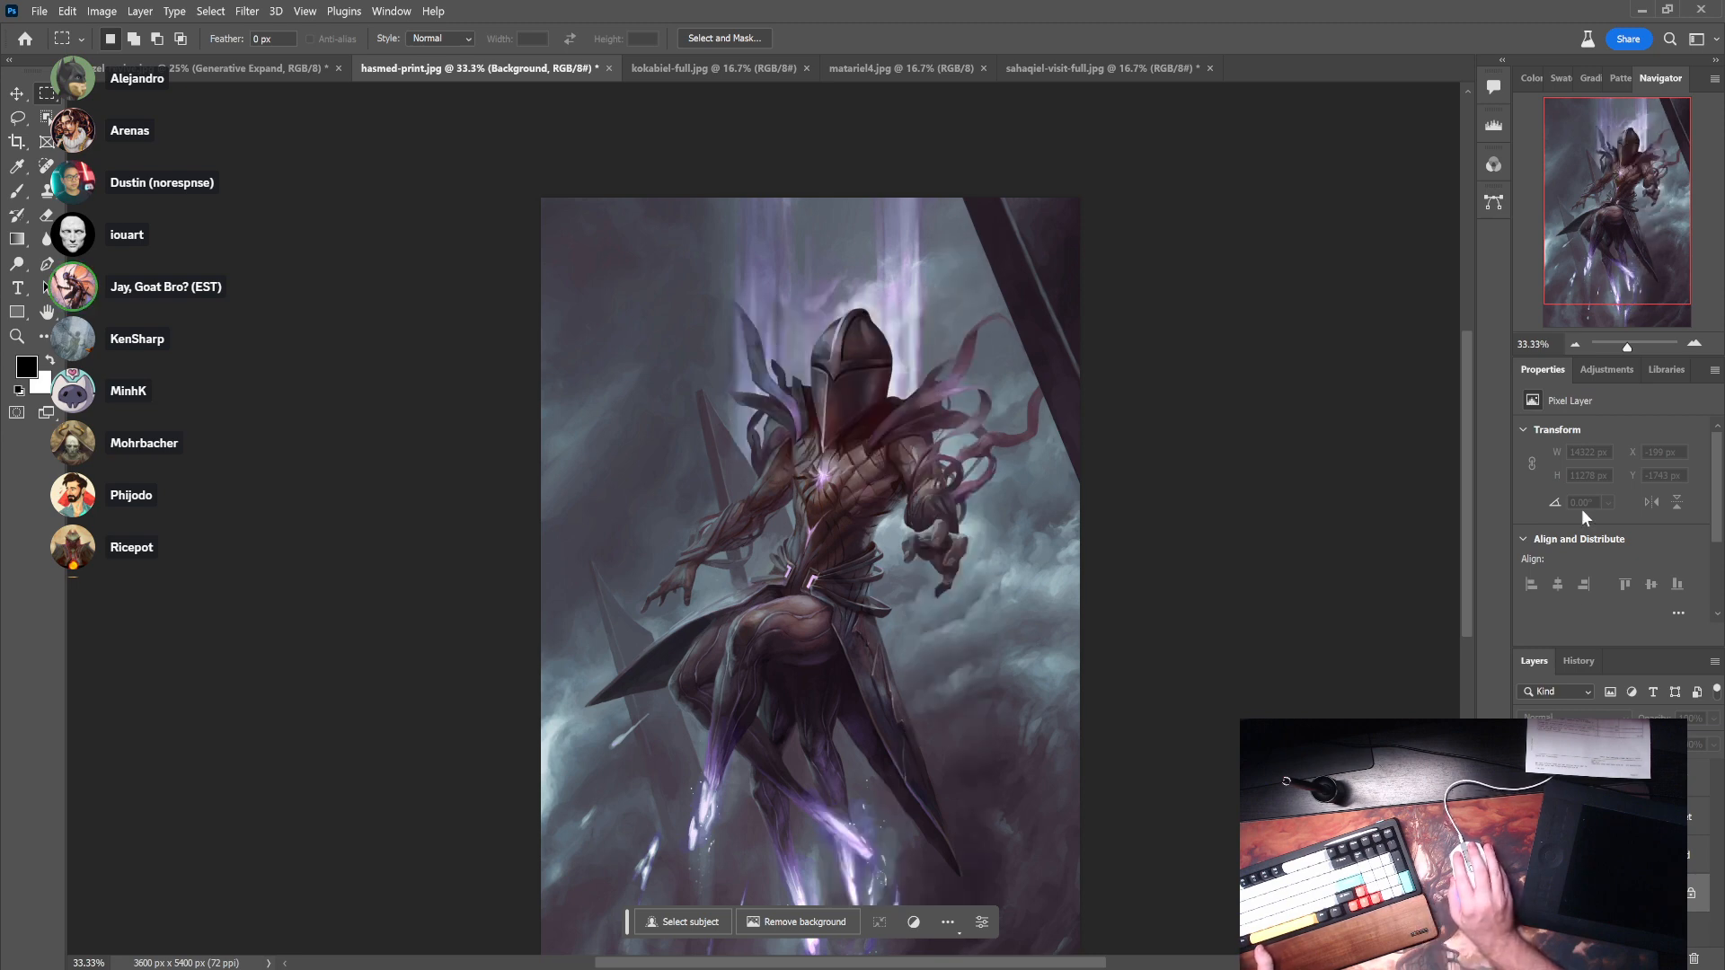
{"action": "key", "text": "ctrl+shift+z"}
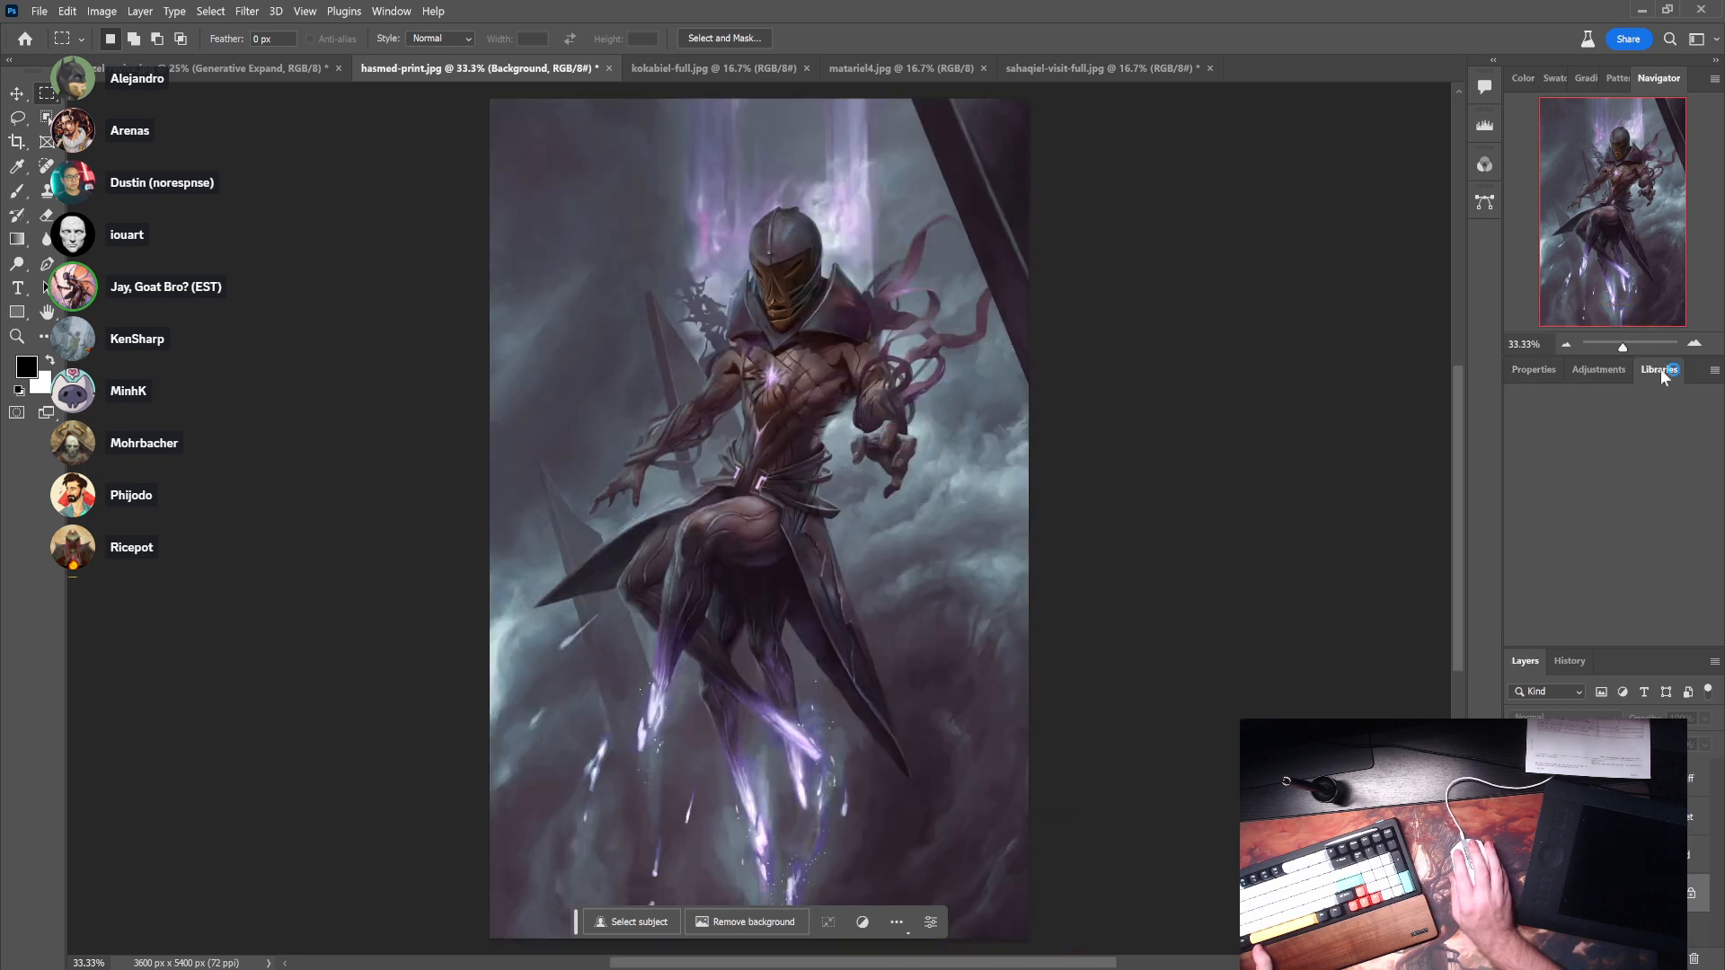
{"action": "left_click", "coordinate": [1595, 370]}
{"action": "left_click", "coordinate": [1524, 370]}
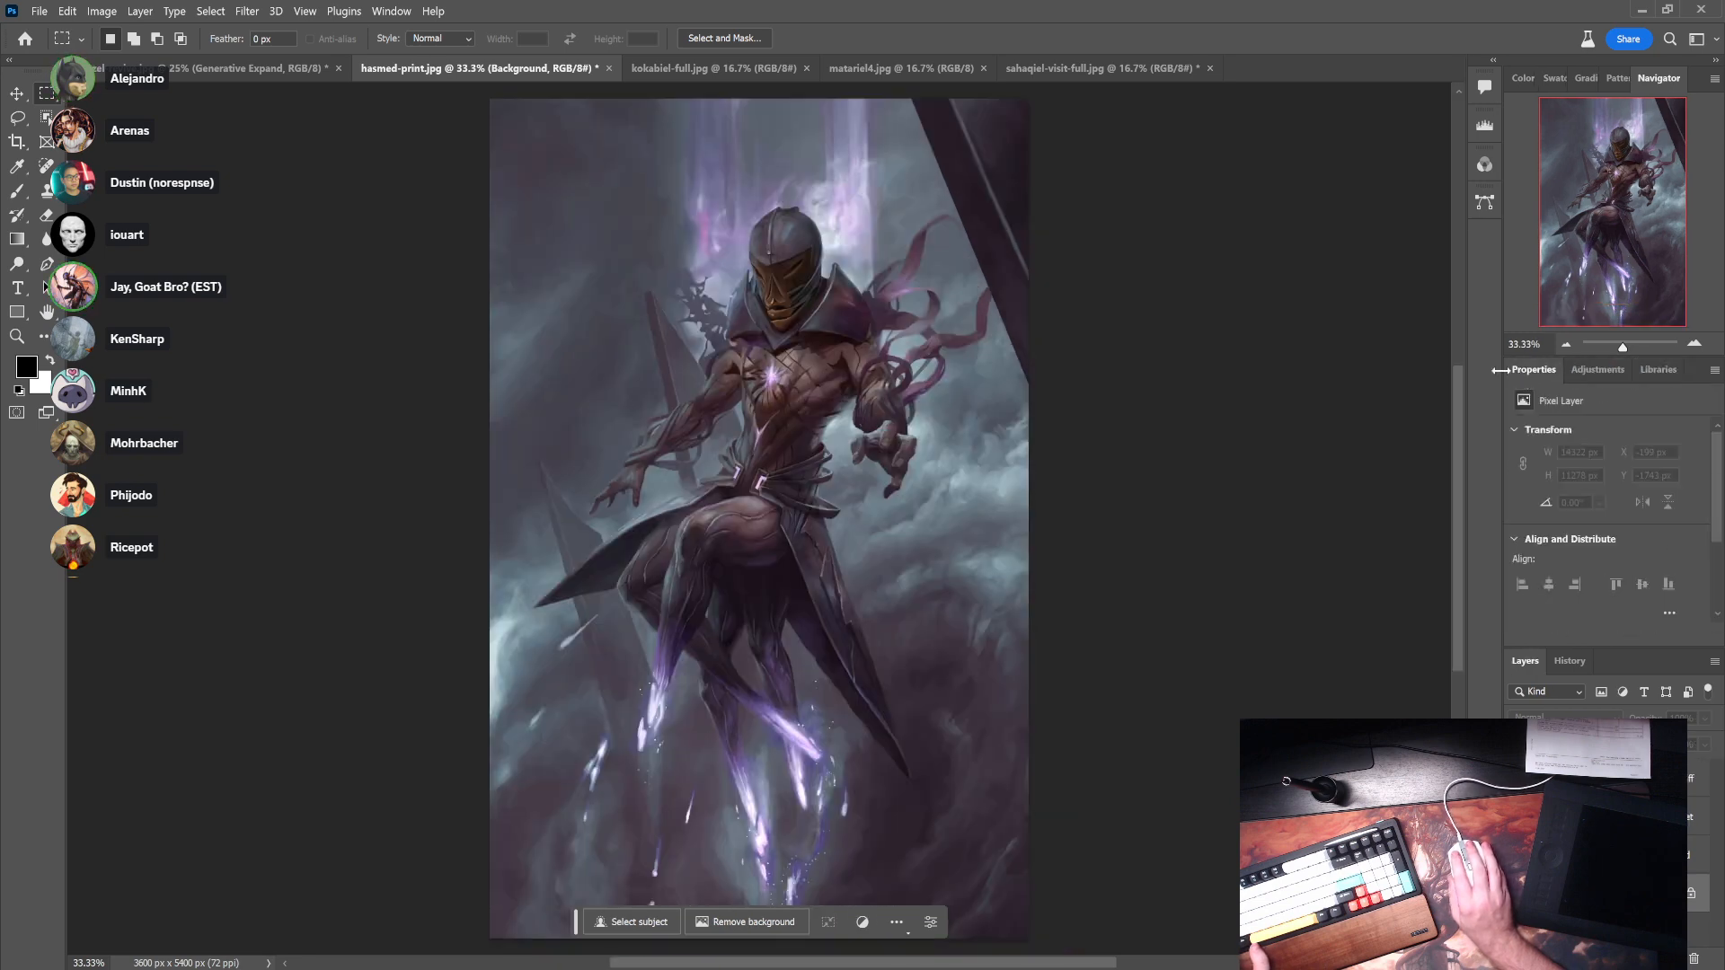
{"action": "left_click_drag", "start_coordinate": [1499, 371], "coordinate": [1508, 370]}
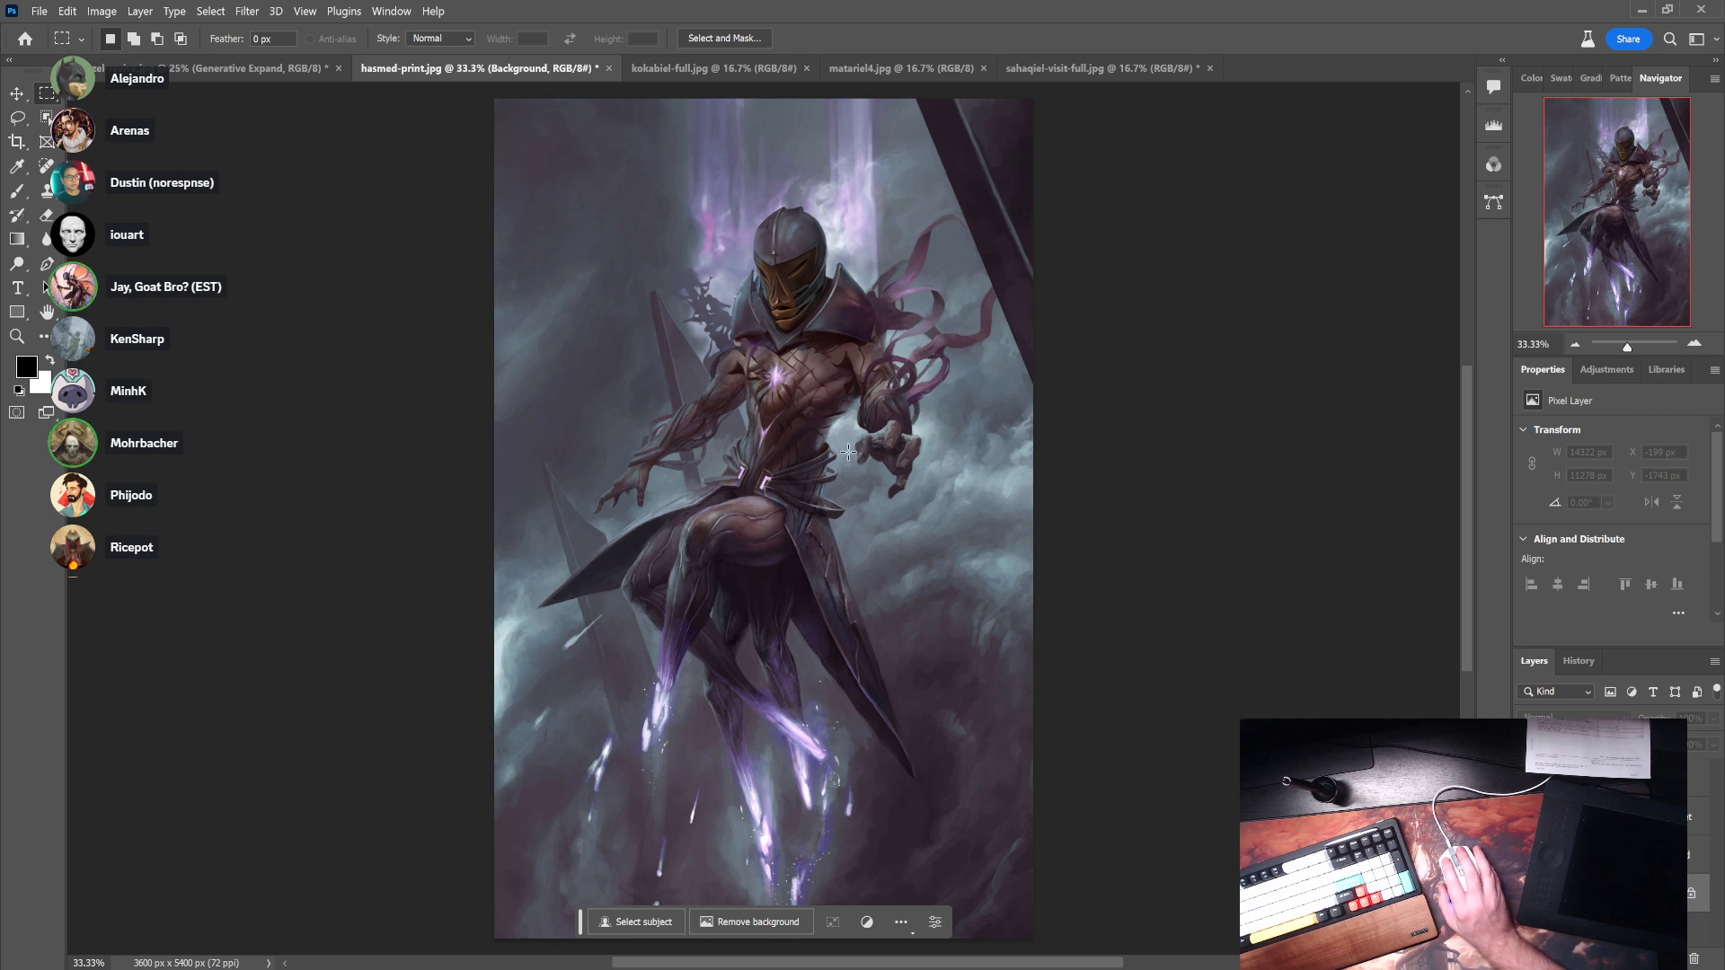
- Hide the helmet layer and run Generative Fill on a rectangular head selection with the prompt "a cool angel head in a surrealist artist style"
{"action": "left_click", "coordinate": [1525, 818]}
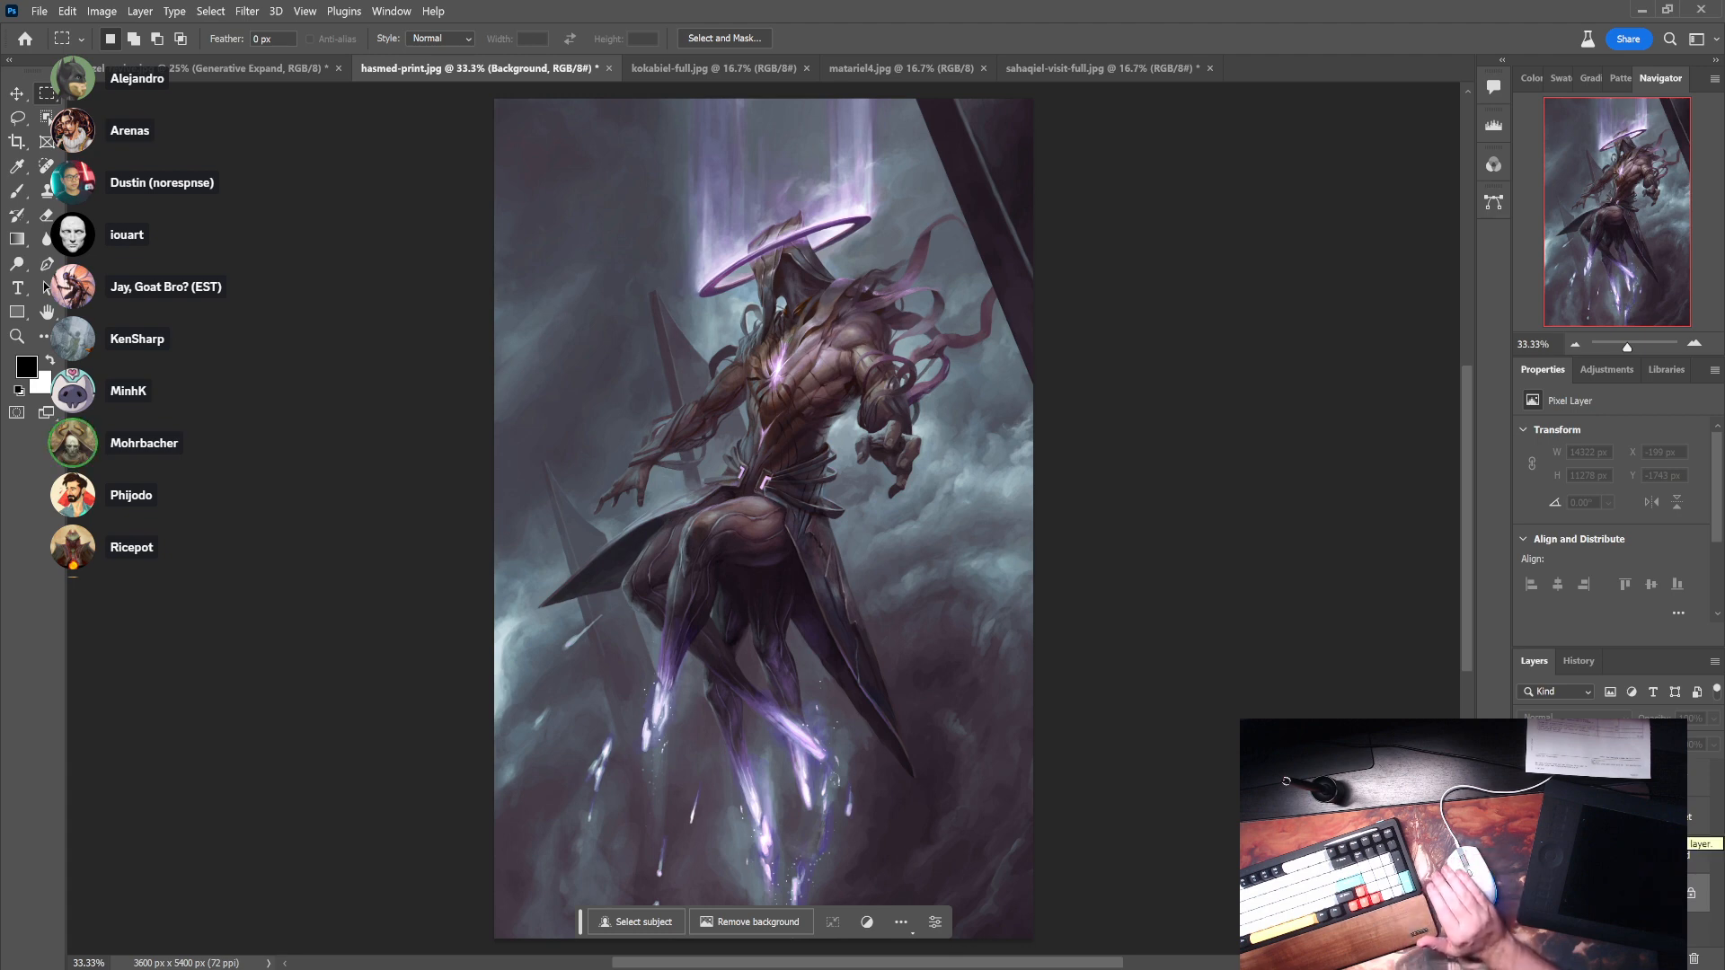
{"action": "left_click_drag", "start_coordinate": [712, 205], "coordinate": [843, 338]}
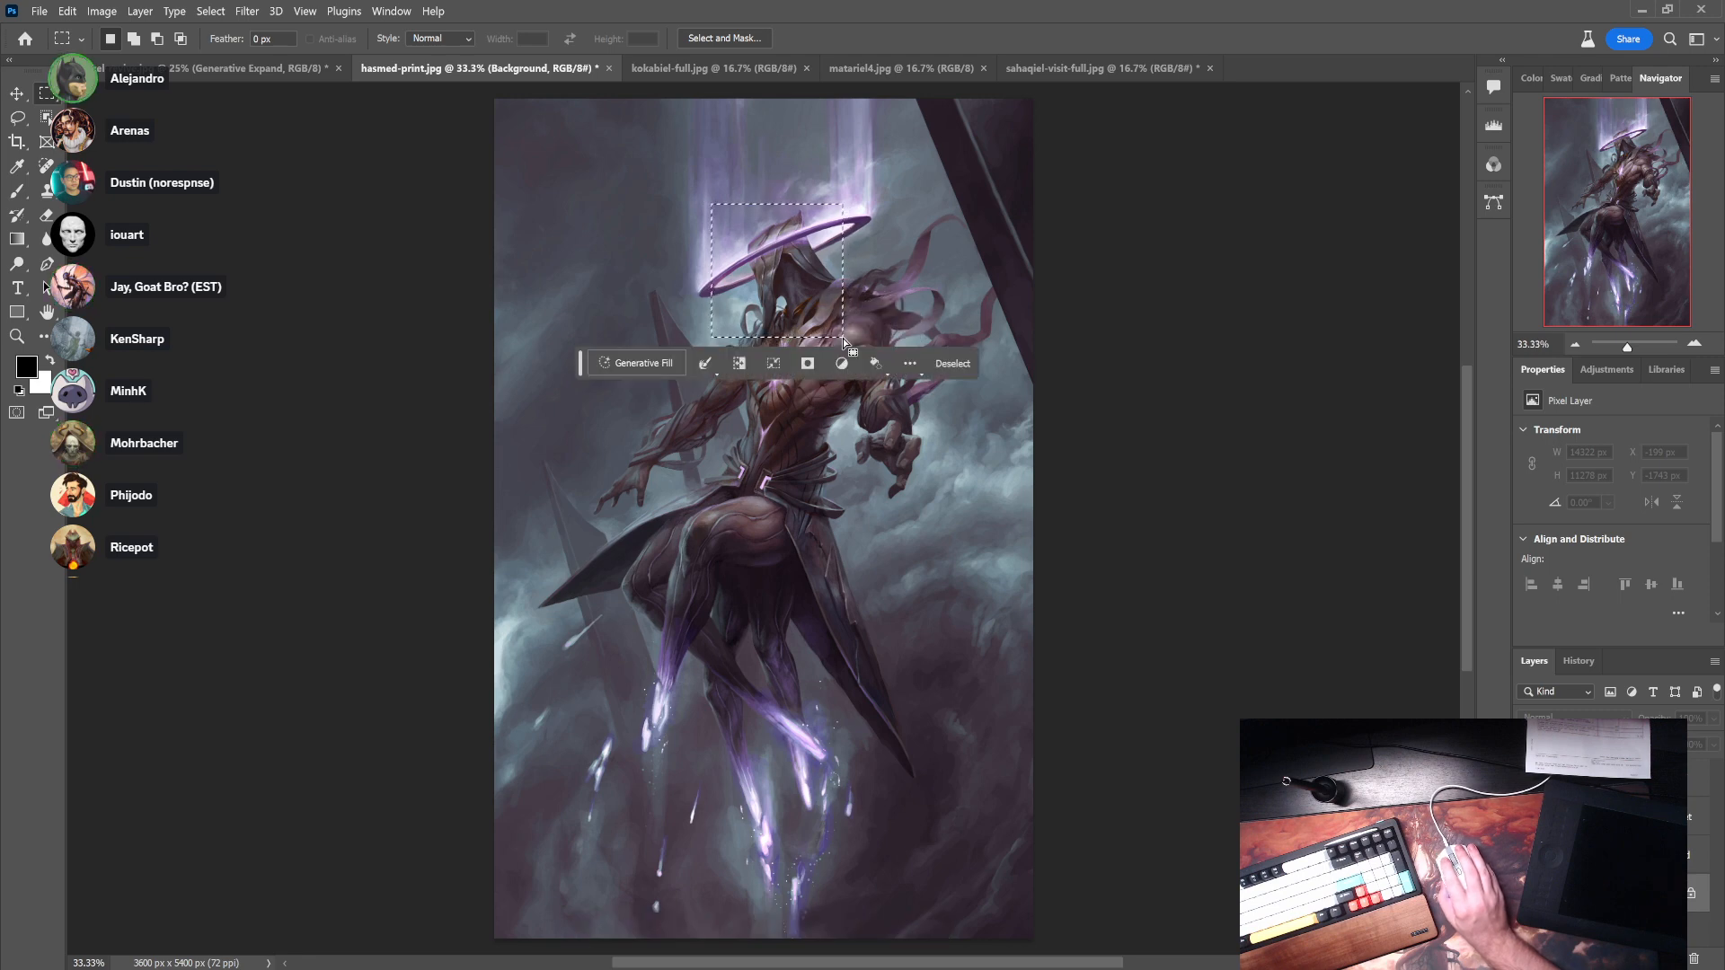
{"action": "left_click", "coordinate": [675, 364]}
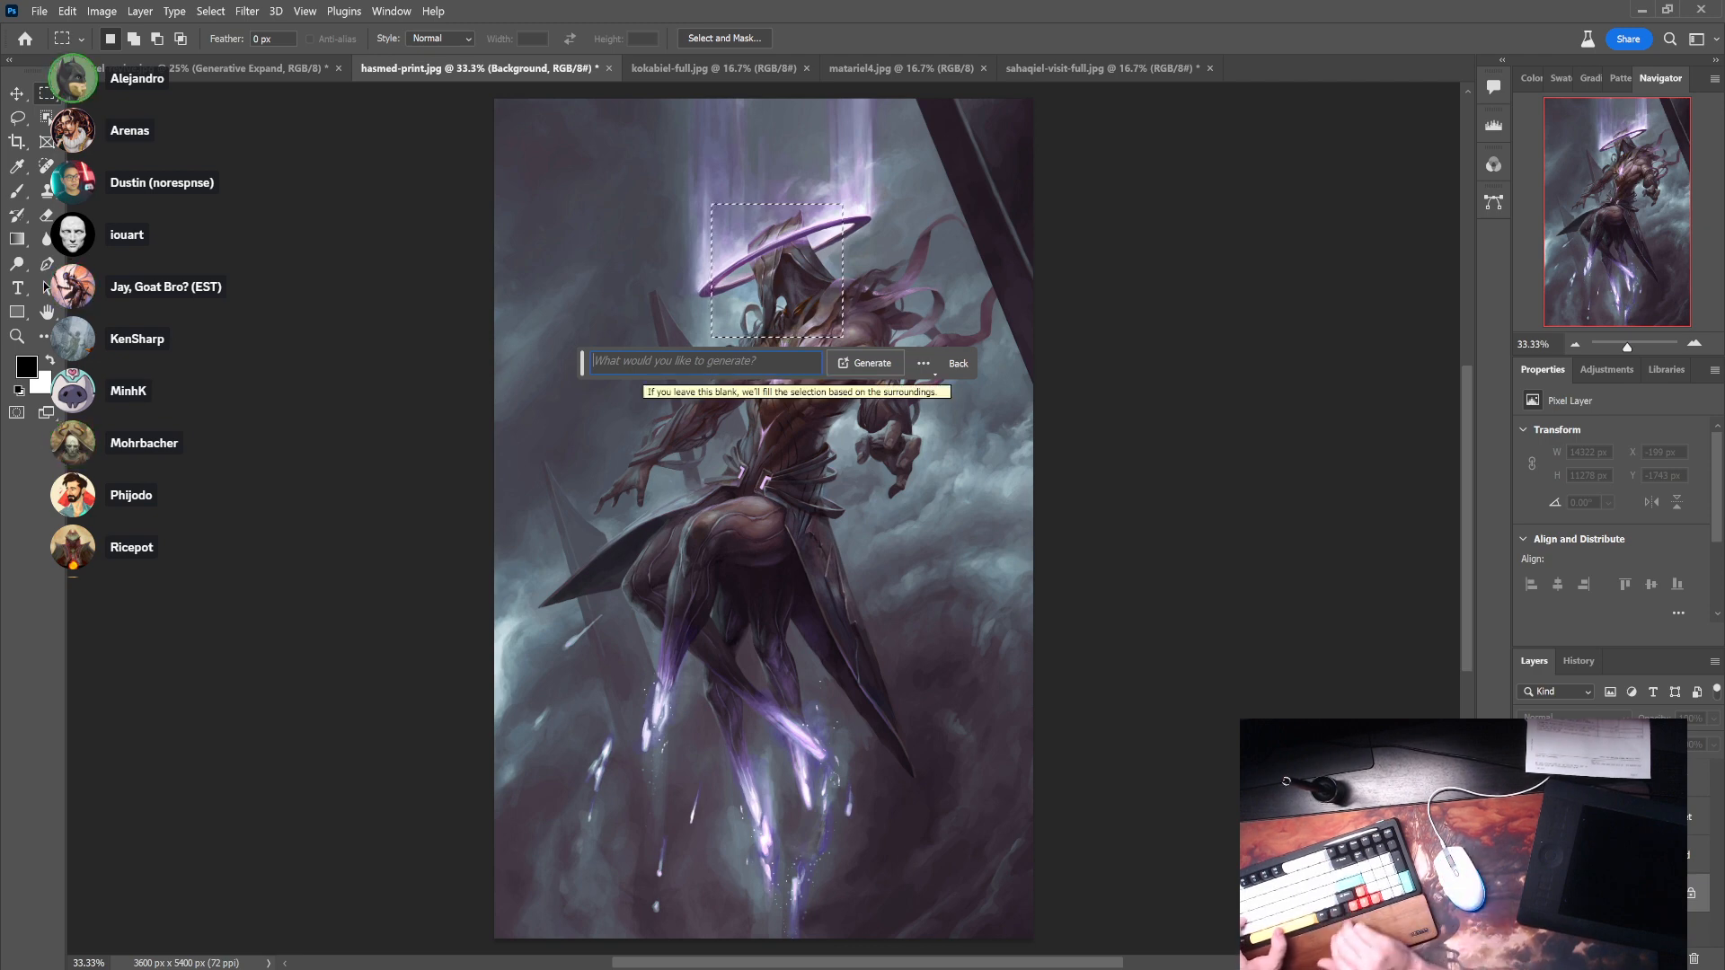
{"action": "type", "text": "a "}
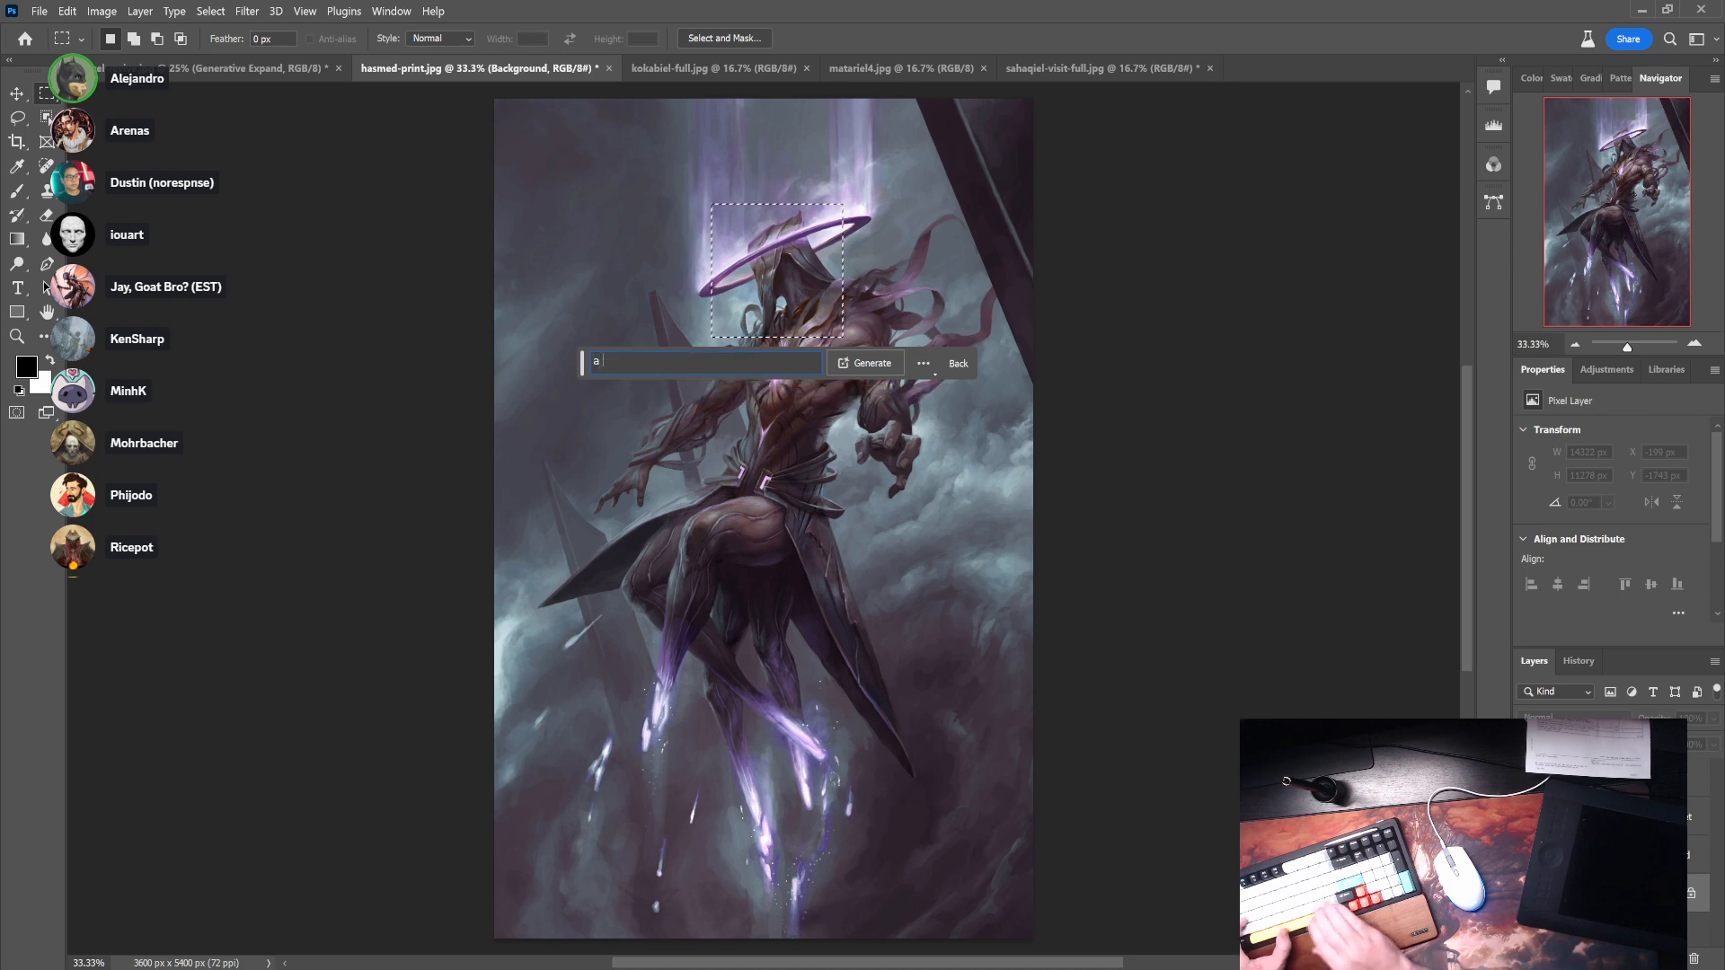
{"action": "type", "text": "cool ang"}
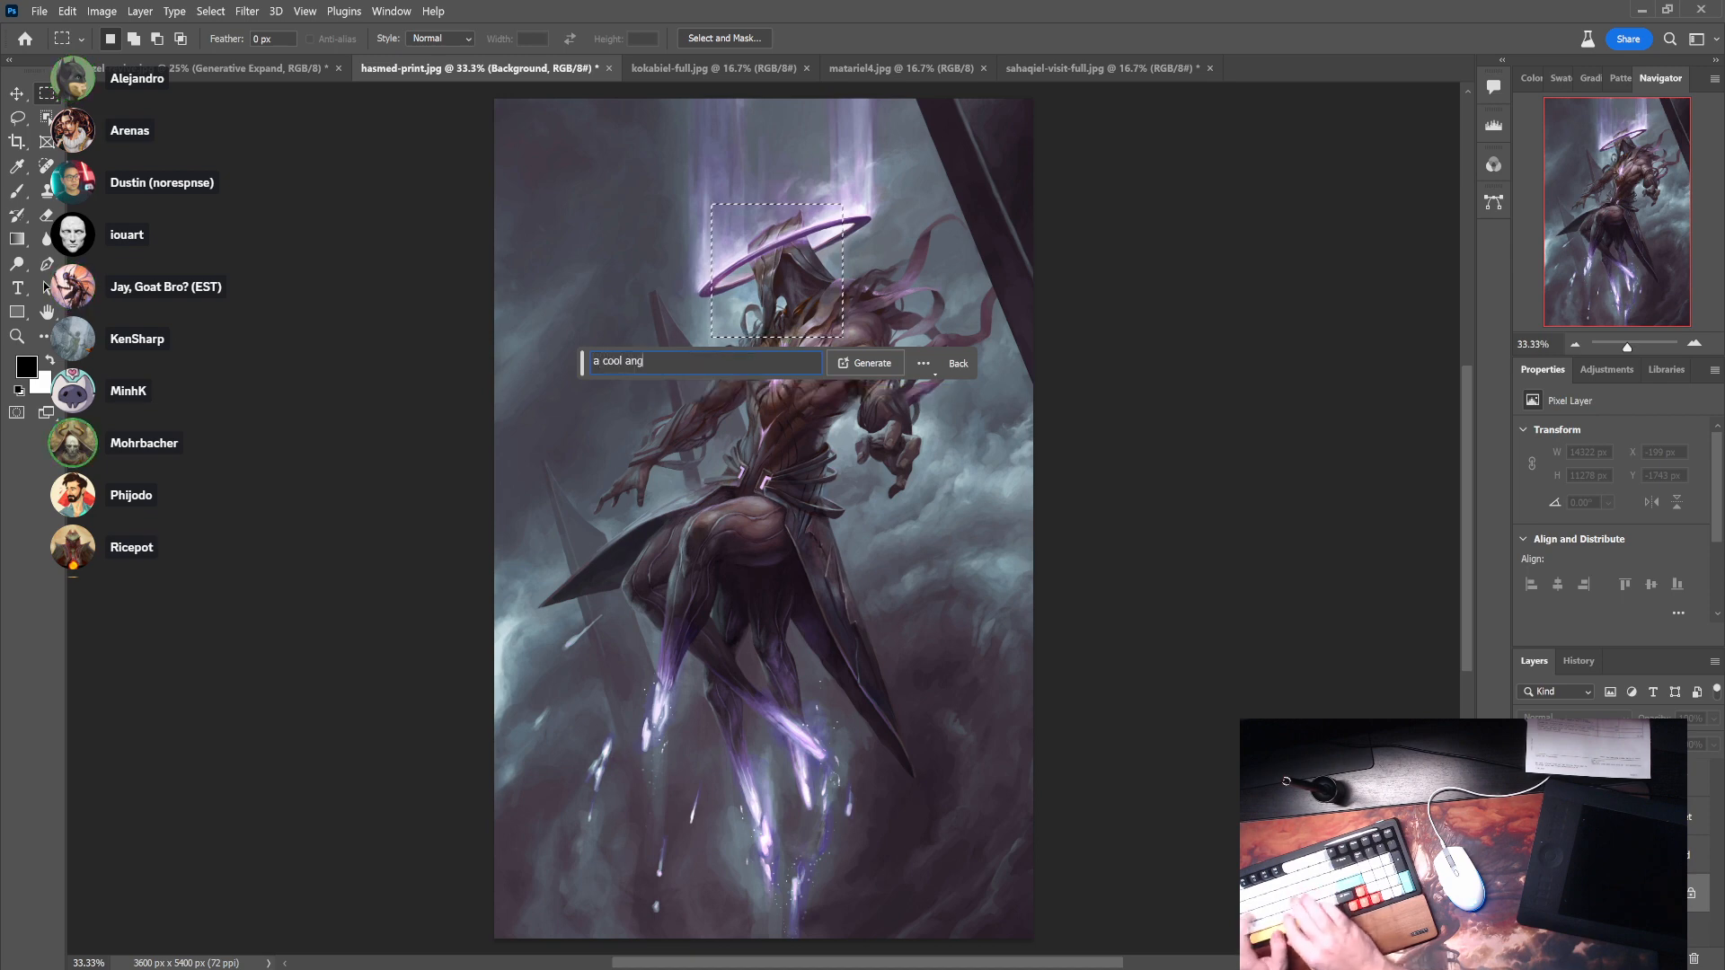
{"action": "type", "text": "el head in a s"}
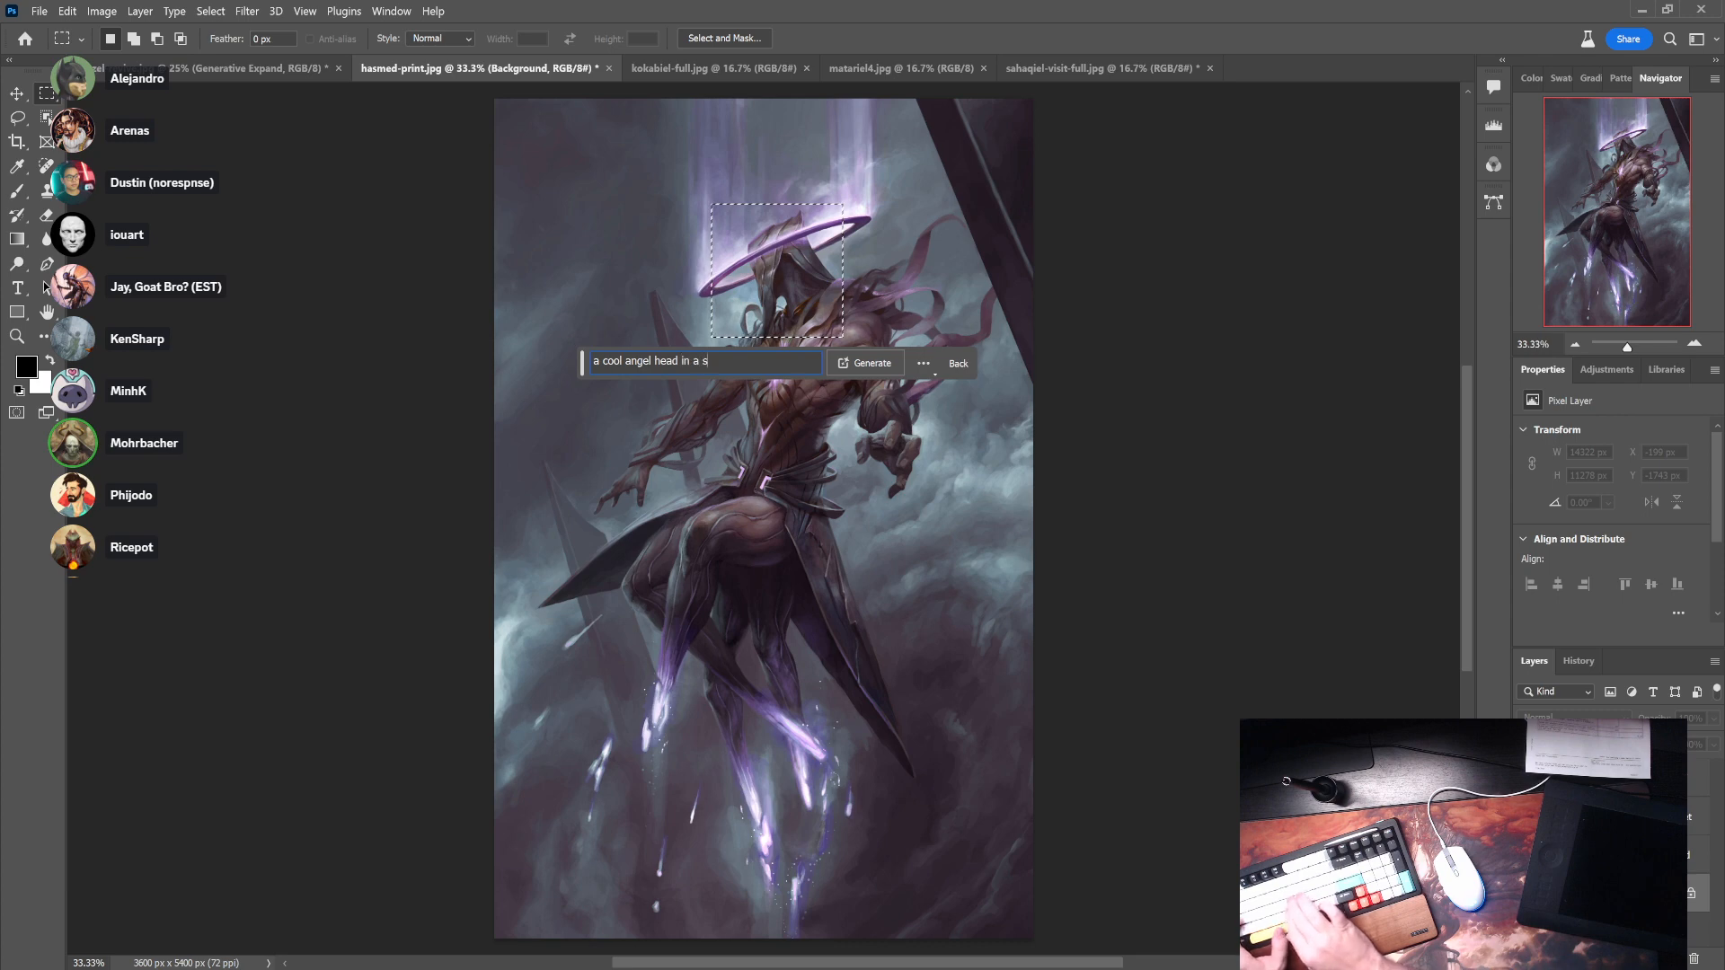
{"action": "type", "text": "urrealist art"}
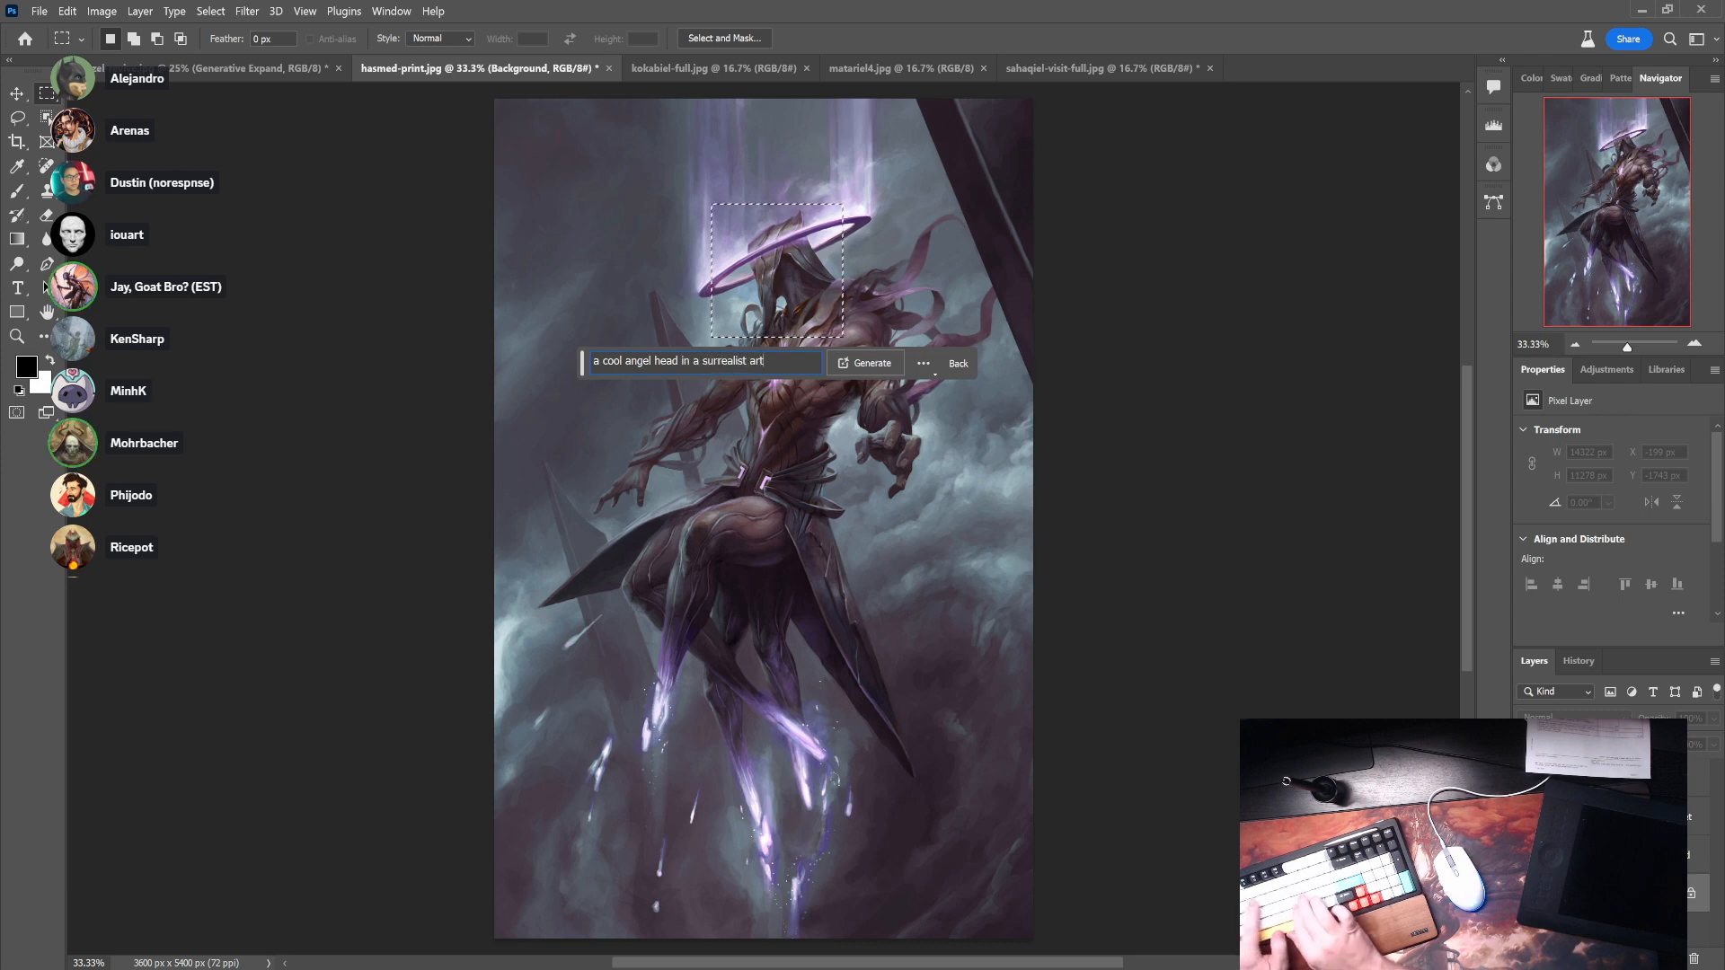
{"action": "type", "text": "ist style"}
{"action": "key", "text": "Return"}
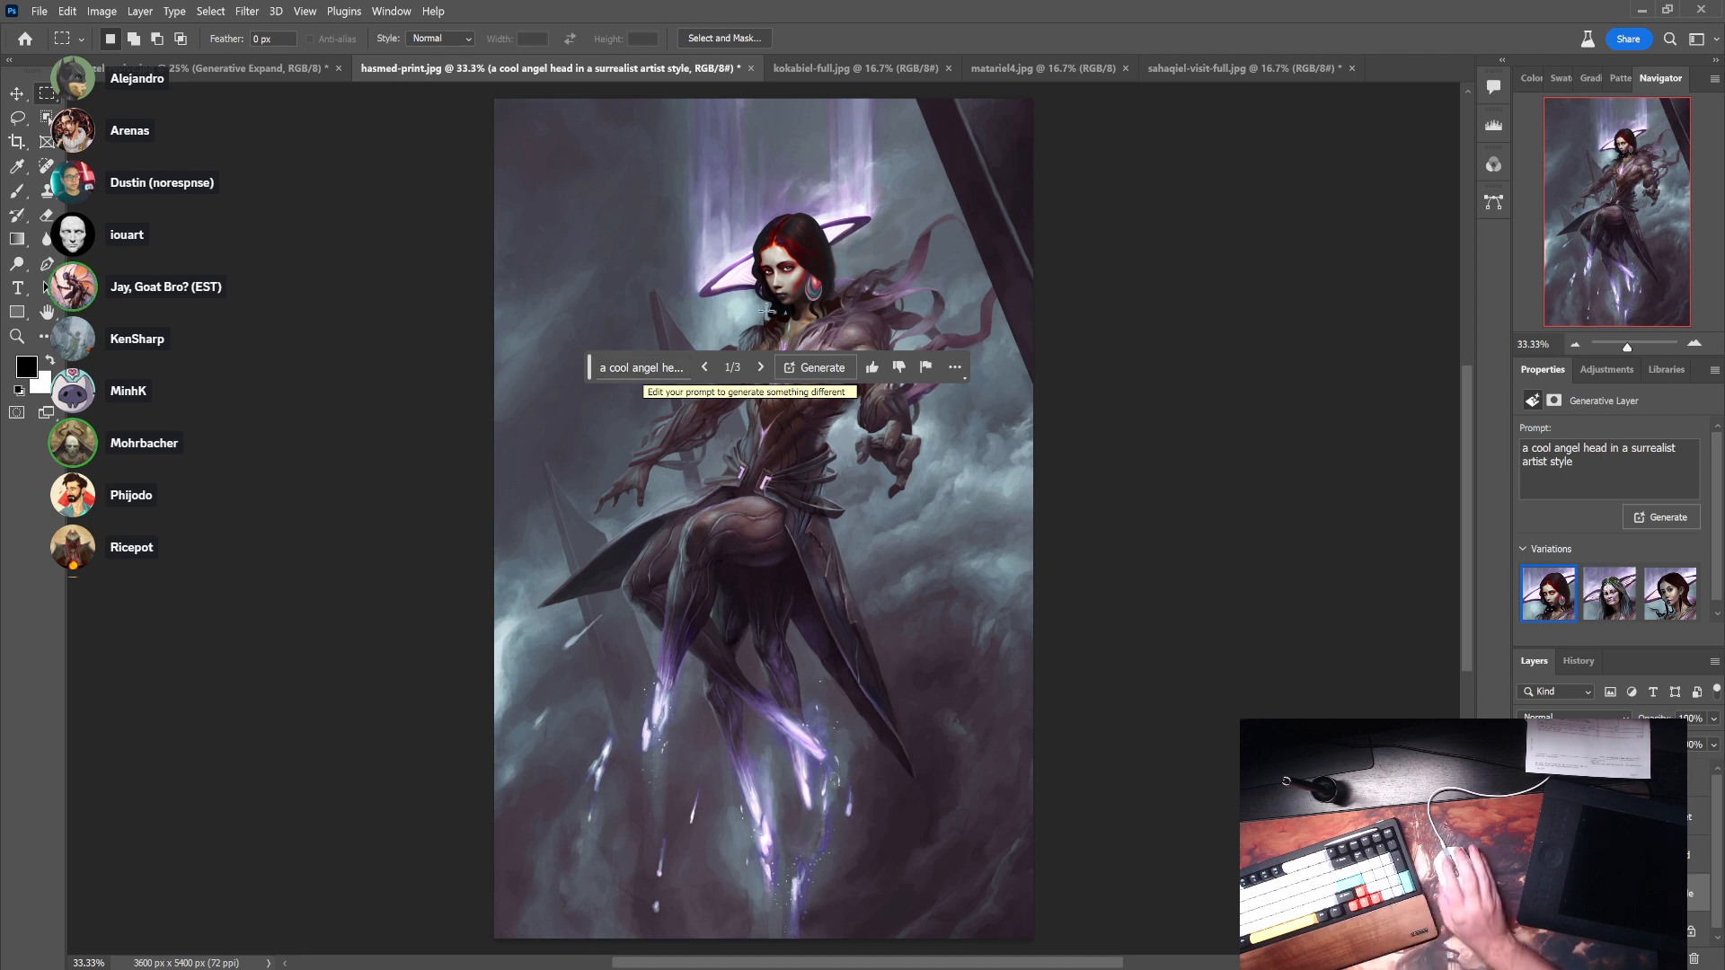
- Compare all three surrealist angel head variations up close at 100% zoom, ending on the first one
{"action": "left_click", "coordinate": [1628, 614]}
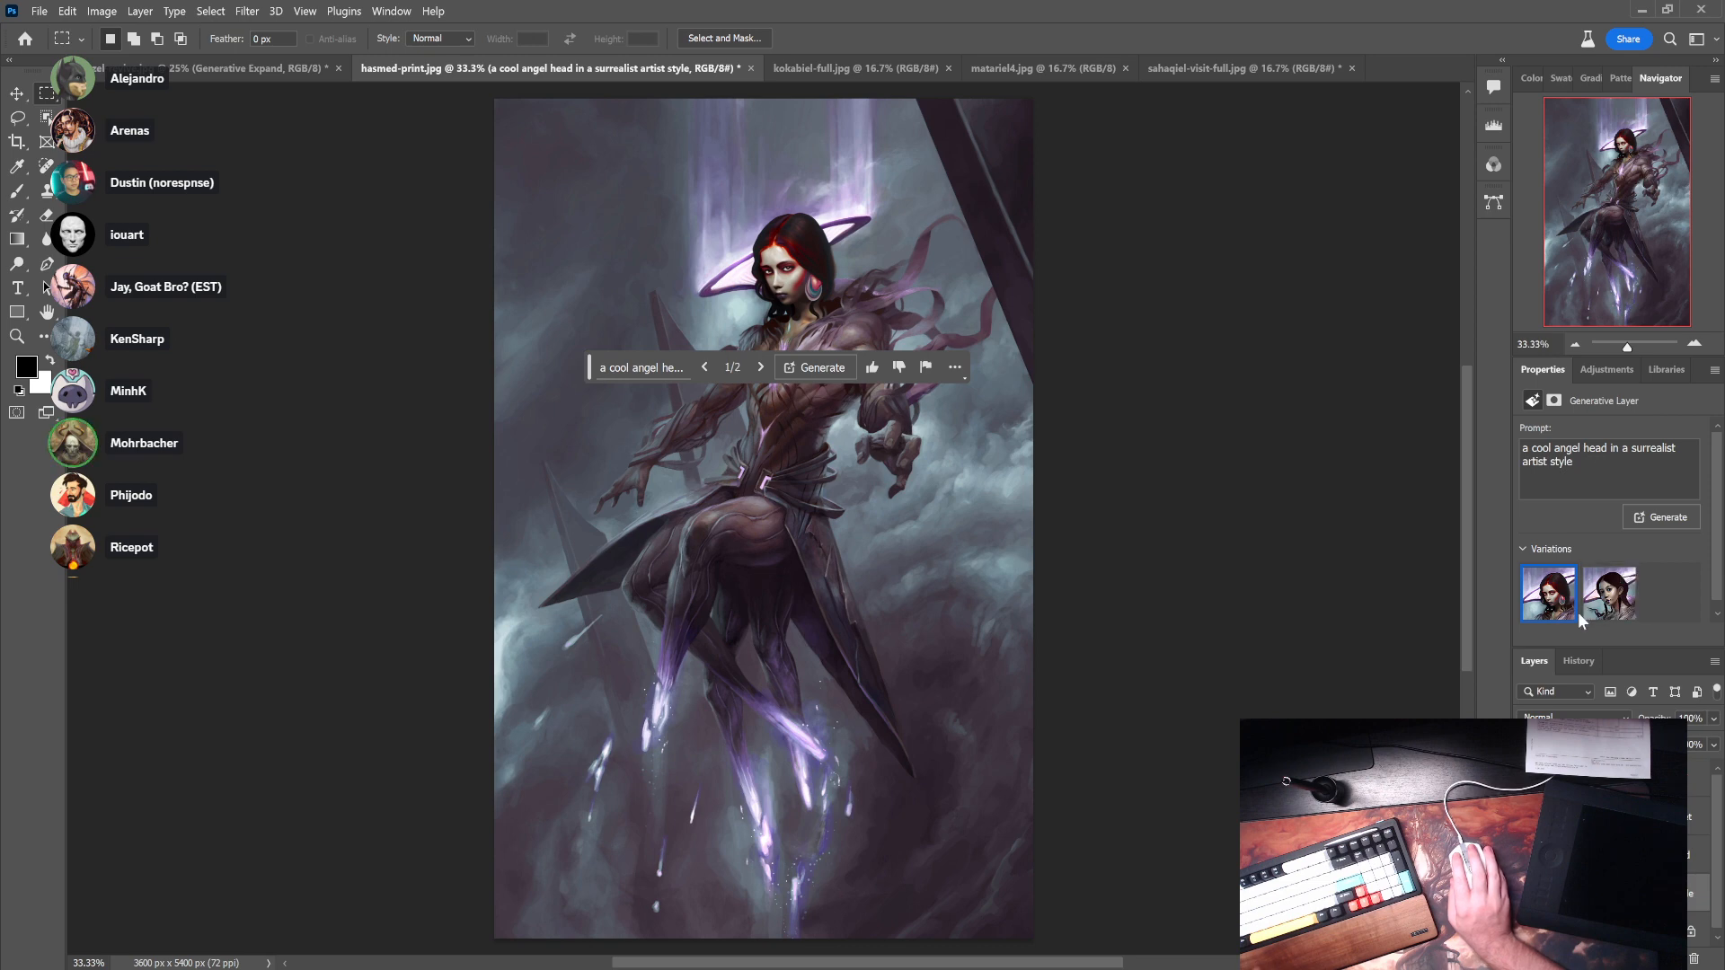
{"action": "key", "text": "ctrl+z"}
{"action": "left_click", "coordinate": [1595, 595]}
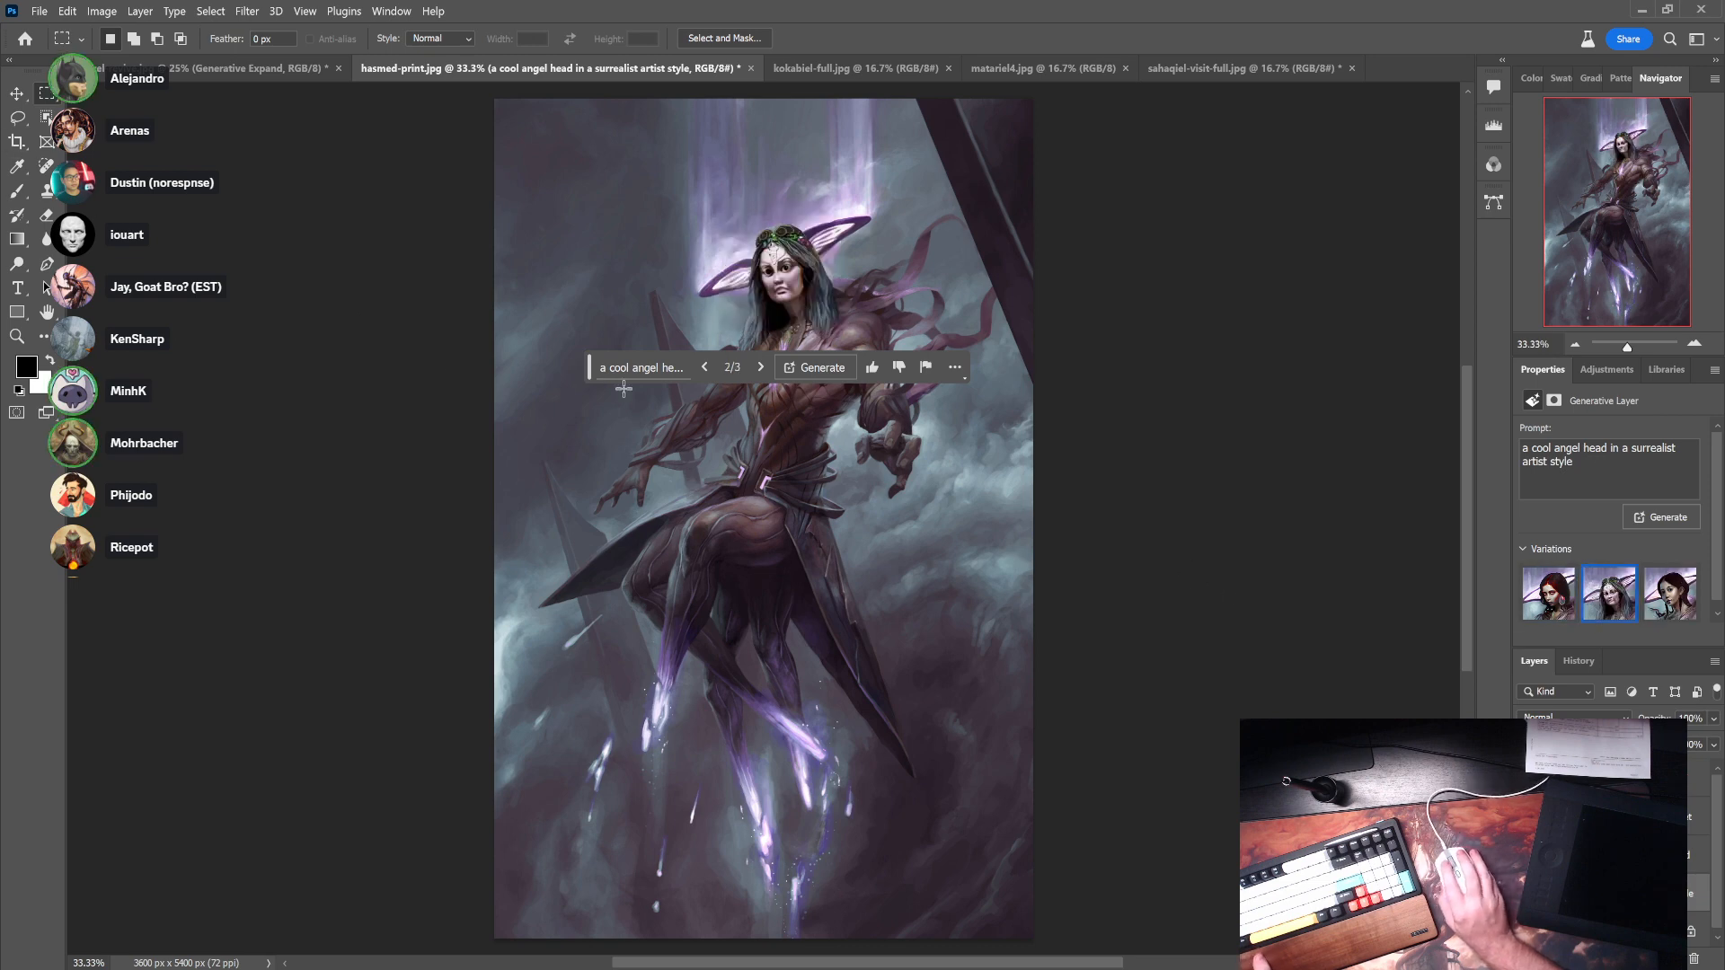
{"action": "left_click_drag", "start_coordinate": [589, 377], "coordinate": [56, 876]}
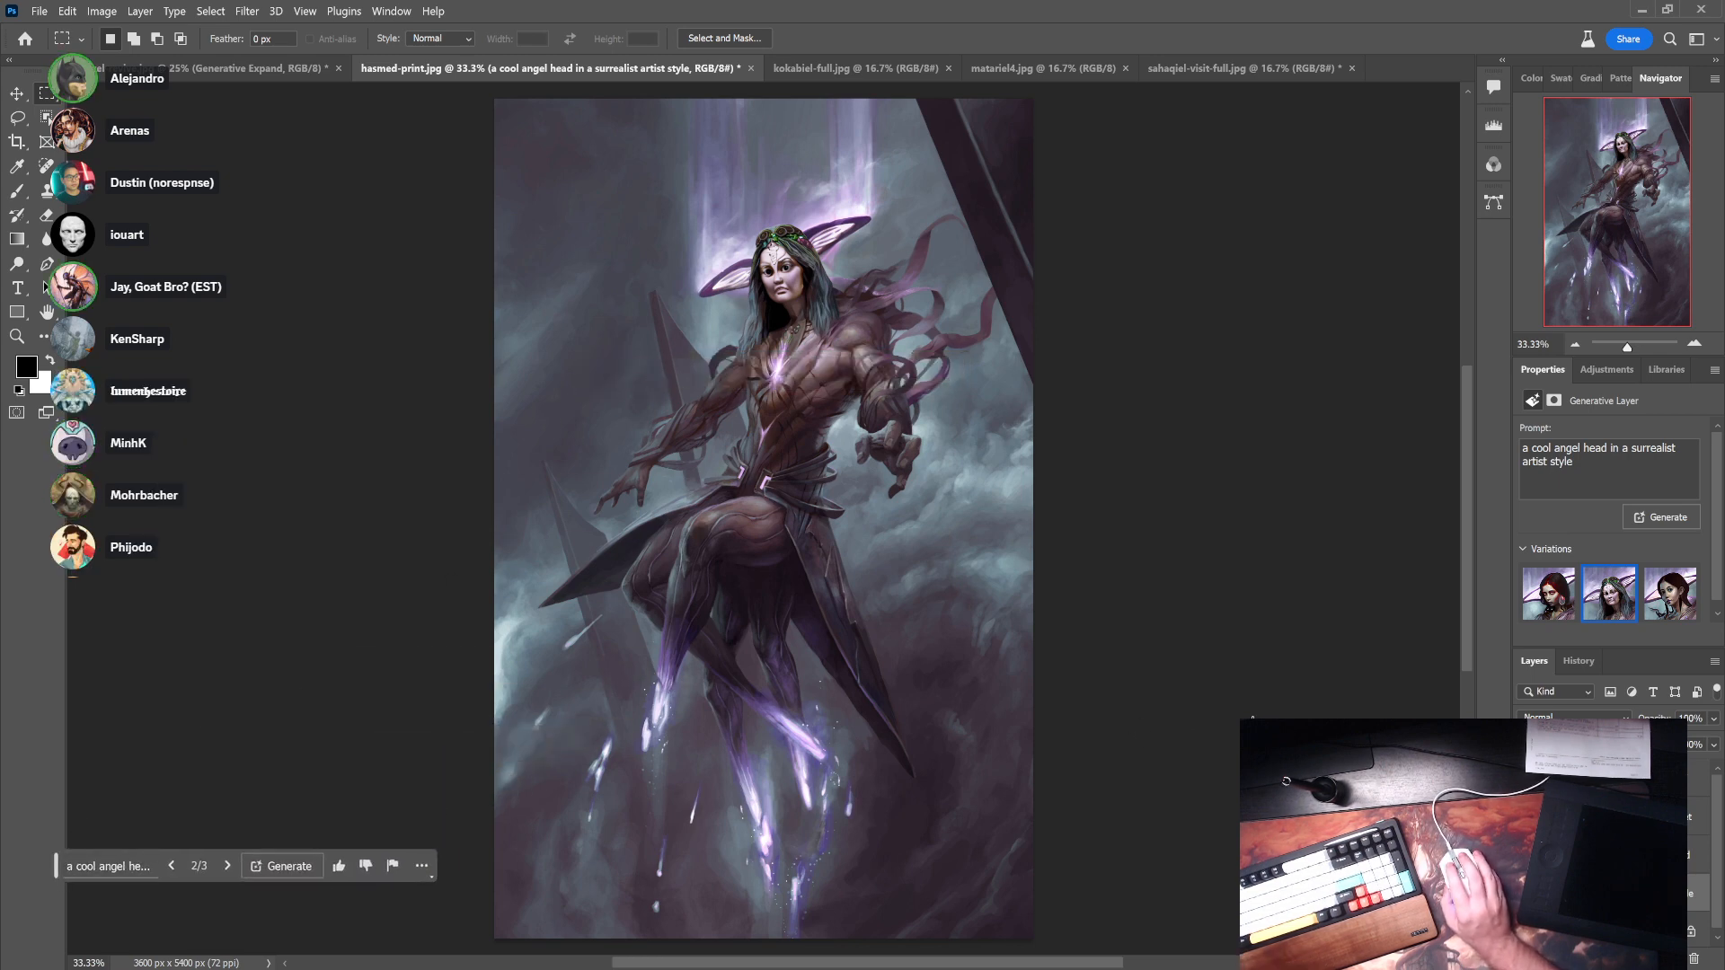
{"action": "left_click", "coordinate": [794, 292], "text": "ctrl+space"}
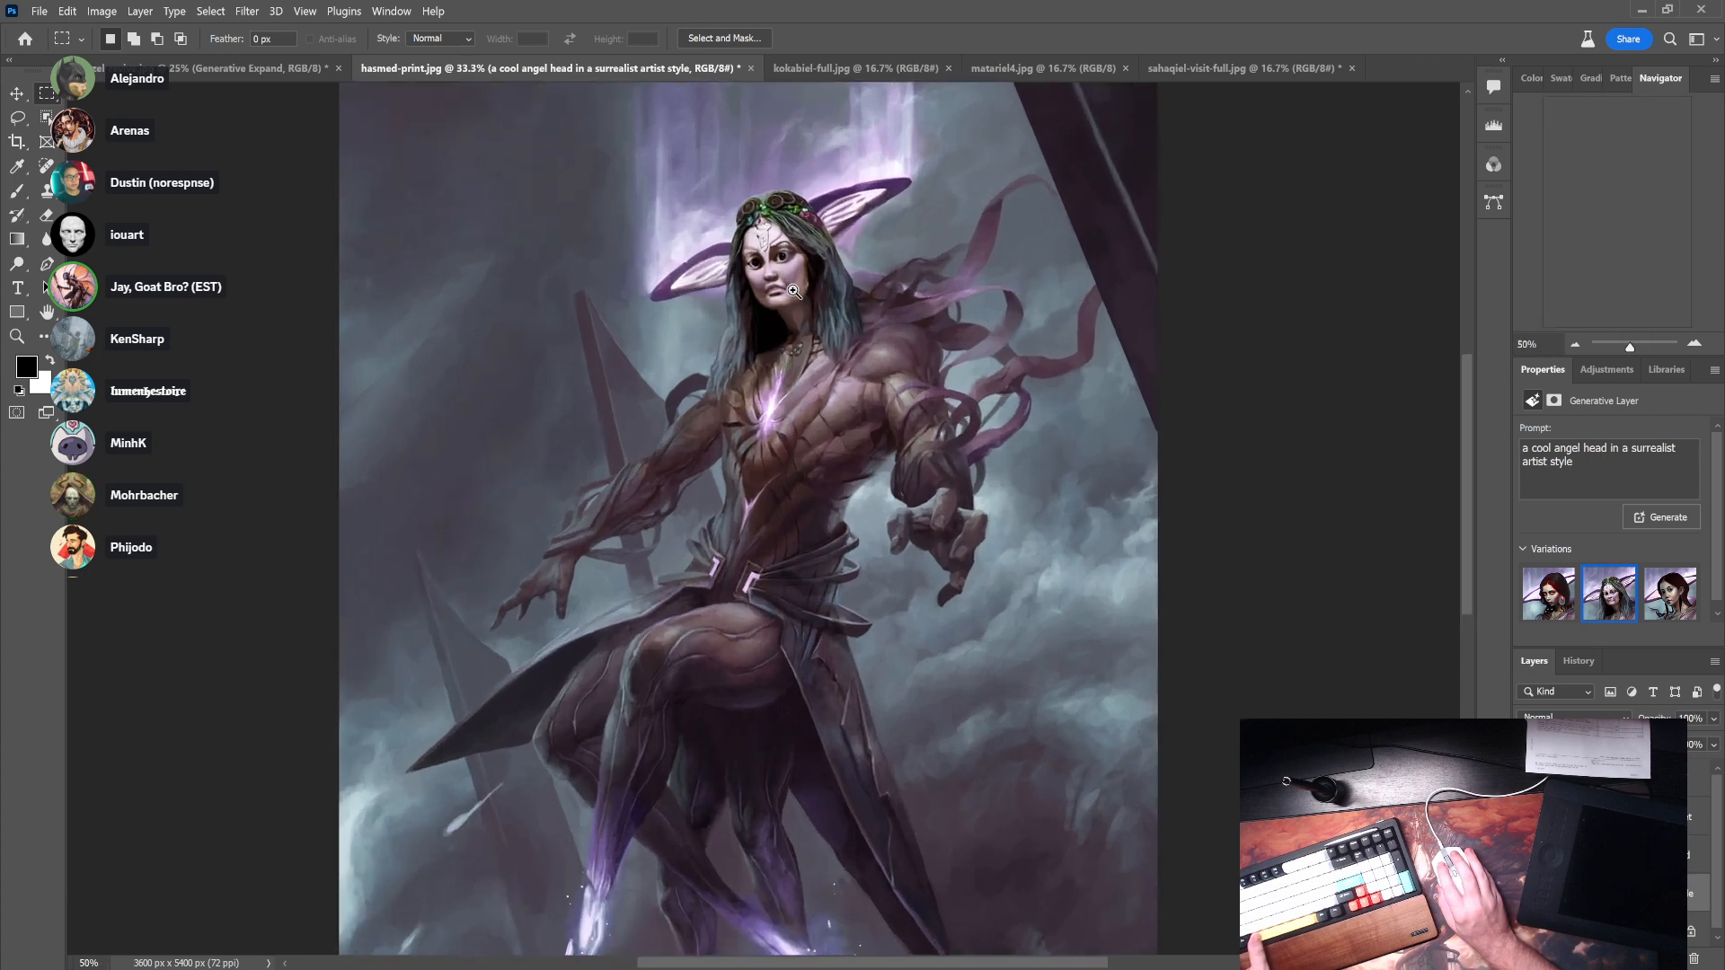
{"action": "left_click", "coordinate": [793, 291], "text": "ctrl+space"}
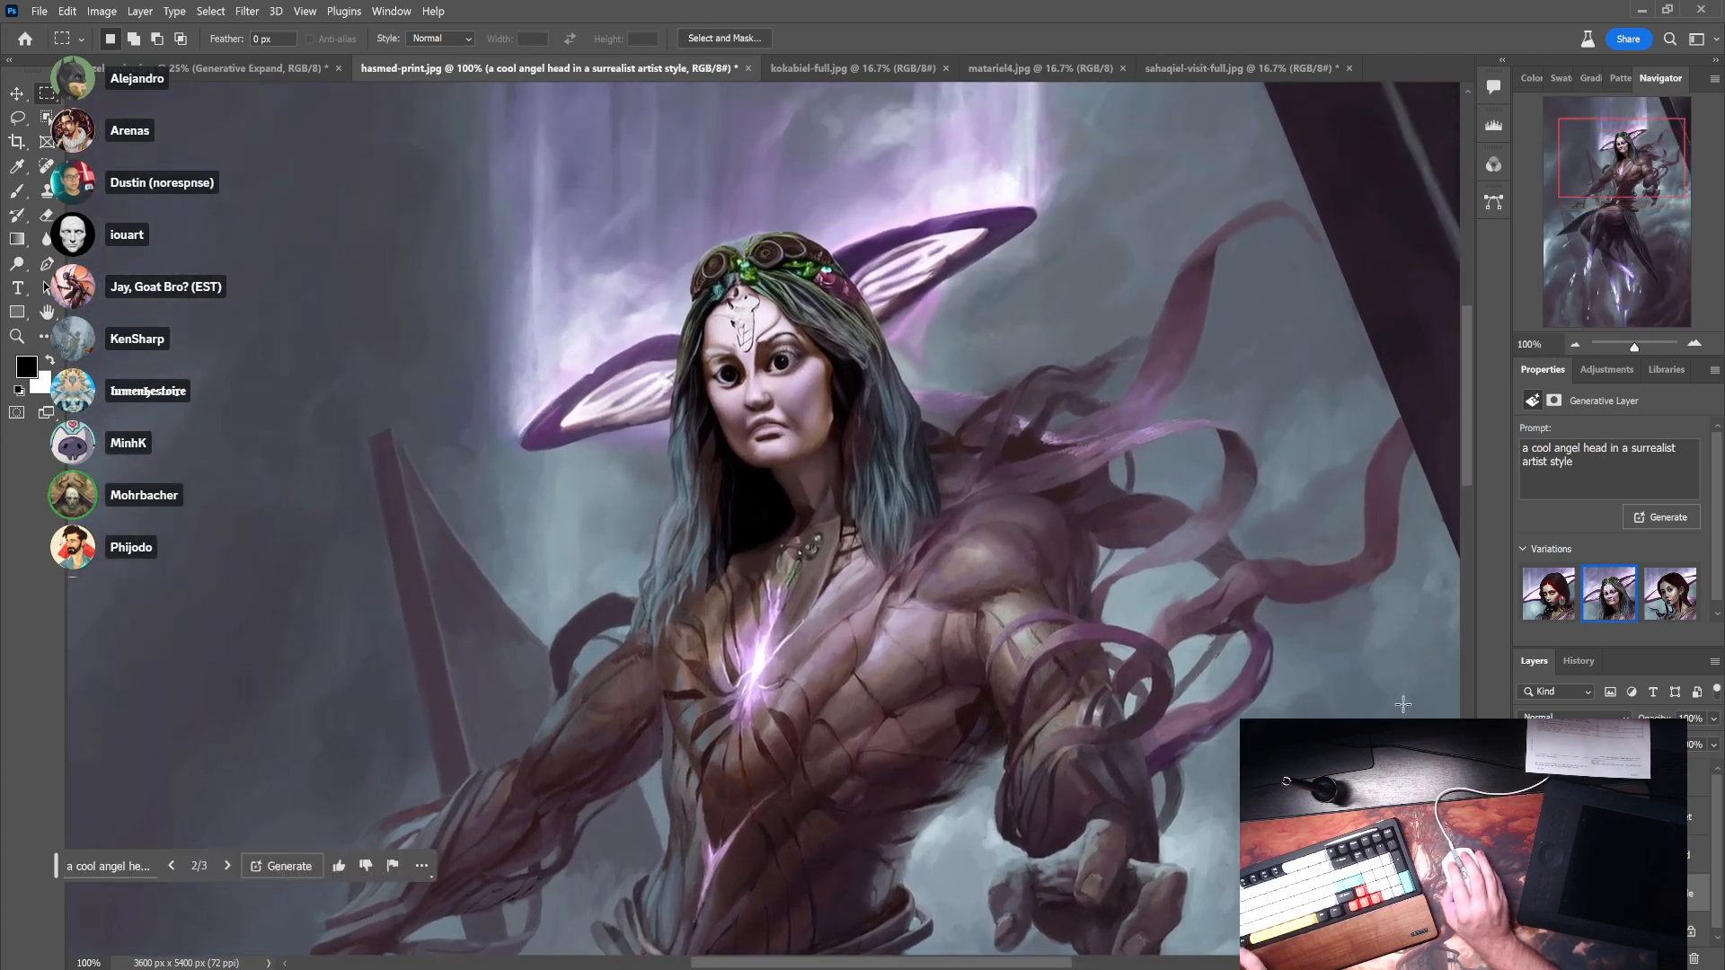
{"action": "left_click", "coordinate": [1665, 610]}
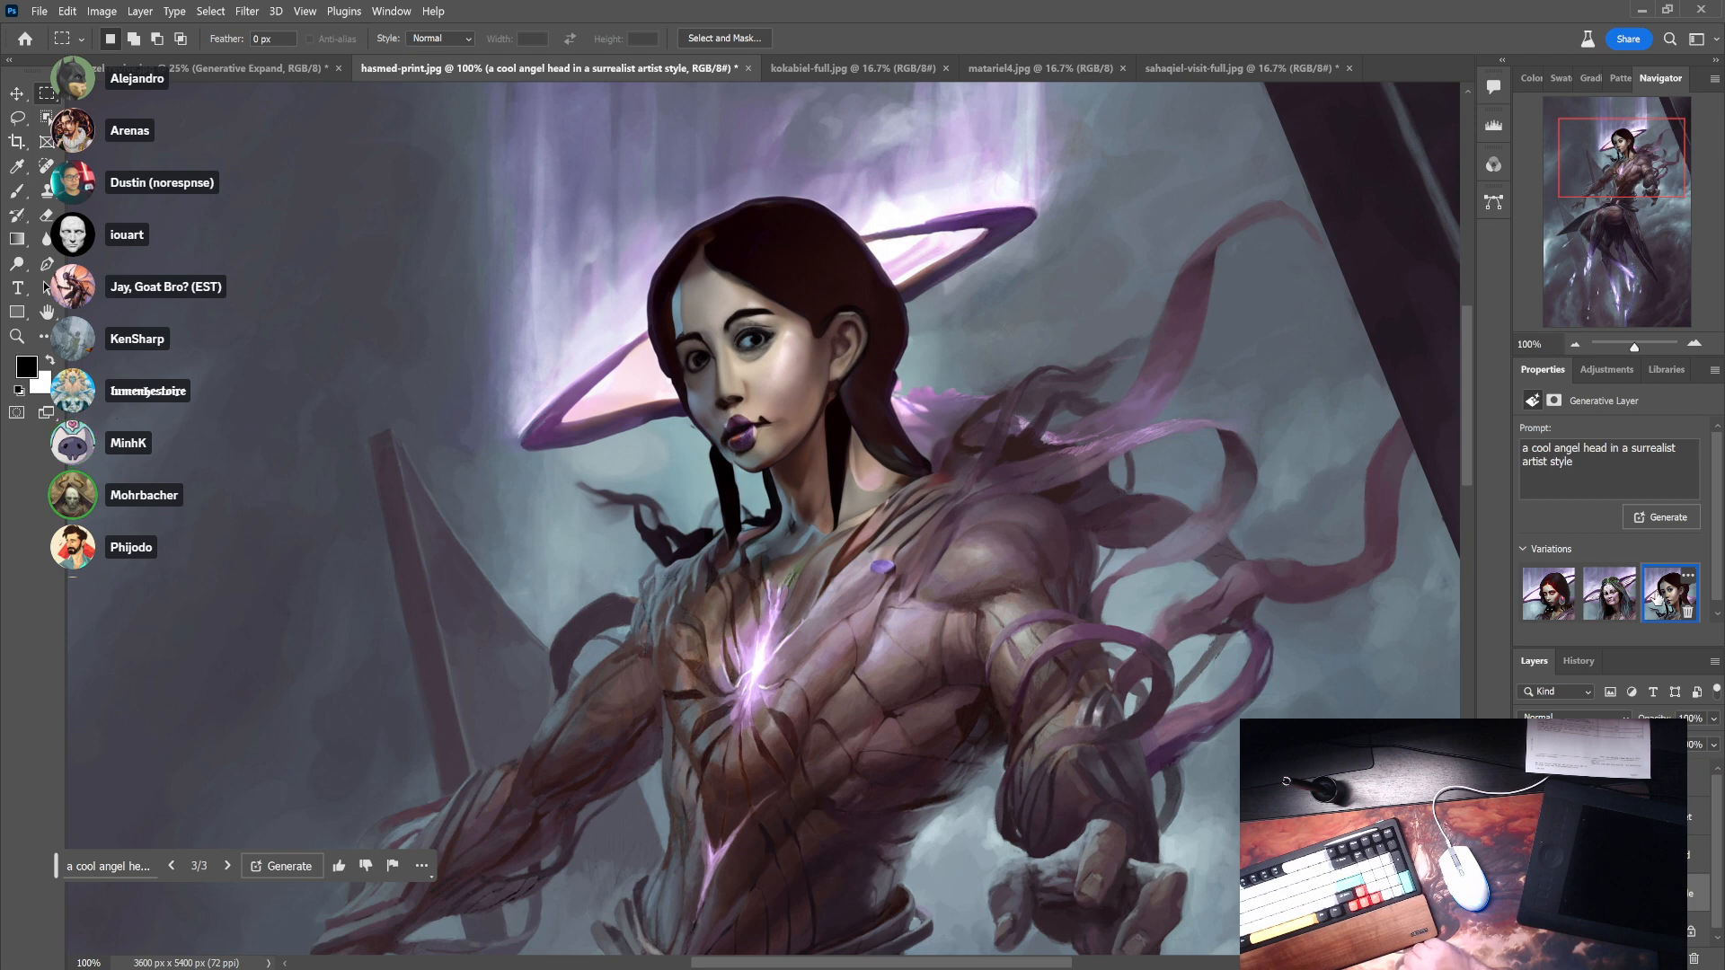
{"action": "left_click", "coordinate": [1549, 593]}
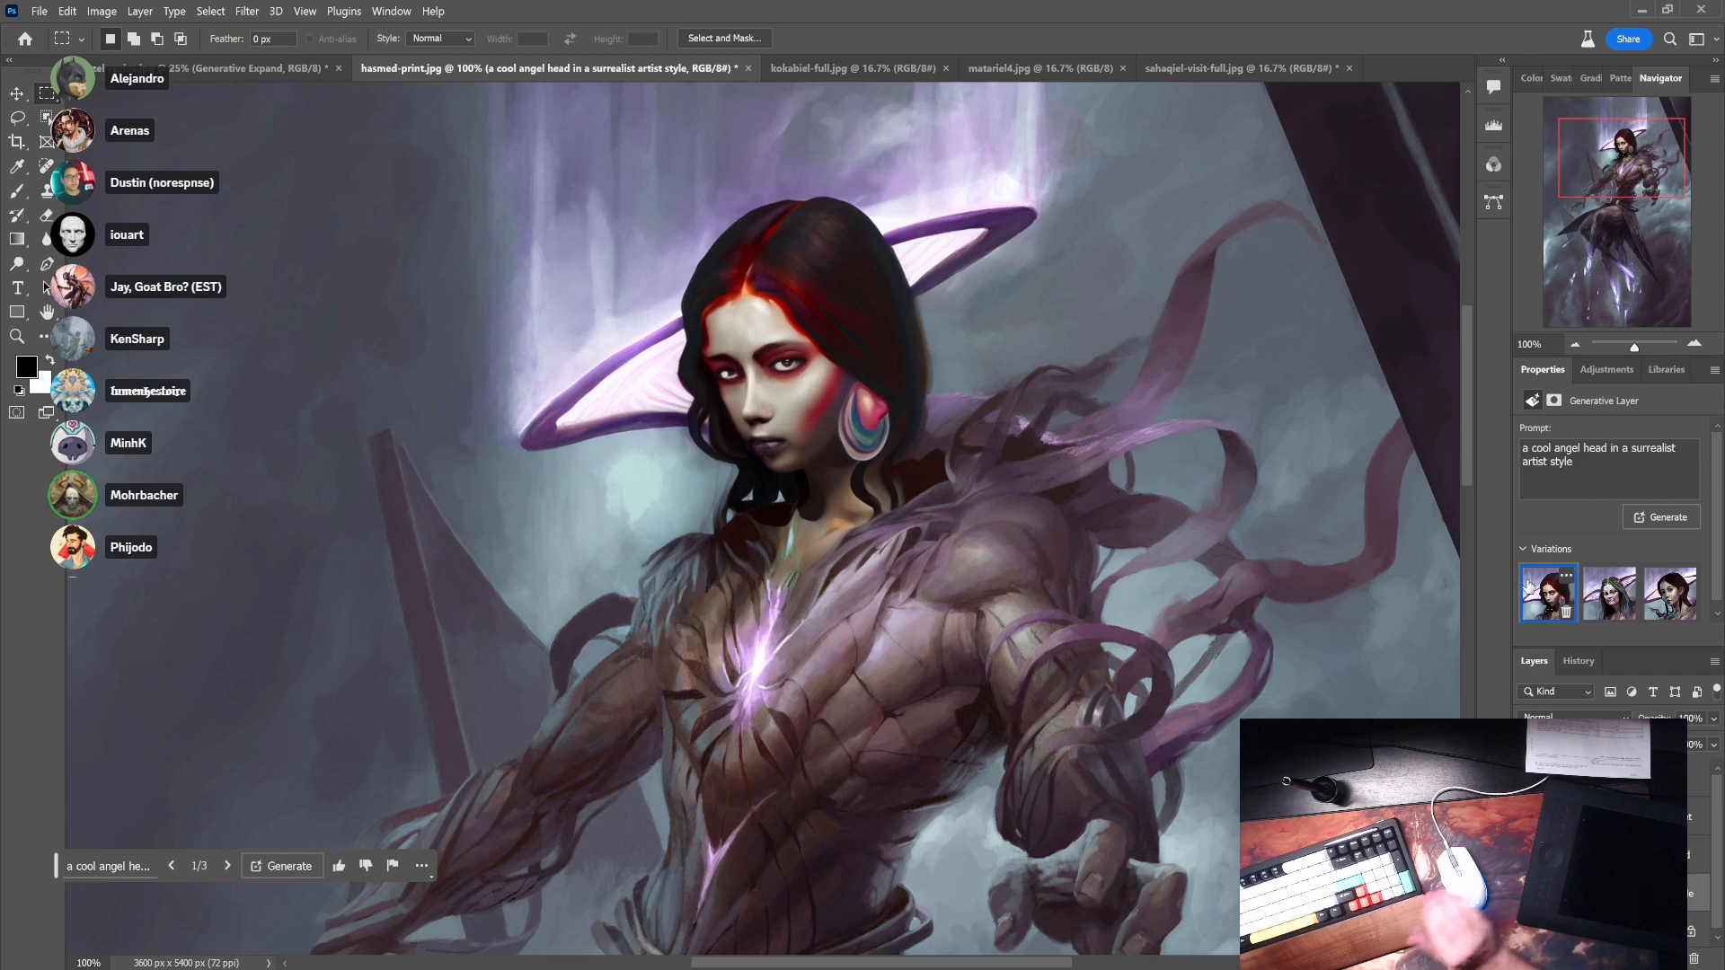
- Show the second variation of the surrealist angel head
{"action": "left_click", "coordinate": [1609, 593]}
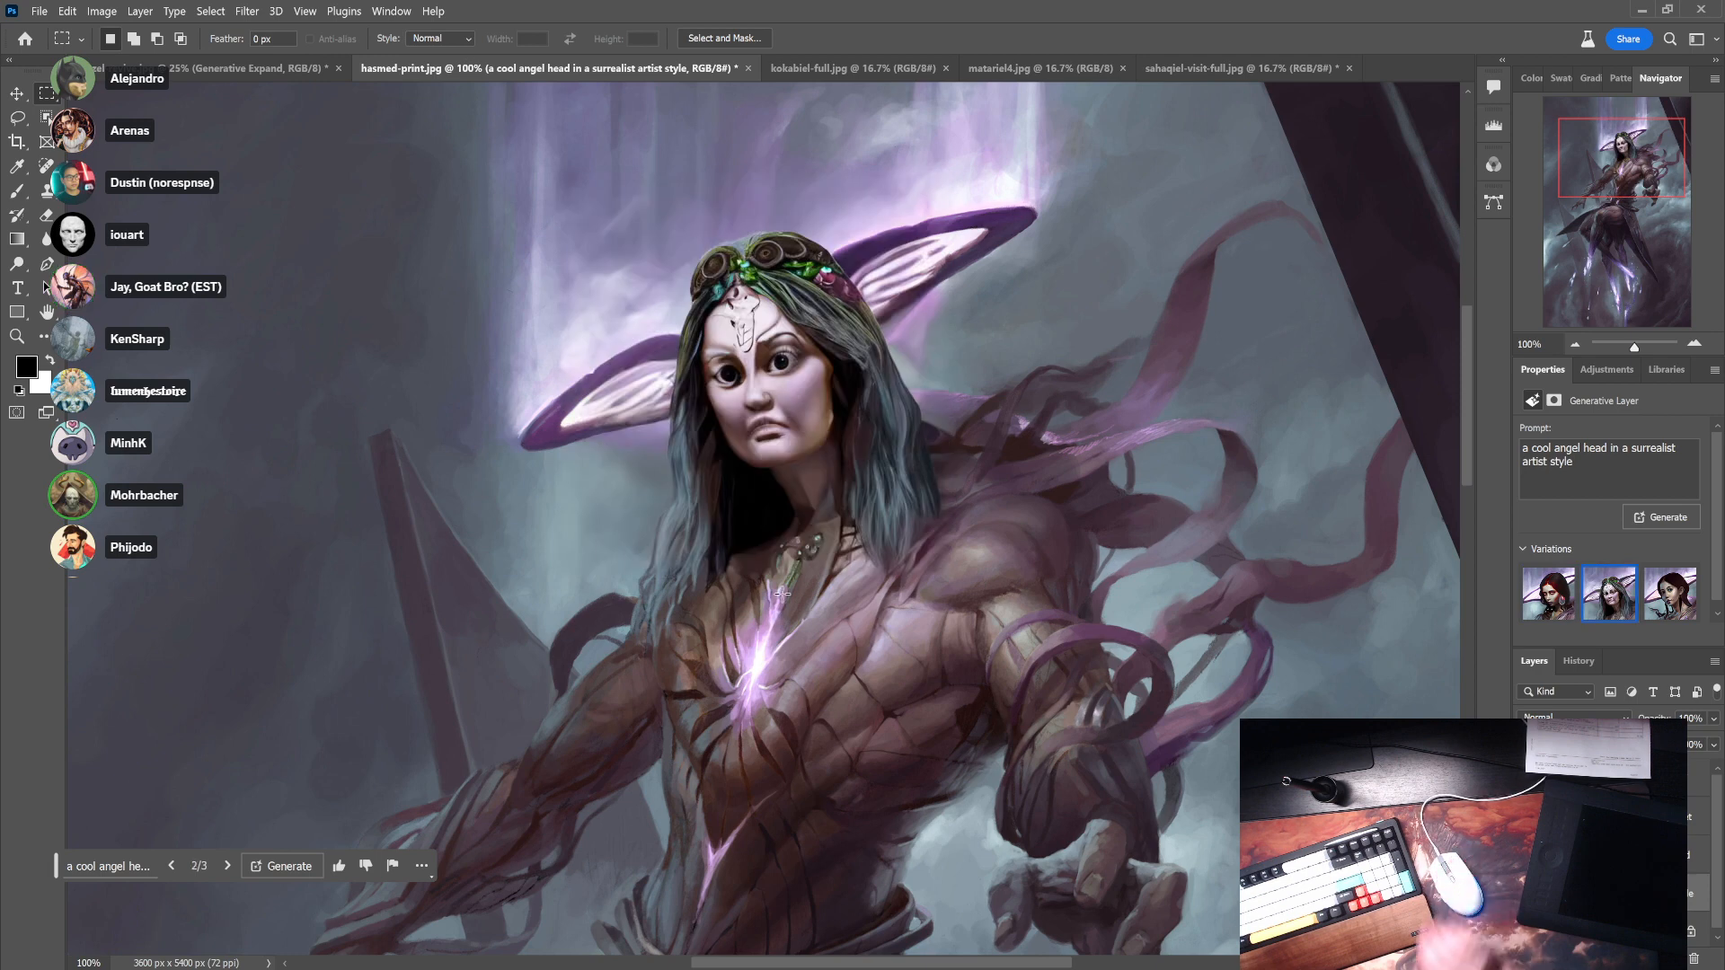
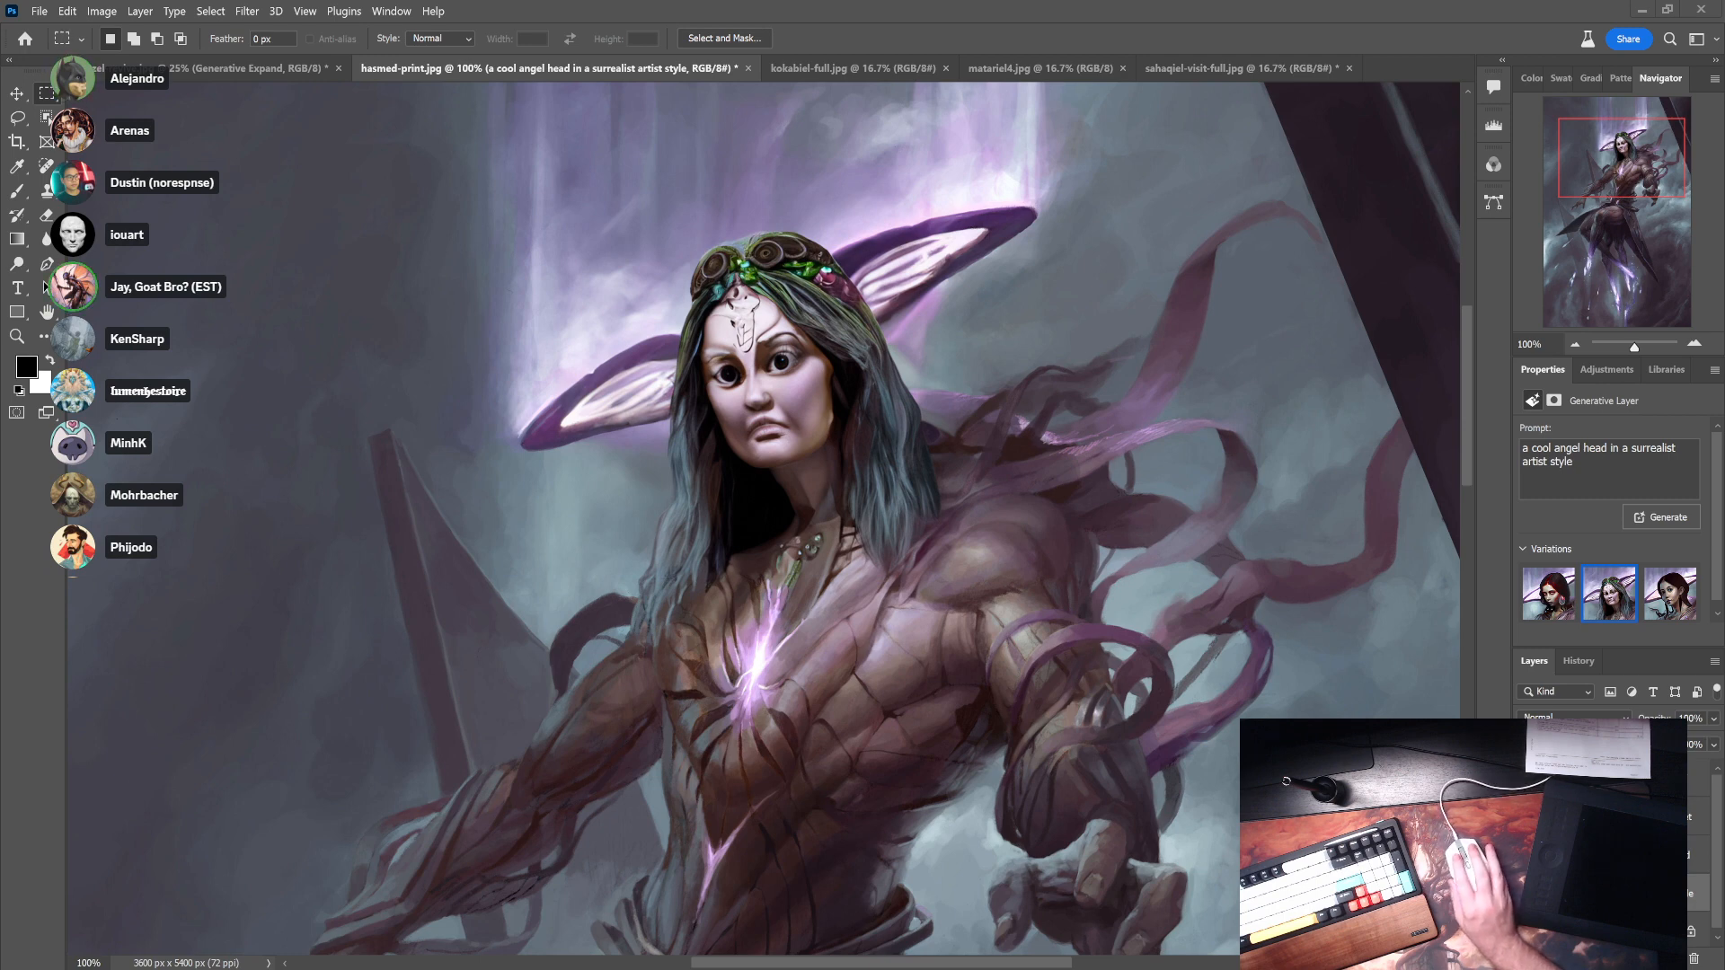
- Switch to Chrome and skim the Google Images results for "monkey jesus"
{"action": "left_click_drag", "start_coordinate": [988, 2], "coordinate": [1168, 2]}
{"action": "scroll", "coordinate": [737, 611], "scroll_direction": "down", "scroll_amount": 4}
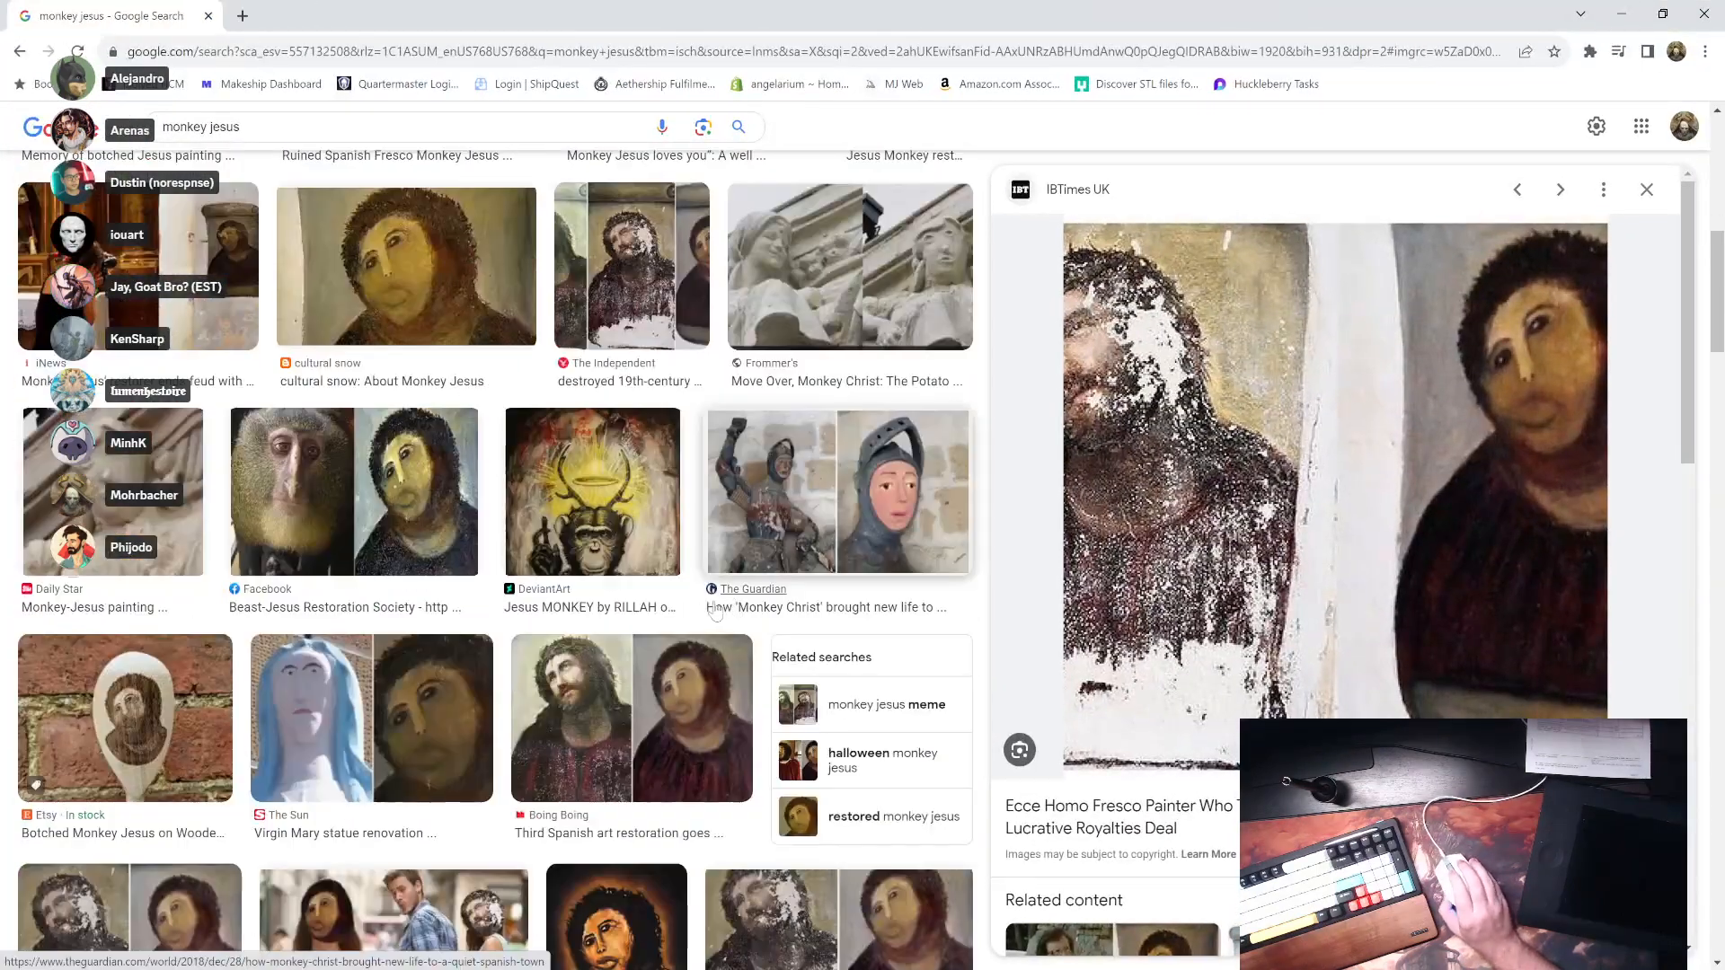
{"action": "scroll", "coordinate": [591, 685], "scroll_direction": "down", "scroll_amount": 3}
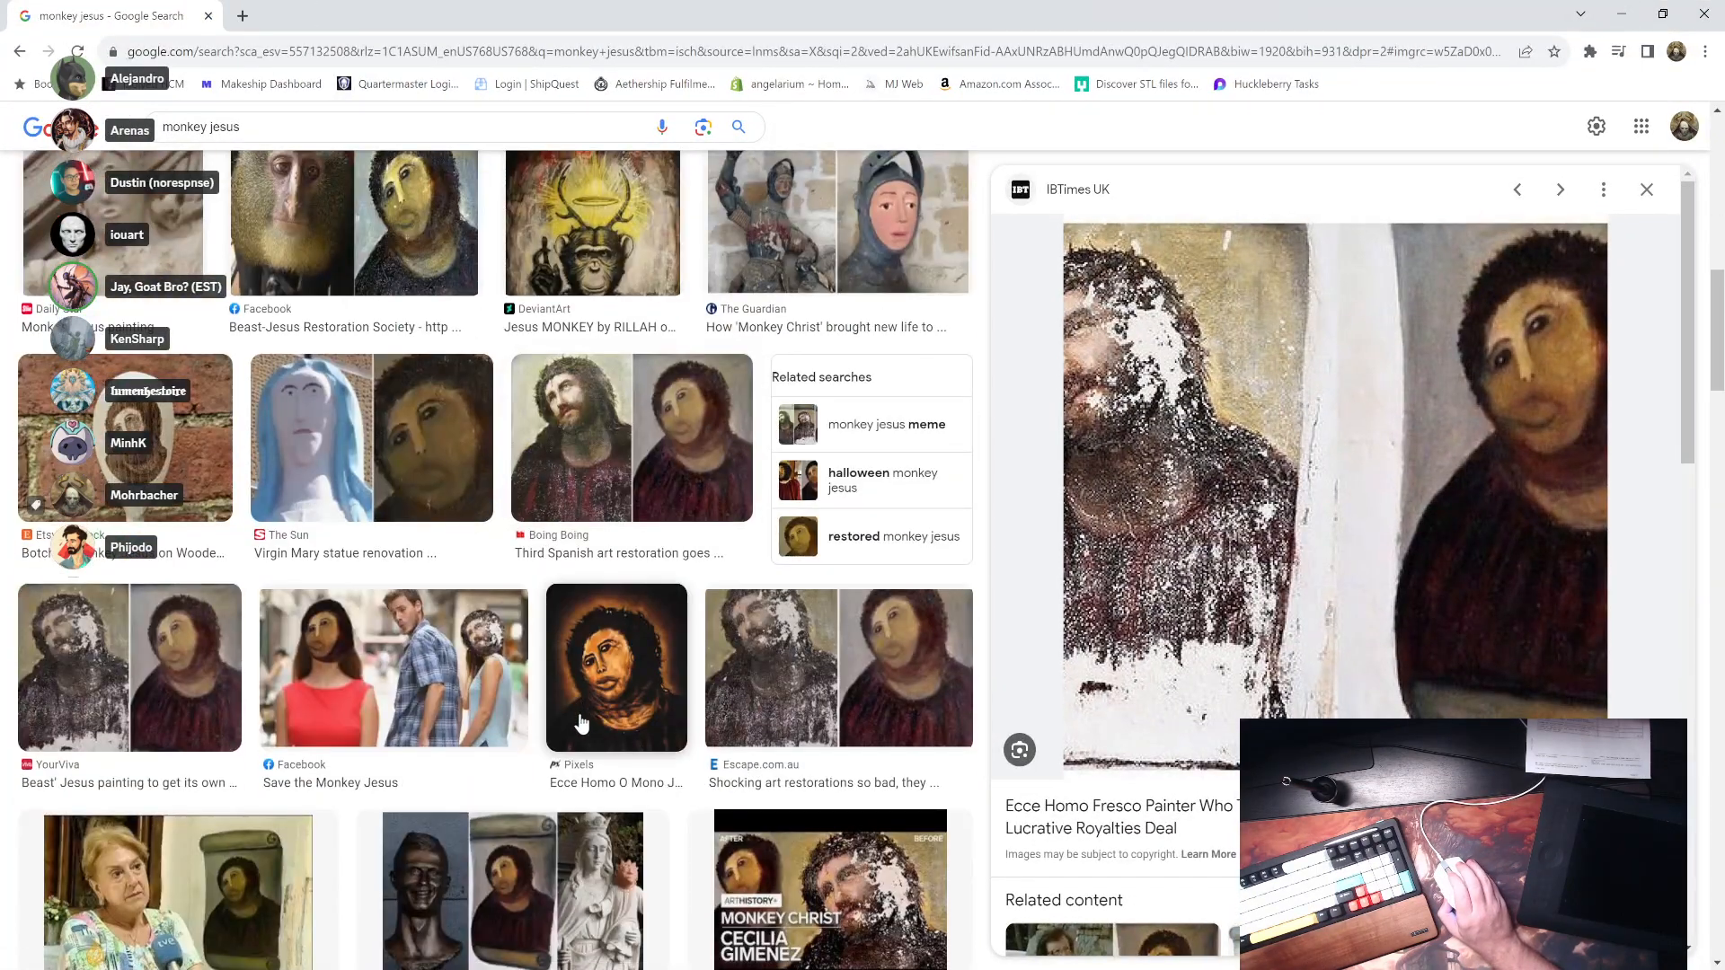
{"action": "scroll", "coordinate": [443, 753], "scroll_direction": "down", "scroll_amount": 5}
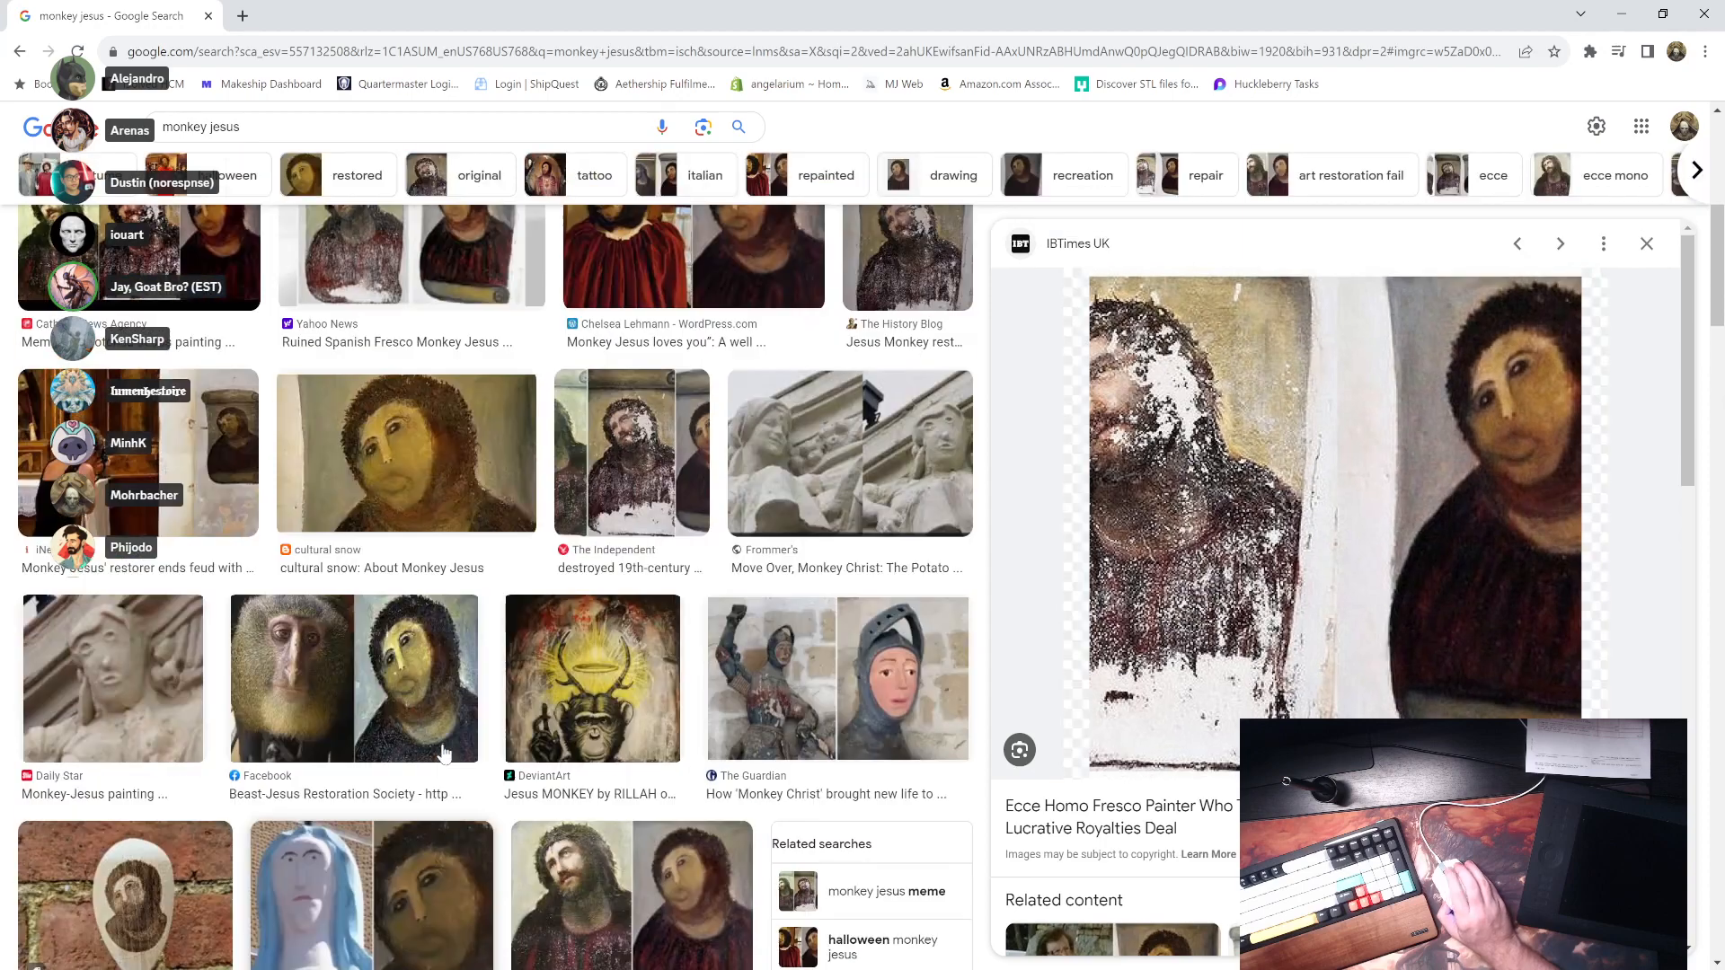
{"action": "scroll", "coordinate": [759, 487], "scroll_direction": "up", "scroll_amount": 3}
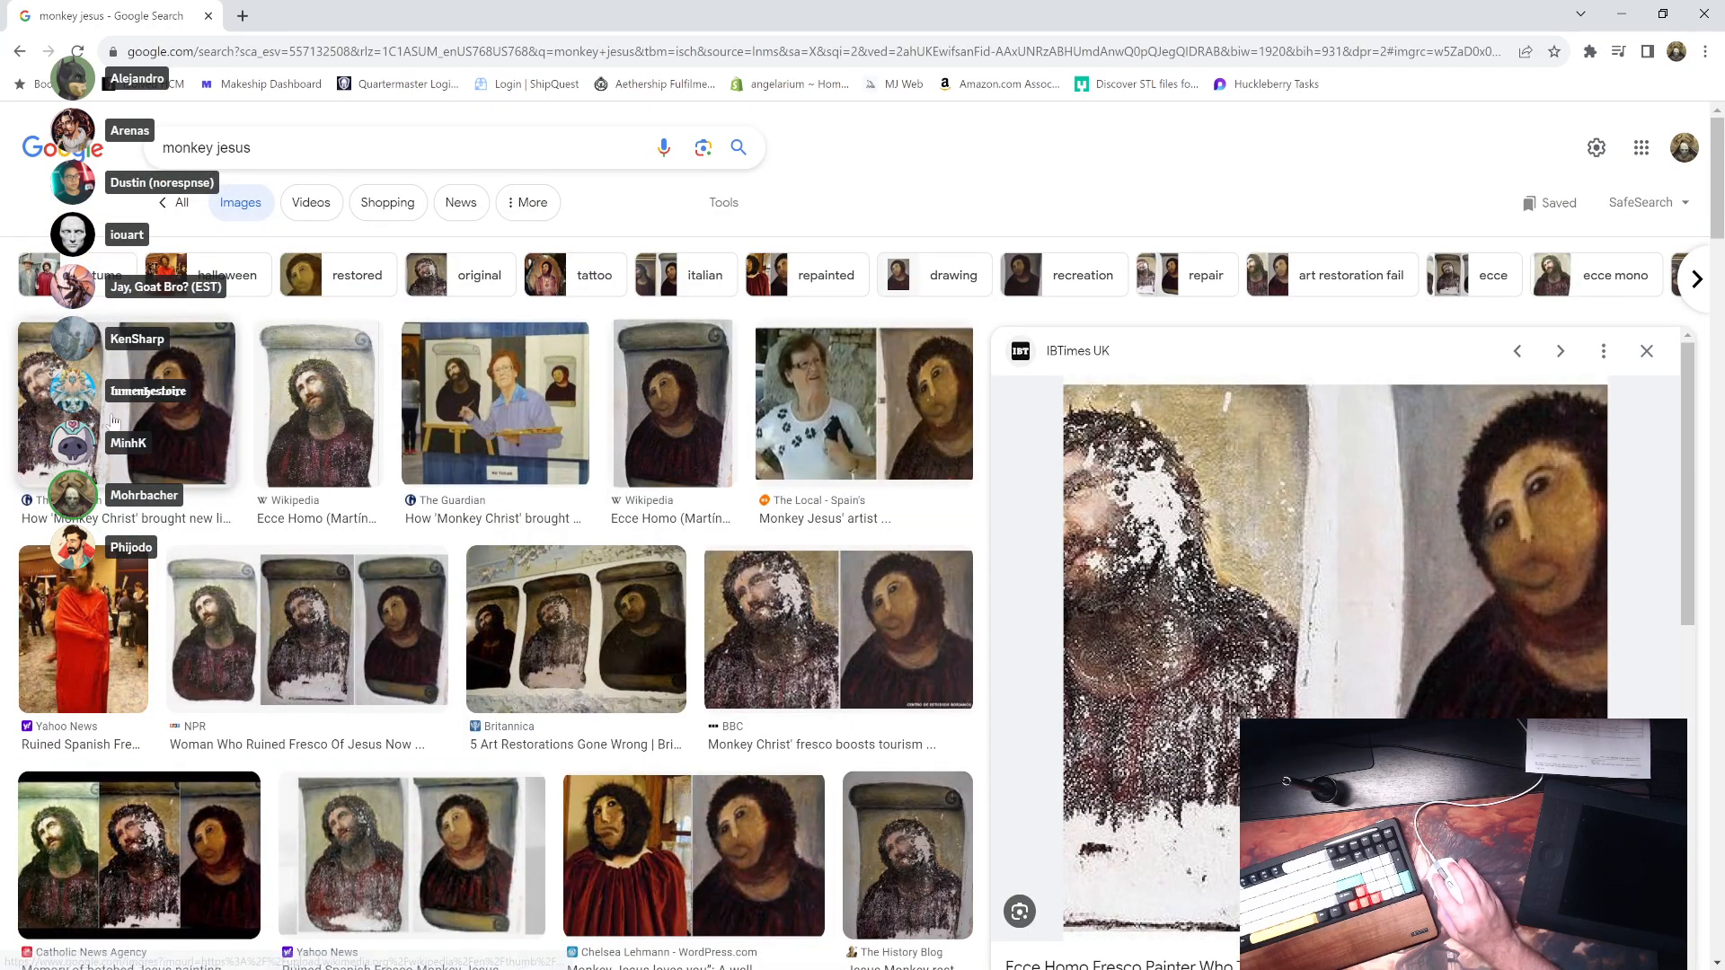
- Preview the Guardian, The Local, Wikipedia and BBC images to compare the original fresco with its botched restoration
{"action": "left_click", "coordinate": [173, 436]}
{"action": "scroll", "coordinate": [1247, 661], "scroll_direction": "down", "scroll_amount": 1}
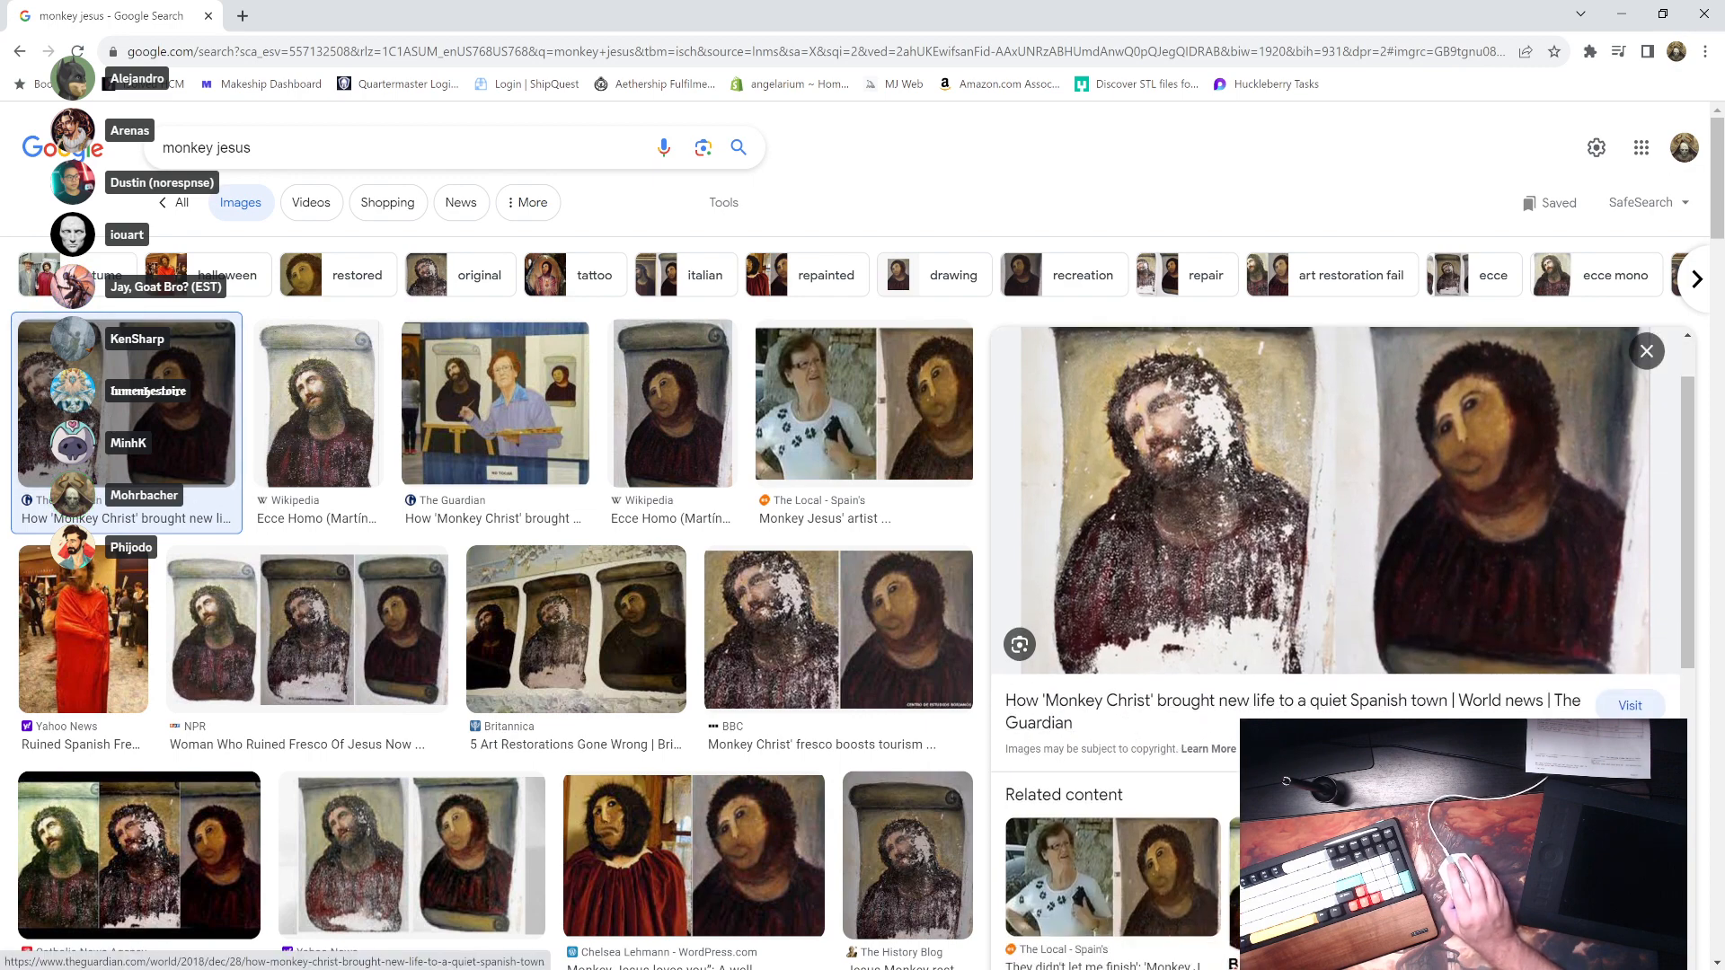
{"action": "left_click", "coordinate": [1113, 876]}
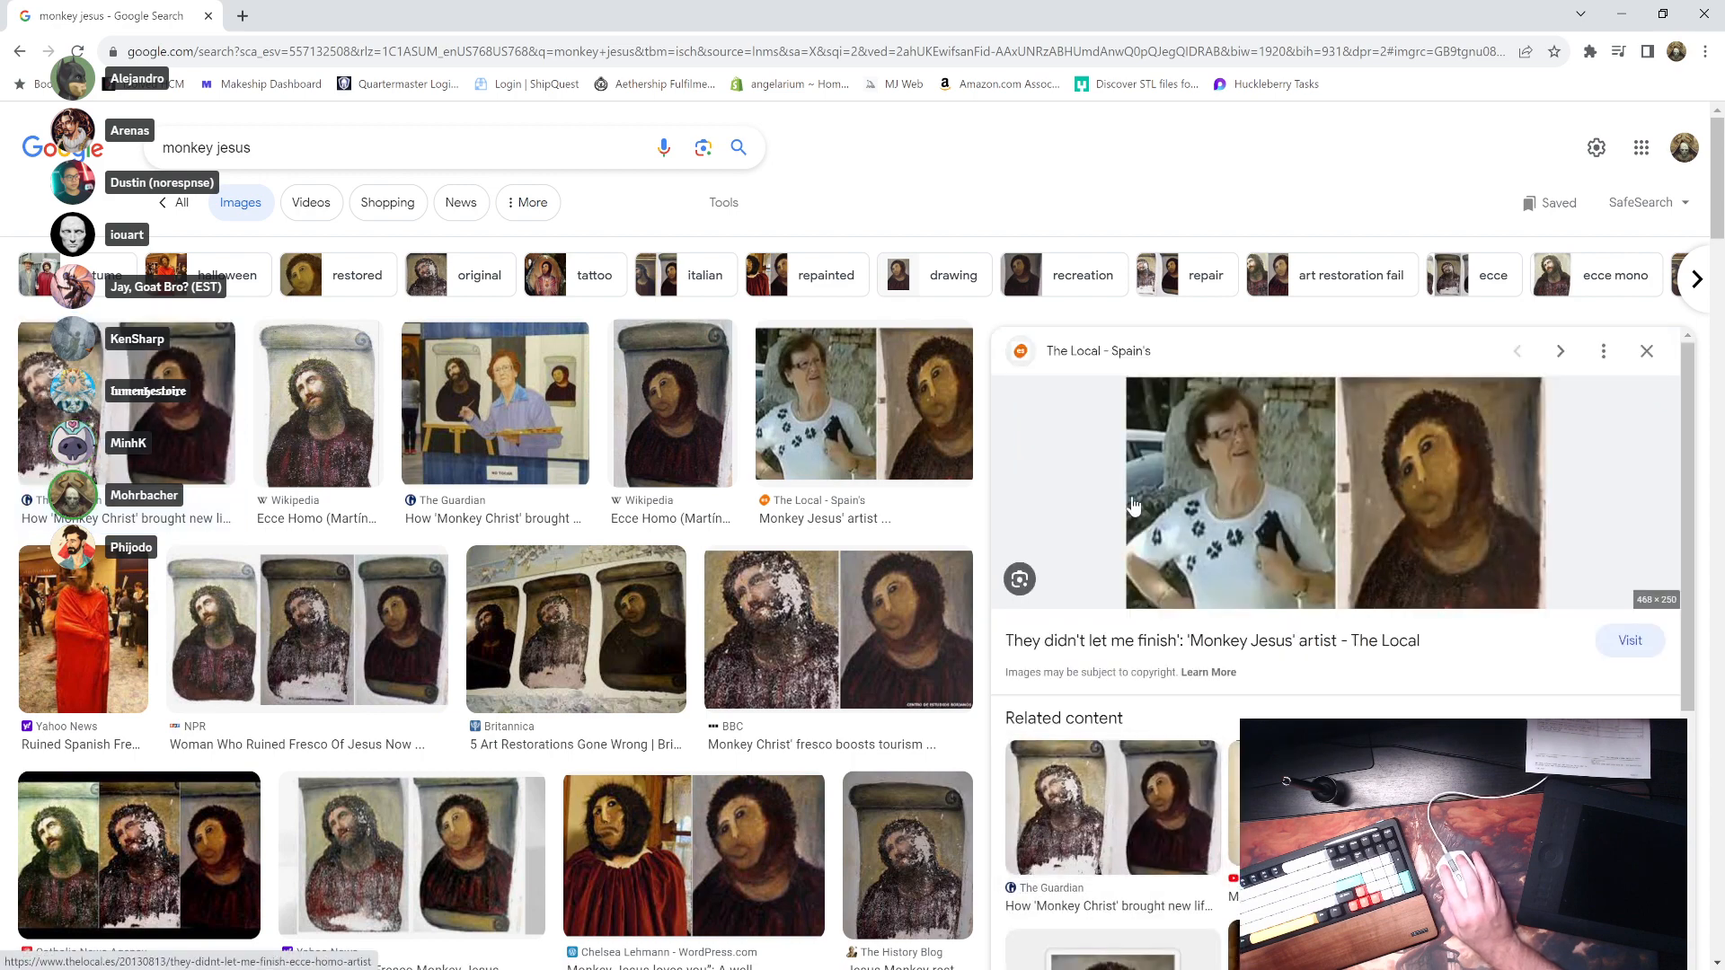
{"action": "left_click", "coordinate": [316, 418]}
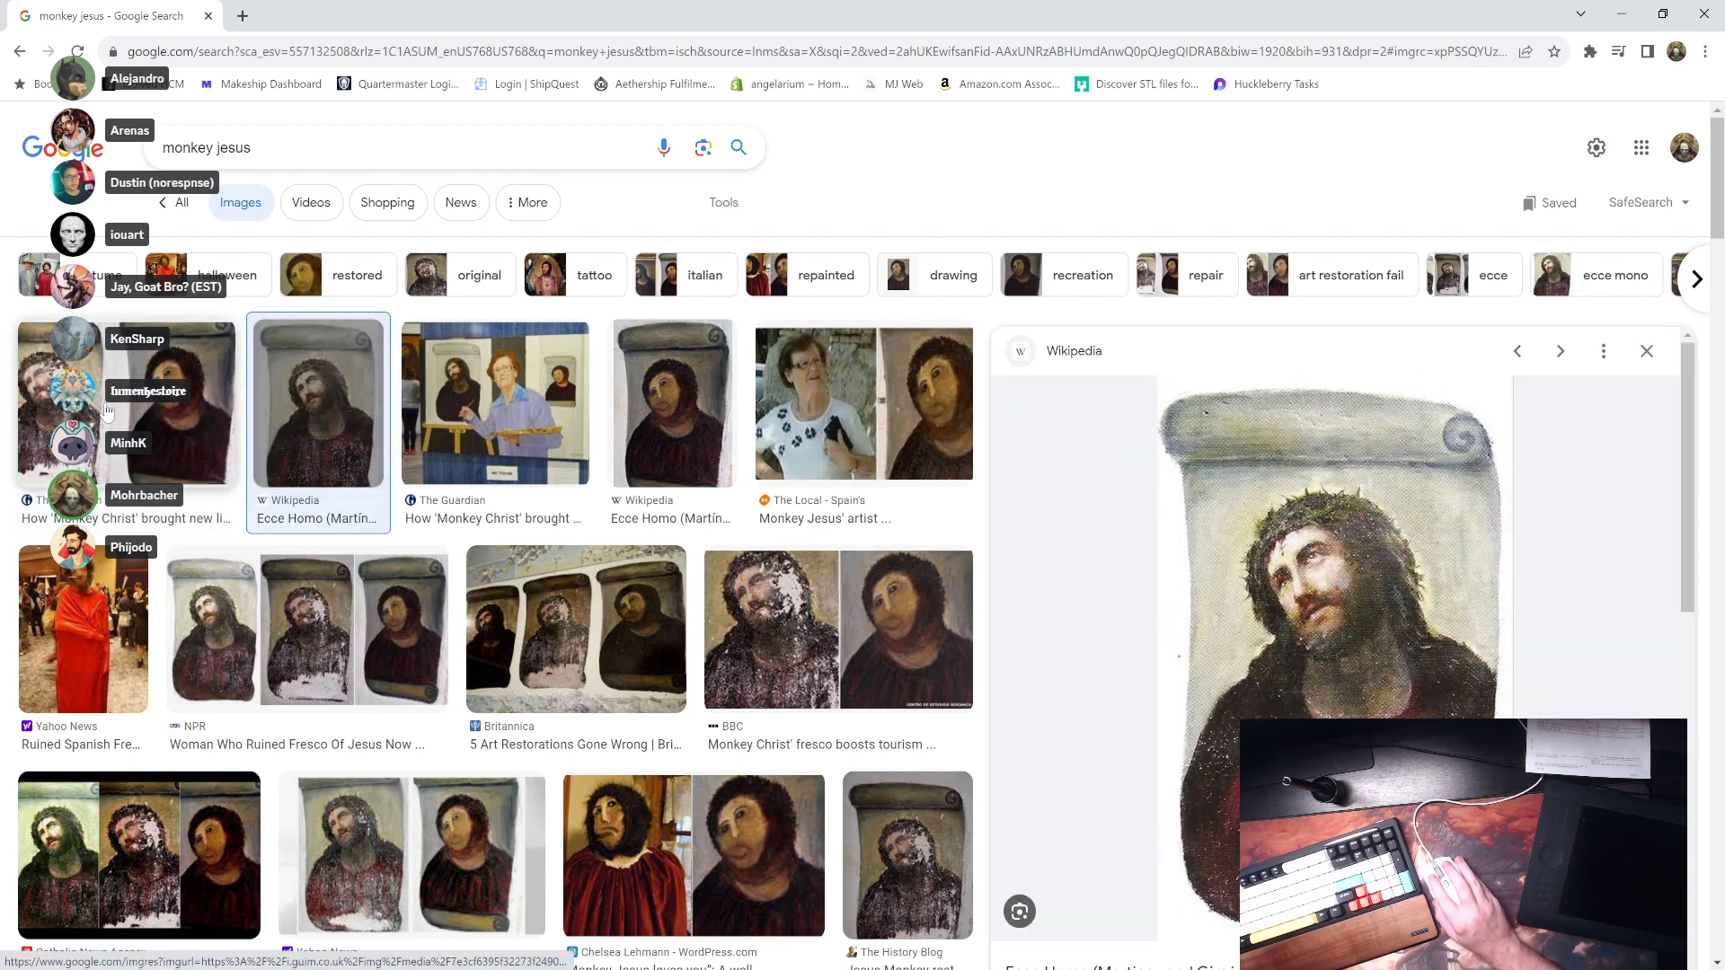
{"action": "left_click", "coordinate": [106, 412]}
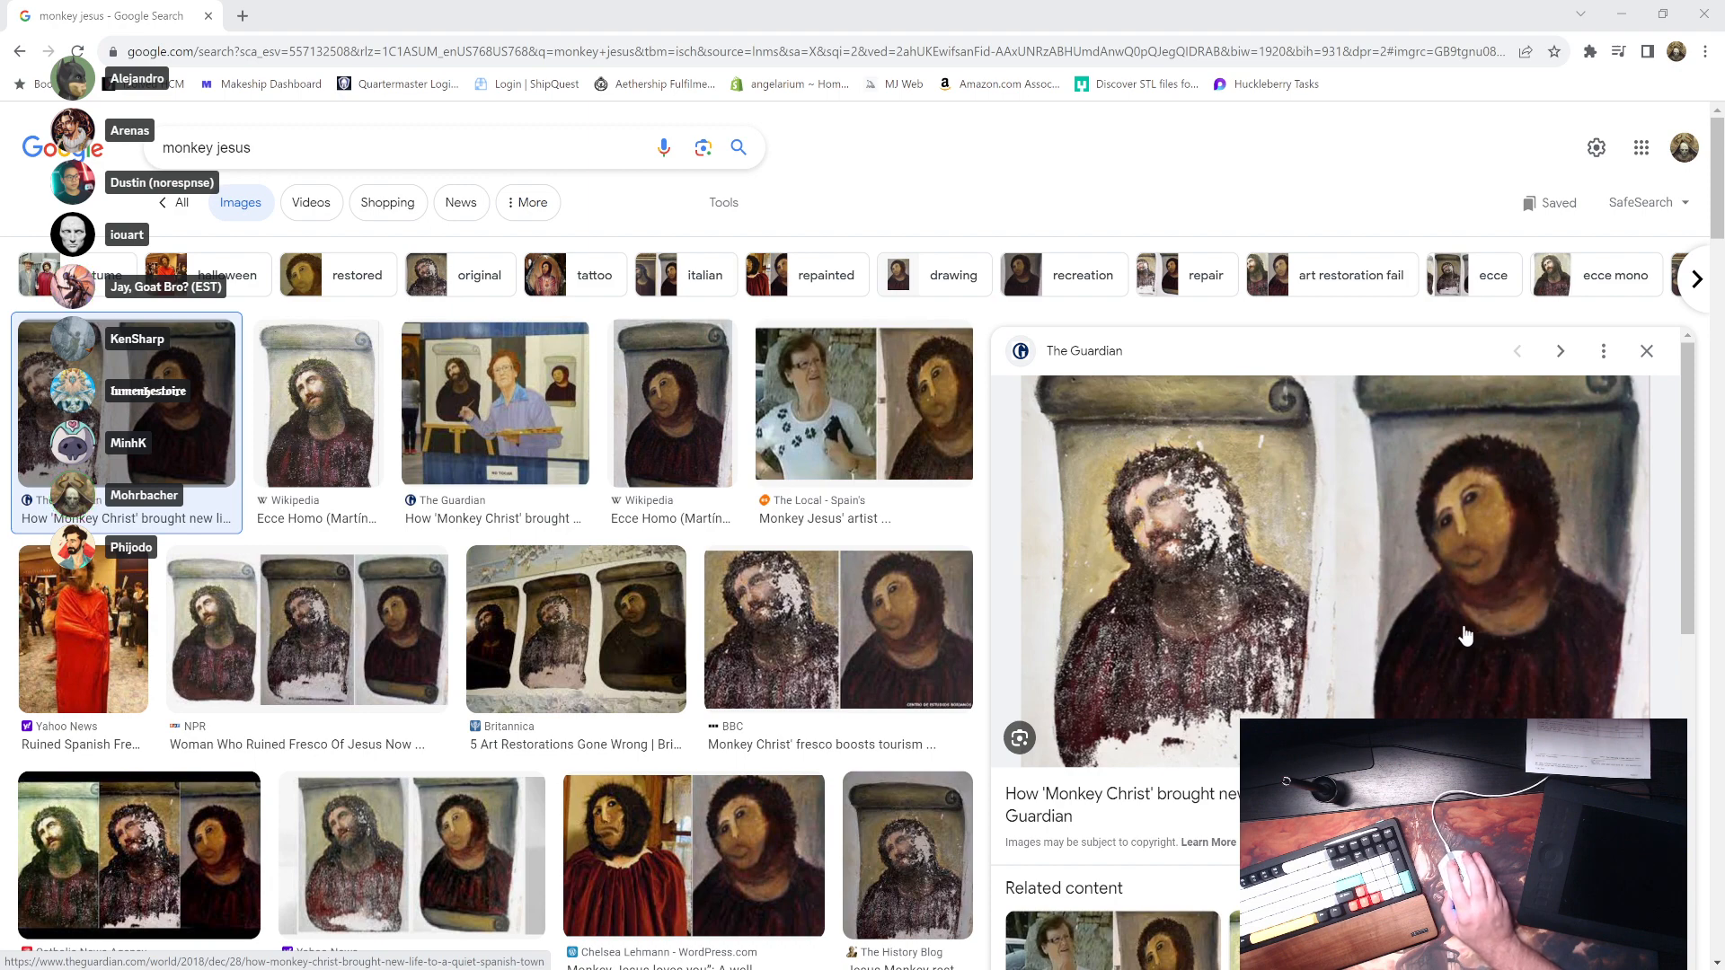
{"action": "left_click", "coordinate": [898, 665]}
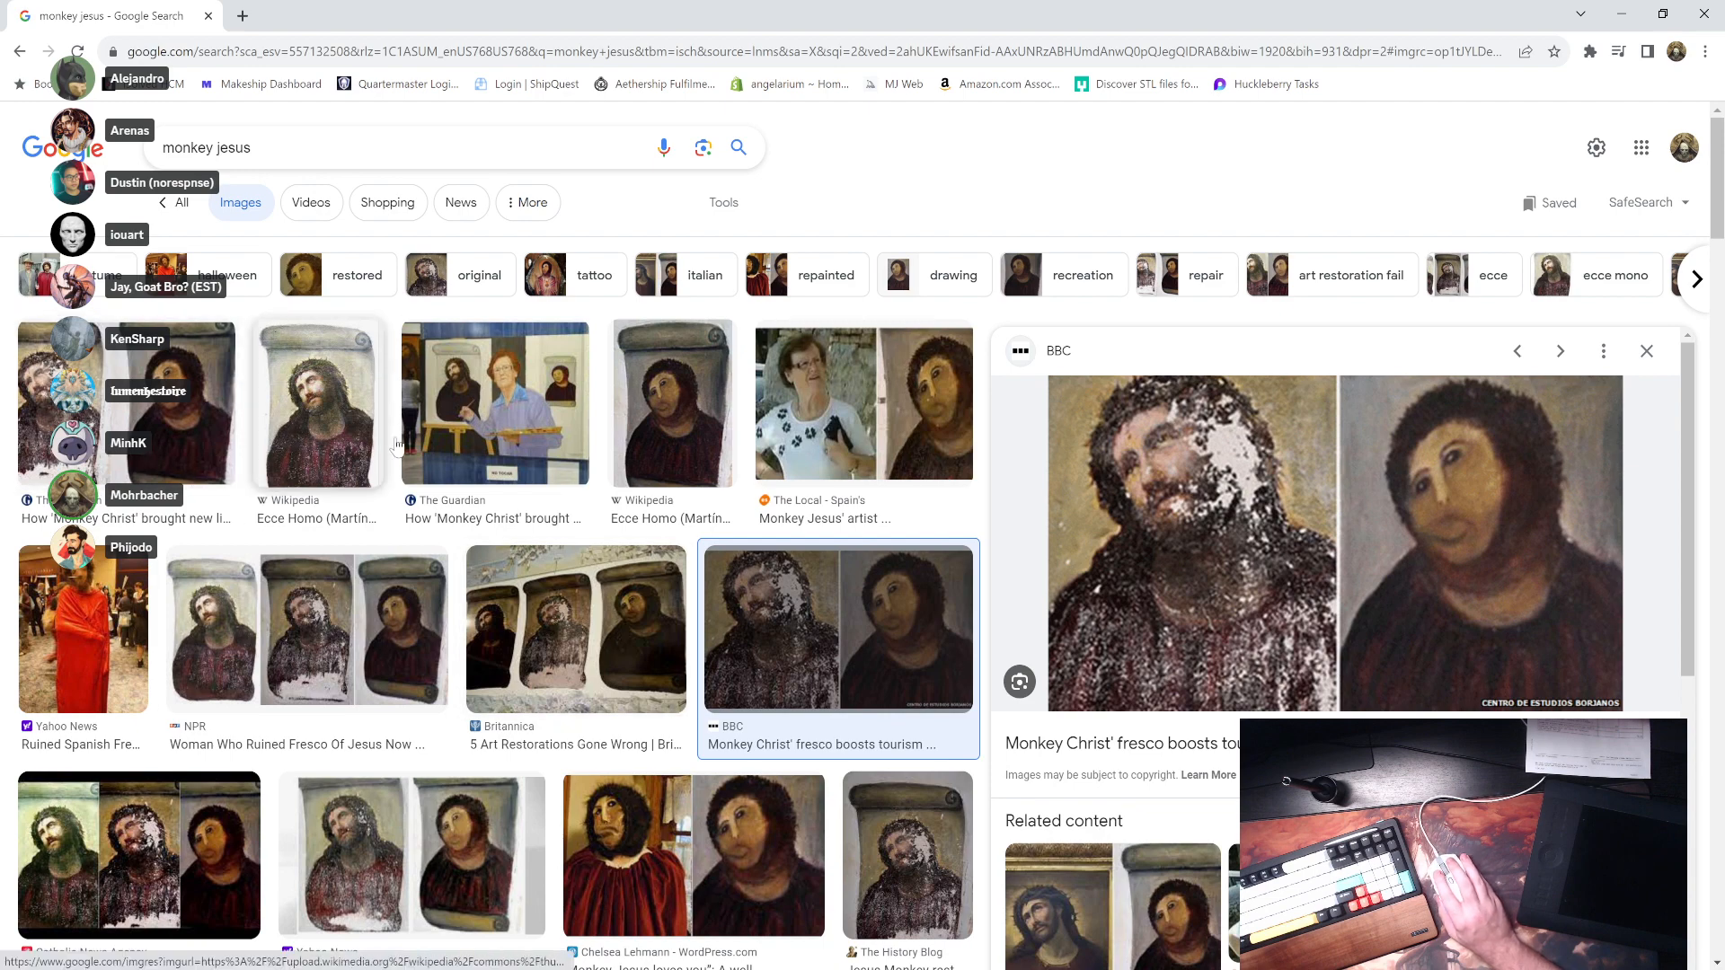
- Examine the restored Ecce Homo from Wikipedia with its related images, and the close-up from cultural snow
{"action": "left_click", "coordinate": [660, 440]}
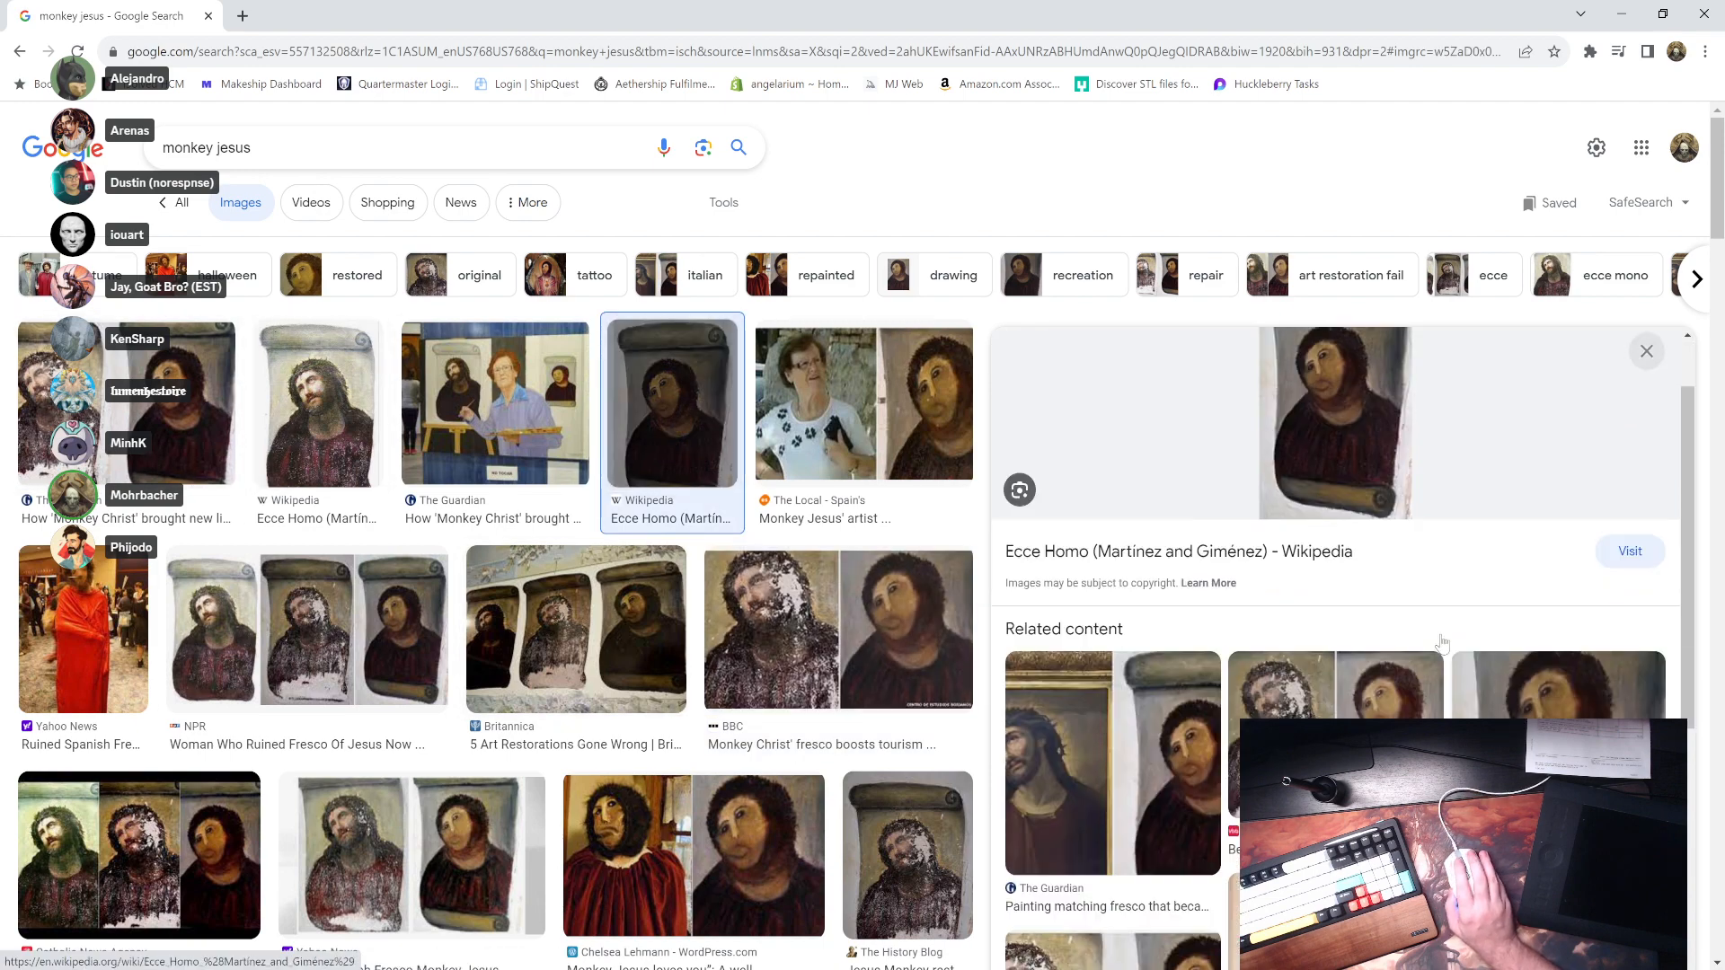
{"action": "scroll", "coordinate": [1330, 645], "scroll_direction": "down", "scroll_amount": 3}
{"action": "scroll", "coordinate": [1330, 645], "scroll_direction": "down", "scroll_amount": 4}
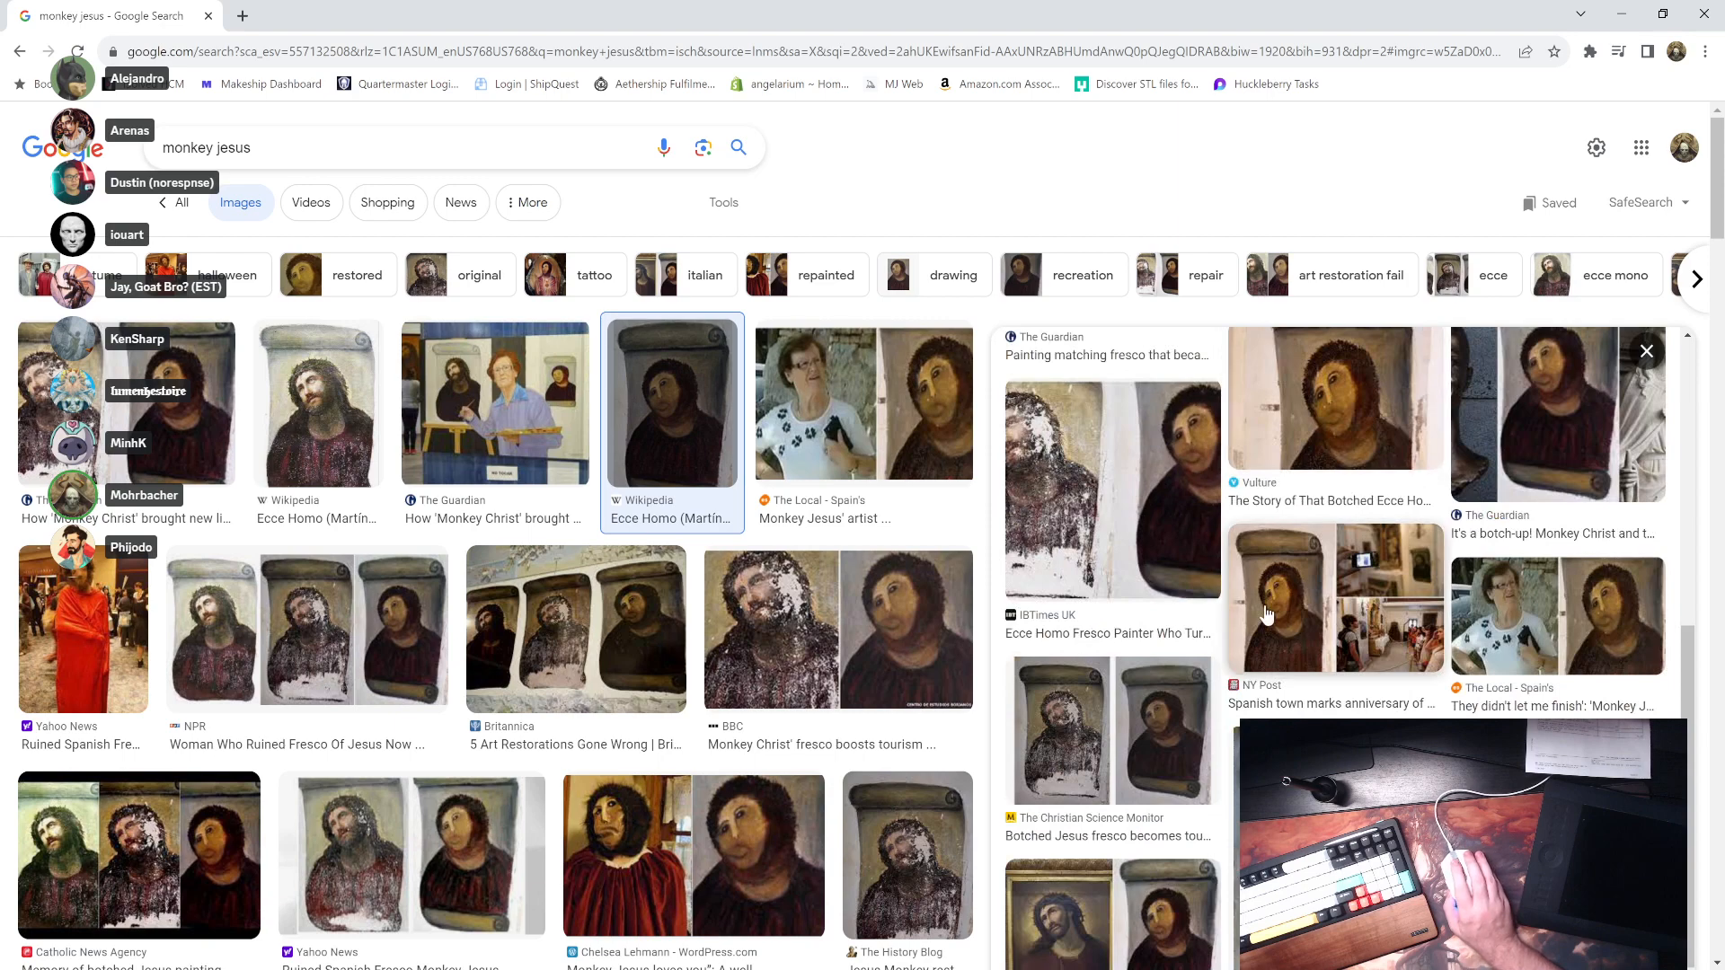
{"action": "scroll", "coordinate": [1330, 645], "scroll_direction": "down", "scroll_amount": 2}
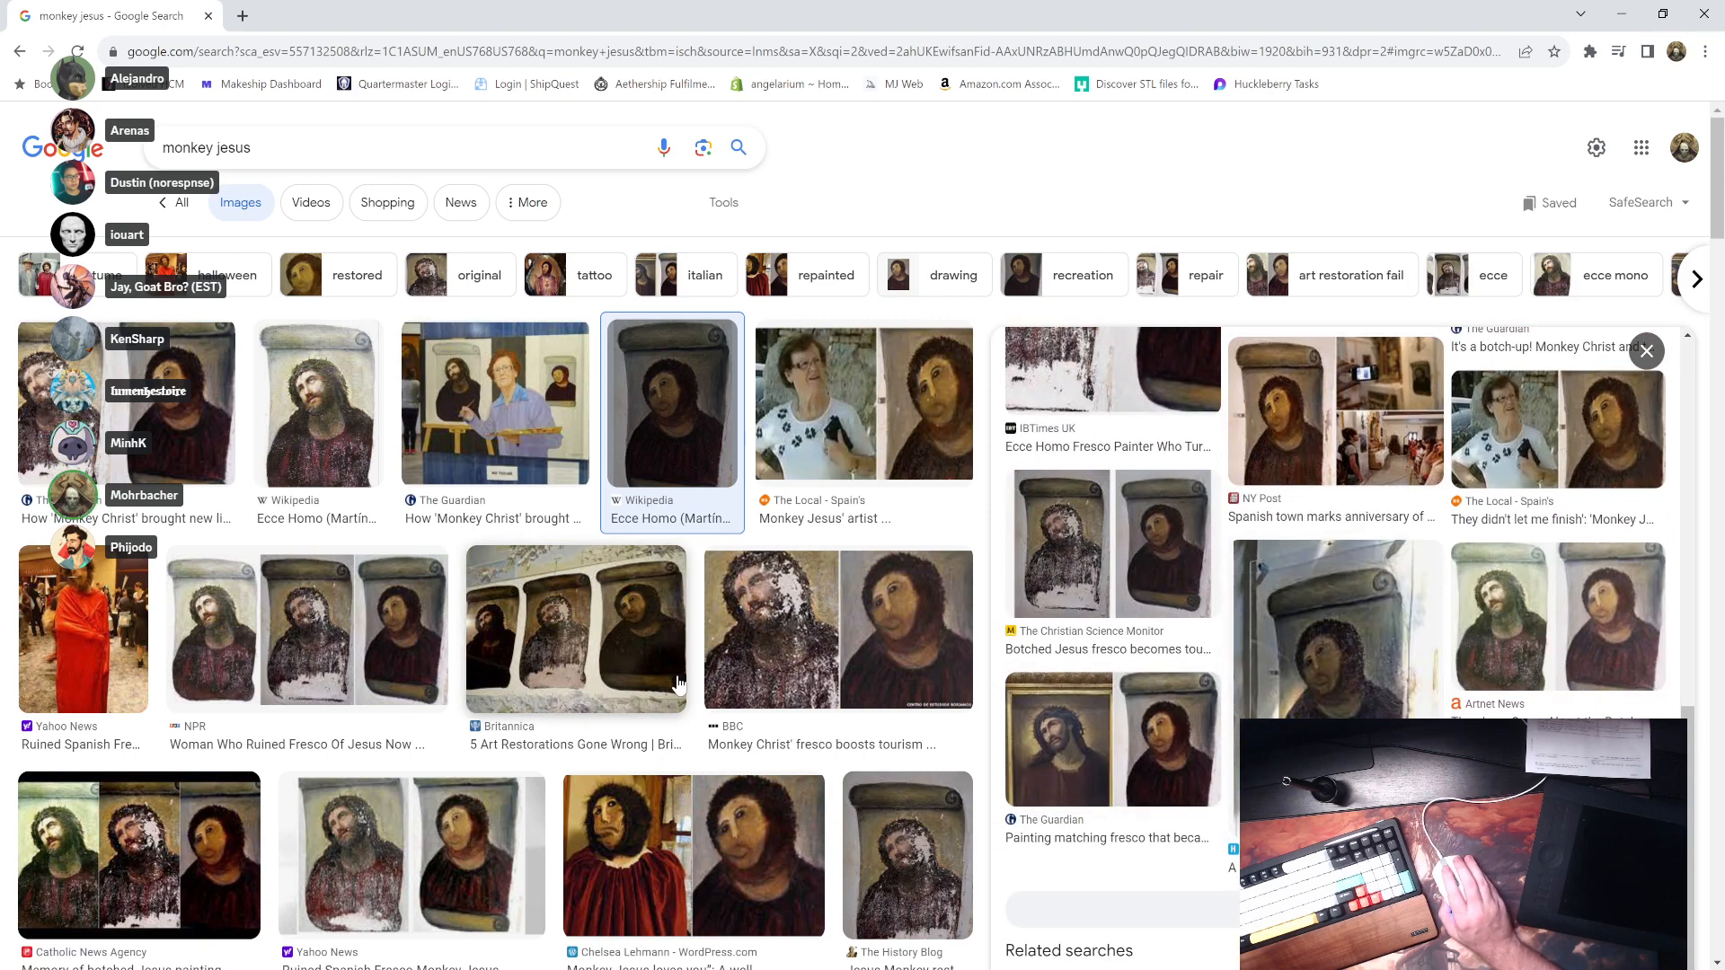
{"action": "scroll", "coordinate": [665, 665], "scroll_direction": "down", "scroll_amount": 5}
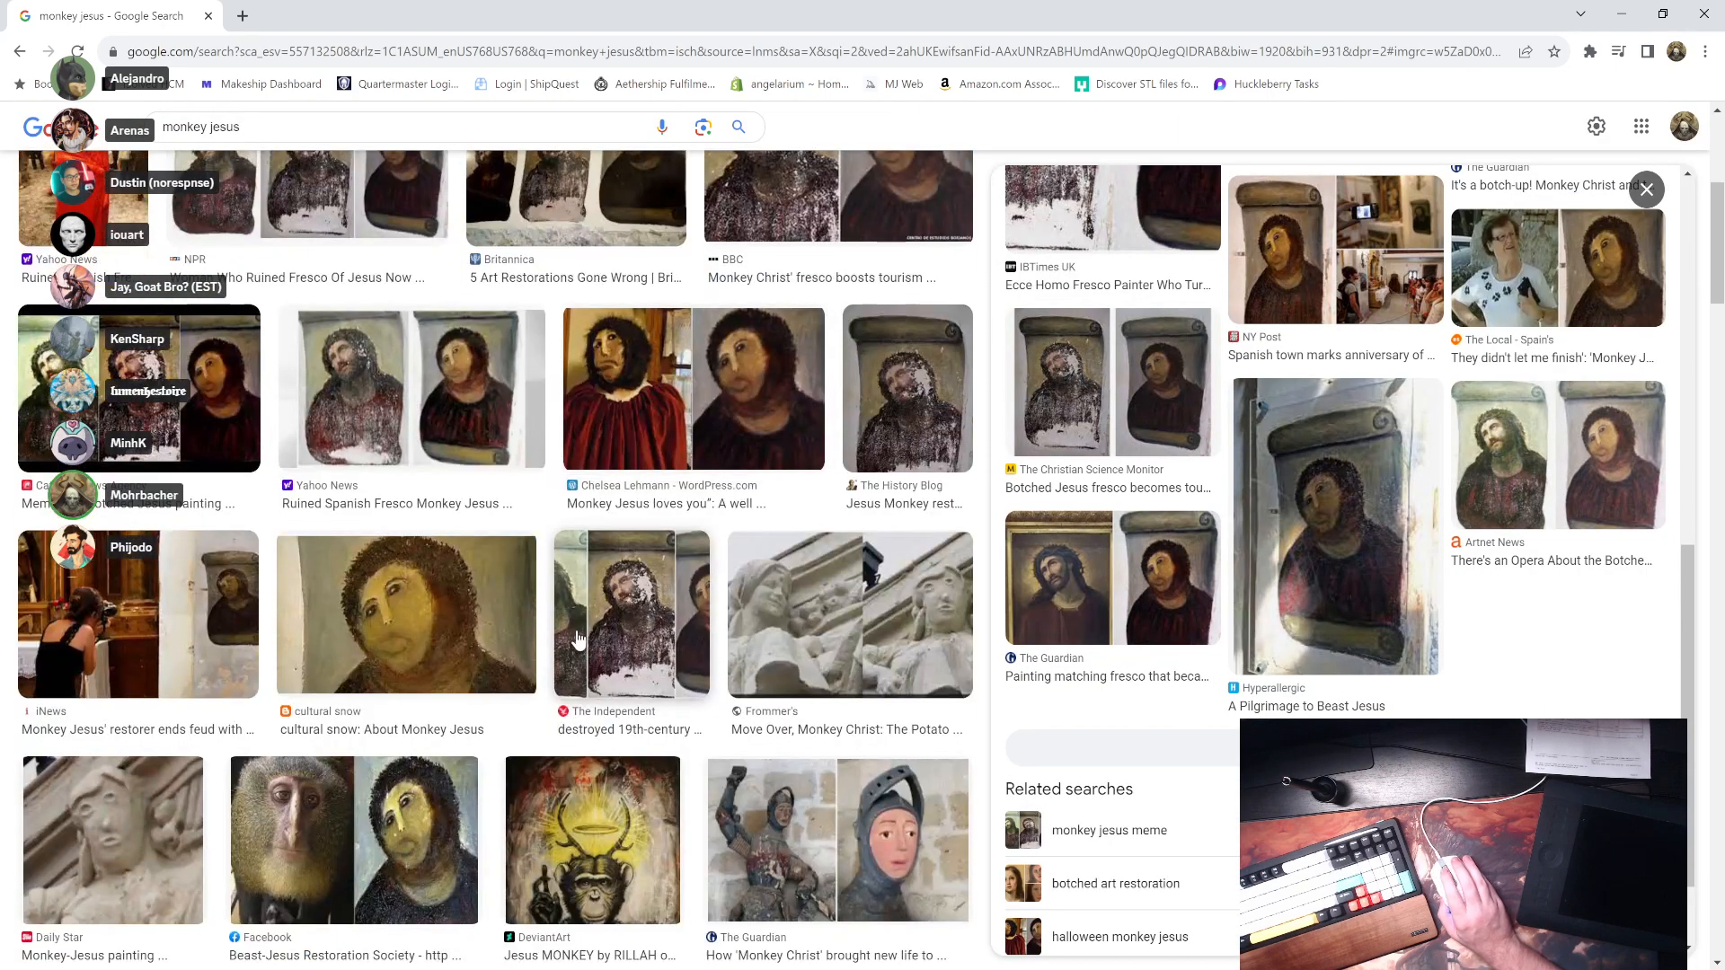
{"action": "left_click", "coordinate": [437, 636]}
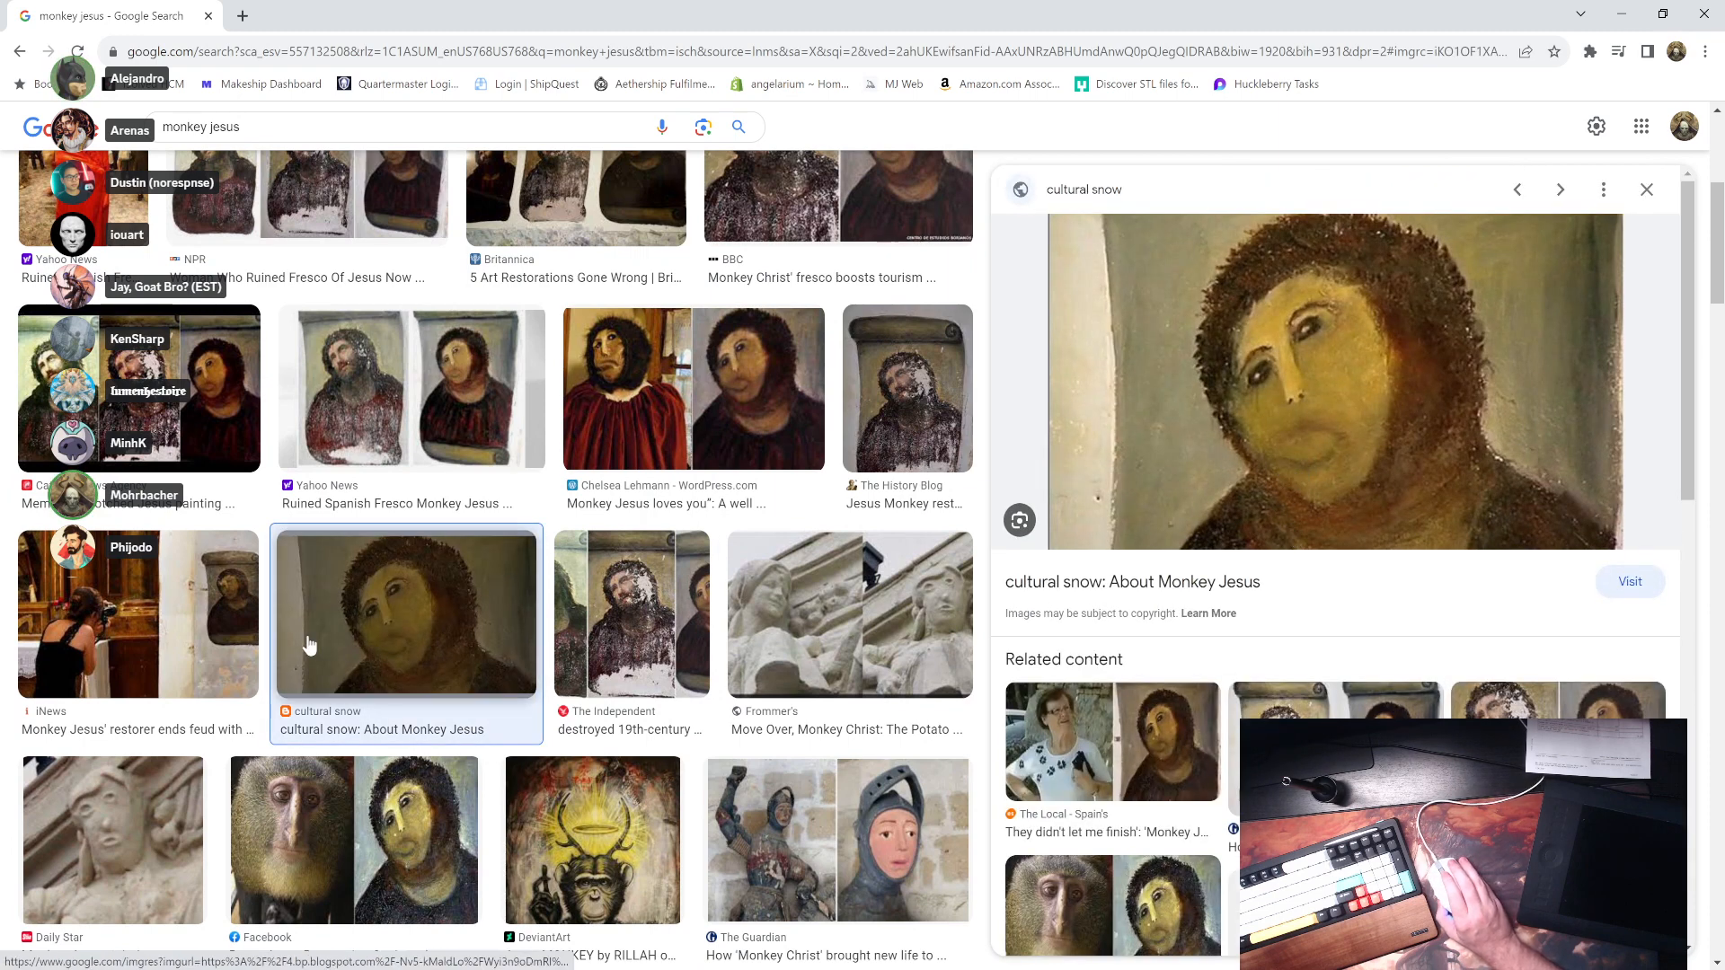
{"action": "scroll", "coordinate": [270, 636], "scroll_direction": "up", "scroll_amount": 2}
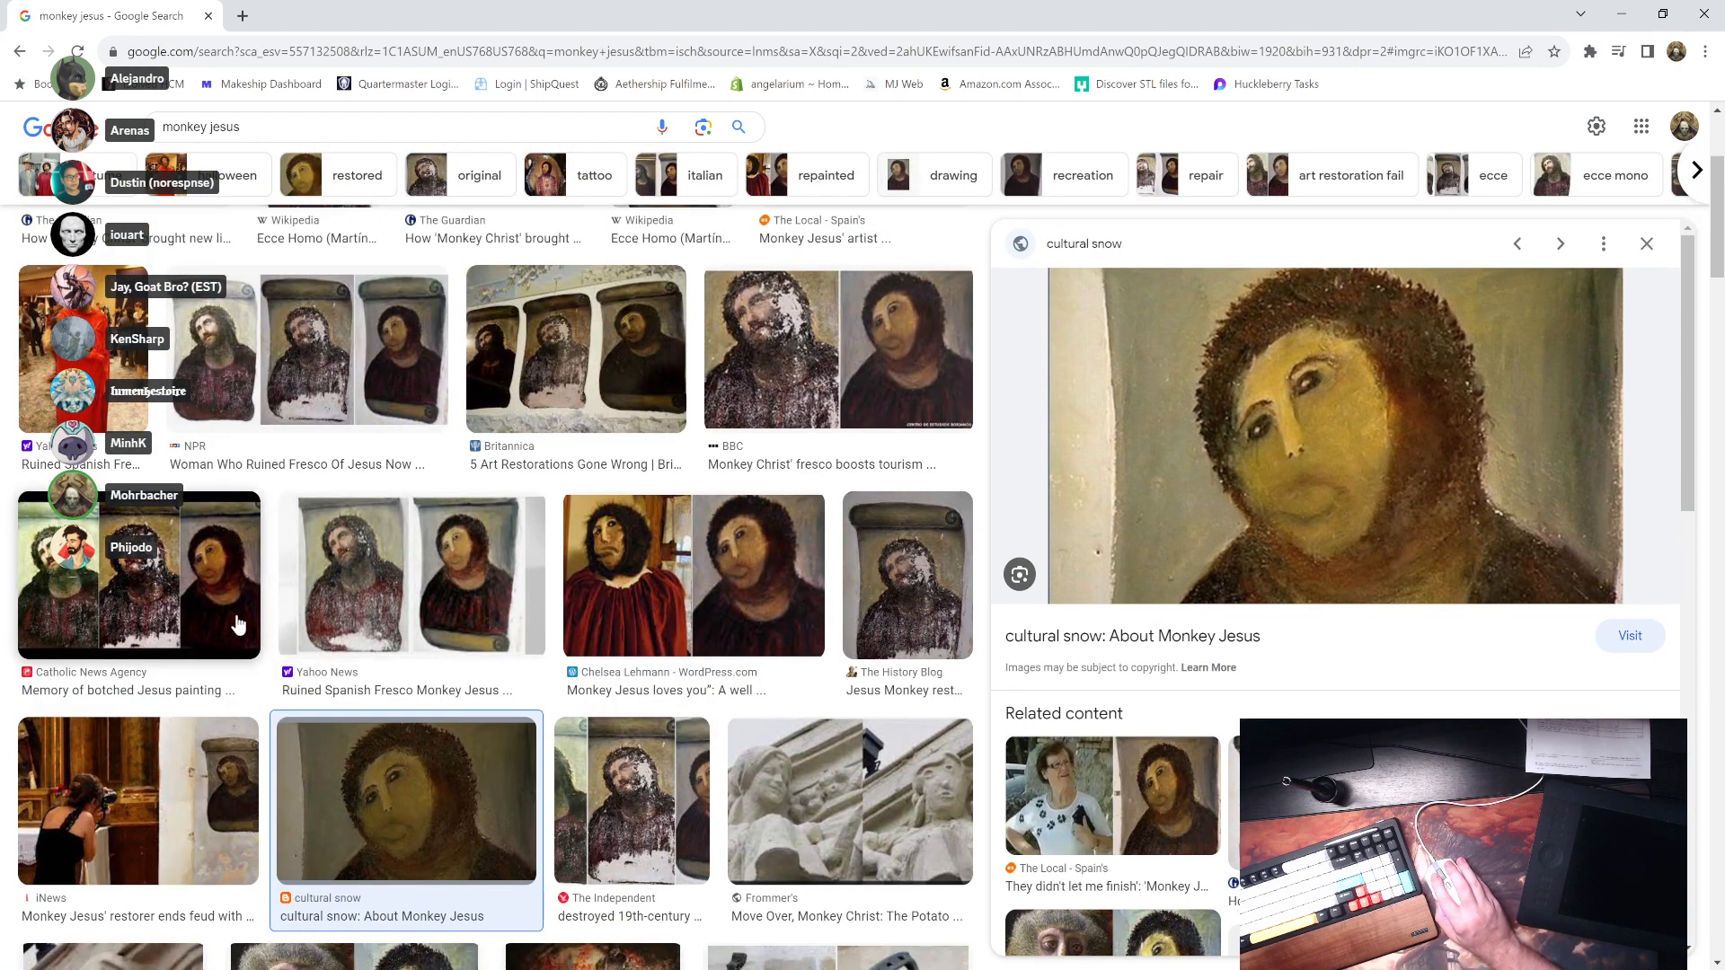
- Examine the Catholic News Agency image showing the fresco's three stages, and skim the surrounding results
{"action": "left_click", "coordinate": [231, 597]}
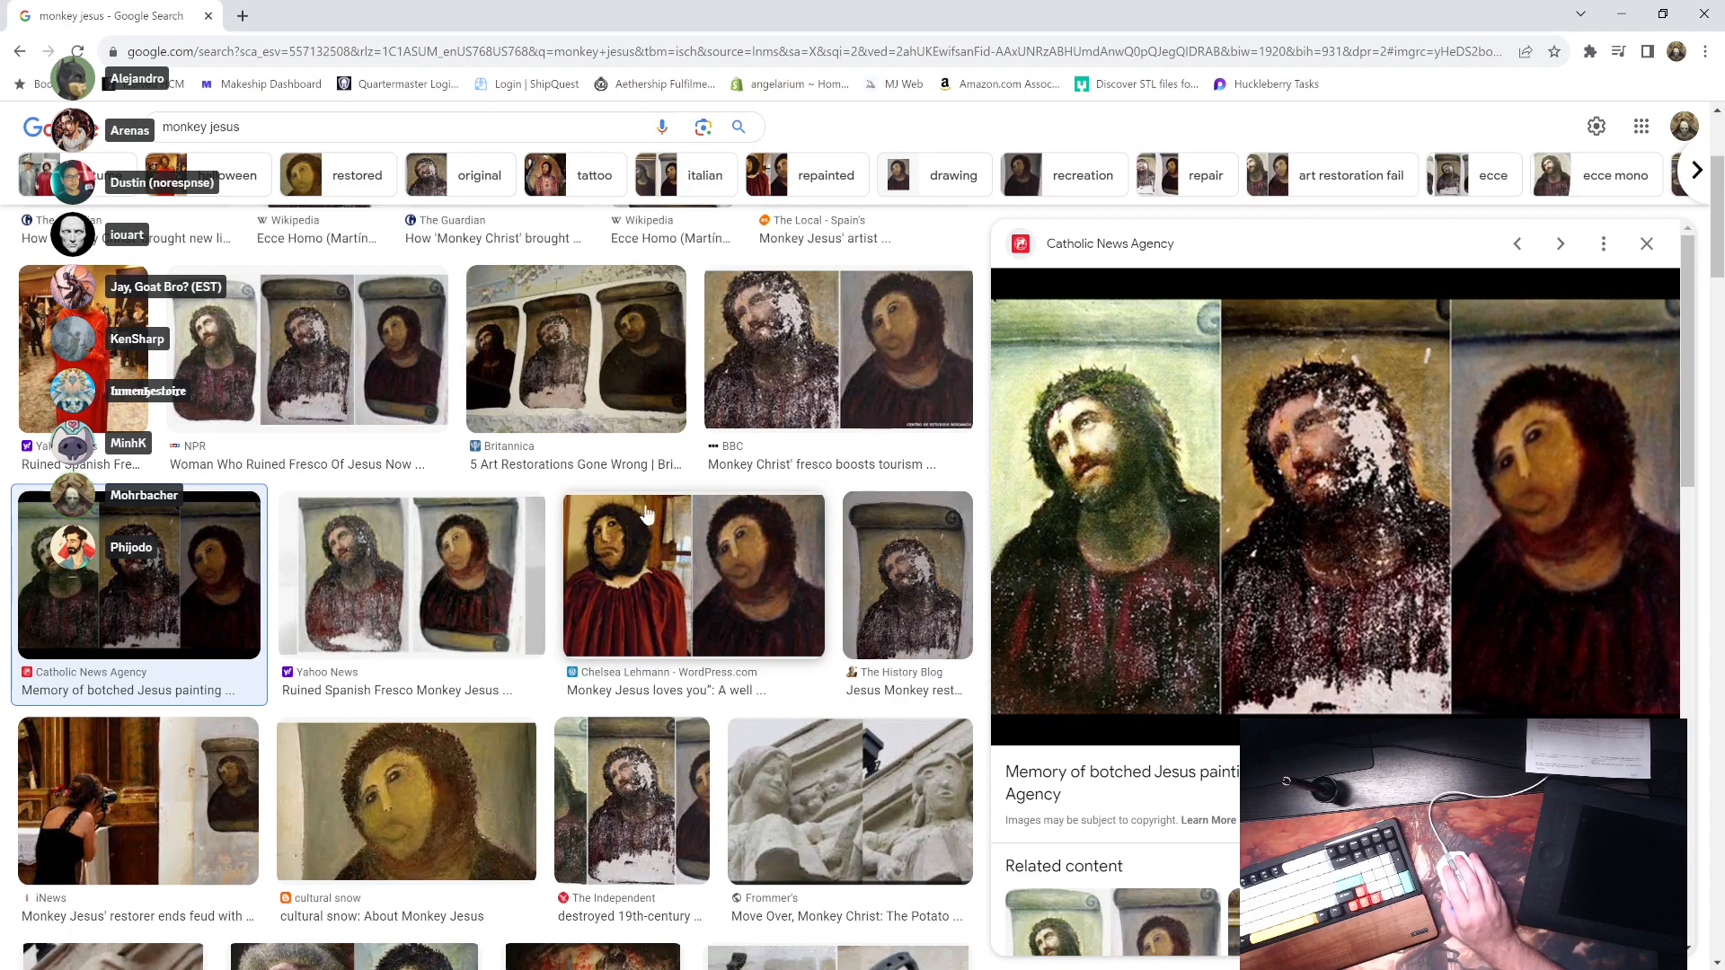
{"action": "scroll", "coordinate": [596, 552], "scroll_direction": "down", "scroll_amount": 2}
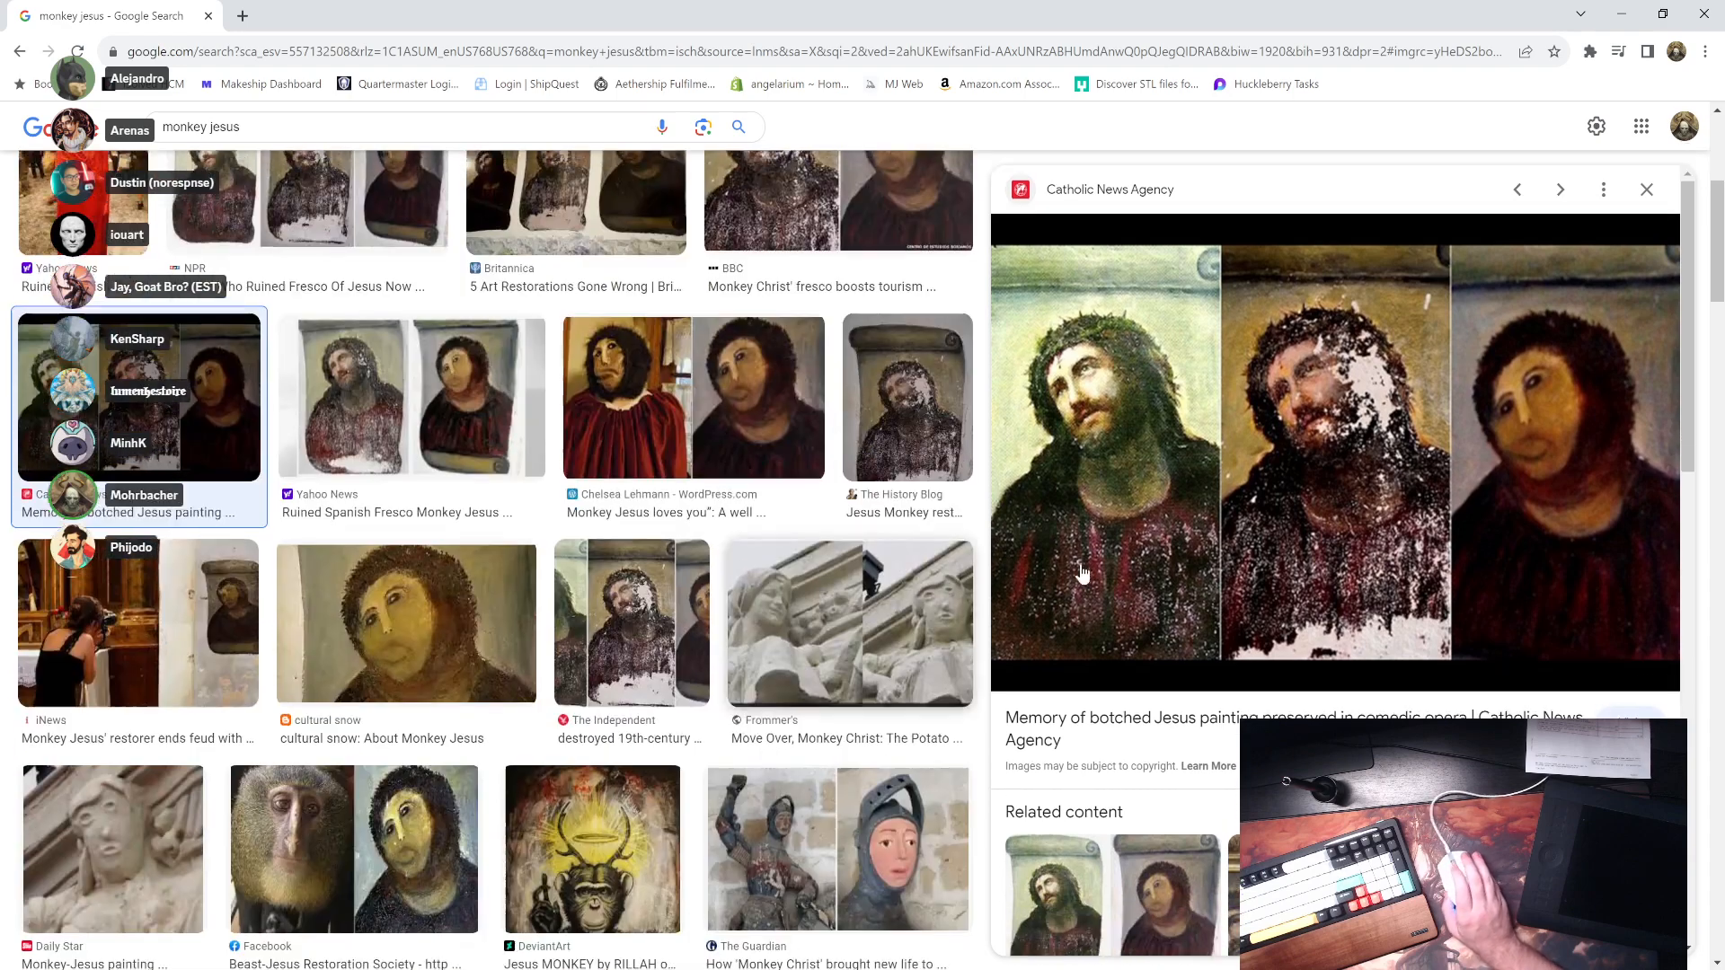
{"action": "scroll", "coordinate": [1139, 580], "scroll_direction": "down", "scroll_amount": 5}
{"action": "scroll", "coordinate": [1139, 580], "scroll_direction": "up", "scroll_amount": 5}
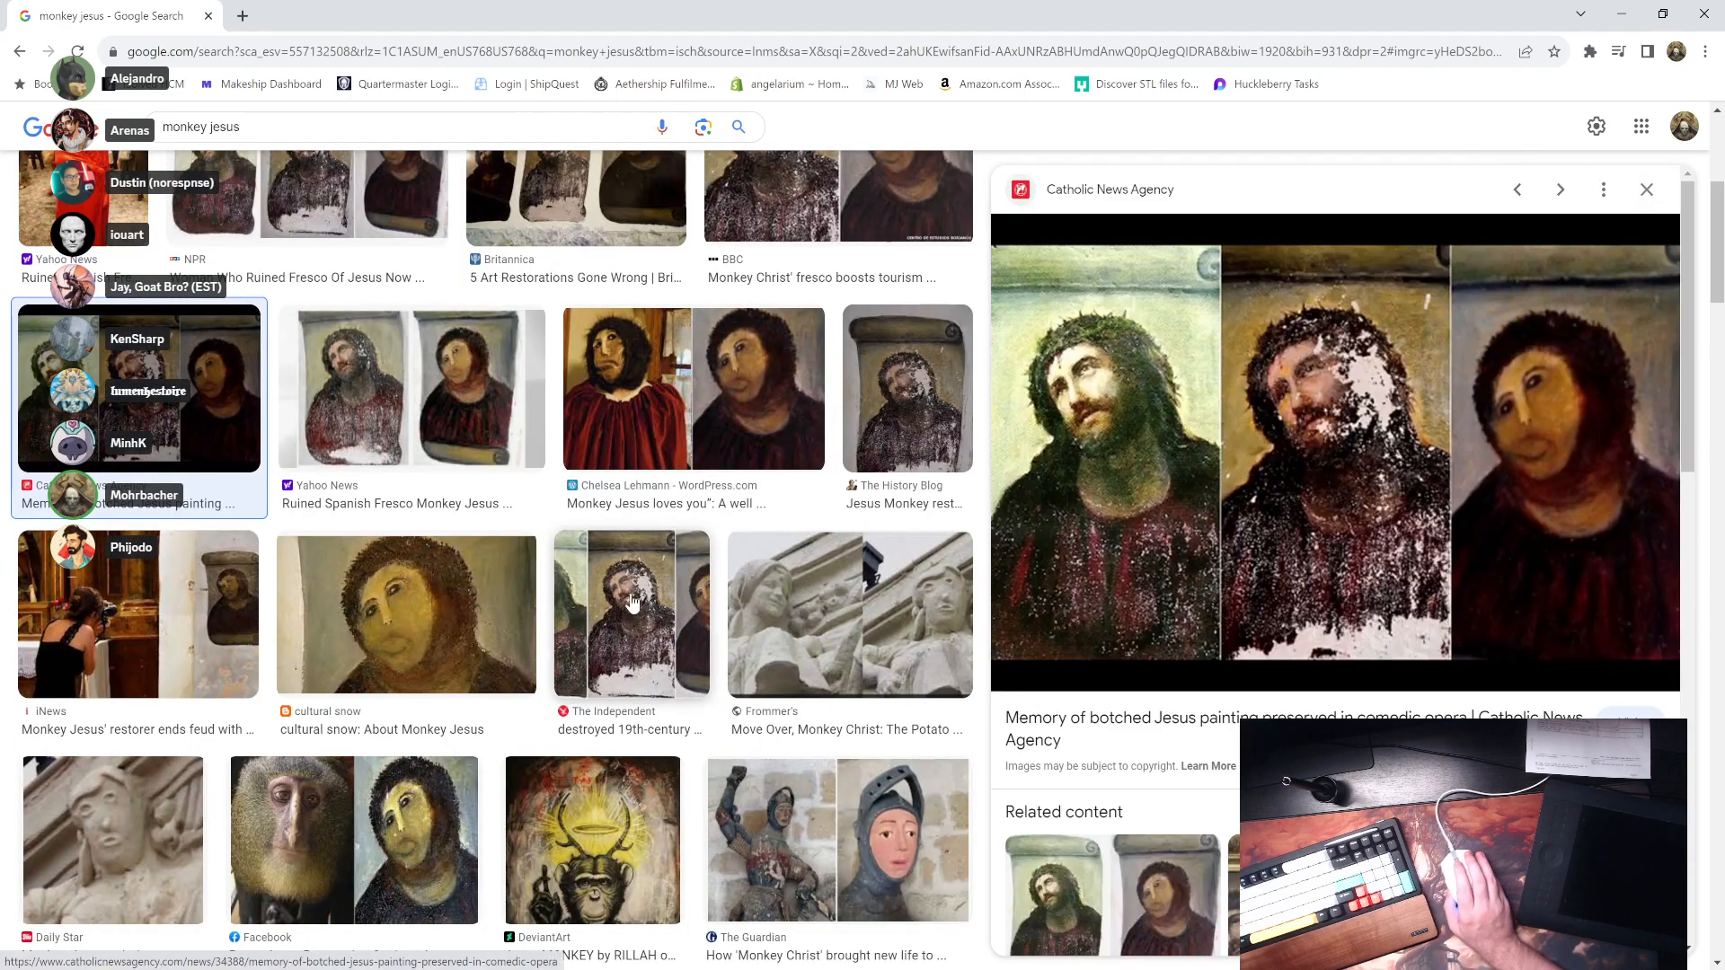
{"action": "scroll", "coordinate": [1139, 579], "scroll_direction": "up", "scroll_amount": 5}
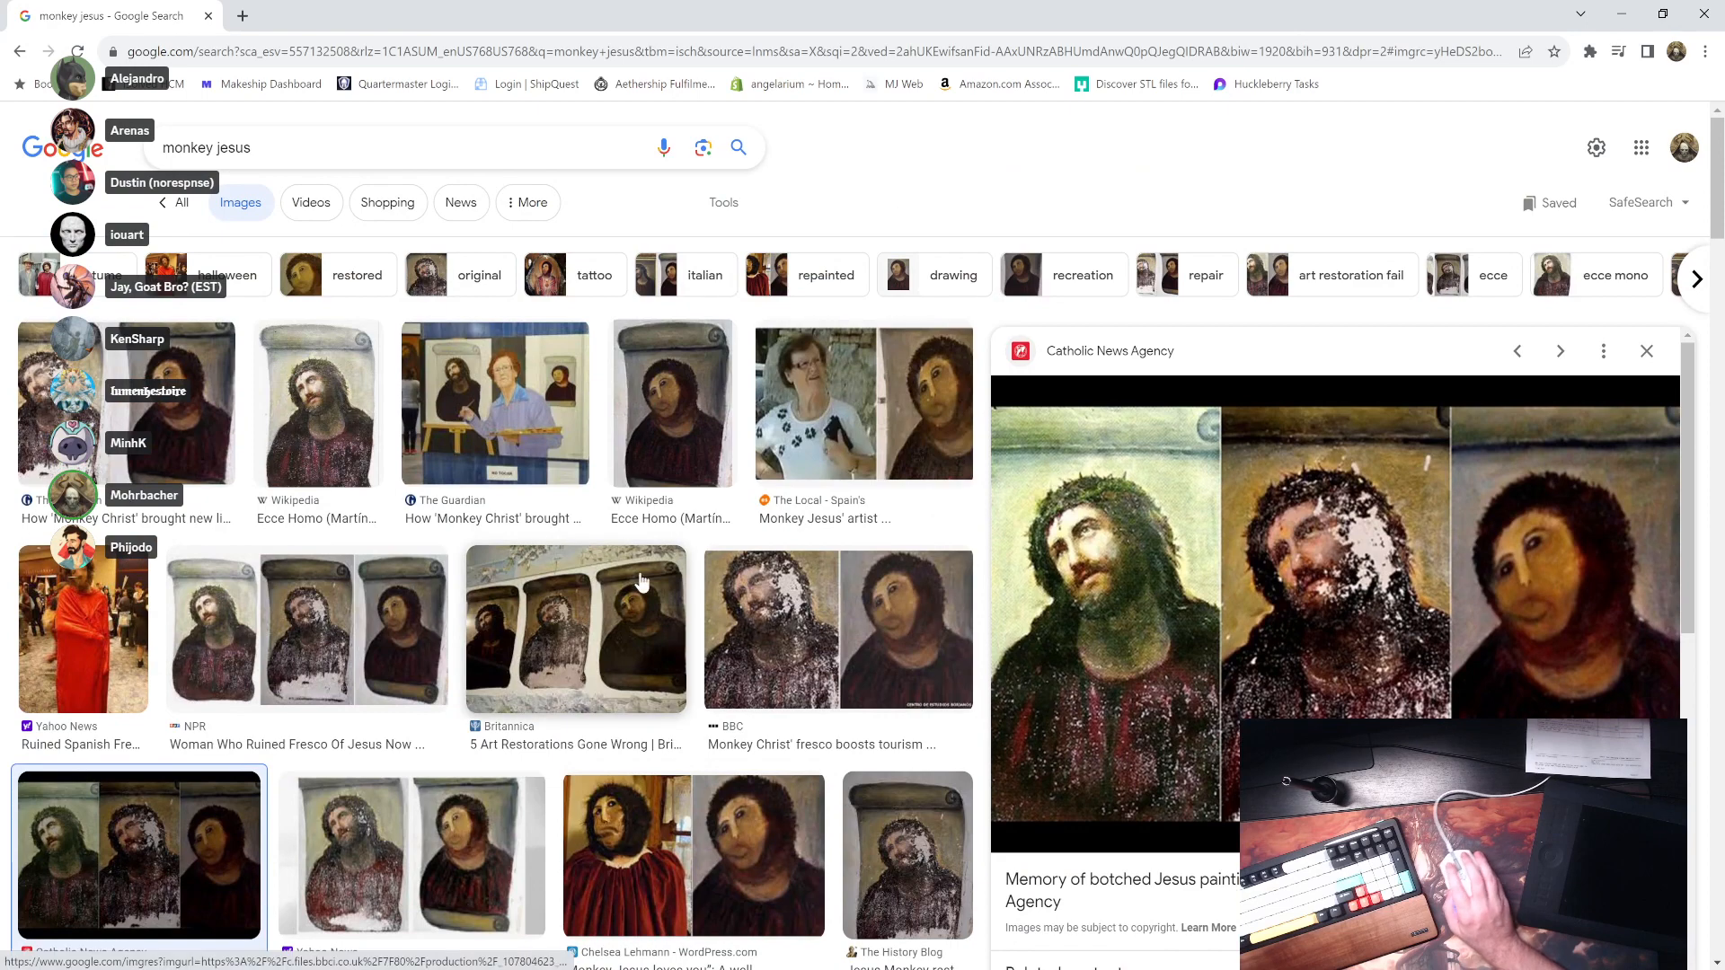
- Compare the restored and original Wikipedia pictures with the Guardian's side-by-side image, and look through its related content
{"action": "left_click", "coordinate": [644, 447]}
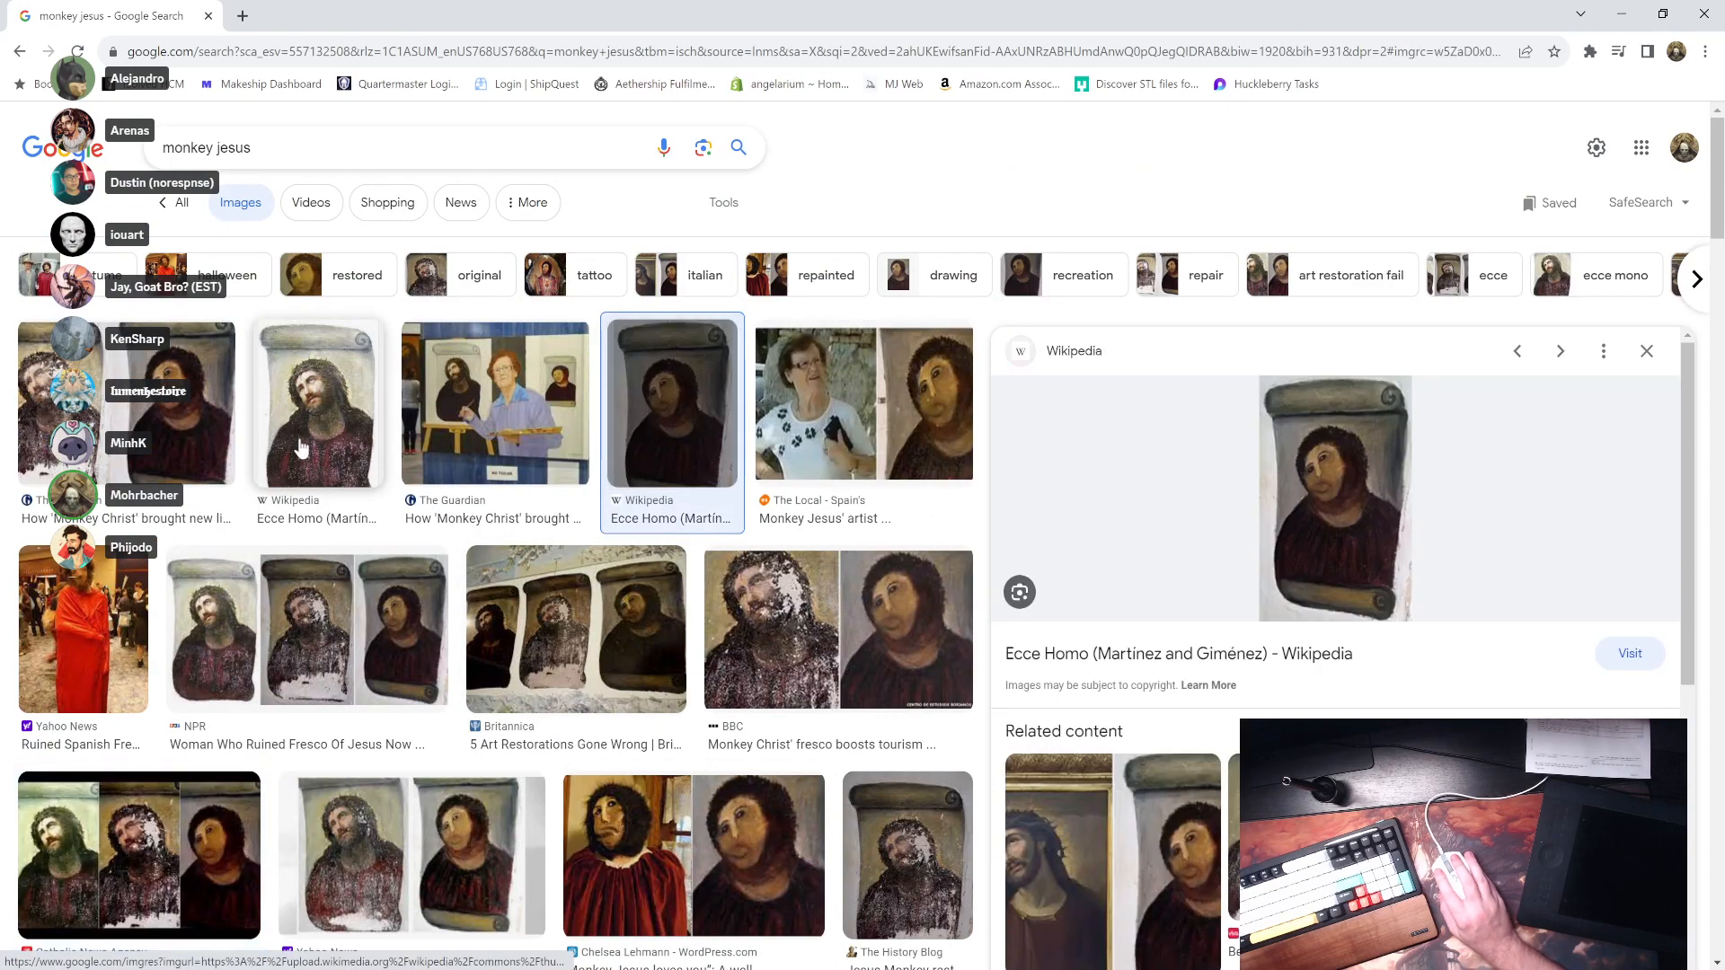
{"action": "left_click", "coordinate": [285, 430]}
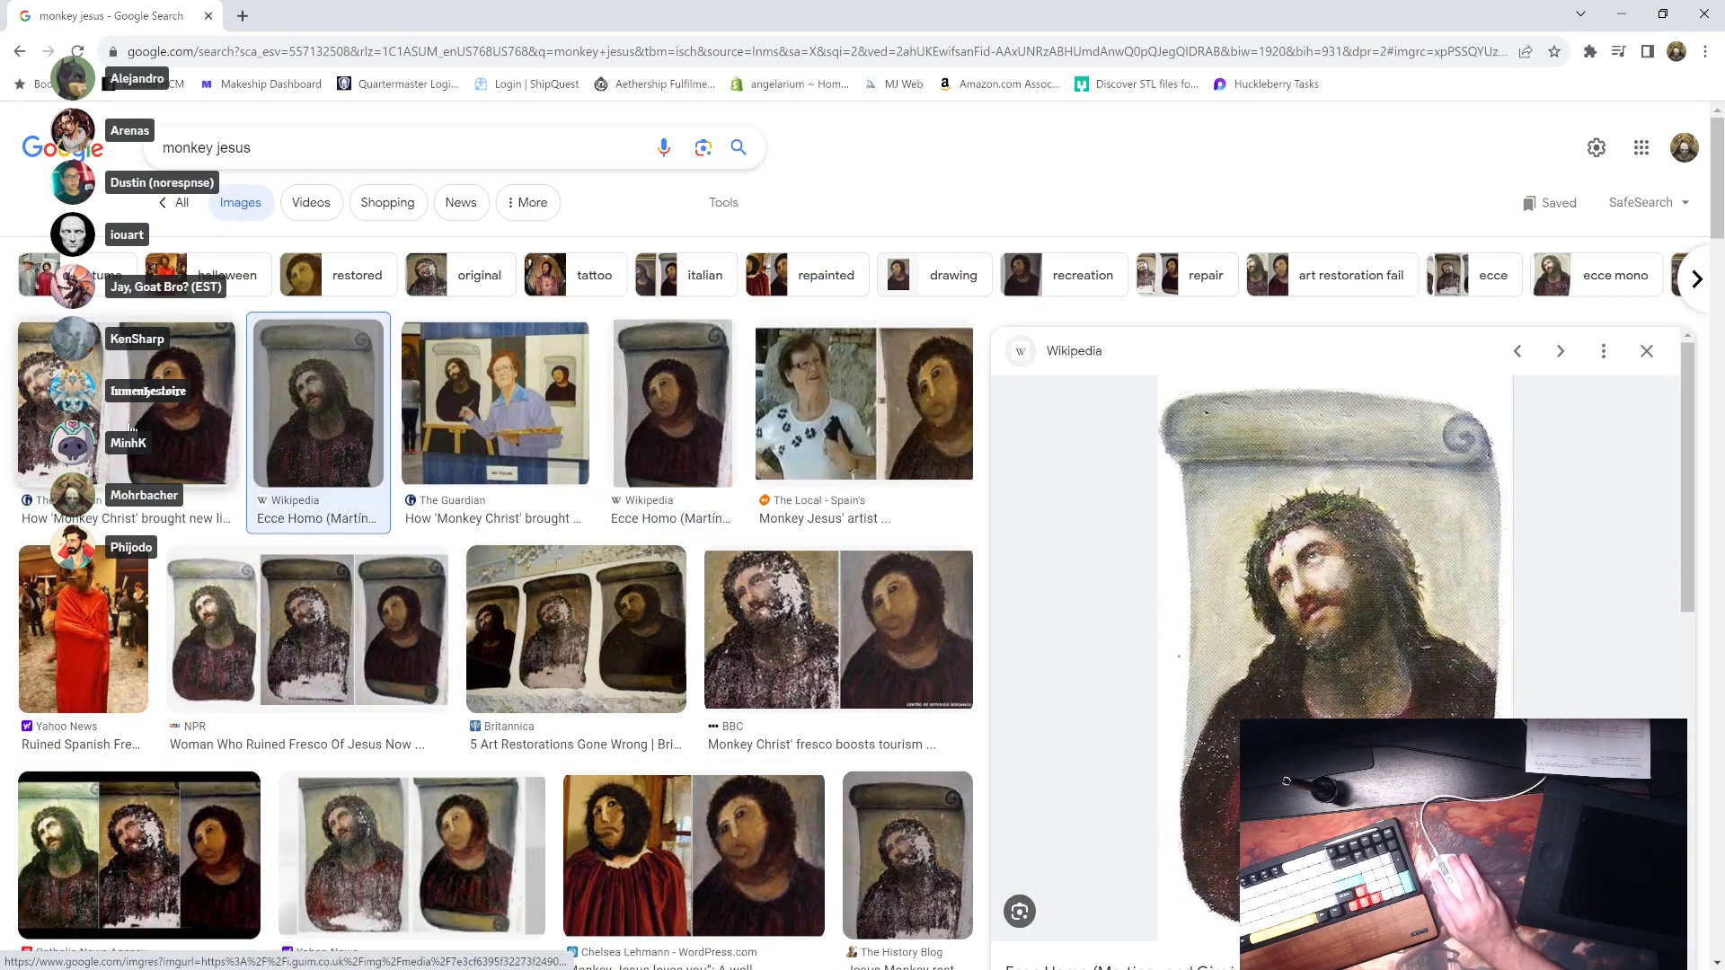
{"action": "left_click", "coordinate": [130, 430]}
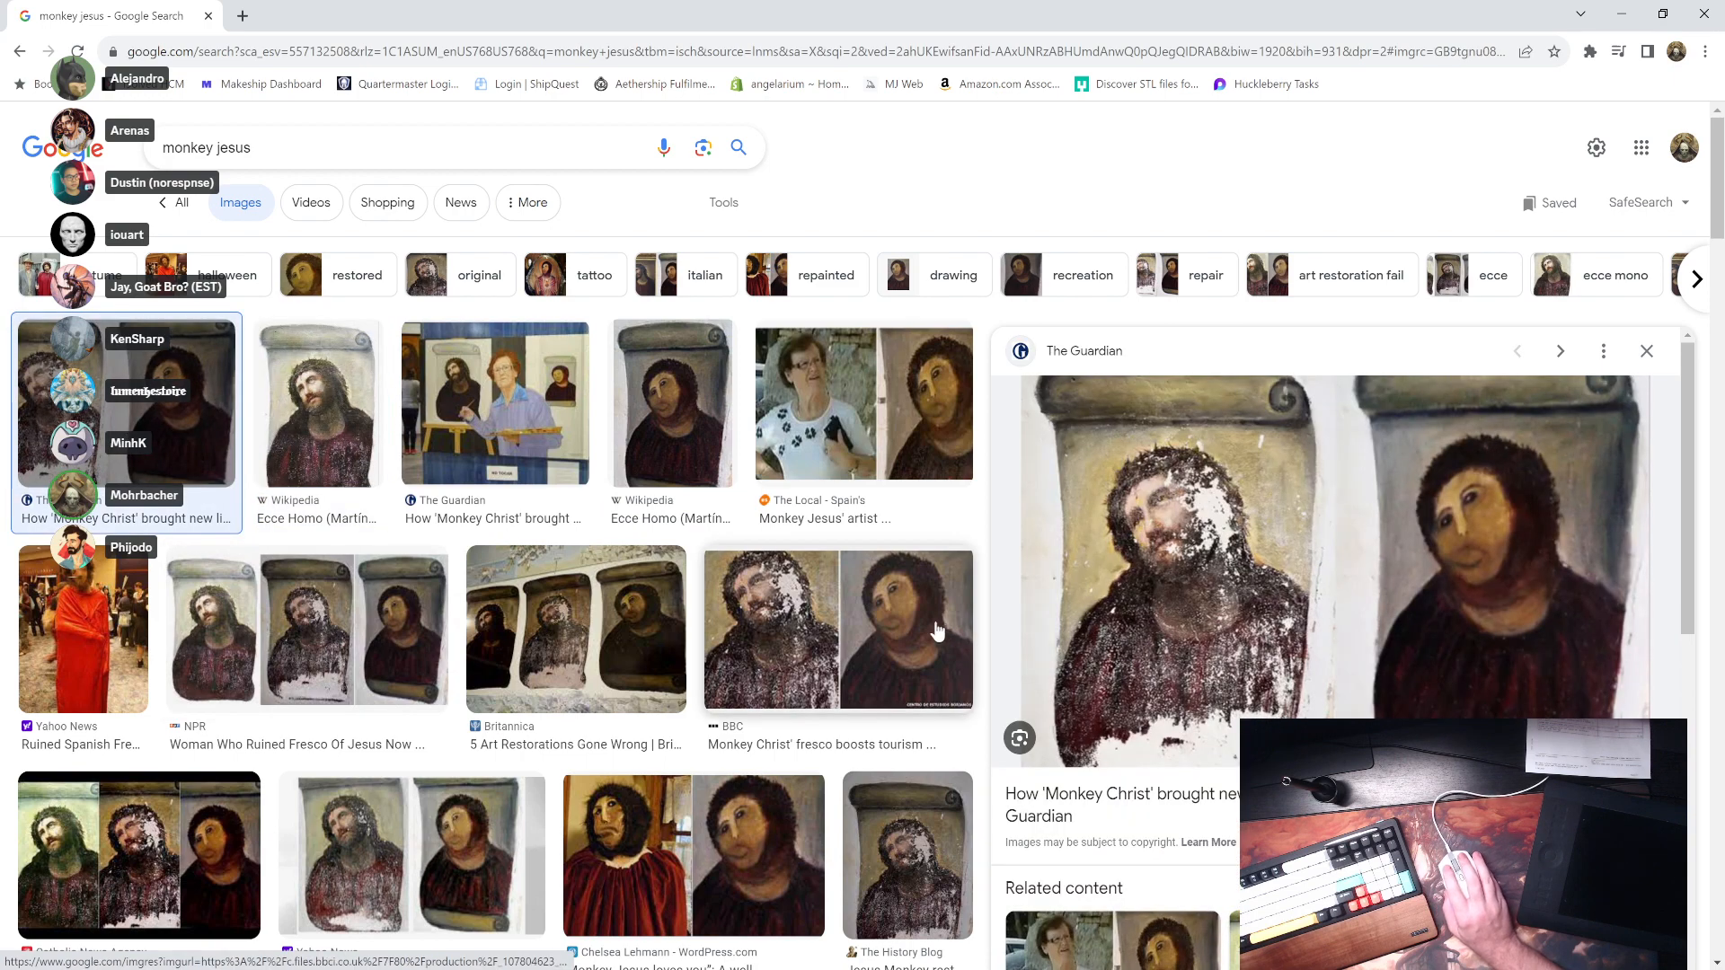
{"action": "scroll", "coordinate": [400, 685], "scroll_direction": "down", "scroll_amount": 5}
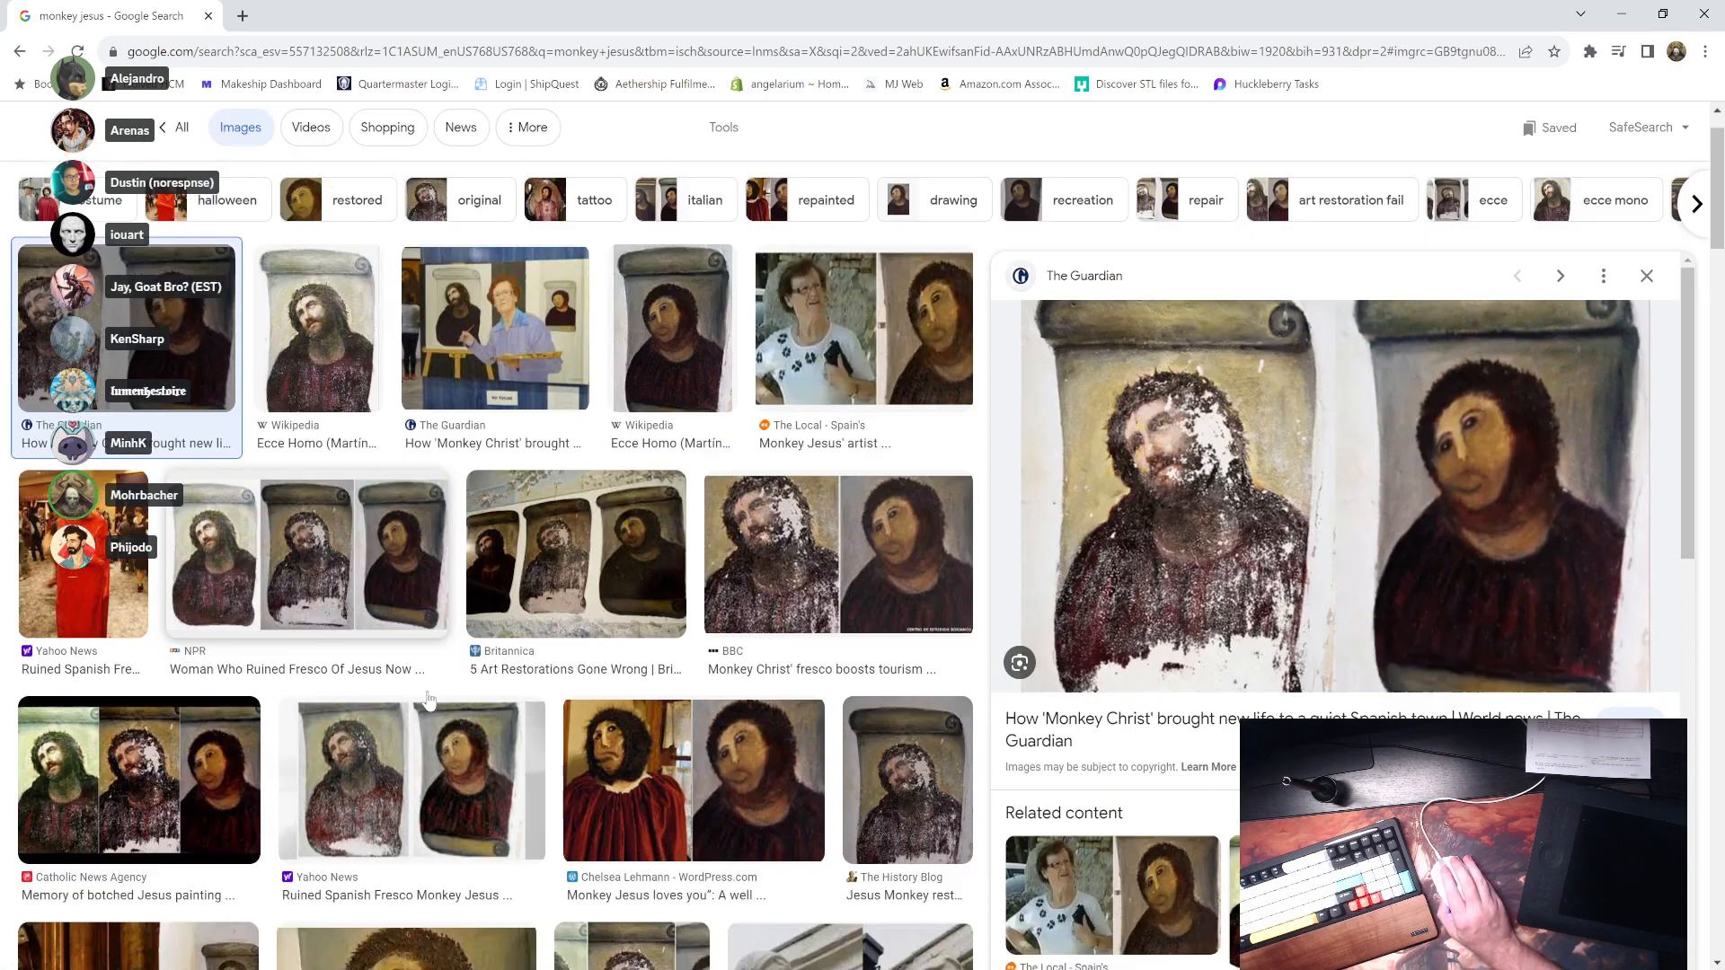
{"action": "scroll", "coordinate": [1163, 584], "scroll_direction": "down", "scroll_amount": 5}
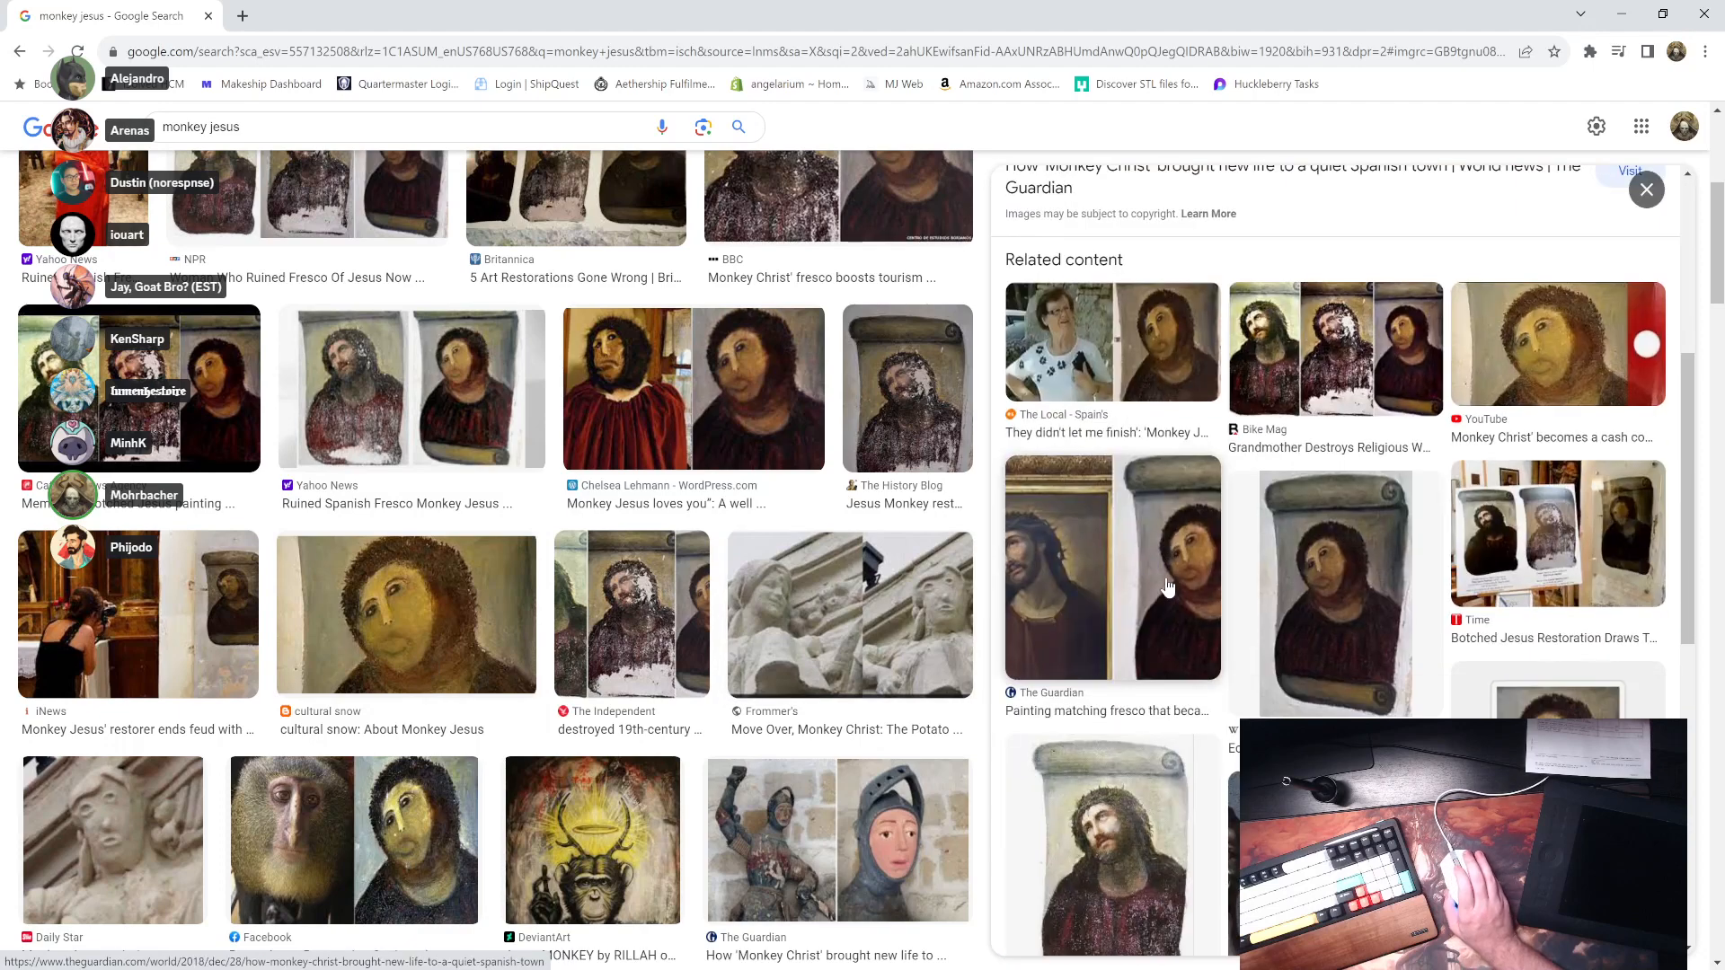
- Preview the Wikipedia picture of the restored Ecce Homo and copy the image
{"action": "left_click", "coordinate": [1165, 582]}
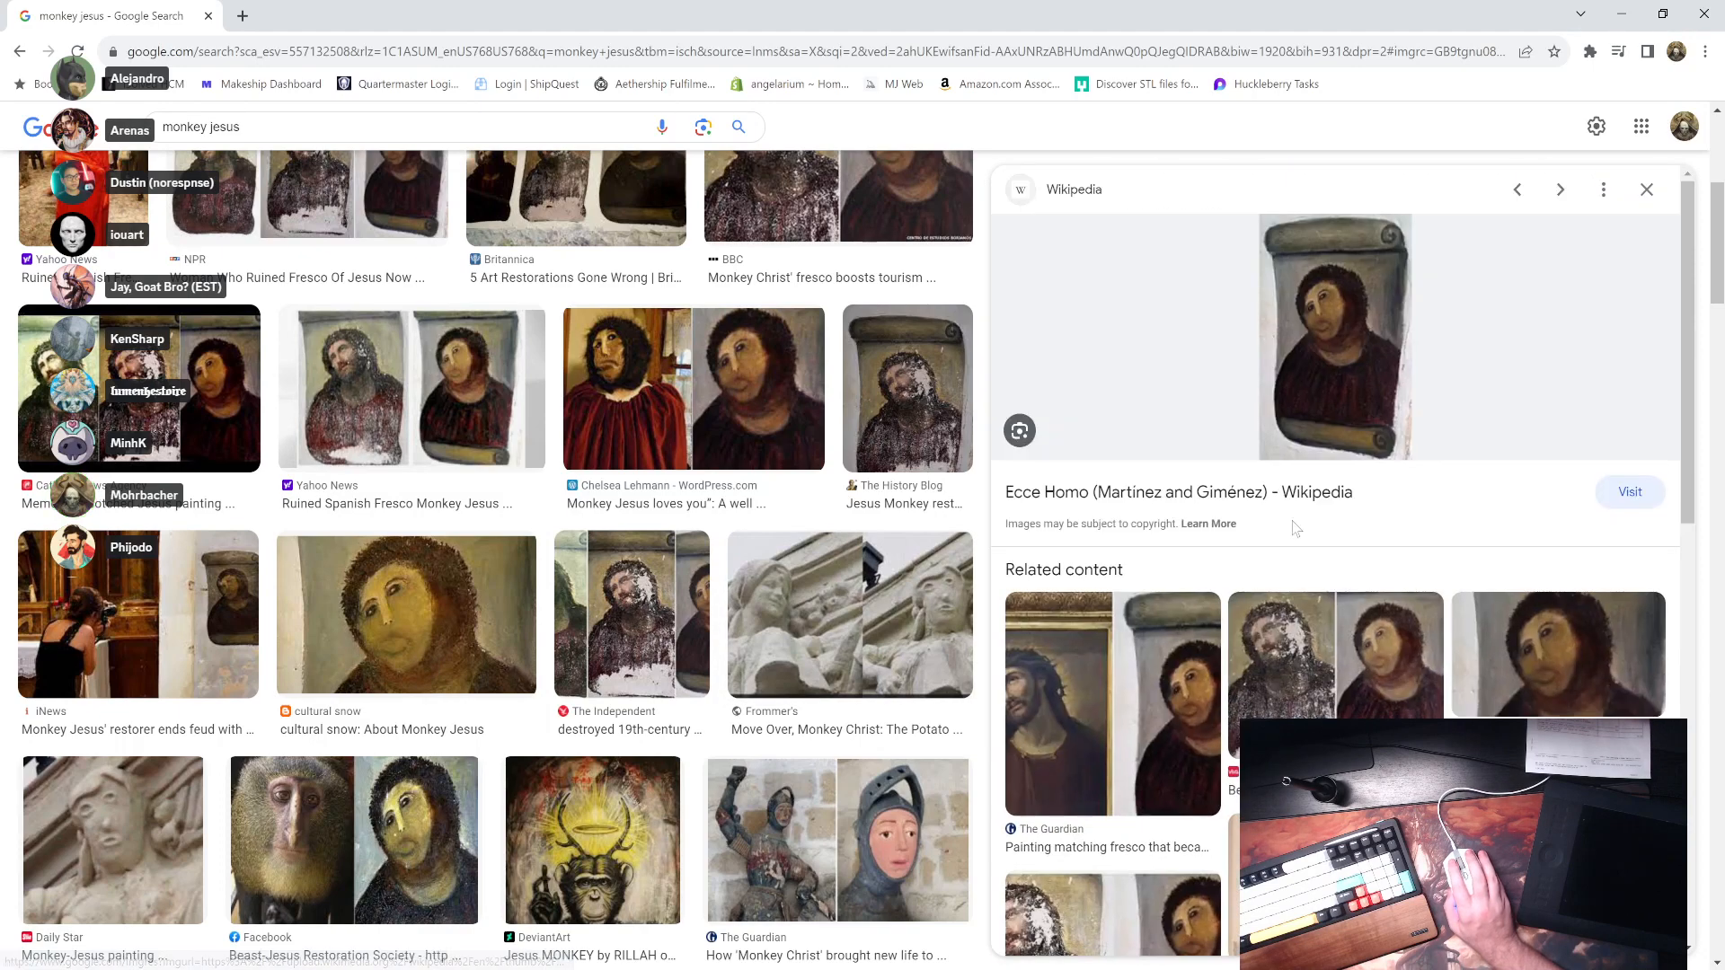
{"action": "right_click", "coordinate": [1348, 318]}
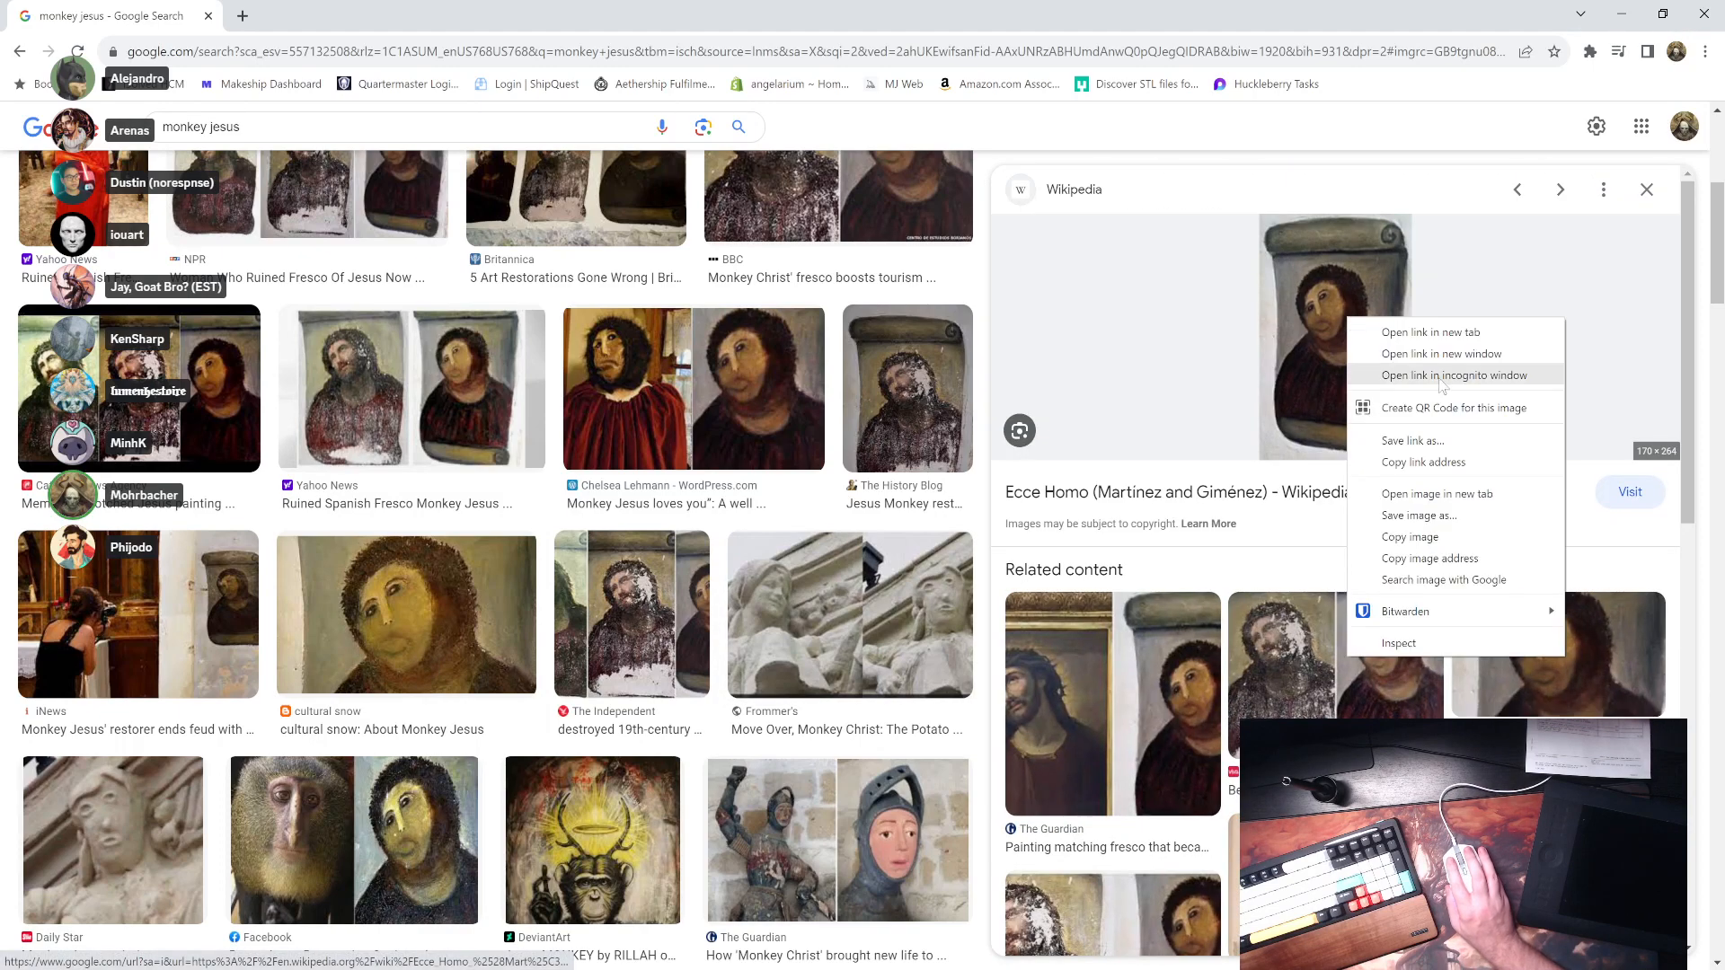
{"action": "left_click", "coordinate": [1448, 537]}
- Switch to Photoshop and paste the copied fresco image into a new 170 x 264 px document at 72 ppi
{"action": "key", "text": "alt+Tab"}
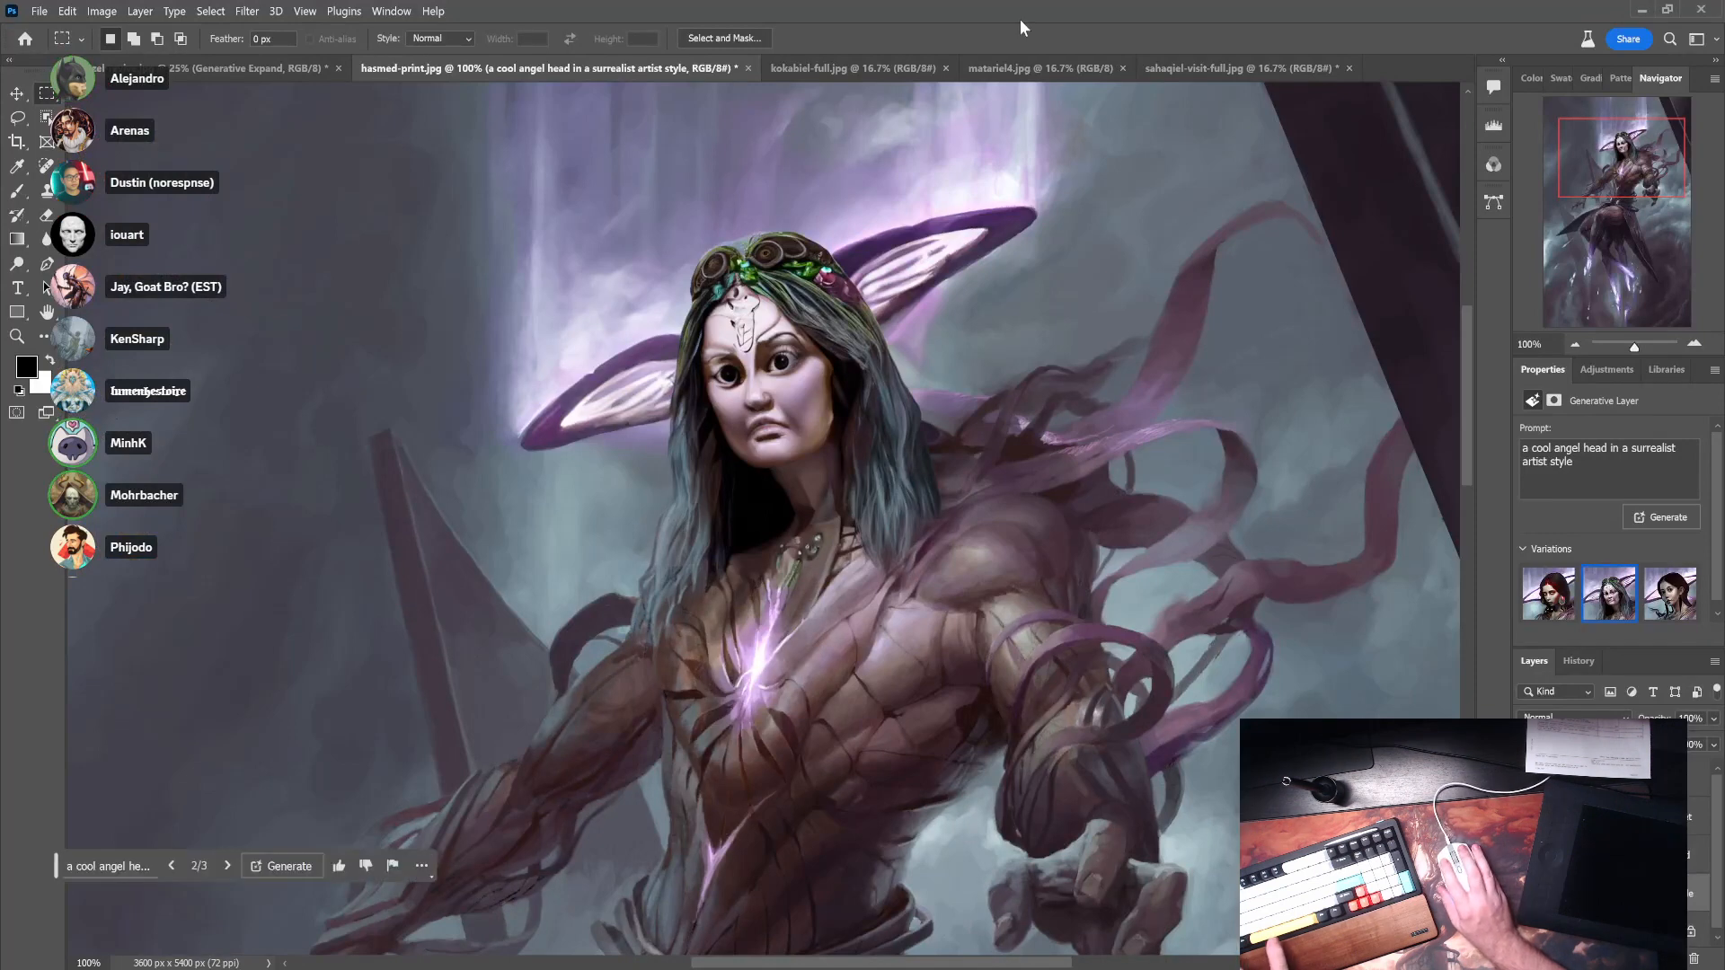
{"action": "key", "text": "ctrl+n"}
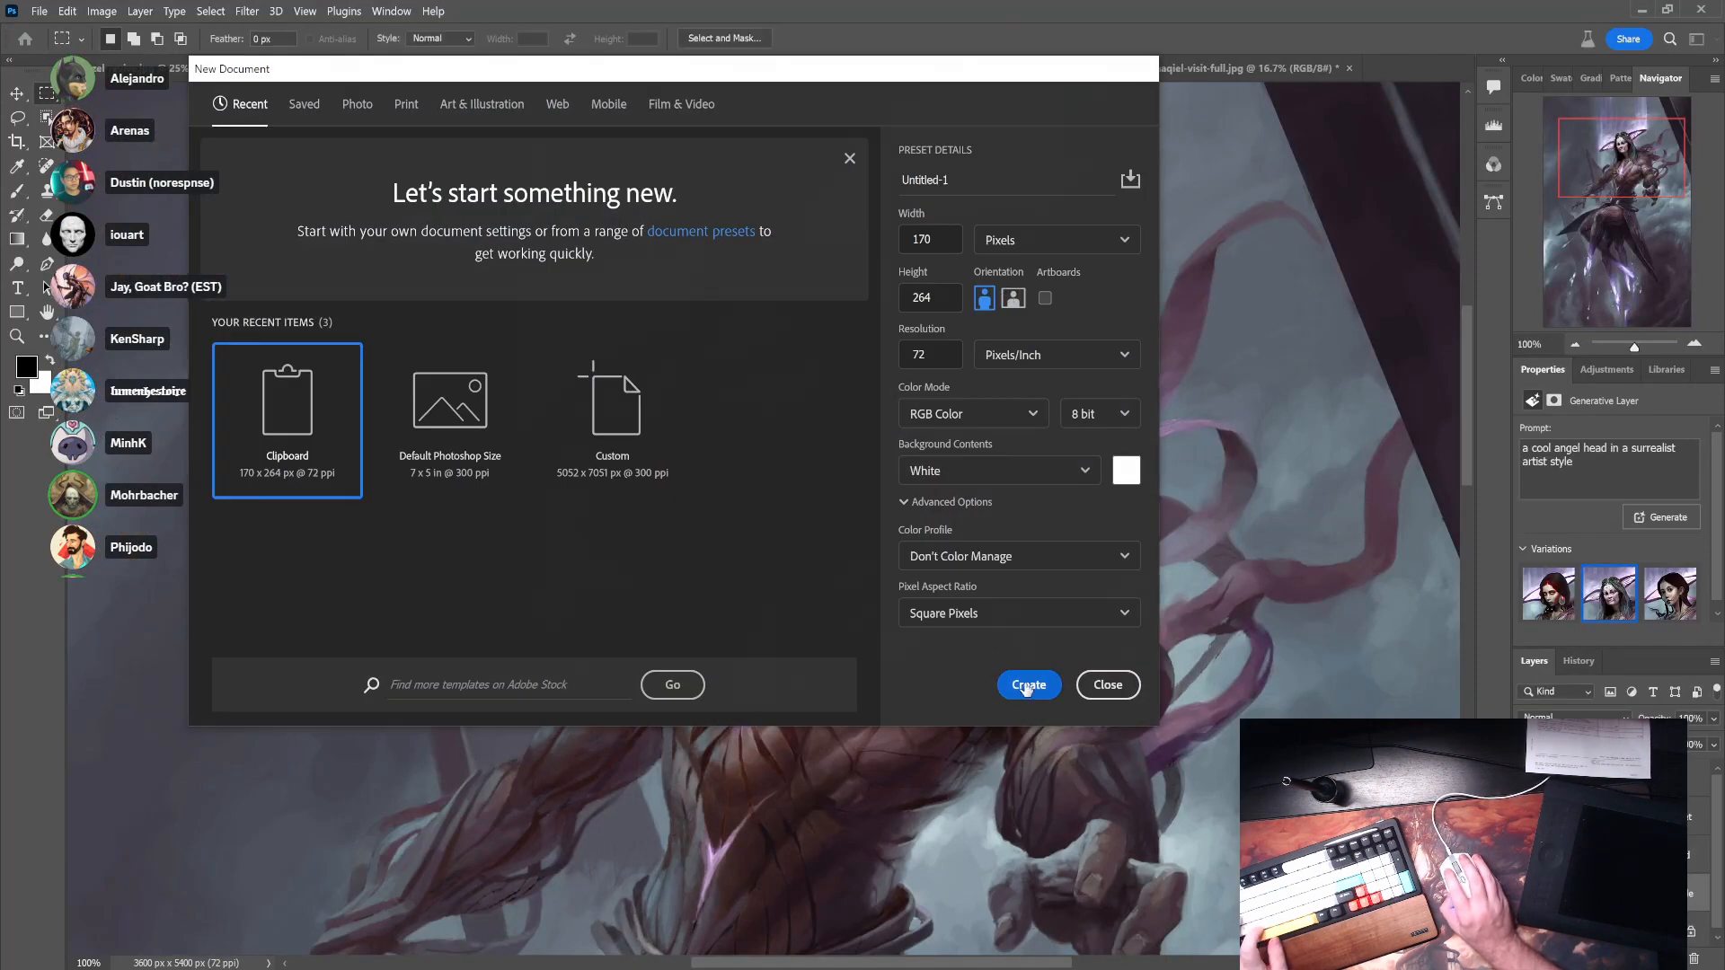
{"action": "left_click", "coordinate": [1025, 684]}
{"action": "key", "text": "ctrl+v"}
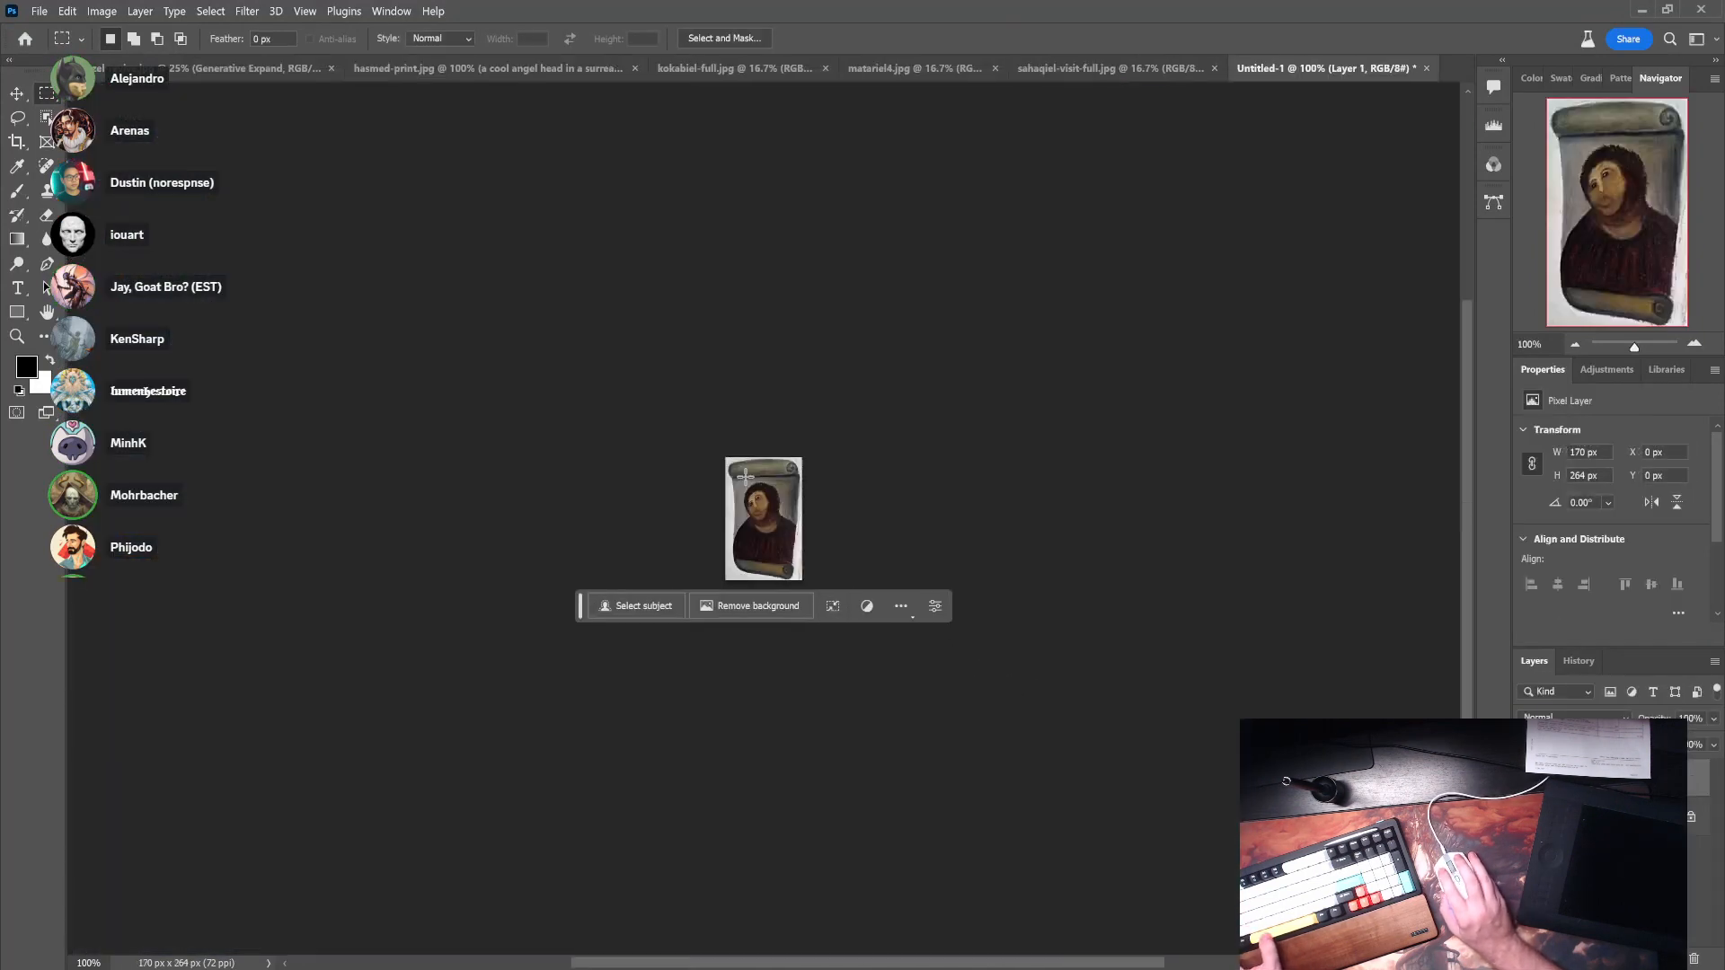
- Open Neural Filters for the pasted fresco image and download the Super Zoom filter
{"action": "left_click", "coordinate": [305, 11]}
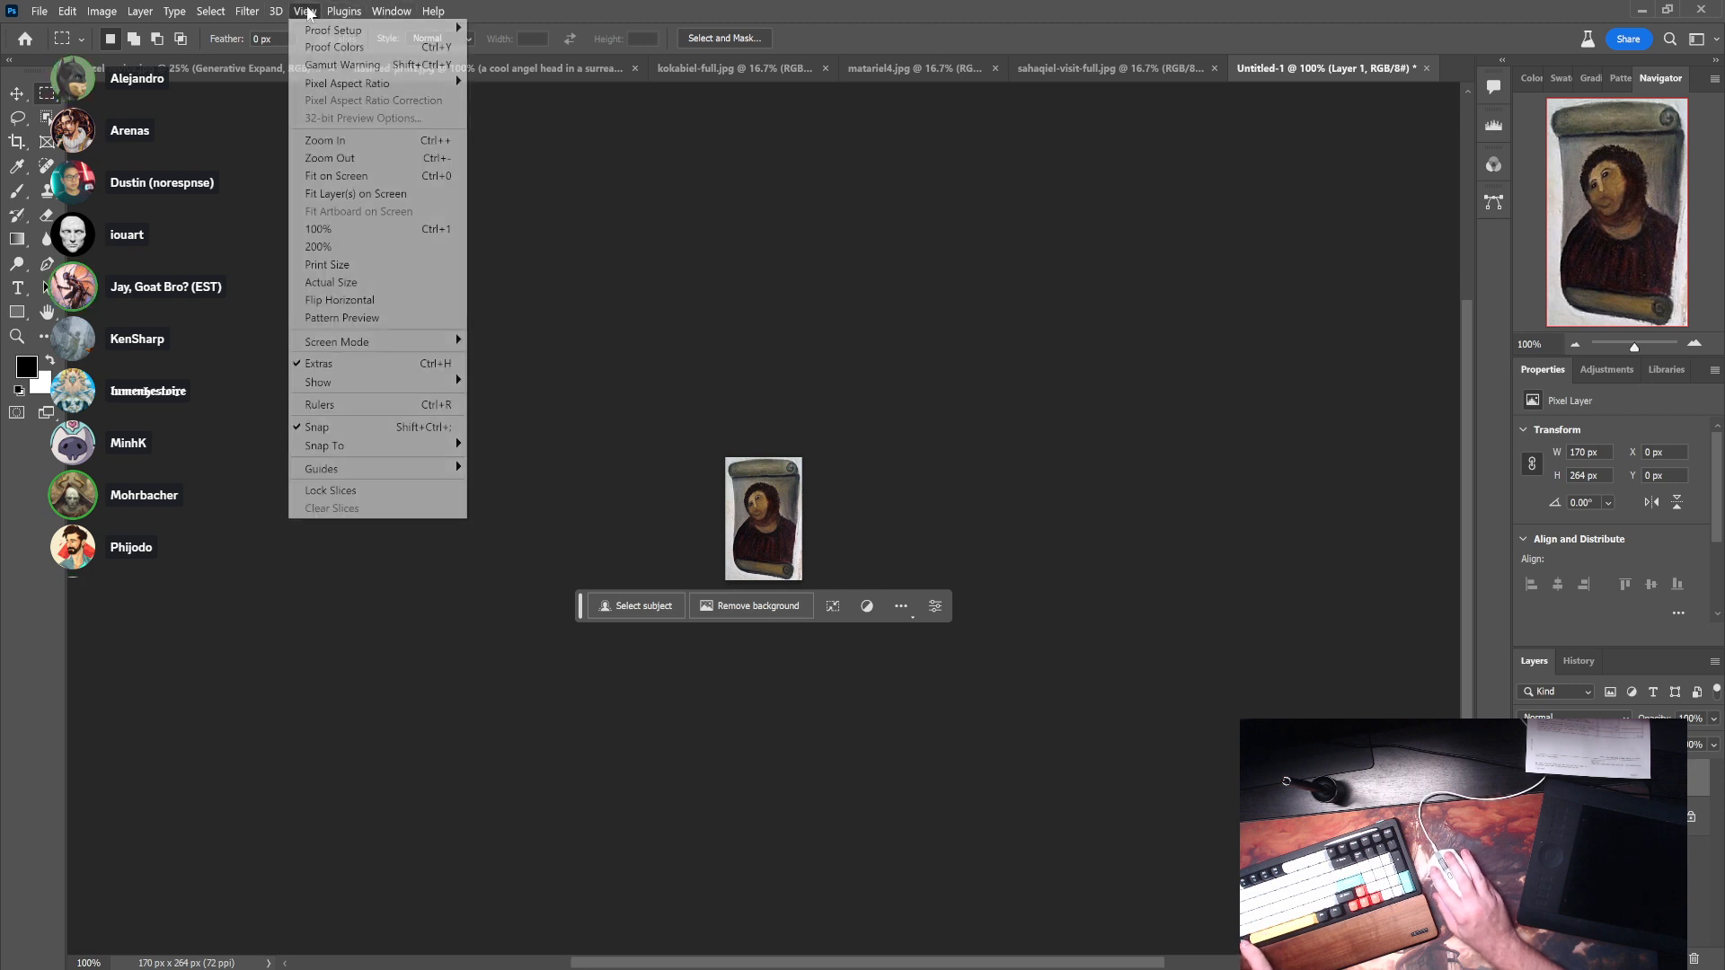
{"action": "left_click", "coordinate": [273, 75]}
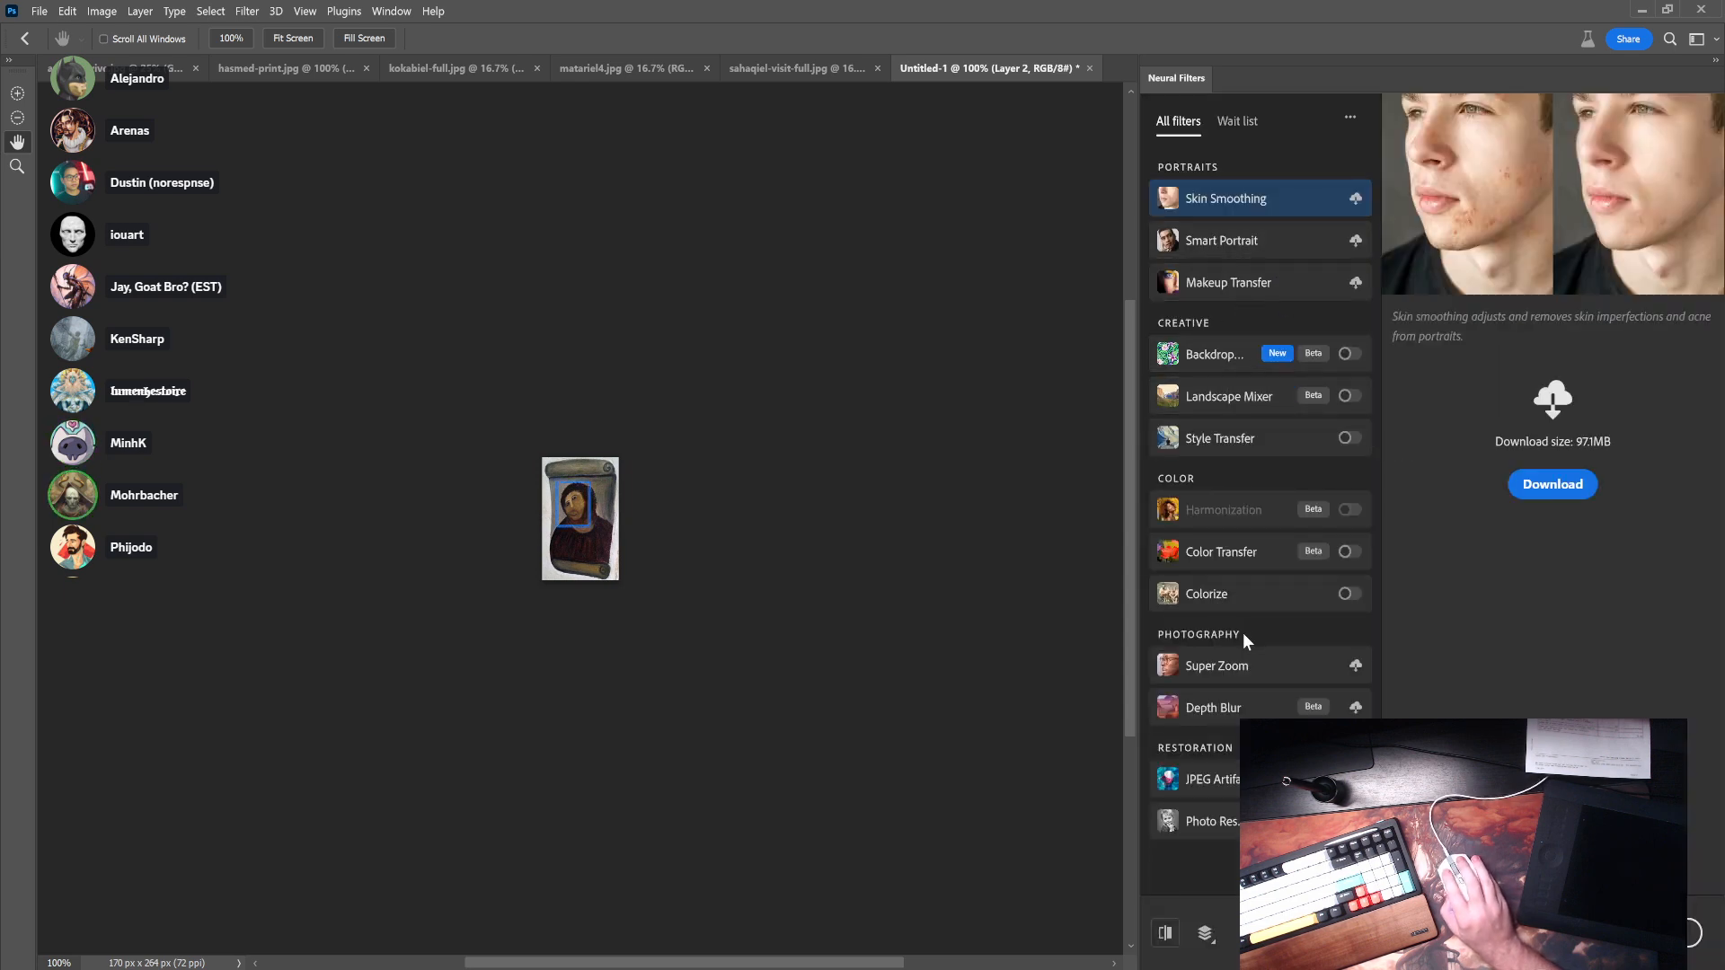
{"action": "left_click", "coordinate": [1235, 669]}
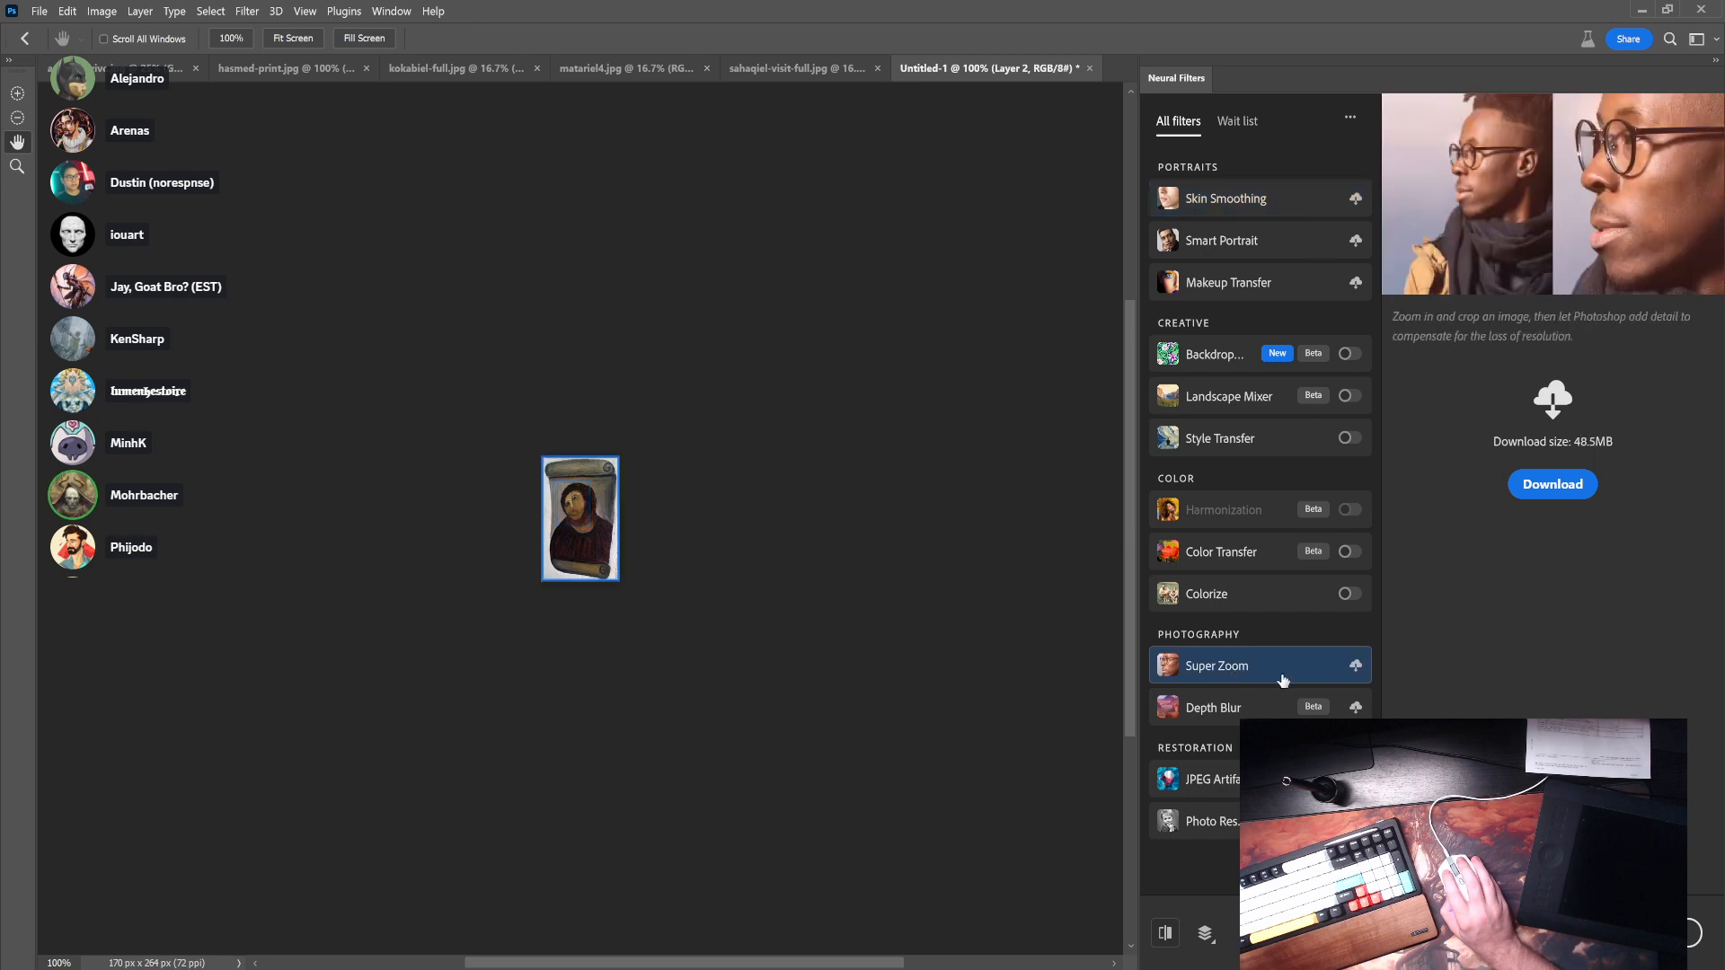
{"action": "left_click", "coordinate": [1553, 485]}
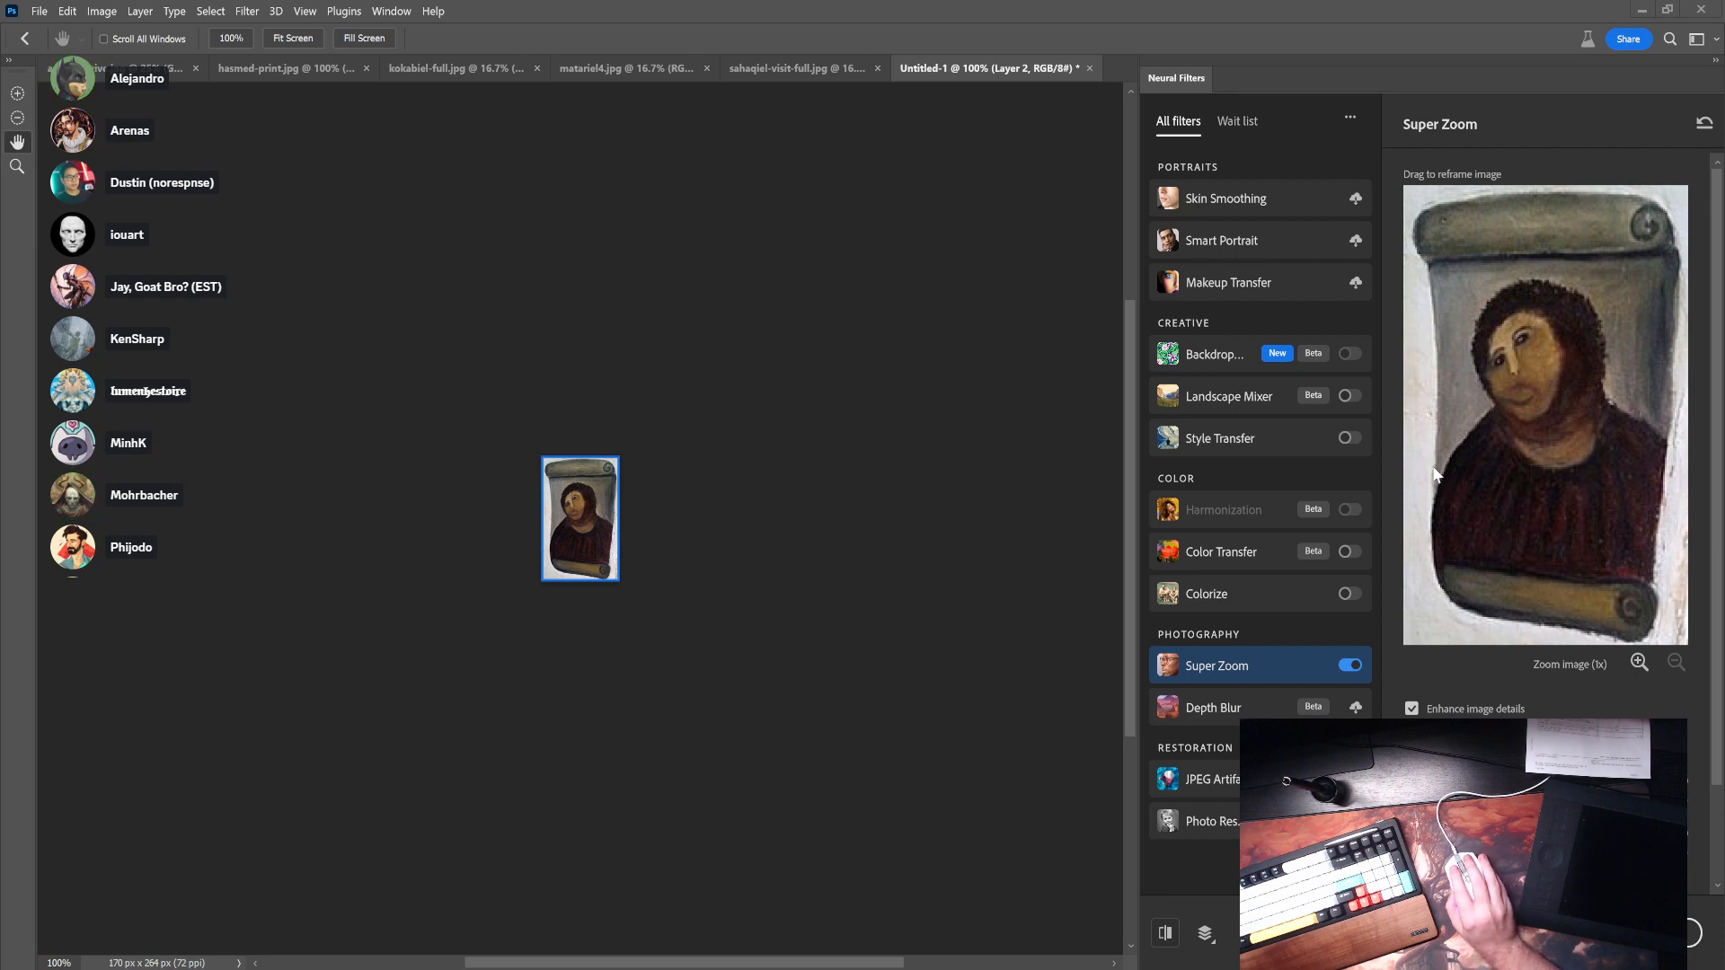
- Enlarge the fresco image 5x with Super Zoom and output the result as a new 850 x 1320 px document
{"action": "scroll", "coordinate": [1438, 473], "scroll_direction": "down", "scroll_amount": 2}
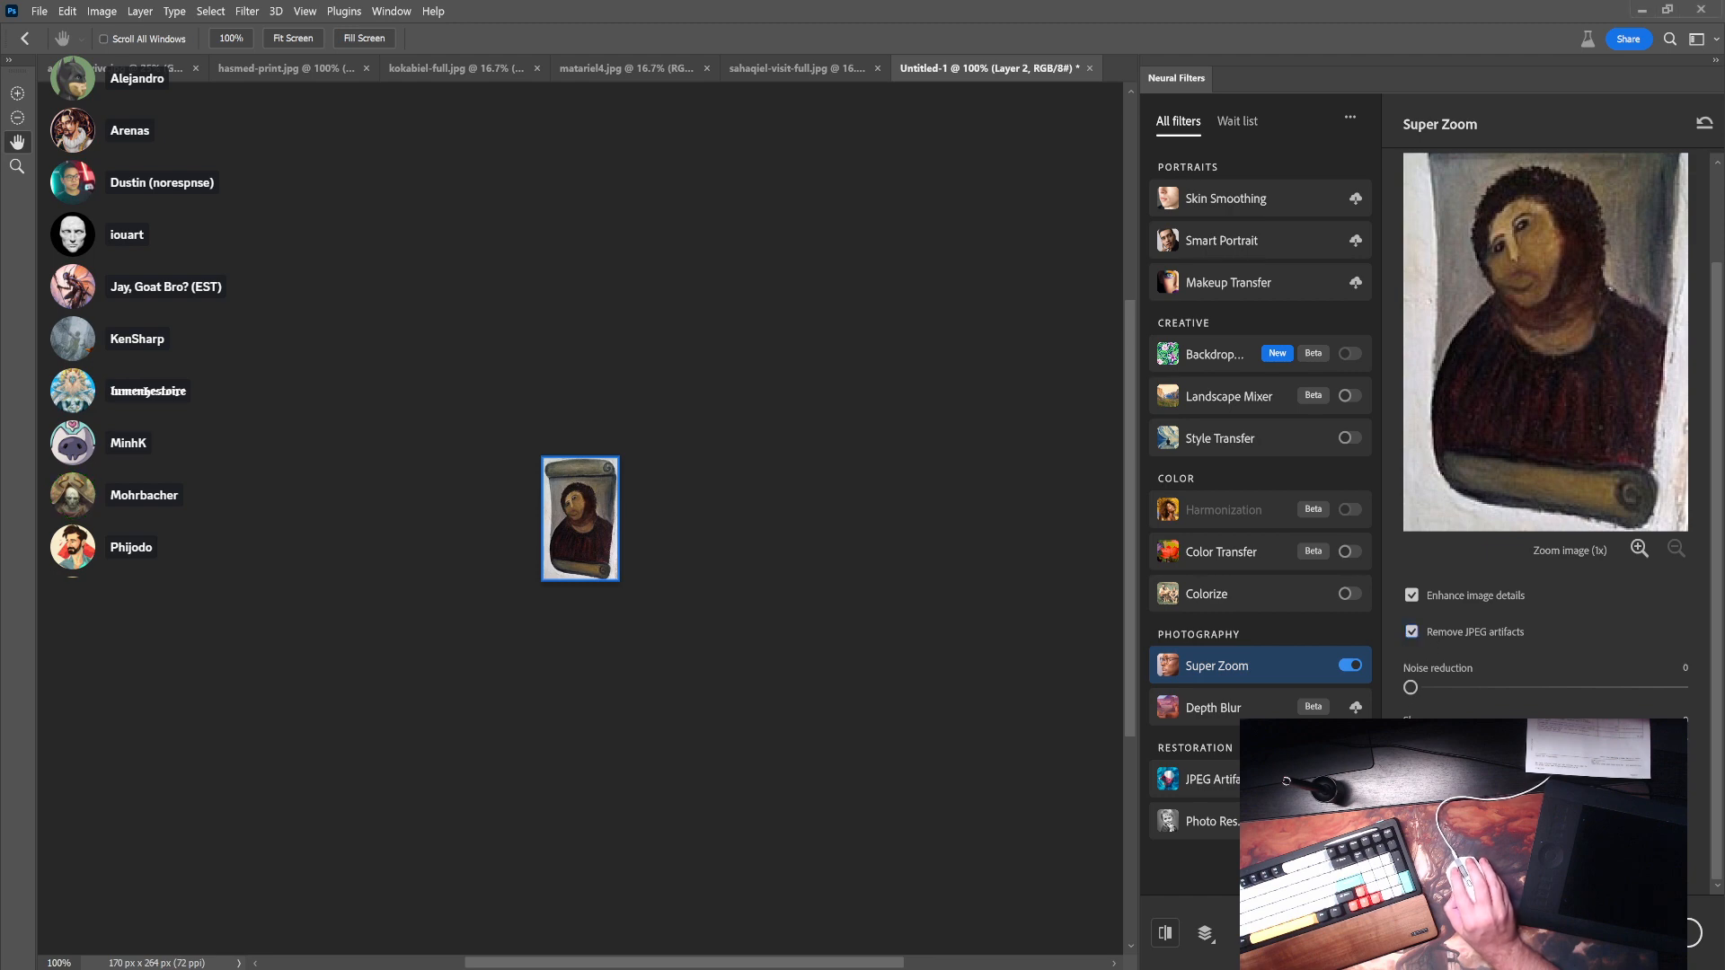
{"action": "scroll", "coordinate": [1497, 699], "scroll_direction": "up", "scroll_amount": 2}
{"action": "scroll", "coordinate": [1497, 699], "scroll_direction": "down", "scroll_amount": 2}
{"action": "scroll", "coordinate": [1497, 699], "scroll_direction": "up", "scroll_amount": 2}
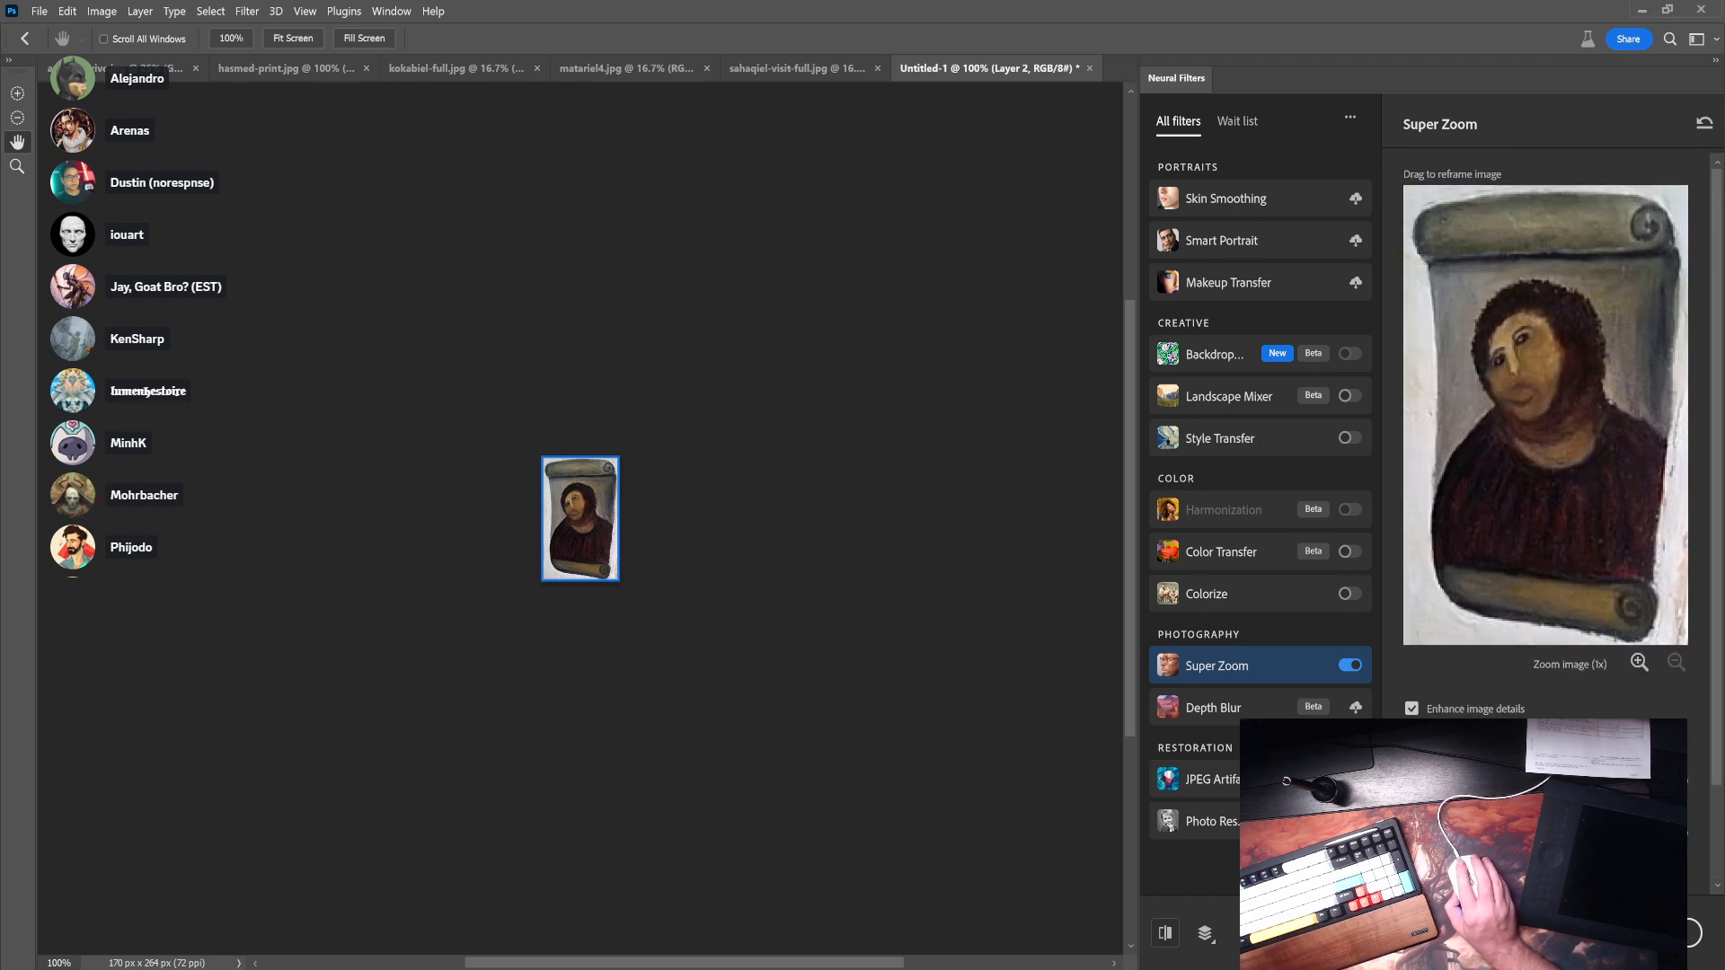
{"action": "scroll", "coordinate": [1545, 404], "scroll_direction": "down", "scroll_amount": 2}
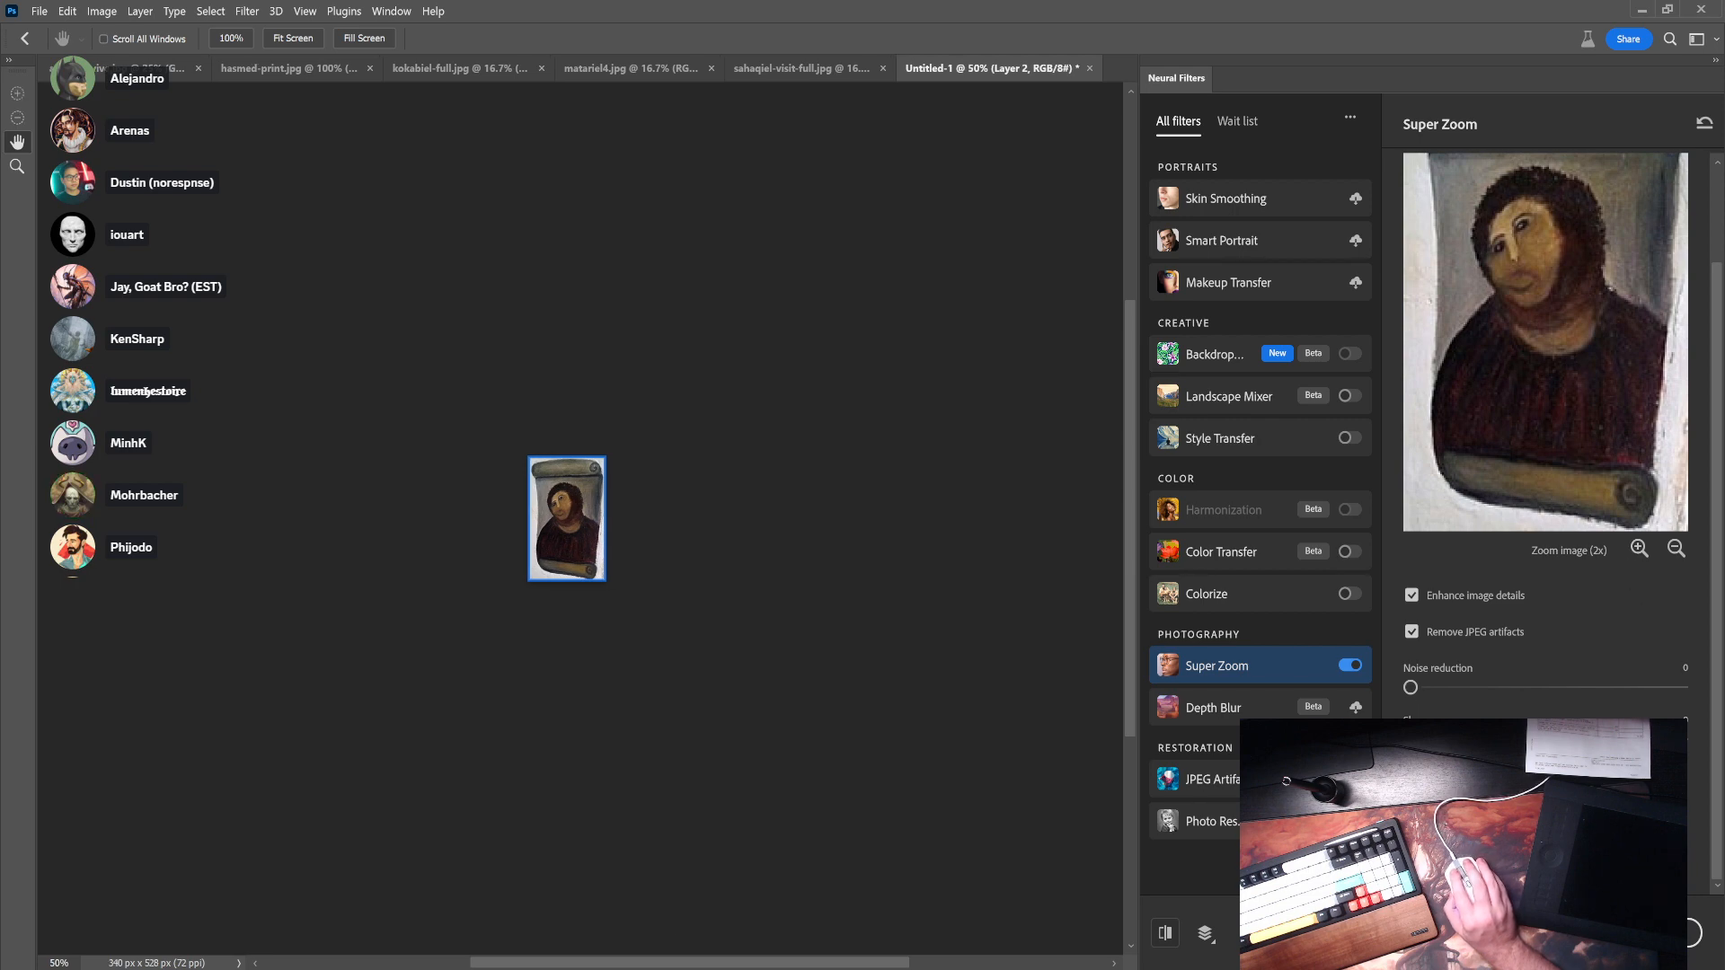
{"action": "left_click", "coordinate": [1639, 550]}
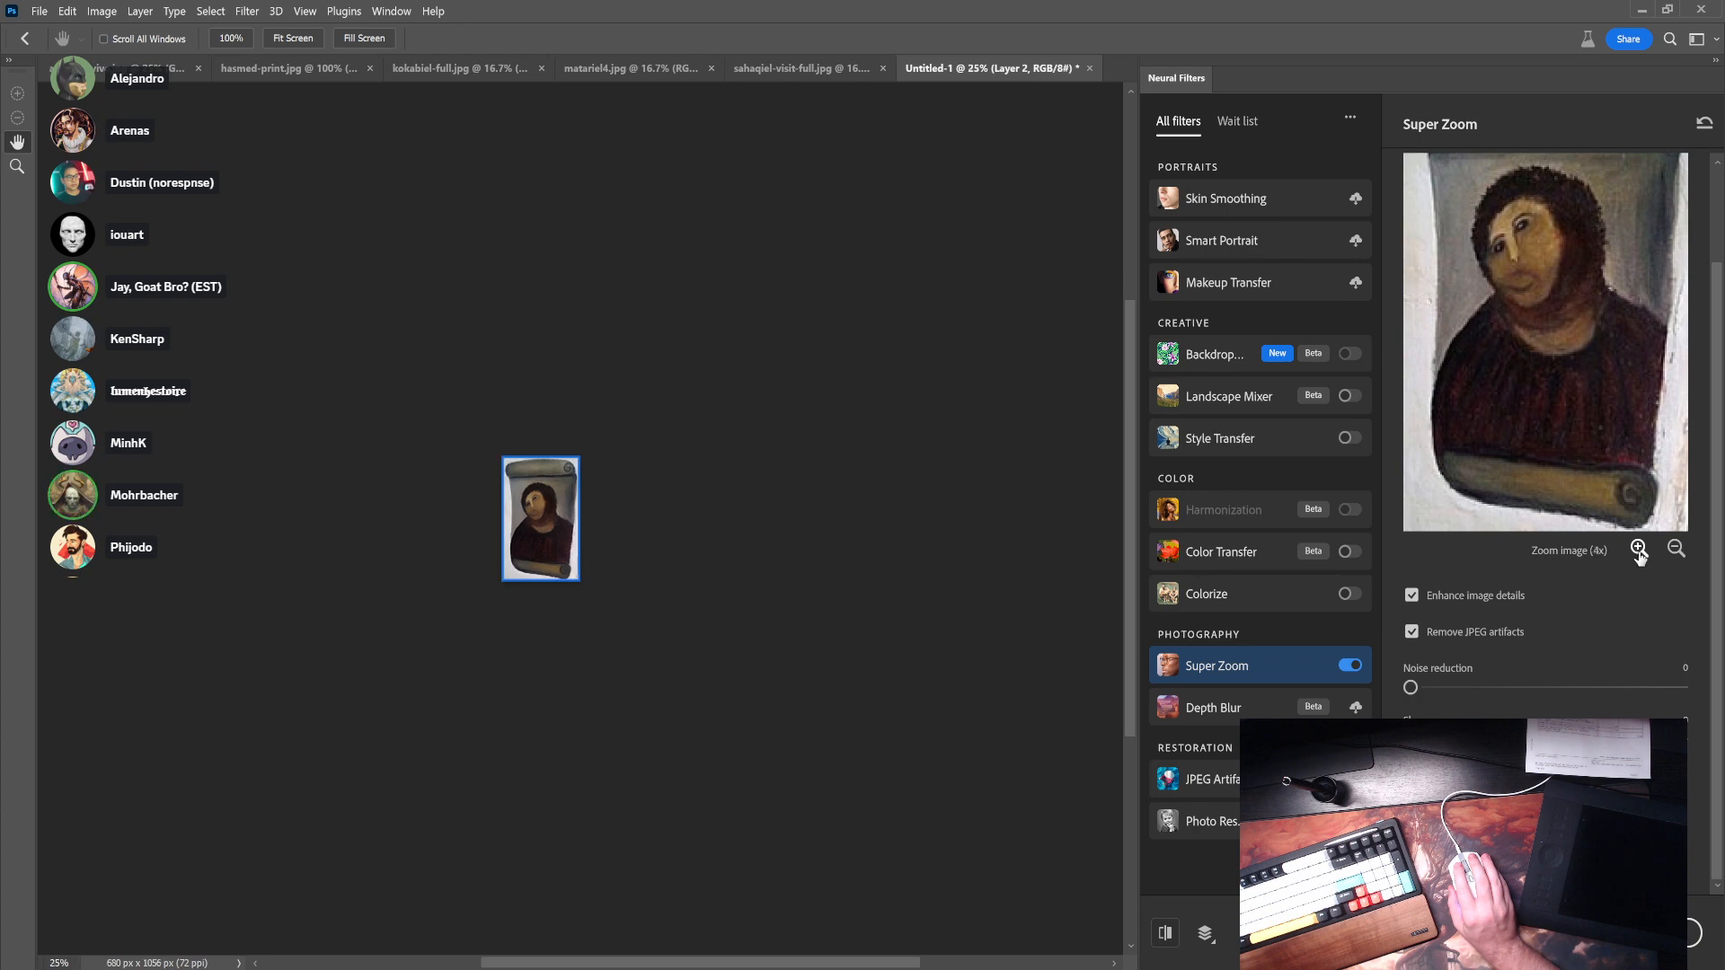
{"action": "left_click", "coordinate": [1639, 550]}
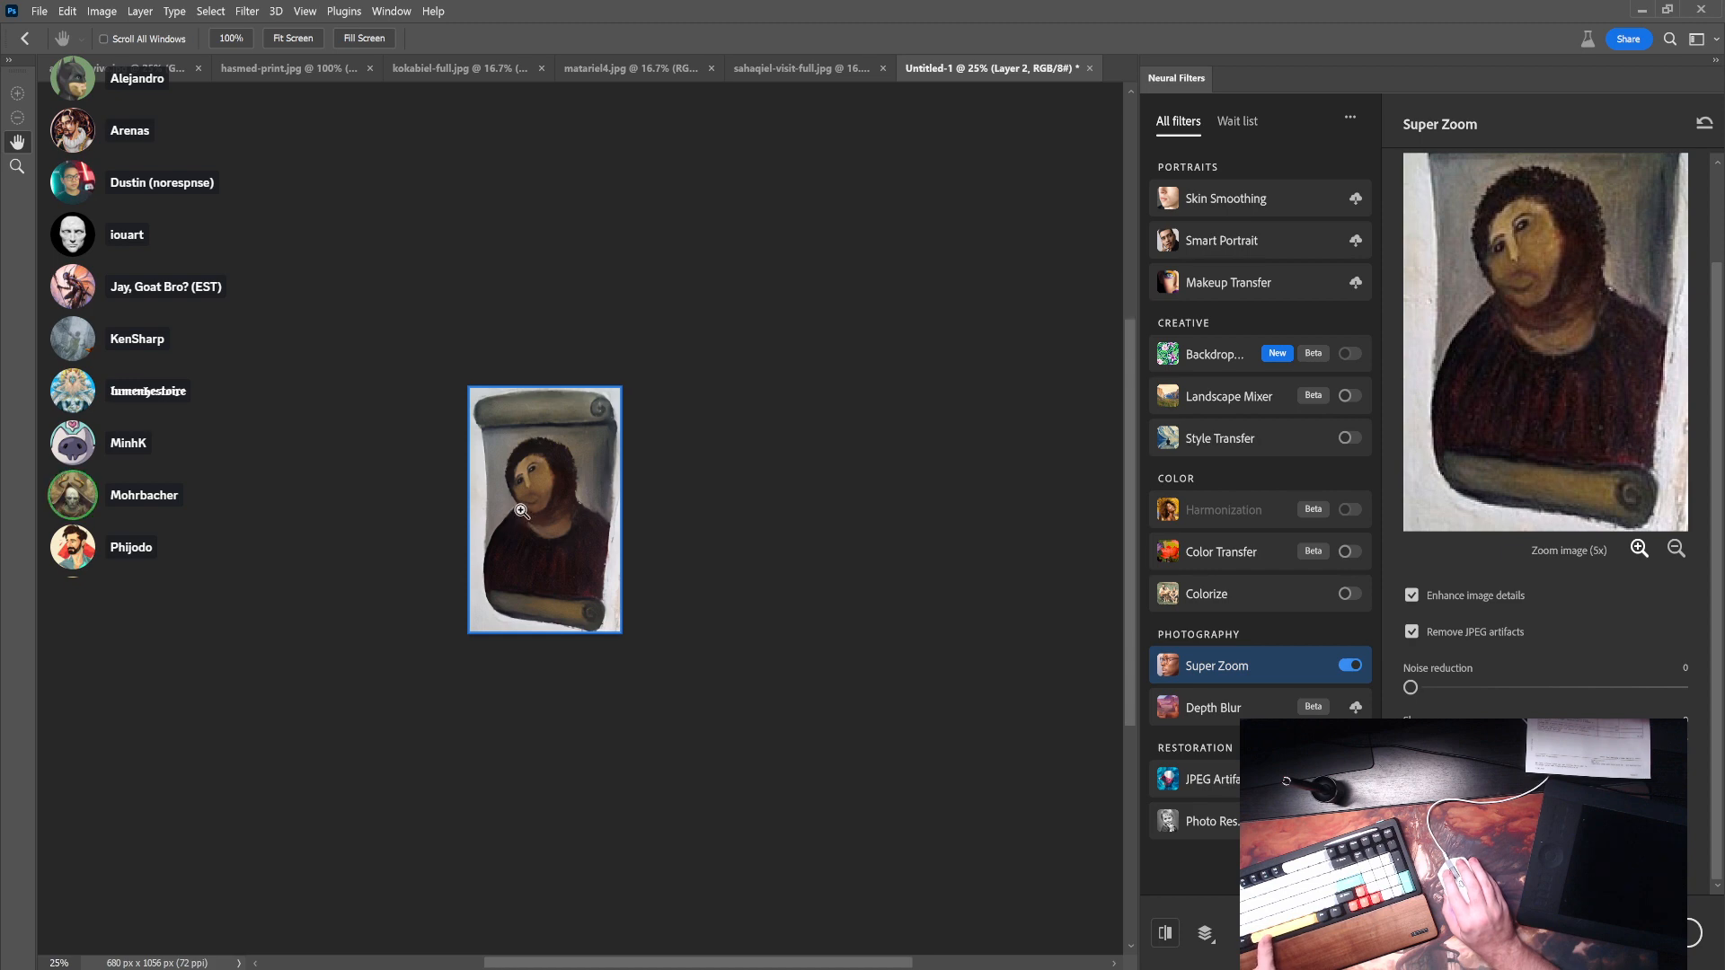
{"action": "scroll", "coordinate": [522, 511], "scroll_direction": "up", "scroll_amount": 4}
{"action": "scroll", "coordinate": [601, 508], "scroll_direction": "down", "scroll_amount": 2}
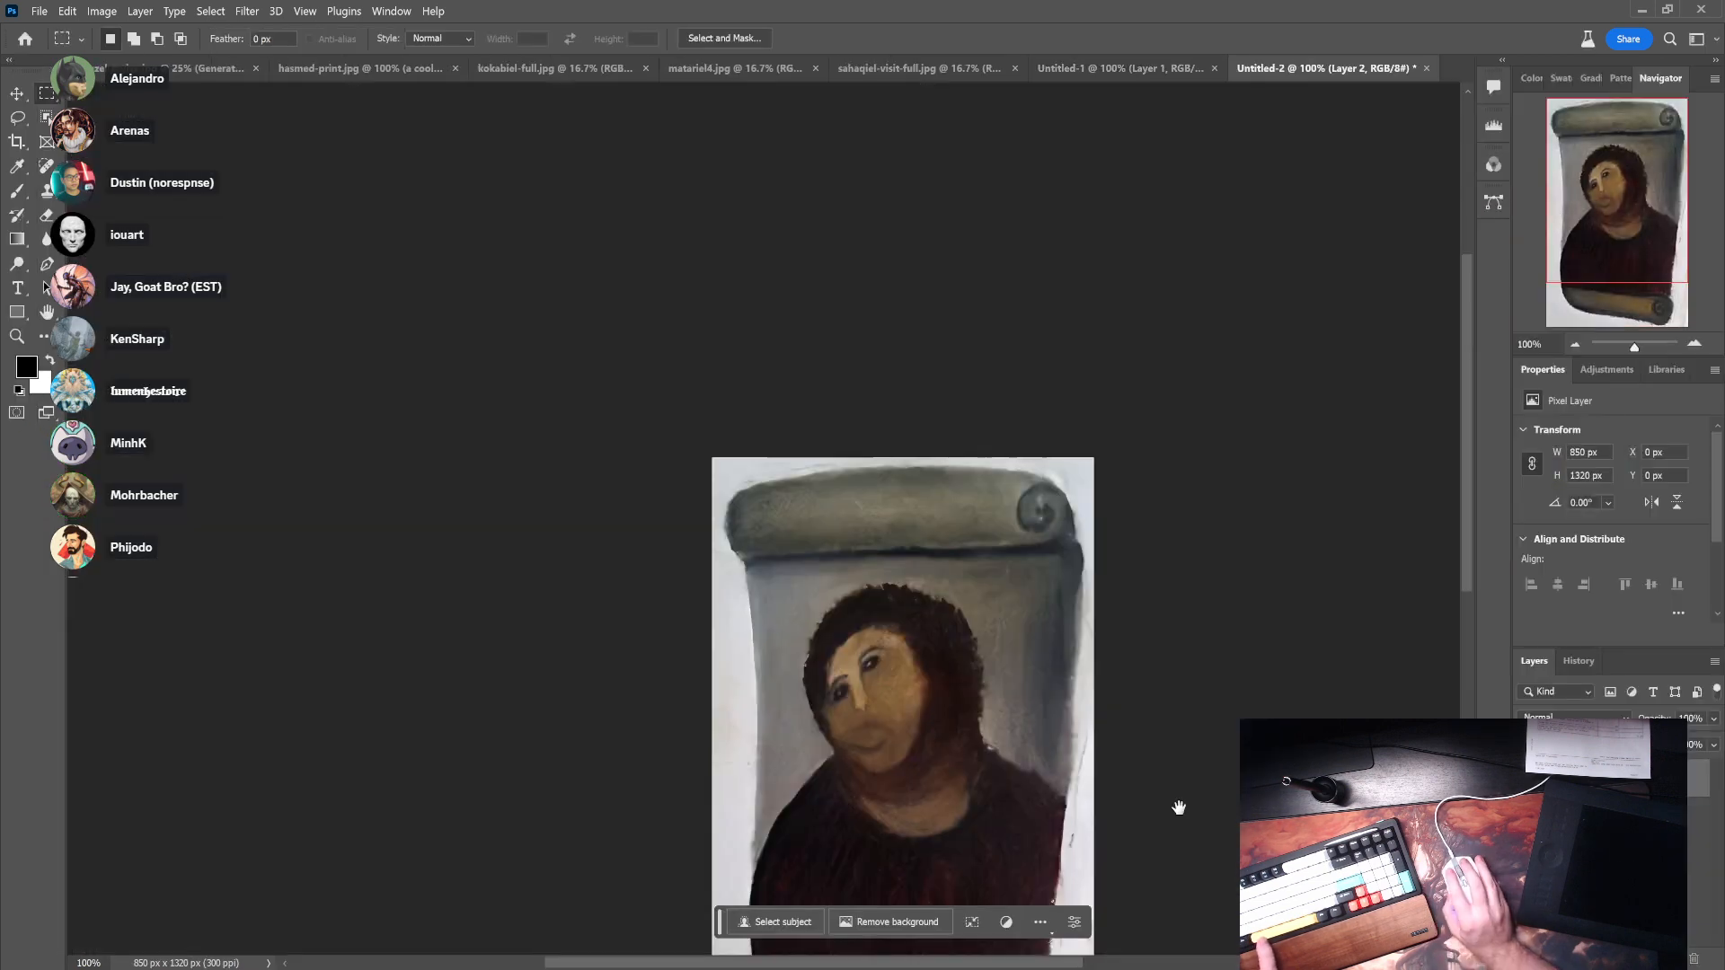
- Select the figure's head and shoulders, about 504 x 593 px, and generate a fill from the prompt "a very good painting of jesus"
{"action": "scroll", "coordinate": [839, 605], "scroll_direction": "up", "scroll_amount": 5}
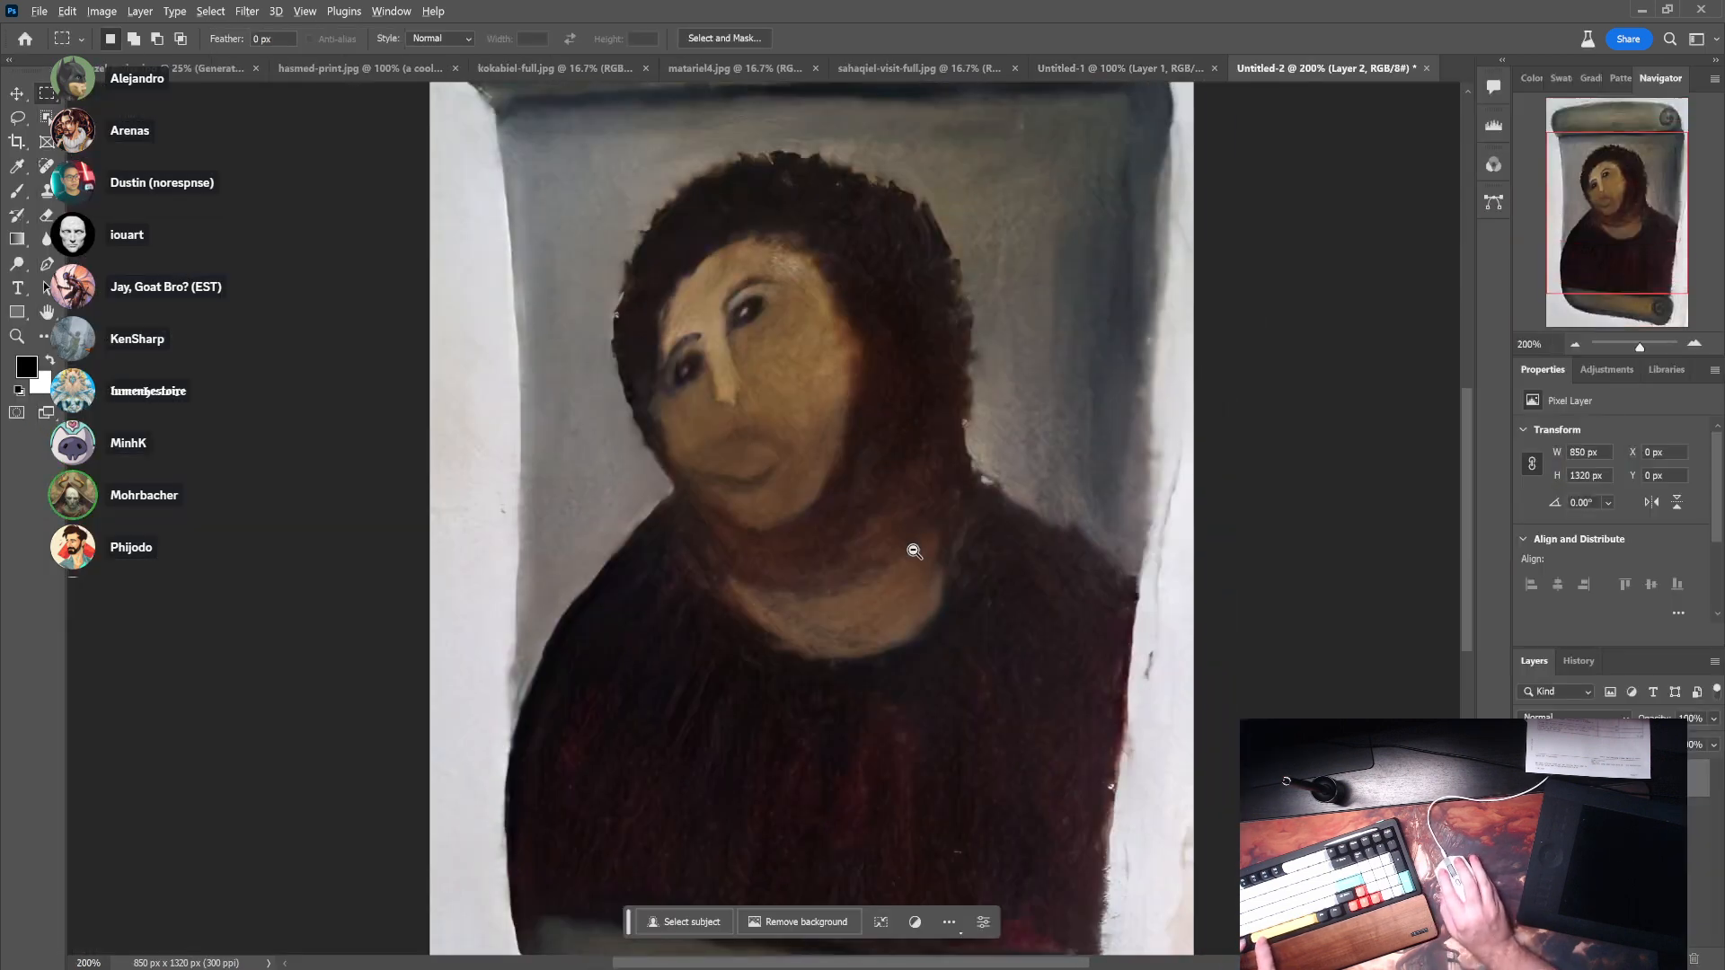
{"action": "left_click", "coordinate": [834, 554], "text": "alt"}
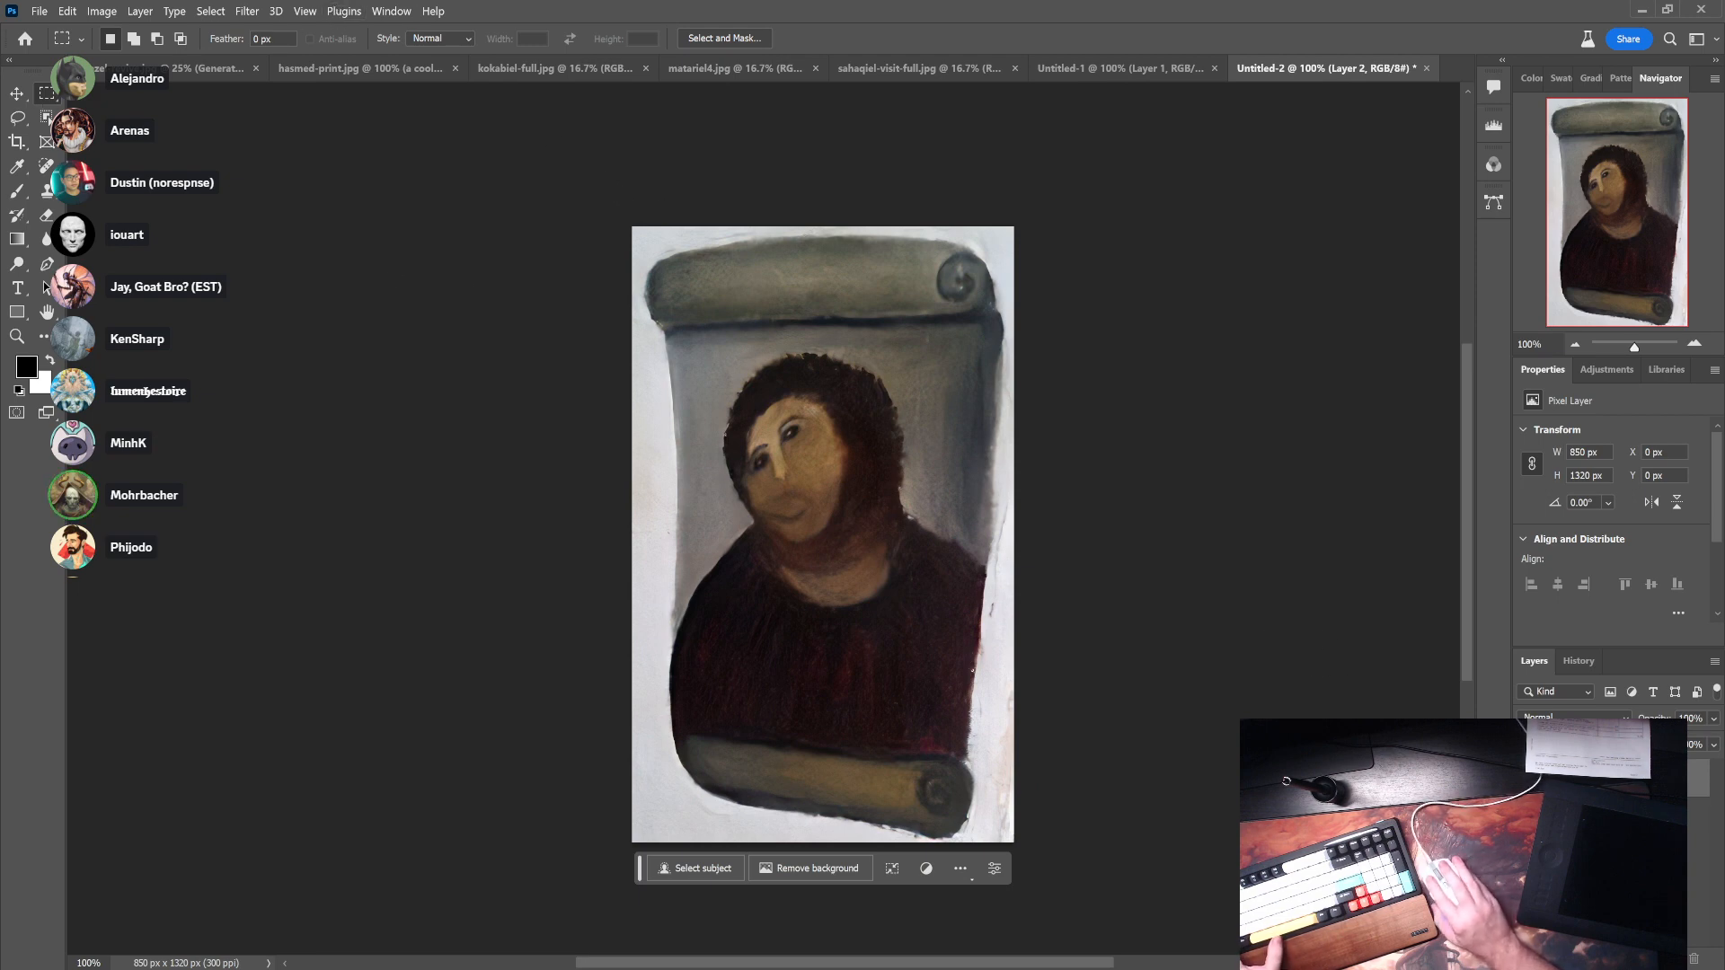
{"action": "left_click_drag", "start_coordinate": [709, 342], "coordinate": [935, 622]}
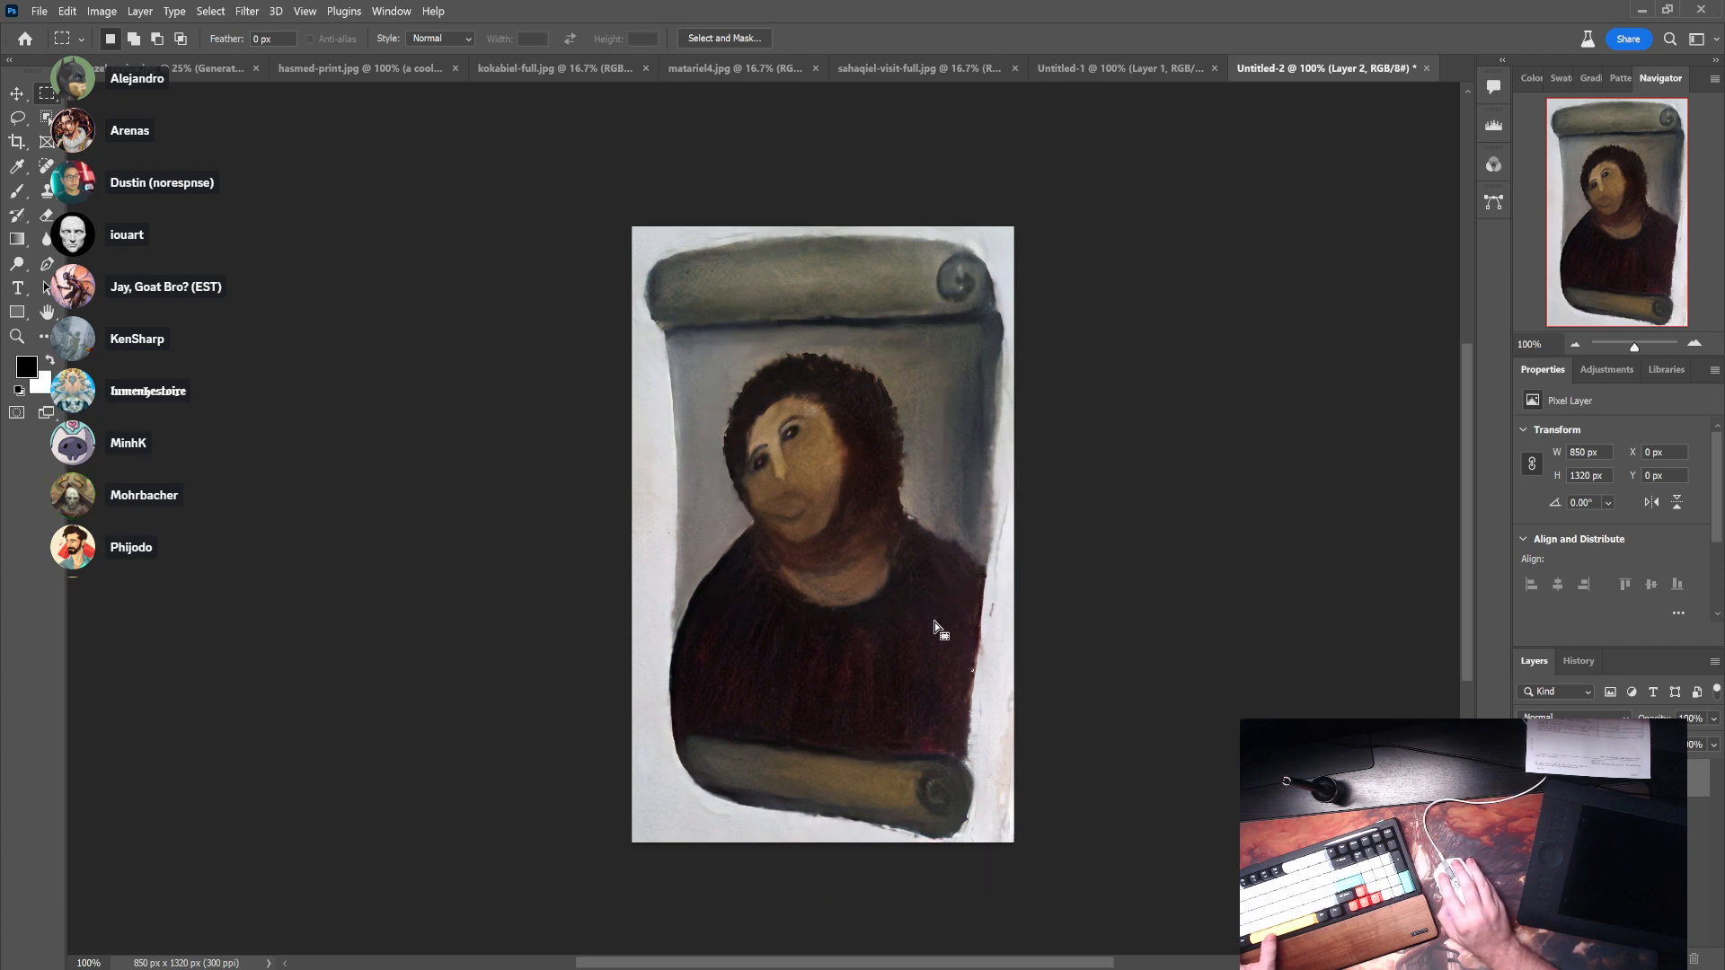
{"action": "left_click", "coordinate": [751, 651]}
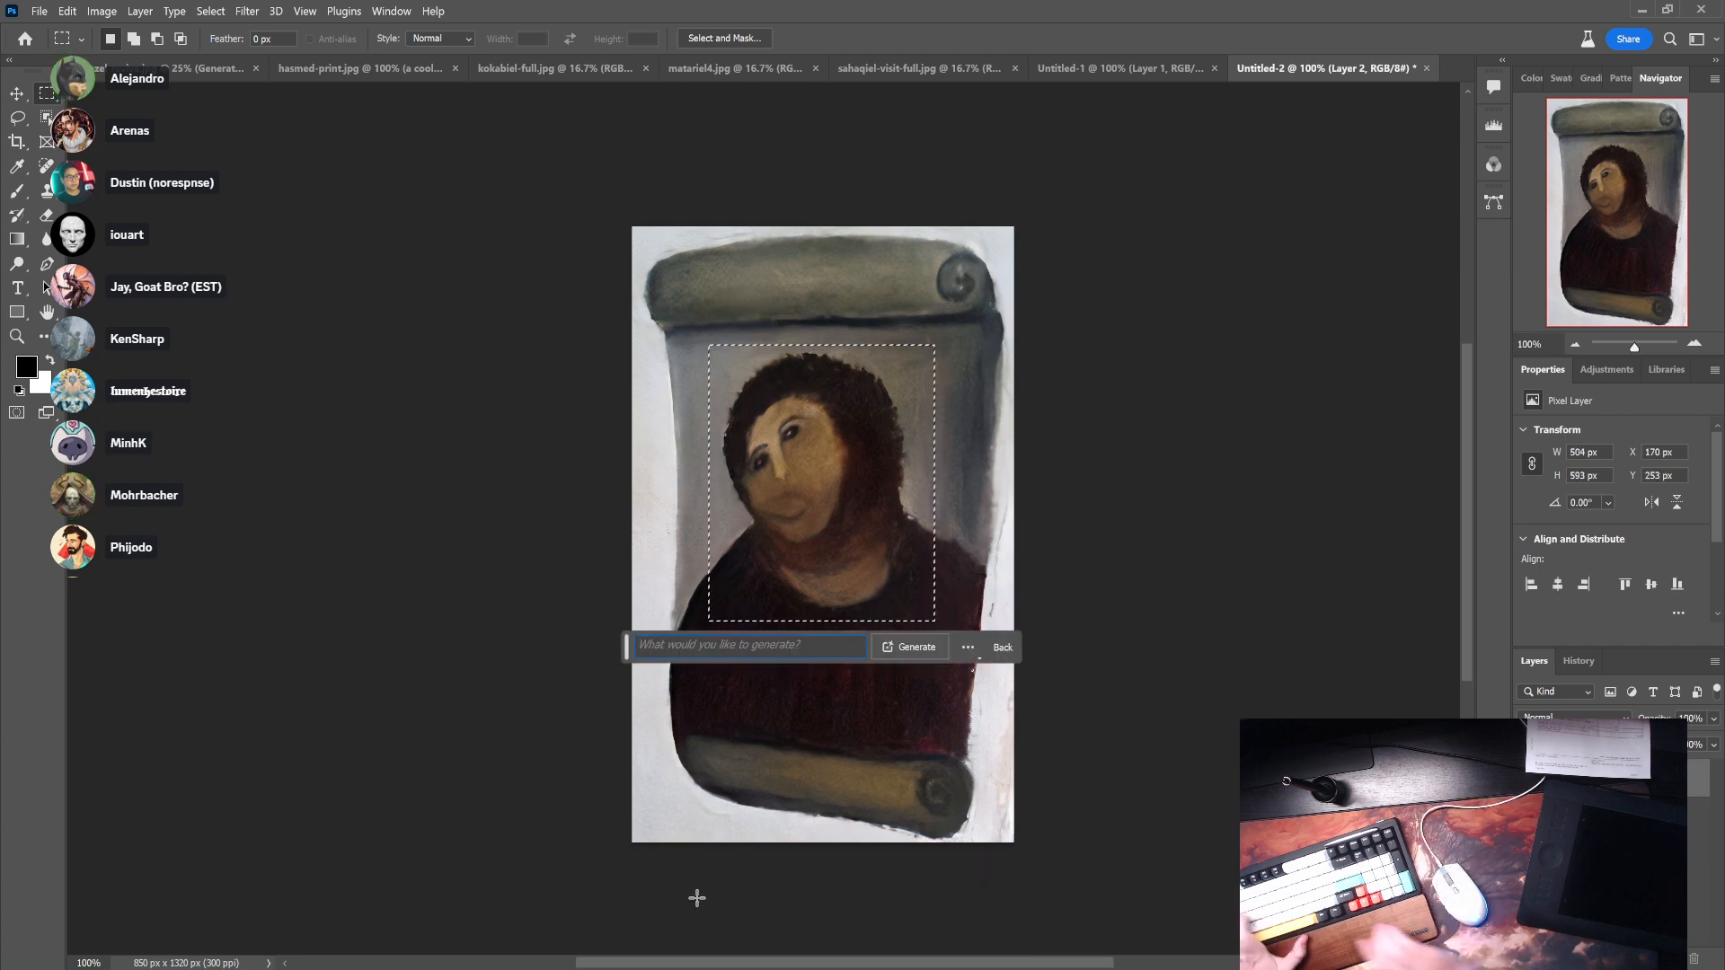
{"action": "type", "text": "a very "}
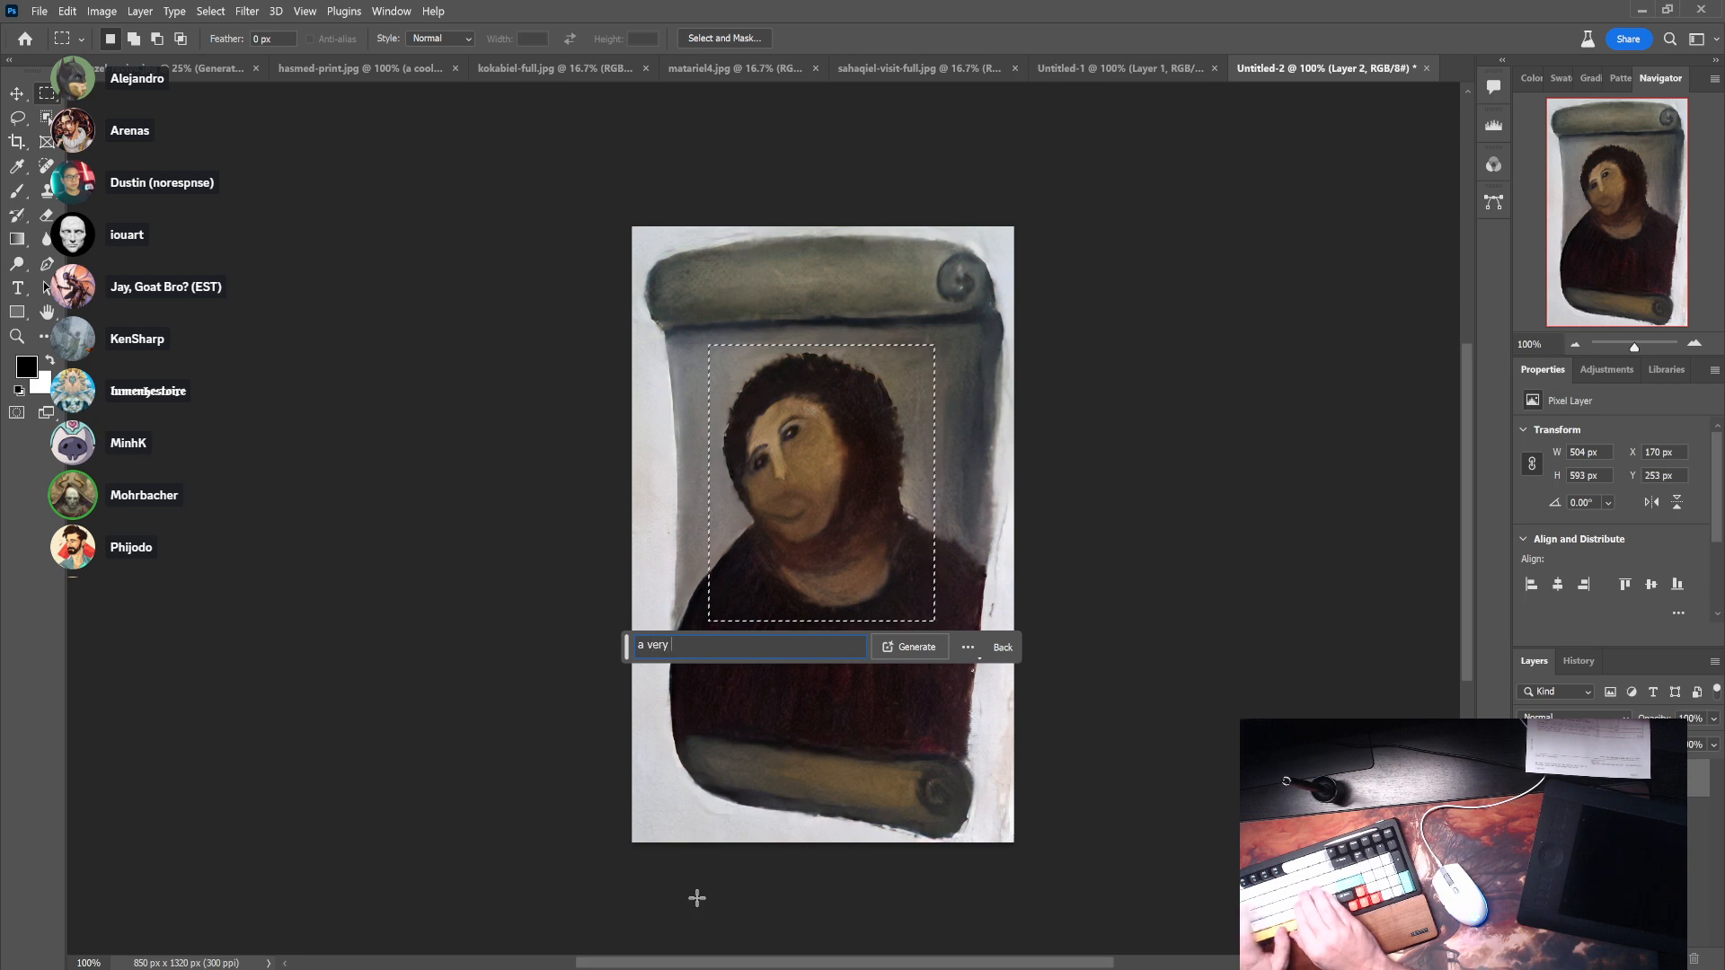
{"action": "type", "text": "good painting of "}
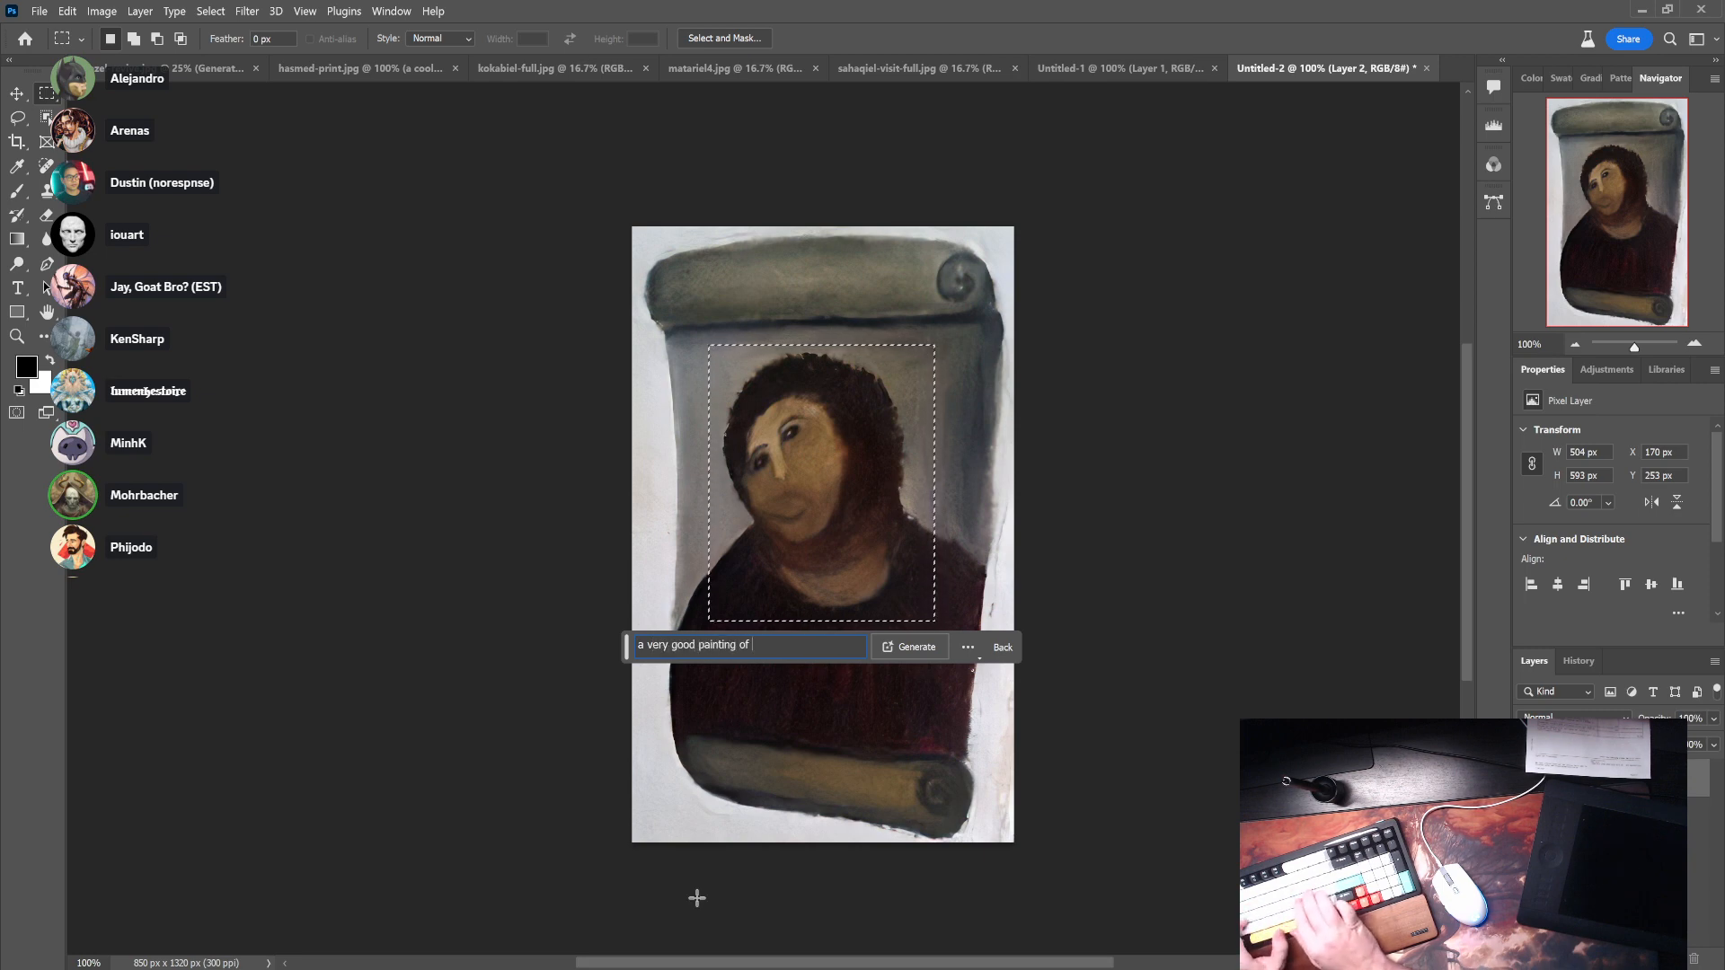
{"action": "type", "text": "jesus"}
{"action": "key", "text": "Return"}
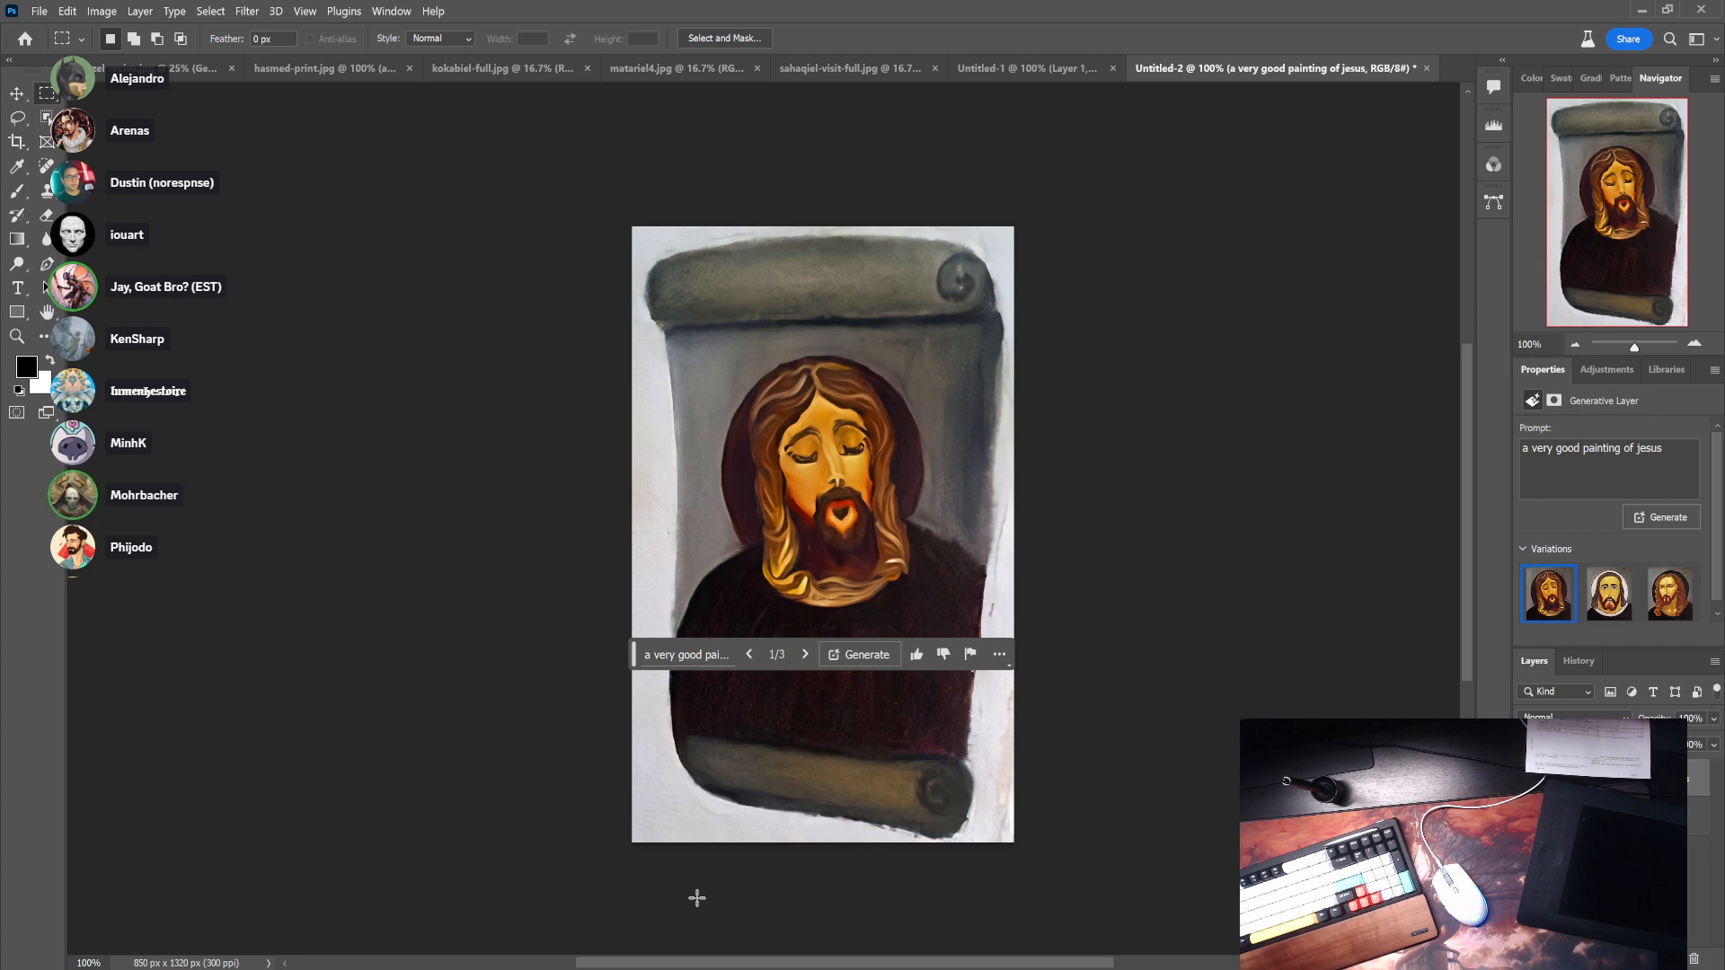
- Choose the third generated variation, move the contextual task bar off the image, and toggle the generative layer to compare with the original
{"action": "left_click", "coordinate": [1658, 600]}
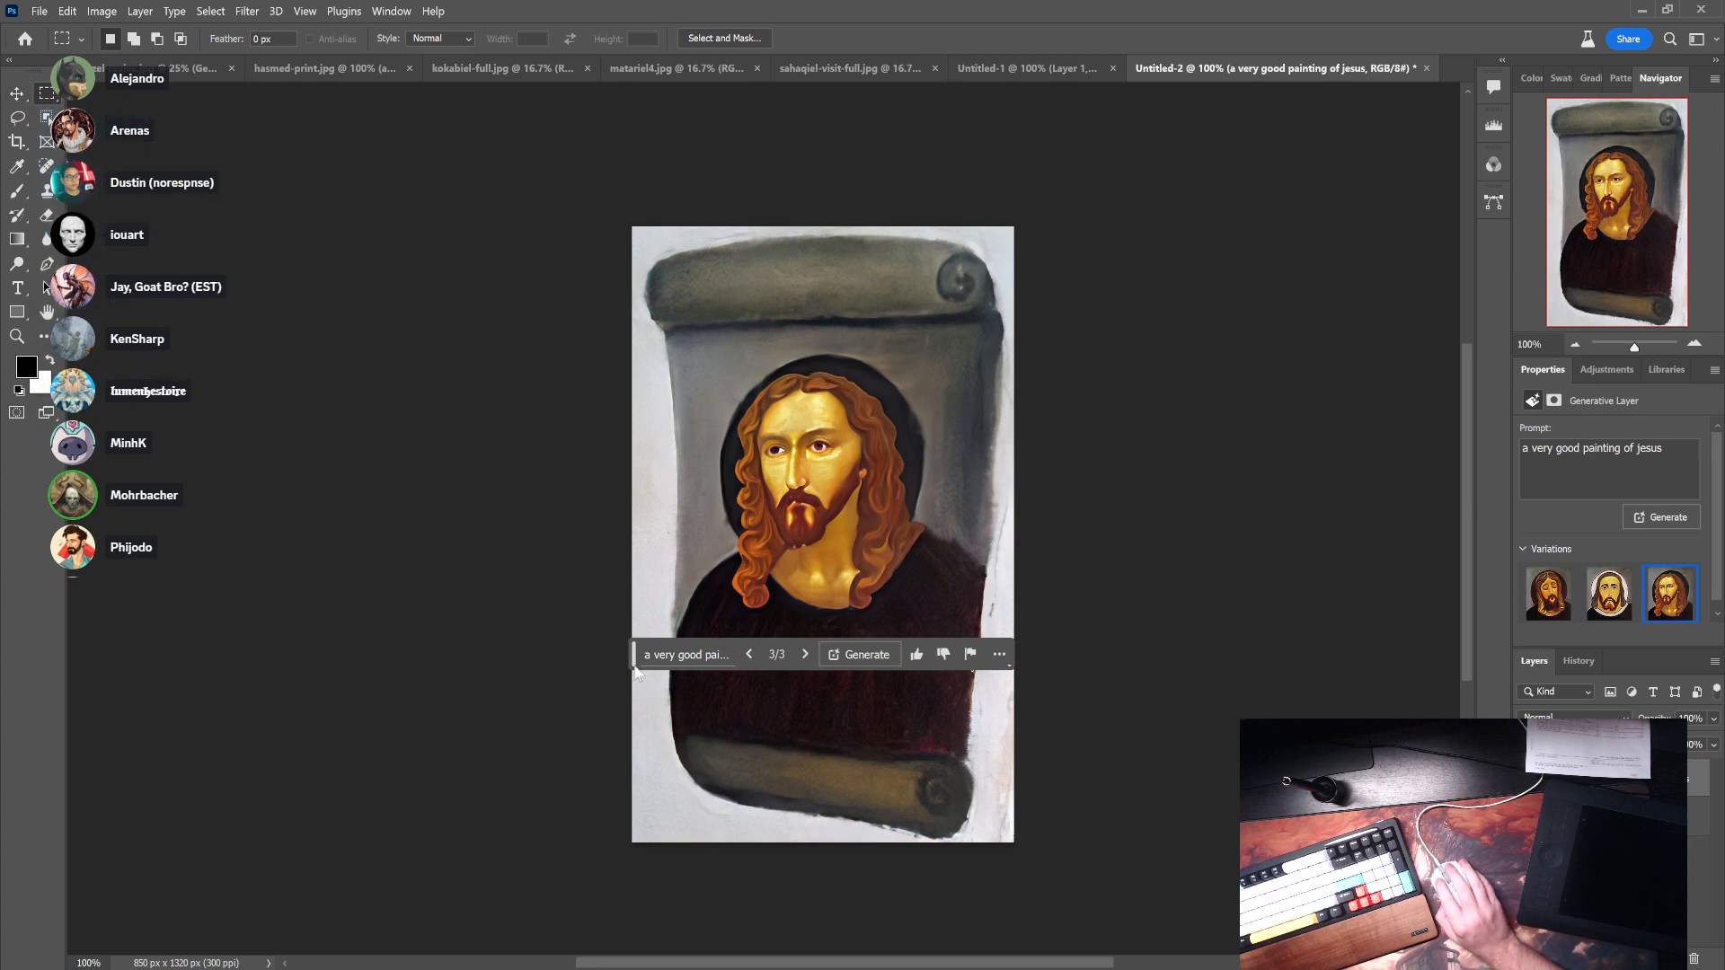
{"action": "left_click_drag", "start_coordinate": [633, 663], "coordinate": [120, 866]}
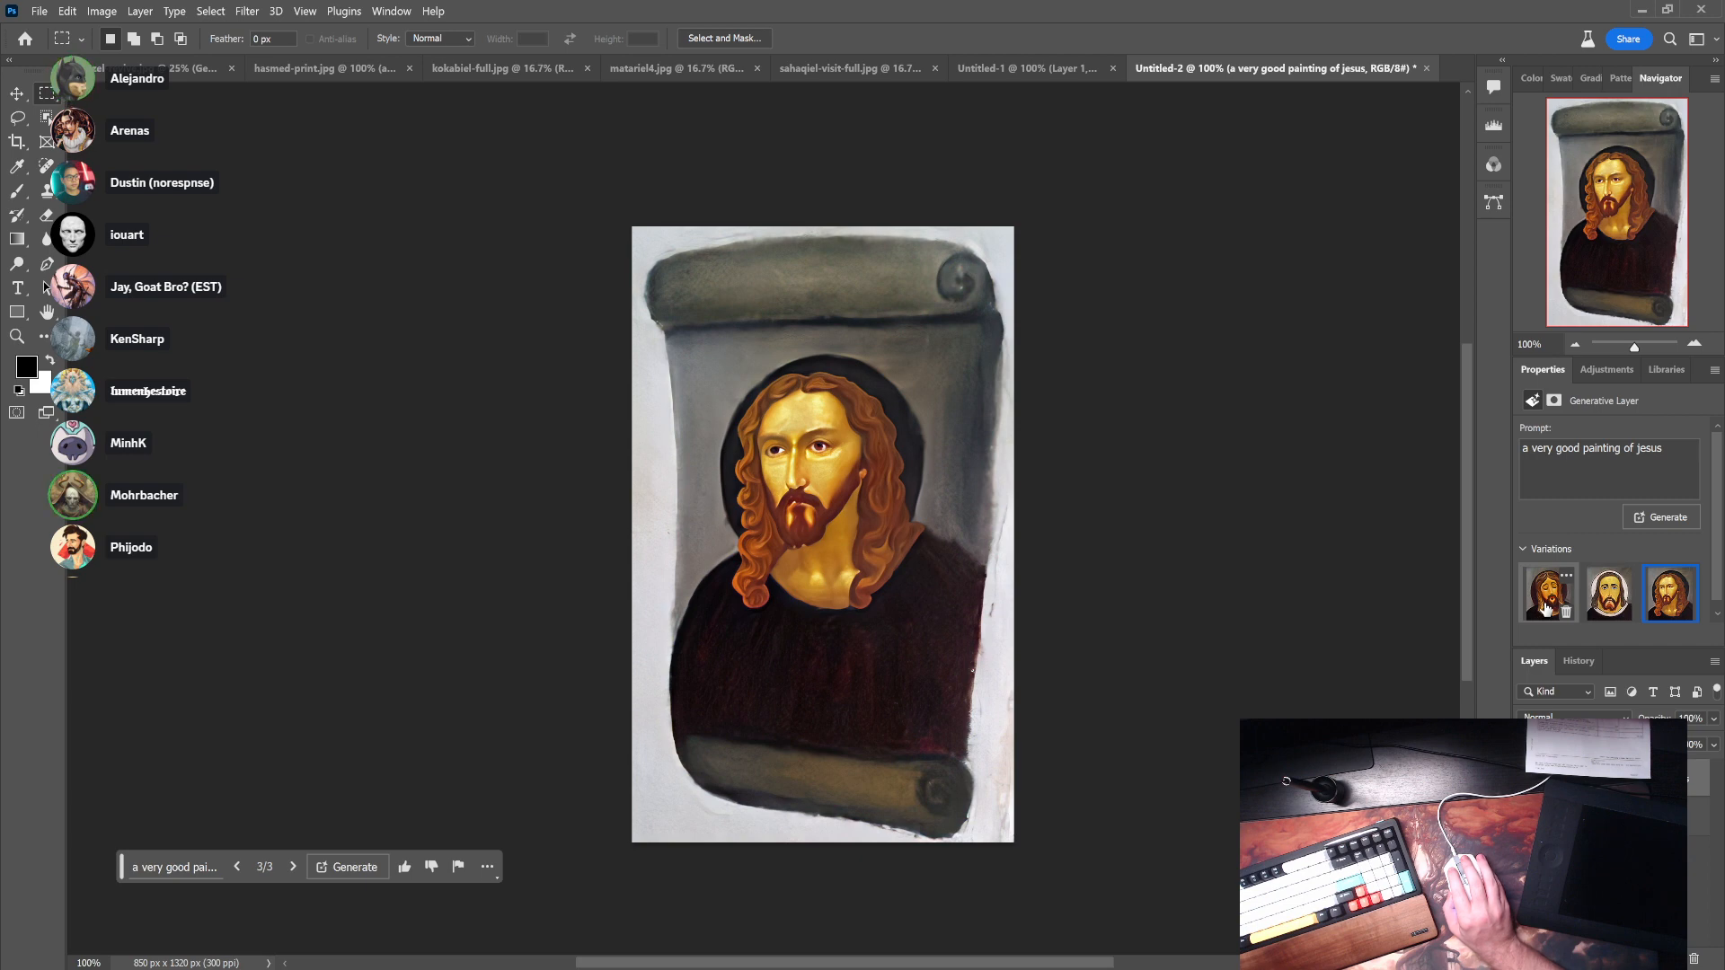
{"action": "left_click", "coordinate": [1525, 779]}
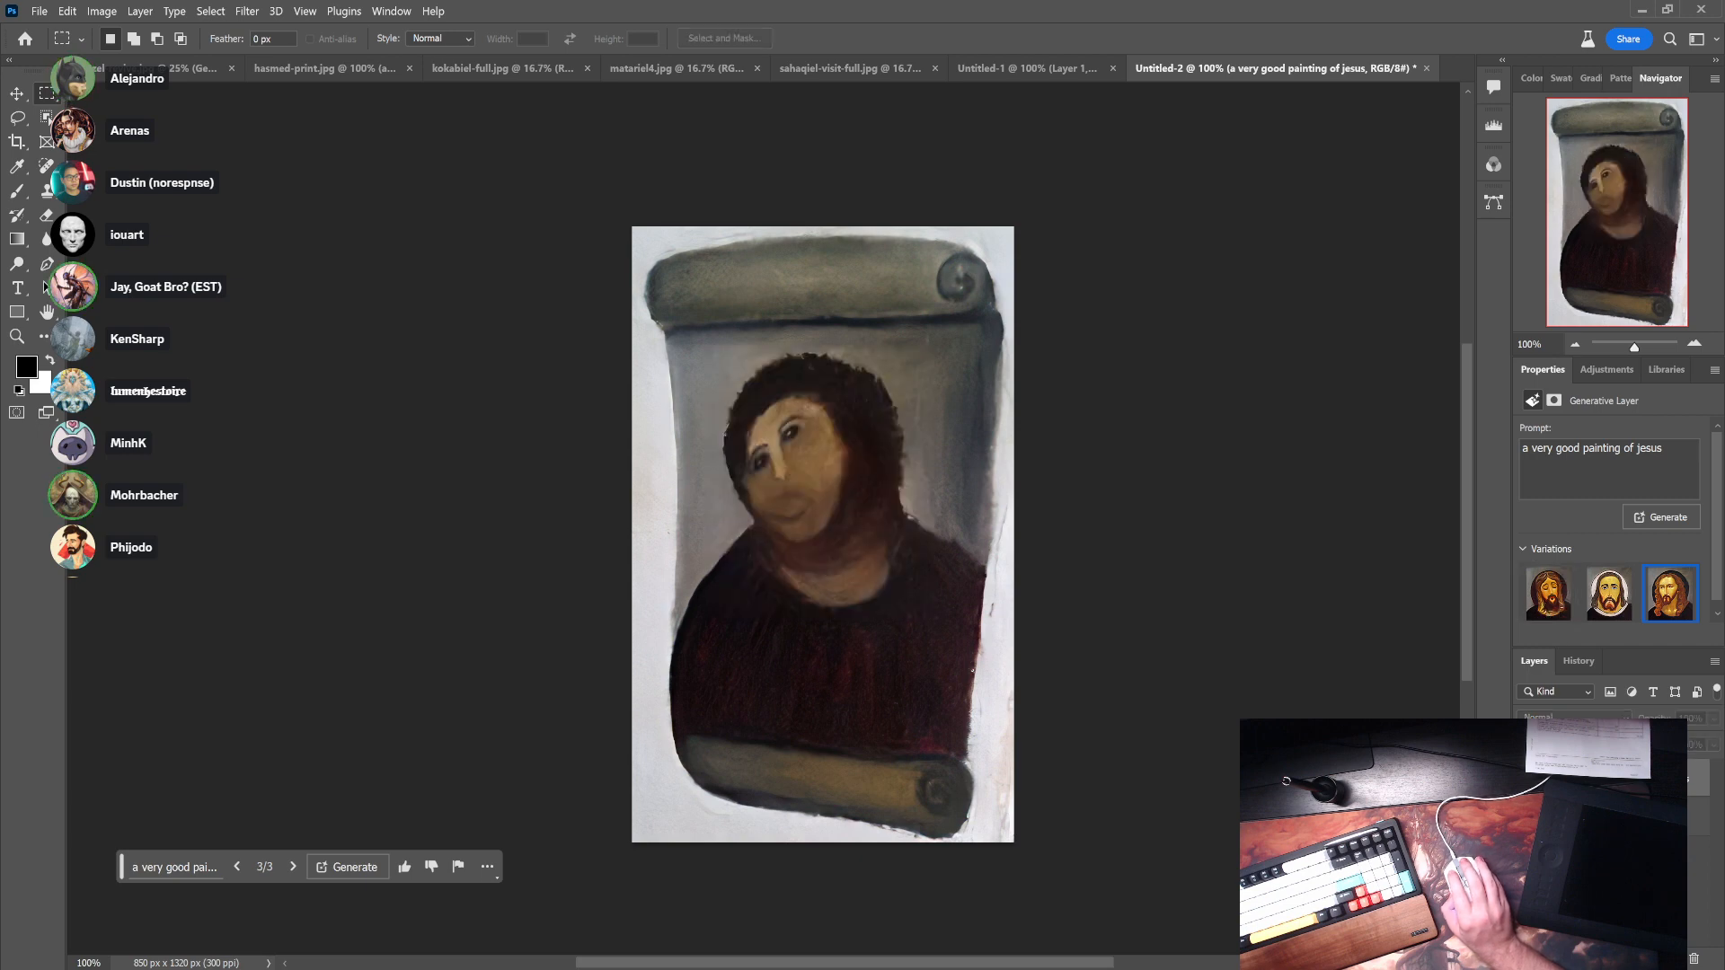
{"action": "left_click", "coordinate": [1526, 779]}
{"action": "left_click", "coordinate": [1526, 779]}
{"action": "left_click", "coordinate": [1526, 779]}
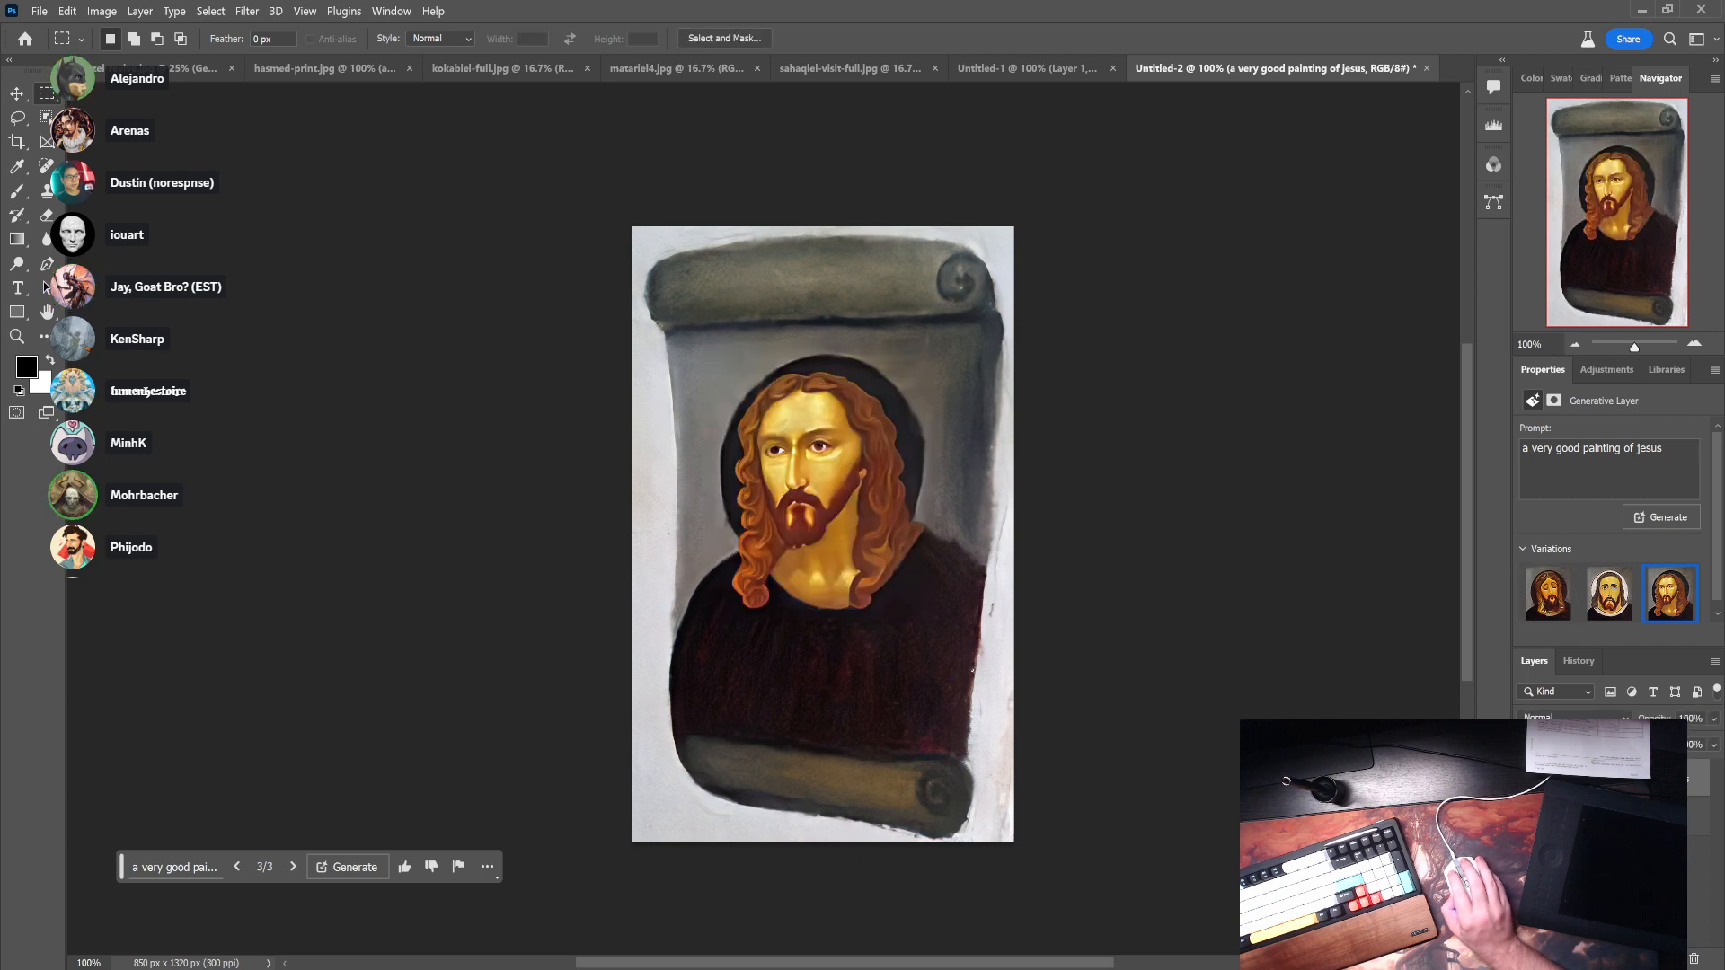
{"action": "left_click", "coordinate": [1526, 779]}
{"action": "left_click", "coordinate": [1526, 780]}
{"action": "left_click", "coordinate": [1526, 780]}
{"action": "left_click", "coordinate": [1525, 779]}
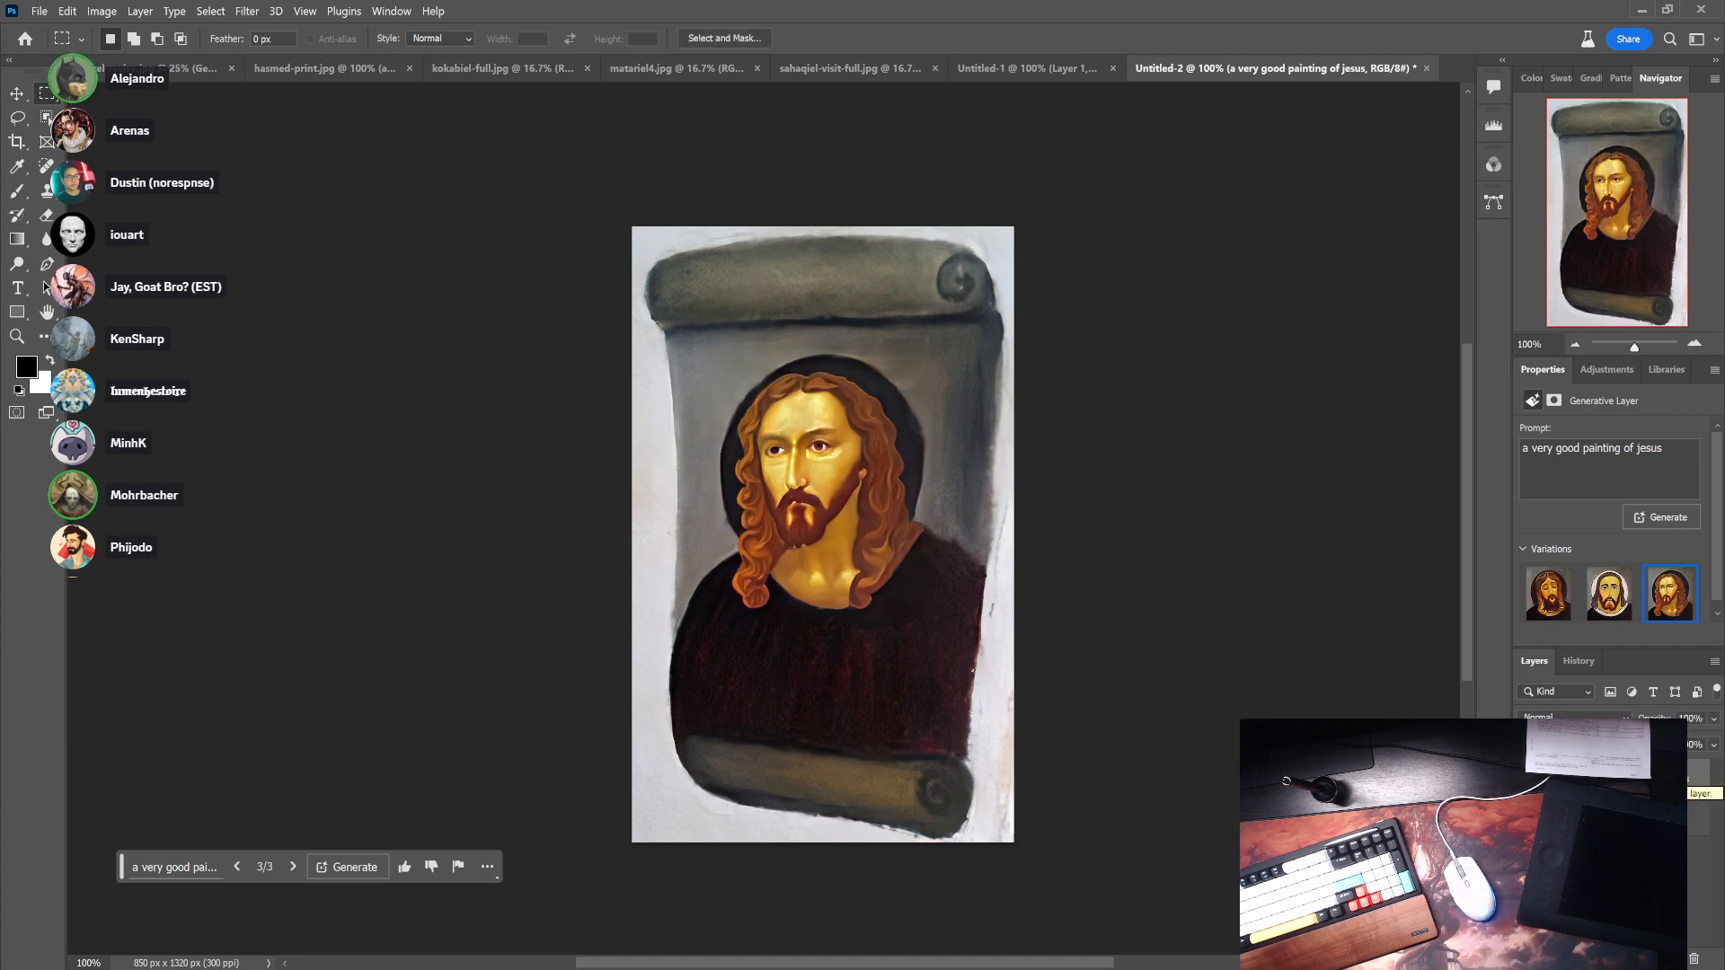
- Switch to the sahaqiel-visit-full.jpg document, add a new layer above the painting, and activate the Brush tool
{"action": "left_click", "coordinate": [835, 65]}
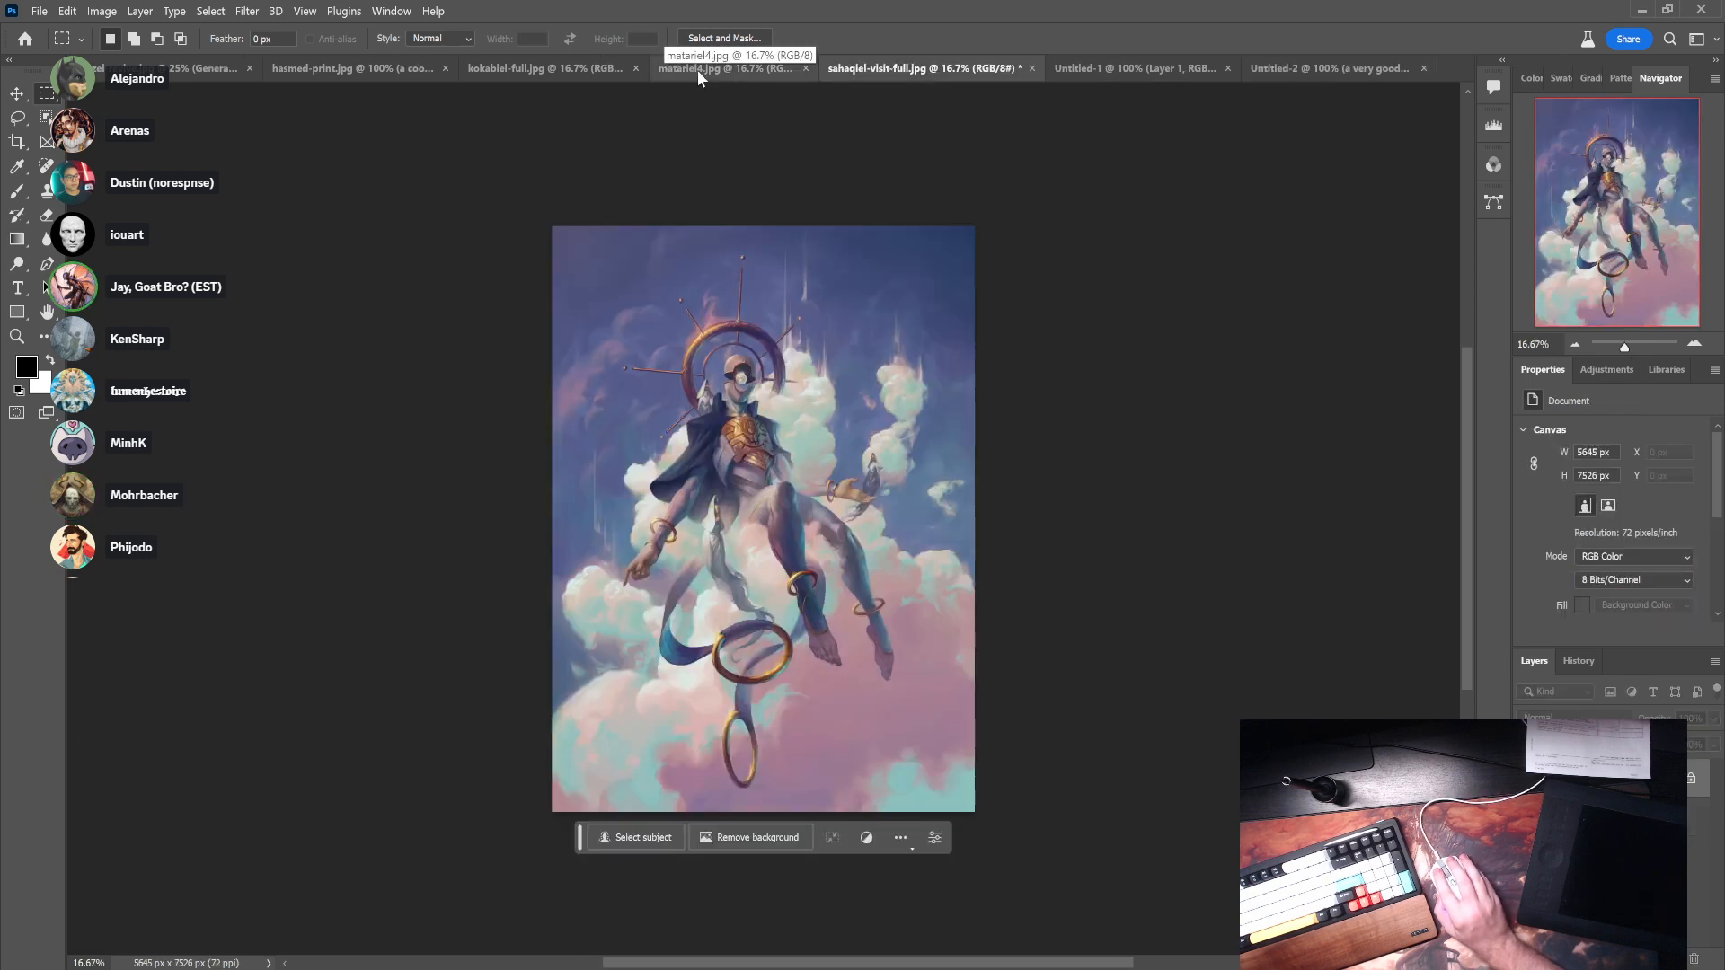
{"action": "left_click", "coordinate": [698, 67]}
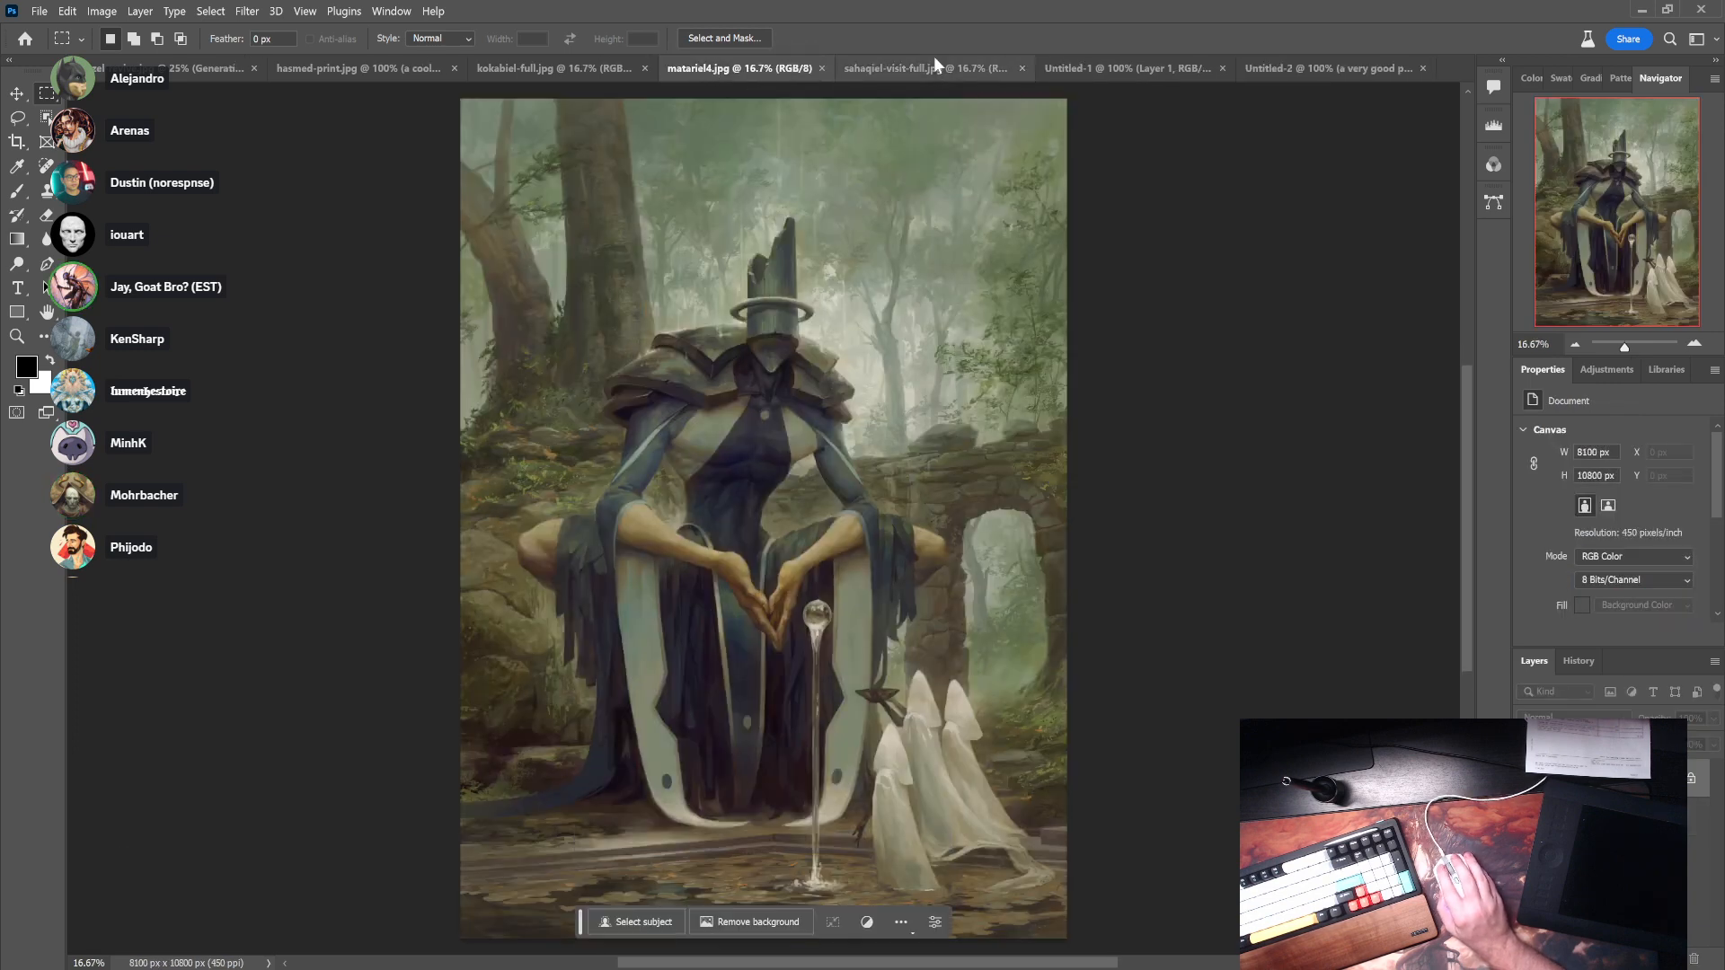
{"action": "left_click", "coordinate": [930, 68]}
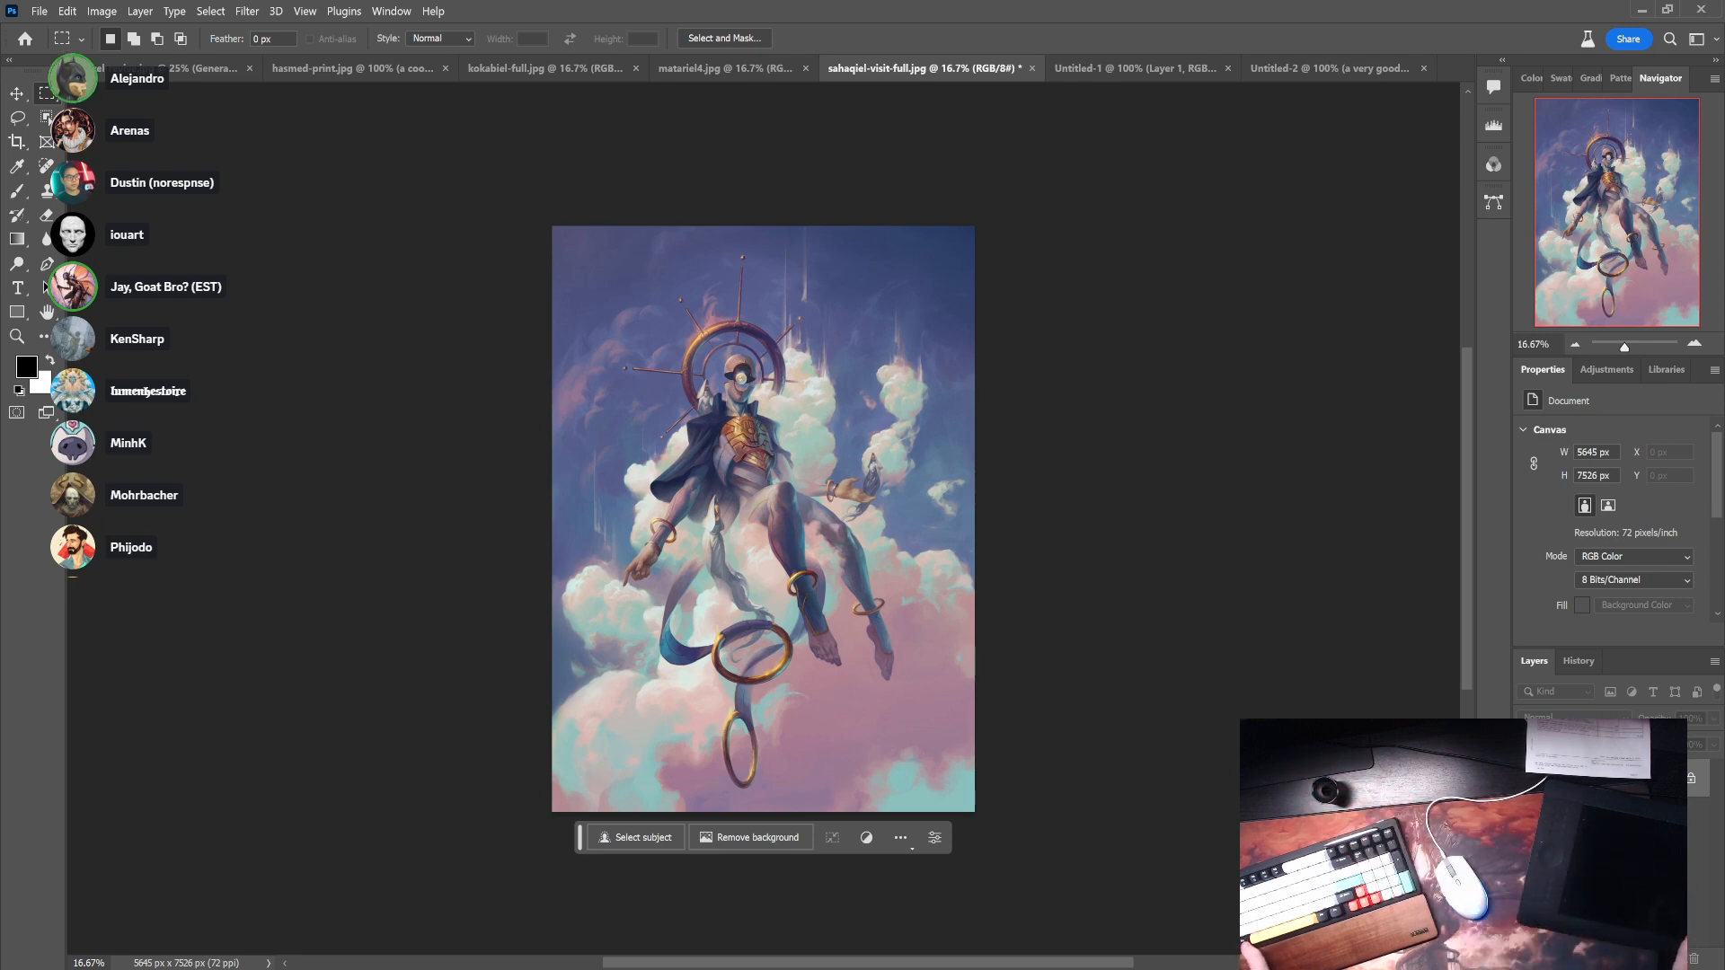
{"action": "key", "text": "ctrl+j"}
{"action": "key", "text": "b"}
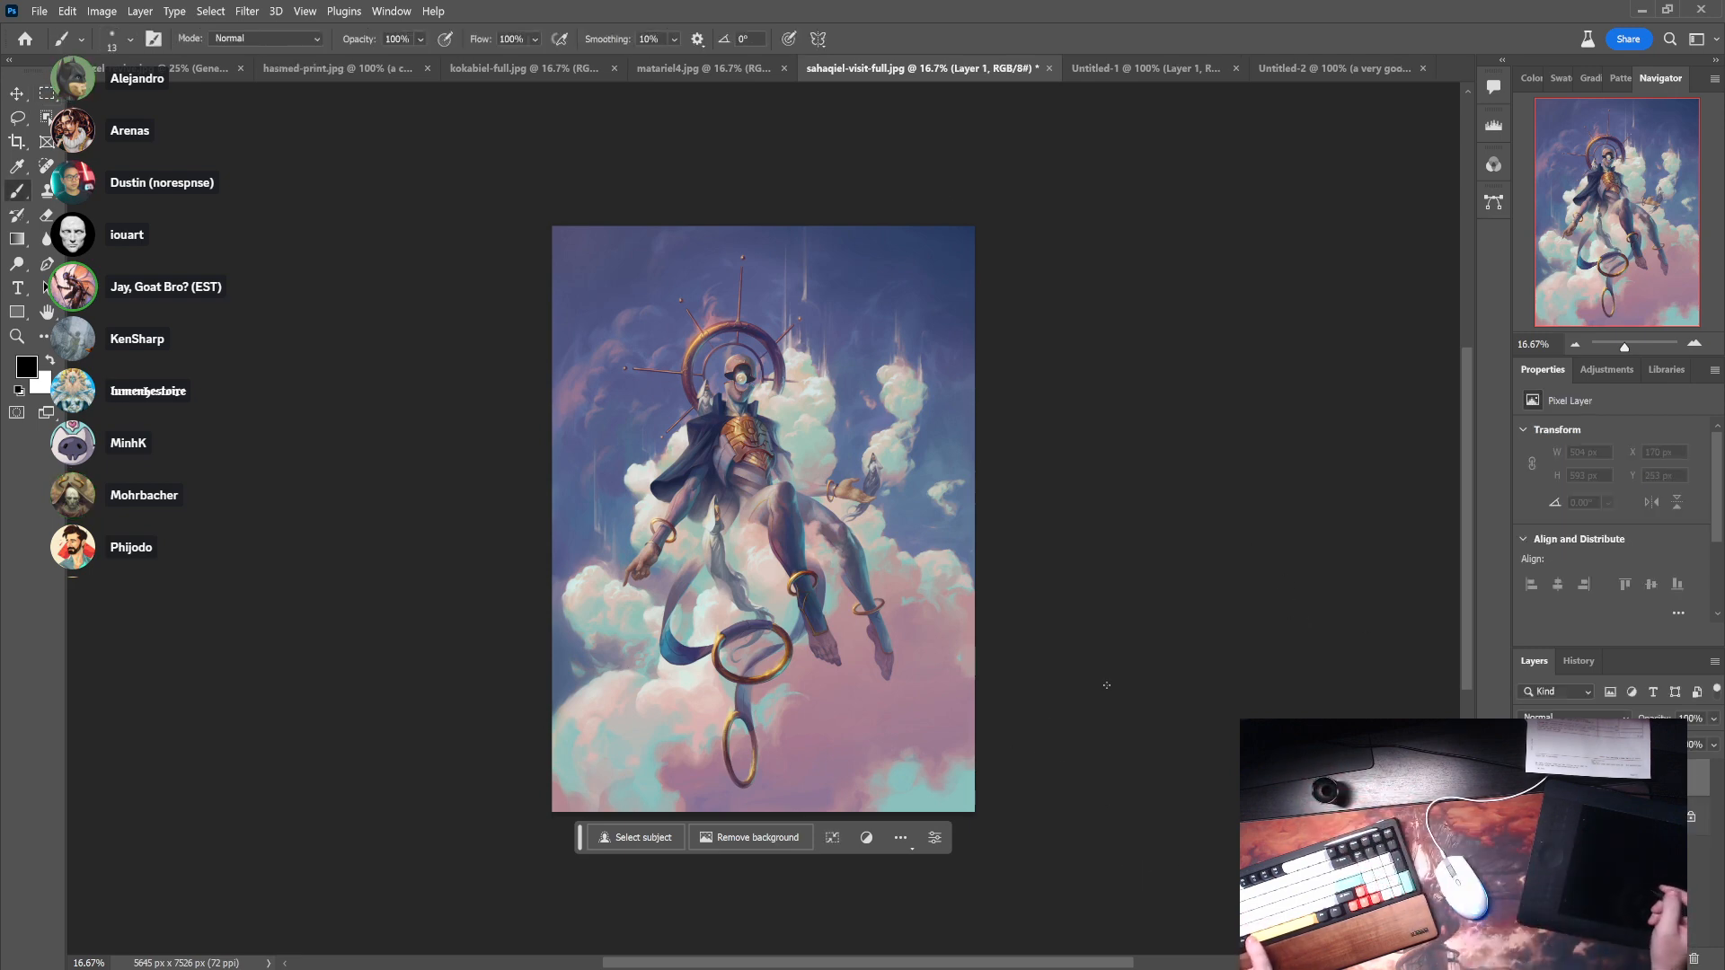
- Sample a reddish-brown colour from the figure's golden chest plate and increase the brush size to 100 px
{"action": "left_click", "coordinate": [638, 559], "text": "ctrl"}
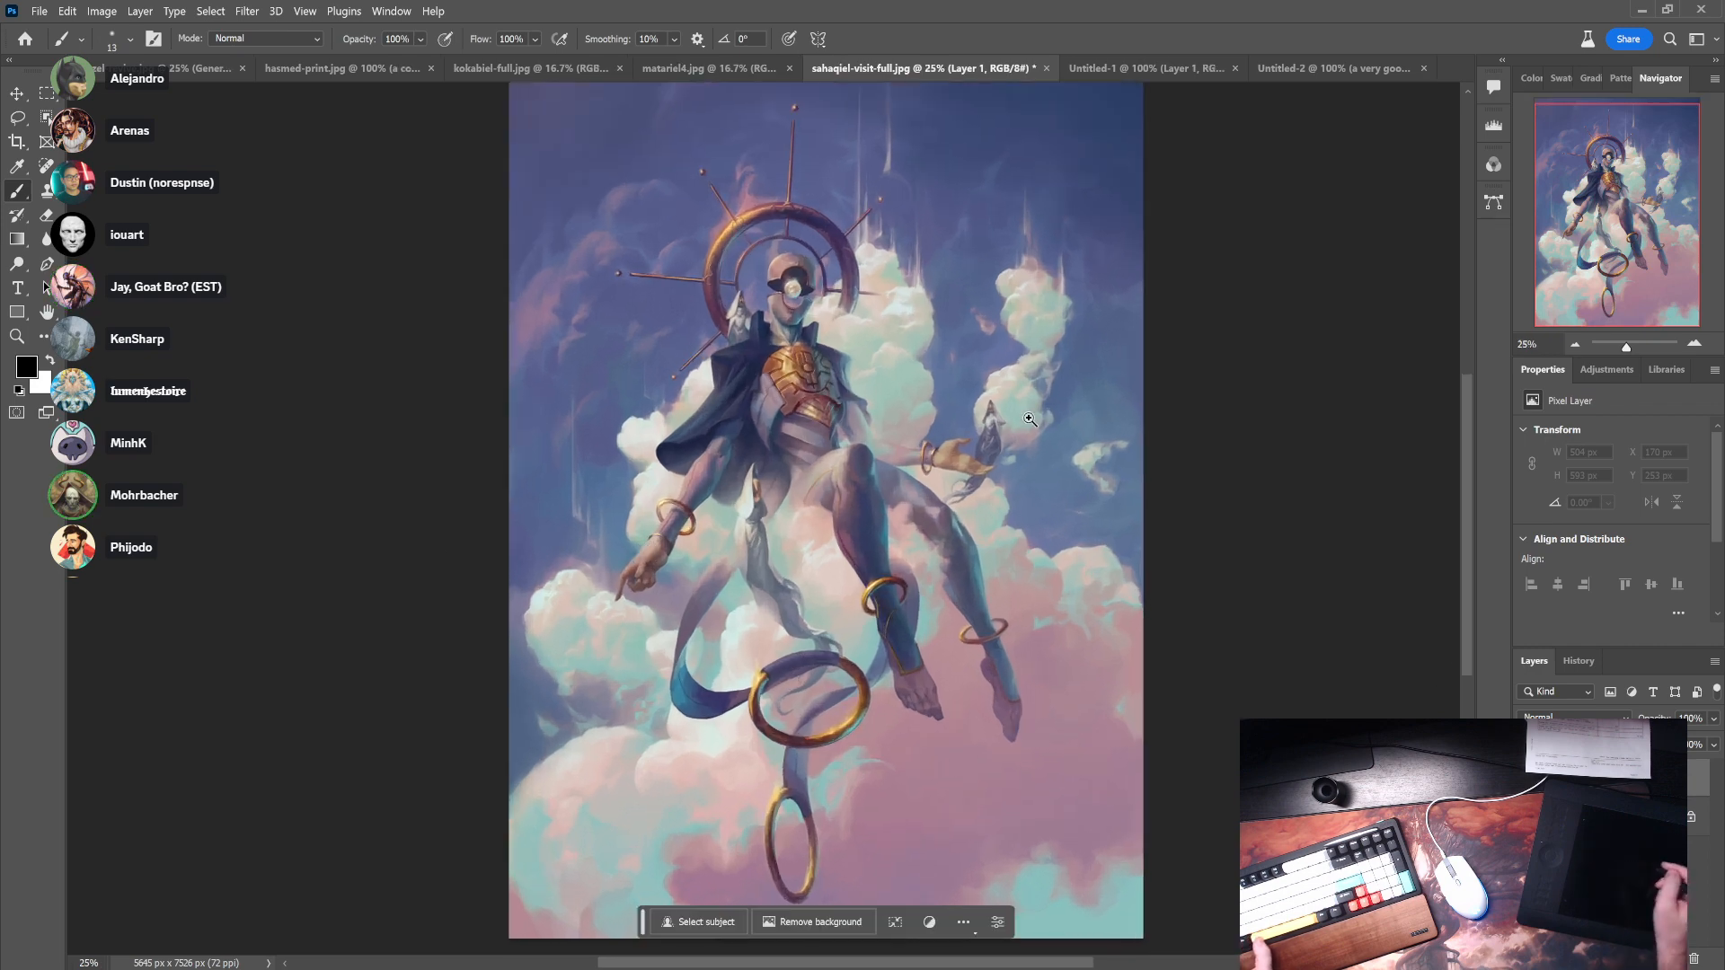
{"action": "left_click", "coordinate": [640, 575], "text": "ctrl"}
{"action": "left_click_drag", "start_coordinate": [881, 309], "coordinate": [875, 532]}
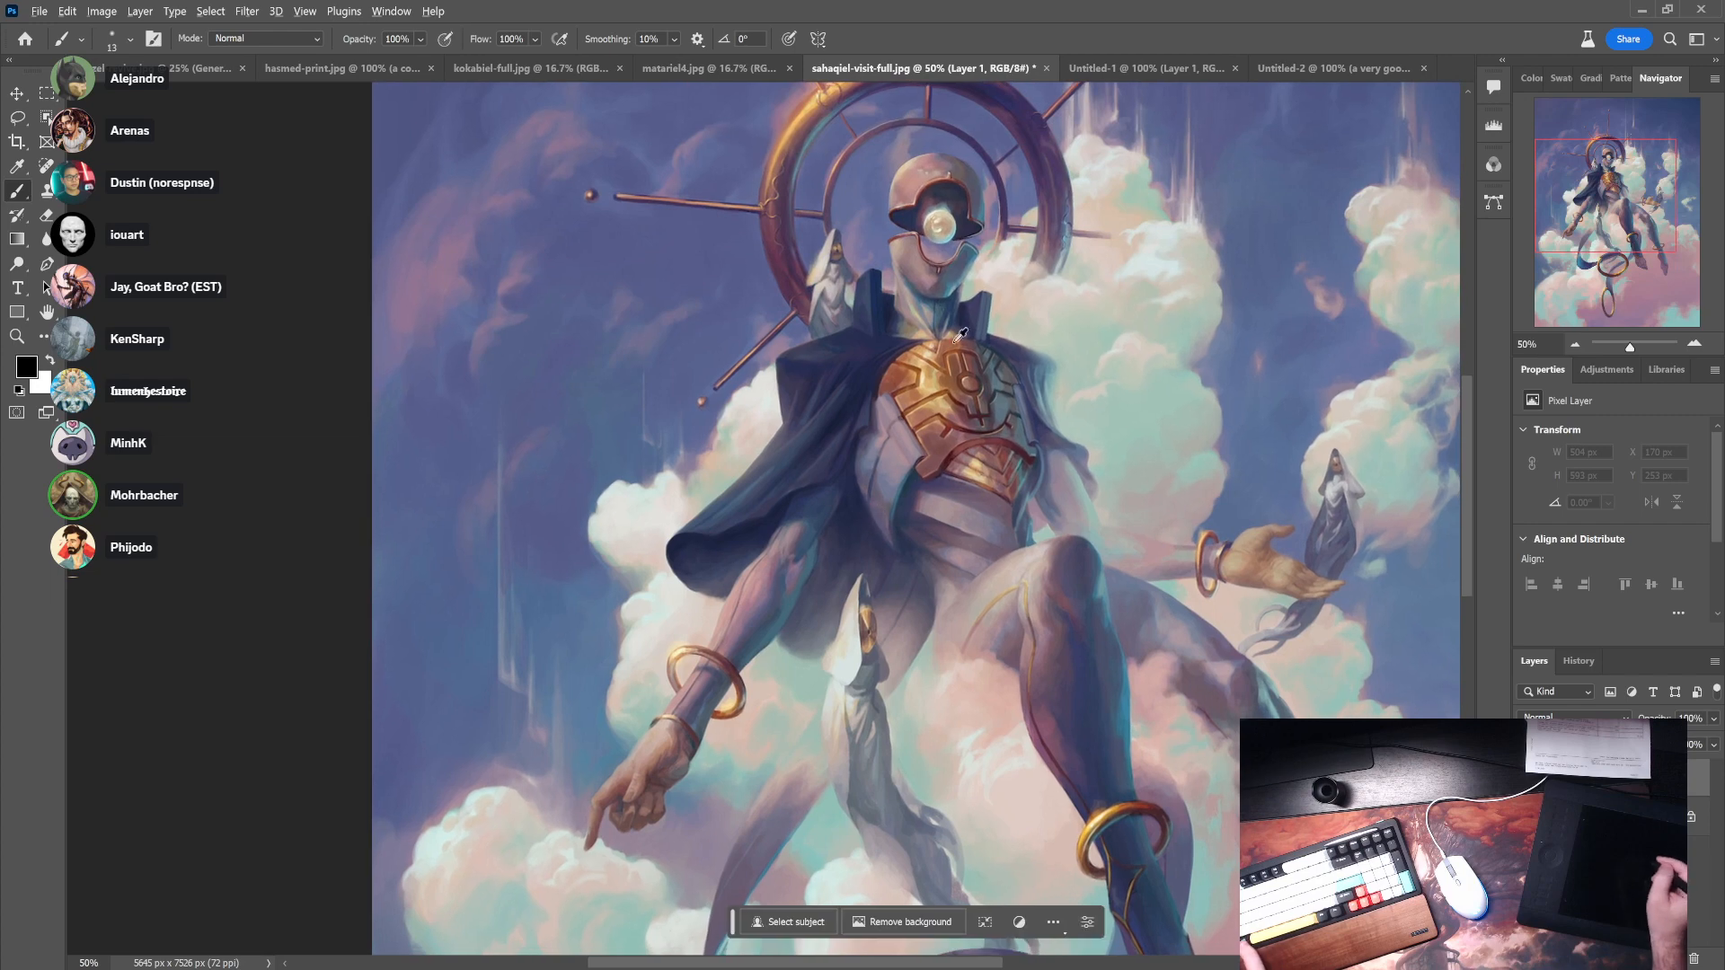
{"action": "left_click", "coordinate": [972, 355], "text": "alt"}
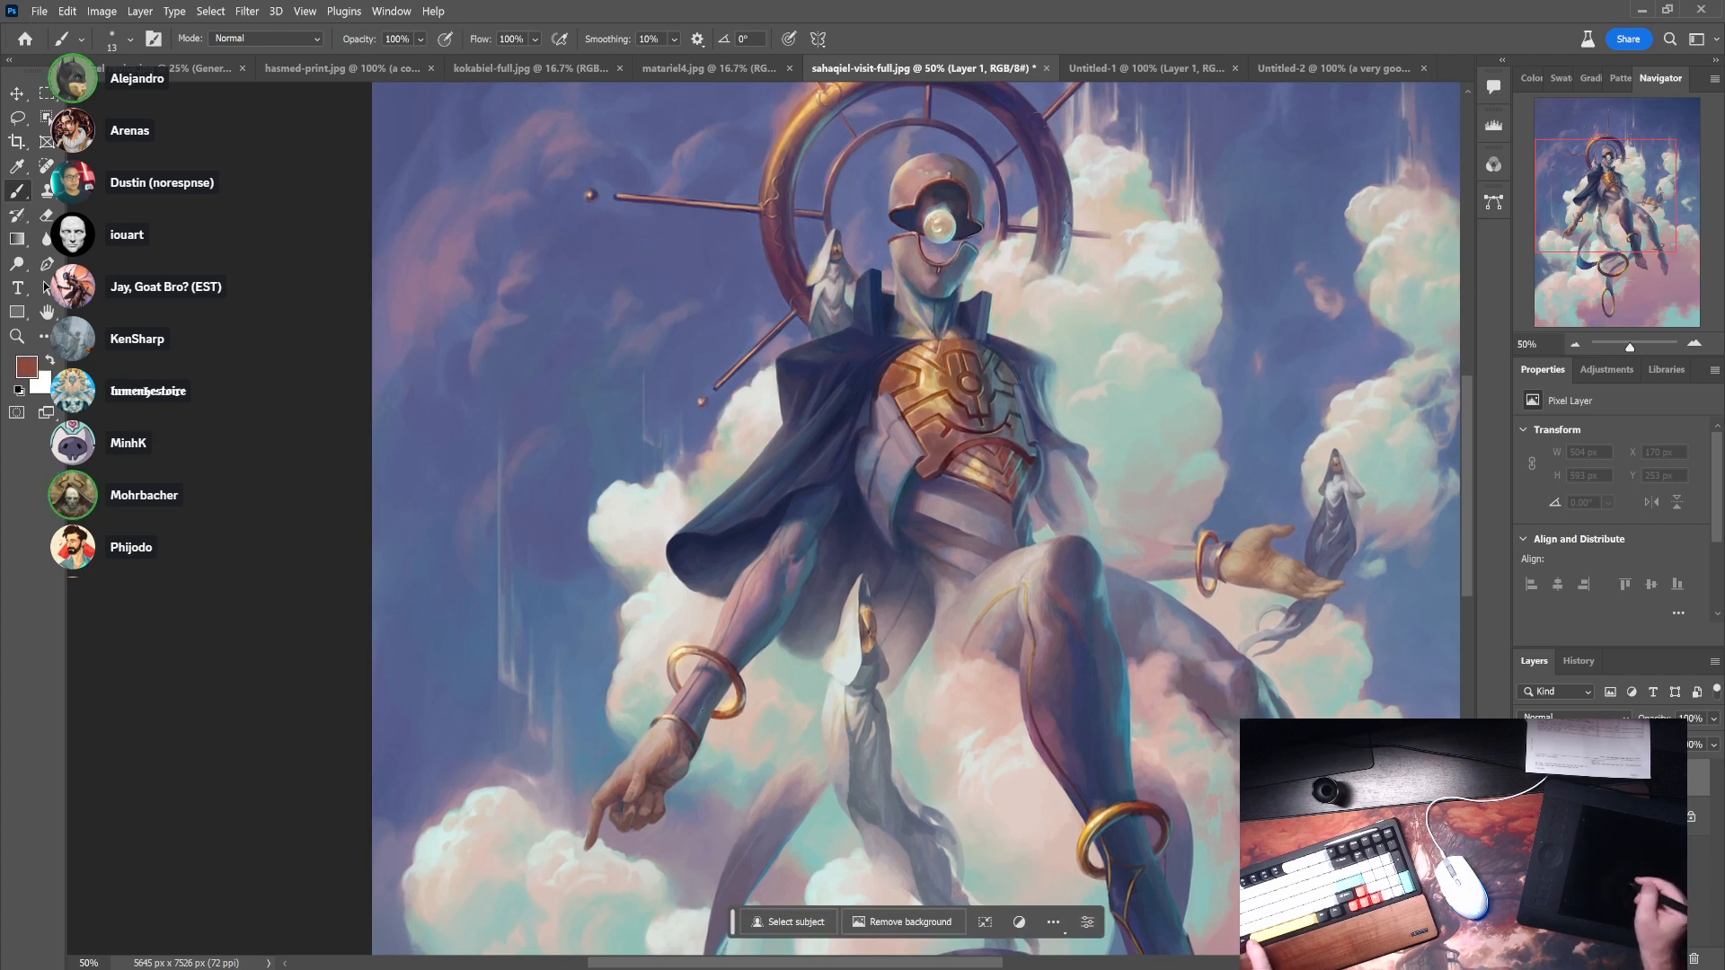
{"action": "key", "text": "bracketright"}
{"action": "key", "text": "bracketright"}
{"action": "key", "text": "bracketright"}
{"action": "key", "text": "bracketright"}
{"action": "key", "text": "bracketright"}
{"action": "key", "text": "bracketright"}
{"action": "key", "text": "bracketright"}
{"action": "key", "text": "bracketright"}
{"action": "key", "text": "bracketright"}
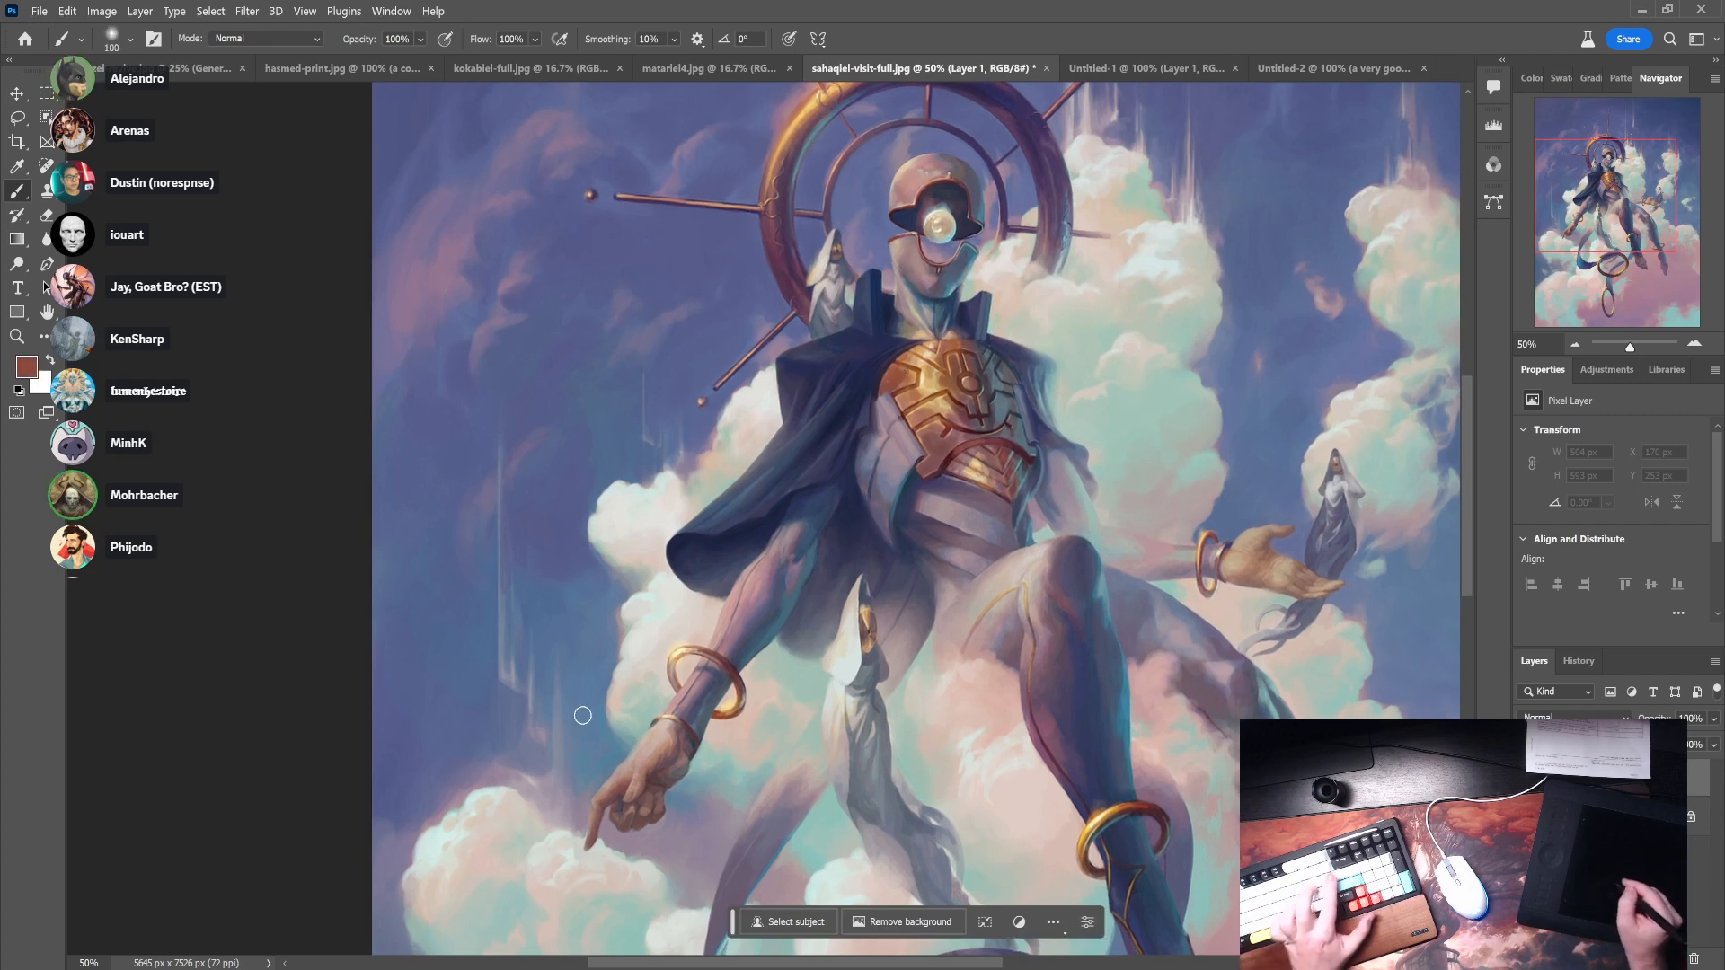
- Switch the brush to the Hard Round preset from General Brushes, testing strokes over the sky and undoing them
{"action": "left_click_drag", "start_coordinate": [578, 724], "coordinate": [643, 702]}
{"action": "key", "text": "ctrl+z"}
{"action": "right_click", "coordinate": [644, 702]}
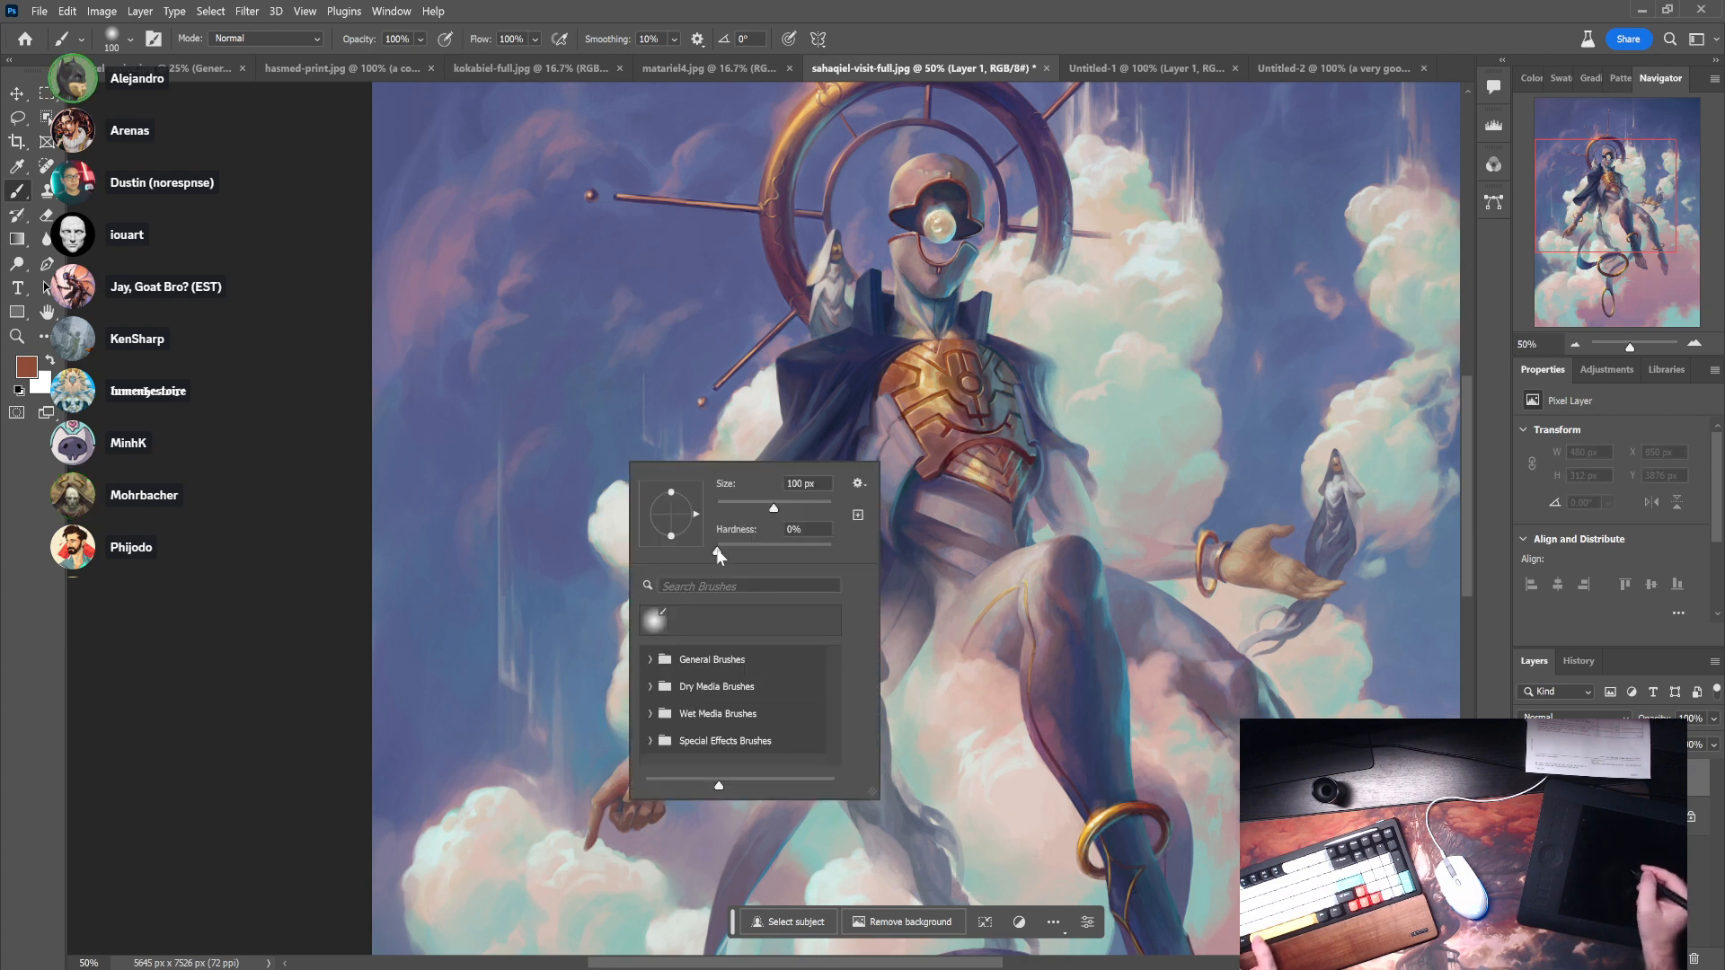
{"action": "left_click", "coordinate": [650, 660]}
{"action": "left_click", "coordinate": [711, 737]}
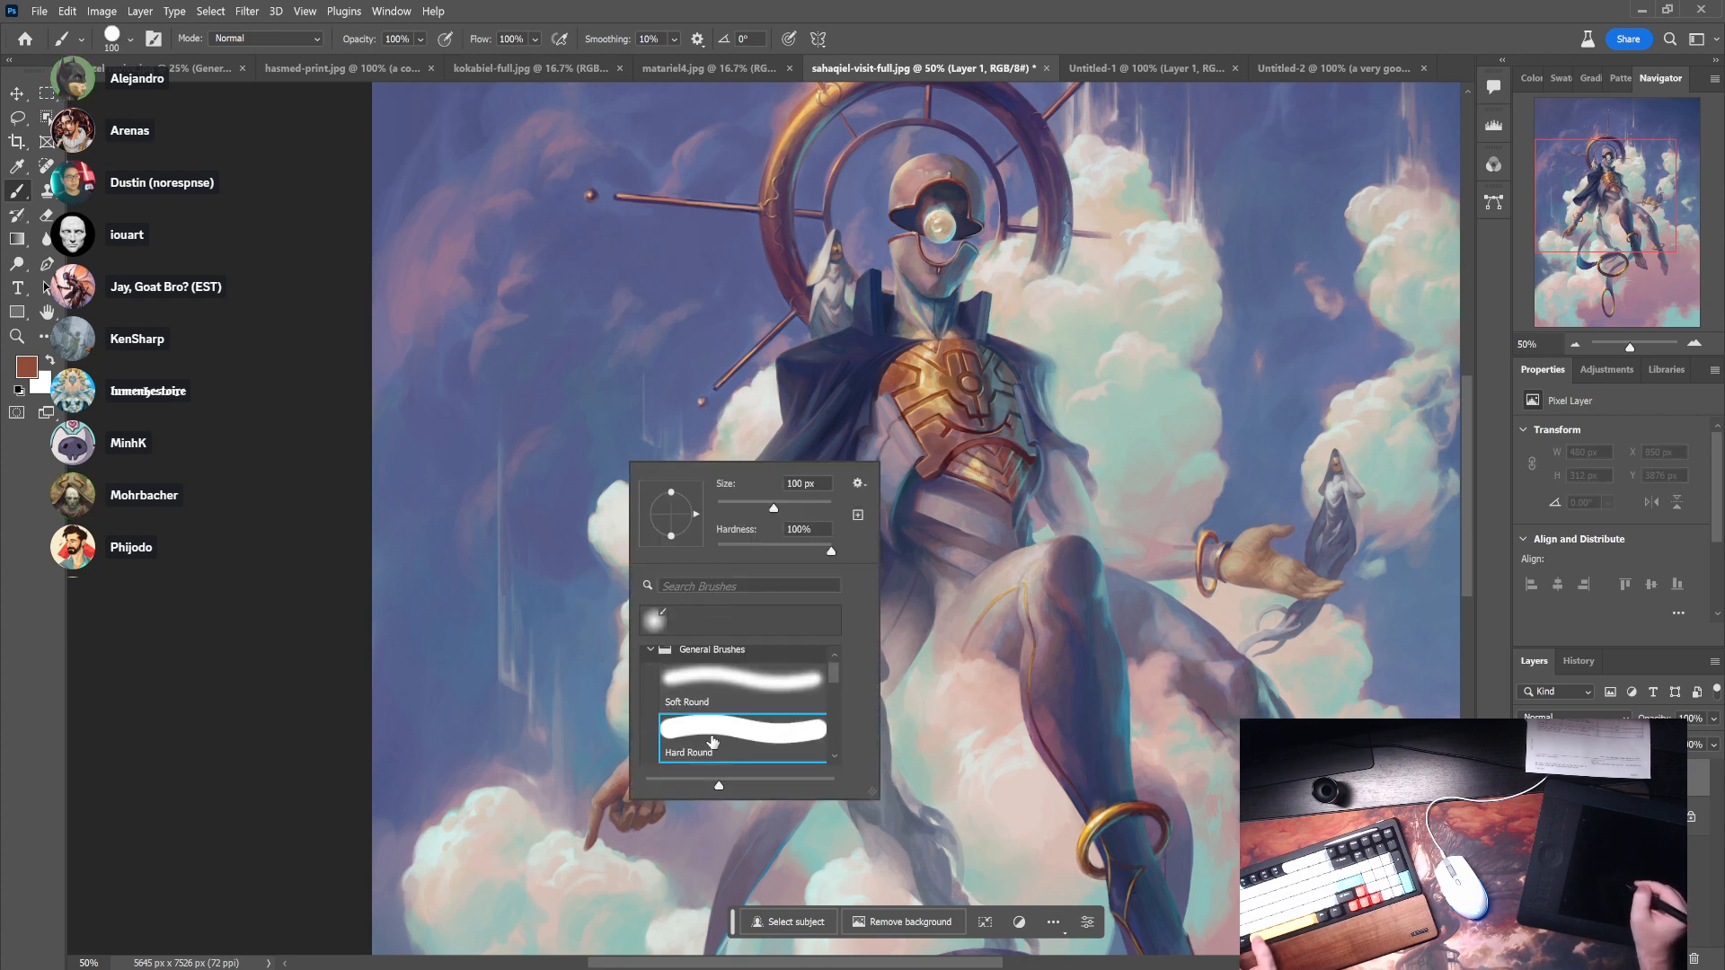
{"action": "left_click", "coordinate": [446, 629]}
{"action": "left_click_drag", "start_coordinate": [447, 630], "coordinate": [508, 683]}
{"action": "key", "text": "ctrl+z"}
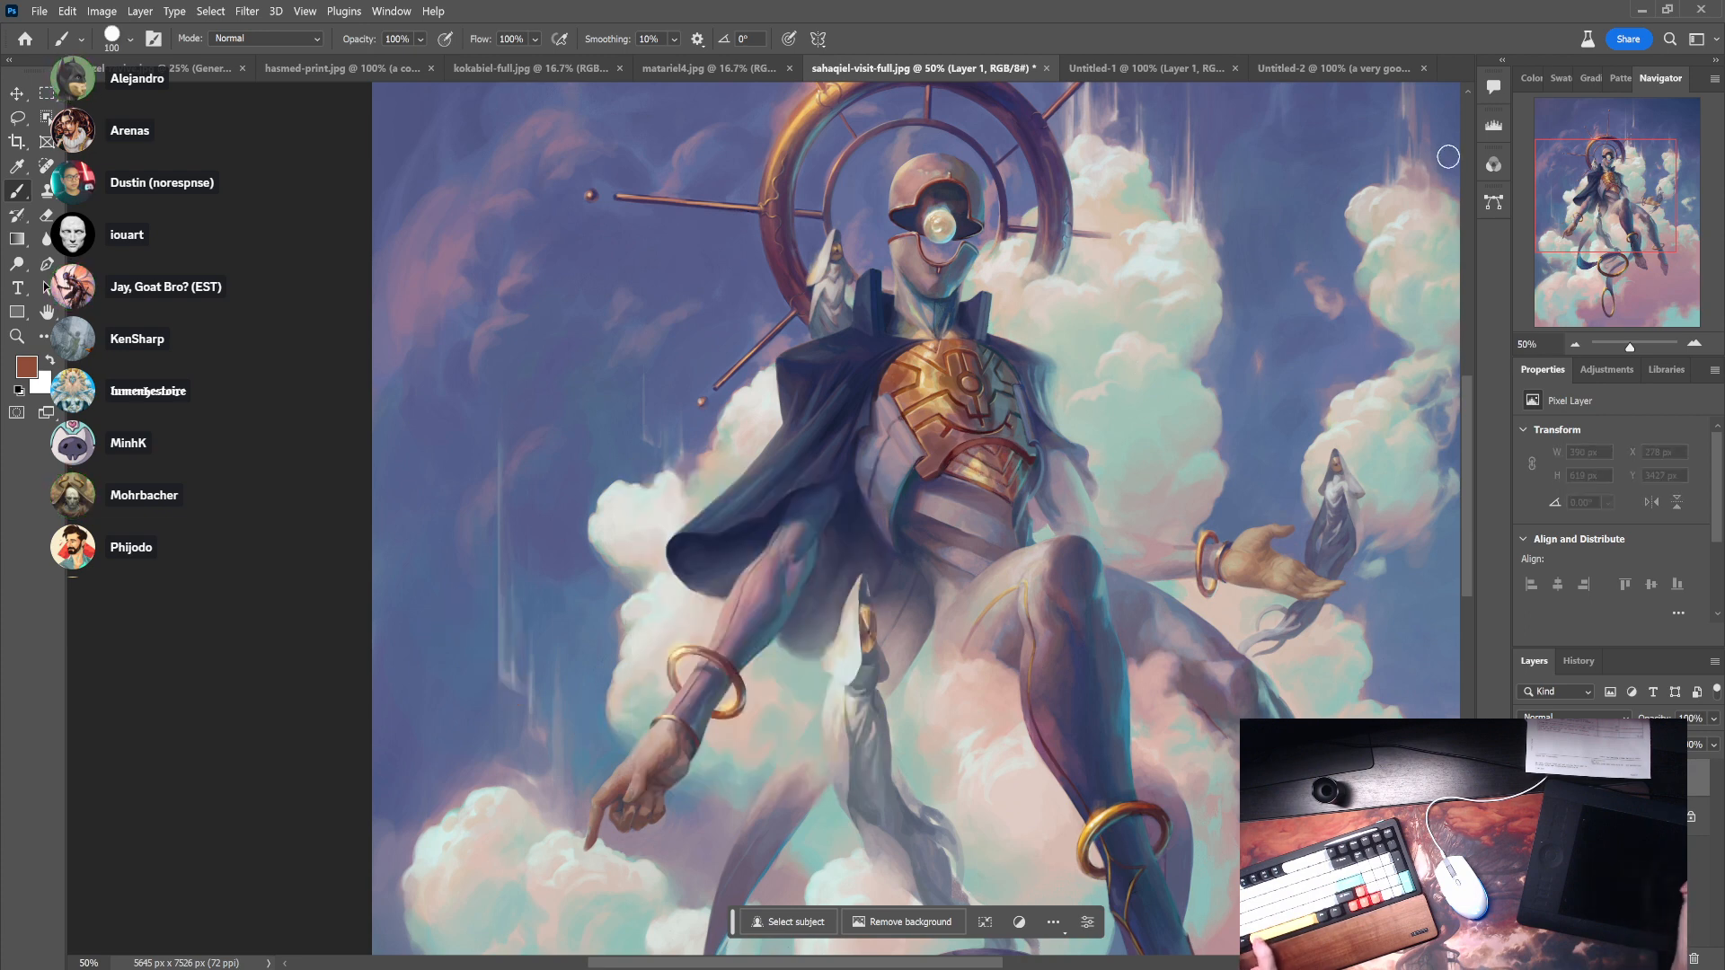
- Enable Shape Dynamics for the brush with size controlled by Pen Pressure, and try a stroke beside the chest plate
{"action": "left_click", "coordinate": [391, 11]}
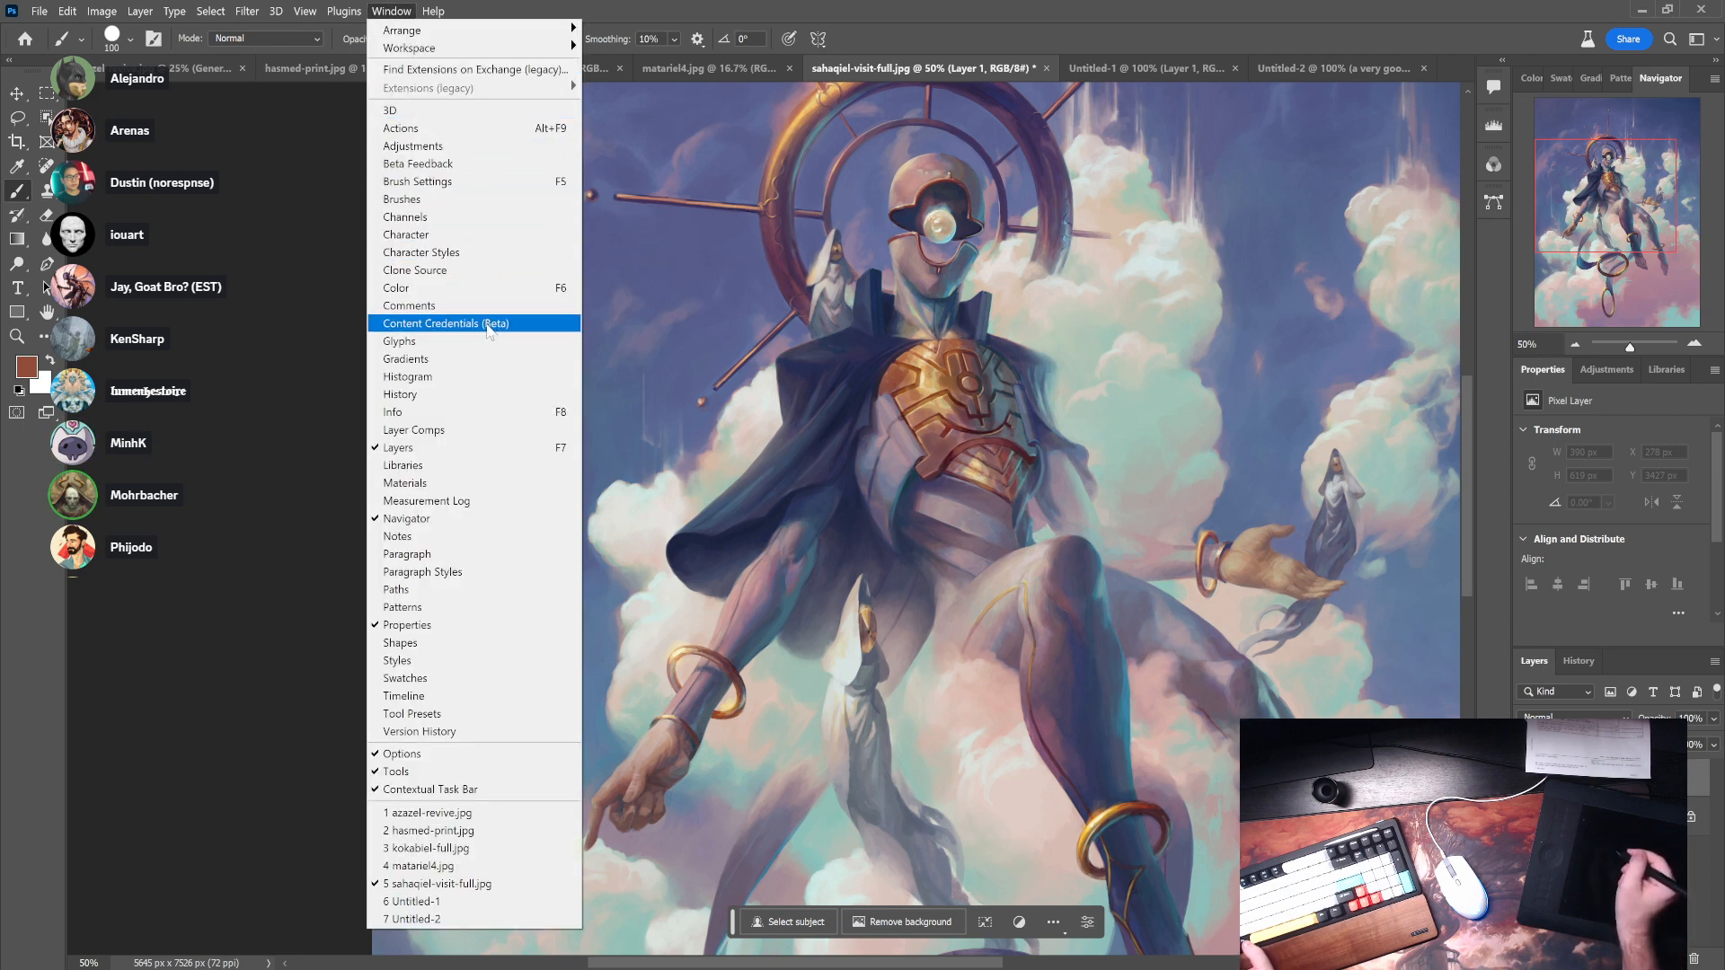
{"action": "left_click", "coordinate": [476, 200]}
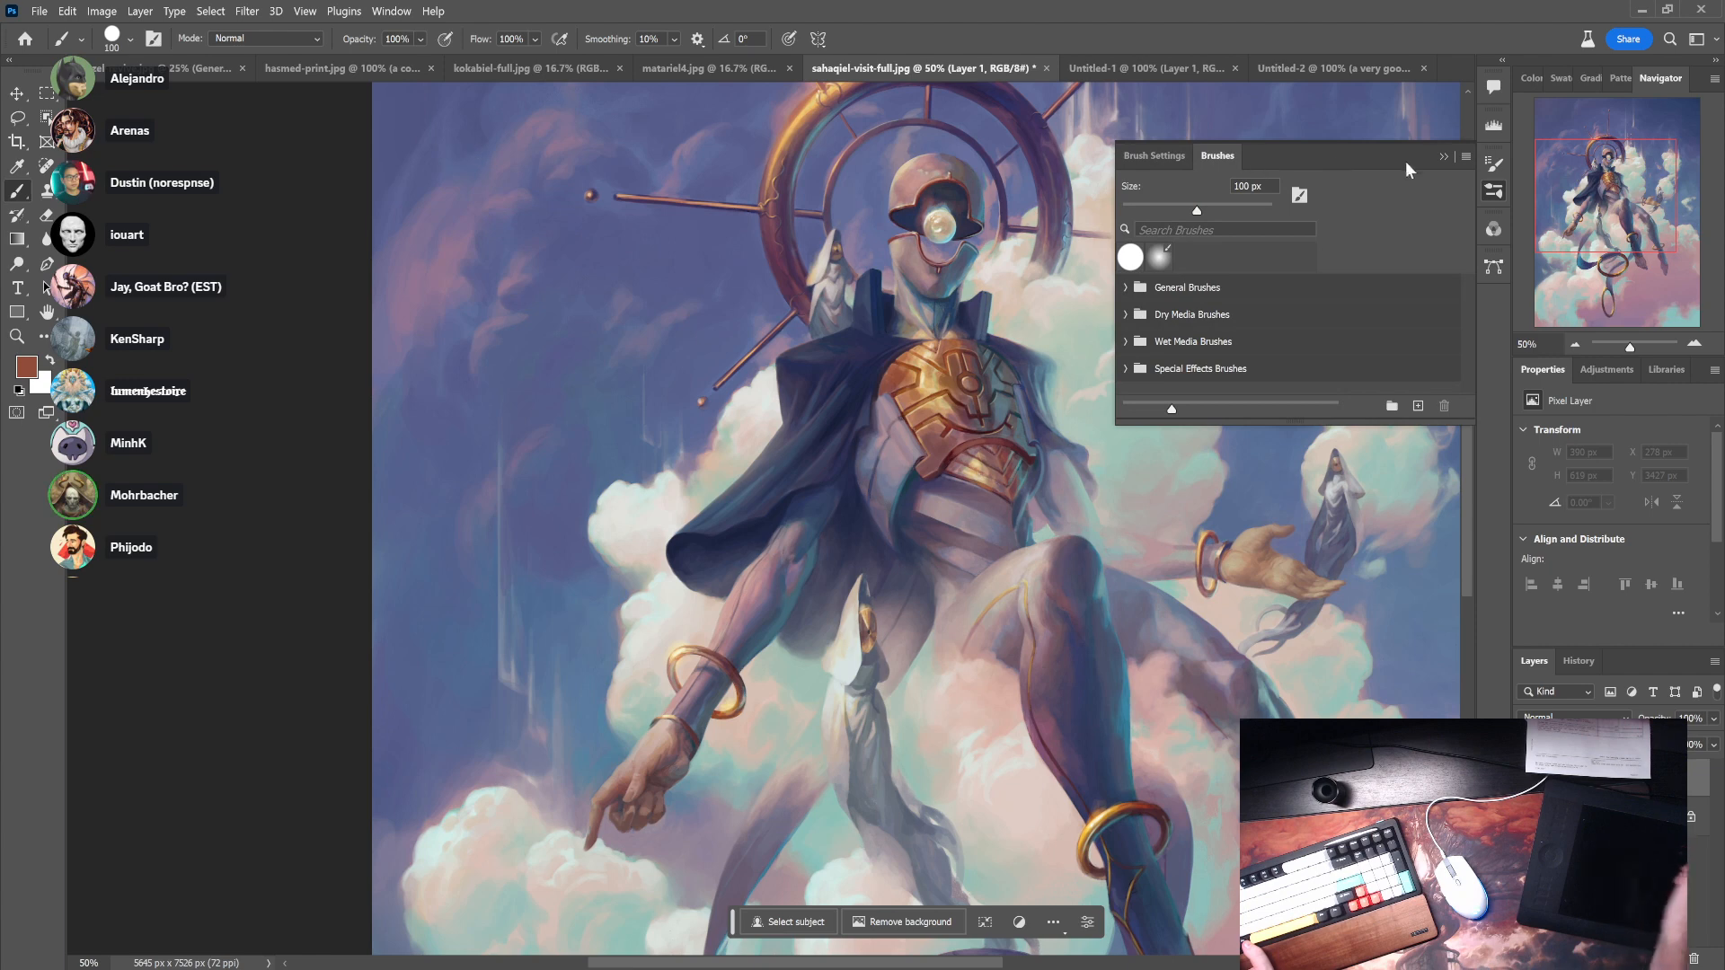
{"action": "left_click", "coordinate": [1495, 191]}
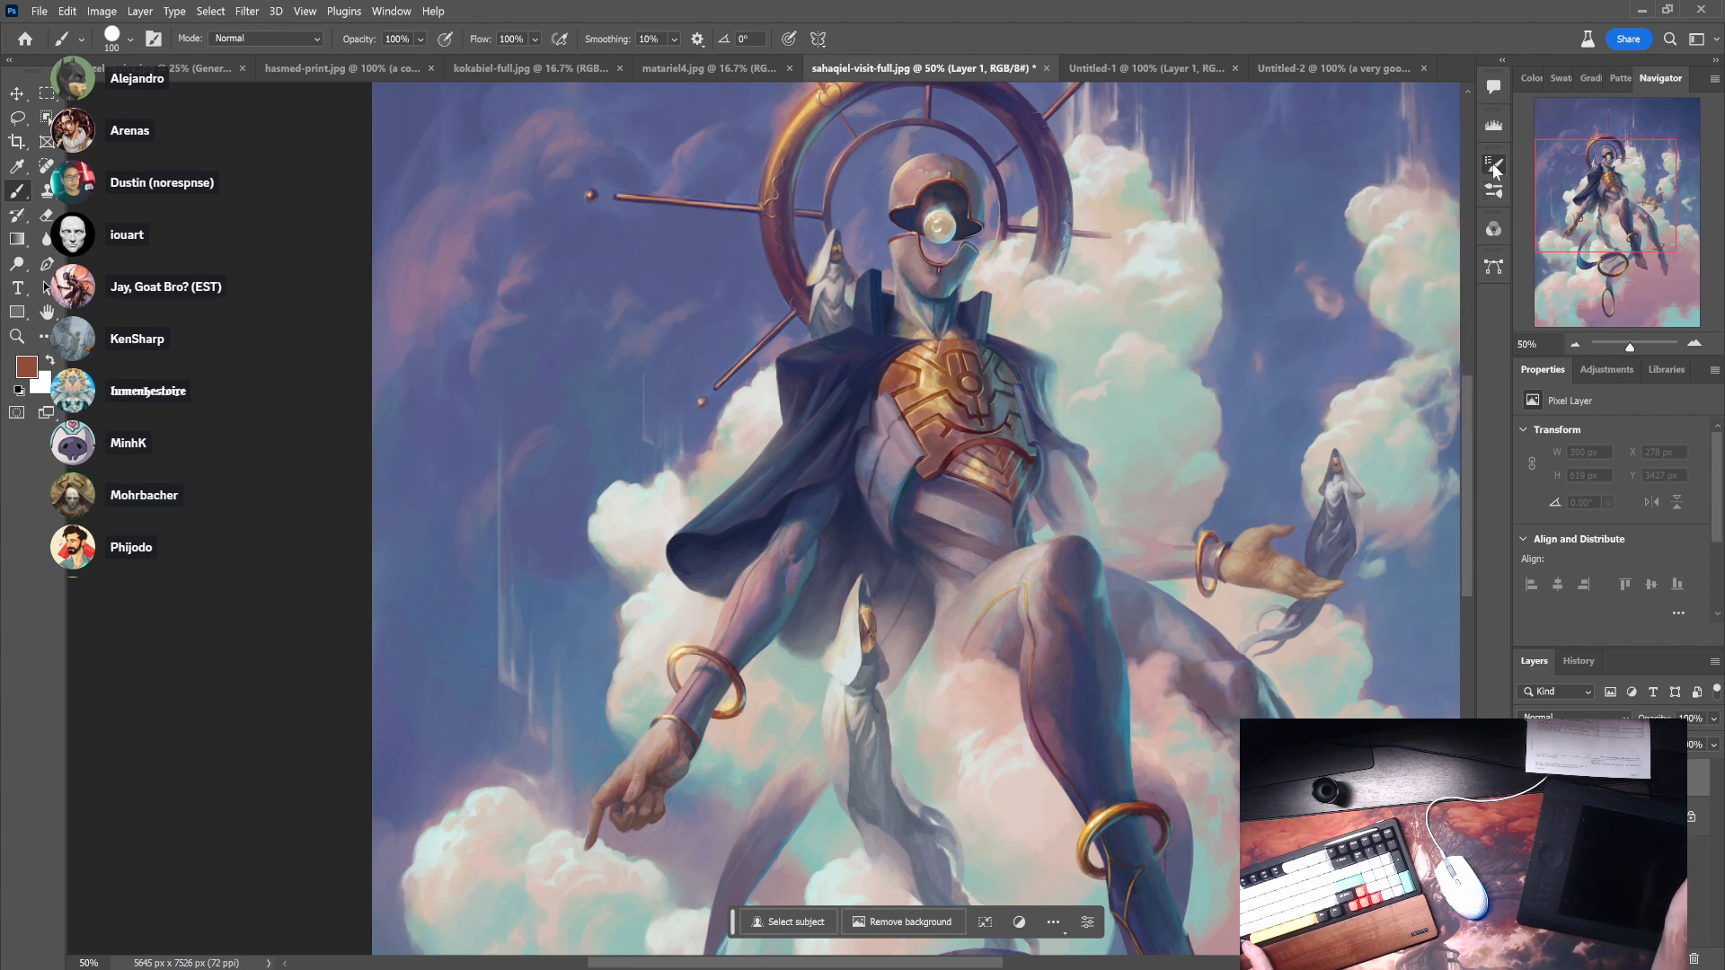
{"action": "left_click", "coordinate": [1493, 165]}
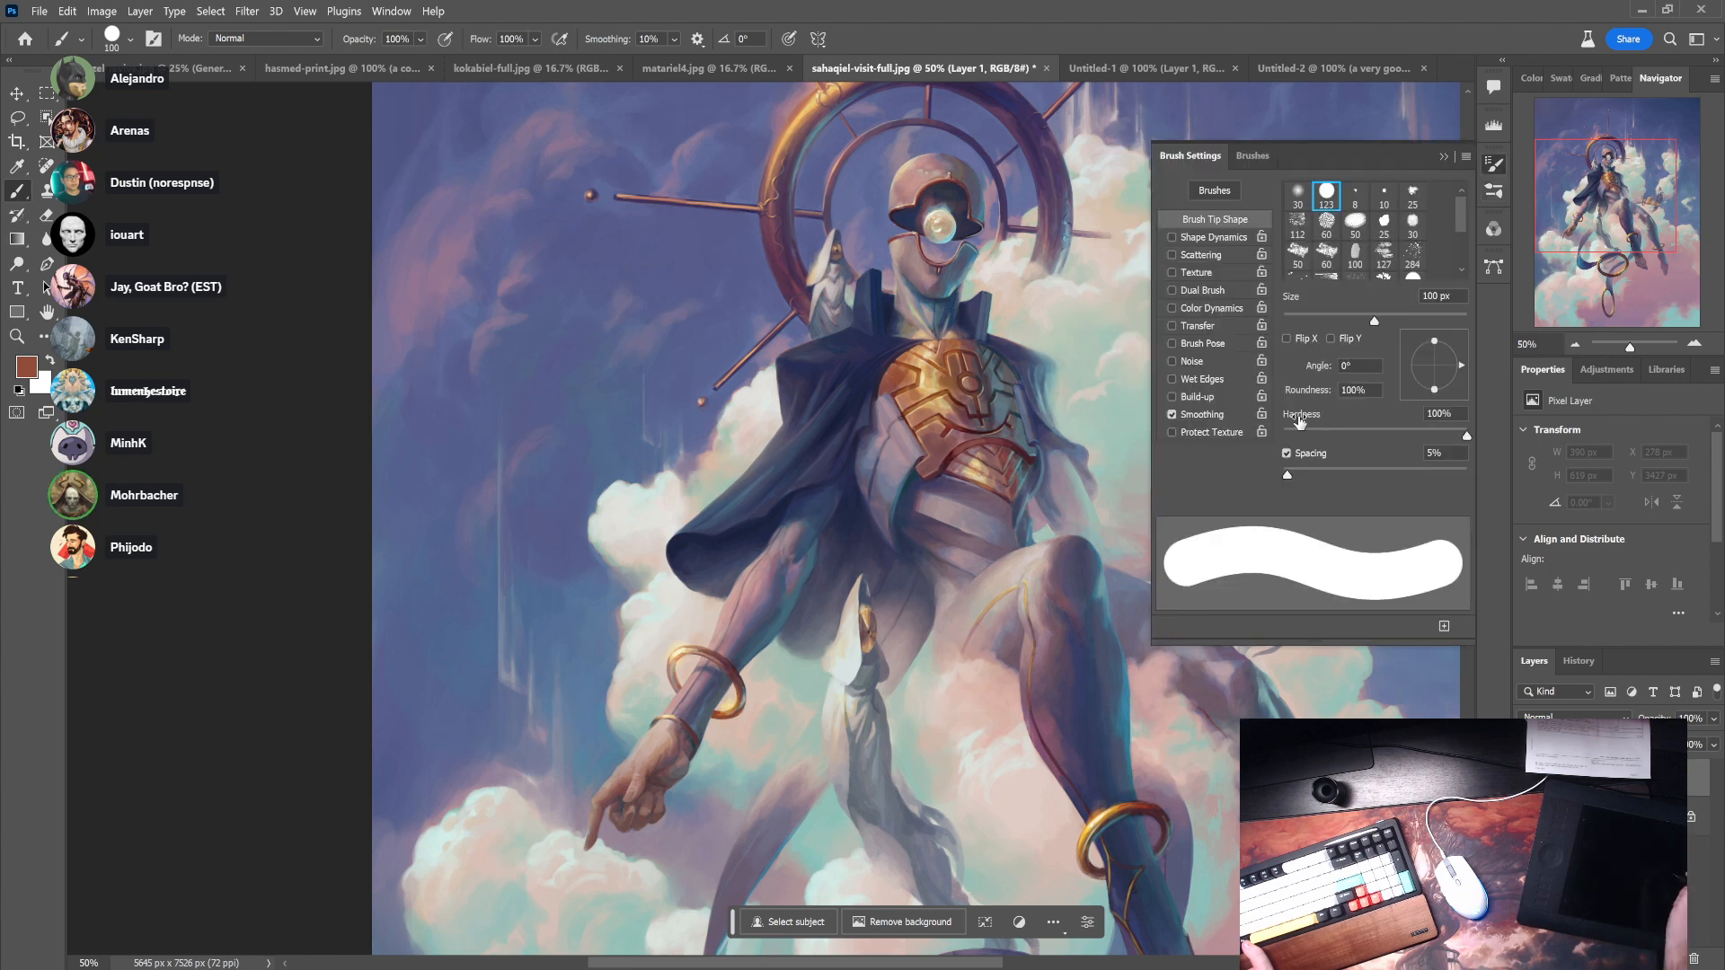
{"action": "left_click", "coordinate": [1210, 237]}
{"action": "left_click", "coordinate": [1371, 226]}
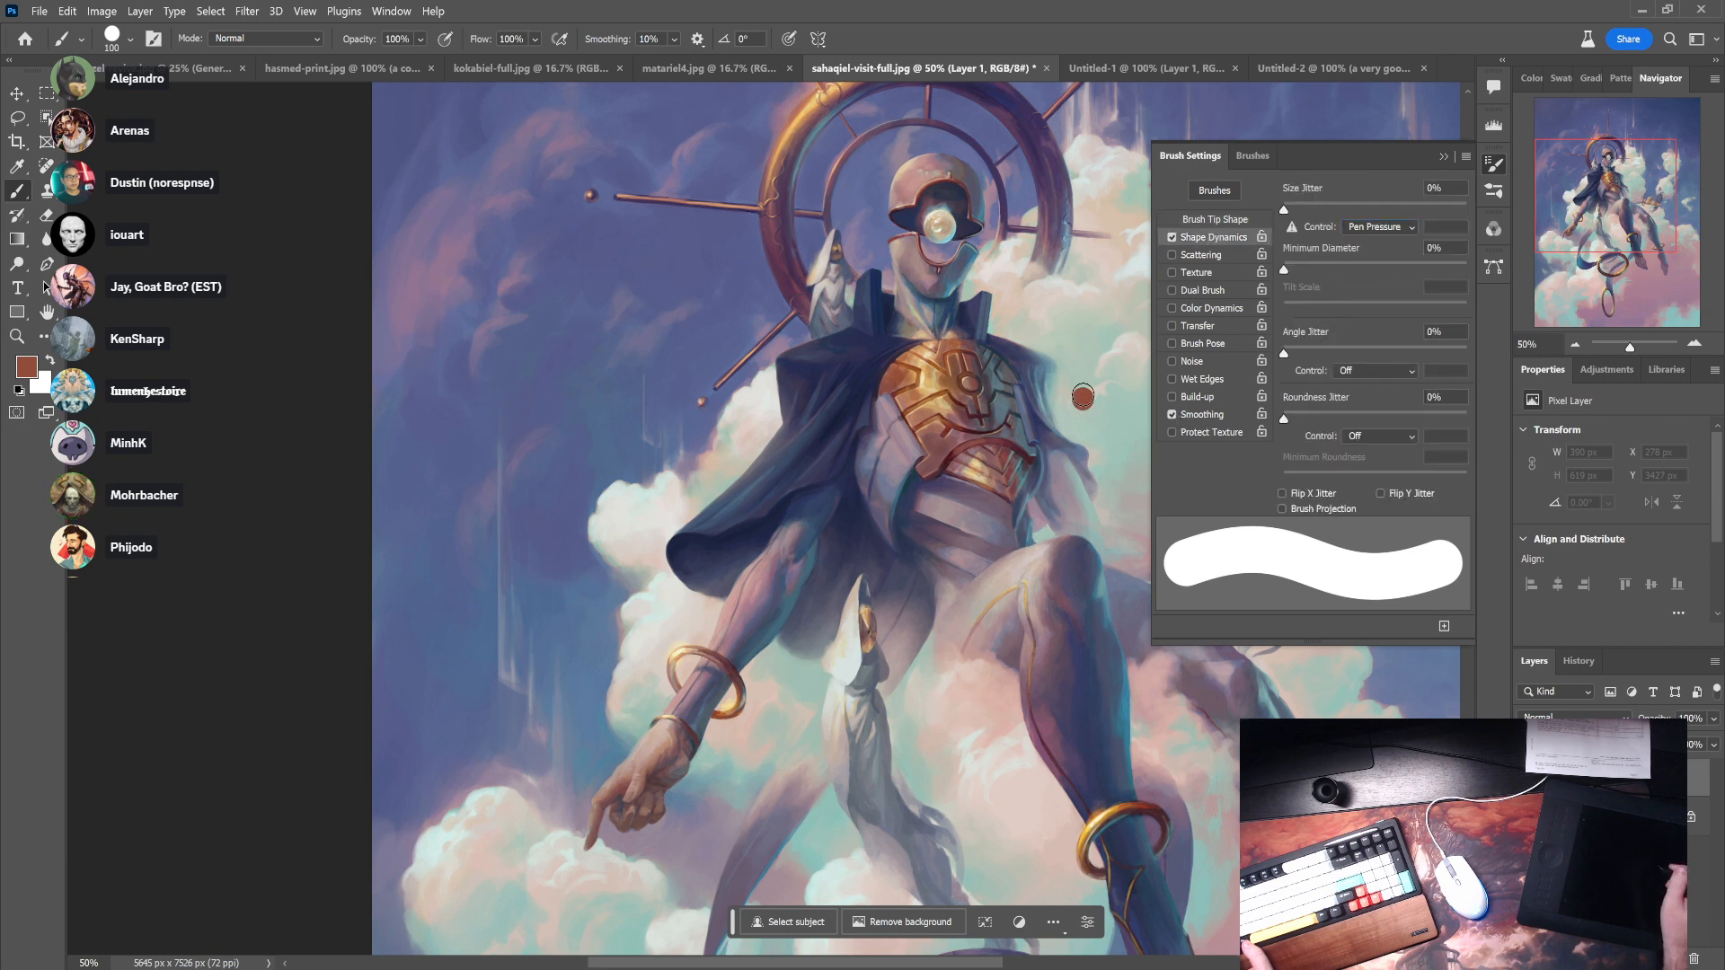
{"action": "left_click_drag", "start_coordinate": [1005, 447], "coordinate": [970, 549]}
{"action": "key", "text": "ctrl+z"}
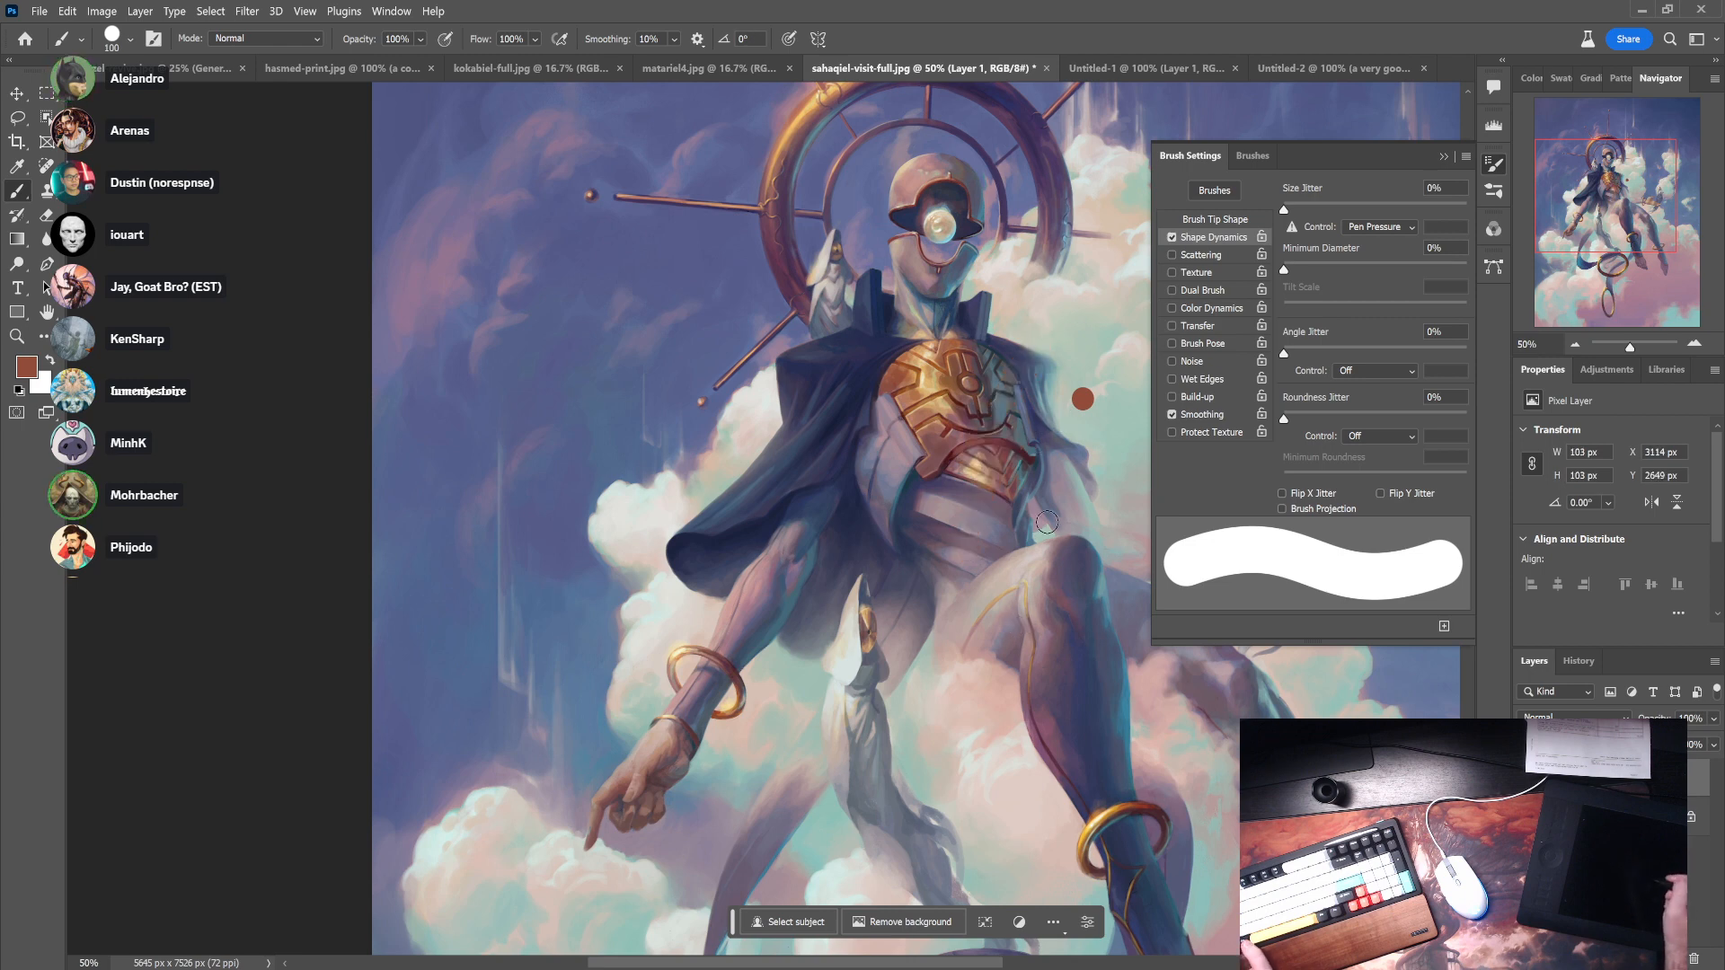
- Undo the test strokes beside the chest plate and collapse the Brush Settings to clear the canvas
{"action": "key", "text": "ctrl+shift+z"}
{"action": "key", "text": "ctrl+z"}
{"action": "key", "text": "ctrl+z"}
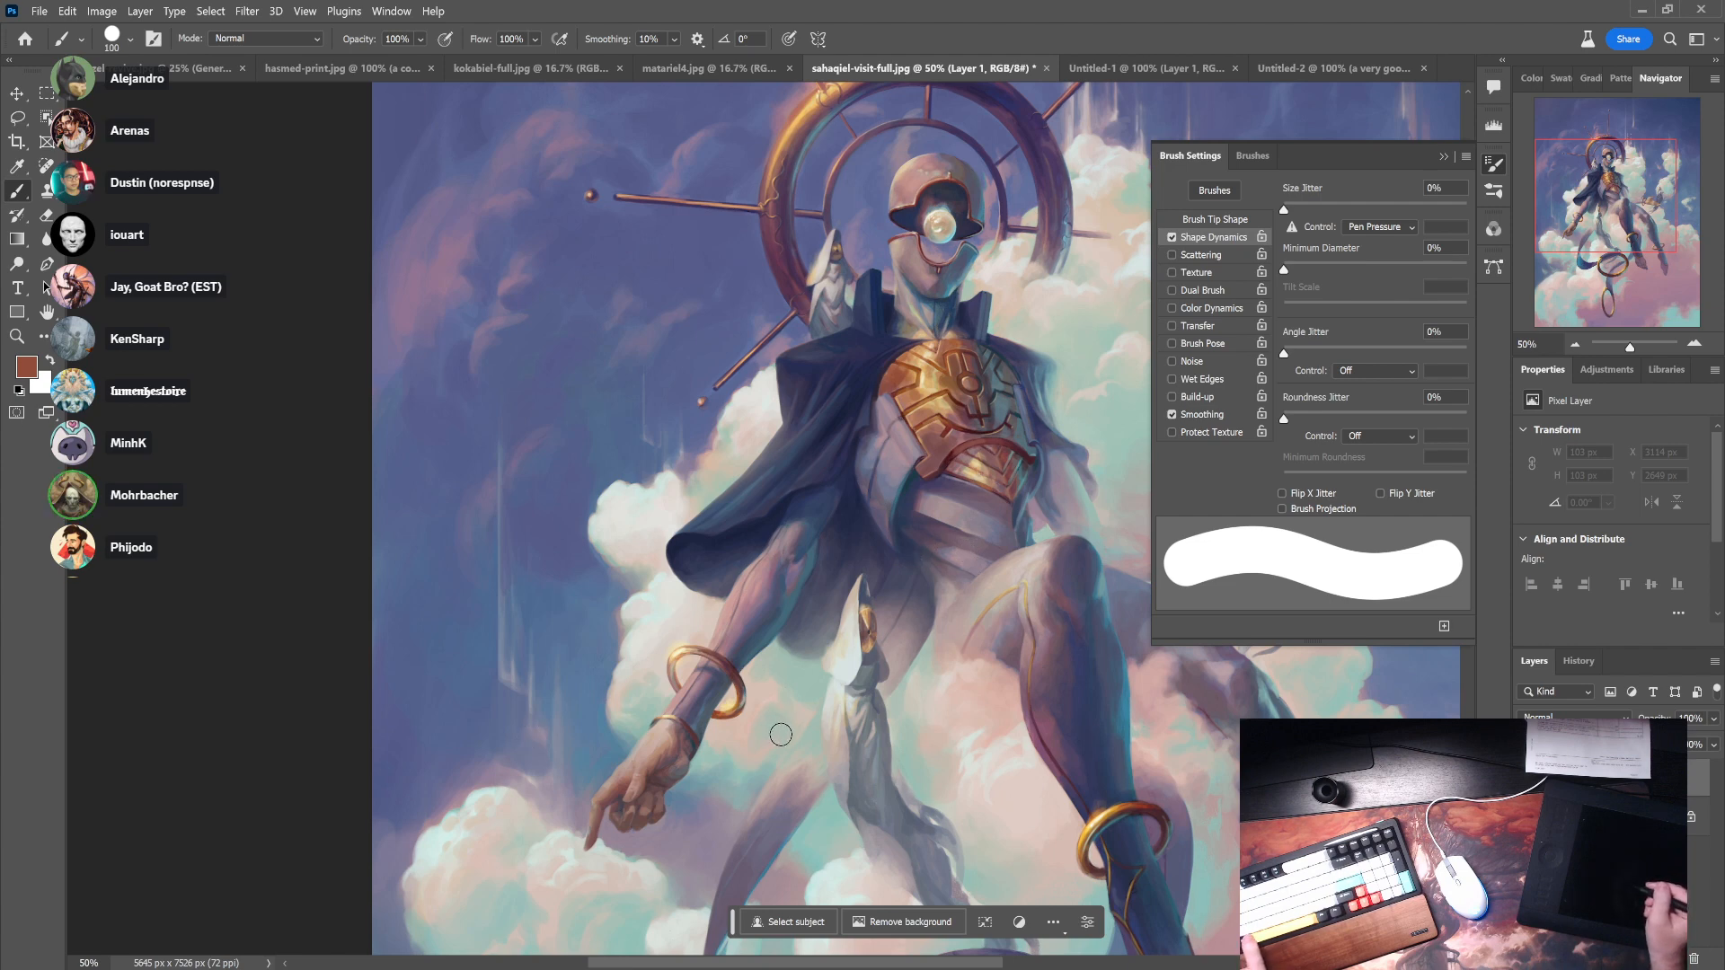
{"action": "left_click", "coordinate": [1442, 156]}
{"action": "left_click", "coordinate": [1493, 163]}
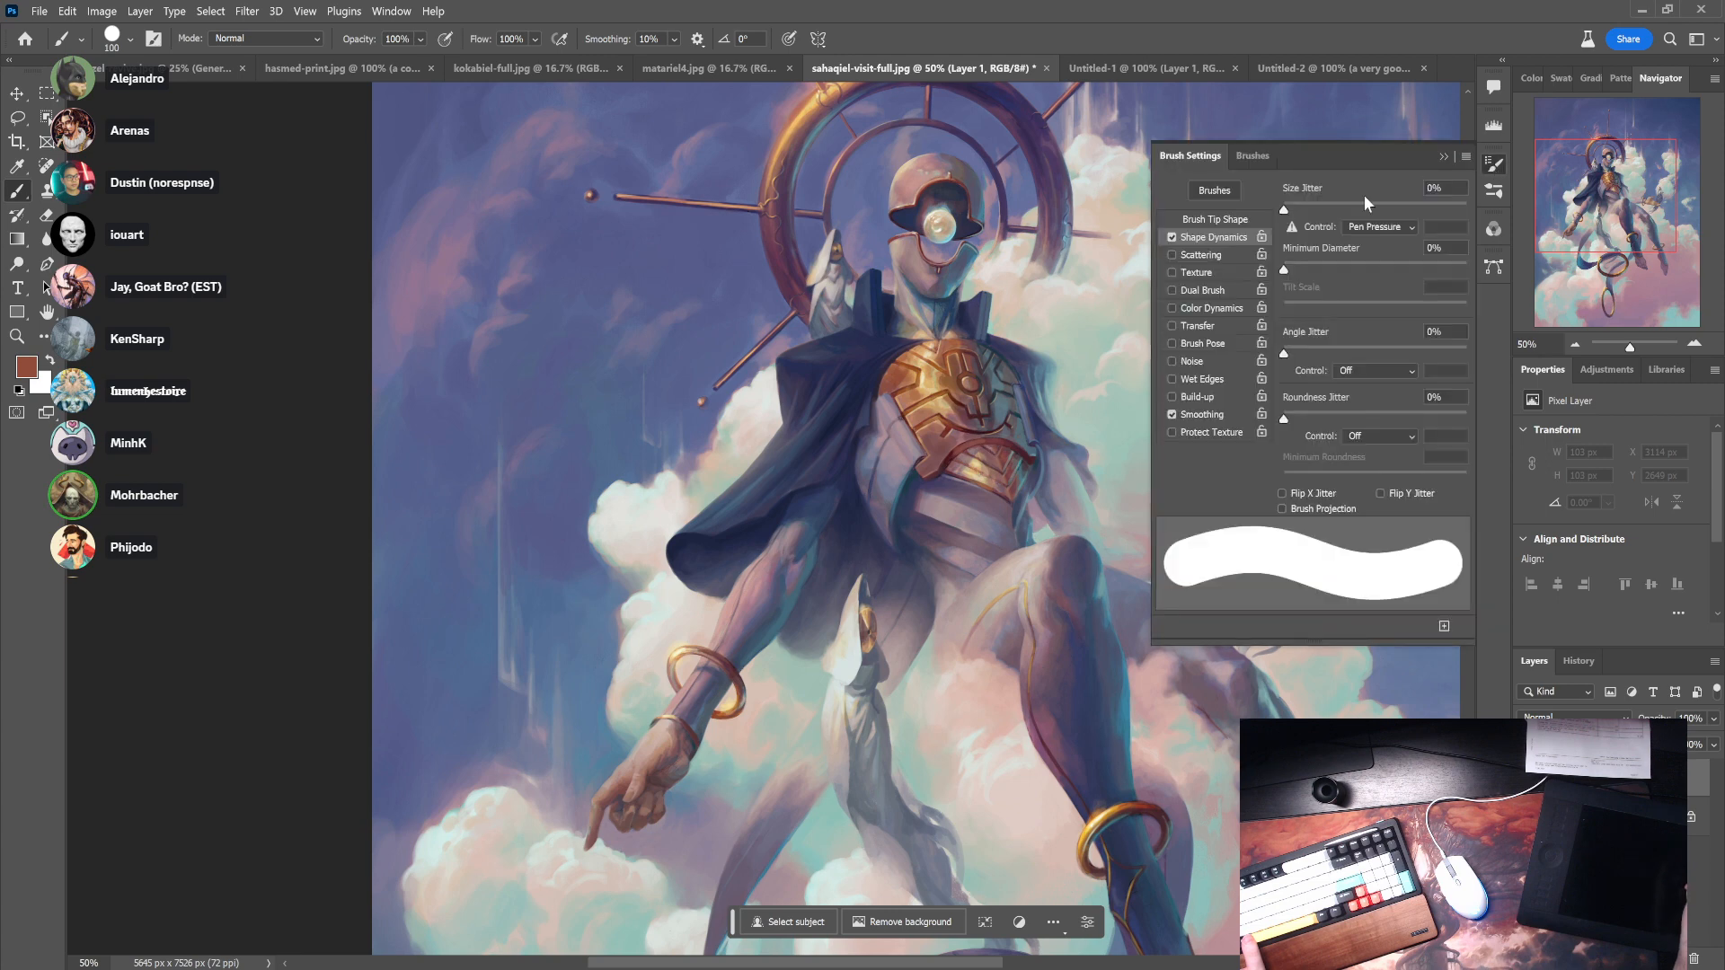
{"action": "left_click", "coordinate": [1494, 164]}
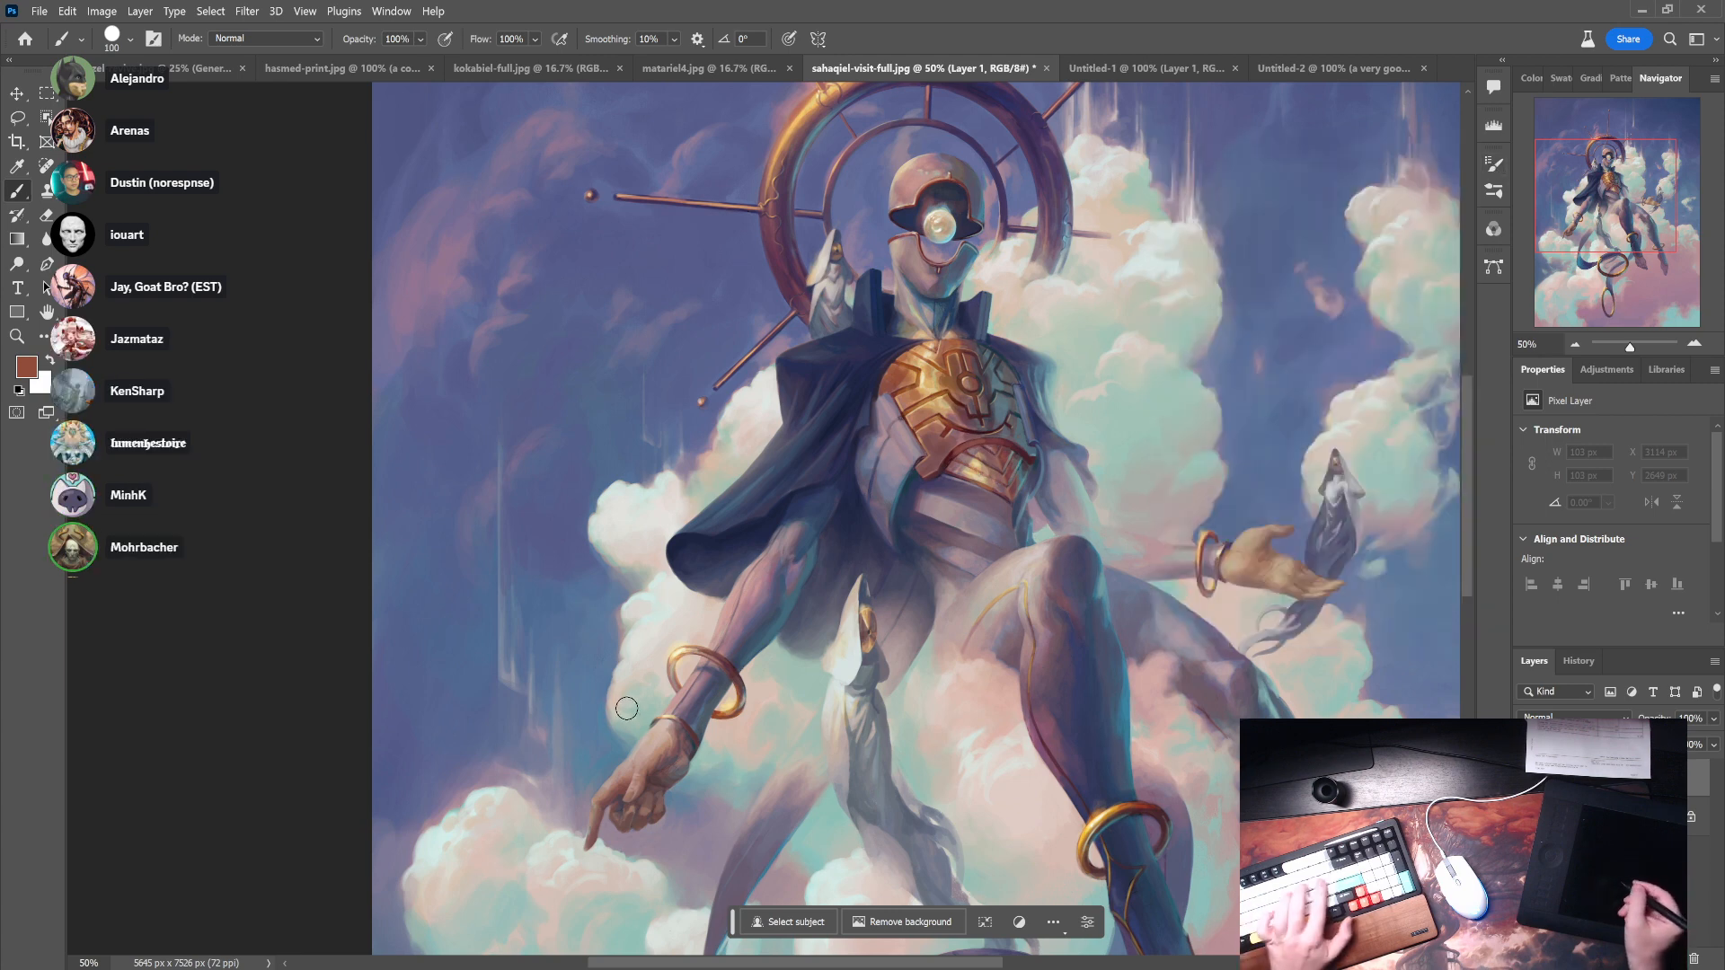
- Reduce the brush size to 50 px and paint a reddish-brown goblet with bowl, stem and base over the figure's lowered hand
{"action": "key", "text": "bracketleft"}
{"action": "key", "text": "bracketleft"}
{"action": "key", "text": "bracketleft"}
{"action": "key", "text": "bracketleft"}
{"action": "key", "text": "bracketleft"}
{"action": "mouse_move", "coordinate": [565, 717]}
{"action": "left_mouse_down"}
{"action": "mouse_move", "coordinate": [629, 687]}
{"action": "mouse_move", "coordinate": [584, 705]}
{"action": "mouse_move", "coordinate": [592, 727]}
{"action": "mouse_move", "coordinate": [624, 710]}
{"action": "mouse_move", "coordinate": [629, 746]}
{"action": "mouse_move", "coordinate": [604, 765]}
{"action": "mouse_move", "coordinate": [625, 757]}
{"action": "mouse_move", "coordinate": [585, 732]}
{"action": "mouse_move", "coordinate": [654, 733]}
{"action": "mouse_move", "coordinate": [629, 758]}
{"action": "left_mouse_up"}
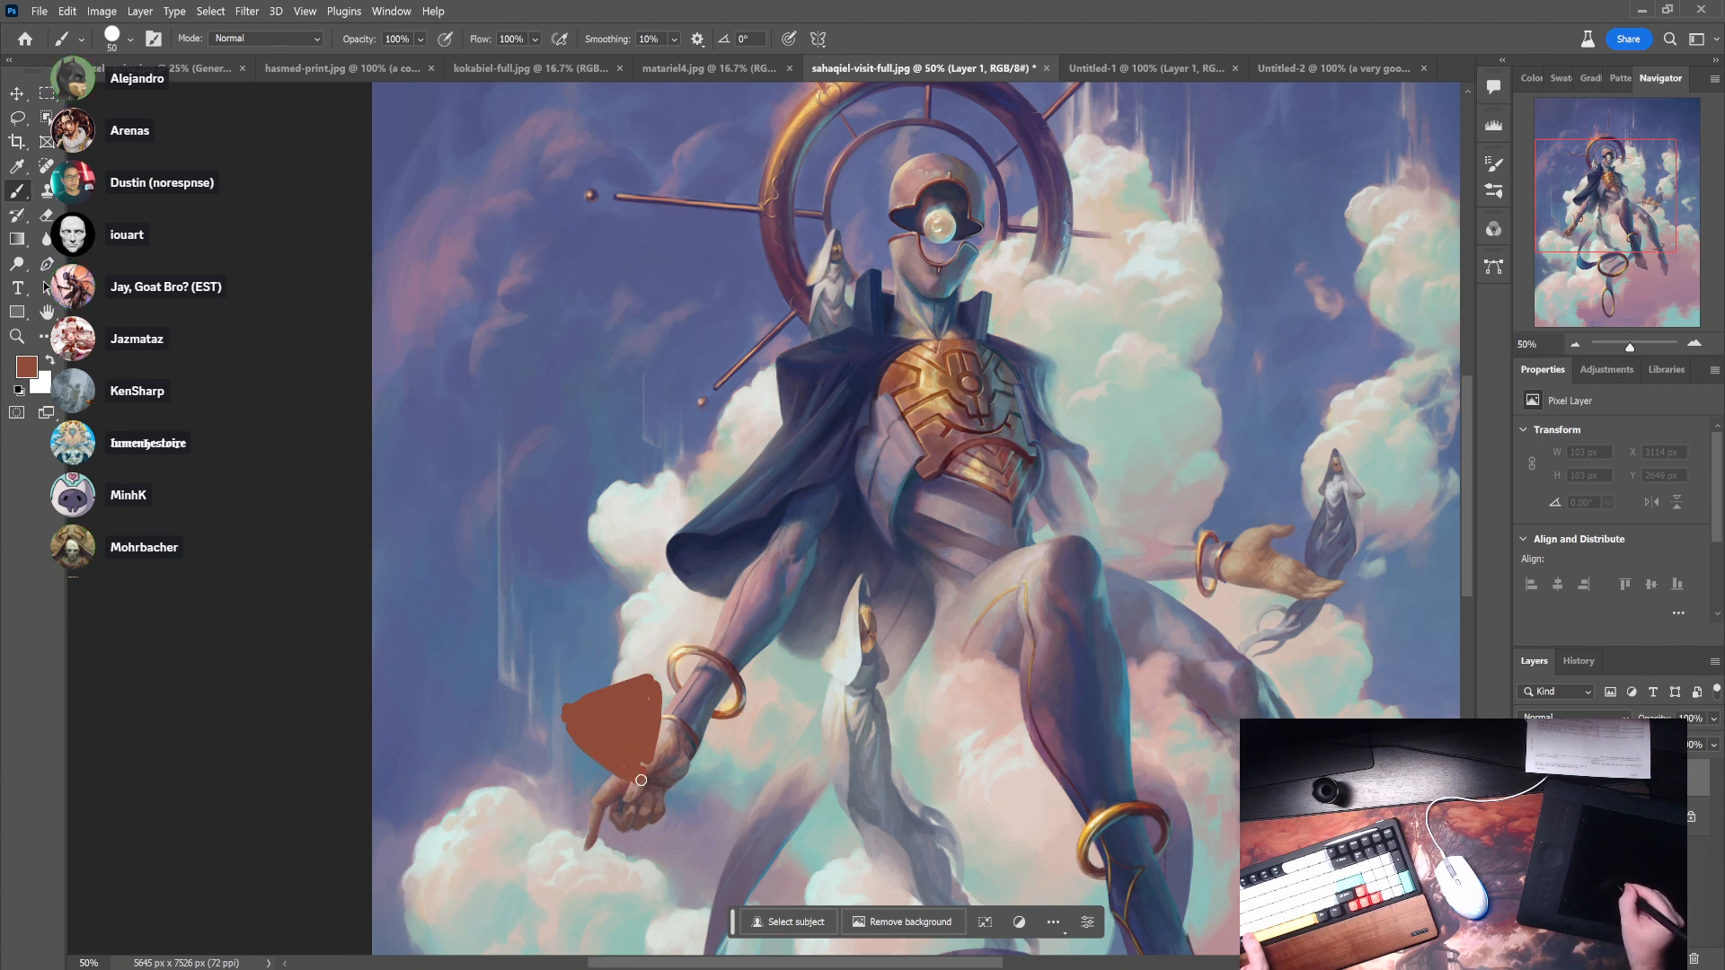
{"action": "mouse_move", "coordinate": [607, 857]}
{"action": "left_mouse_down"}
{"action": "mouse_move", "coordinate": [682, 823]}
{"action": "mouse_move", "coordinate": [666, 838]}
{"action": "left_mouse_up"}
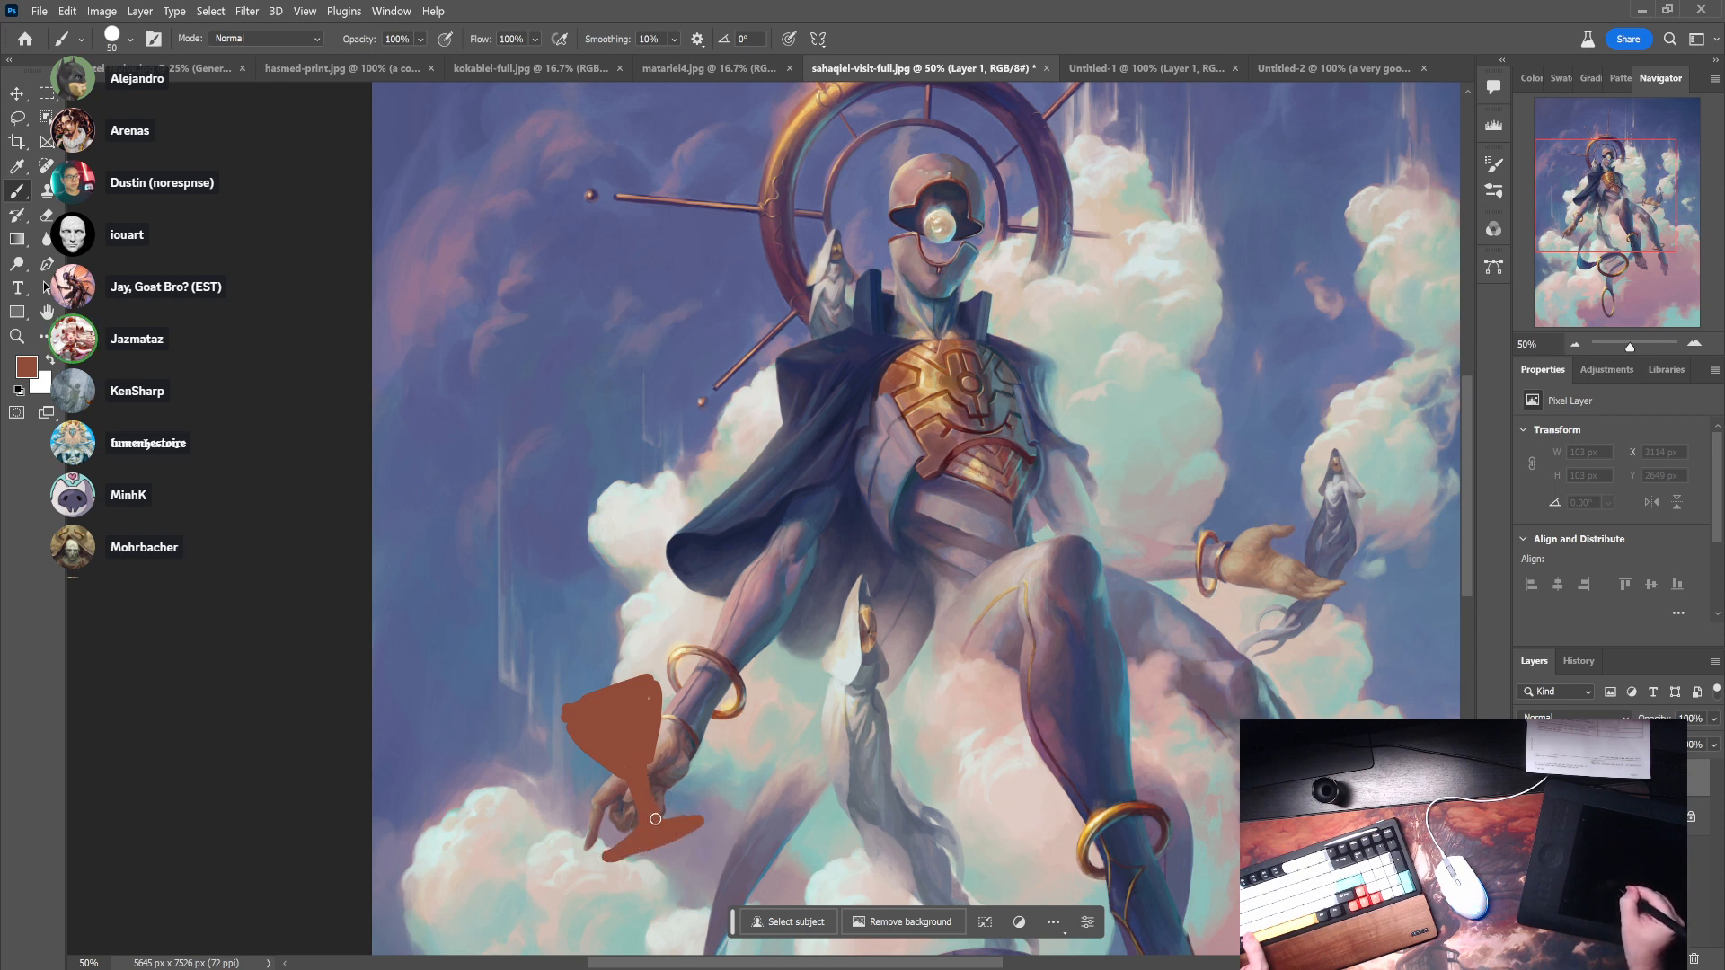
- Paint over the pointing finger with sampled cloud tones, add fingers around the goblet's stem in sampled skin tones, and undo stray strokes
{"action": "left_click", "coordinate": [595, 809], "text": "alt"}
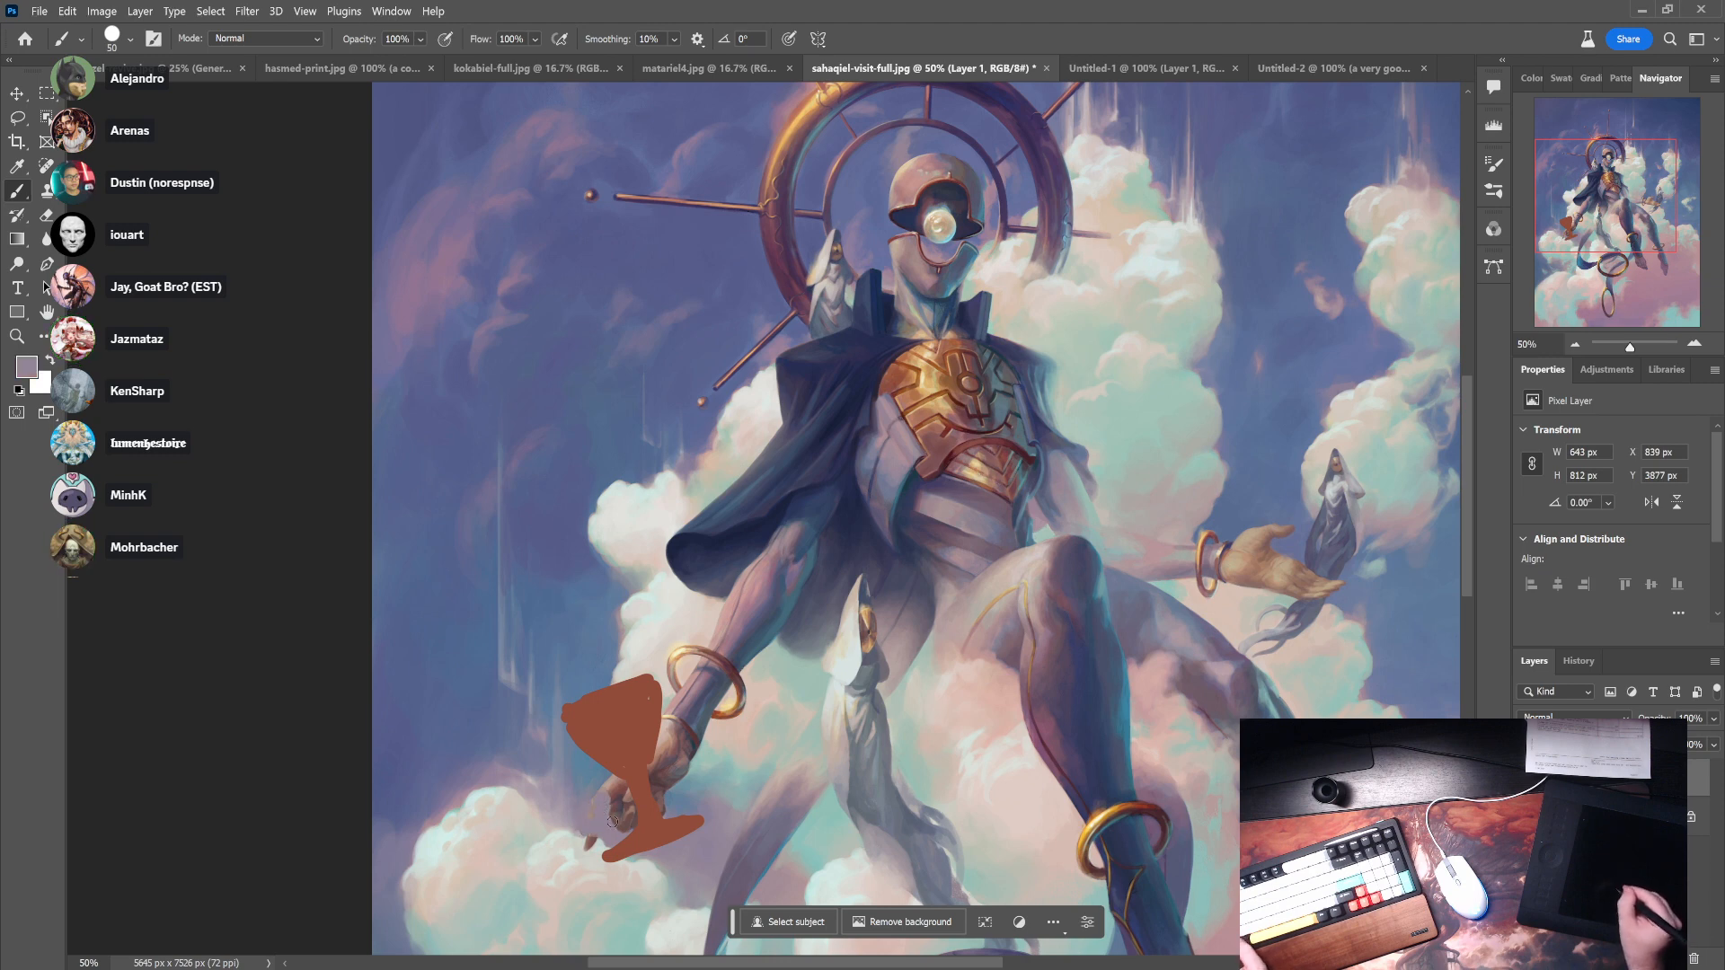
{"action": "left_click", "coordinate": [600, 852], "text": "alt"}
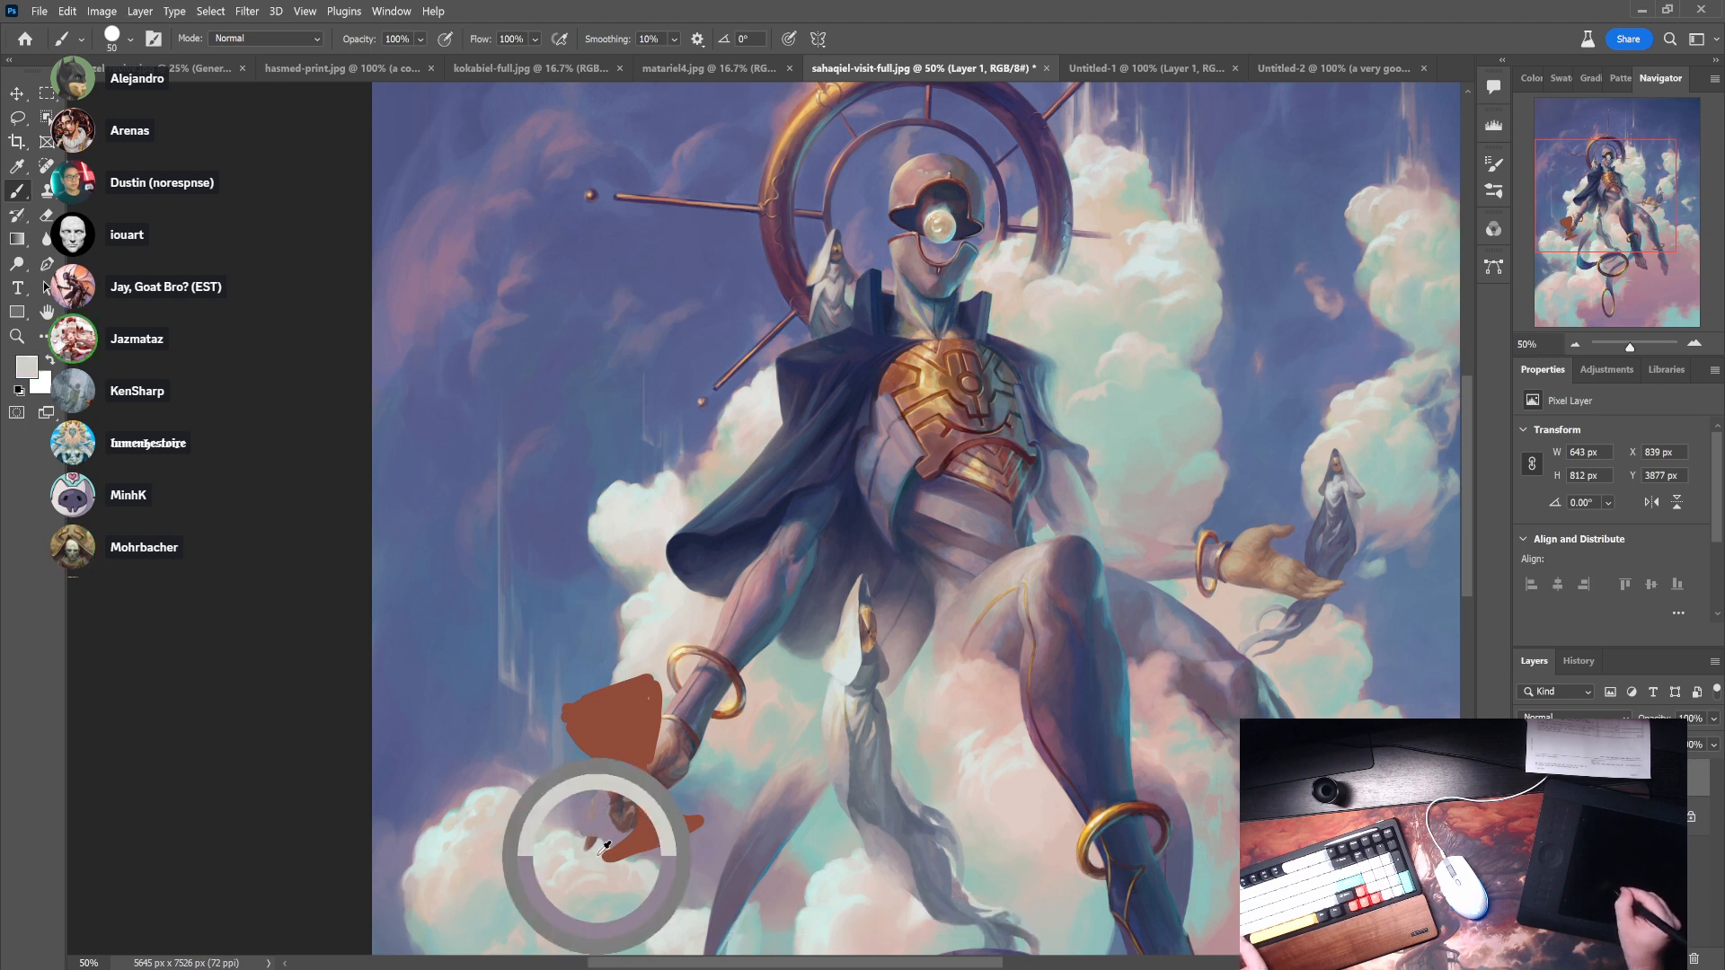
{"action": "left_click", "coordinate": [621, 797], "text": "alt"}
{"action": "mouse_move", "coordinate": [608, 786]}
{"action": "left_mouse_down"}
{"action": "mouse_move", "coordinate": [620, 768]}
{"action": "mouse_move", "coordinate": [636, 799]}
{"action": "mouse_move", "coordinate": [655, 795]}
{"action": "mouse_move", "coordinate": [660, 730]}
{"action": "mouse_move", "coordinate": [656, 749]}
{"action": "left_mouse_up"}
{"action": "left_click", "coordinate": [672, 739], "text": "alt"}
{"action": "key", "text": "ctrl+z"}
{"action": "key", "text": "ctrl+z"}
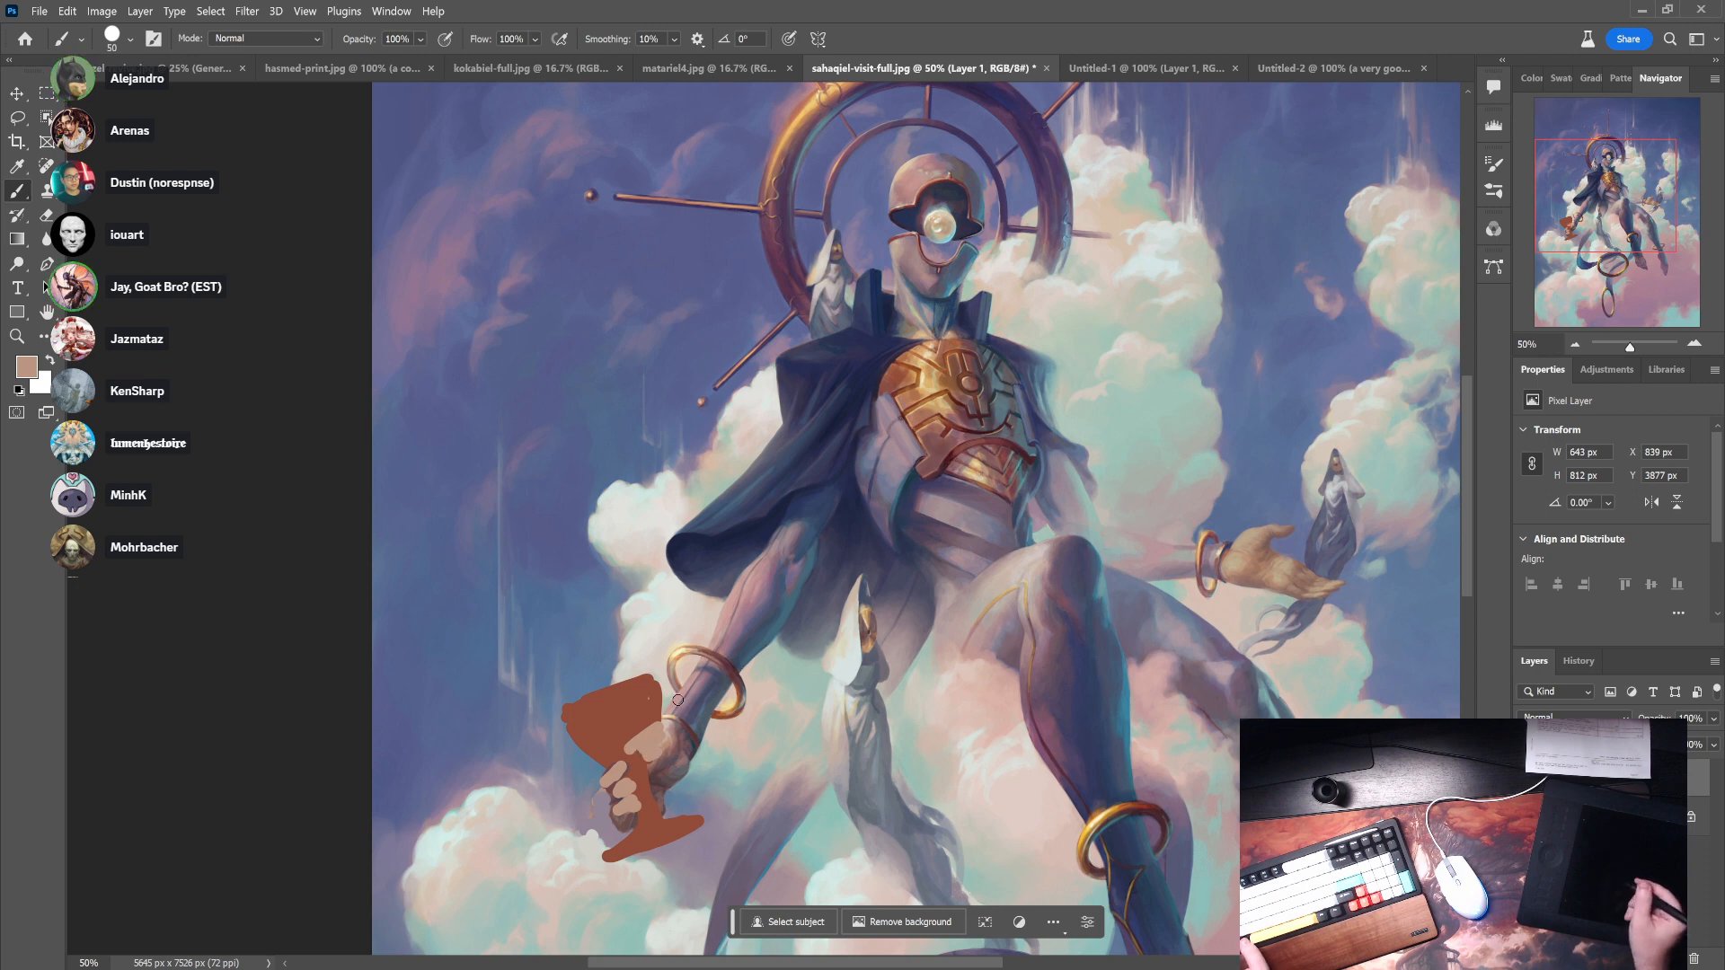
- Merge the painted layer into the background and make a rectangular selection around the goblet and hand
{"action": "scroll", "coordinate": [1236, 623], "scroll_direction": "down", "scroll_amount": 3}
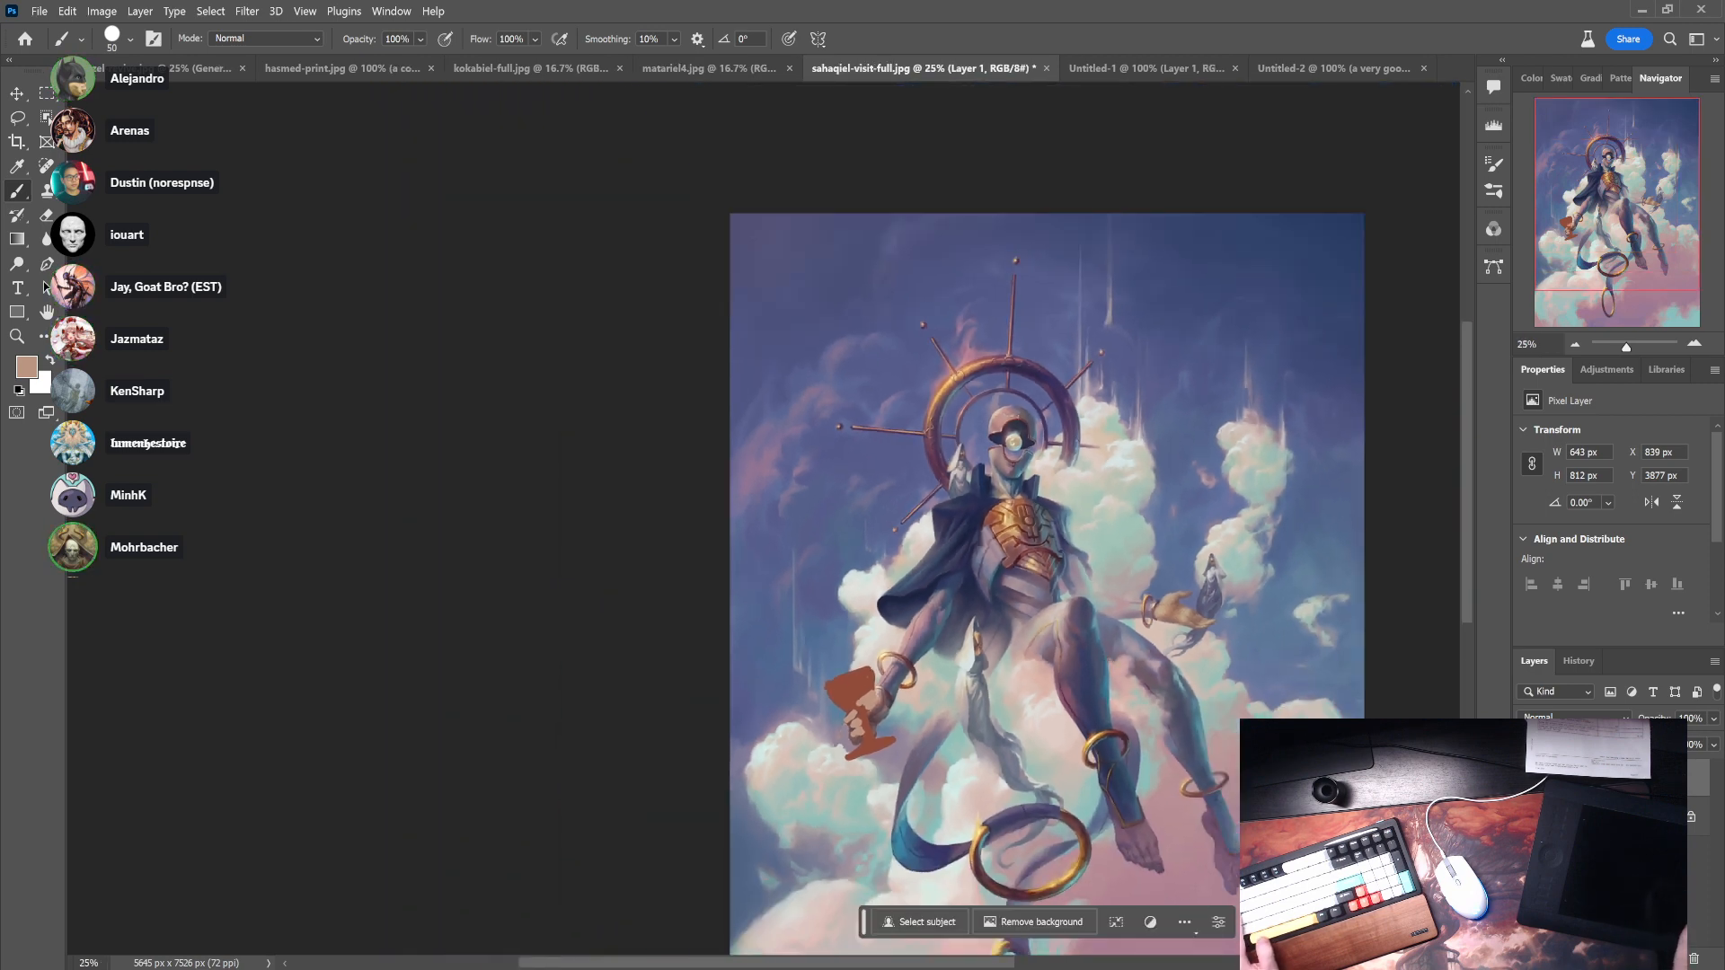
{"action": "key", "text": "ctrl+e"}
{"action": "key", "text": "m"}
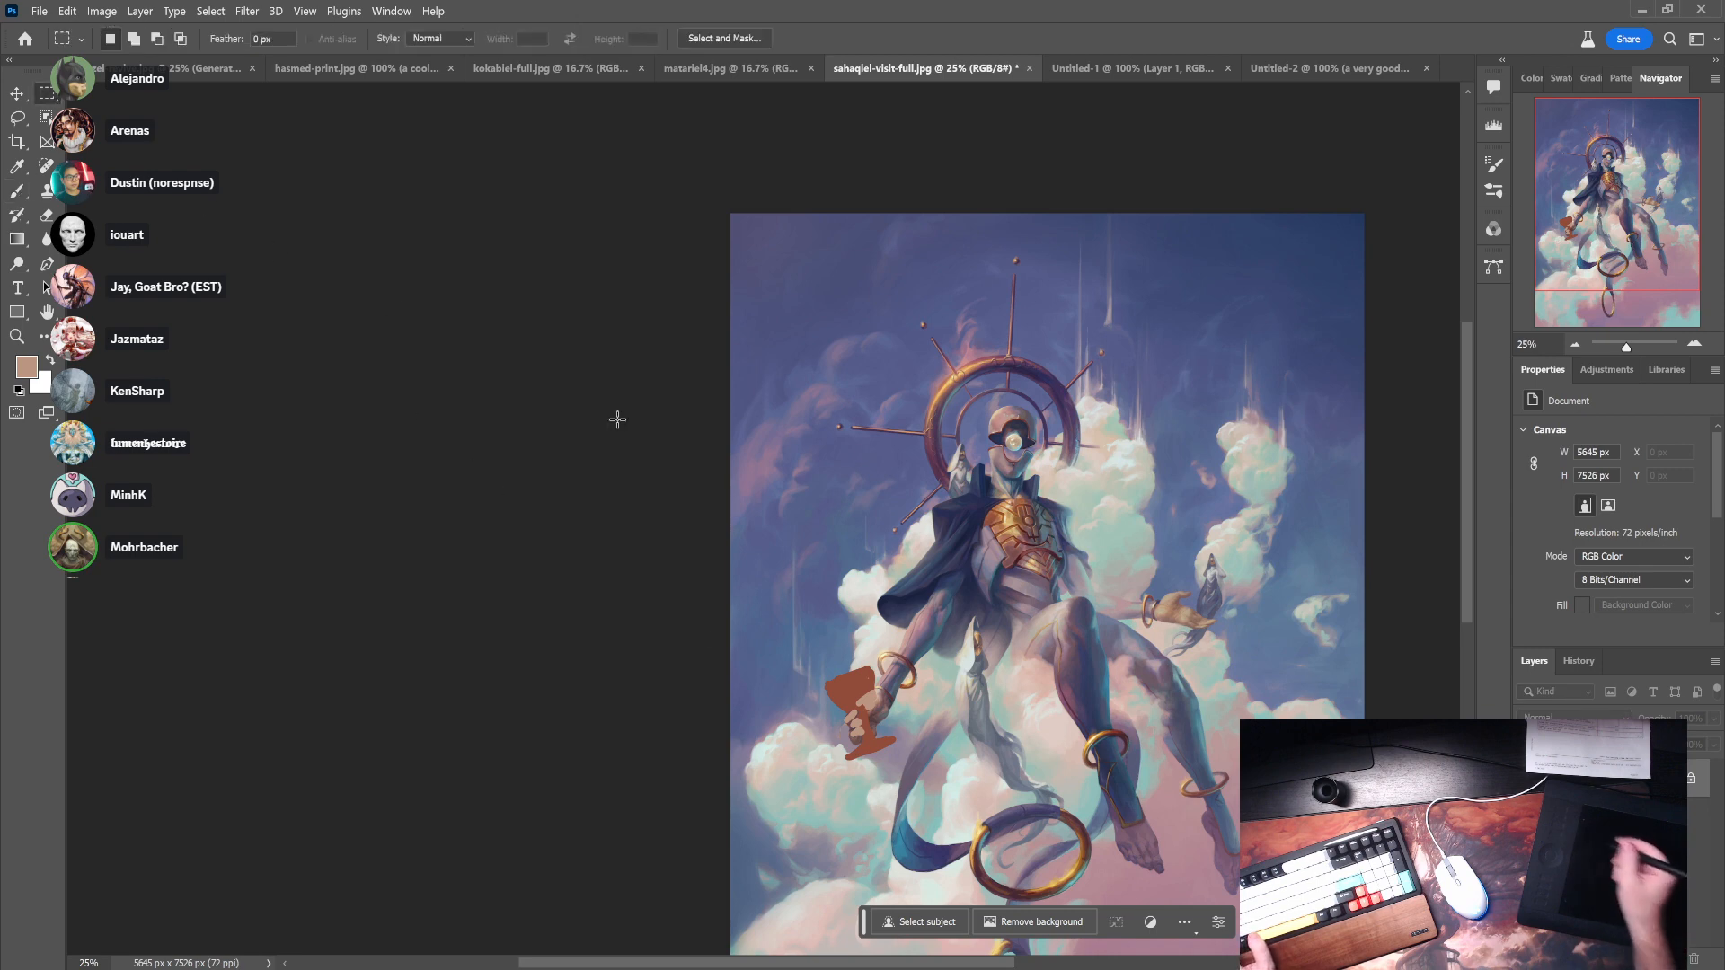
{"action": "left_click_drag", "start_coordinate": [802, 654], "coordinate": [925, 777]}
- Run Generative Fill on the selection with the prompt "a fantasy illustration of a hand holding a golden goblet"
{"action": "left_click", "coordinate": [730, 804]}
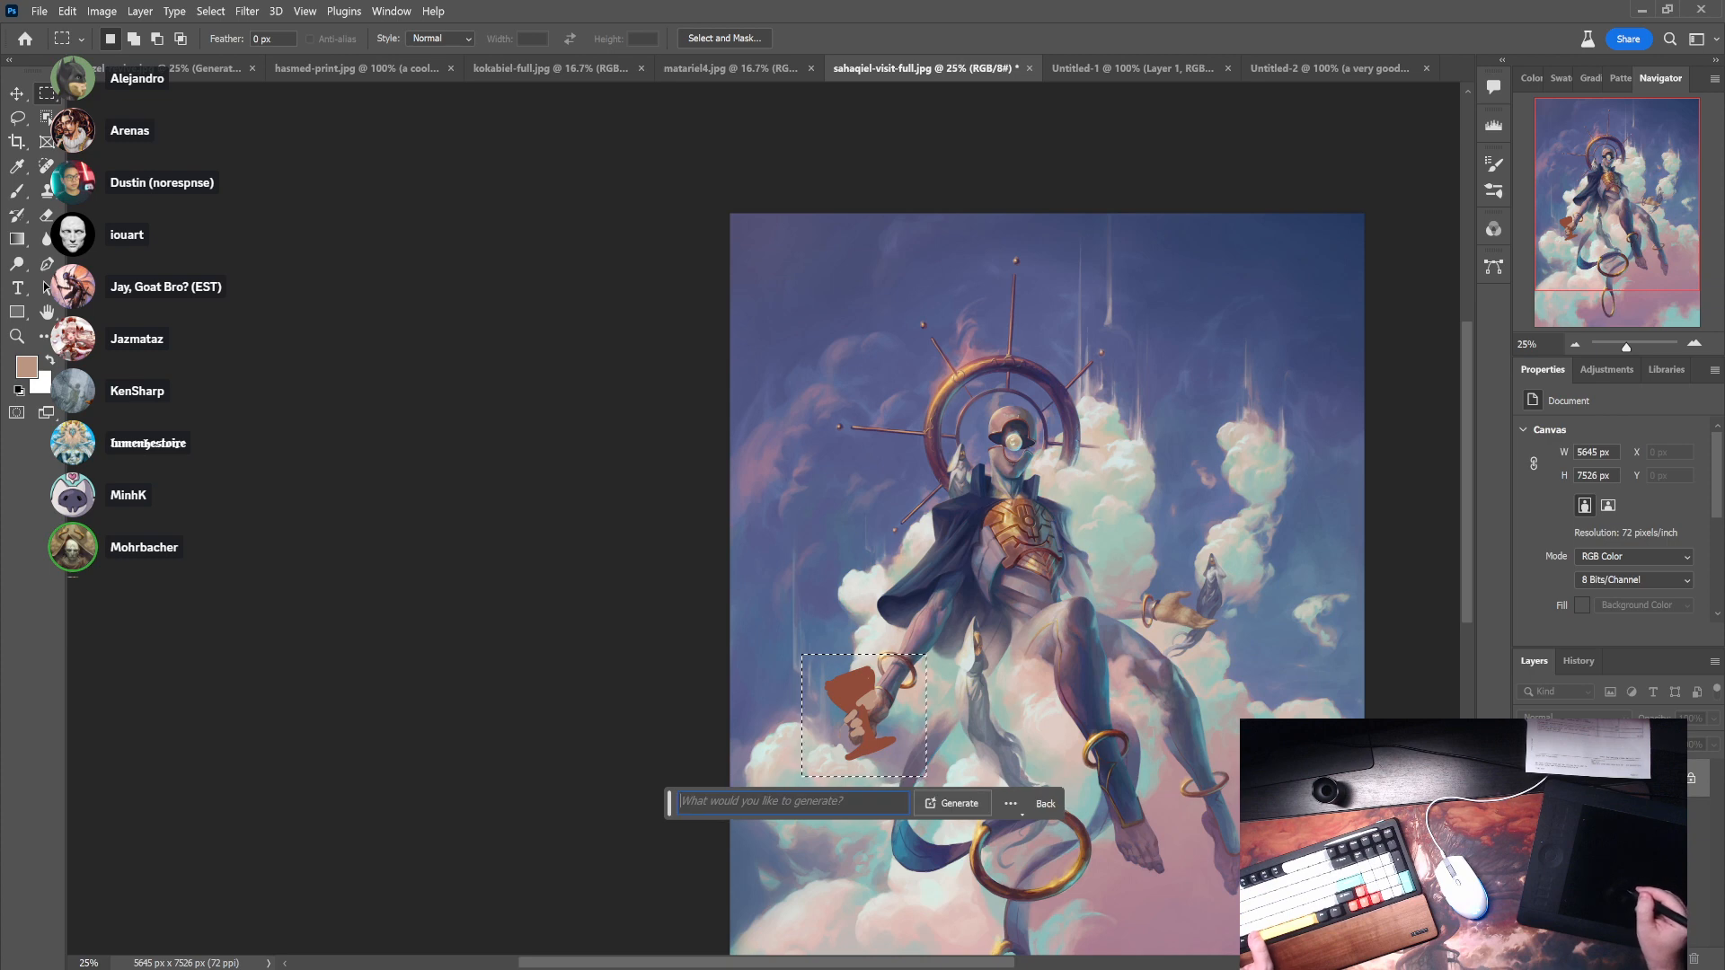
{"action": "type", "text": "a"}
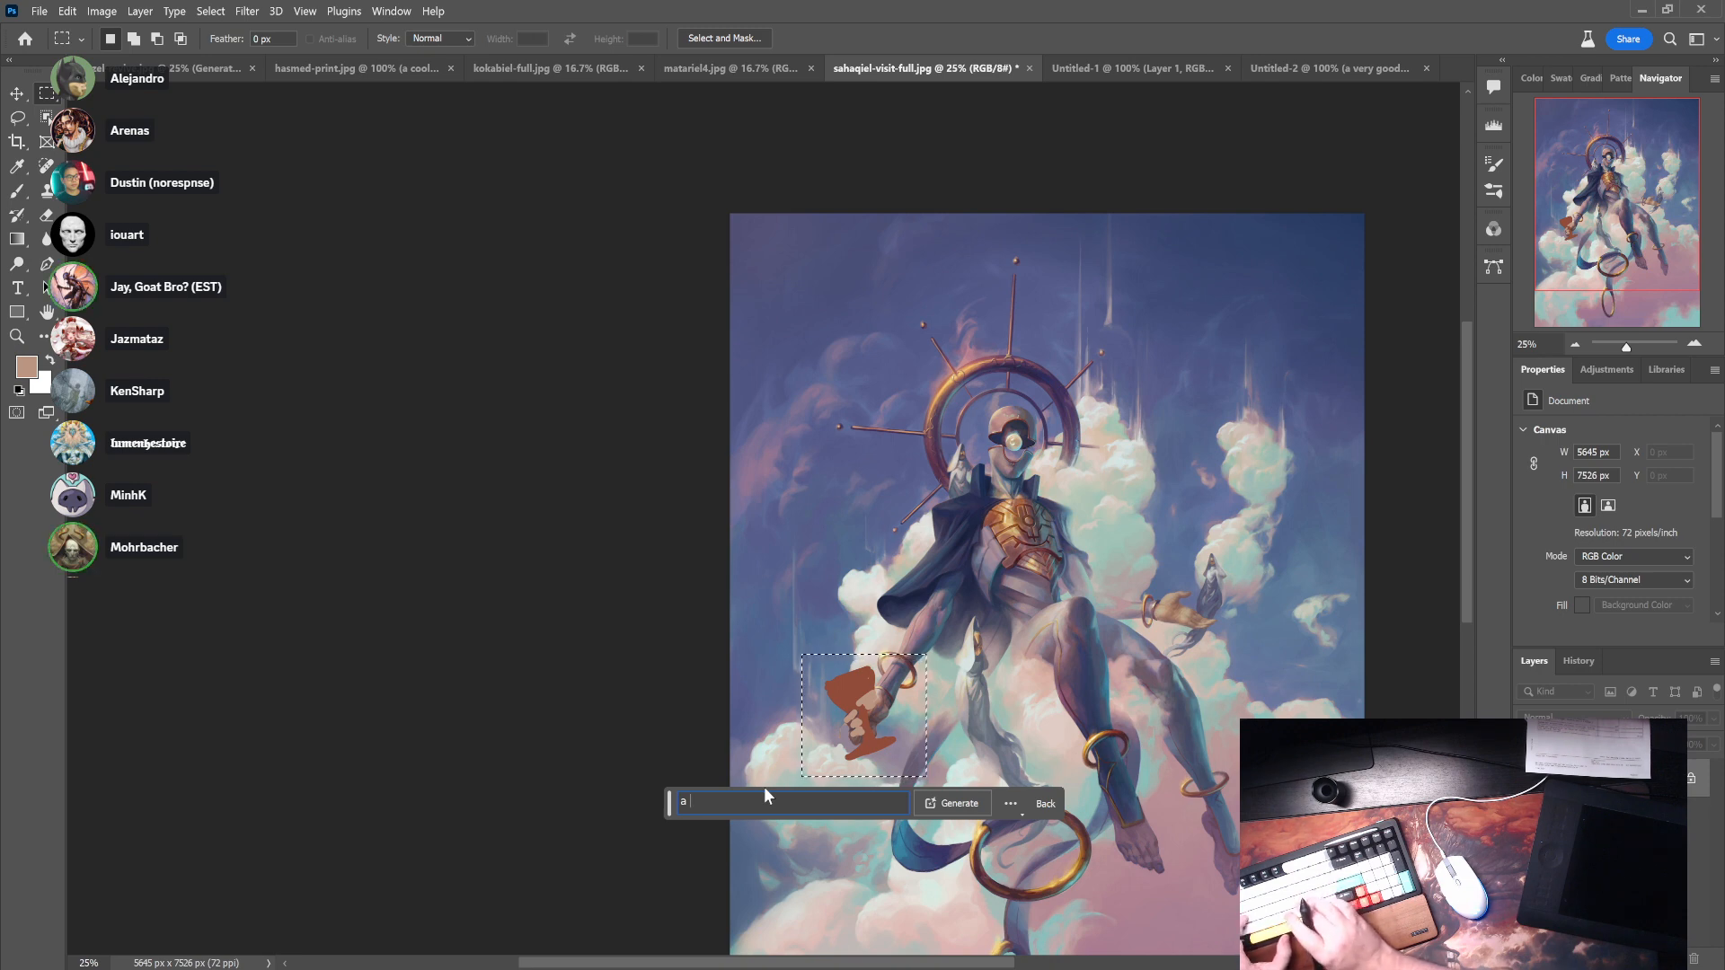
{"action": "type", "text": "fantt"}
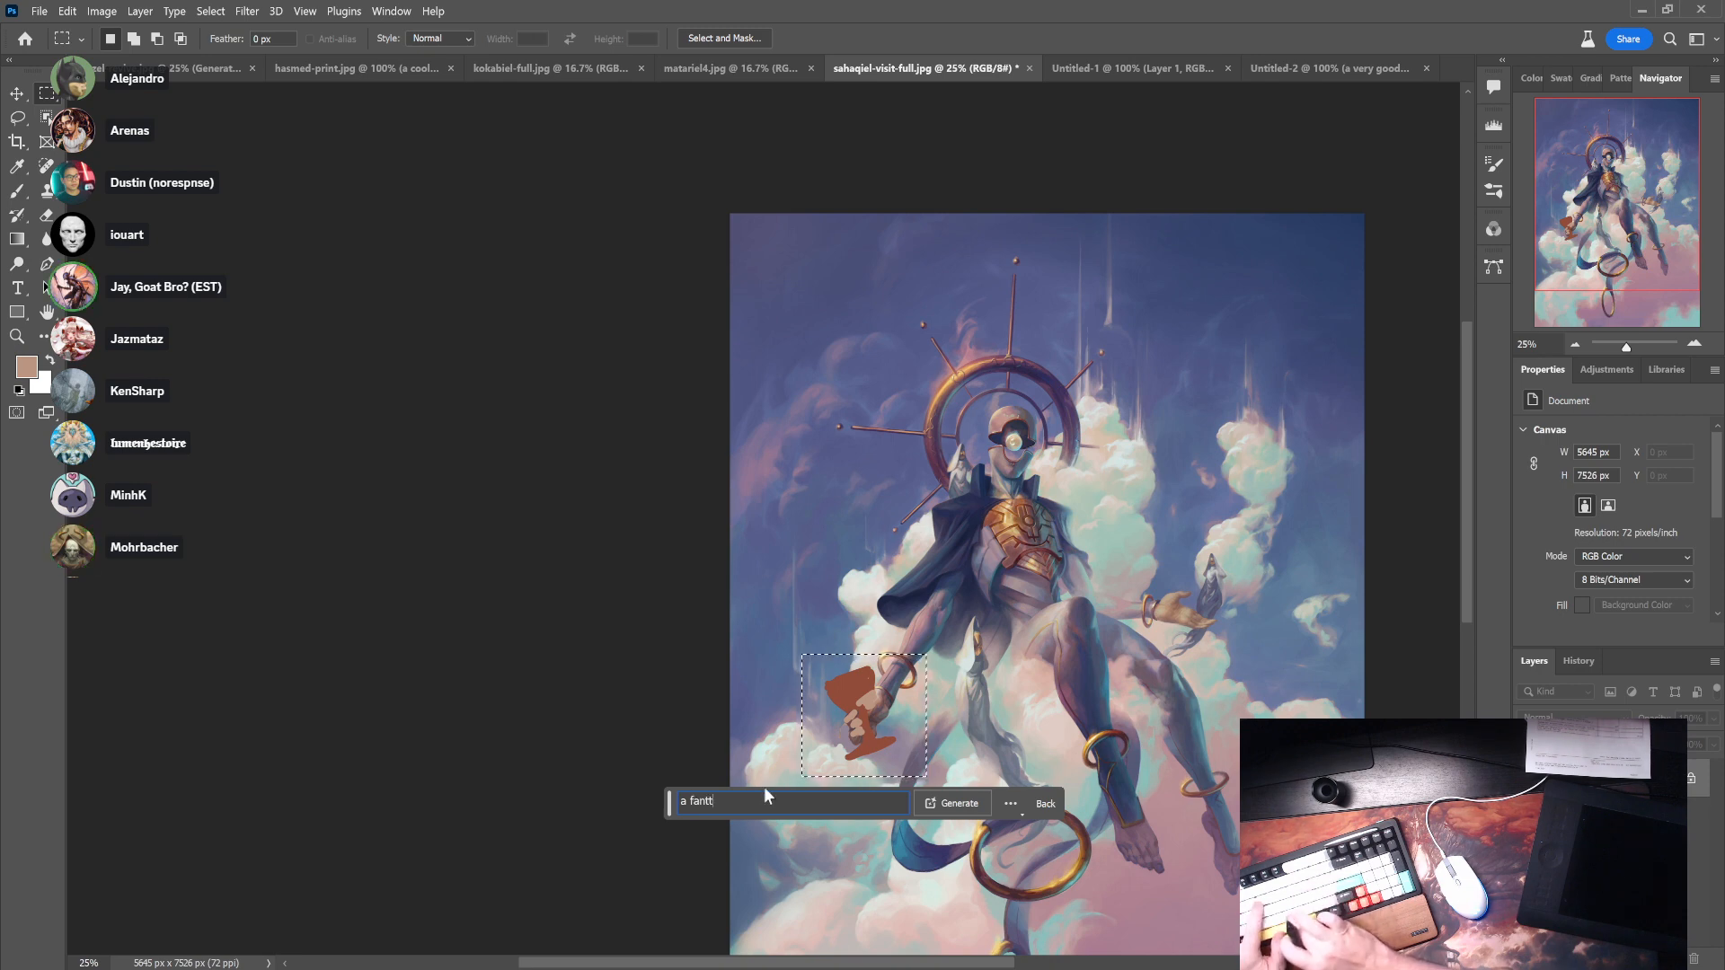
{"action": "key", "text": "BackSpace"}
{"action": "type", "text": "as"}
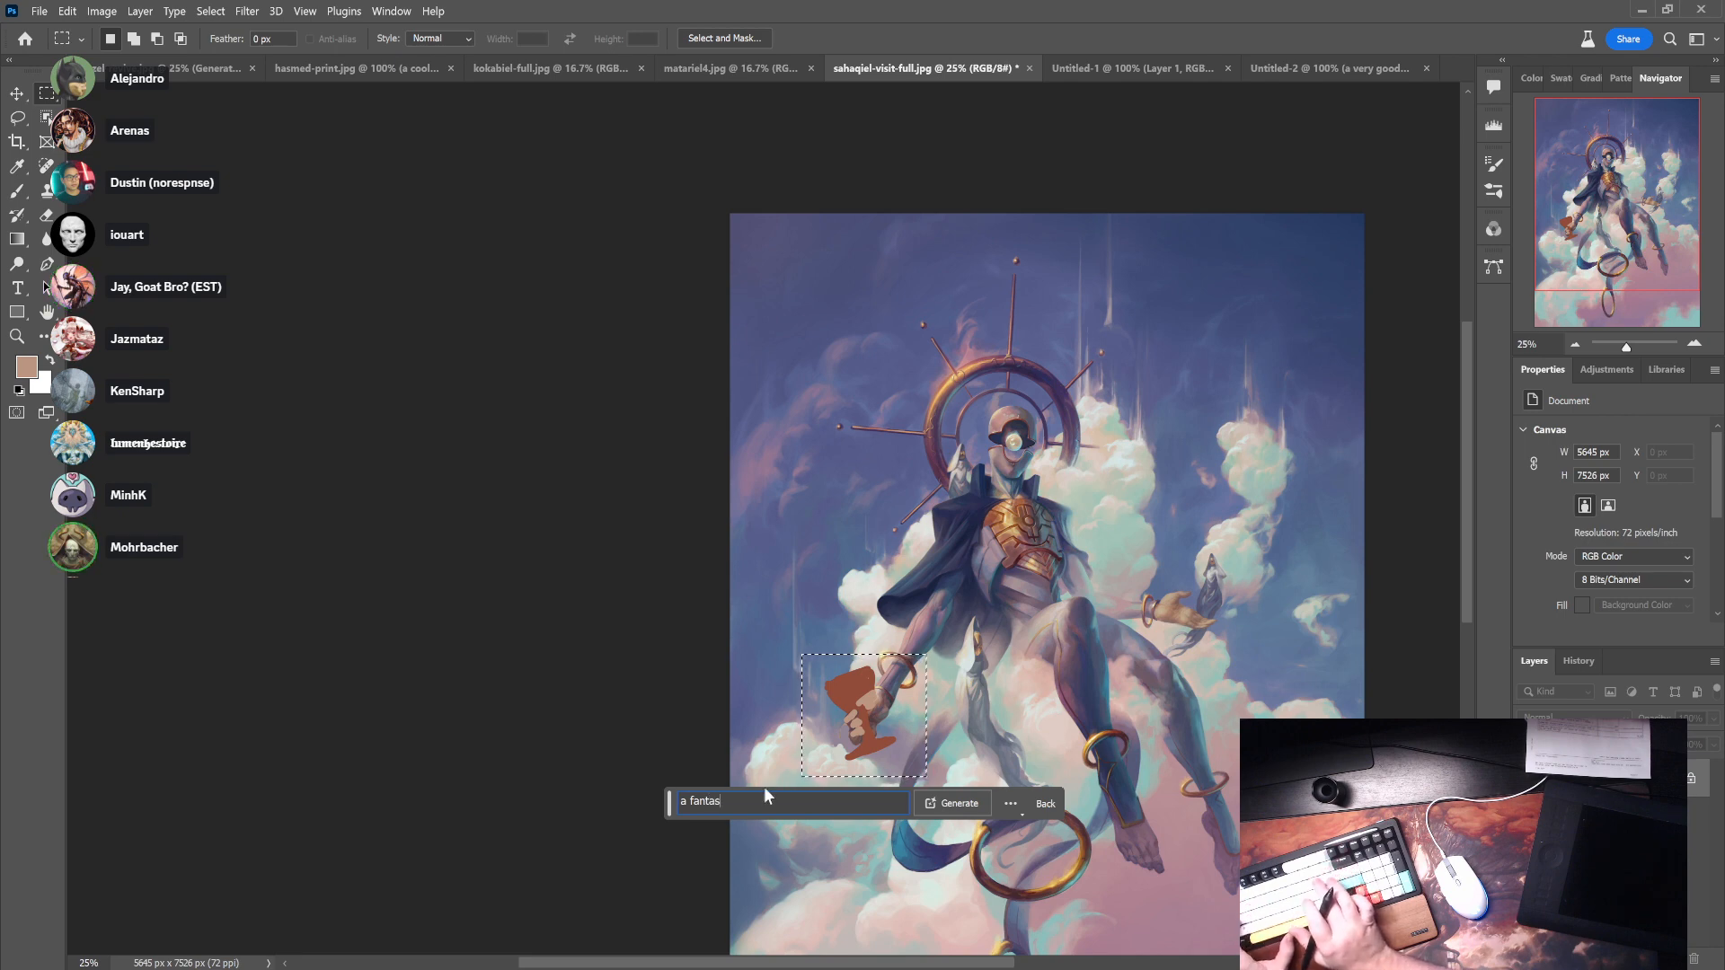
{"action": "type", "text": "y illustration of a"}
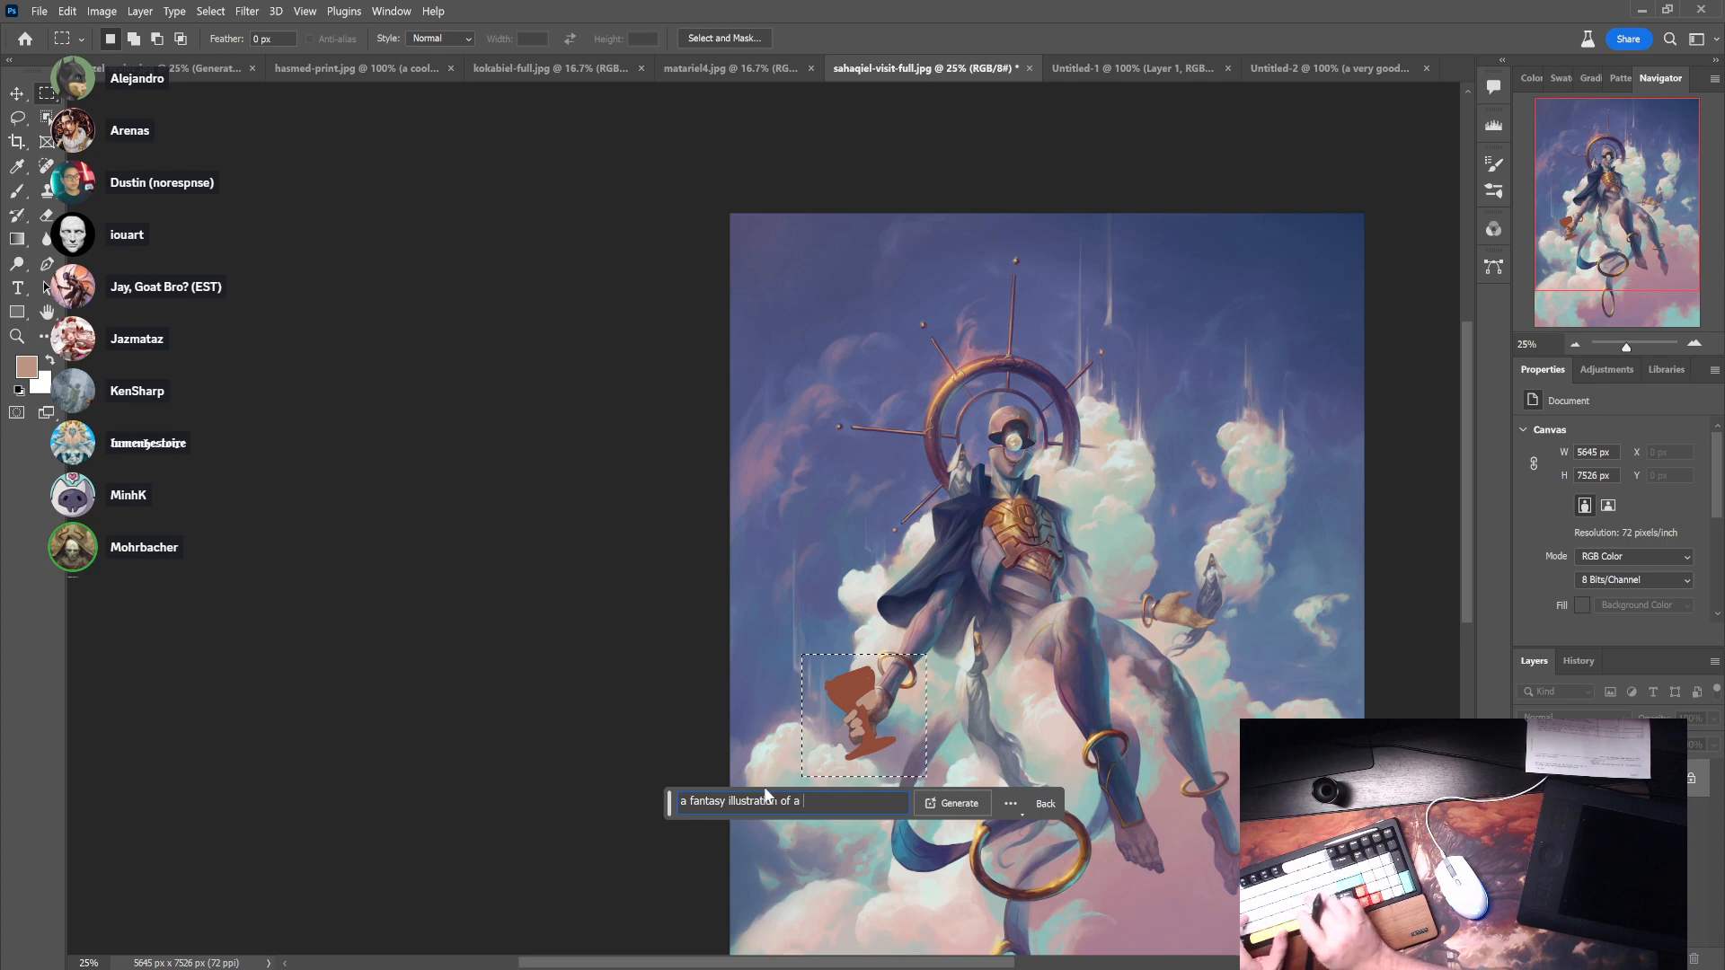
{"action": "type", "text": " hand holdin"}
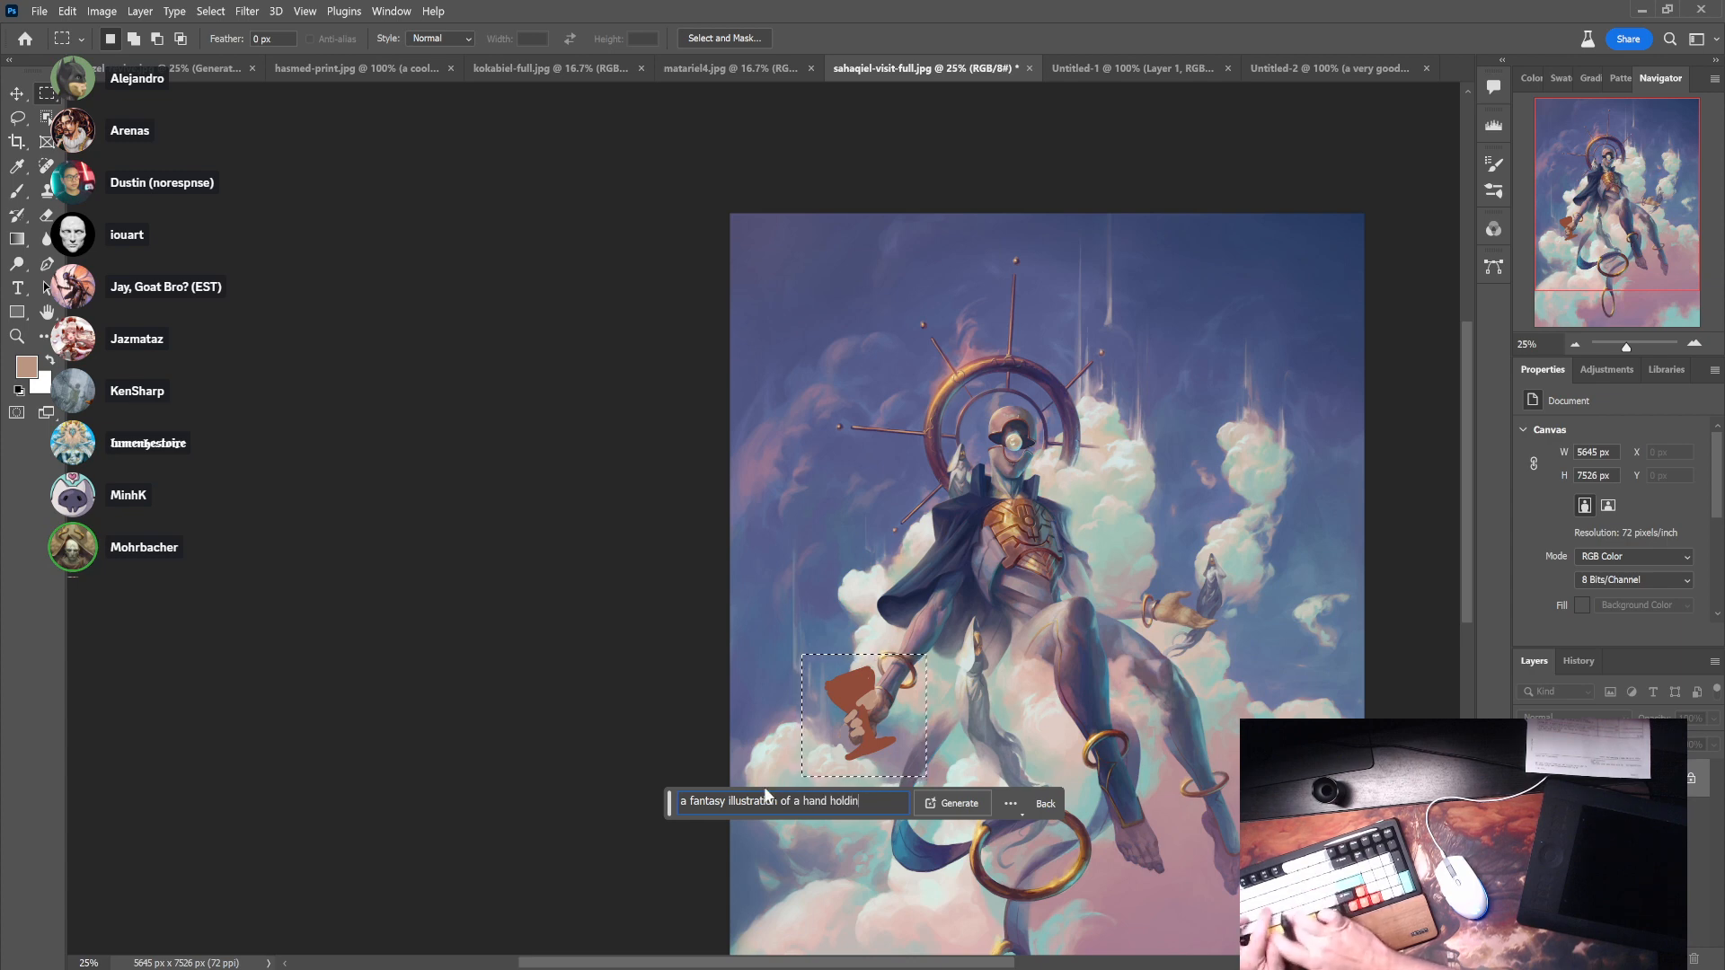
{"action": "type", "text": "g a golden"}
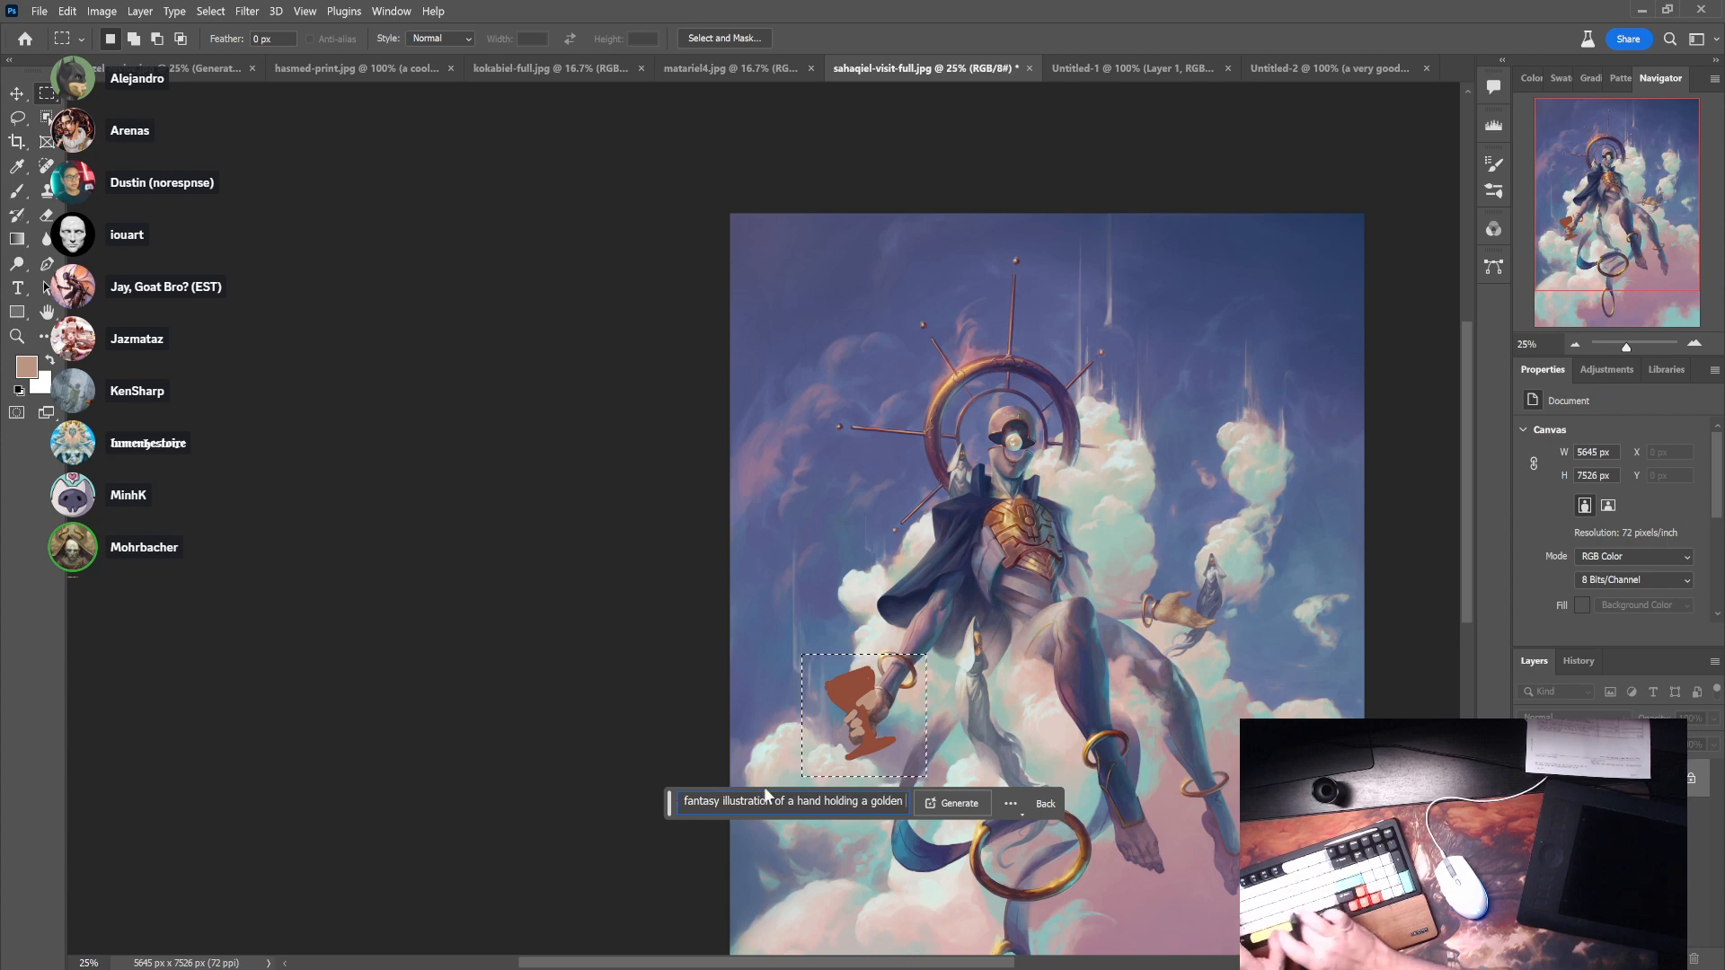
{"action": "type", "text": " goblet"}
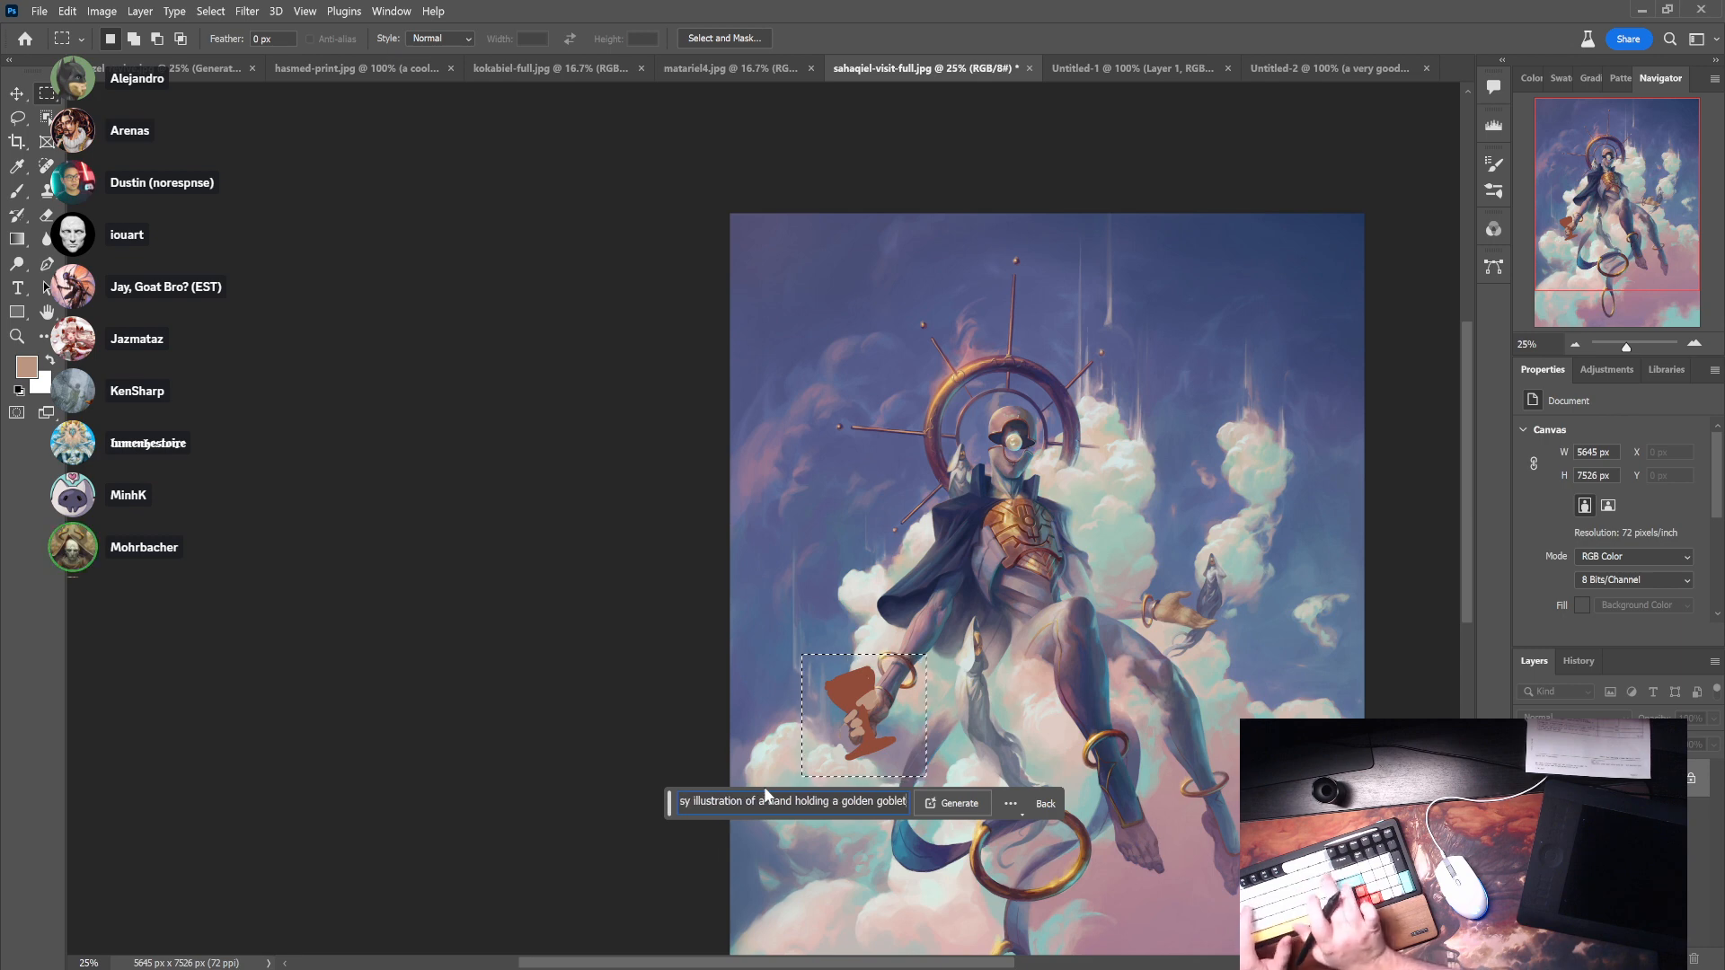
{"action": "key", "text": "Return"}
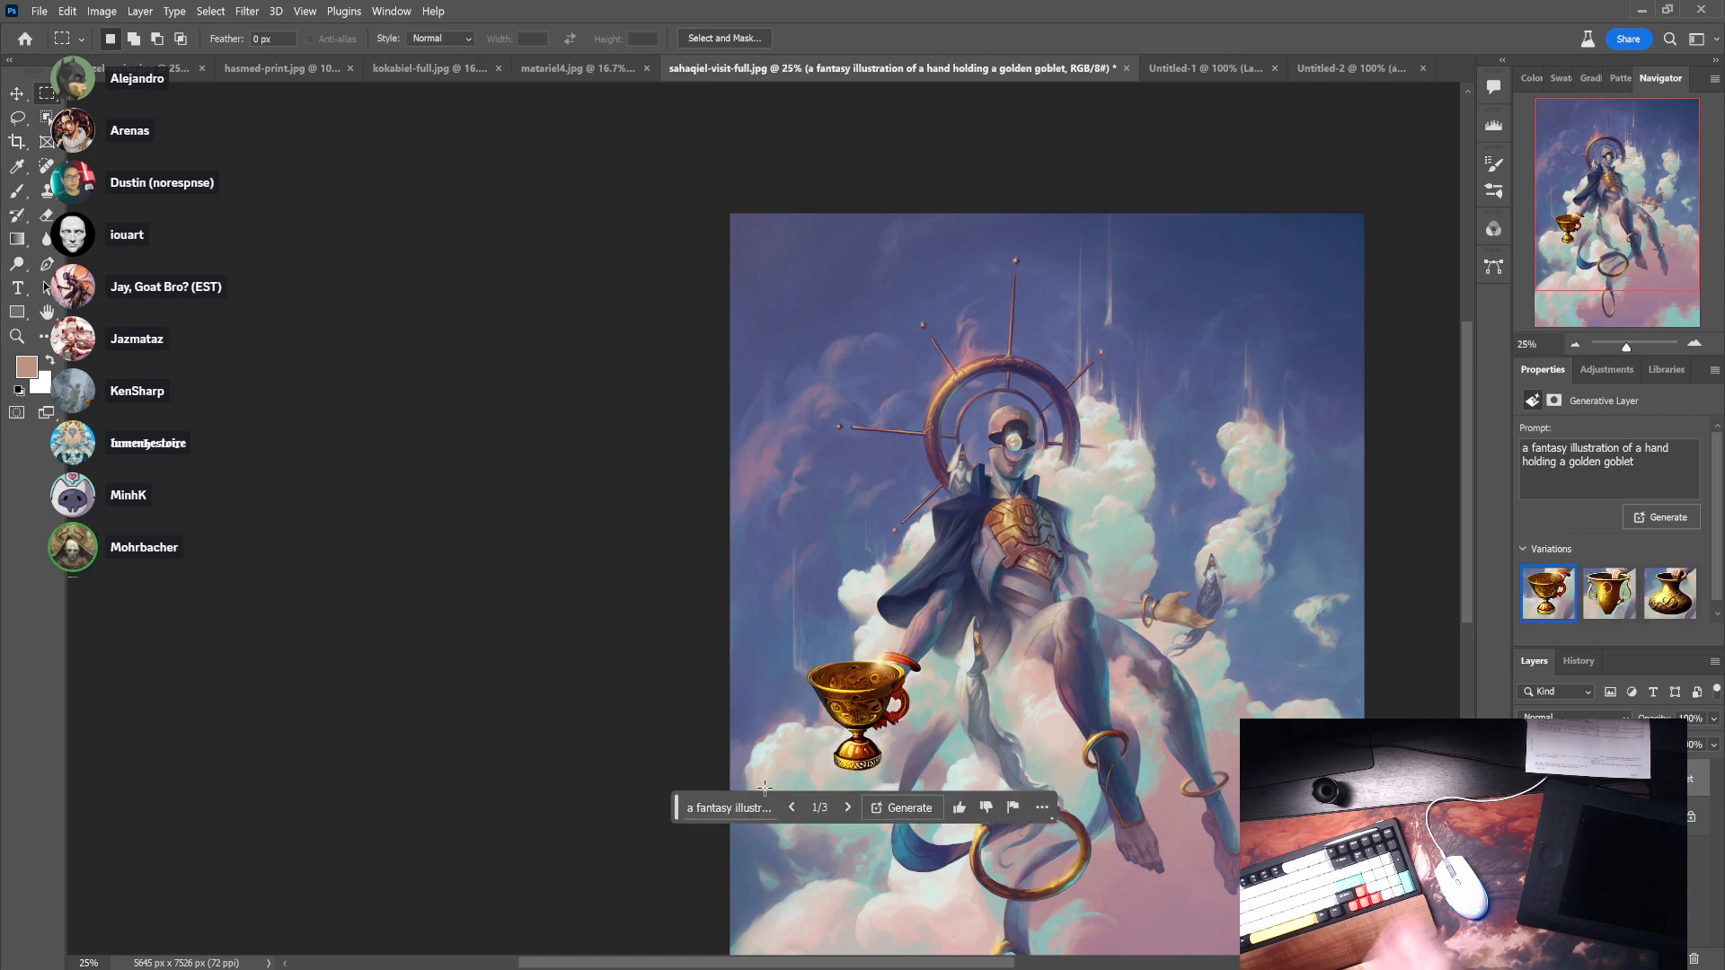
- Compare the second and third goblet variations against the whole painting, and return to the first variation
{"action": "left_click", "coordinate": [1610, 594]}
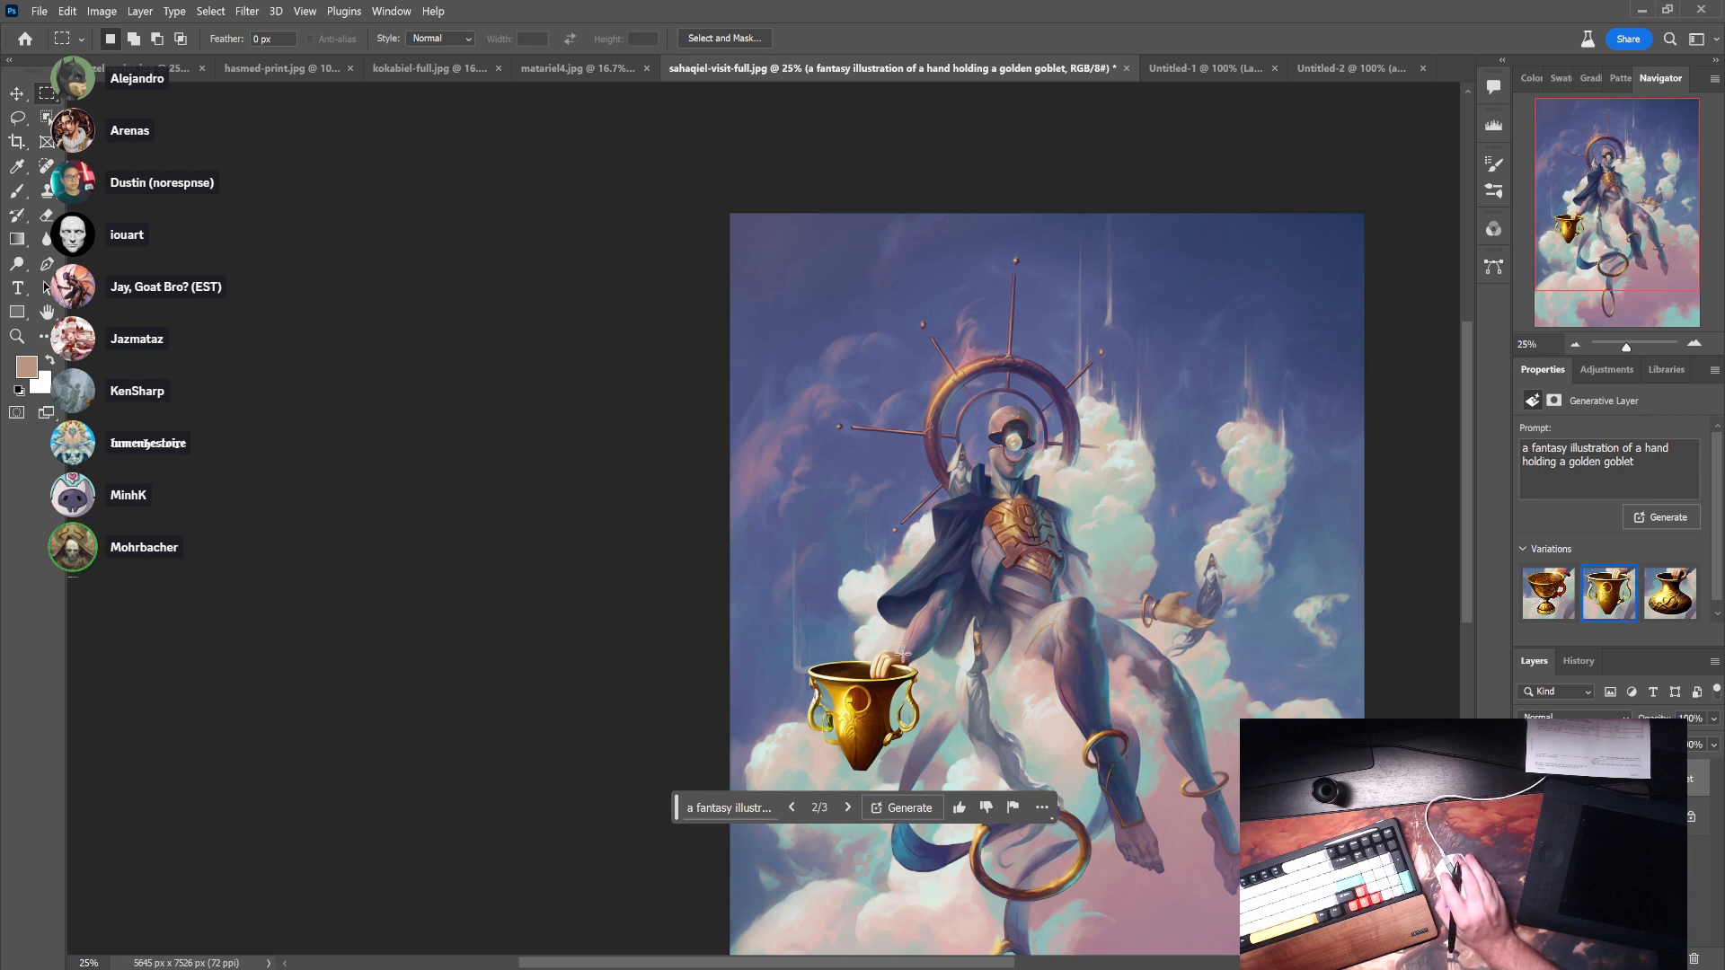
{"action": "left_click", "coordinate": [1659, 587]}
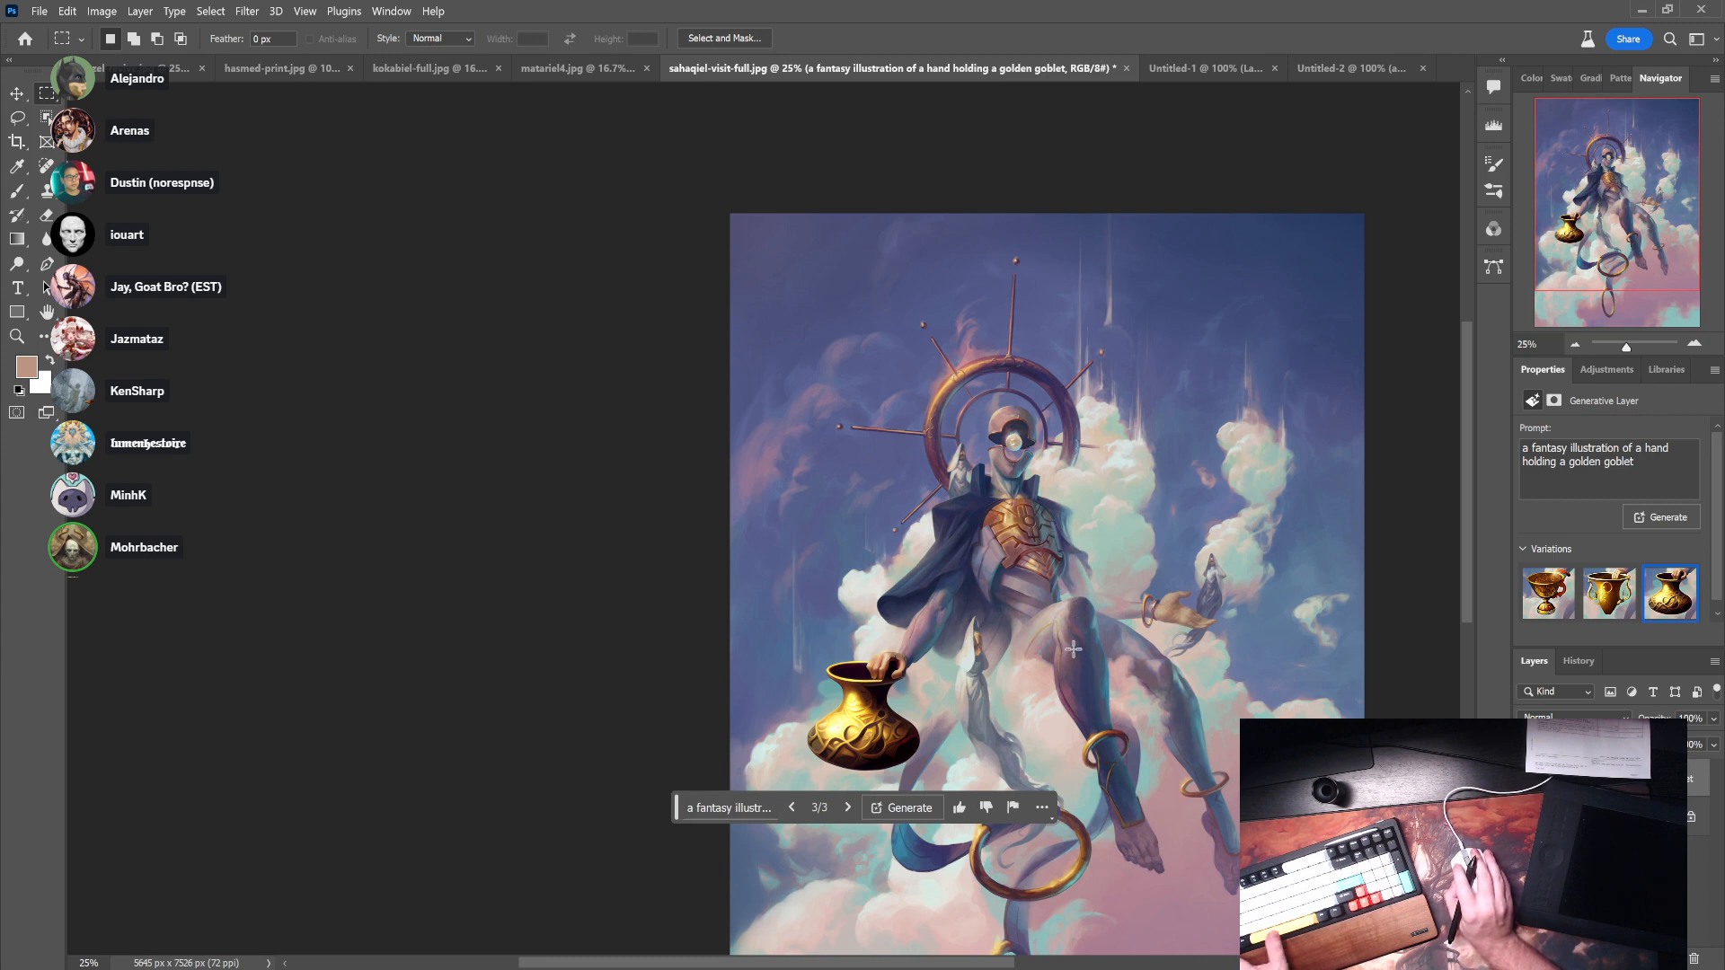
{"action": "left_click_drag", "start_coordinate": [1073, 649], "coordinate": [802, 472]}
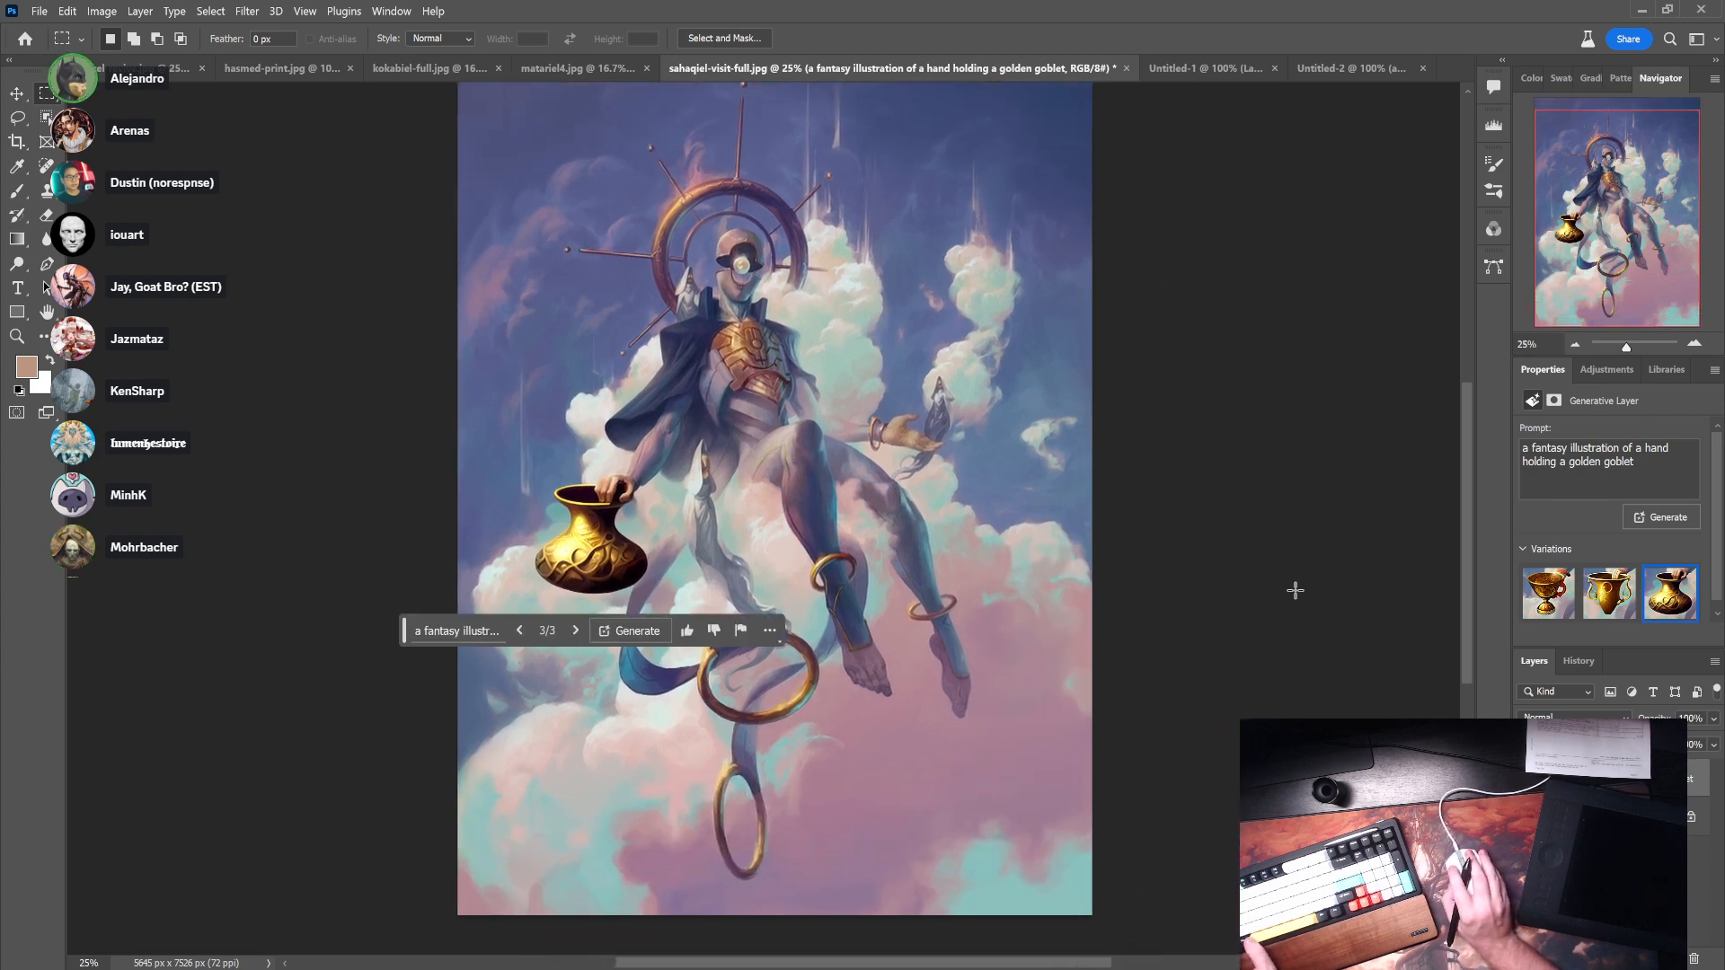
{"action": "left_click", "coordinate": [1543, 588]}
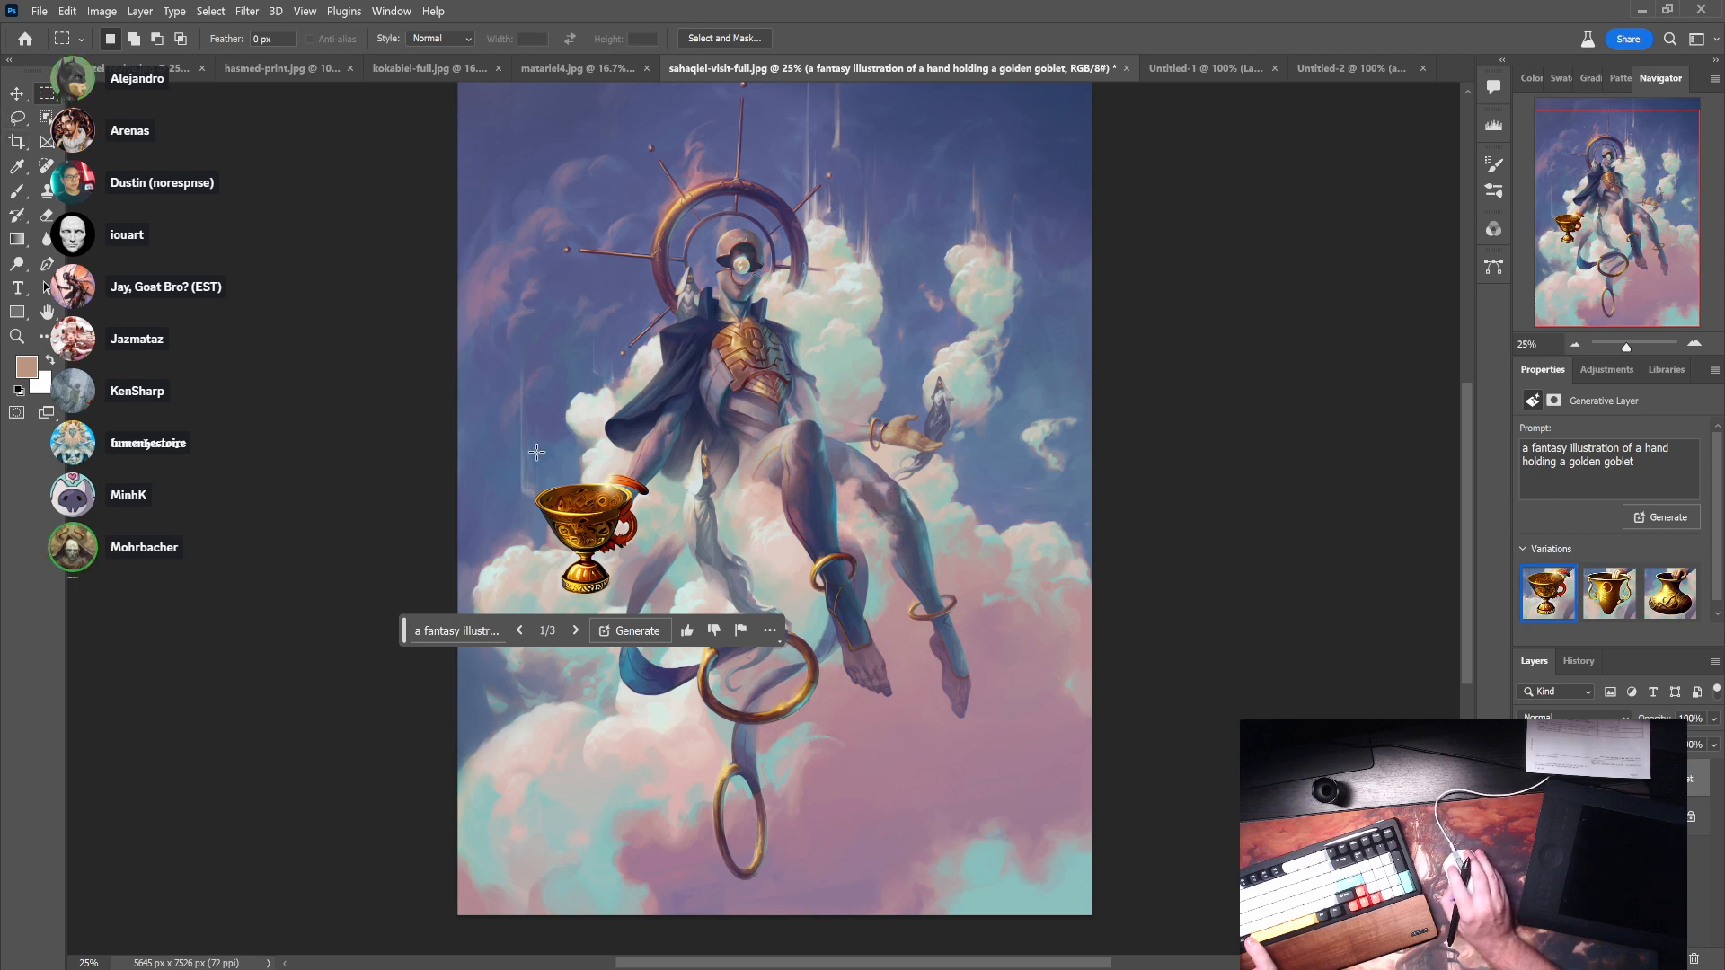
- Select a rectangle around the generated goblet and run Generative Fill with "a fantasy illustration of a hand holding a golden goblet"
{"action": "left_click_drag", "start_coordinate": [523, 465], "coordinate": [664, 624]}
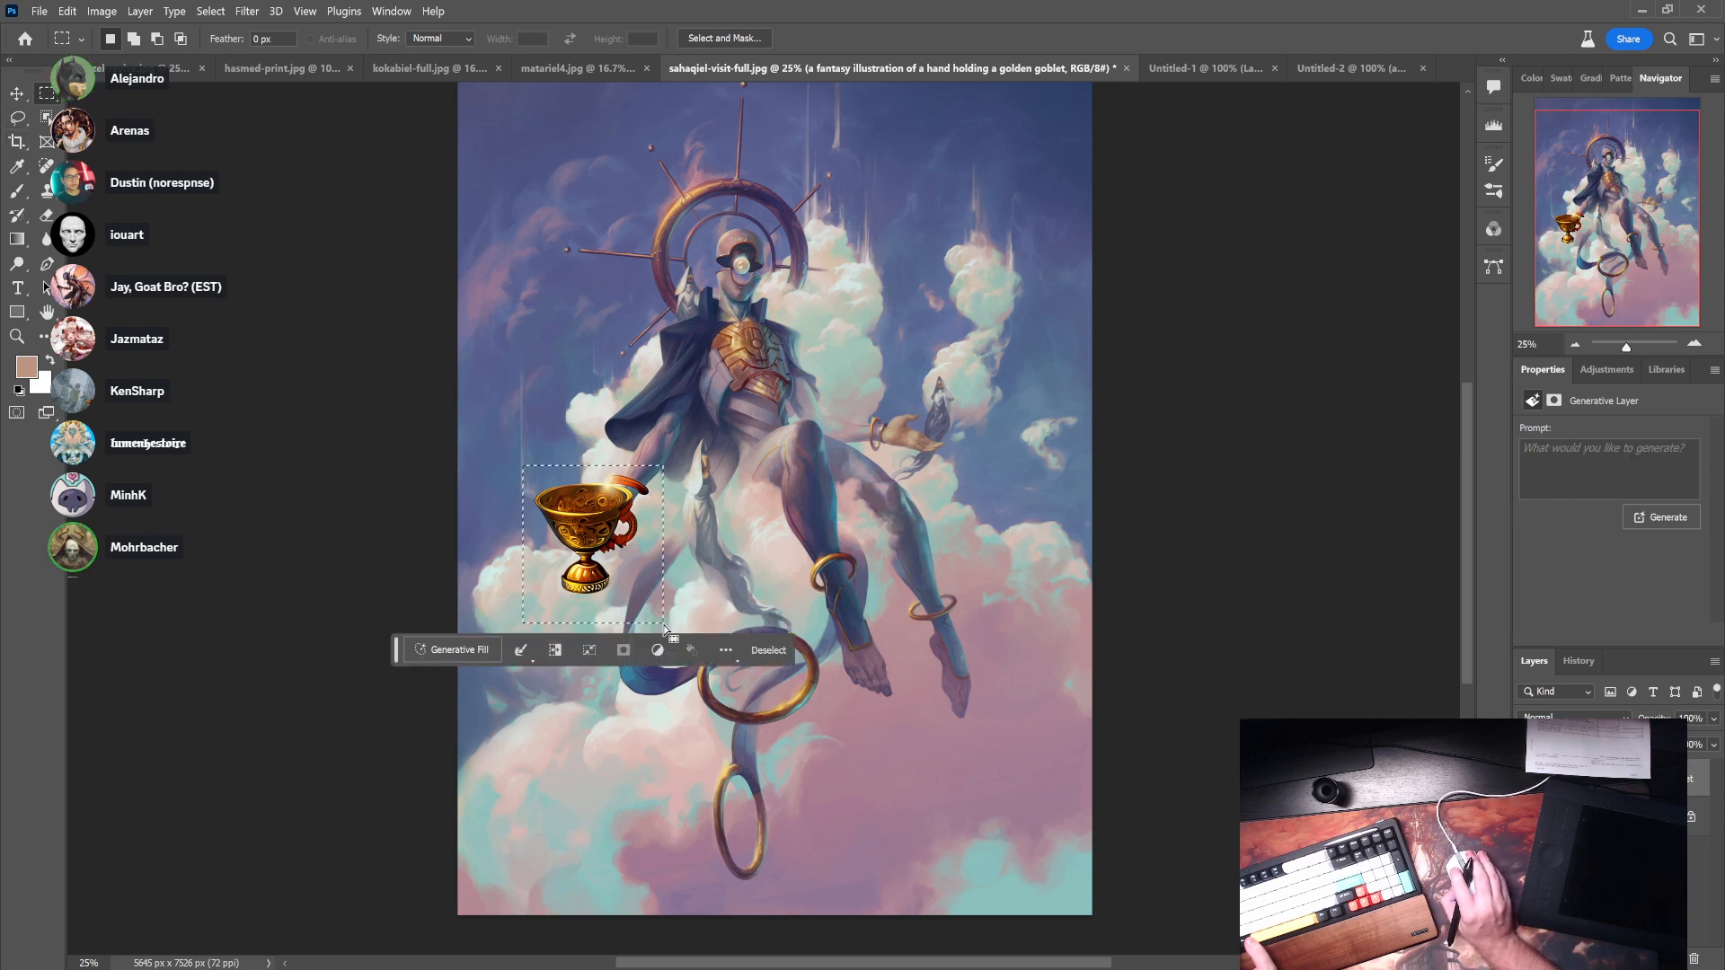
{"action": "left_click", "coordinate": [453, 649]}
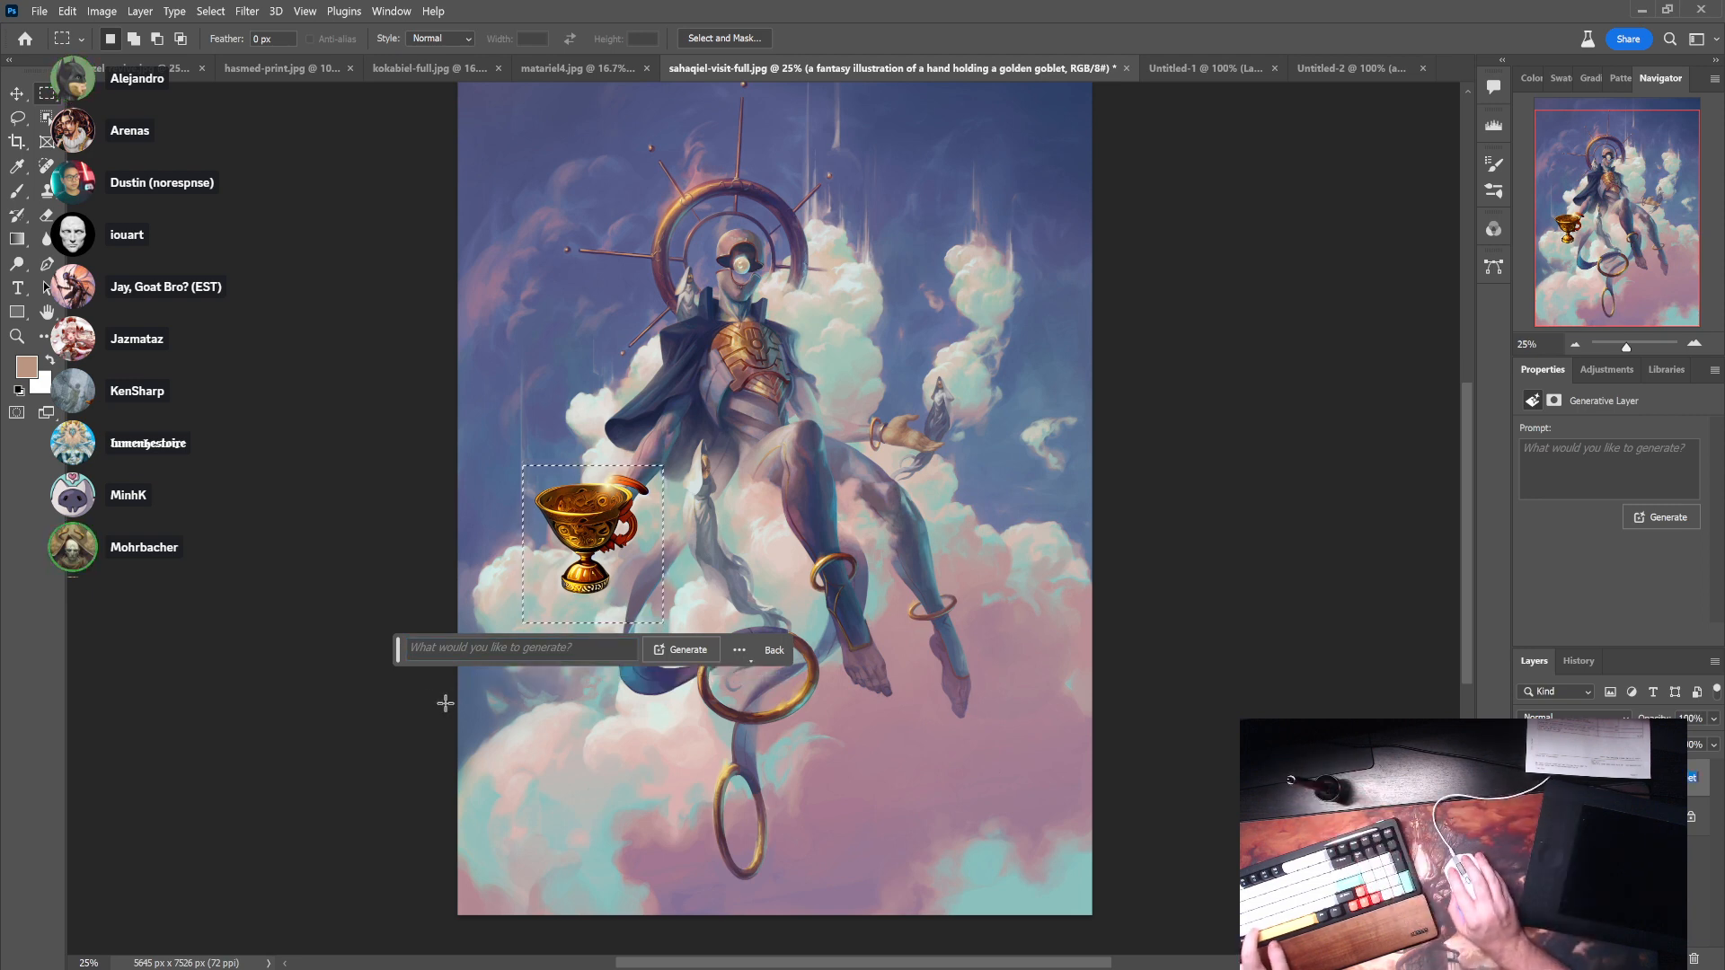
{"action": "type", "text": "a fantasy illustration of a hand holding a golden goblet"}
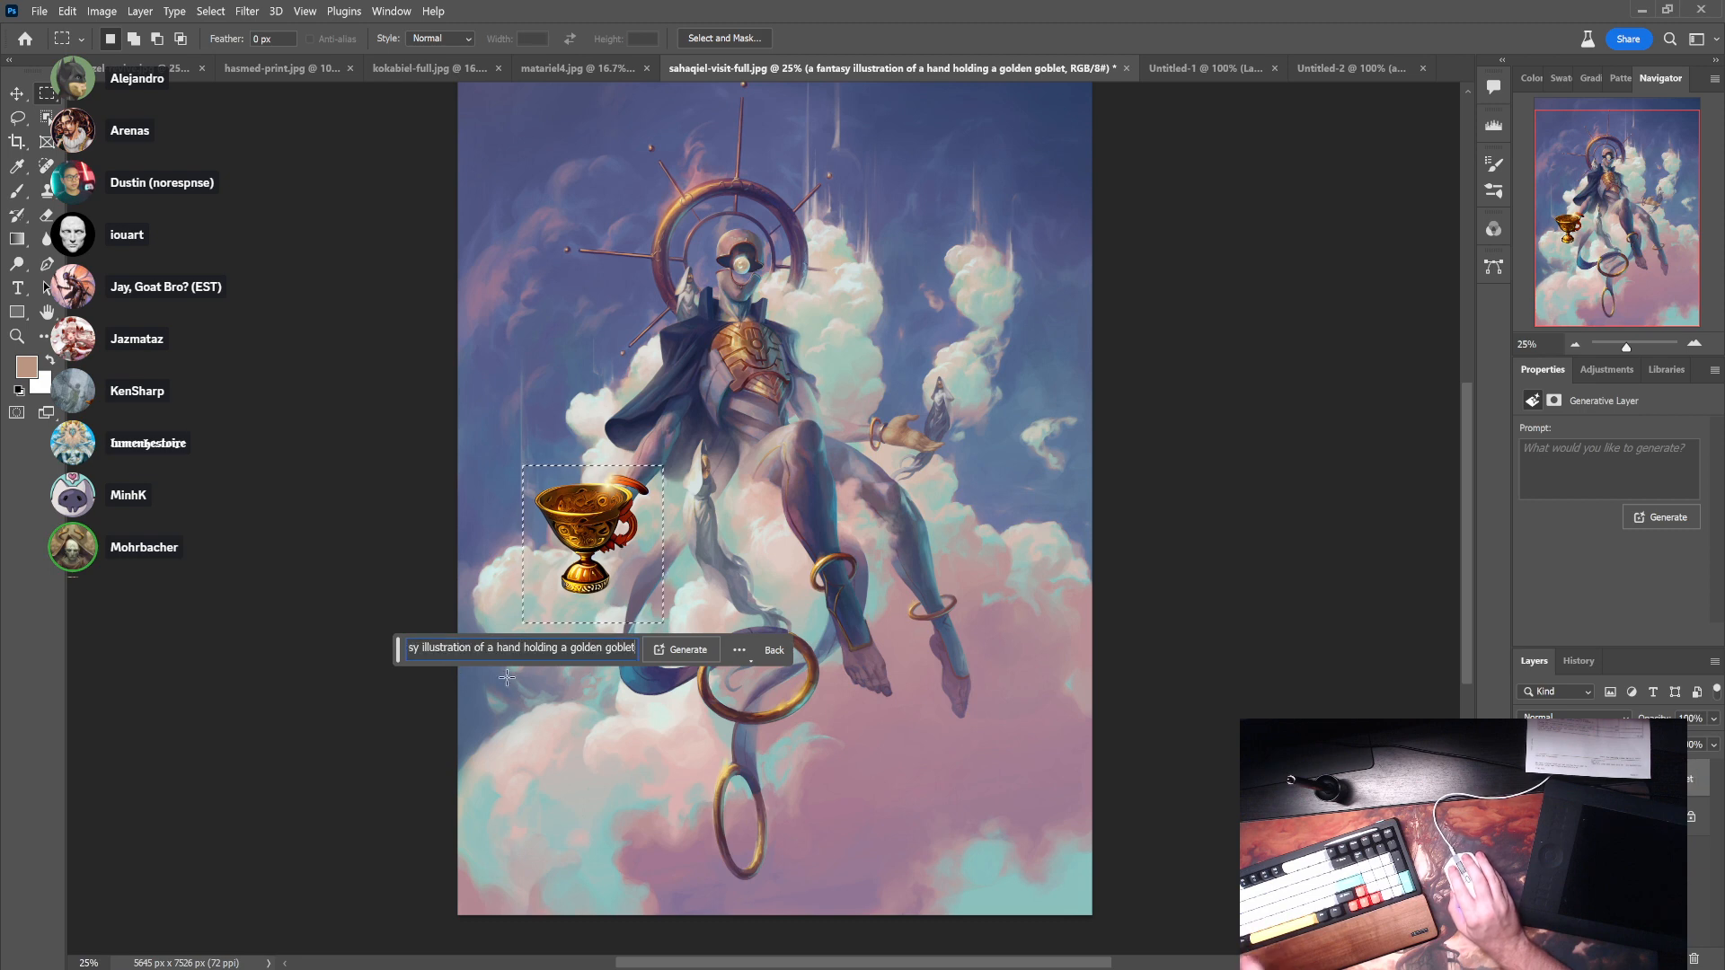
{"action": "left_click", "coordinate": [688, 650]}
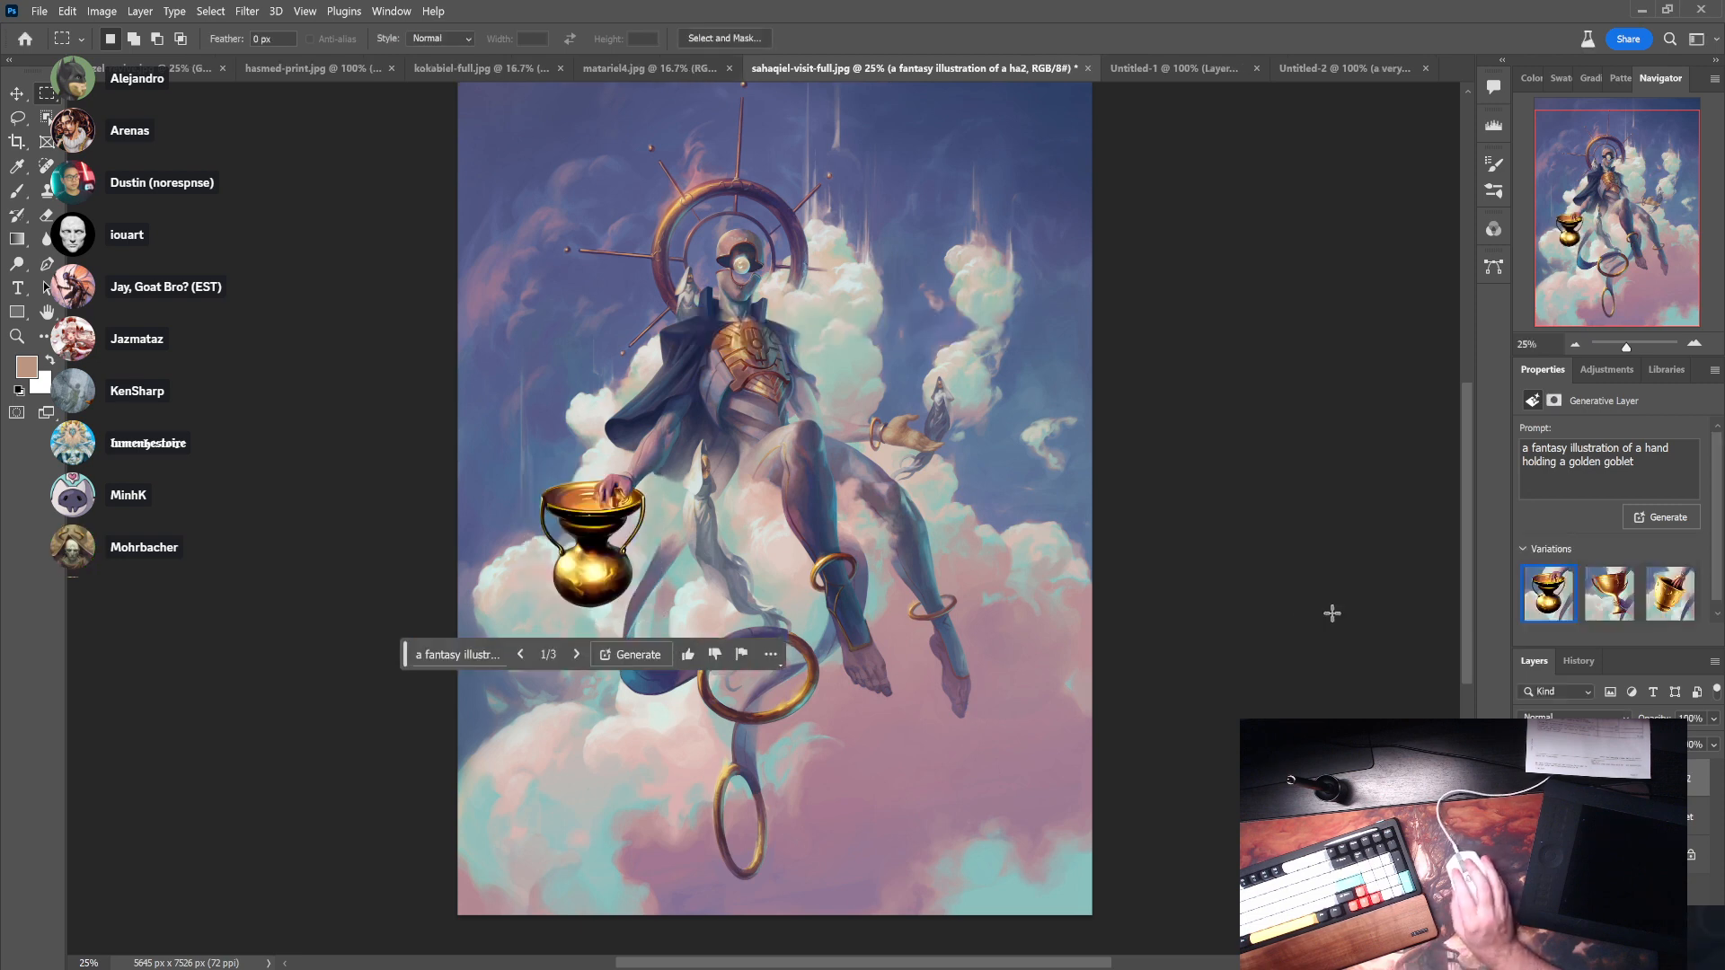
- Show the second variation of the new fill, move the contextual task bar clear of the figure, and inspect the goblet up close
{"action": "left_click", "coordinate": [1612, 593]}
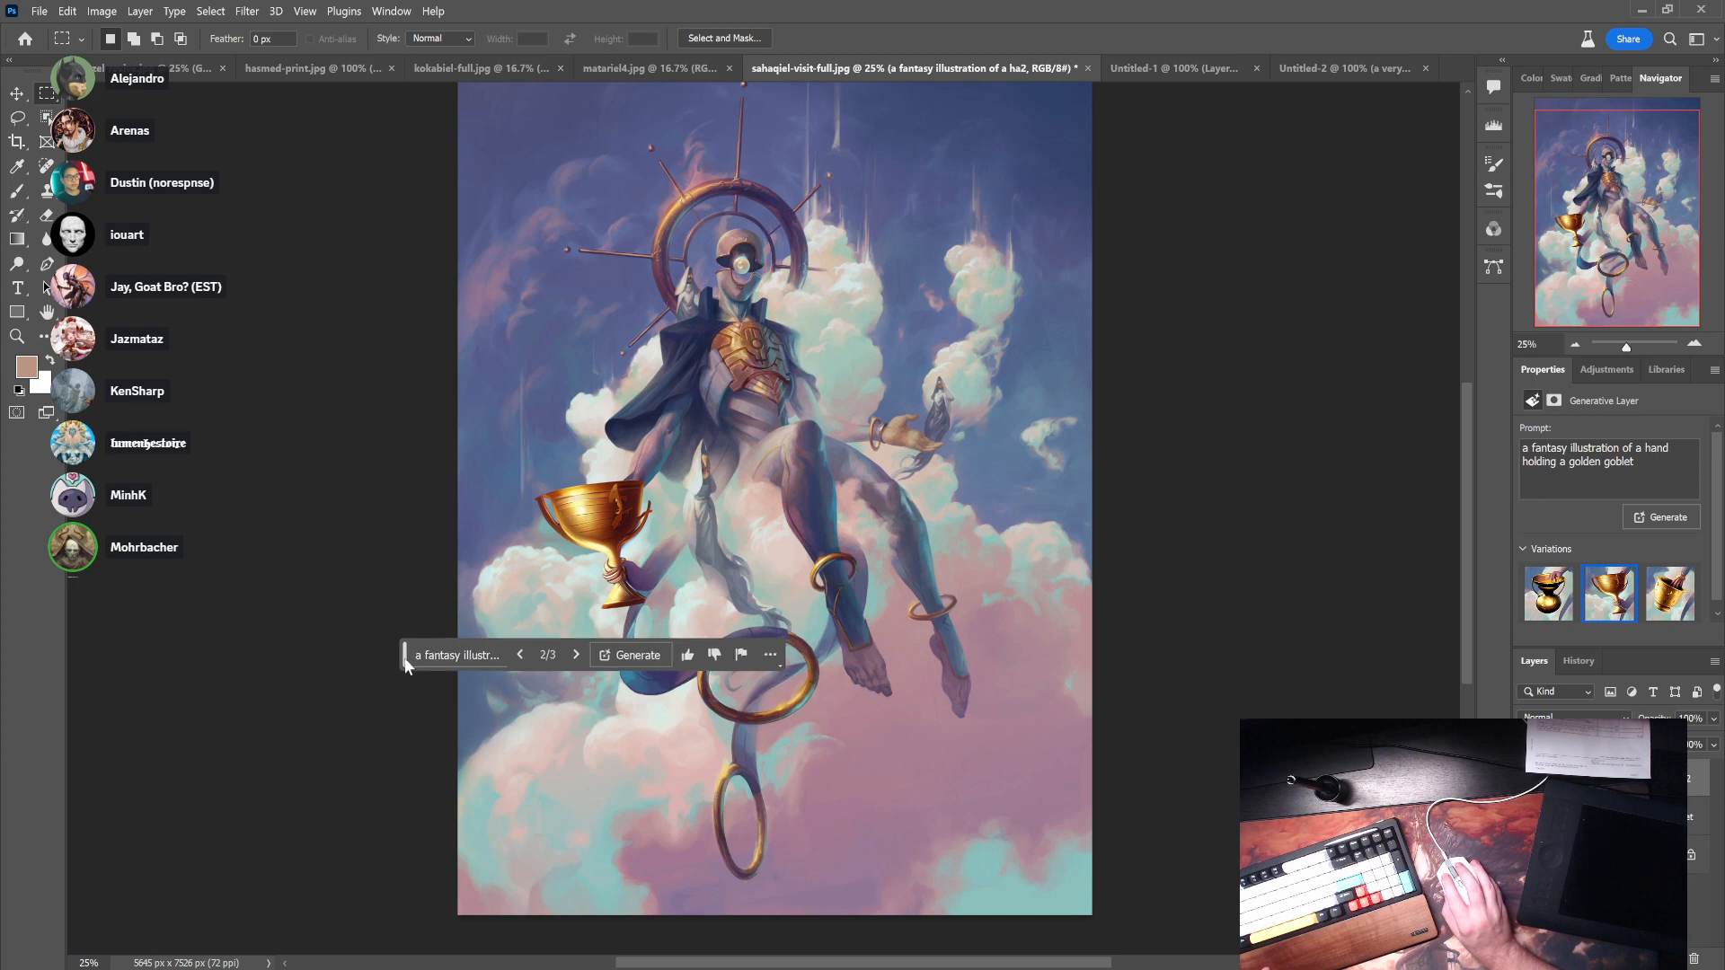
{"action": "left_click_drag", "start_coordinate": [406, 656], "coordinate": [117, 909]}
{"action": "left_click_drag", "start_coordinate": [669, 565], "coordinate": [718, 533]}
{"action": "left_click", "coordinate": [718, 533], "text": "ctrl"}
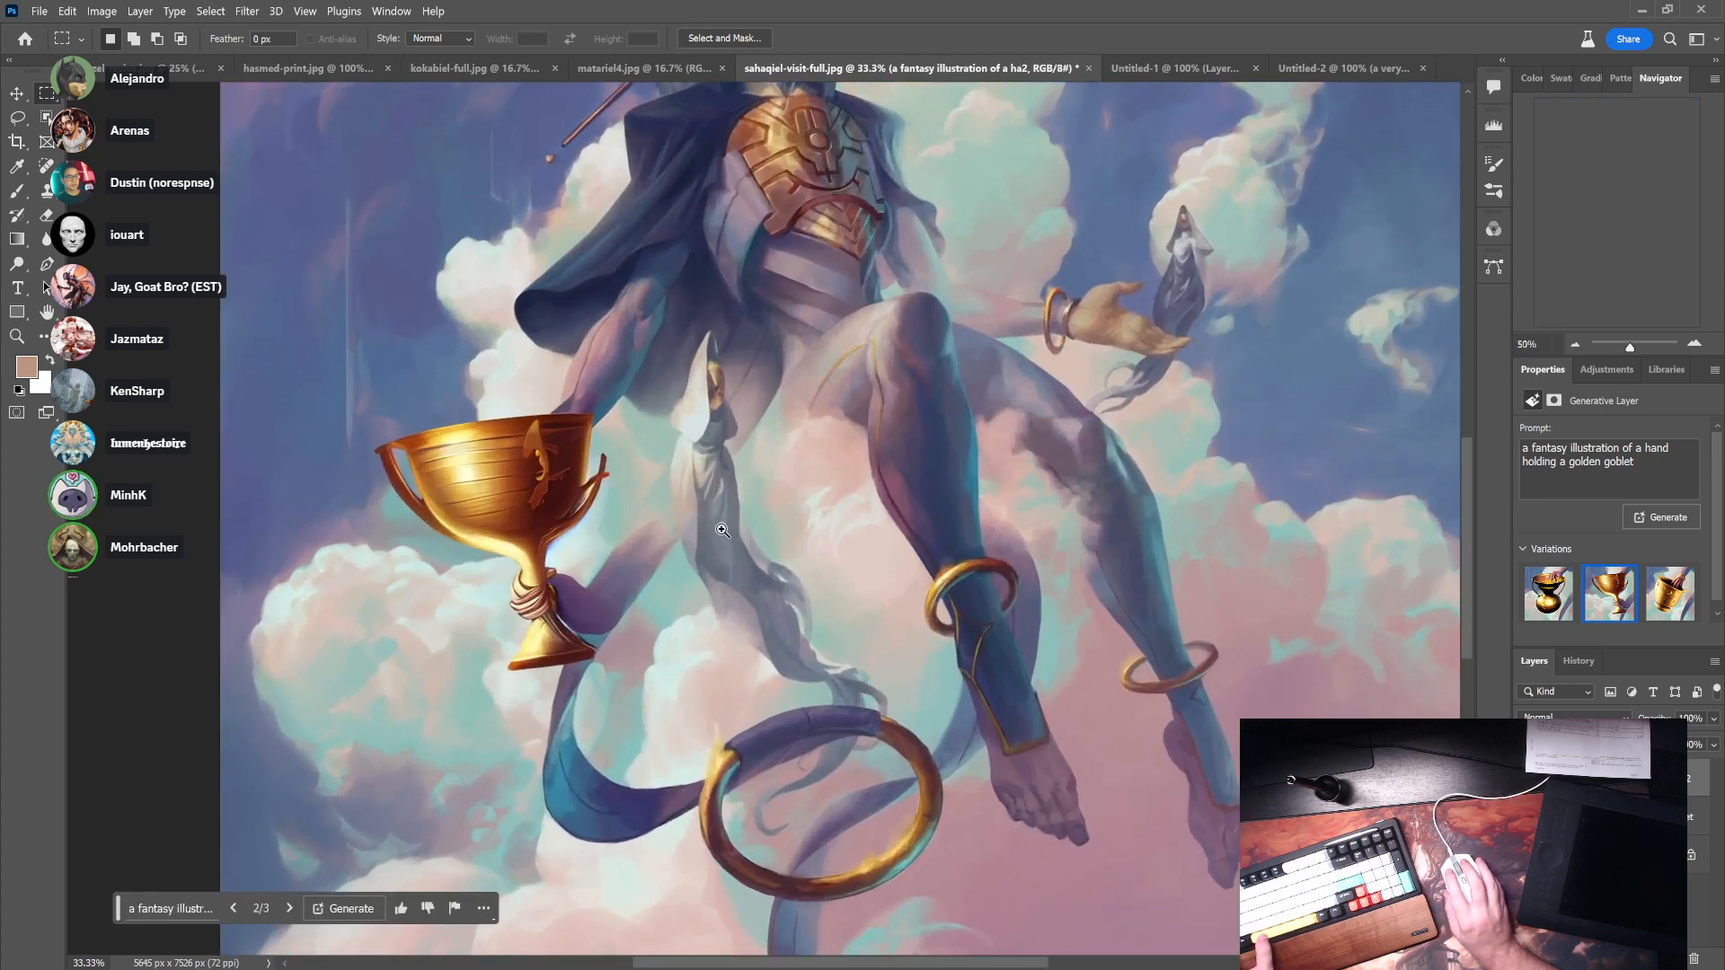
{"action": "left_click", "coordinate": [718, 533], "text": "ctrl"}
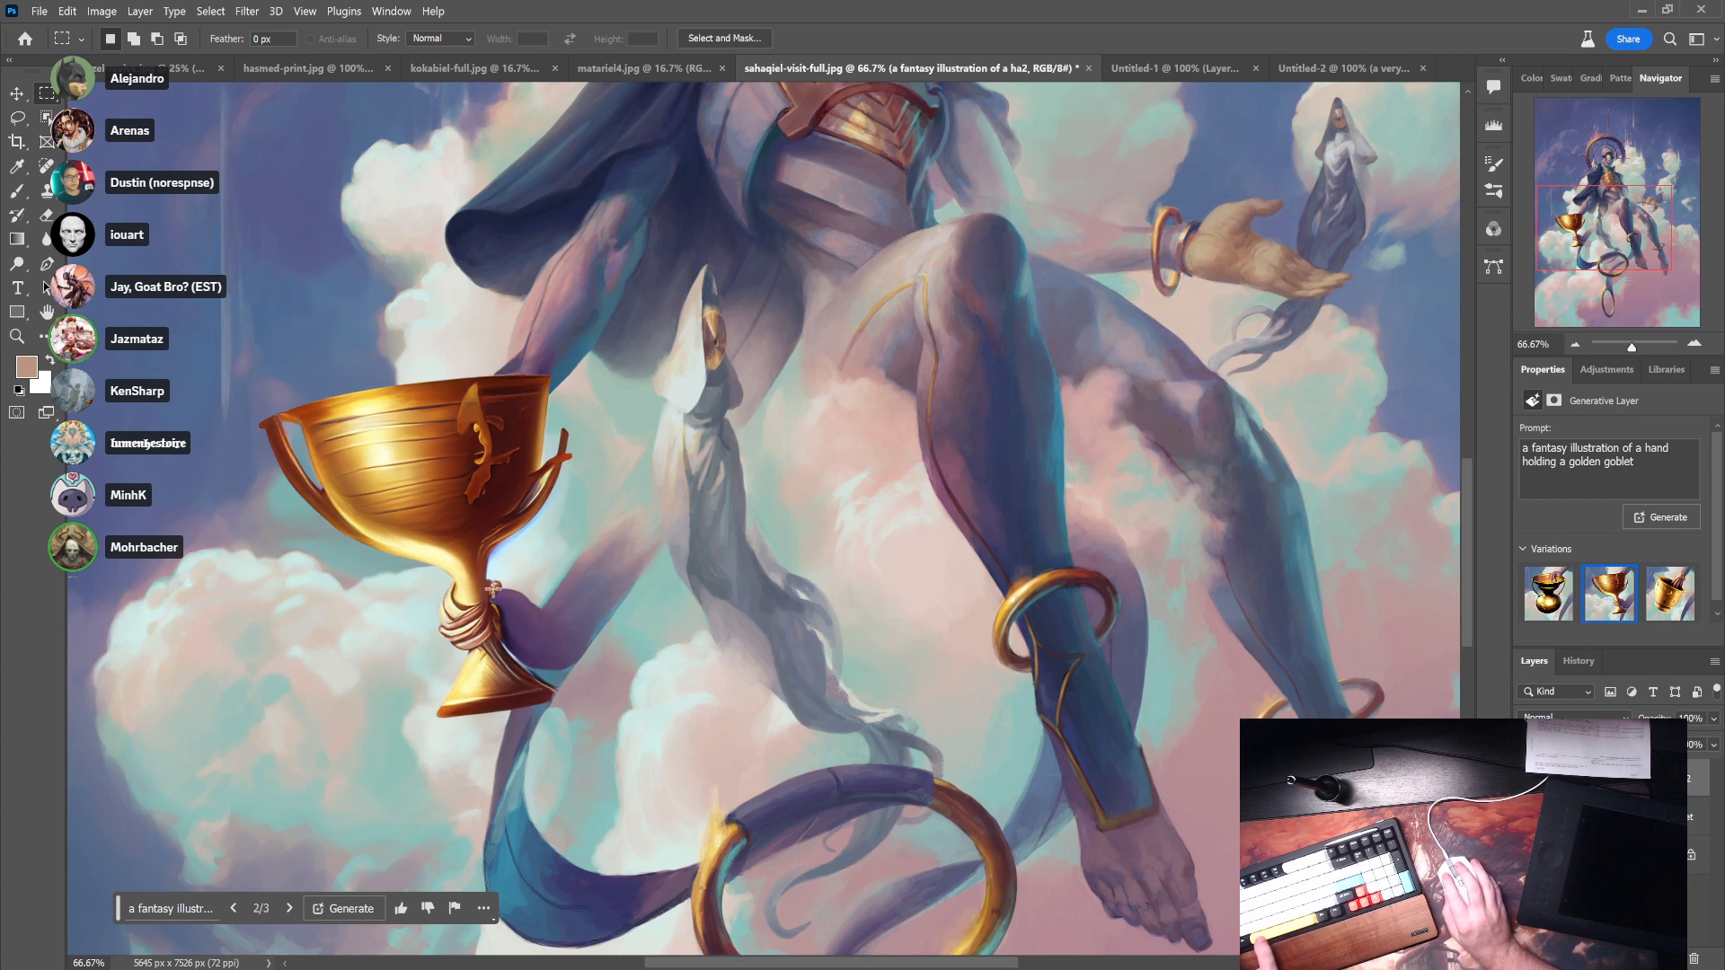
- Switch the new fill to its third variation and examine how the hand meets the golden cup
{"action": "left_click", "coordinate": [1667, 591]}
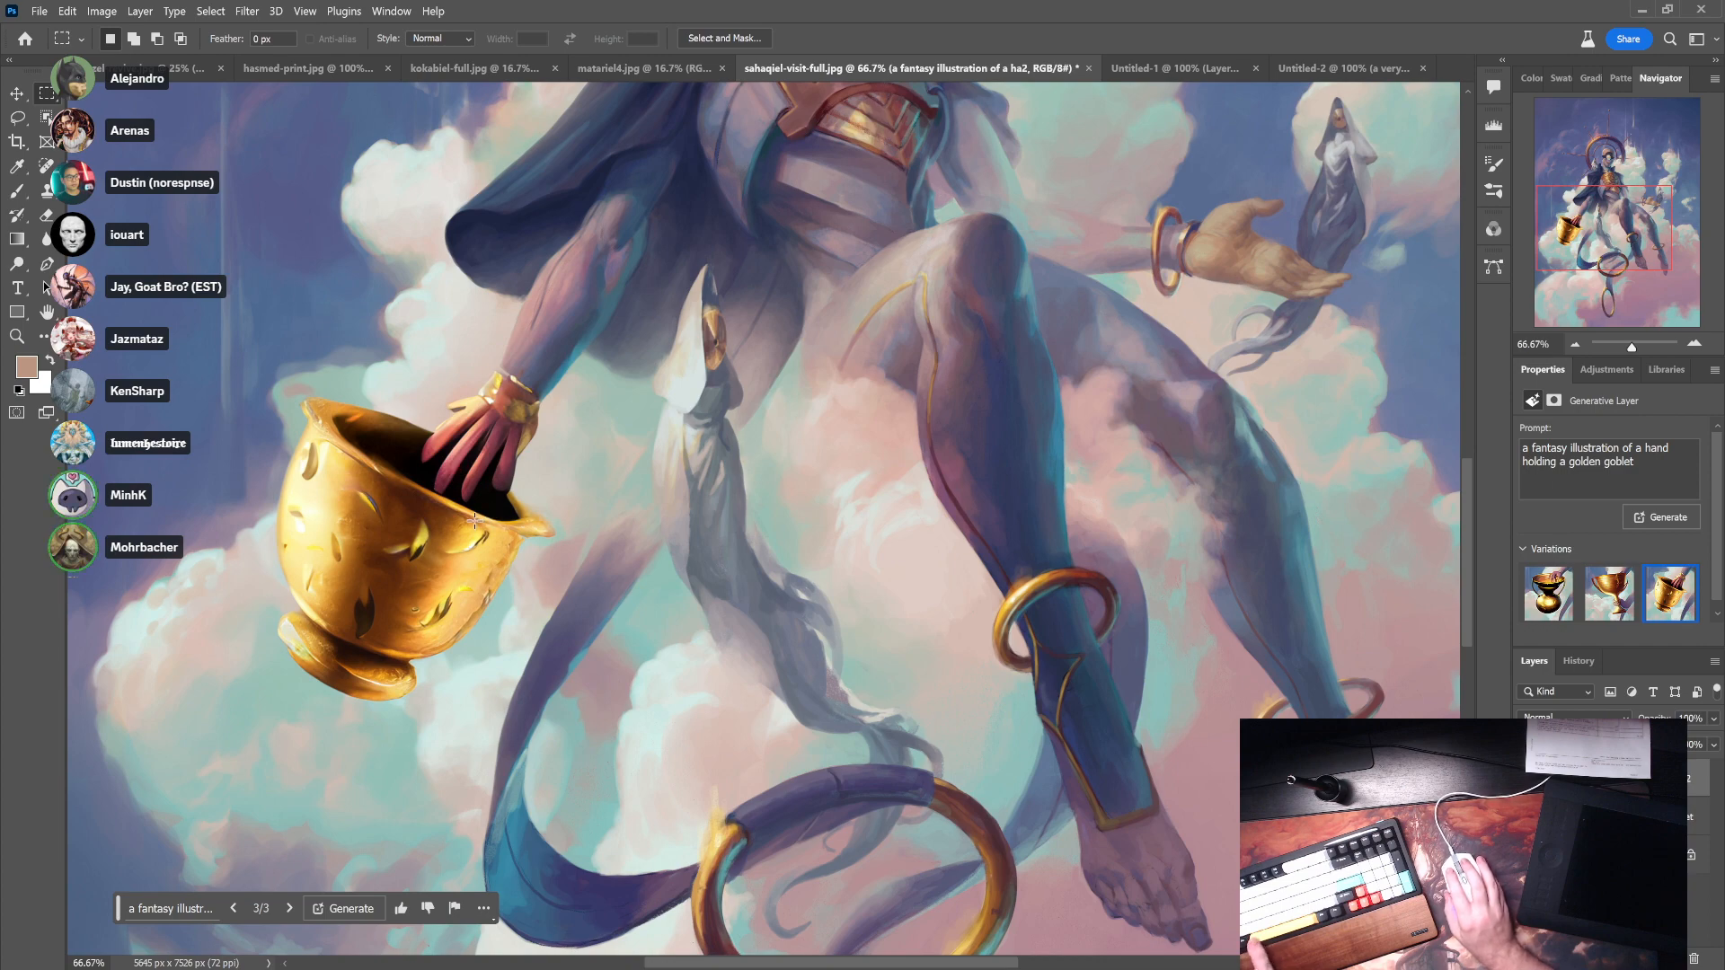
{"action": "left_click", "coordinate": [451, 487]}
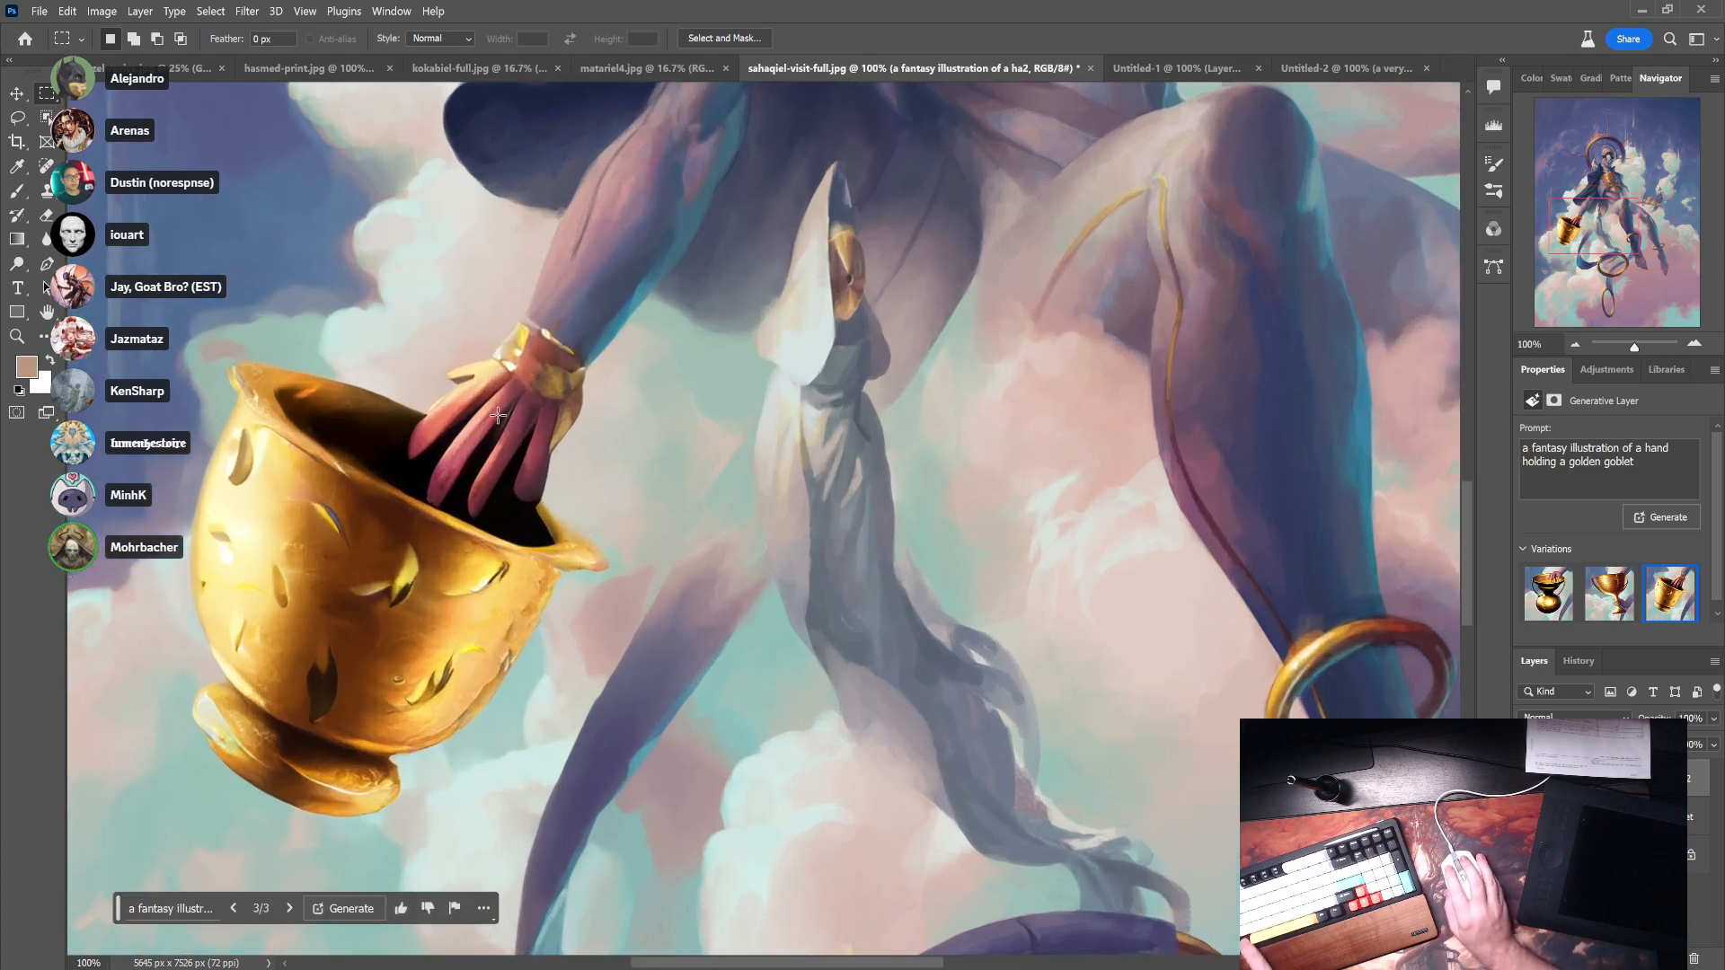
{"action": "left_click_drag", "start_coordinate": [537, 533], "coordinate": [817, 500]}
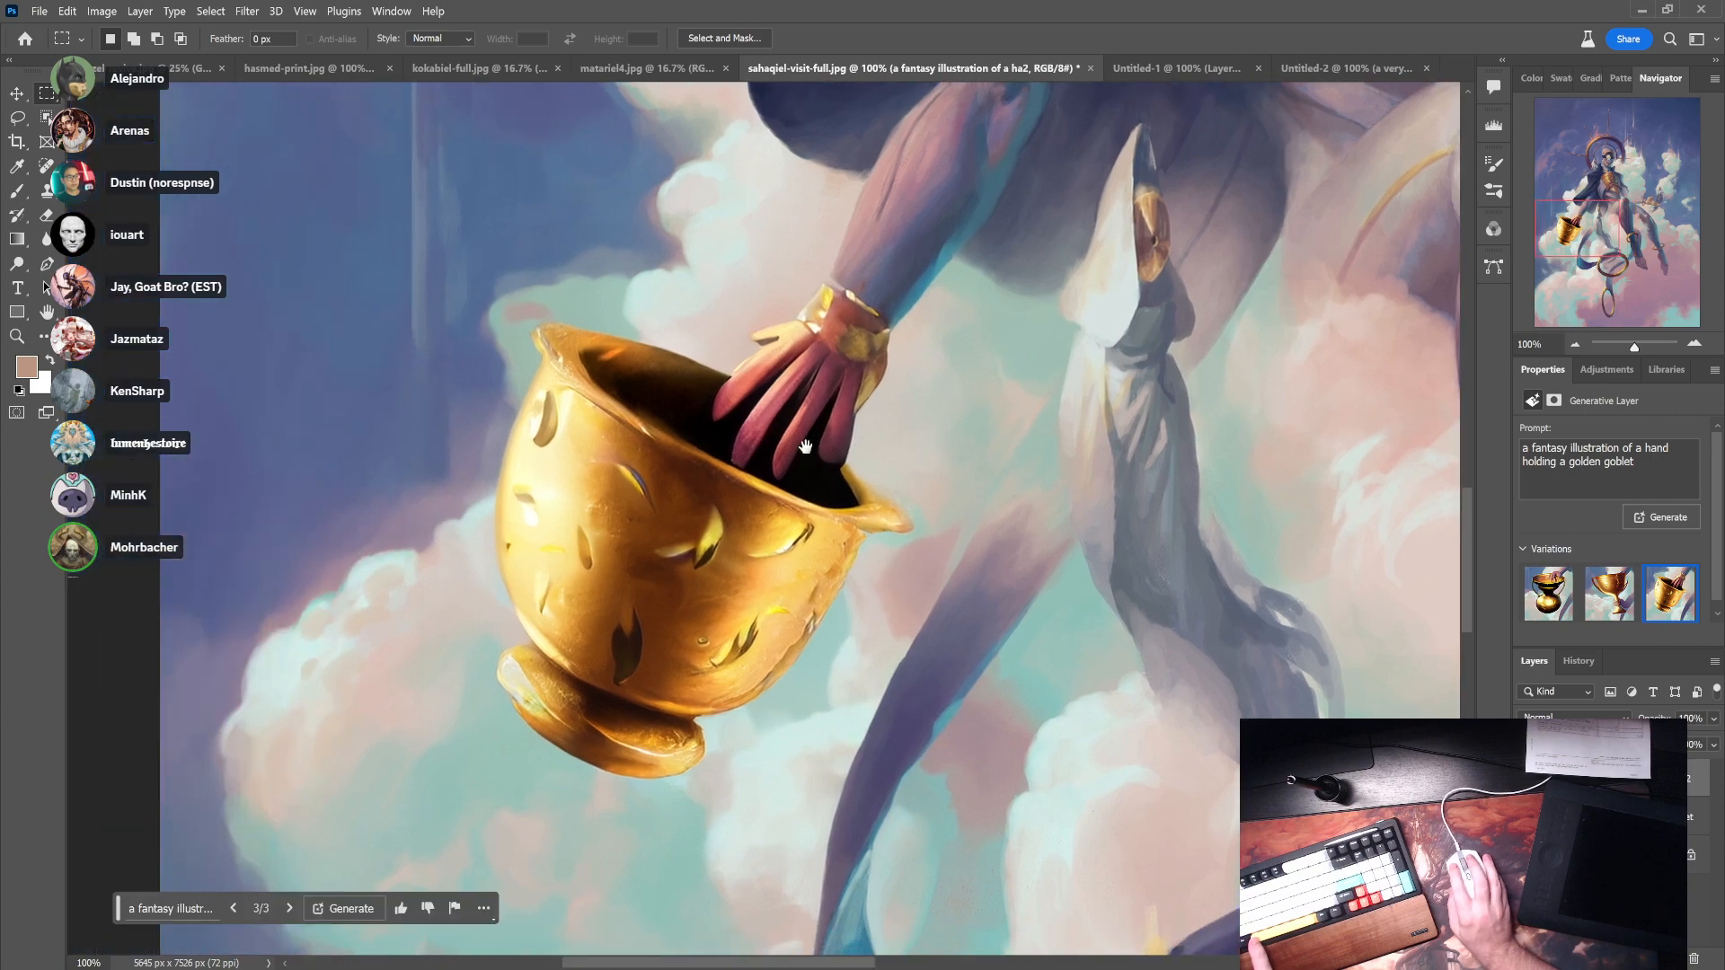
{"action": "left_click", "coordinate": [733, 538], "text": "alt"}
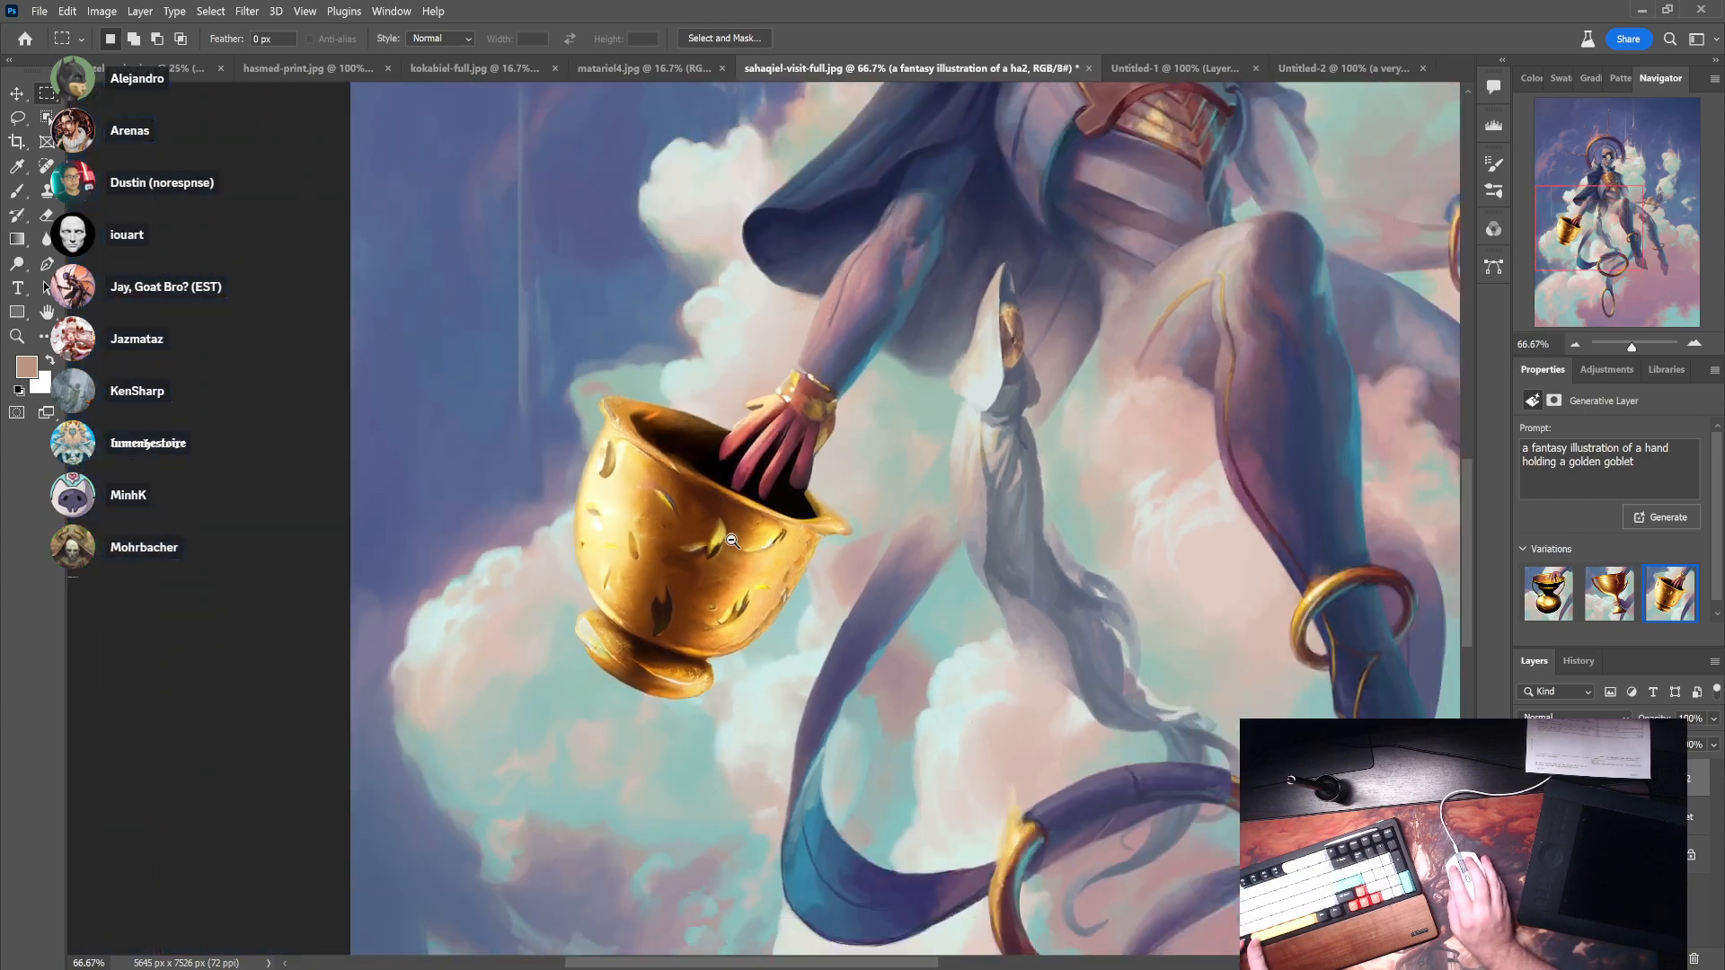
{"action": "left_click", "coordinate": [733, 539], "text": "alt"}
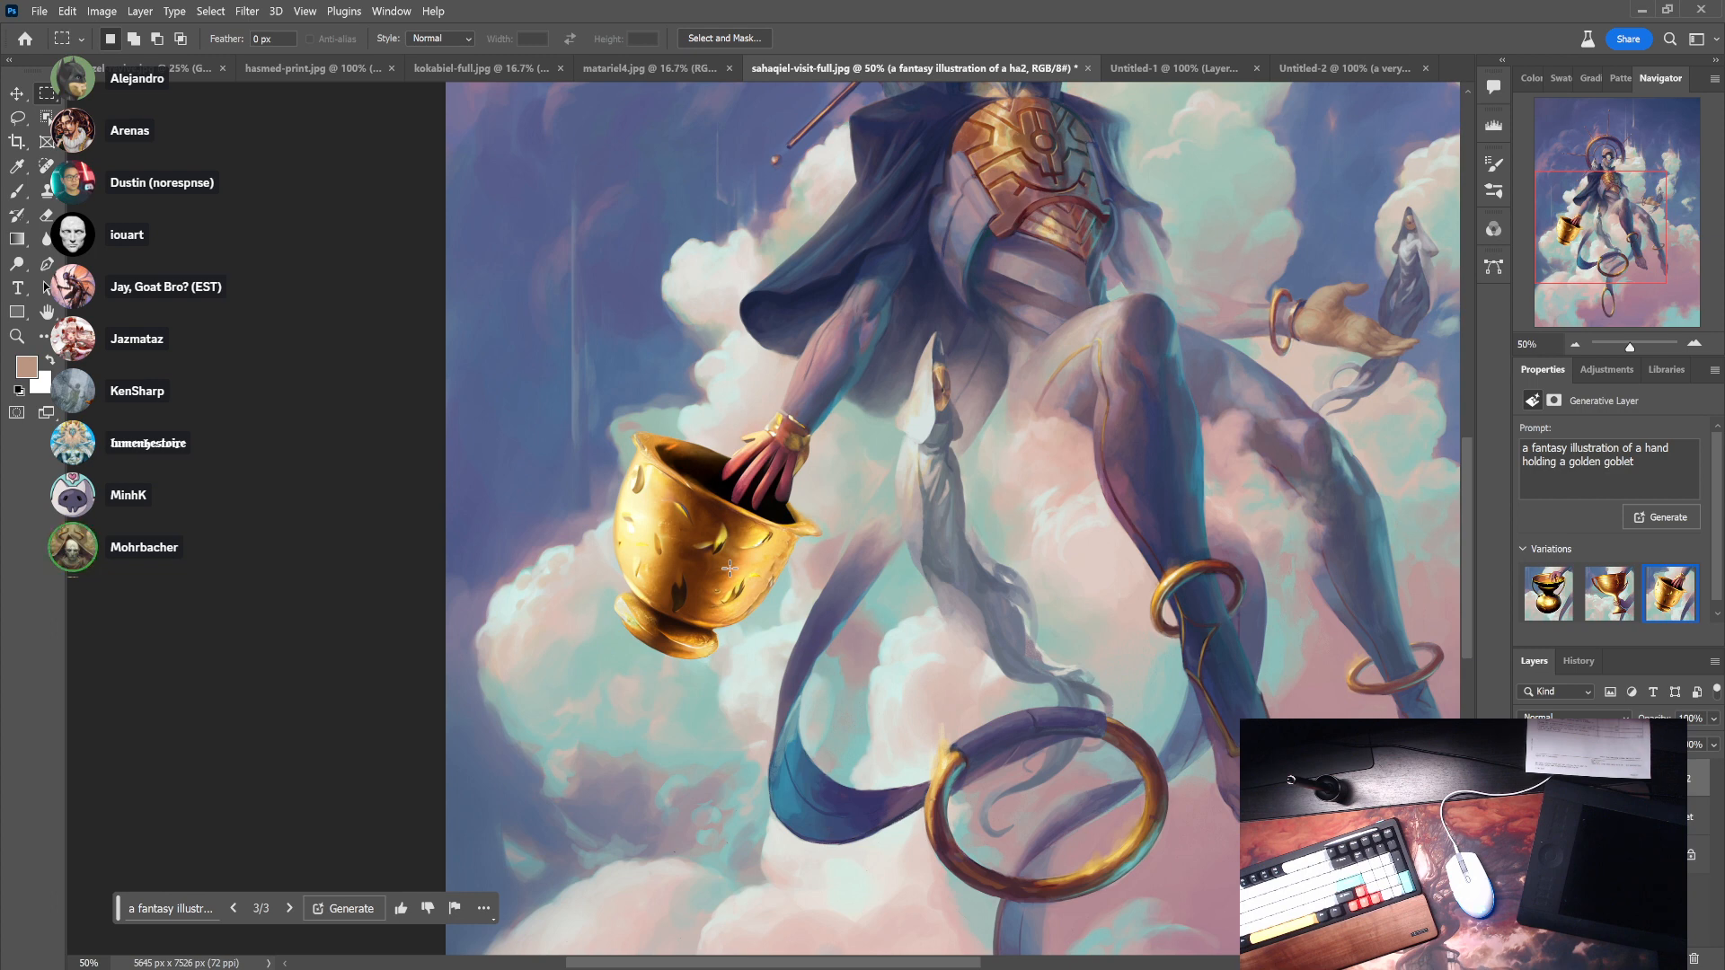
- Switch to matariel4.jpg, select a rectangle around the seated figure's head, and run Generative Fill with "a portrait of a person"
{"action": "scroll", "coordinate": [899, 503], "scroll_direction": "down", "scroll_amount": 1}
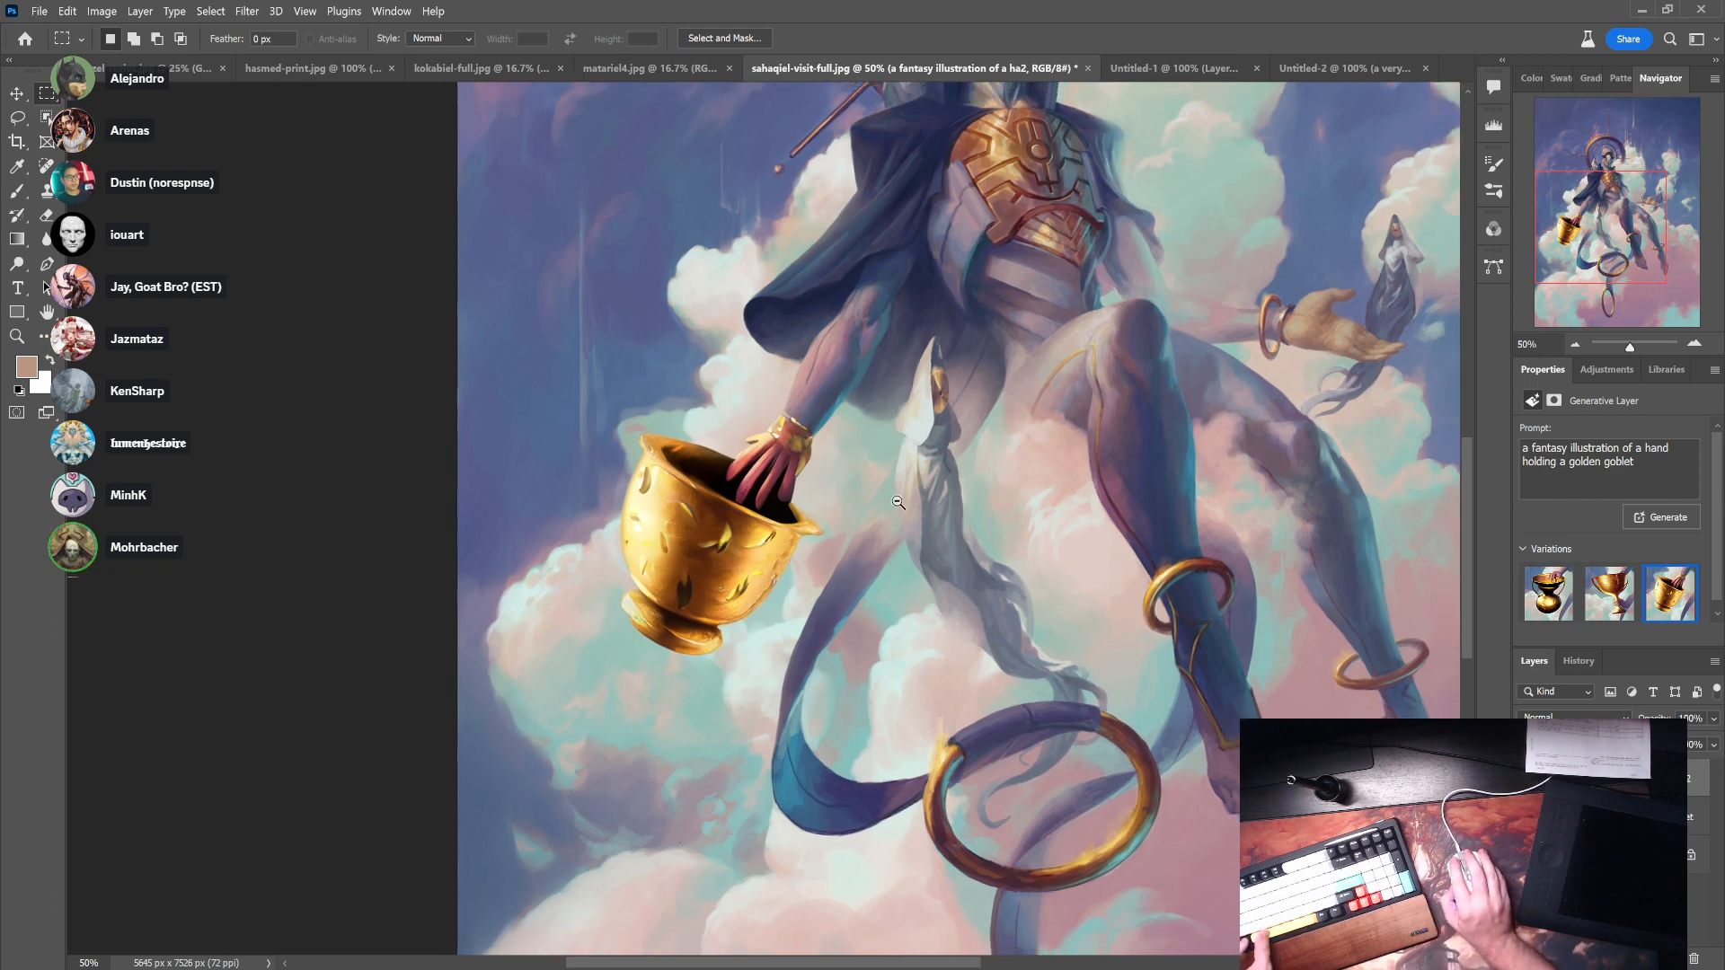
{"action": "scroll", "coordinate": [898, 503], "scroll_direction": "down", "scroll_amount": 1}
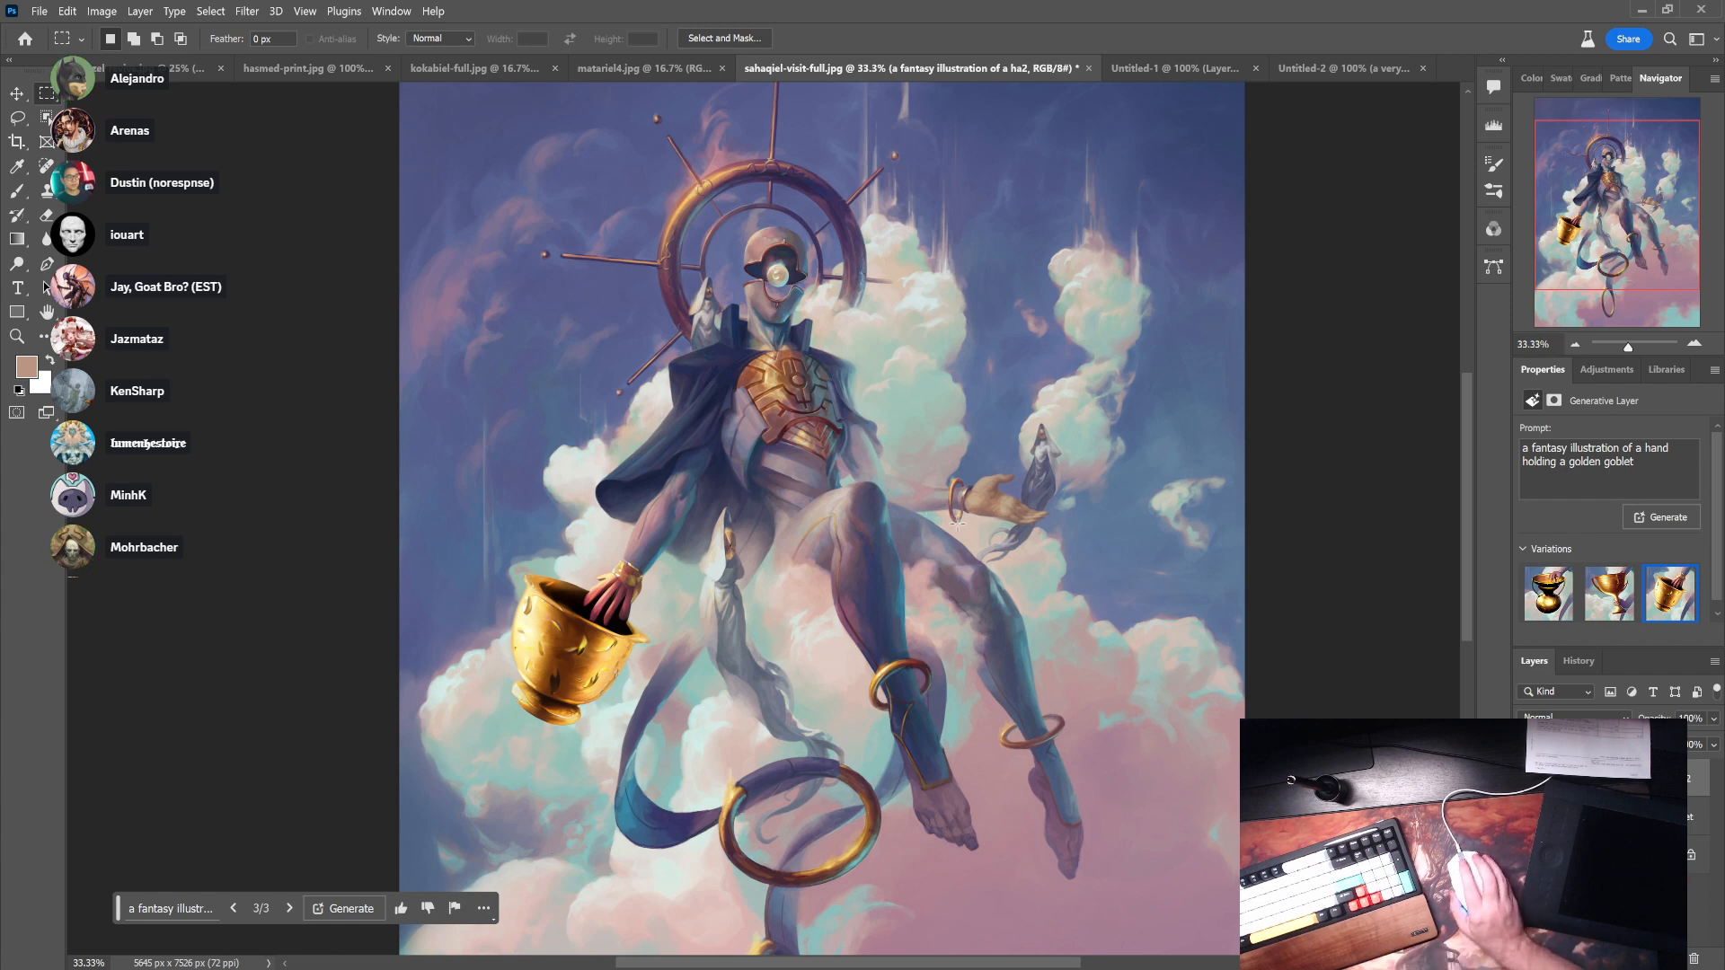
{"action": "left_click", "coordinate": [674, 67]}
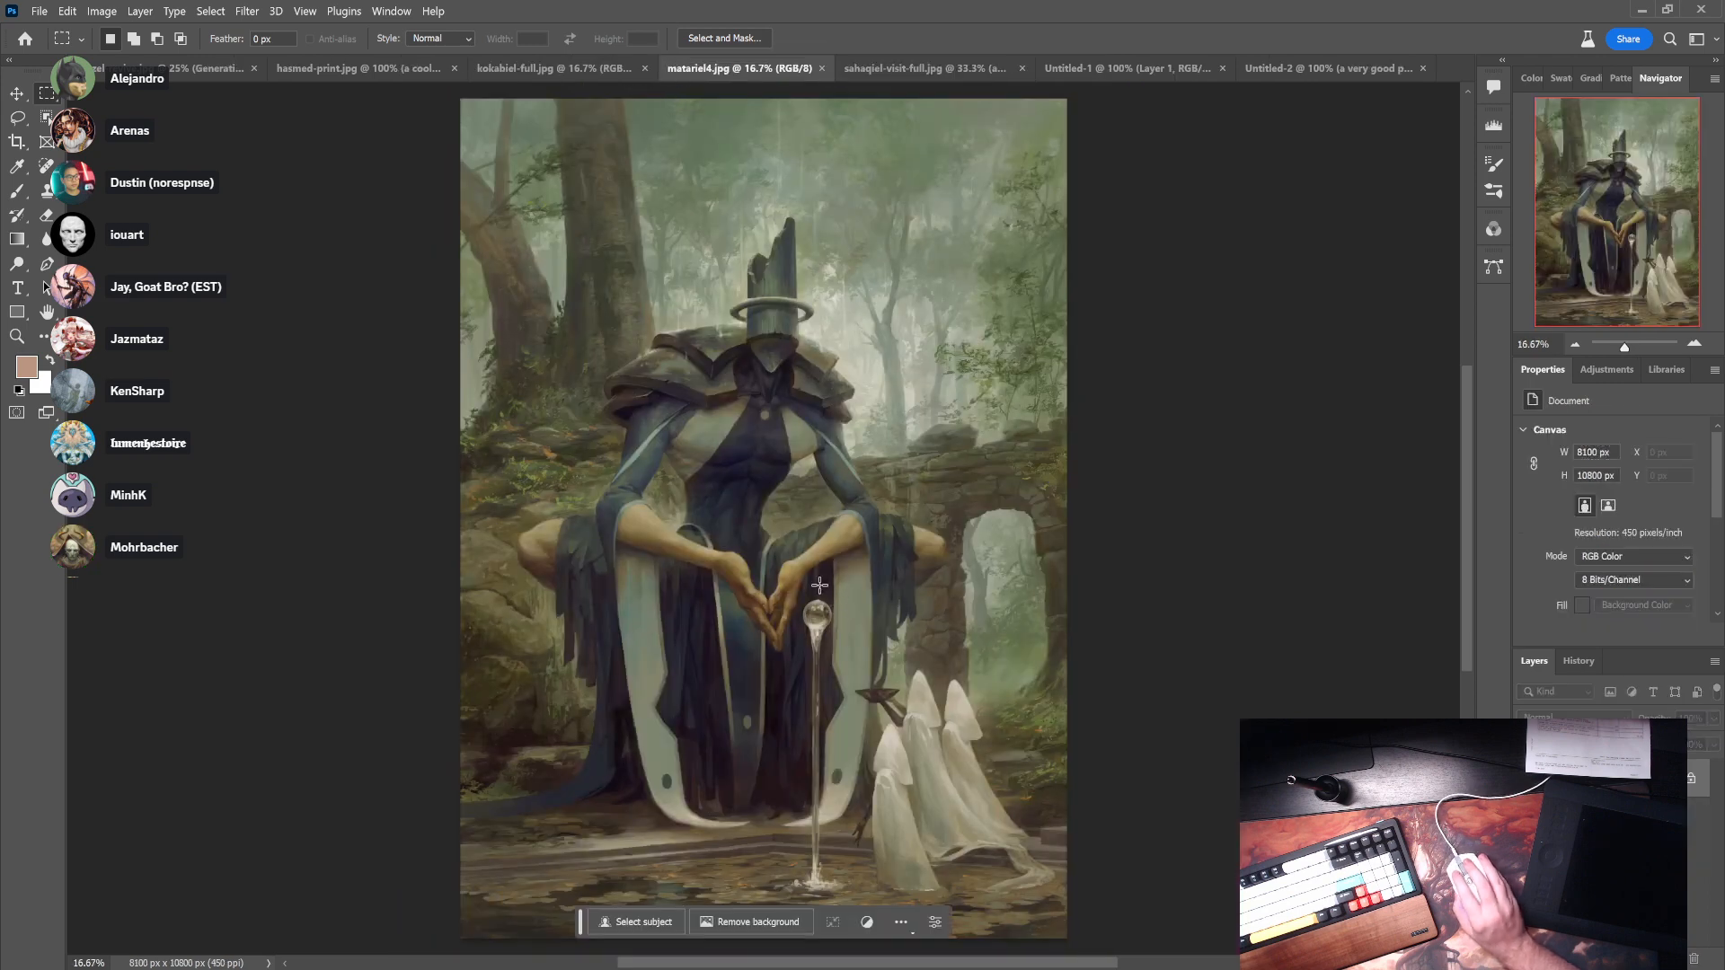
{"action": "left_click_drag", "start_coordinate": [700, 212], "coordinate": [861, 407]}
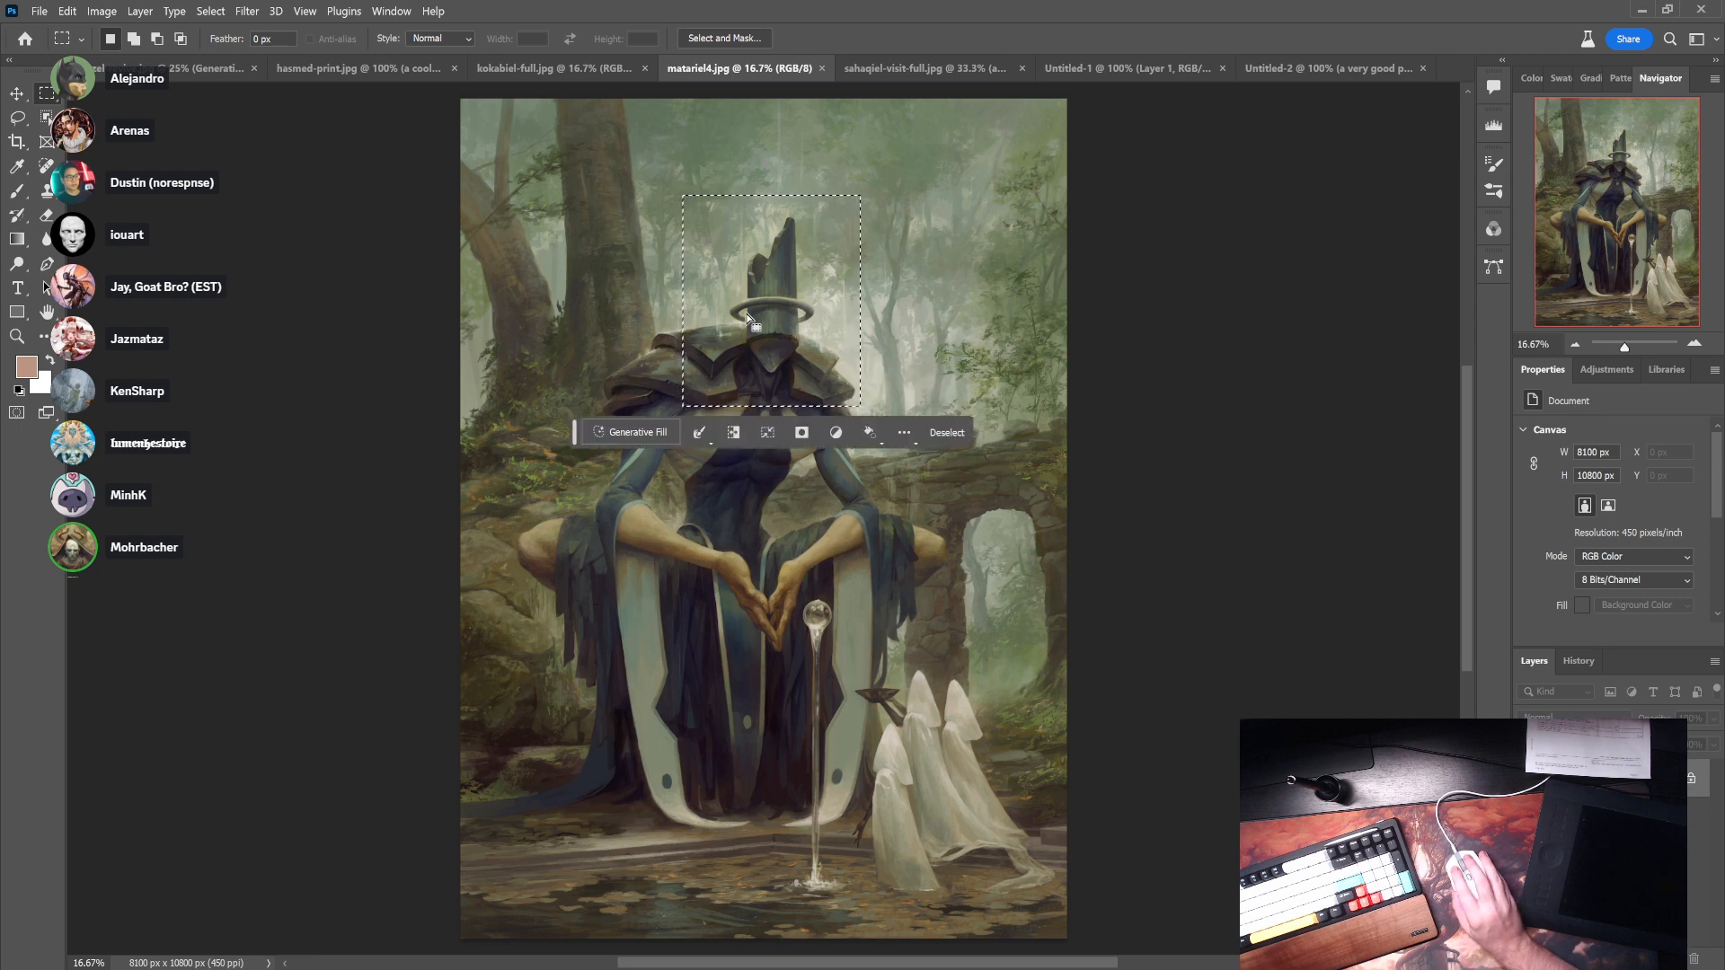
{"action": "left_click_drag", "start_coordinate": [683, 198], "coordinate": [856, 389]}
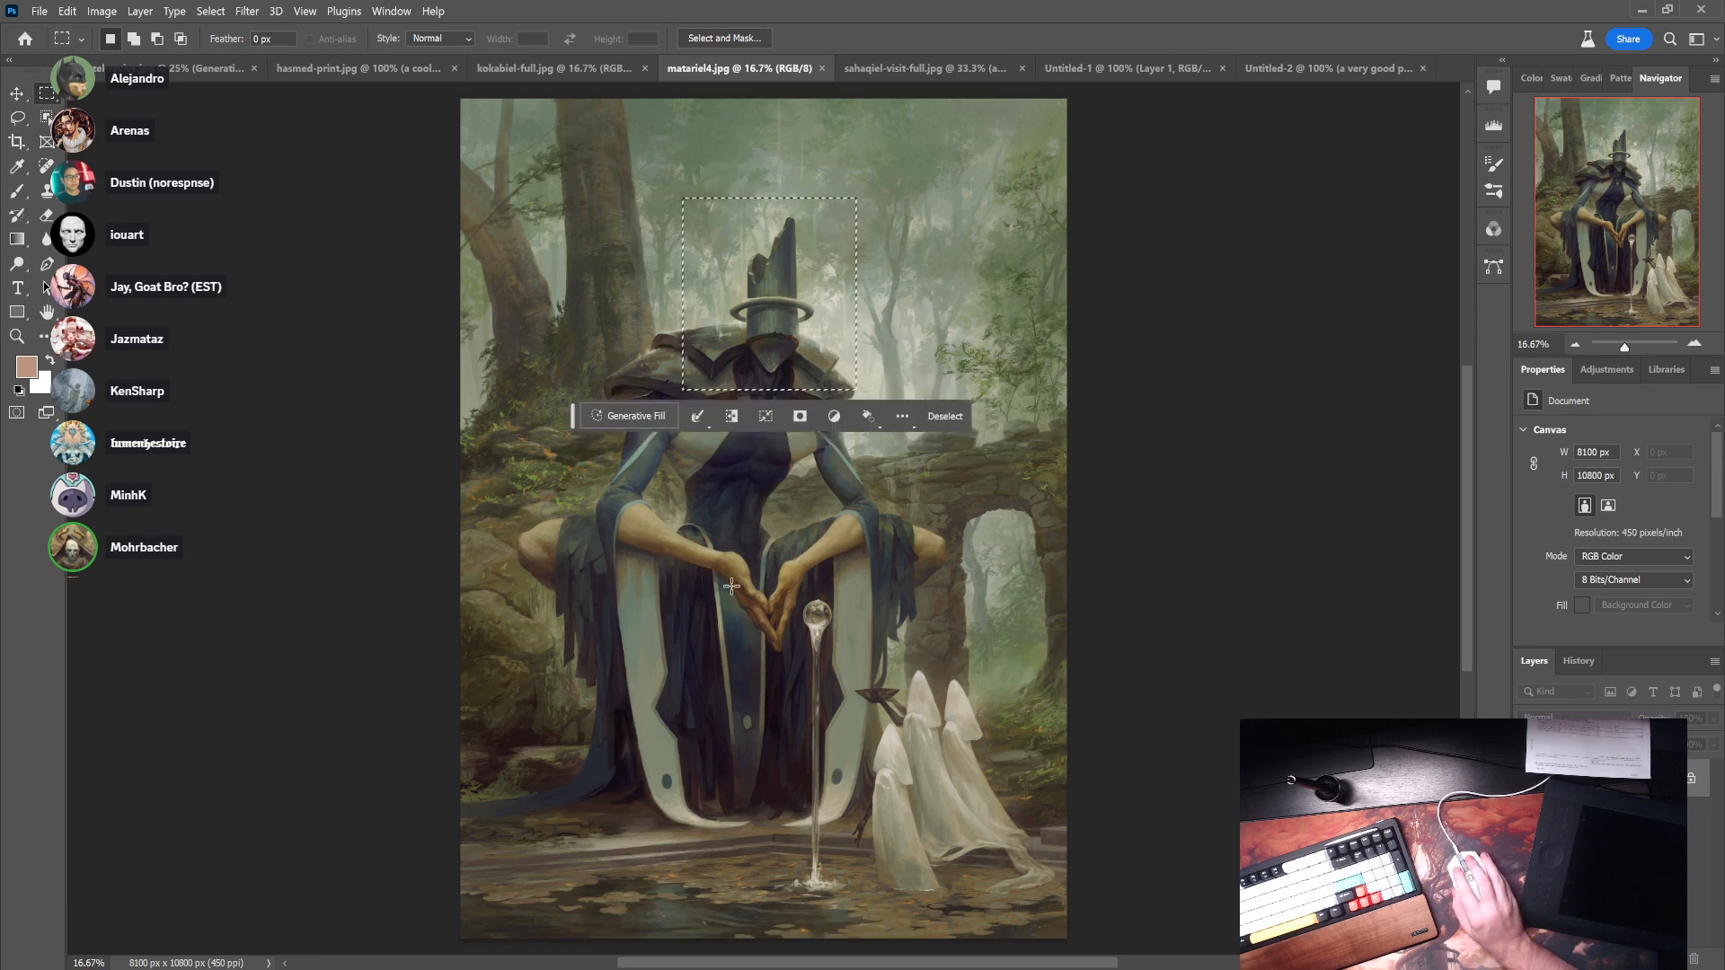
{"action": "left_click", "coordinate": [629, 415]}
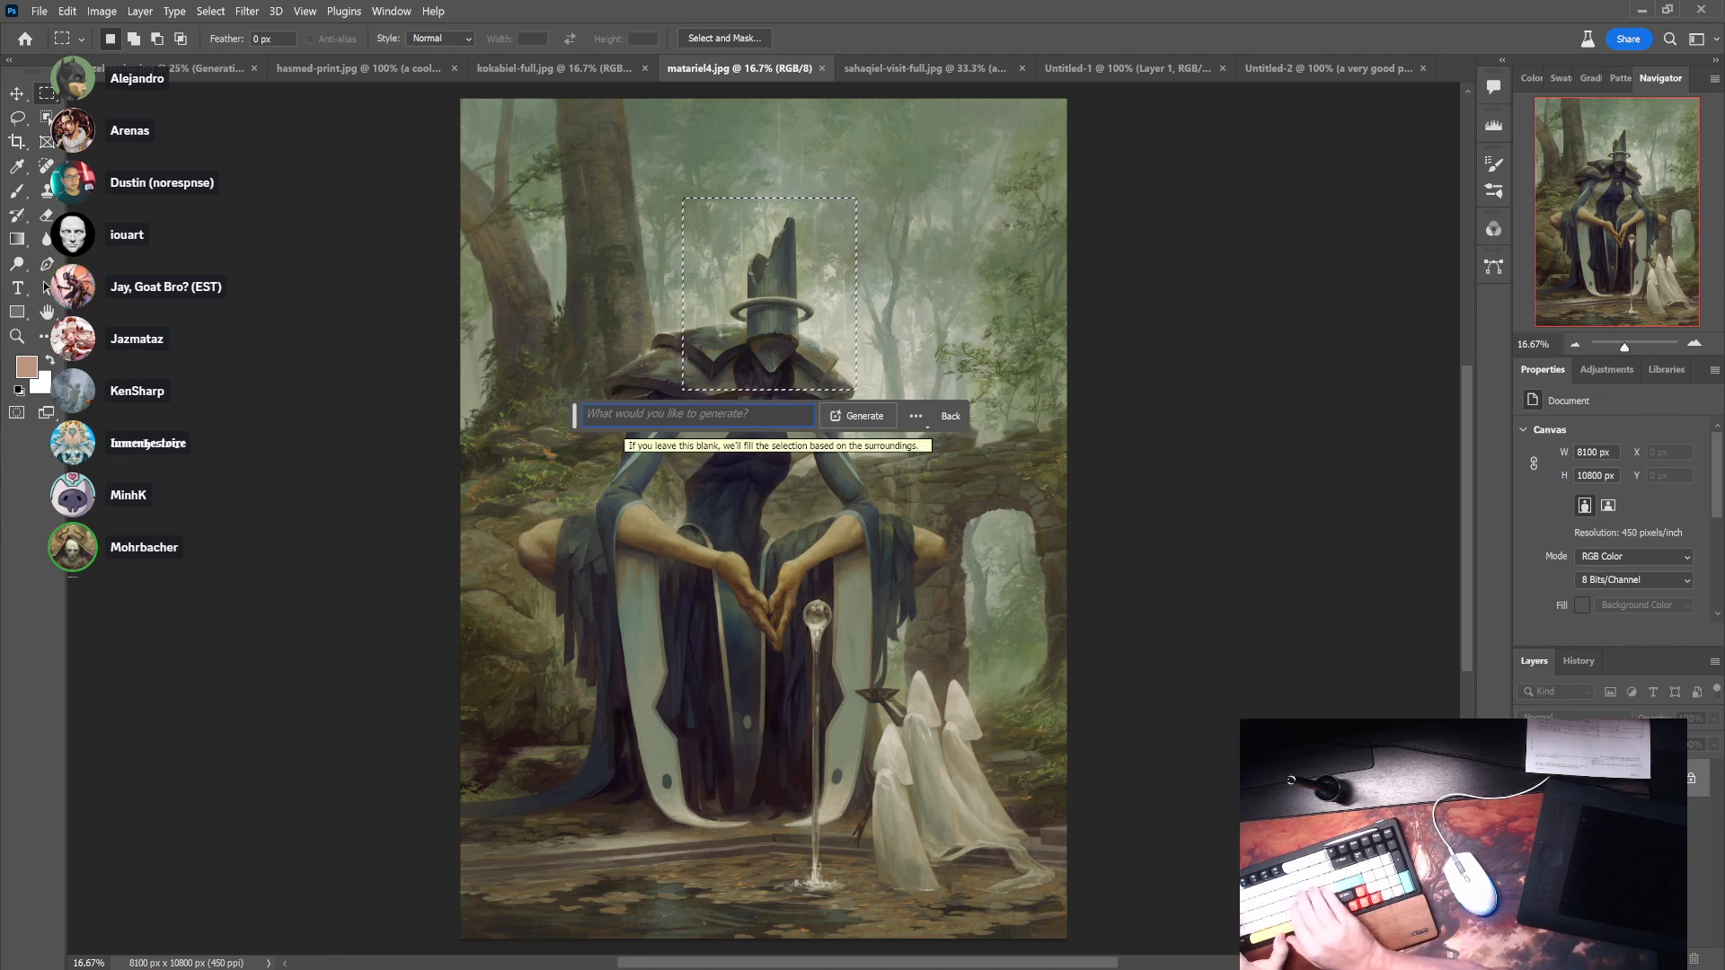
{"action": "type", "text": "a portrai"}
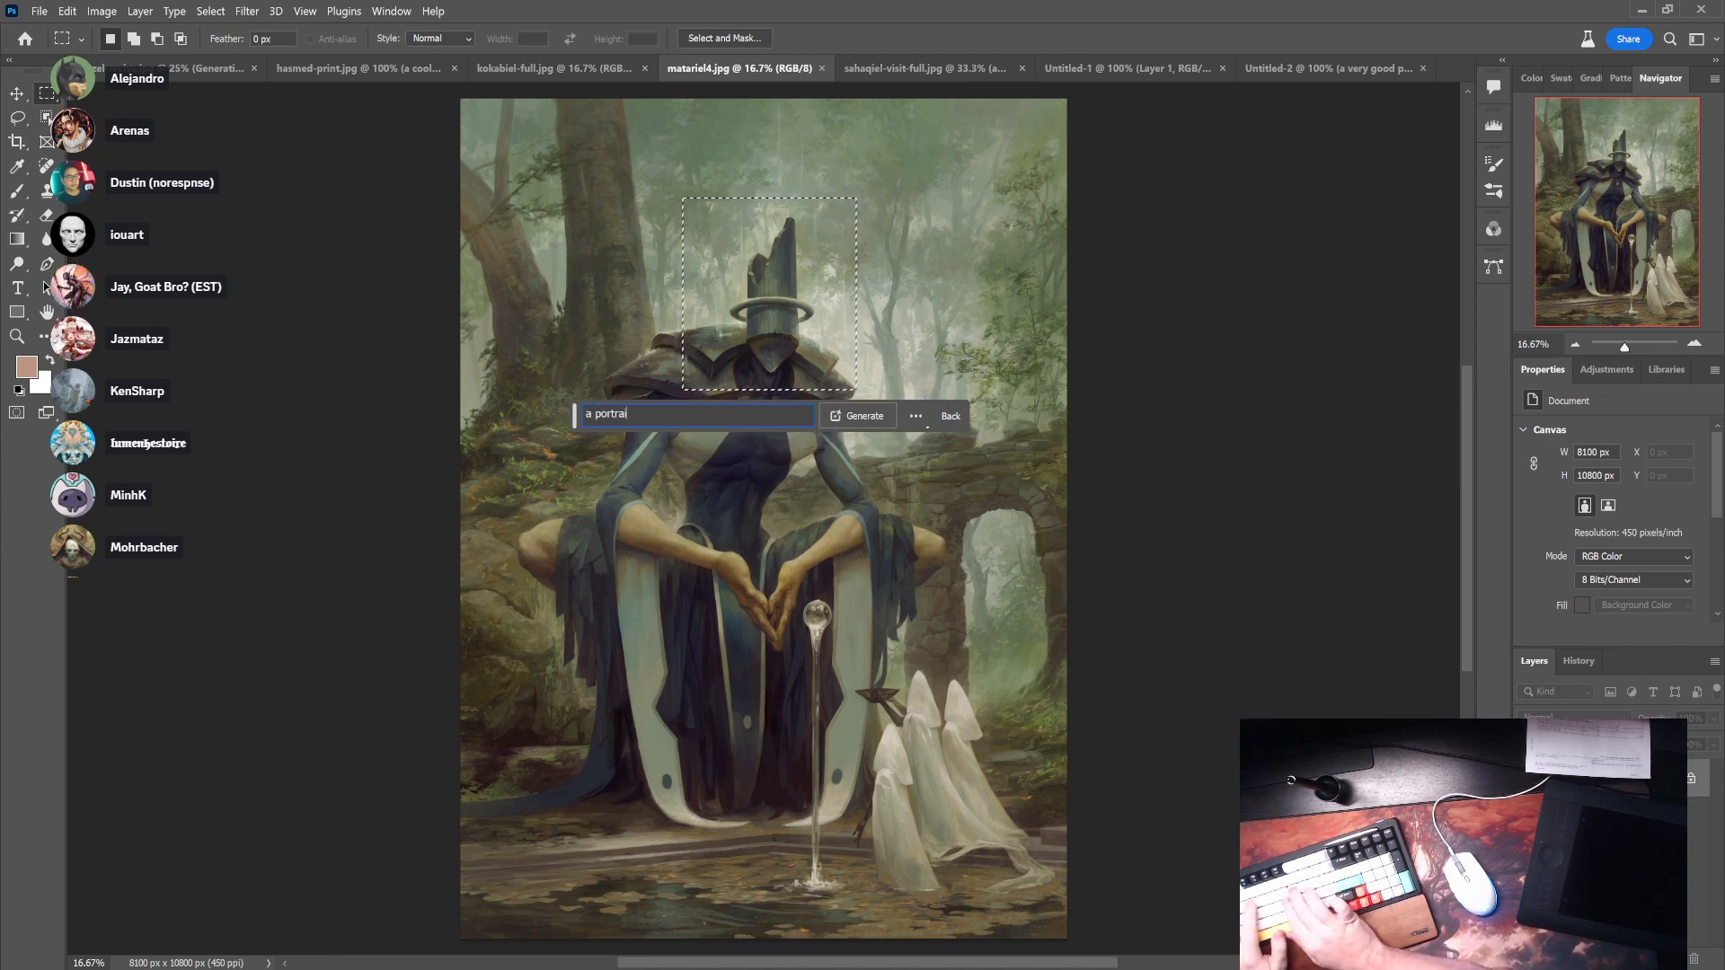
{"action": "type", "text": "t of a person"}
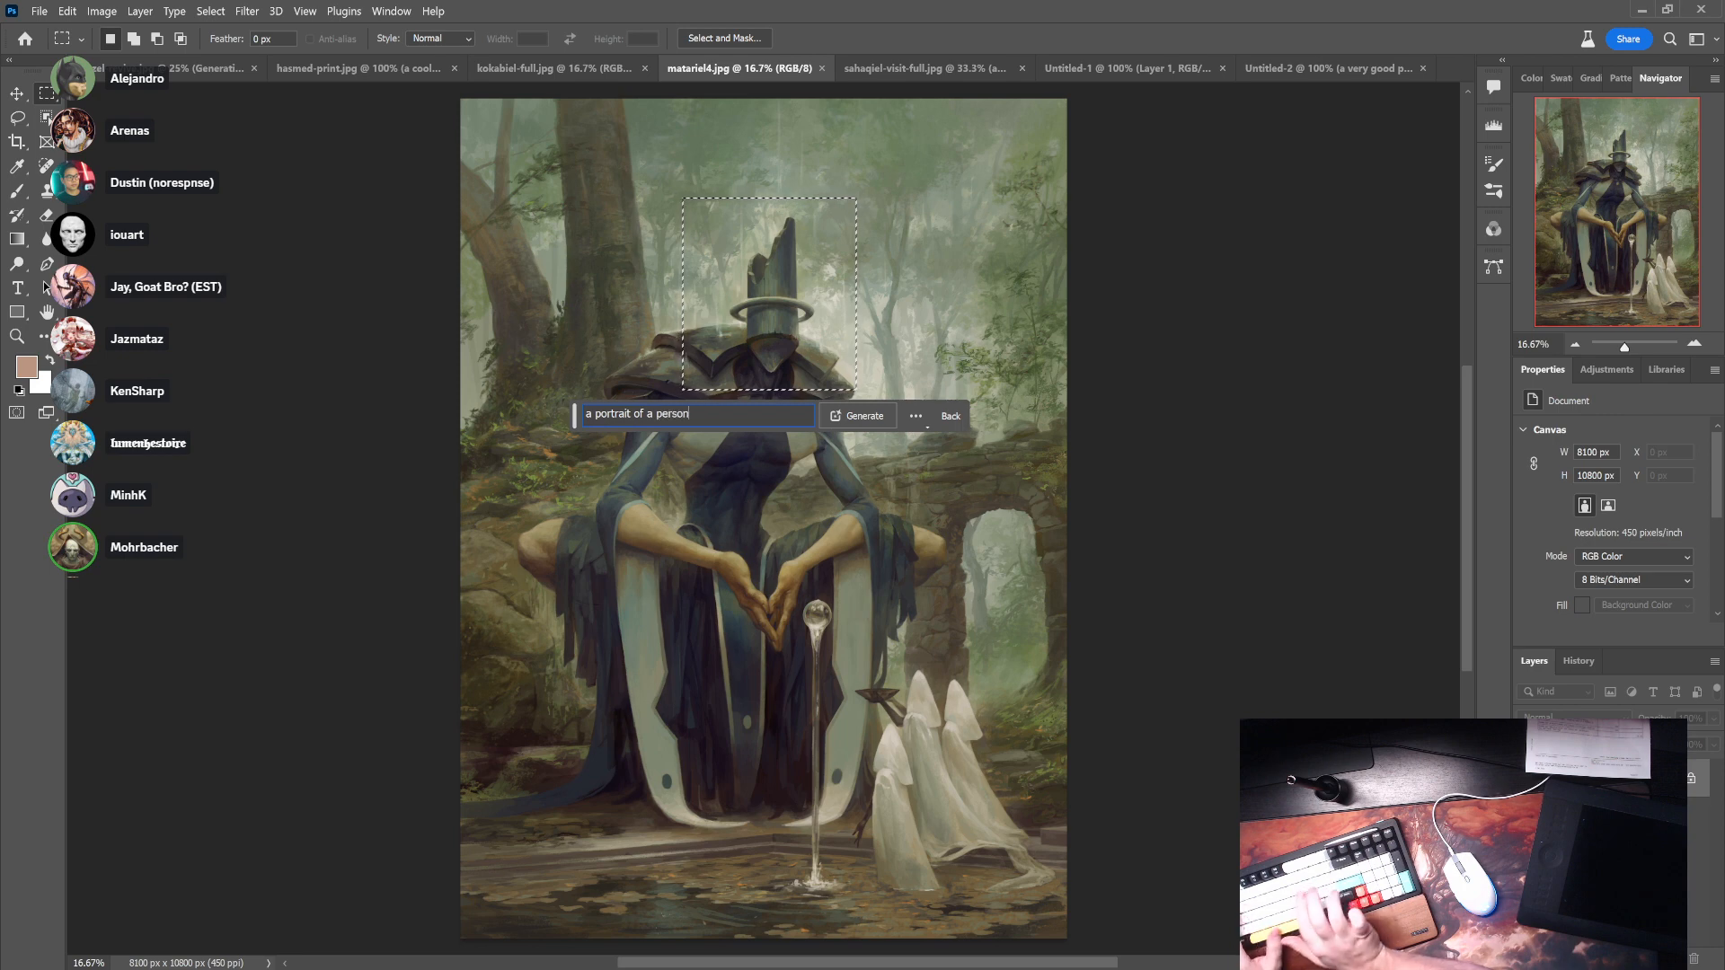
{"action": "key", "text": "Return"}
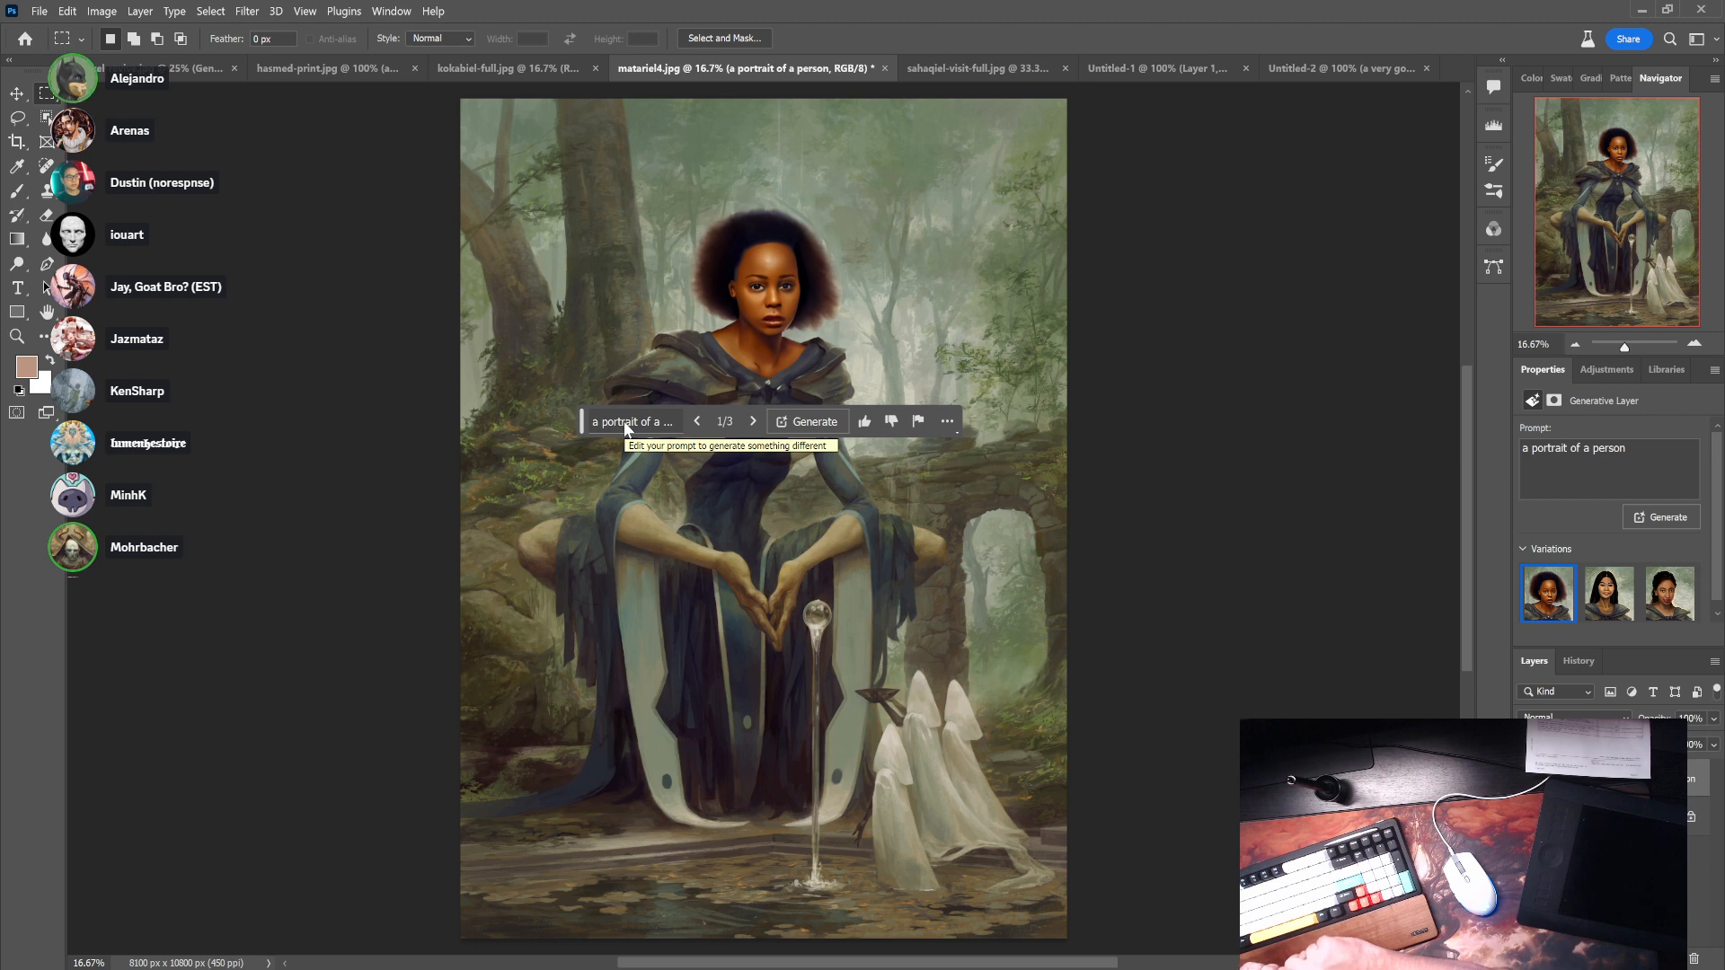
- Compare the second and third portrait variations, settle on the second, and move the contextual task bar clear of the figure
{"action": "left_click", "coordinate": [1605, 590]}
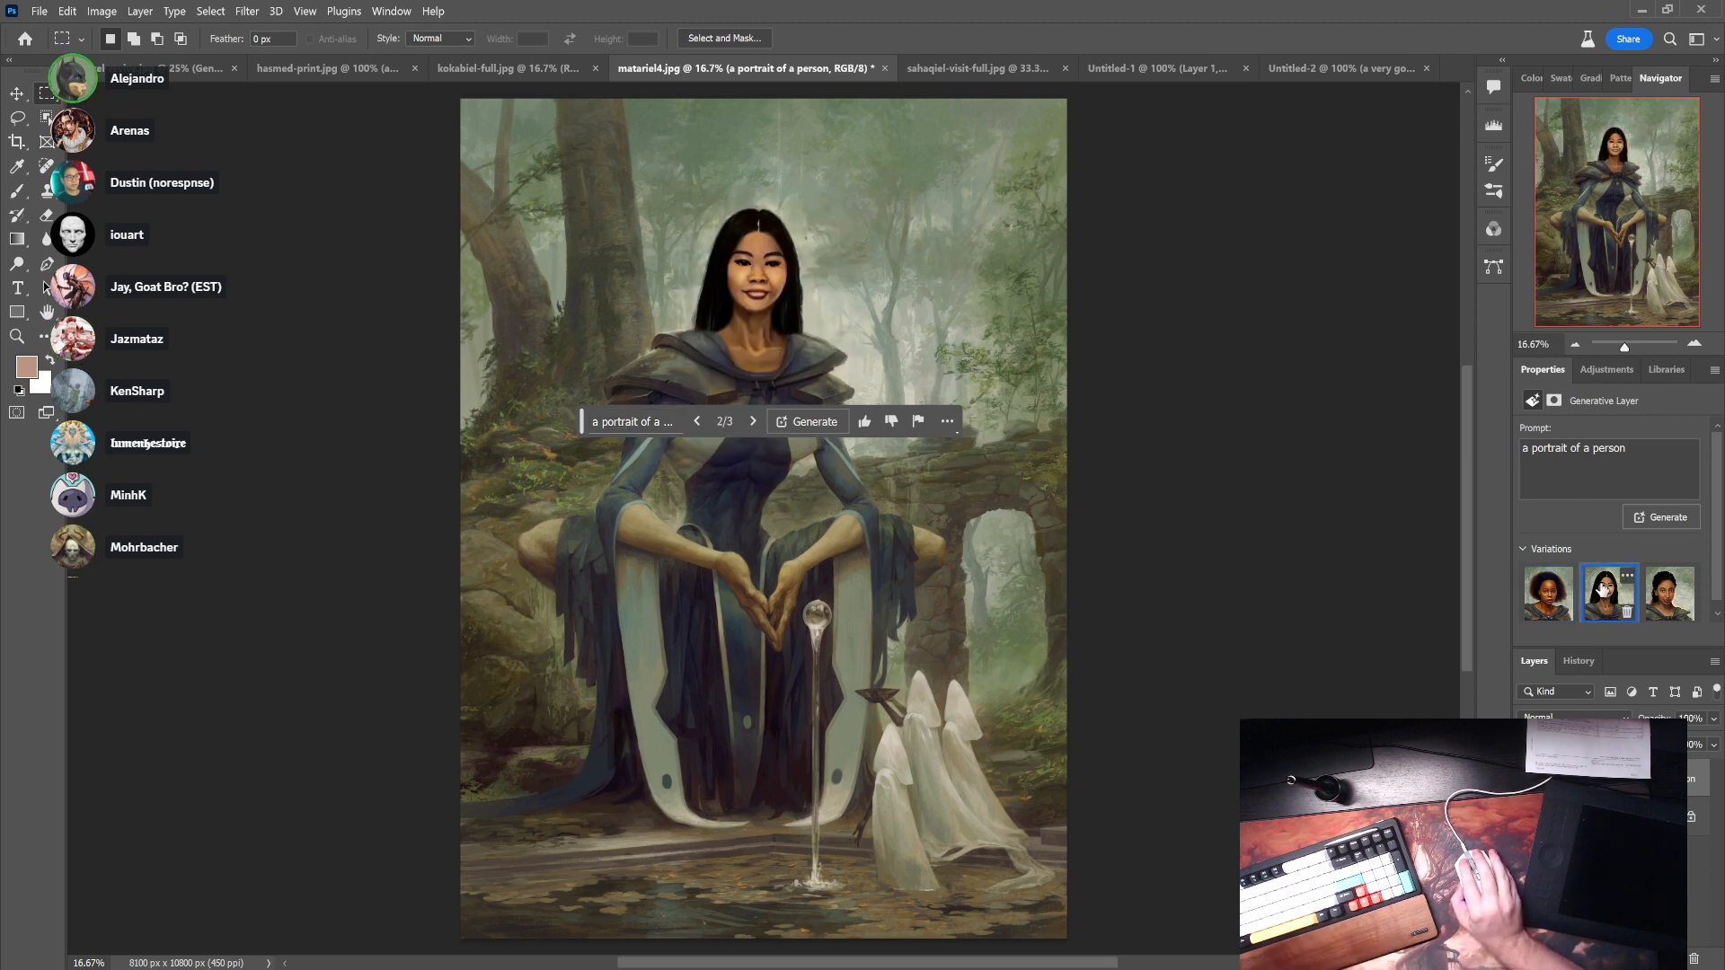
{"action": "left_click", "coordinate": [1667, 593]}
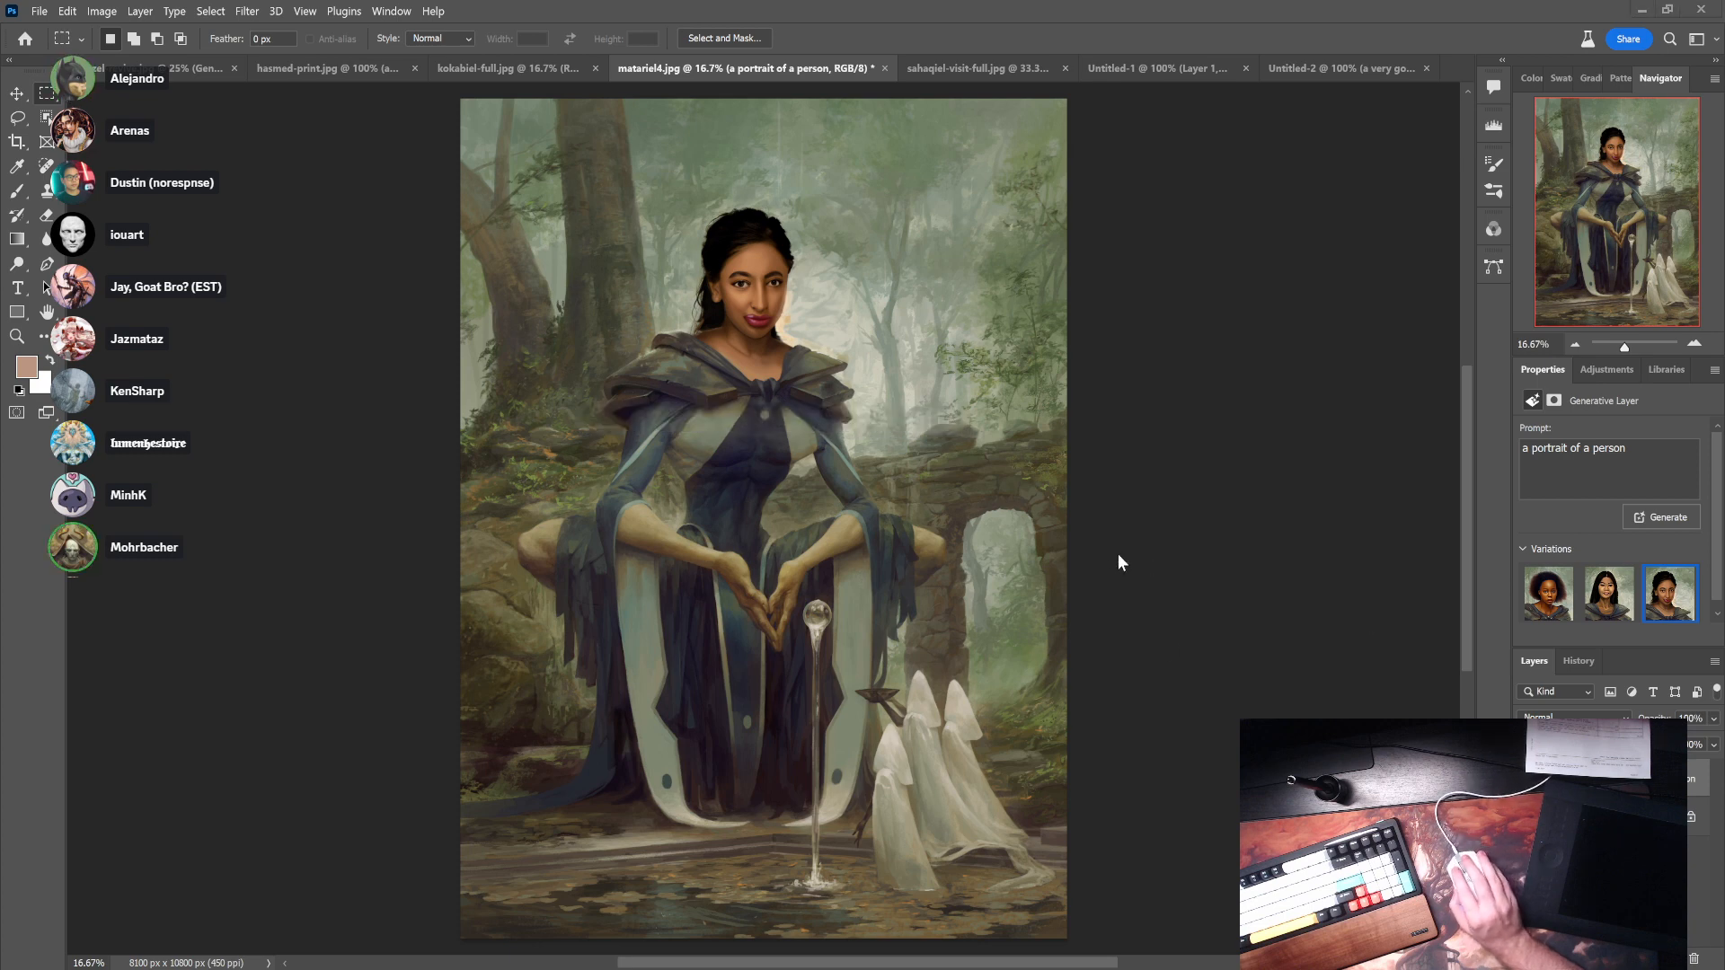
{"action": "left_click", "coordinate": [1609, 597]}
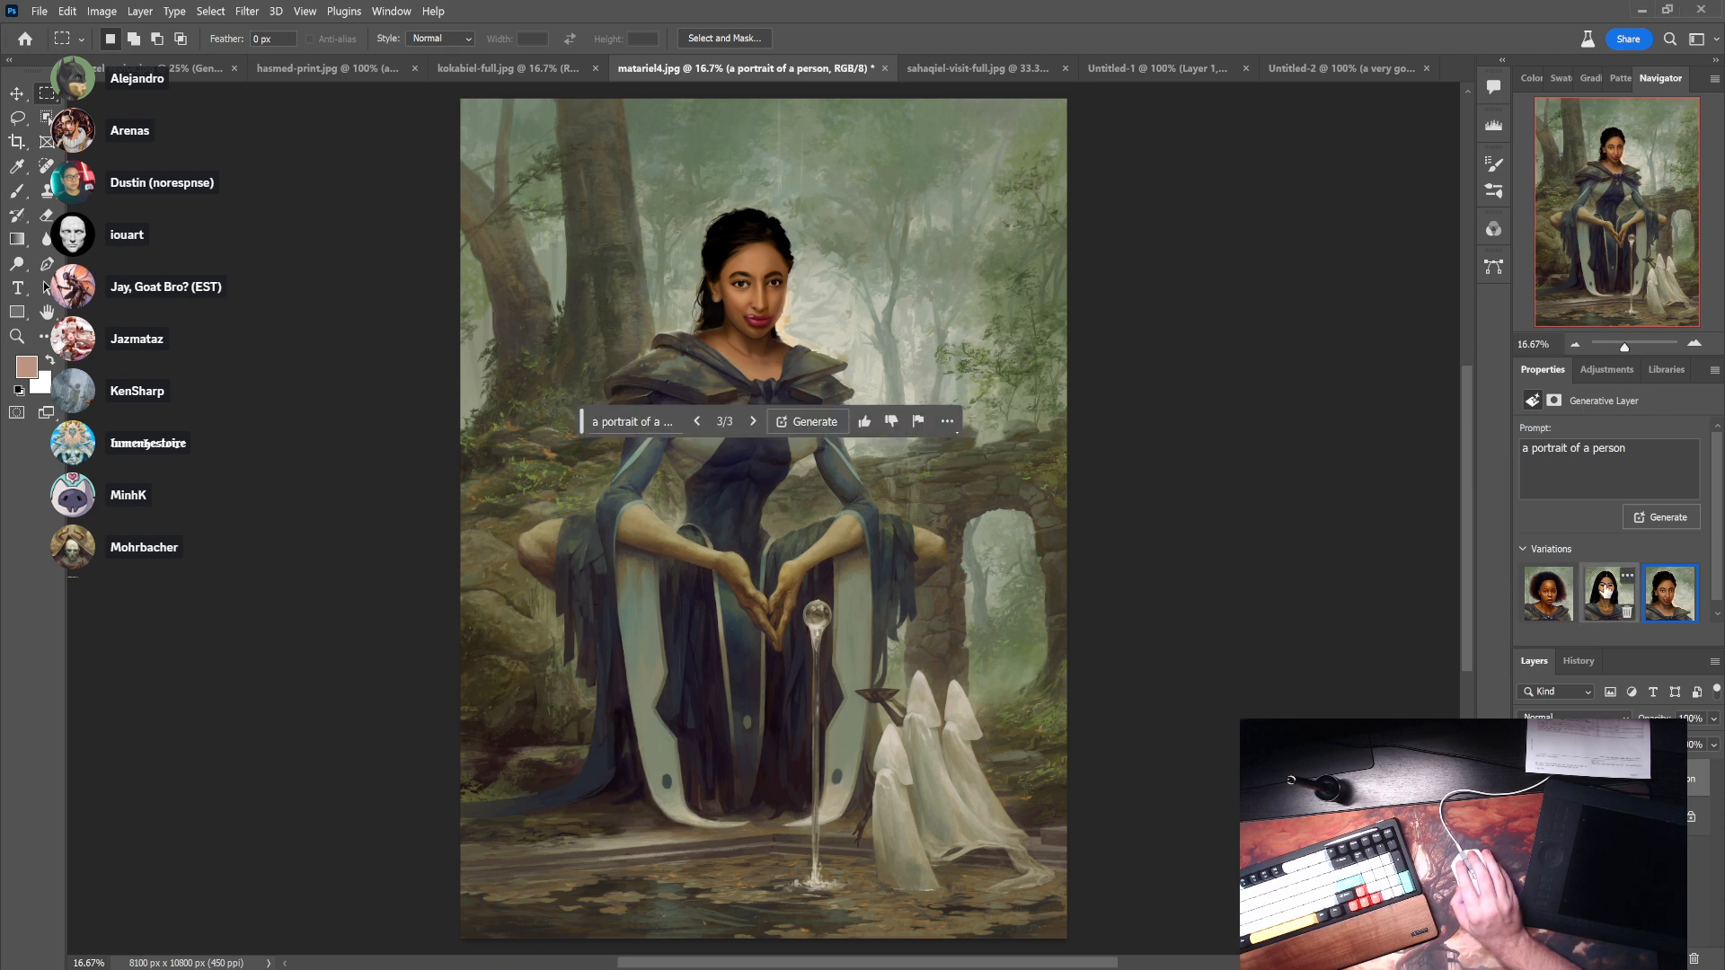
{"action": "left_click", "coordinate": [1607, 591]}
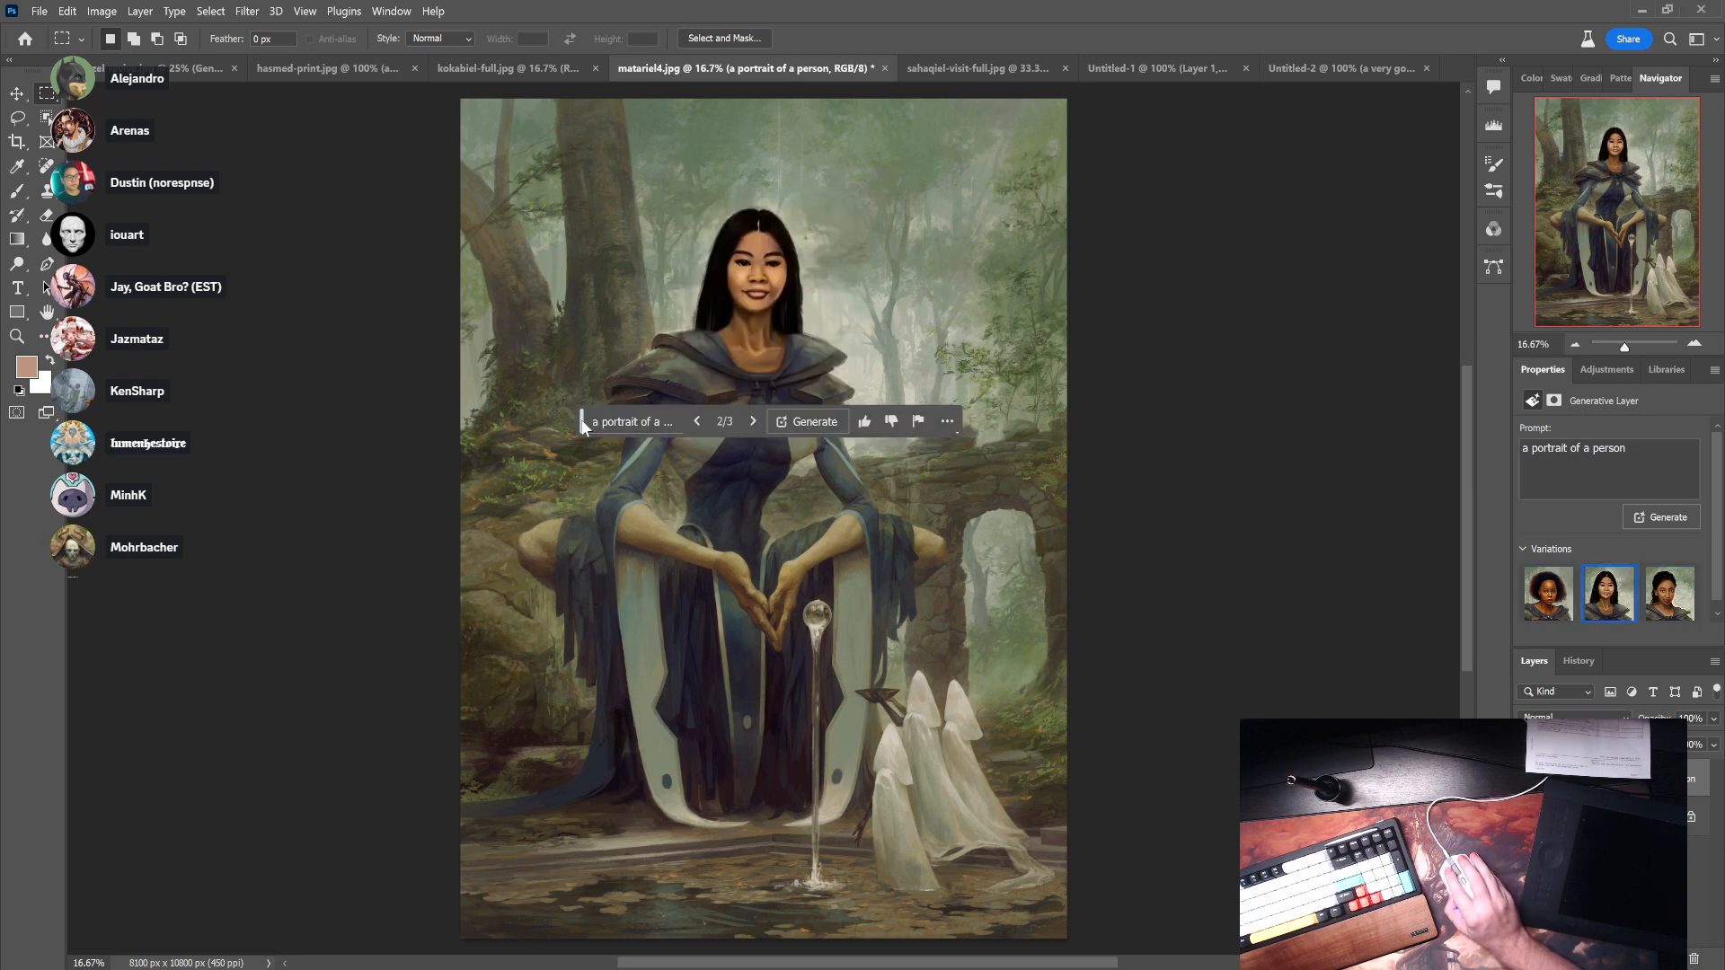
{"action": "left_click_drag", "start_coordinate": [583, 421], "coordinate": [31, 909]}
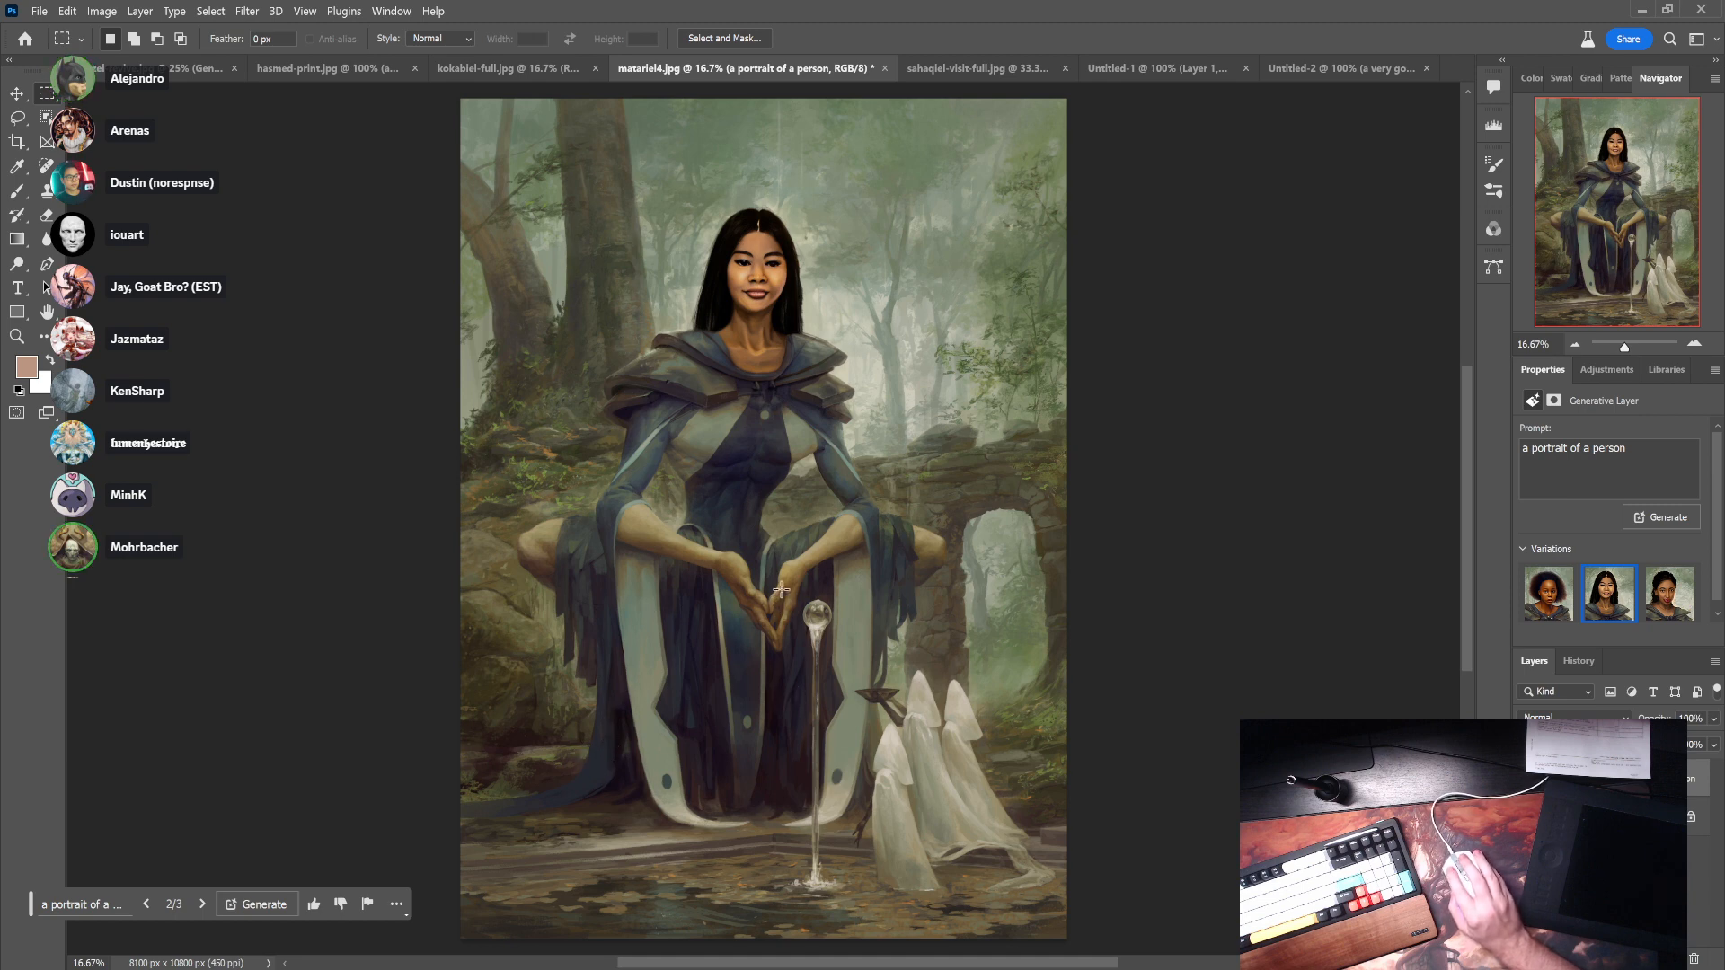
- Select a rectangle around the dark dish above the small white-robed figures and run Generative Fill with "a turkey dinner"
{"action": "left_click_drag", "start_coordinate": [829, 655], "coordinate": [925, 717]}
{"action": "left_click", "coordinate": [742, 744]}
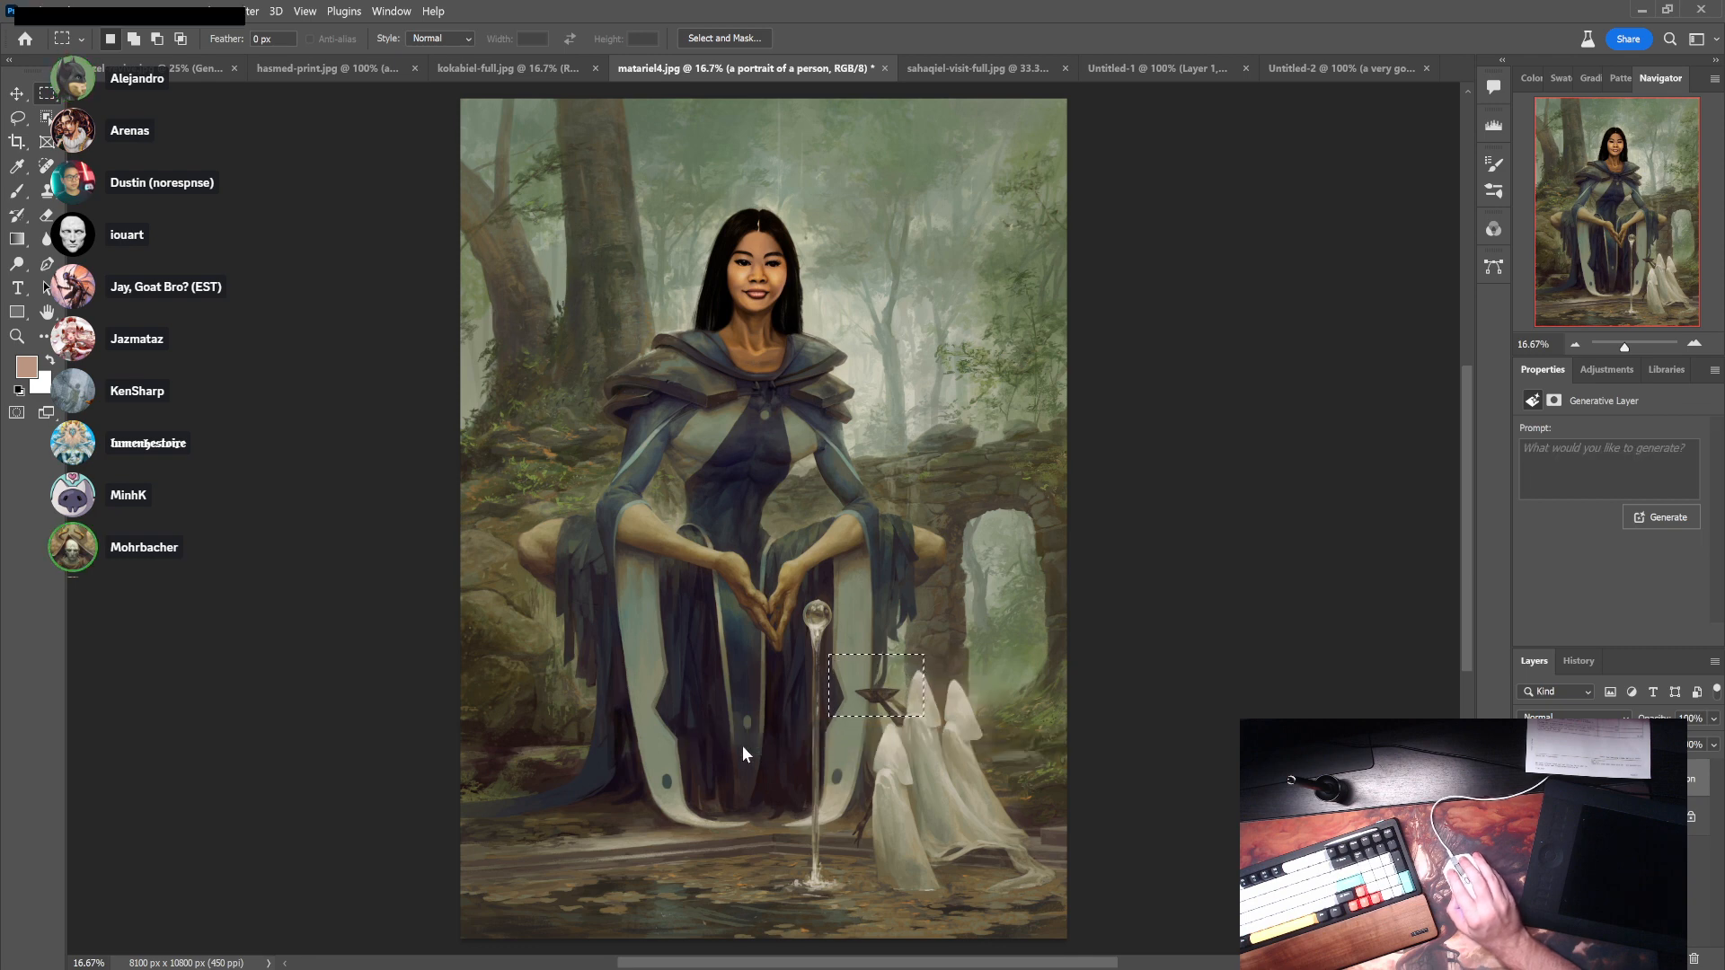
{"action": "type", "text": "a tu"}
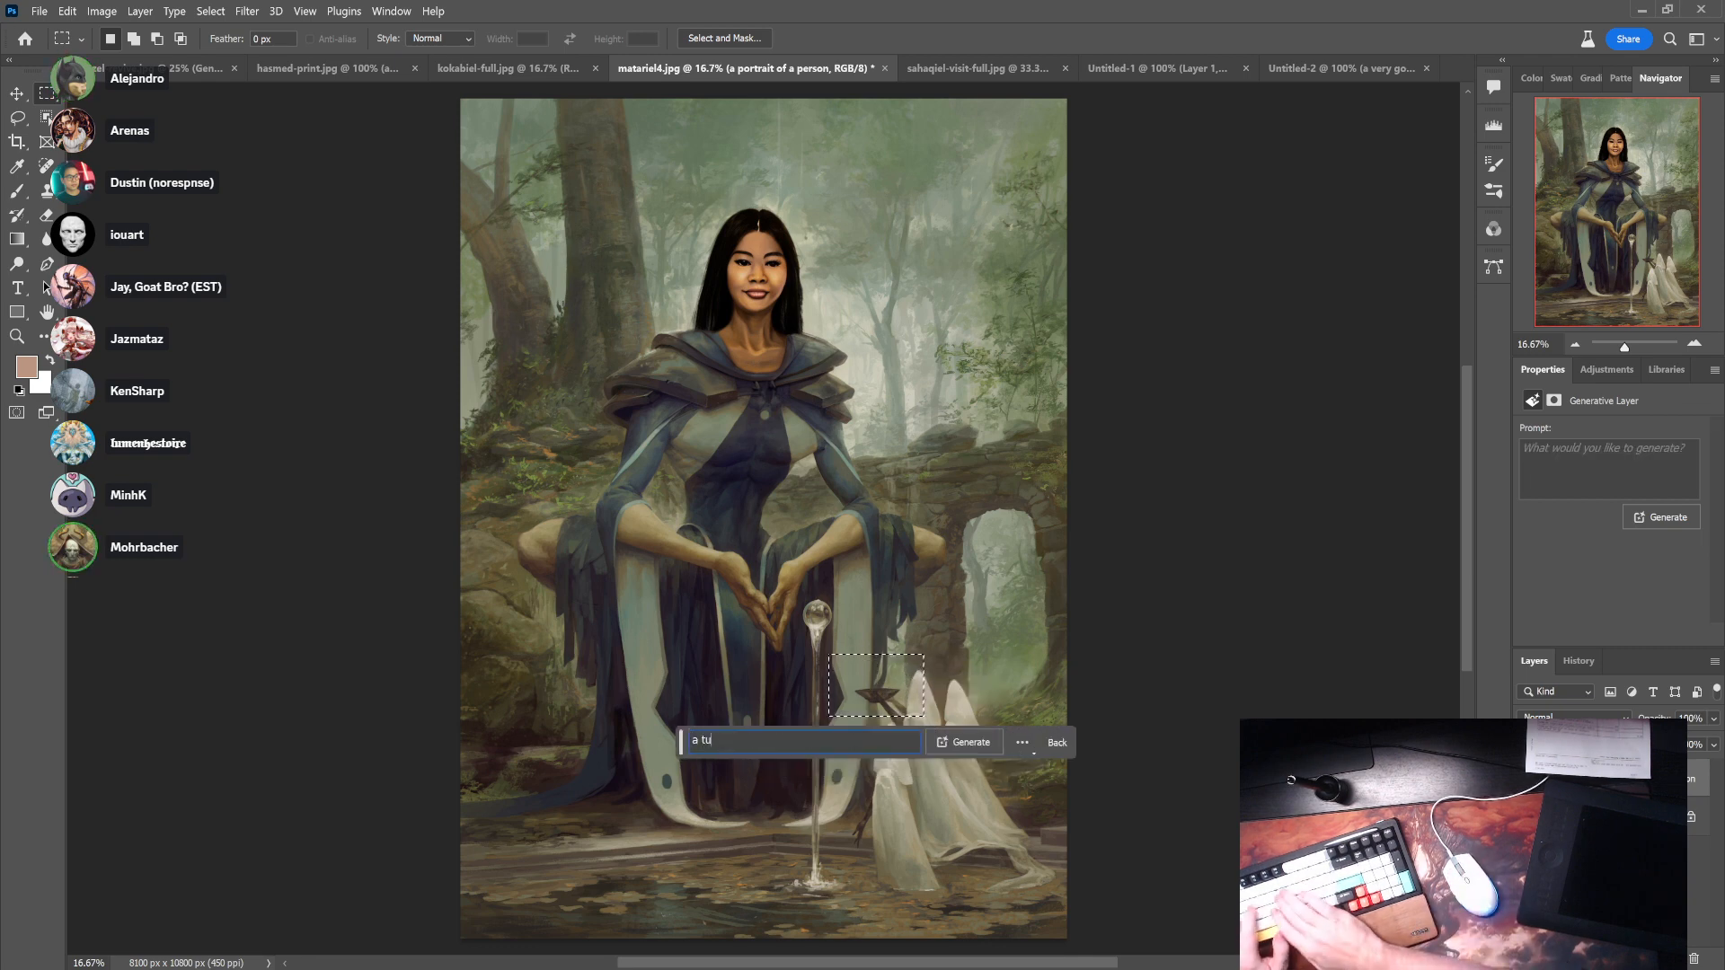
{"action": "type", "text": "rkey dinner"}
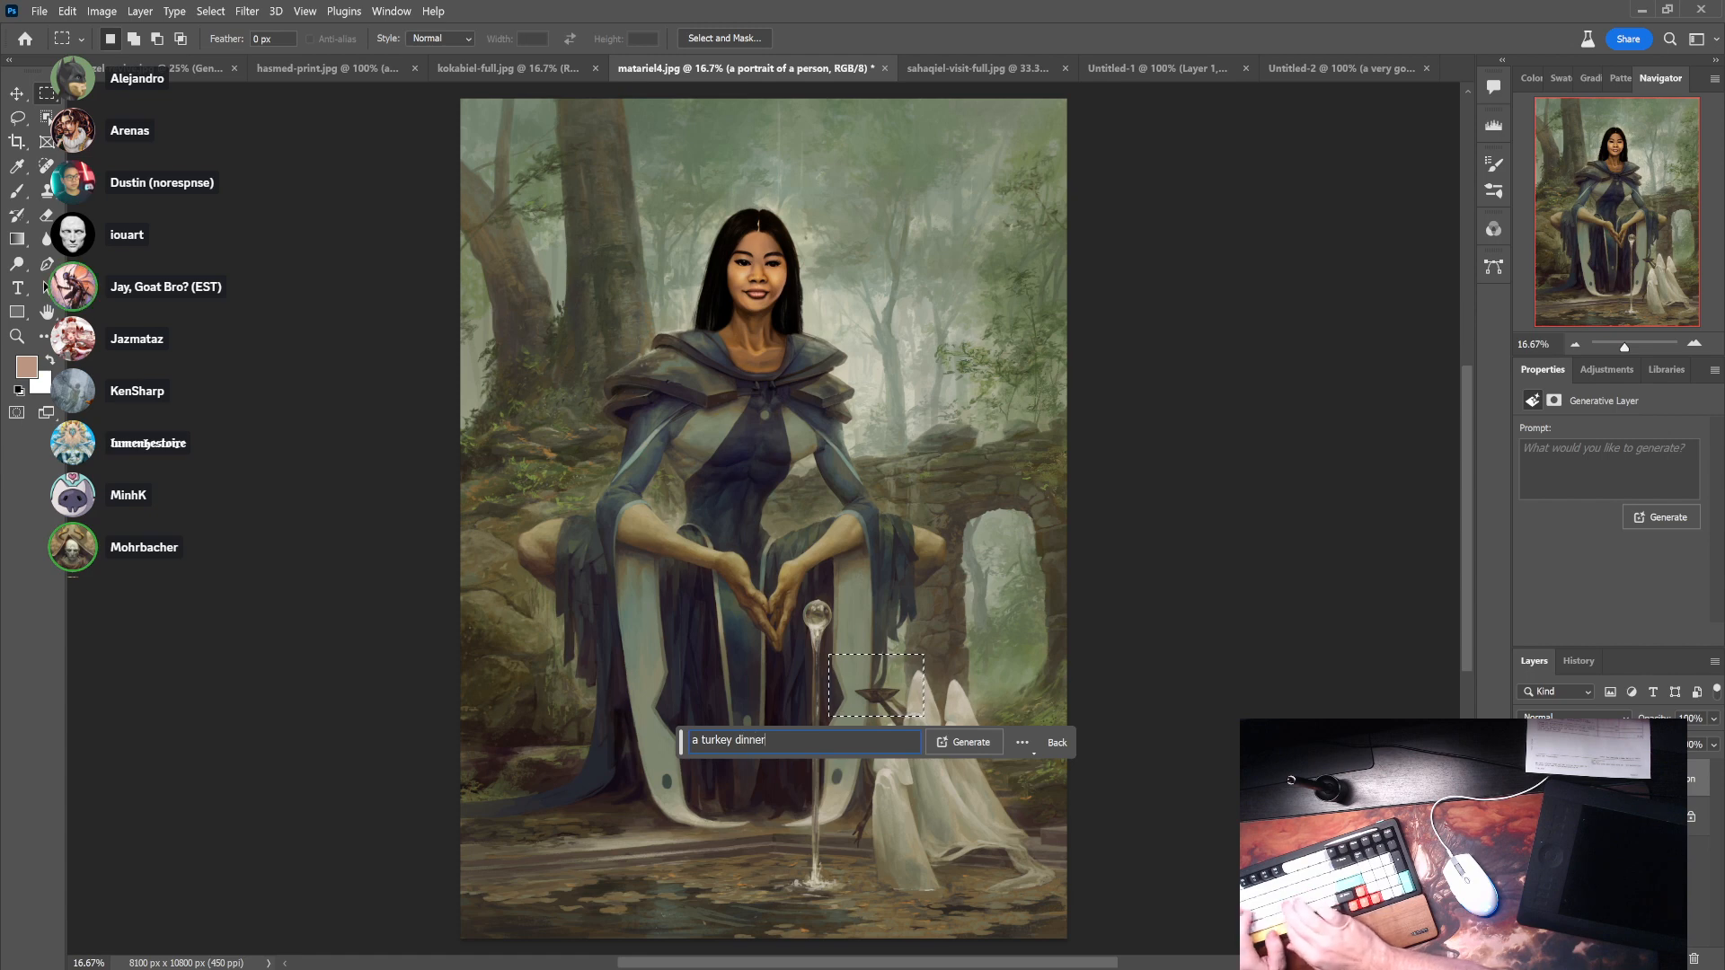
{"action": "key", "text": "Return"}
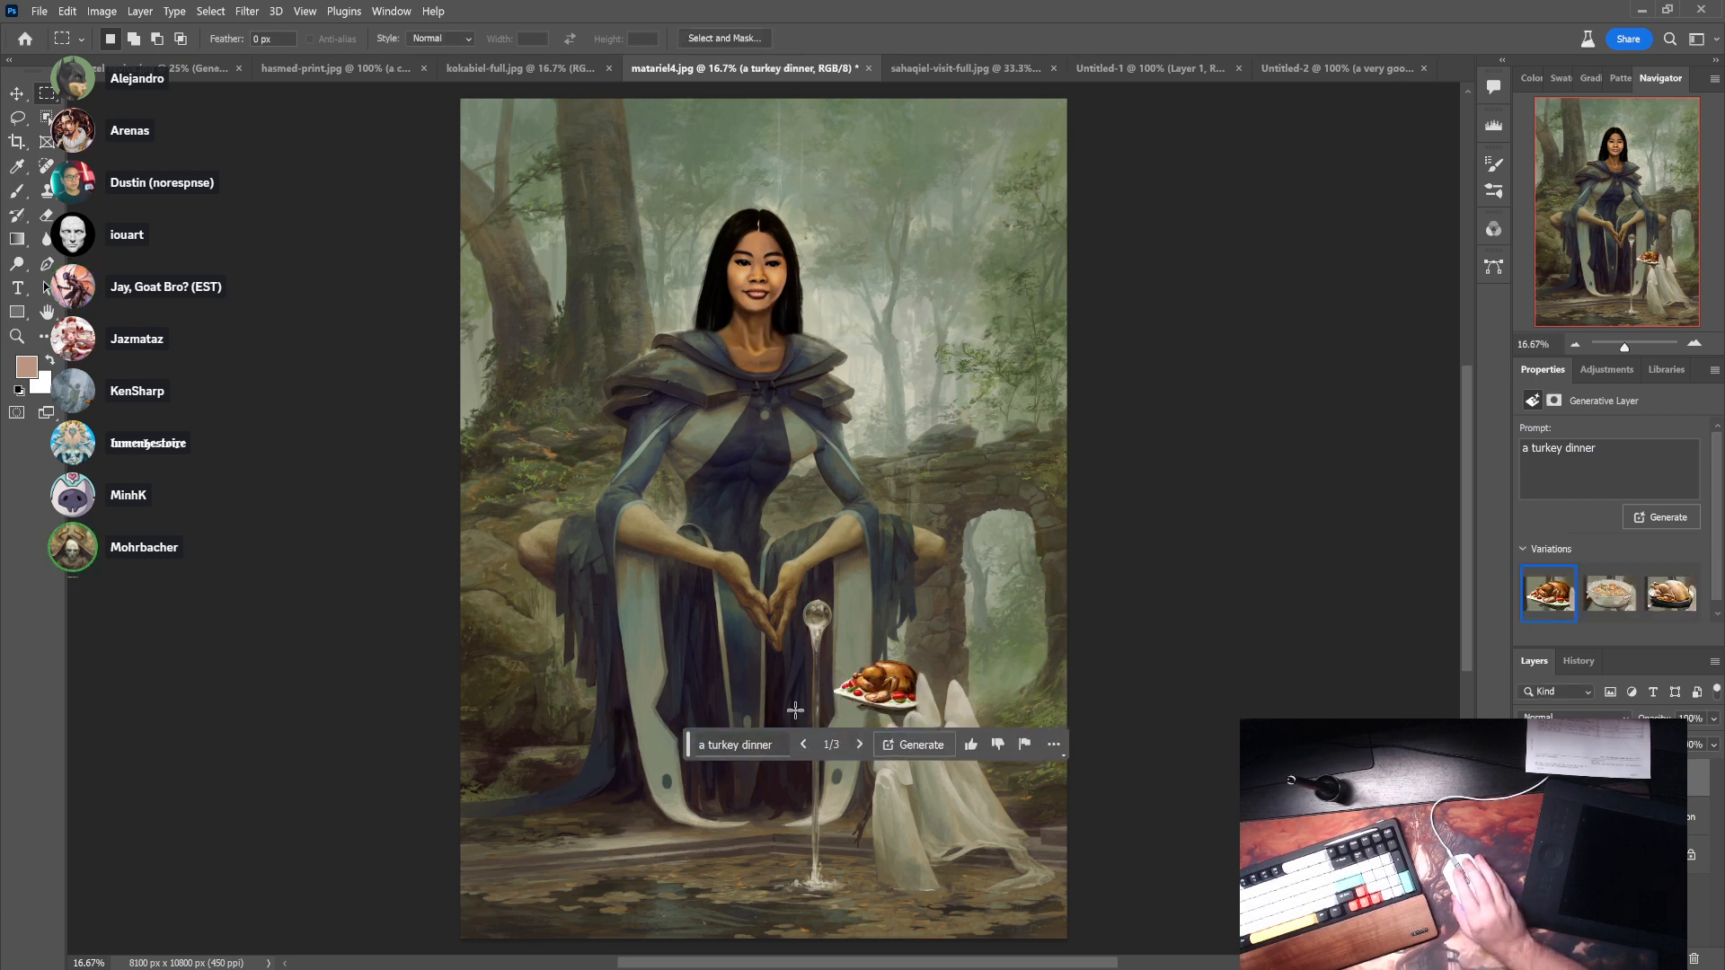
- Move the contextual task bar clear of the white-robed figures, compare the turkey variations, and return to the first one
{"action": "left_click", "coordinate": [19, 191]}
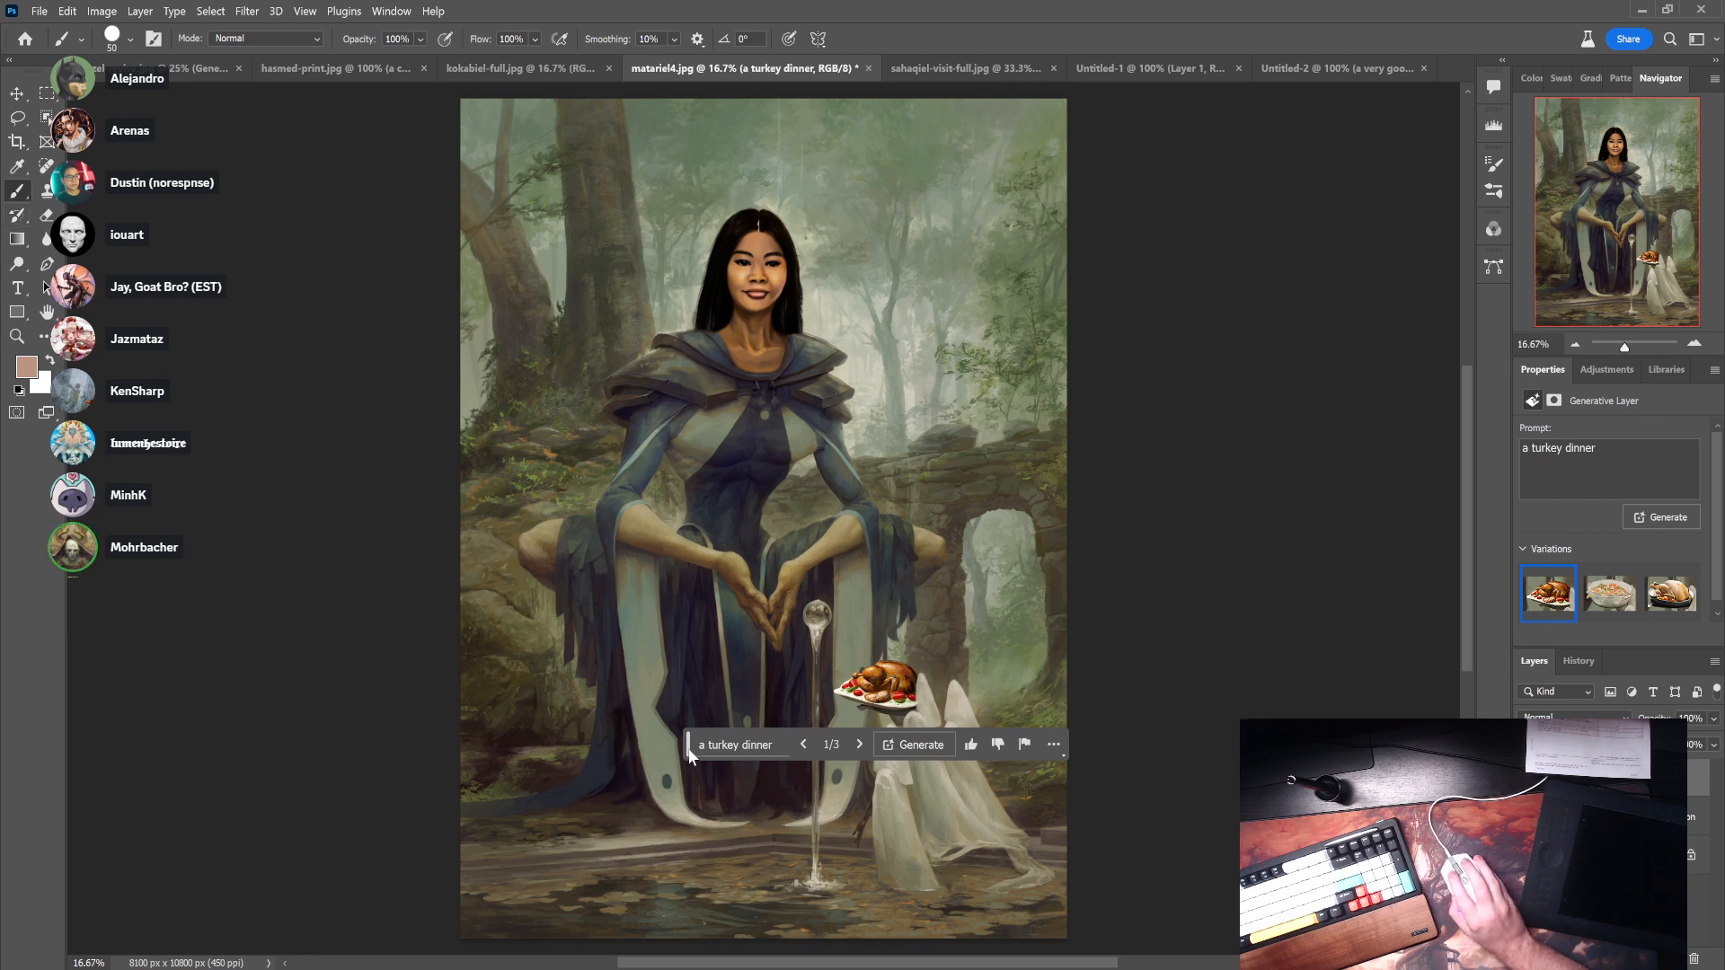
{"action": "left_click_drag", "start_coordinate": [692, 757], "coordinate": [115, 907]}
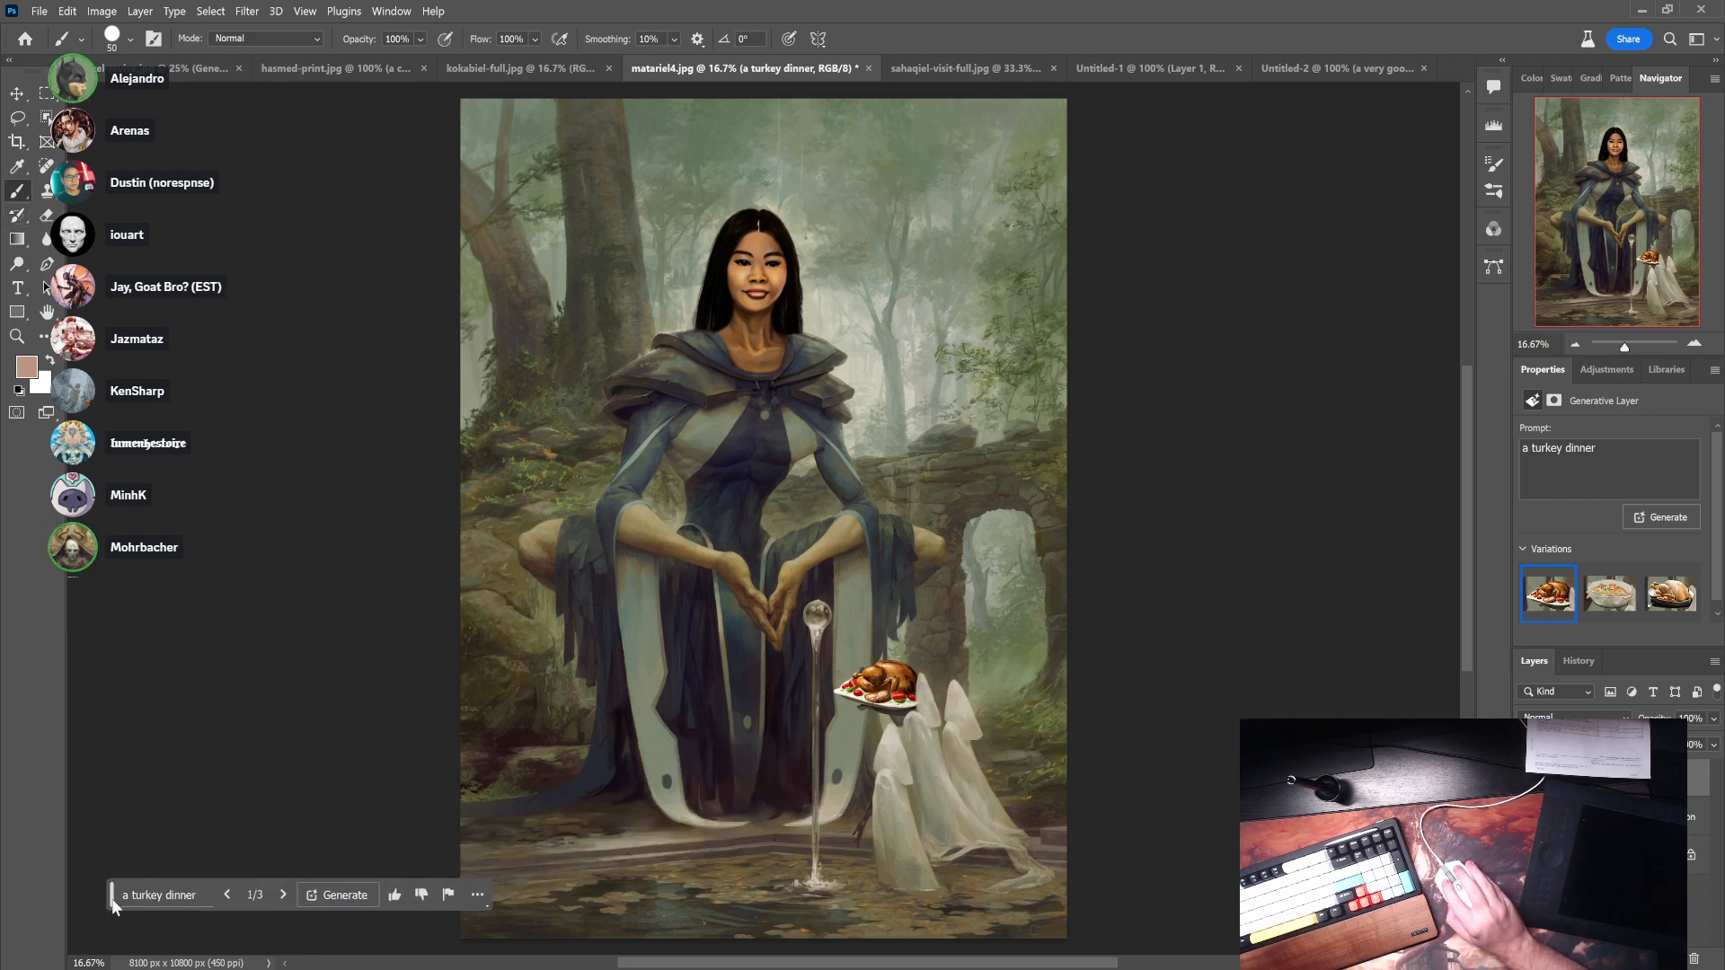
{"action": "left_click", "coordinate": [1610, 593]}
{"action": "left_click", "coordinate": [1658, 595]}
{"action": "left_click", "coordinate": [1550, 593]}
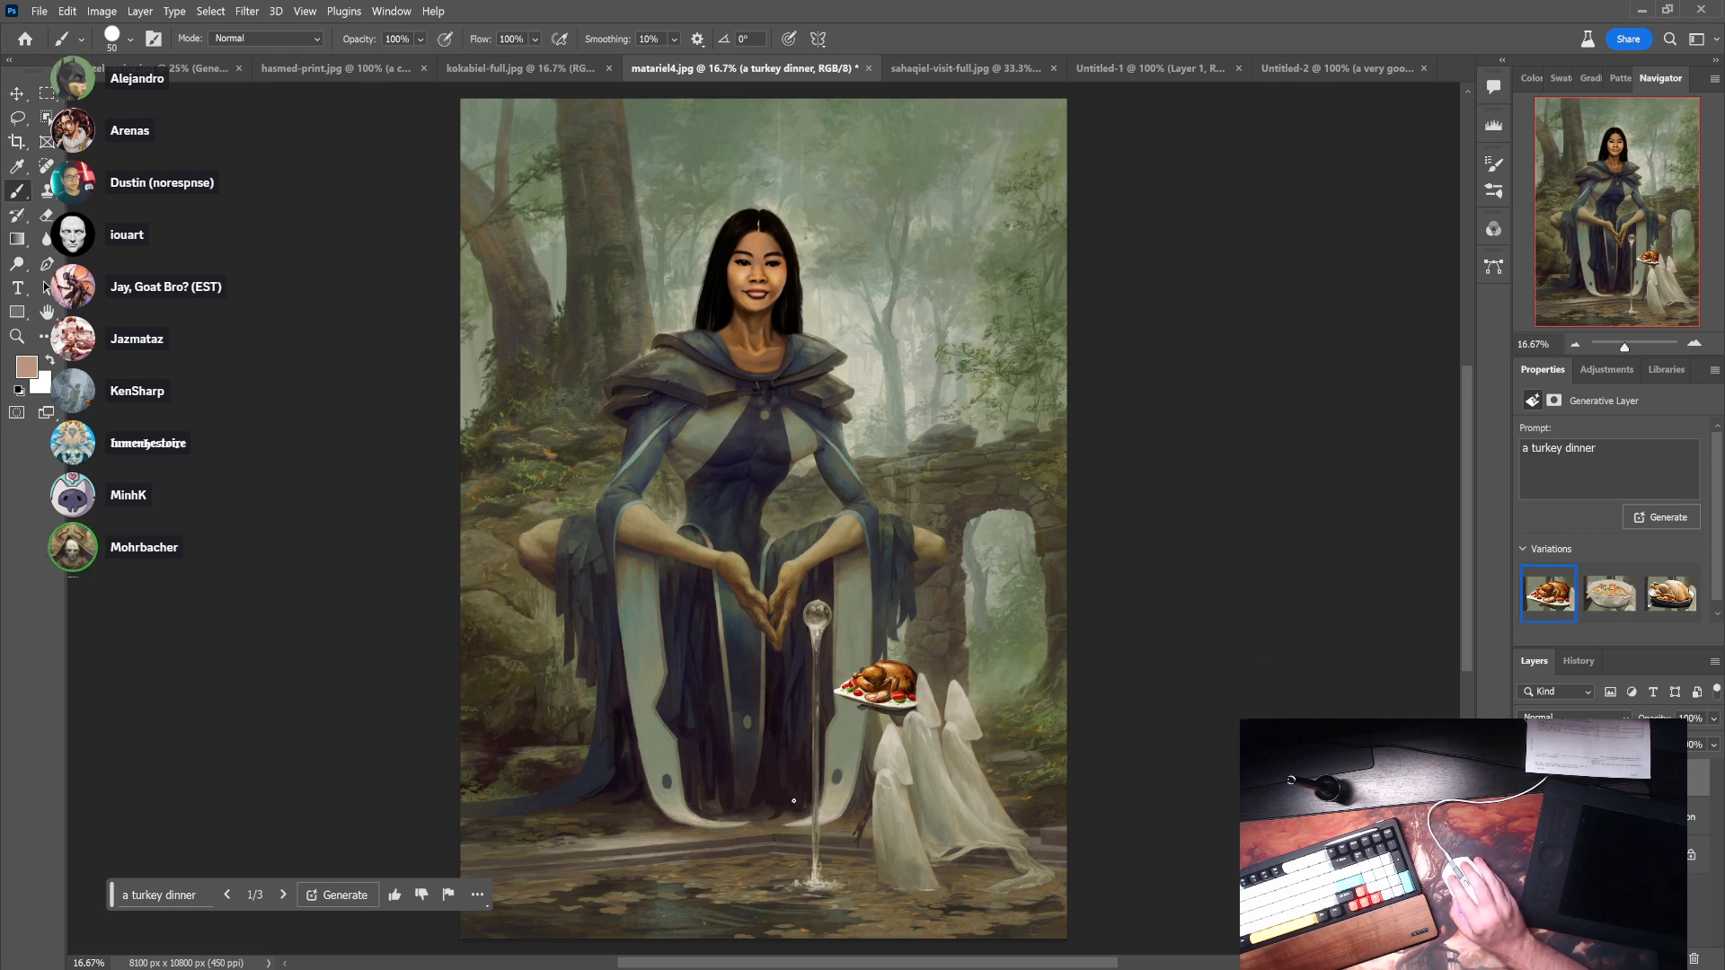
- Hide the generated portrait layer and, with the Background layer active, select a rectangle around the figure's original hooded head
{"action": "left_click", "coordinate": [1528, 817]}
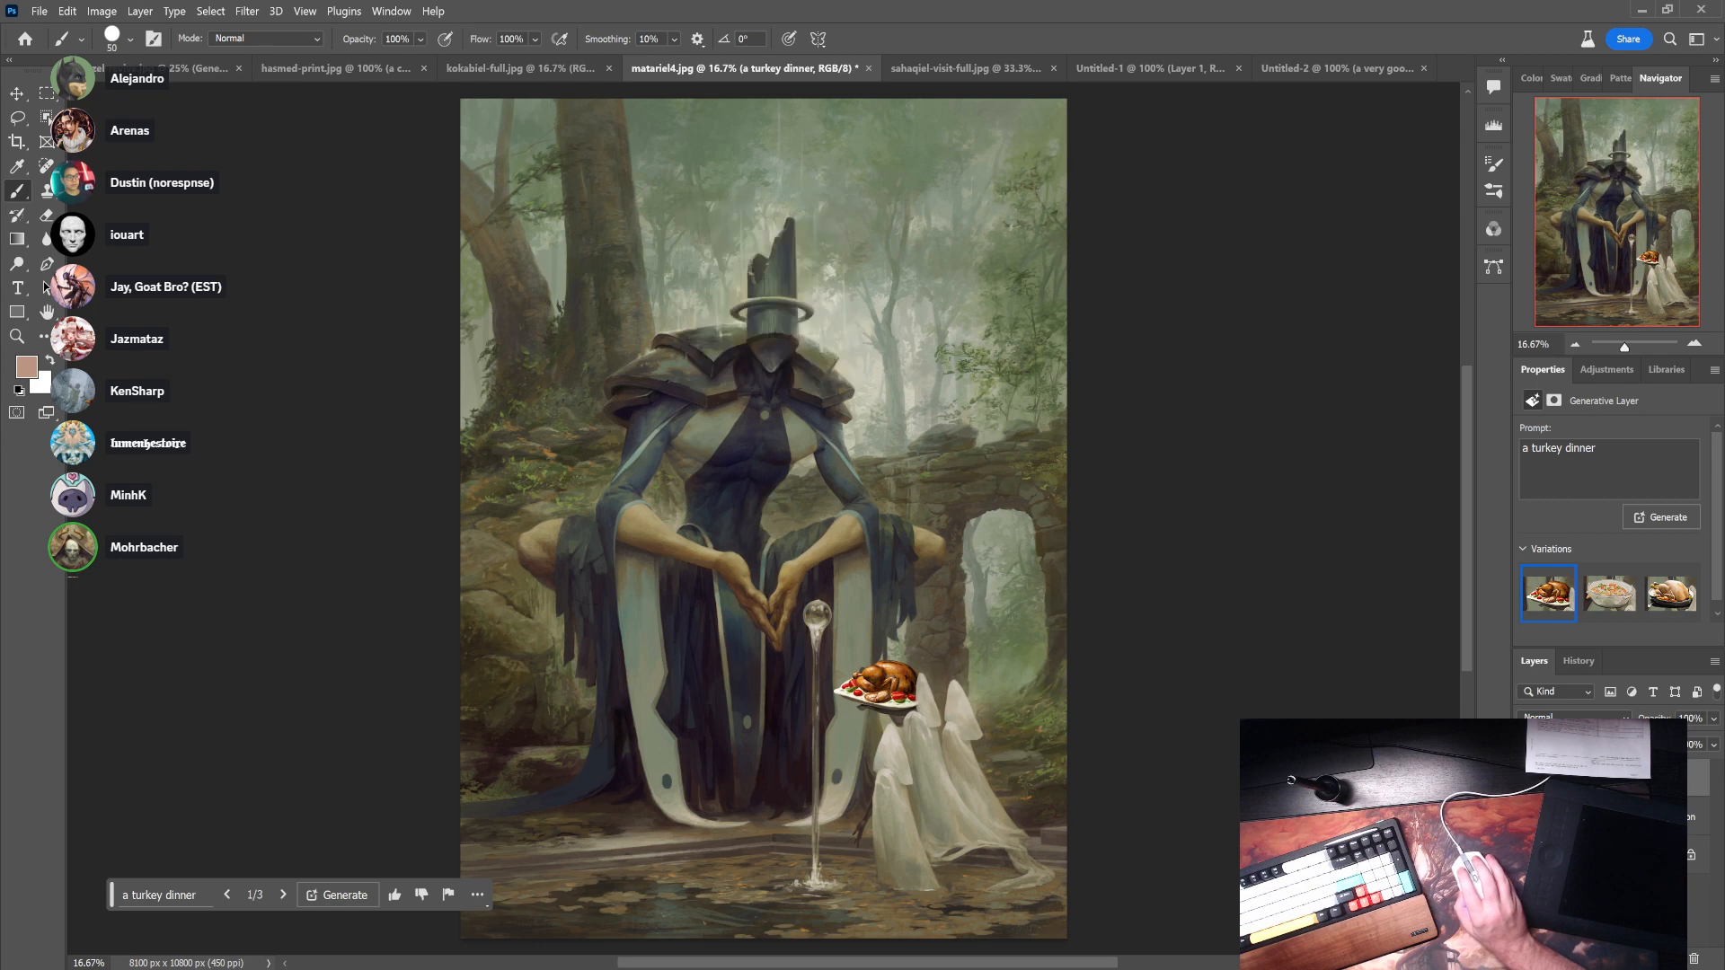
{"action": "left_click", "coordinate": [1599, 854]}
{"action": "left_click", "coordinate": [41, 97]}
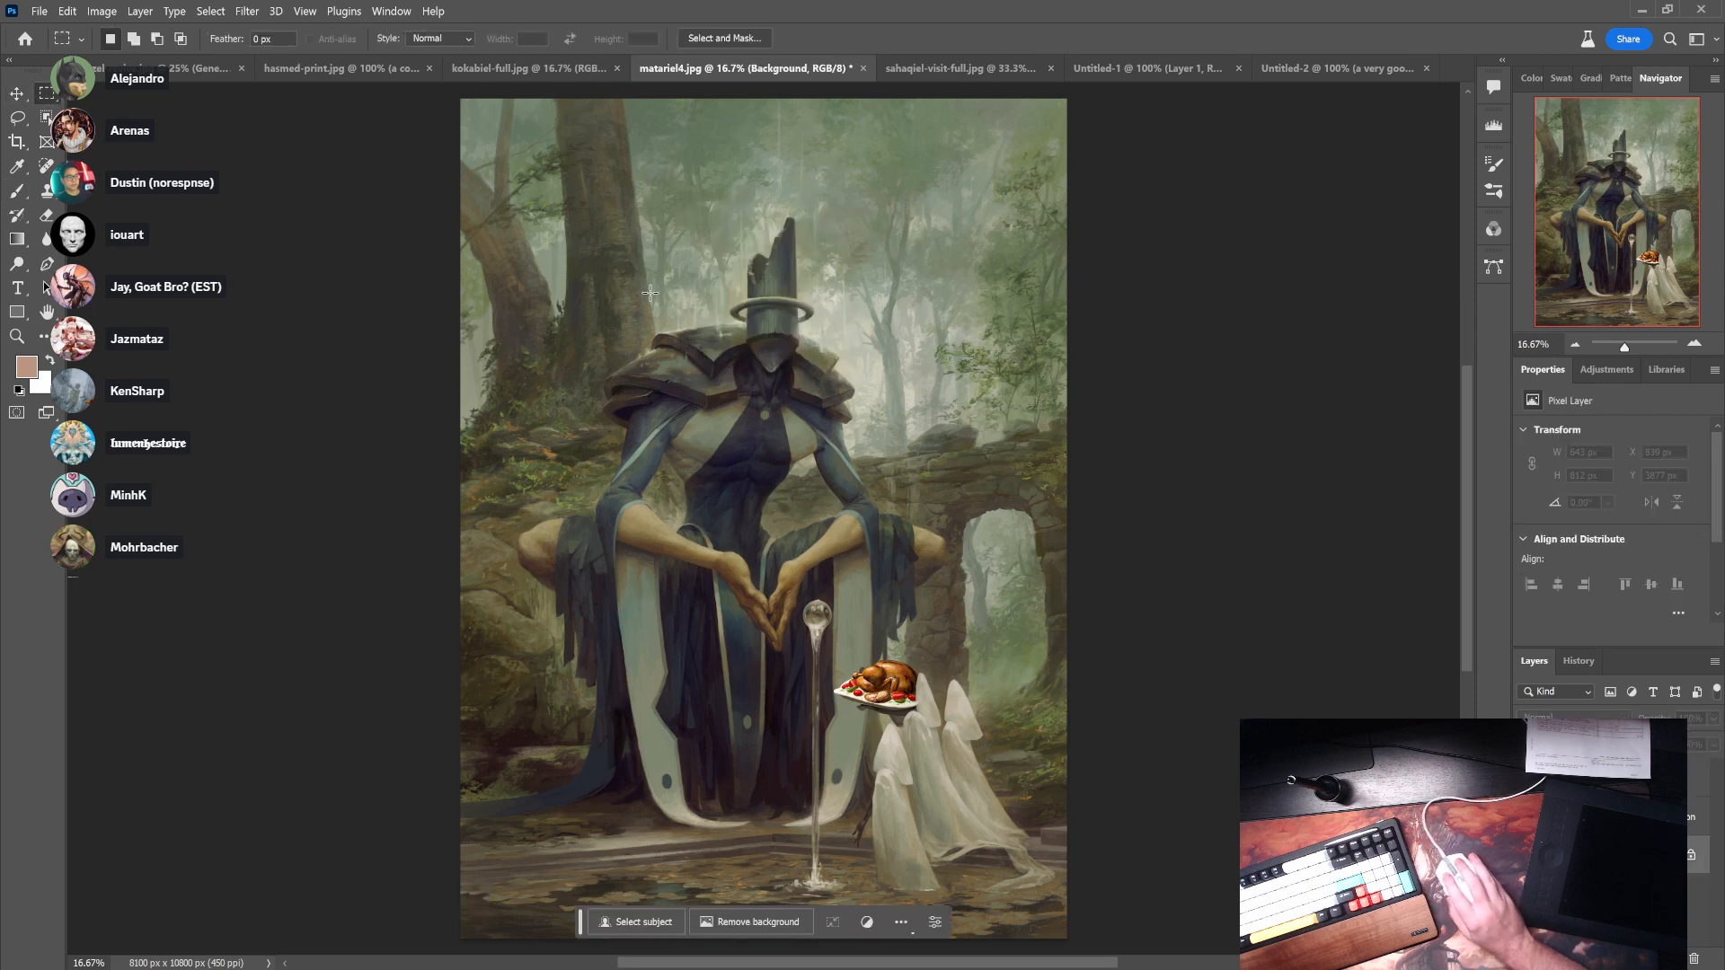
{"action": "left_click_drag", "start_coordinate": [690, 229], "coordinate": [851, 390]}
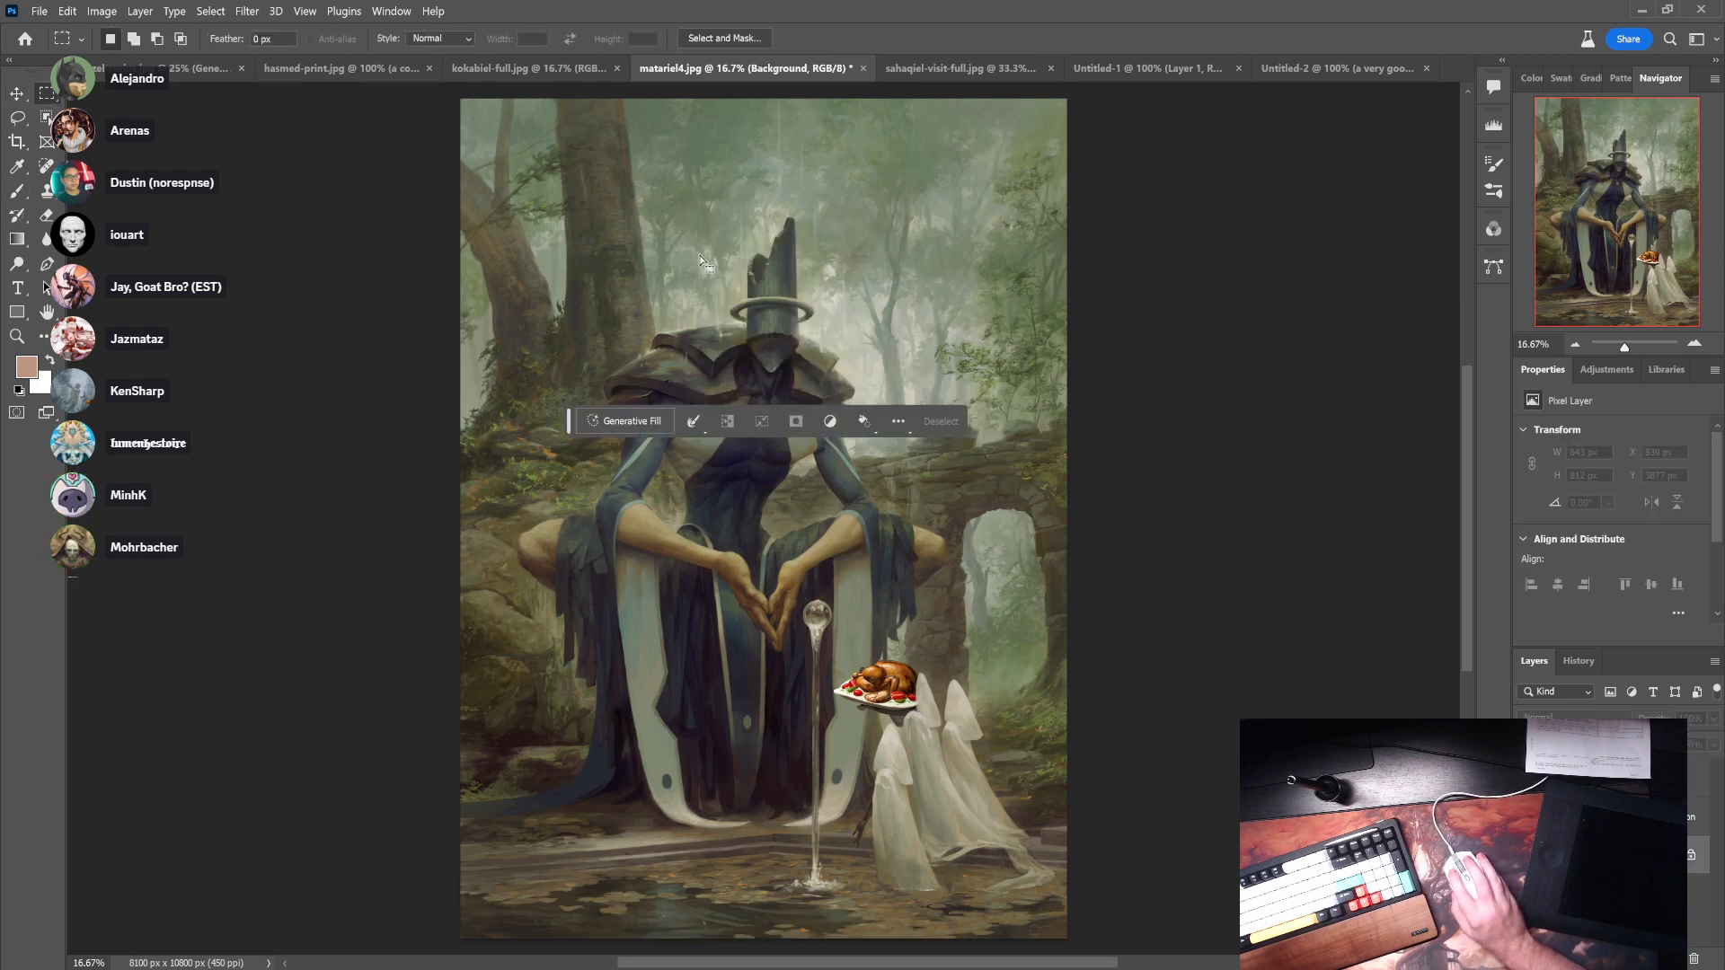
{"action": "left_click", "coordinate": [670, 189]}
{"action": "left_click_drag", "start_coordinate": [677, 205], "coordinate": [874, 410]}
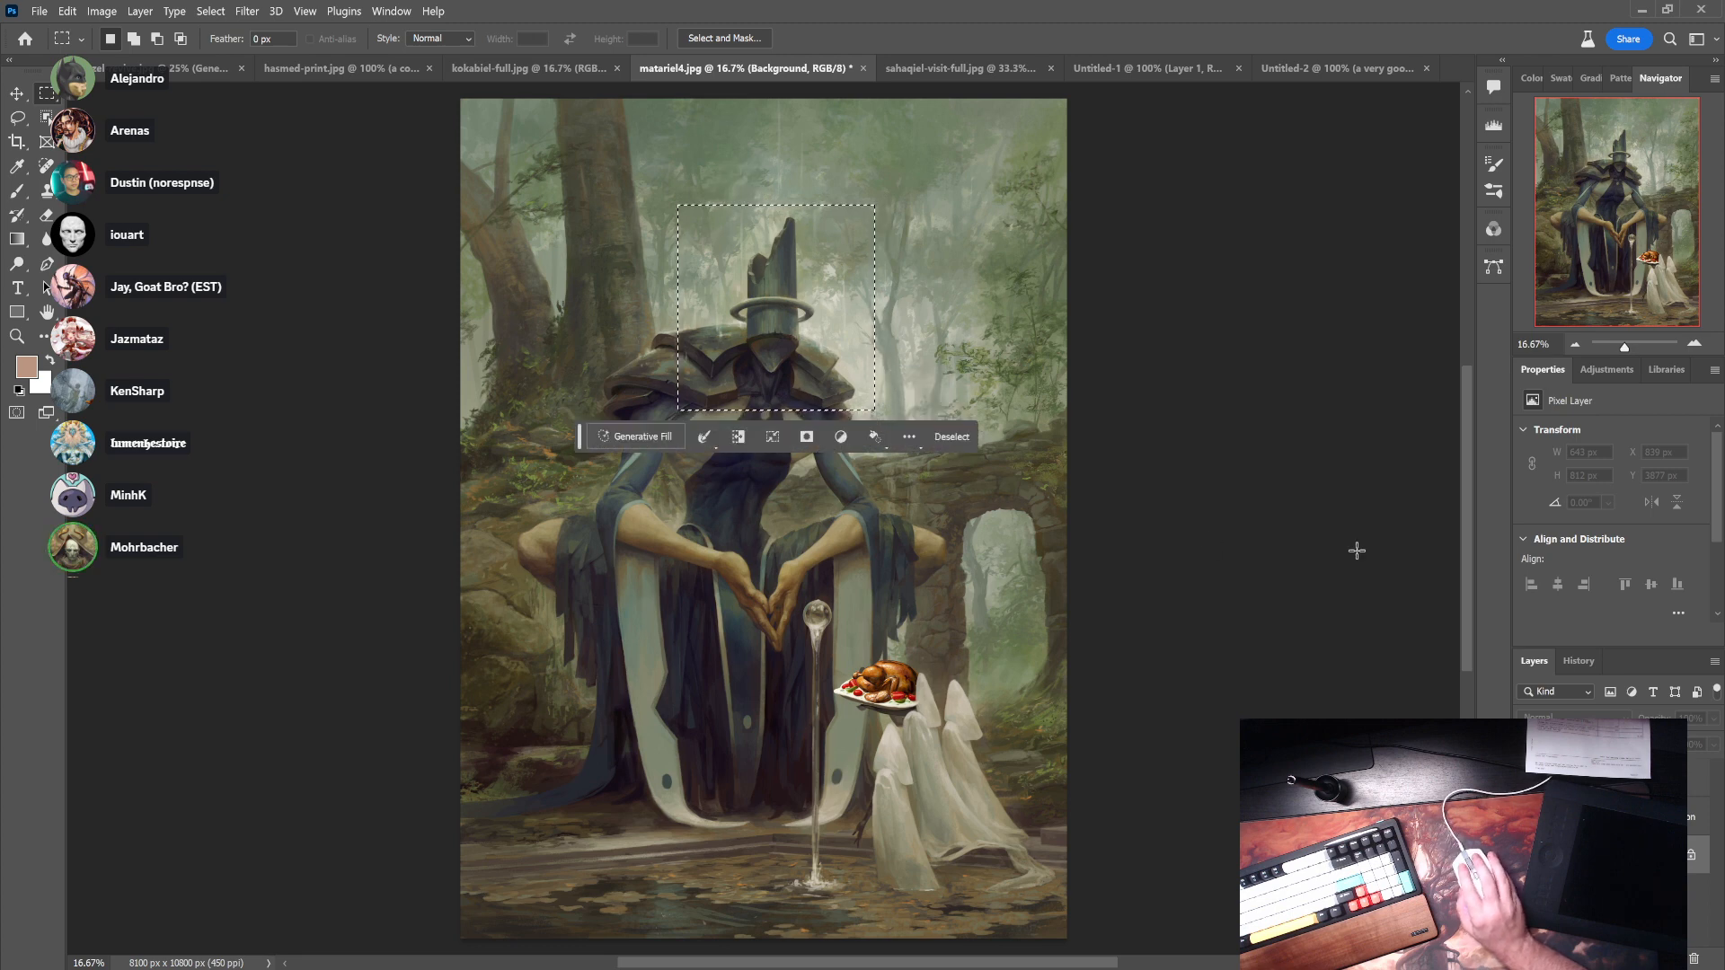
- Try to run Generative Fill on the selected head area with the prompt "bloodbournet hunter head"
{"action": "left_click", "coordinate": [638, 436]}
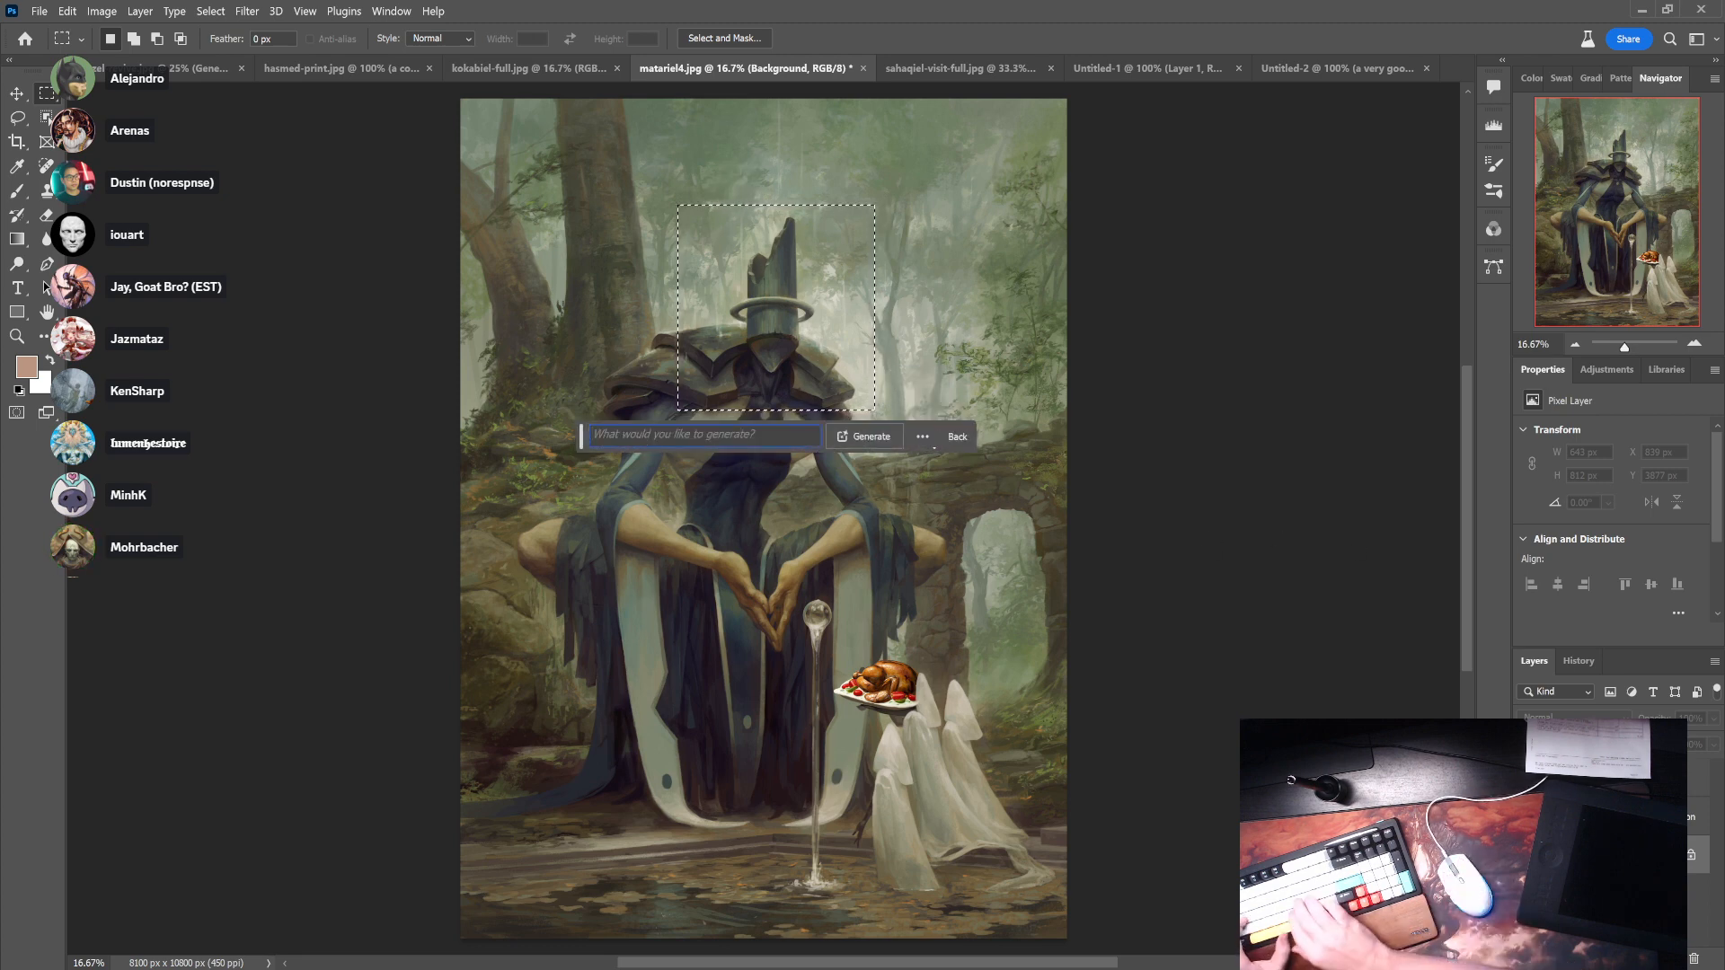
{"action": "type", "text": "bloodbour"}
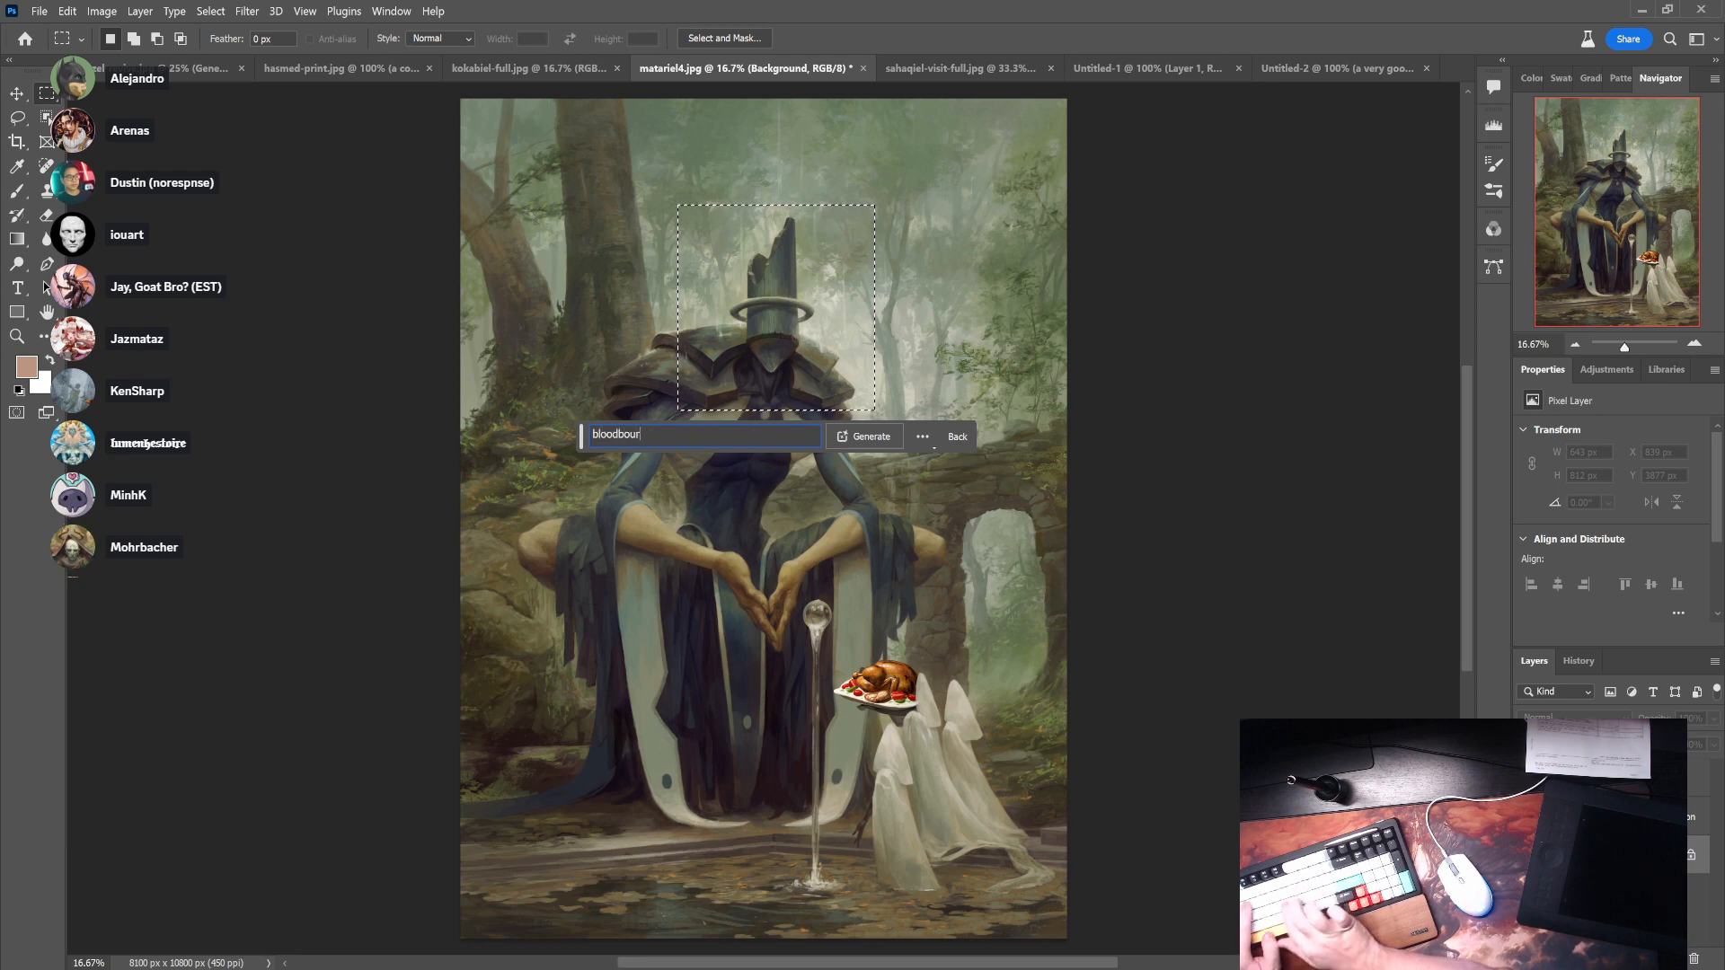
{"action": "type", "text": "net hunter head"}
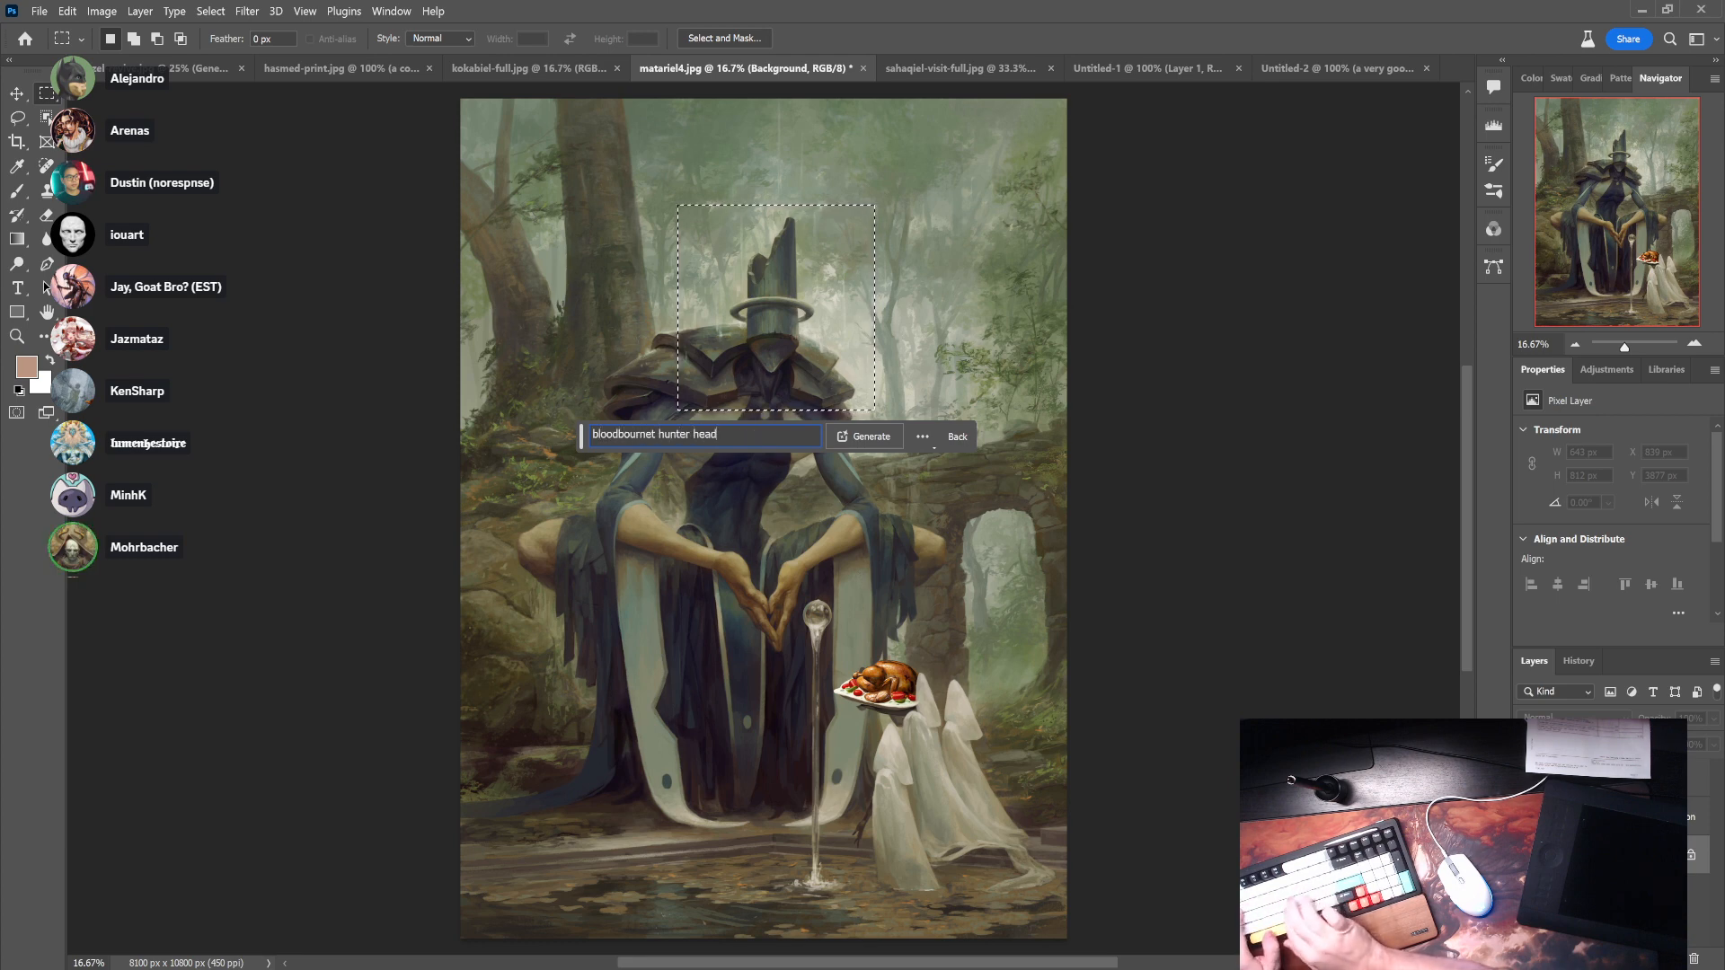
{"action": "key", "text": "Return"}
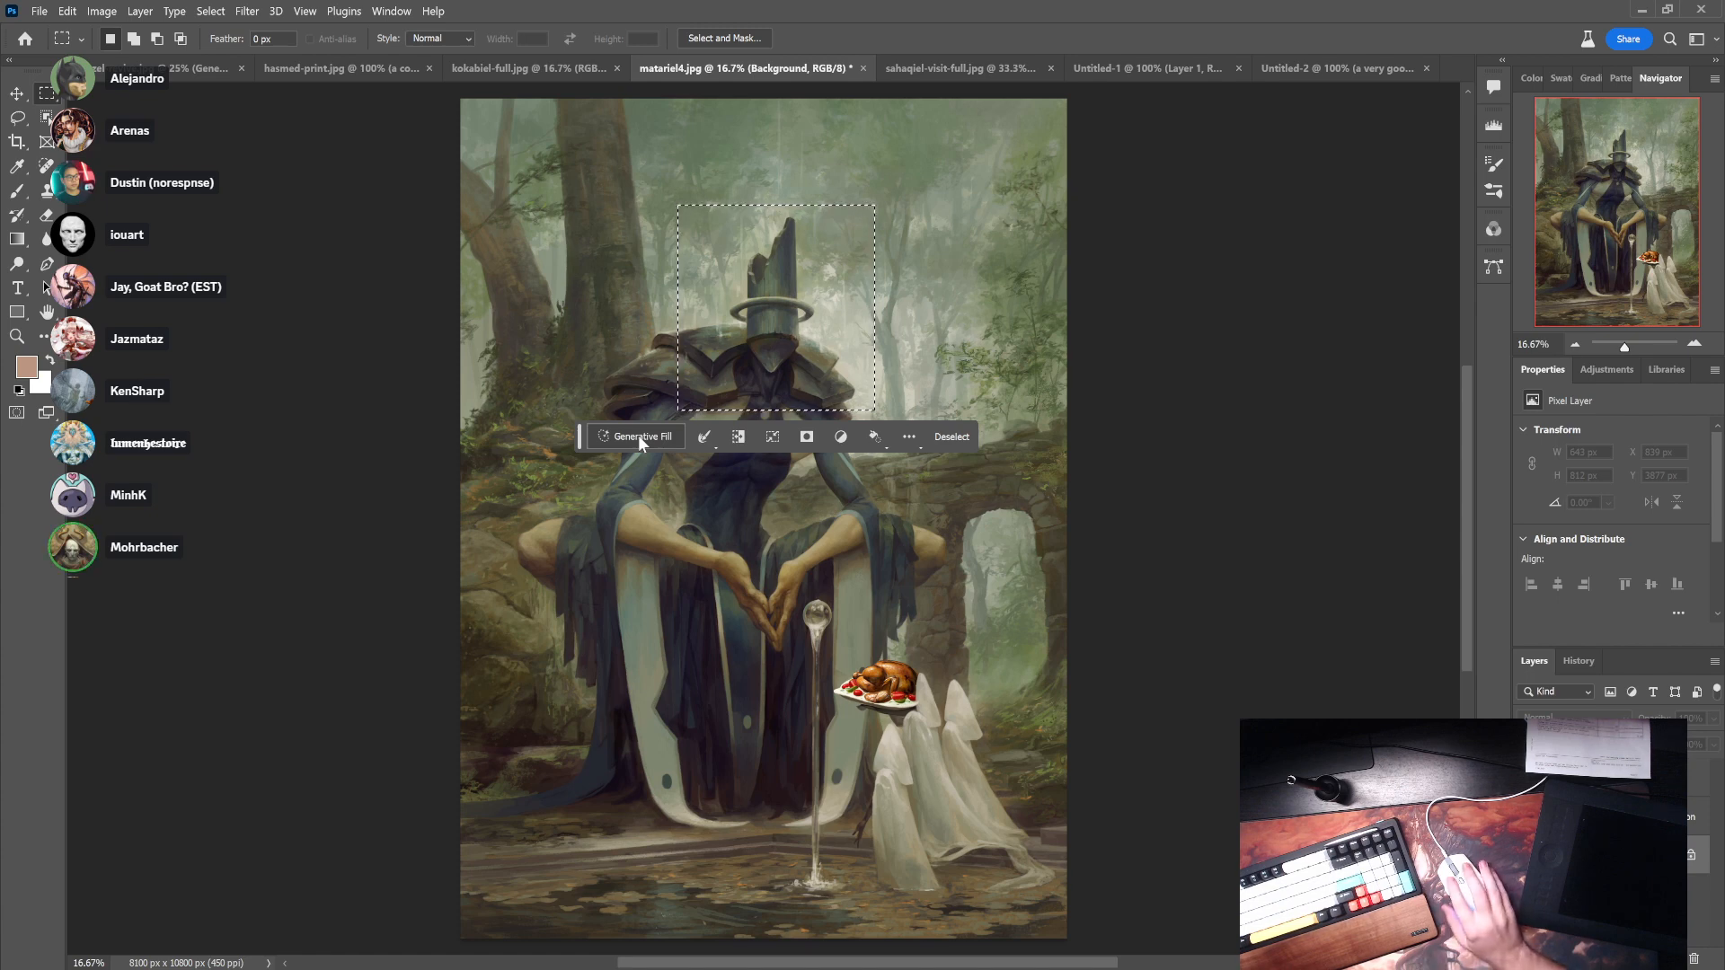
- Run Generative Fill on the selected head area with "mickey mouse head", view the second variation, and switch to the third
{"action": "left_click", "coordinate": [638, 435]}
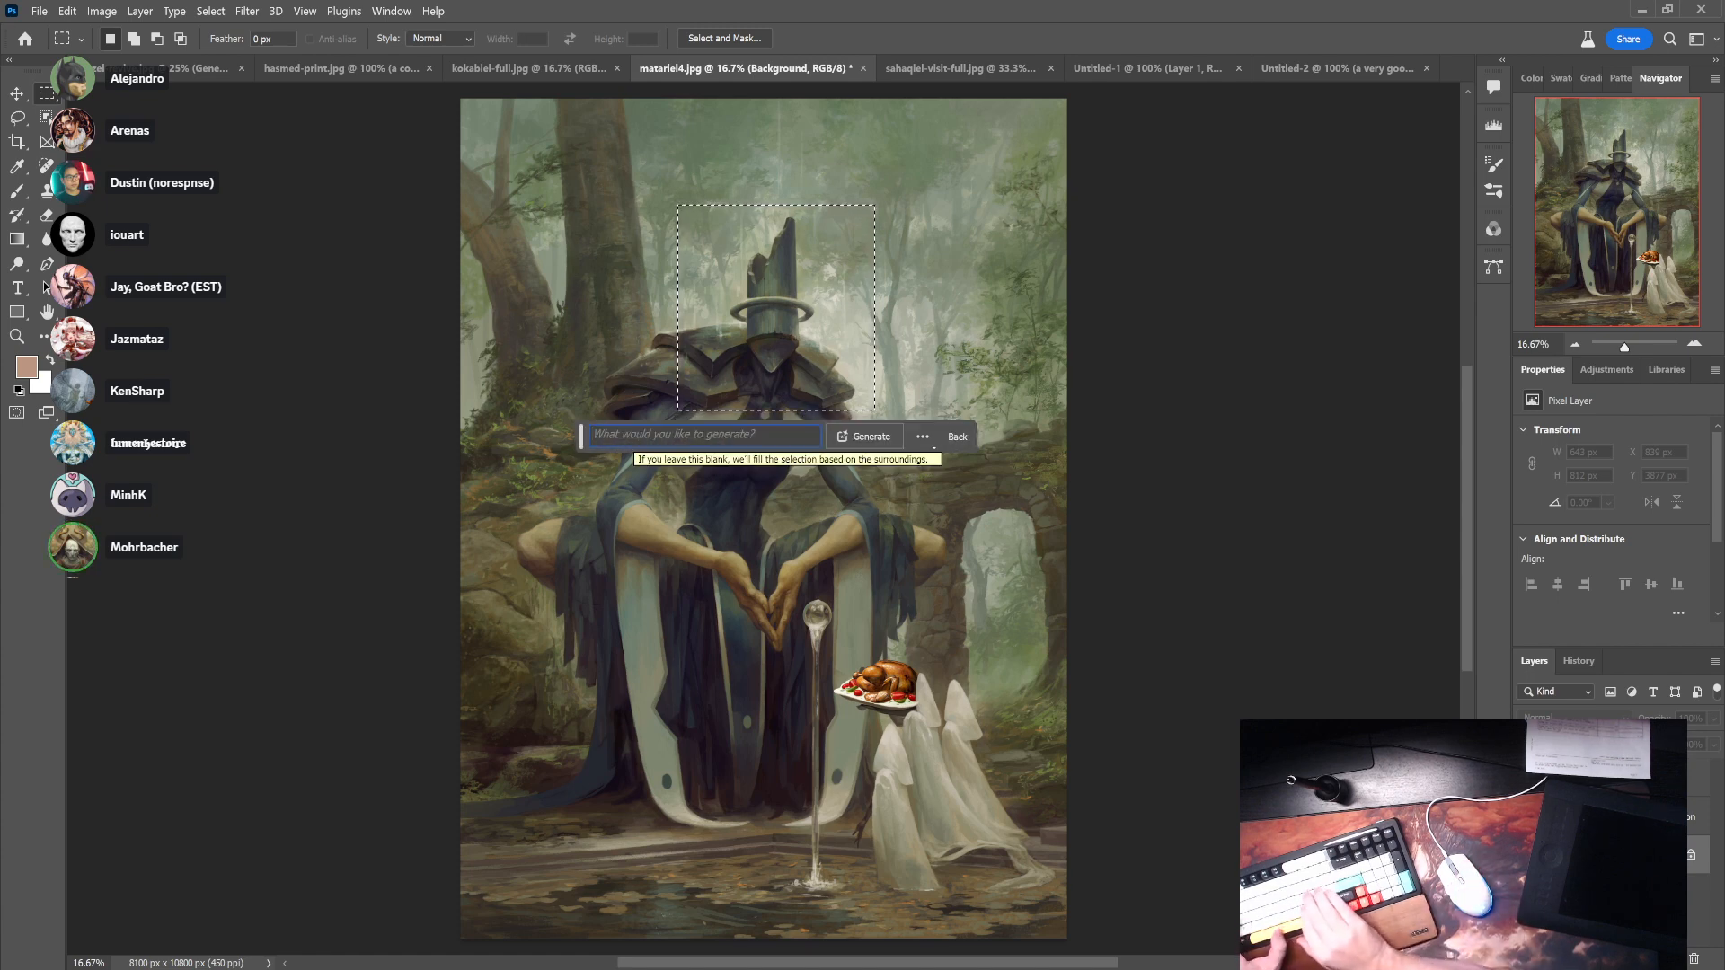
{"action": "type", "text": "mic"}
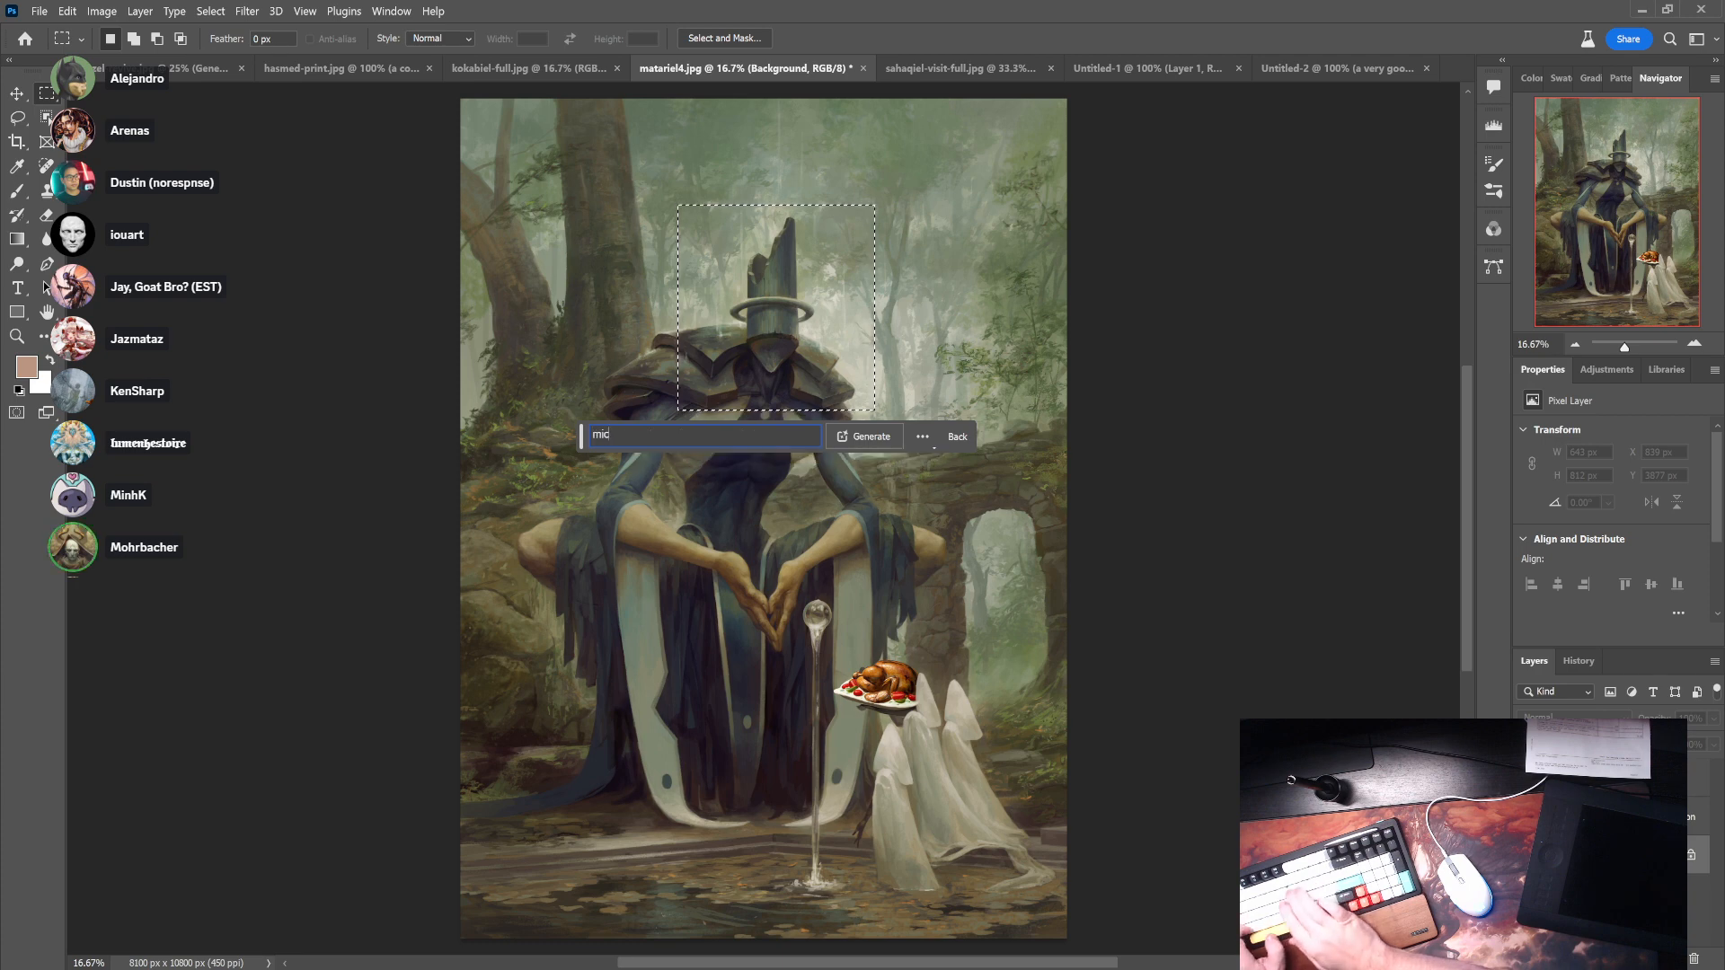
{"action": "type", "text": "key mouse he"}
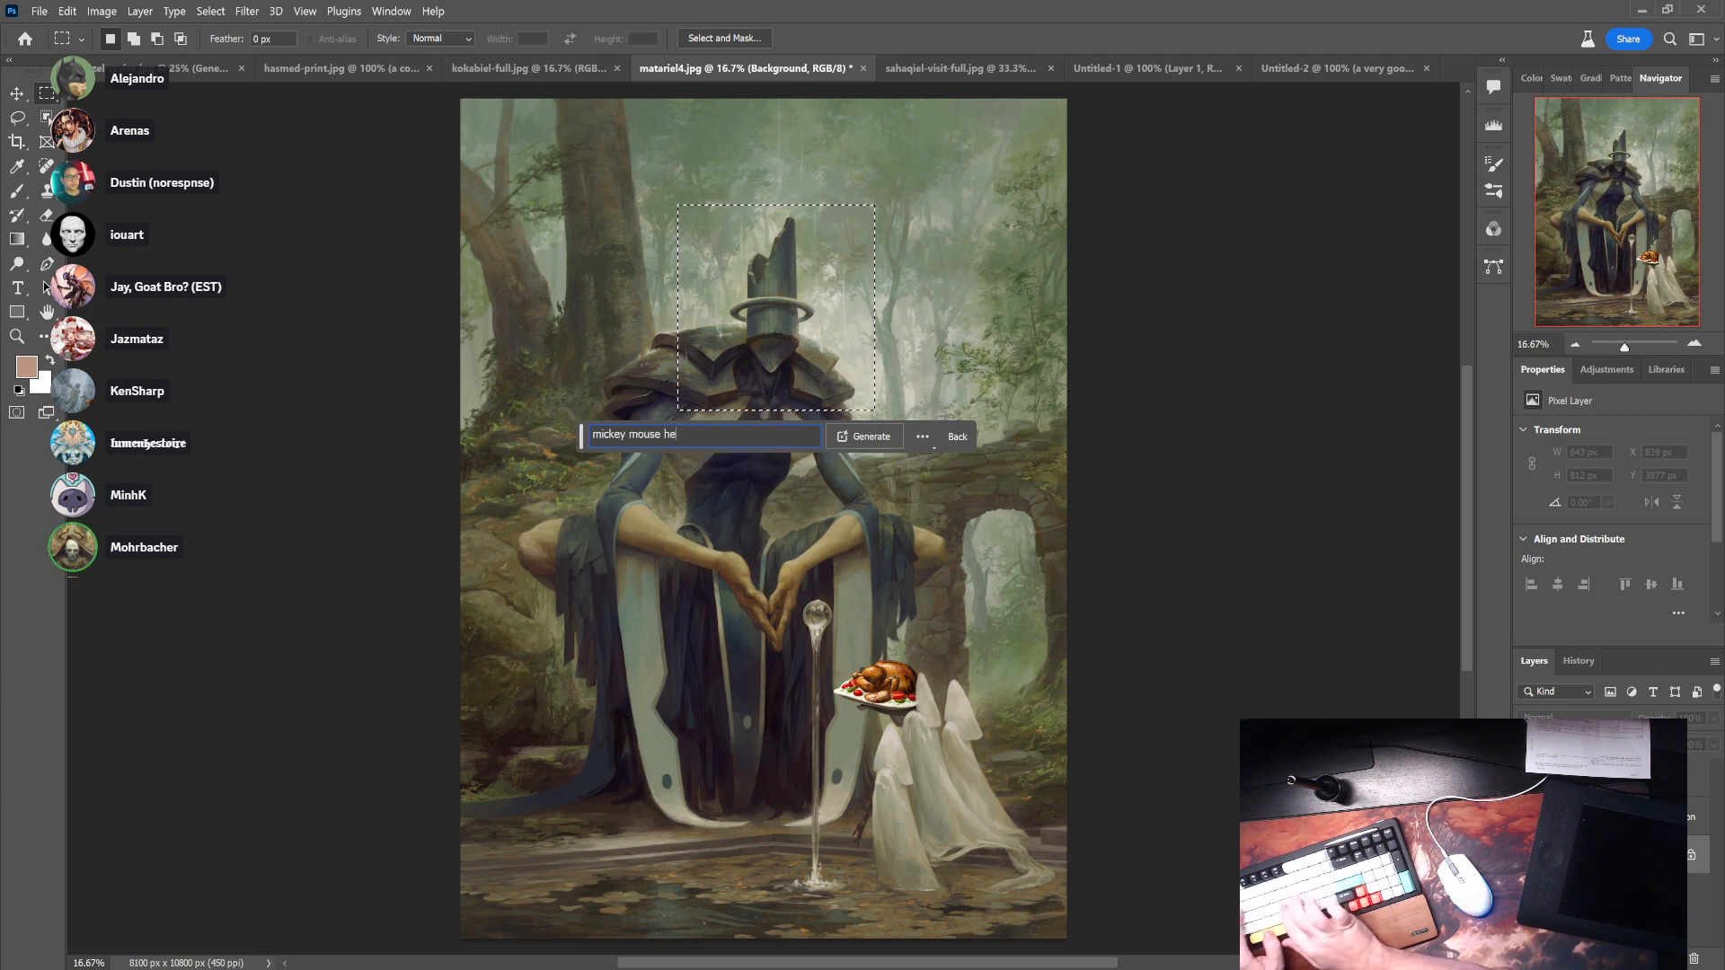
{"action": "type", "text": "ad"}
{"action": "key", "text": "Return"}
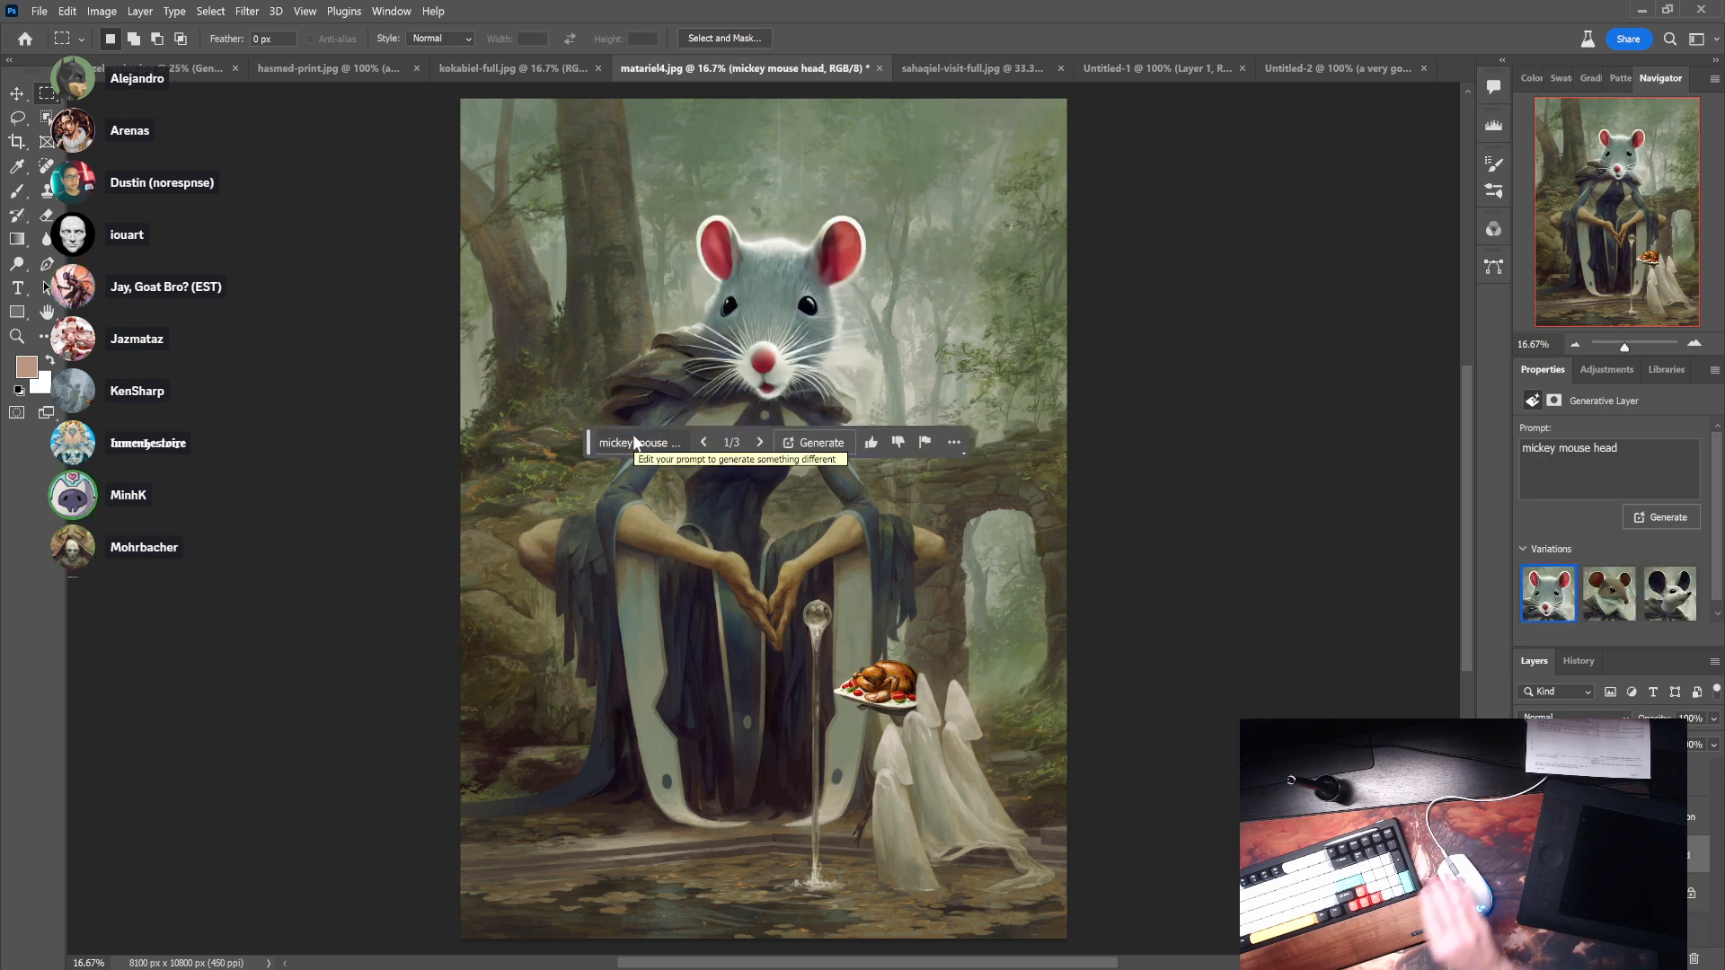
{"action": "left_click", "coordinate": [1607, 597]}
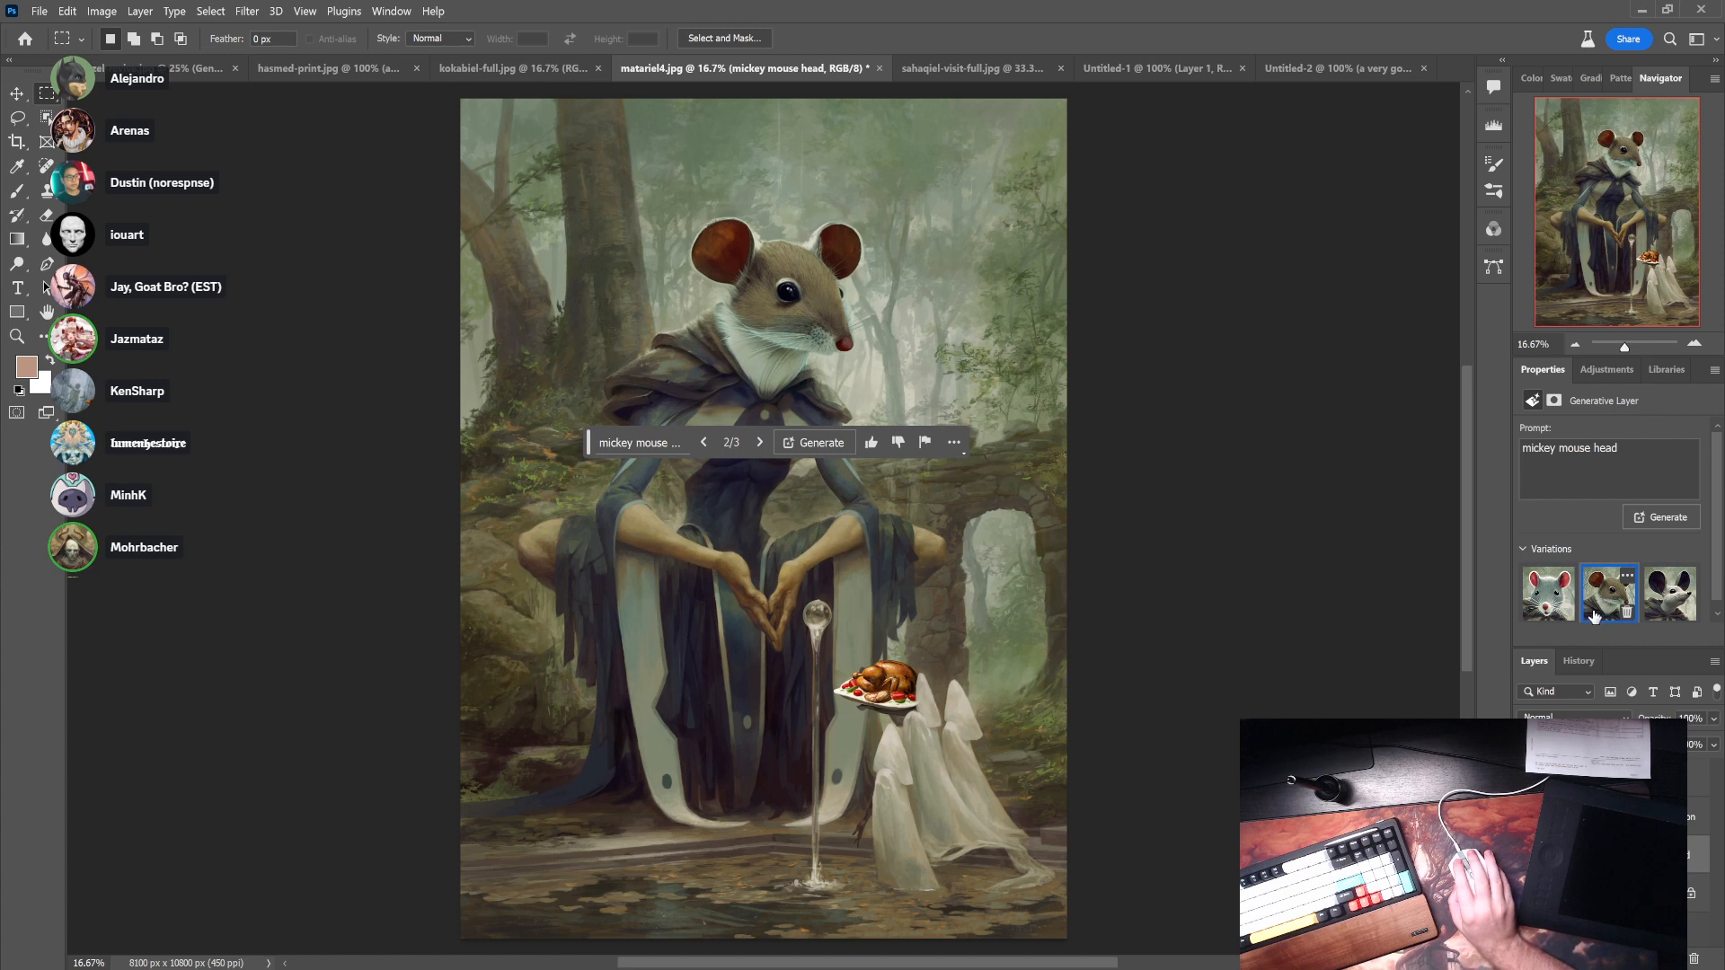
{"action": "left_click", "coordinate": [1658, 586]}
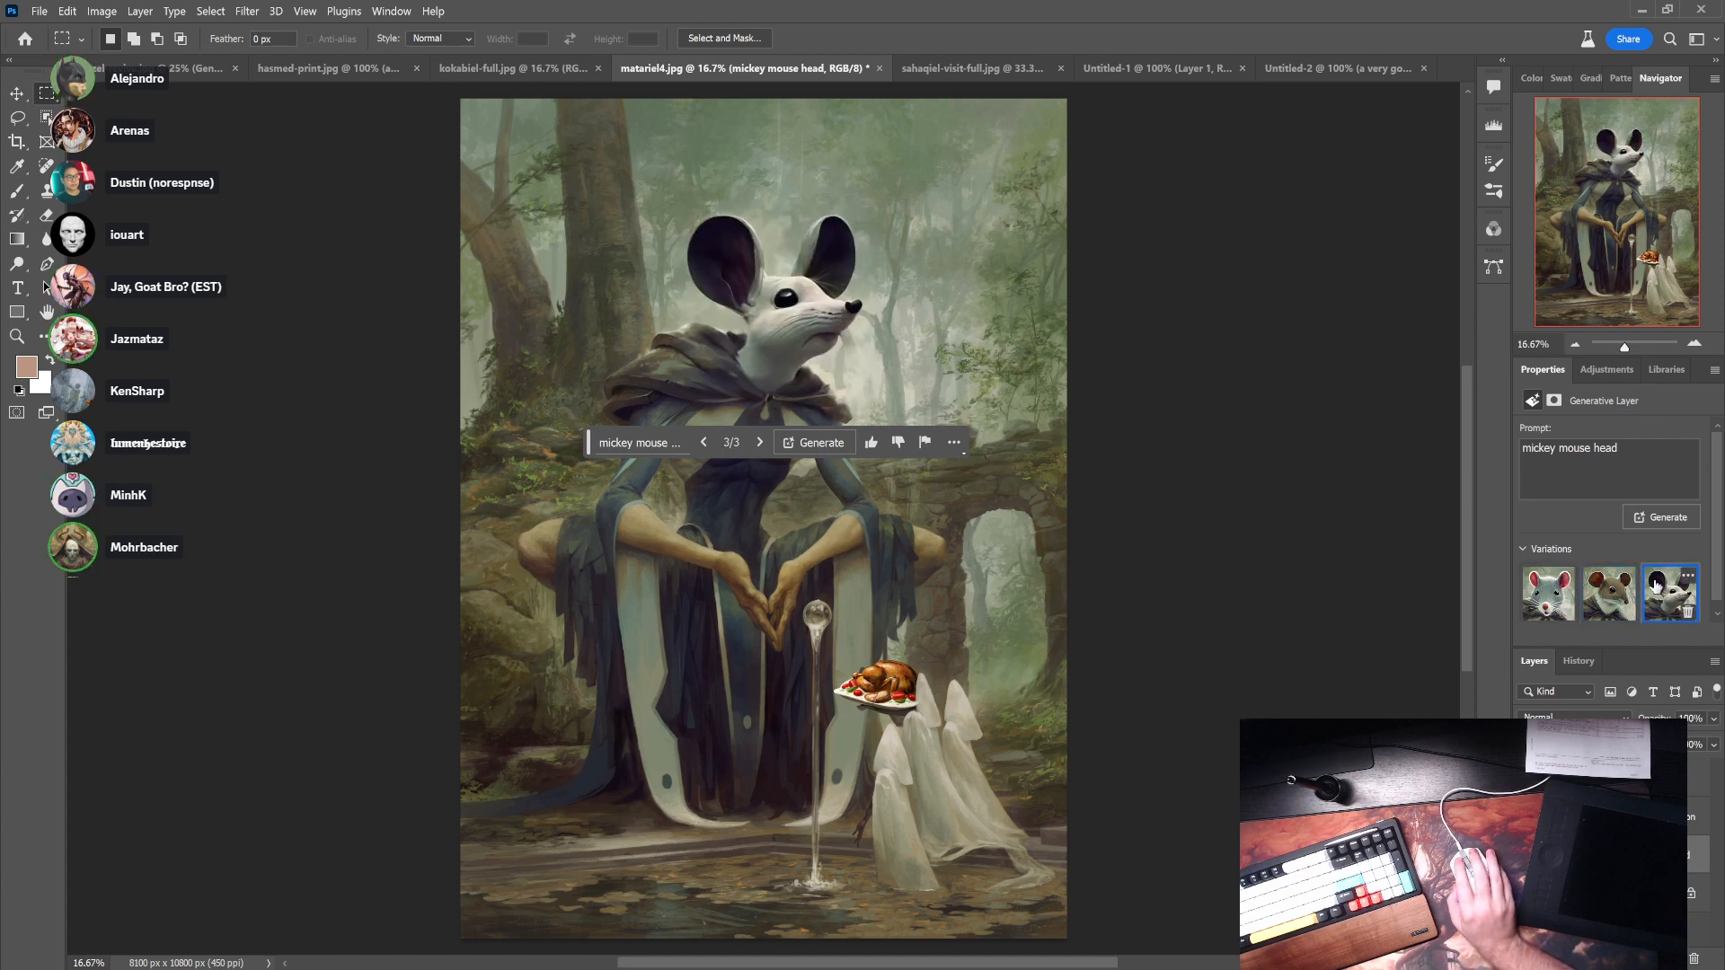
- Compare the second and third mouse-head variations, keep the third, and move the contextual task bar clear of the figure
{"action": "left_click", "coordinate": [1609, 597]}
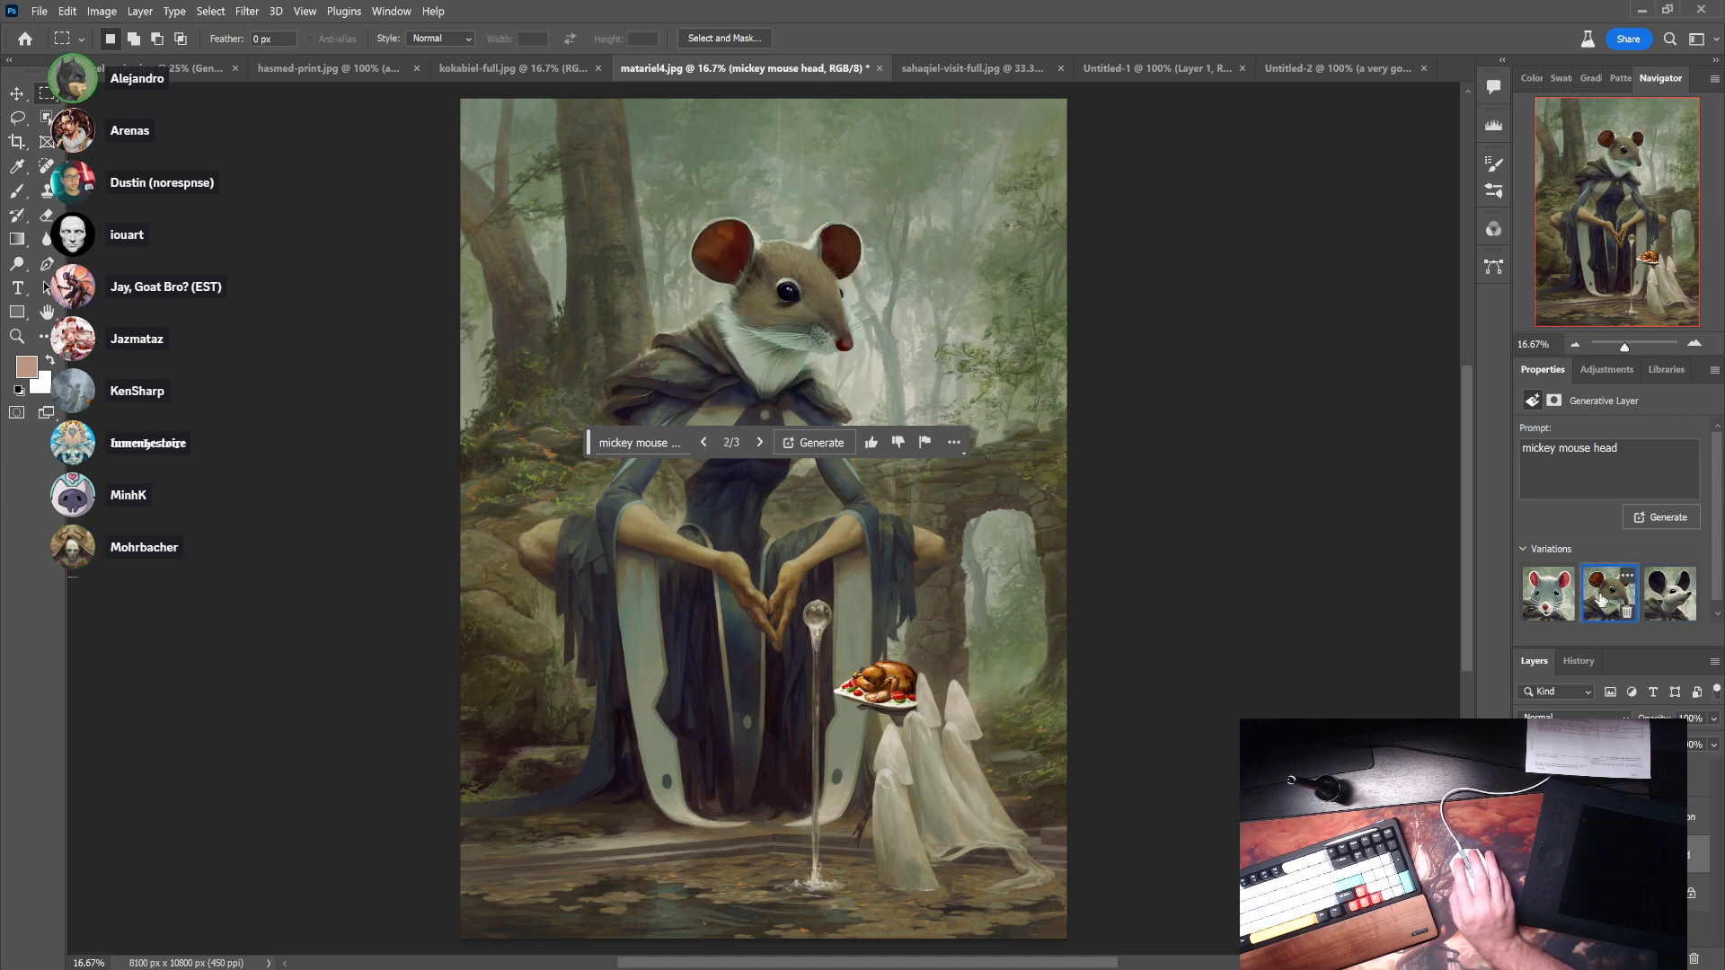
{"action": "left_click", "coordinate": [1667, 593]}
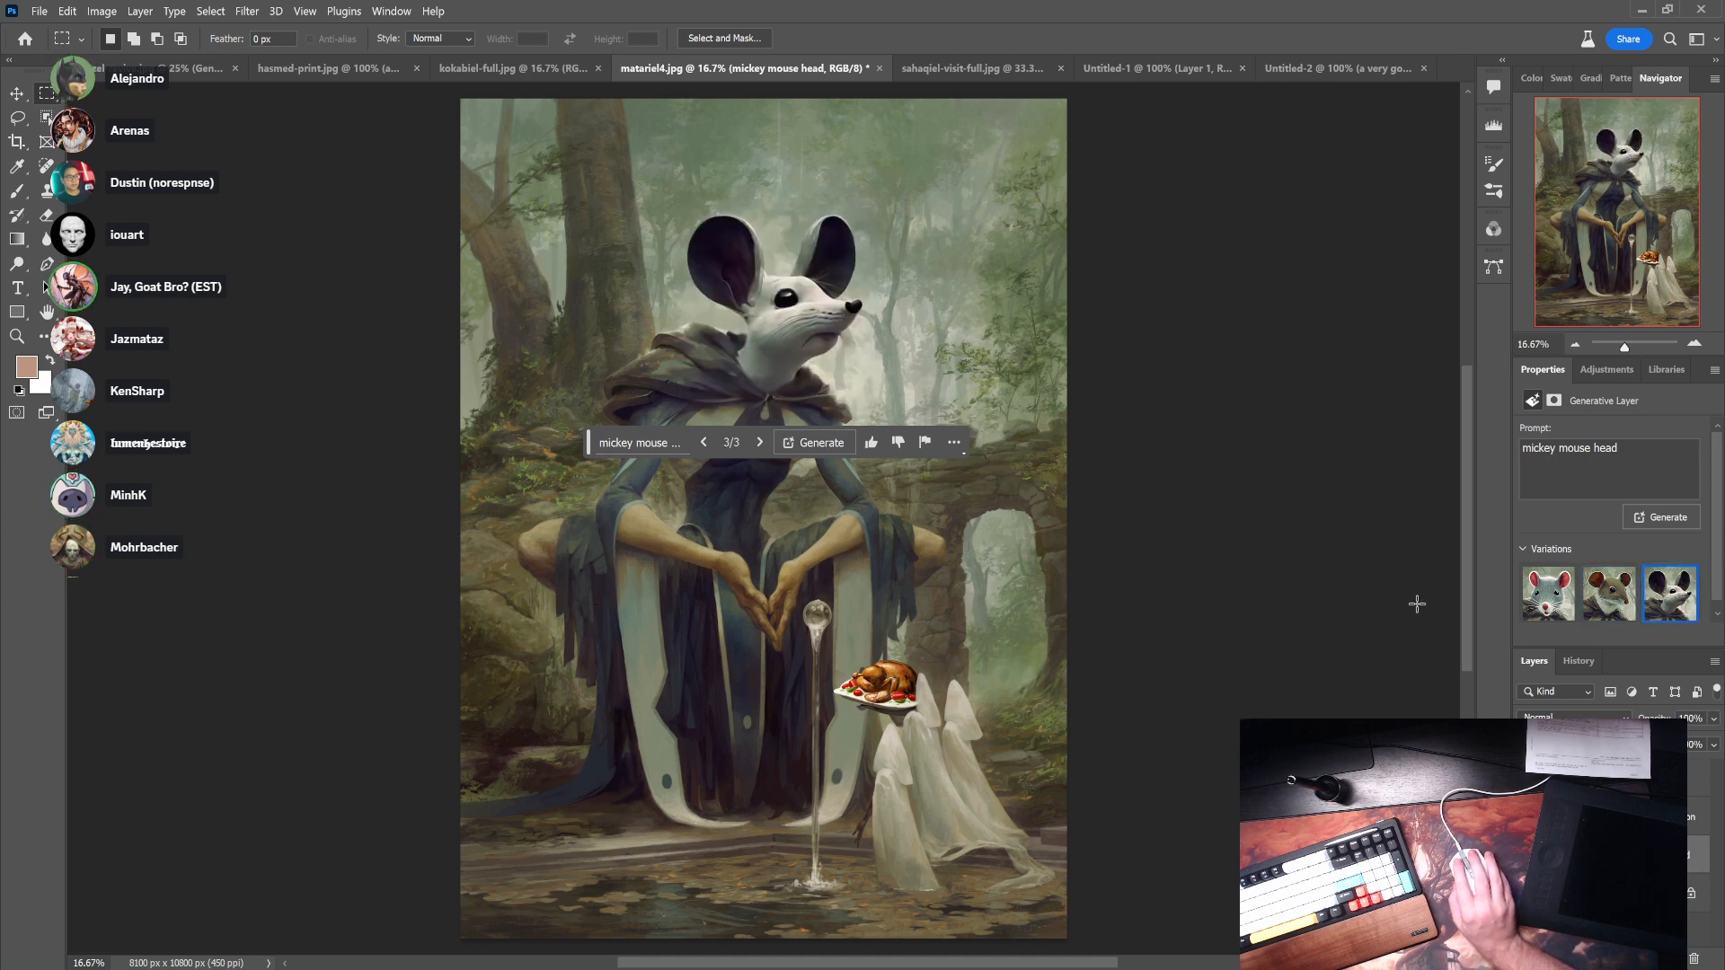
{"action": "left_click_drag", "start_coordinate": [581, 442], "coordinate": [79, 863]}
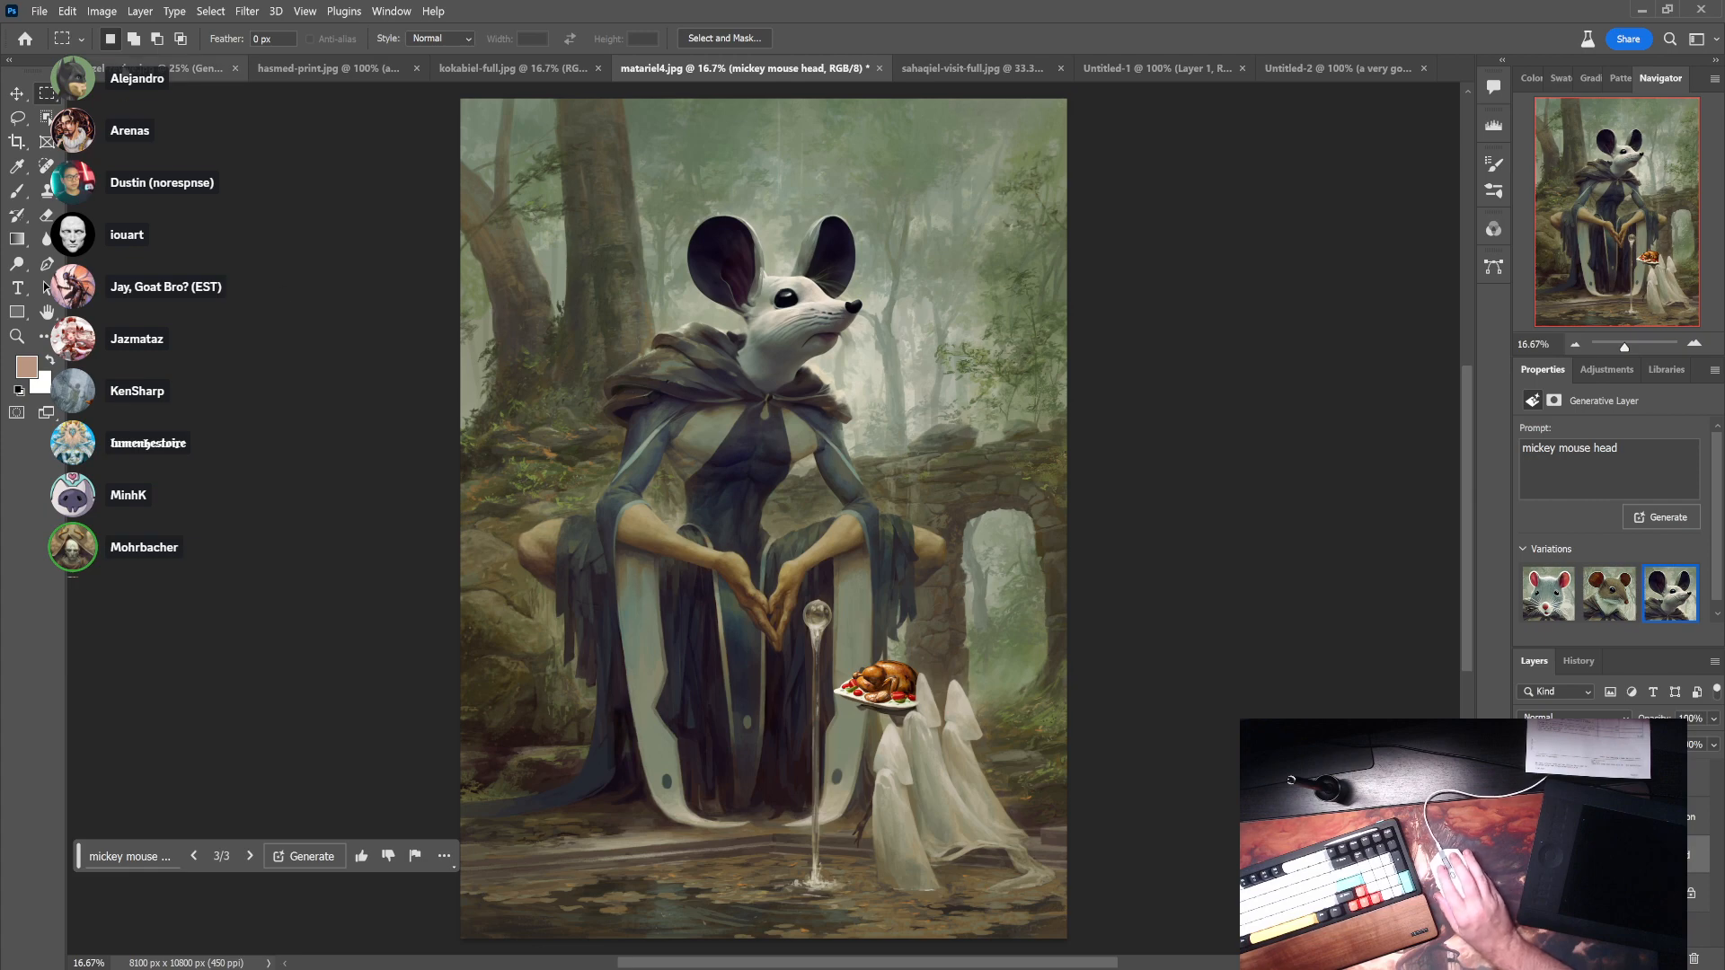
- Look through the other open artworks and close the Untitled-1 document
{"action": "left_click", "coordinate": [291, 72]}
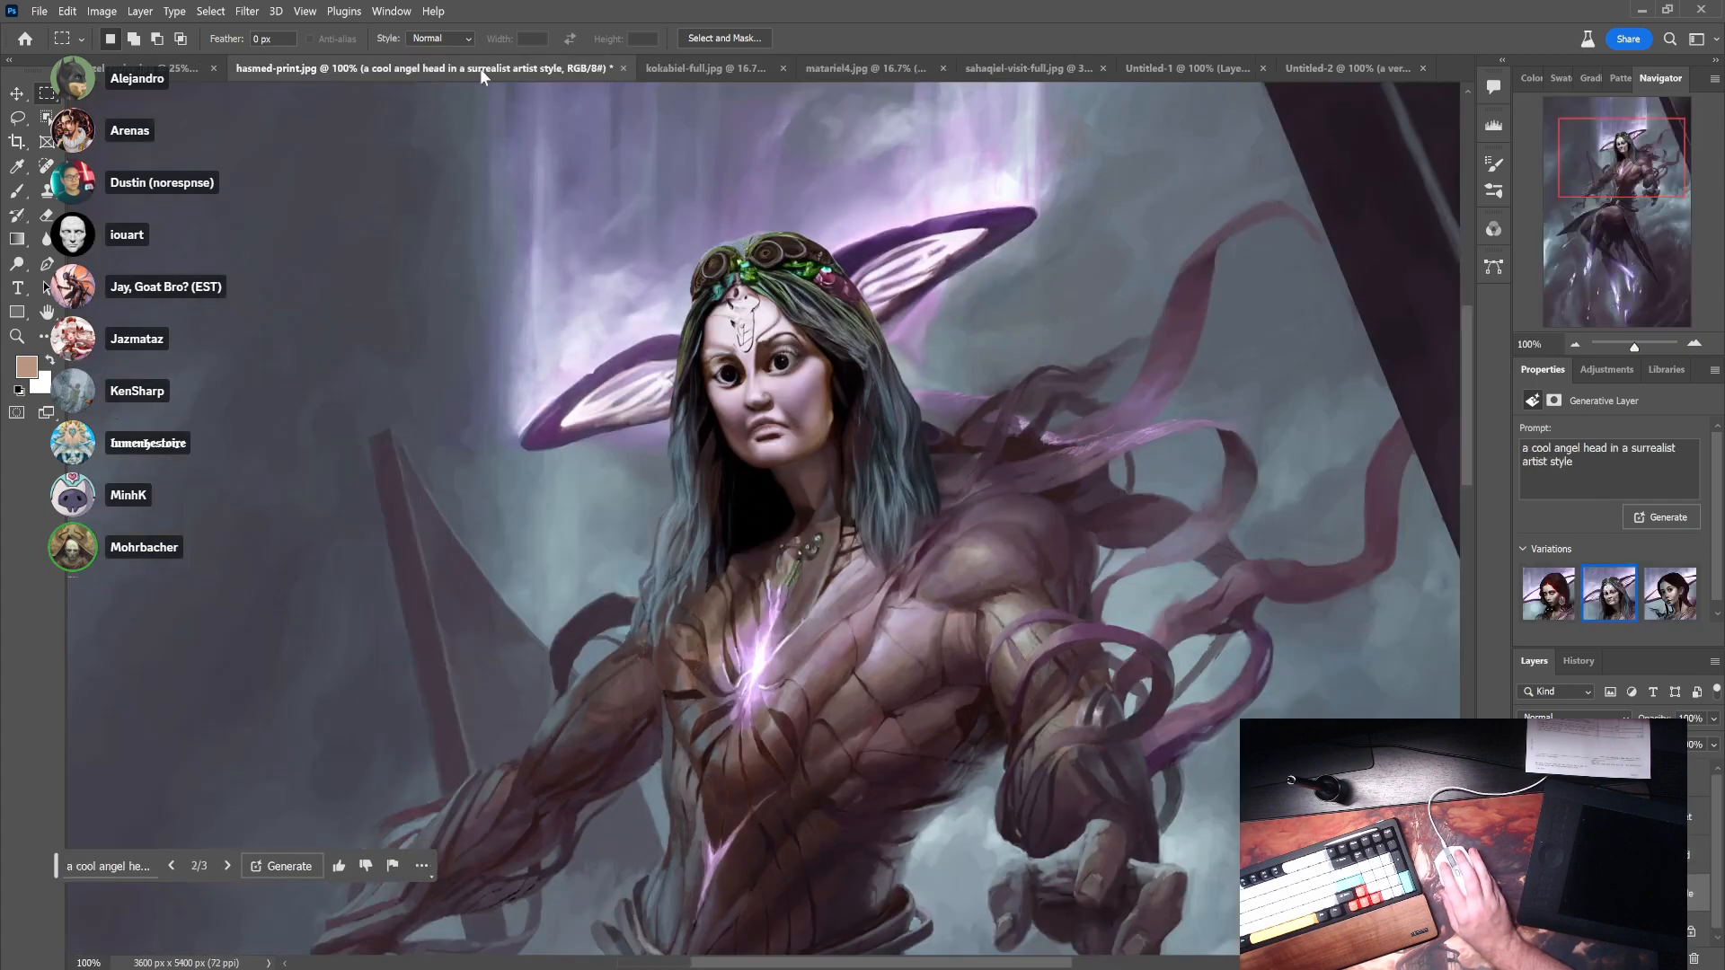
{"action": "left_click", "coordinate": [706, 70]}
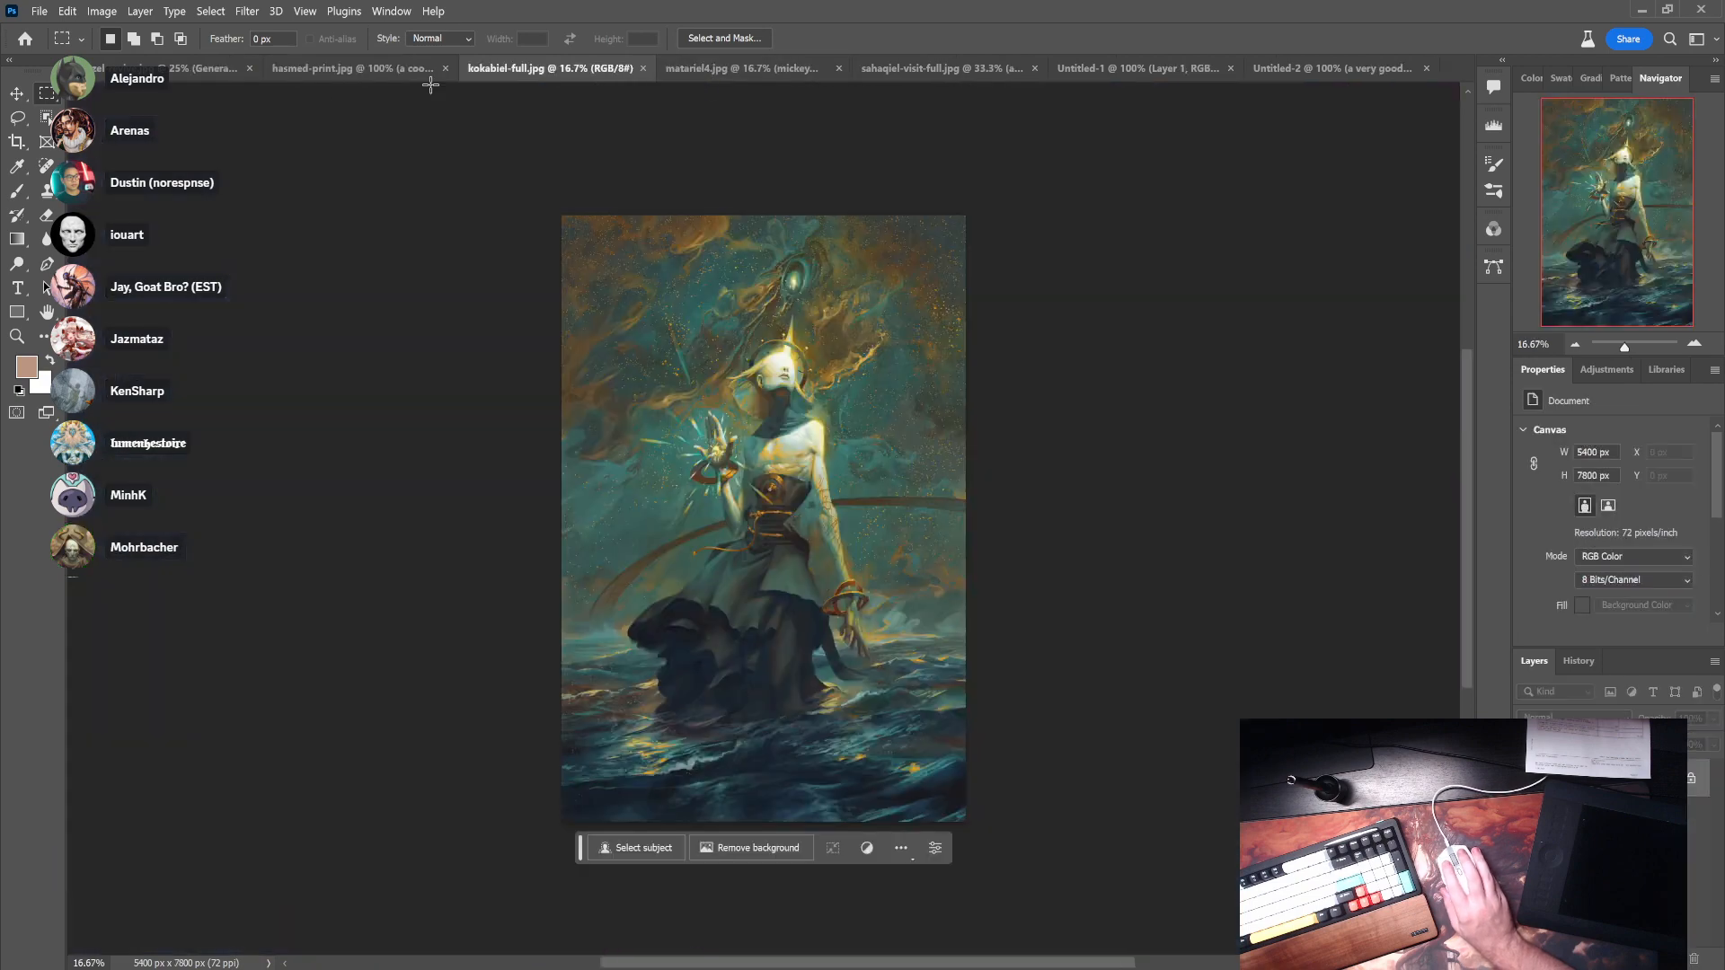
{"action": "left_click", "coordinate": [171, 72]}
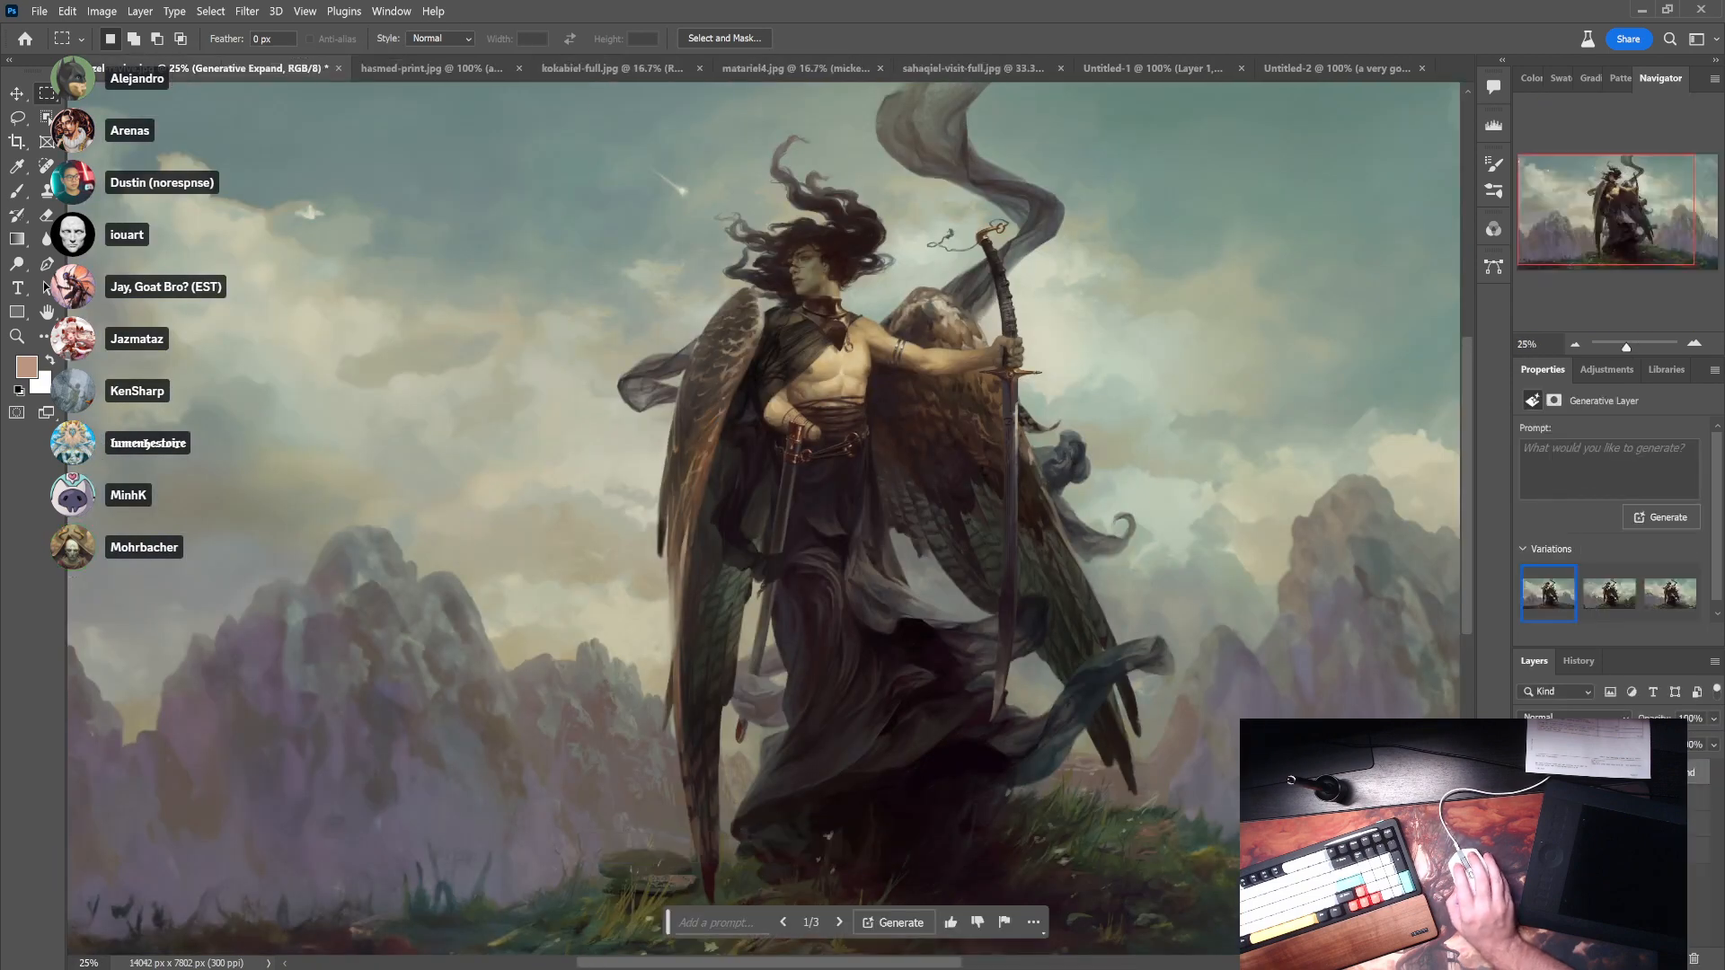
{"action": "left_click", "coordinate": [1345, 70]}
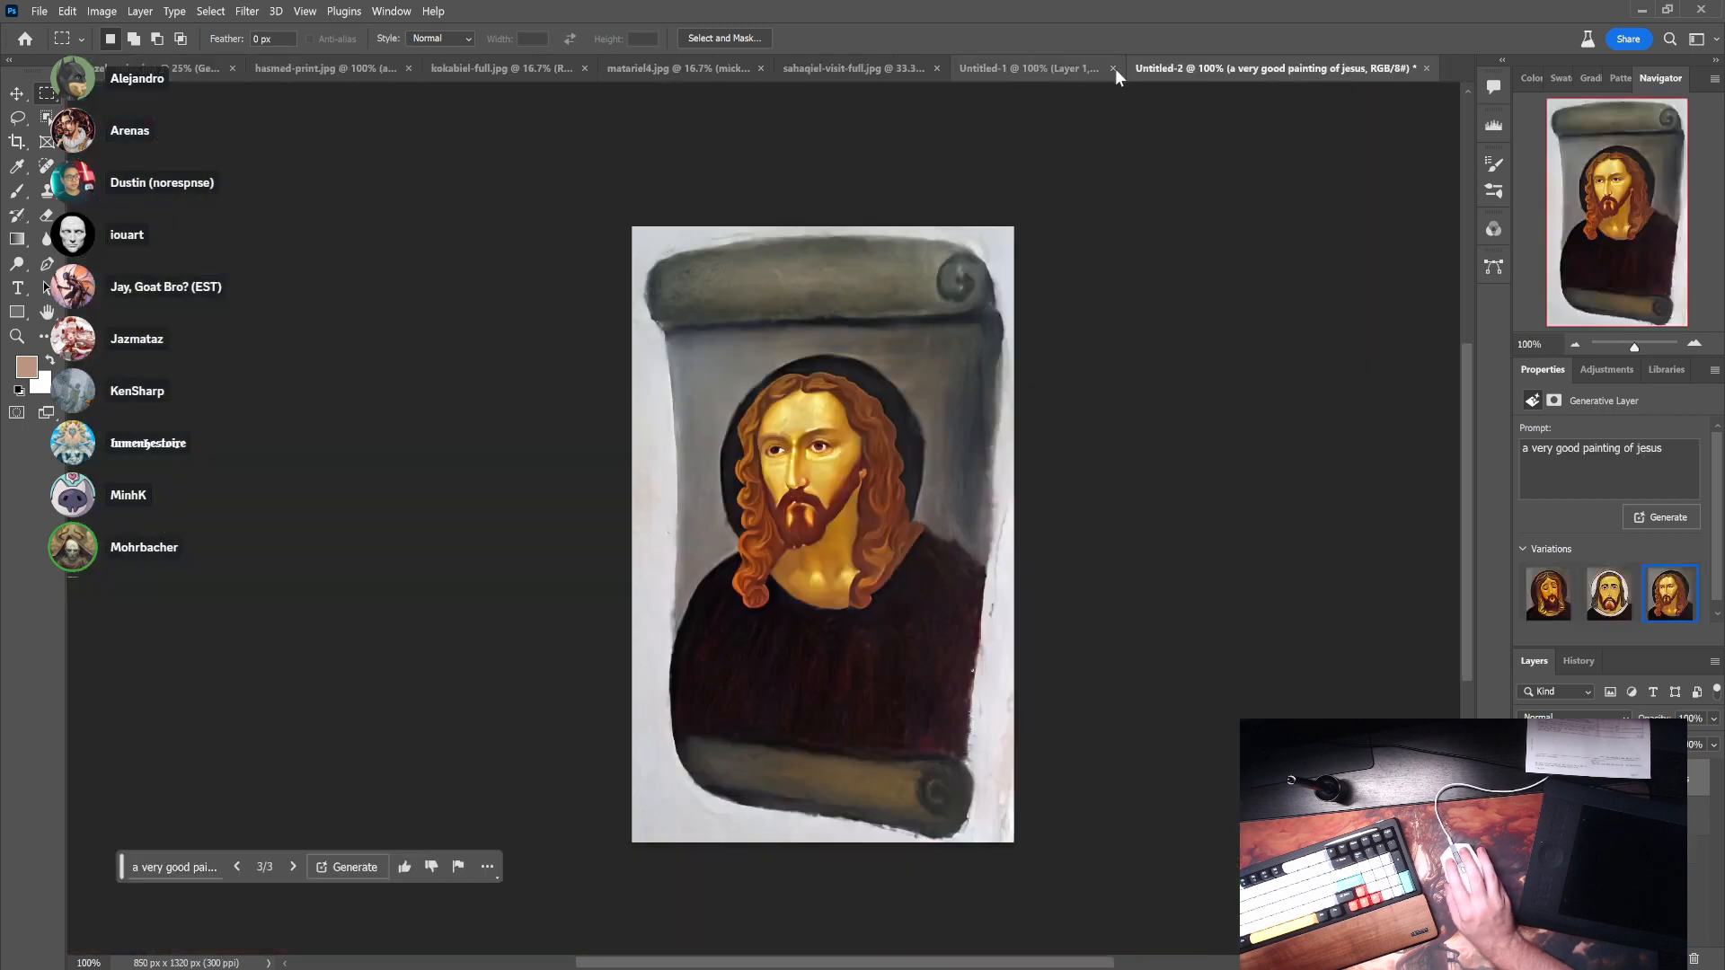
{"action": "left_click", "coordinate": [1115, 69]}
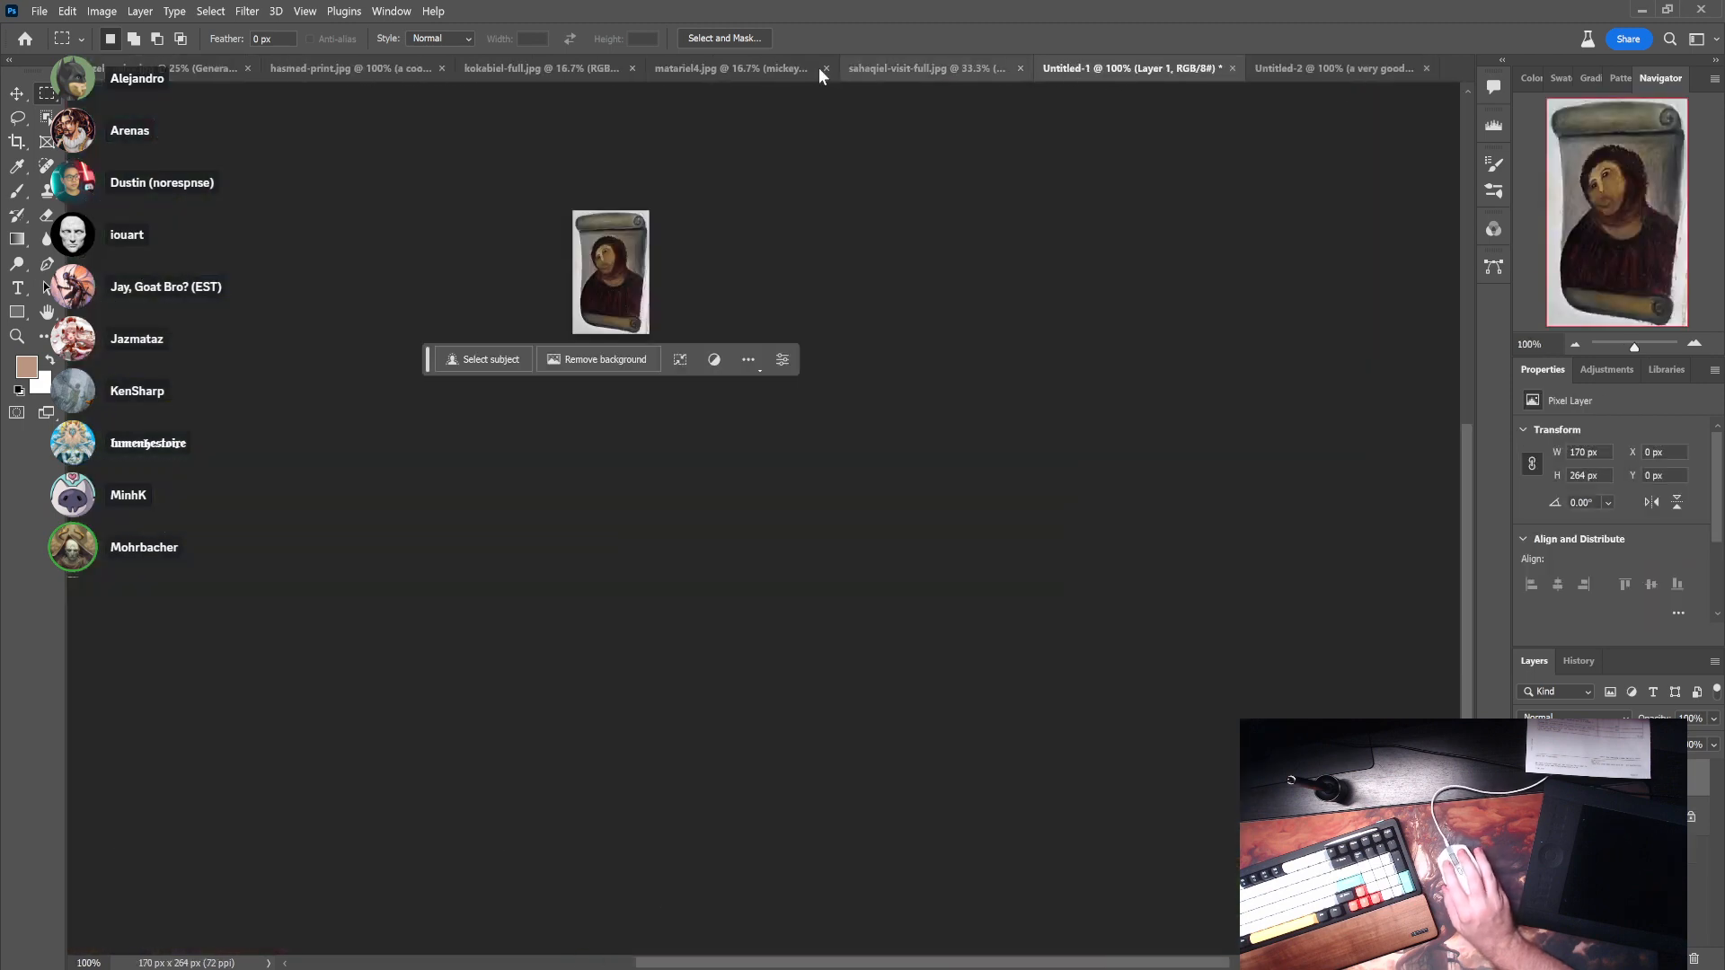
{"action": "left_click", "coordinate": [1232, 68]}
{"action": "left_click", "coordinate": [944, 389]}
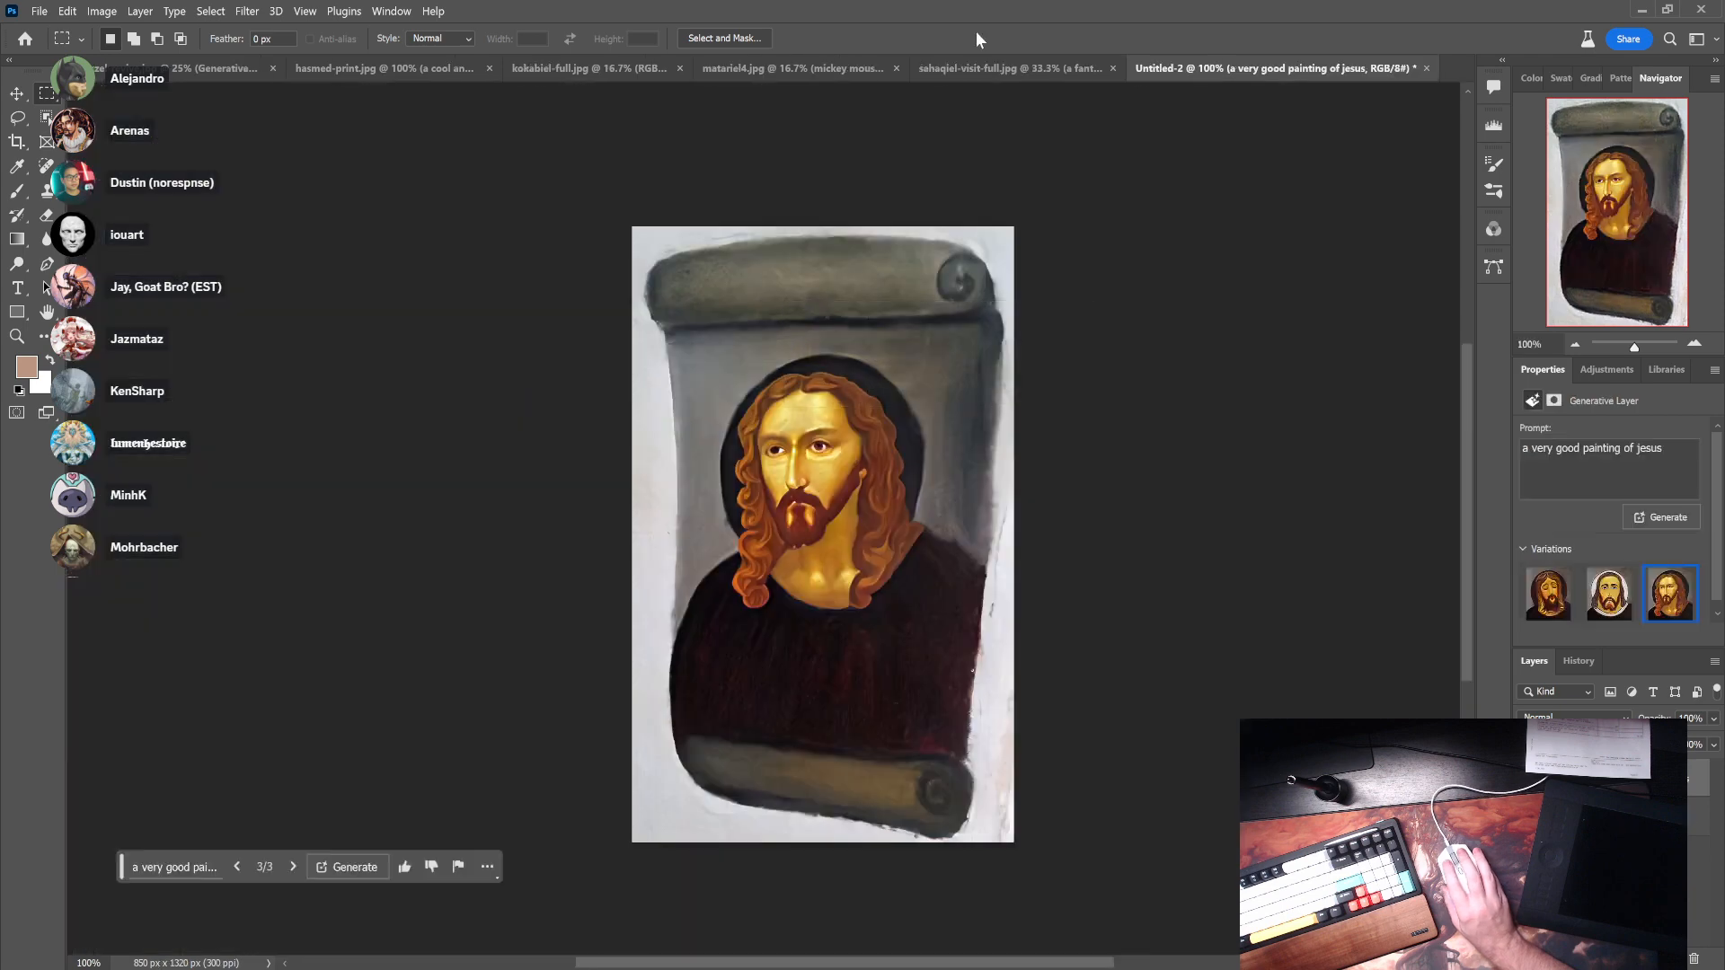
- In kokabiel-full.jpg, select a tall rectangle beside the figure, below the raised glowing hand, and open a Generative Fill prompt
{"action": "left_click", "coordinate": [936, 75]}
{"action": "left_click", "coordinate": [789, 68]}
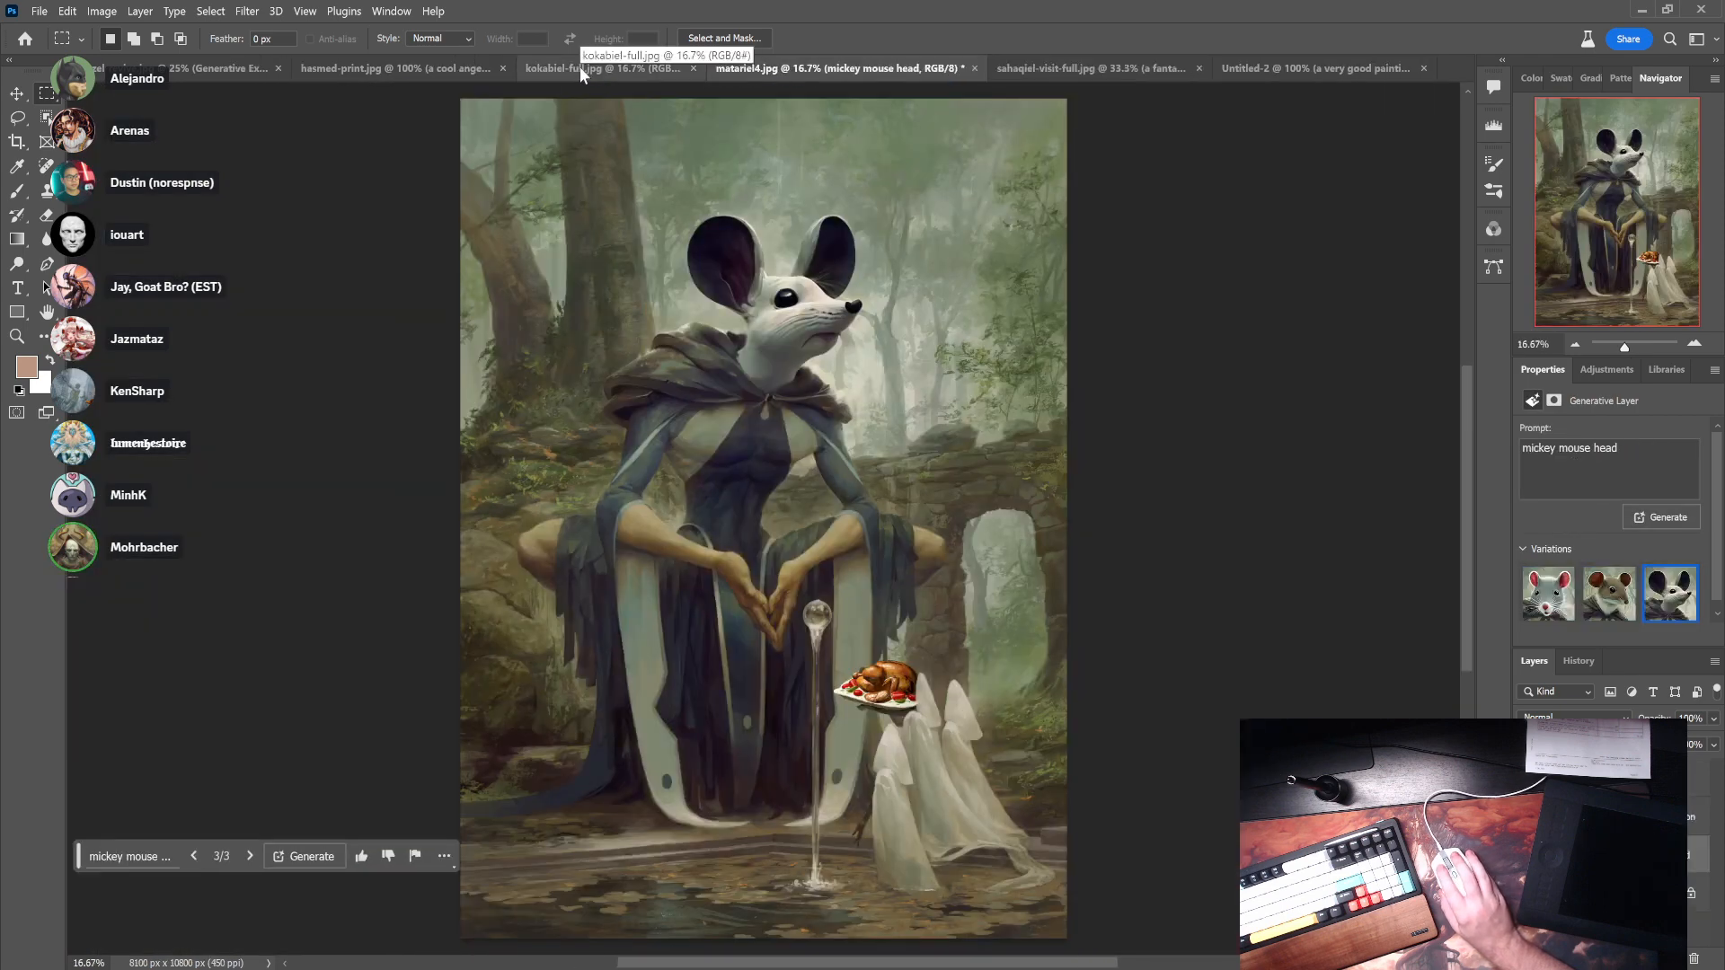
{"action": "left_click", "coordinate": [552, 68]}
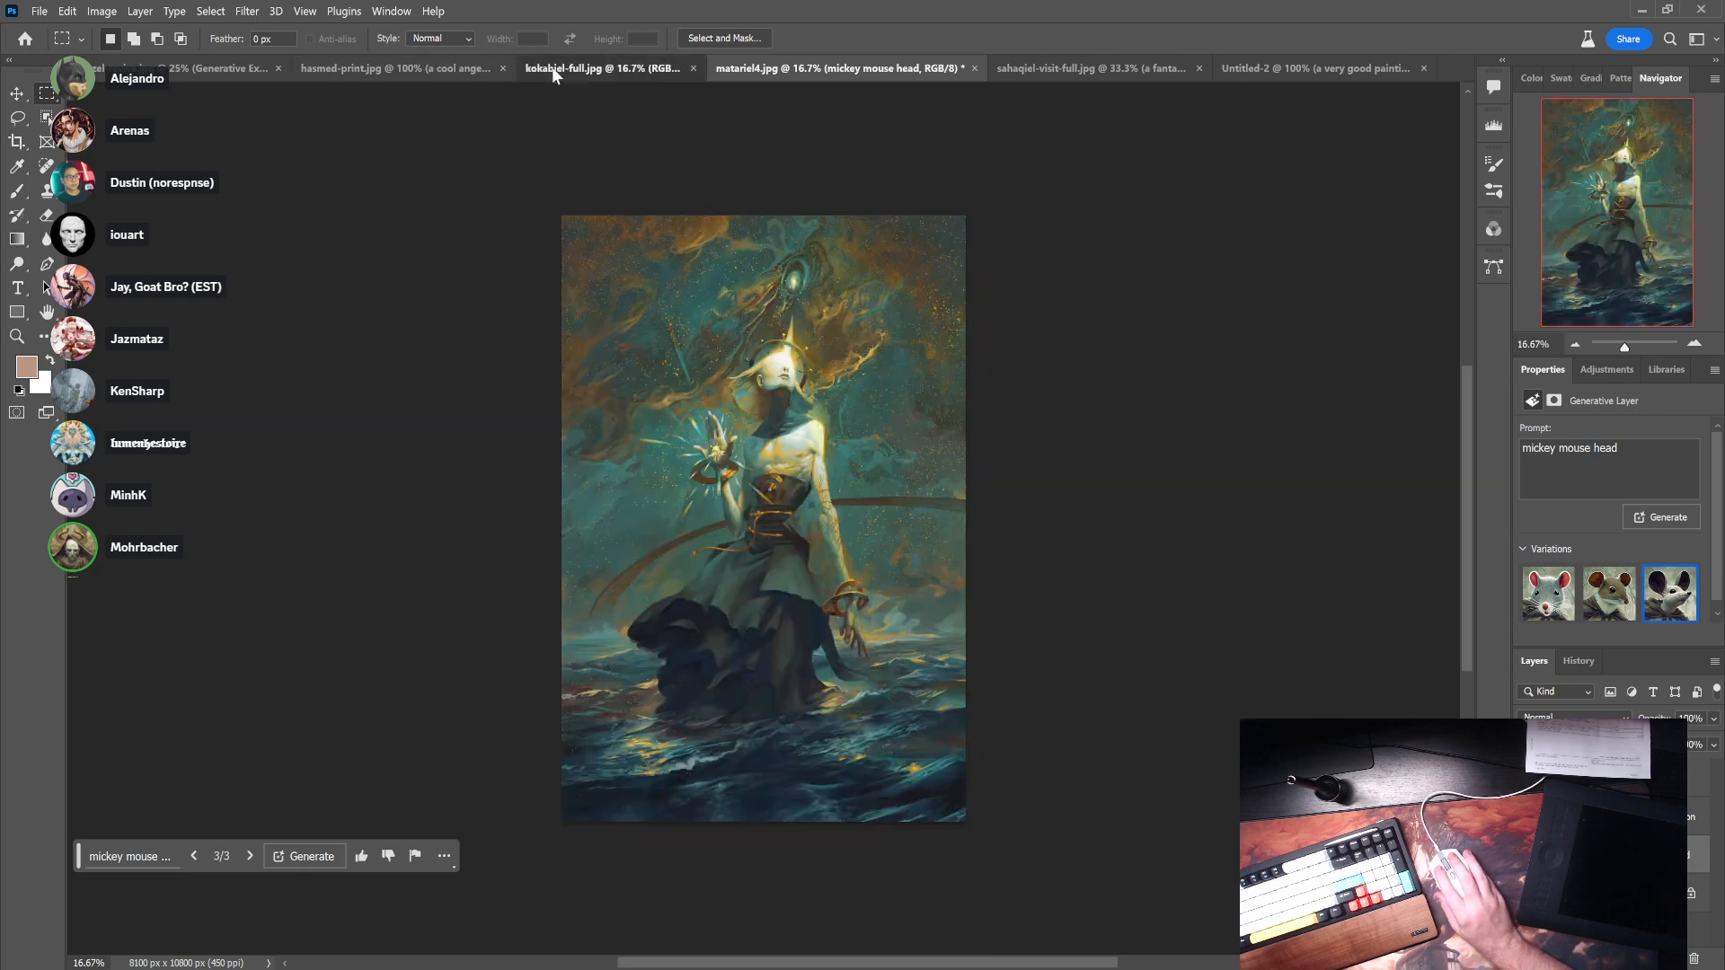
{"action": "left_click_drag", "start_coordinate": [576, 458], "coordinate": [694, 658]}
{"action": "left_click", "coordinate": [477, 693]}
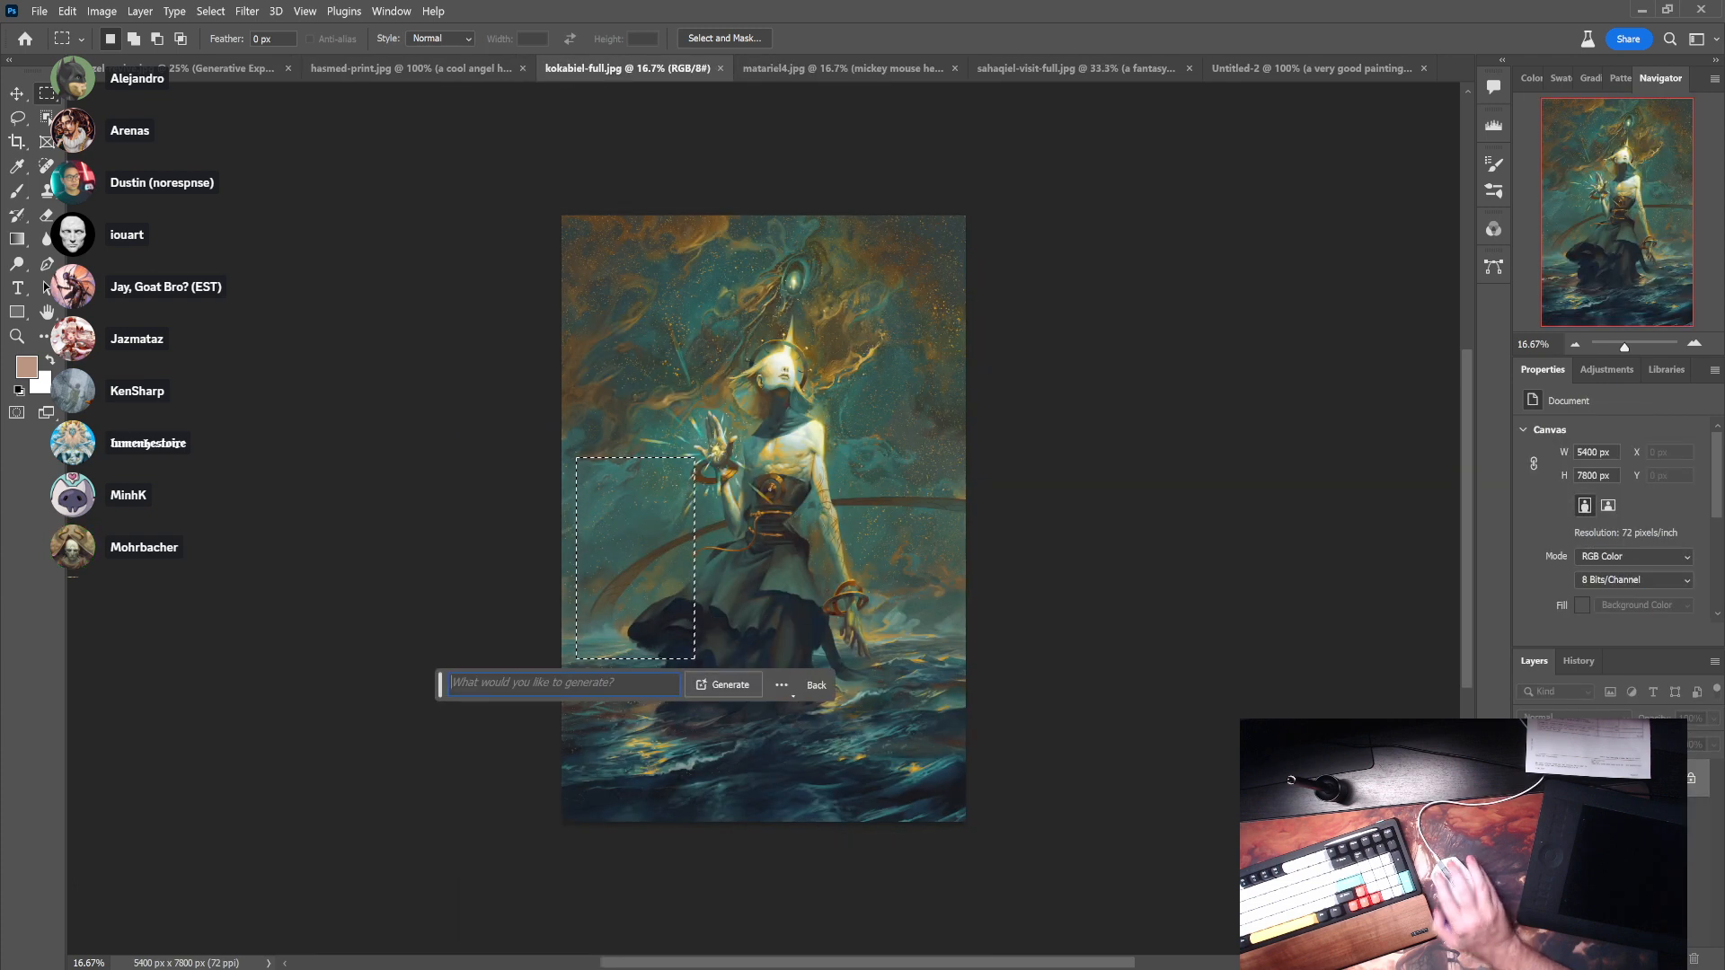
- Generate "an epic fantasy dragon" in the selected area, view the second variation, and switch to the third
{"action": "type", "text": "an "}
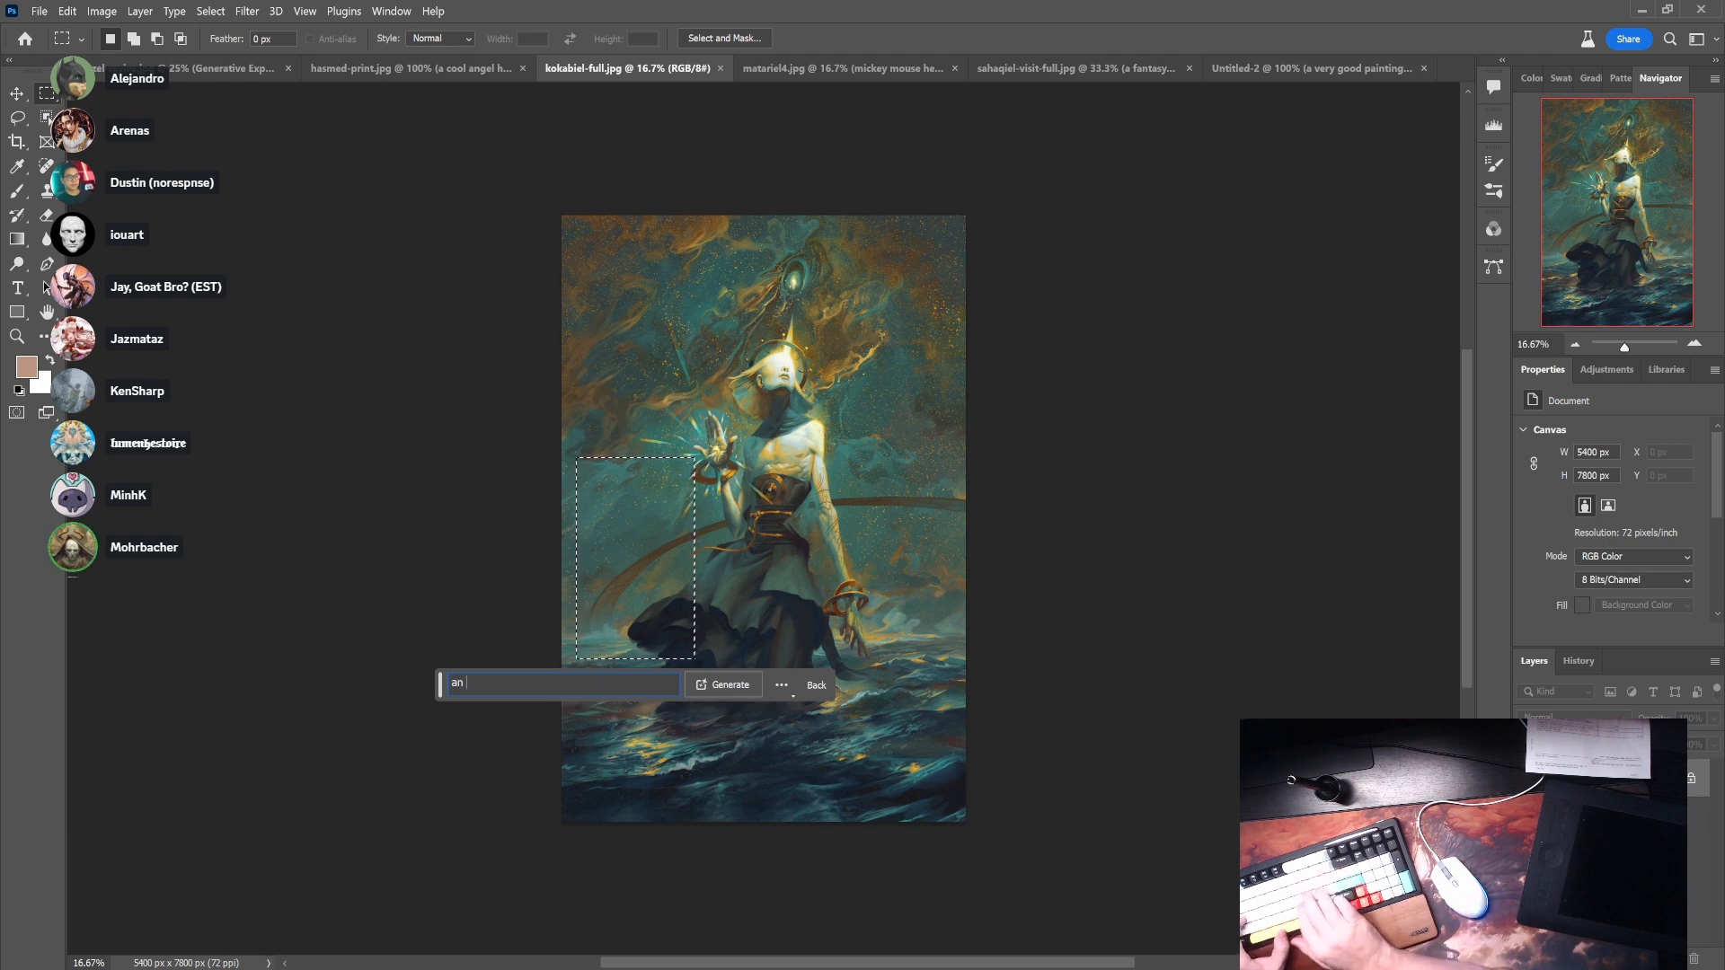
{"action": "type", "text": "epic fanta"}
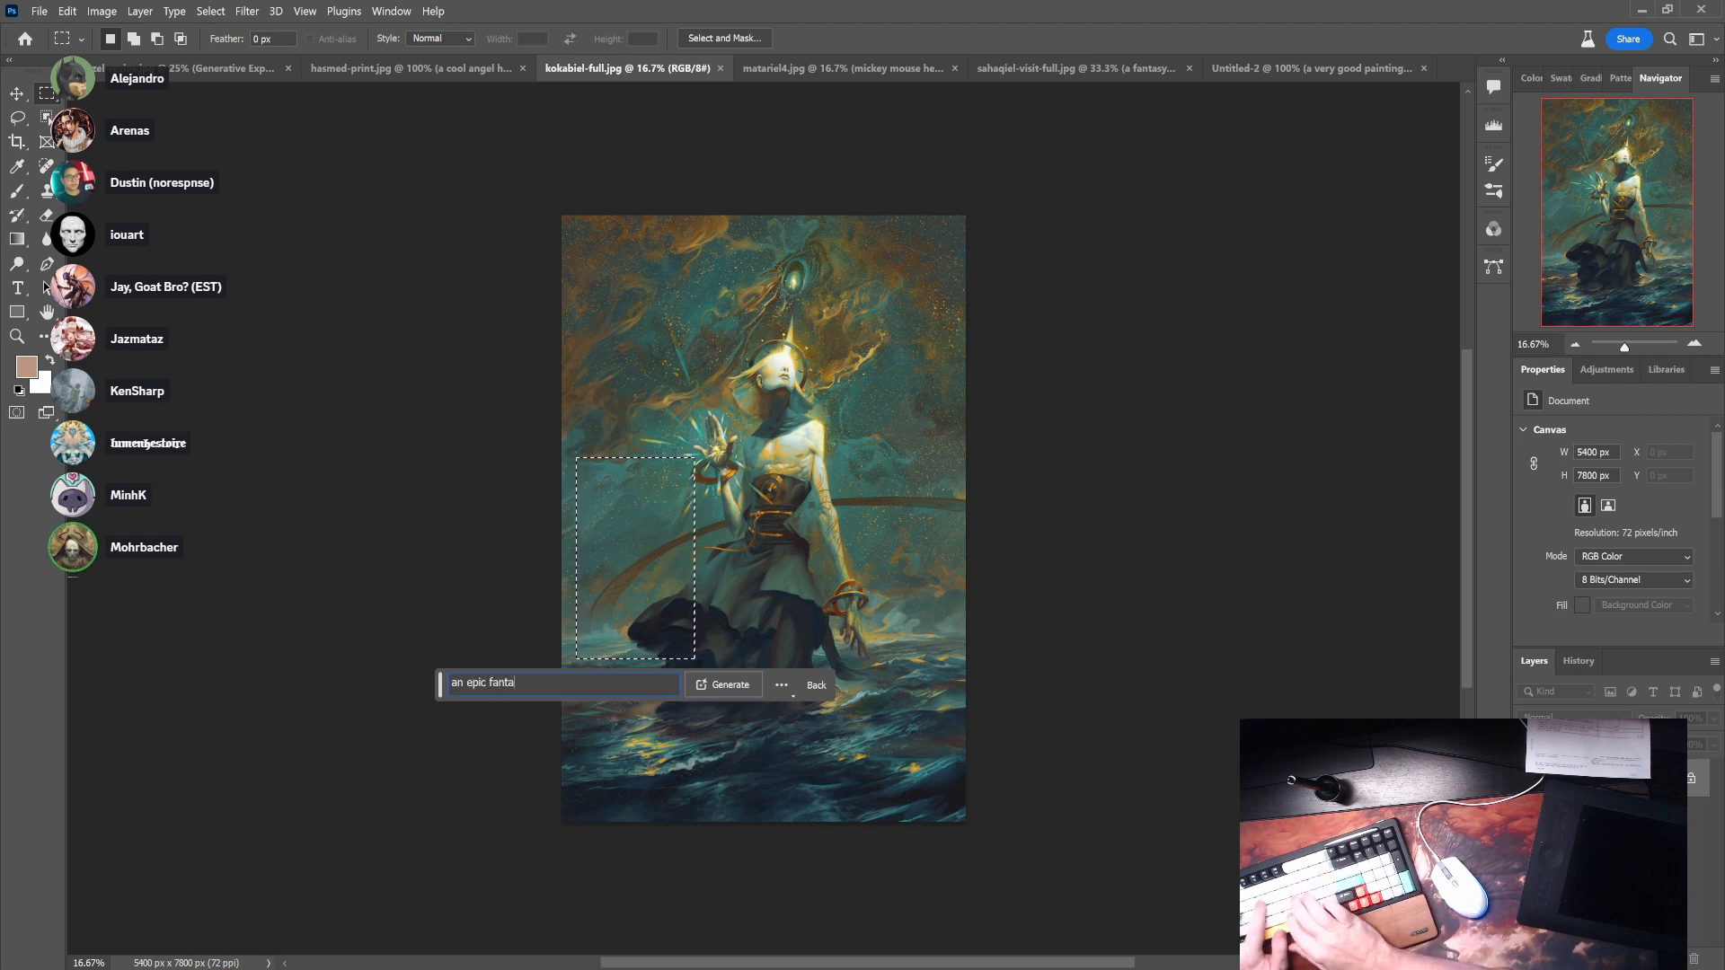
{"action": "type", "text": "sy dragon"}
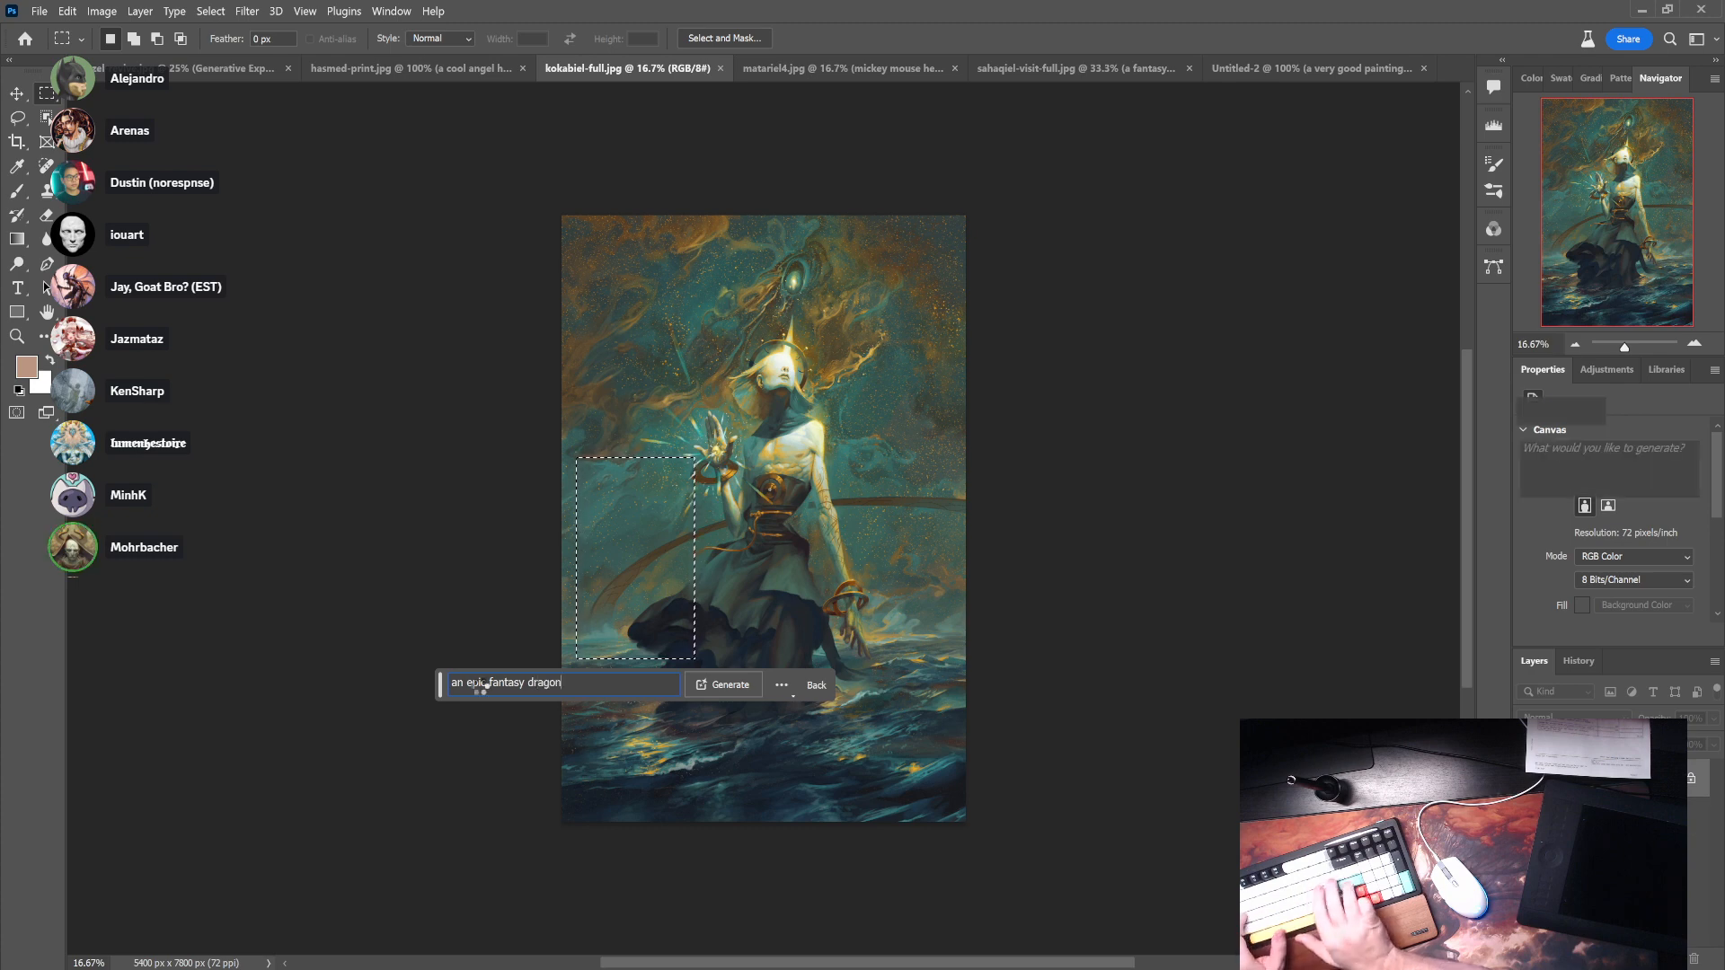
{"action": "key", "text": "Return"}
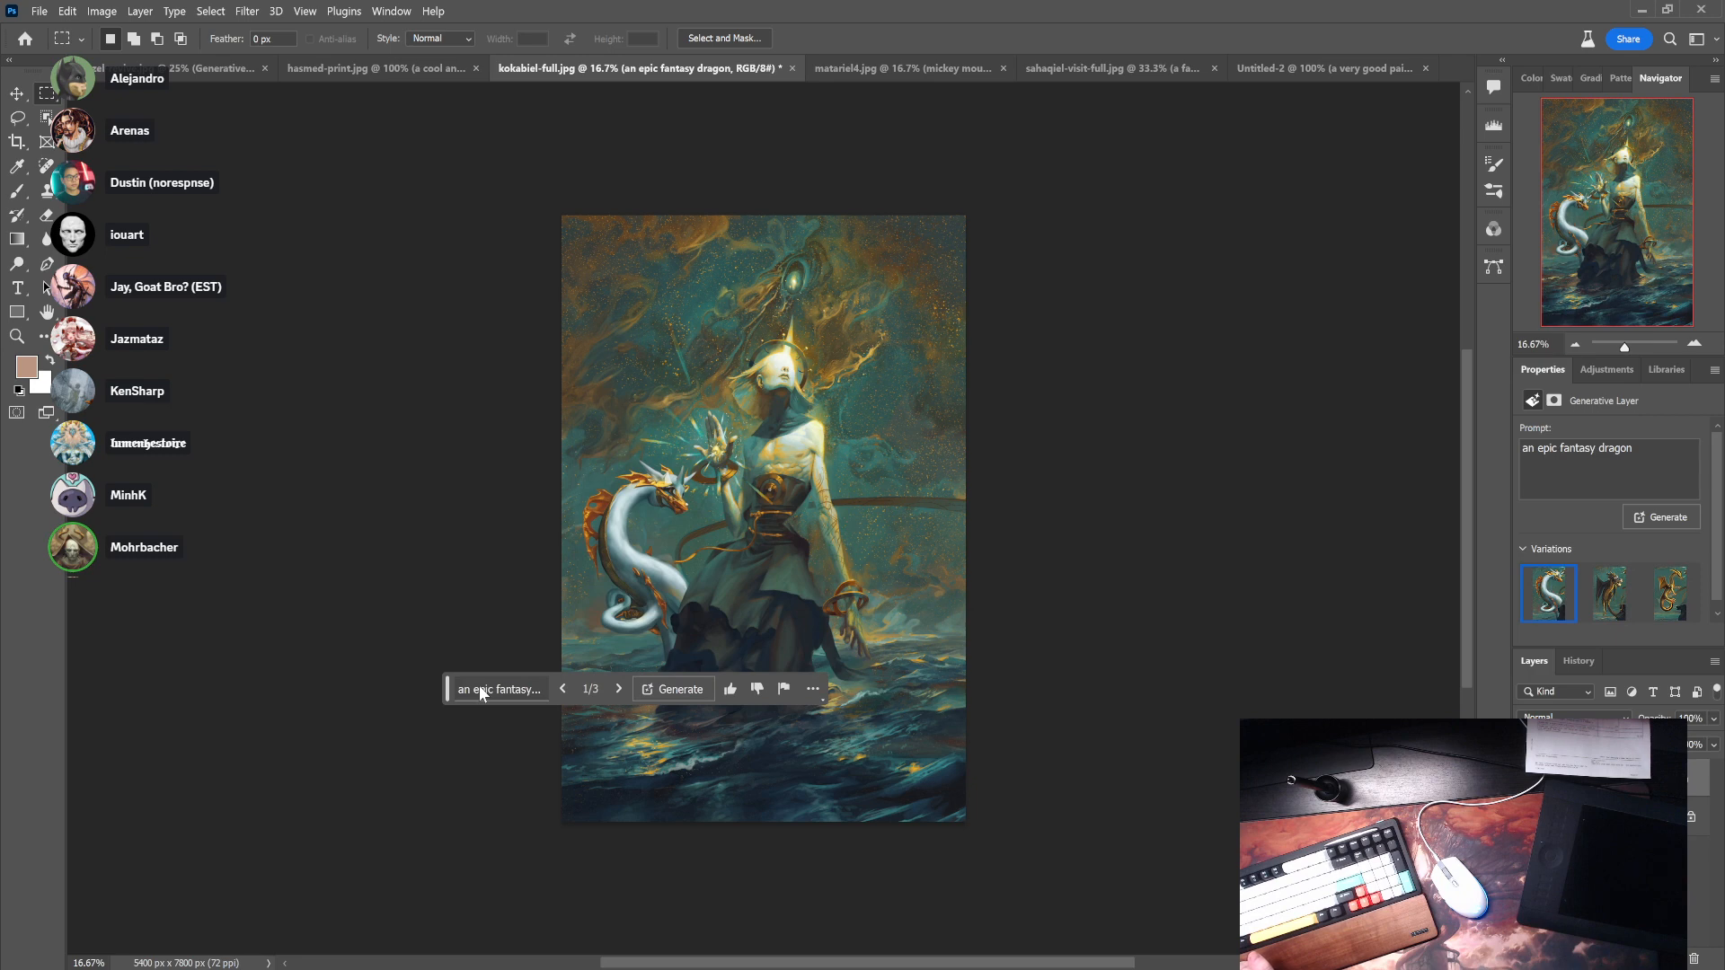
{"action": "left_click", "coordinate": [1634, 595]}
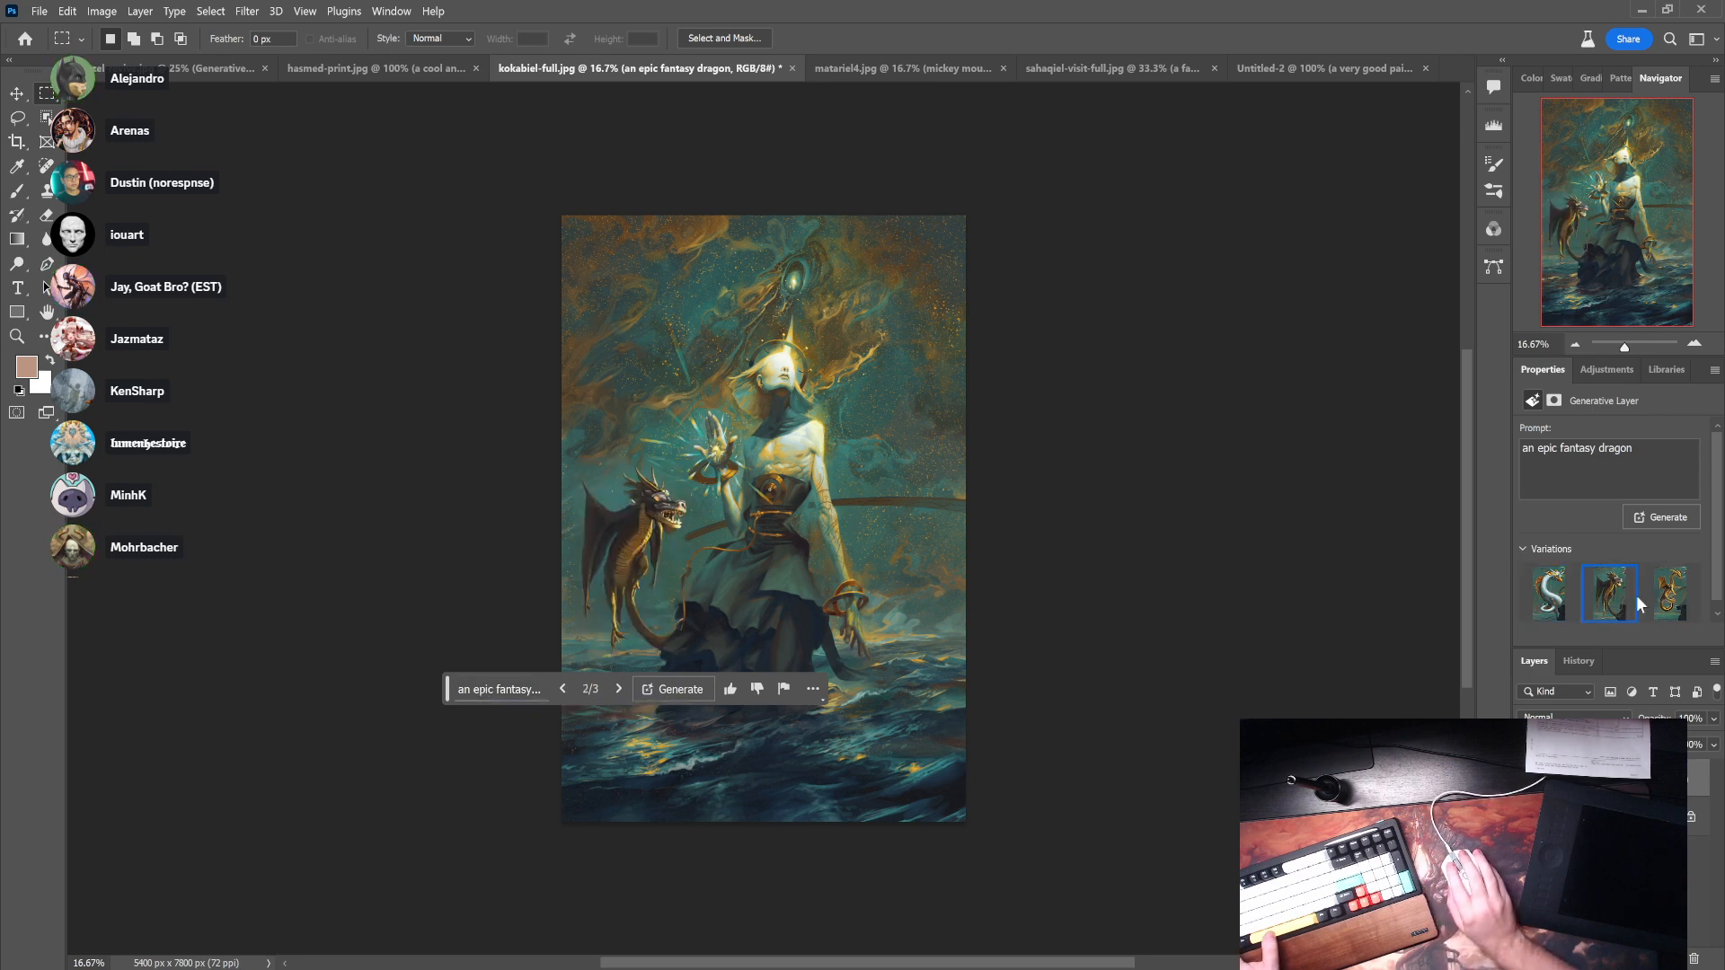
{"action": "left_click", "coordinate": [1656, 598]}
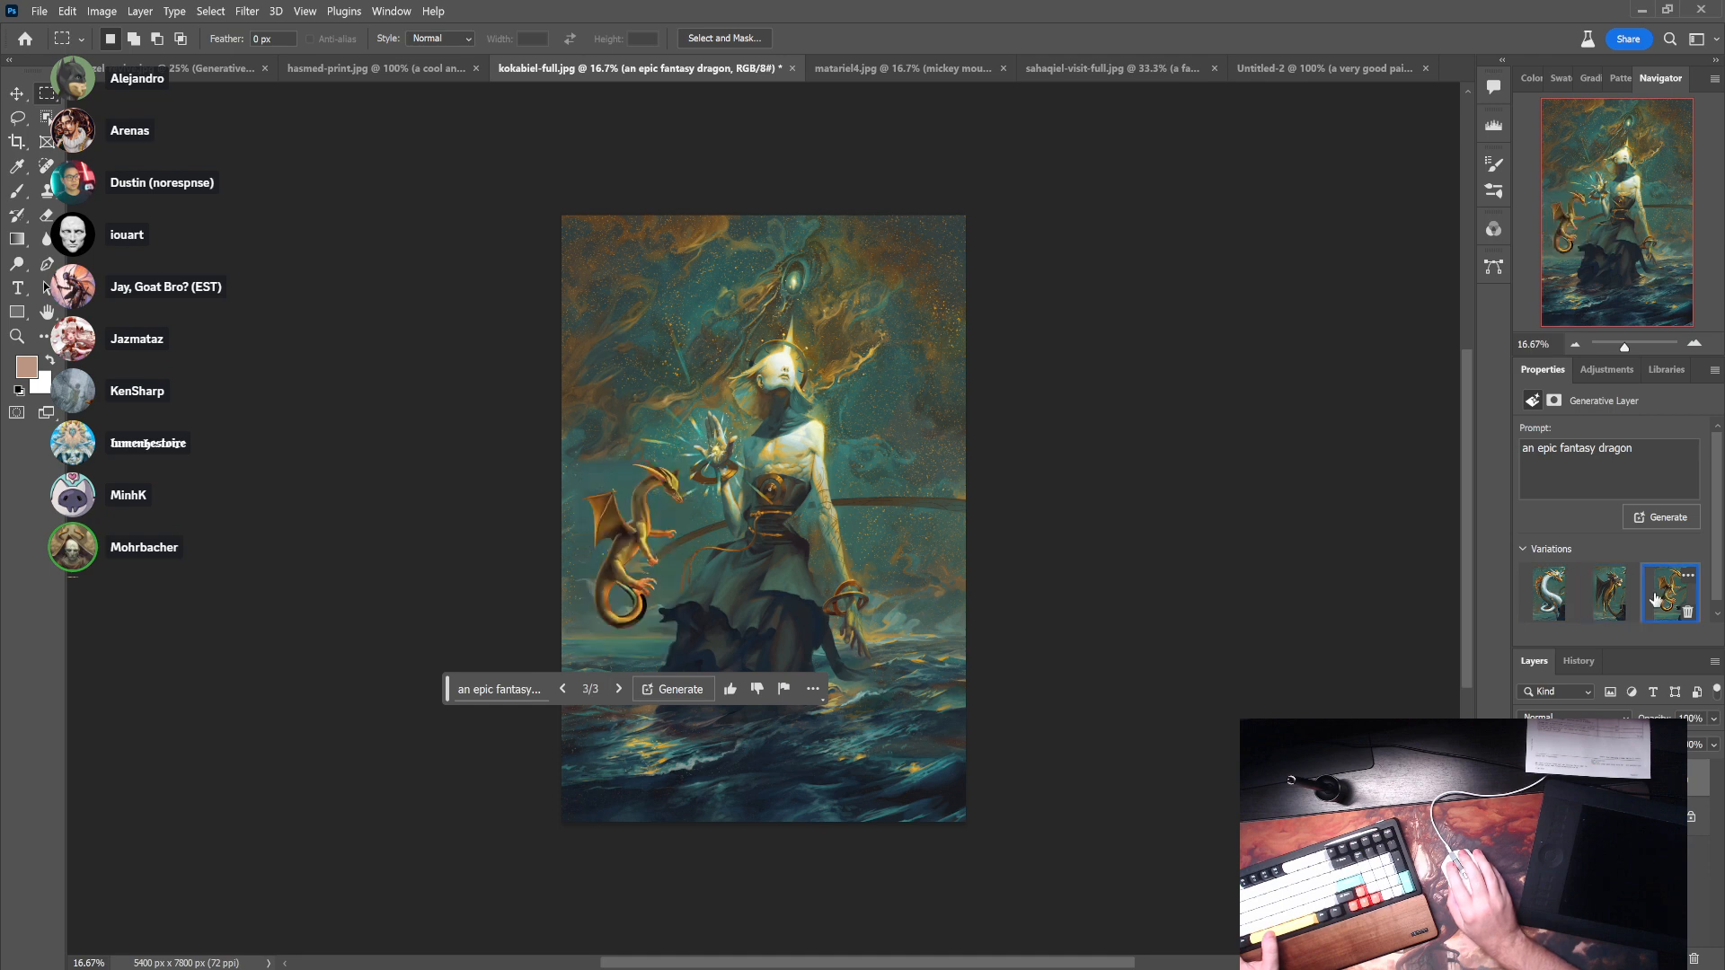
- Compare the three "an epic fantasy dragon" variations up close on the kokabiel-full.jpg painting, finishing on the third, golden dragon
{"action": "key", "text": "b"}
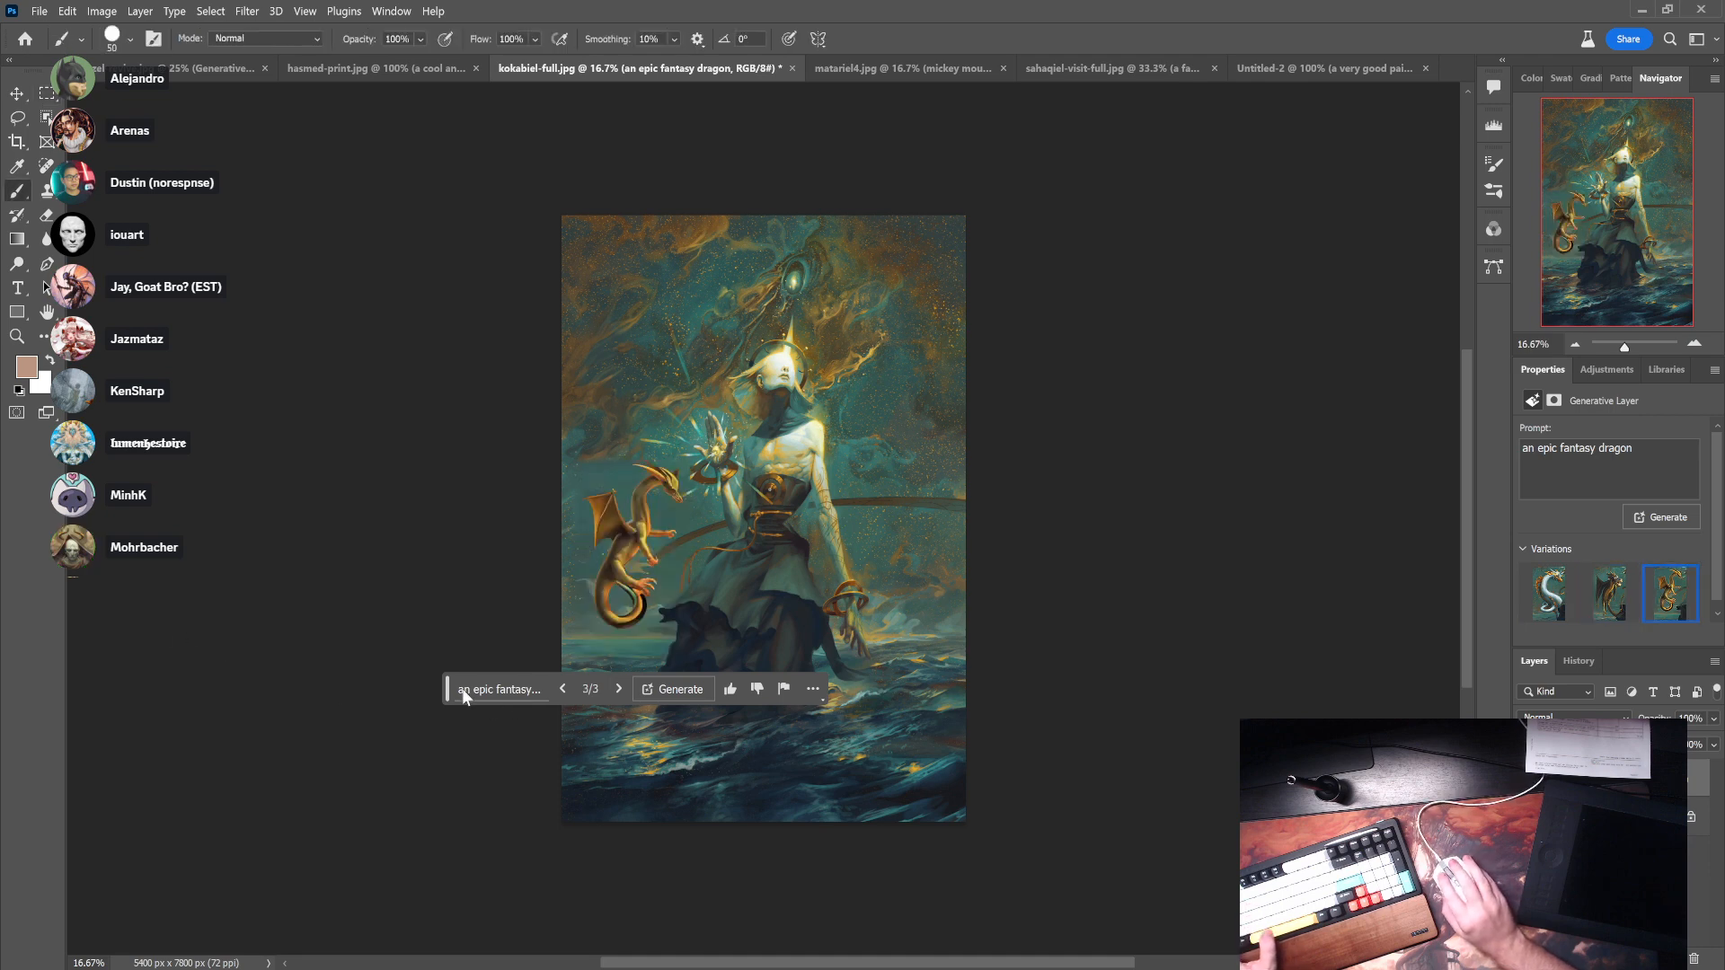
{"action": "left_click_drag", "start_coordinate": [447, 693], "coordinate": [87, 893]}
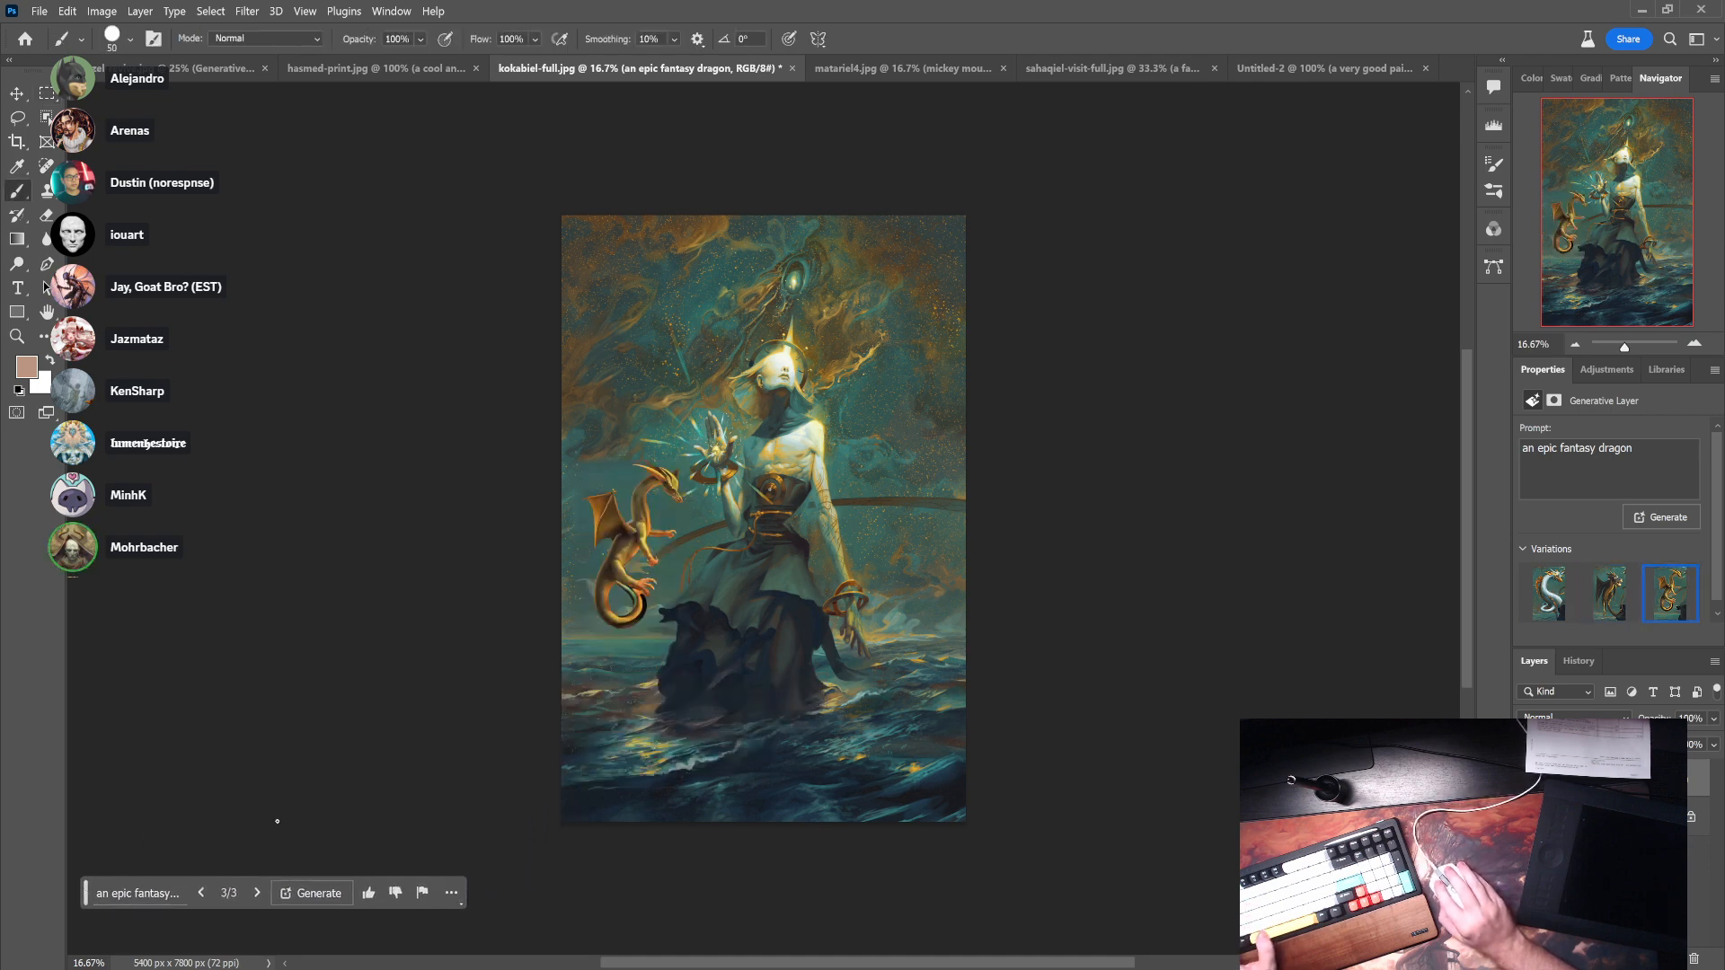
{"action": "left_click", "coordinate": [642, 564], "text": "ctrl"}
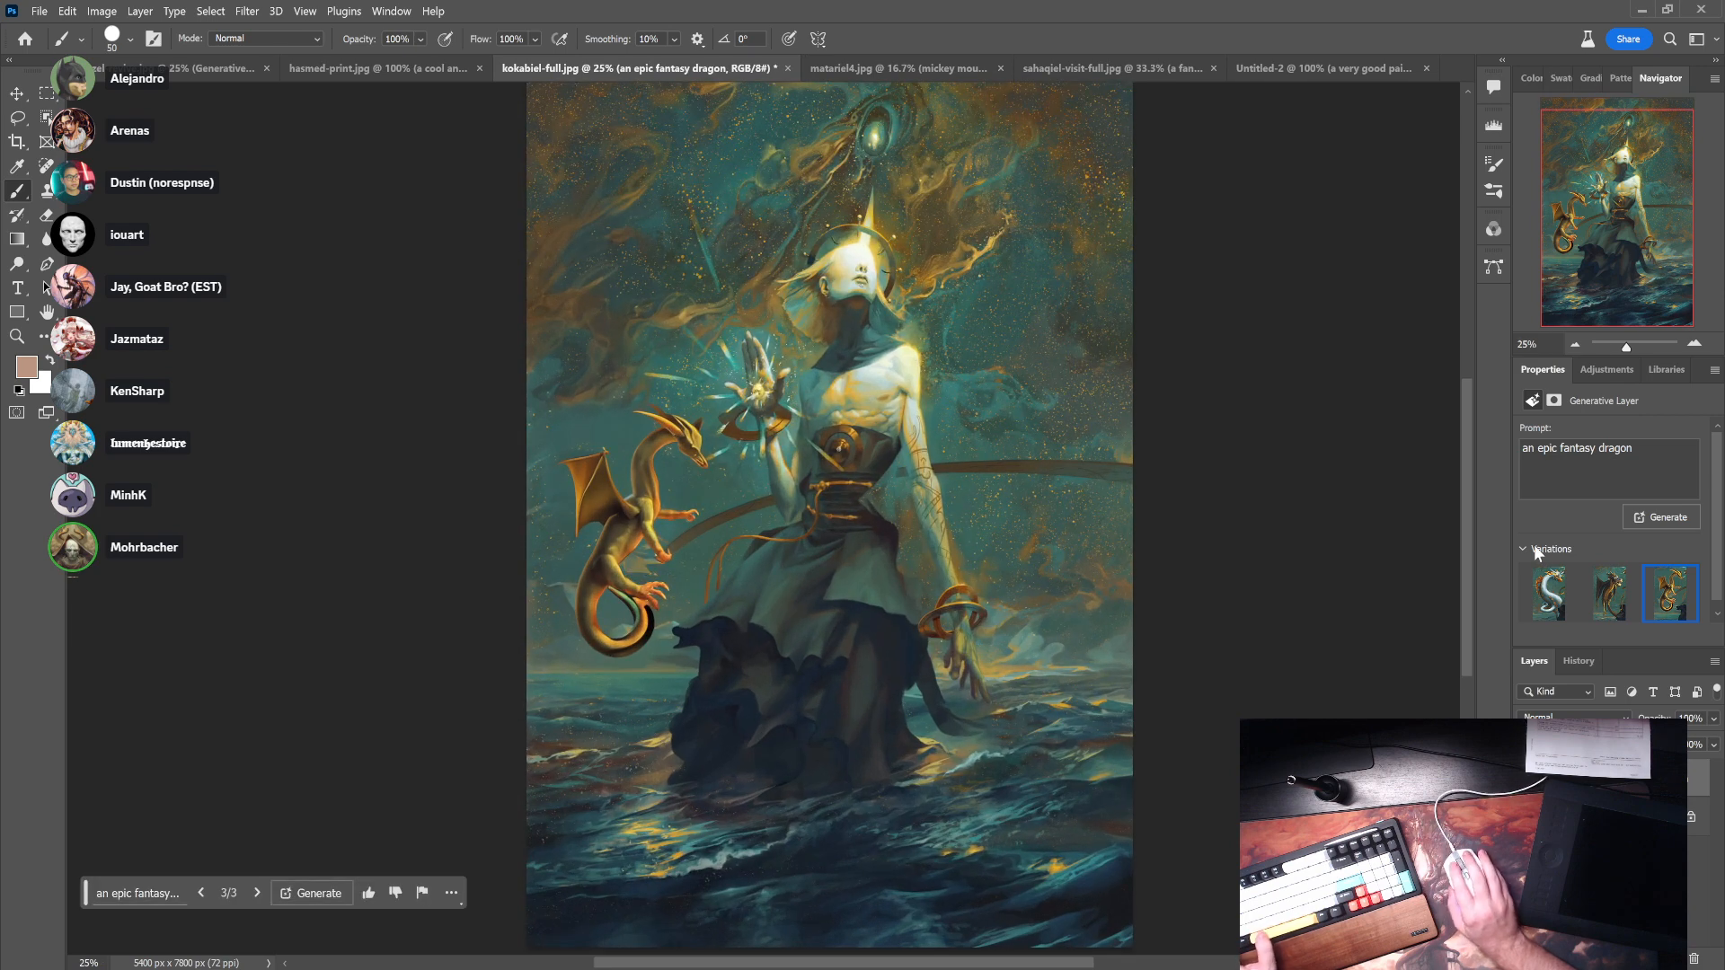
{"action": "left_click", "coordinate": [1610, 588]}
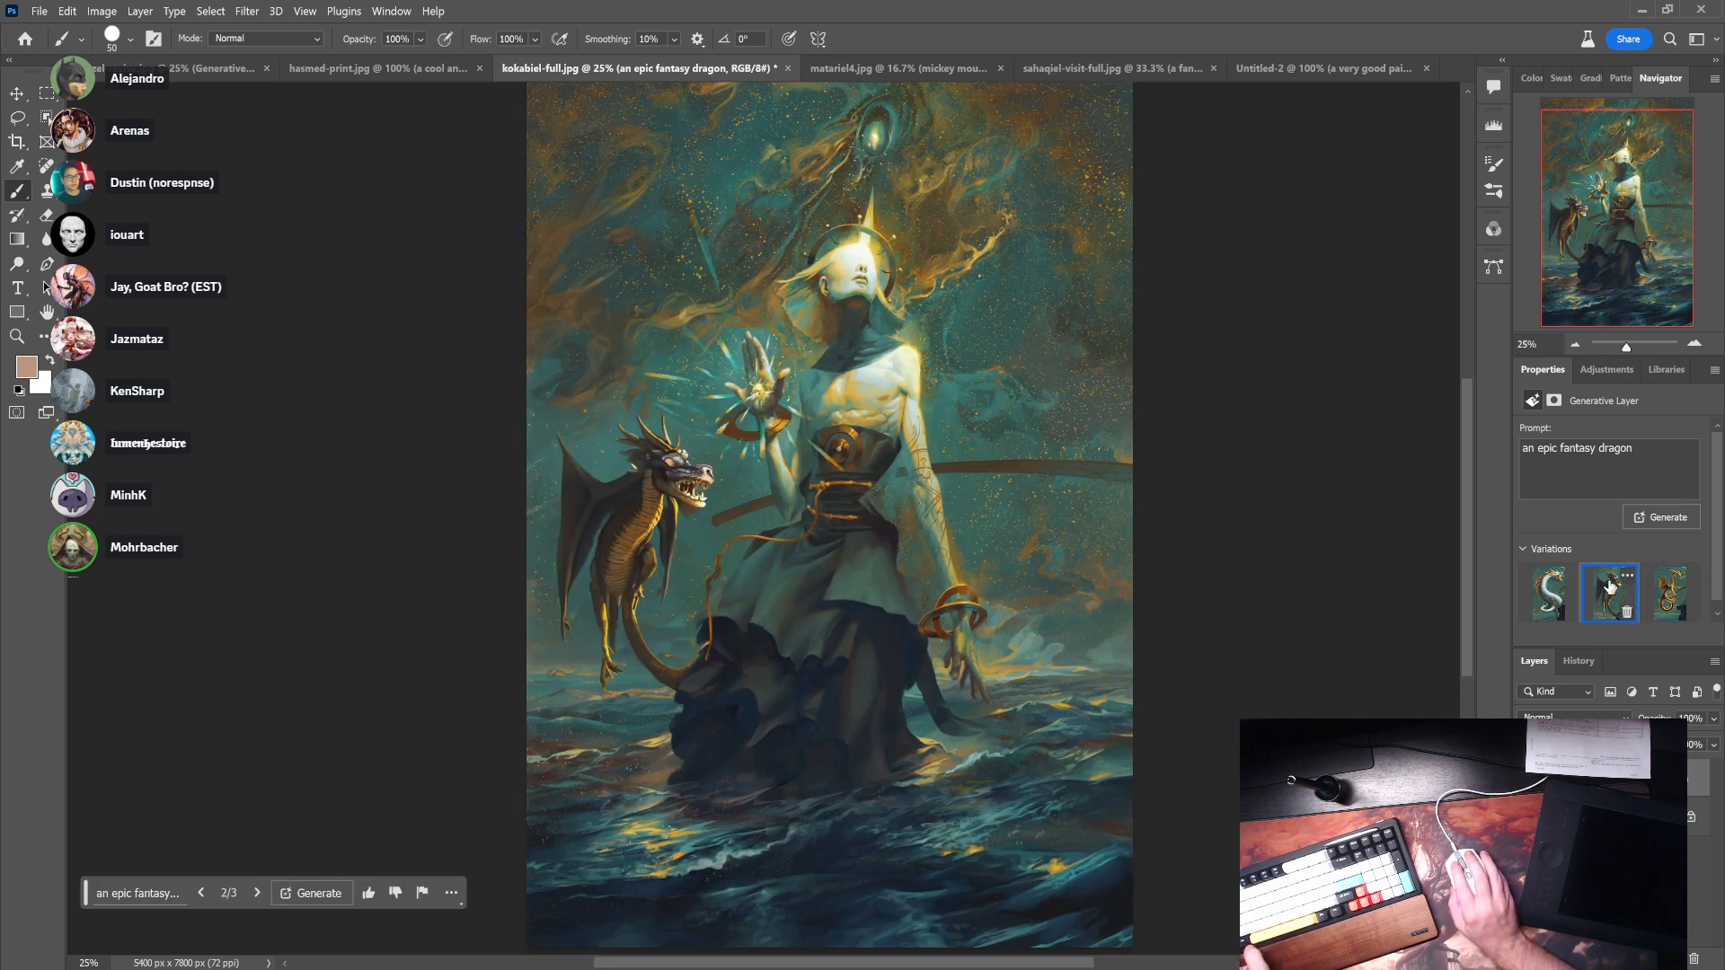
{"action": "left_click", "coordinate": [1539, 593]}
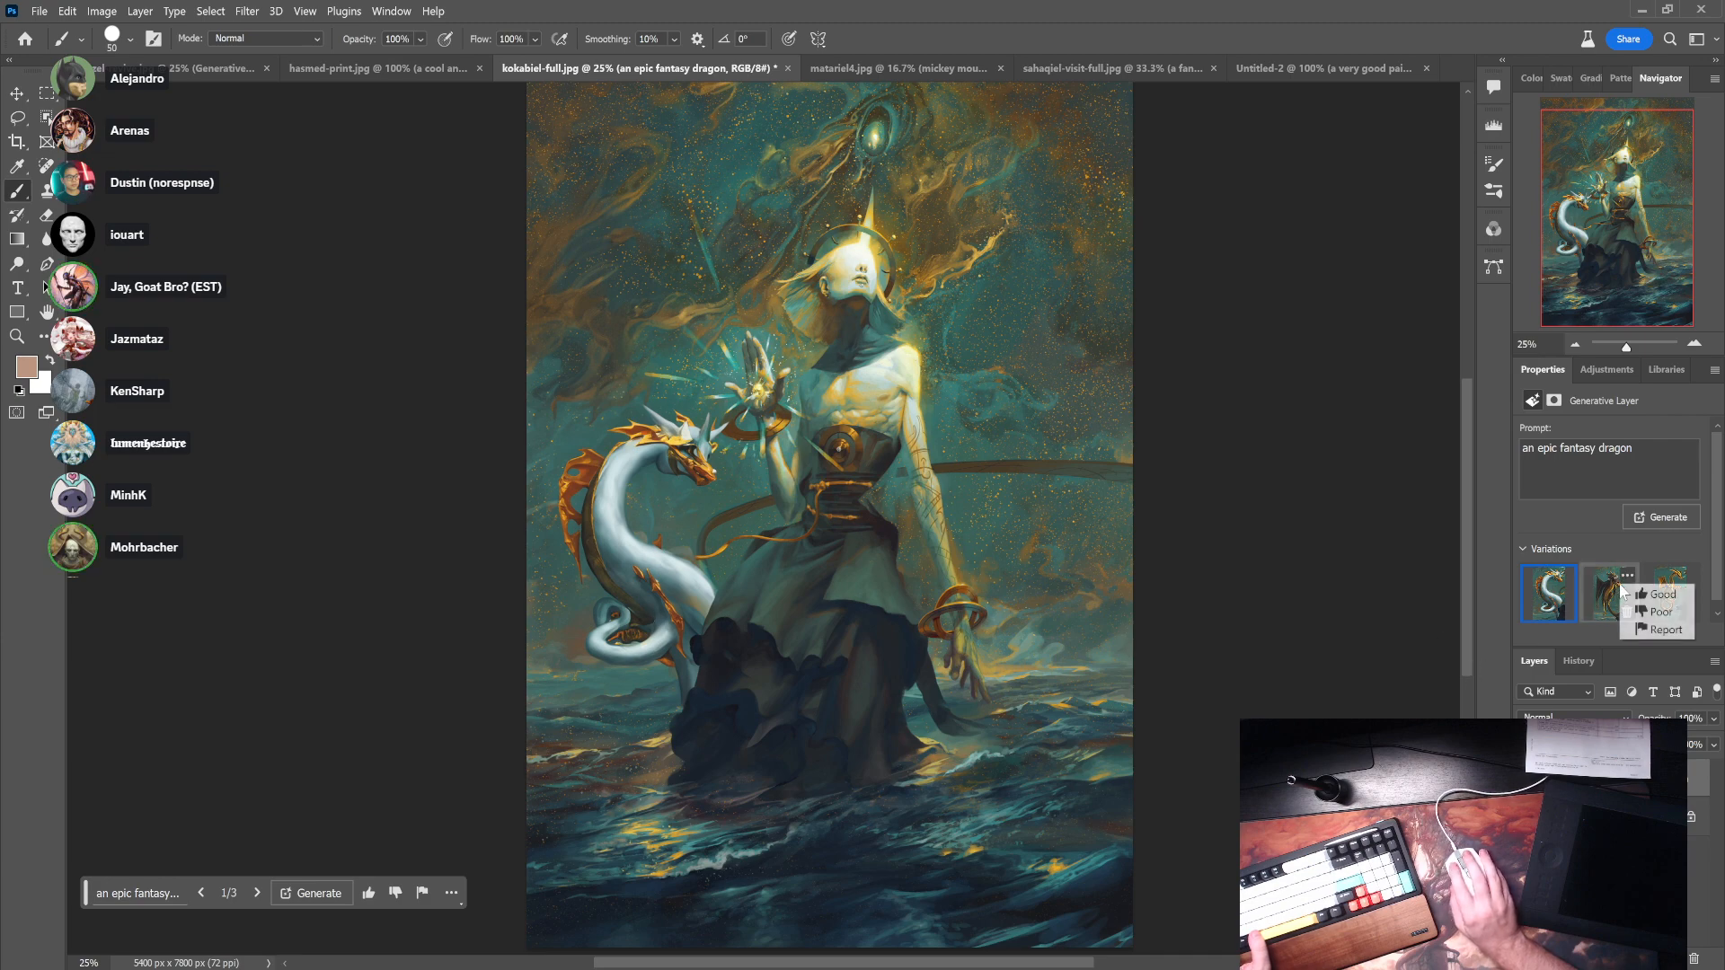
{"action": "left_click", "coordinate": [1599, 603]}
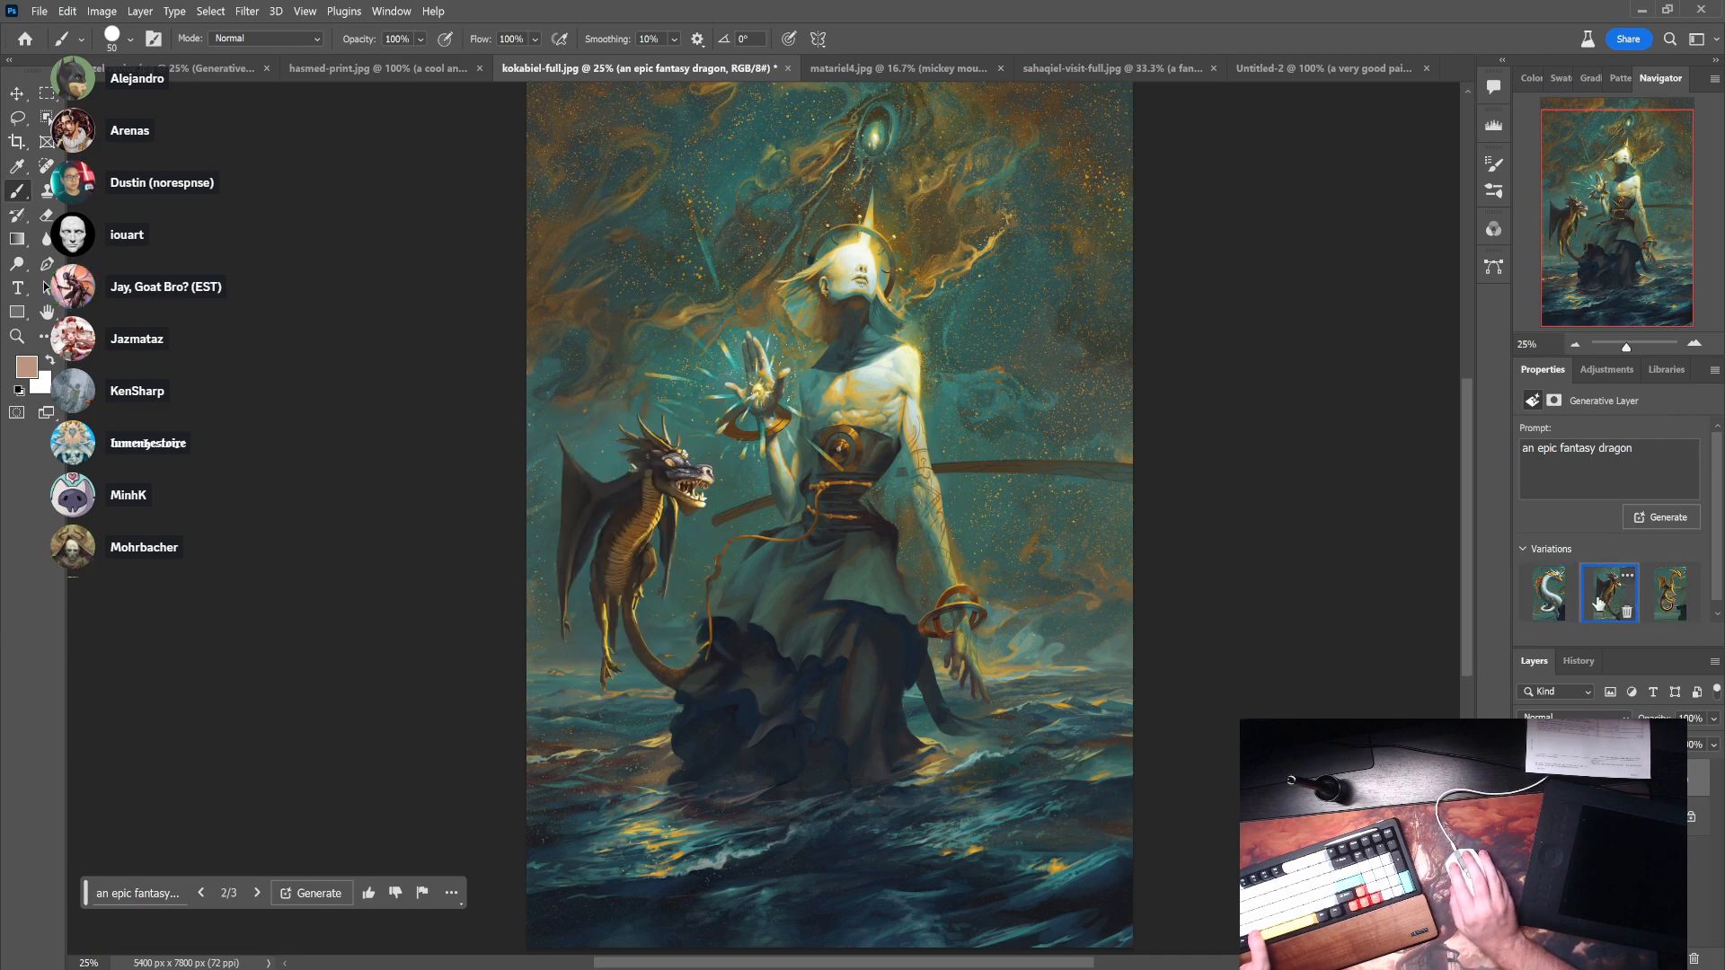
{"action": "left_click", "coordinate": [1672, 607]}
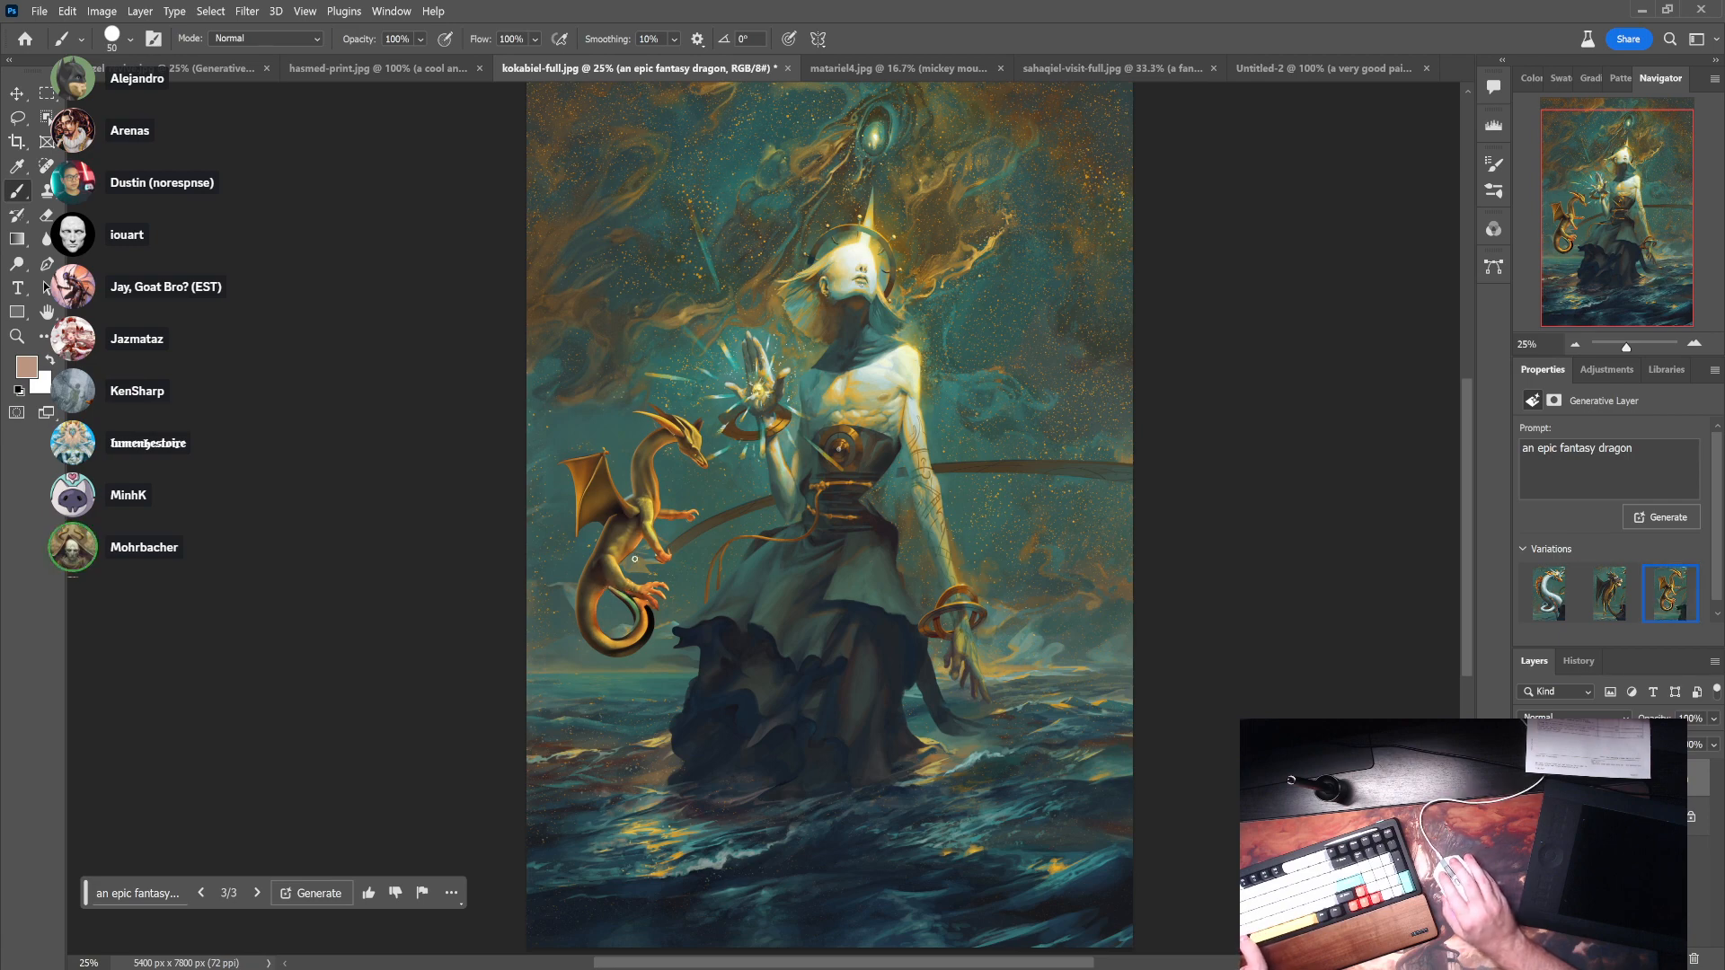
- Examine the generated angel head in hasmed-print.jpg and the generated mouse head in matariel4.jpg up close
{"action": "left_click", "coordinate": [401, 77]}
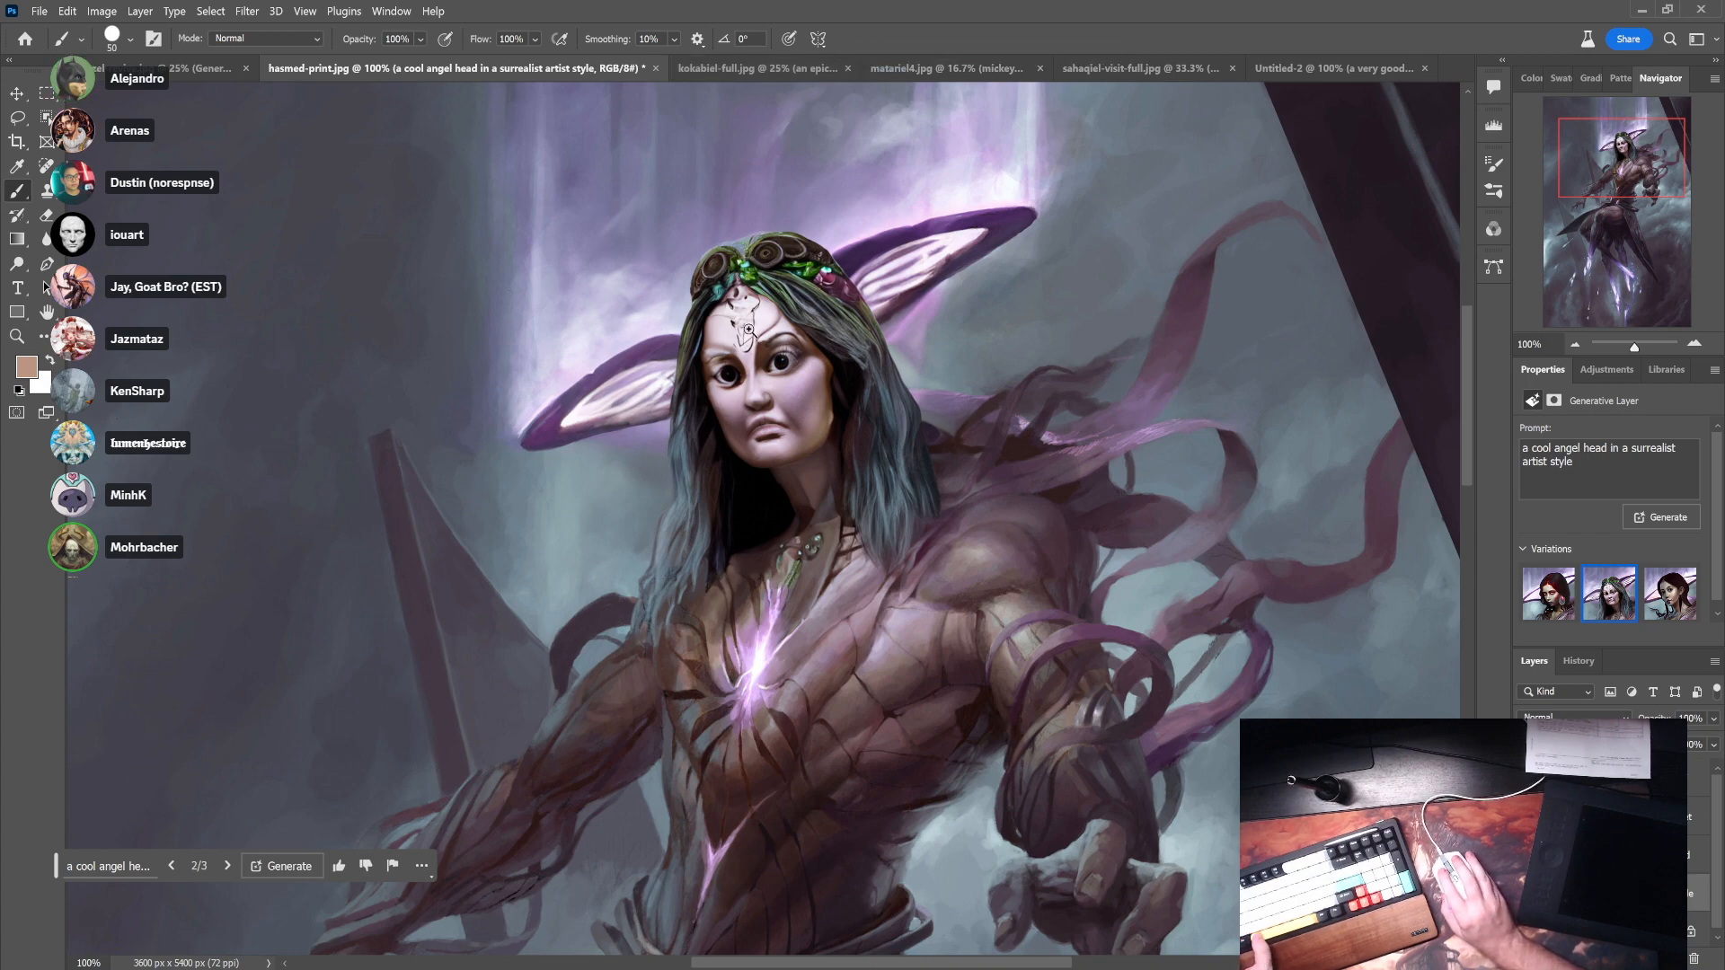
{"action": "scroll", "coordinate": [748, 331], "scroll_direction": "up", "scroll_amount": 1}
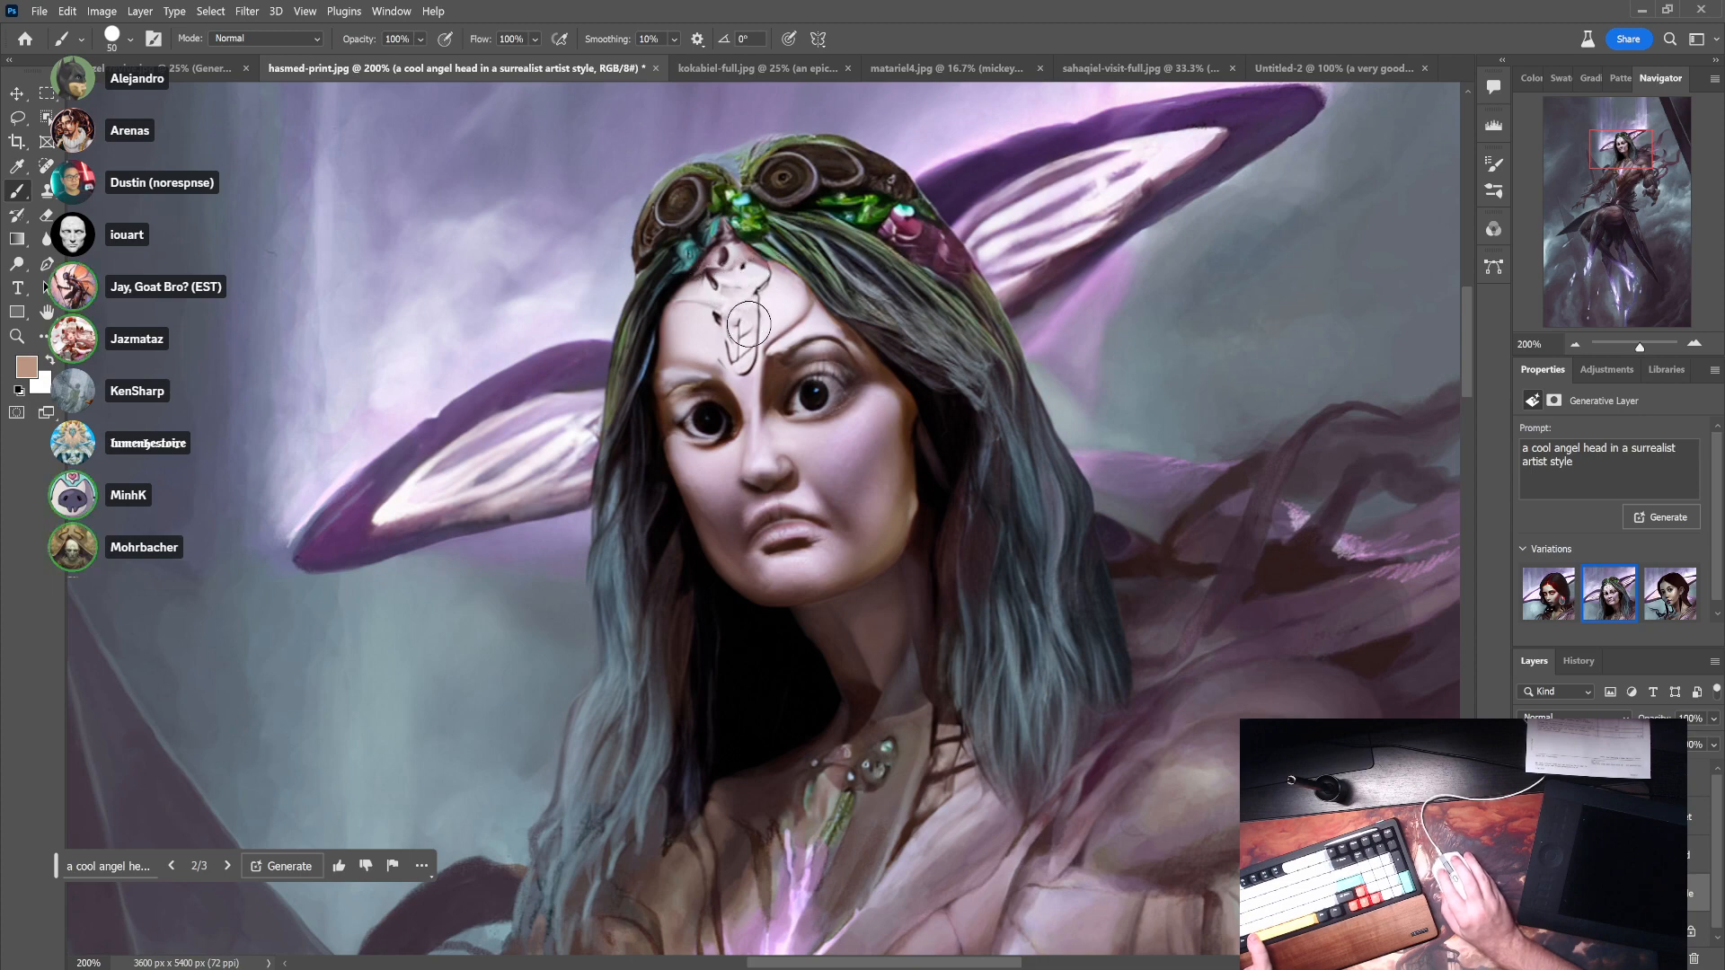
{"action": "left_click", "coordinate": [914, 61]}
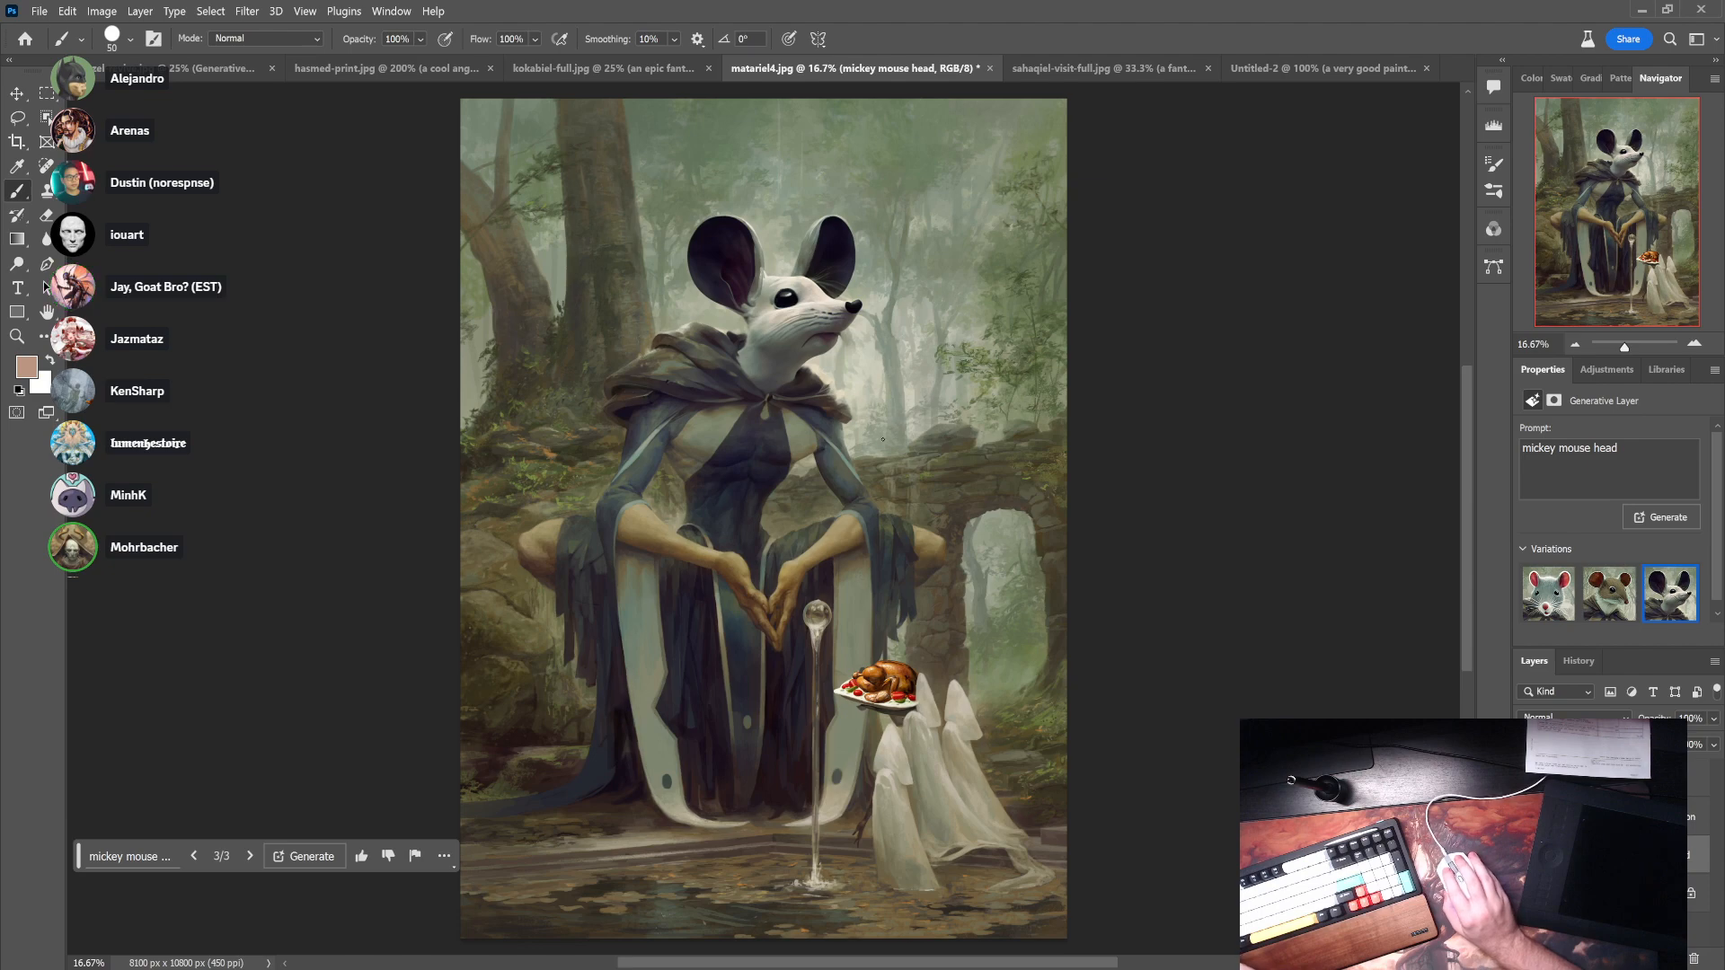
{"action": "left_click", "coordinate": [791, 303], "text": "ctrl"}
{"action": "left_click", "coordinate": [791, 302], "text": "ctrl"}
{"action": "left_click", "coordinate": [792, 303], "text": "ctrl"}
{"action": "left_click", "coordinate": [791, 302], "text": "ctrl"}
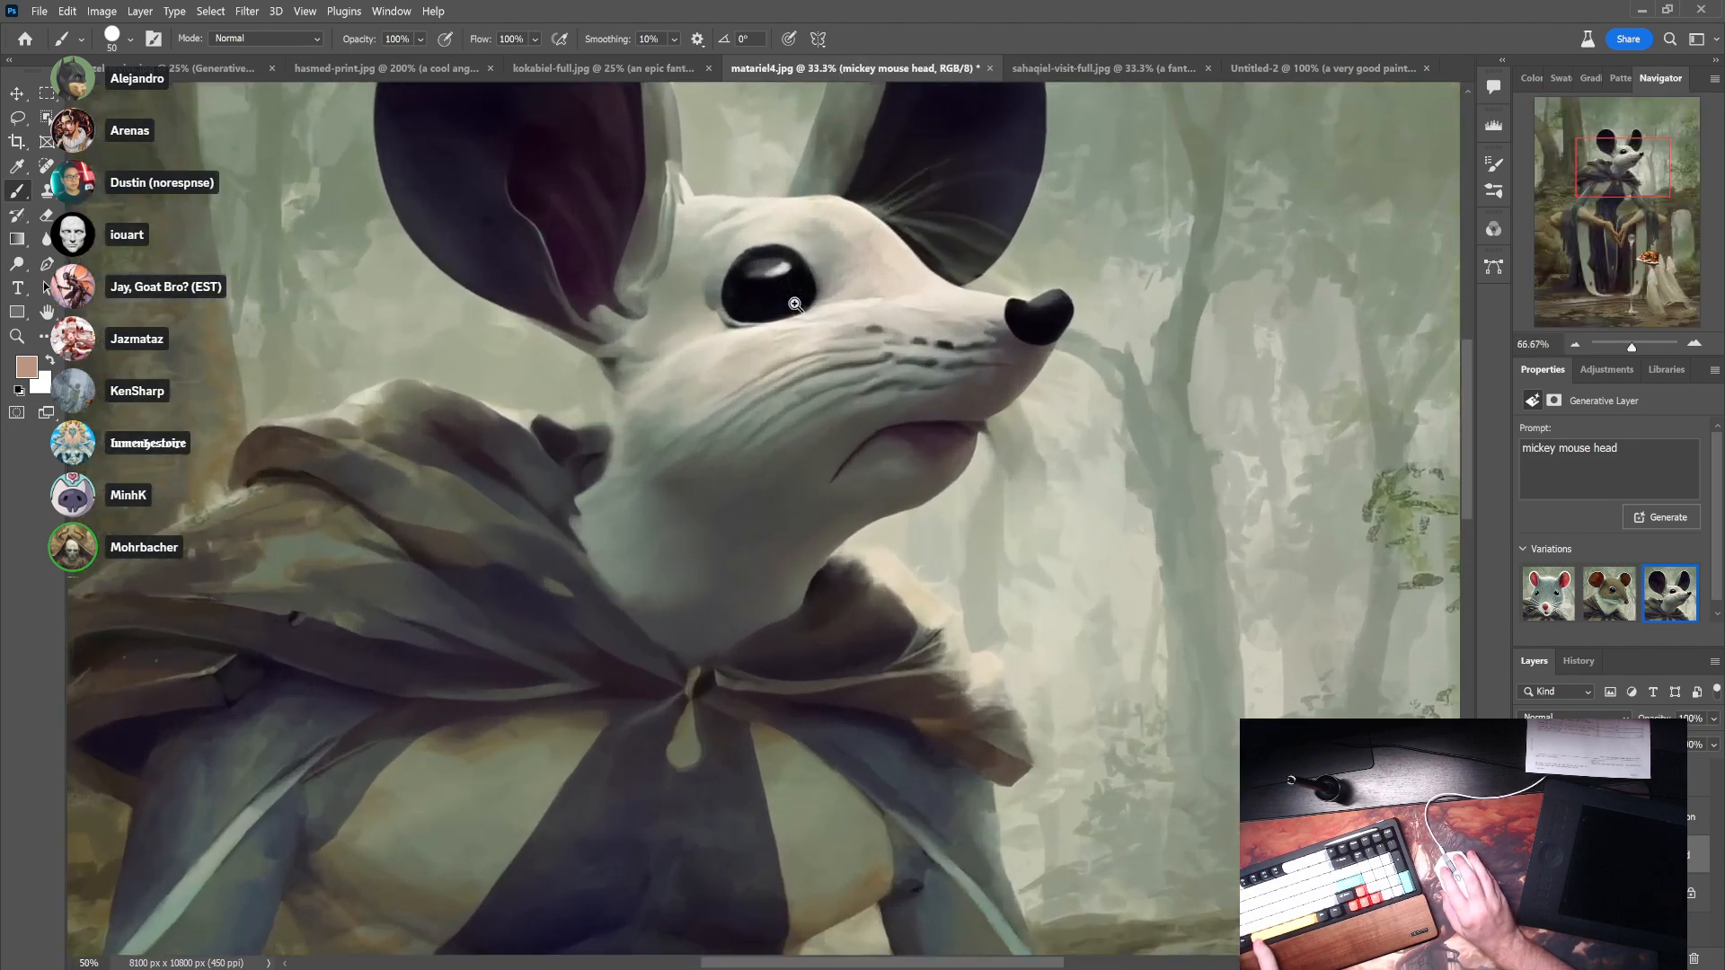
{"action": "left_click_drag", "start_coordinate": [810, 324], "coordinate": [832, 535]}
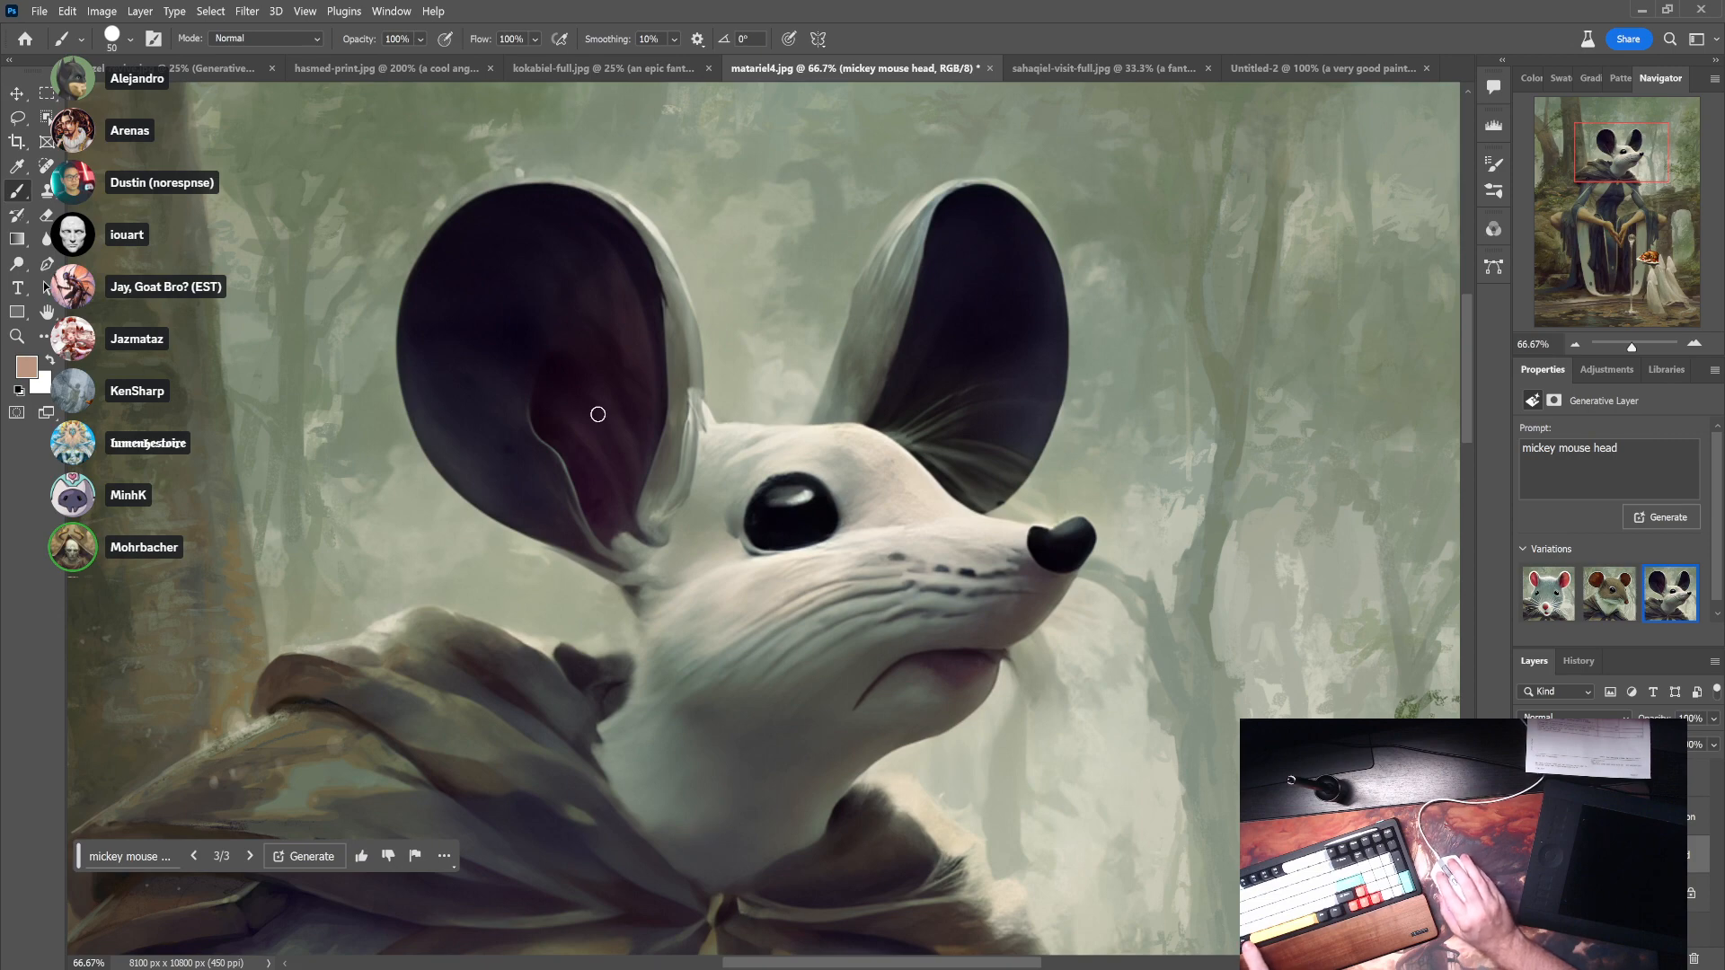
- View the whole matariel4.jpg painting and compare the second mouse head variation with the third, ending on the third
{"action": "left_click", "coordinate": [847, 728], "text": "alt"}
{"action": "left_click", "coordinate": [848, 729], "text": "alt"}
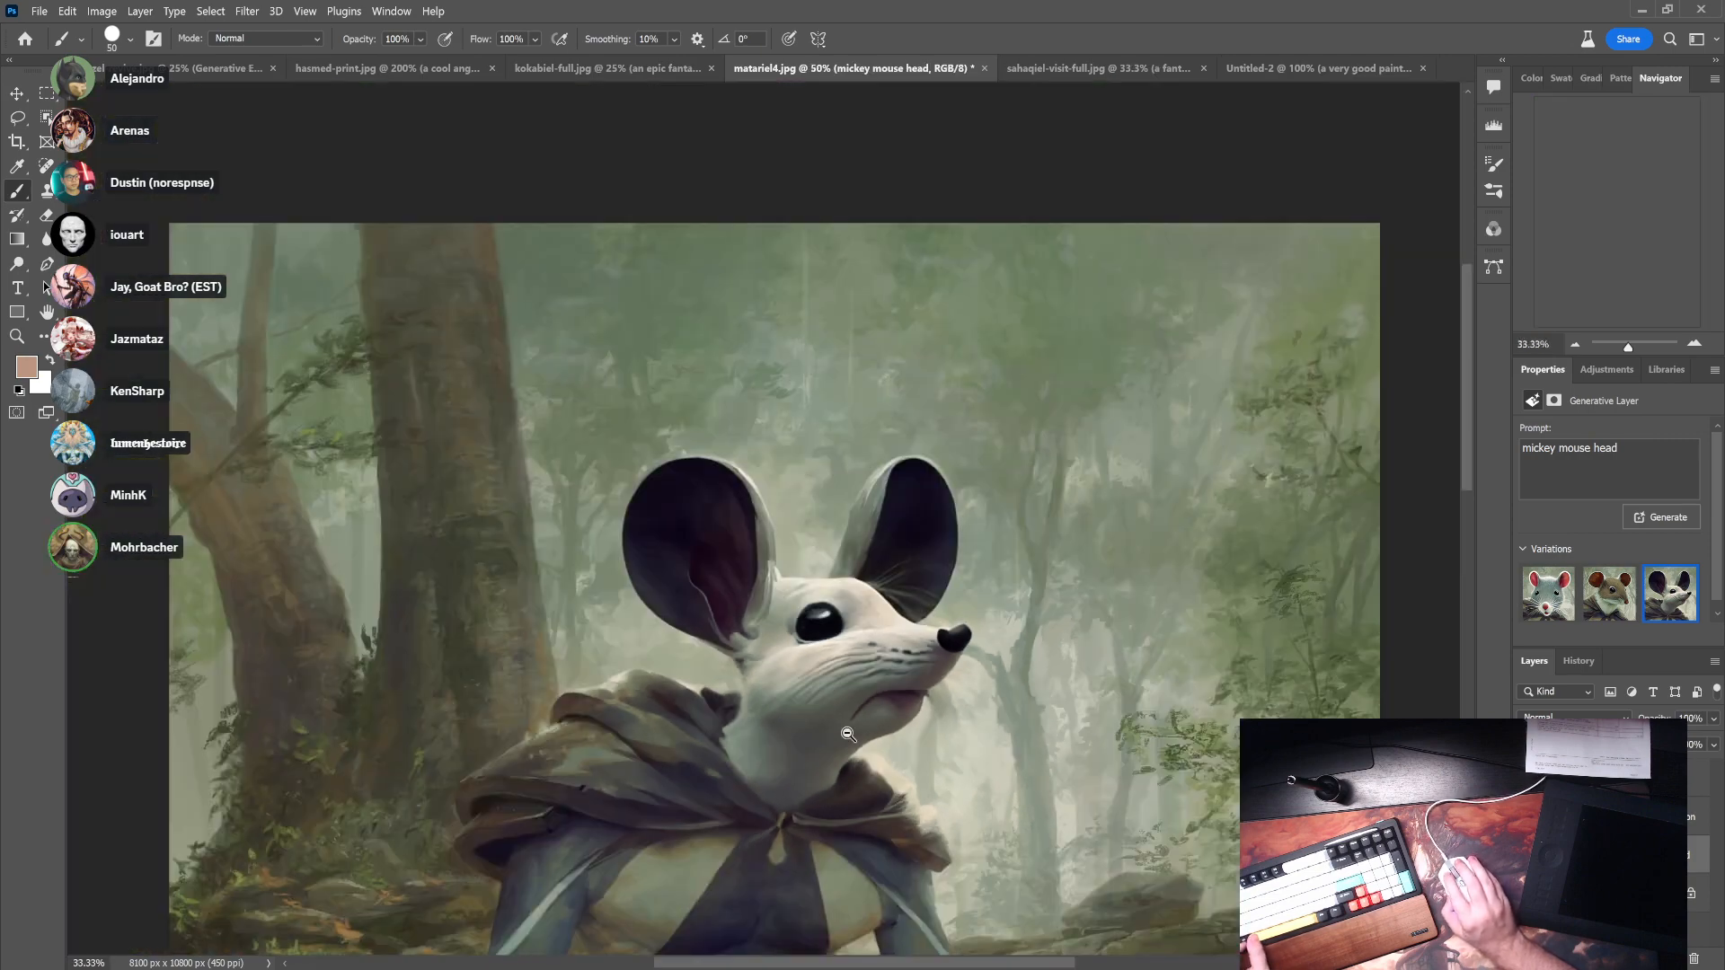
{"action": "left_click", "coordinate": [848, 729], "text": "alt"}
{"action": "left_click", "coordinate": [896, 802], "text": "alt"}
{"action": "left_click_drag", "start_coordinate": [947, 822], "coordinate": [924, 469]}
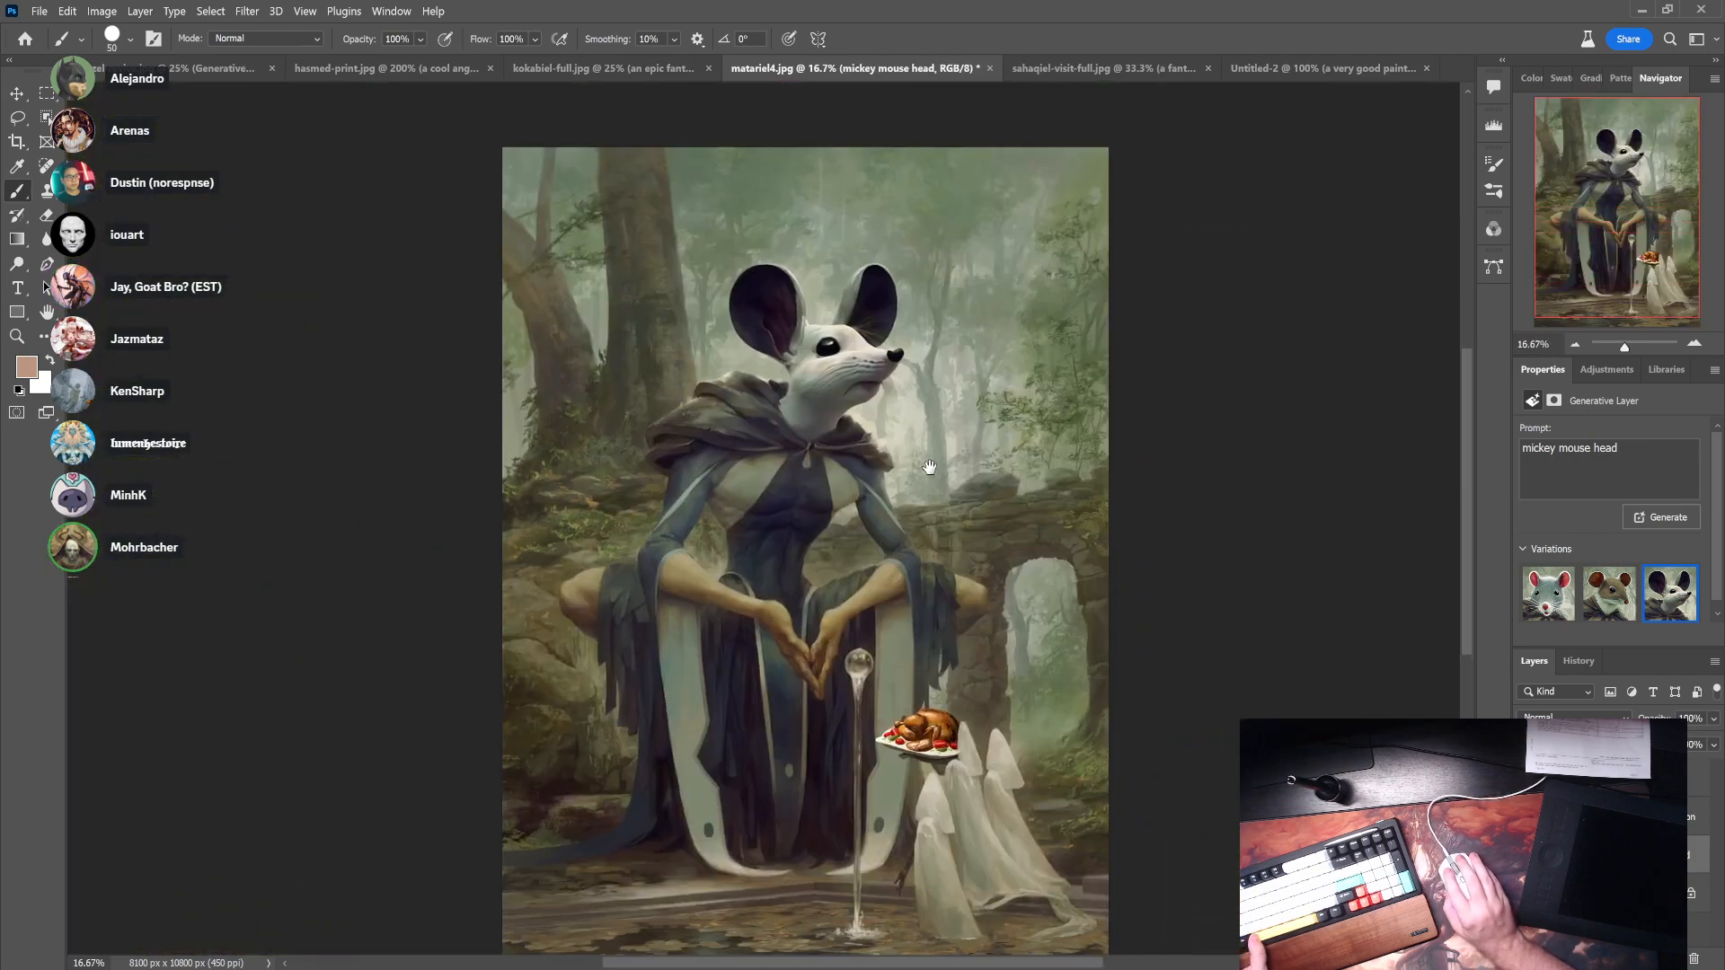
{"action": "left_click", "coordinate": [1609, 594]}
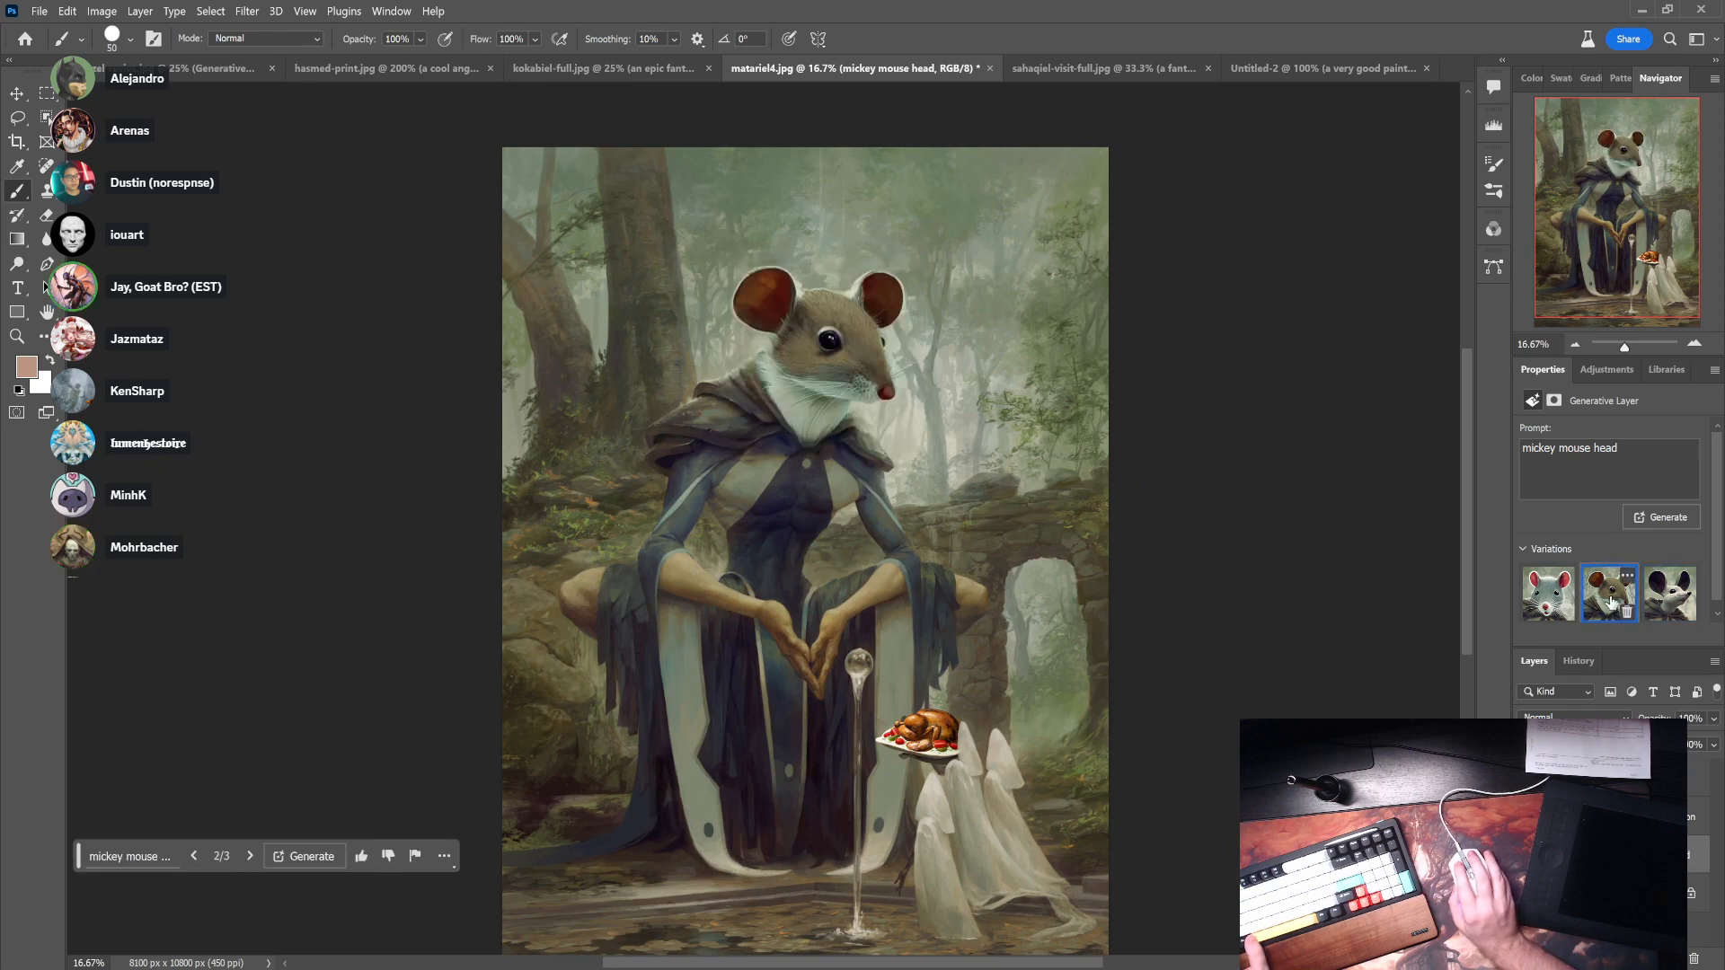
{"action": "left_click", "coordinate": [1670, 595]}
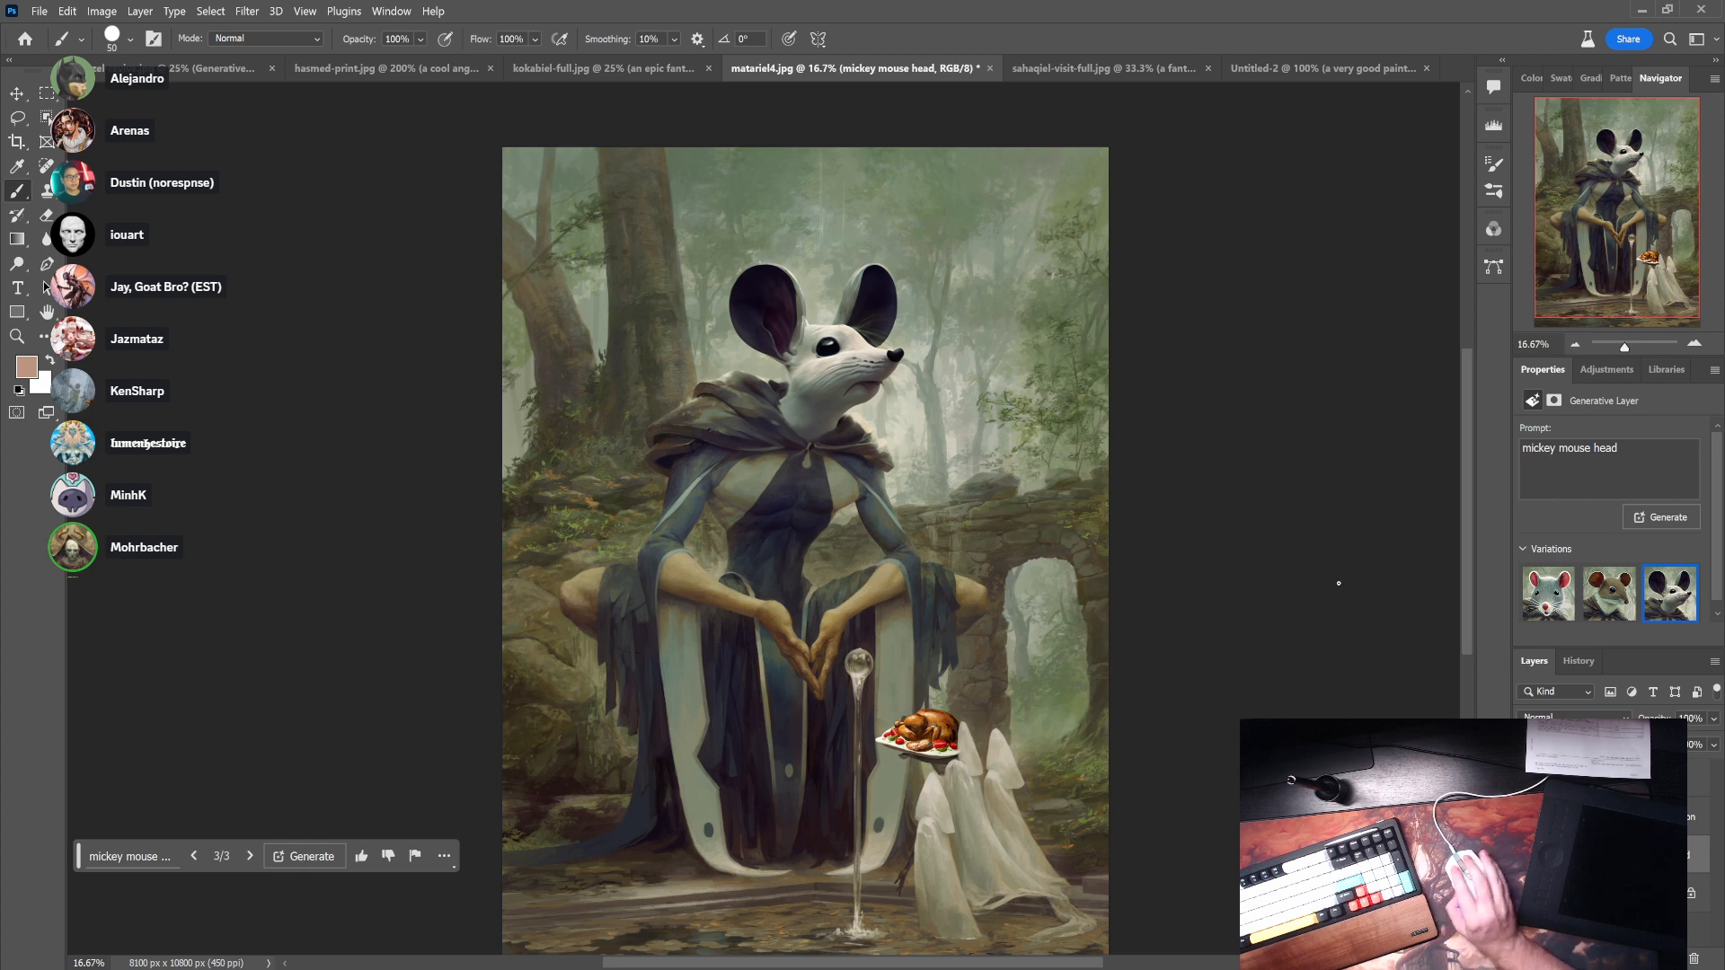
- Hide the roast turkey and mouse head layers in matariel4.jpg and make the Background layer active
{"action": "left_click", "coordinate": [1527, 818]}
{"action": "left_click", "coordinate": [1527, 818]}
{"action": "left_click", "coordinate": [1527, 818]}
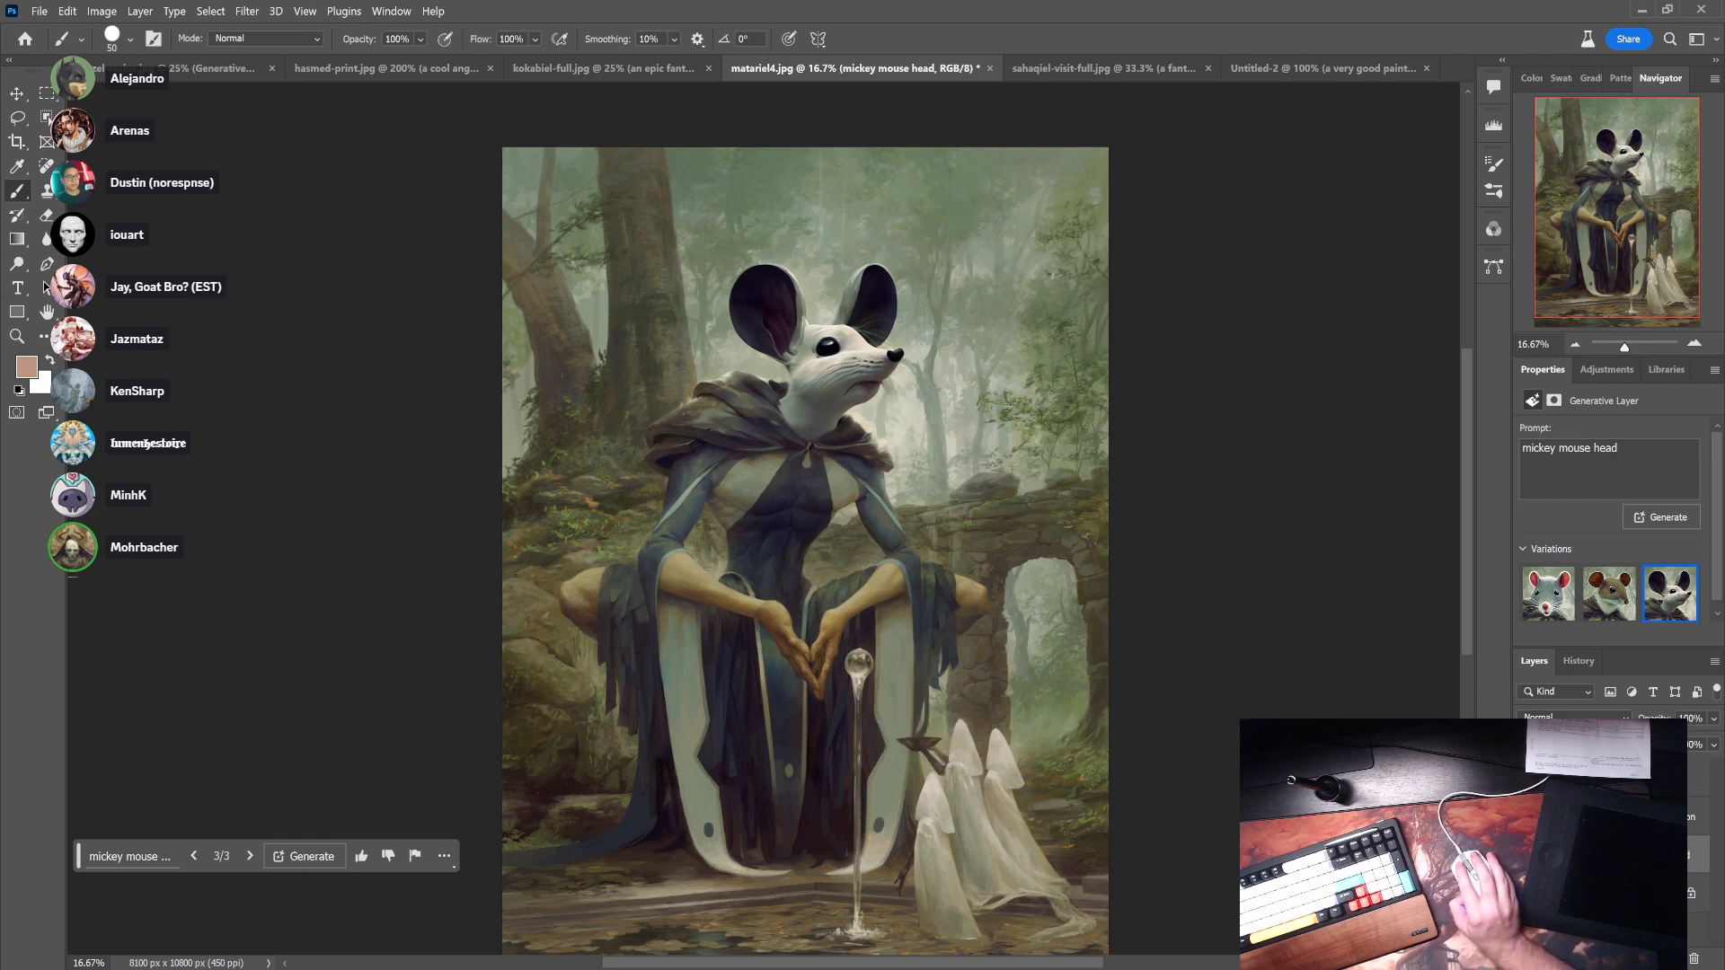
{"action": "left_click", "coordinate": [1618, 893]}
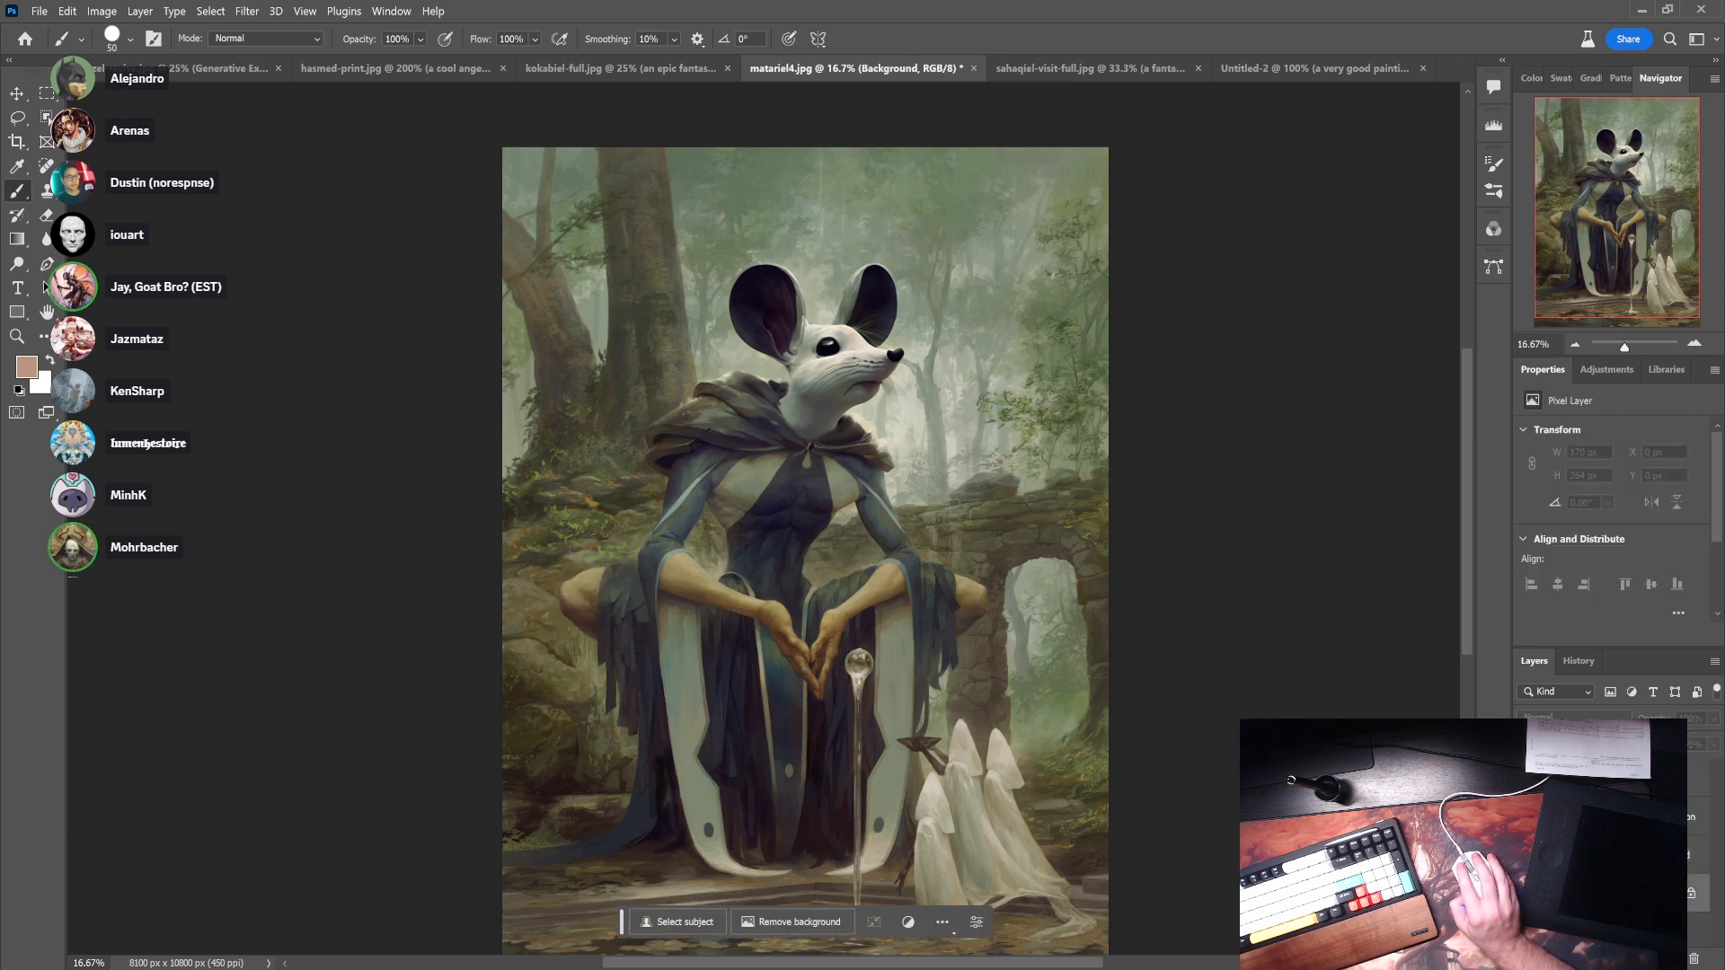
{"action": "left_click", "coordinate": [1527, 856]}
- Select a rectangle around the seated figure's head and run Generative Fill with the prompt "goat man head"
{"action": "key", "text": "m"}
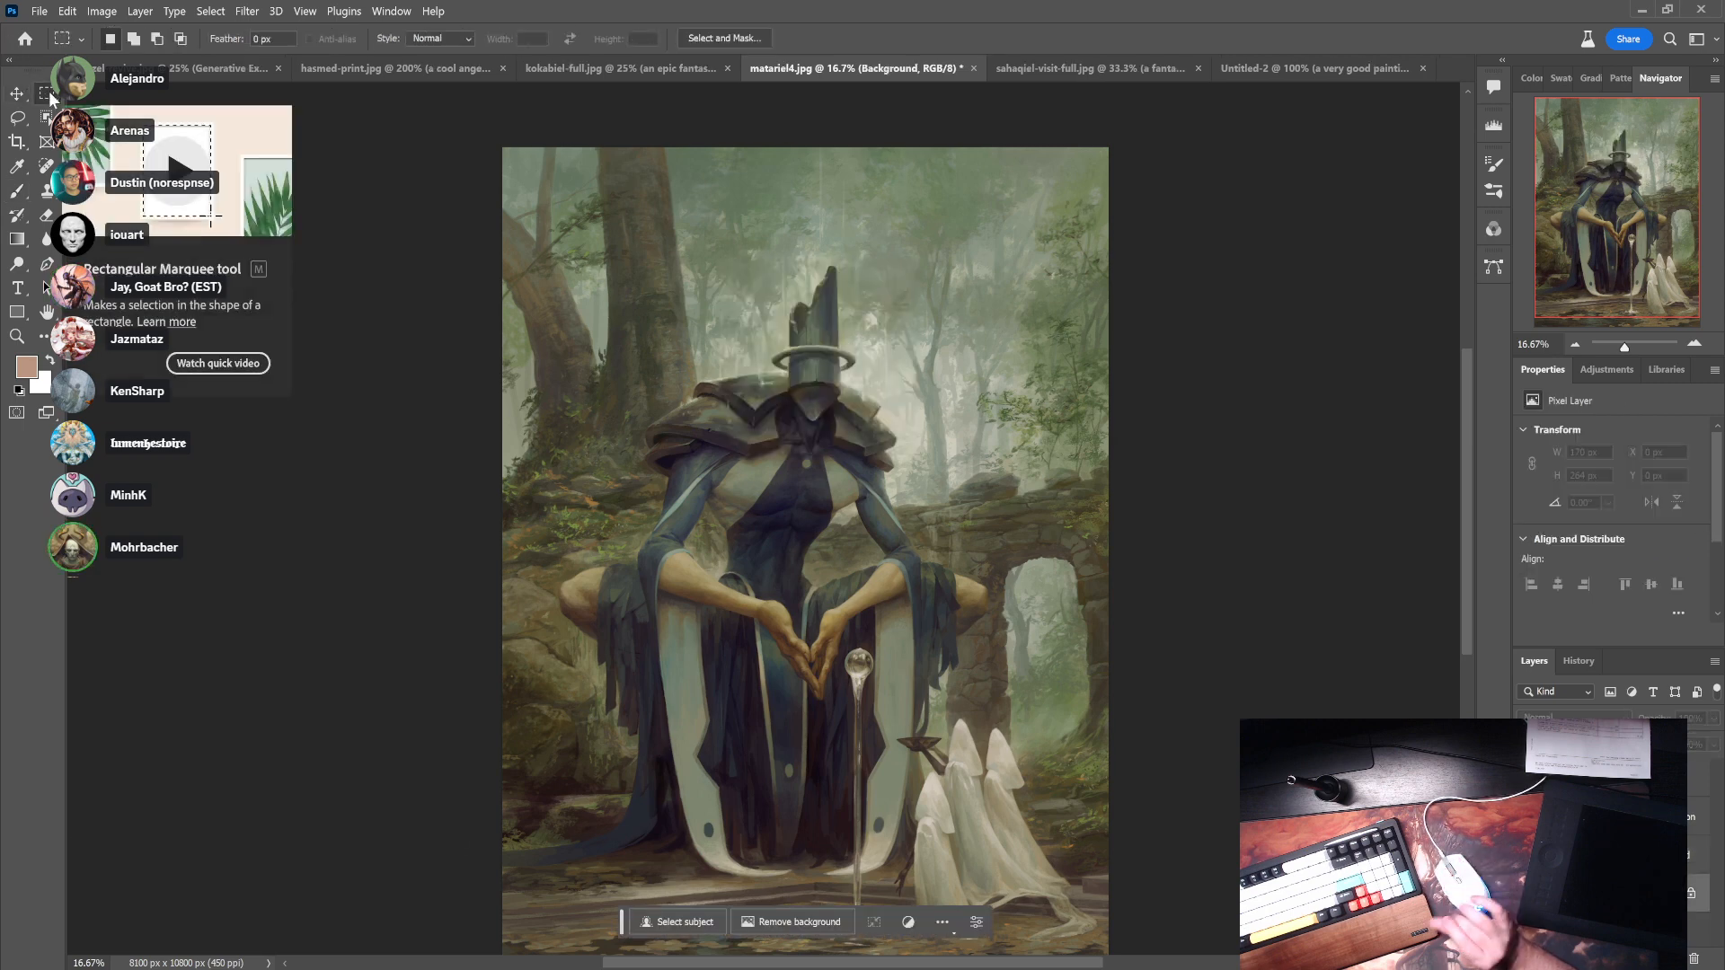
{"action": "left_click_drag", "start_coordinate": [736, 277], "coordinate": [905, 451]}
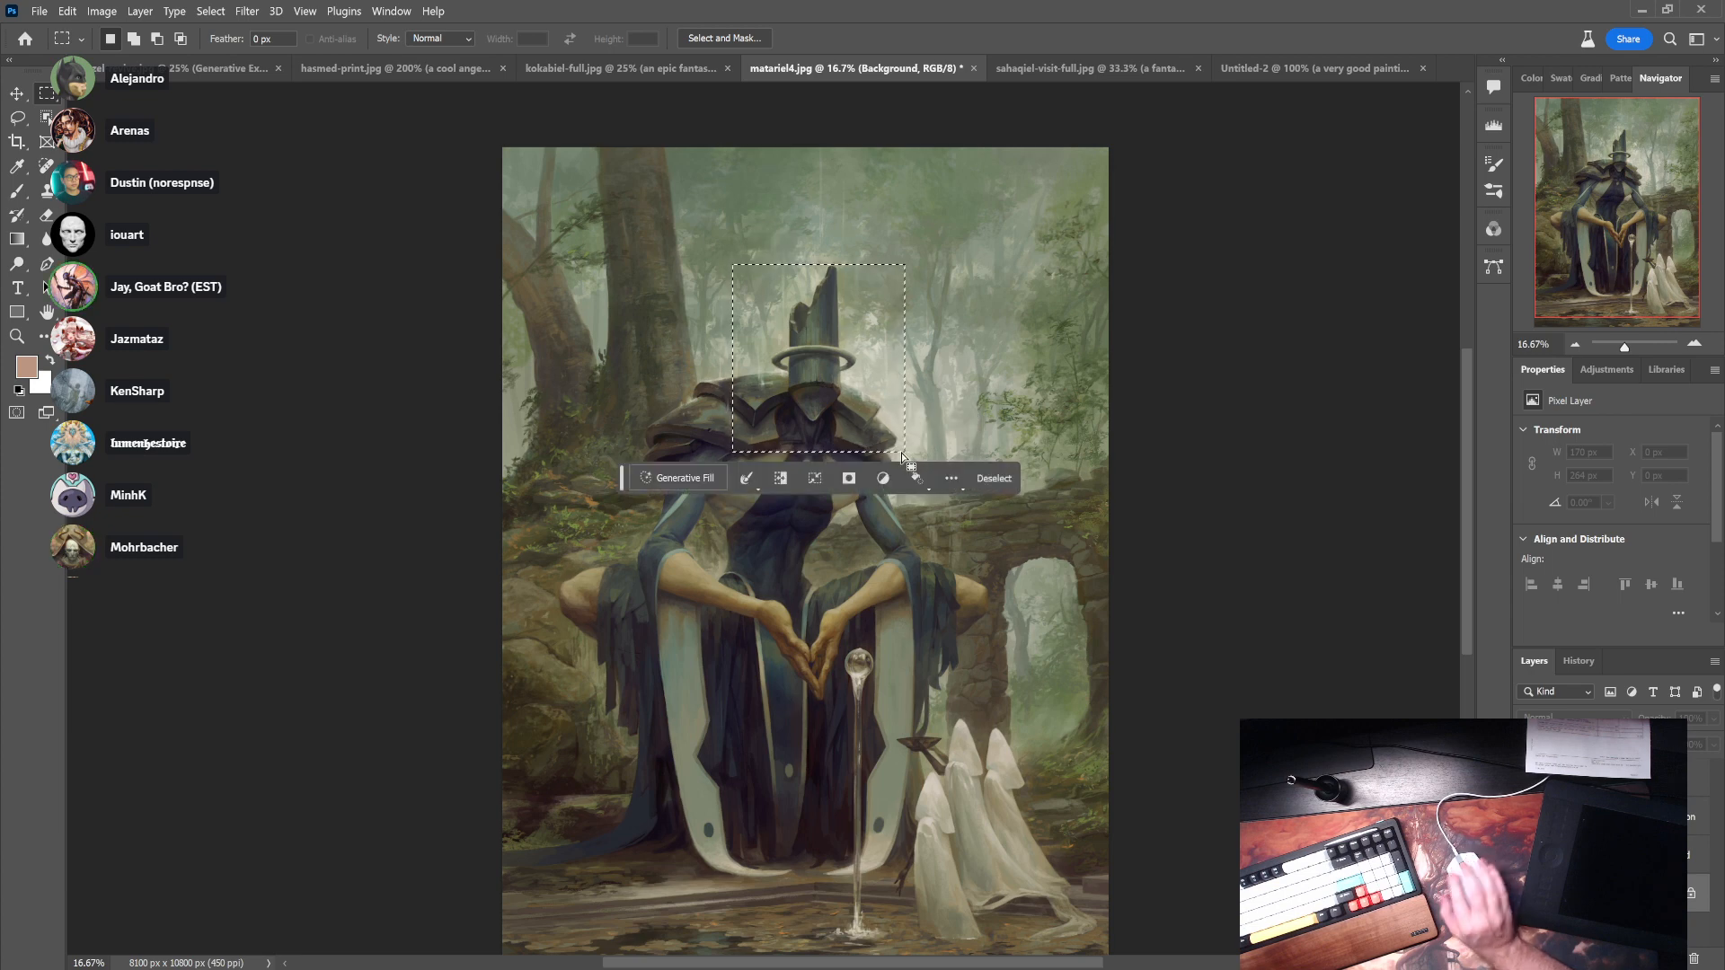
{"action": "left_click", "coordinate": [678, 478]}
{"action": "type", "text": "goat man head"}
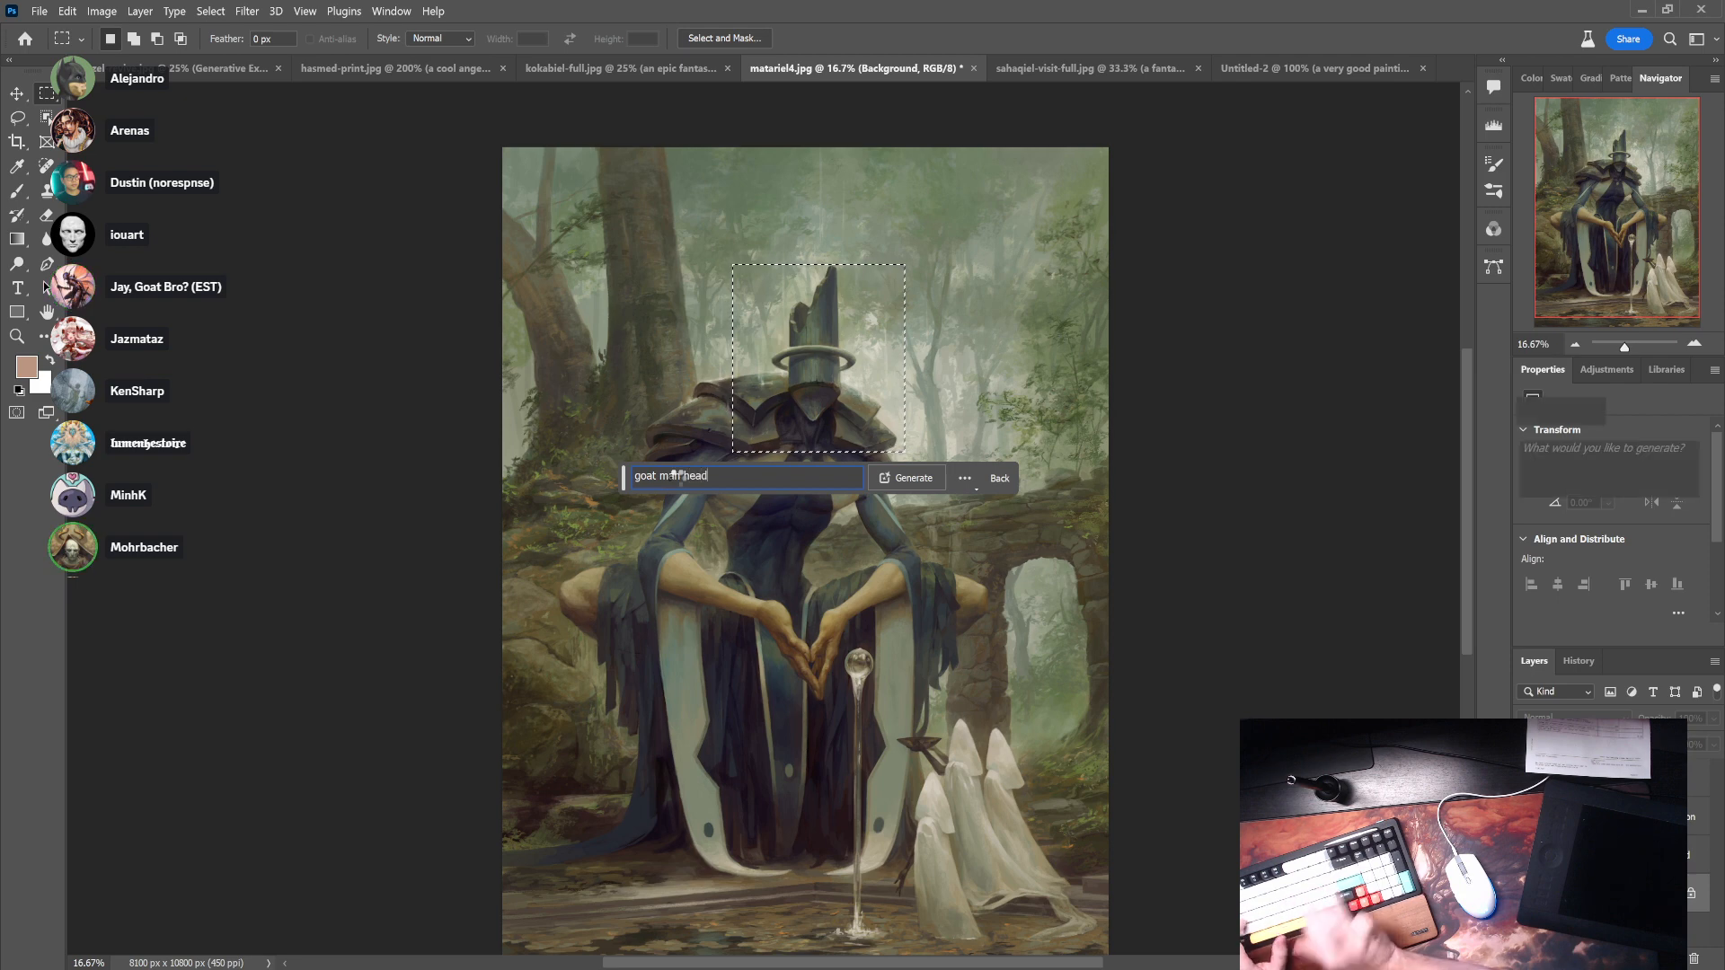
{"action": "key", "text": "Return"}
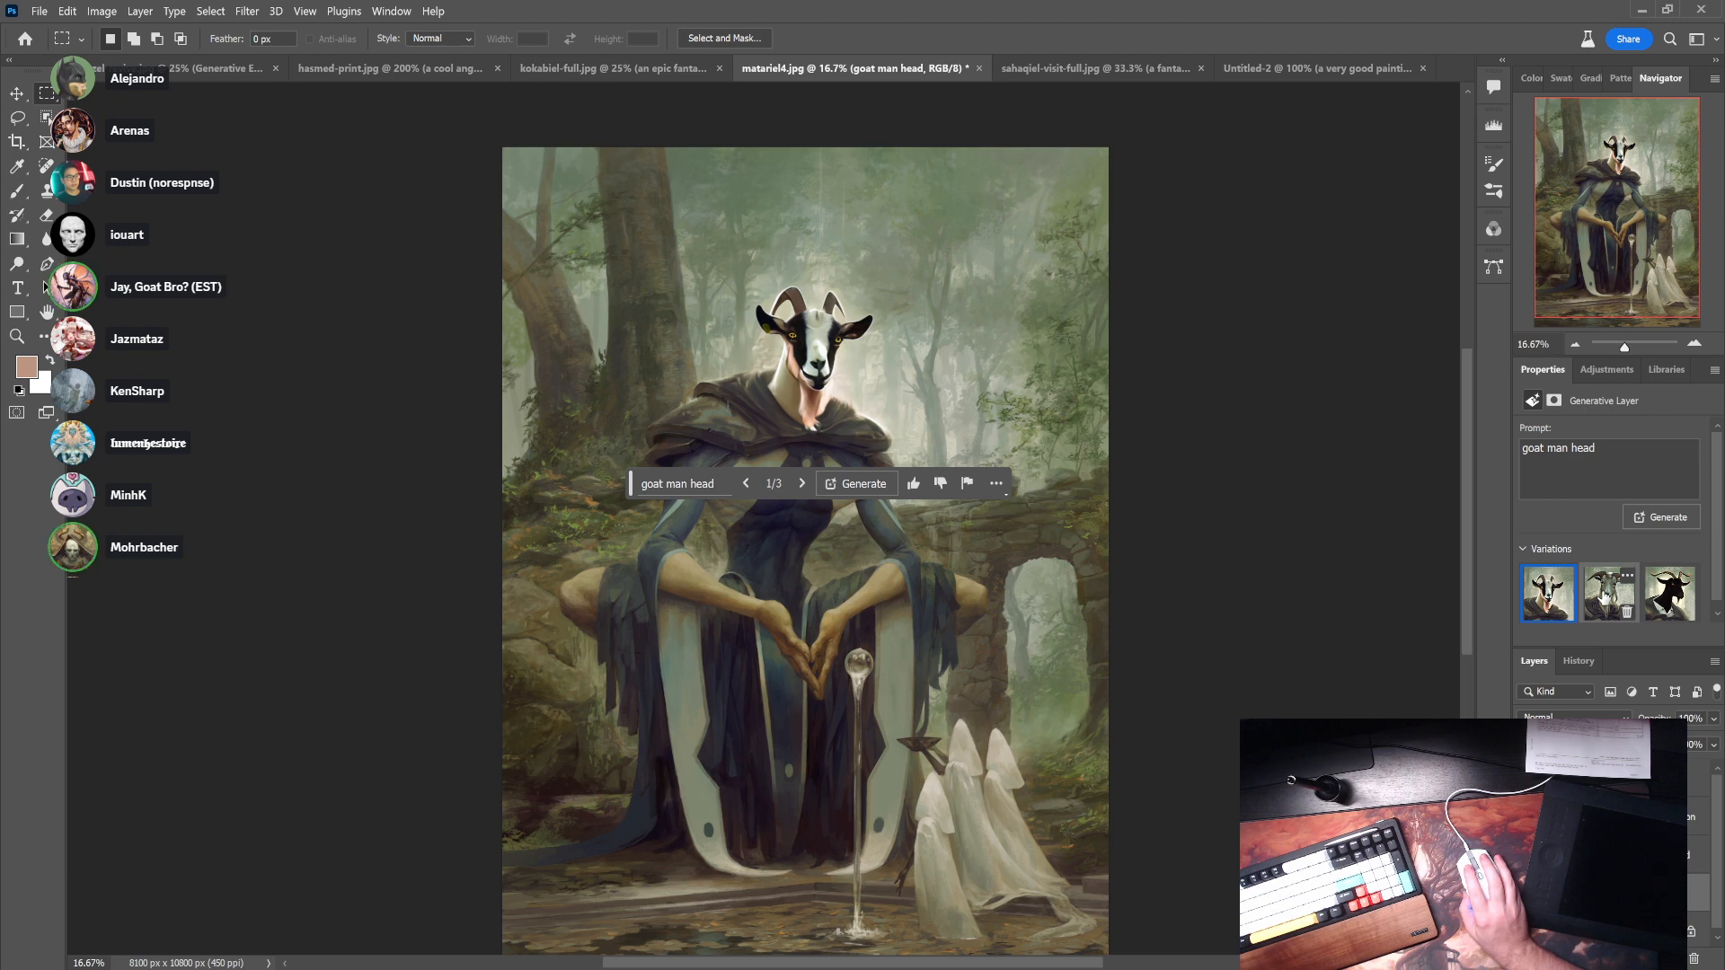
- Compare the goat head variations, settle on the second, and generate more variations from the same prompt
{"action": "left_click", "coordinate": [1606, 600]}
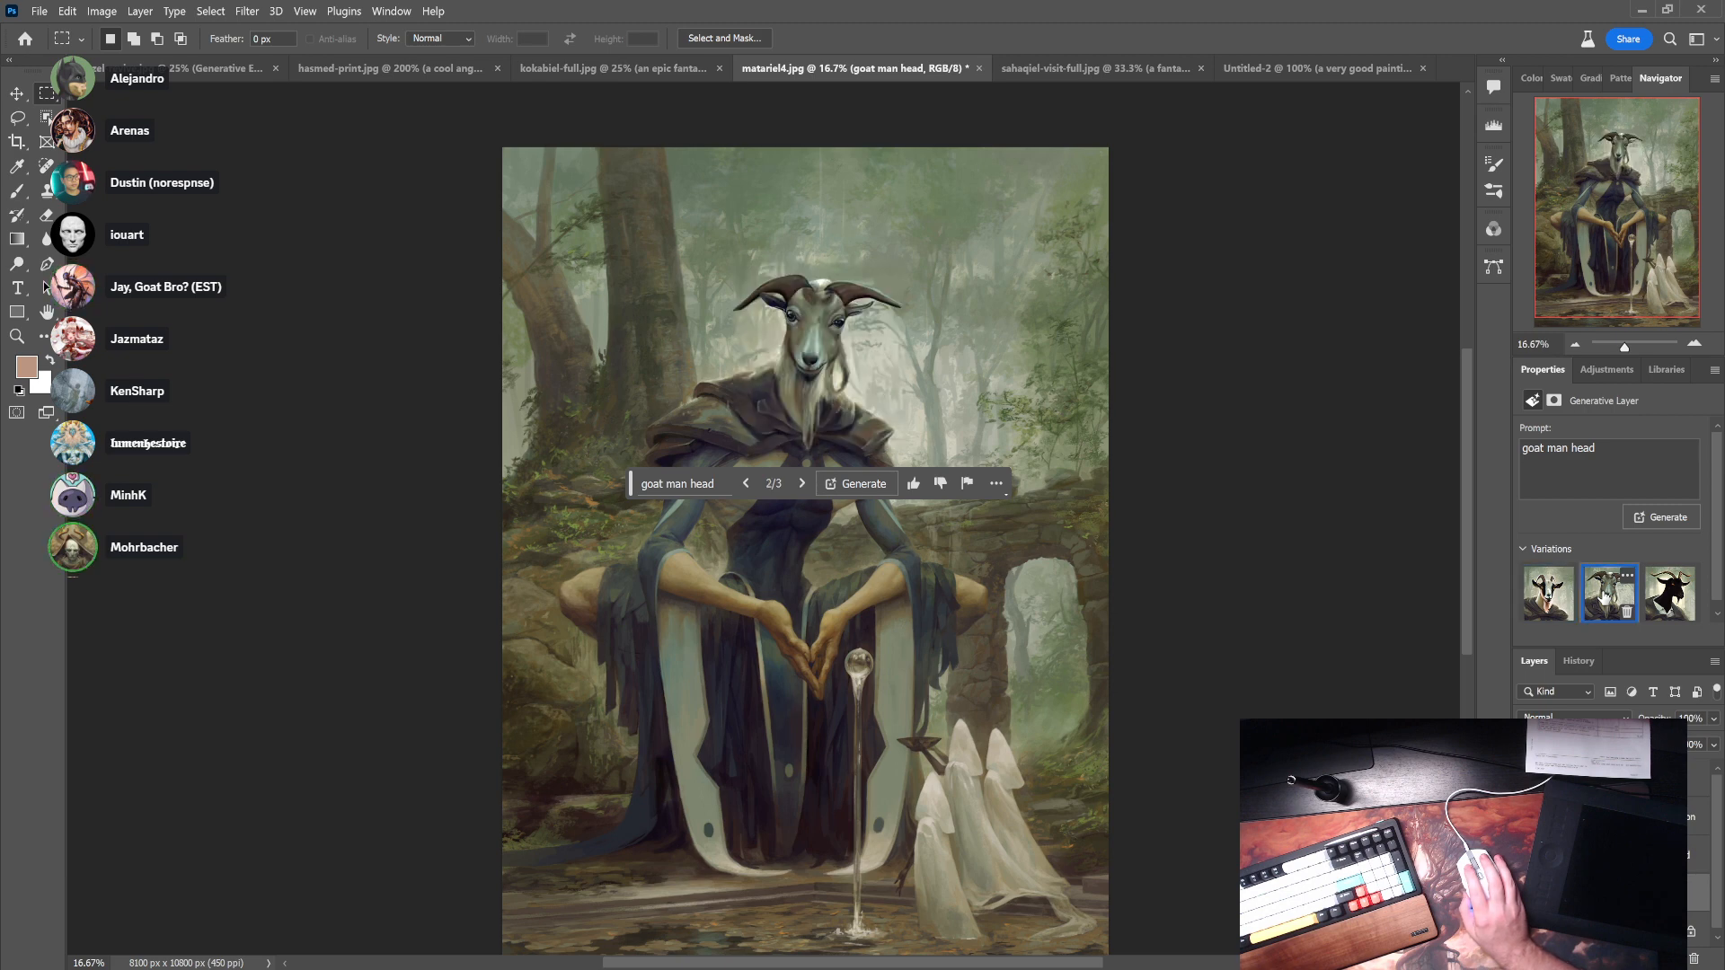
{"action": "left_click", "coordinate": [1654, 595]}
{"action": "left_click", "coordinate": [1610, 597]}
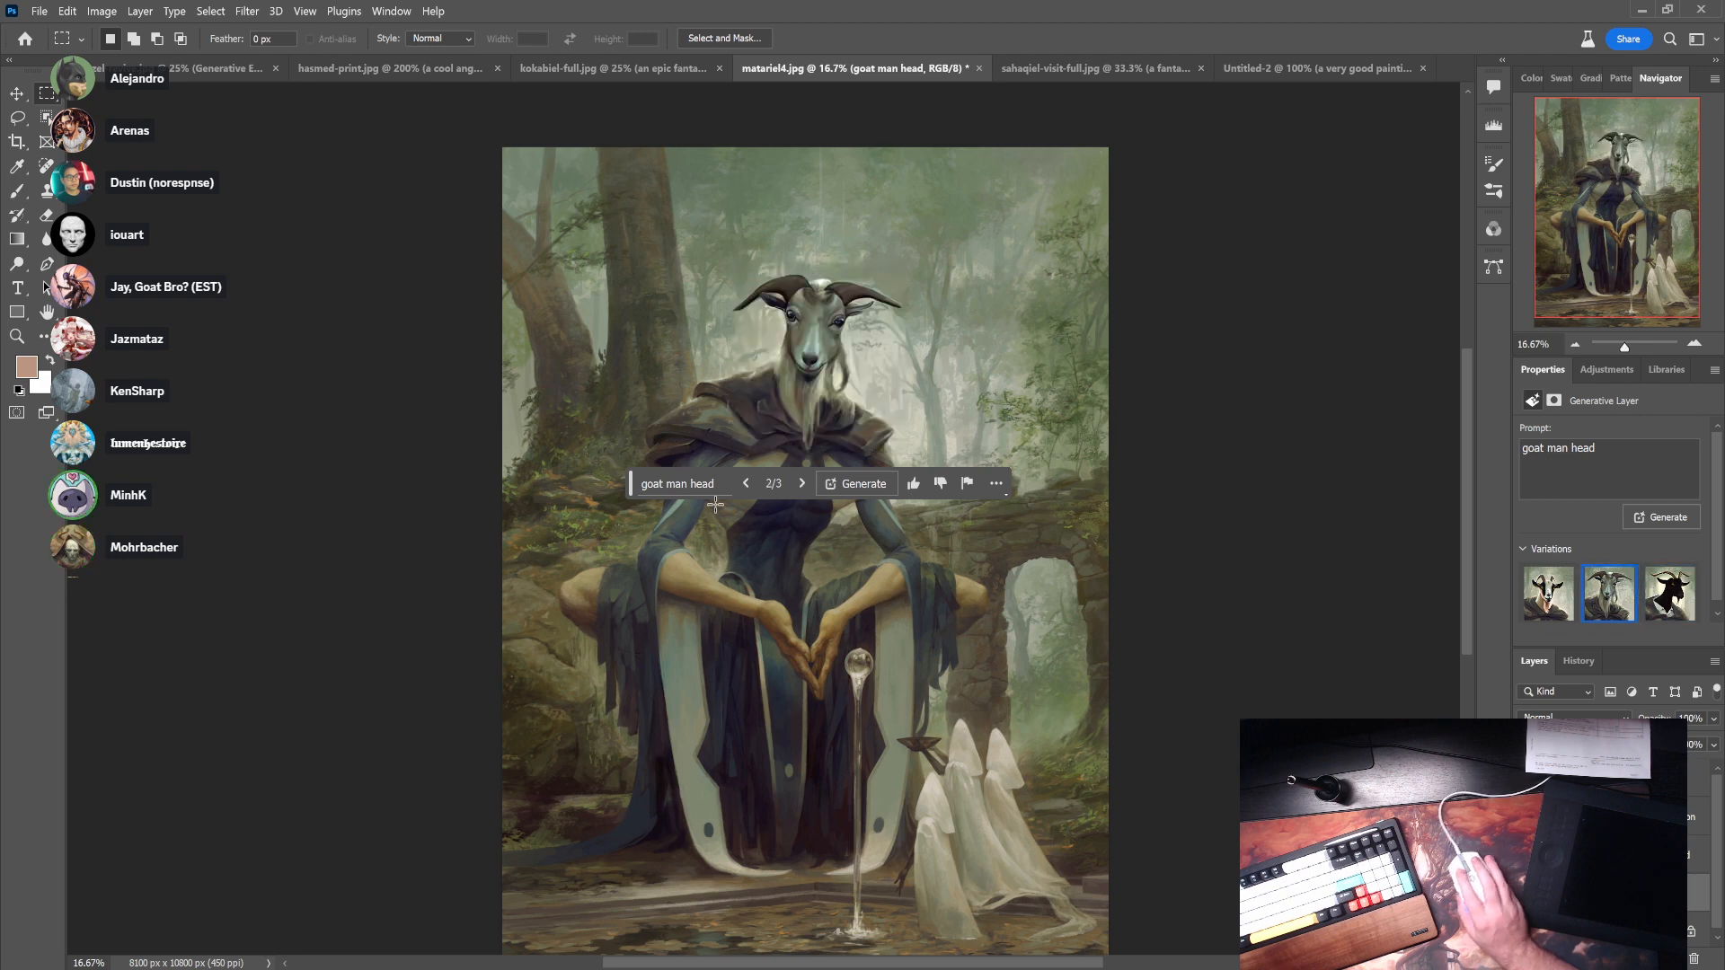
{"action": "left_click_drag", "start_coordinate": [628, 493], "coordinate": [250, 442]}
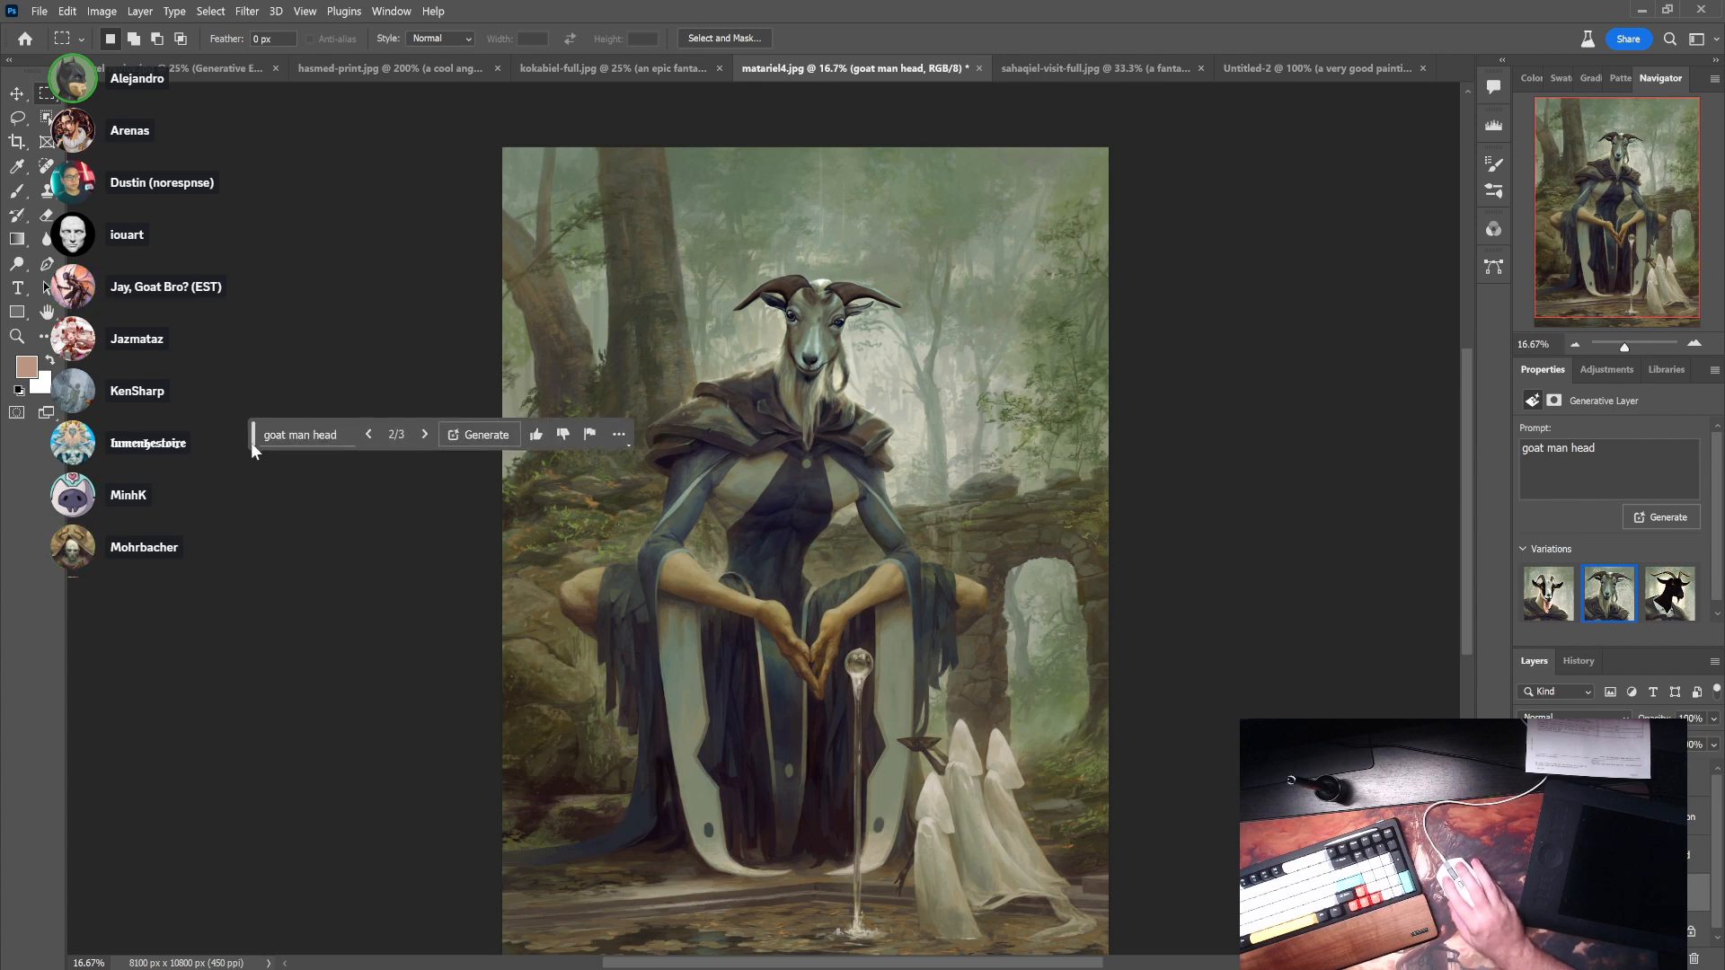
{"action": "left_click", "coordinate": [486, 435]}
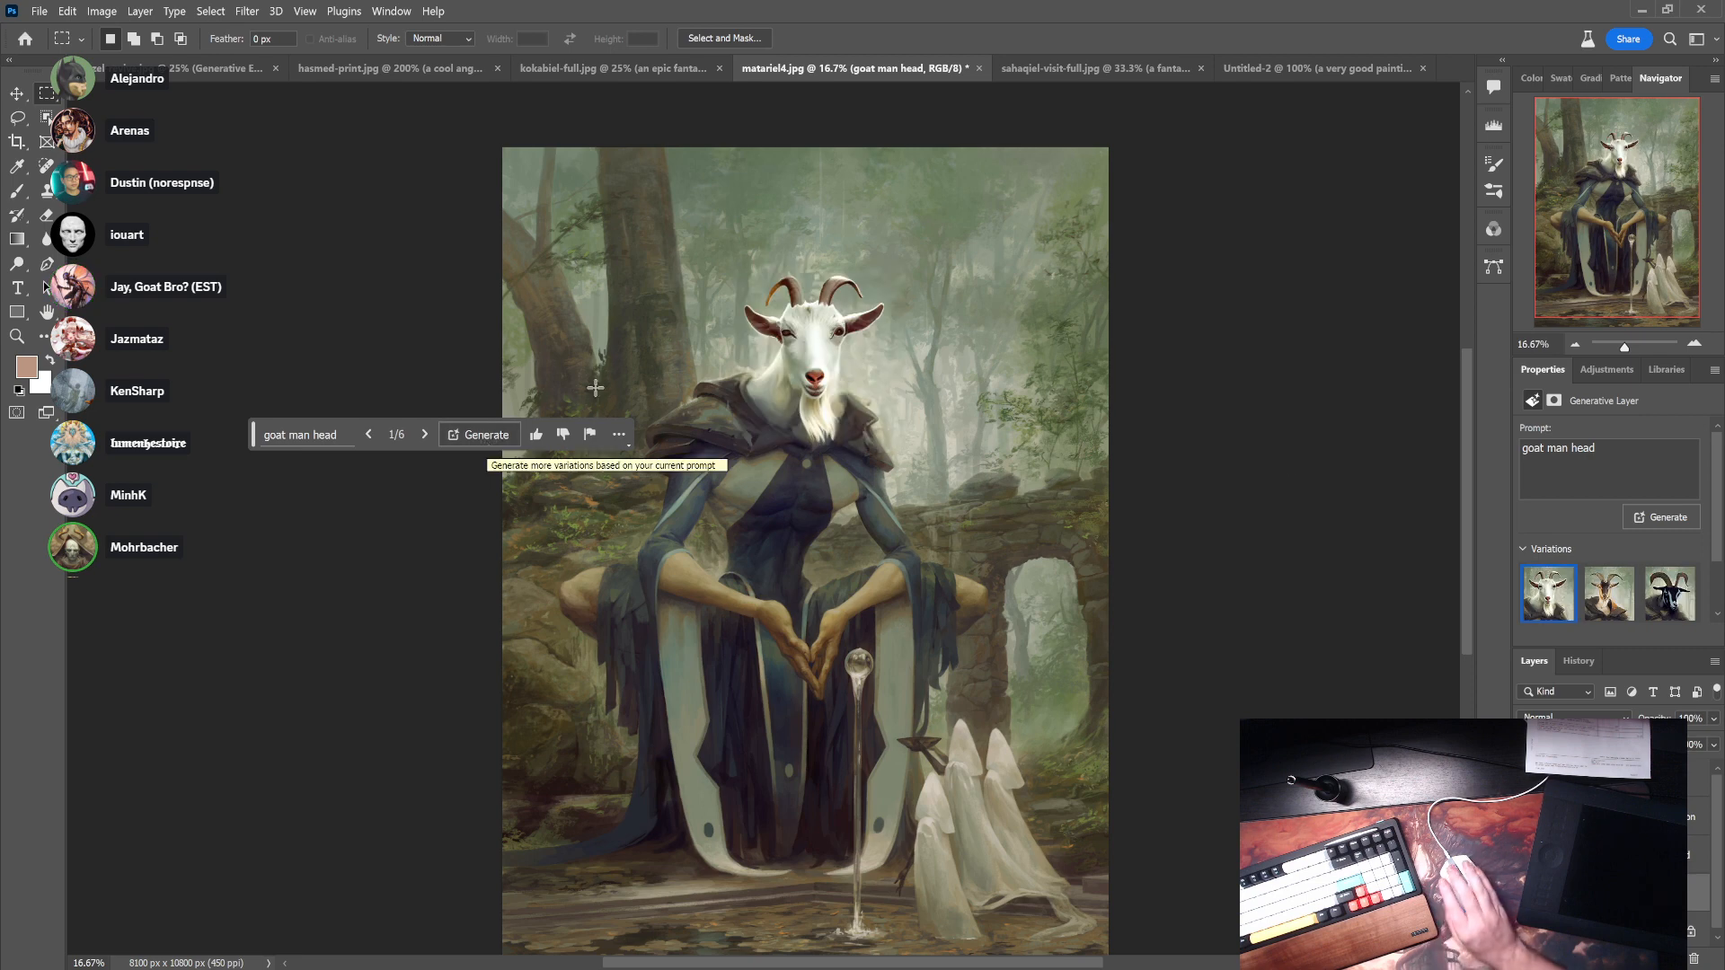
- Compare the newly generated goat head variations and delete the goat head layer
{"action": "left_click", "coordinate": [1615, 601]}
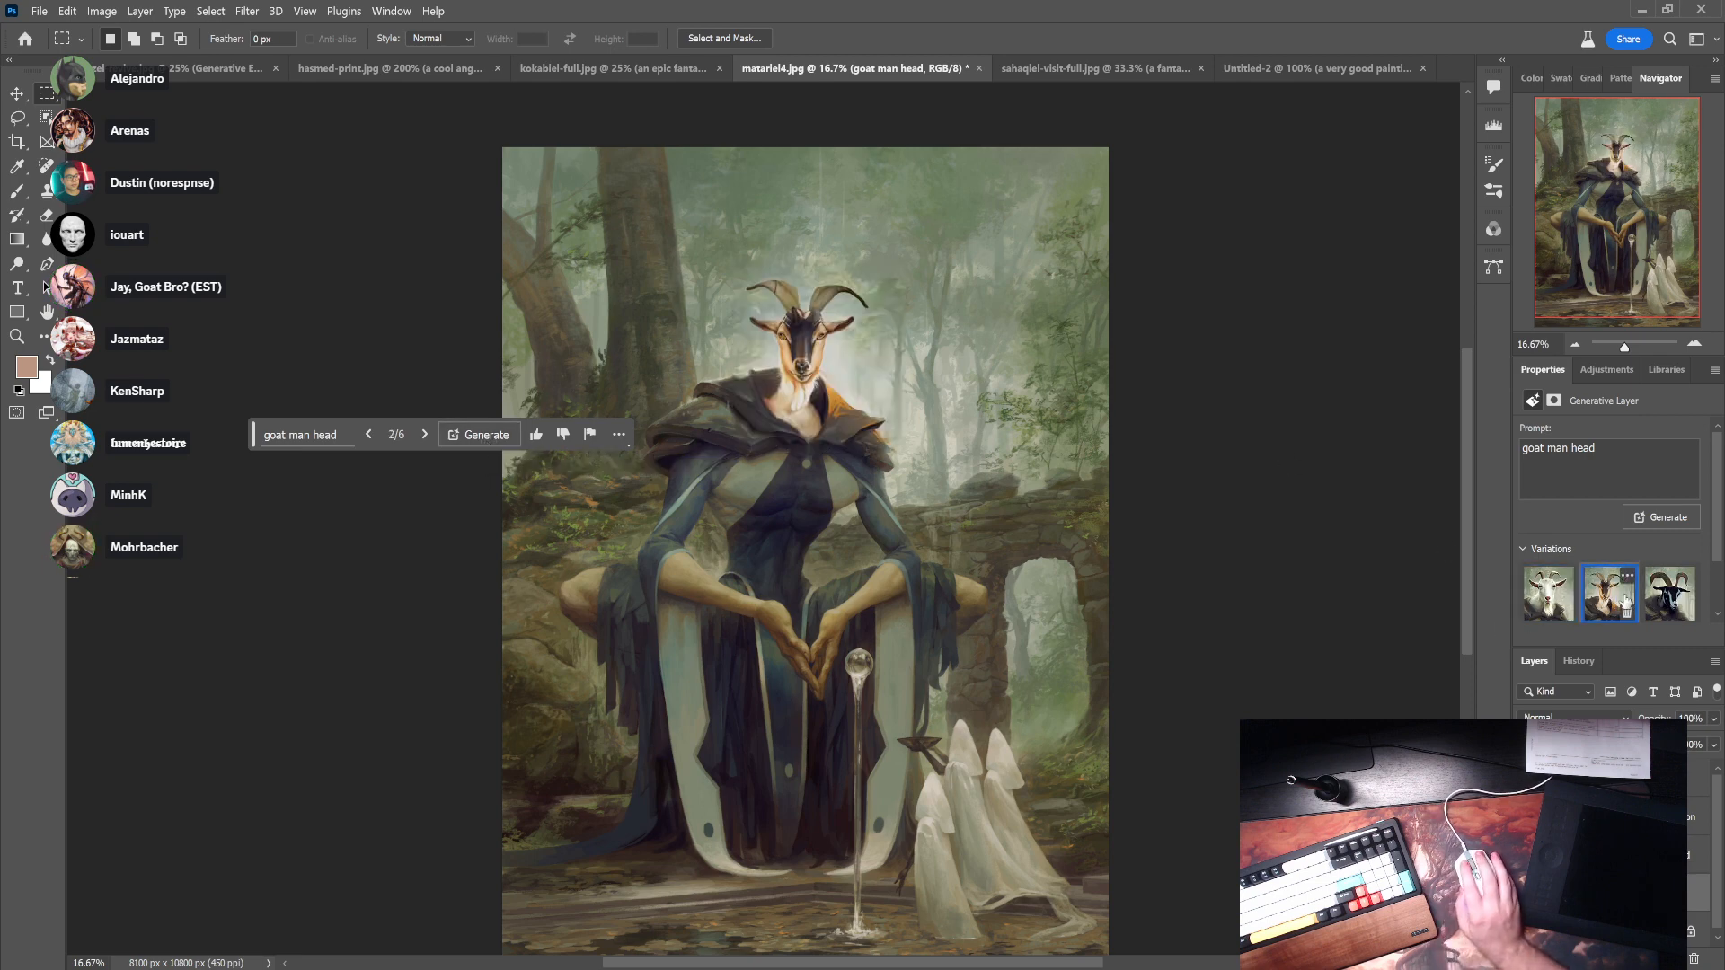
{"action": "left_click", "coordinate": [1657, 602]}
{"action": "left_click", "coordinate": [1615, 600]}
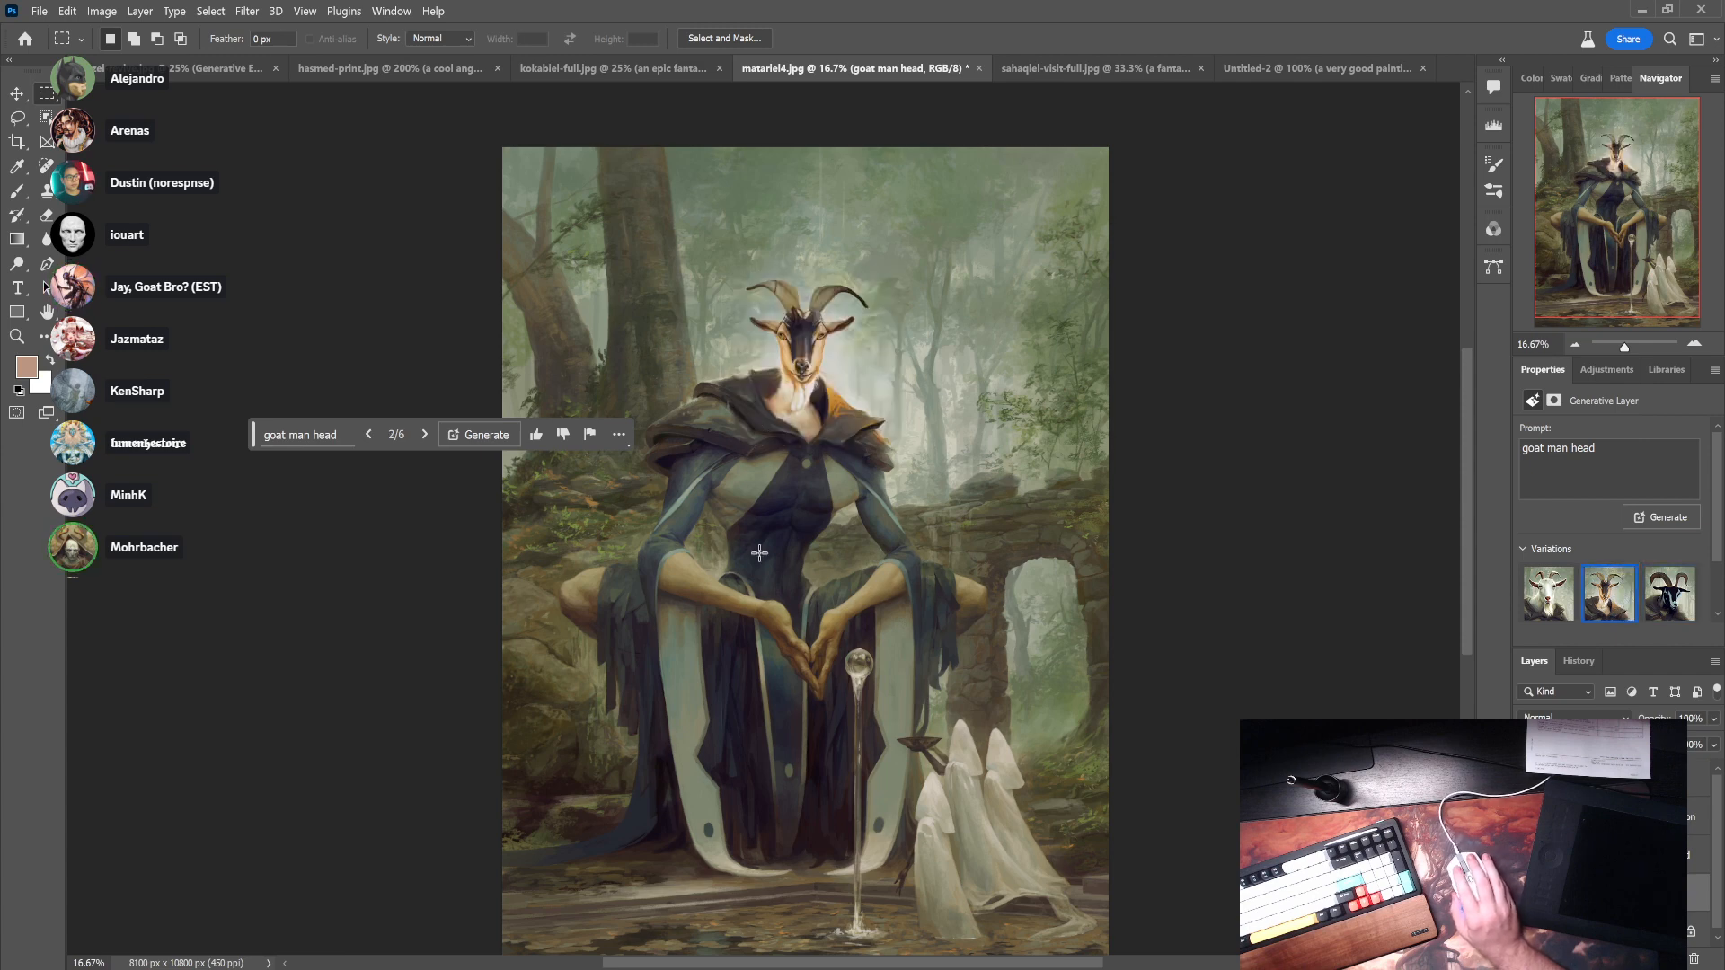
{"action": "left_click", "coordinate": [1664, 597]}
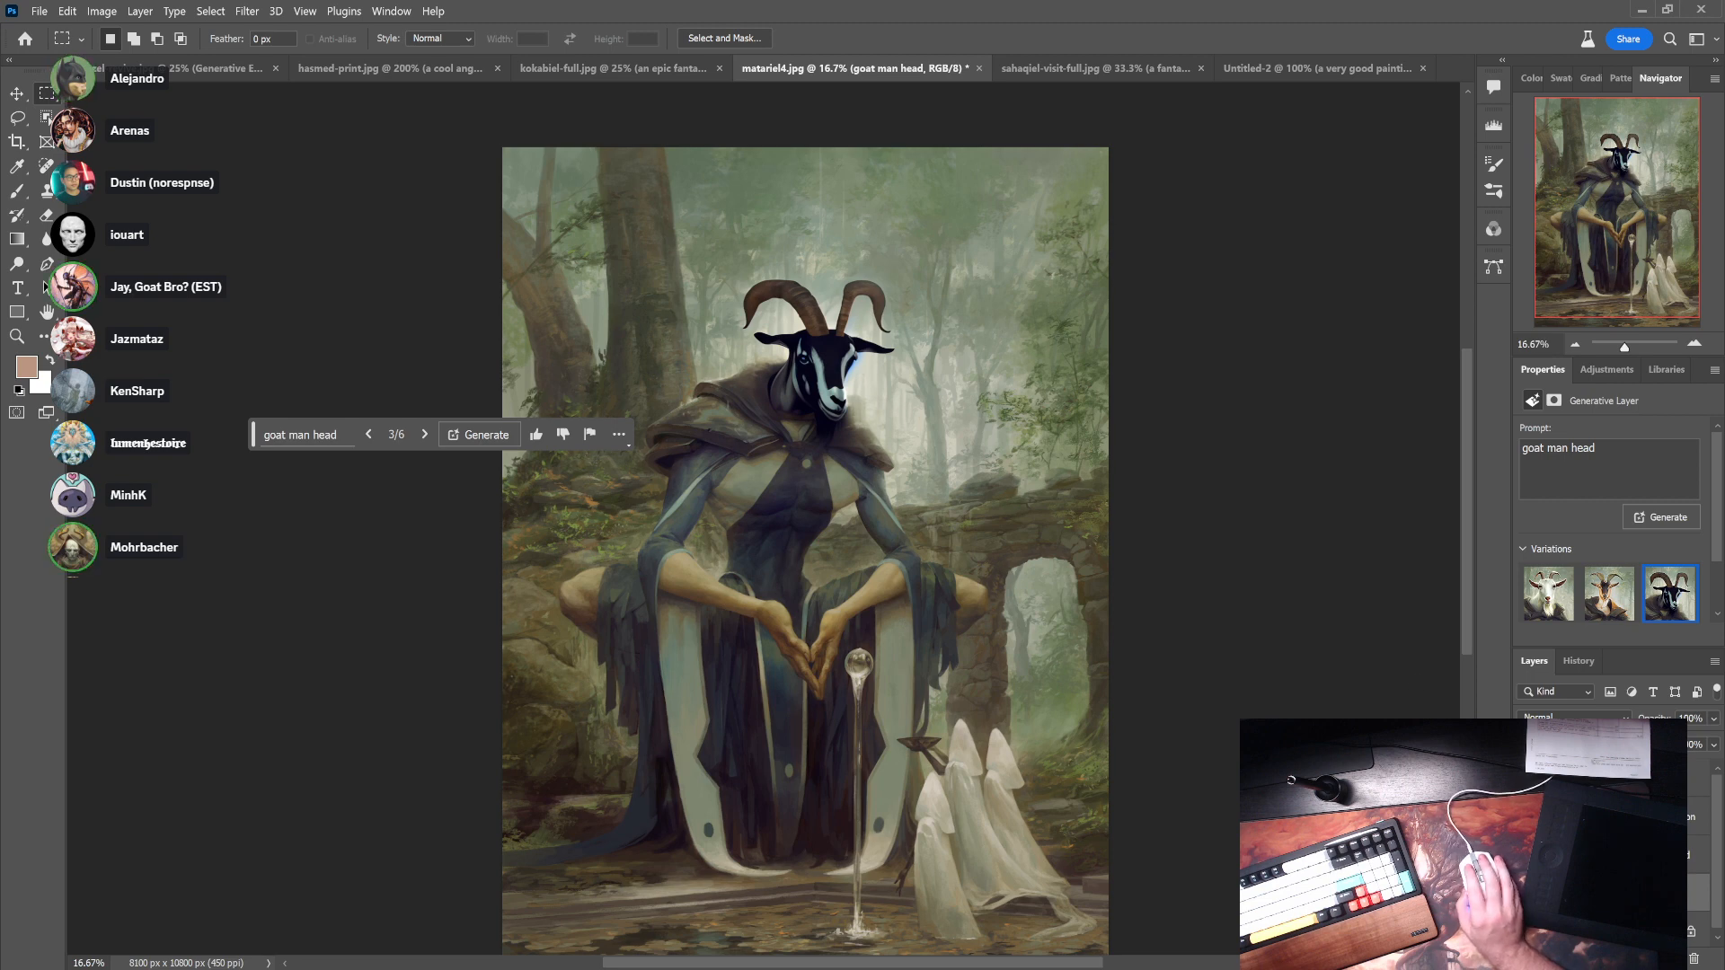
{"action": "key", "text": "Delete"}
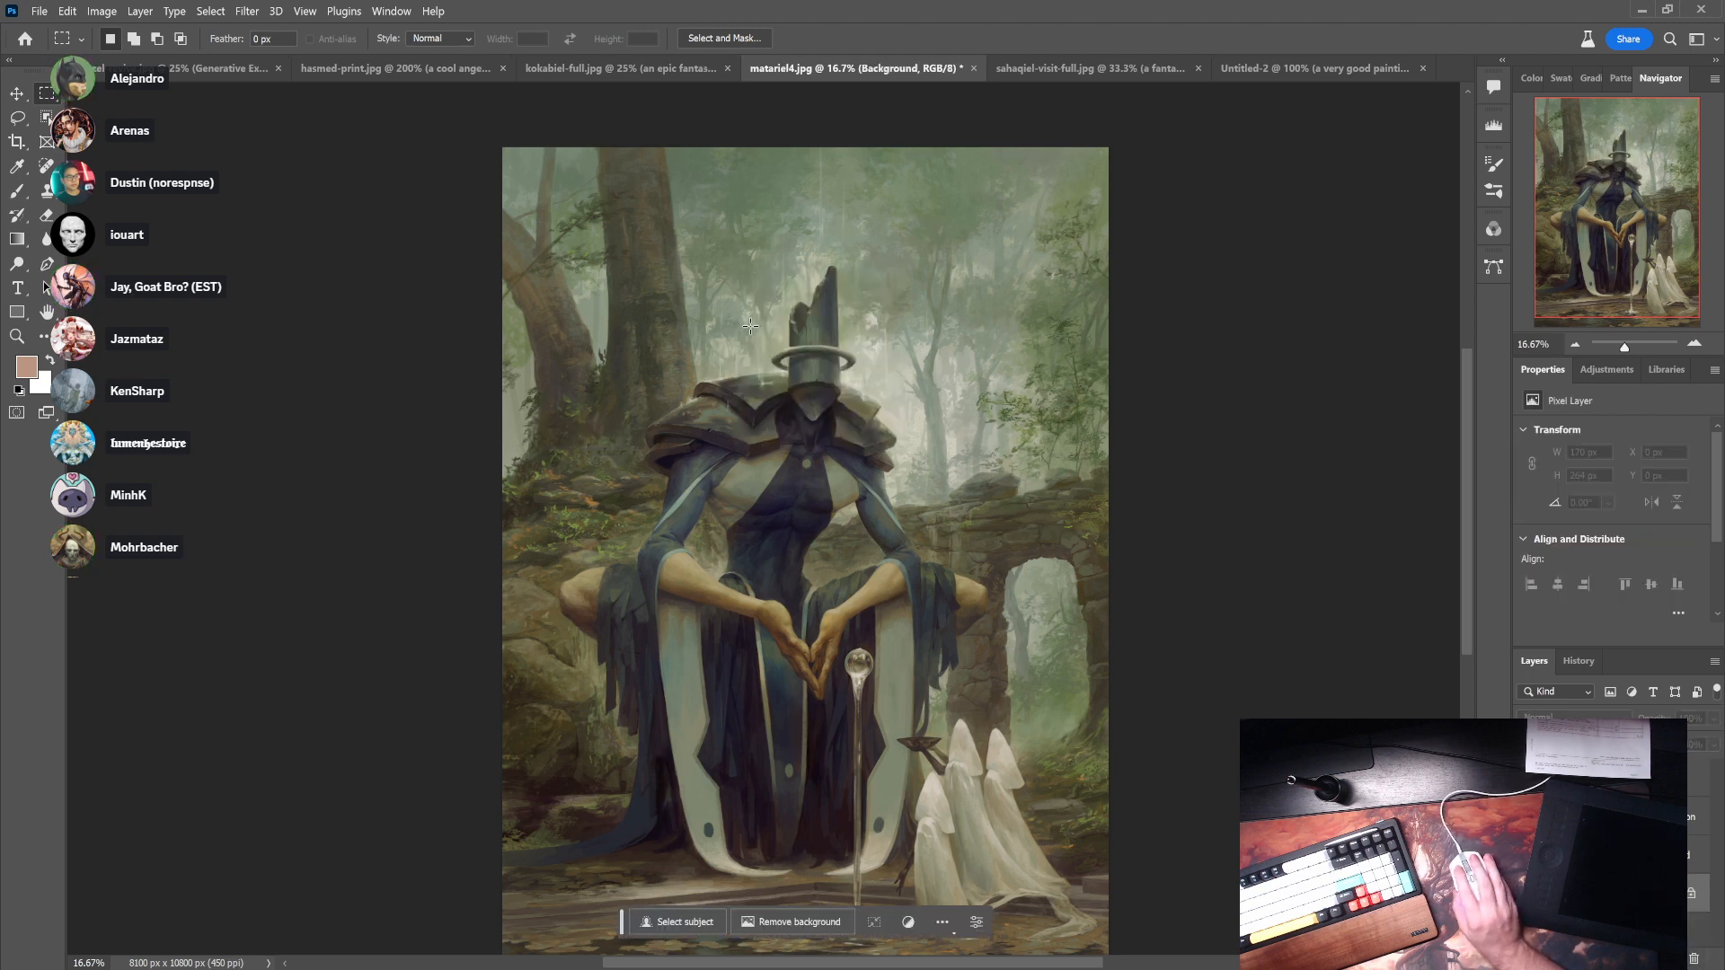
- Select a rectangle around the figure's head, run Generative Fill with the prompt "abstract bat man", and show the second variation
{"action": "left_click_drag", "start_coordinate": [682, 244], "coordinate": [903, 438]}
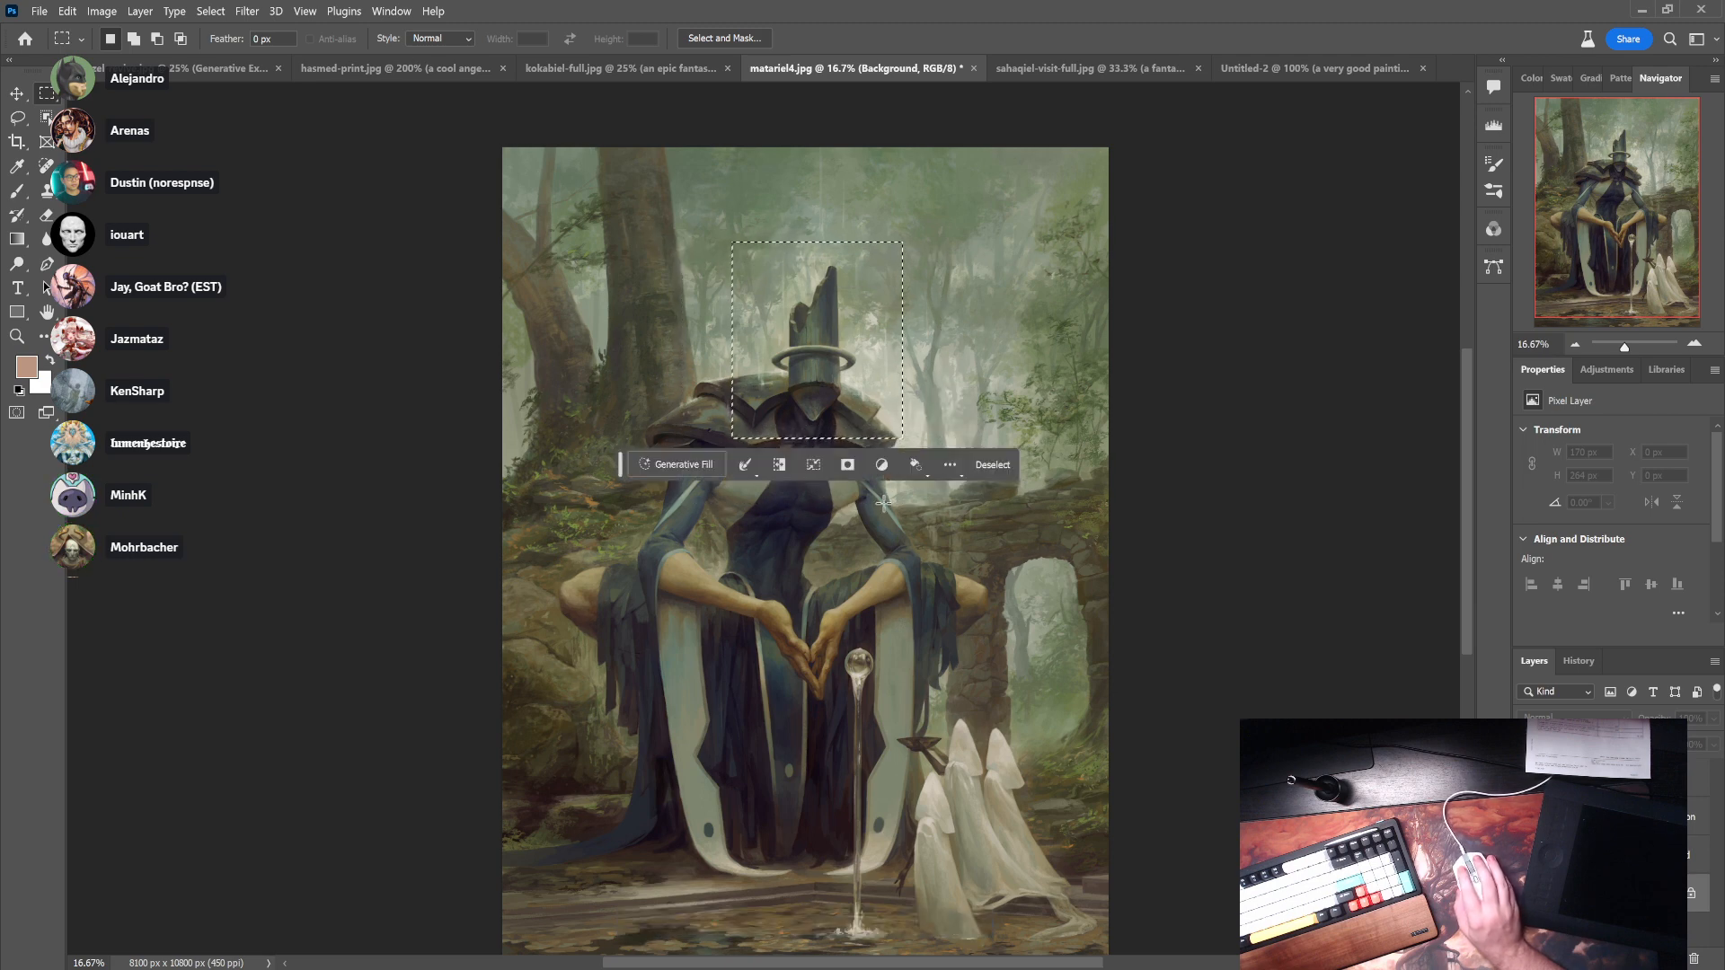
{"action": "left_click", "coordinate": [683, 463]}
{"action": "type", "text": "abs"}
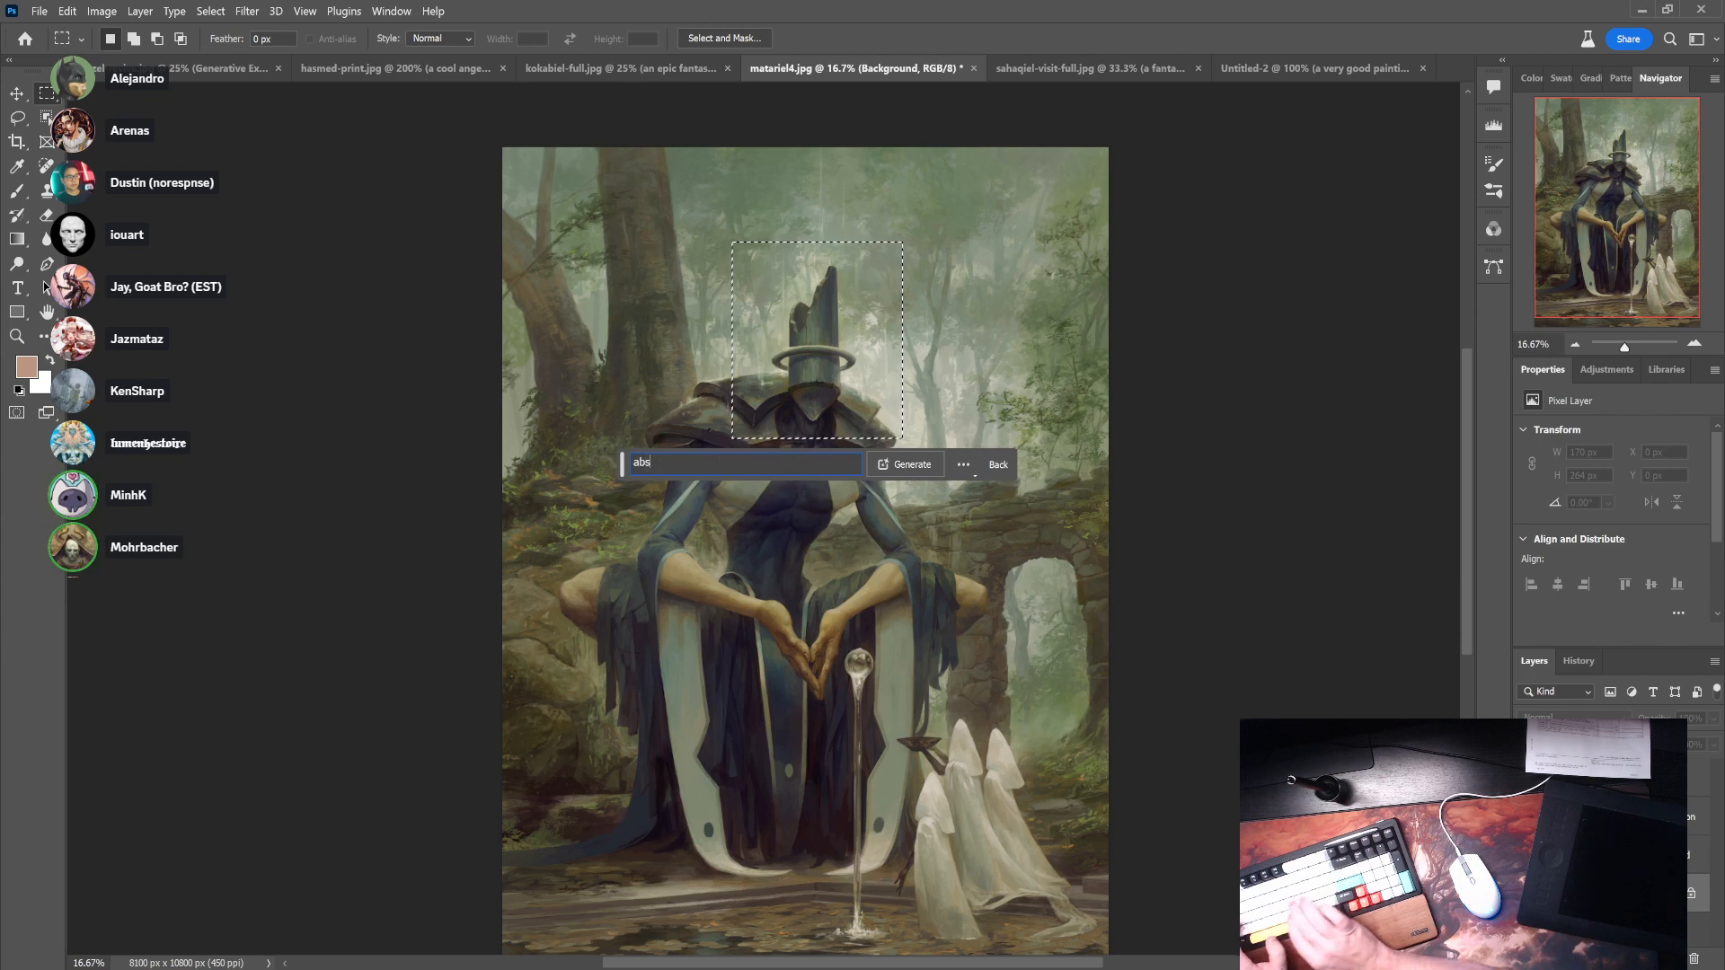
{"action": "type", "text": "tract bat"}
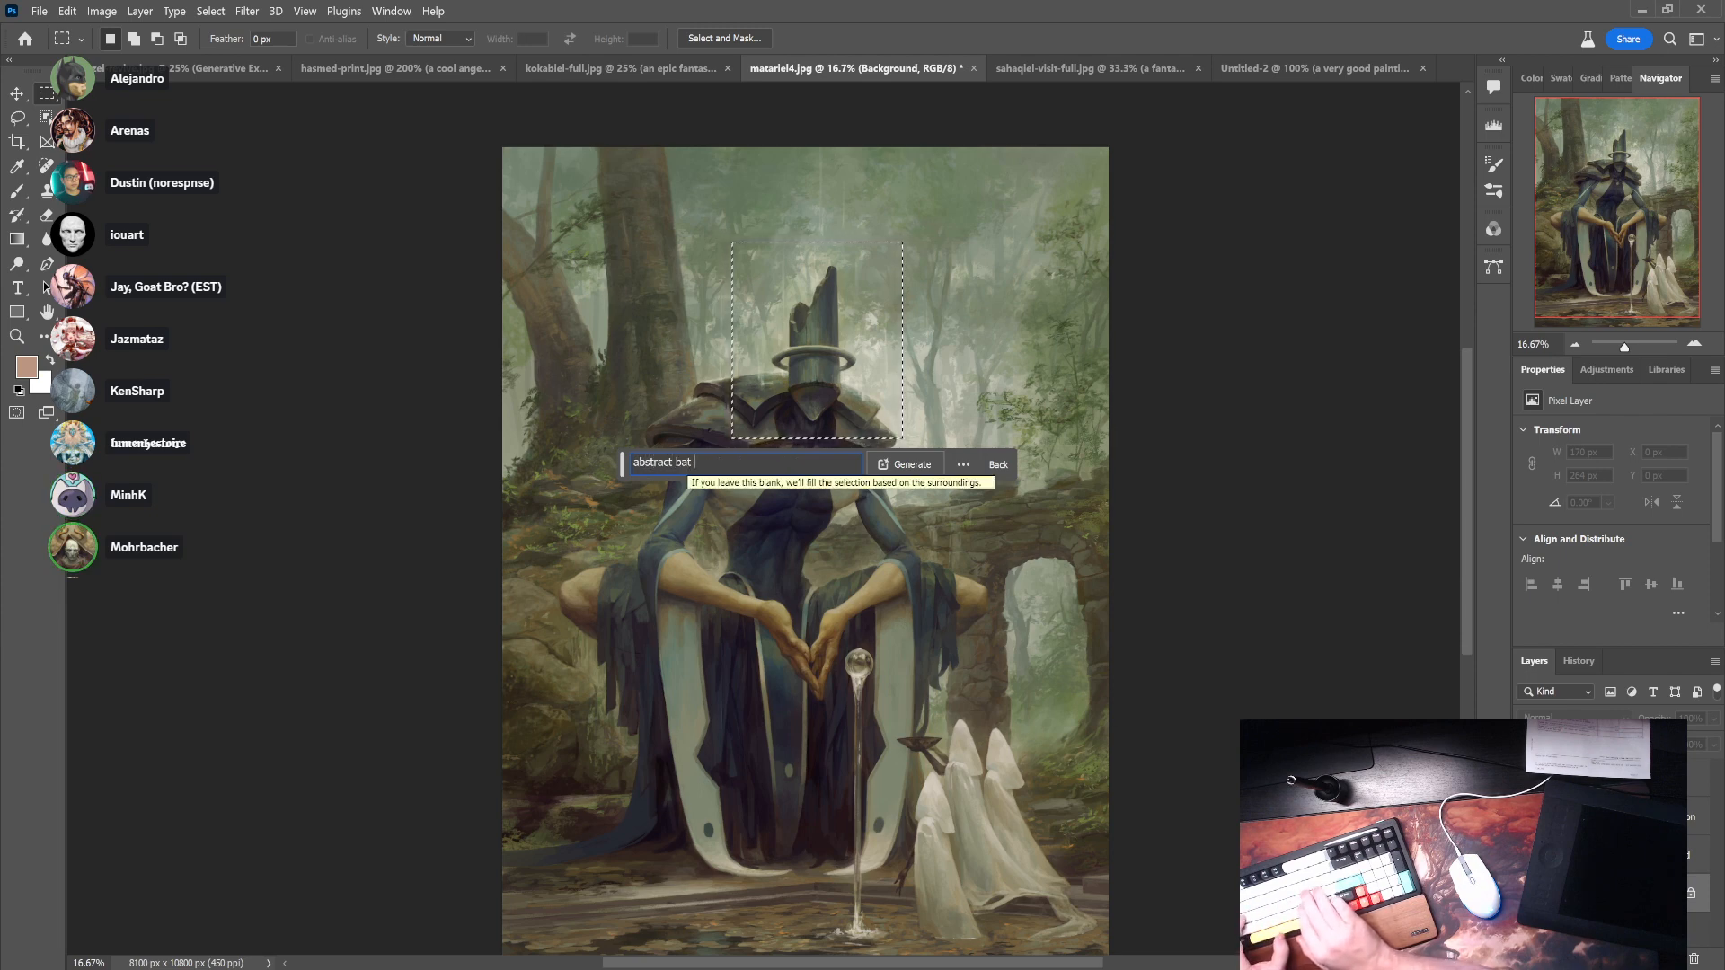
{"action": "type", "text": " man"}
{"action": "key", "text": "Return"}
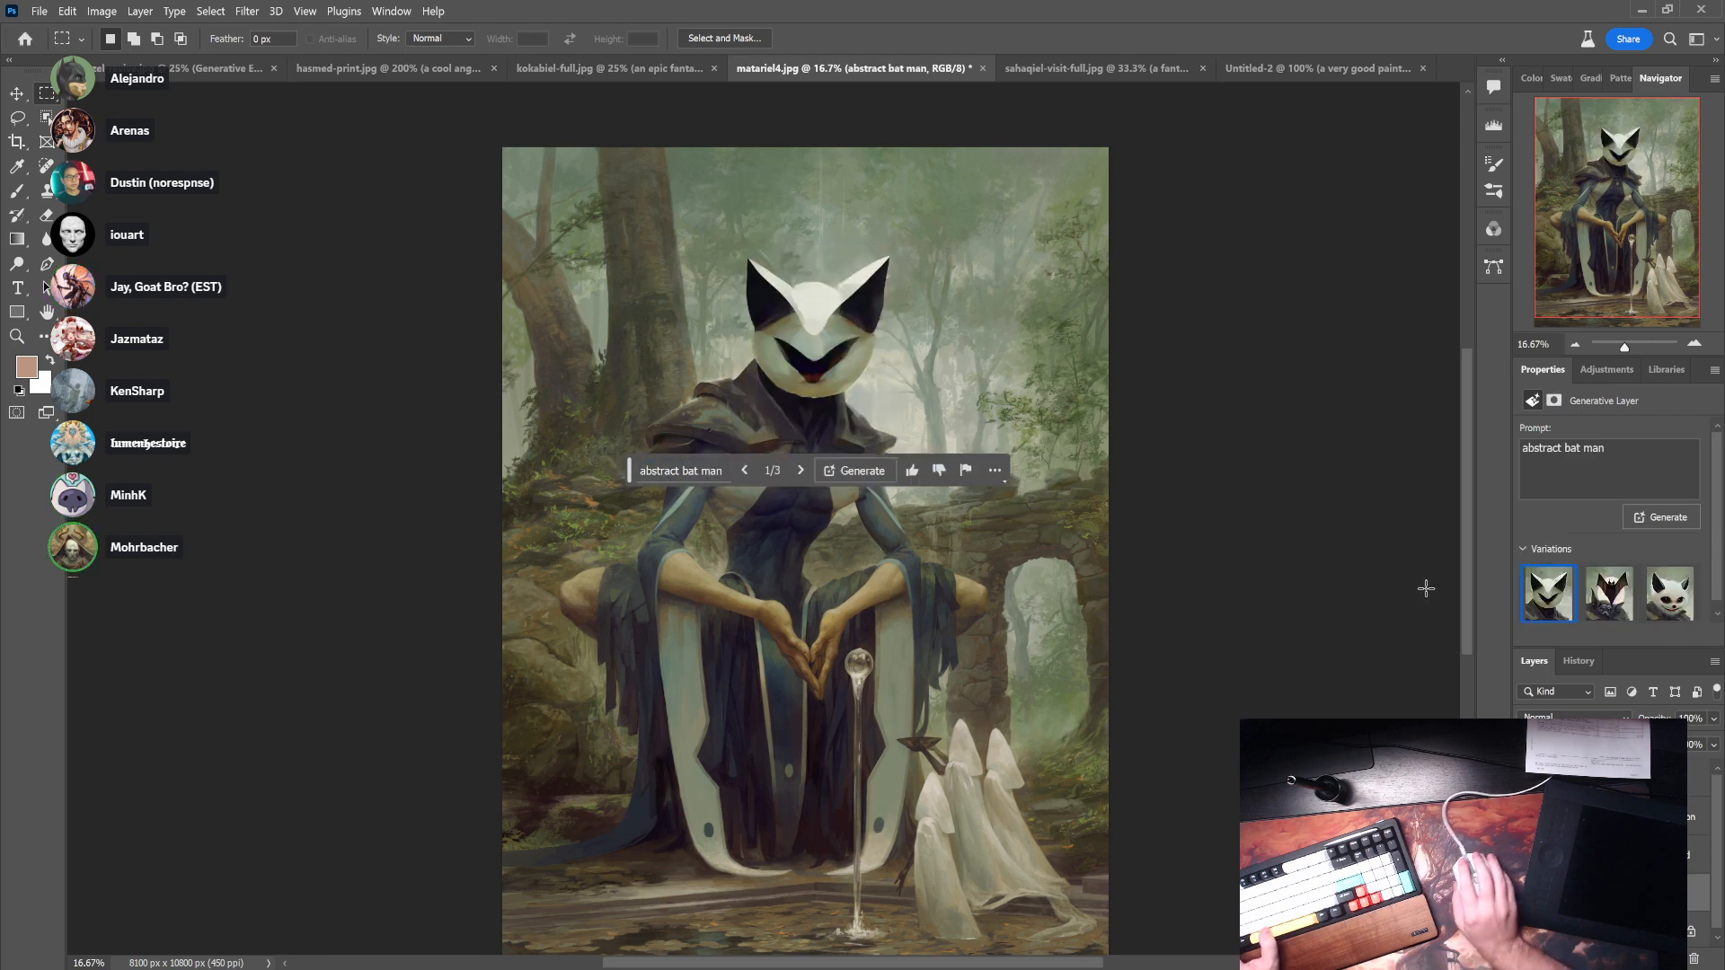
{"action": "left_click", "coordinate": [1602, 583]}
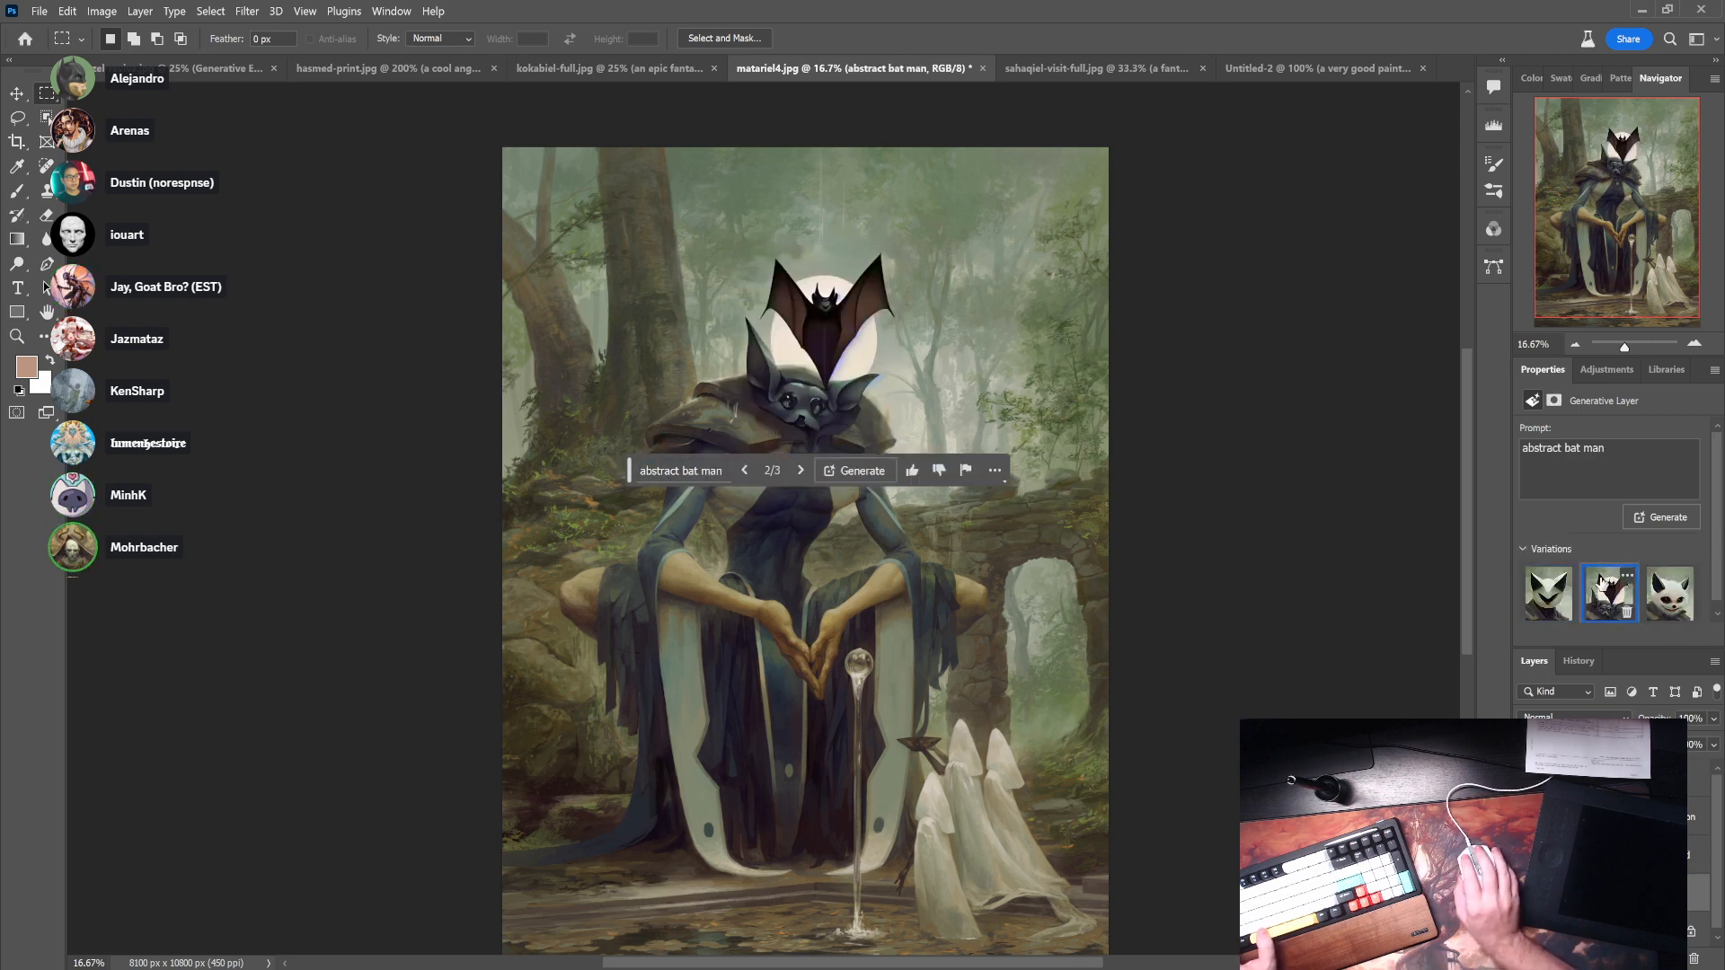
- Show the third "abstract bat man" variation unobstructed, compare it with the original head by toggling its layer's visibility, and select the Background layer
{"action": "left_click", "coordinate": [1663, 593]}
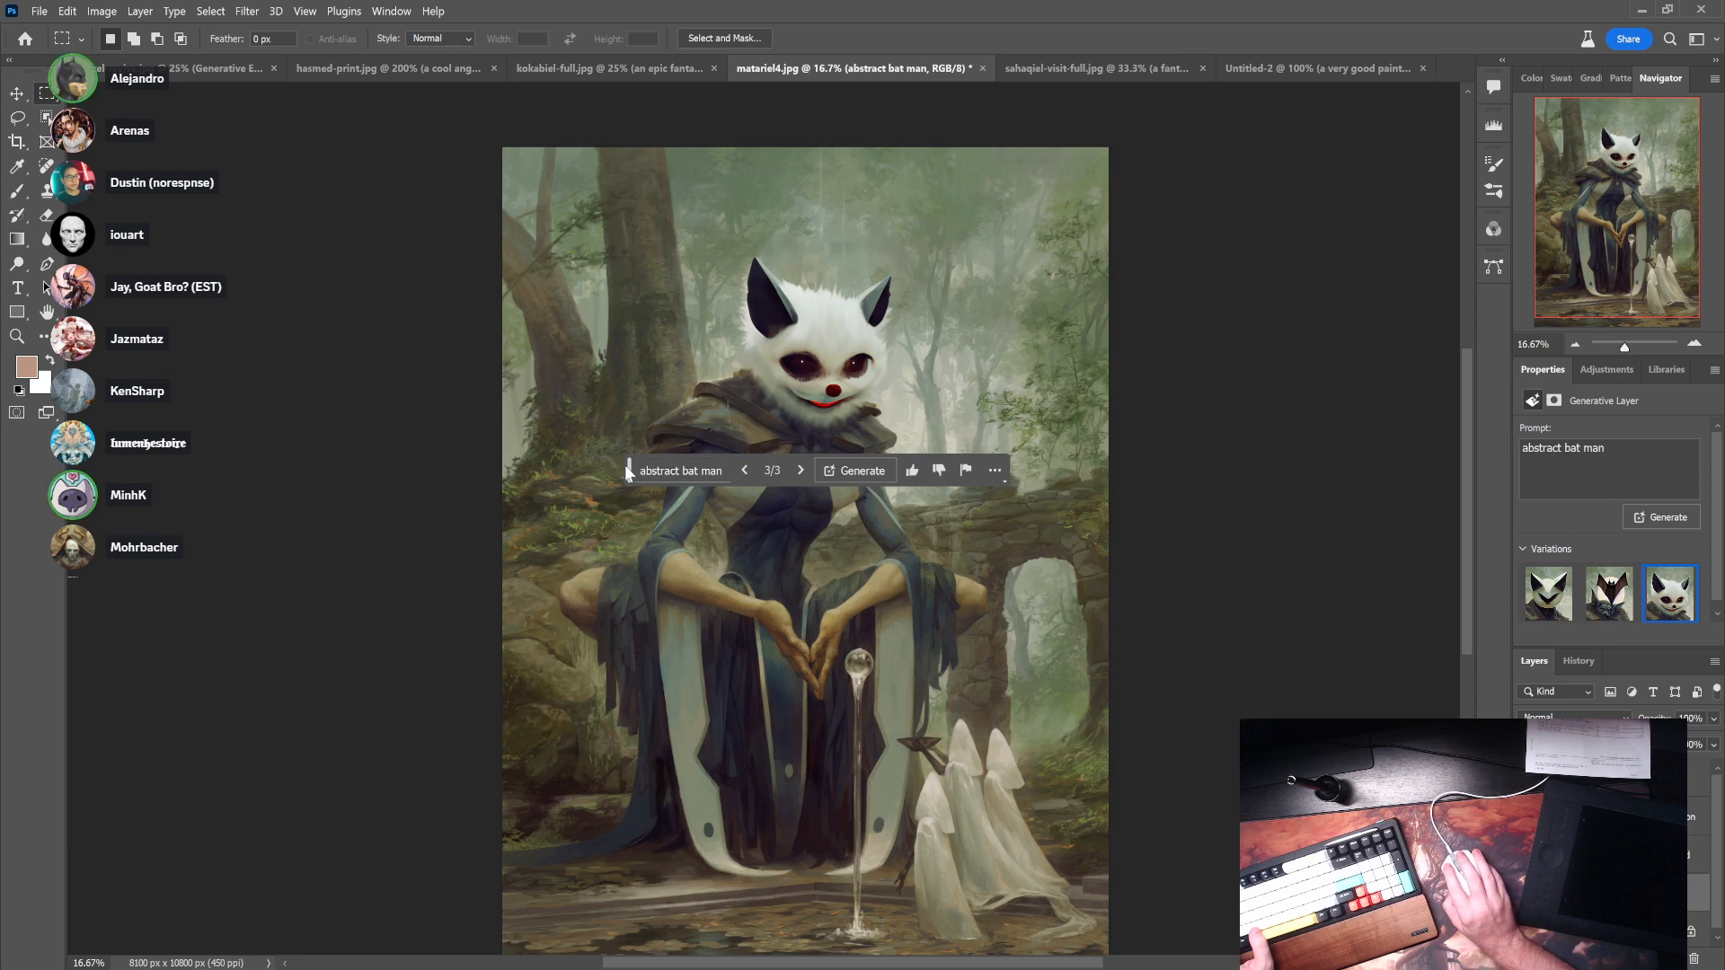
{"action": "left_click_drag", "start_coordinate": [629, 470], "coordinate": [169, 853]}
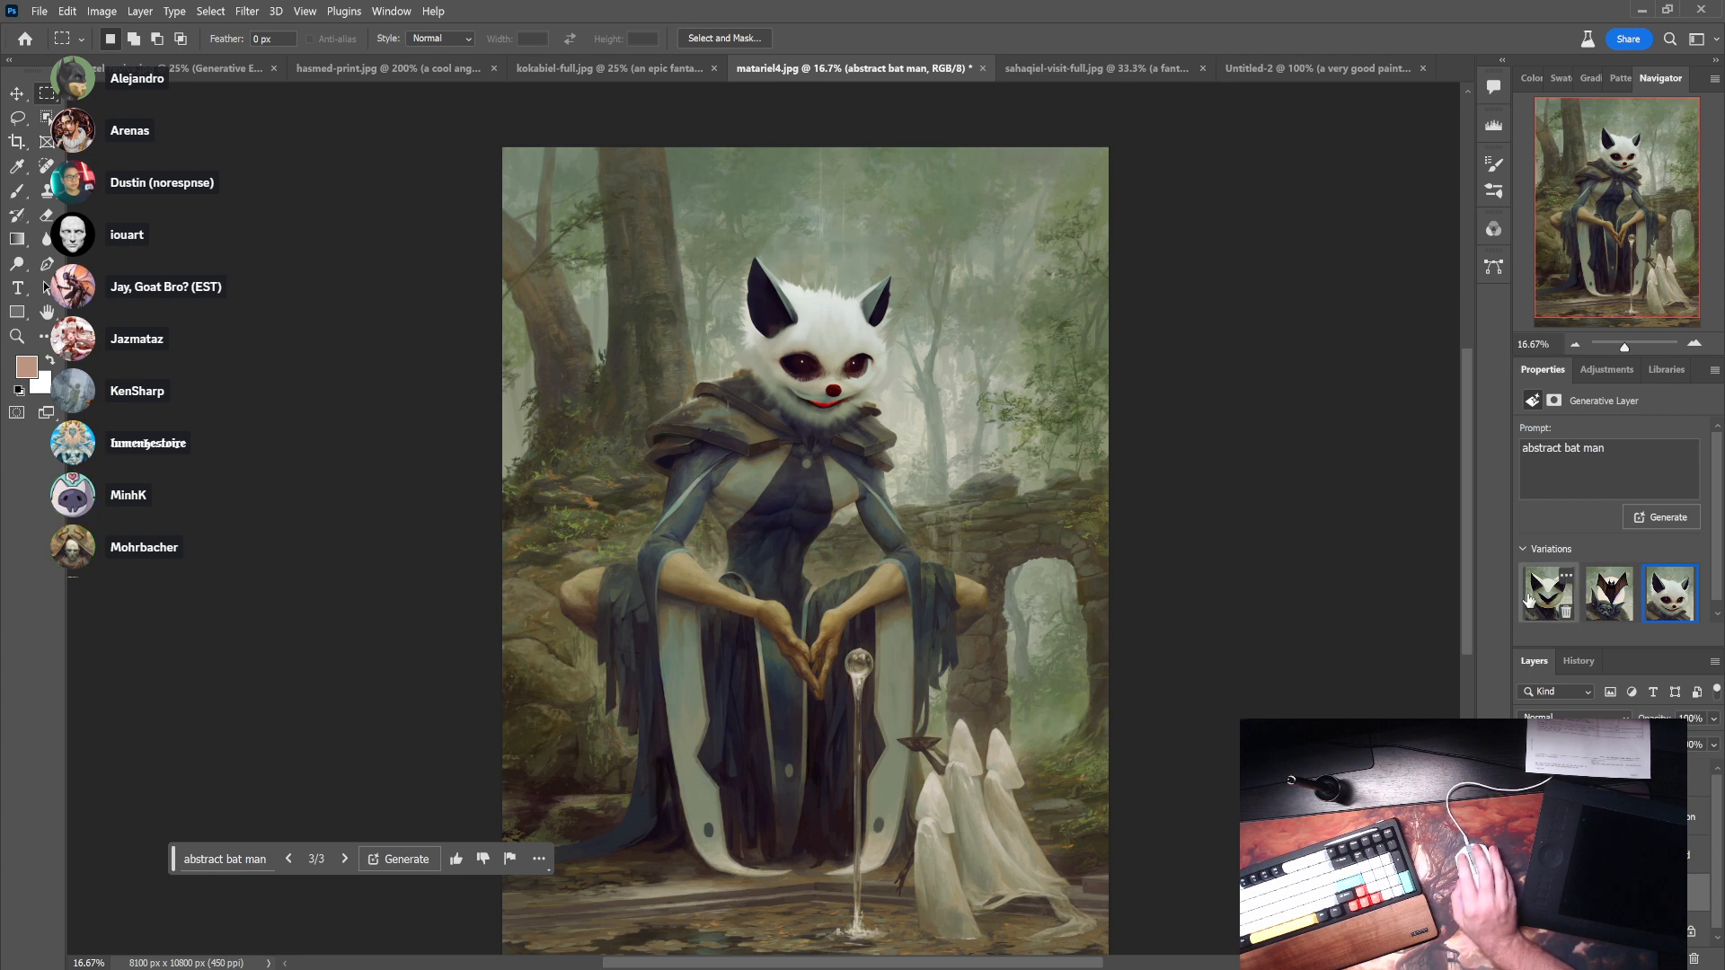
{"action": "left_click", "coordinate": [1526, 893]}
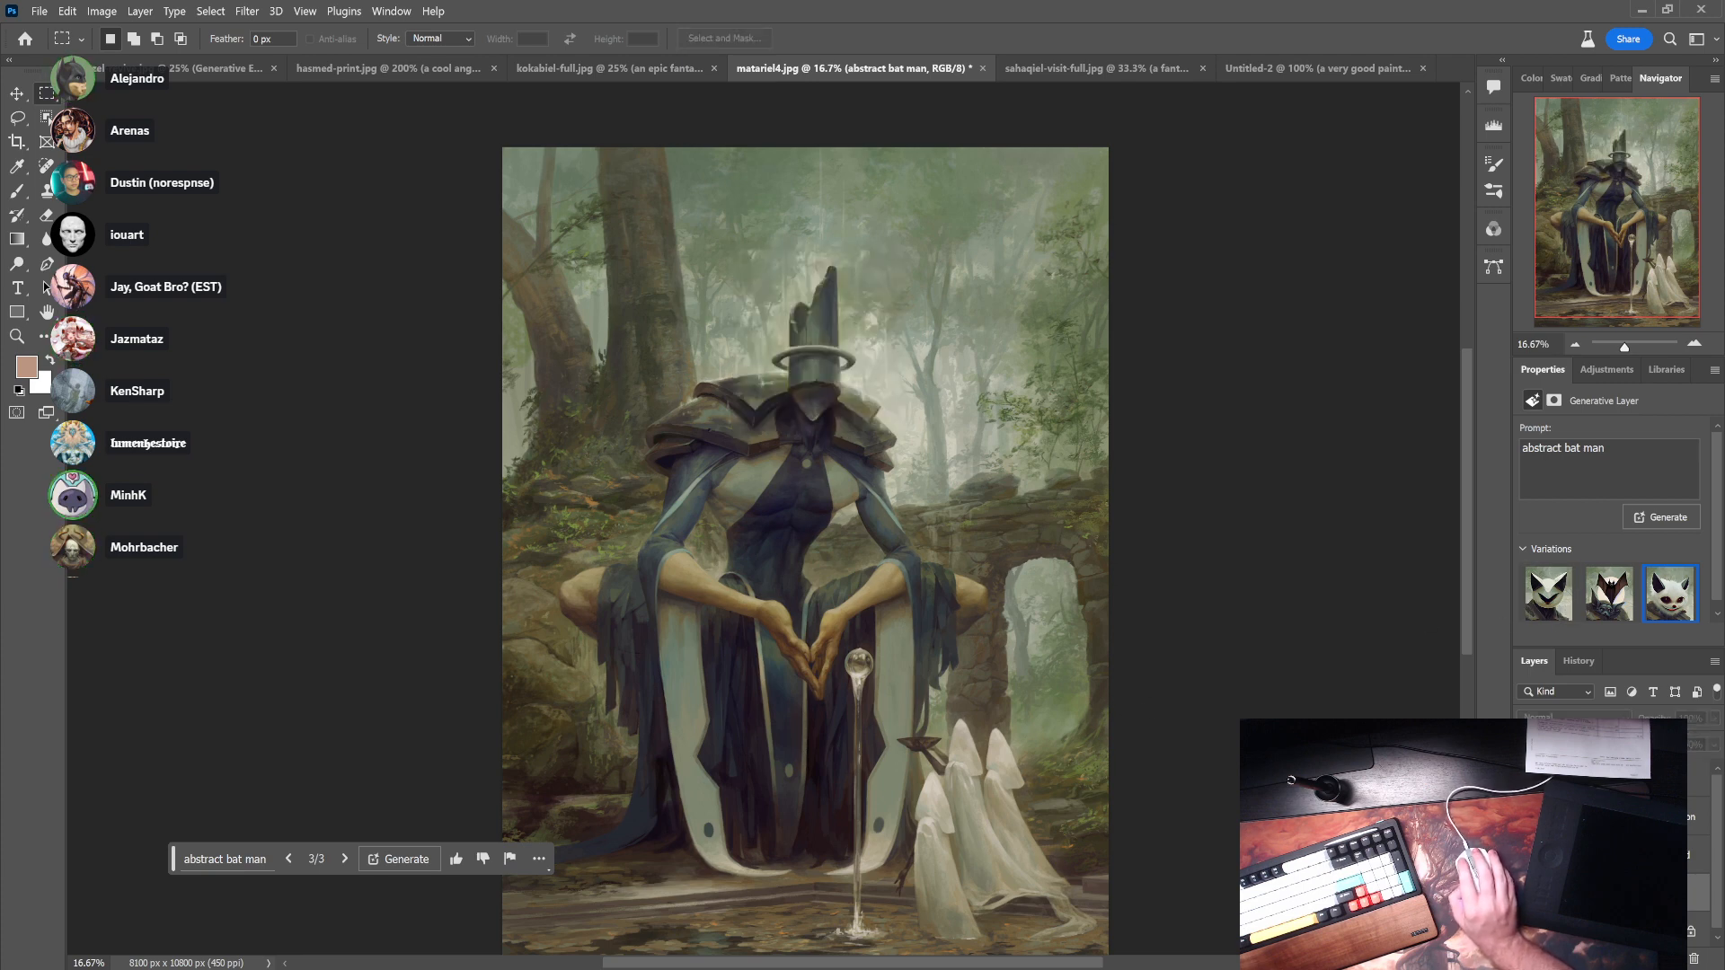
{"action": "left_click", "coordinate": [1526, 893]}
{"action": "left_click", "coordinate": [1526, 893]}
{"action": "left_click", "coordinate": [1600, 930]}
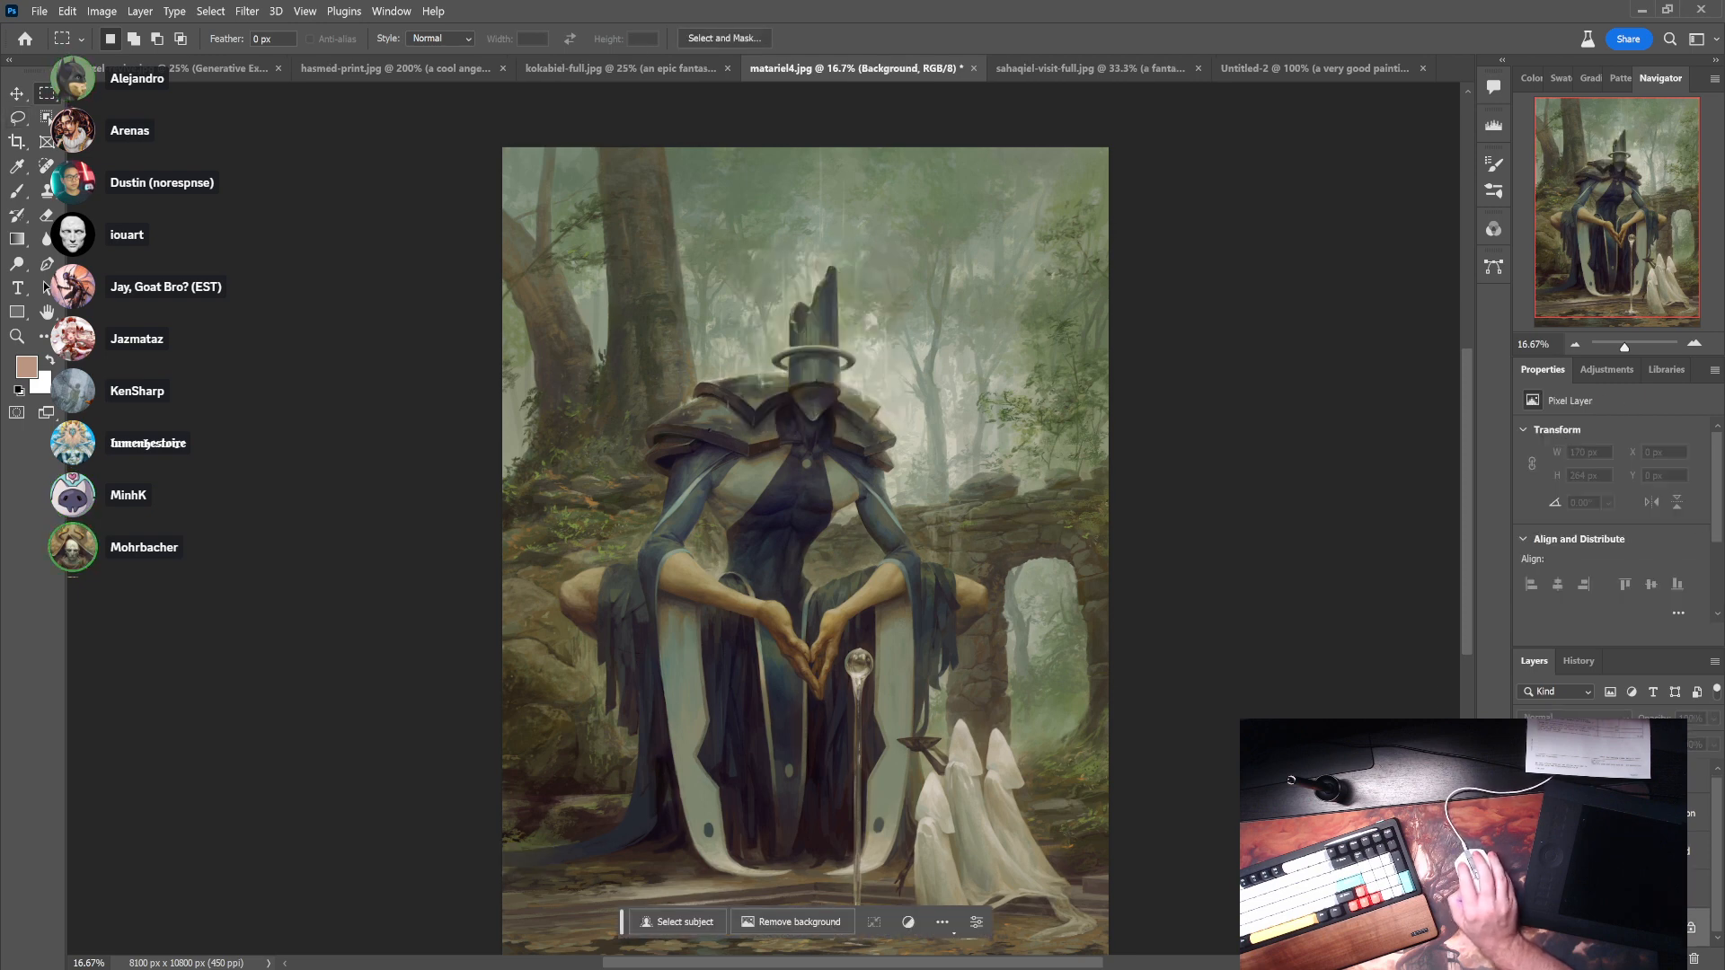
{"action": "left_click", "coordinate": [1526, 894]}
- Switch to the kokabiel-full.jpg painting and delete its "an epic fantasy dragon" generative layer
{"action": "left_click", "coordinate": [1038, 69]}
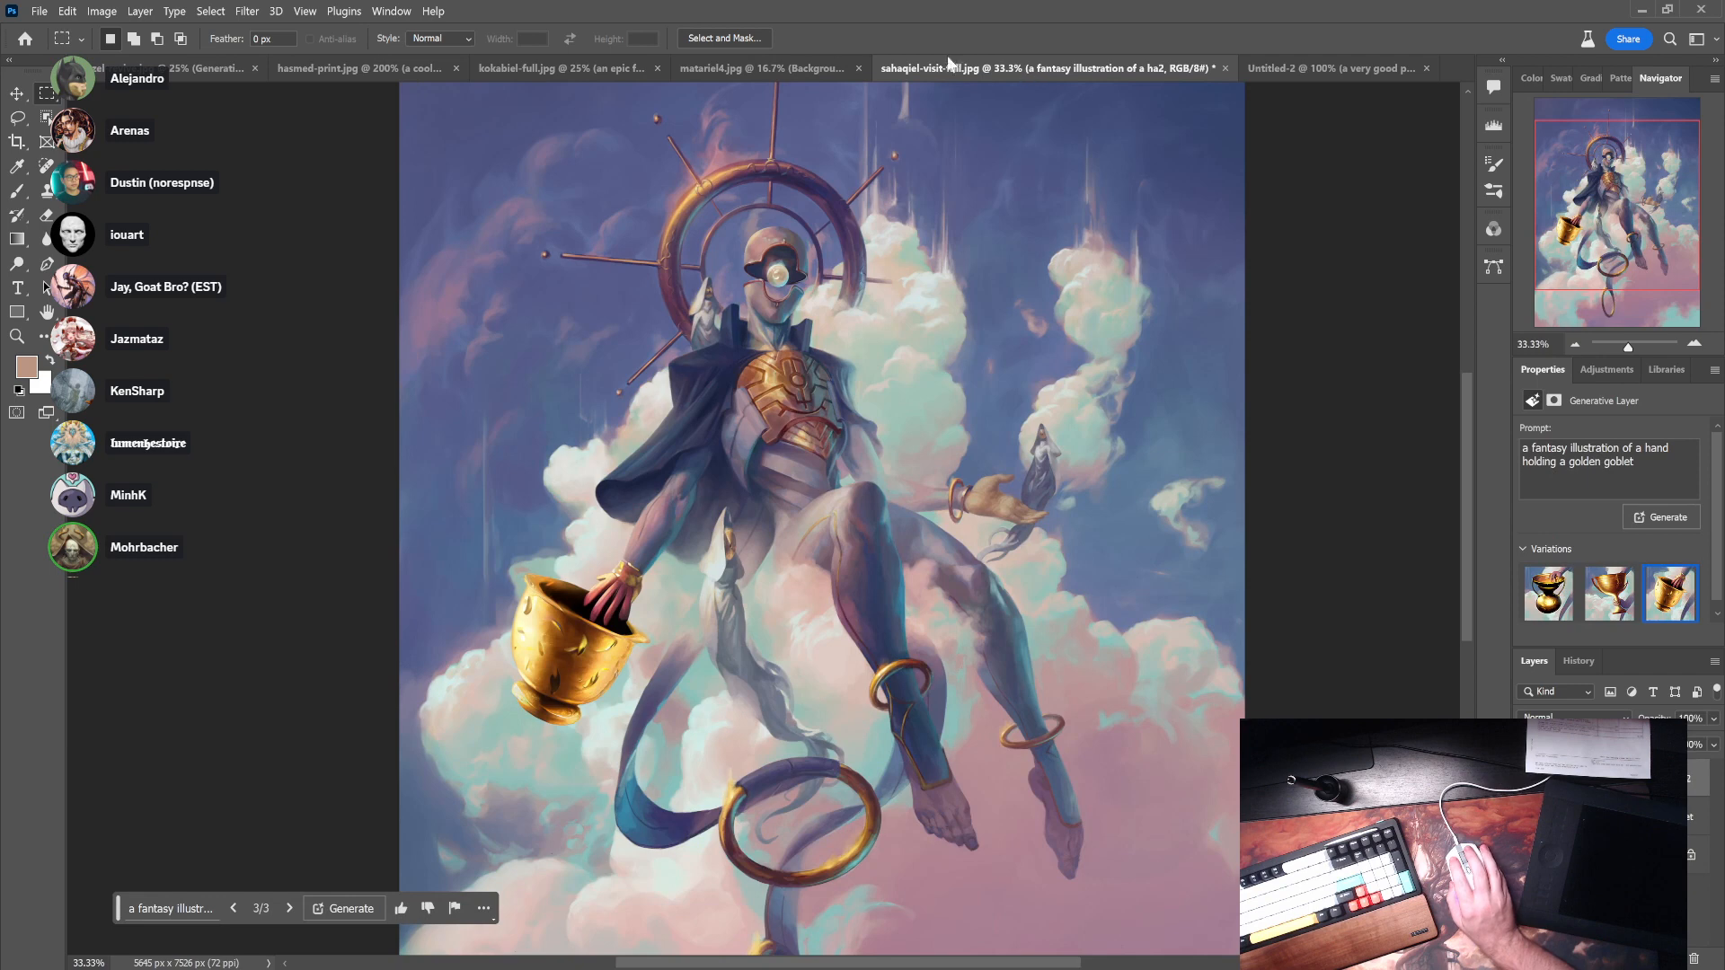
{"action": "left_click", "coordinate": [757, 64]}
{"action": "left_click", "coordinate": [612, 67]}
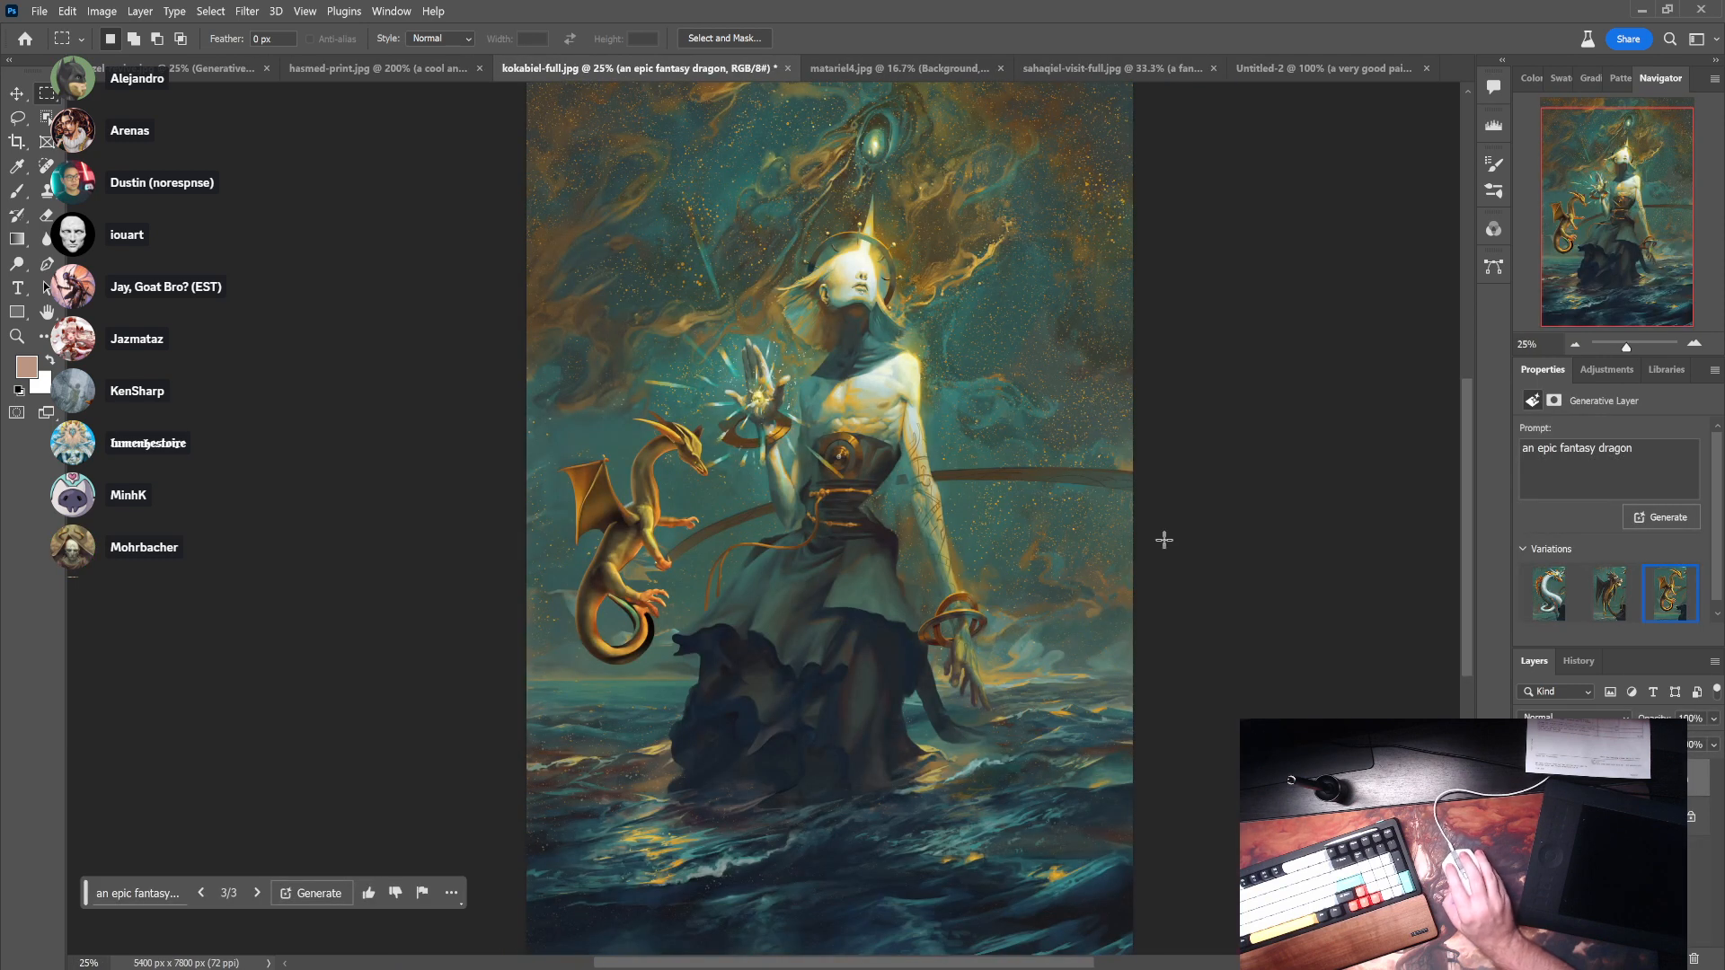
{"action": "left_click_drag", "start_coordinate": [1618, 779], "coordinate": [1695, 959]}
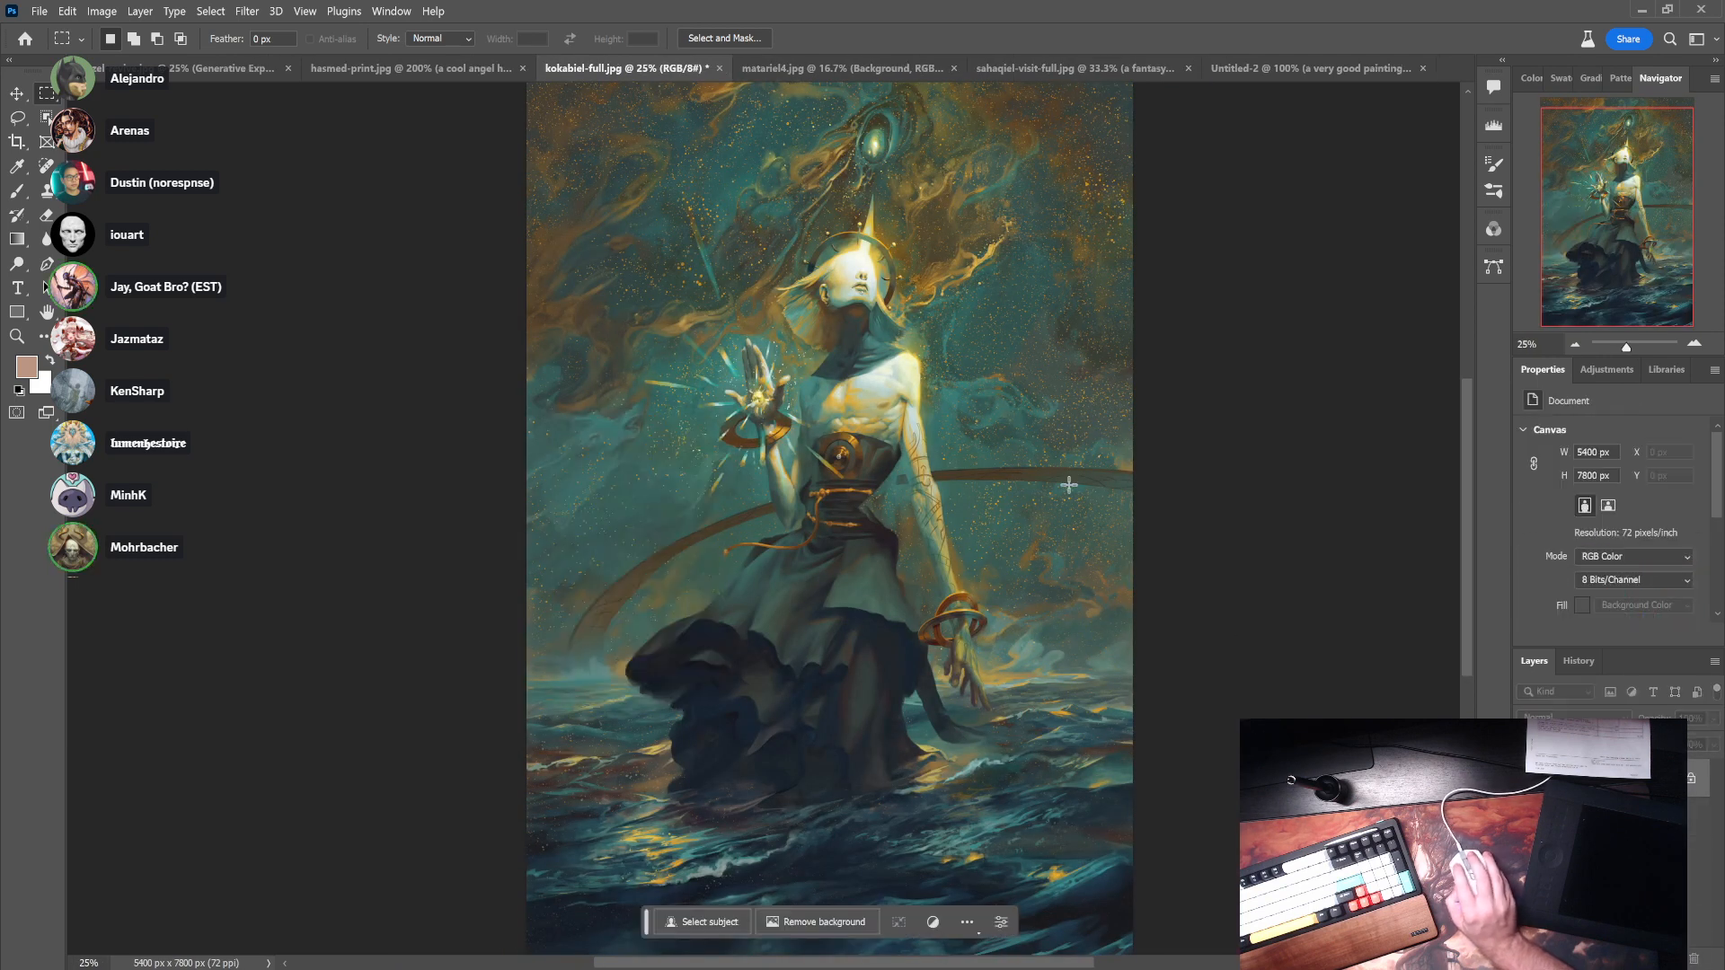
- Select a rectangle around the standing figure's head and run Generative Fill with the prompt "medusa head"
{"action": "left_click_drag", "start_coordinate": [762, 202], "coordinate": [953, 393]}
{"action": "left_click", "coordinate": [719, 414]}
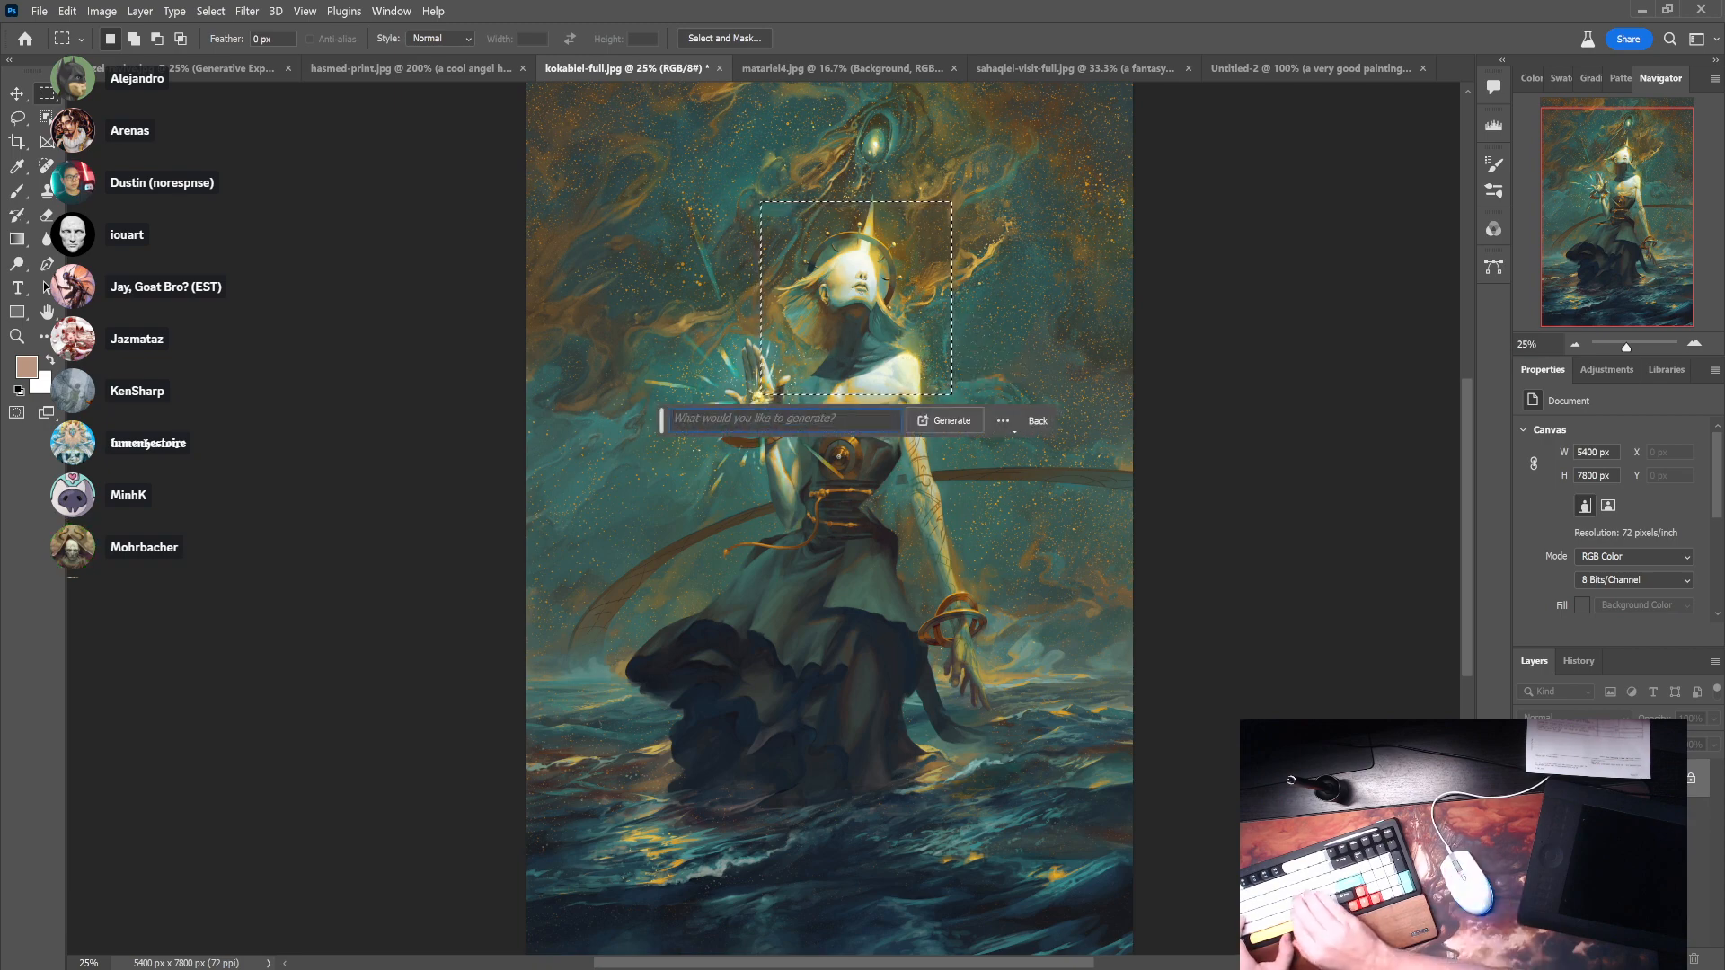
{"action": "type", "text": "medusa hea"}
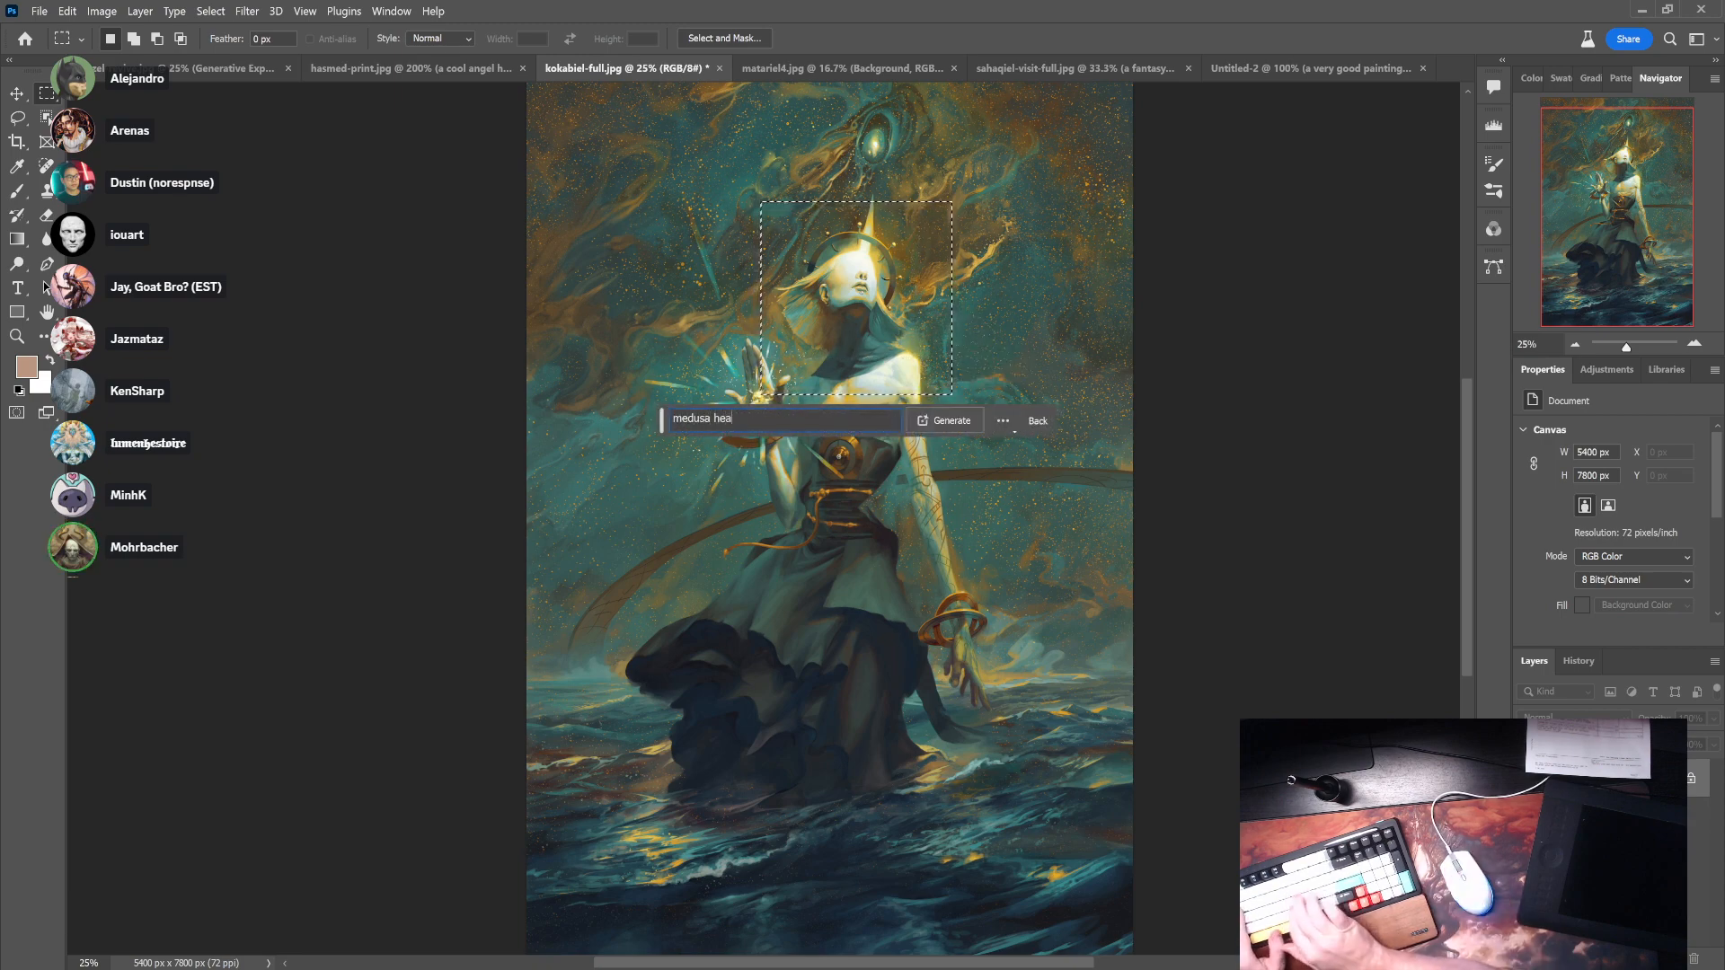
{"action": "type", "text": "d"}
{"action": "key", "text": "Return"}
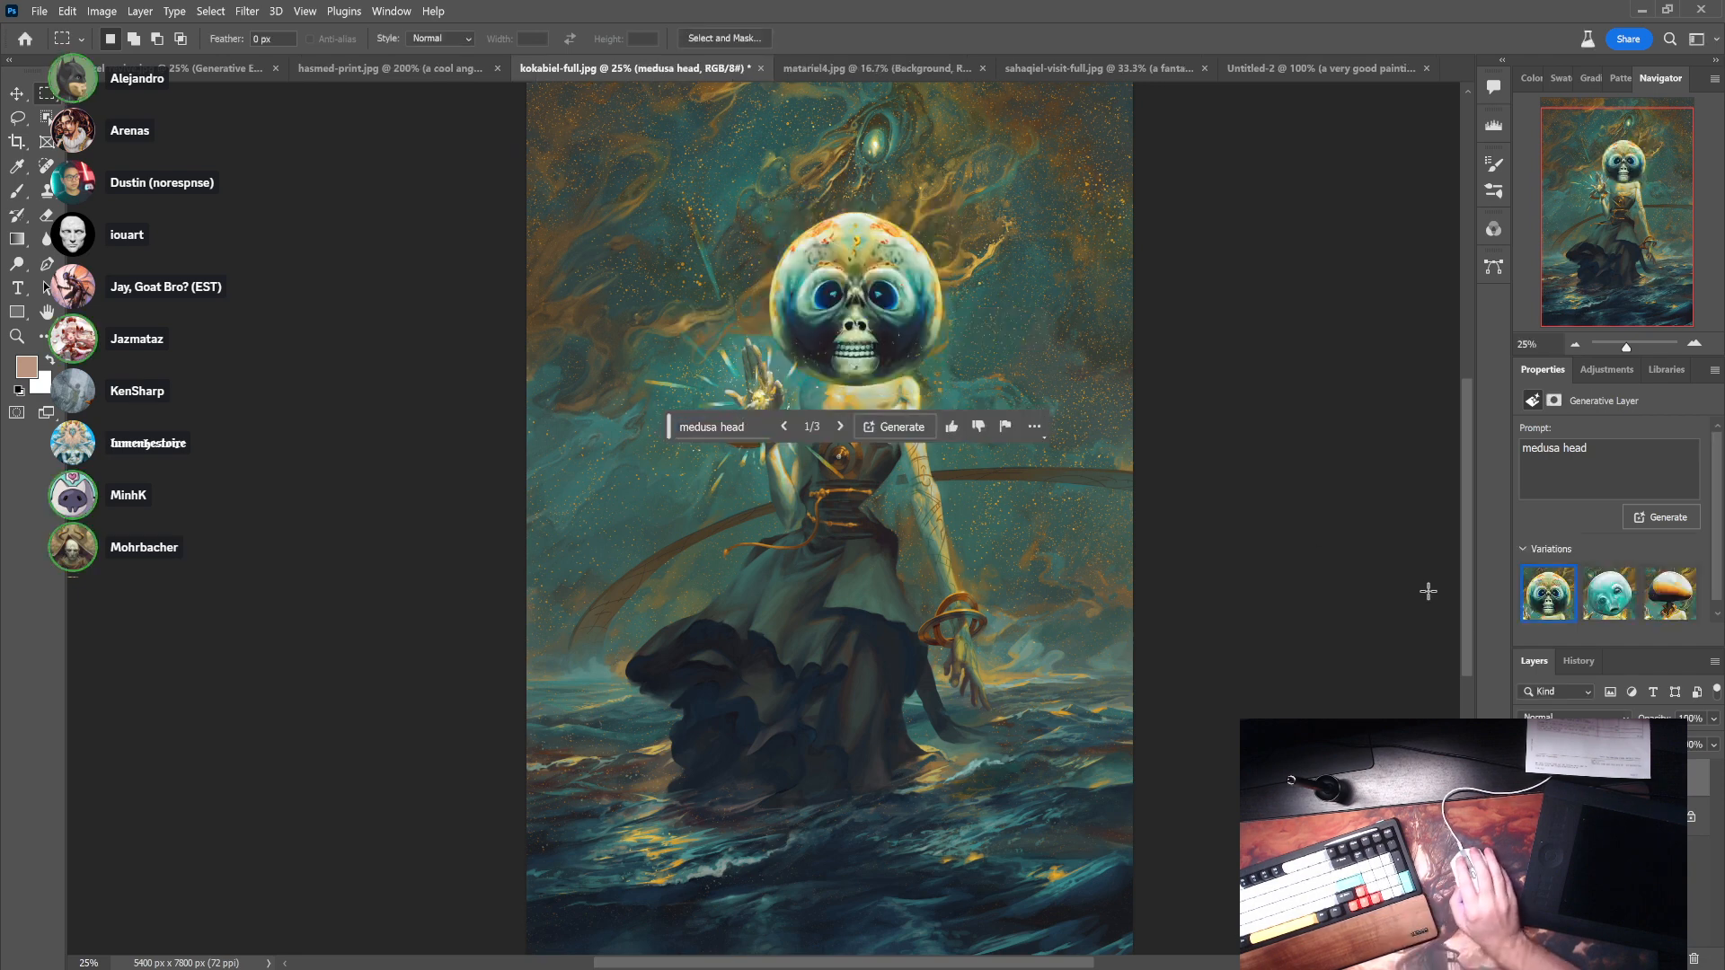
- Compare the three medusa head variations, return to the first, and hide the layer to check the original head
{"action": "left_click", "coordinate": [1608, 602]}
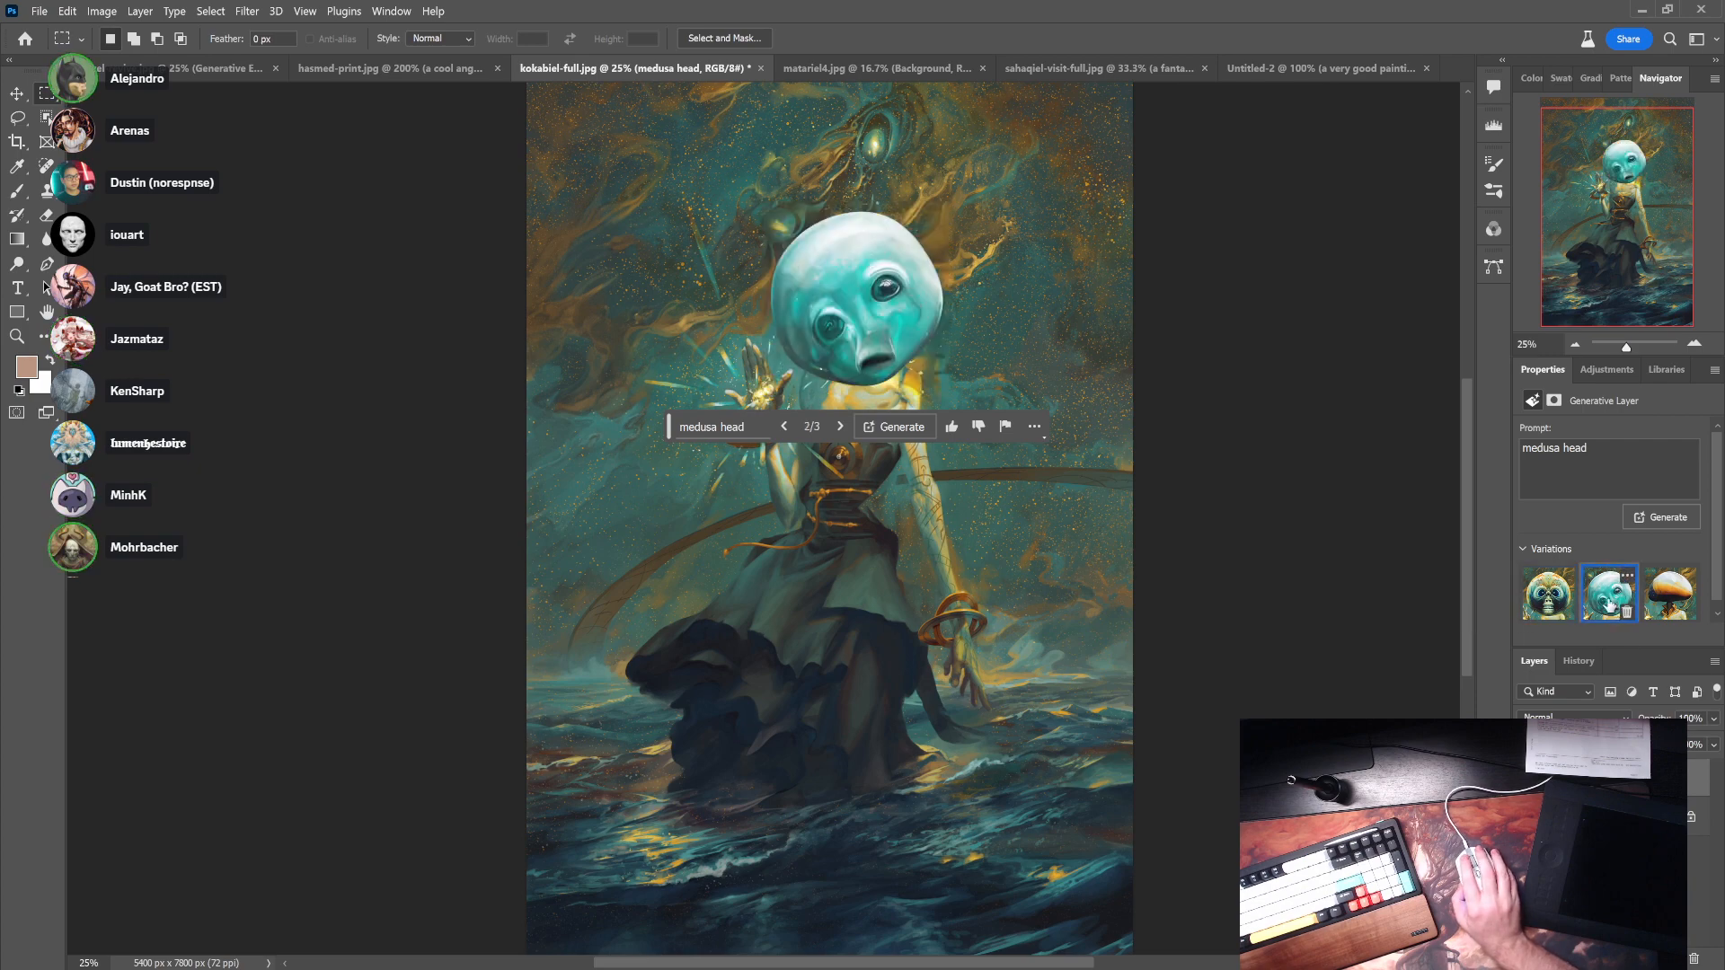
{"action": "left_click", "coordinate": [1655, 602]}
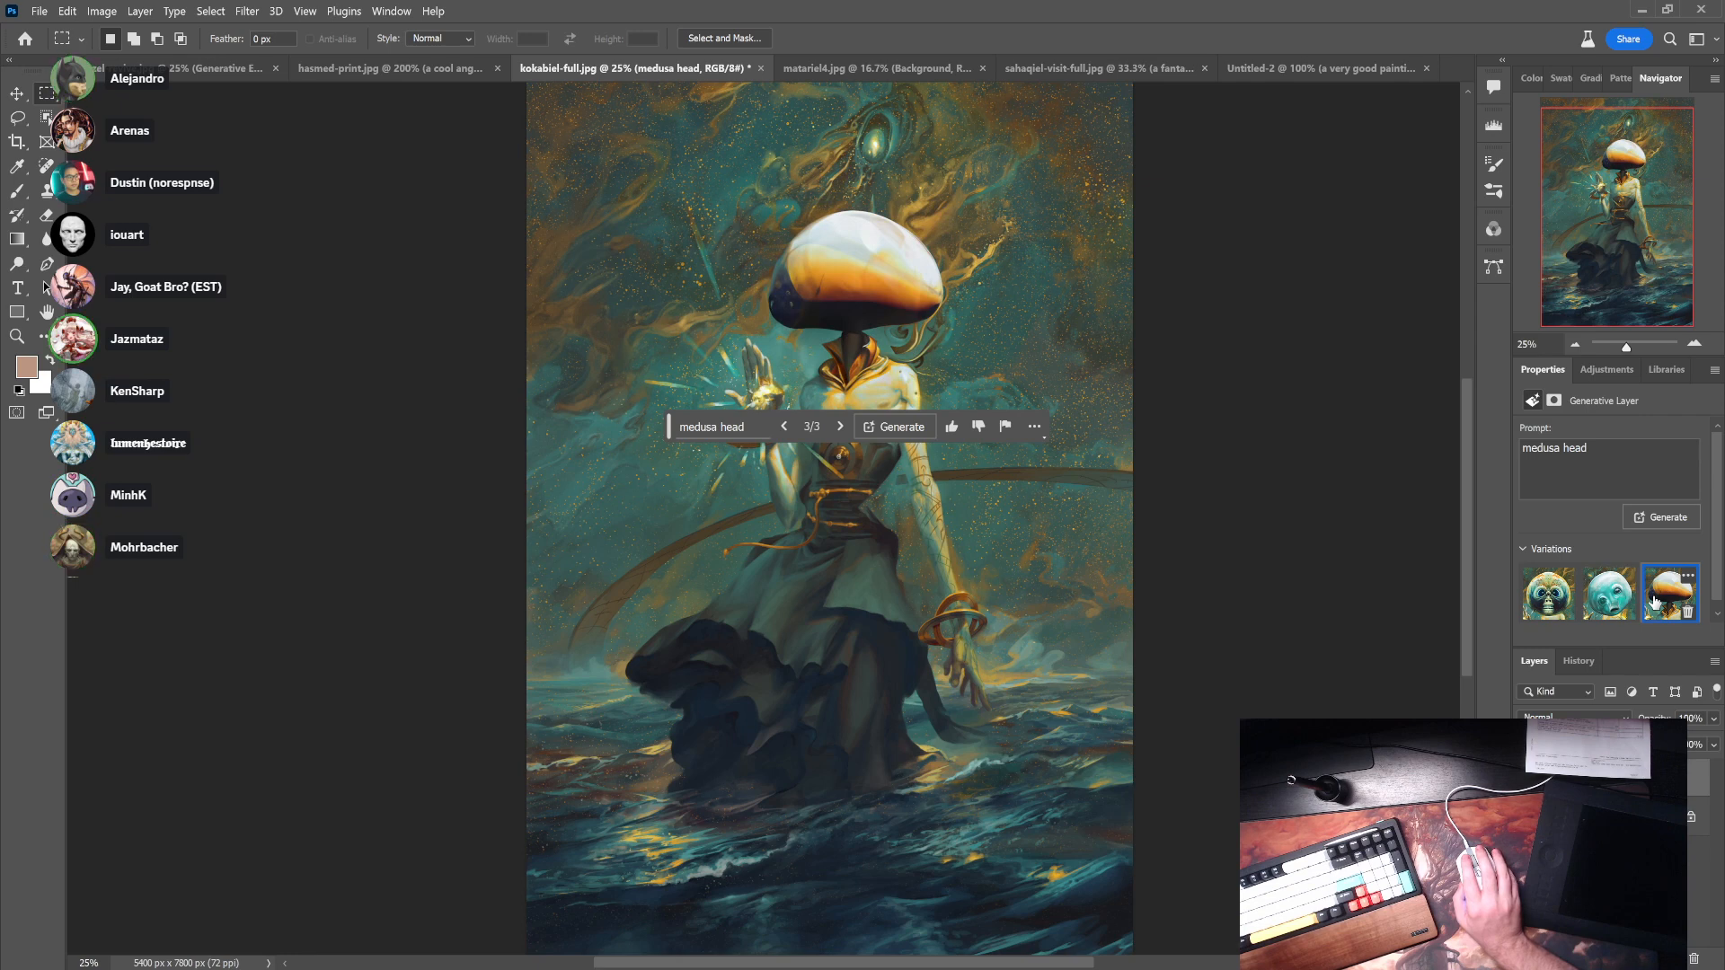
{"action": "left_click", "coordinate": [1609, 595]}
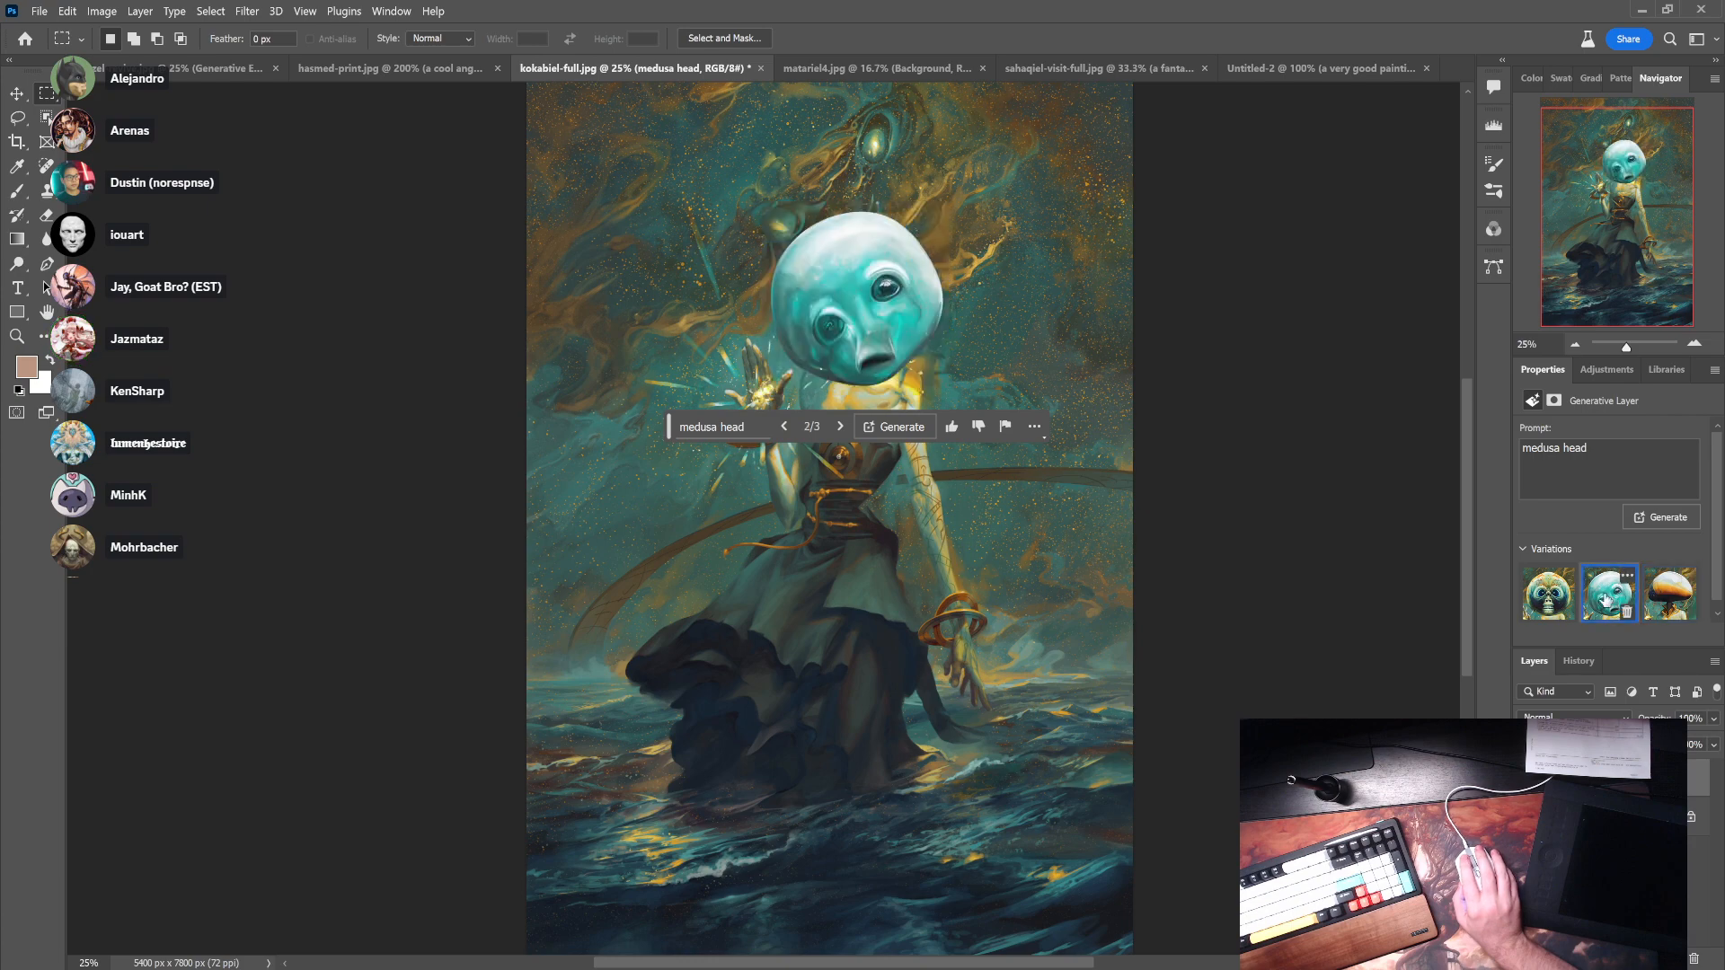
{"action": "left_click", "coordinate": [1540, 593]}
{"action": "left_click", "coordinate": [1608, 595]}
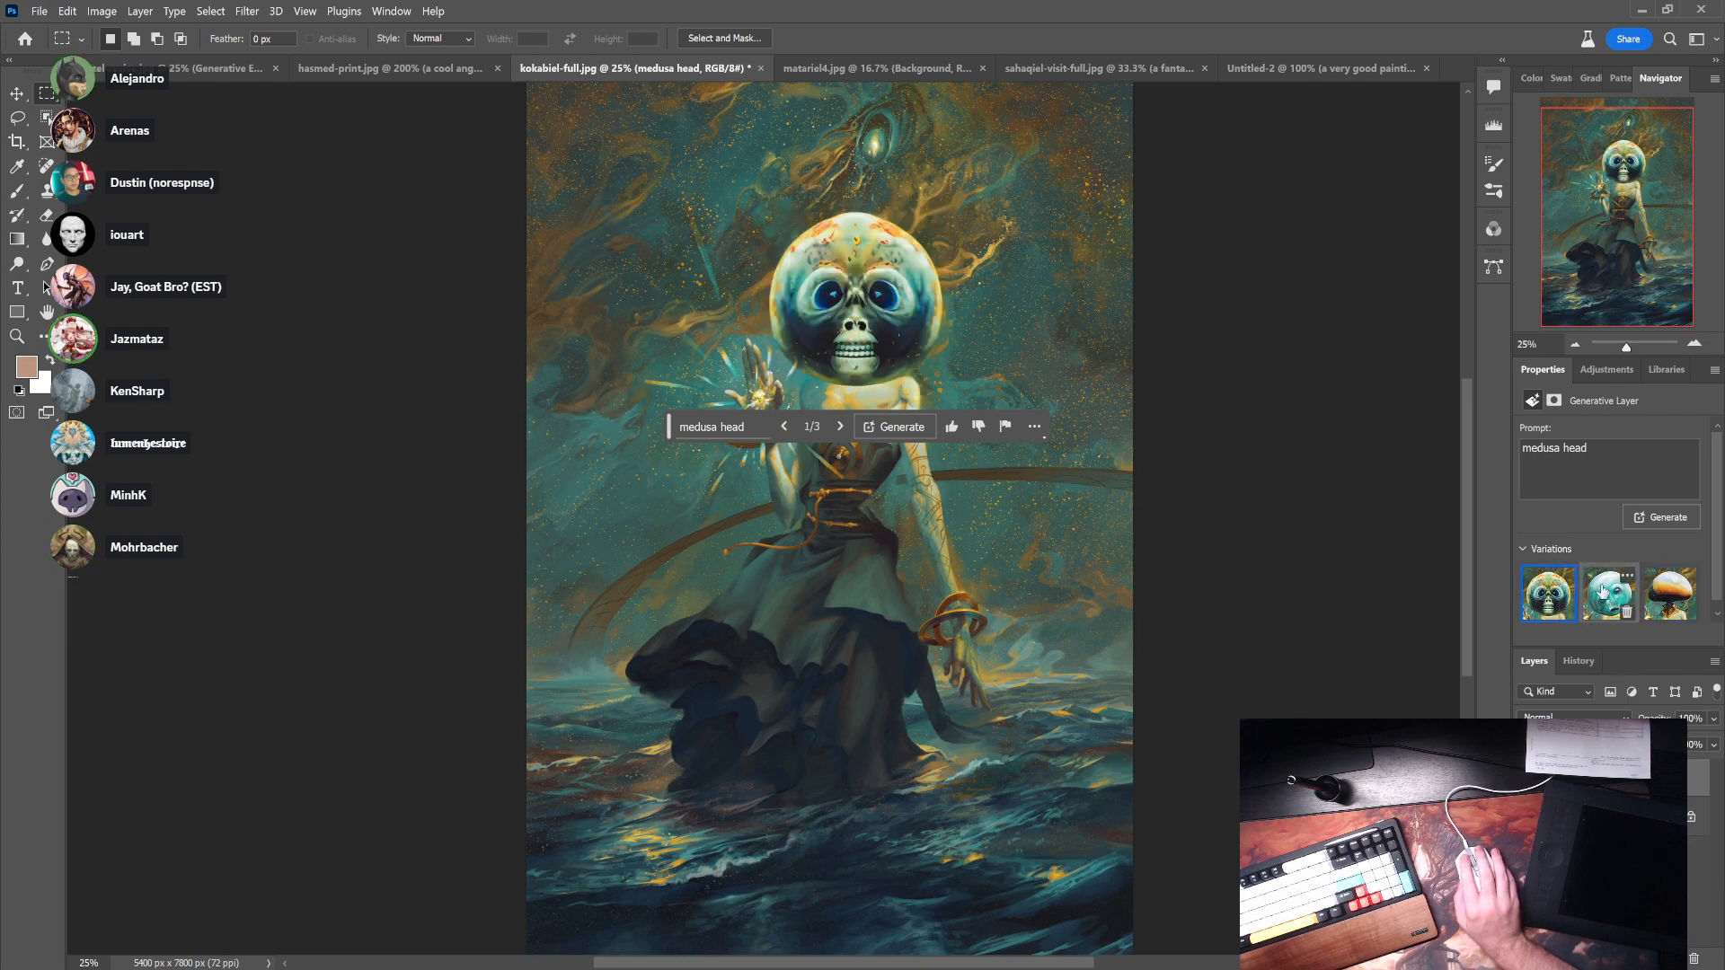
{"action": "left_click", "coordinate": [1652, 602]}
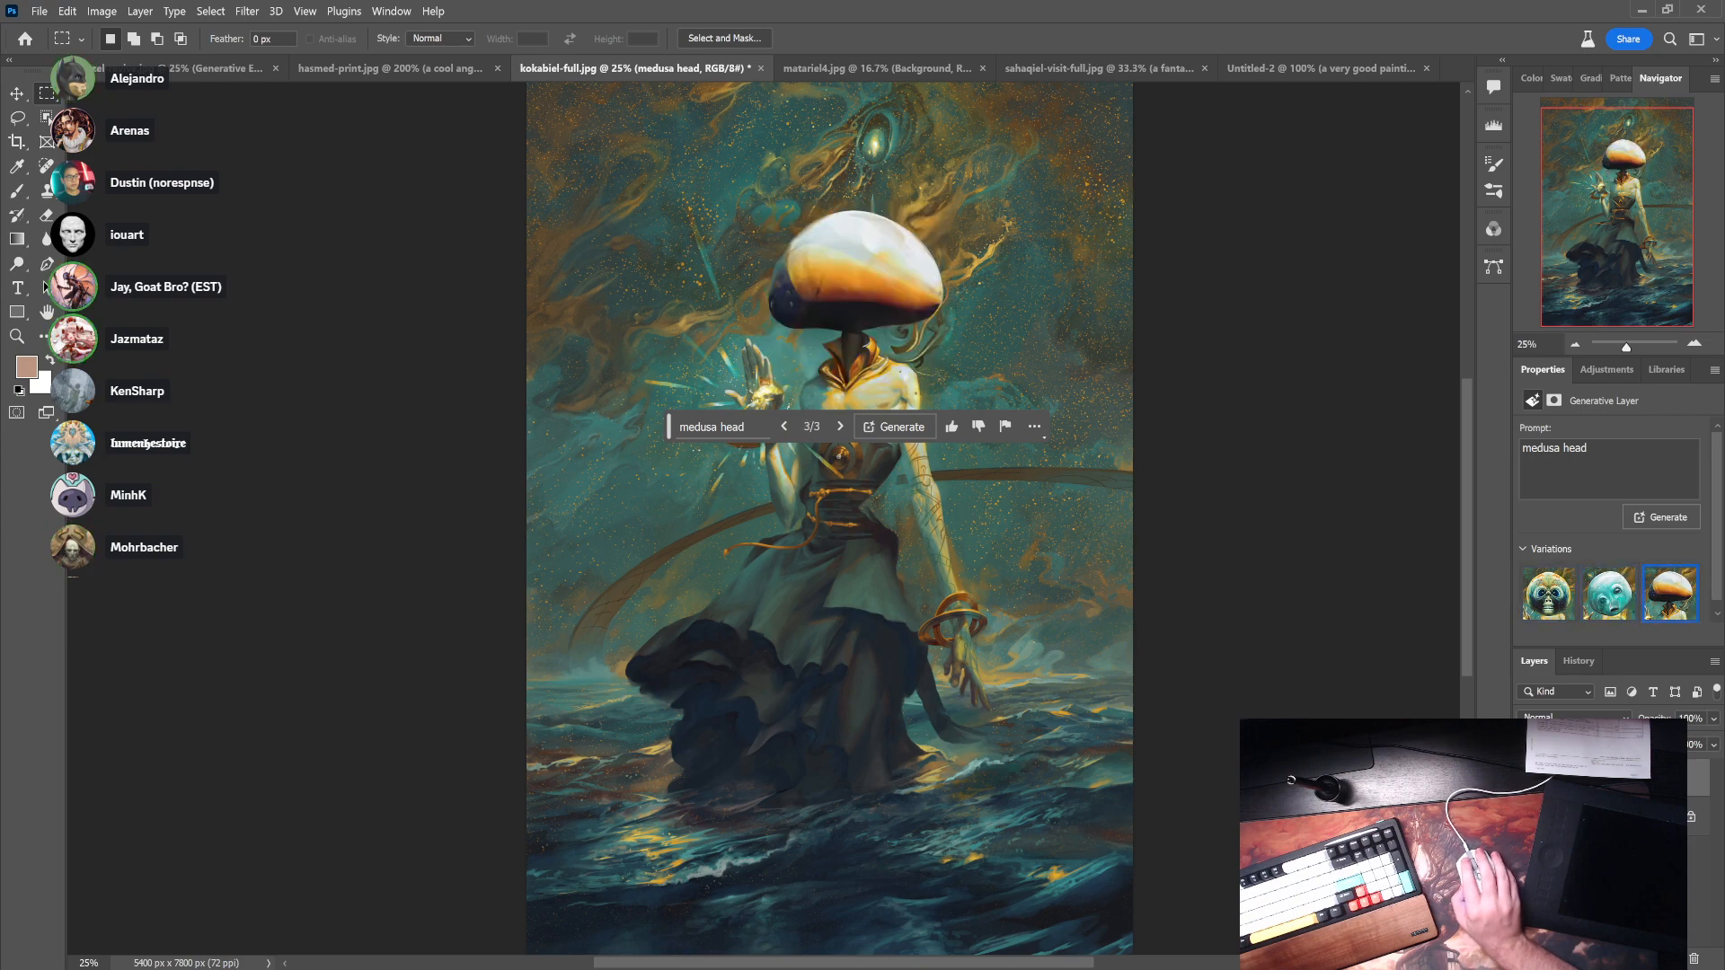
{"action": "left_click", "coordinate": [1546, 595]}
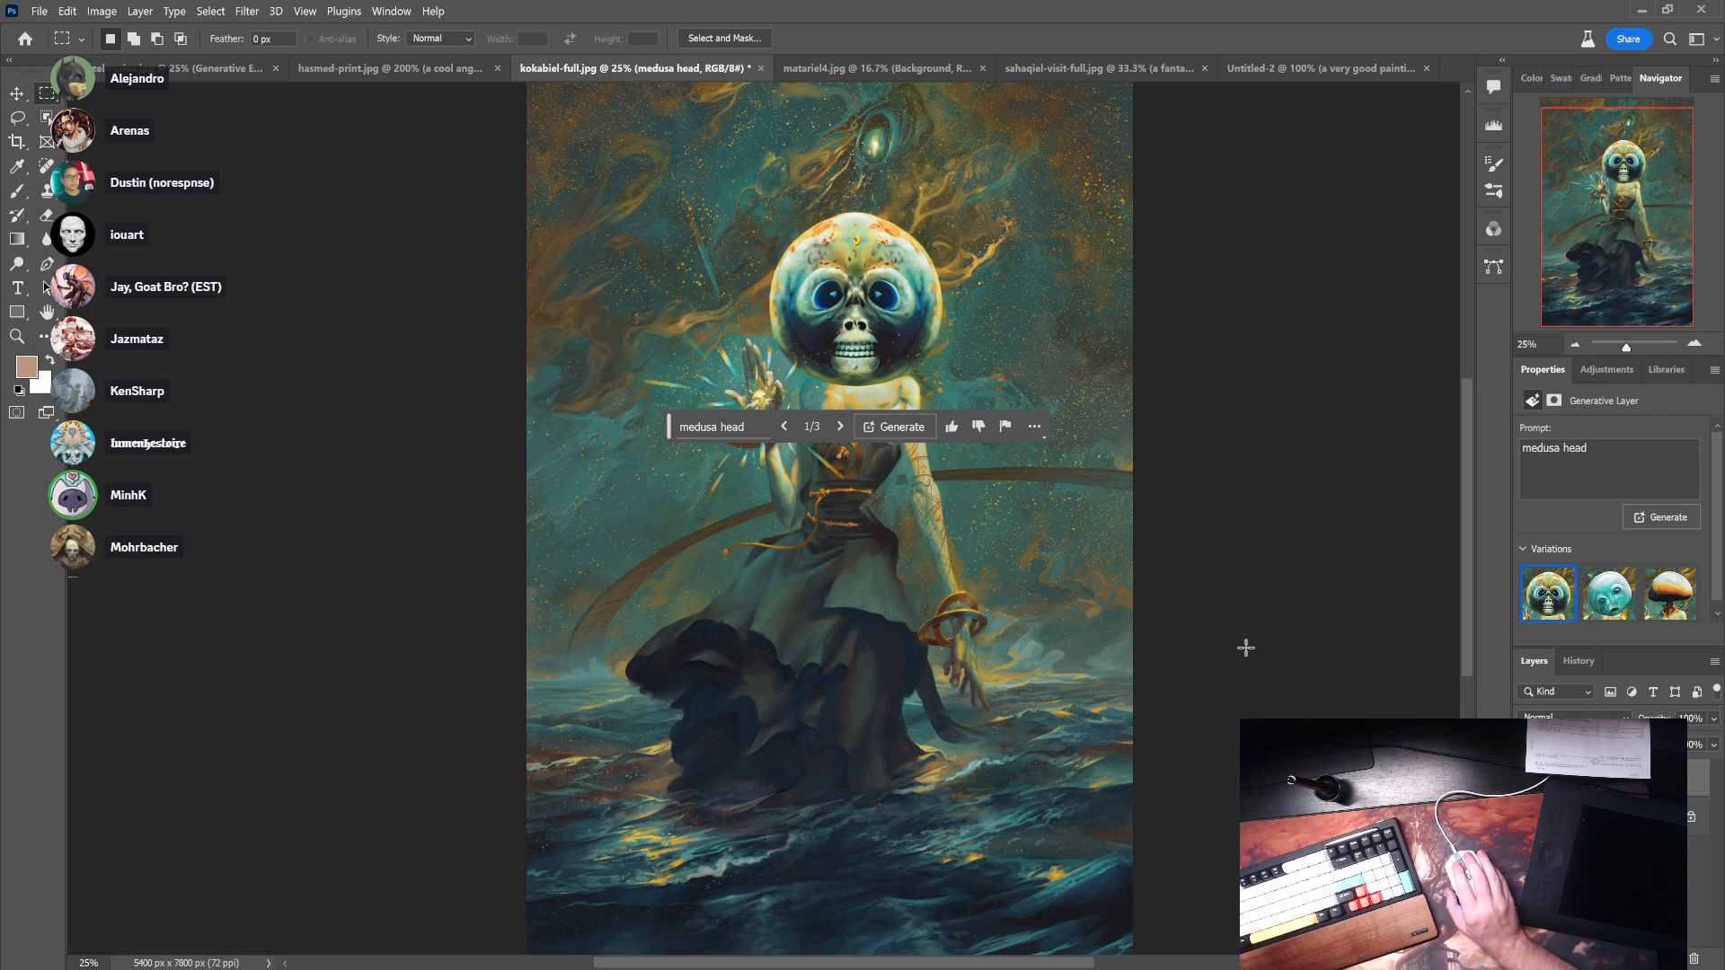
{"action": "left_click", "coordinate": [1527, 778]}
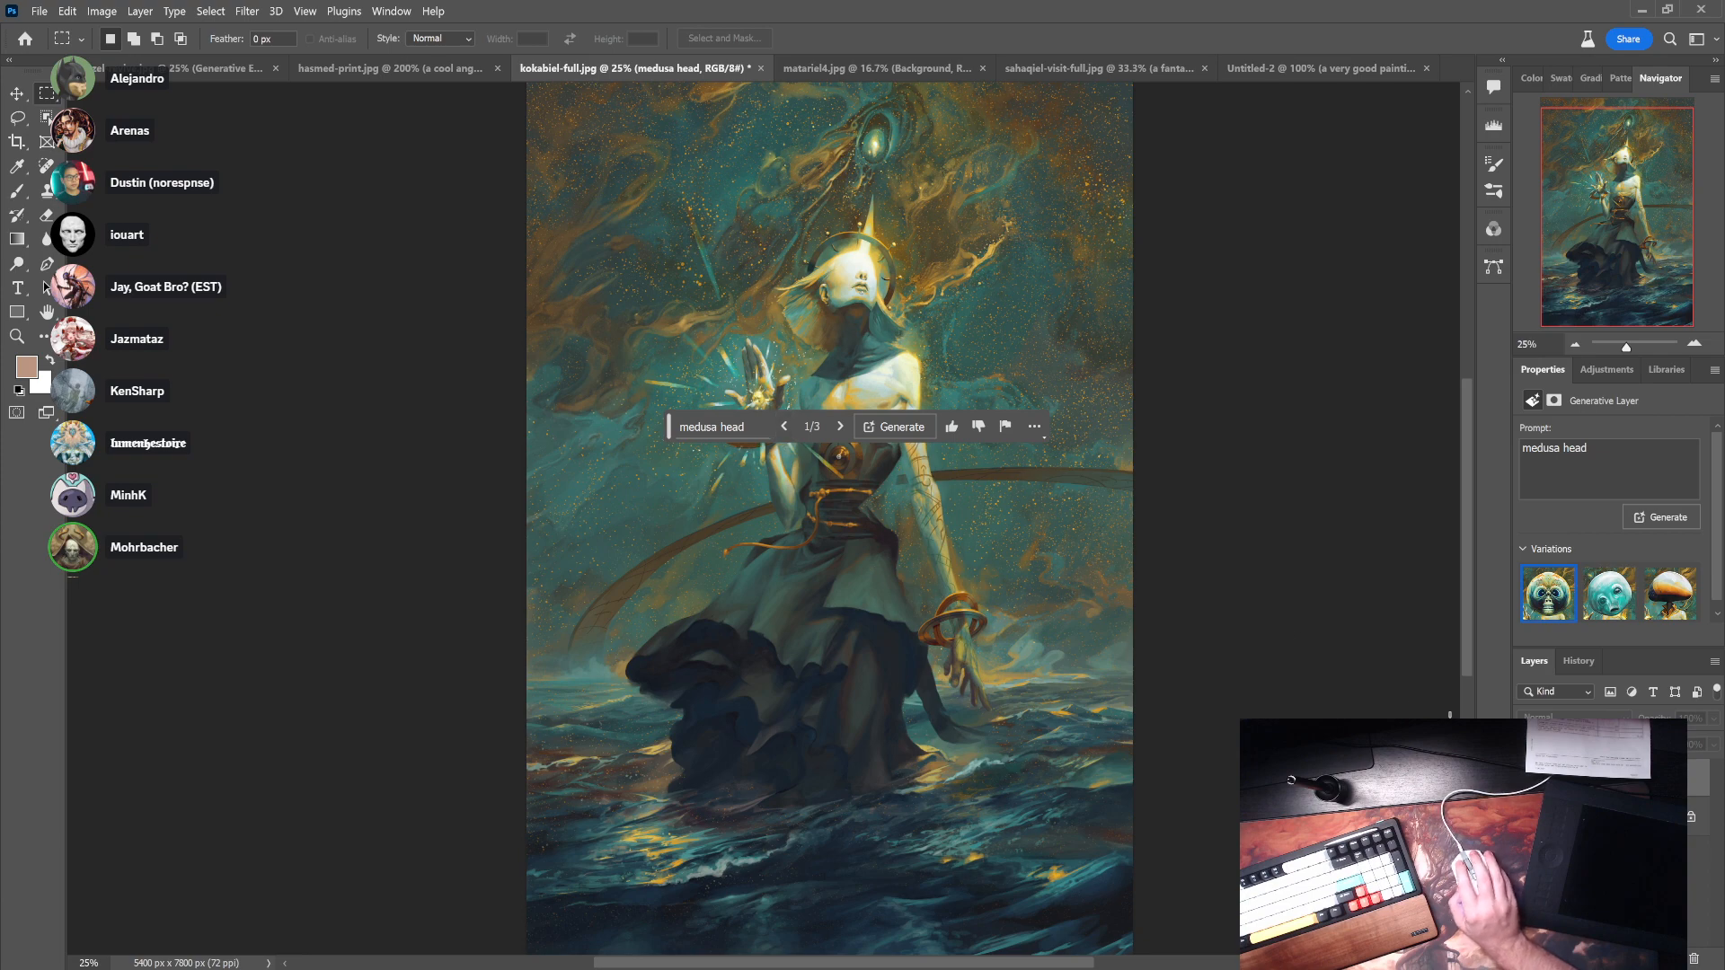
- Change the generative layer's prompt to "fantasy medusa head with snakes for hair" and generate new variations
{"action": "left_click", "coordinate": [719, 427]}
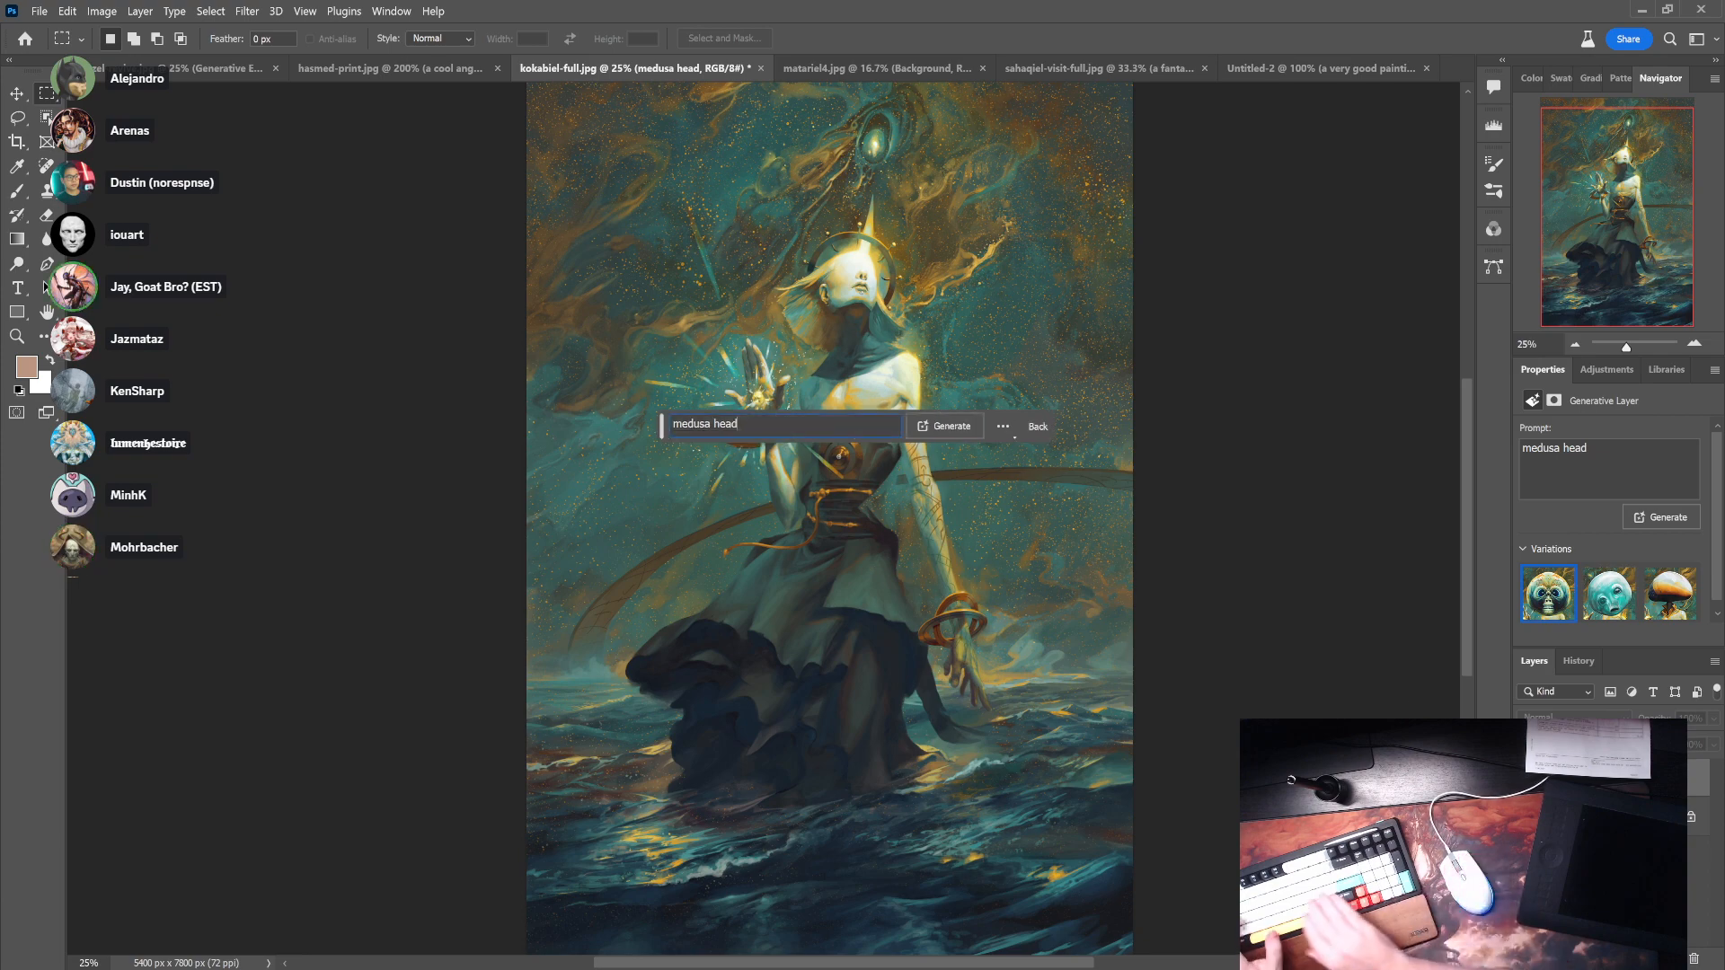
{"action": "key", "text": "Home"}
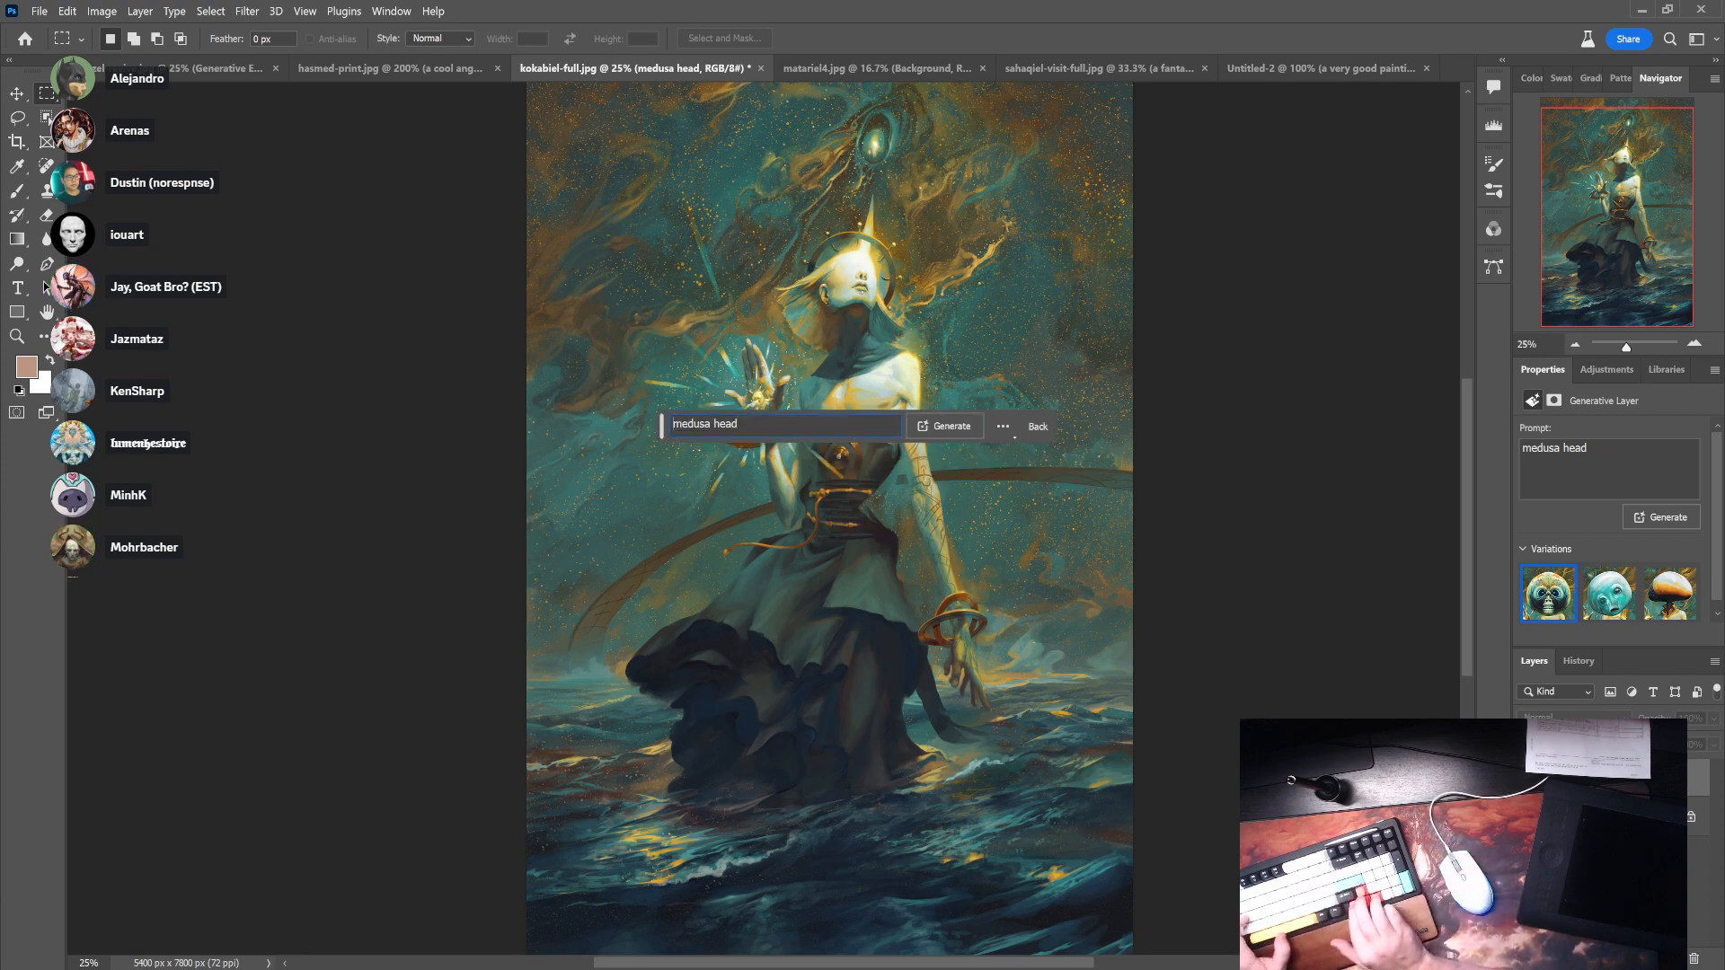
{"action": "type", "text": "fantasy"}
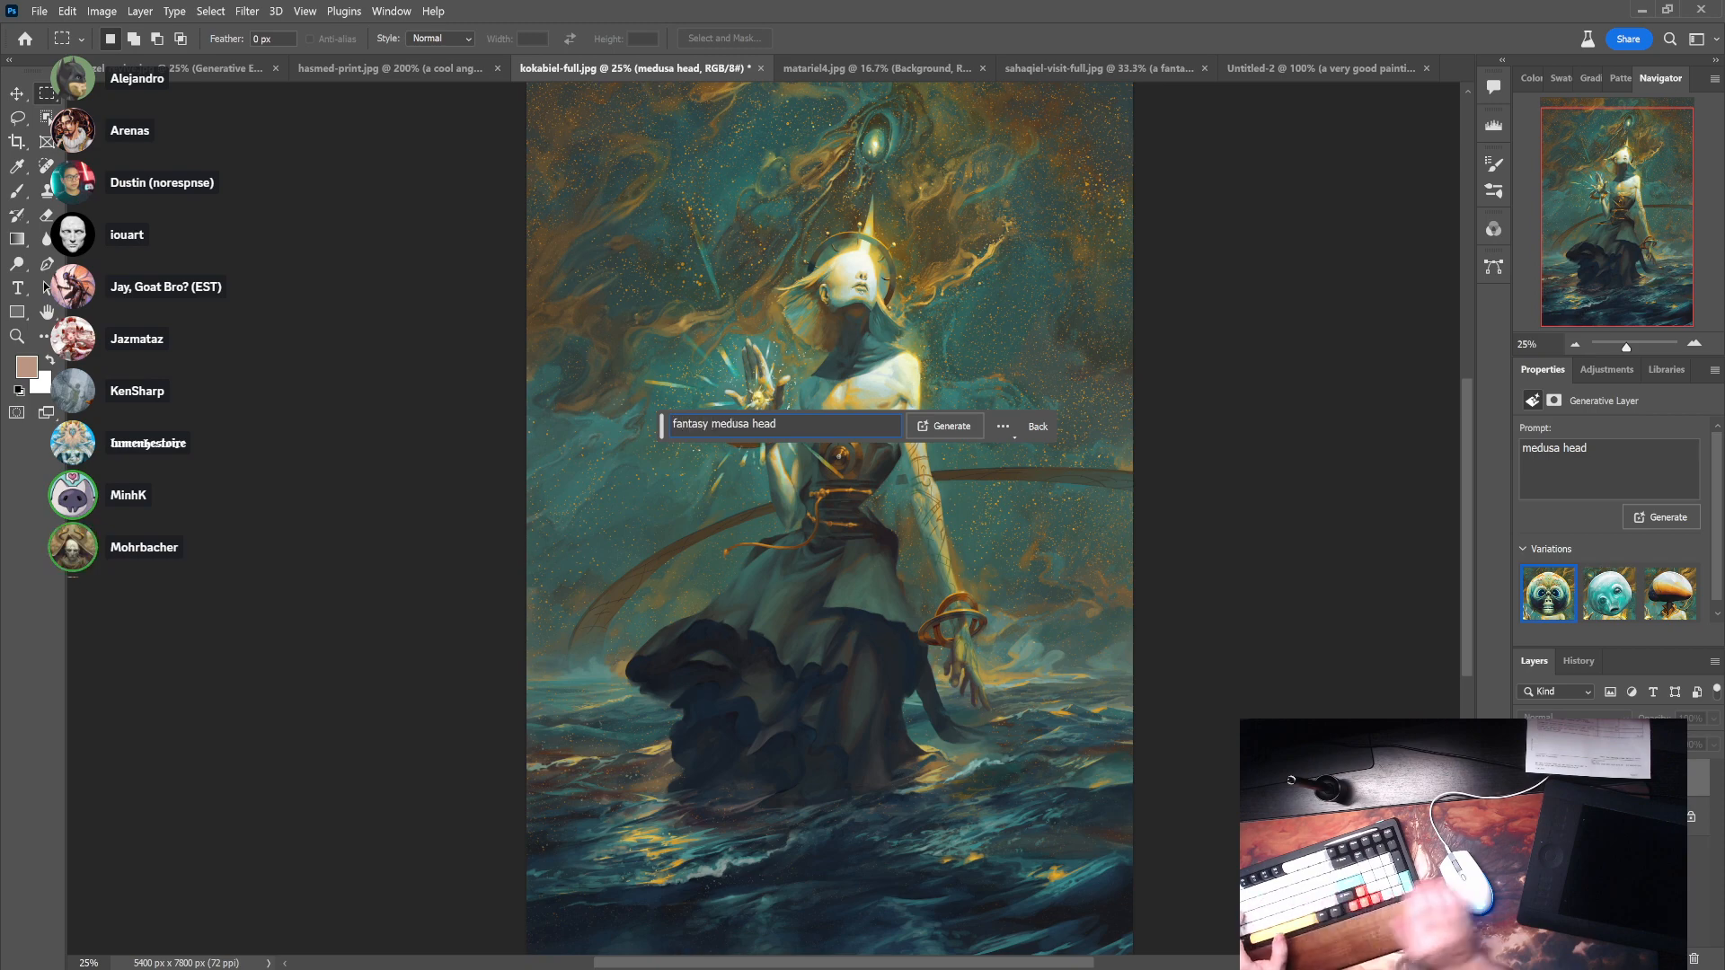
{"action": "key", "text": "End"}
{"action": "type", "text": "wi"}
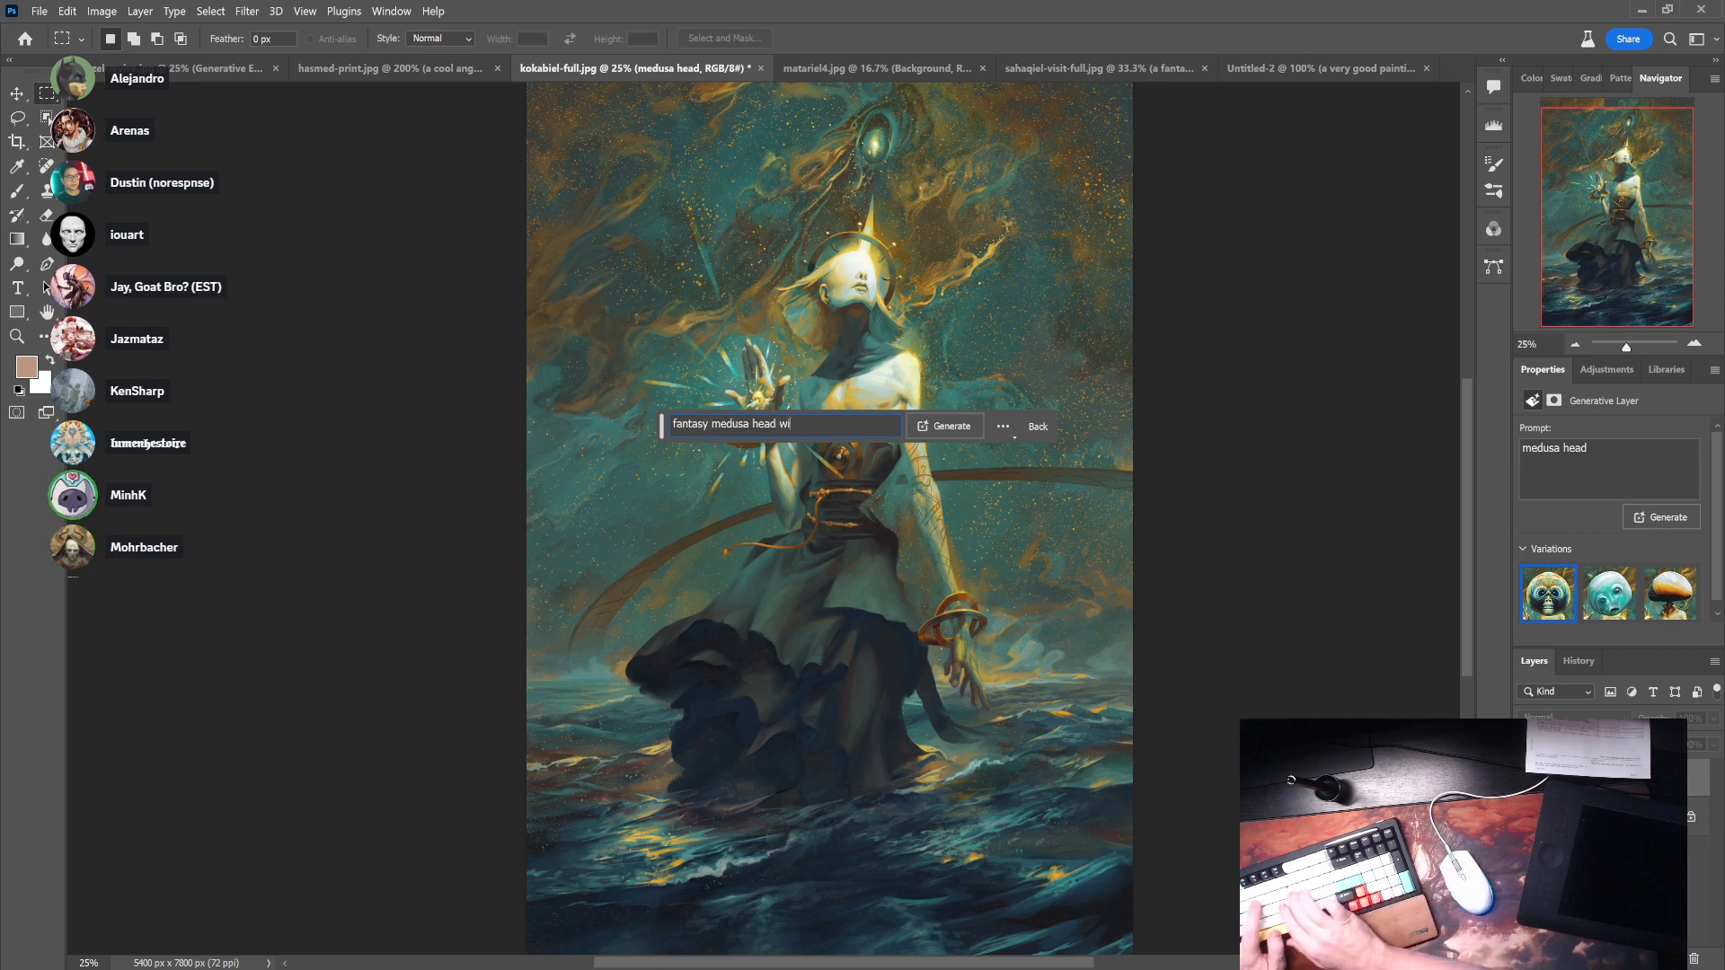
{"action": "type", "text": "th snakes for hair"}
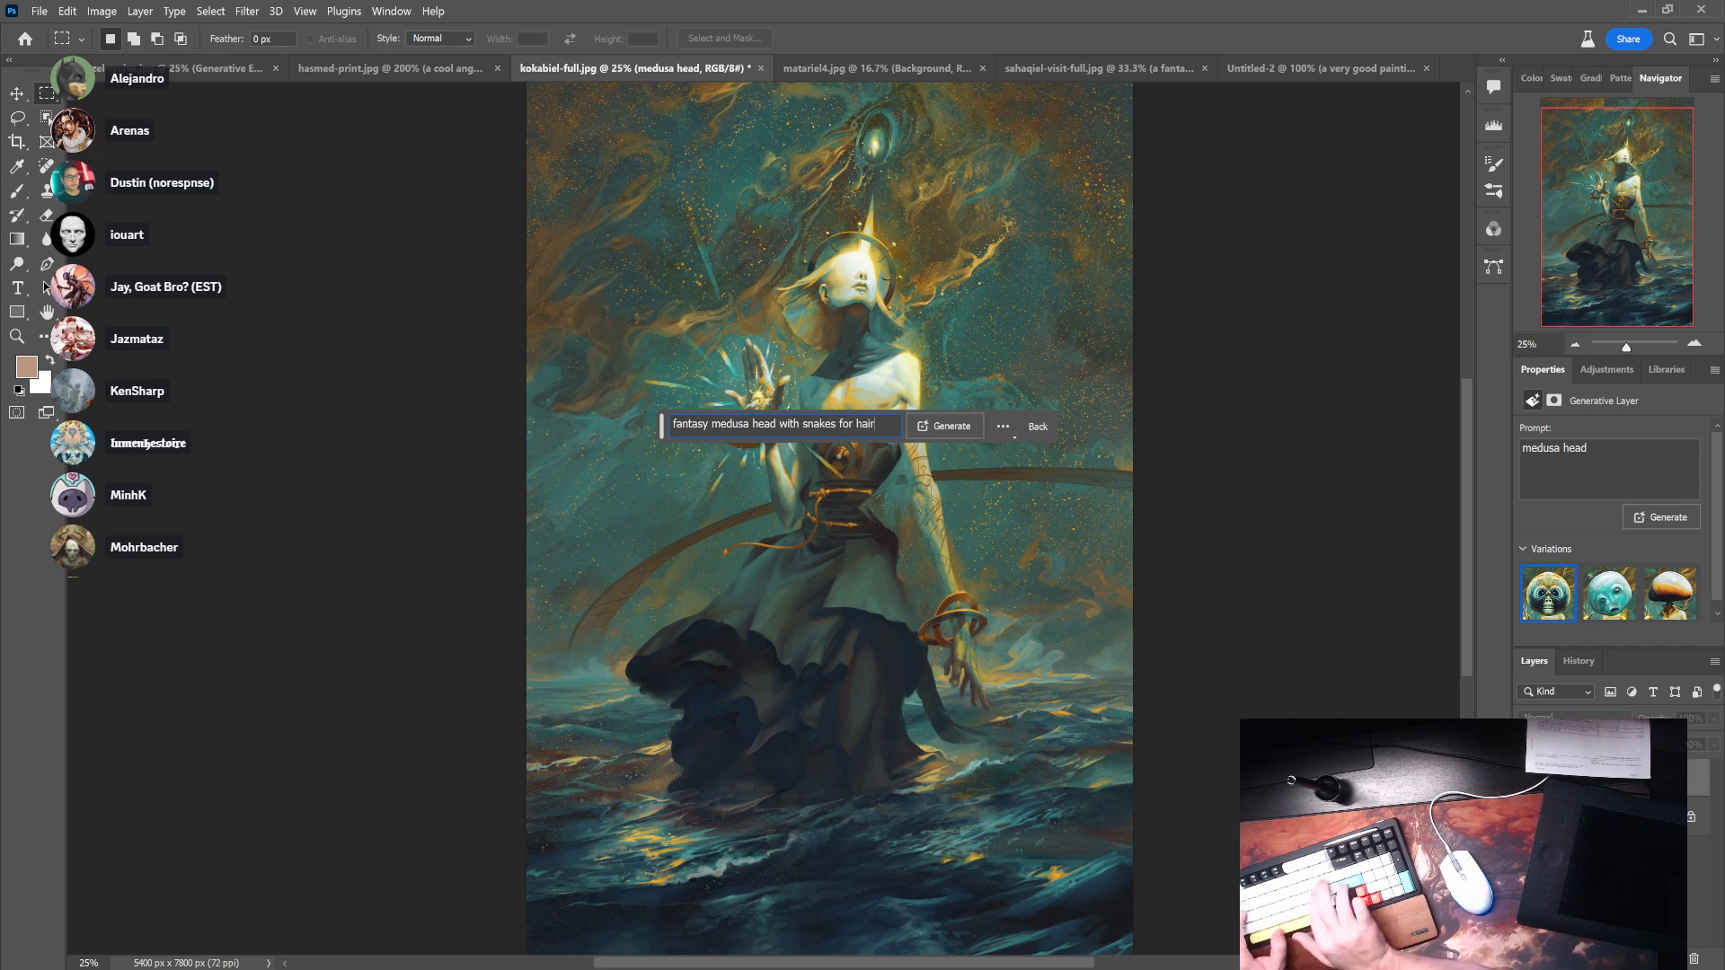
{"action": "key", "text": "Return"}
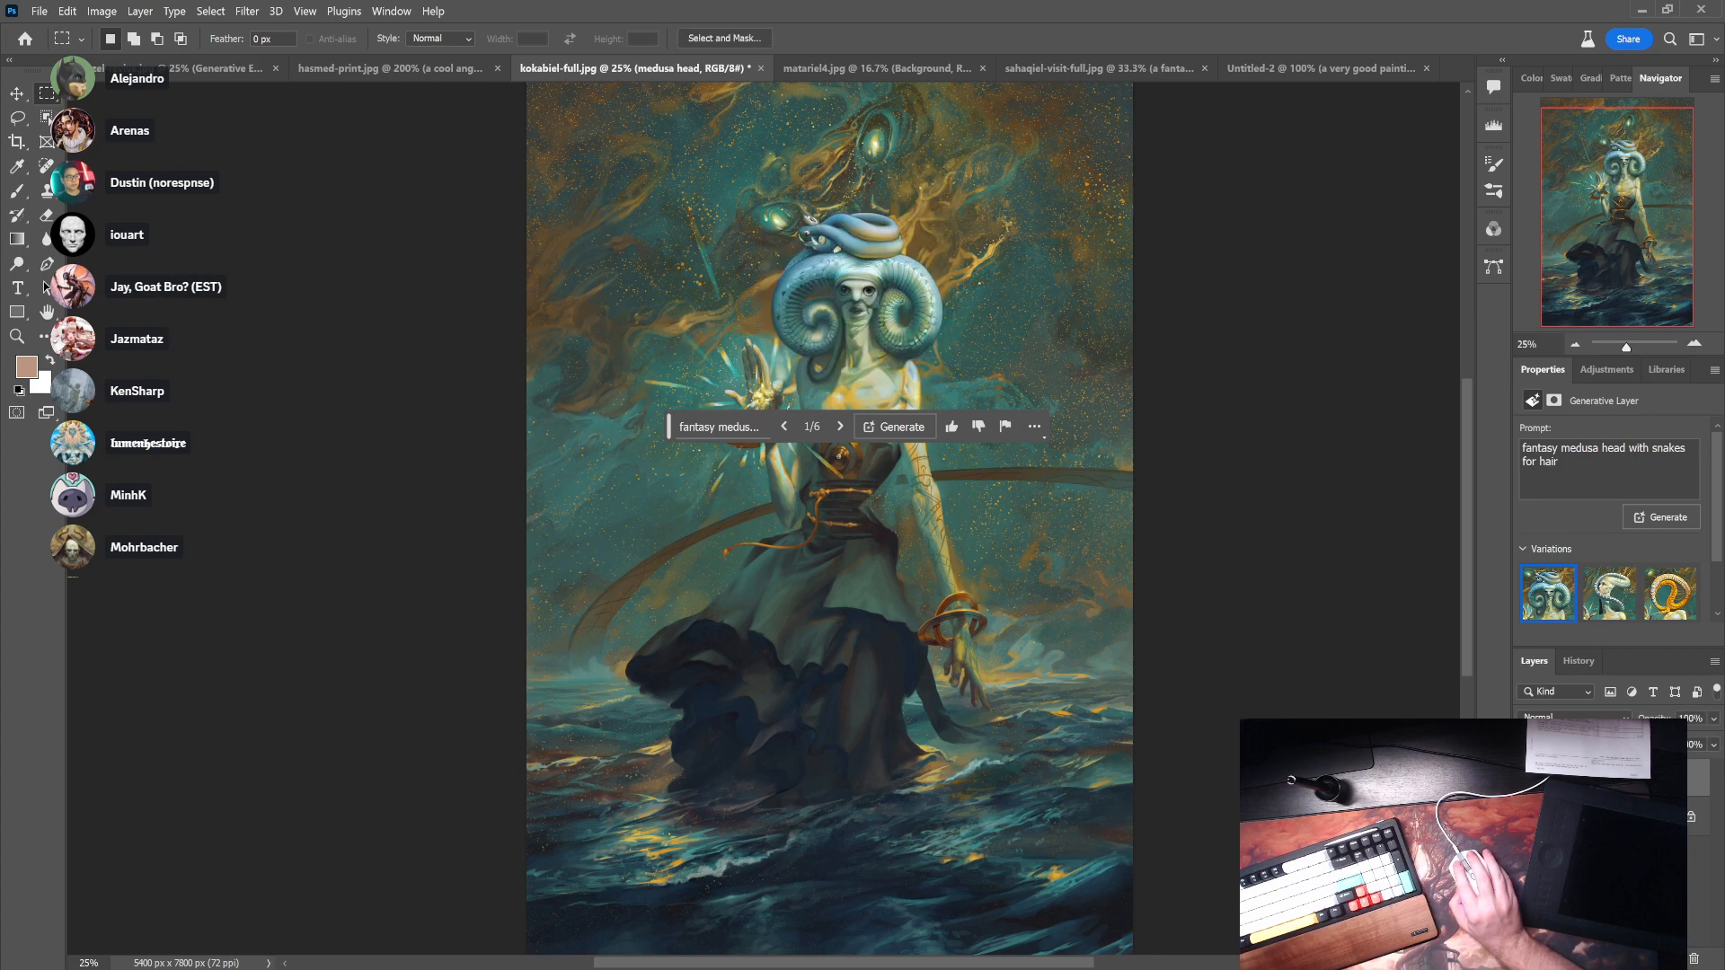
- Compare the three new snake-hair variations with the figure unobstructed and settle on the first one
{"action": "left_click", "coordinate": [1606, 596]}
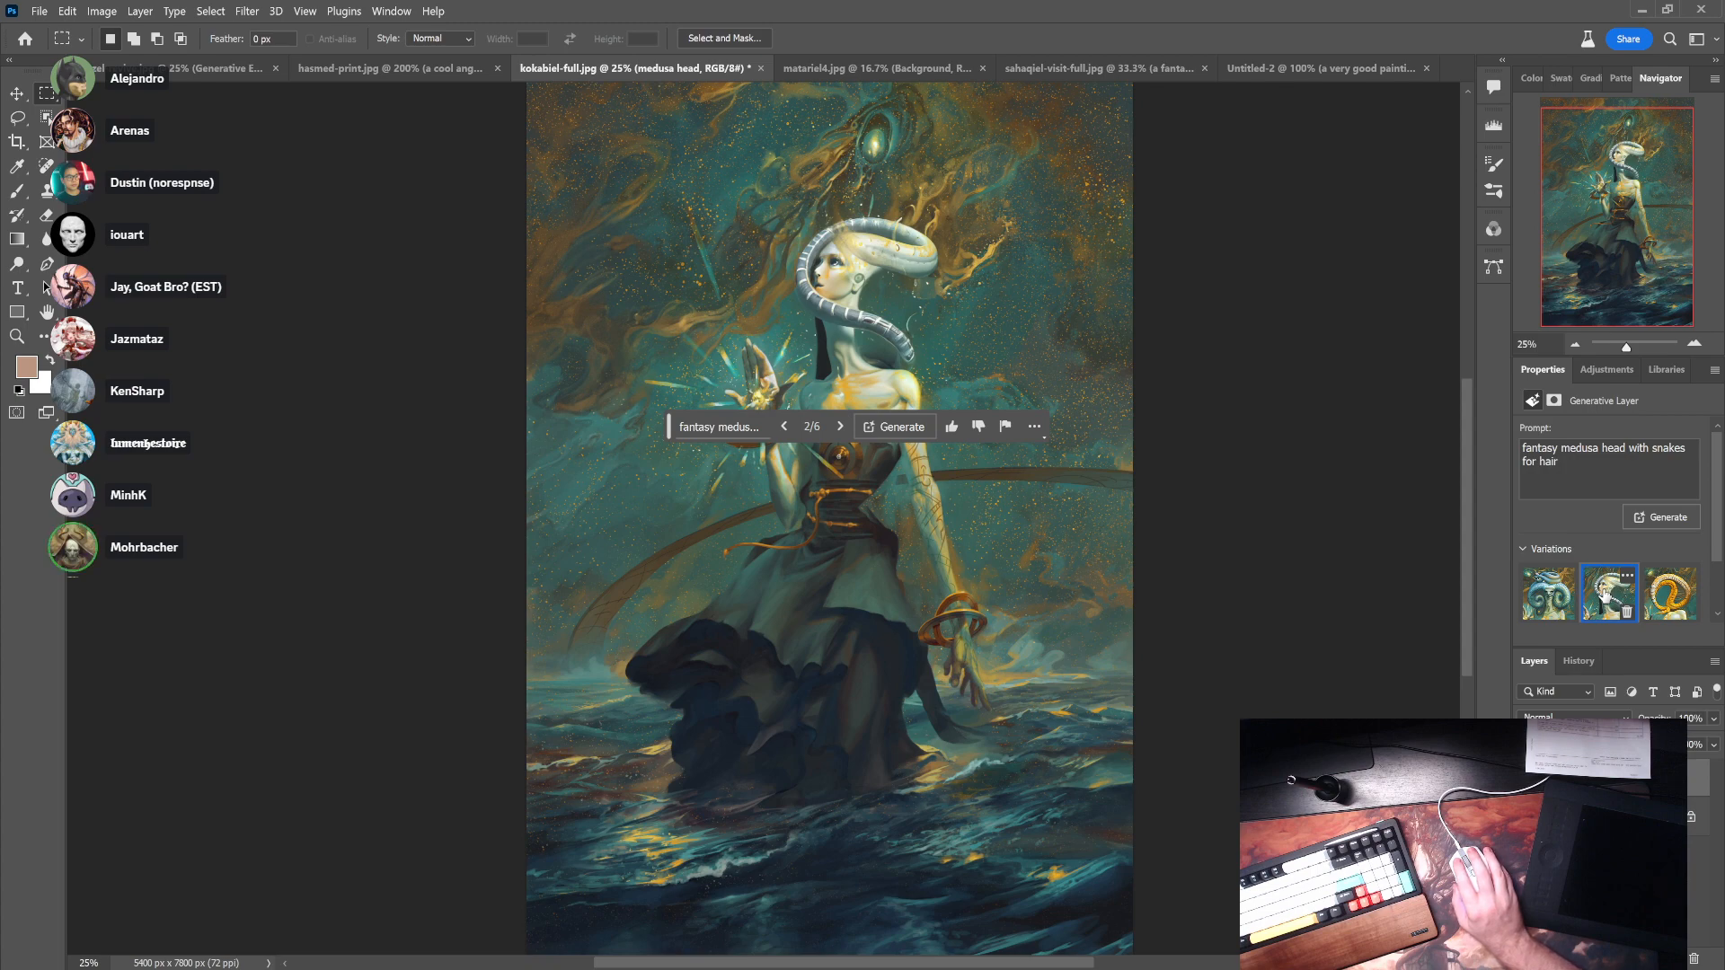
{"action": "left_click", "coordinate": [1667, 590]}
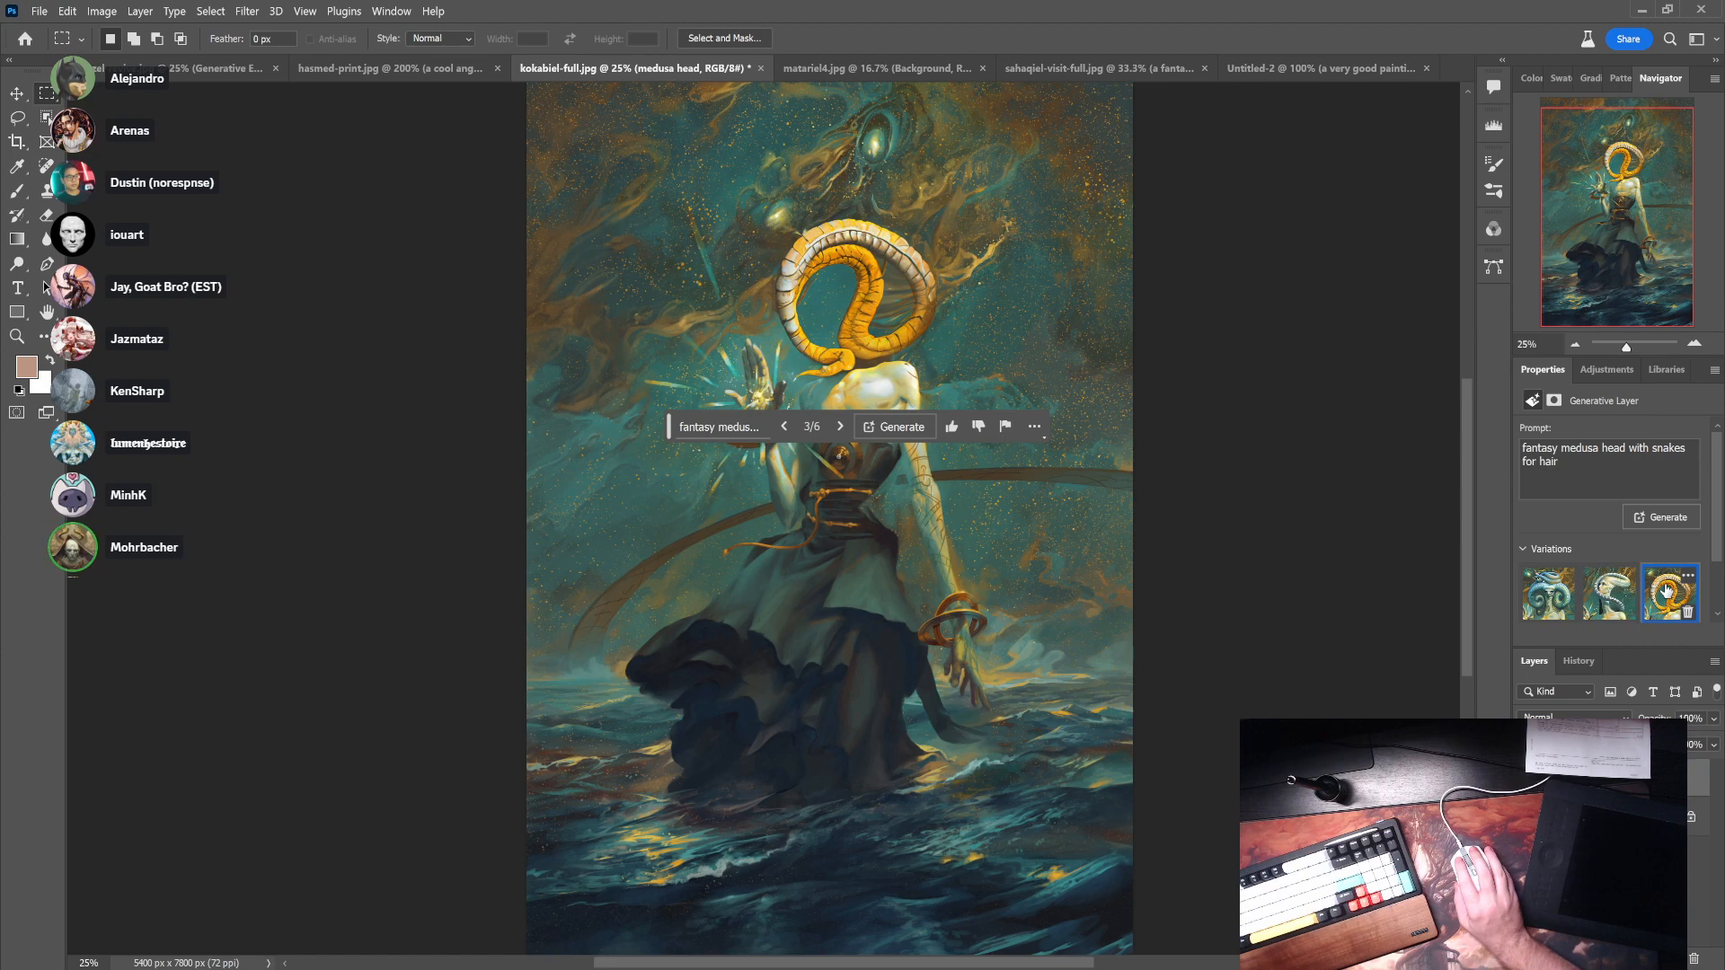
{"action": "left_click", "coordinate": [1604, 593]}
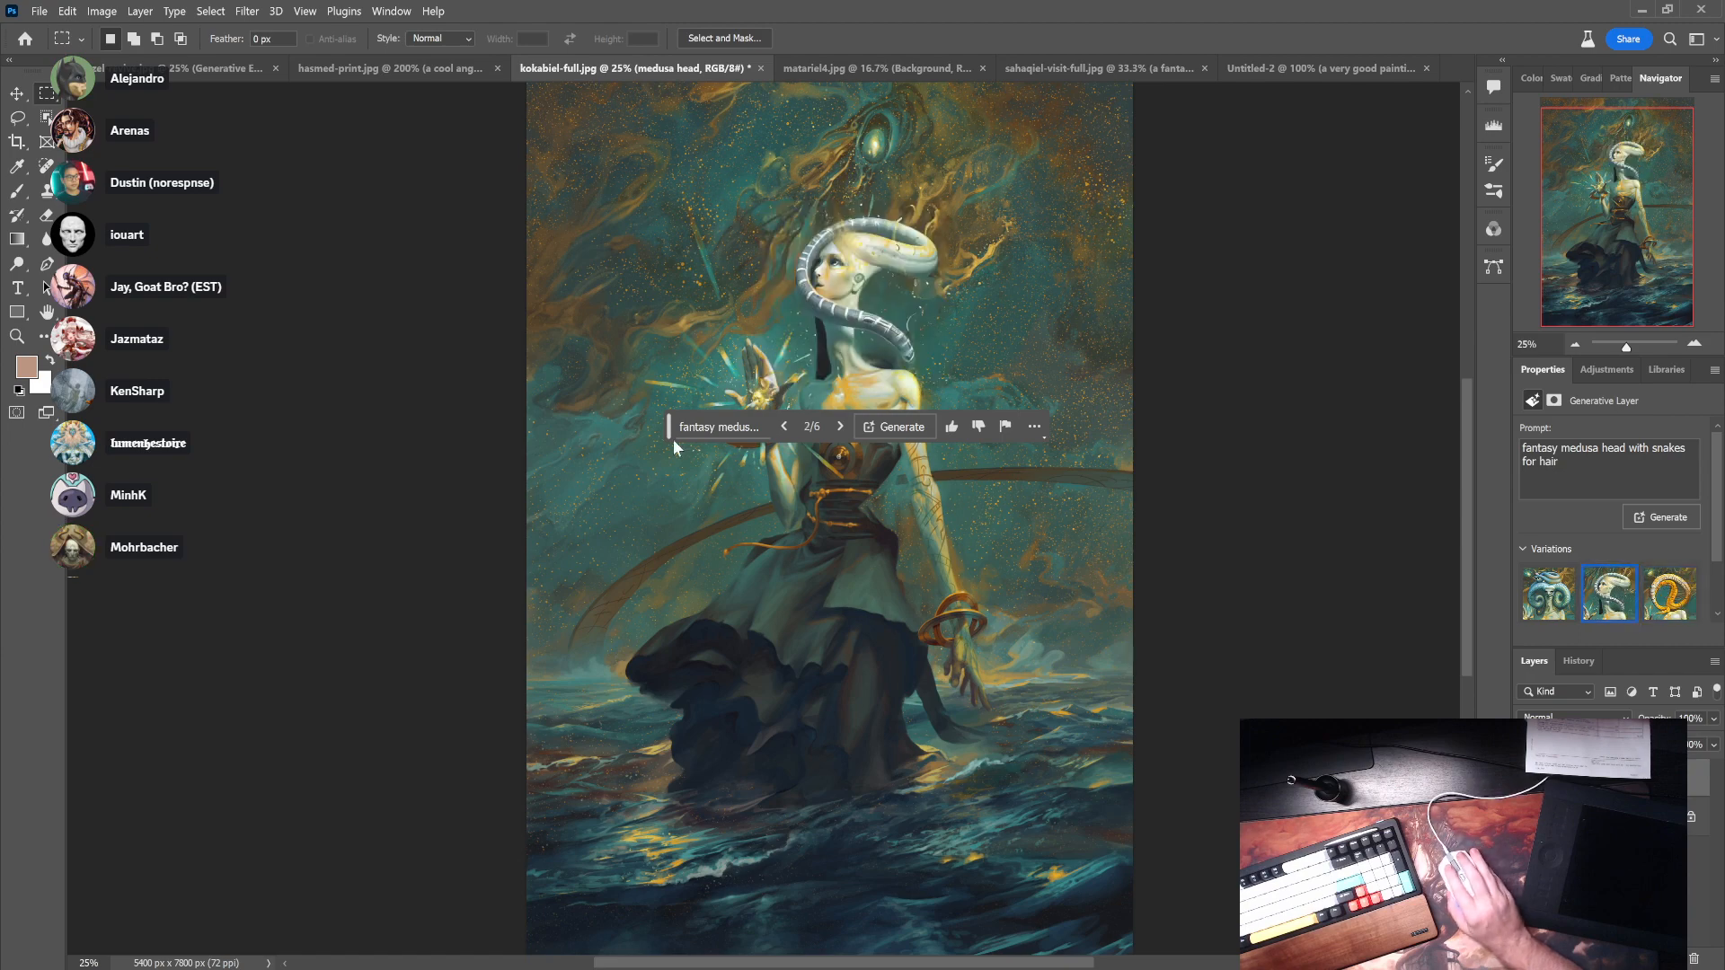
{"action": "left_click_drag", "start_coordinate": [667, 426], "coordinate": [125, 779]}
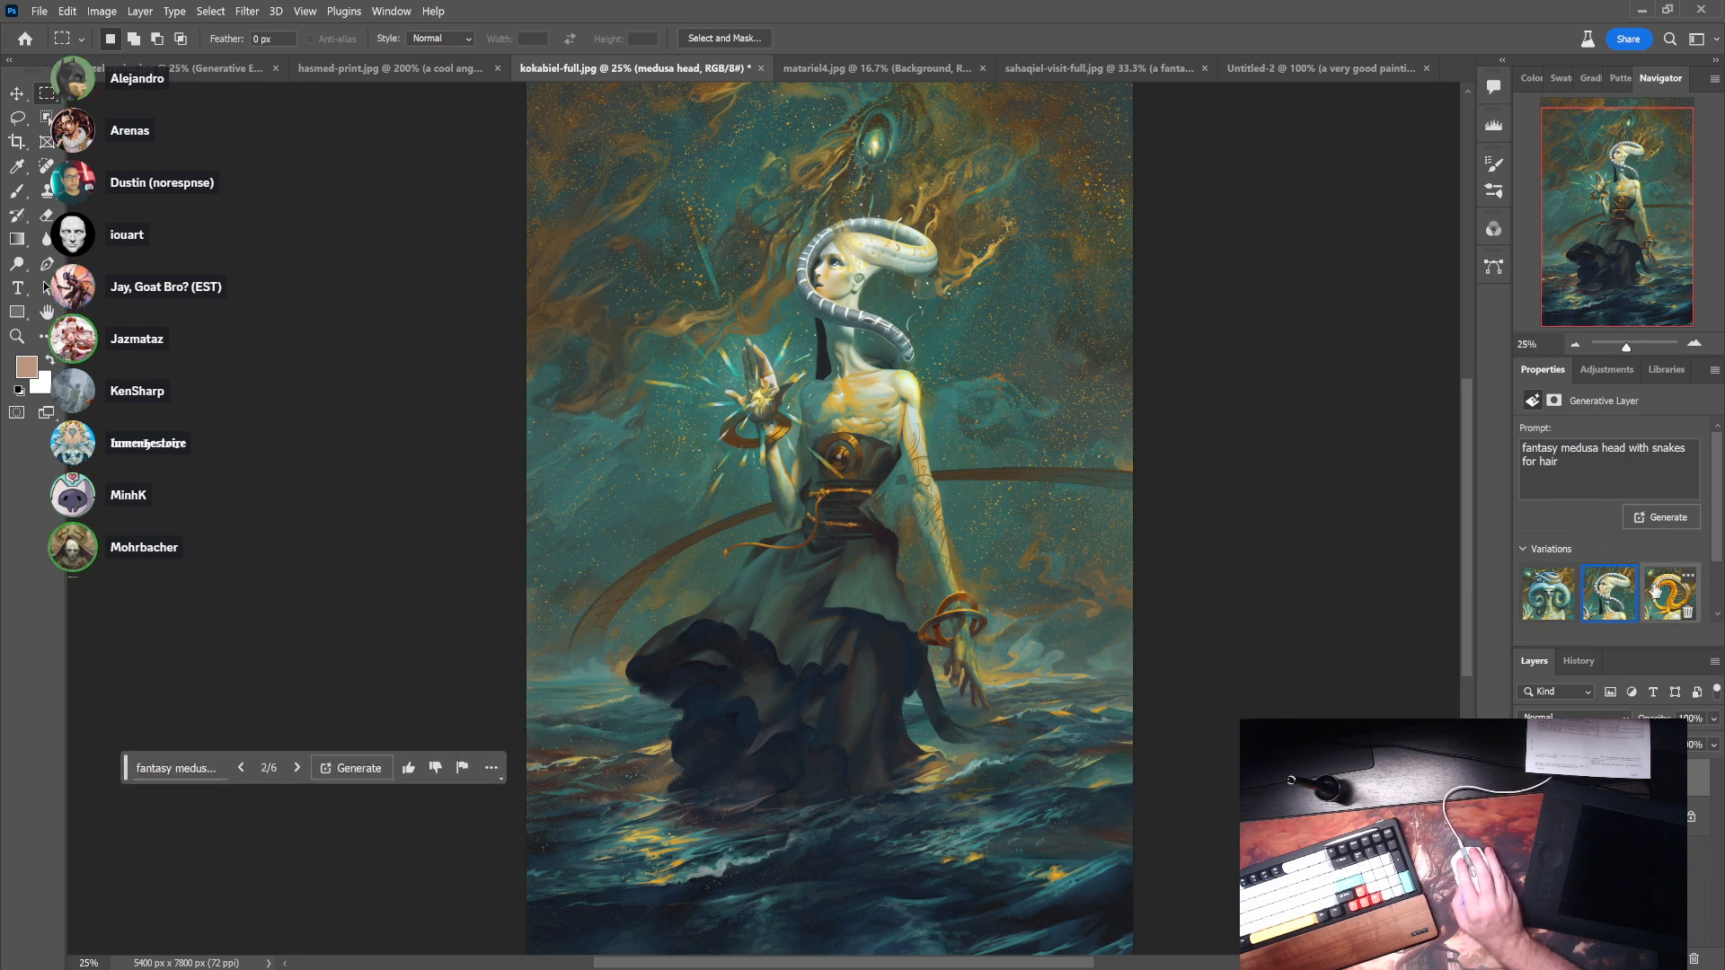
{"action": "left_click", "coordinate": [1539, 593]}
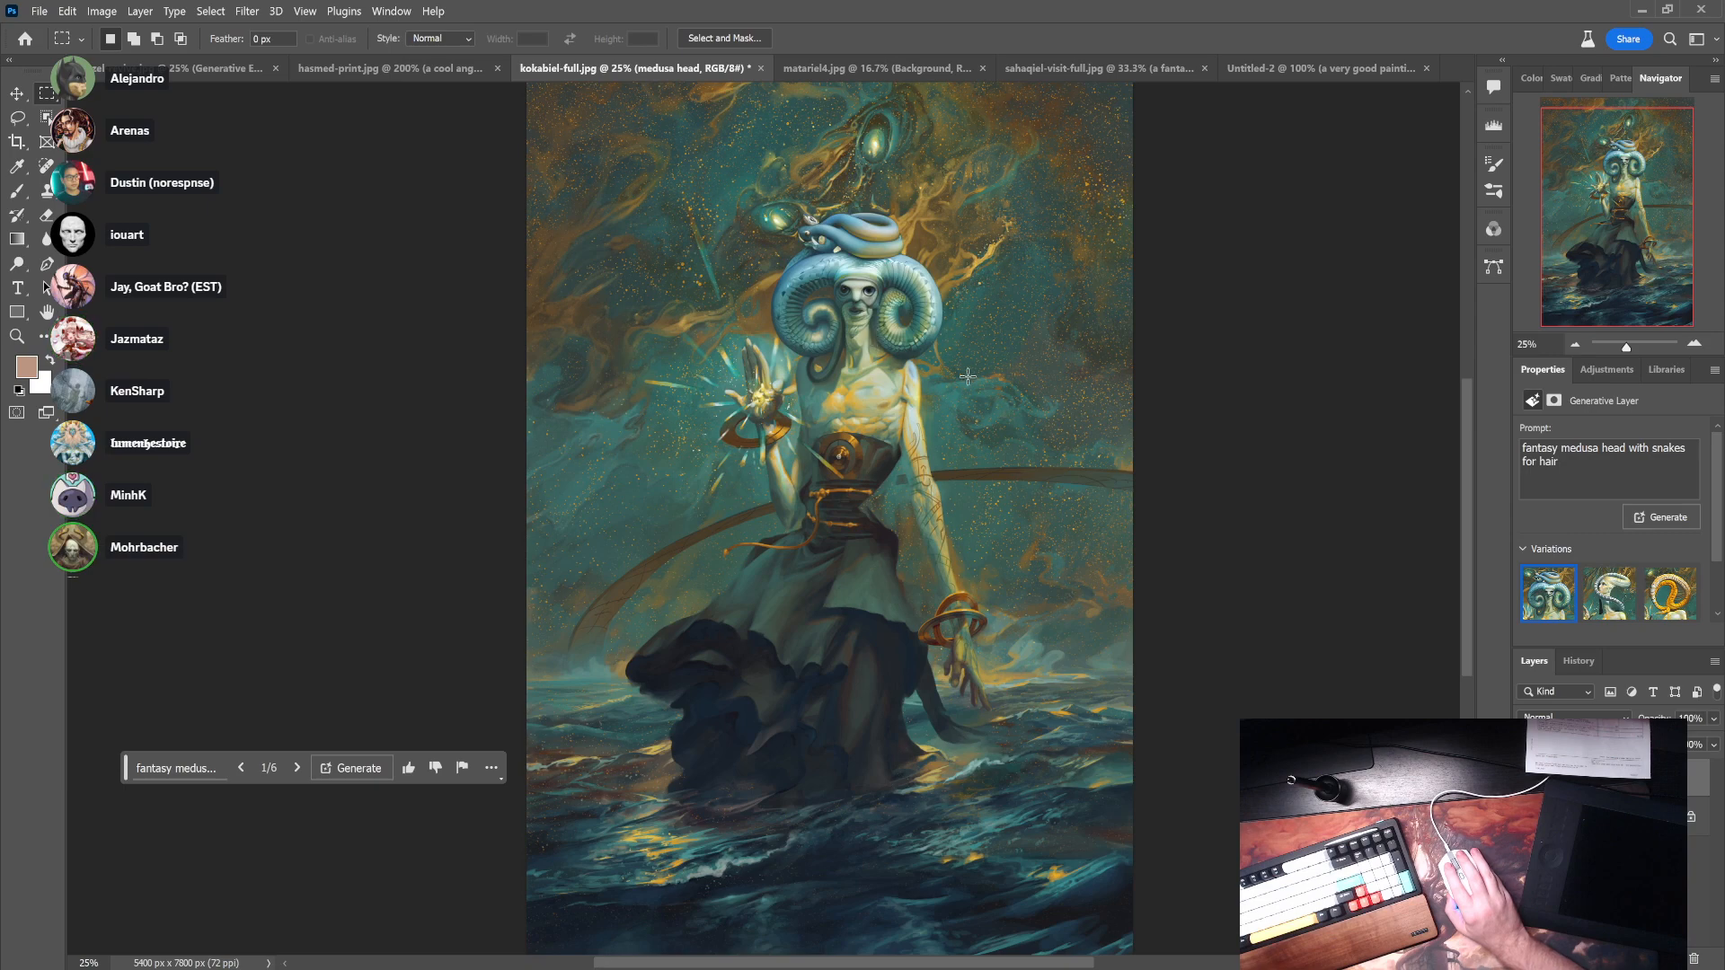
- Select a rectangle around the medusa's face, open Neural Filters, and start downloading the Smart Portrait filter
{"action": "left_click_drag", "start_coordinate": [819, 264], "coordinate": [892, 344]}
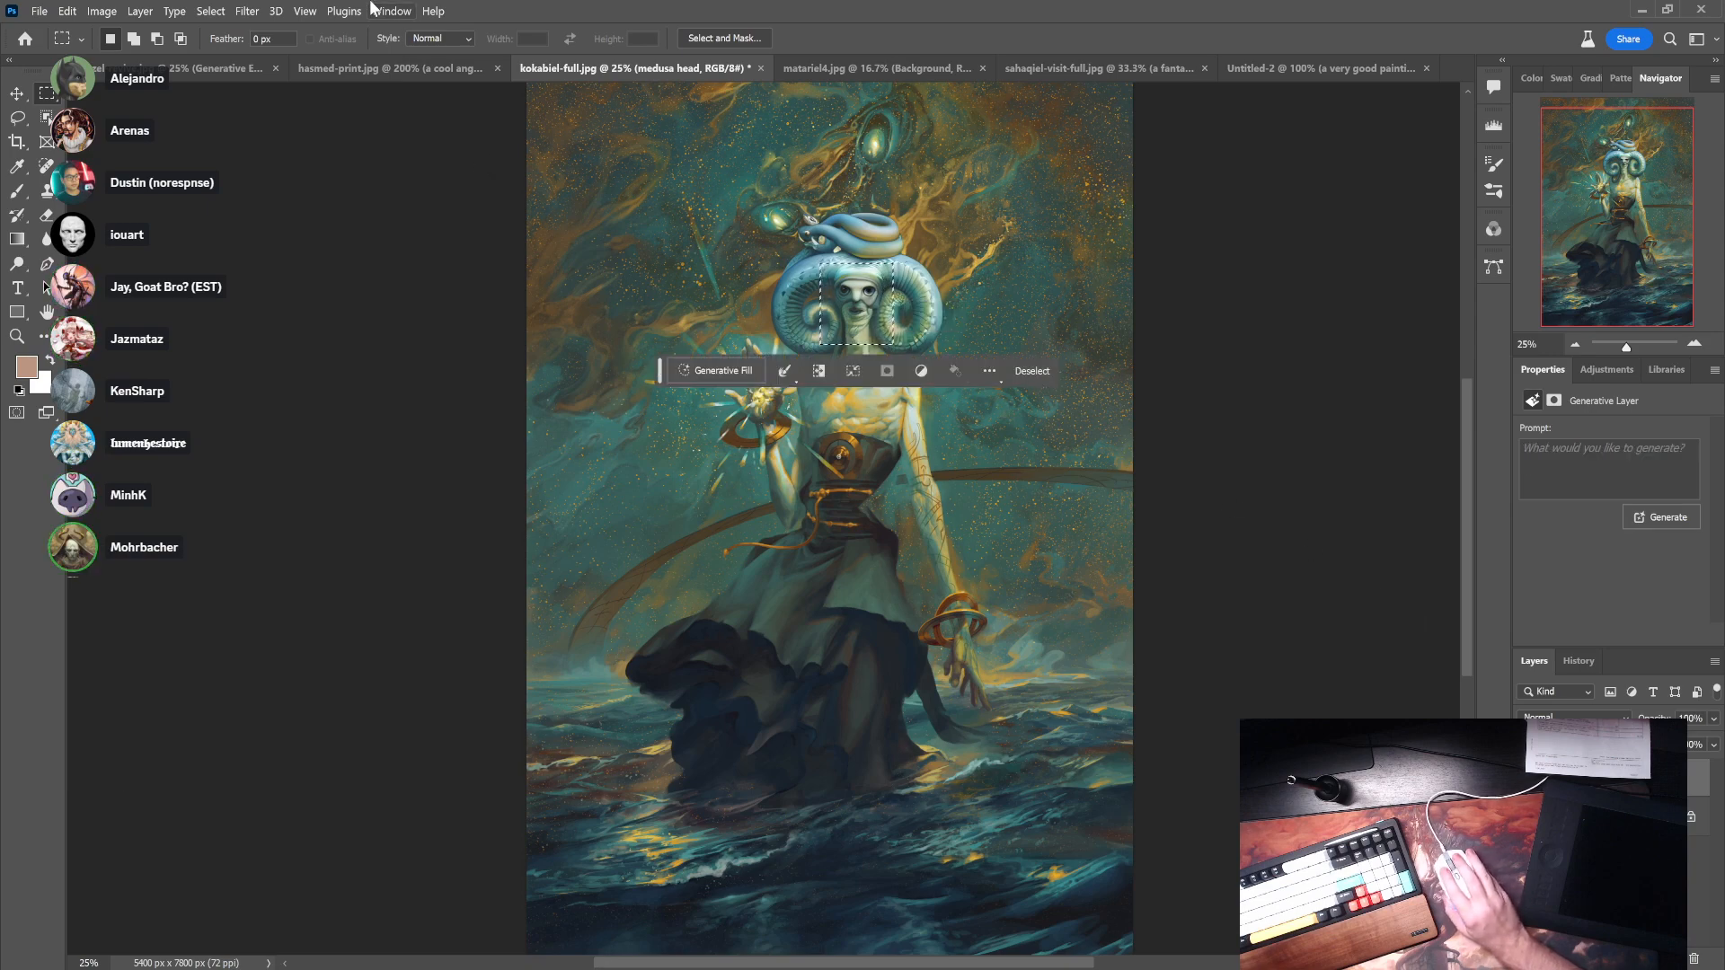
{"action": "left_click", "coordinate": [247, 11]}
{"action": "mouse_move", "coordinate": [220, 9]}
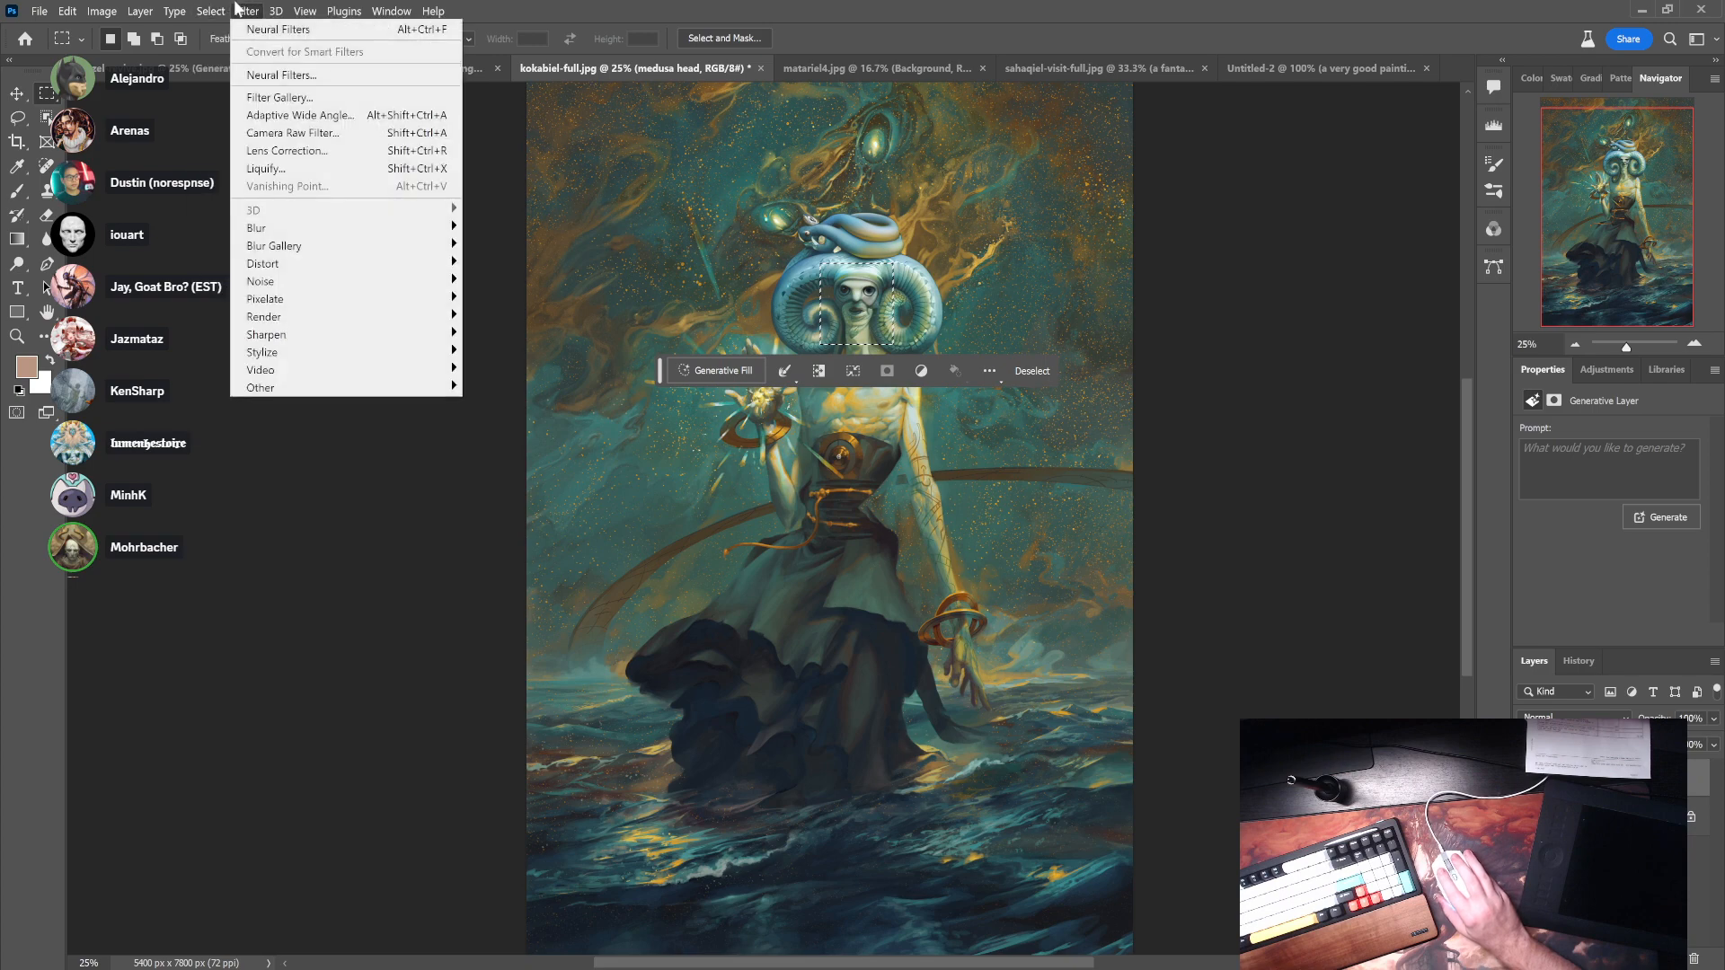
{"action": "left_click", "coordinate": [244, 25]}
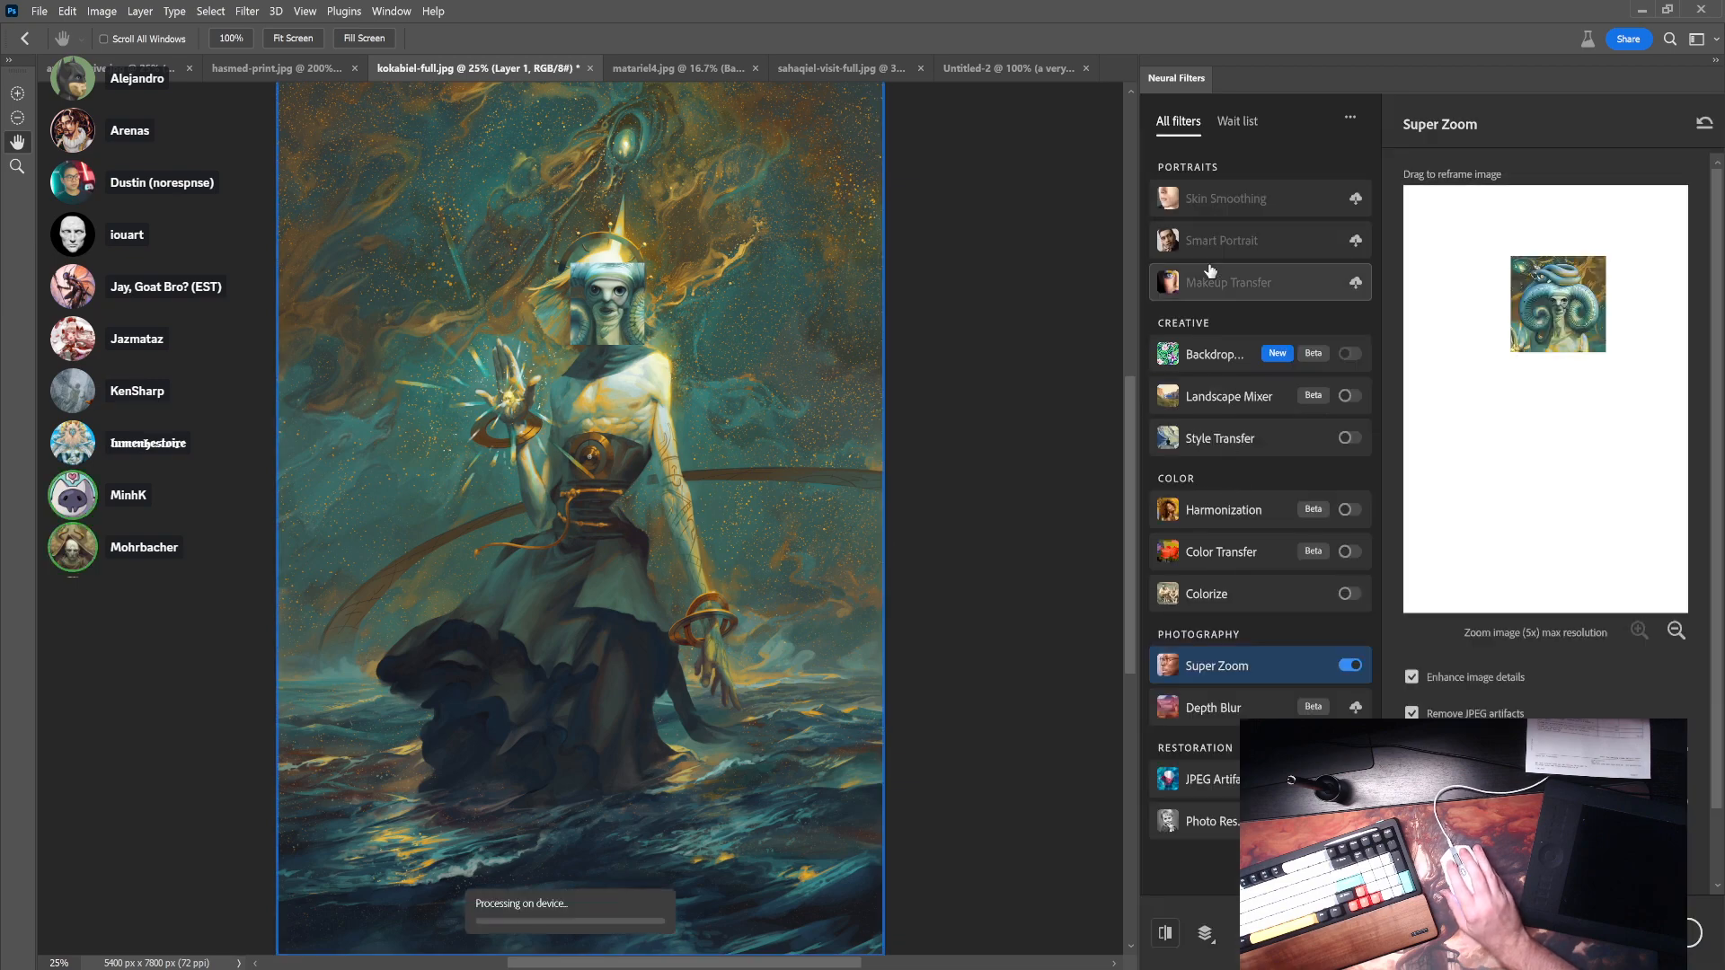
{"action": "left_click", "coordinate": [1314, 250]}
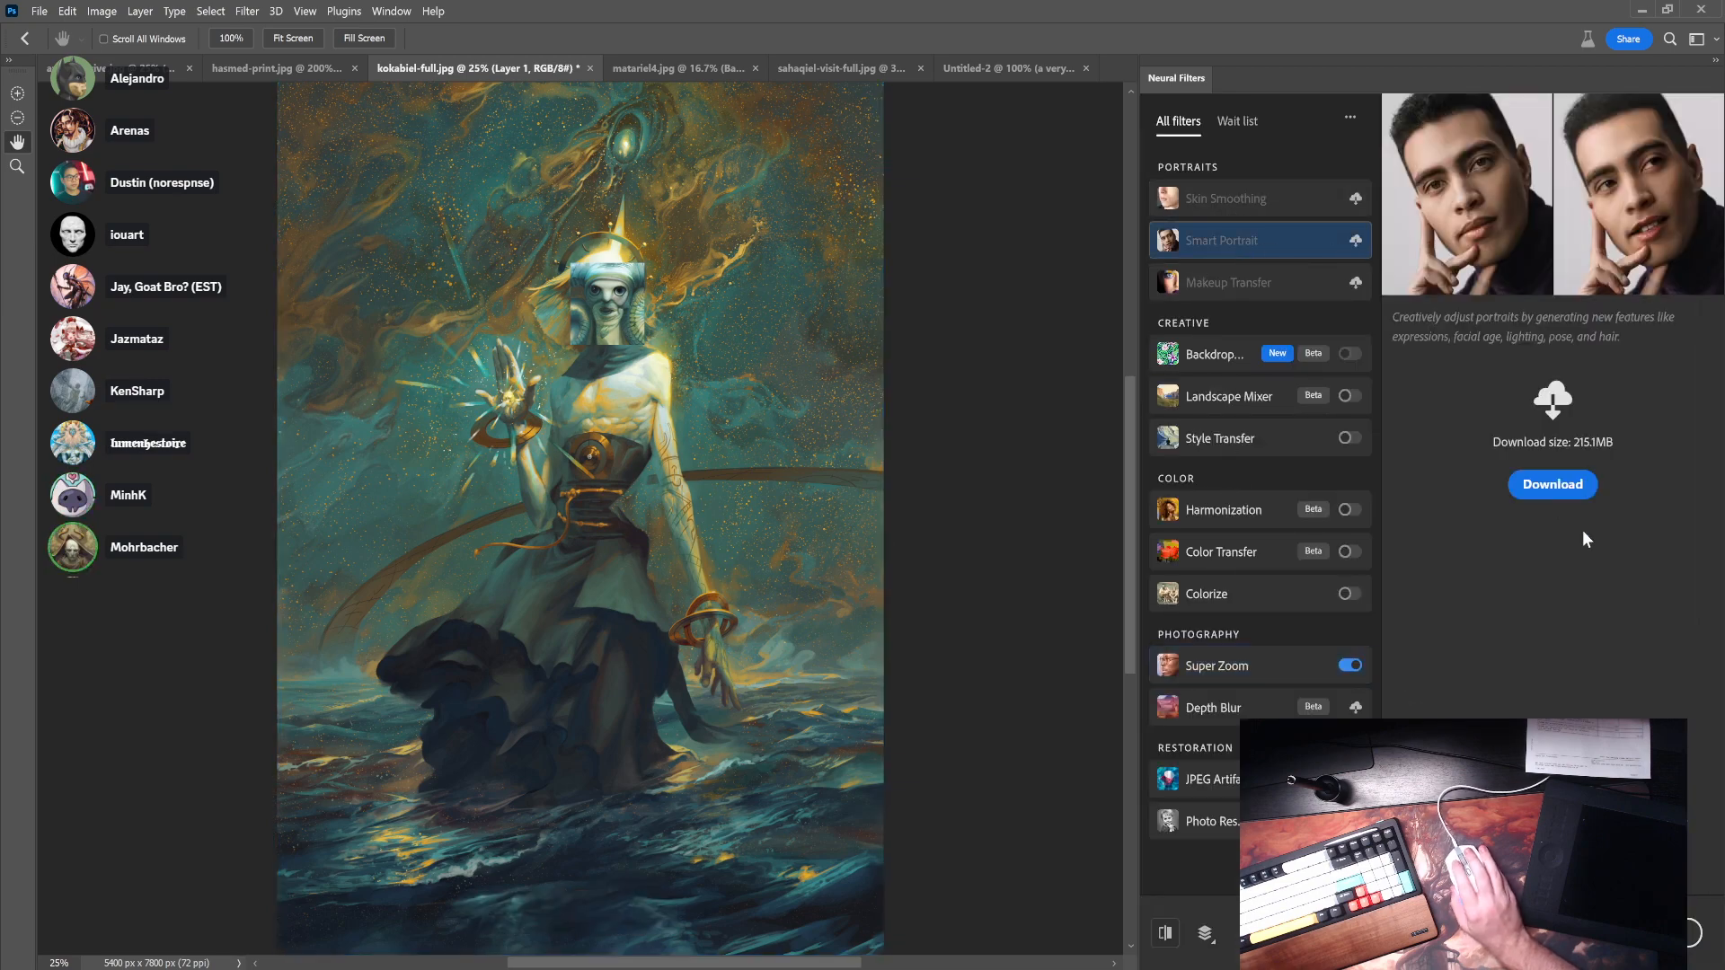
{"action": "left_click", "coordinate": [1568, 493]}
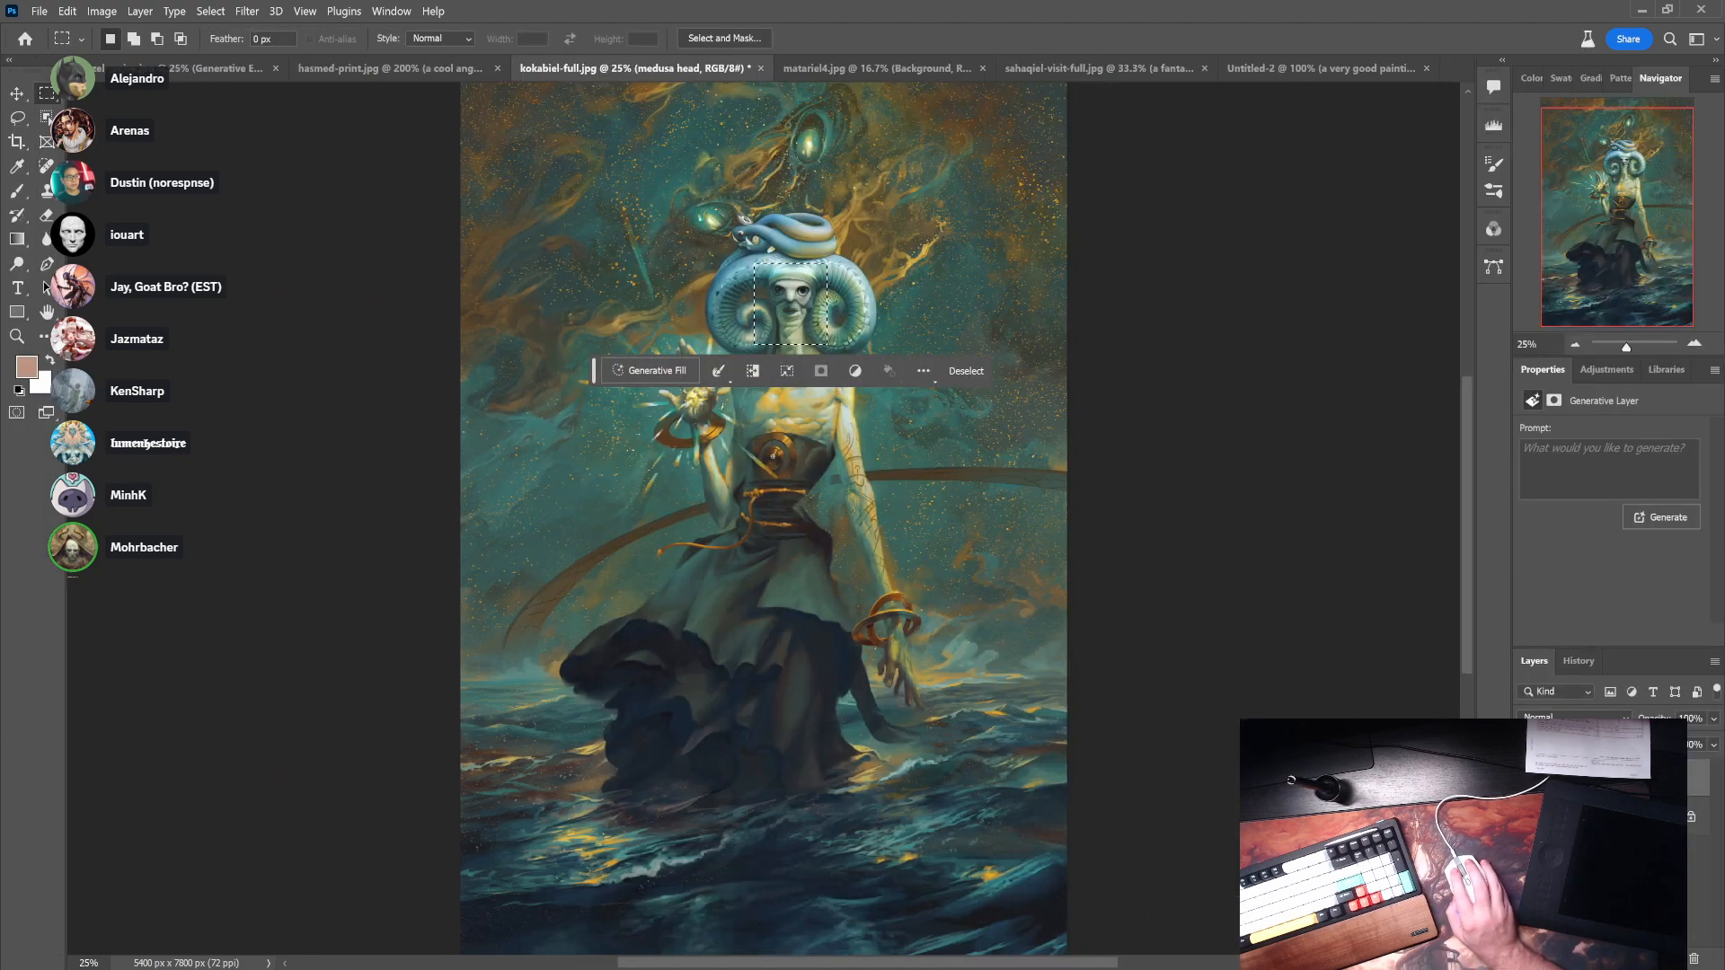
- Hide the medusa head layer and copy the selected face area from the Background layer to a new layer
{"action": "left_click", "coordinate": [1609, 817]}
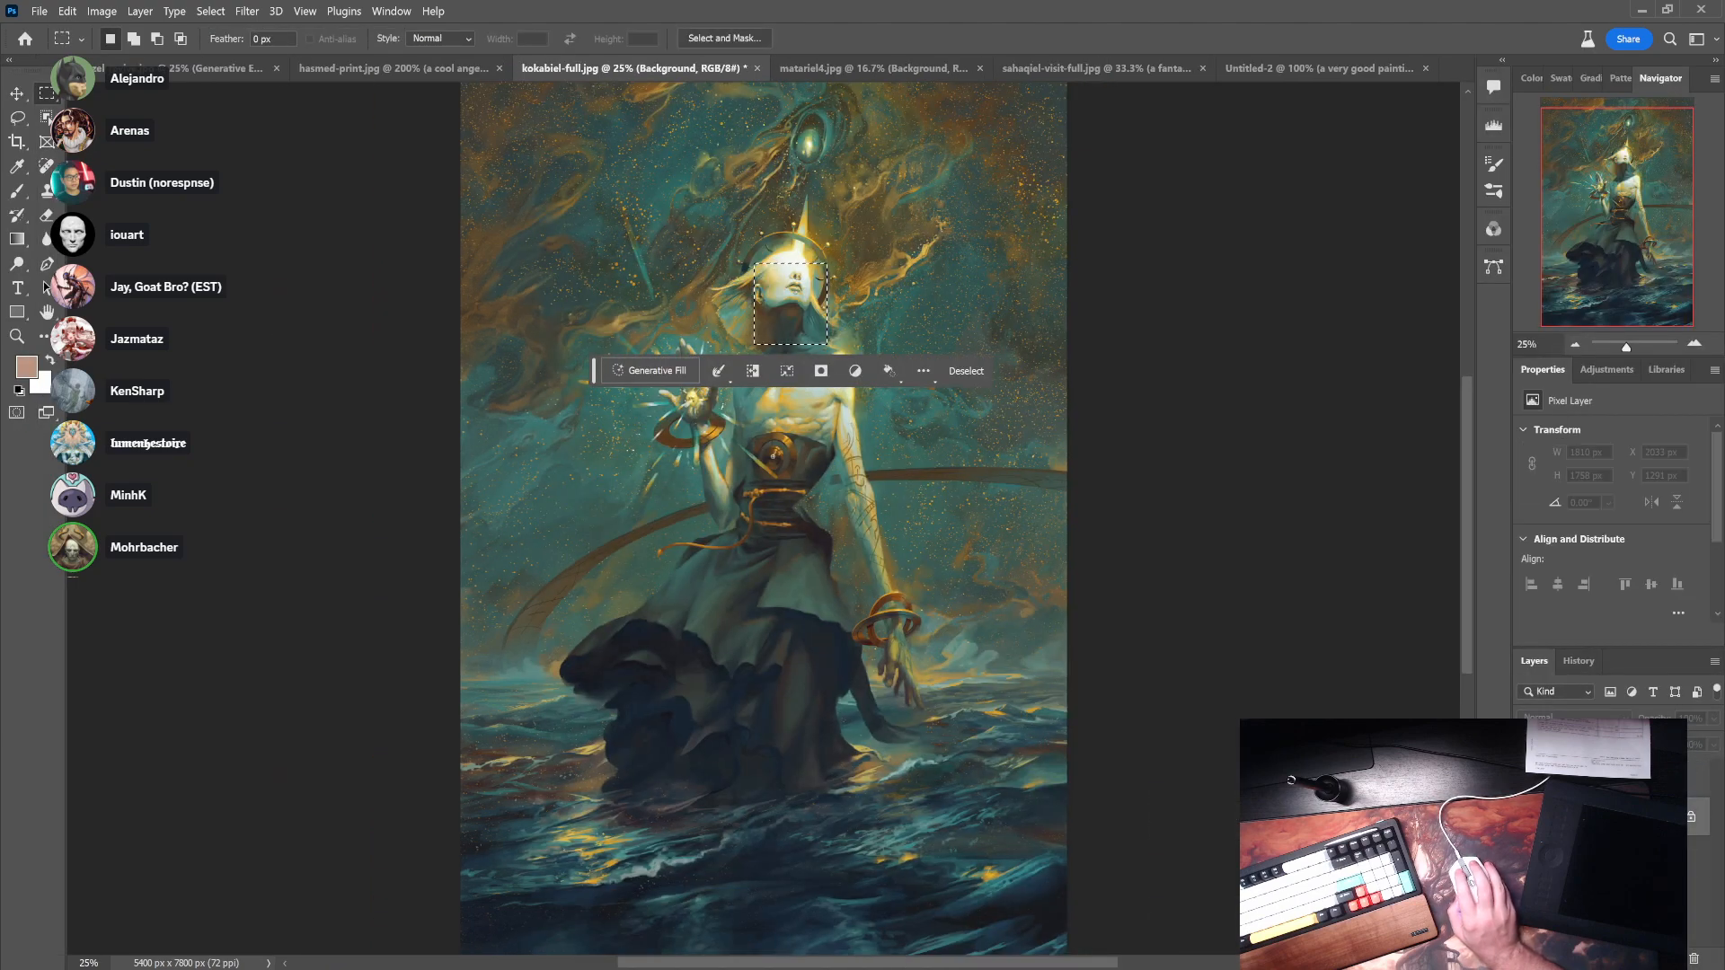
{"action": "key", "text": "ctrl+j"}
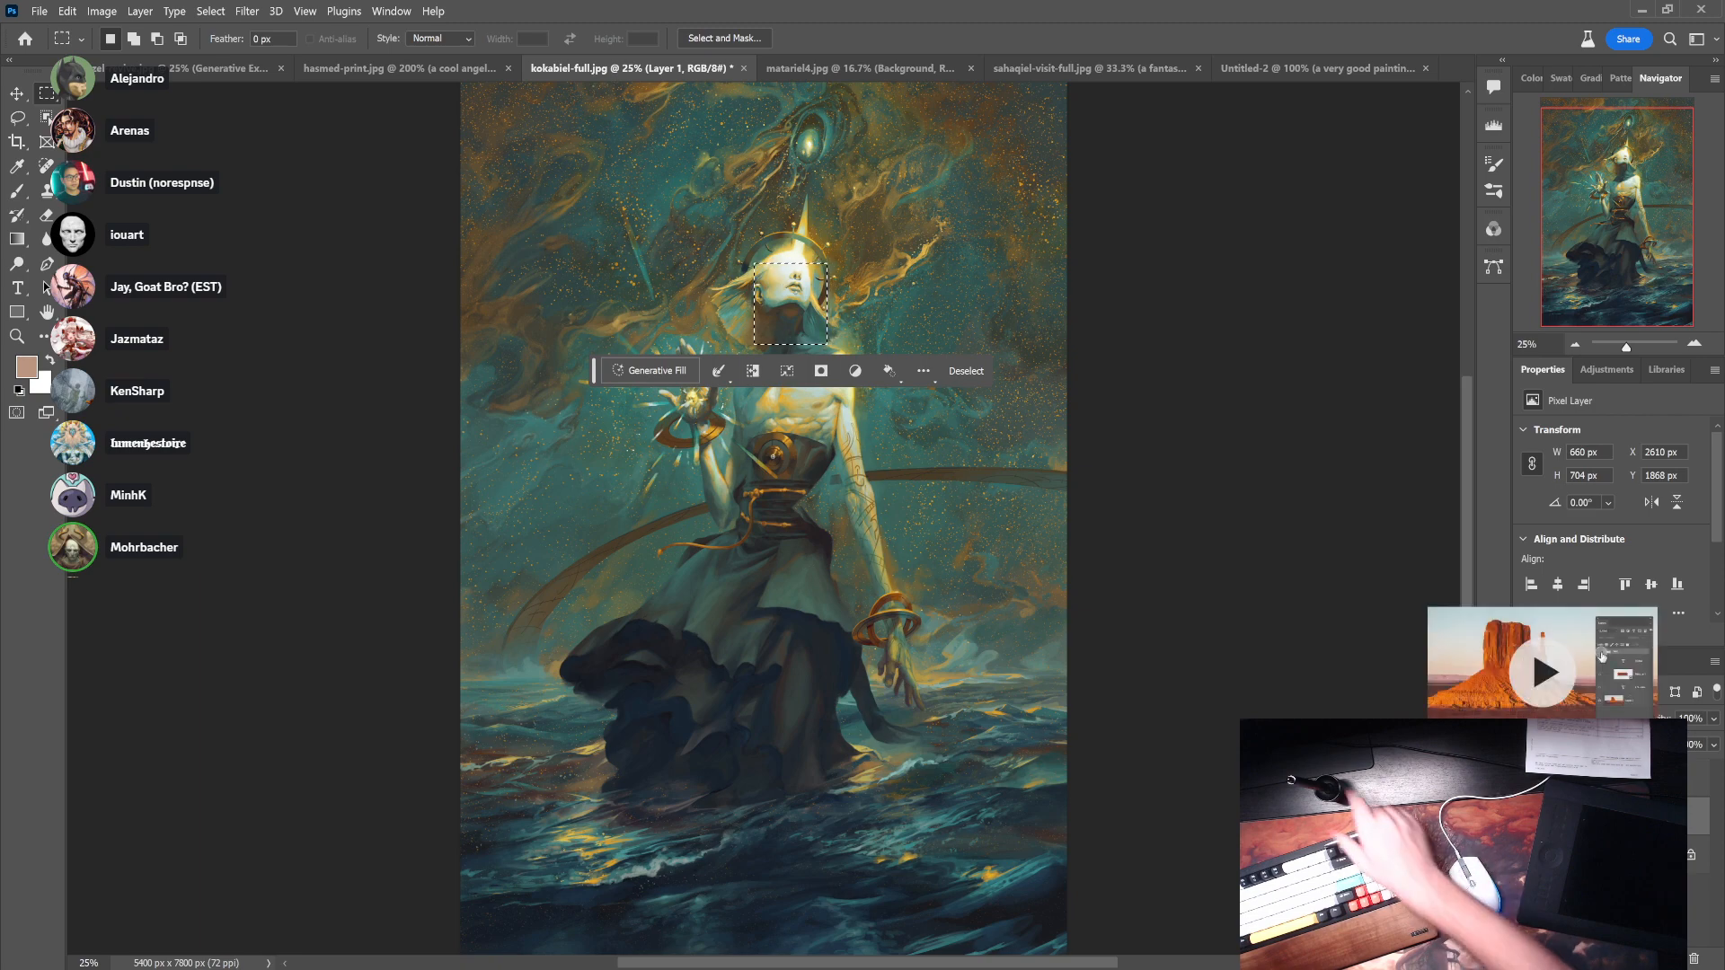
- Drop the rectangular selection and lasso the upper face, from the forehead down over the cheeks and around the nose
{"action": "key", "text": "ctrl+d"}
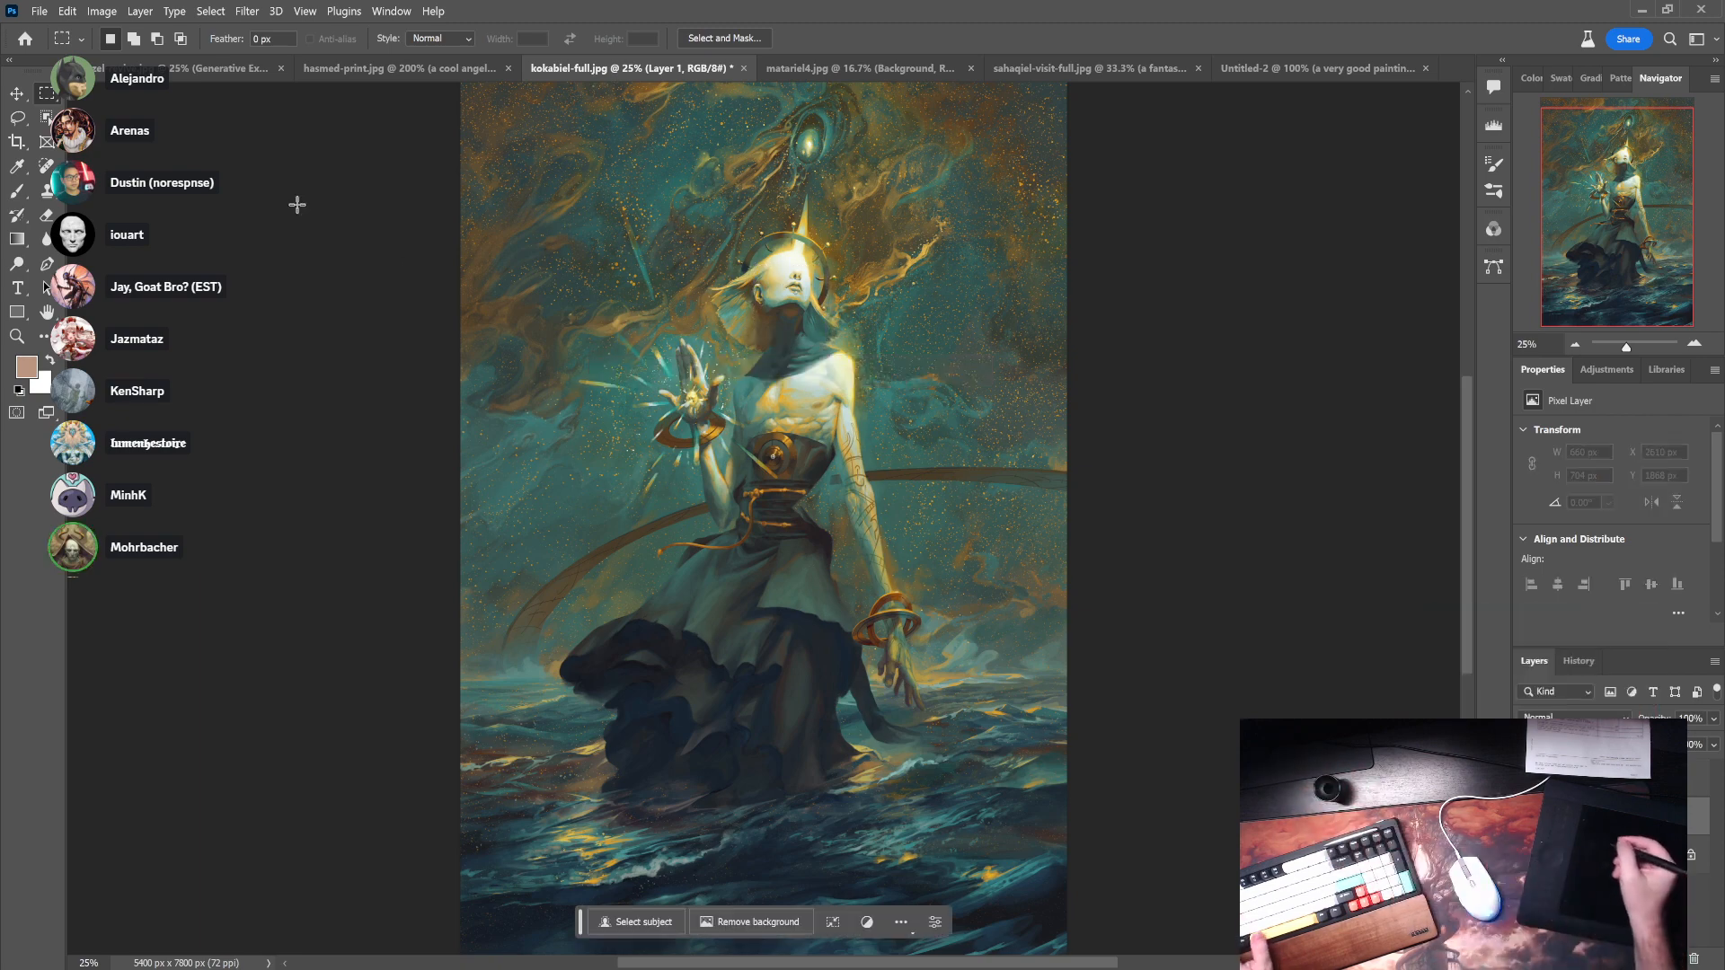
{"action": "key", "text": "l"}
{"action": "left_click", "coordinate": [804, 278], "text": "ctrl"}
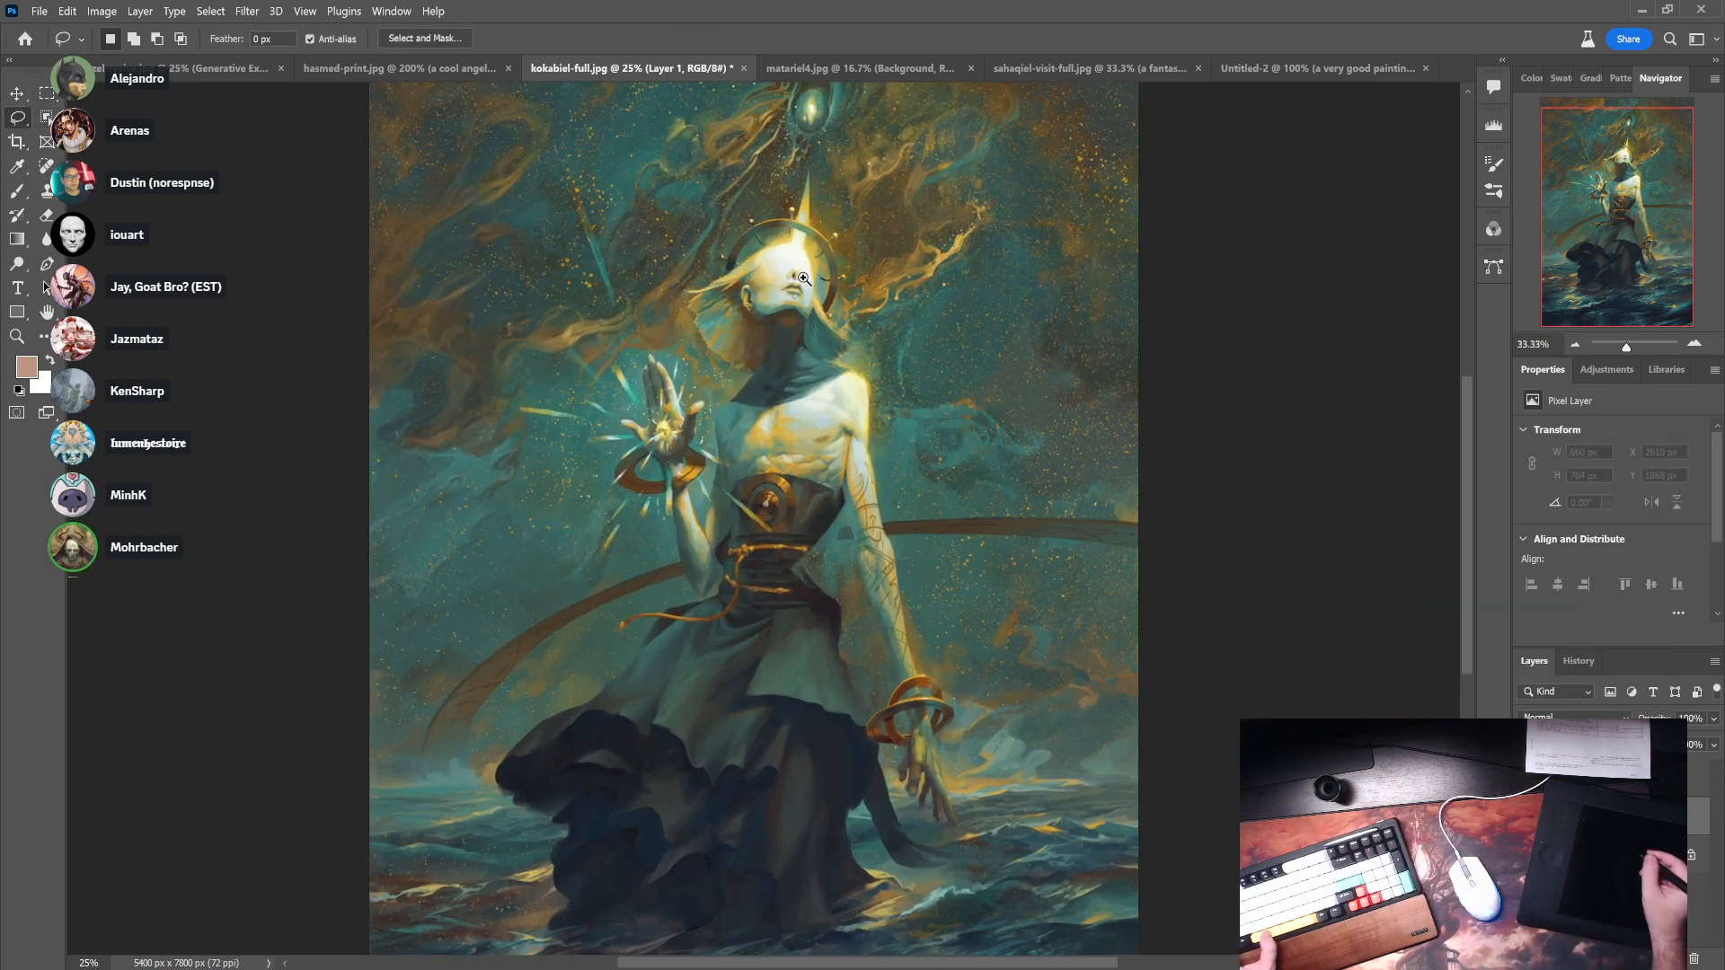
{"action": "left_click", "coordinate": [803, 279], "text": "ctrl"}
{"action": "left_click", "coordinate": [803, 279], "text": "ctrl"}
{"action": "left_click", "coordinate": [804, 279], "text": "ctrl"}
{"action": "left_click", "coordinate": [802, 276], "text": "ctrl"}
{"action": "left_click_drag", "start_coordinate": [795, 263], "coordinate": [854, 486]}
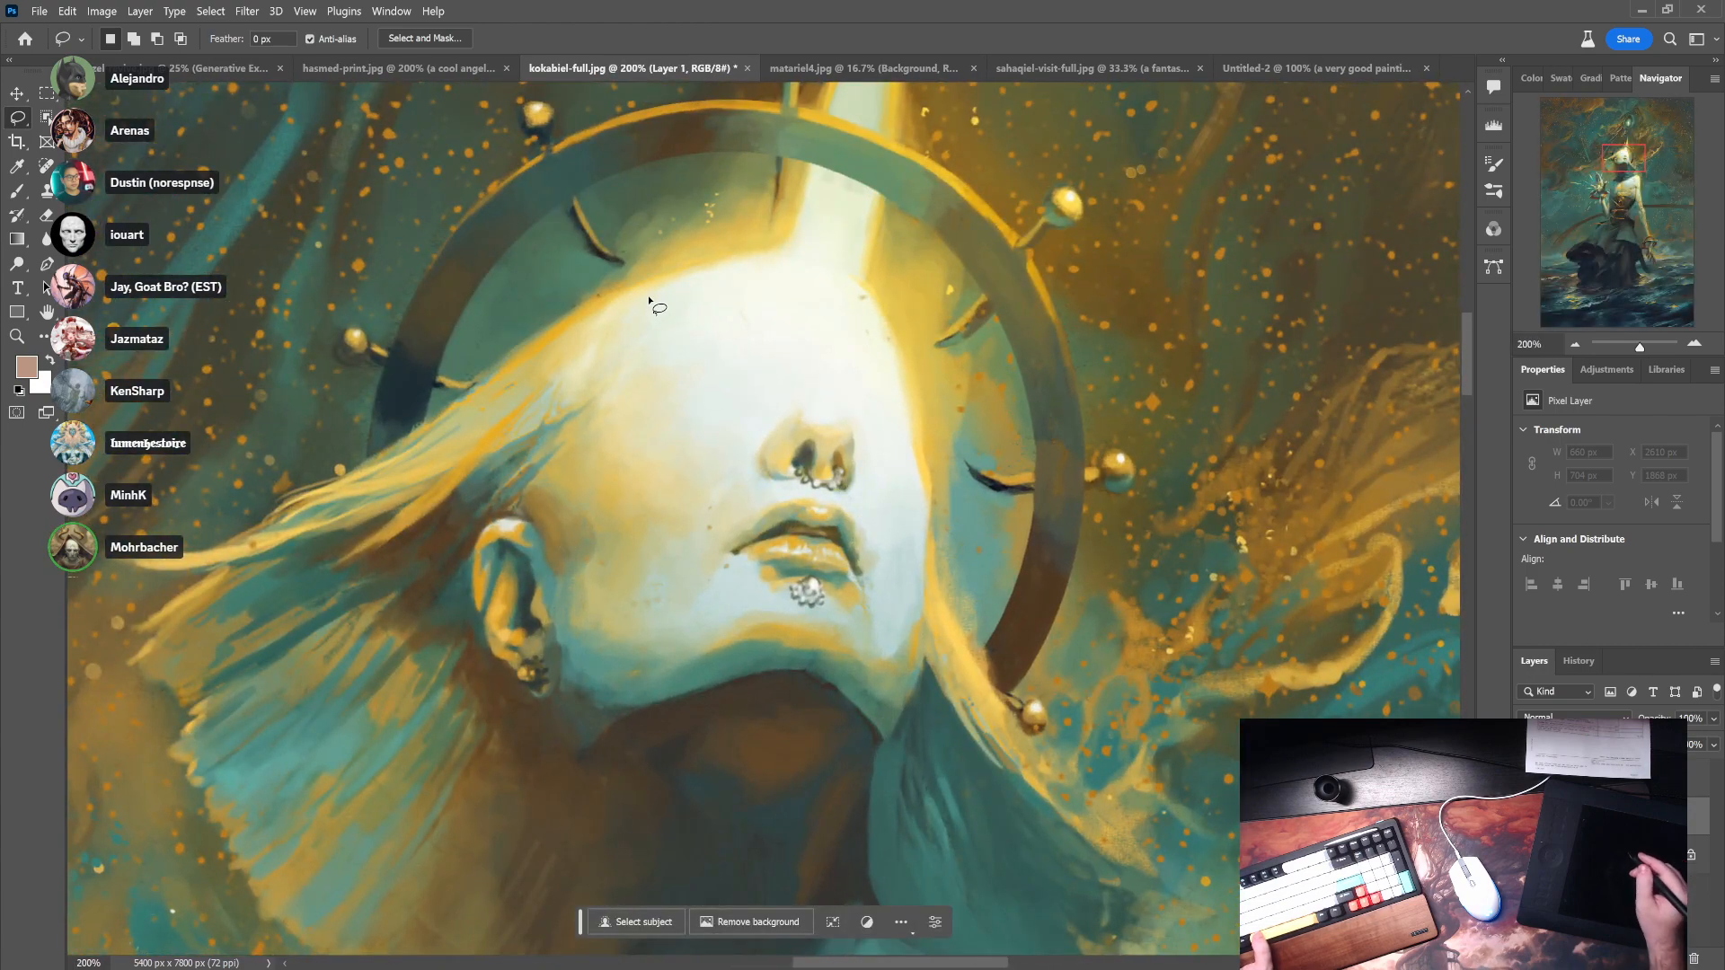
{"action": "mouse_move", "coordinate": [760, 247]}
{"action": "left_mouse_down"}
{"action": "mouse_move", "coordinate": [635, 282]}
{"action": "mouse_move", "coordinate": [551, 391]}
{"action": "mouse_move", "coordinate": [578, 546]}
{"action": "mouse_move", "coordinate": [663, 546]}
{"action": "mouse_move", "coordinate": [756, 438]}
{"action": "mouse_move", "coordinate": [833, 418]}
{"action": "left_mouse_up"}
{"action": "mouse_move", "coordinate": [874, 502]}
{"action": "left_mouse_down"}
{"action": "mouse_move", "coordinate": [888, 574]}
{"action": "mouse_move", "coordinate": [938, 543]}
{"action": "left_mouse_up"}
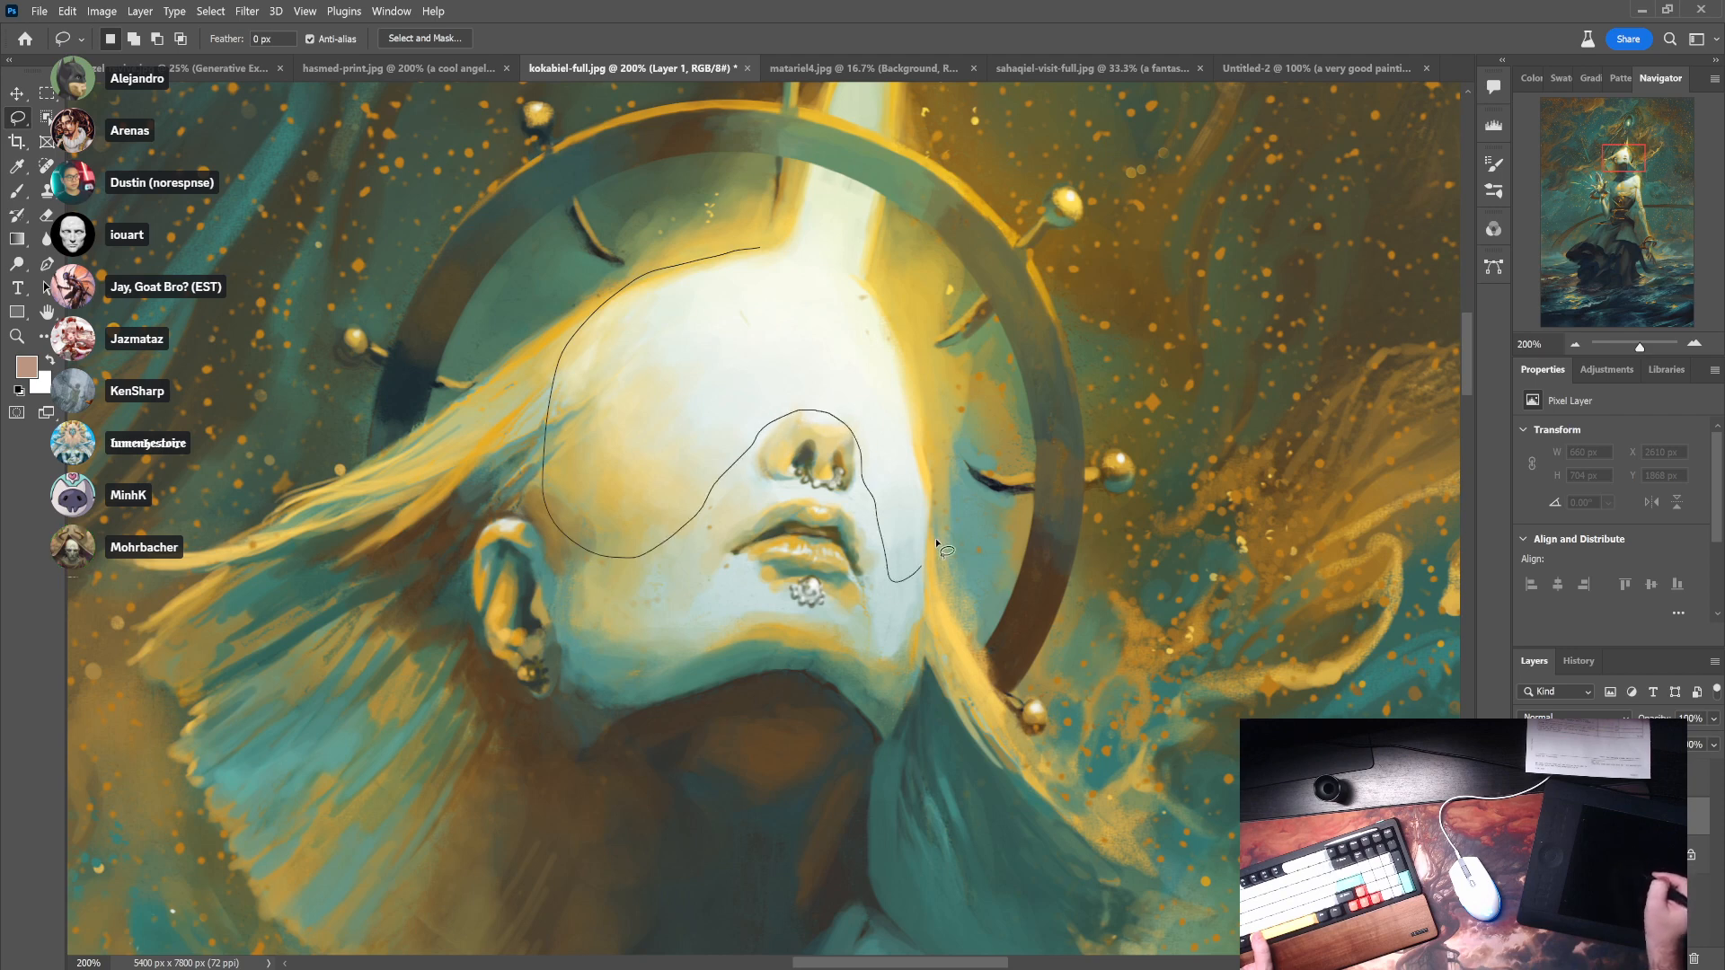
{"action": "mouse_move", "coordinate": [927, 418]}
{"action": "left_mouse_down"}
{"action": "mouse_move", "coordinate": [855, 284]}
{"action": "mouse_move", "coordinate": [795, 267]}
{"action": "mouse_move", "coordinate": [701, 278]}
{"action": "left_mouse_up"}
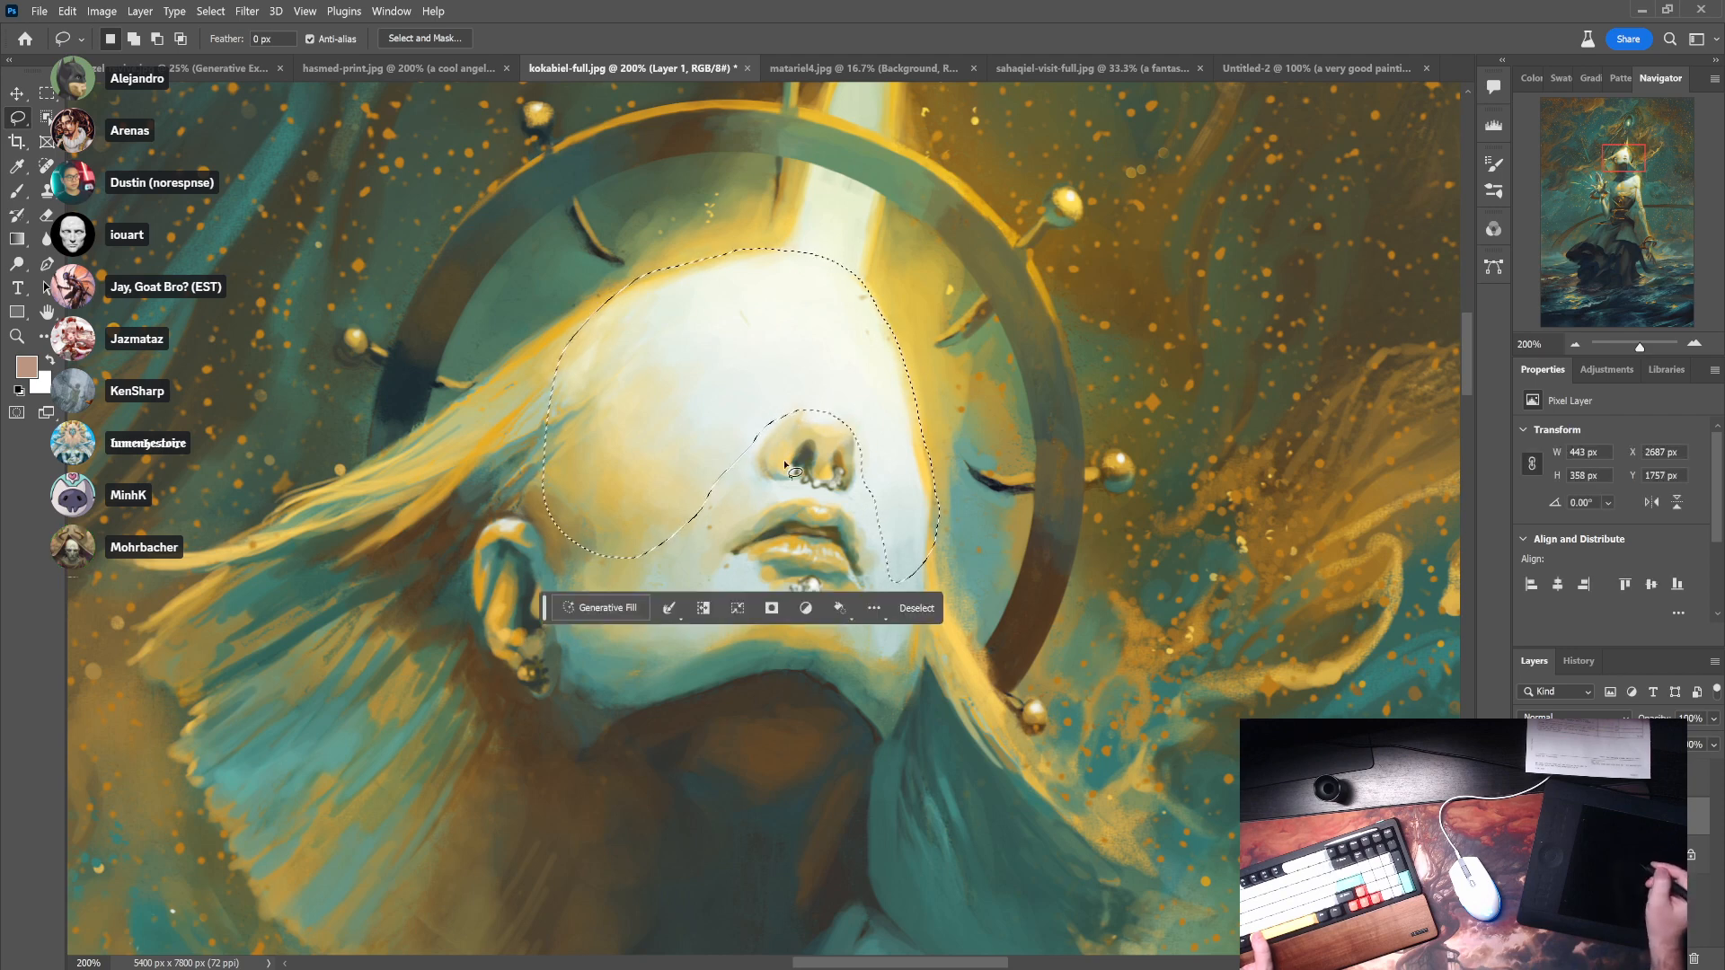
- Run Generative Fill on the selected area with the prompt "a young mans face in a fantasy art style"
{"action": "left_click", "coordinate": [595, 611]}
{"action": "type", "text": "a y"}
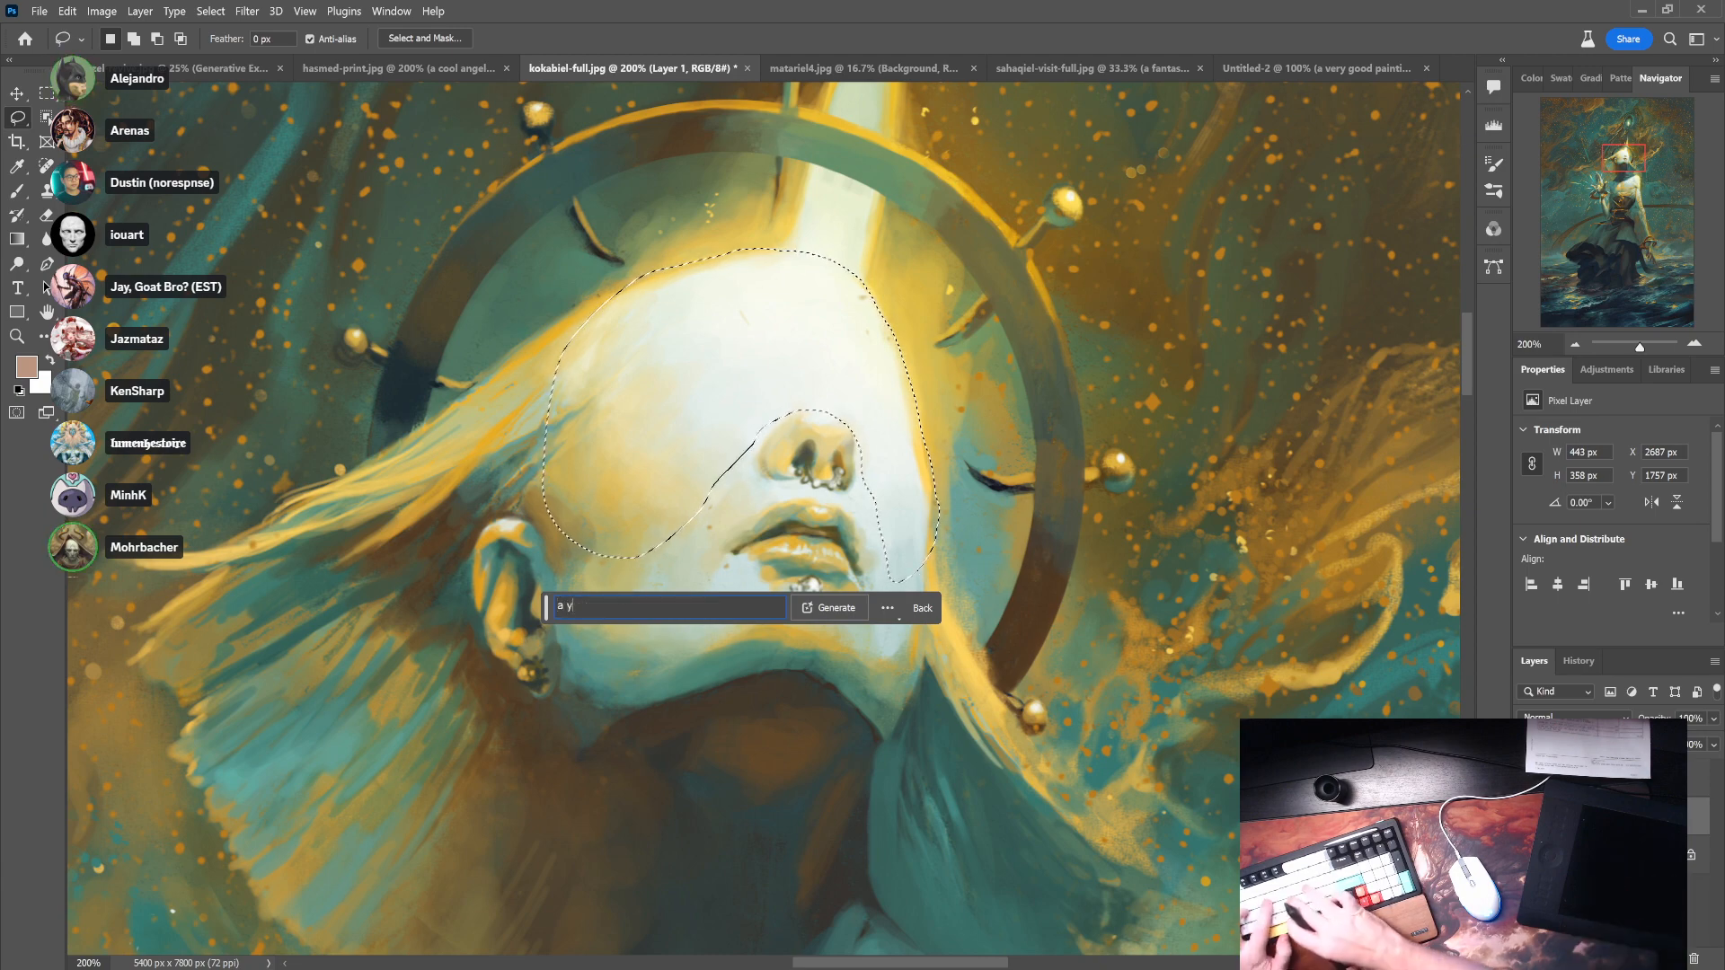
{"action": "type", "text": "oung mans "}
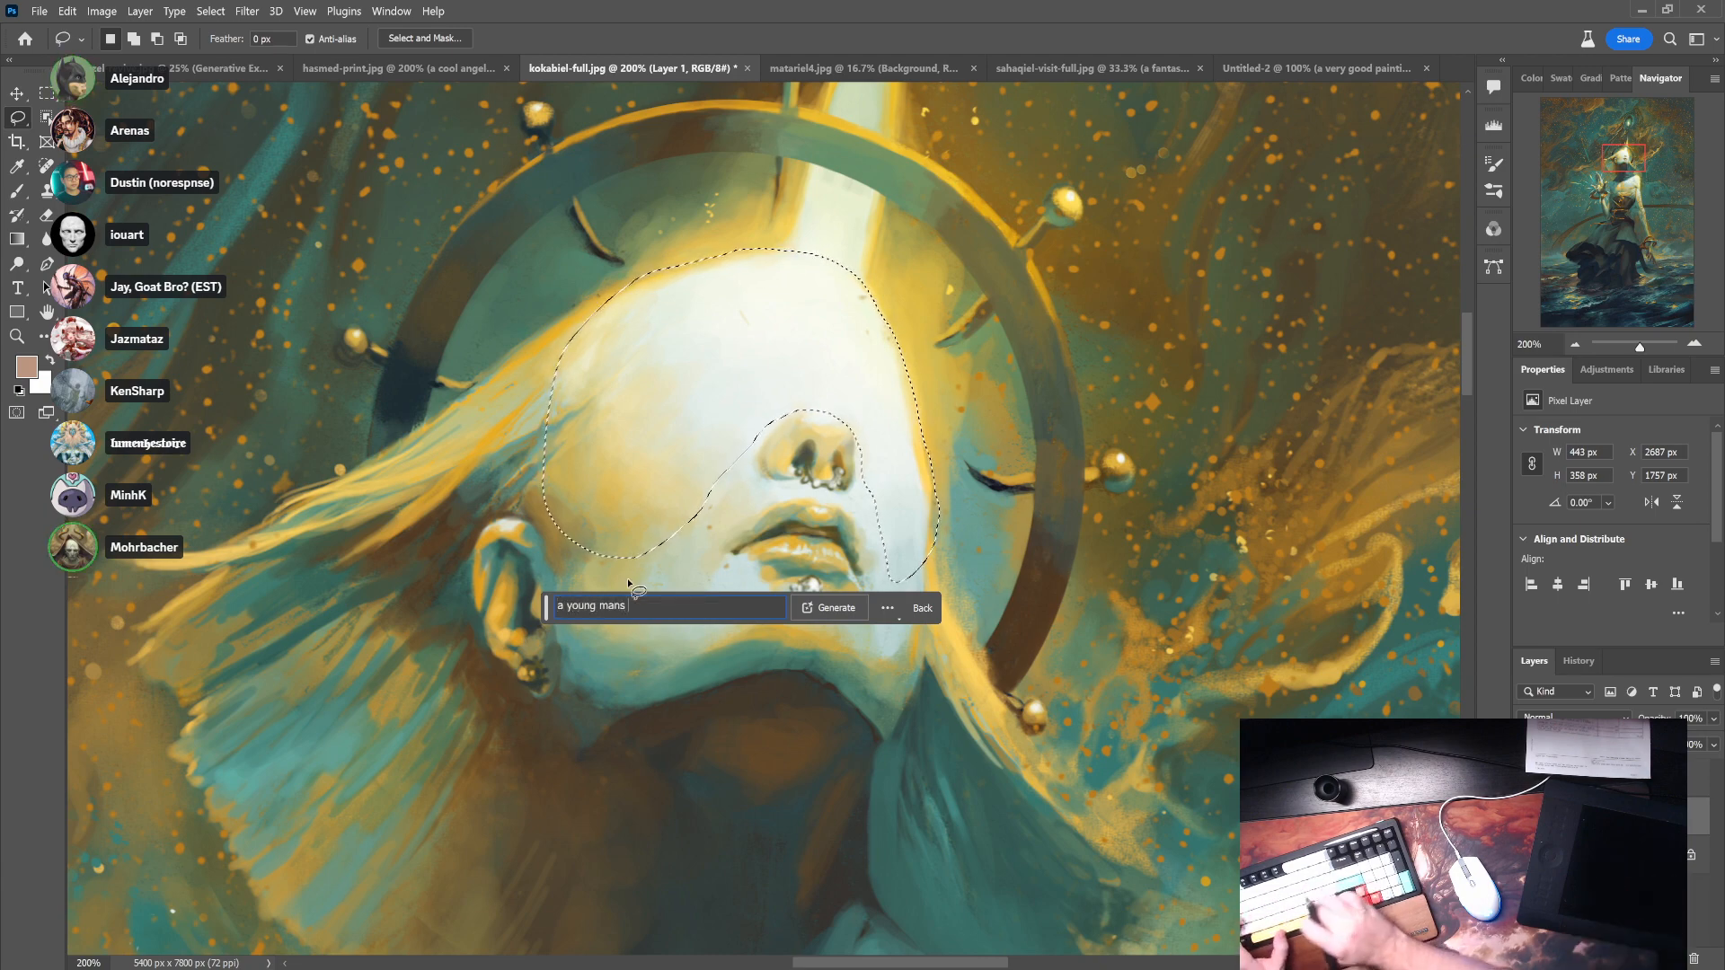
{"action": "type", "text": "face in a "}
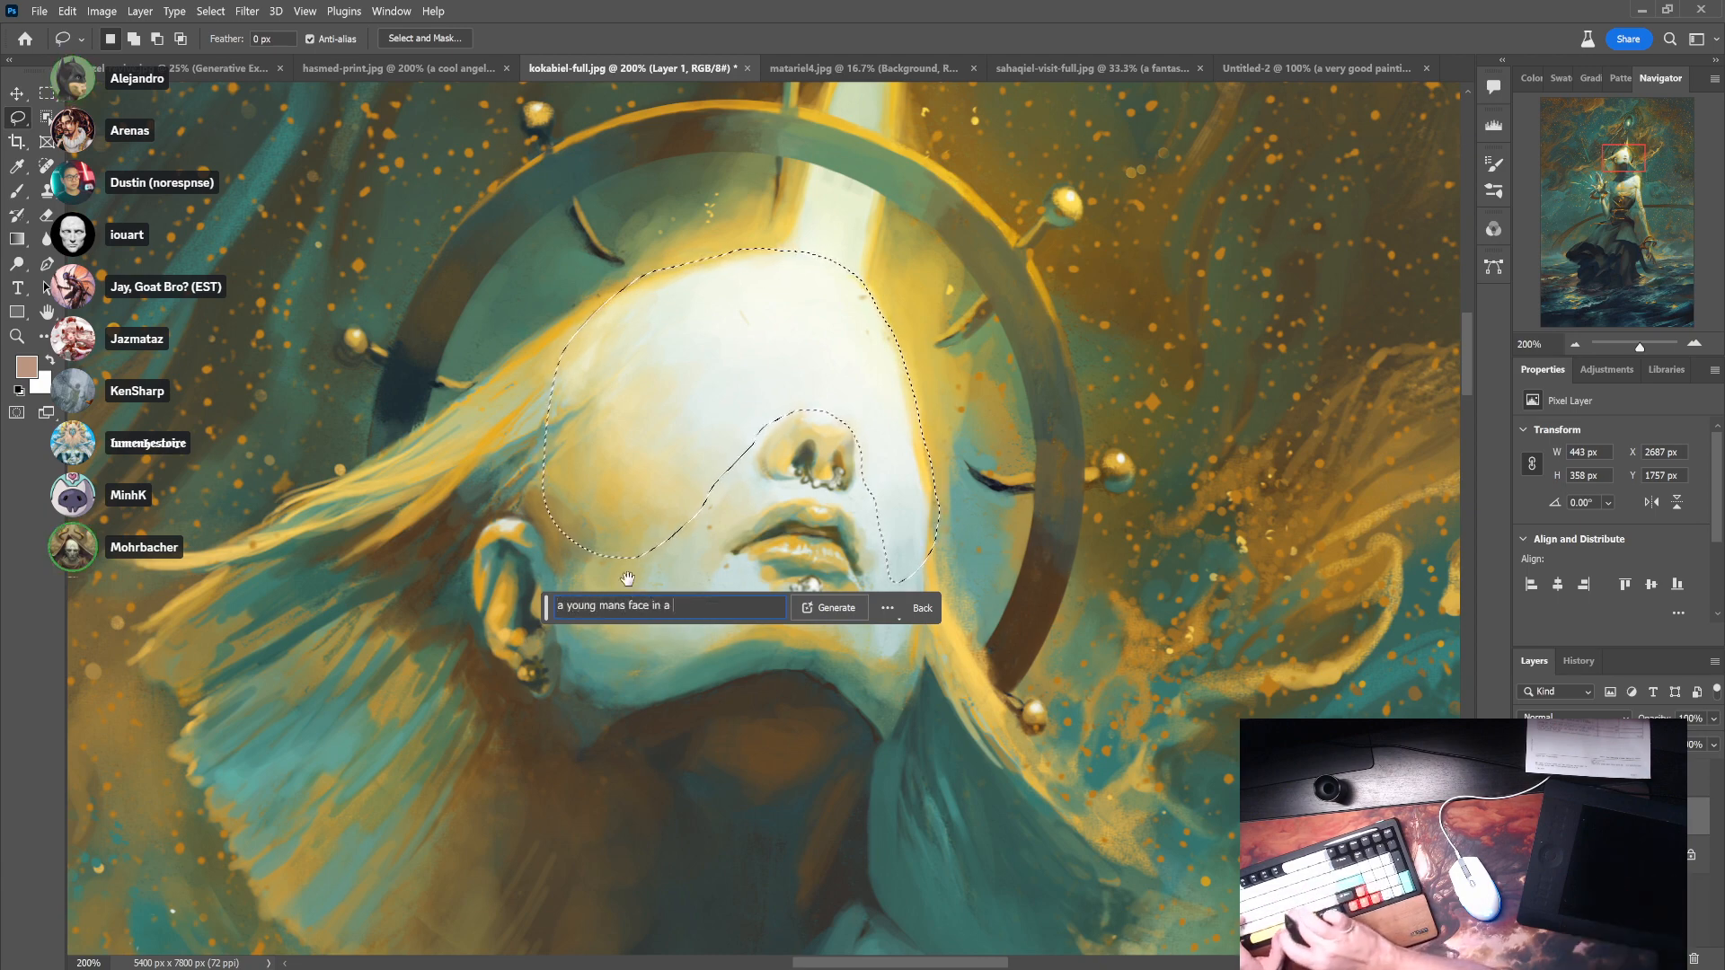
{"action": "type", "text": "fantasy art "}
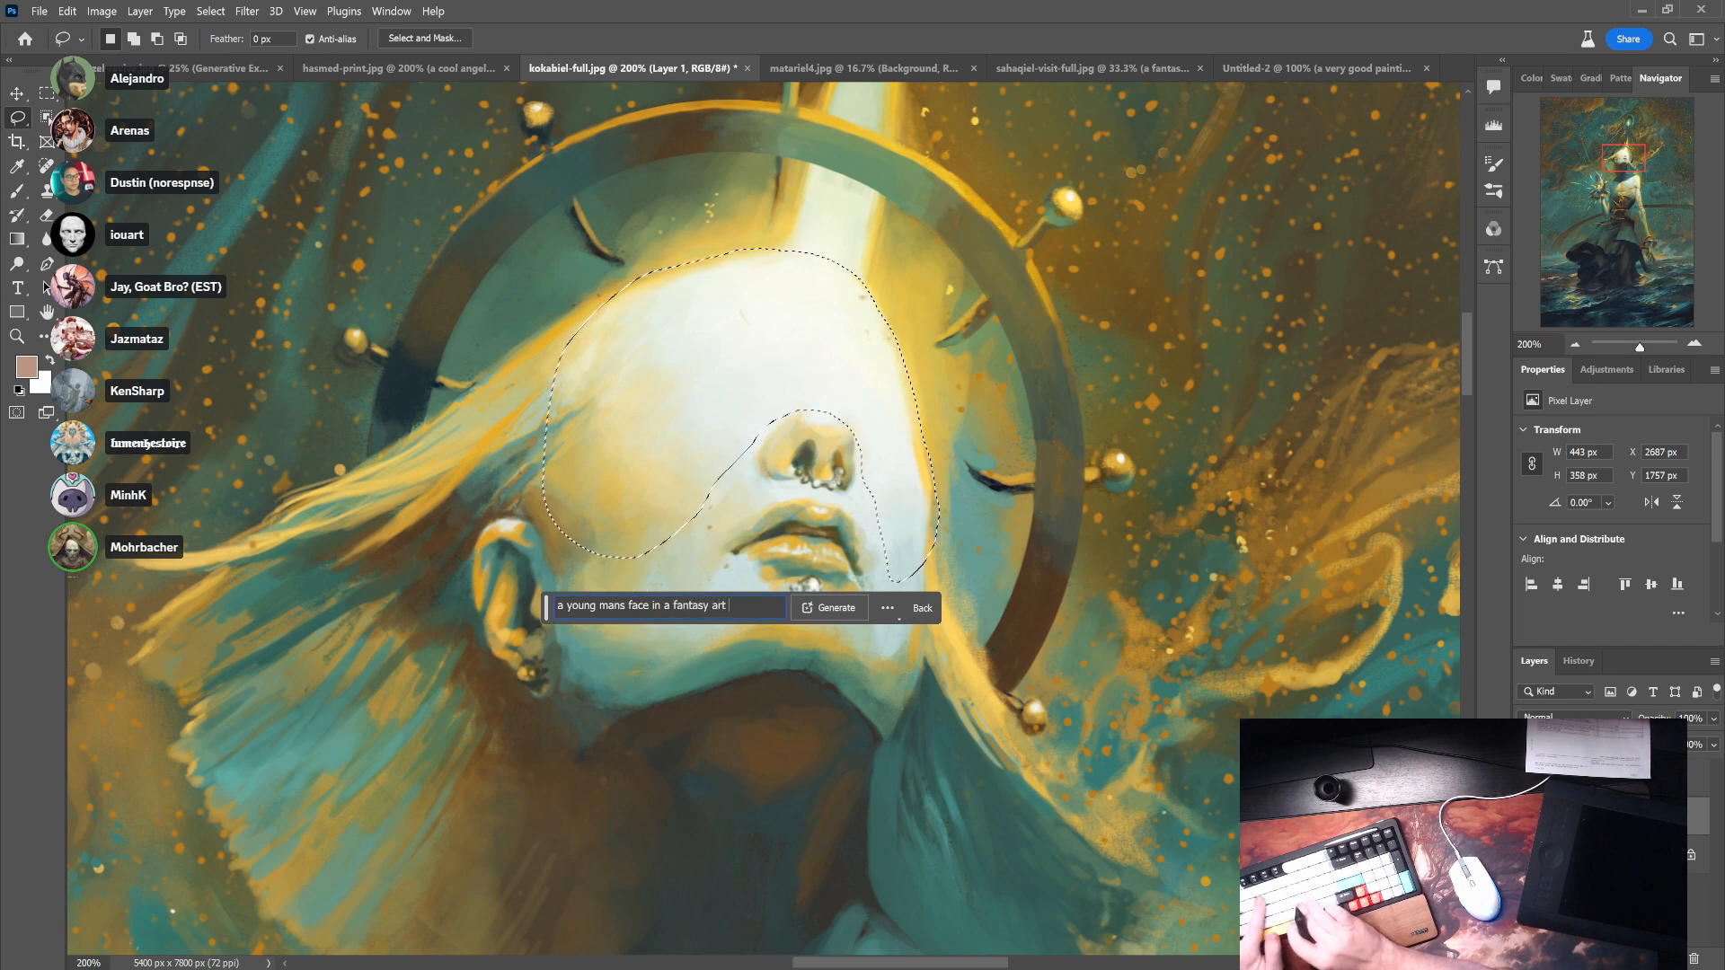
{"action": "type", "text": "style"}
{"action": "key", "text": "Return"}
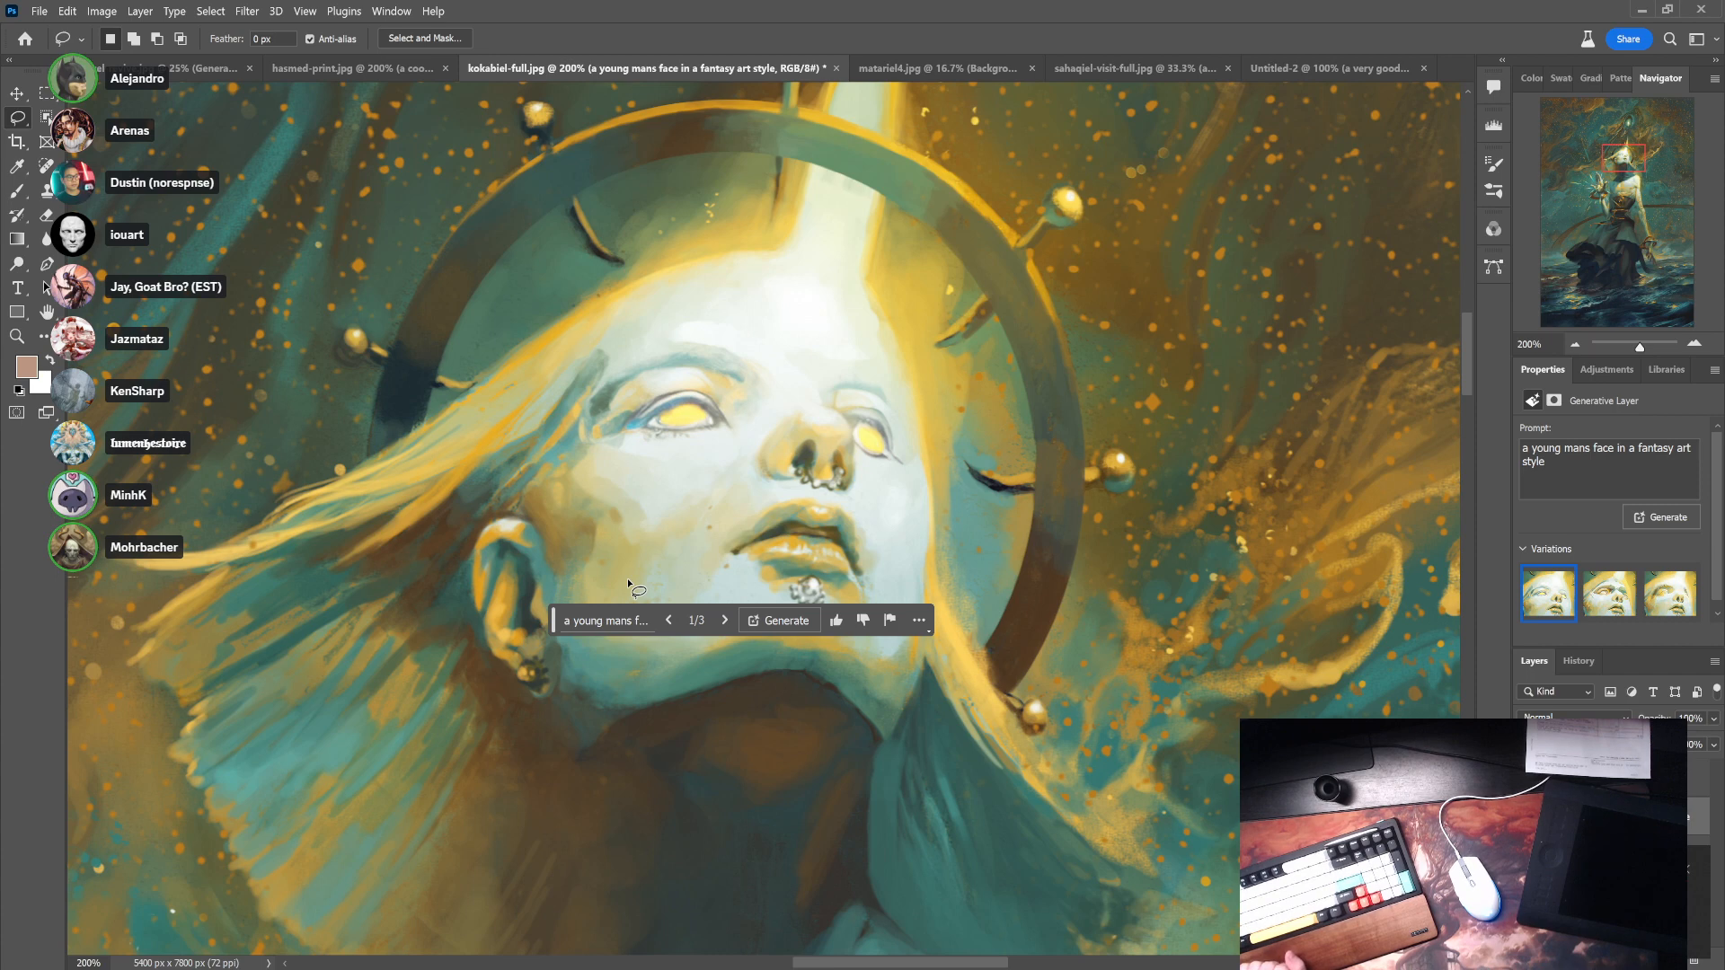
- Compare the three generated face variations up close and at figure scale with the task bar out of the way, ending on the first
{"action": "key", "text": "b"}
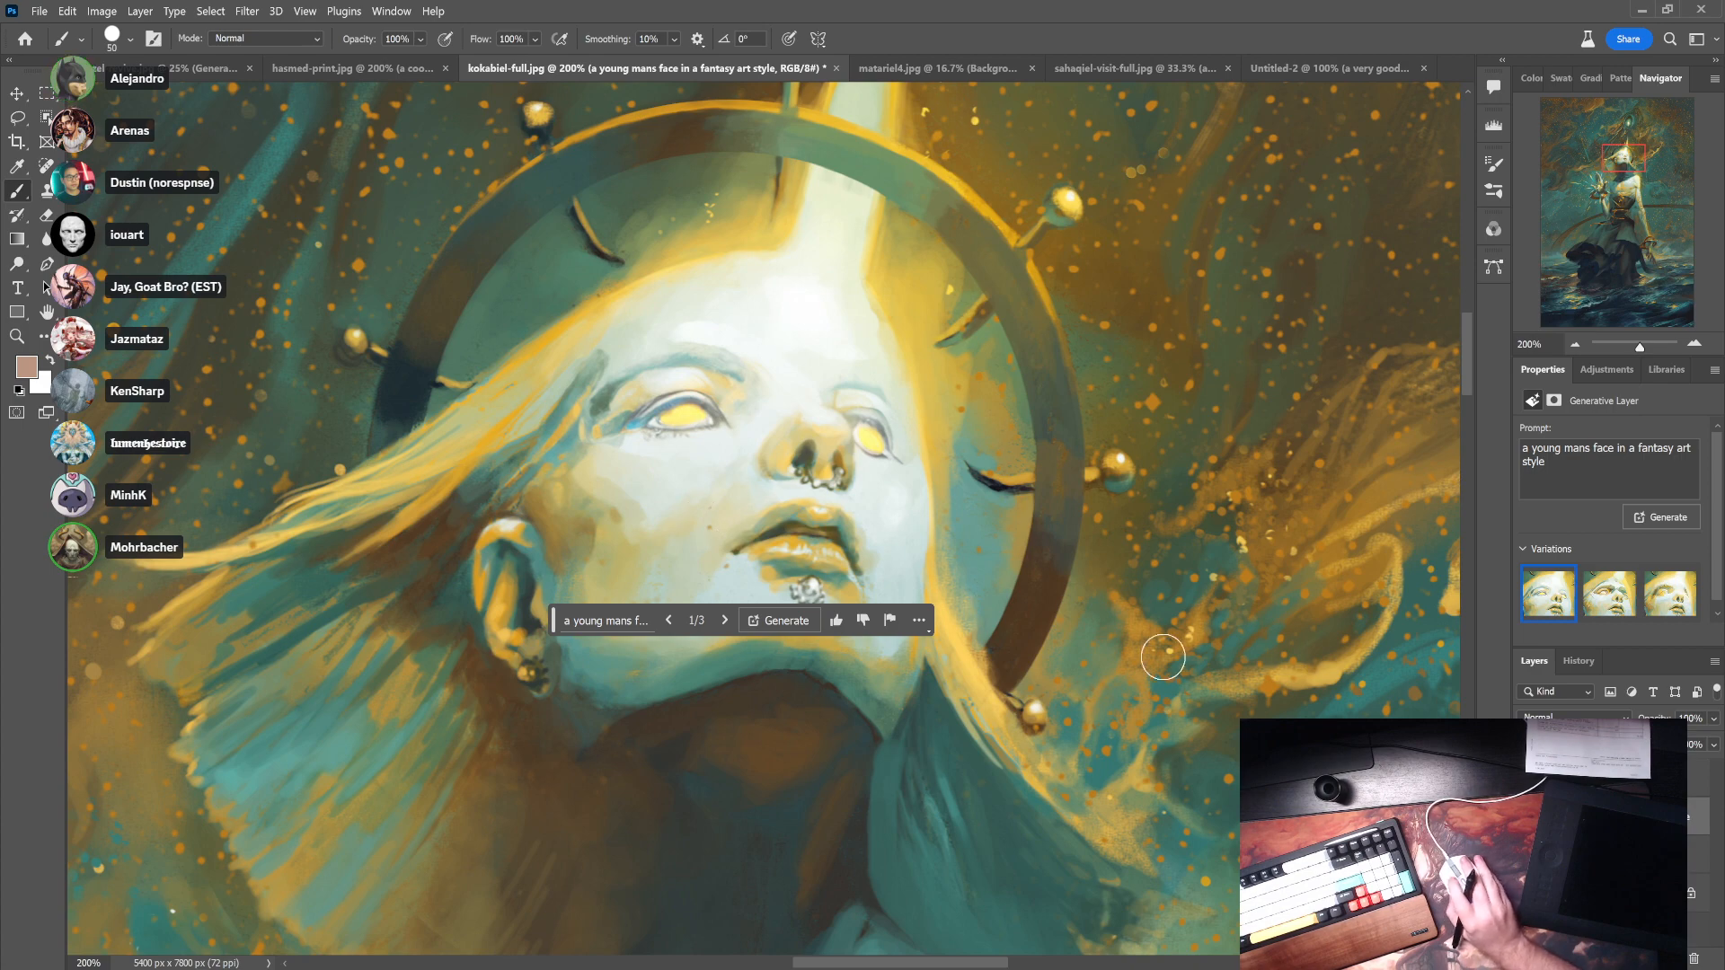
{"action": "left_click", "coordinate": [1609, 608]}
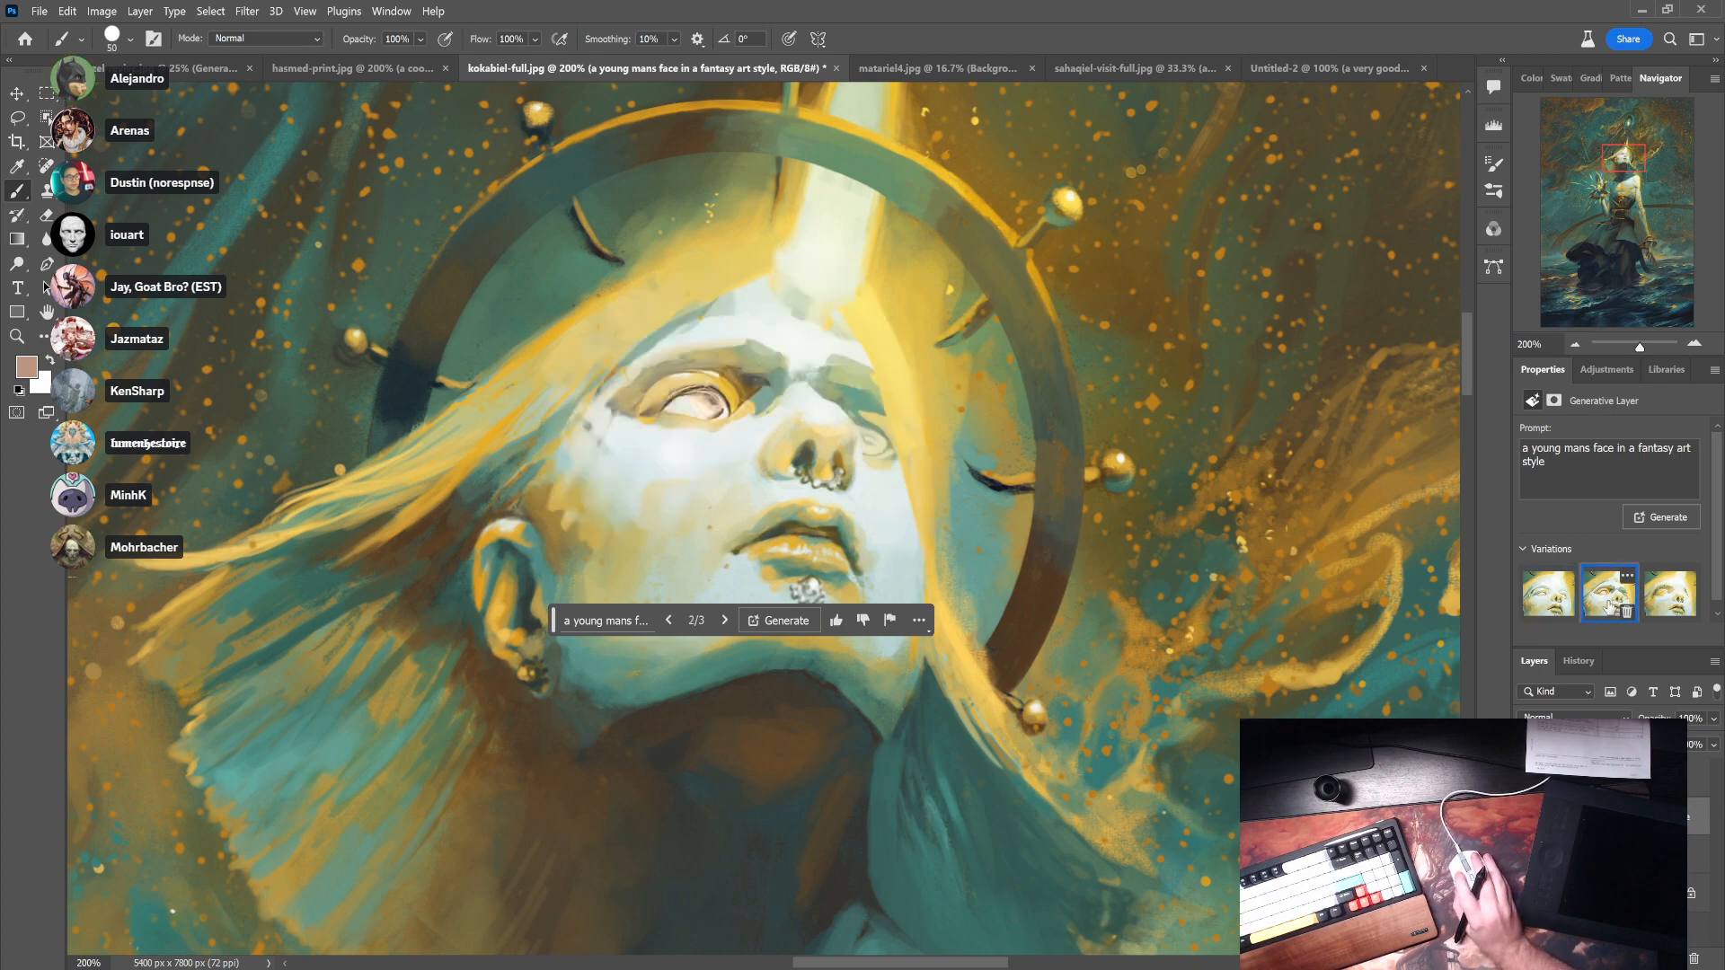
{"action": "left_click", "coordinate": [1659, 599]}
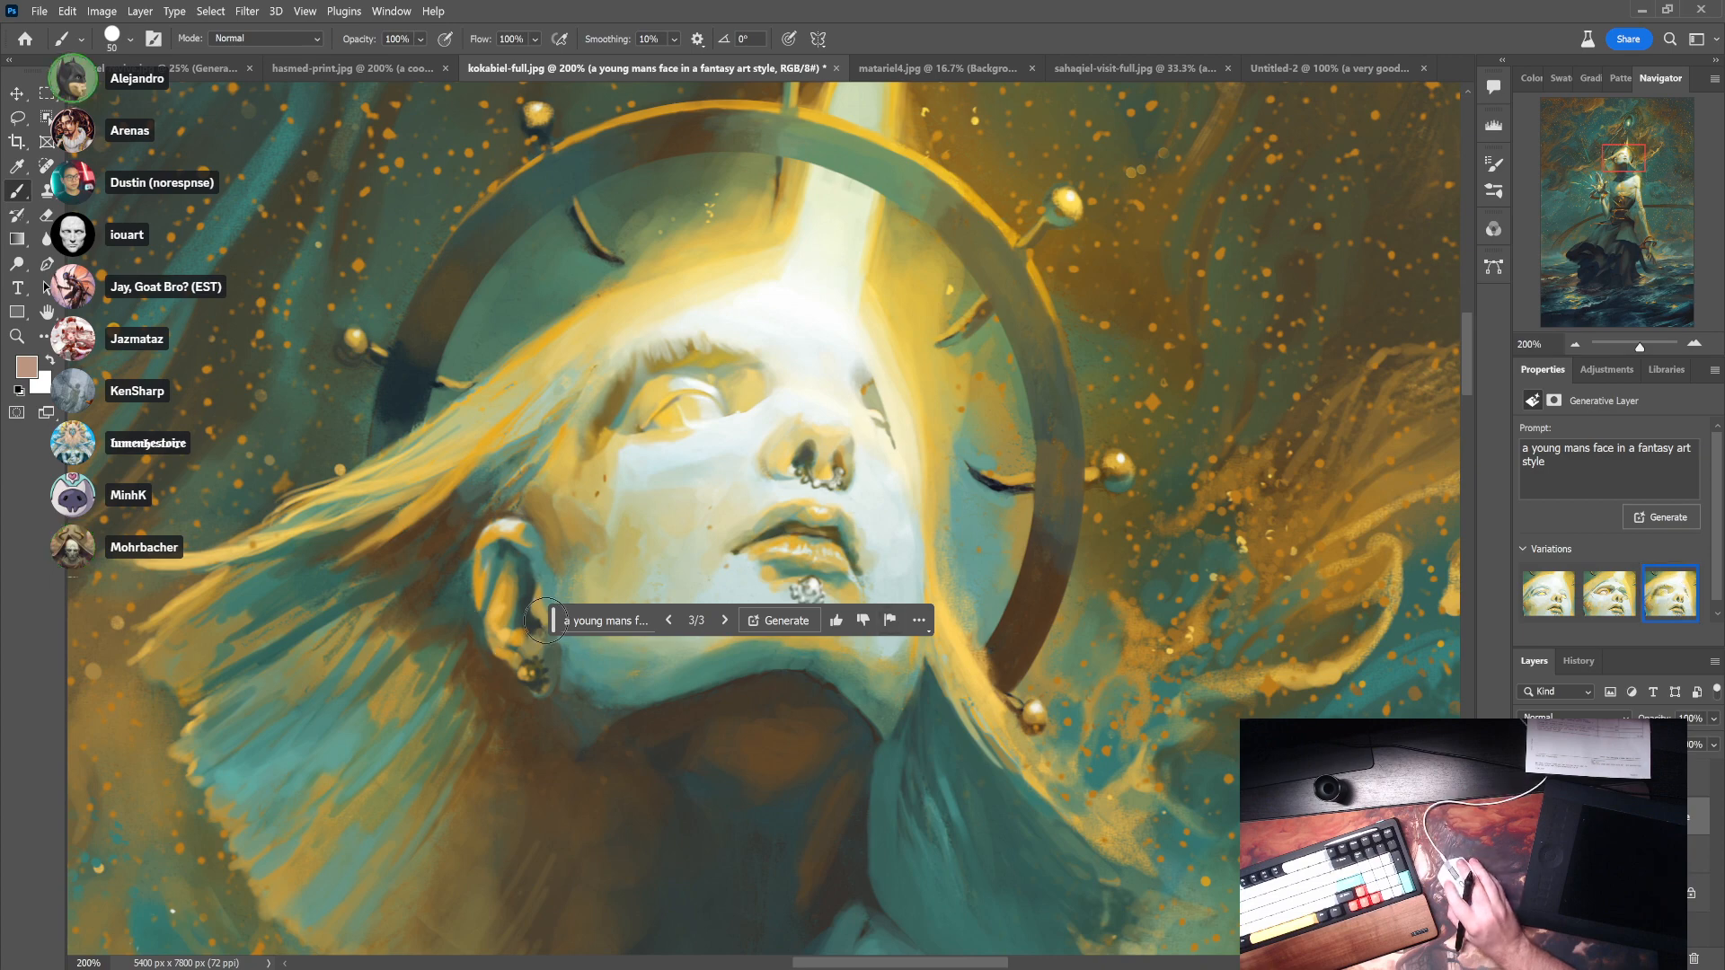
{"action": "left_click_drag", "start_coordinate": [551, 618], "coordinate": [106, 888]}
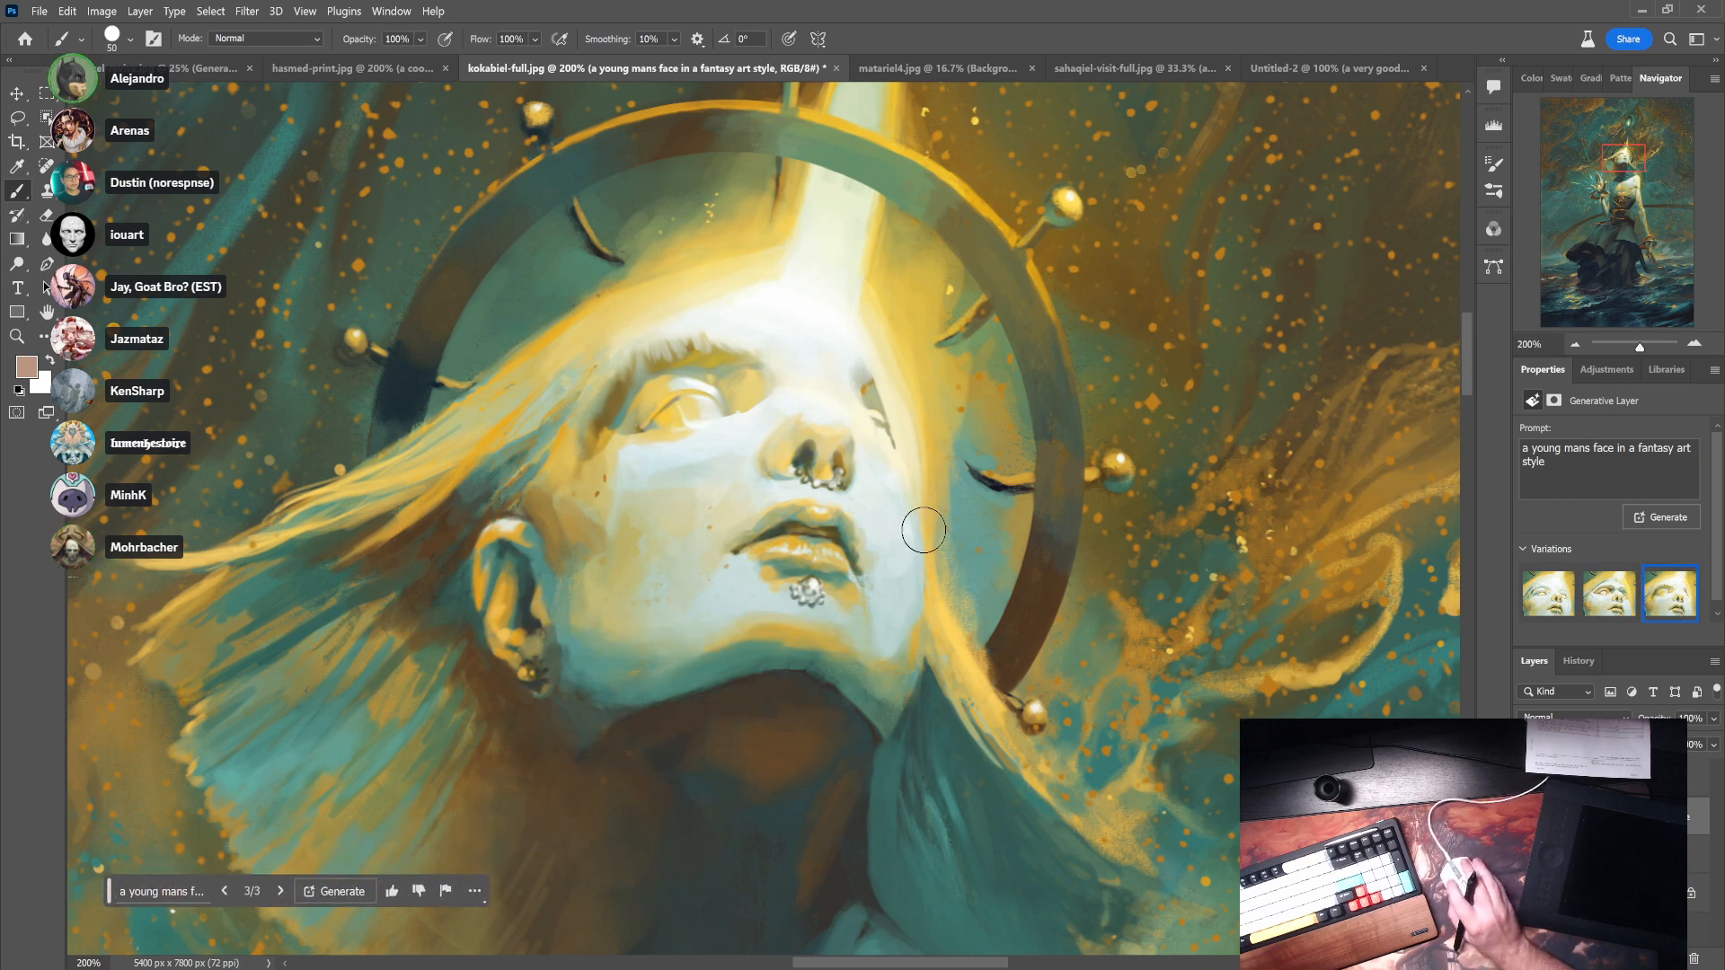
{"action": "left_click", "coordinate": [823, 537], "text": "ctrl+alt"}
{"action": "left_click", "coordinate": [823, 537], "text": "ctrl+alt"}
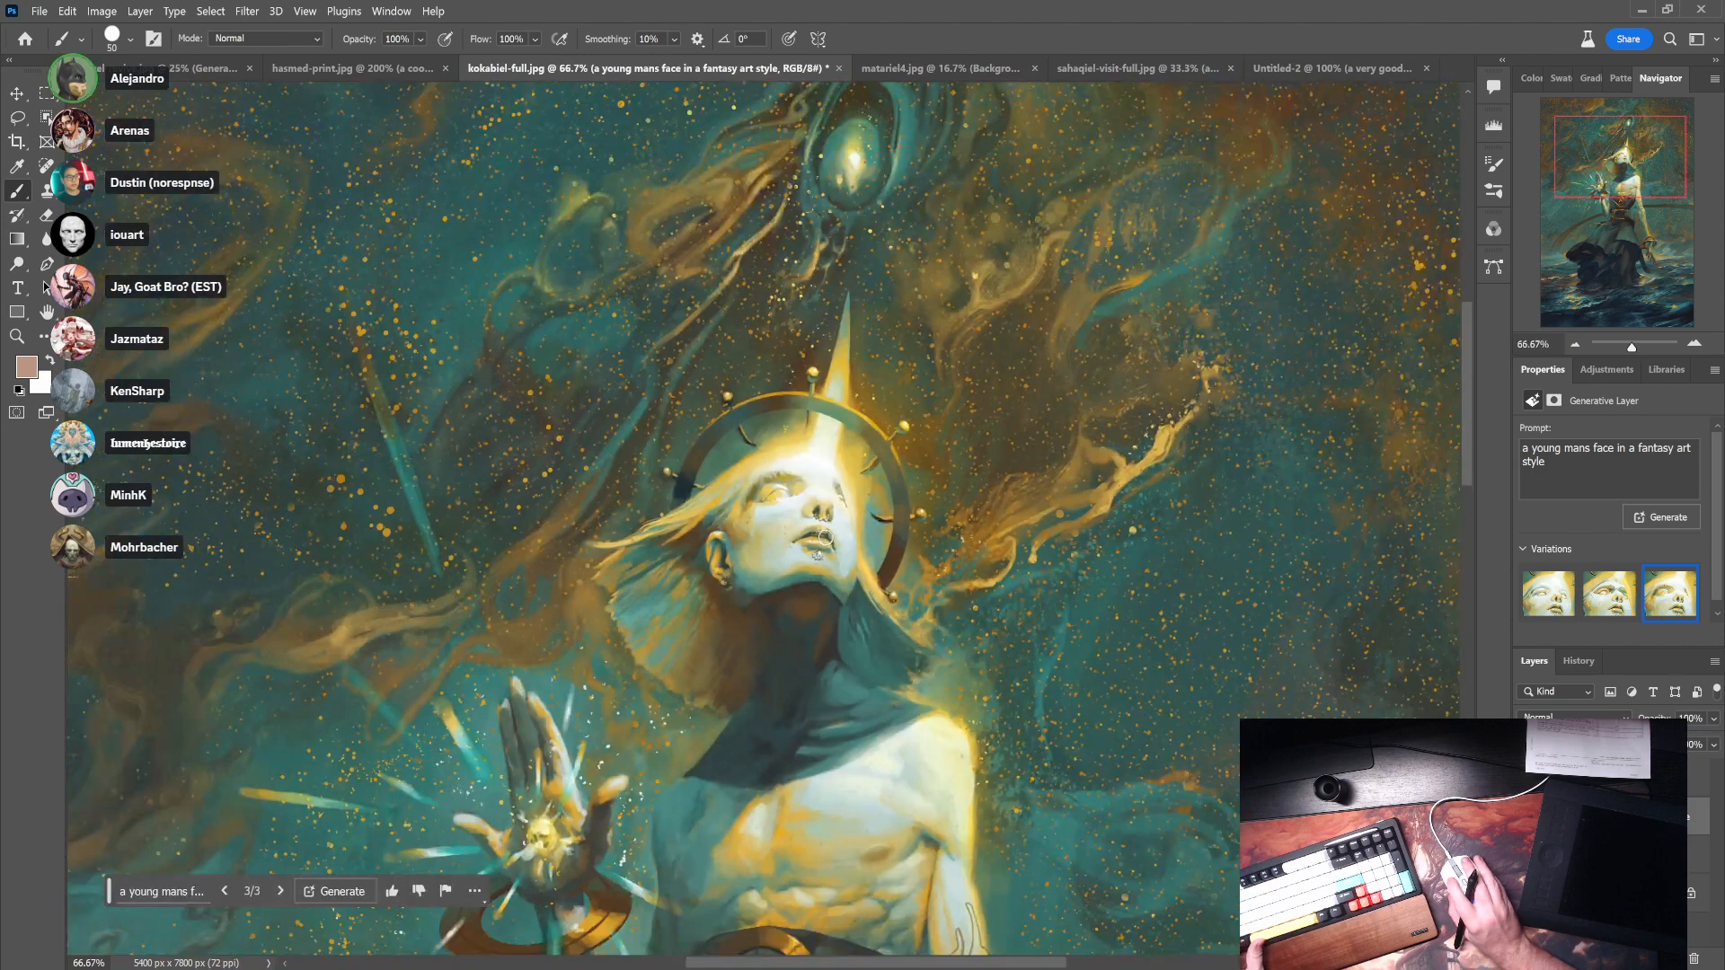
{"action": "left_click", "coordinate": [1608, 584]}
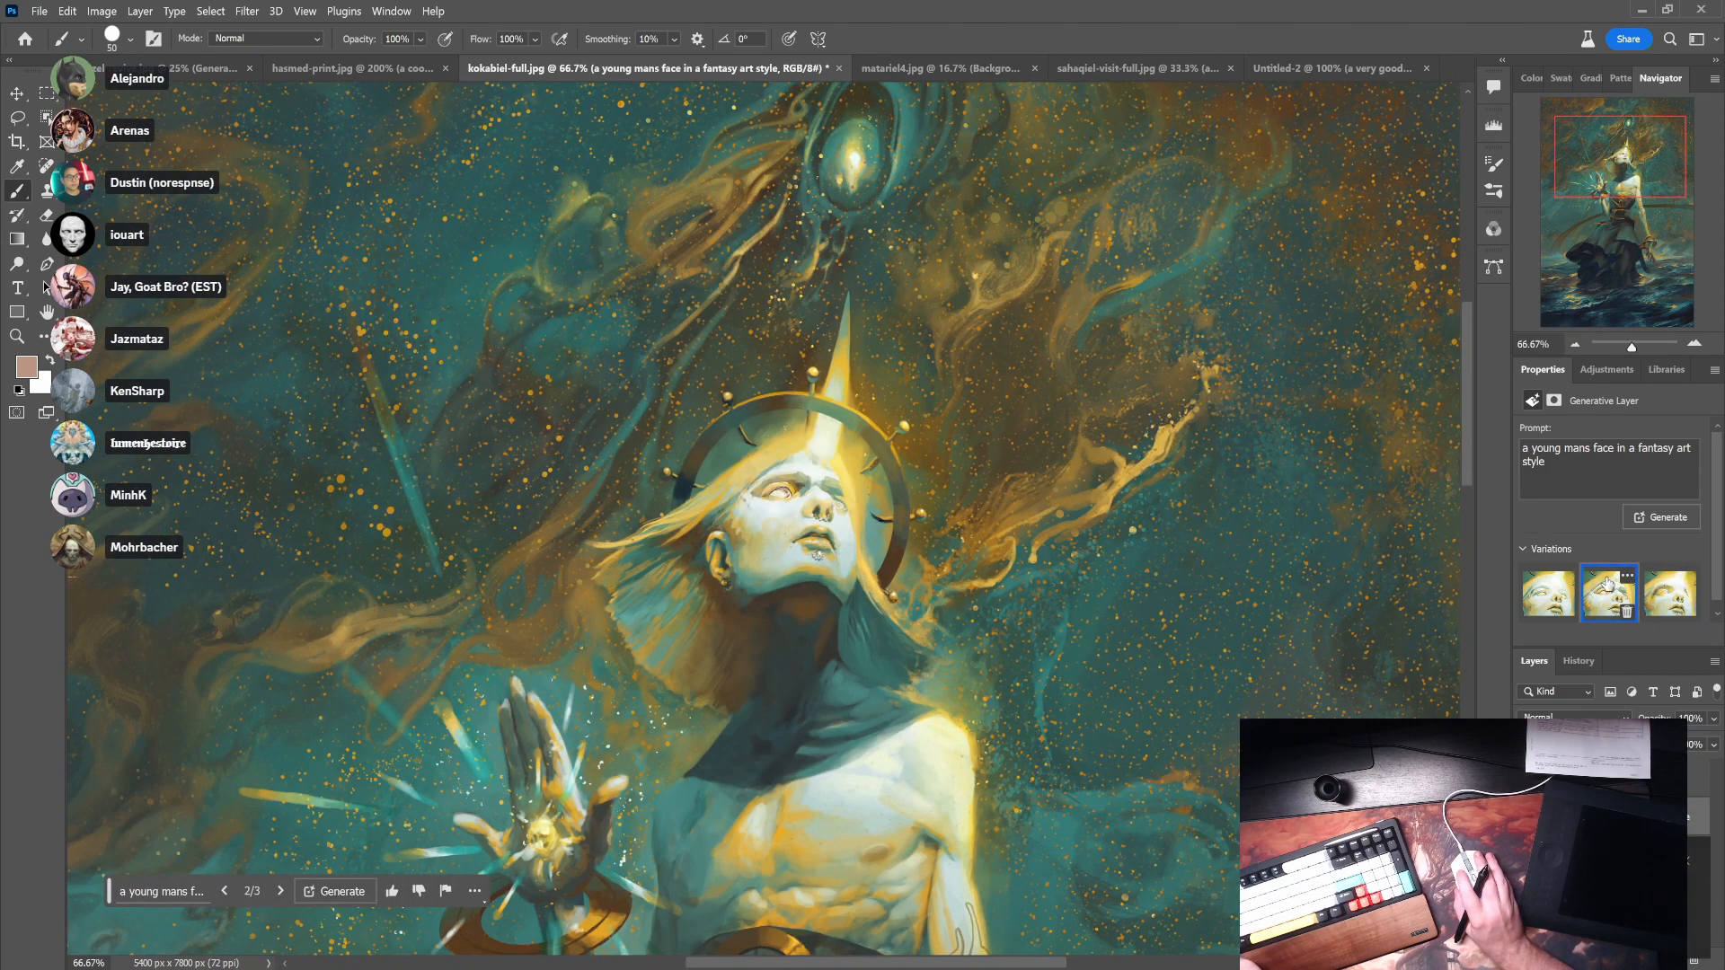
{"action": "left_click", "coordinate": [1545, 588]}
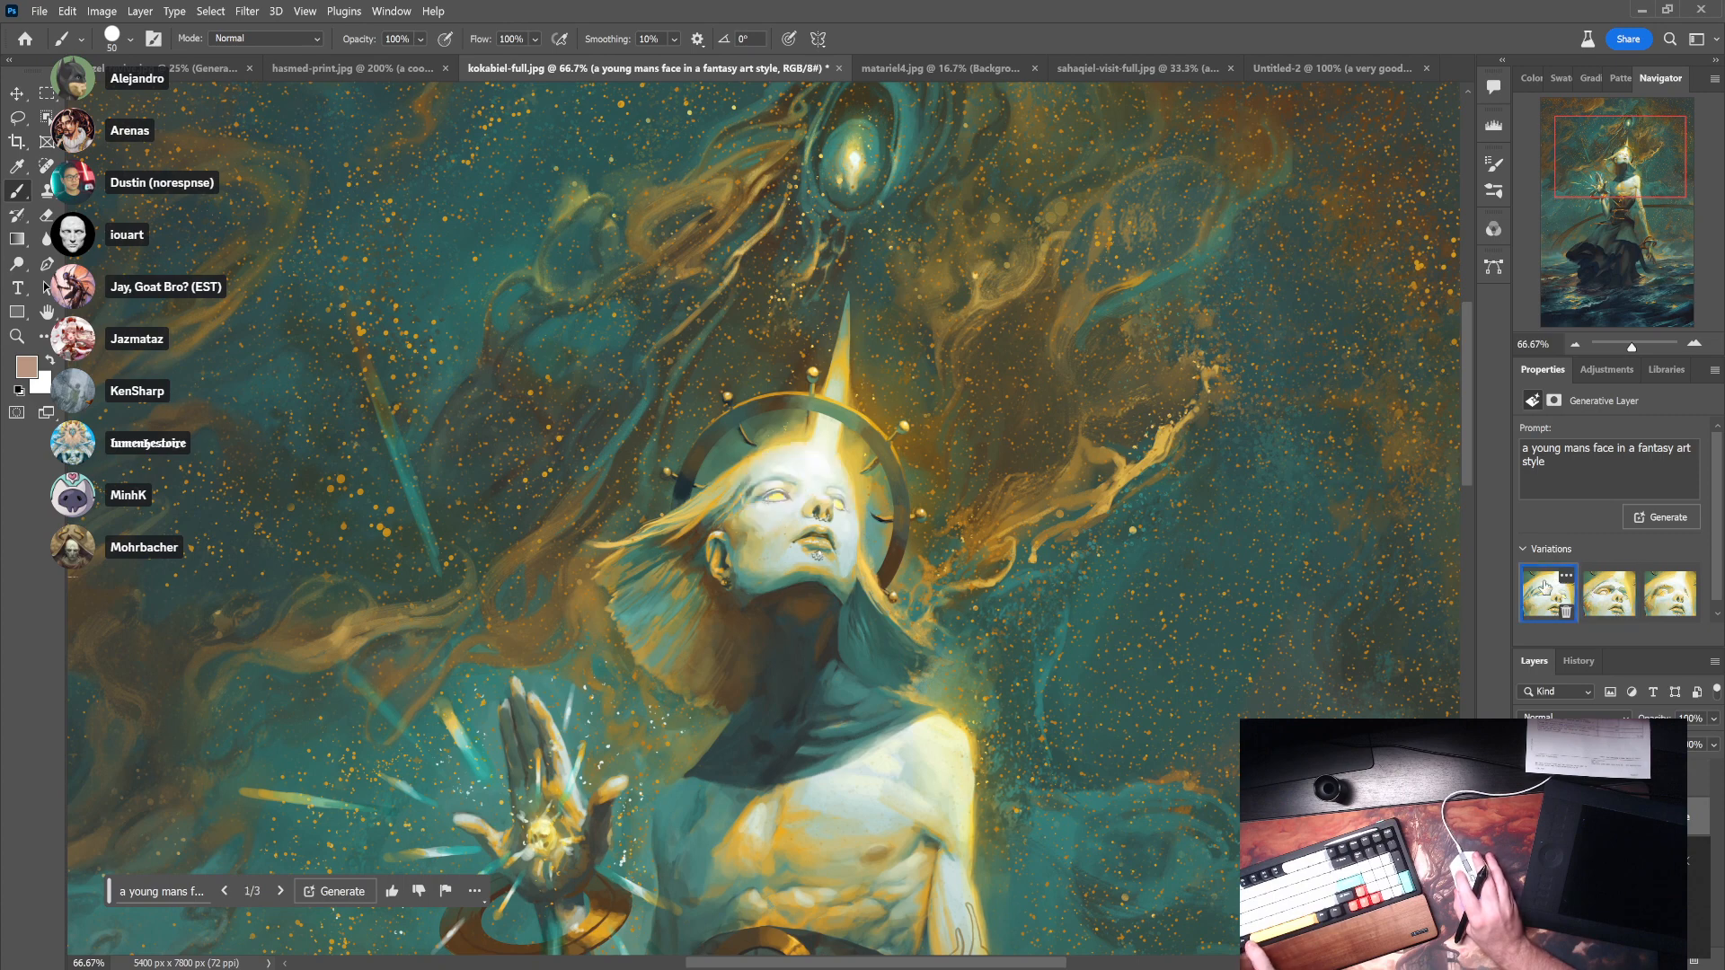
{"action": "scroll", "coordinate": [790, 615], "scroll_direction": "down", "scroll_amount": 1}
{"action": "left_click_drag", "start_coordinate": [808, 672], "coordinate": [848, 416]}
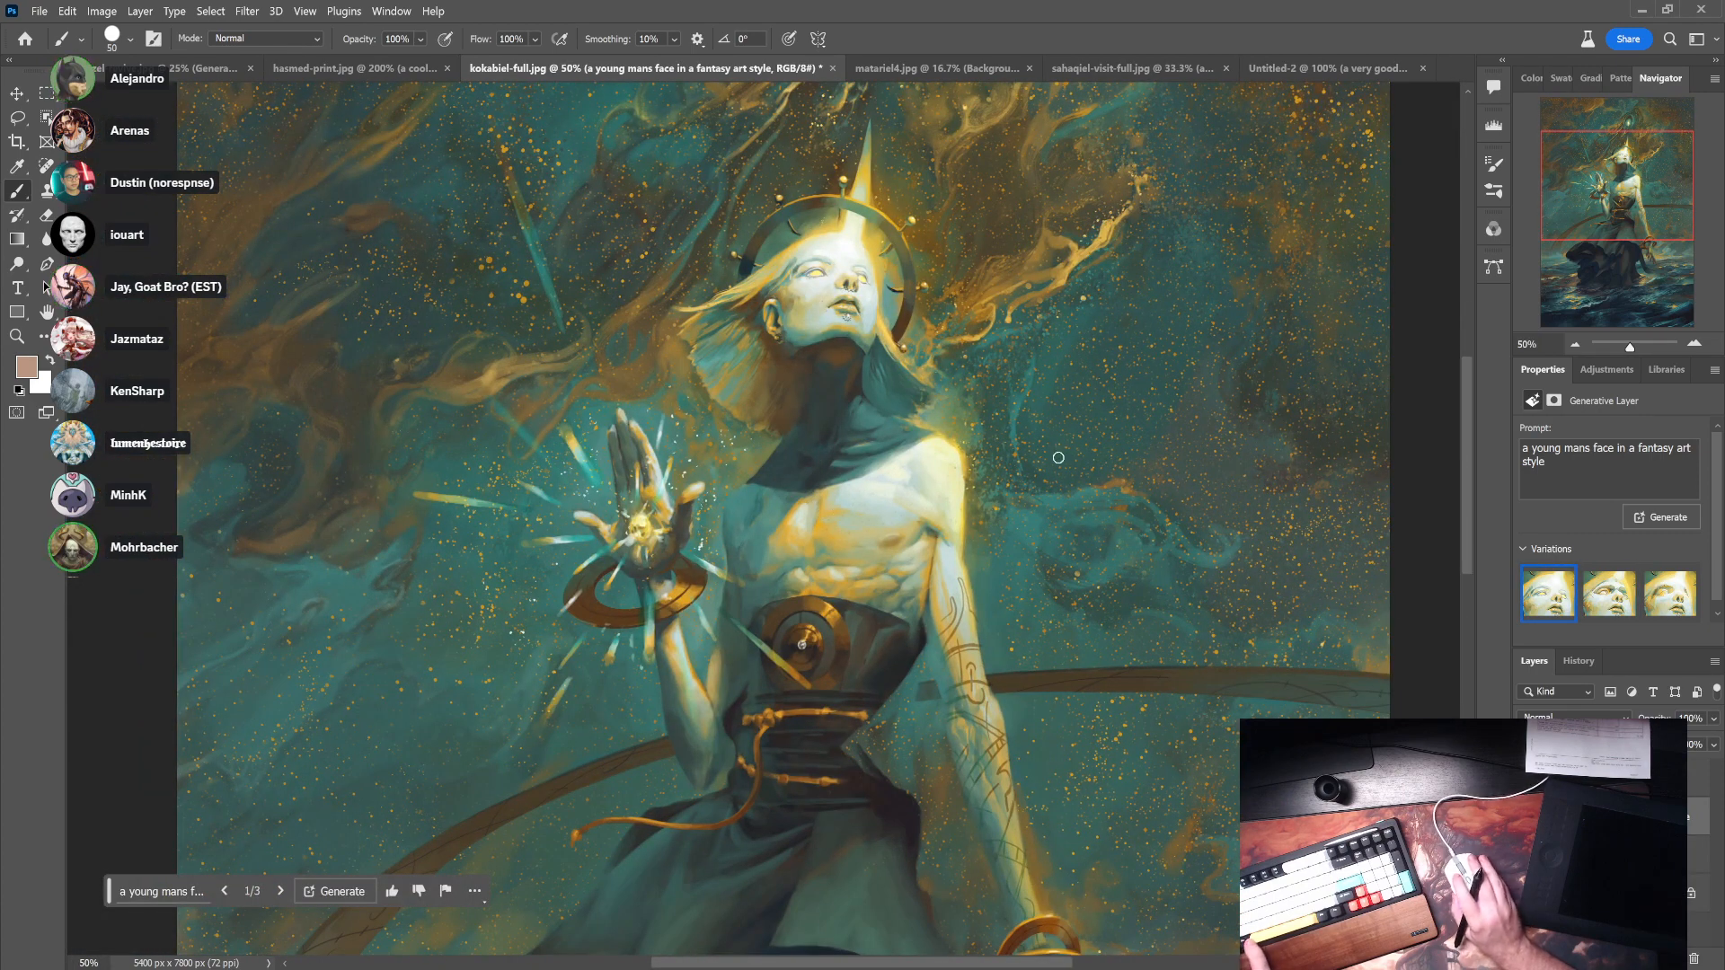
- Lasso the larger eye with its brow and cheek, and duplicate the generative face layer
{"action": "scroll", "coordinate": [845, 297], "scroll_direction": "up", "scroll_amount": 3}
{"action": "left_click_drag", "start_coordinate": [970, 274], "coordinate": [826, 458]}
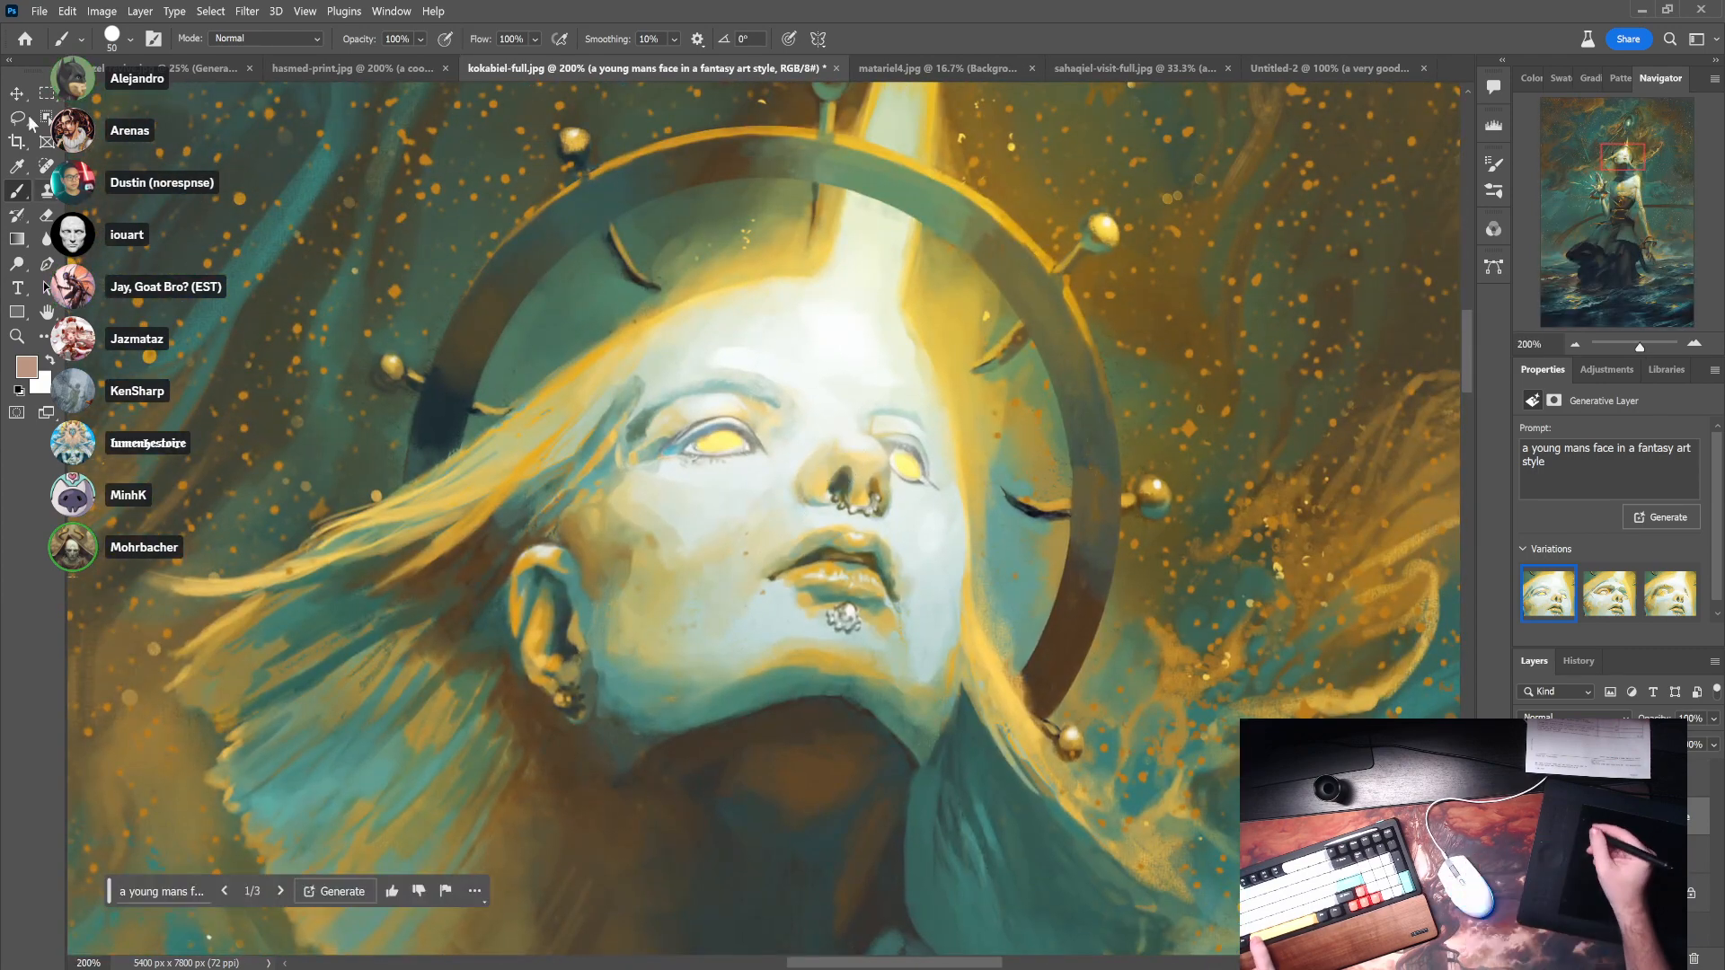
{"action": "key", "text": "l"}
{"action": "mouse_move", "coordinate": [643, 299]}
{"action": "left_mouse_down"}
{"action": "mouse_move", "coordinate": [670, 572]}
{"action": "mouse_move", "coordinate": [830, 445]}
{"action": "mouse_move", "coordinate": [746, 299]}
{"action": "left_mouse_up"}
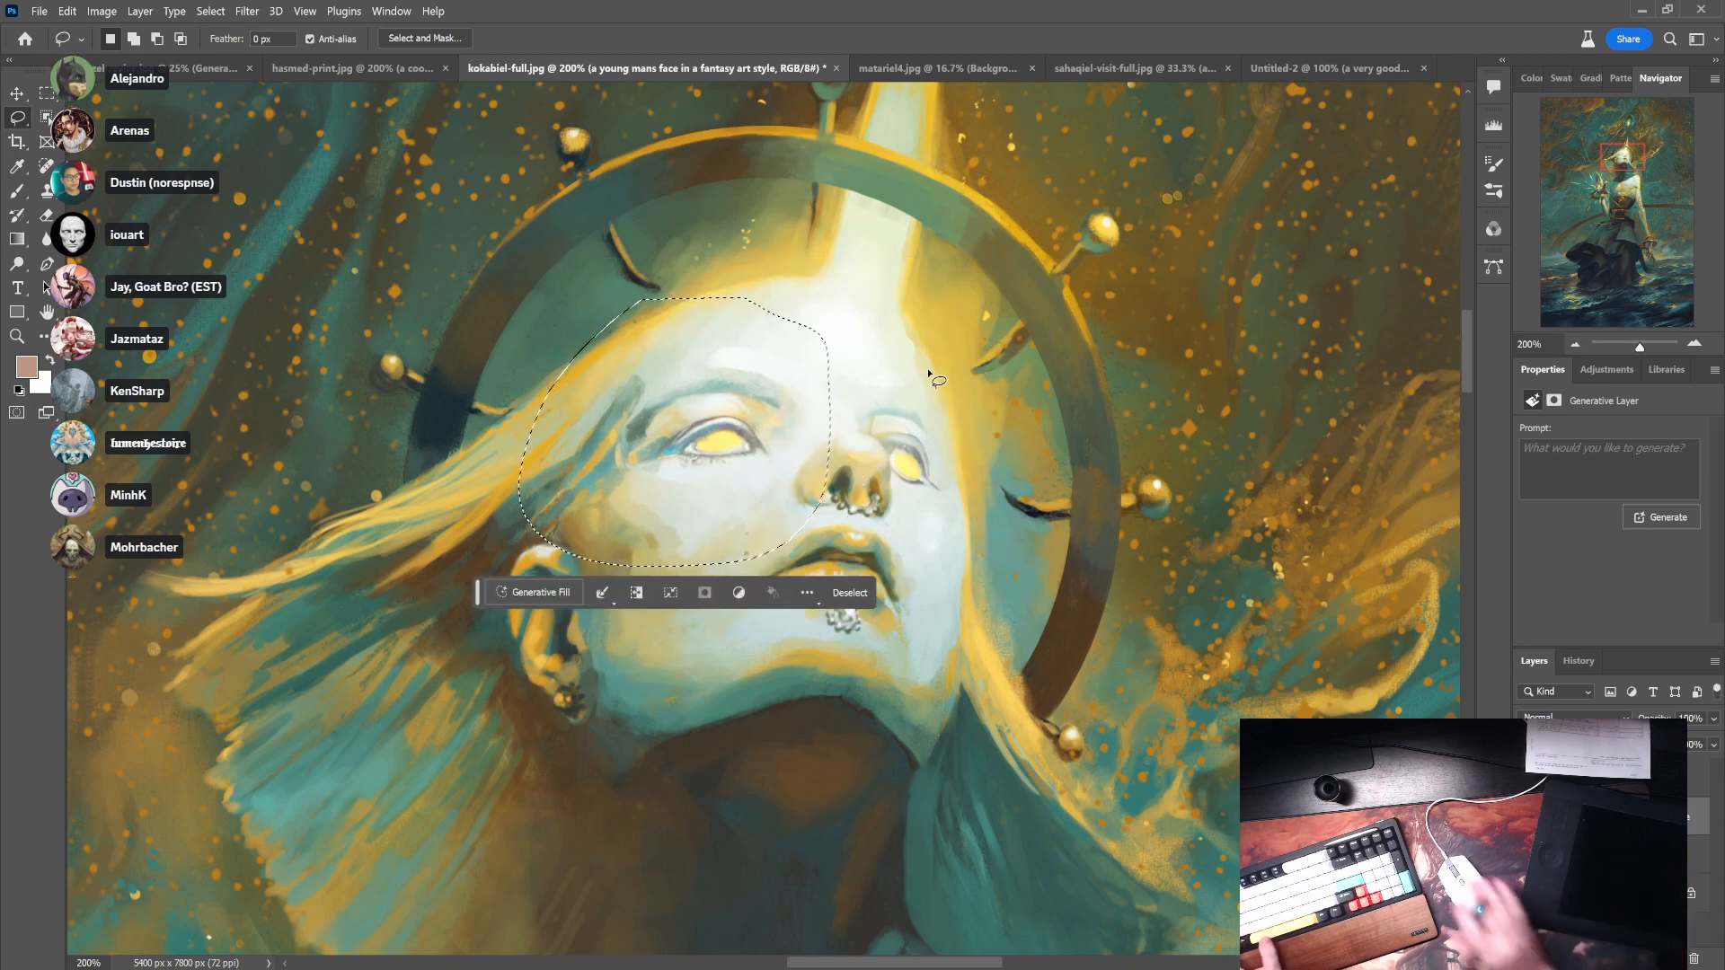
{"action": "key", "text": "ctrl+j"}
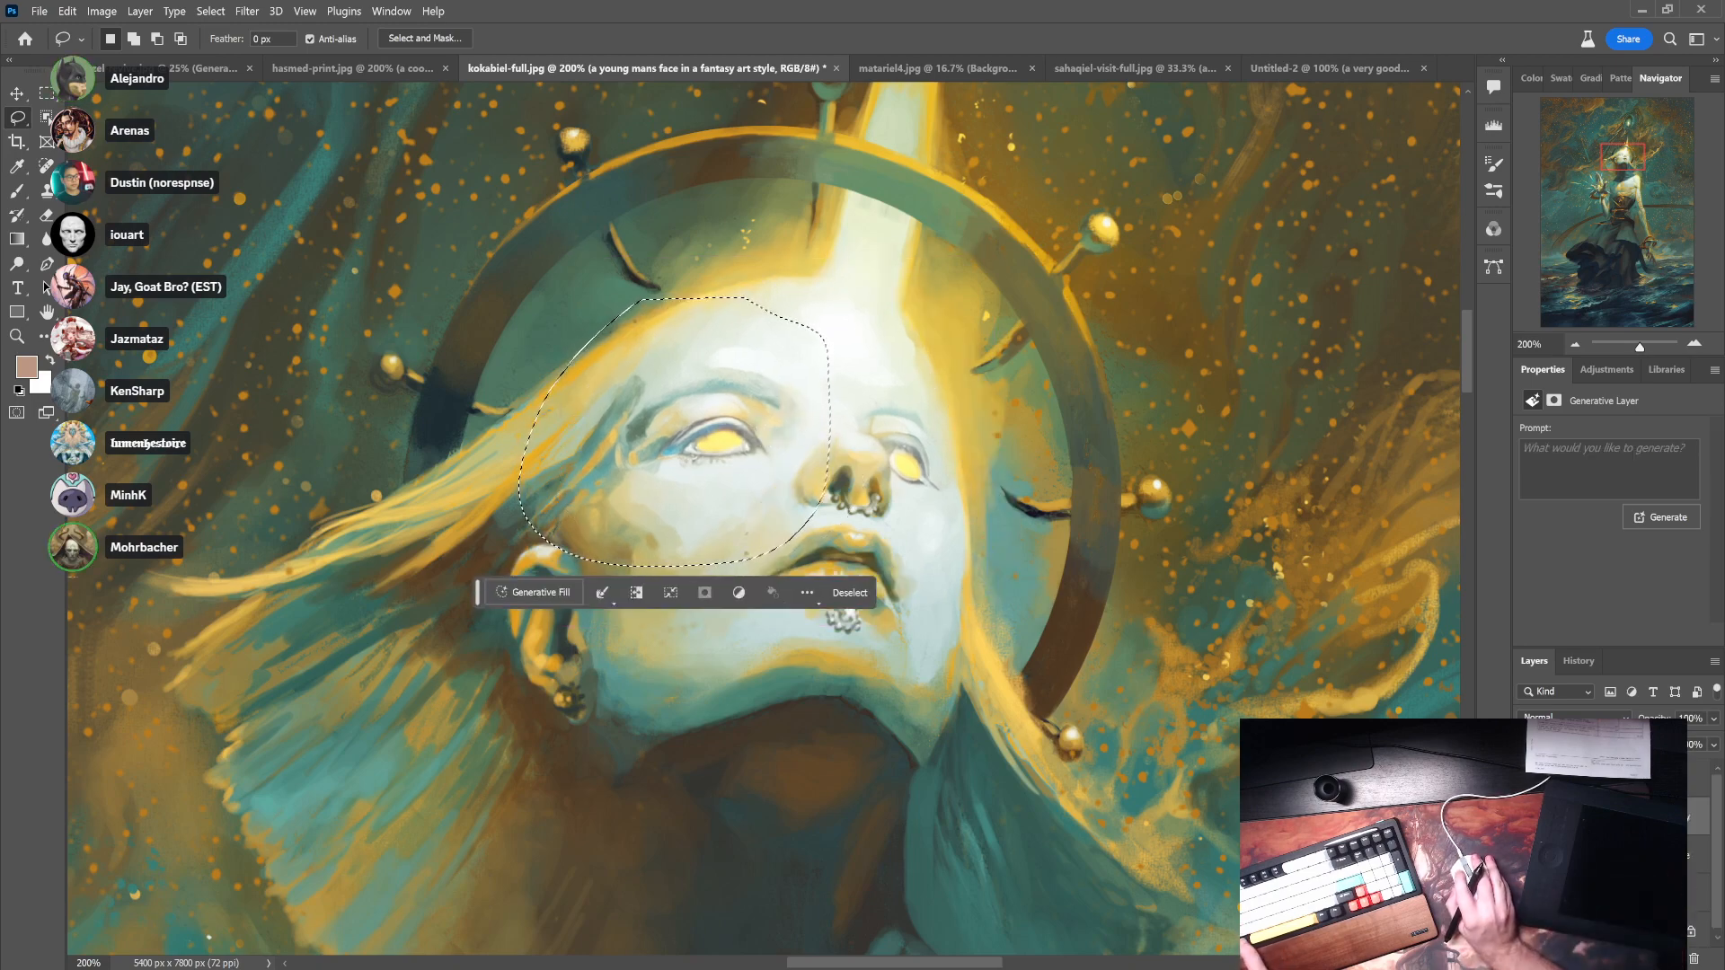
- Rasterize the duplicated face layer and apply its layer mask so it becomes plain pixels
{"action": "right_click", "coordinate": [1609, 813]}
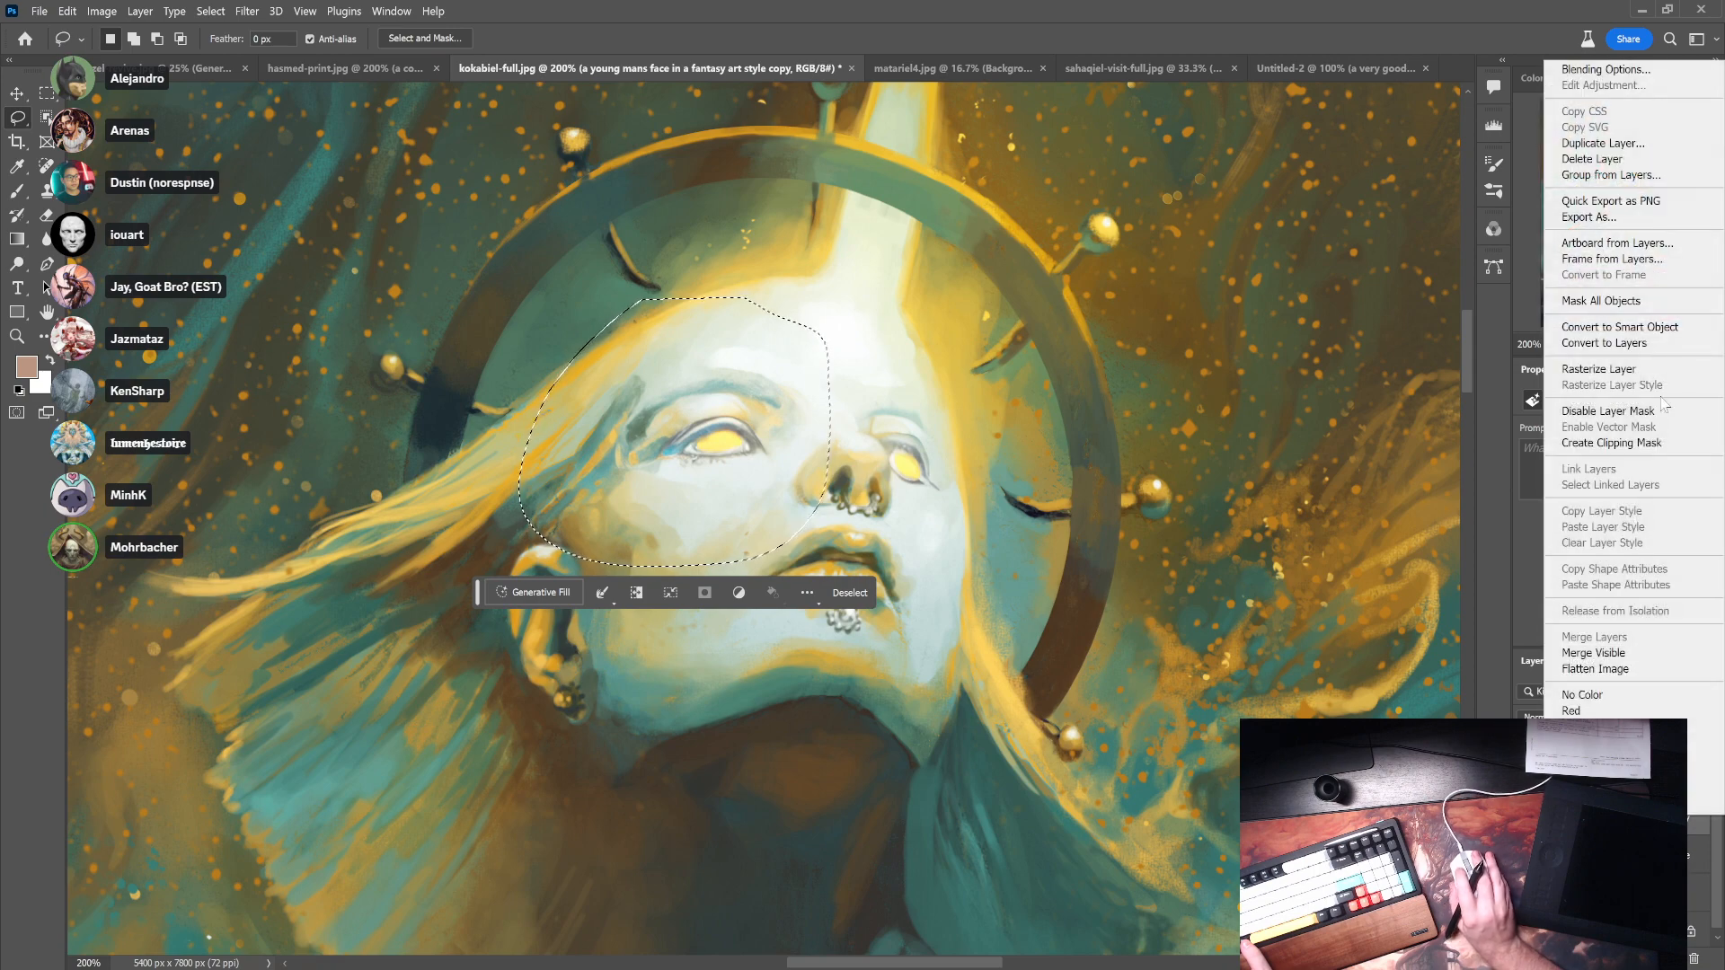
{"action": "left_click", "coordinate": [1608, 374]}
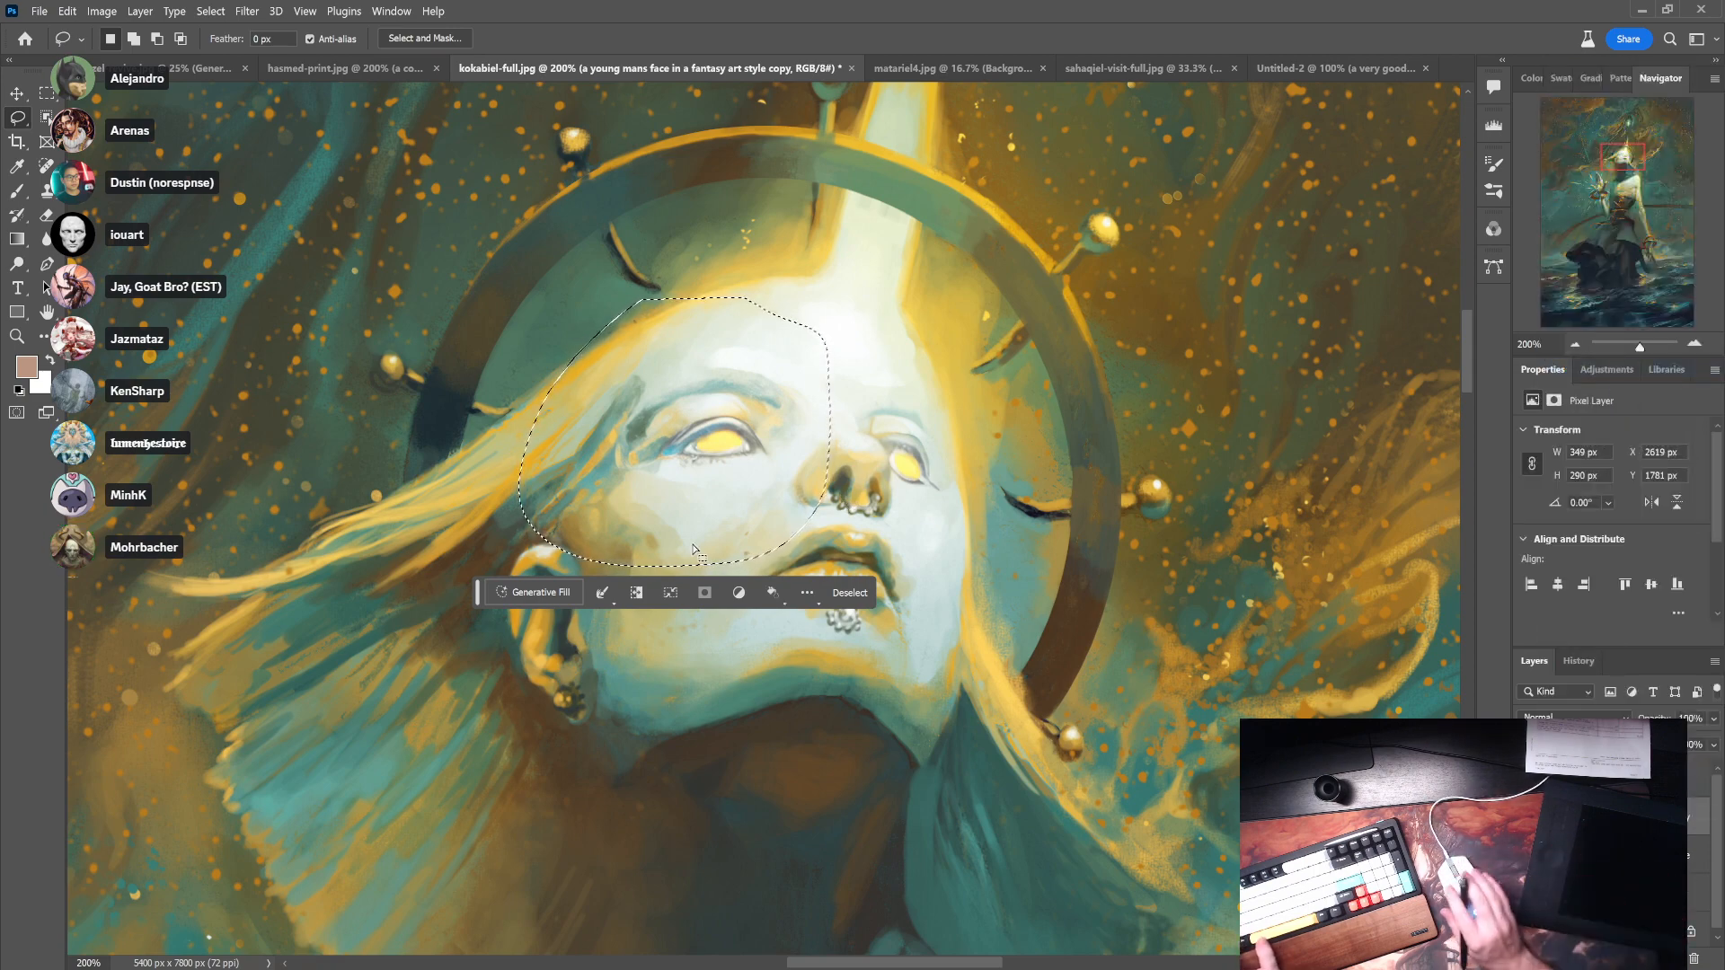
{"action": "right_click", "coordinate": [1609, 813]}
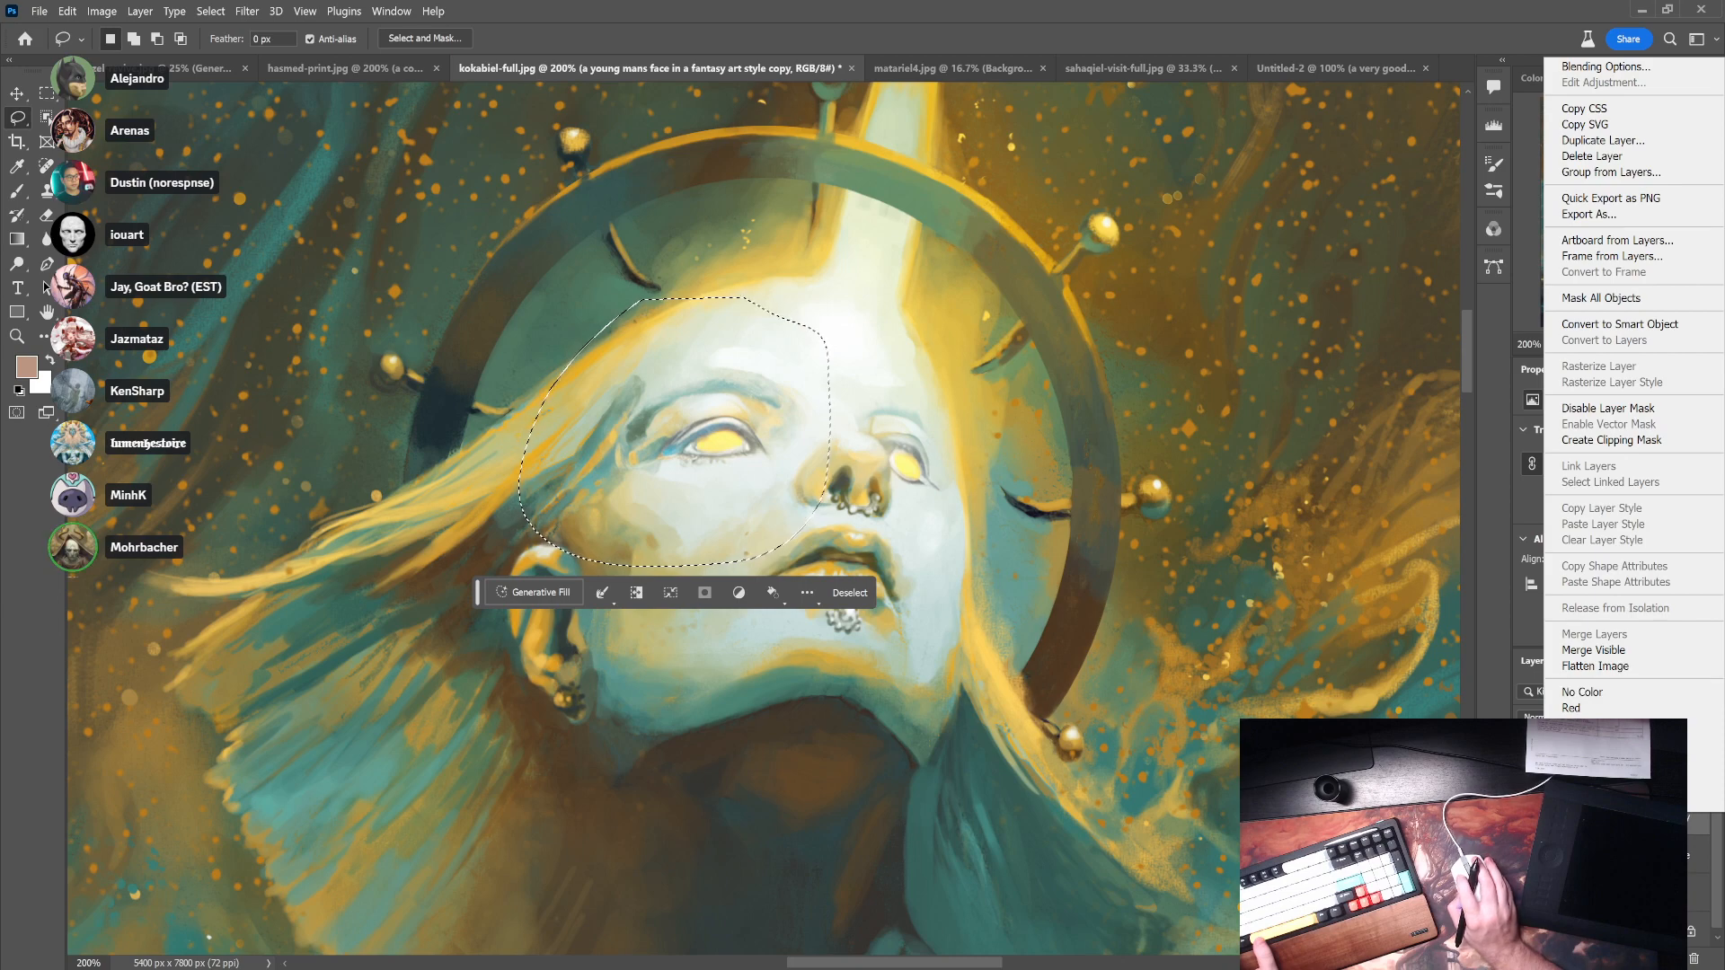
{"action": "left_click", "coordinate": [1582, 790]}
{"action": "left_click", "coordinate": [1605, 959]}
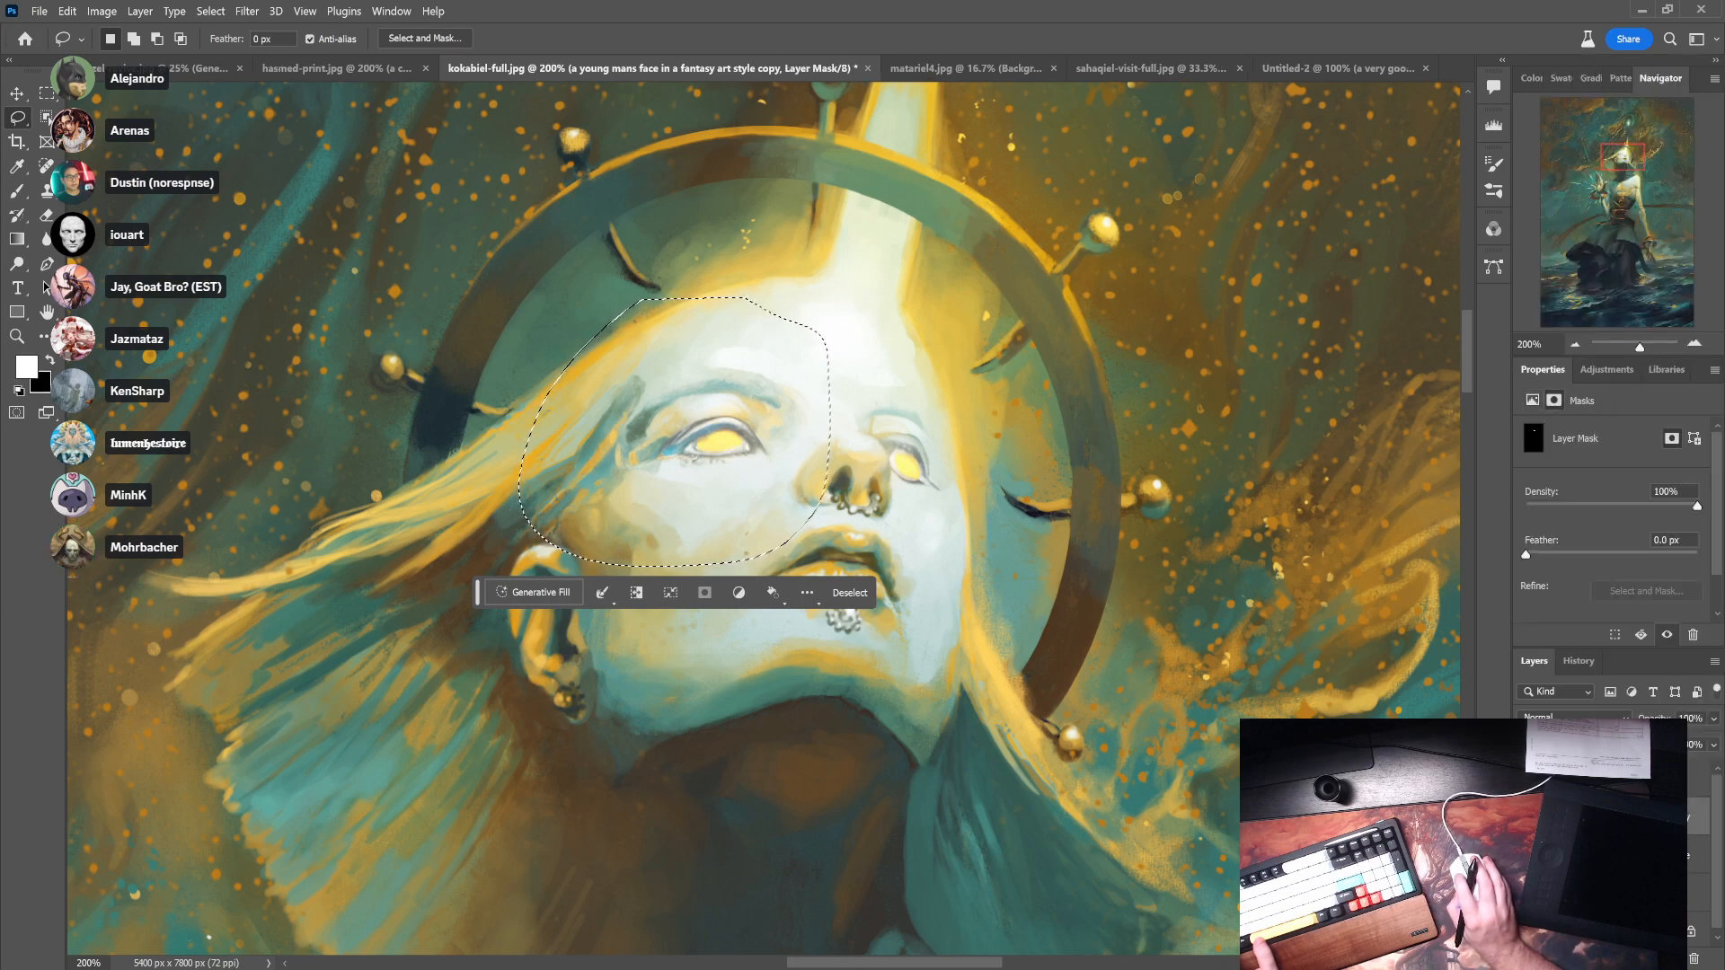
{"action": "right_click", "coordinate": [1586, 813]}
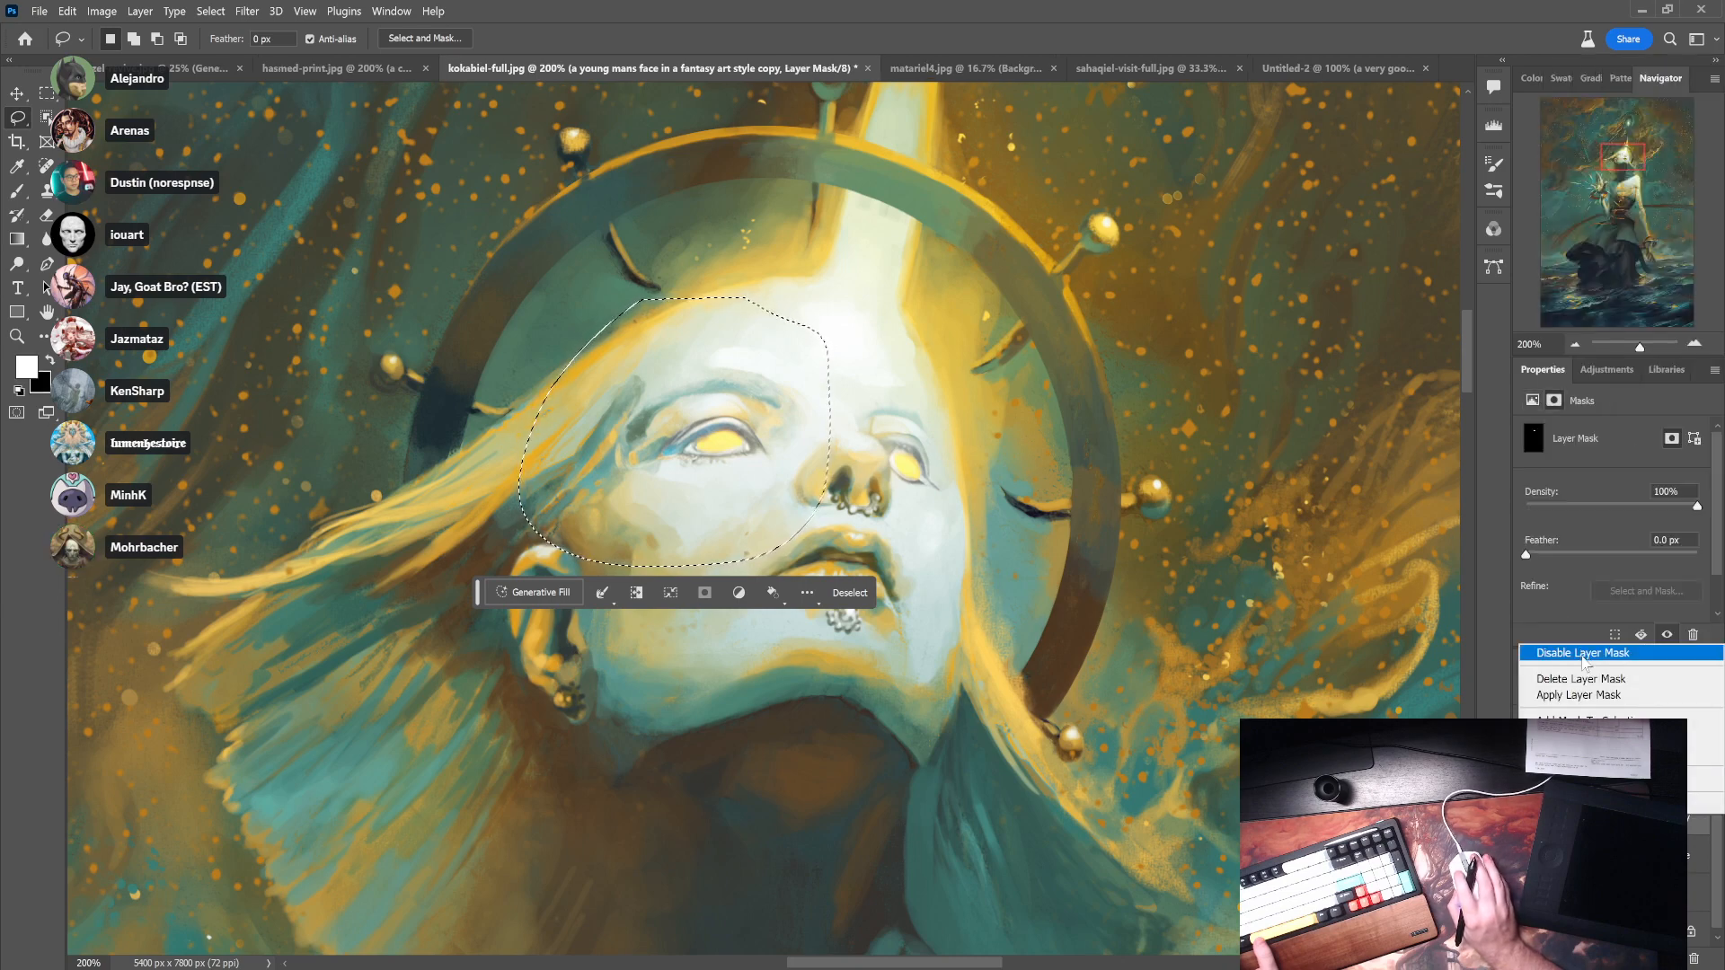
{"action": "left_click", "coordinate": [1579, 694]}
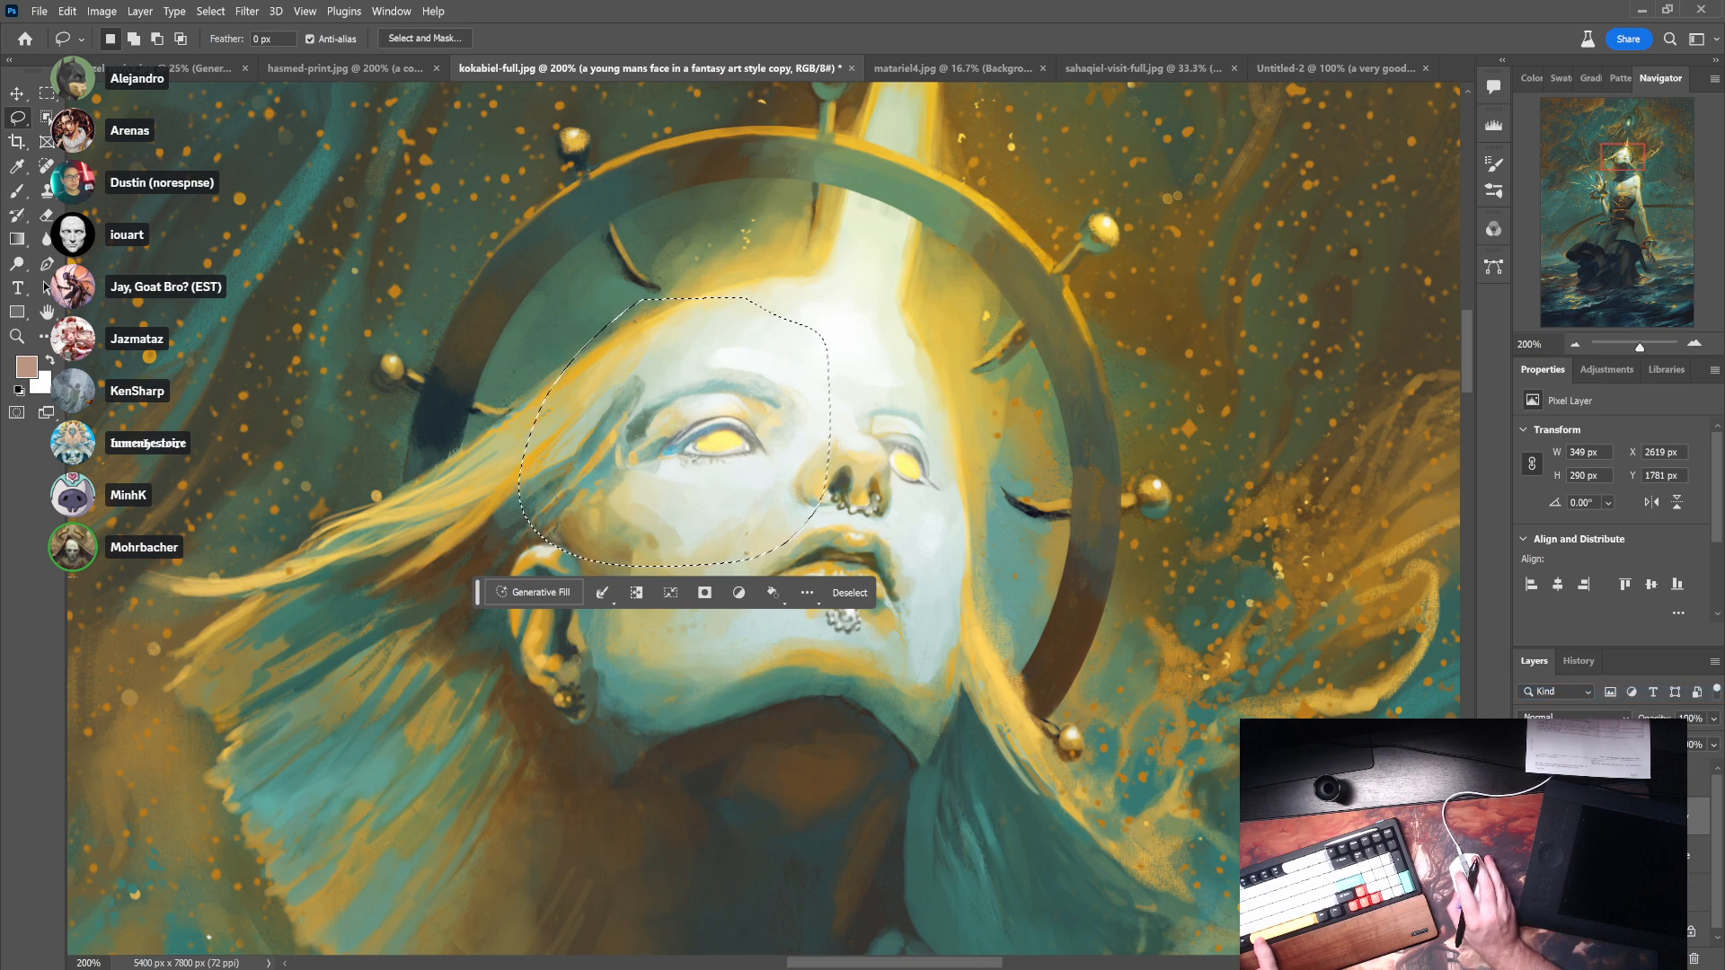
- Shift the selected eye area slightly up and toward the nose, and delete the mismatched patch around the temple and cheek
{"action": "left_click_drag", "start_coordinate": [691, 447], "coordinate": [717, 435]}
{"action": "key", "text": "ctrl+d"}
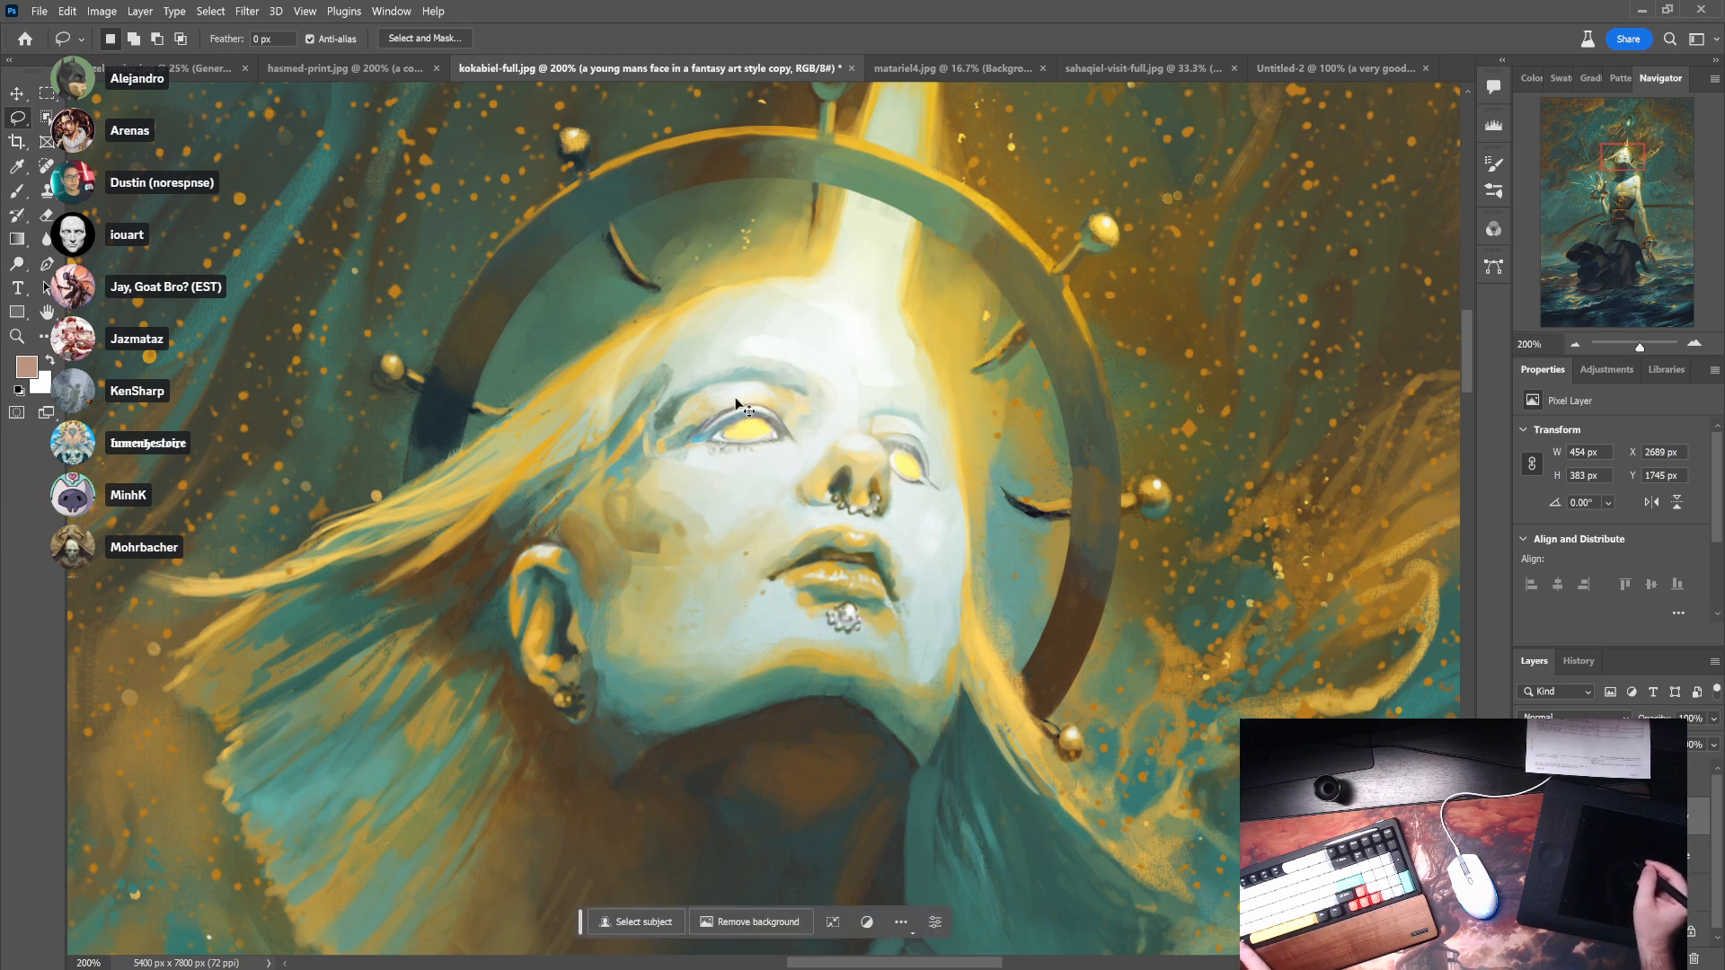
{"action": "mouse_move", "coordinate": [656, 297]}
{"action": "left_mouse_down"}
{"action": "mouse_move", "coordinate": [564, 481]}
{"action": "mouse_move", "coordinate": [673, 574]}
{"action": "mouse_move", "coordinate": [763, 528]}
{"action": "left_mouse_up"}
{"action": "mouse_move", "coordinate": [700, 510]}
{"action": "left_mouse_down"}
{"action": "mouse_move", "coordinate": [654, 474]}
{"action": "mouse_move", "coordinate": [648, 434]}
{"action": "left_mouse_up"}
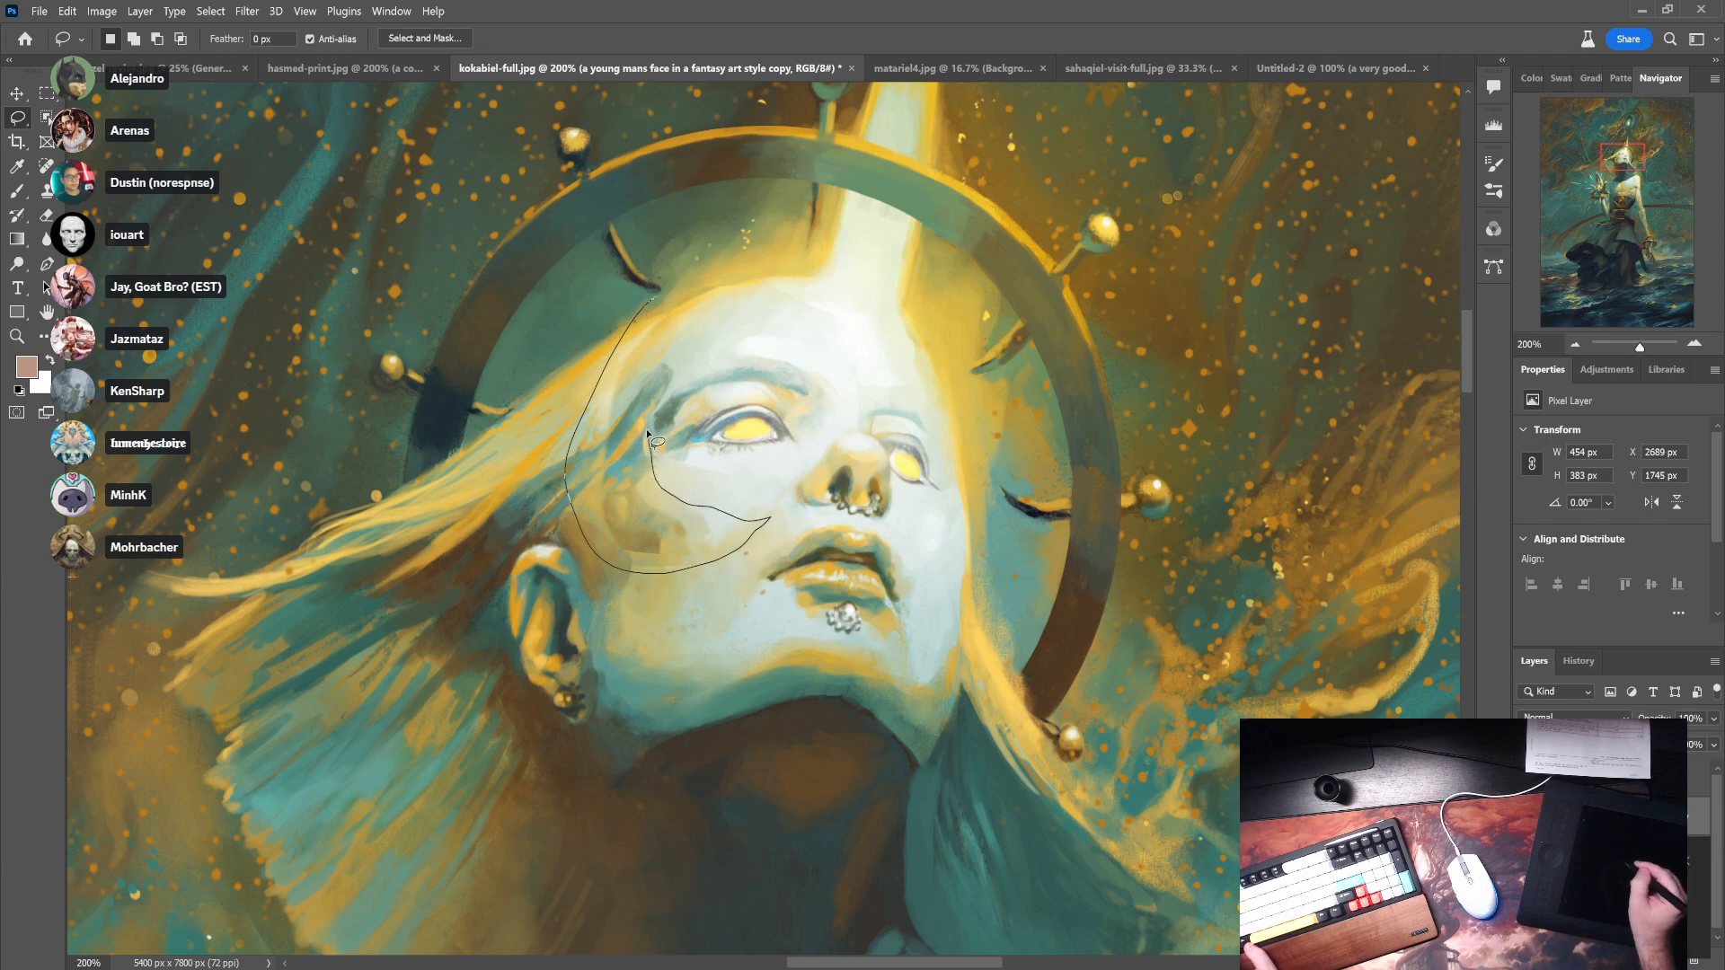
{"action": "left_click_drag", "start_coordinate": [706, 316], "coordinate": [643, 273]}
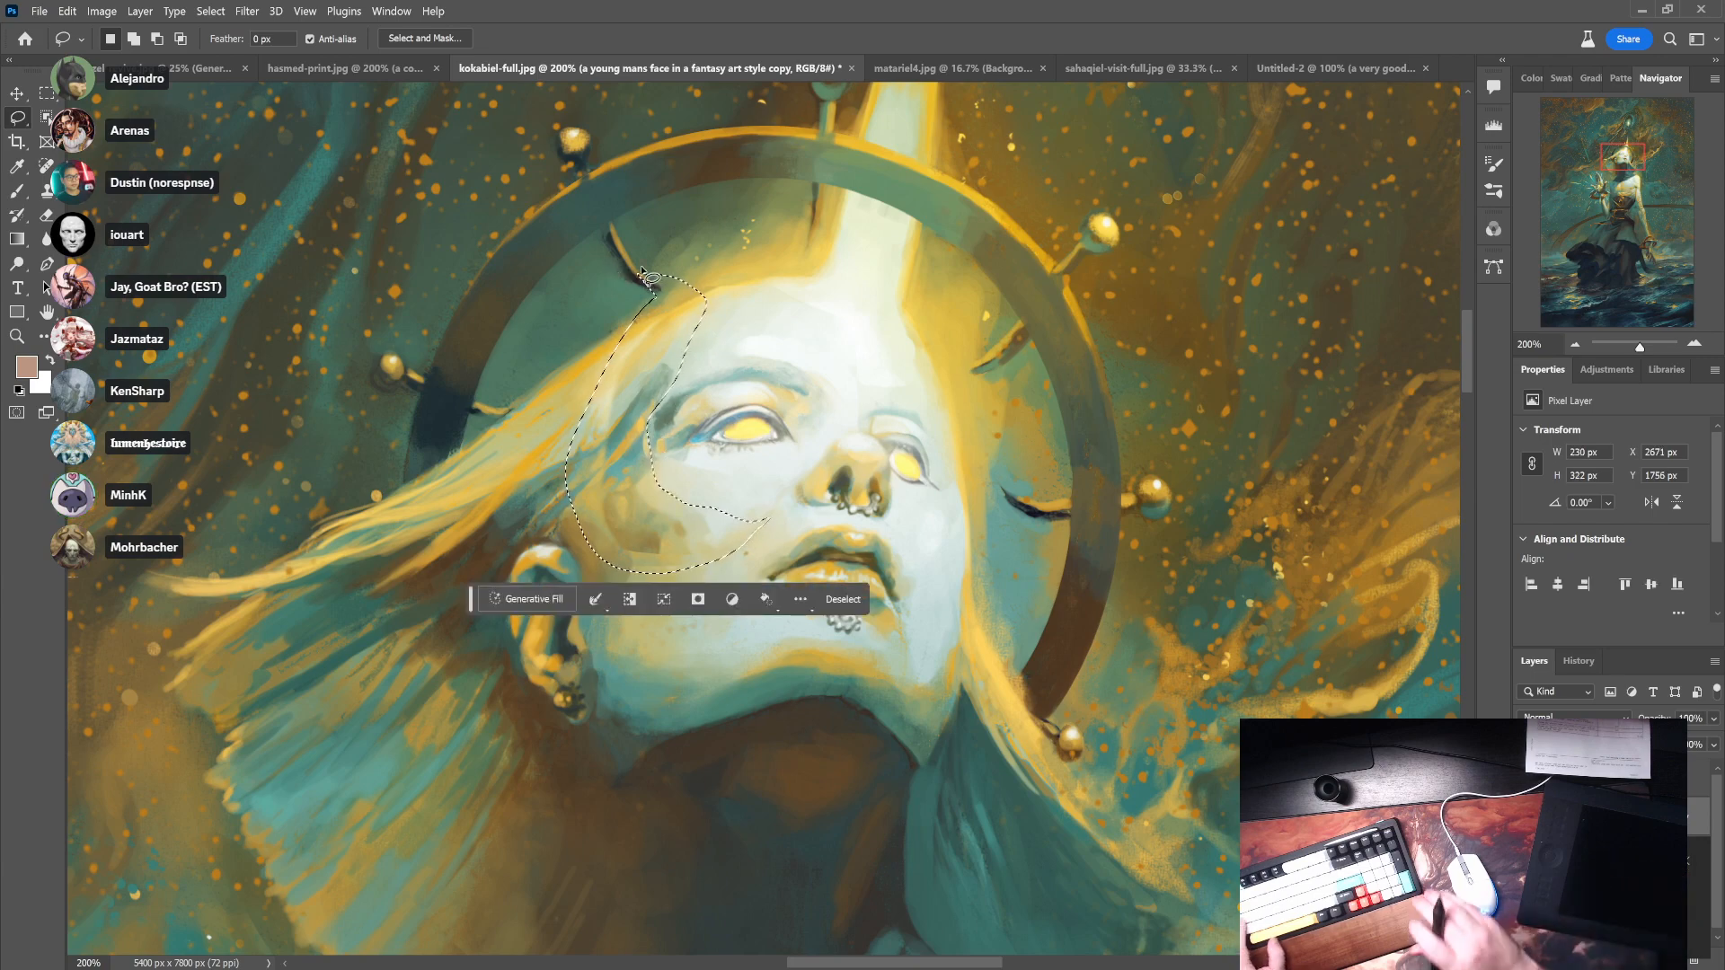
{"action": "key", "text": "Delete"}
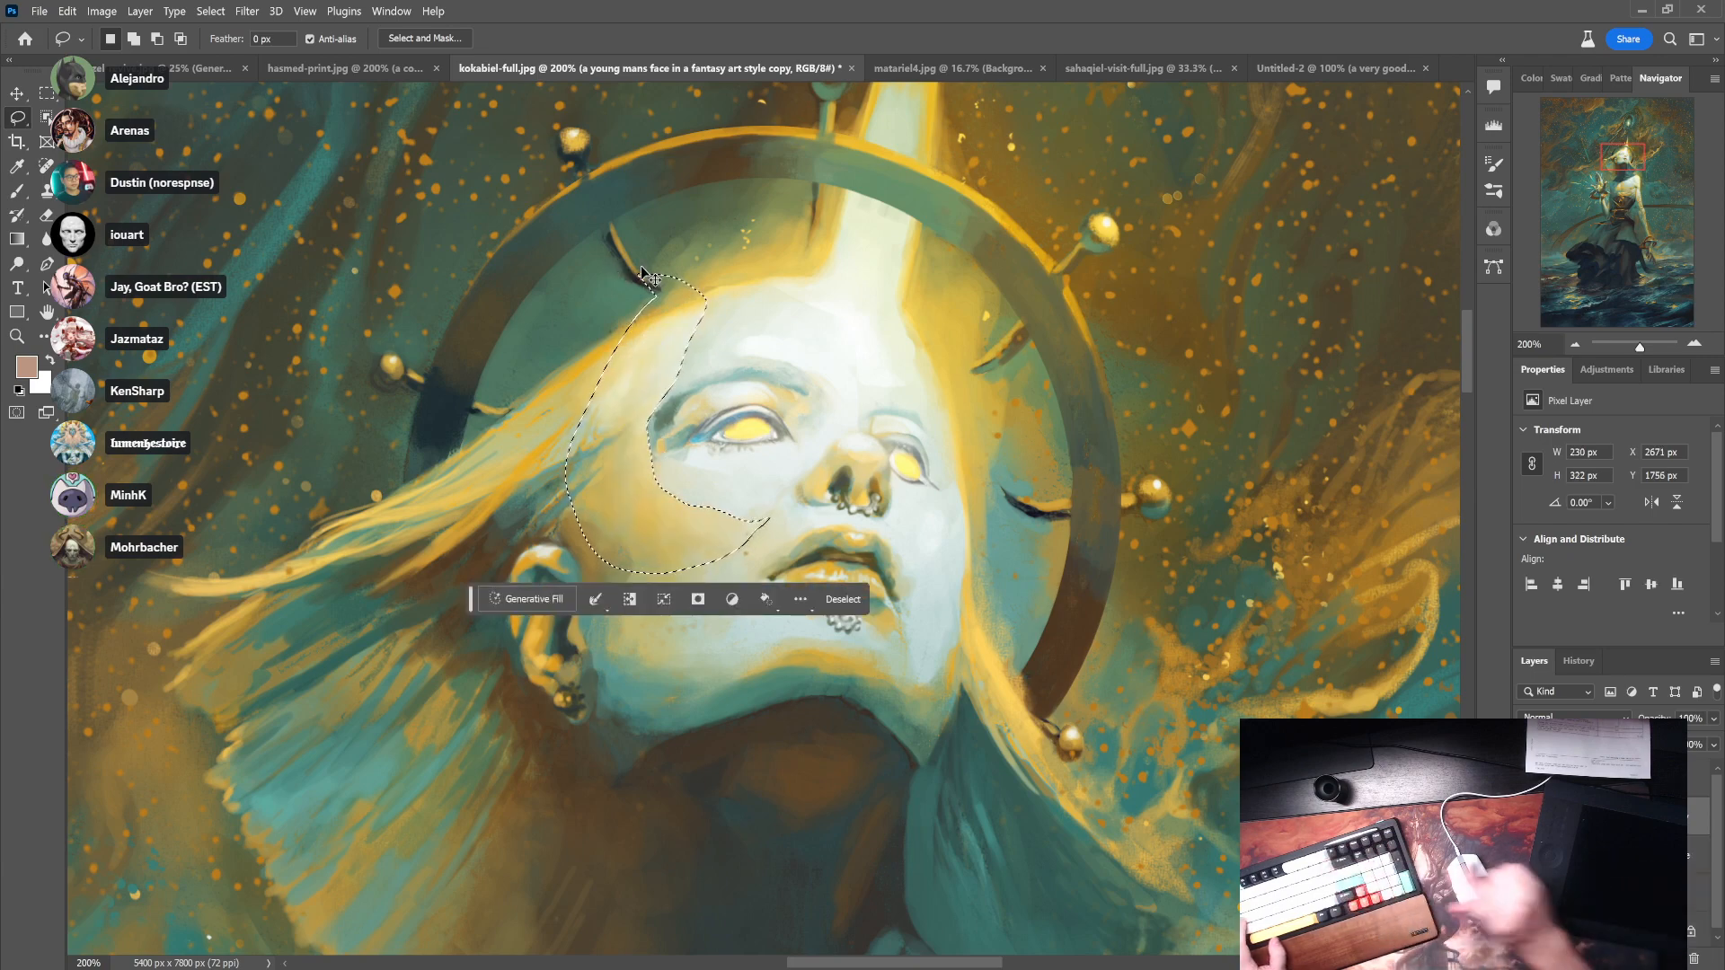
{"action": "key", "text": "ctrl+d"}
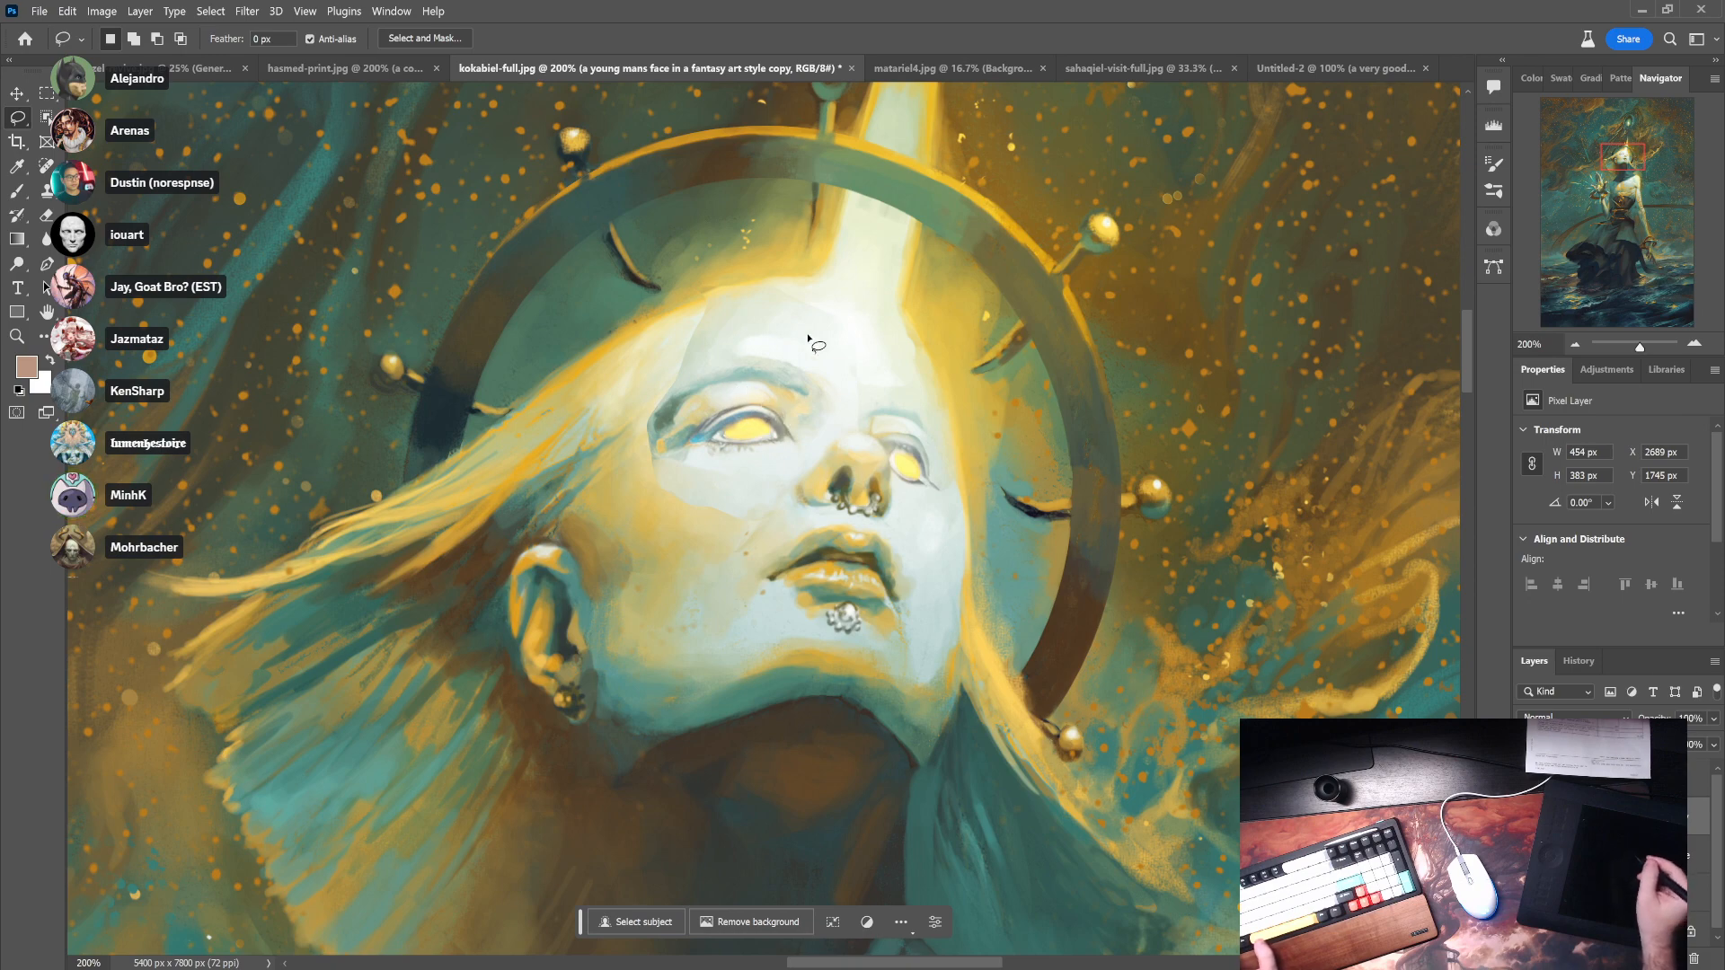
- Lasso the near and far eye areas in turn and nudge the far eye slightly upward to refine its placement
{"action": "left_click_drag", "start_coordinate": [774, 250], "coordinate": [567, 466]}
{"action": "mouse_move", "coordinate": [803, 465]}
{"action": "left_mouse_down"}
{"action": "mouse_move", "coordinate": [834, 413]}
{"action": "mouse_move", "coordinate": [833, 300]}
{"action": "mouse_move", "coordinate": [707, 288]}
{"action": "left_mouse_up"}
{"action": "left_click_drag", "start_coordinate": [769, 383], "coordinate": [863, 440]}
{"action": "key", "text": "ctrl+d"}
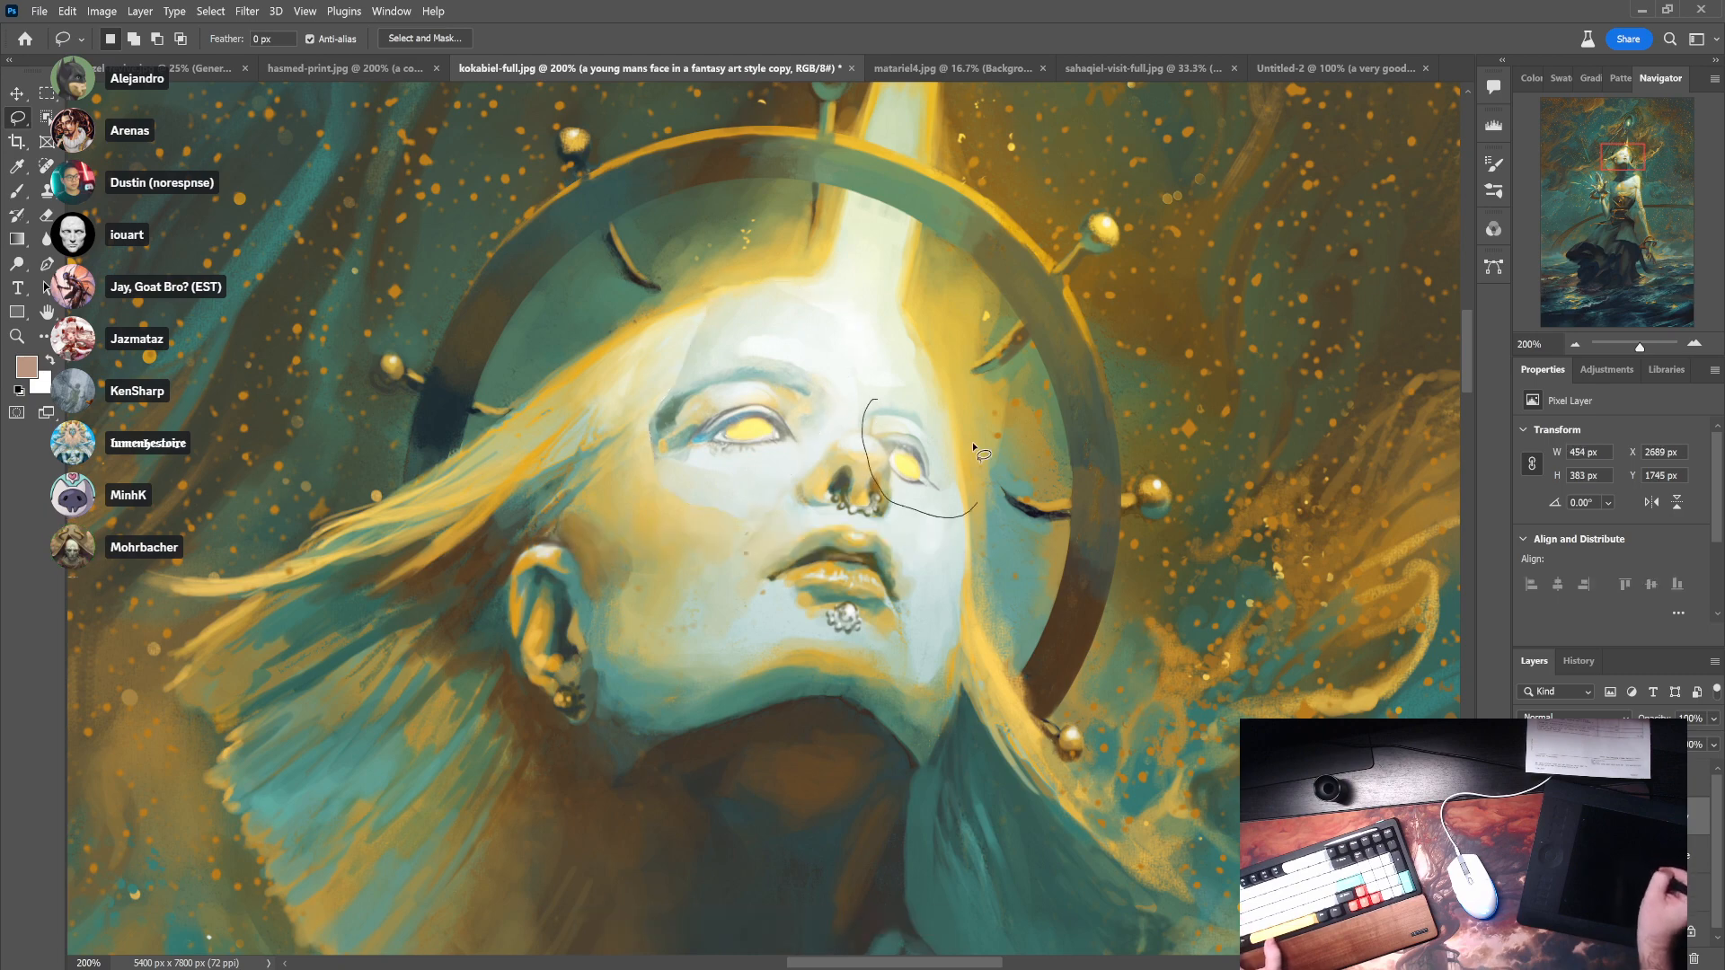
{"action": "left_click_drag", "start_coordinate": [973, 445], "coordinate": [880, 398]}
{"action": "left_click_drag", "start_coordinate": [907, 437], "coordinate": [911, 433]}
{"action": "key", "text": "ctrl+d"}
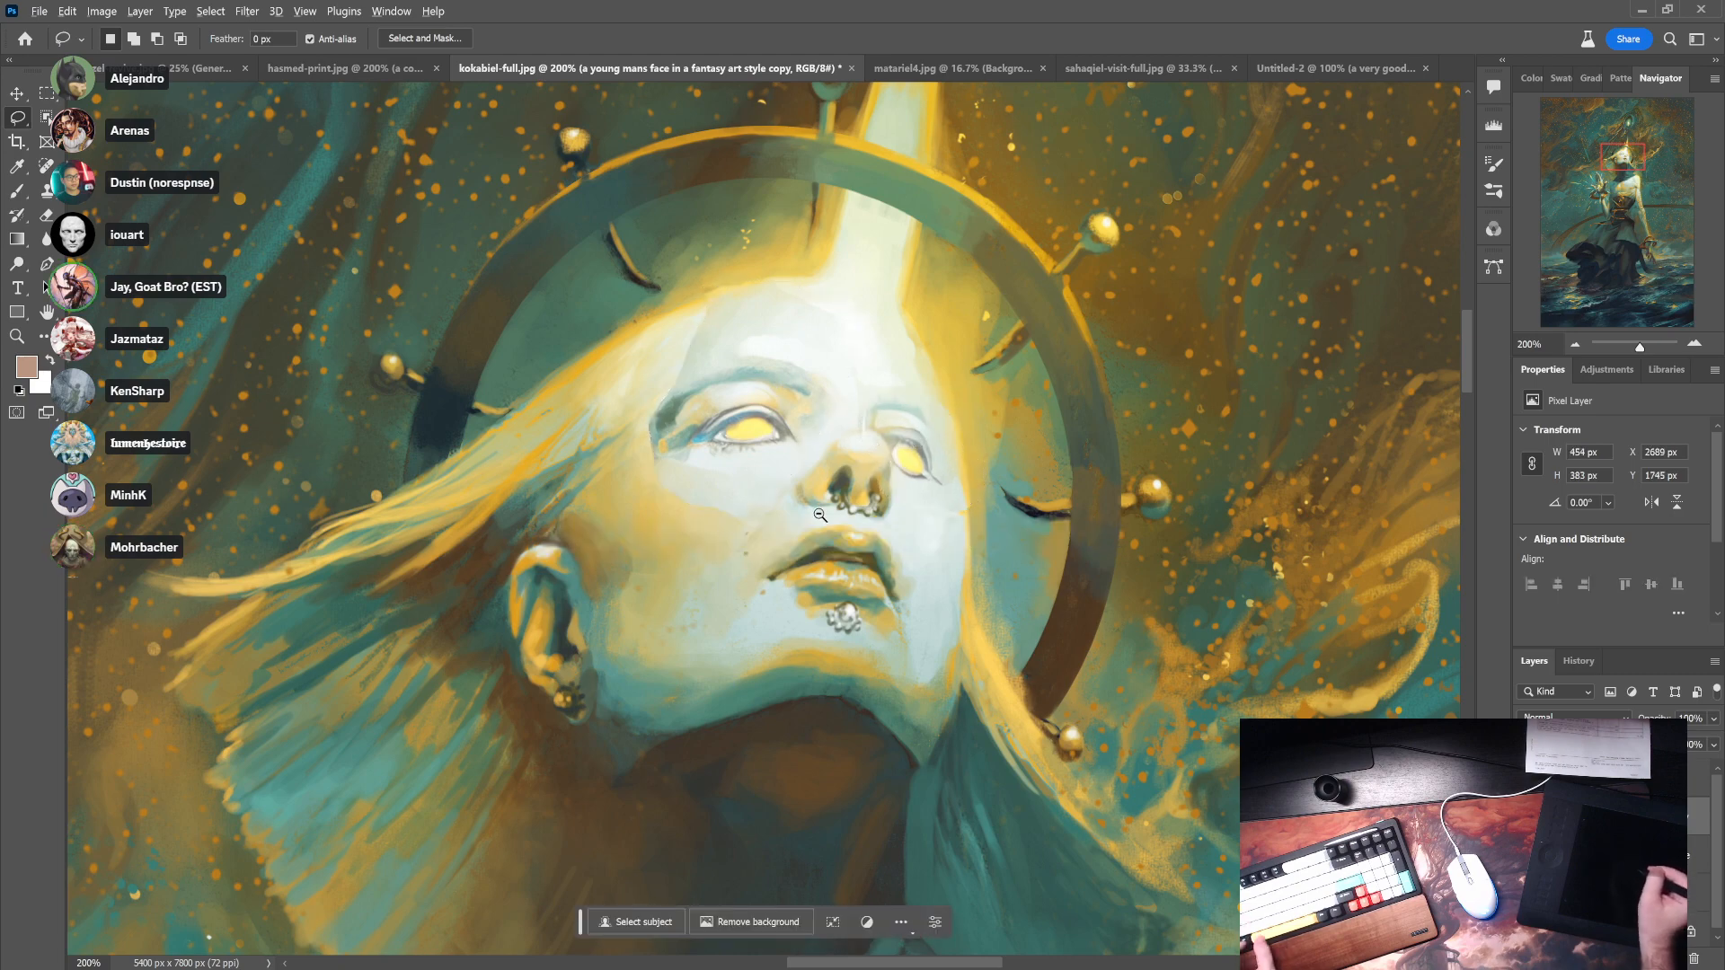
{"action": "left_click", "coordinate": [820, 515], "text": "alt"}
{"action": "left_click", "coordinate": [820, 514], "text": "alt"}
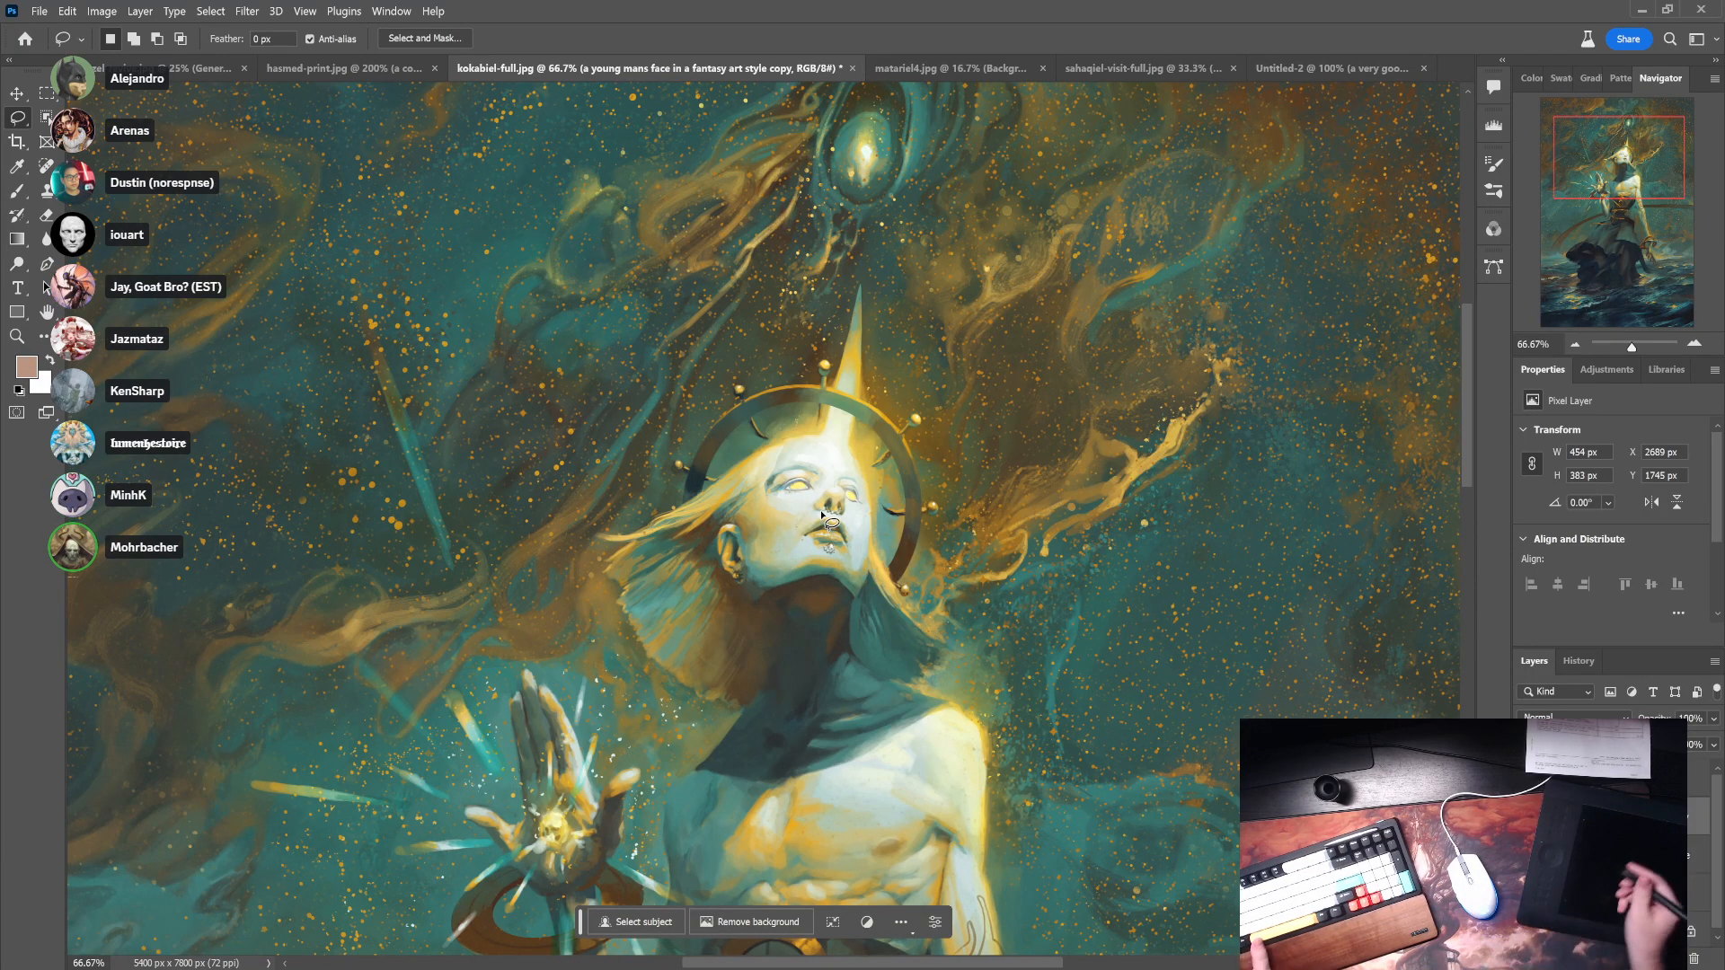
- Lasso the far eye and shift it slightly toward the nose
{"action": "left_click", "coordinate": [783, 494], "text": "ctrl"}
{"action": "left_click", "coordinate": [784, 494], "text": "ctrl"}
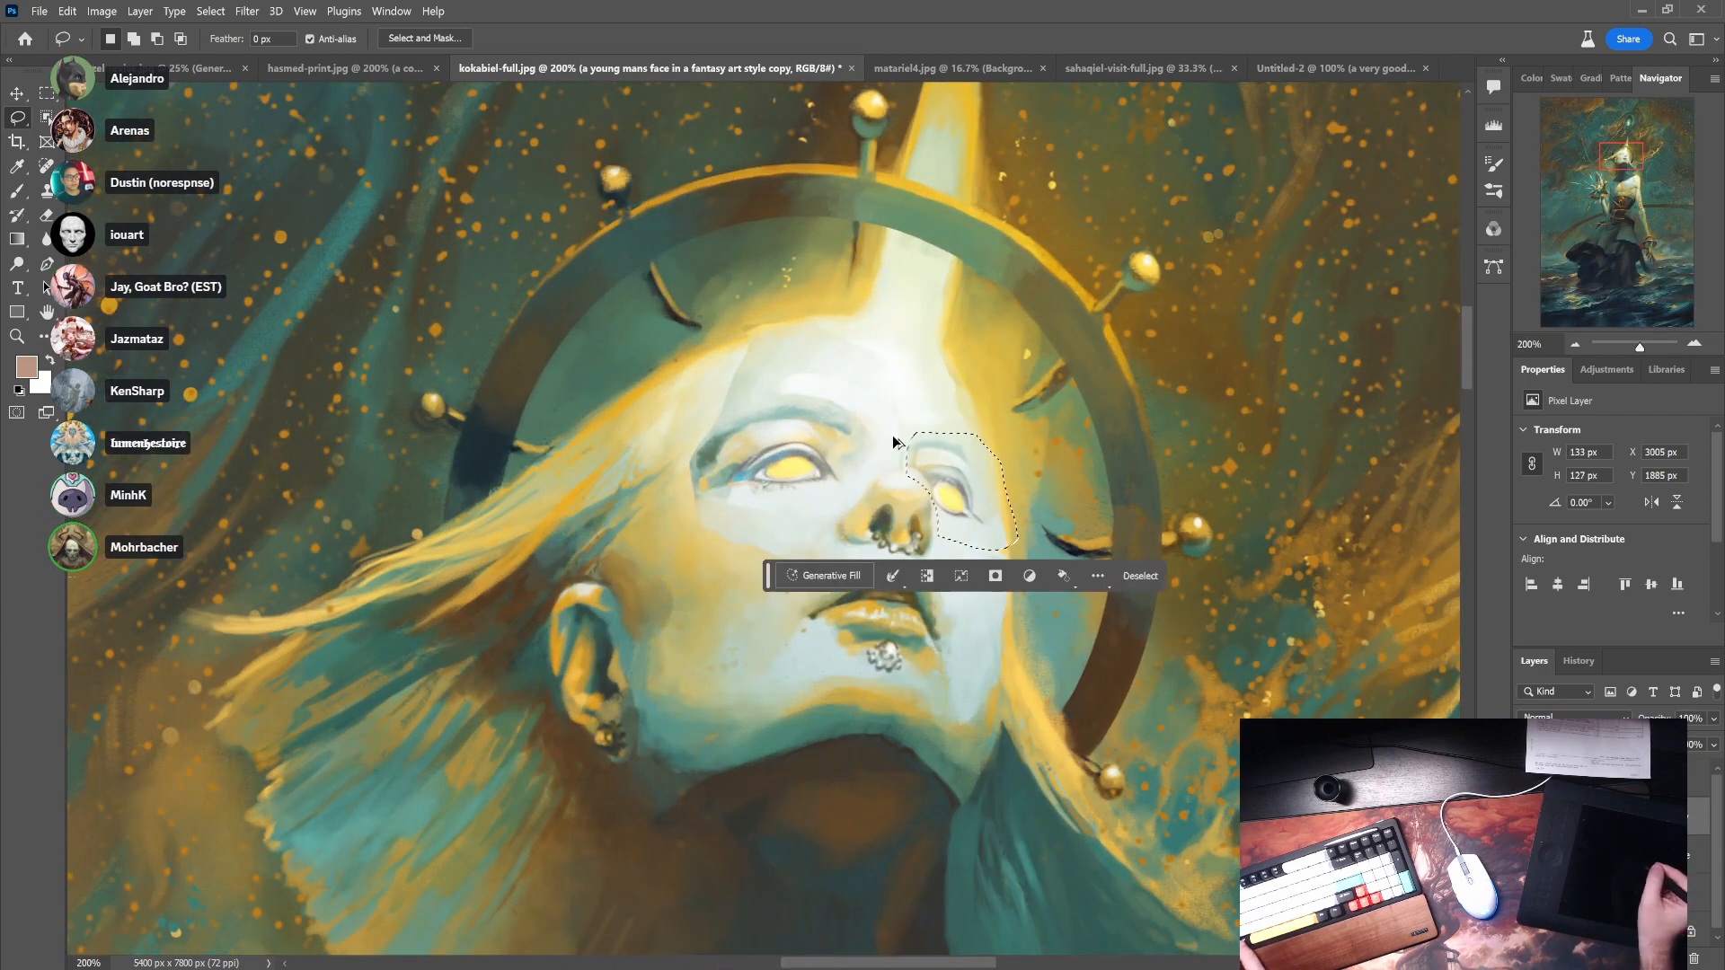
{"action": "left_click_drag", "start_coordinate": [863, 493], "coordinate": [833, 538]}
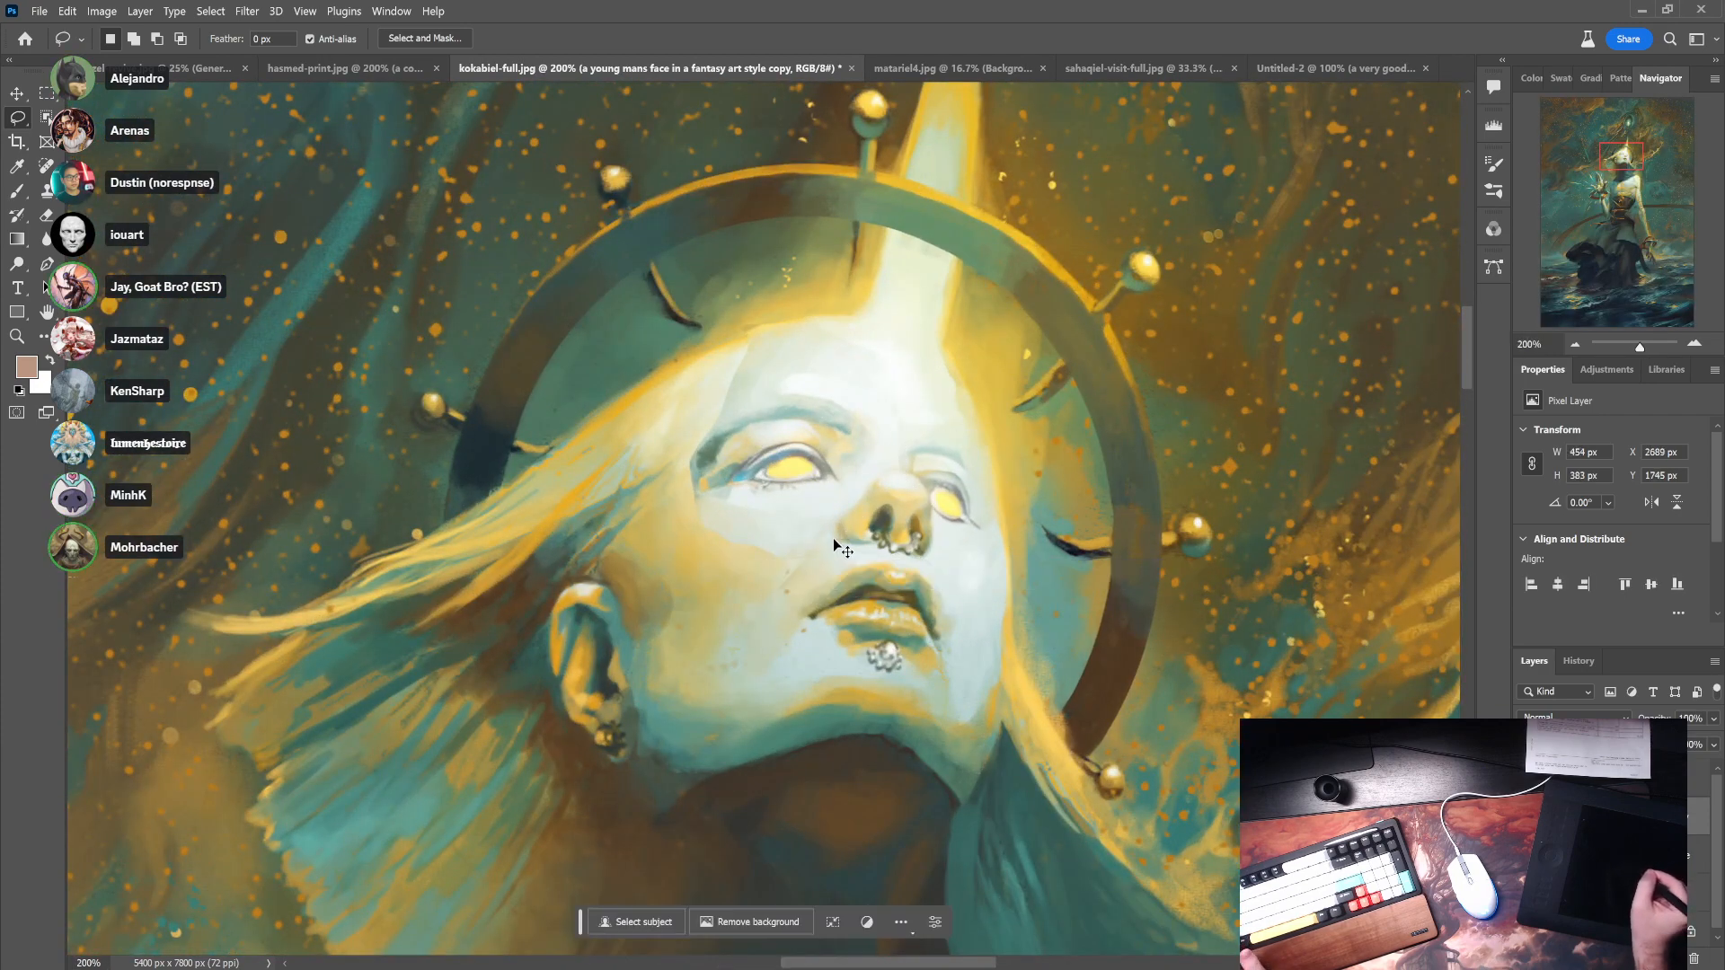
- Lasso the near eye with its brow and cheek, trim the nose side off the selection, and reposition the eye slightly lower
{"action": "left_click", "coordinate": [812, 537]}
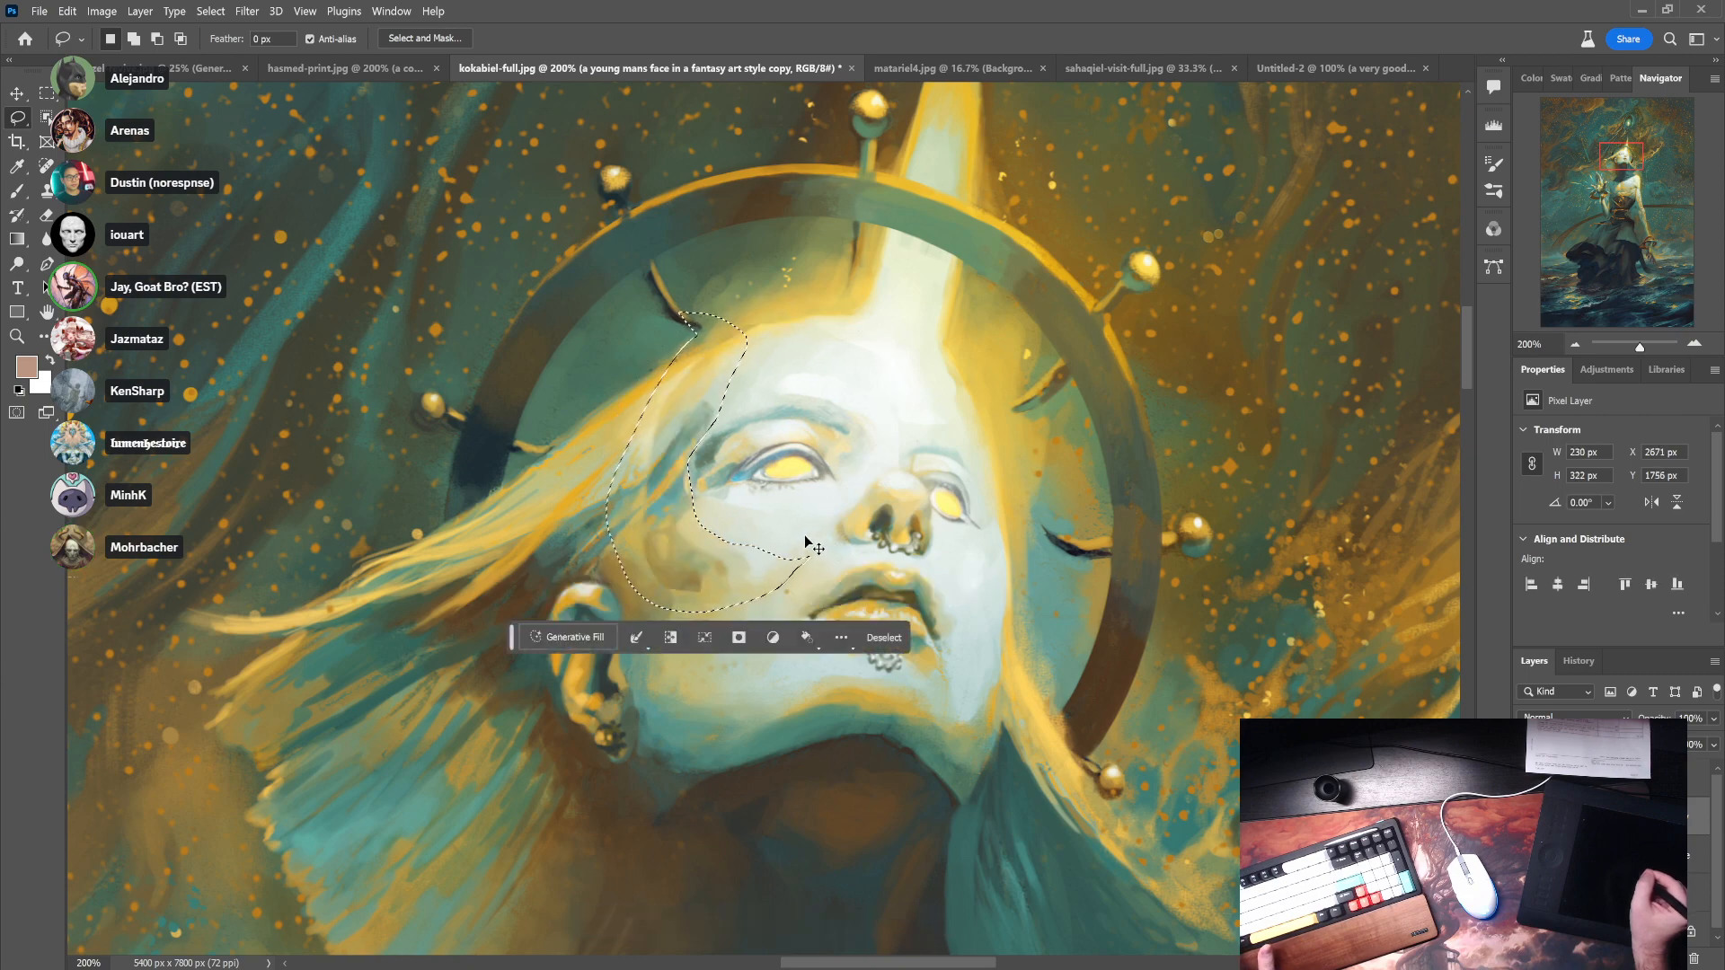
{"action": "left_click_drag", "start_coordinate": [805, 539], "coordinate": [778, 515]}
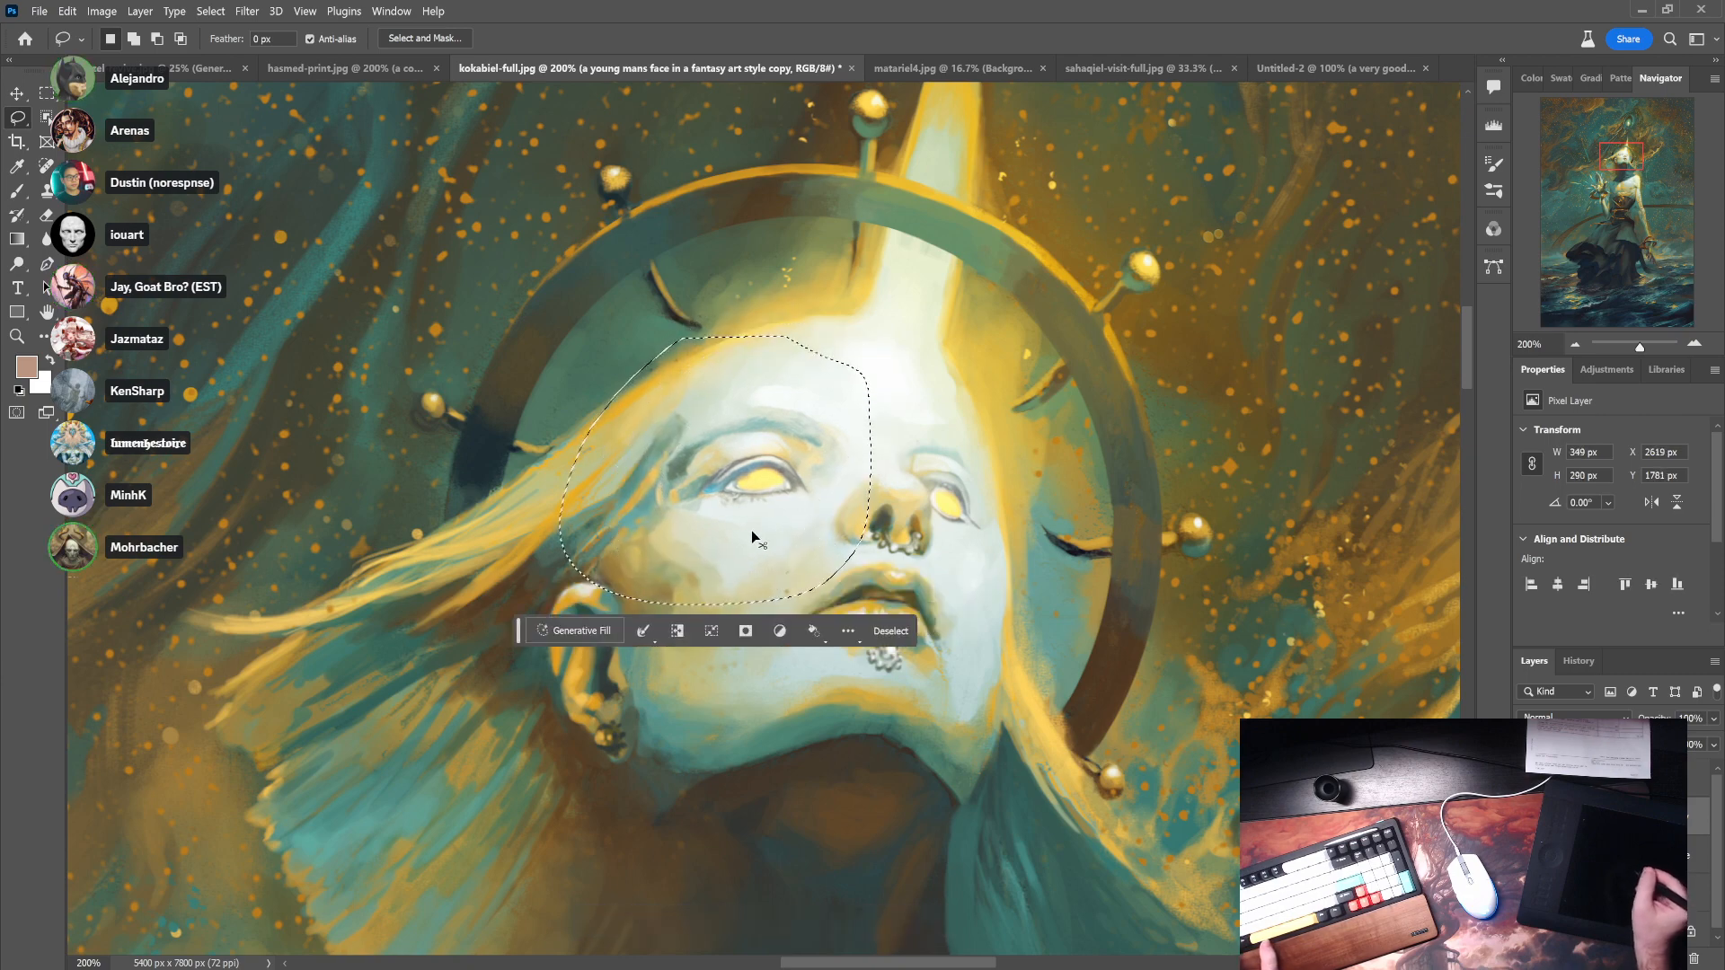
{"action": "left_click_drag", "start_coordinate": [876, 452], "coordinate": [877, 449]}
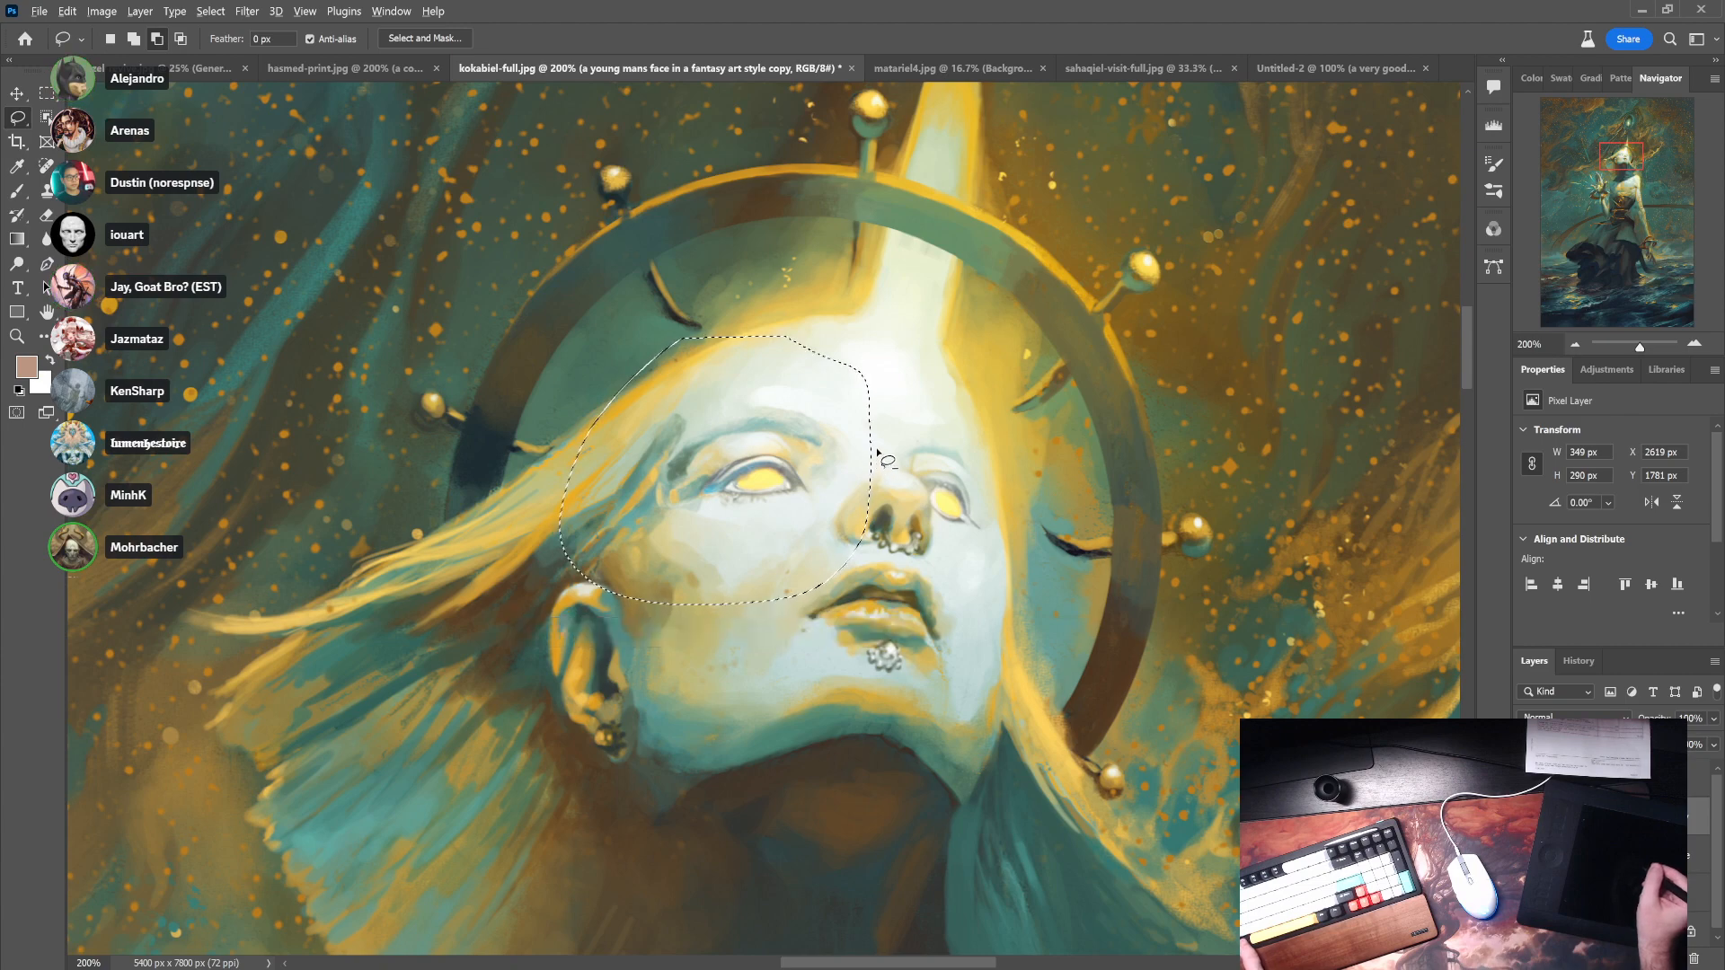
{"action": "left_click_drag", "start_coordinate": [810, 555], "coordinate": [869, 430]}
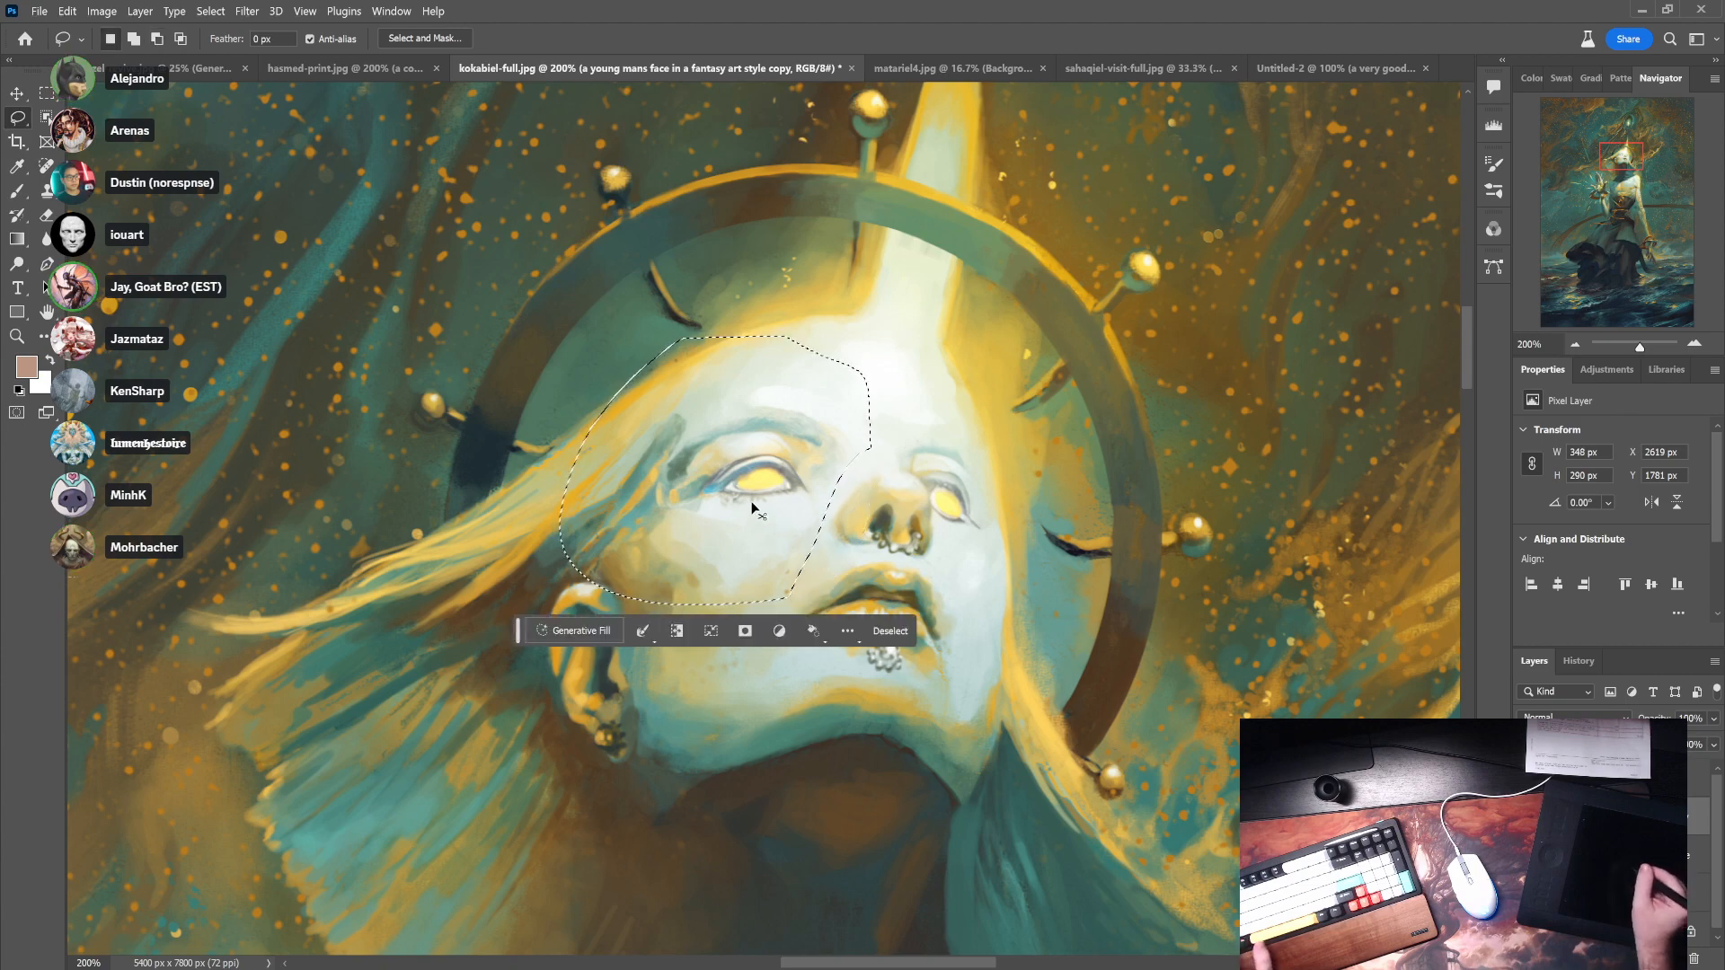
{"action": "left_click_drag", "start_coordinate": [754, 502], "coordinate": [780, 496]}
{"action": "key", "text": "ctrl+d"}
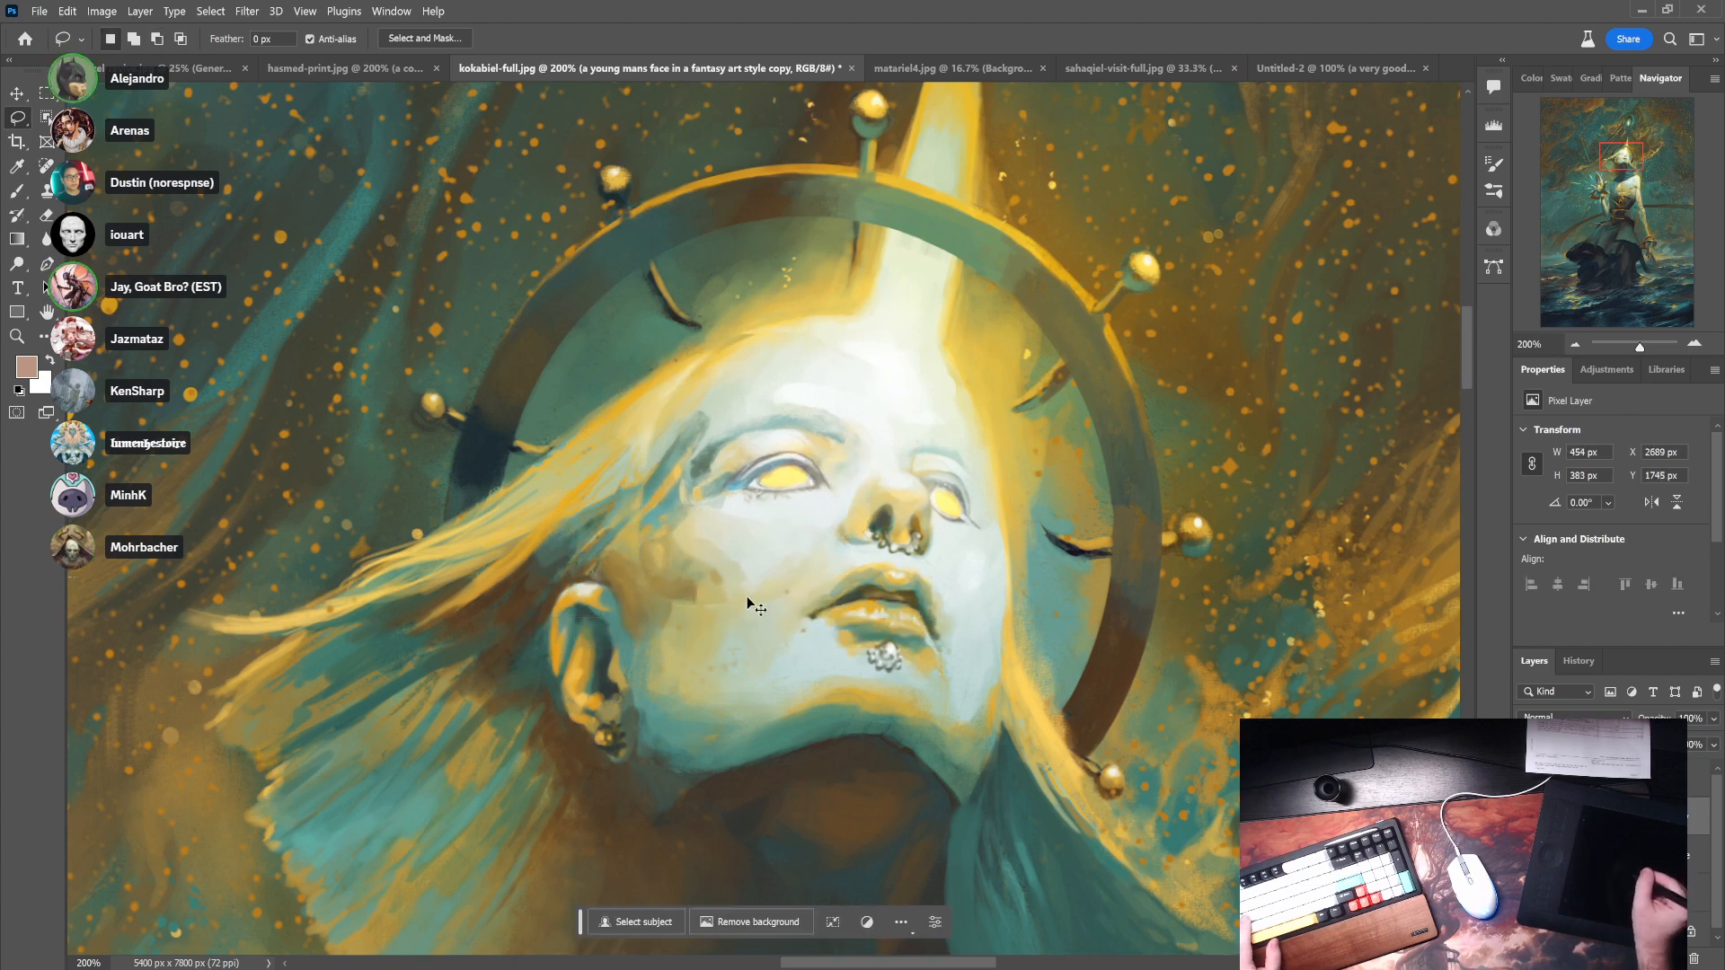
- Examine the corrected eye placement both at full-figure scale and close up on the face
{"action": "left_click", "coordinate": [678, 625], "text": "alt"}
{"action": "left_click", "coordinate": [678, 624], "text": "alt"}
{"action": "left_click", "coordinate": [678, 625], "text": "alt"}
{"action": "left_click_drag", "start_coordinate": [684, 771], "coordinate": [770, 512]}
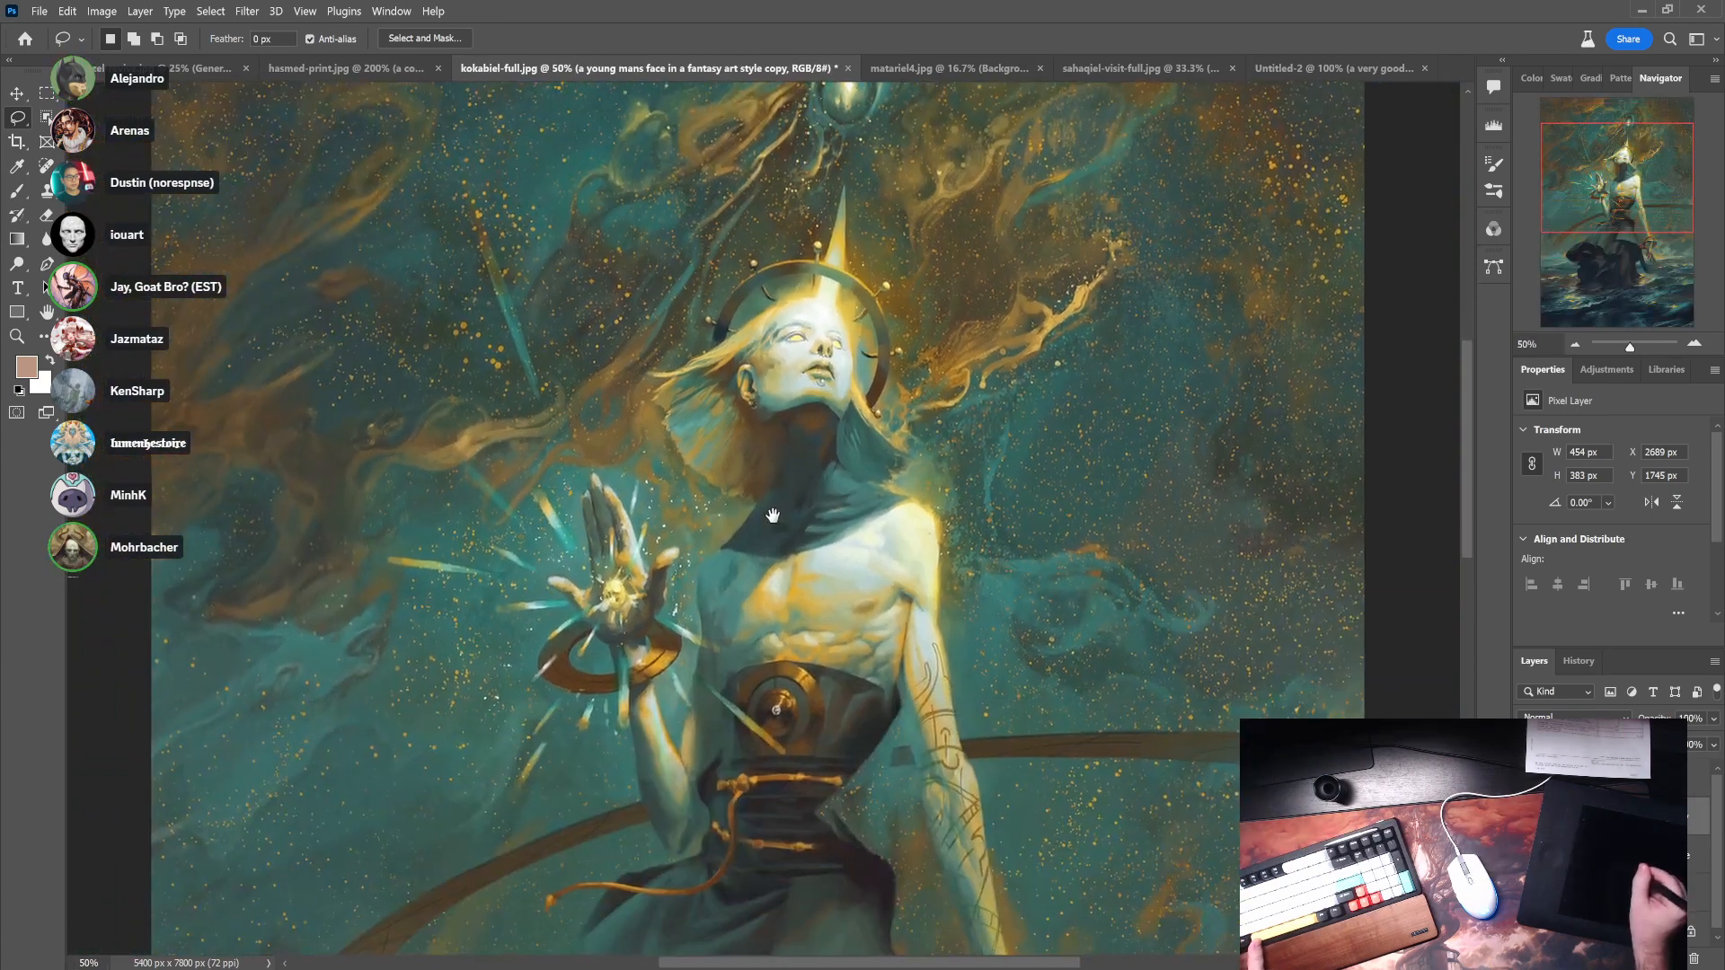
{"action": "left_click", "coordinate": [772, 513], "text": "alt"}
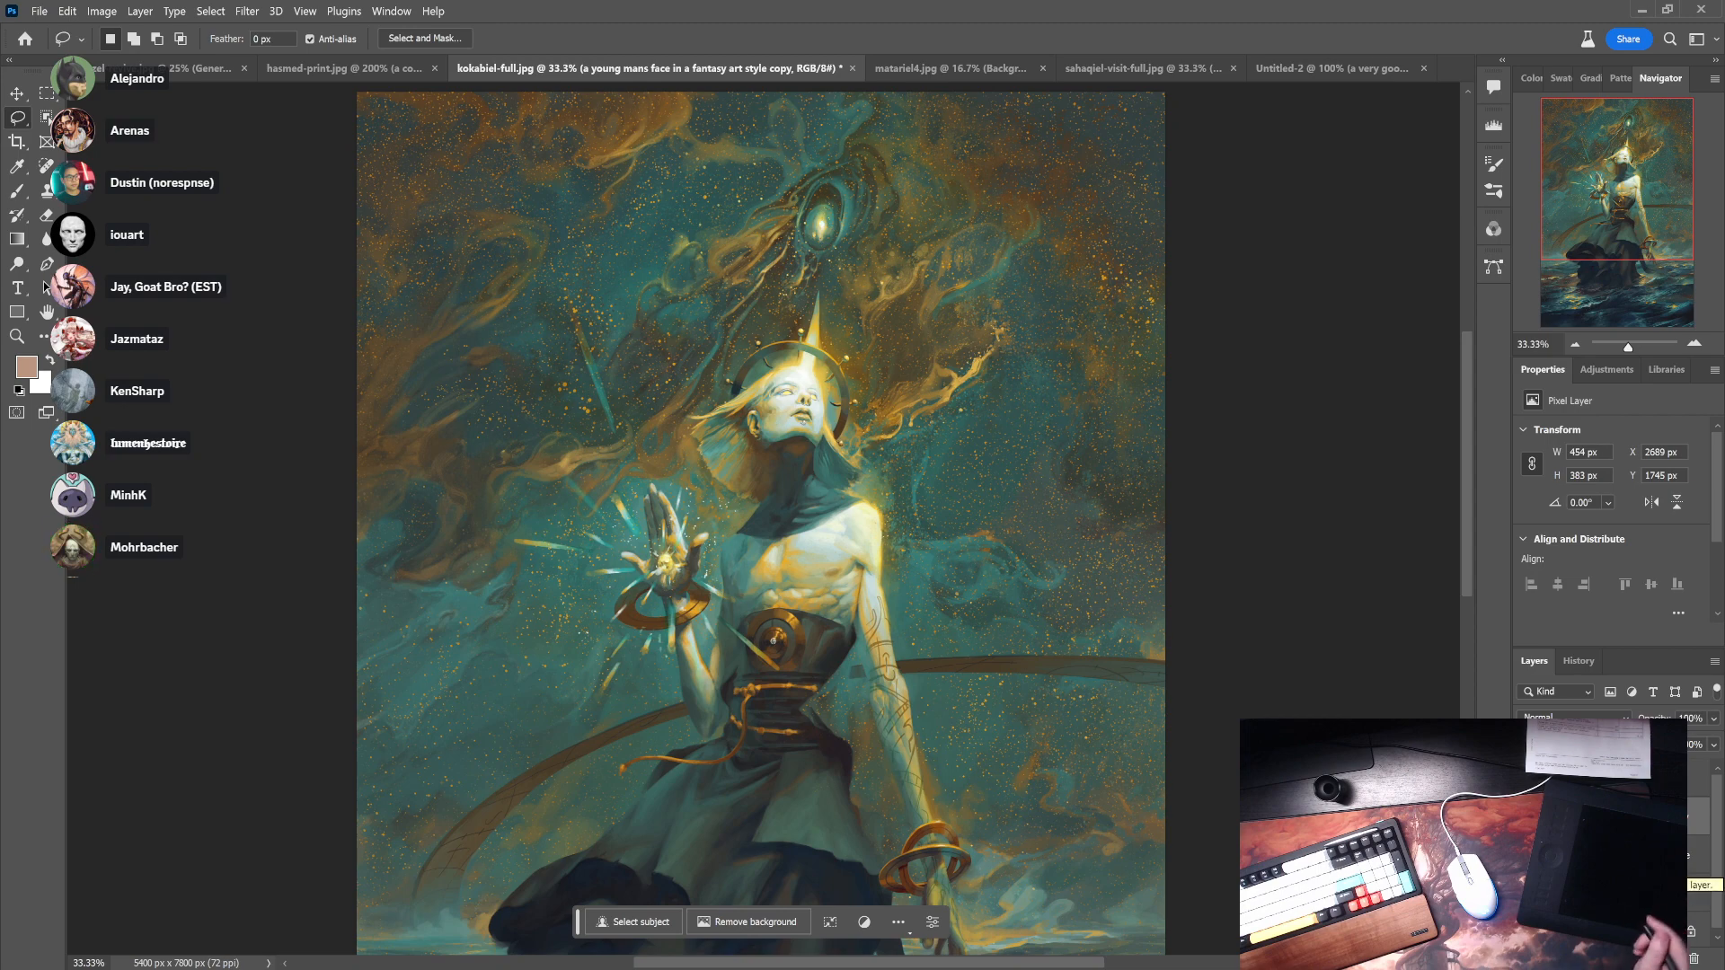
{"action": "left_click", "coordinate": [789, 386], "text": "ctrl"}
{"action": "left_click", "coordinate": [789, 386], "text": "ctrl"}
{"action": "left_click", "coordinate": [805, 436], "text": "ctrl"}
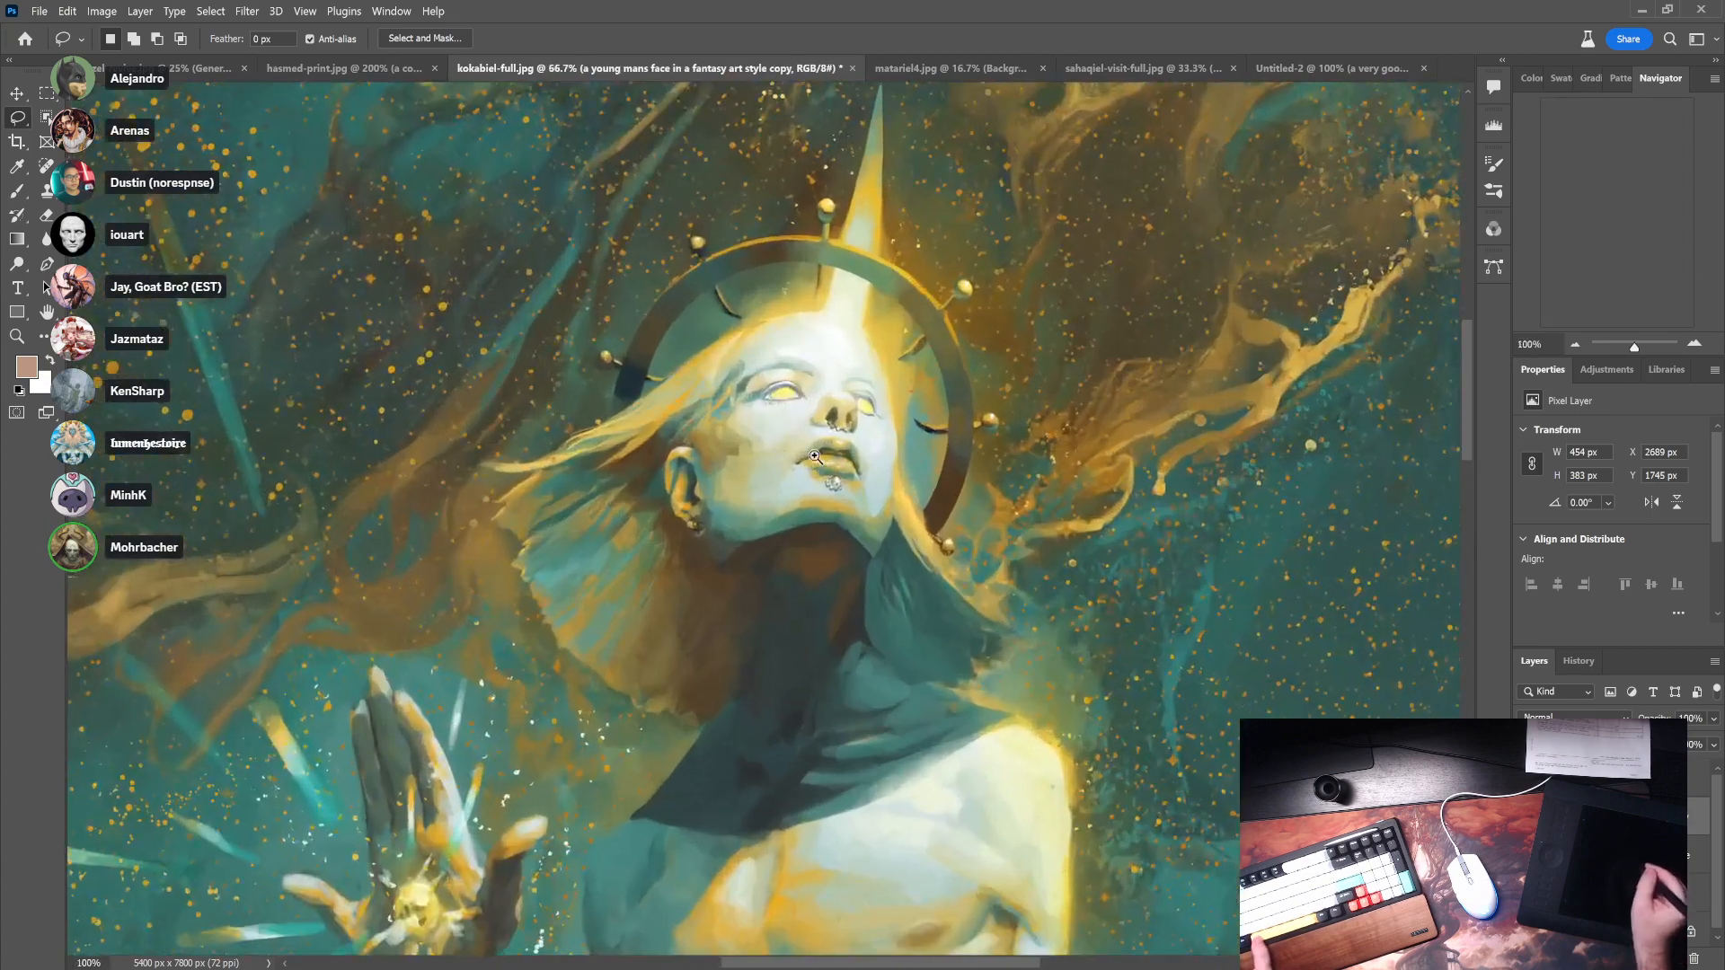
{"action": "left_click", "coordinate": [816, 458], "text": "ctrl"}
{"action": "left_click", "coordinate": [815, 457], "text": "ctrl"}
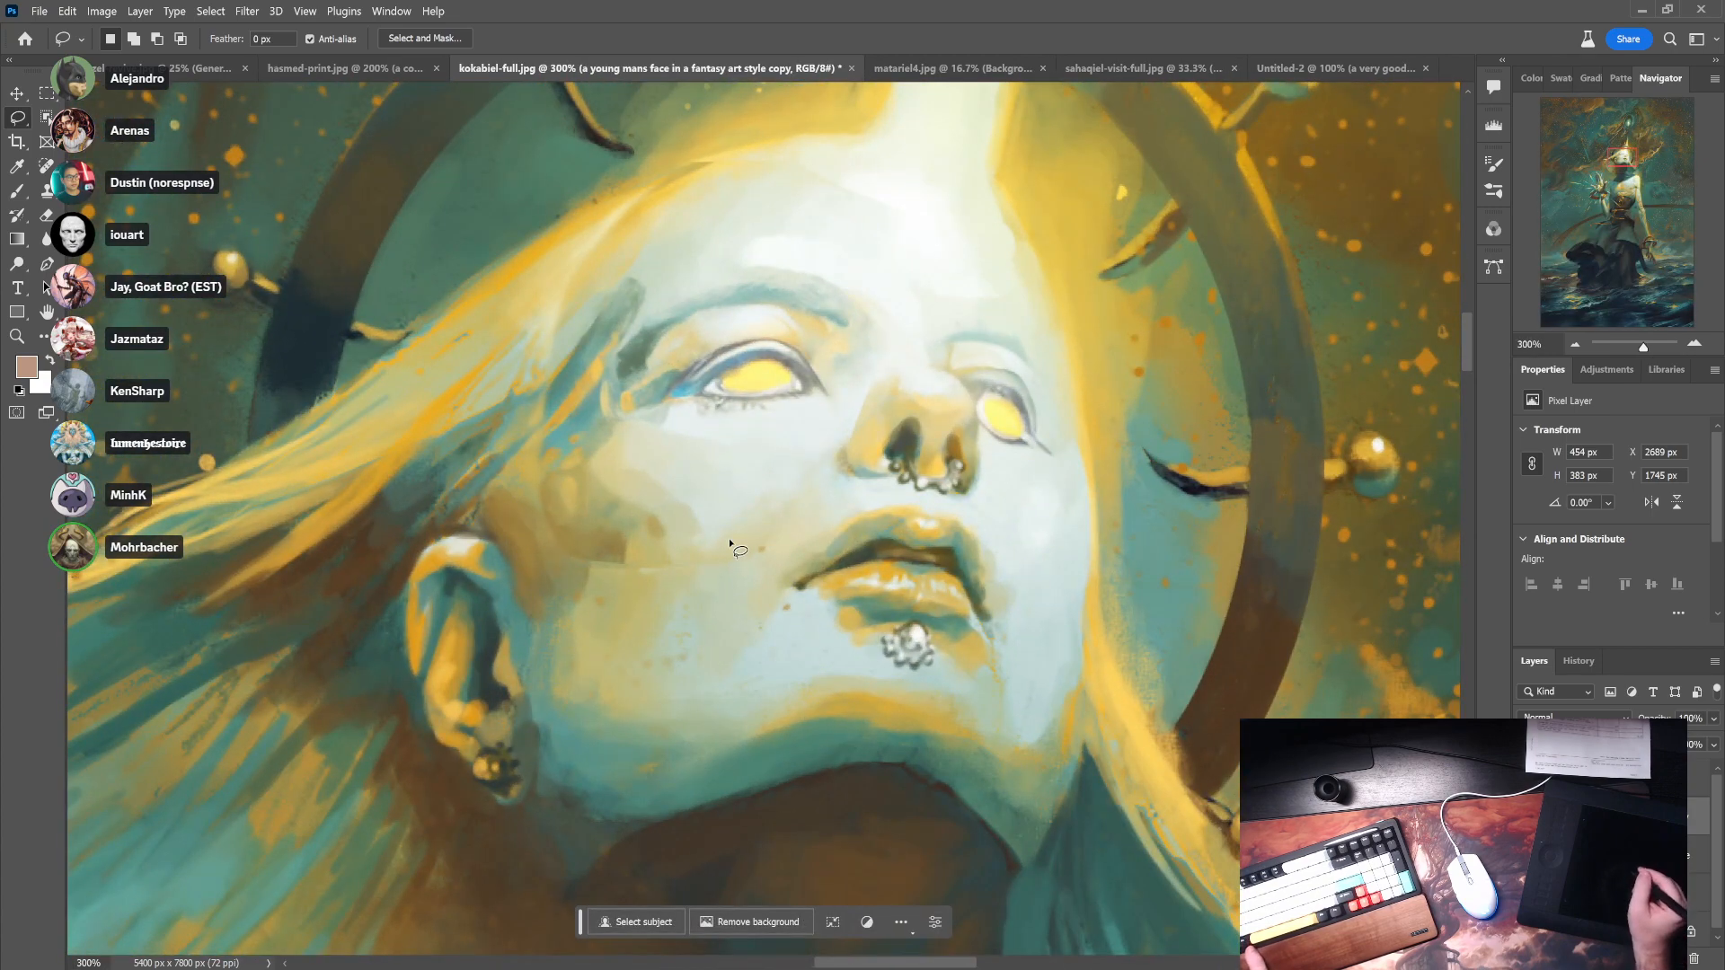
{"action": "left_click", "coordinate": [678, 584], "text": "ctrl+alt"}
{"action": "left_click", "coordinate": [679, 584], "text": "ctrl+alt"}
{"action": "left_click", "coordinate": [677, 598], "text": "ctrl+alt"}
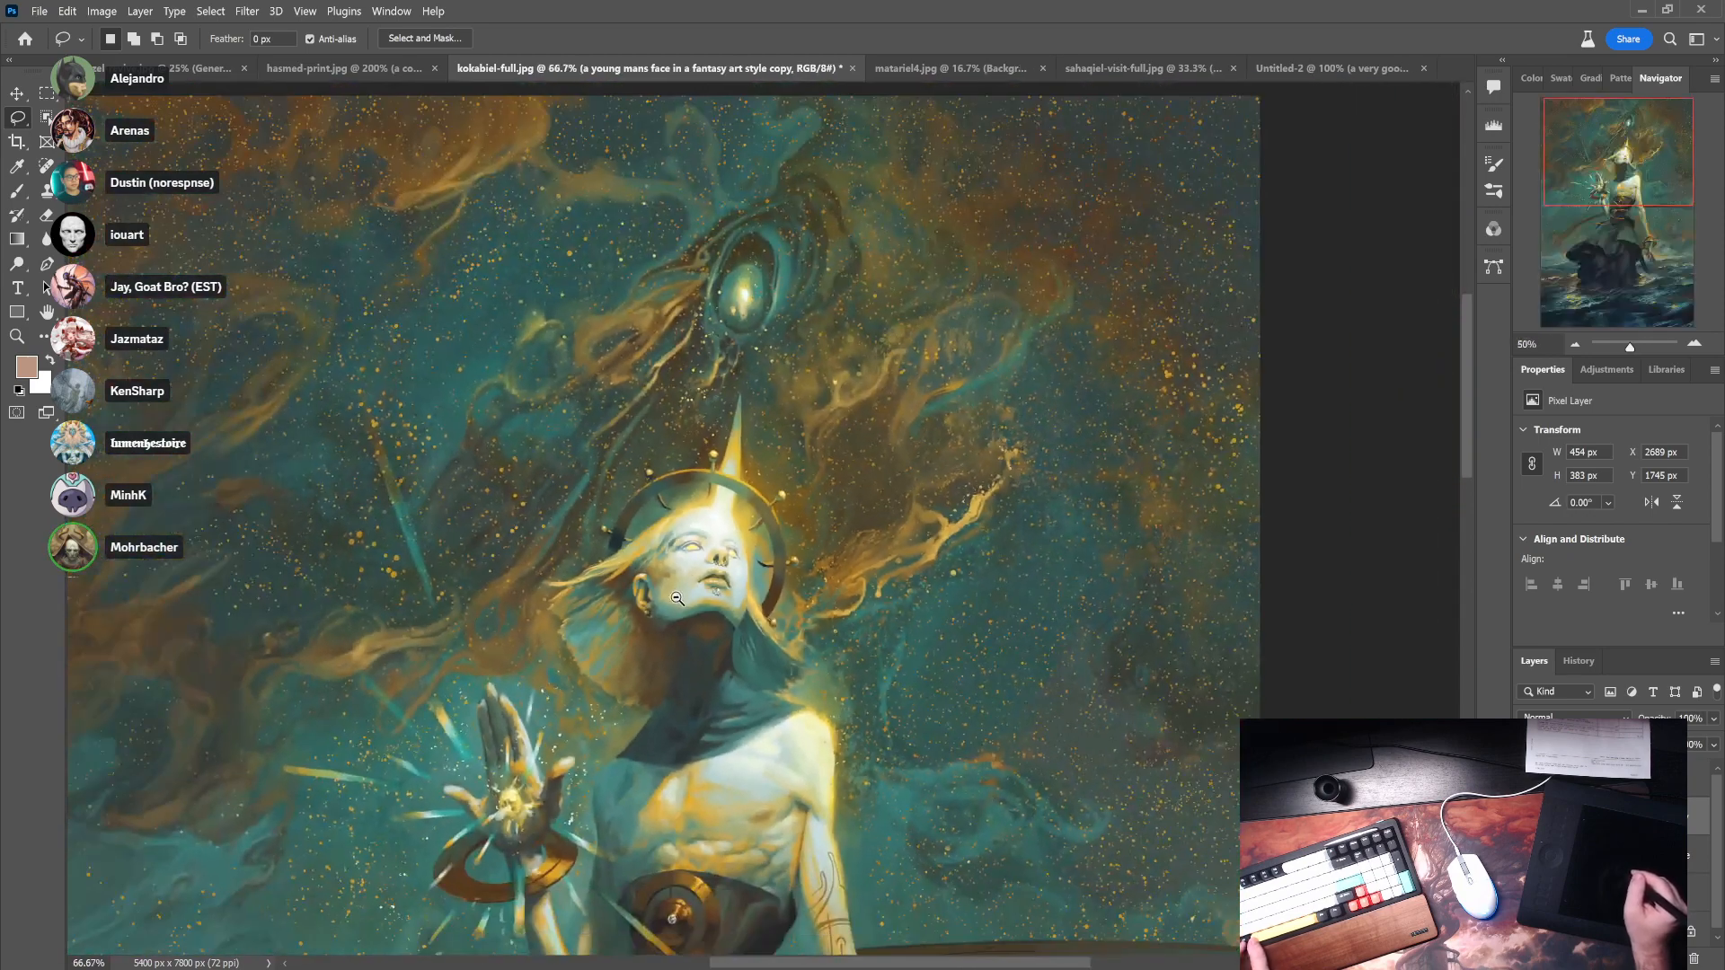
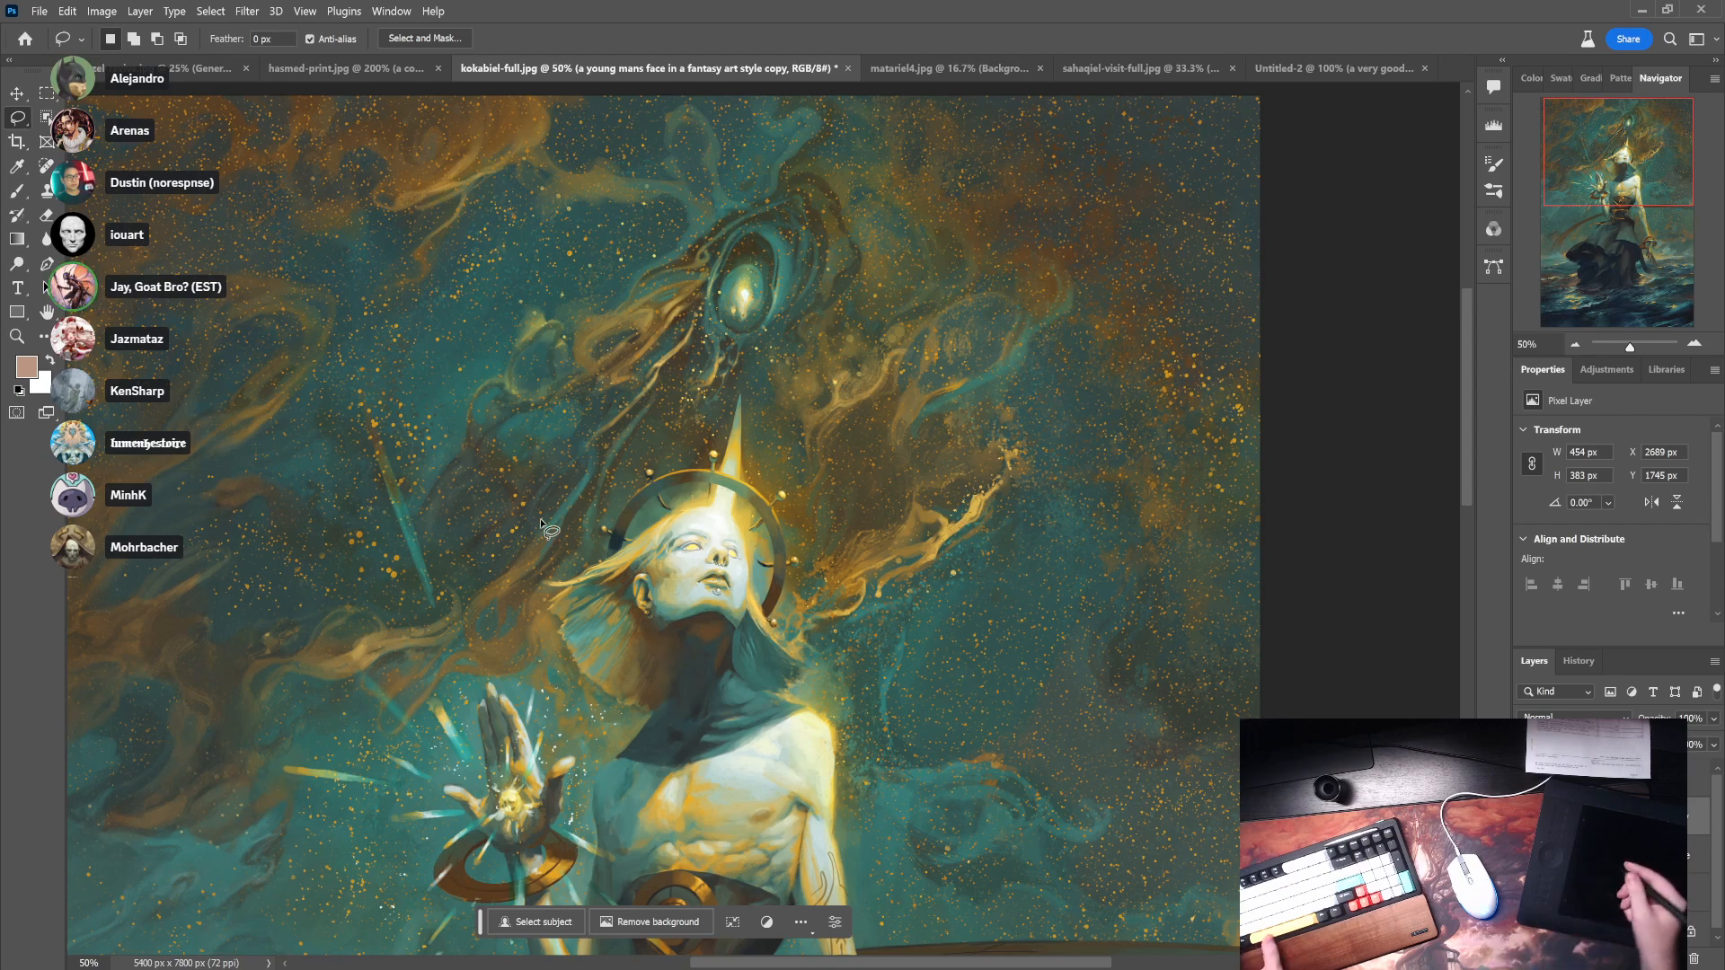
- Set up the Brush tool at size 35 with 40% opacity and 10% flow for retouching the face
{"action": "left_click", "coordinate": [693, 639], "text": "ctrl"}
{"action": "left_click", "coordinate": [701, 641], "text": "ctrl"}
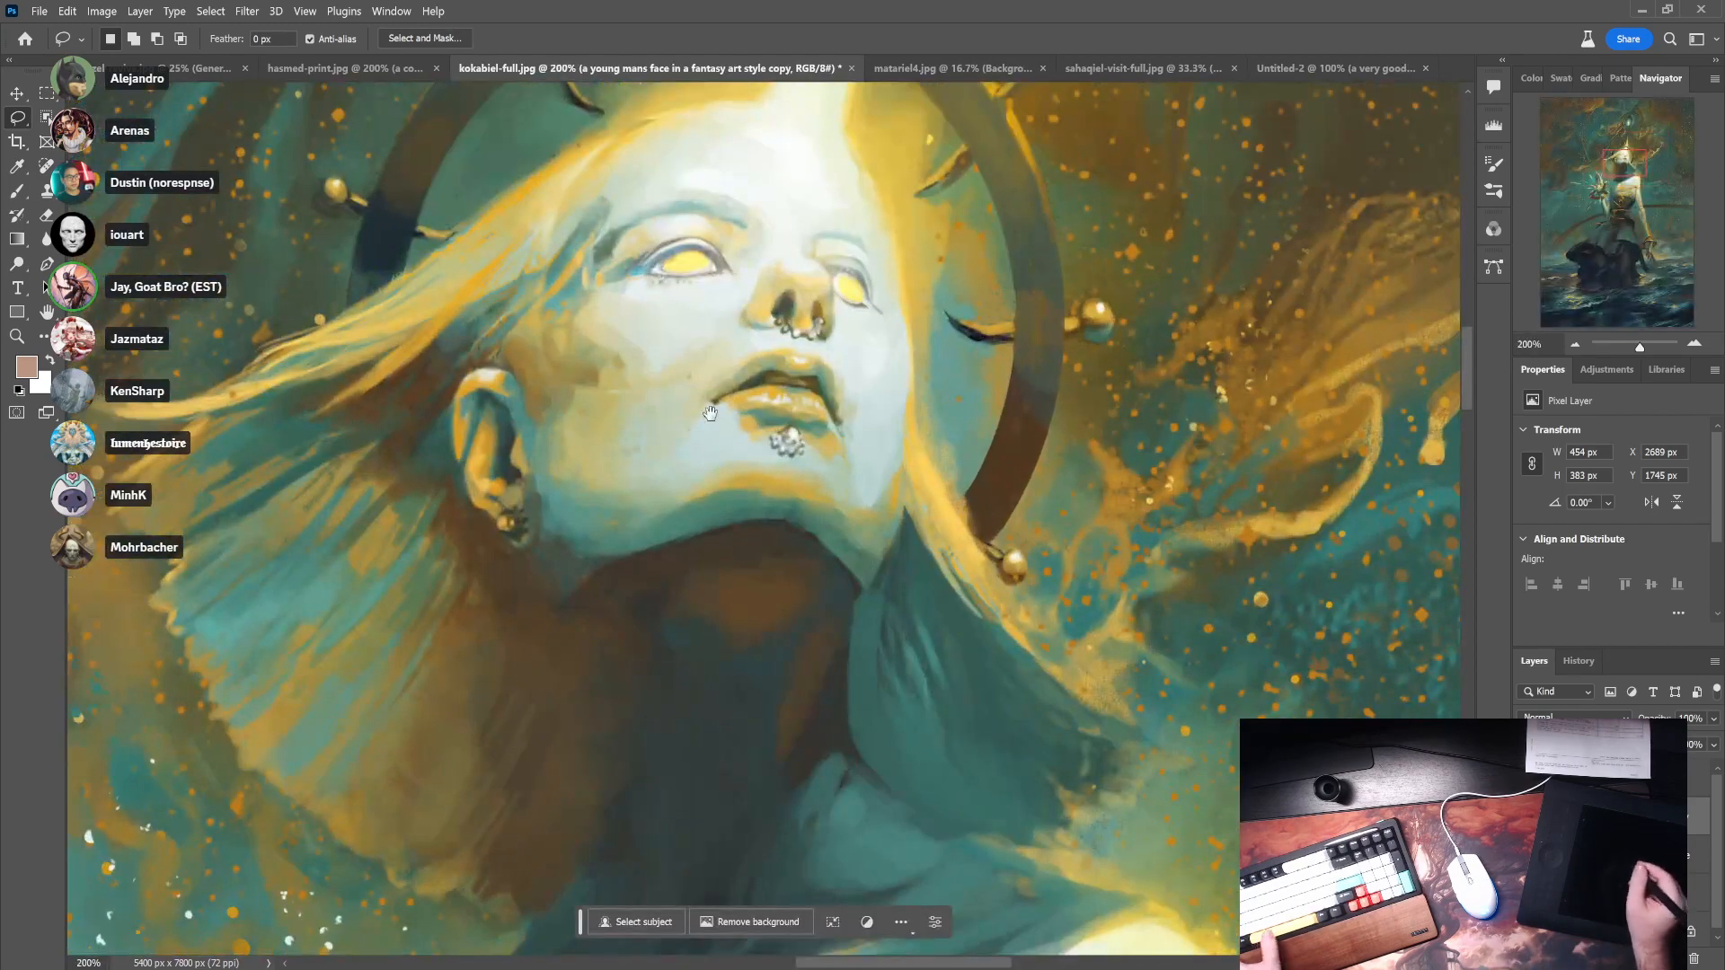
{"action": "left_click_drag", "start_coordinate": [712, 410], "coordinate": [715, 566]}
{"action": "key", "text": "b"}
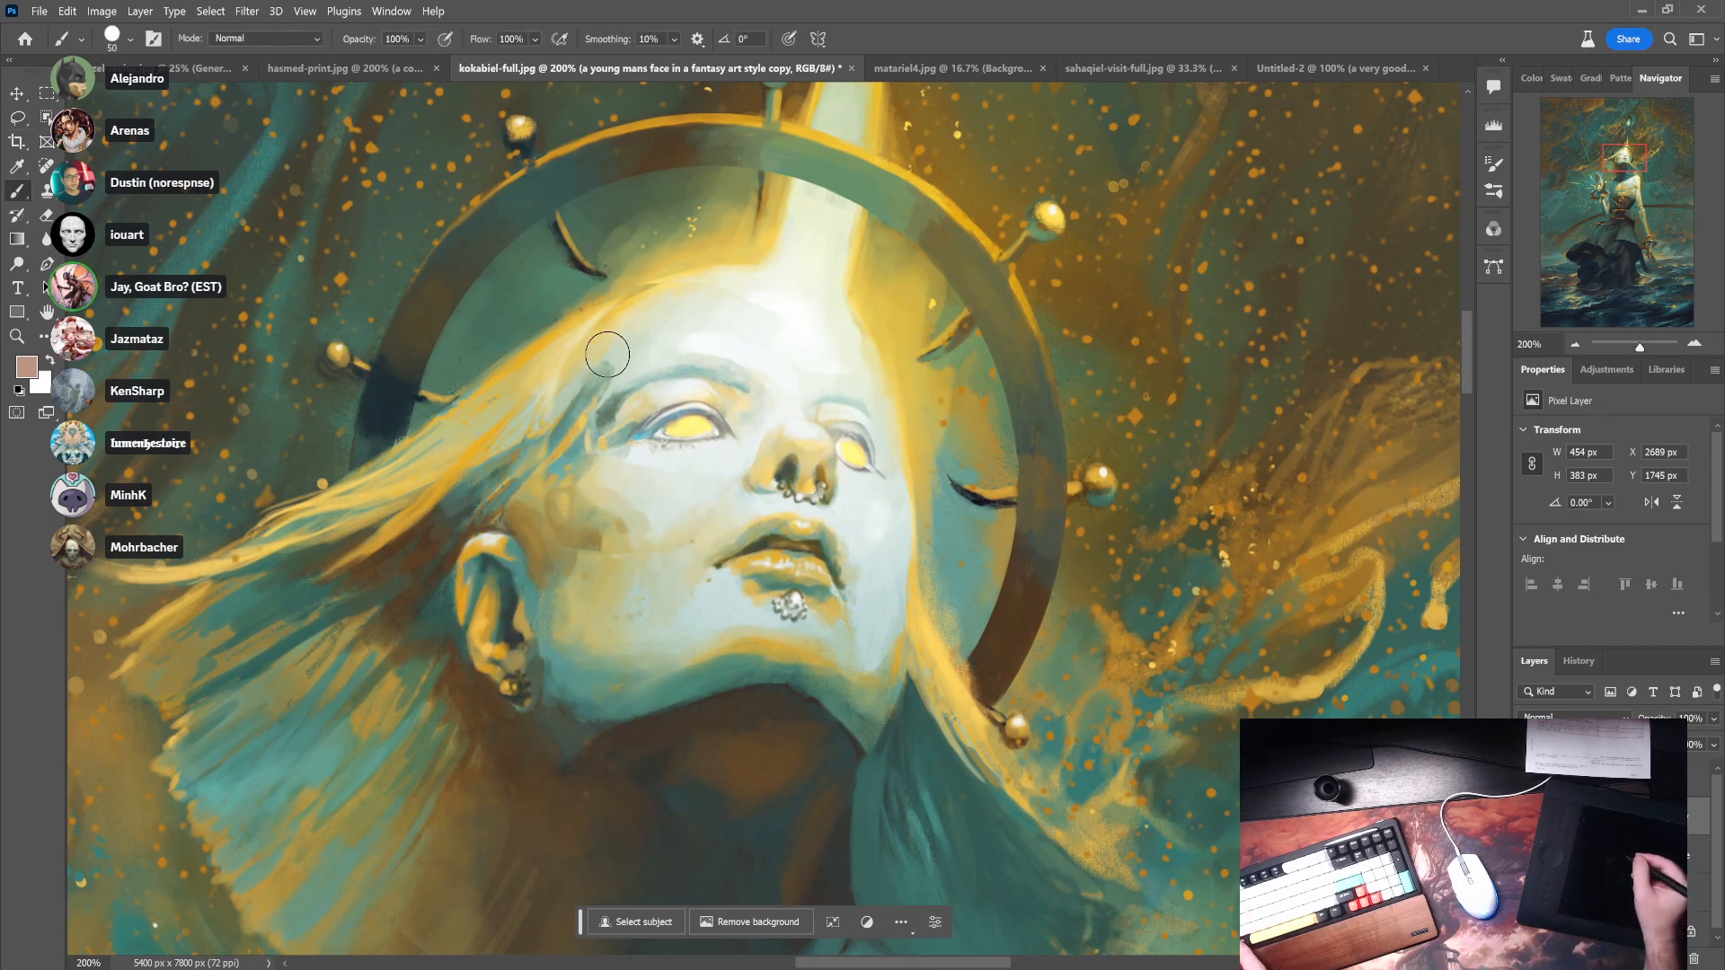
{"action": "key", "text": "4"}
{"action": "key", "text": "bracketleft"}
{"action": "key", "text": "bracketleft"}
{"action": "key", "text": "bracketleft"}
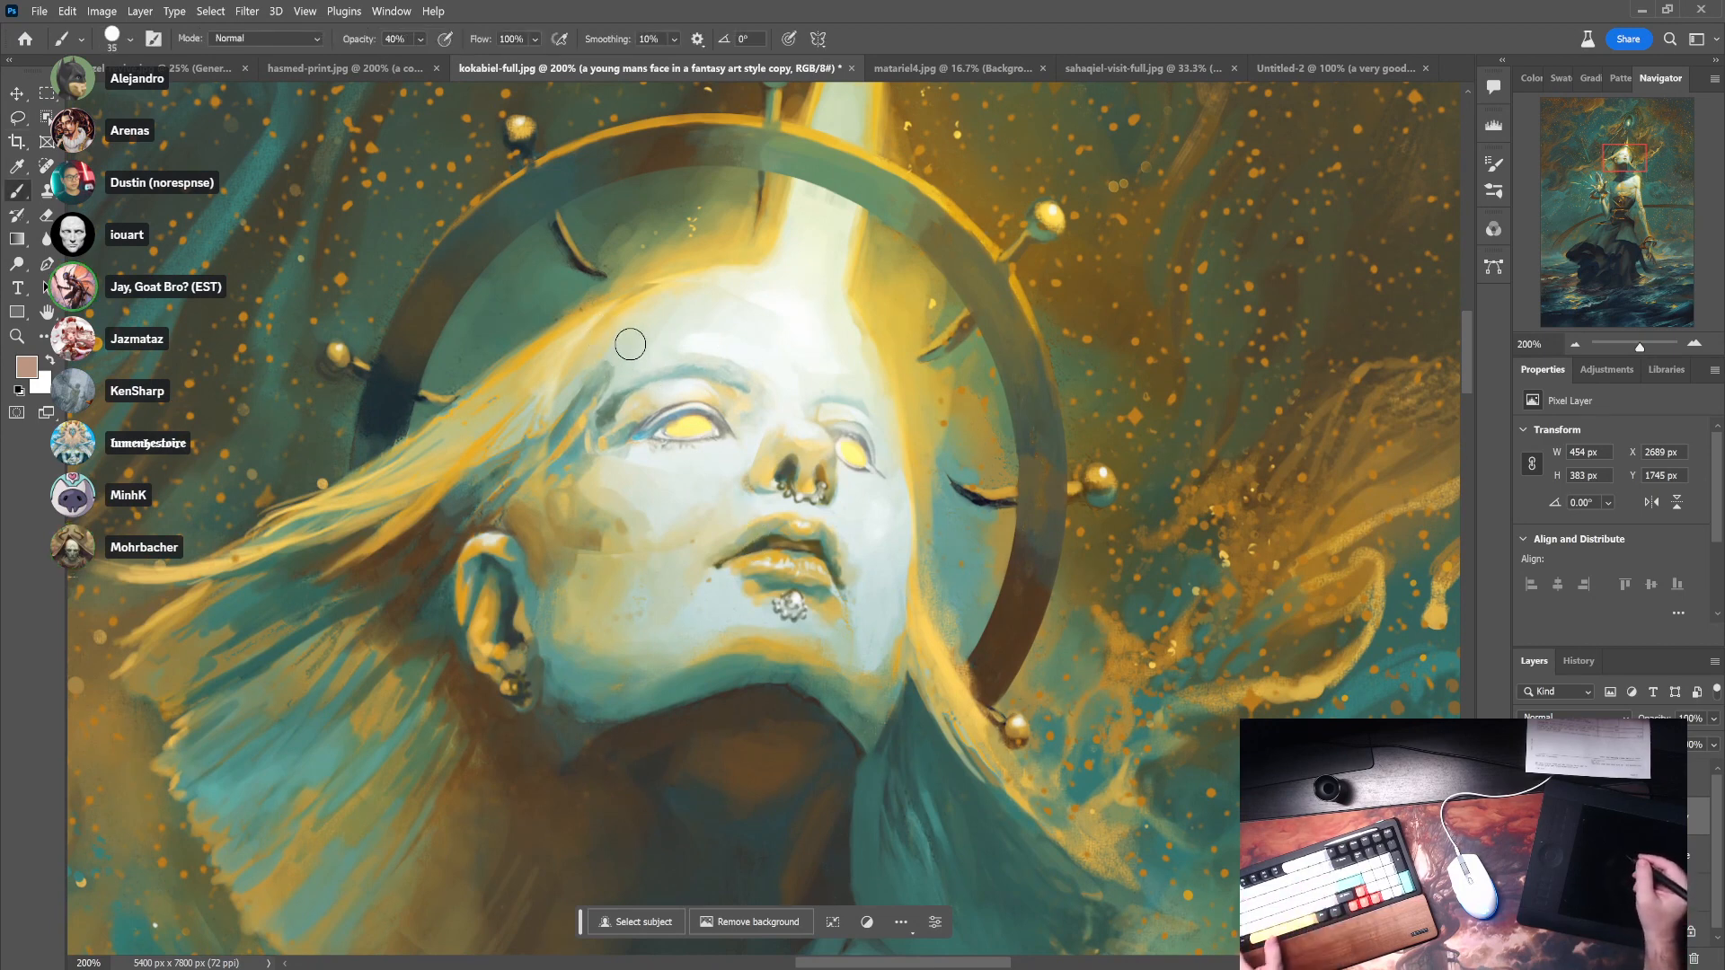
{"action": "key", "text": "shift+1"}
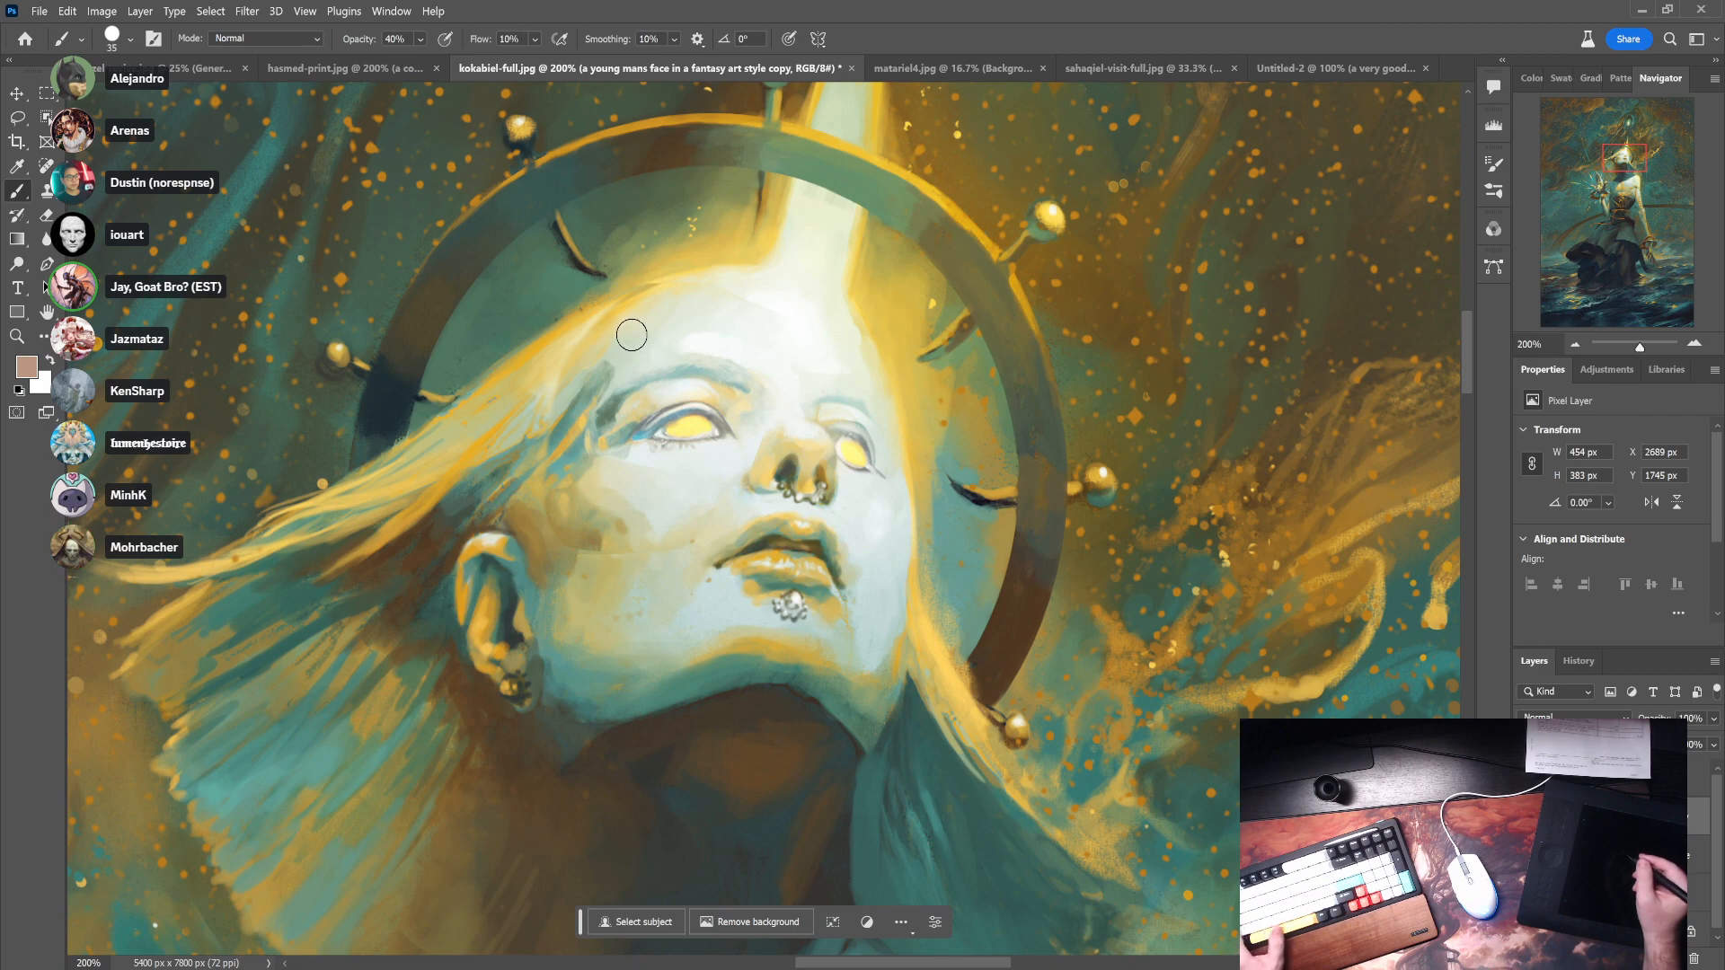
- Paint over the mismatched hairline, temple and cheek seams with colours sampled from the surrounding hair and skin
{"action": "left_click", "coordinate": [595, 324], "text": "alt"}
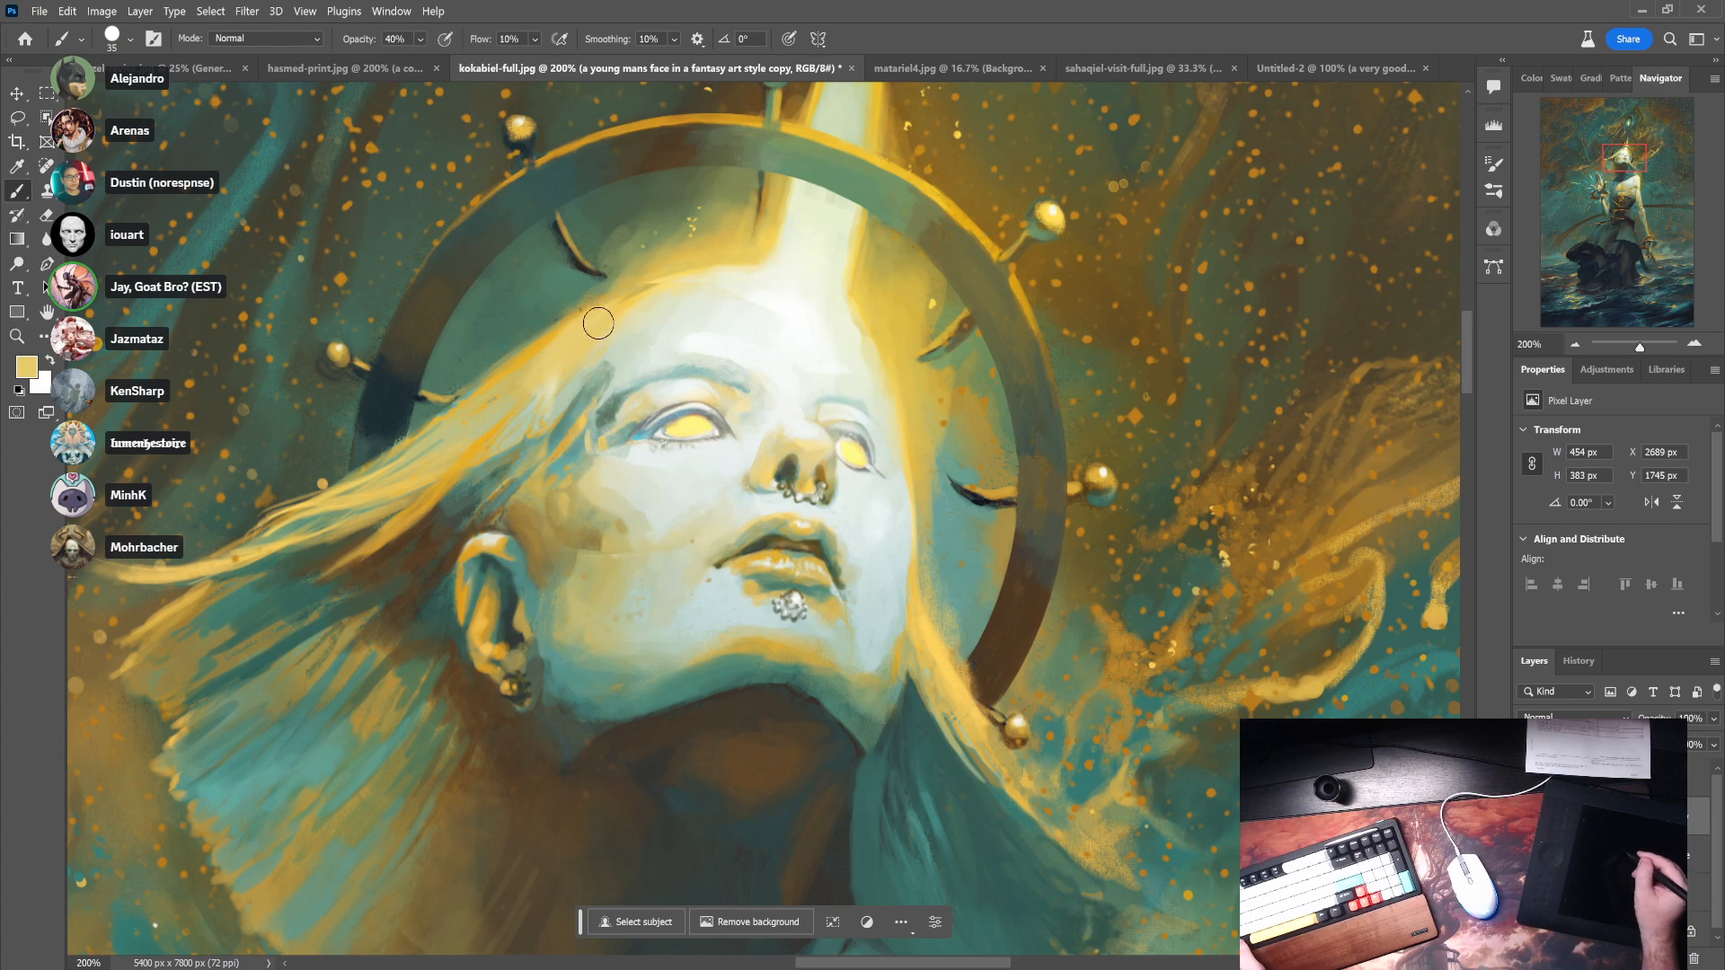
{"action": "left_click", "coordinate": [600, 350], "text": "alt"}
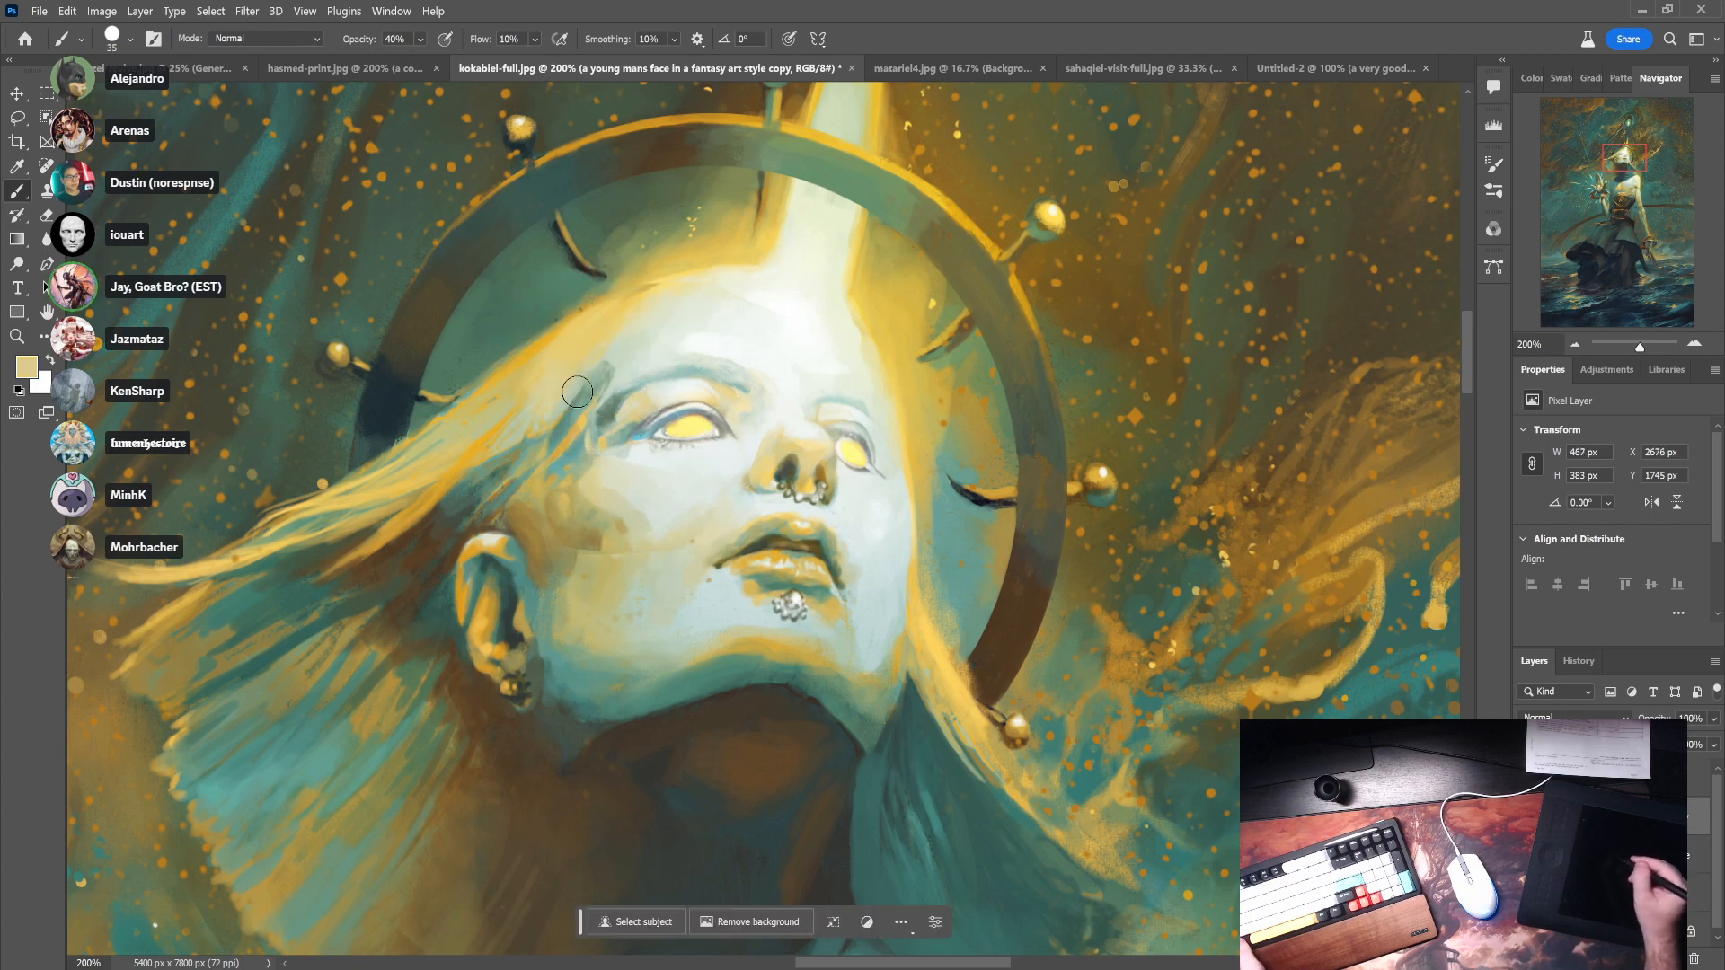
{"action": "left_click", "coordinate": [572, 403], "text": "alt"}
{"action": "left_click_drag", "start_coordinate": [577, 405], "coordinate": [576, 411]}
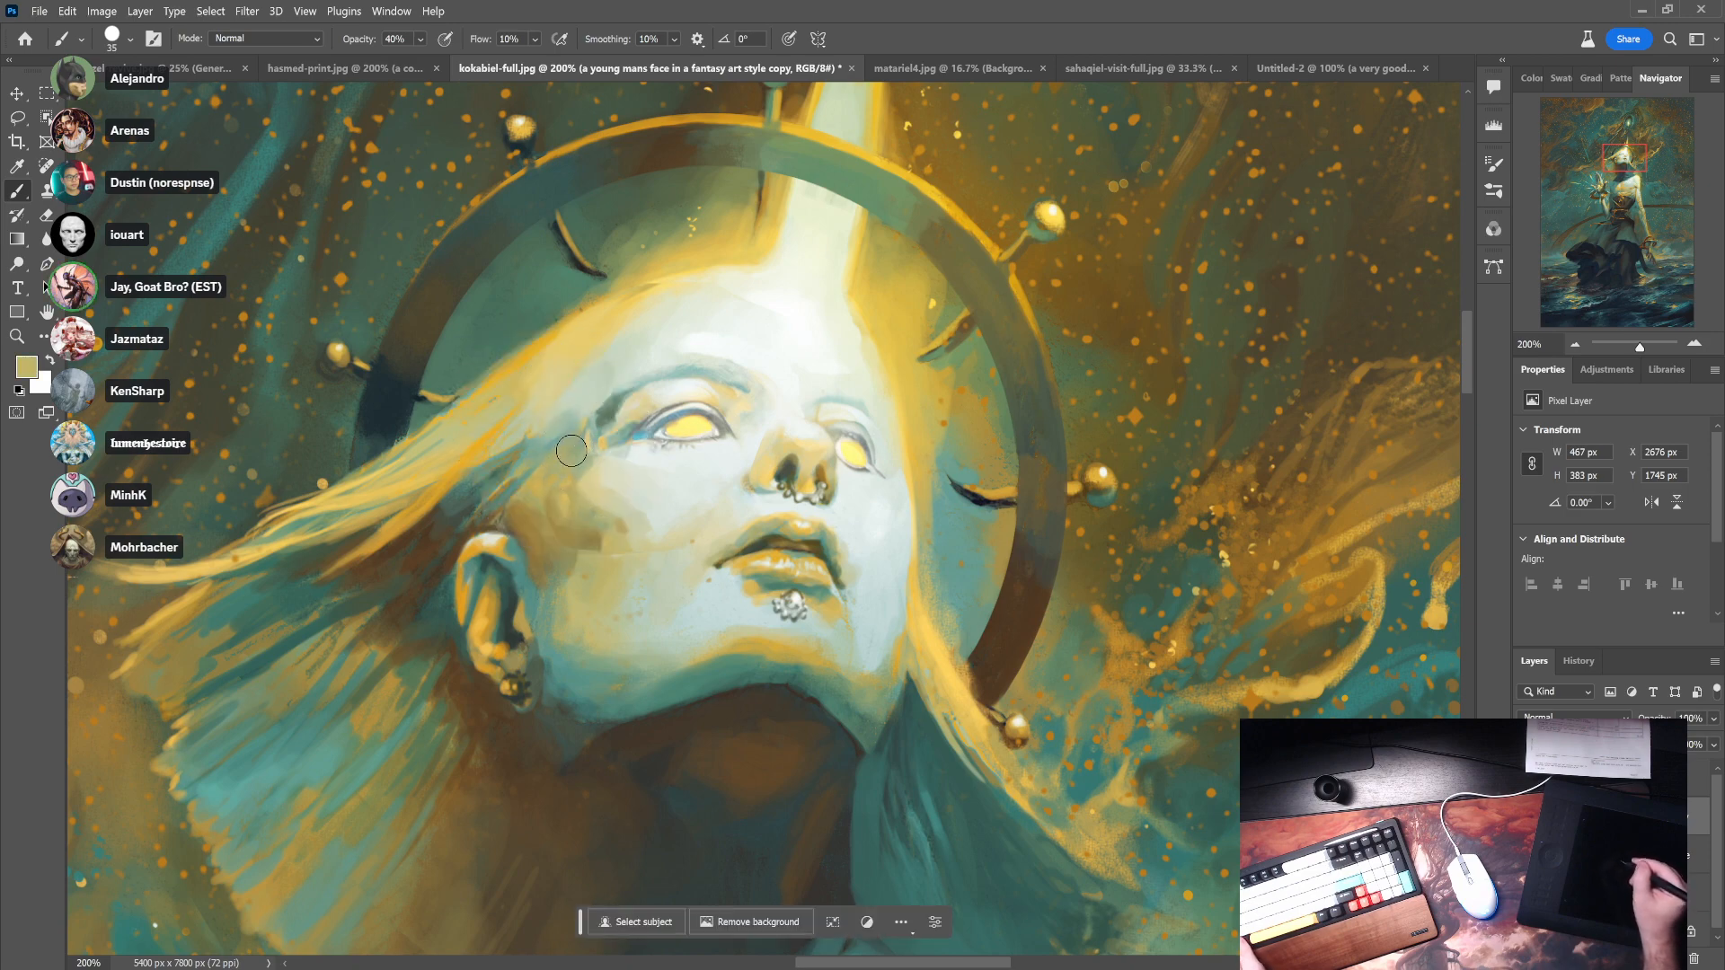
{"action": "left_click", "coordinate": [590, 476], "text": "alt"}
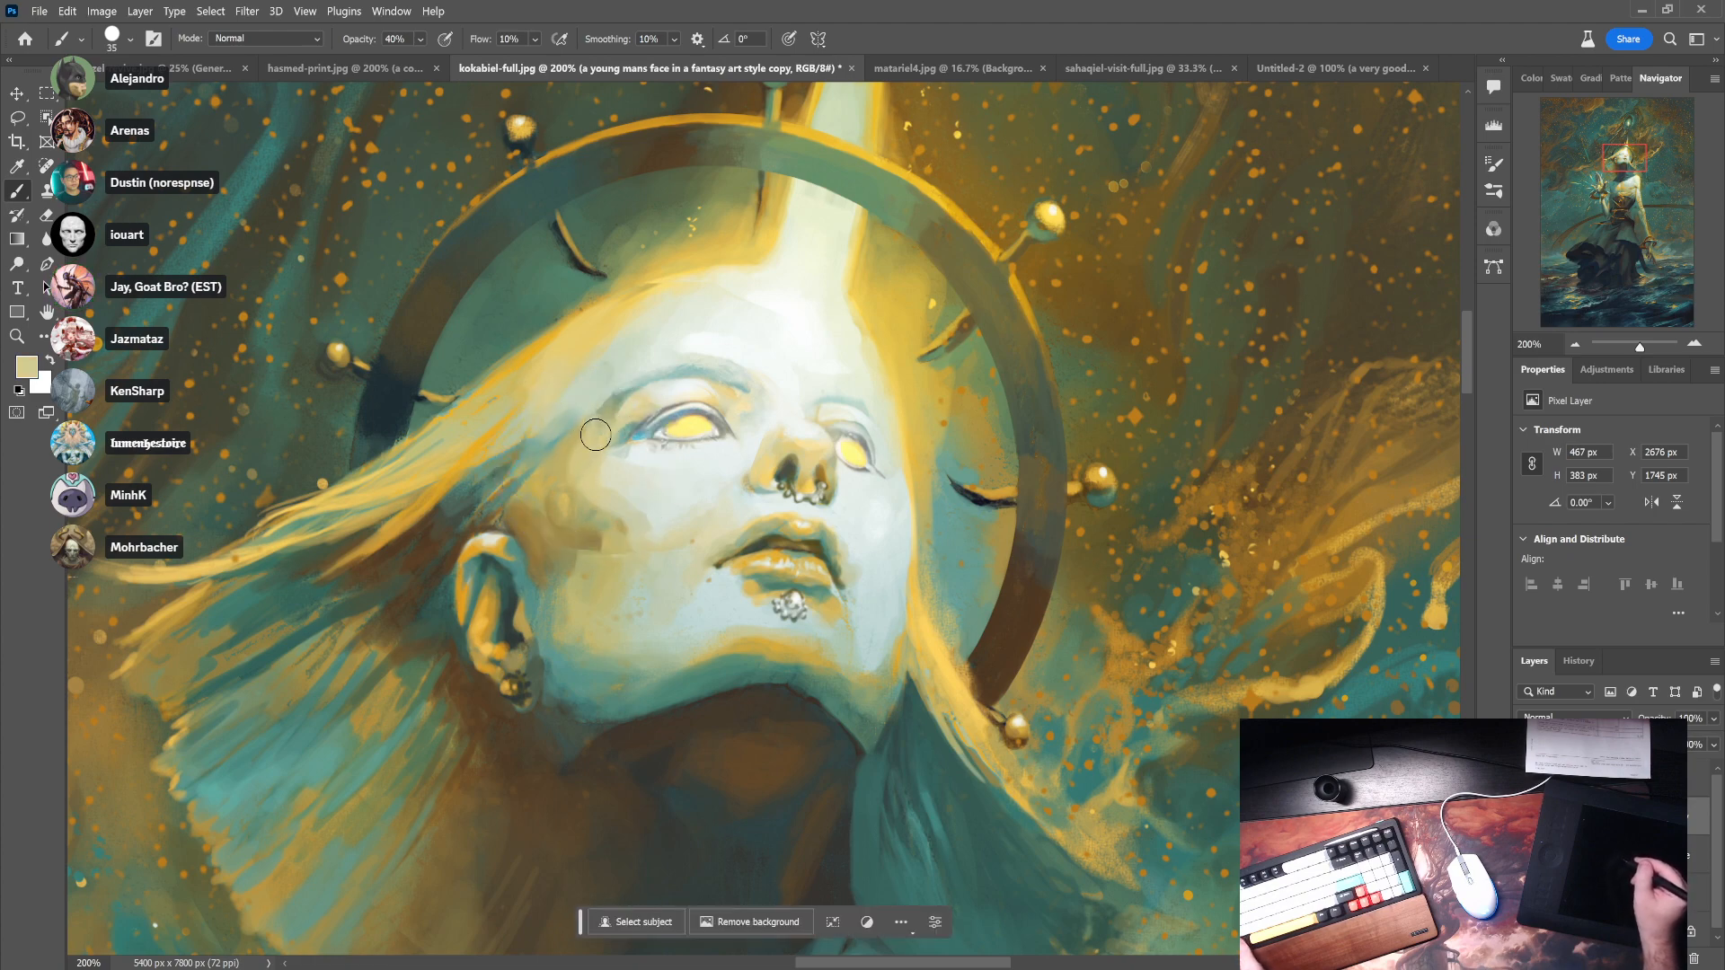
{"action": "left_click", "coordinate": [539, 535], "text": "alt"}
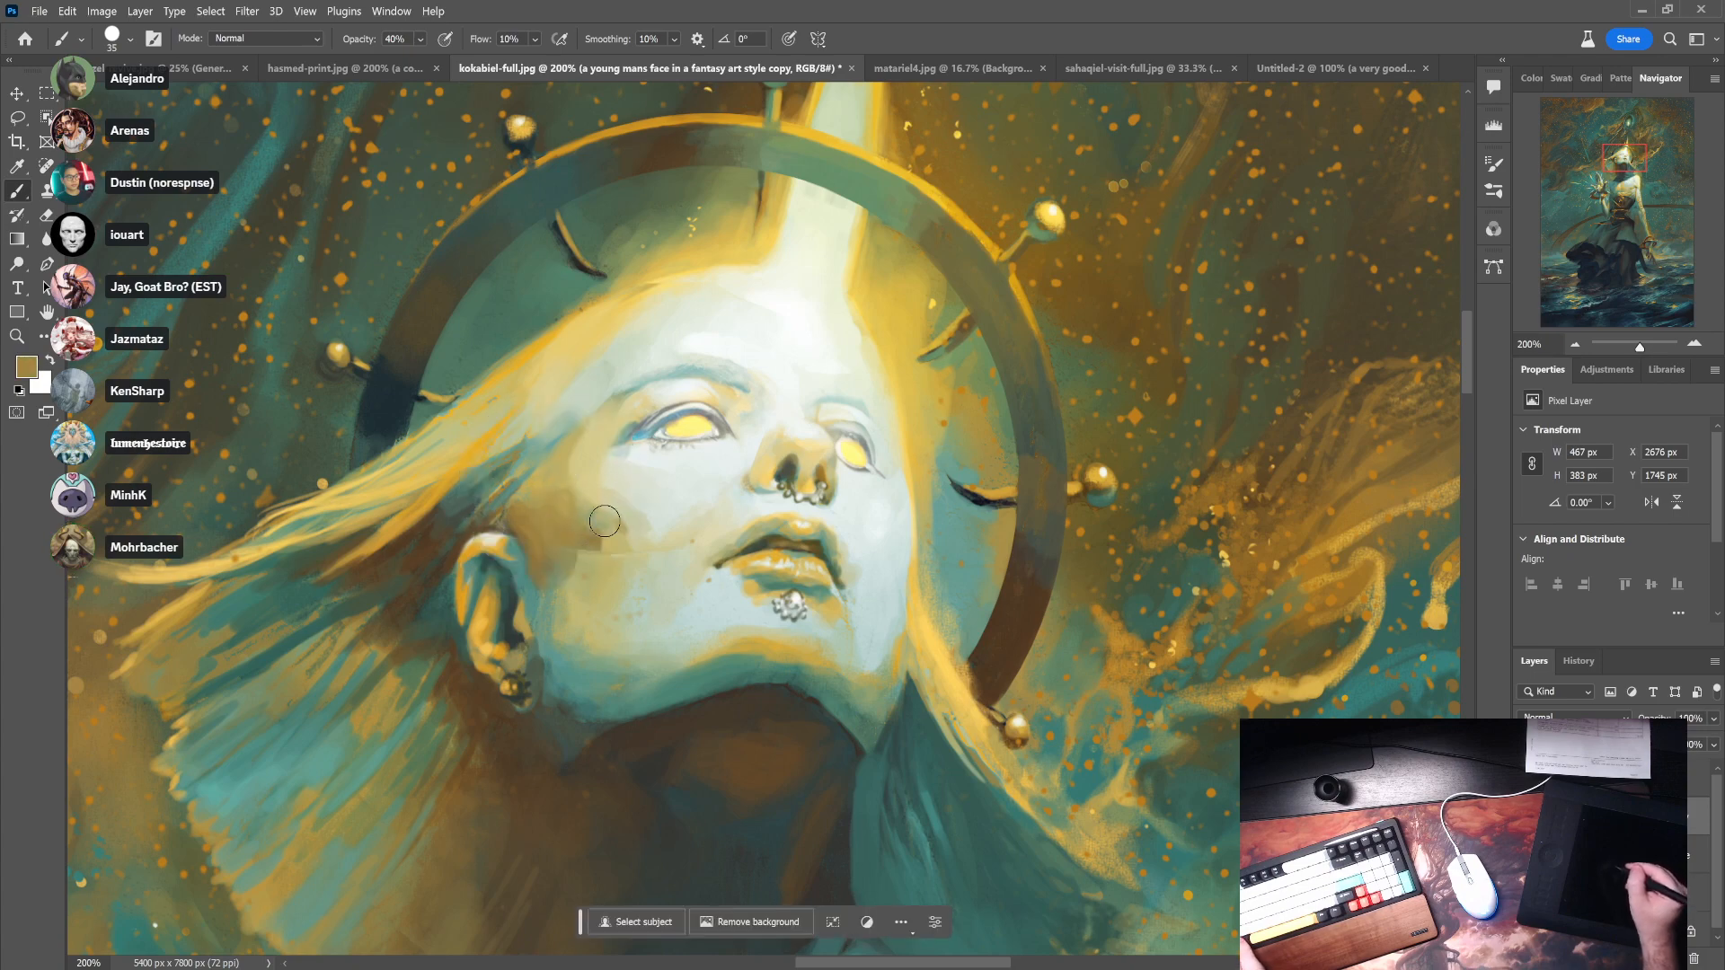
{"action": "left_click", "coordinate": [601, 524], "text": "alt"}
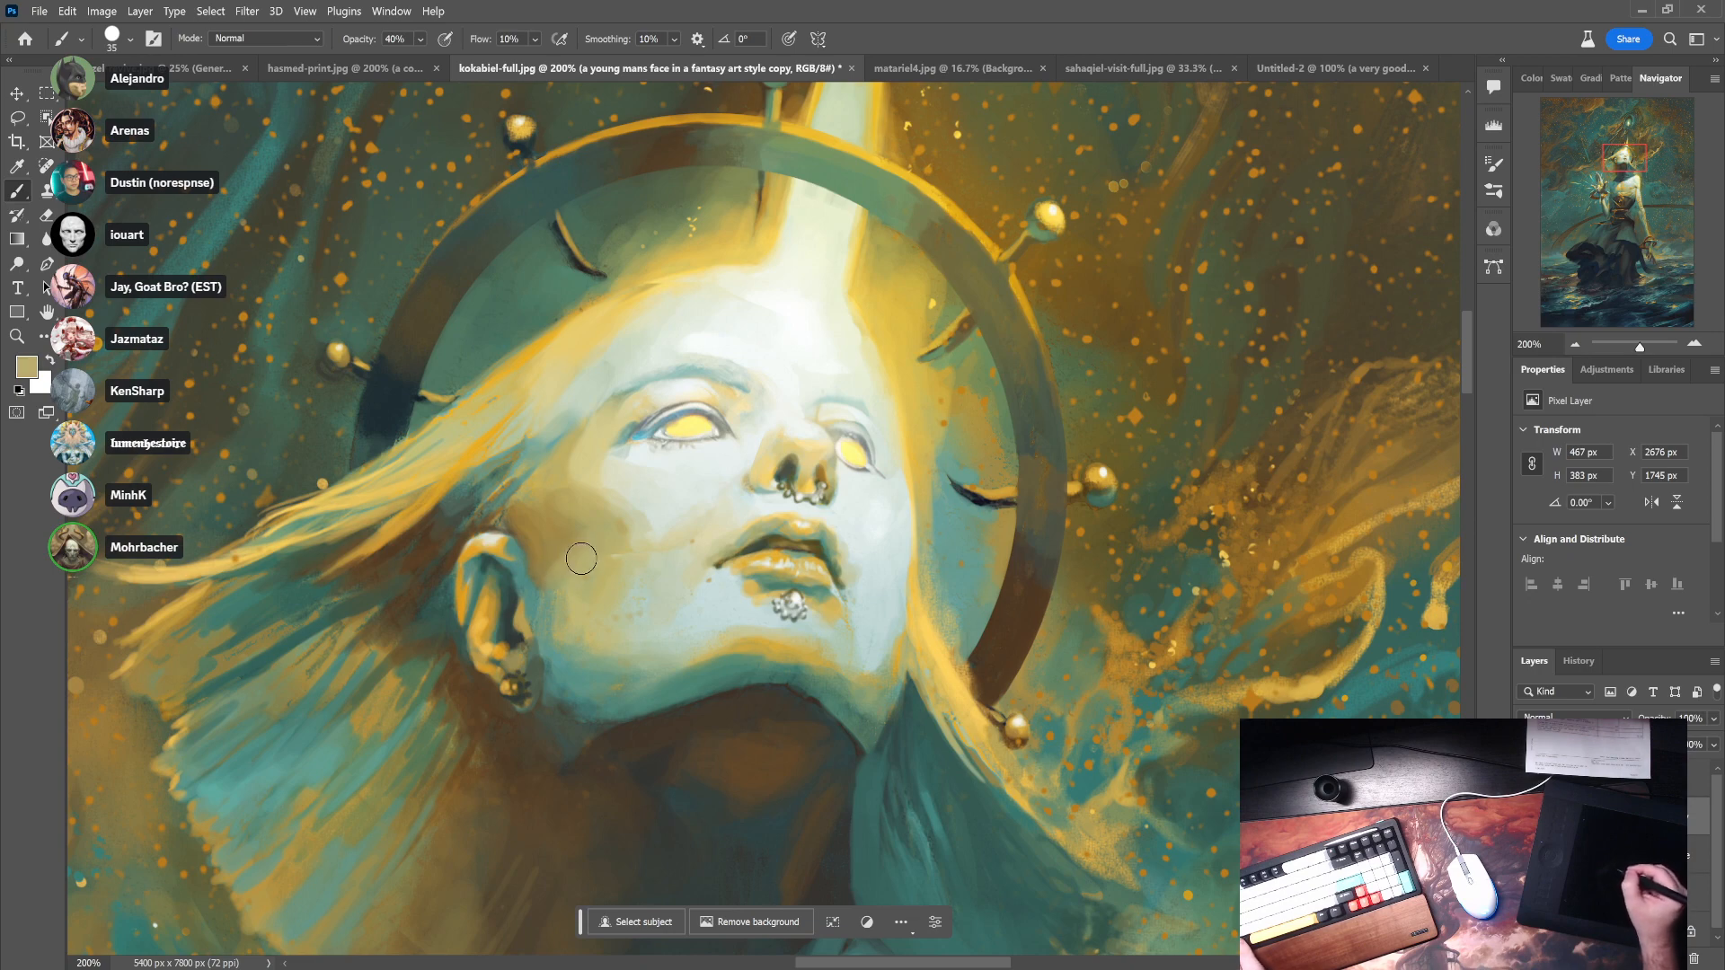
{"action": "left_click", "coordinate": [636, 556], "text": "alt"}
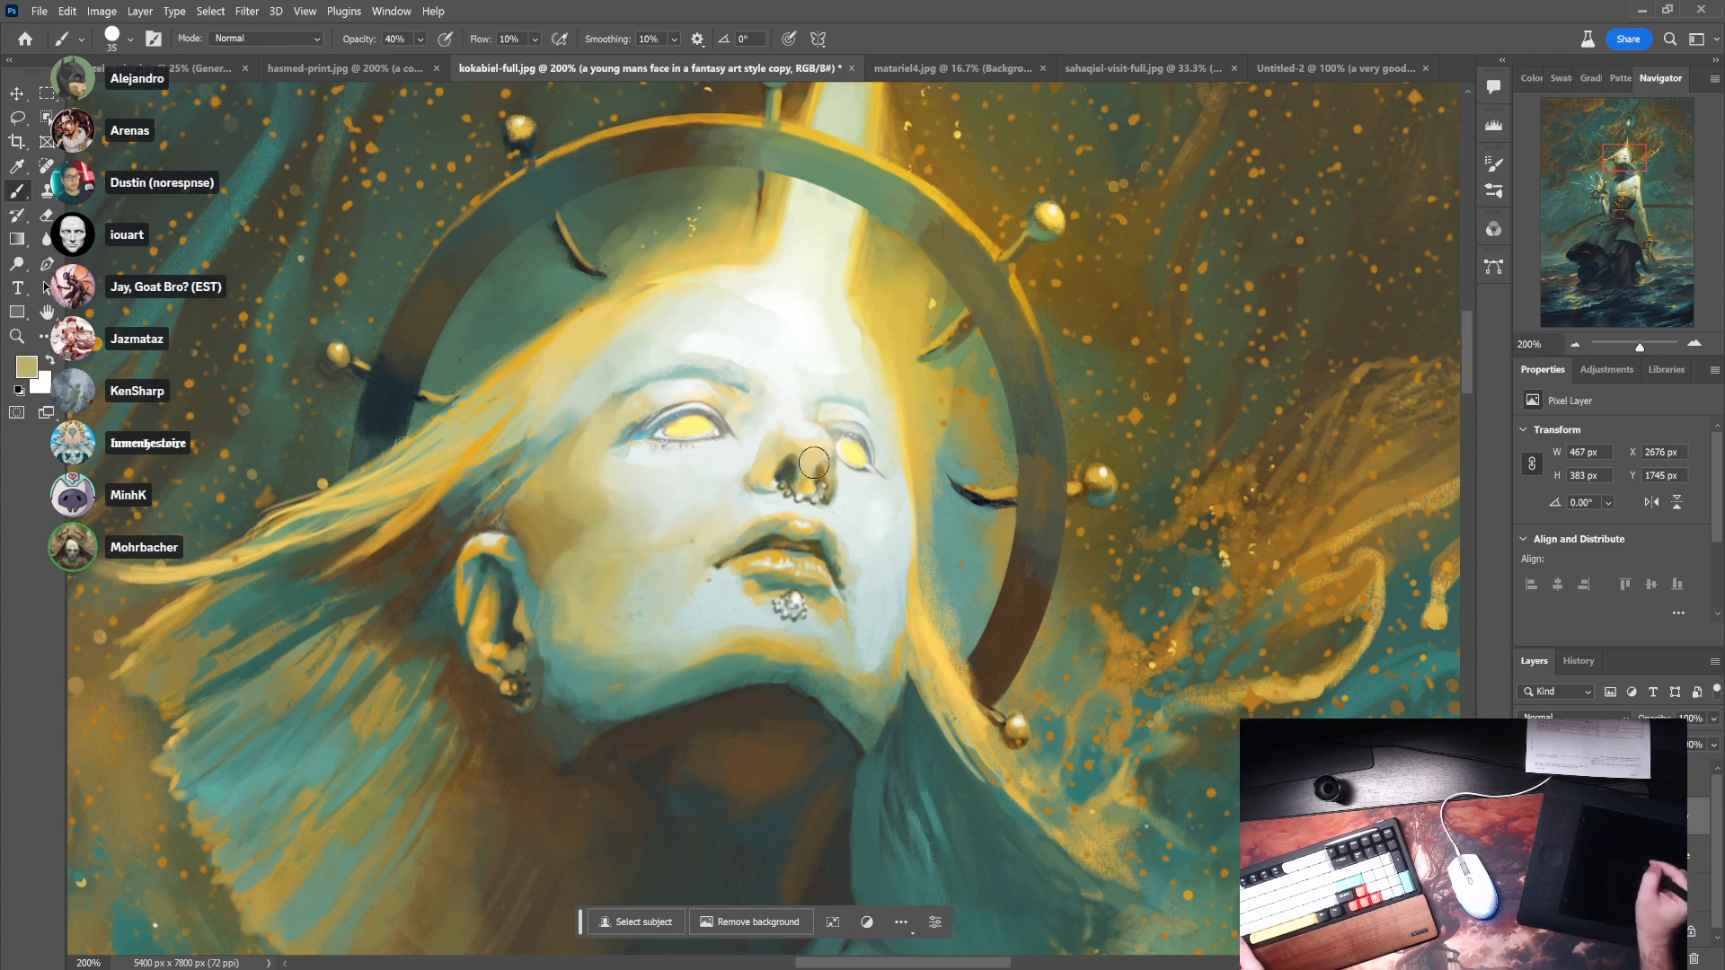
- Compare the whole figure with the retouched face layer hidden and shown
{"action": "key", "text": "ctrl+minus"}
{"action": "key", "text": "ctrl+minus"}
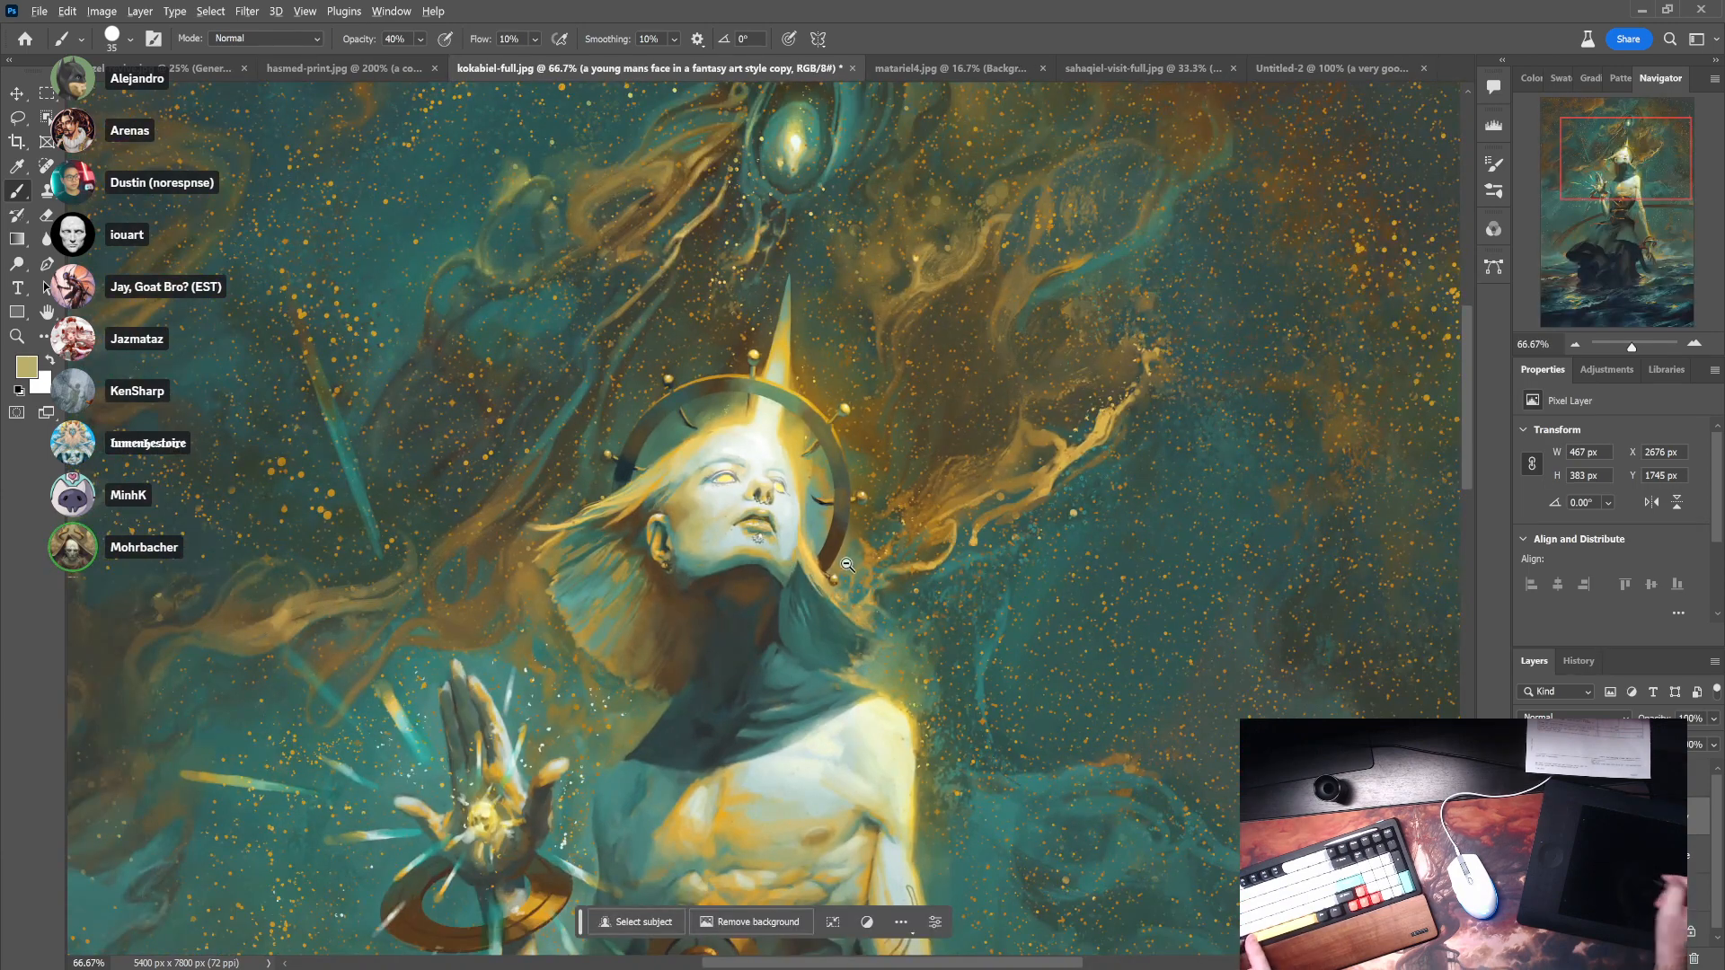
{"action": "key", "text": "ctrl+minus"}
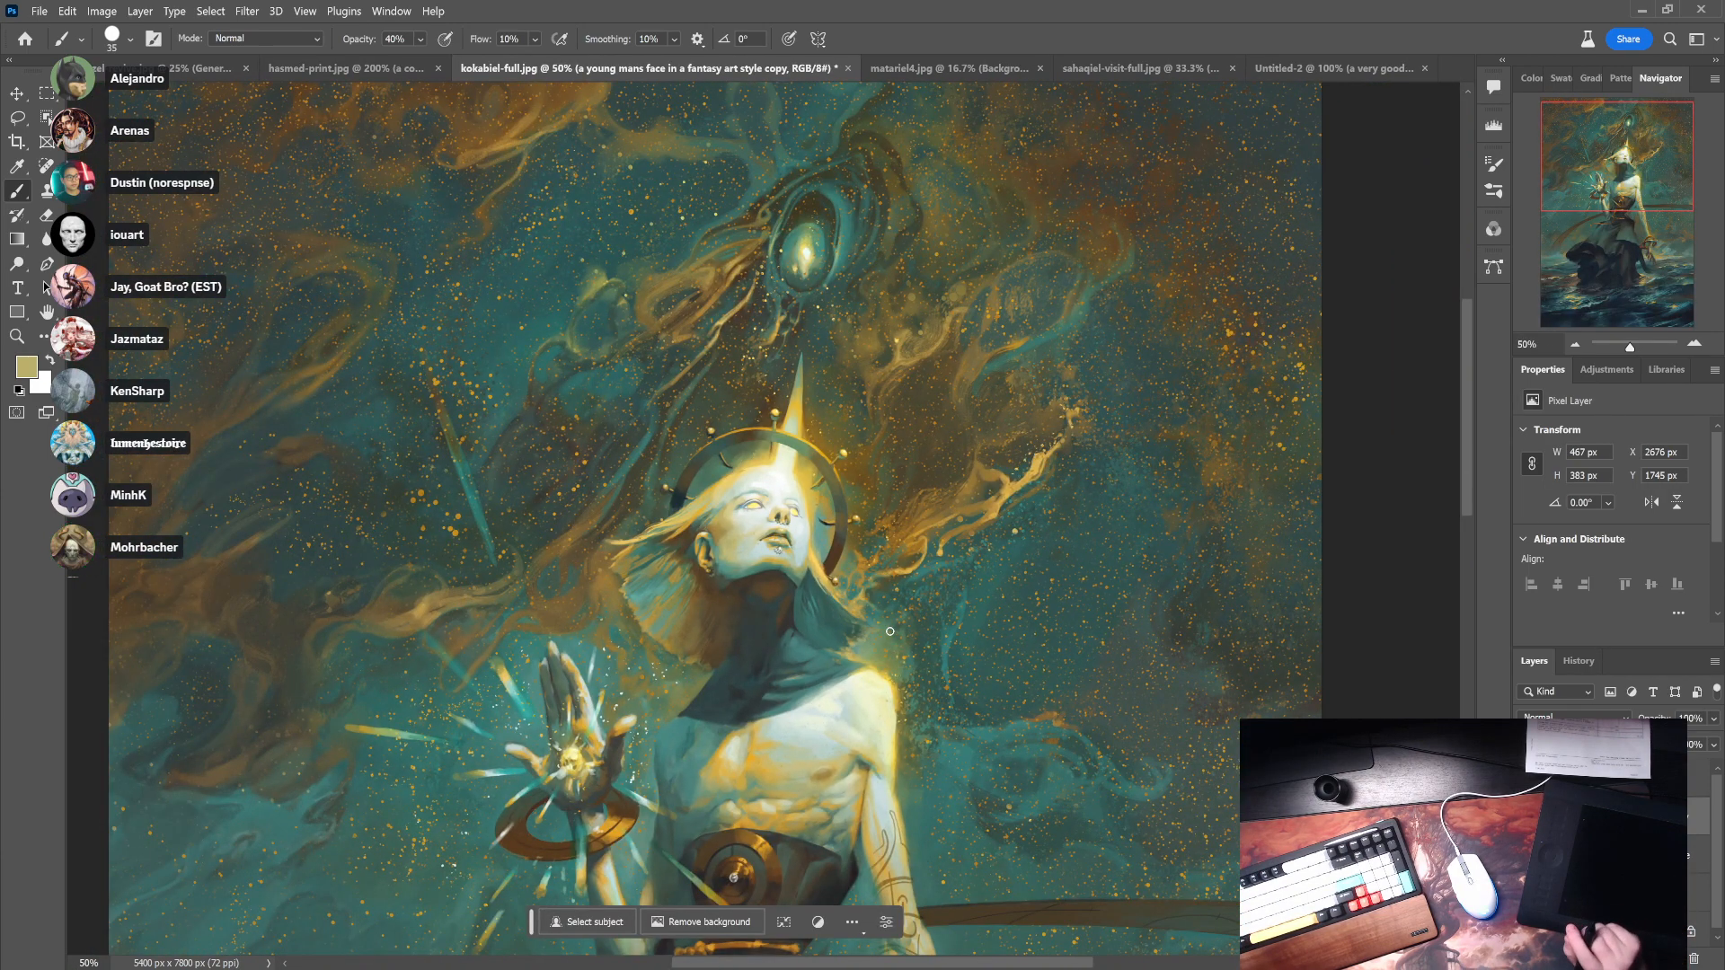
{"action": "key", "text": "ctrl+minus"}
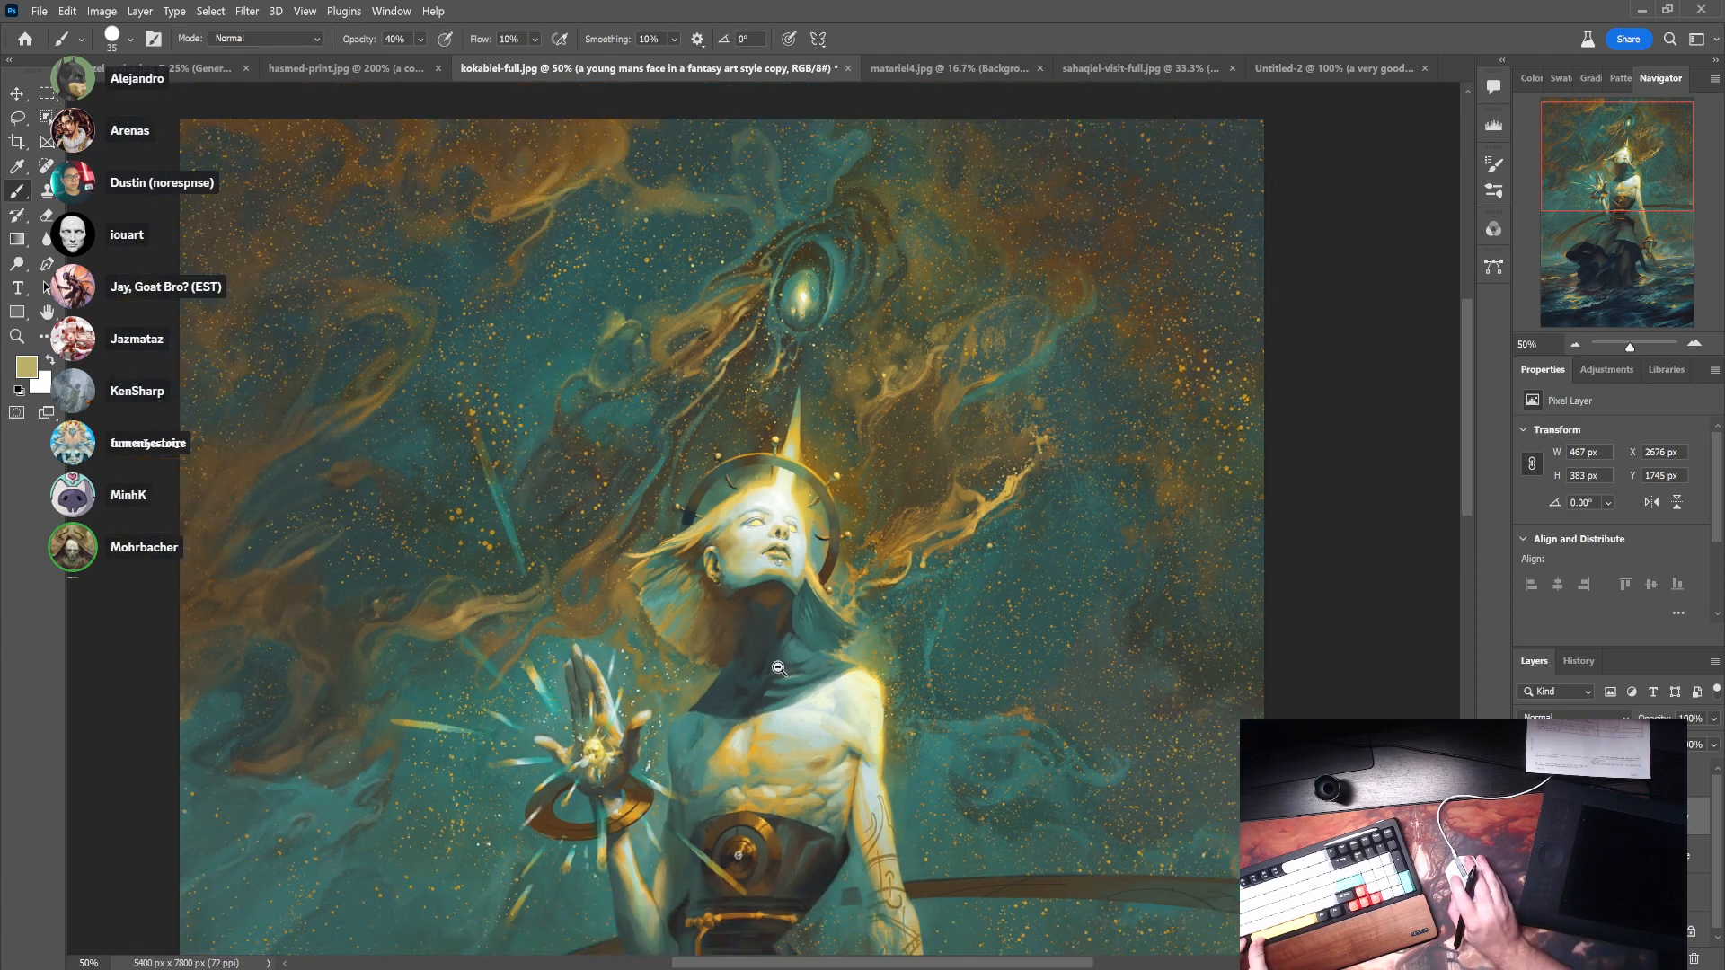
{"action": "left_click_drag", "start_coordinate": [897, 607], "coordinate": [844, 462]}
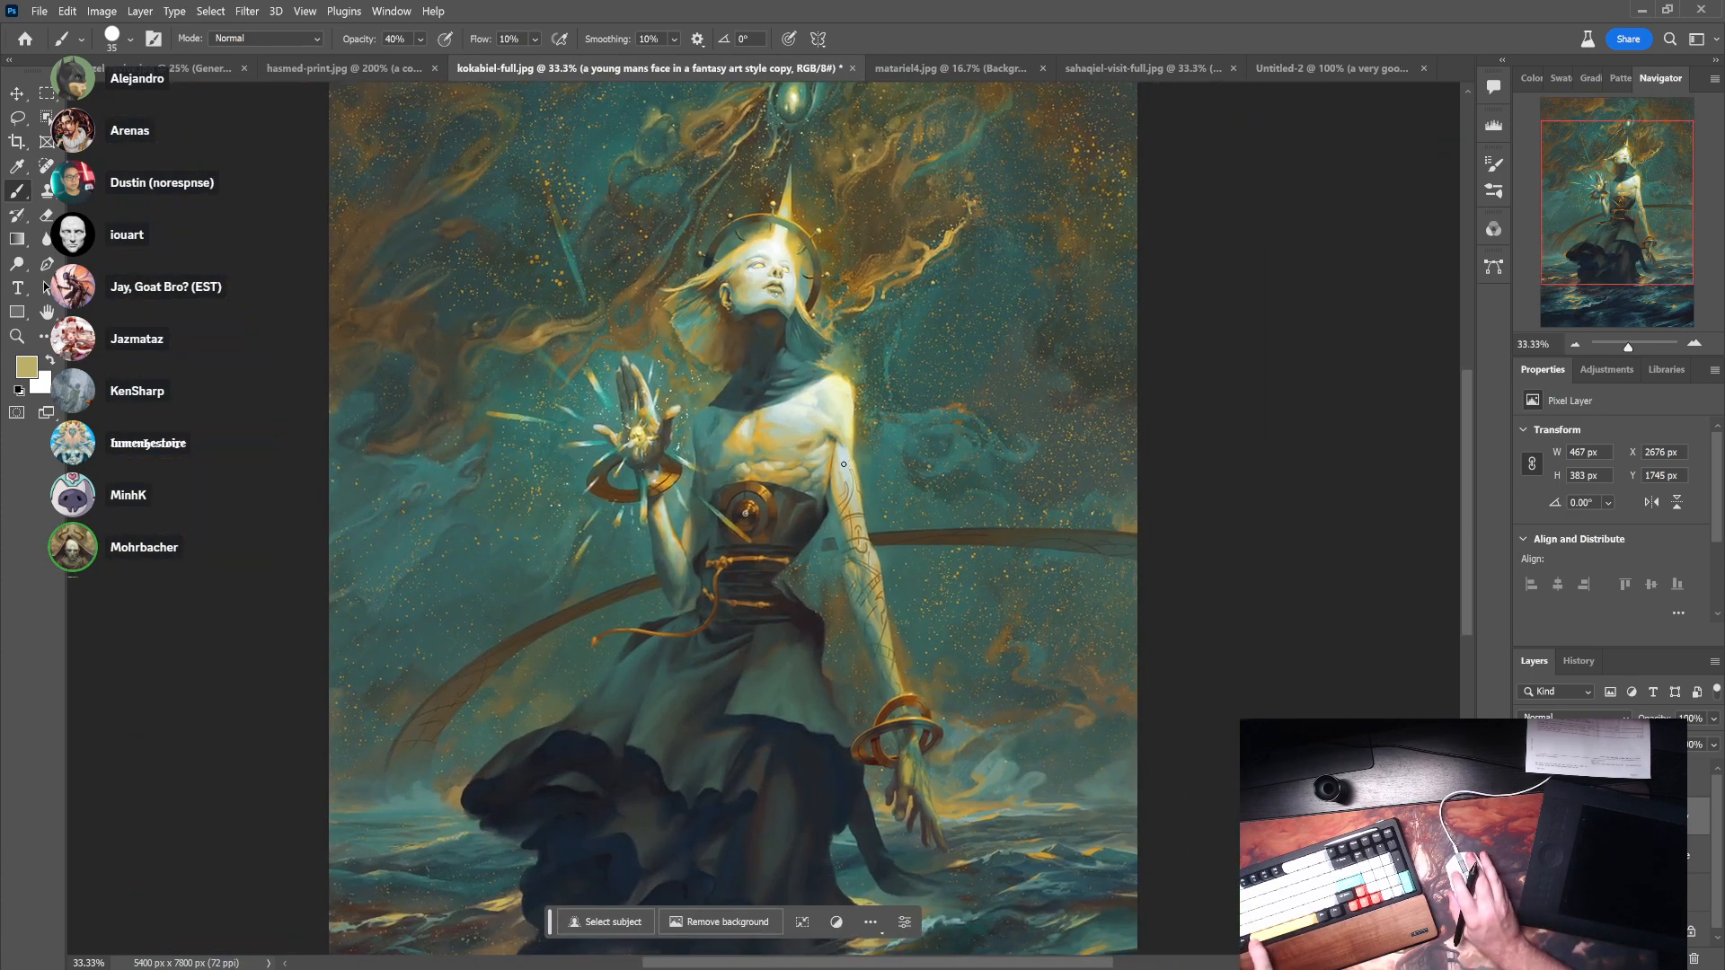
{"action": "left_click", "coordinate": [1525, 816]}
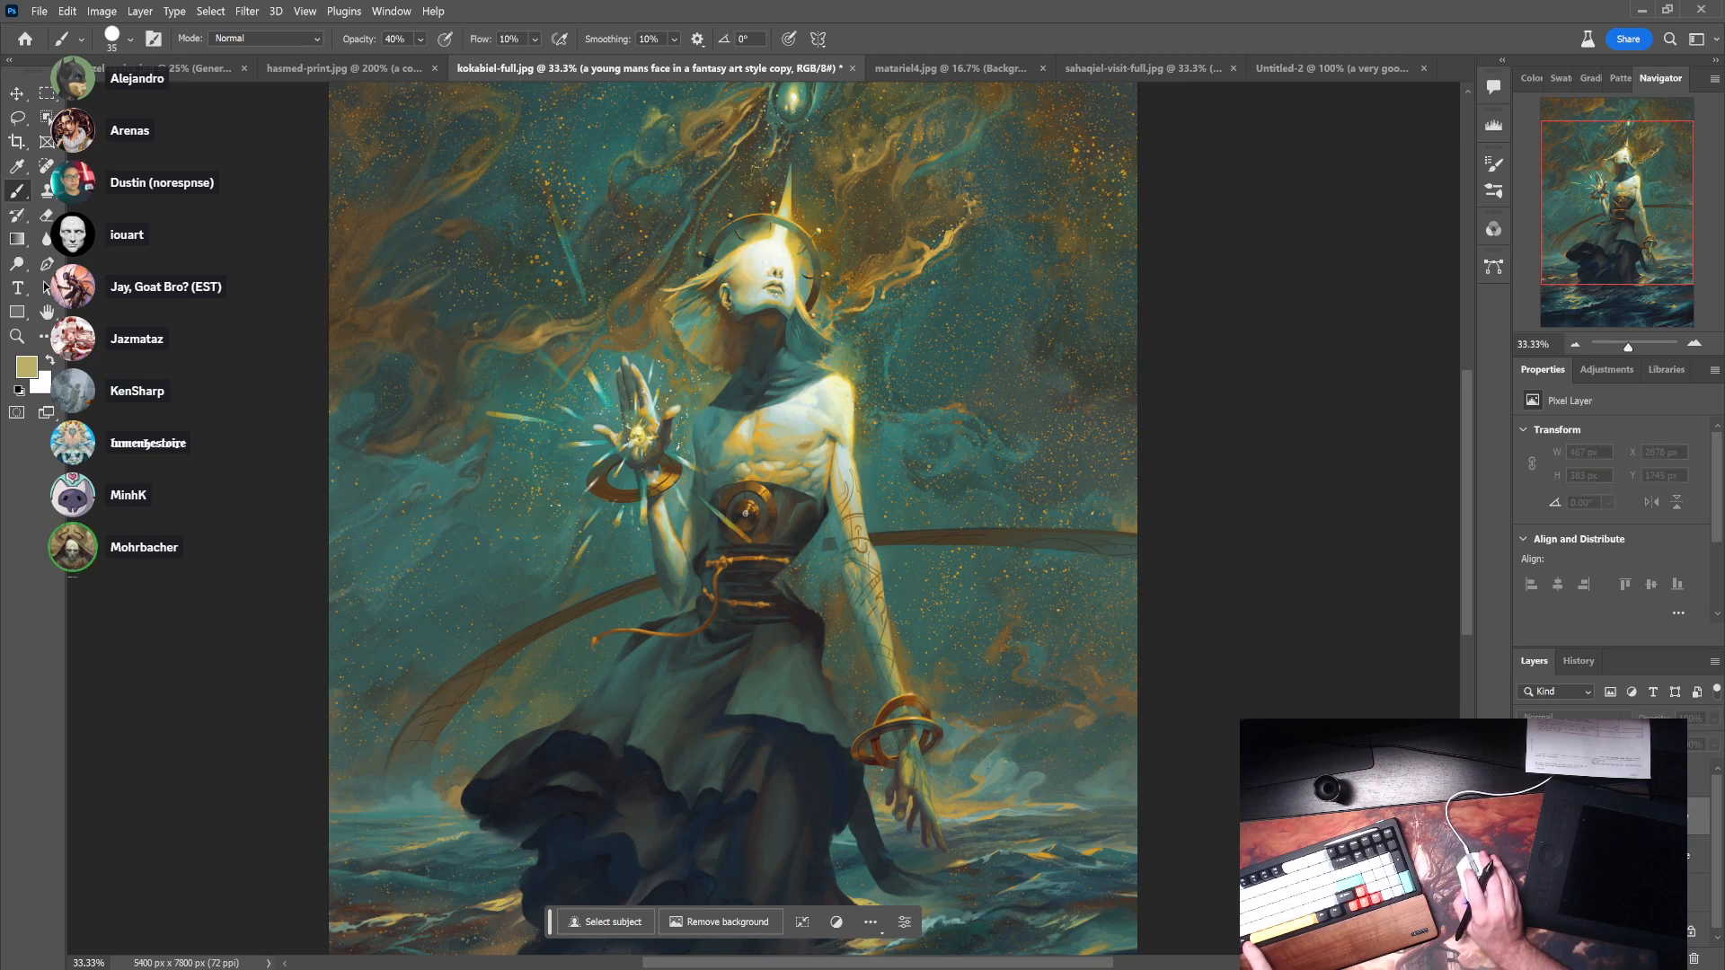
{"action": "left_click", "coordinate": [1526, 816]}
{"action": "left_click", "coordinate": [1526, 817]}
{"action": "left_click", "coordinate": [1526, 817]}
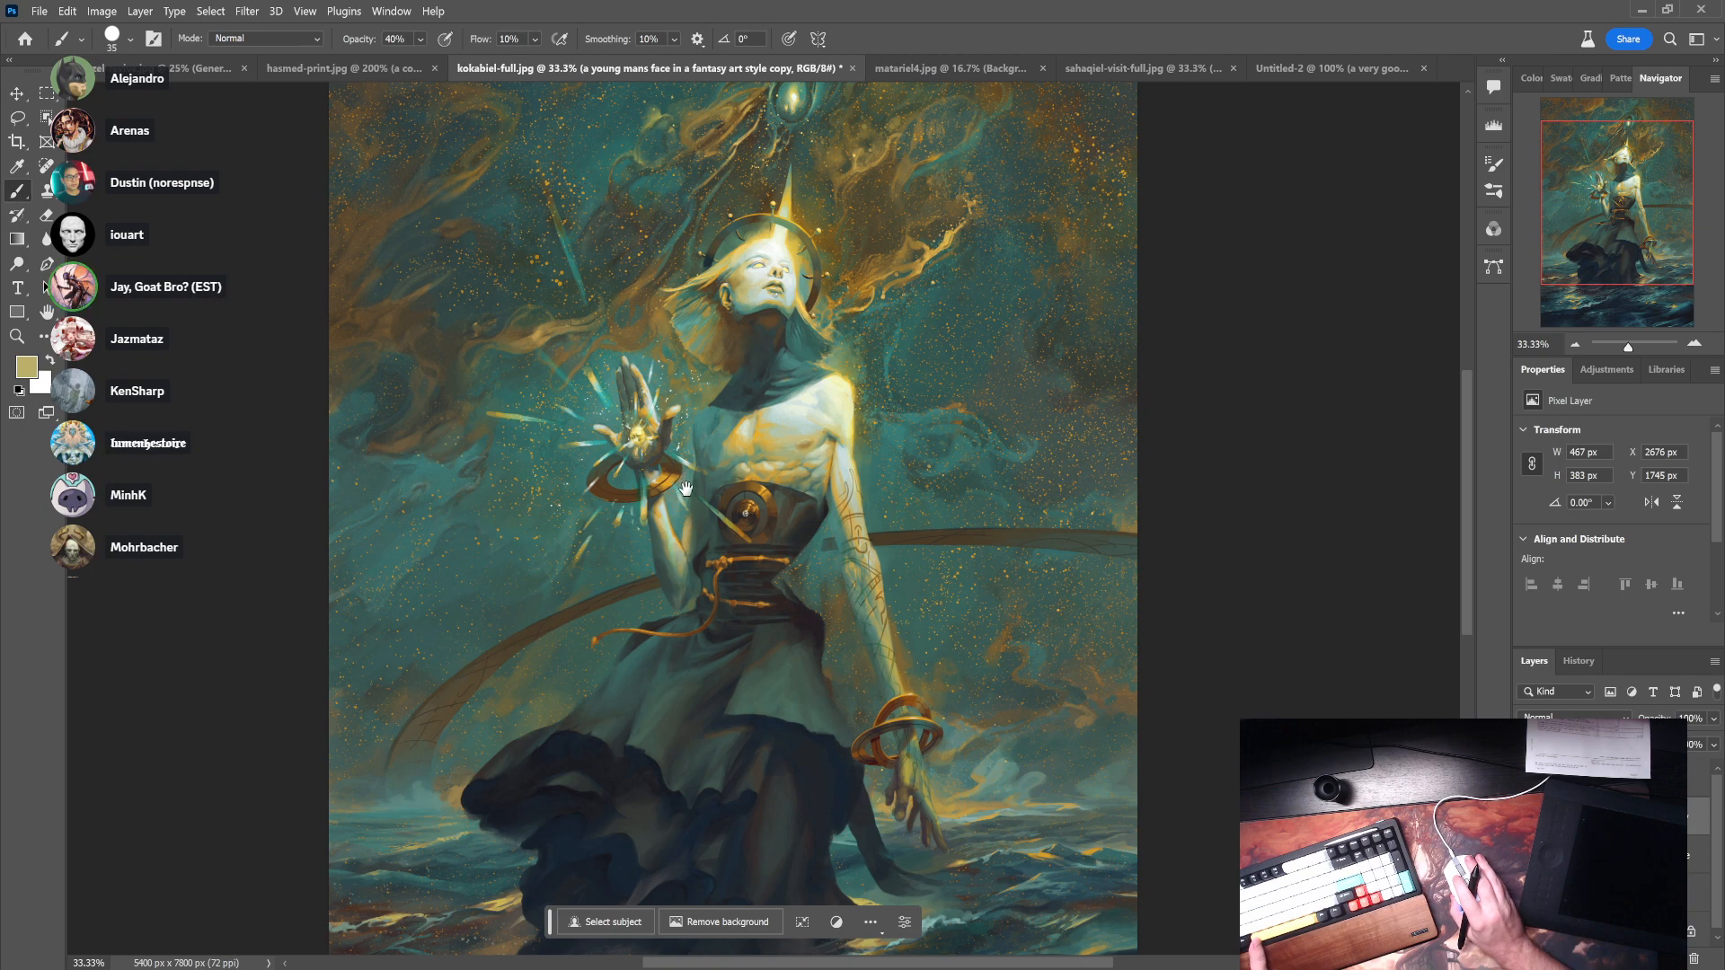
- Draw a freehand lasso selection around the figure's raised hand, above the bronze ring at the wrist
{"action": "scroll", "coordinate": [665, 446], "scroll_direction": "up", "scroll_amount": 3}
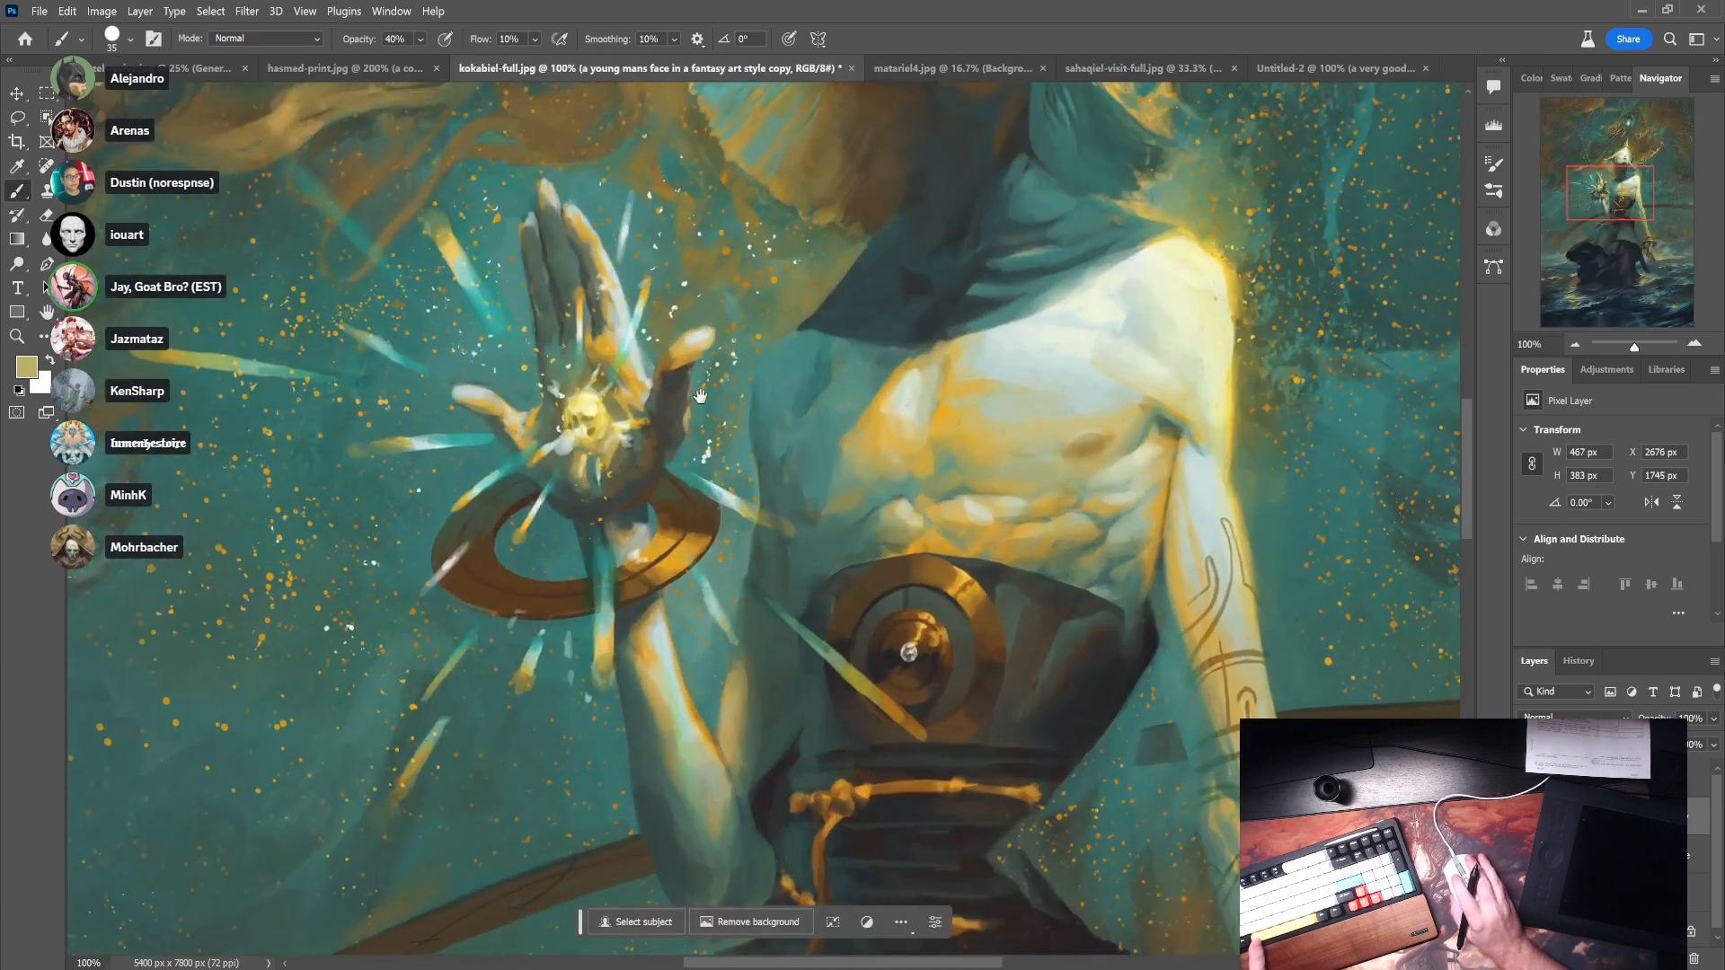
{"action": "left_click_drag", "start_coordinate": [701, 395], "coordinate": [641, 505]}
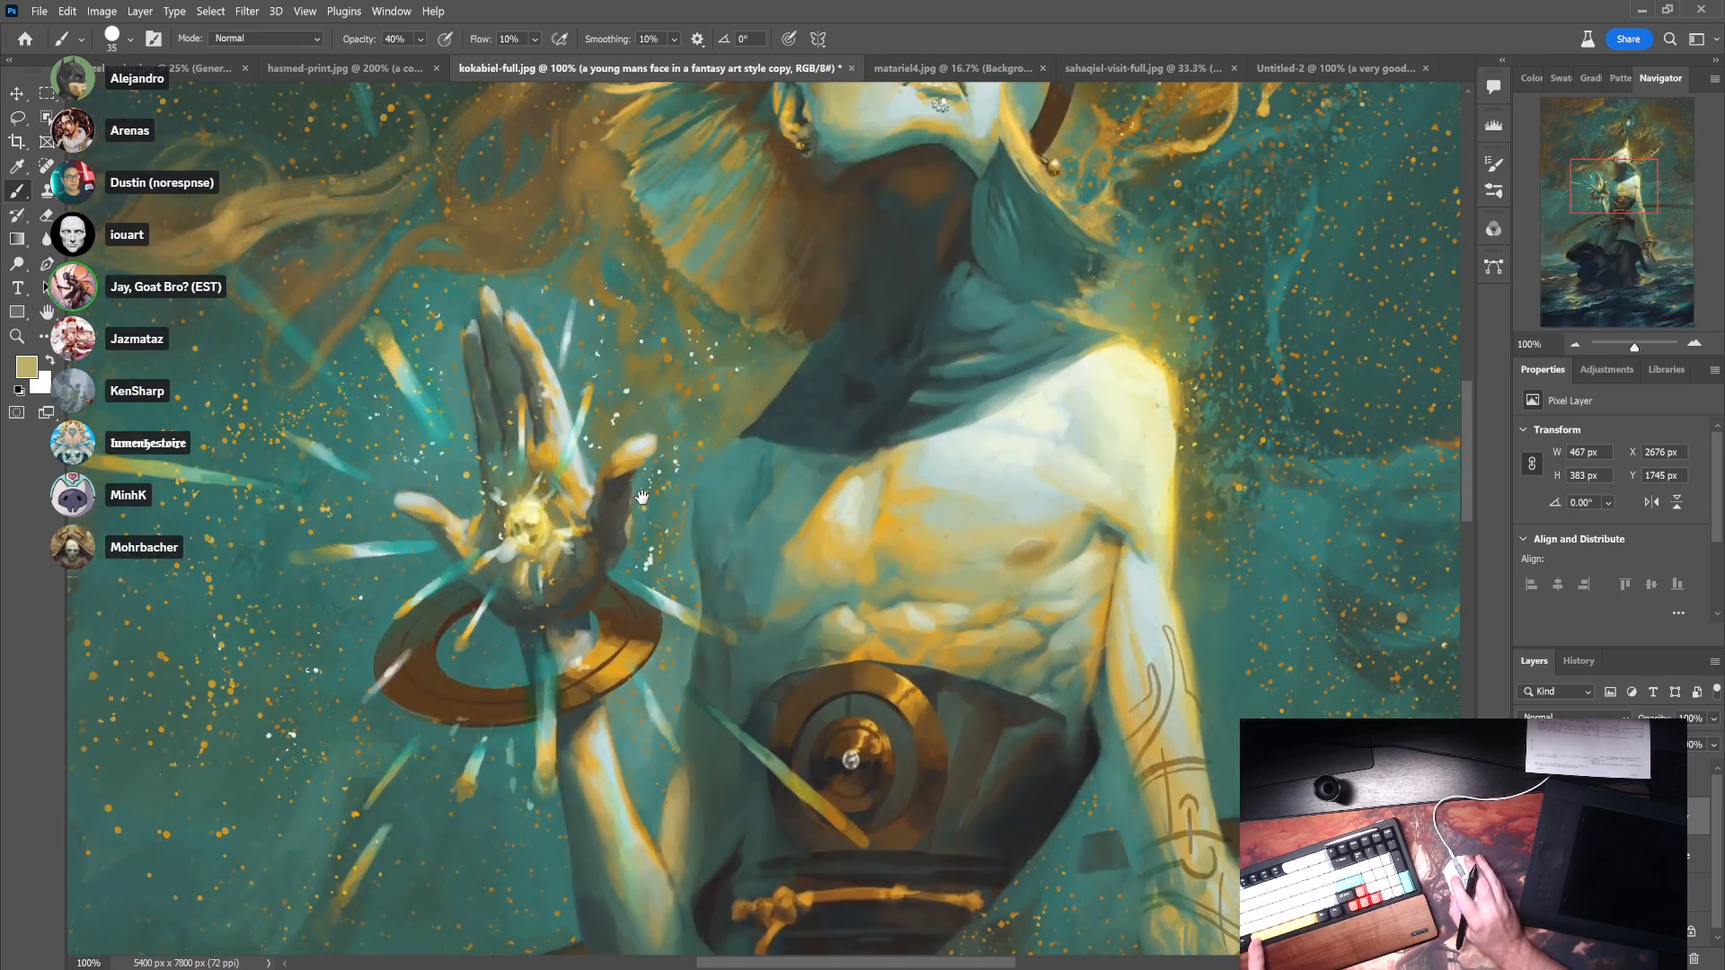
{"action": "left_click", "coordinate": [19, 117]}
{"action": "mouse_move", "coordinate": [472, 321]}
{"action": "left_mouse_down"}
{"action": "mouse_move", "coordinate": [442, 450]}
{"action": "mouse_move", "coordinate": [388, 489]}
{"action": "mouse_move", "coordinate": [390, 523]}
{"action": "mouse_move", "coordinate": [515, 632]}
{"action": "mouse_move", "coordinate": [620, 565]}
{"action": "mouse_move", "coordinate": [660, 445]}
{"action": "mouse_move", "coordinate": [651, 411]}
{"action": "mouse_move", "coordinate": [609, 419]}
{"action": "mouse_move", "coordinate": [505, 283]}
{"action": "mouse_move", "coordinate": [474, 321]}
{"action": "left_mouse_up"}
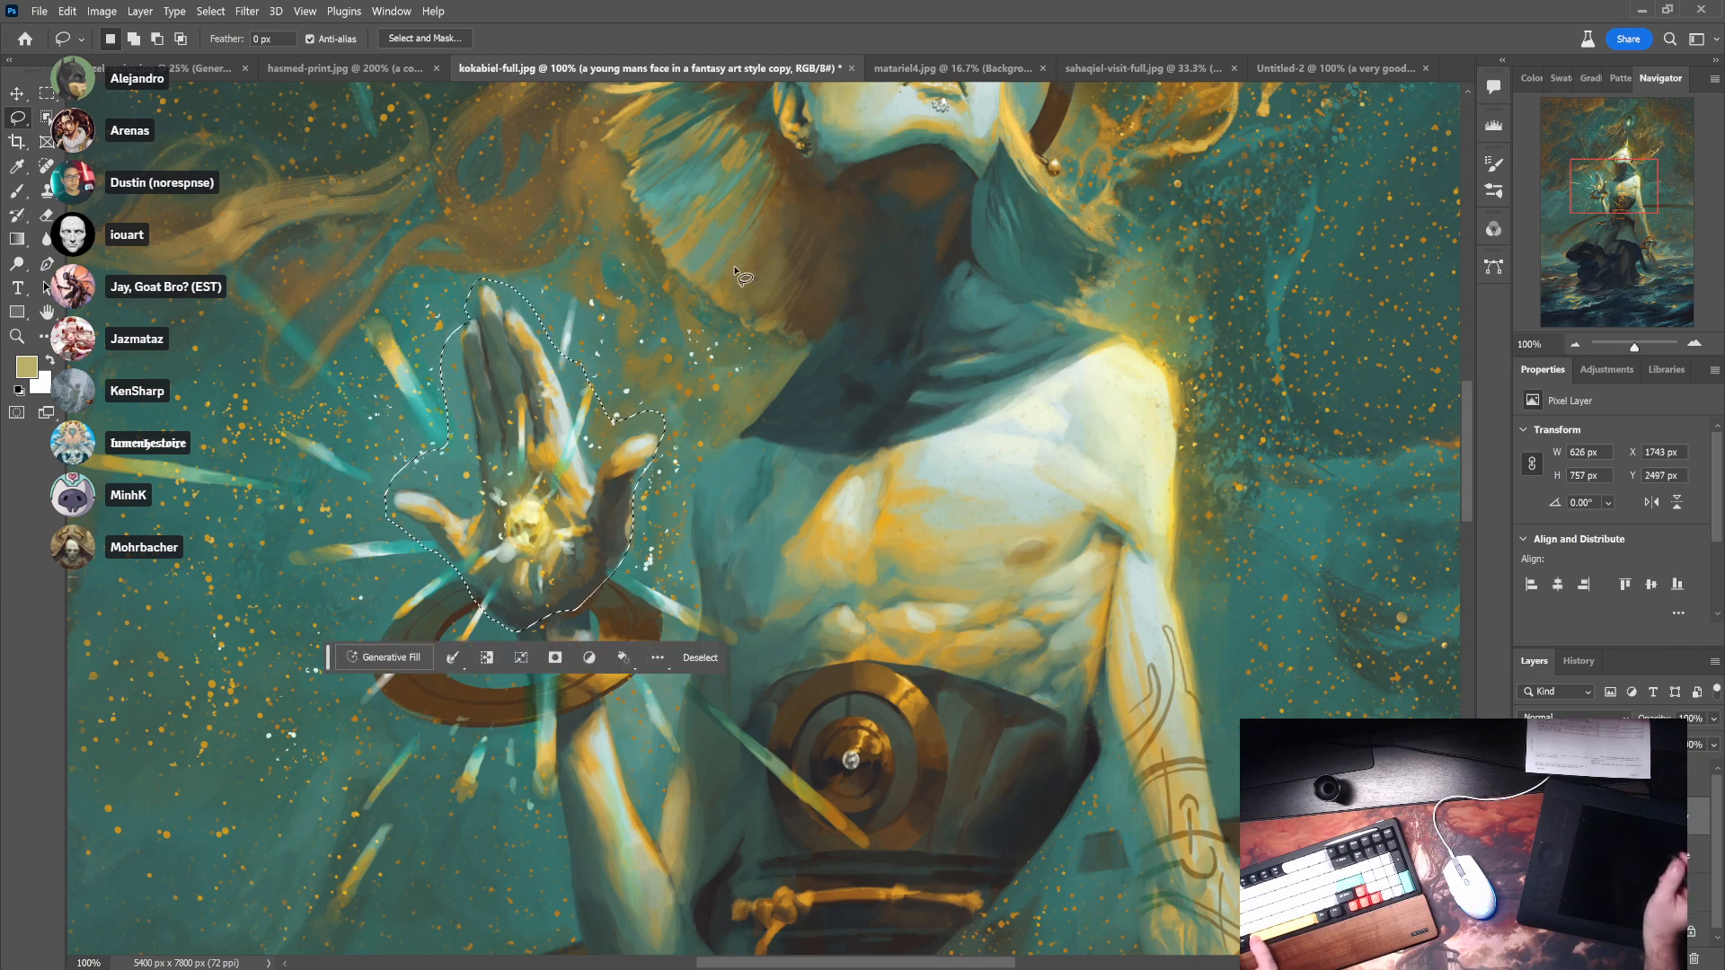
- Regenerate the selected hand with Generative Fill using the prompt "a fantasy painting of a right hand"
{"action": "left_click", "coordinate": [384, 657]}
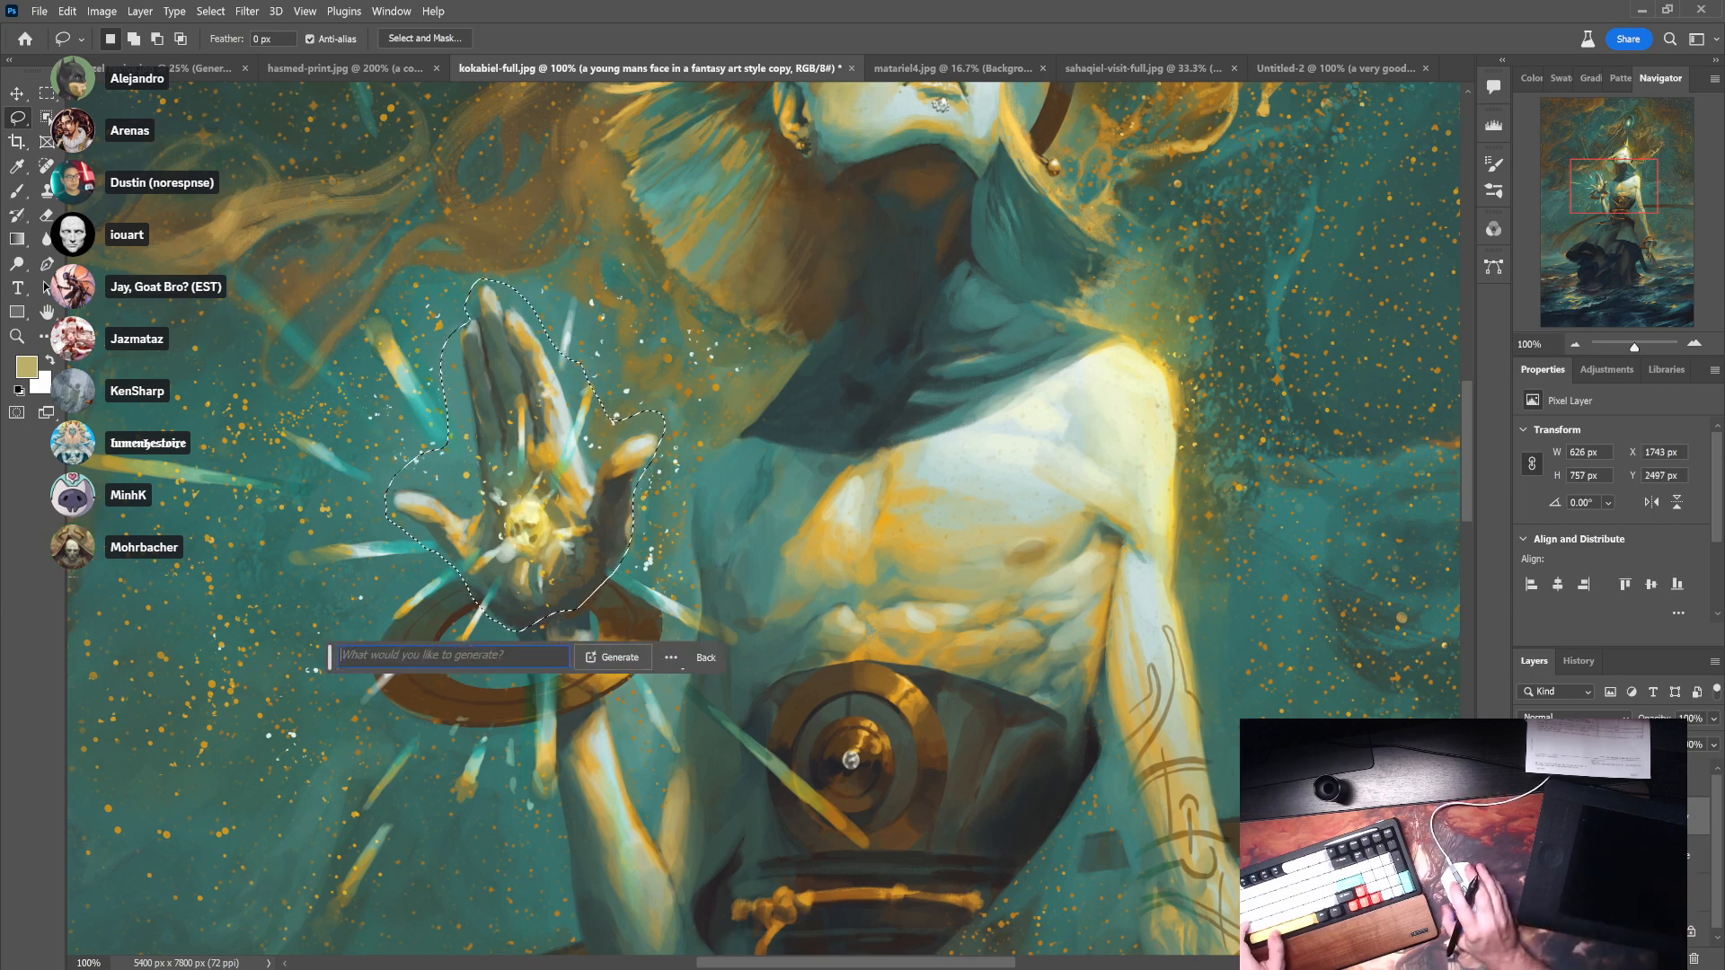
{"action": "type", "text": "a fantasy"}
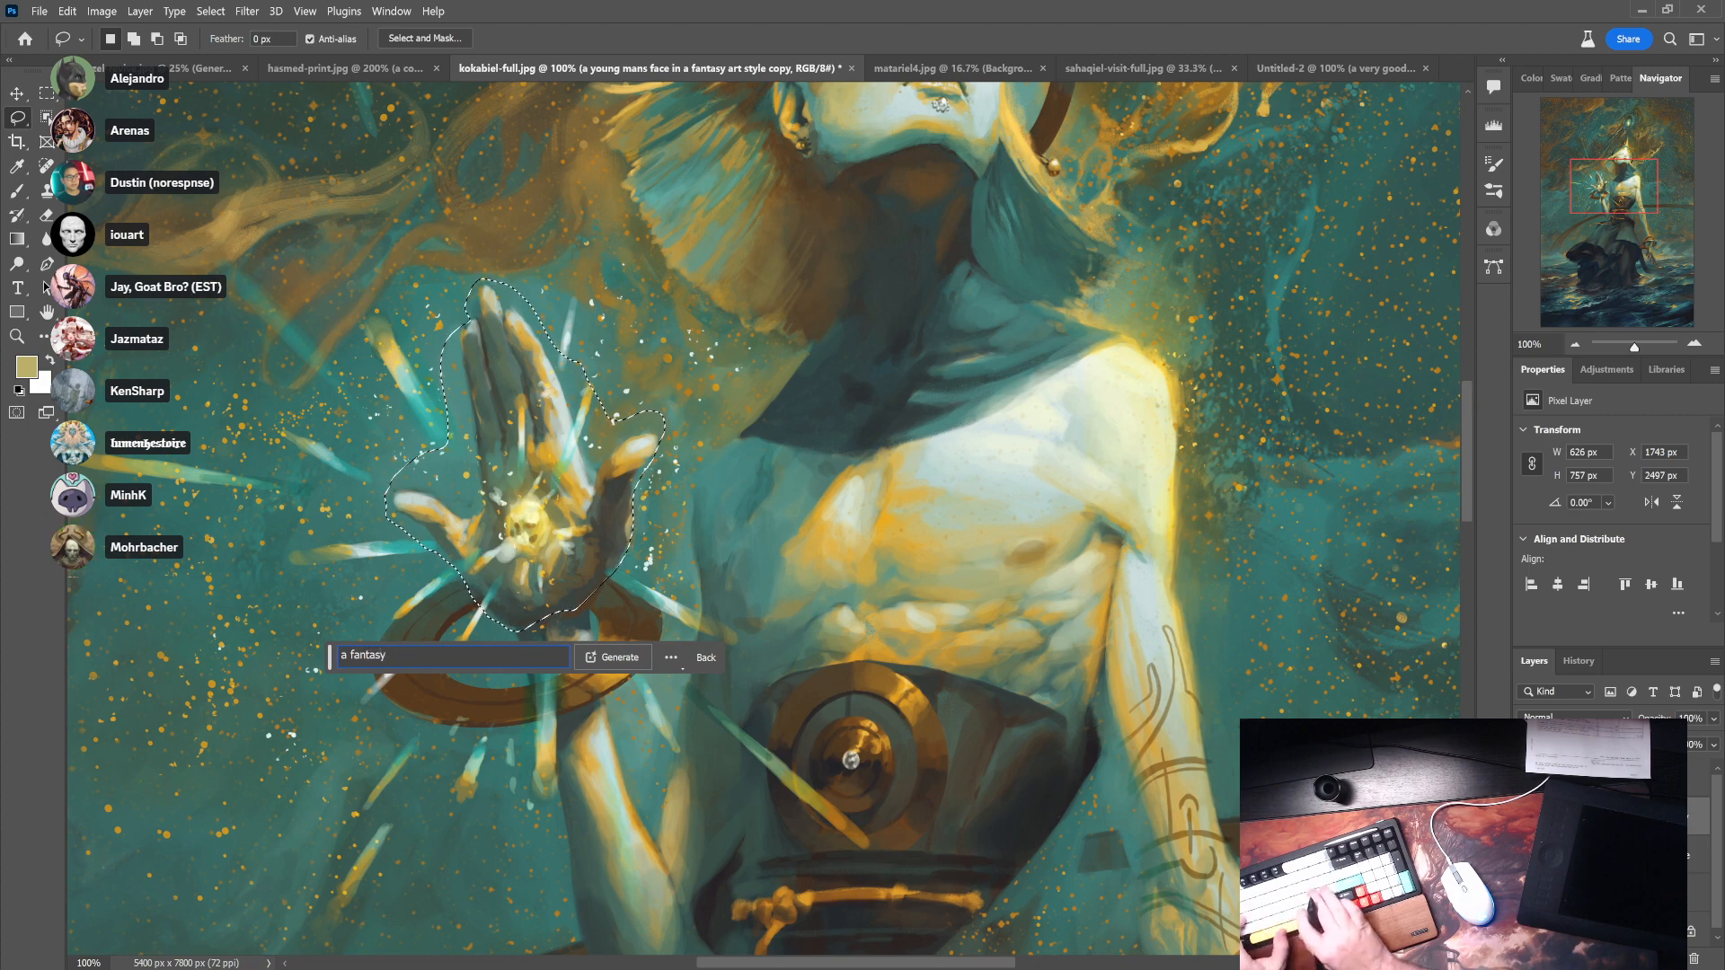
{"action": "type", "text": " paint"}
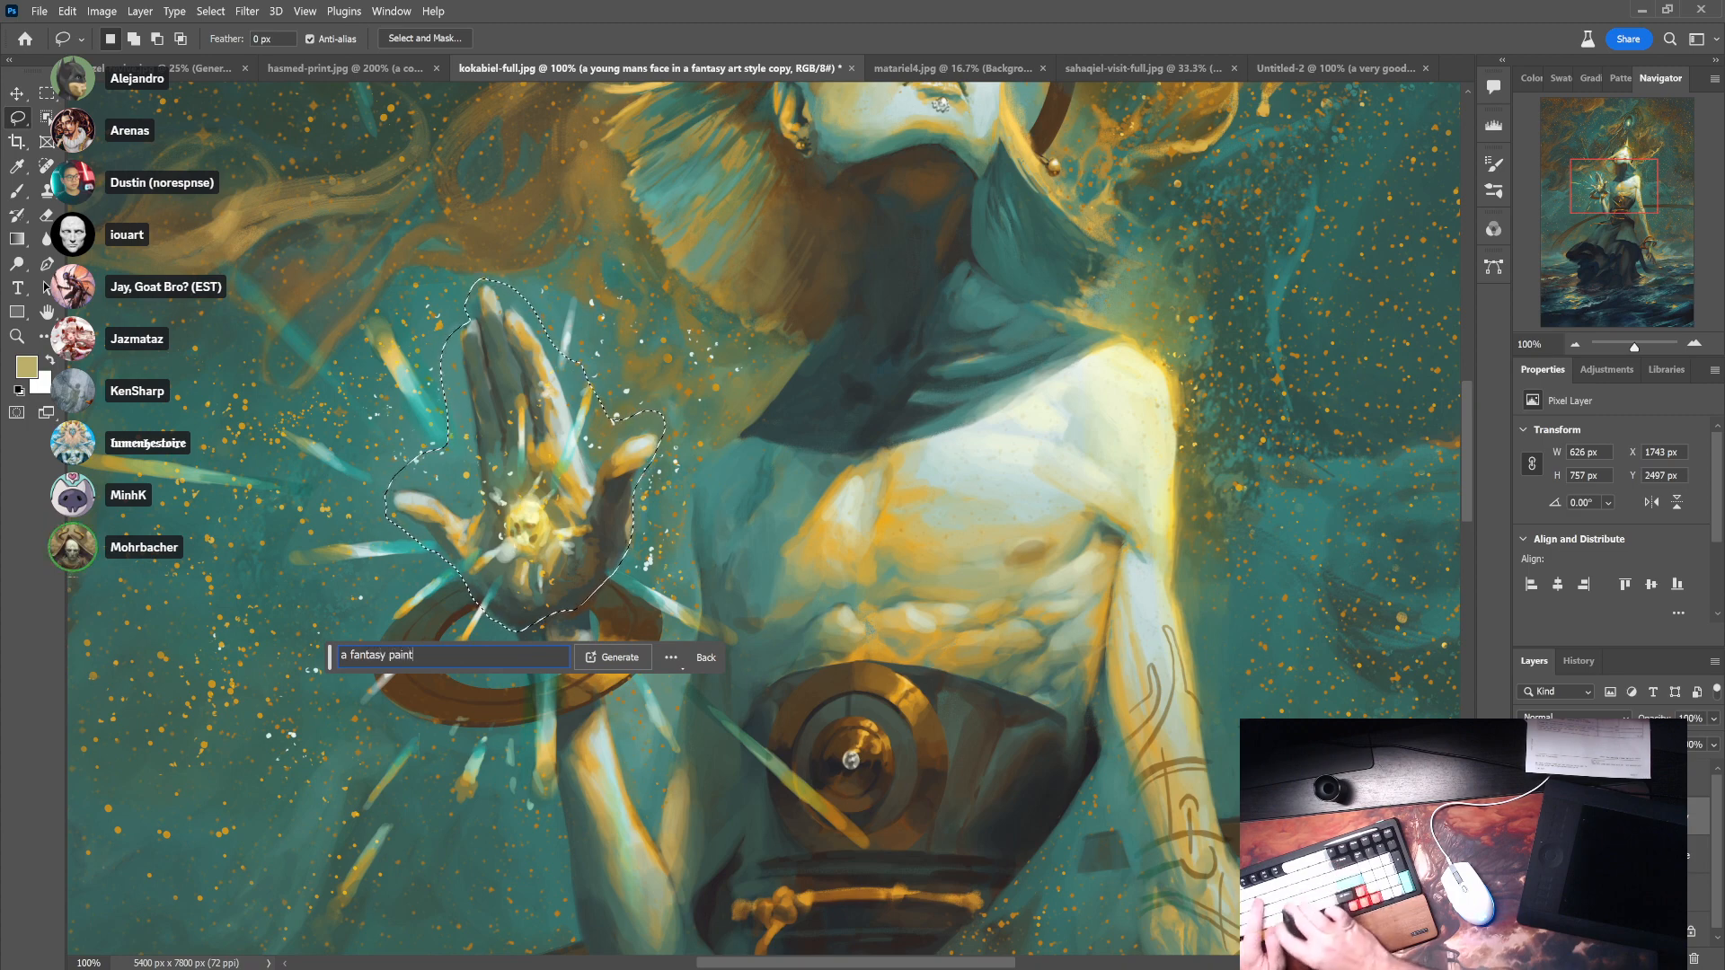
{"action": "type", "text": "ing of "}
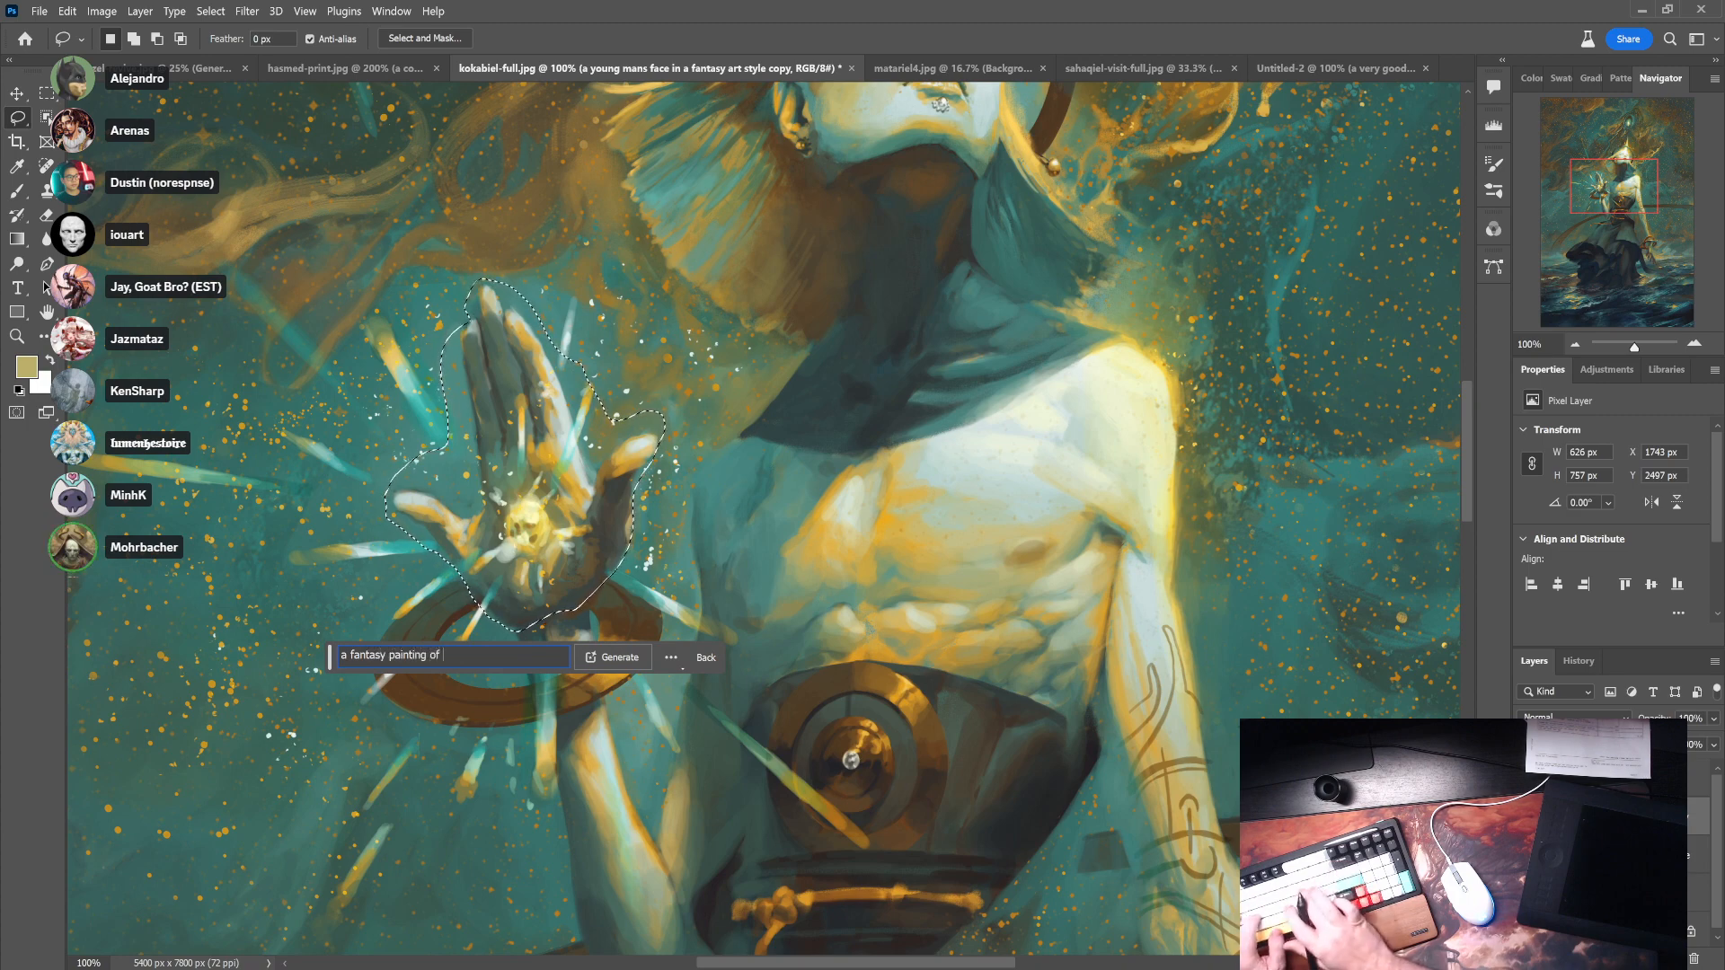
{"action": "type", "text": "a"}
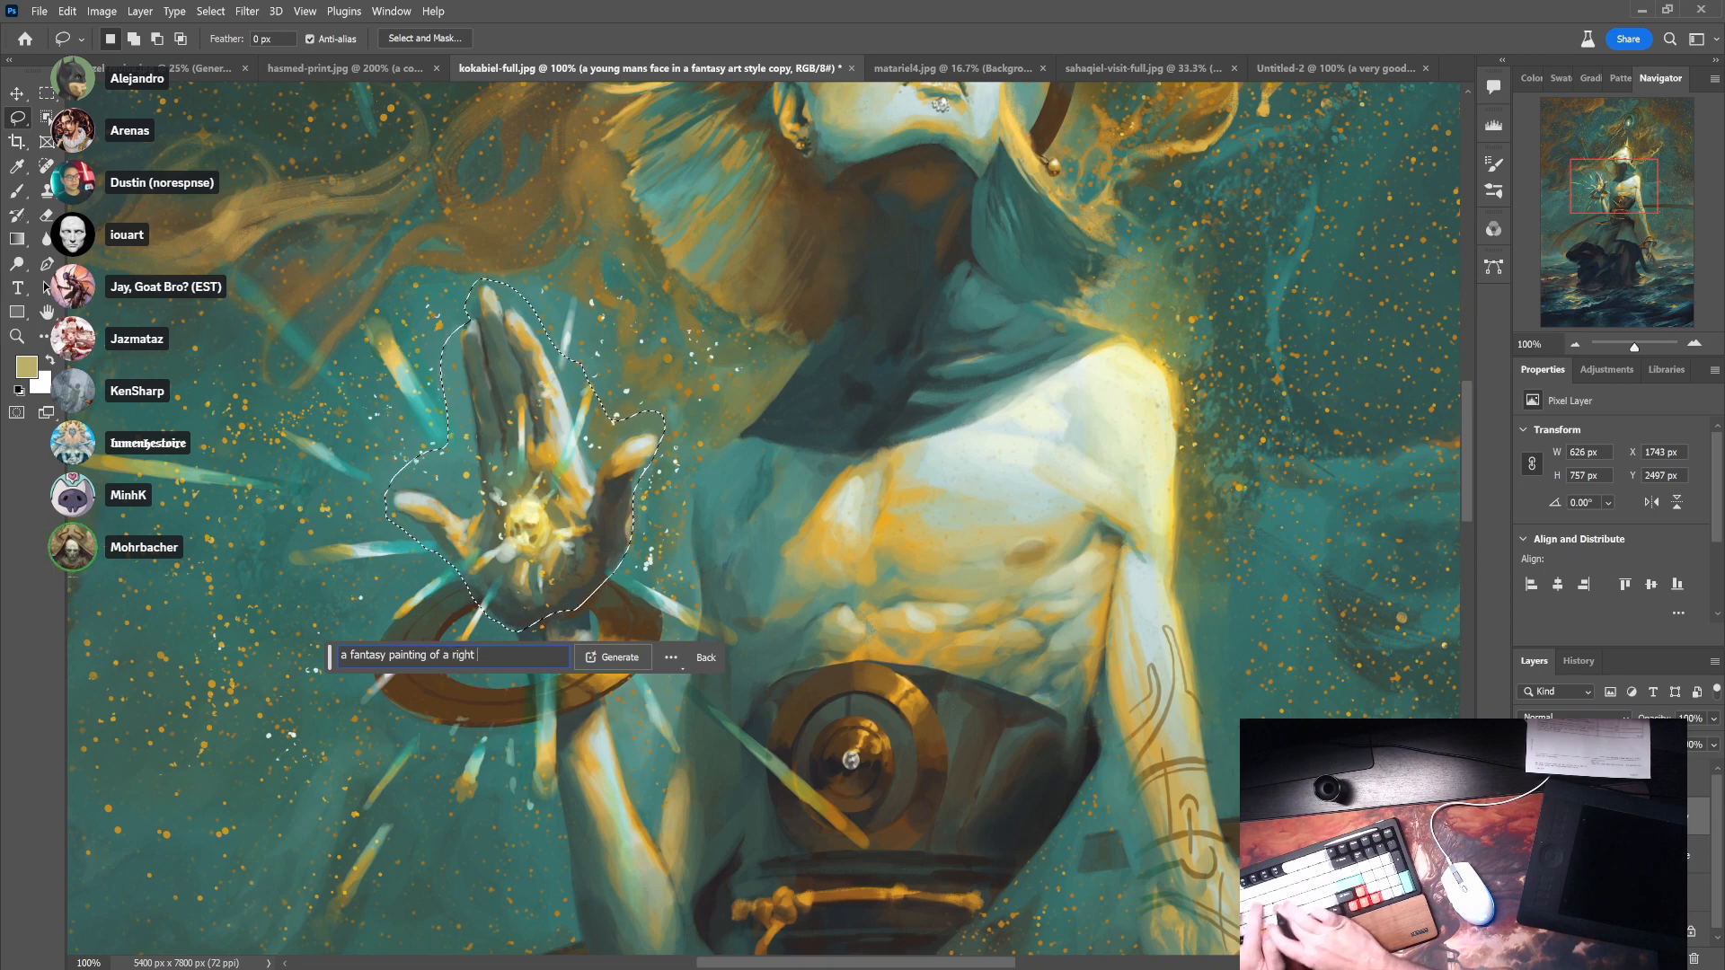
{"action": "type", "text": " right hand"}
{"action": "key", "text": "Return"}
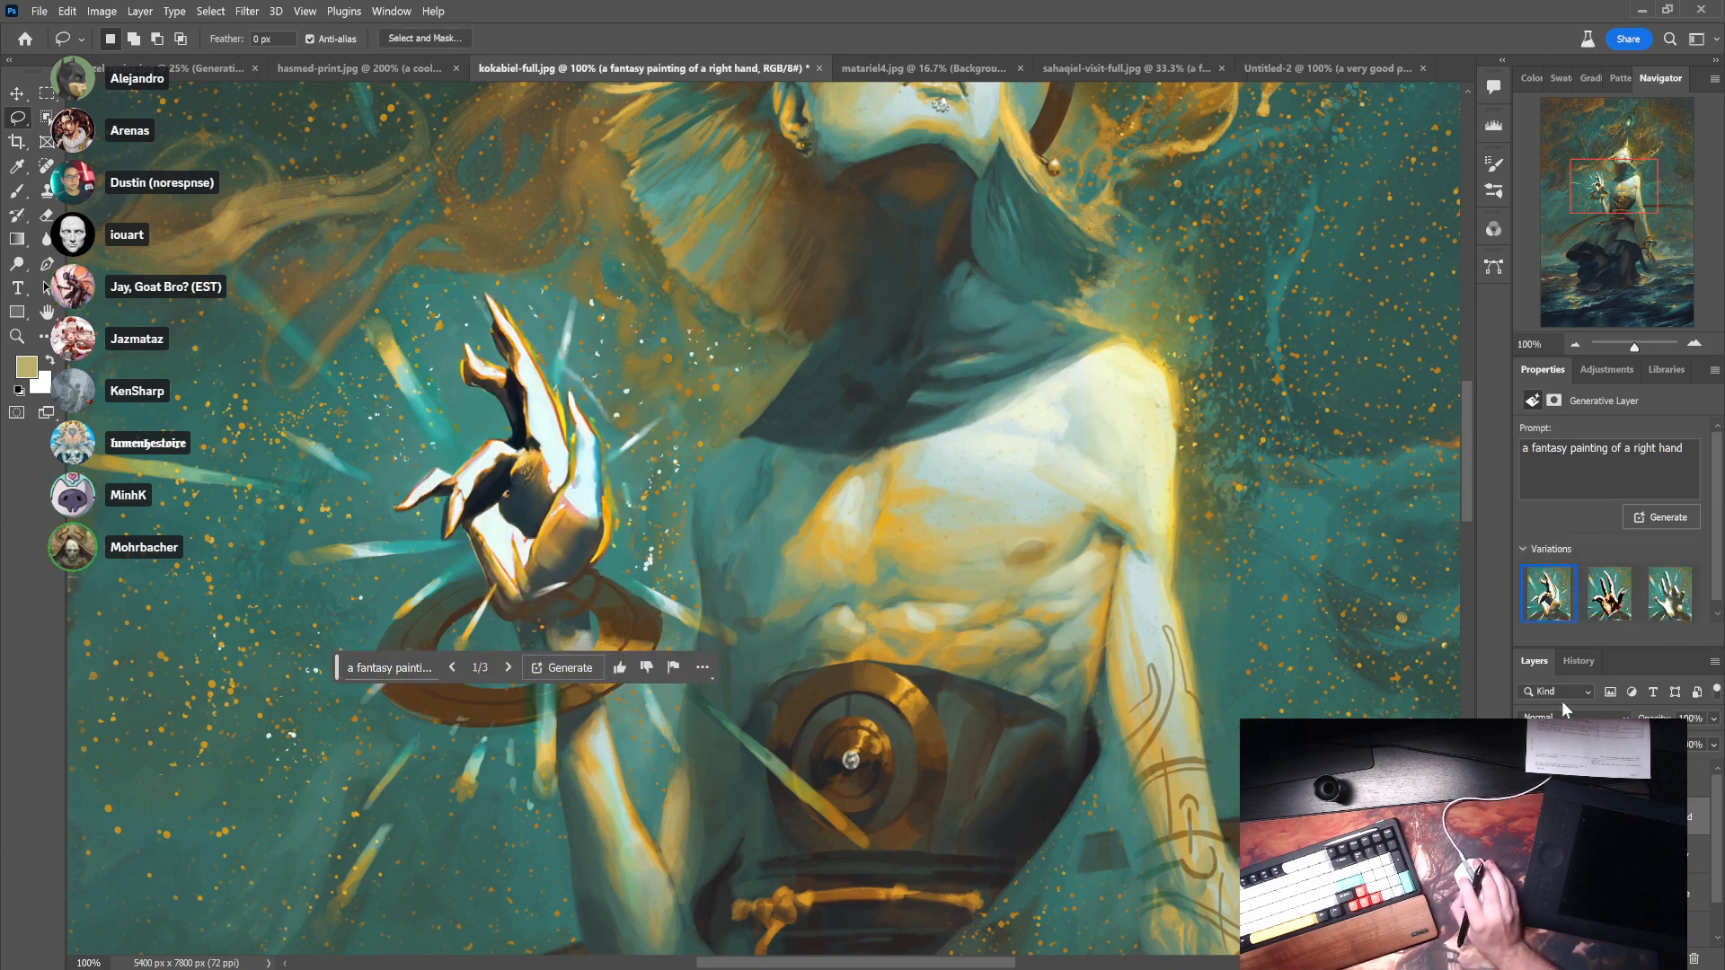
- Preview the second and third generated hand variations, and examine the third one against the whole figure
{"action": "left_click", "coordinate": [1610, 593]}
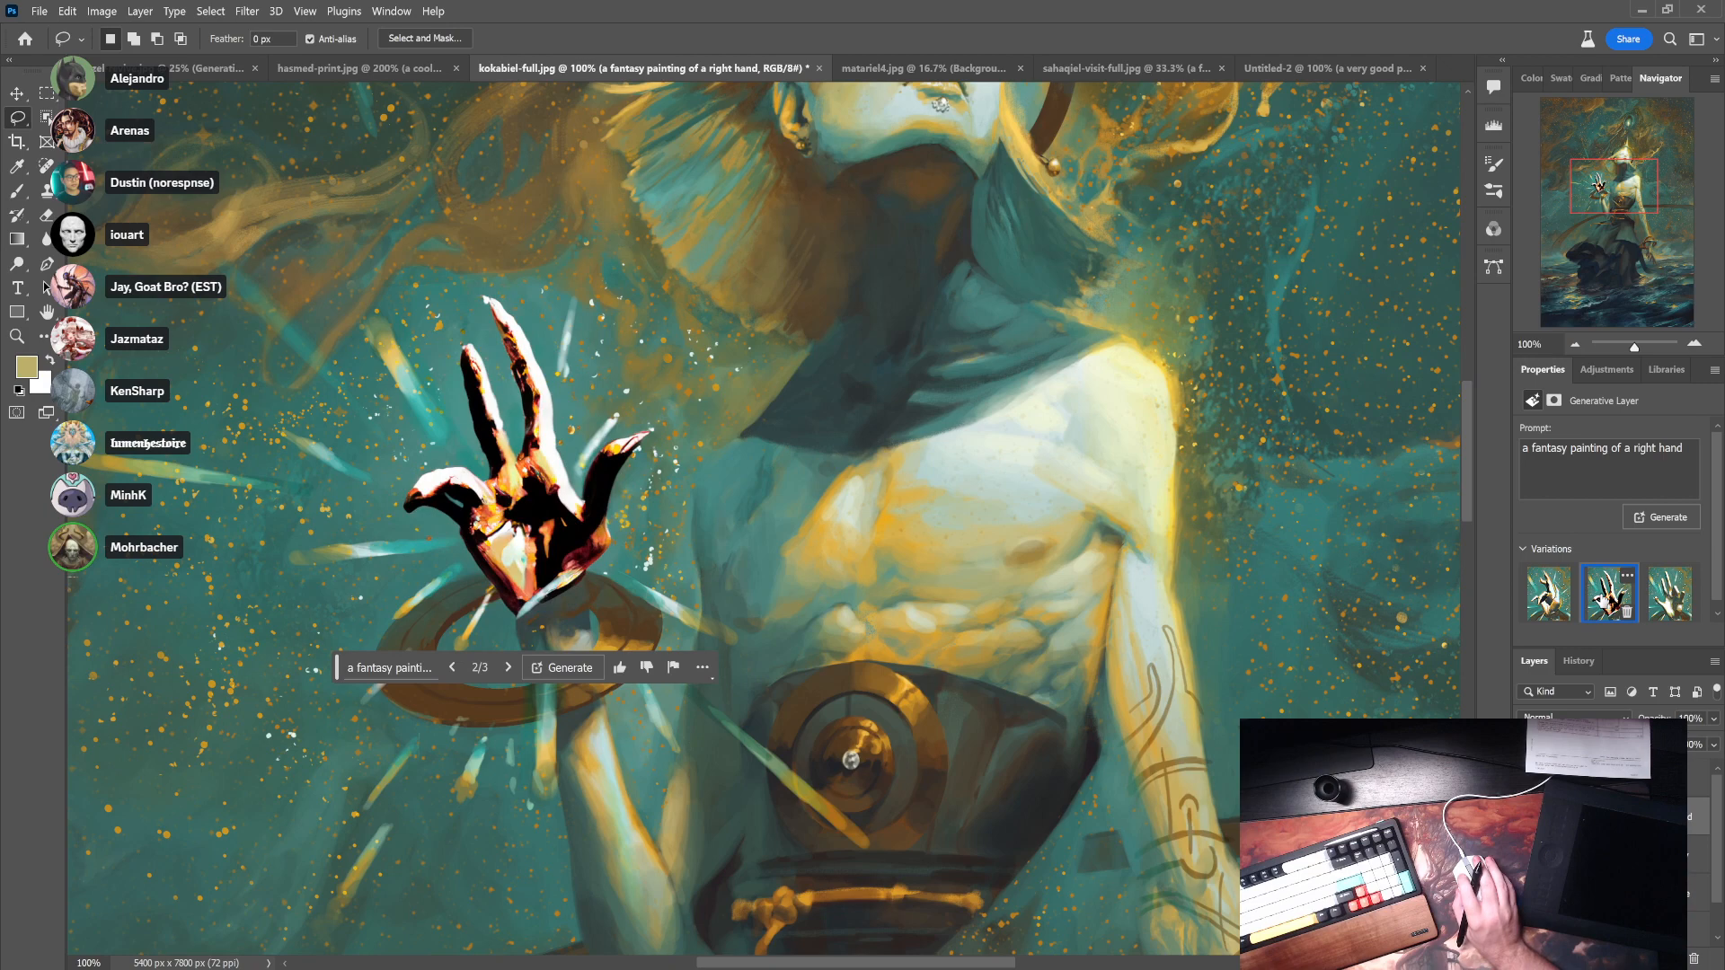
{"action": "left_click", "coordinate": [1671, 593]}
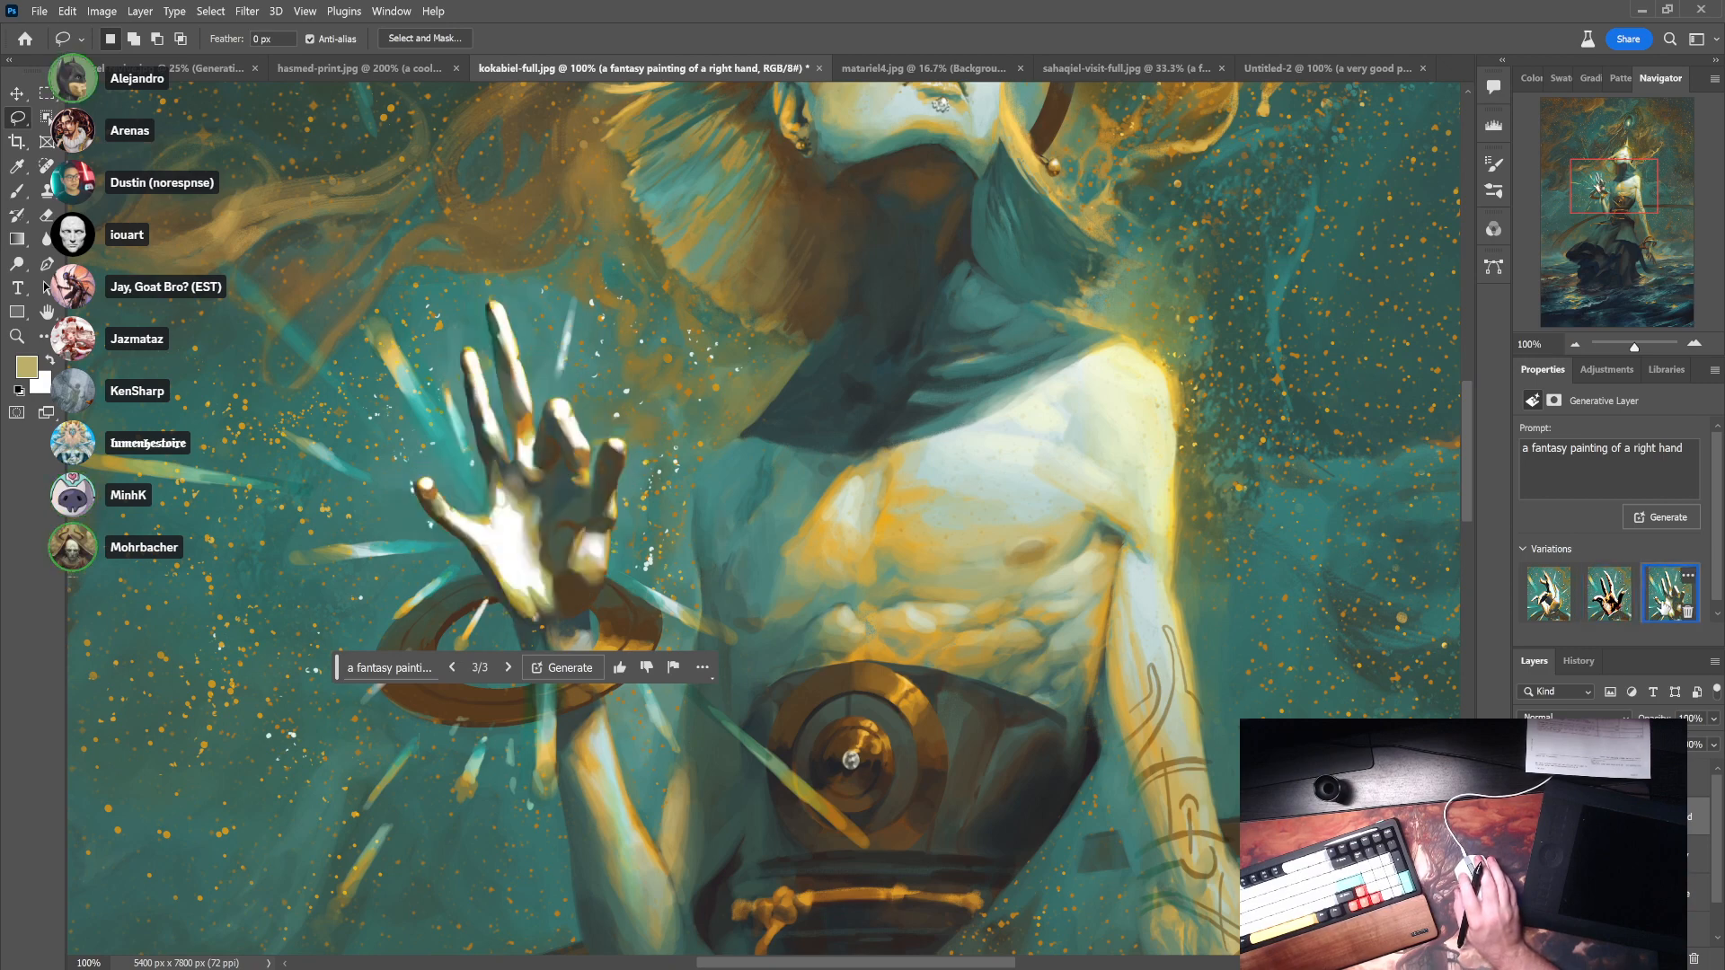
{"action": "key", "text": "b"}
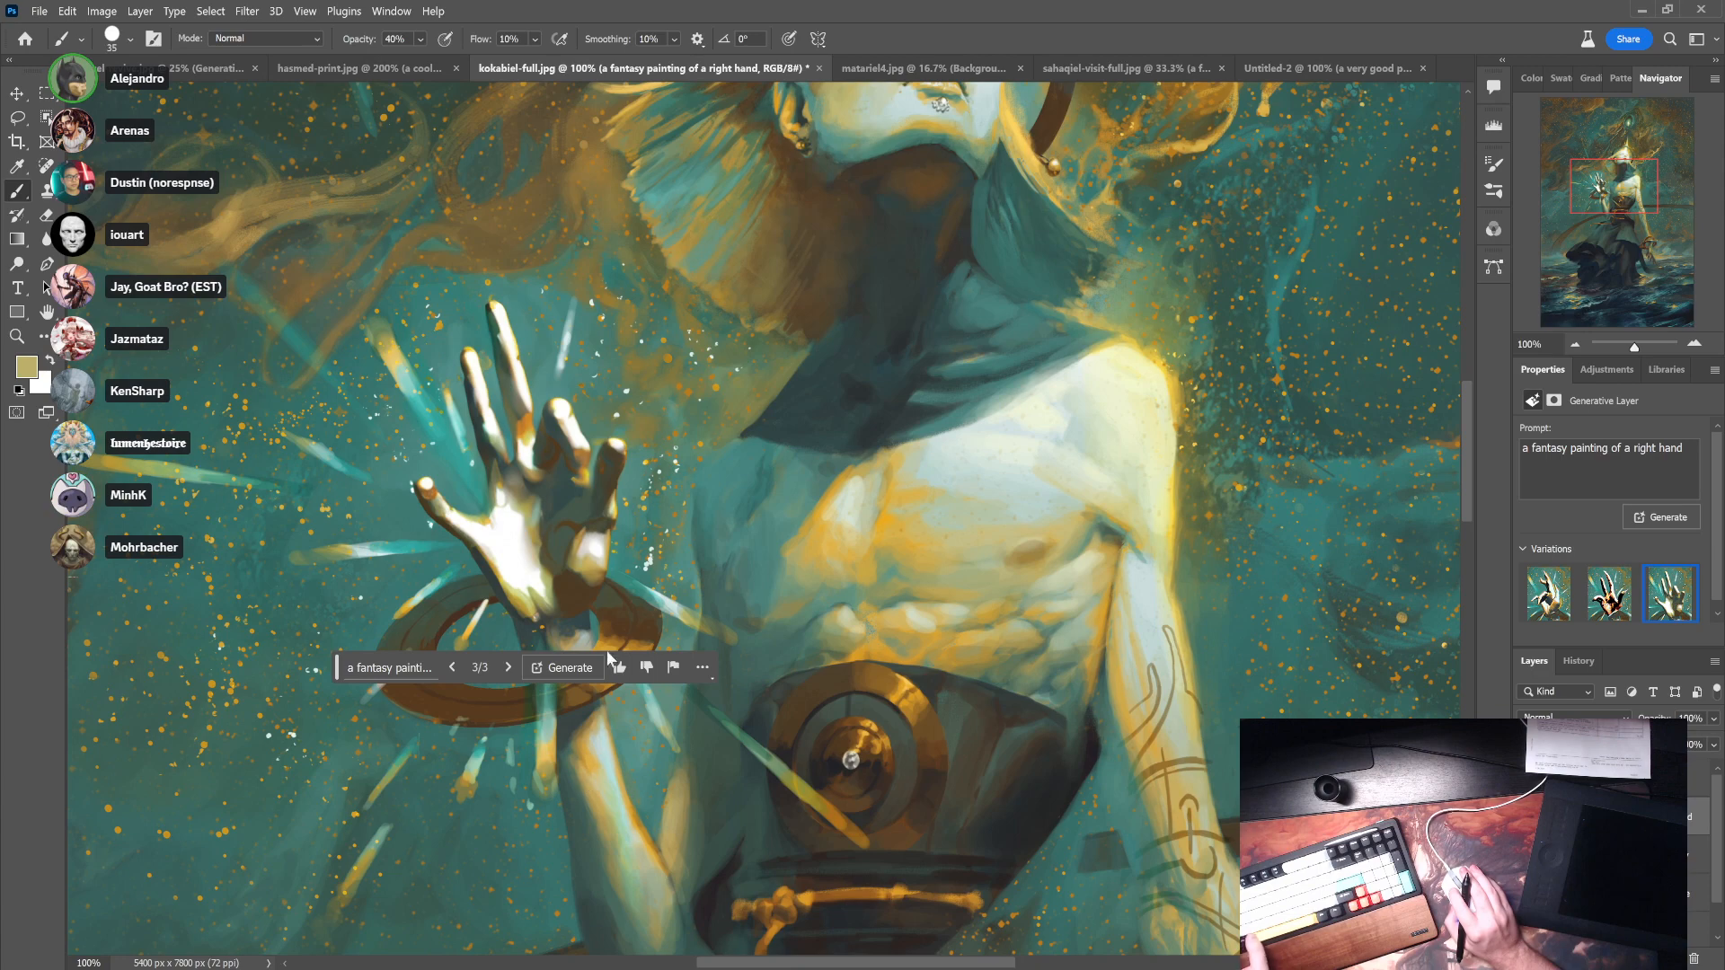
{"action": "left_click", "coordinate": [626, 565], "text": "alt"}
{"action": "left_click", "coordinate": [627, 565], "text": "alt"}
{"action": "left_click", "coordinate": [627, 565], "text": "alt"}
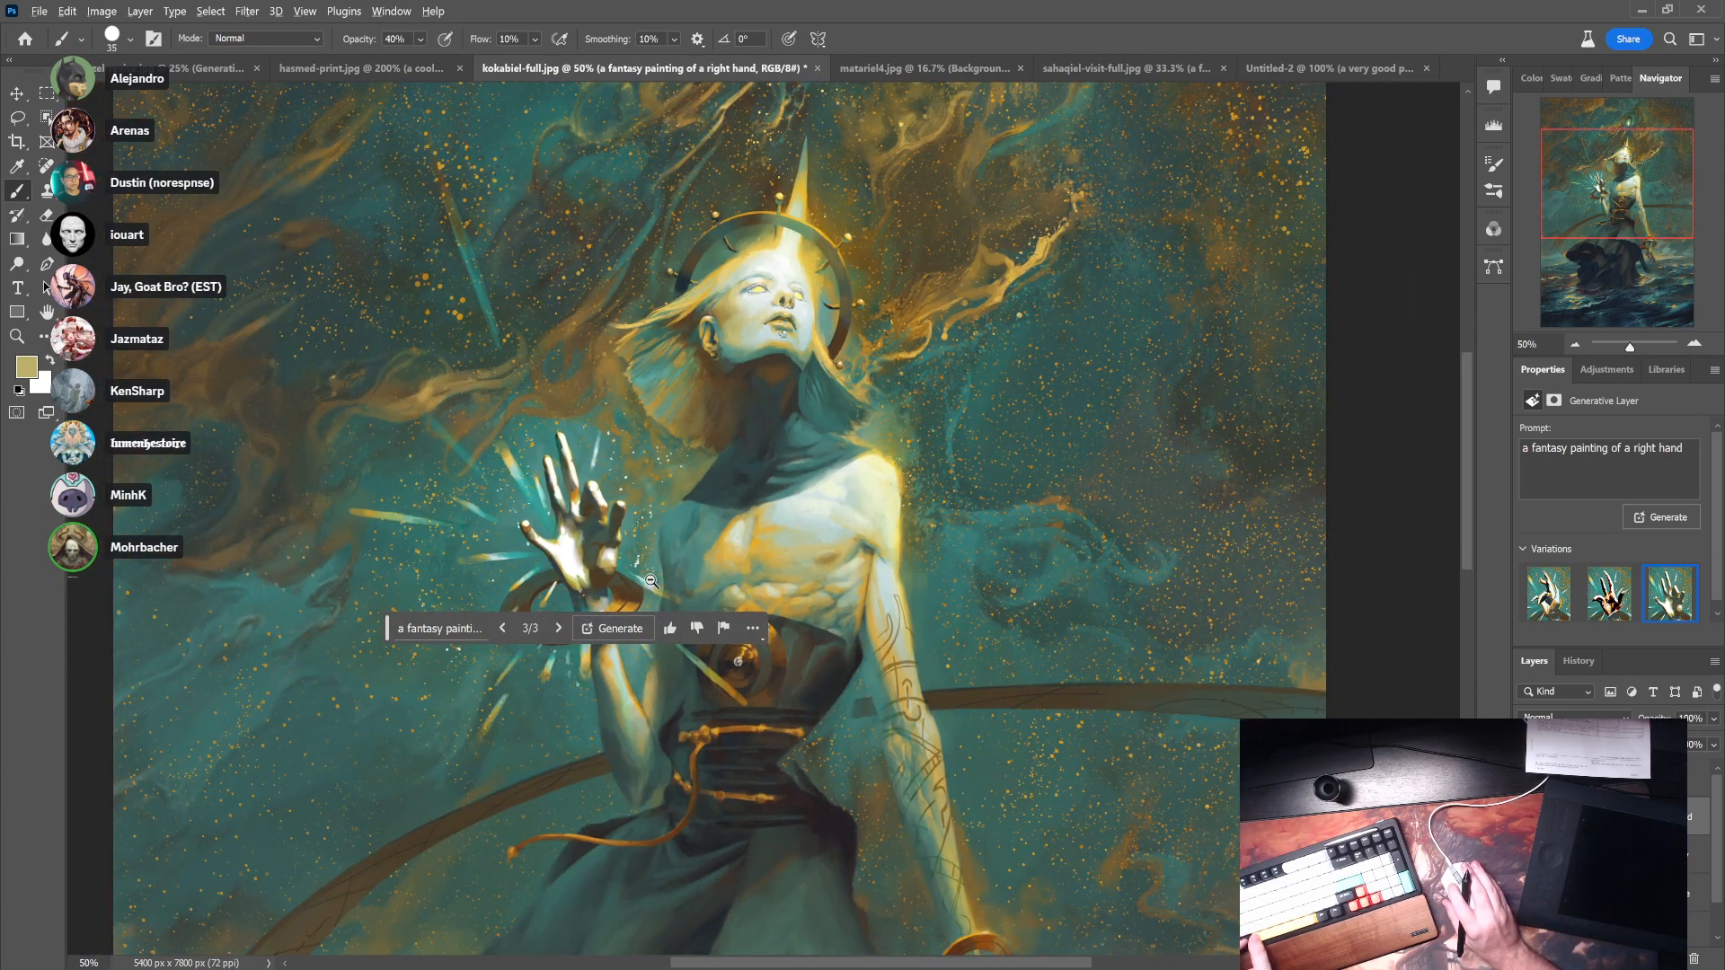
{"action": "left_click_drag", "start_coordinate": [387, 640], "coordinate": [231, 895]}
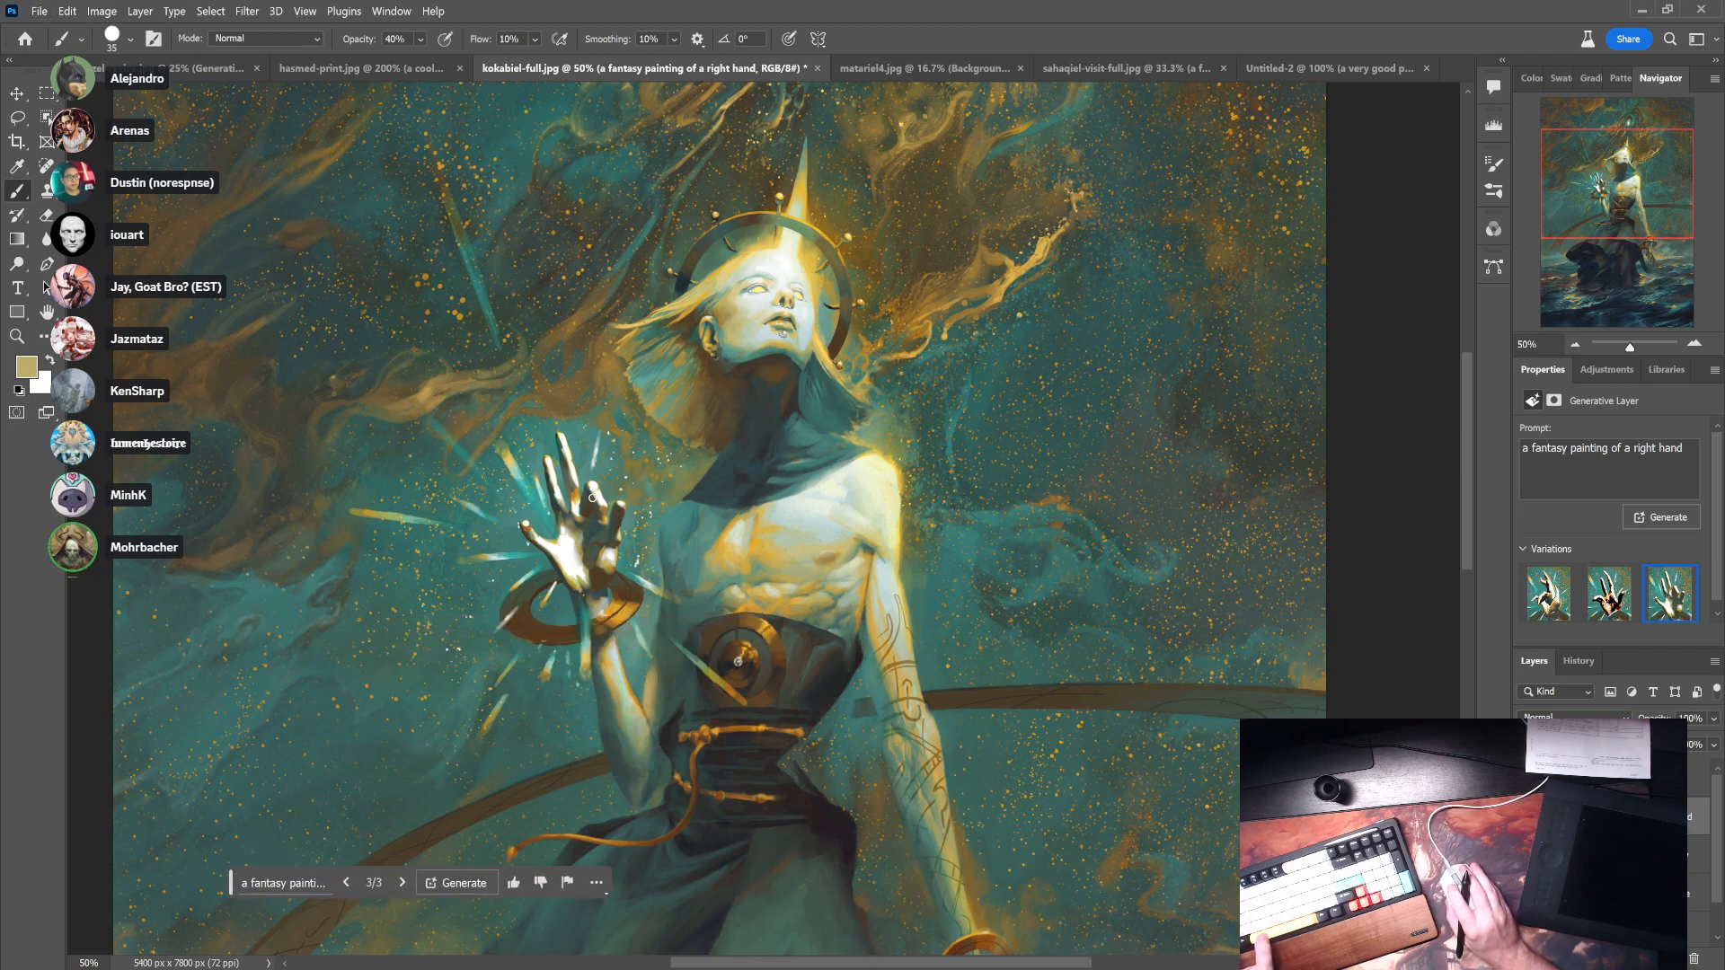
{"action": "left_click", "coordinate": [602, 678], "text": "alt"}
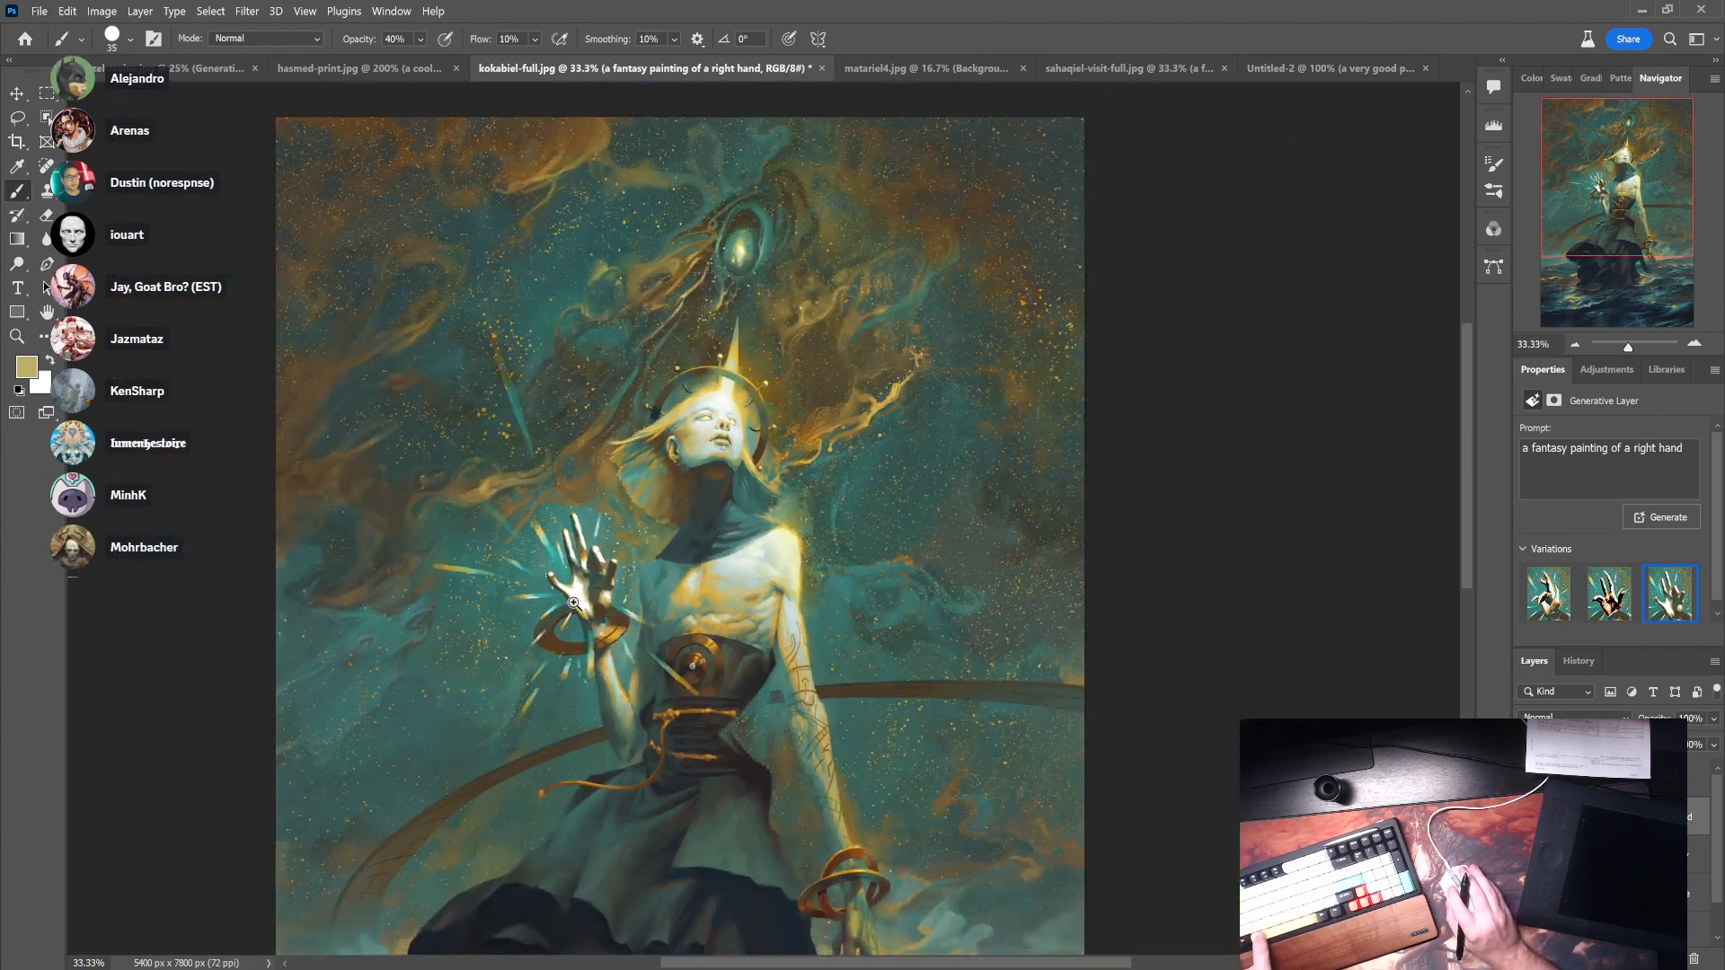
{"action": "left_click", "coordinate": [574, 602]}
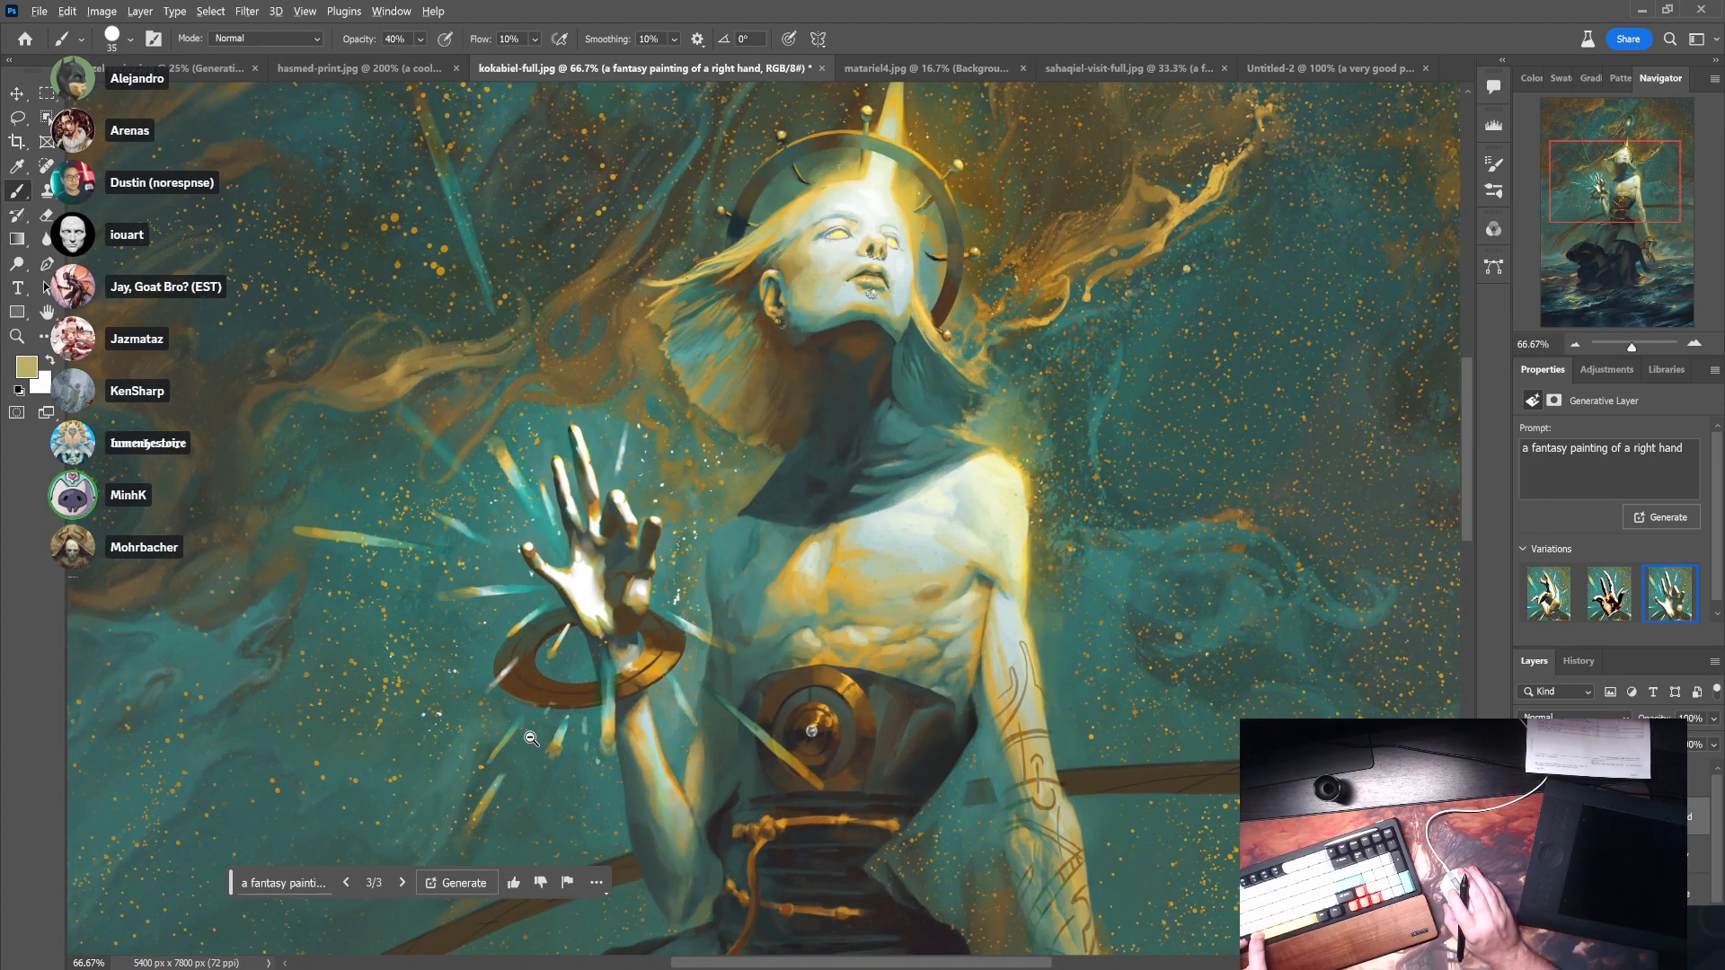
{"action": "left_click", "coordinate": [591, 704], "text": "alt"}
{"action": "left_click", "coordinate": [591, 703], "text": "alt"}
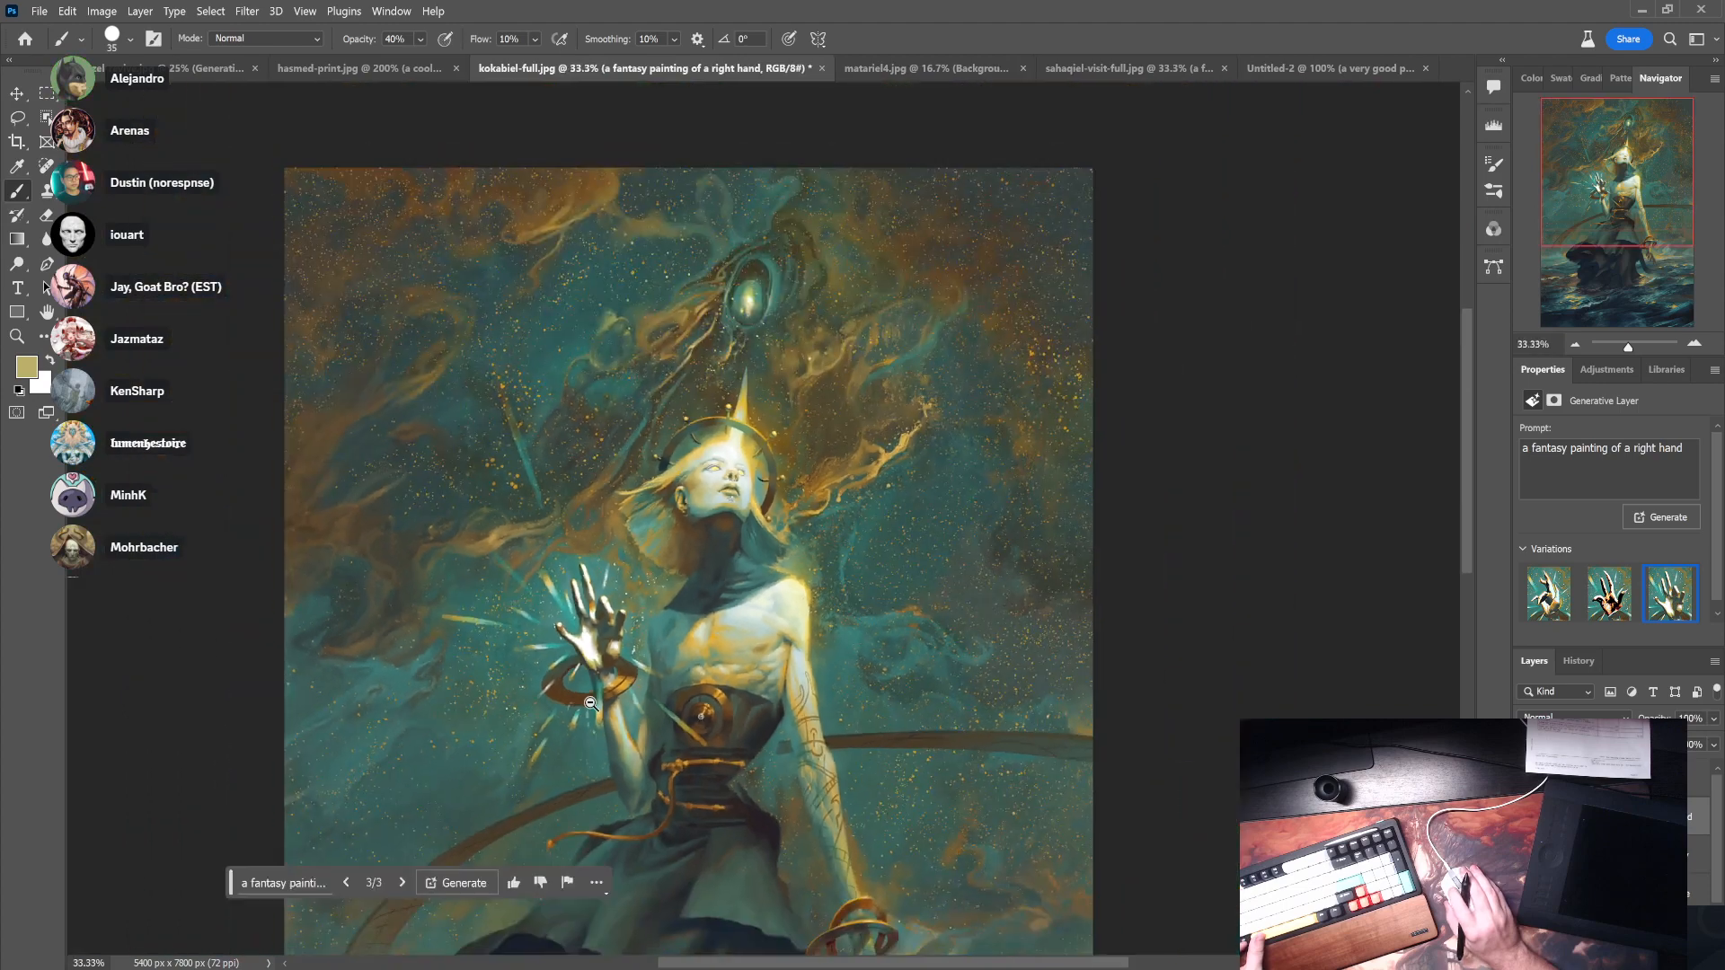
{"action": "left_click_drag", "start_coordinate": [644, 782], "coordinate": [690, 537]}
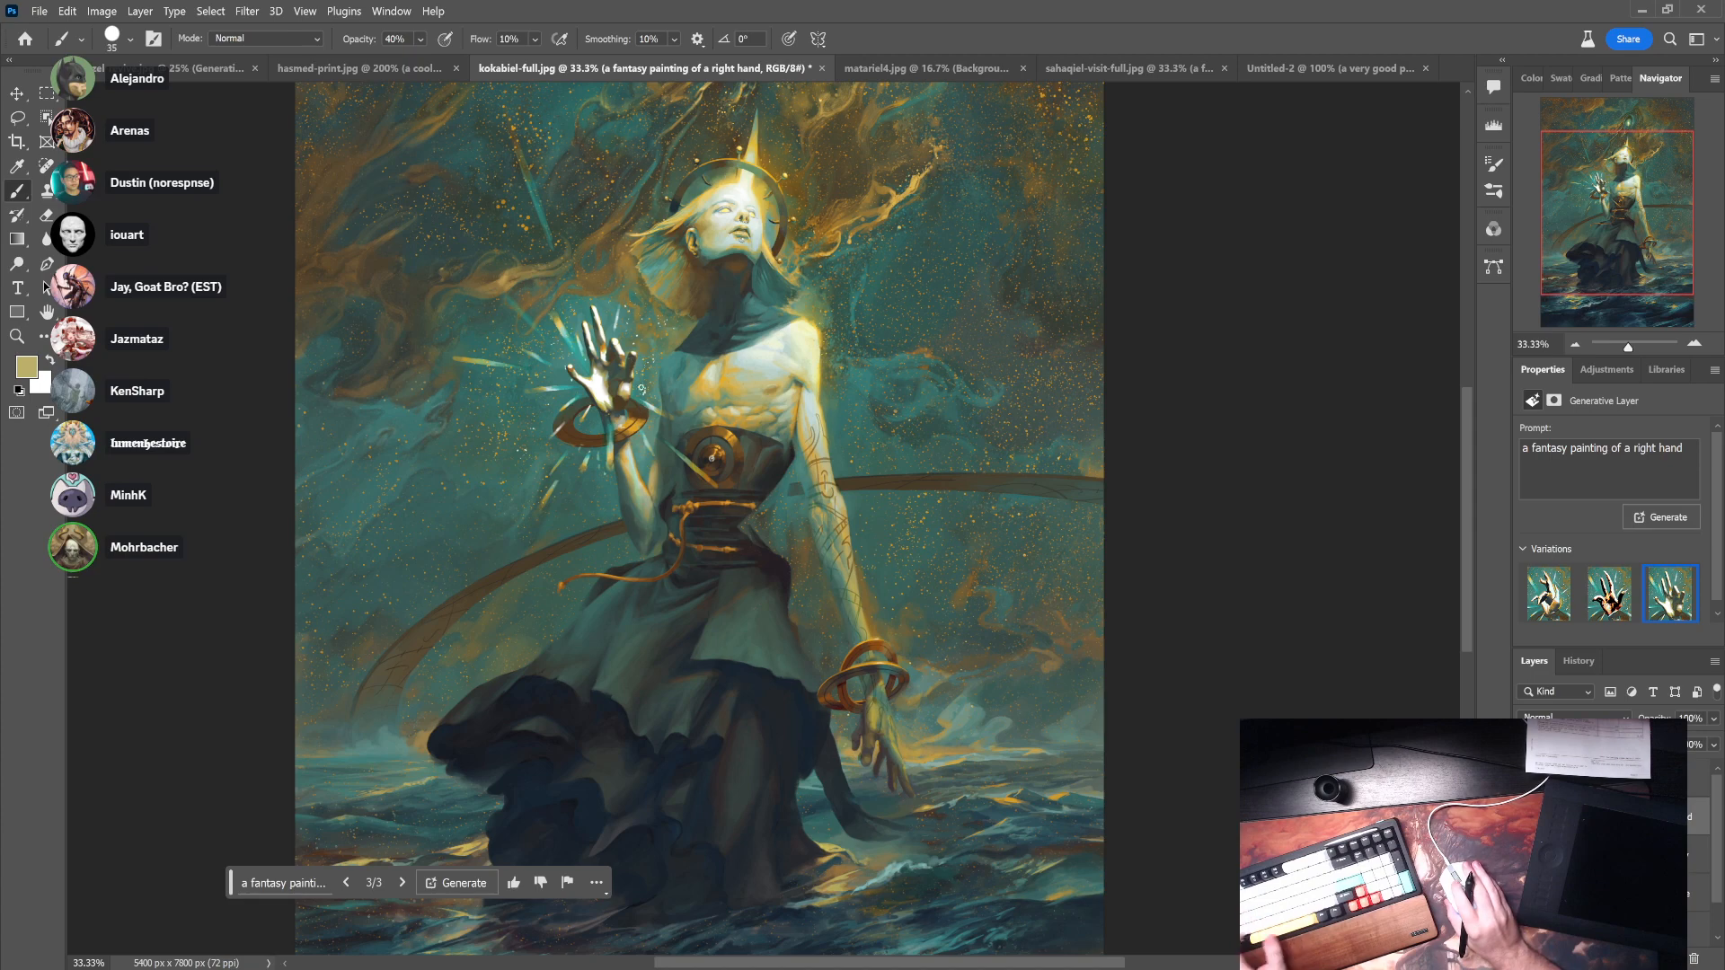
- Check the second hand variation again, switch to the first one, and view it within the whole painting
{"action": "left_click", "coordinate": [1618, 599]}
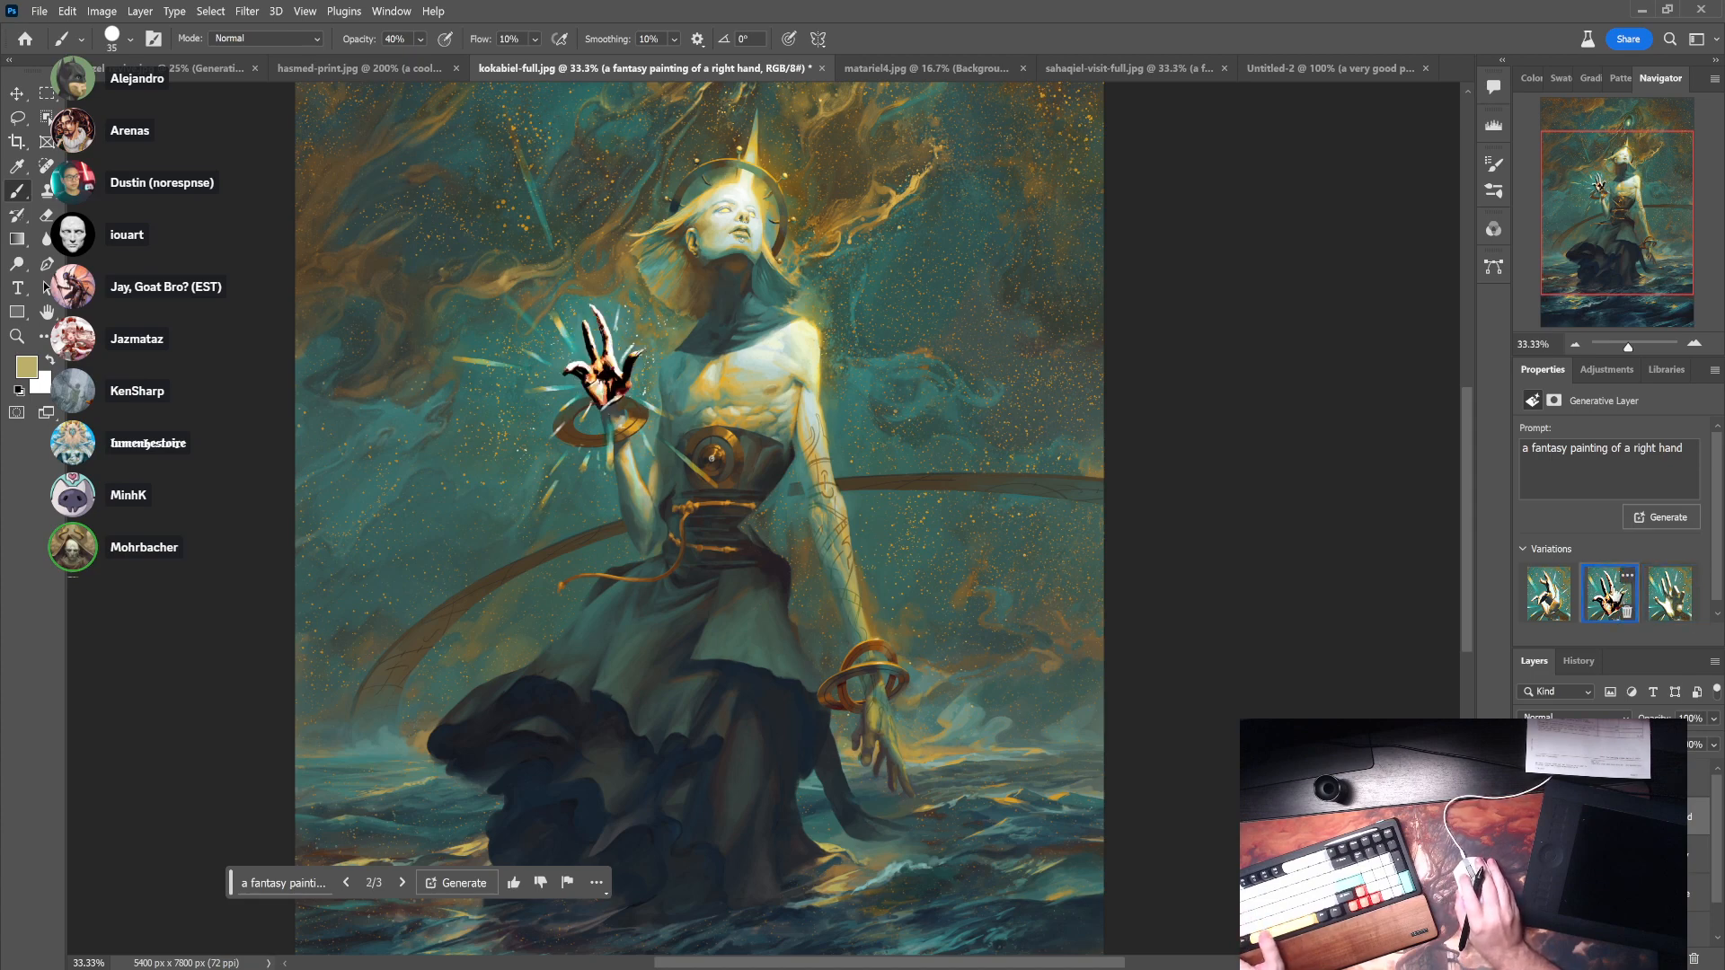
{"action": "left_click", "coordinate": [1549, 593]}
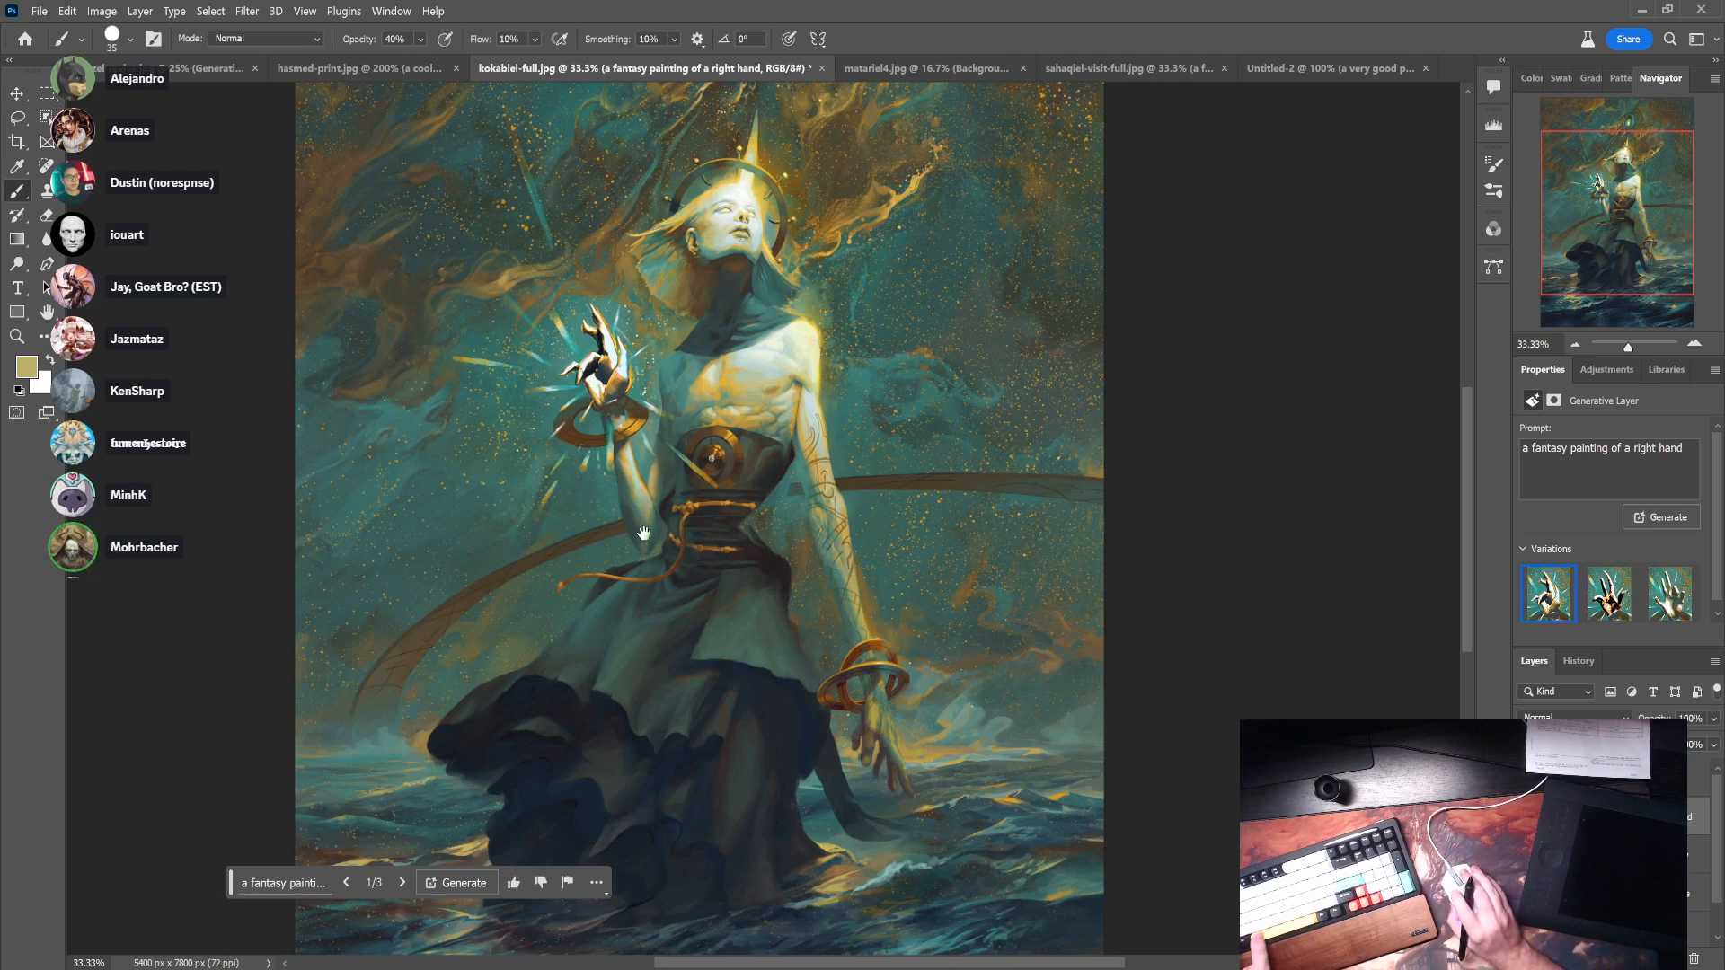
{"action": "scroll", "coordinate": [660, 410], "scroll_direction": "down", "scroll_amount": 1}
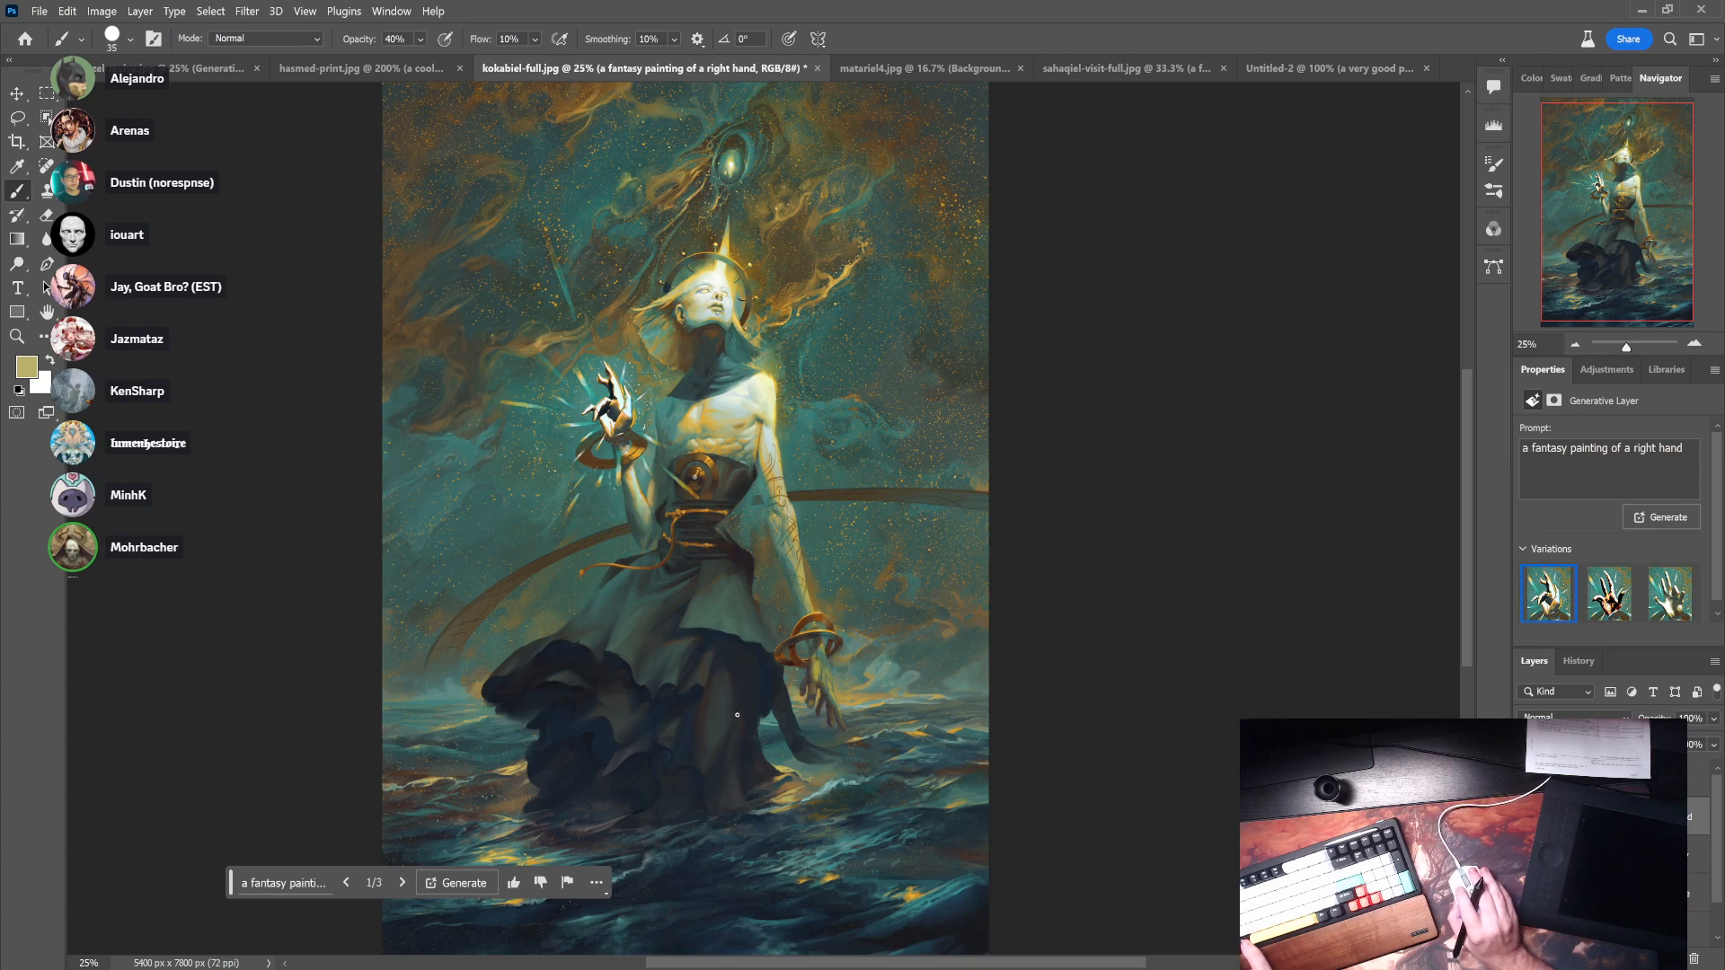
{"action": "scroll", "coordinate": [683, 682], "scroll_direction": "down", "scroll_amount": 1}
{"action": "scroll", "coordinate": [713, 693], "scroll_direction": "up", "scroll_amount": 1}
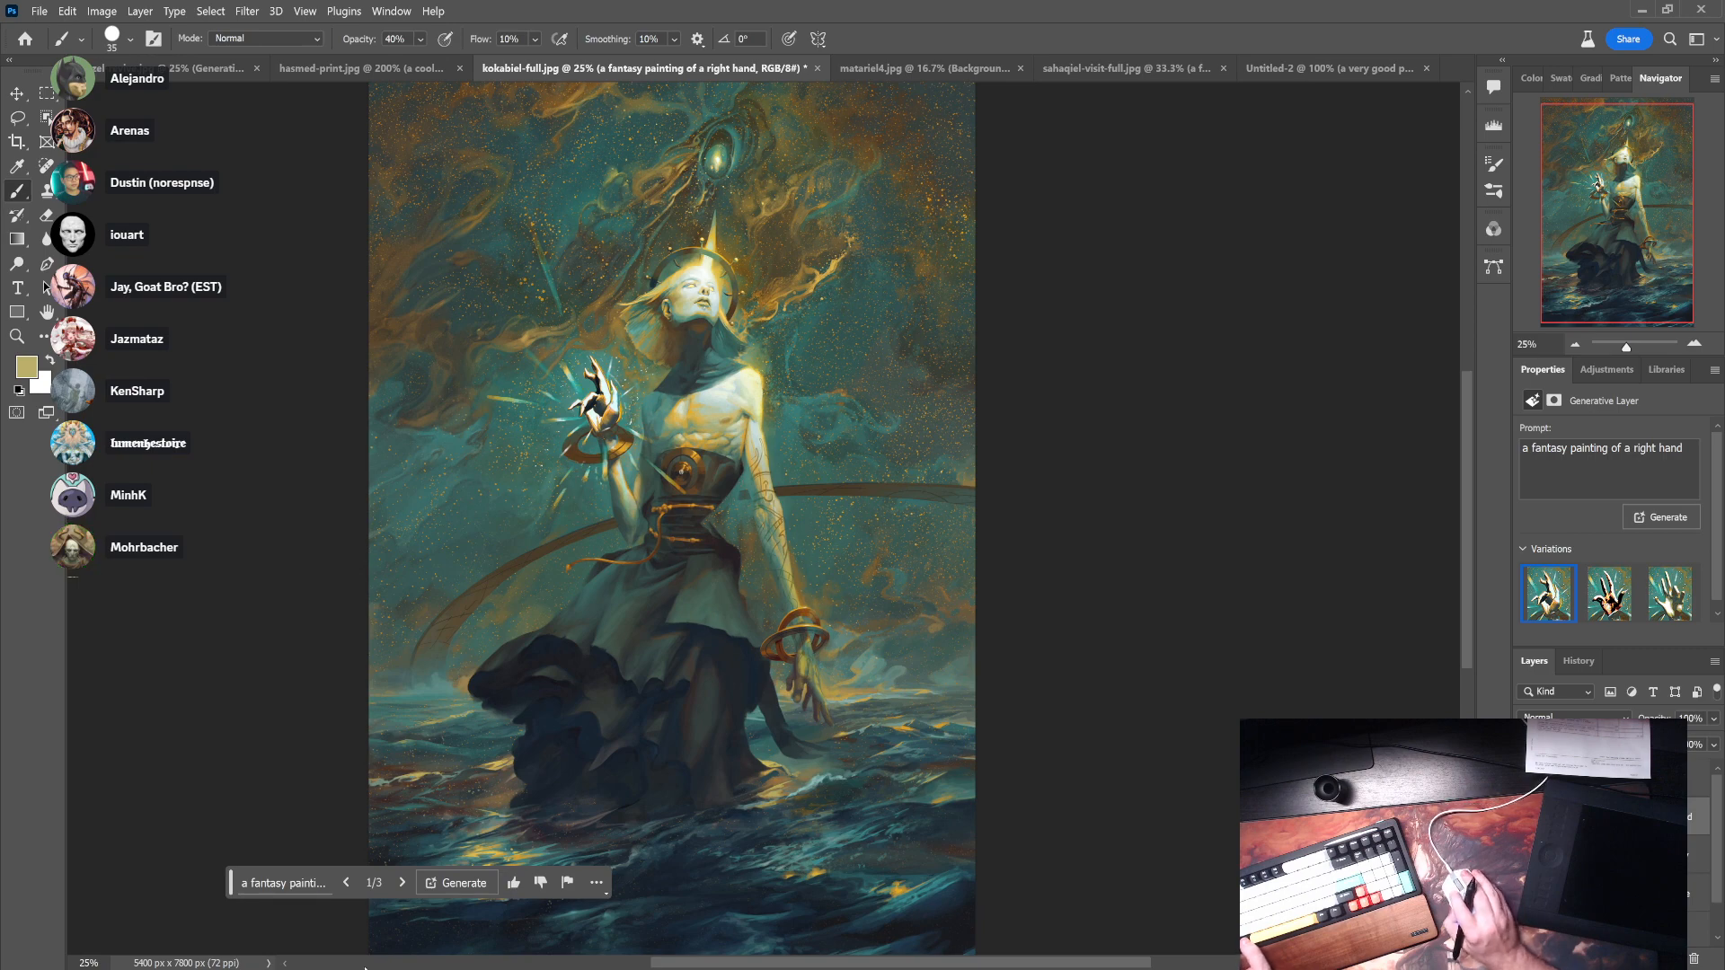
- Open the grayscale painting zachriel visitL.jpg and enable the Colorize neural filter on it
{"action": "key", "text": "alt+Tab"}
{"action": "key", "text": "alt+Tab"}
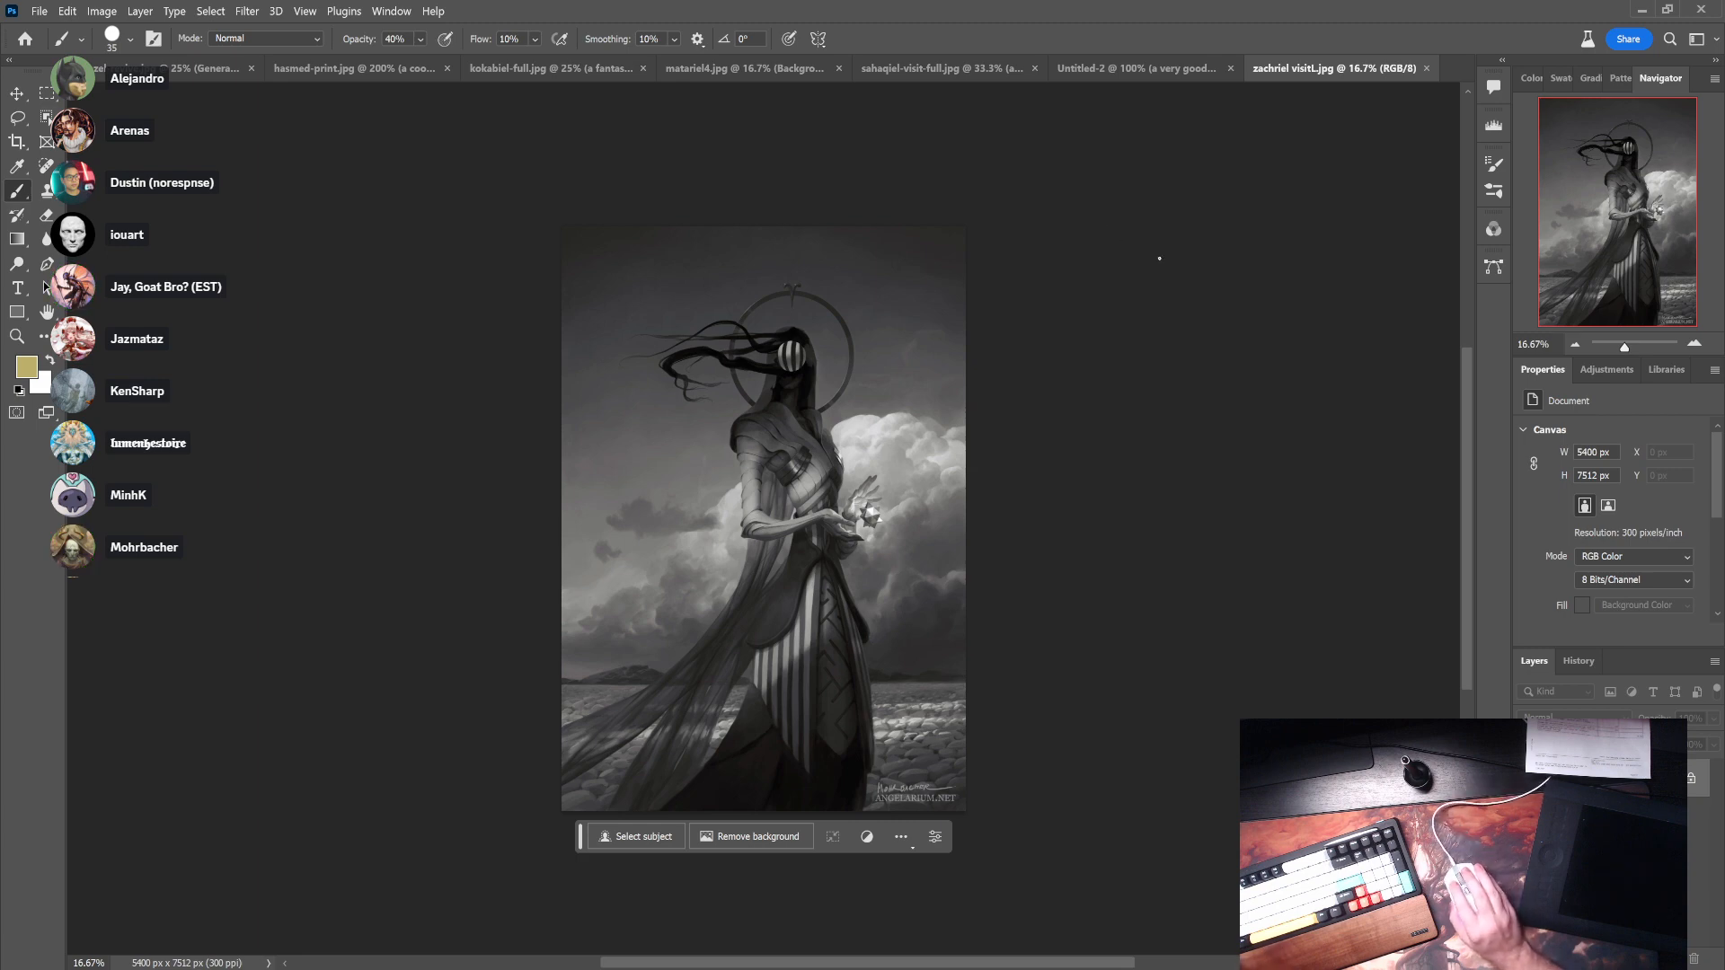
{"action": "left_click", "coordinate": [390, 13]}
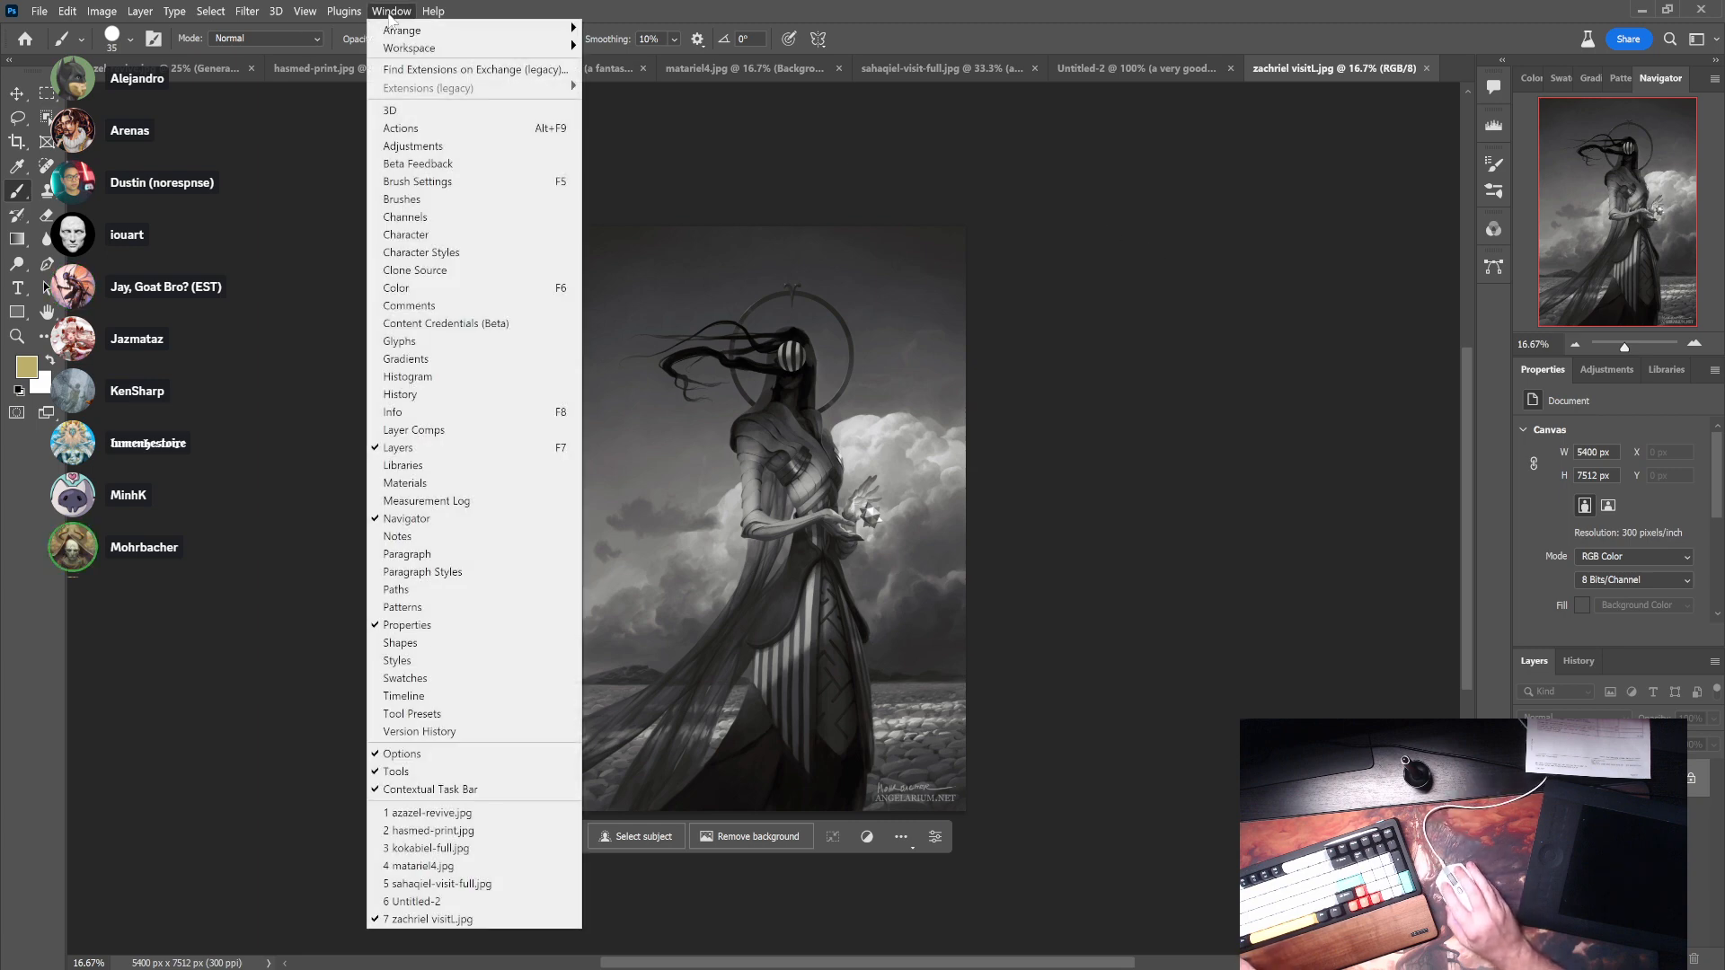
{"action": "left_click", "coordinate": [389, 14]}
{"action": "left_click", "coordinate": [216, 15]}
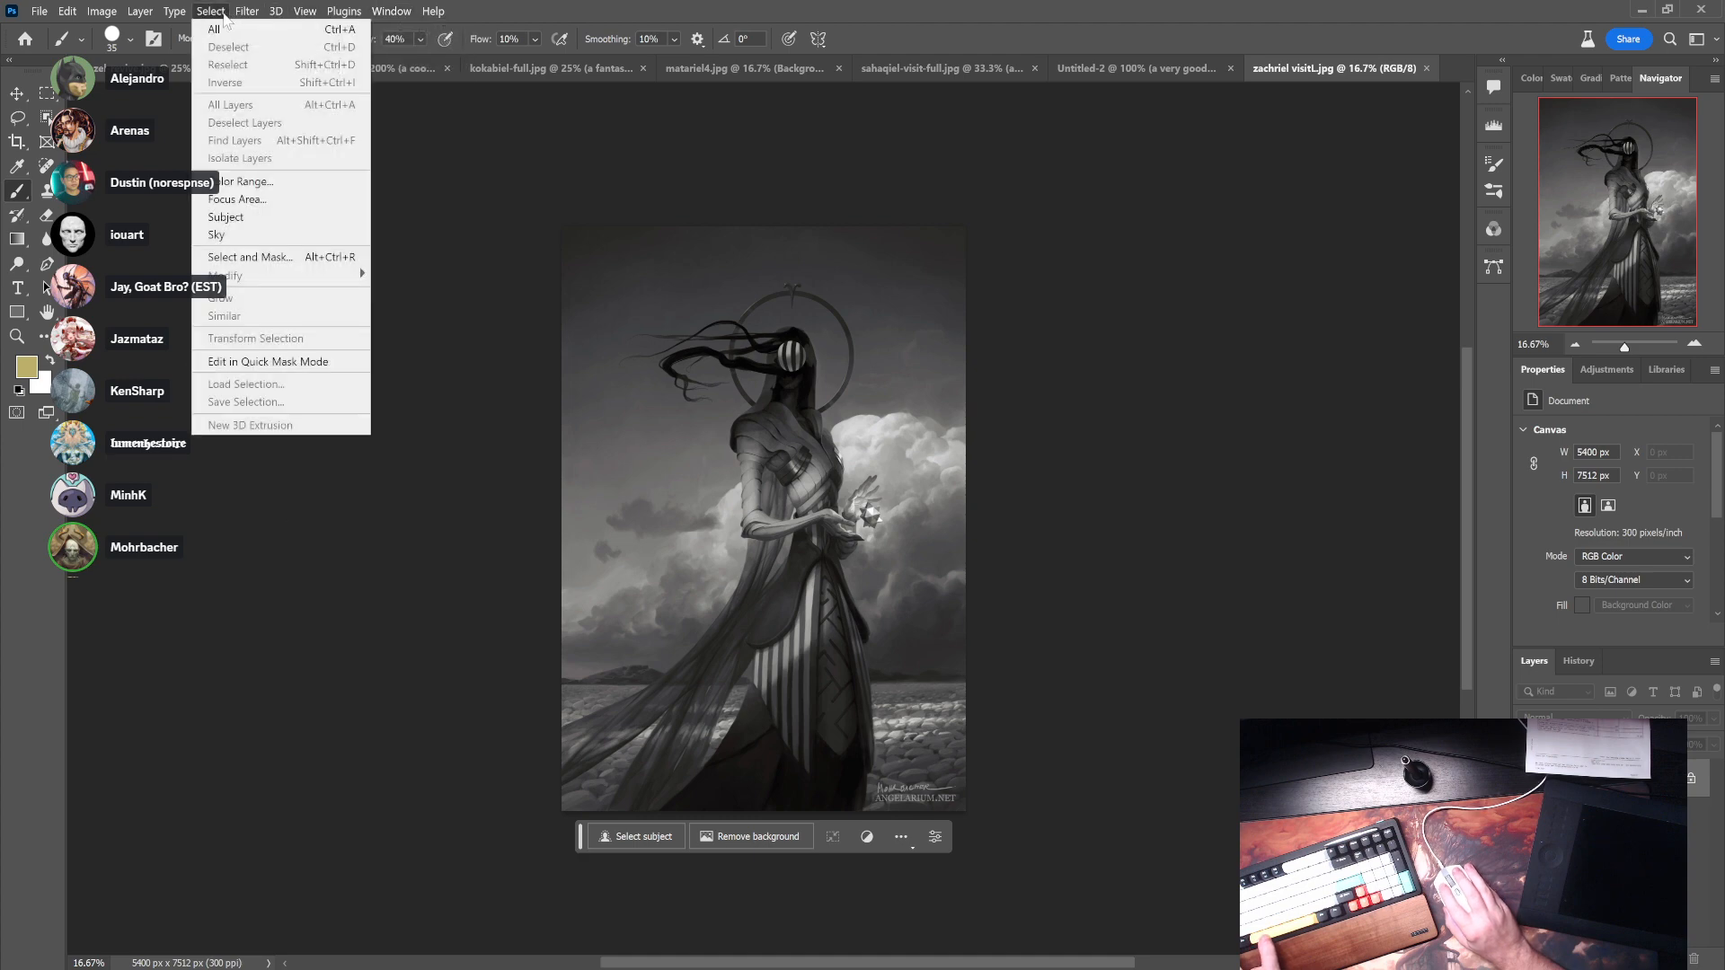
{"action": "mouse_move", "coordinate": [245, 15]}
{"action": "left_click", "coordinate": [283, 74]}
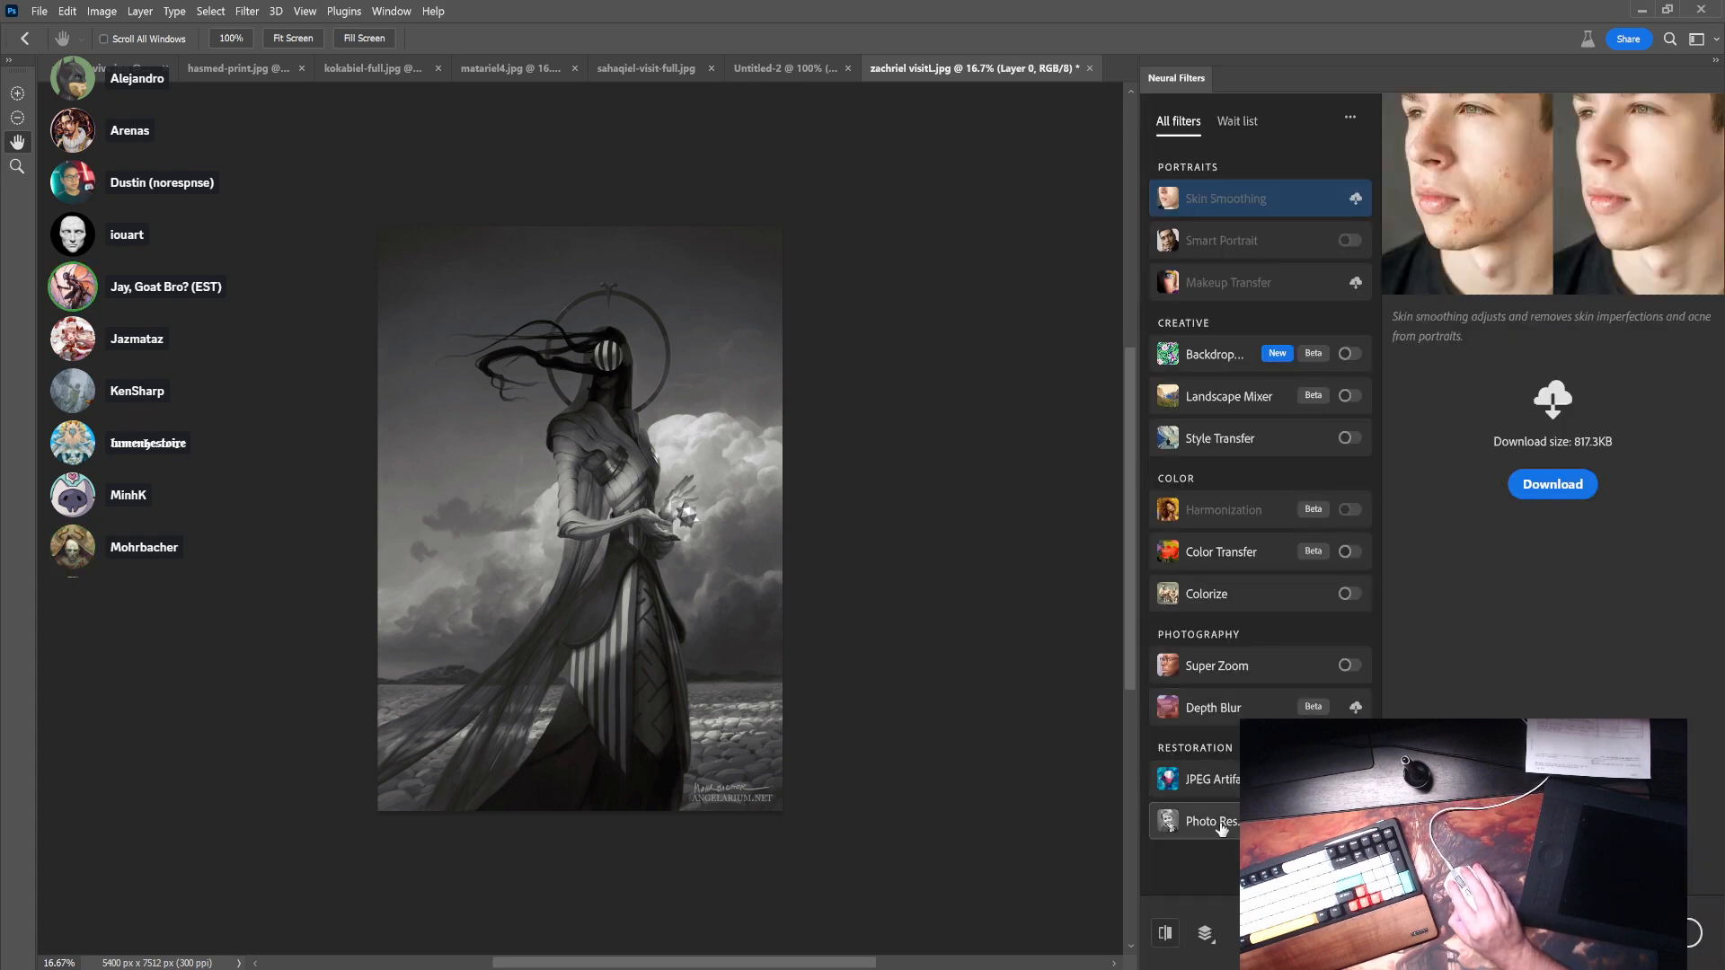
{"action": "left_click", "coordinate": [1240, 602]}
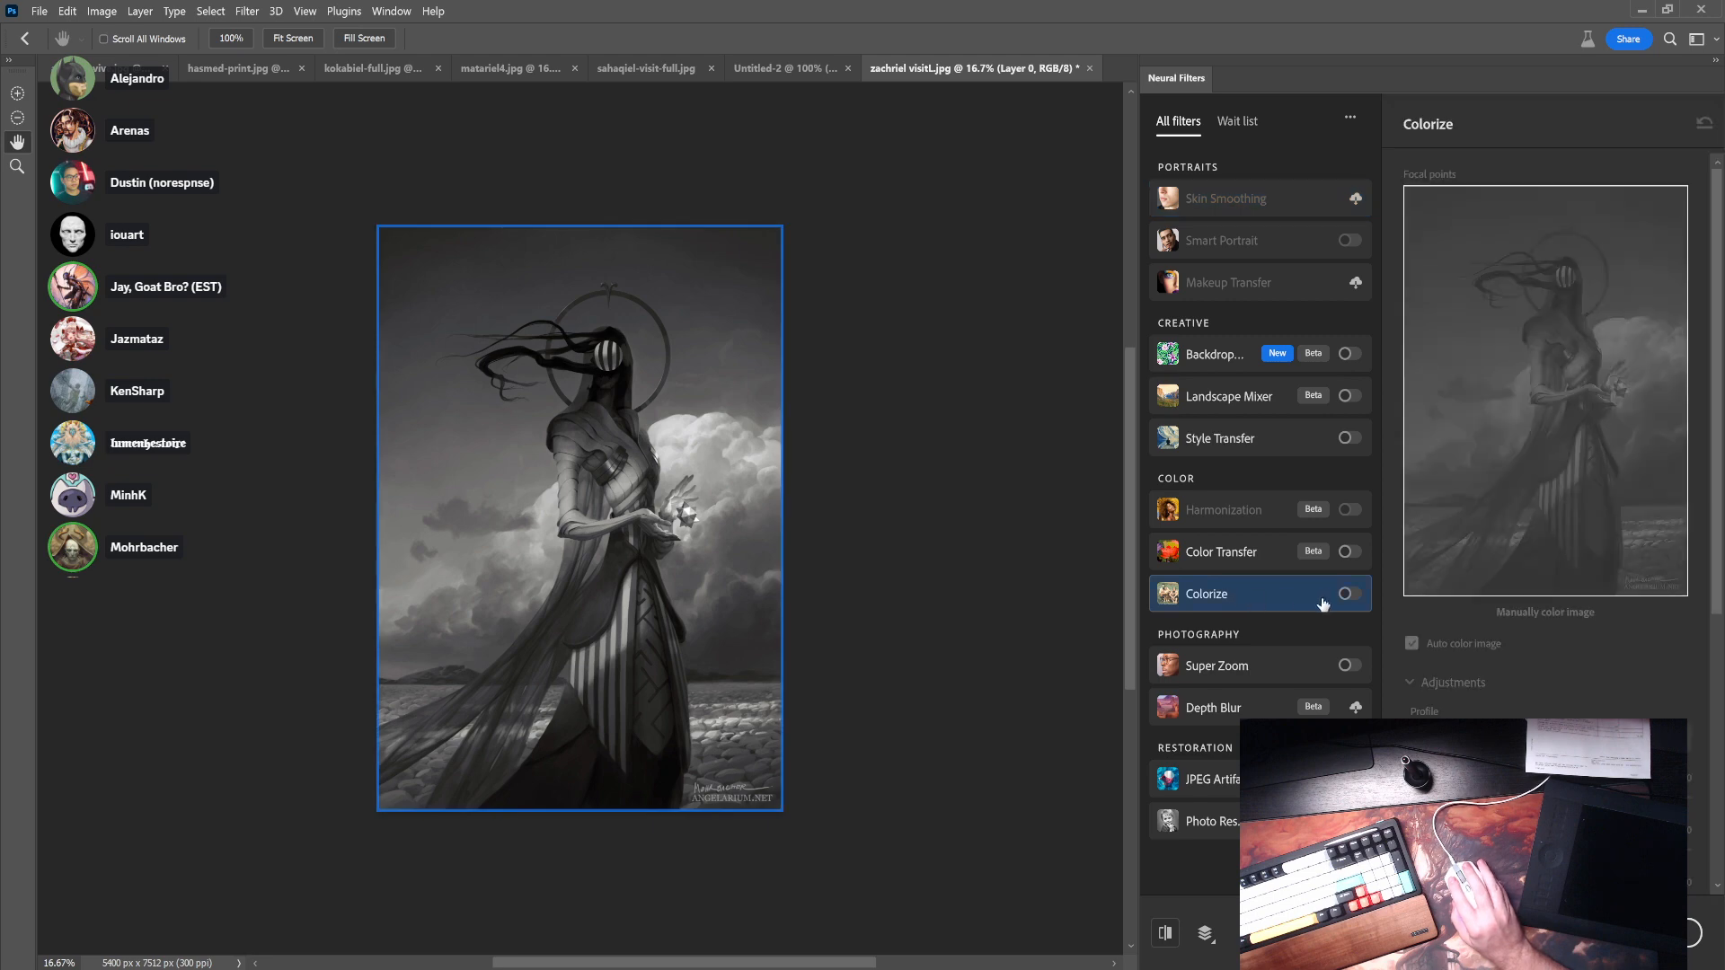
{"action": "left_click", "coordinate": [1348, 595]}
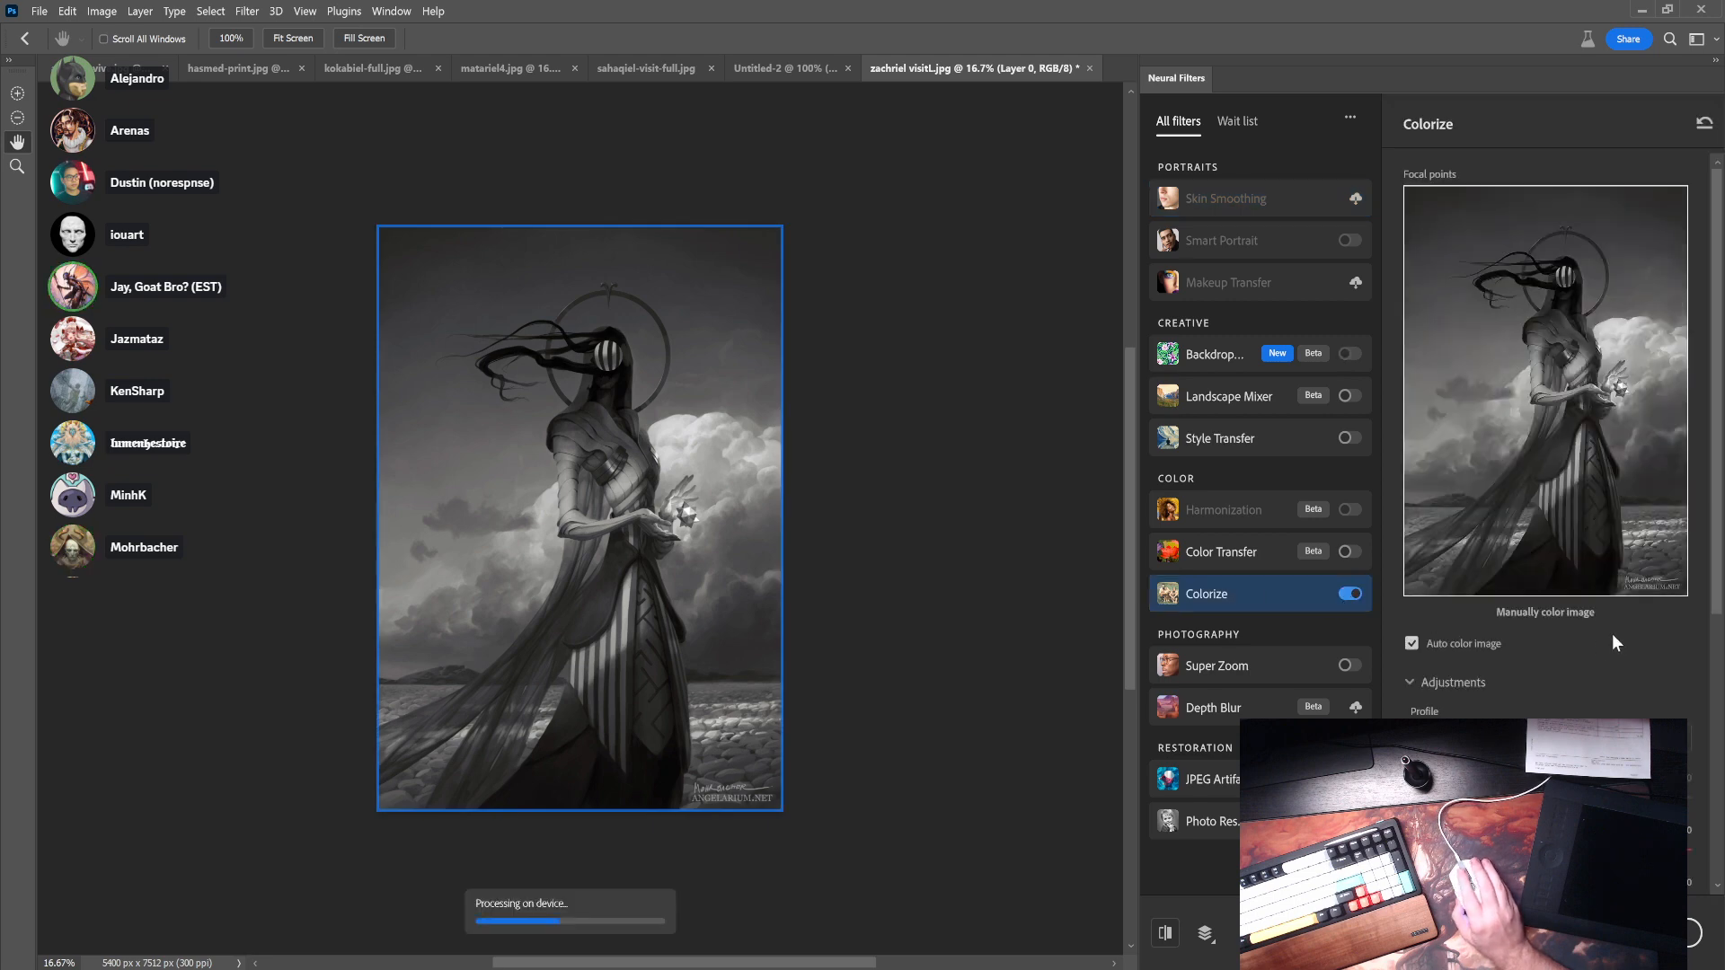
- Try the Retro faded colour profile with Auto color image turned off, and reset the Colorize settings
{"action": "scroll", "coordinate": [1580, 656], "scroll_direction": "down", "scroll_amount": 3}
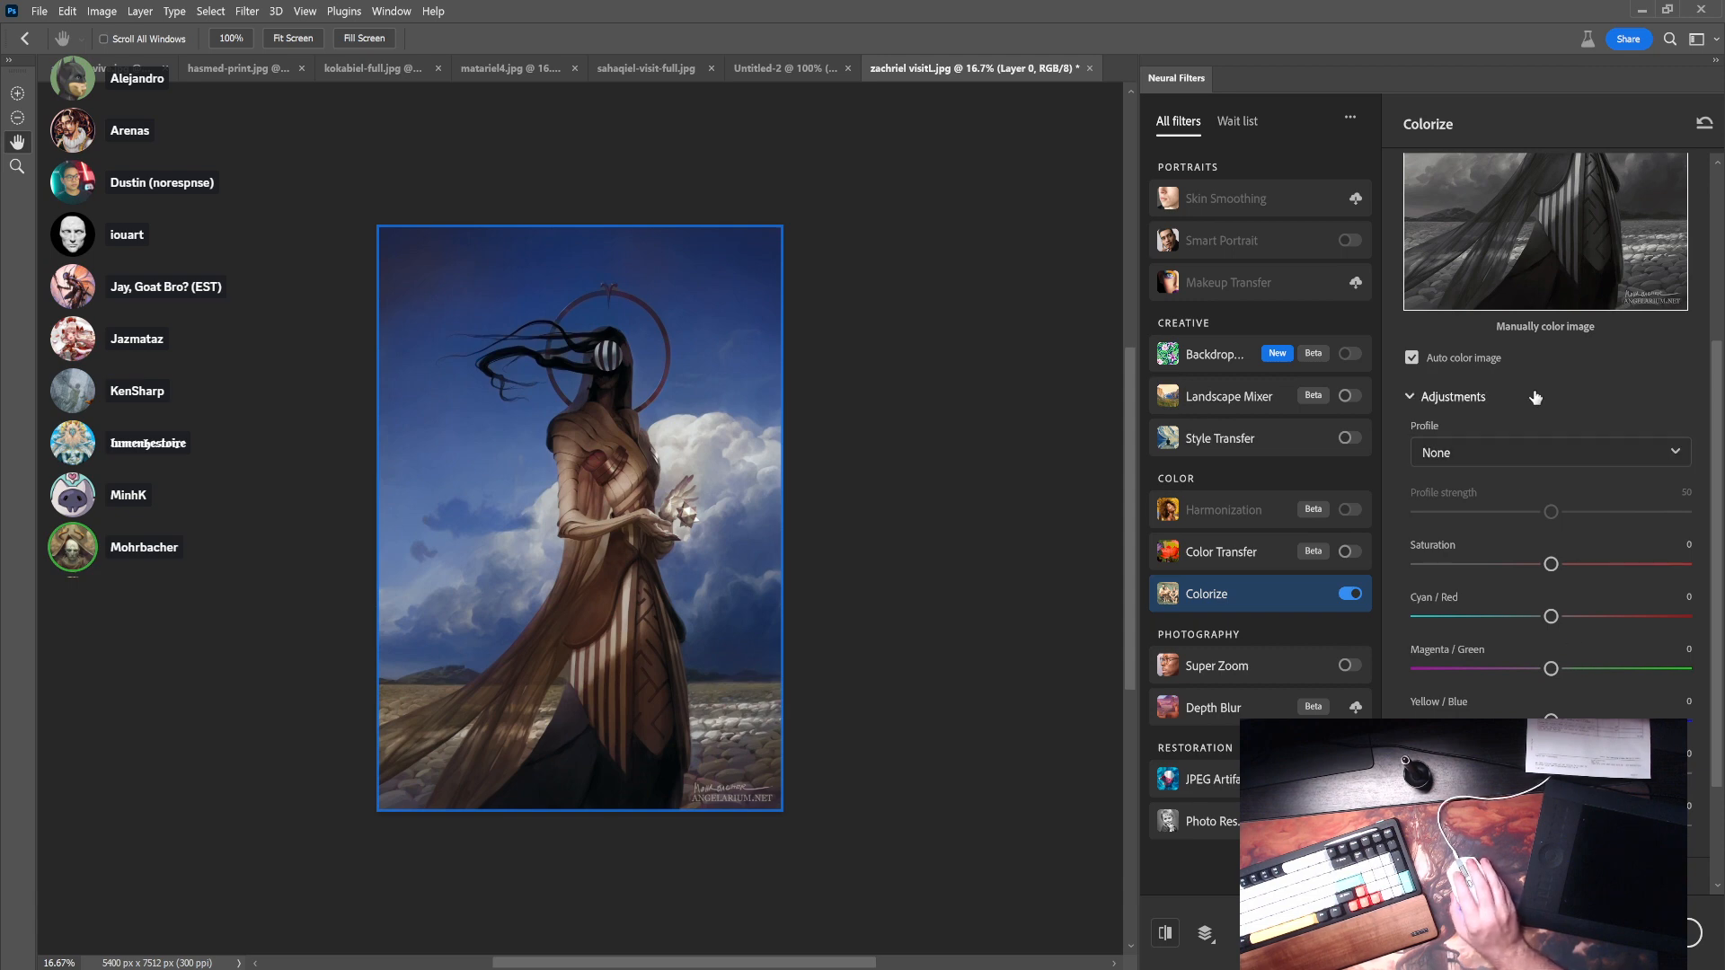
{"action": "left_click", "coordinate": [1441, 359]}
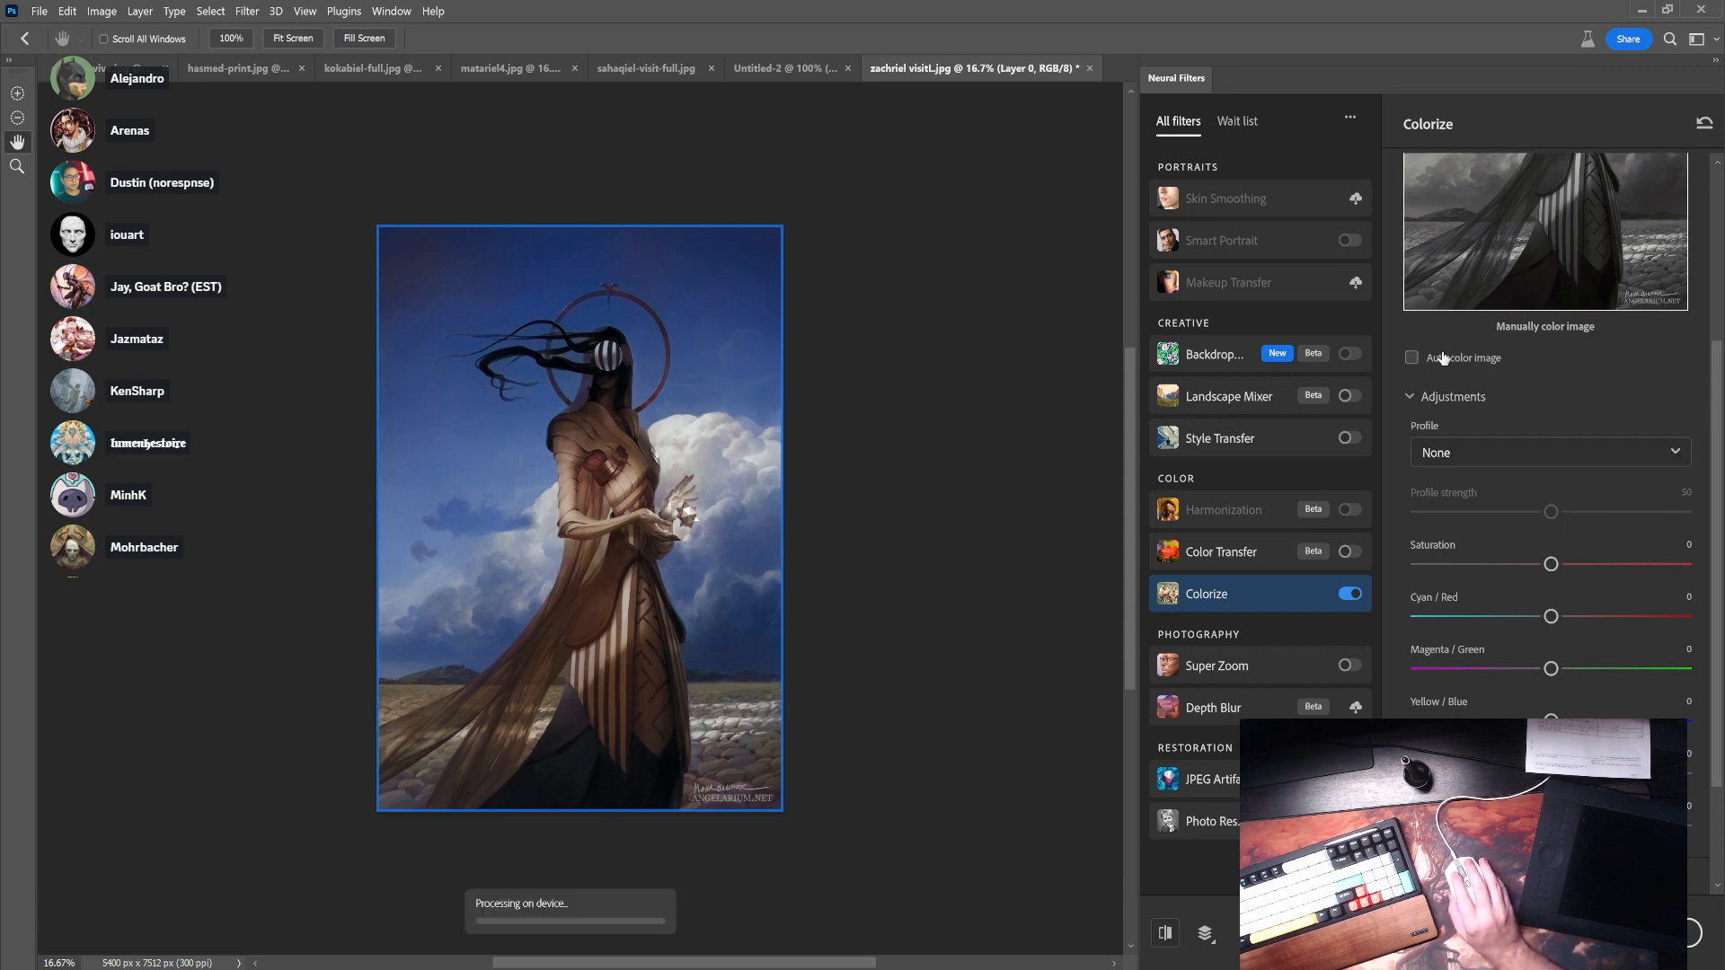
{"action": "left_click", "coordinate": [1487, 460]}
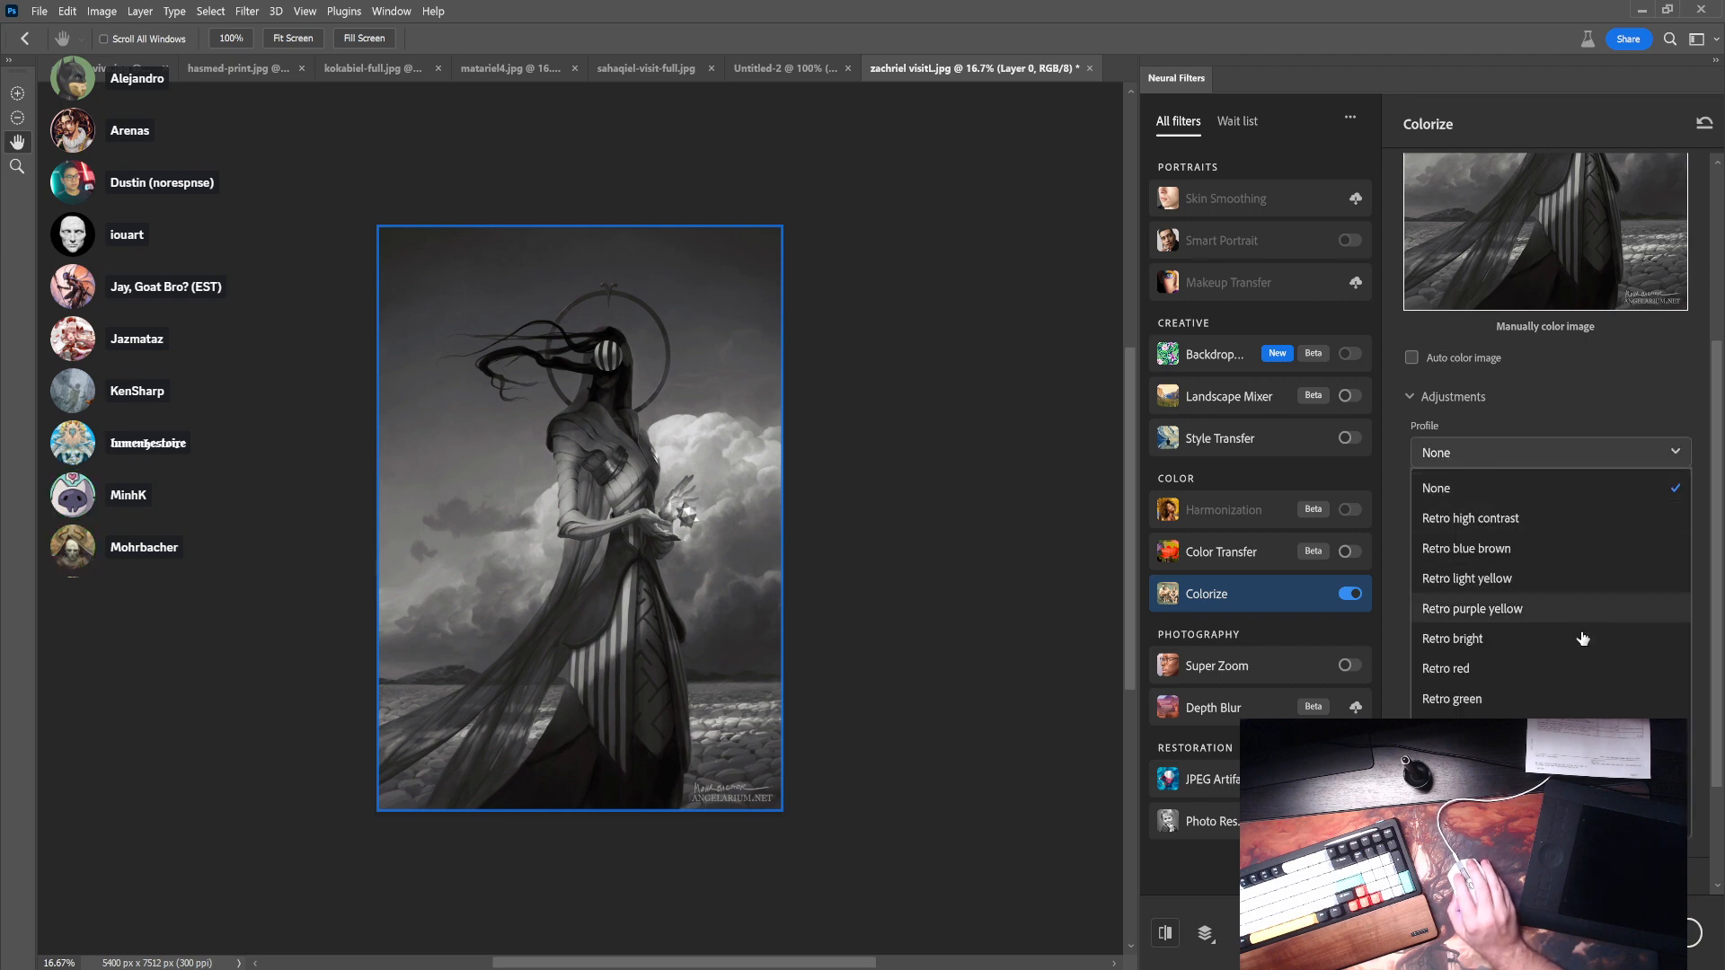
{"action": "scroll", "coordinate": [1576, 694], "scroll_direction": "down", "scroll_amount": 4}
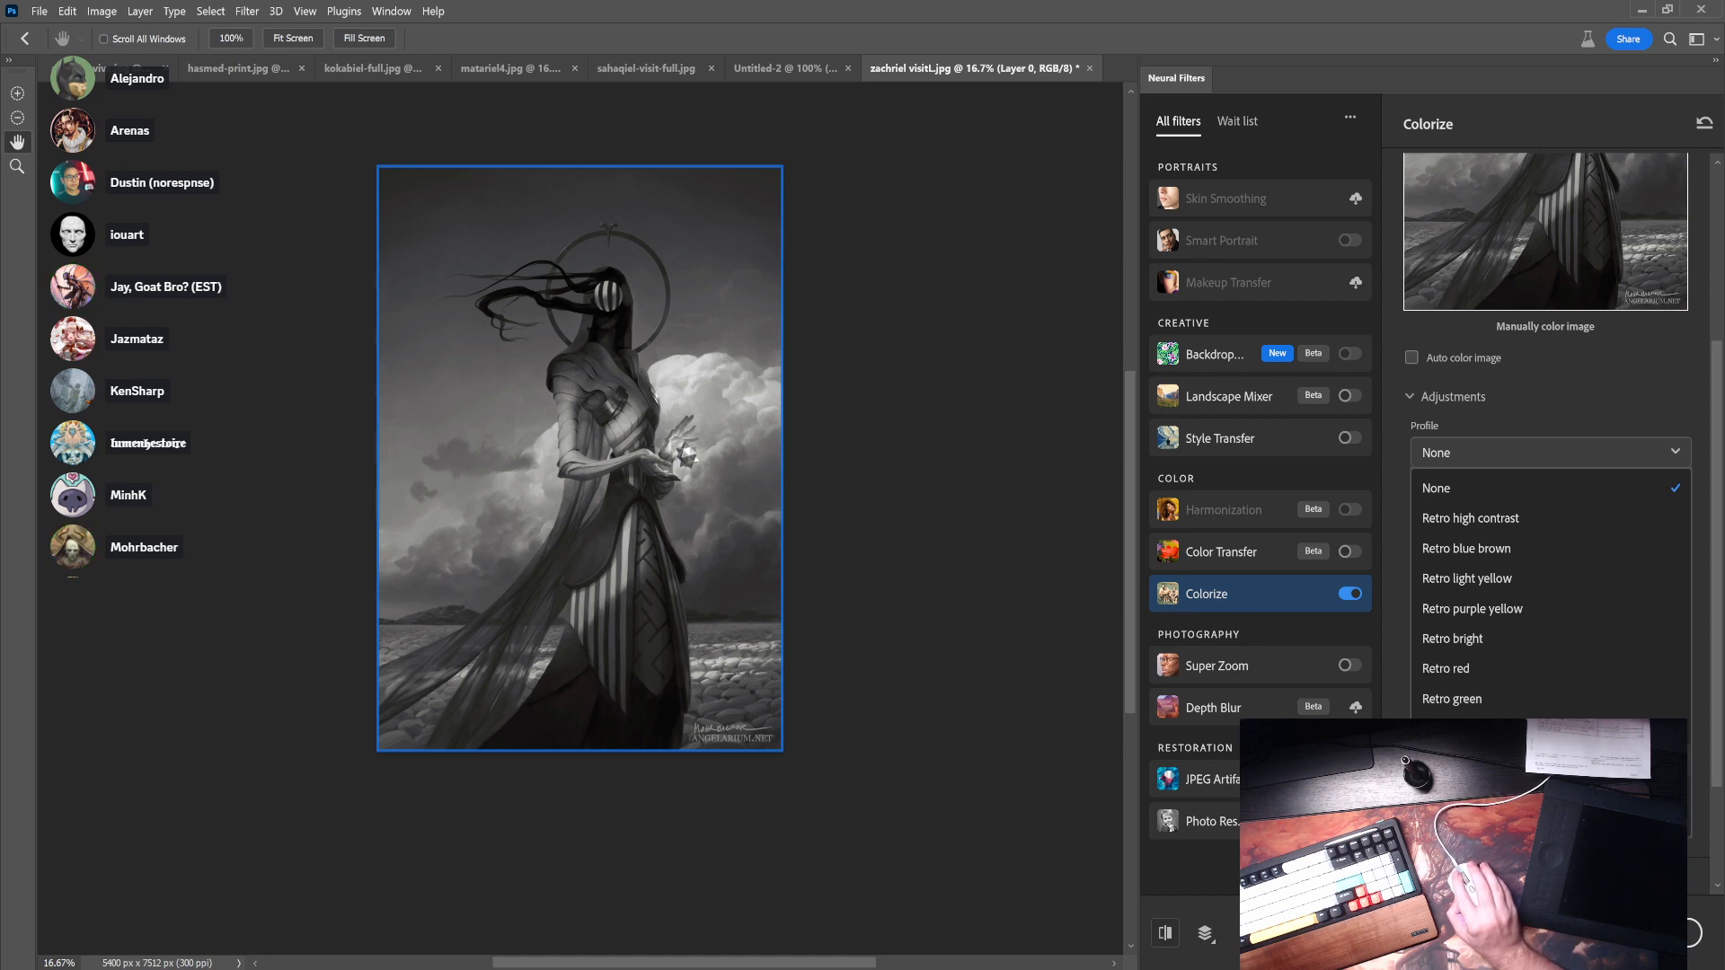
{"action": "left_click", "coordinate": [1528, 729]}
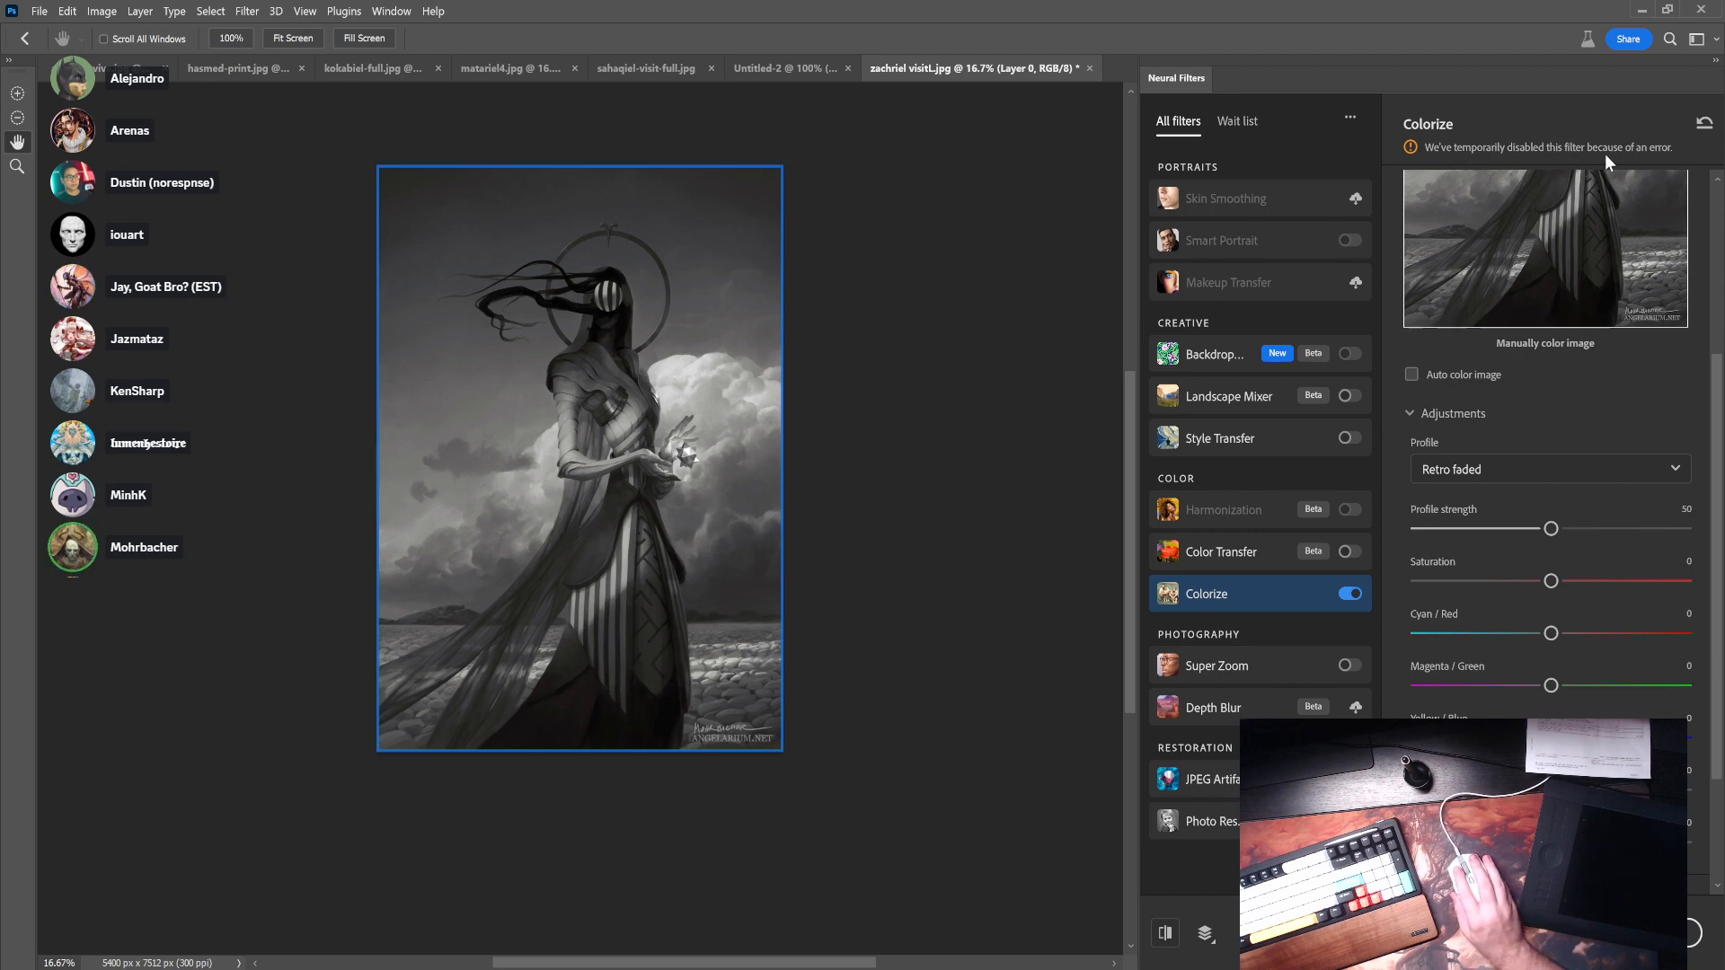
{"action": "left_click", "coordinate": [1705, 125]}
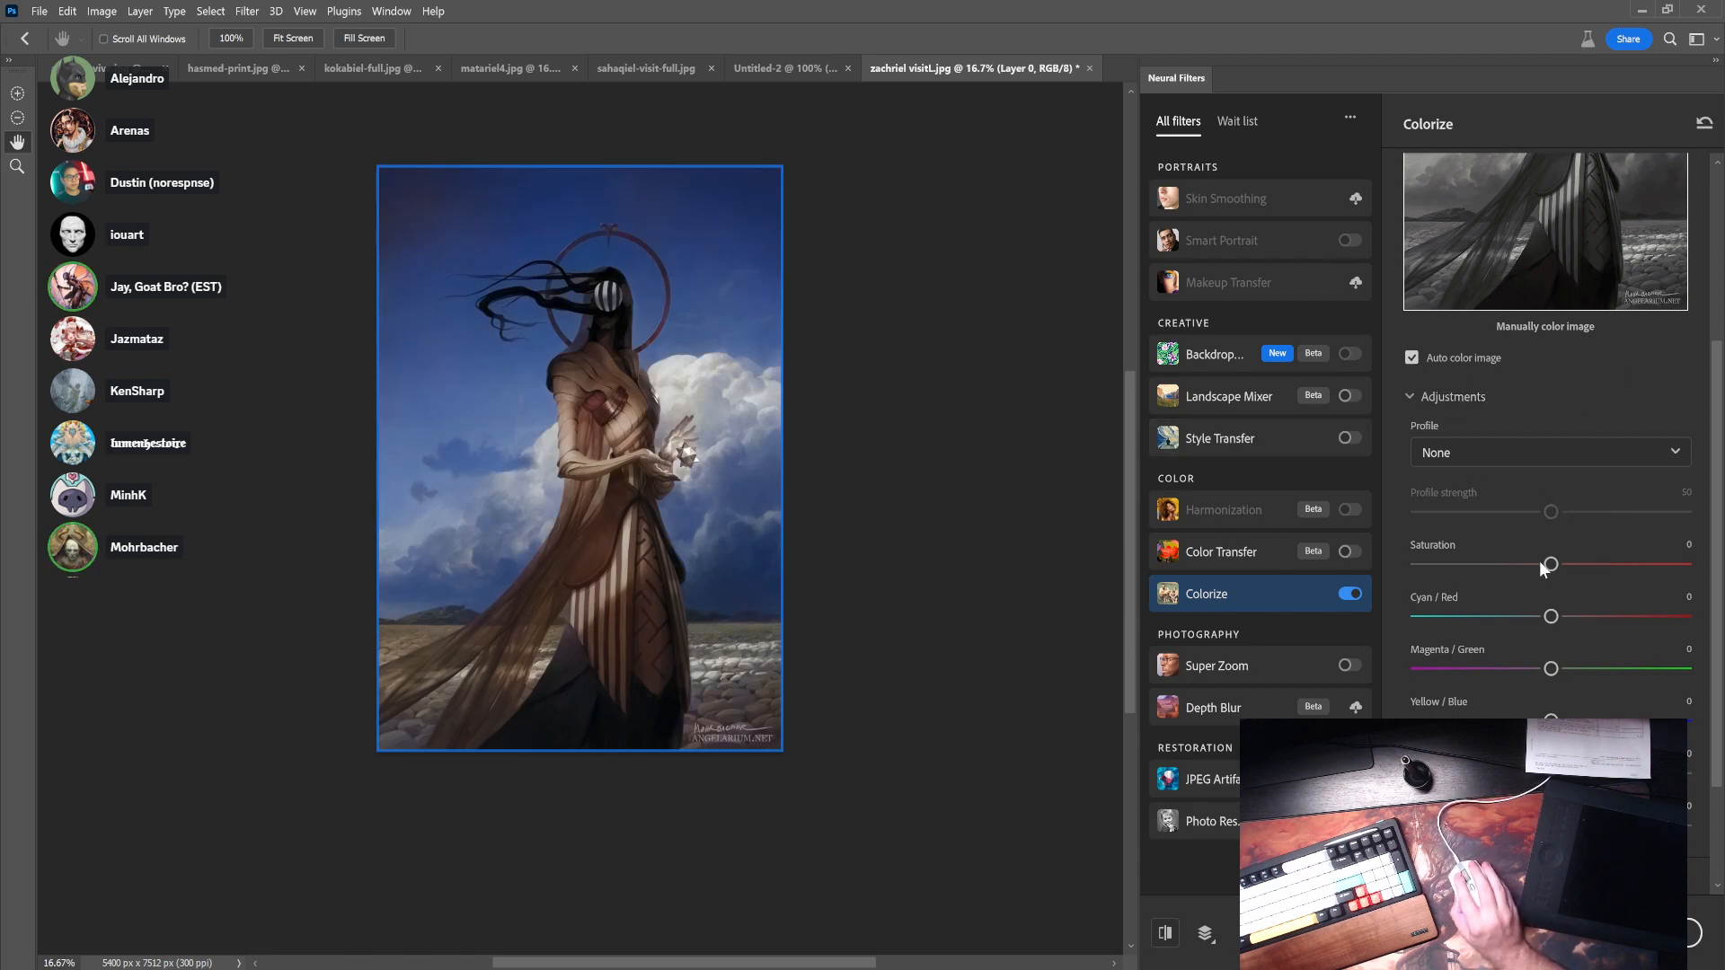
- Reduce the Colorize filter's saturation to -22
{"action": "left_click_drag", "start_coordinate": [1548, 565], "coordinate": [1479, 564]}
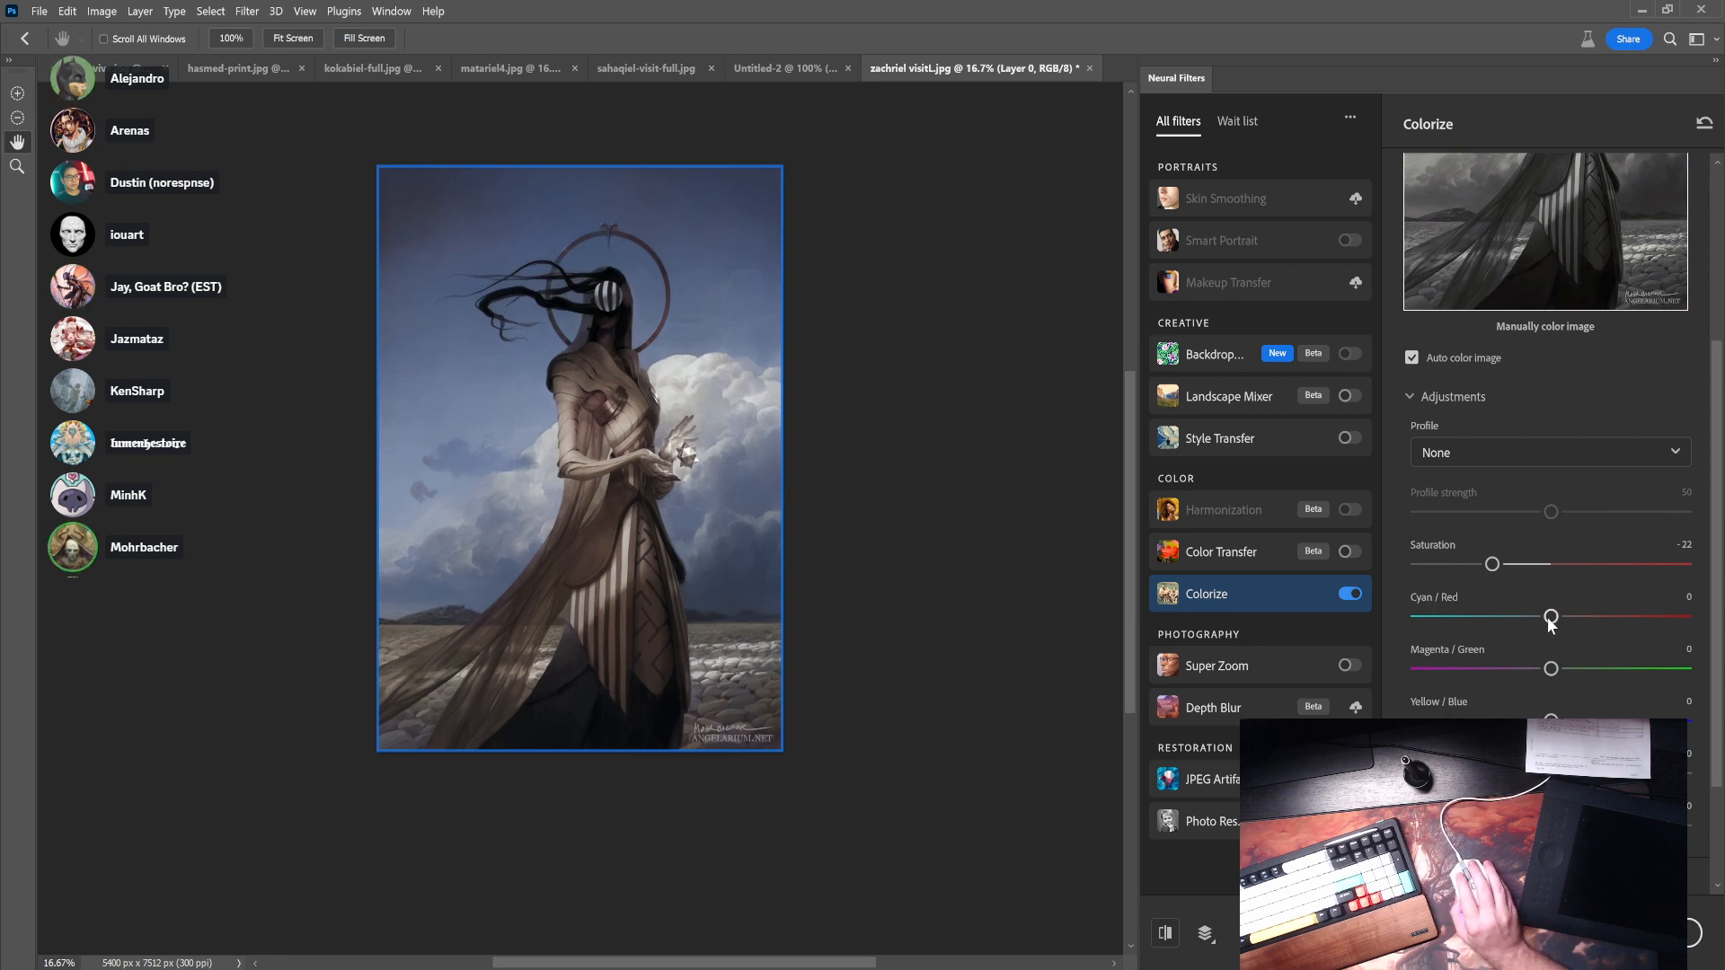
- Set the Colorize filter's Cyan/Red to -20 and Yellow/Blue to +20, and apply it to zachriel visitL.jpg
{"action": "left_click_drag", "start_coordinate": [1484, 618], "coordinate": [1471, 619]}
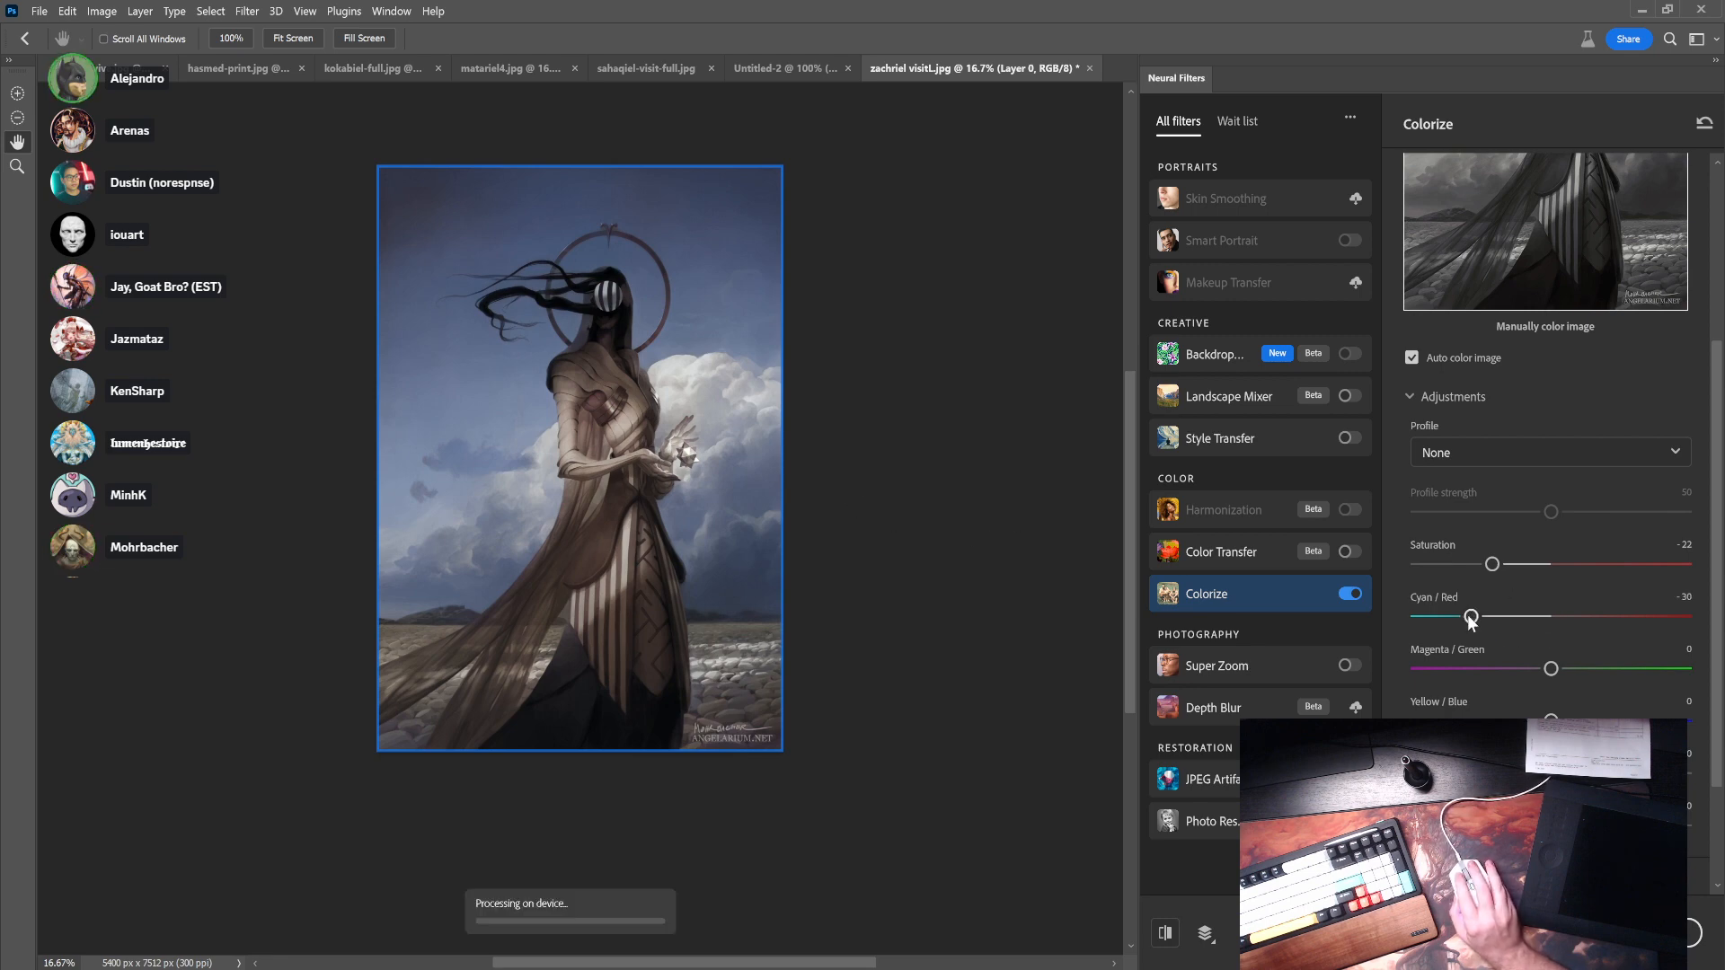
{"action": "left_click_drag", "start_coordinate": [1471, 618], "coordinate": [1497, 623]}
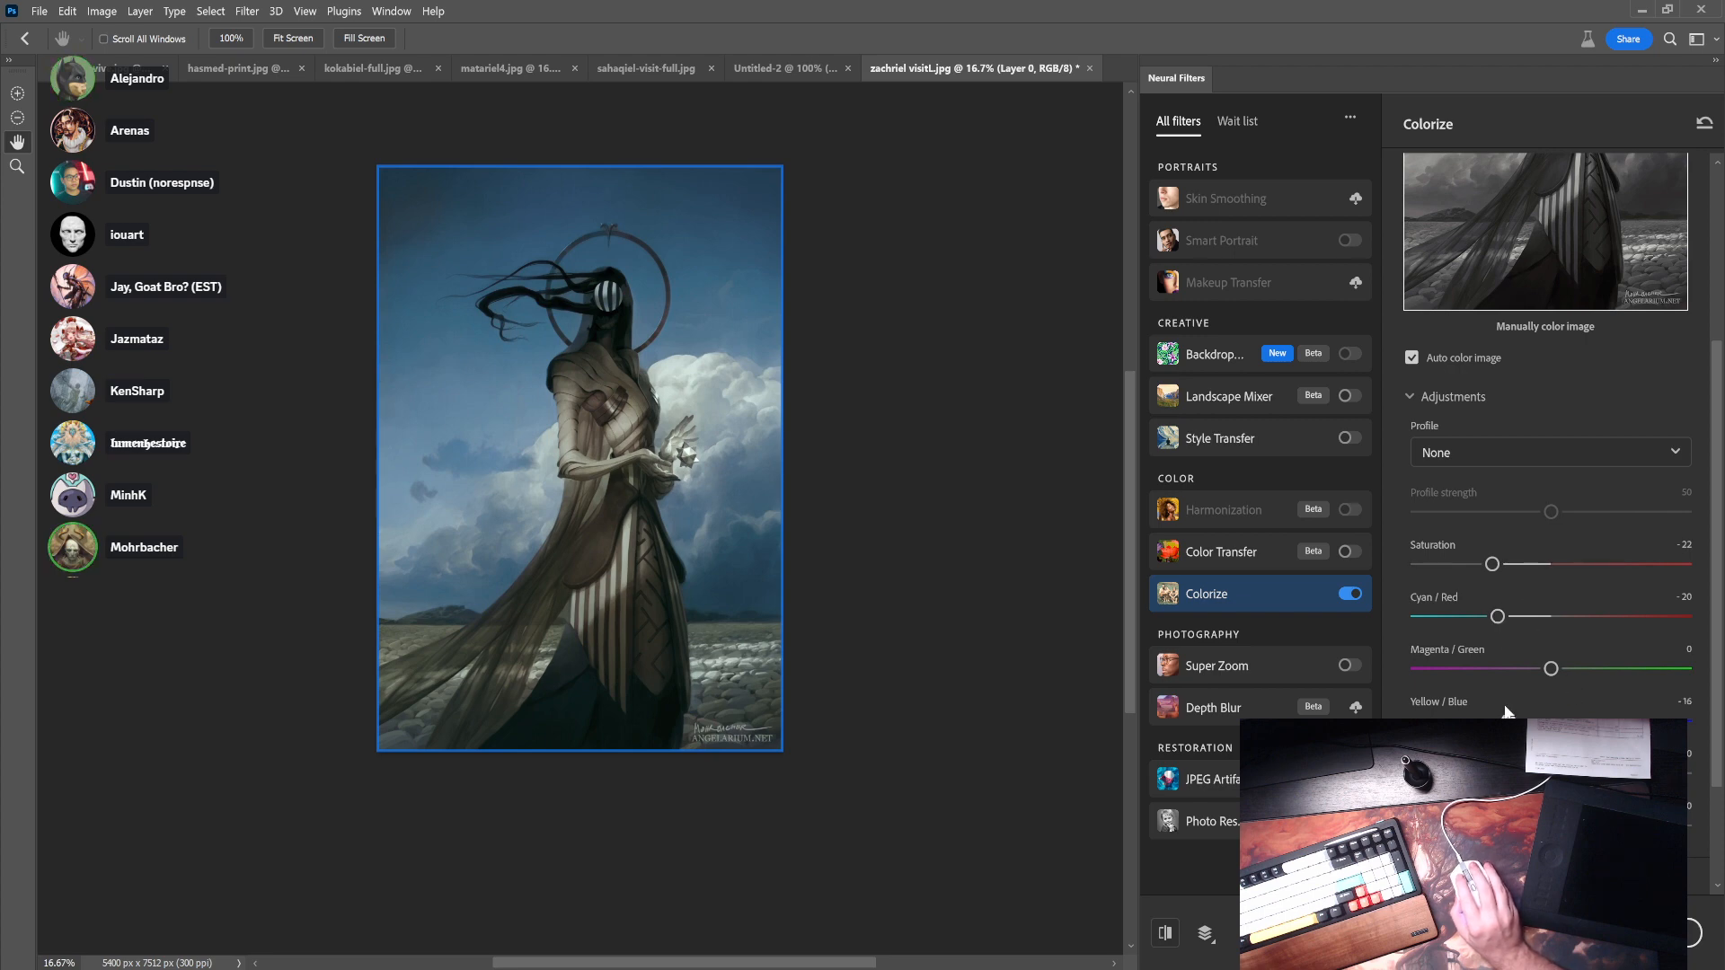
{"action": "left_click_drag", "start_coordinate": [1507, 710], "coordinate": [1505, 710]}
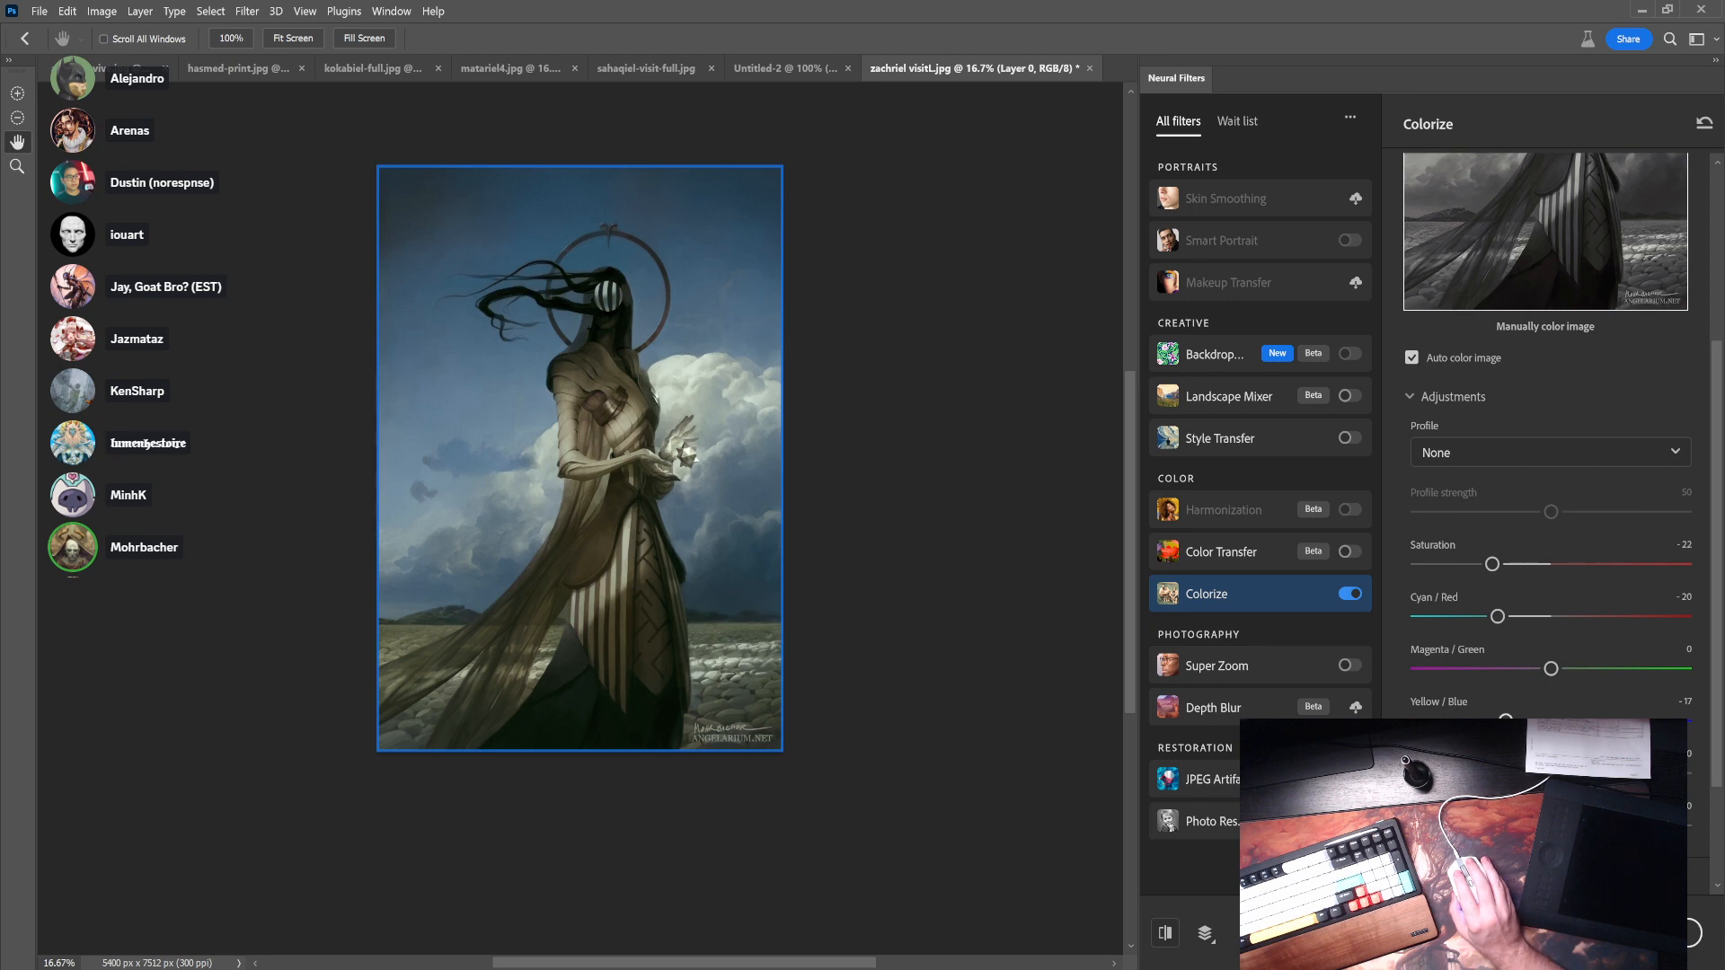
{"action": "left_click_drag", "start_coordinate": [1533, 721], "coordinate": [1605, 720]}
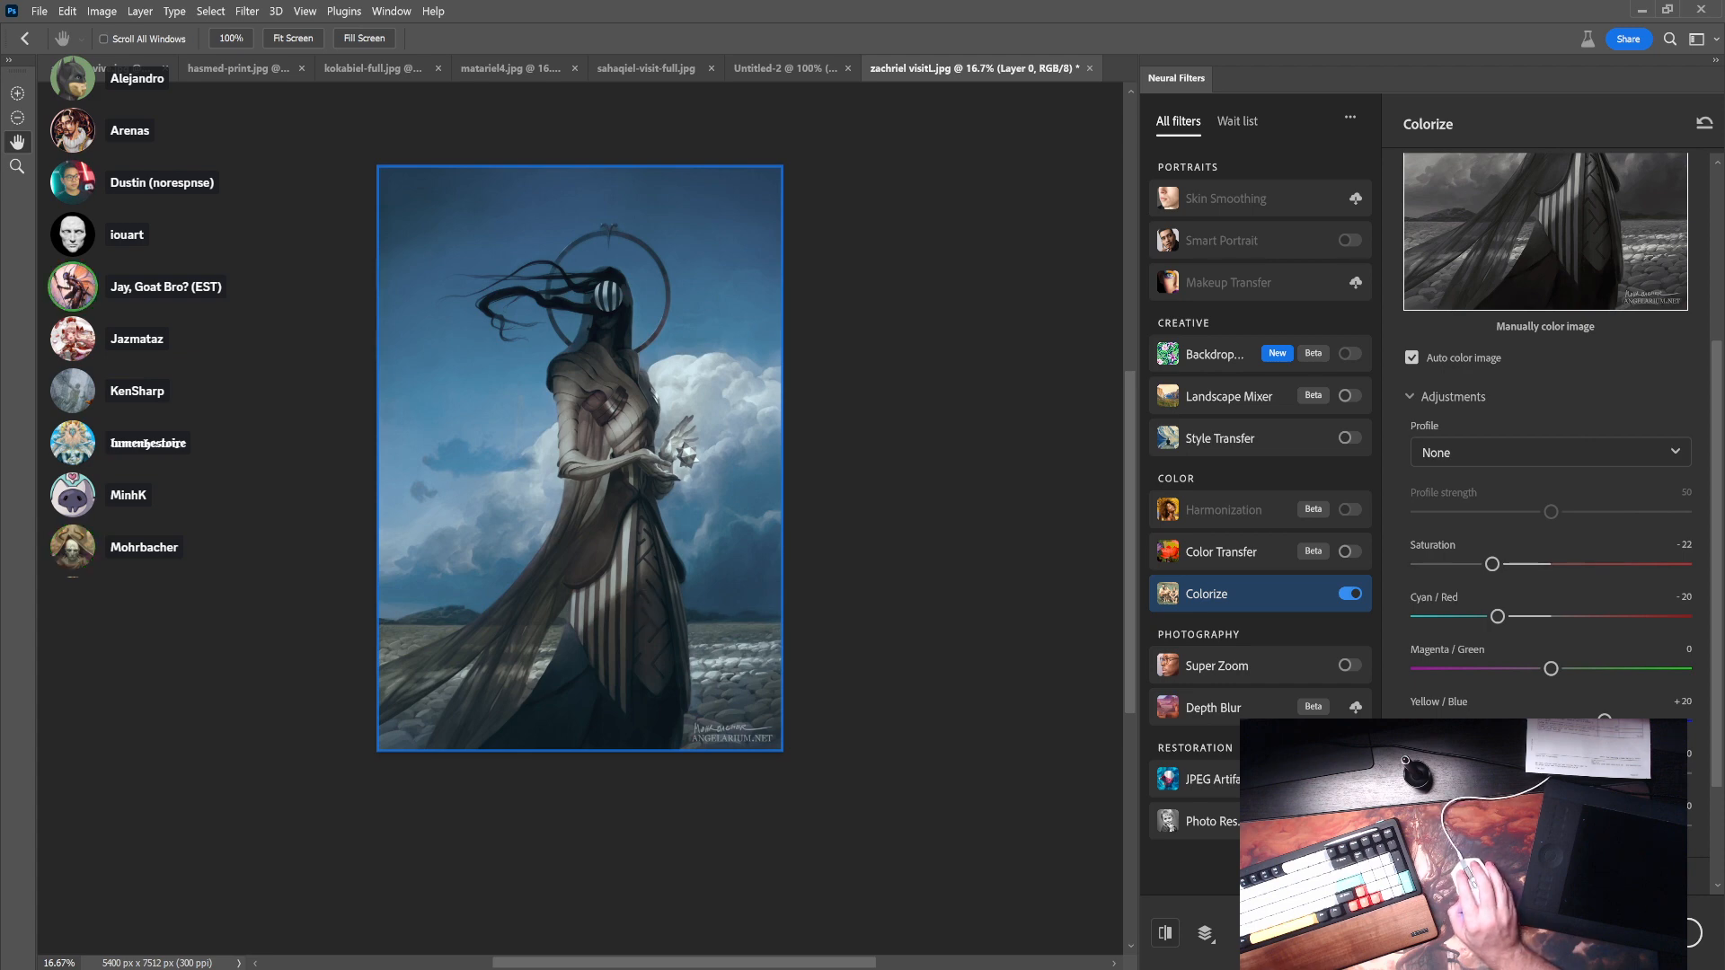
{"action": "scroll", "coordinate": [1546, 449], "scroll_direction": "down", "scroll_amount": 2}
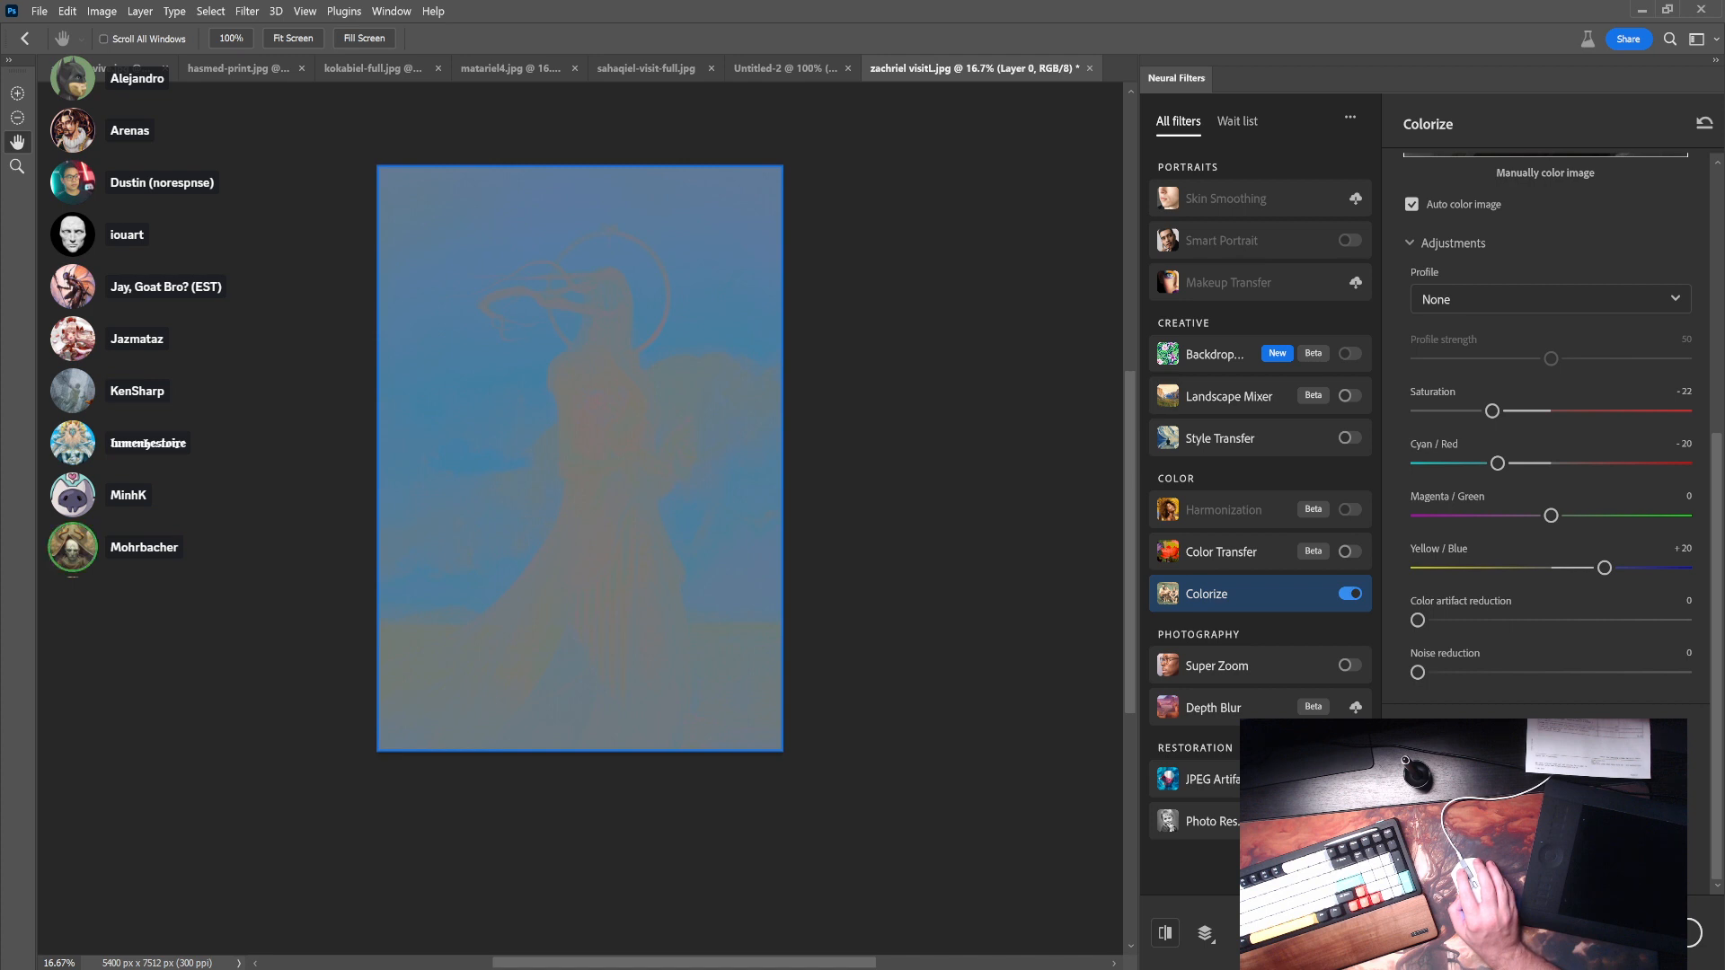
{"action": "left_click", "coordinate": [1675, 933]}
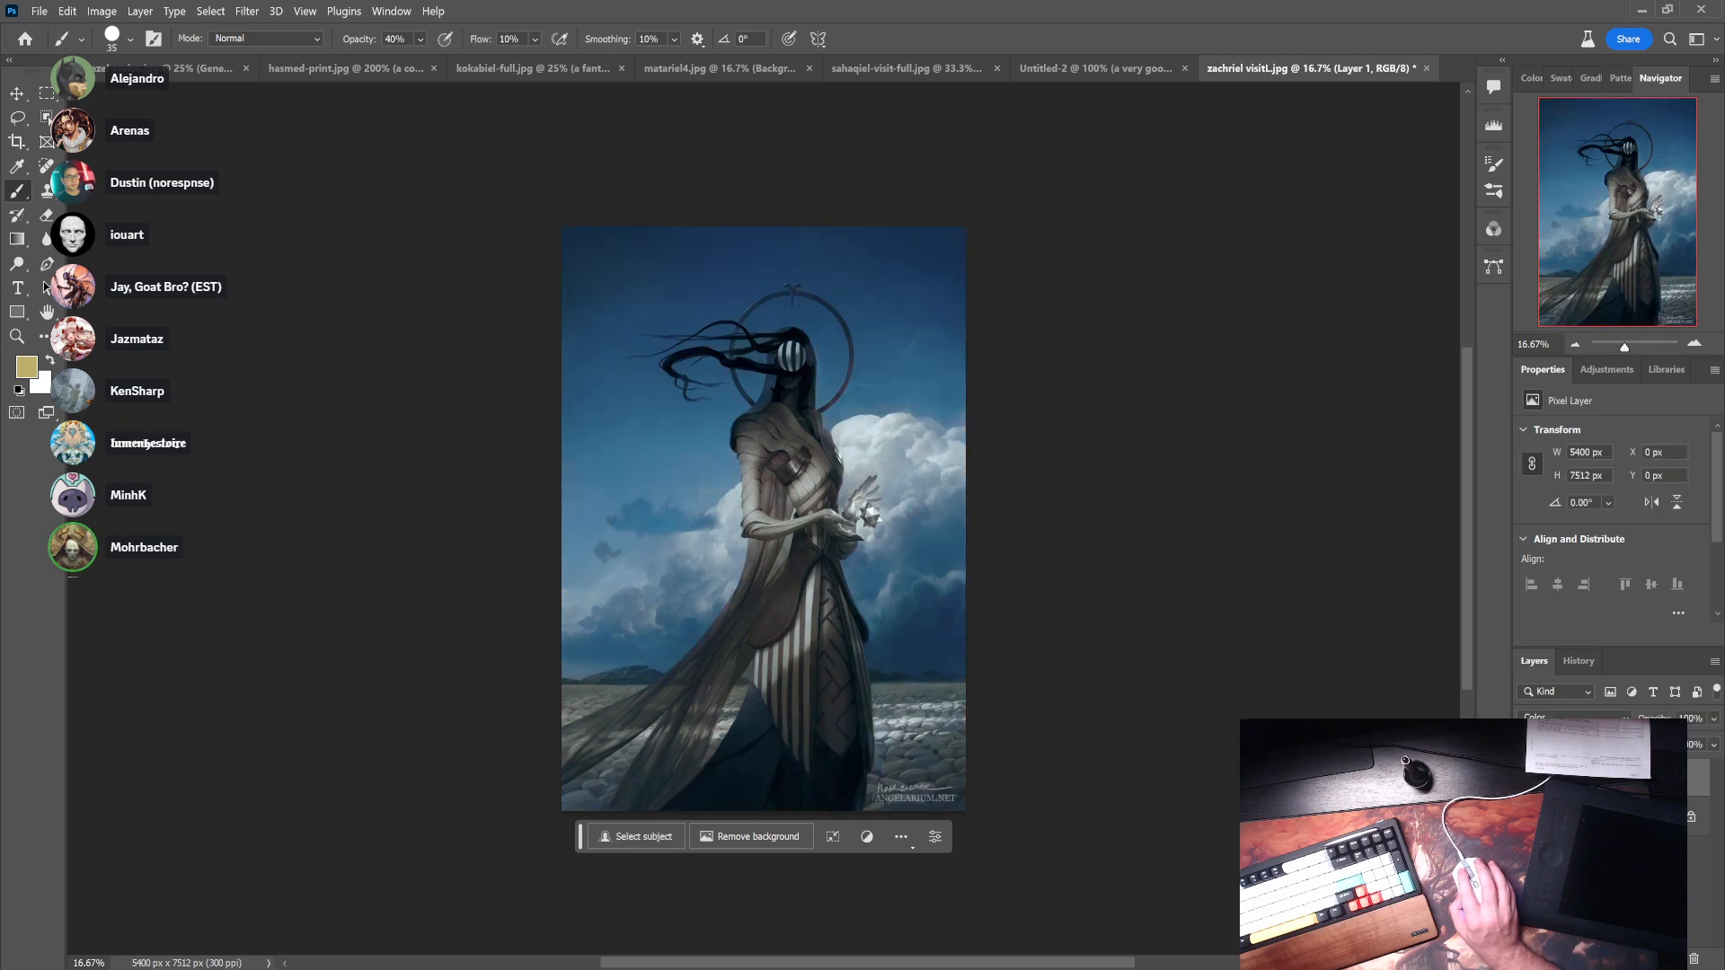
- Toggle the colorized layer's visibility repeatedly to compare the painting with and without the filter's colours
{"action": "left_click", "coordinate": [1528, 778]}
{"action": "left_click", "coordinate": [1529, 778]}
{"action": "left_click", "coordinate": [1529, 778]}
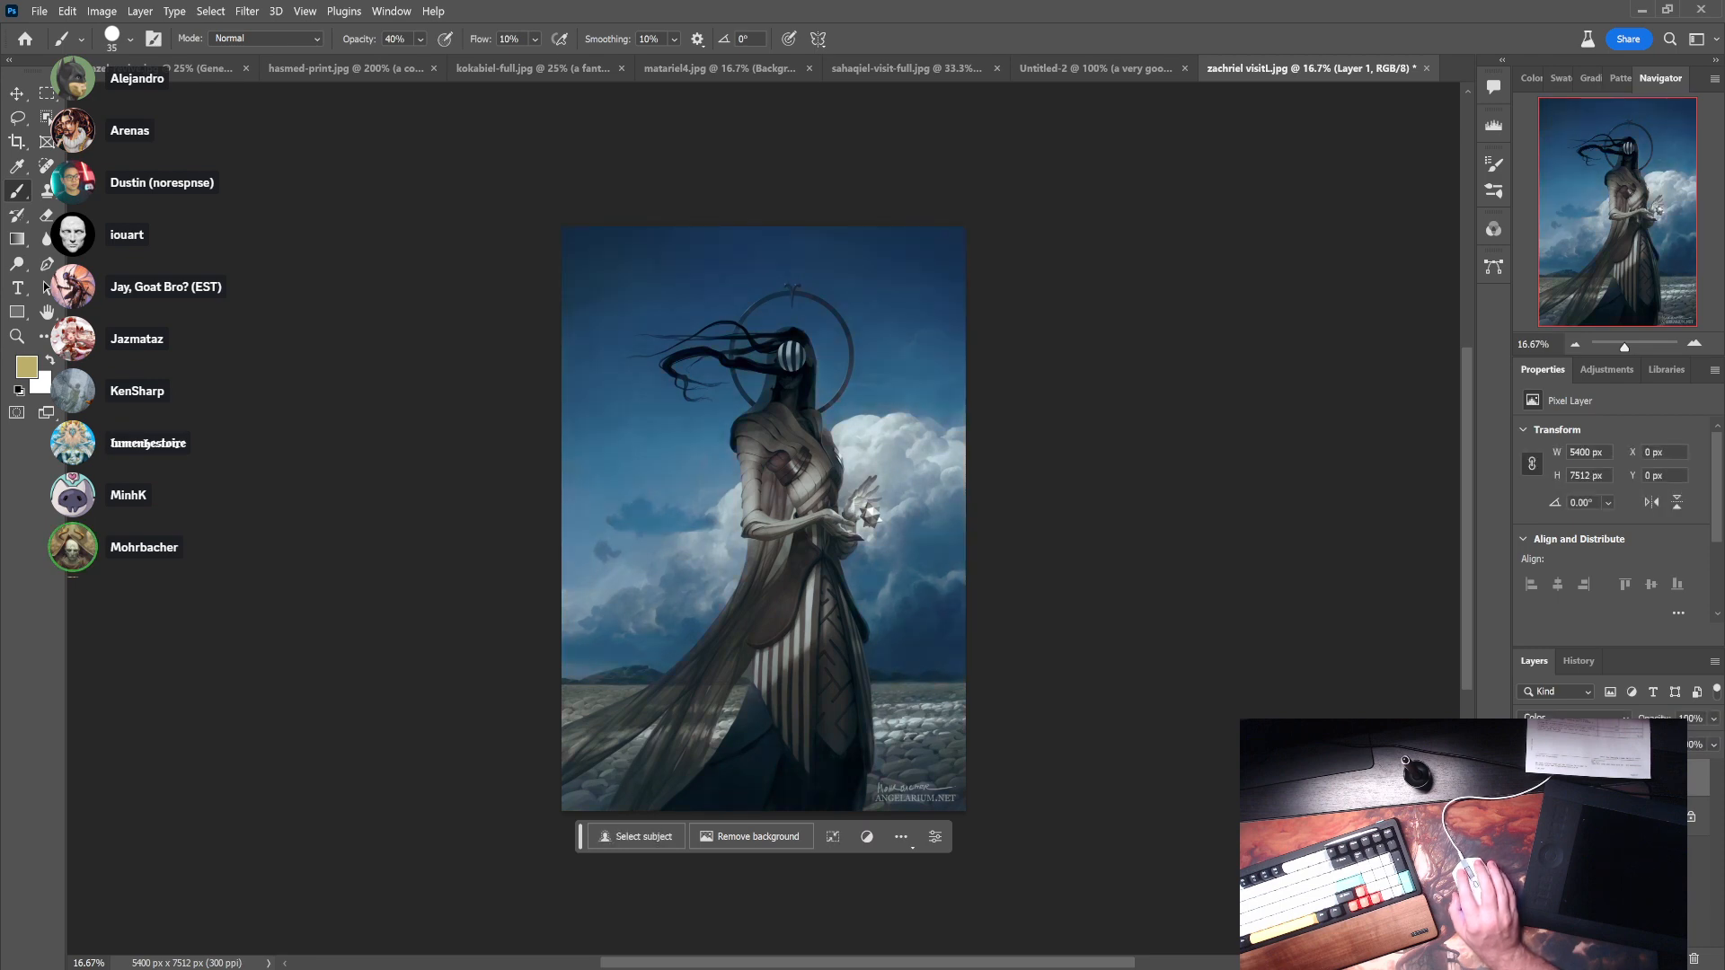
{"action": "left_click", "coordinate": [1529, 778]}
{"action": "left_click", "coordinate": [1528, 778]}
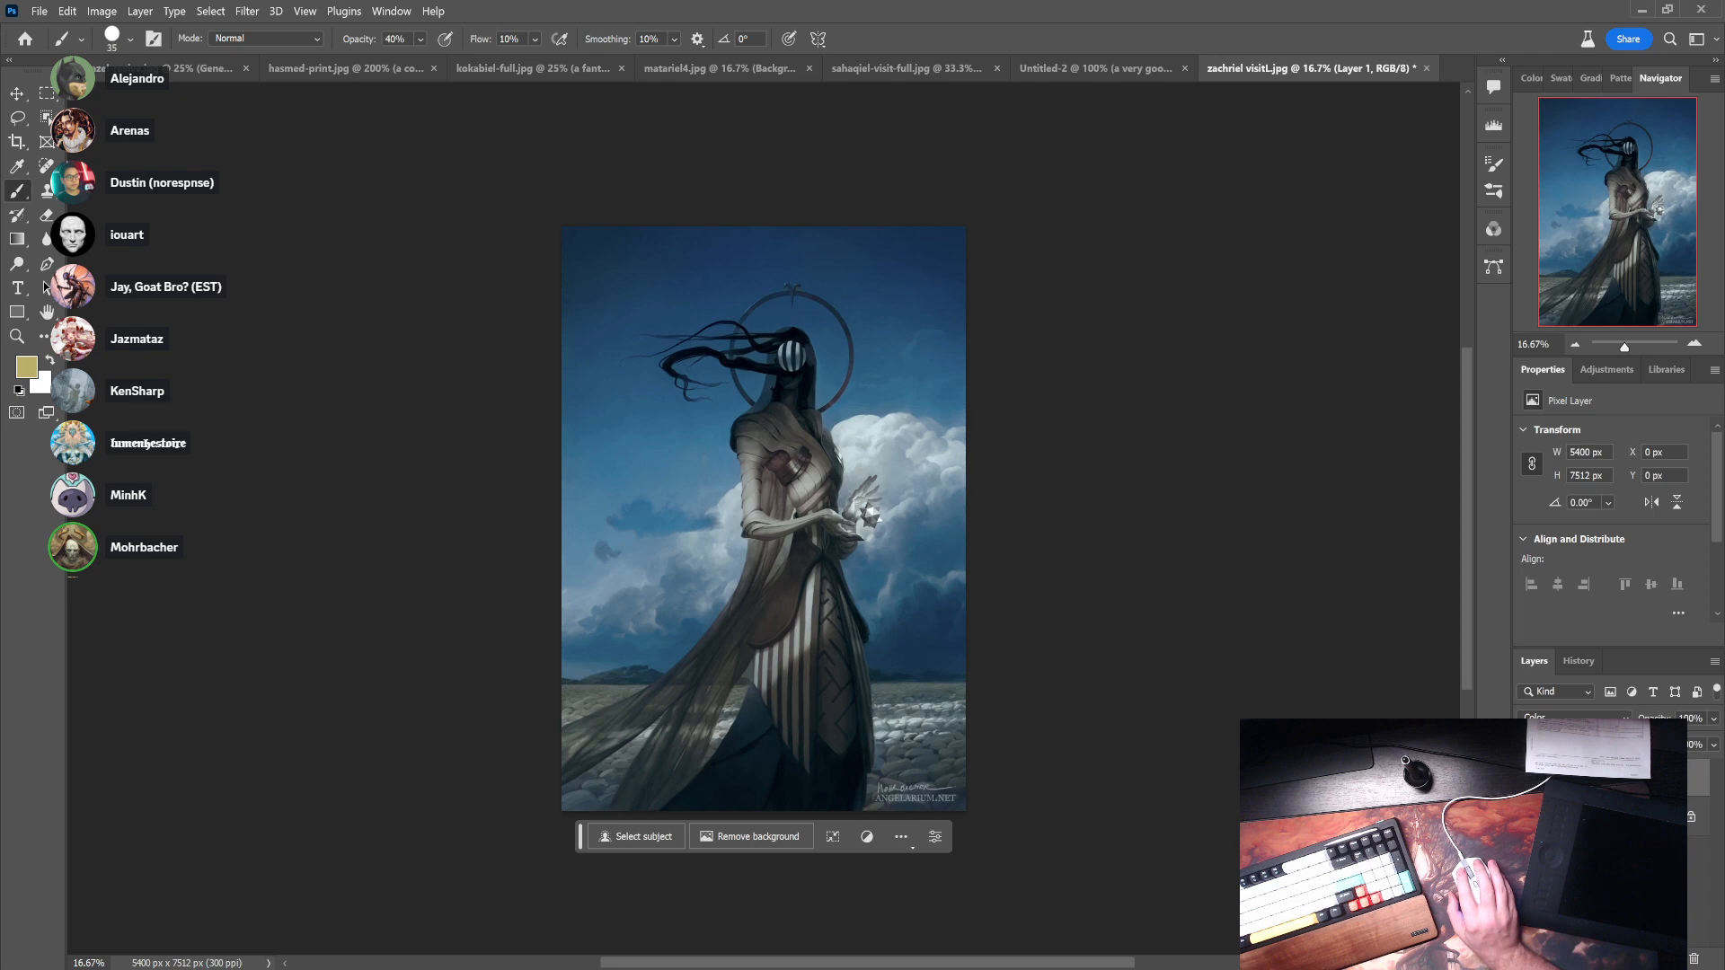
{"action": "left_click", "coordinate": [1528, 778]}
{"action": "left_click", "coordinate": [1528, 778]}
- Switch to hasmed-print.jpg and examine the generated angel head both within the painting and close up
{"action": "left_click", "coordinate": [279, 70]}
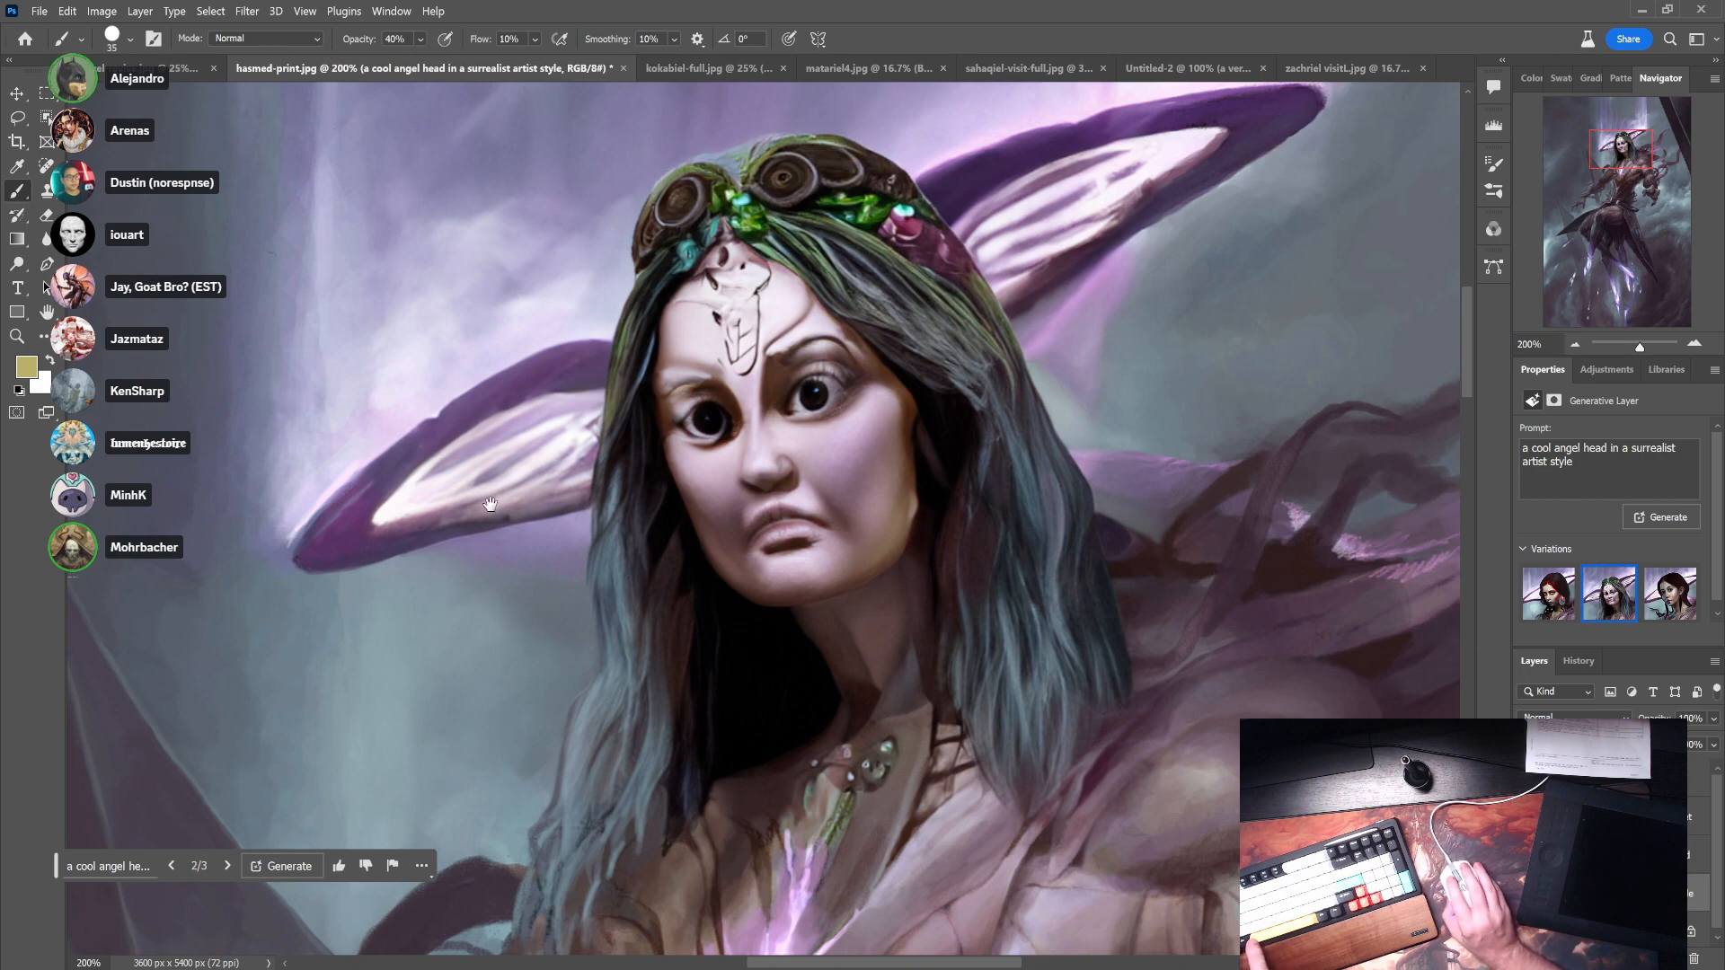
{"action": "scroll", "coordinate": [585, 512], "scroll_direction": "down", "scroll_amount": 2}
{"action": "scroll", "coordinate": [585, 512], "scroll_direction": "down", "scroll_amount": 4}
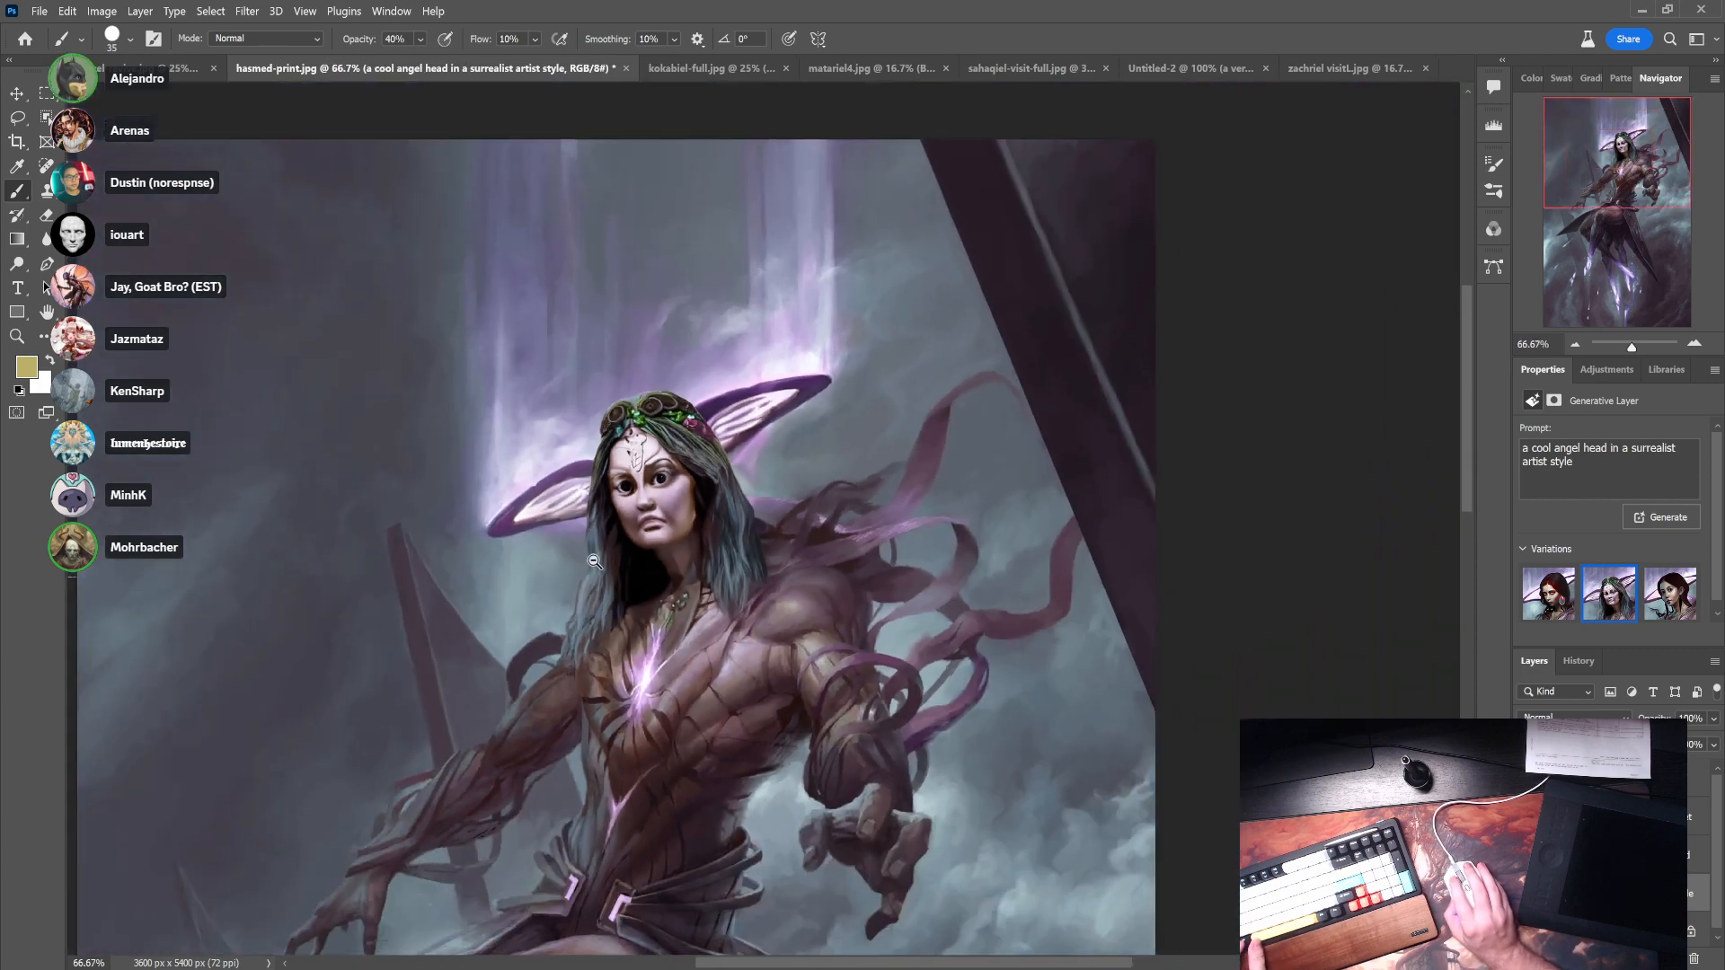
{"action": "scroll", "coordinate": [594, 562], "scroll_direction": "down", "scroll_amount": 1}
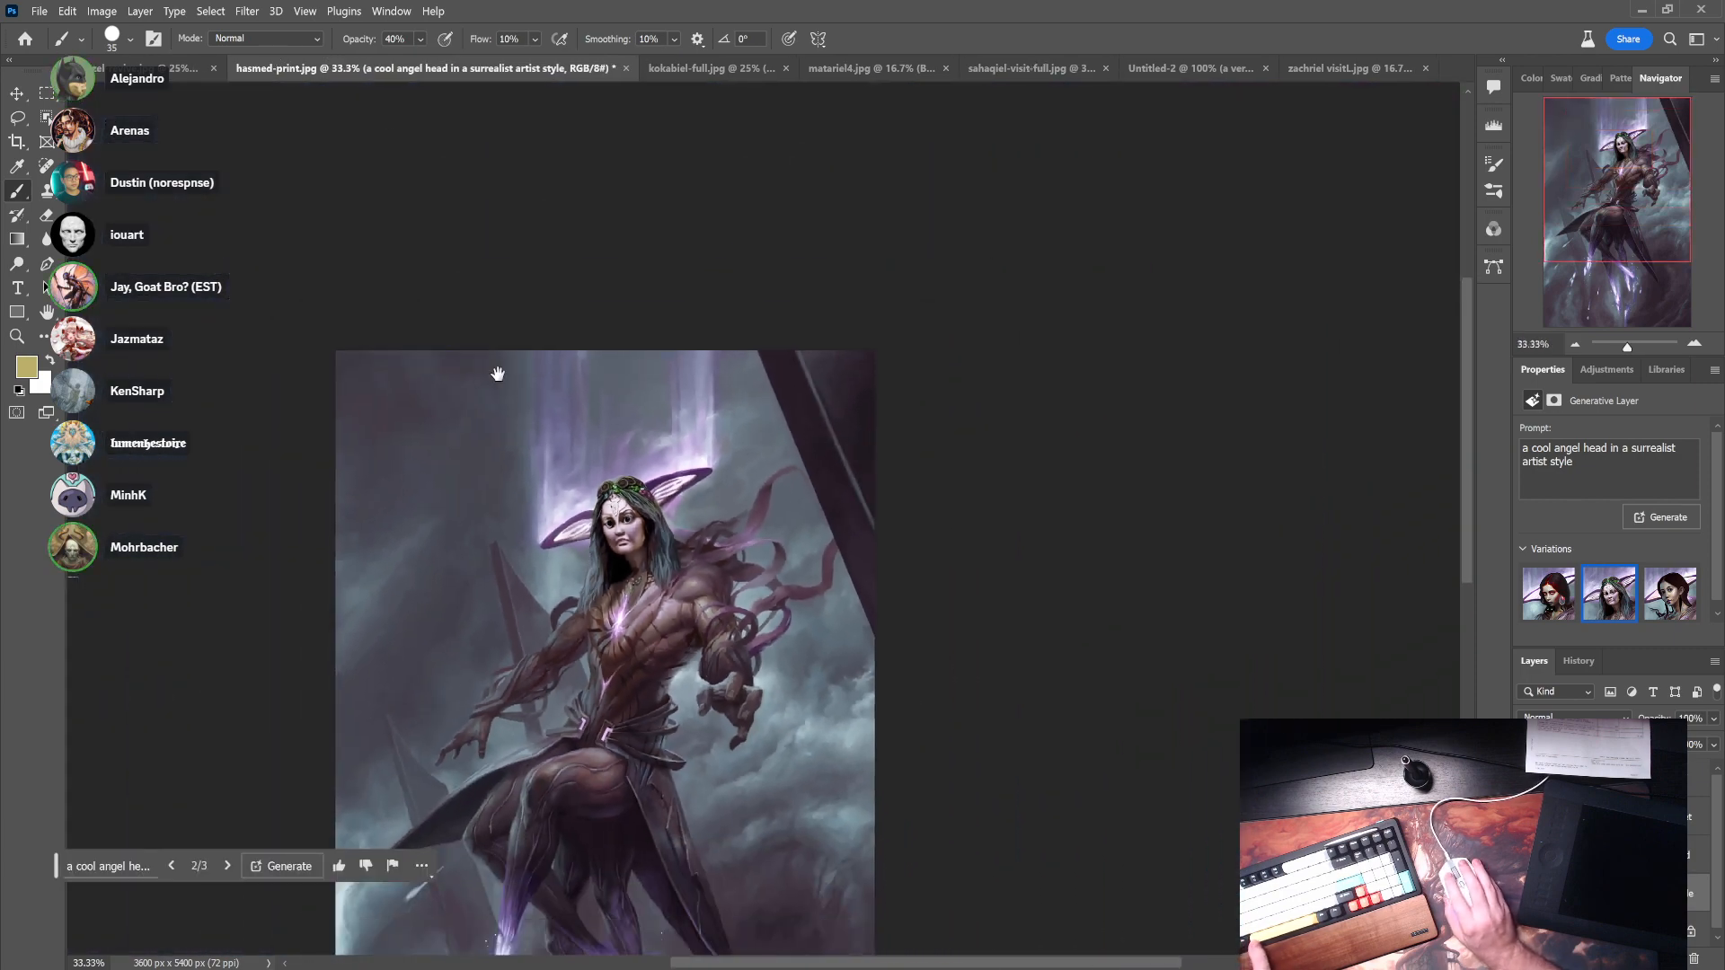
{"action": "scroll", "coordinate": [602, 523], "scroll_direction": "up", "scroll_amount": 5}
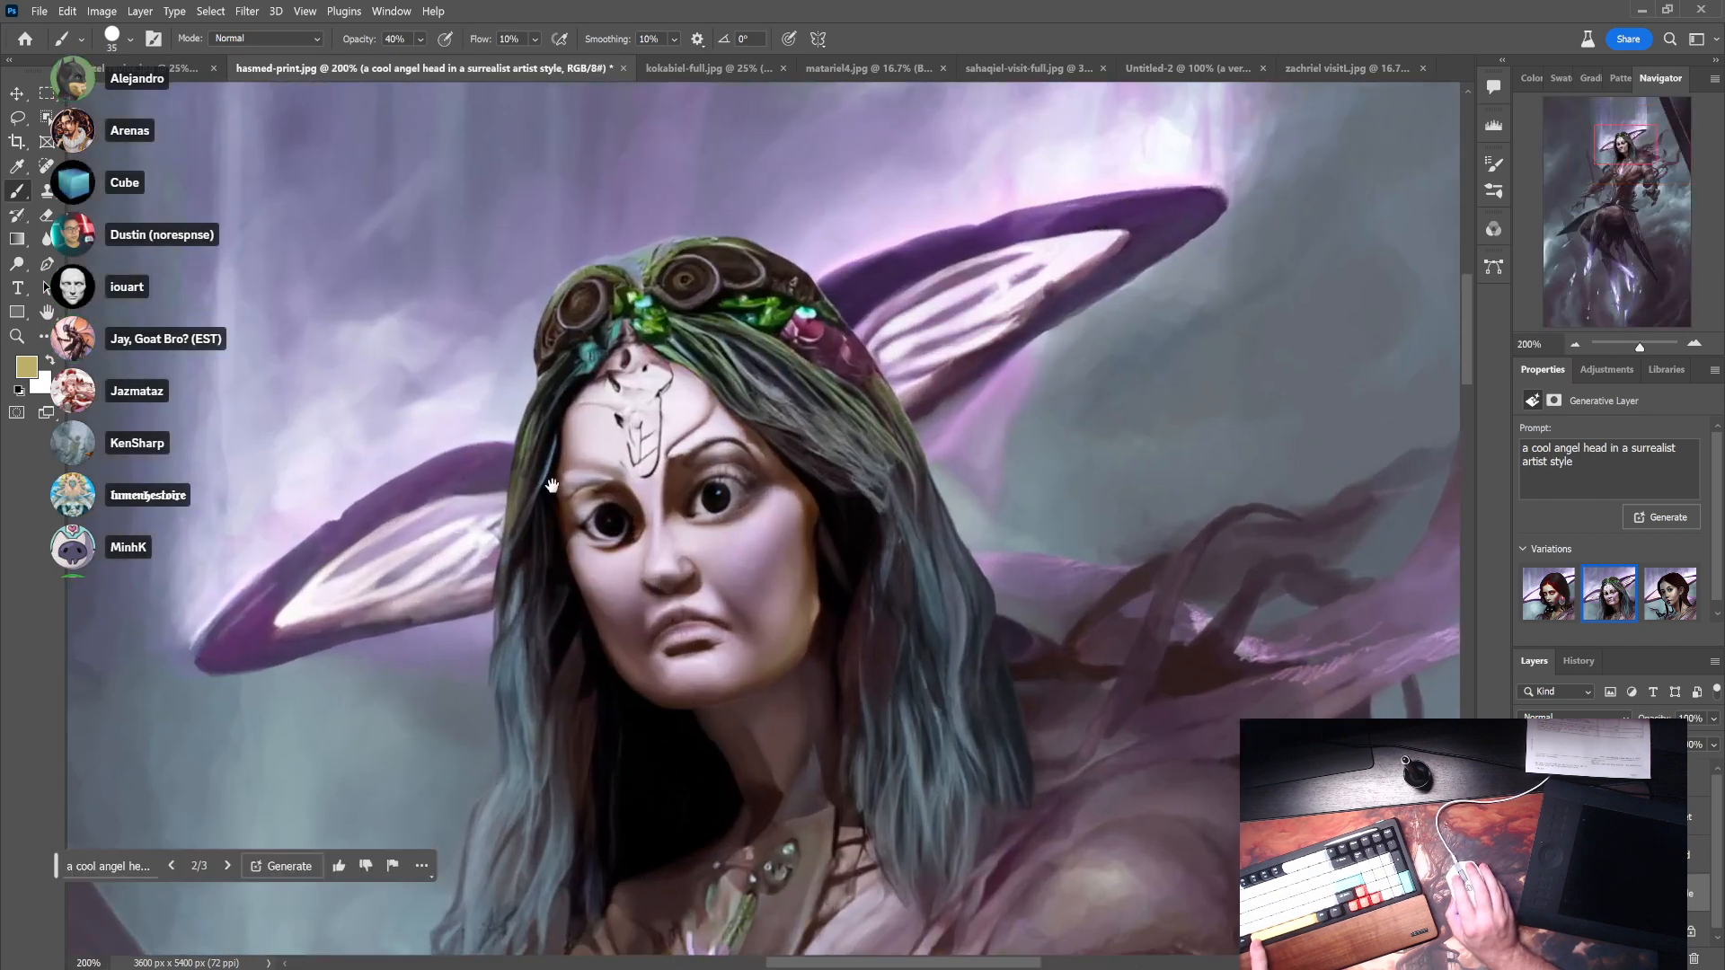
- Switch to azazel-revive.jpg and step back through its Generative Expand edits
{"action": "left_click", "coordinate": [104, 72]}
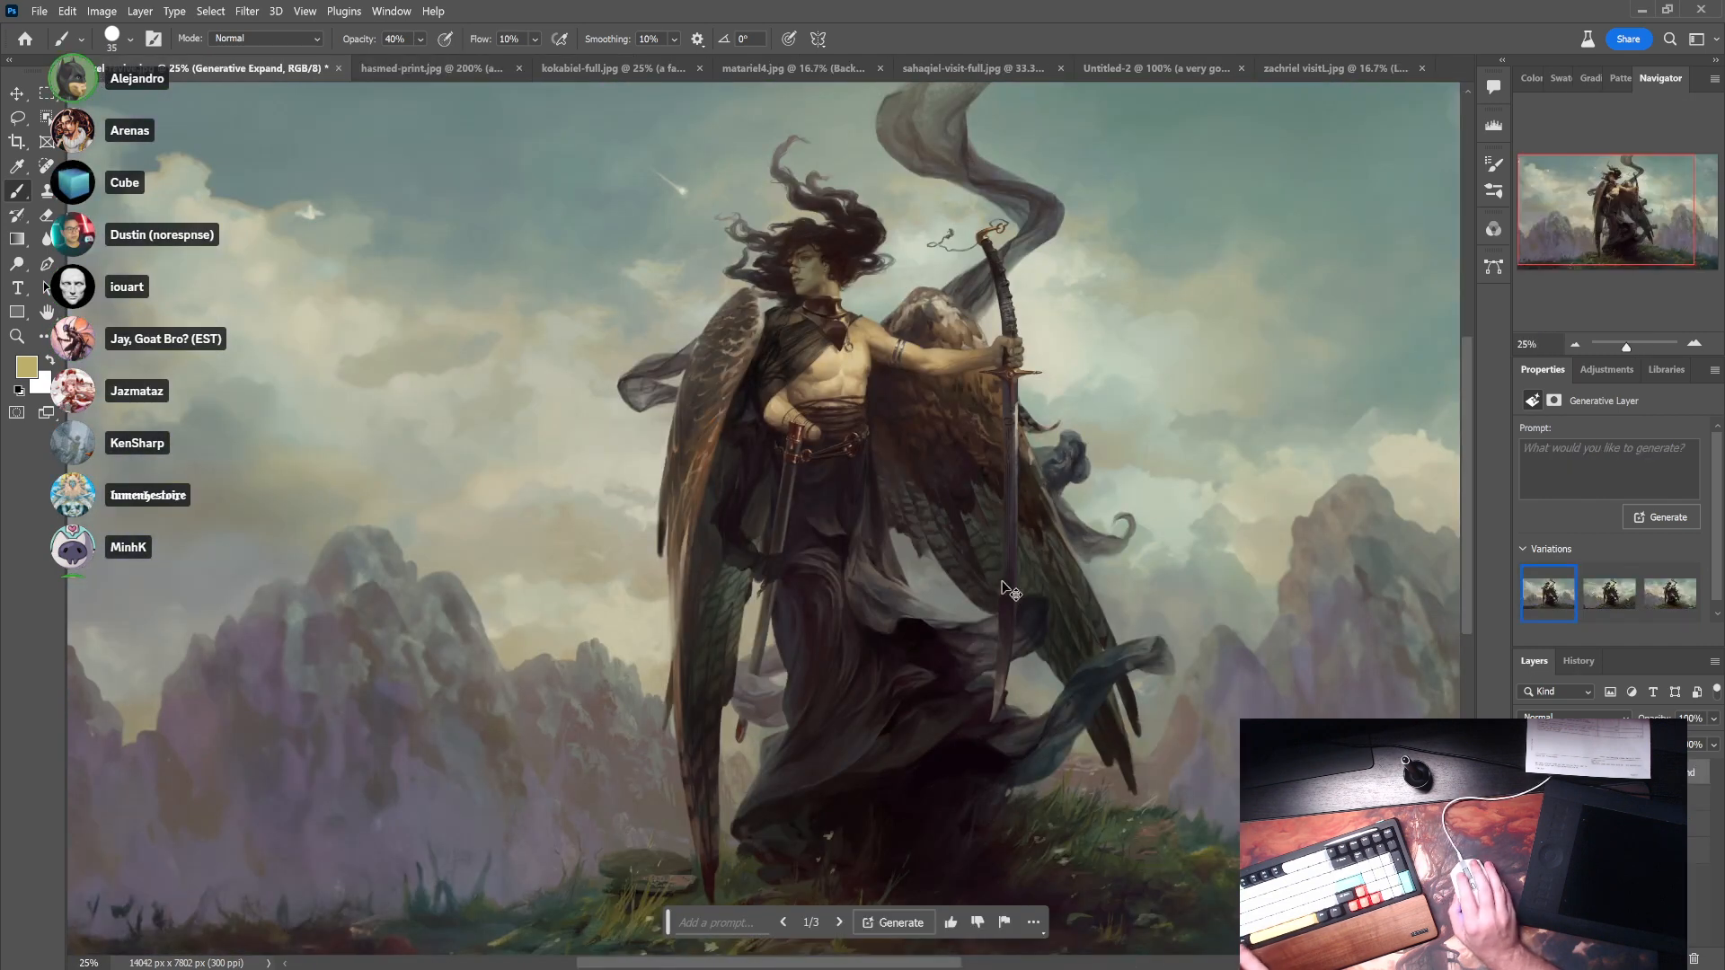
{"action": "key", "text": "ctrl+z"}
{"action": "key", "text": "ctrl+z"}
{"action": "key", "text": "ctrl+z"}
{"action": "key", "text": "ctrl+z"}
{"action": "key", "text": "ctrl+z"}
{"action": "key", "text": "ctrl+z"}
{"action": "key", "text": "ctrl+z"}
{"action": "key", "text": "ctrl+z"}
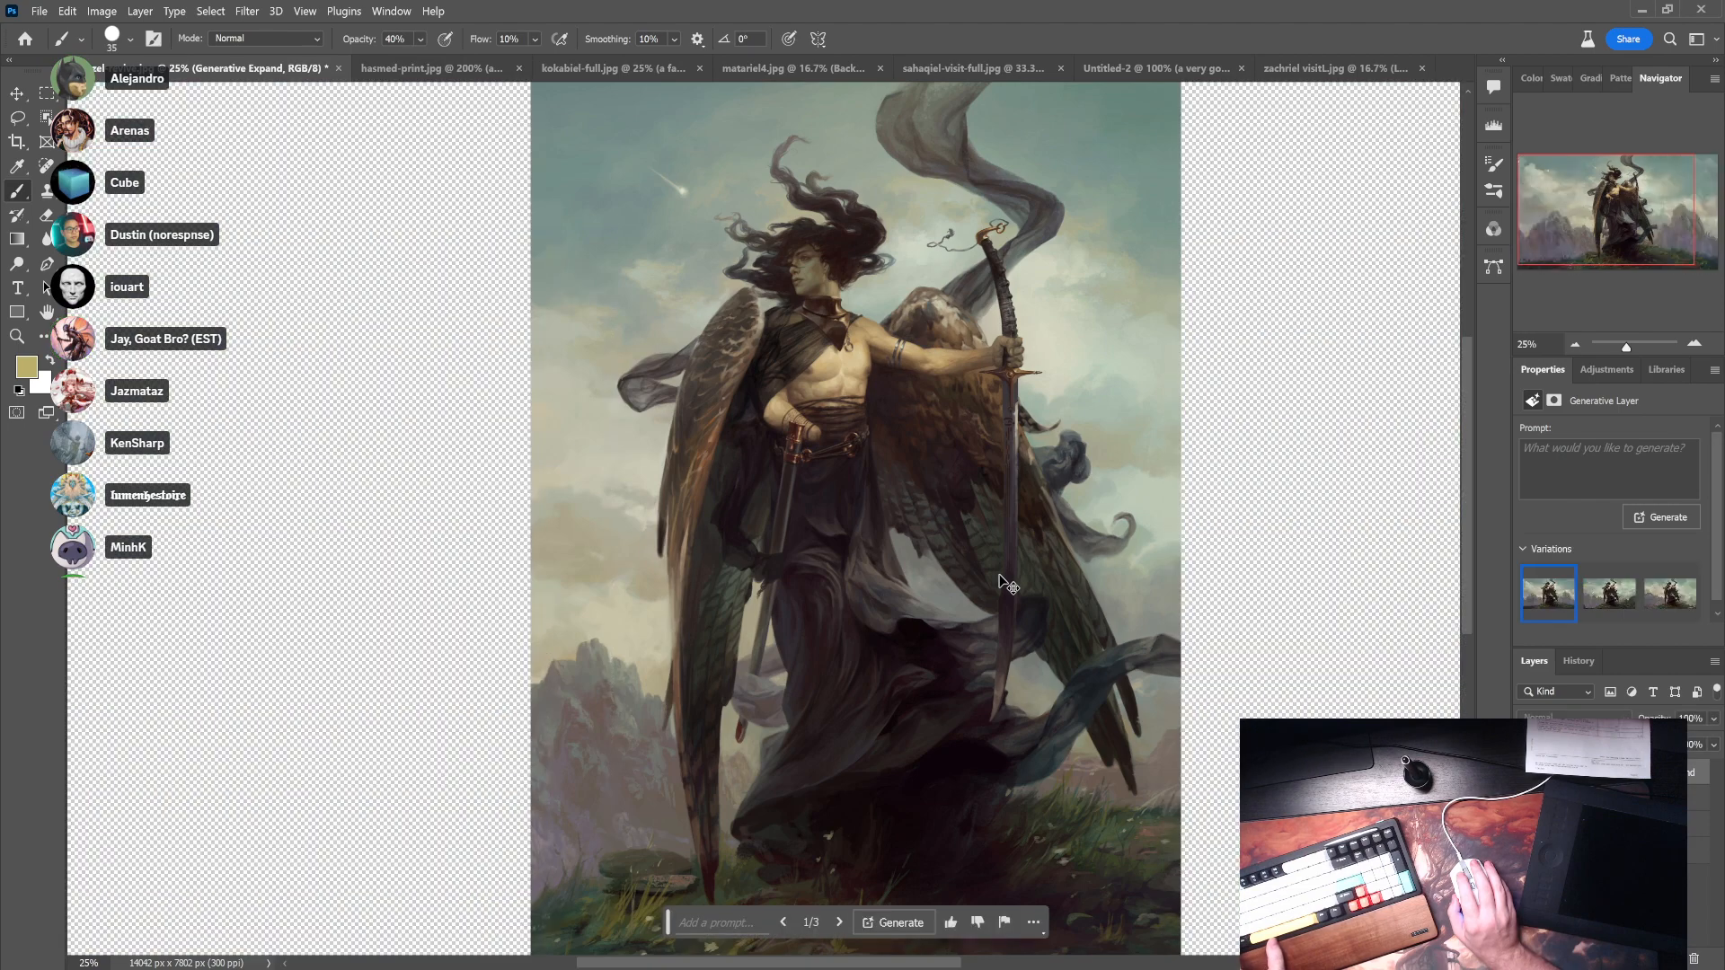
{"action": "key", "text": "ctrl+z"}
{"action": "key", "text": "ctrl+z"}
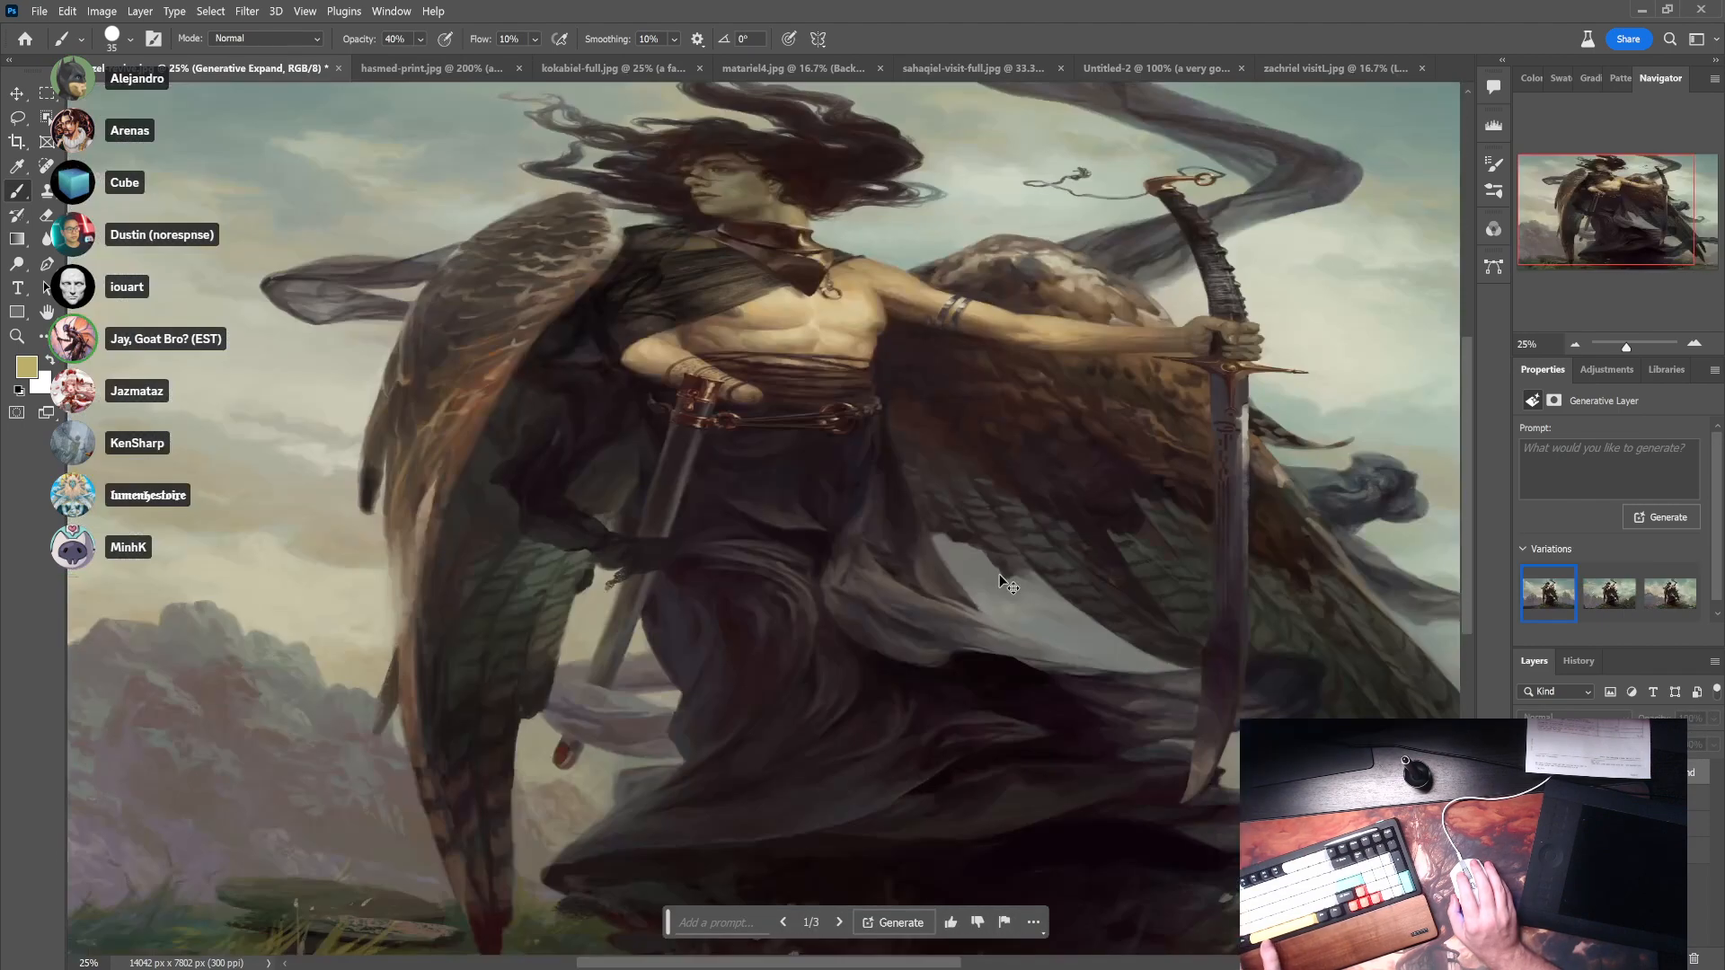
- Compare the expanded background with the unexpanded painting by redoing and undoing the Generative Expand edits
{"action": "key", "text": "ctrl+shift+z"}
{"action": "key", "text": "ctrl+shift+z"}
{"action": "key", "text": "ctrl+shift+z"}
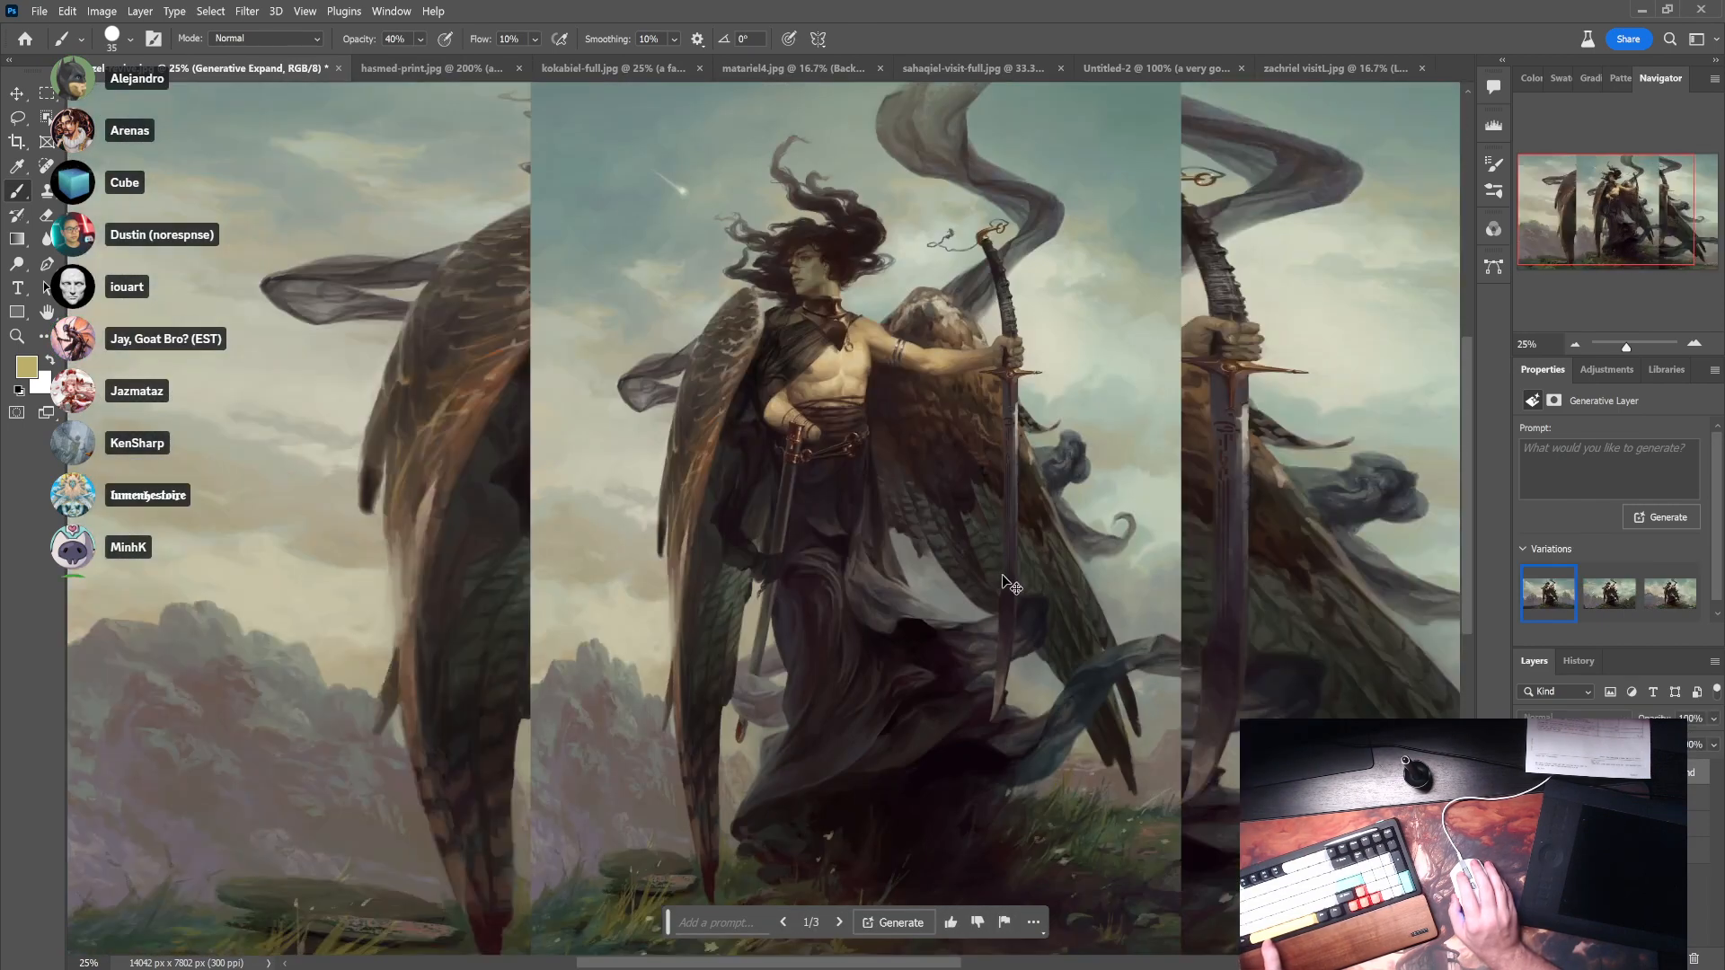
{"action": "key", "text": "ctrl+shift+z"}
{"action": "key", "text": "ctrl+z"}
{"action": "key", "text": "ctrl+shift+z"}
{"action": "key", "text": "ctrl+z"}
{"action": "key", "text": "ctrl+shift+z"}
{"action": "key", "text": "ctrl+z"}
{"action": "key", "text": "ctrl+z"}
{"action": "key", "text": "ctrl+z"}
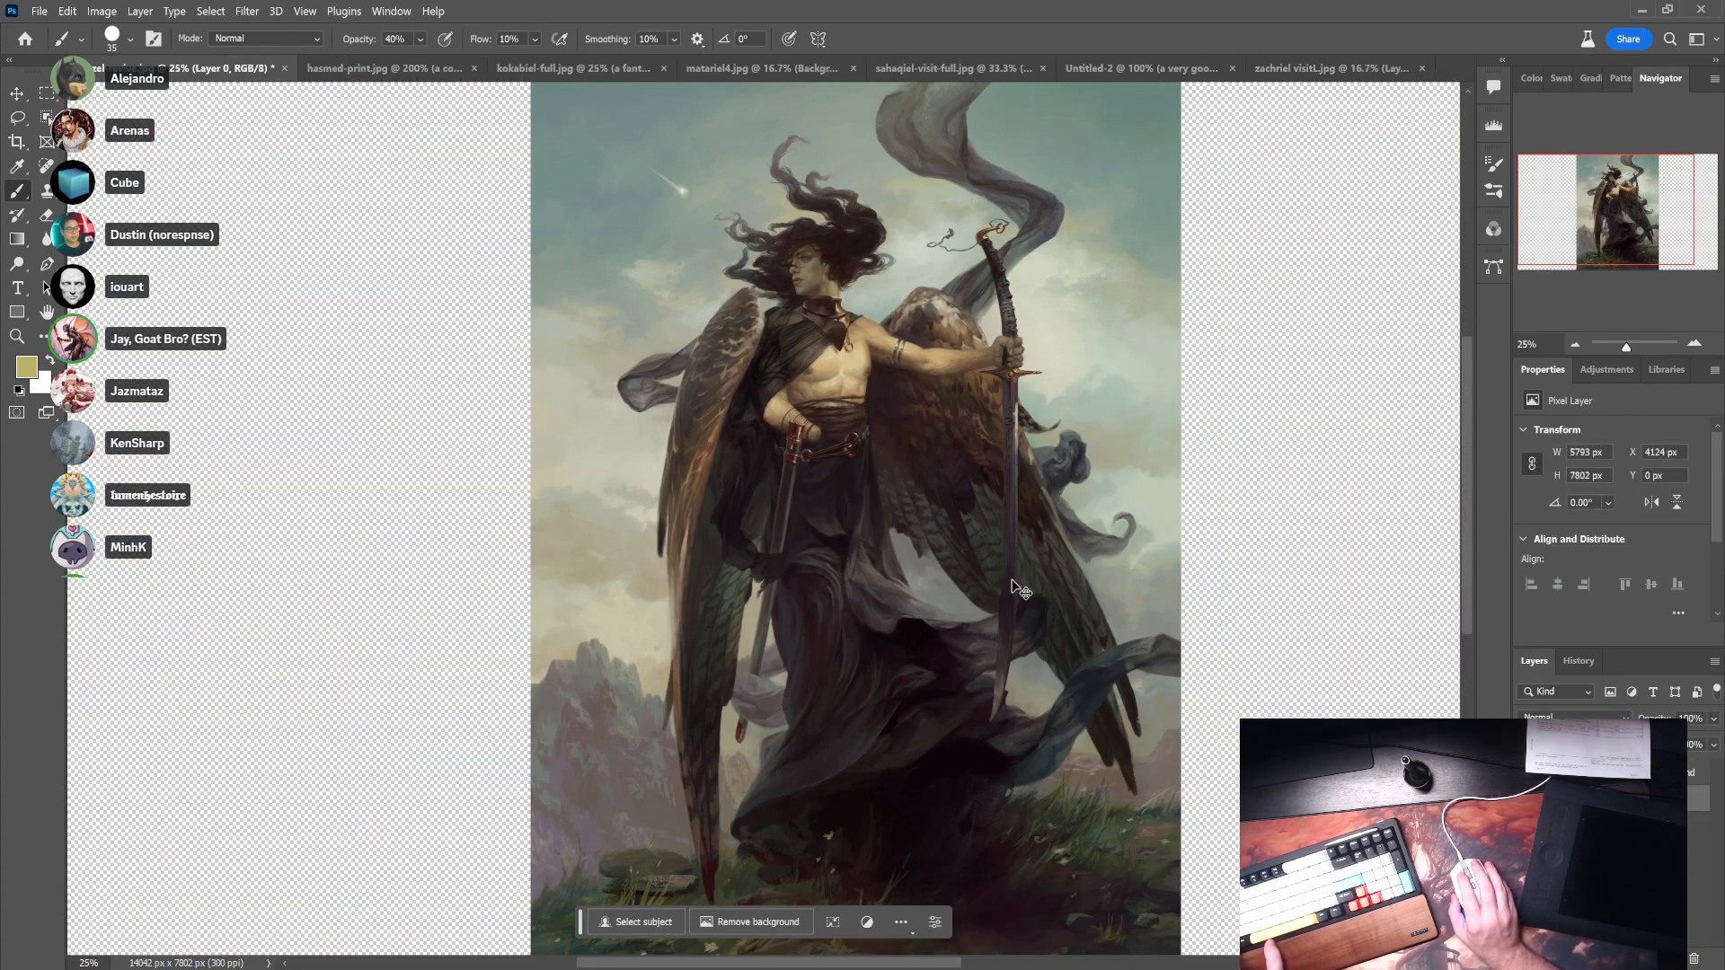
- Revert azazel-revive.jpg to its originally opened state and desaturate the painting
{"action": "key", "text": "ctrl+z"}
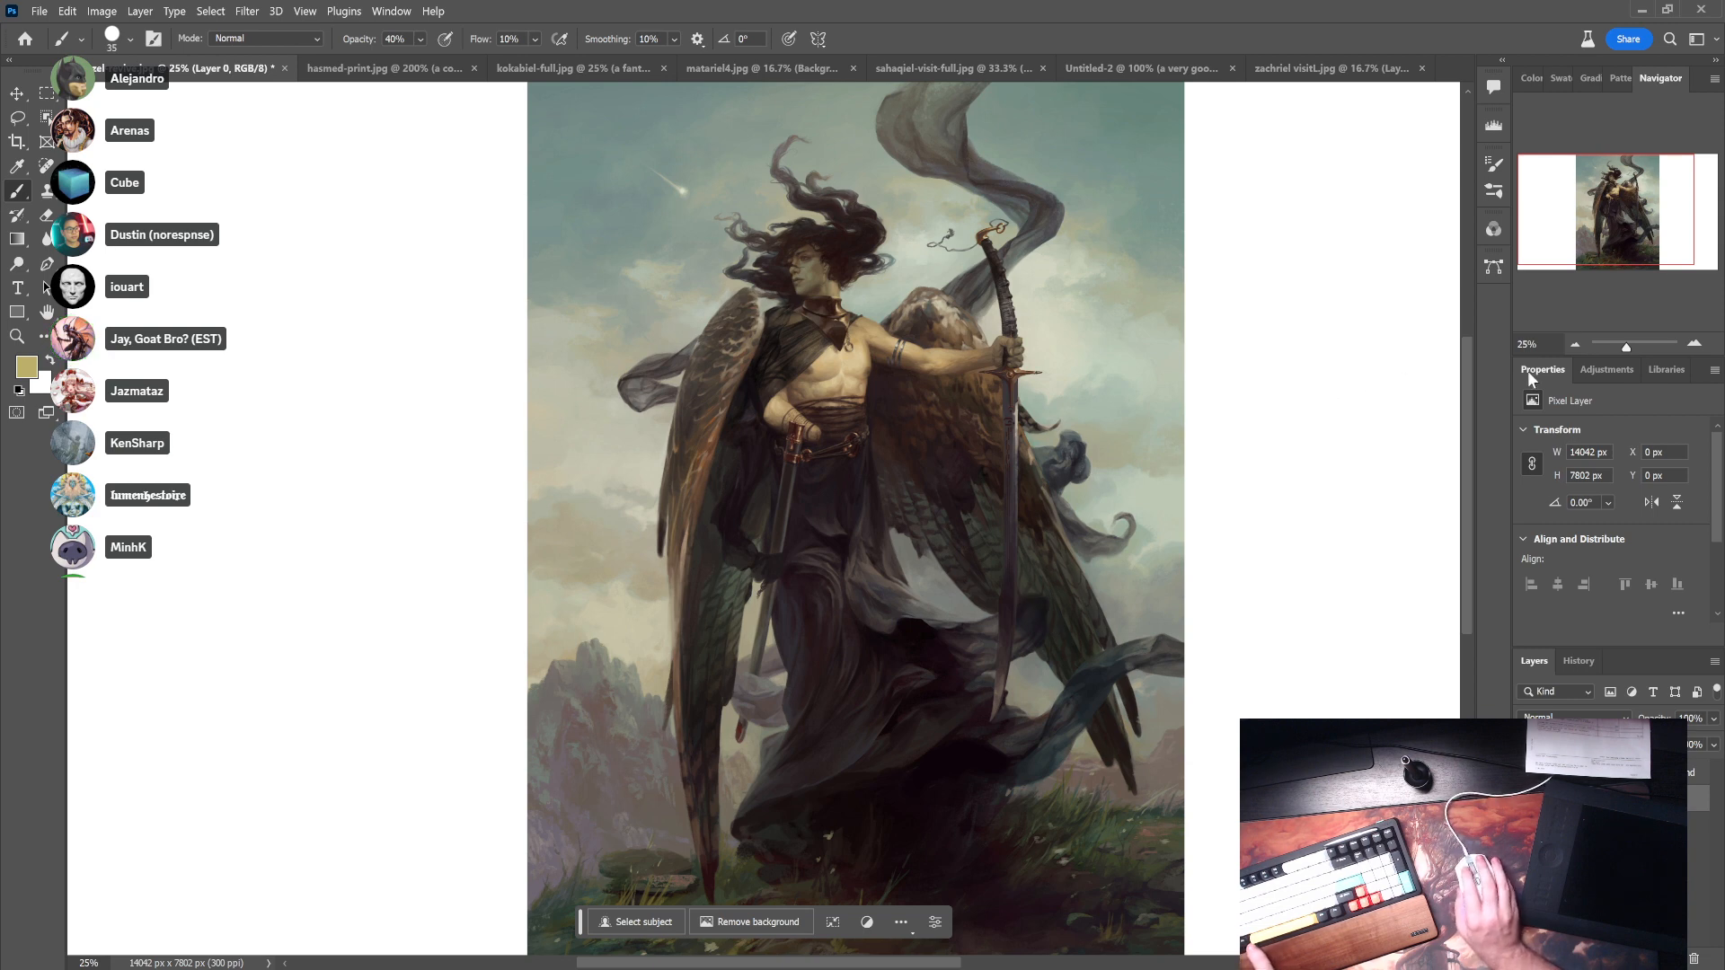
{"action": "left_click", "coordinate": [1582, 666]}
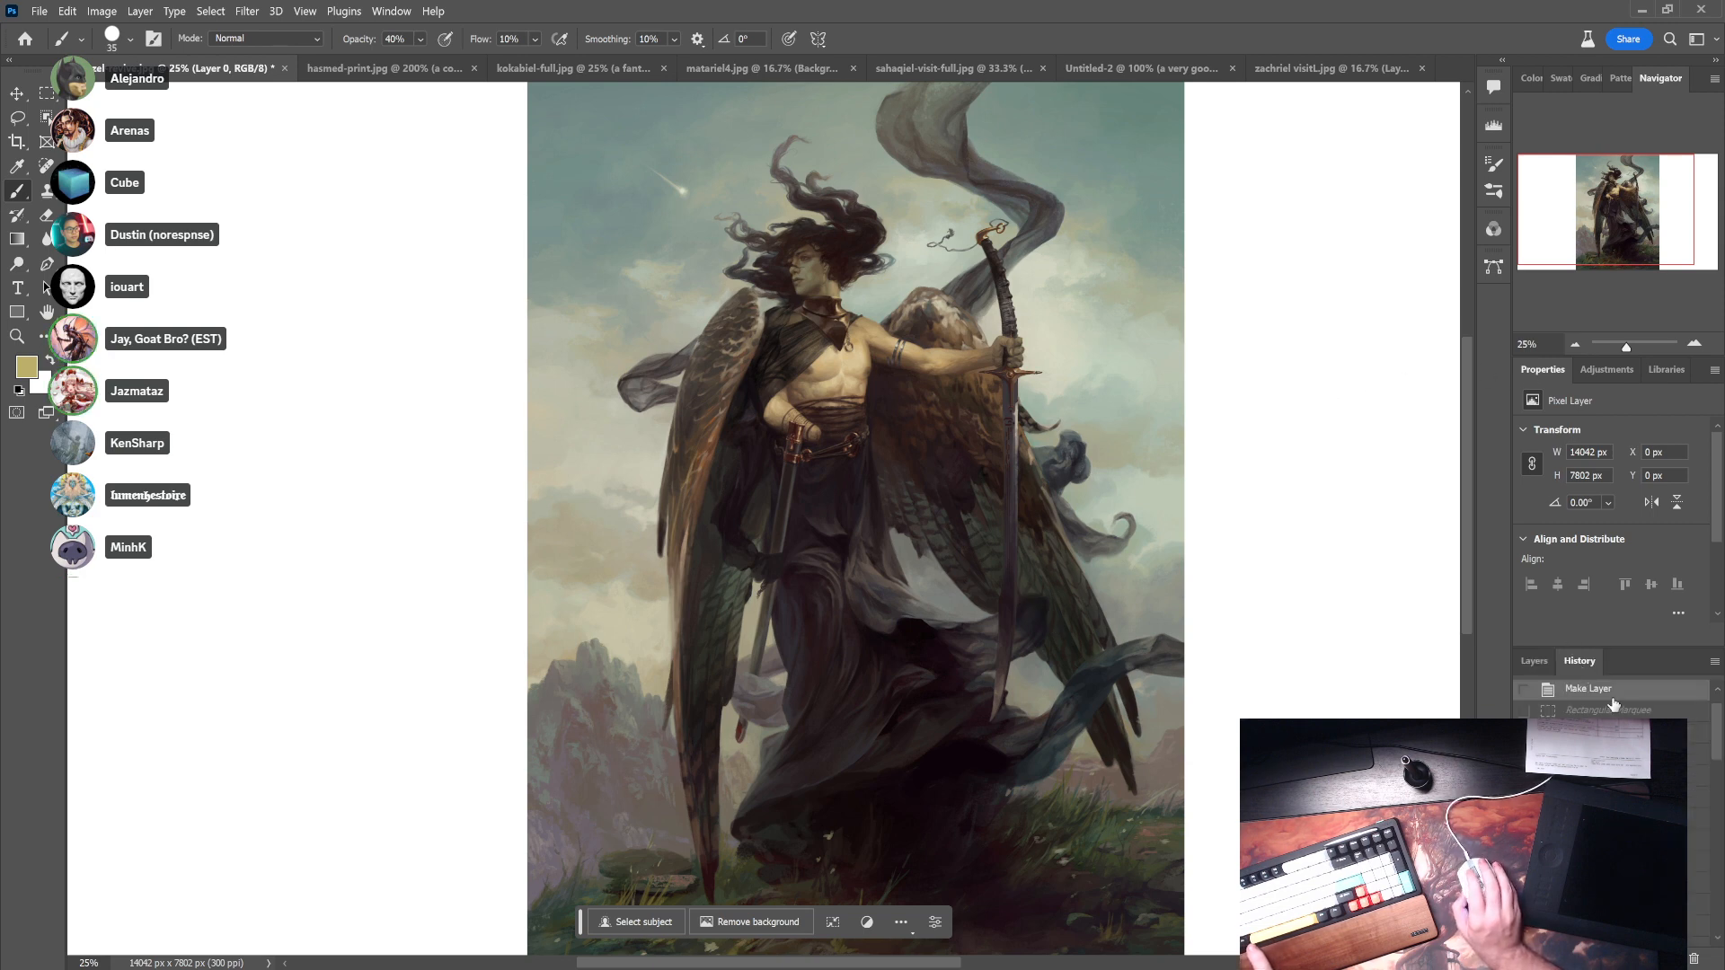
{"action": "scroll", "coordinate": [1615, 705], "scroll_direction": "up", "scroll_amount": 2}
{"action": "left_click", "coordinate": [1609, 700]}
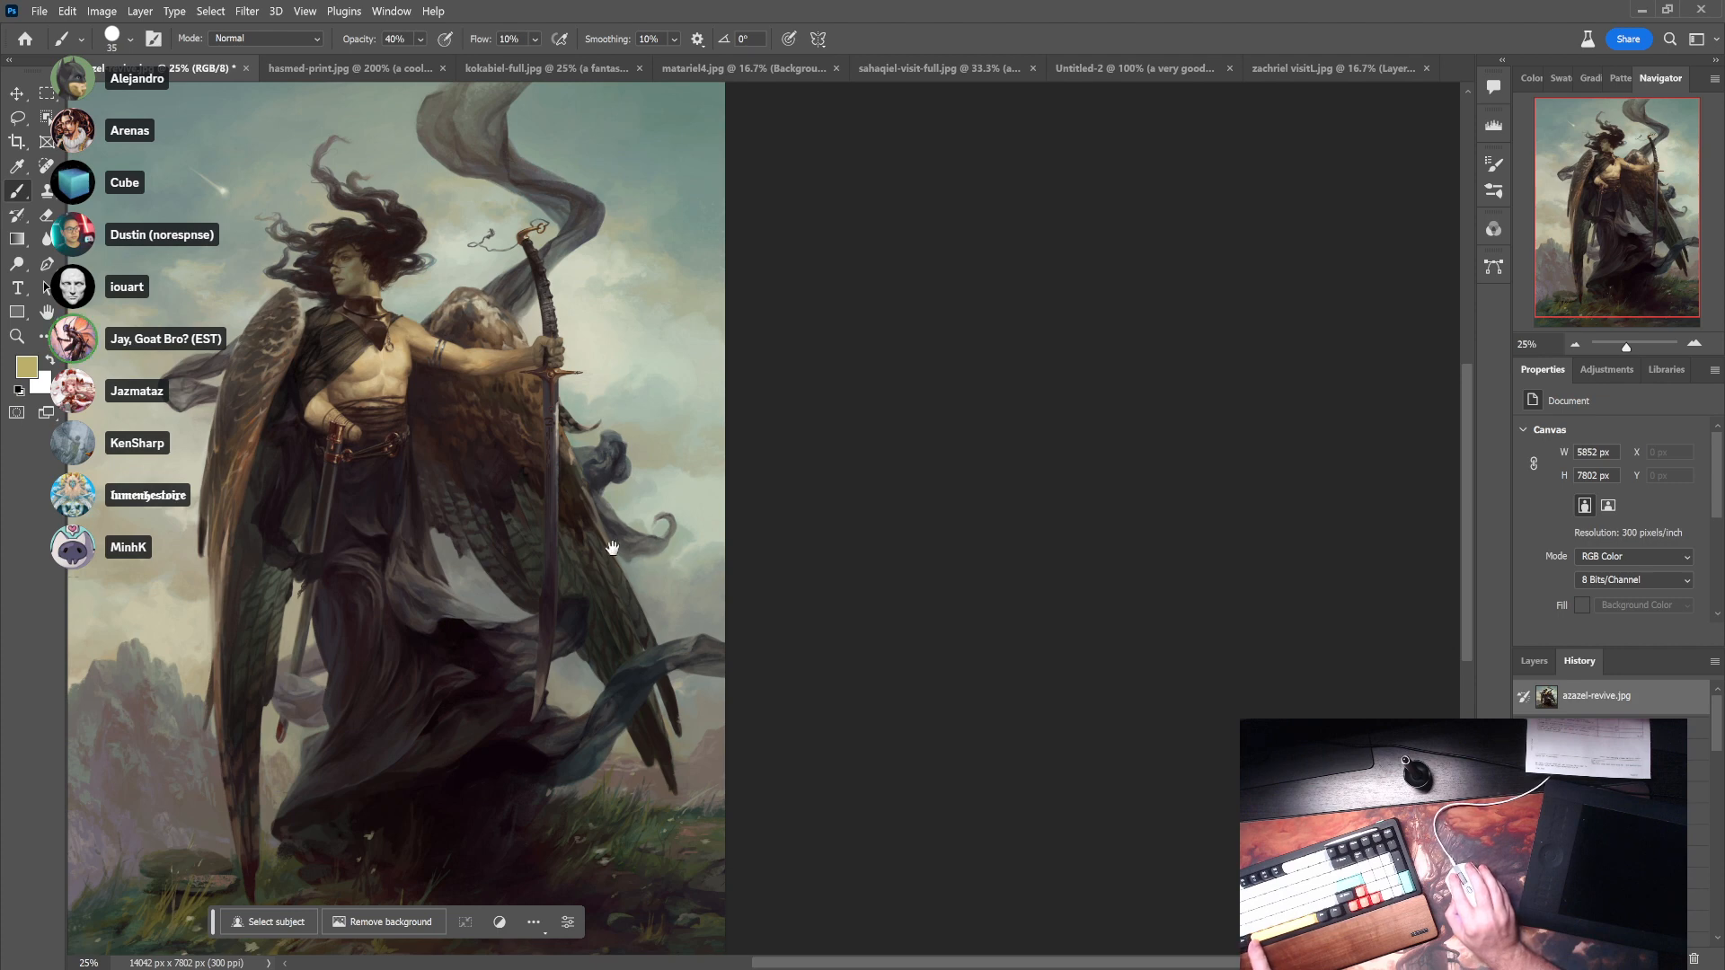
{"action": "left_click_drag", "start_coordinate": [611, 548], "coordinate": [836, 512]}
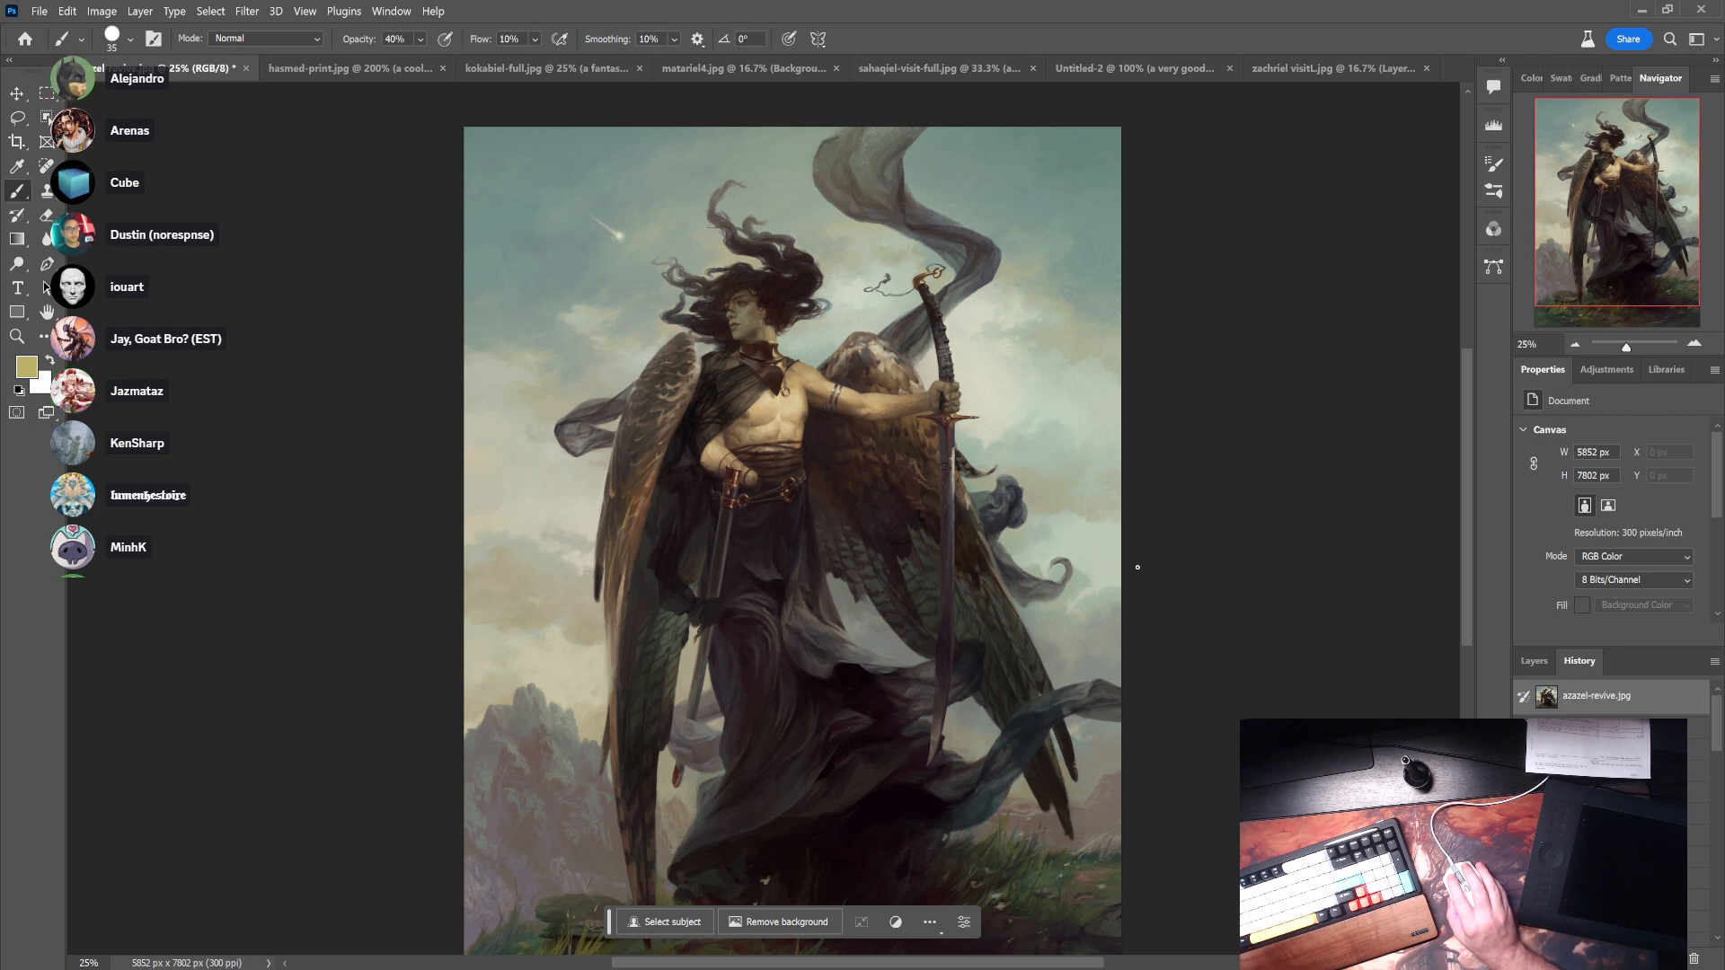
{"action": "left_click", "coordinate": [1534, 661]}
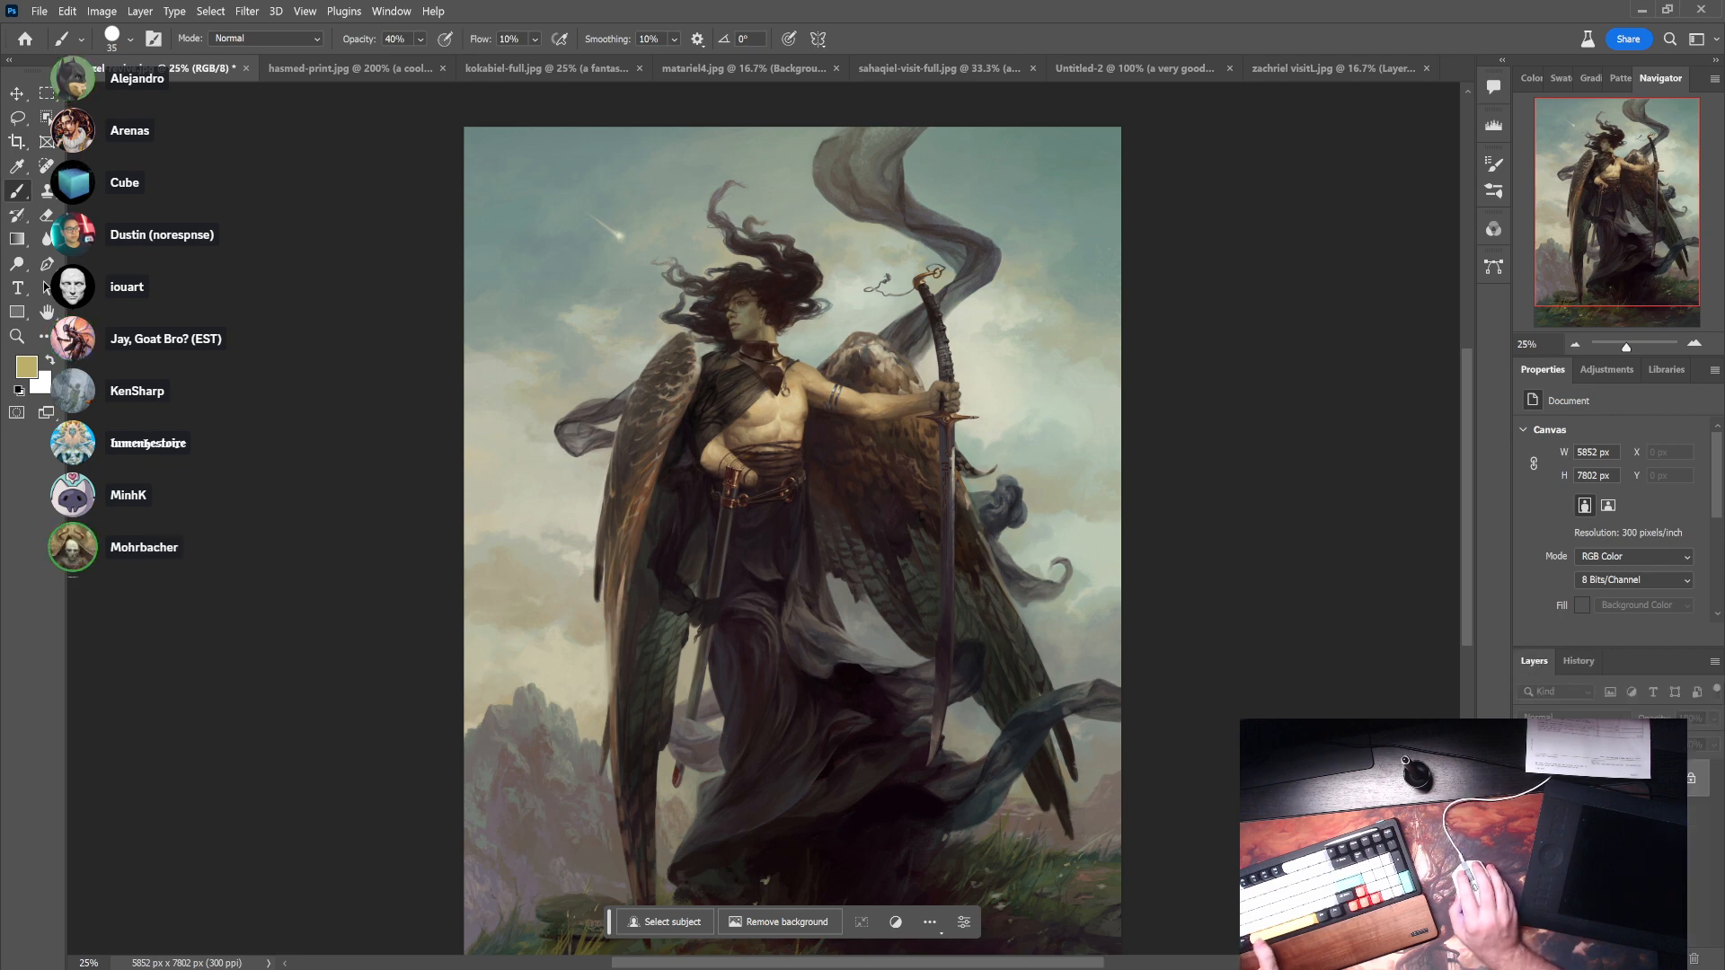
{"action": "key", "text": "ctrl+shift+u"}
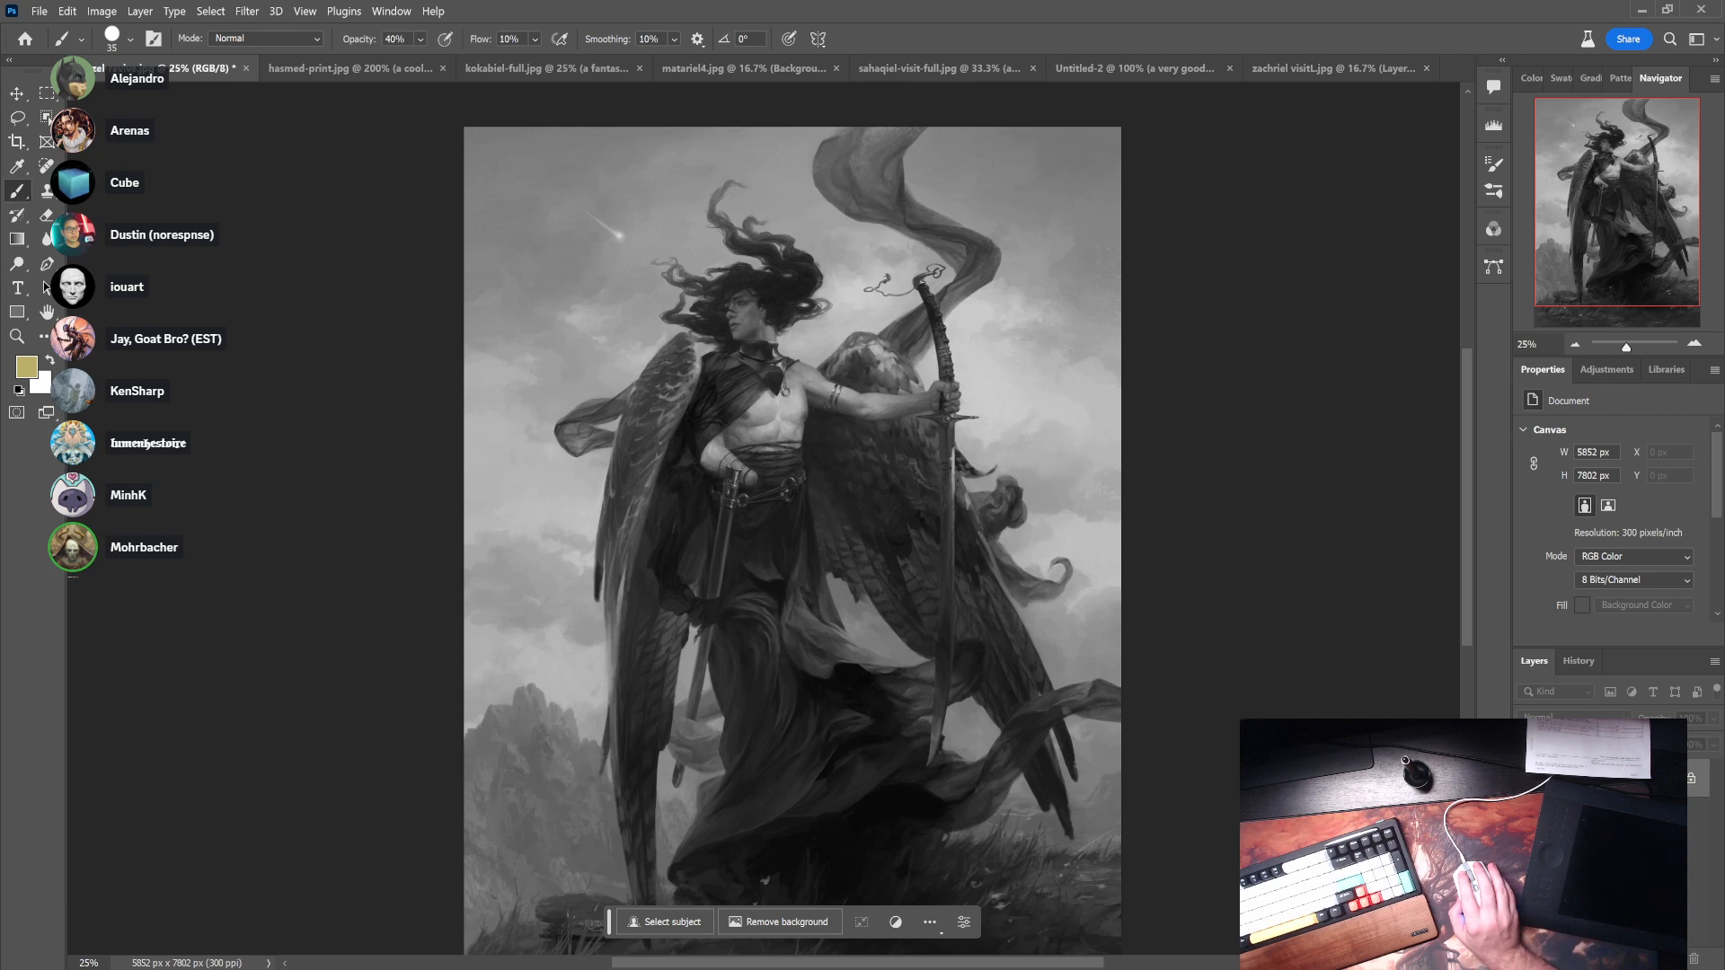
- Try the Colorize neural filter on the desaturated azazel-revive.jpg painting with Cyan/Red at -10, and cancel the filter
{"action": "left_click", "coordinate": [392, 11]}
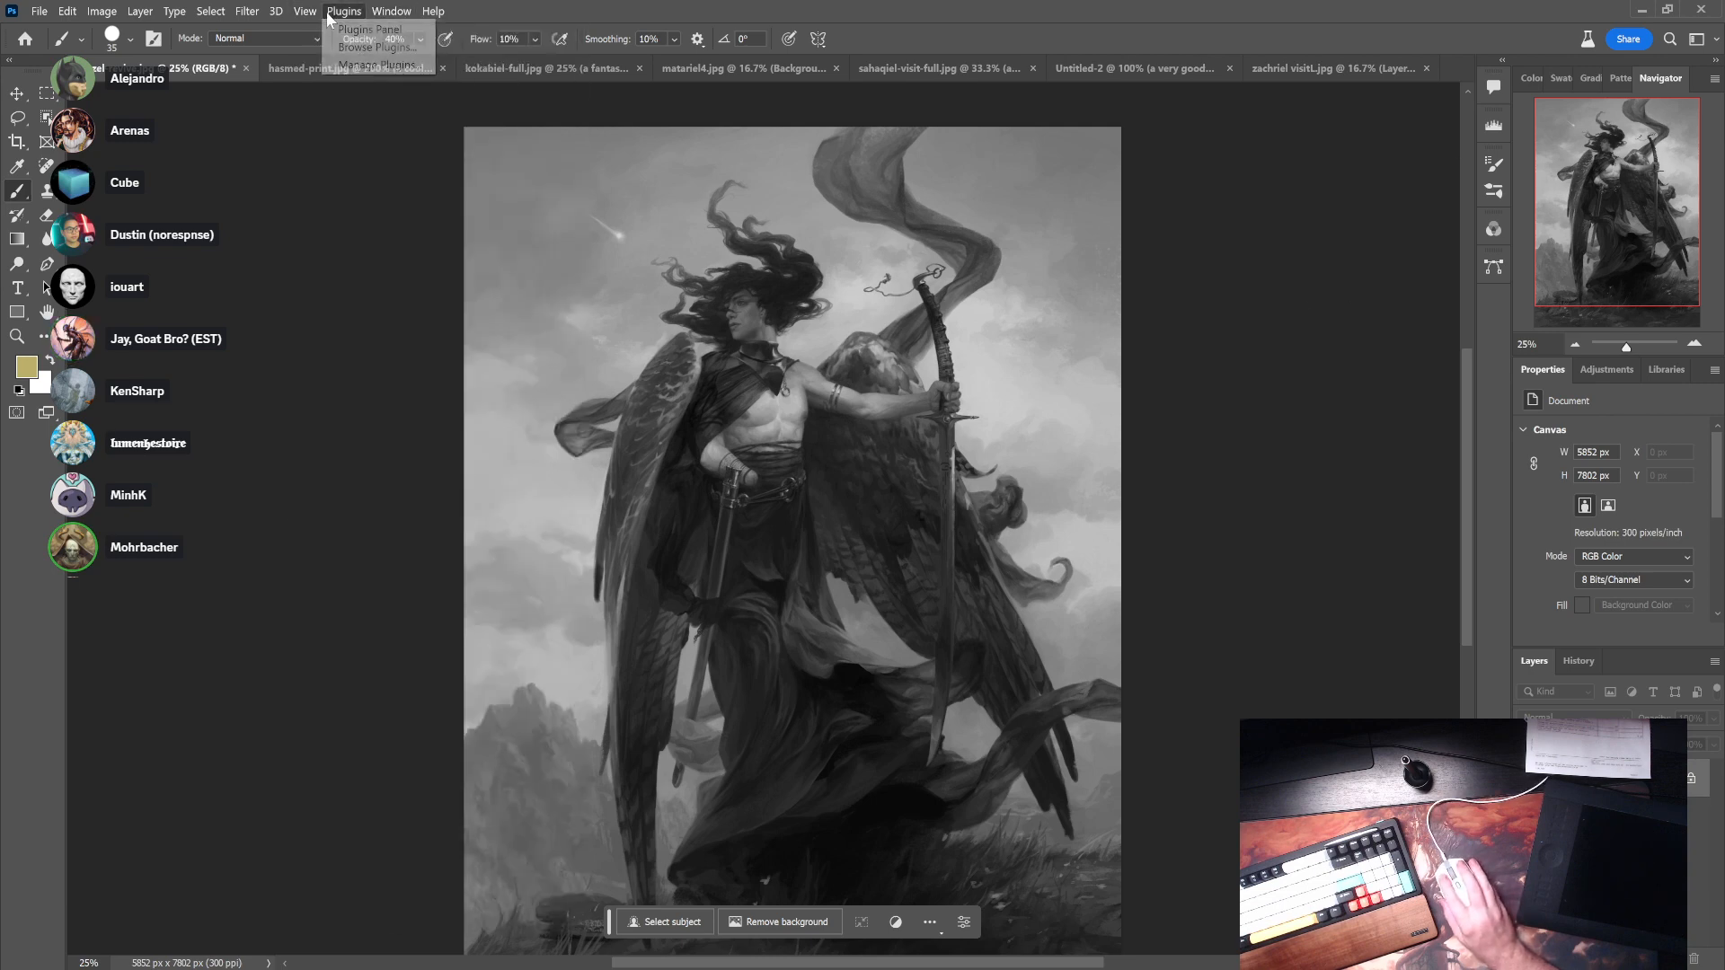
{"action": "left_click", "coordinate": [247, 11]}
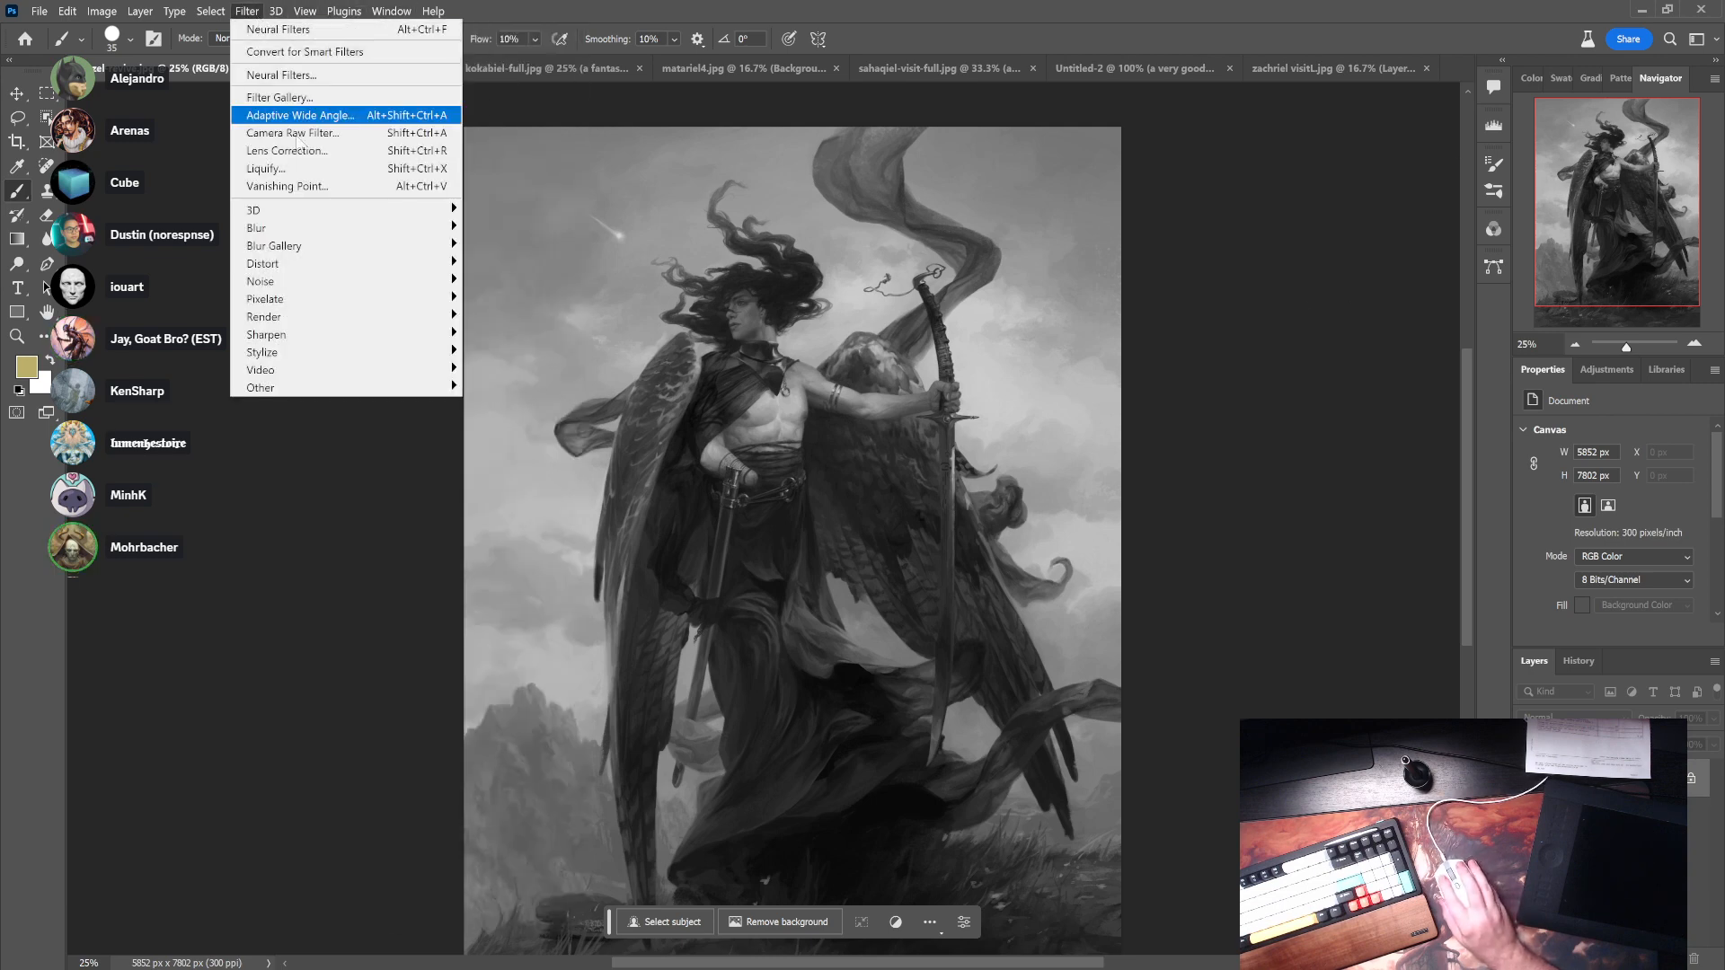
{"action": "left_click", "coordinate": [348, 80]}
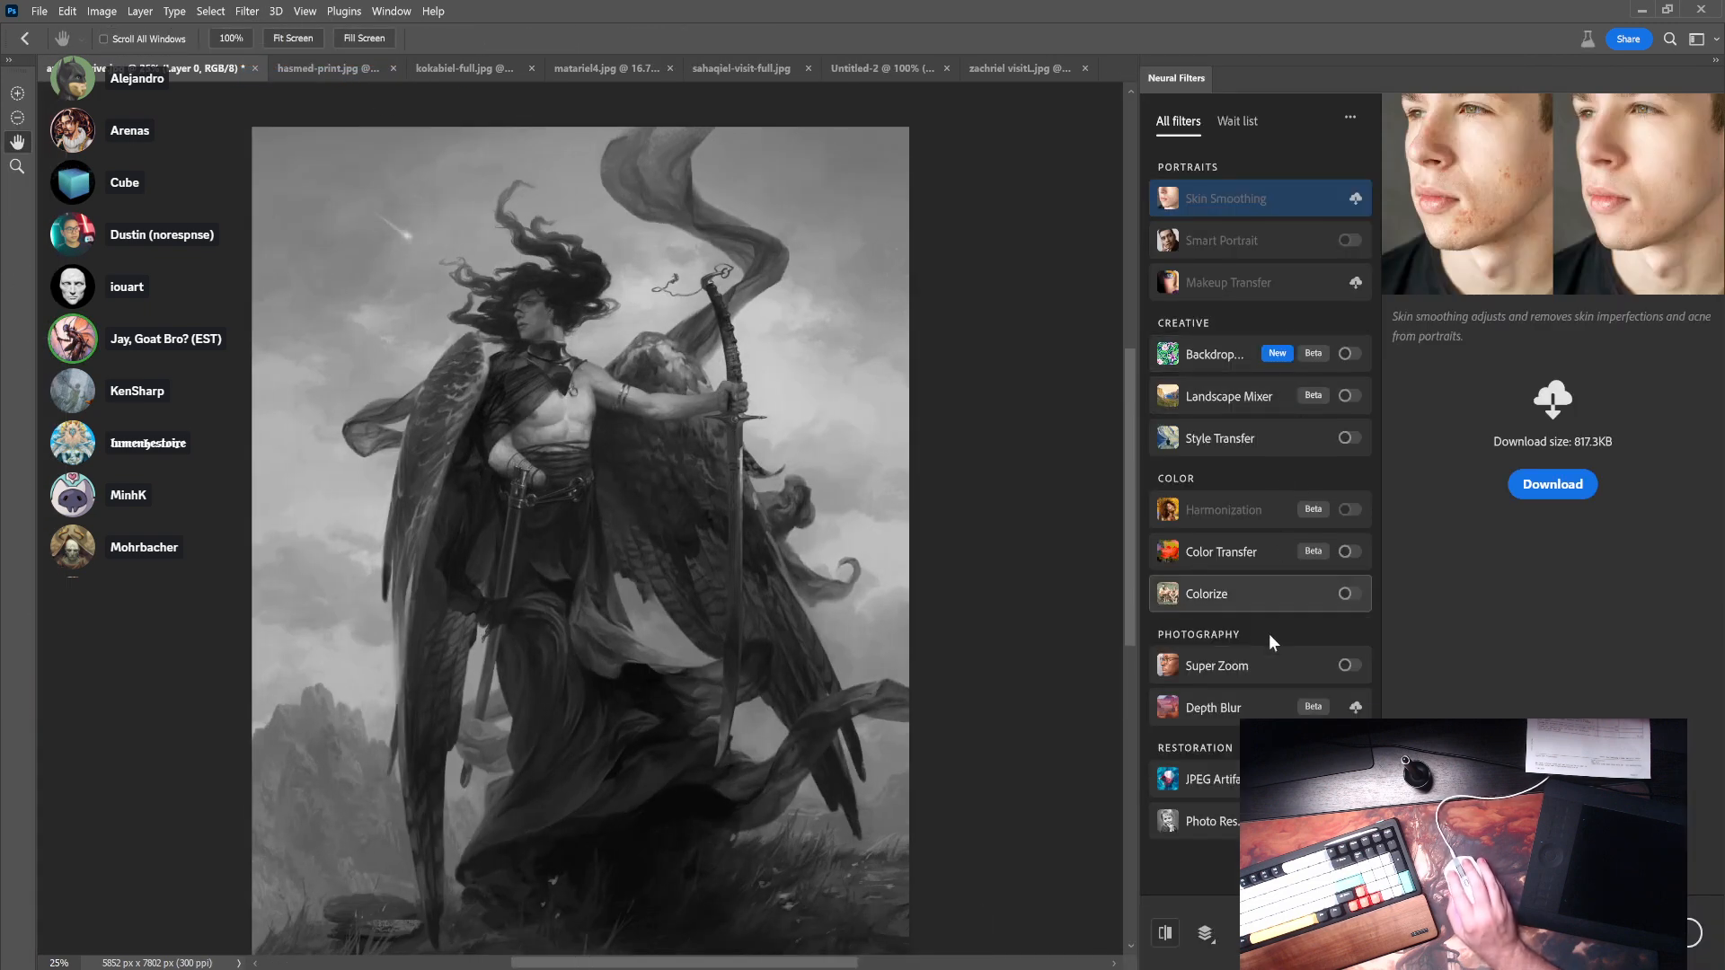
{"action": "left_click", "coordinate": [1348, 593]}
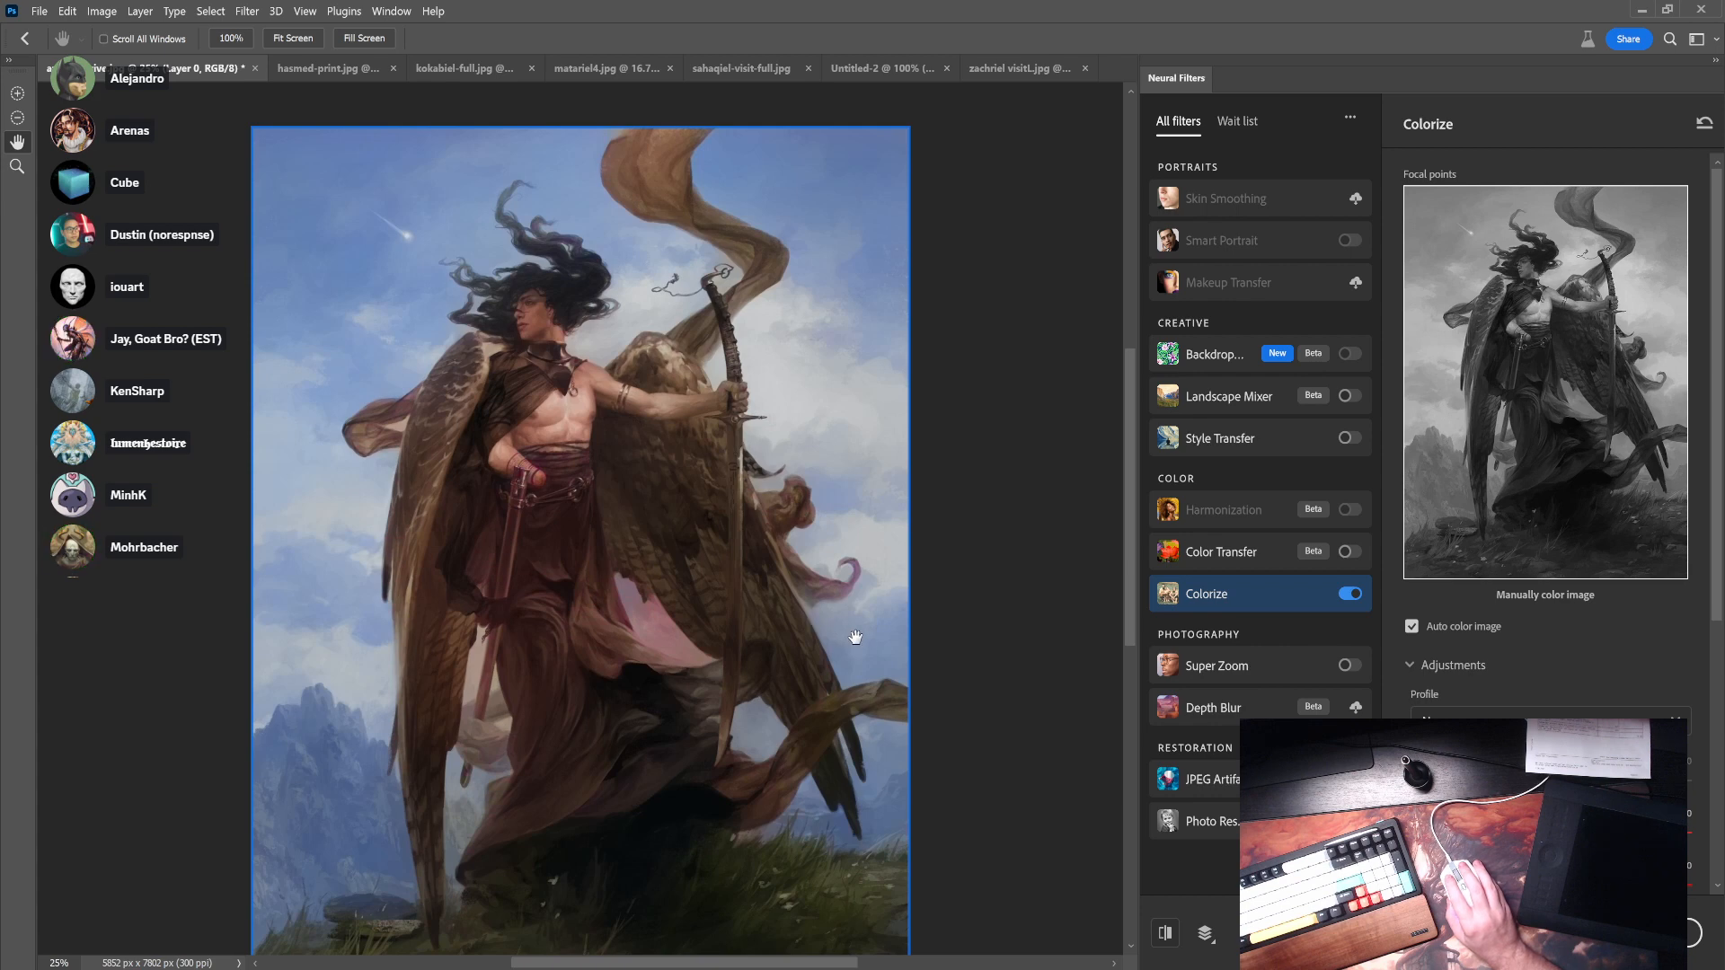
{"action": "scroll", "coordinate": [1605, 683], "scroll_direction": "down", "scroll_amount": 4}
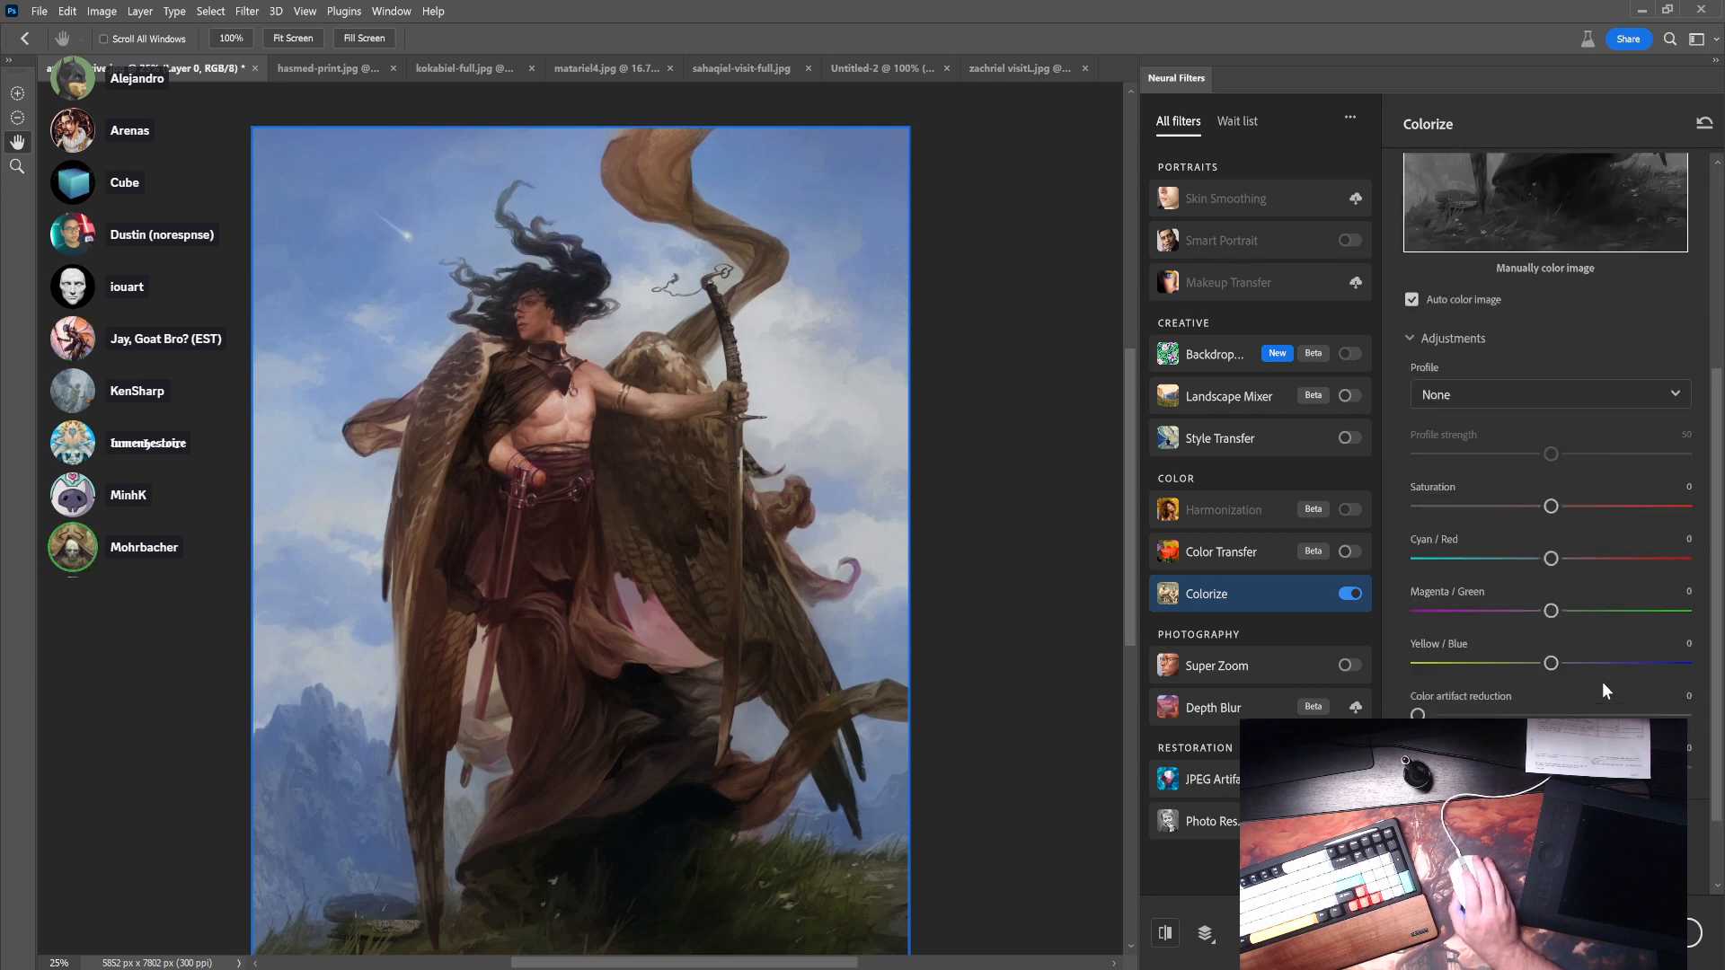
{"action": "scroll", "coordinate": [1603, 681], "scroll_direction": "up", "scroll_amount": 1}
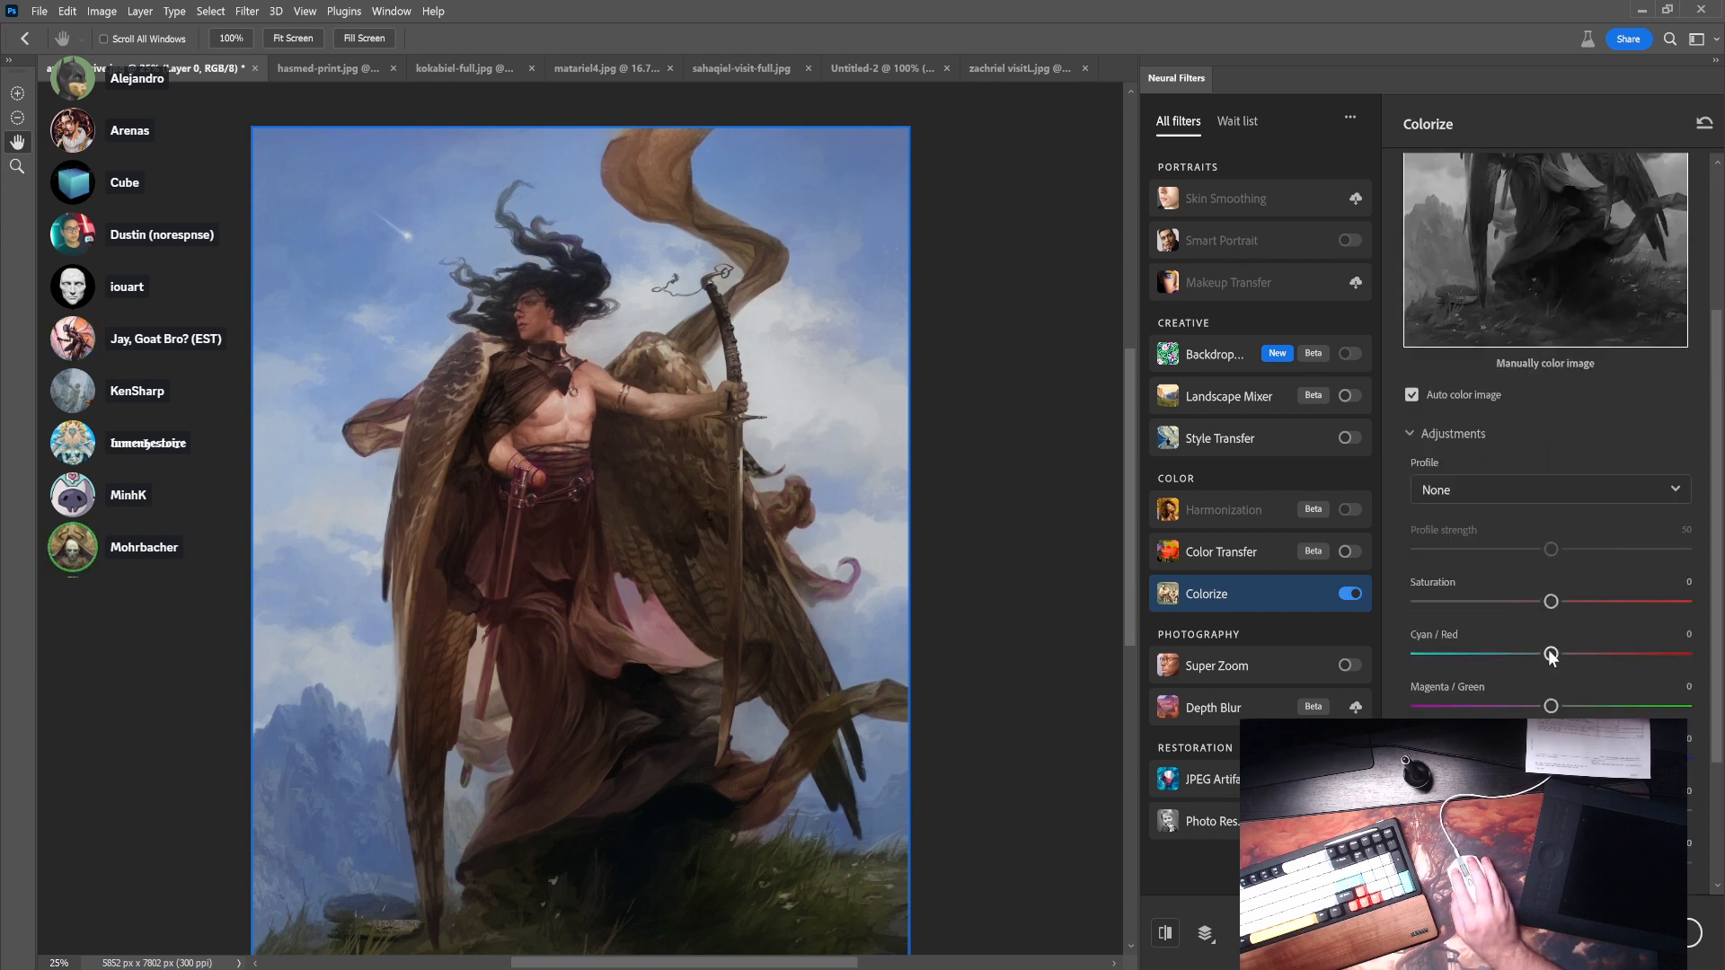
{"action": "left_click_drag", "start_coordinate": [1520, 655], "coordinate": [1523, 660]}
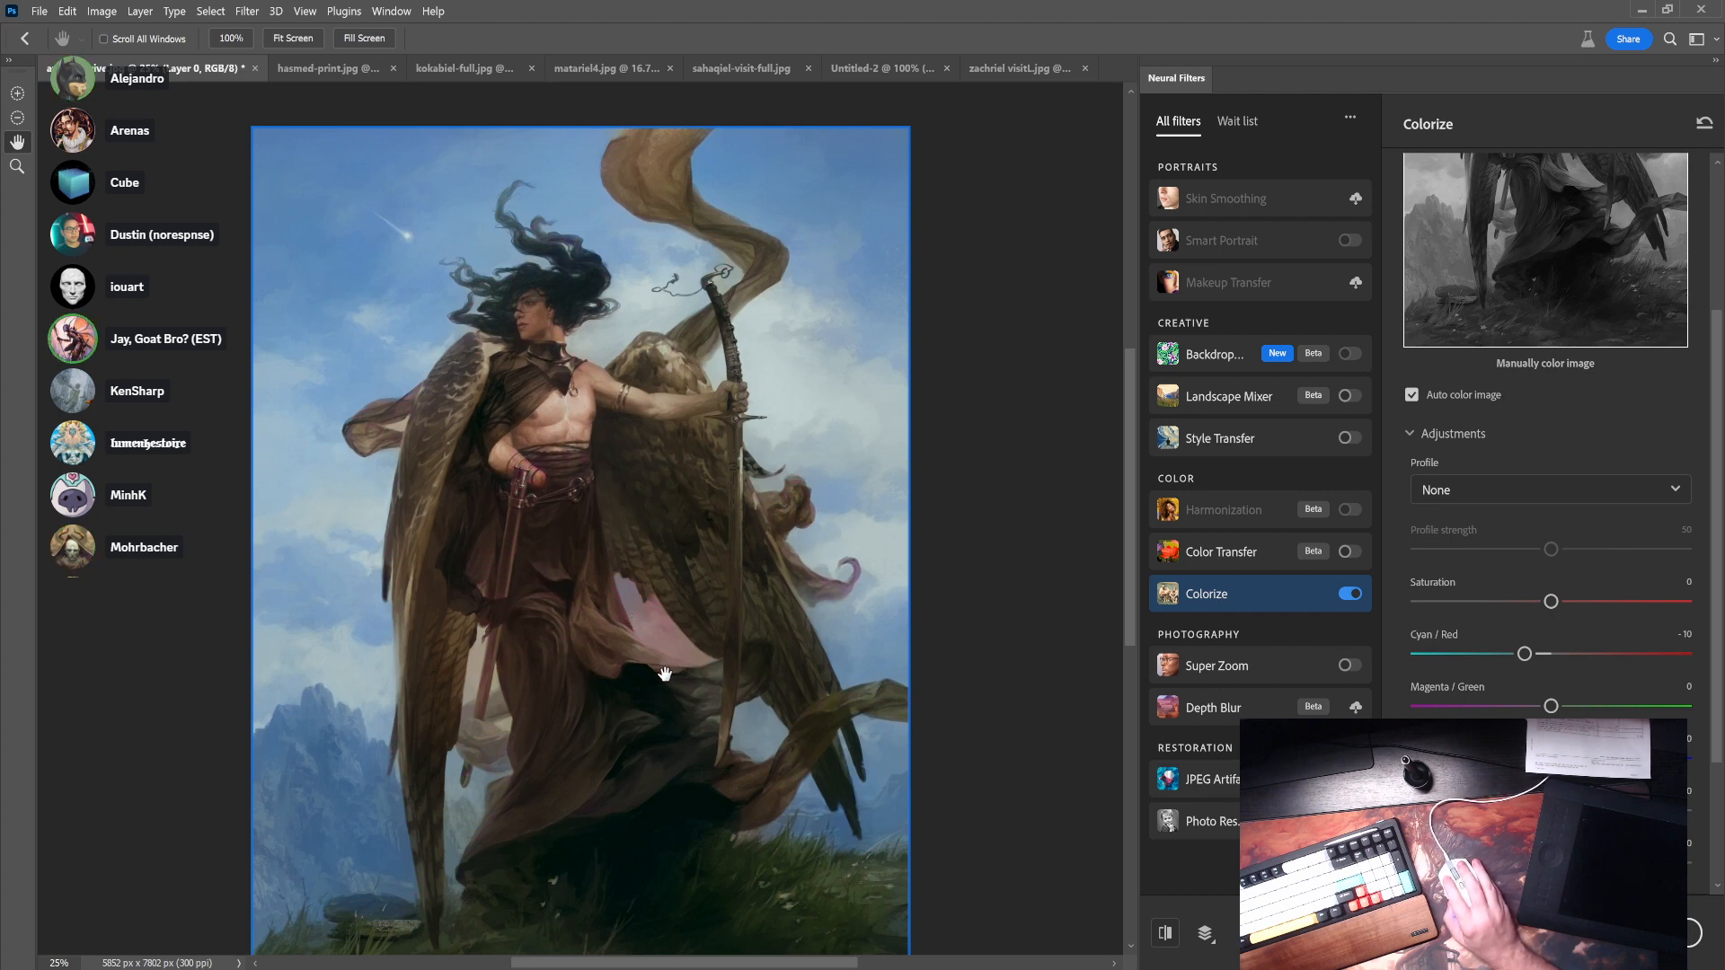
{"action": "left_click", "coordinate": [1614, 932]}
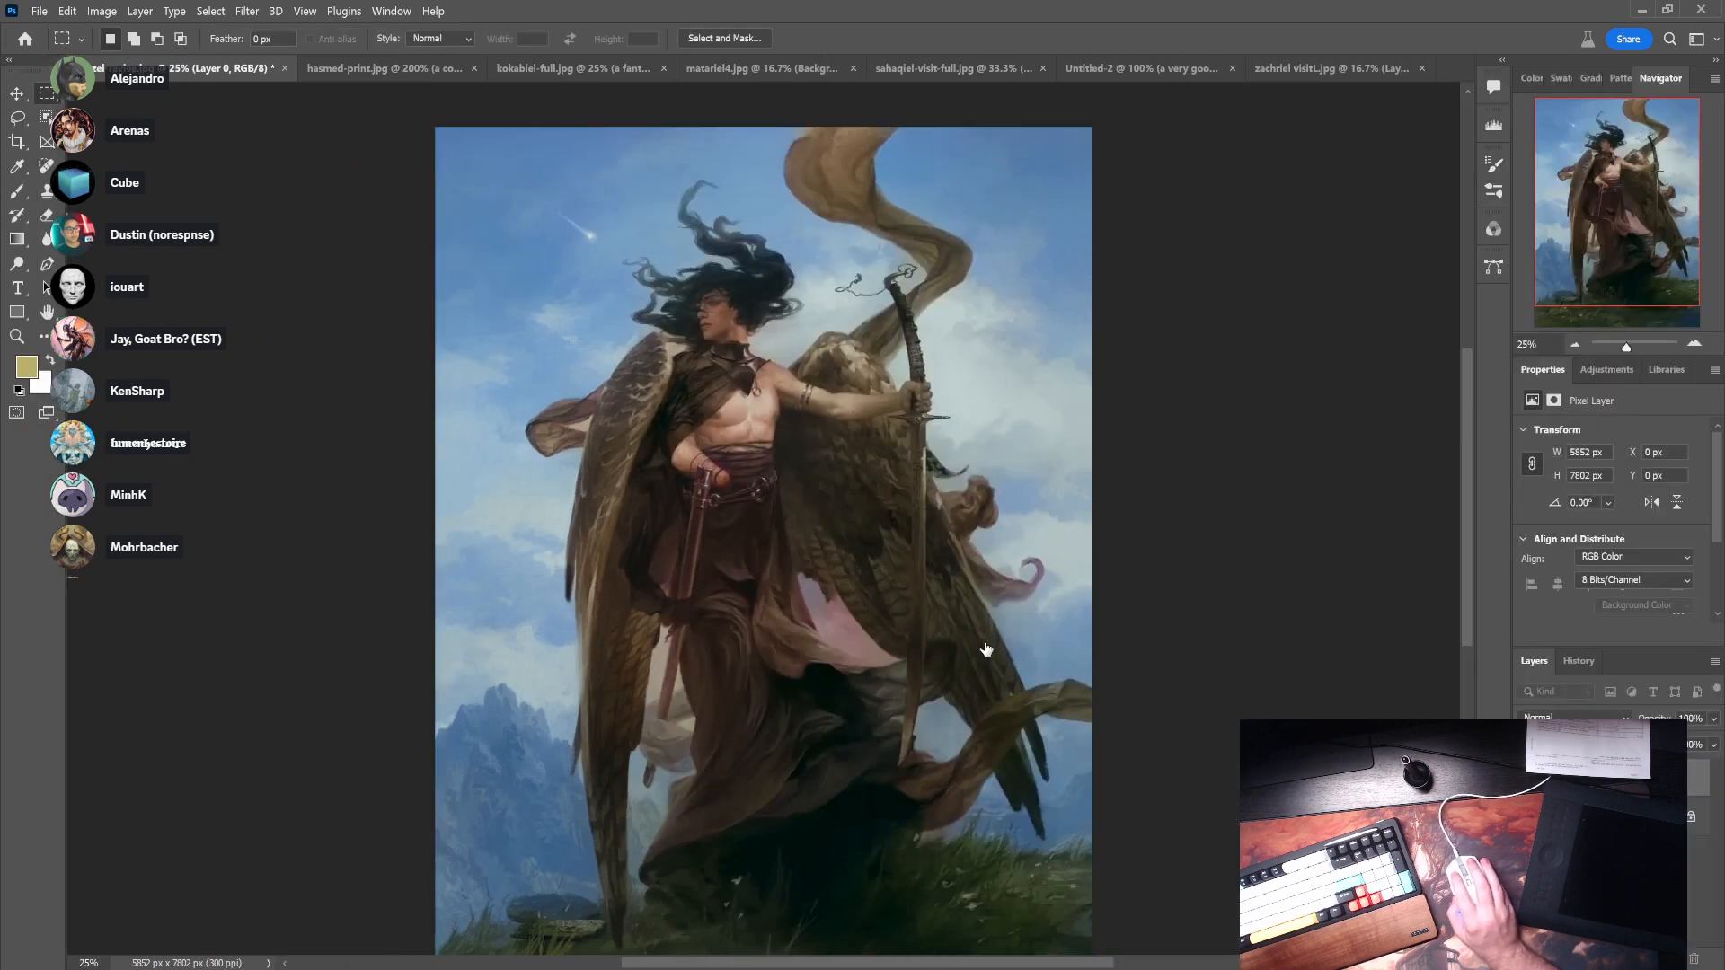
{"action": "left_click", "coordinate": [40, 10]}
{"action": "left_click", "coordinate": [63, 47]}
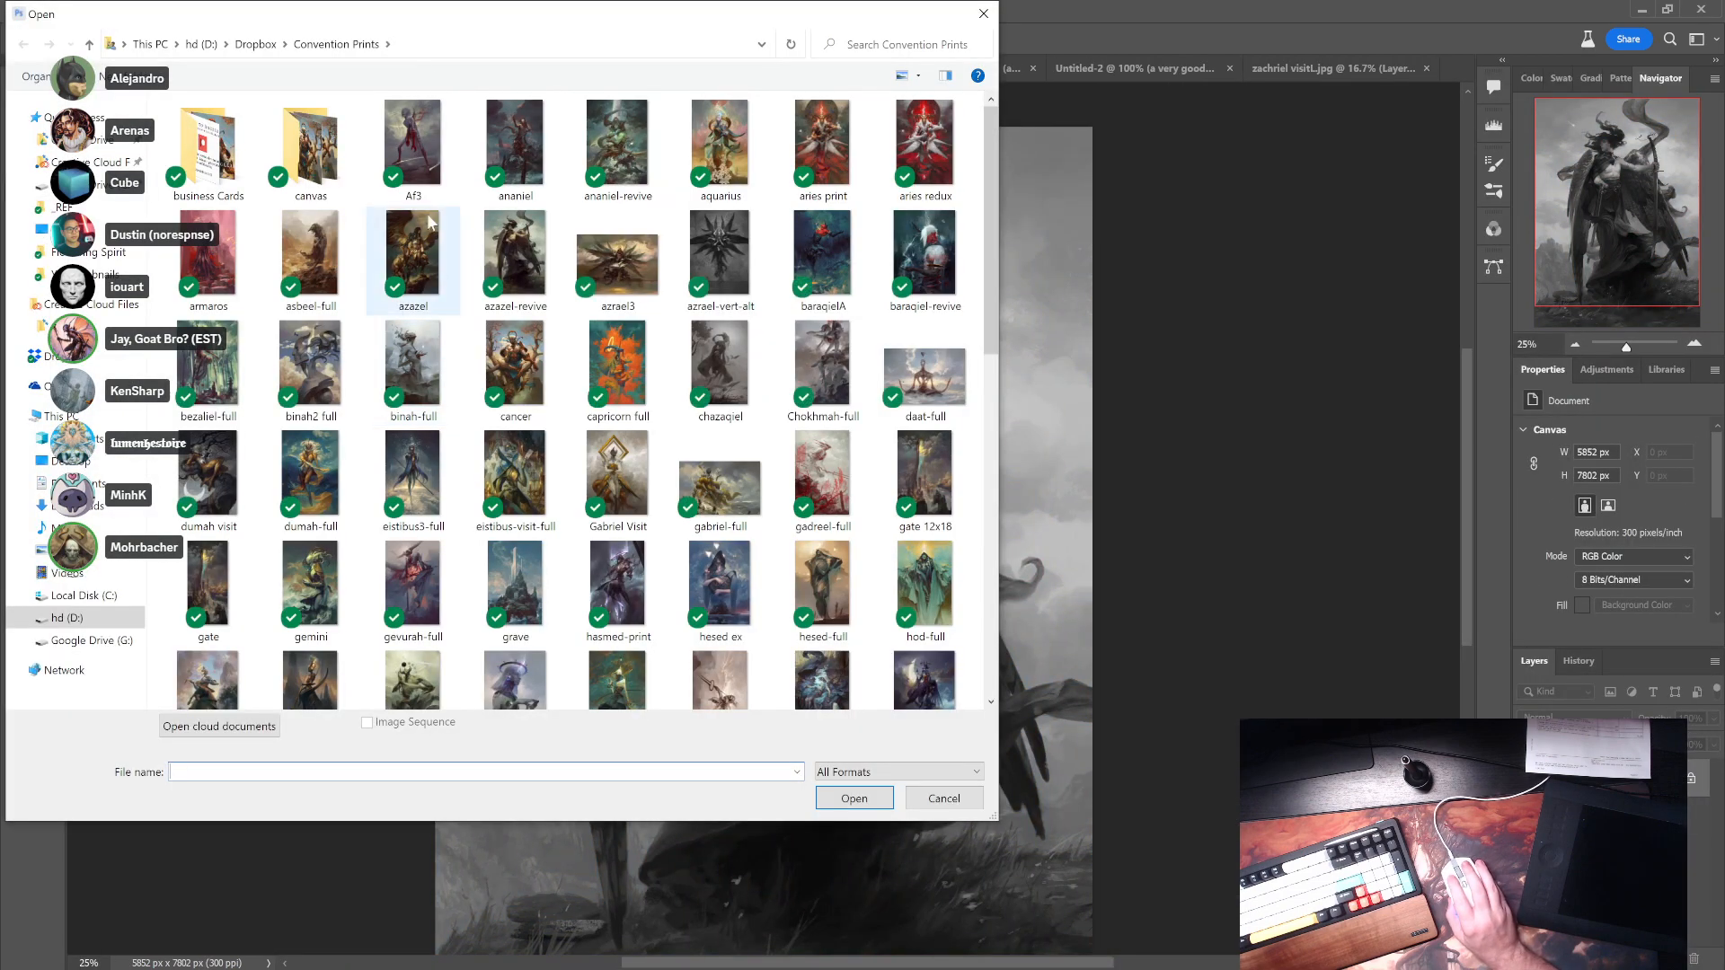
{"action": "double_click", "coordinate": [429, 223]}
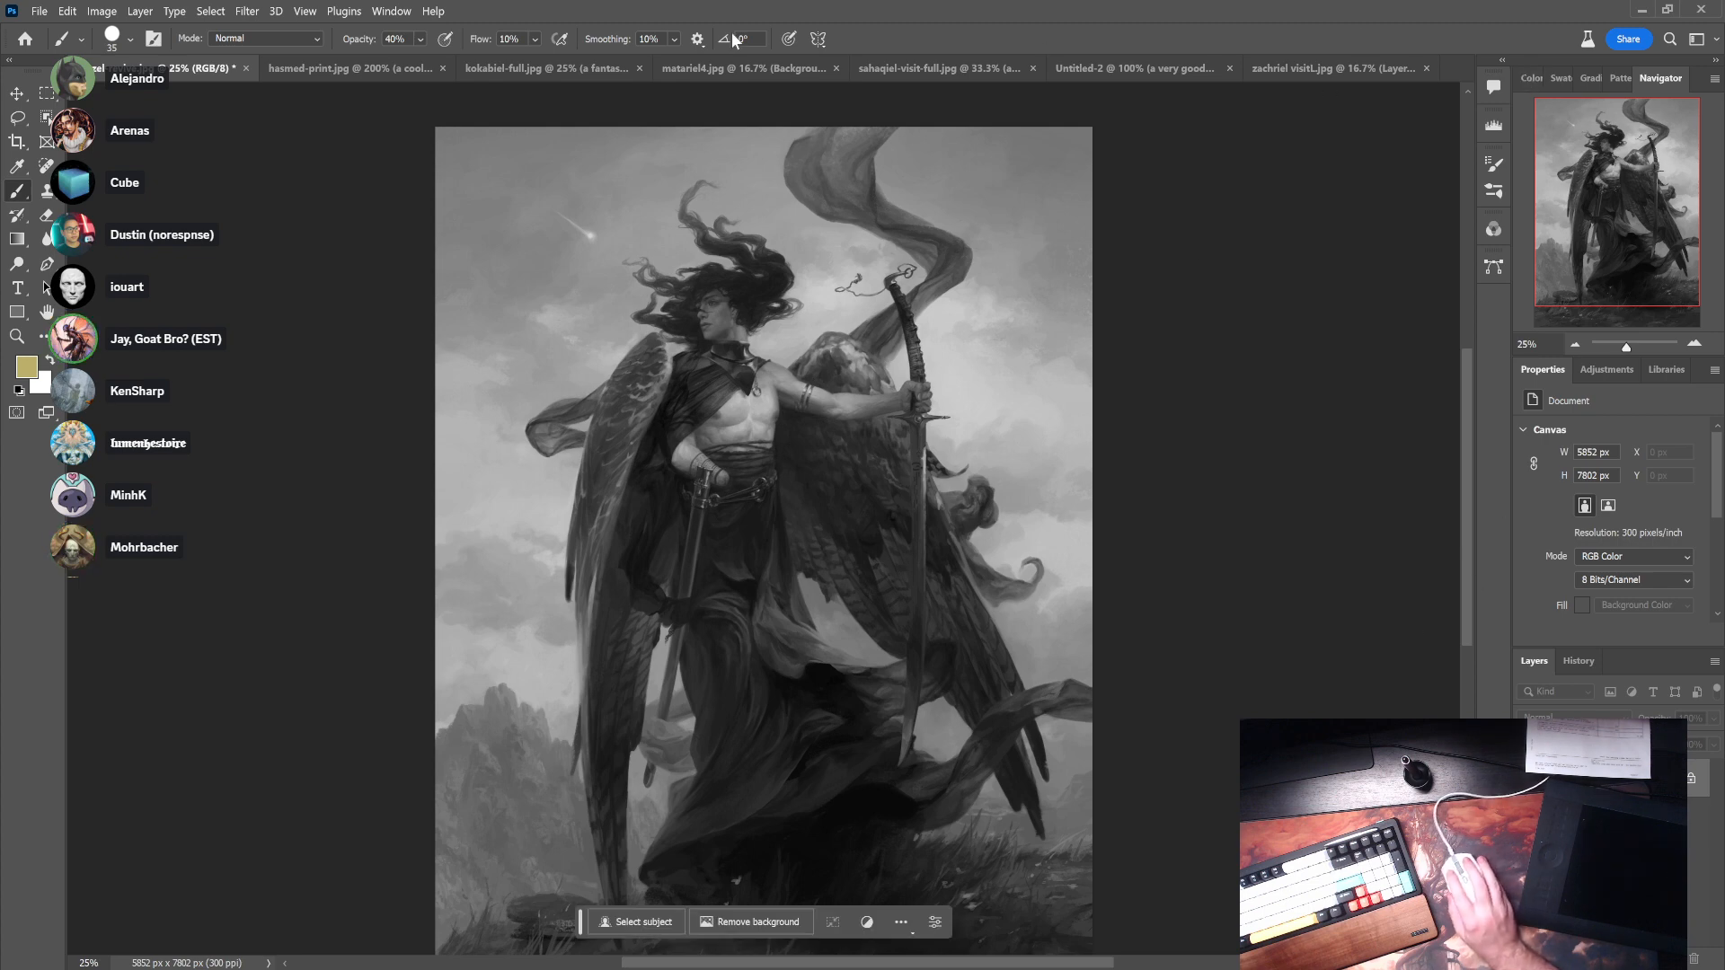
- Reapply the last neural filter to the desaturated azazel-revive.jpg painting, and undo the colorization
{"action": "left_click", "coordinate": [392, 10]}
{"action": "left_click", "coordinate": [292, 10]}
{"action": "left_click", "coordinate": [218, 10]}
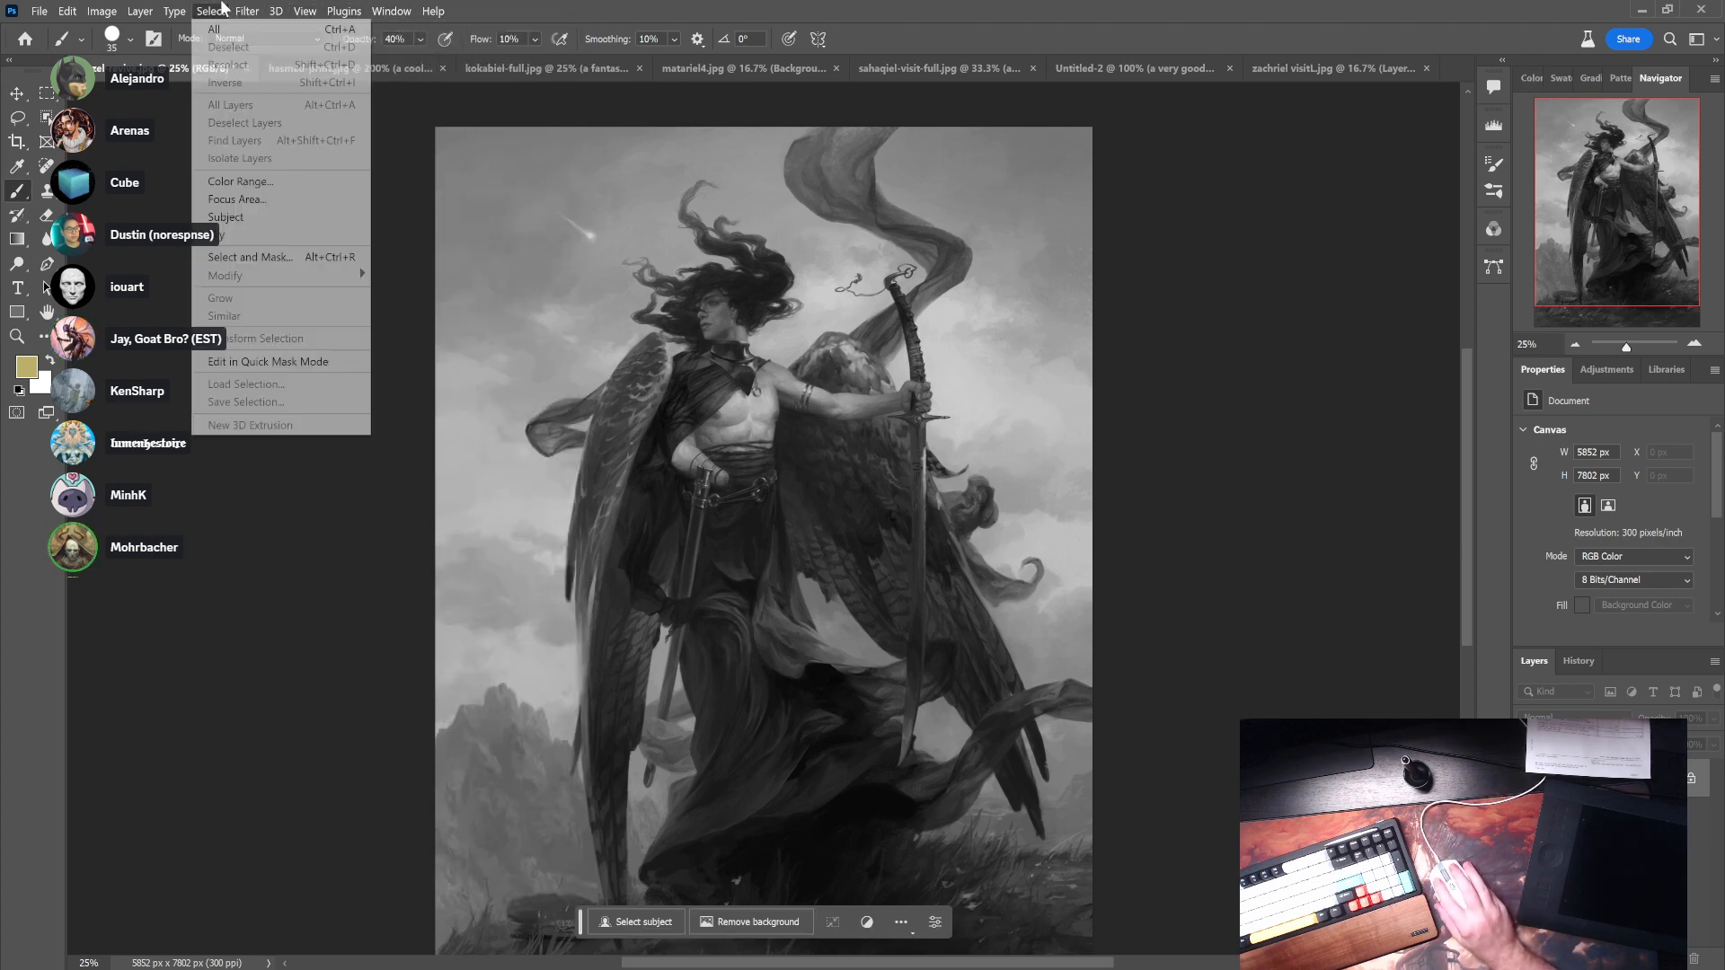
{"action": "left_click", "coordinate": [260, 32]}
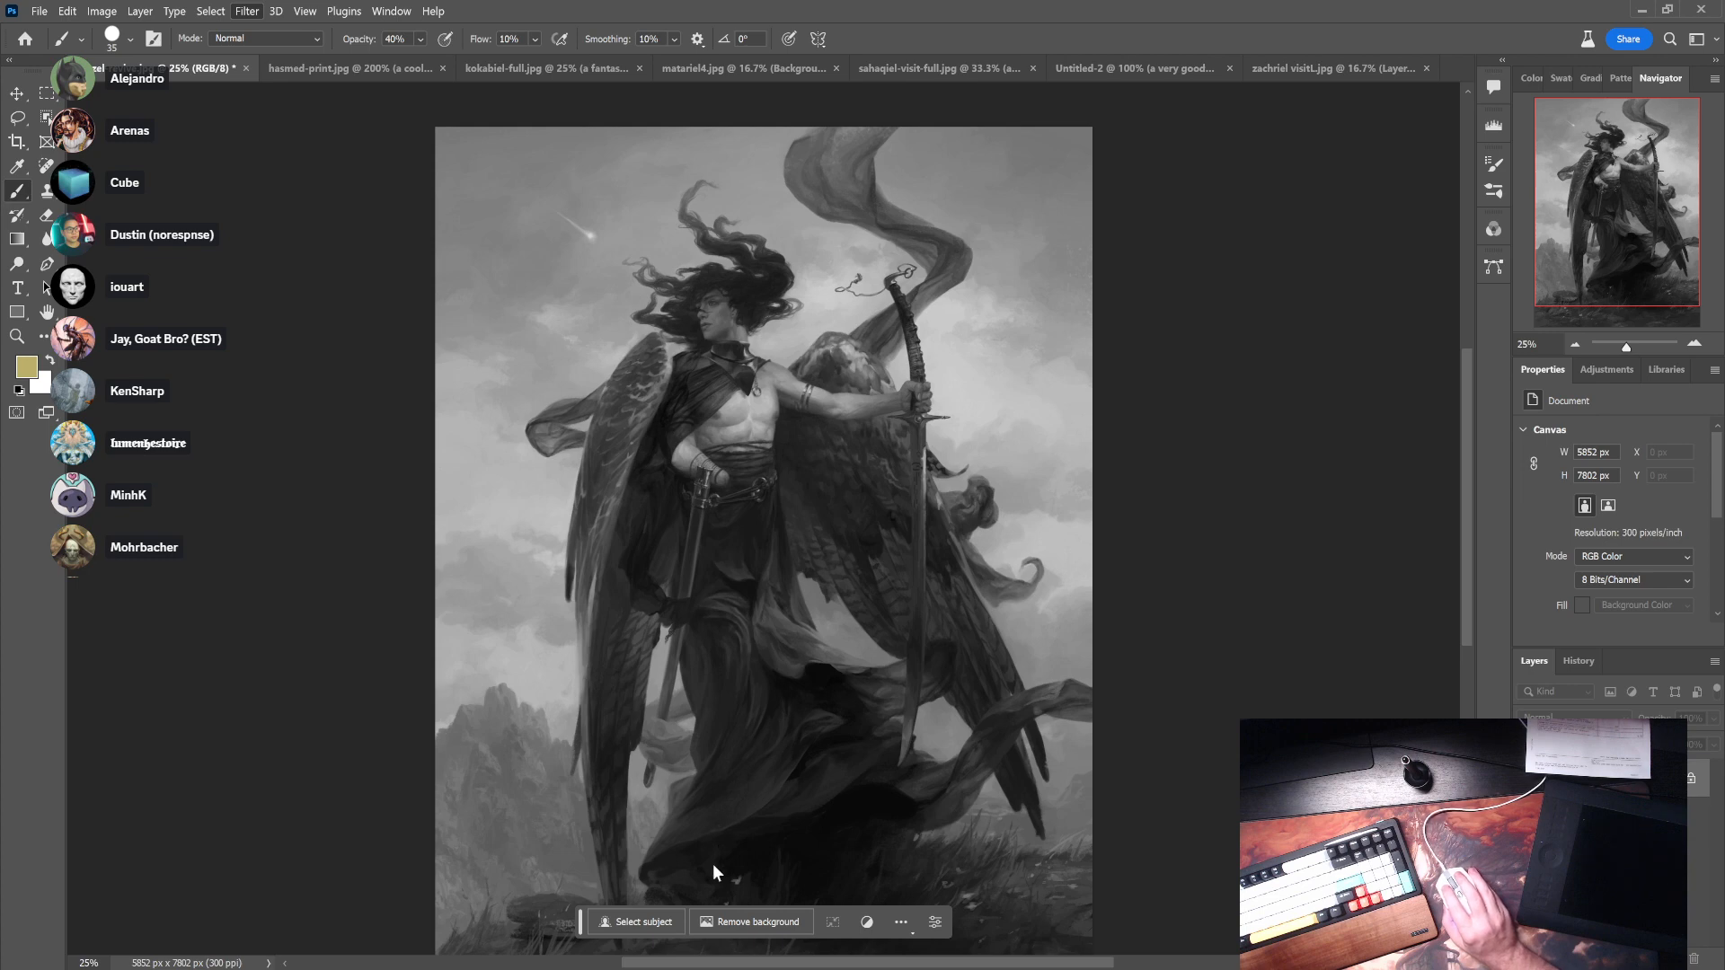
{"action": "left_click", "coordinate": [608, 923]}
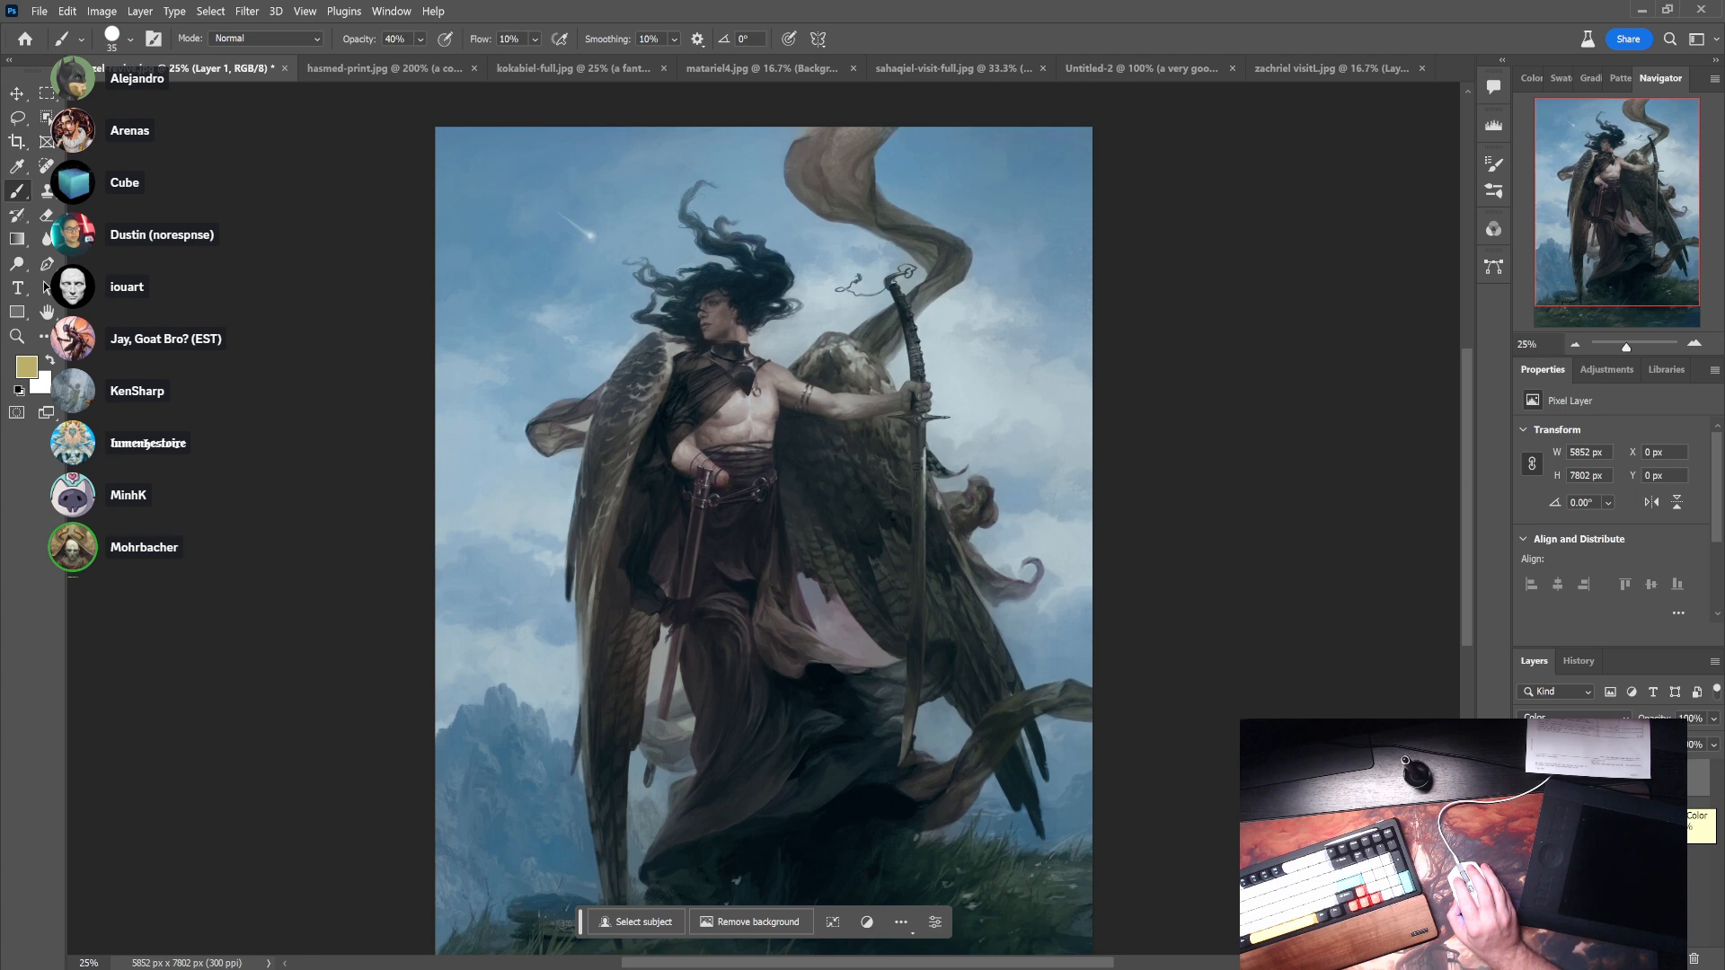
{"action": "key", "text": "ctrl+z"}
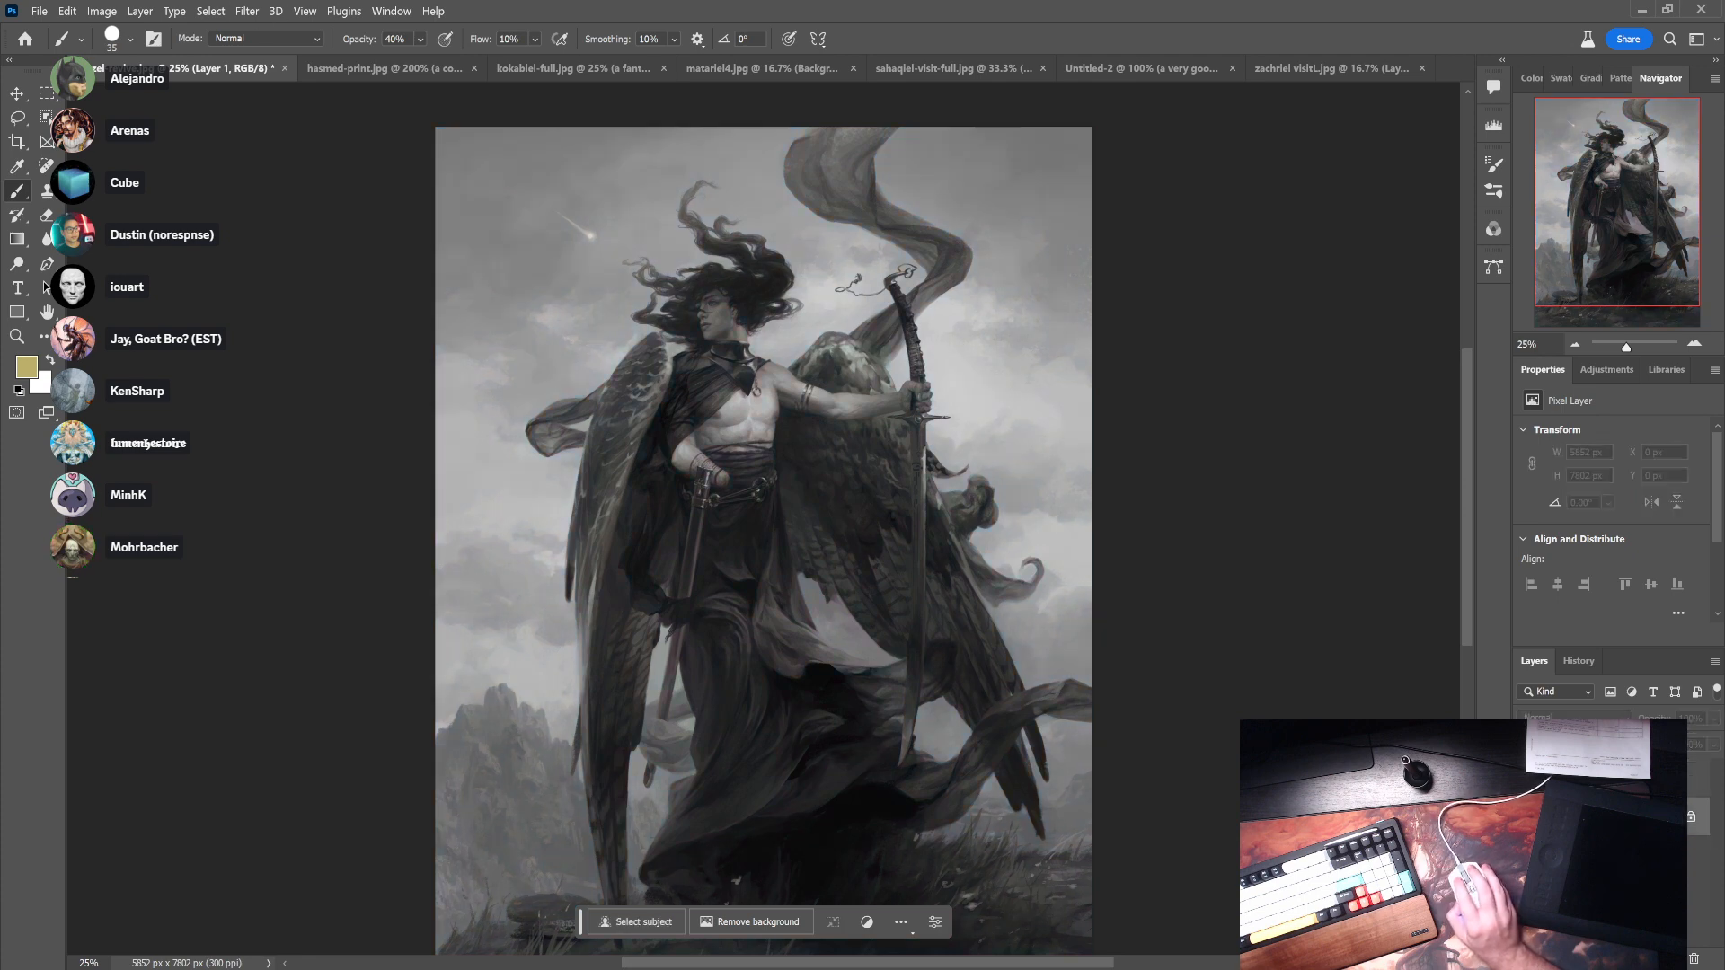
- Switch to sahaqiel-visit-full.jpg and revert the painting to its originally opened state, discarding the generated goblet edits
{"action": "left_click", "coordinate": [1007, 67]}
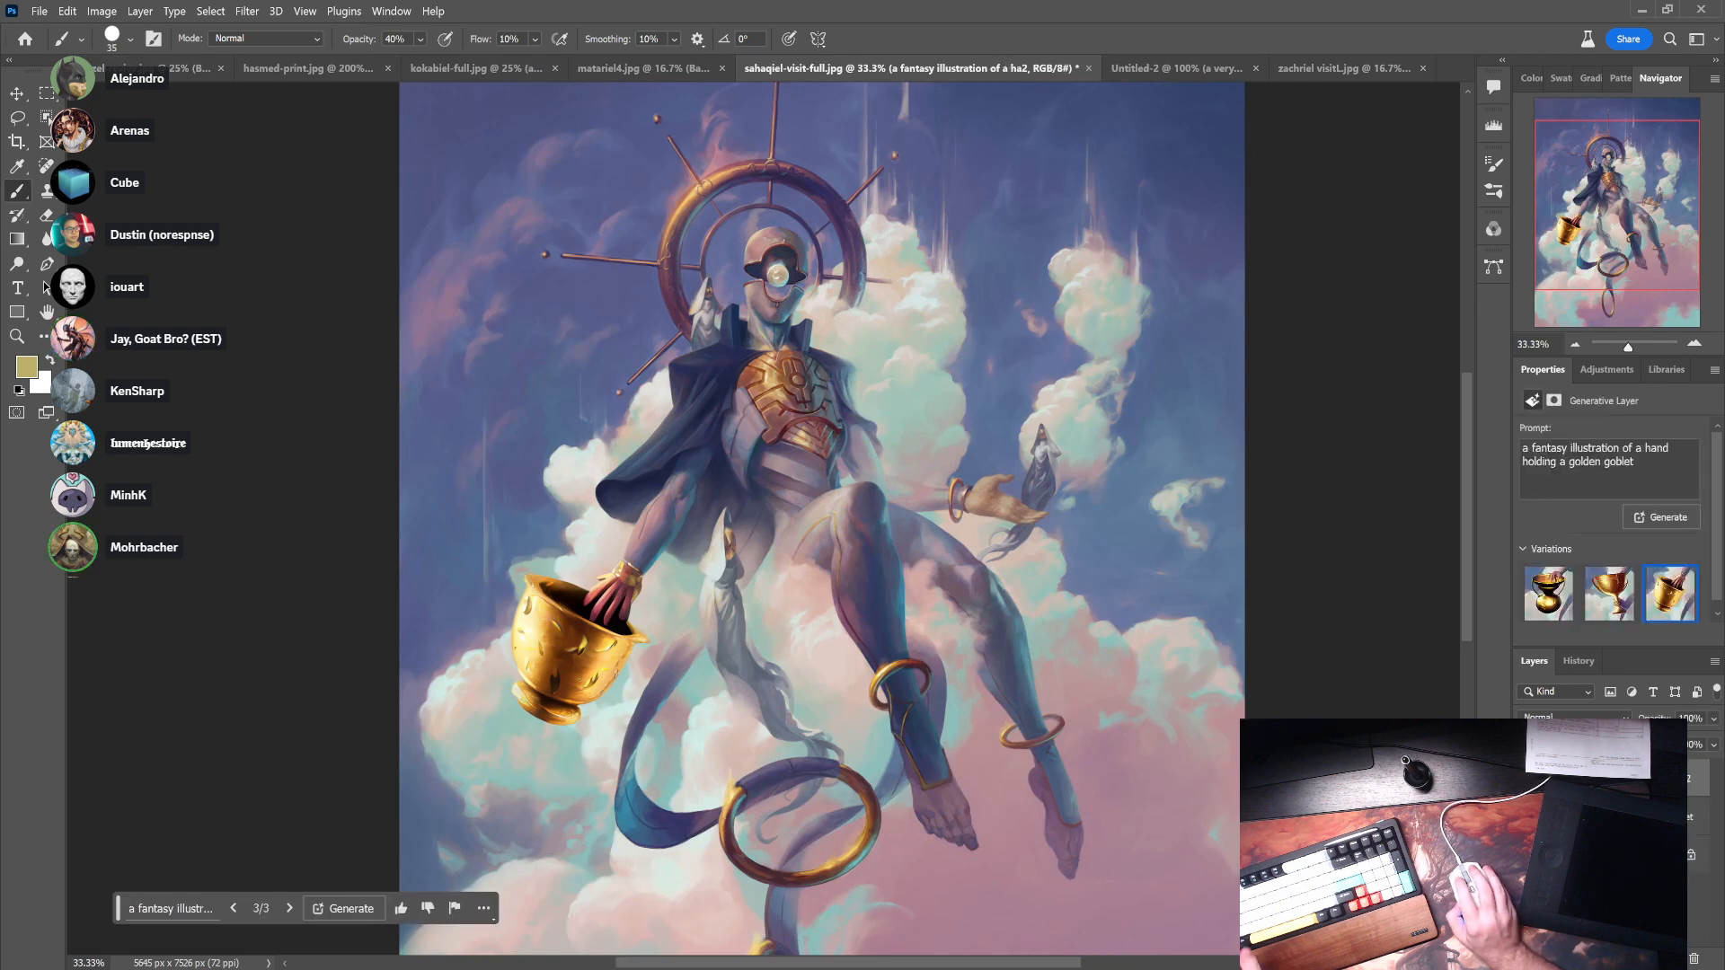
{"action": "key", "text": "ctrl+e"}
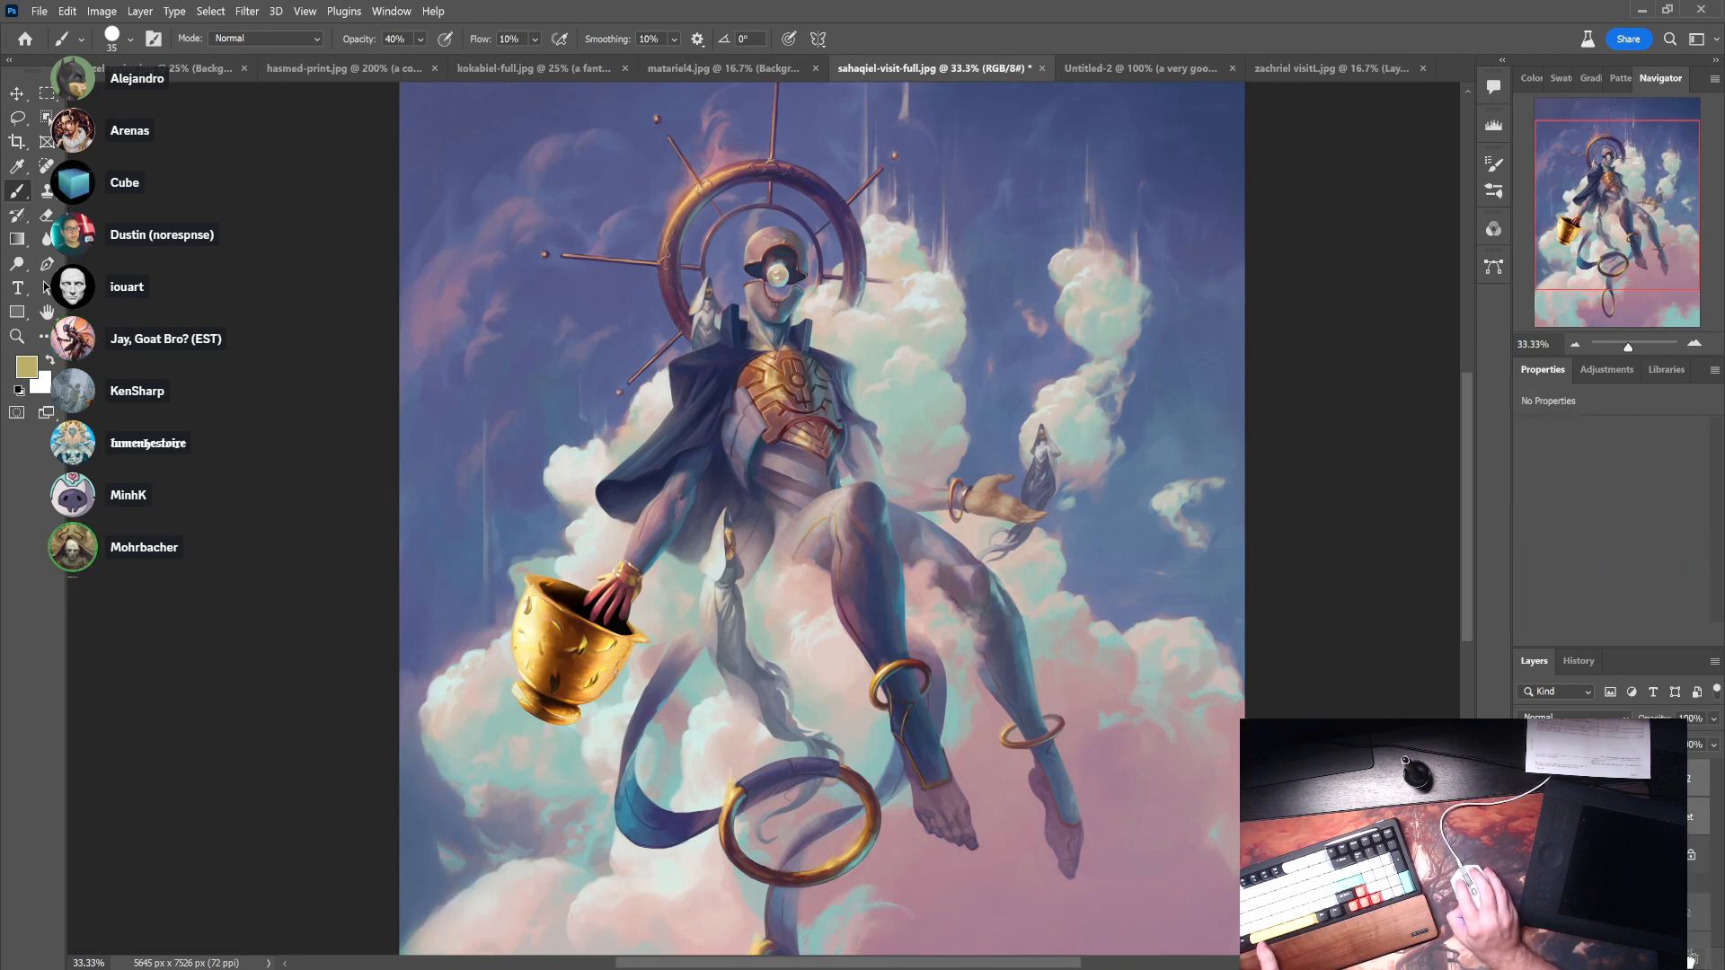
{"action": "key", "text": "ctrl+z"}
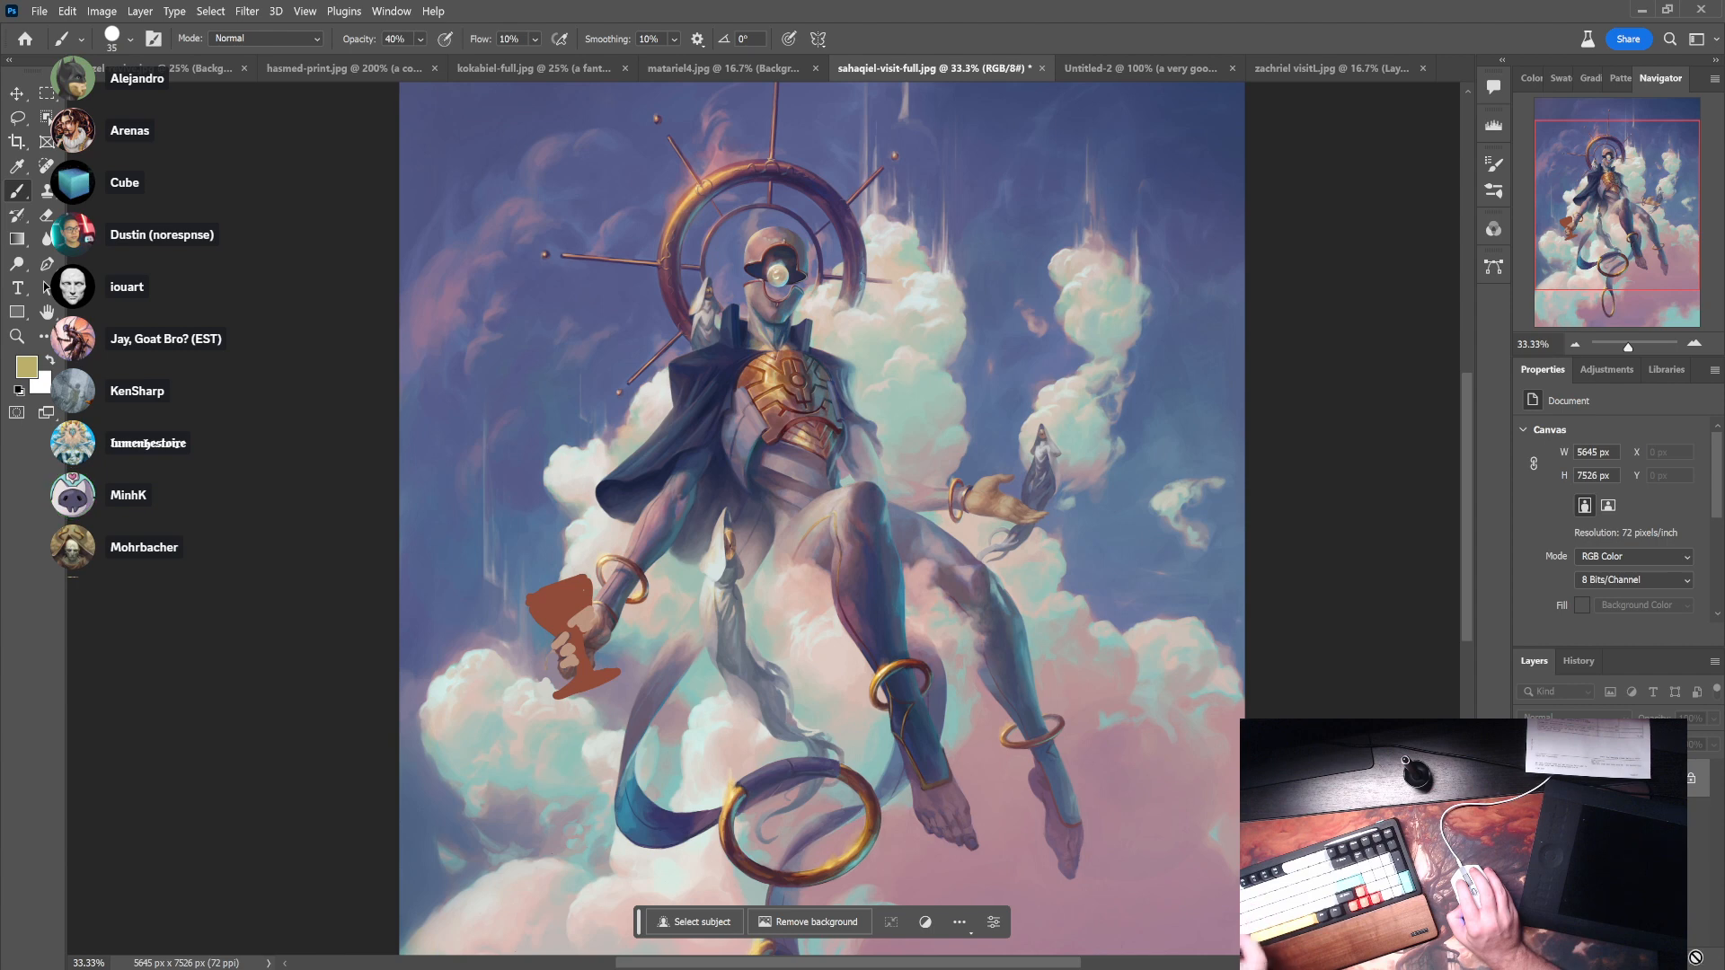
{"action": "key", "text": "ctrl+z"}
{"action": "key", "text": "ctrl+z"}
{"action": "key", "text": "ctrl+z"}
{"action": "key", "text": "ctrl+z"}
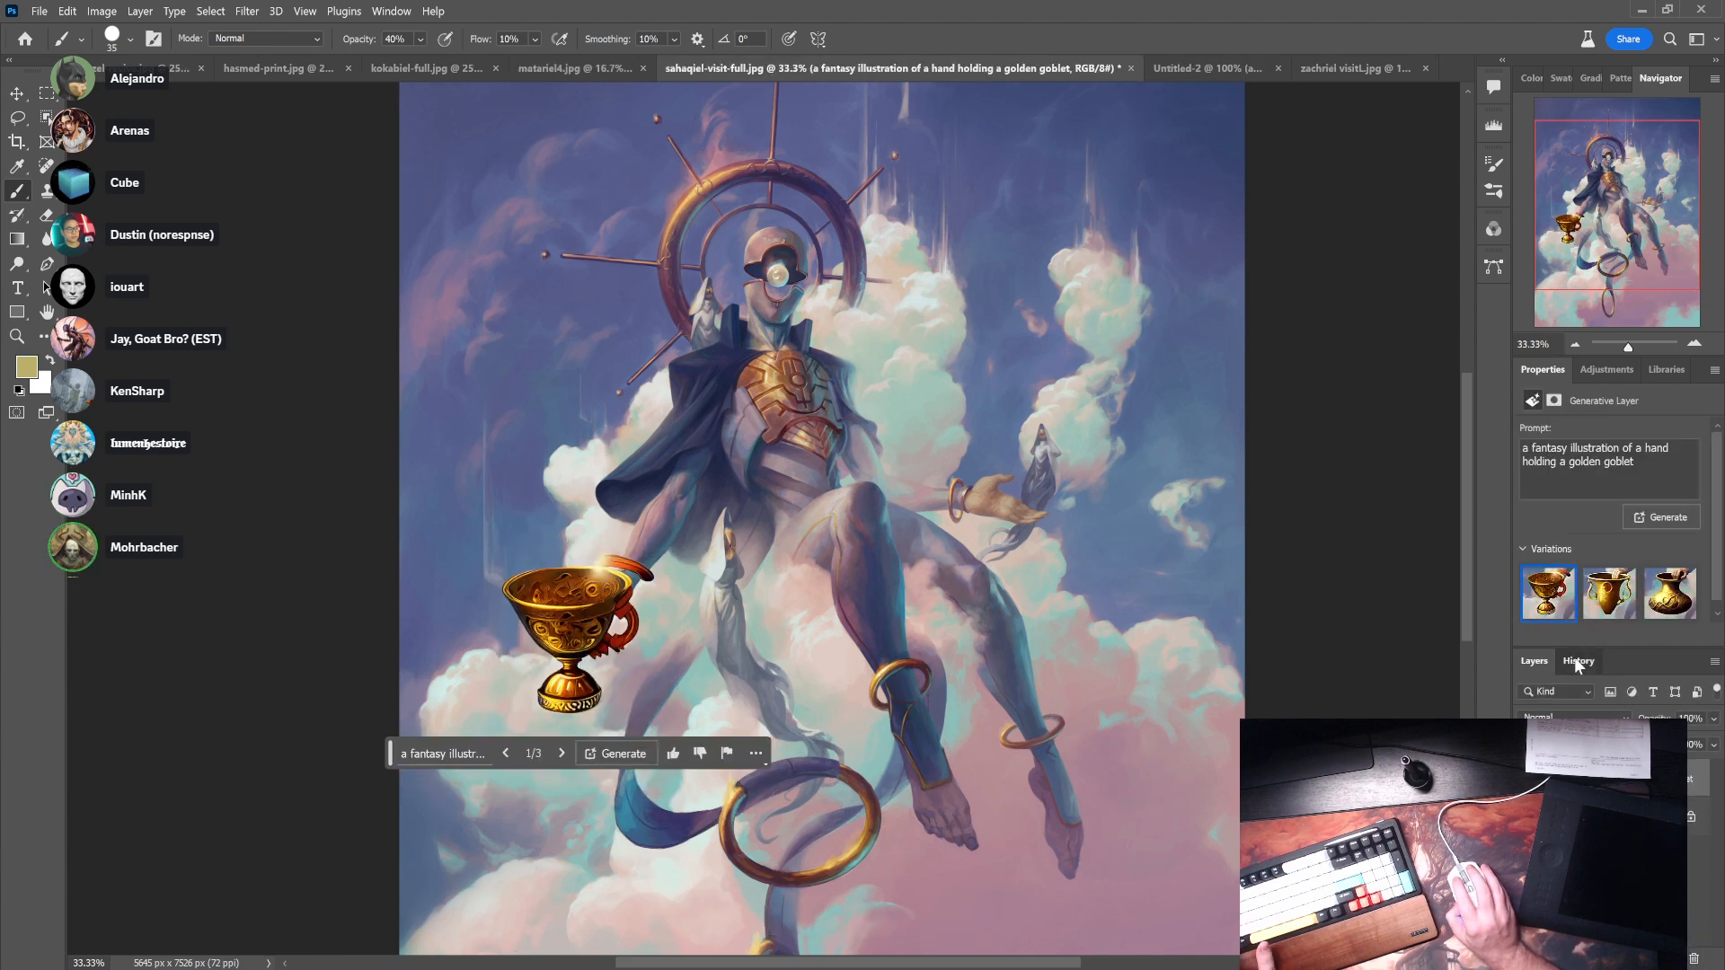
{"action": "left_click", "coordinate": [1577, 662]}
{"action": "scroll", "coordinate": [1595, 764], "scroll_direction": "up", "scroll_amount": 5}
{"action": "left_click", "coordinate": [1594, 698]}
{"action": "left_click", "coordinate": [1534, 663]}
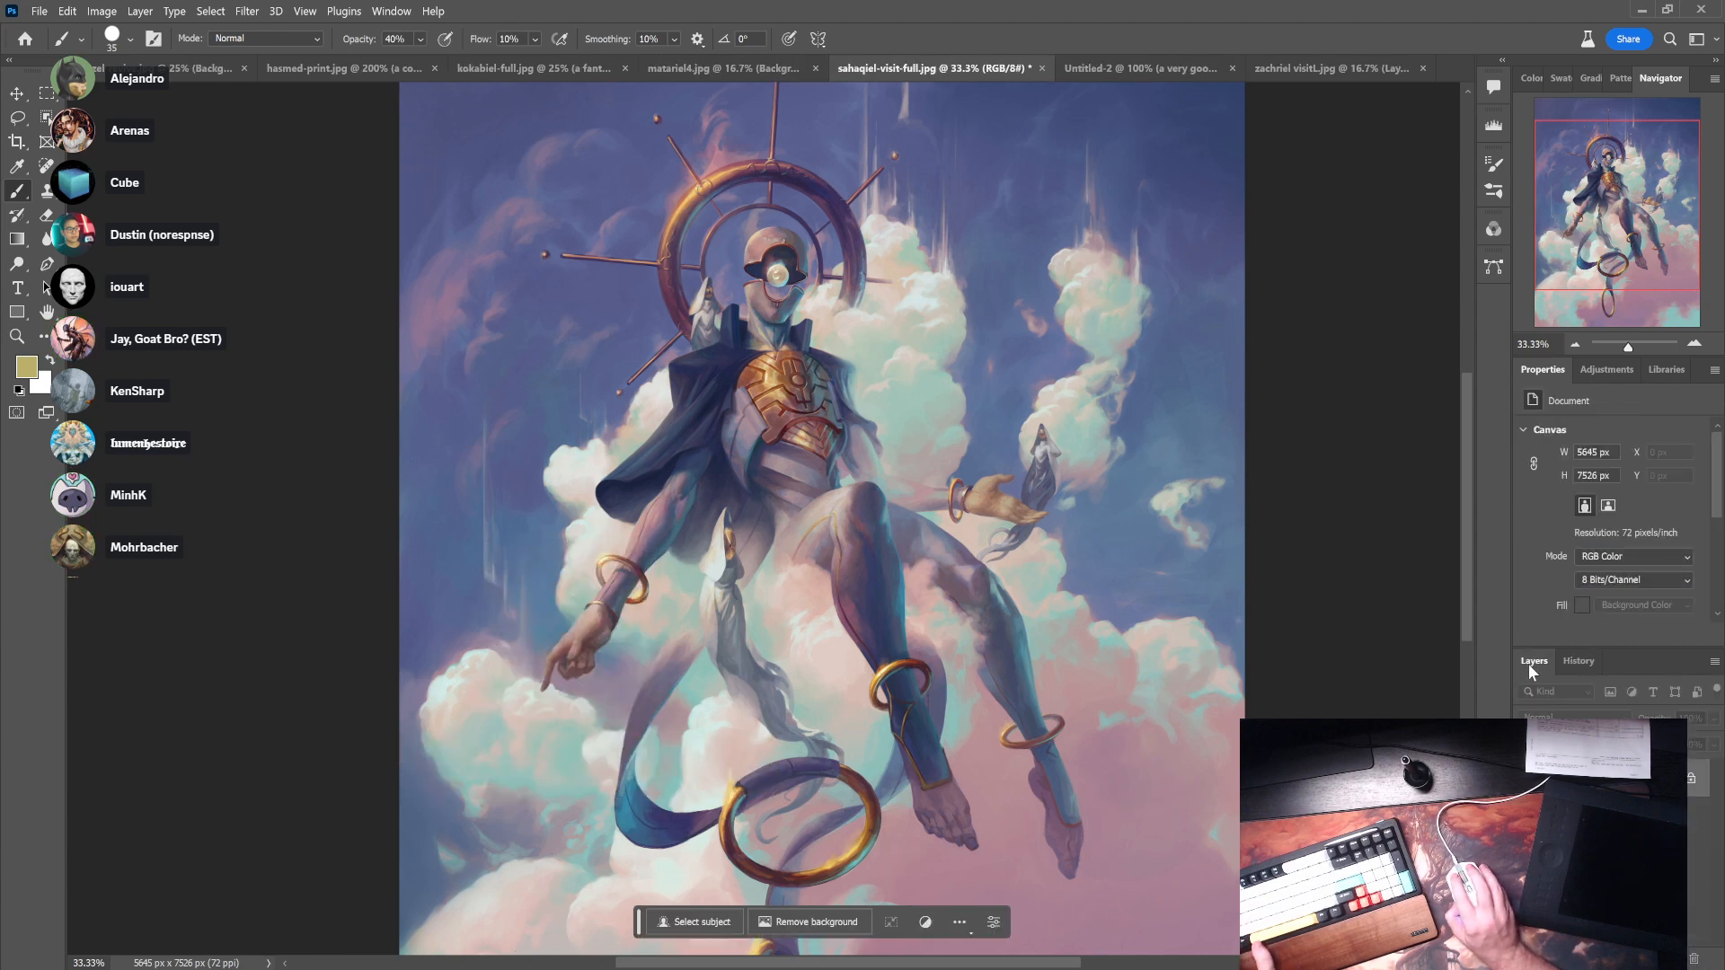
- Reapply the last neural filter to the full-color sahaqiel-visit-full.jpg painting
{"action": "key", "text": "ctrl+minus"}
{"action": "key", "text": "ctrl+minus"}
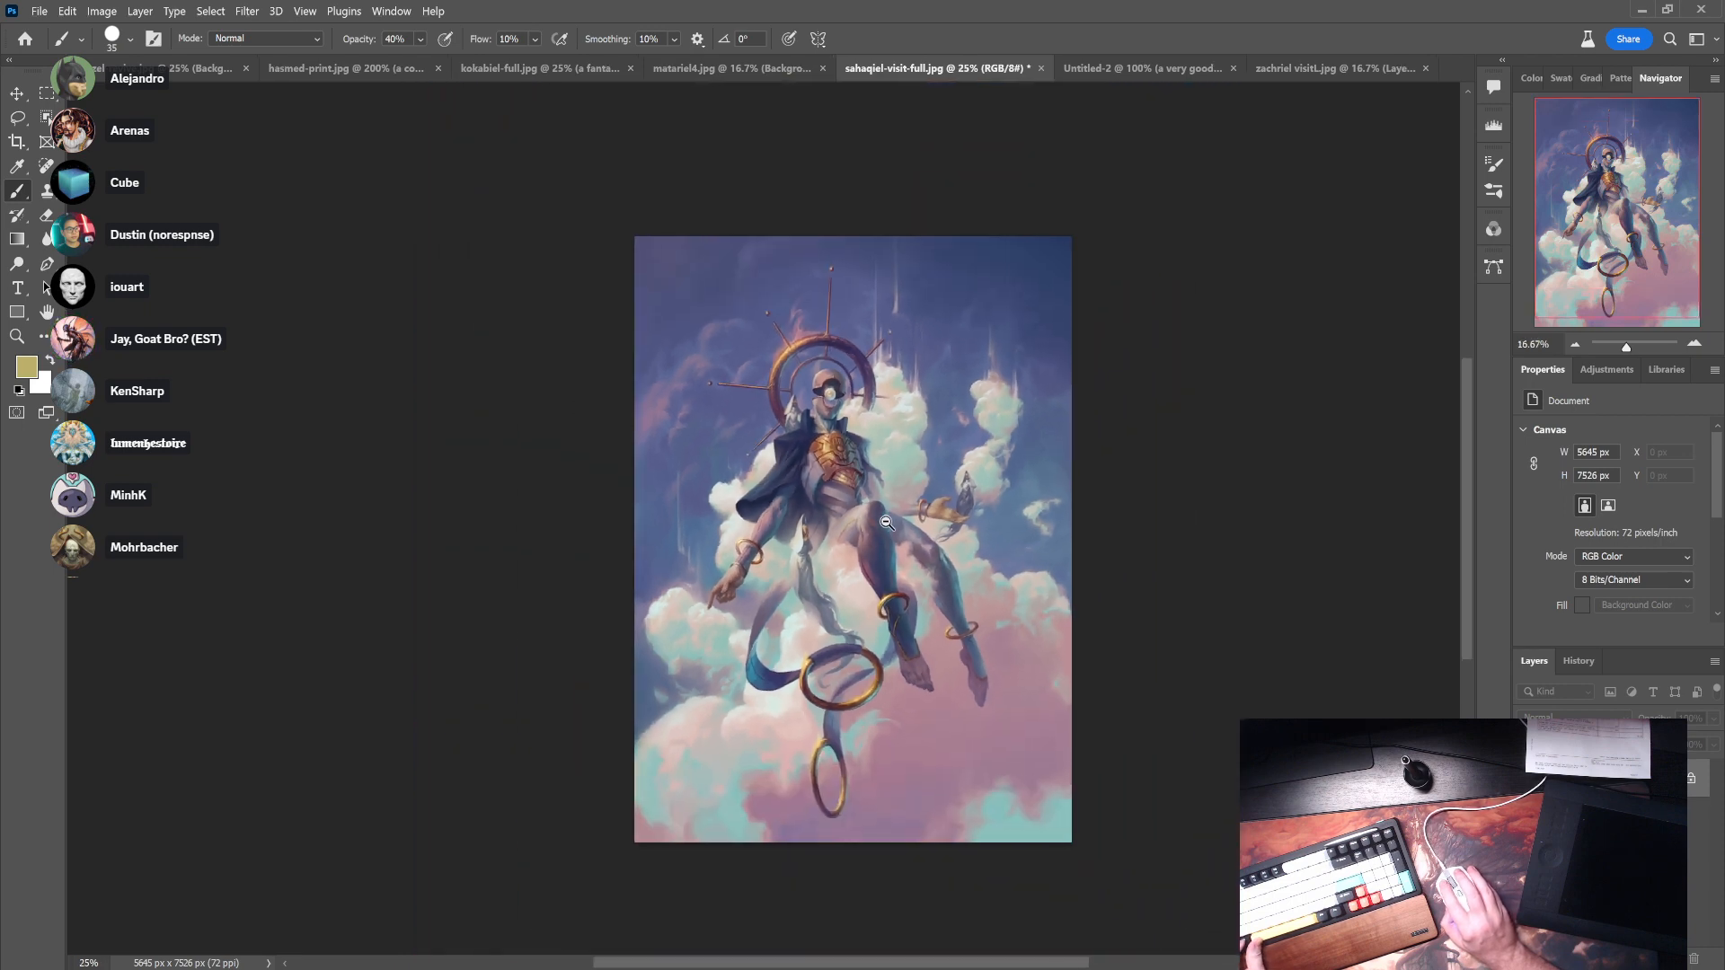
{"action": "left_click", "coordinate": [253, 14]}
{"action": "key", "text": "Escape"}
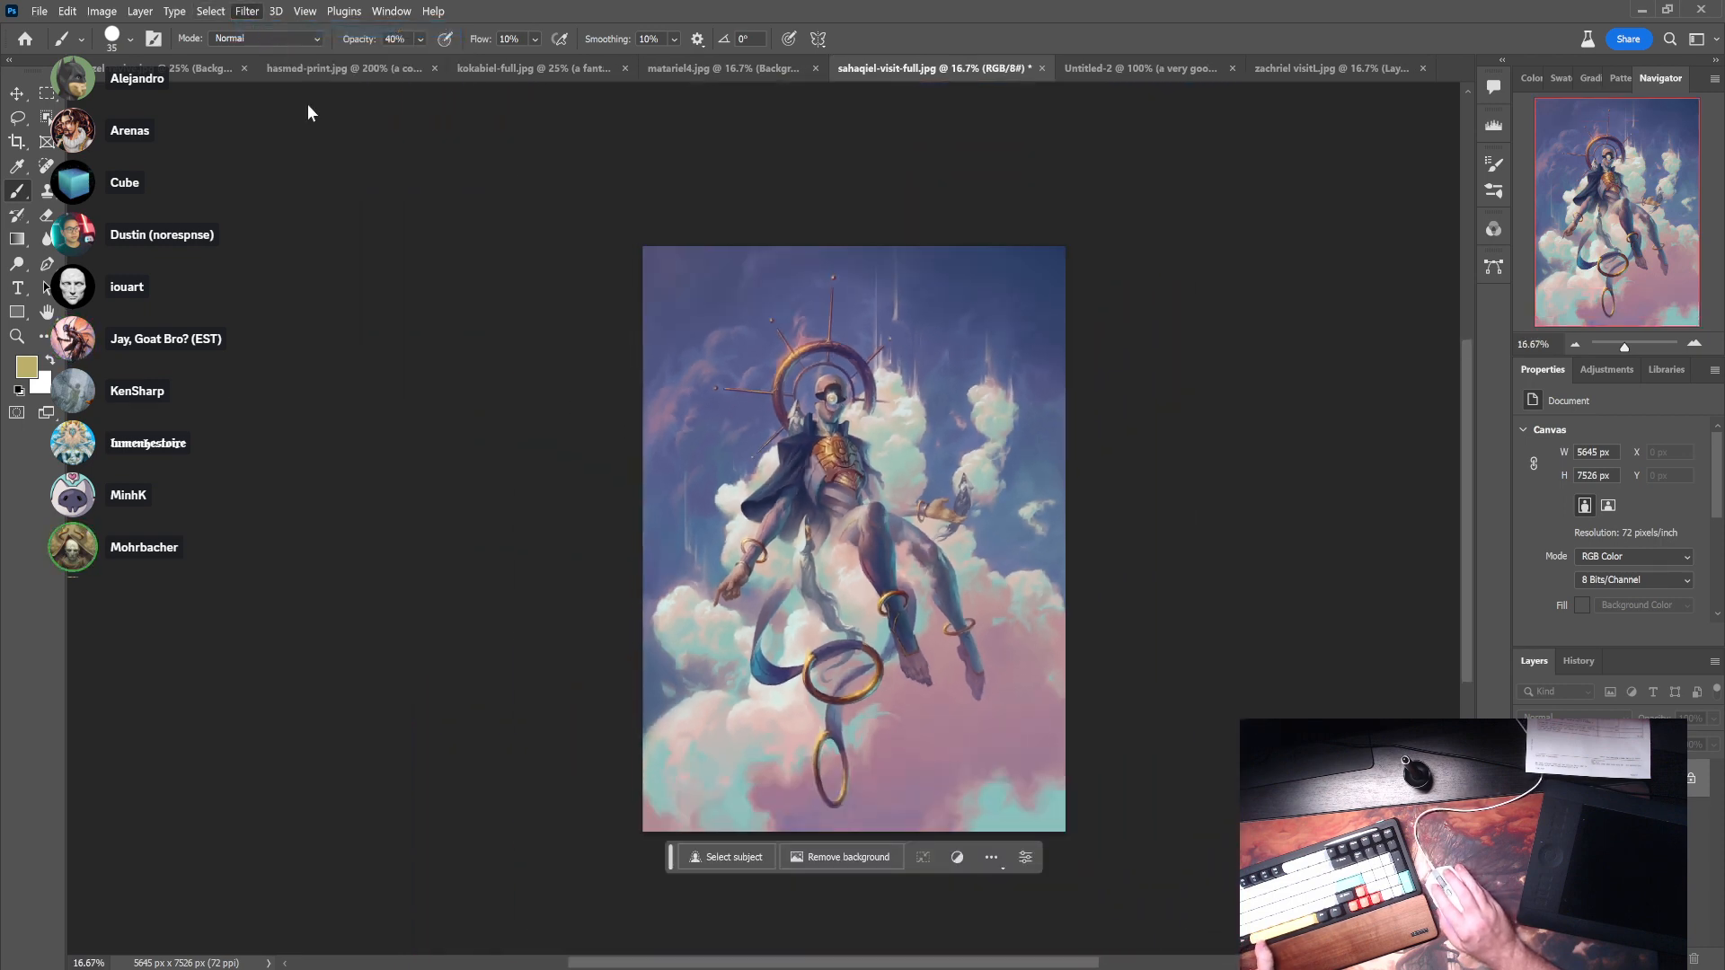
{"action": "left_click", "coordinate": [248, 15]}
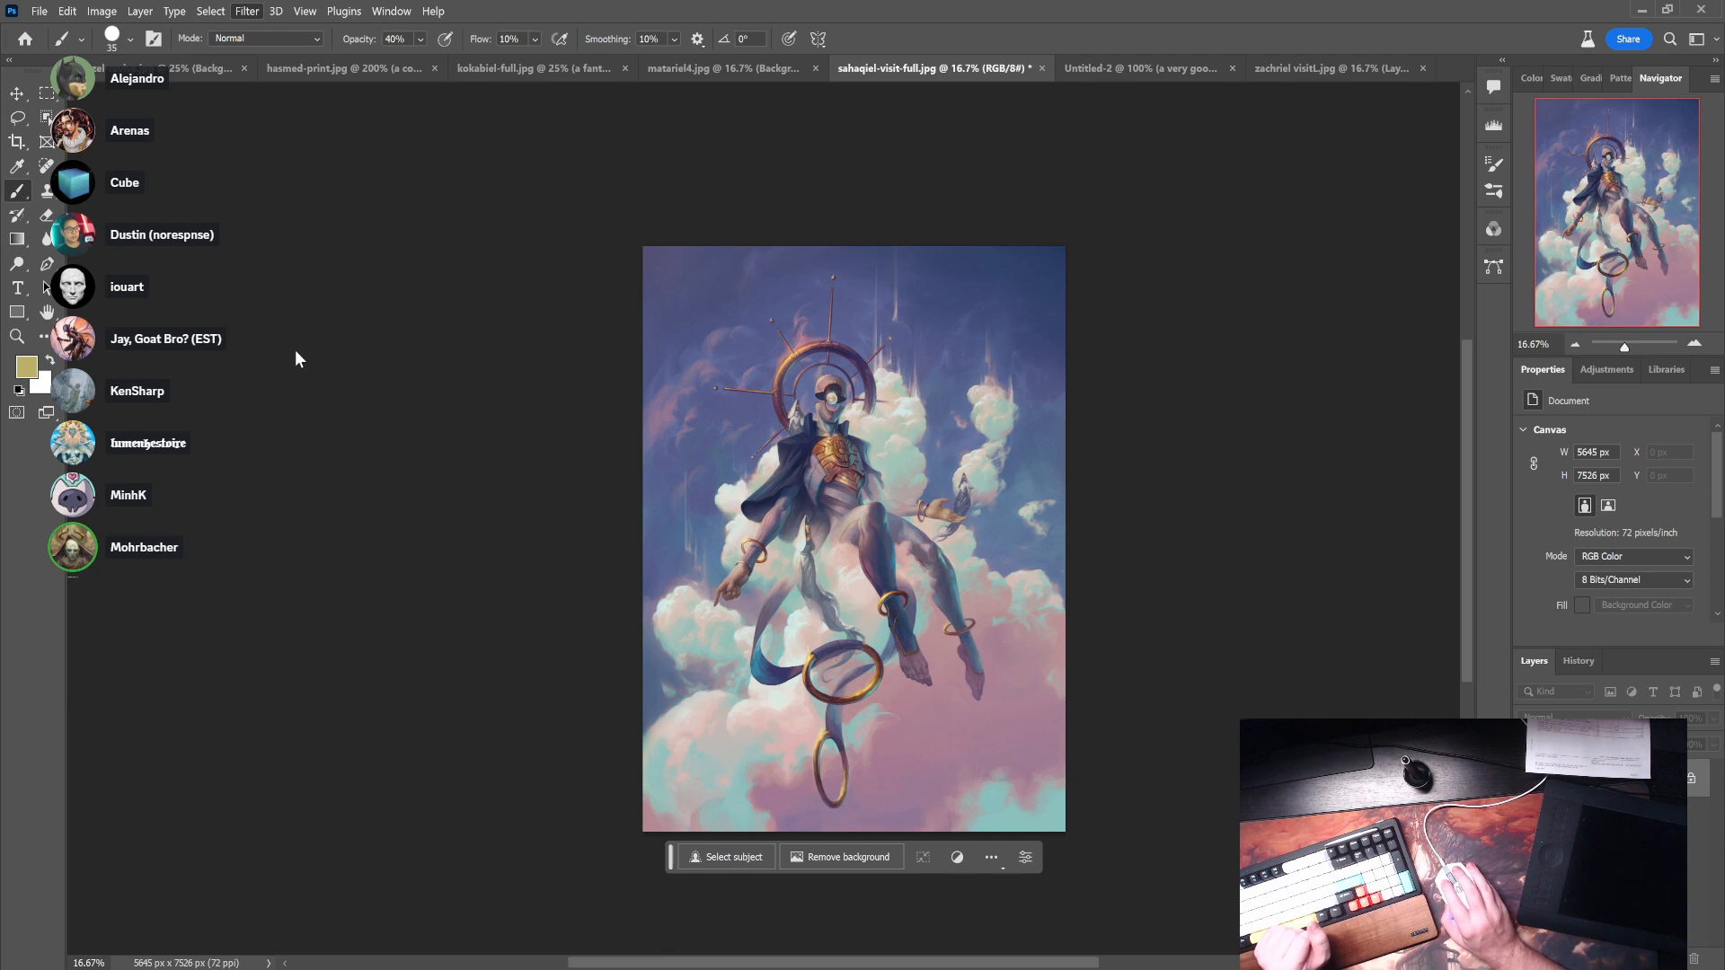
{"action": "left_click", "coordinate": [295, 349]}
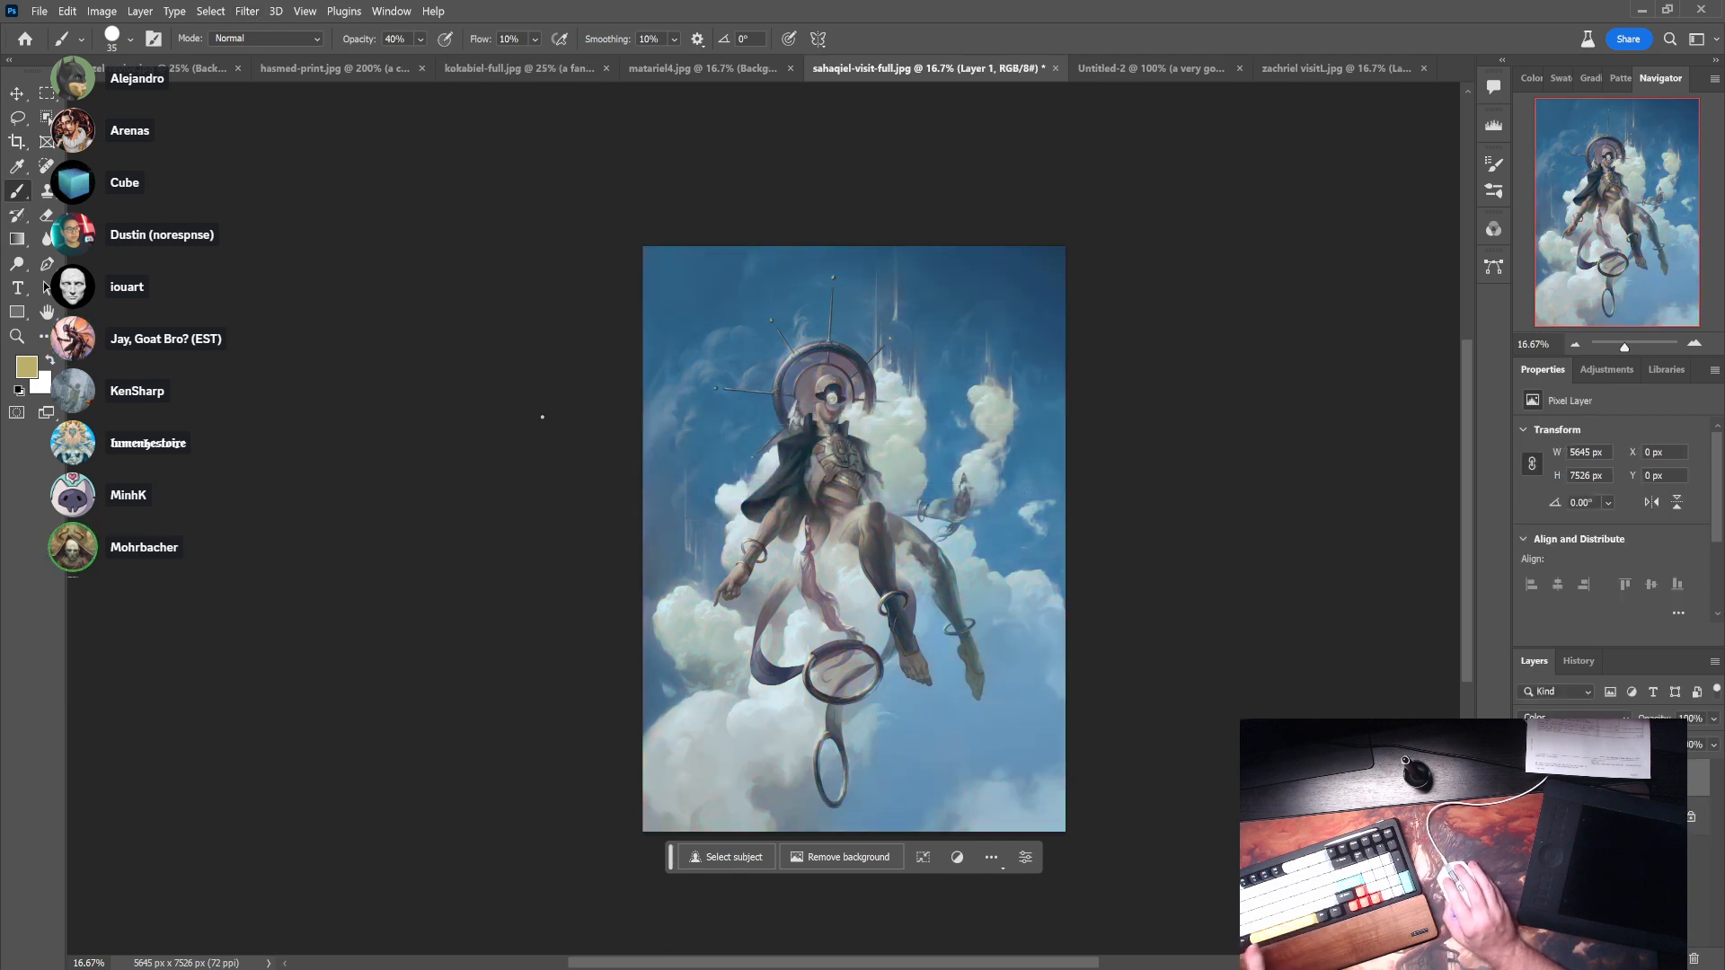
- Toggle layer visibility to compare the colorized layer with the original sahaqiel-visit-full.jpg painting, and delete the colorized layer
{"action": "left_click", "coordinate": [1525, 817]}
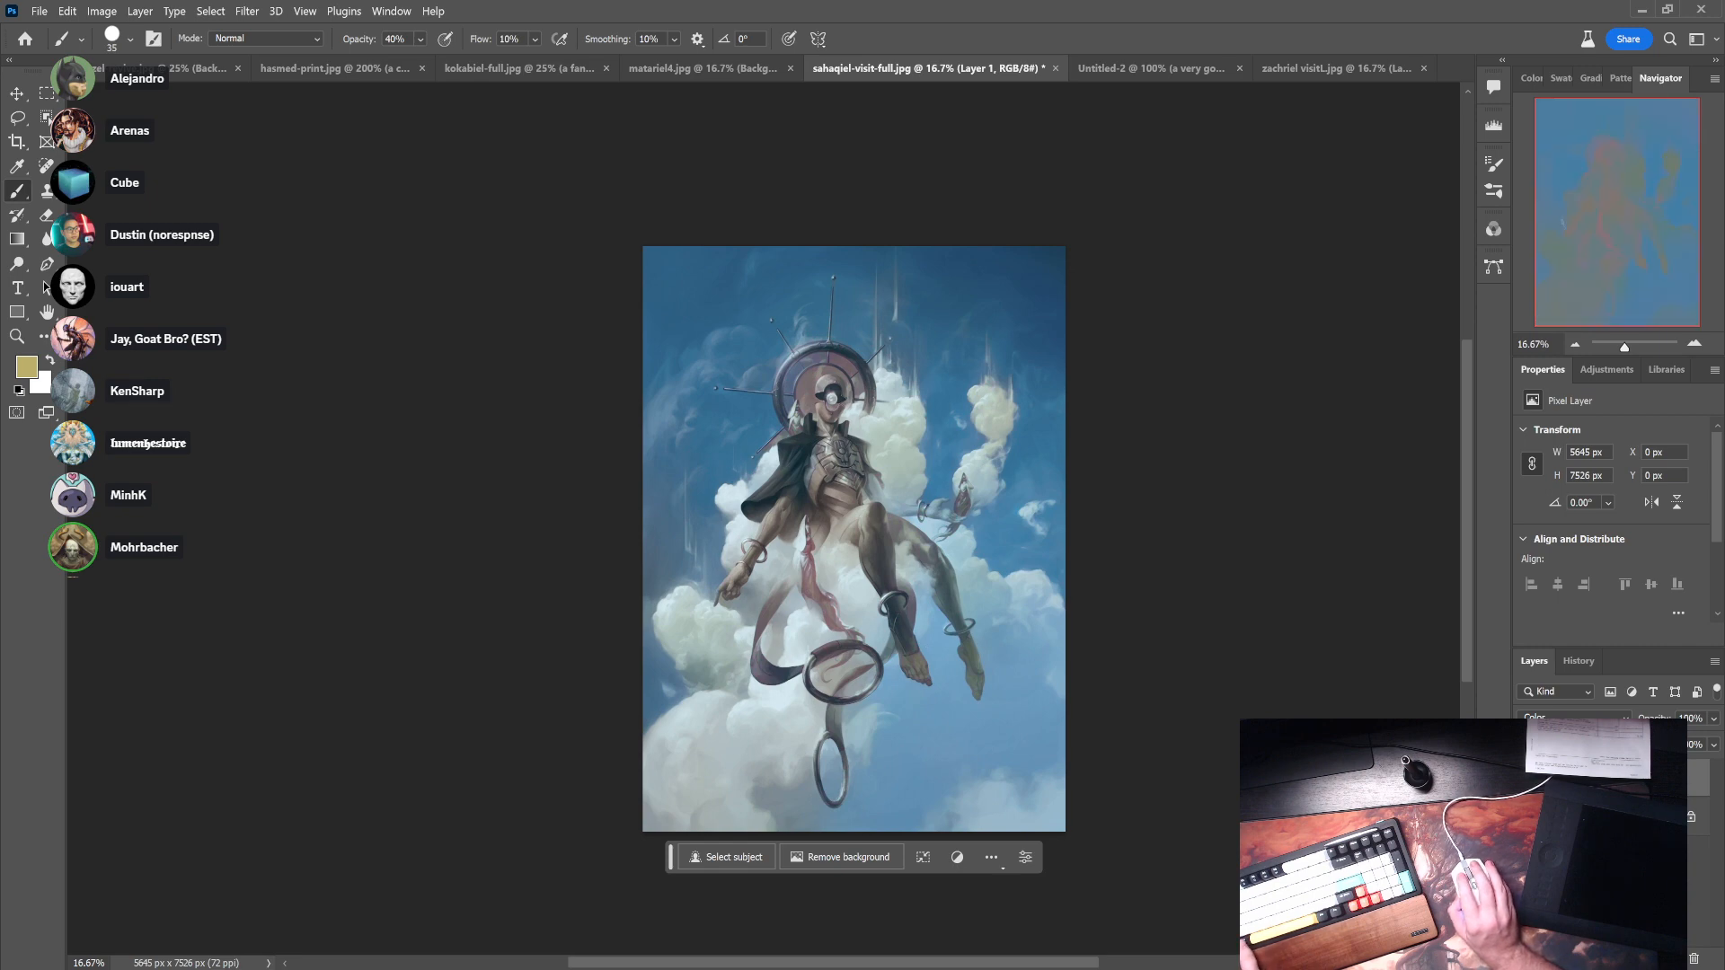
{"action": "left_click", "coordinate": [1525, 816]}
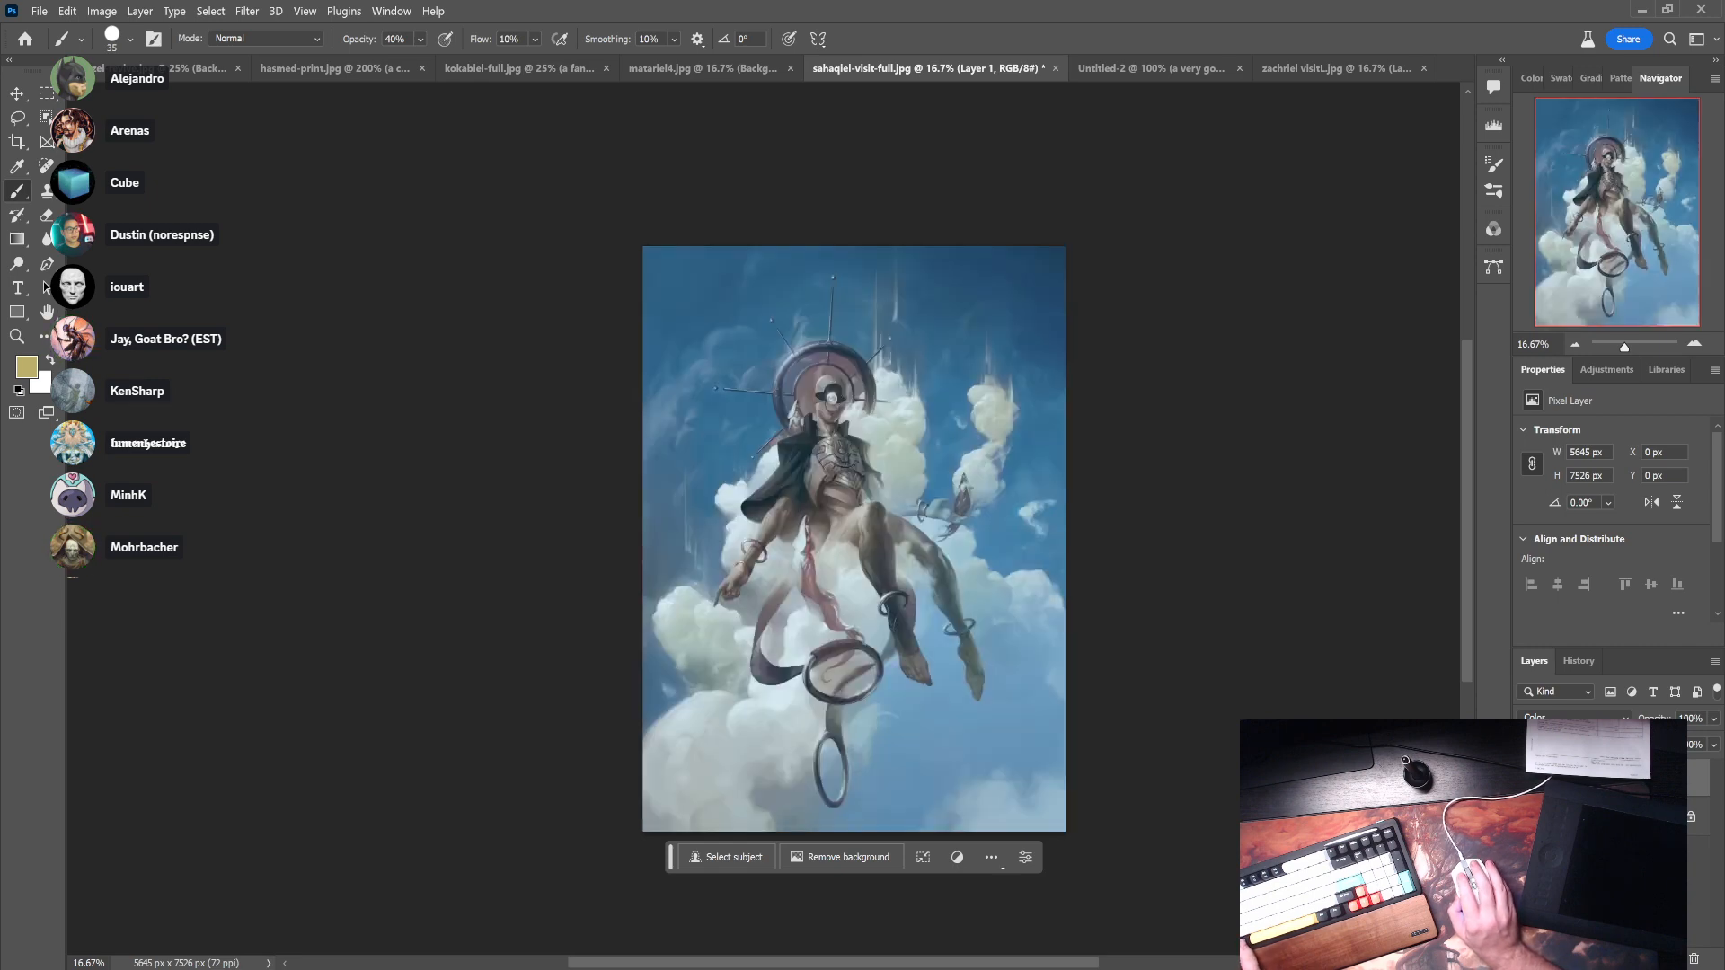
{"action": "left_click", "coordinate": [1525, 817]}
{"action": "left_click", "coordinate": [1525, 816]}
{"action": "left_click", "coordinate": [1525, 791]}
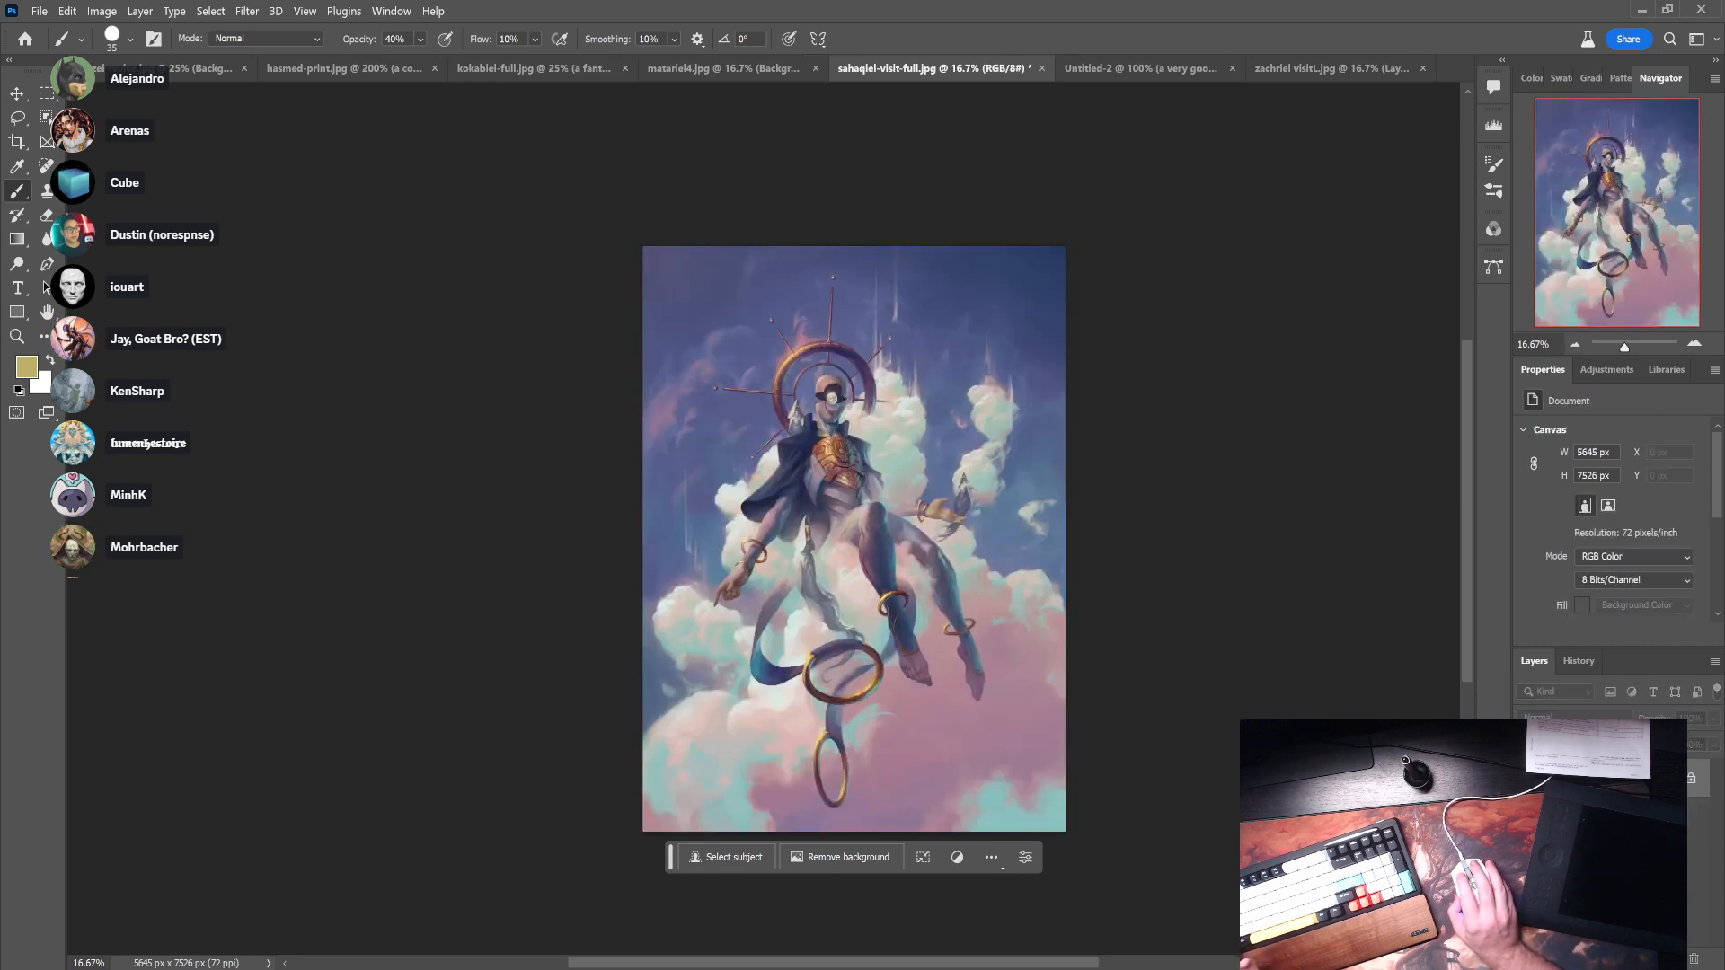
- Try the Colorize neural filter on sahaqiel-visit-full.jpg, and compare the figure with Auto color image off and on
{"action": "left_click", "coordinate": [275, 11]}
{"action": "mouse_move", "coordinate": [248, 11]}
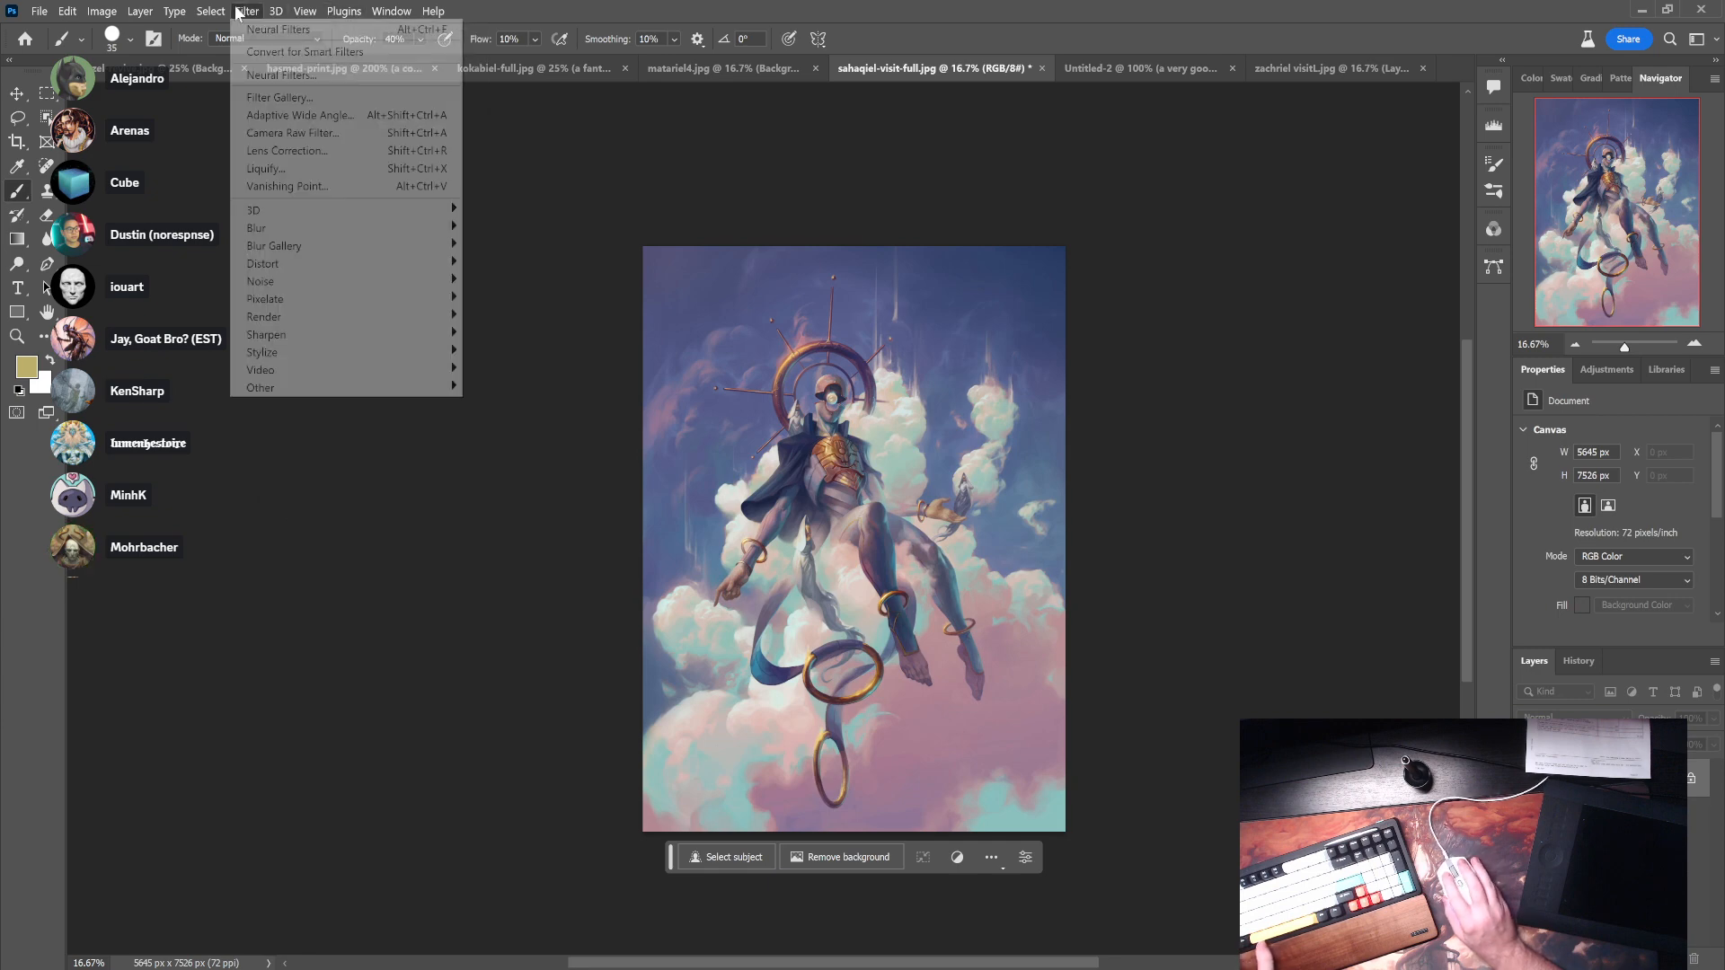
{"action": "left_click", "coordinate": [332, 78]}
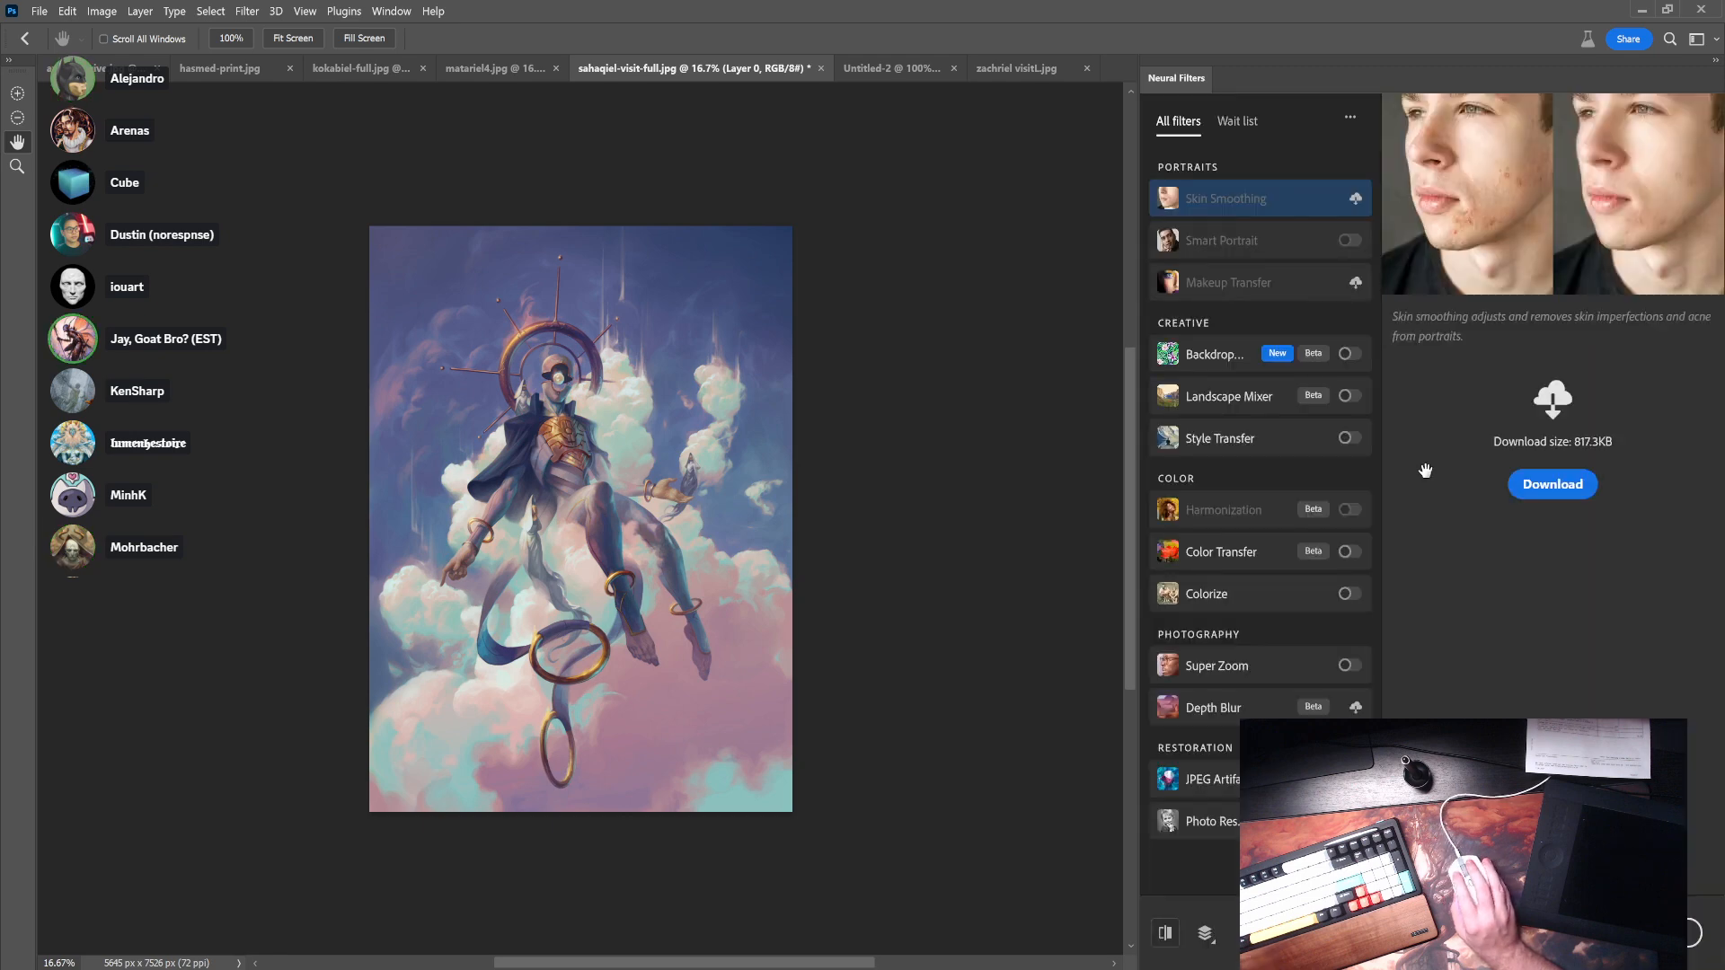
{"action": "left_click", "coordinate": [1348, 594]}
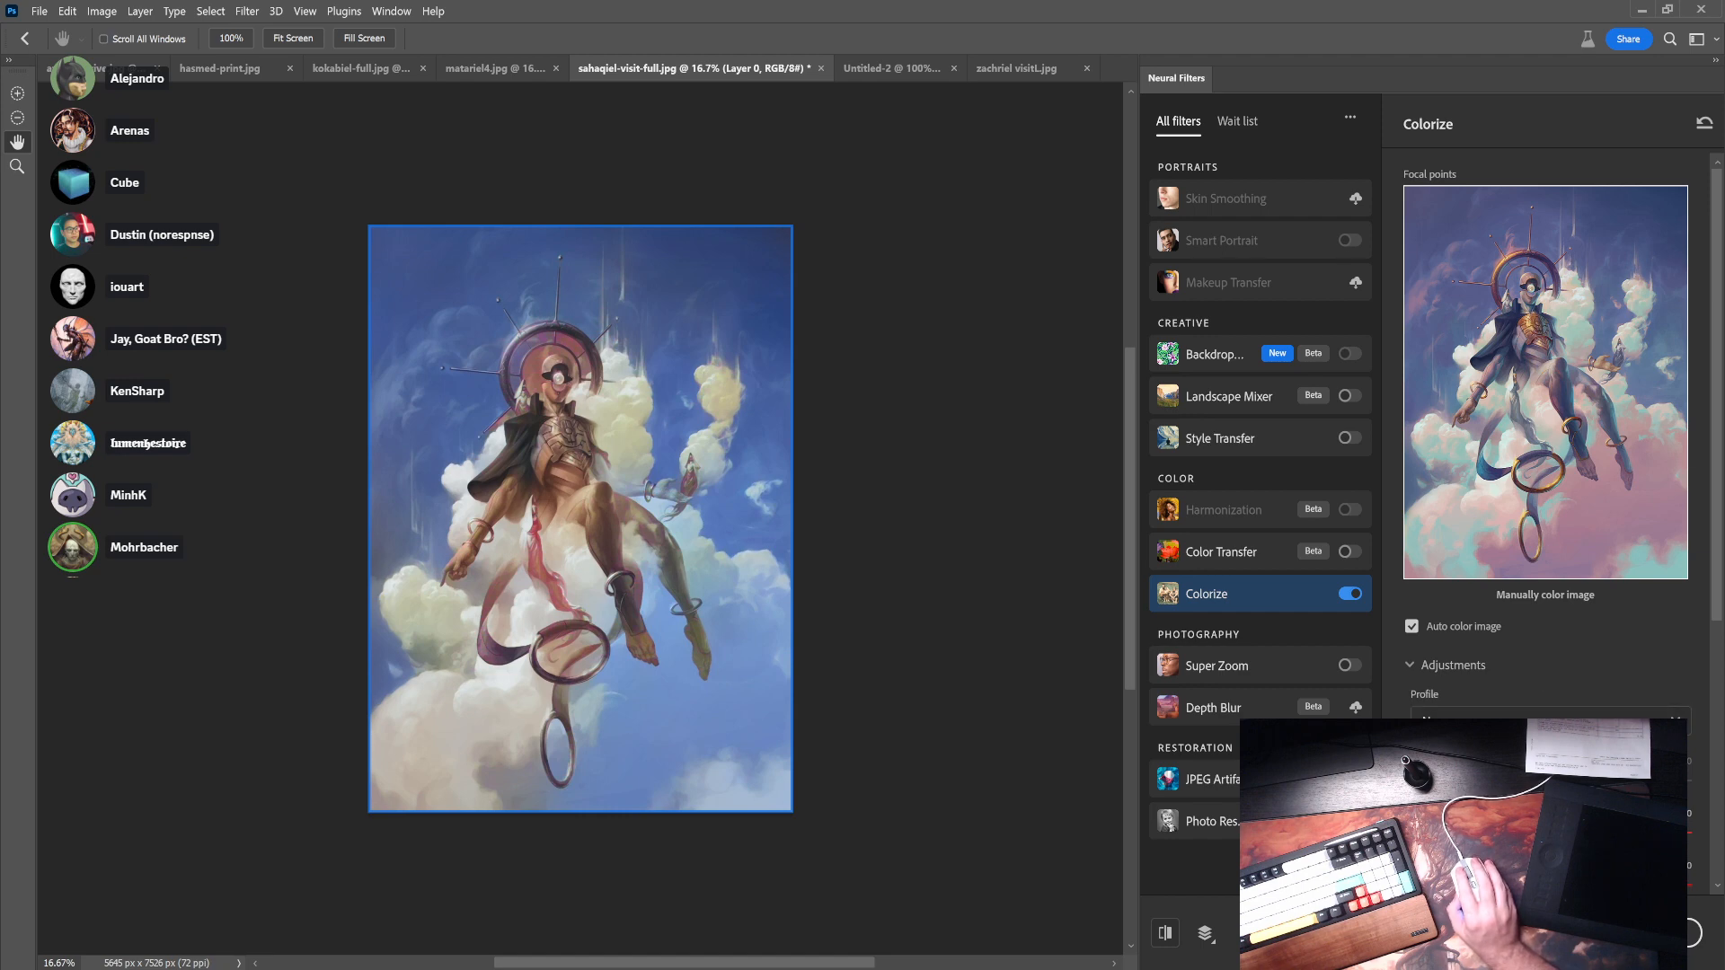
{"action": "scroll", "coordinate": [1529, 641], "scroll_direction": "down", "scroll_amount": 5}
{"action": "scroll", "coordinate": [1520, 683], "scroll_direction": "up", "scroll_amount": 2}
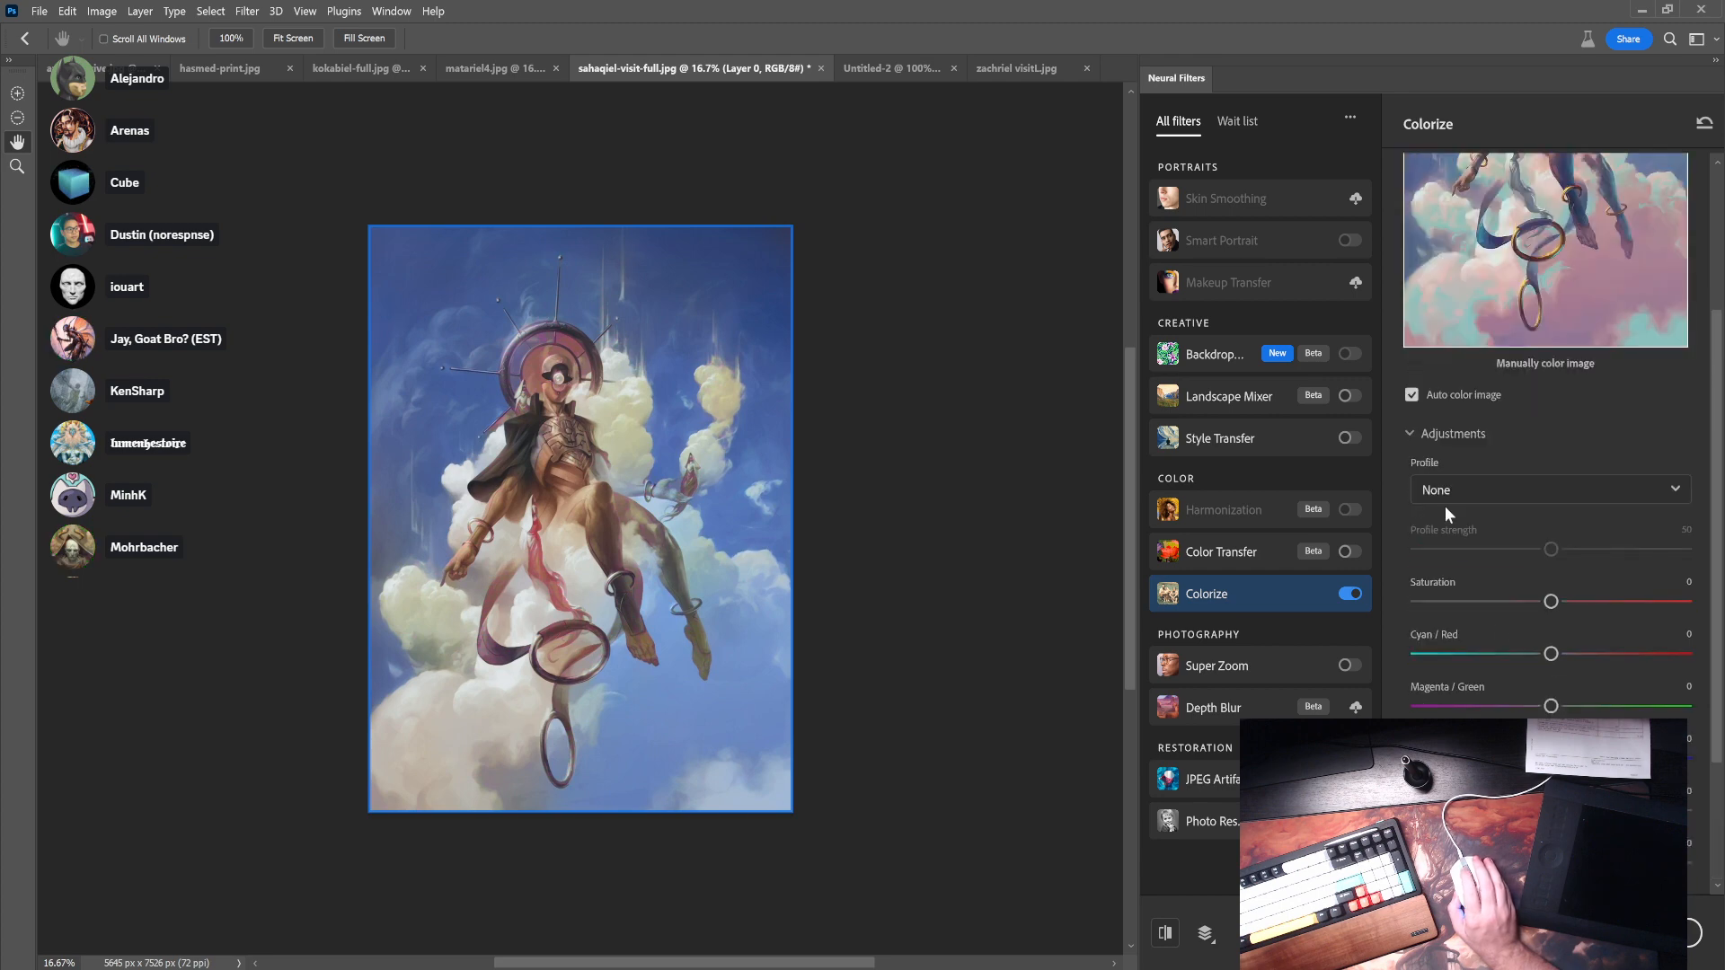
{"action": "left_click", "coordinate": [1413, 396]}
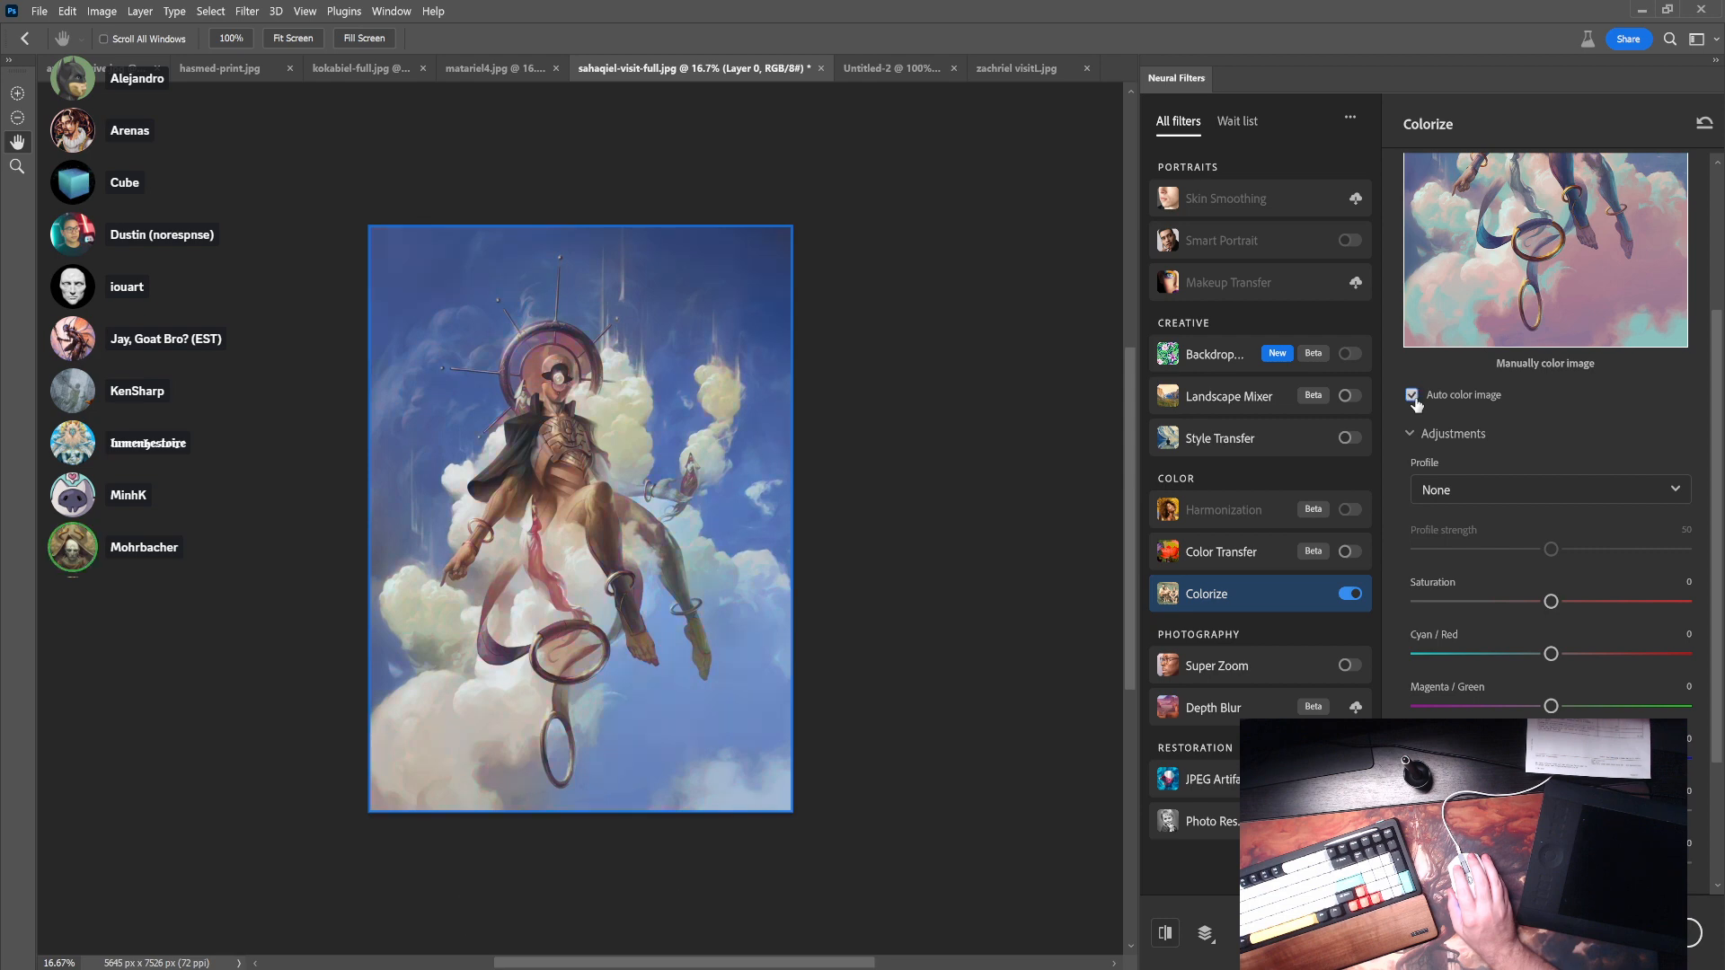
{"action": "scroll", "coordinate": [575, 368], "scroll_direction": "up", "scroll_amount": 3}
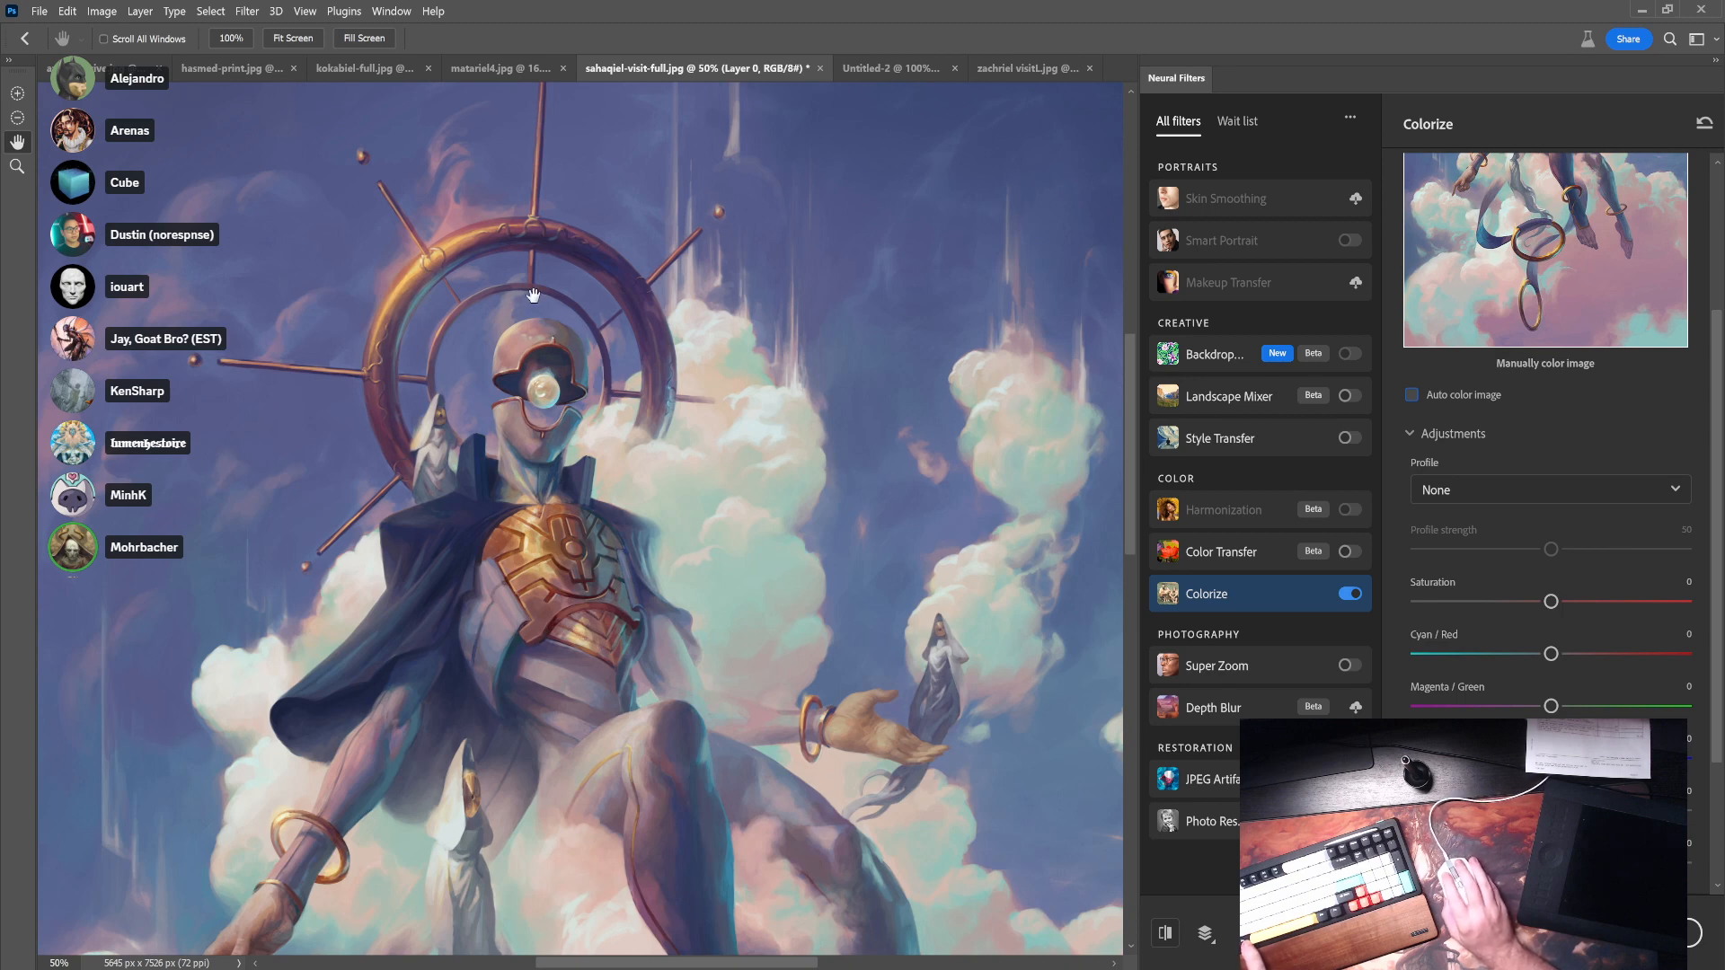
{"action": "left_click", "coordinate": [1413, 396]}
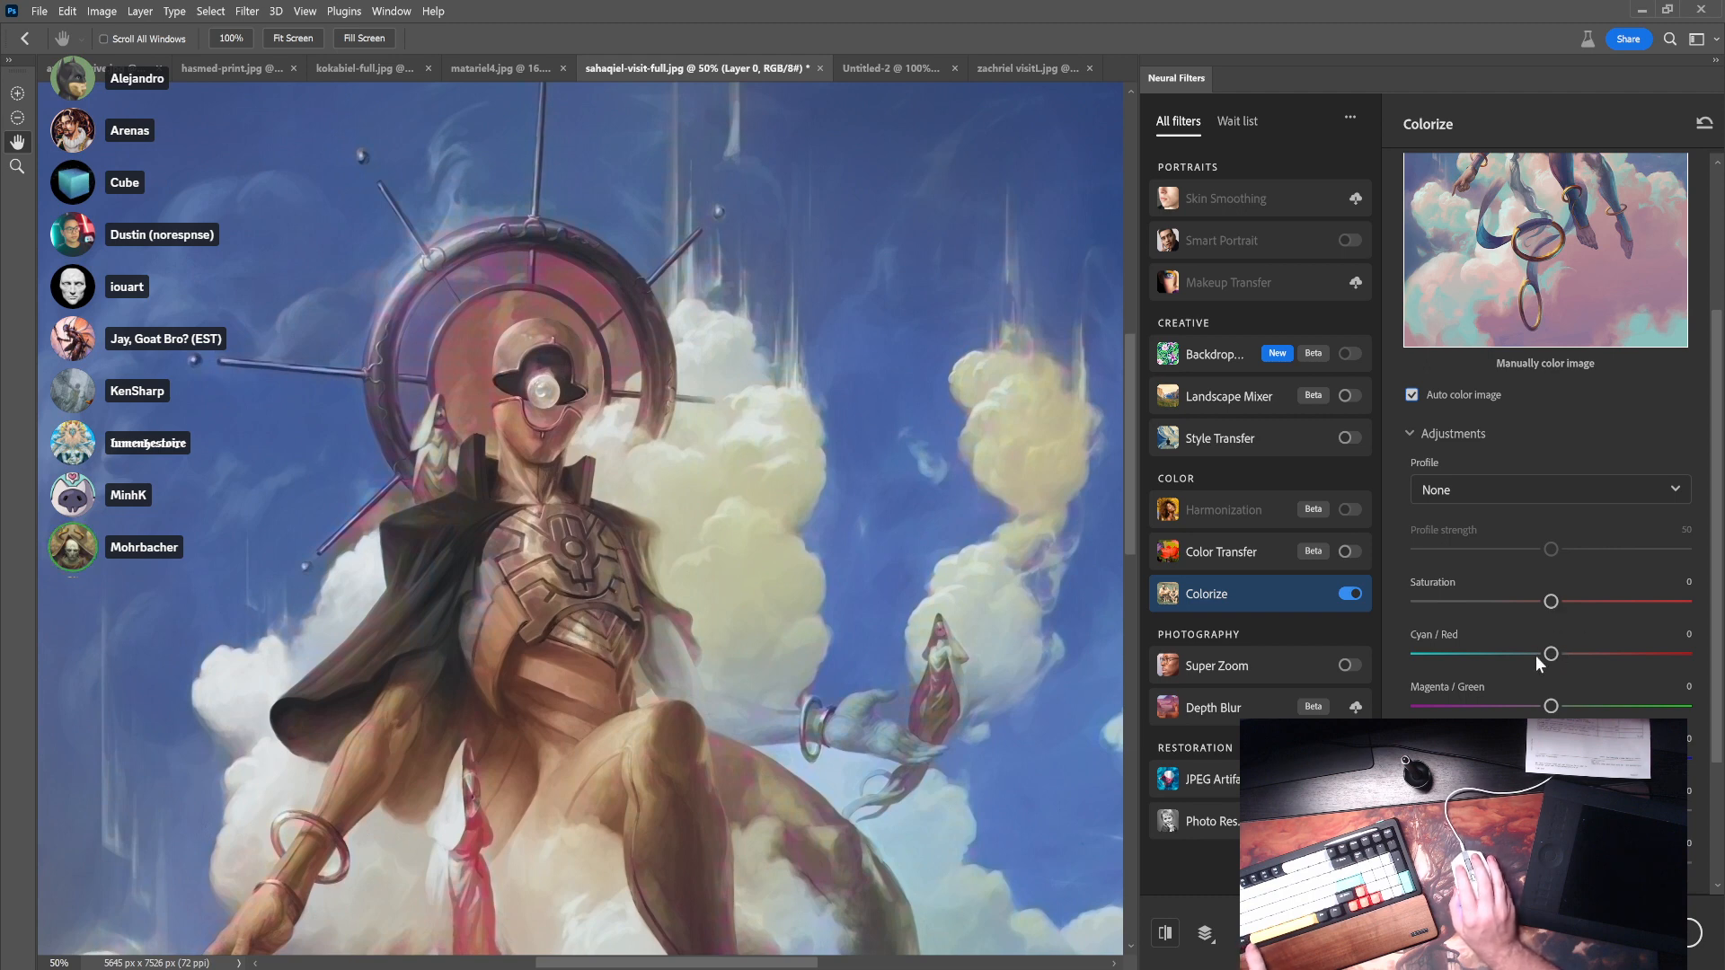
- Try different Colorize color balances, ending with Cyan/Red at -25 and Magenta/Green at -14, and cancel the filter
{"action": "left_click_drag", "start_coordinate": [1551, 654], "coordinate": [1519, 654]}
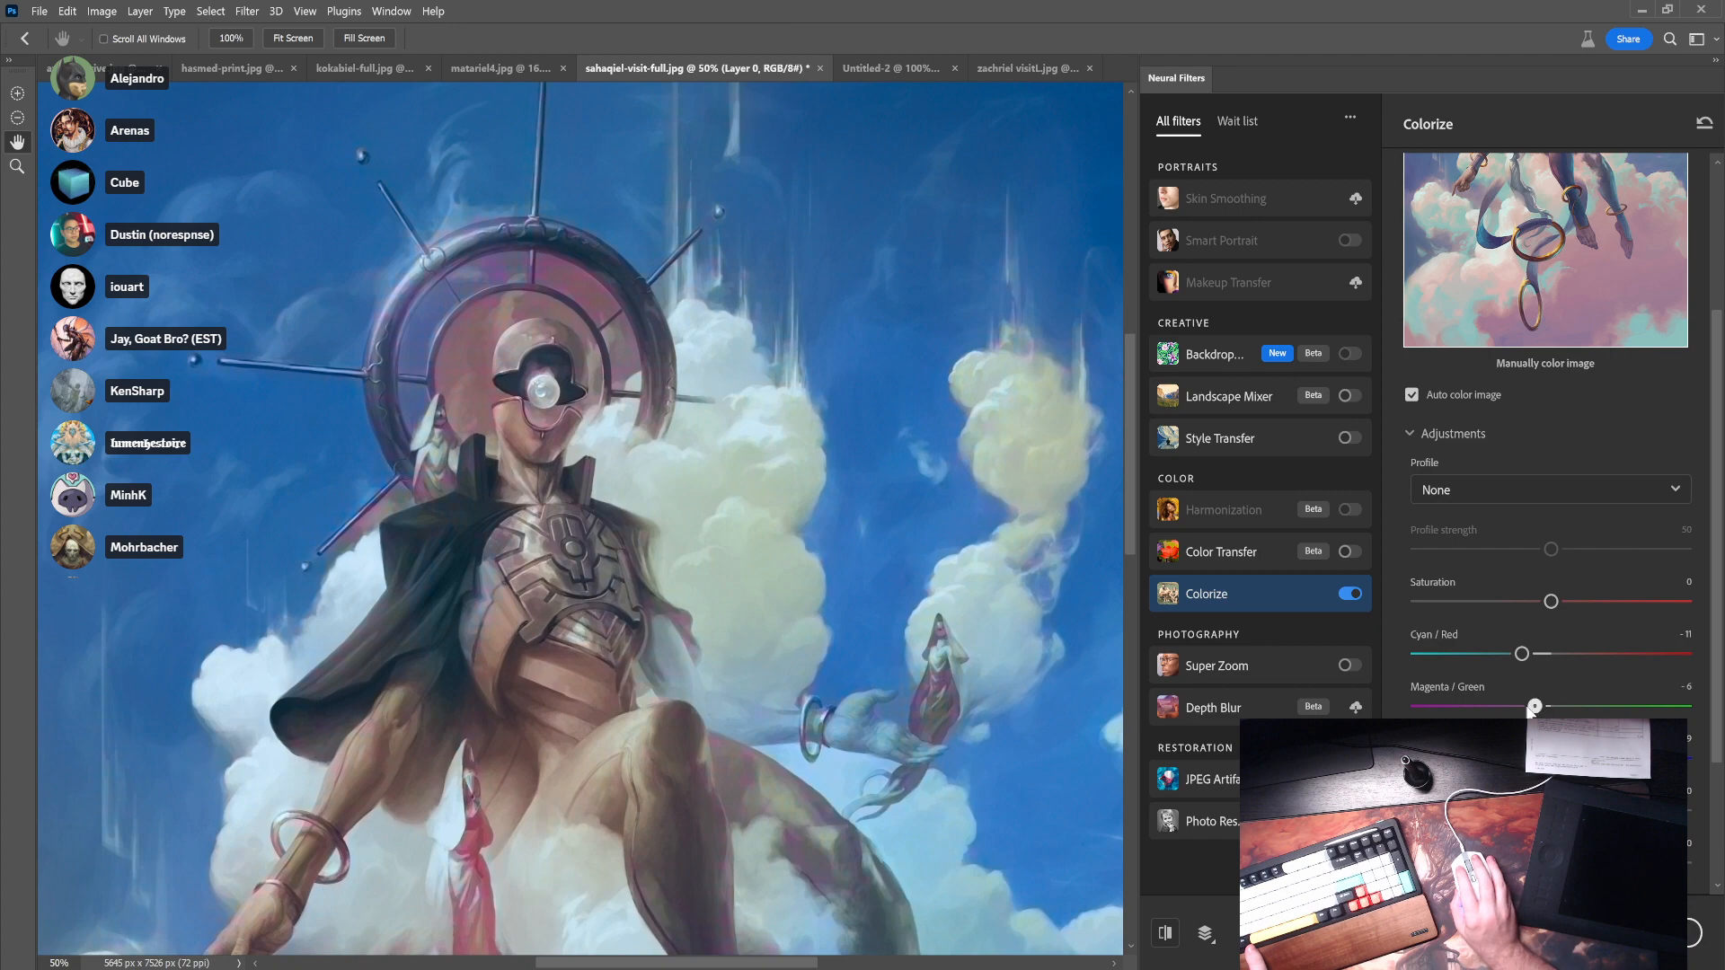
{"action": "left_click", "coordinate": [747, 725], "text": "alt"}
{"action": "left_click", "coordinate": [746, 725], "text": "alt"}
{"action": "left_click_drag", "start_coordinate": [746, 725], "coordinate": [734, 540]}
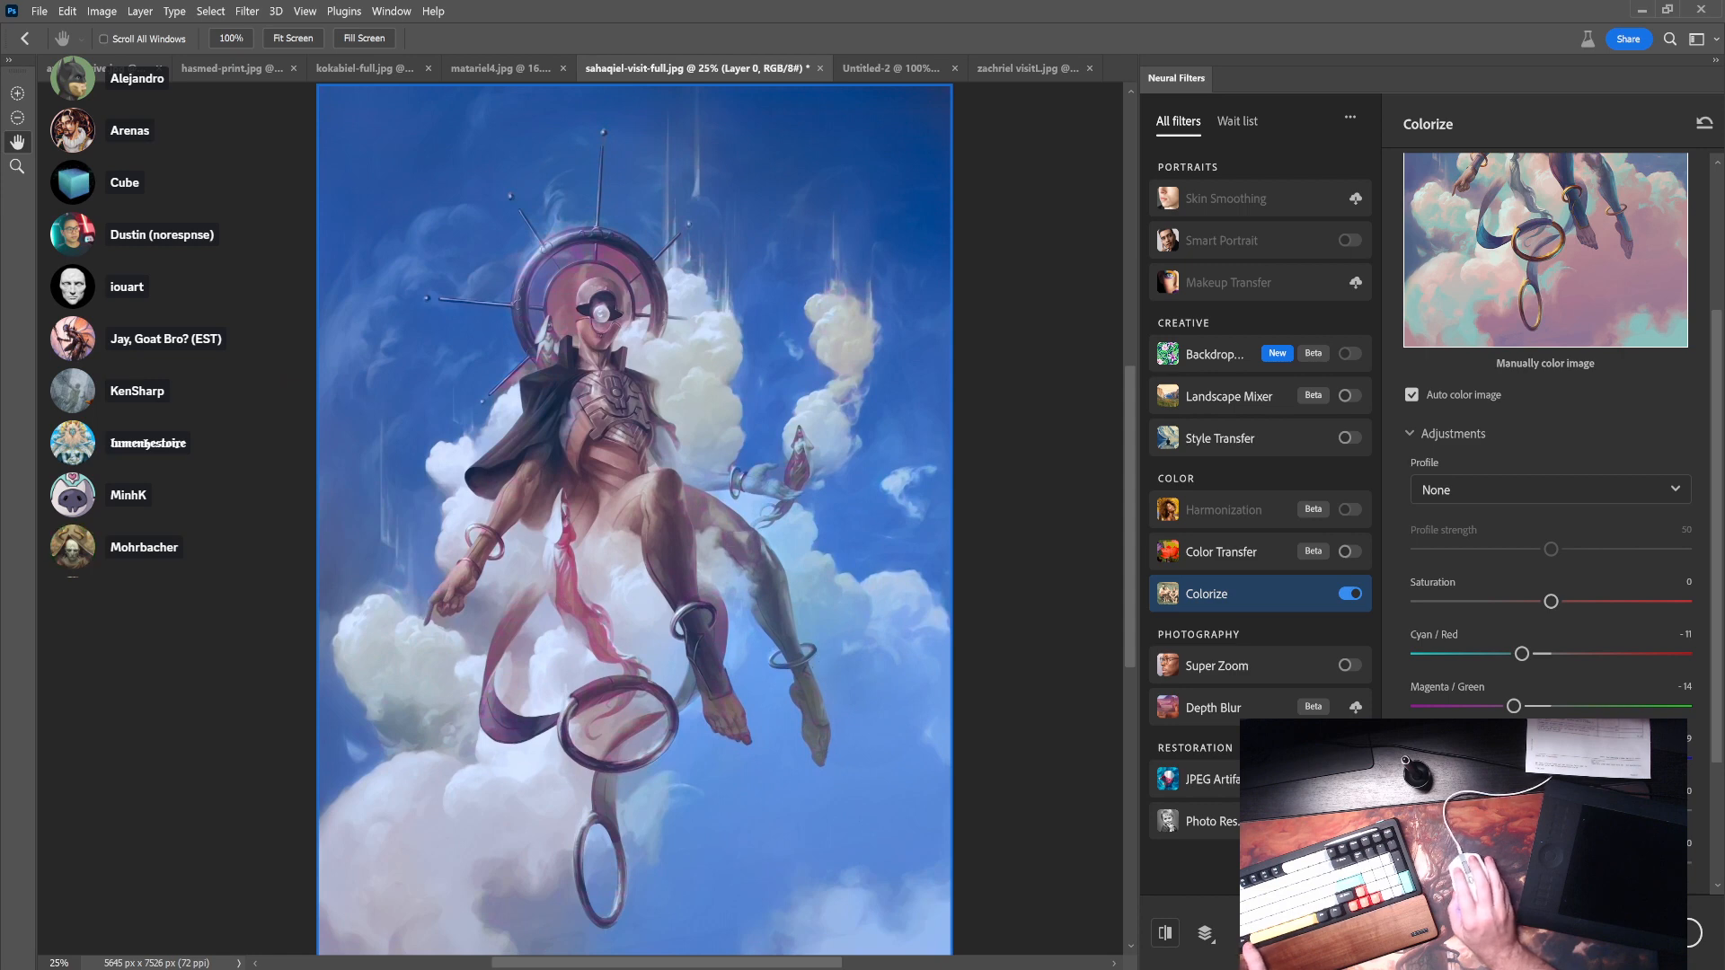
{"action": "left_click_drag", "start_coordinate": [1514, 707], "coordinate": [1607, 706]}
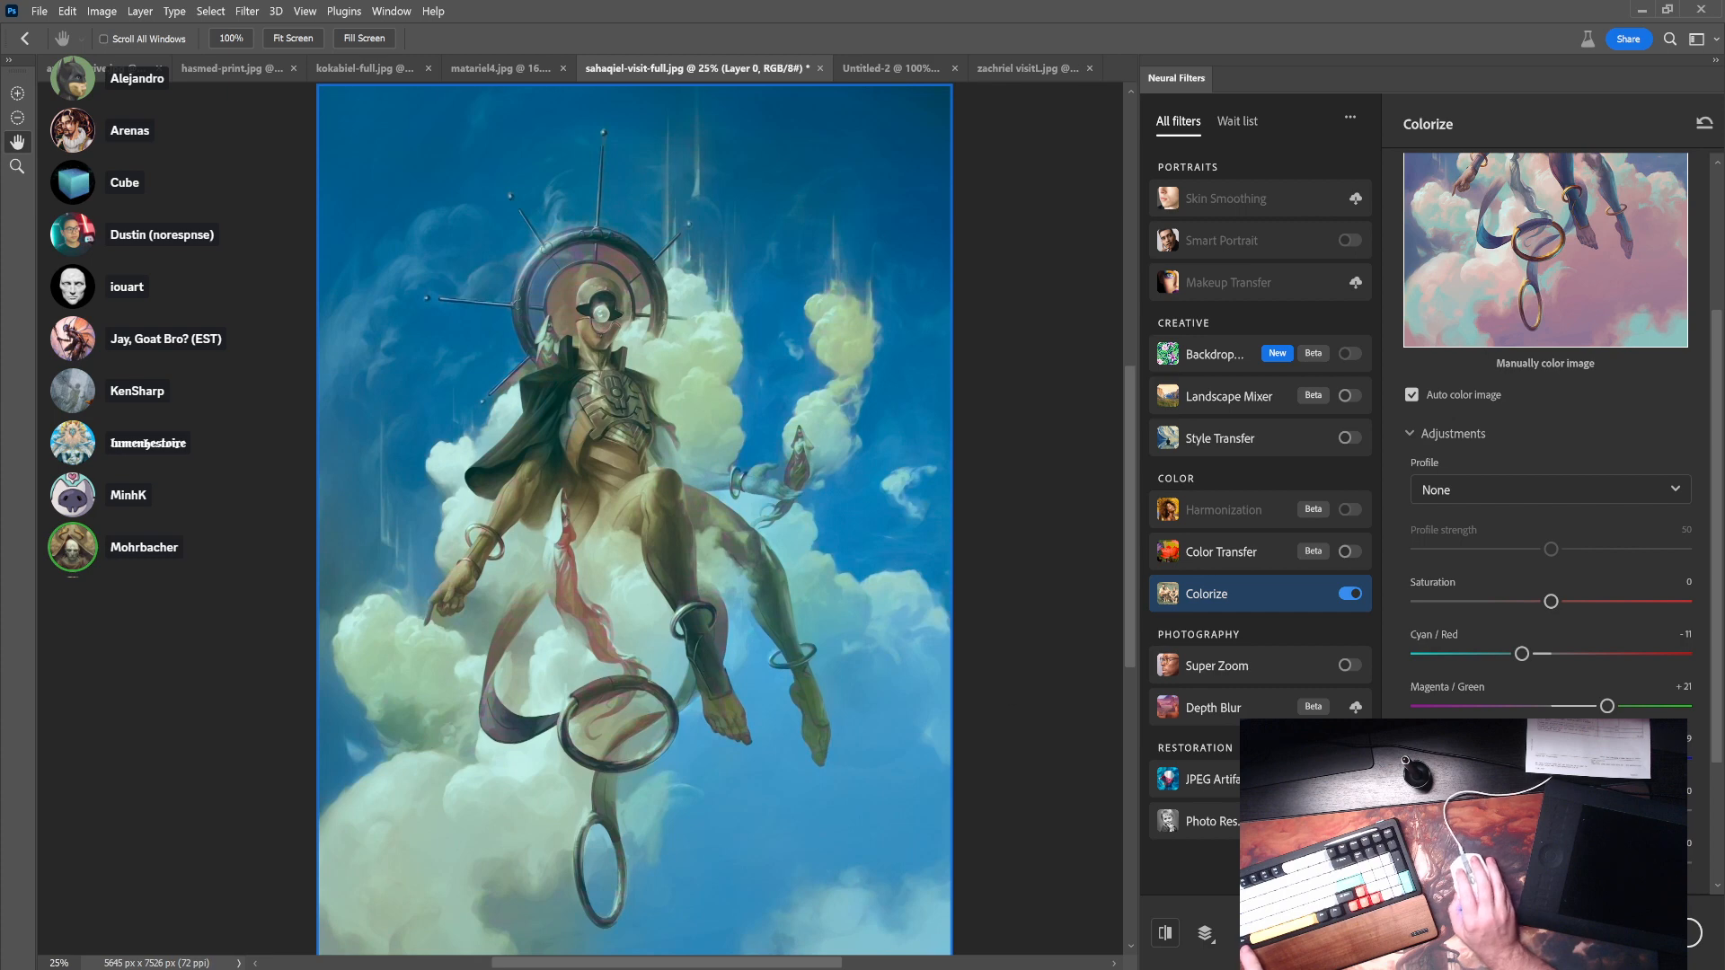
{"action": "left_click", "coordinate": [1527, 706]}
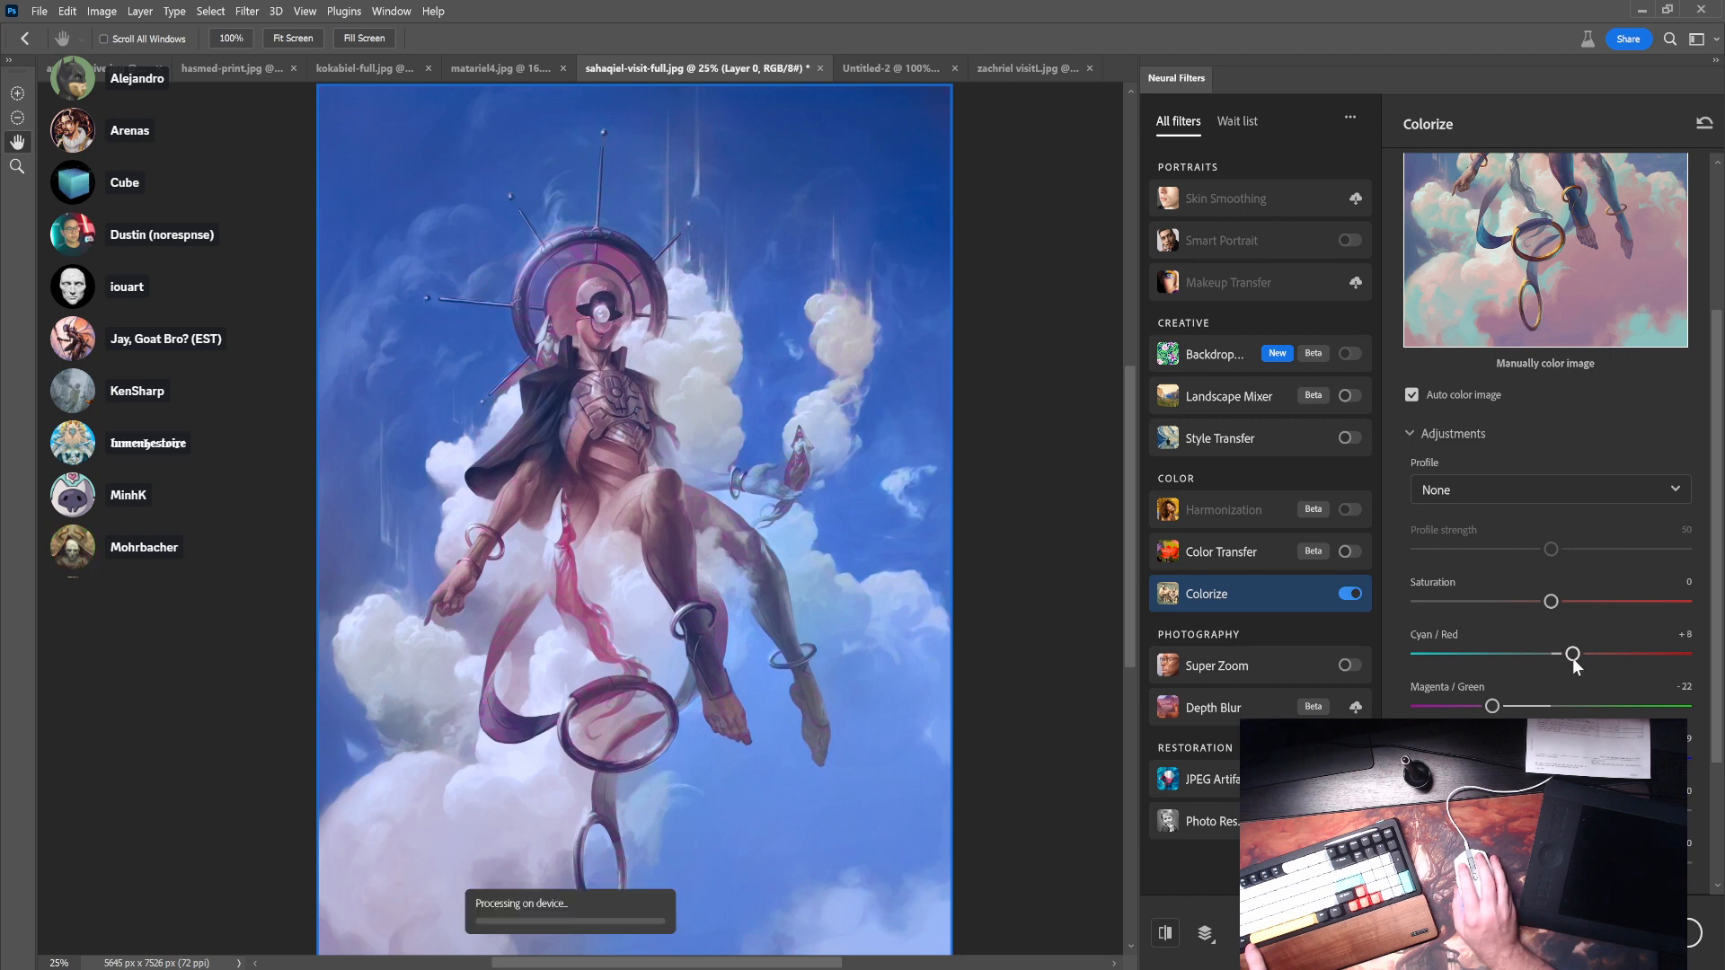
{"action": "left_click_drag", "start_coordinate": [1567, 658], "coordinate": [1445, 660]}
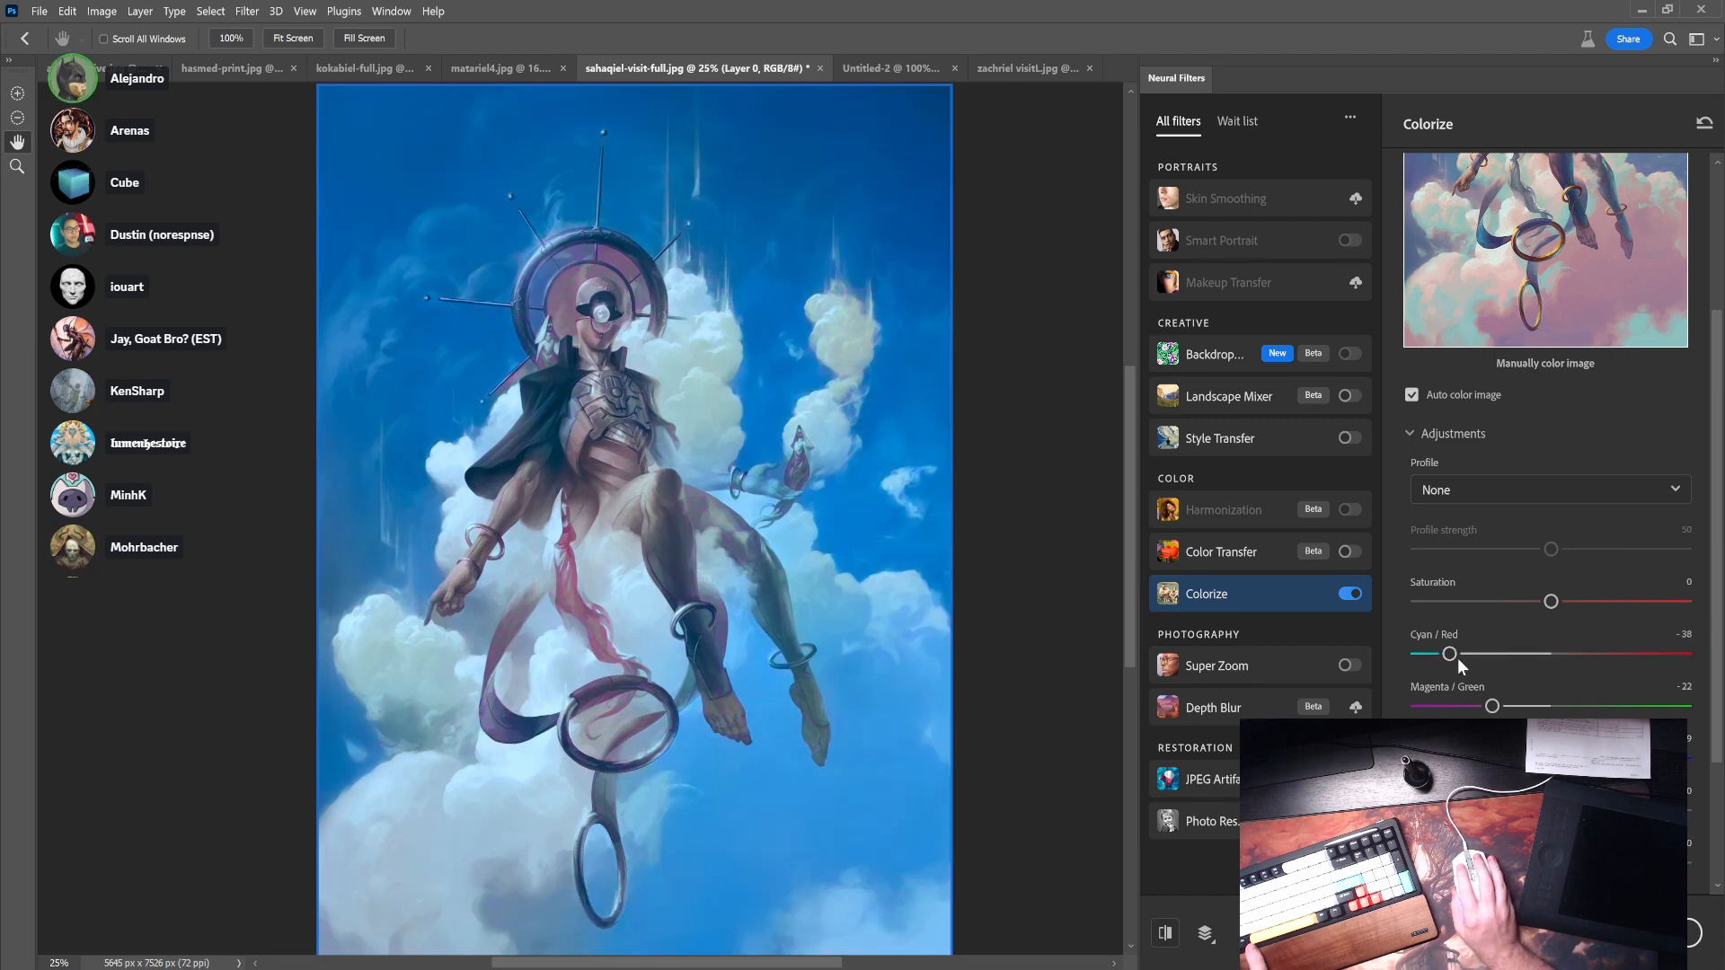
{"action": "left_click_drag", "start_coordinate": [1492, 706], "coordinate": [1514, 707]}
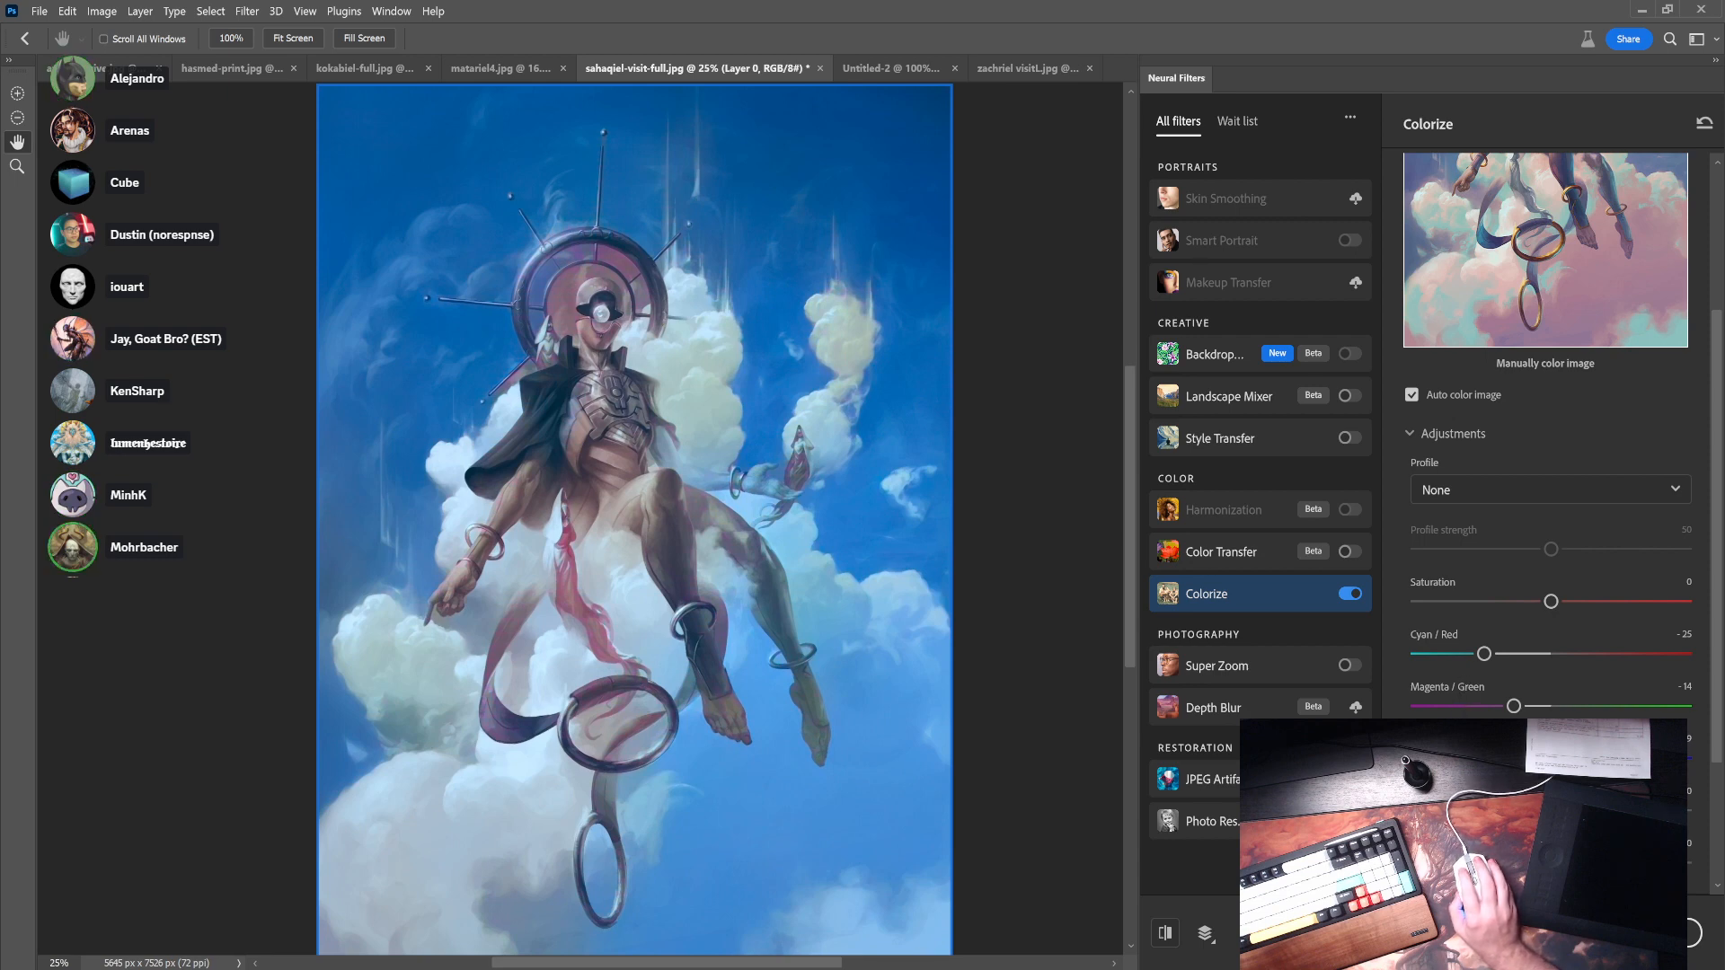
{"action": "left_click", "coordinate": [1668, 932]}
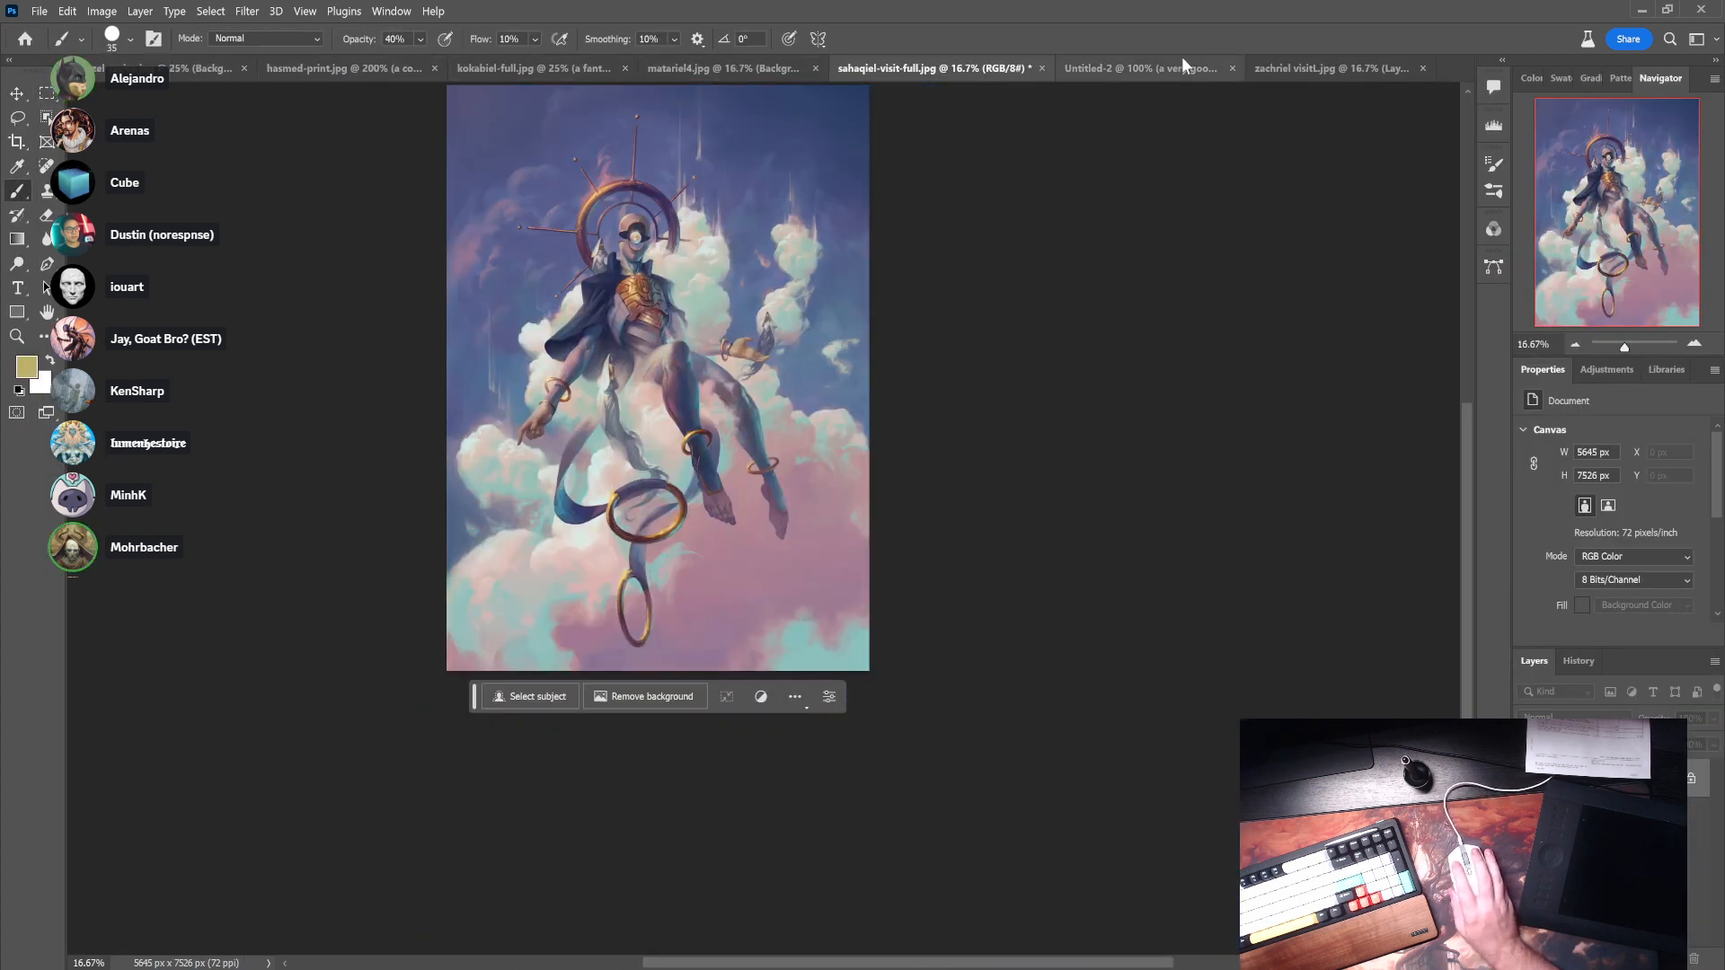
- Switch to zachriel visitL.jpg and remove its colorized layer, keeping only the grayscale painting
{"action": "left_click", "coordinate": [1276, 68]}
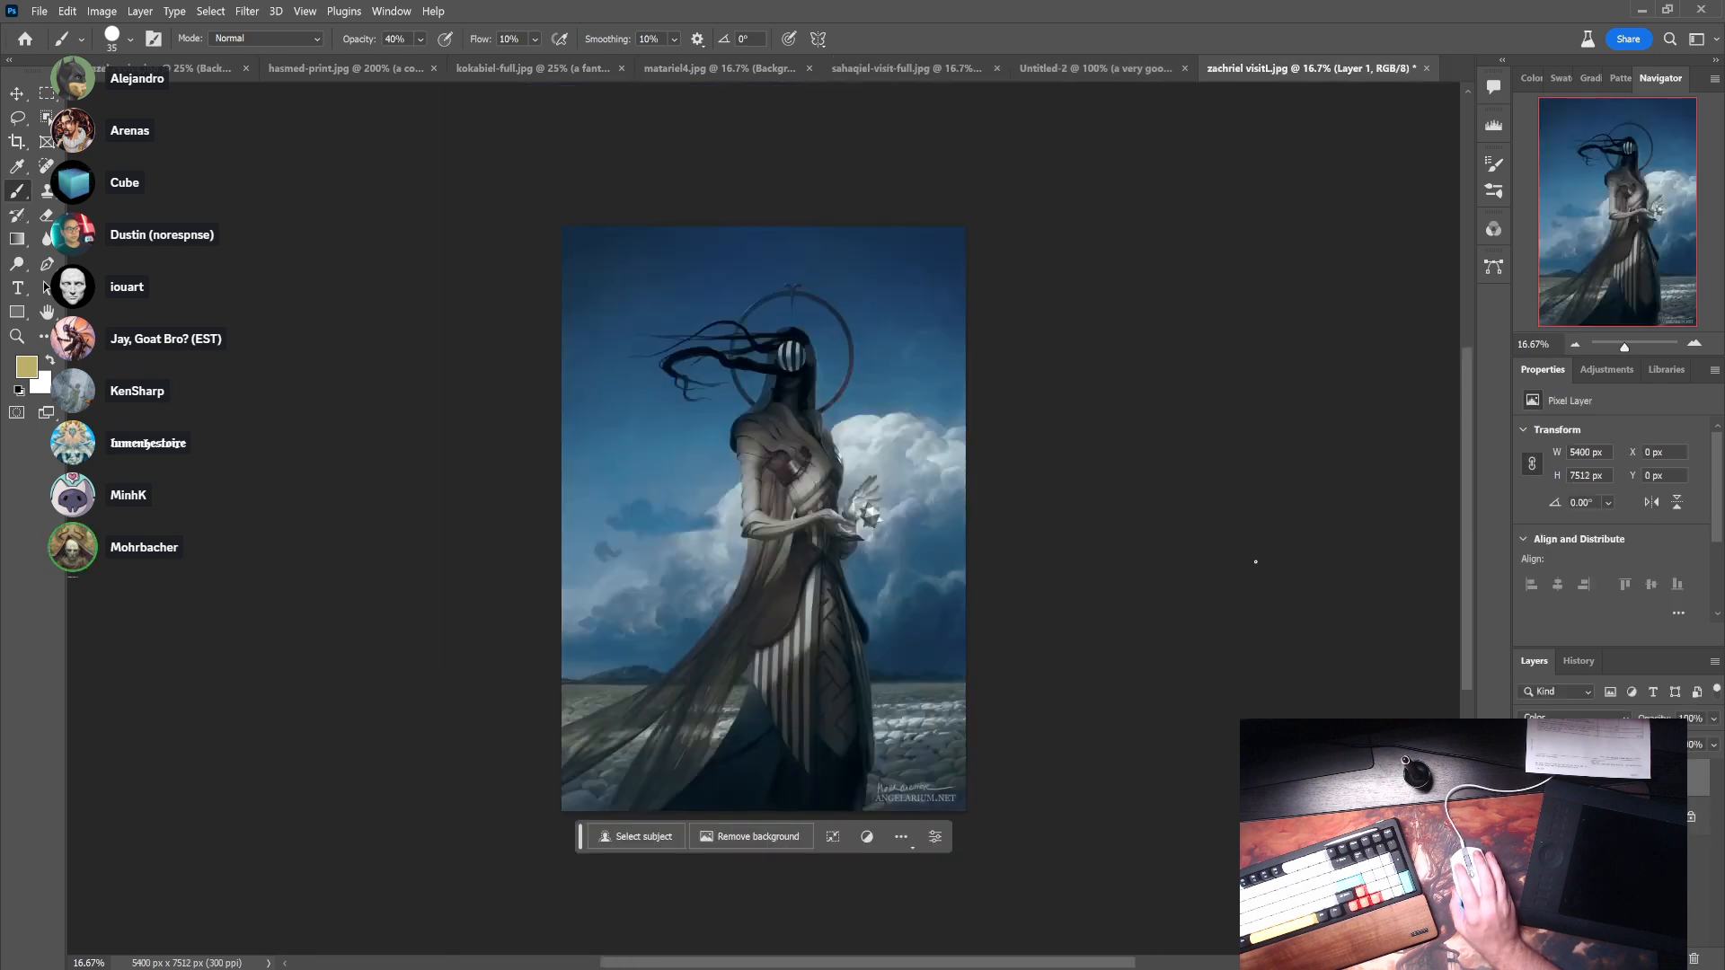
{"action": "key", "text": "ctrl+comma"}
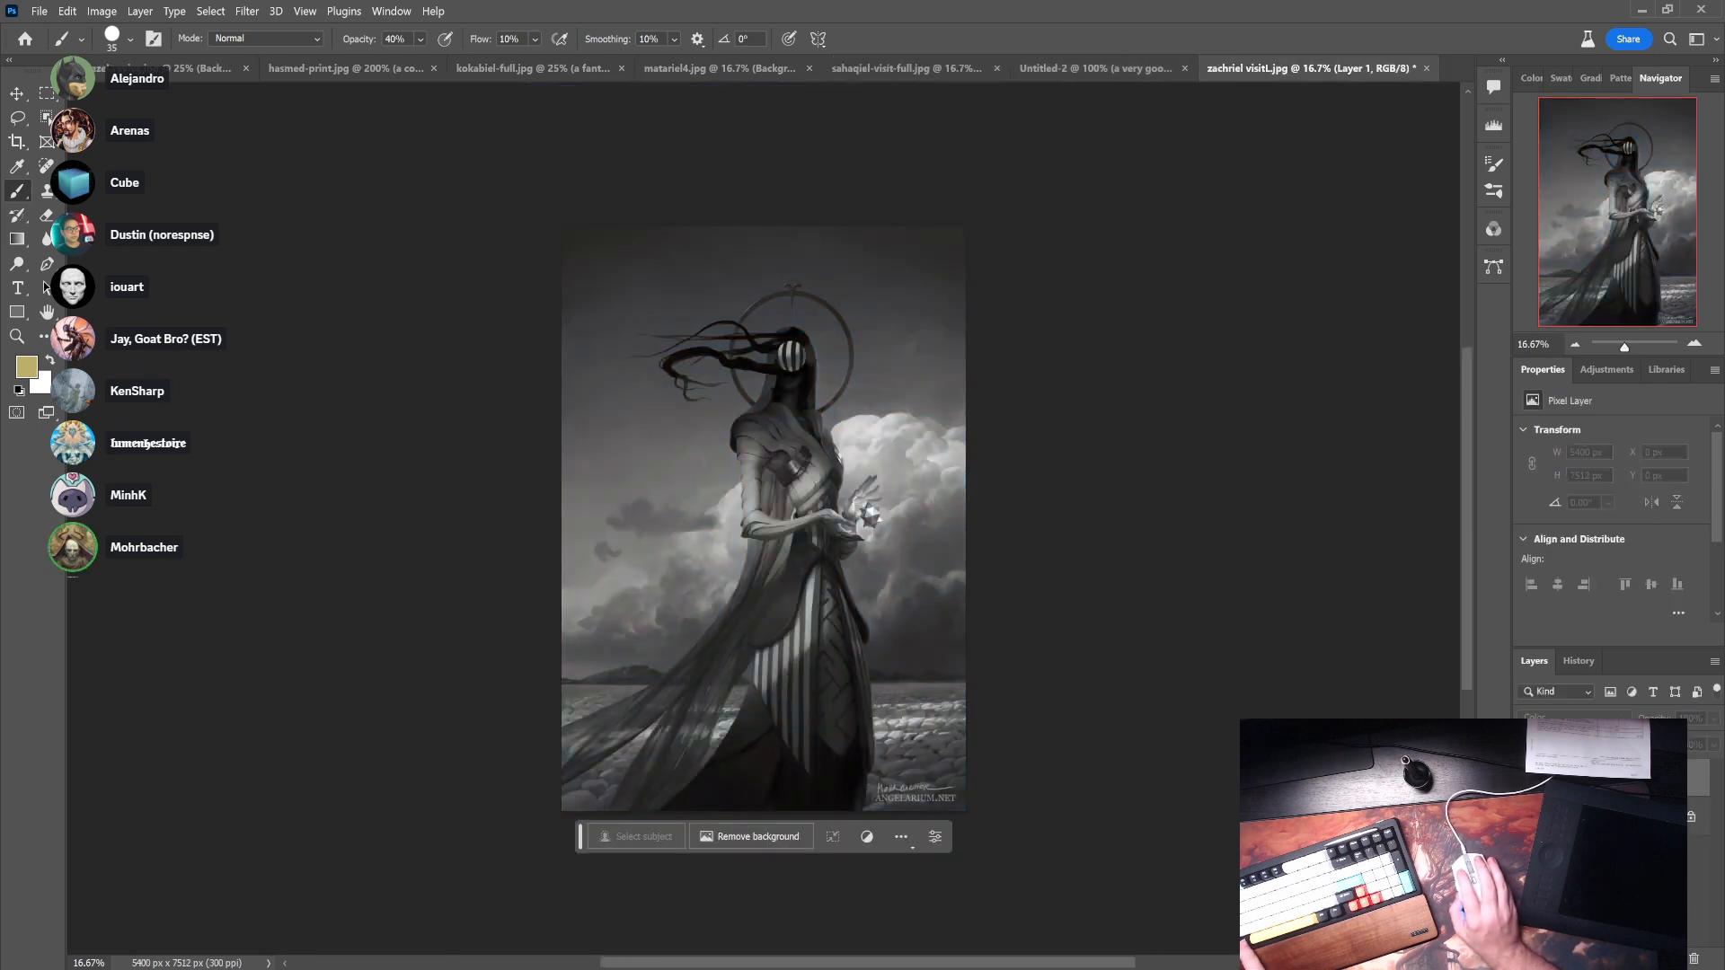
{"action": "left_click_drag", "start_coordinate": [1617, 779], "coordinate": [1694, 959]}
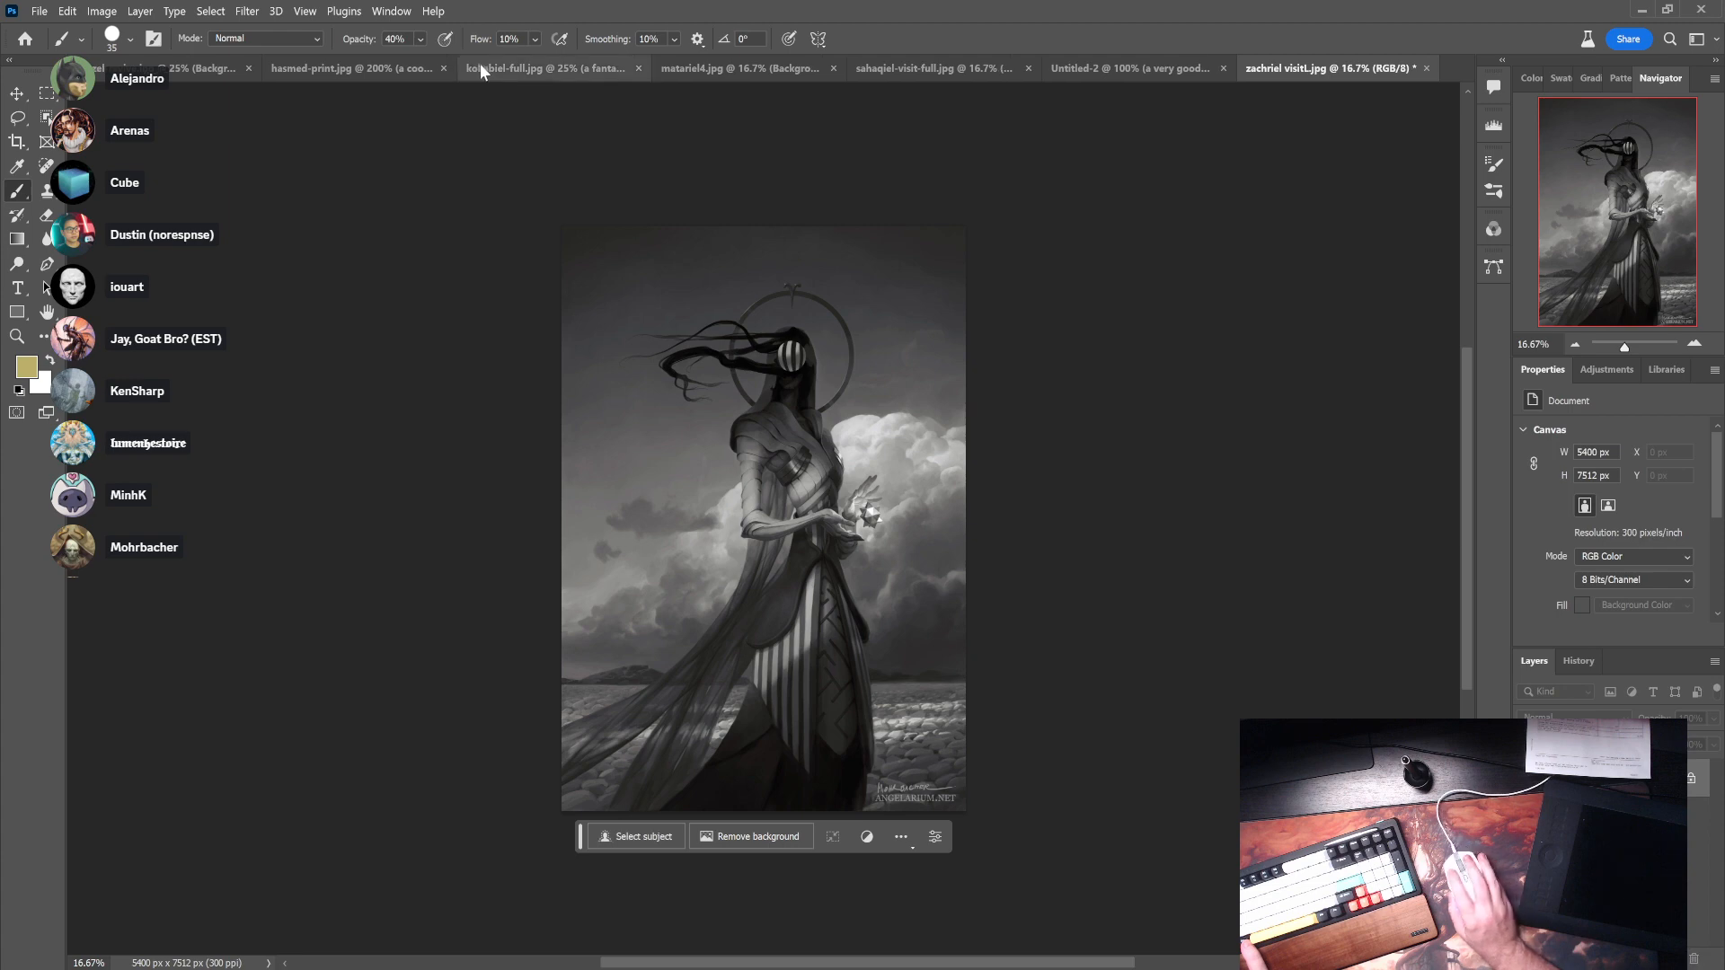
- Enable the Color Transfer neural filter on zachriel visitL.jpg and start choosing a custom reference image from the computer
{"action": "left_click", "coordinate": [247, 11]}
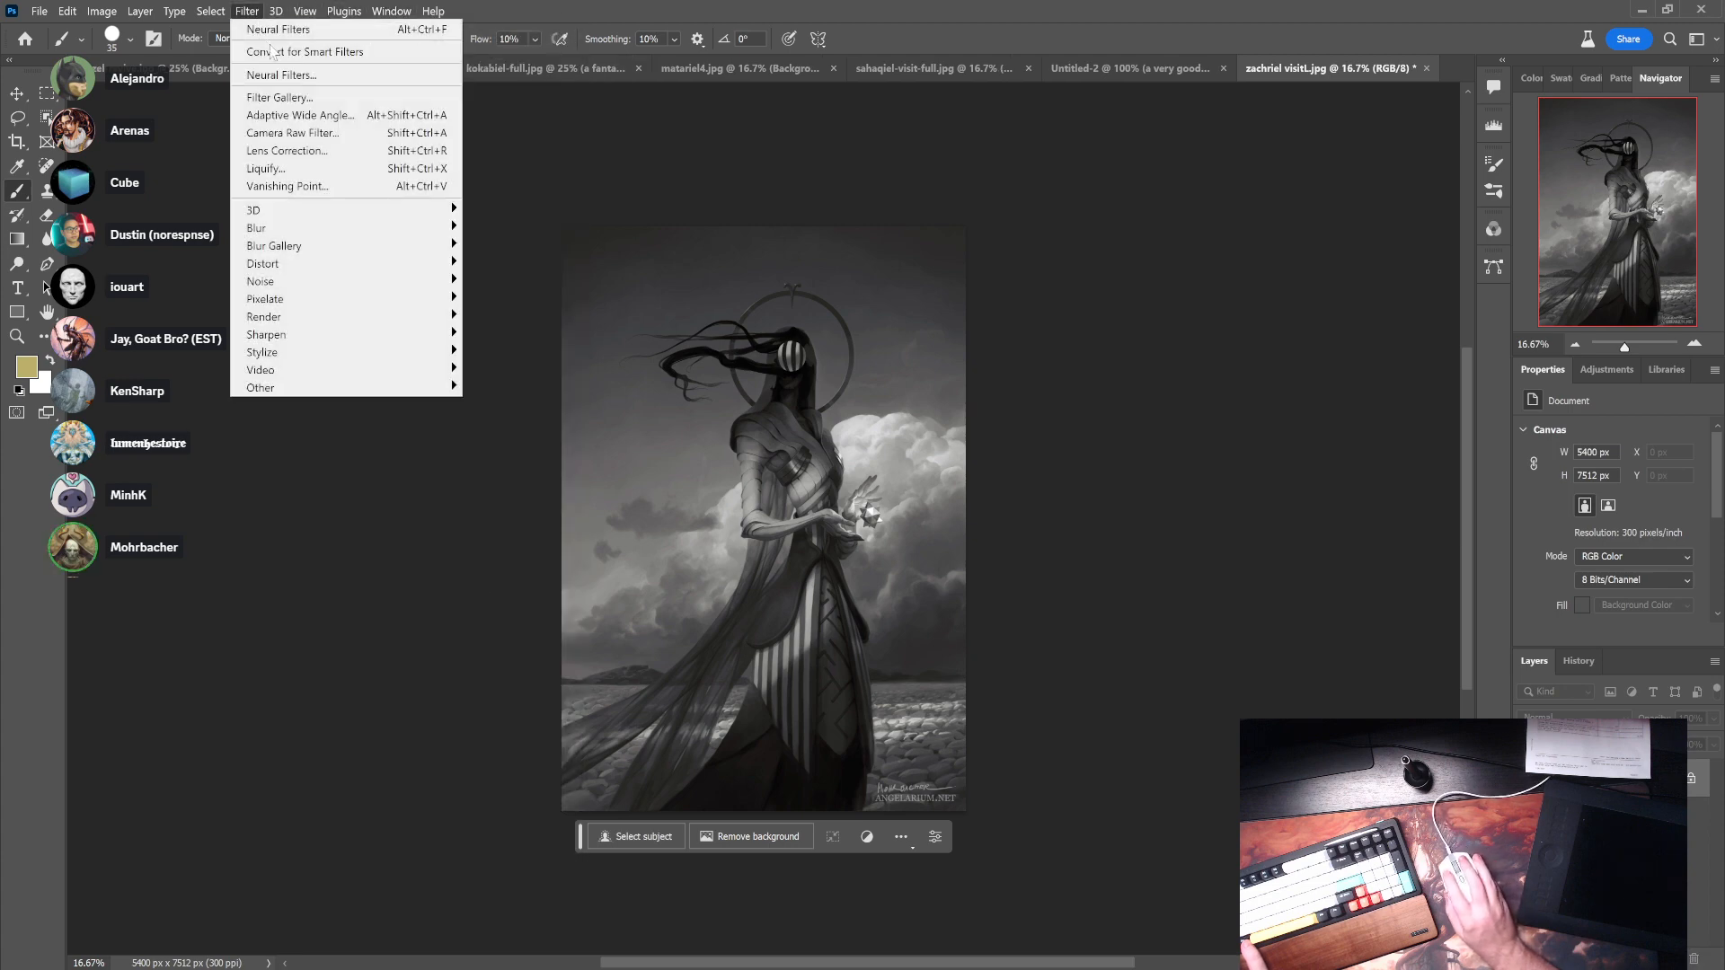
{"action": "left_click", "coordinate": [293, 74]}
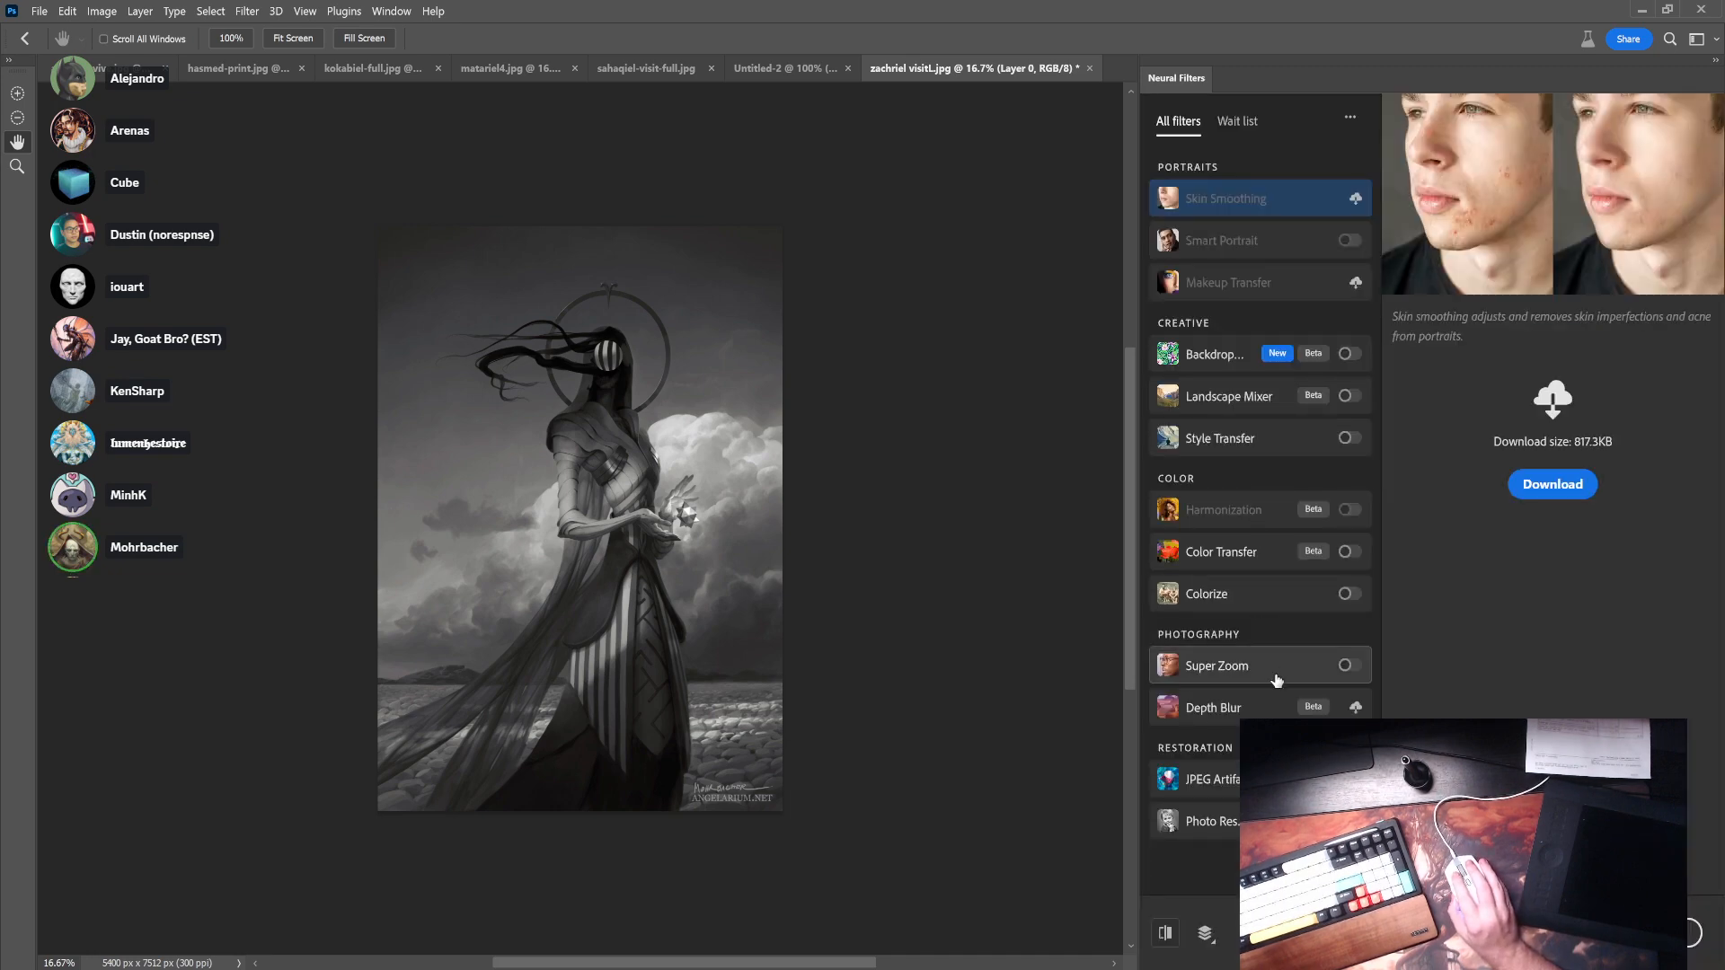
{"action": "left_click", "coordinate": [1274, 559]}
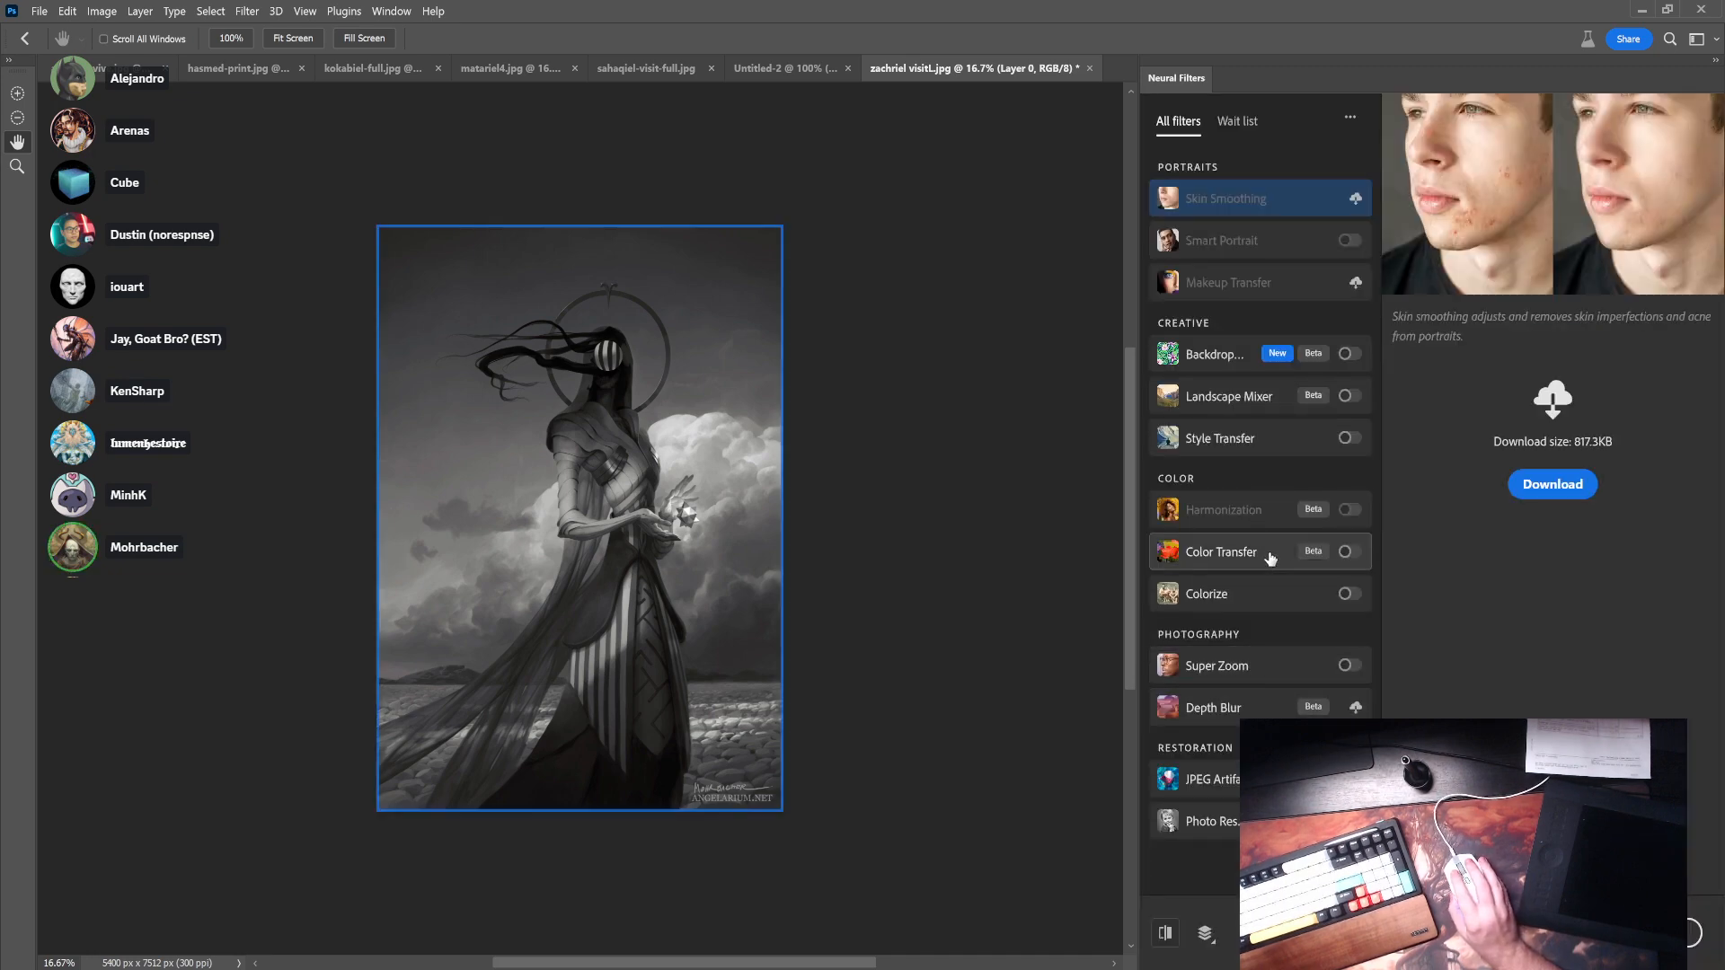
{"action": "left_click", "coordinate": [1345, 552]}
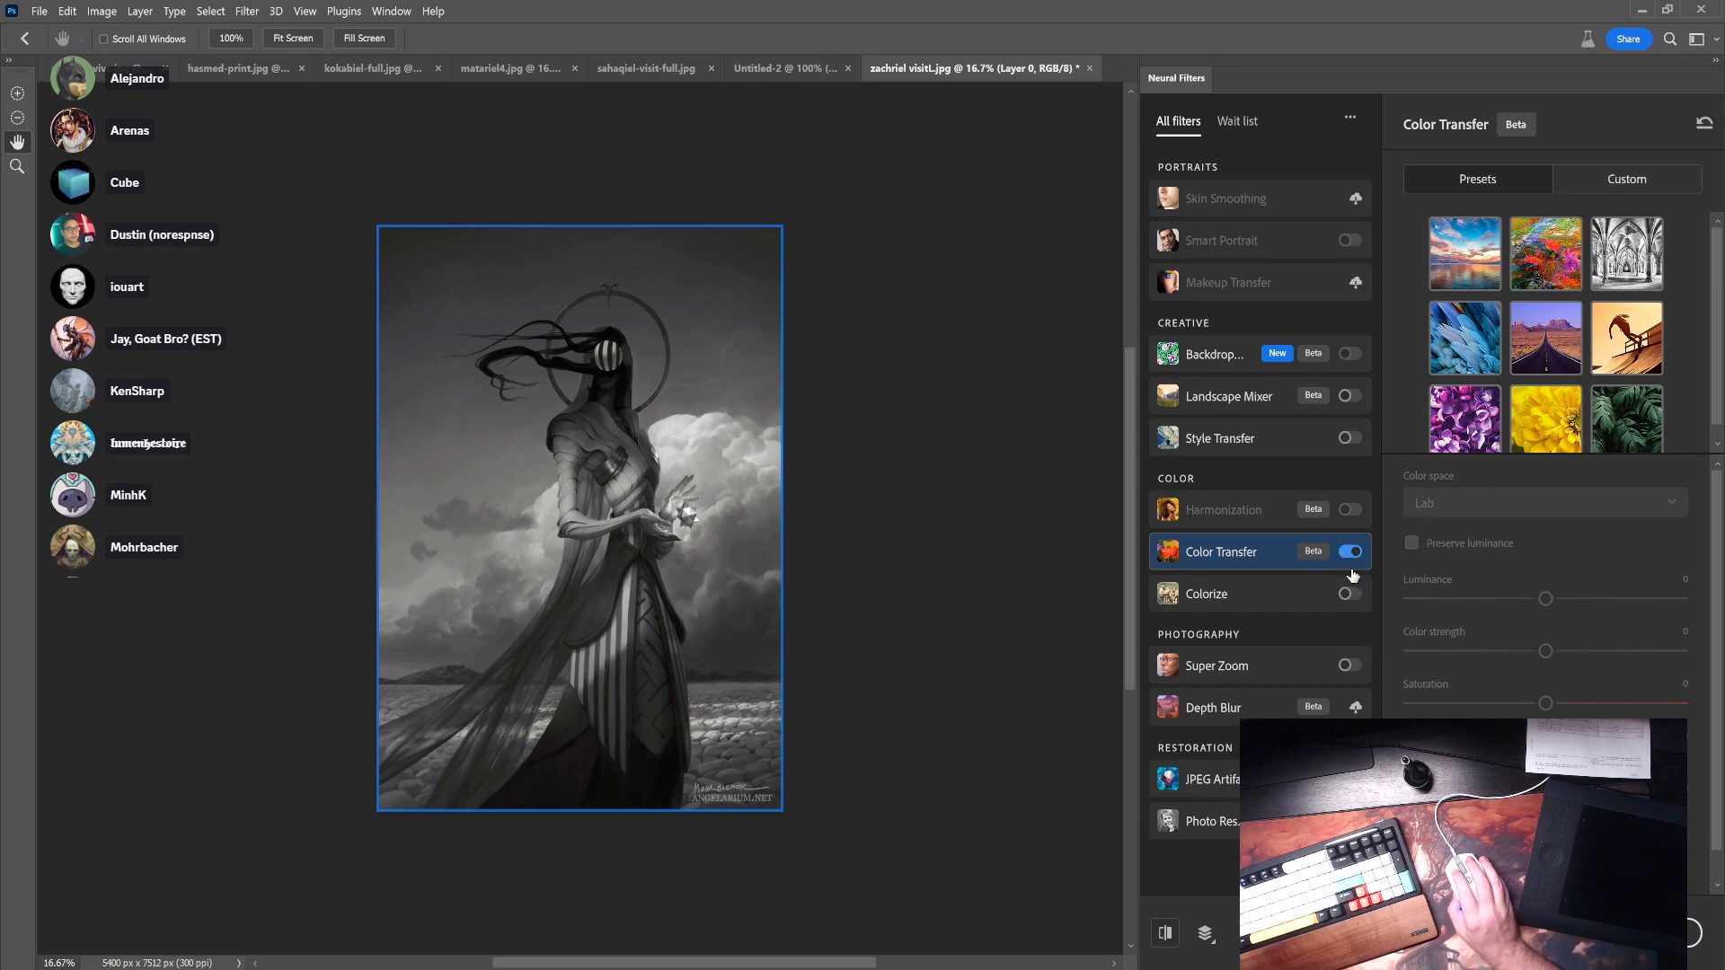
{"action": "left_click", "coordinate": [1618, 184]}
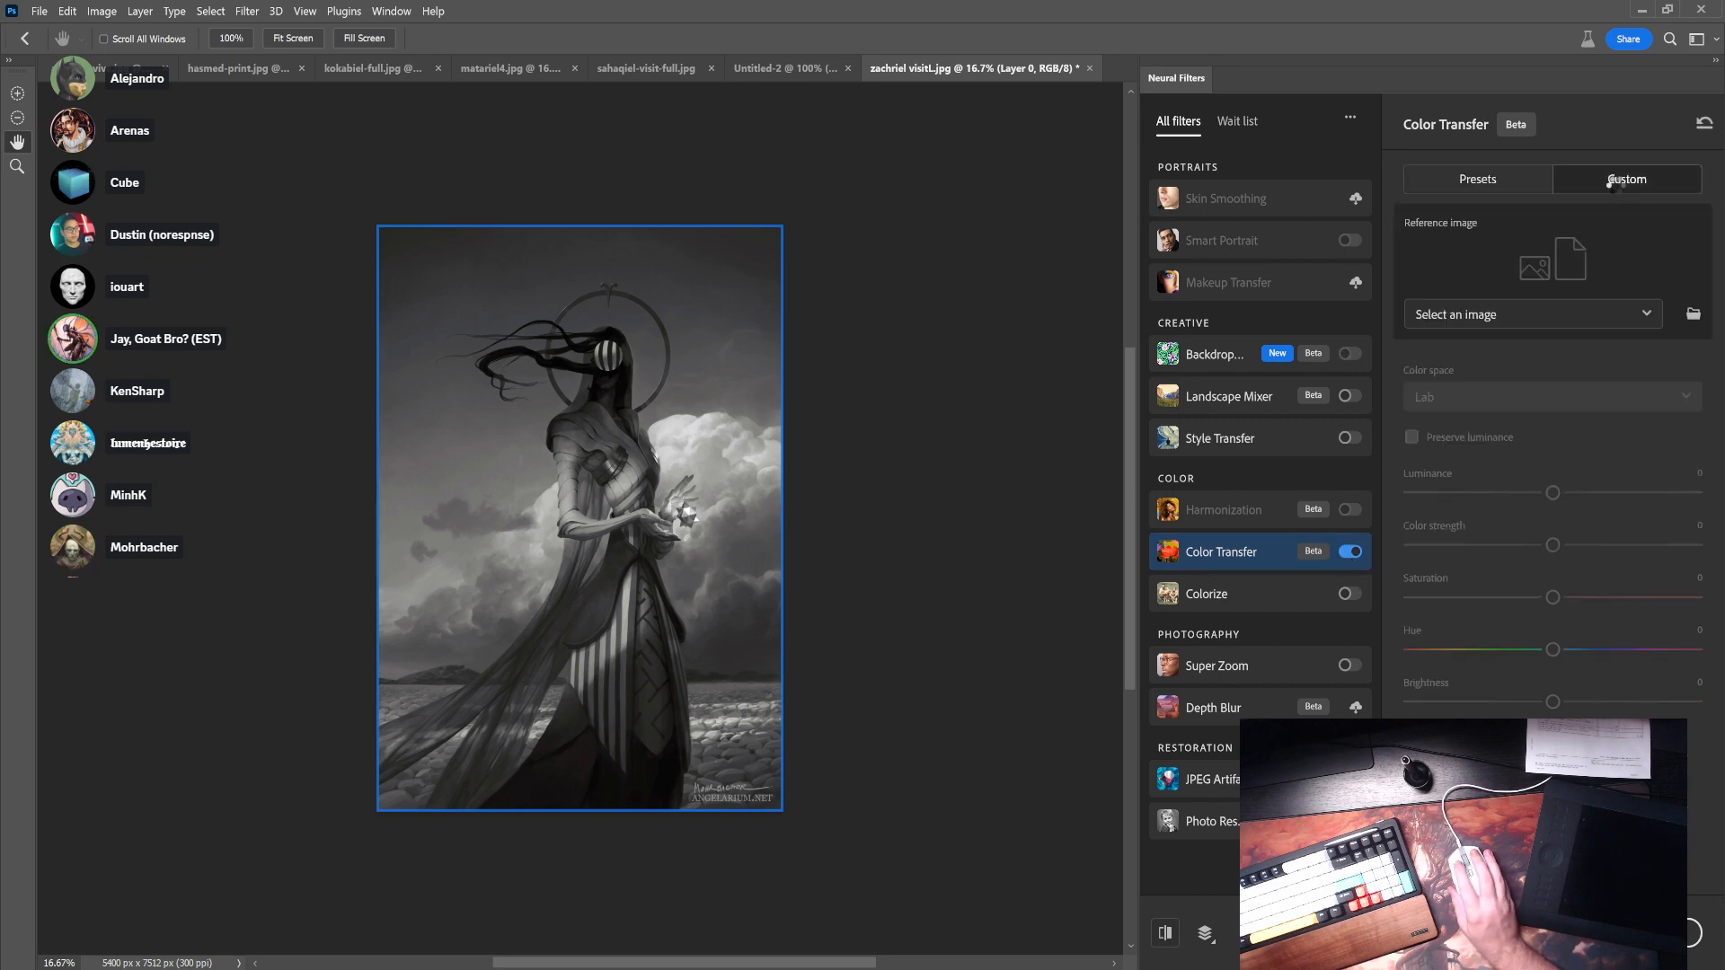
{"action": "left_click", "coordinate": [1566, 316]}
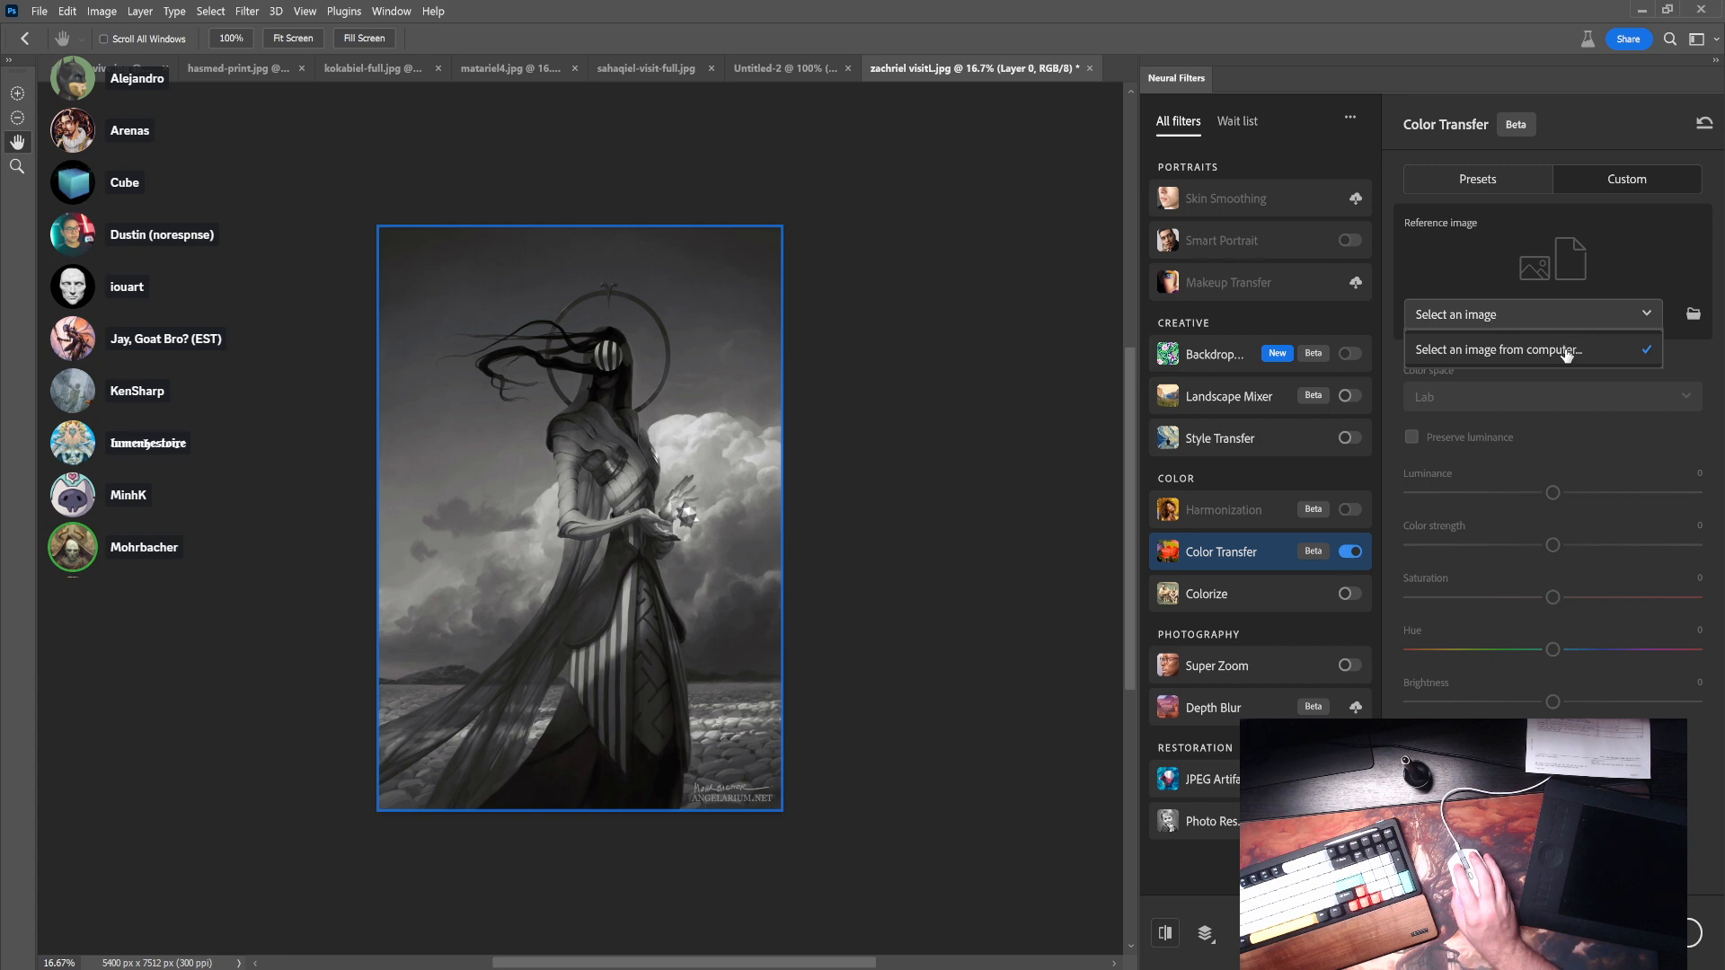
{"action": "left_click", "coordinate": [1566, 351]}
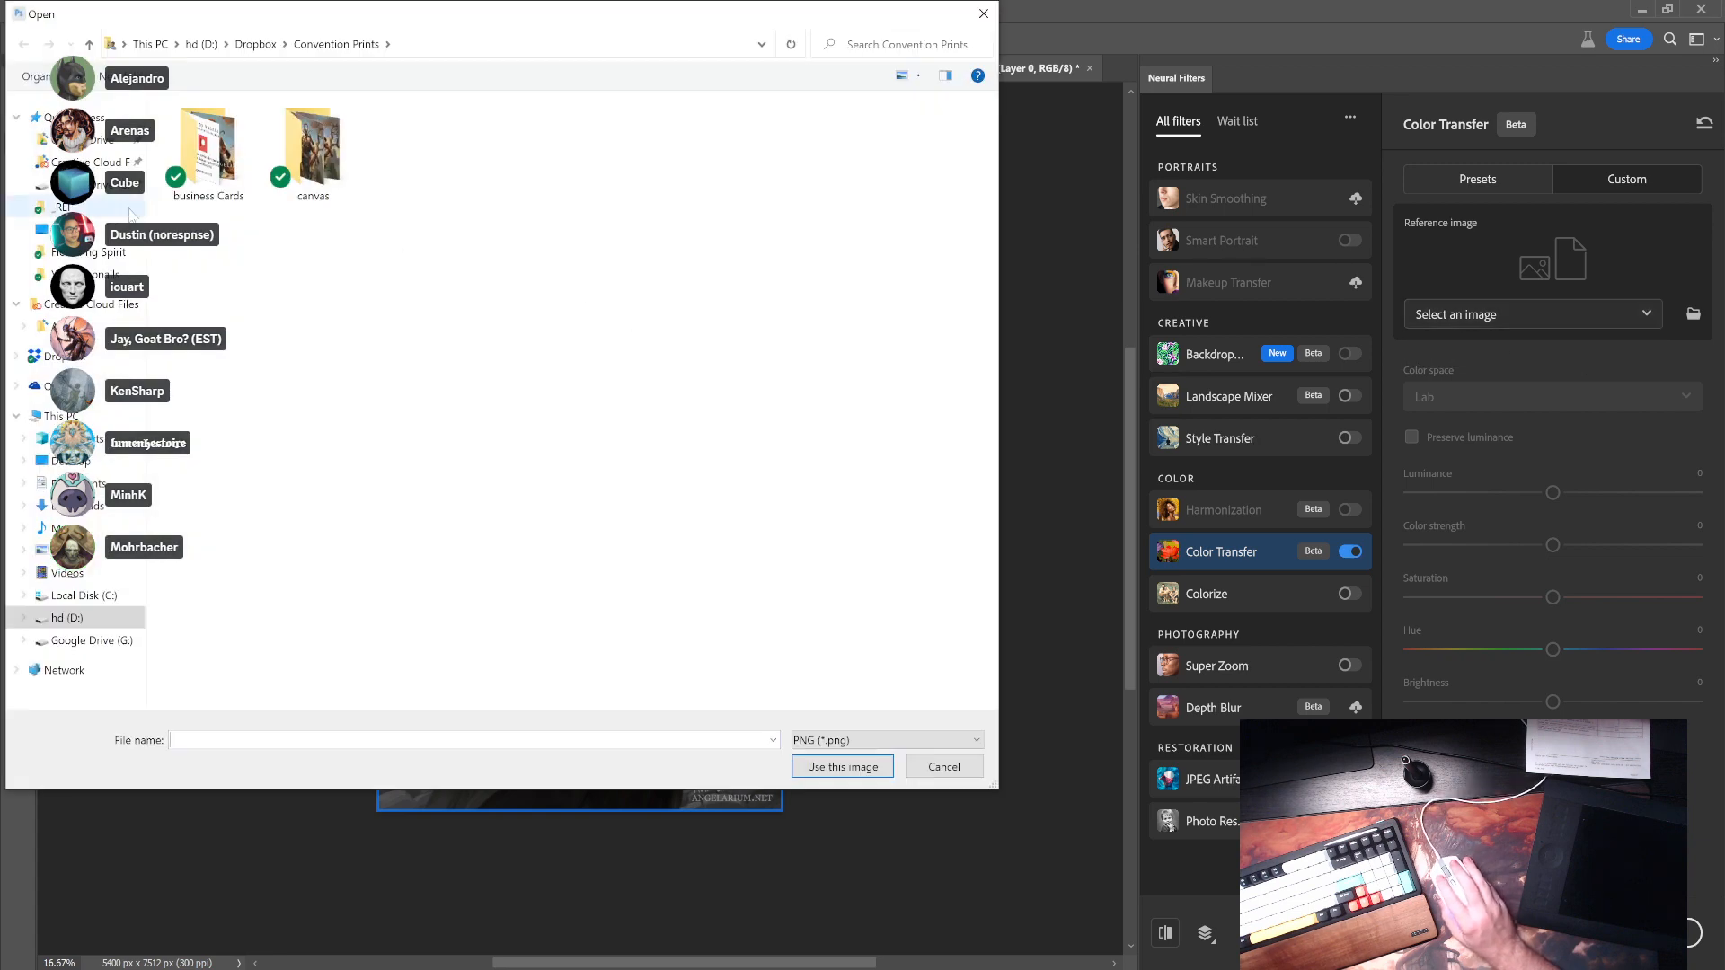
{"action": "left_click_drag", "start_coordinate": [263, 20], "coordinate": [1724, 153]}
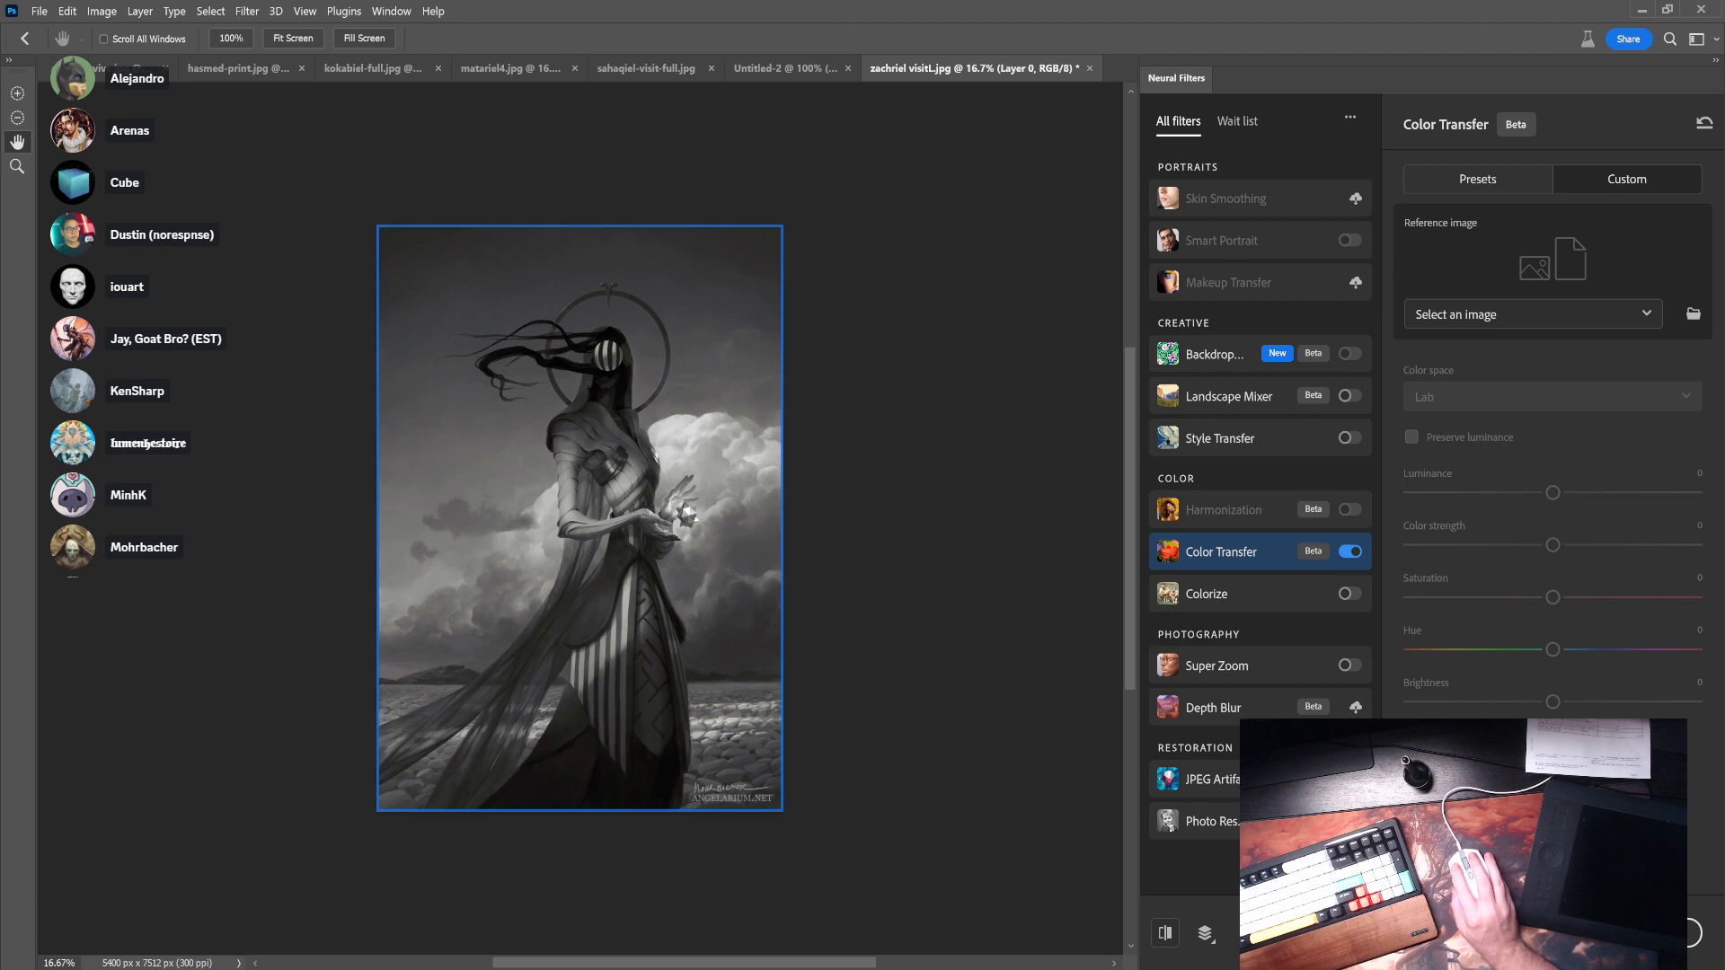
{"action": "left_click_drag", "start_coordinate": [1724, 104], "coordinate": [879, 111]}
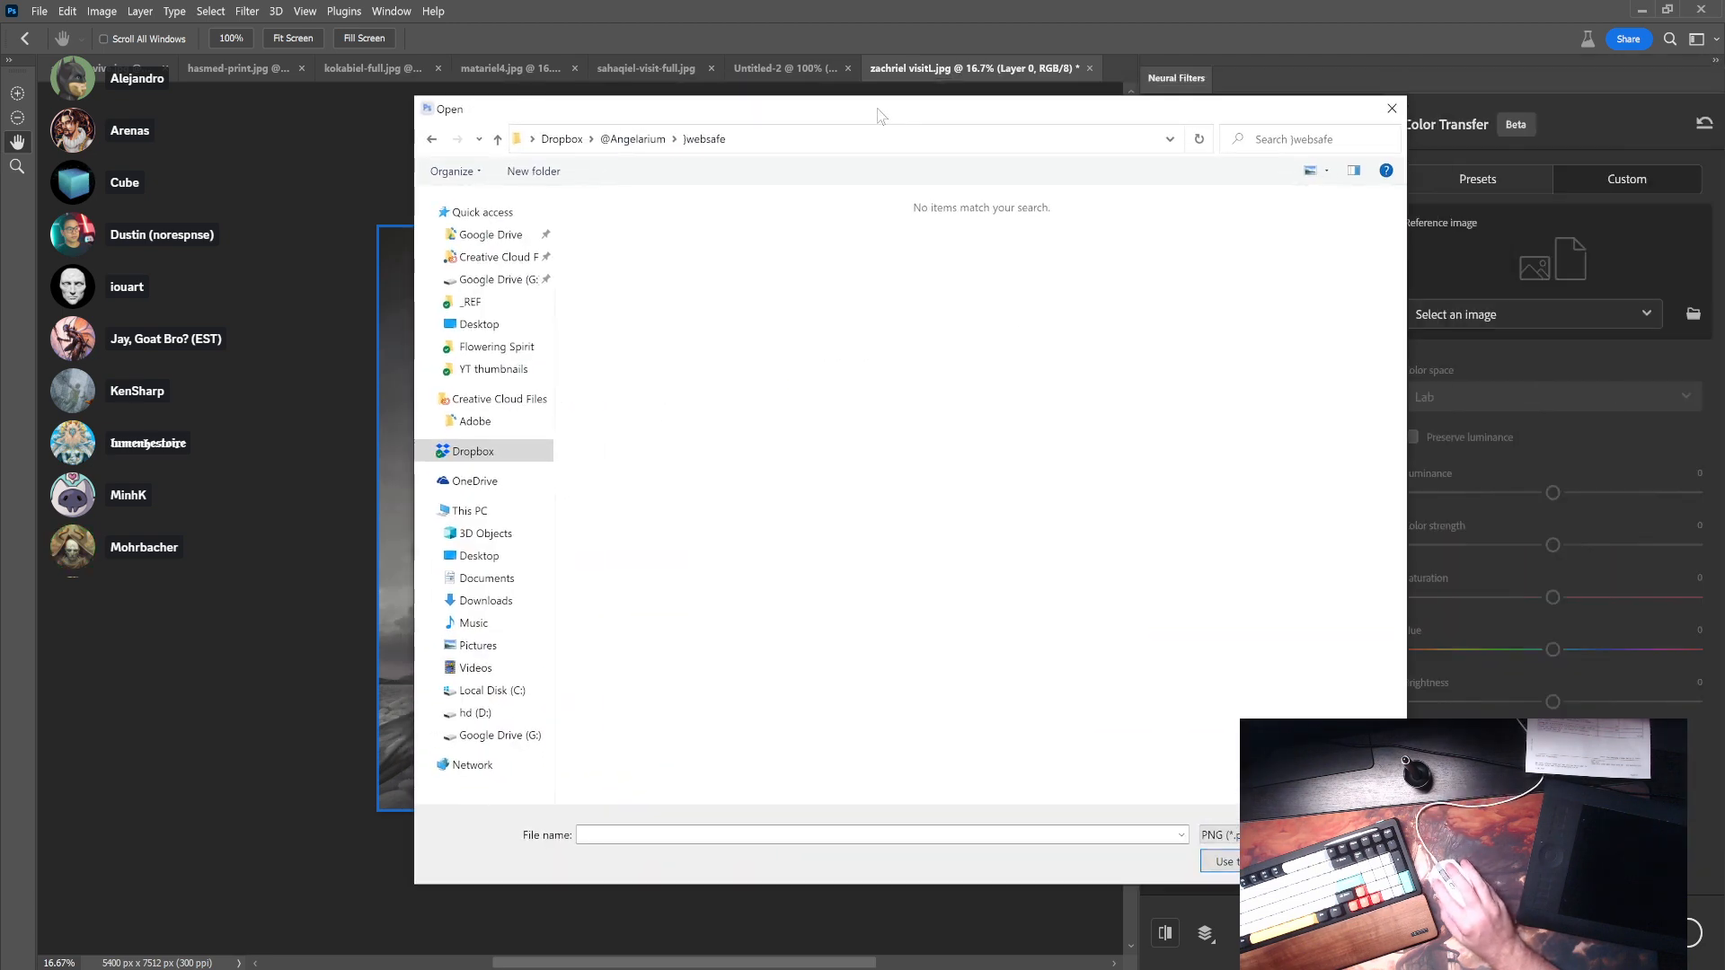
{"action": "left_click", "coordinate": [632, 138]}
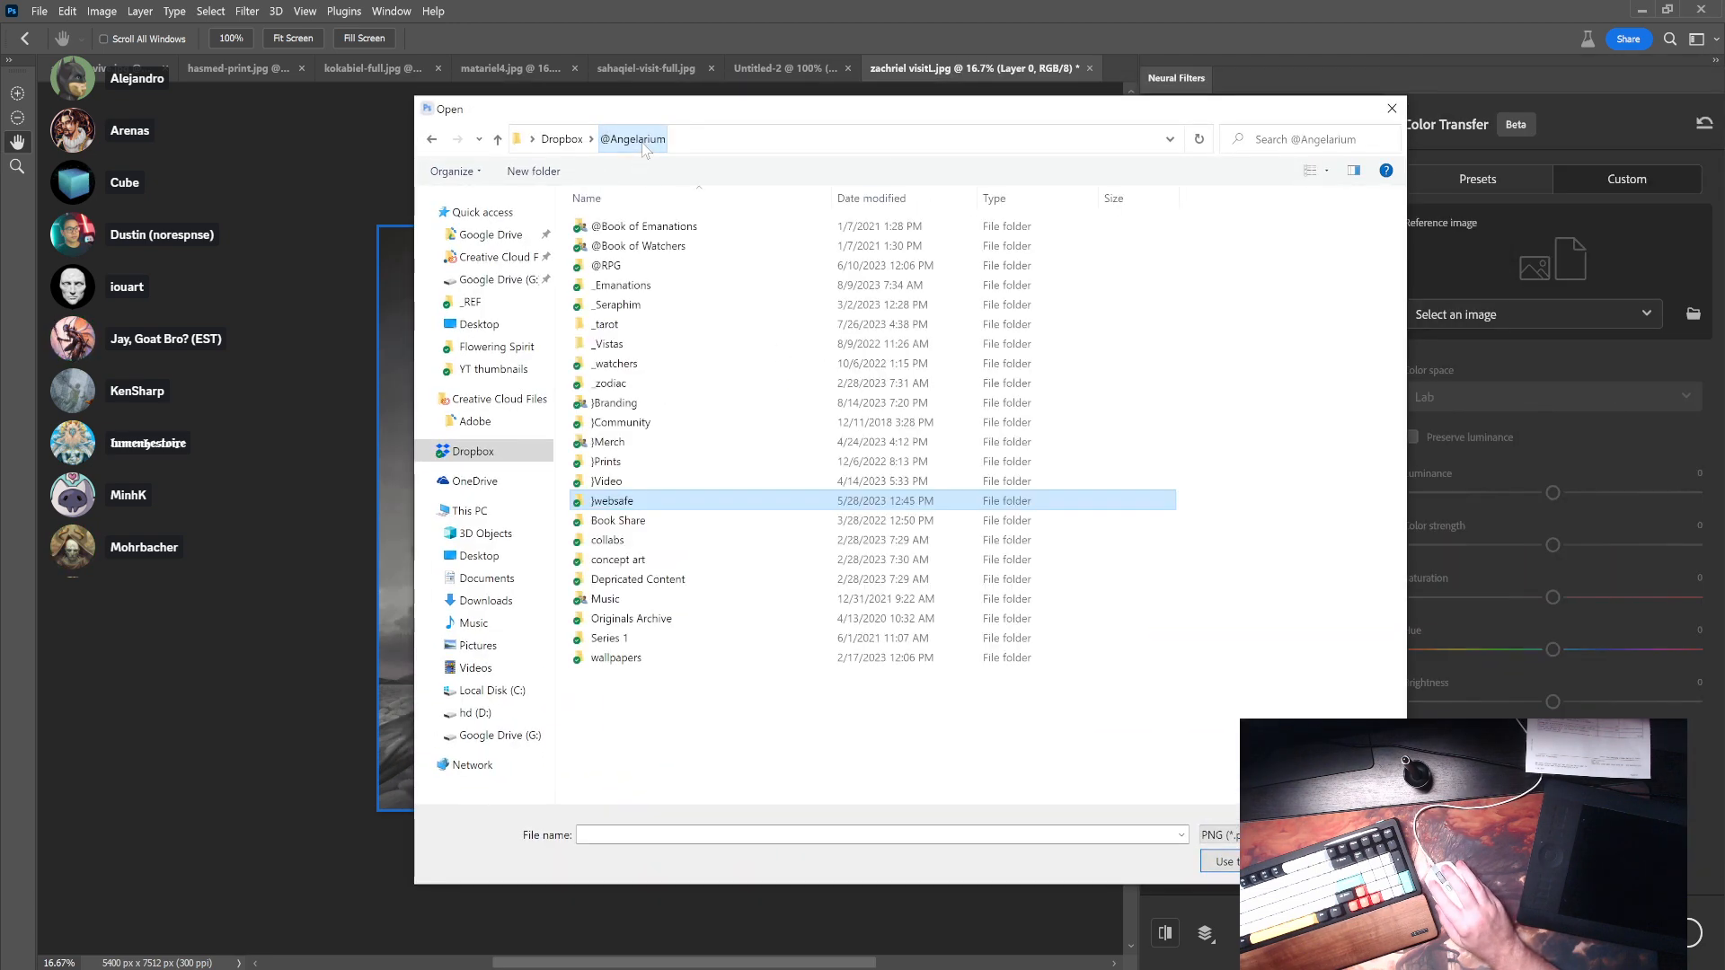
{"action": "double_click", "coordinate": [646, 502]}
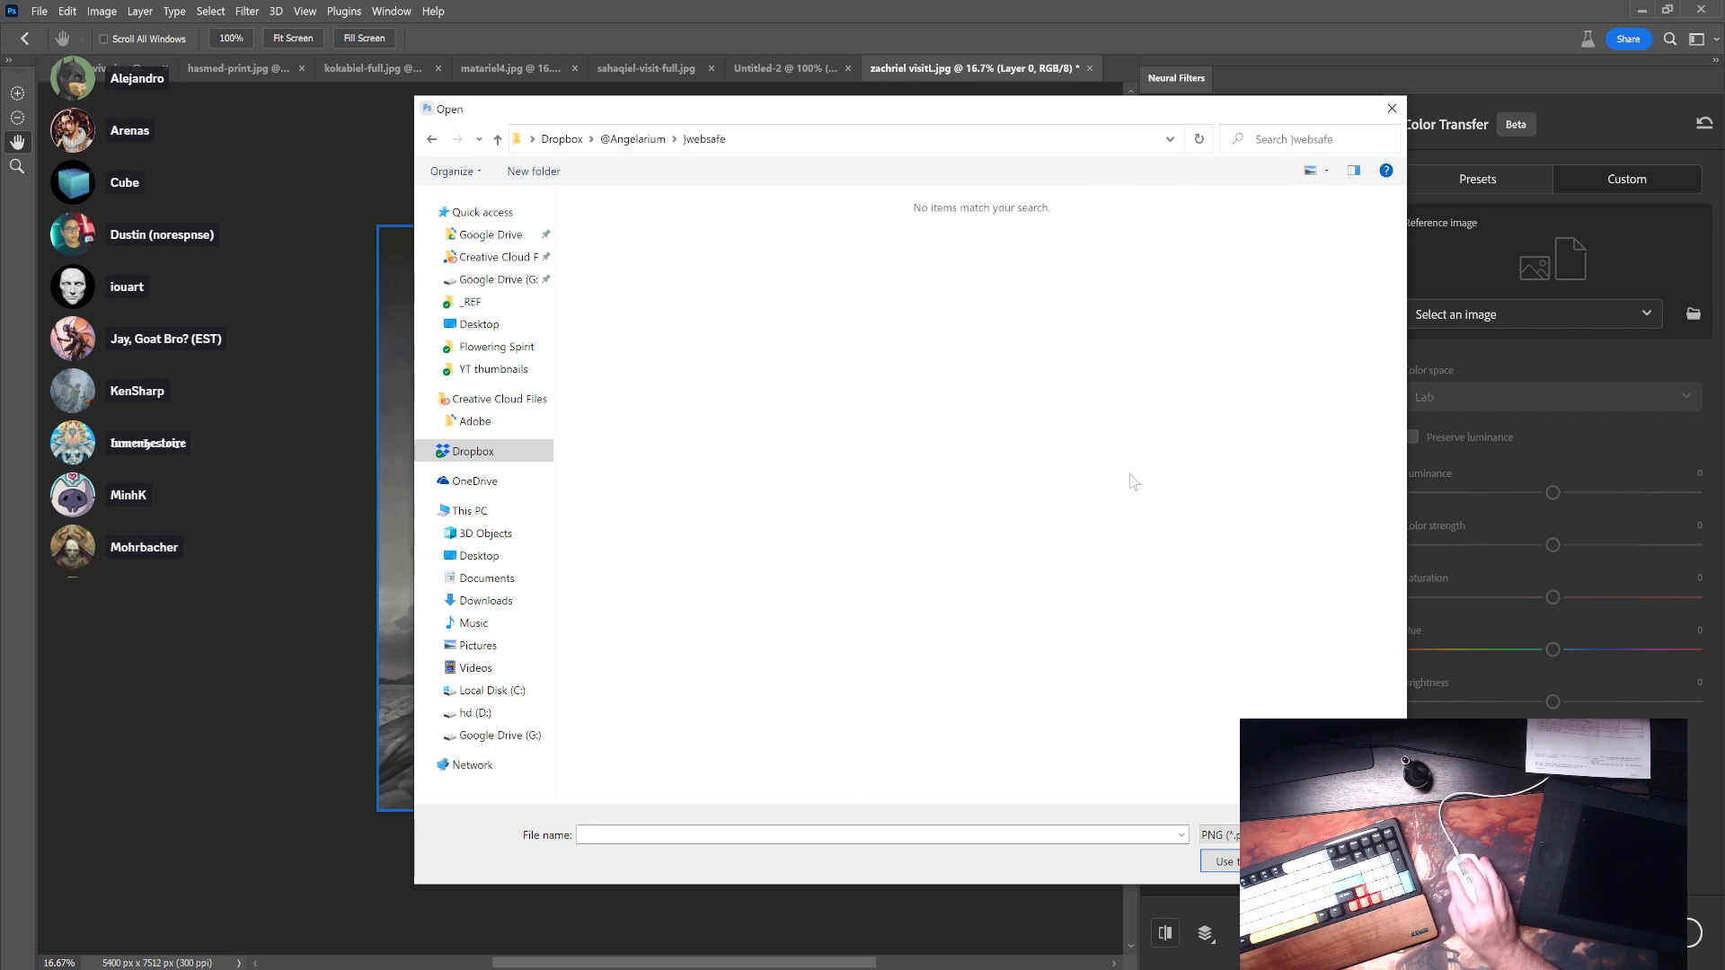
{"action": "left_click", "coordinate": [1294, 835]}
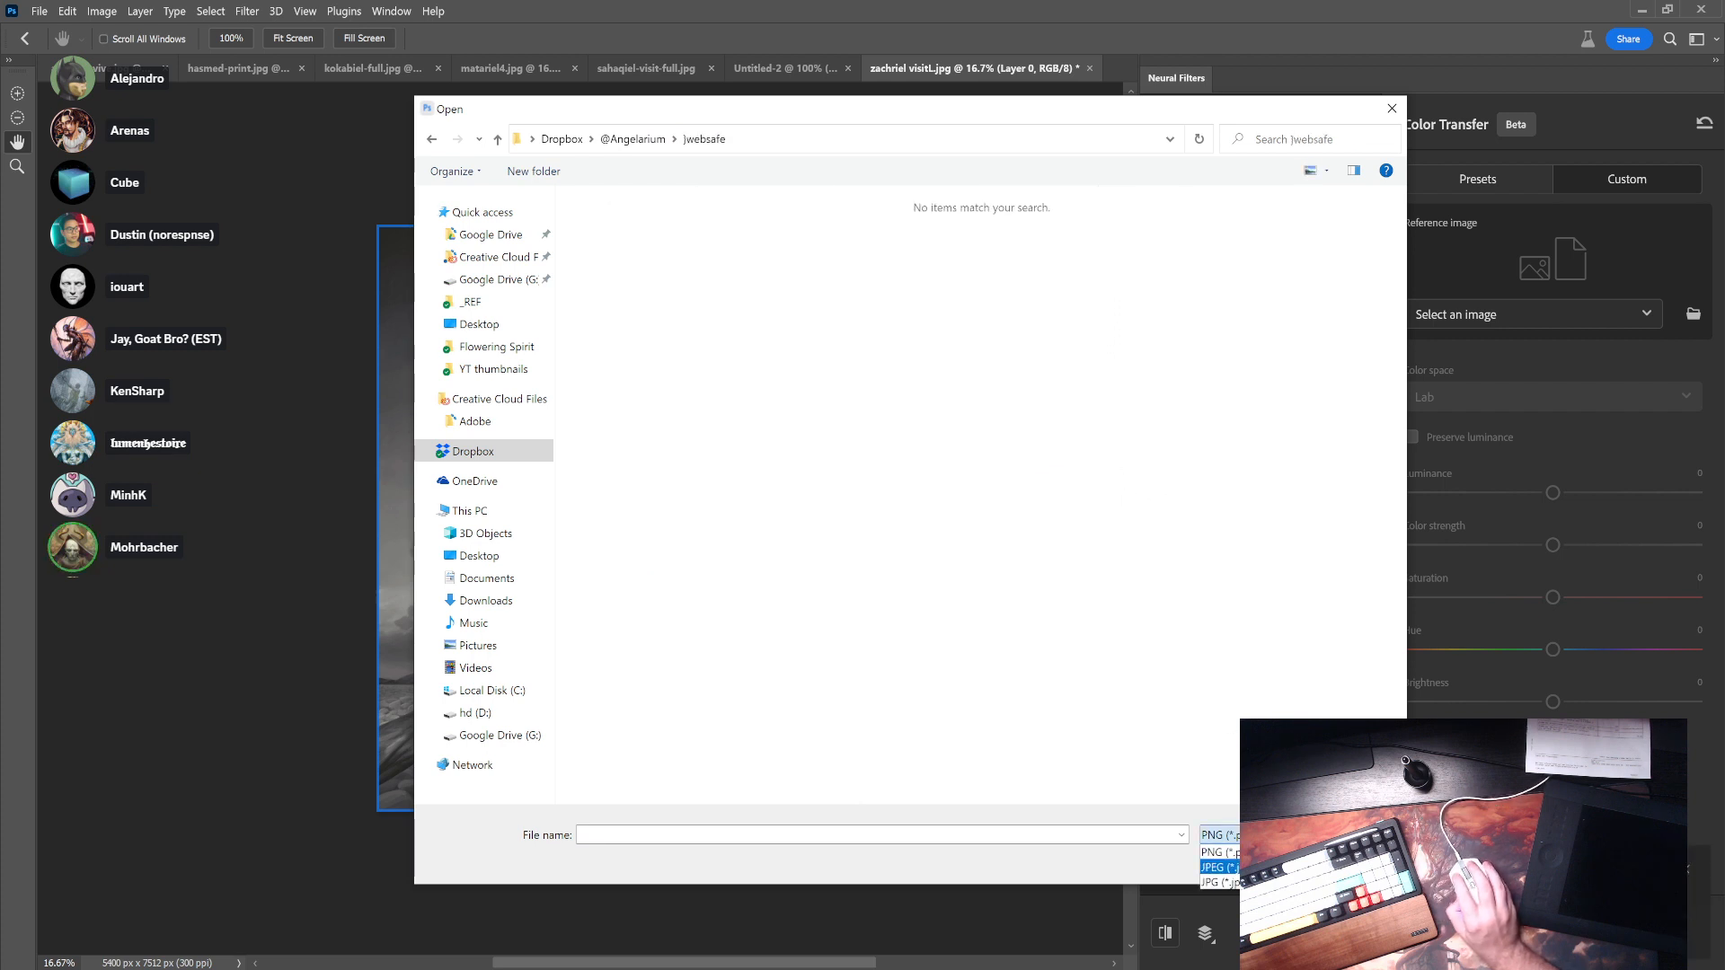
{"action": "left_click", "coordinate": [1285, 867]}
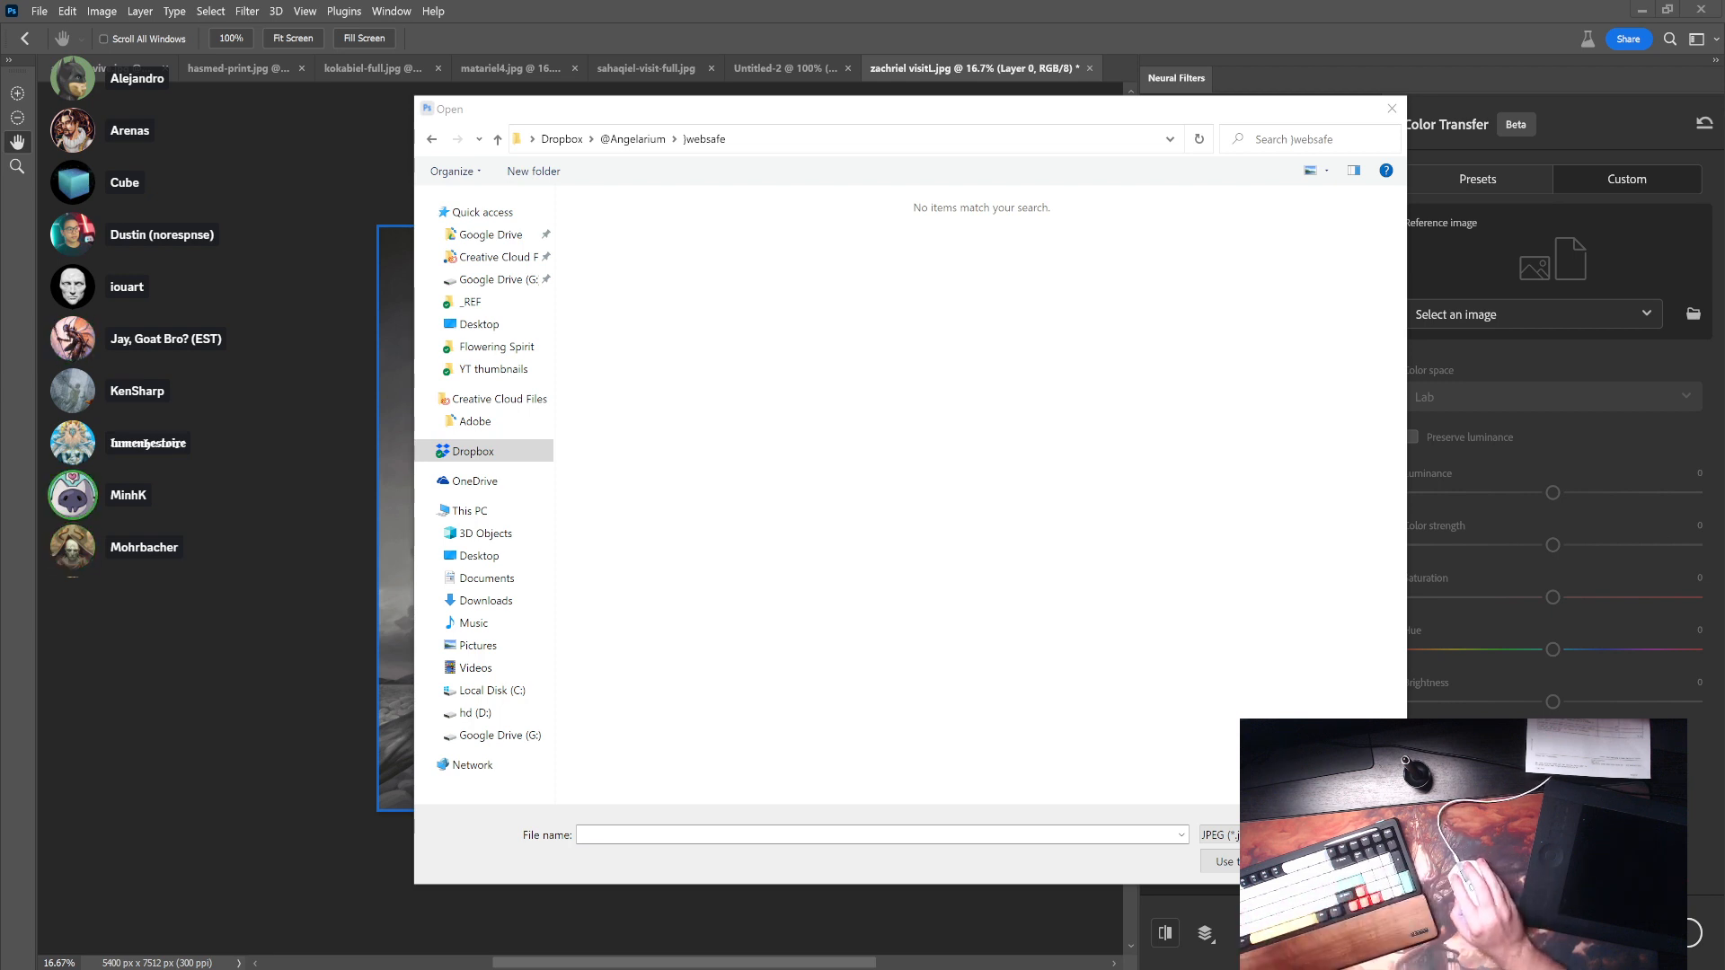
{"action": "left_click", "coordinate": [1294, 836]}
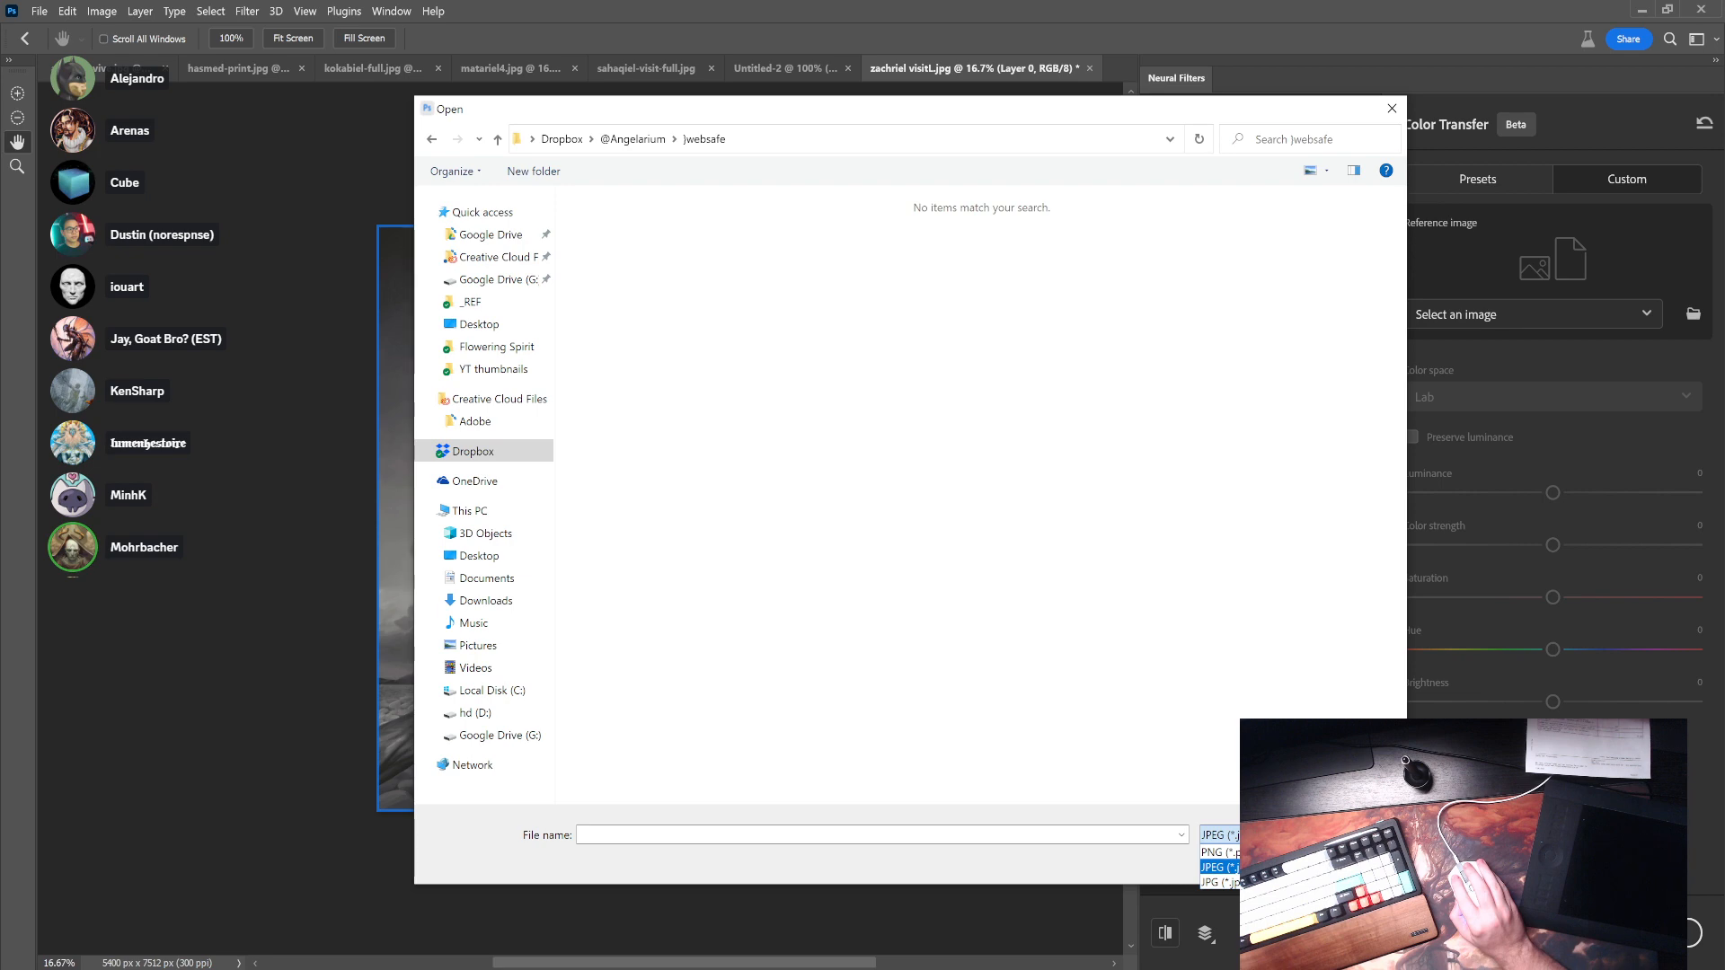
{"action": "left_click", "coordinate": [1219, 883]}
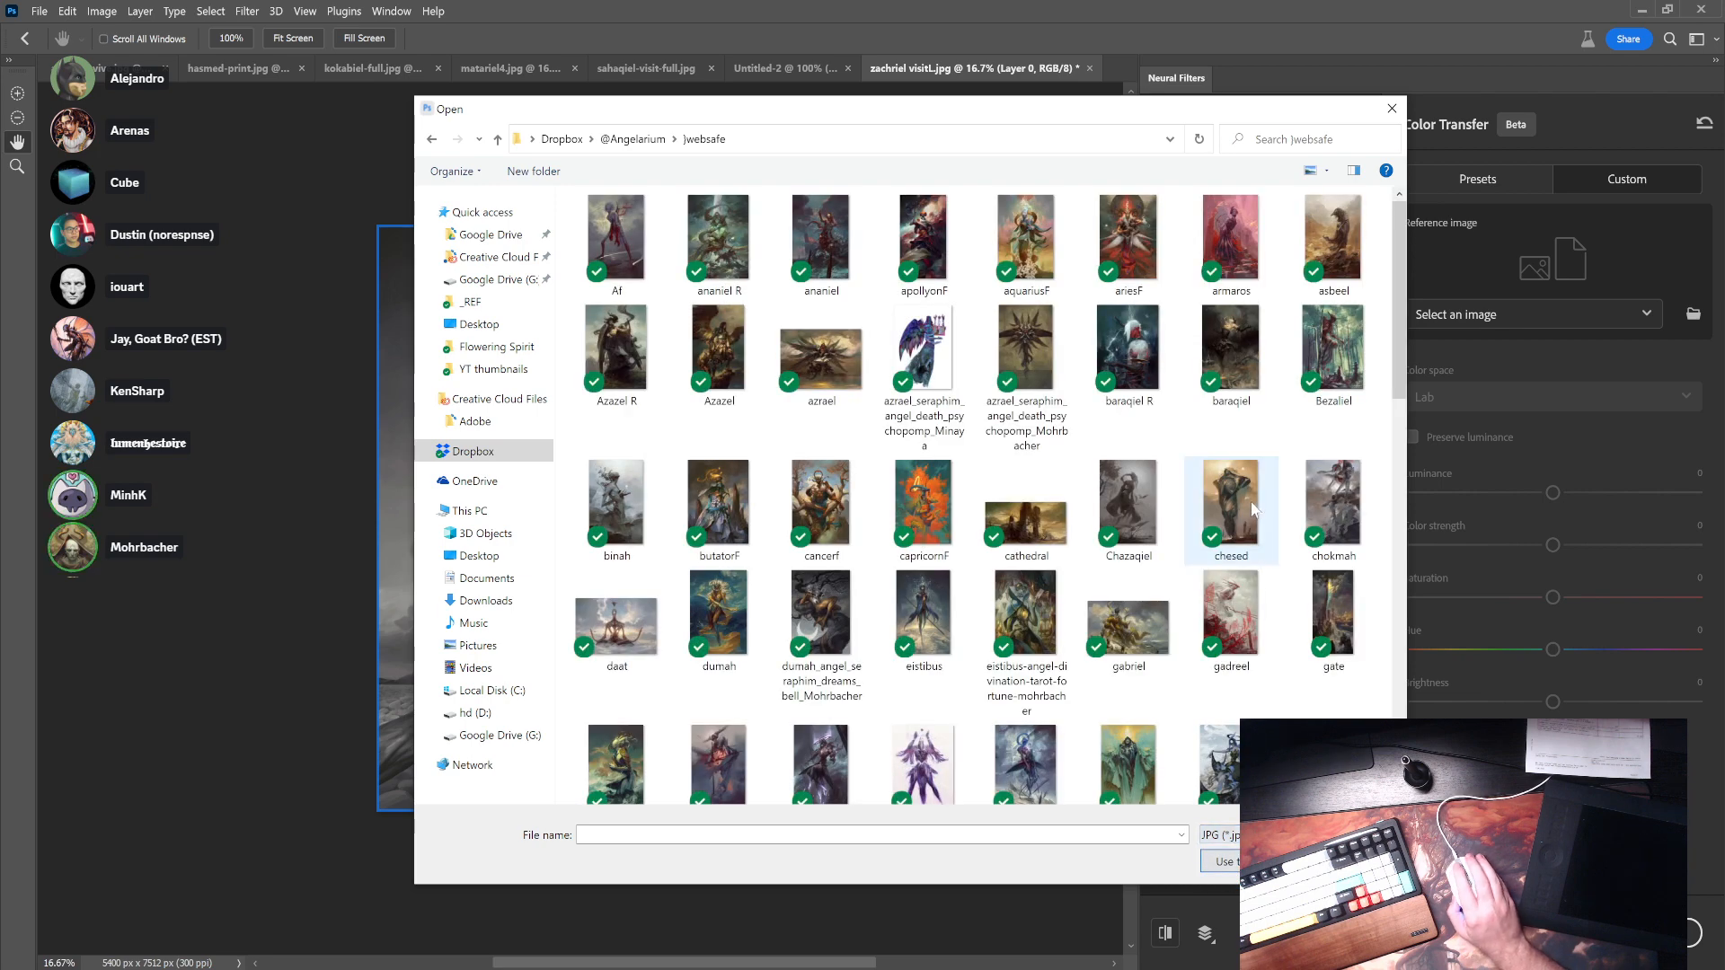
- Look through the folder's paintings and load Kokabiel as the Color Transfer reference image
{"action": "scroll", "coordinate": [1254, 510], "scroll_direction": "down", "scroll_amount": 10}
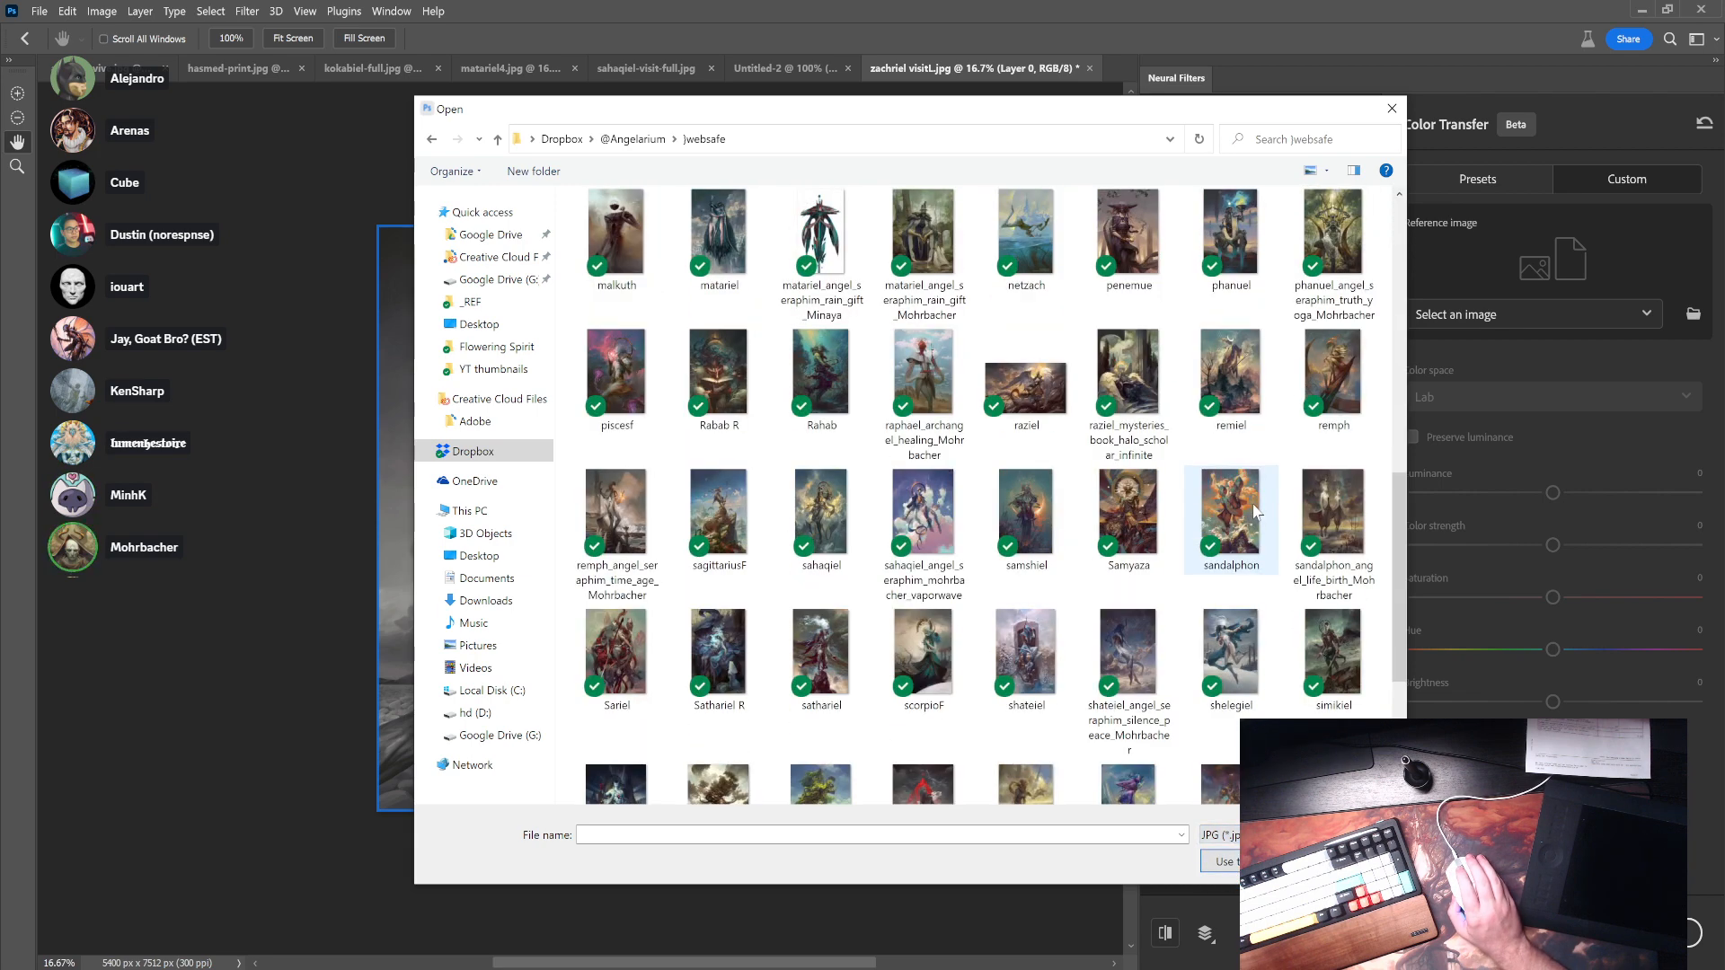
{"action": "scroll", "coordinate": [1257, 514], "scroll_direction": "down", "scroll_amount": 3}
{"action": "scroll", "coordinate": [1256, 514], "scroll_direction": "up", "scroll_amount": 15}
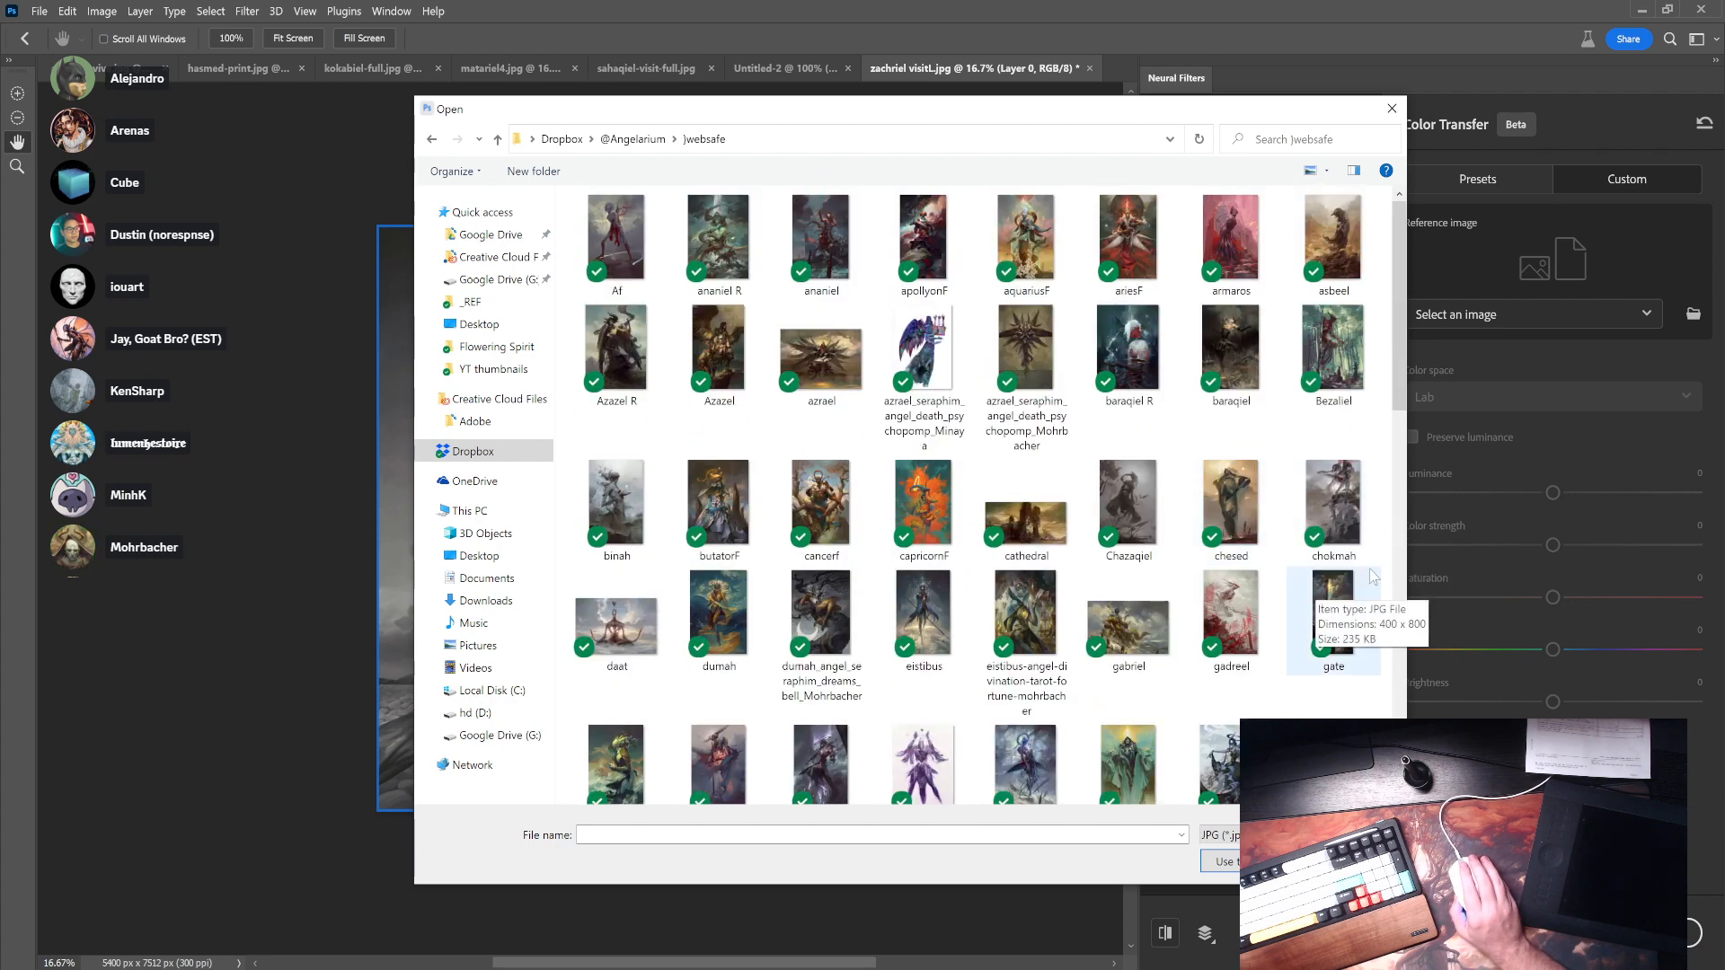
{"action": "scroll", "coordinate": [1379, 570], "scroll_direction": "down", "scroll_amount": 3}
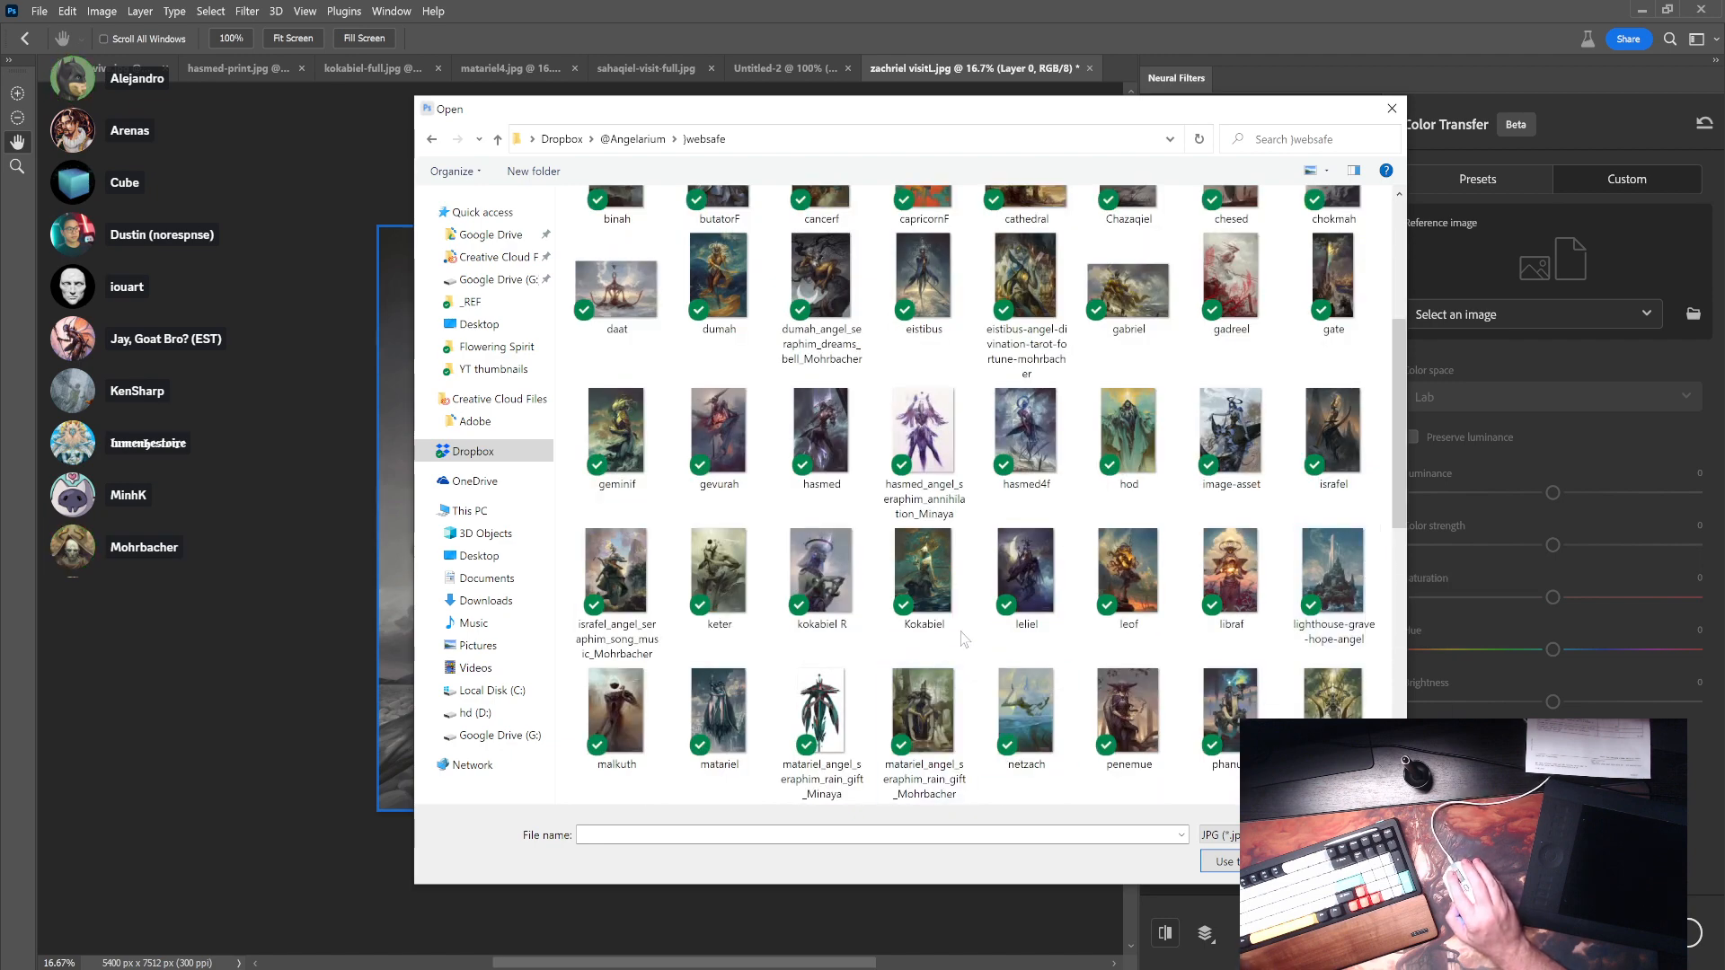
{"action": "double_click", "coordinate": [921, 575]}
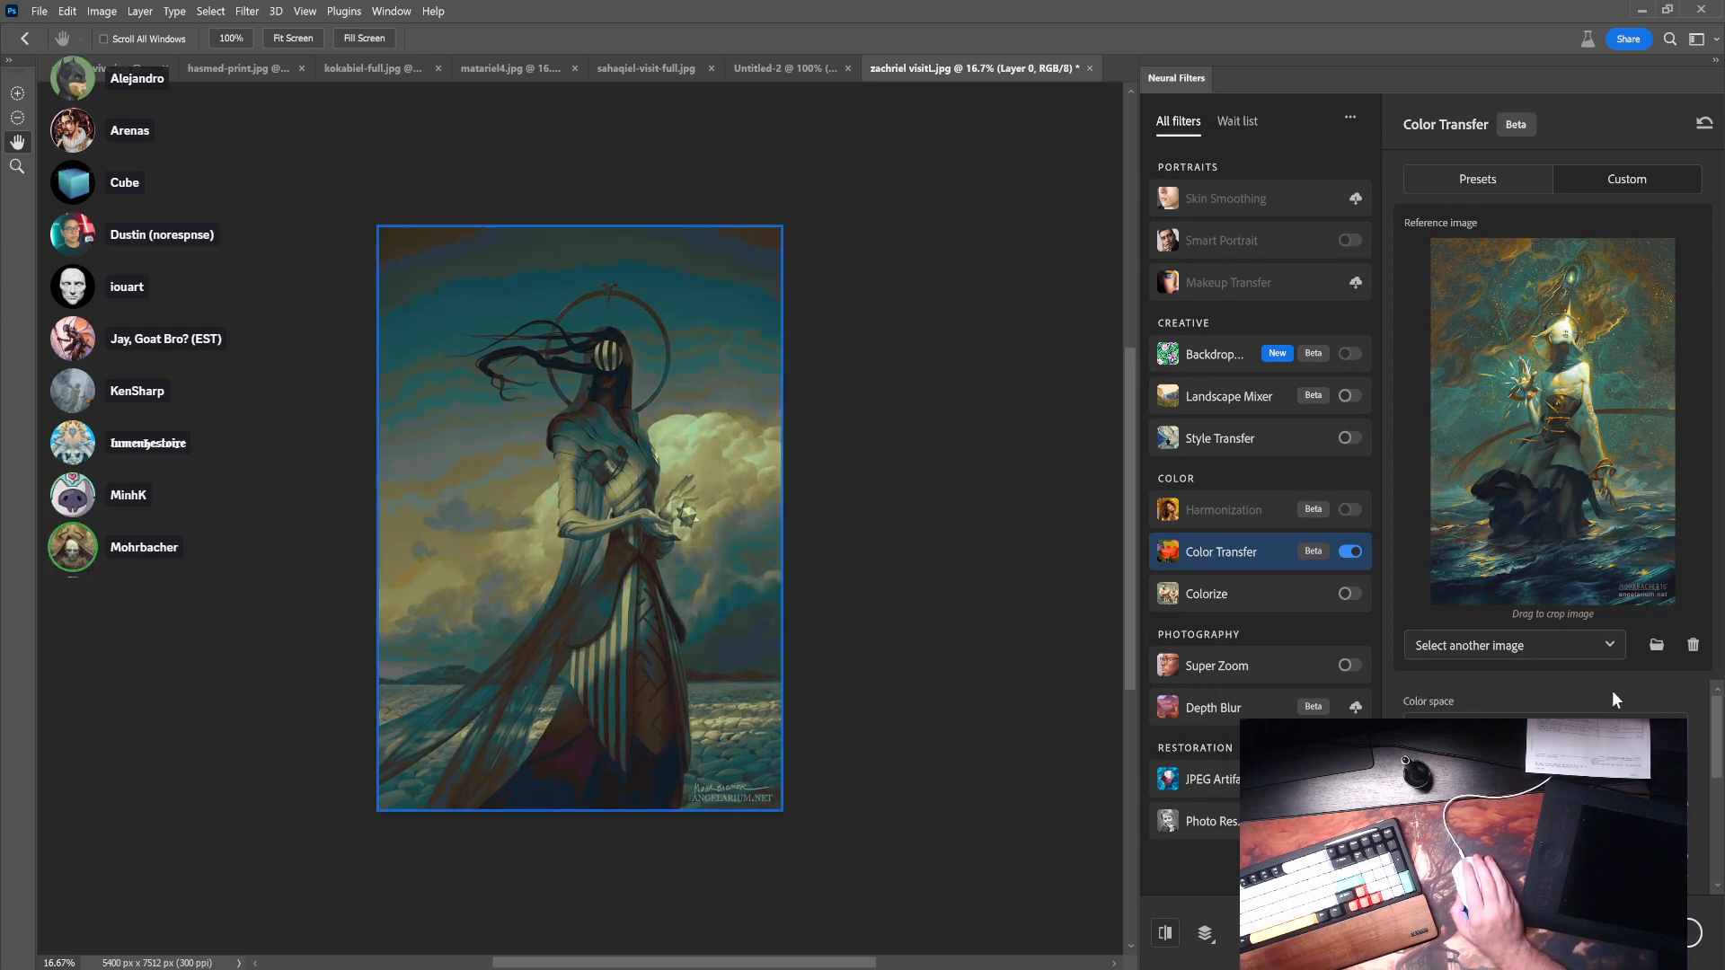
- Try other open paintings as the Color Transfer reference, including hasmed-print.jpg and the masked forest figure, ending with sahaqiel-visit-full.jpg
{"action": "left_click", "coordinate": [1566, 658]}
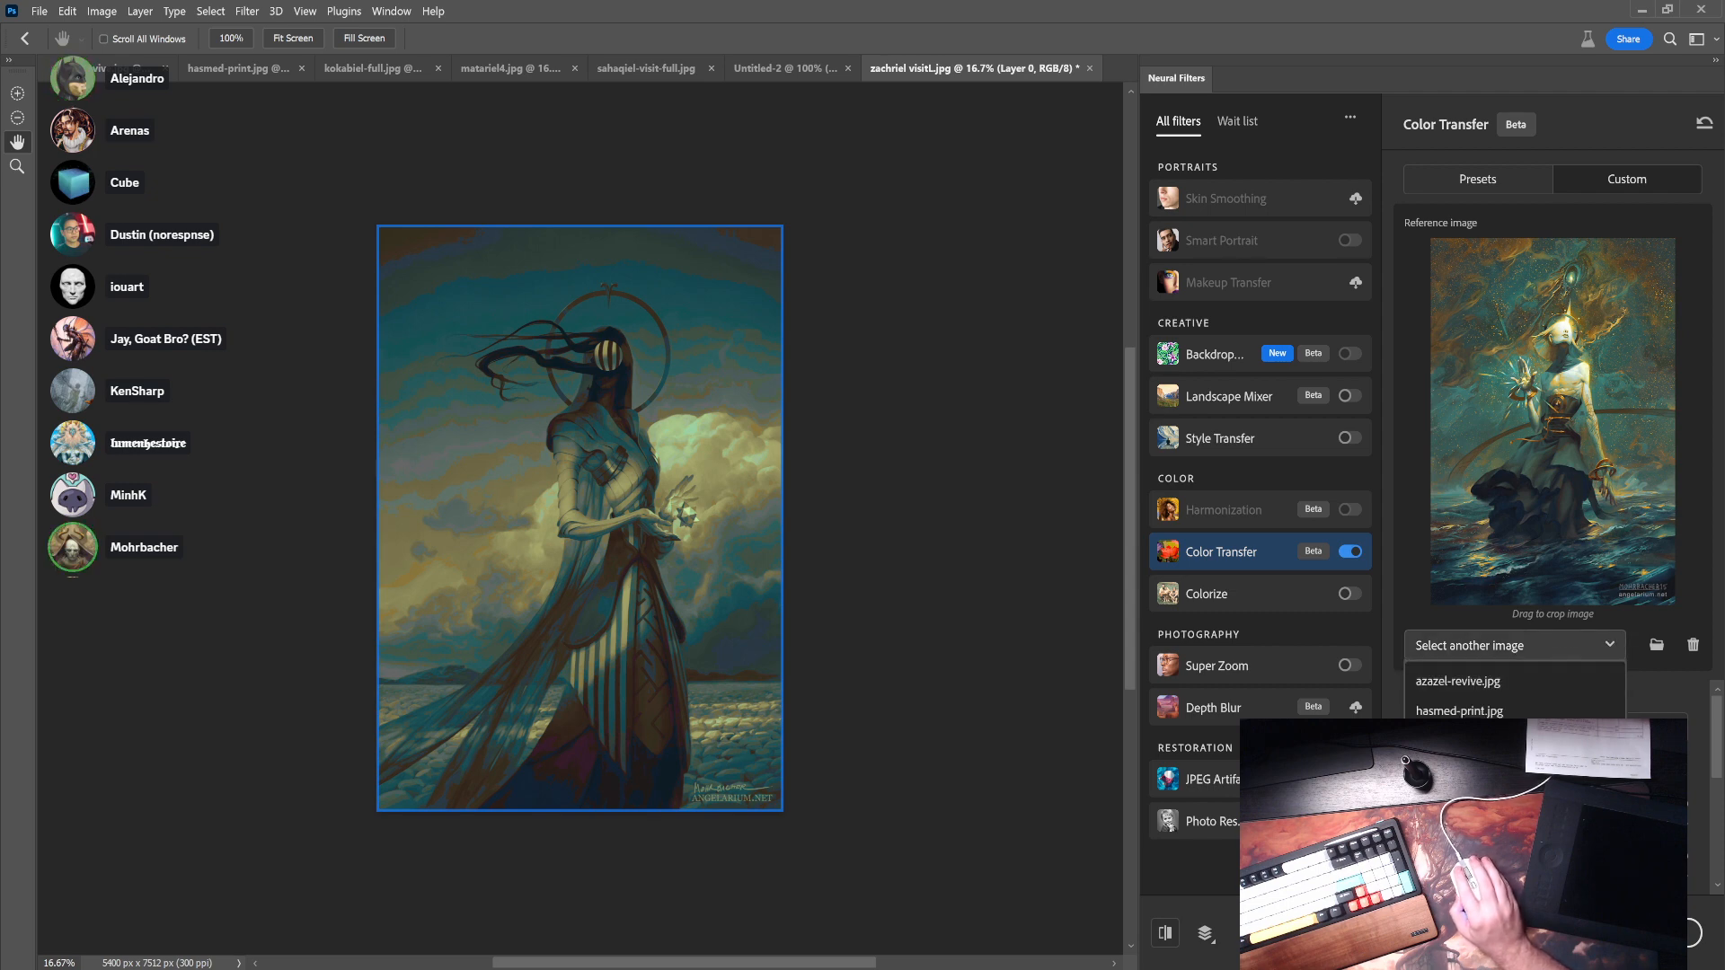
{"action": "left_click", "coordinate": [1522, 703]}
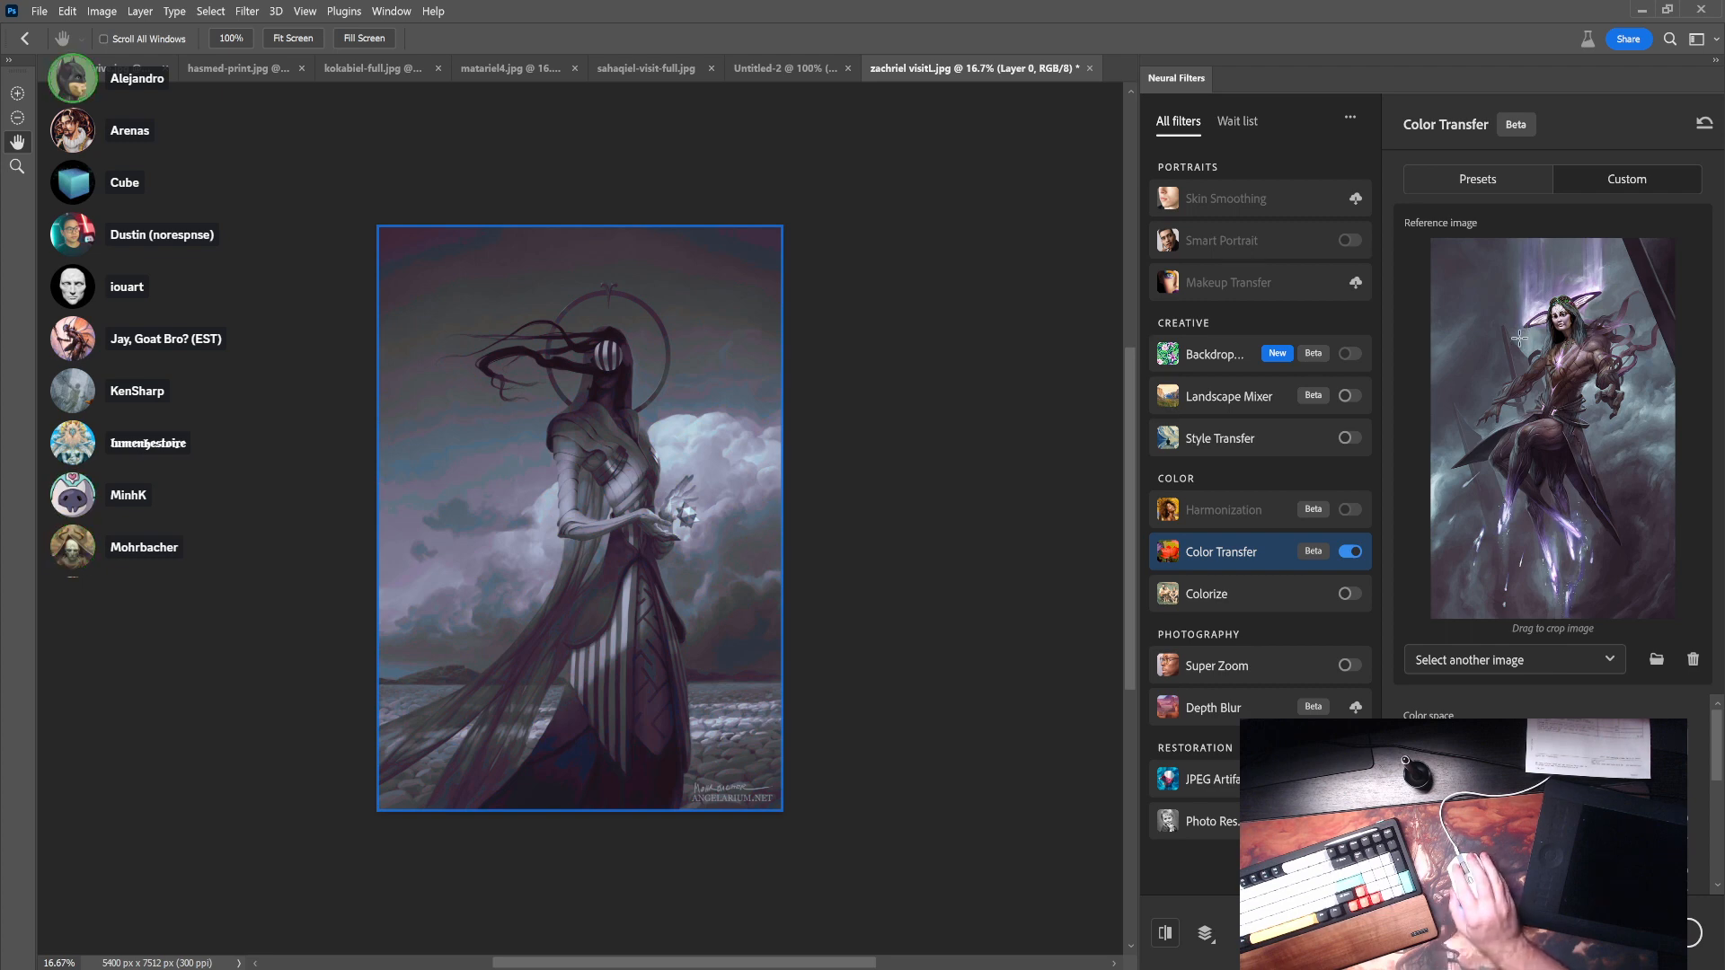
{"action": "left_click", "coordinate": [1495, 663]}
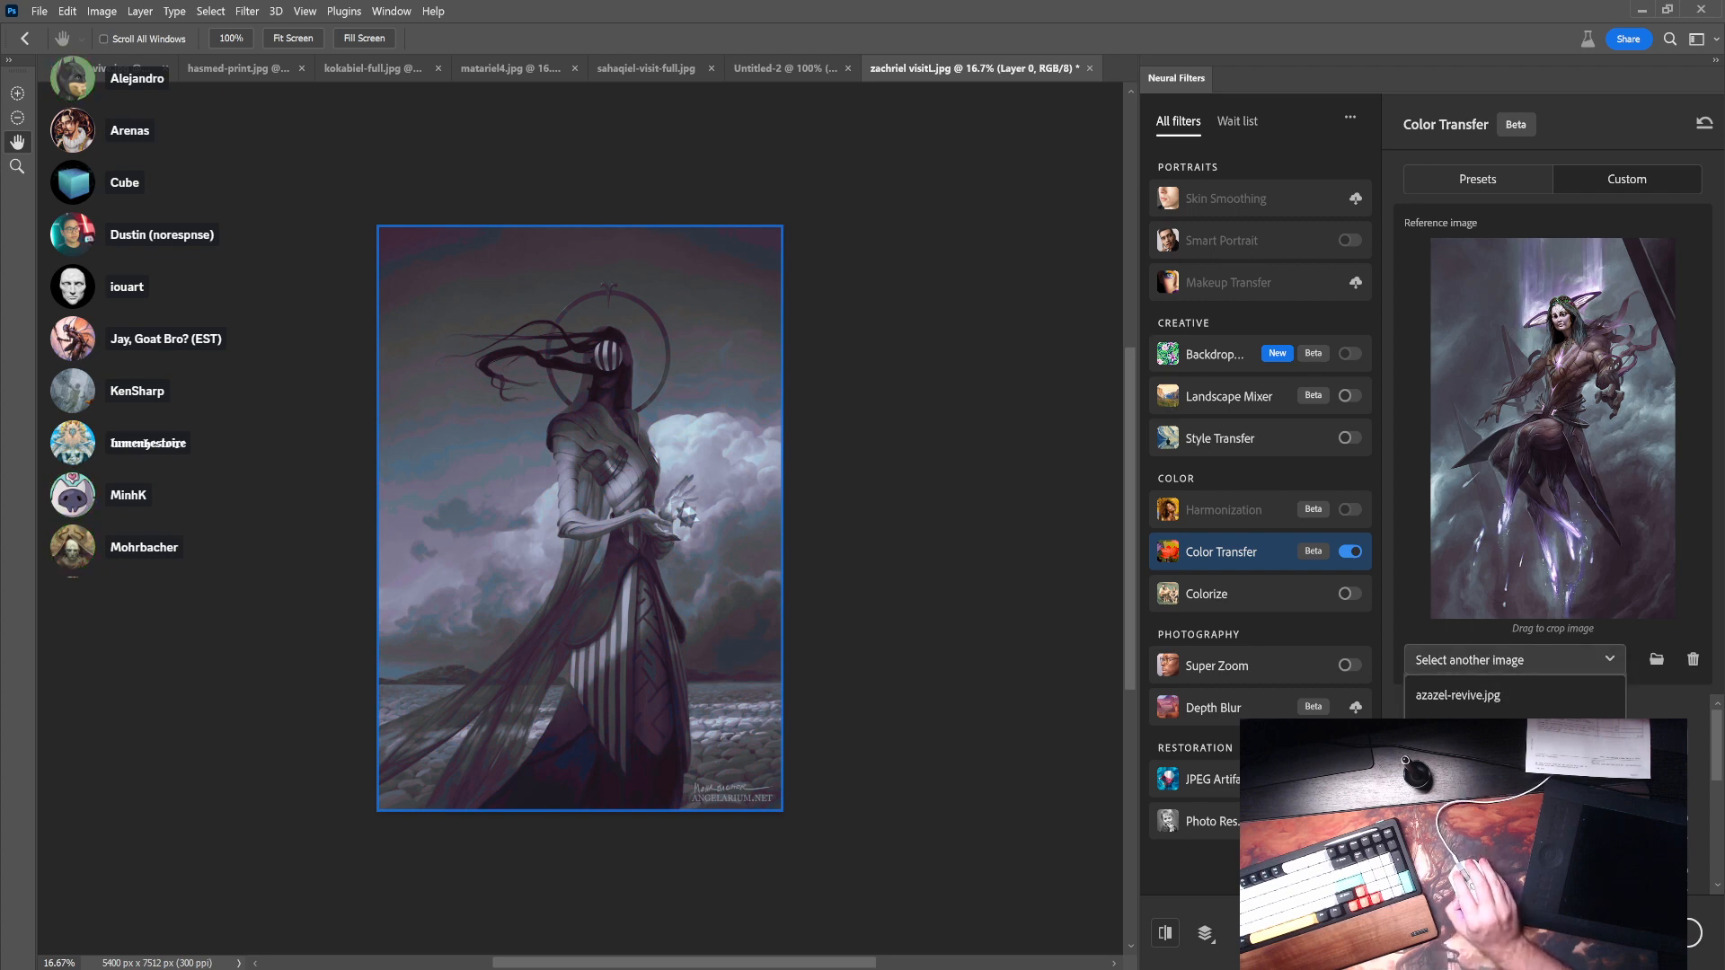
{"action": "key", "text": "Escape"}
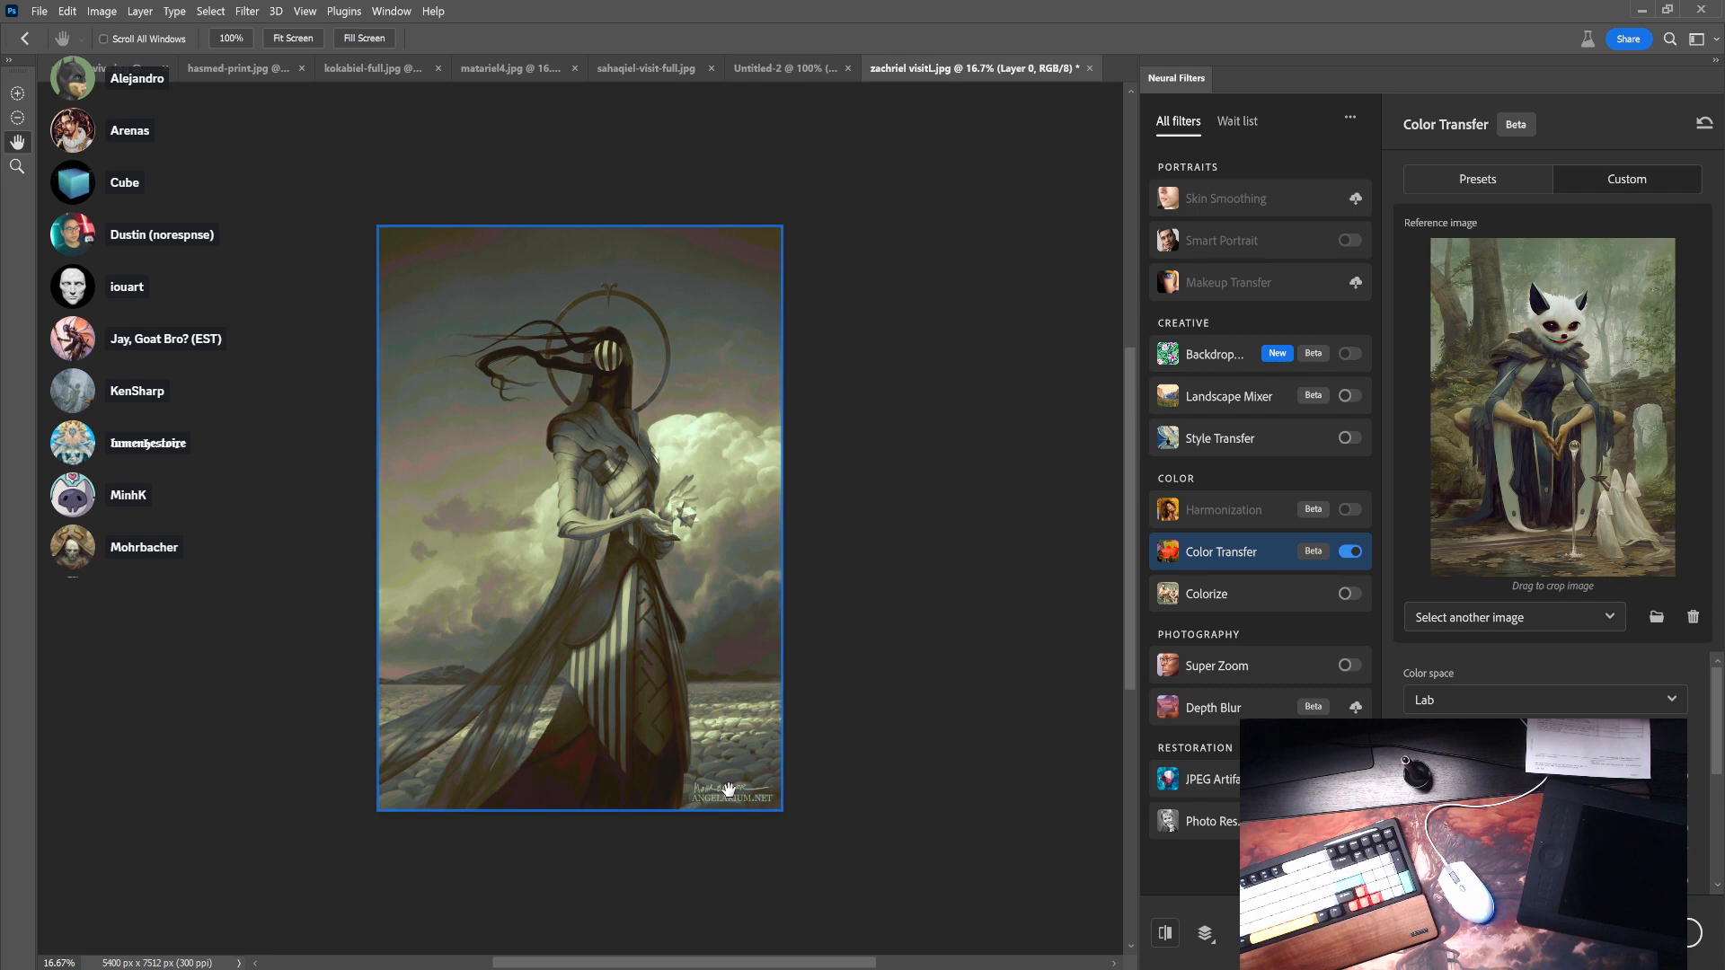
{"action": "left_click", "coordinate": [1450, 619]}
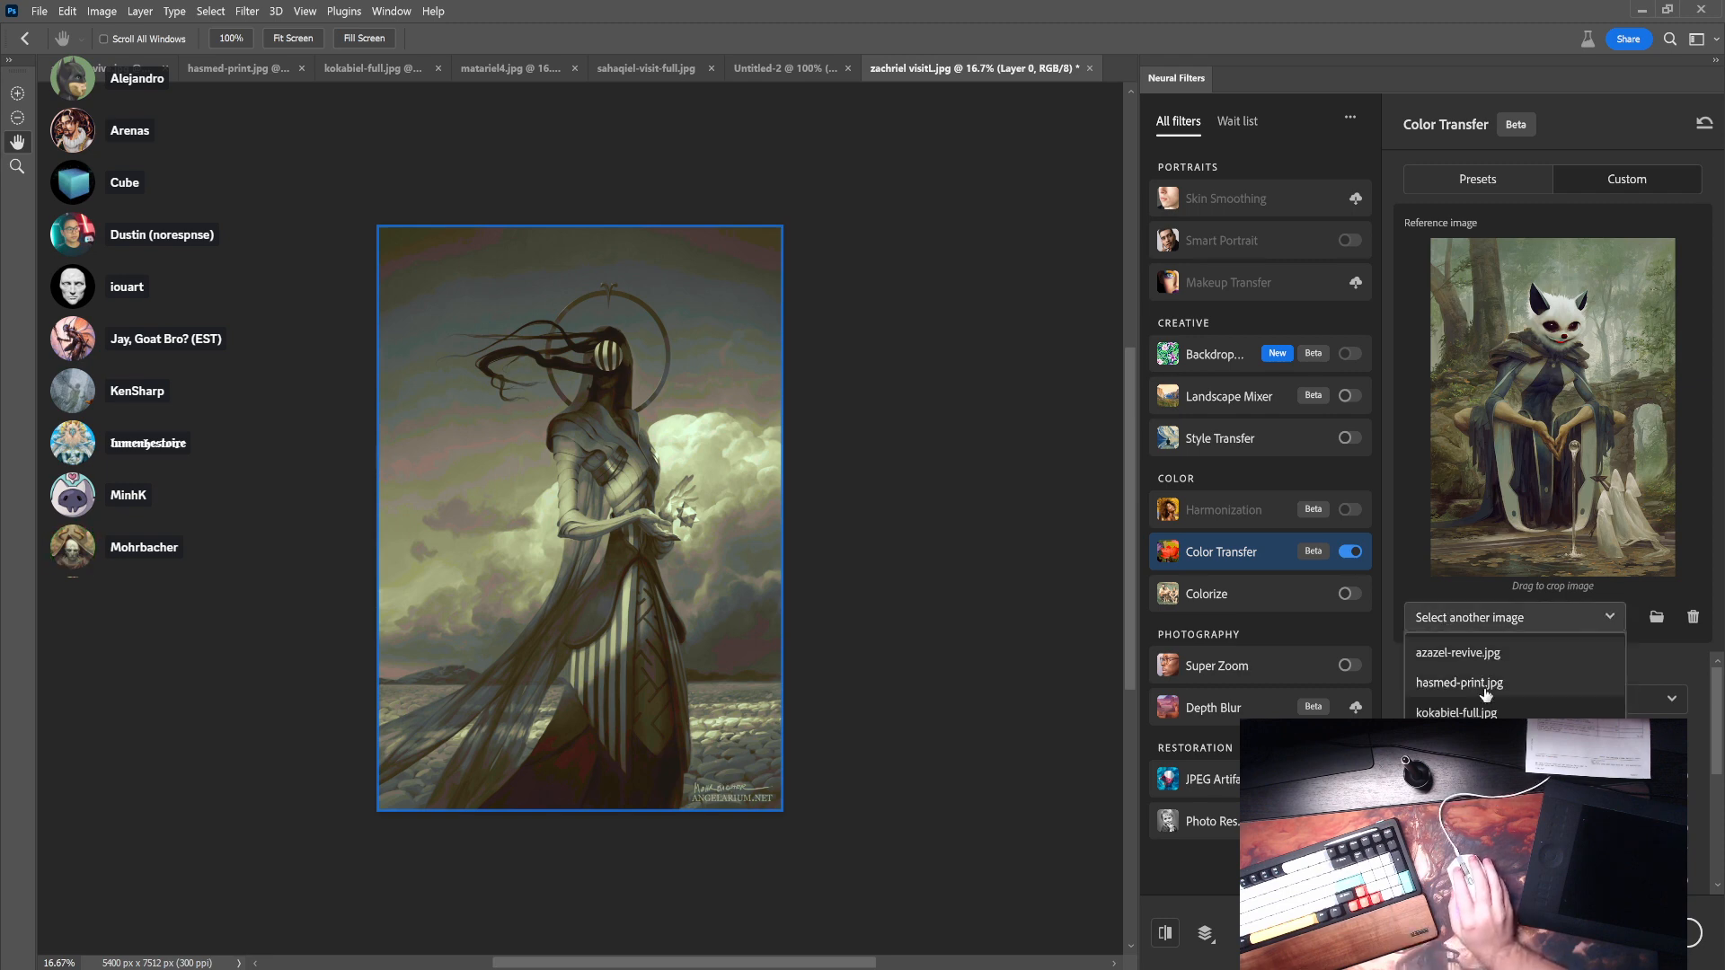
{"action": "left_click", "coordinate": [1465, 766]}
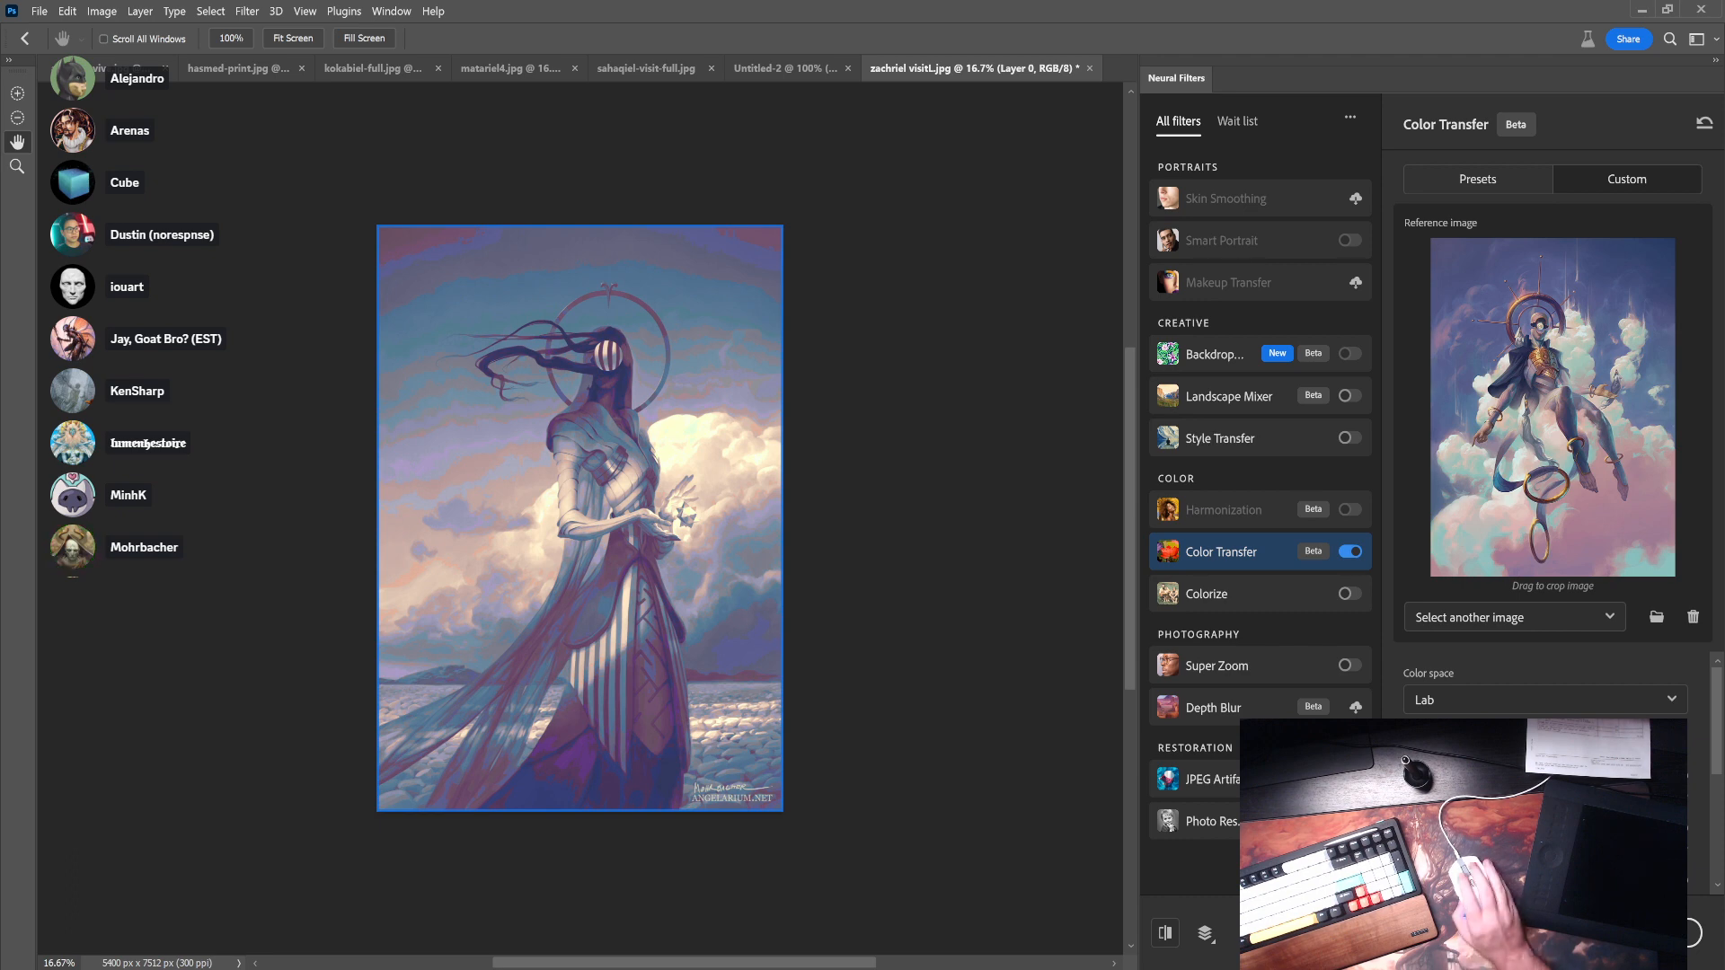
- Look over the Color Transfer settings for the sahaqiel-visit-full.jpg reference, and cancel the filter
{"action": "scroll", "coordinate": [1545, 683], "scroll_direction": "down", "scroll_amount": 2}
{"action": "scroll", "coordinate": [1546, 683], "scroll_direction": "up", "scroll_amount": 2}
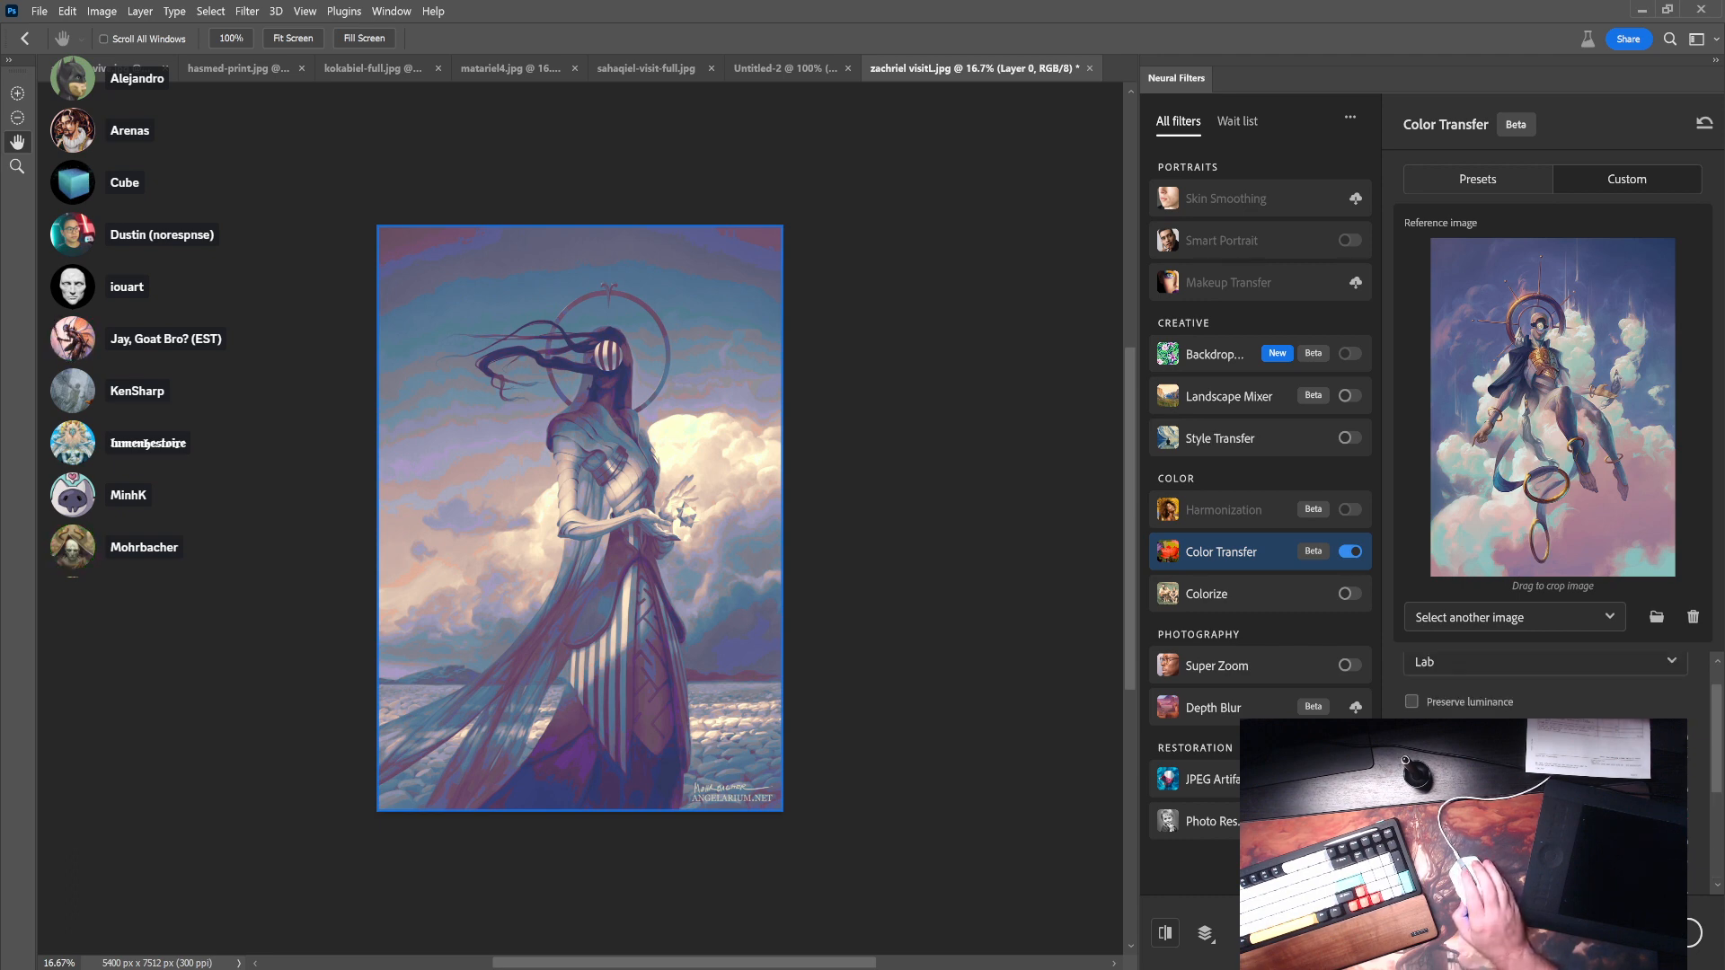
{"action": "scroll", "coordinate": [1545, 683], "scroll_direction": "down", "scroll_amount": 2}
{"action": "scroll", "coordinate": [1546, 683], "scroll_direction": "up", "scroll_amount": 2}
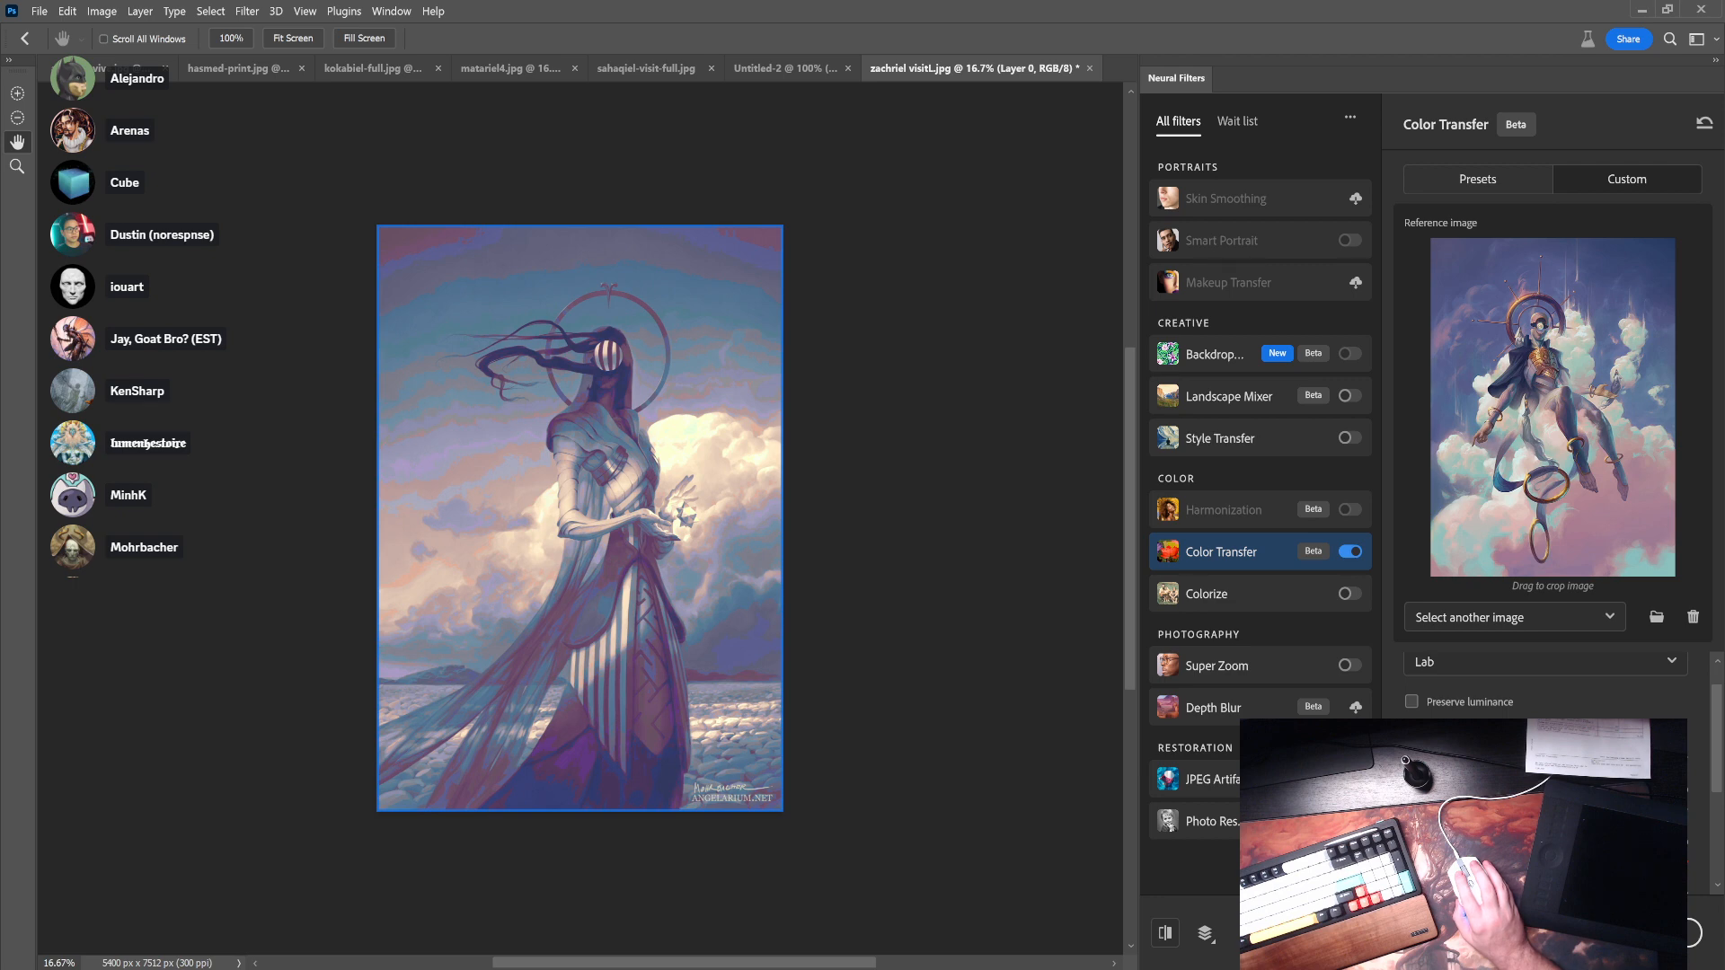
{"action": "scroll", "coordinate": [1546, 683], "scroll_direction": "down", "scroll_amount": 3}
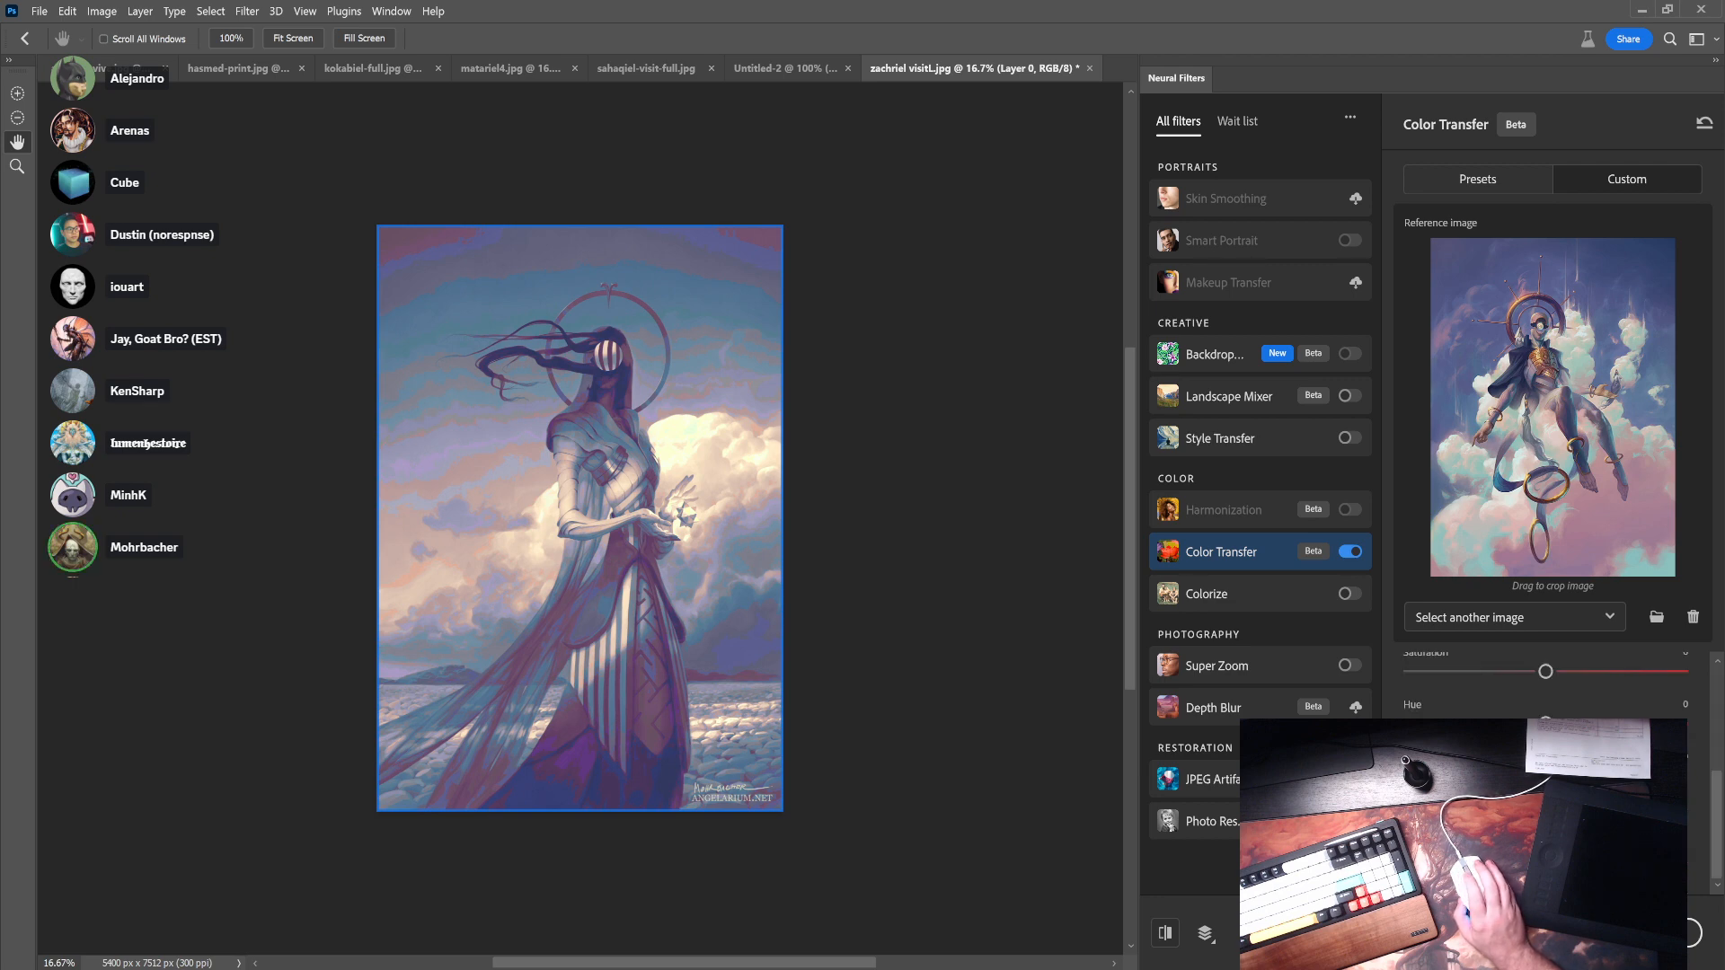
{"action": "scroll", "coordinate": [1546, 683], "scroll_direction": "up", "scroll_amount": 3}
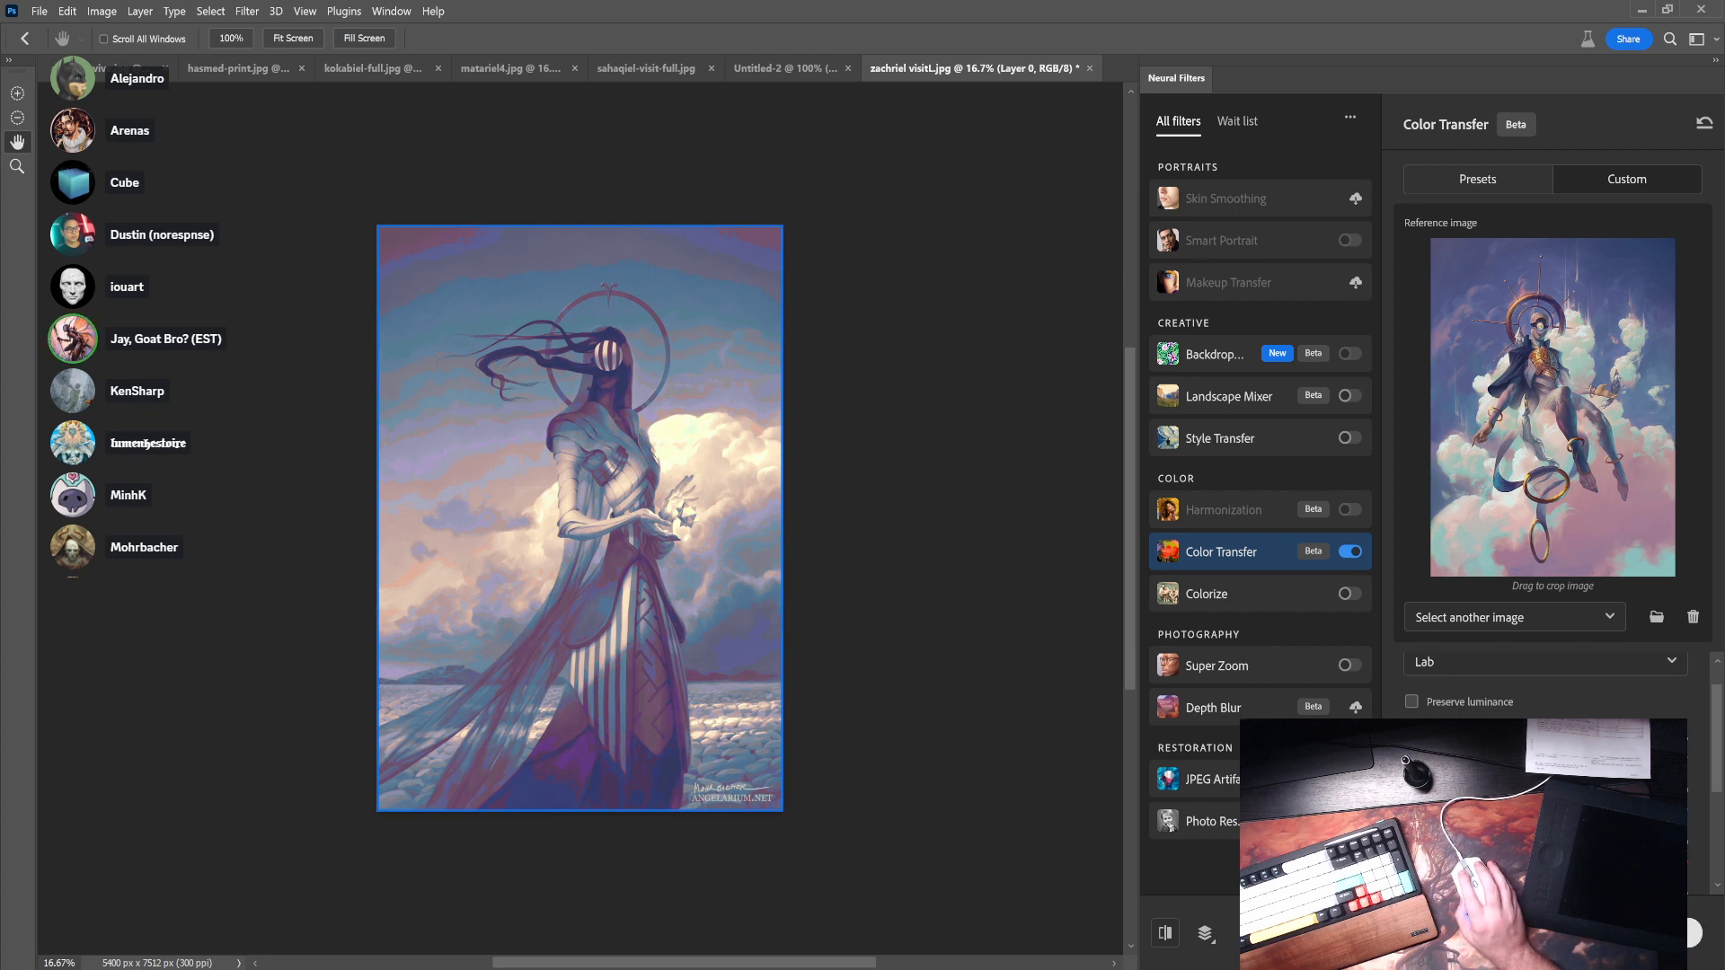
{"action": "left_click", "coordinate": [1668, 934]}
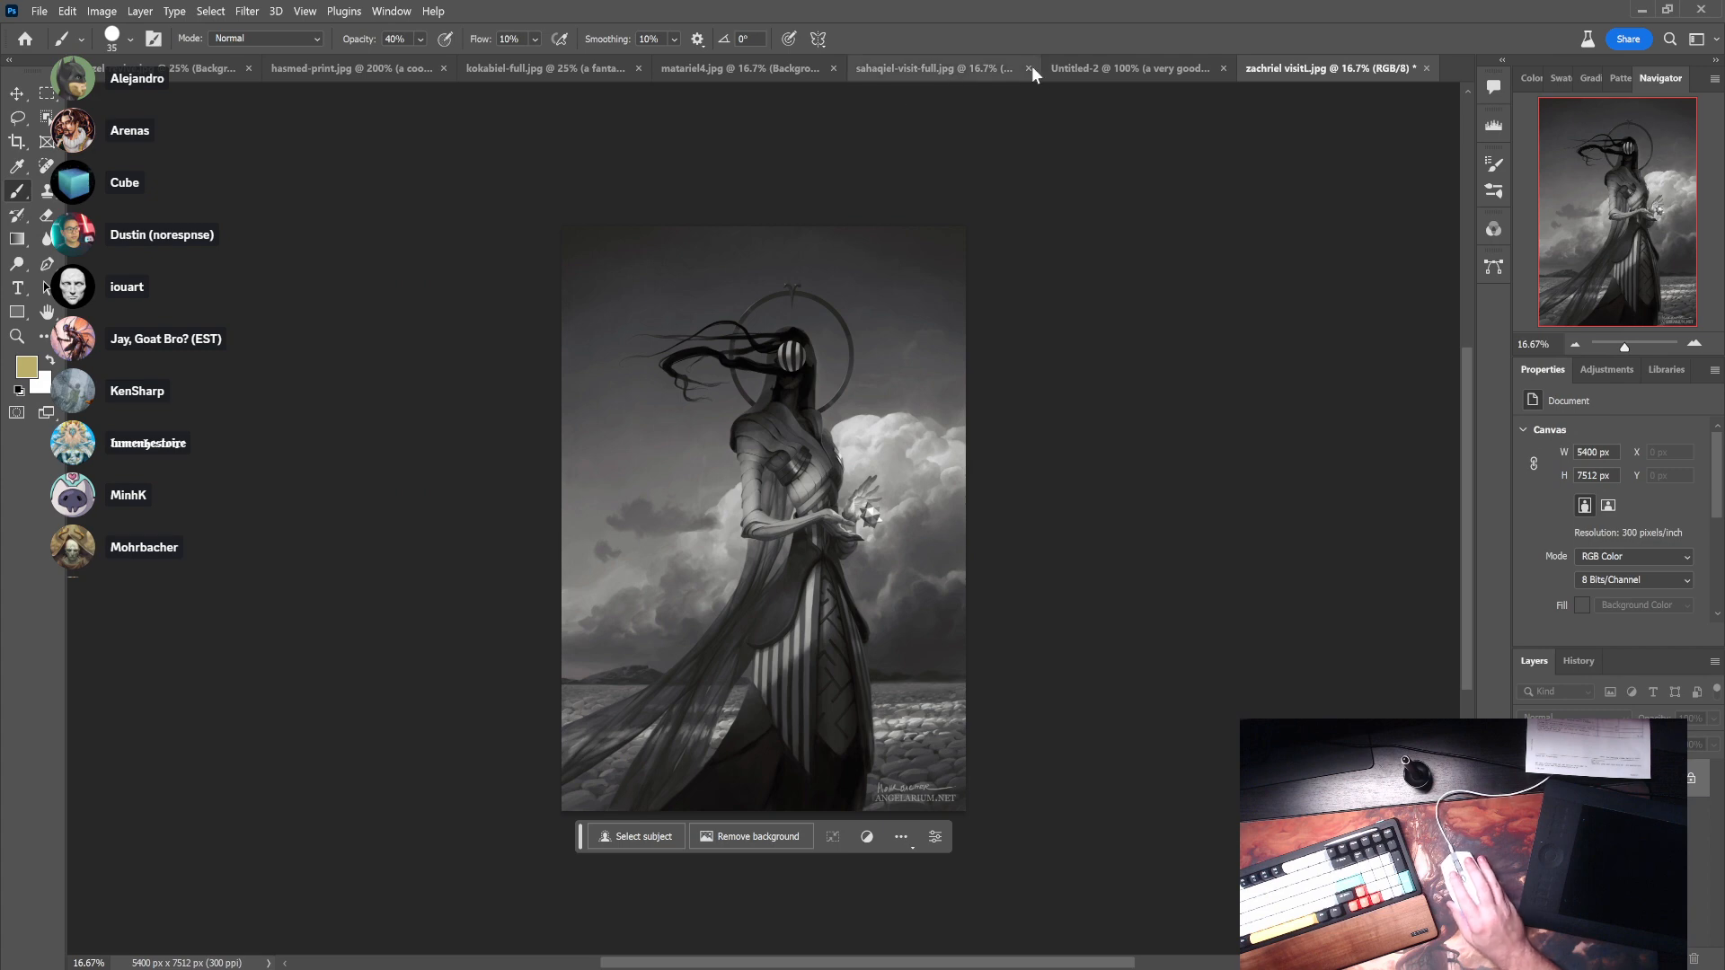
- Select a rectangle of sky beside the robed figure and generate "an airplane flying at the viewer" in it with Generative Fill
{"action": "key", "text": "m"}
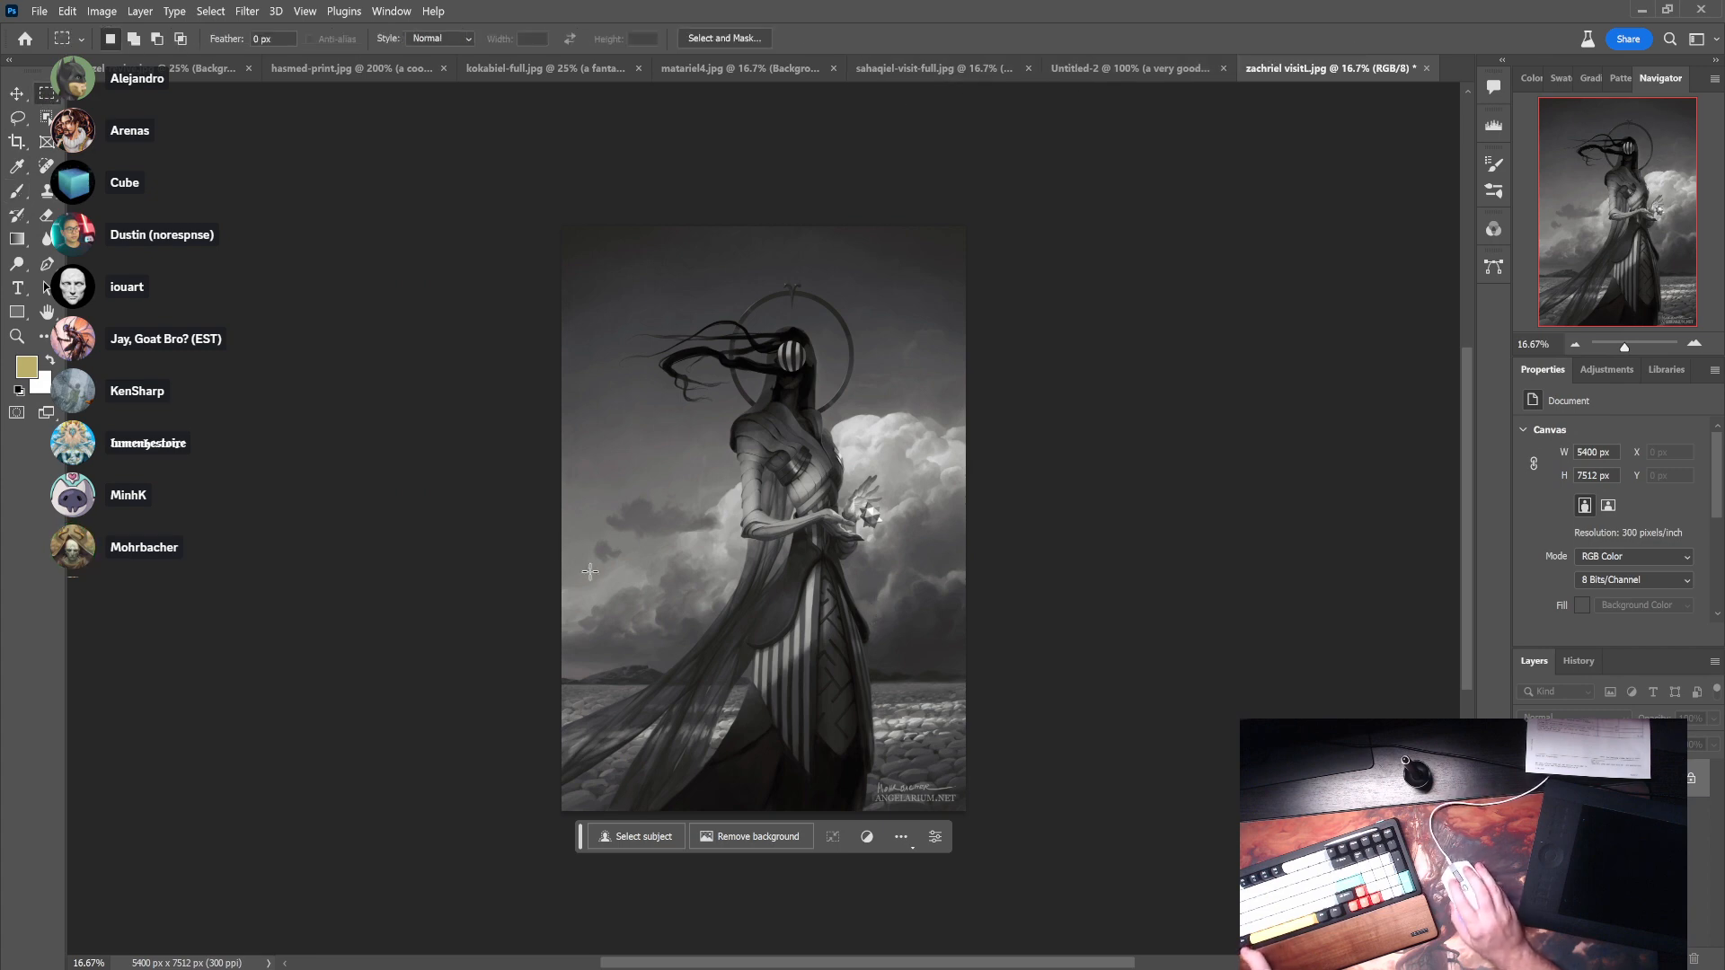
{"action": "left_click_drag", "start_coordinate": [563, 392], "coordinate": [732, 568]}
{"action": "left_click", "coordinate": [506, 594]}
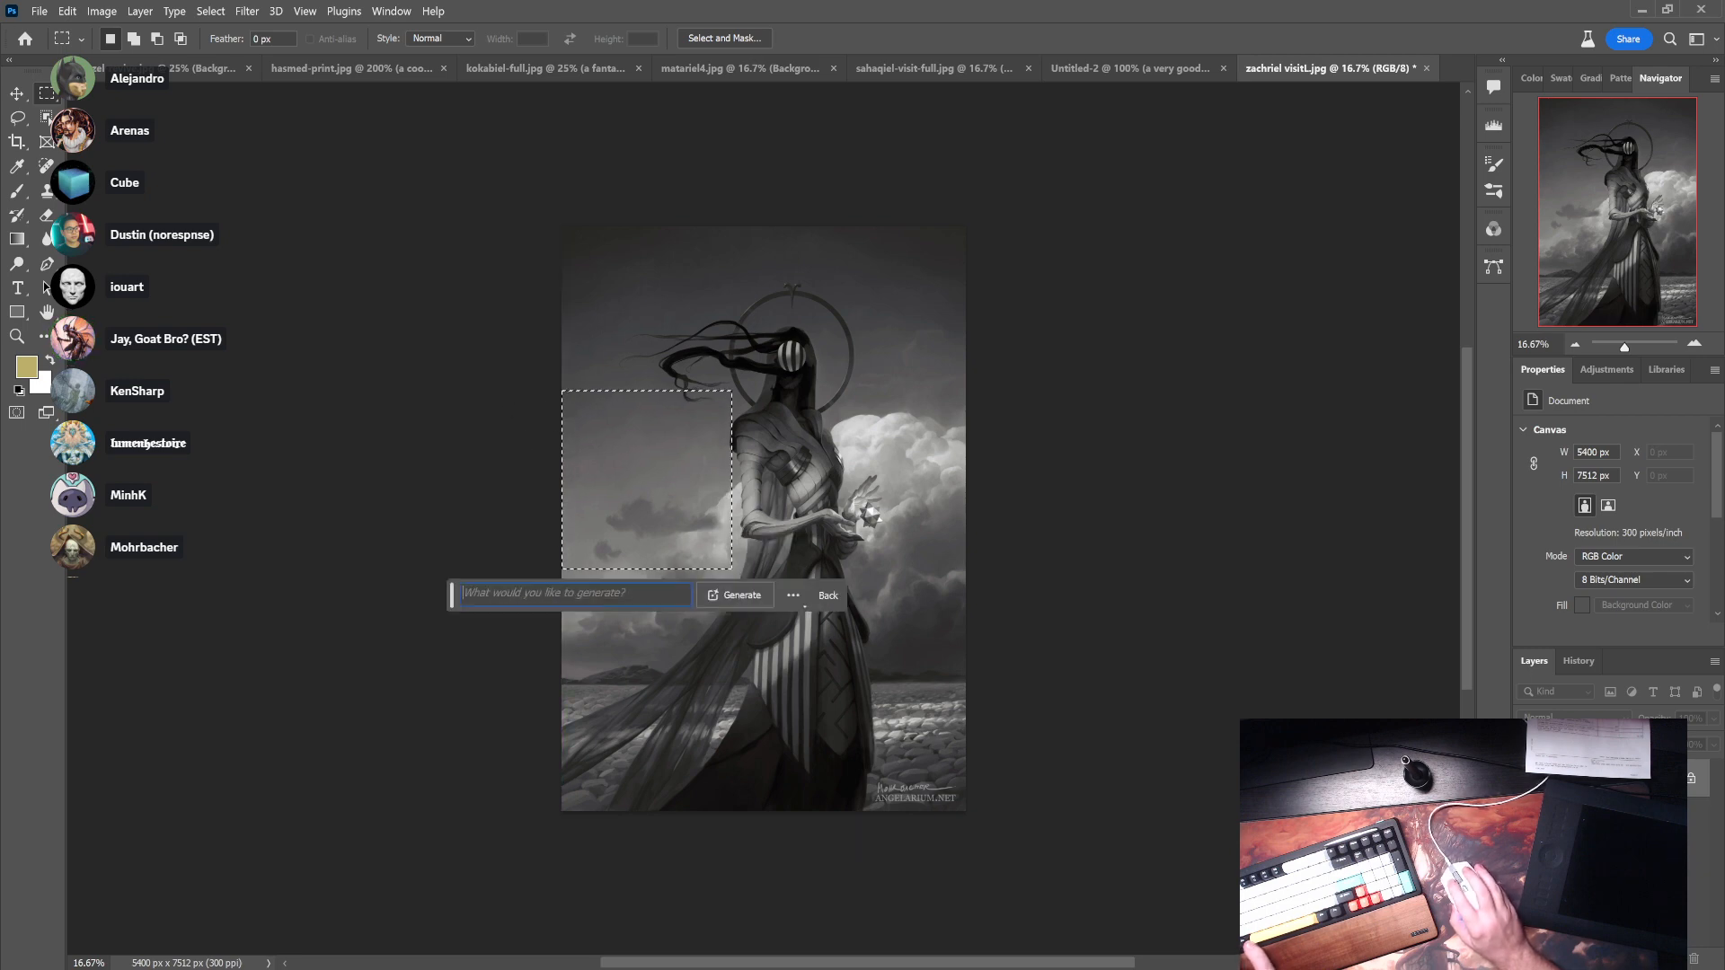
{"action": "type", "text": "qa"}
{"action": "key", "text": "BackSpace"}
{"action": "key", "text": "BackSpace"}
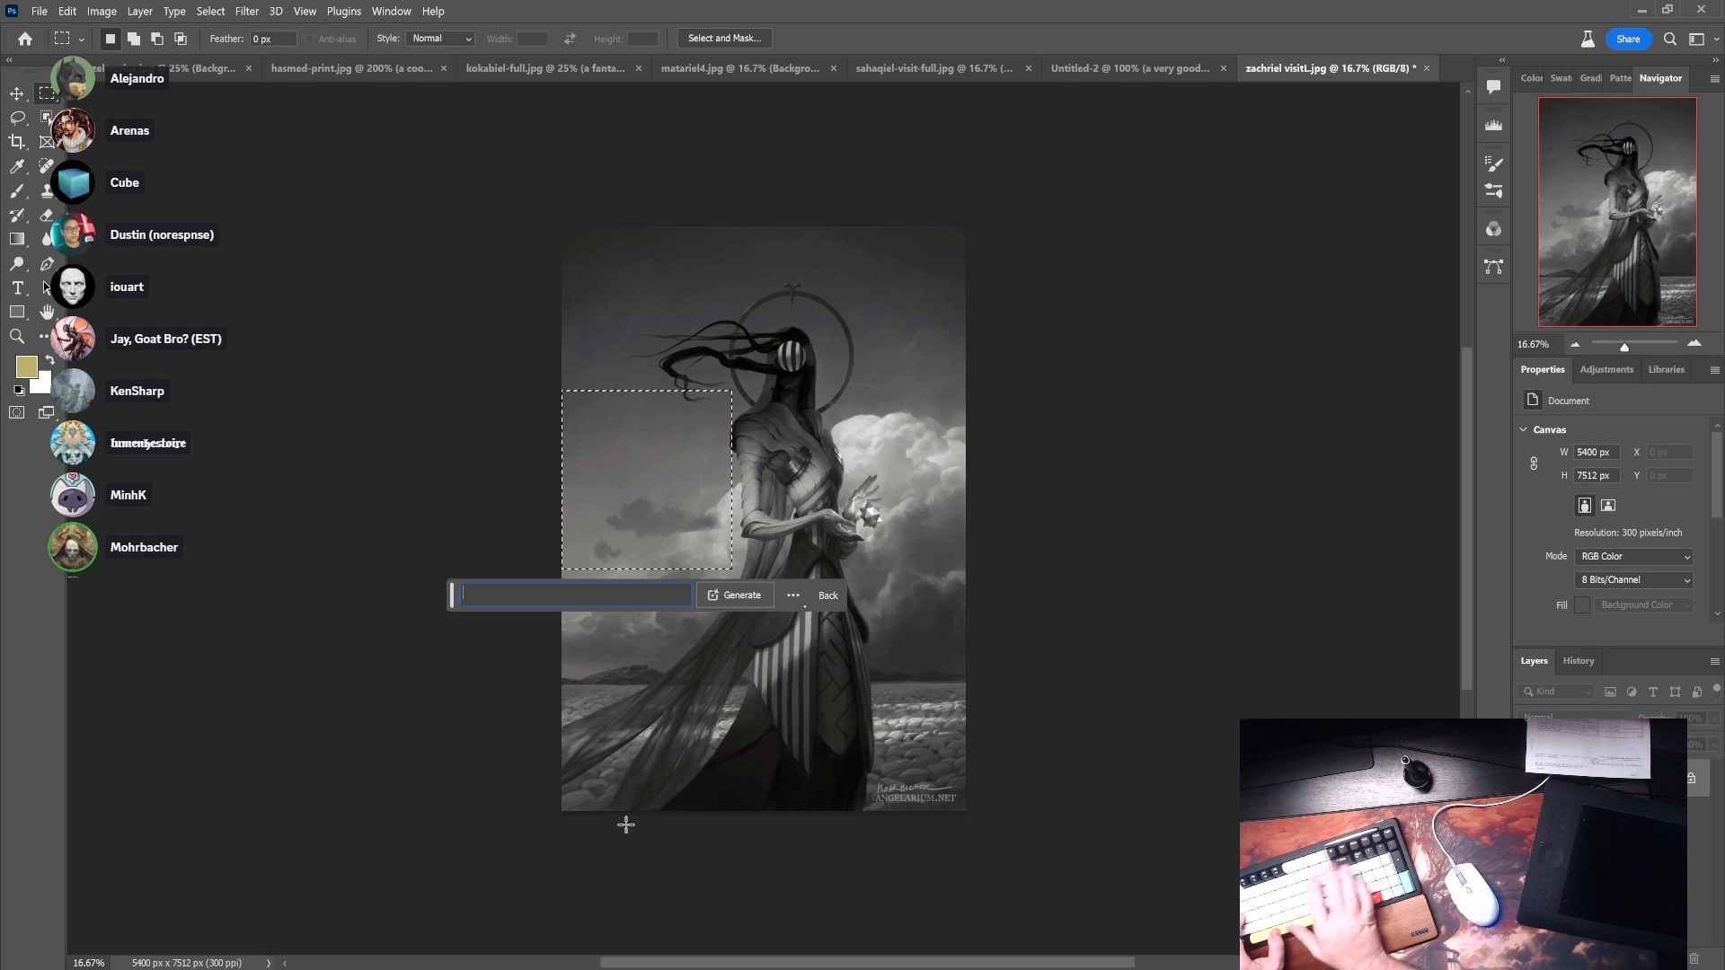
{"action": "type", "text": "an airplane "}
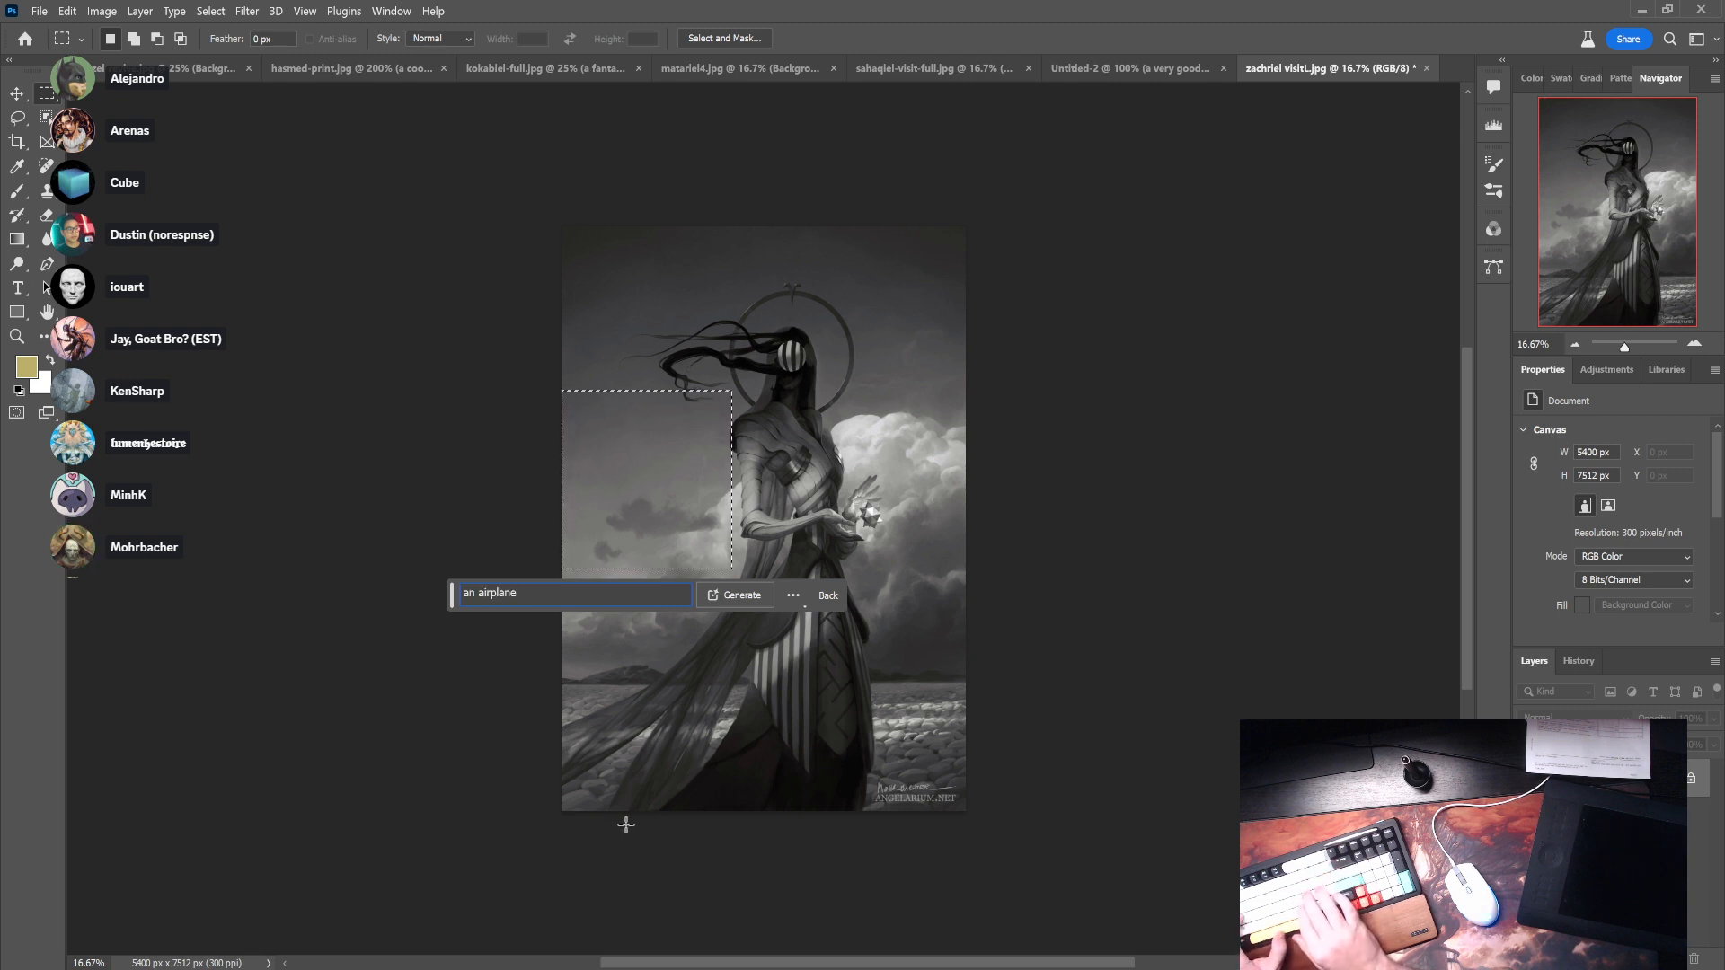
{"action": "type", "text": "flying at the viewer"}
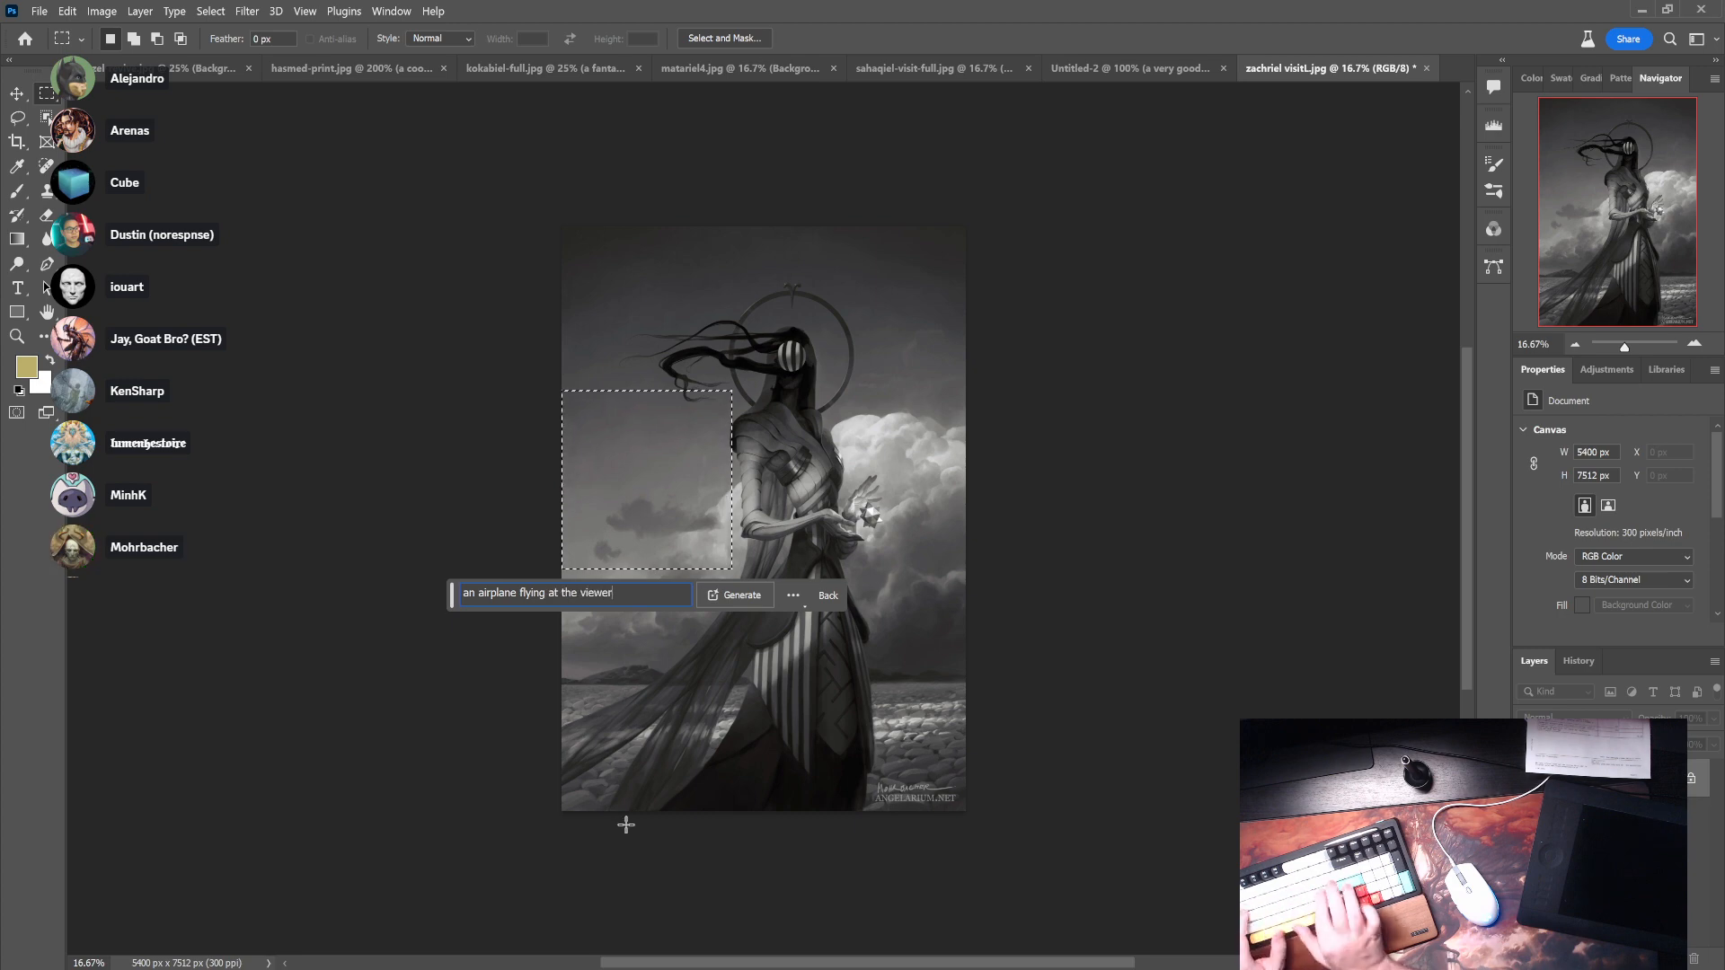
{"action": "key", "text": "Return"}
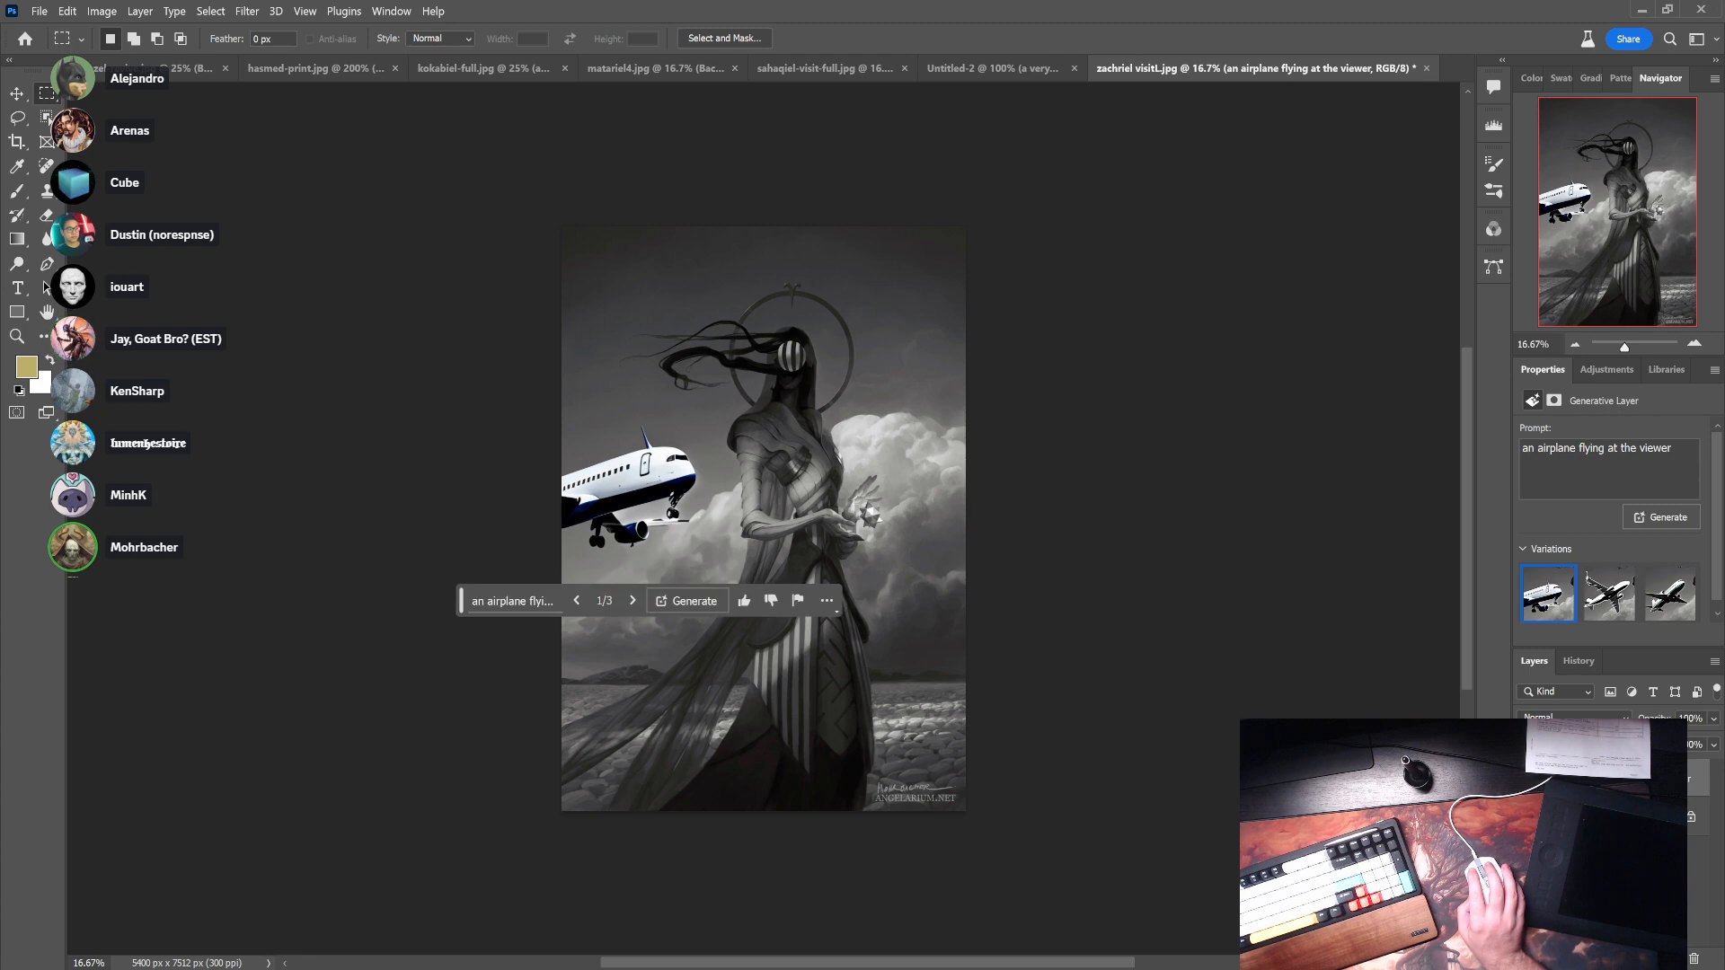
- Preview the second and third variations of the generated airplane
{"action": "left_click", "coordinate": [1608, 593]}
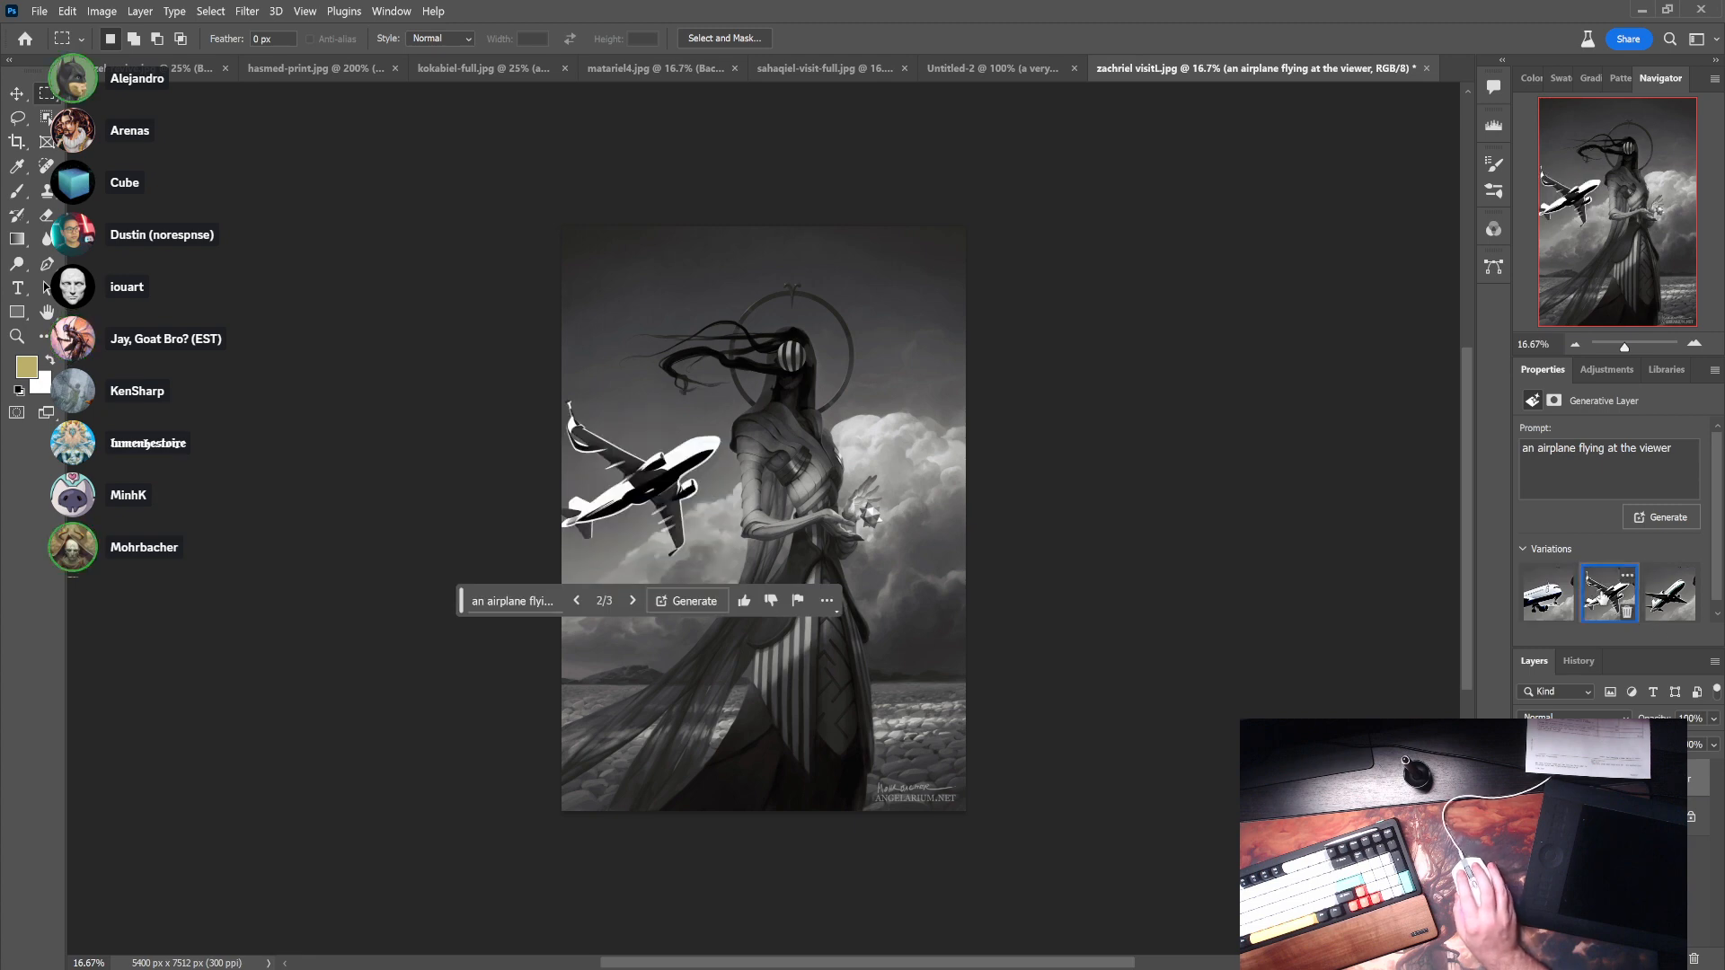
{"action": "left_click", "coordinate": [1659, 599]}
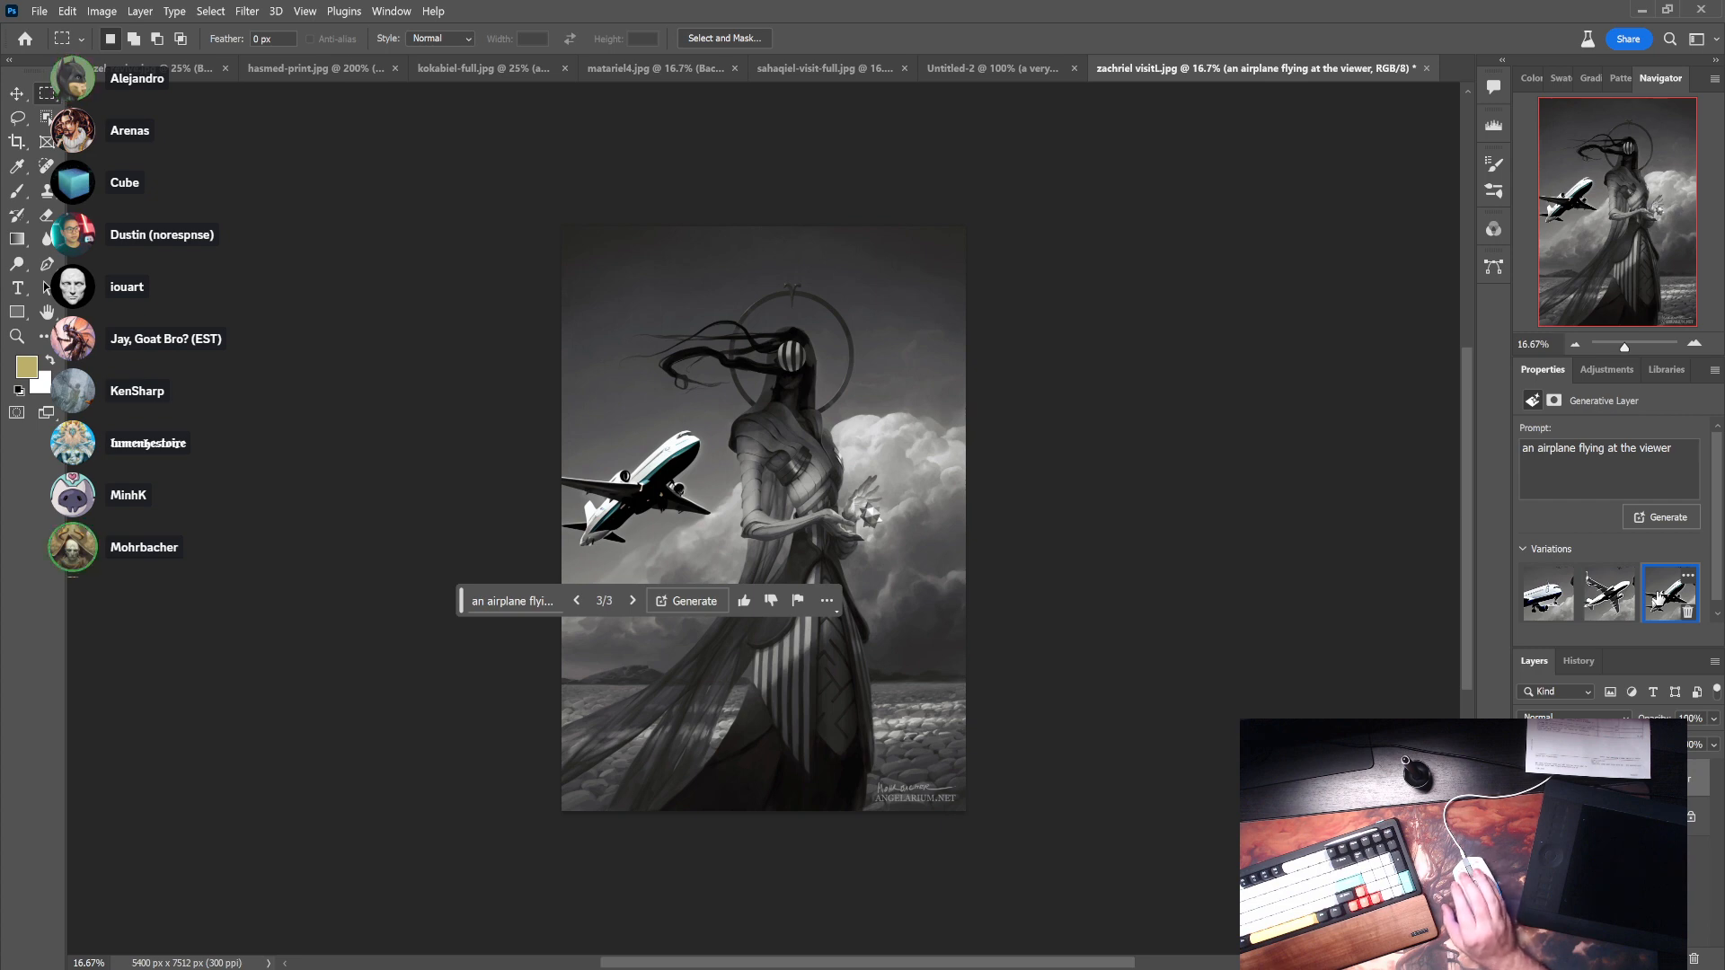
{"action": "left_click", "coordinate": [16, 193]}
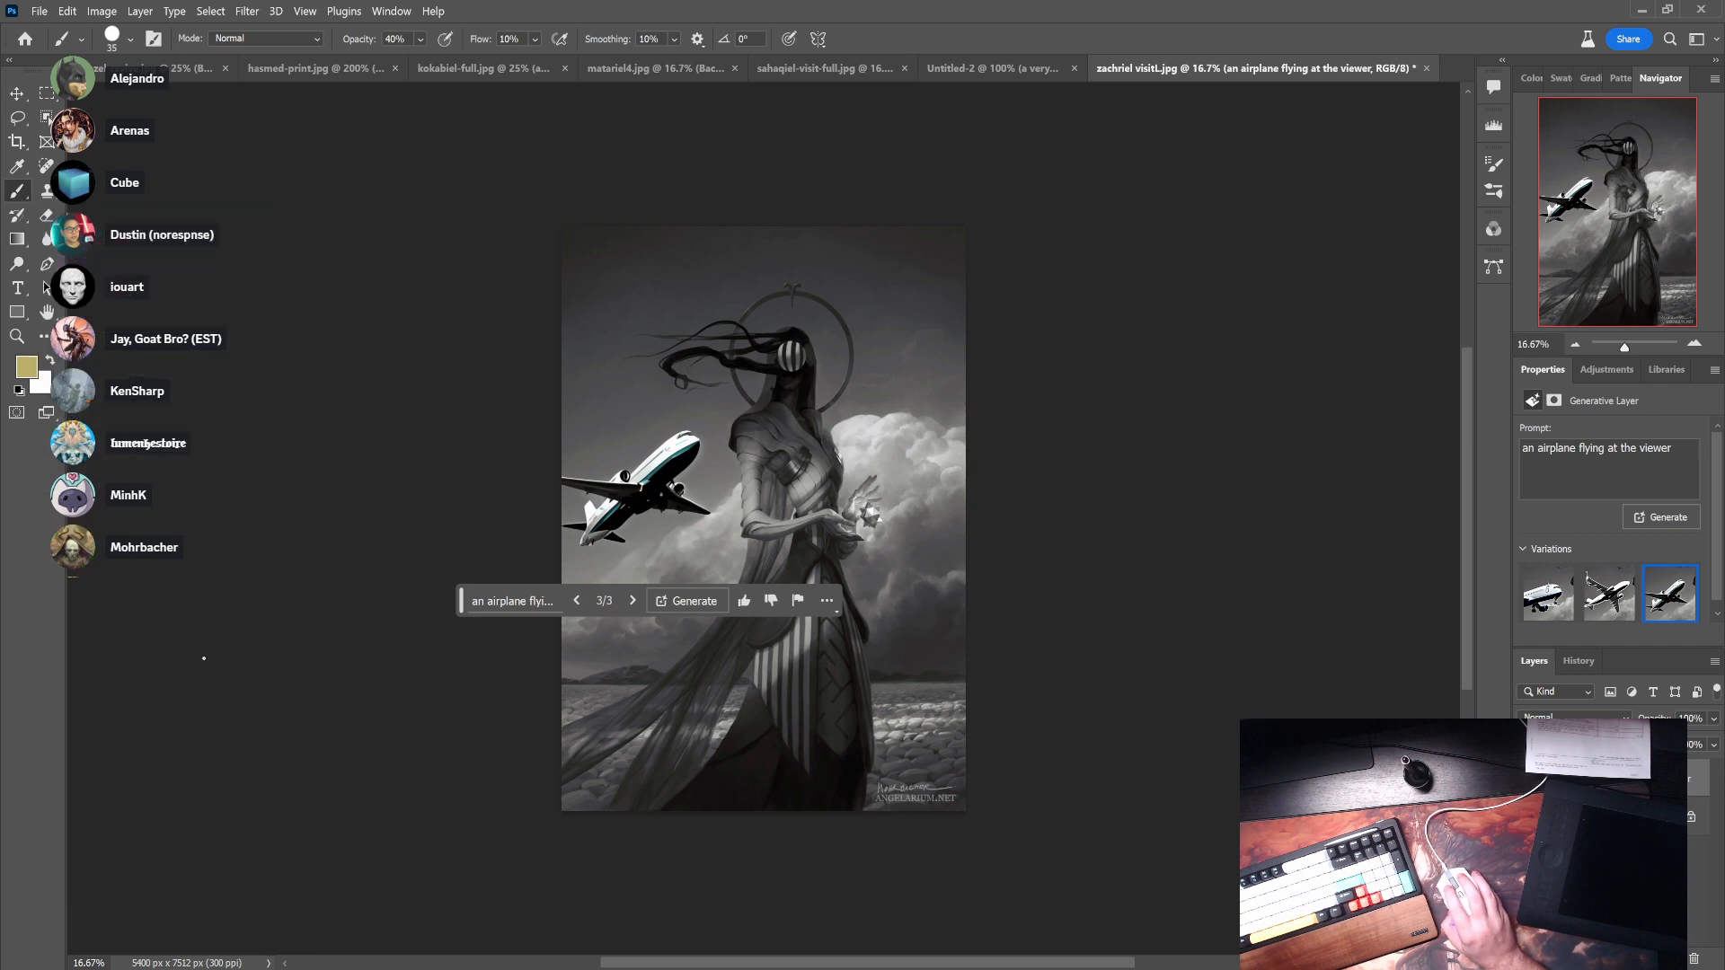
- Add a new blank layer above the airplane and examine the airplane up close
{"action": "key", "text": "ctrl+alt+shift+n"}
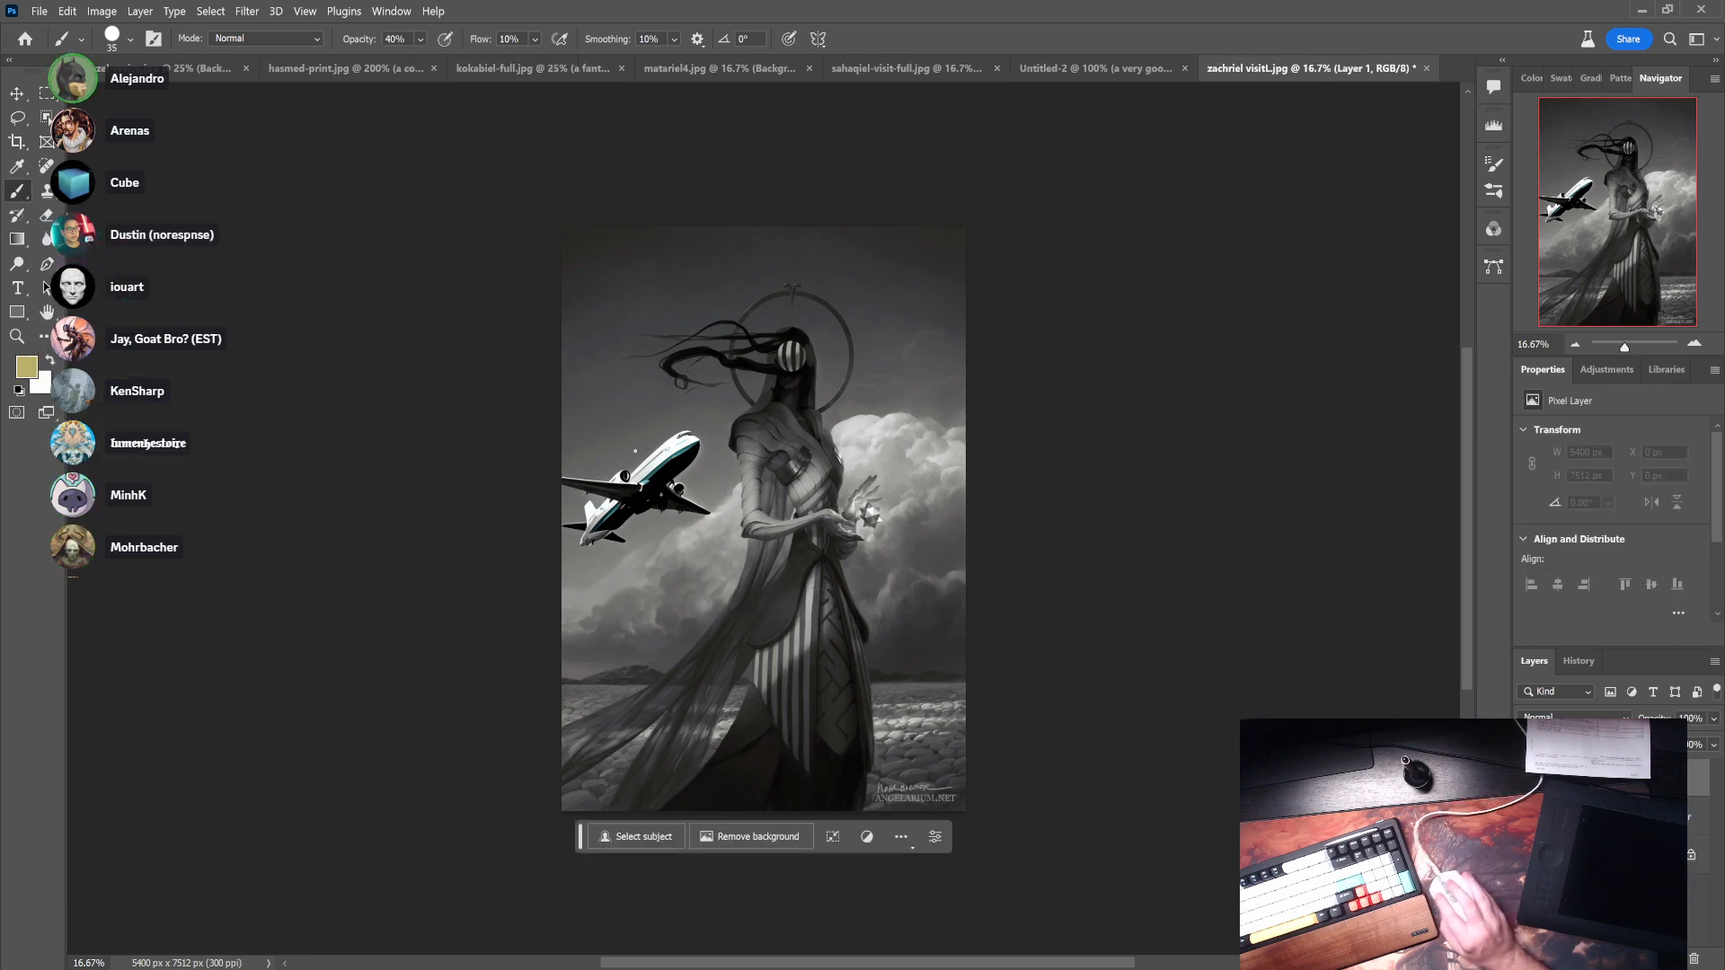
{"action": "left_click", "coordinate": [42, 97]}
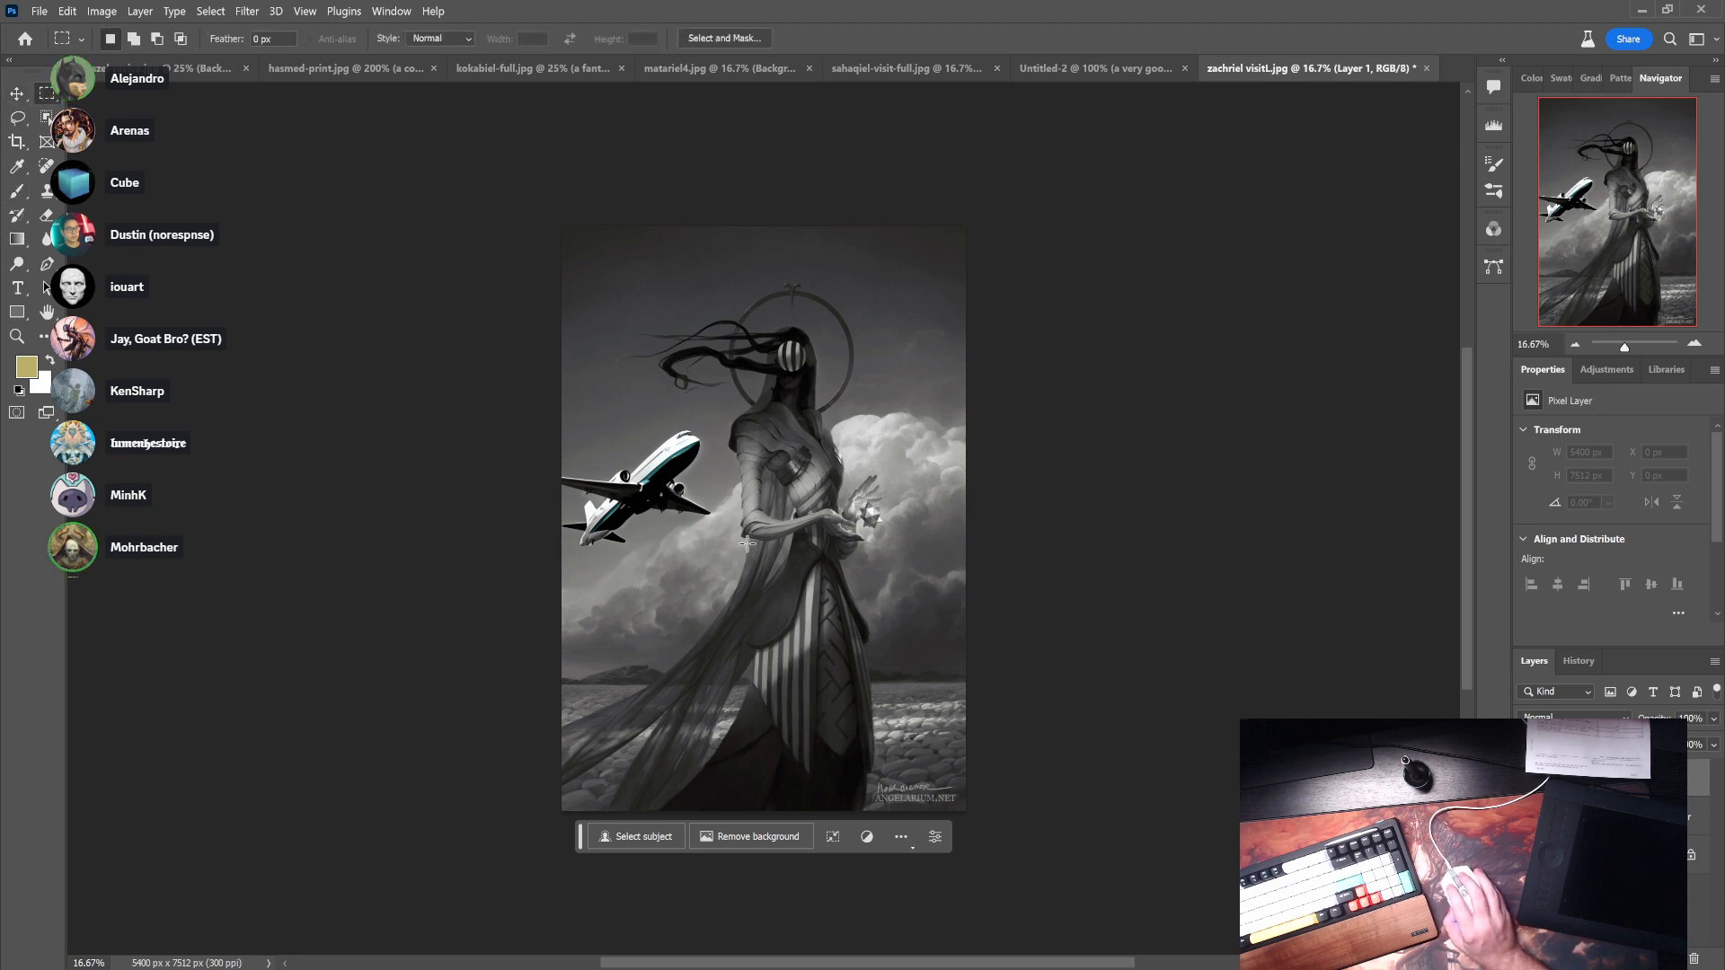
{"action": "left_click", "coordinate": [636, 494], "text": "ctrl"}
{"action": "left_click", "coordinate": [636, 494], "text": "ctrl"}
{"action": "left_click", "coordinate": [636, 495], "text": "ctrl"}
{"action": "left_click", "coordinate": [636, 494], "text": "ctrl"}
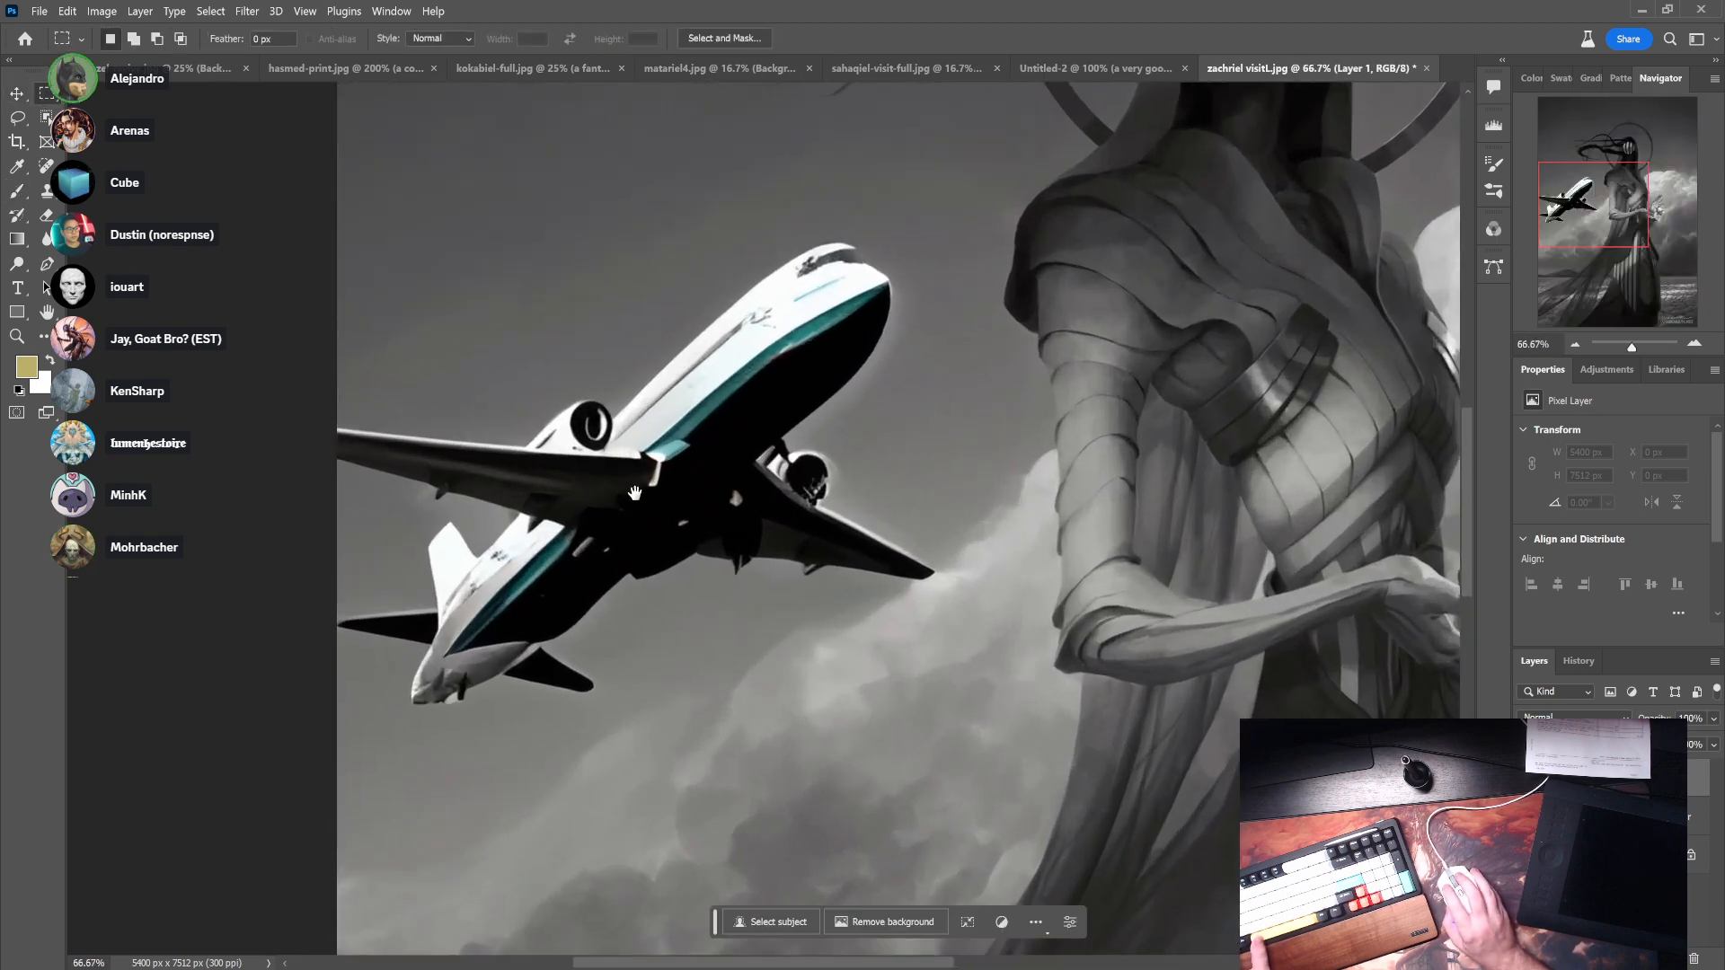
{"action": "left_click", "coordinate": [808, 518], "text": "alt"}
{"action": "left_click", "coordinate": [808, 518], "text": "alt"}
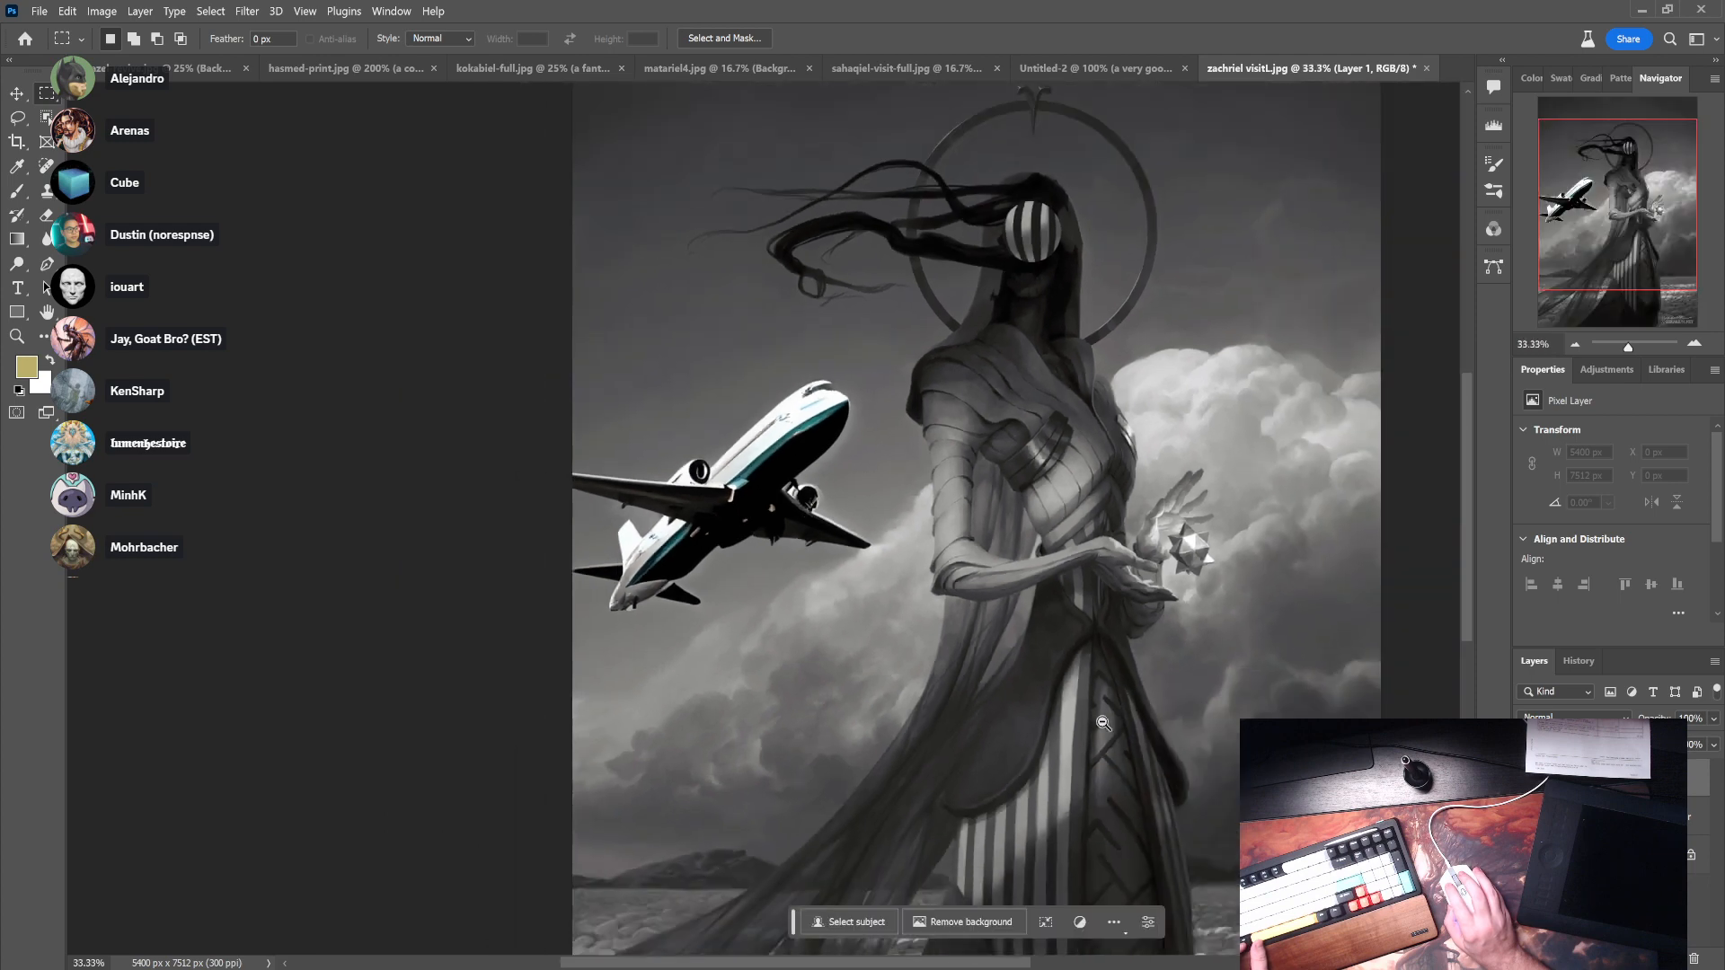
- Set the airplane generative layer to its first variation and view the whole painting with it
{"action": "left_click", "coordinate": [1617, 817]}
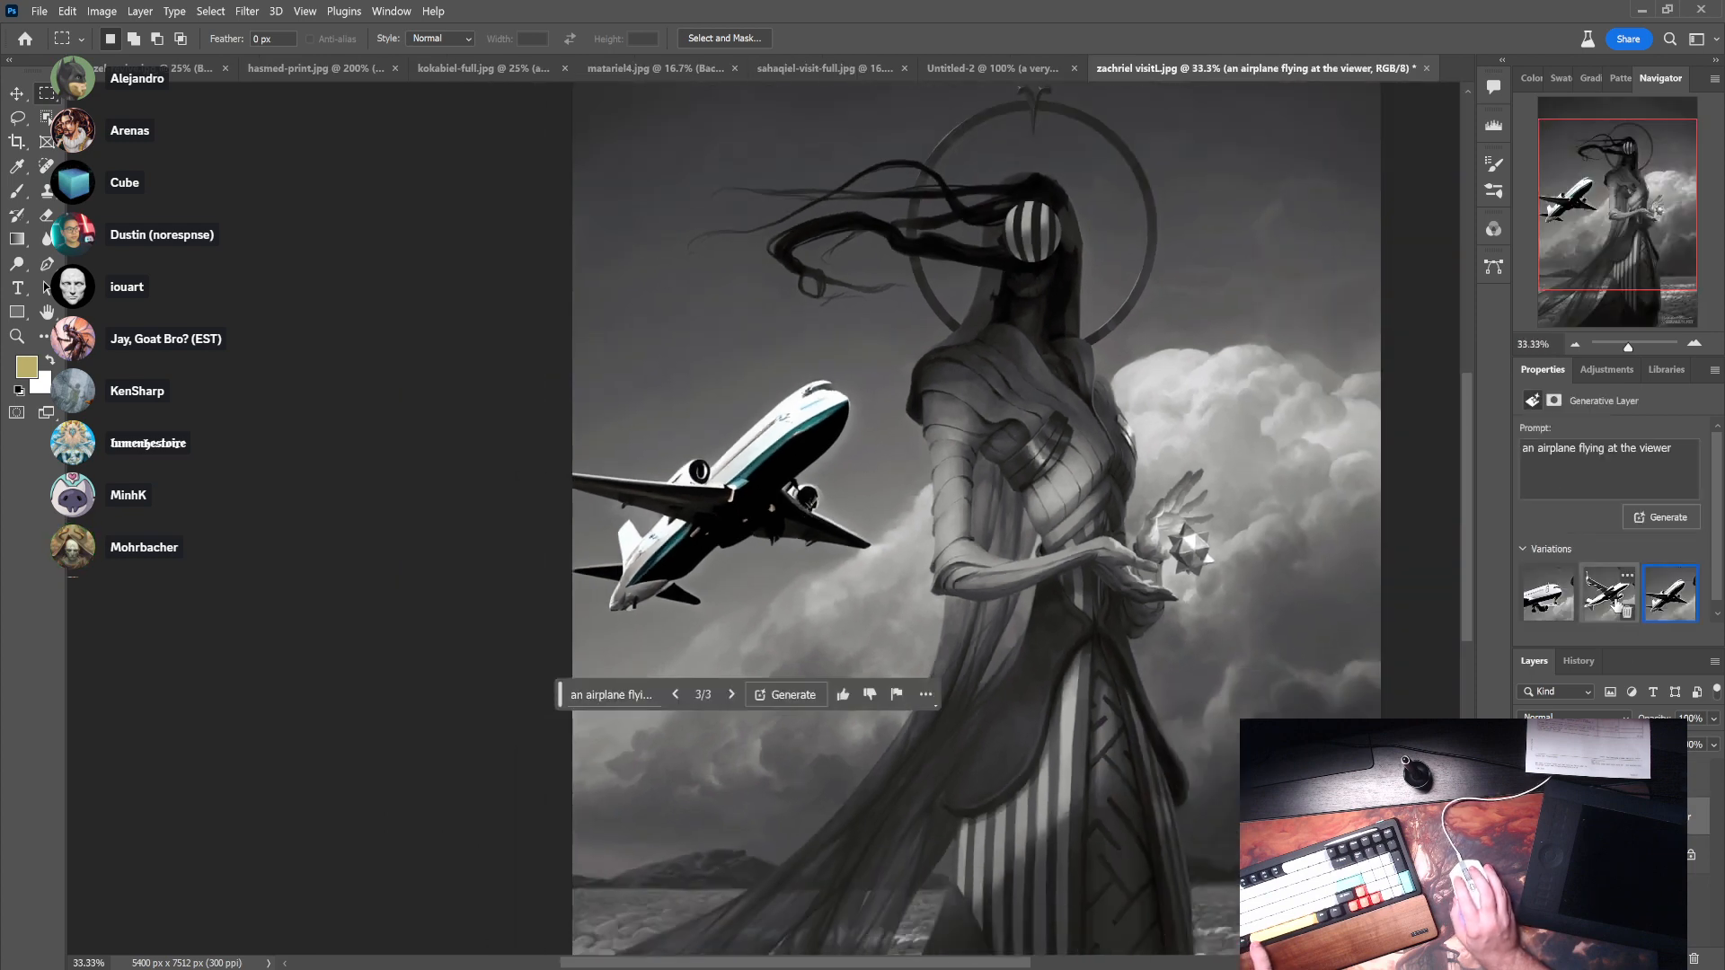
{"action": "left_click", "coordinate": [1609, 593]}
{"action": "left_click", "coordinate": [1548, 595]}
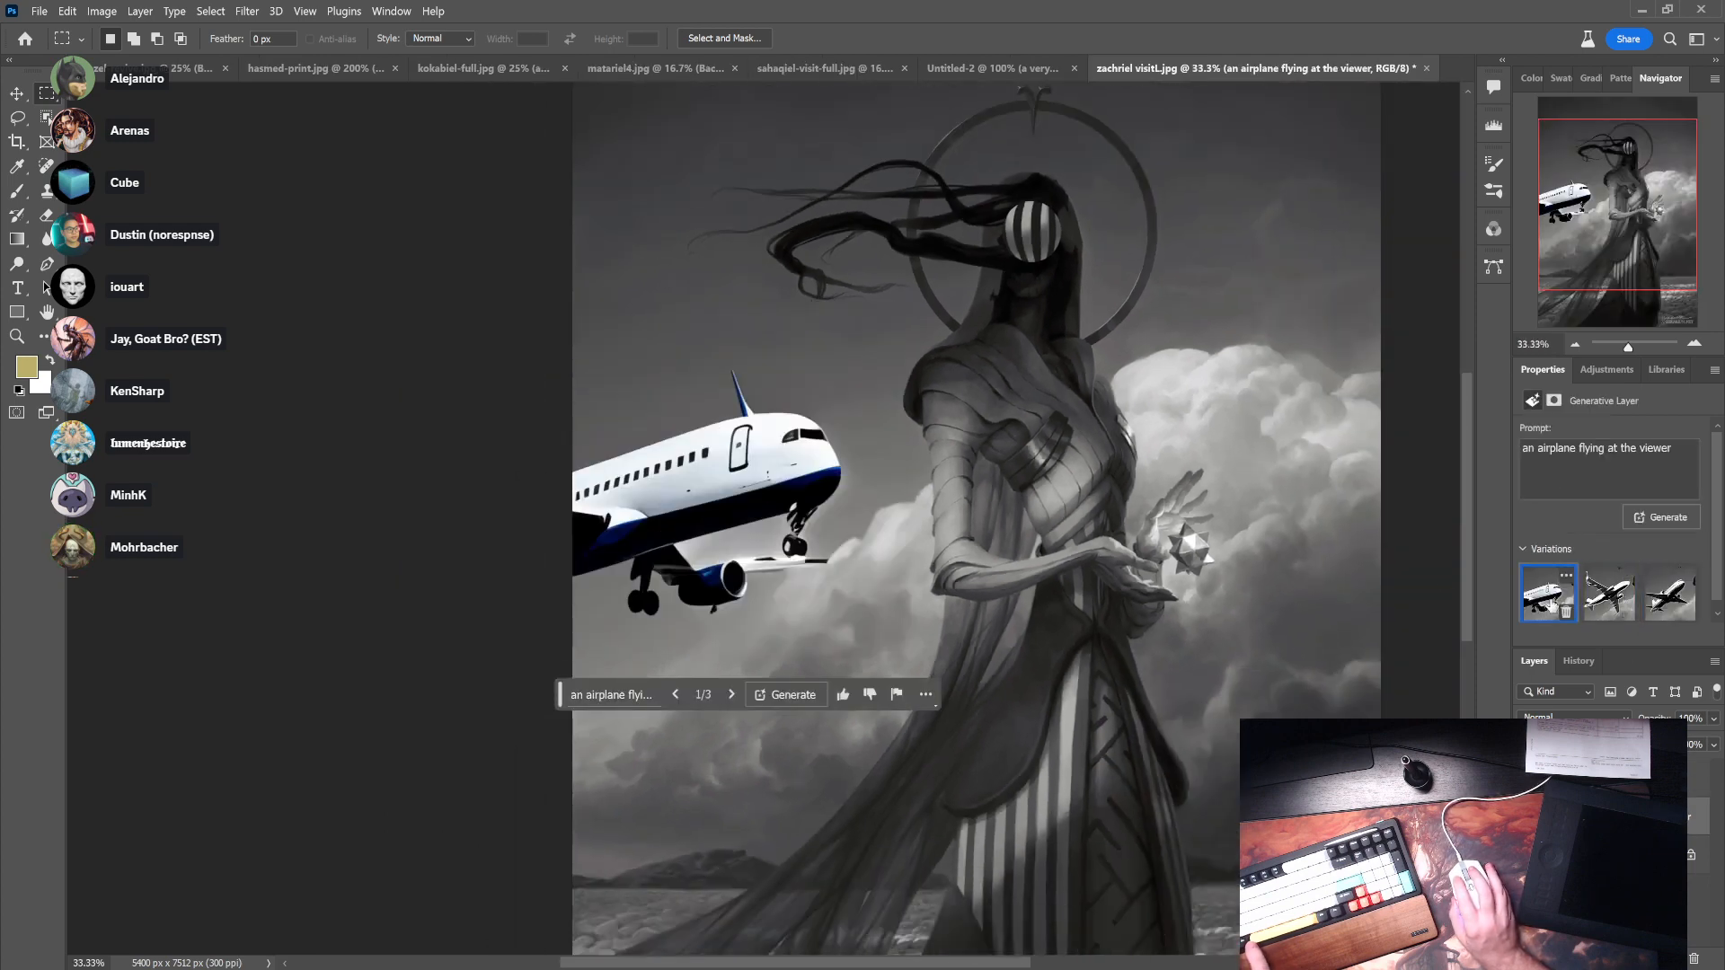
{"action": "left_click", "coordinate": [1017, 568], "text": "alt"}
{"action": "left_click", "coordinate": [1017, 568], "text": "alt"}
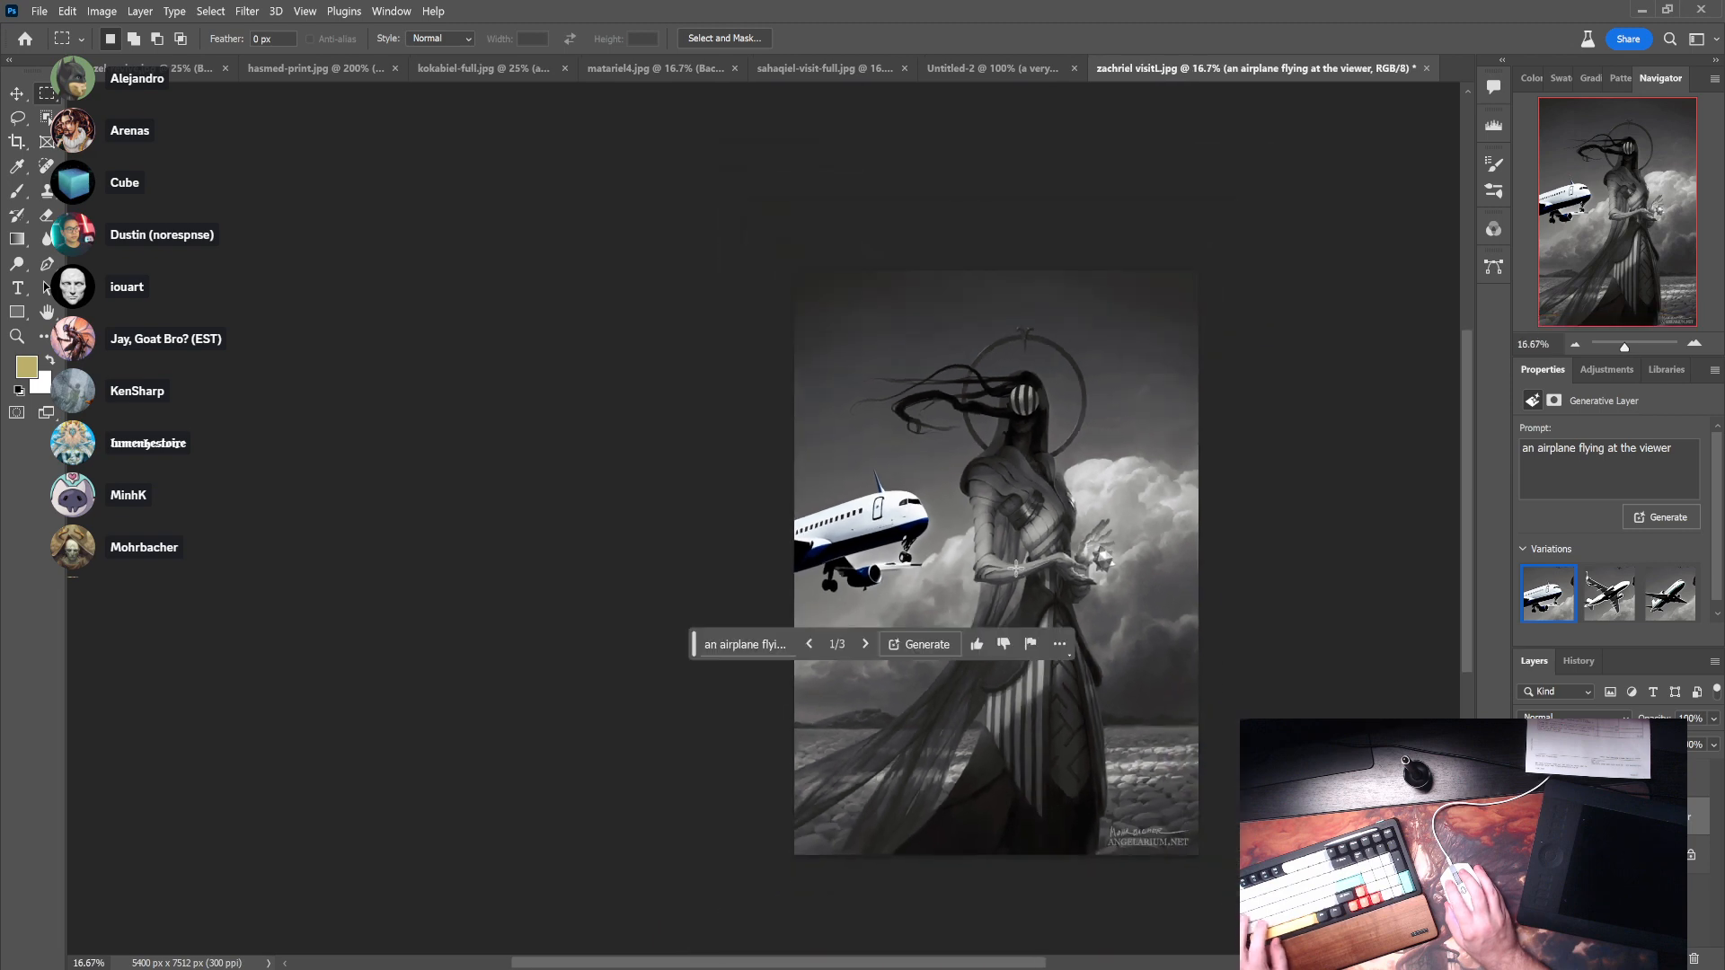
{"action": "key", "text": "b"}
{"action": "left_click_drag", "start_coordinate": [1188, 601], "coordinate": [971, 545]}
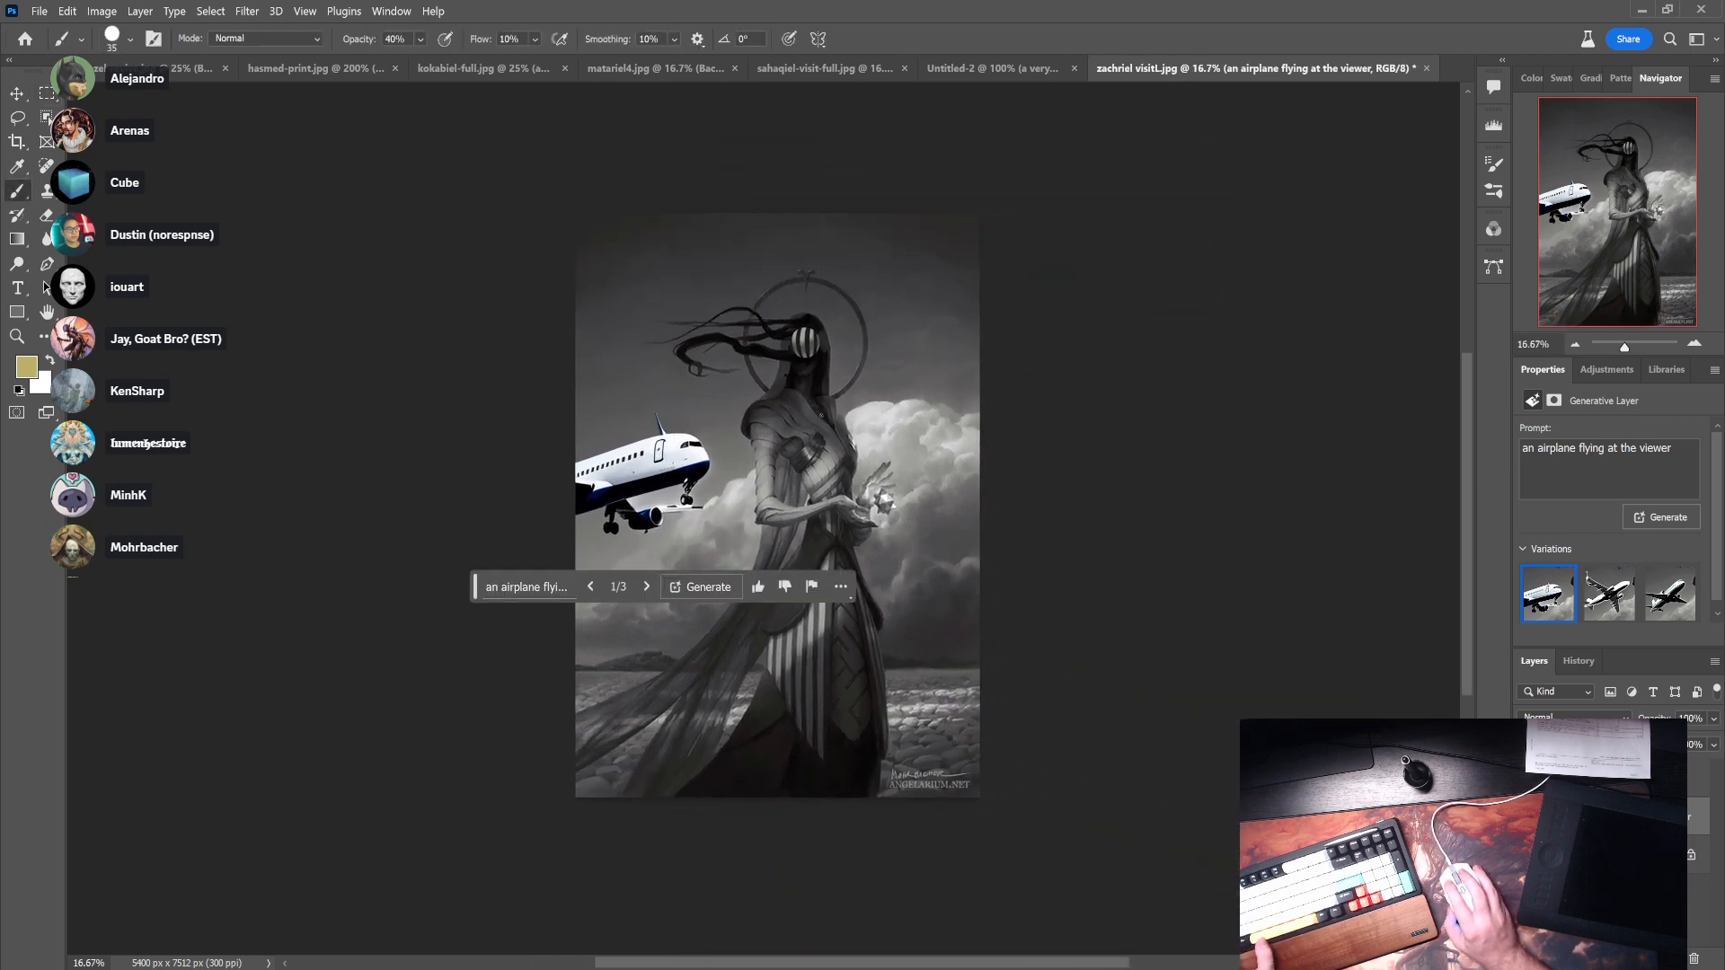
- Switch to the matariel4.jpg painting and look at it
{"action": "left_click", "coordinate": [673, 69]}
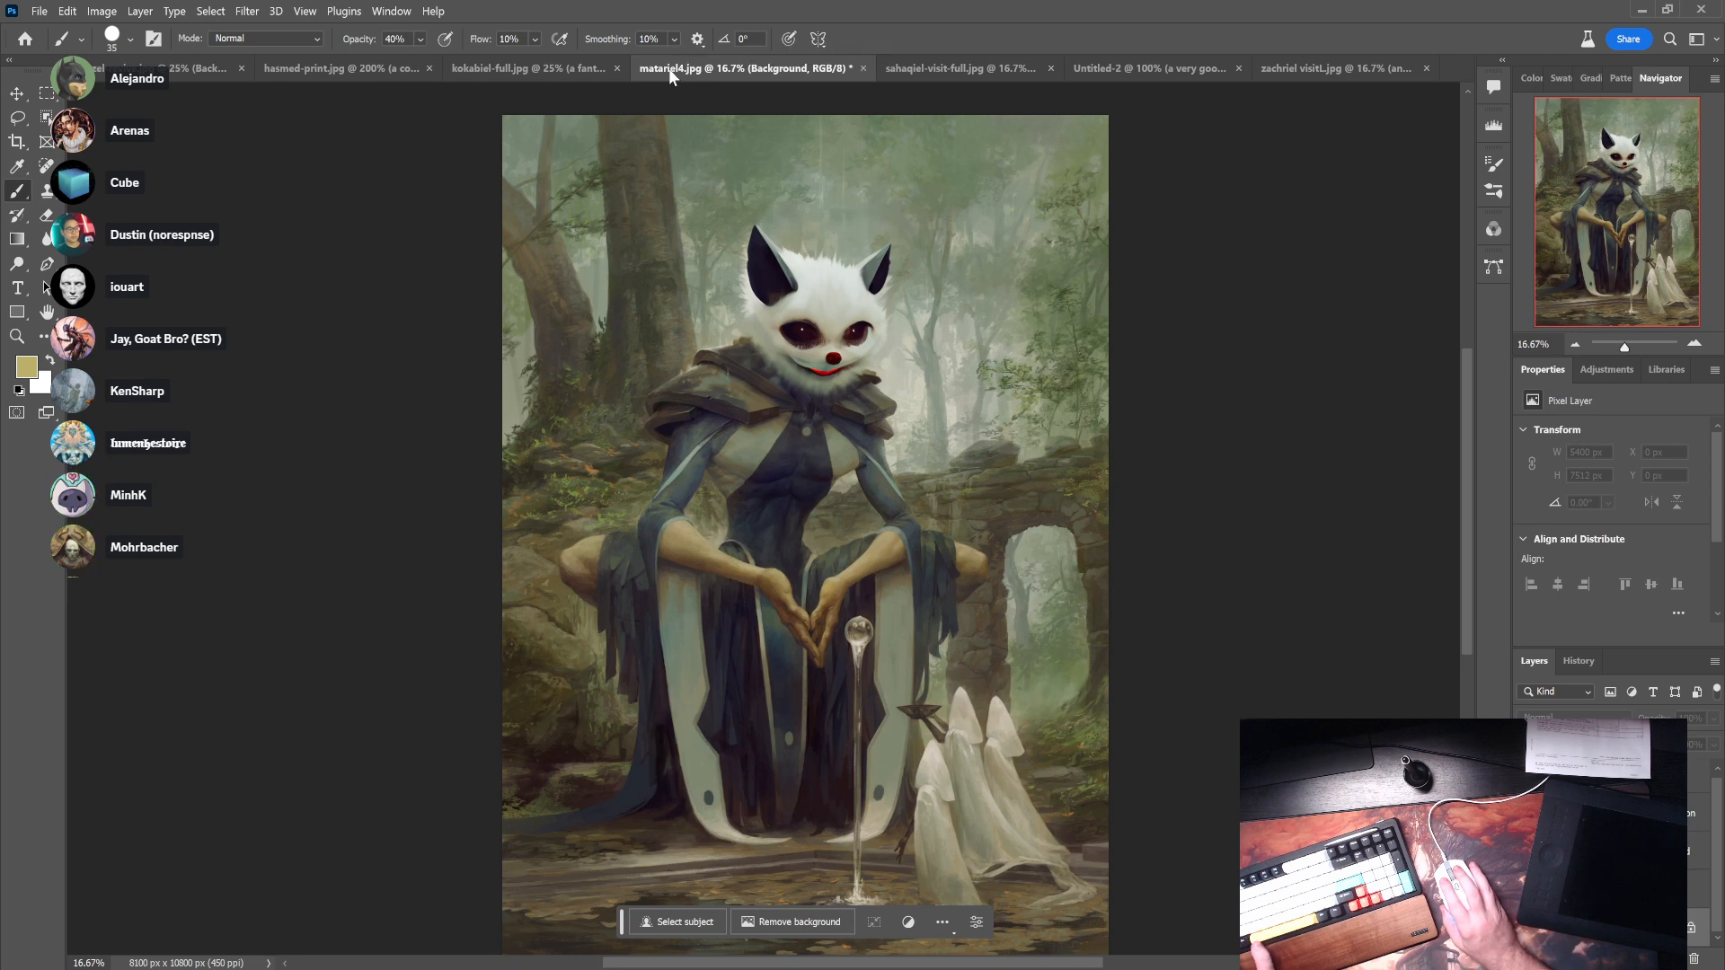
{"action": "right_click", "coordinate": [670, 69]}
{"action": "left_click", "coordinate": [648, 69]}
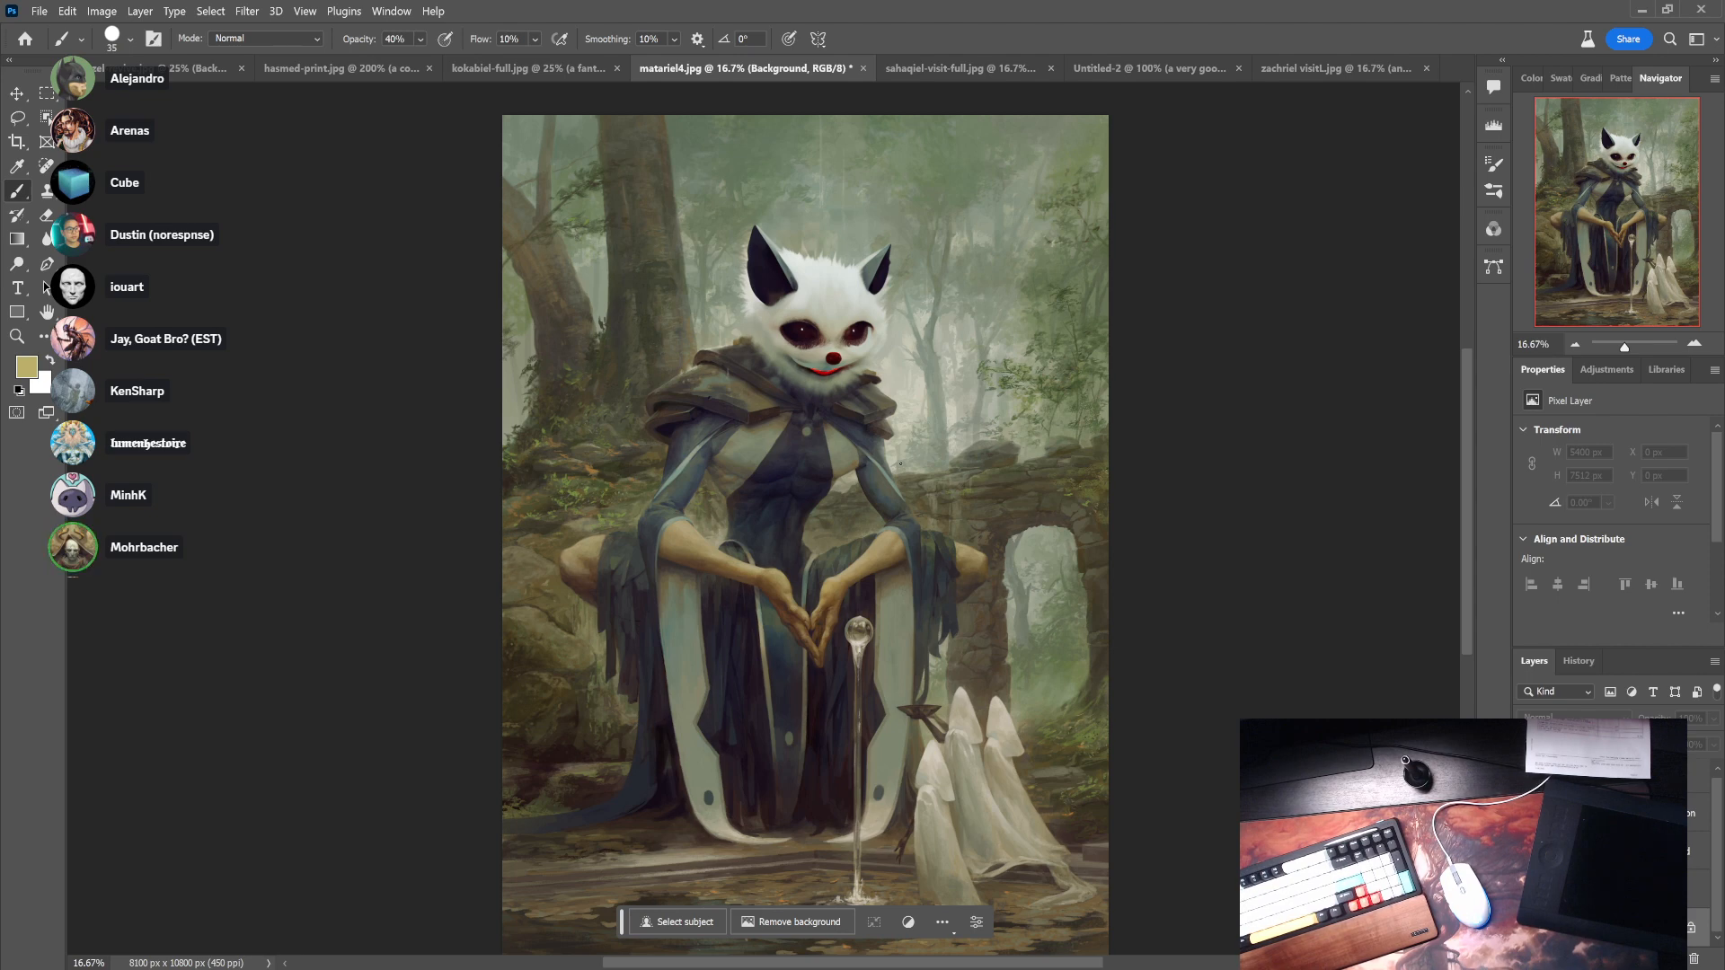
- Switch to kokabiel-full.jpg, hide the generated right hand layer and show the snake-haired head layer
{"action": "left_click", "coordinate": [460, 70]}
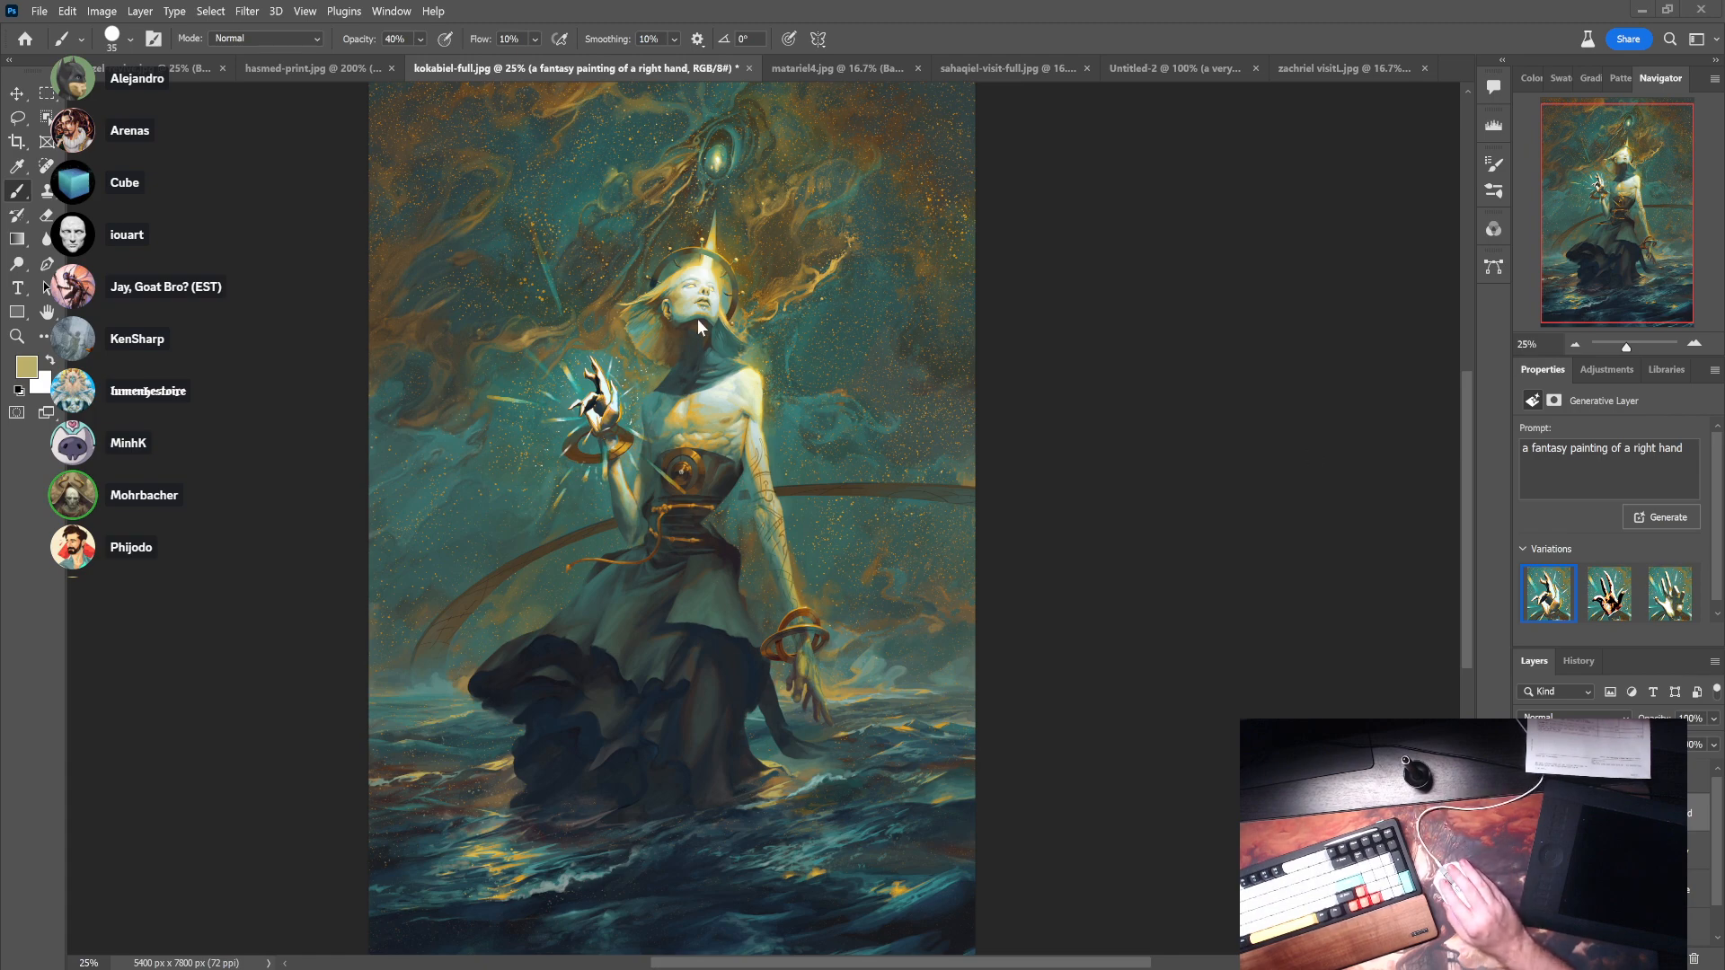
{"action": "left_click", "coordinate": [1526, 813]}
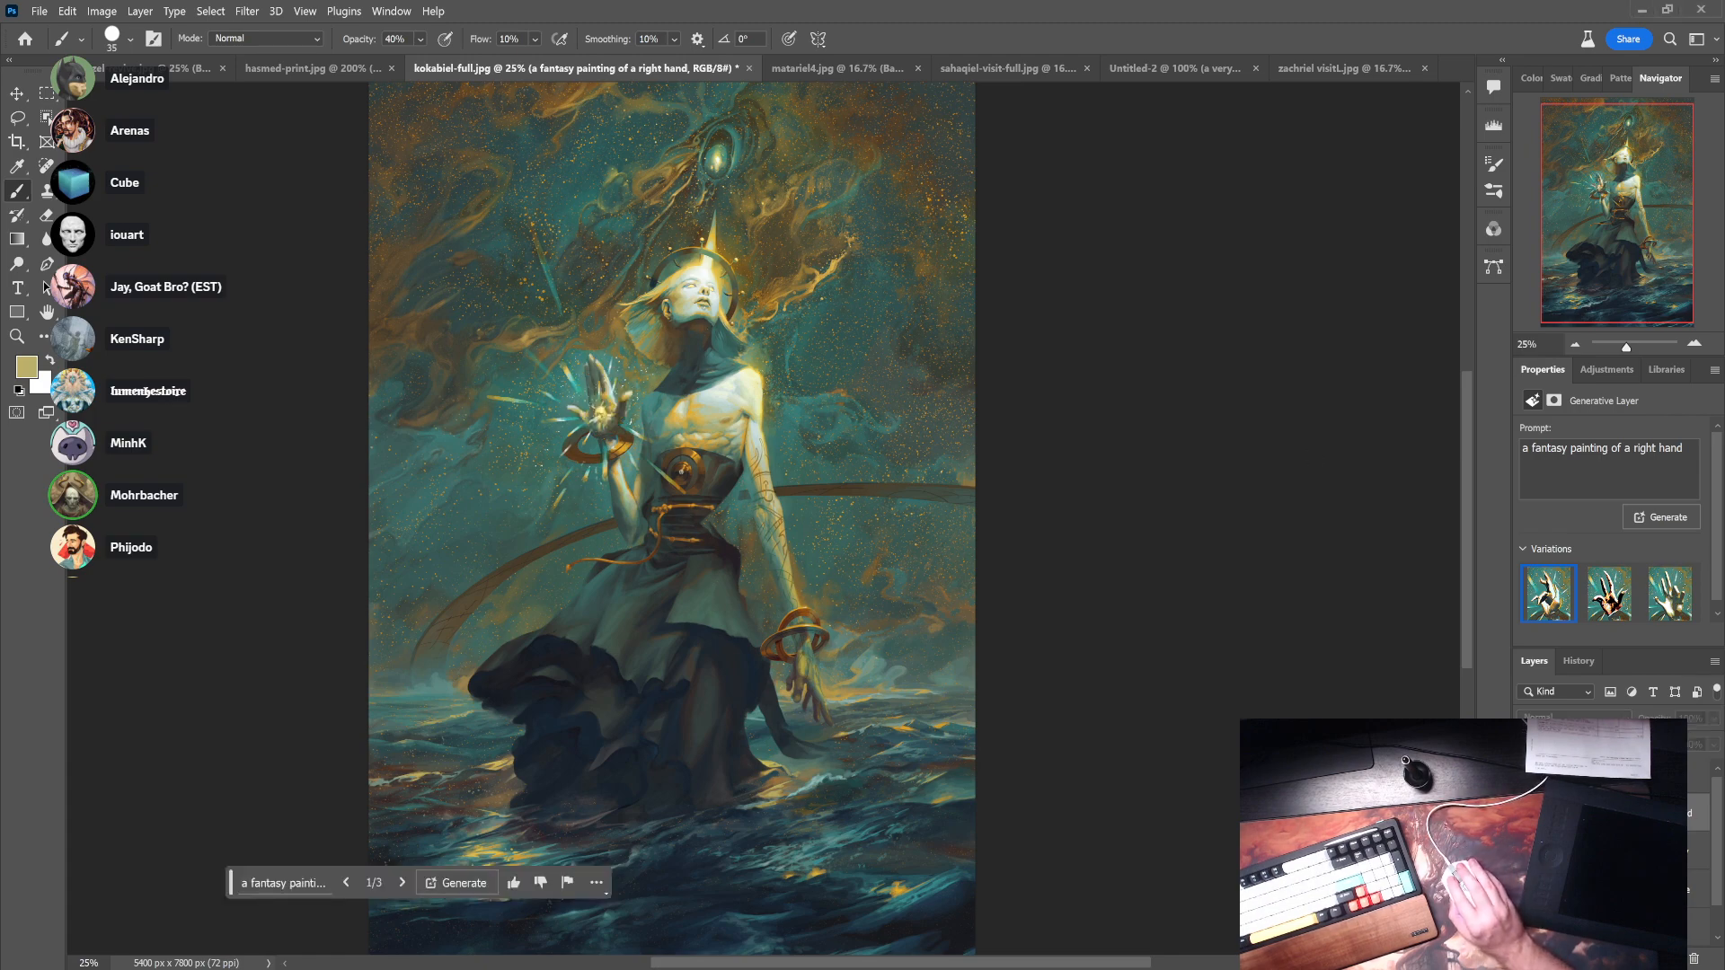
{"action": "left_click", "coordinate": [1525, 851]}
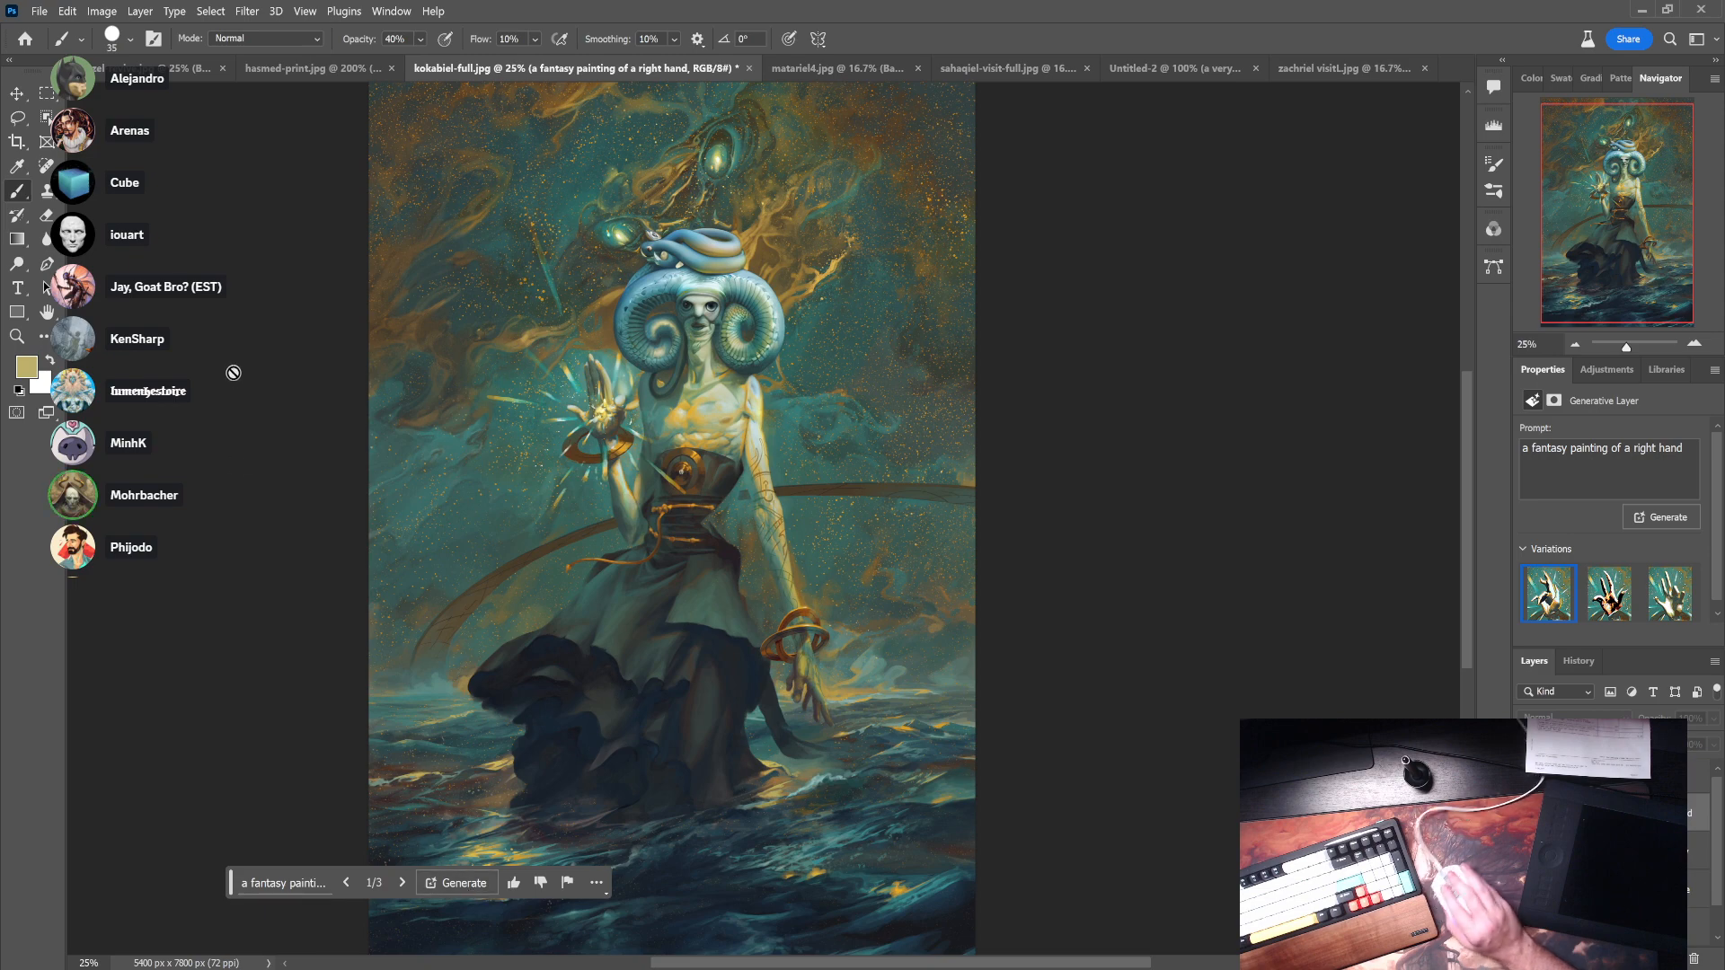
{"action": "left_click", "coordinate": [17, 94]}
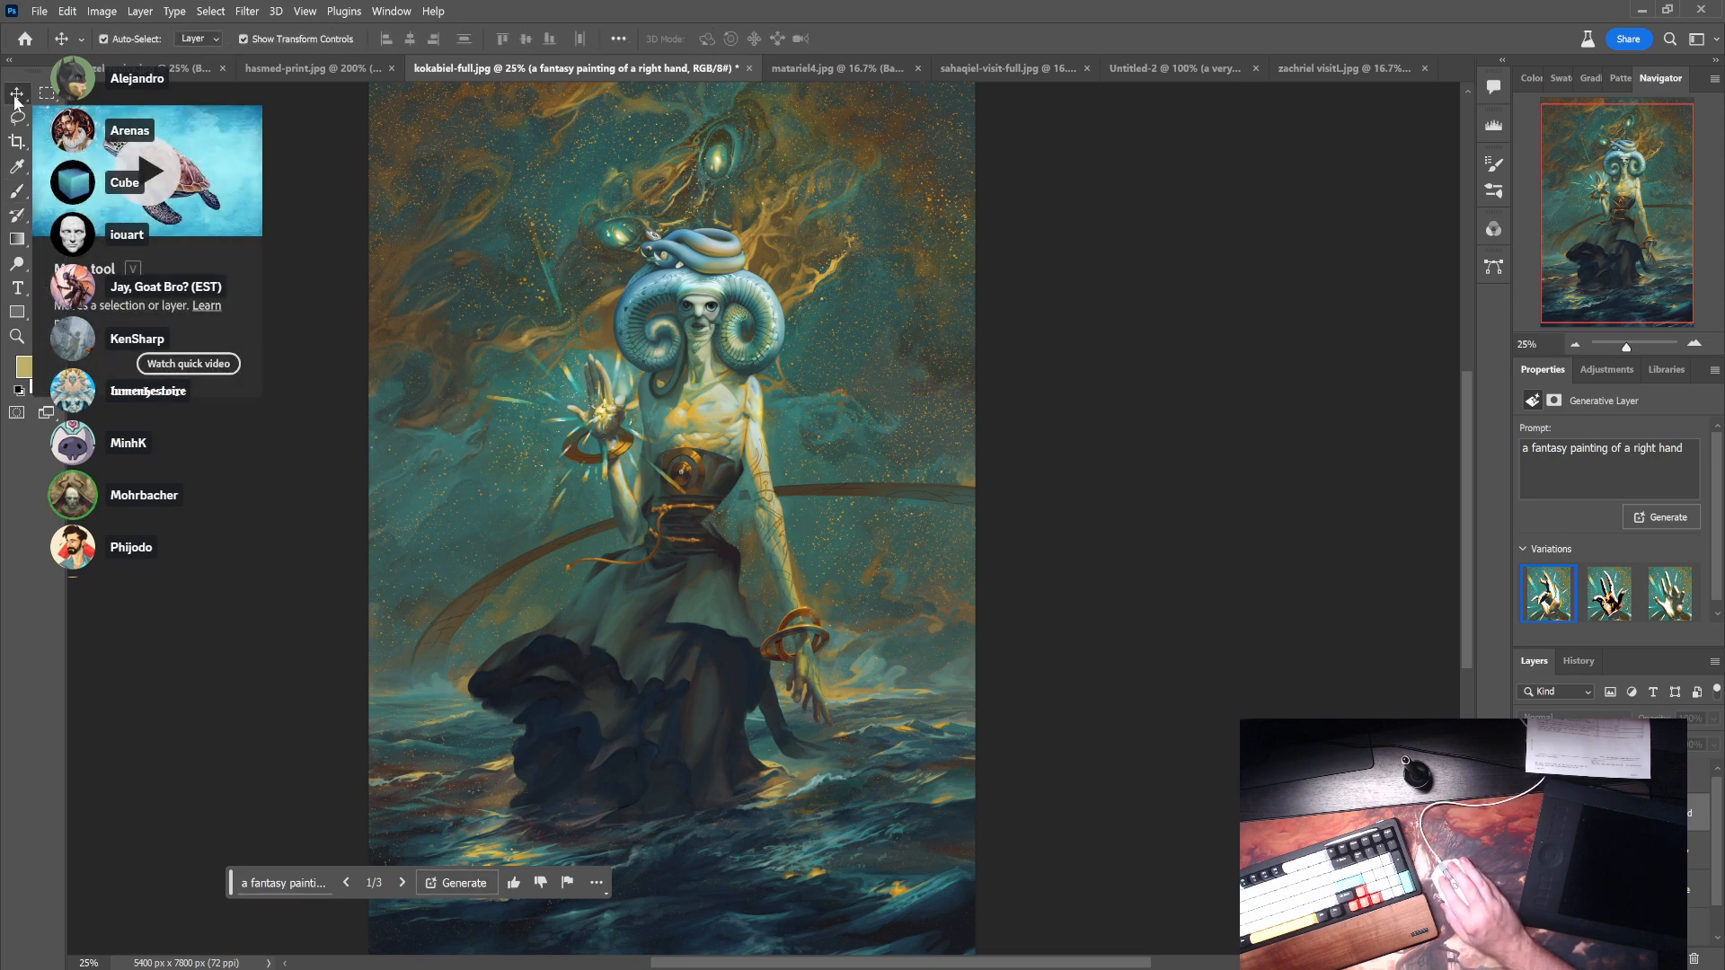
{"action": "left_click", "coordinate": [48, 91]}
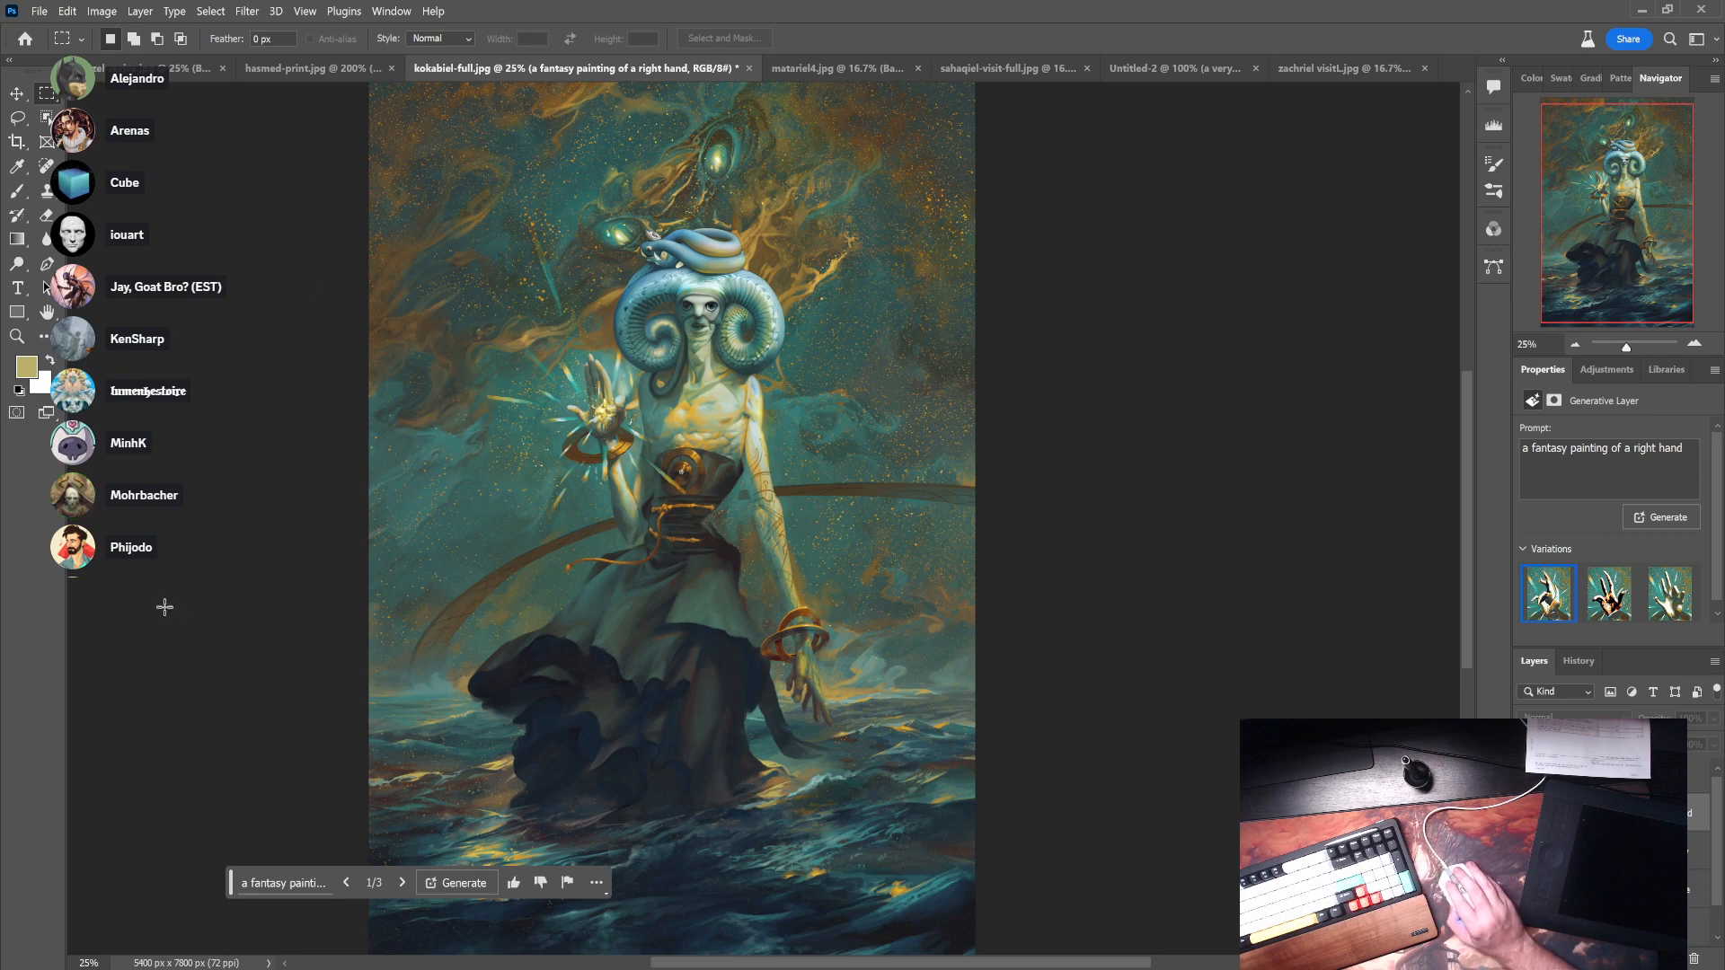
{"action": "left_click", "coordinate": [18, 190]}
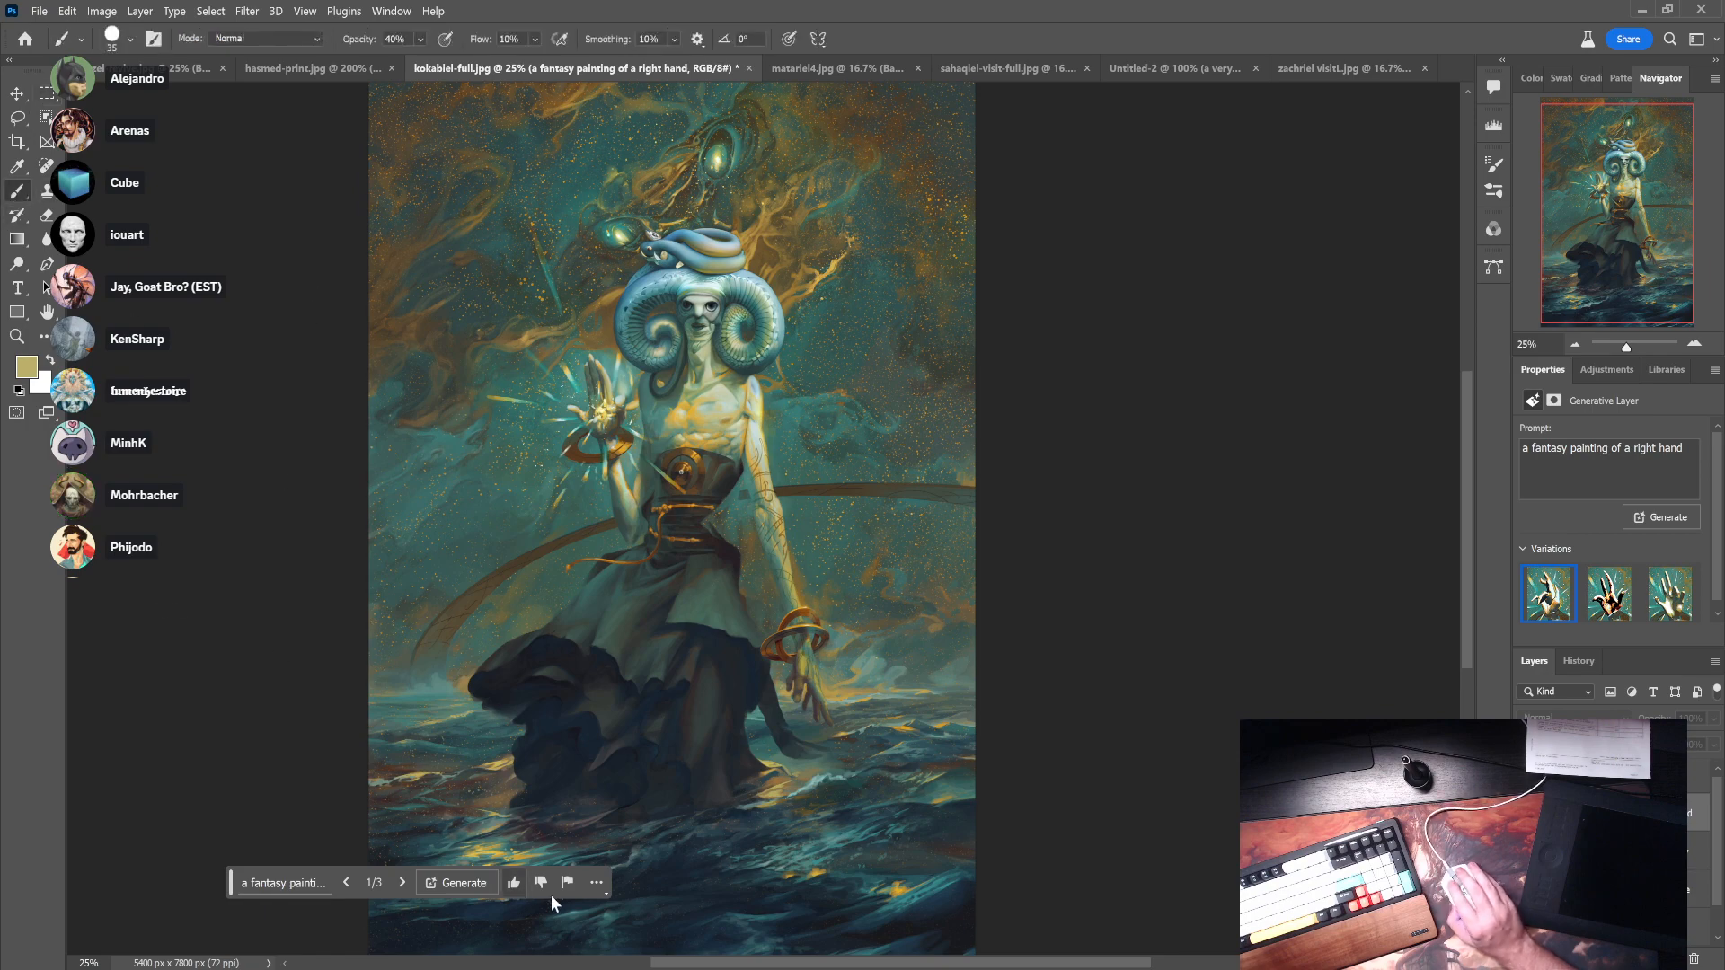
- Go through the contextual task bar's extra options for the right hand layer, including showing its properties and pinning the bar
{"action": "left_click", "coordinate": [596, 882]}
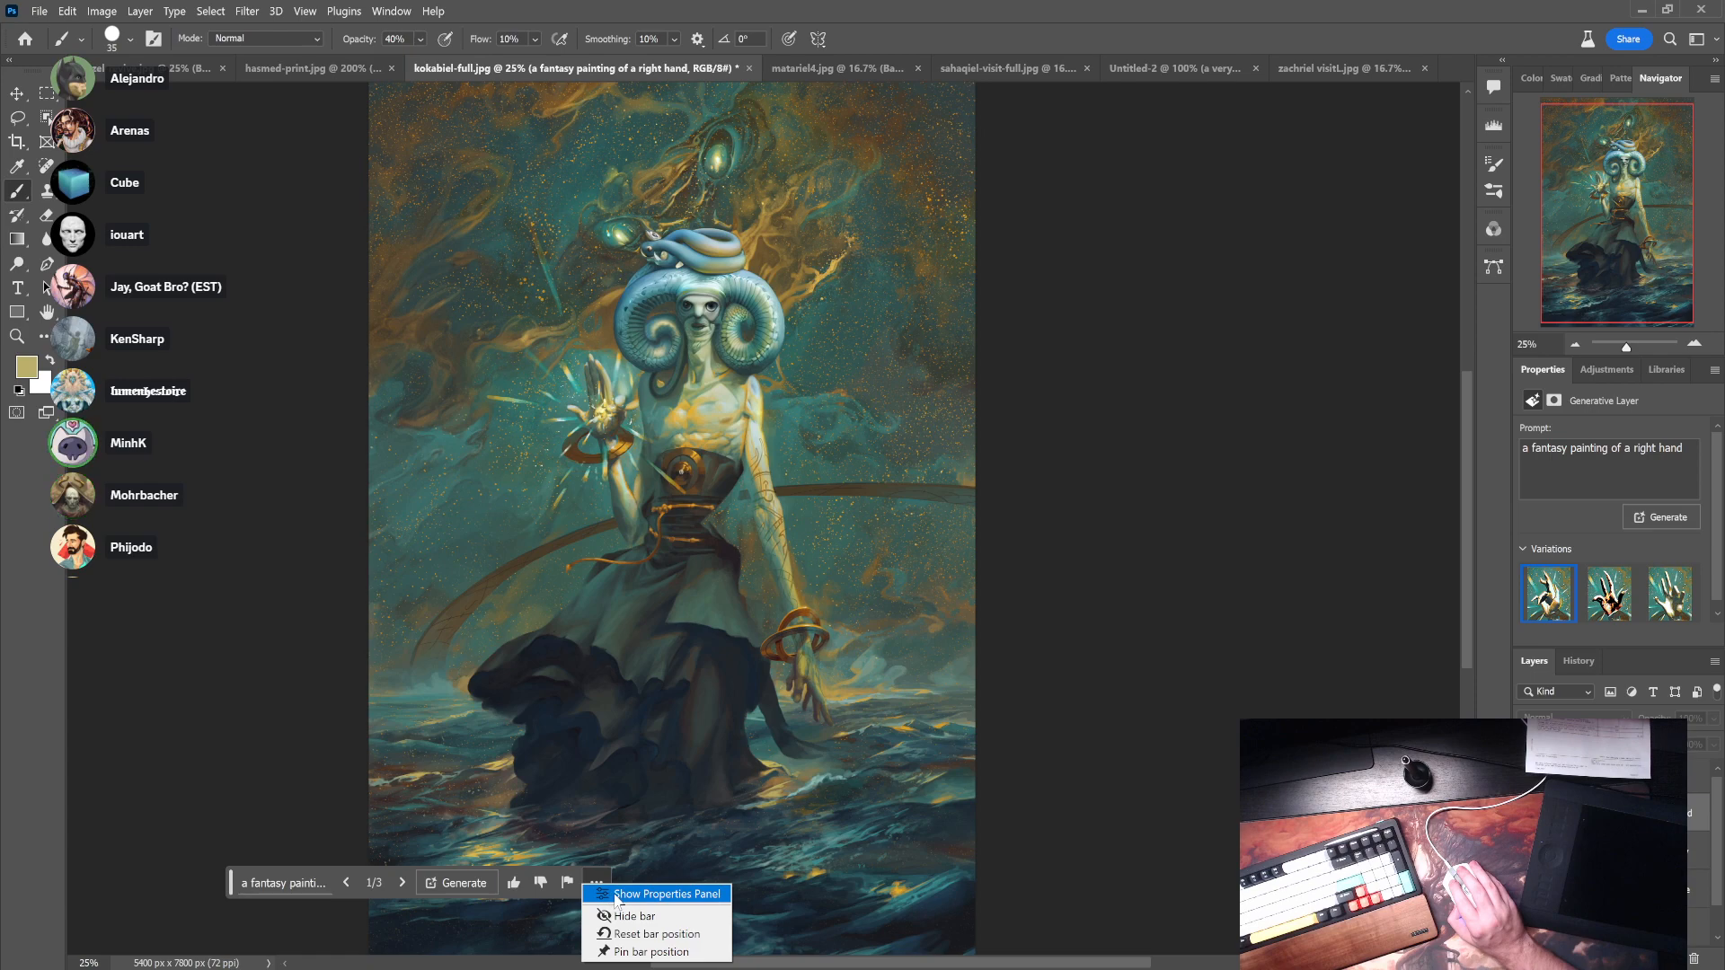
{"action": "left_click", "coordinate": [618, 895]}
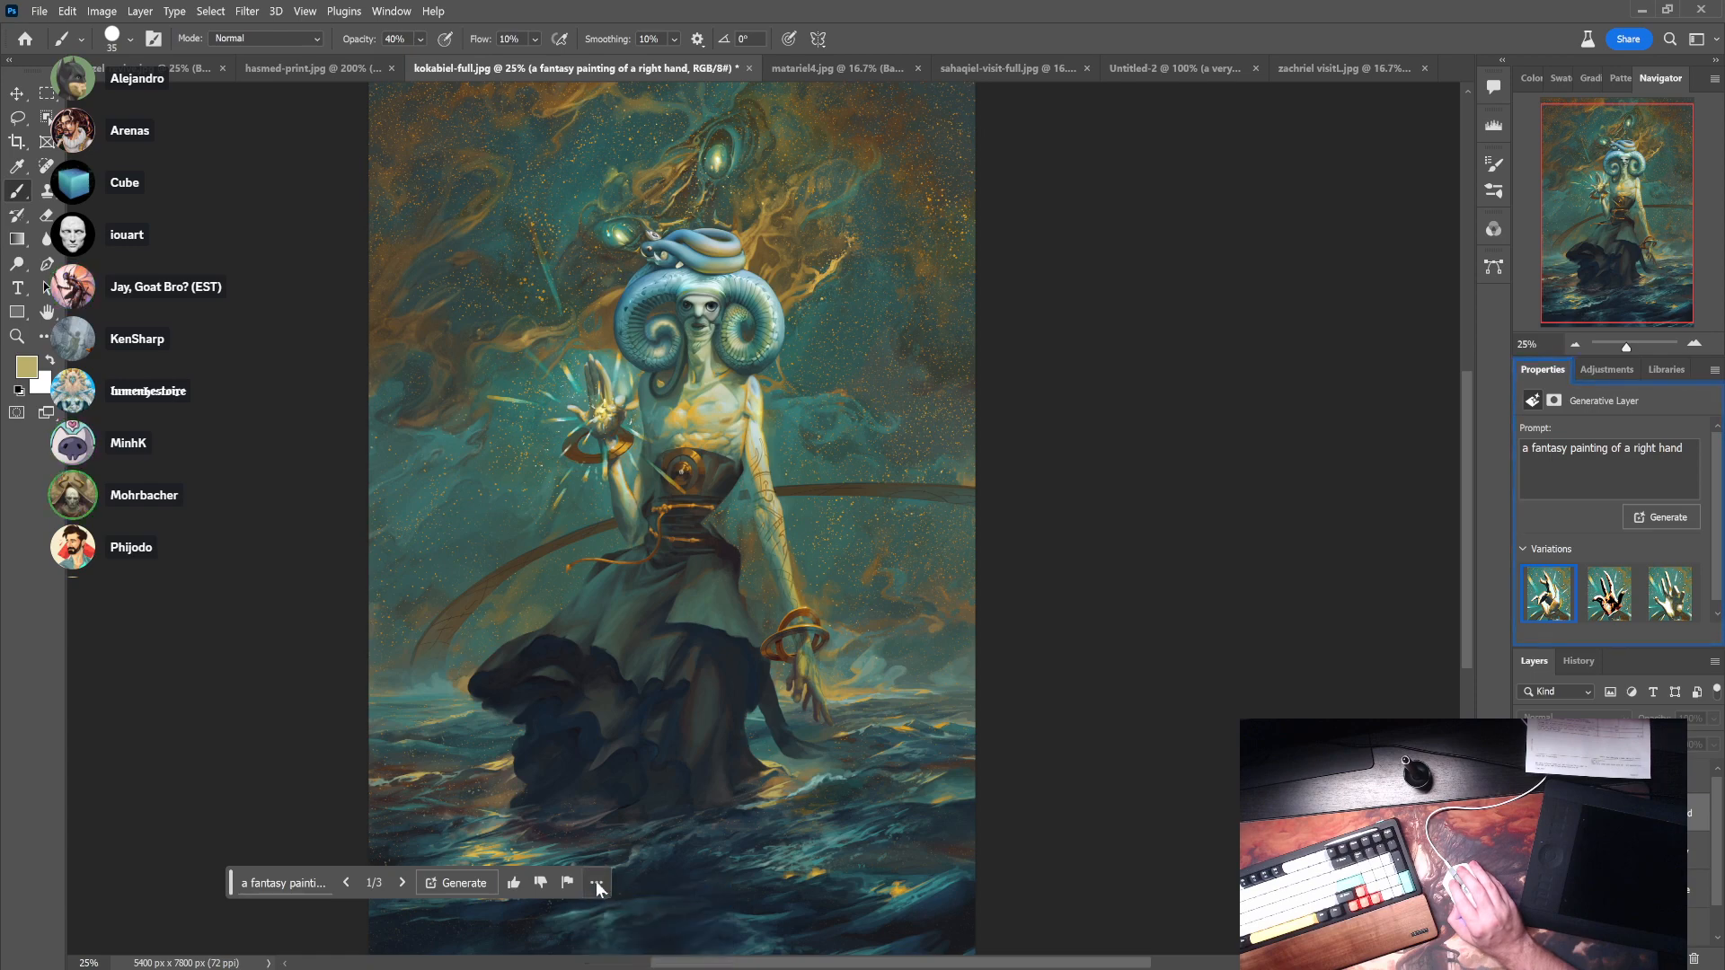
{"action": "left_click", "coordinate": [597, 884]}
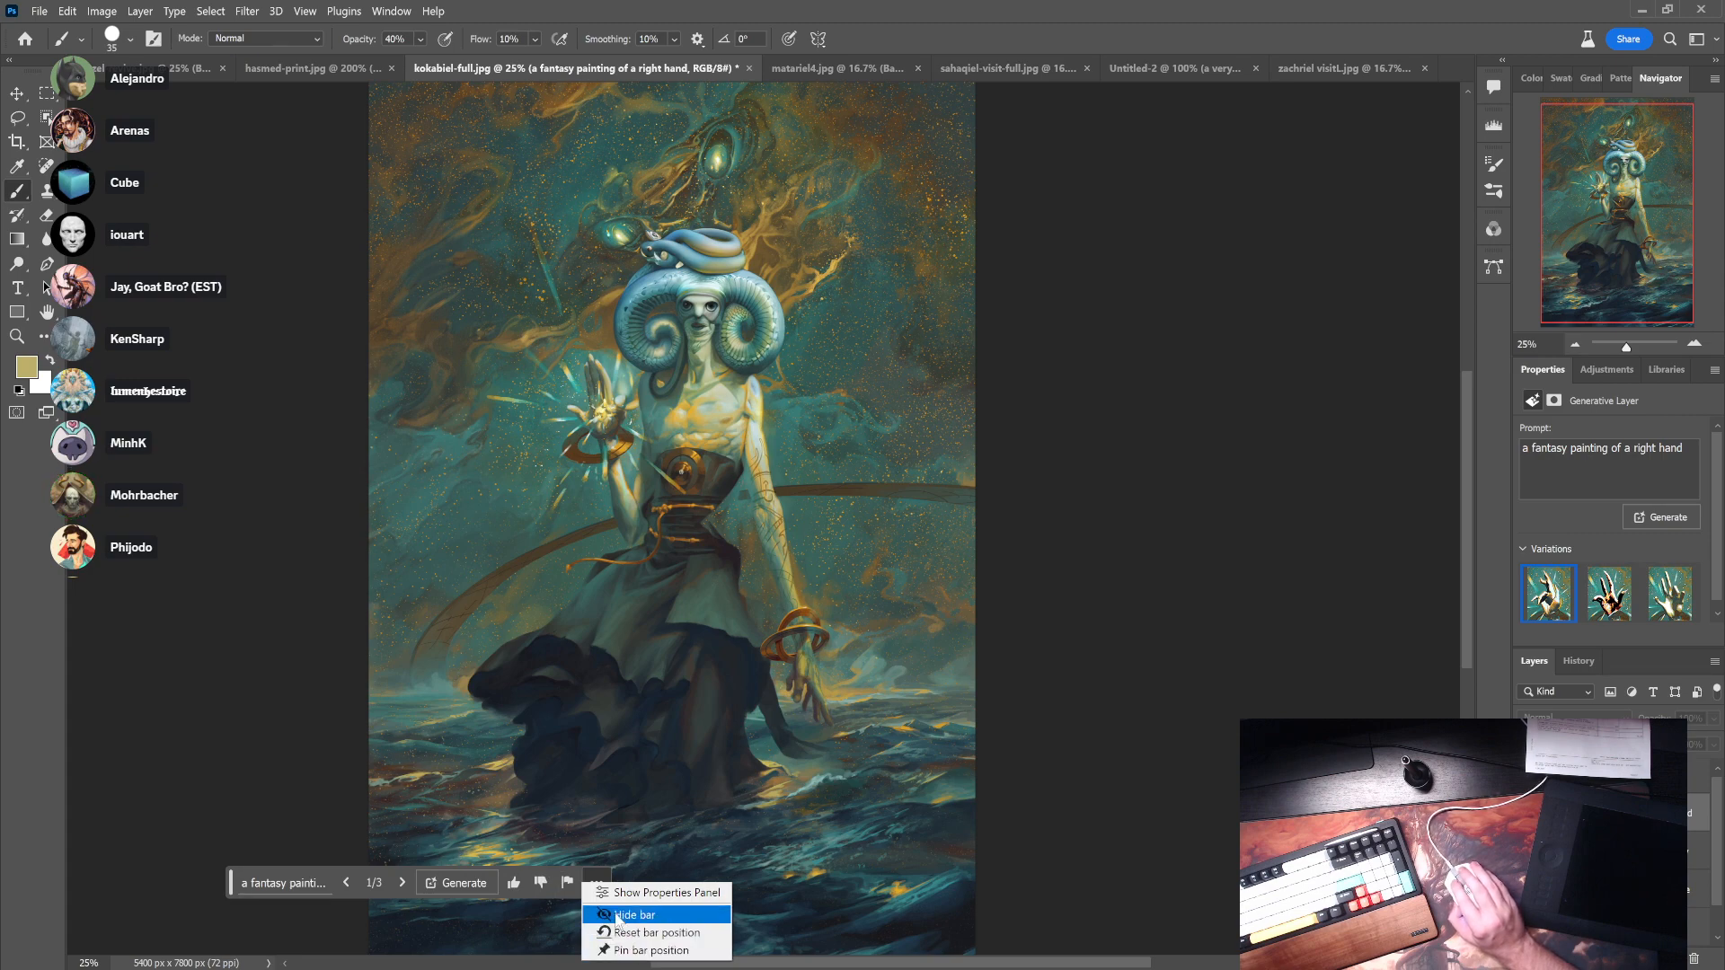
{"action": "left_click", "coordinate": [634, 951]}
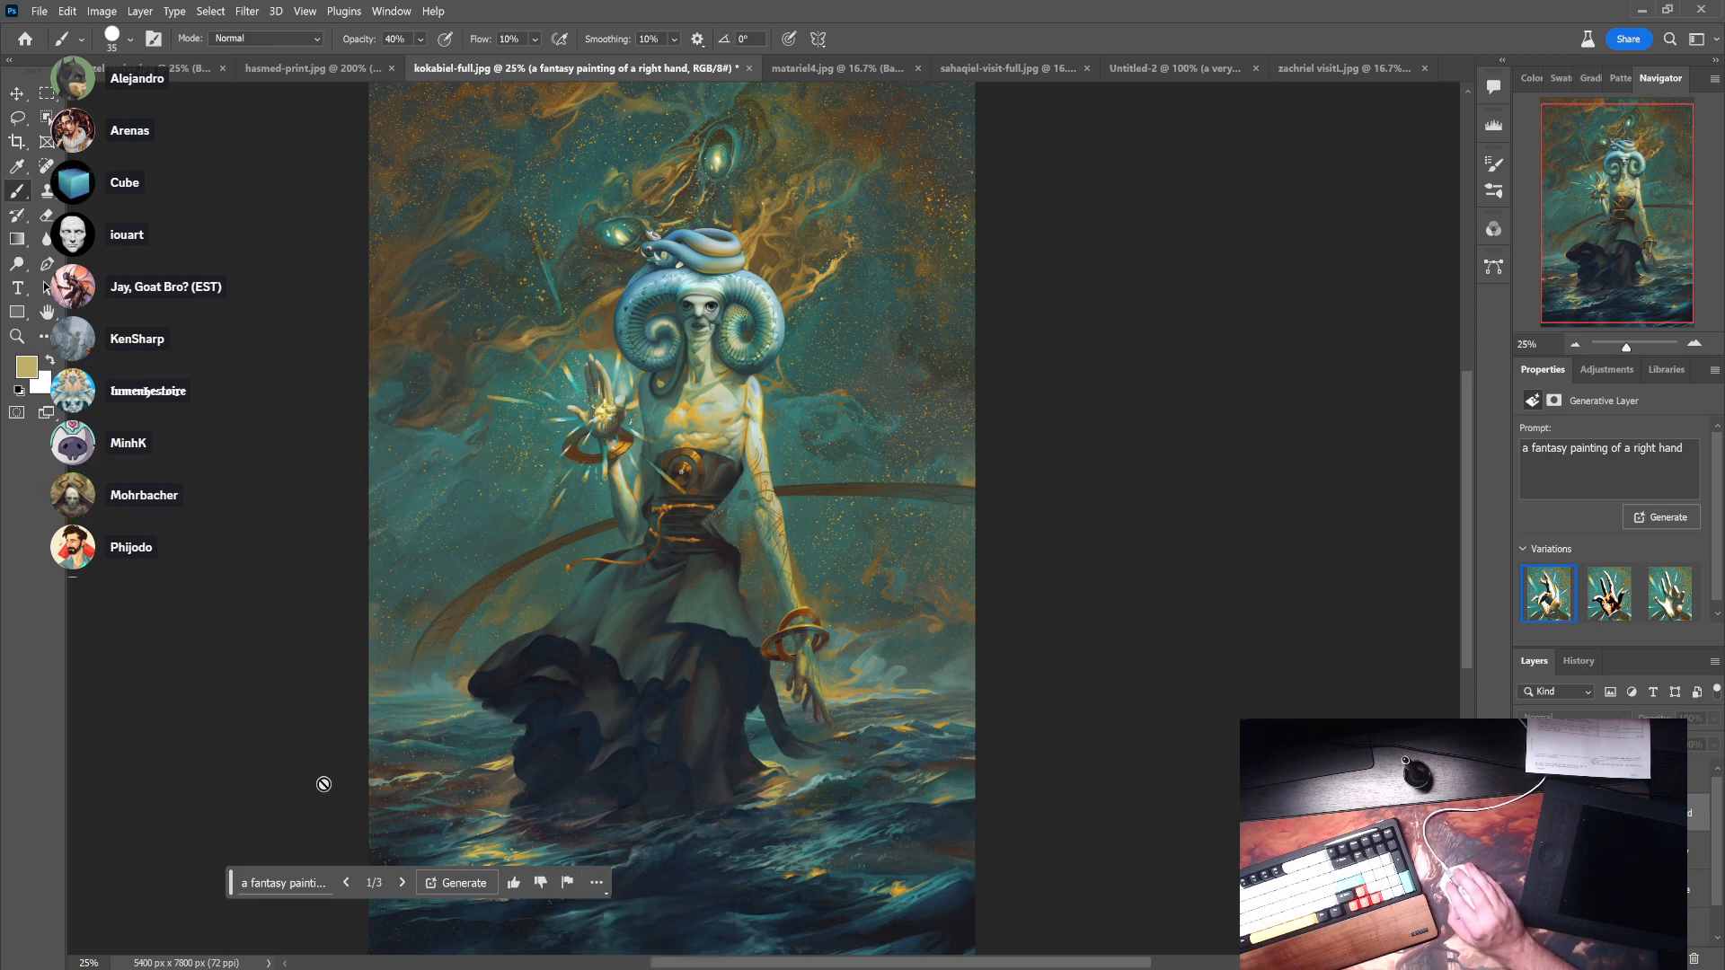
- Step through the right hand layer's variations back to the first, and view its prompt without changing it
{"action": "left_click", "coordinate": [347, 882]}
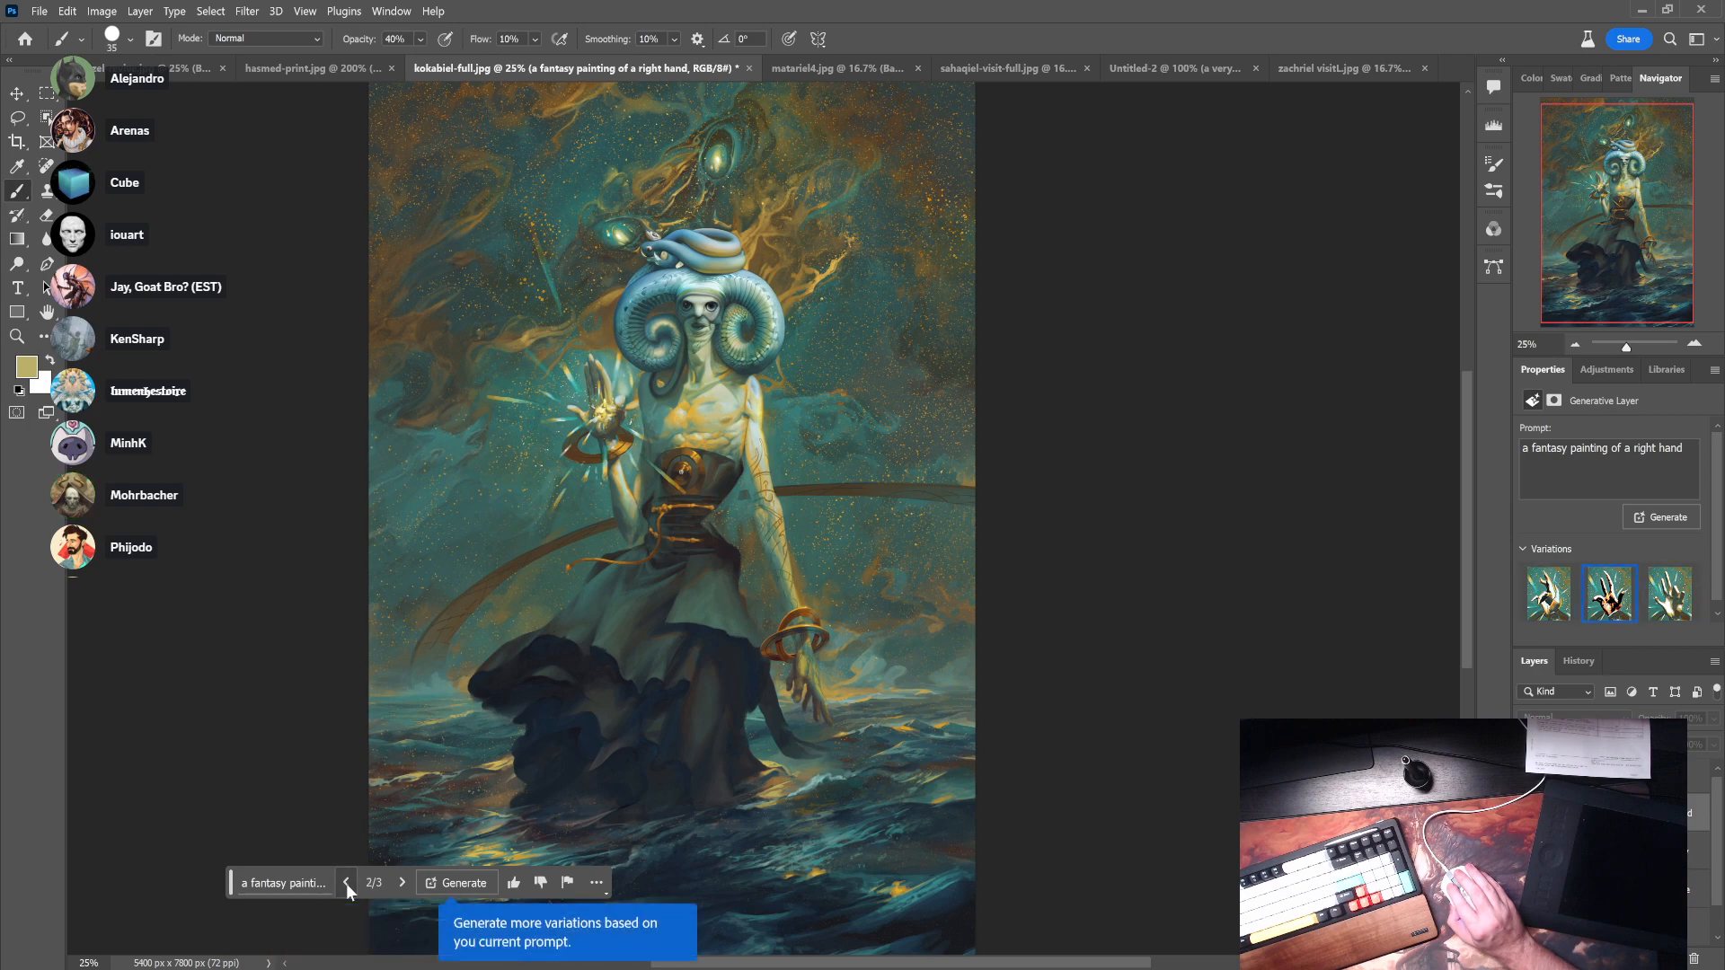
{"action": "left_click", "coordinate": [347, 883]}
{"action": "left_click", "coordinate": [293, 879]}
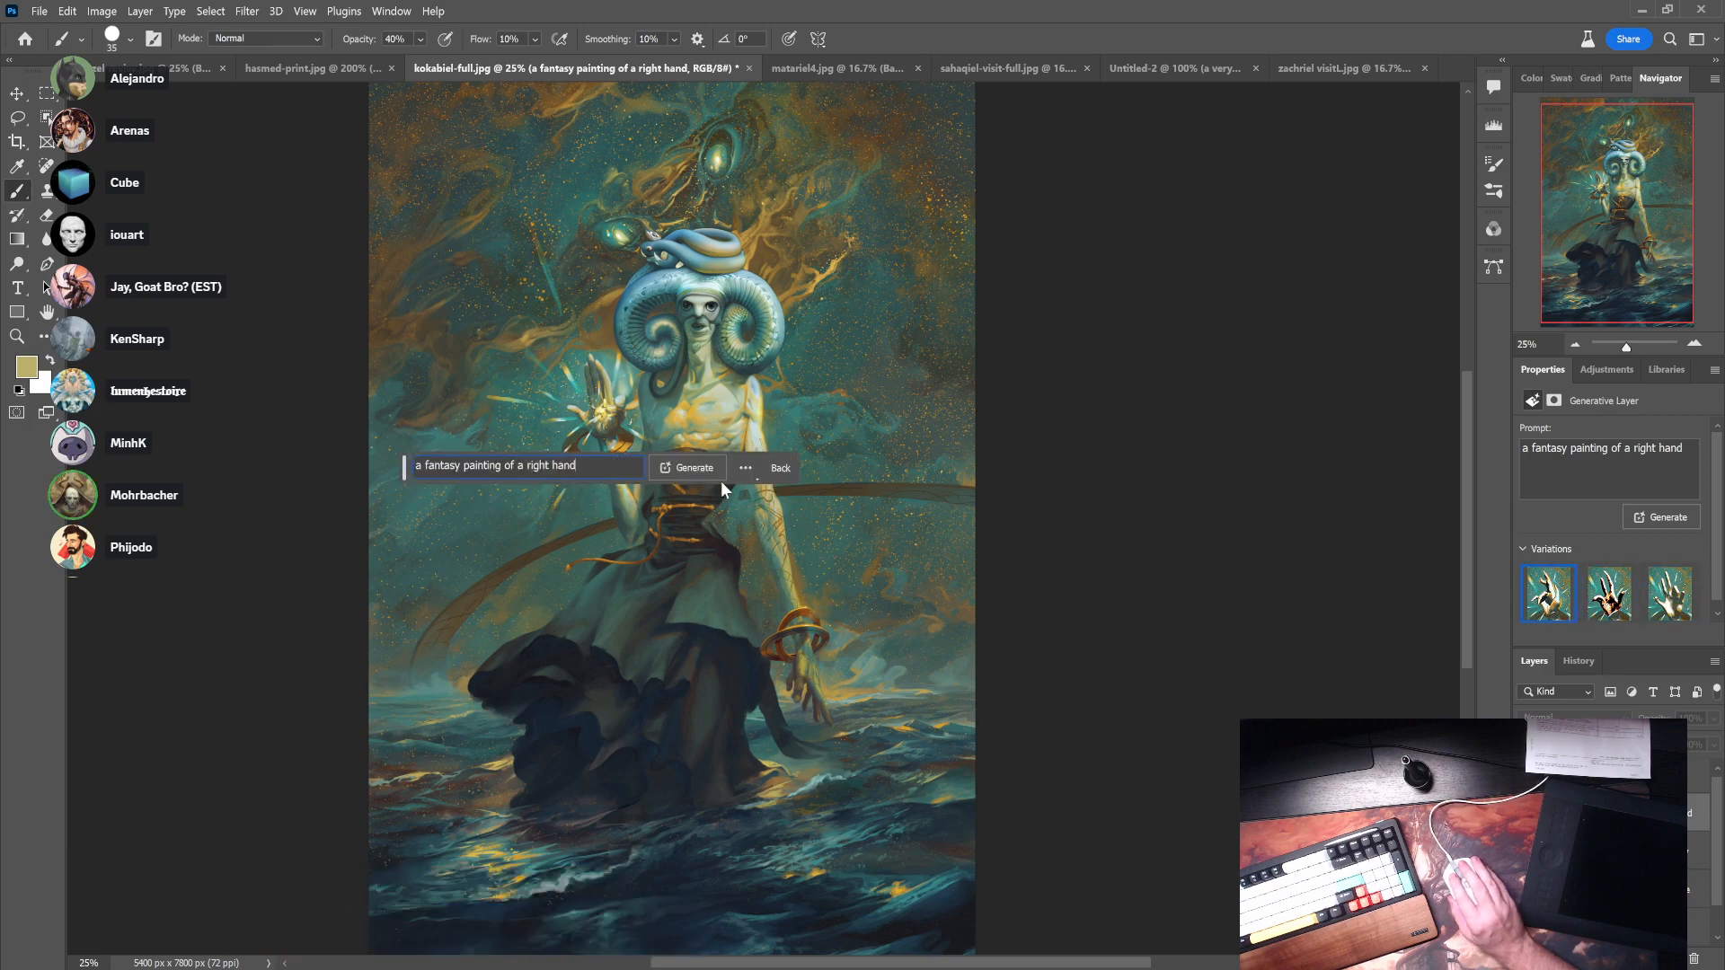
{"action": "left_click", "coordinate": [781, 467]}
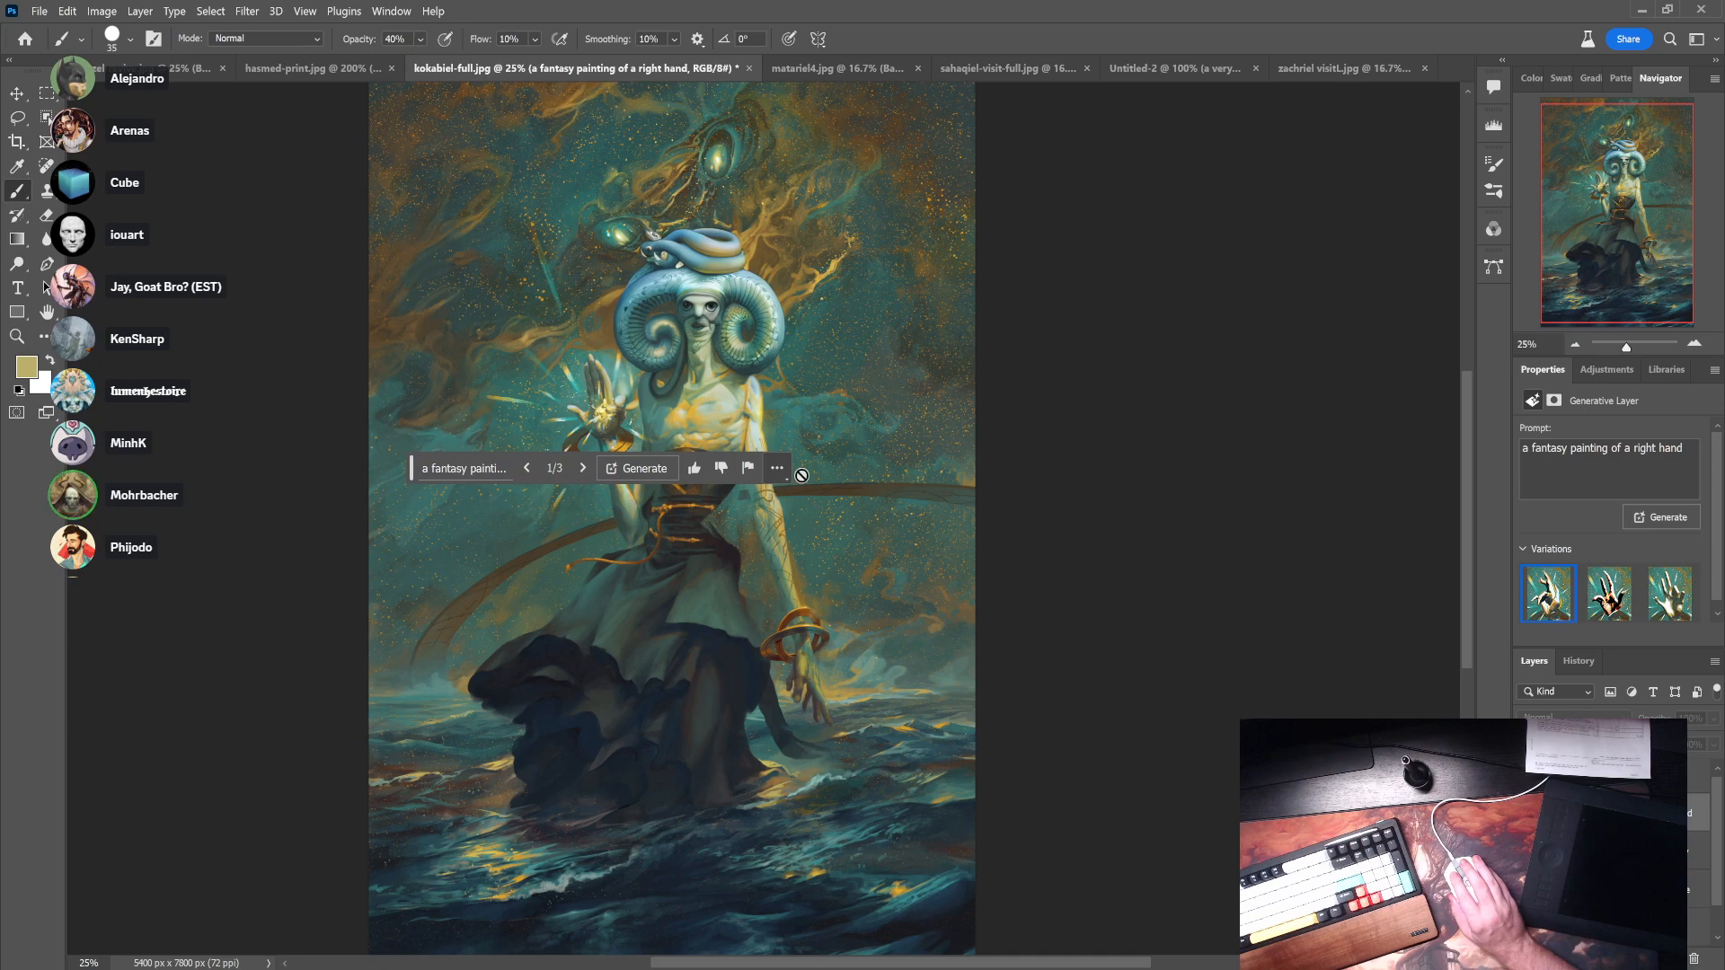
- Try Select Subject on the copied young man's face layer, and deselect the result
{"action": "left_click", "coordinate": [1617, 851]}
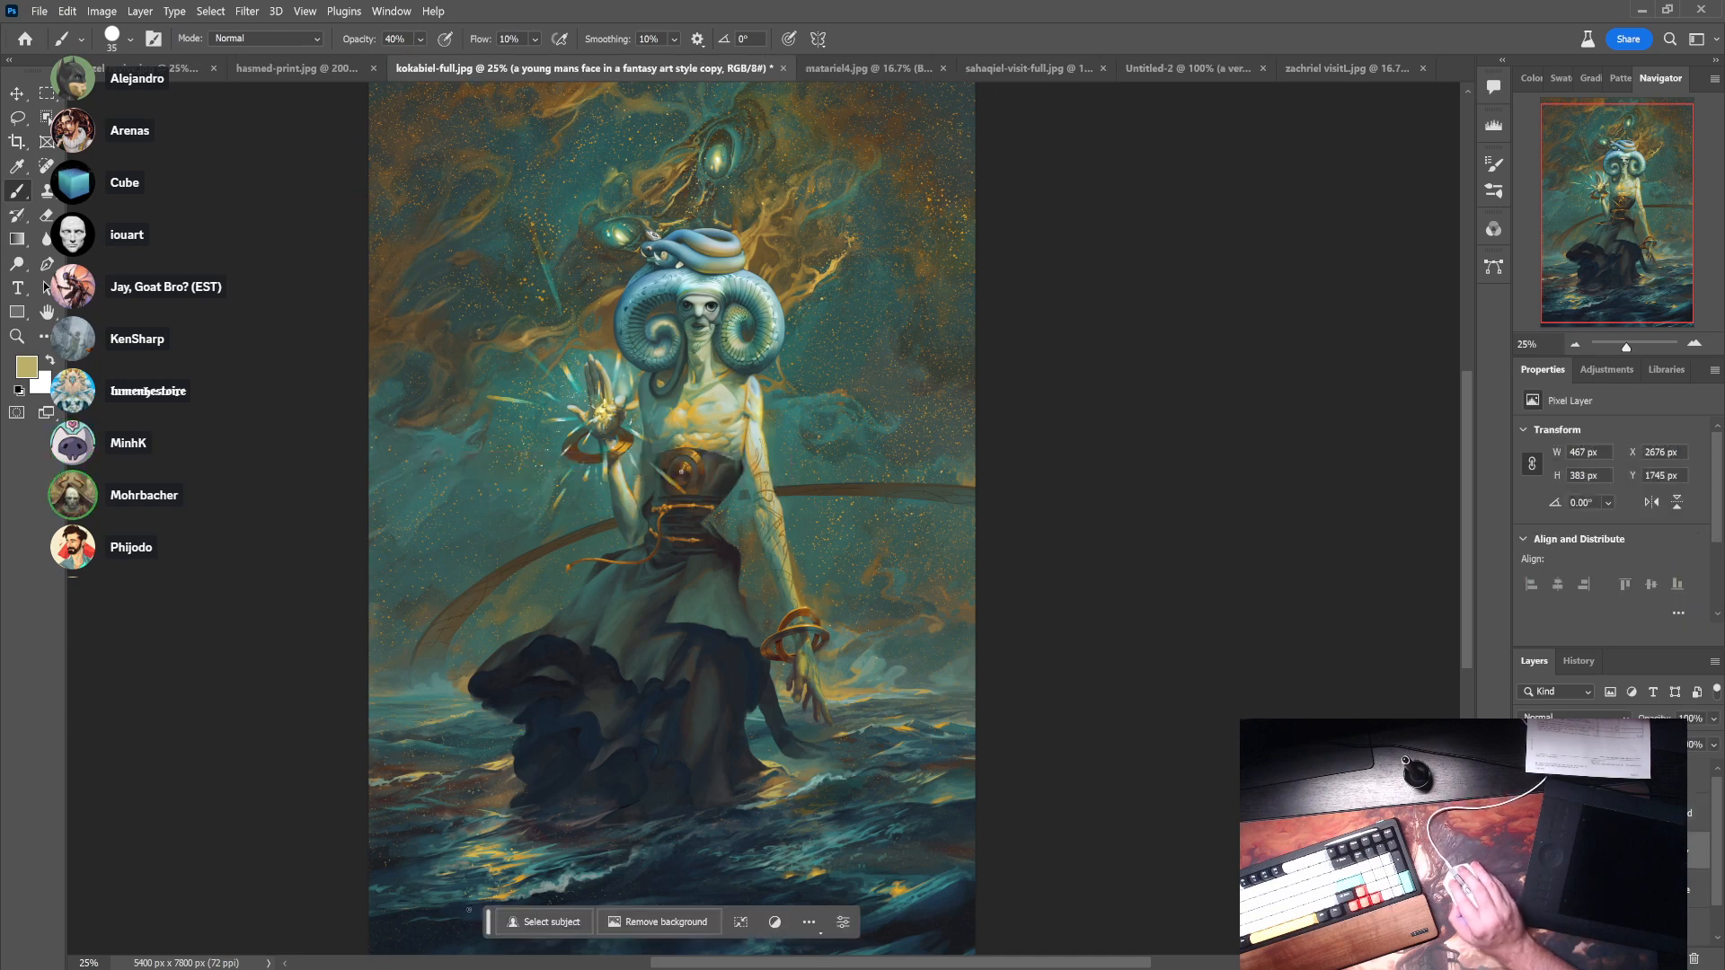
{"action": "left_click", "coordinate": [540, 926]}
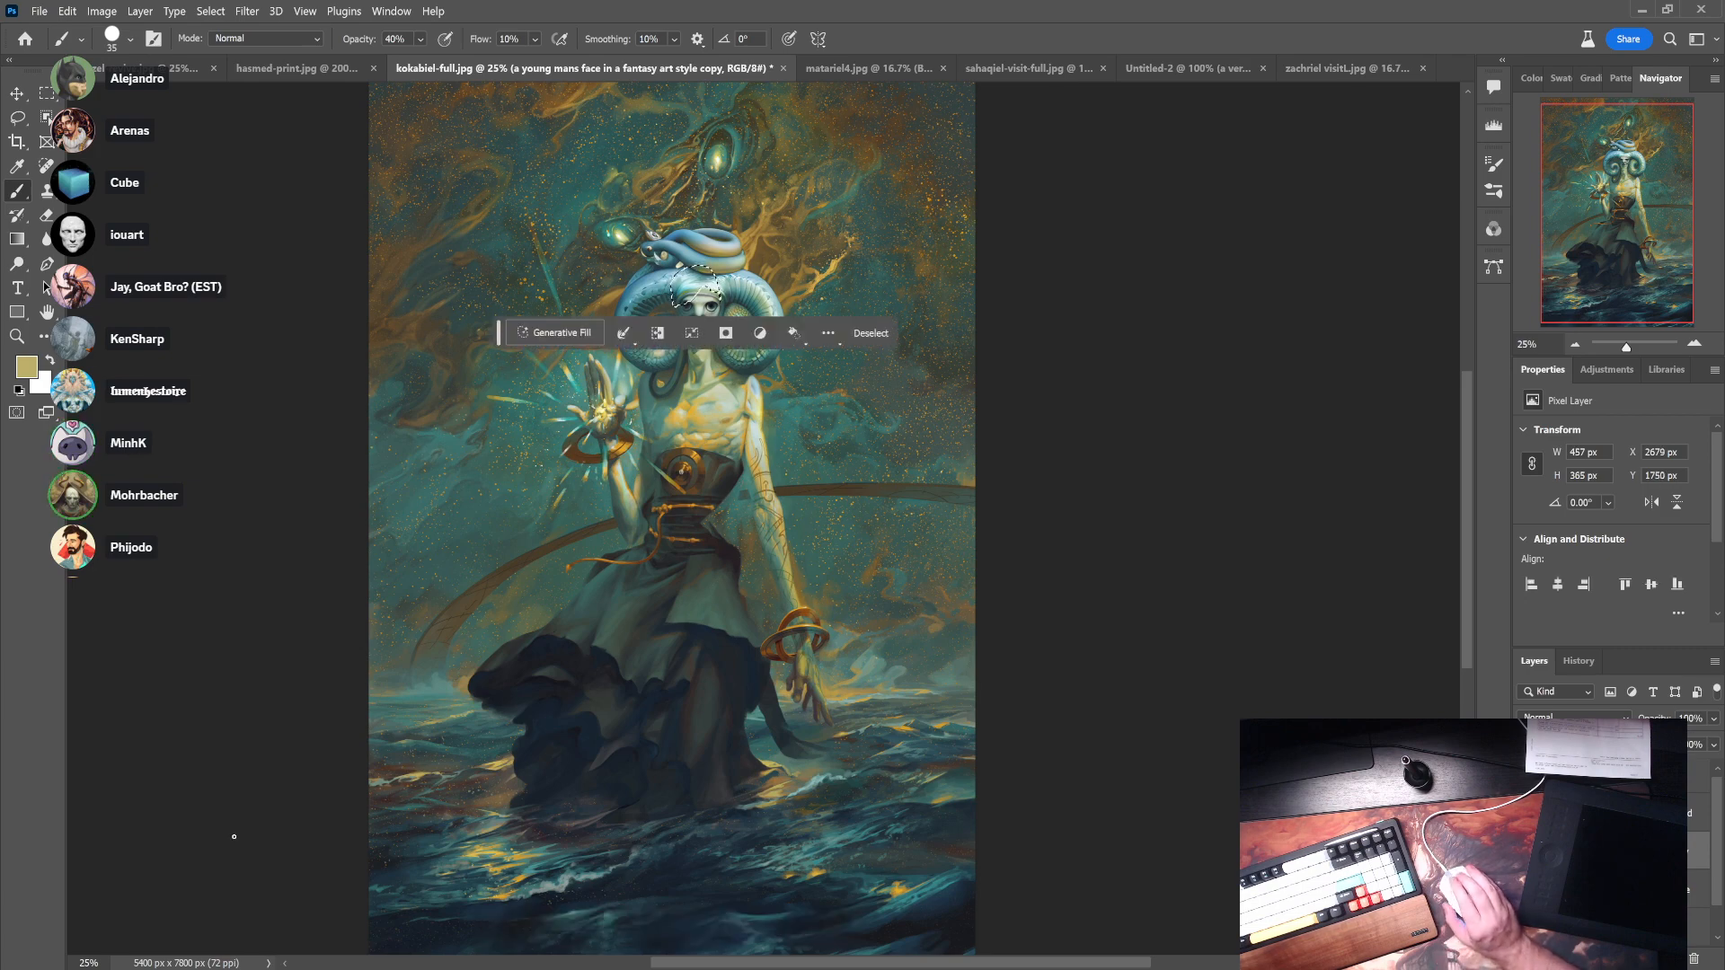
{"action": "key", "text": "ctrl+d"}
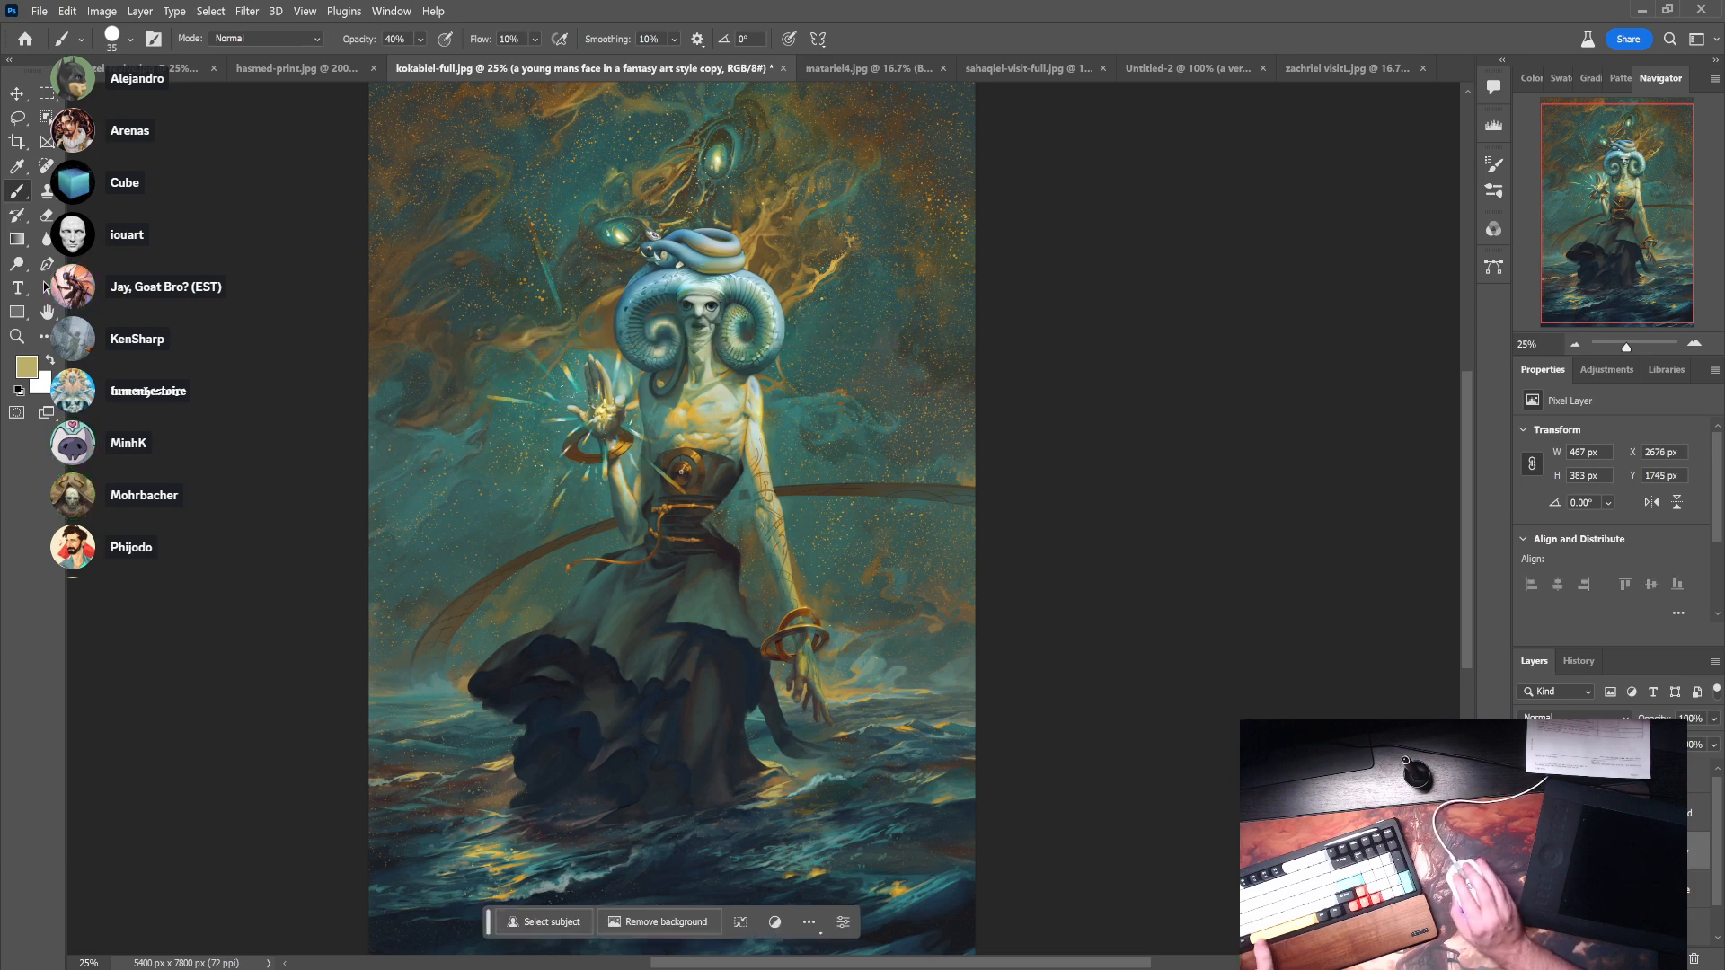
- Show only the original painting, then use Select Subject to isolate the figure on its own layer over transparency
{"action": "key", "text": "ctrl+e"}
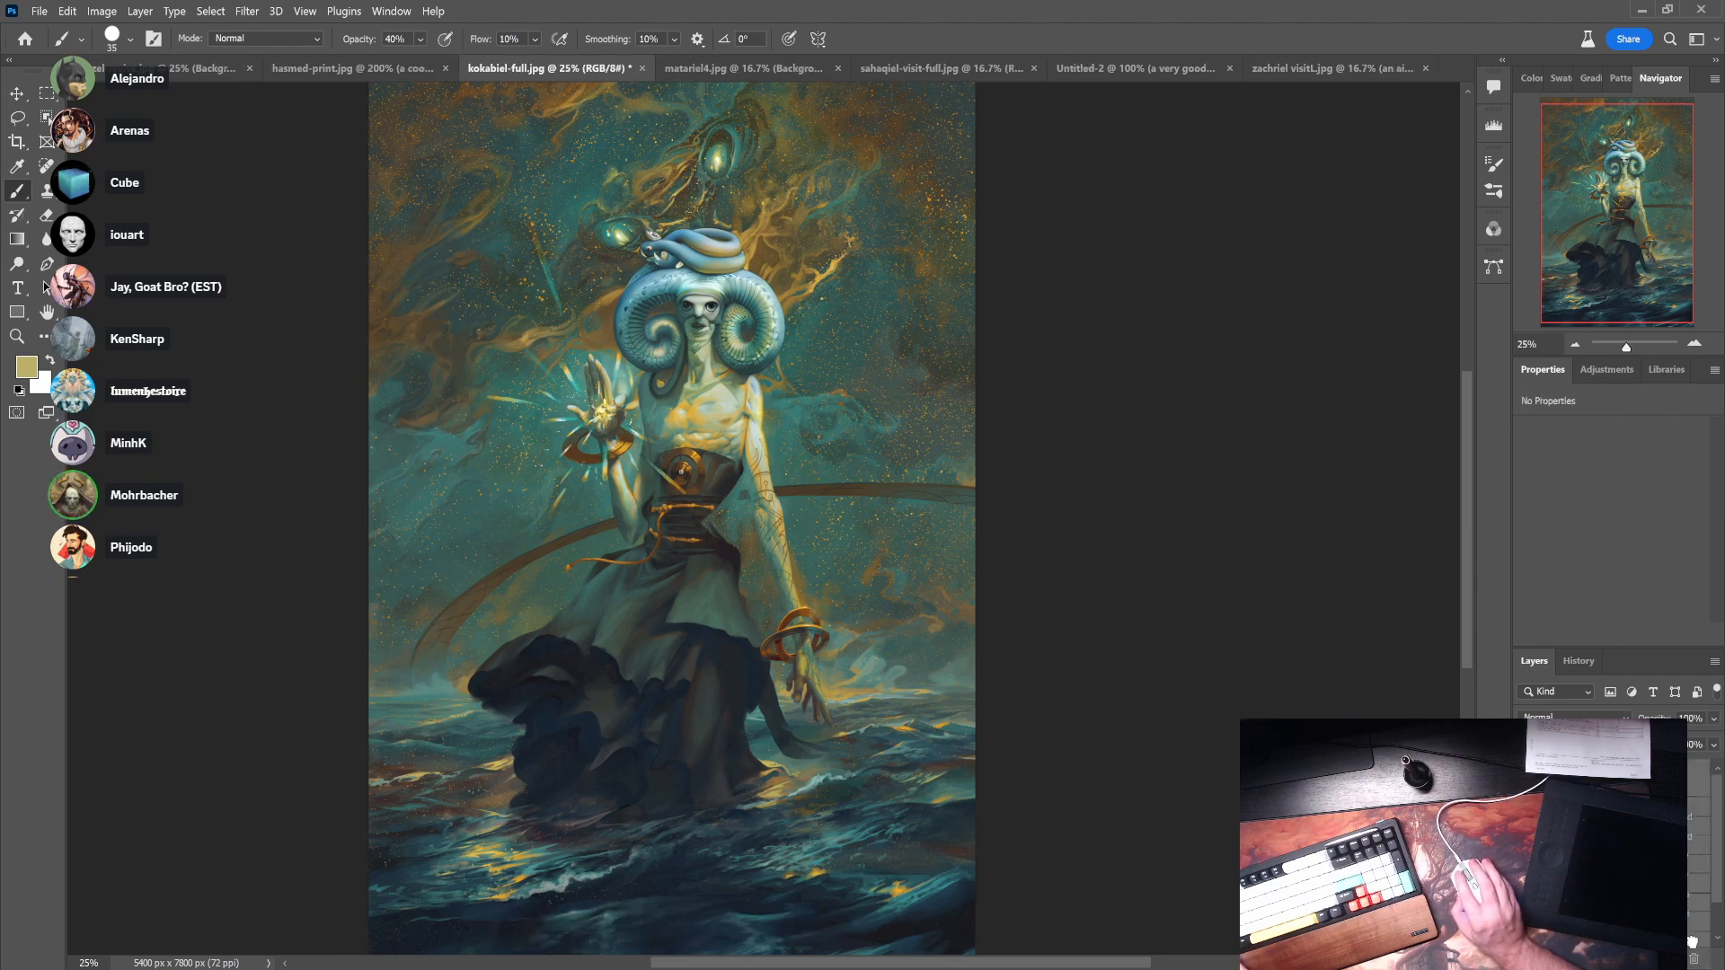
{"action": "key", "text": "ctrl+z"}
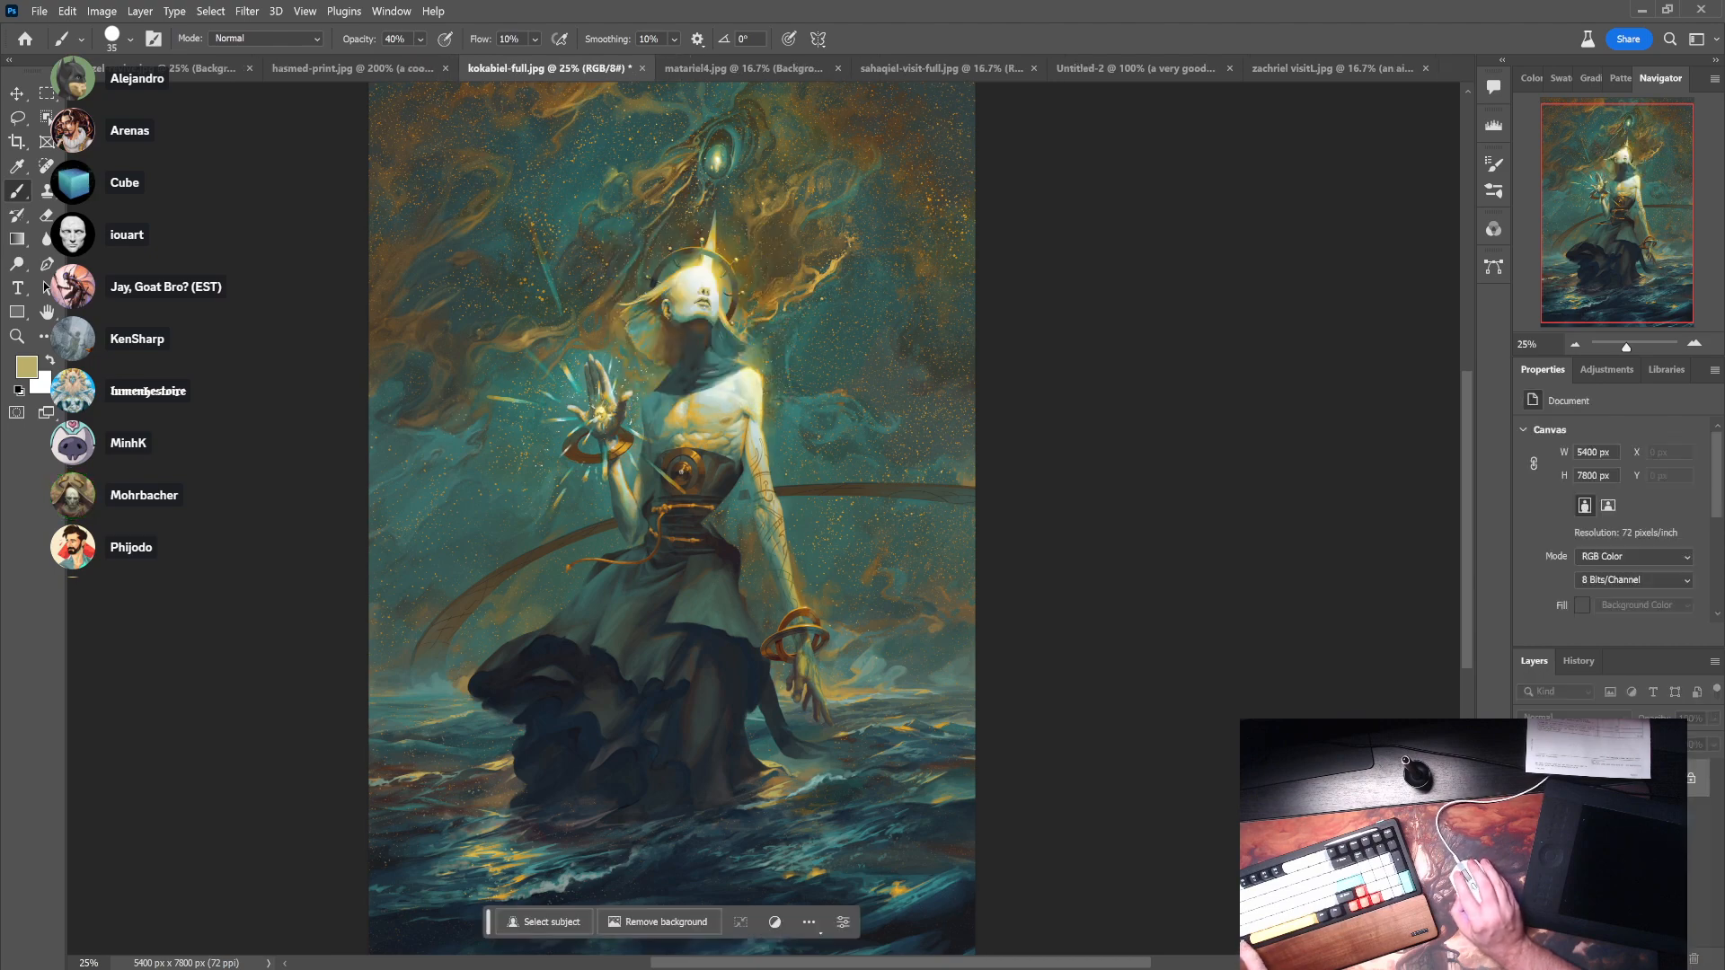
{"action": "left_click", "coordinate": [555, 924]}
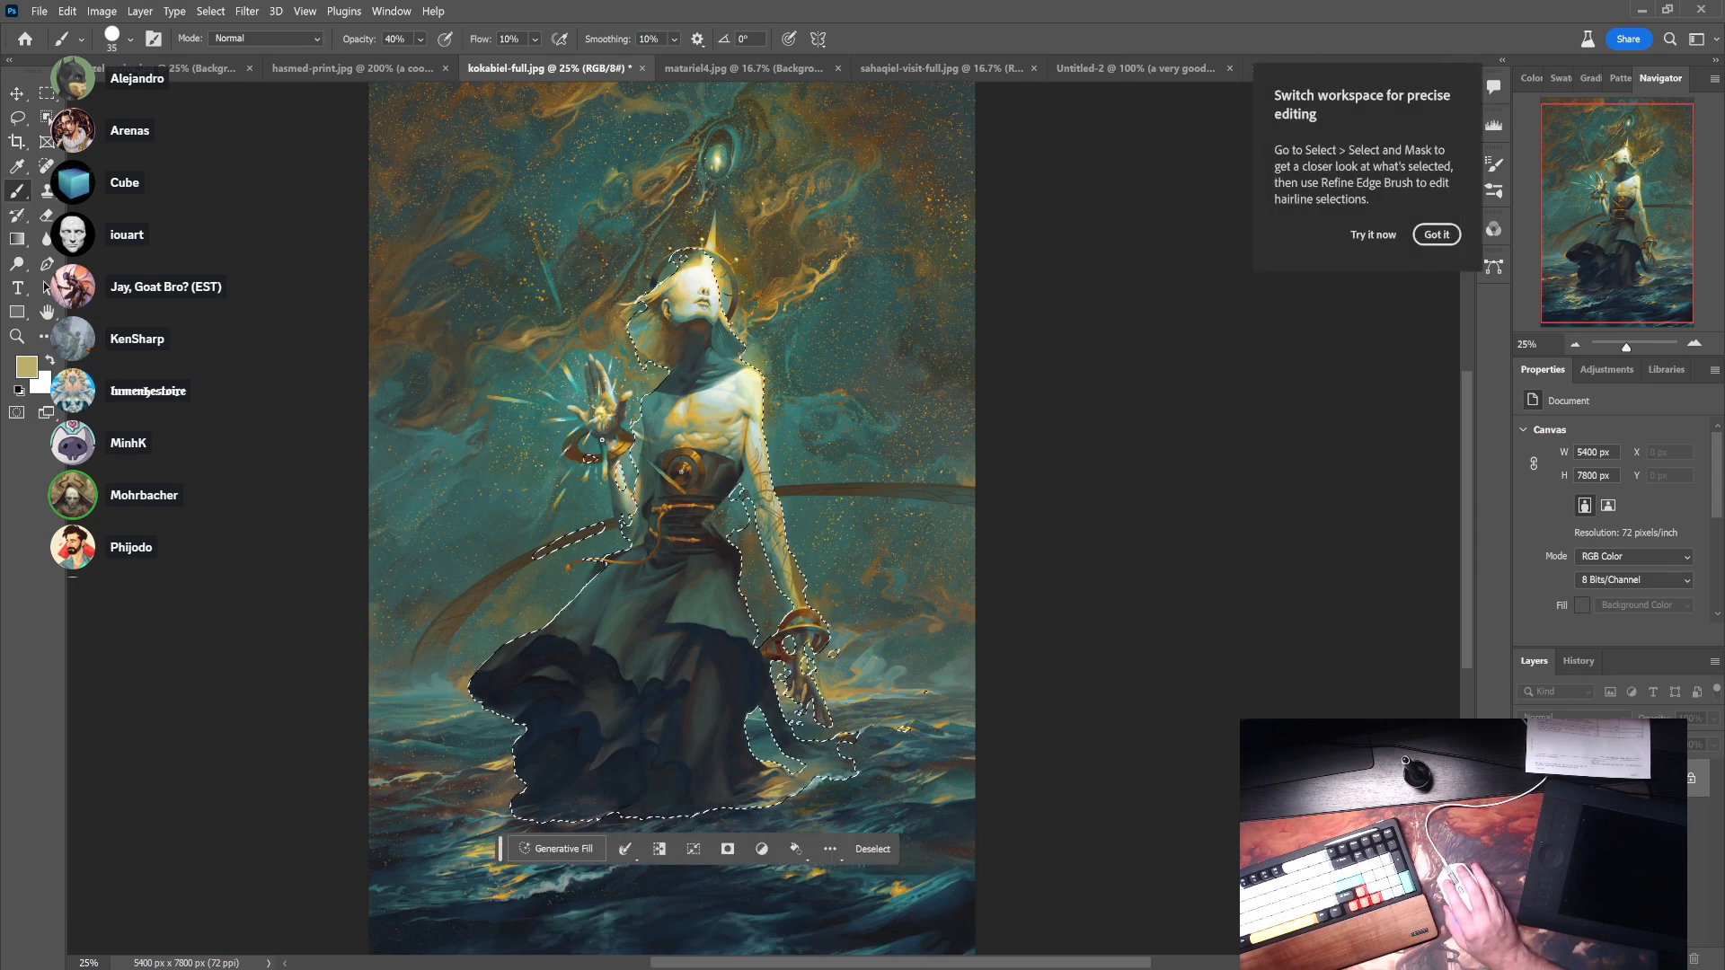
{"action": "key", "text": "ctrl+d"}
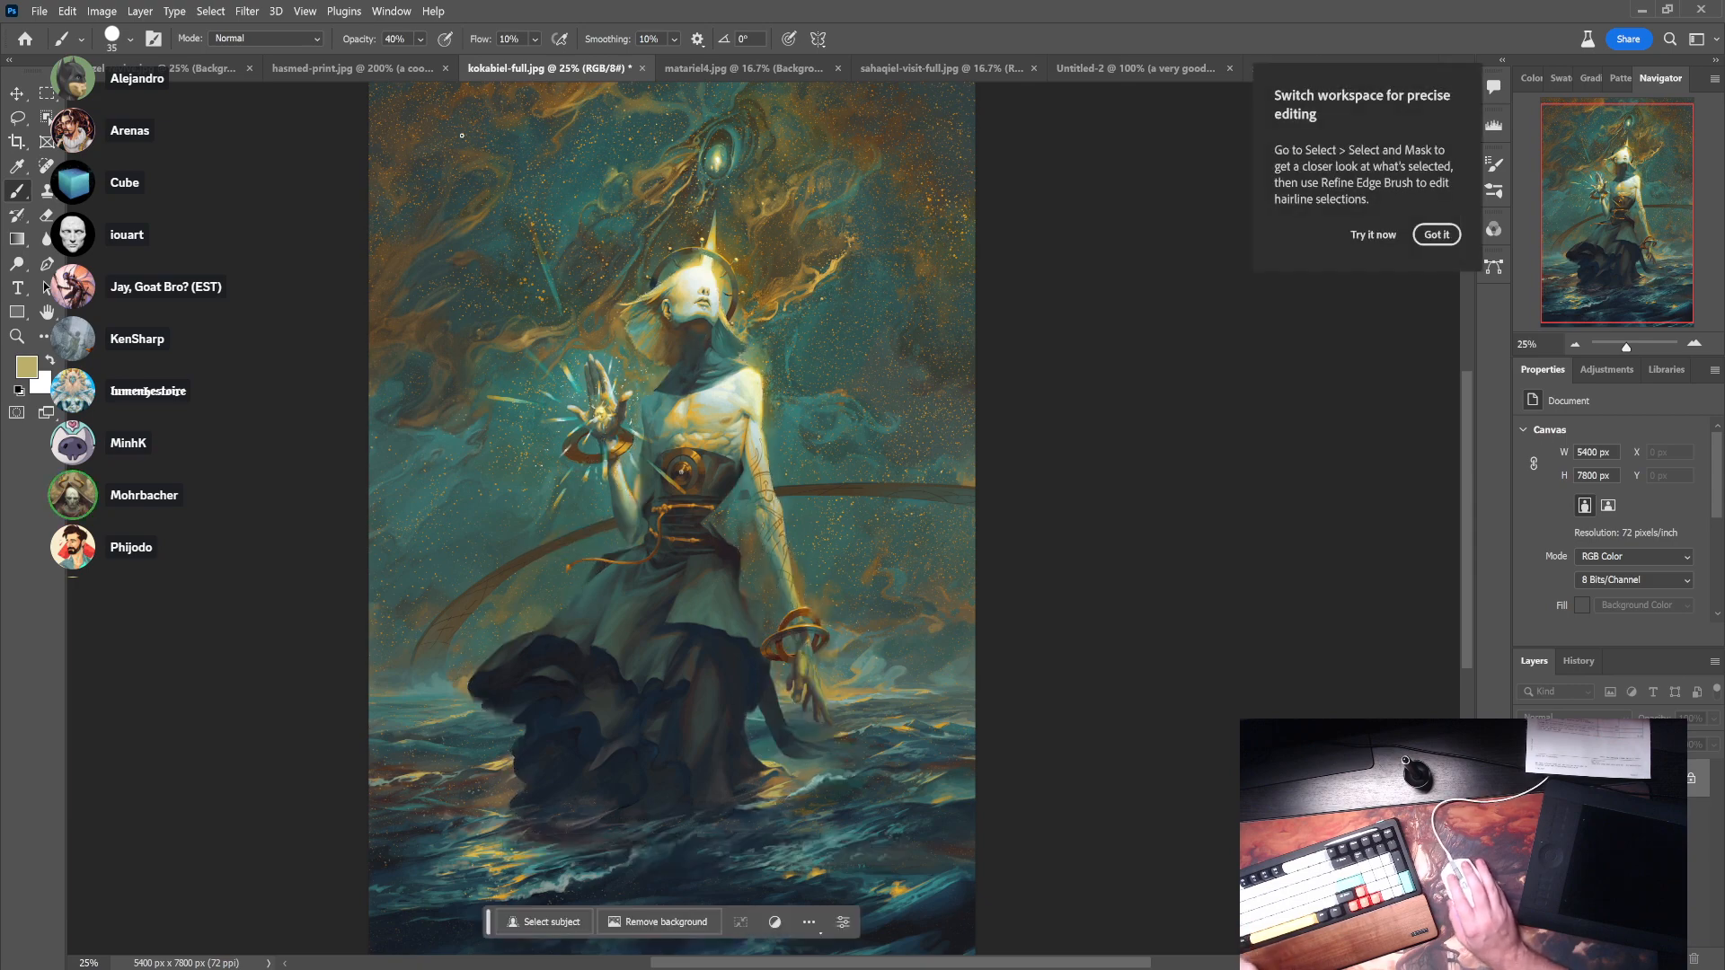
{"action": "left_click", "coordinate": [1438, 236]}
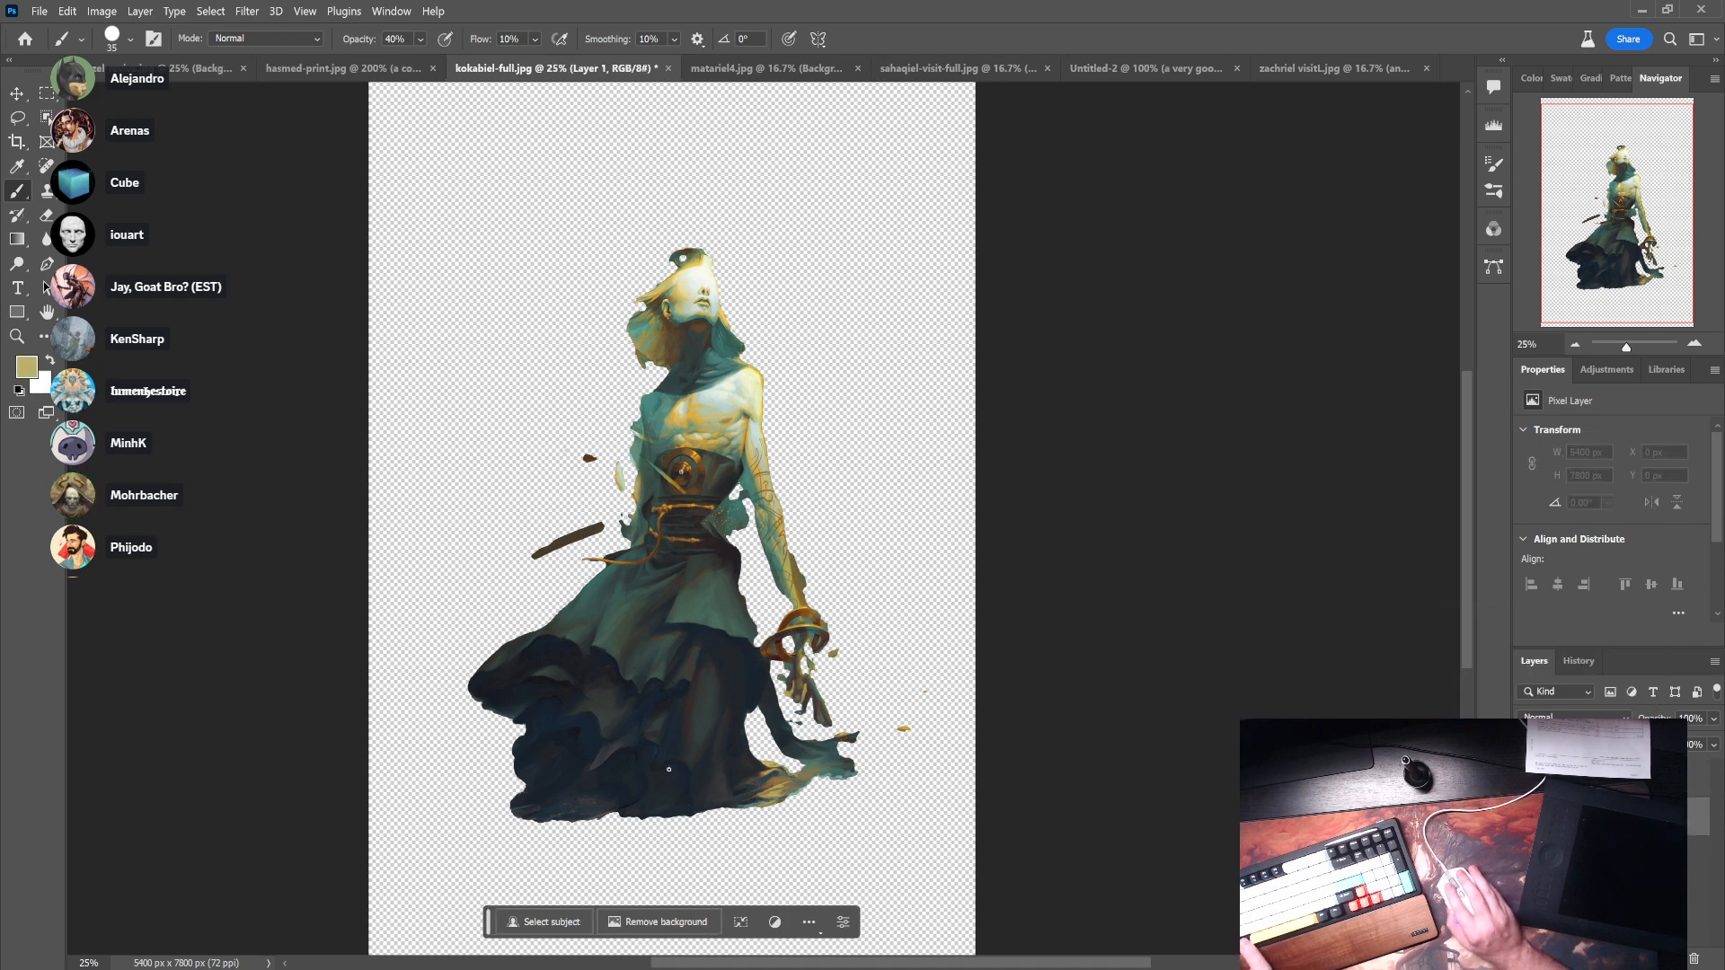
- Select the entire canvas around the cut-out figure with the Rectangular Marquee tool
{"action": "left_click", "coordinate": [46, 95]}
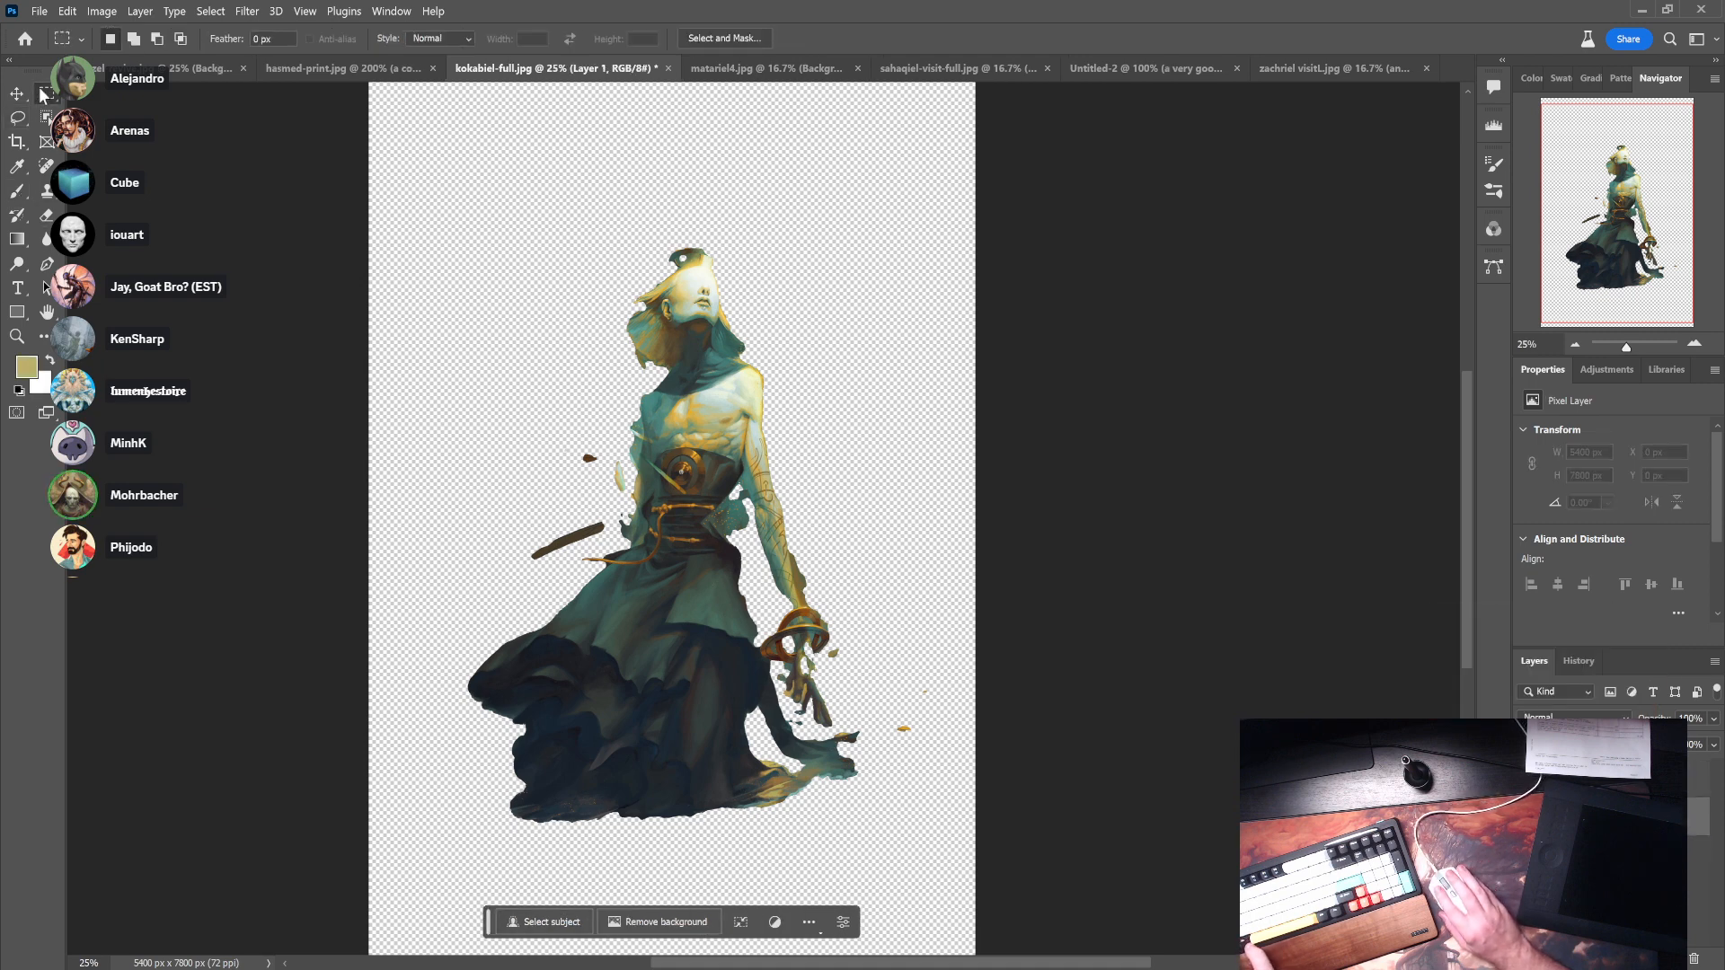
{"action": "left_click", "coordinate": [337, 180], "text": "alt"}
{"action": "left_click_drag", "start_coordinate": [347, 86], "coordinate": [1019, 844]}
- Try Generative Fill with the prompt "a starry sky over an ocean", inspect the background around the figure, and undo it
{"action": "left_click", "coordinate": [422, 734]}
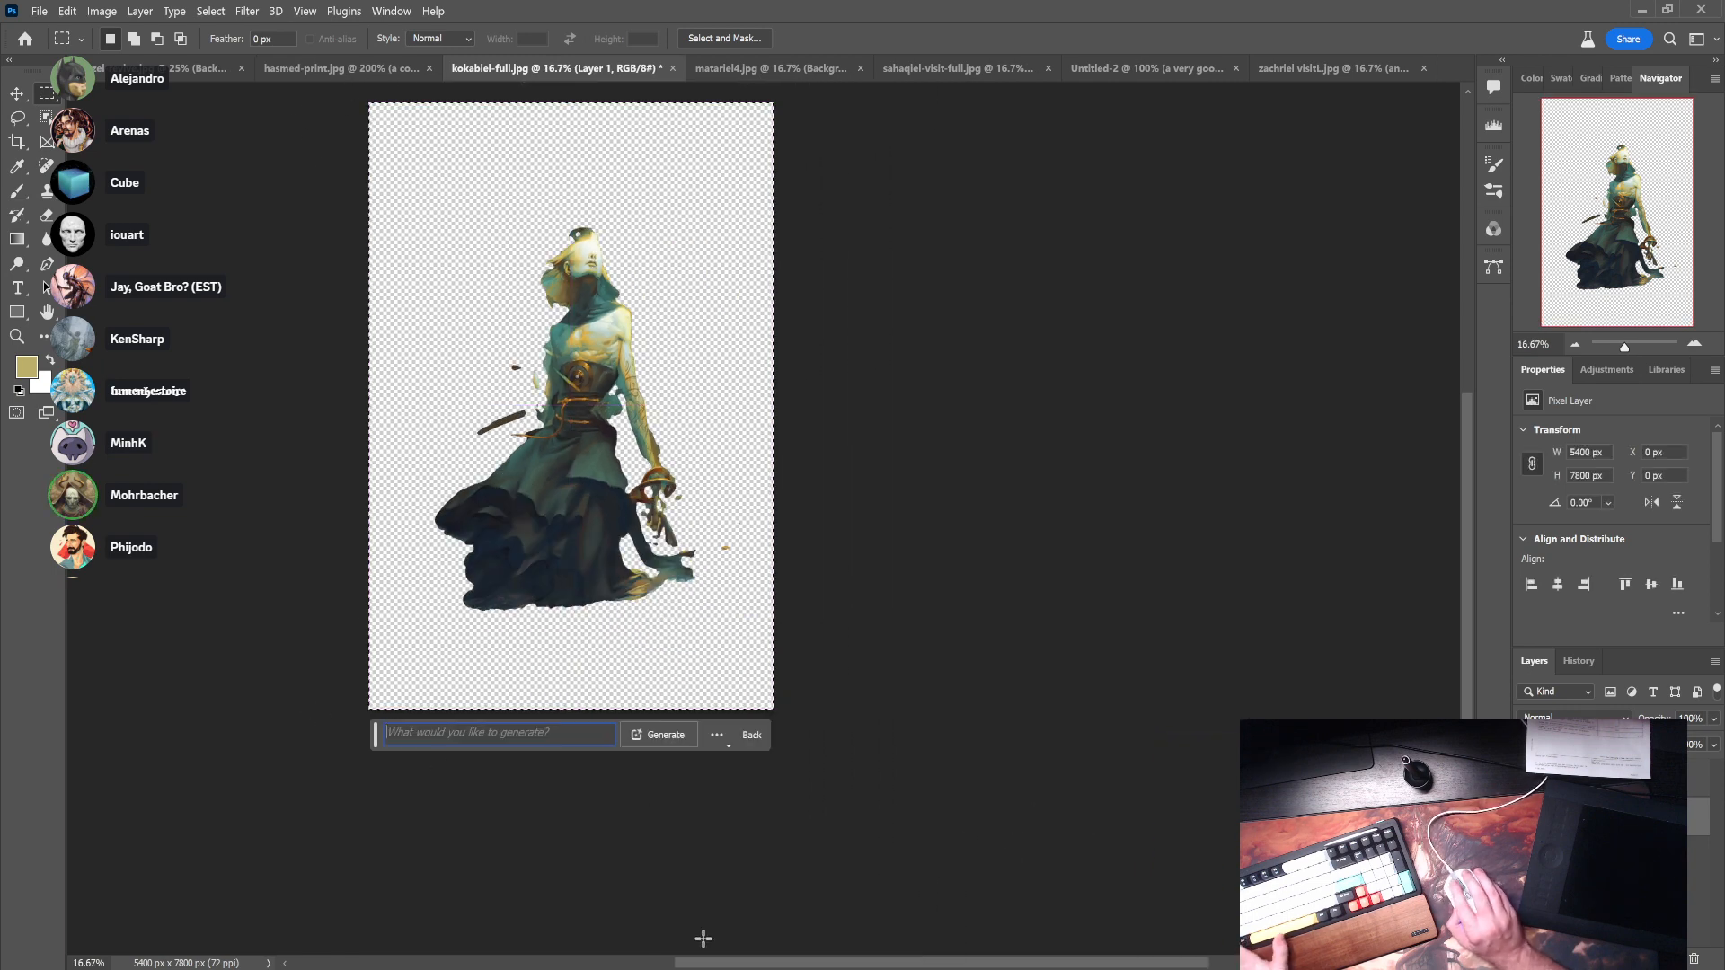
{"action": "type", "text": "a star"}
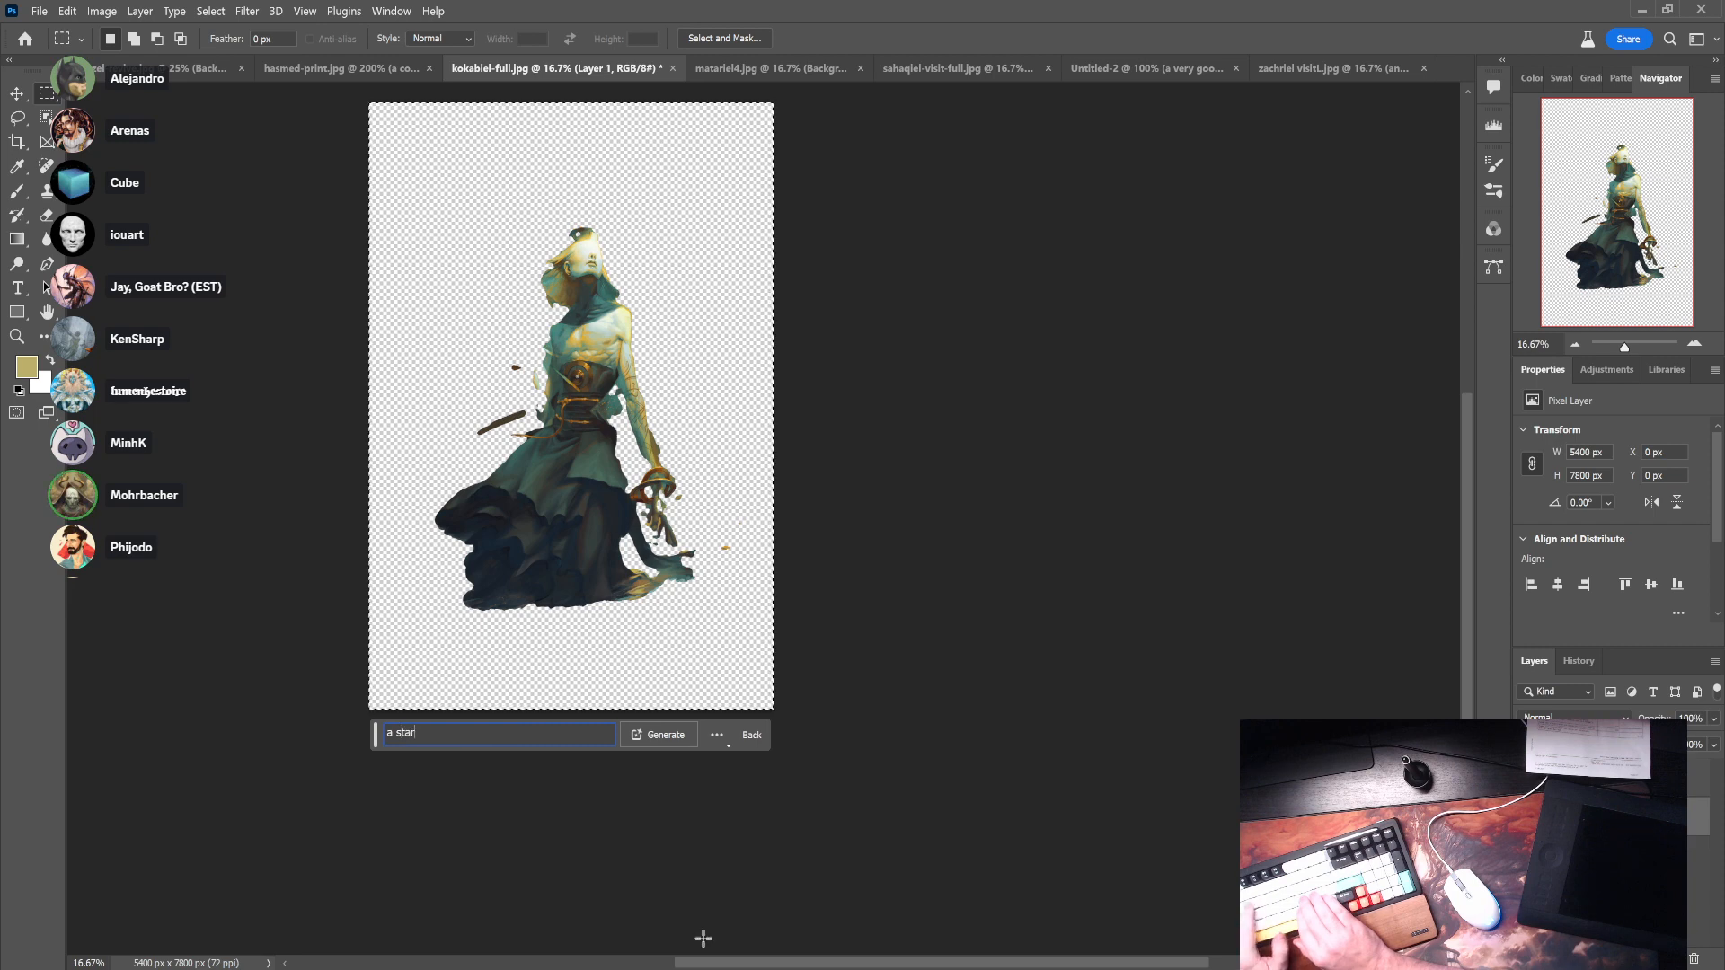
{"action": "type", "text": "ry sky over "}
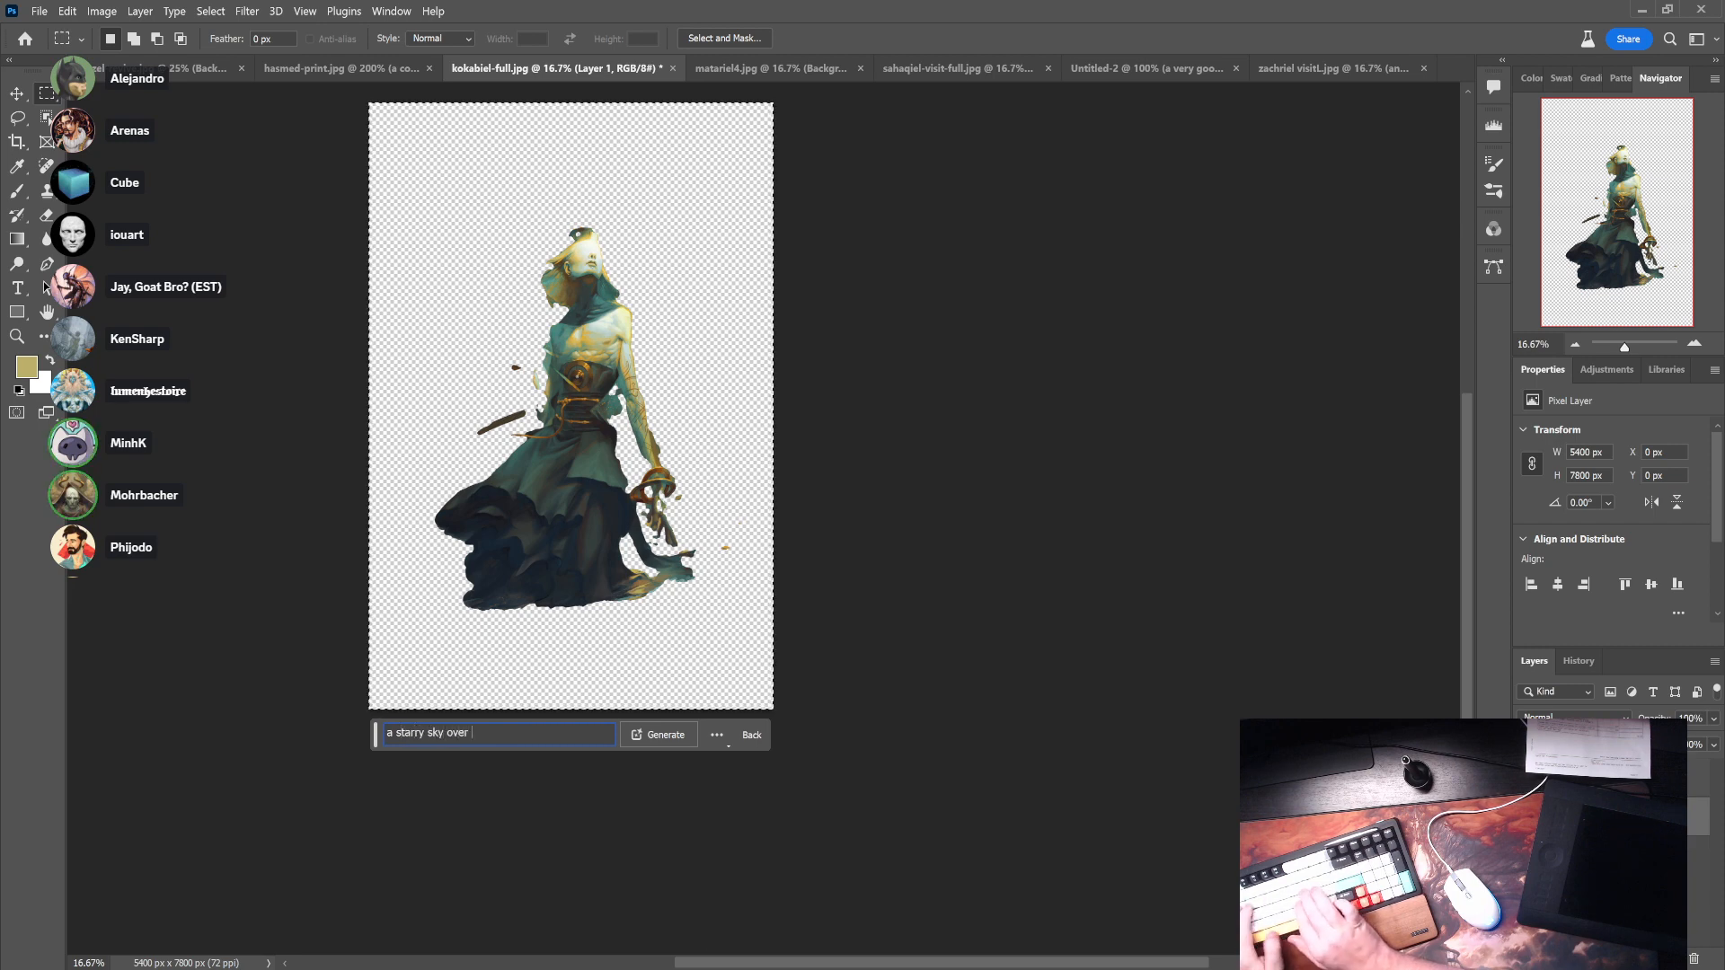
{"action": "type", "text": "an ocean"}
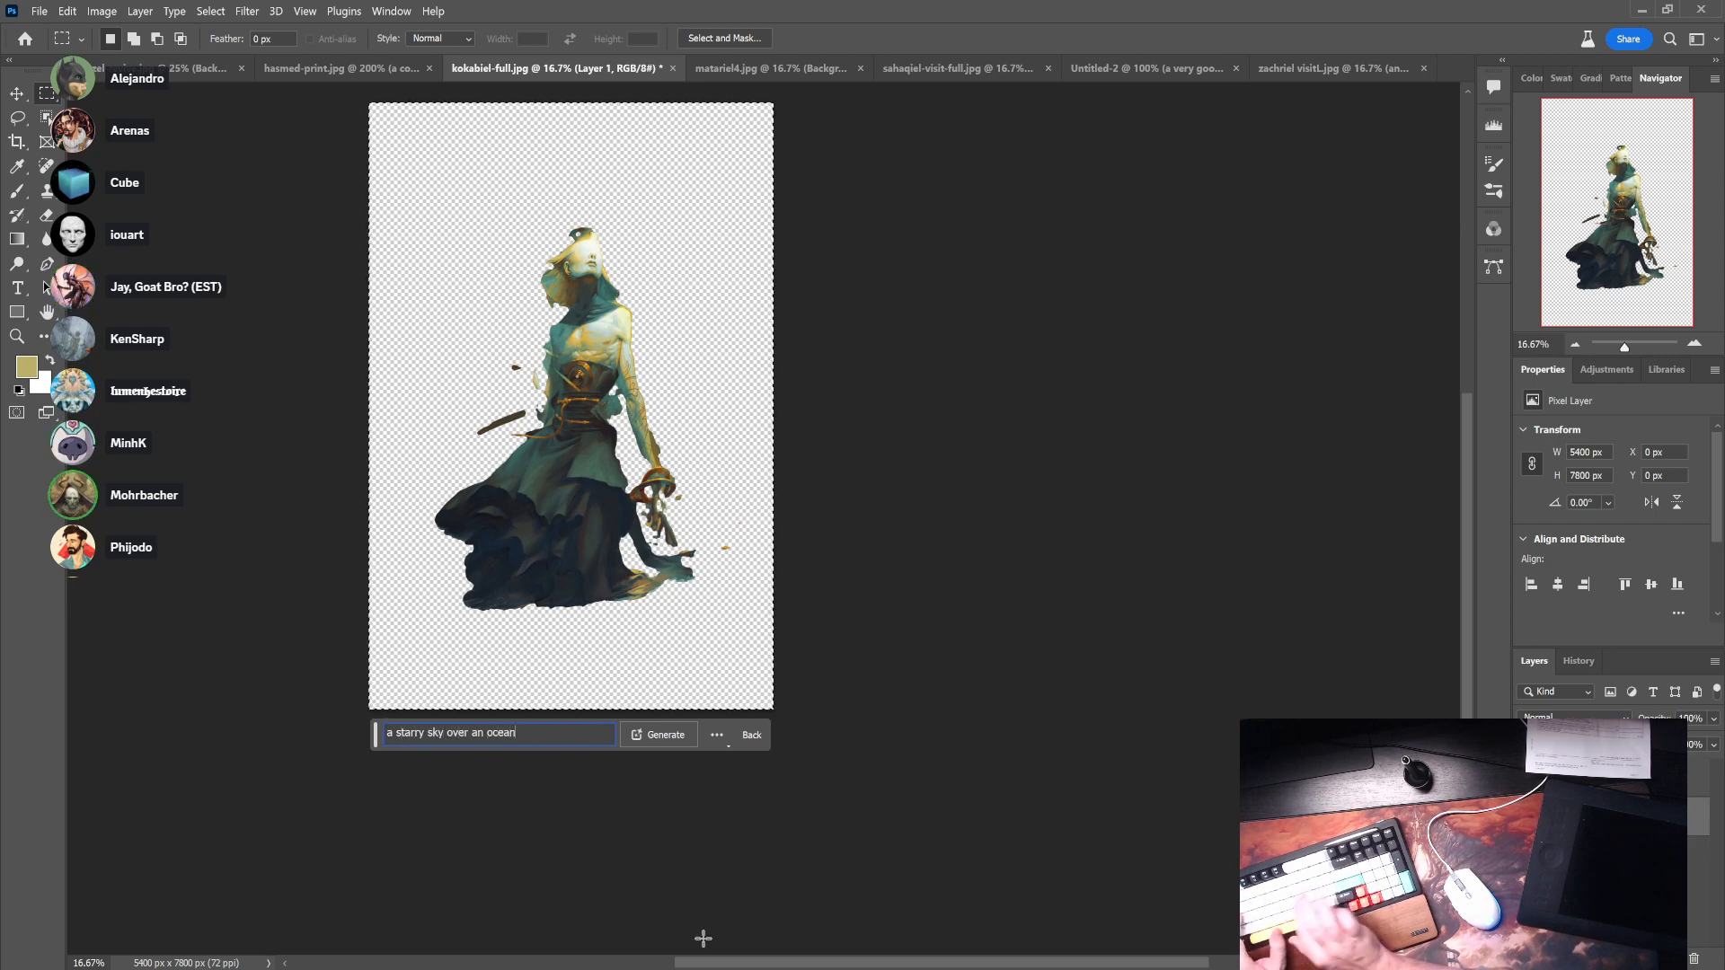
{"action": "key", "text": "Return"}
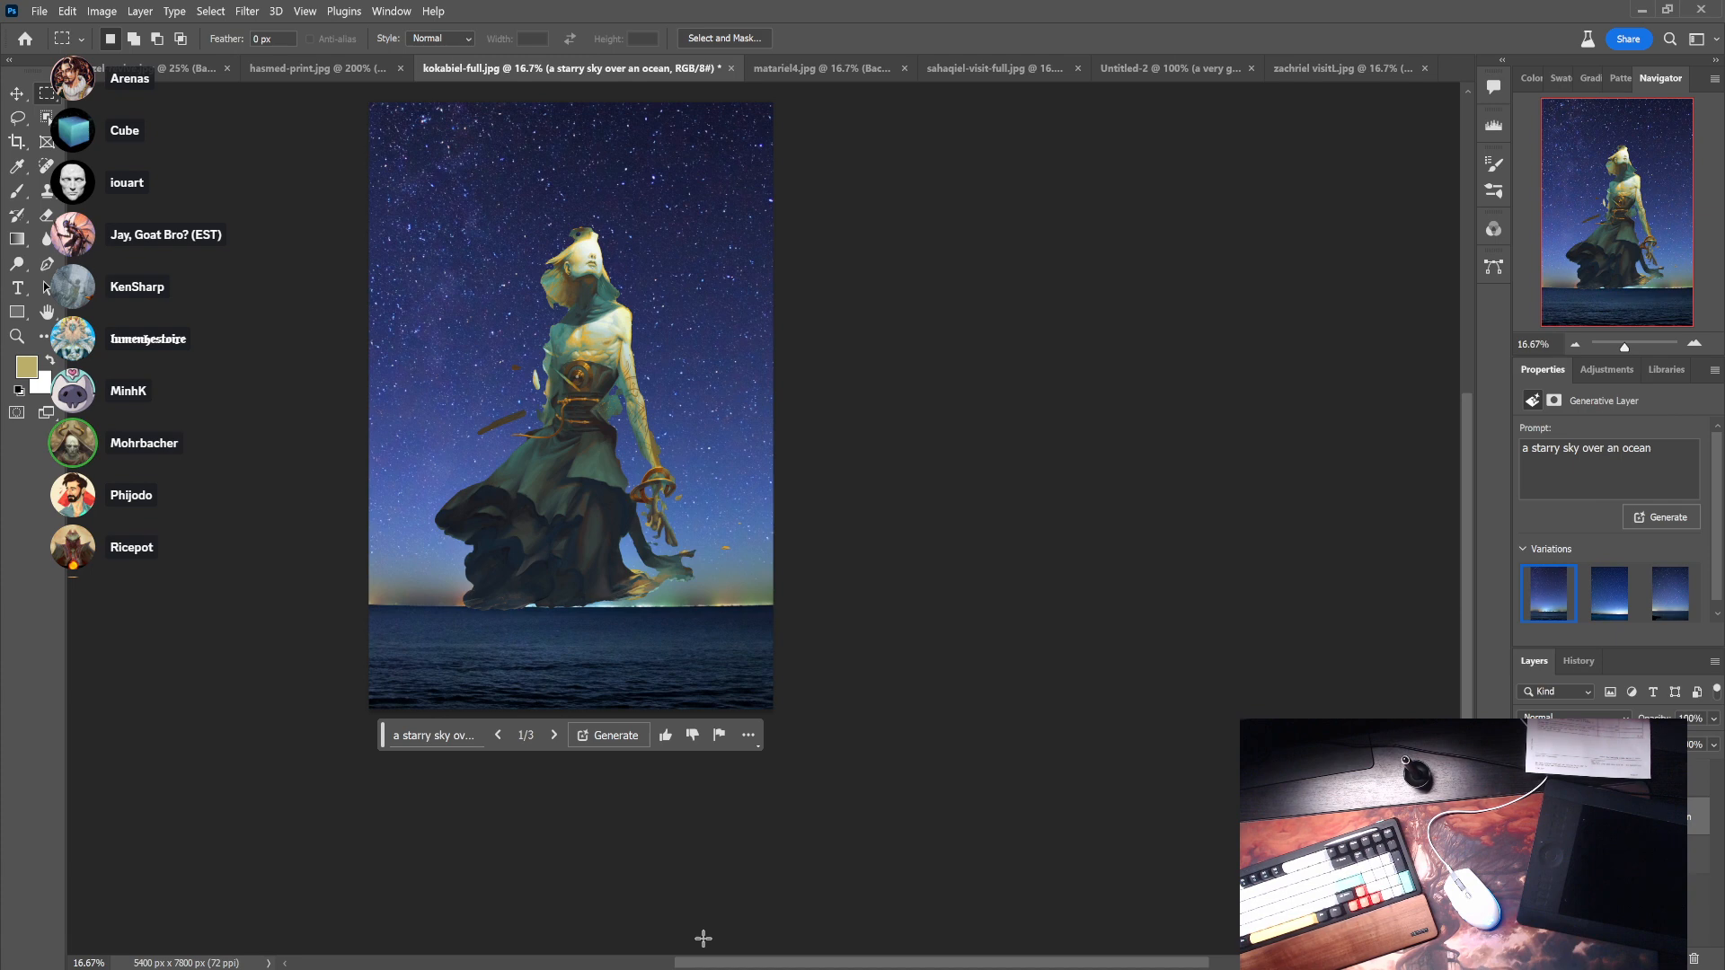
{"action": "left_click", "coordinate": [613, 373]}
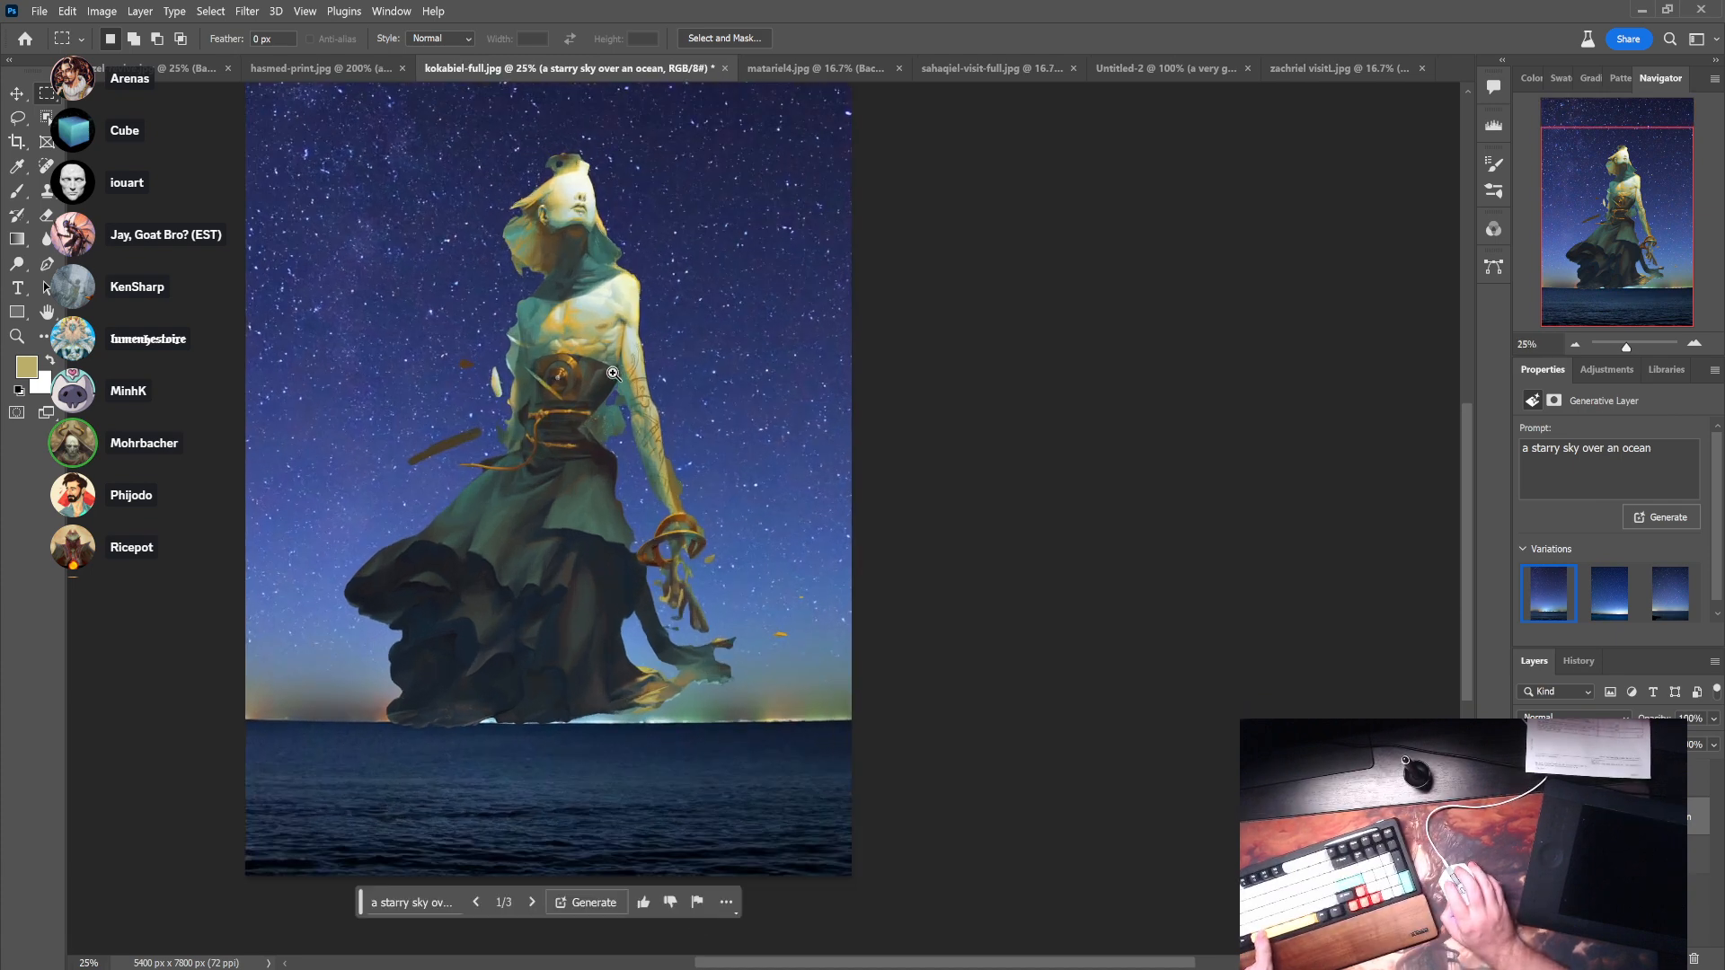
{"action": "left_click_drag", "start_coordinate": [574, 328], "coordinate": [694, 474]}
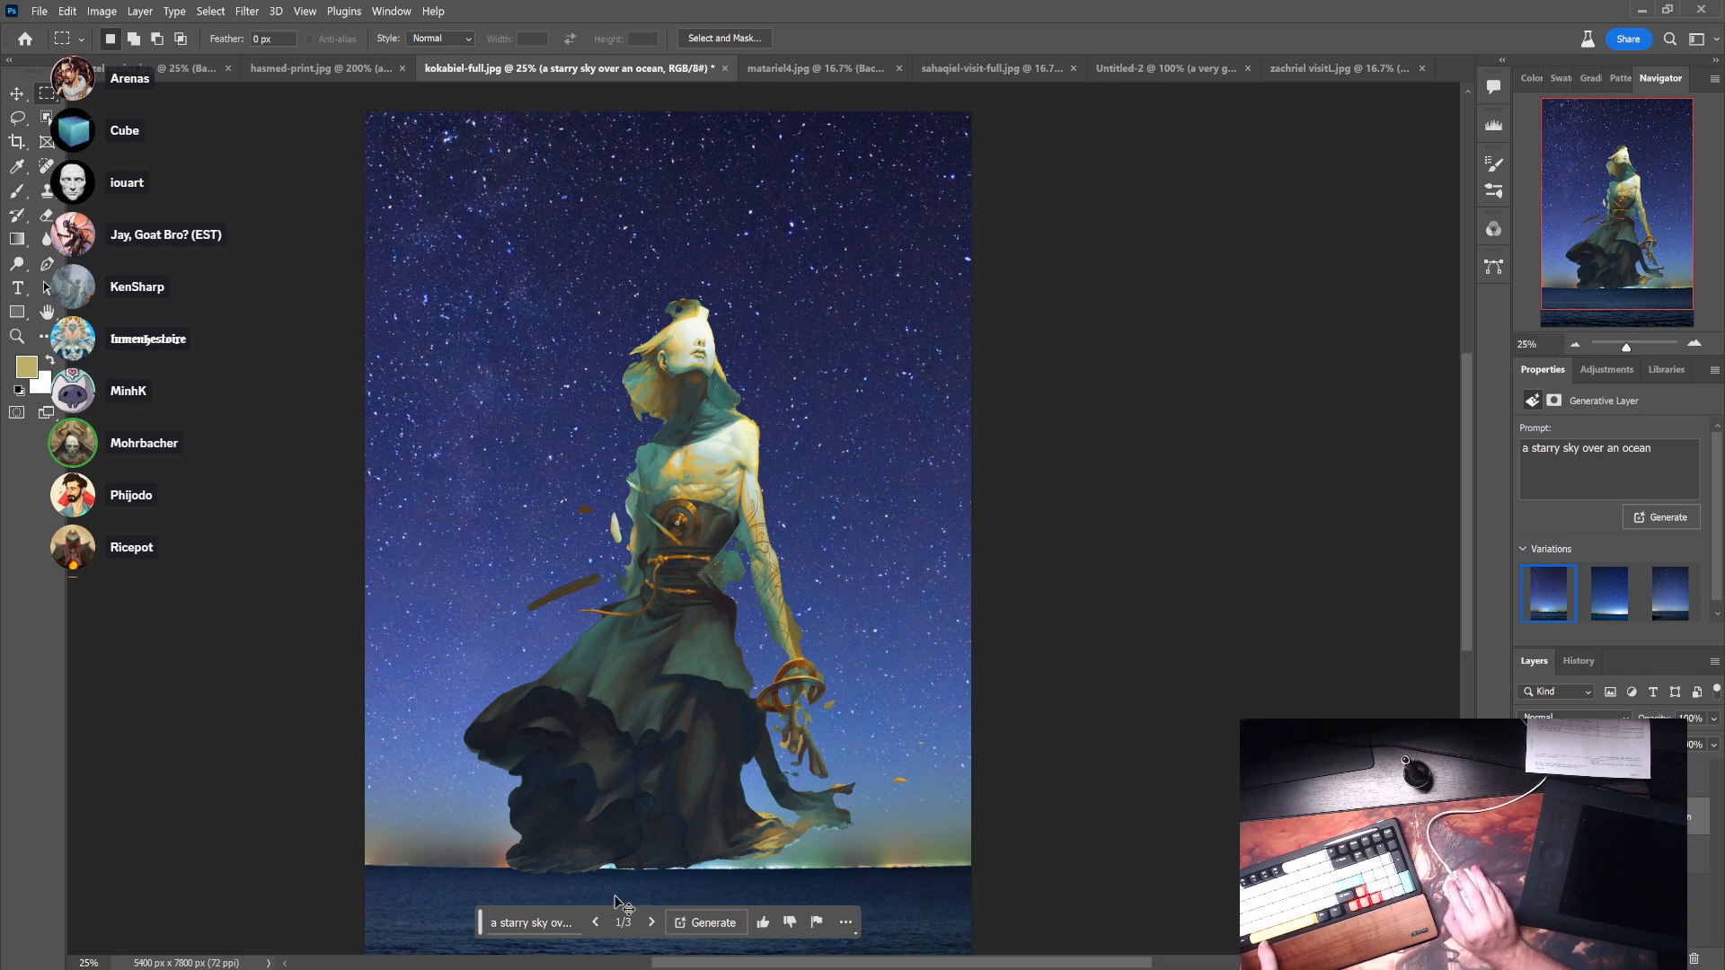
{"action": "key", "text": "ctrl+z"}
- Generate a background behind the figure from the prompt "a fantasy illustration of a stary sky over the ocean"
{"action": "left_click", "coordinate": [540, 923]}
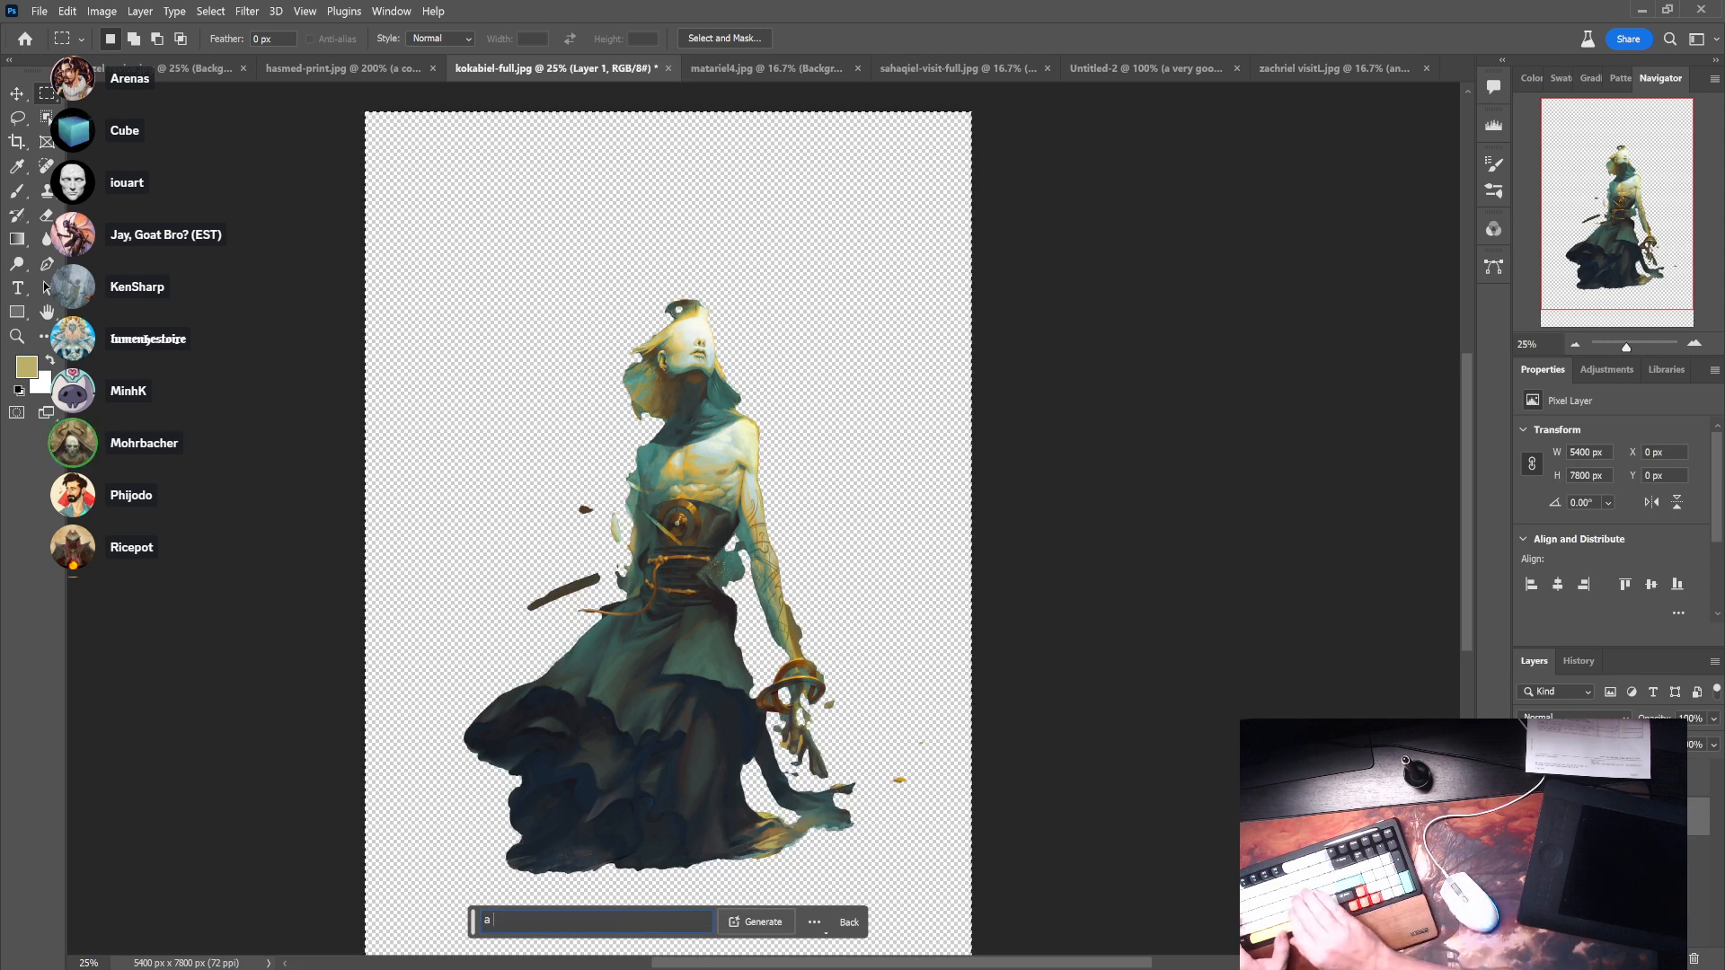
{"action": "type", "text": "a fantasy "}
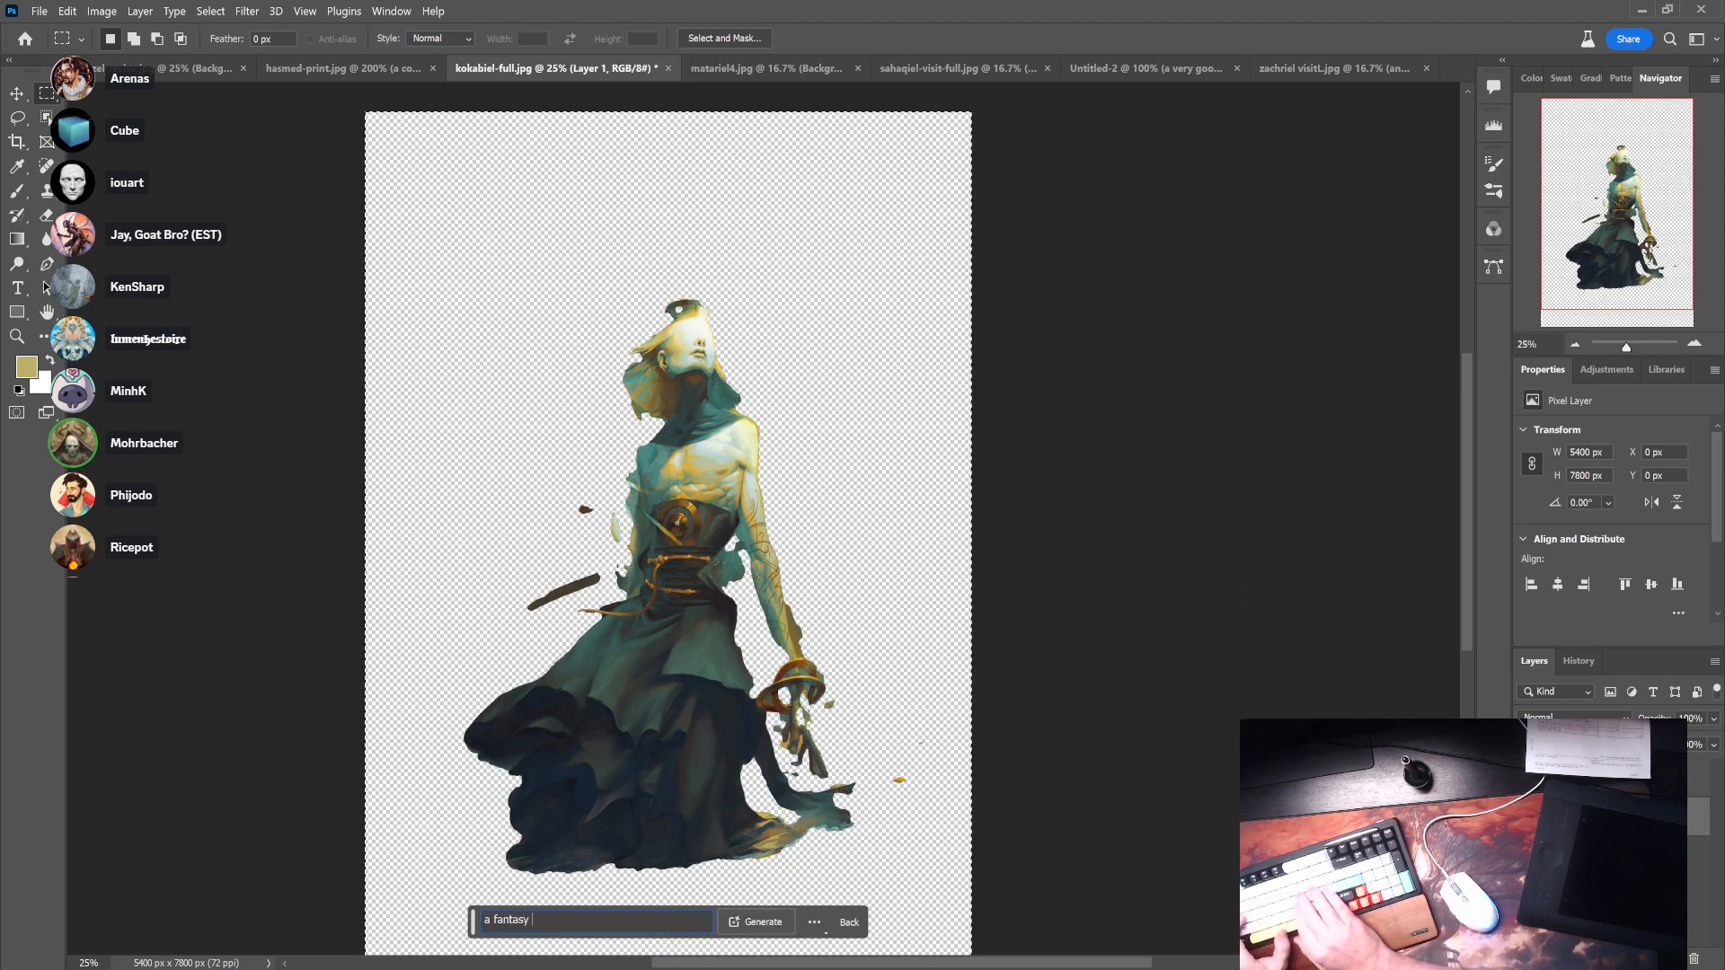
{"action": "type", "text": "illustration of a "}
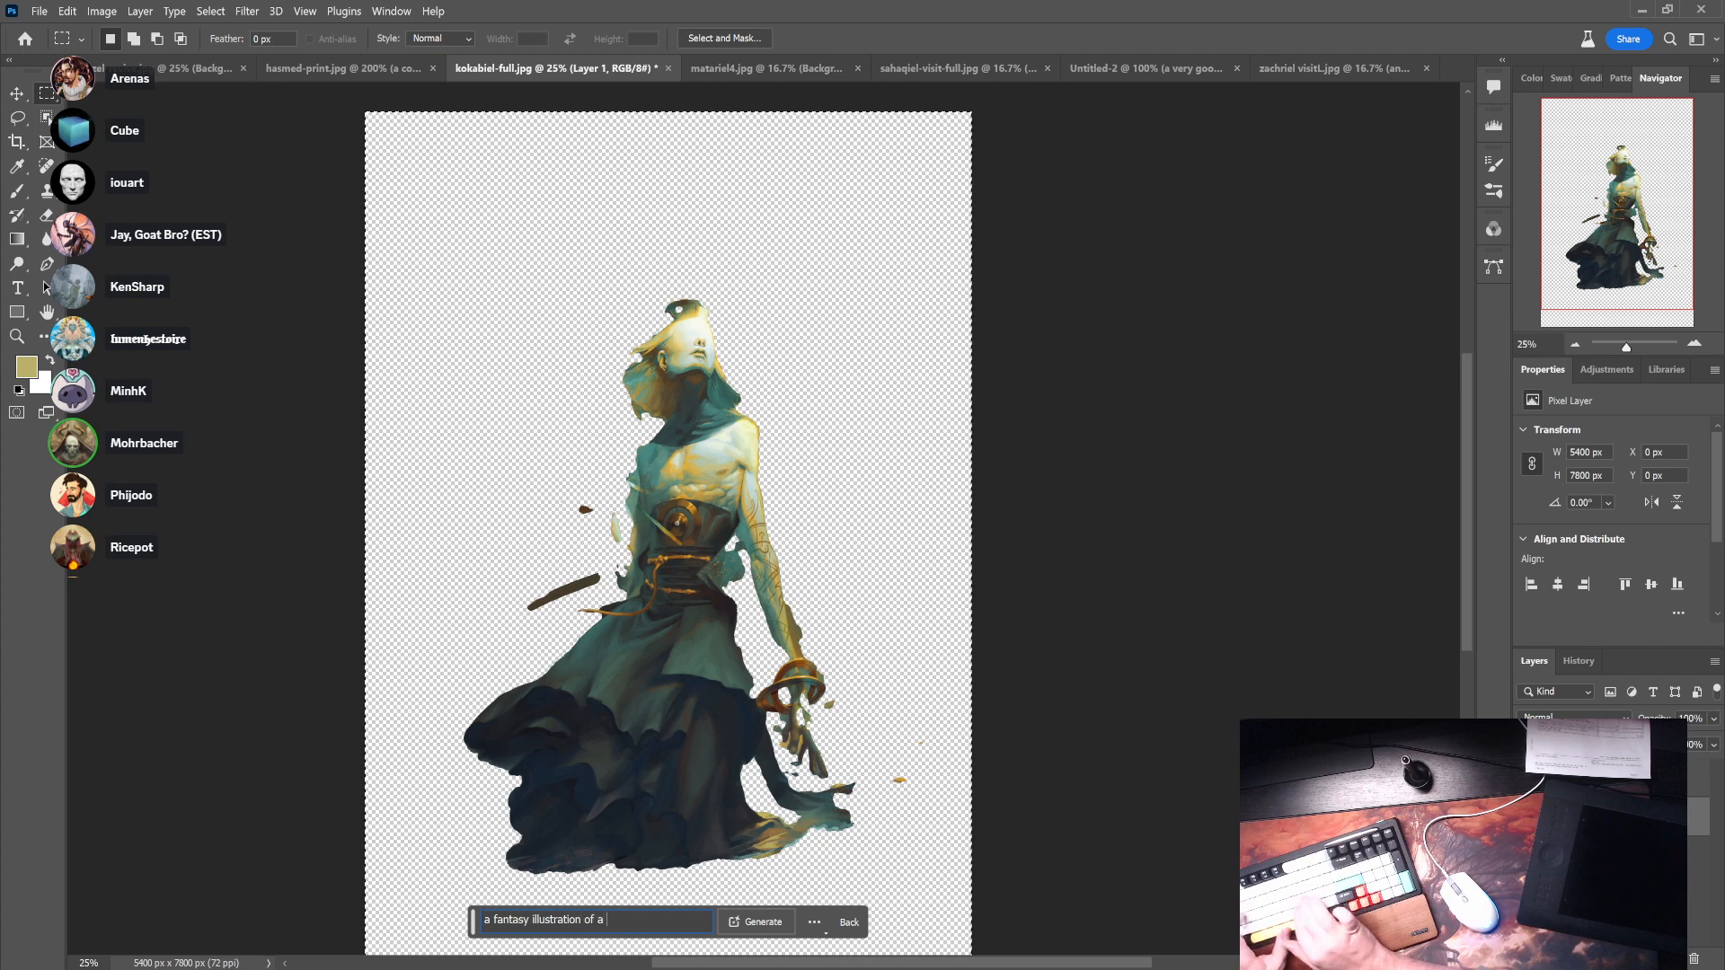
{"action": "type", "text": "star"}
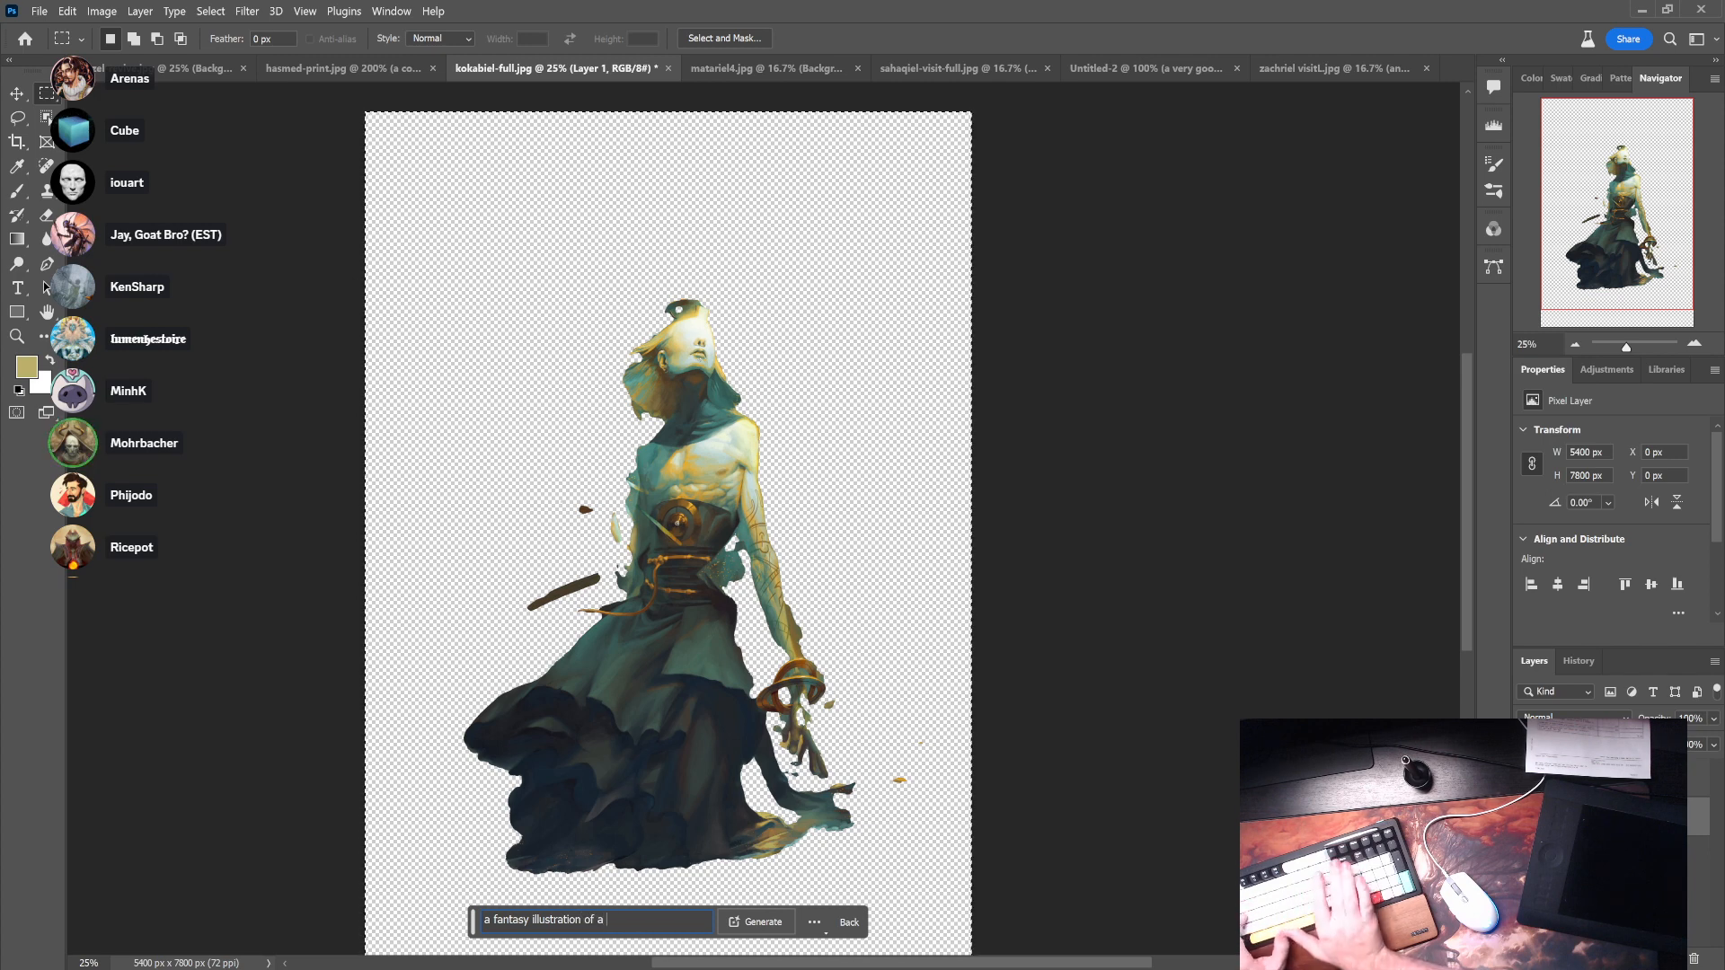
{"action": "type", "text": "y "}
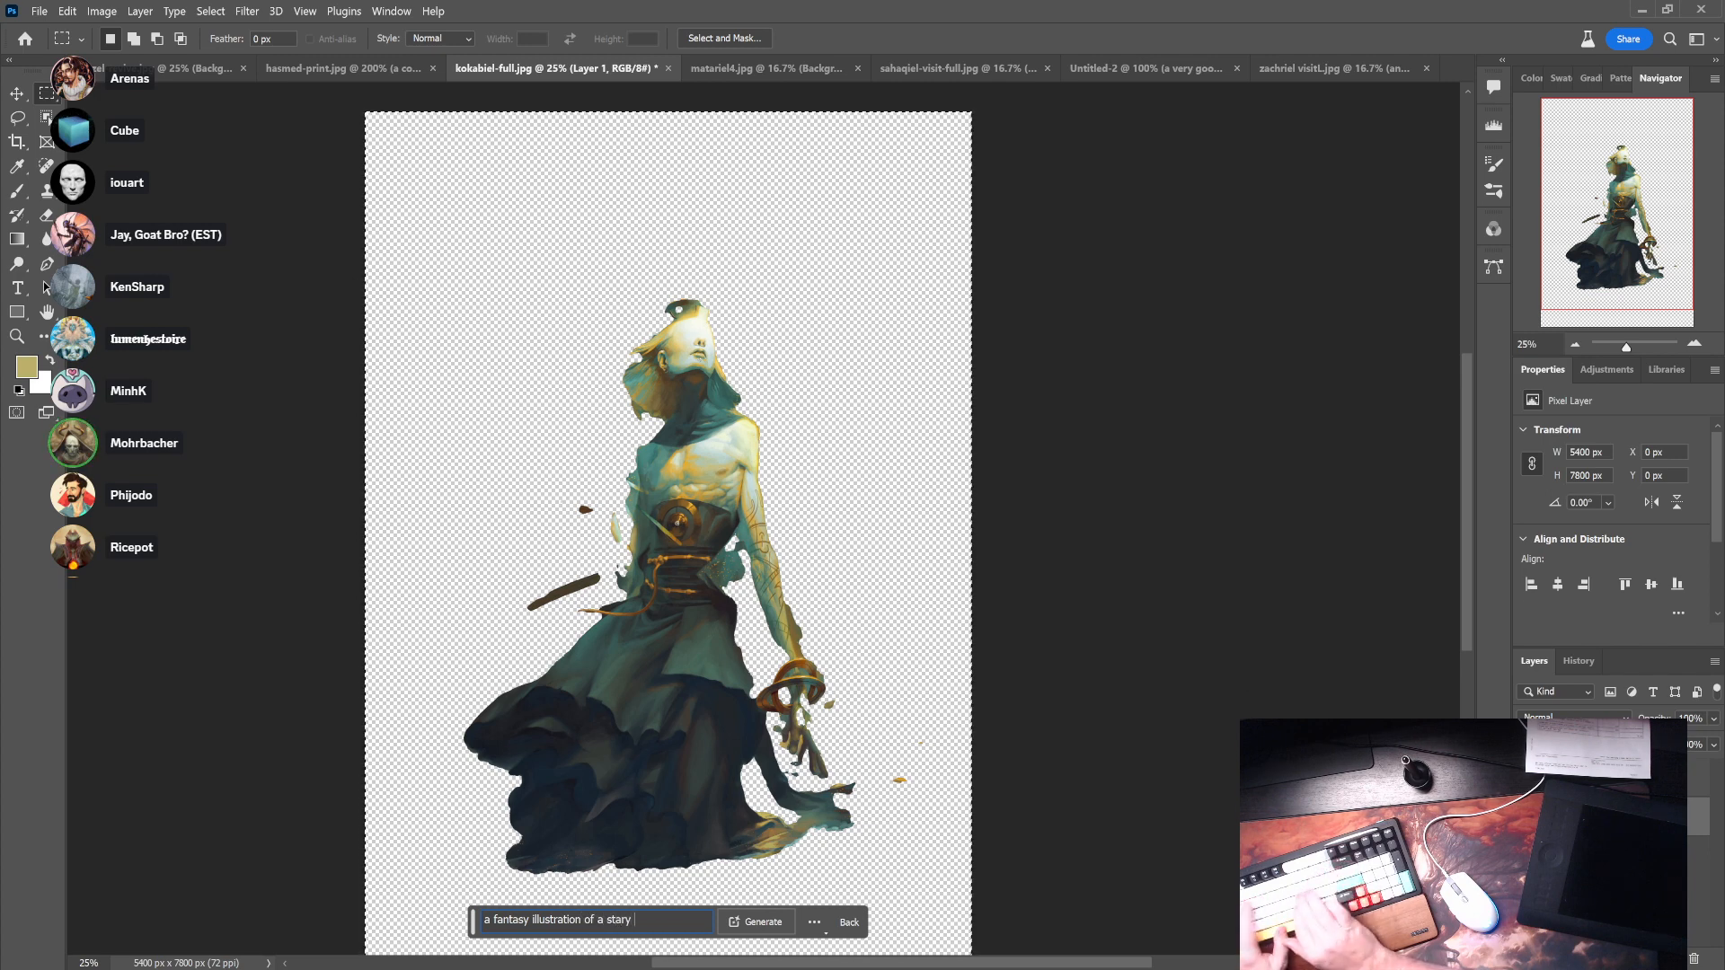
{"action": "type", "text": "sky over the"}
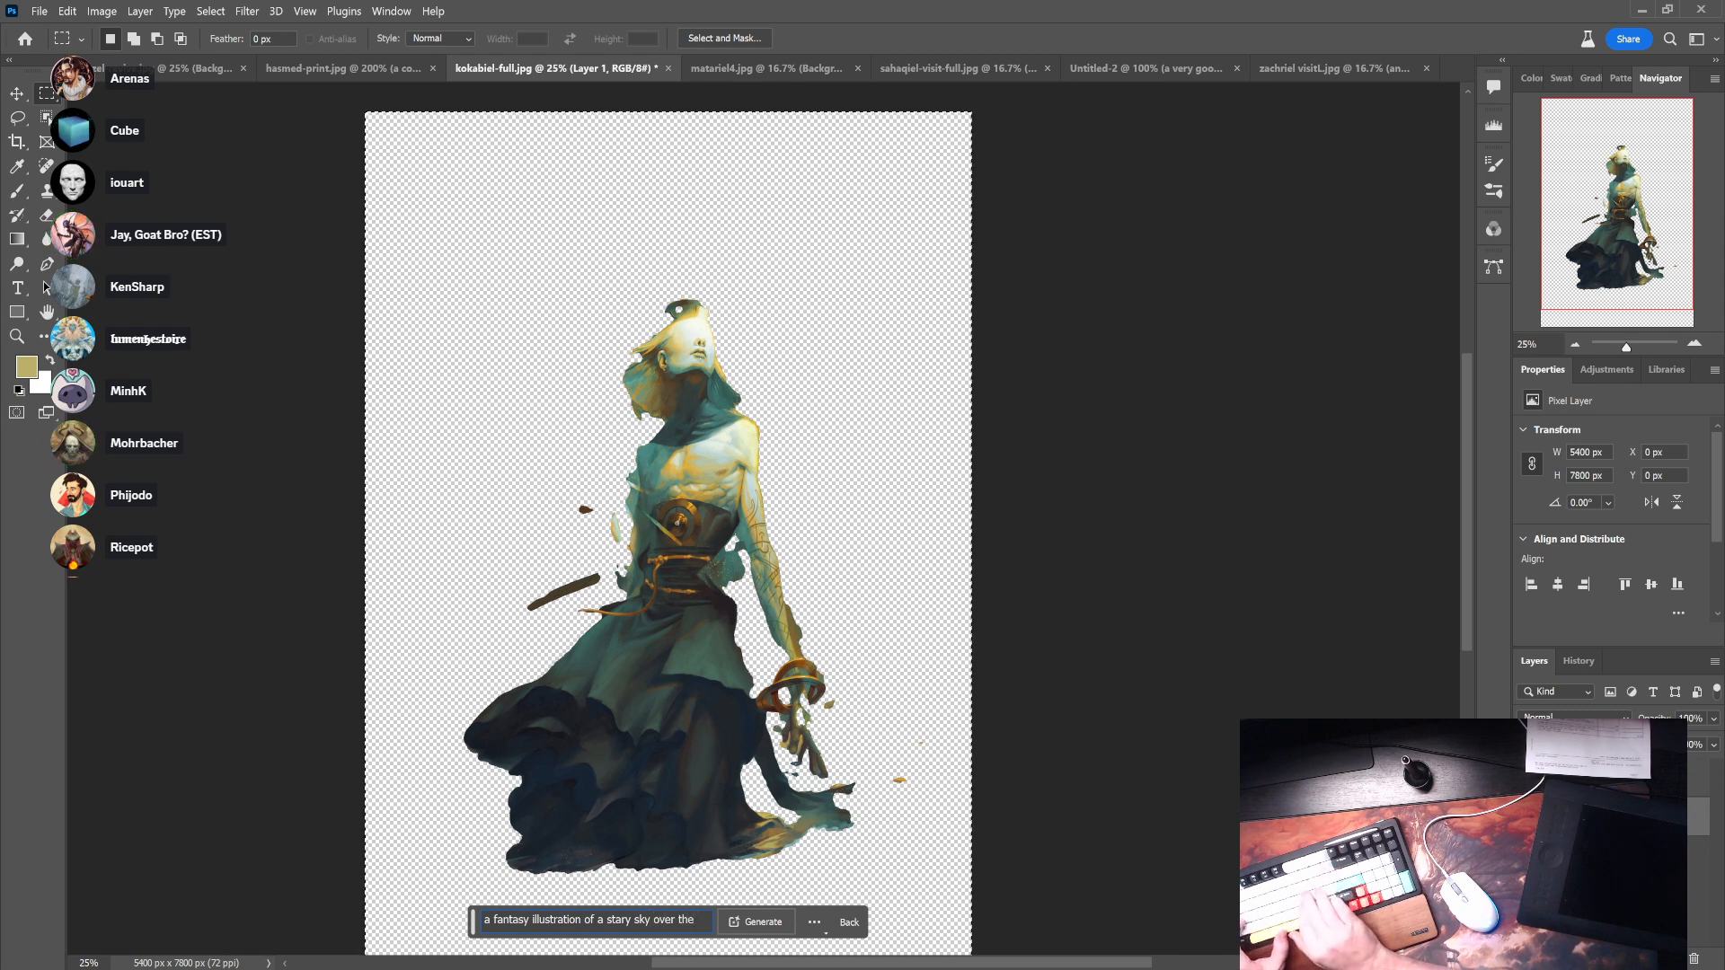
{"action": "type", "text": " ocean"}
{"action": "key", "text": "Return"}
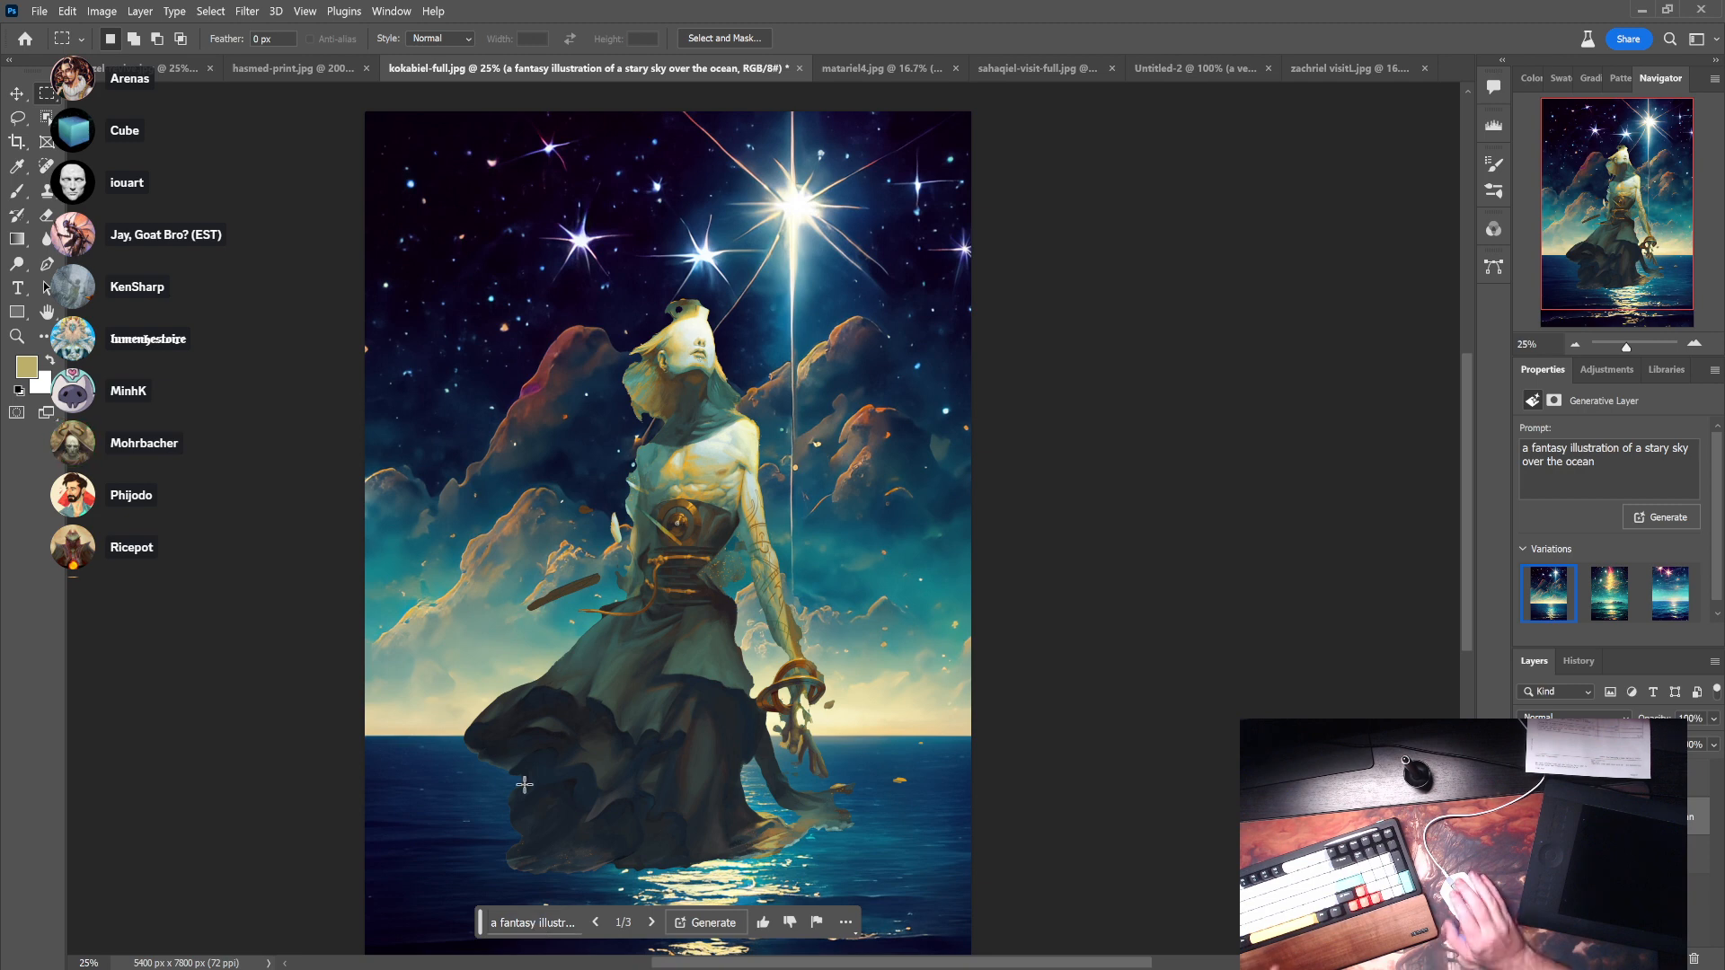
{"action": "mouse_move", "coordinate": [698, 653]}
{"action": "left_mouse_down"}
{"action": "mouse_move", "coordinate": [680, 549]}
{"action": "mouse_move", "coordinate": [704, 639]}
{"action": "left_mouse_up"}
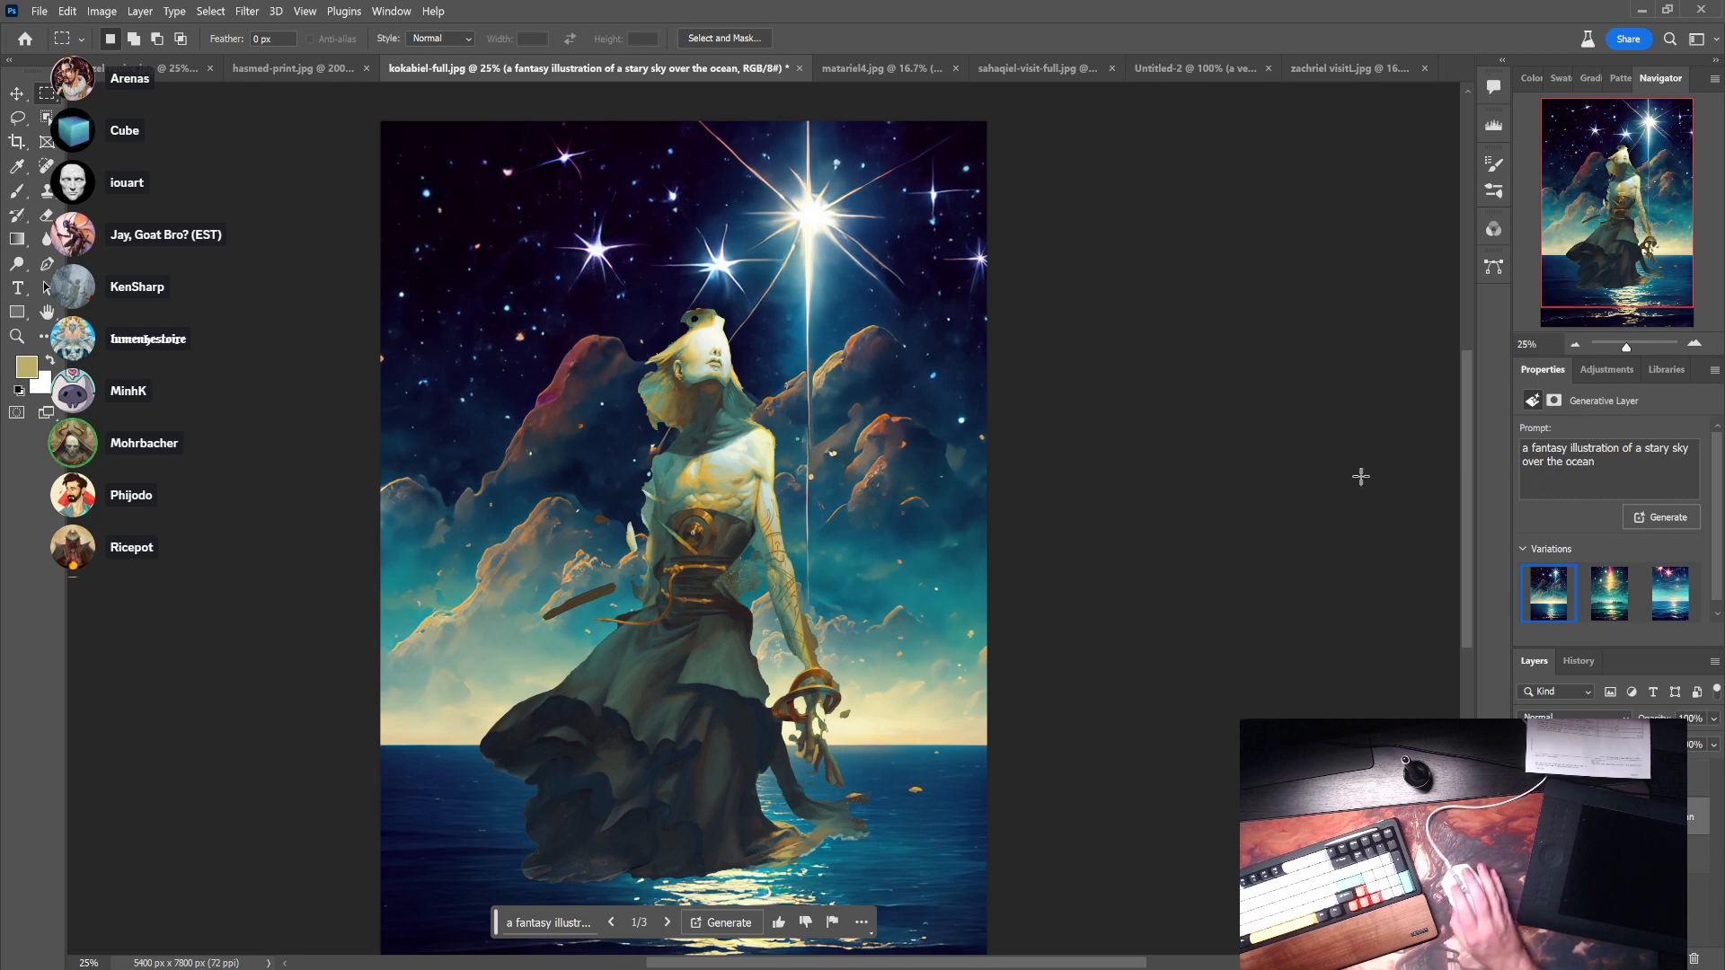
- Compare the variations of the generated fantasy sky and ocean, and keep the second one
{"action": "left_click", "coordinate": [1605, 584]}
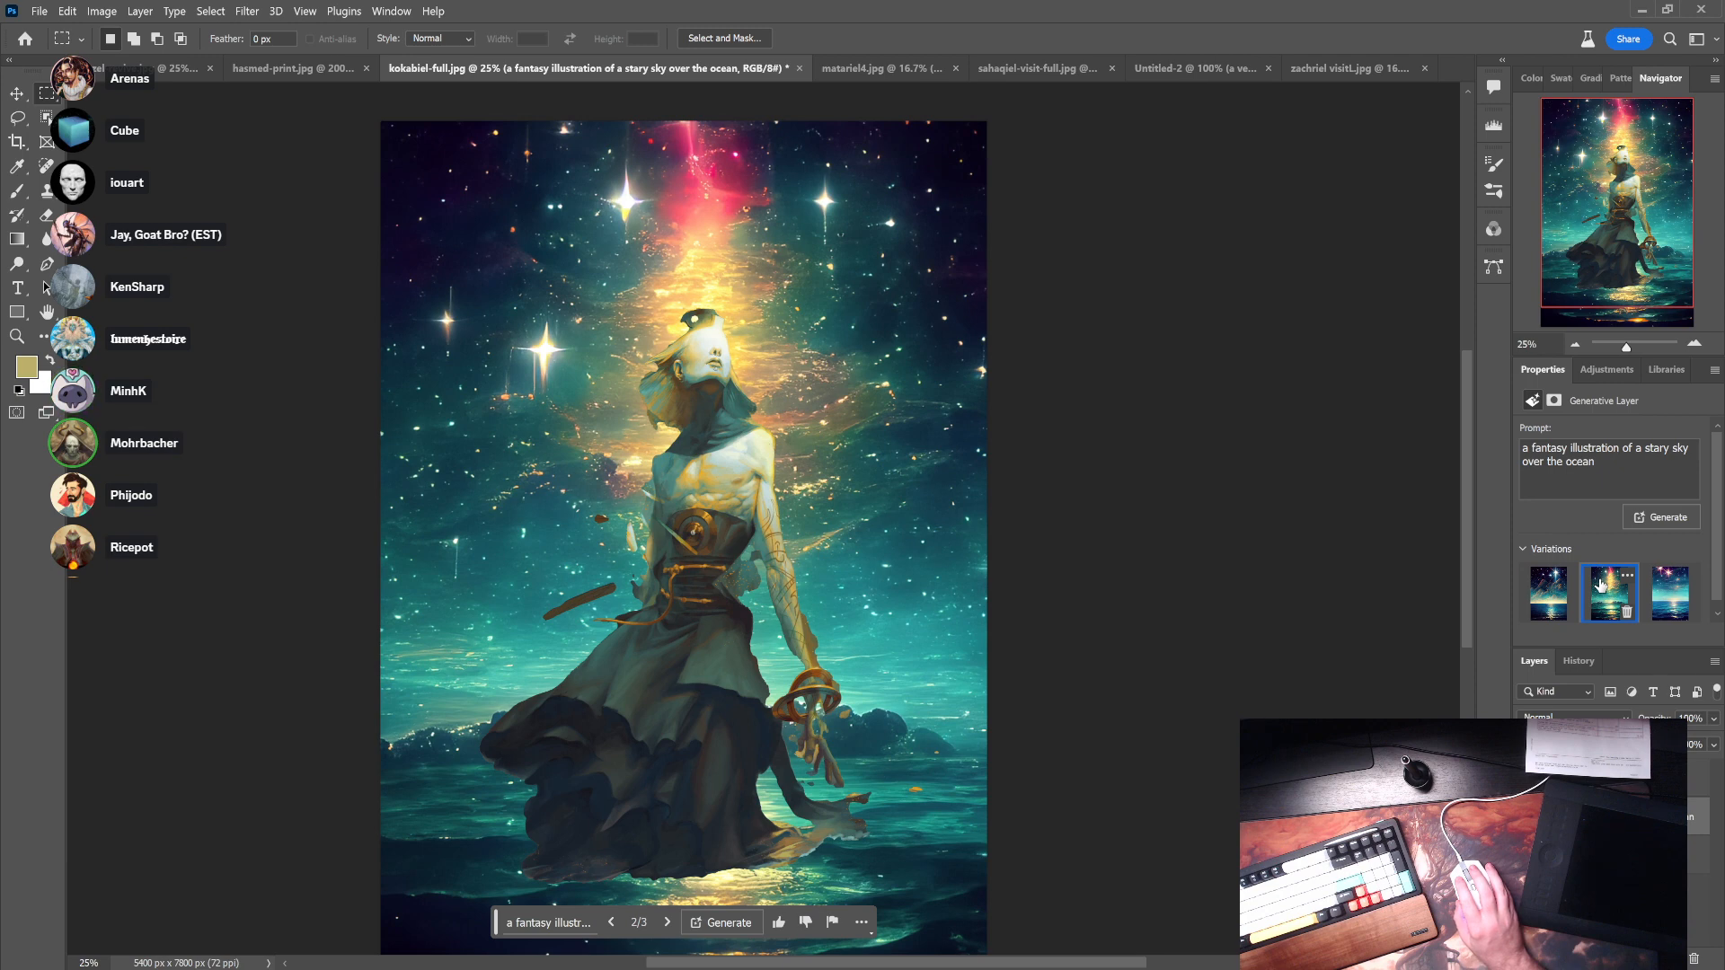
{"action": "left_click", "coordinate": [1660, 593]}
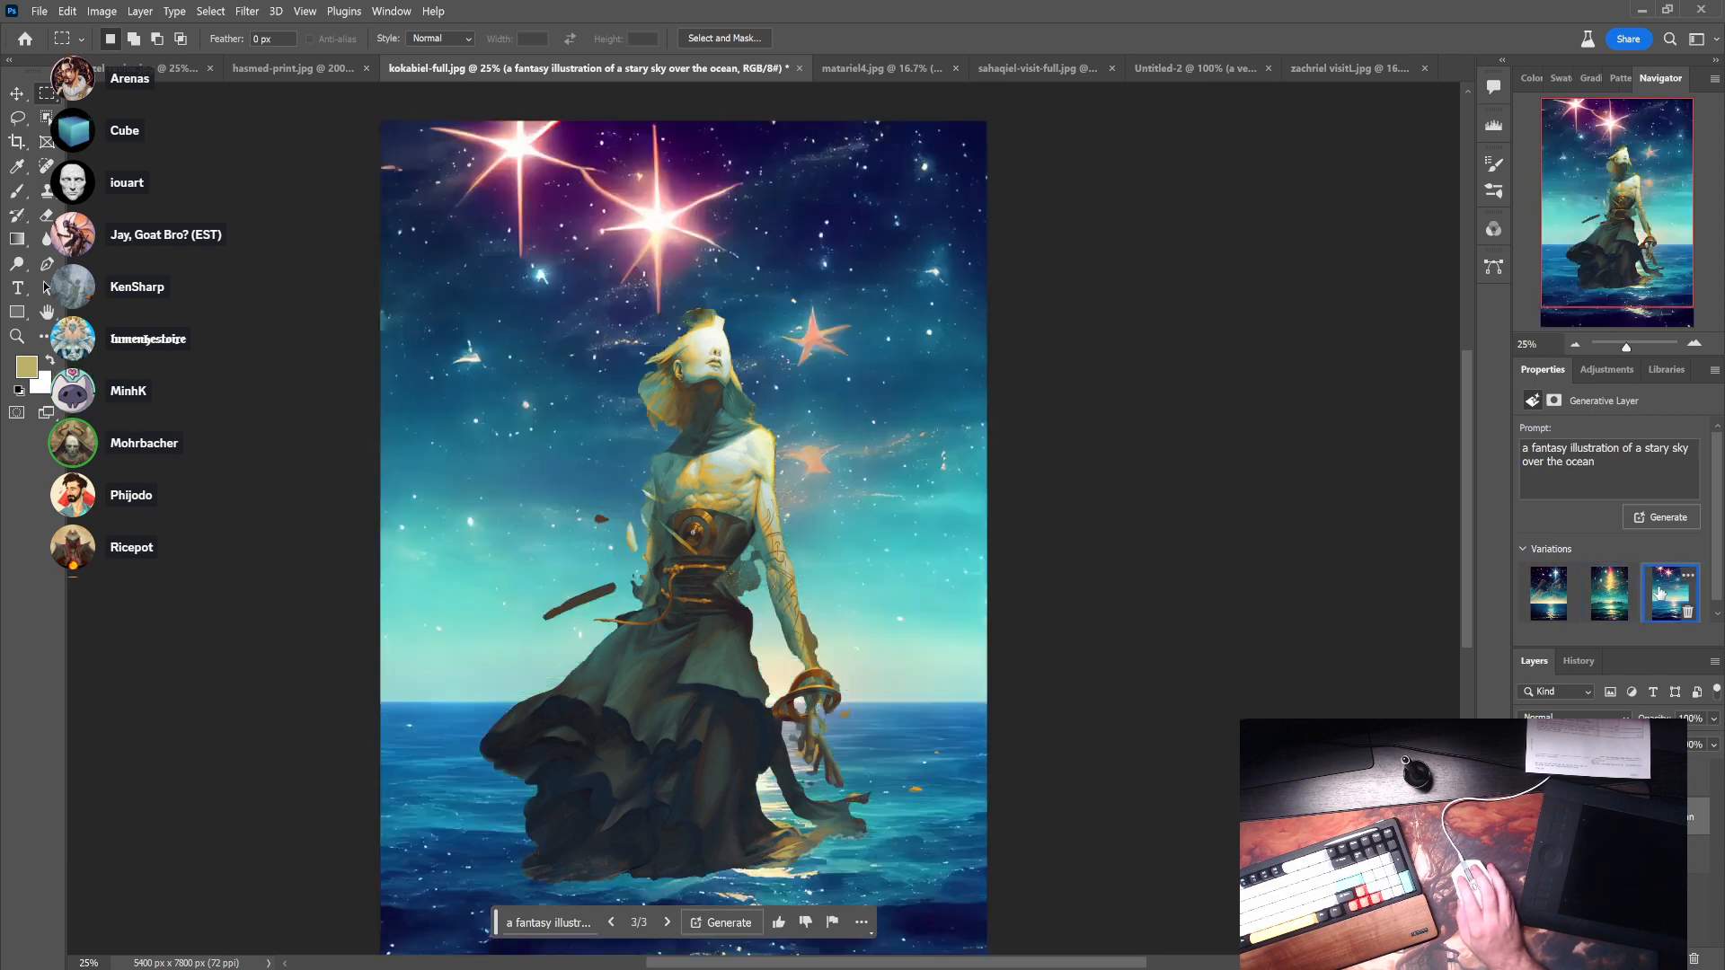
{"action": "left_click", "coordinate": [1608, 598]}
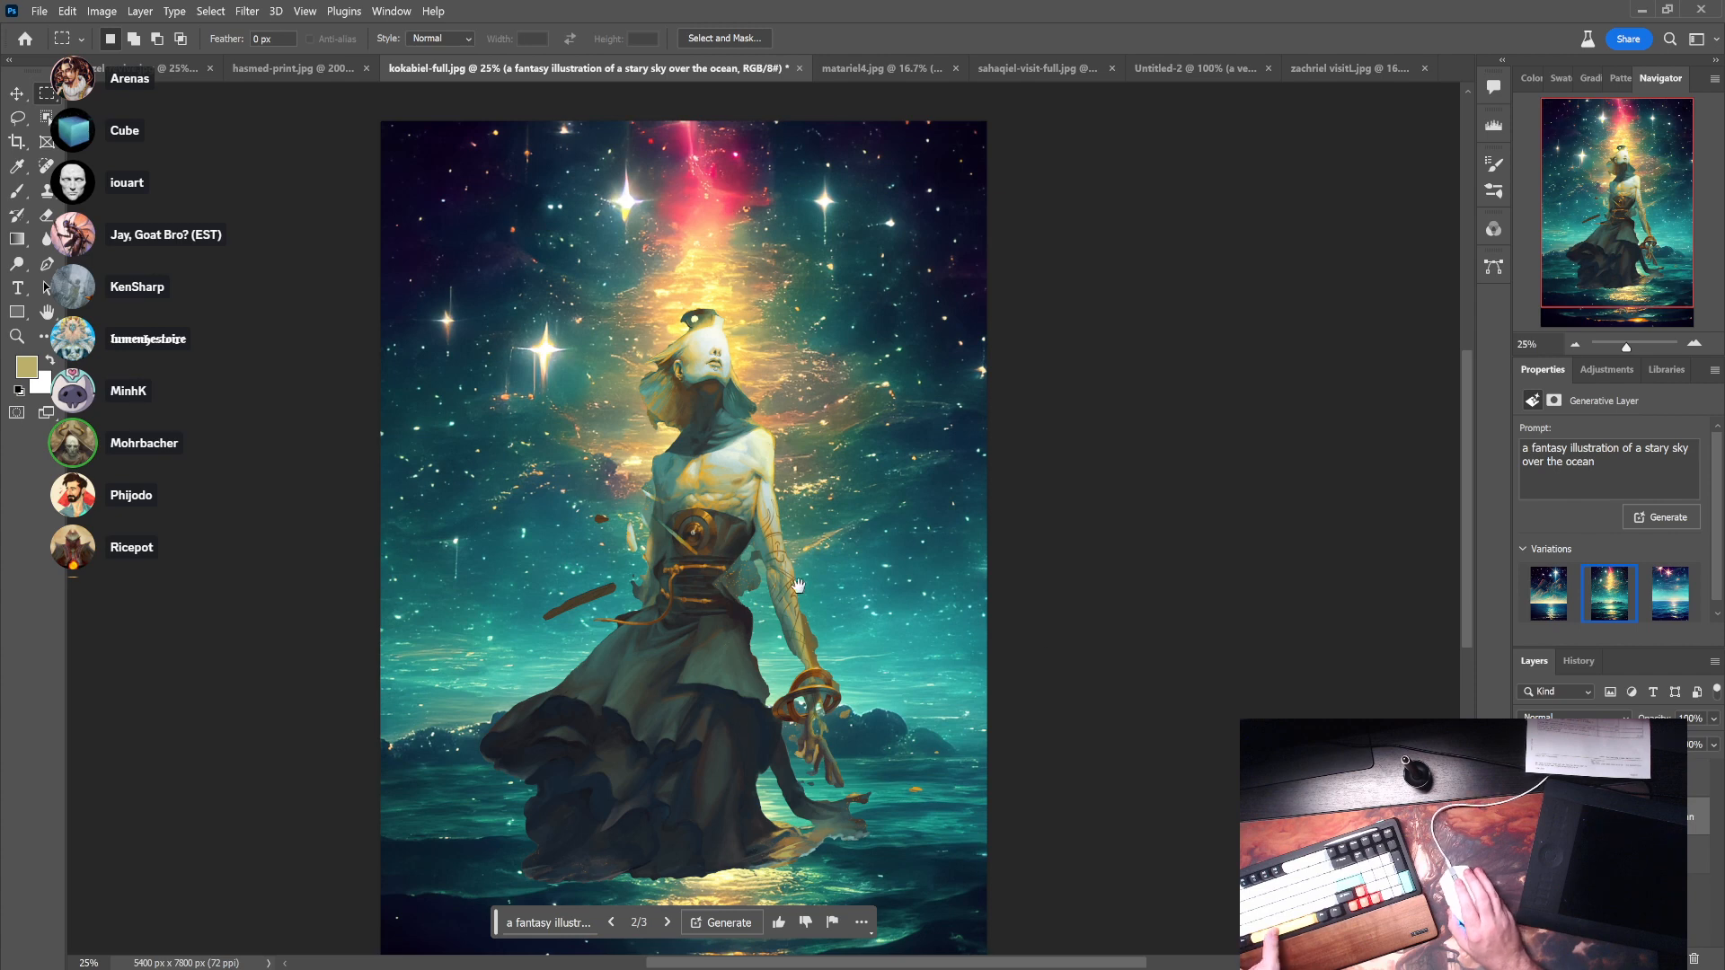
{"action": "key", "text": "ctrl+minus"}
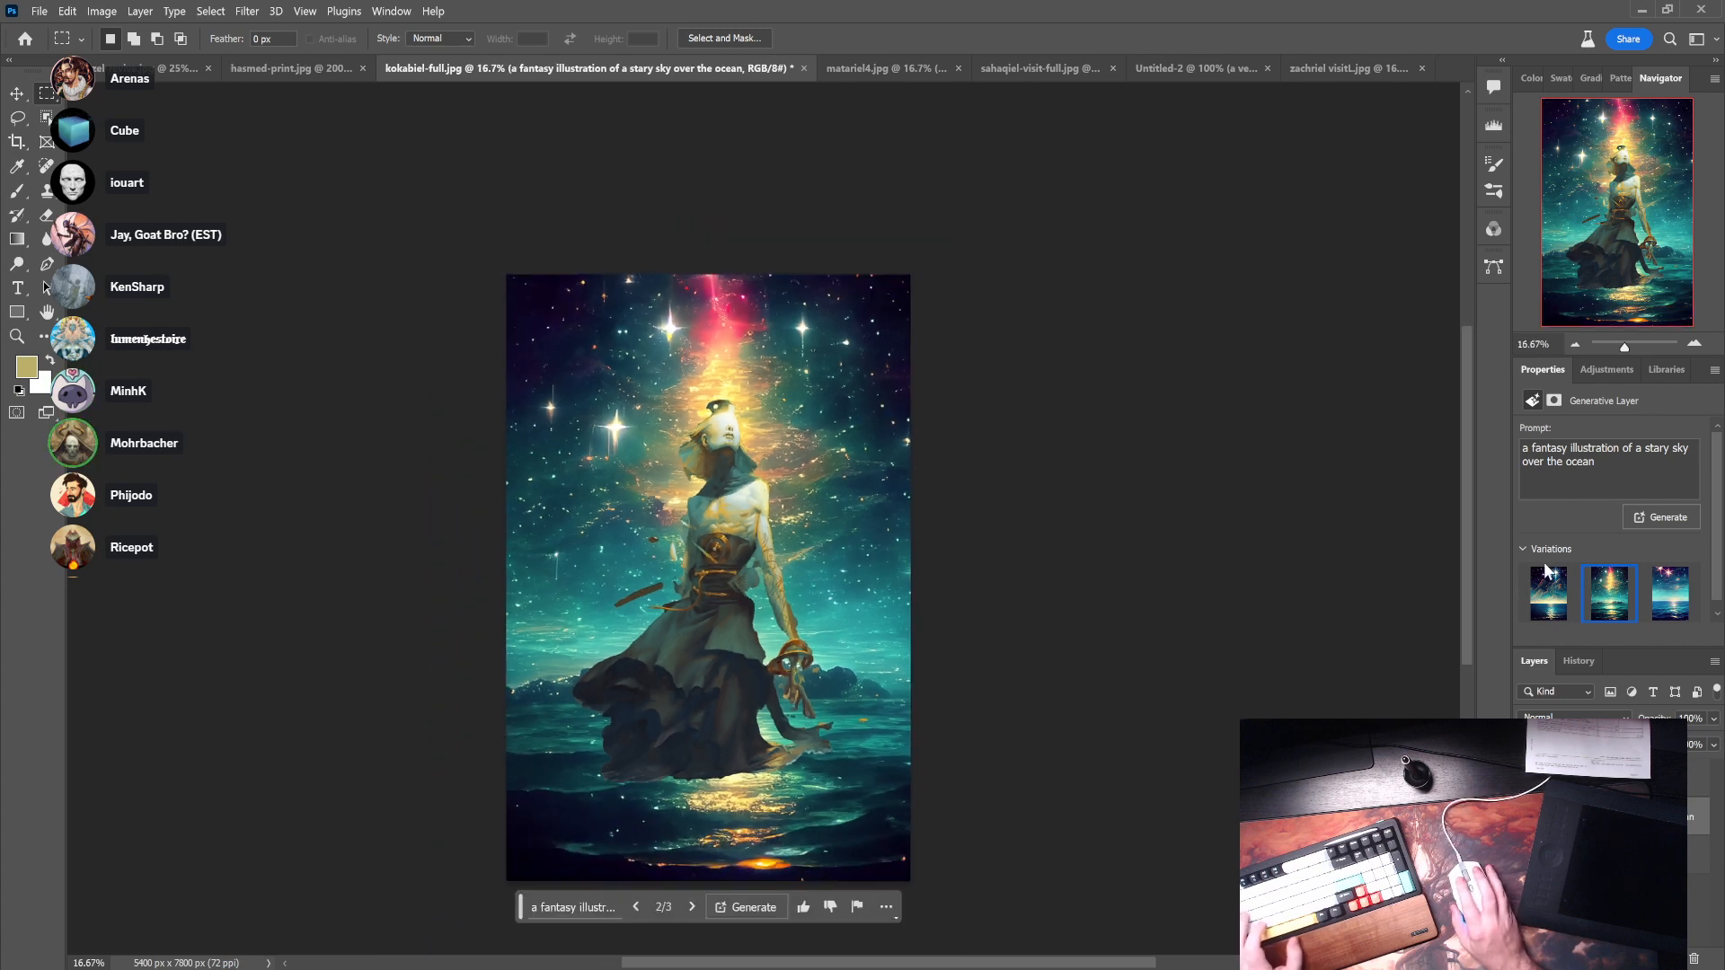
{"action": "key", "text": "b"}
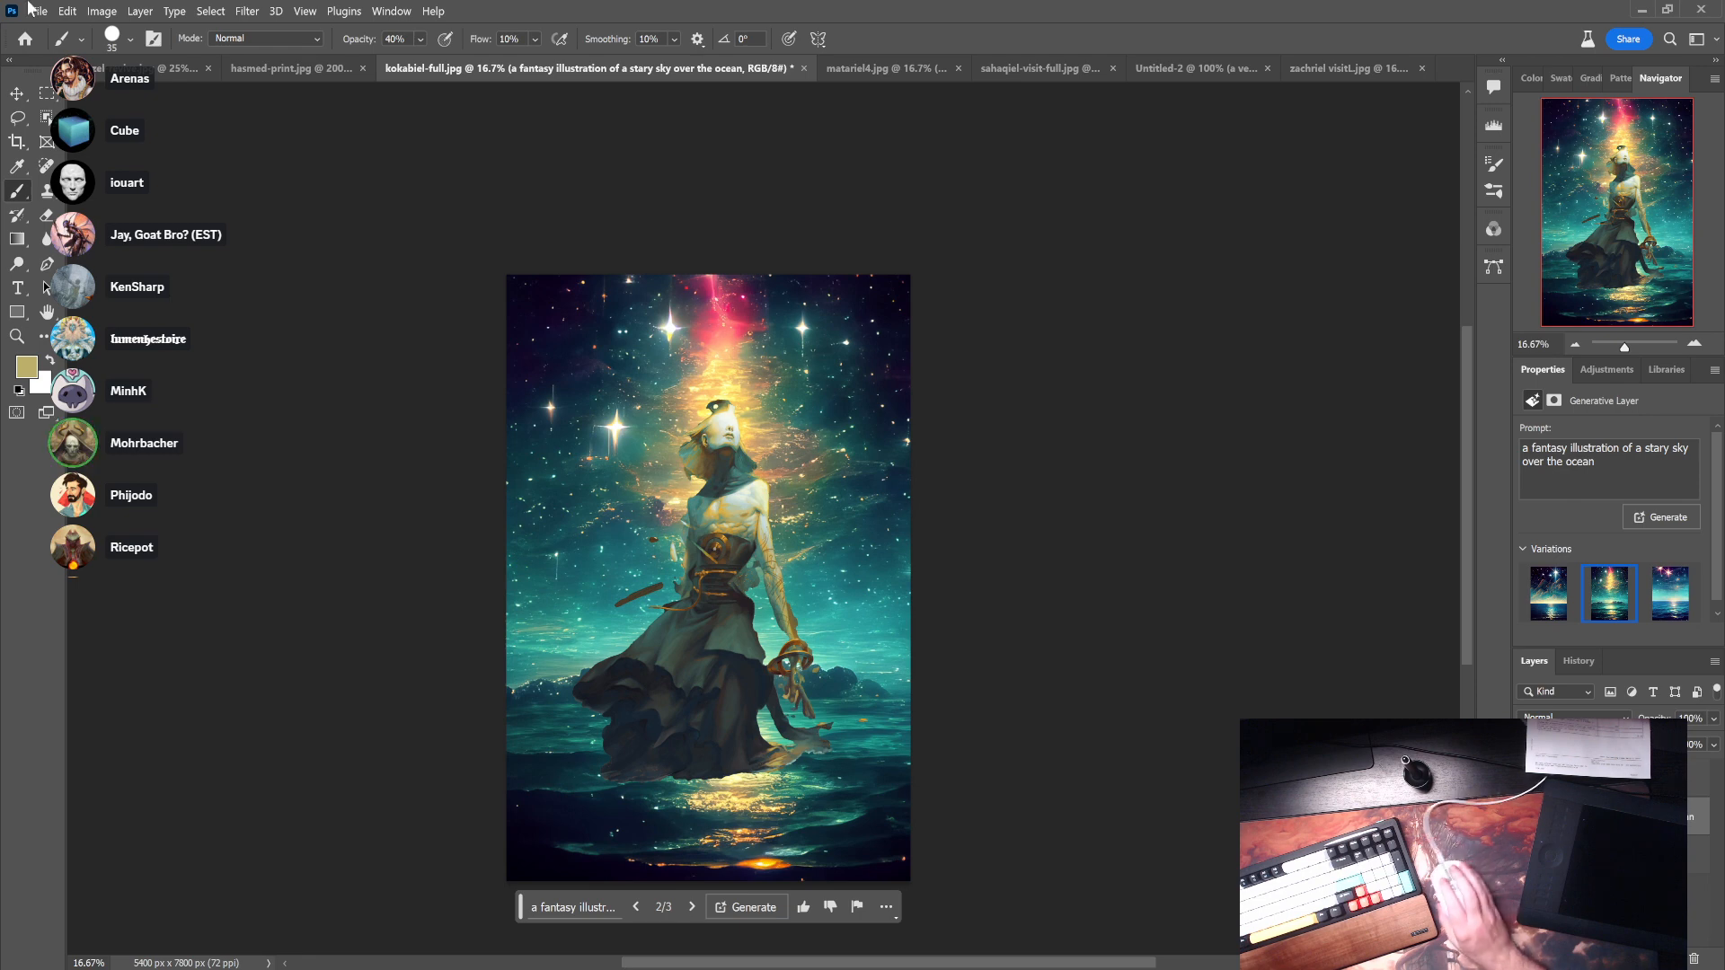
{"action": "left_click", "coordinate": [346, 11]}
{"action": "mouse_move", "coordinate": [248, 11]}
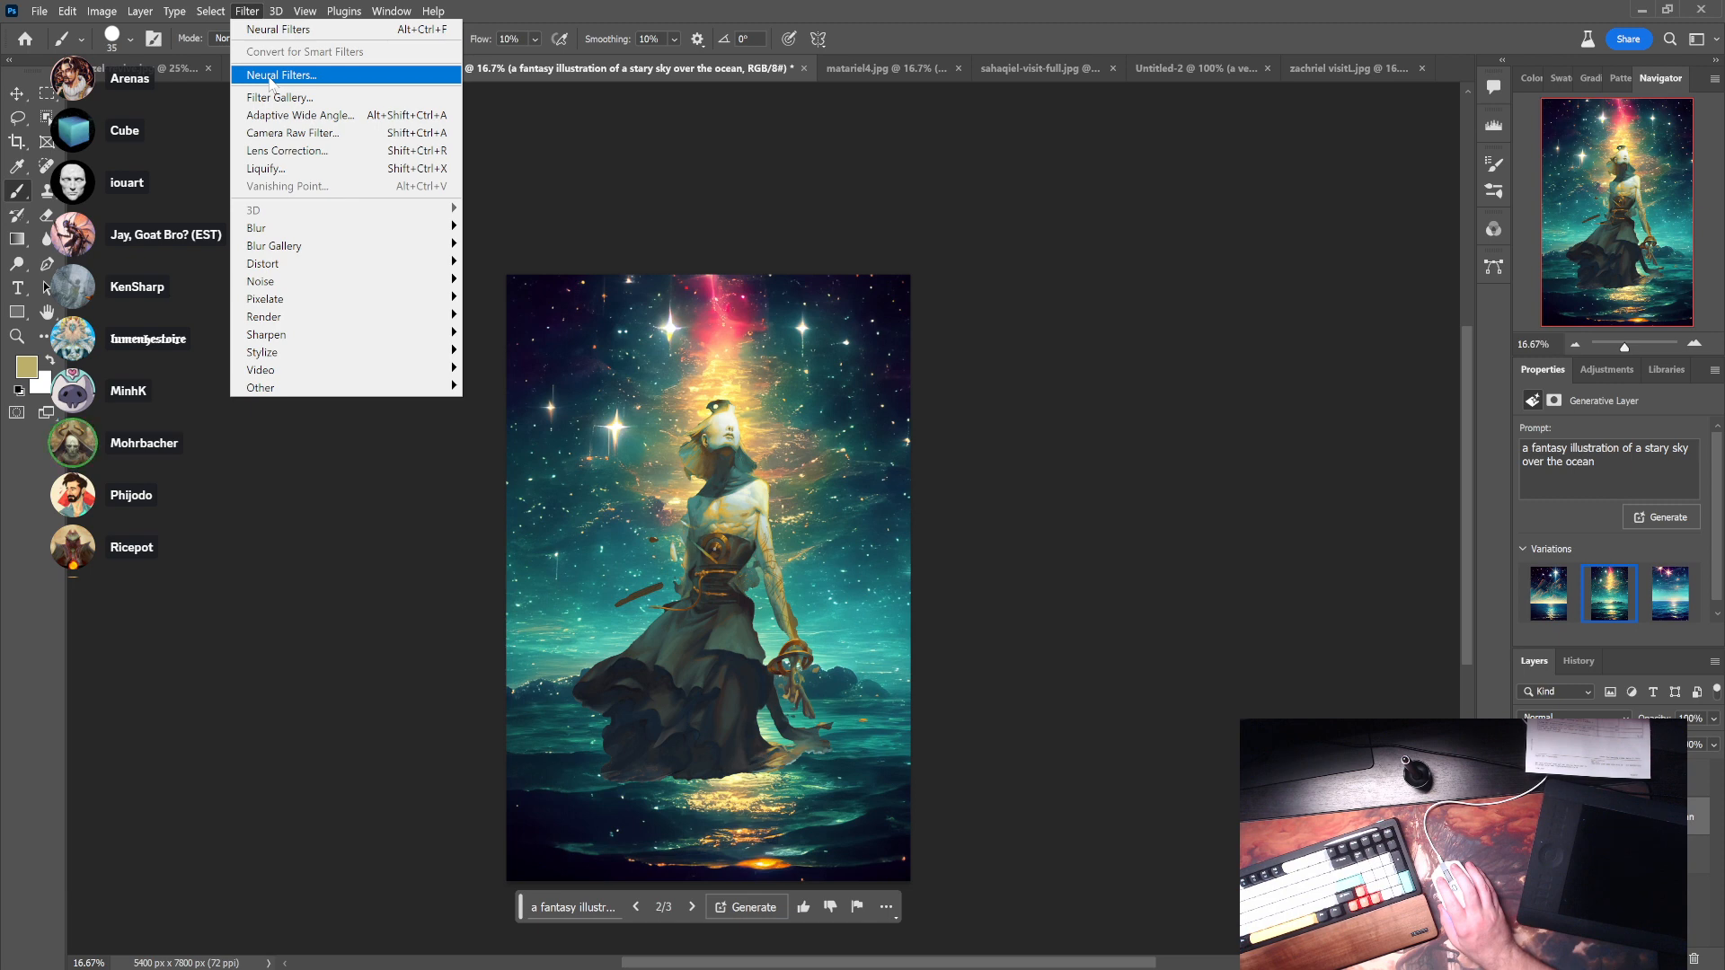
{"action": "left_click", "coordinate": [160, 164]}
- Select a rectangle around the figure's head and torso and the surrounding sky, and generate a fill from the prompt "a better painting"
{"action": "key", "text": "m"}
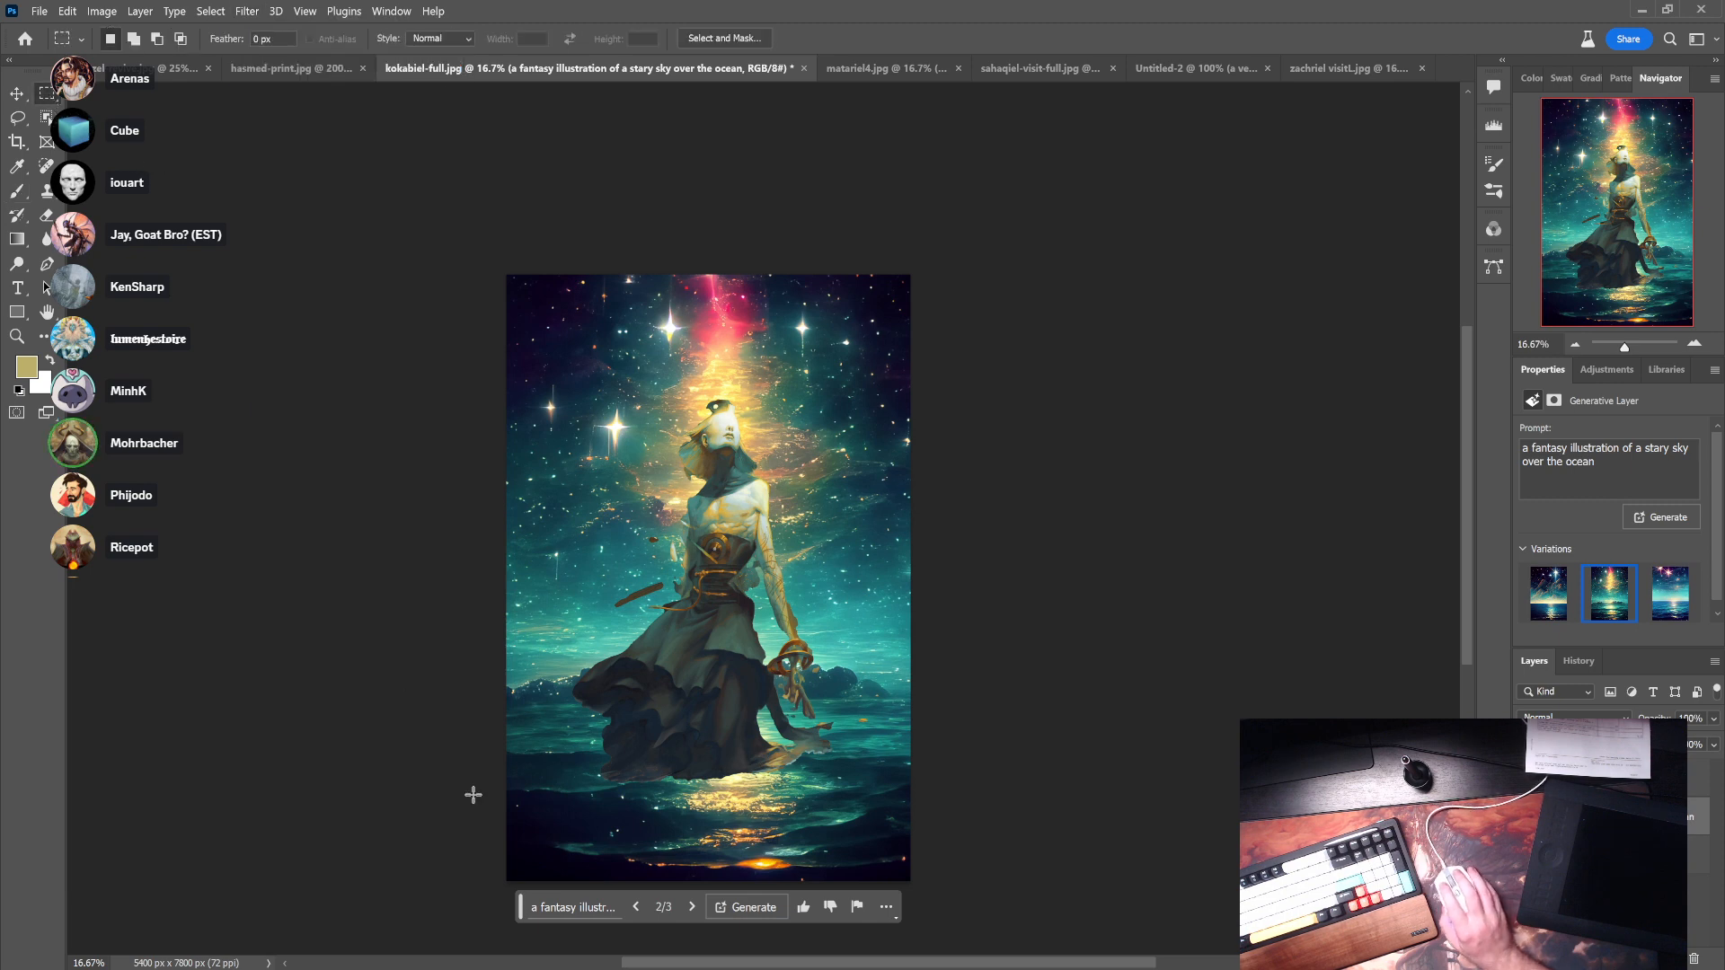
{"action": "left_click_drag", "start_coordinate": [519, 912], "coordinate": [69, 941]}
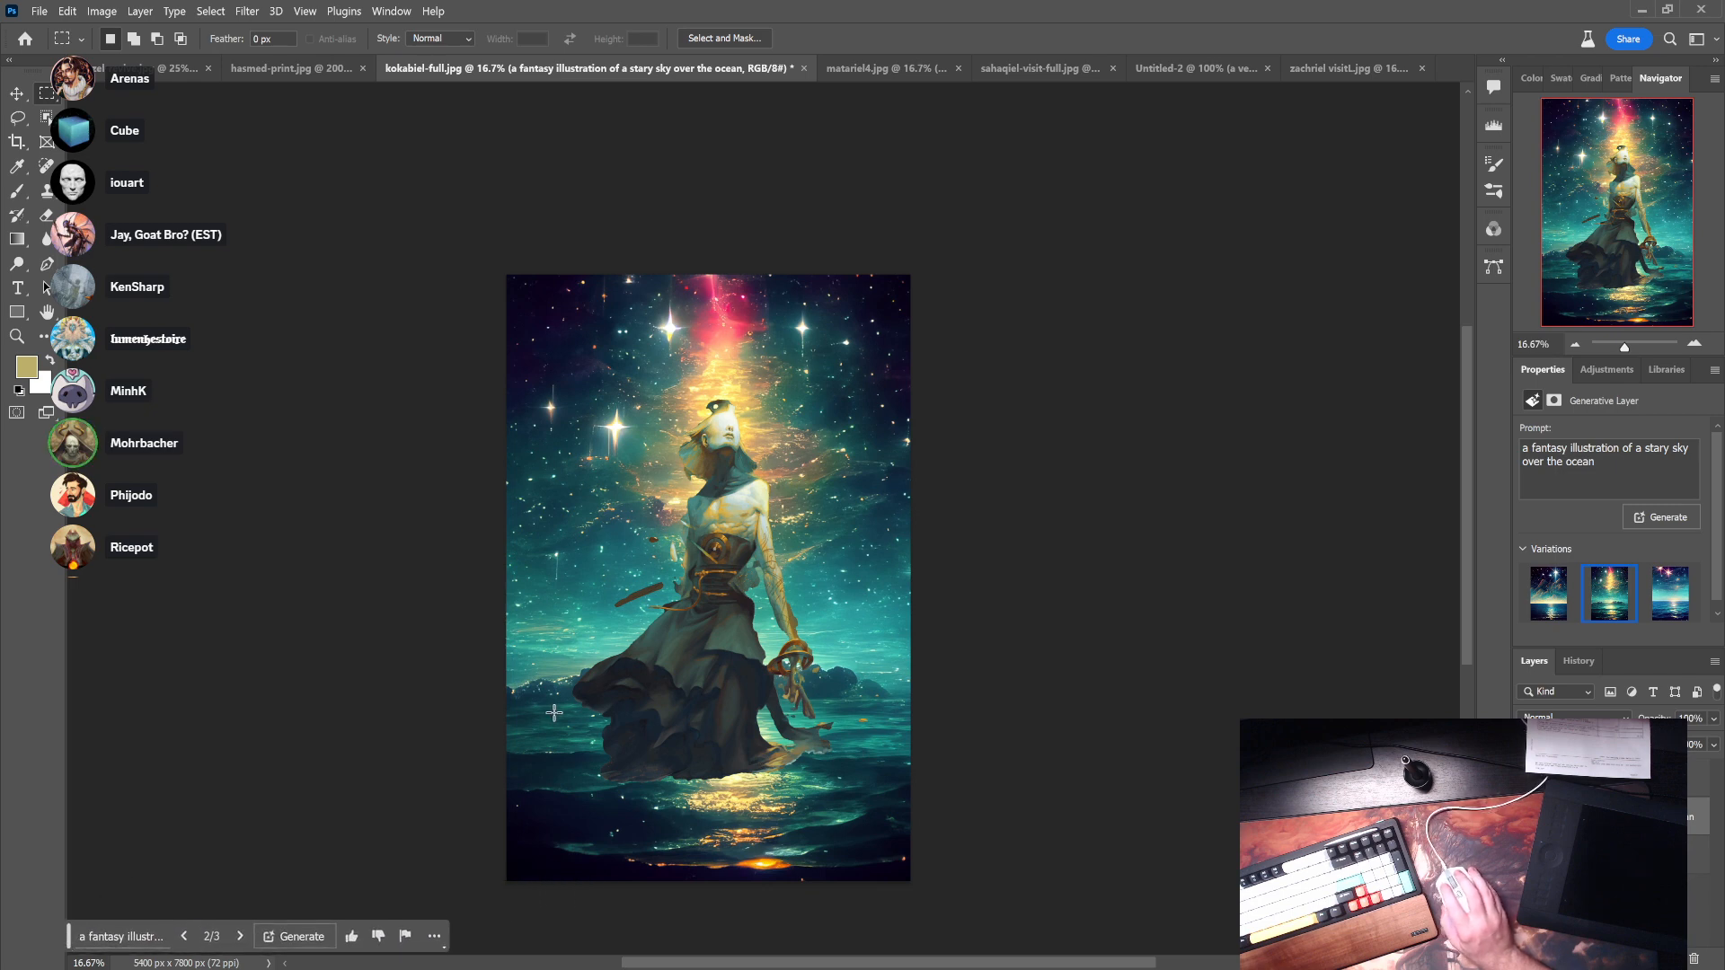
{"action": "left_click_drag", "start_coordinate": [537, 316], "coordinate": [857, 570]}
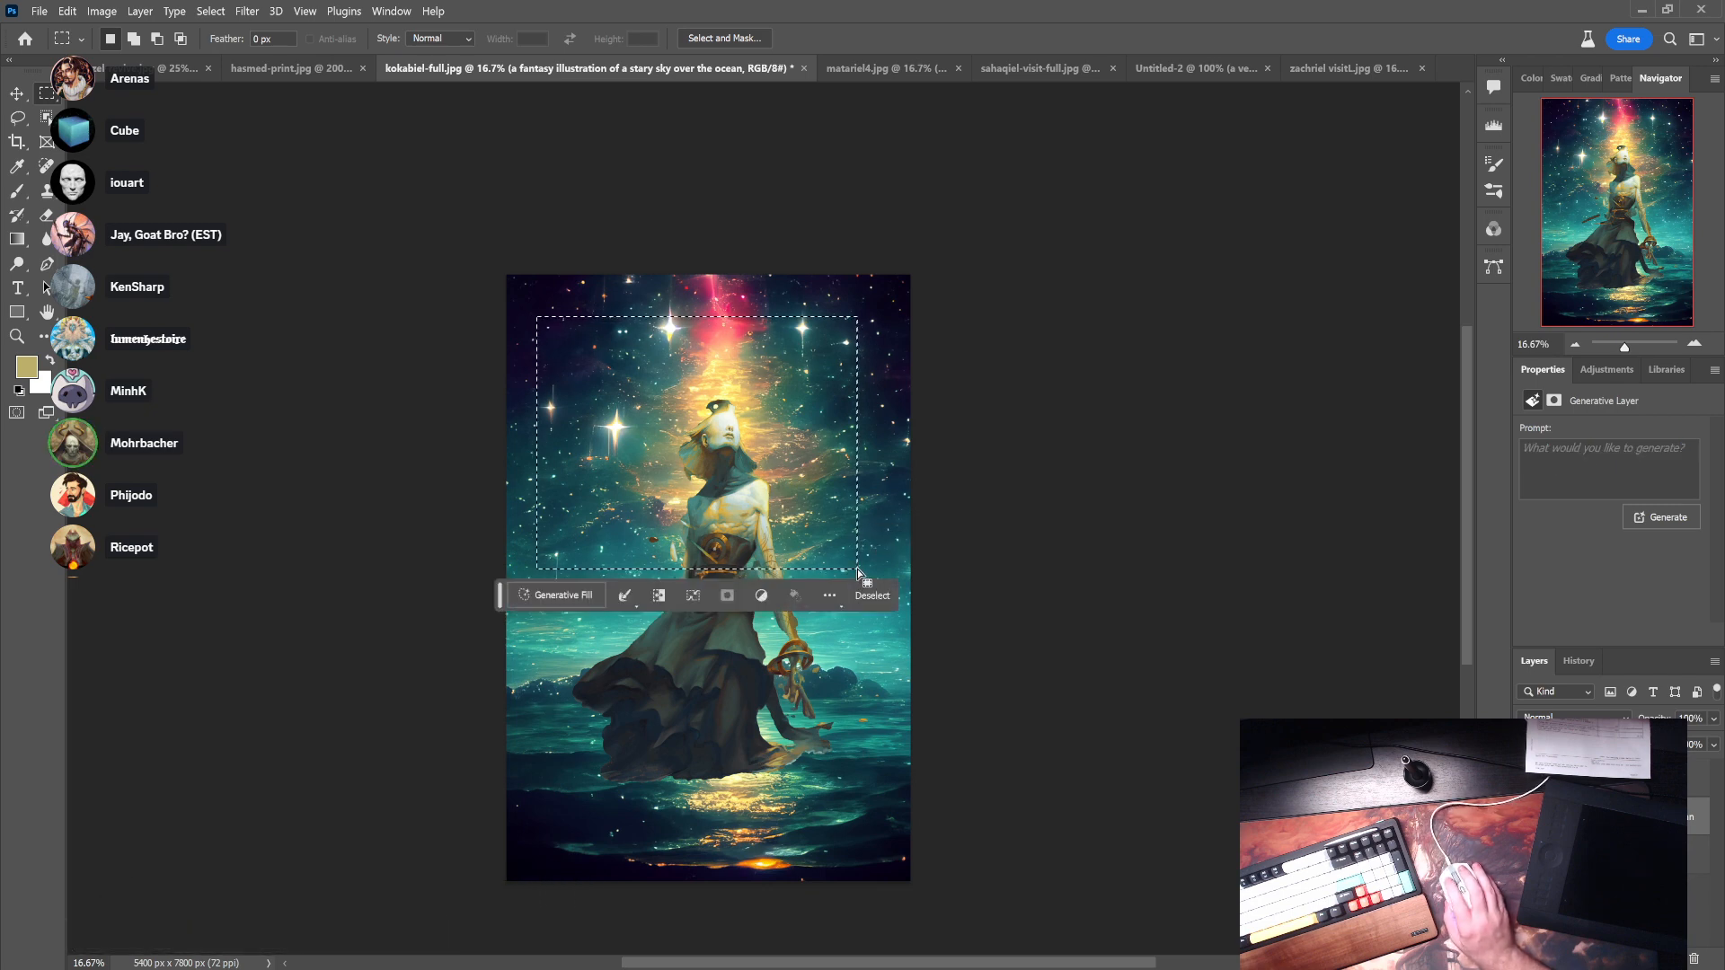
{"action": "left_click", "coordinate": [563, 596]}
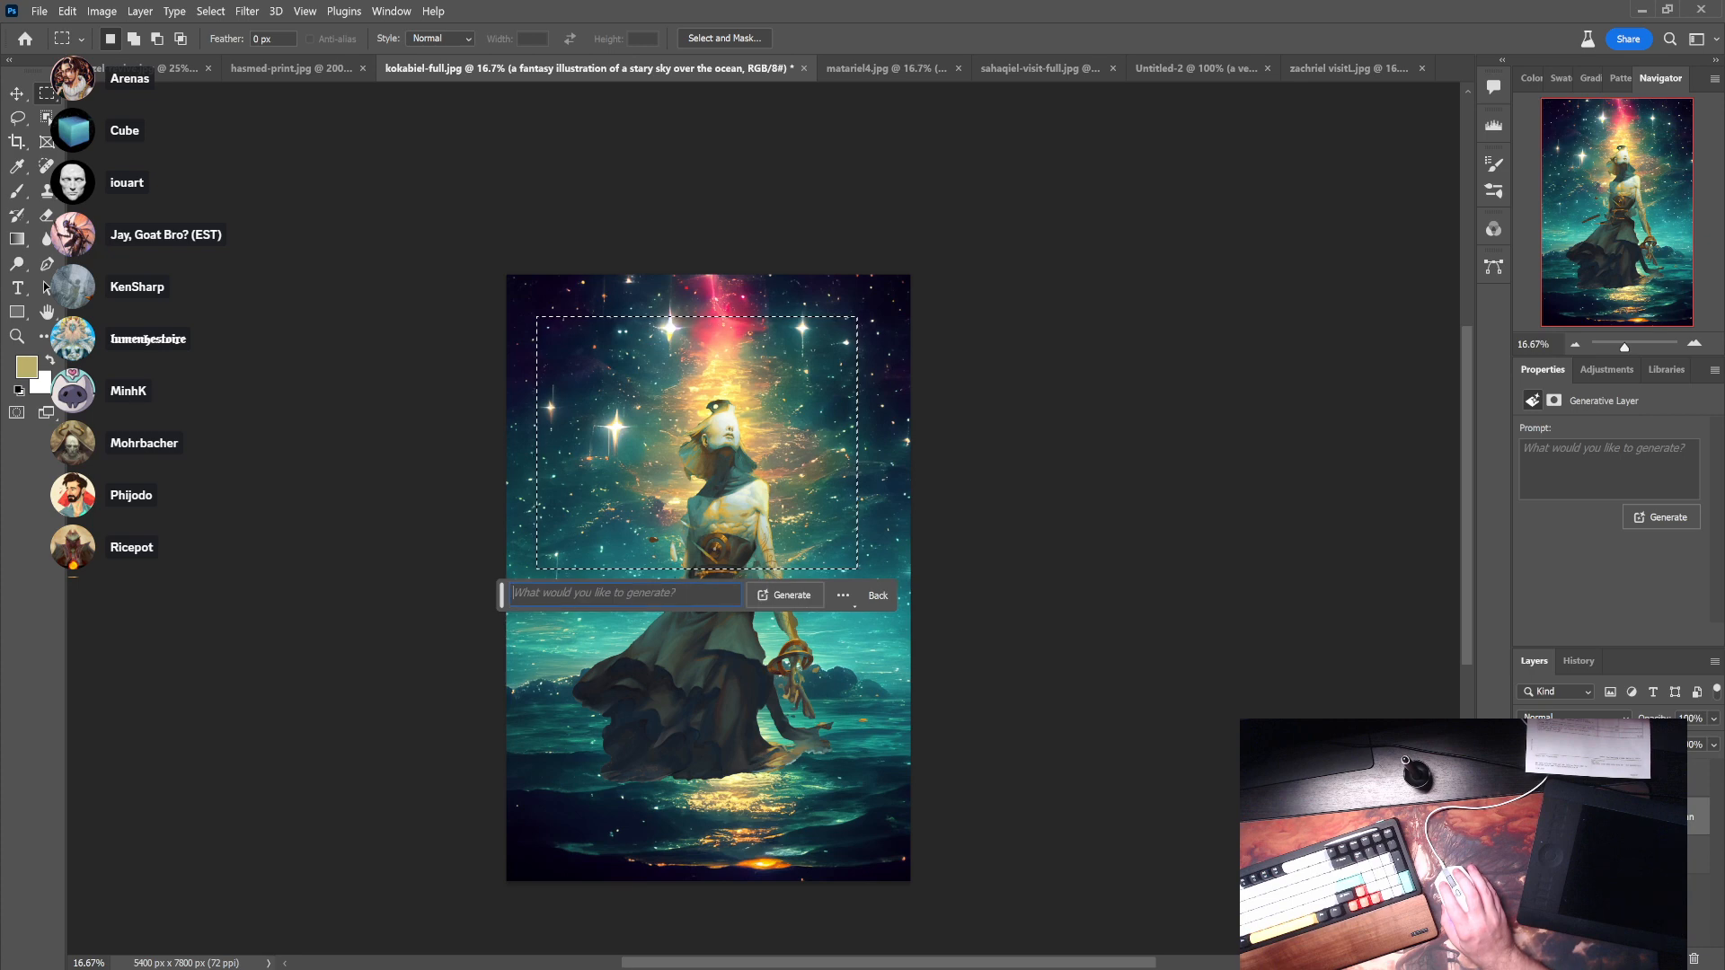
{"action": "type", "text": "a bert"}
{"action": "type", "text": "er painting"}
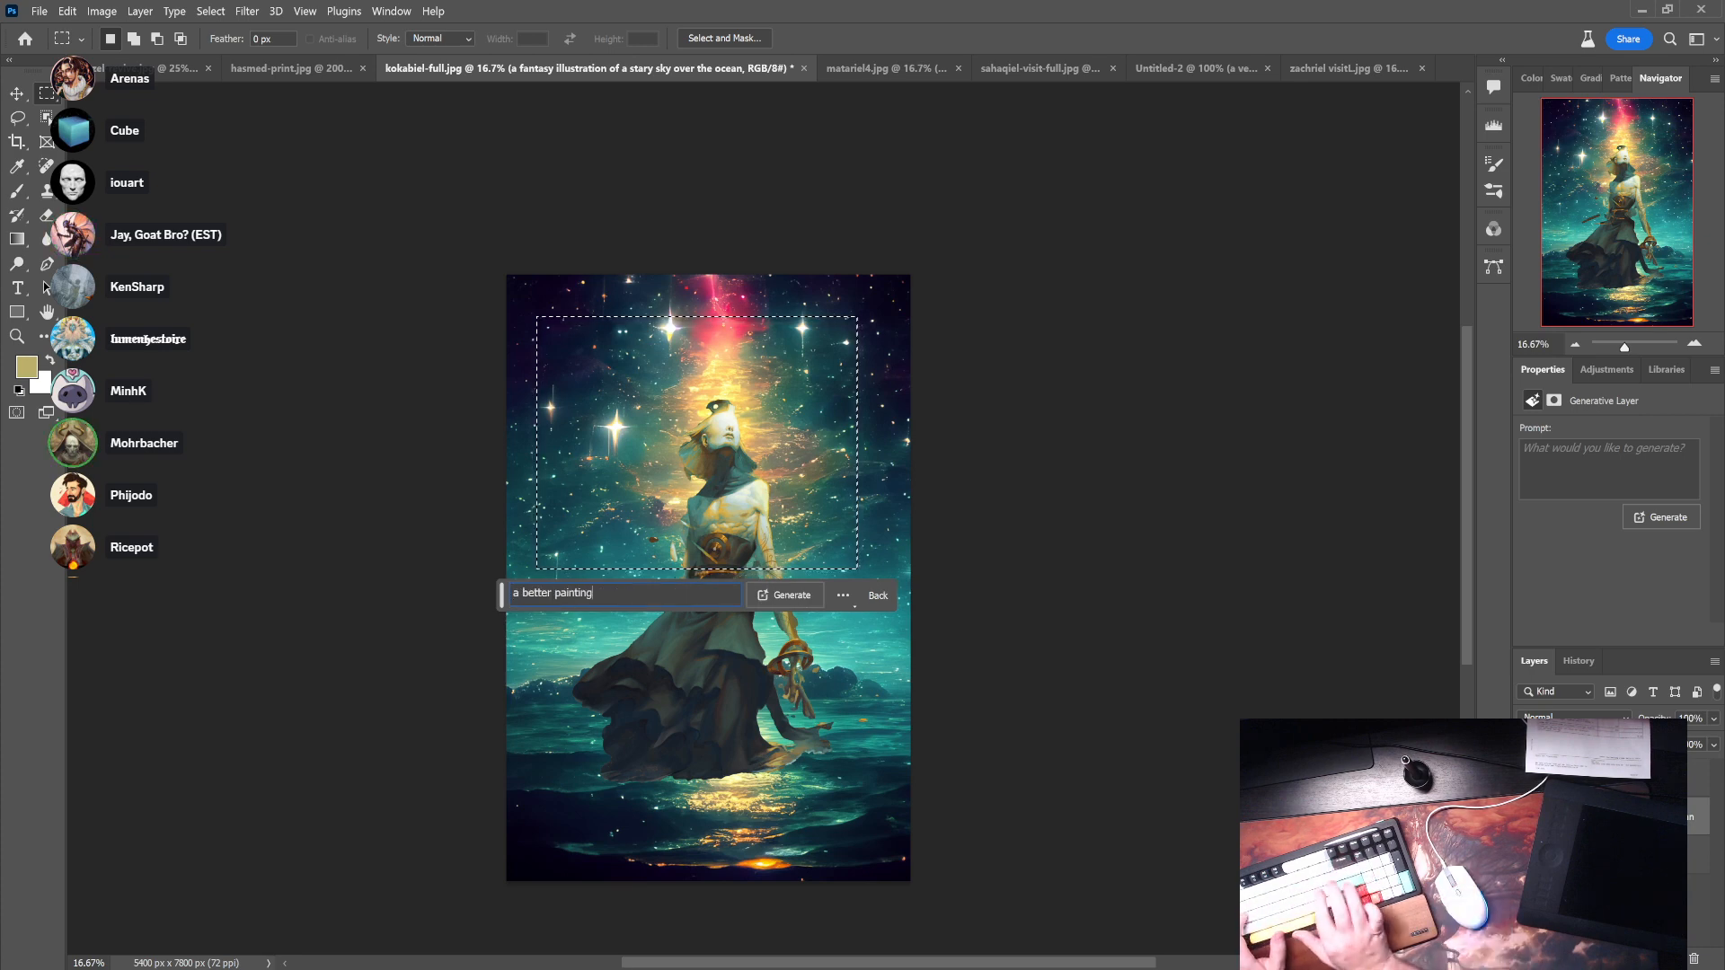
{"action": "key", "text": "Return"}
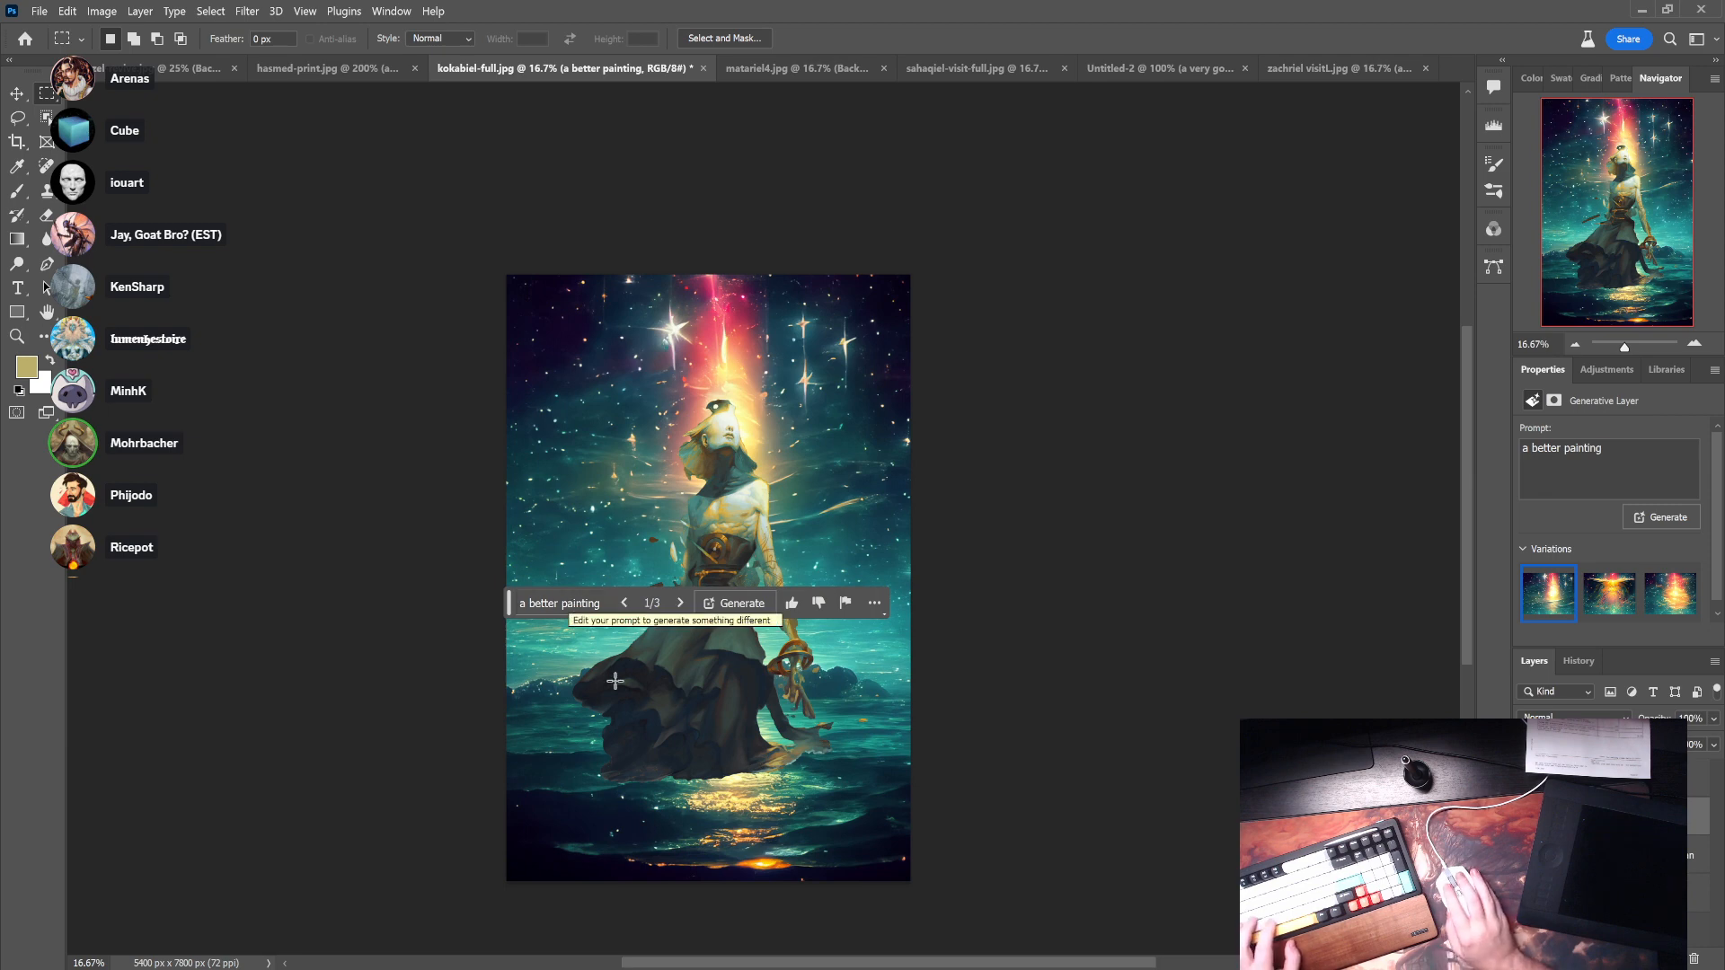
- Create a new blank document with a white background in the older Photoshop version, keeping the preset settings
{"action": "key", "text": "b"}
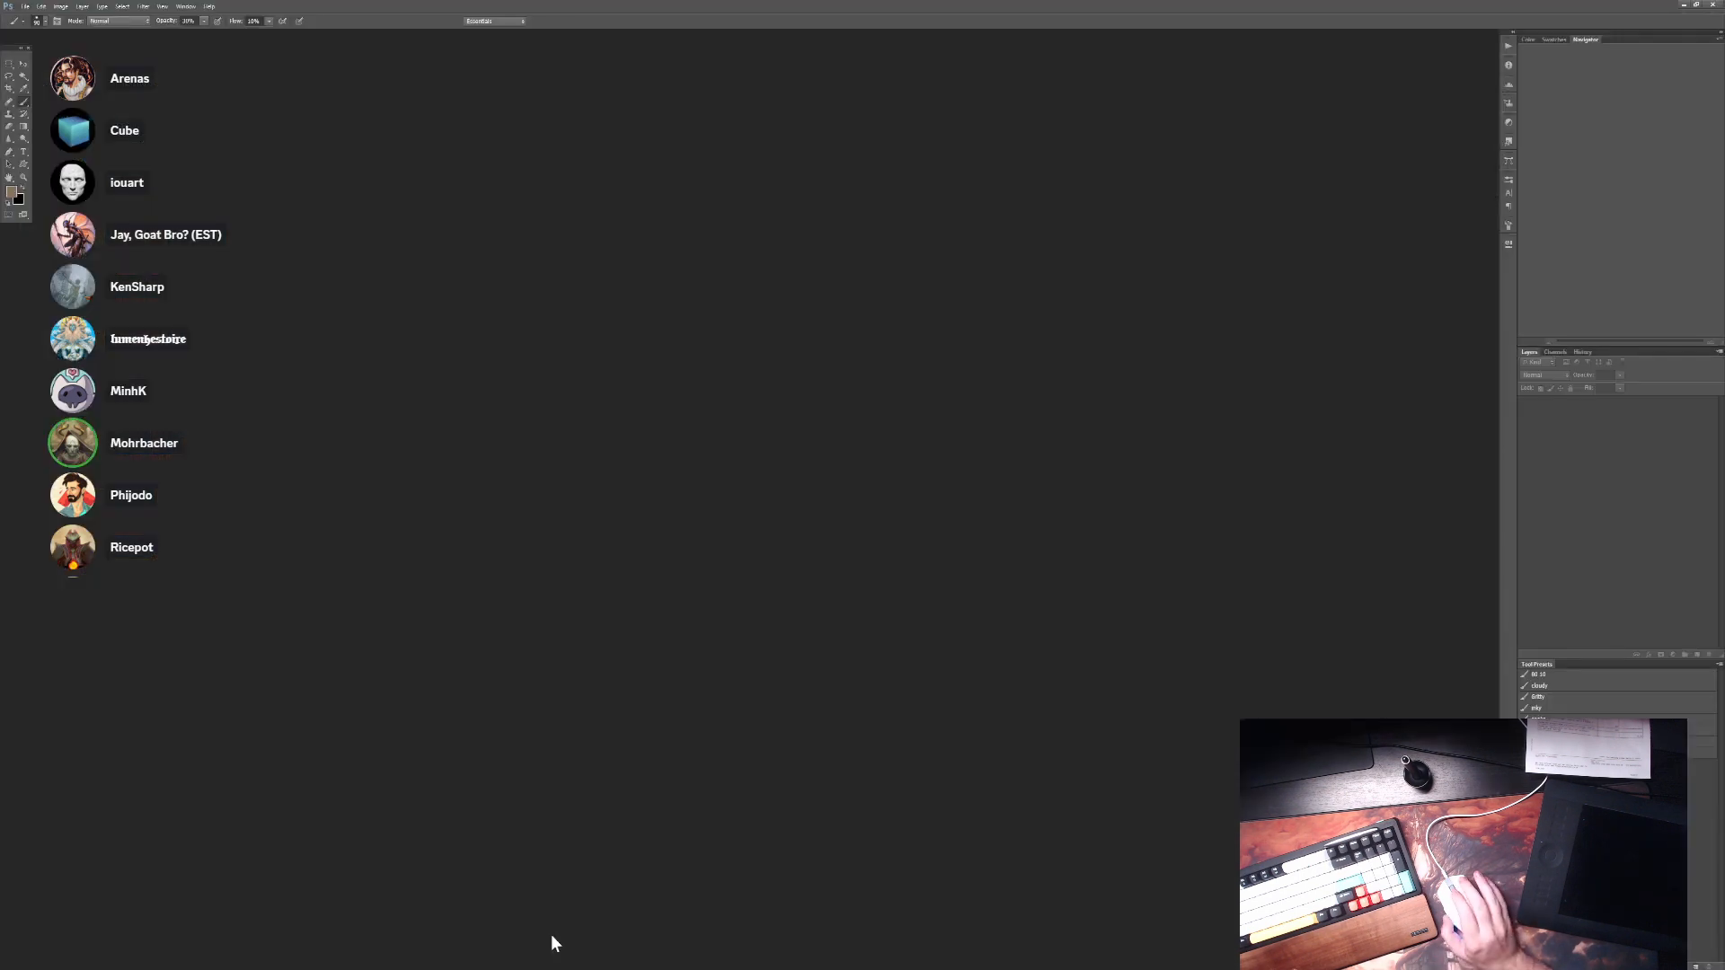
{"action": "left_click", "coordinate": [24, 9]}
{"action": "left_click", "coordinate": [40, 28]}
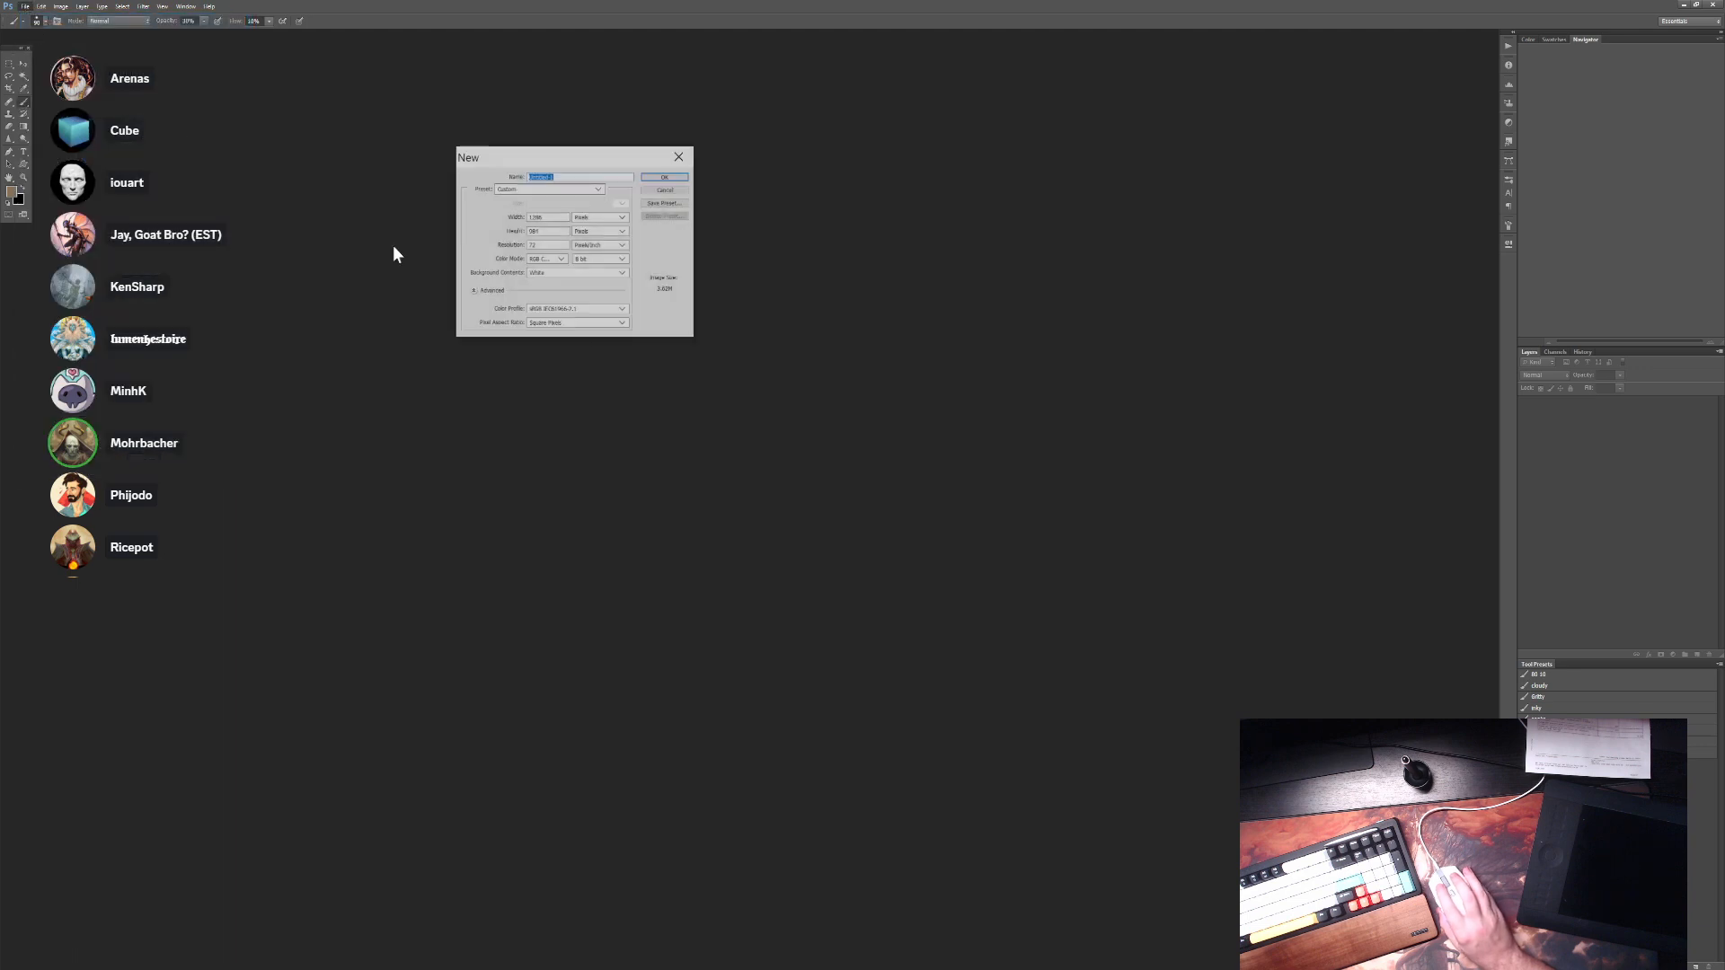
{"action": "left_click", "coordinate": [654, 179]}
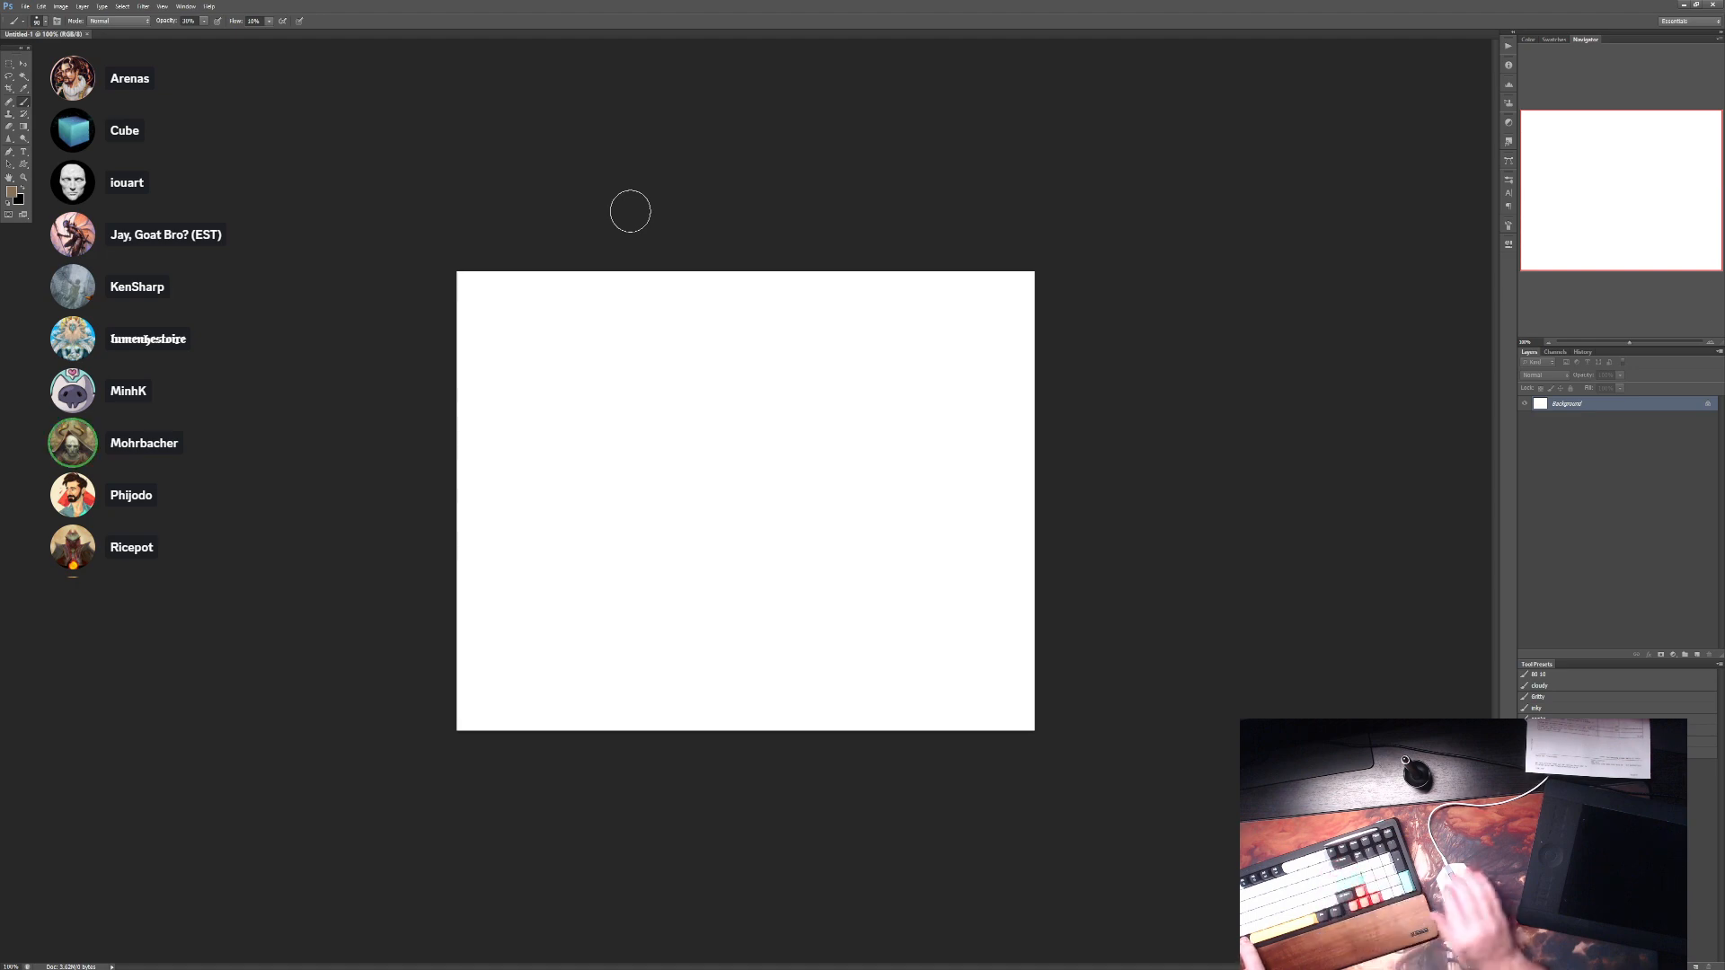
- Switch to Chrome, sample the opening of the YouTube video "Learn to Paint in 5 minutes" and adjust its volume
{"action": "left_click", "coordinate": [723, 969]}
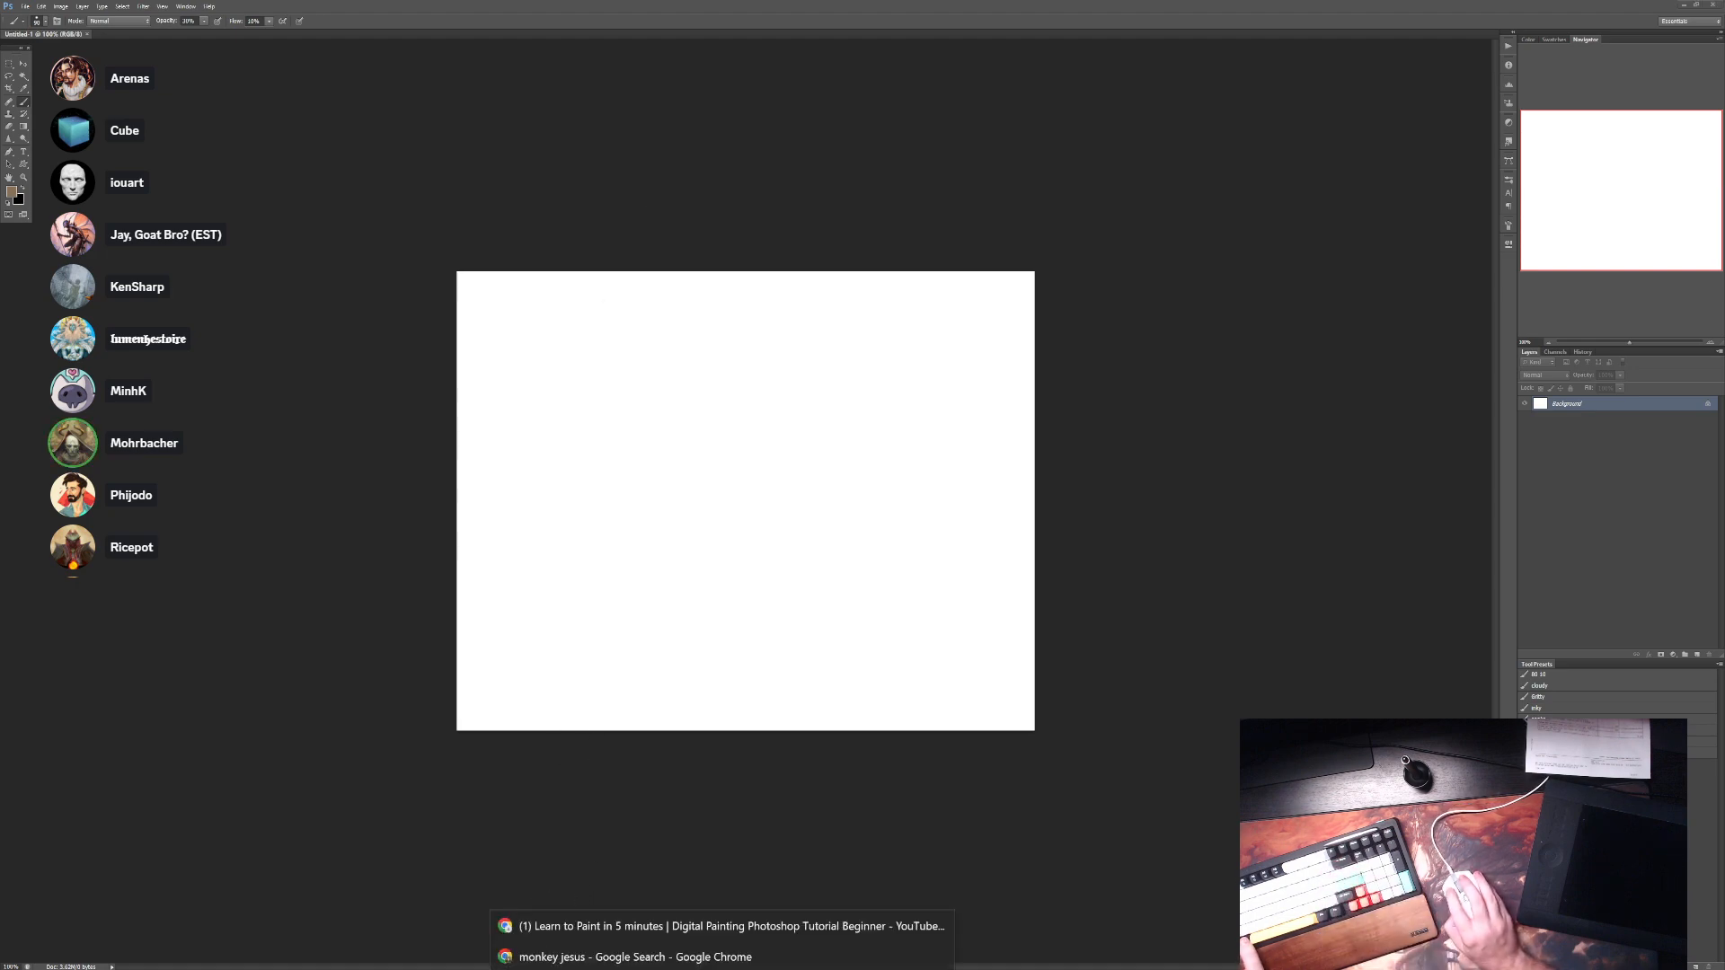
{"action": "left_click", "coordinate": [676, 956]}
{"action": "left_click_drag", "start_coordinate": [1159, 14], "coordinate": [1291, 1]}
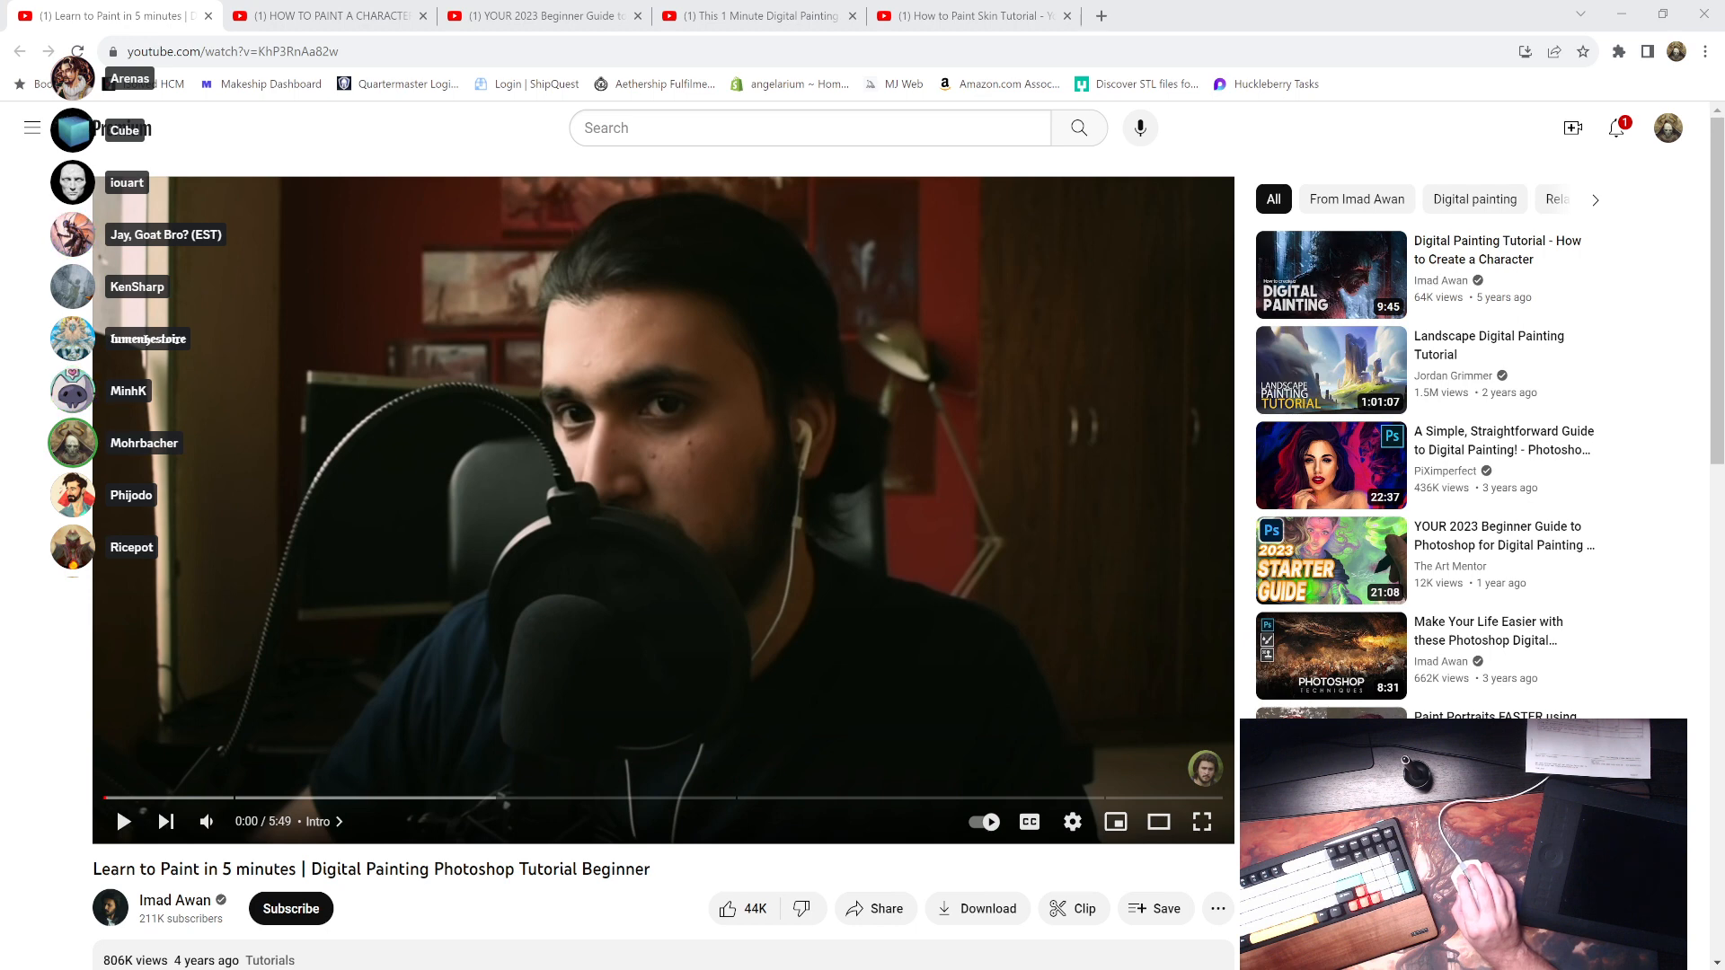
{"action": "left_click", "coordinate": [886, 462]}
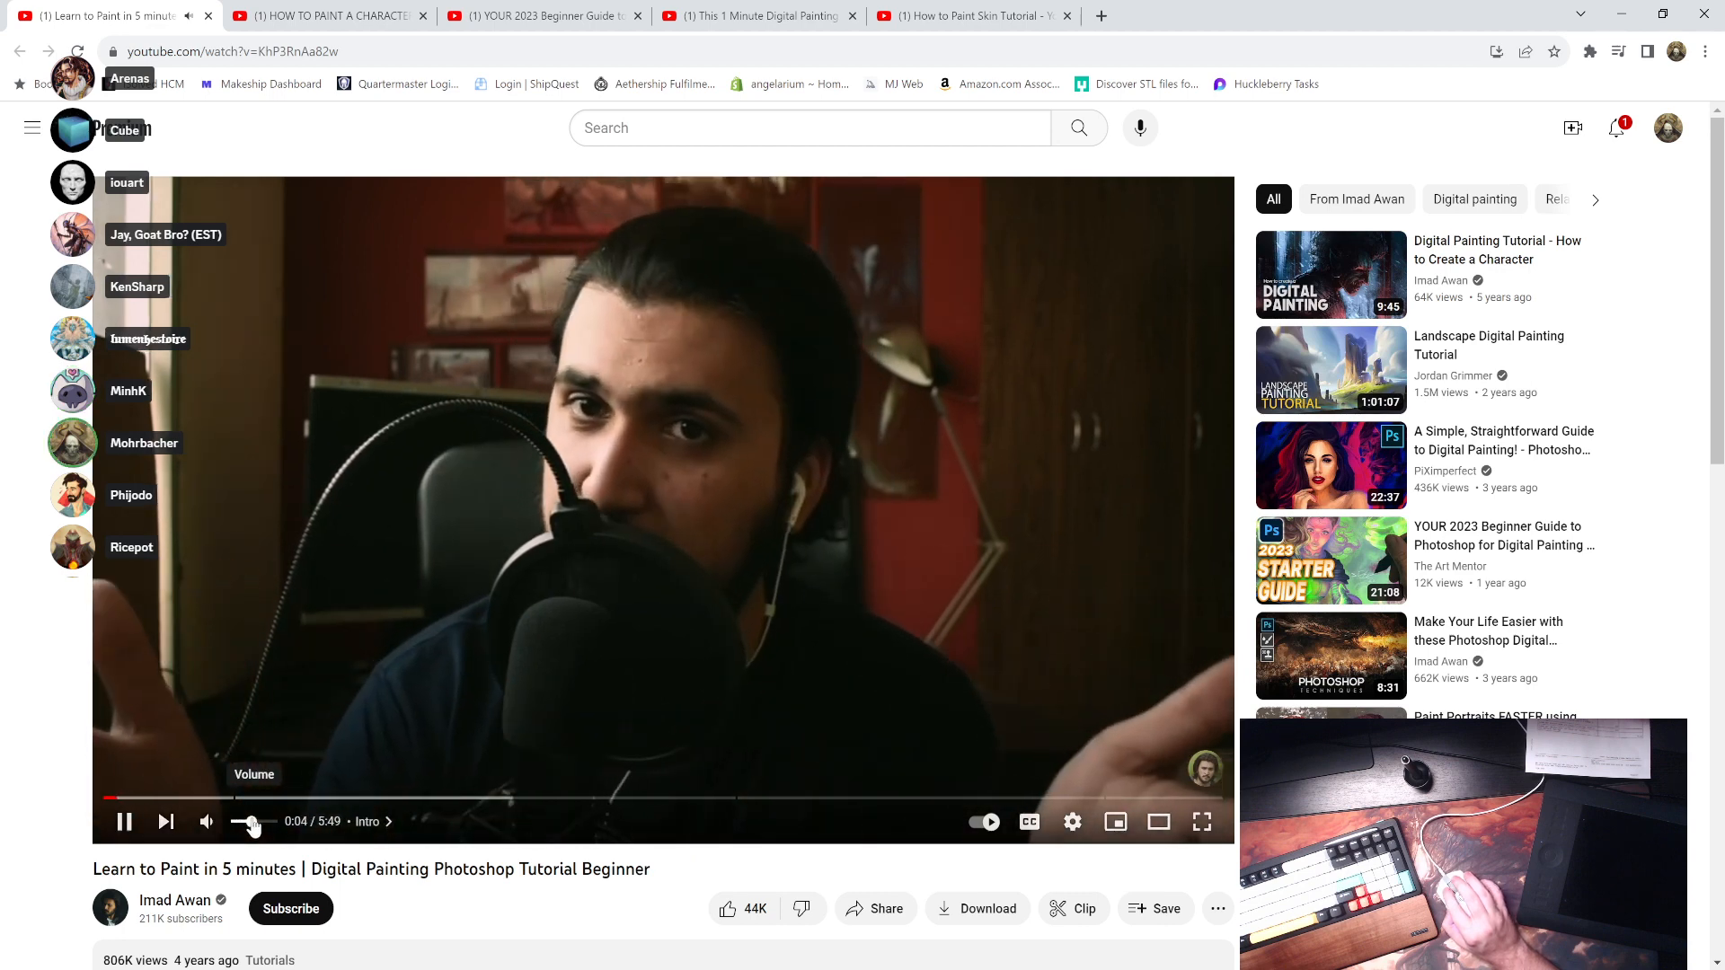
{"action": "left_click", "coordinate": [122, 823]}
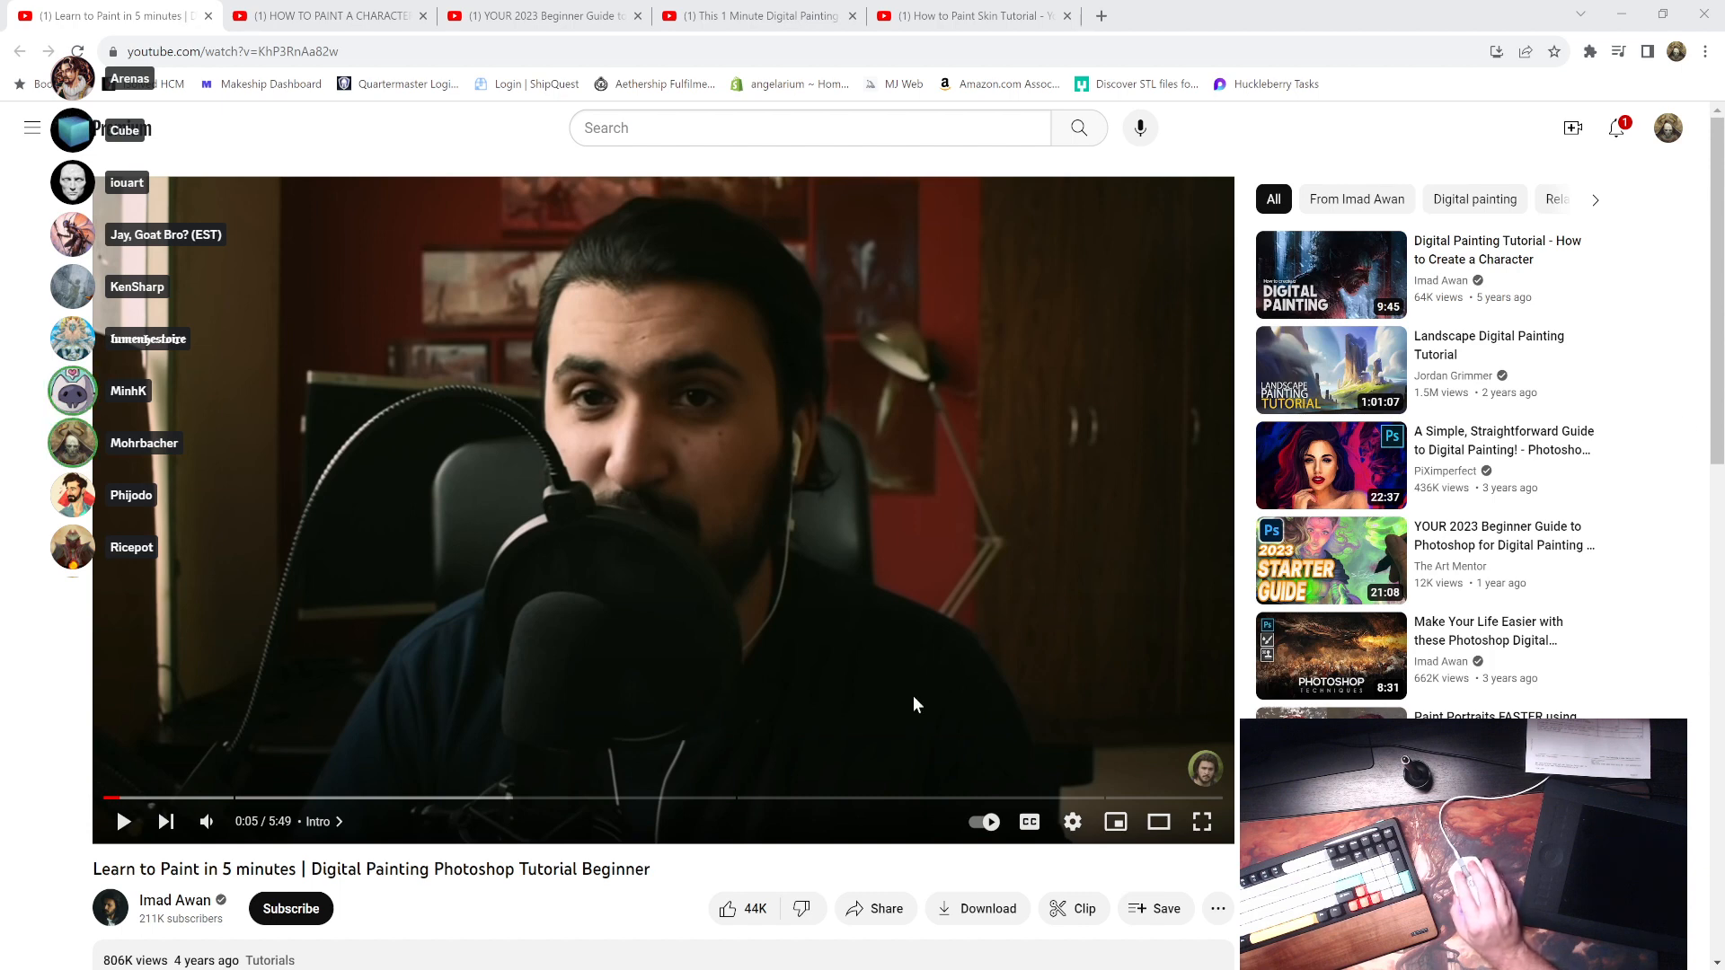
{"action": "left_click_drag", "start_coordinate": [252, 821], "coordinate": [262, 821]}
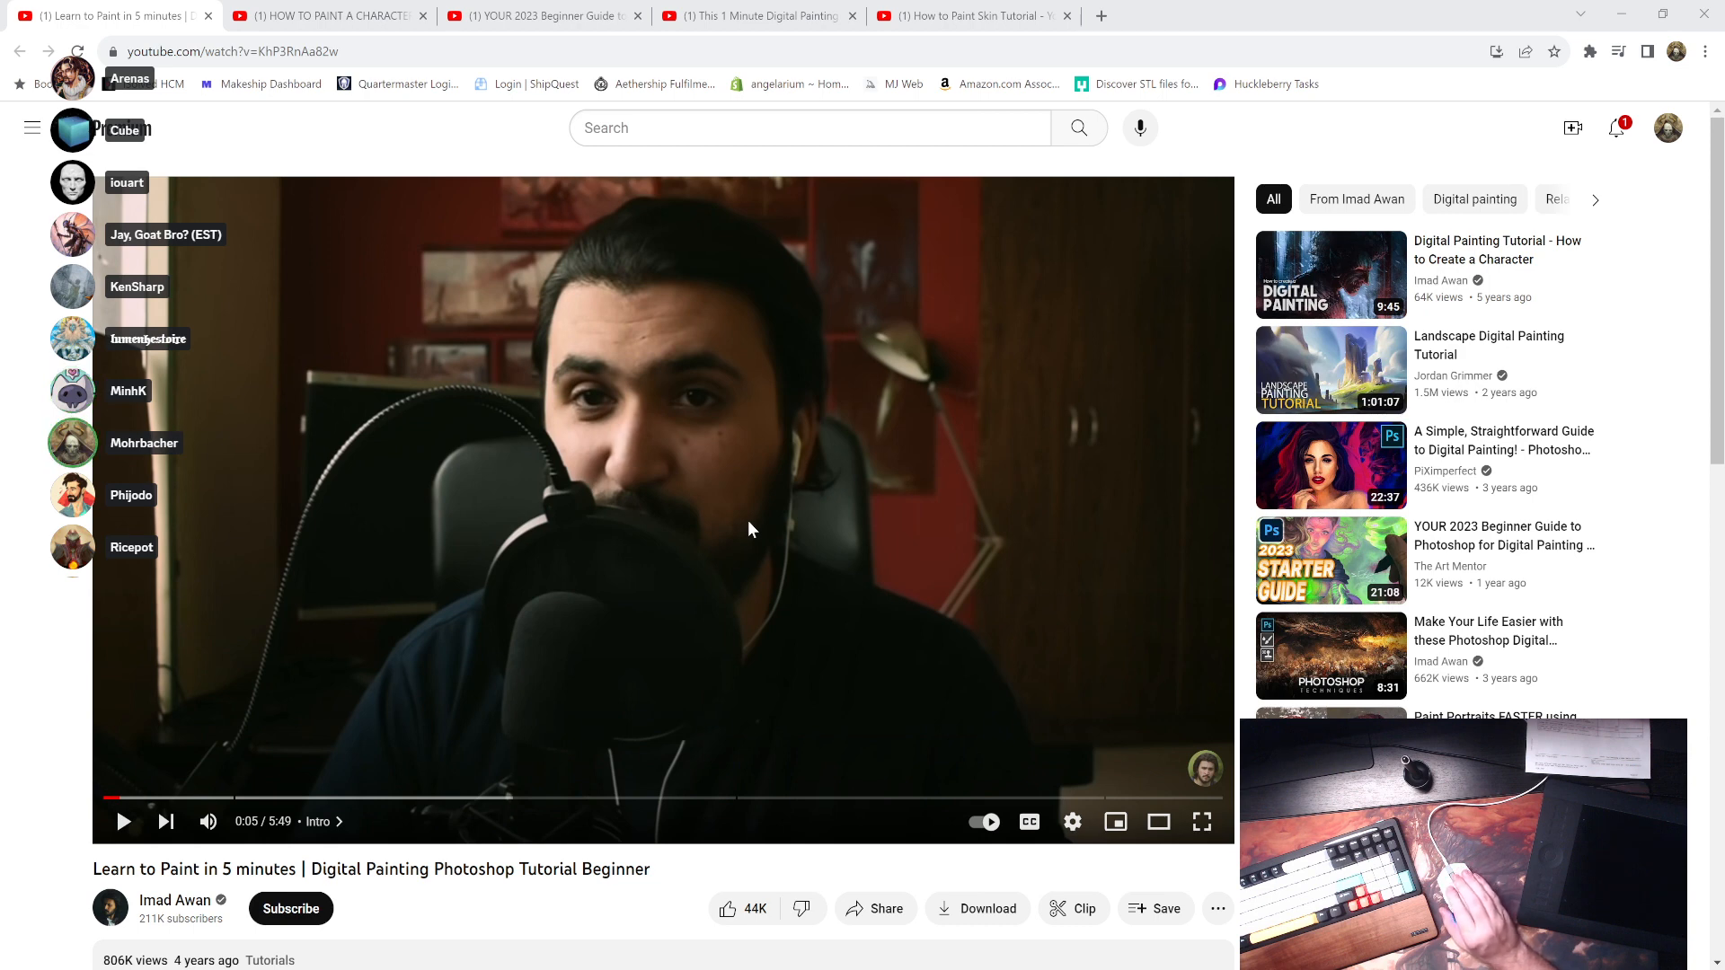
- Look through the other open YouTube tutorials on one-minute digital painting, the 2023 beginner guide, character painting and skin painting
{"action": "left_click", "coordinate": [759, 10]}
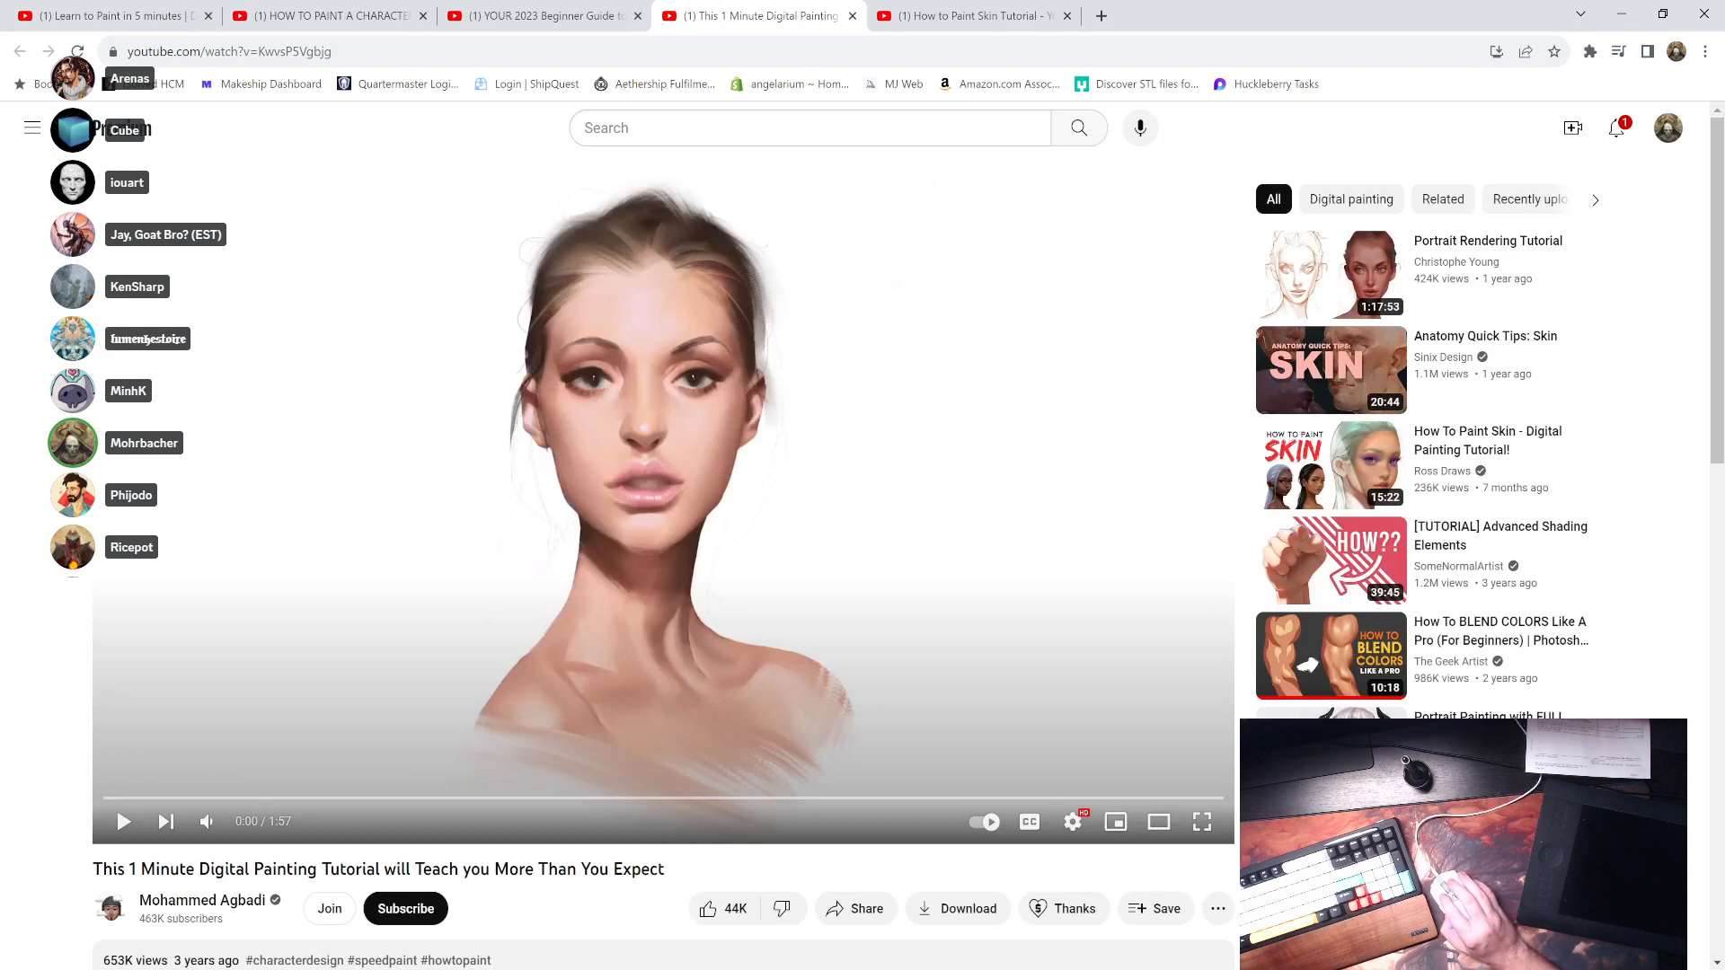
{"action": "left_click", "coordinate": [520, 11]}
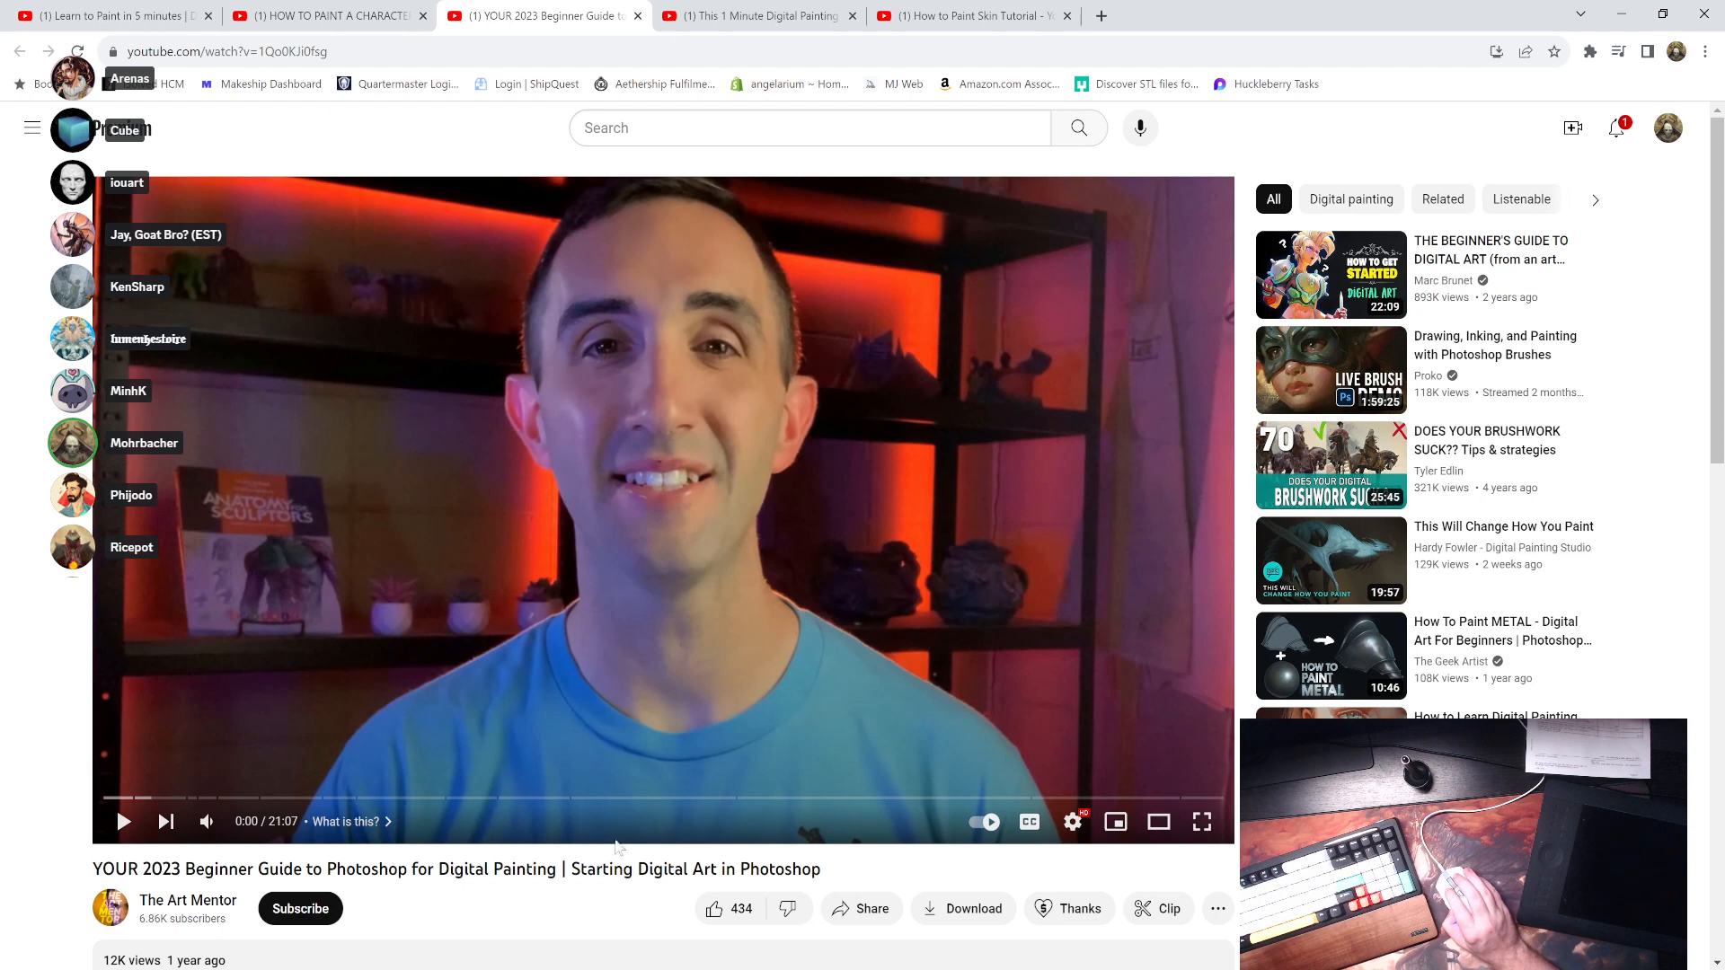
{"action": "left_click", "coordinate": [342, 10]}
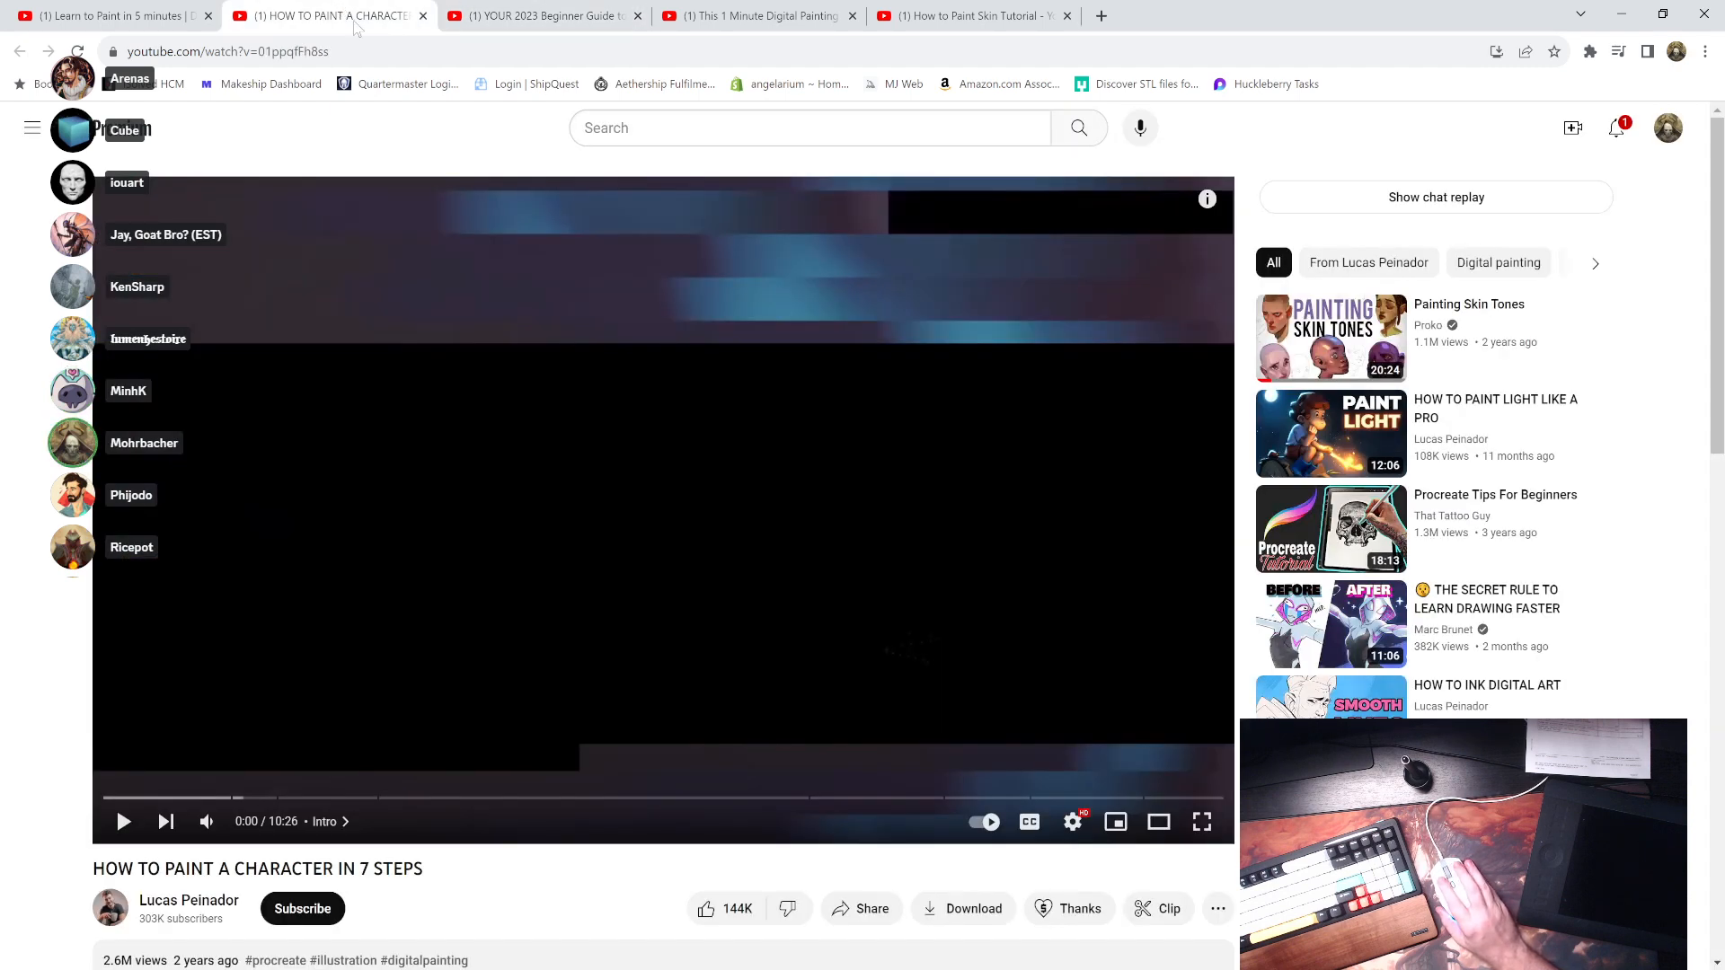
{"action": "left_click", "coordinate": [980, 12]}
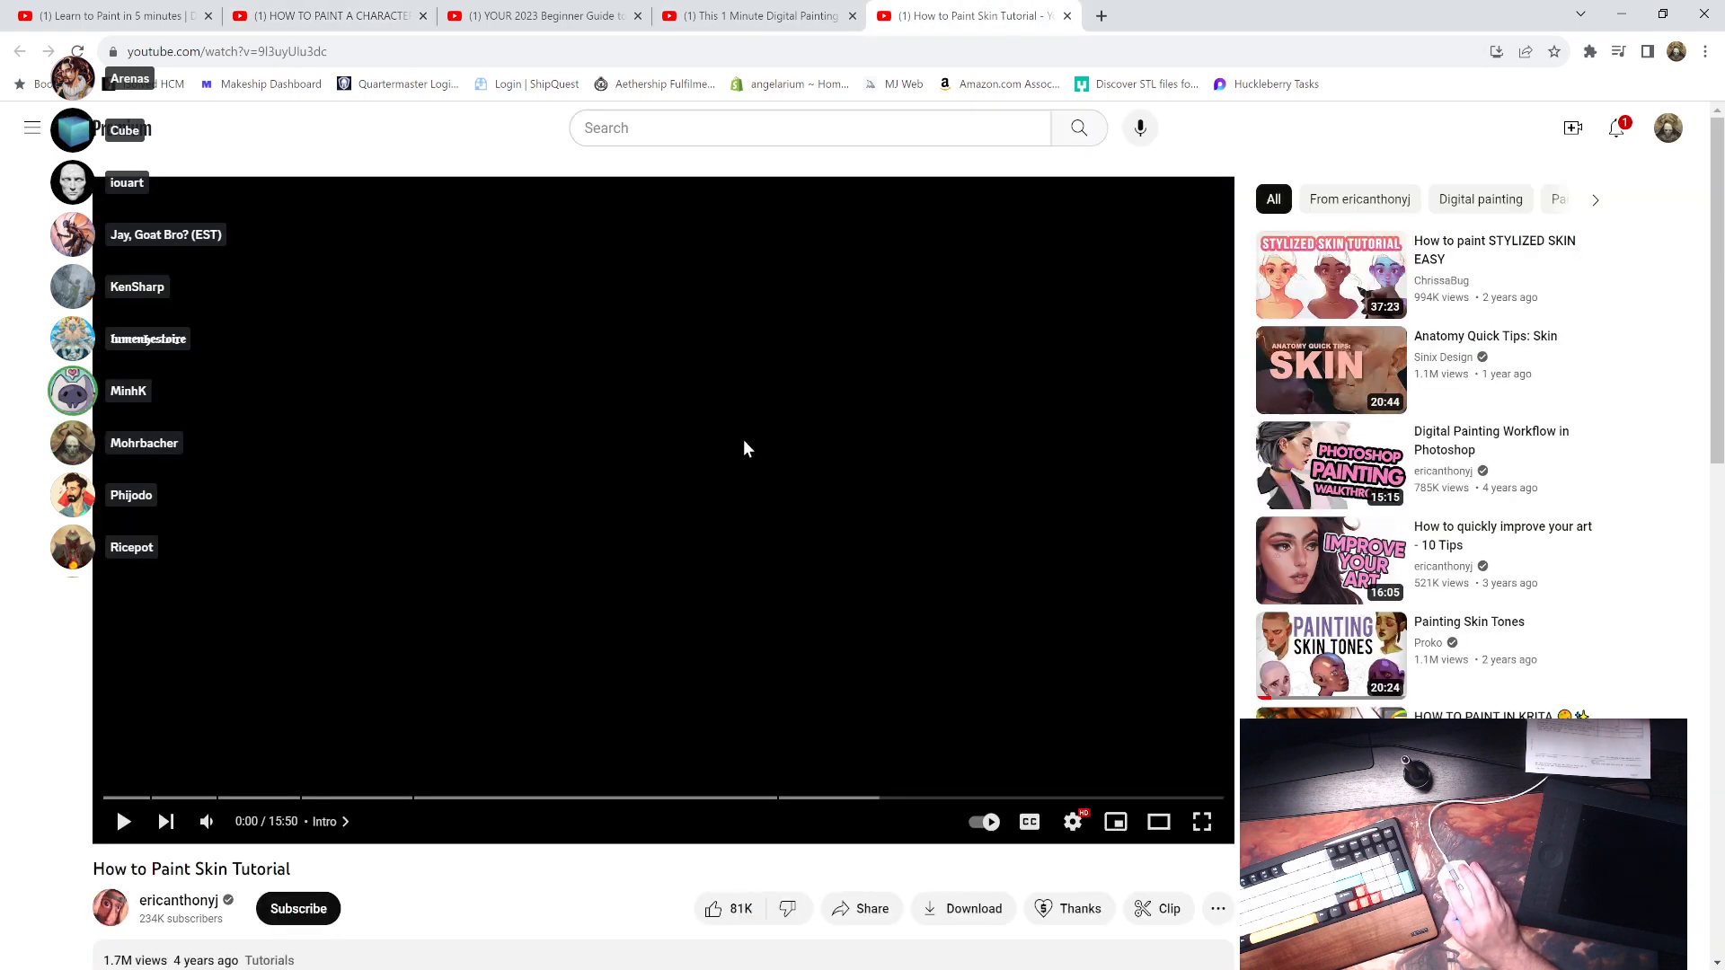
{"action": "left_click", "coordinate": [818, 13]}
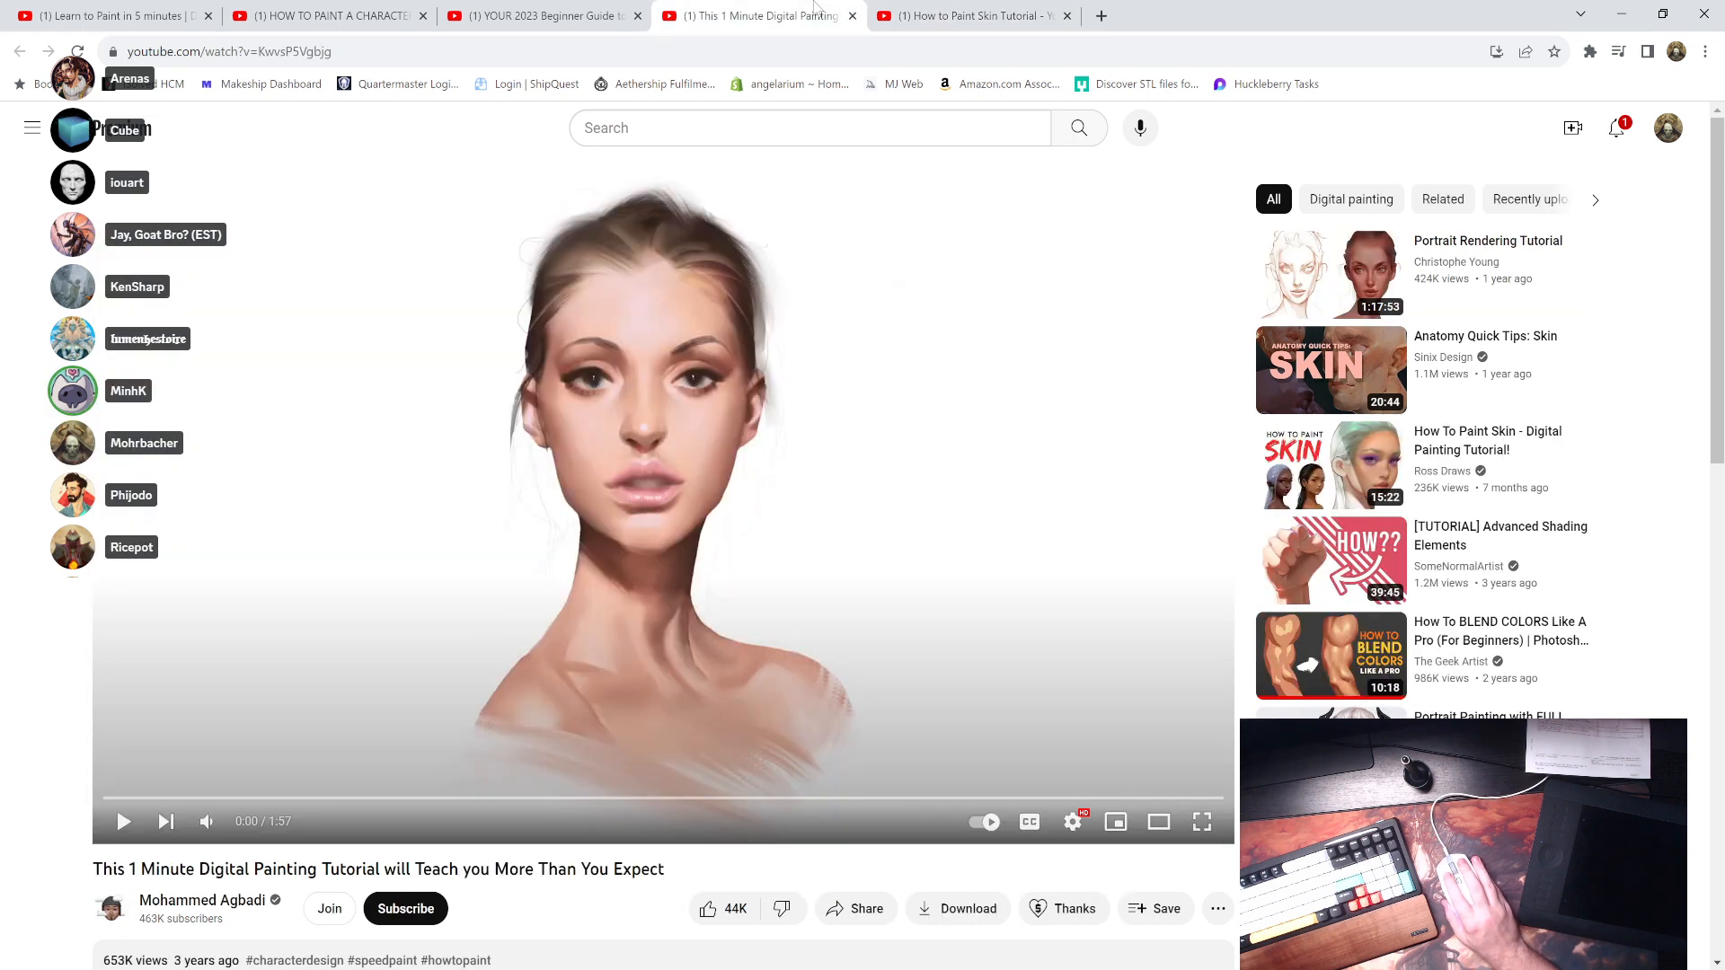
{"action": "left_click", "coordinate": [977, 9]}
{"action": "left_click", "coordinate": [795, 9]}
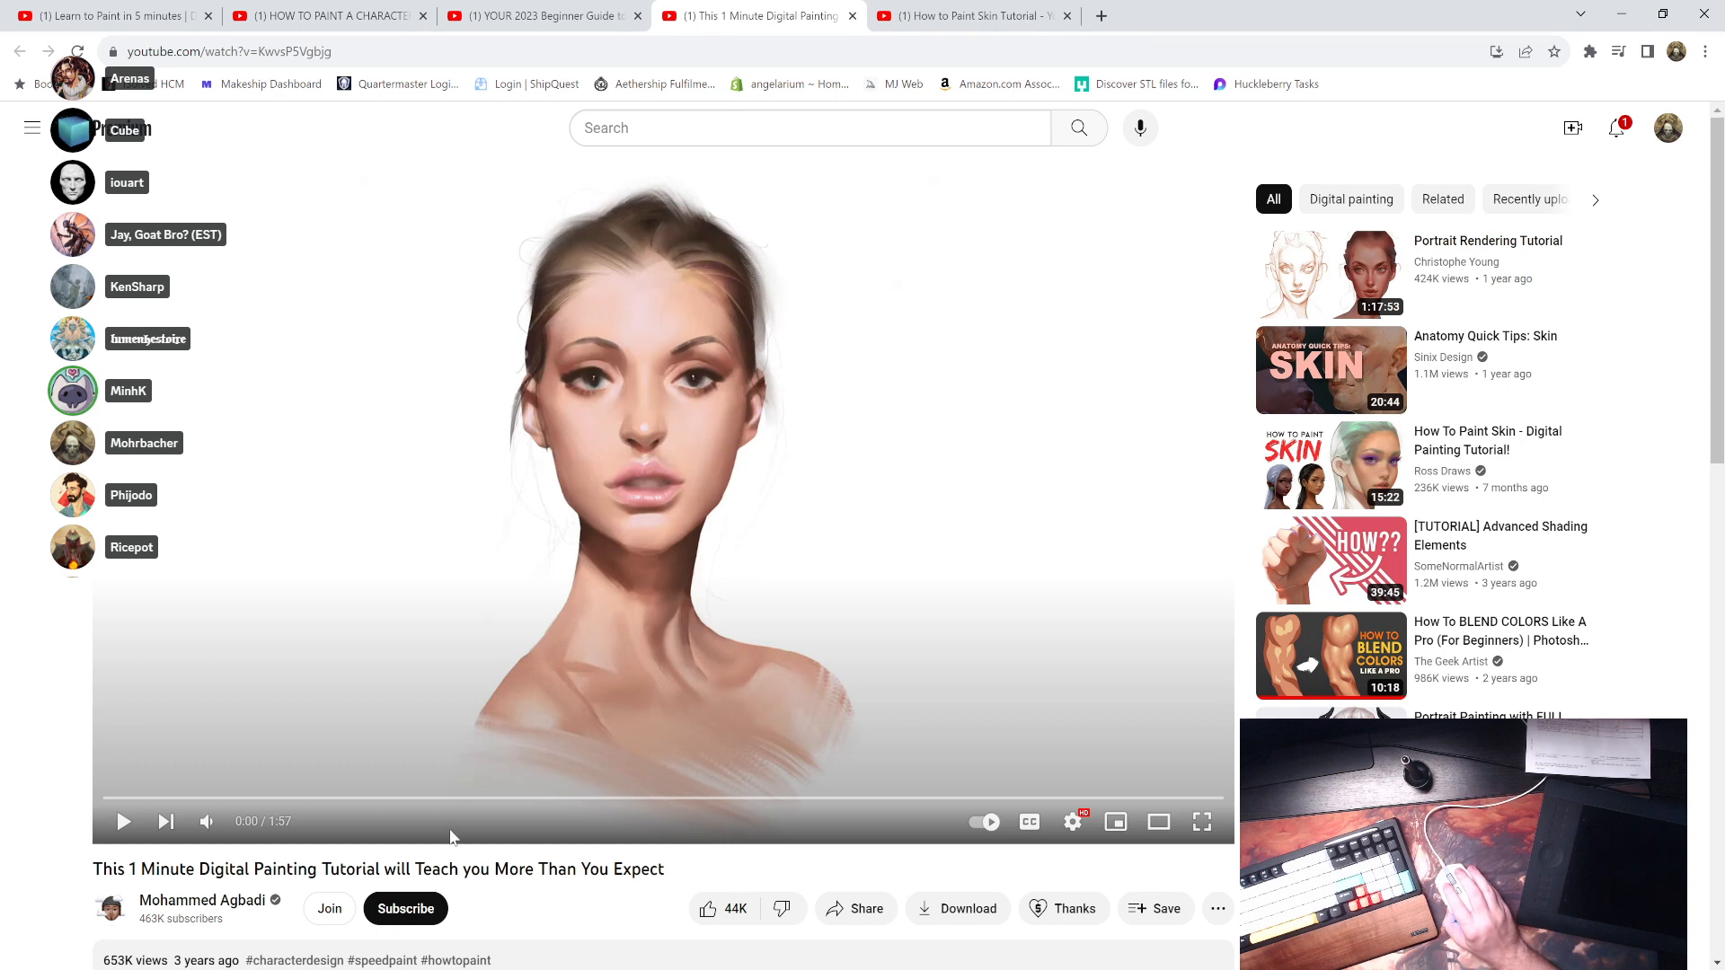
{"action": "left_click", "coordinate": [1012, 9]}
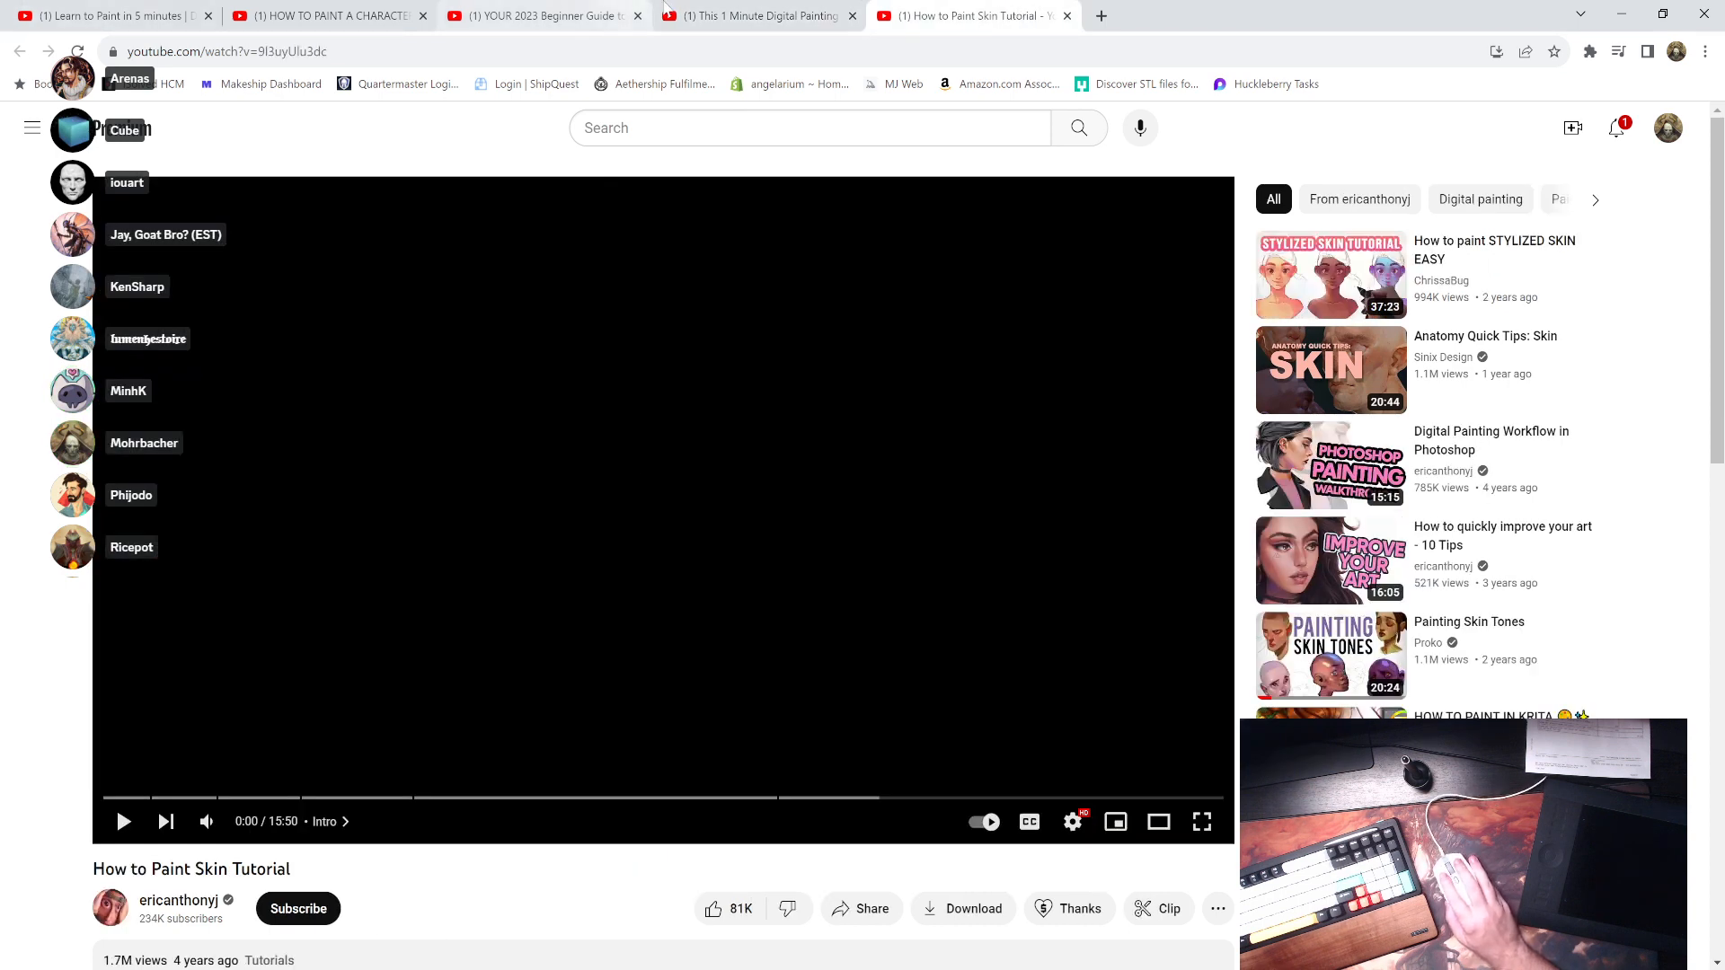
{"action": "left_click", "coordinate": [486, 11]}
{"action": "left_click", "coordinate": [402, 9]}
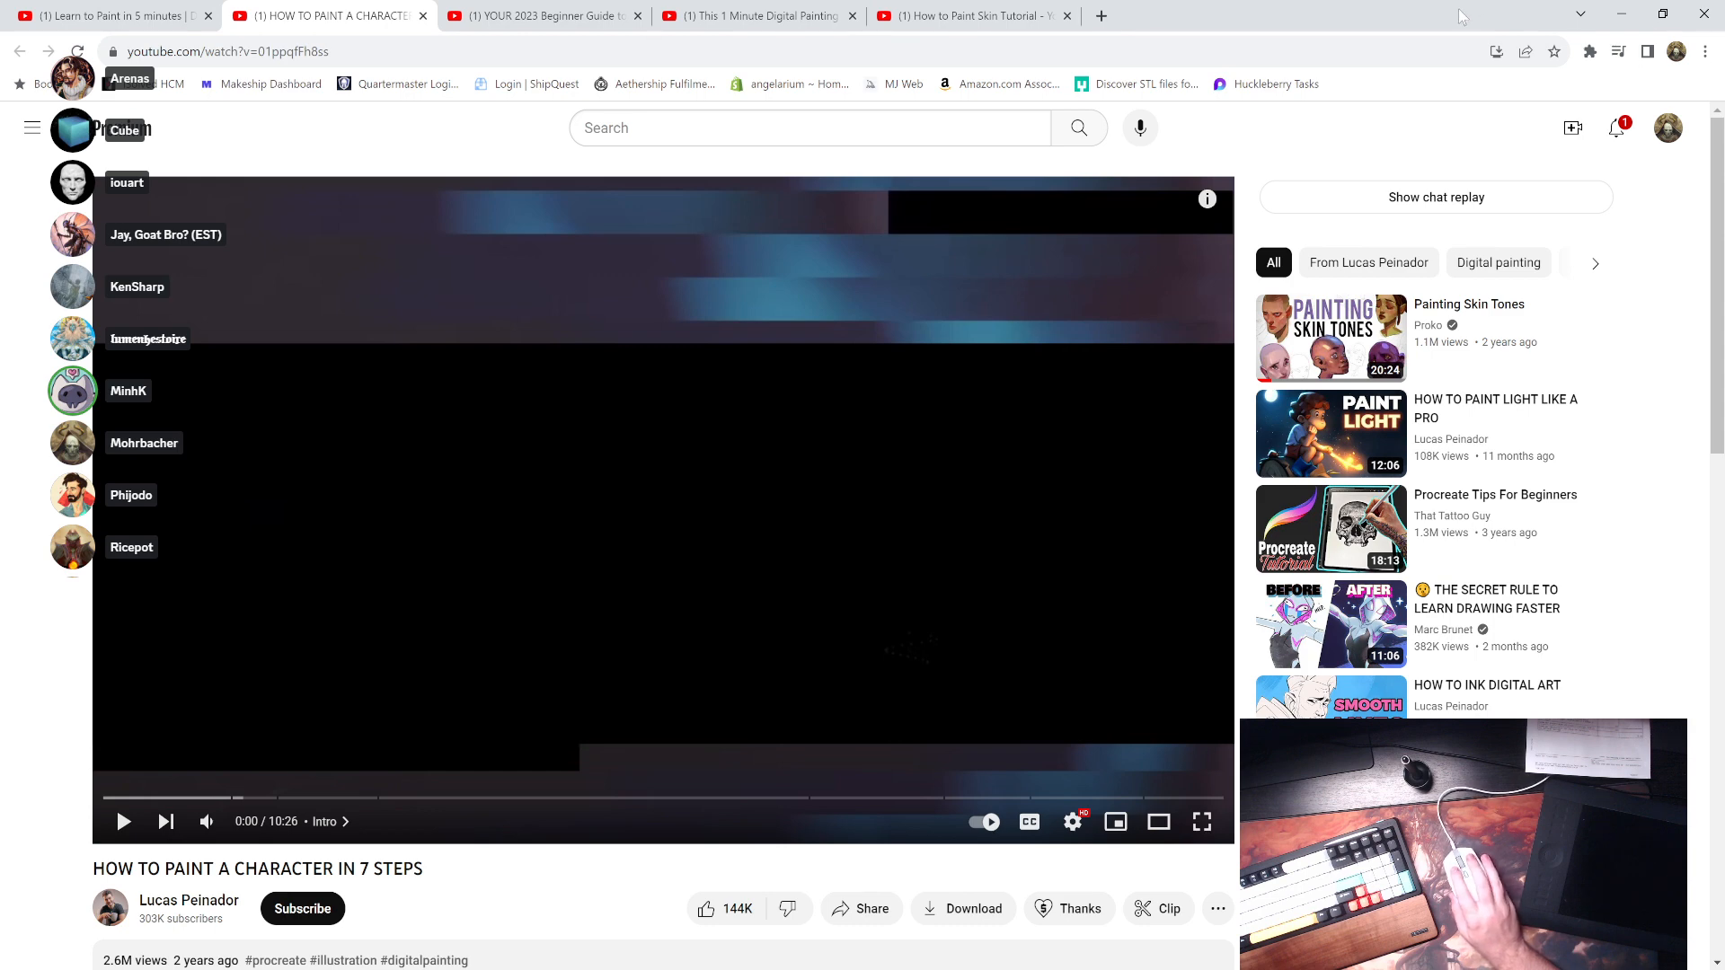
- Bring the "how to paint in photoshop" search results into the browser window and sample the opening of "How to Paint Skin Tutorial"
{"action": "left_click_drag", "start_coordinate": [1303, 15], "coordinate": [1724, 104]}
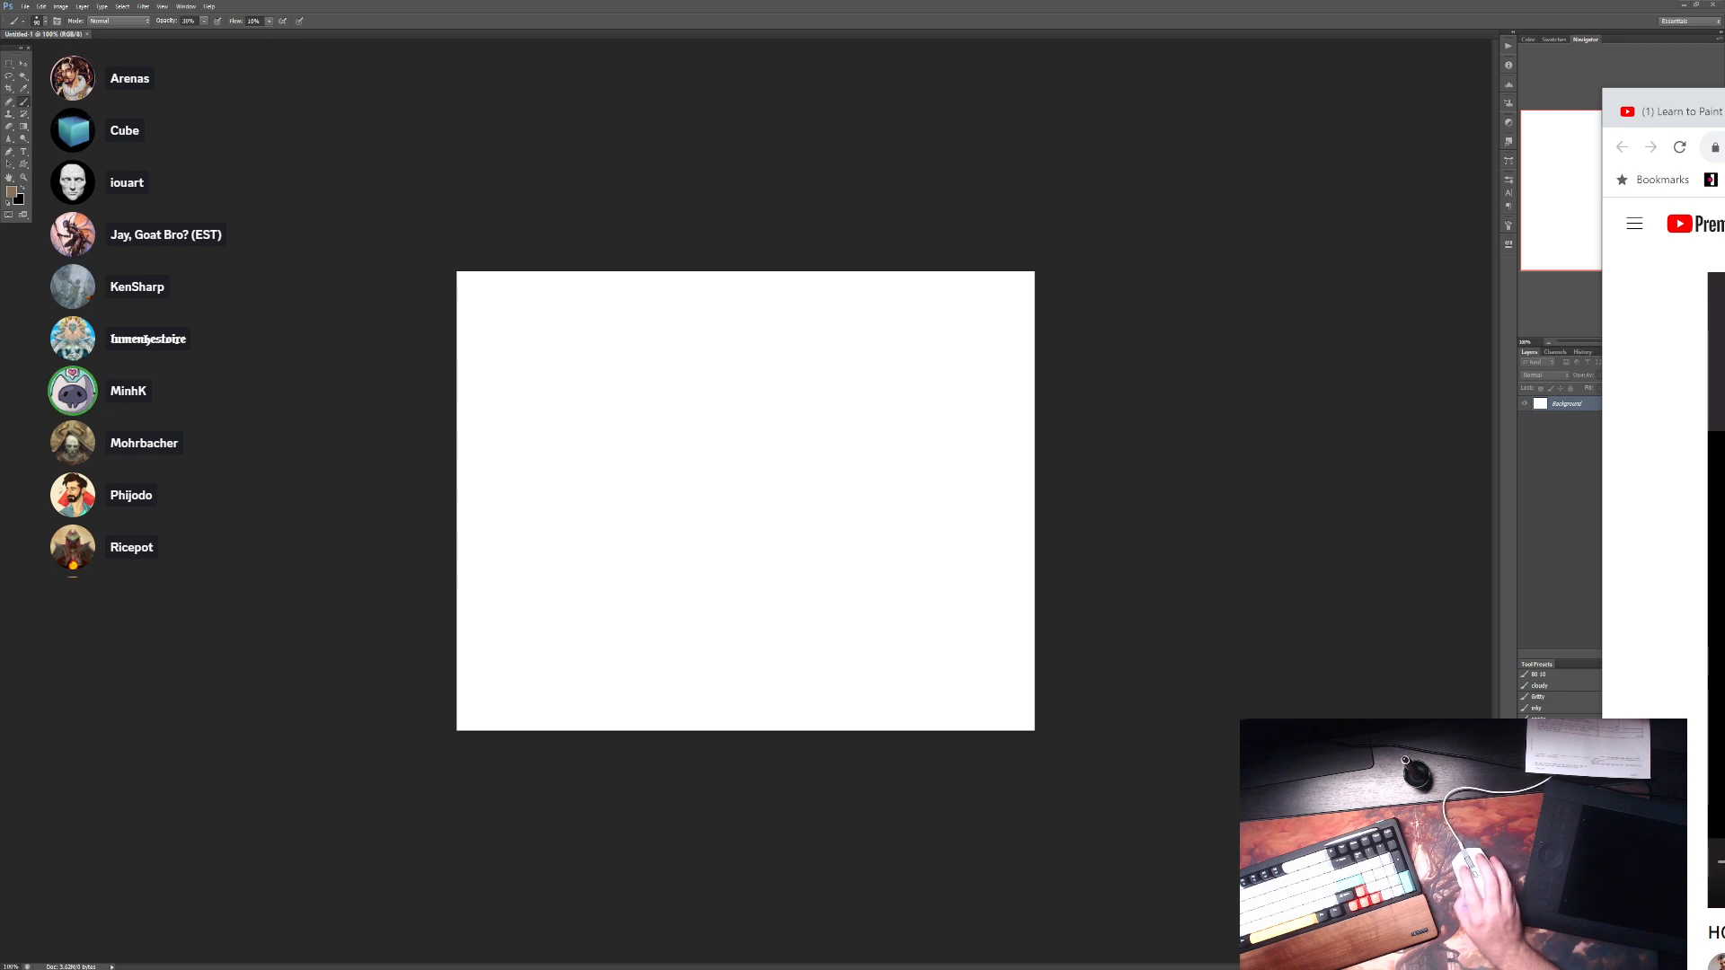
{"action": "left_click_drag", "start_coordinate": [1671, 97], "coordinate": [1304, 7]}
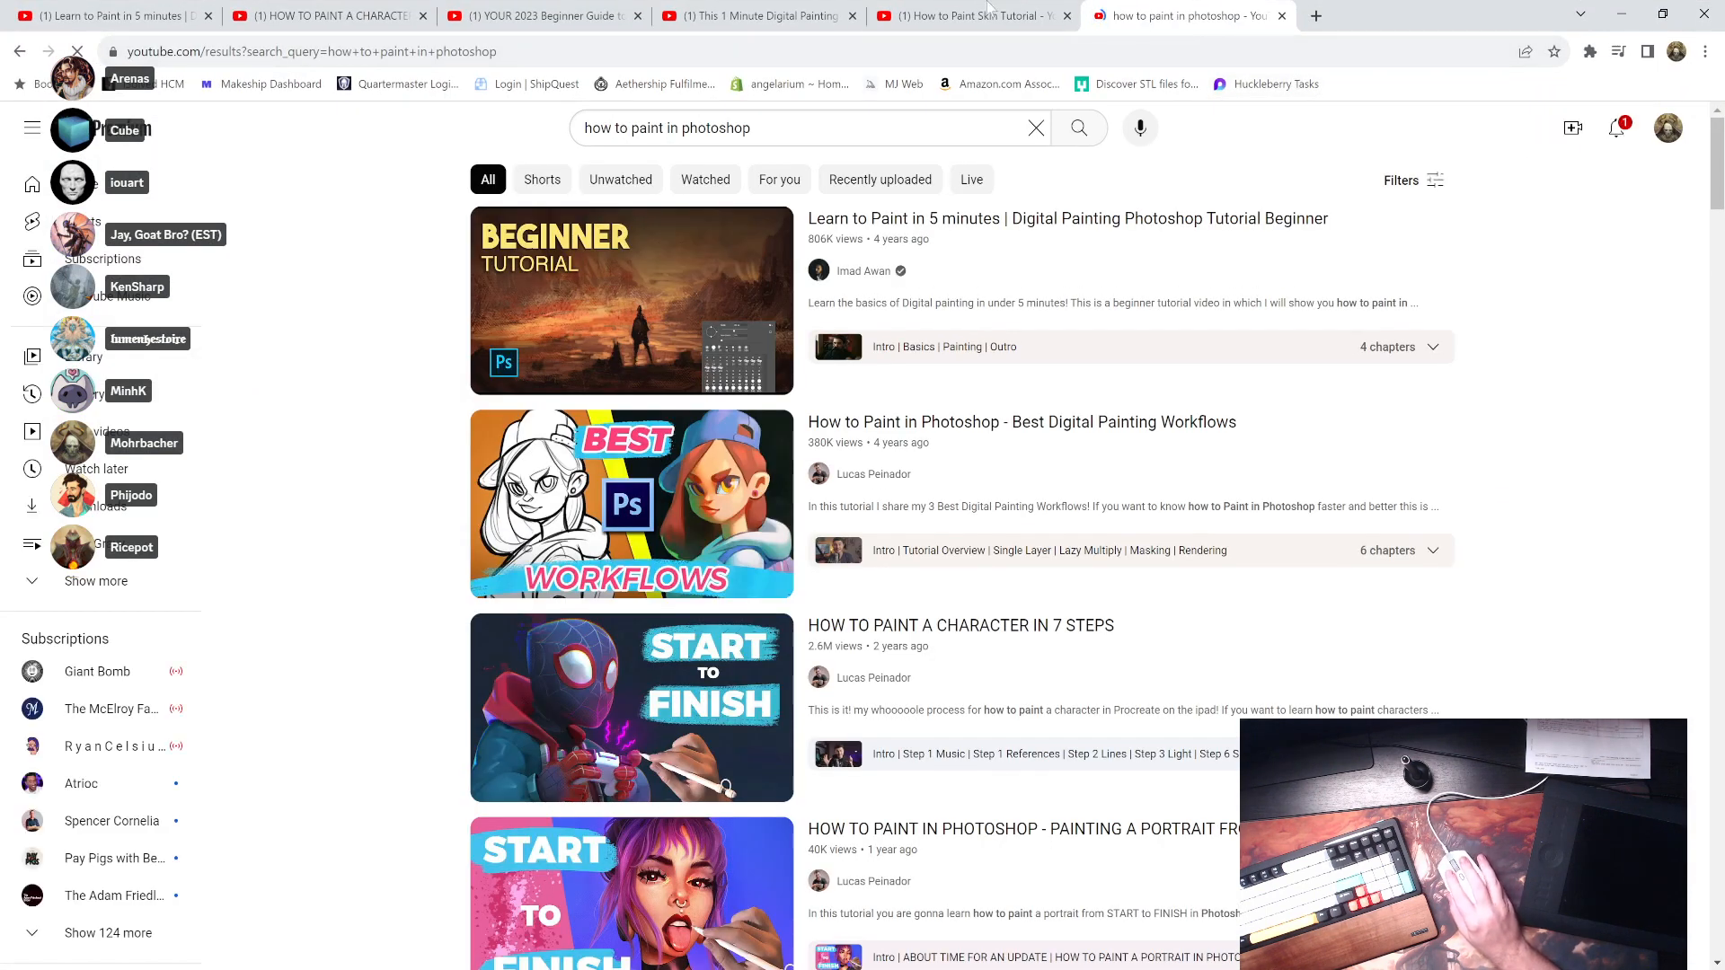
{"action": "left_click", "coordinate": [988, 11]}
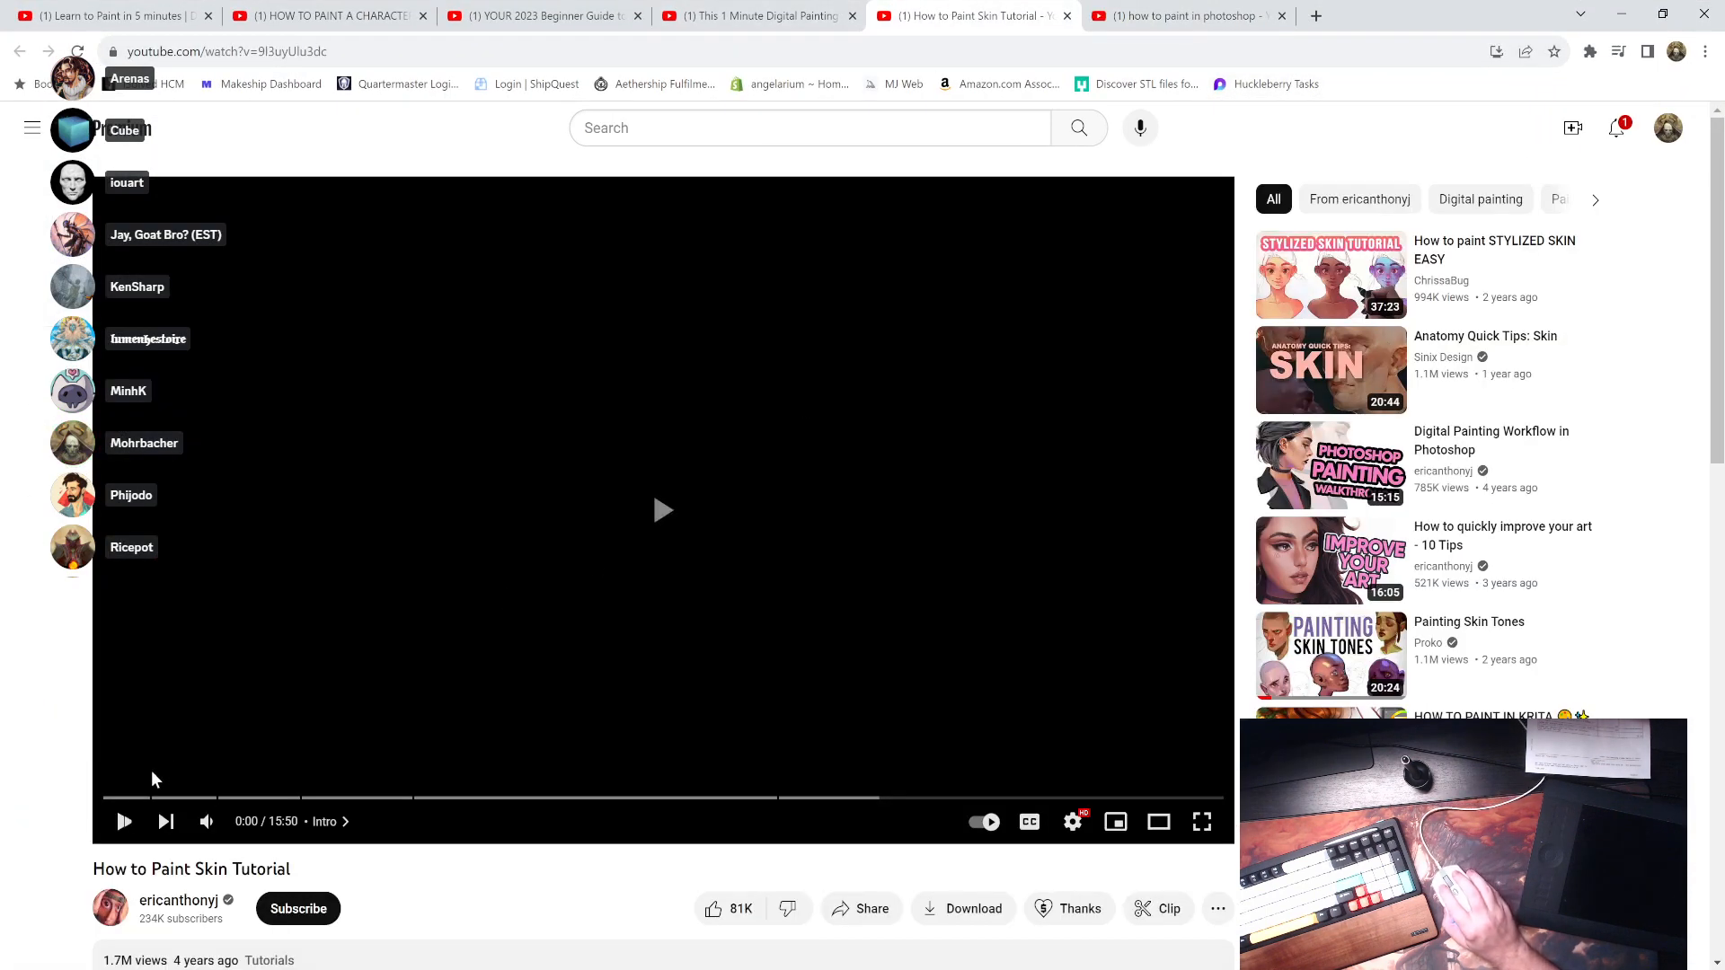
{"action": "left_click", "coordinate": [120, 828]}
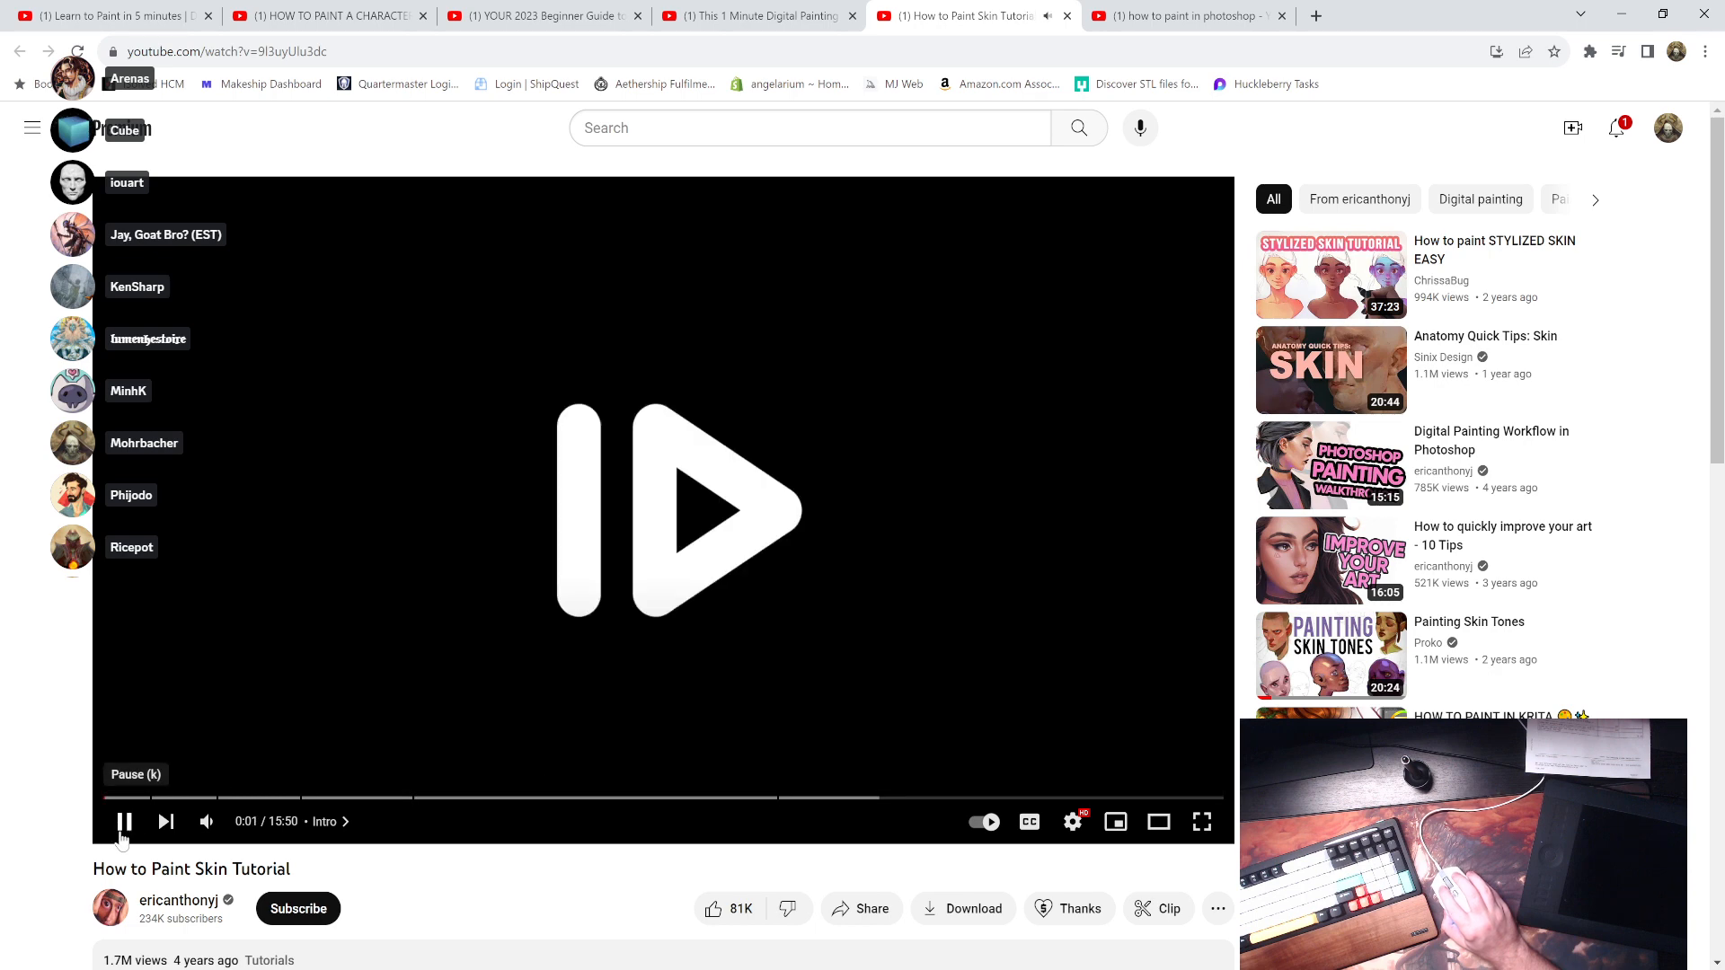
{"action": "left_click", "coordinate": [122, 823]}
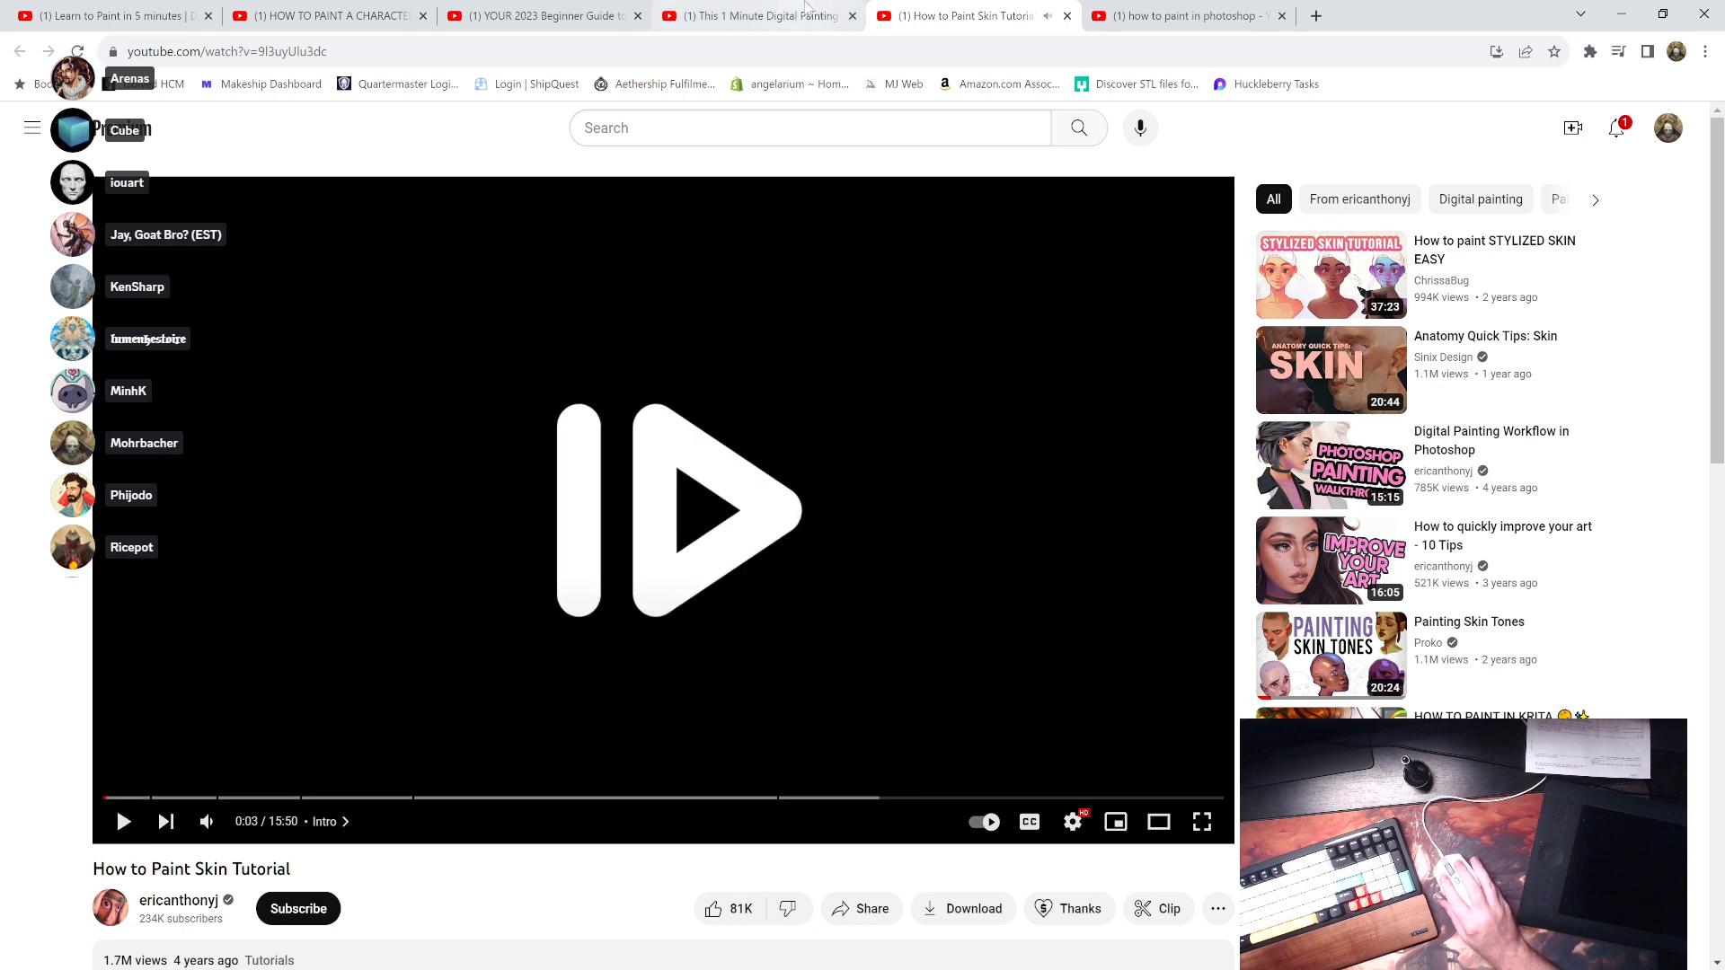
- Return to the "Learn to Paint in 5 minutes" video, resume playing it and turn on its captions
{"action": "left_click", "coordinate": [806, 9]}
{"action": "left_click", "coordinate": [444, 9]}
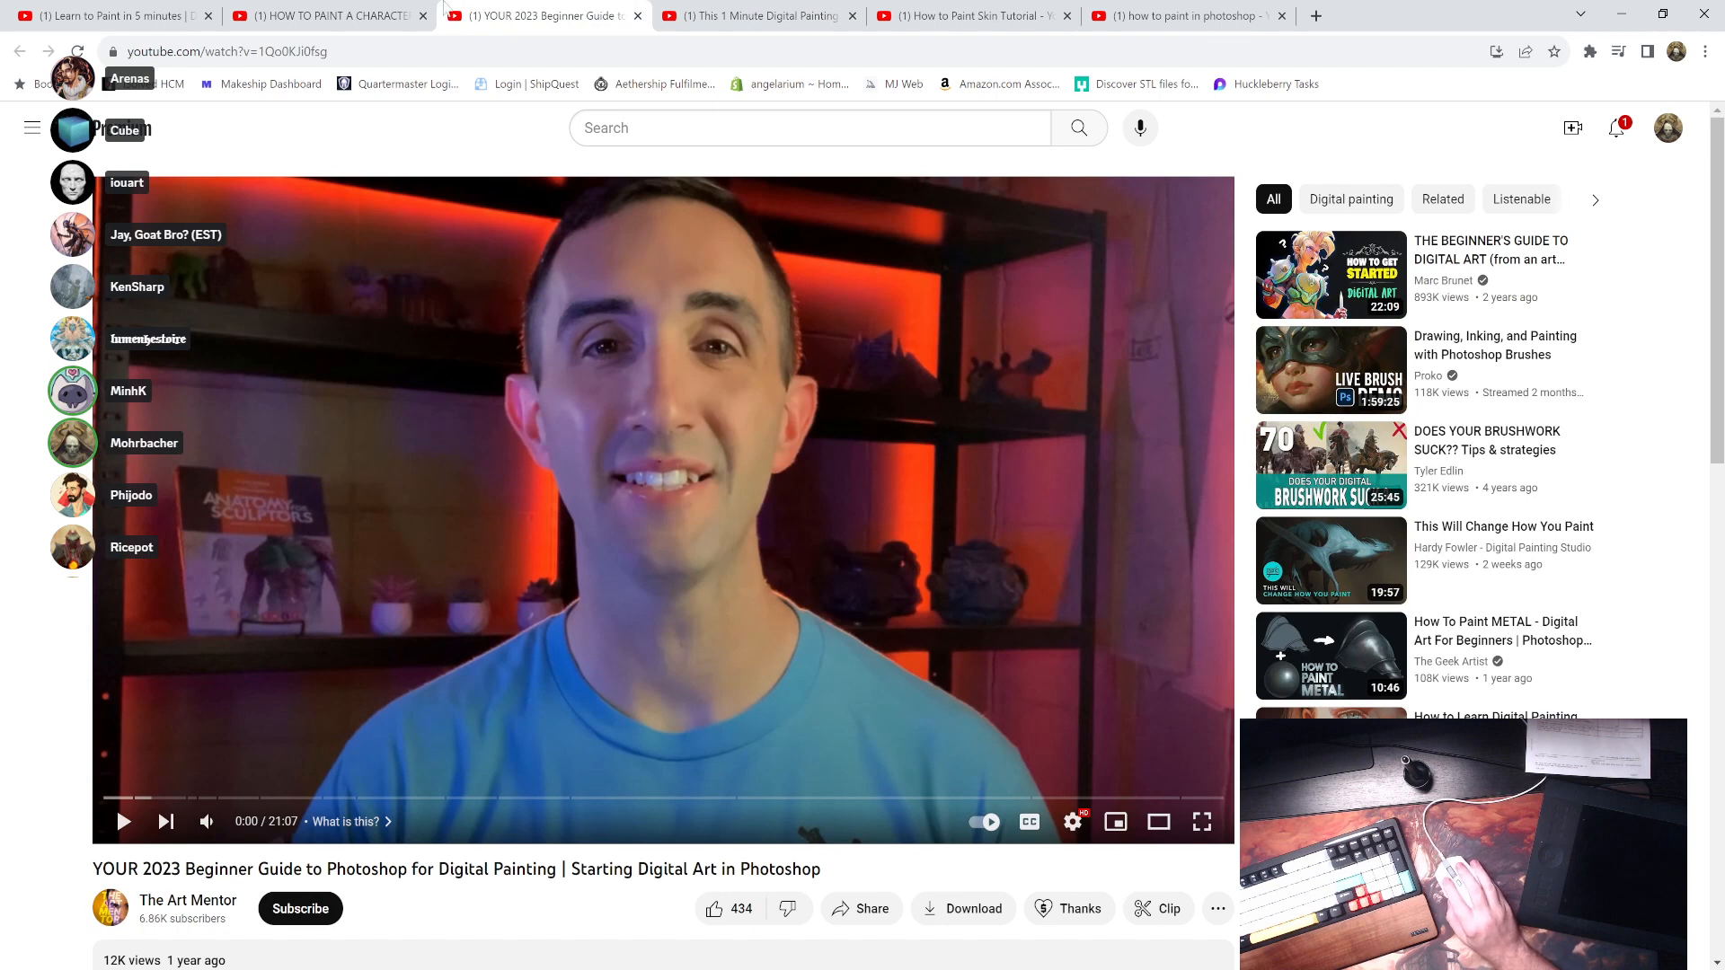
{"action": "left_click", "coordinate": [393, 9]}
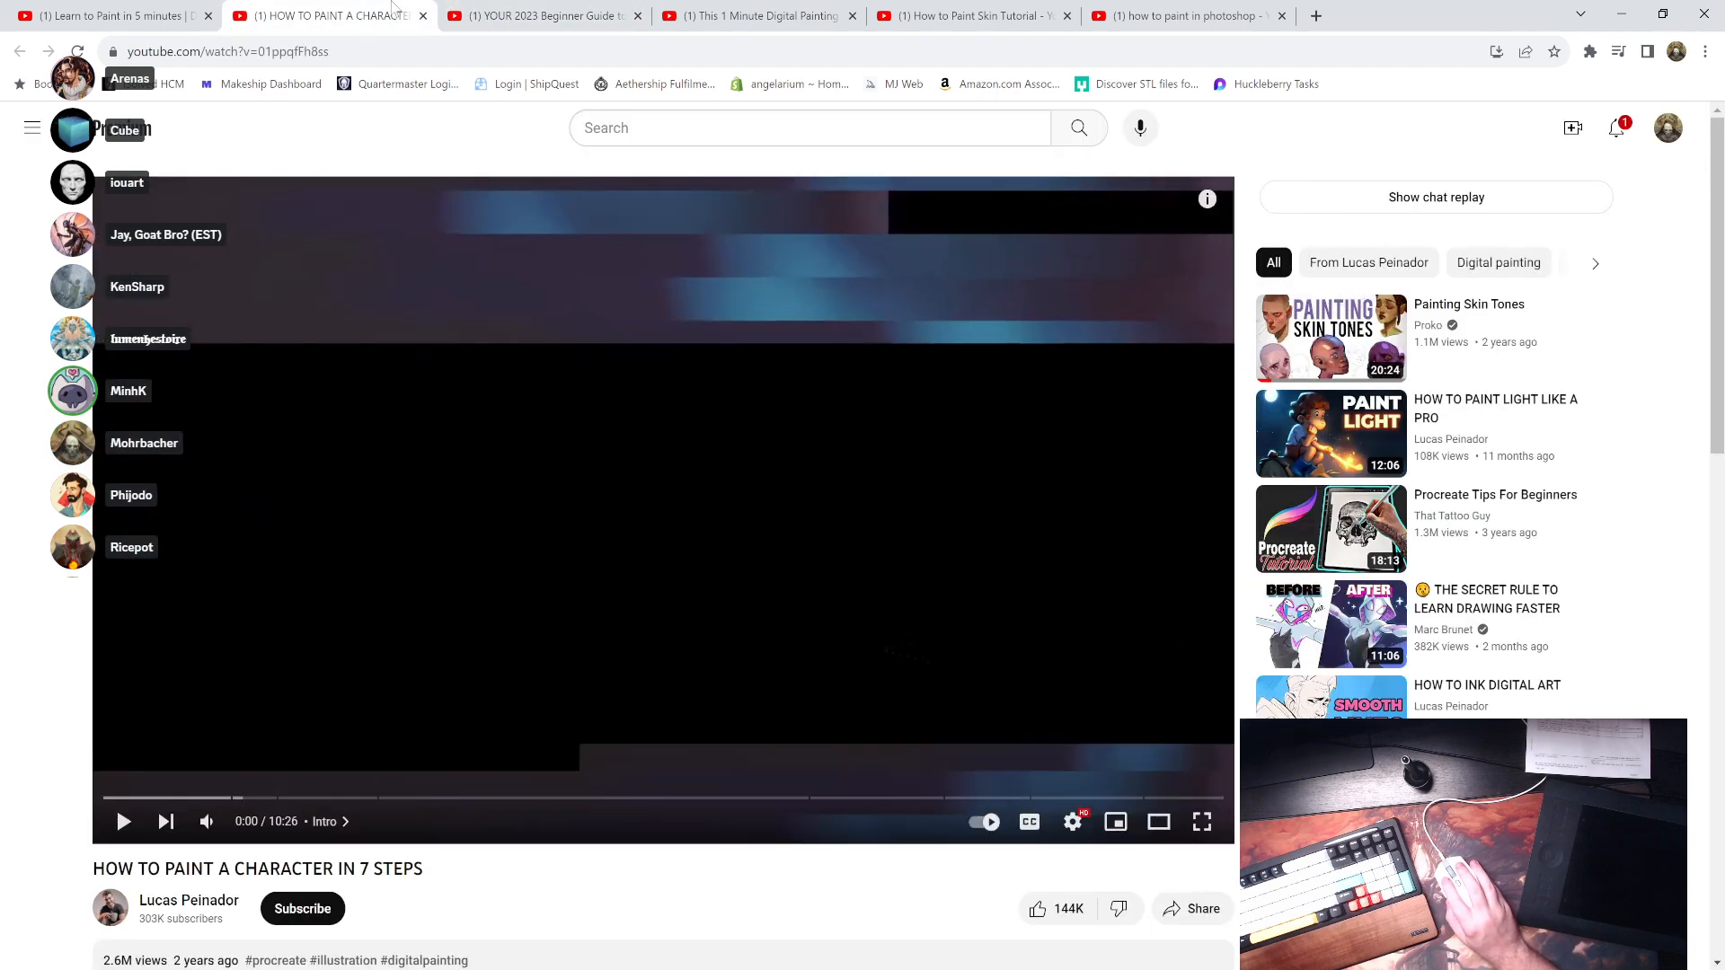
{"action": "left_click", "coordinate": [141, 9]}
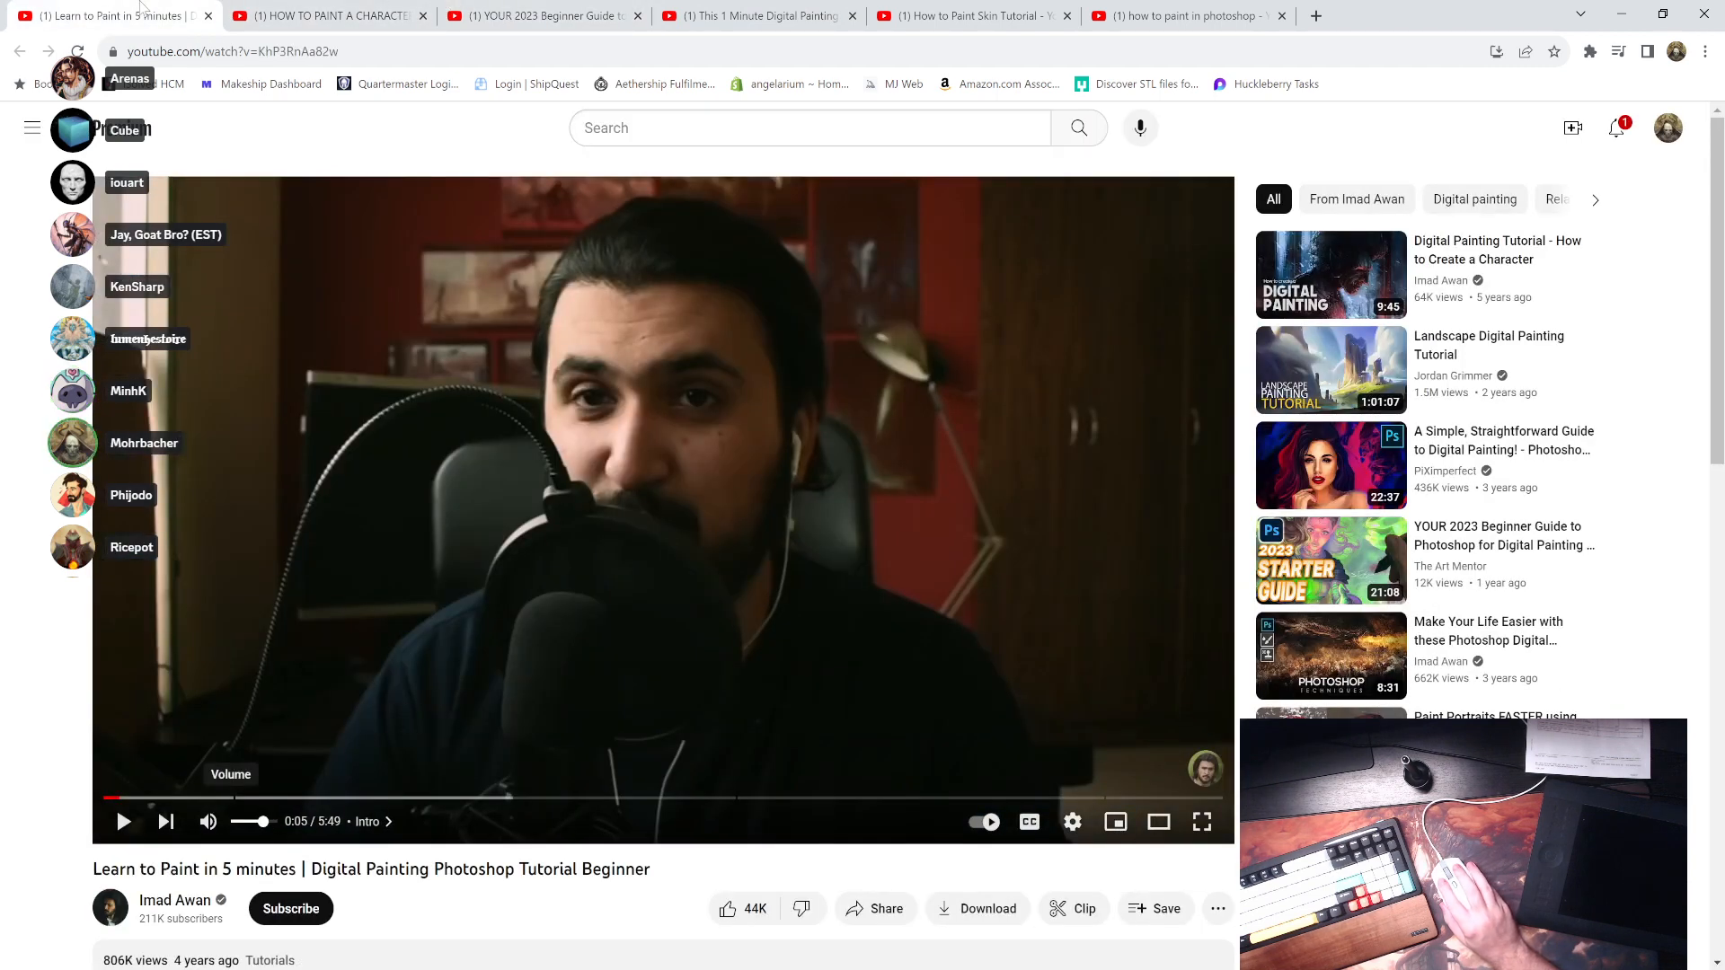
{"action": "left_click", "coordinate": [573, 424]}
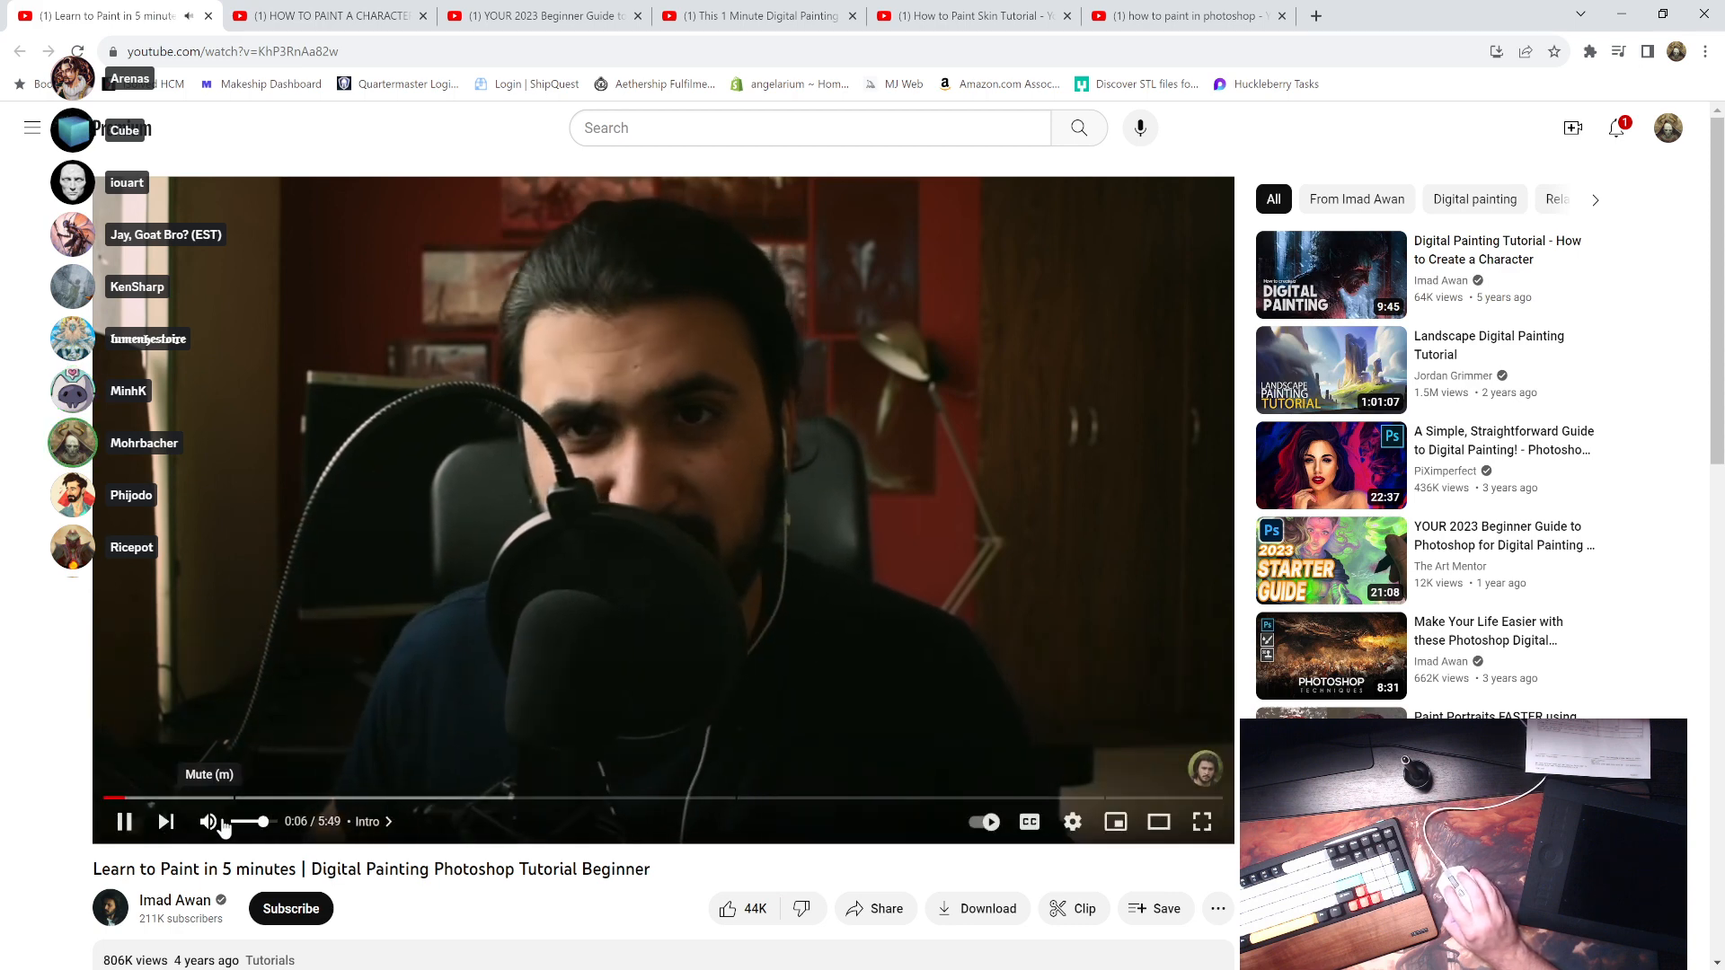
{"action": "left_click", "coordinate": [1029, 821]}
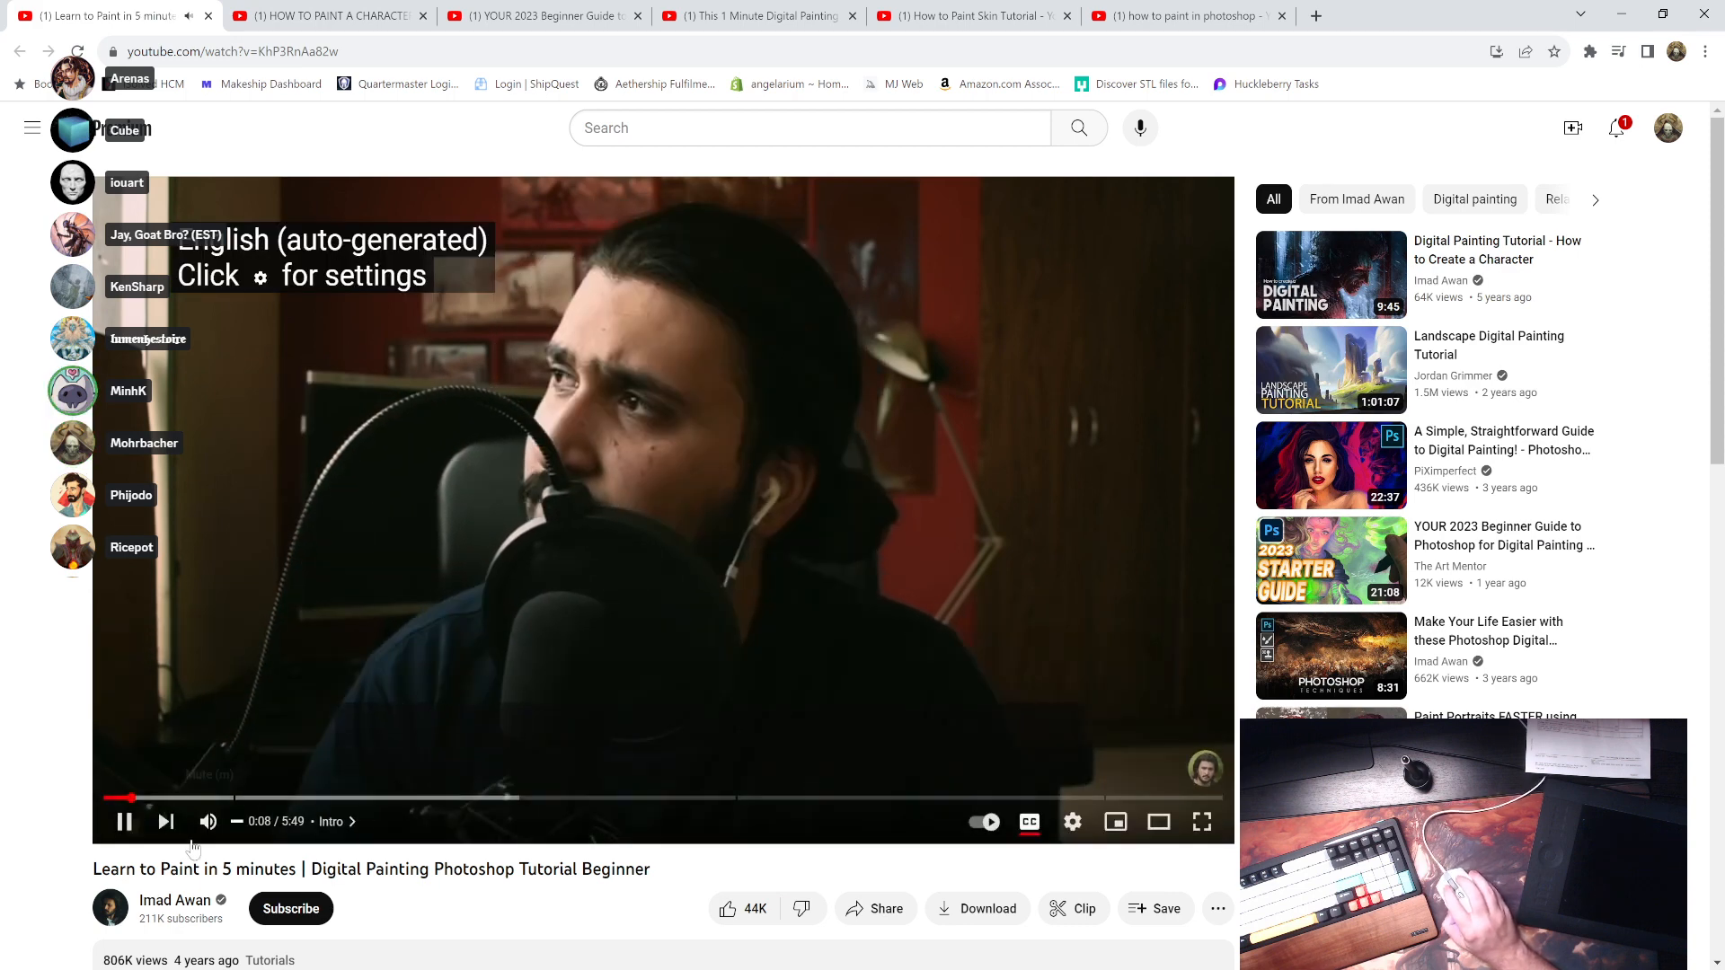
{"action": "mouse_move", "coordinate": [255, 829]}
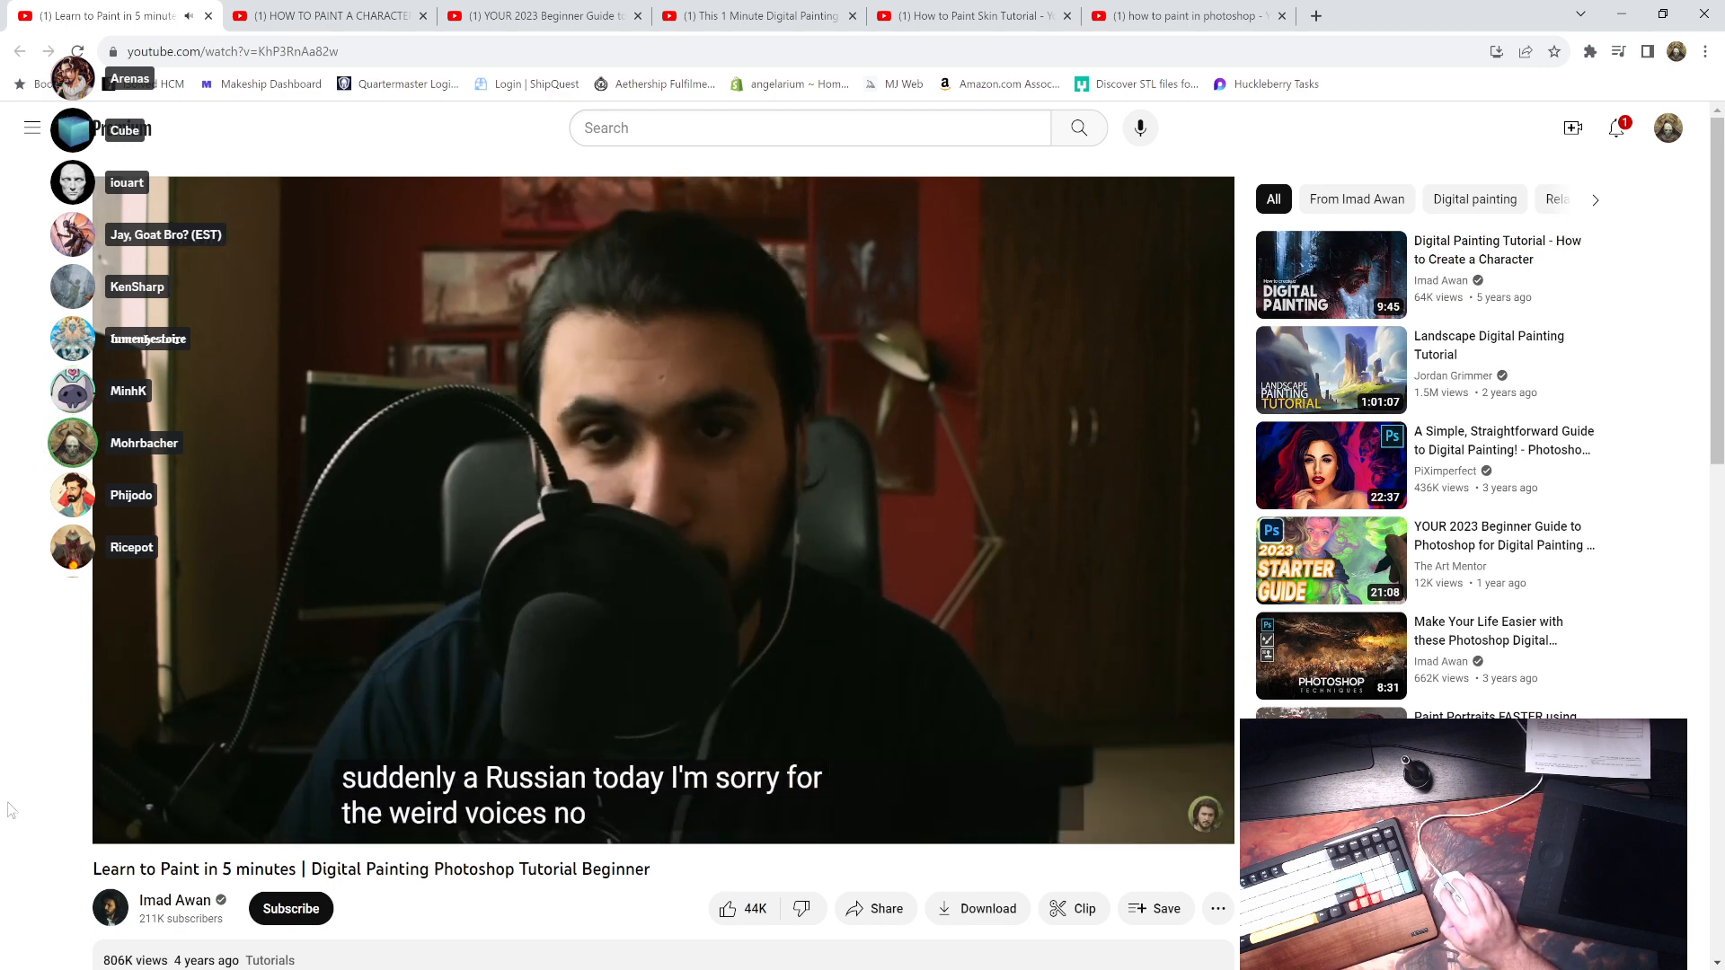
{"action": "scroll", "coordinate": [11, 811], "scroll_direction": "down", "scroll_amount": 1}
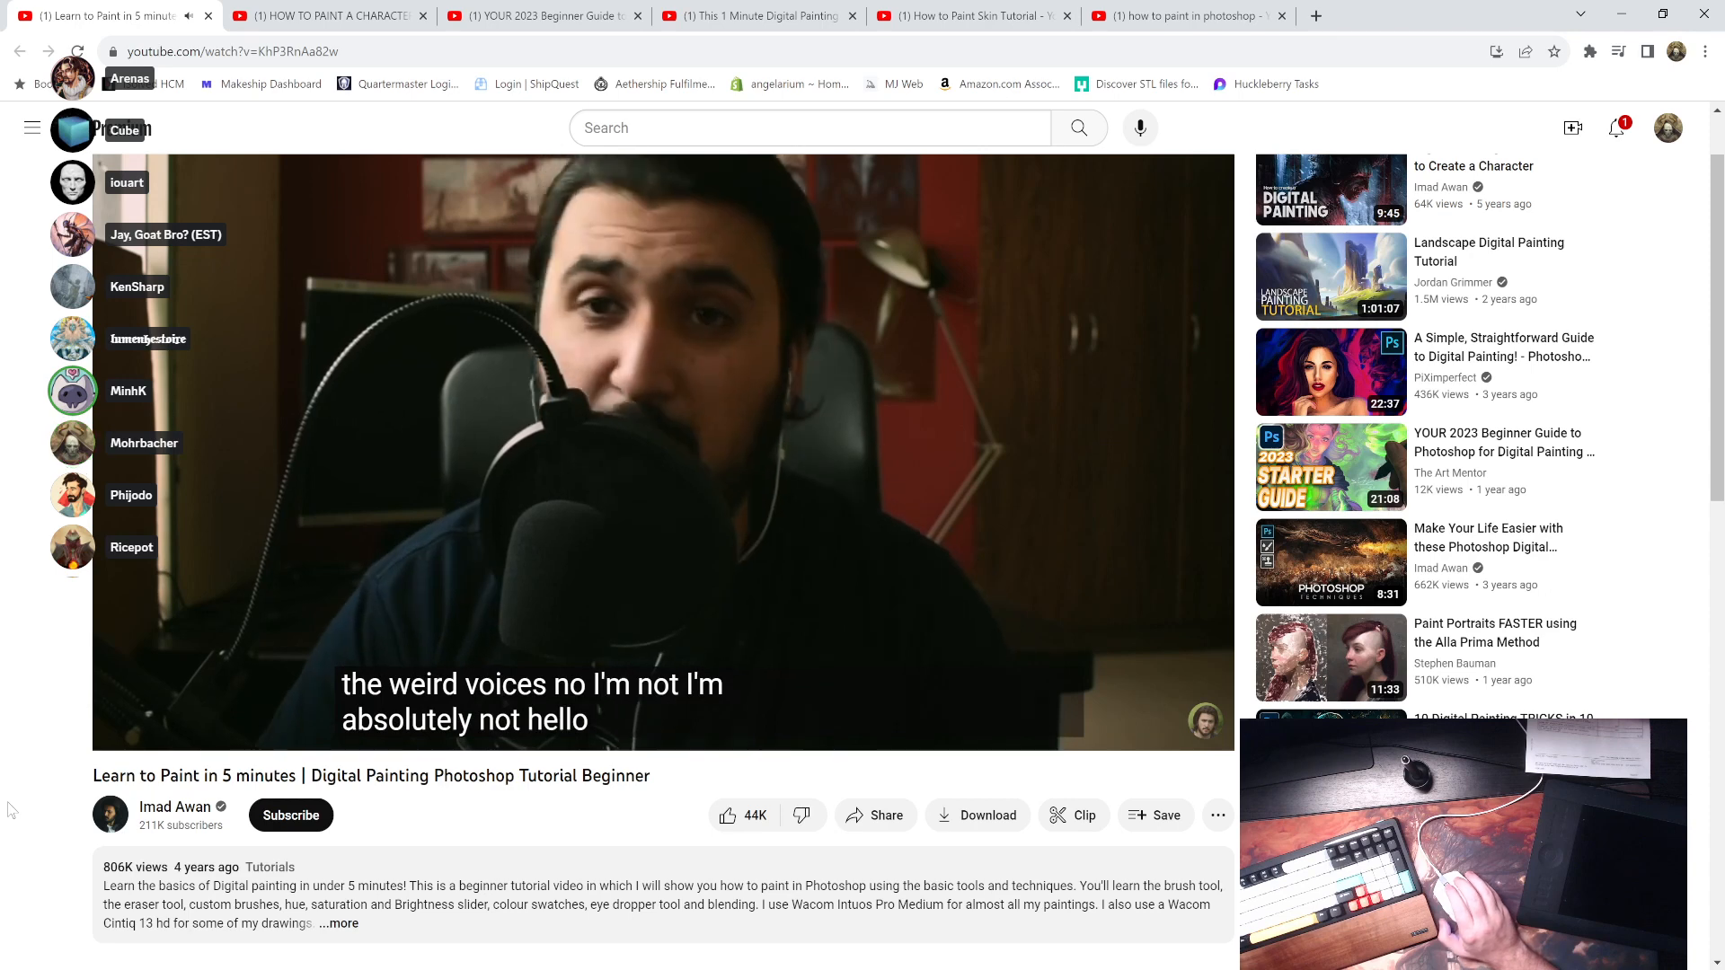
{"action": "scroll", "coordinate": [11, 811], "scroll_direction": "up", "scroll_amount": 1}
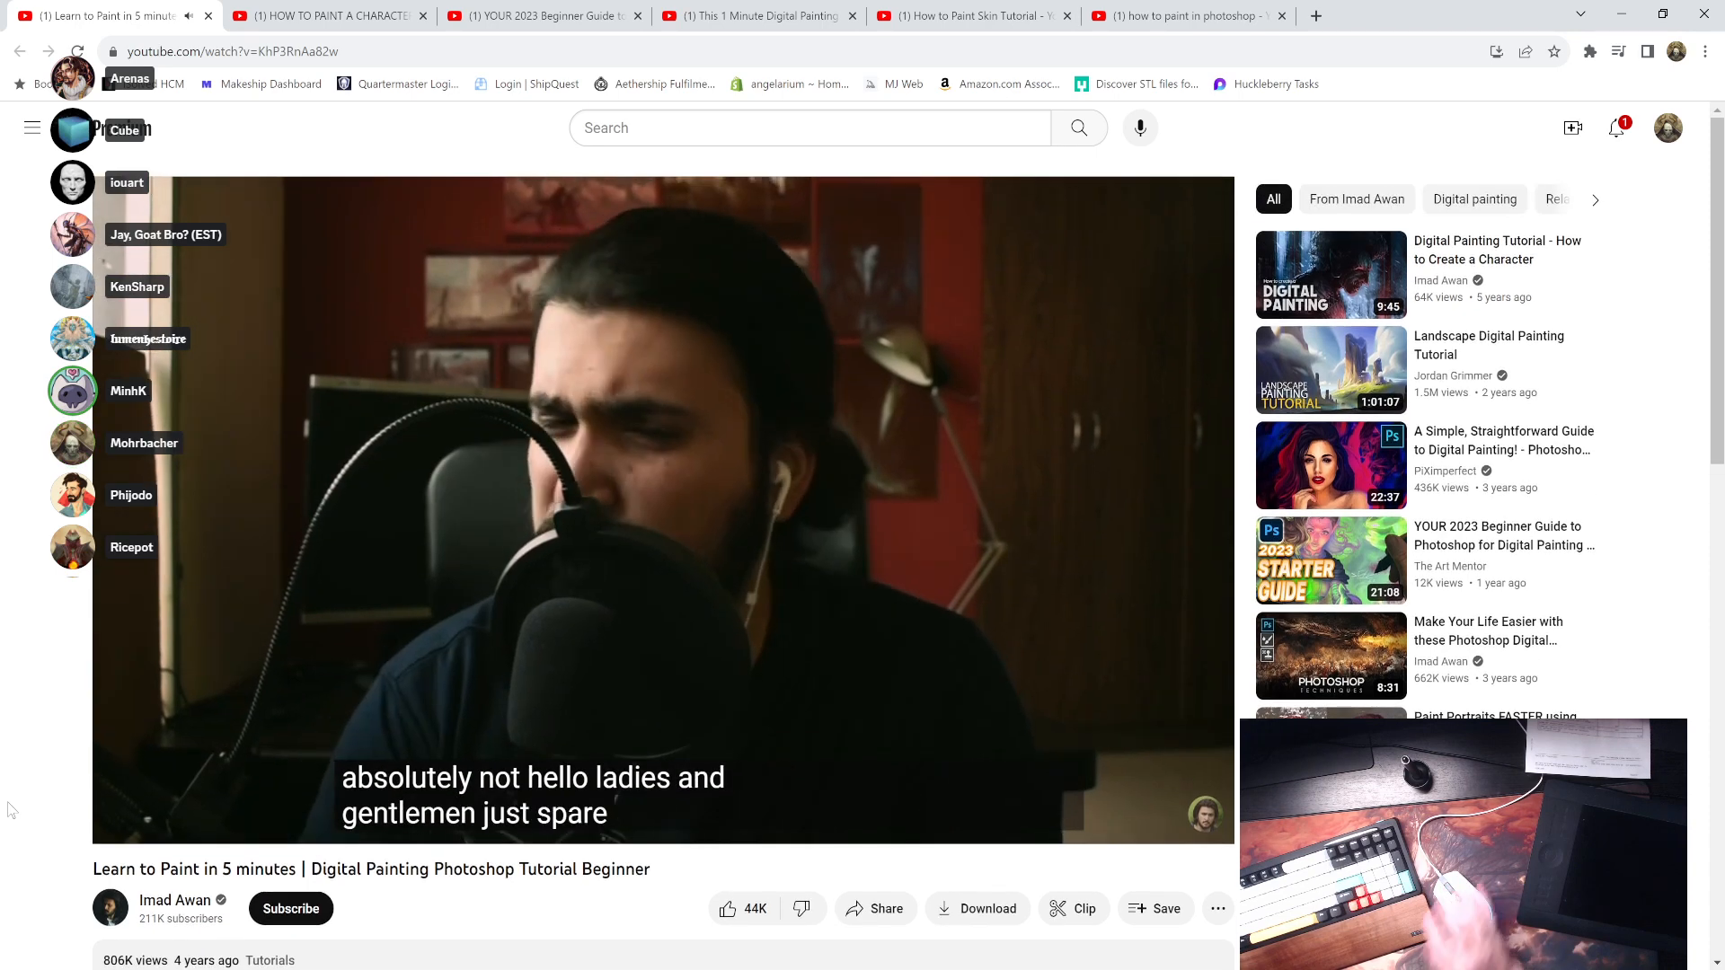
- Enlarge the video to theater mode, silence its sound, and unmute it during the Basics chapter
{"action": "left_click", "coordinate": [1162, 823]}
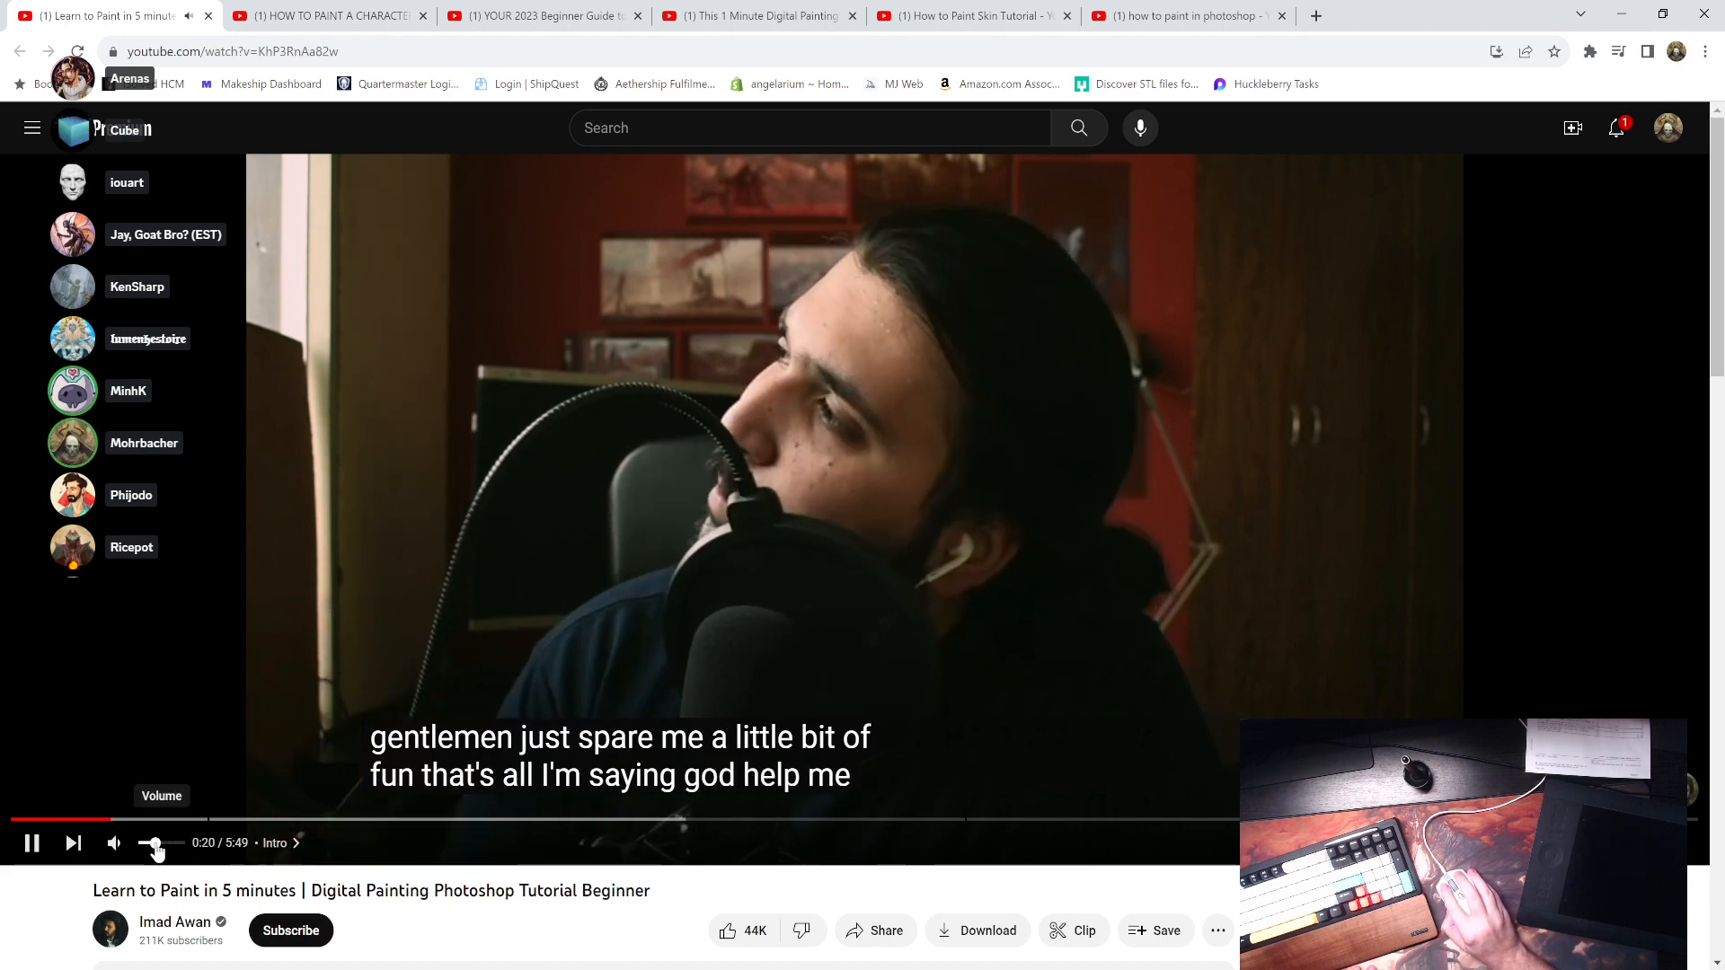
{"action": "left_click_drag", "start_coordinate": [156, 846], "coordinate": [140, 848]}
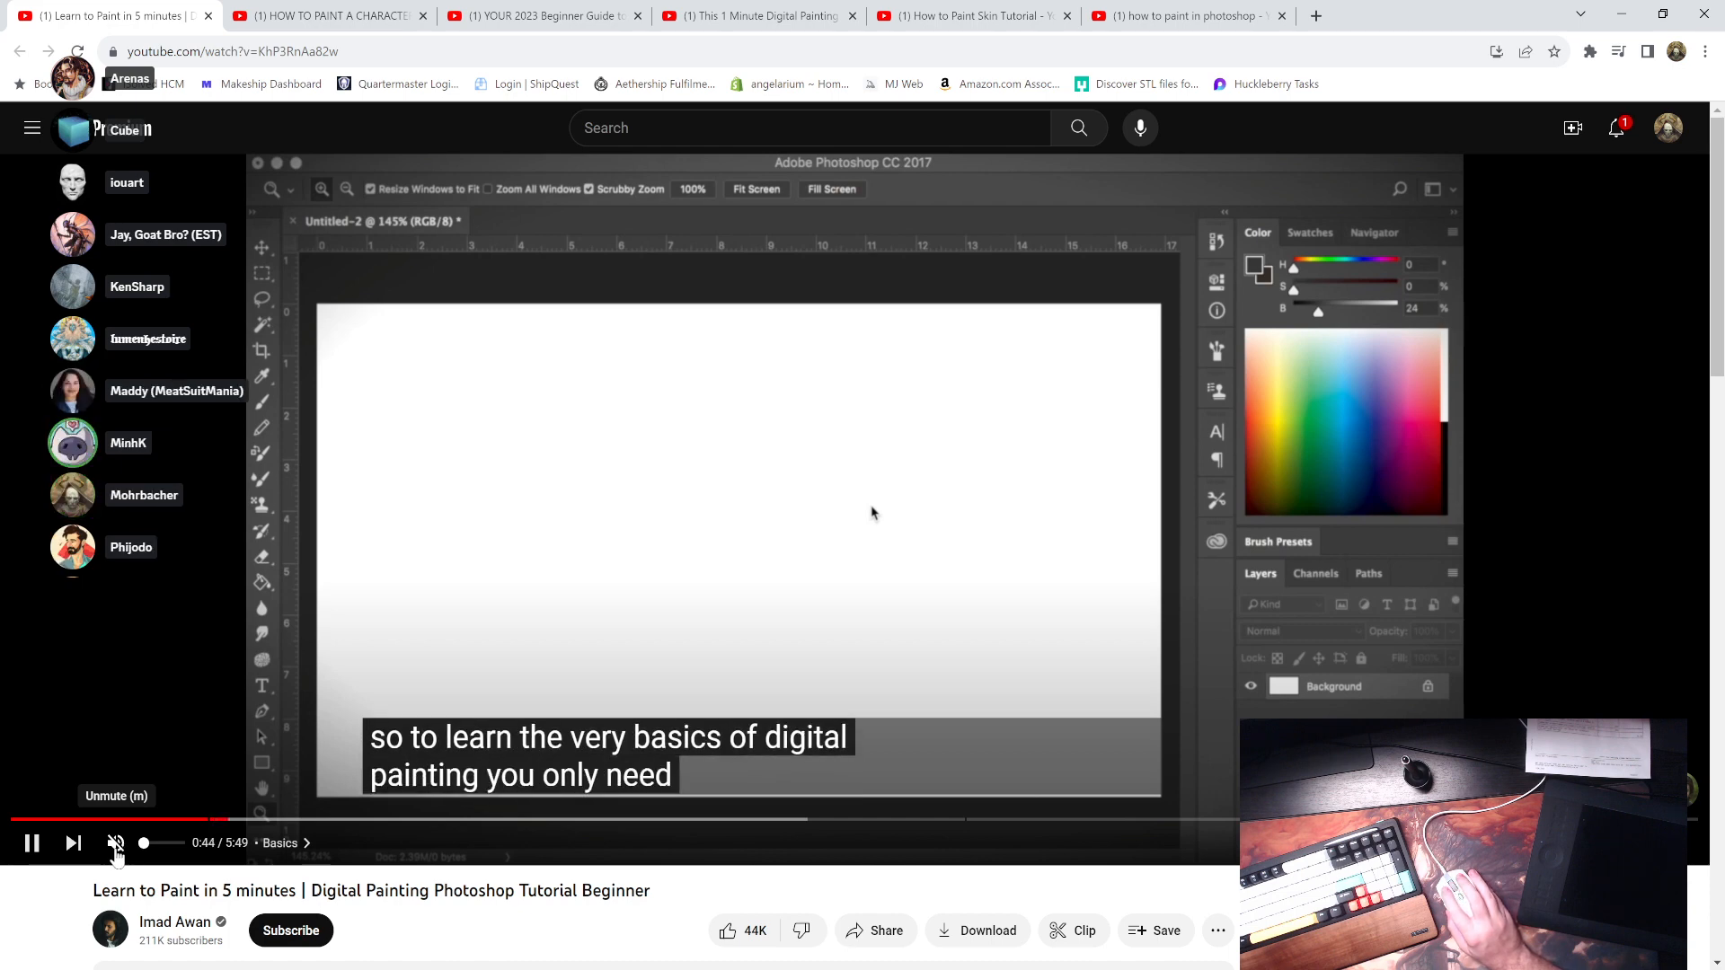
{"action": "left_click", "coordinate": [116, 847]}
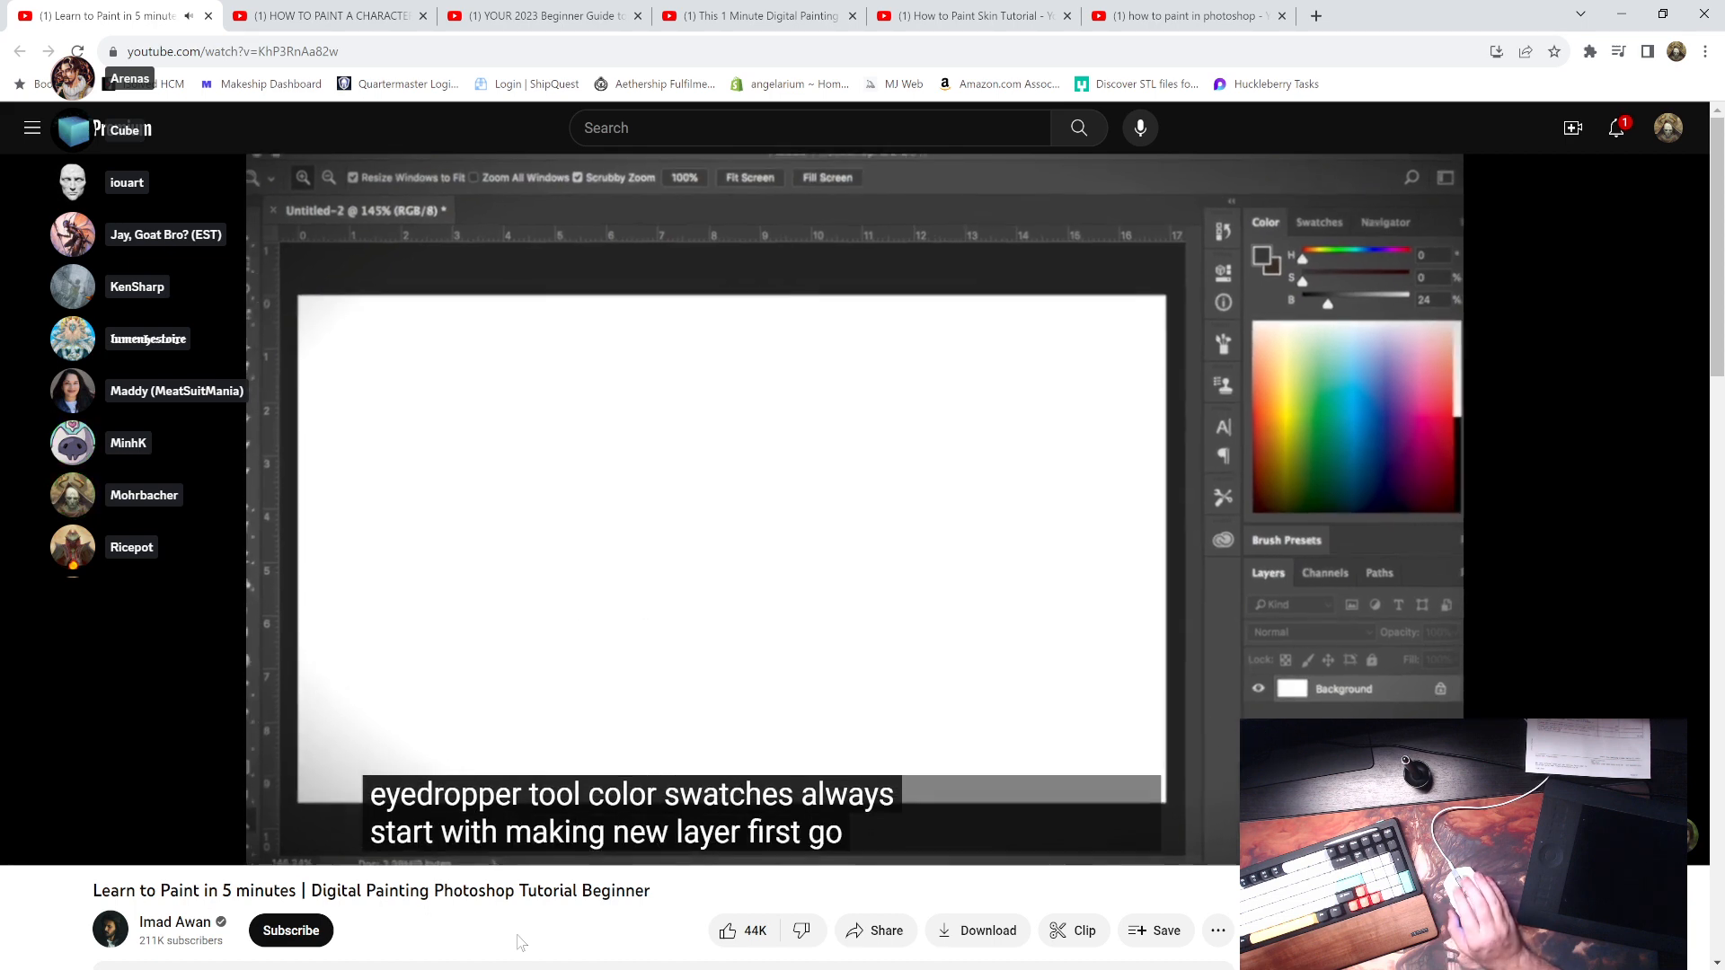
- Pause the video, rewind it to 0:44 in the Basics chapter, and replay the list of basic painting tools
{"action": "left_click", "coordinate": [373, 595]}
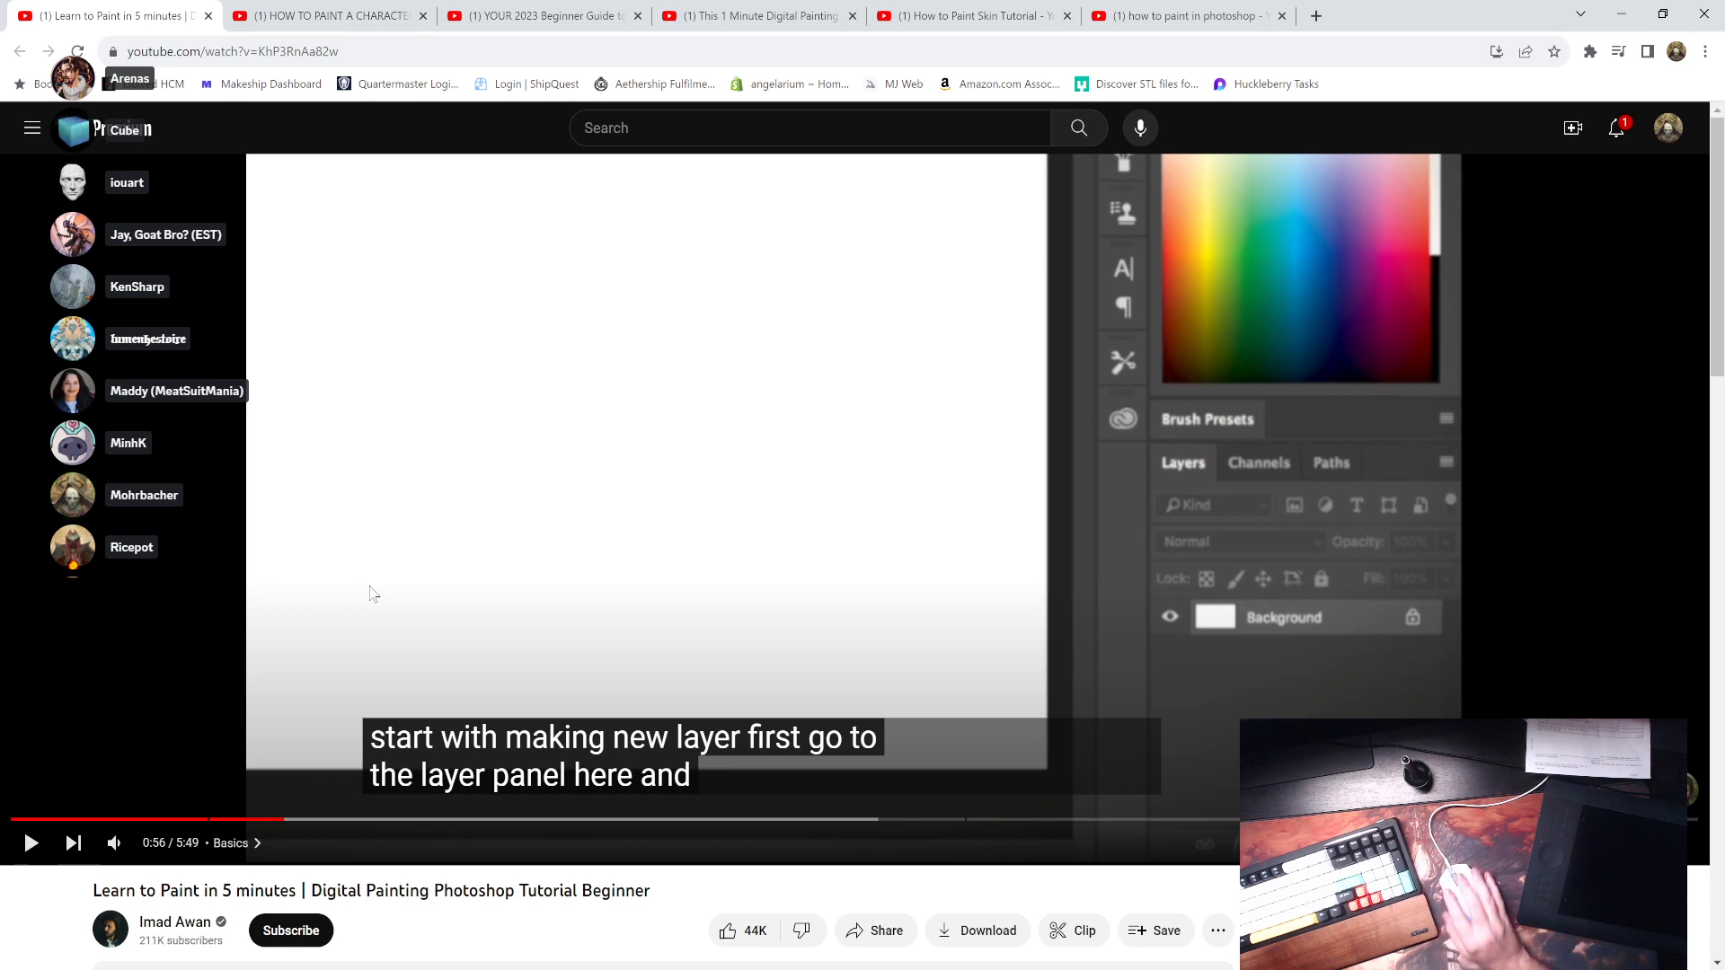
{"action": "left_click_drag", "start_coordinate": [220, 819], "coordinate": [228, 822]}
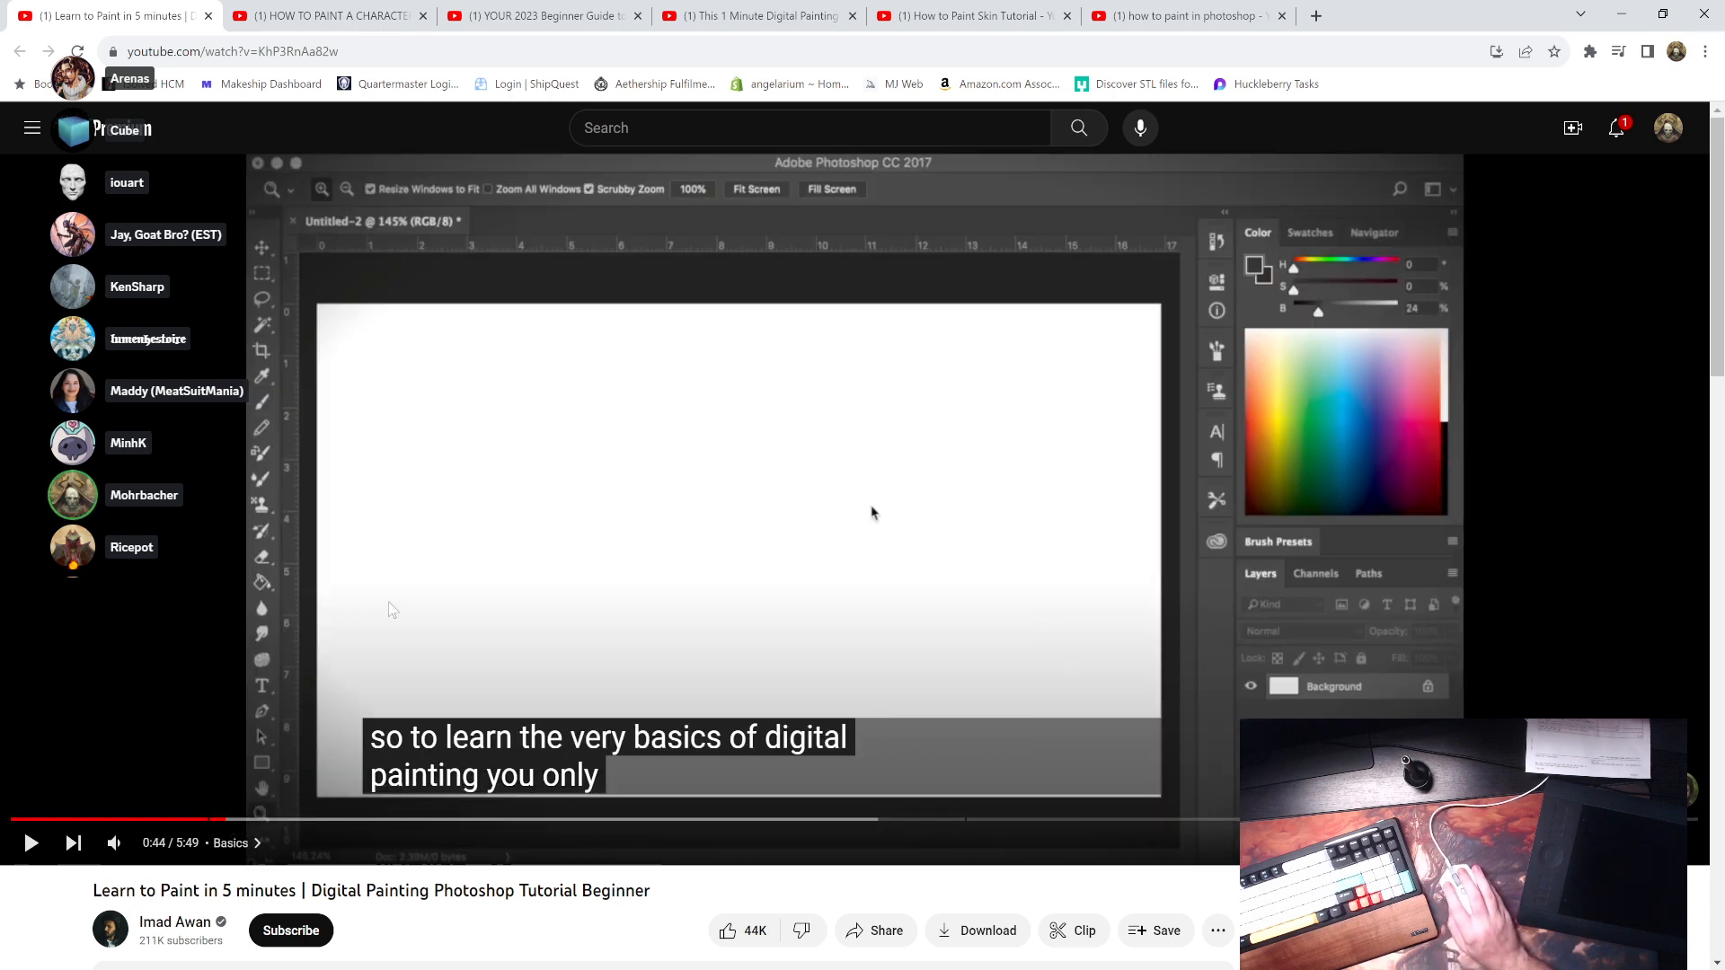
{"action": "left_click", "coordinate": [387, 613]}
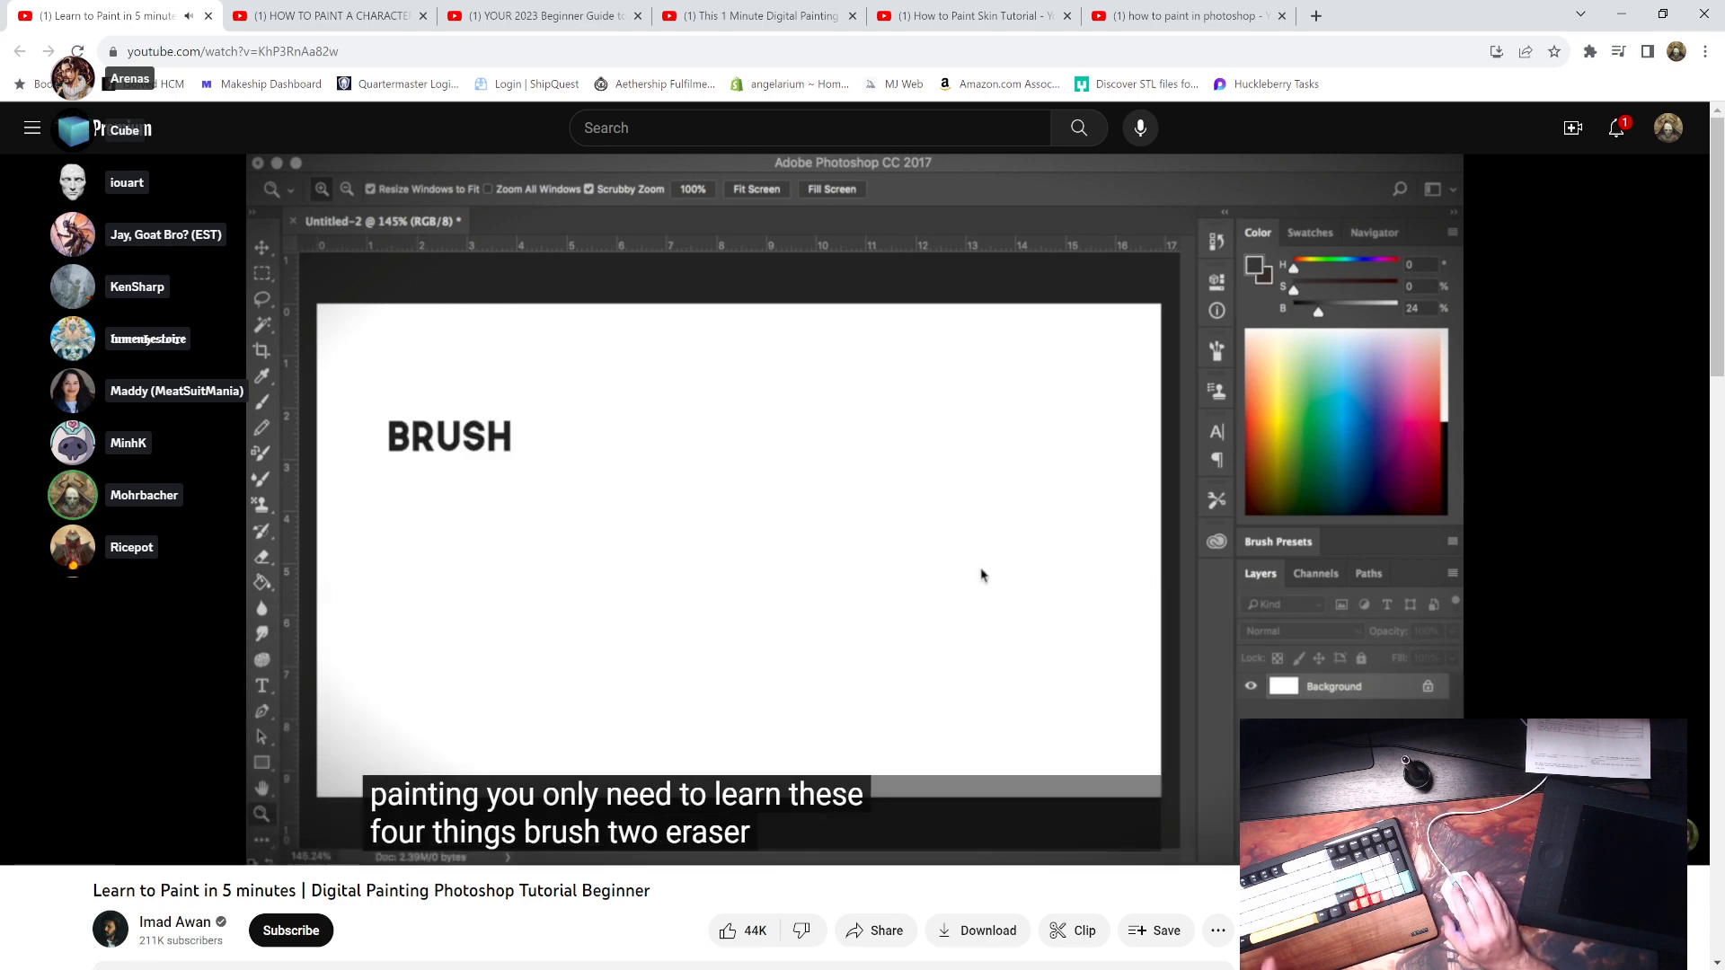
- Pause the tutorial at 0:51 on the list of four basic painting tools, and resume it into the color explanation
{"action": "key", "text": "super+s"}
{"action": "key", "text": "super+s"}
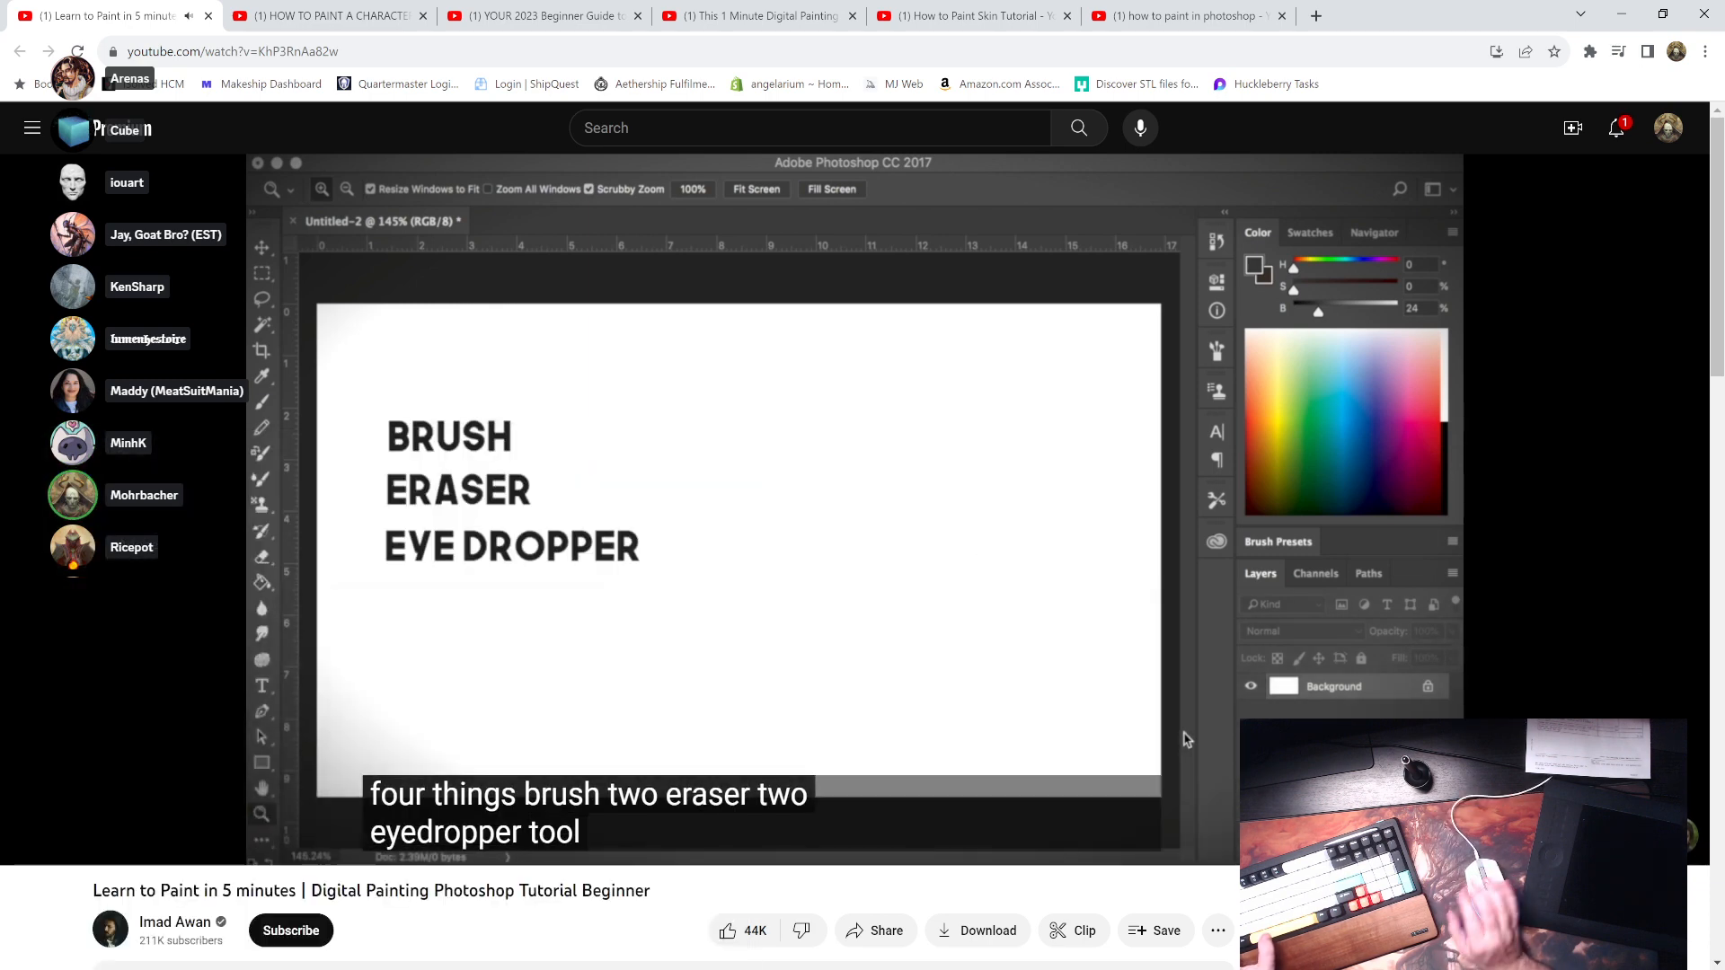
{"action": "key", "text": "space"}
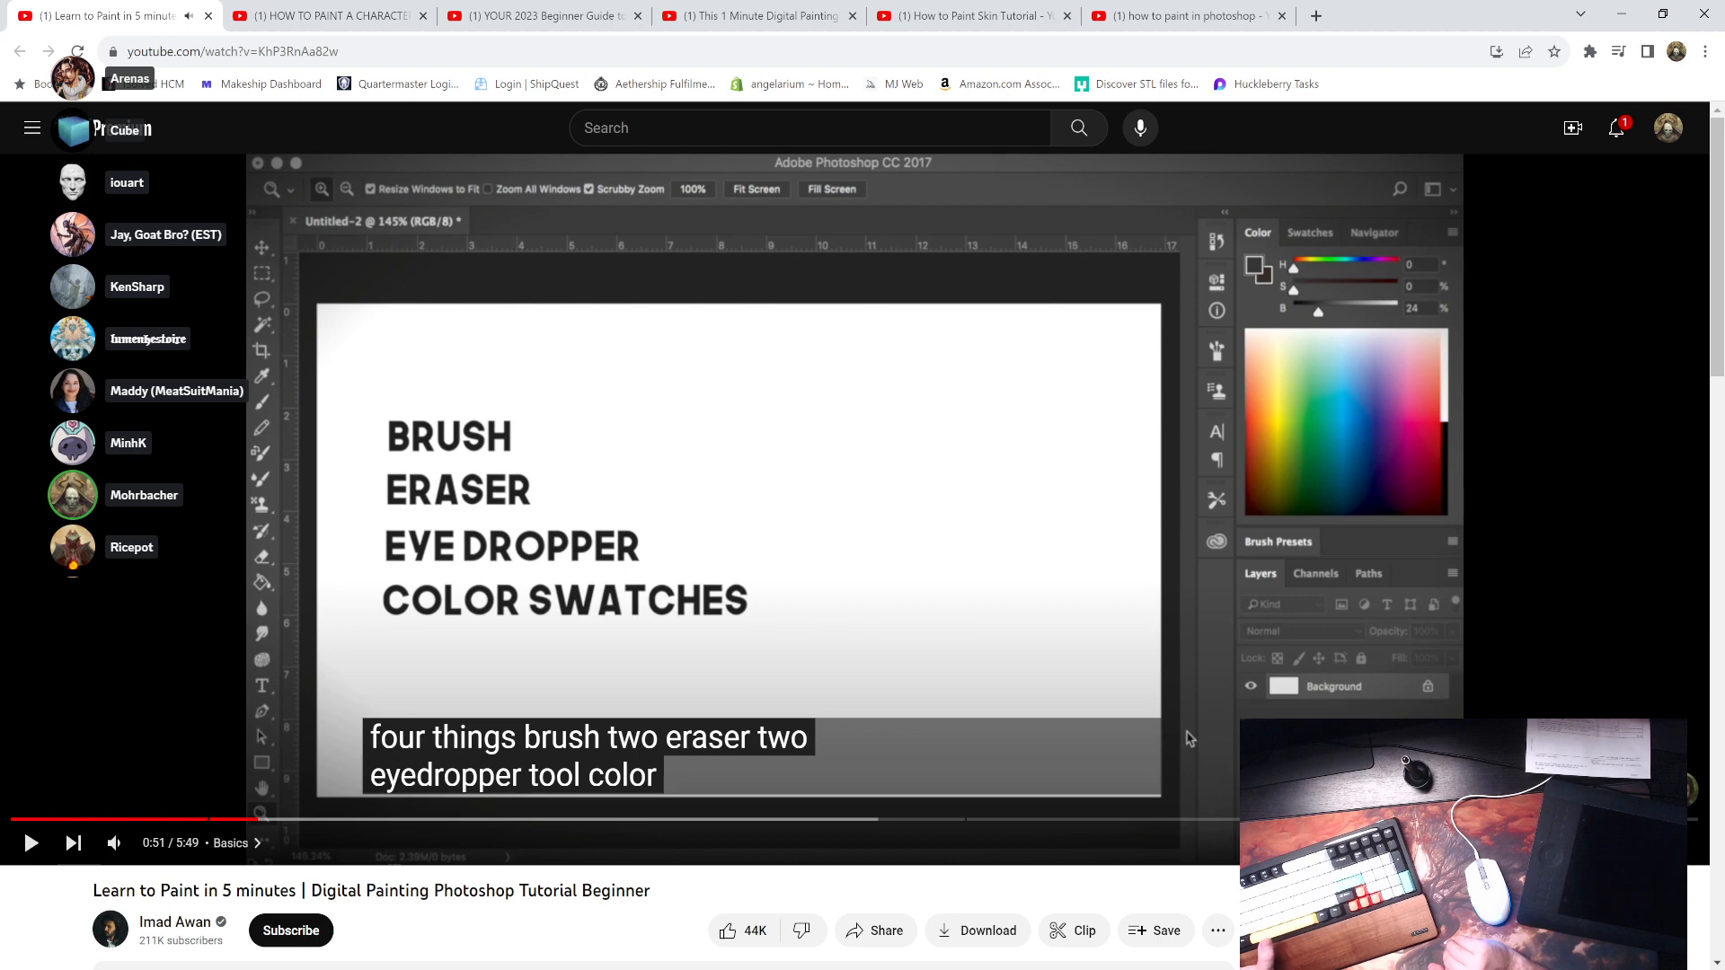
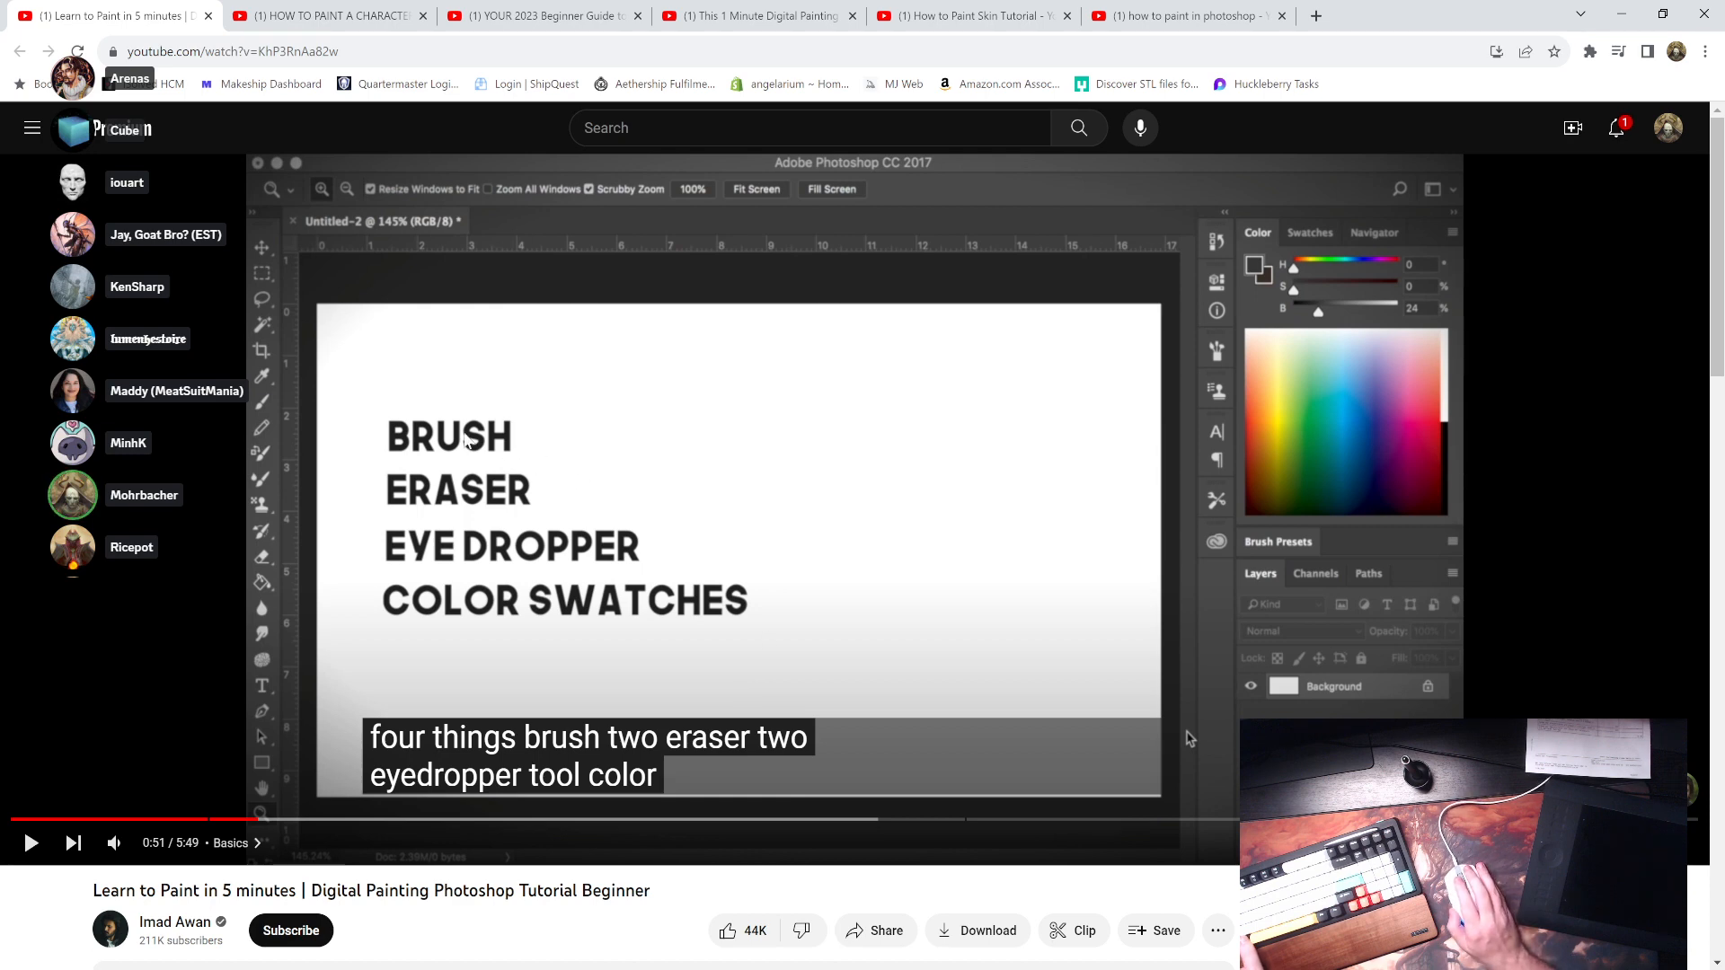
{"action": "mouse_move", "coordinate": [413, 969]}
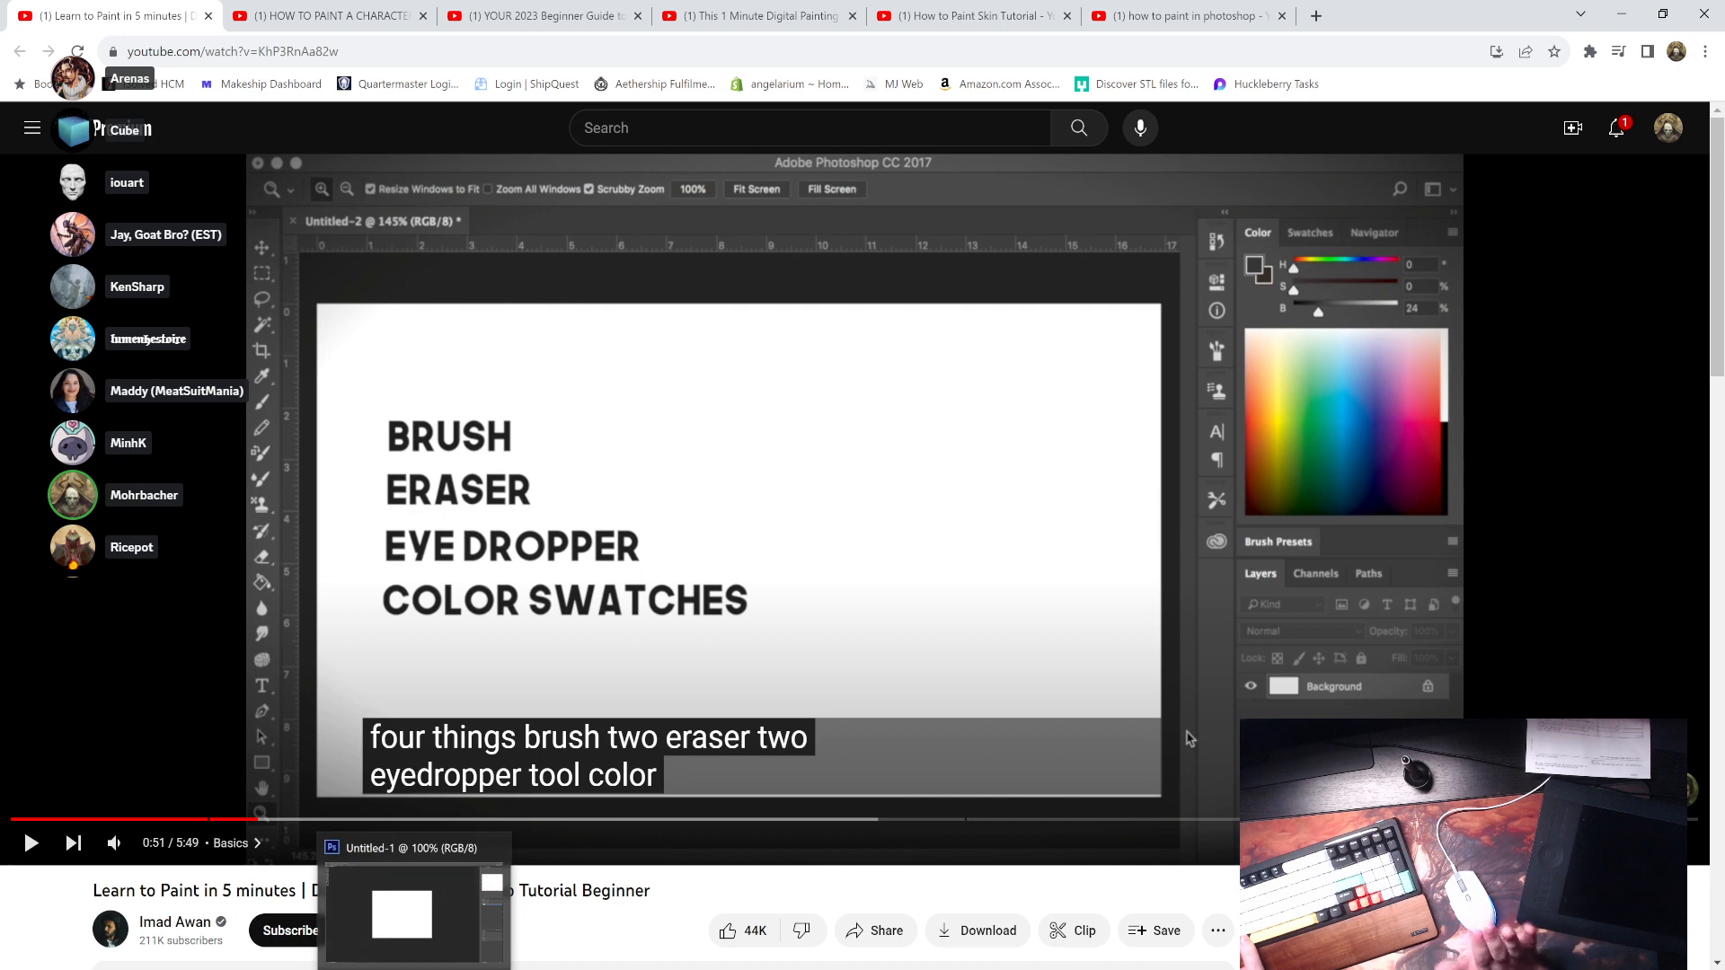
{"action": "key", "text": "space"}
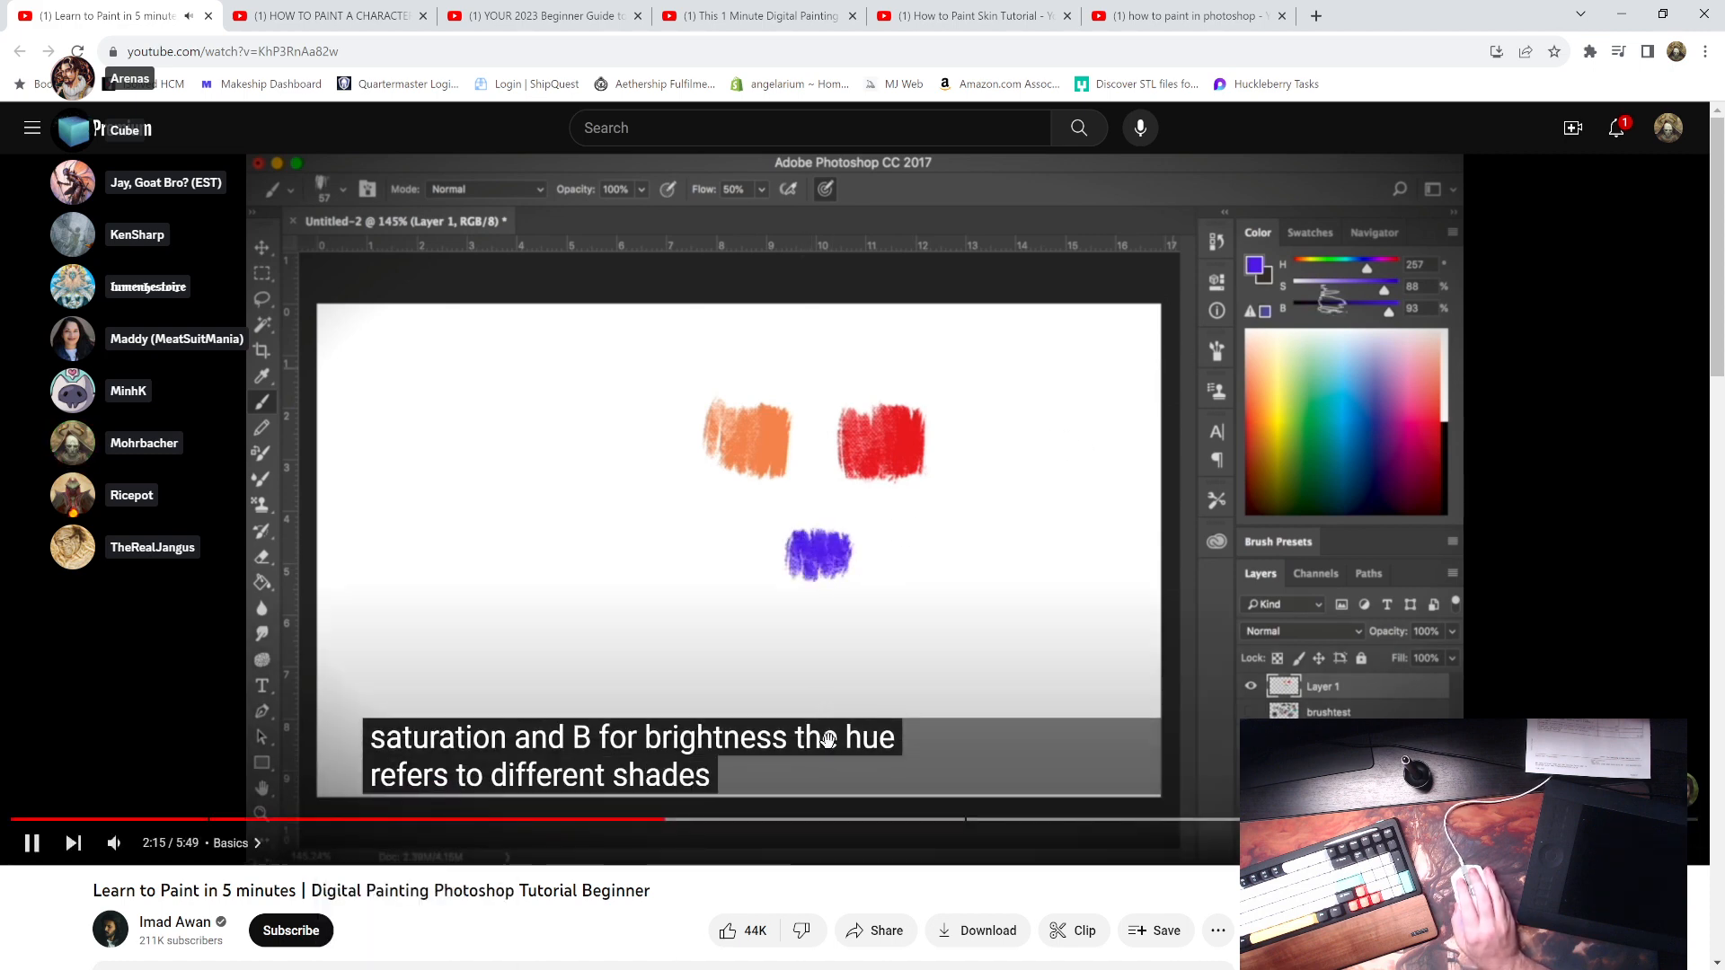
- Pause the video during the hue explanation, rewind it to 2:07 to recheck the color-tweaking passage, and continue playback into the Painting chapter
{"action": "left_click", "coordinate": [742, 610]}
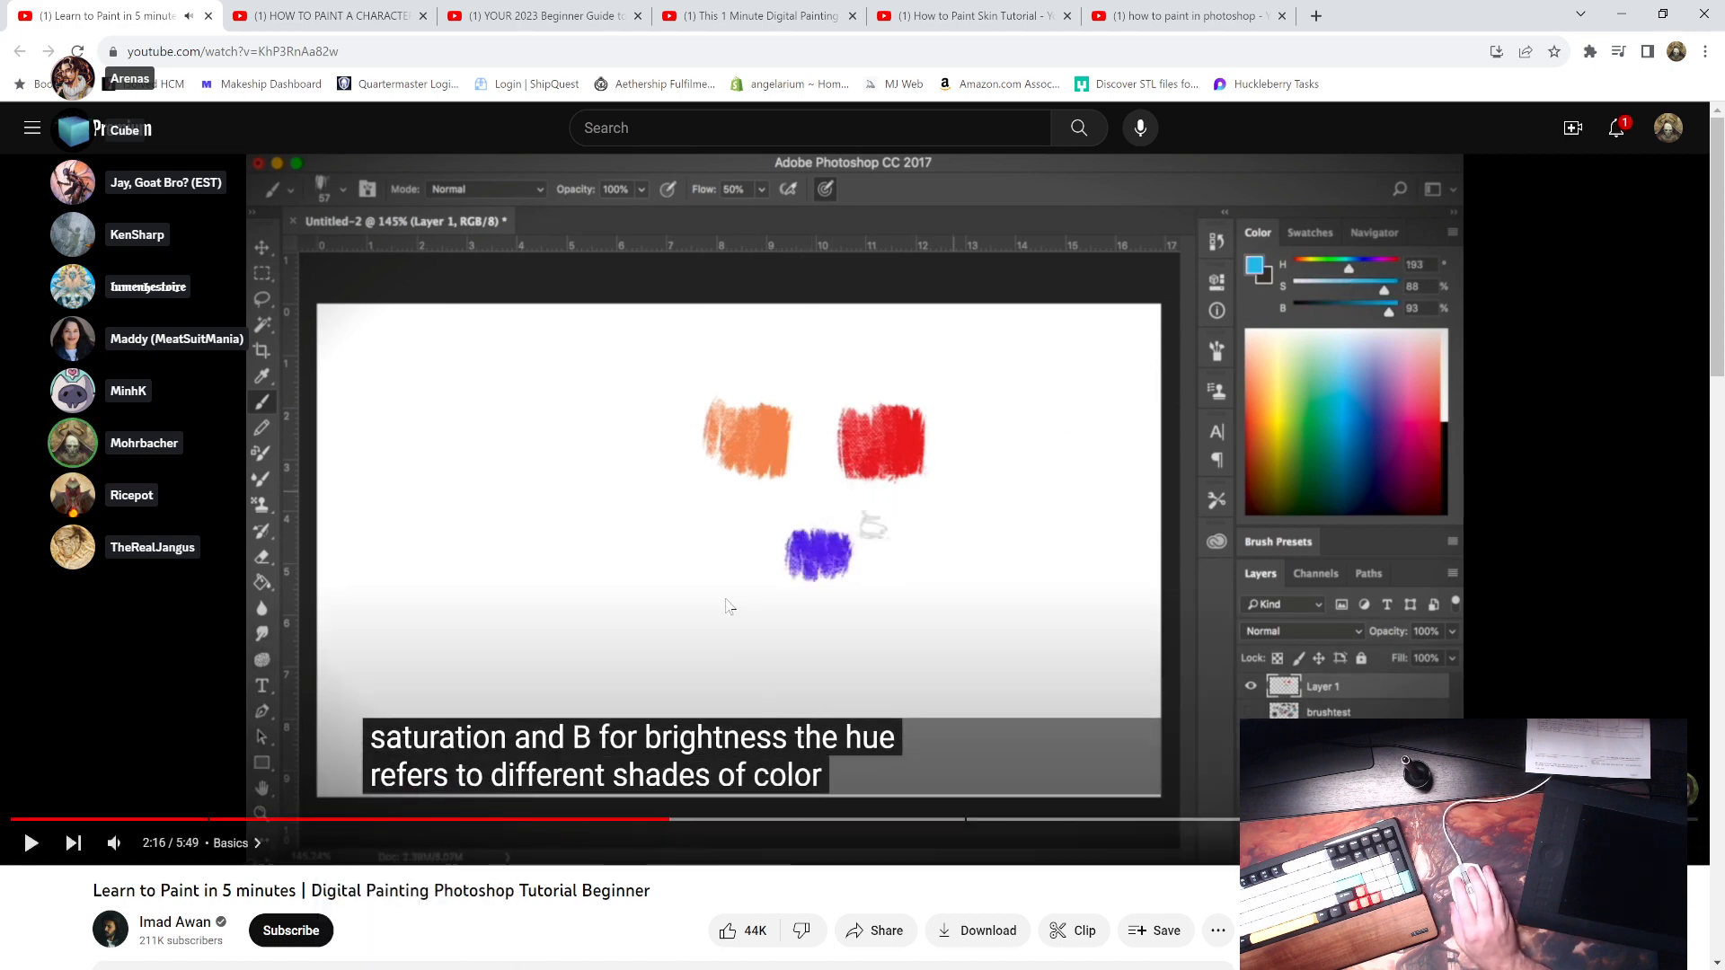
{"action": "left_click", "coordinate": [629, 821]}
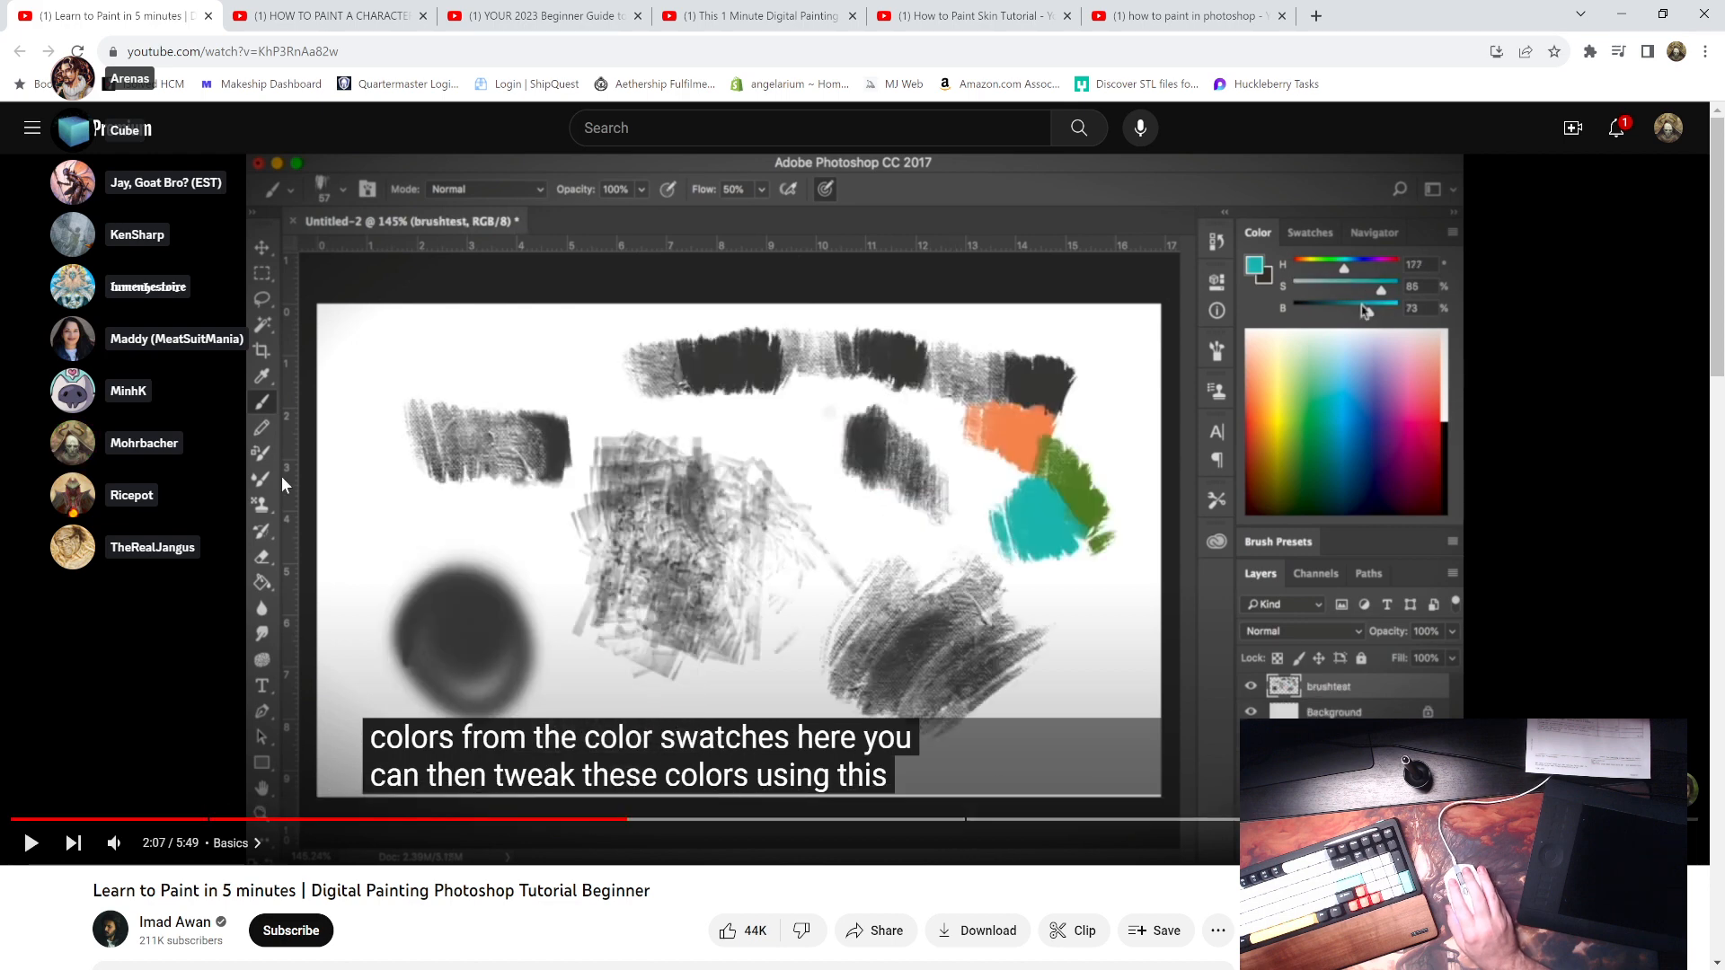
{"action": "left_click", "coordinate": [124, 530]}
{"action": "left_click", "coordinate": [147, 523]}
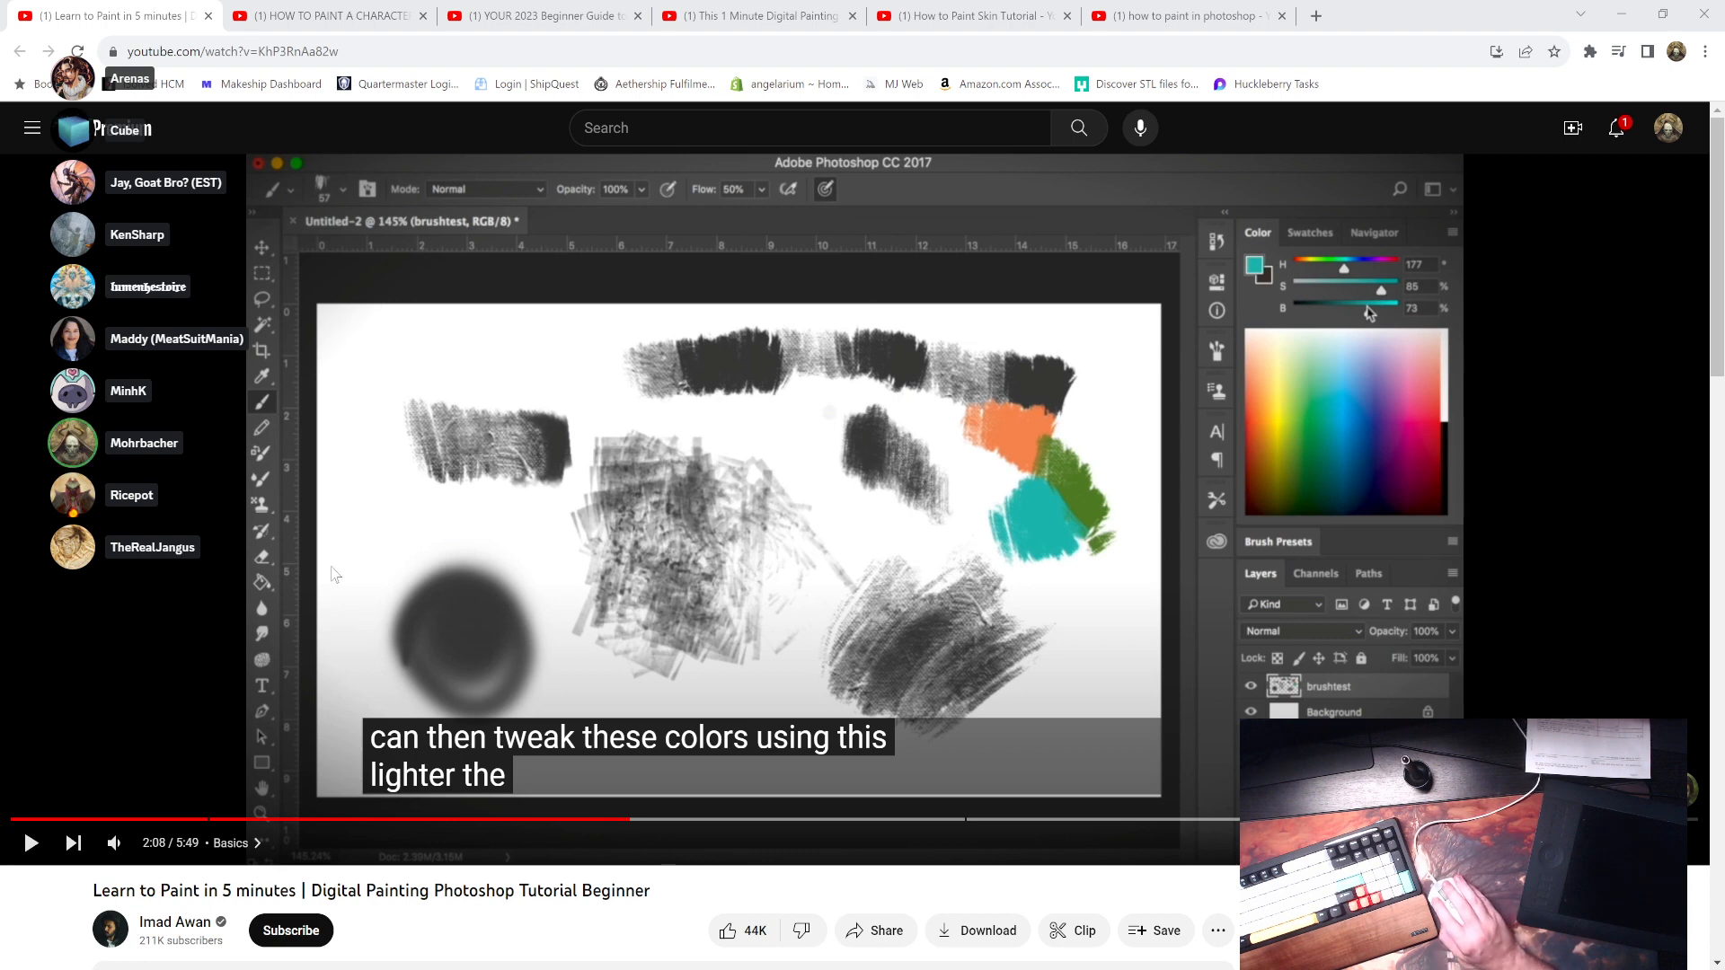
{"action": "scroll", "coordinate": [332, 572], "scroll_direction": "down", "scroll_amount": 1}
{"action": "scroll", "coordinate": [334, 572], "scroll_direction": "up", "scroll_amount": 1}
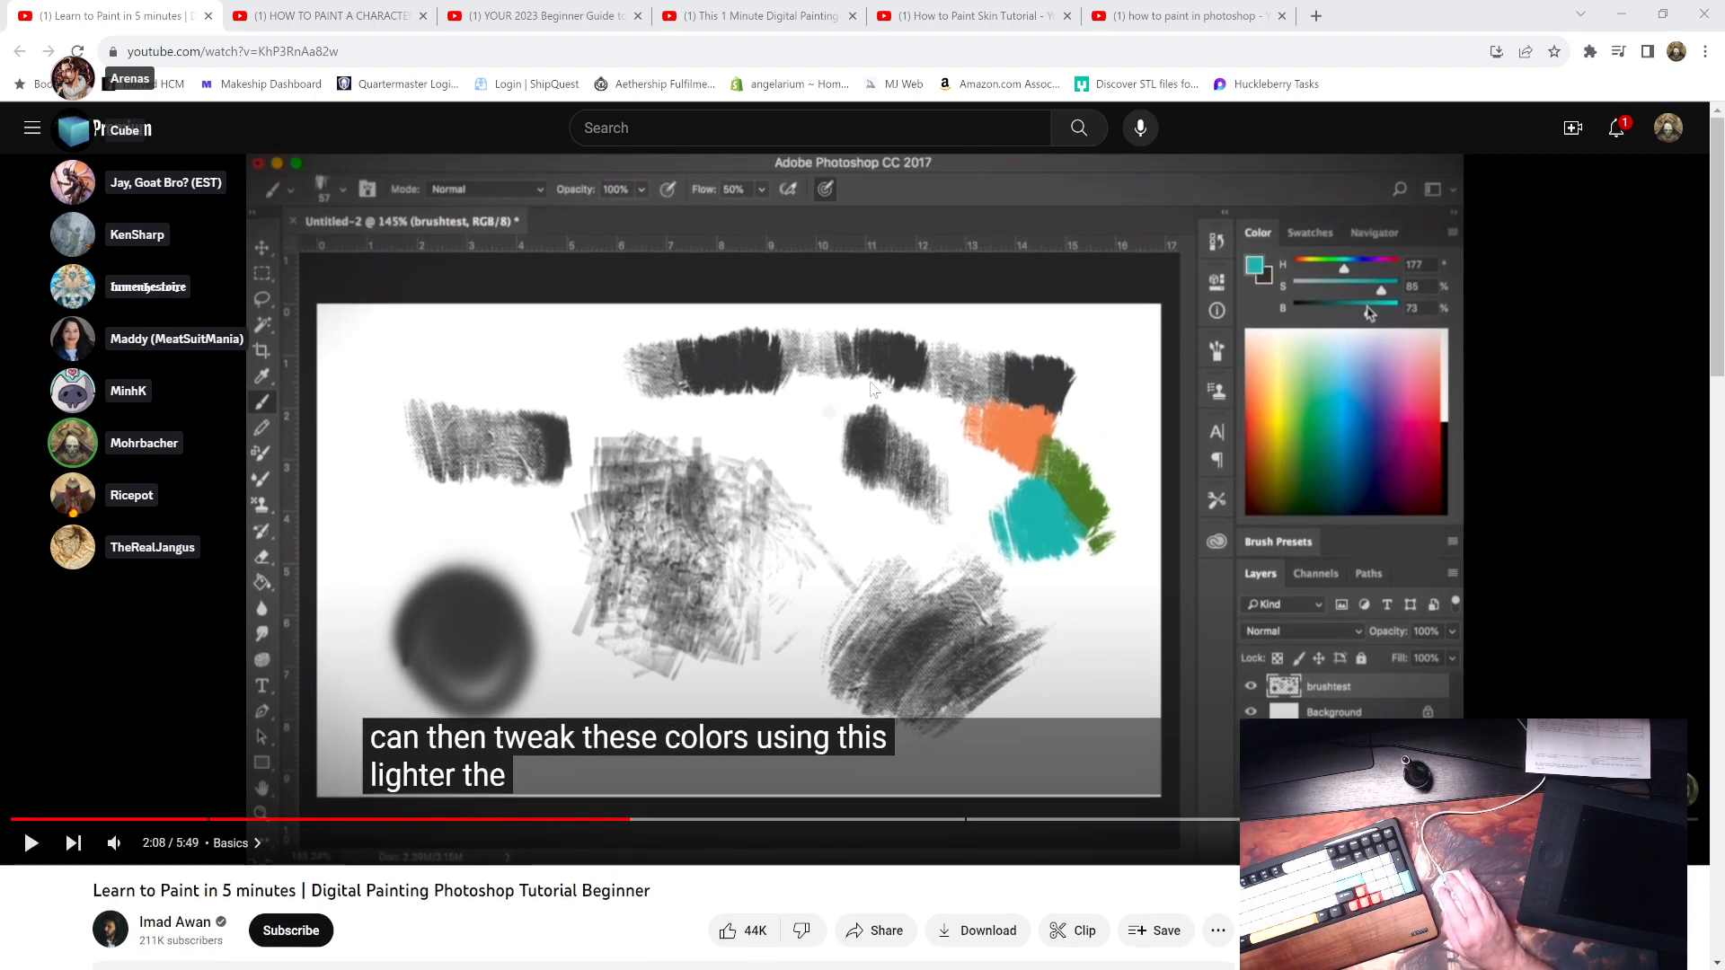
{"action": "left_click", "coordinate": [1226, 708]}
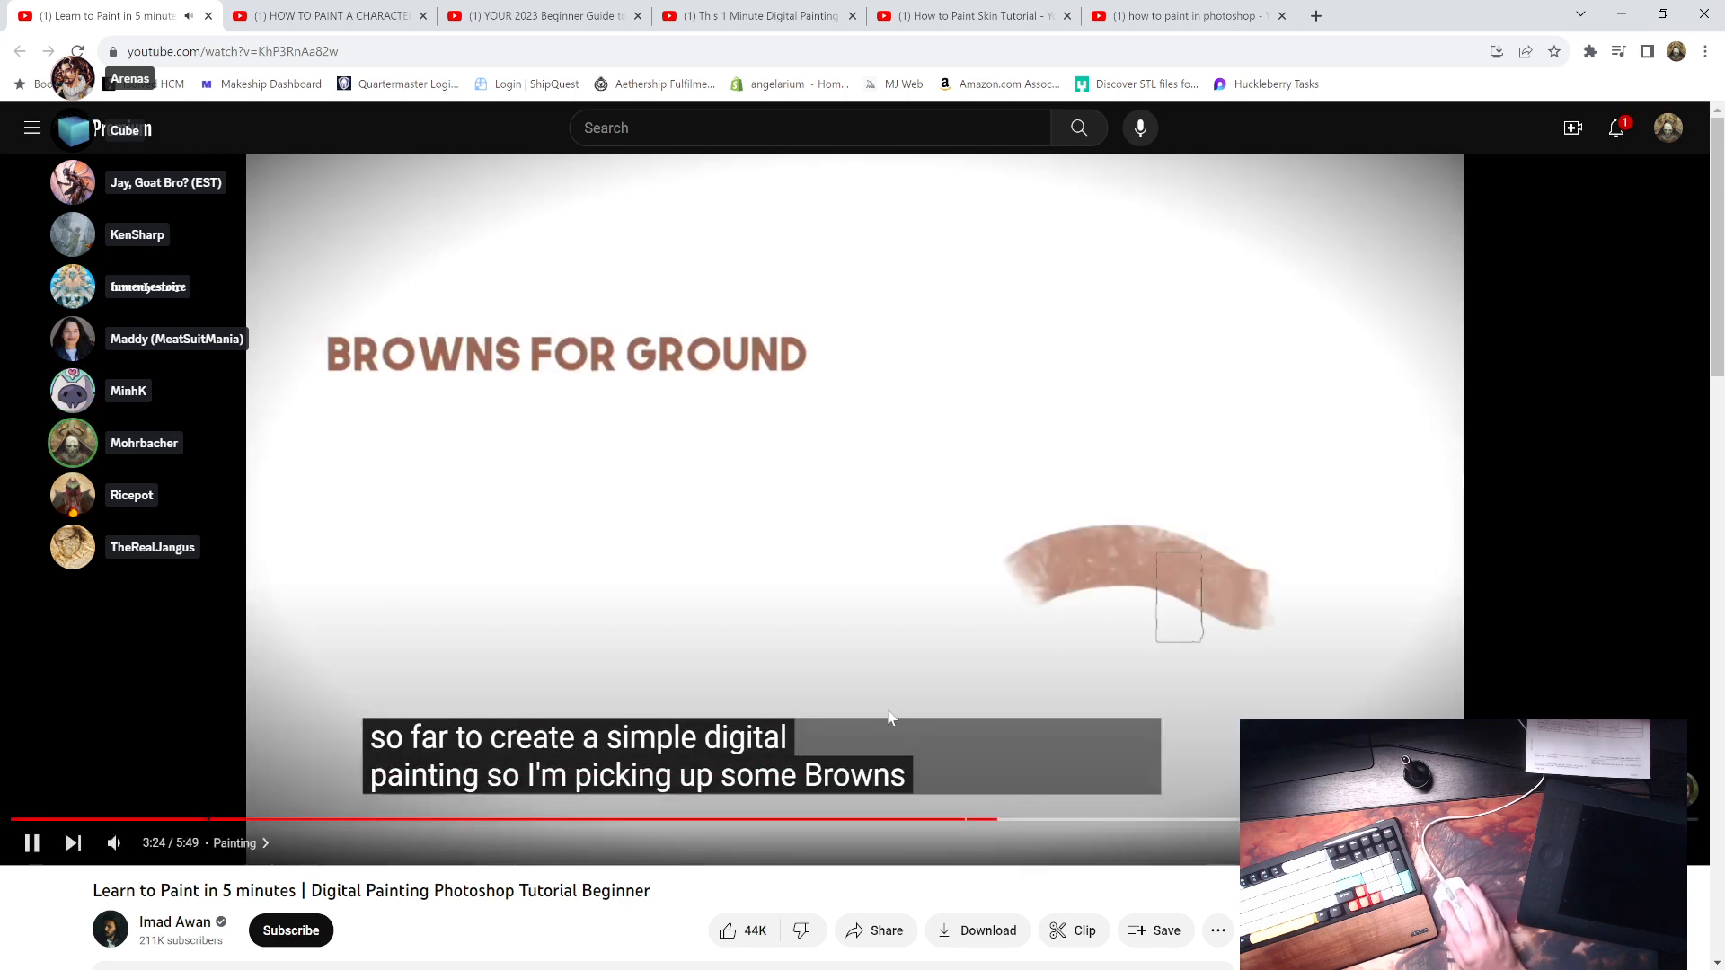
- Rewind the video to the red-and-black blending demonstration around 2:59, replay it with a pause at 3:03, and play on through the Painting chapter
{"action": "left_click", "coordinate": [923, 821]}
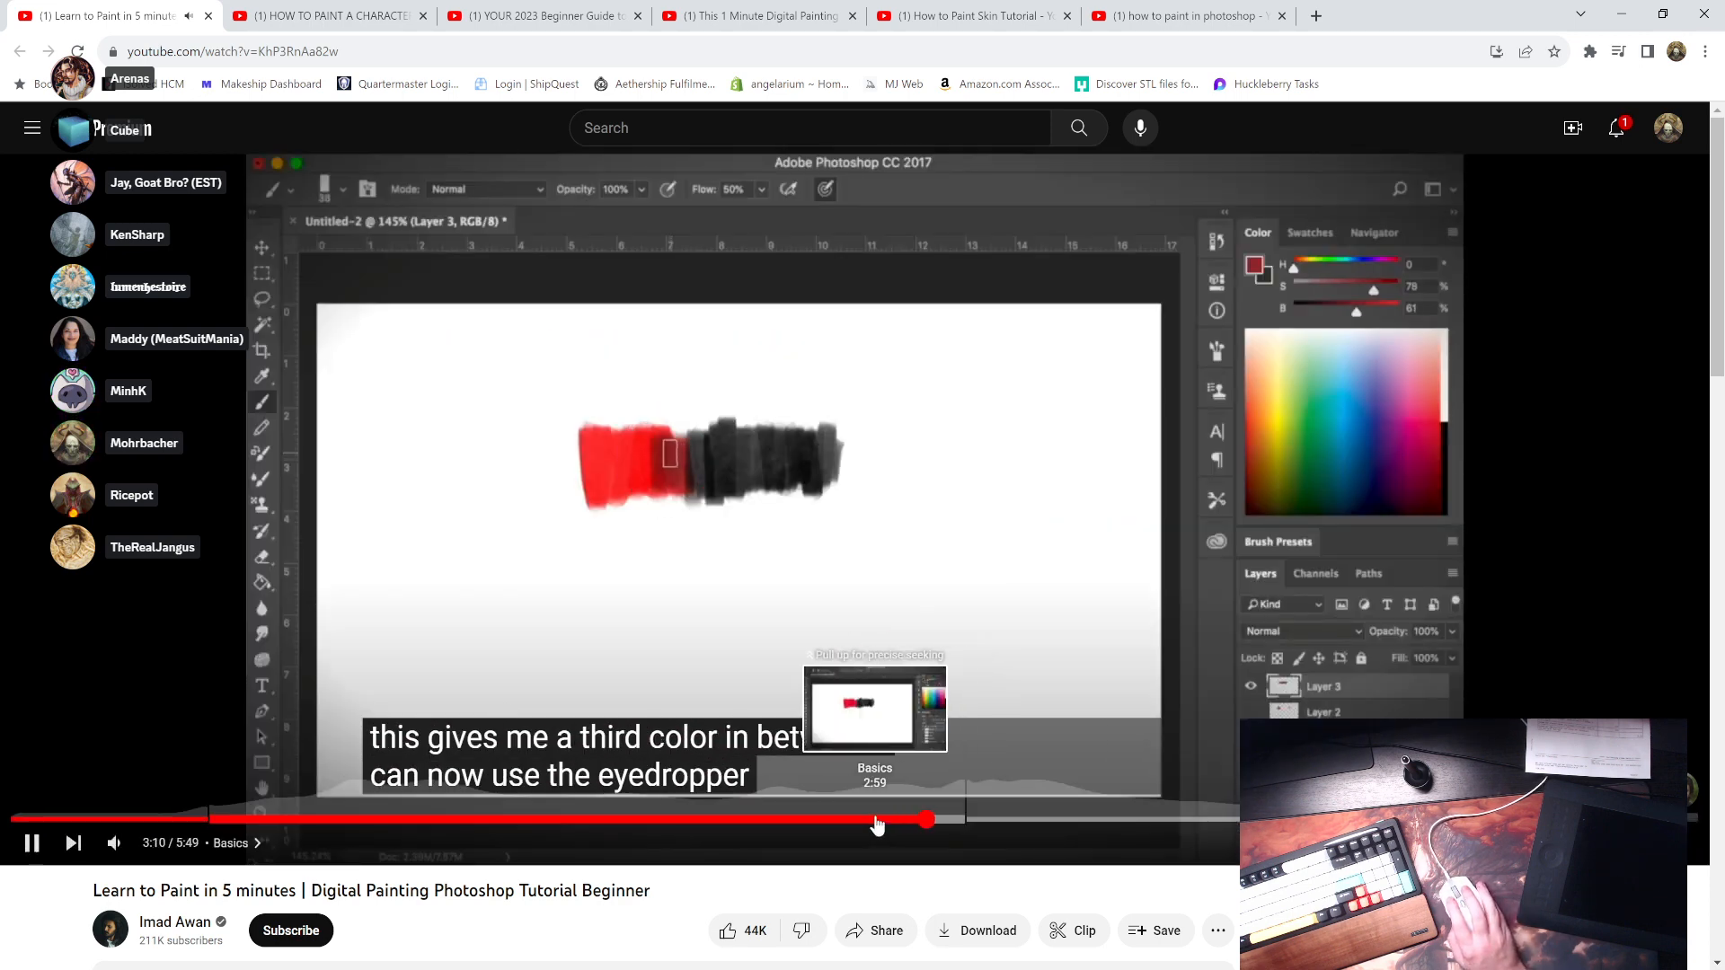
{"action": "left_click", "coordinate": [871, 821]}
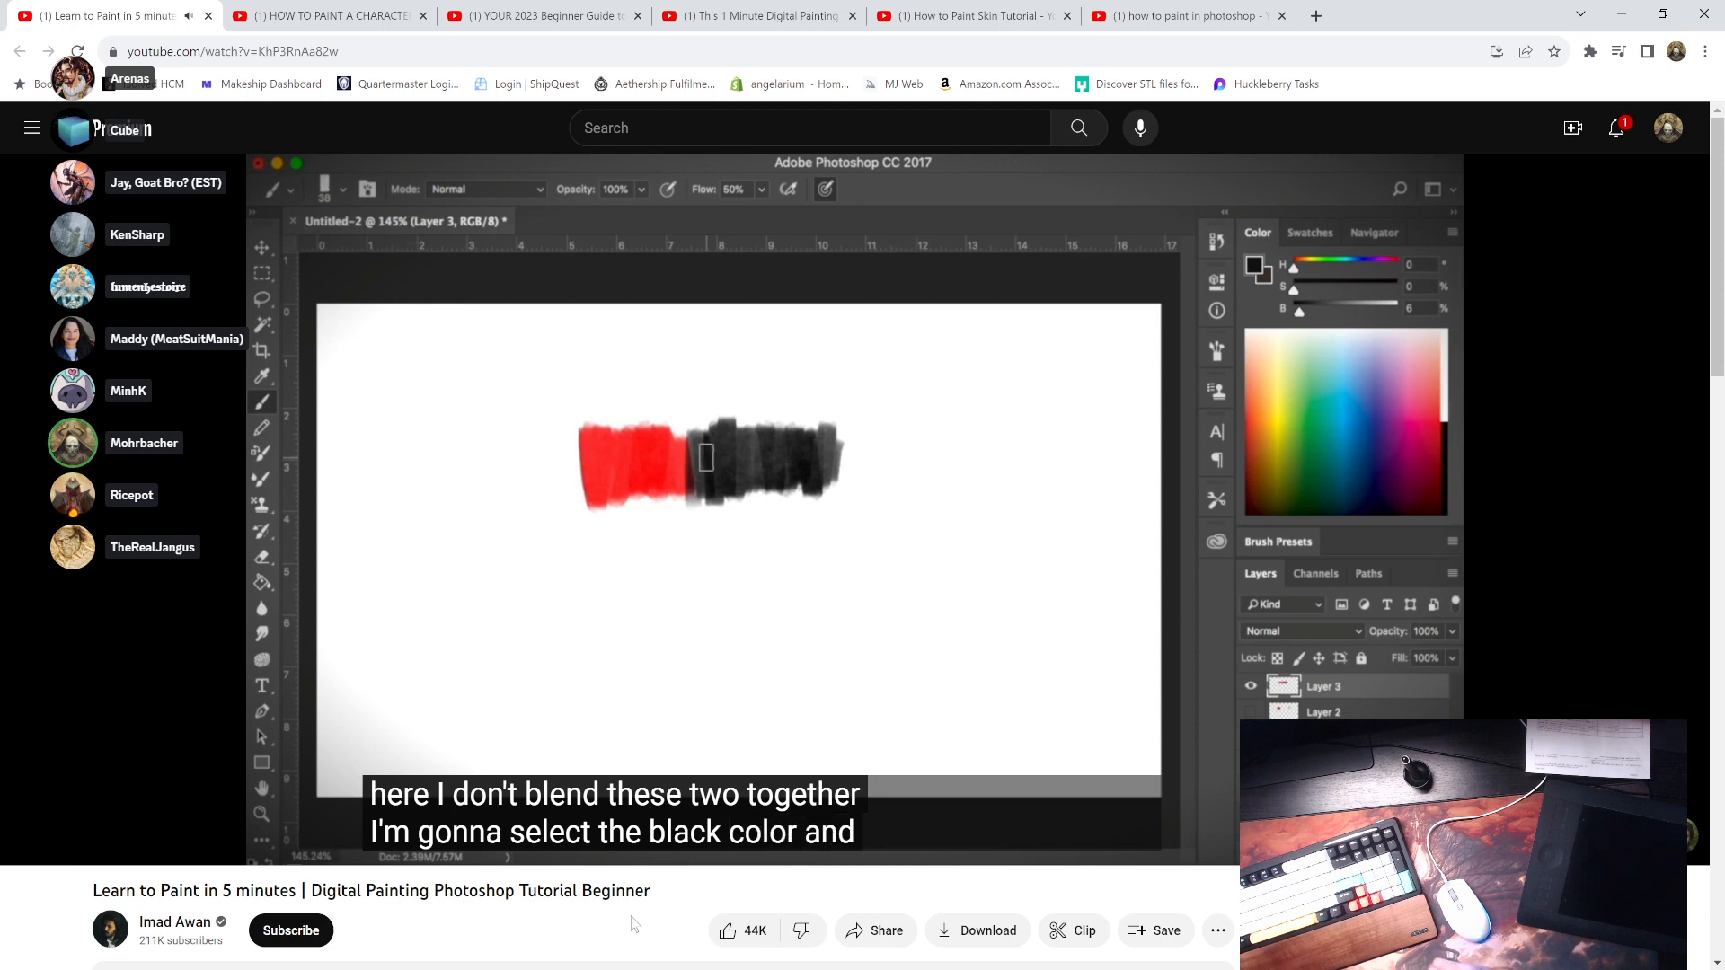
{"action": "key", "text": "space"}
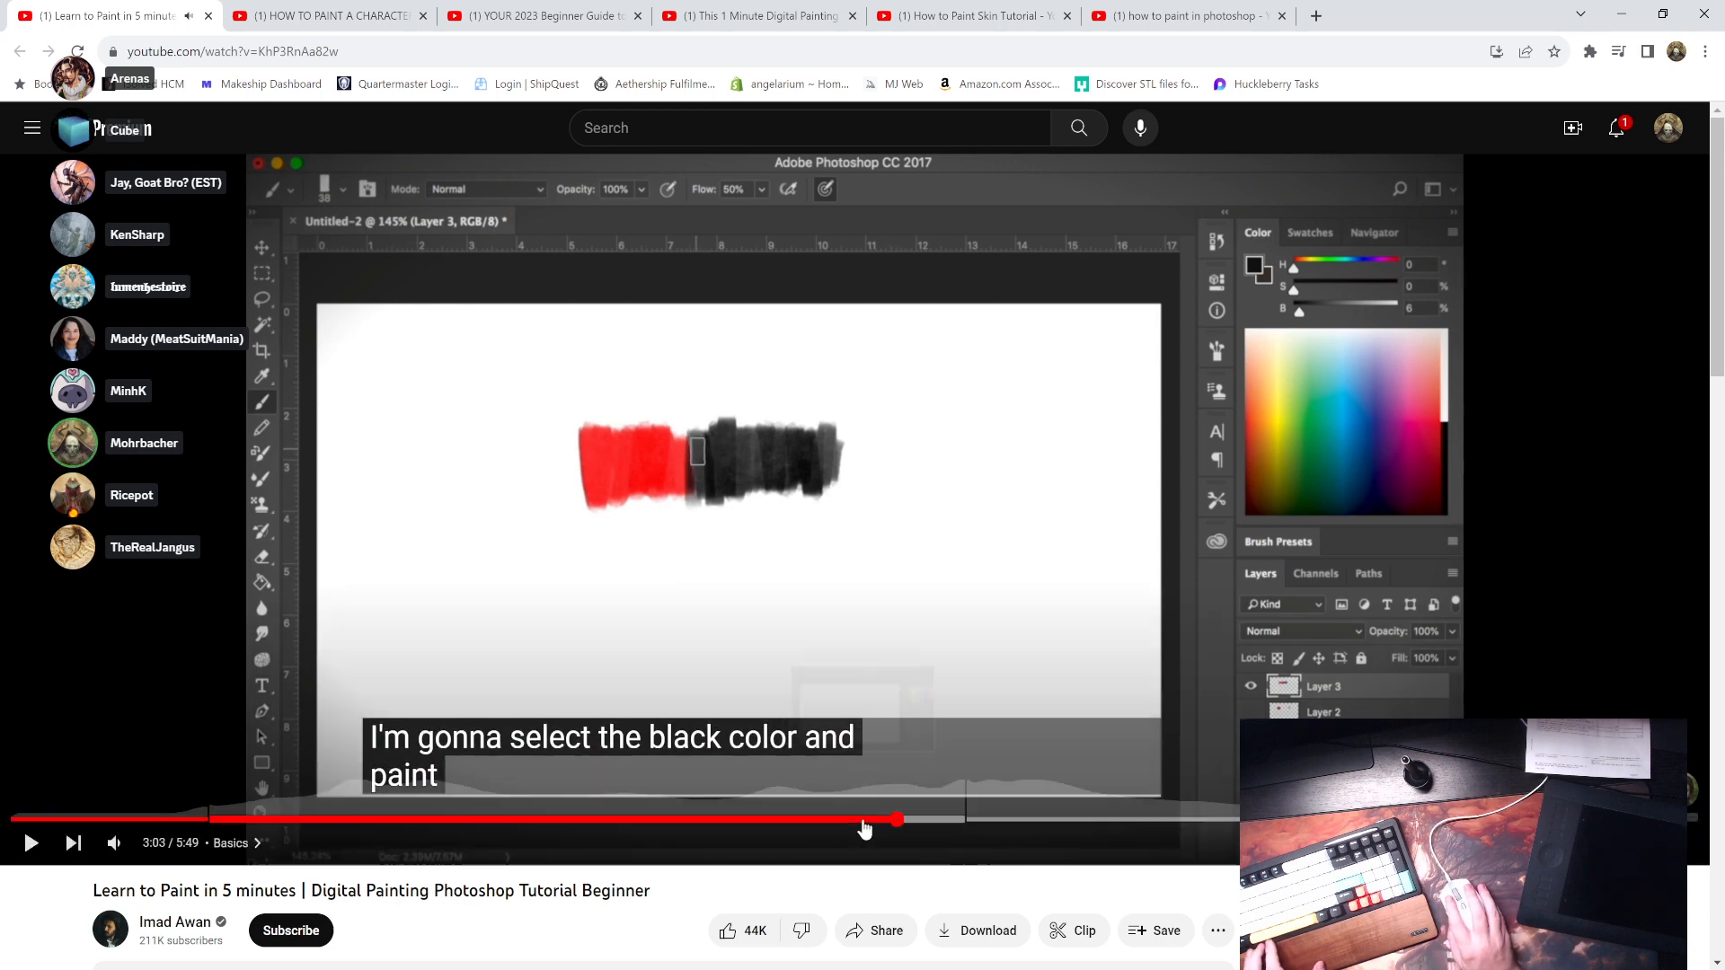
{"action": "left_click", "coordinate": [861, 820]}
{"action": "key", "text": "space"}
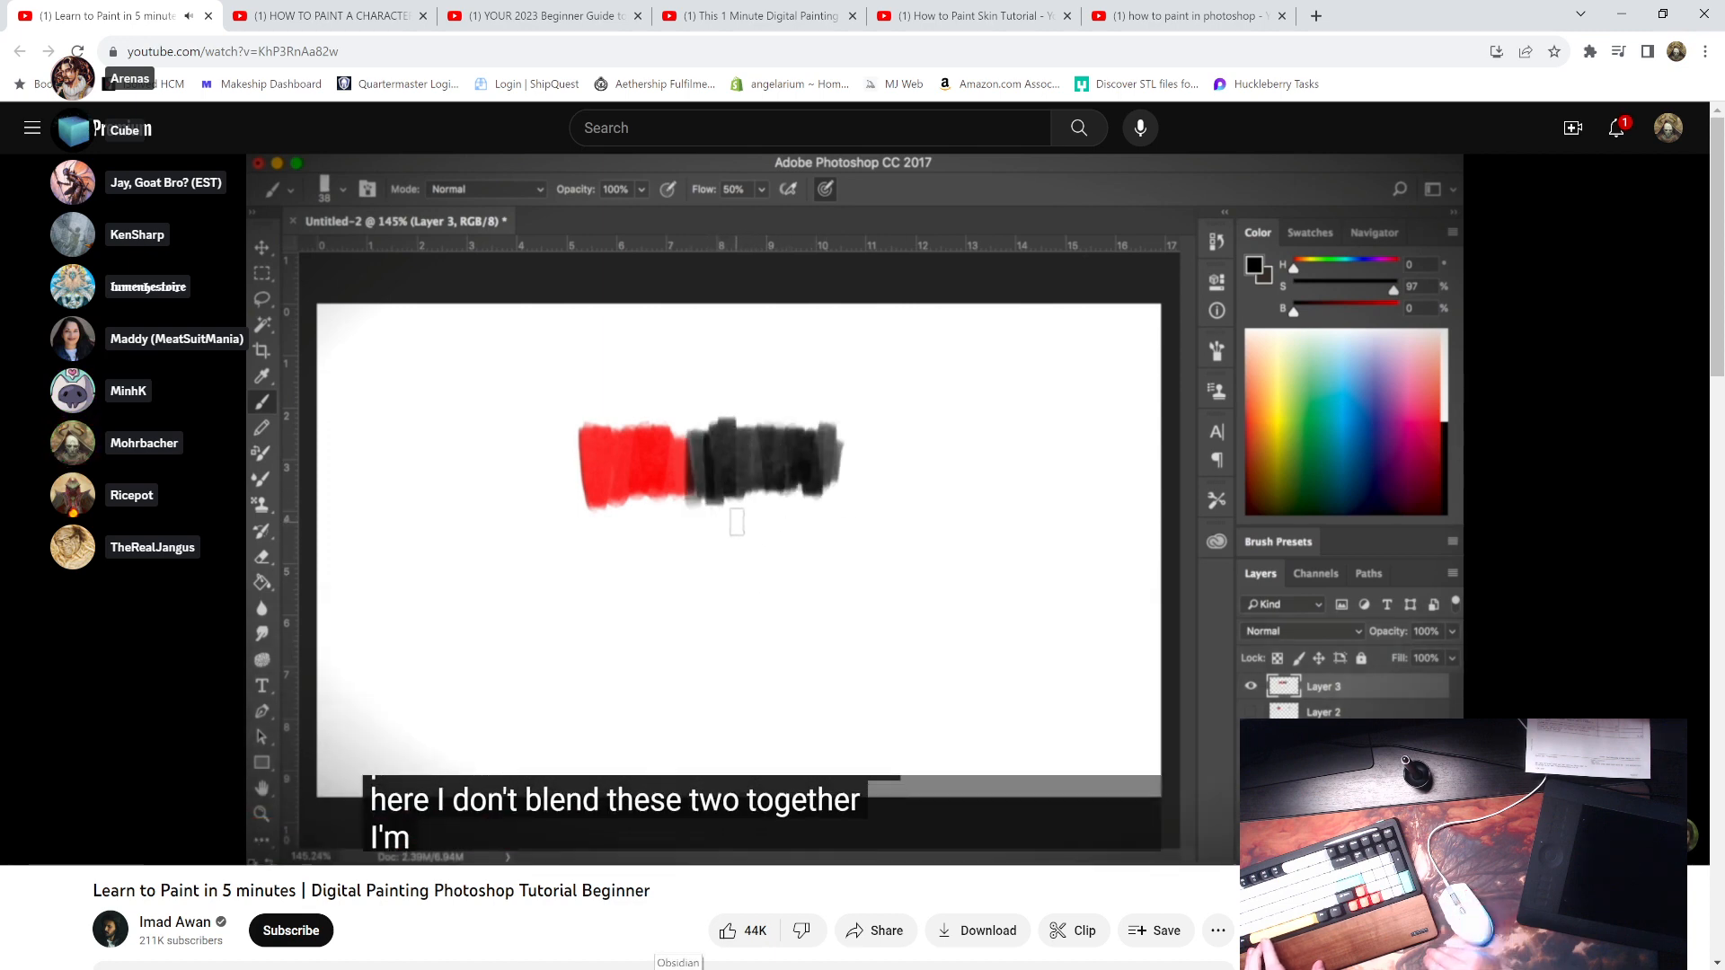
{"action": "key", "text": "space"}
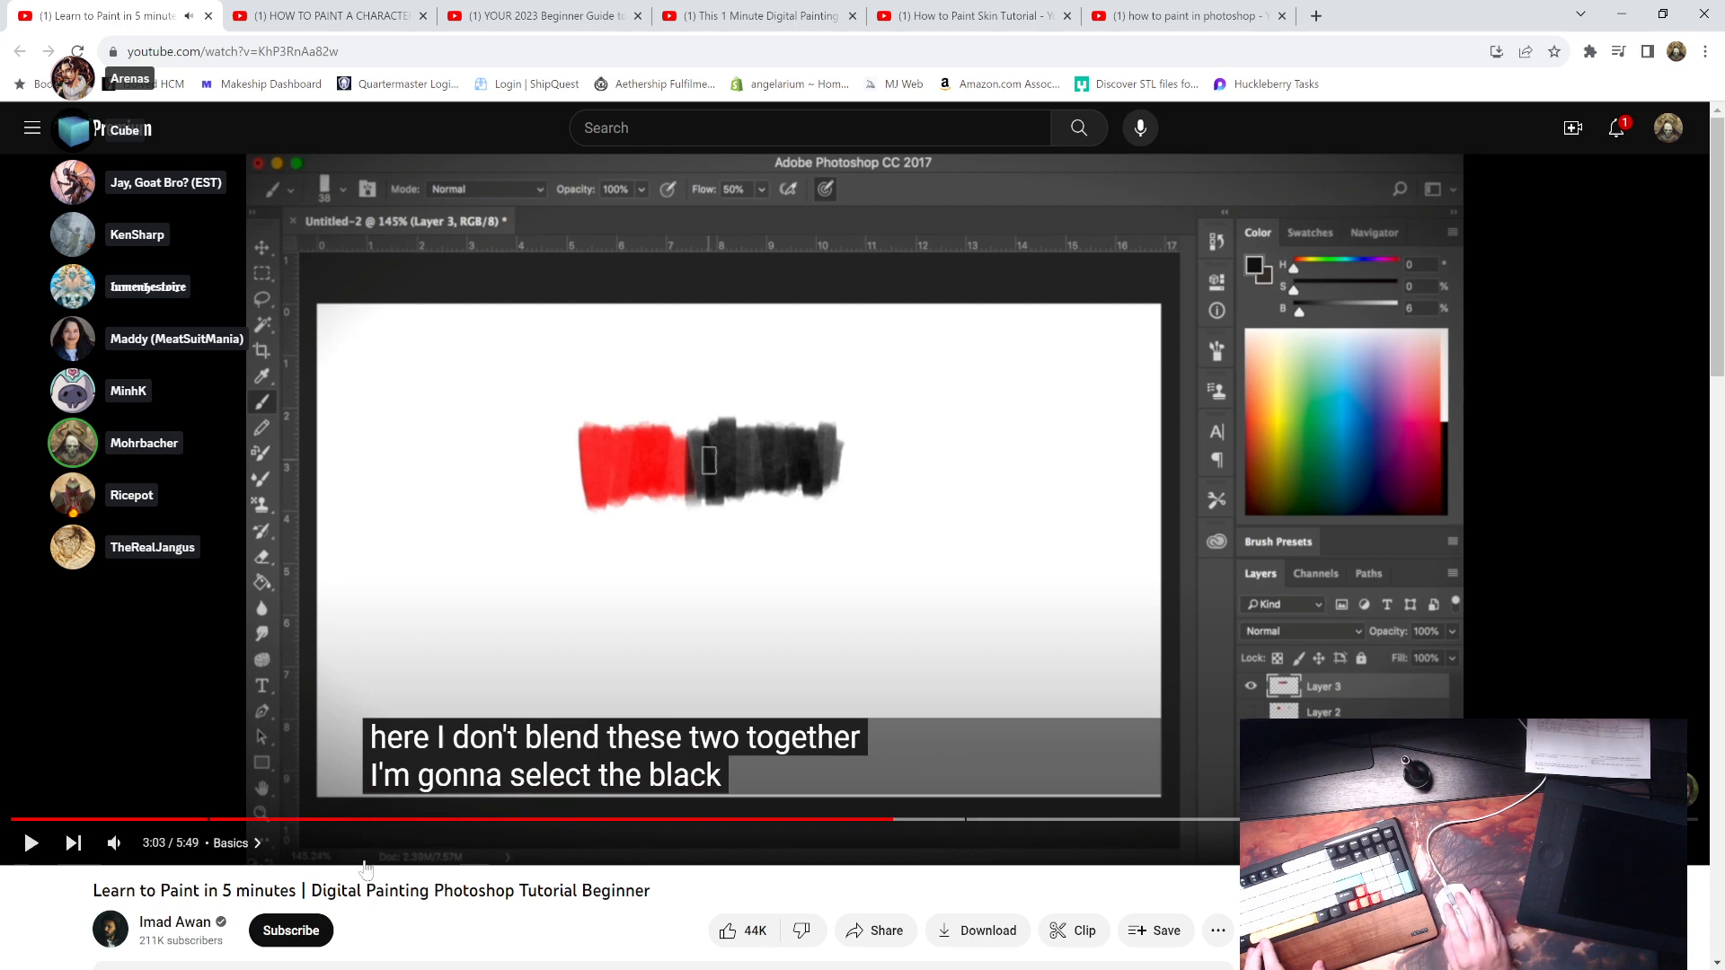
{"action": "key", "text": "space"}
{"action": "key", "text": "space"}
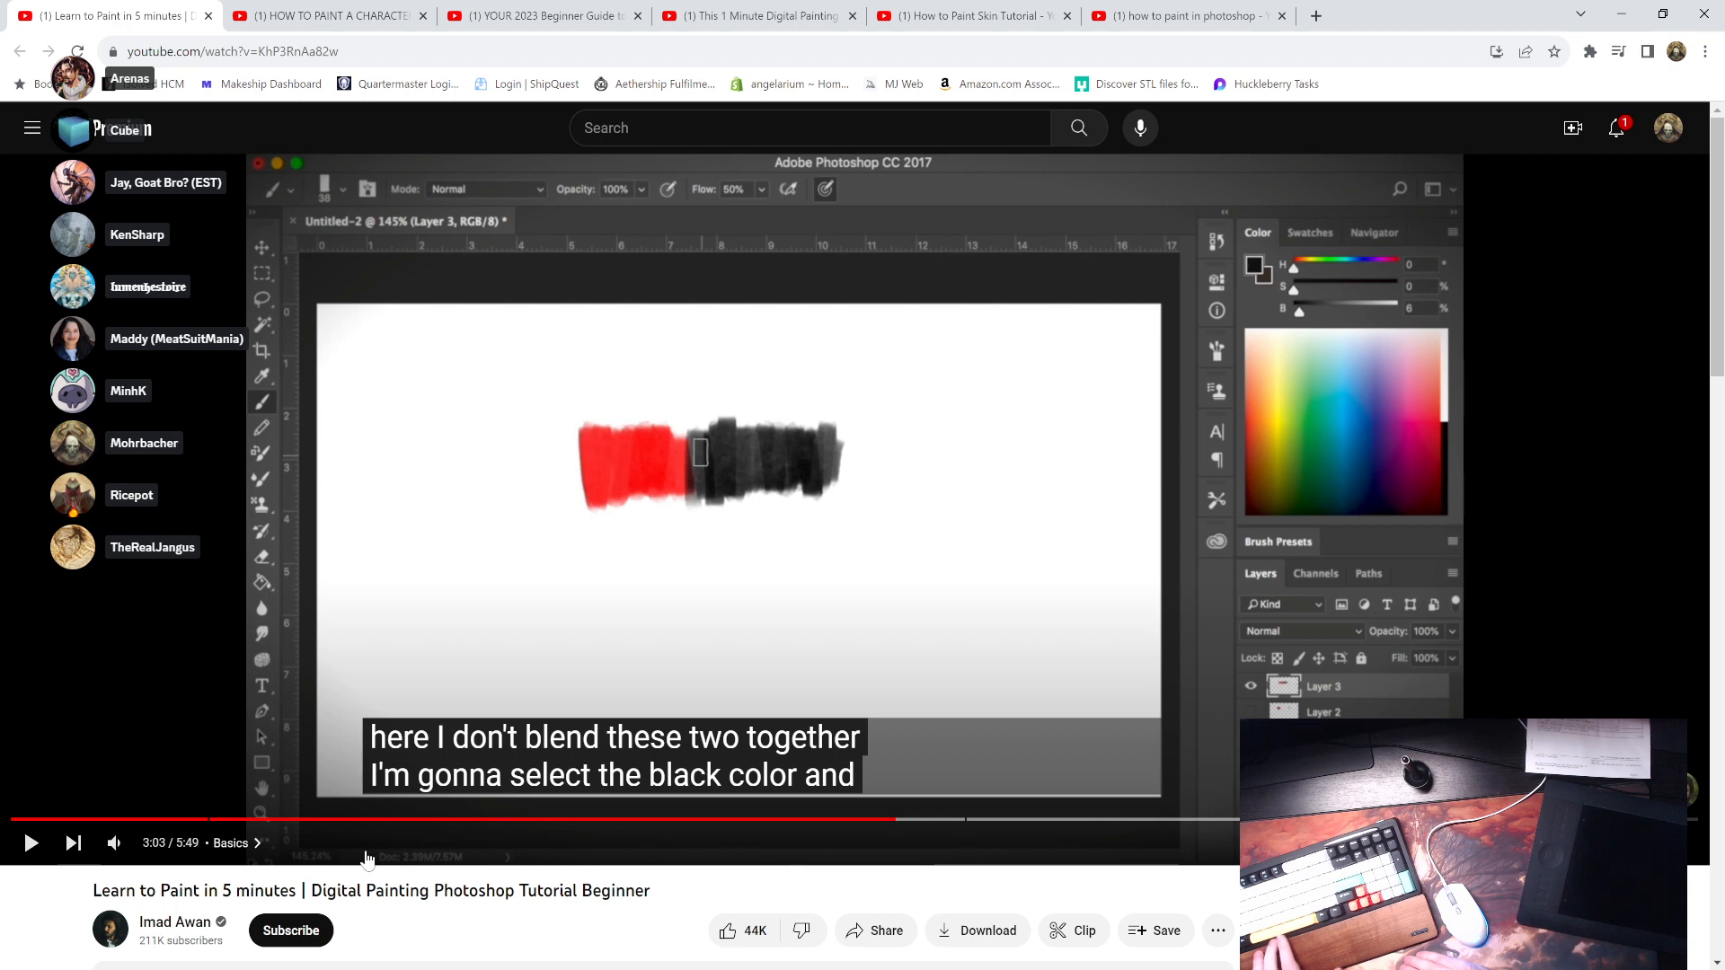
{"action": "key", "text": "space"}
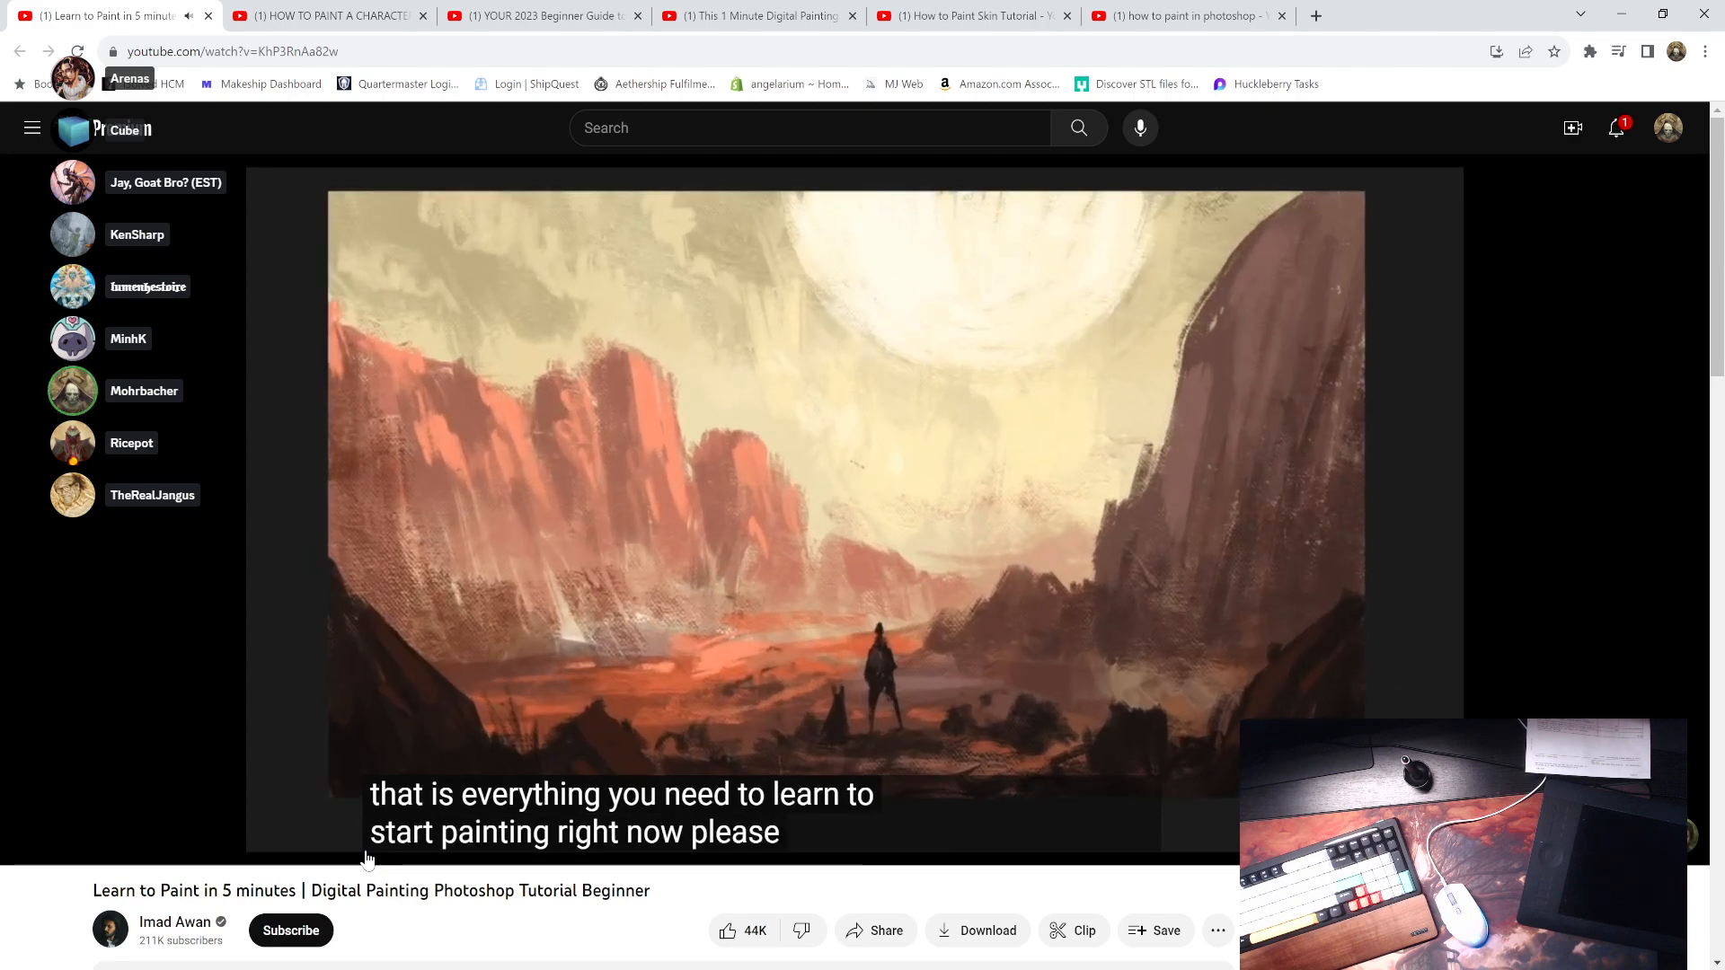
- Pause the video on the finished desert landscape at 5:03, resume it briefly, and pause it at 5:09
{"action": "left_click", "coordinate": [384, 176]}
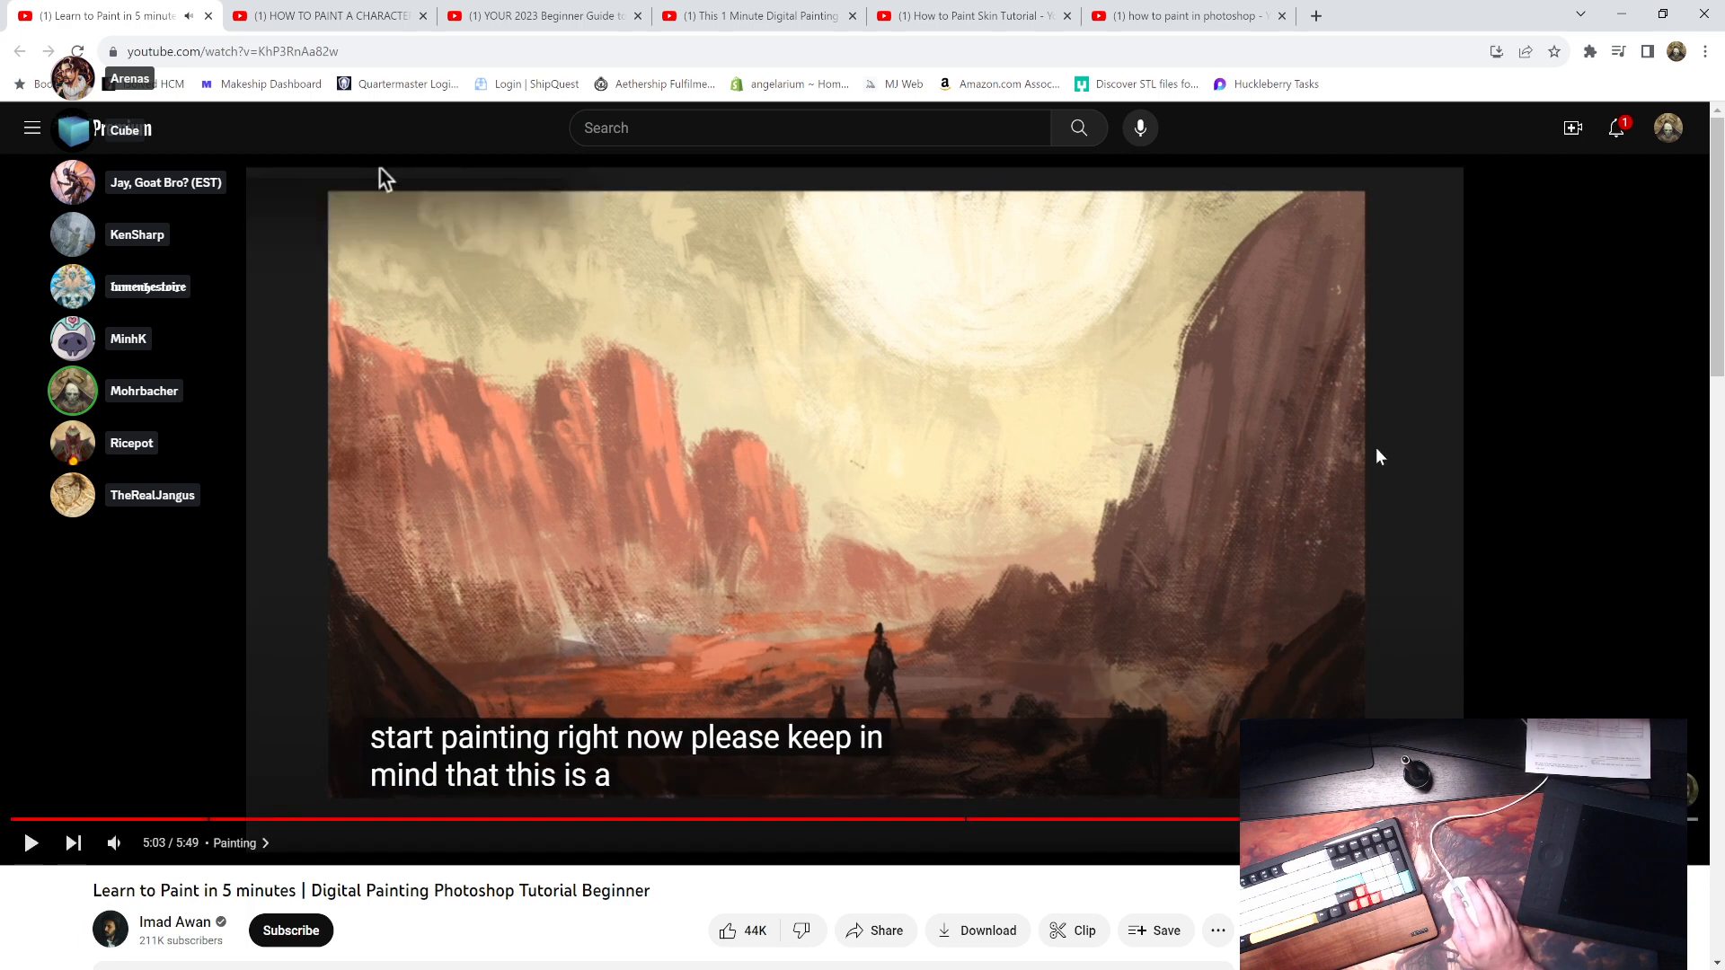
{"action": "left_click", "coordinate": [1621, 419]}
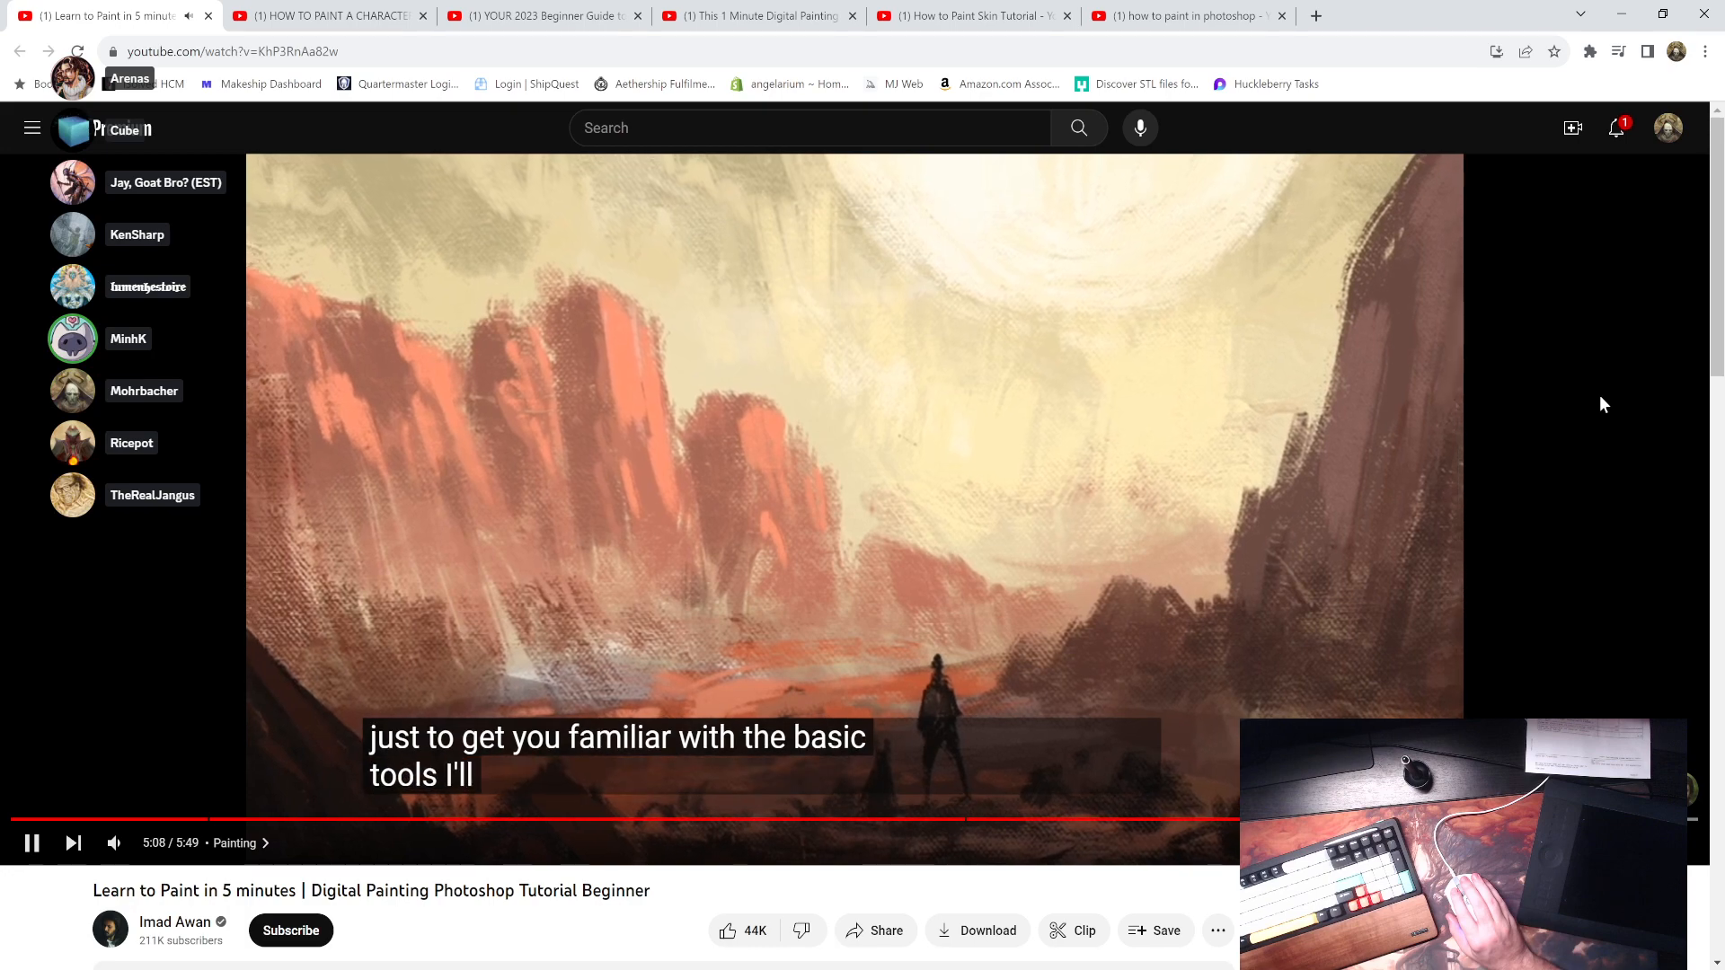
{"action": "left_click", "coordinate": [1601, 397]}
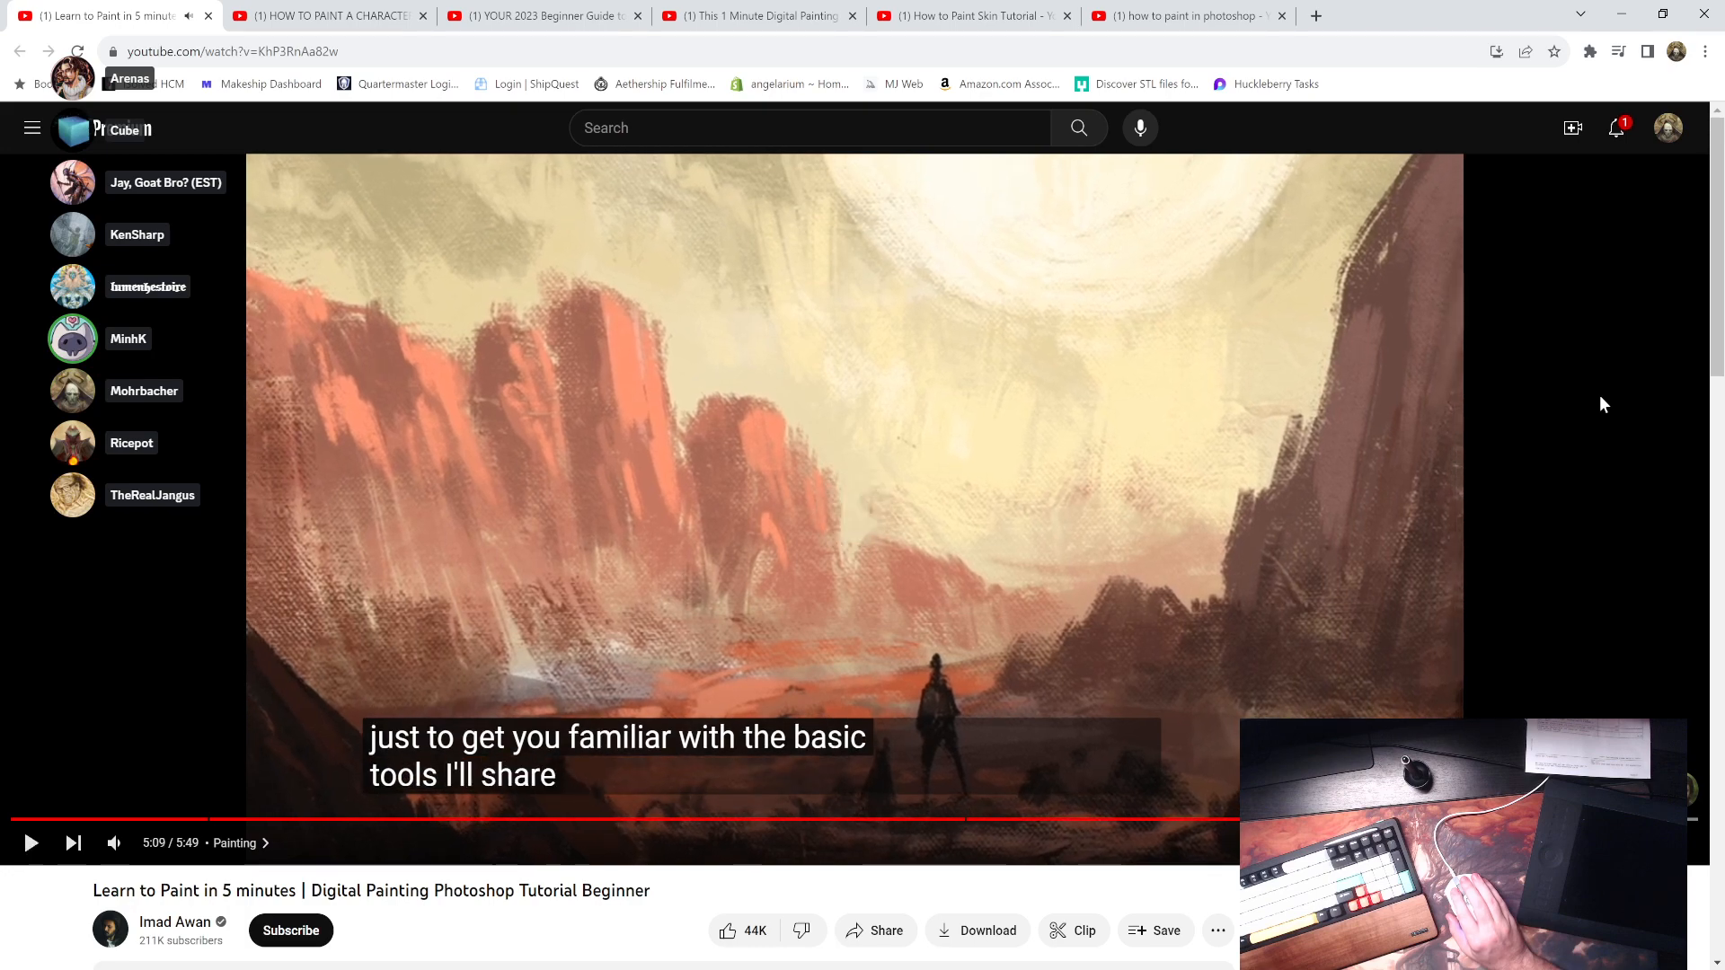
- Read the video's description and the pinned comment from Photoshop, and return to the paused player
{"action": "scroll", "coordinate": [1249, 462], "scroll_direction": "down", "scroll_amount": 4}
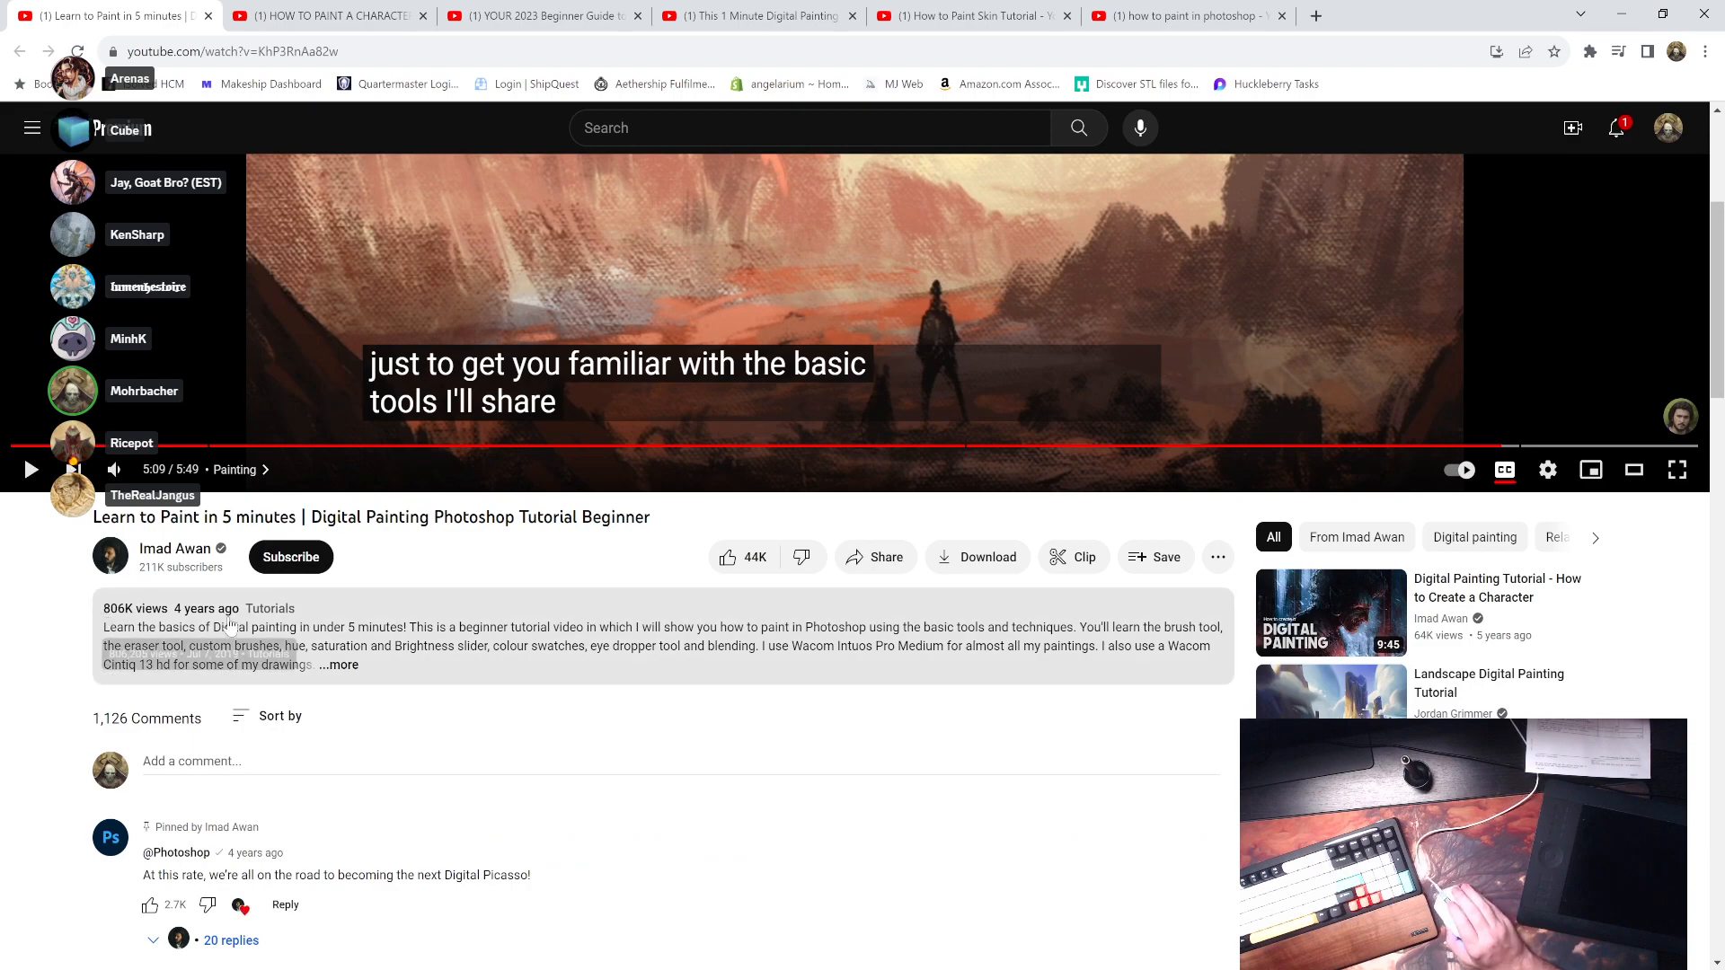
{"action": "scroll", "coordinate": [1020, 619], "scroll_direction": "up", "scroll_amount": 4}
{"action": "scroll", "coordinate": [1020, 618], "scroll_direction": "down", "scroll_amount": 8}
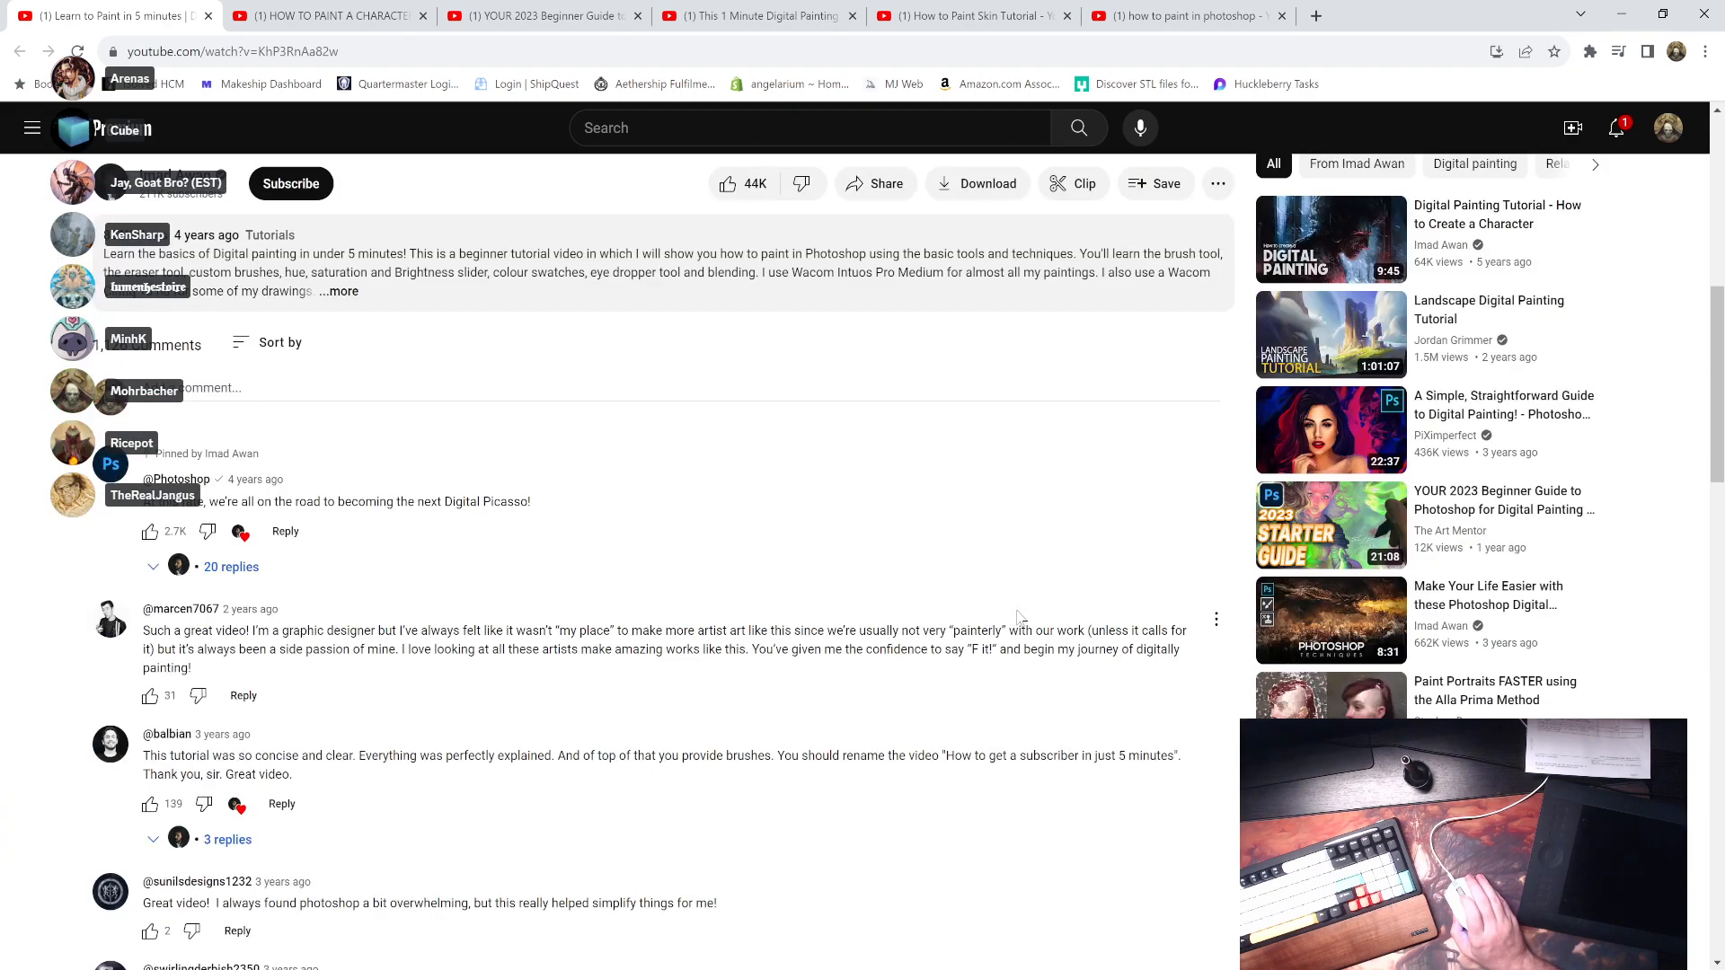
{"action": "scroll", "coordinate": [1020, 618], "scroll_direction": "up", "scroll_amount": 1}
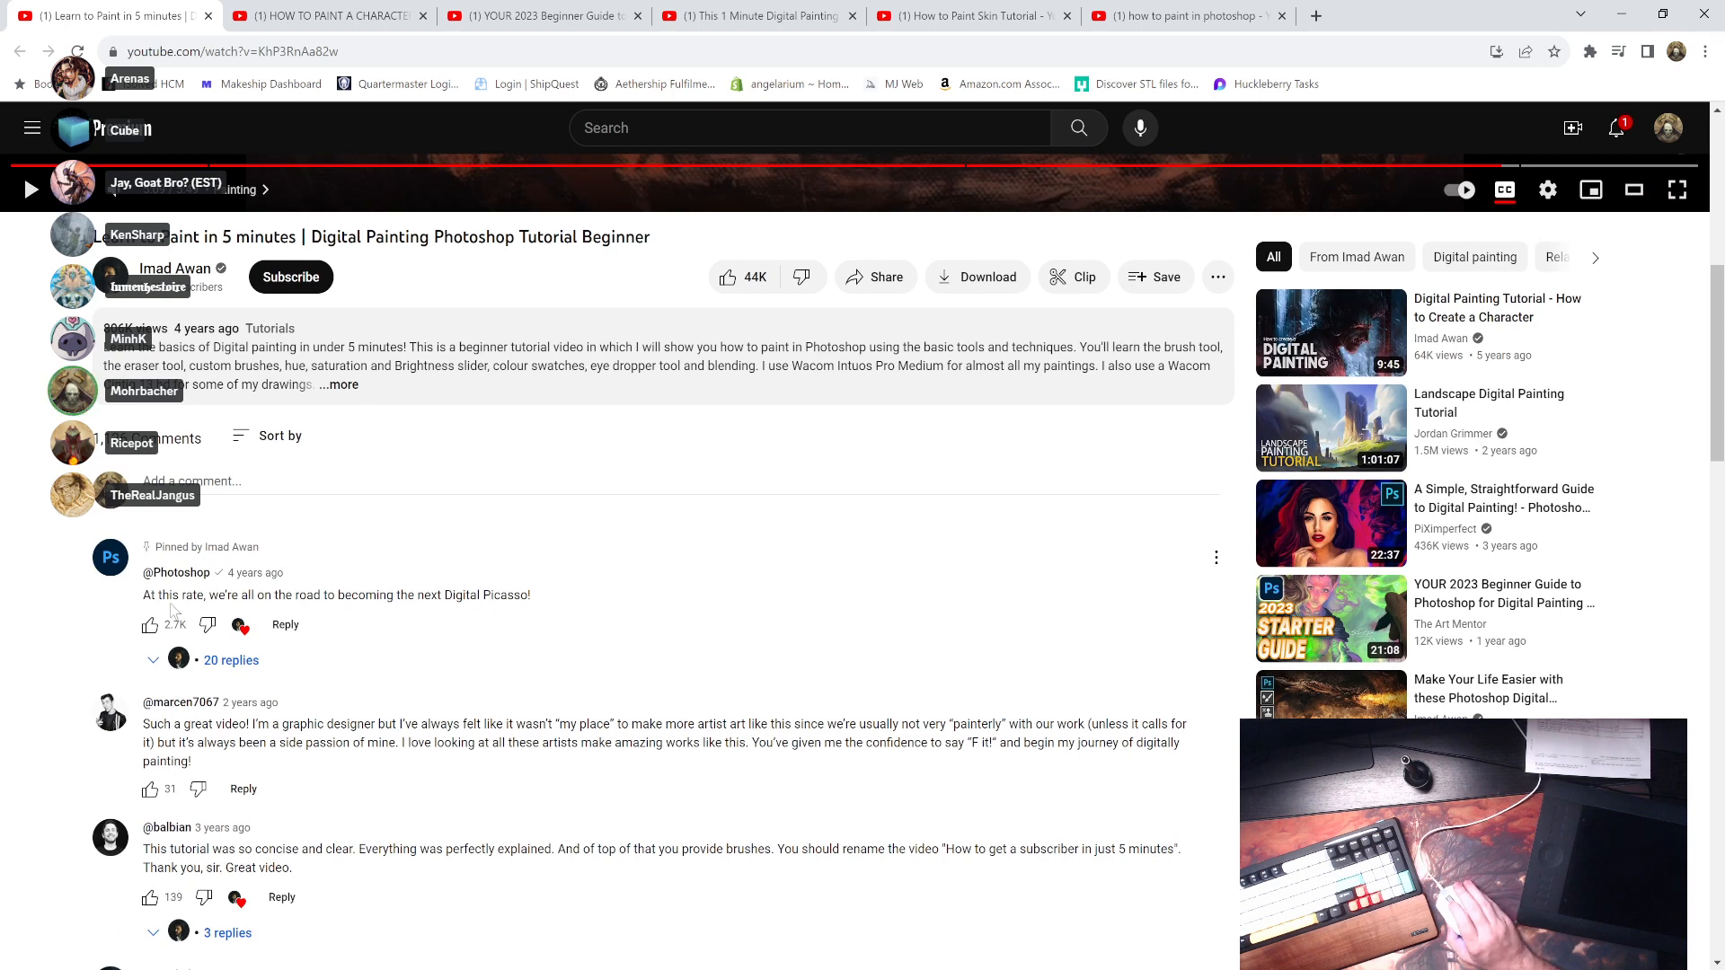
{"action": "left_click_drag", "start_coordinate": [154, 547], "coordinate": [424, 597]}
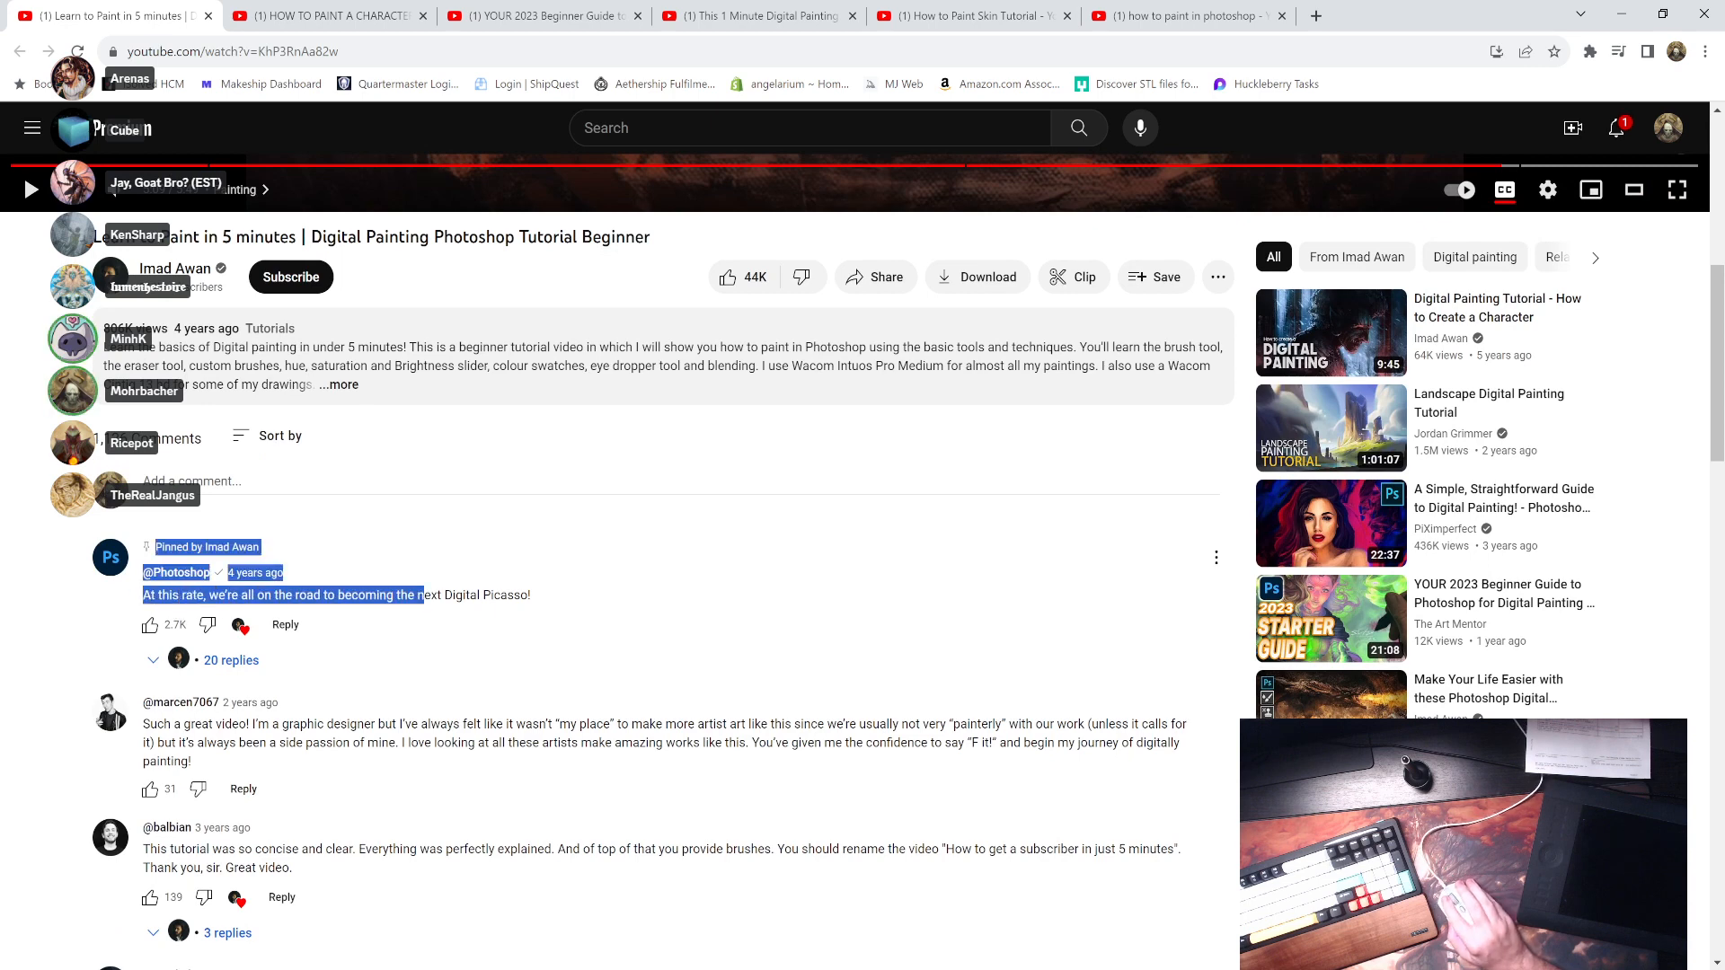
{"action": "left_click", "coordinate": [586, 611]}
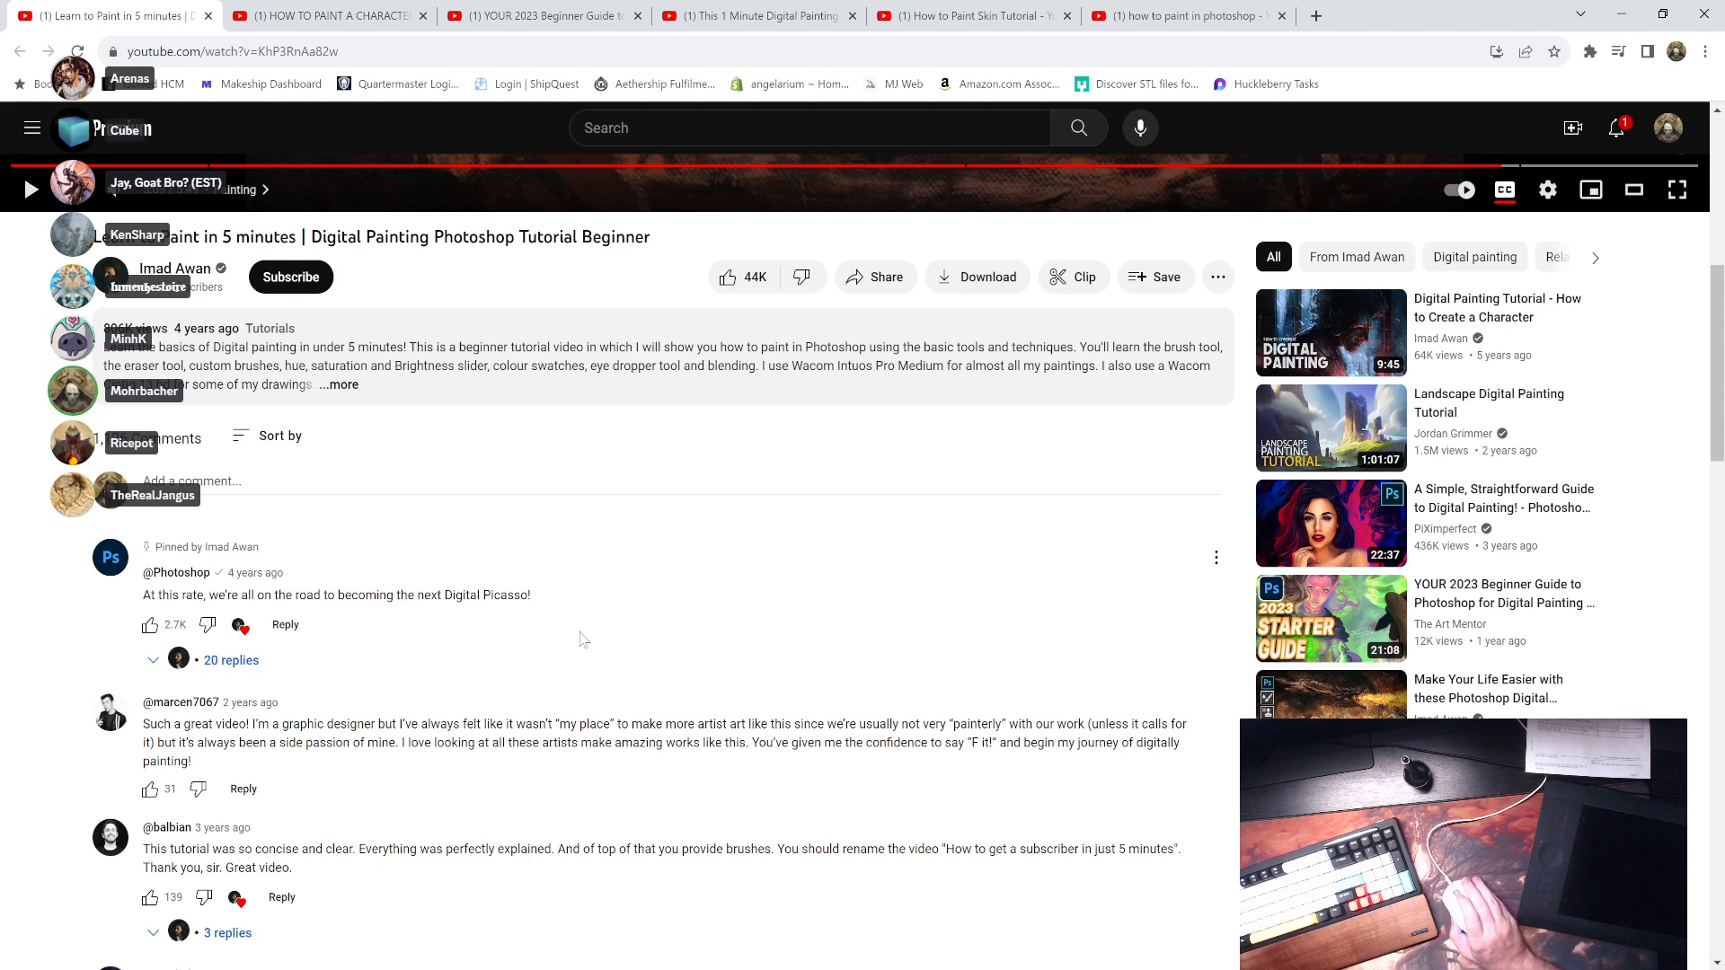
{"action": "scroll", "coordinate": [609, 649], "scroll_direction": "up", "scroll_amount": 7}
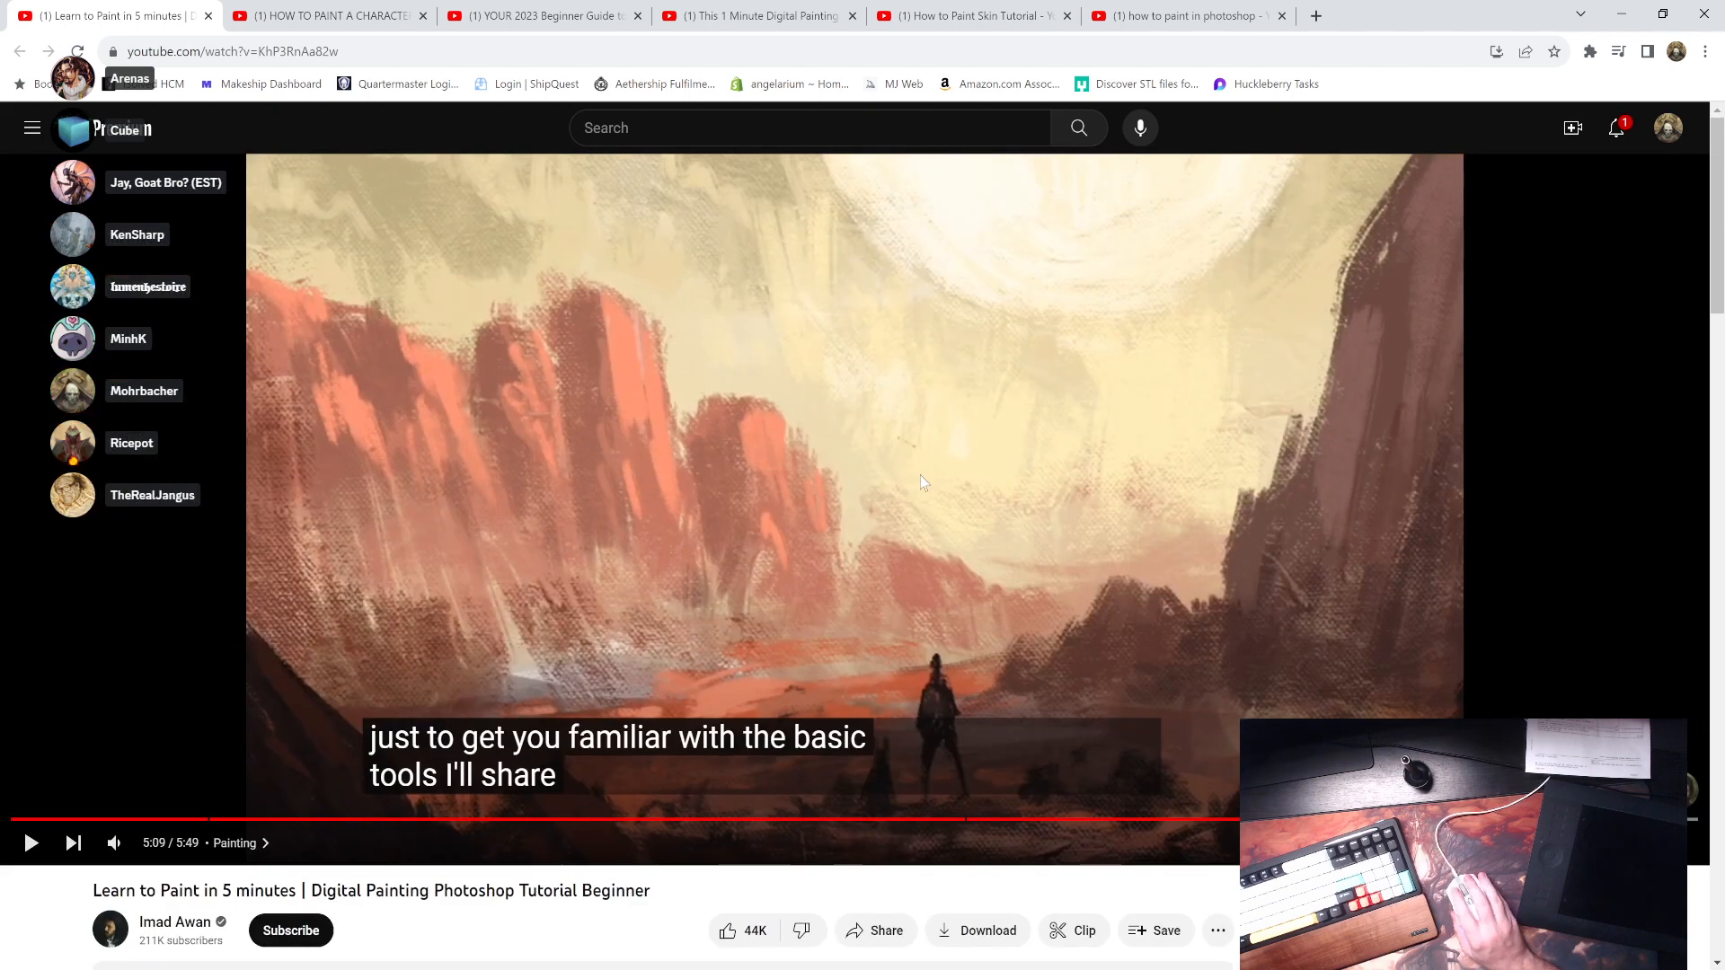